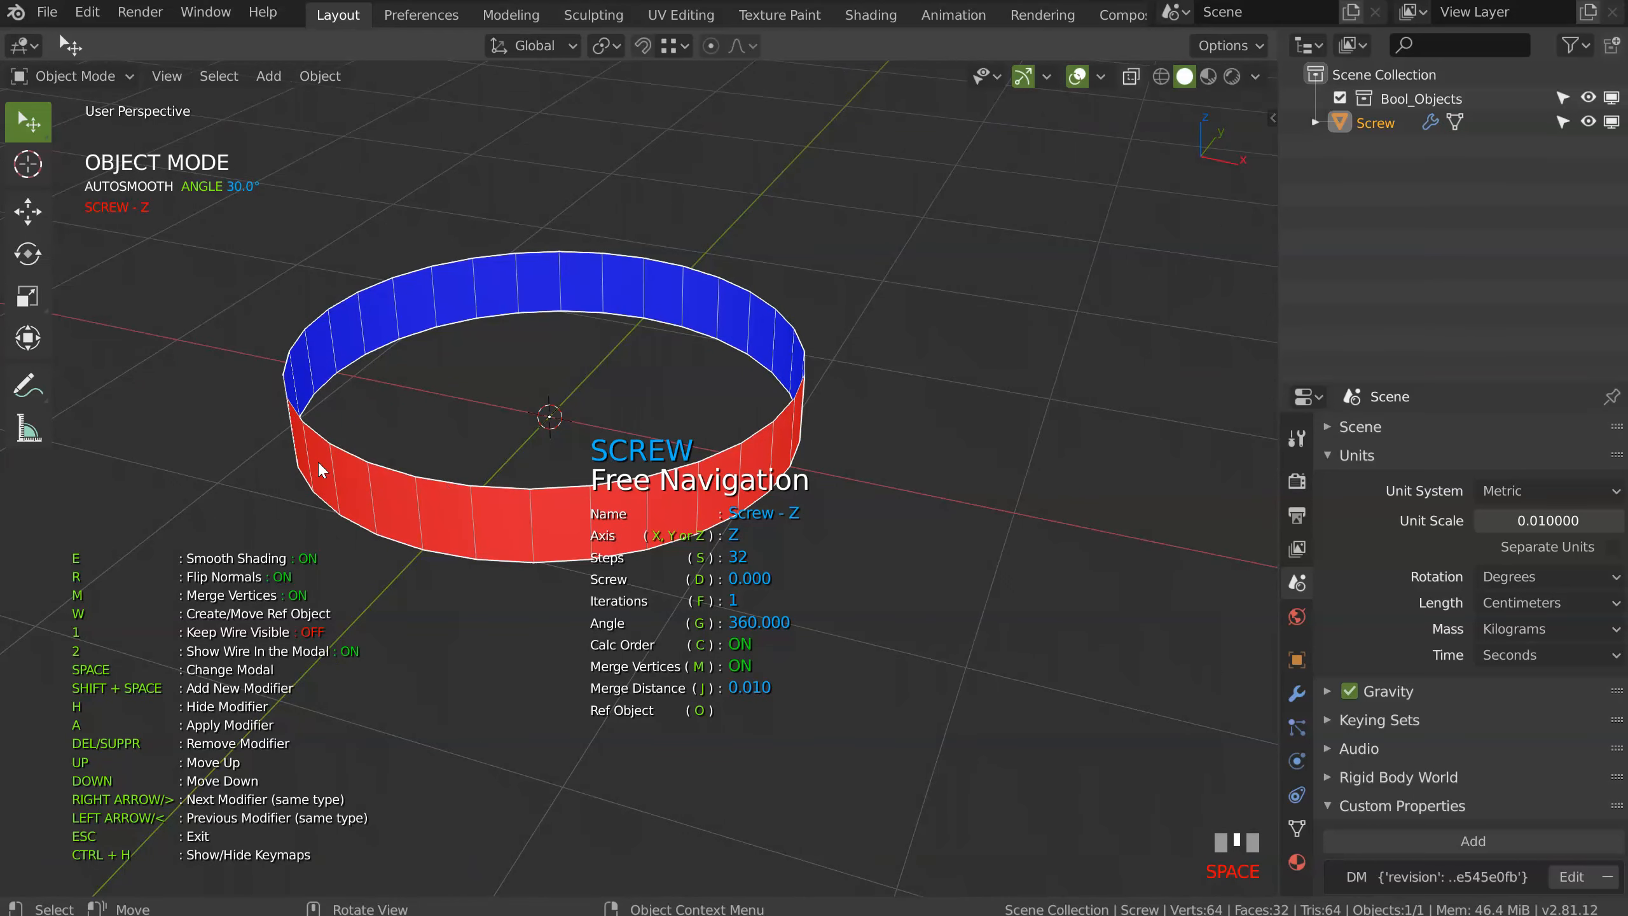
Step: Turn off Flip Normals on the ring's Screw modifier and set its steps to 64
middle_click_drag(540, 534, 472, 546)
key("r")
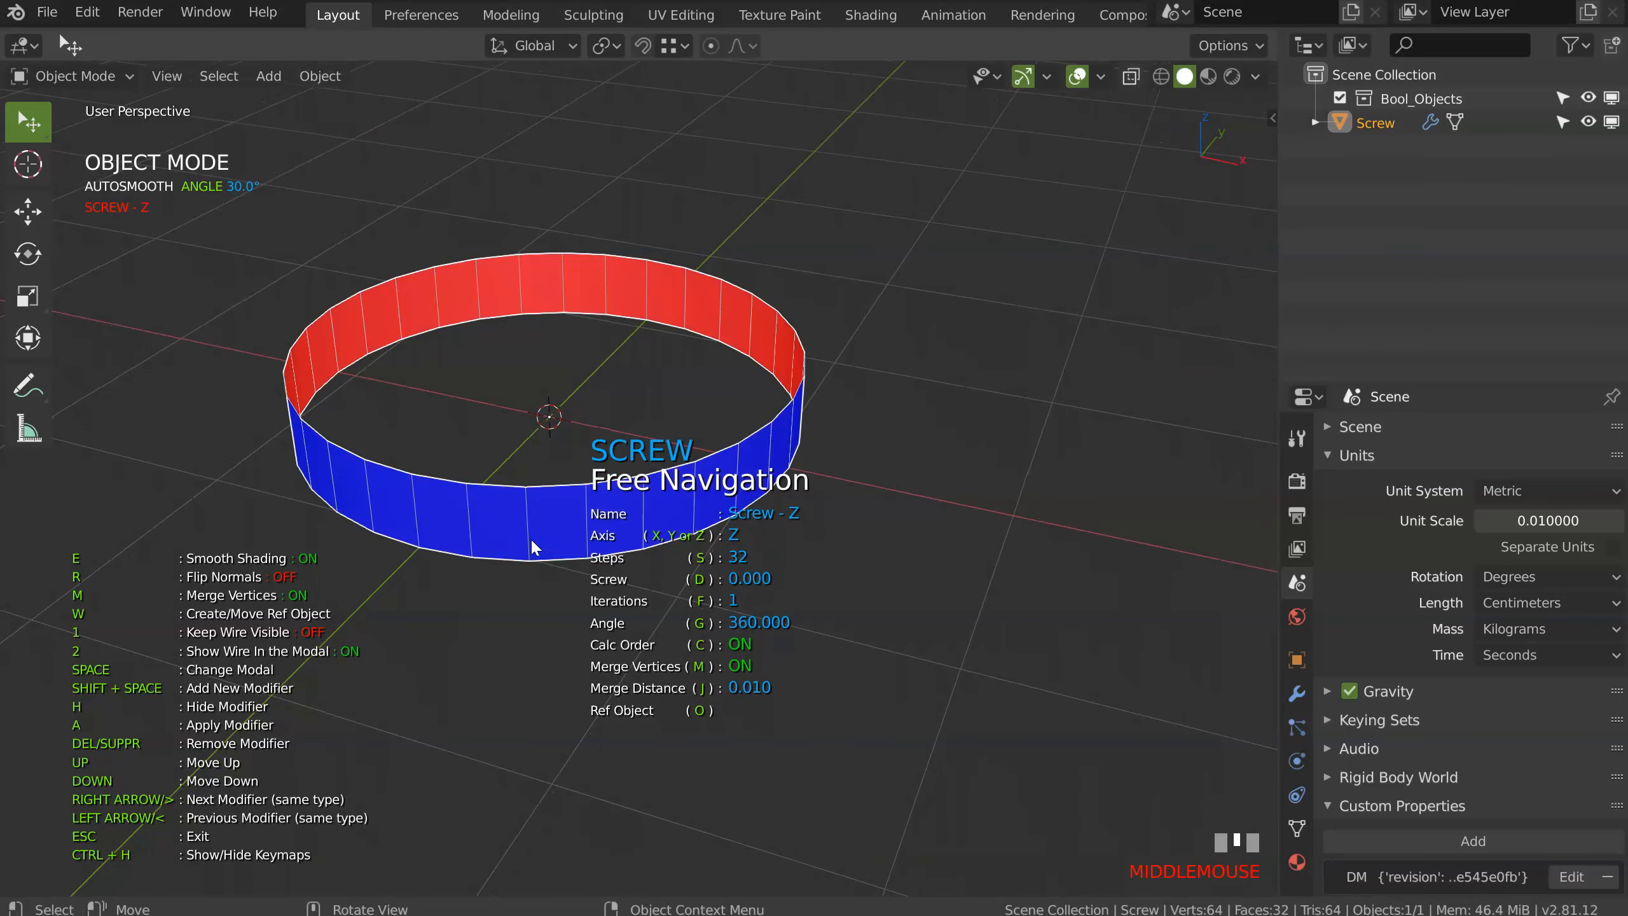
middle_click_drag(521, 490, 680, 476)
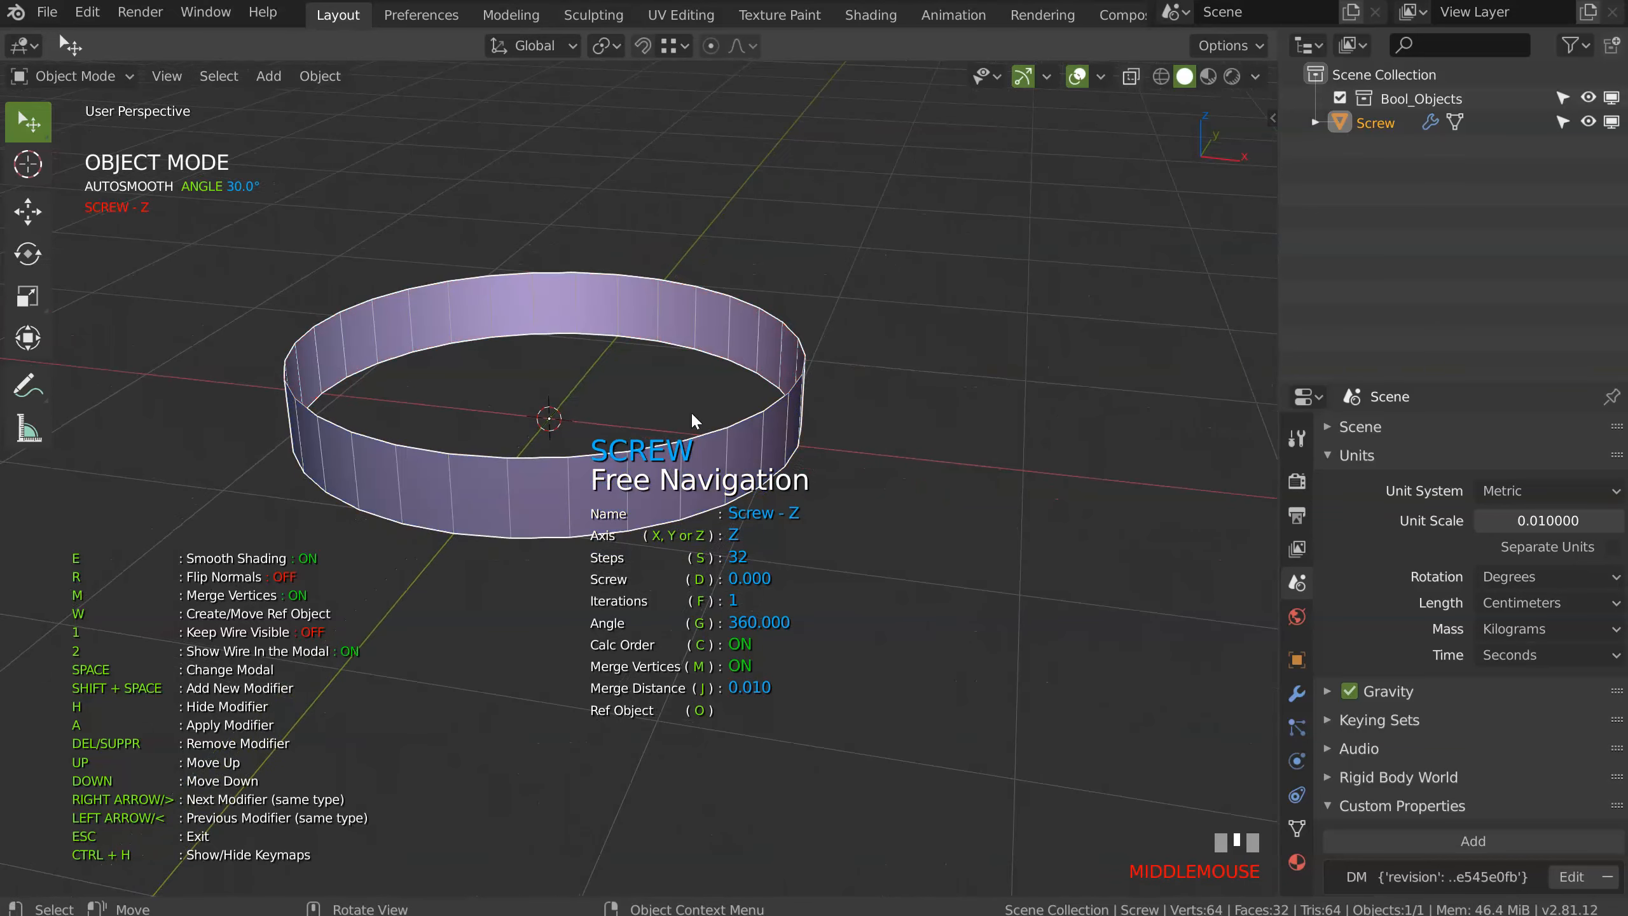
middle_click_drag(691, 414, 725, 453)
type("s64")
key("Return")
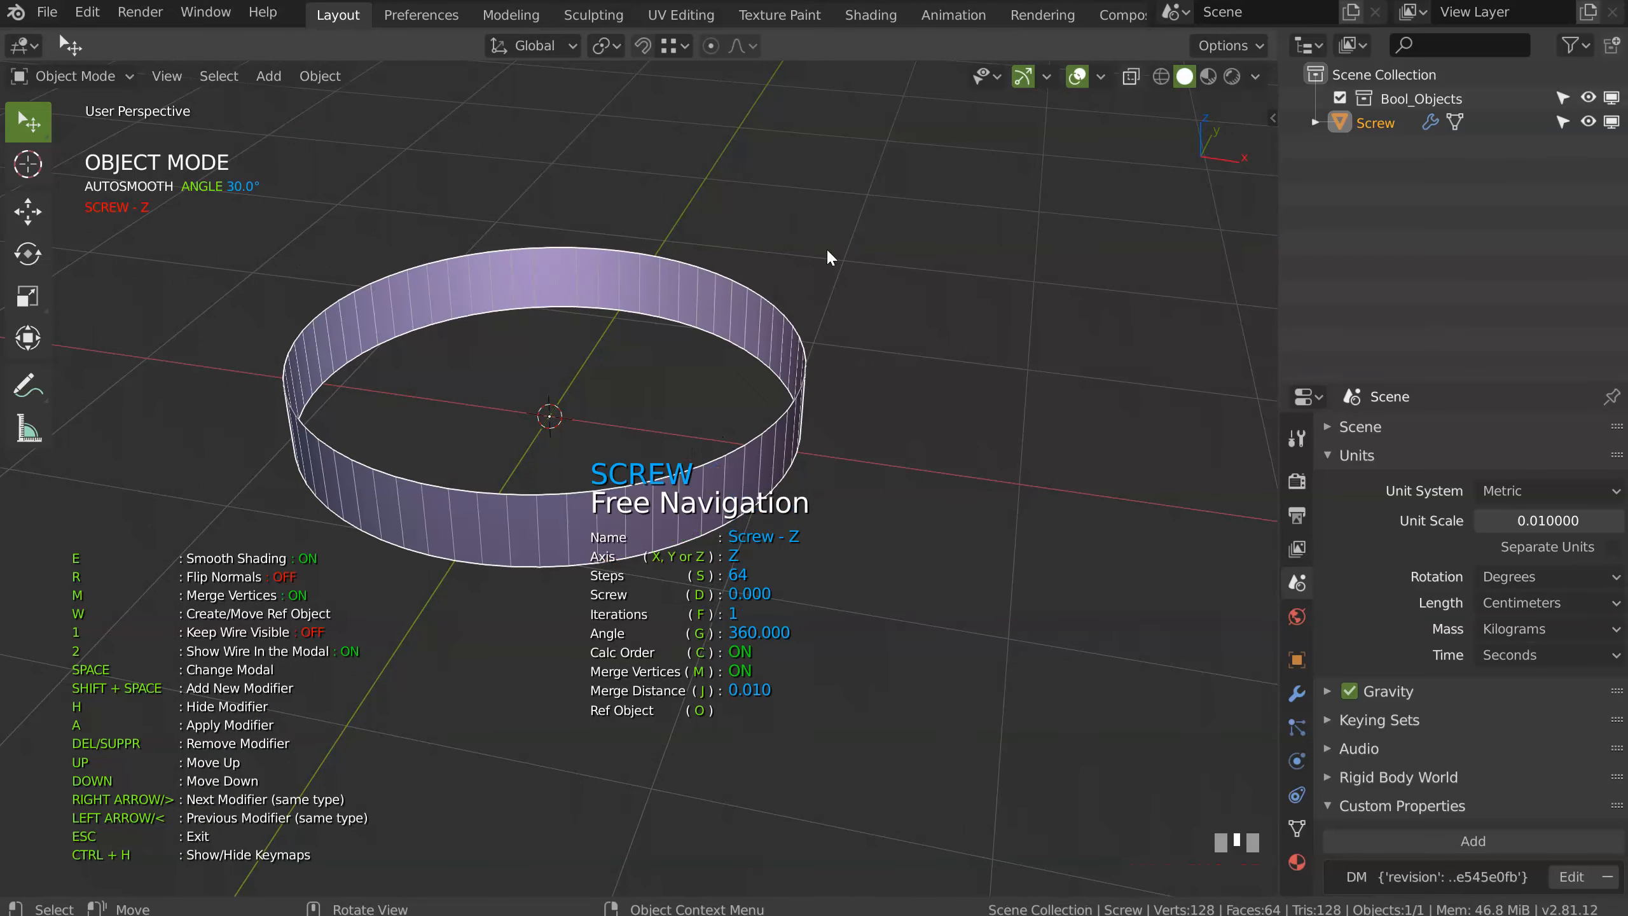
Step: Add a Solidify modifier to the ring with a thickness of about 0.117
middle_click_drag(712, 359, 706, 388)
scroll(801, 387, "up", 1)
middle_click_drag(897, 385, 877, 372, "shift")
middle_click_drag(788, 404, 817, 377)
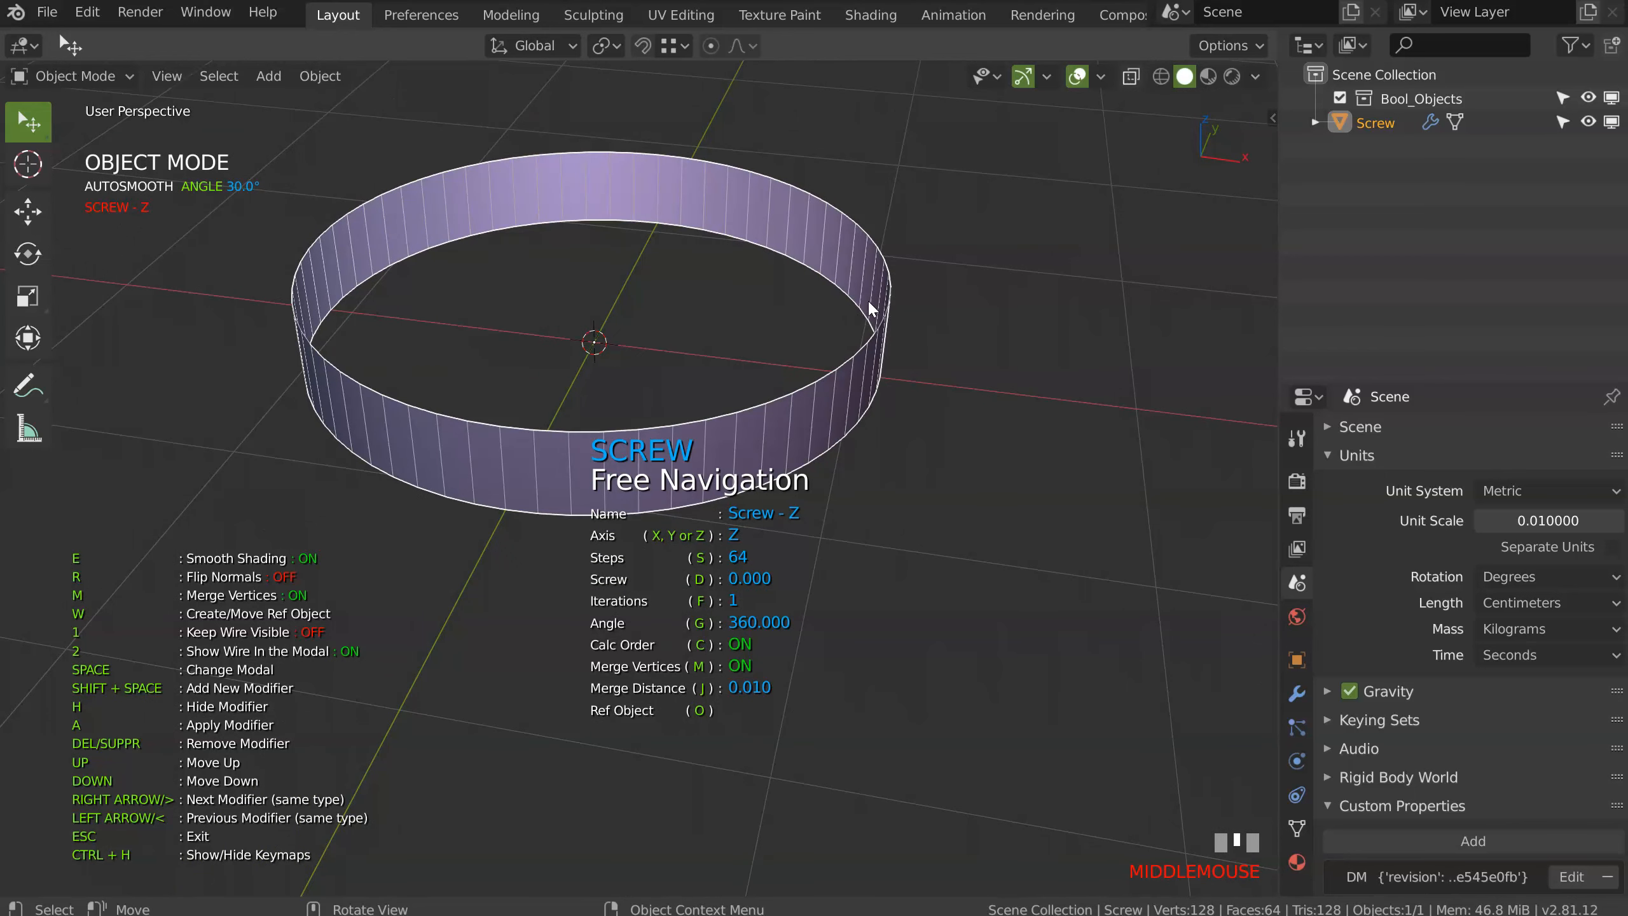
middle_click_drag(880, 300, 835, 372)
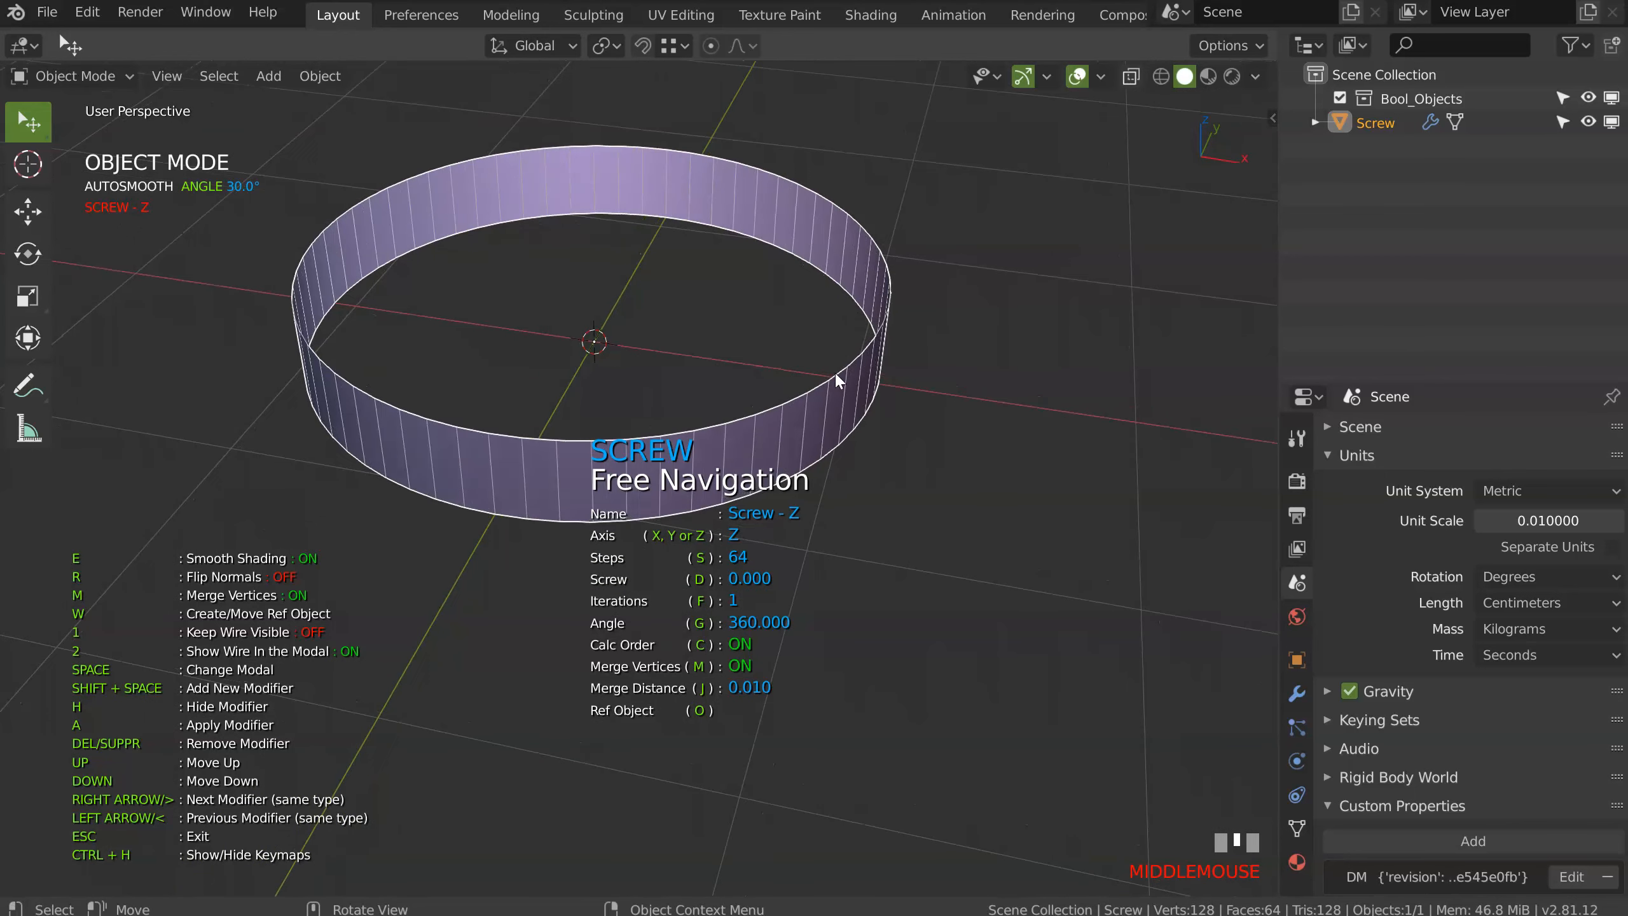
key("space")
left_click(677, 308)
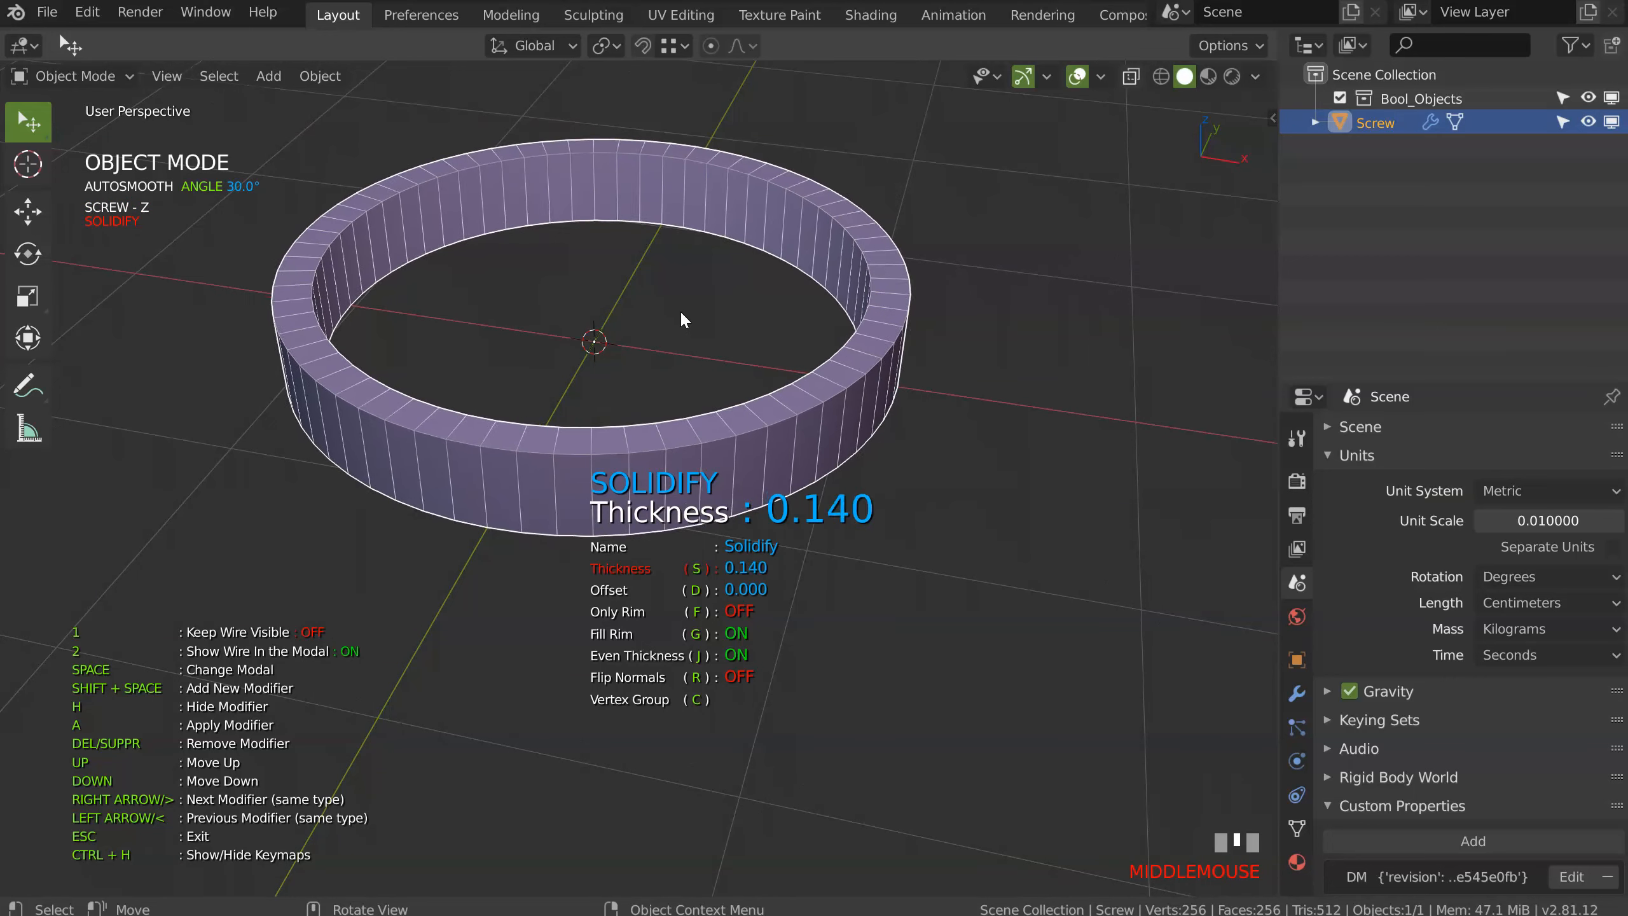
key("space")
Step: Set the ring's Solidify offset to -1, turn on Only Rim and set the thickness to about 0.06
type("d-1")
key("Return")
key("f")
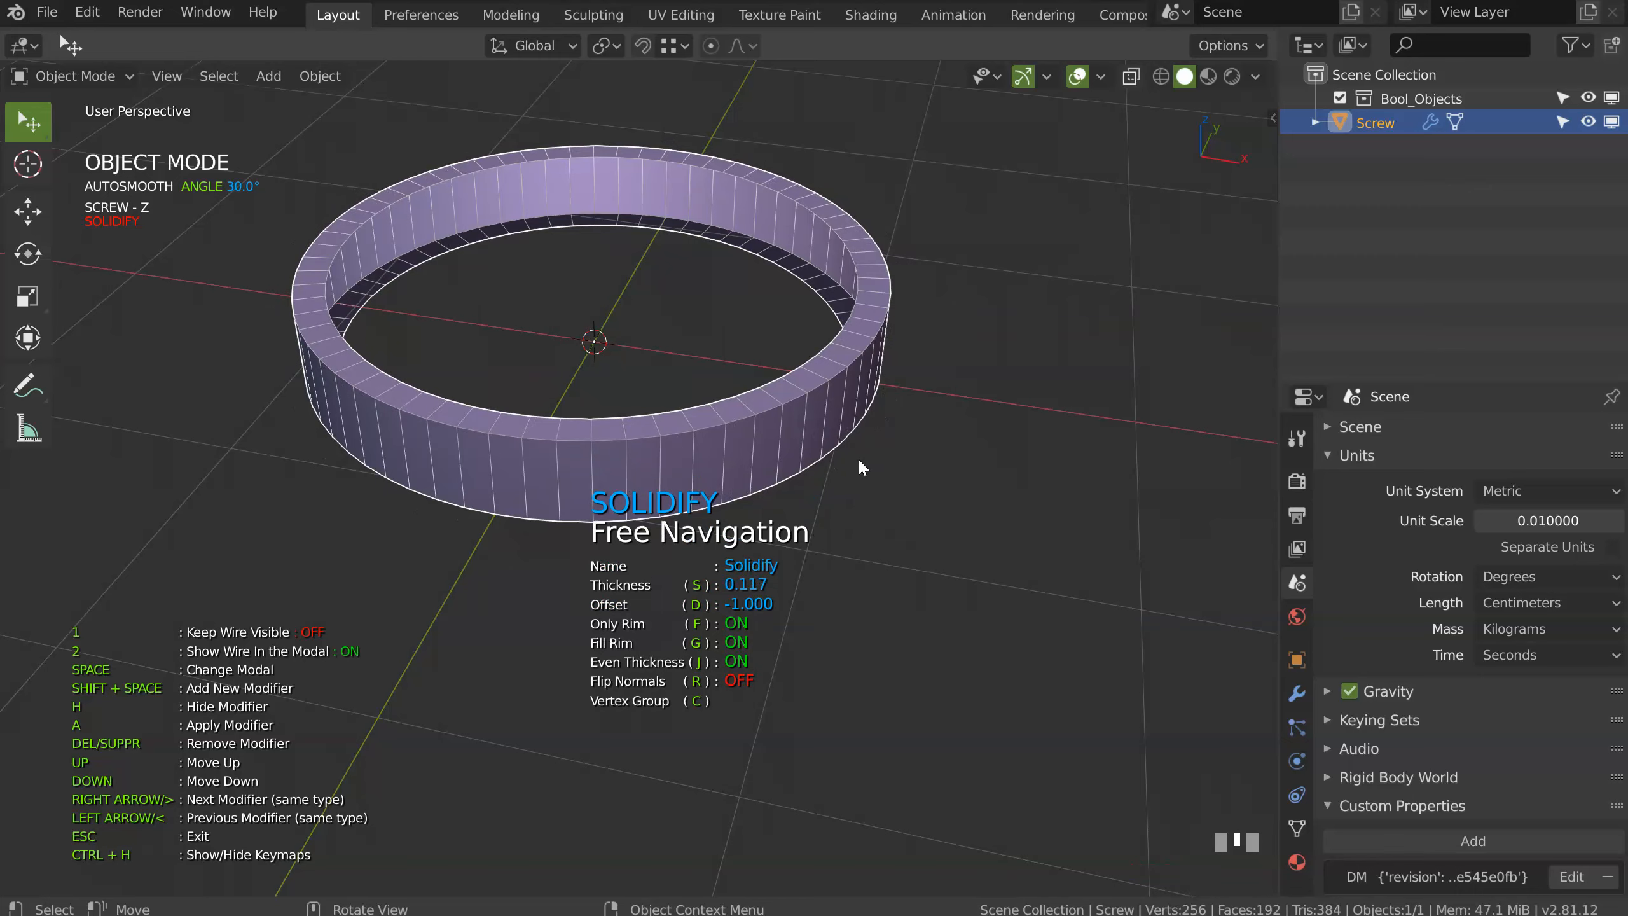
key("s")
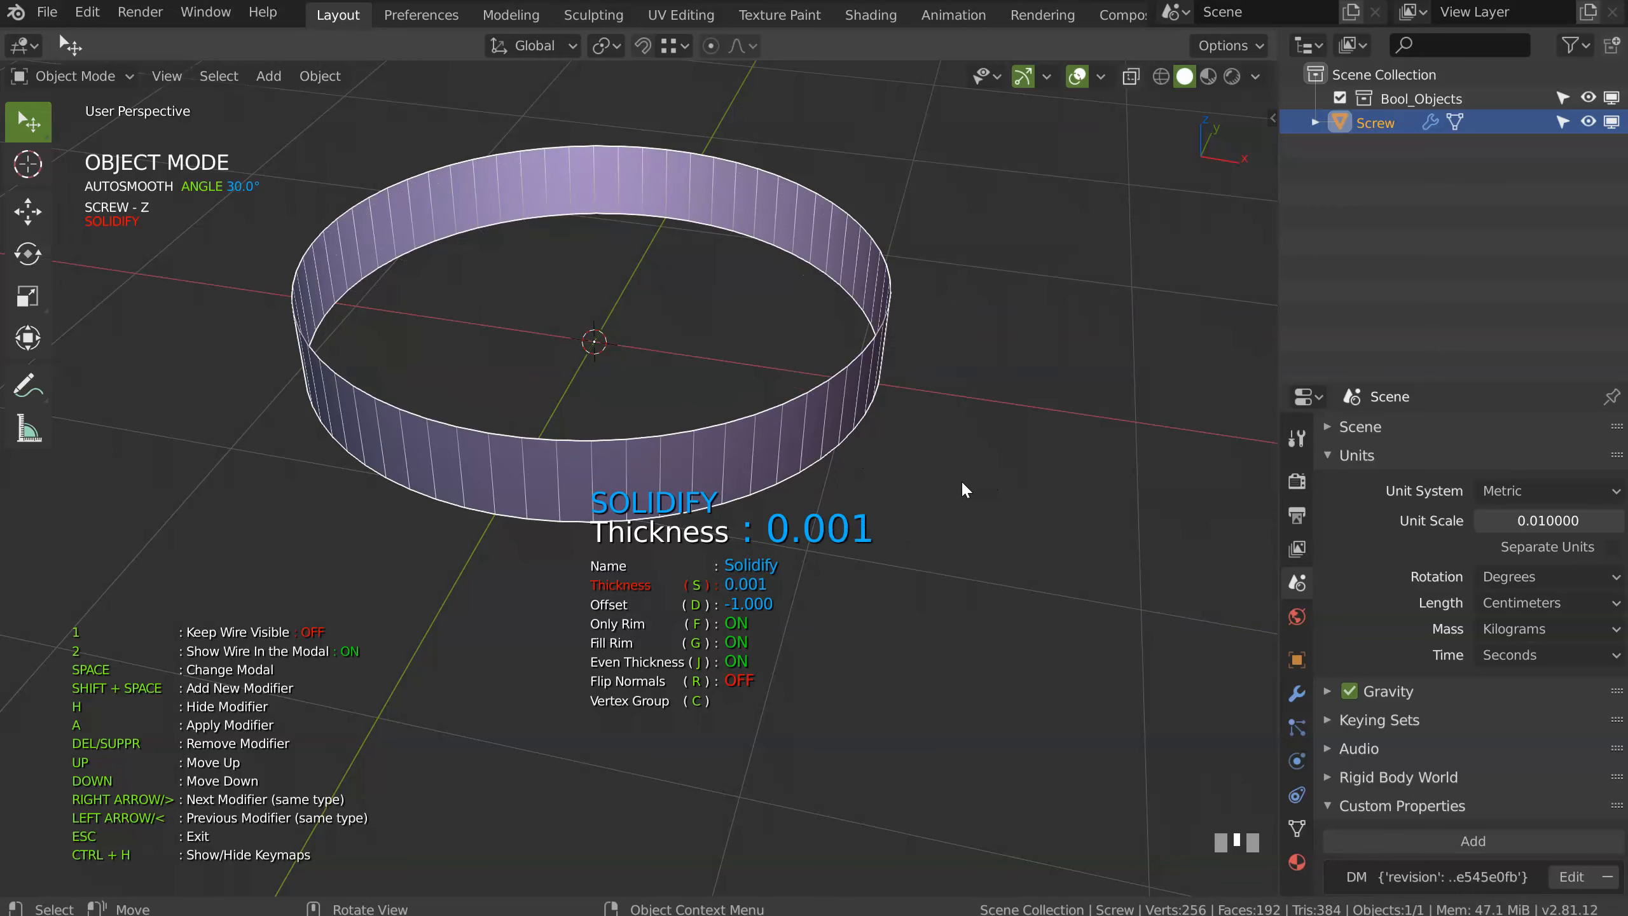
left_click(978, 484)
Step: Add a Bevel modifier with a width of about 0.009 to the ring's edges
middle_click_drag(977, 482, 910, 308)
middle_click_drag(792, 330, 748, 363, "shift")
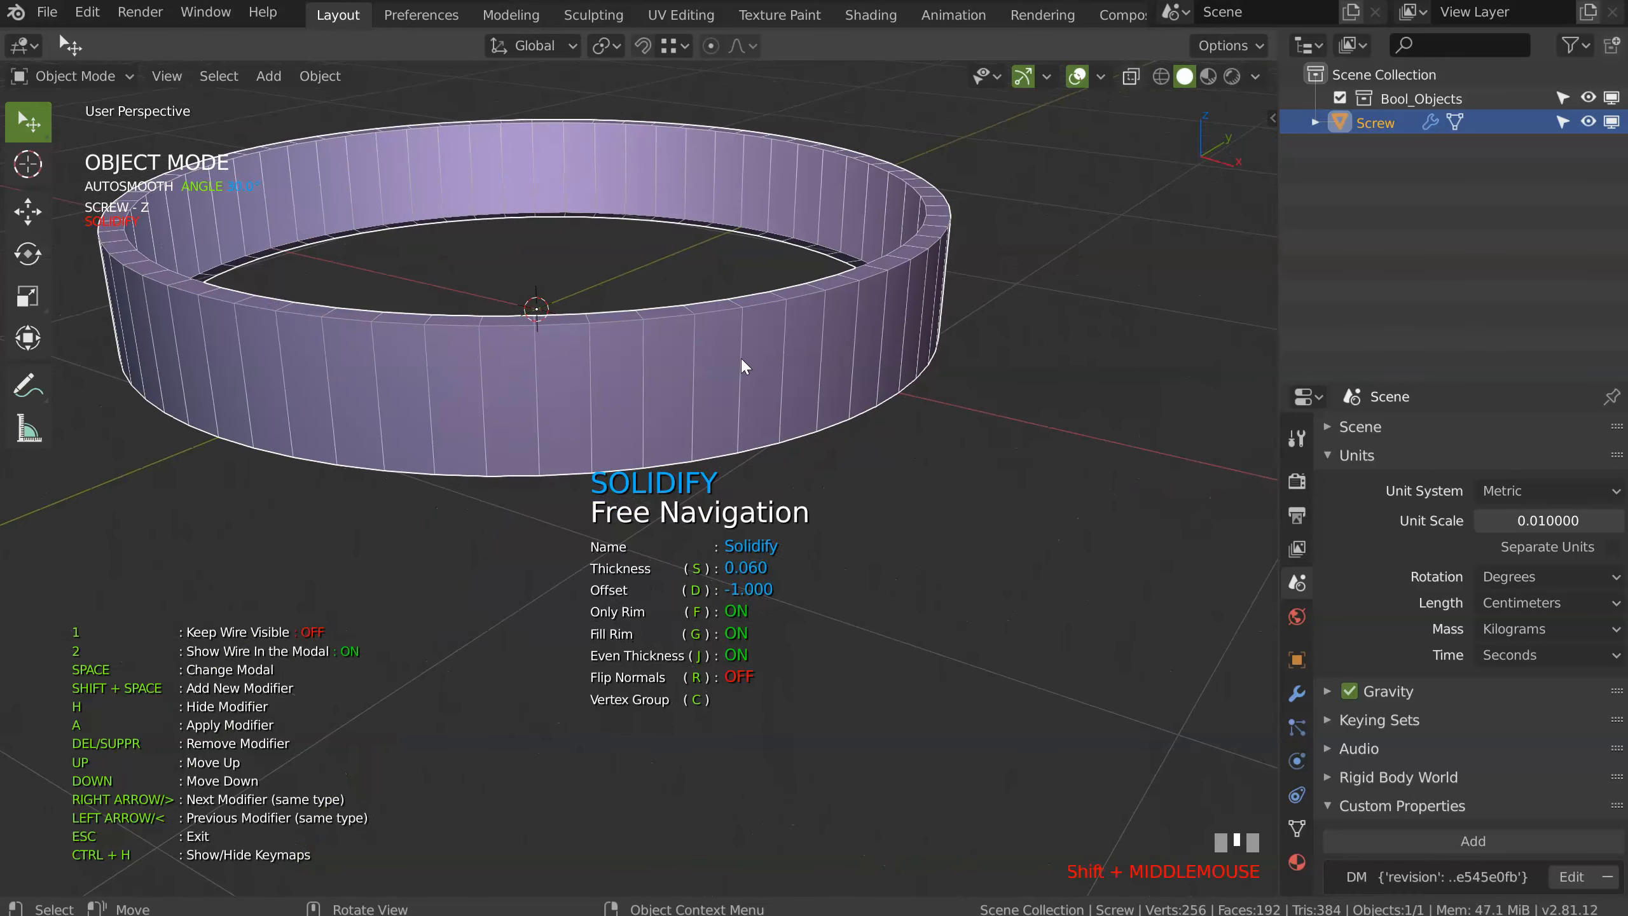
key("shift+space")
left_click(904, 367)
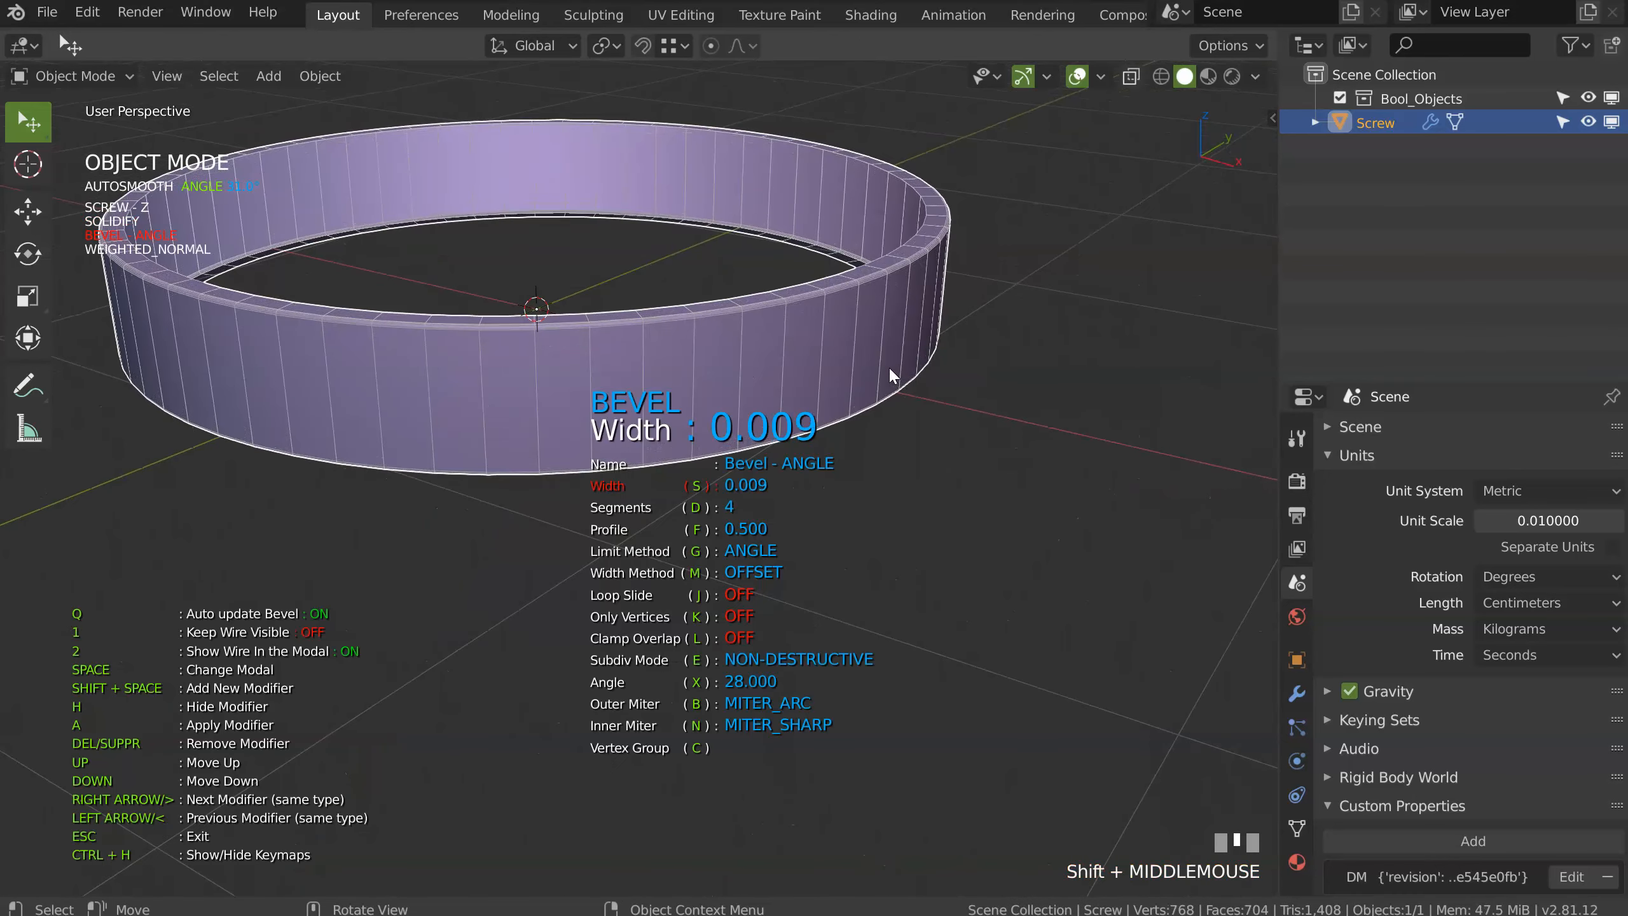
left_click(889, 366)
middle_click_drag(889, 365, 599, 386, "ctrl")
left_click(791, 374)
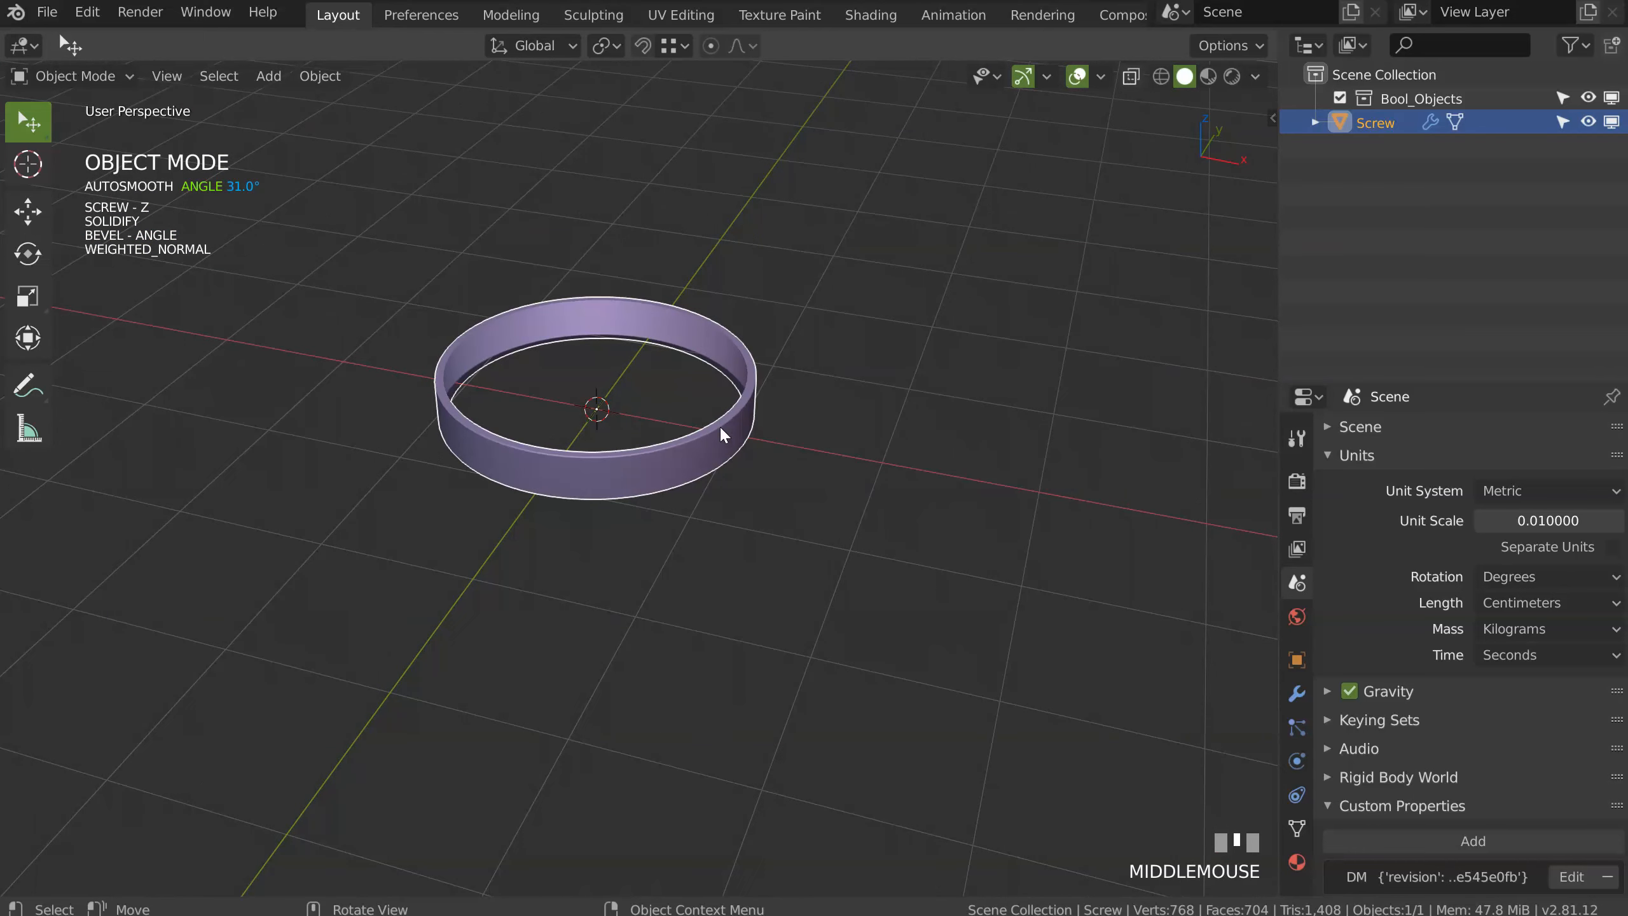
Step: Add a single-vertex Screw primitive and move it up along Z about 0.32 cm, snapped to the ring's top
key("shift+q")
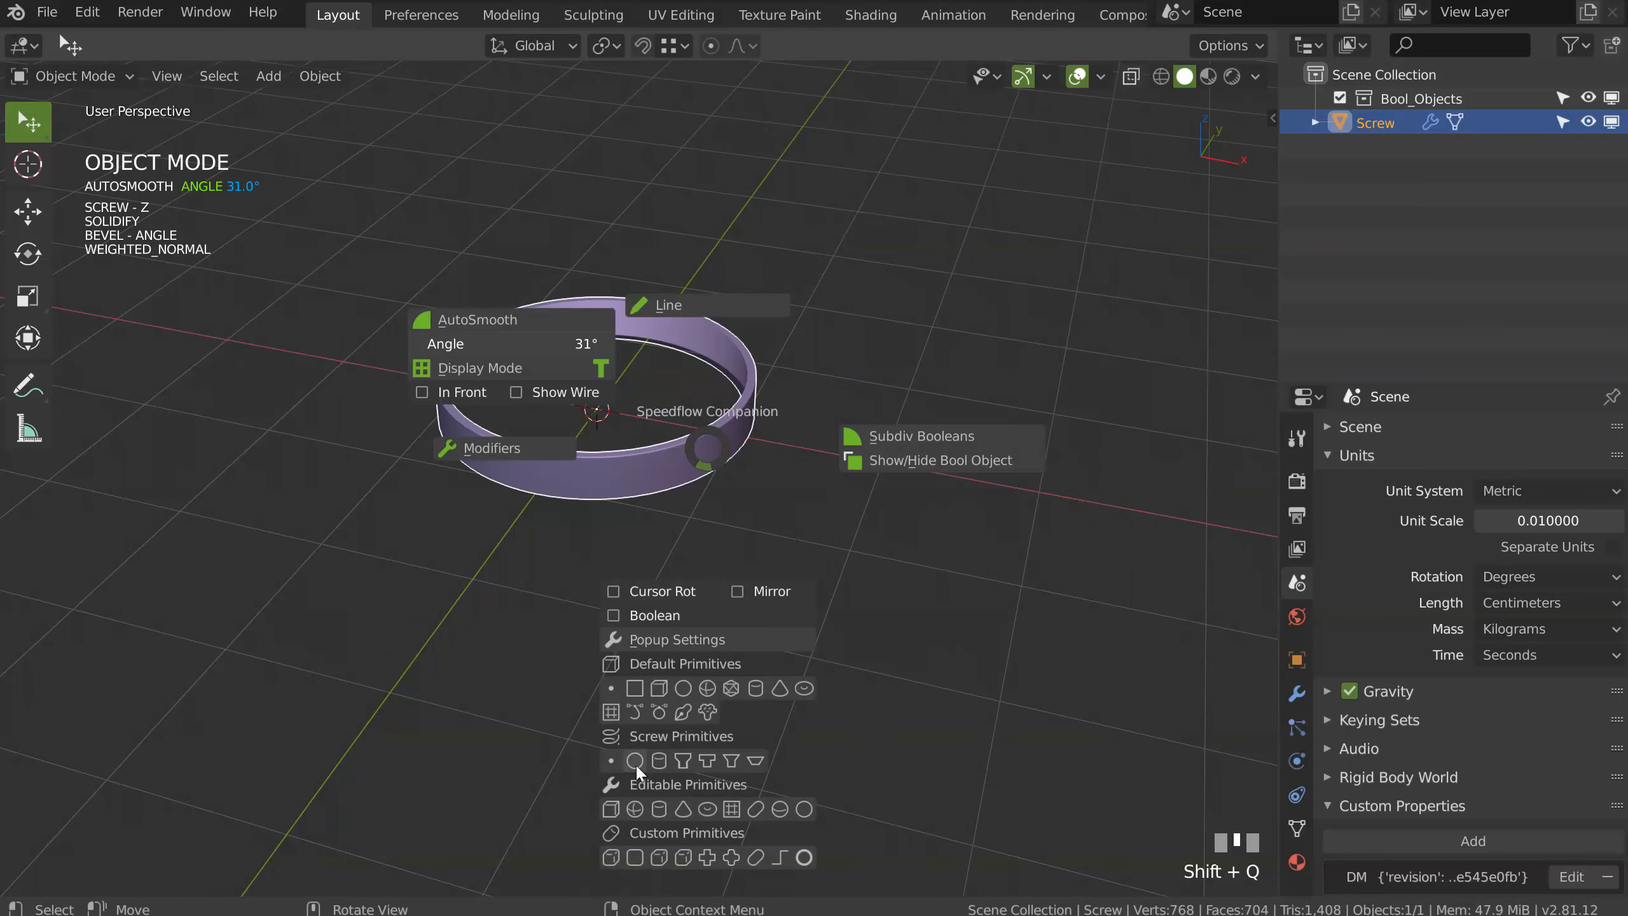
left_click(611, 761)
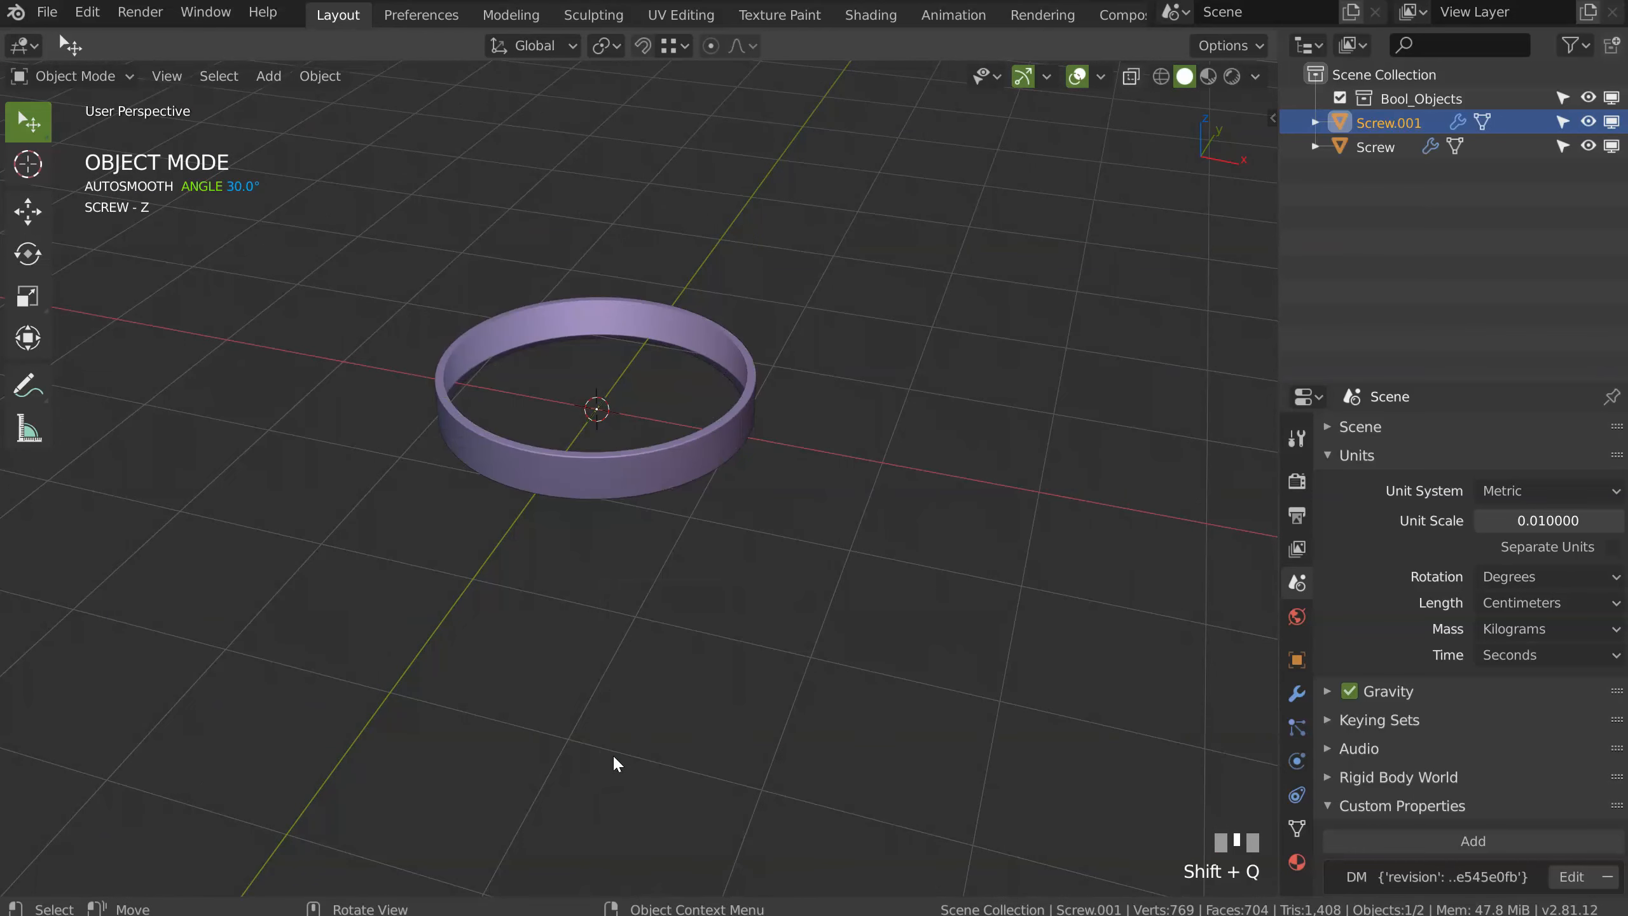
key("KP_1")
middle_click_drag(617, 180, 669, 525, "ctrl")
key("g")
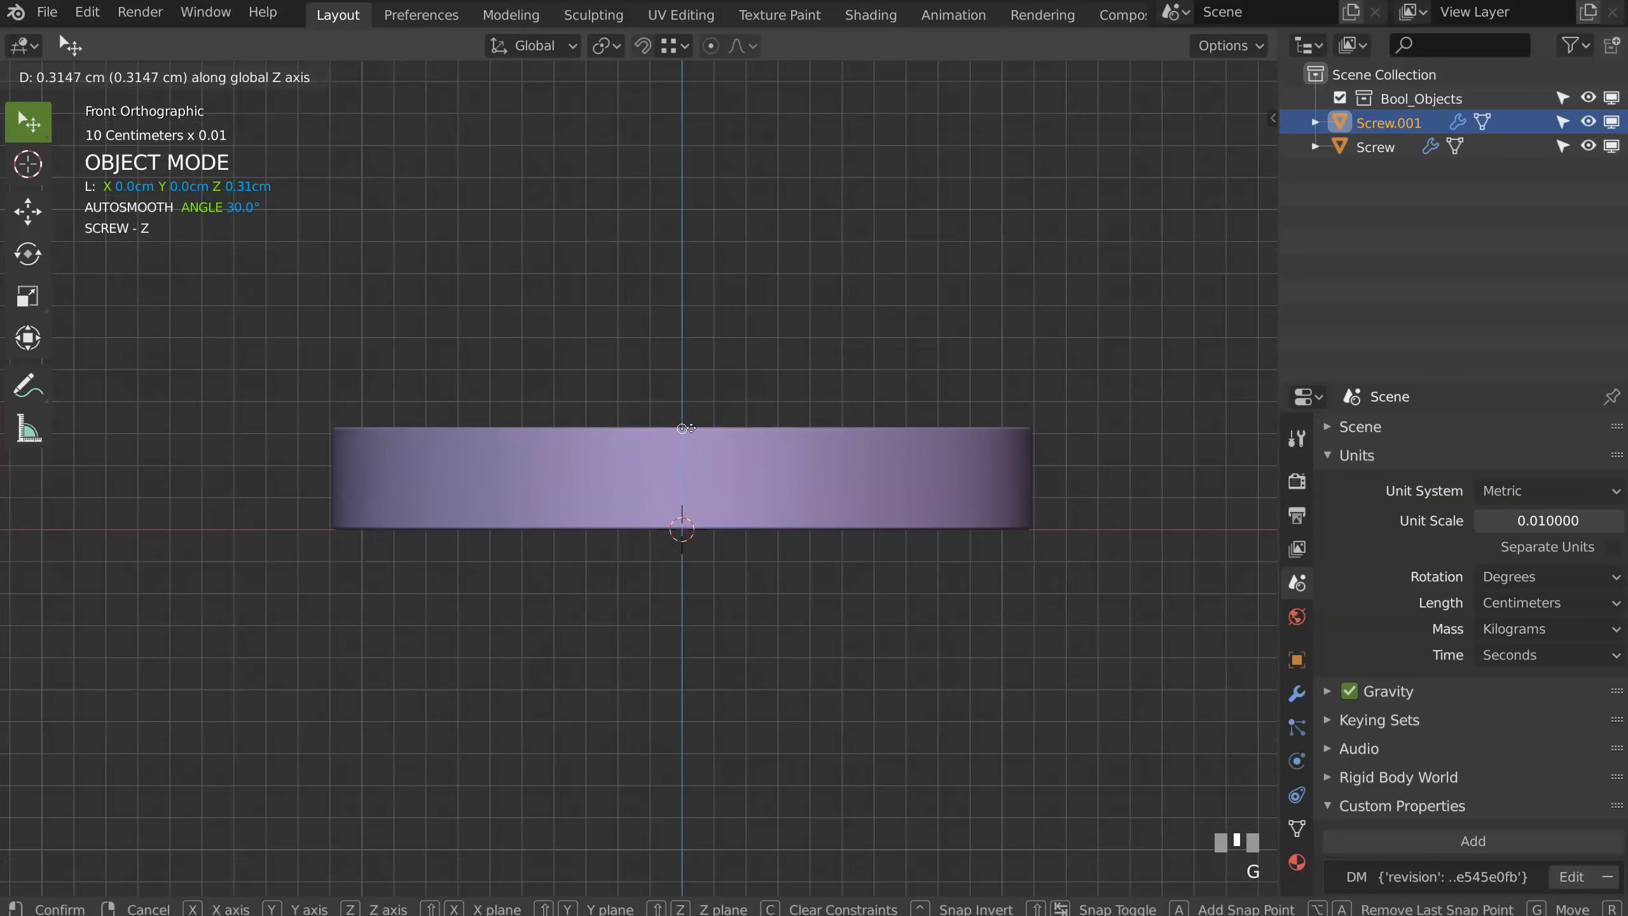
left_click(684, 423, "ctrl")
middle_click_drag(708, 425, 644, 418, "shift")
Step: Move the new object's vertex about 1.09 cm along X to the ring's outer edge in Edit Mode
key("Tab")
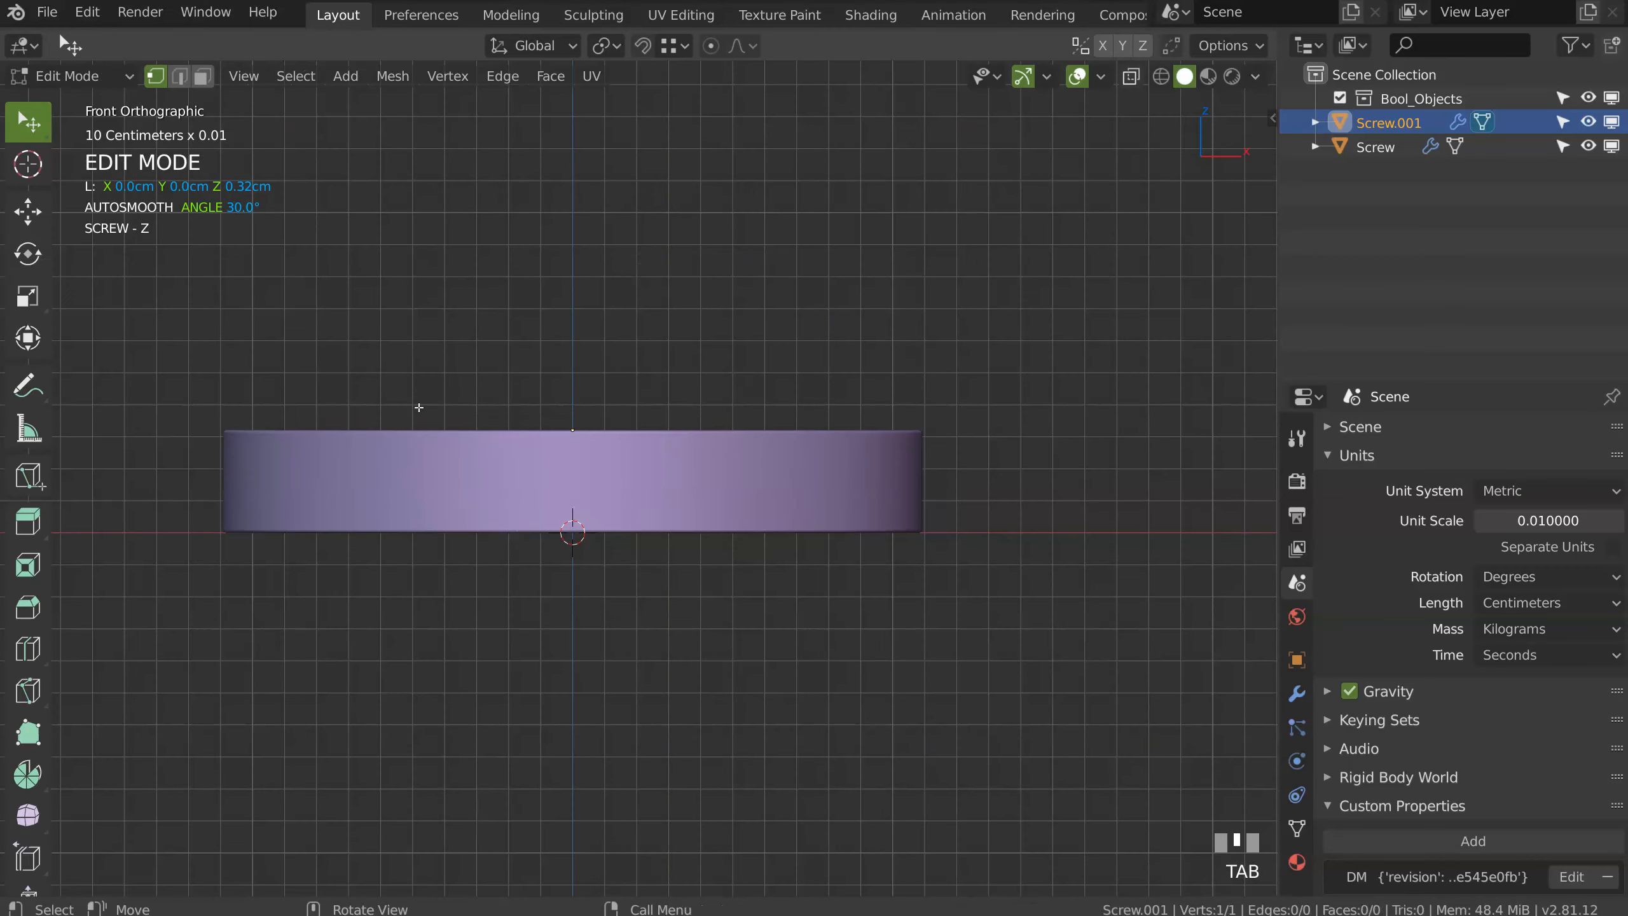
key("g")
key("x")
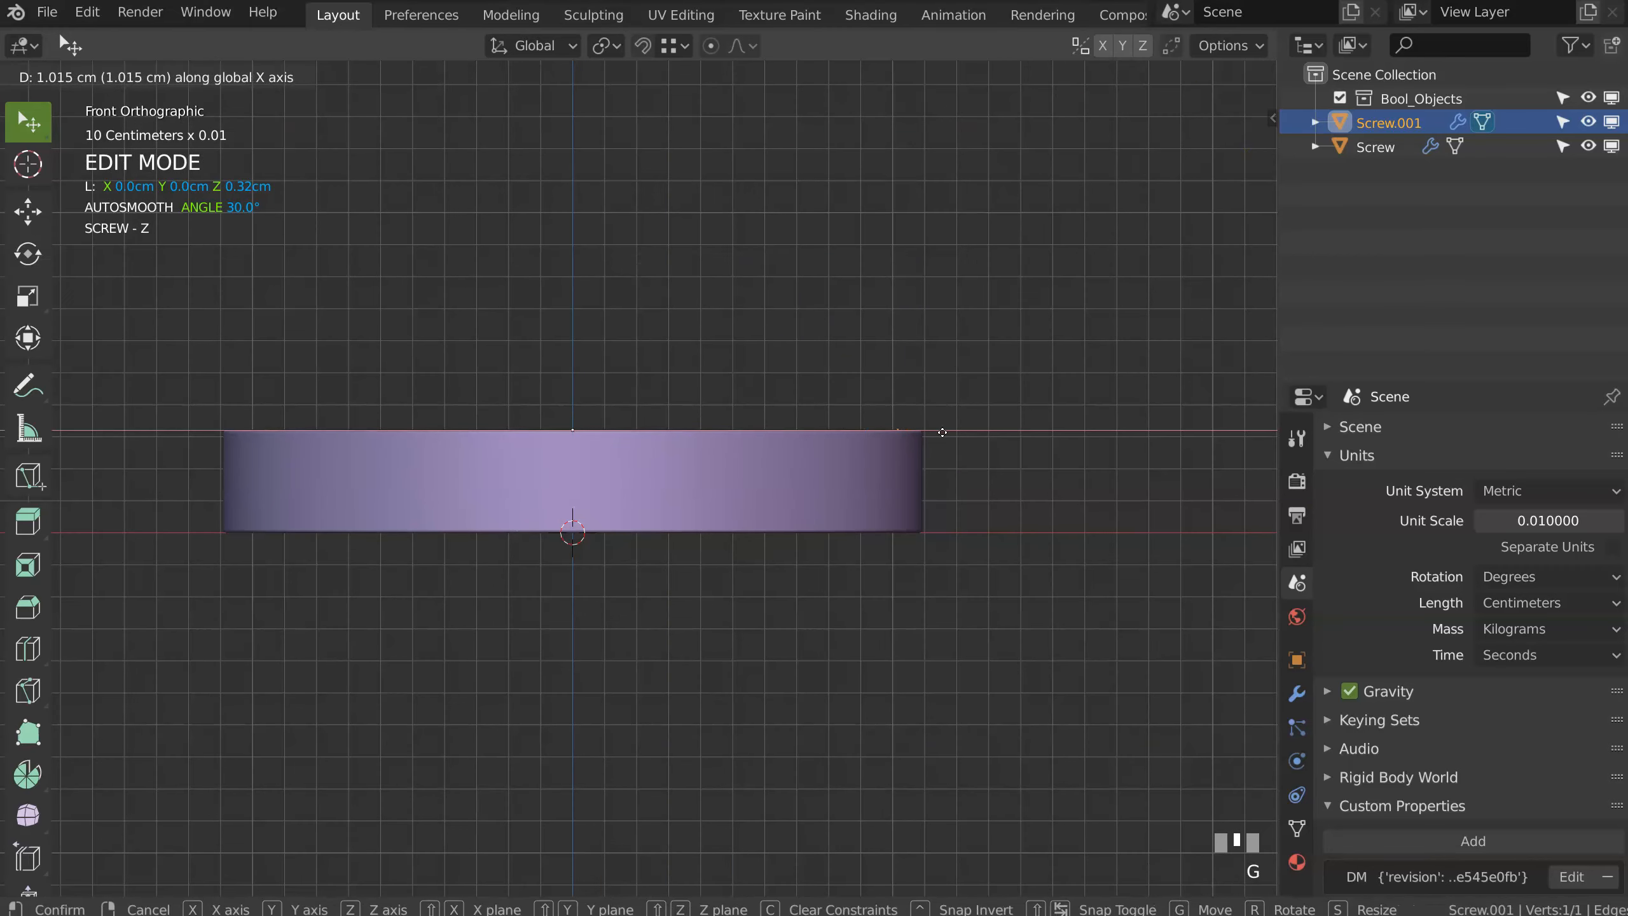
left_click(961, 429)
middle_click_drag(961, 429, 837, 479)
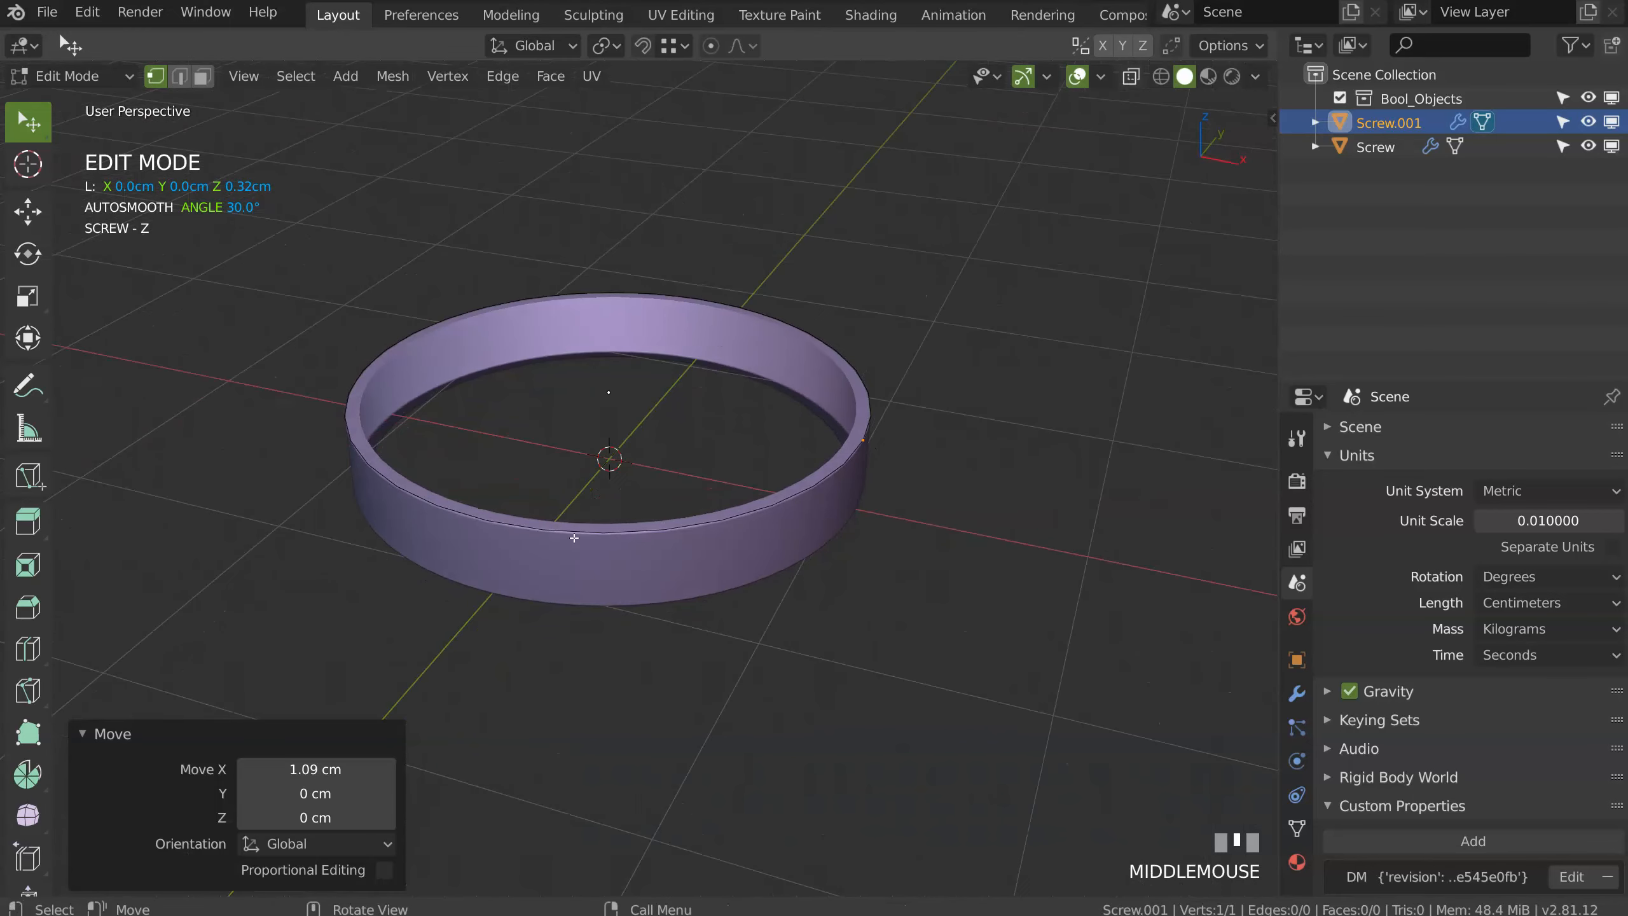
middle_click_drag(834, 354, 778, 447, "ctrl")
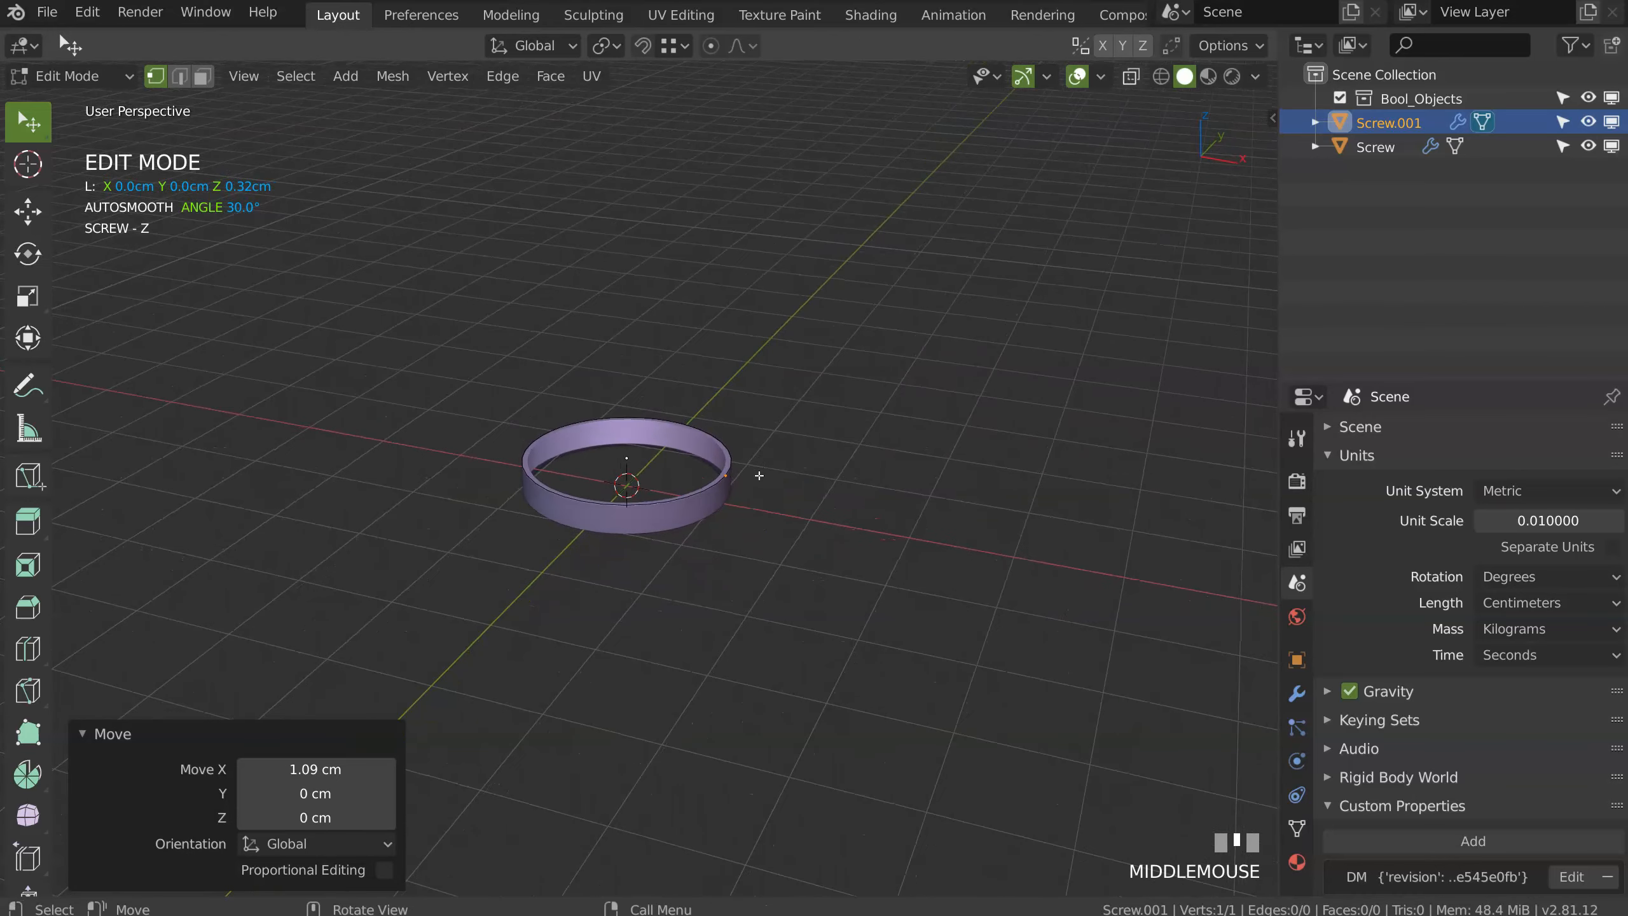
Step: Extrude the vertex about 1.21 cm up along Z, raise its top end further and return to Object Mode
key("e")
left_click(772, 335)
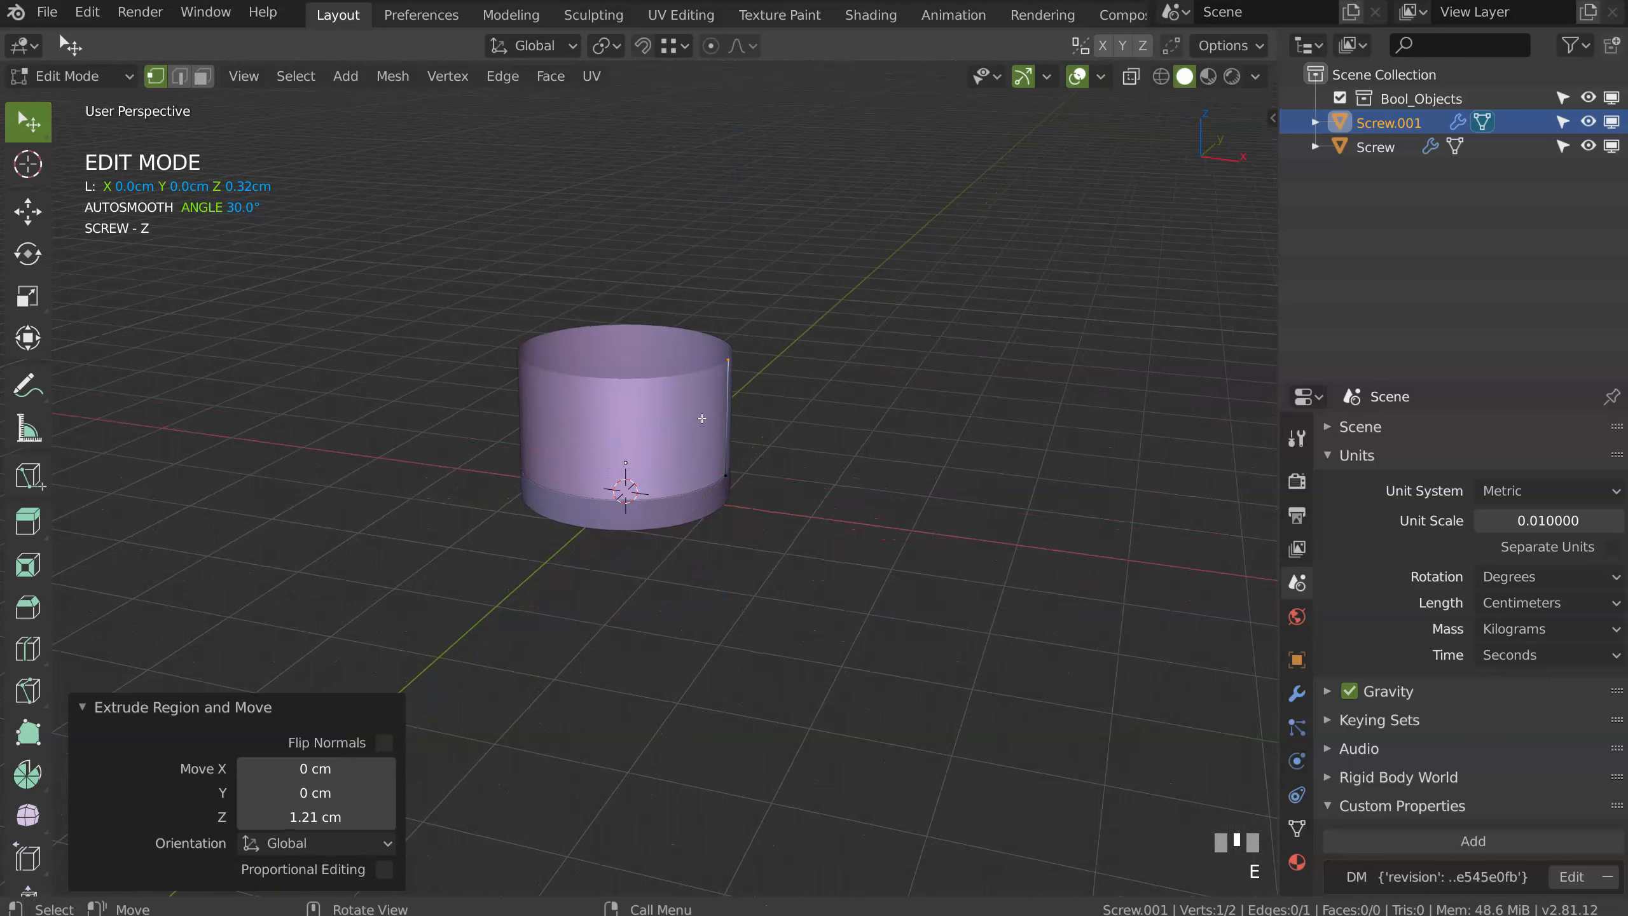
key("g")
key("z")
left_click(738, 258)
middle_click_drag(737, 258, 727, 255, "shift")
key("Tab")
left_click(715, 190)
Step: Turn off Flip Normals on the tube's Screw modifier and hide the face orientation overlay
key("space")
left_click(564, 409)
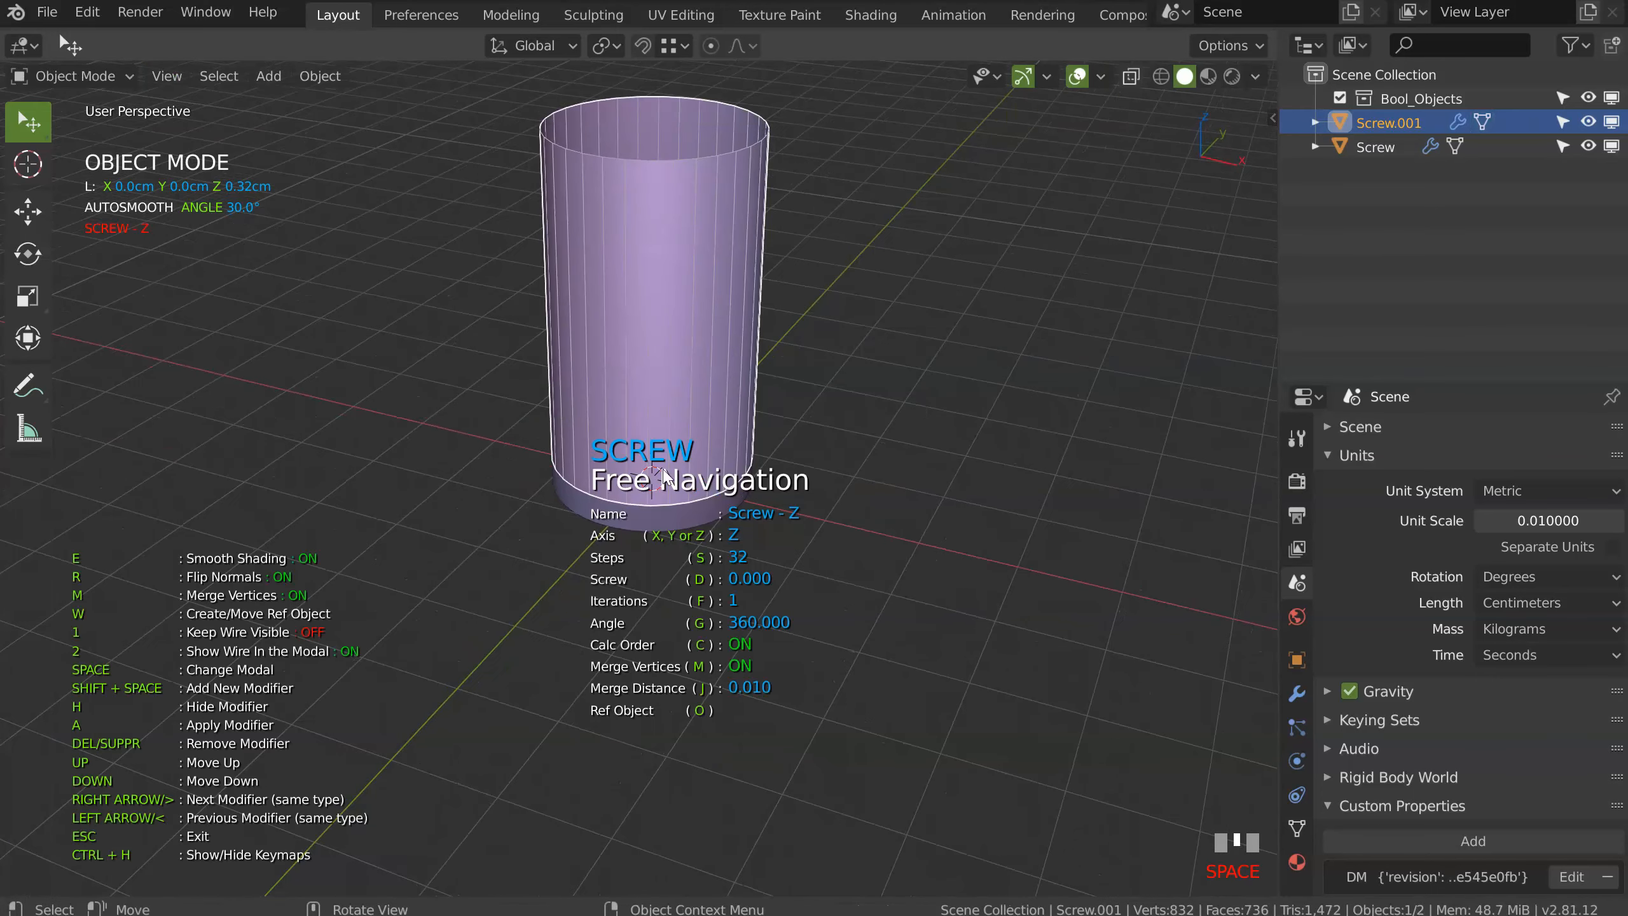
key("r")
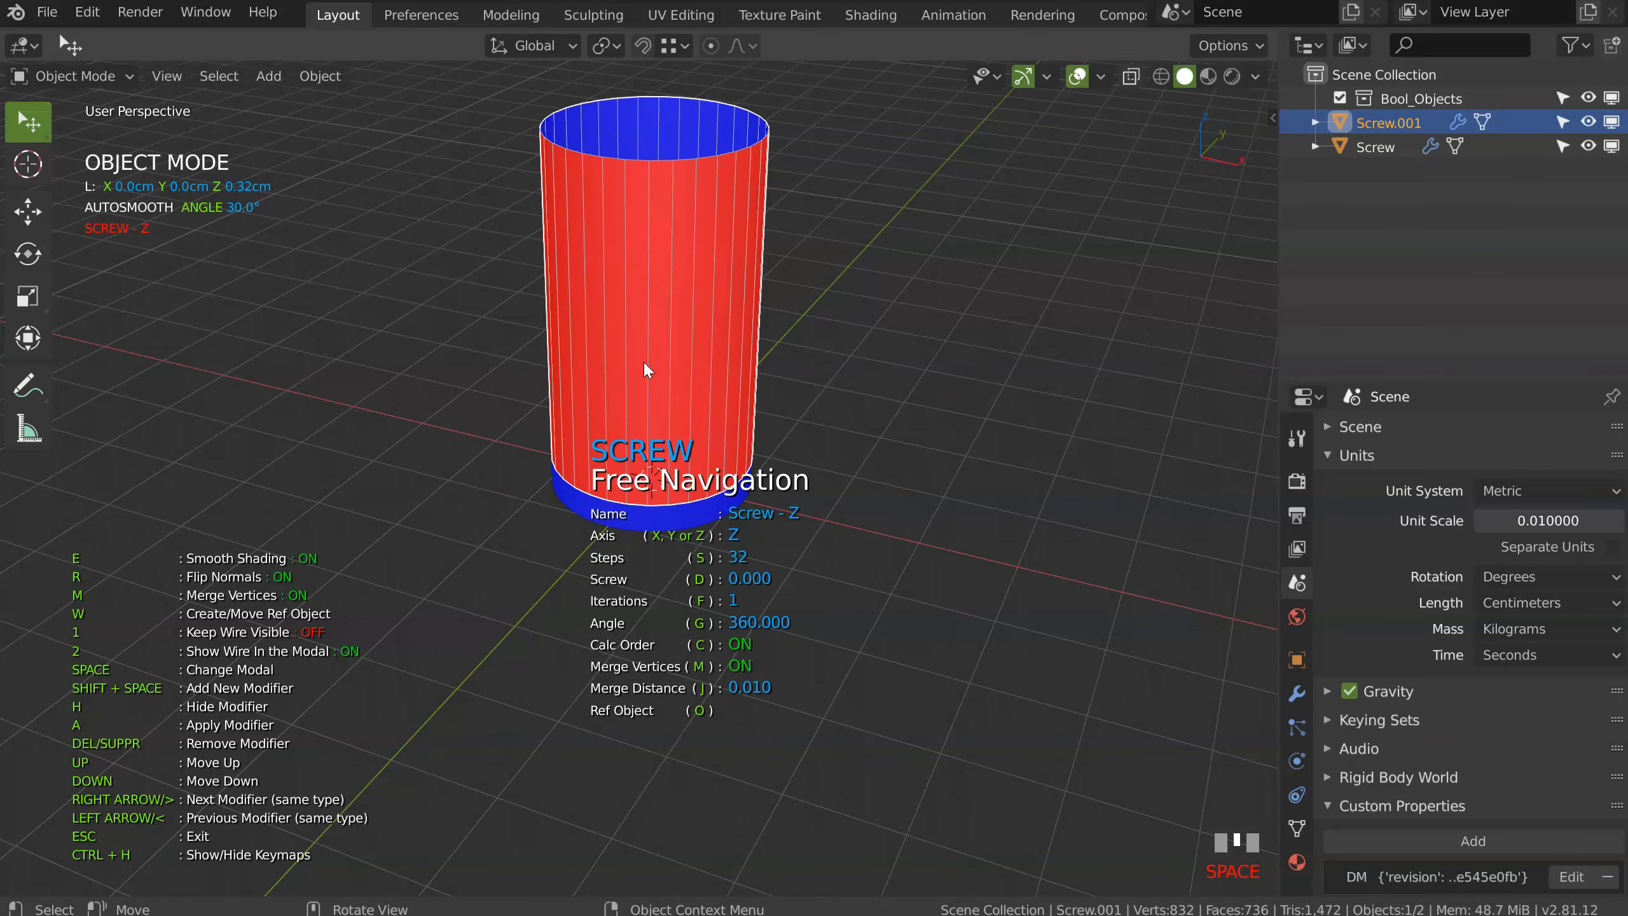
key("r")
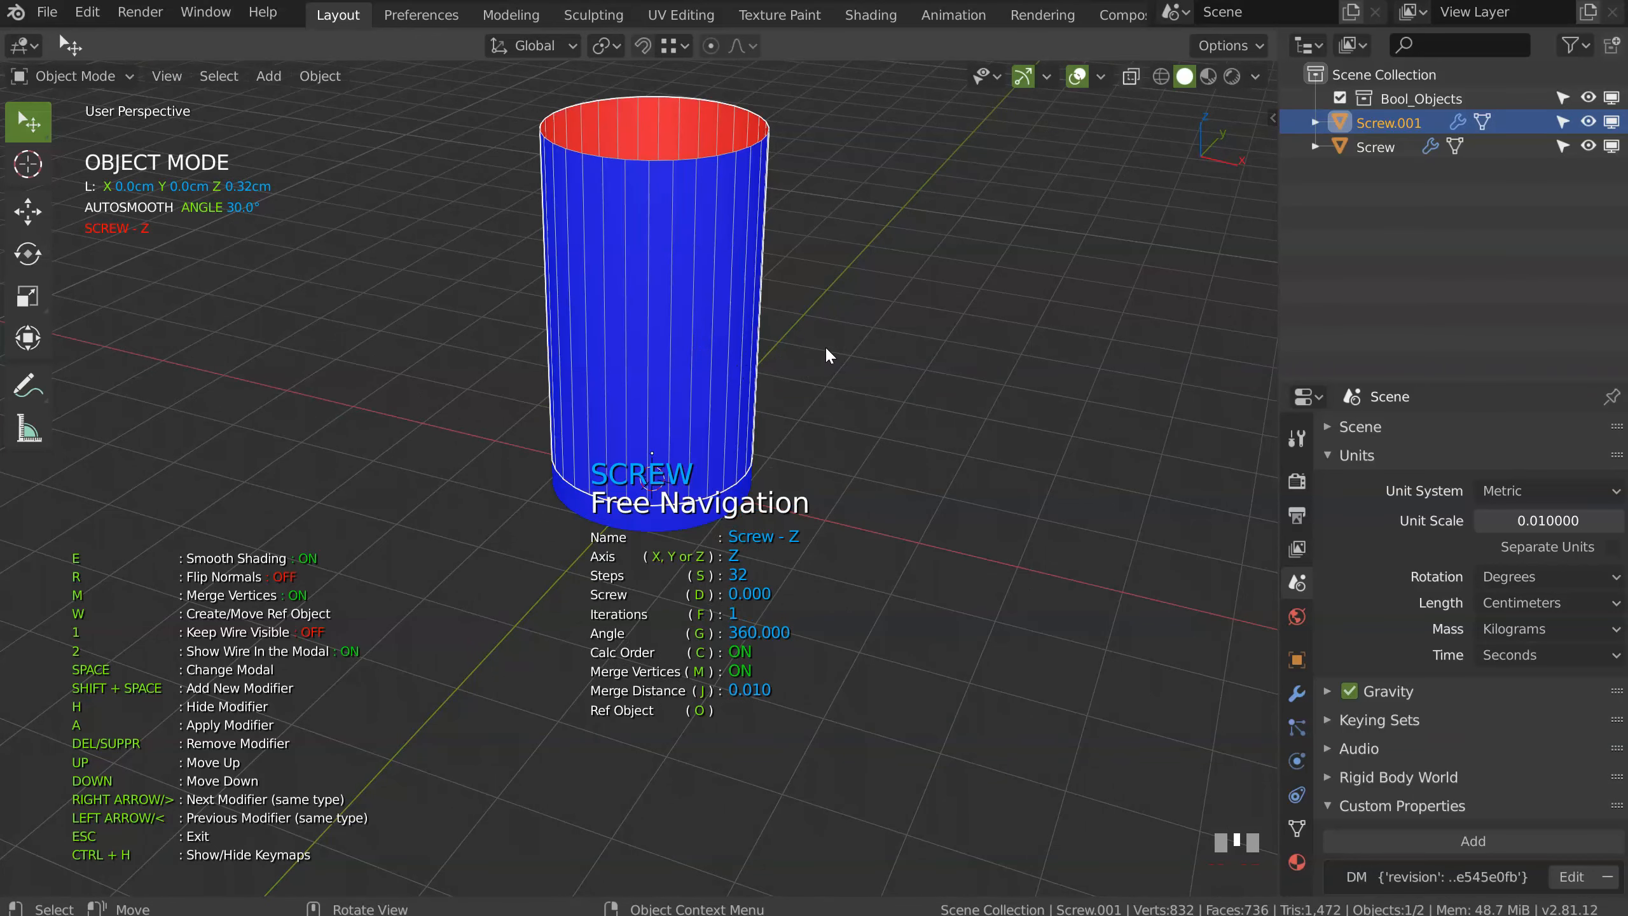
left_click(701, 346)
middle_click_drag(701, 346, 699, 359)
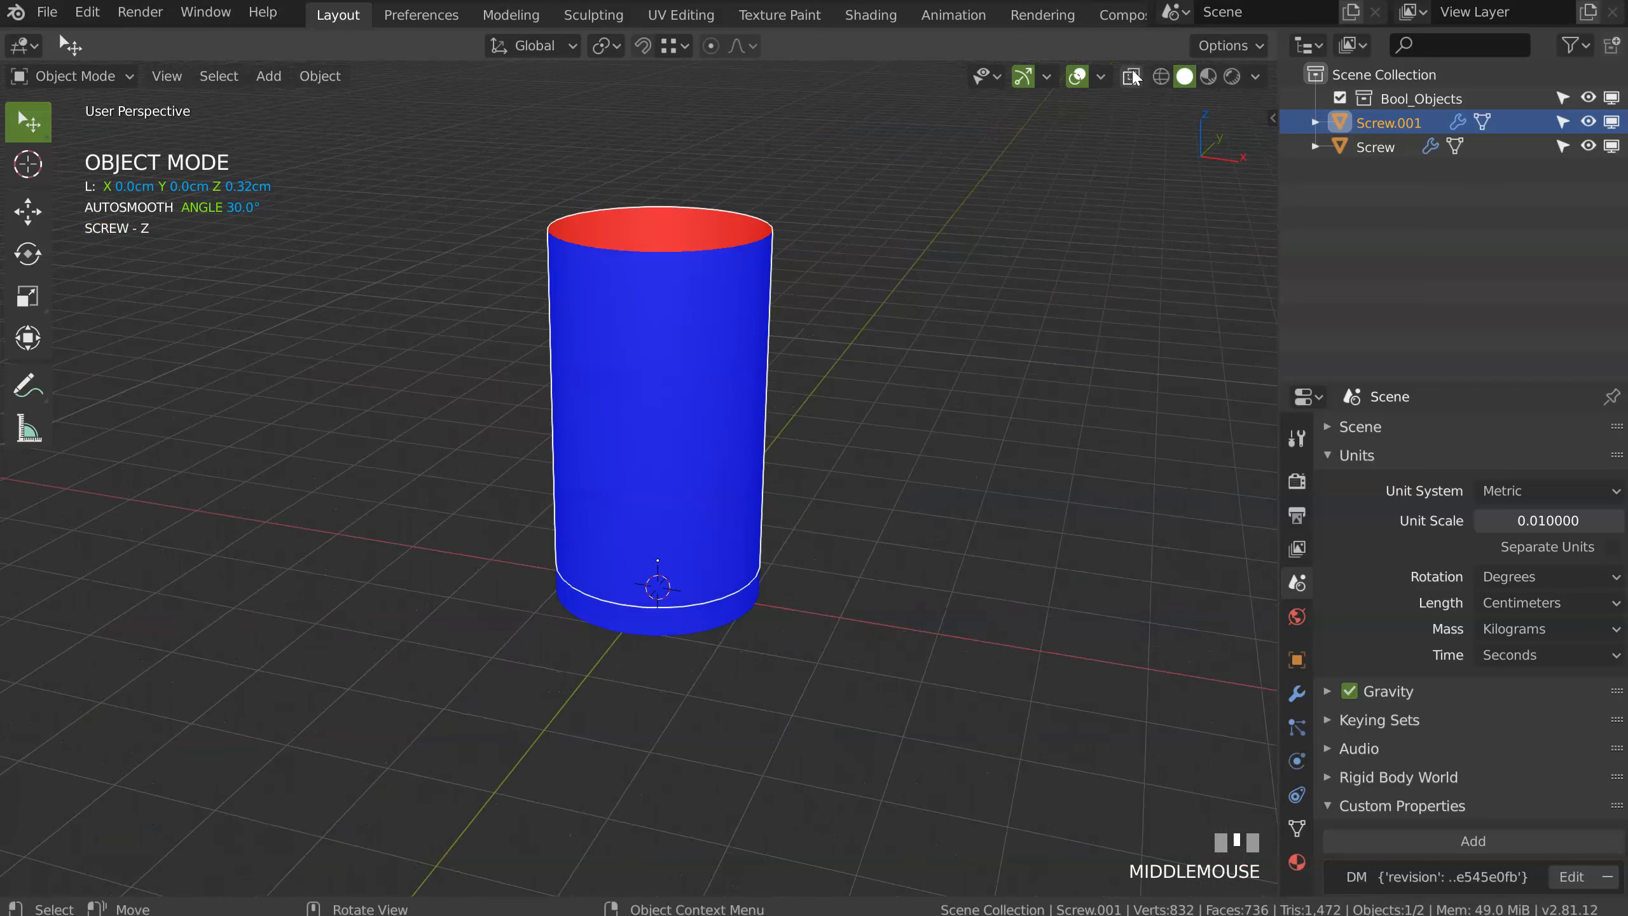
left_click(1100, 76)
left_click(954, 505)
Step: Raise the tube's top vertex along Z to make the tube taller
middle_click(677, 416)
middle_click_drag(677, 416, 786, 383, "shift")
key("Tab")
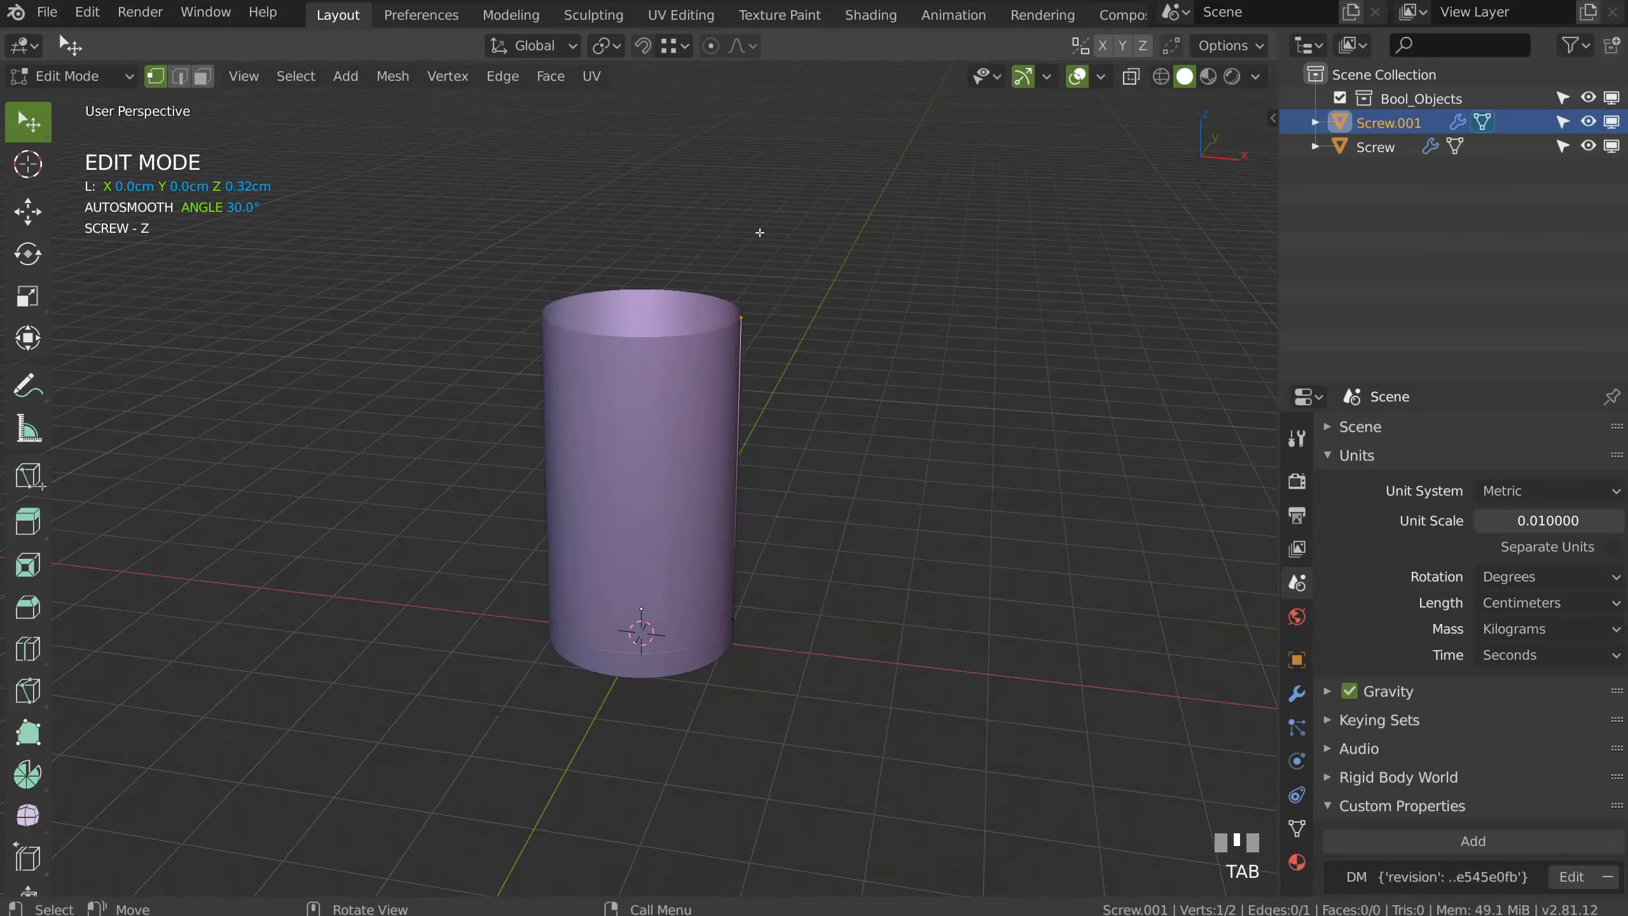
key("g")
key("z")
left_click(775, 269)
key("Tab")
Step: Set the tube's Screw steps to 24 and apply the modifier
mouse_move(712, 356)
middle_mouse_down()
mouse_move(711, 385)
mouse_move(716, 341)
middle_mouse_up()
key("space")
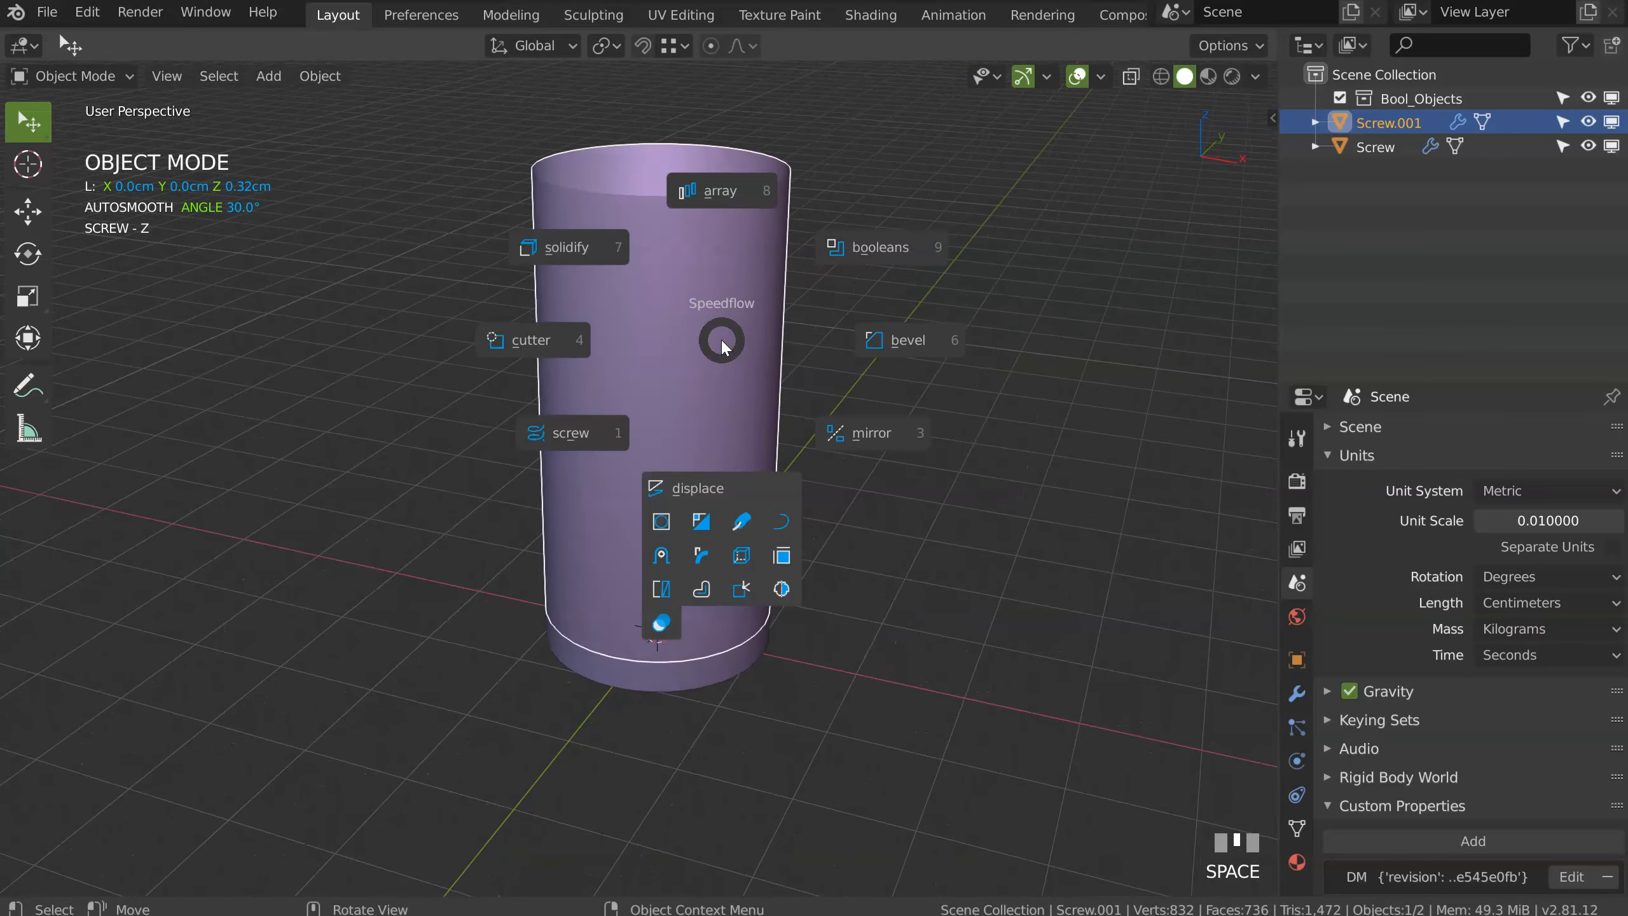
left_click(623, 423)
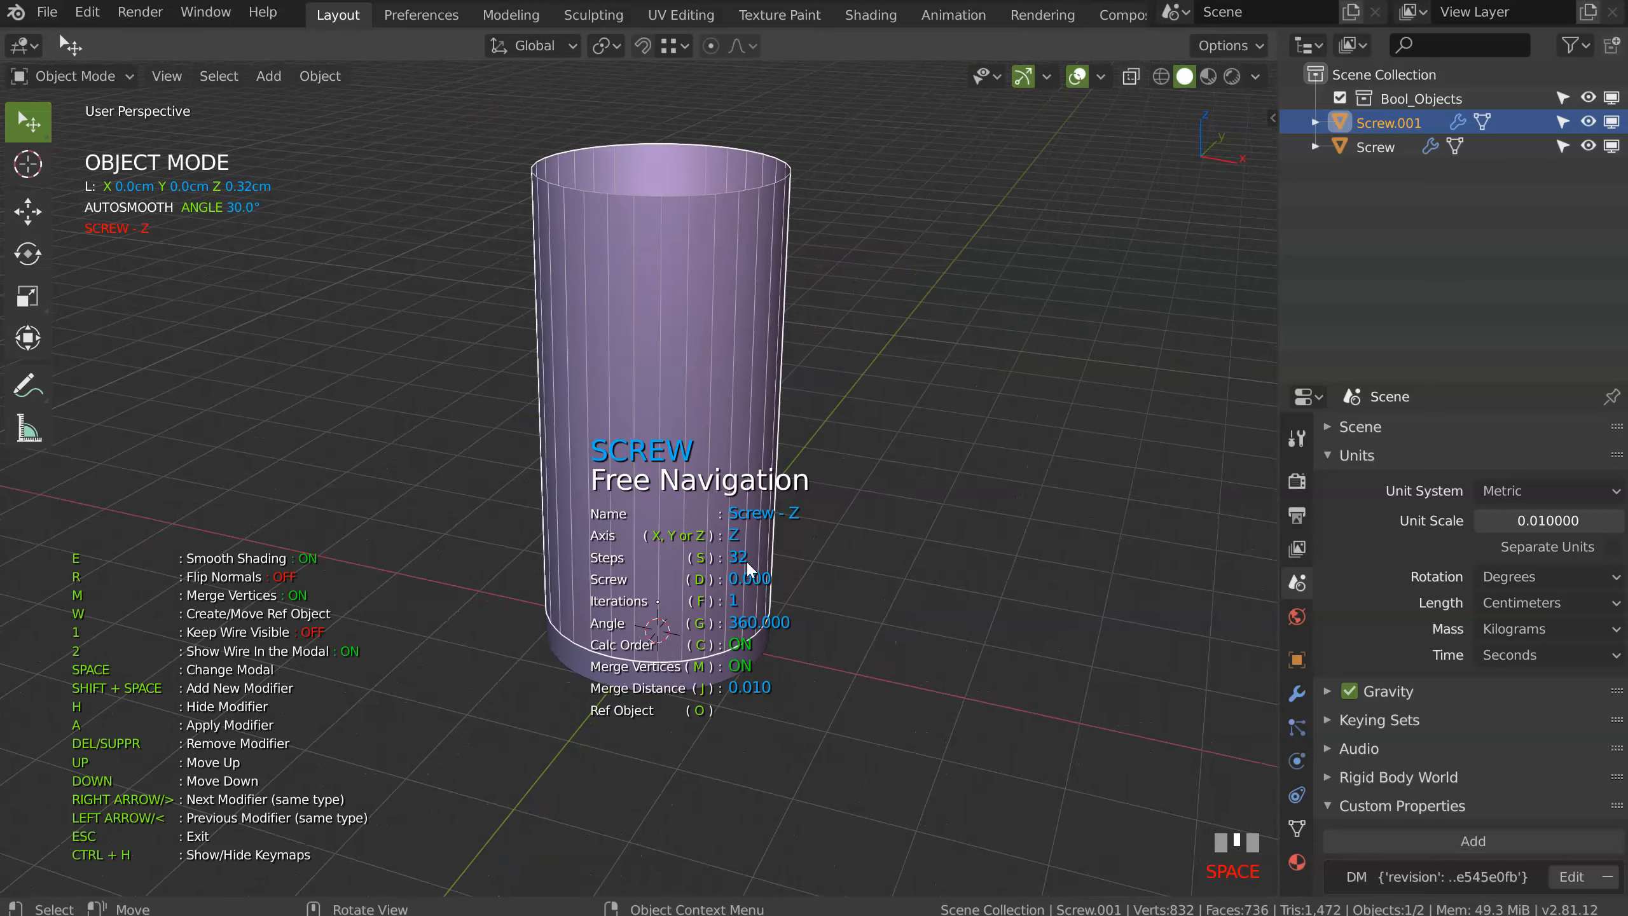
key("s")
scroll(735, 534, "down", 8)
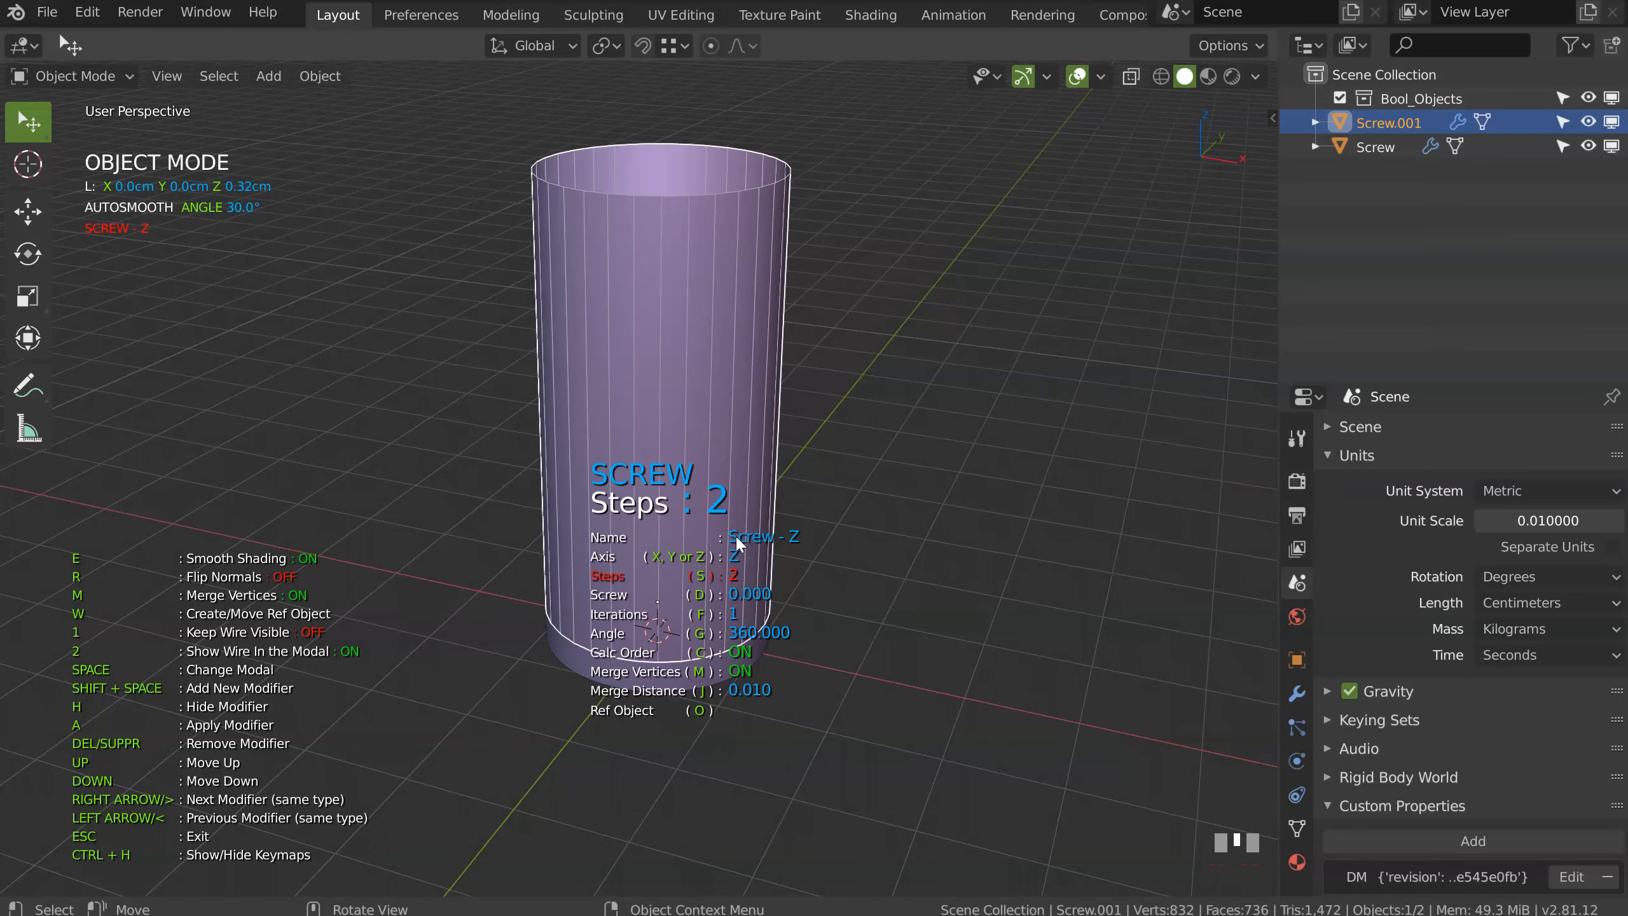
left_click(737, 537)
middle_click_drag(889, 381, 639, 239)
key("a")
Step: Select the tube's top edge loop in Edit Mode and move it up about 0.393 cm along Z
key("Tab")
left_click(527, 446)
key("g")
key("z")
left_click(630, 273)
Step: Knife cut-through, angle-constrained diagonals in the right view: one across the tube's middle, another from its center down to the opposite side
key("KP_3")
middle_click_drag(654, 360, 673, 360, "ctrl")
middle_click_drag(673, 360, 680, 349, "shift")
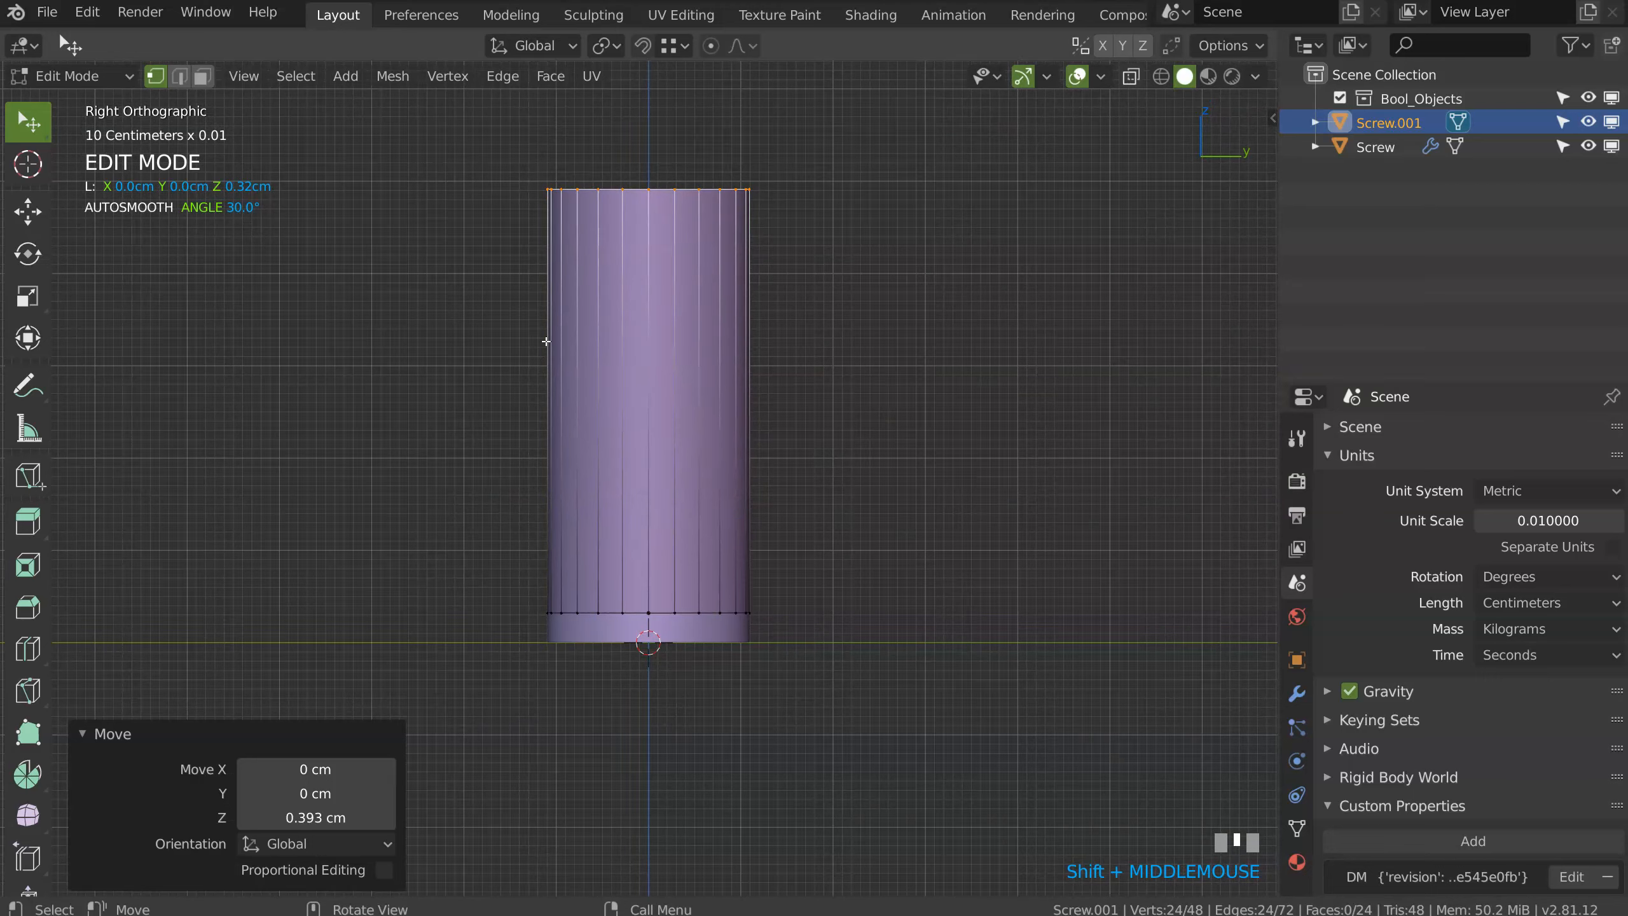
key("k")
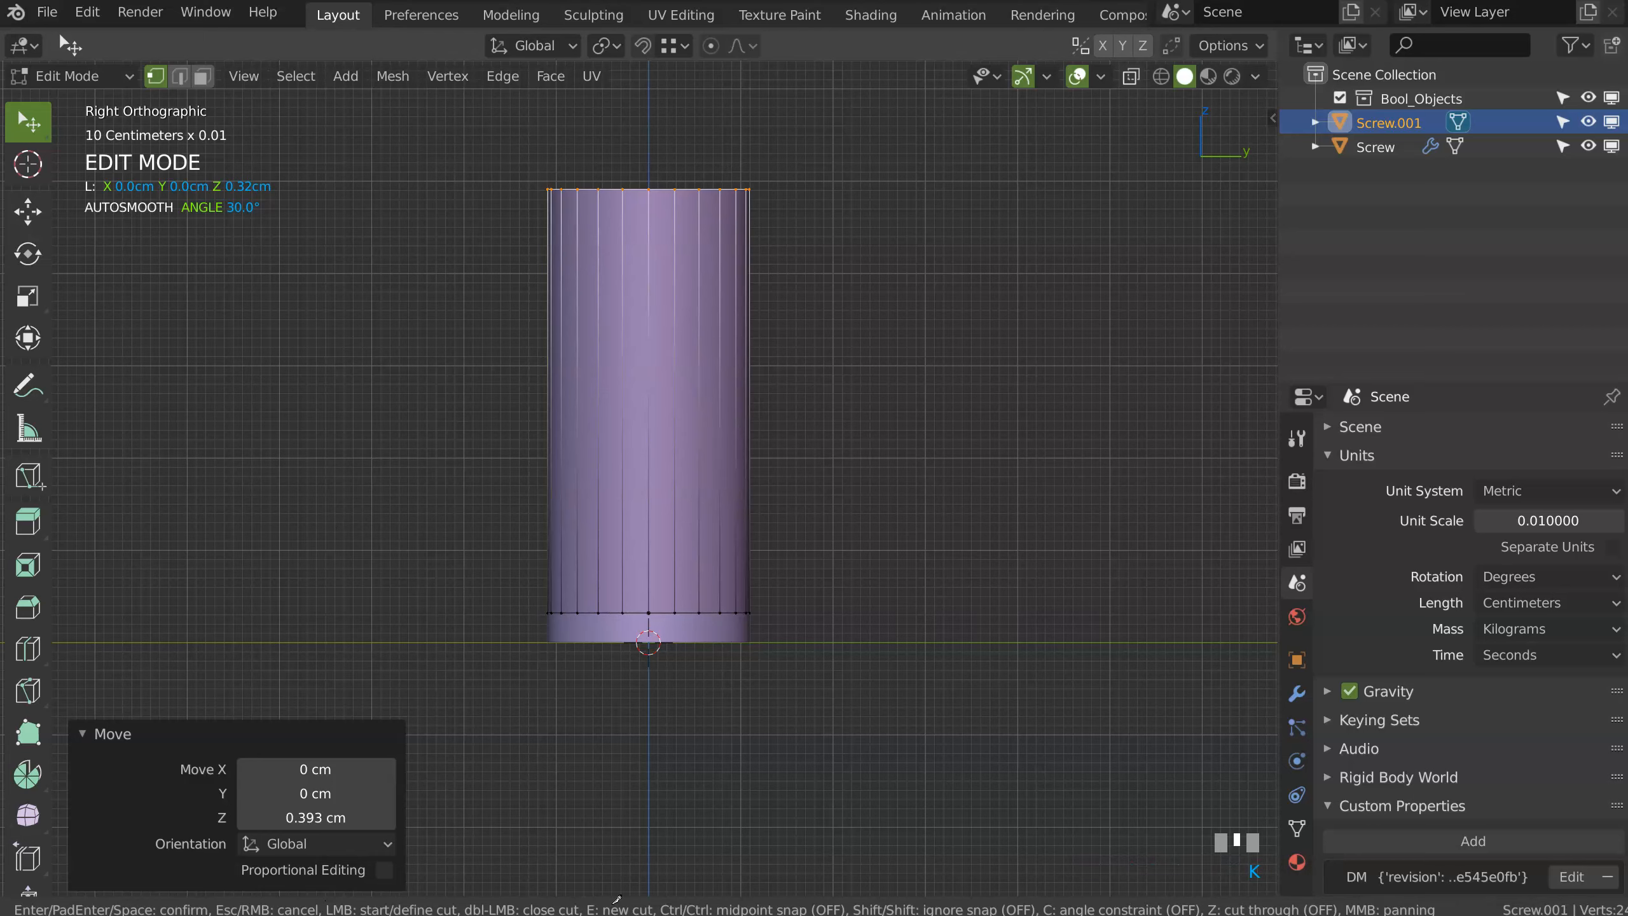
key("z")
key("c")
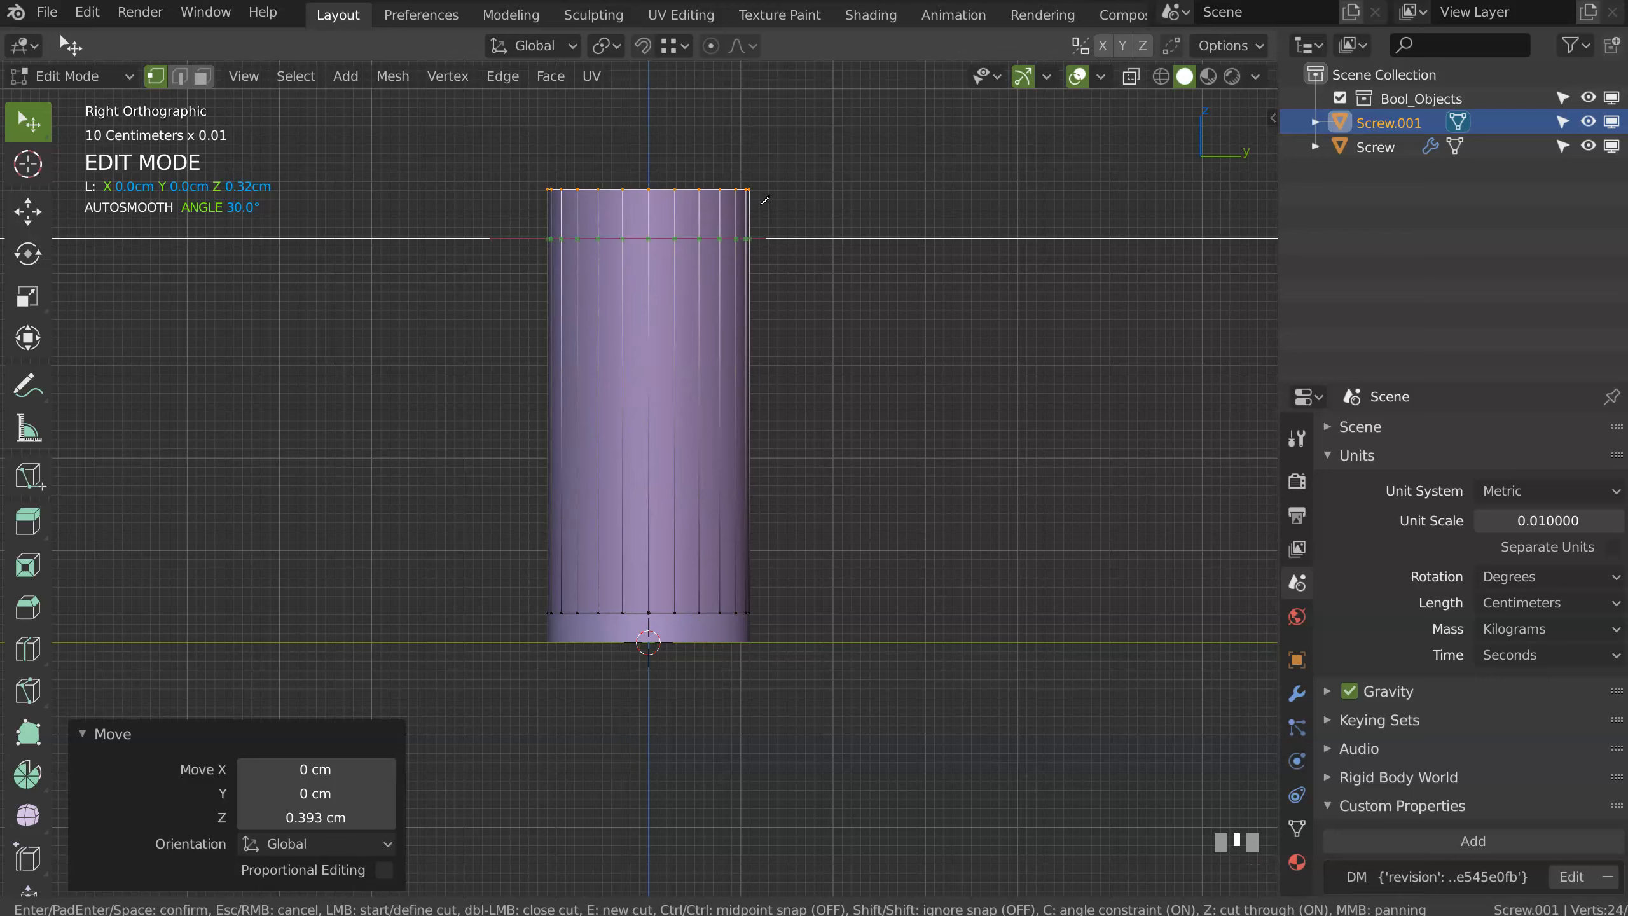
left_click(816, 490)
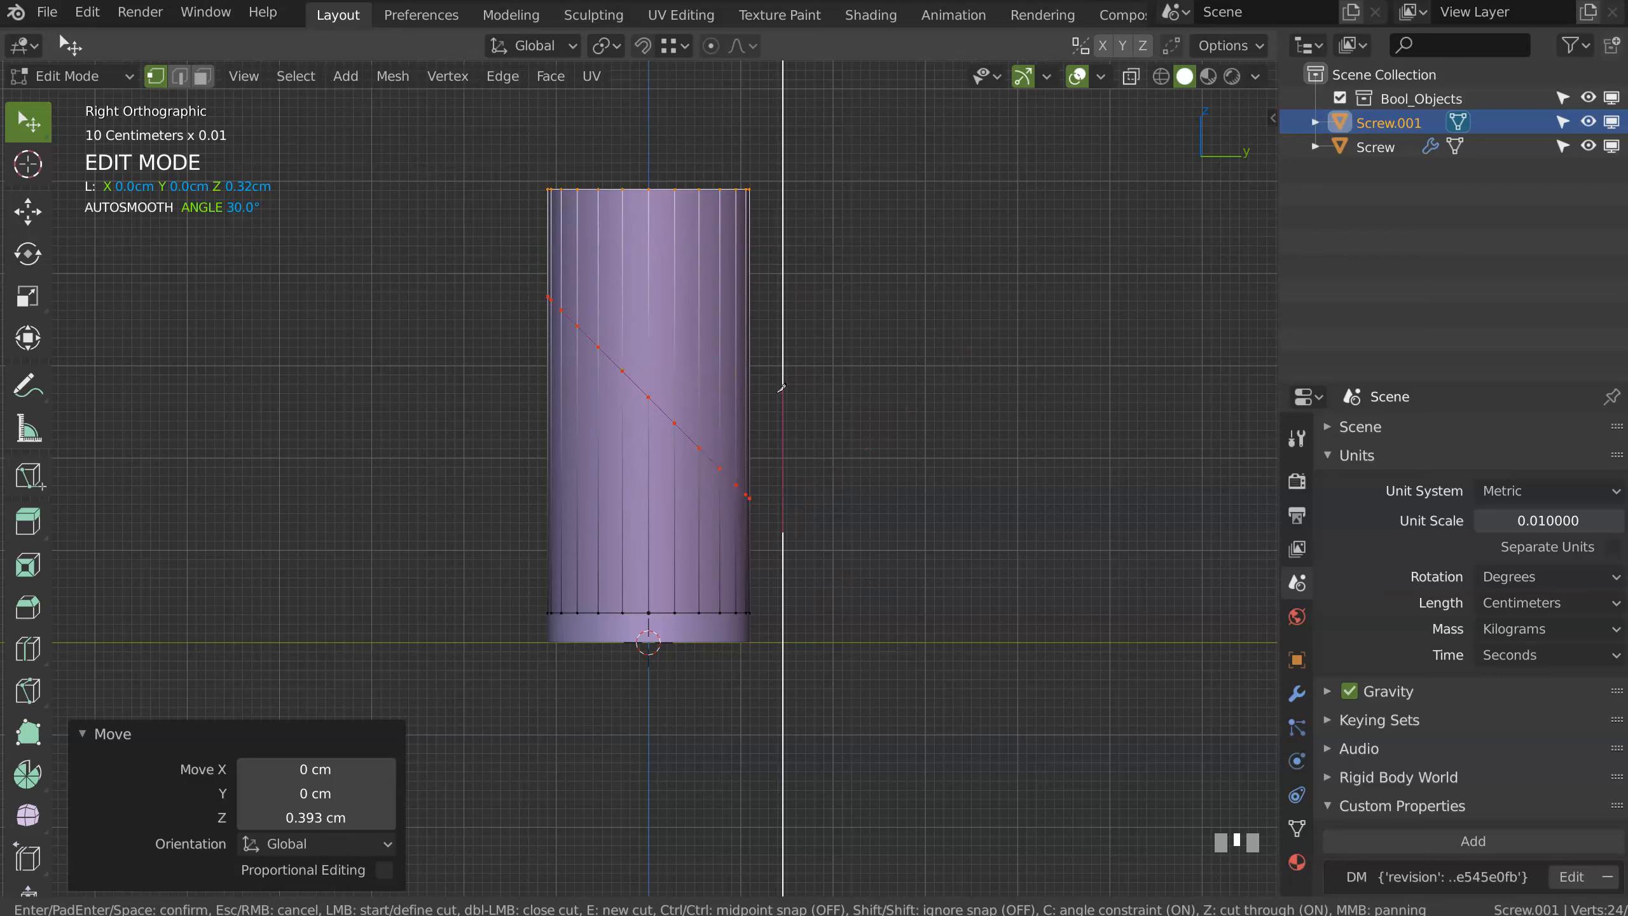
key("e")
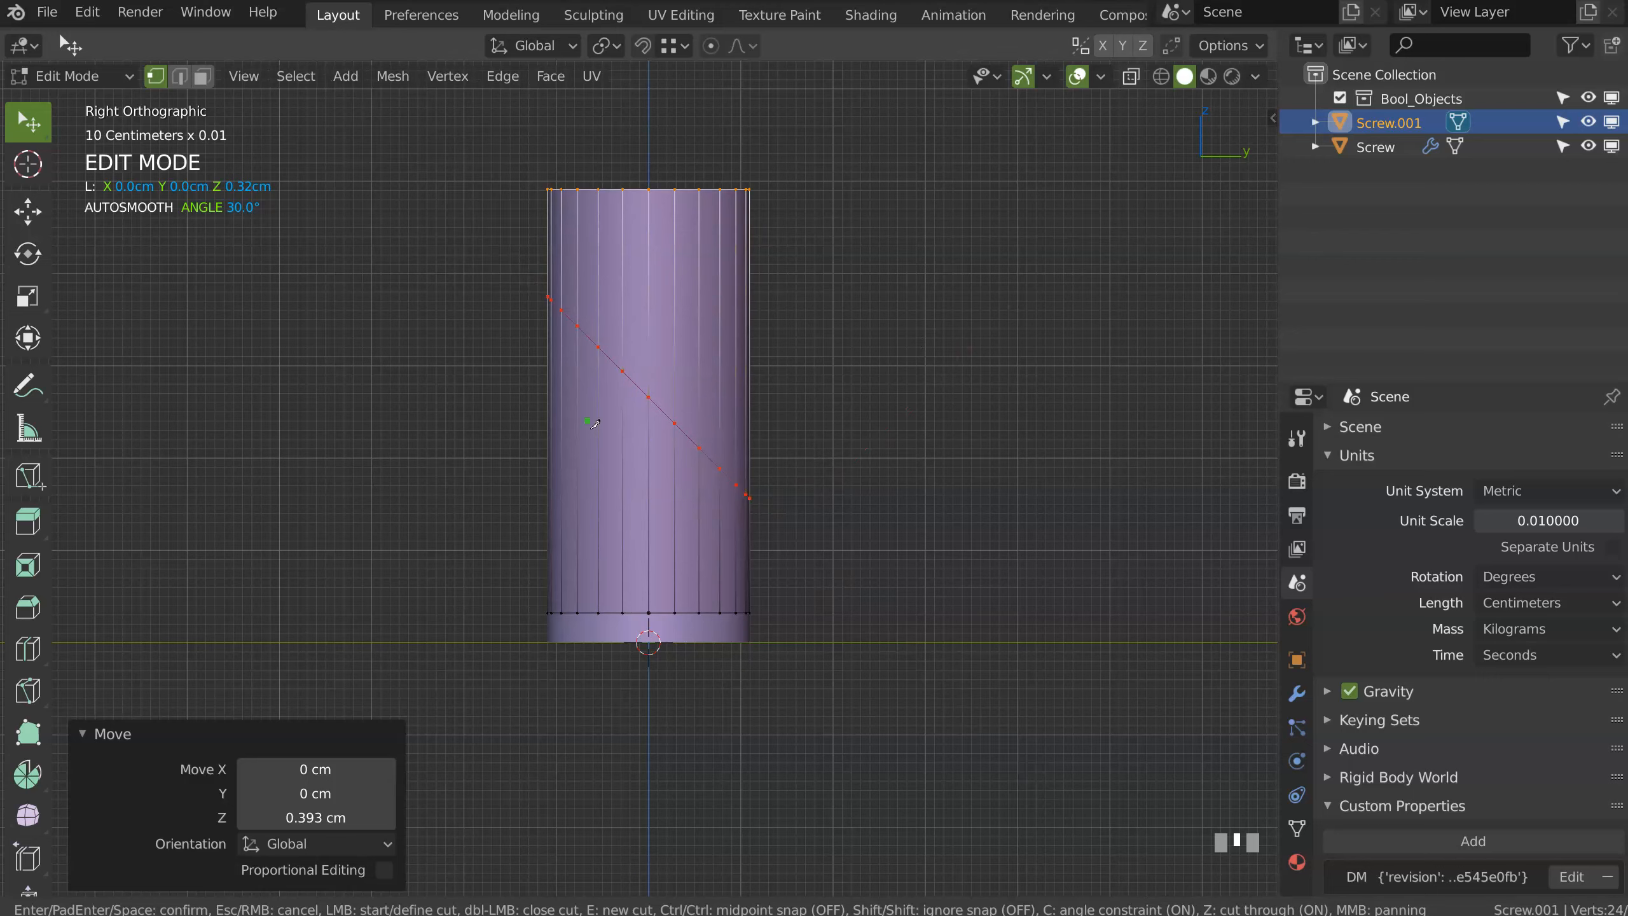
left_click(651, 393)
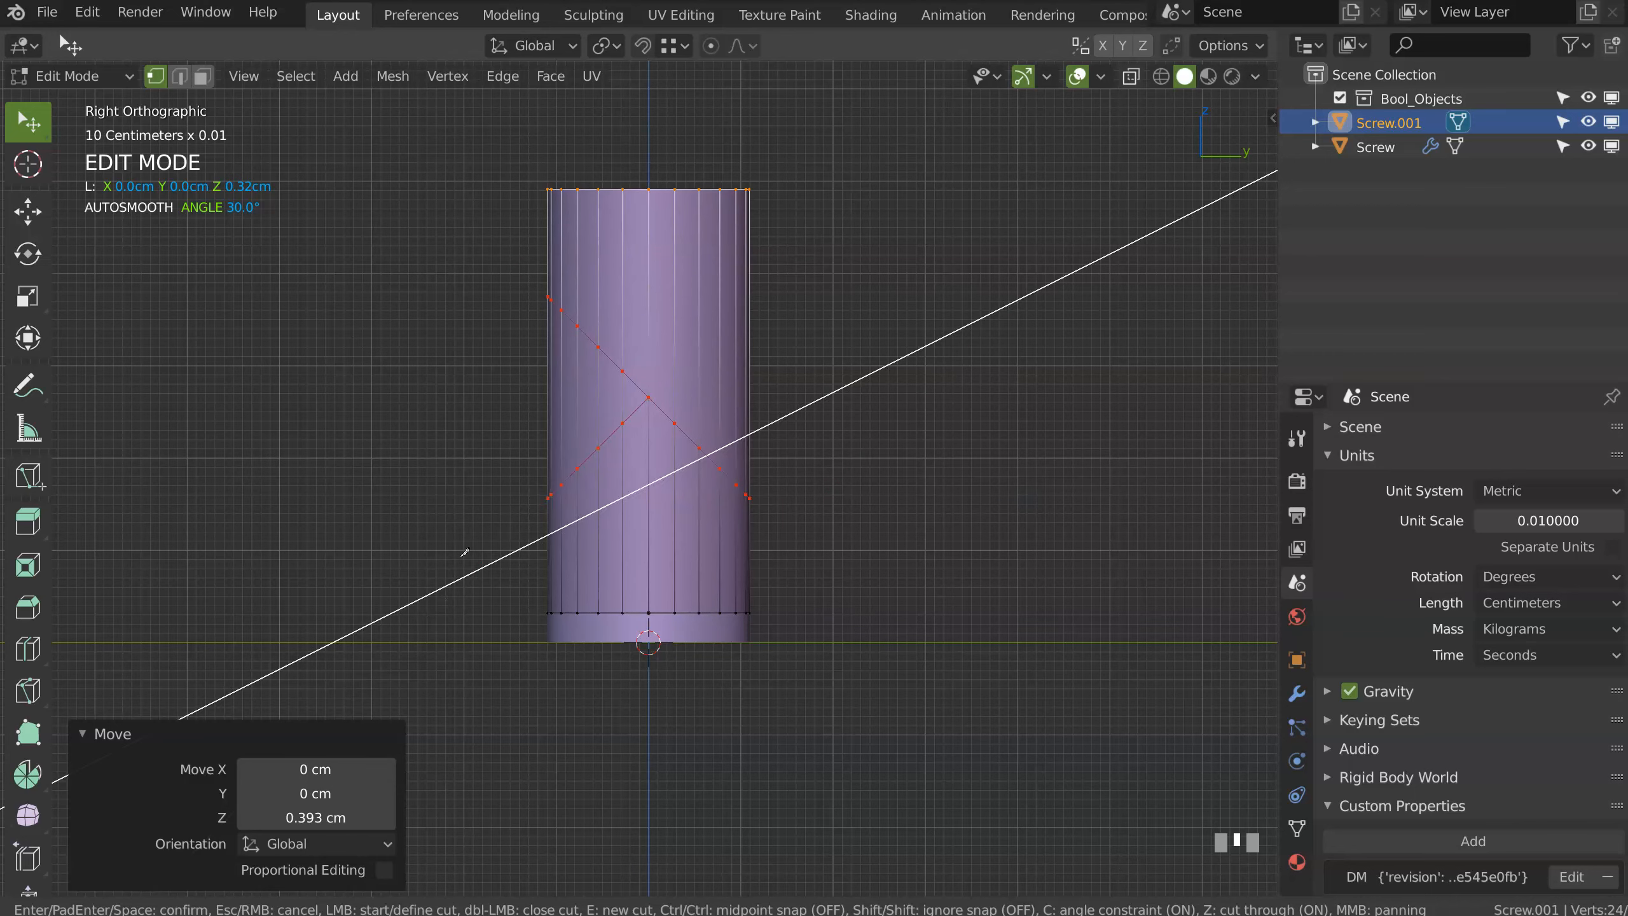
key("KP_Enter")
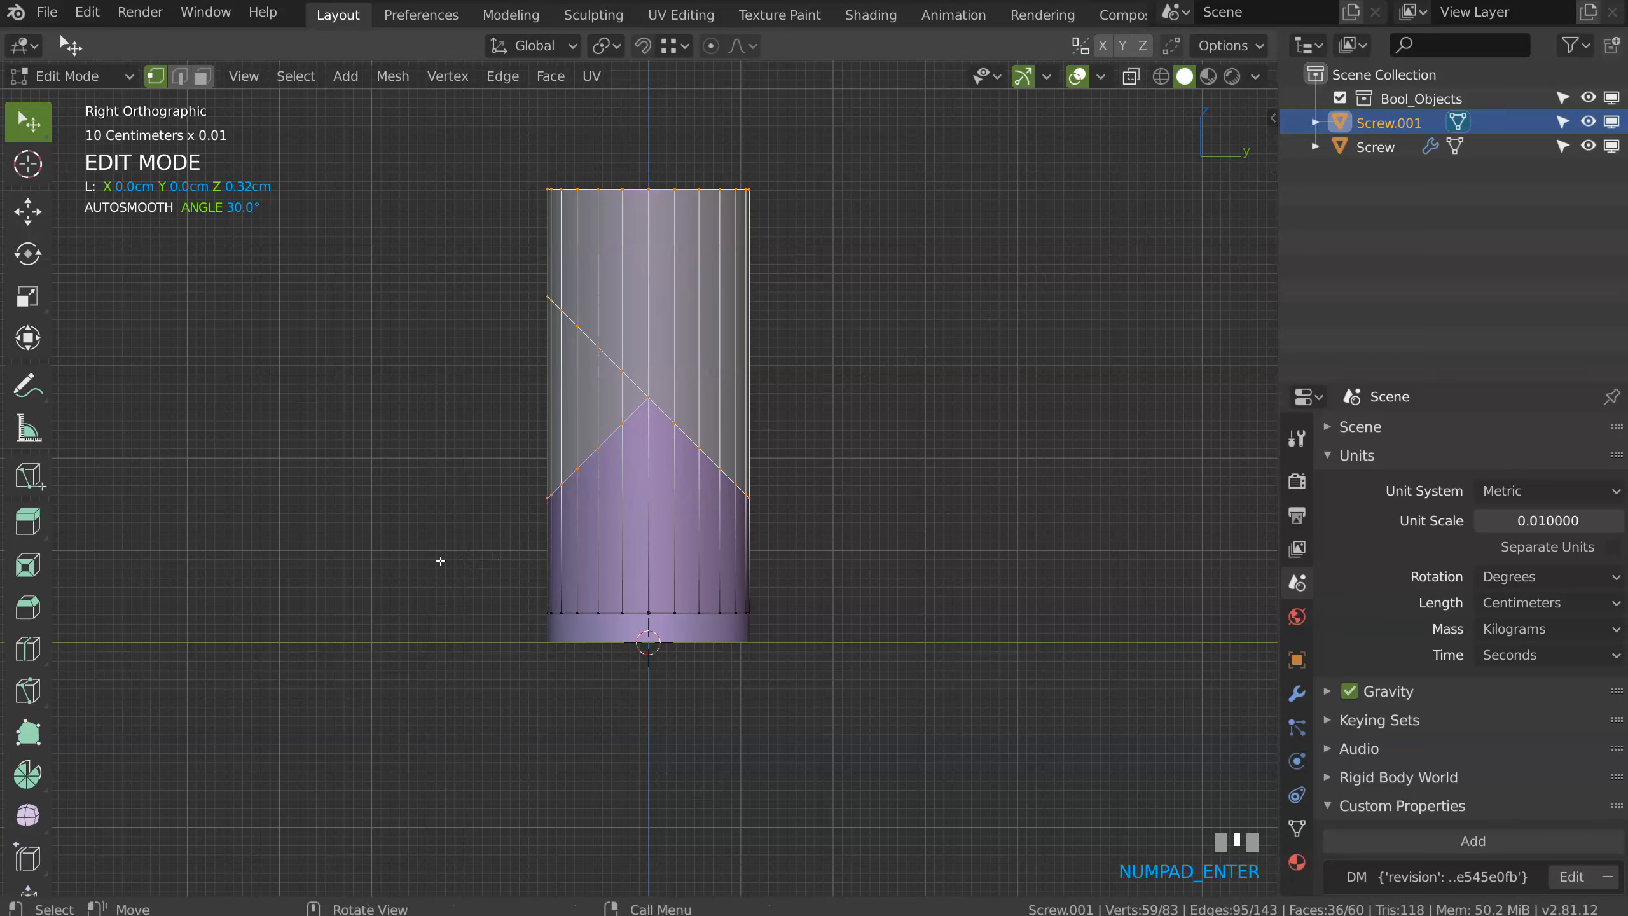
Step: Select the vertices of the diagonal cuts with X-ray on and move them slightly up along Z
left_click(650, 400)
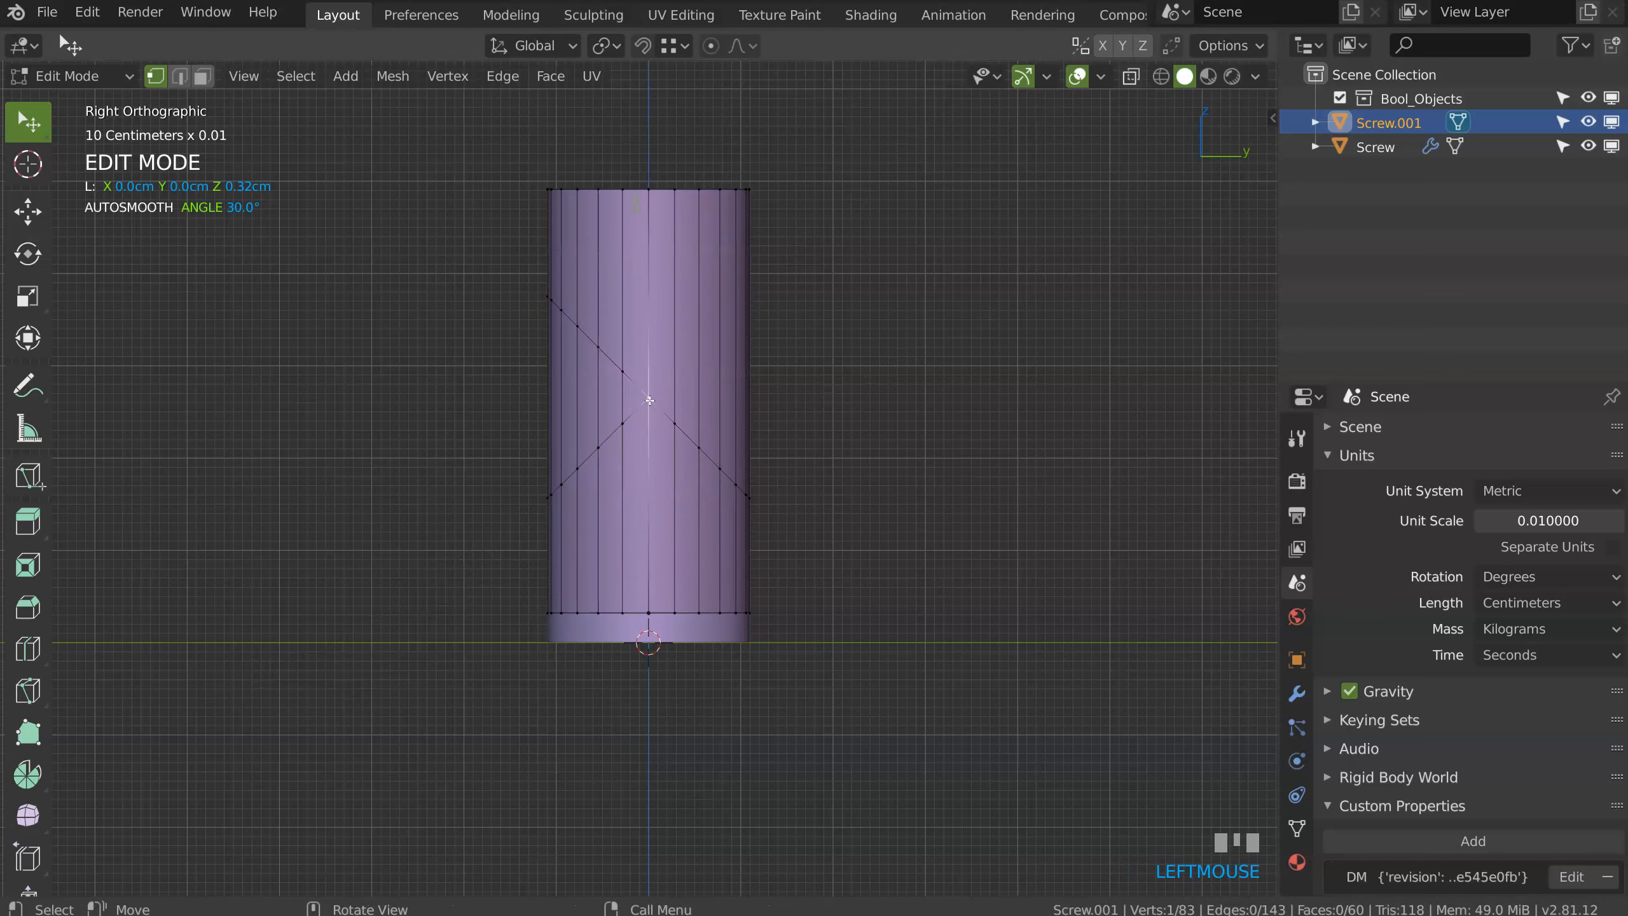
mouse_move(443, 523)
right_mouse_down("ctrl")
mouse_move(389, 261)
mouse_move(644, 361)
right_mouse_up("ctrl")
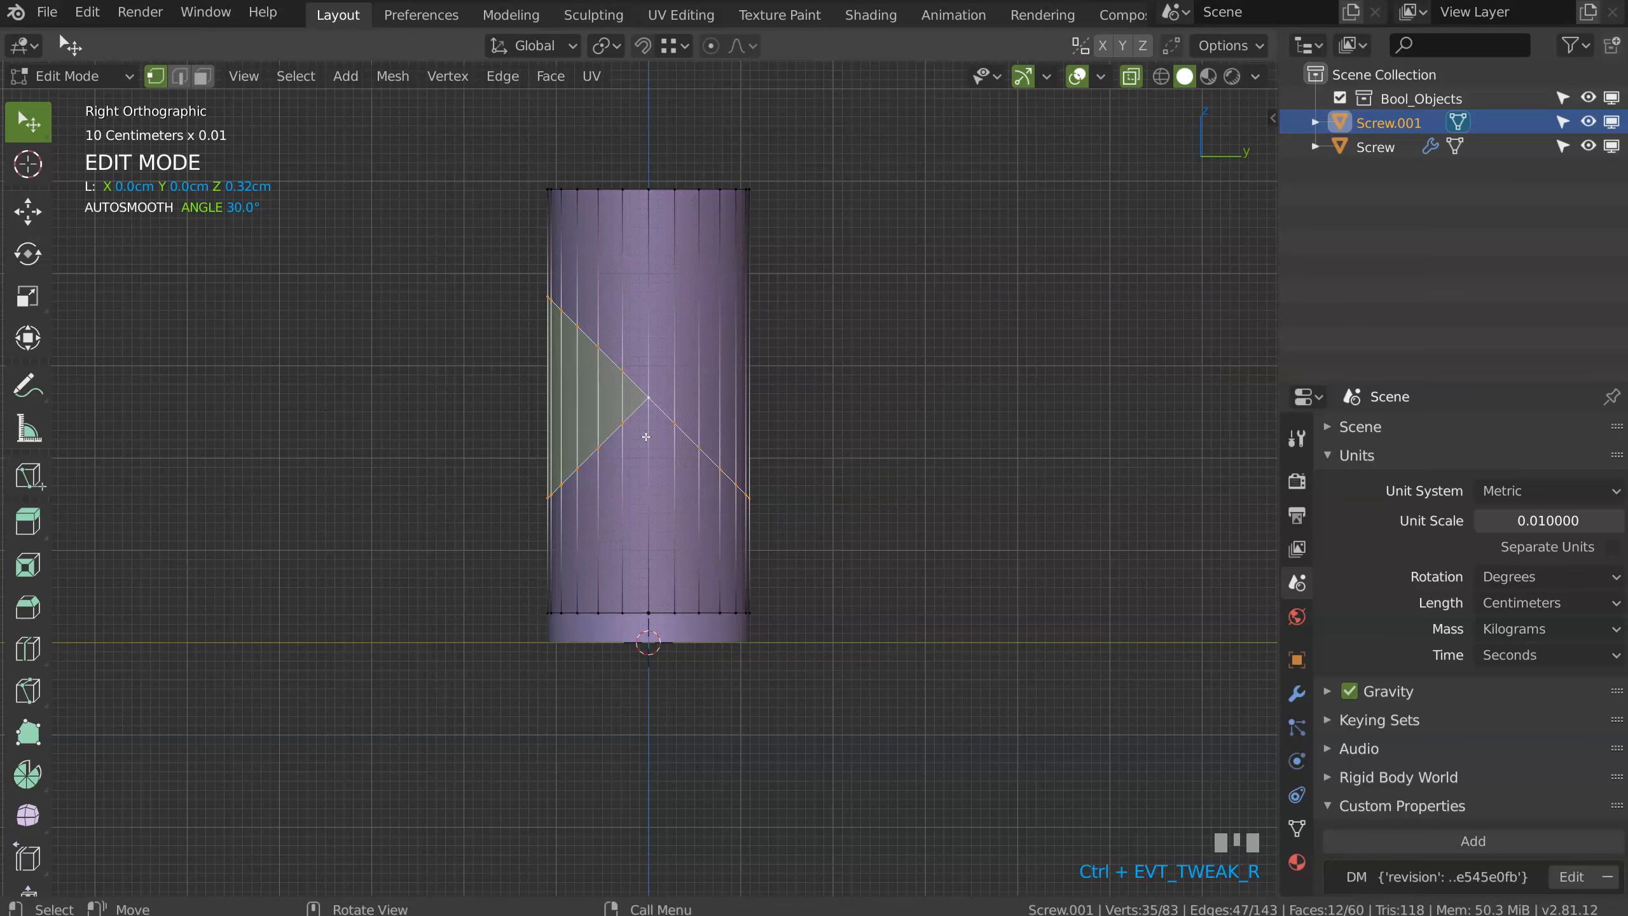
key("g")
key("z")
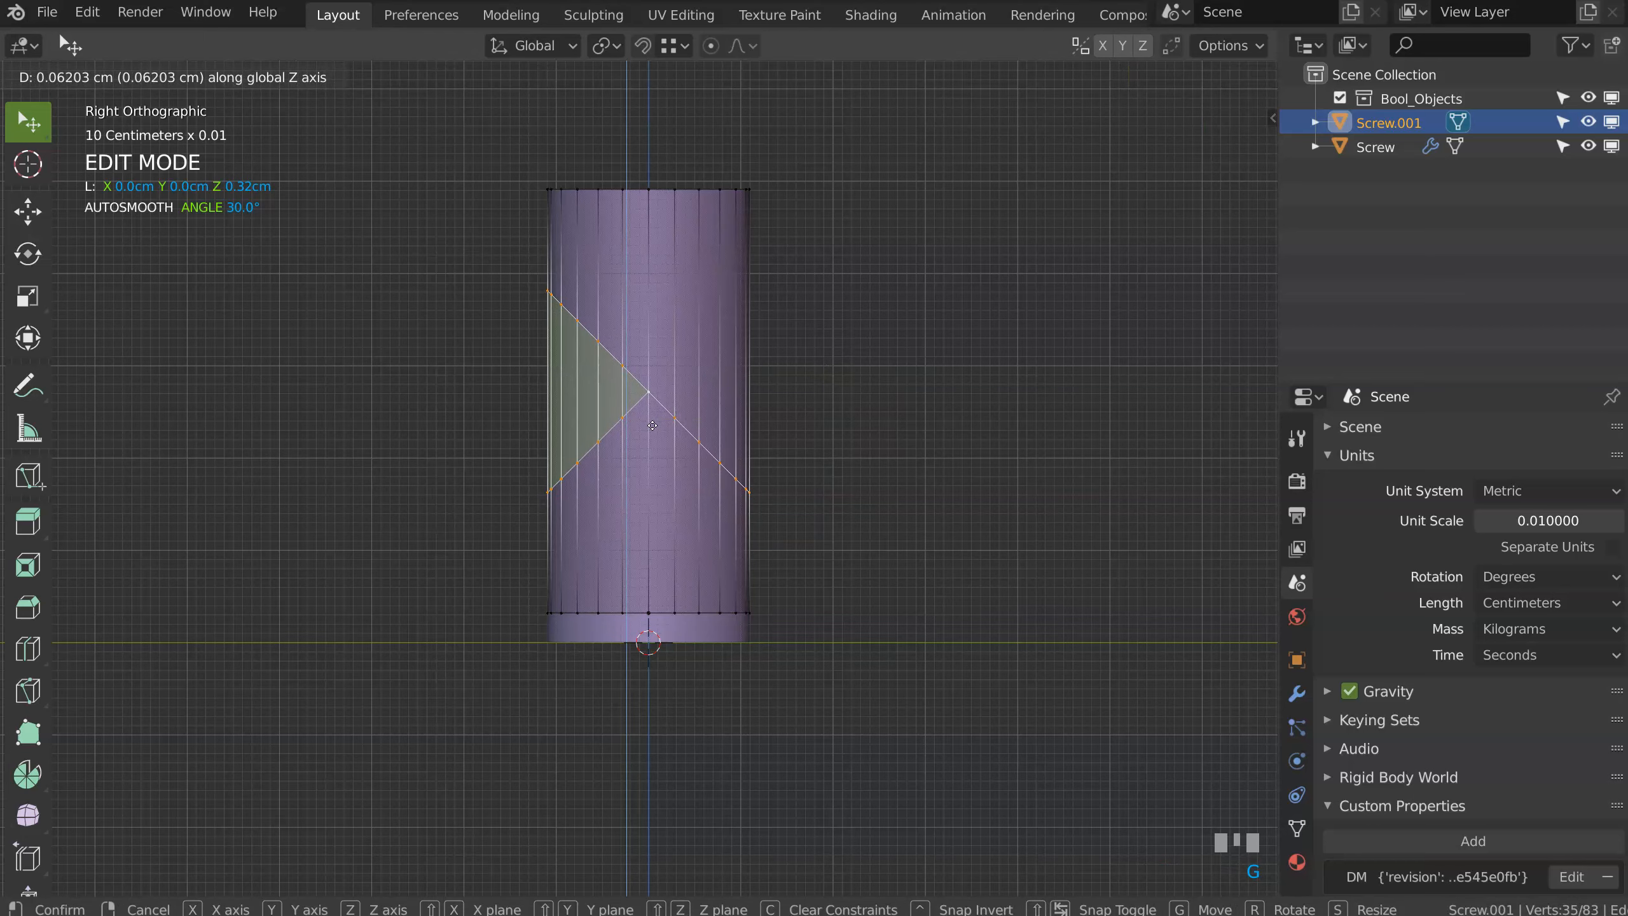
left_click(654, 413)
Step: Flatten the cut vertices on the +Y side to scale 0 along Z and raise them 0.754 cm, snapping level with the diagonals' center vertex
left_click(675, 399)
mouse_move(675, 398)
right_mouse_down("ctrl")
mouse_move(775, 545)
mouse_move(860, 339)
right_mouse_up("ctrl")
key("s")
key("z")
key("0")
key("KP_Enter")
key("g")
key("z")
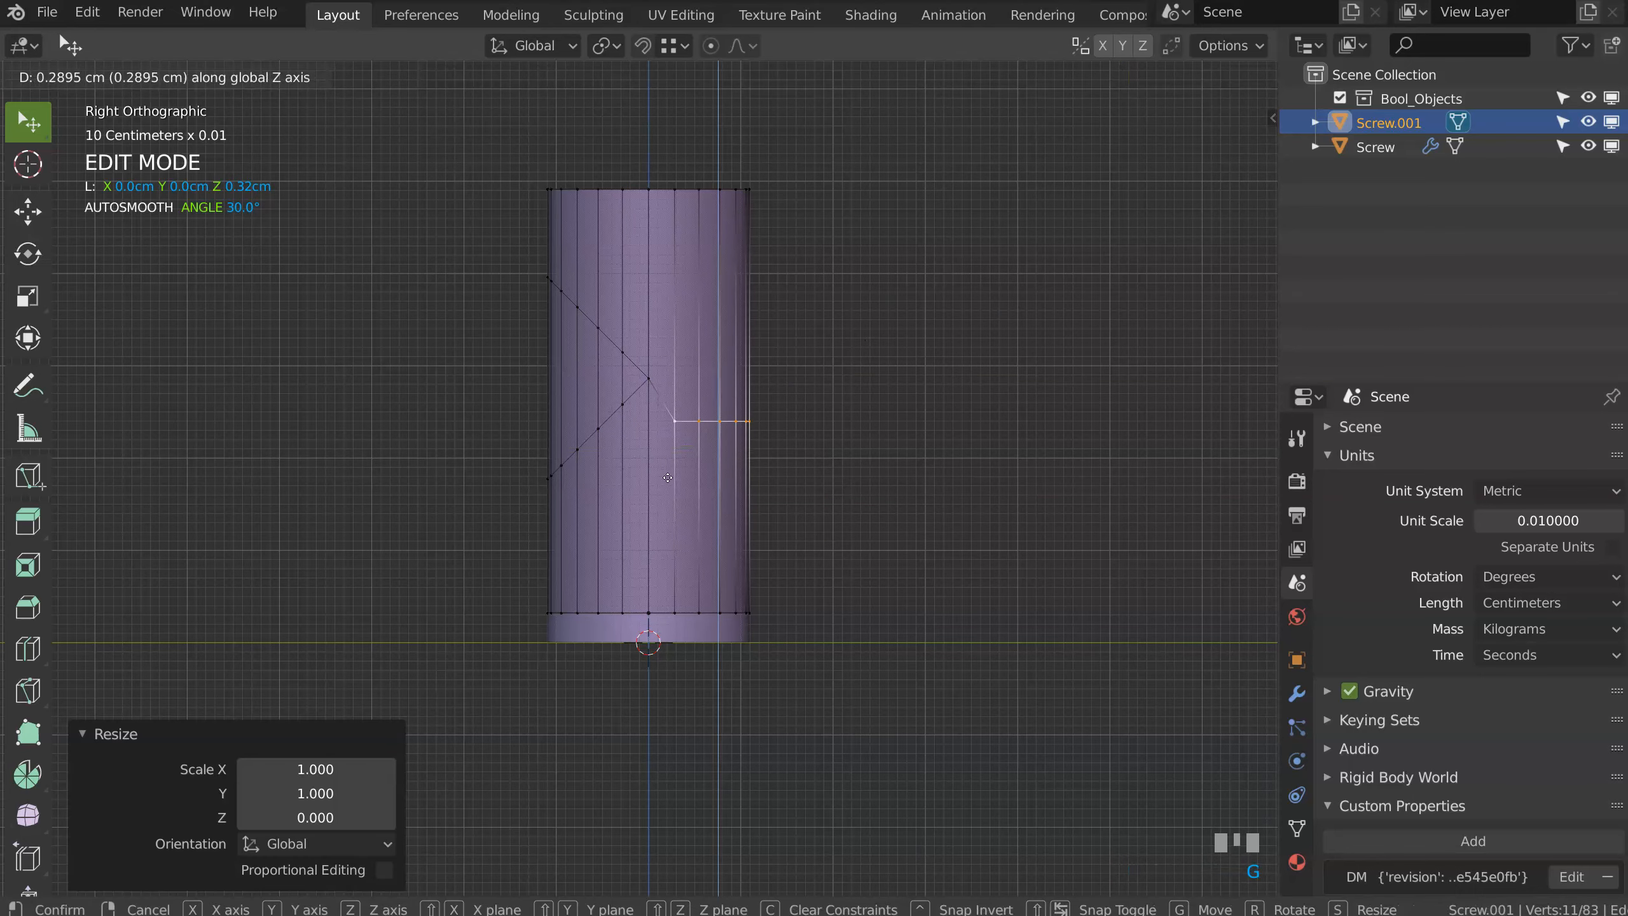
left_click(655, 378, "ctrl")
Step: Select the triangular face region between the diagonal cuts and extrude it 1.48 cm outward as a side branch
middle_click_drag(633, 377, 637, 393, "shift")
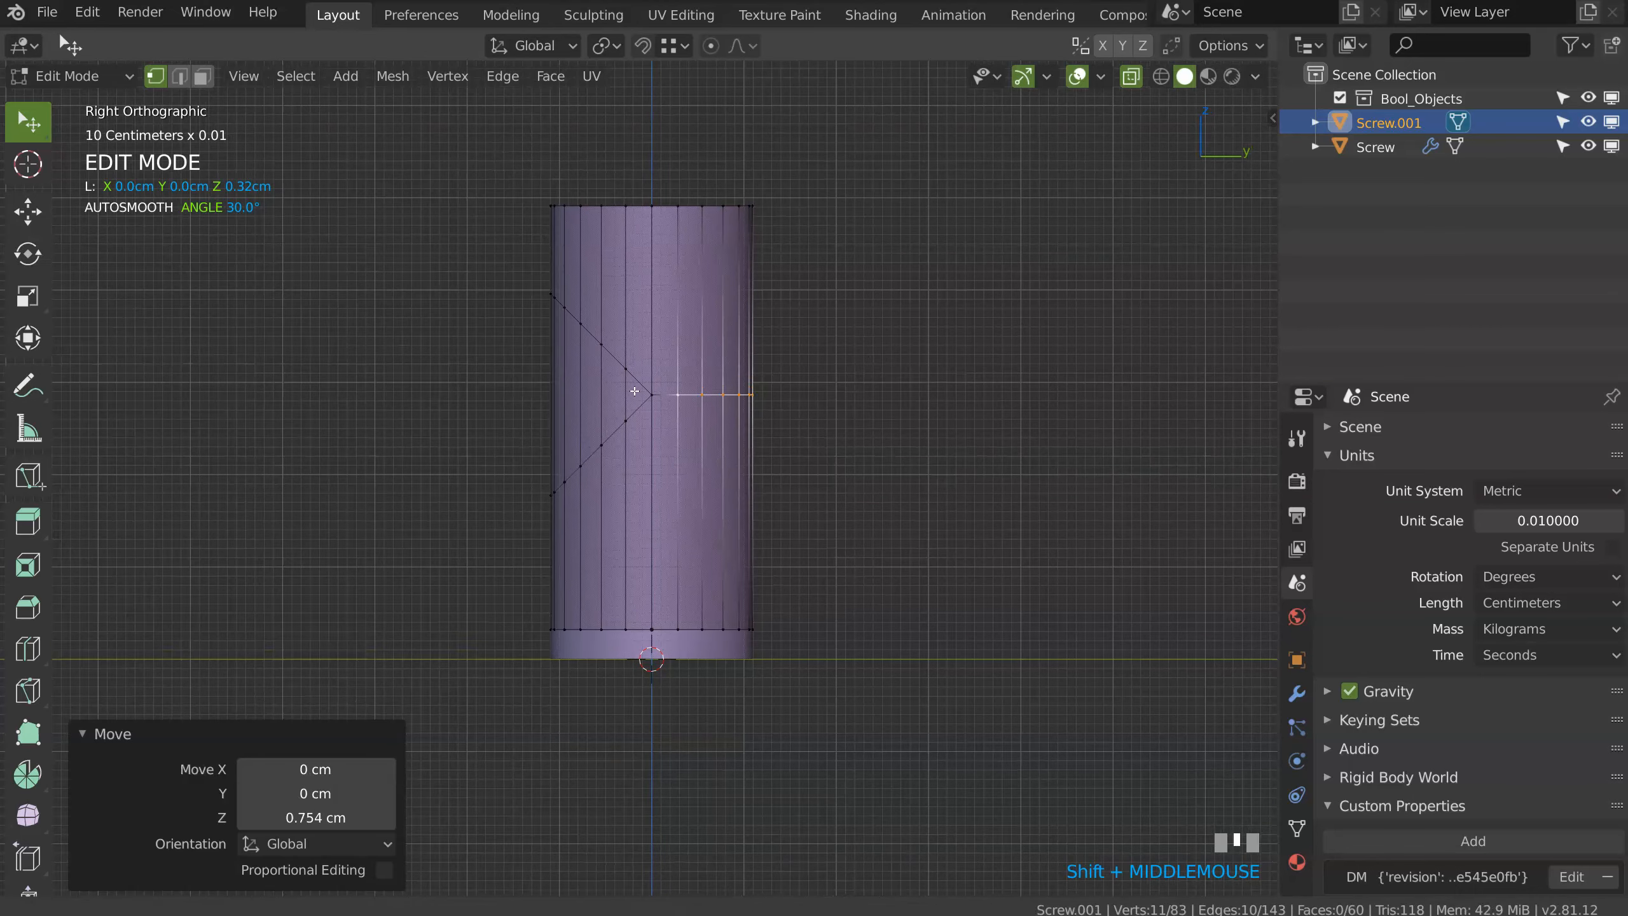
key("Tab")
mouse_move(531, 429)
right_mouse_down("ctrl")
mouse_move(636, 389)
mouse_move(535, 332)
right_mouse_up("ctrl")
middle_click_drag(534, 332, 599, 422, "shift")
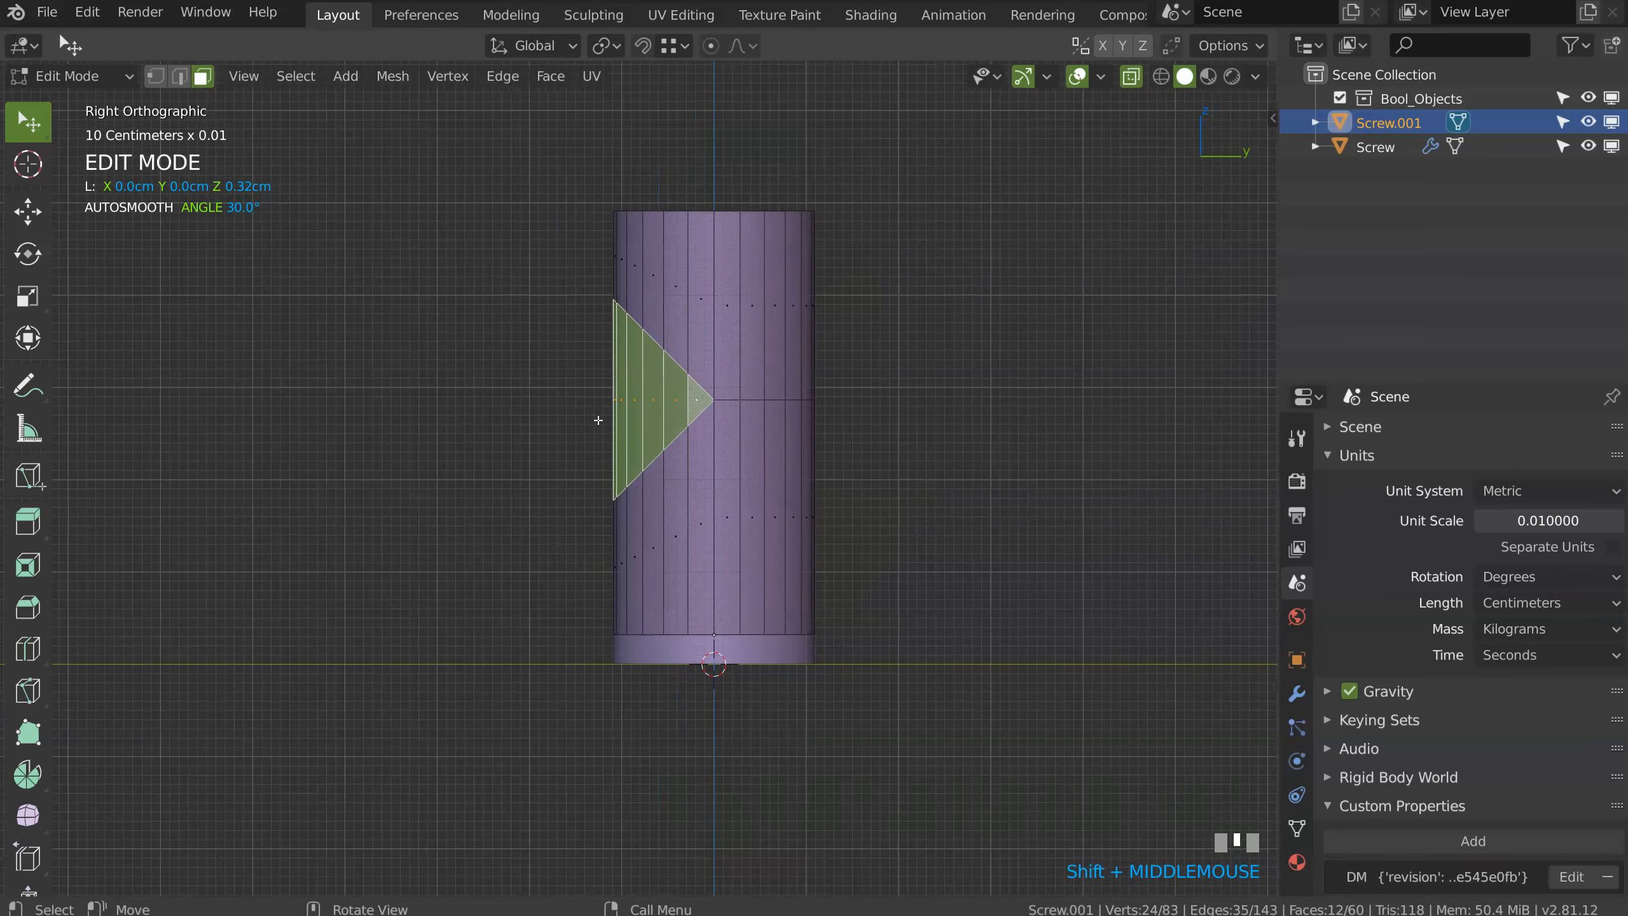
key("e")
left_click(470, 424)
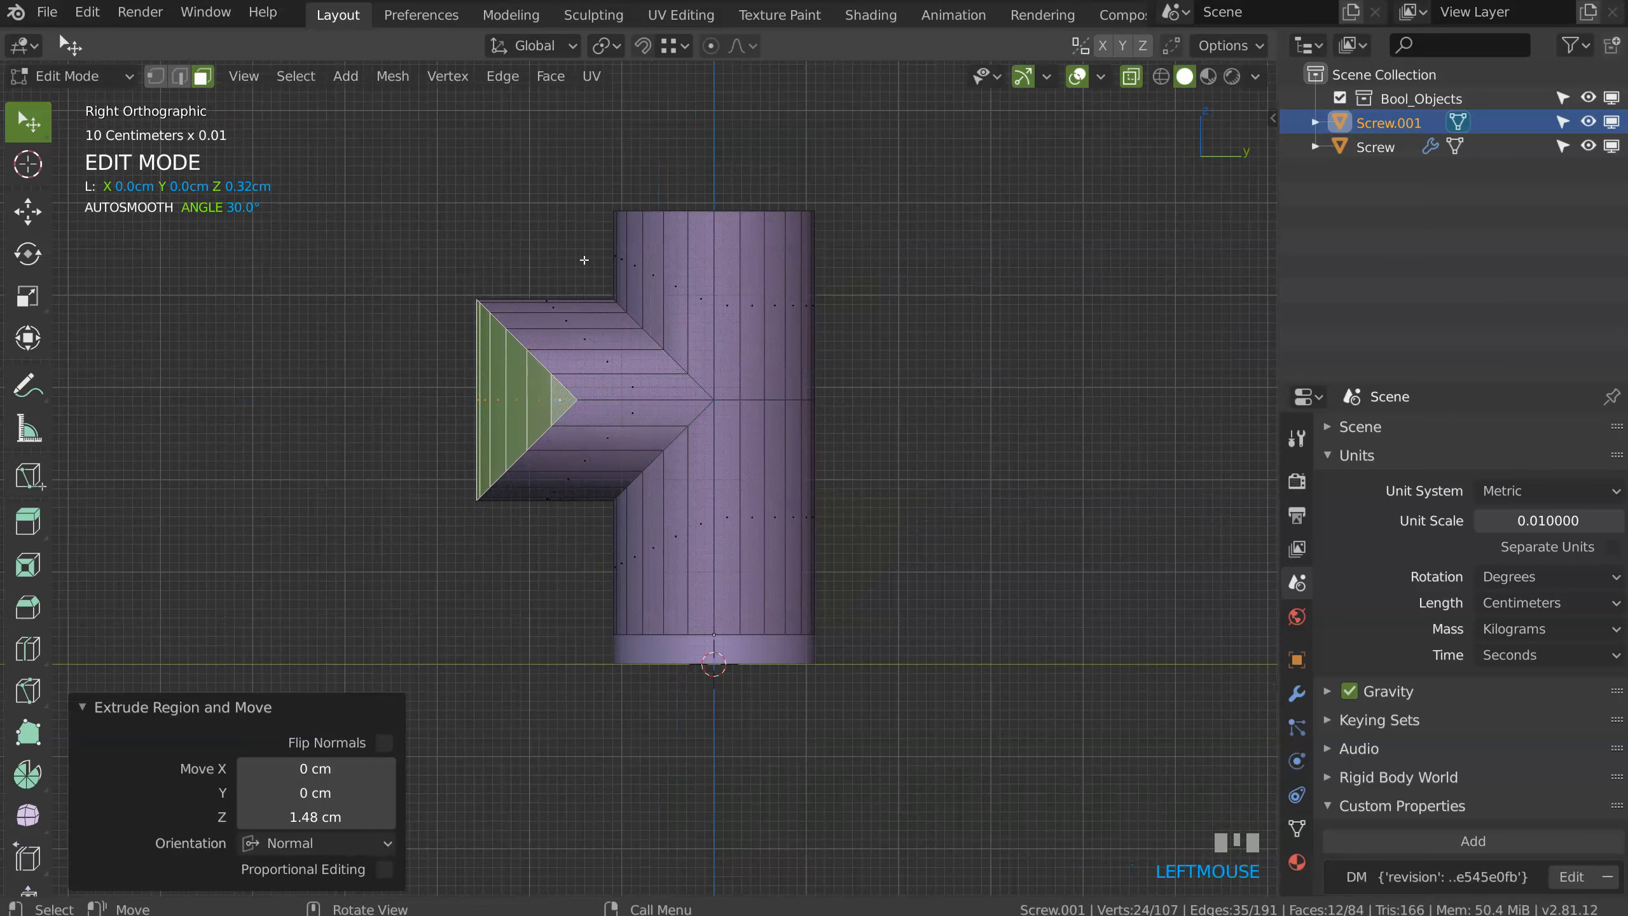
Step: Flatten the branch's extruded end faces by scaling them to 0 along Y
key("s")
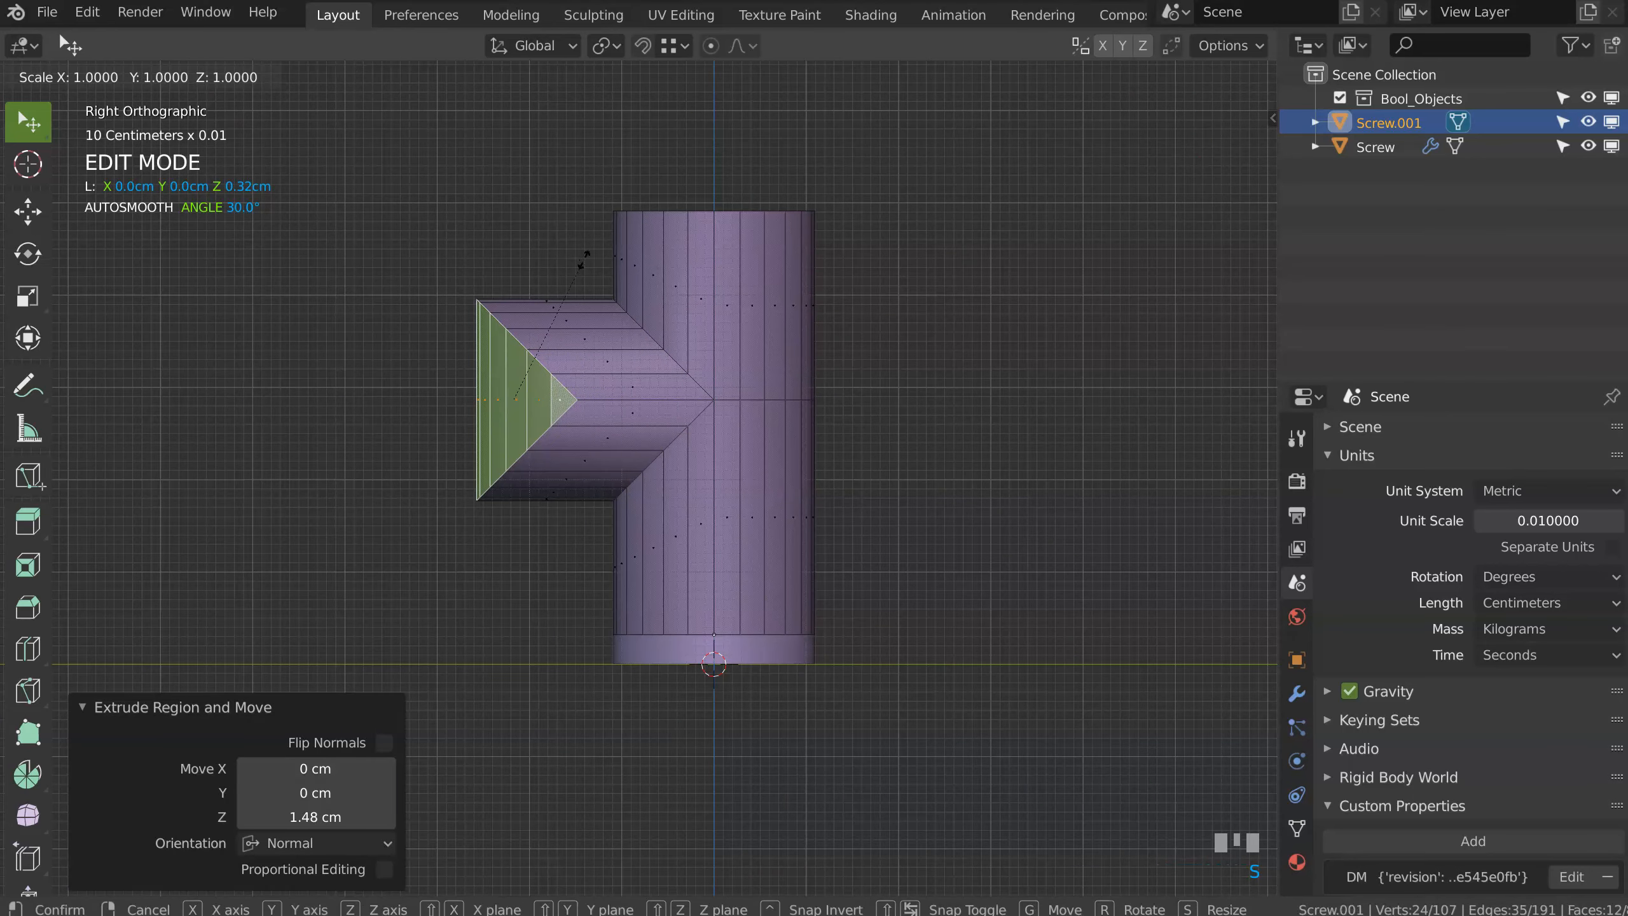
key("y")
key("0")
key("KP_Enter")
middle_click_drag(582, 362, 635, 249)
middle_click_drag(635, 249, 637, 255, "shift")
middle_click_drag(452, 325, 552, 296)
middle_click_drag(552, 296, 616, 331, "shift")
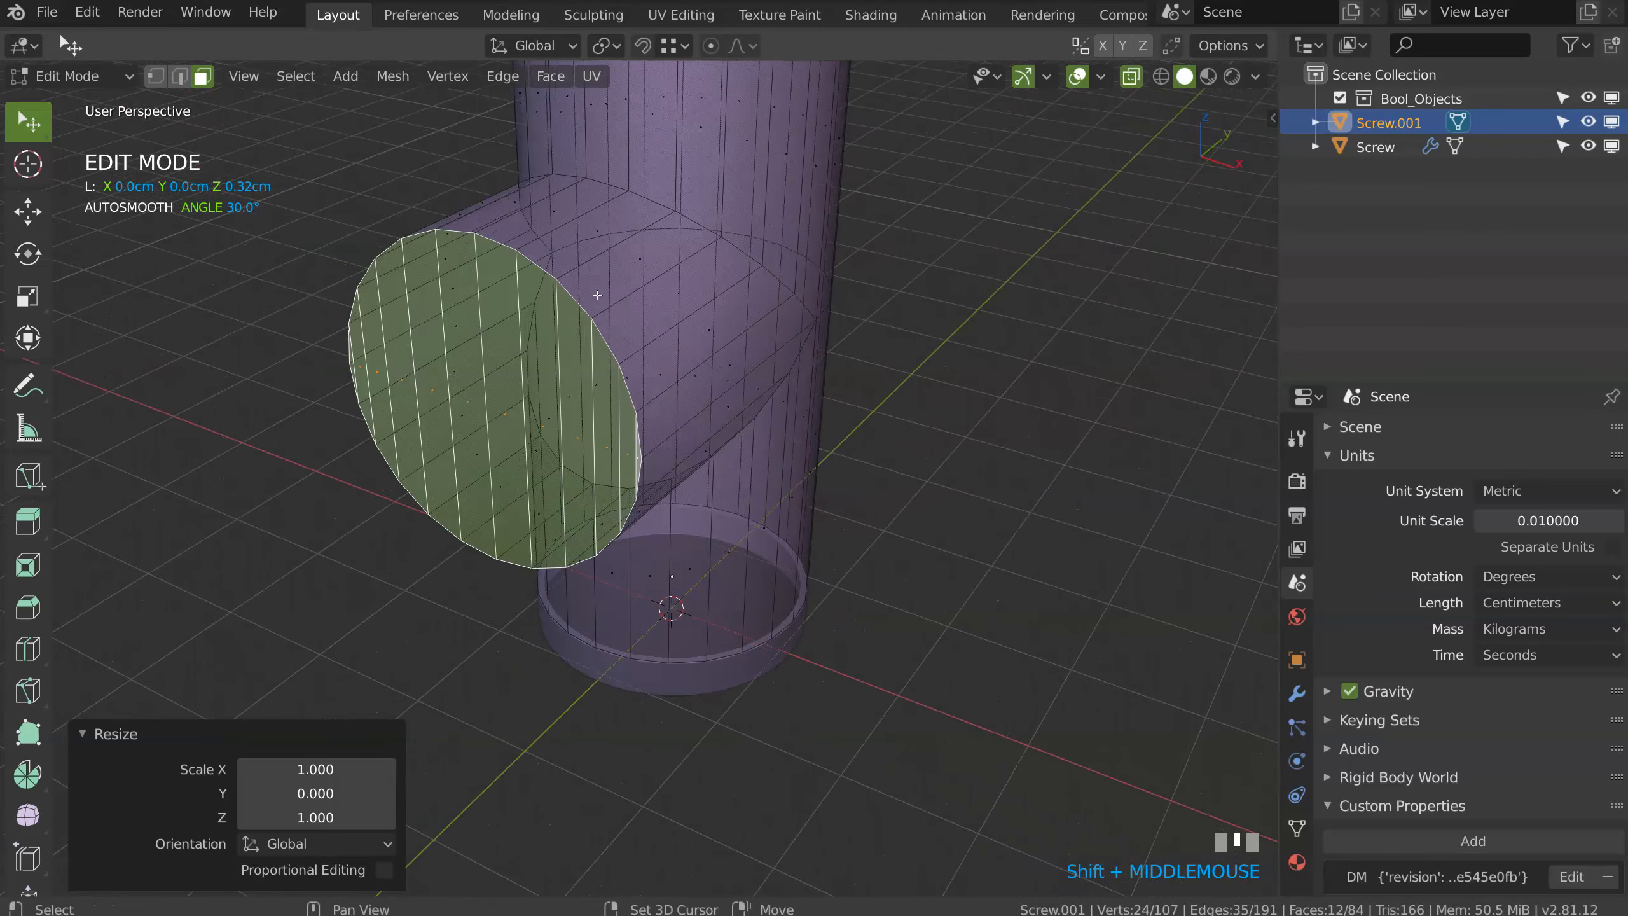
Step: Inset the branch's end faces by 0.1219 cm and delete the inner faces to open the pipe
key("i")
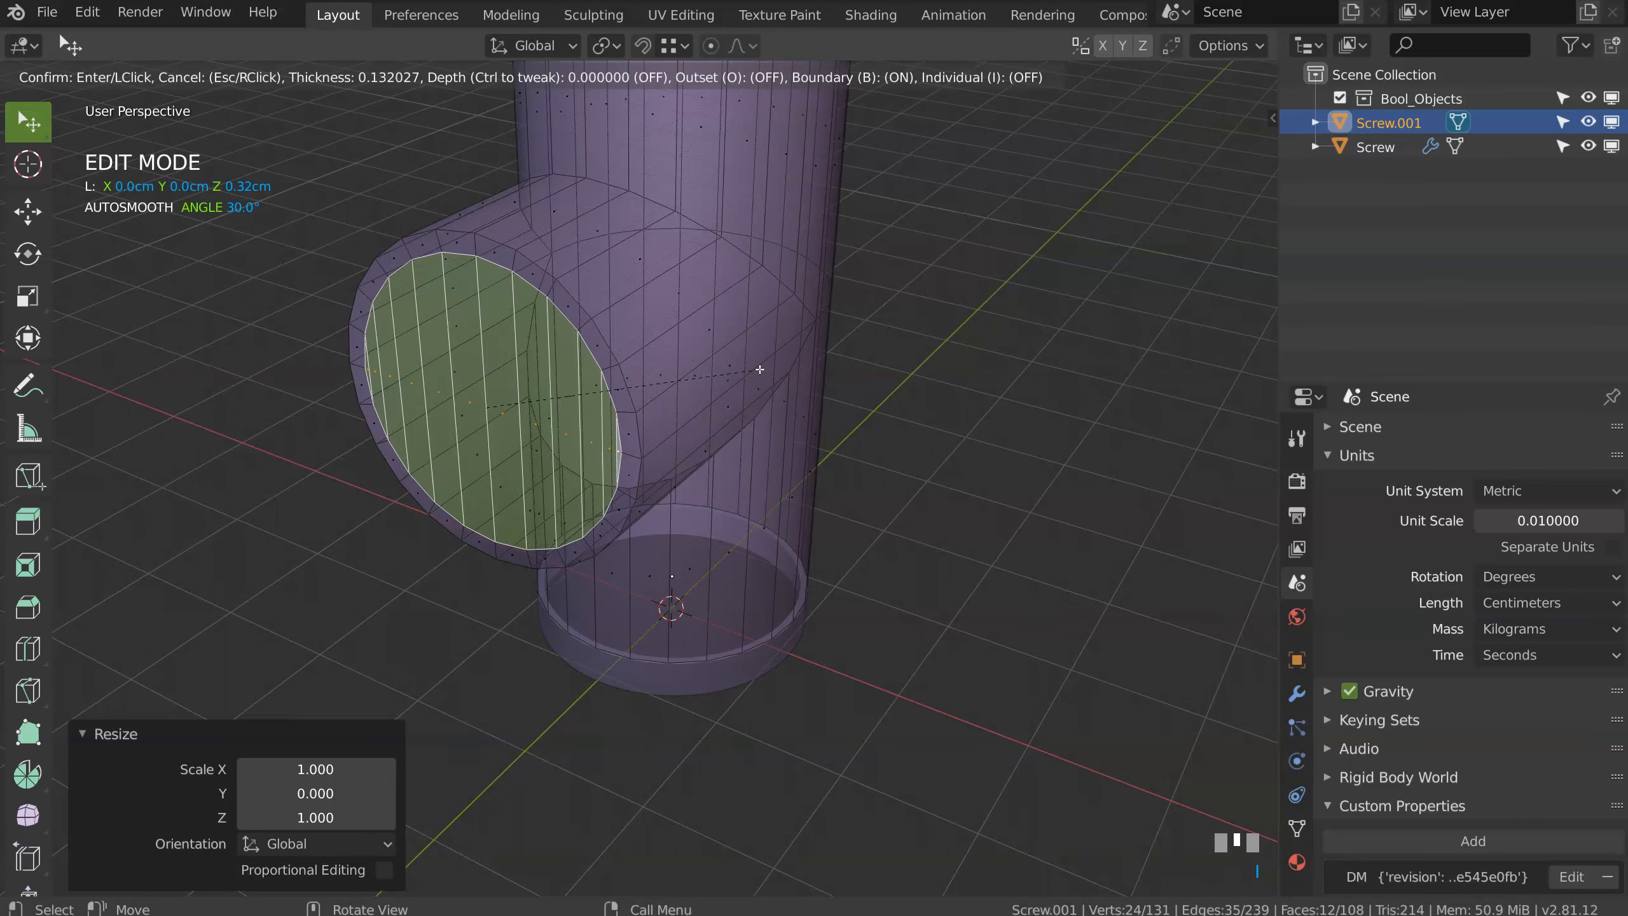
left_click(747, 371)
key("x")
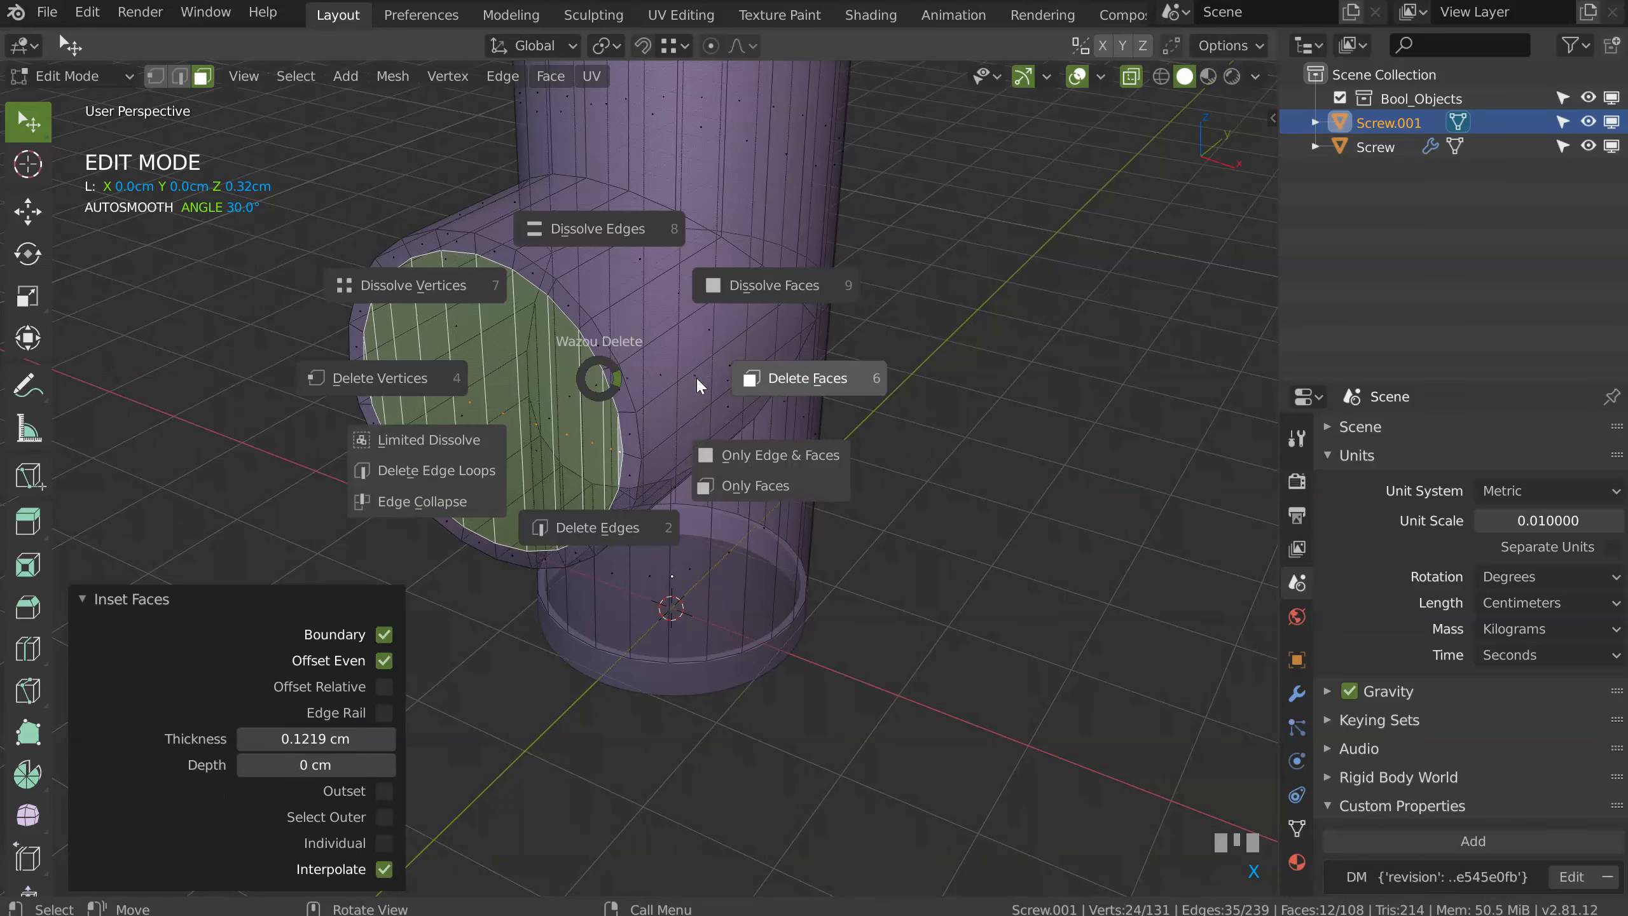
left_click(785, 385)
Step: Select the tube's top edge loop and extrude it inward, scaling to about 0.74, to form the rim
middle_click_drag(633, 187, 679, 246, "shift")
key("2")
left_click(679, 247, "alt")
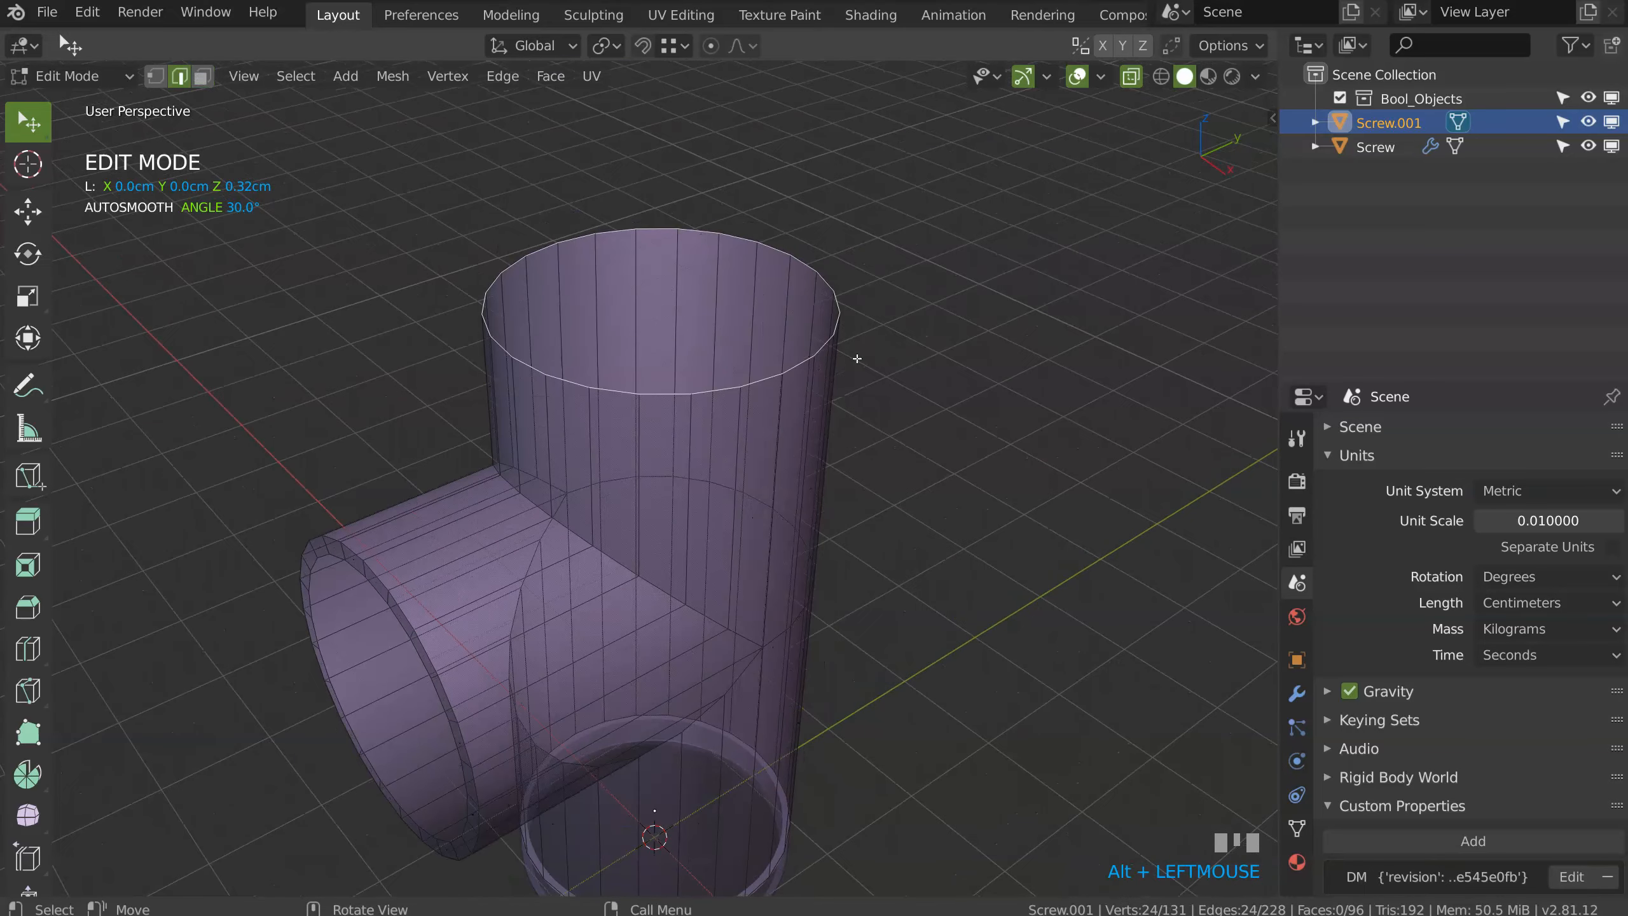
key("e")
key("s")
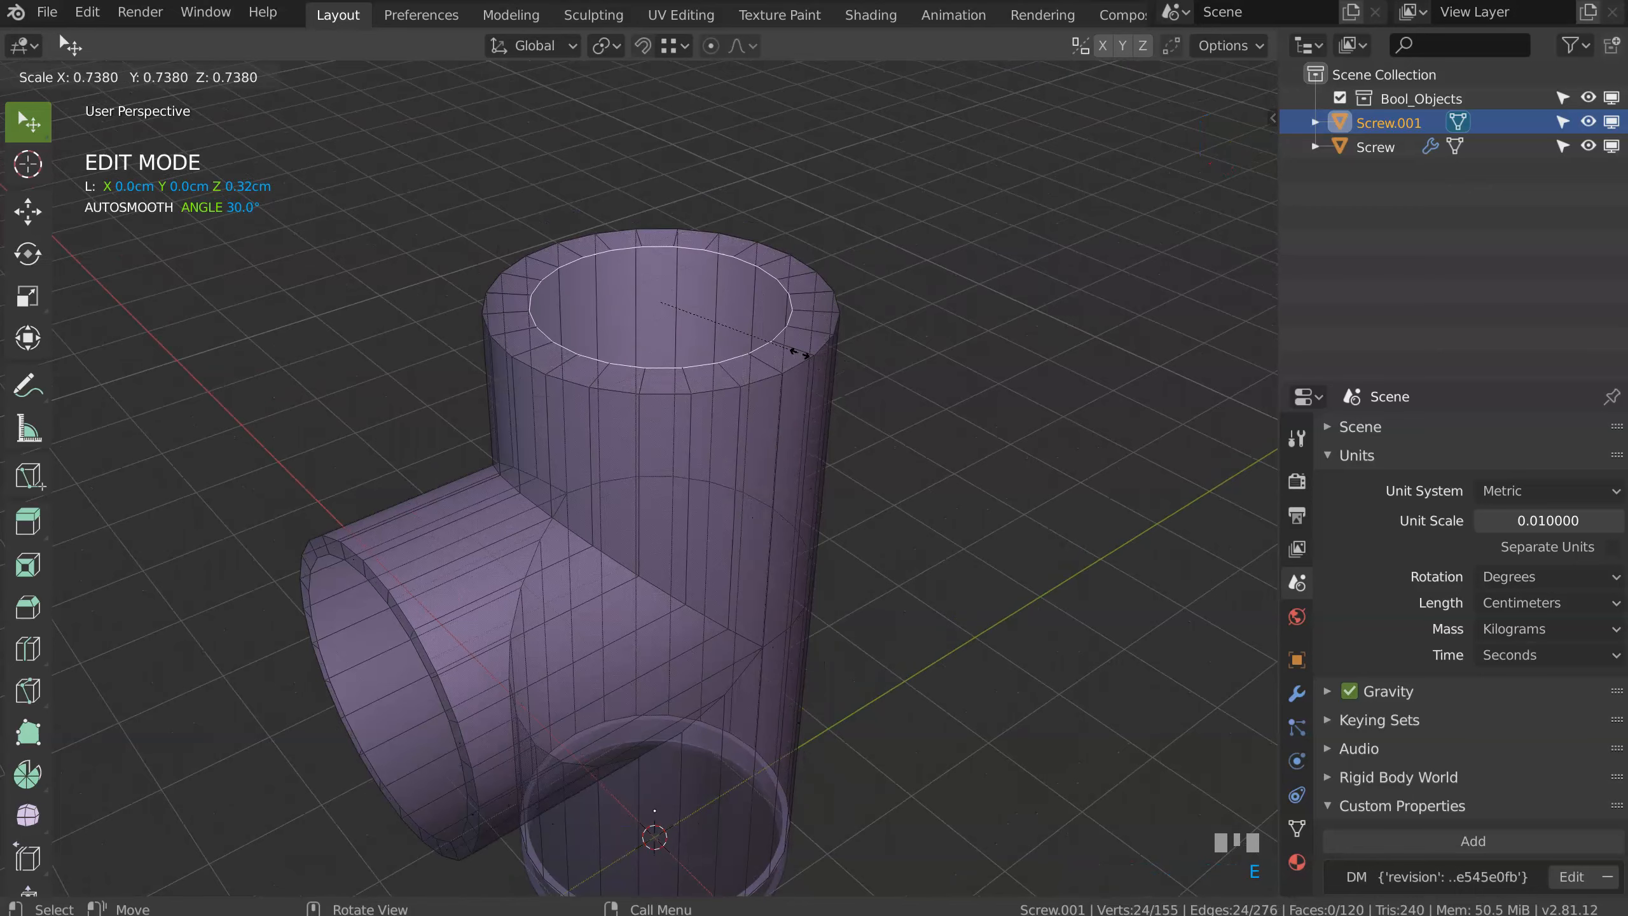
left_click(793, 353)
Step: Return to Object Mode and add a Speedflow Solidify modifier to the pipe with an offset of -1
middle_click_drag(644, 448, 688, 409, "shift")
middle_click_drag(689, 409, 751, 377, "ctrl")
middle_click_drag(751, 377, 690, 386, "shift")
key("Tab")
middle_click_drag(595, 305, 650, 361)
mouse_move(650, 361)
middle_mouse_down("shift")
mouse_move(681, 406)
mouse_move(608, 274)
mouse_move(651, 360)
middle_mouse_up("shift")
key("space")
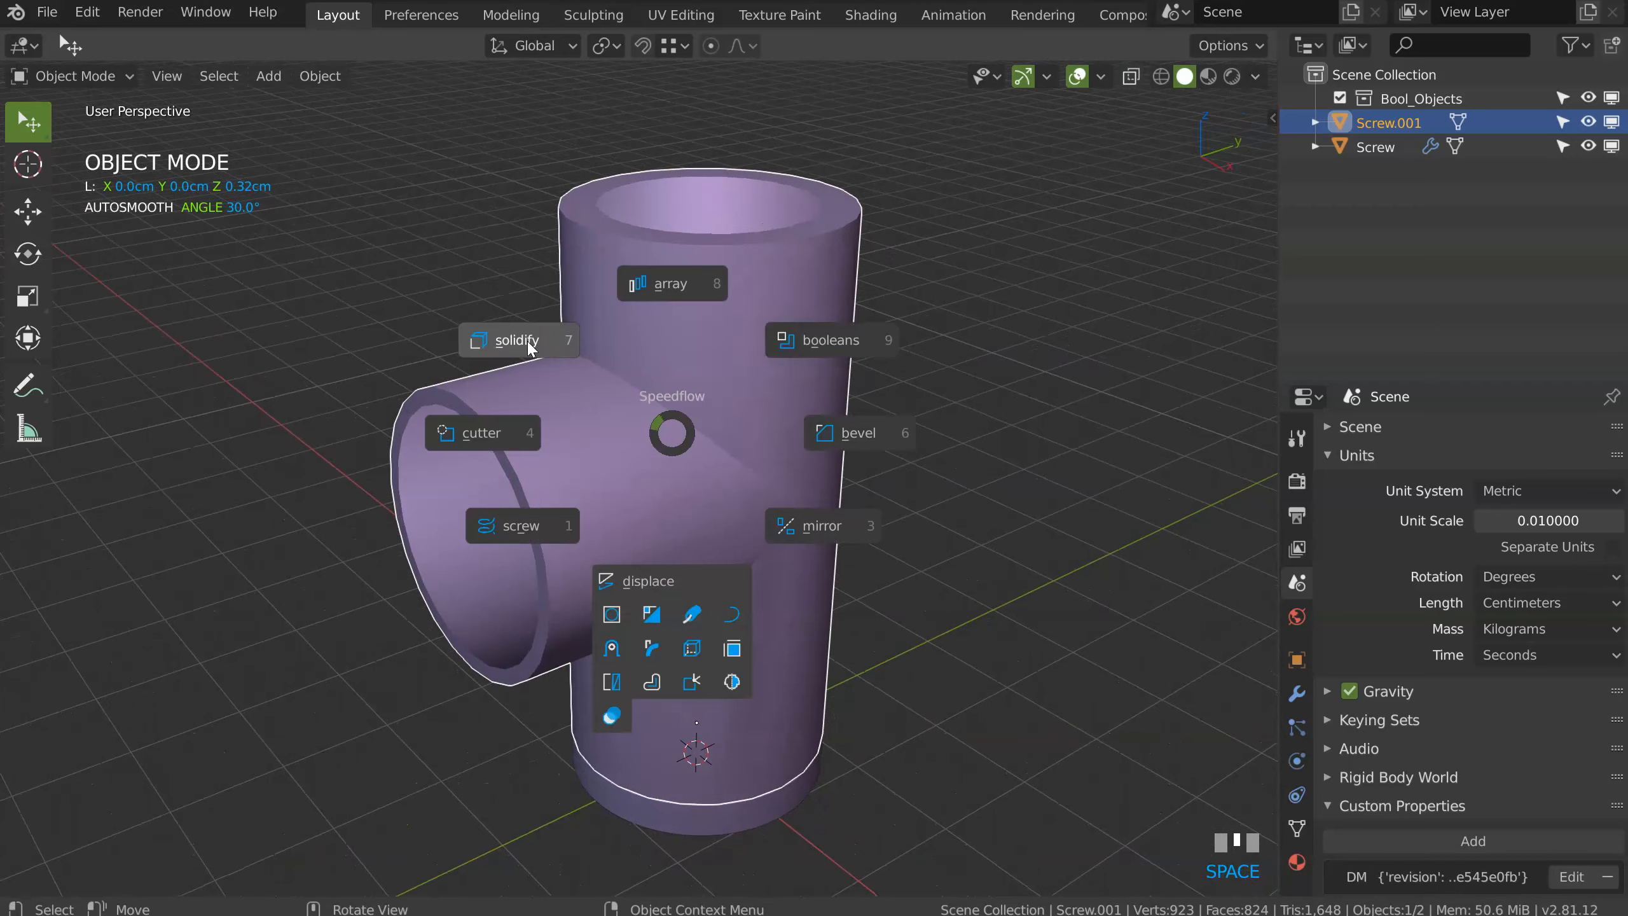
type("d-1")
key("Return")
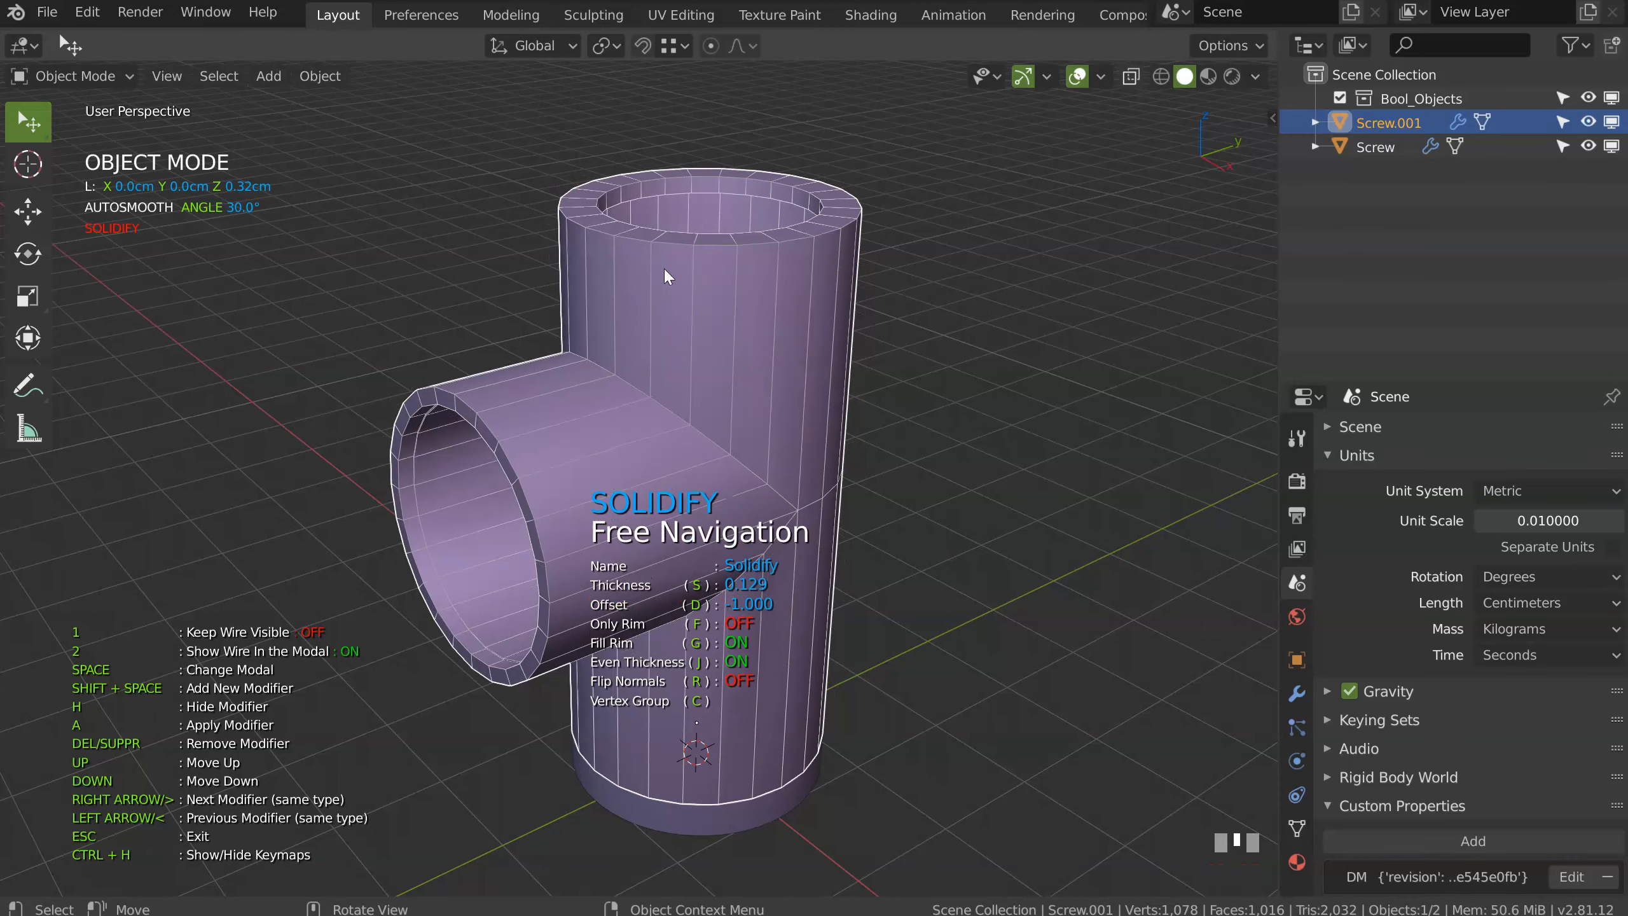
Step: Enable Only Rim for the Solidify modifier and set its thickness to 0.140
key("f")
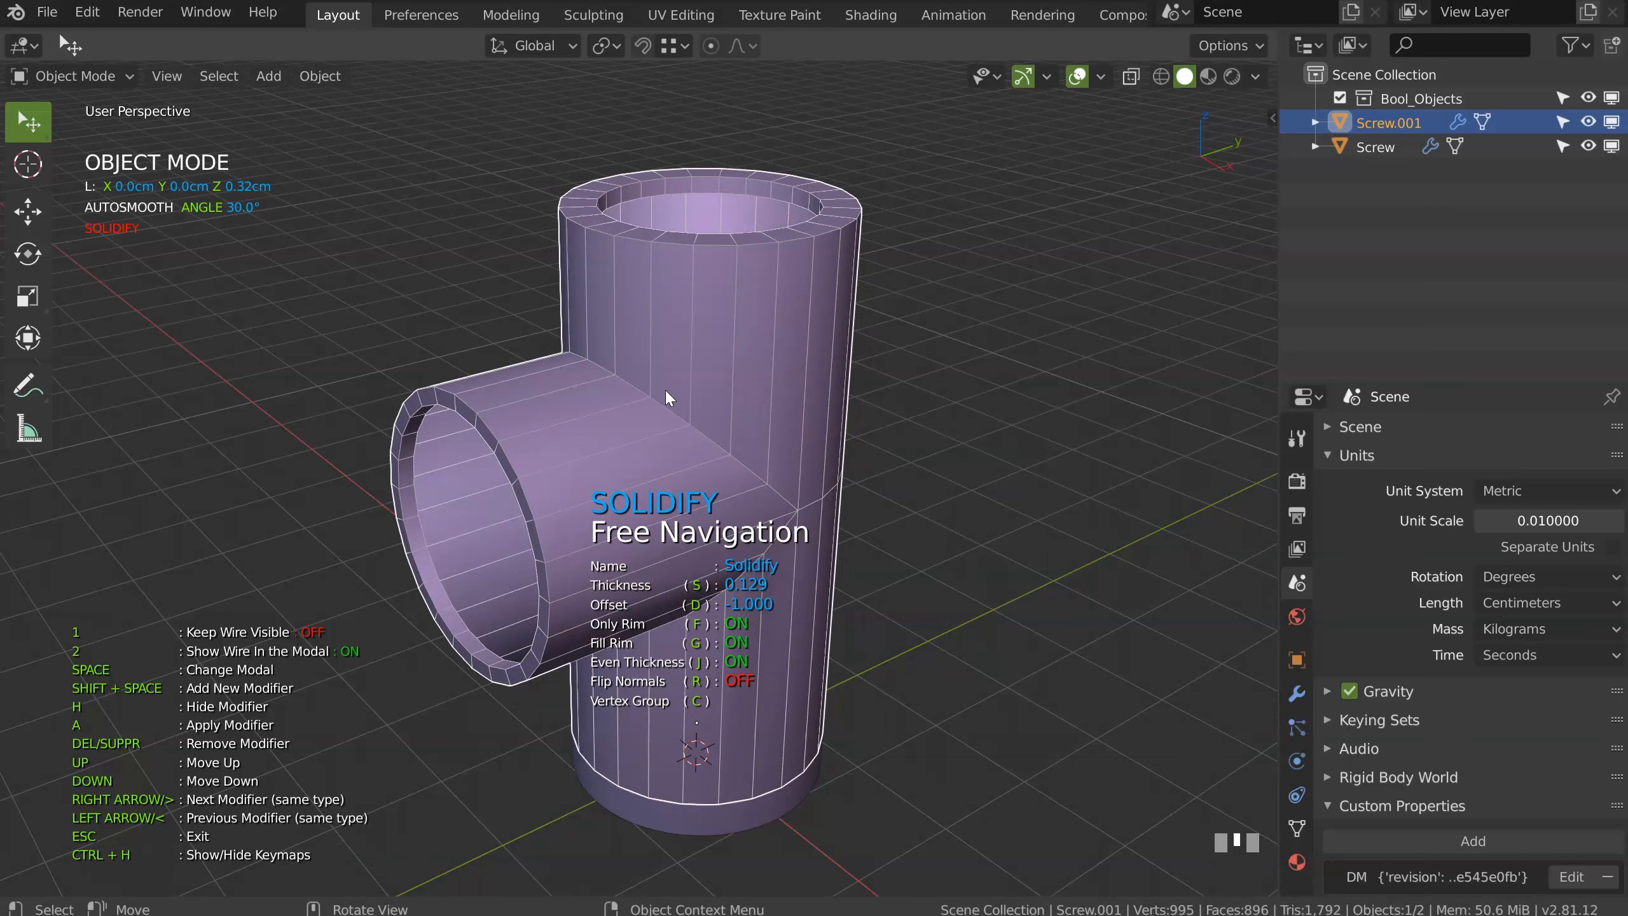
key("s")
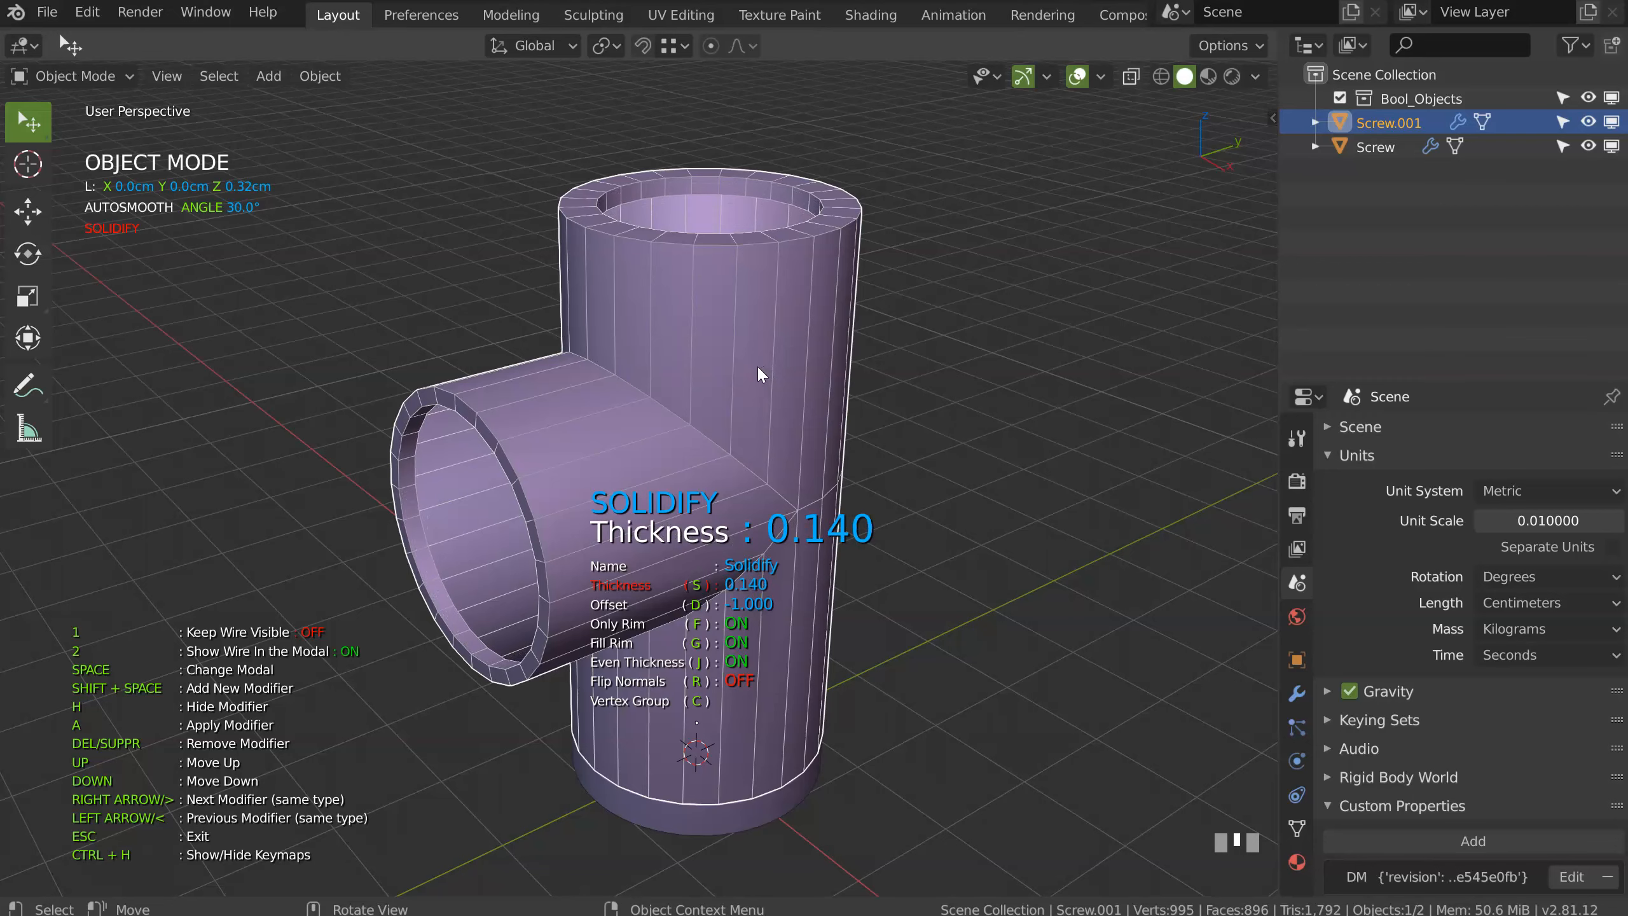
left_click(758, 375)
left_click(665, 385)
Step: Select the edge loop where the branch meets the tube and bevel it about 12.4 cm wide with 2 segments
middle_click_drag(661, 386, 585, 292)
key("Tab")
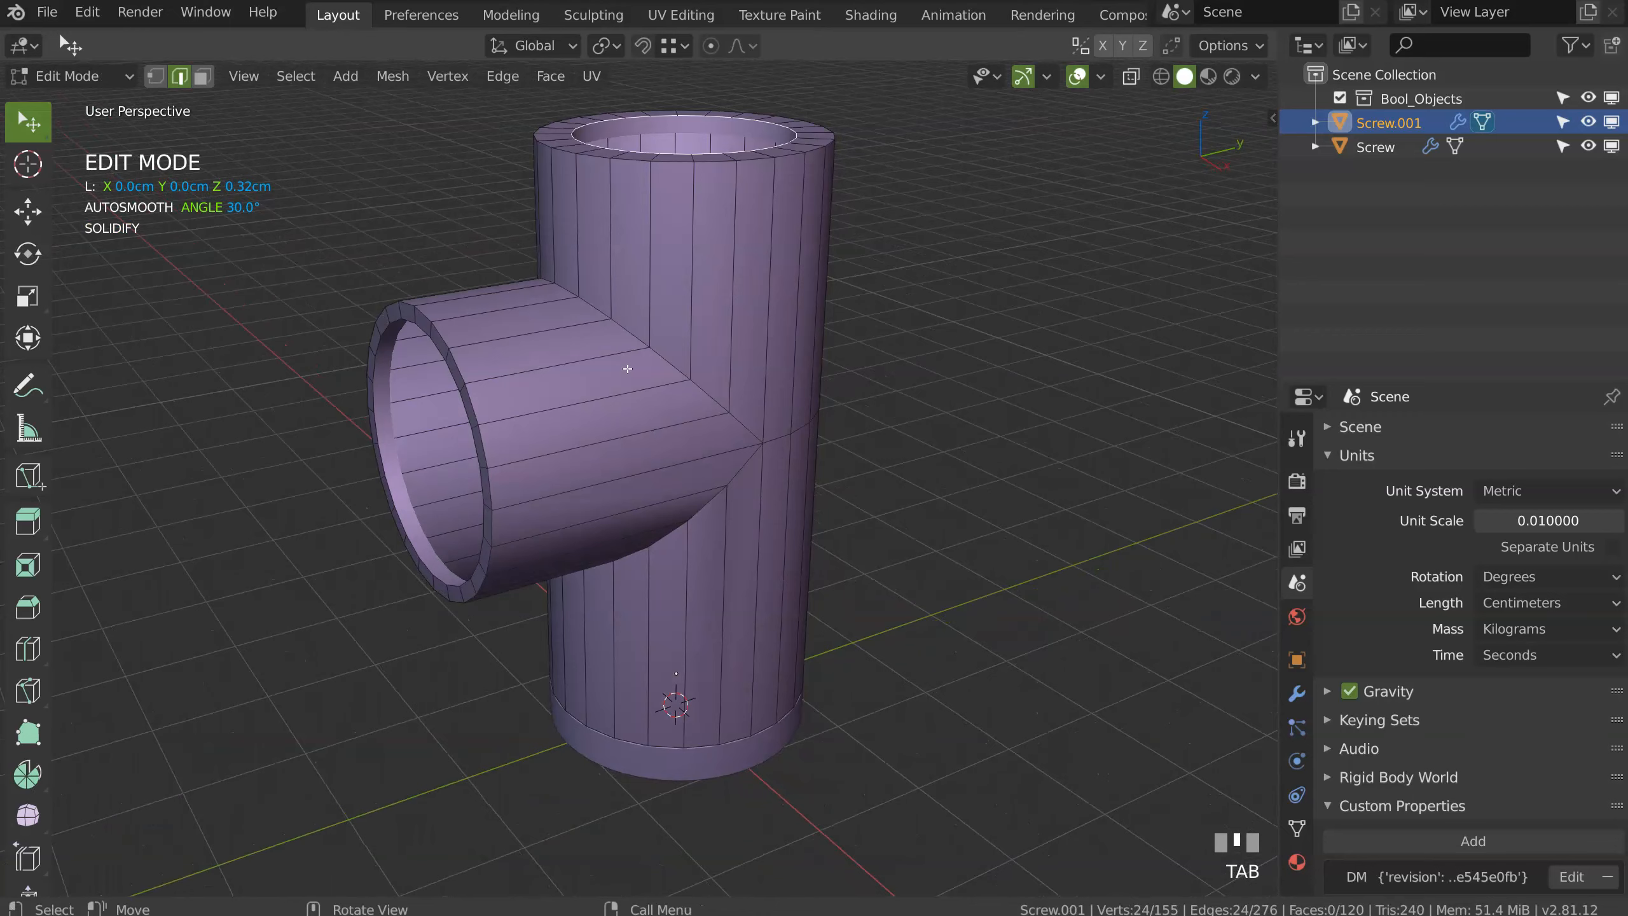
left_click(750, 472, "alt")
left_click(737, 454, "alt+shift")
middle_click_drag(737, 455, 691, 253)
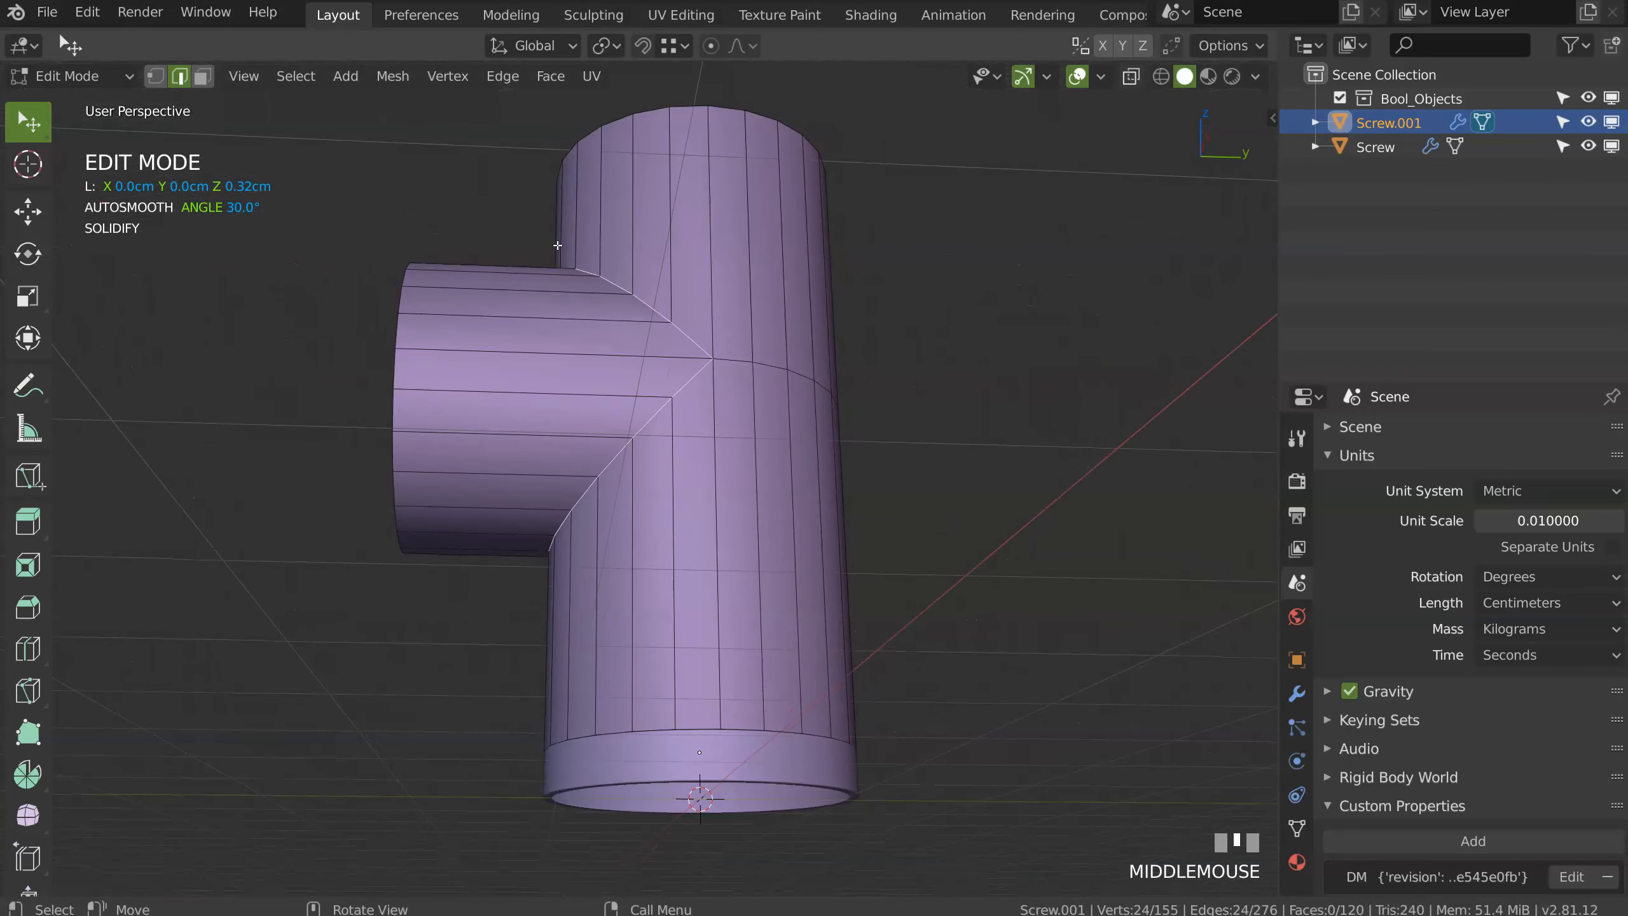
middle_click_drag(623, 310, 597, 272, "ctrl")
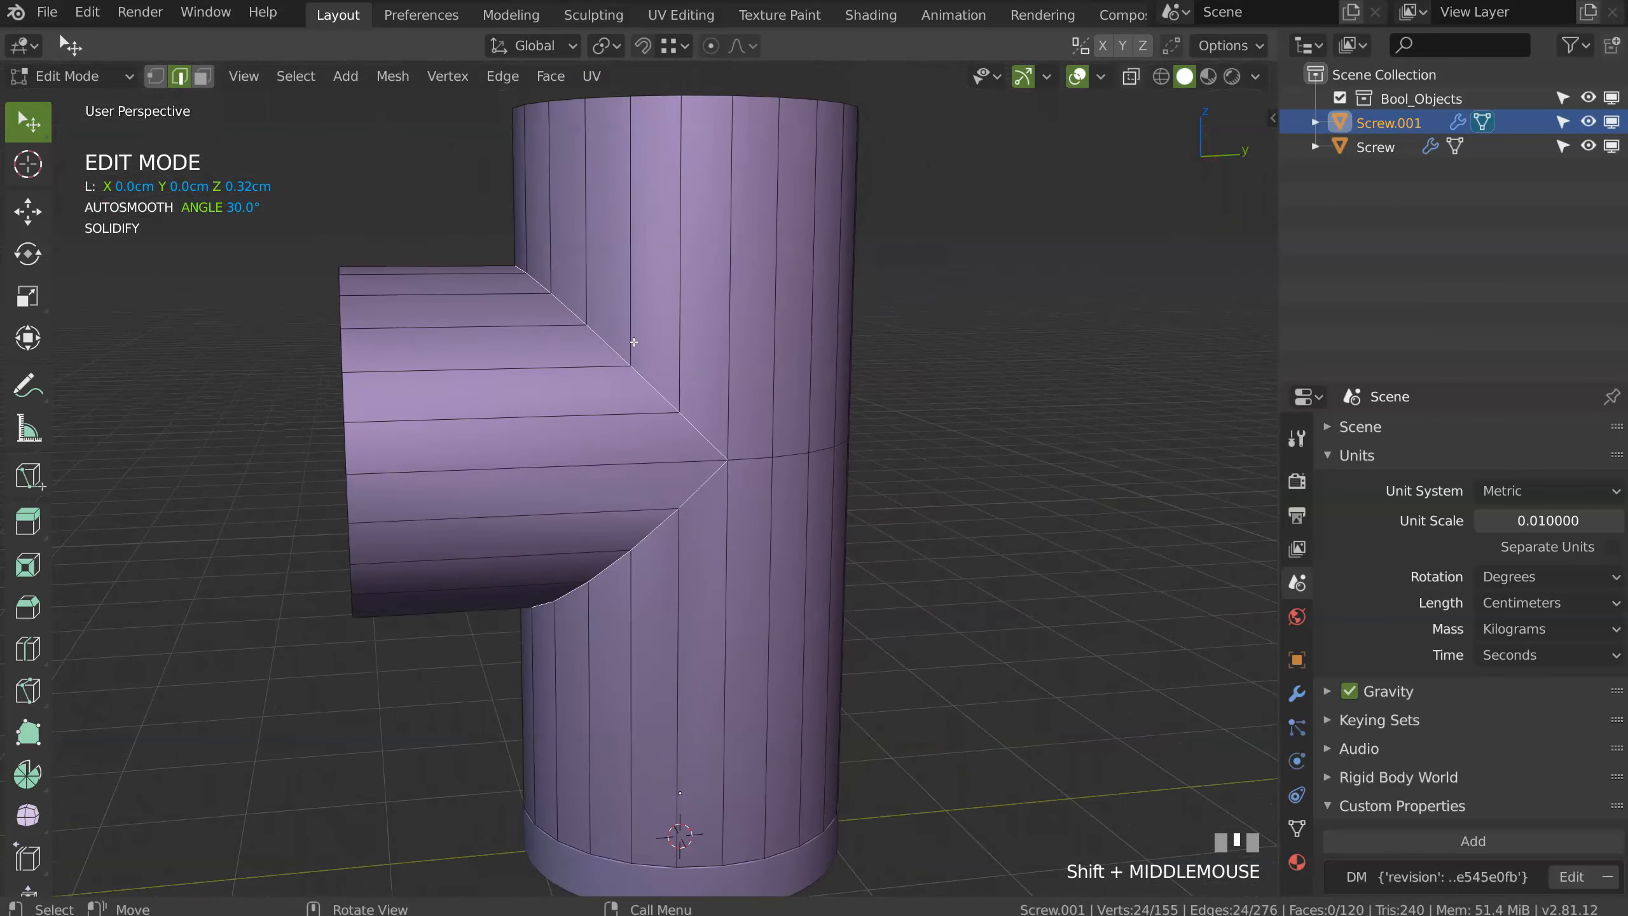
key("ctrl+b")
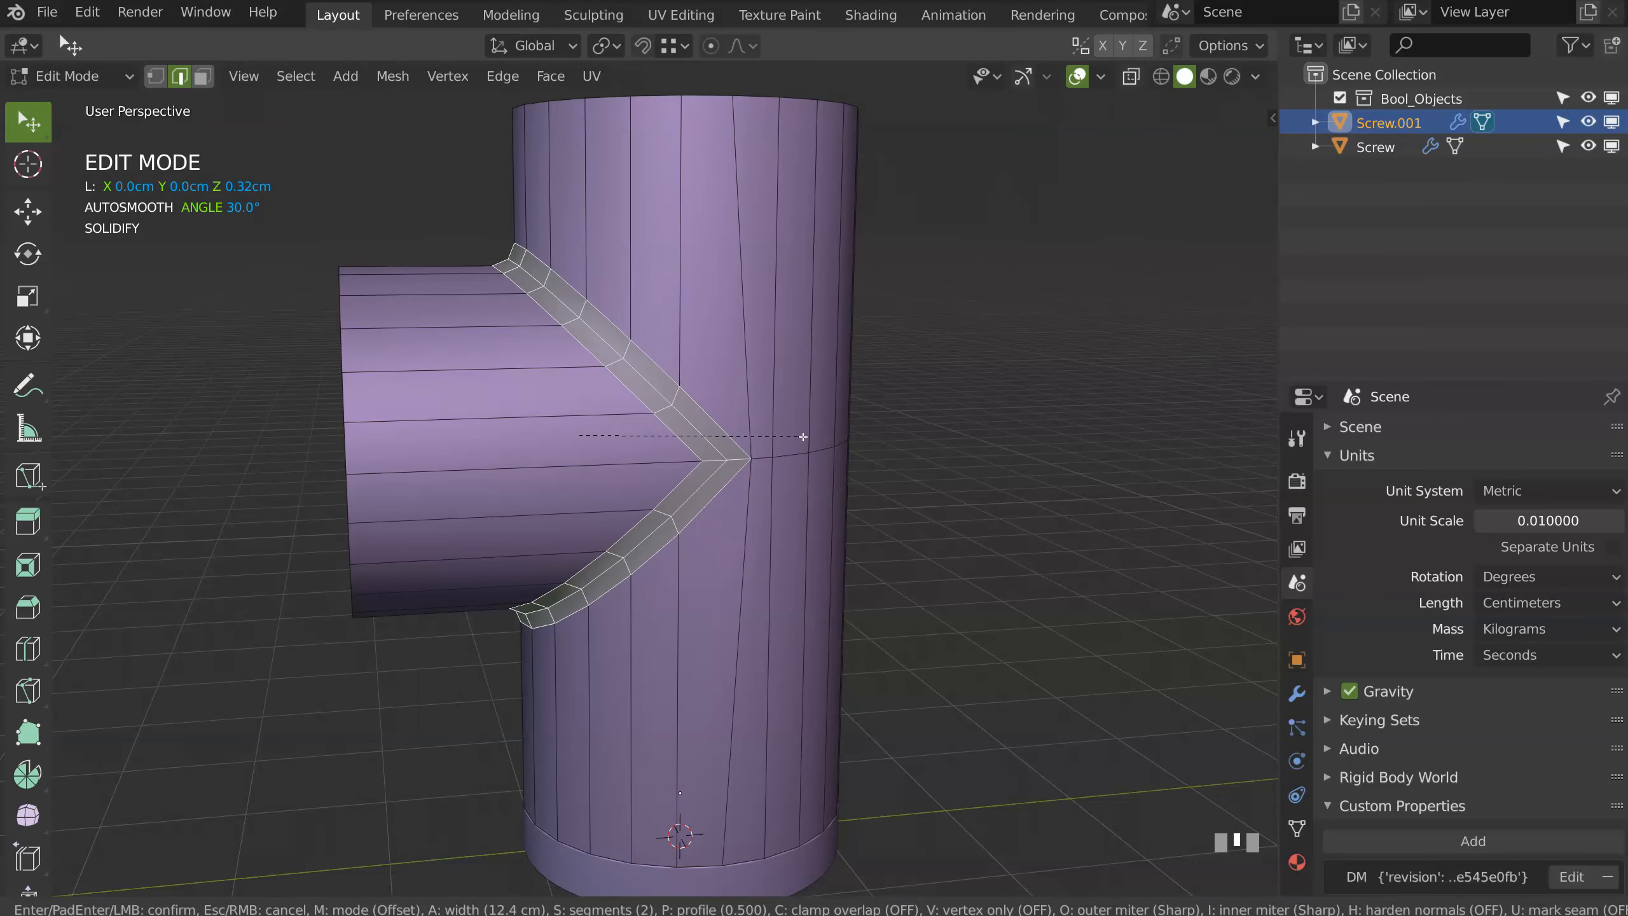
left_click(801, 437)
Step: Select the three bevel corner vertices on both sides of the tube and move them about -0.137 cm along Y toward the branch
middle_click_drag(793, 444, 774, 462)
key("Tab")
key("Tab")
left_click(722, 465)
left_click(657, 476, "ctrl")
middle_click_drag(657, 476, 692, 462)
left_click(593, 584, "shift")
left_click(651, 579, "shift")
middle_click_drag(651, 579, 618, 504)
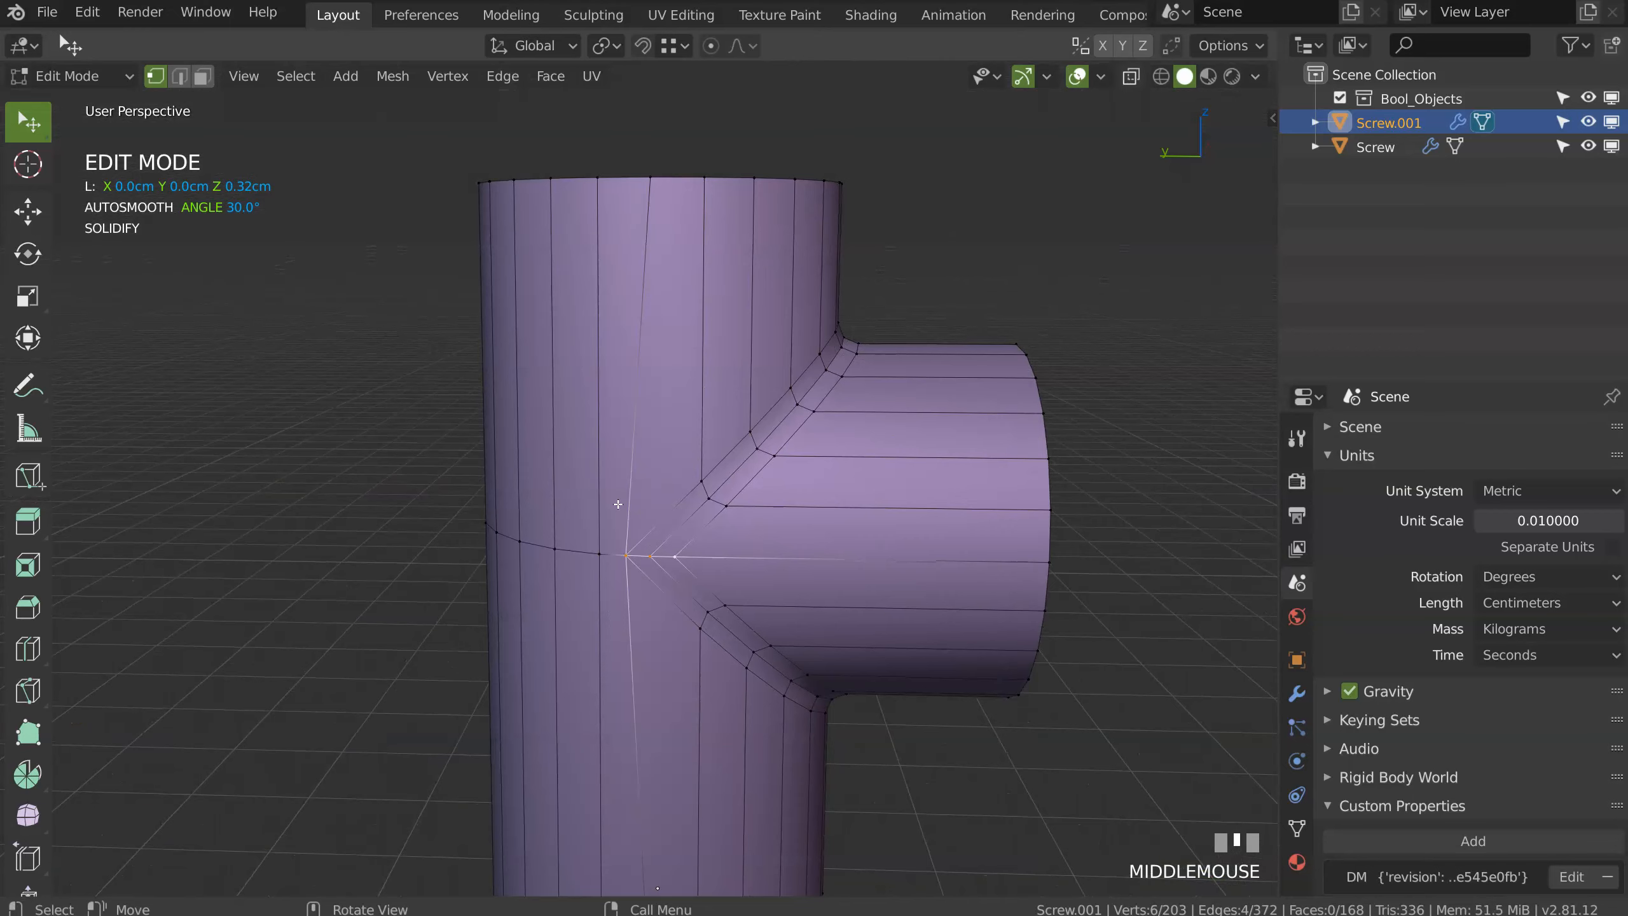
key("g")
key("y")
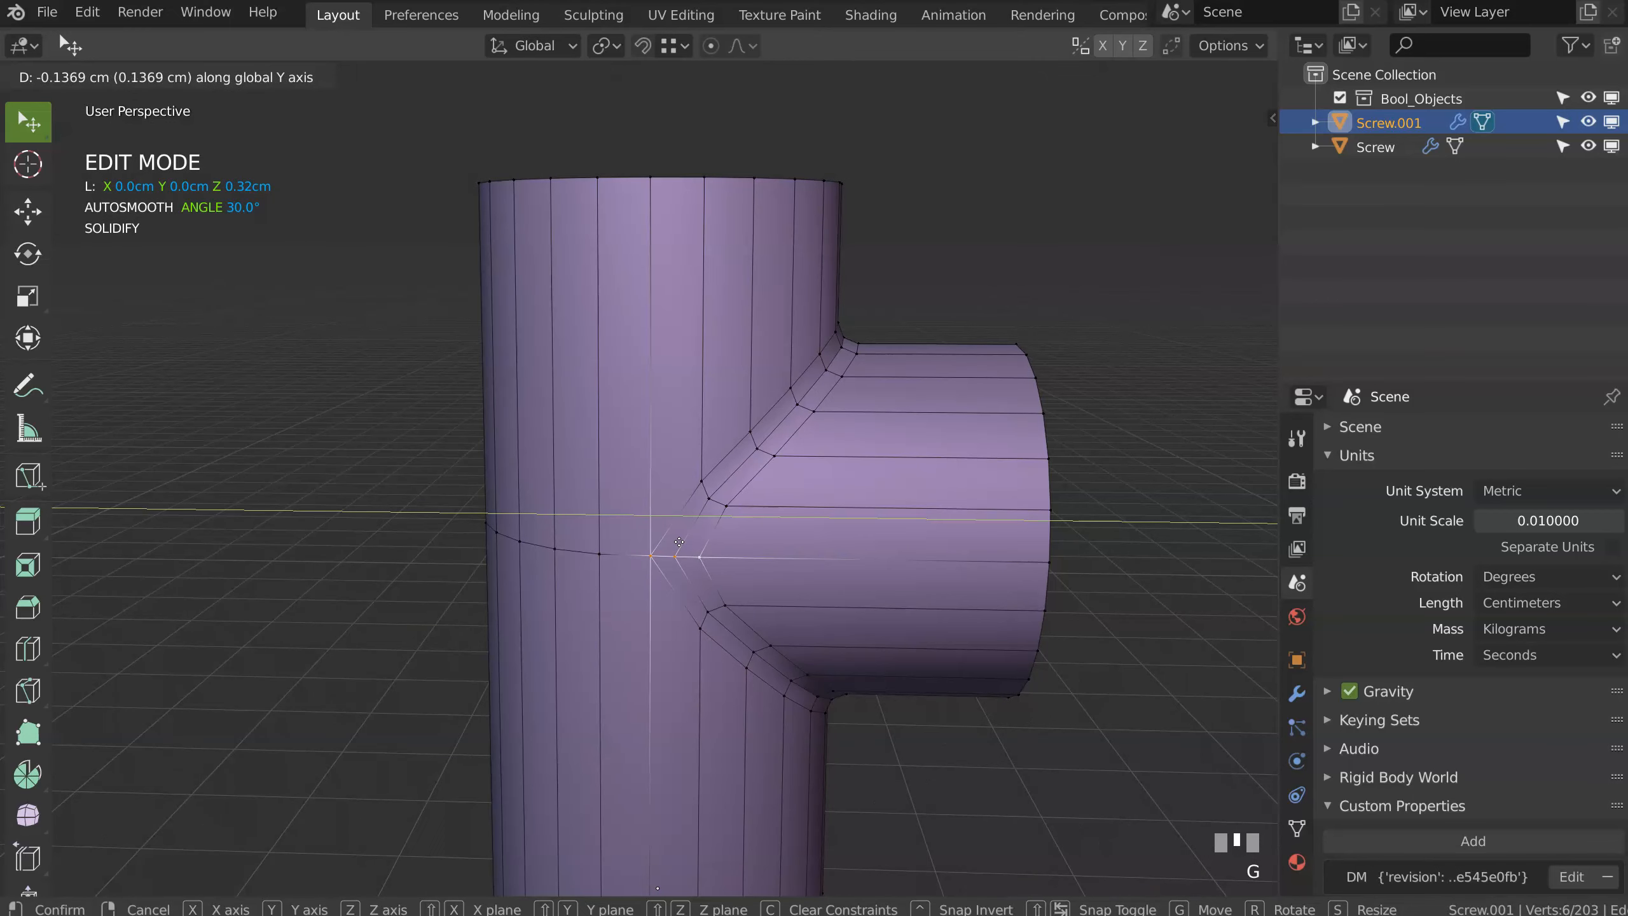
left_click(677, 542)
Step: Select the outermost bevel corner vertex on each side and move both along Y, snapping them to the top rim vertex above
left_click(654, 553)
middle_click_drag(654, 553, 766, 570)
left_click(901, 701, "shift")
key("g")
key("y")
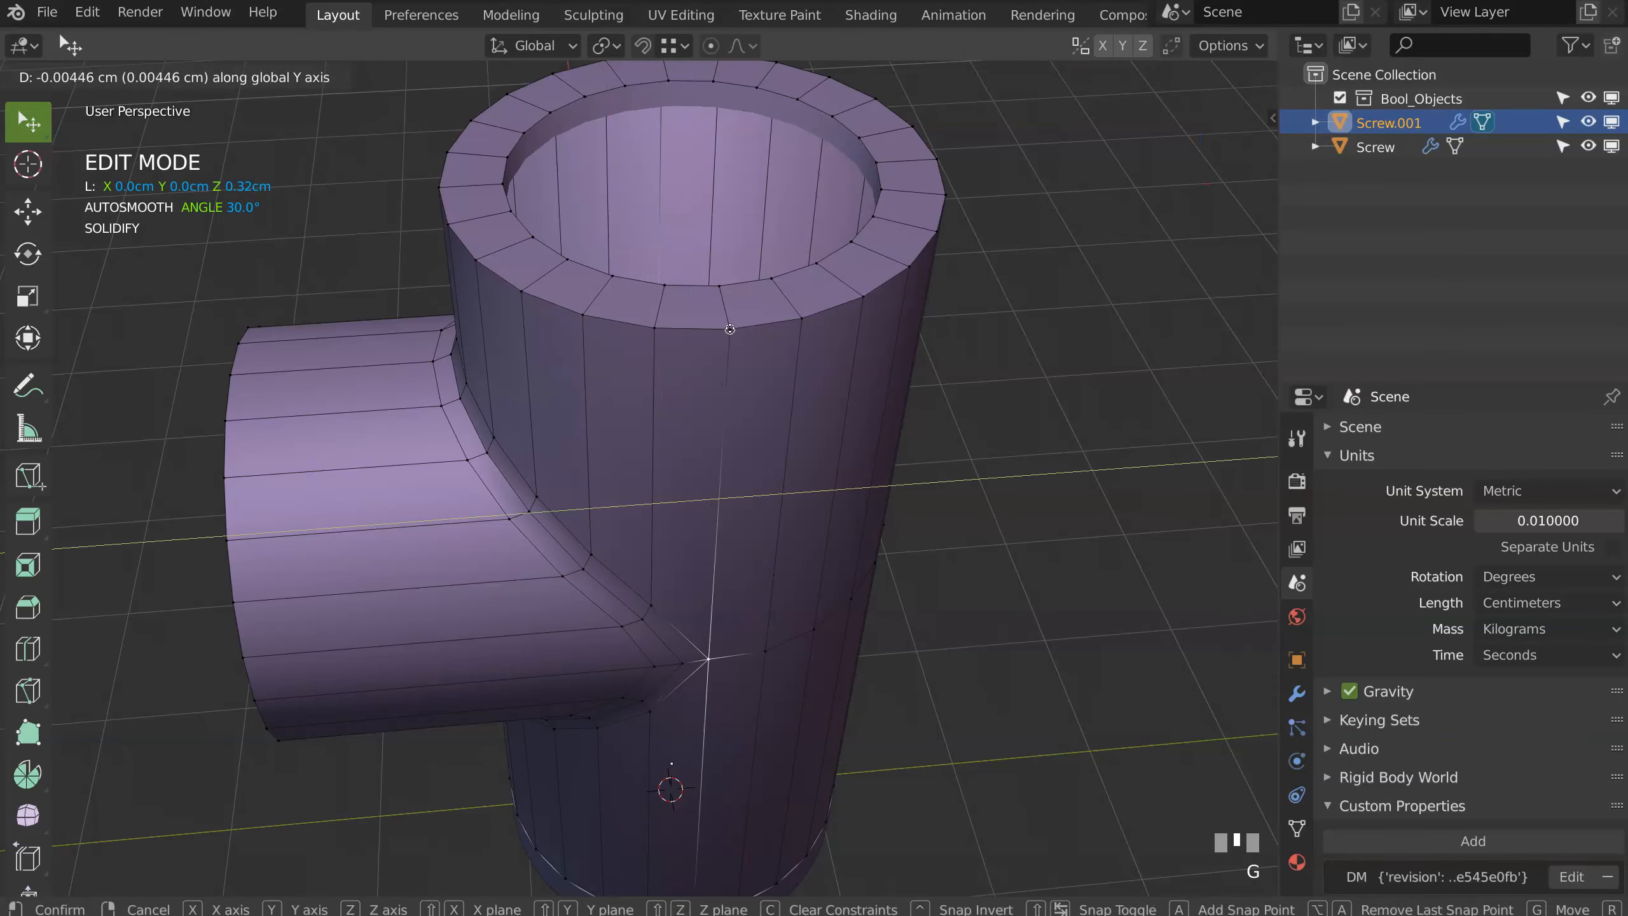
left_click(734, 333, "ctrl")
Step: Return to Object Mode and add a Speedflow angle-limited Bevel modifier with width 0.024 and 4 segments
middle_click_drag(701, 454, 653, 410)
key("ctrl+Tab")
left_click(658, 436)
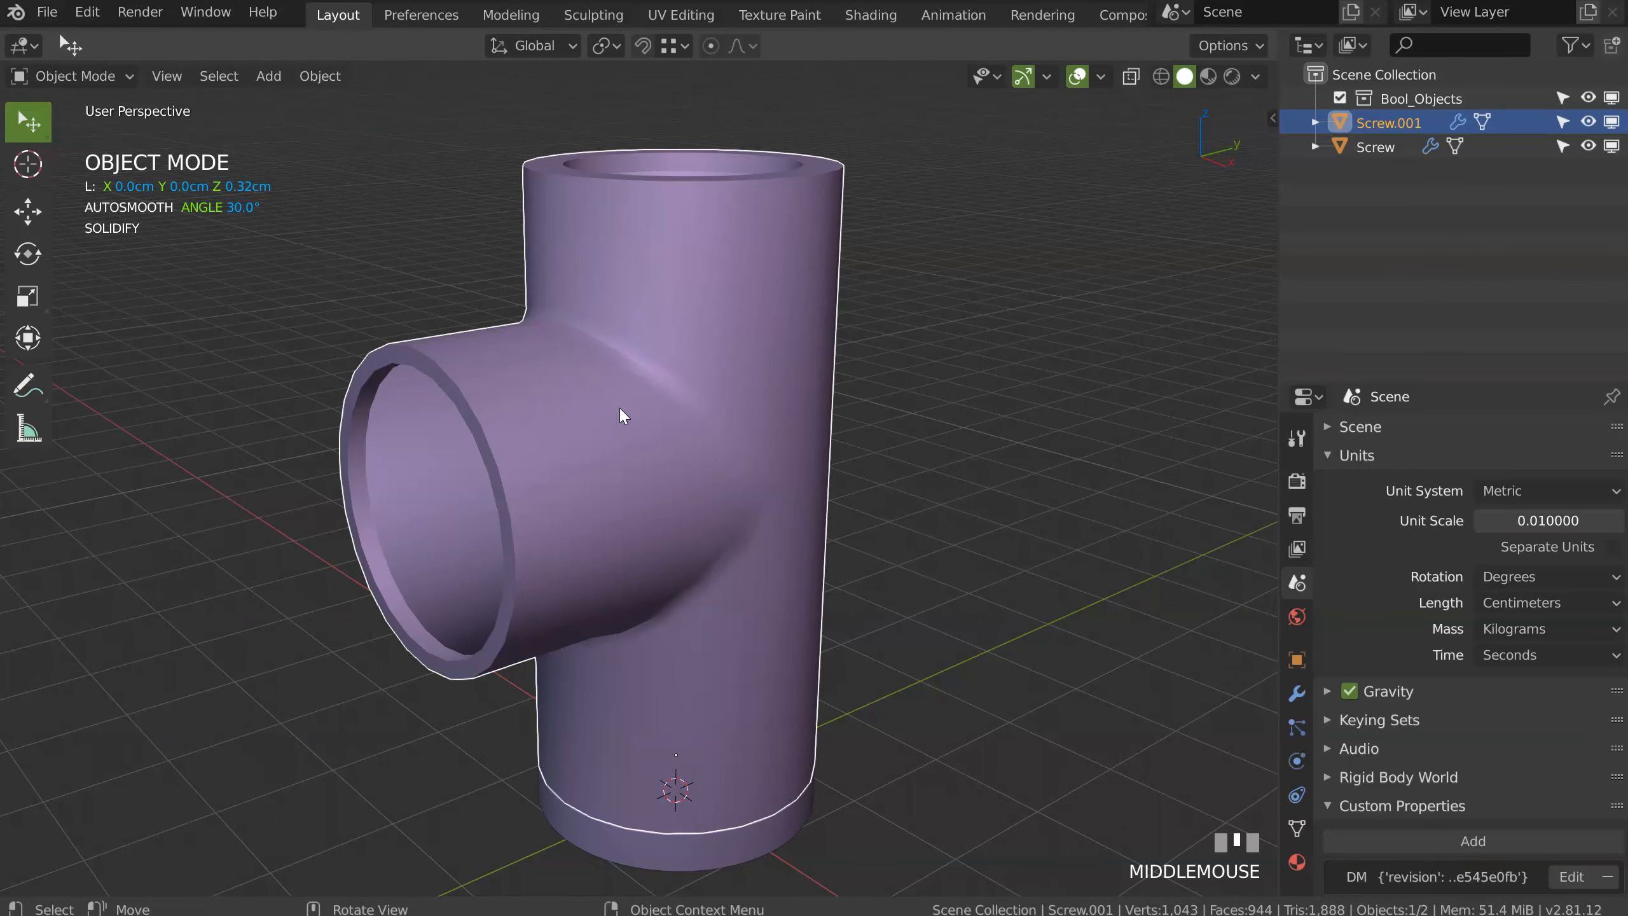
key("space")
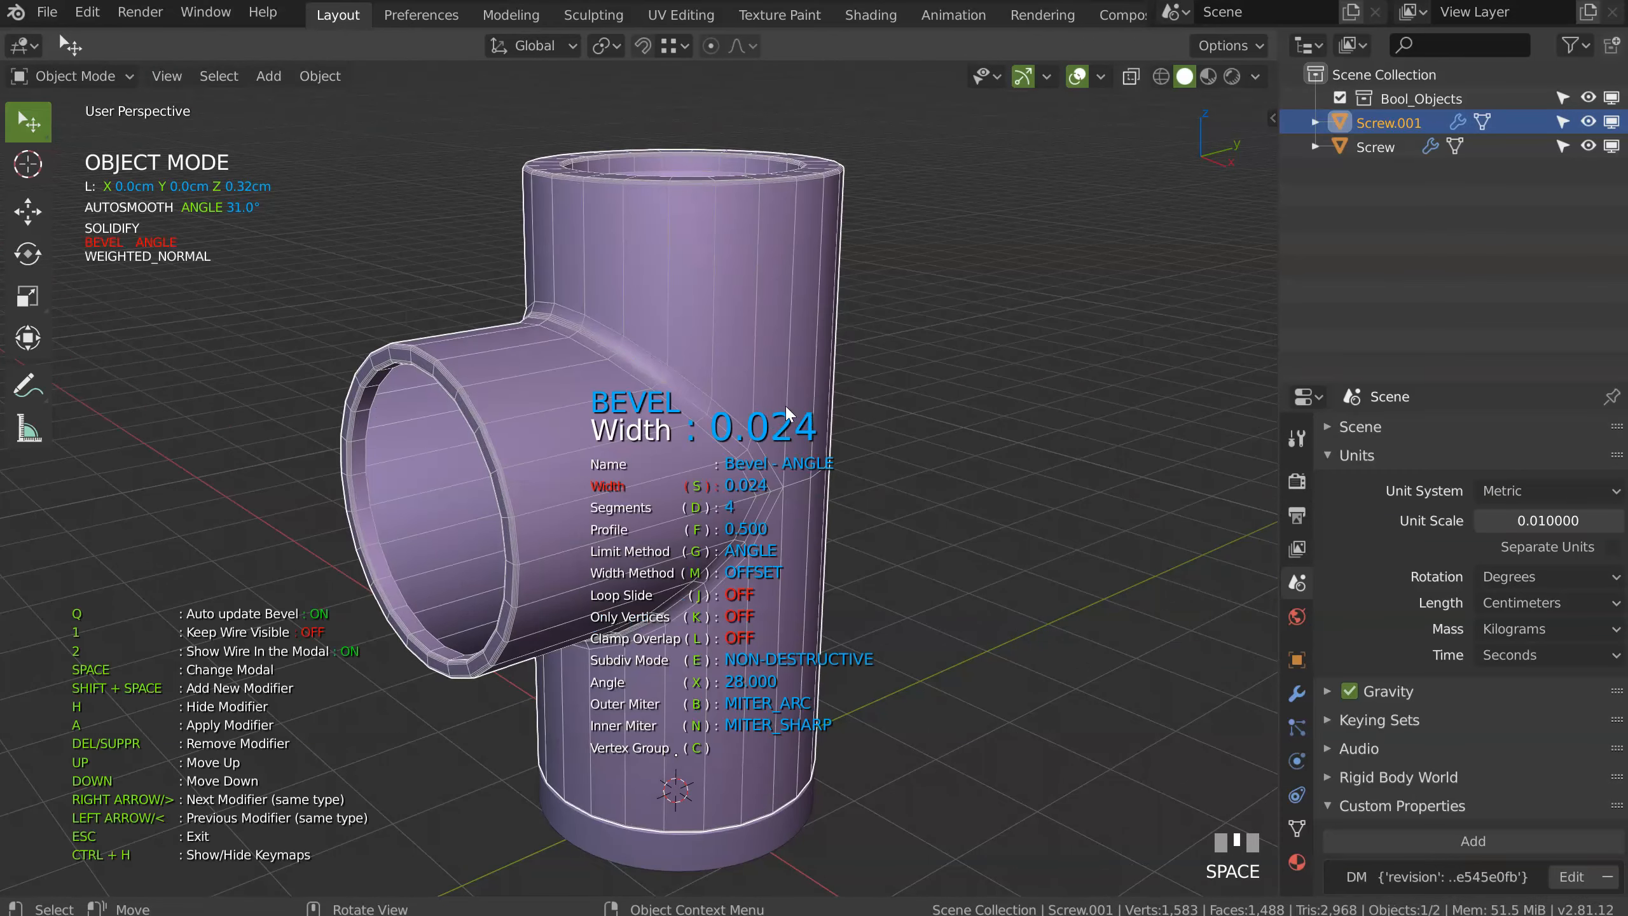
key("space")
middle_click_drag(788, 414, 614, 309)
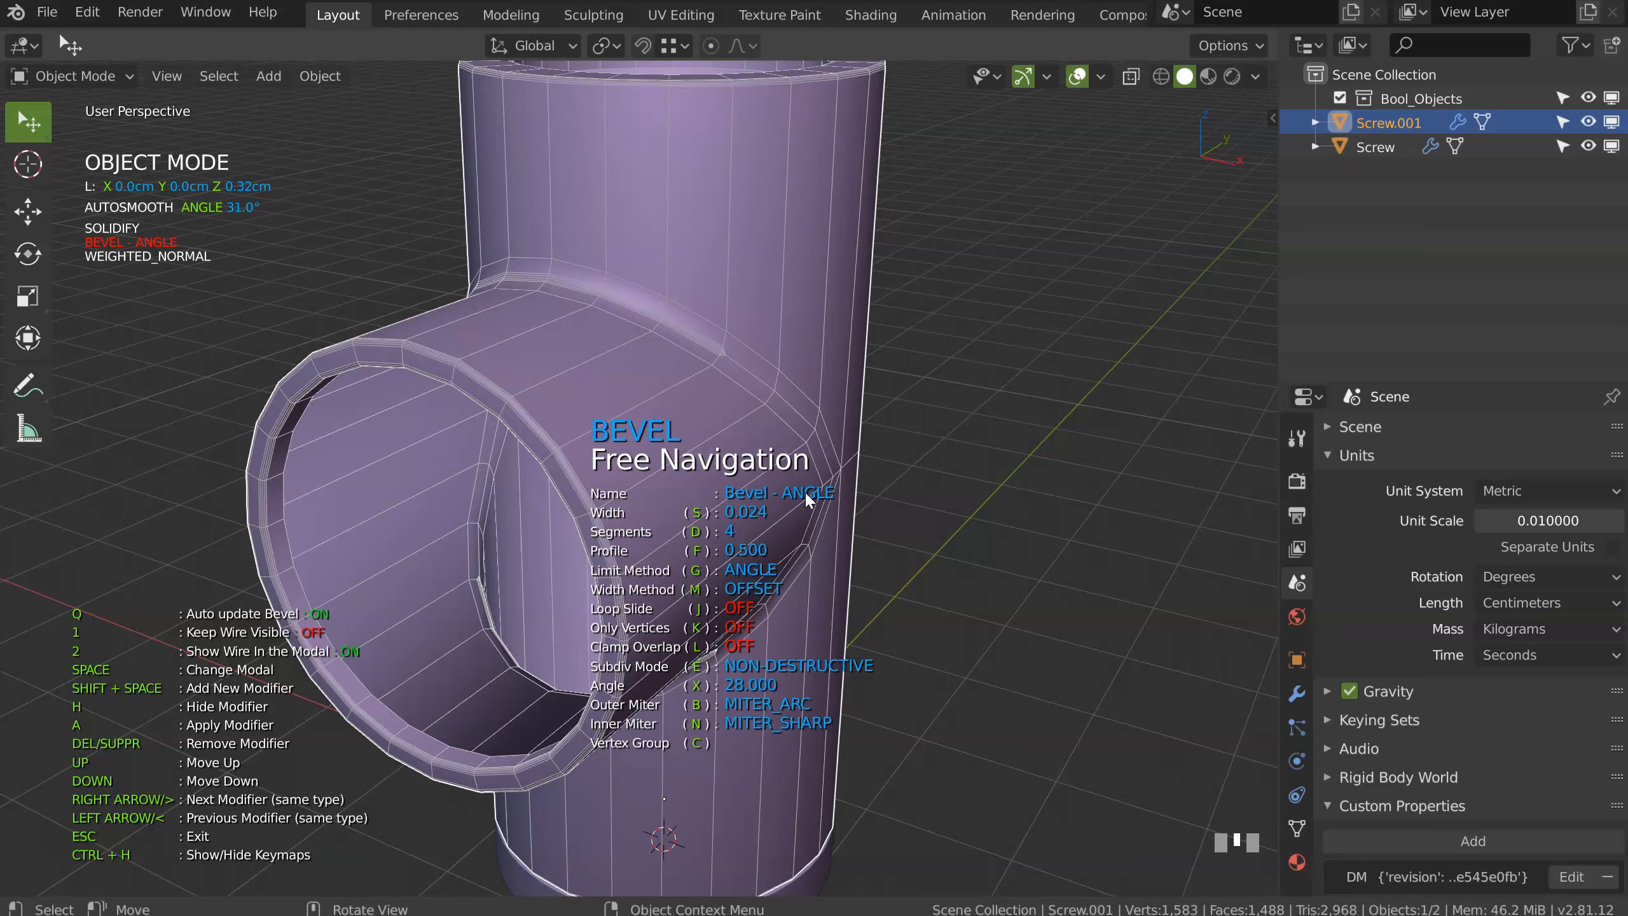
Step: Set the Bevel modifier's angle limit to 52 and finish the modifier
key("x")
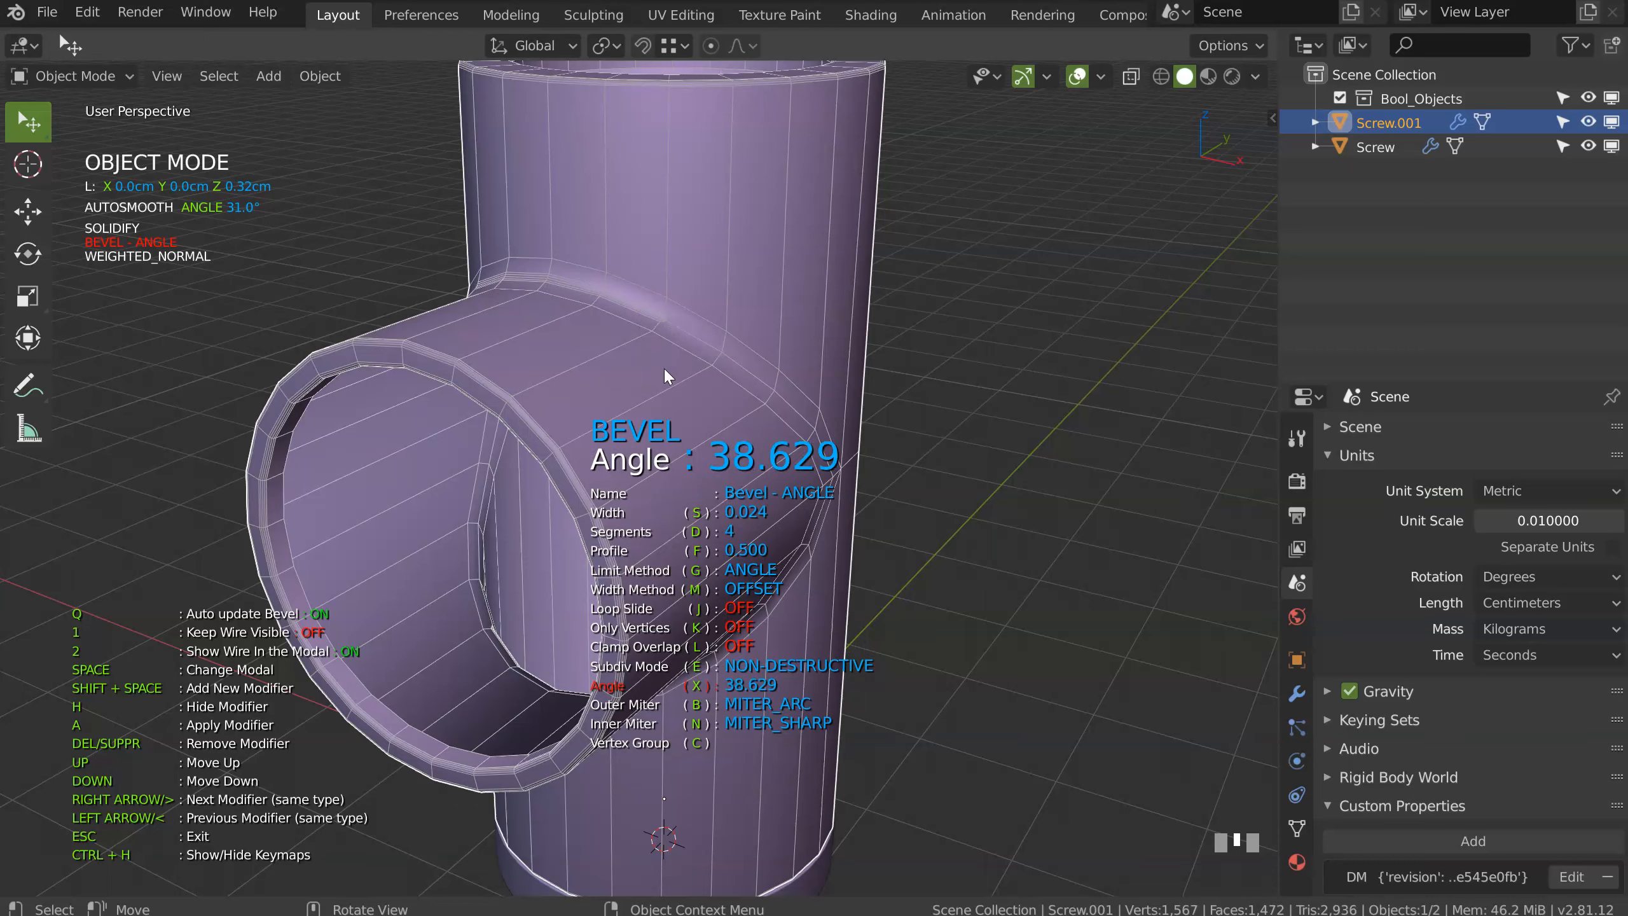
left_click(824, 392)
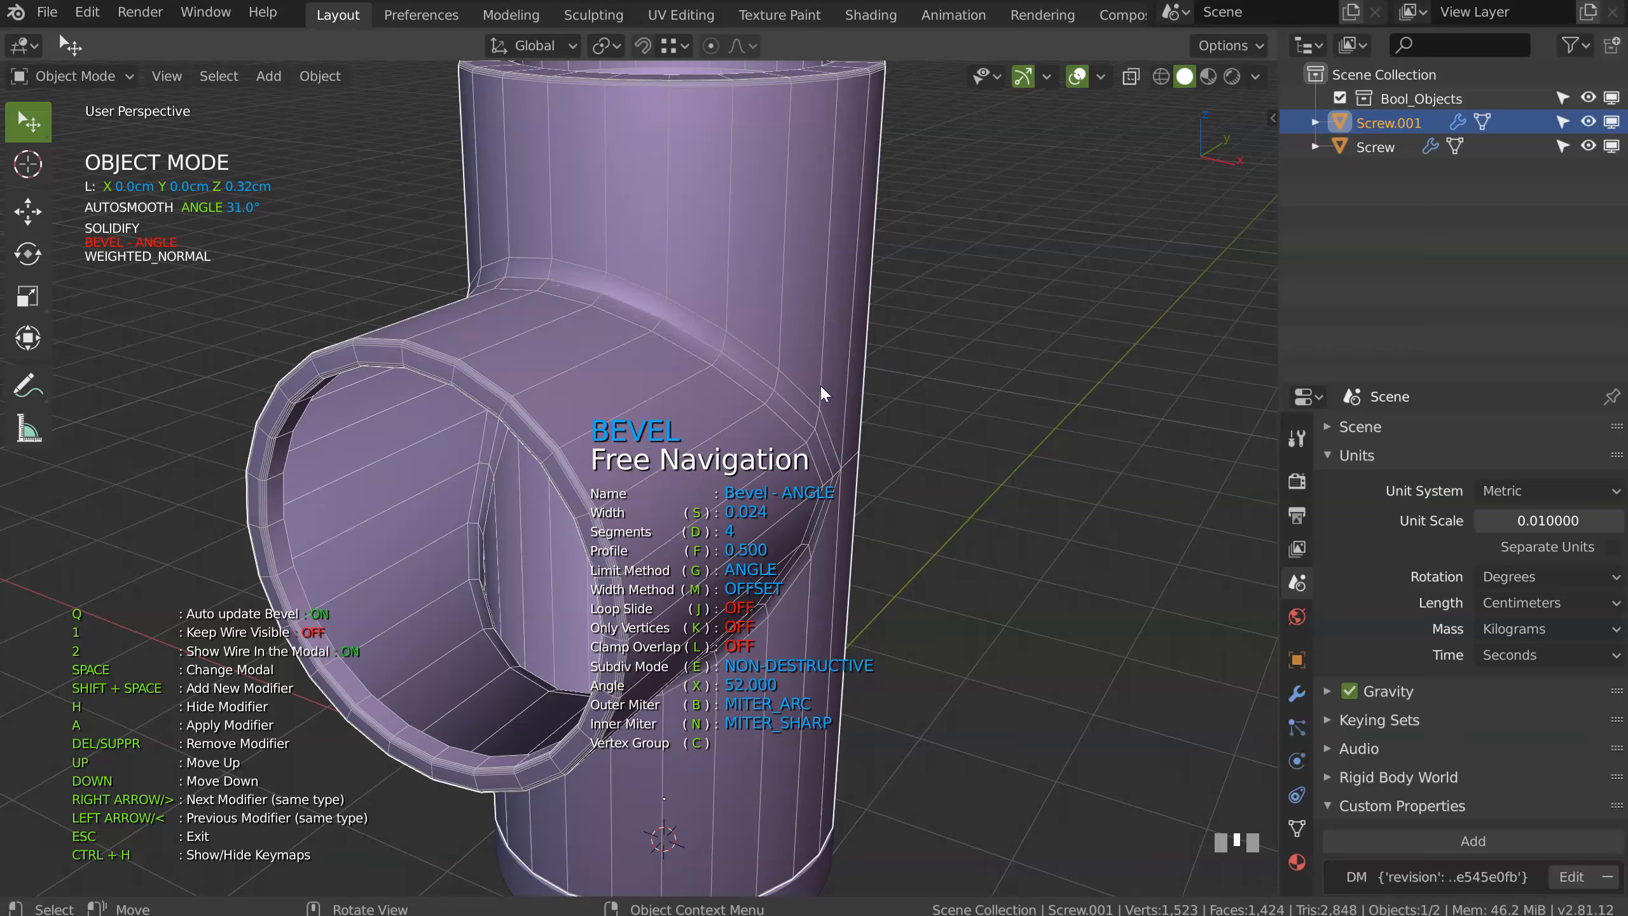
middle_click_drag(604, 300, 723, 366)
middle_click_drag(723, 366, 634, 311, "shift")
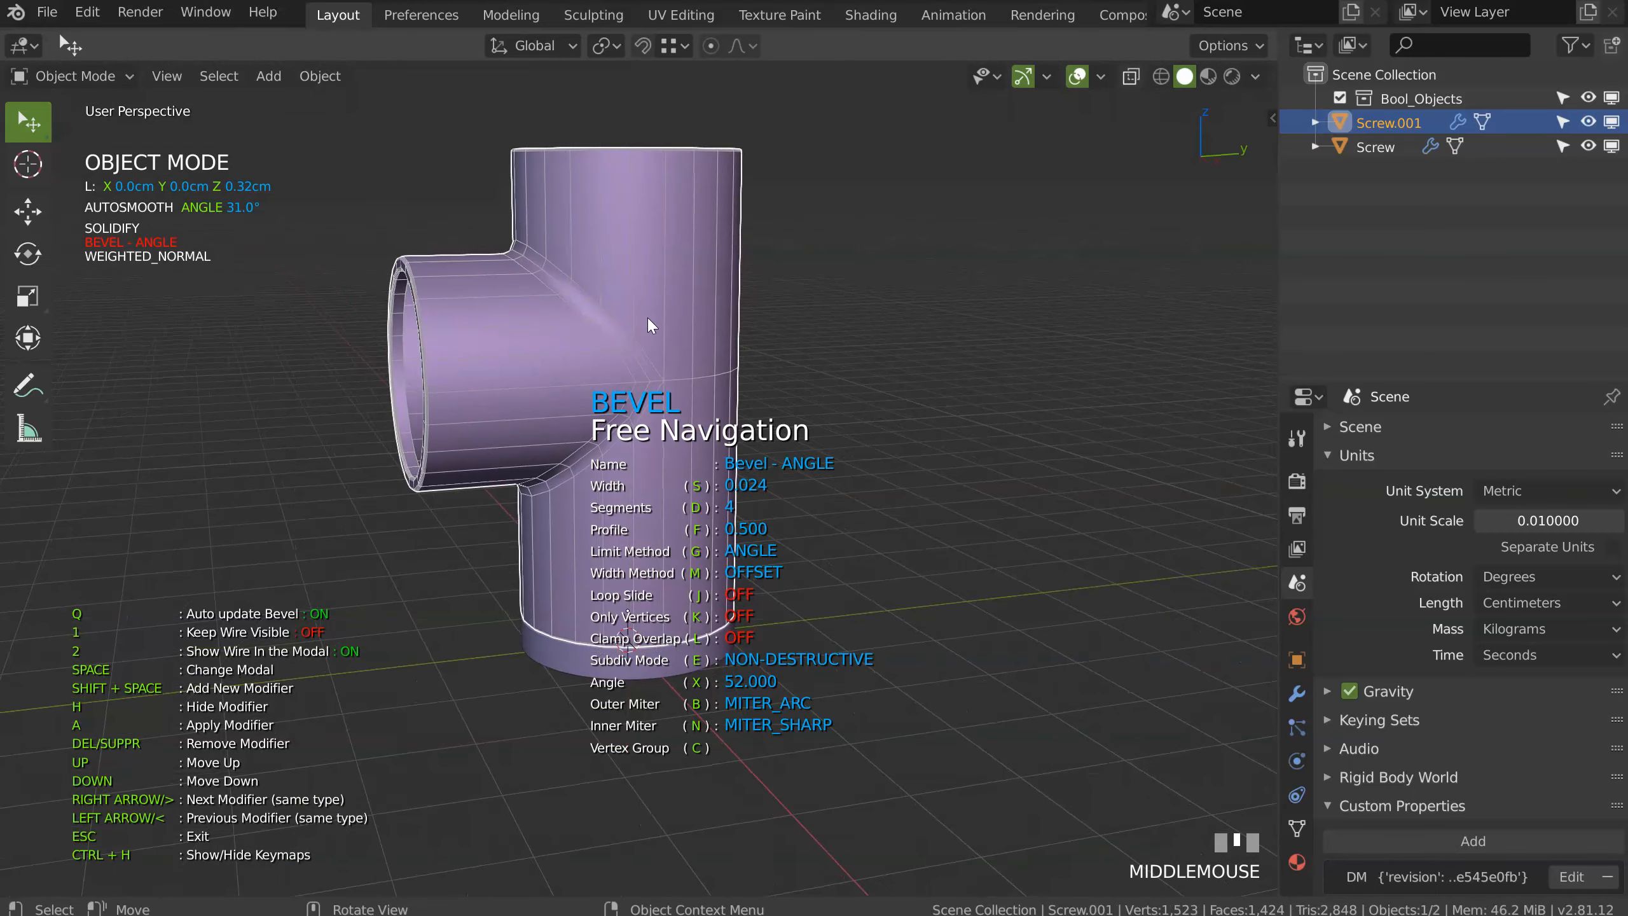
left_click(653, 312)
Step: In Edit Mode with X-ray, lasso-select the branch and its junction vertices and move them -0.115 cm along Z
key("Tab")
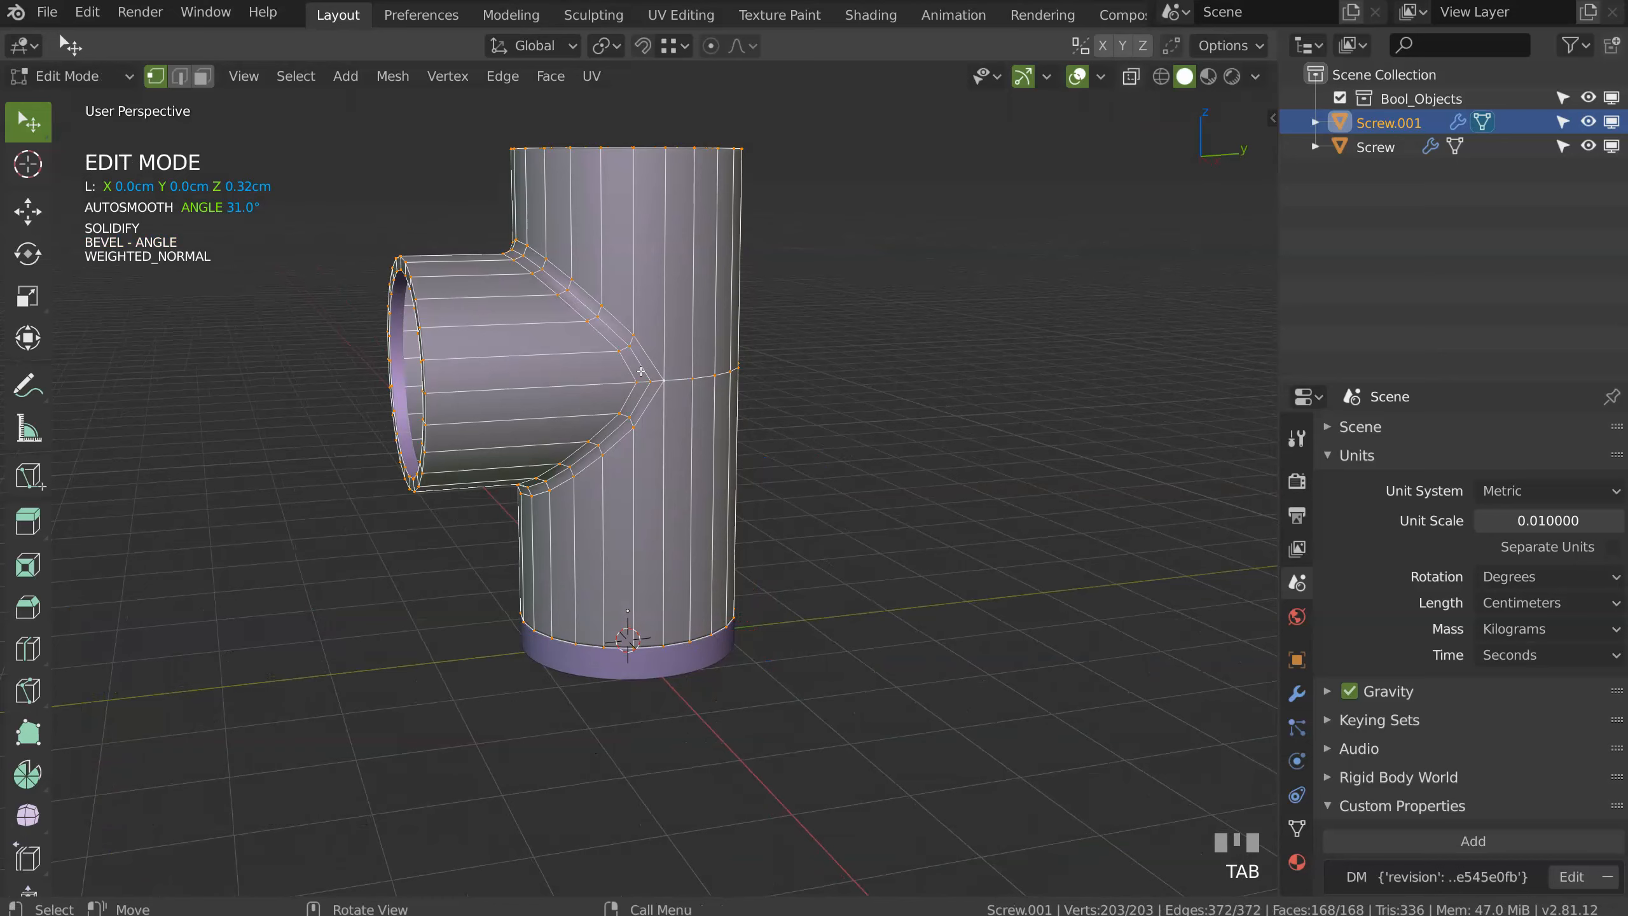
key("alt+z")
key("alt+a")
mouse_move(547, 214)
right_mouse_down("ctrl")
mouse_move(807, 471)
mouse_move(856, 253)
right_mouse_up("ctrl")
mouse_move(630, 334)
middle_mouse_down()
mouse_move(643, 365)
mouse_move(514, 417)
mouse_move(513, 332)
mouse_move(442, 168)
mouse_move(438, 205)
middle_mouse_up()
key("g")
key("z")
left_click(636, 363)
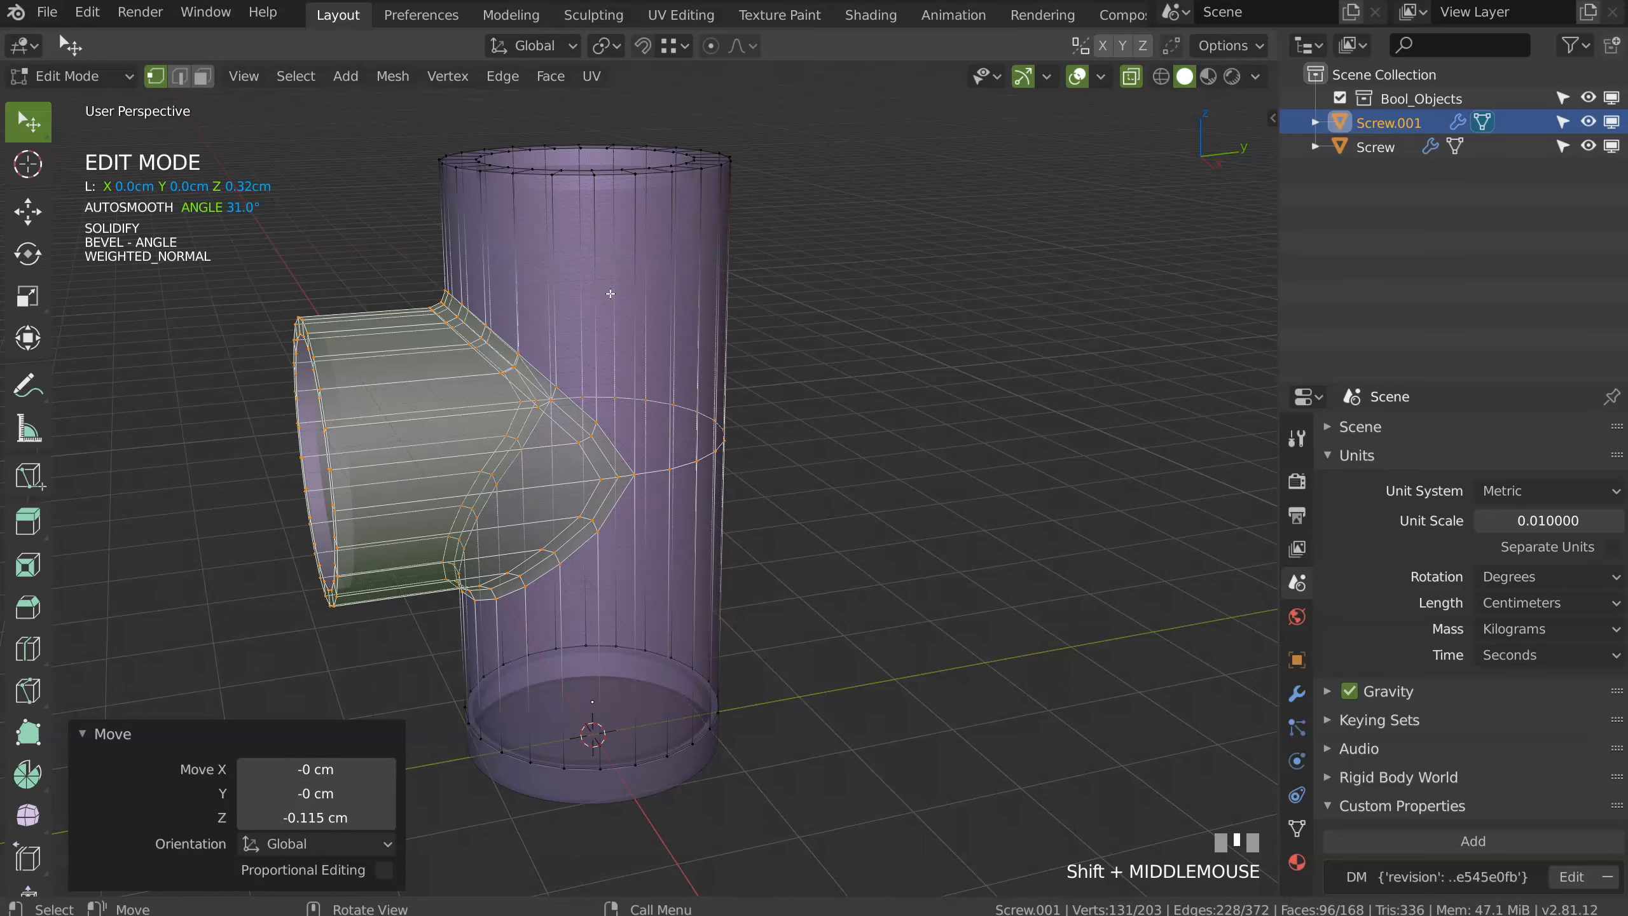
Step: Add three evenly spaced loop cuts to the tube above the branch and three more below it, without sliding
key("ctrl+r")
scroll(618, 286, "up", 2)
left_click(617, 286)
right_click(618, 286)
middle_click_drag(617, 286, 606, 463, "shift")
key("ctrl+r")
scroll(605, 462, "up", 2)
left_click(604, 462)
right_click(603, 461)
Step: Add three evenly spaced loop cuts around the side branch without sliding, and return to Object Mode
middle_click_drag(603, 462, 407, 344)
key("ctrl+r")
scroll(407, 344, "up", 1)
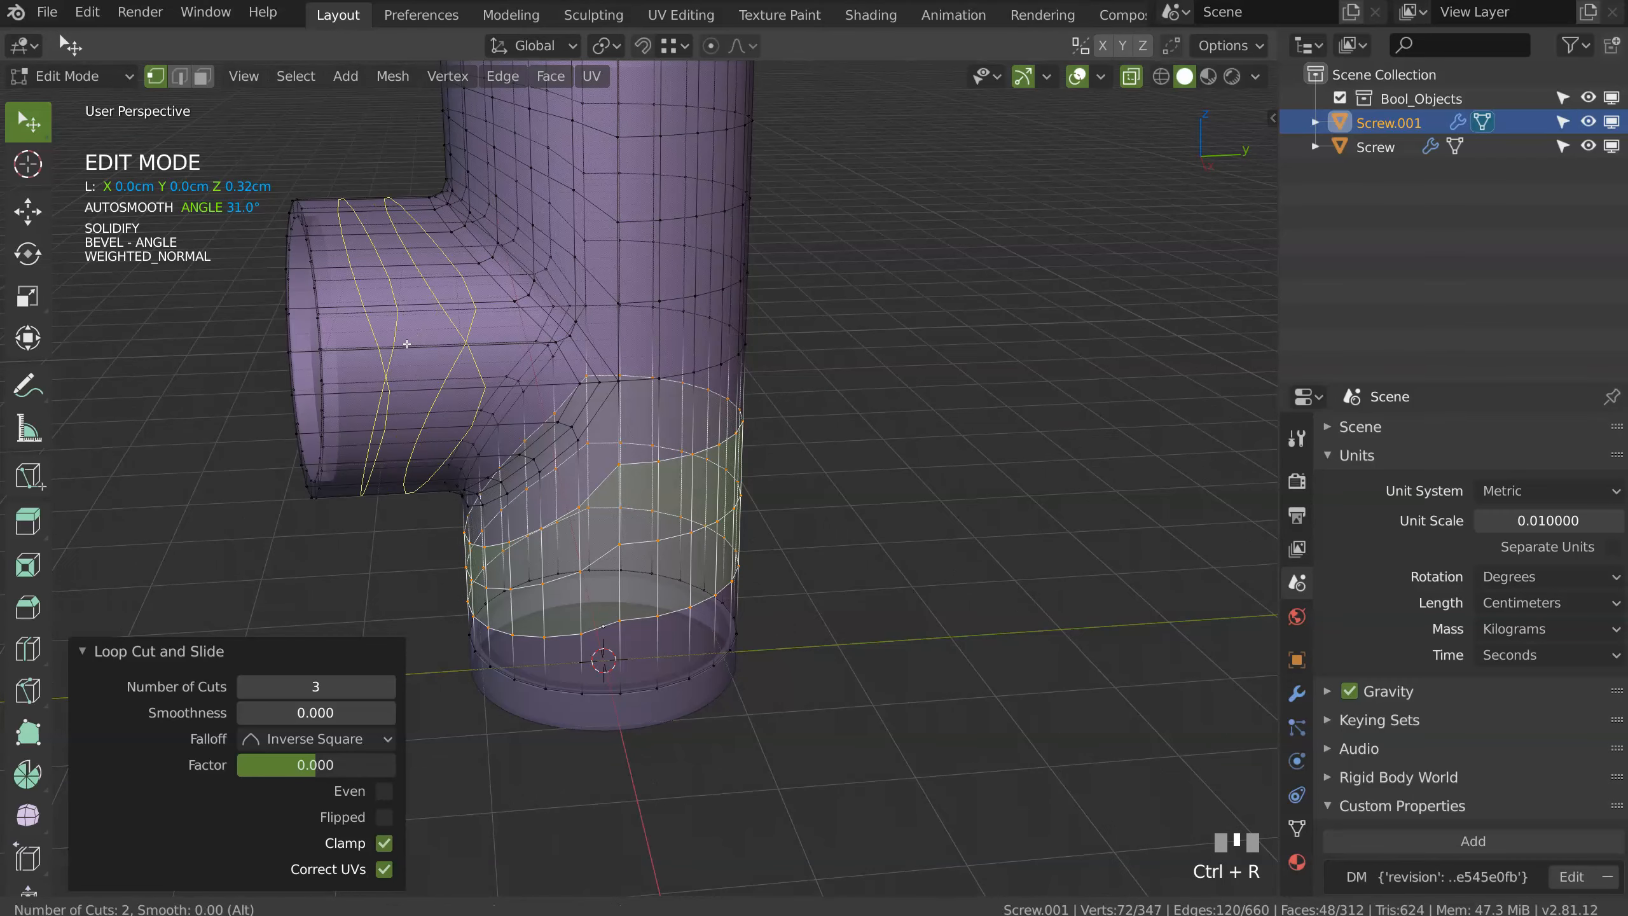
left_click(406, 342)
right_click(407, 341)
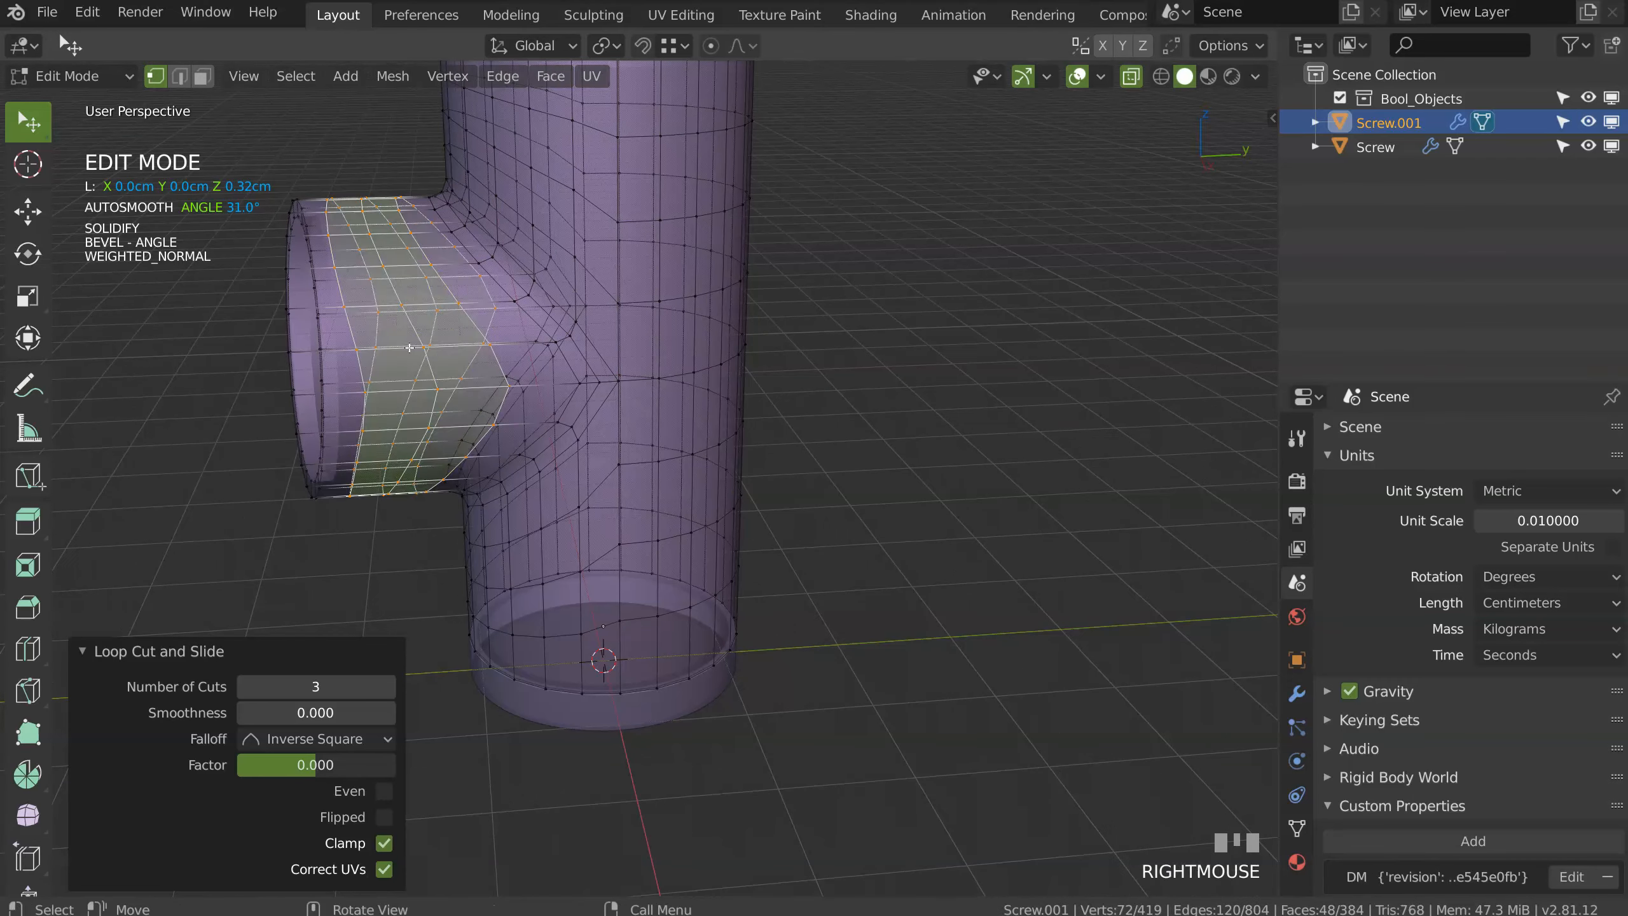
key("Tab")
middle_click_drag(434, 421, 556, 538, "shift")
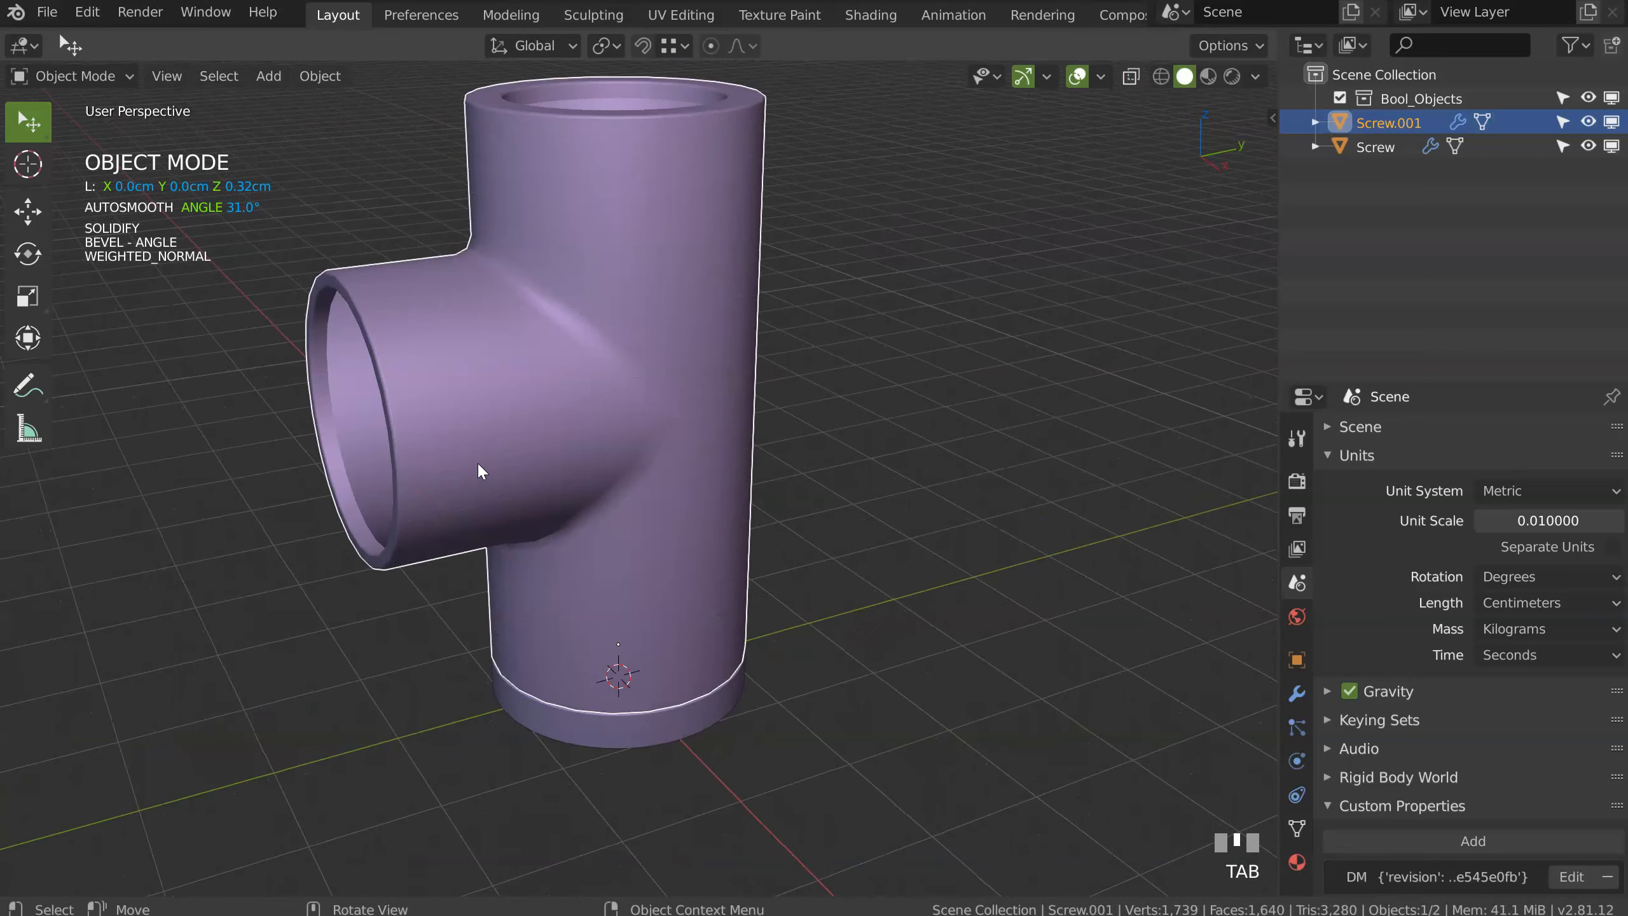
Step: Turn on the wireframe overlay and examine the mesh flow around the tube and its branch junction
left_click(1100, 77)
left_click(951, 480)
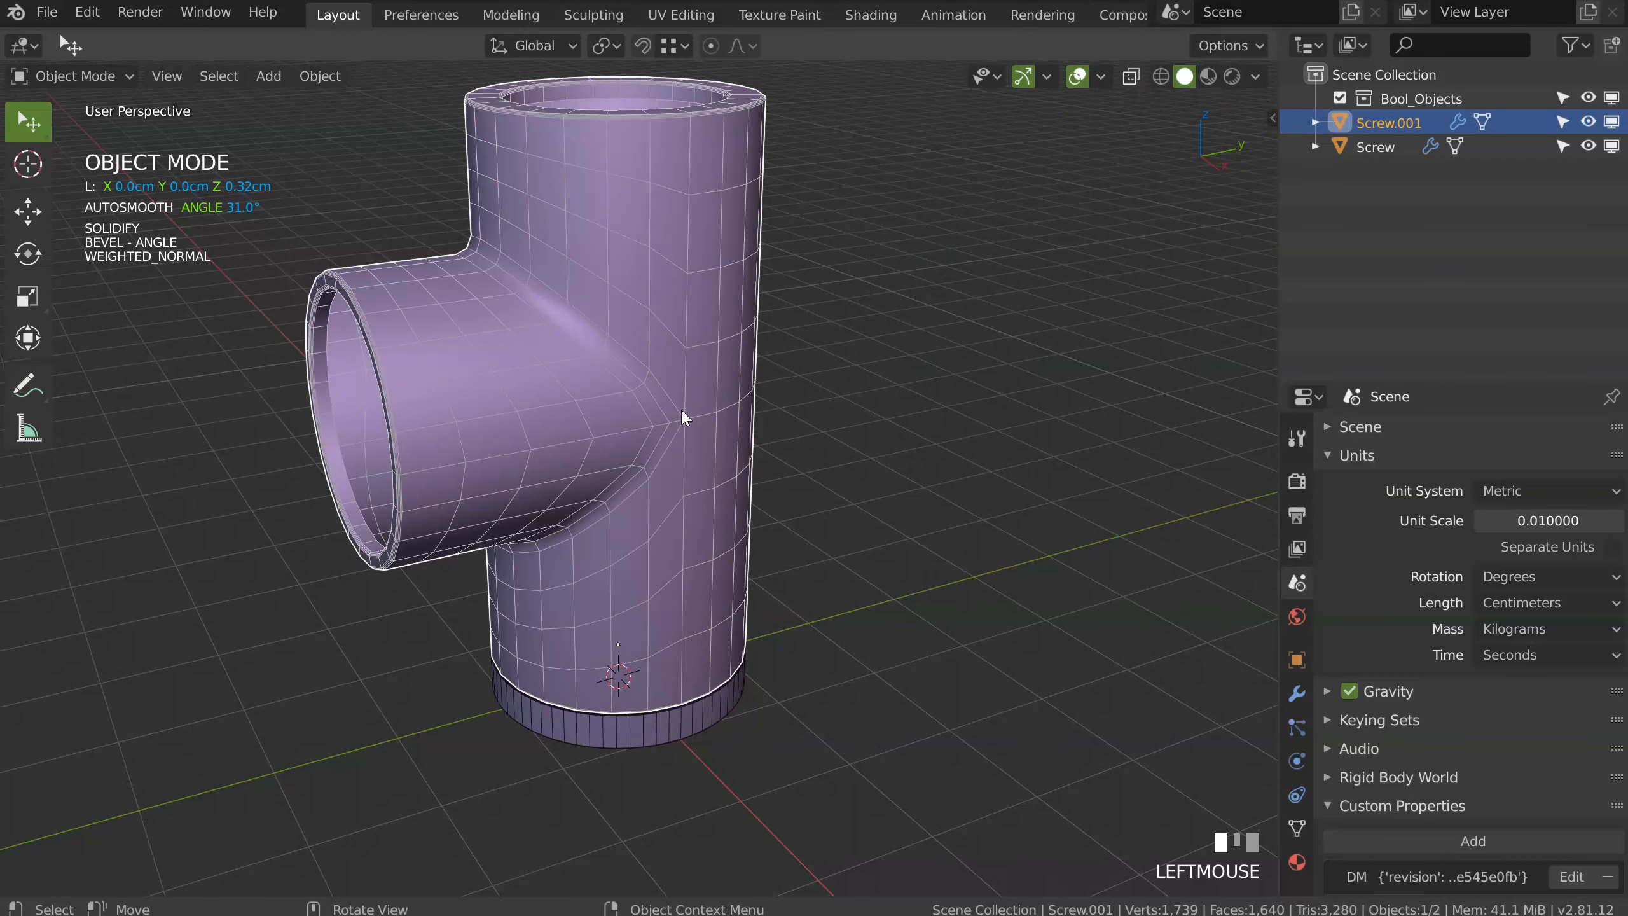
middle_click_drag(686, 417, 690, 356, "shift")
middle_click_drag(812, 269, 666, 487)
middle_click_drag(531, 424, 666, 442)
middle_click_drag(697, 746, 685, 405, "shift")
Step: Add a Catmull-Clark Subsurf modifier at level 2 to the T-shaped tube and finish the modifier
key("space")
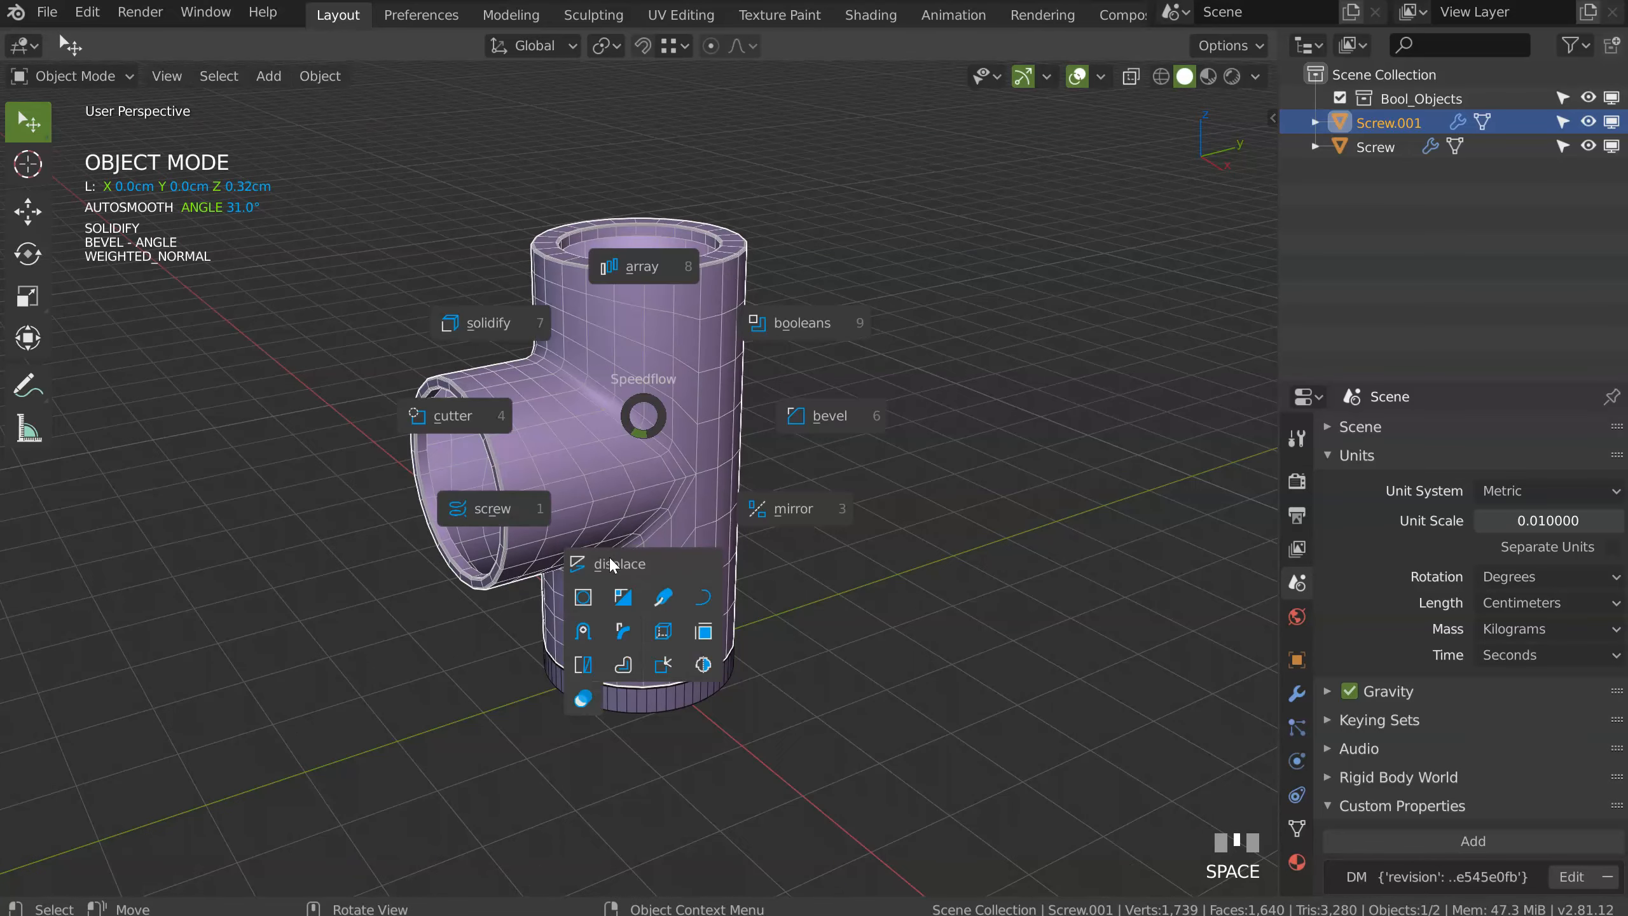
left_click(584, 596)
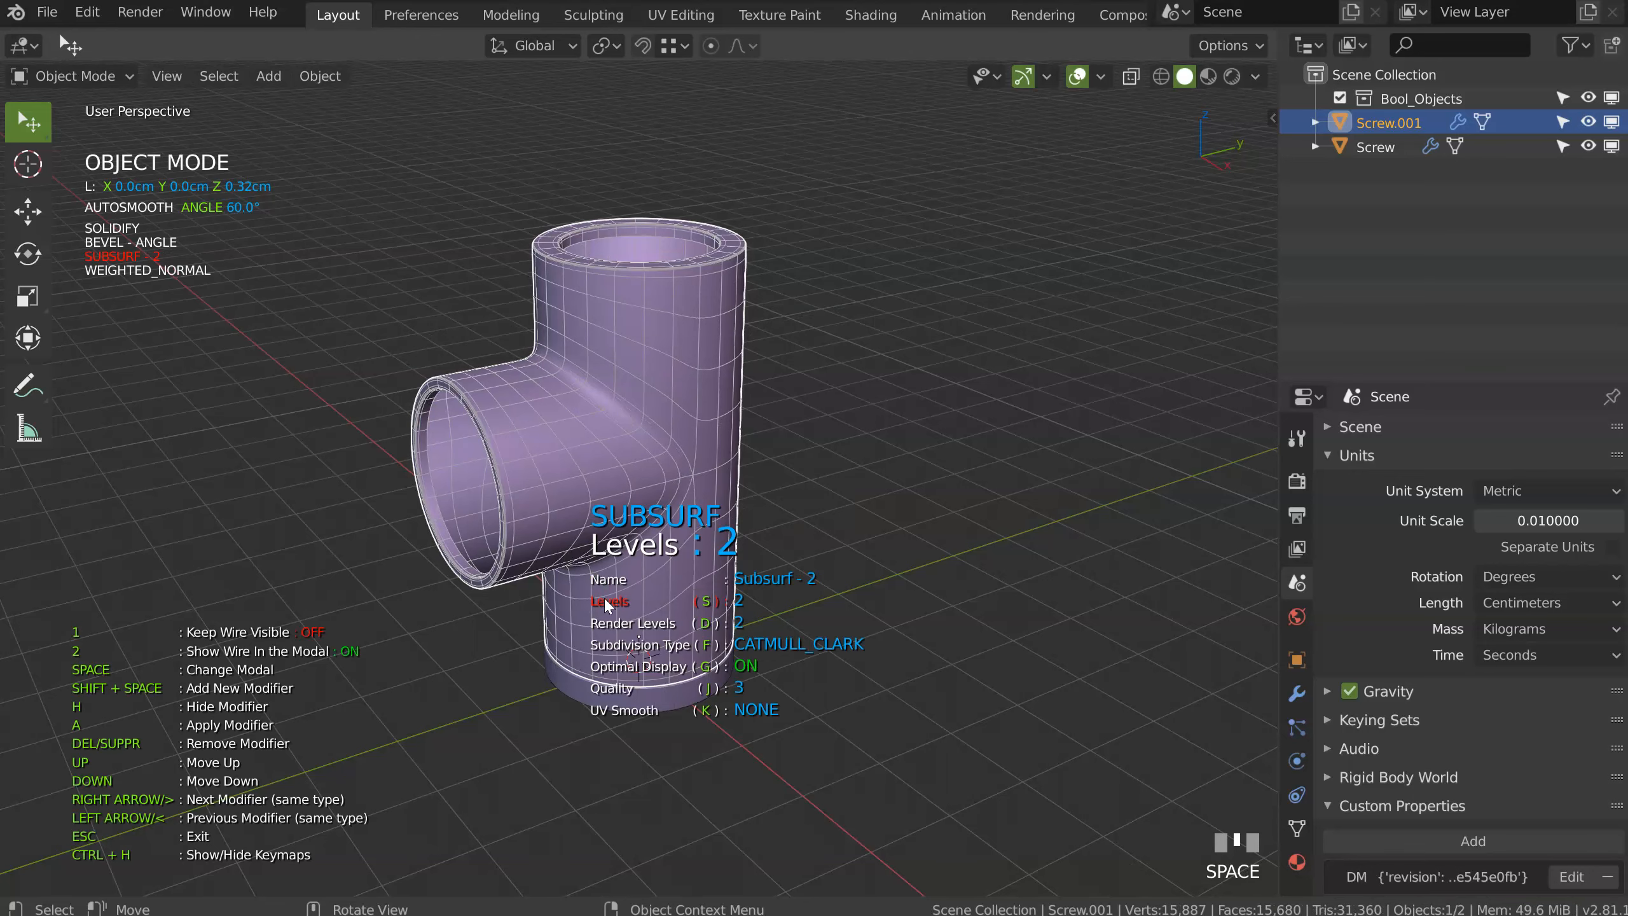
left_click(600, 600)
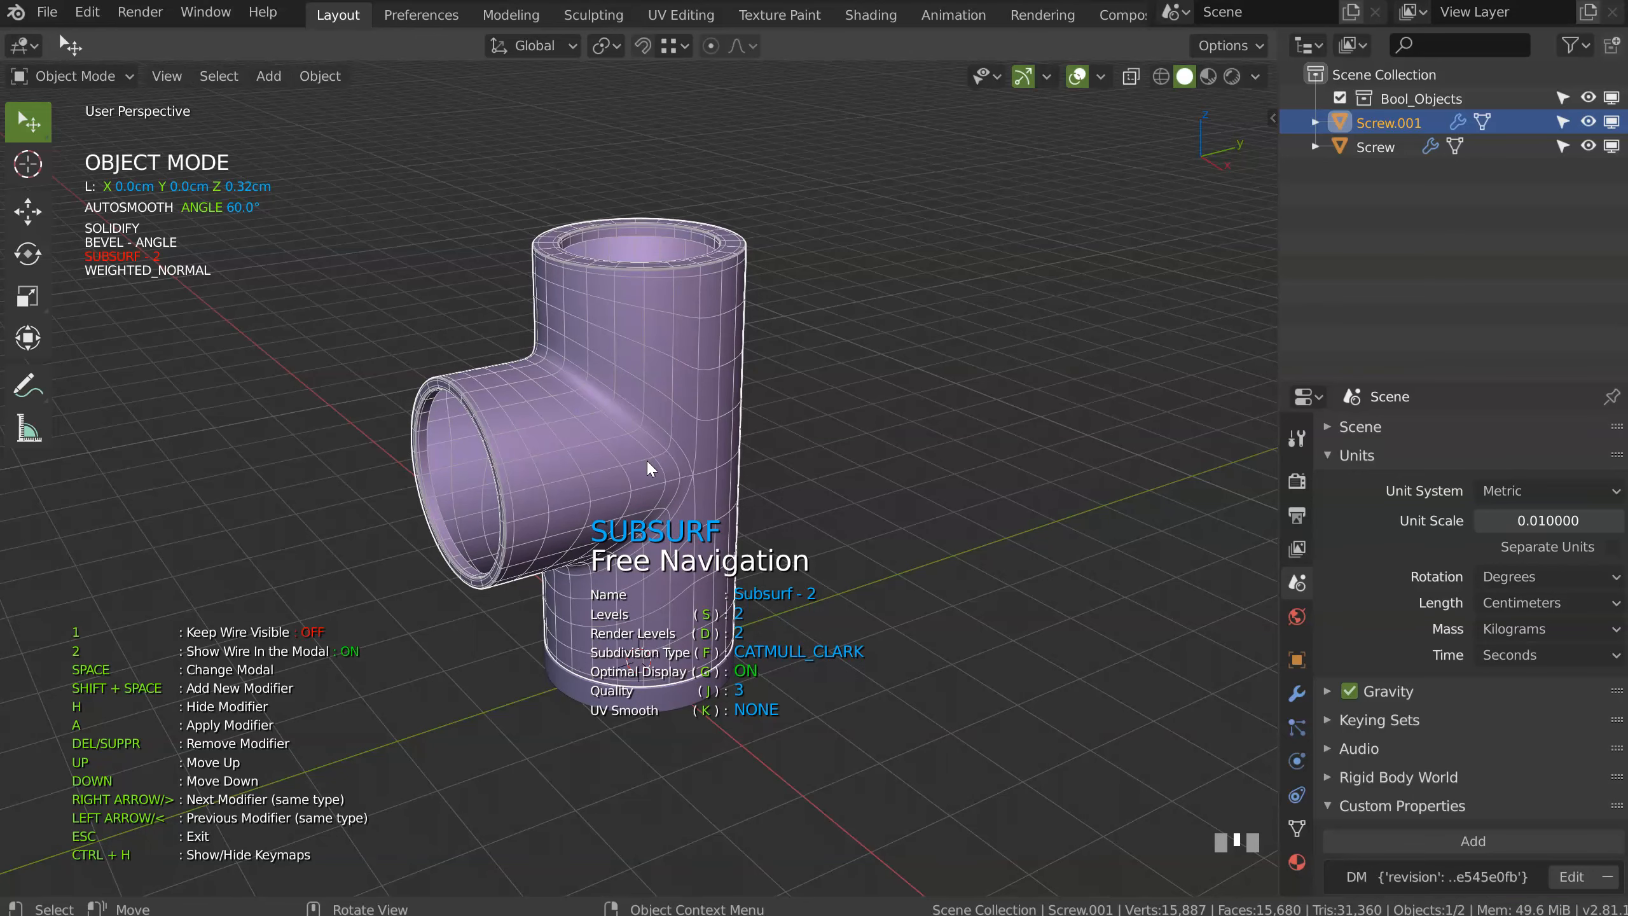
key("6")
middle_click_drag(651, 469, 723, 392)
key("6")
left_click(734, 436)
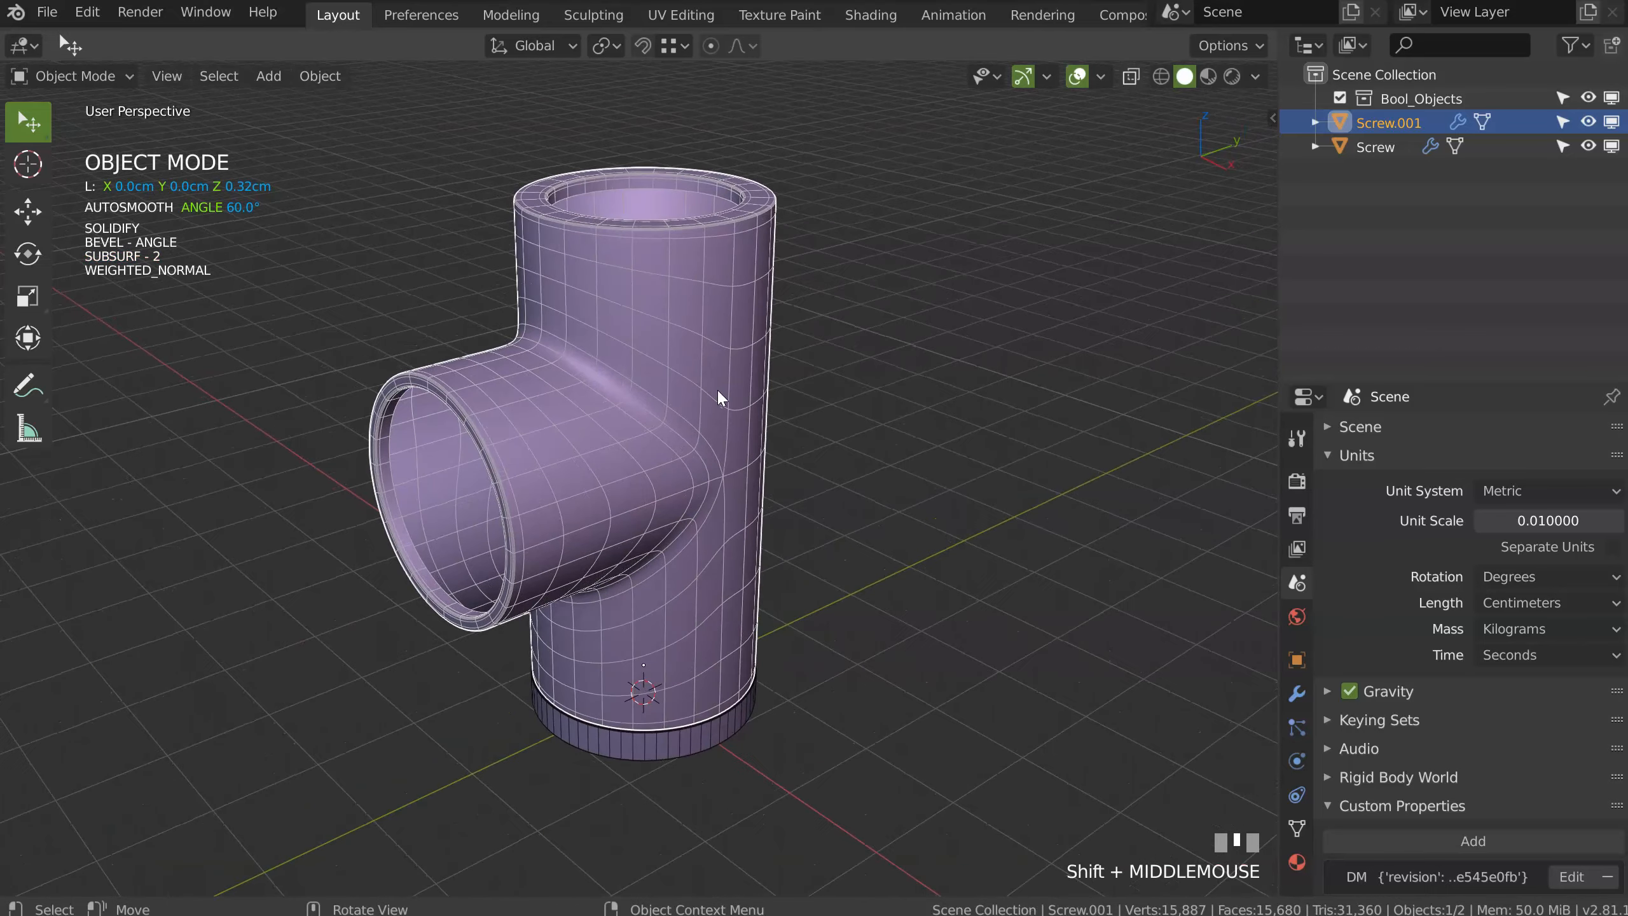
left_click(45, 11)
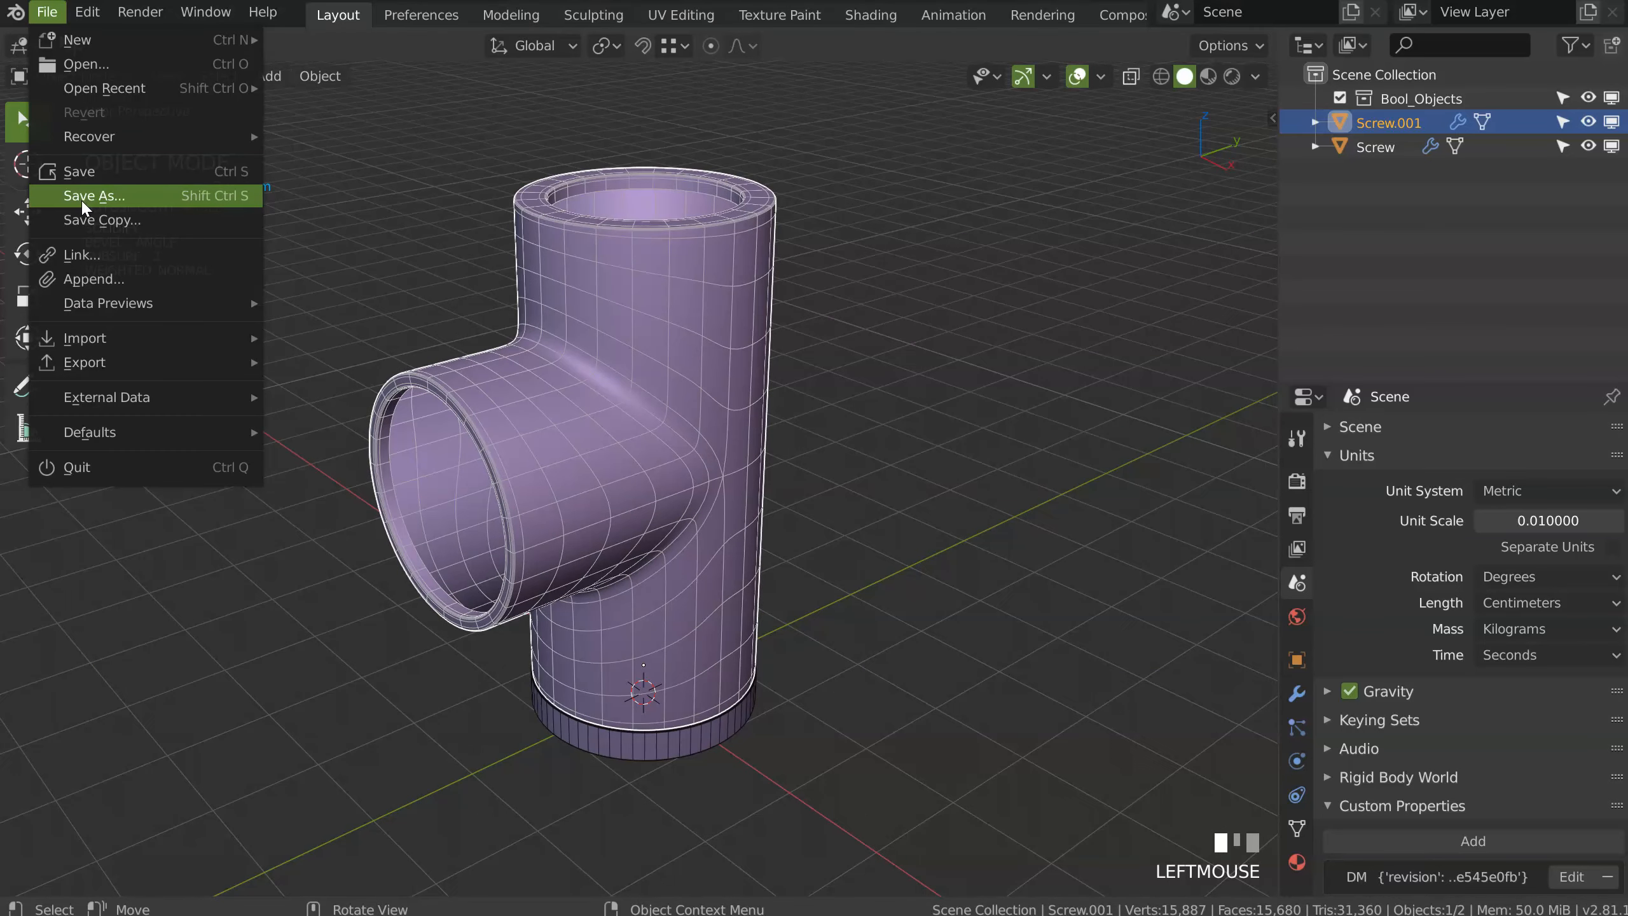
middle_click_drag(637, 415, 556, 548)
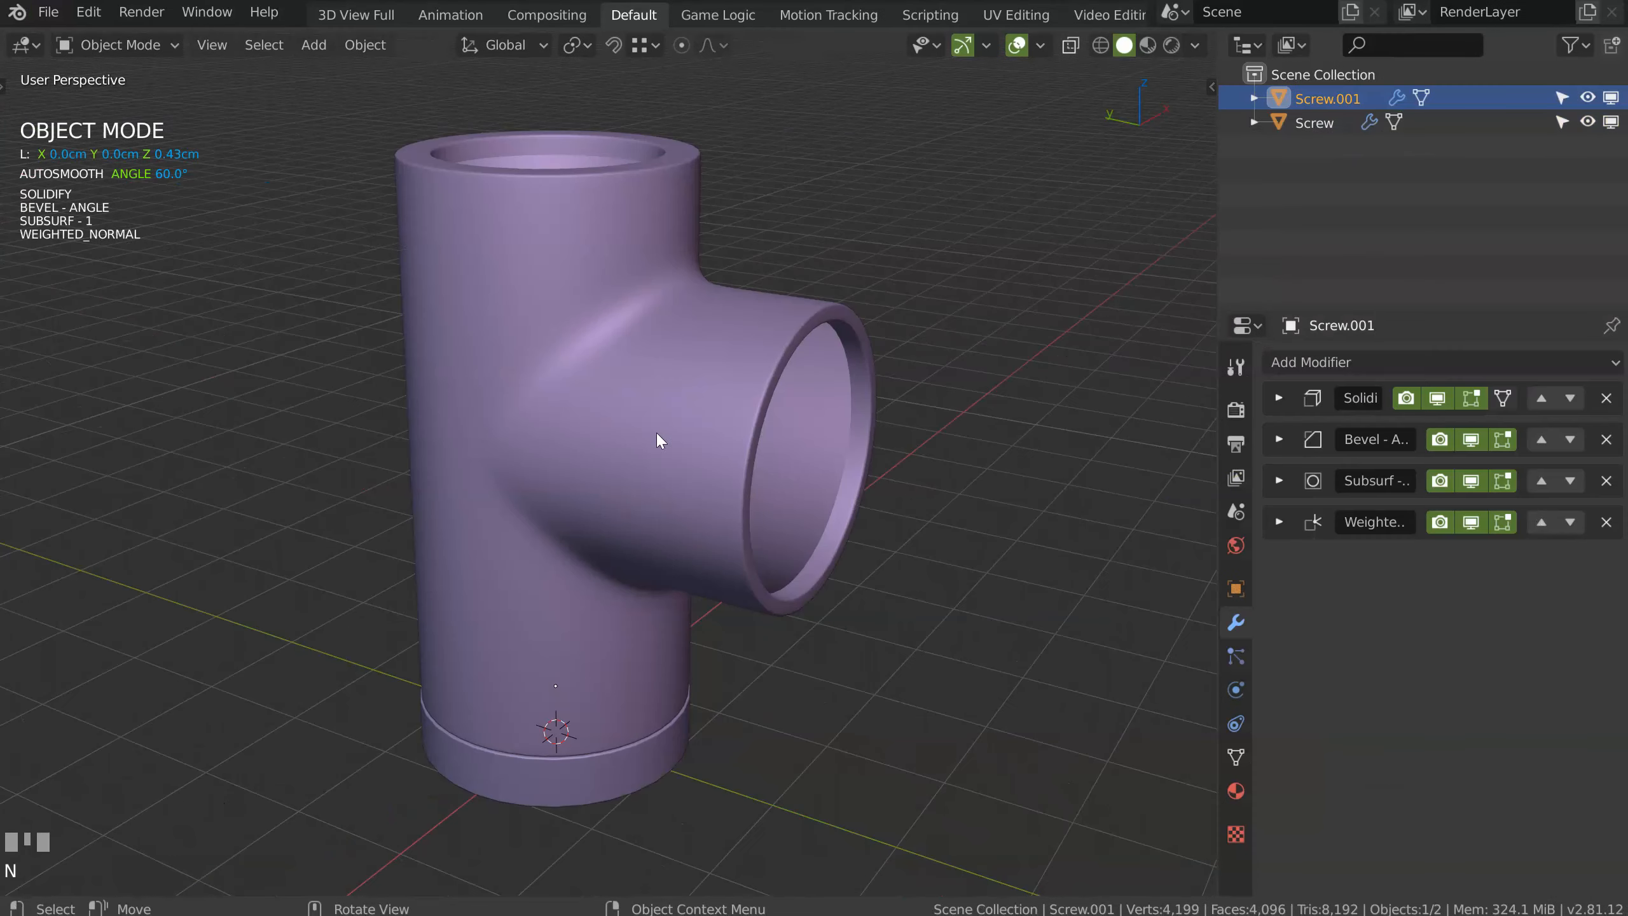
middle_click_drag(835, 402, 723, 425)
left_click(780, 438)
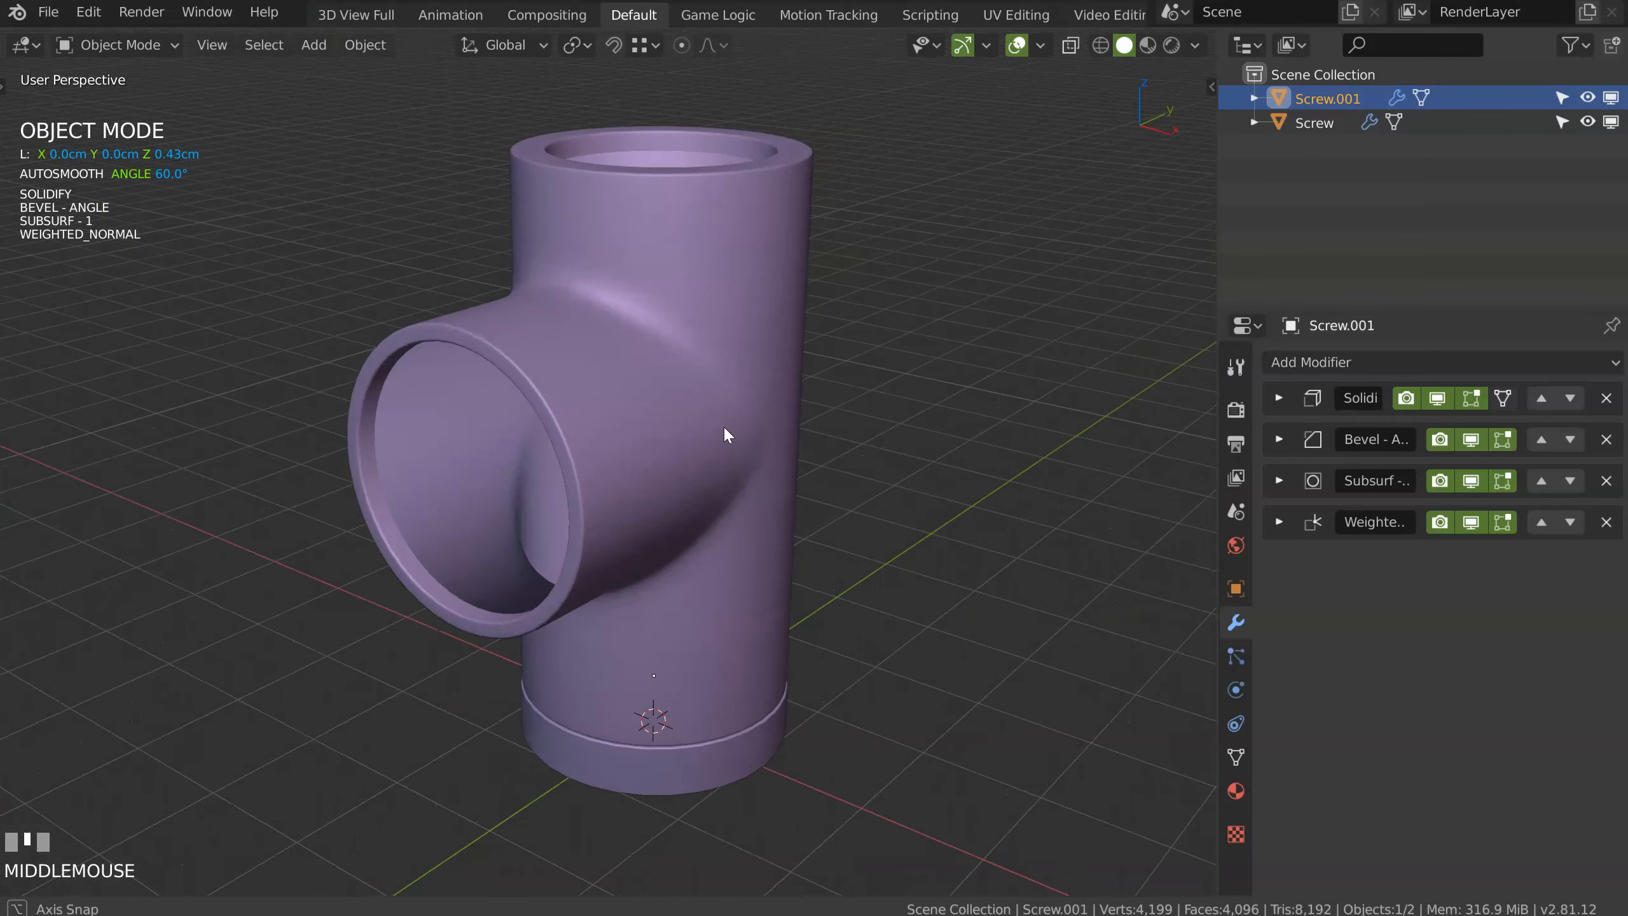
Step: Enable Outline Selected, and in Edit Mode select the branch opening's edge loop and snap the 3D cursor to it
left_click(1041, 47)
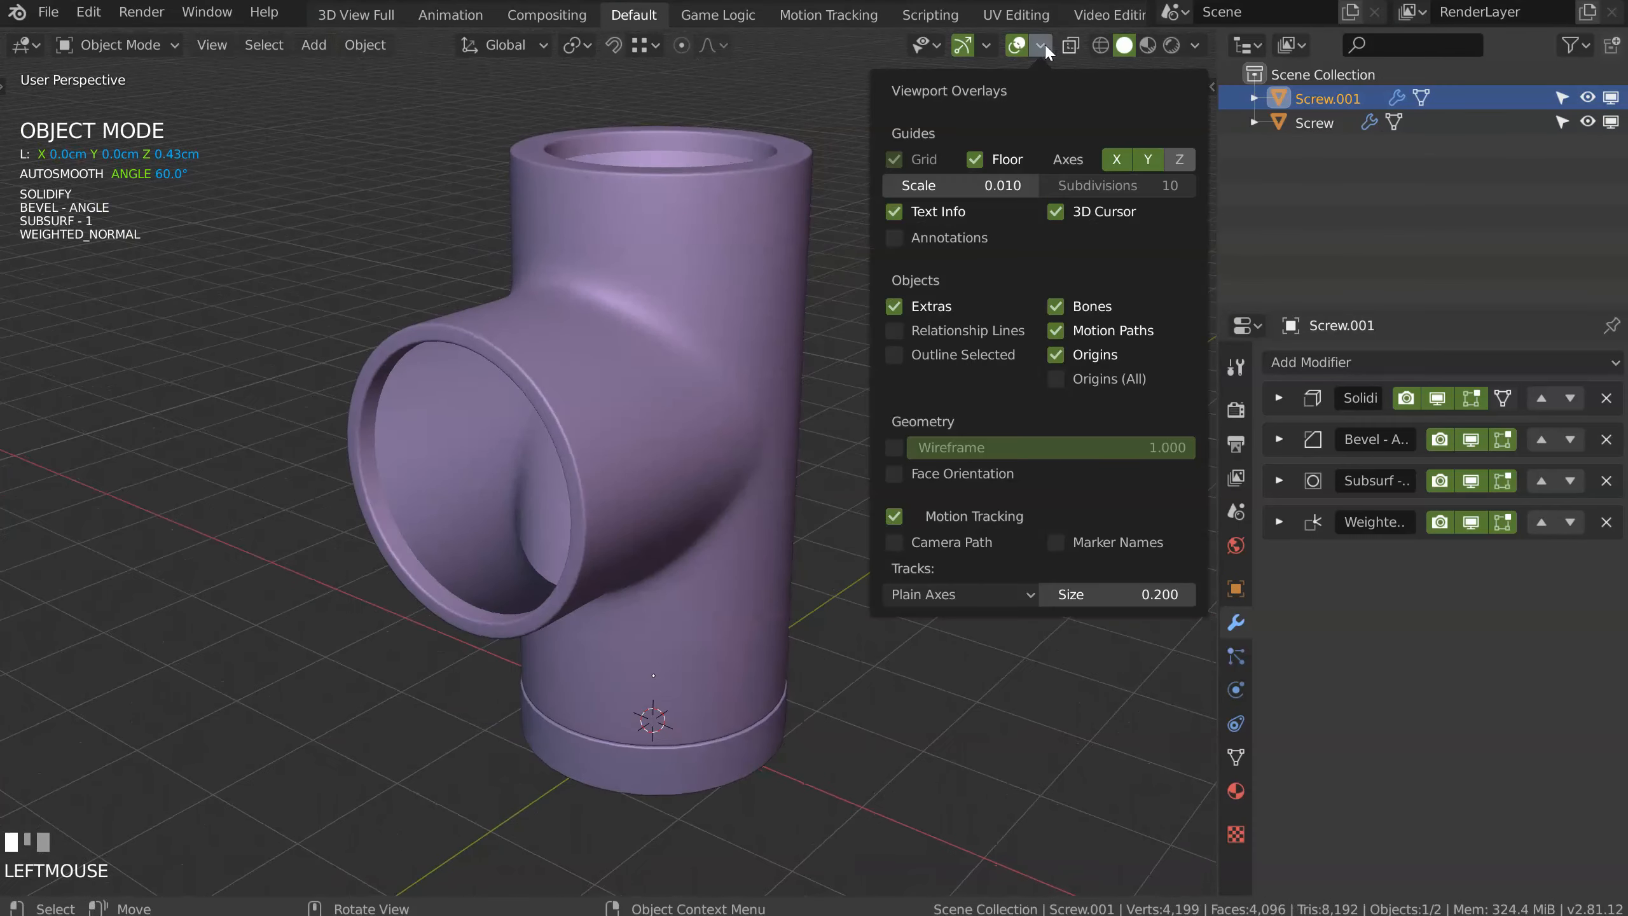
left_click(894, 354)
key("Tab")
left_click(387, 410, "alt")
middle_click_drag(387, 410, 398, 404)
key("shift+s")
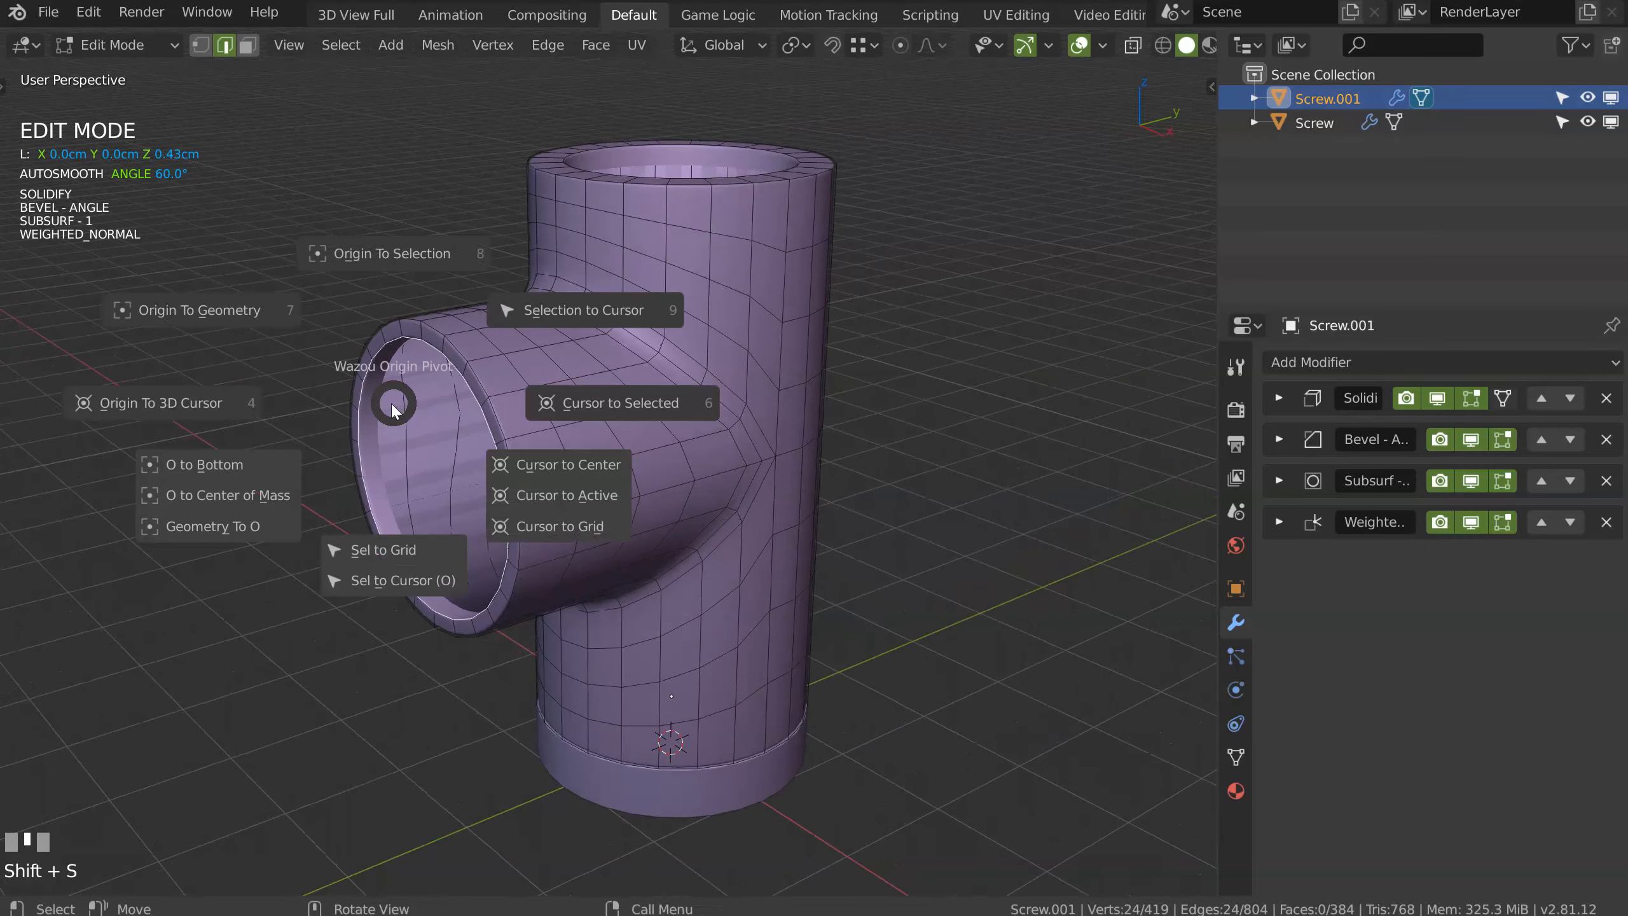
middle_click_drag(571, 403, 532, 430, "shift")
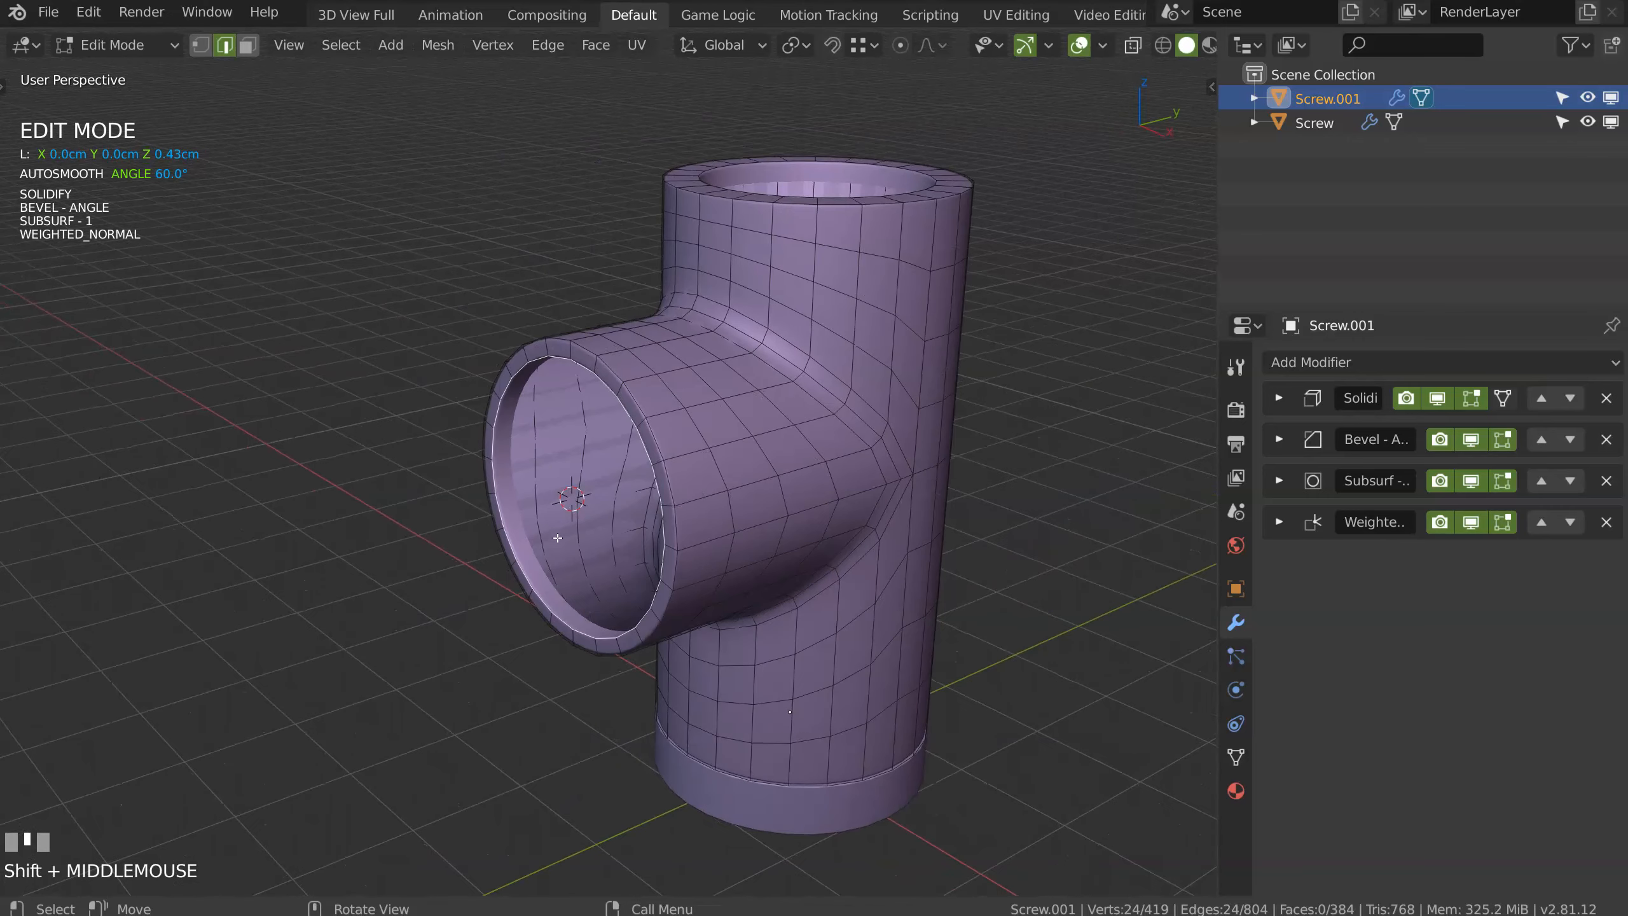
Step: Return to Object Mode, add an Editable Sphere primitive at the 3D cursor, and turn on the wireframe overlay
key("Tab")
key("shift+q")
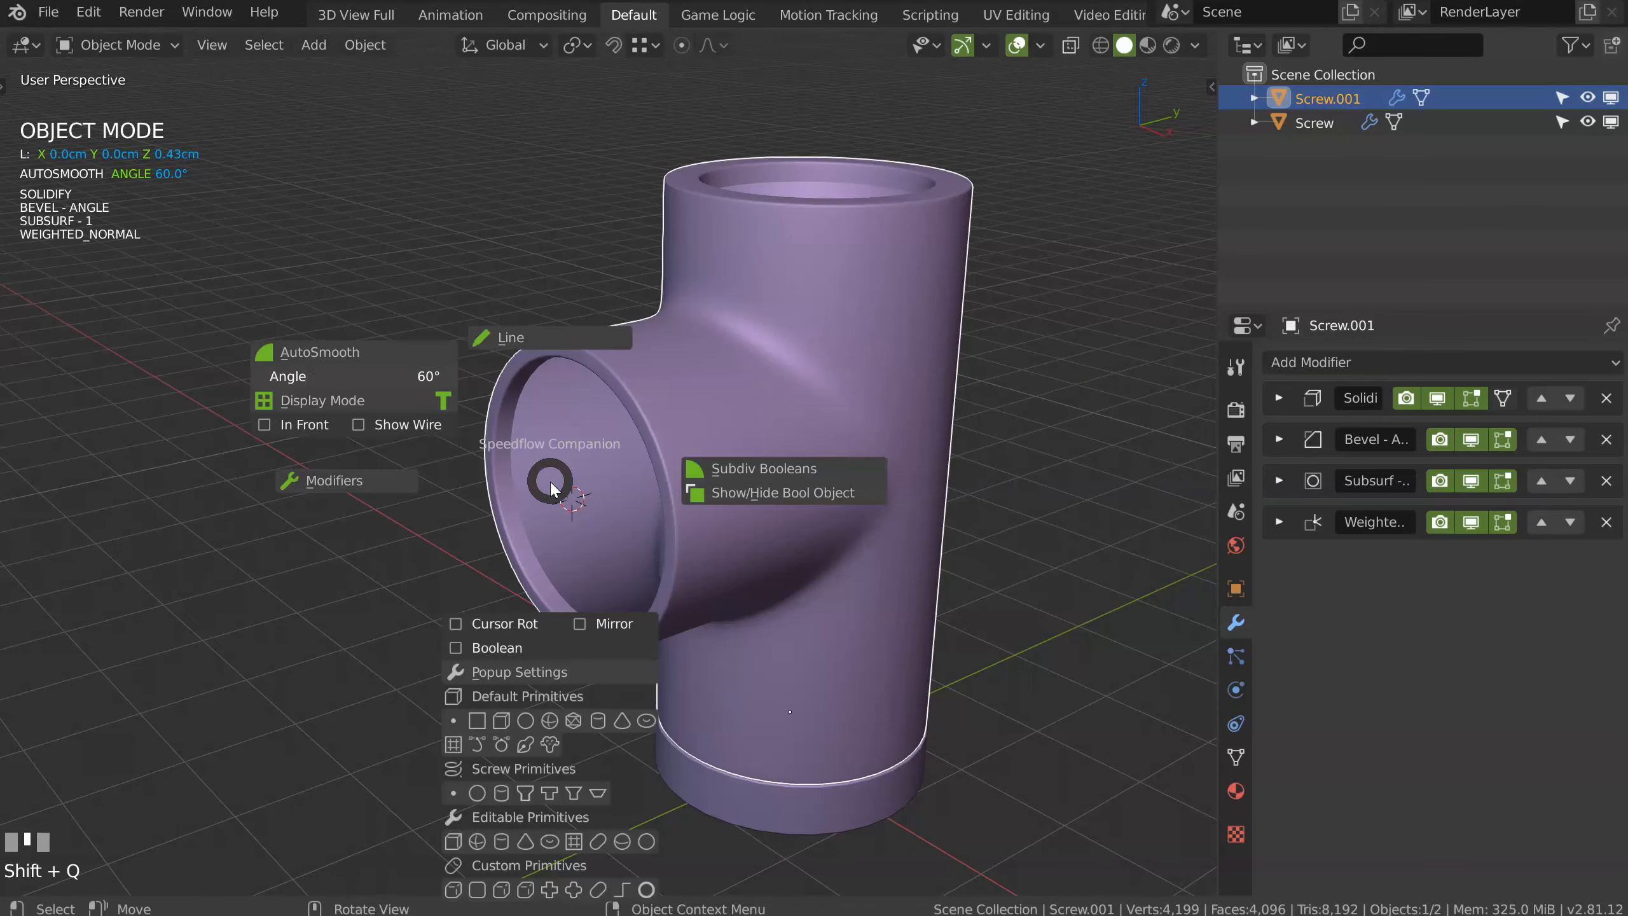
left_click(477, 840)
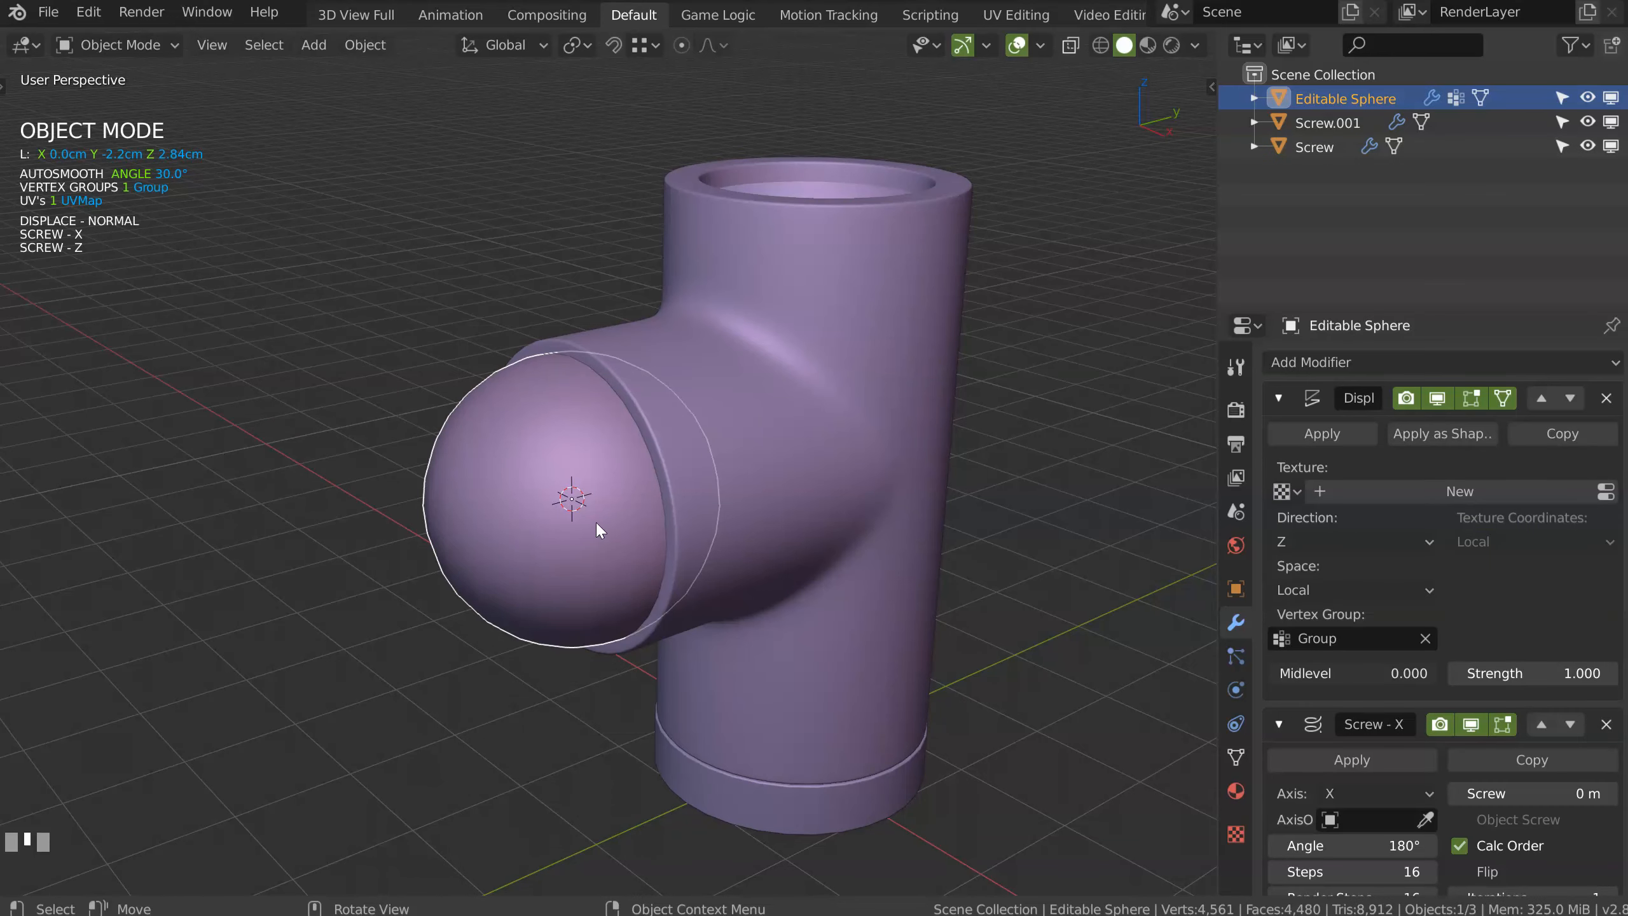
left_click(1036, 47)
left_click(903, 448)
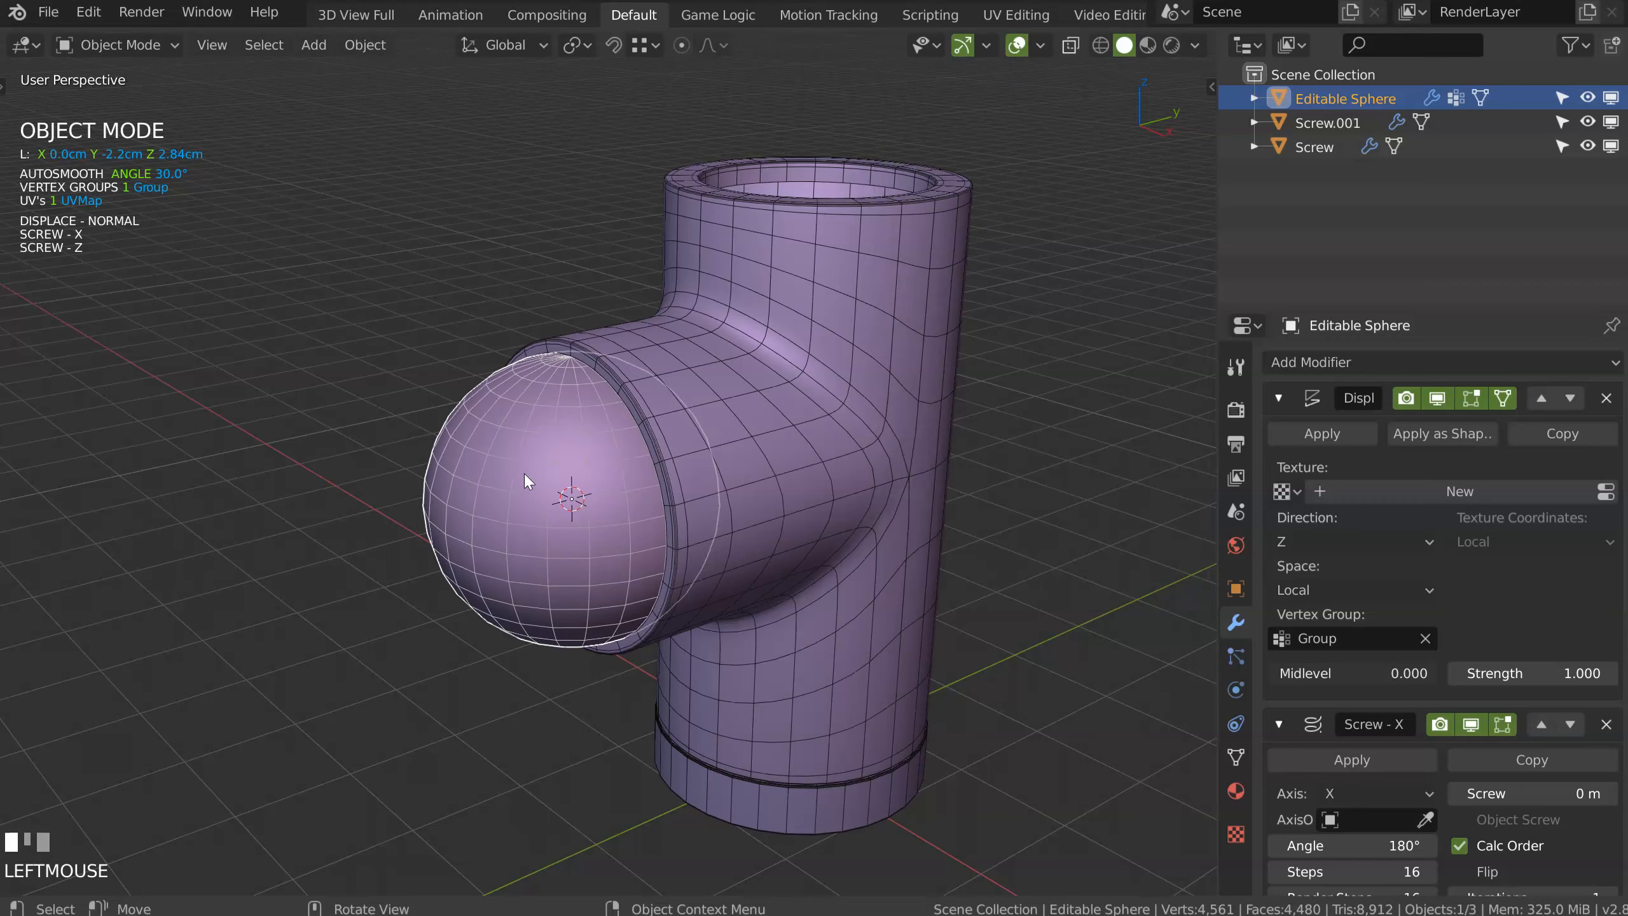
Step: Rotate the sphere in the branch opening 90° around the global X axis
middle_click_drag(524, 473, 550, 438)
type("rx")
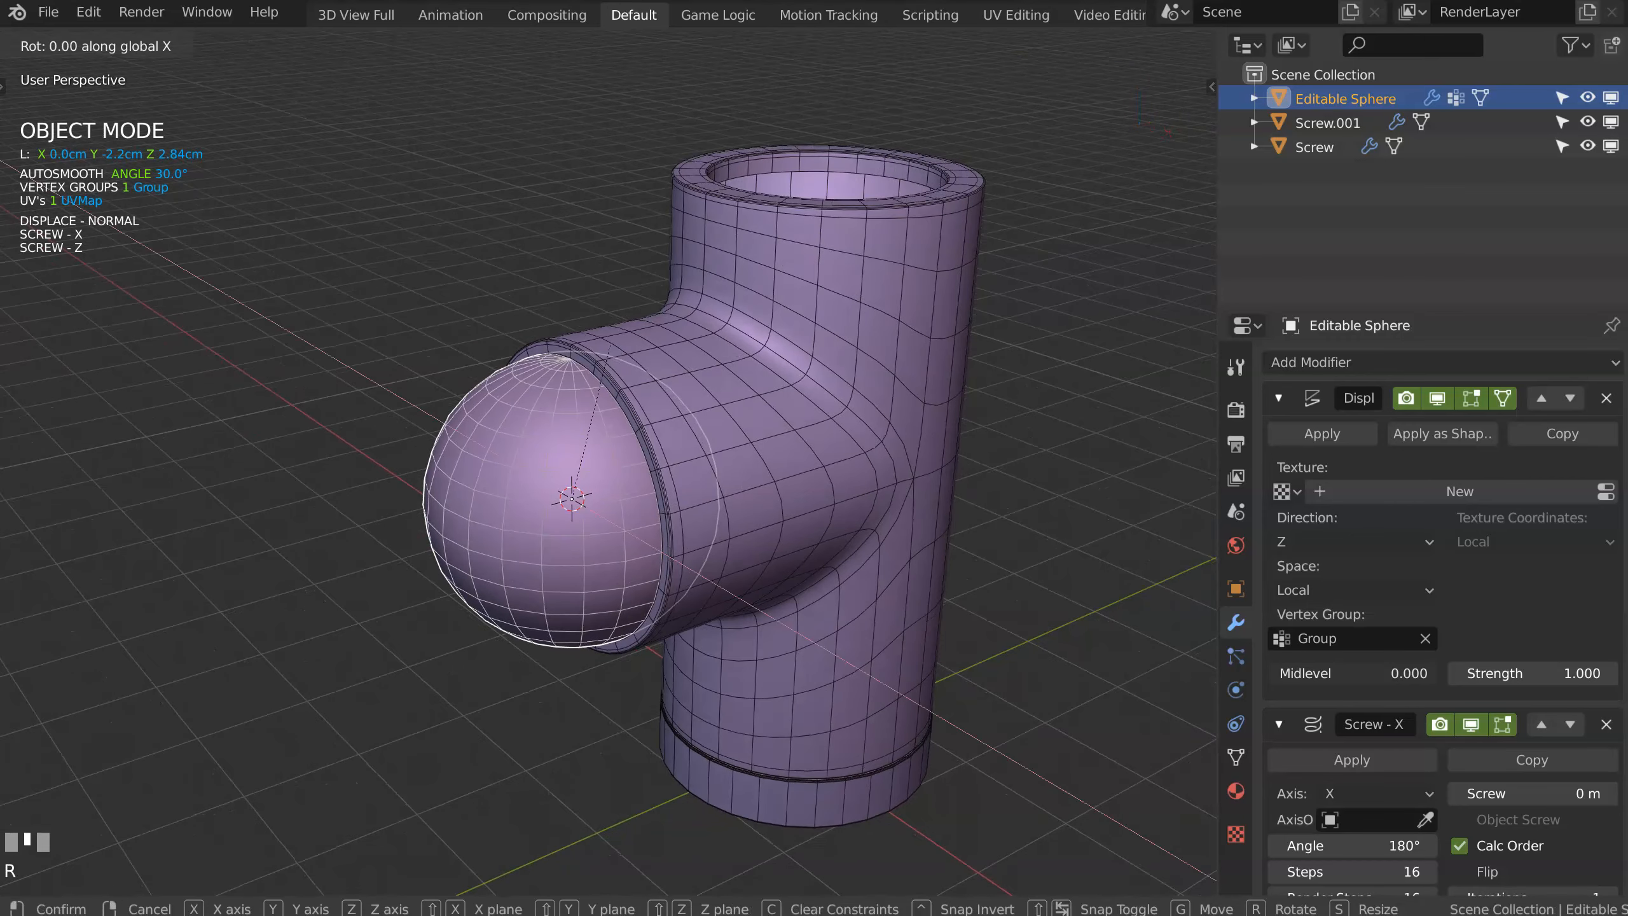
type("90")
key("Return")
middle_click_drag(532, 507, 634, 493)
key("g")
key("x")
right_click(544, 520)
Step: Set the sphere's Displace modifier strength to 0.974 and finish the modifier
scroll(705, 424, "up", 1)
key("space")
left_click(721, 620)
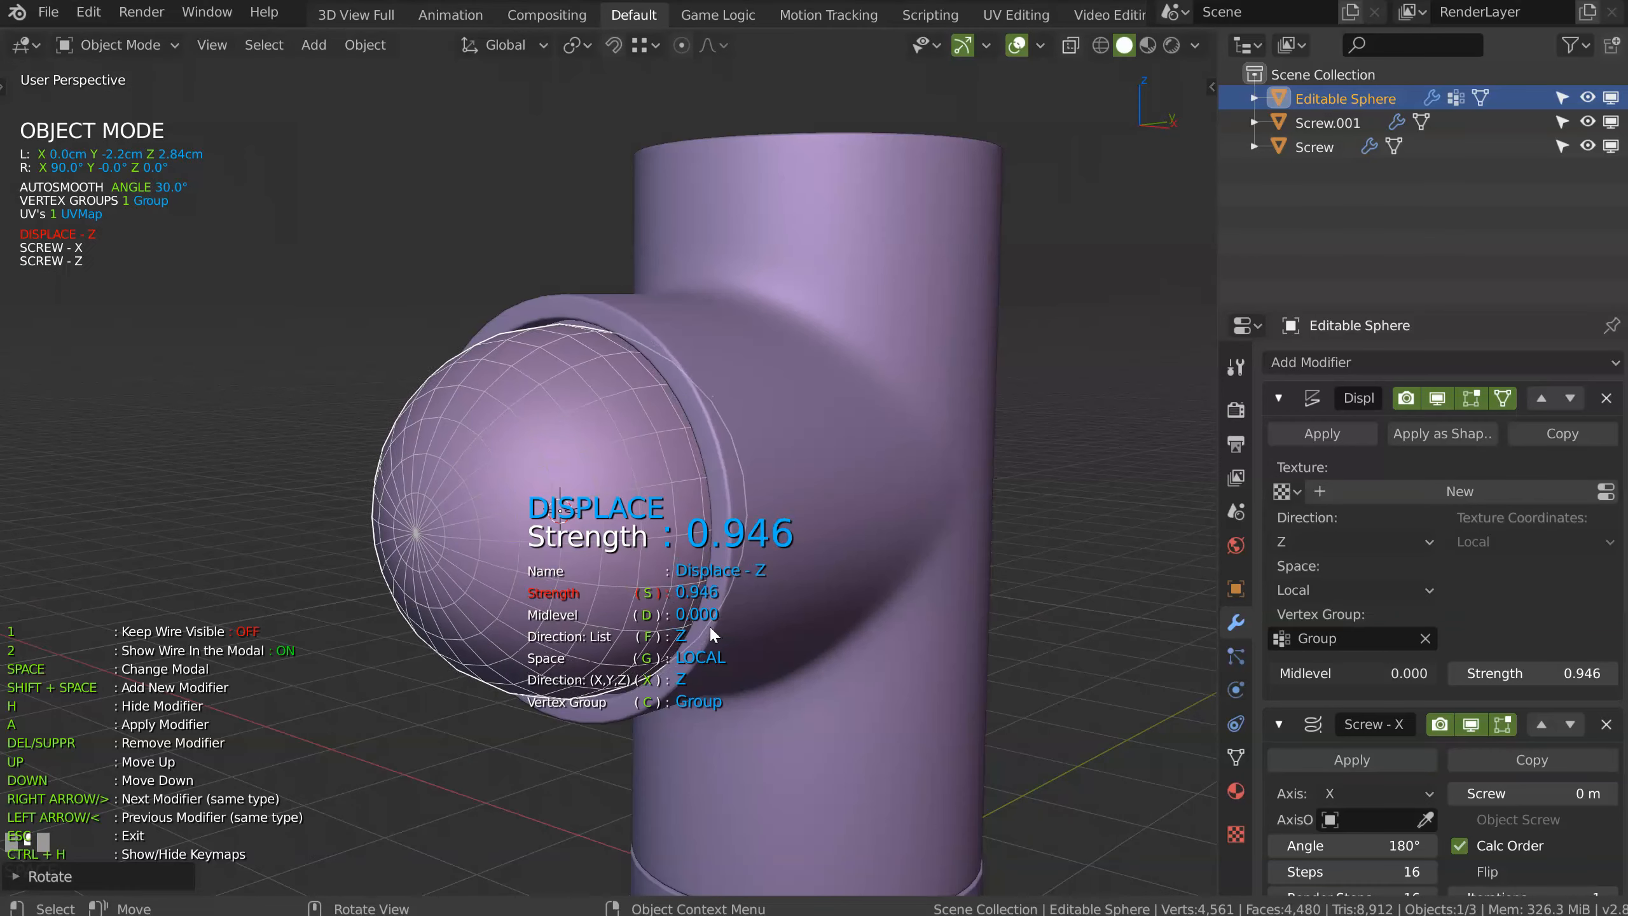
left_click(715, 629)
middle_click_drag(716, 630, 667, 588)
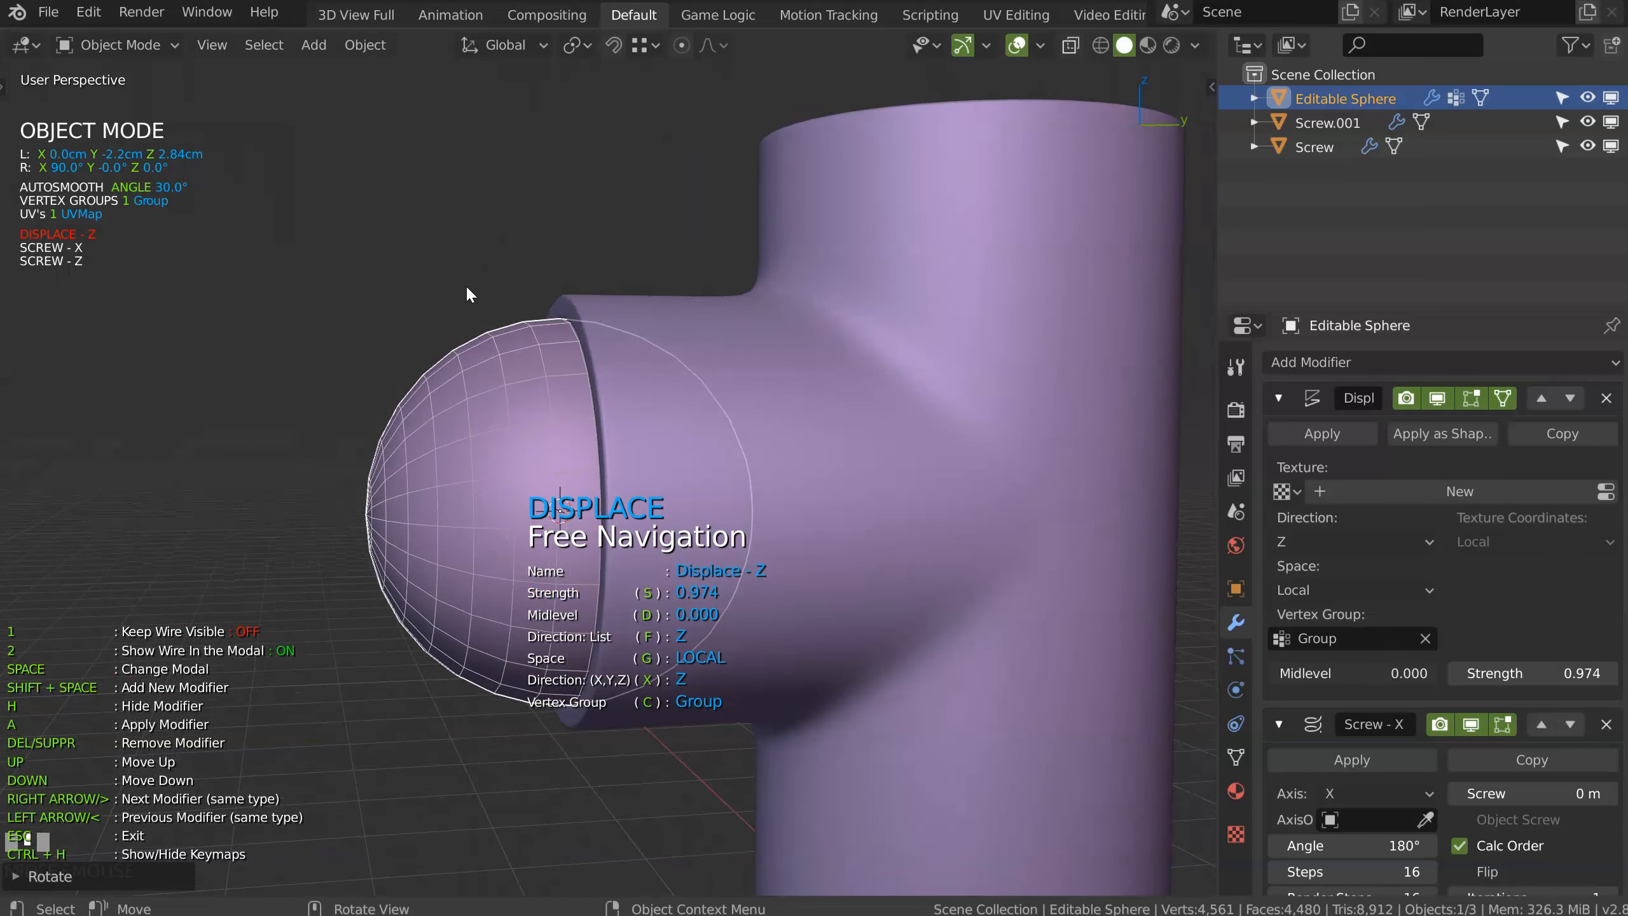
key("Escape")
Step: In right orthographic view, draw a rectangular Speedflow cutter over the half of the sphere inside the branch
middle_click_drag(456, 240, 553, 279)
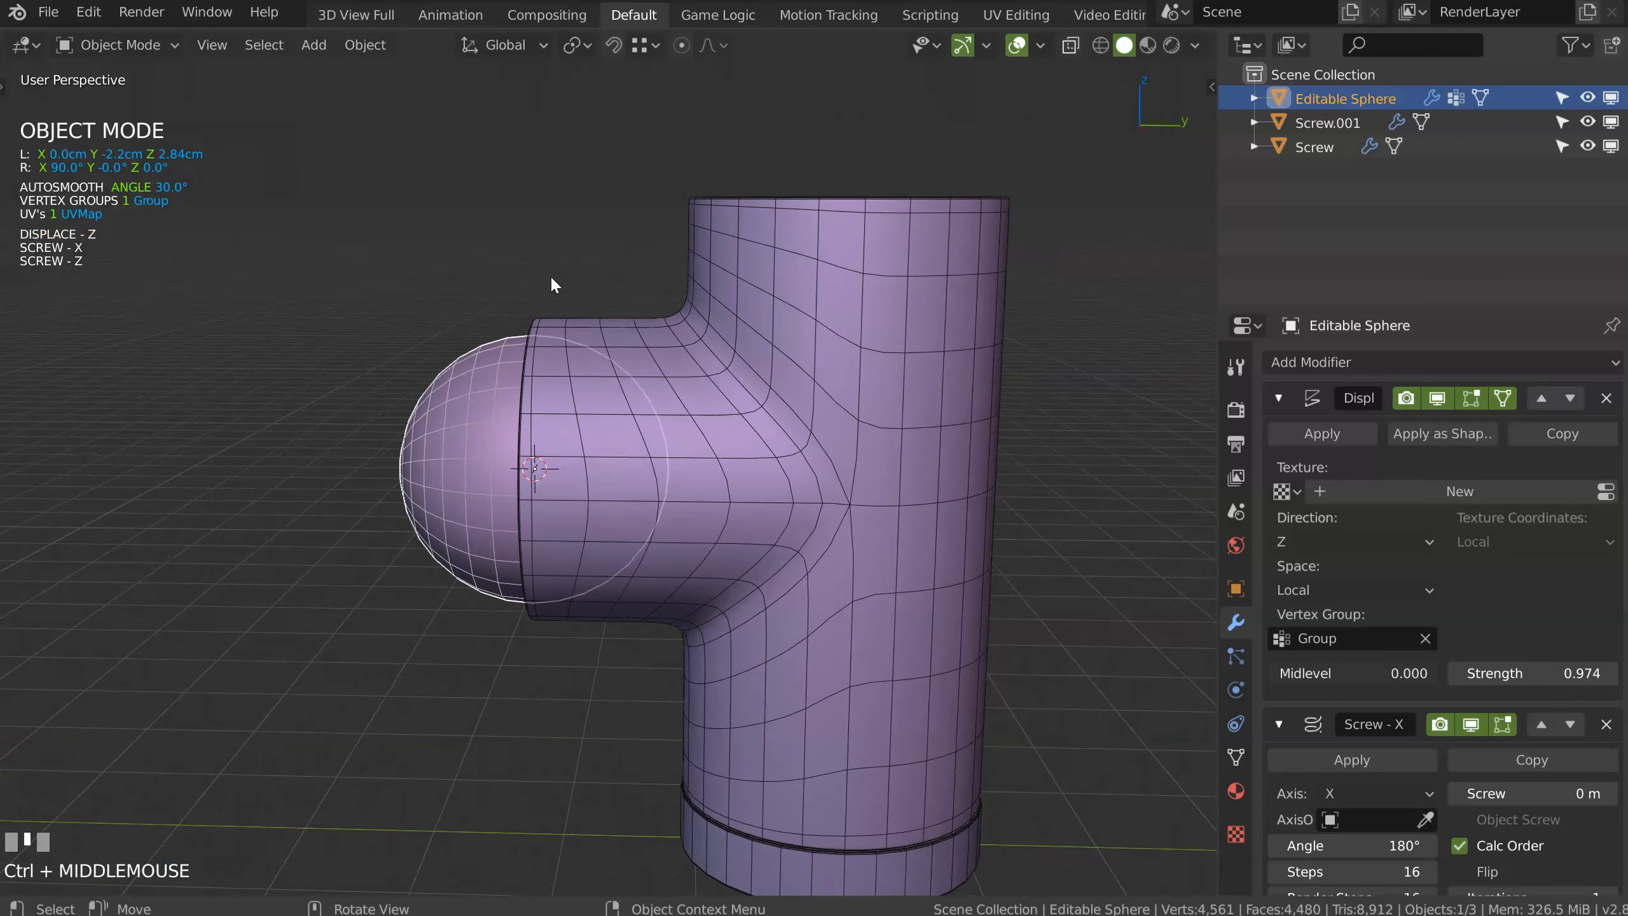
middle_click_drag(695, 655, 634, 438)
left_click(128, 14)
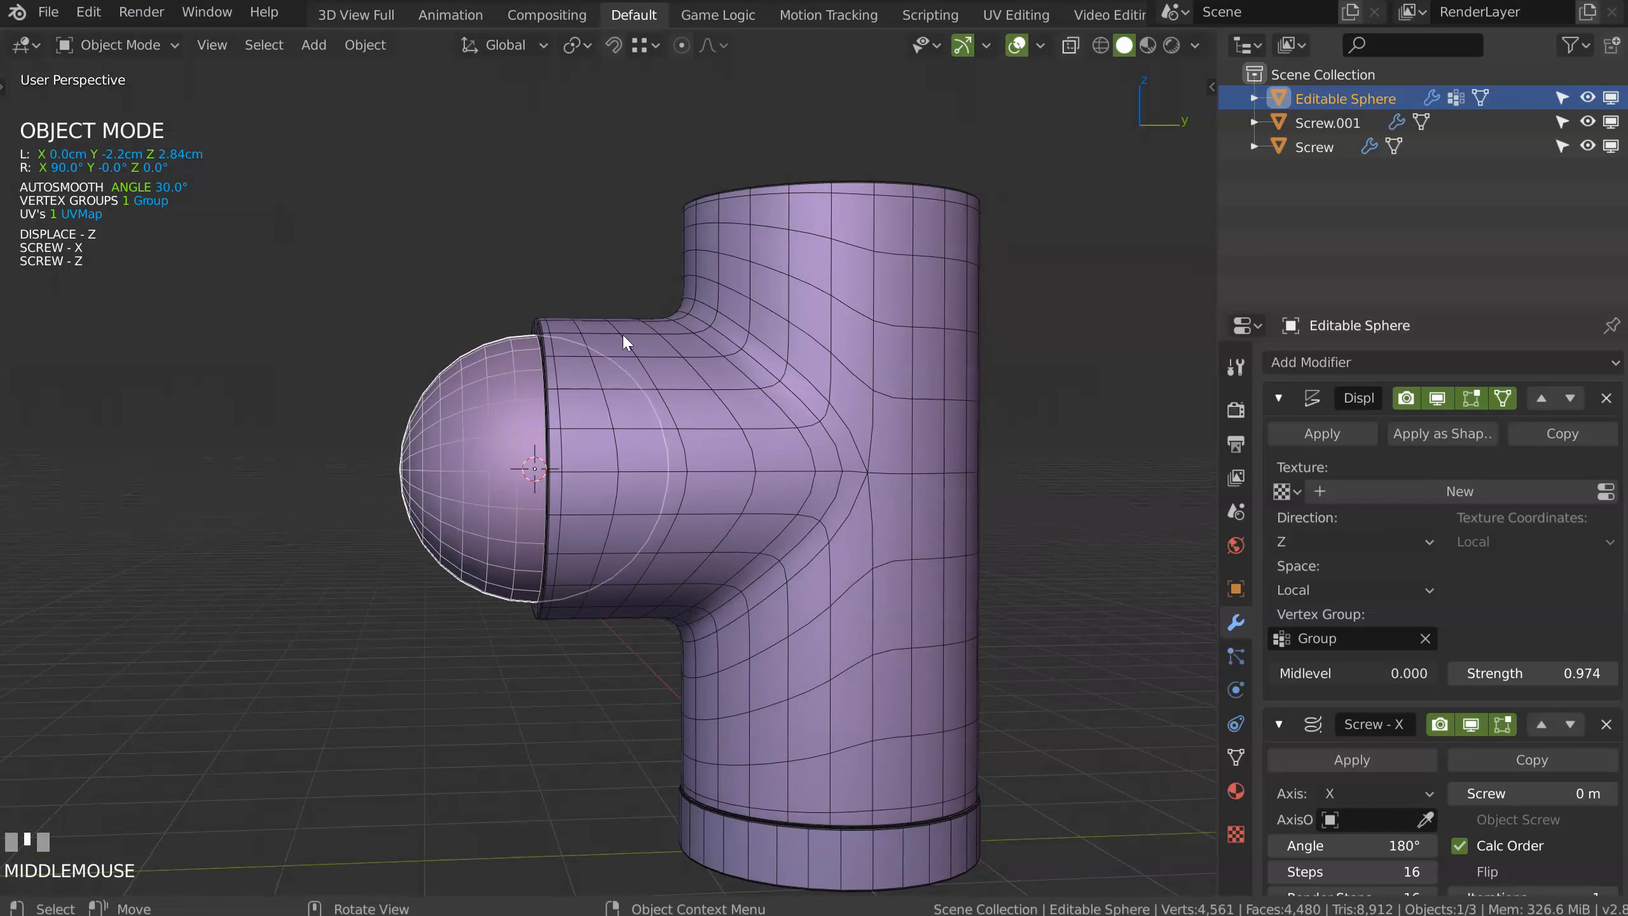
key("KP_3")
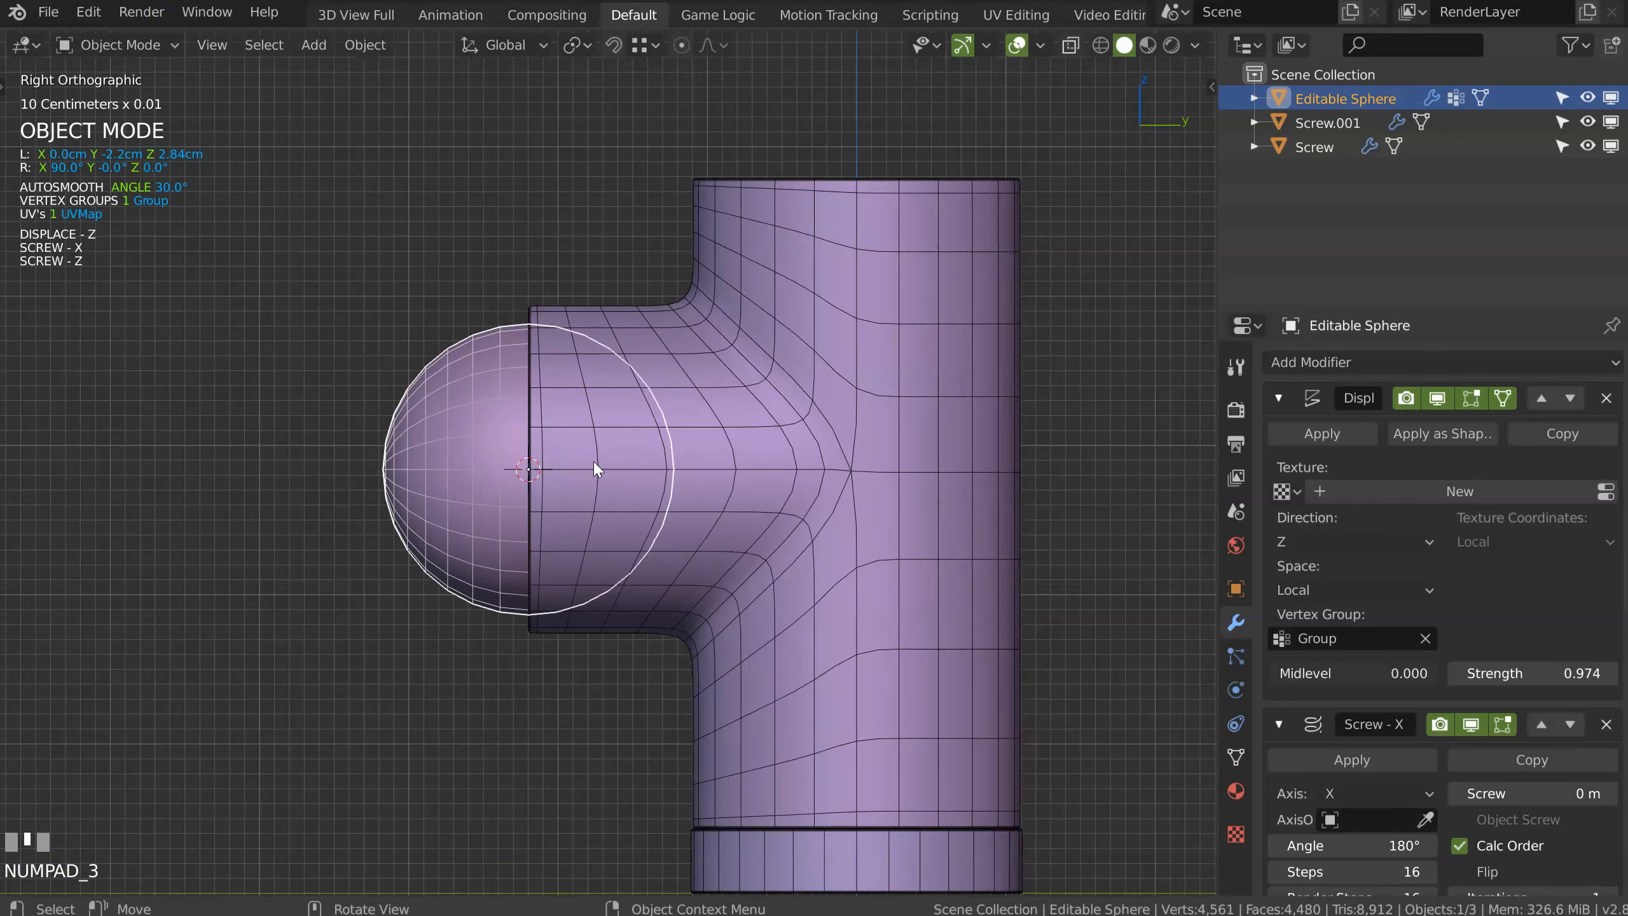
key("space")
left_click(400, 462)
mouse_move(535, 281)
left_mouse_down()
mouse_move(699, 713)
mouse_move(728, 717)
left_mouse_up()
key("space")
Step: Give the rectangular cutter a Solidify thickness of about 2.586 so it spans the sphere, and hide the cutter
key("space")
middle_click_drag(904, 567, 702, 461)
key("space")
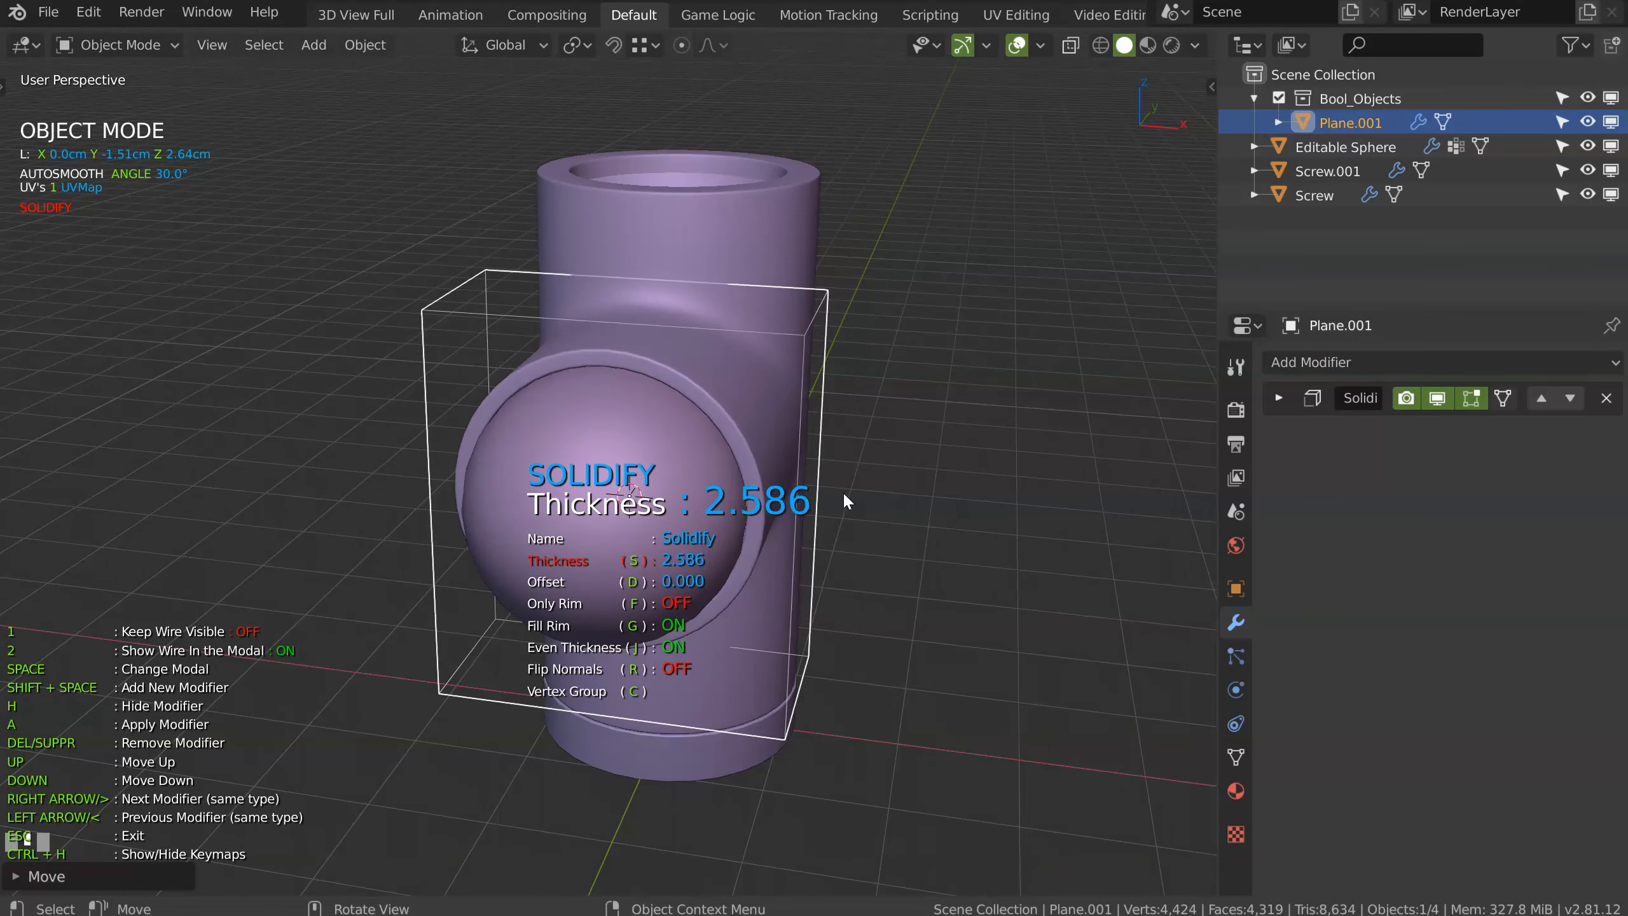
left_click(842, 491)
middle_click_drag(936, 482, 699, 483)
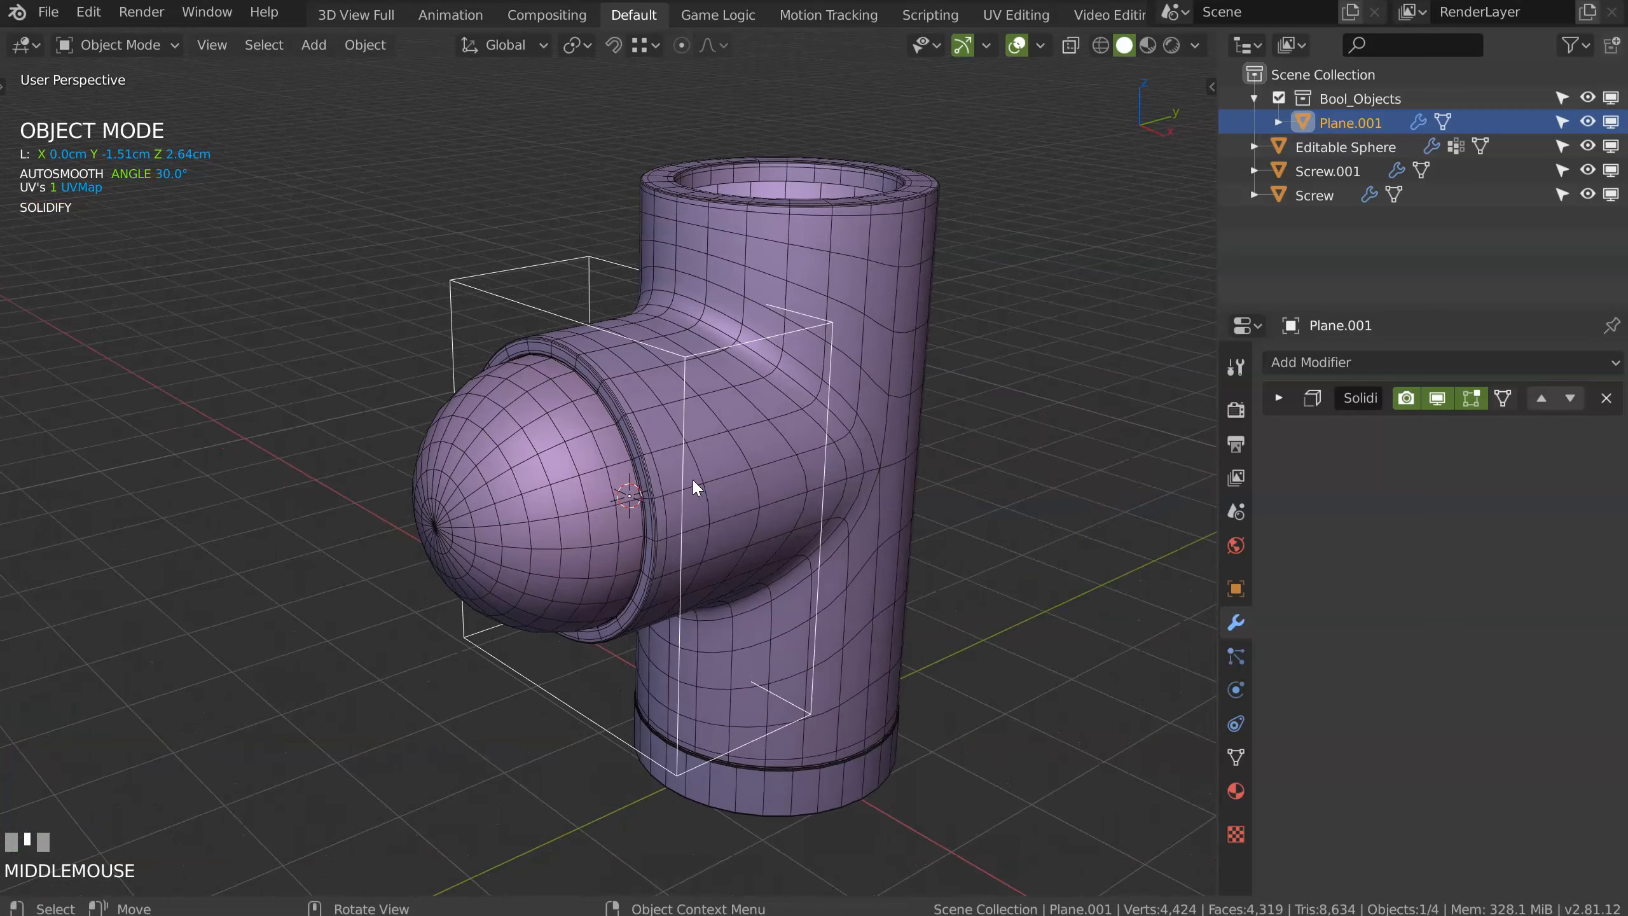
key("h")
Step: Select the half sphere and add a single-vertex Screw primitive at the 3D cursor
left_click(538, 490)
middle_click_drag(539, 490, 610, 505)
key("shift+s")
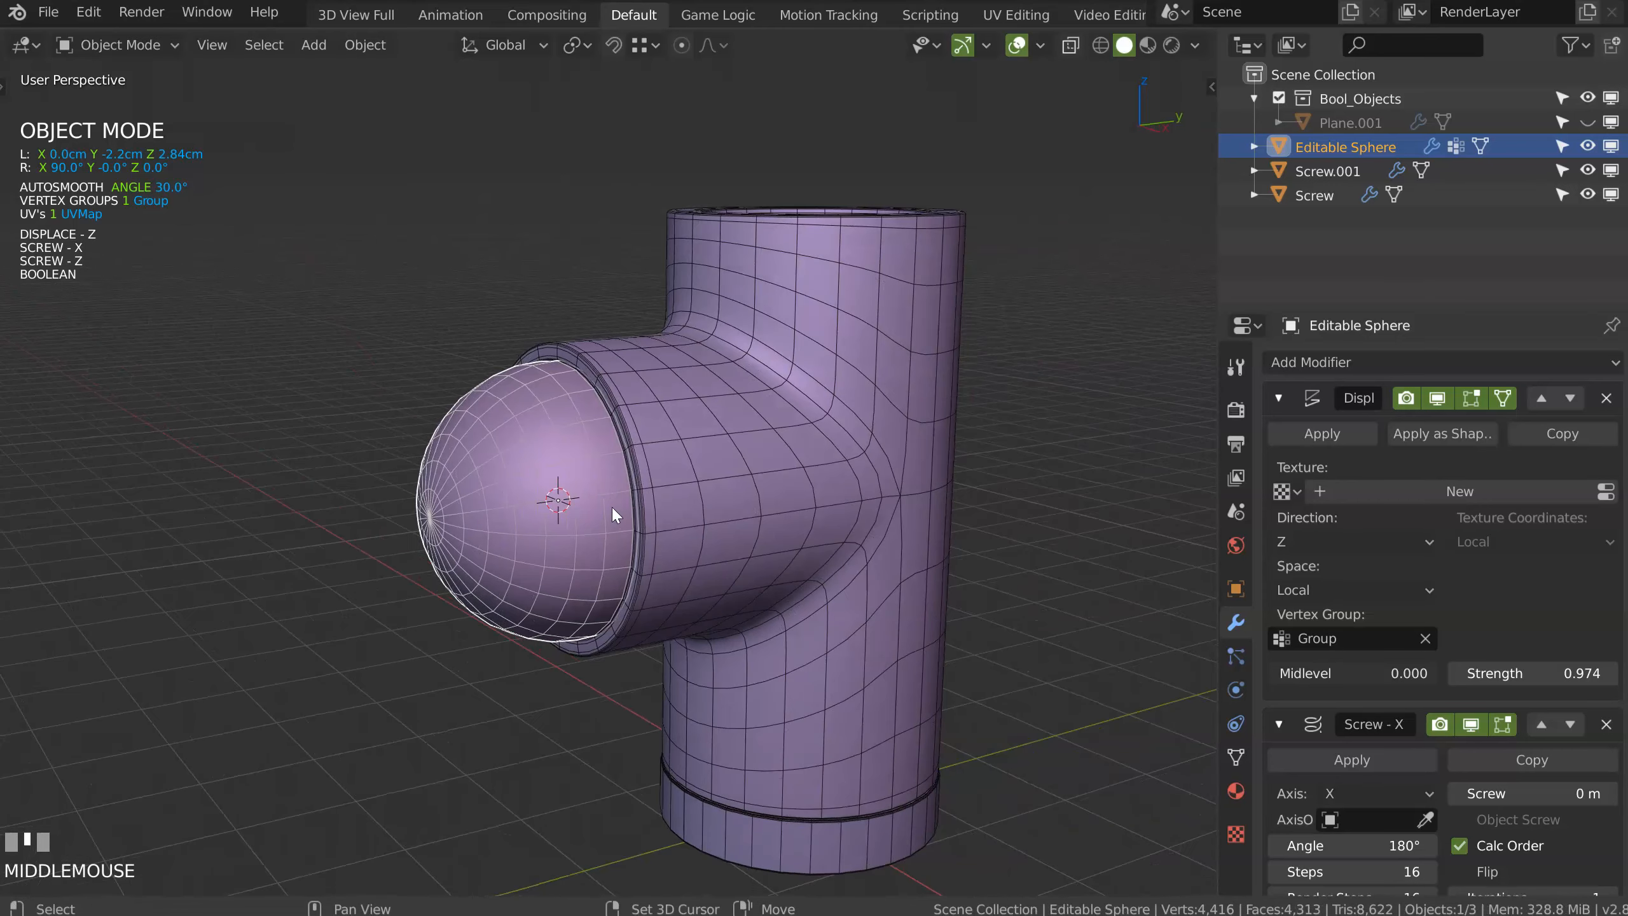
key("shift+q")
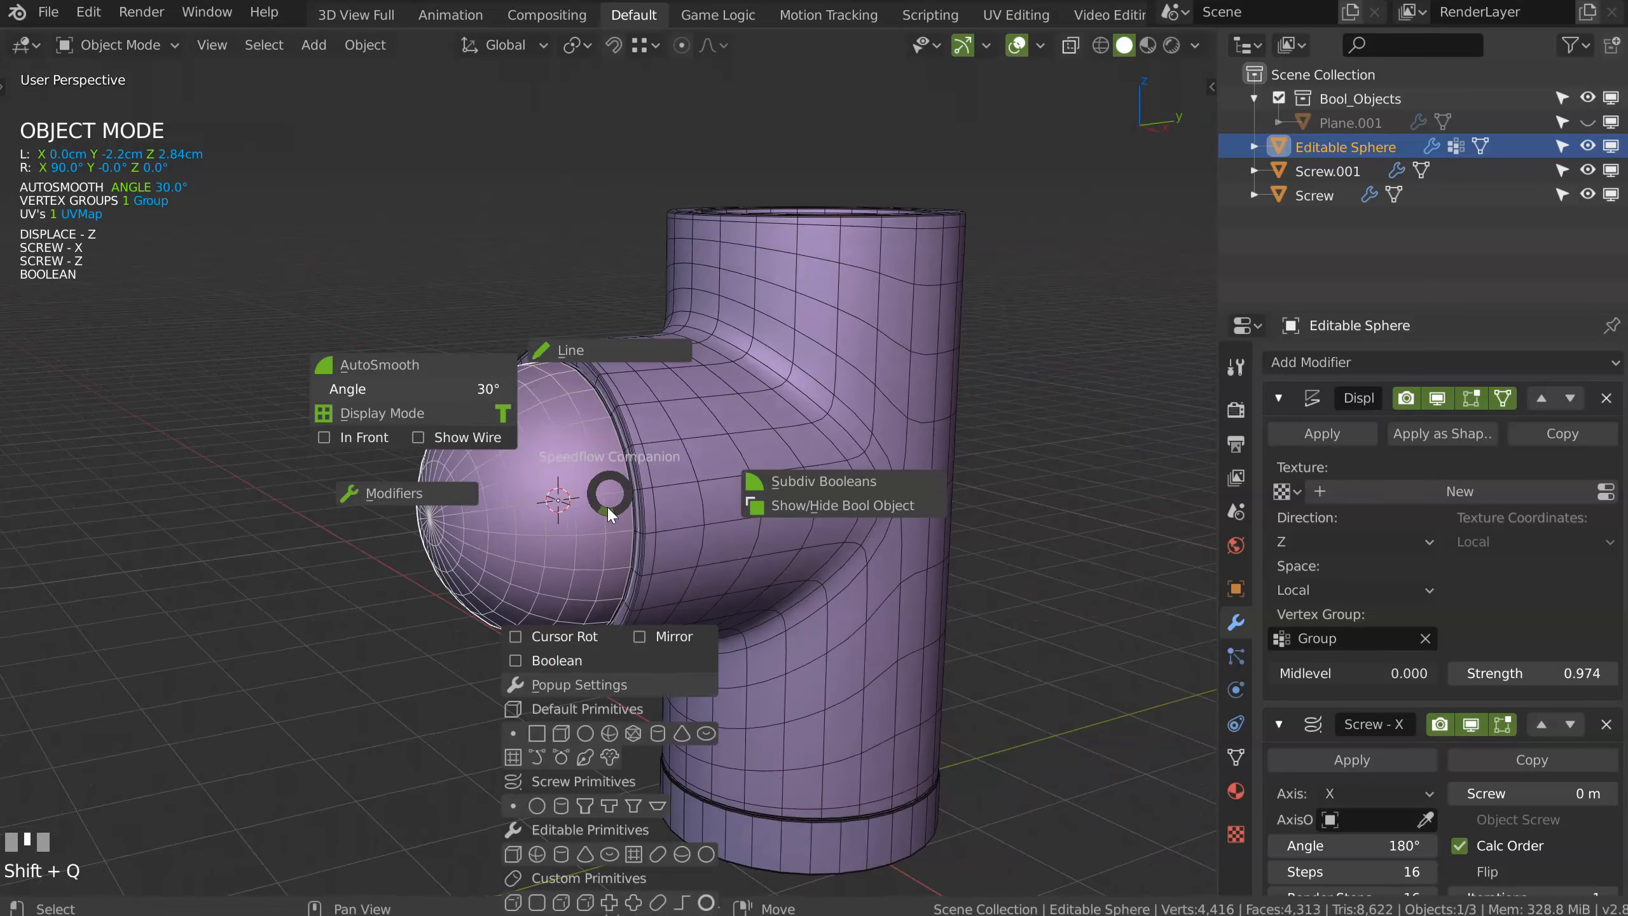
left_click(513, 806)
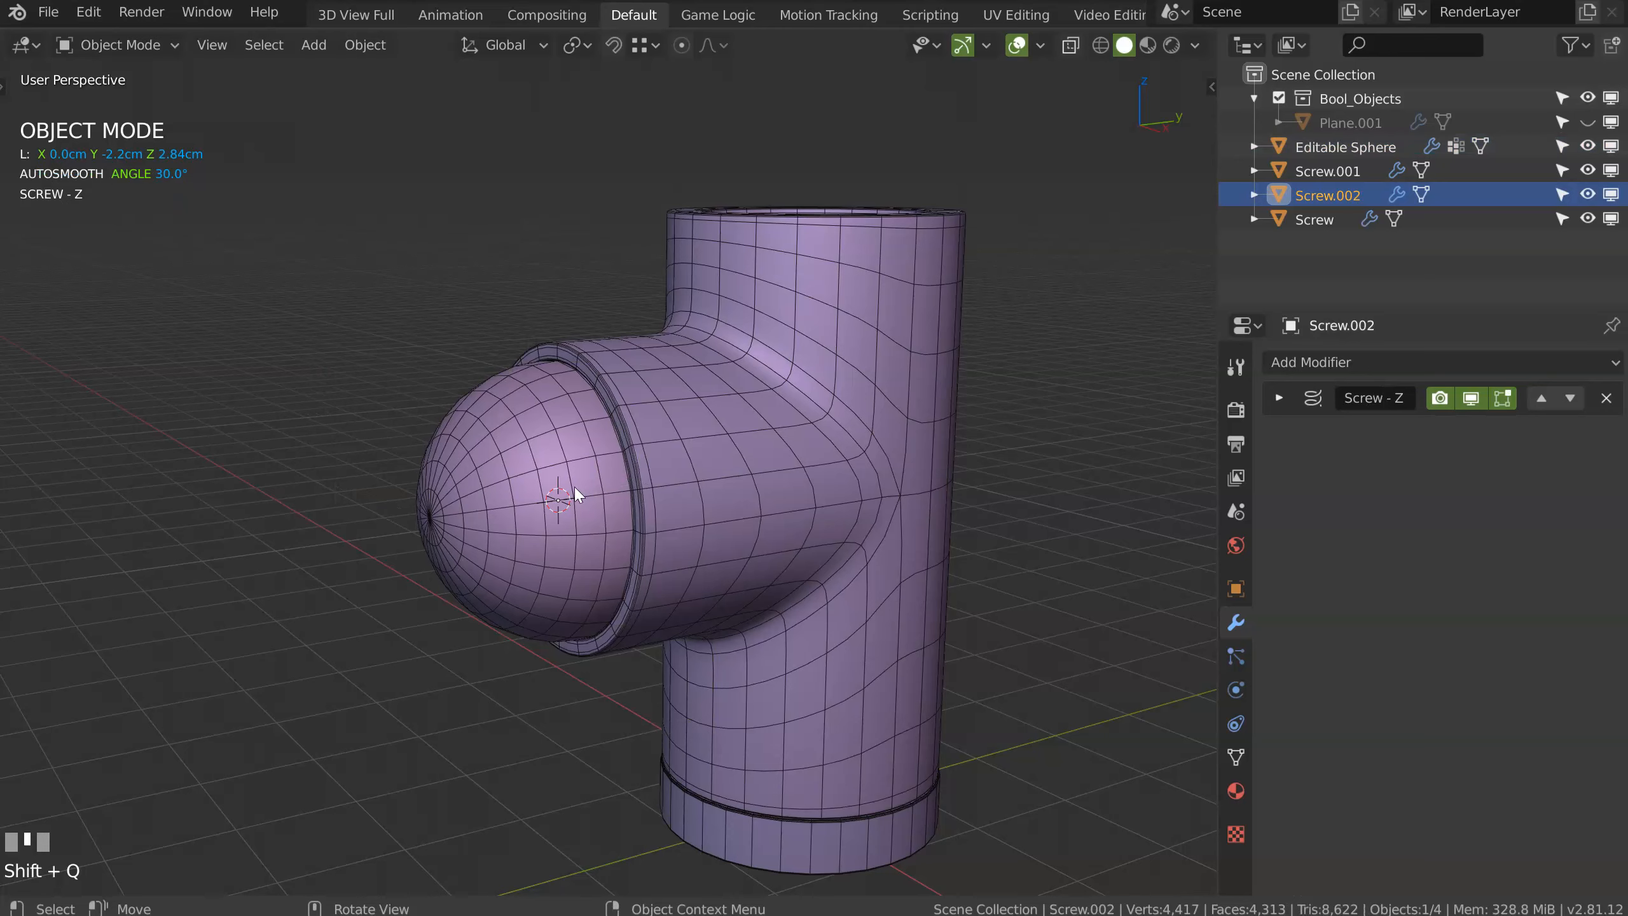
Step: In right orthographic view, move the single-vertex Screw object along Y to about -2.41 cm
key("KP_3")
key("g")
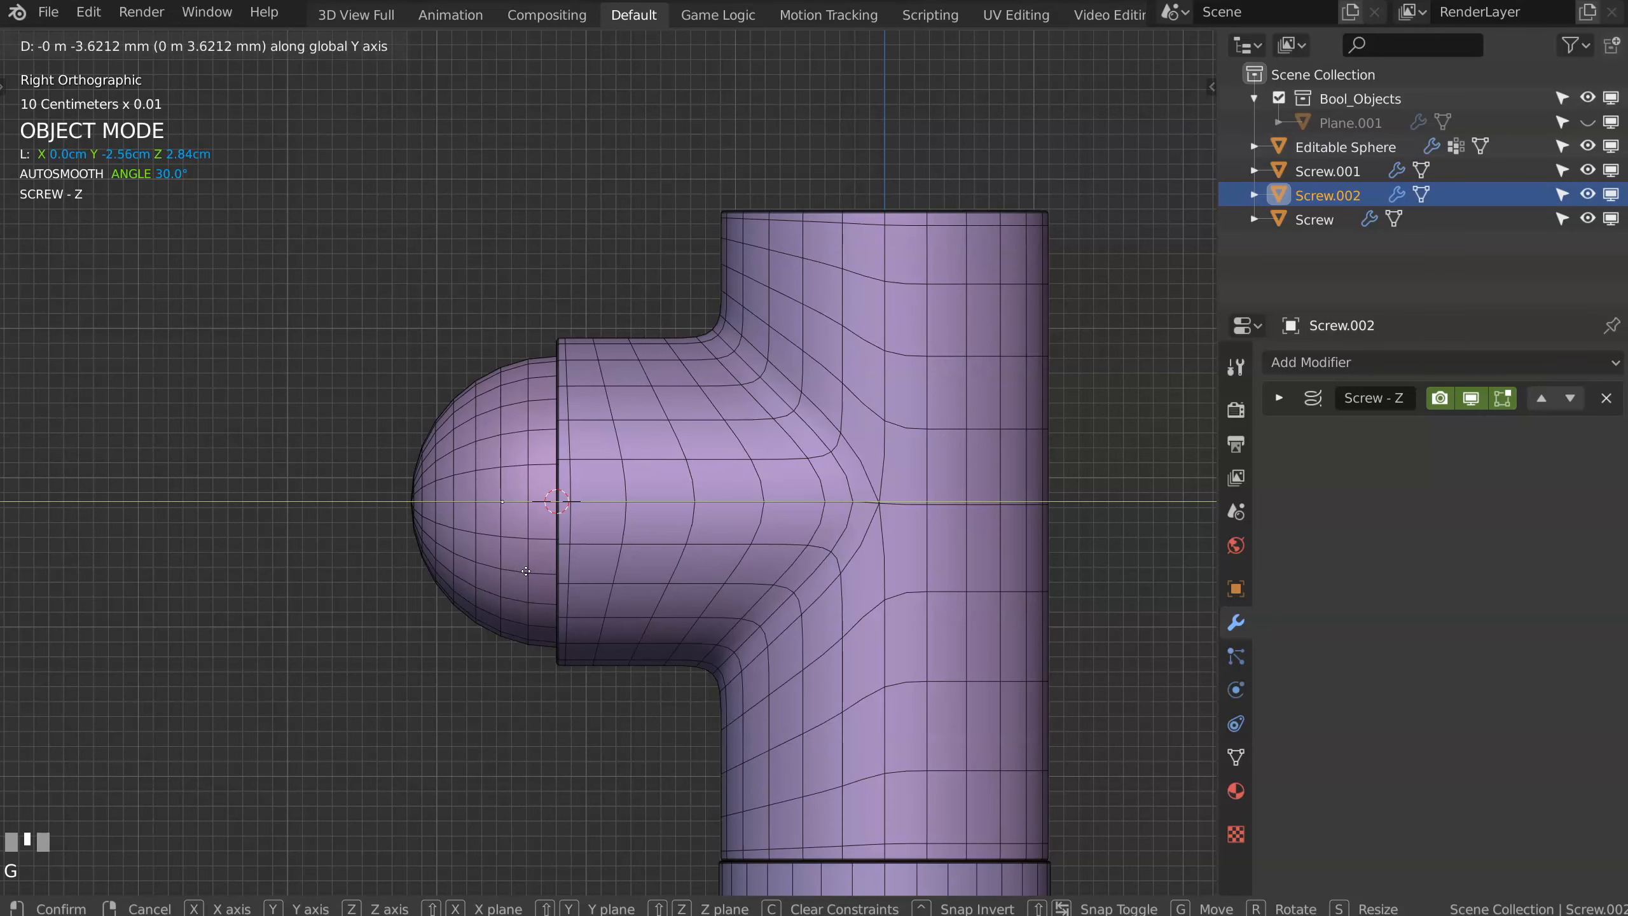
left_click(550, 567)
Step: In Edit Mode with X-ray, extrude the vertex about 1 cm upward along Z and return to Object Mode
key("Tab")
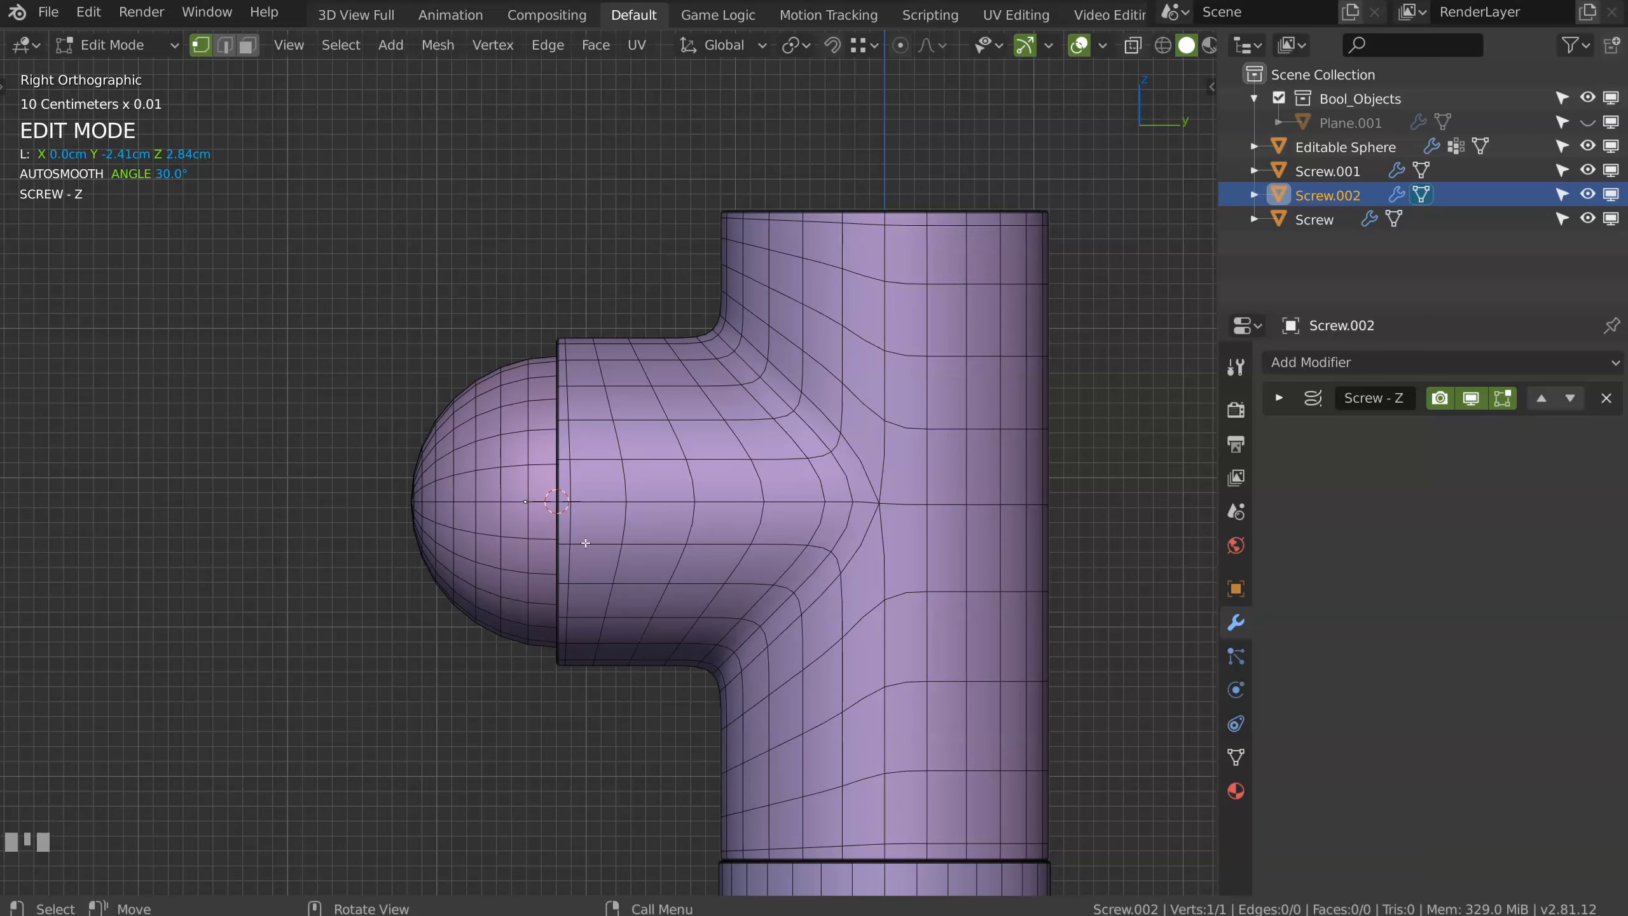
key("Tab")
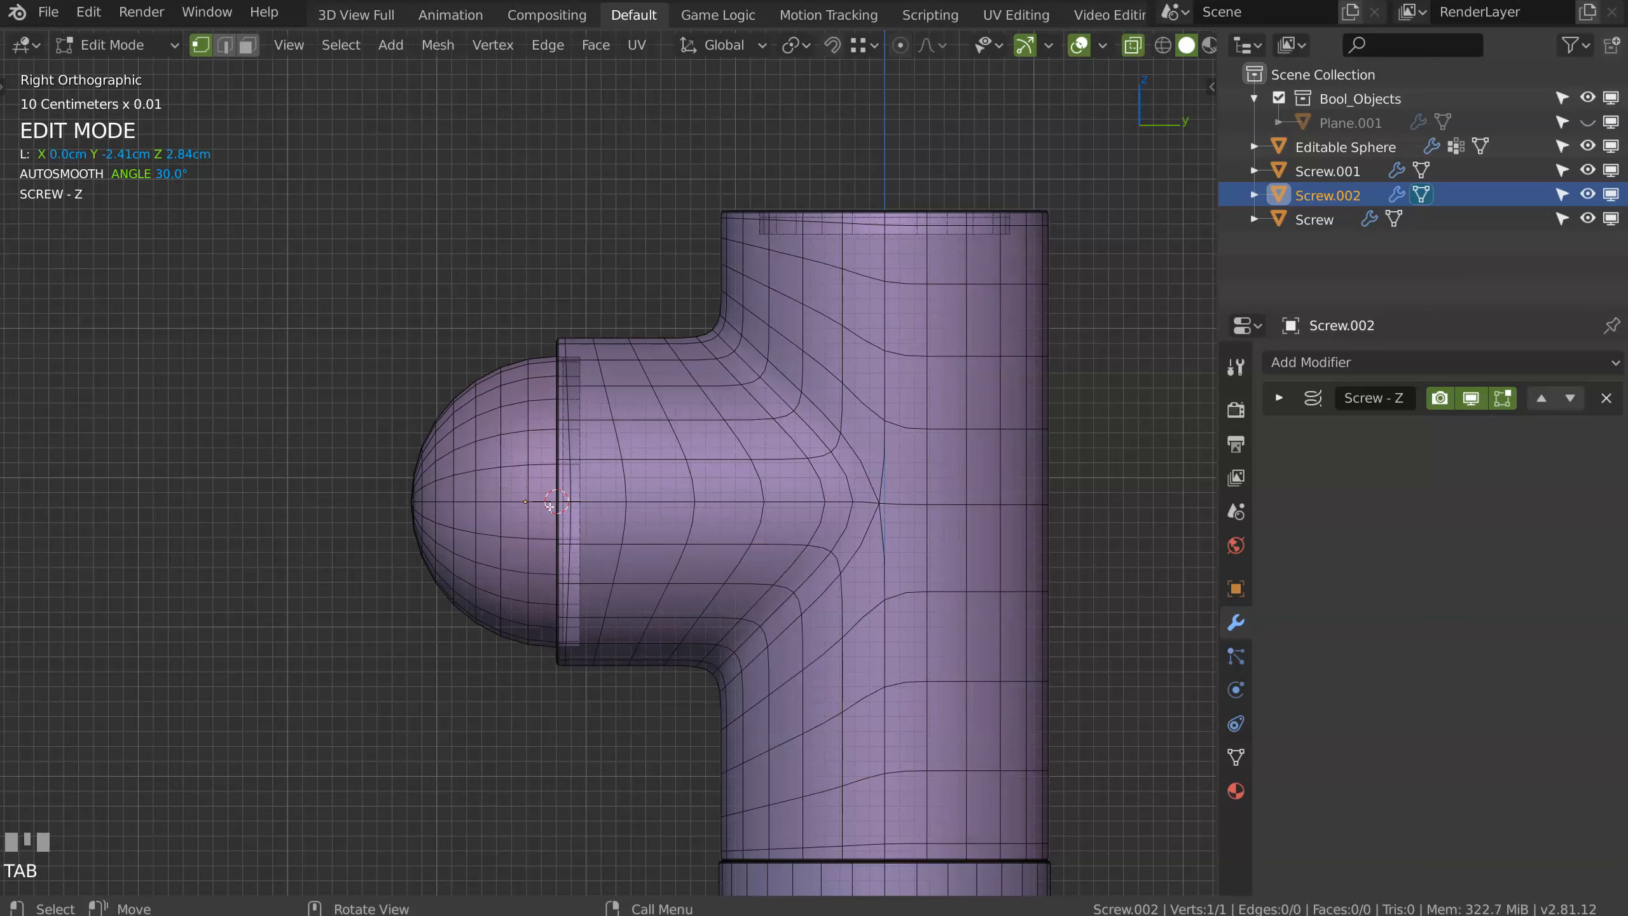
key("e")
key("z")
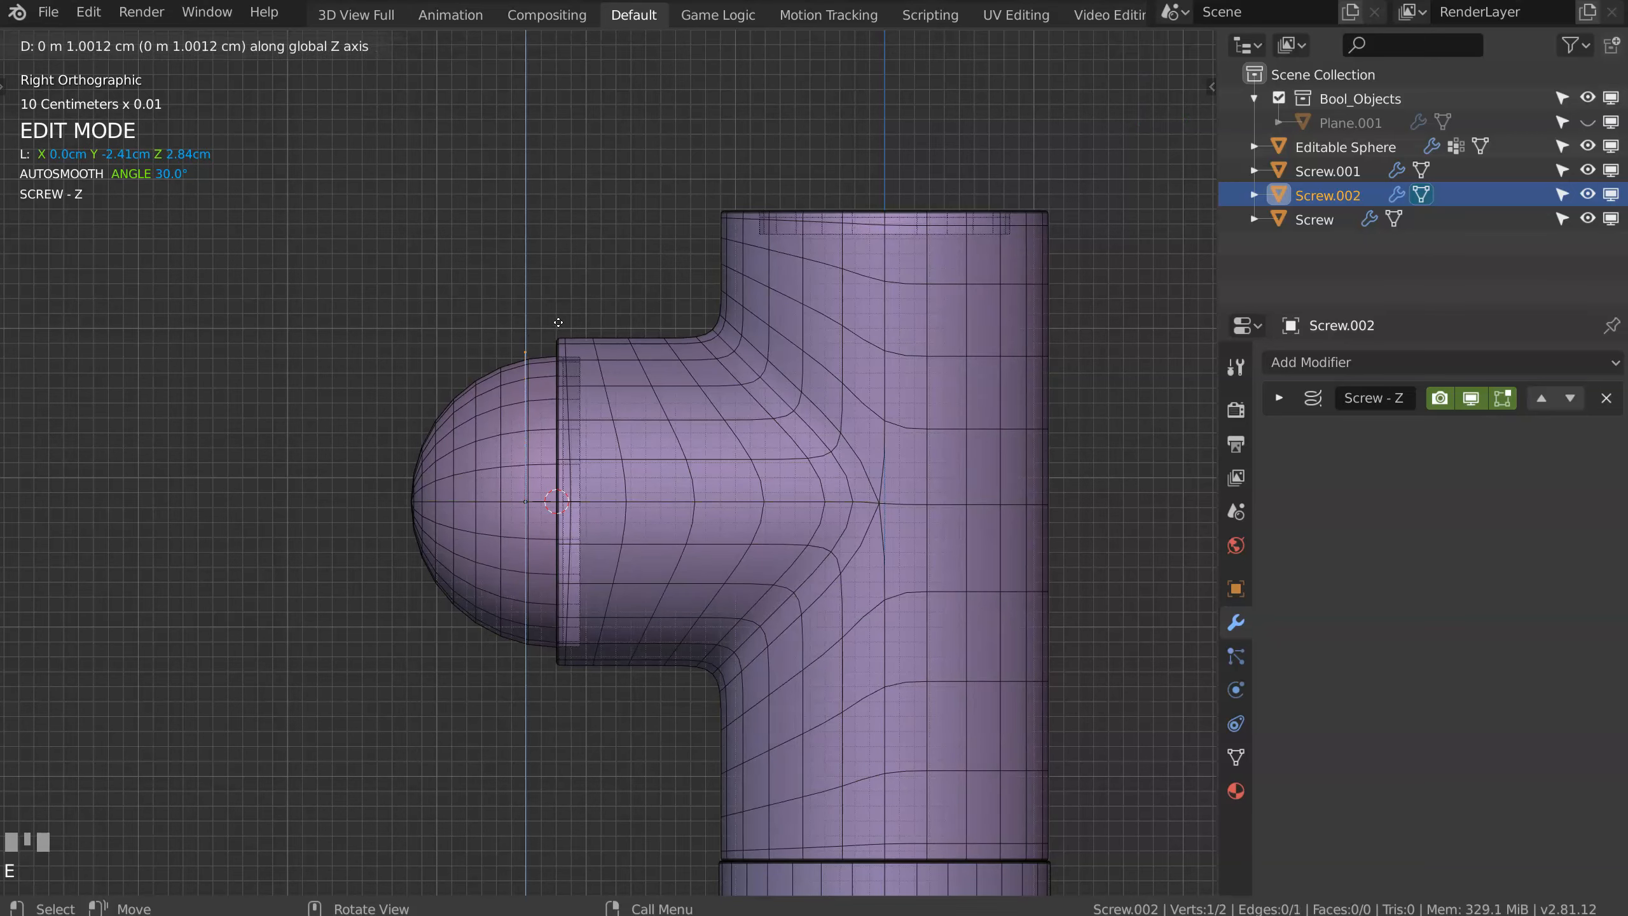
left_click(628, 330, "ctrl")
key("Tab")
Step: Set the new profile's Screw modifier axis to Y to form a disc, and turn off X-ray
middle_click_drag(474, 443, 569, 446)
key("space")
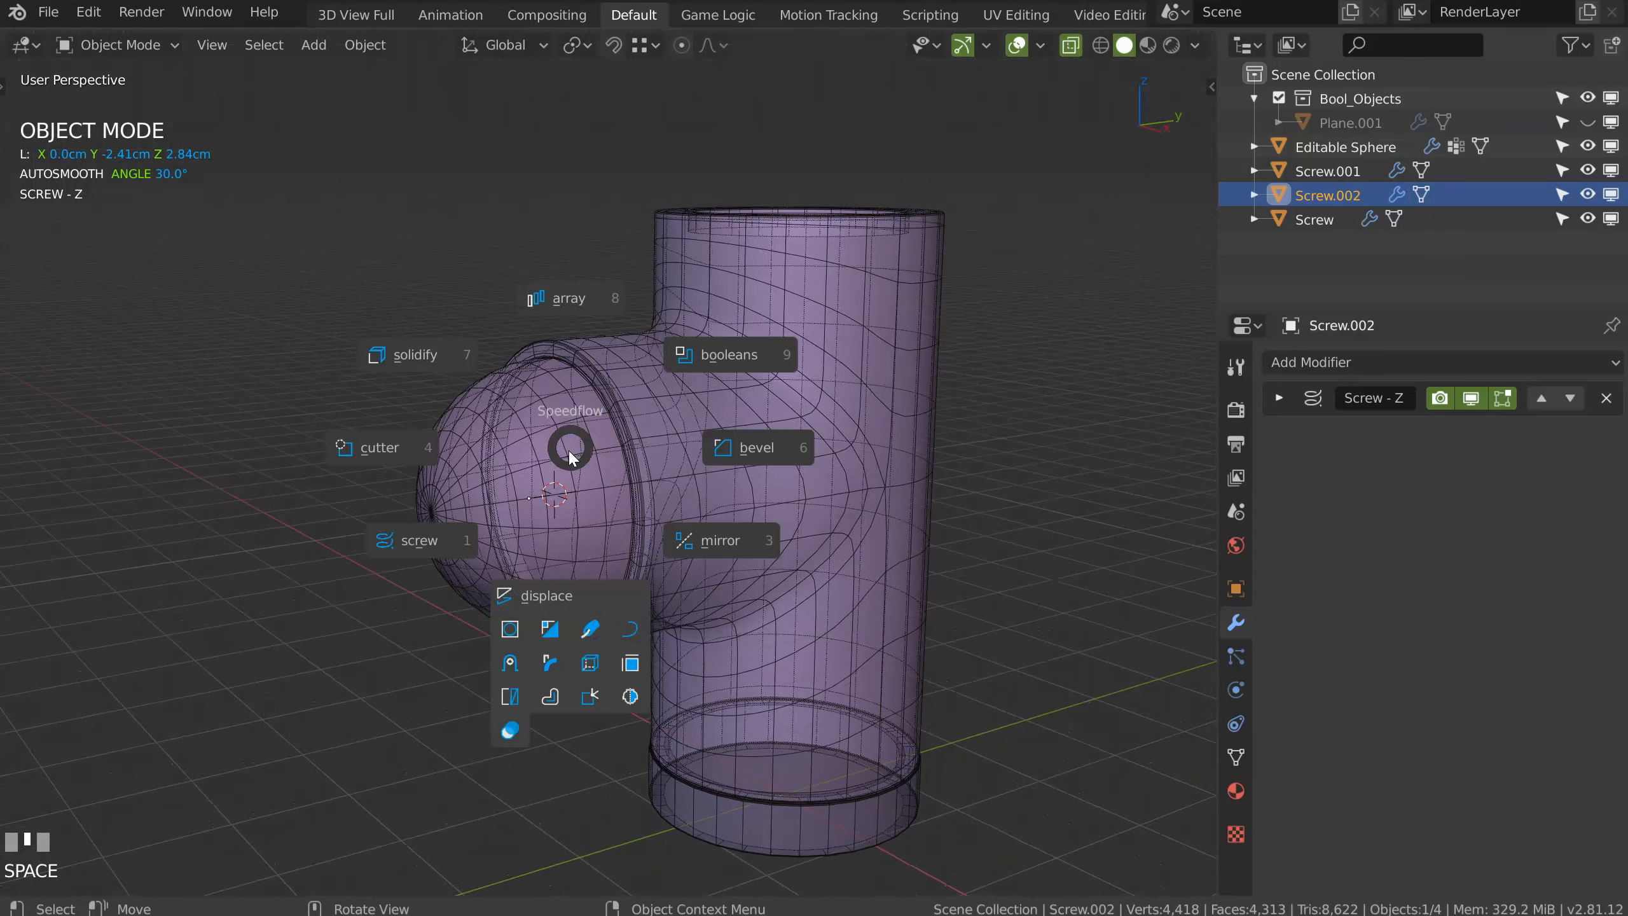
left_click(436, 540)
middle_click_drag(644, 474, 561, 389, "shift")
middle_click_drag(500, 388, 488, 403)
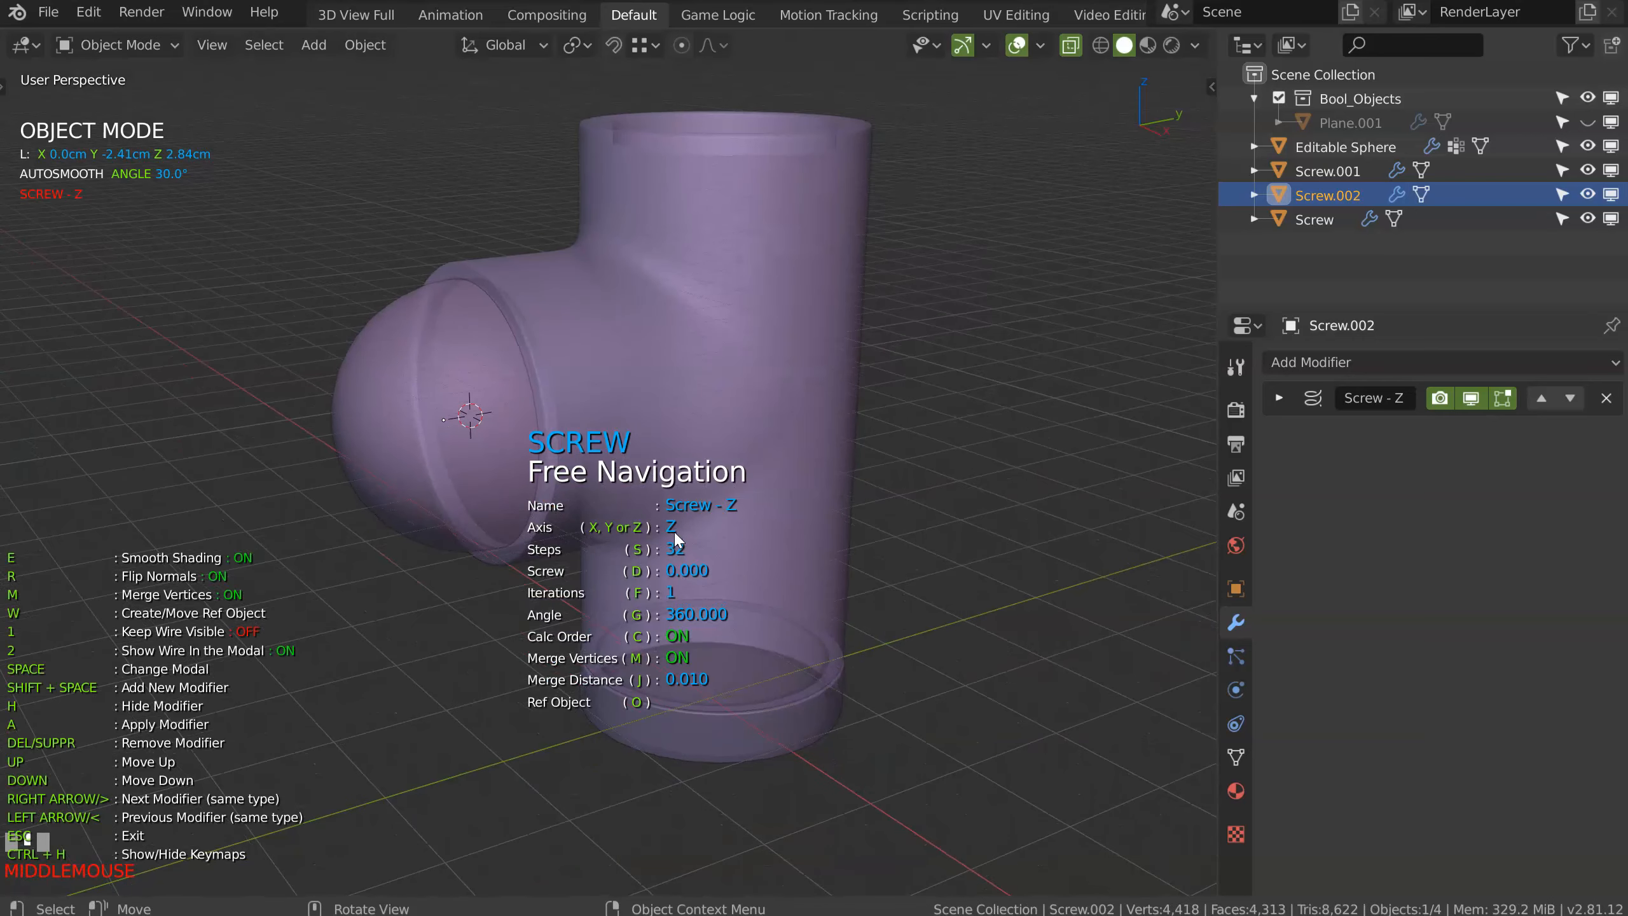
key("y")
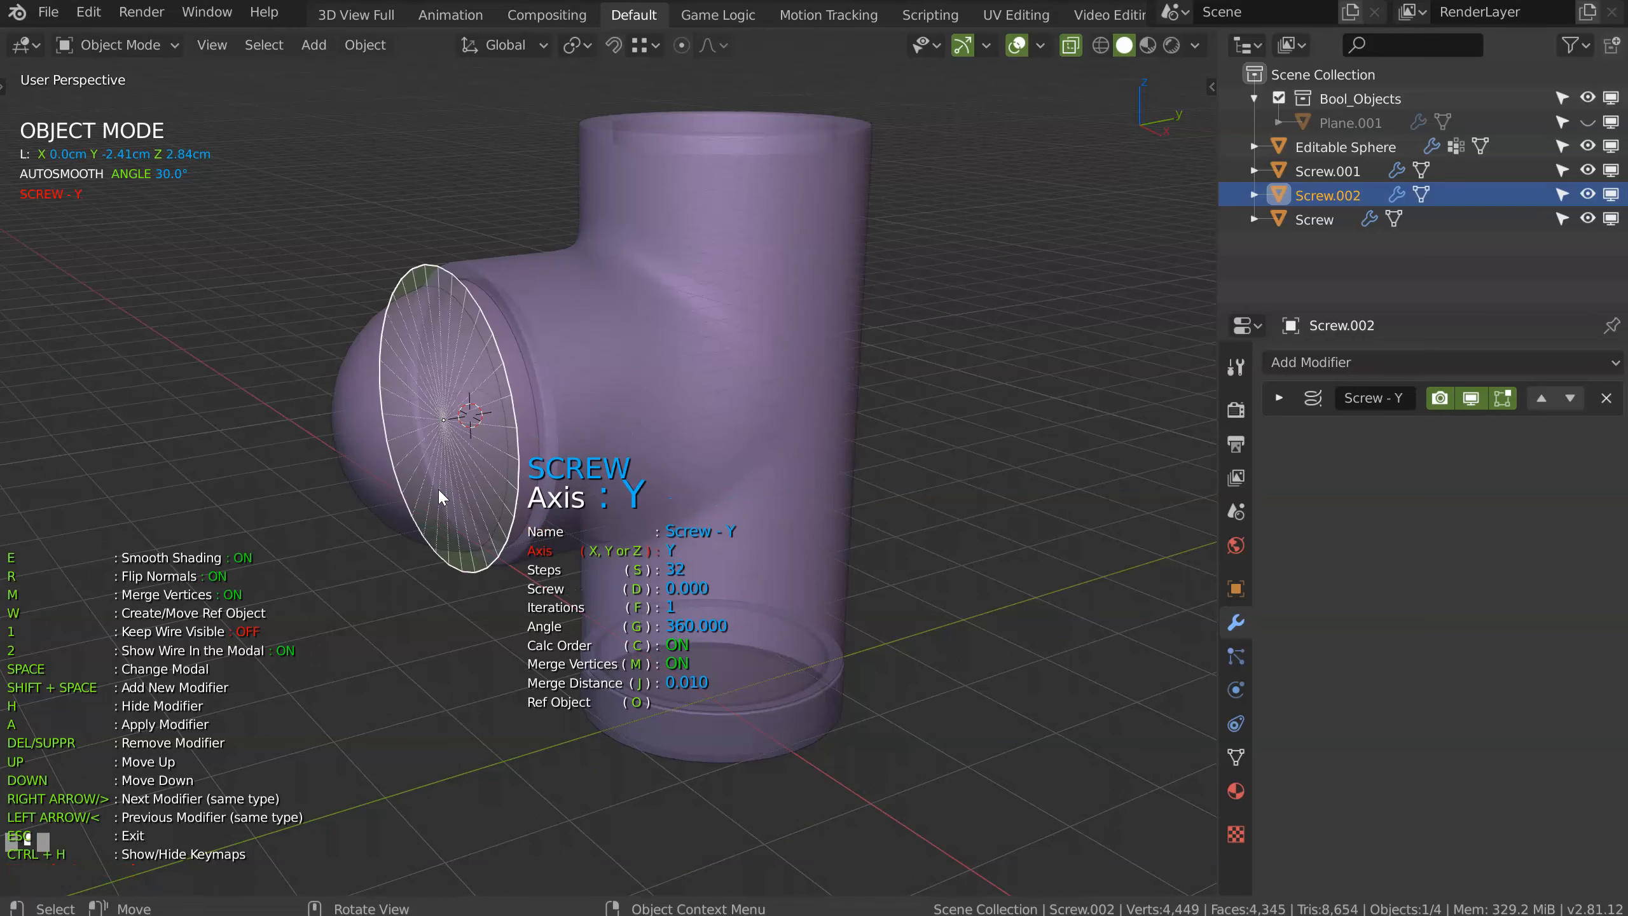
key("alt+z")
middle_click_drag(438, 489, 458, 427)
Step: Add a Solidify modifier to the disc with an offset of about 1 and thicken it into a cylinder
key("space")
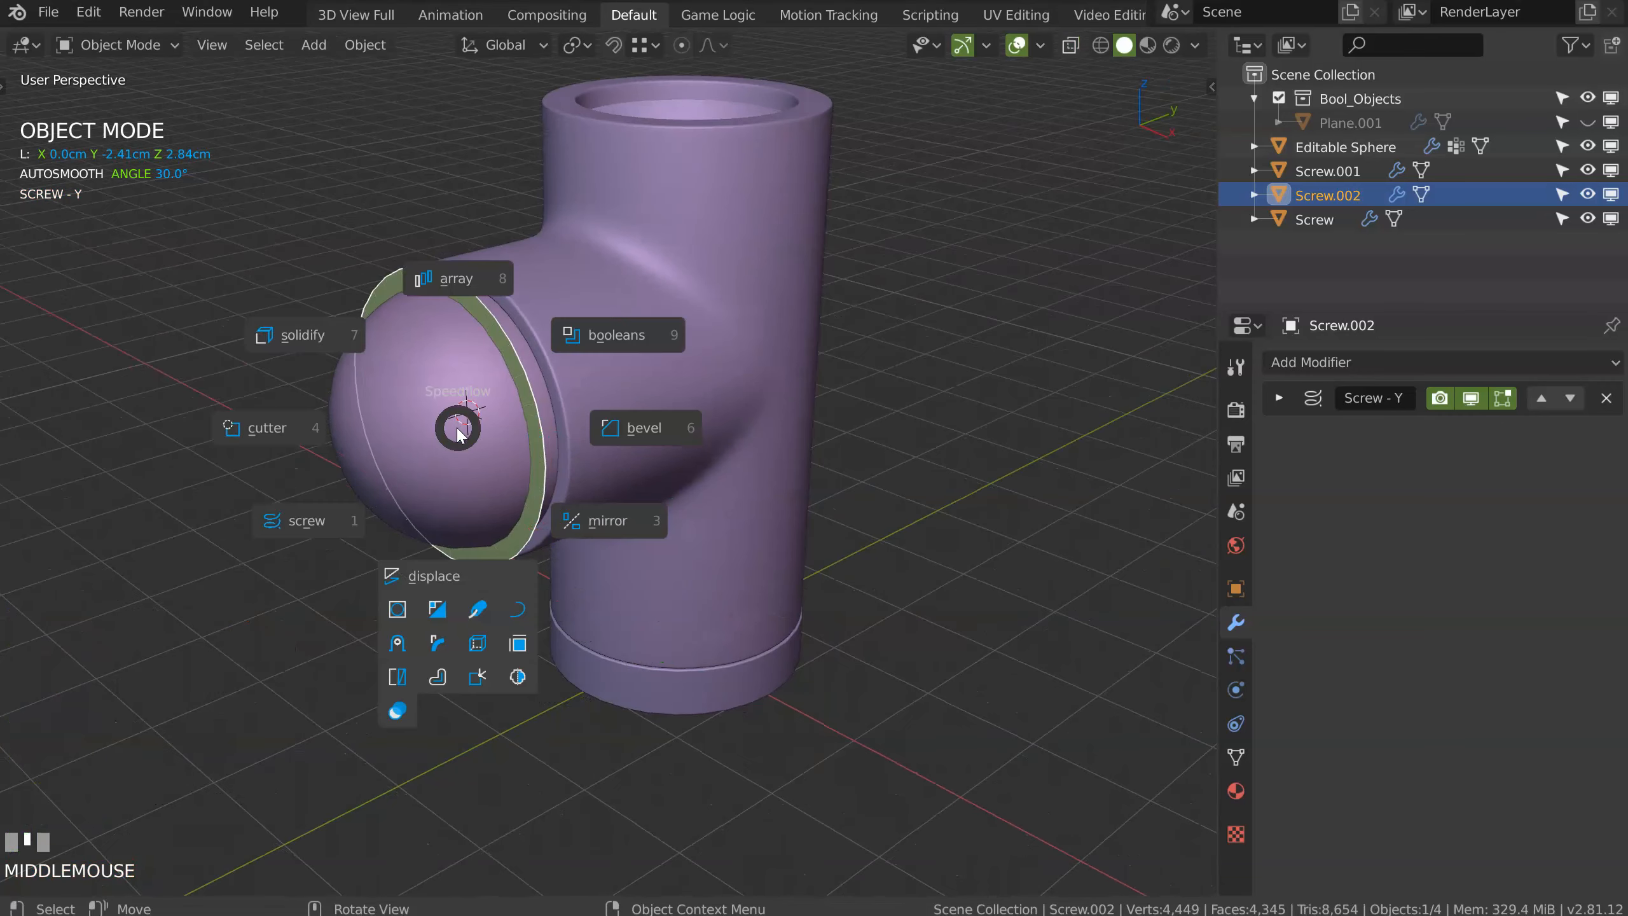
left_click(314, 339)
key("d")
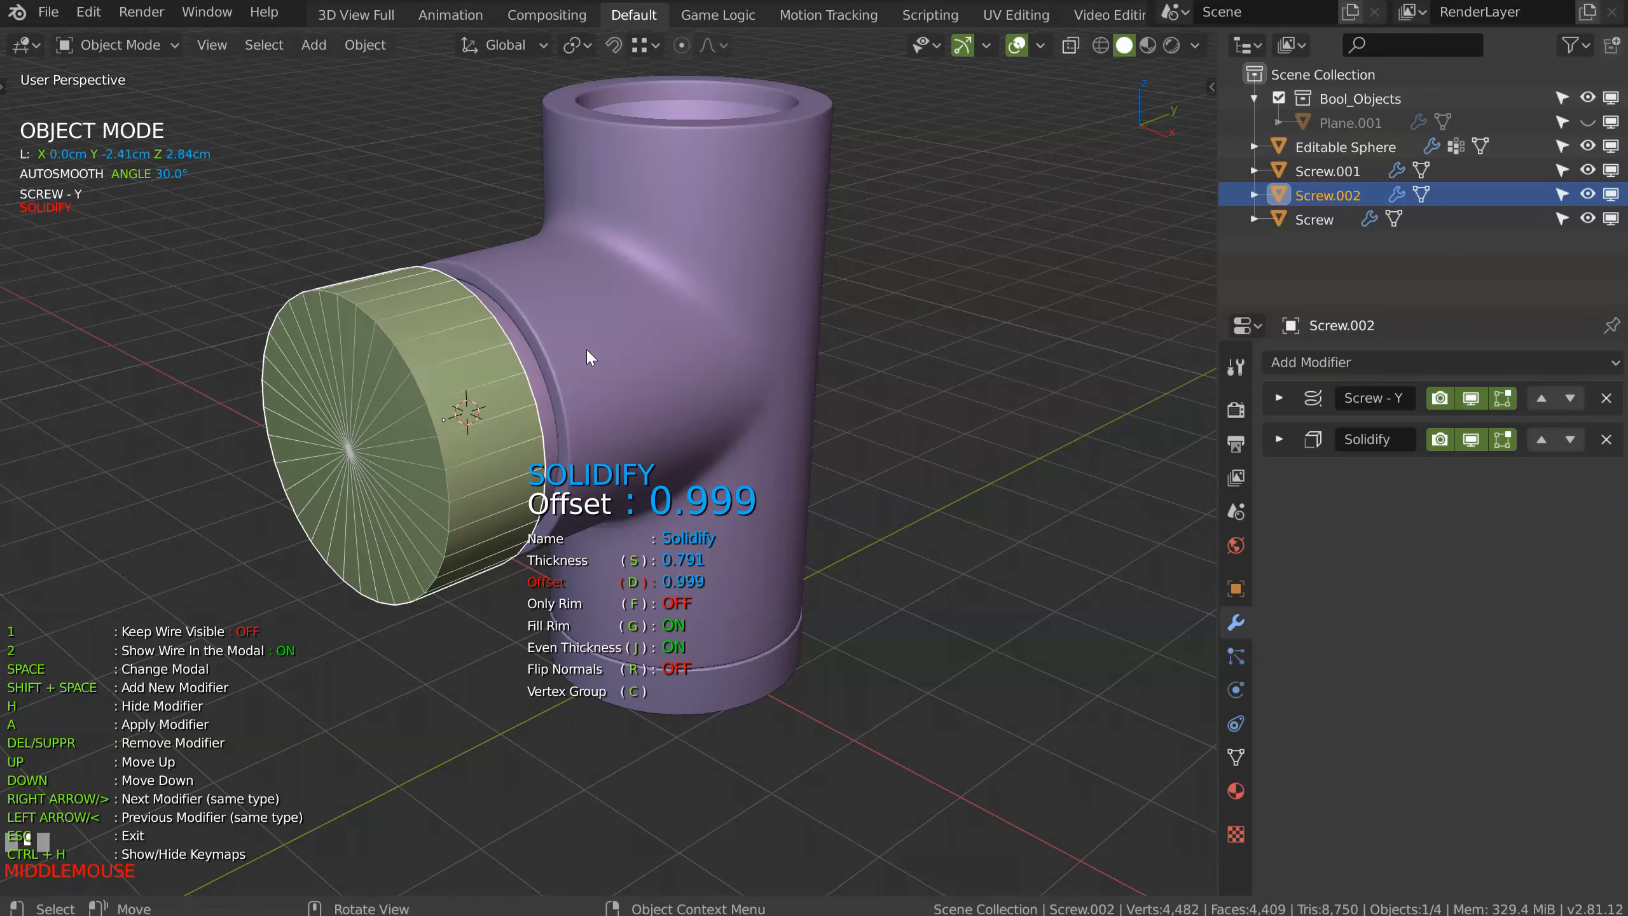
key("s")
left_click(722, 374)
Step: Add an angle-limited Bevel modifier with 4 segments to the green cylinder, about 0.021 wide
middle_click_drag(521, 368, 441, 375)
key("shift+space")
left_click(625, 372)
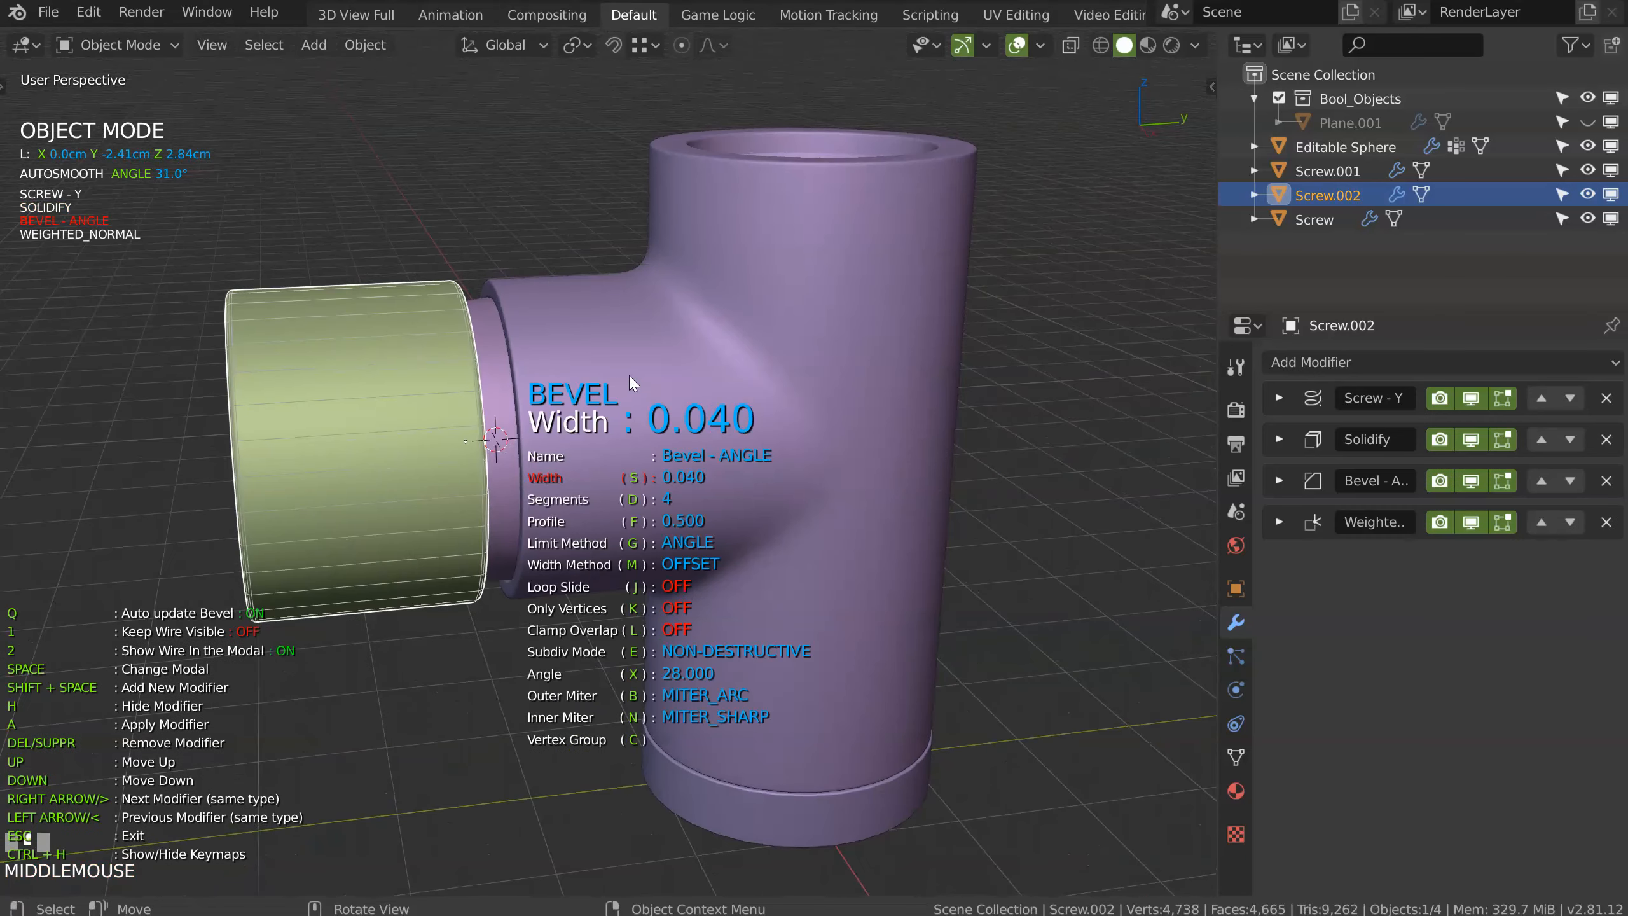
middle_click_drag(619, 375, 405, 412)
left_click(472, 283)
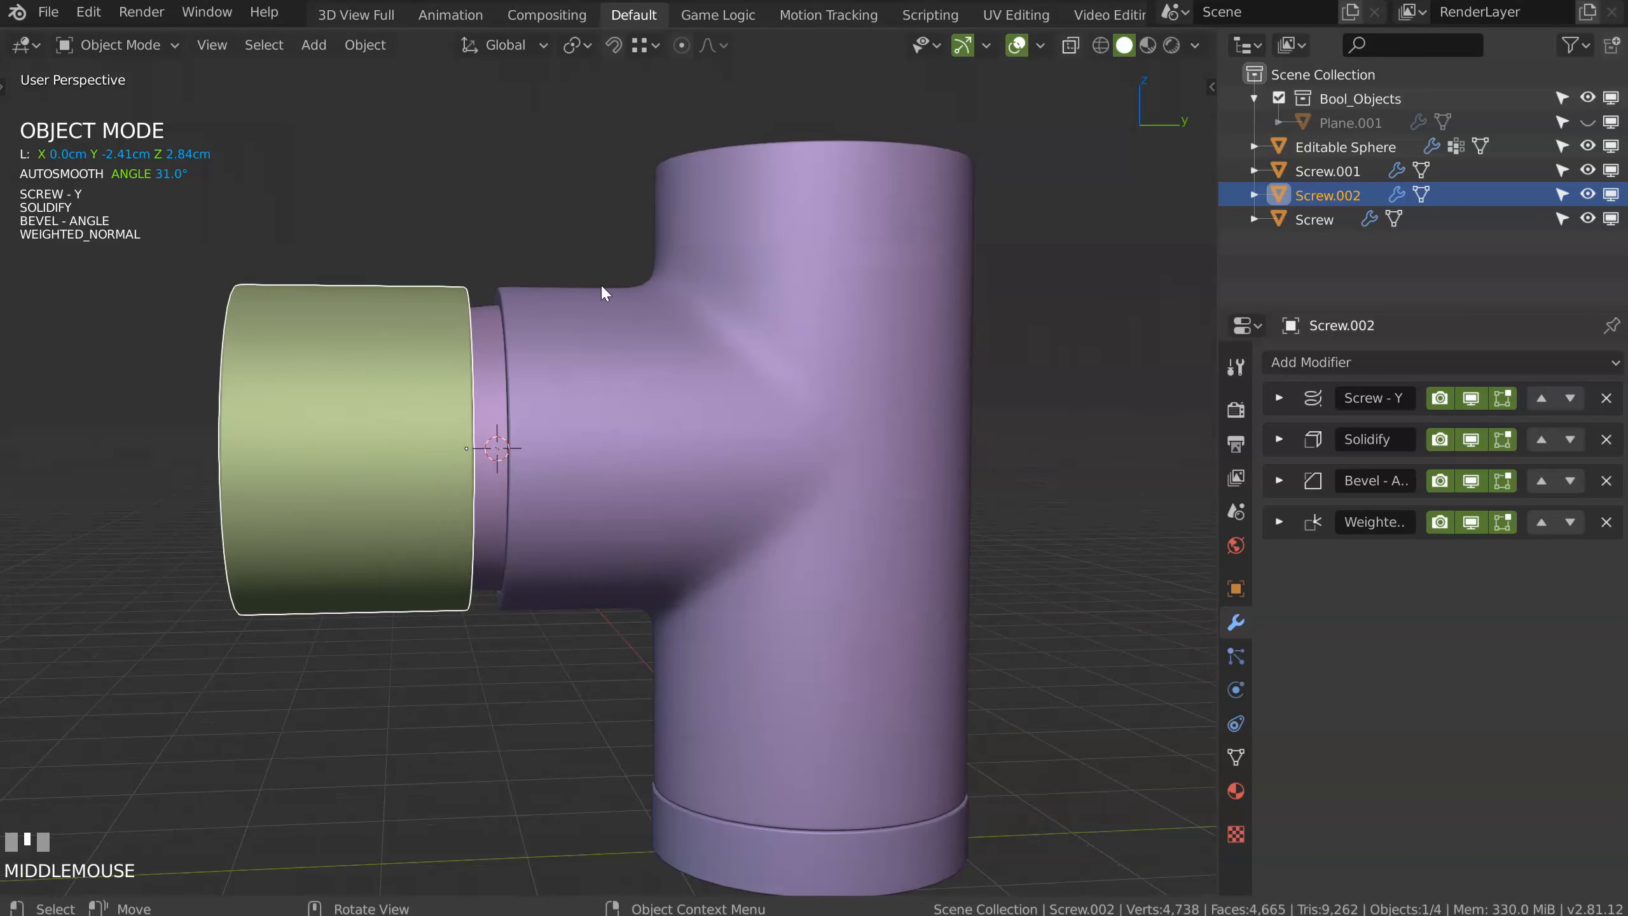
Step: In right orthographic view, draw a five-point line cutter across the cylinder's end facing the fitting and apply it as a boolean cut
key("KP_3")
key("space")
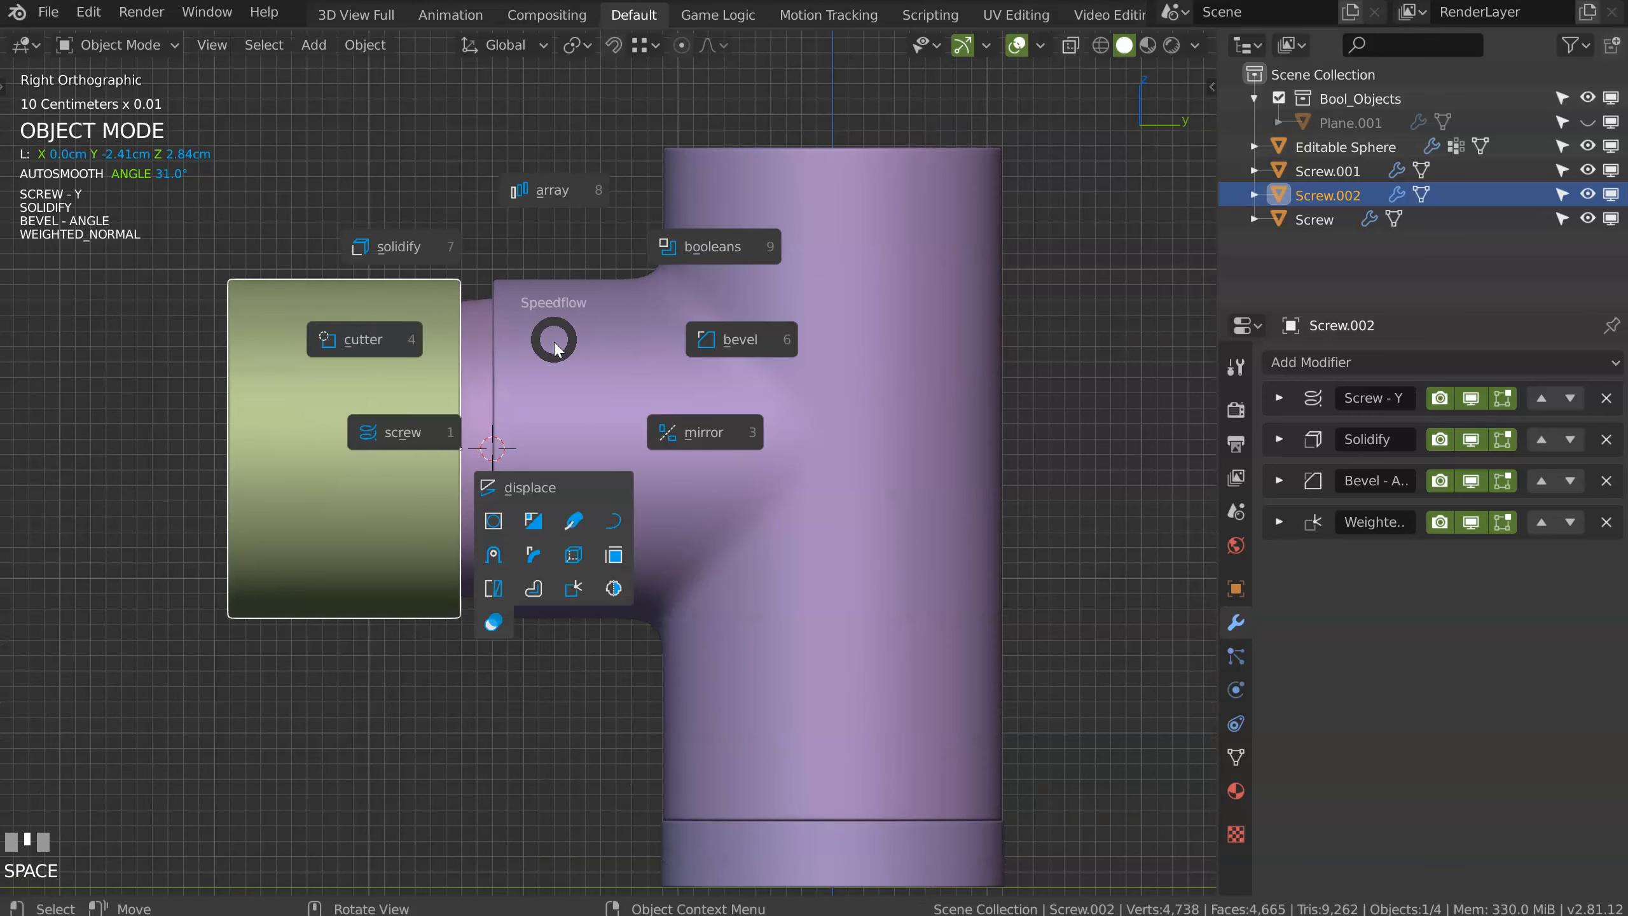
left_click(376, 348)
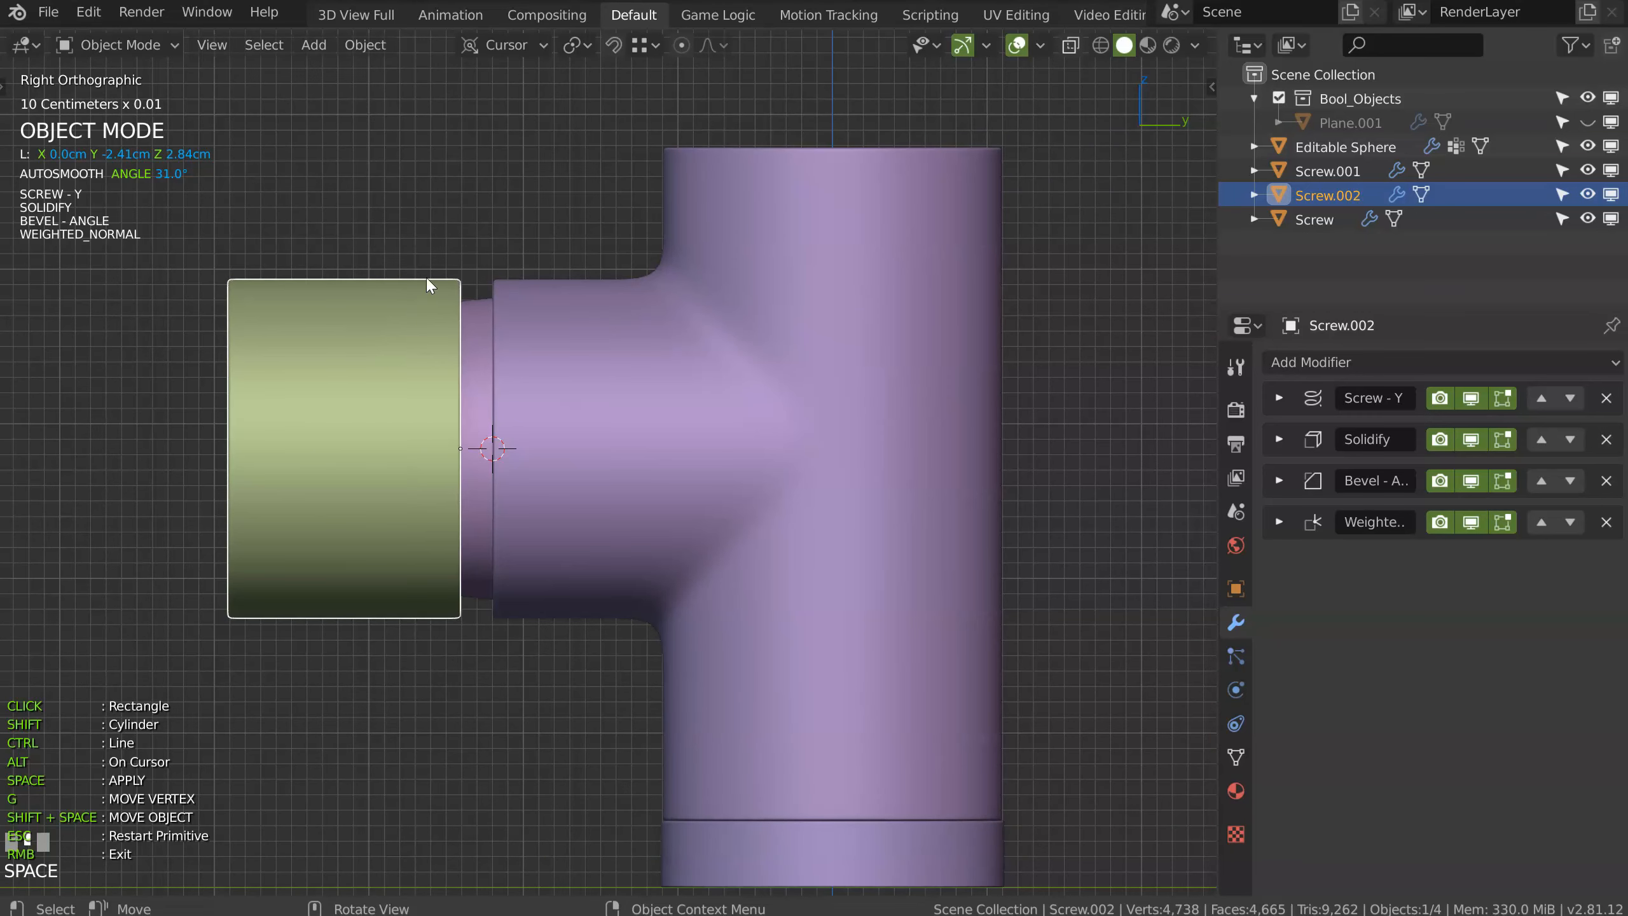
left_click(445, 248, "ctrl")
middle_click_drag(451, 462, 449, 466)
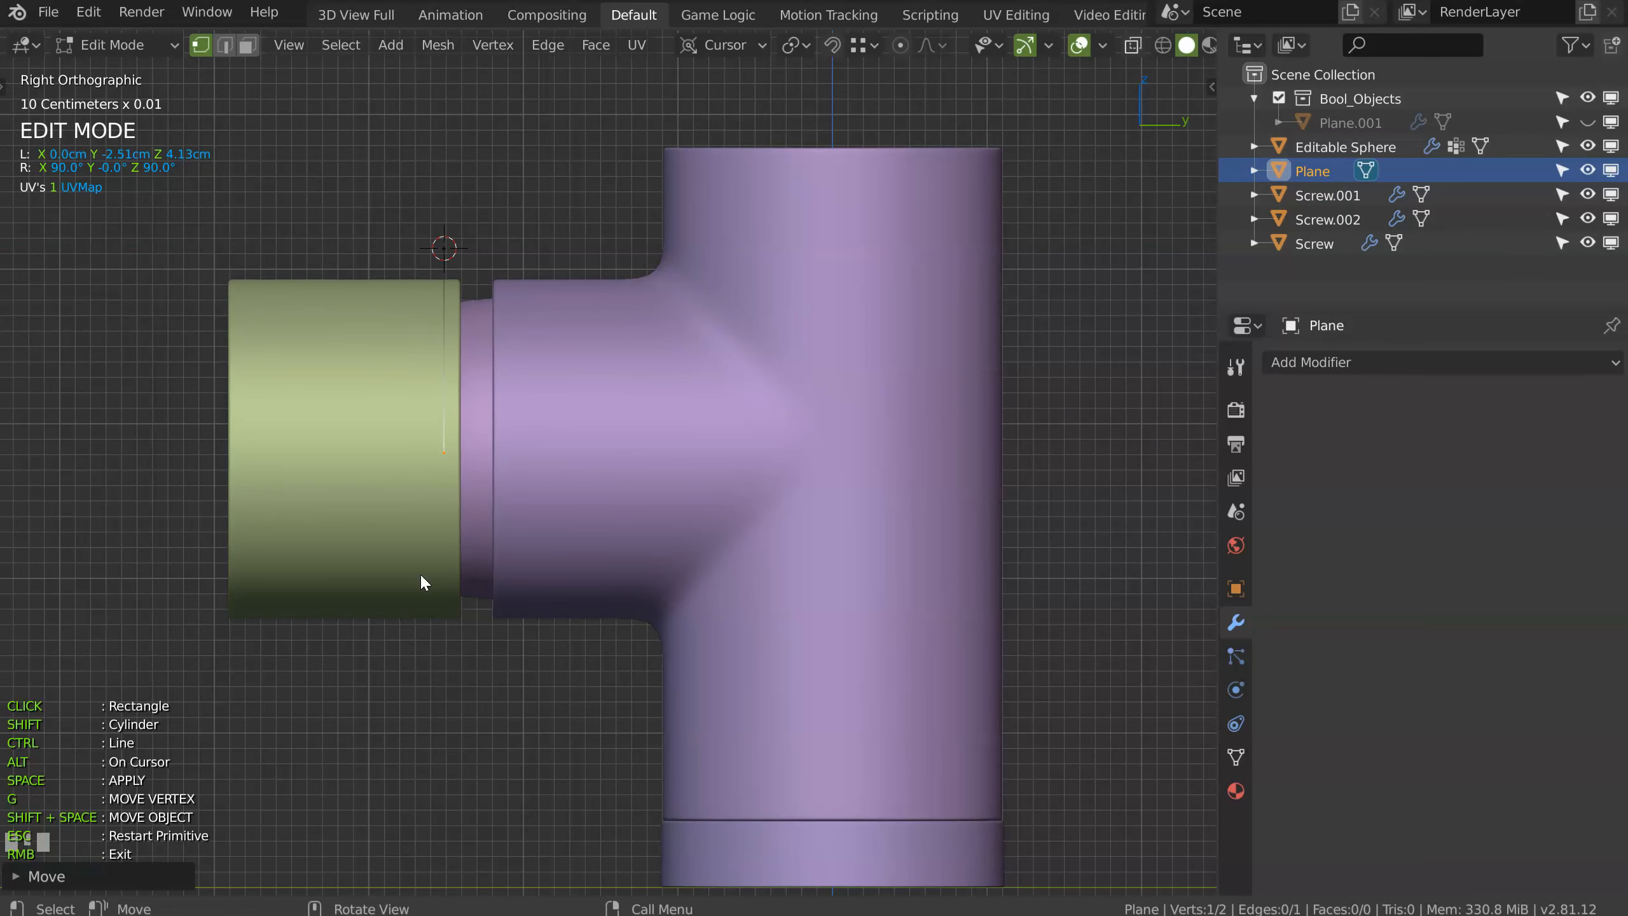
key("e")
left_click(381, 768)
key("e")
left_click(551, 637)
key("e")
left_click(523, 216)
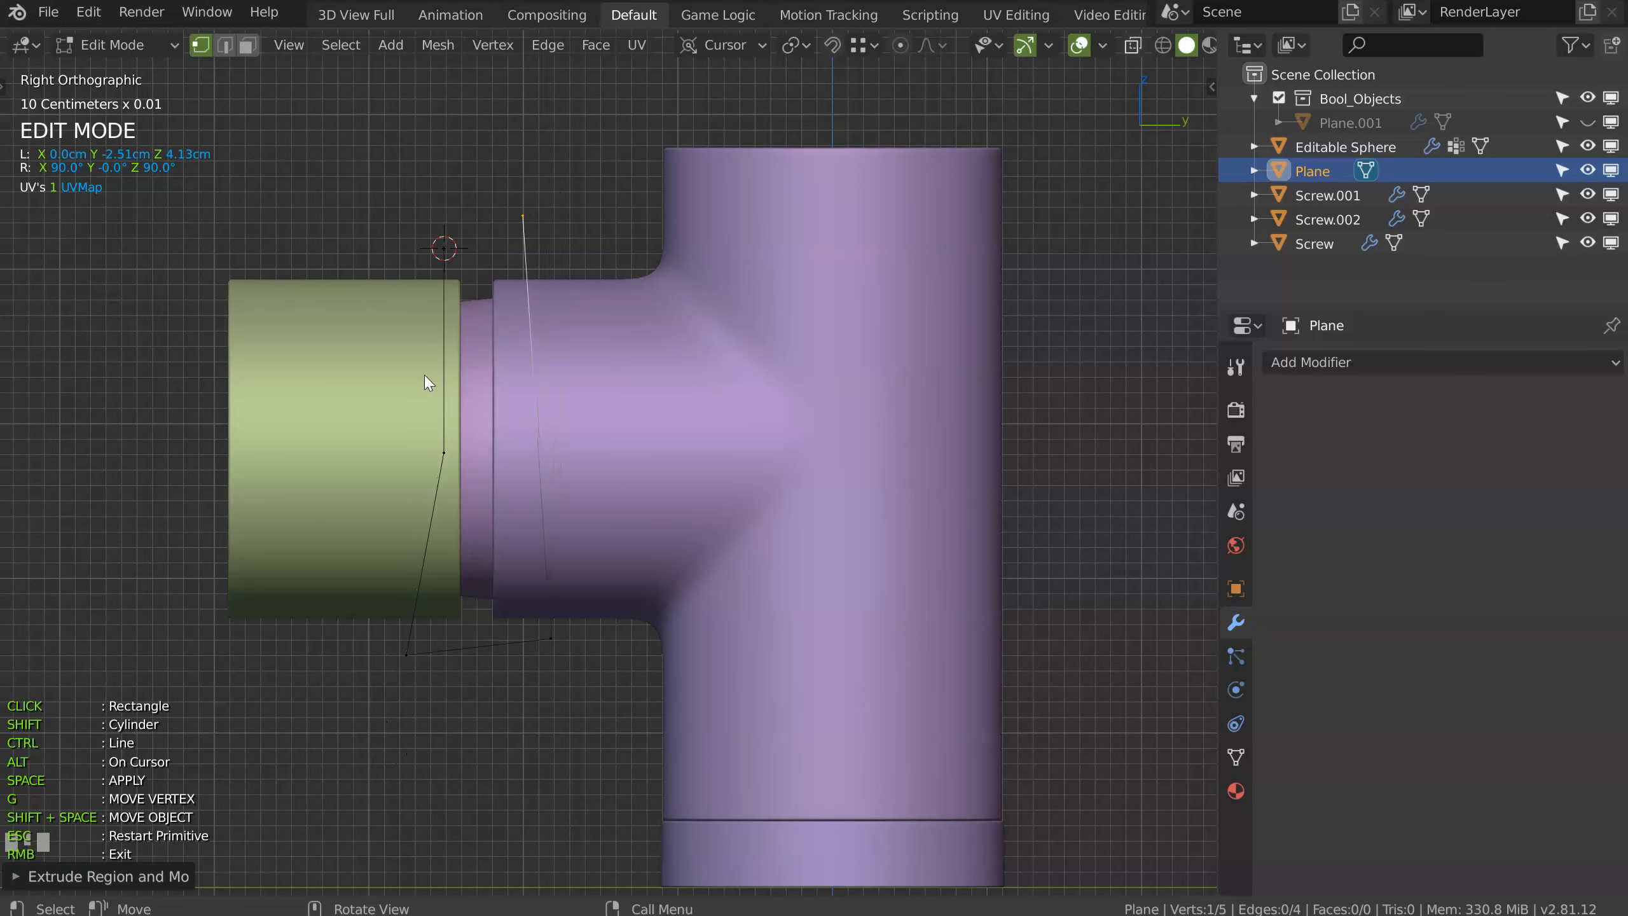
key("space")
middle_click_drag(867, 404, 491, 384)
middle_click_drag(464, 473, 618, 411)
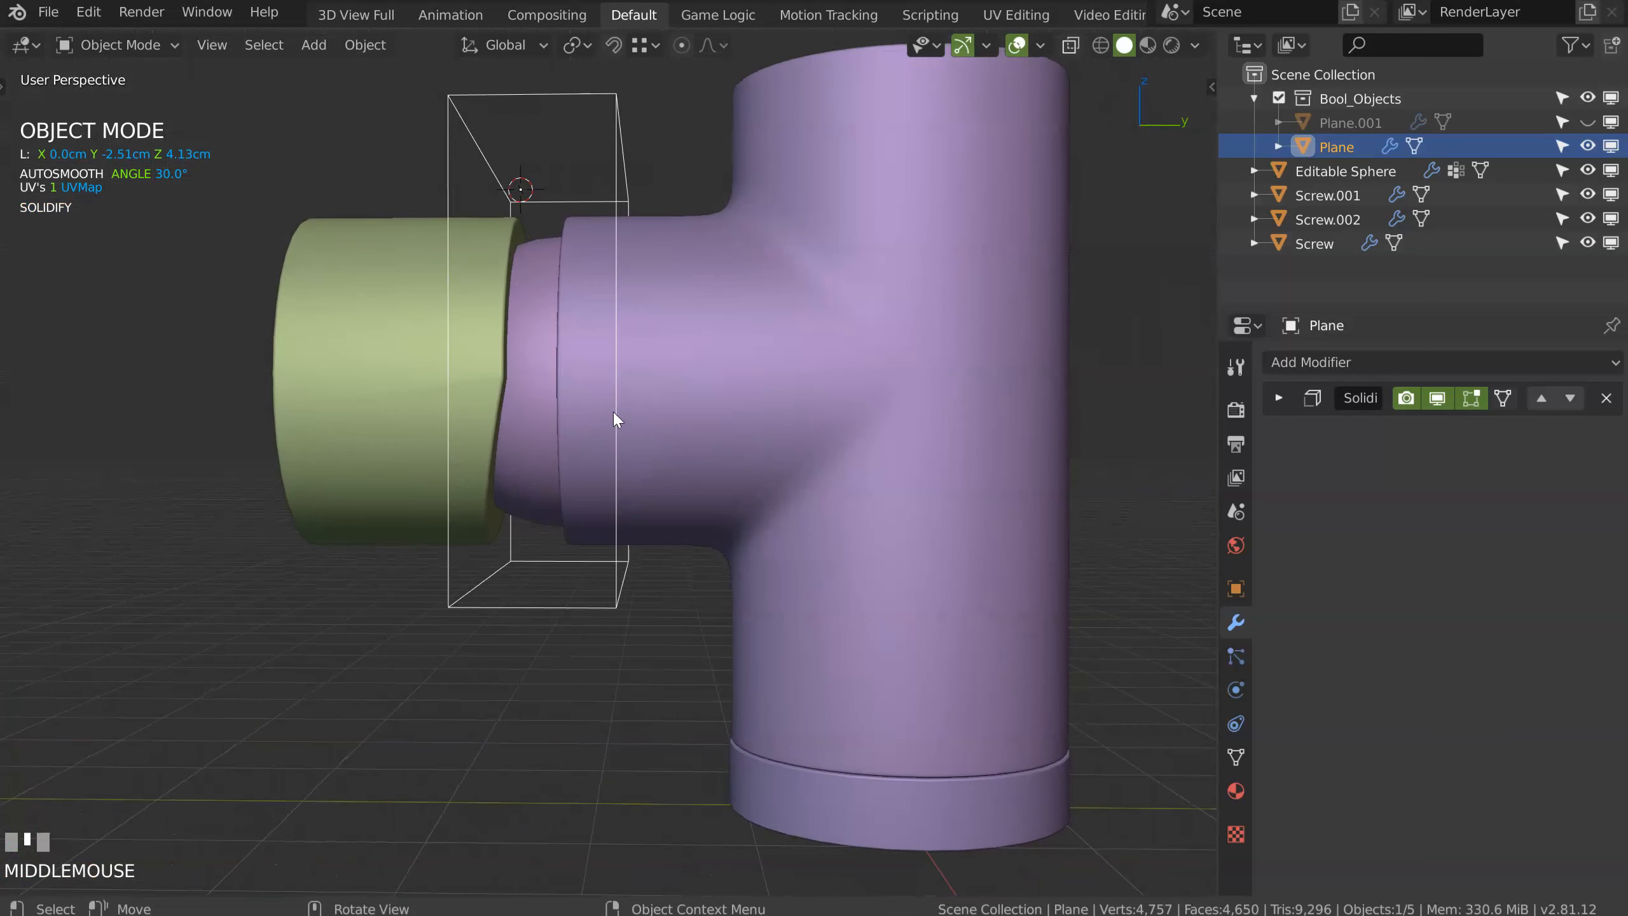
Step: In Edit Mode, move the cutter outline's middle vertex along Z to shift where the slanted cut begins
key("Tab")
left_click(526, 381)
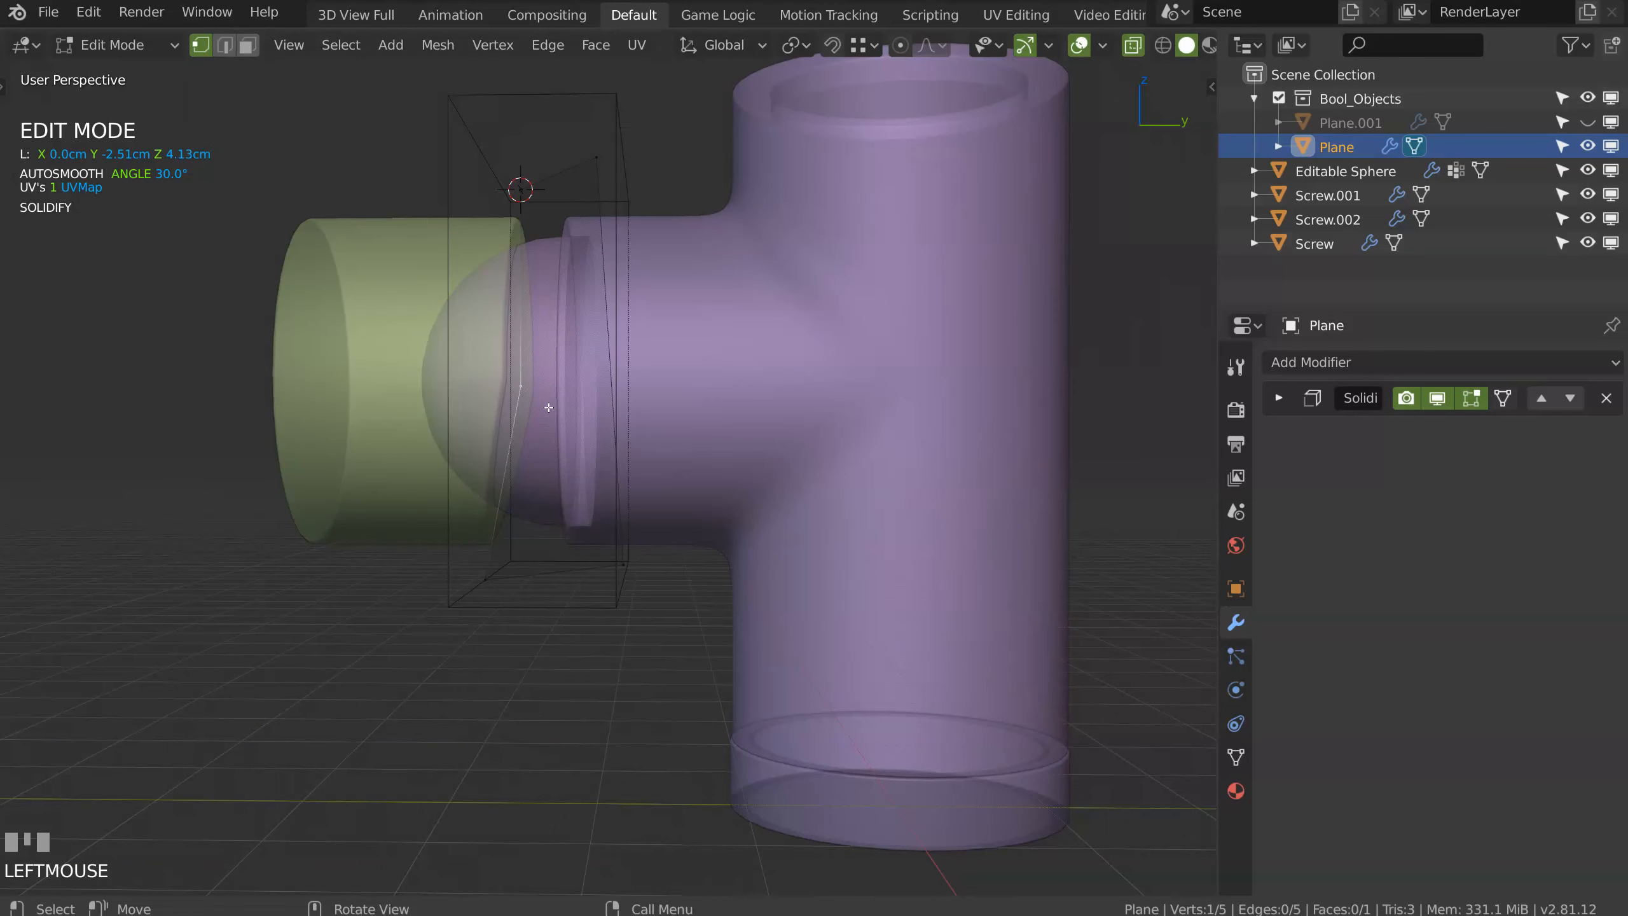
key("g")
key("z")
left_click(550, 361)
mouse_move(564, 448)
middle_mouse_down()
mouse_move(540, 403)
mouse_move(564, 437)
middle_mouse_up()
key("Tab")
Step: Move the cutter object along Y to about -2.43 cm
middle_click_drag(559, 343, 585, 367)
key("Tab")
key("g")
key("y")
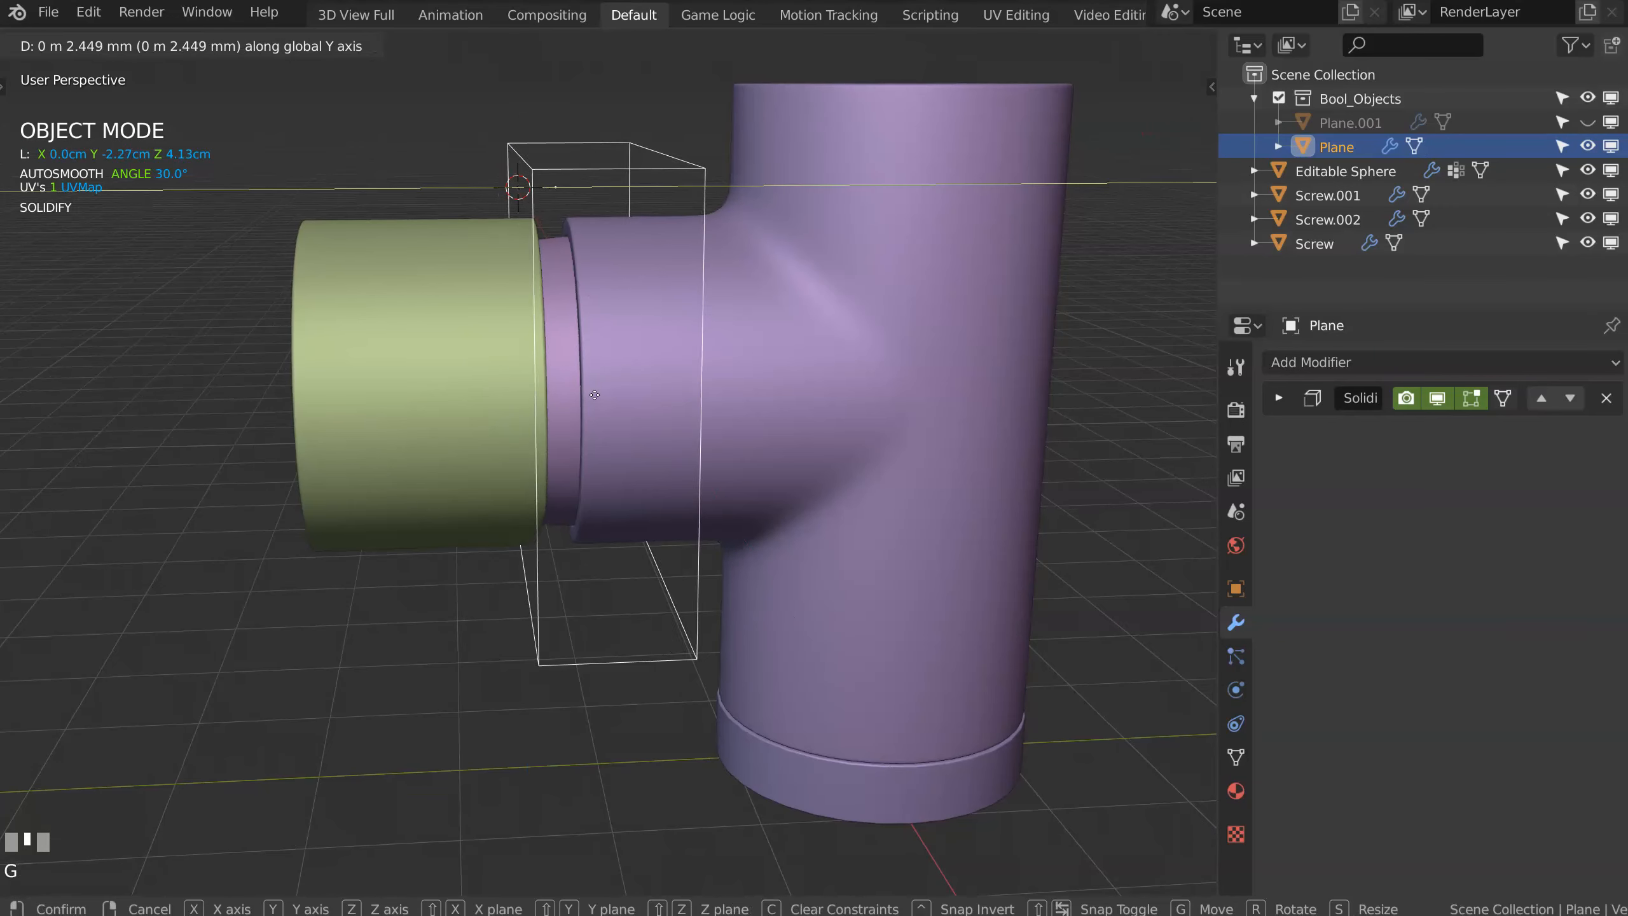
left_click(555, 401)
scroll(540, 404, "up", 5)
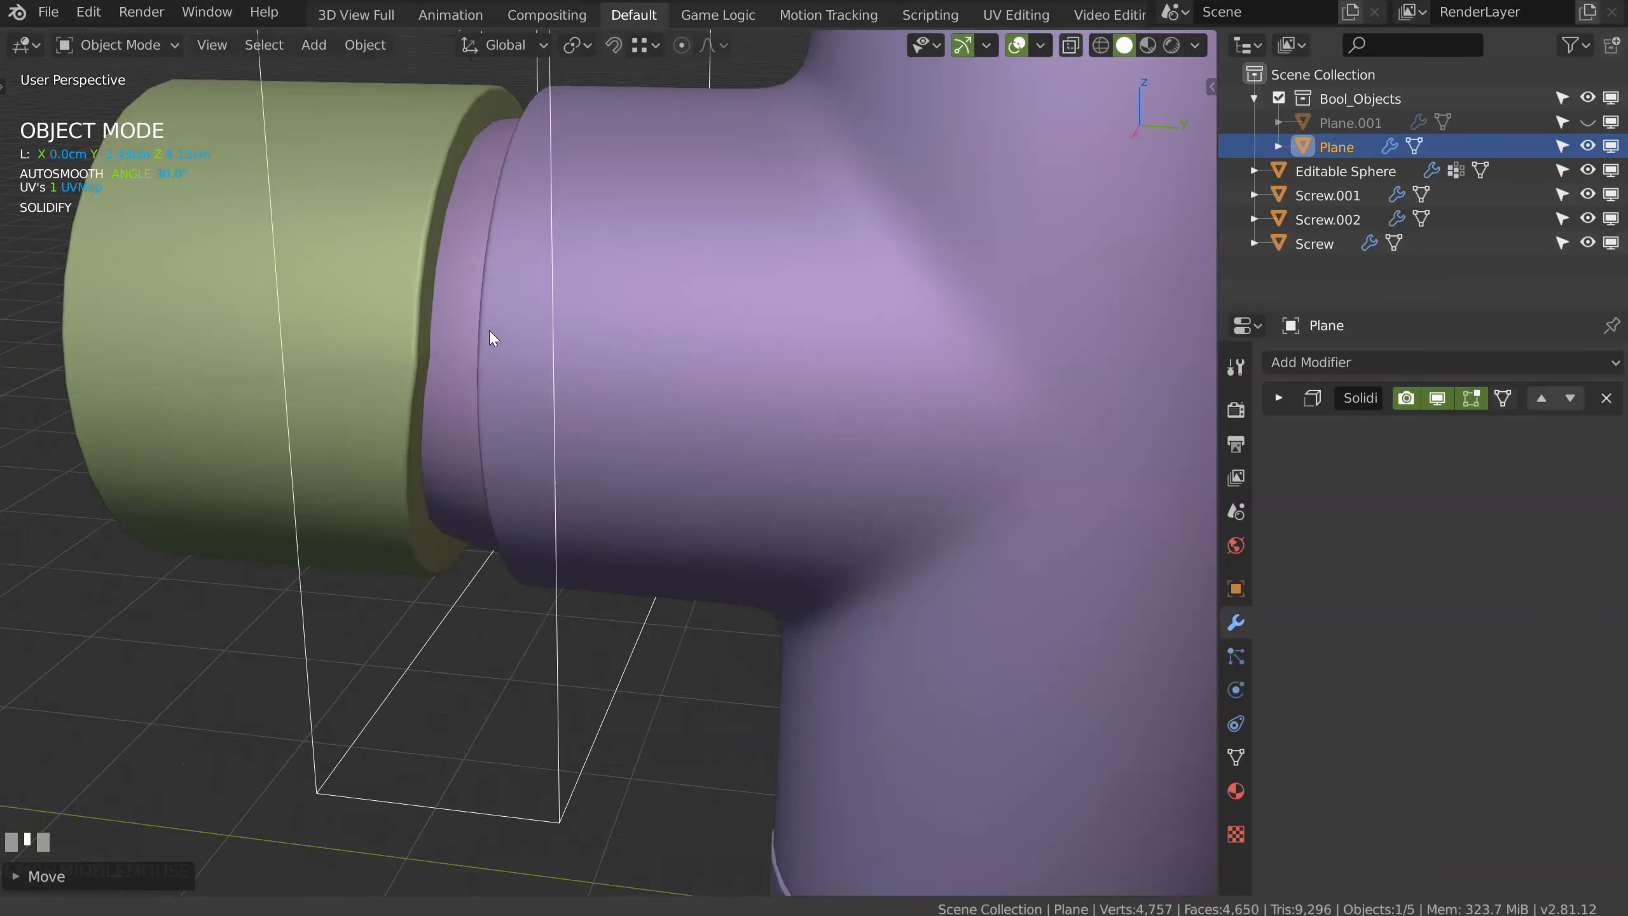
Step: Enable the wireframe overlay for all objects in the viewport
key("Tab")
key("Tab")
middle_click_drag(596, 352, 554, 353)
key("Tab")
key("Tab")
left_click(1038, 50)
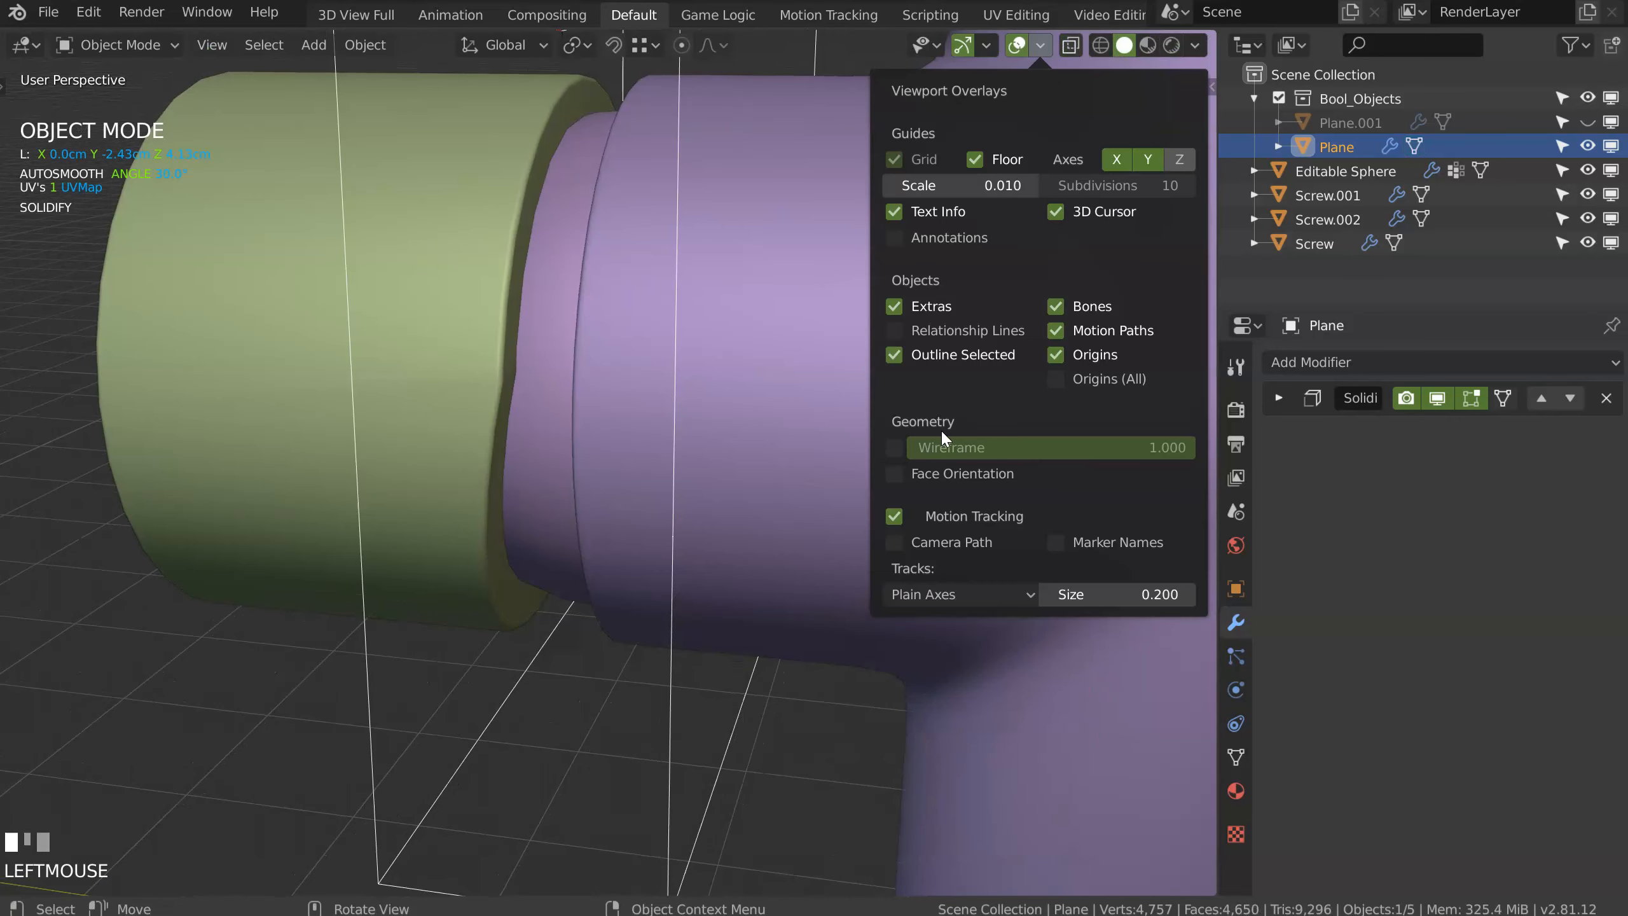
left_click(922, 441)
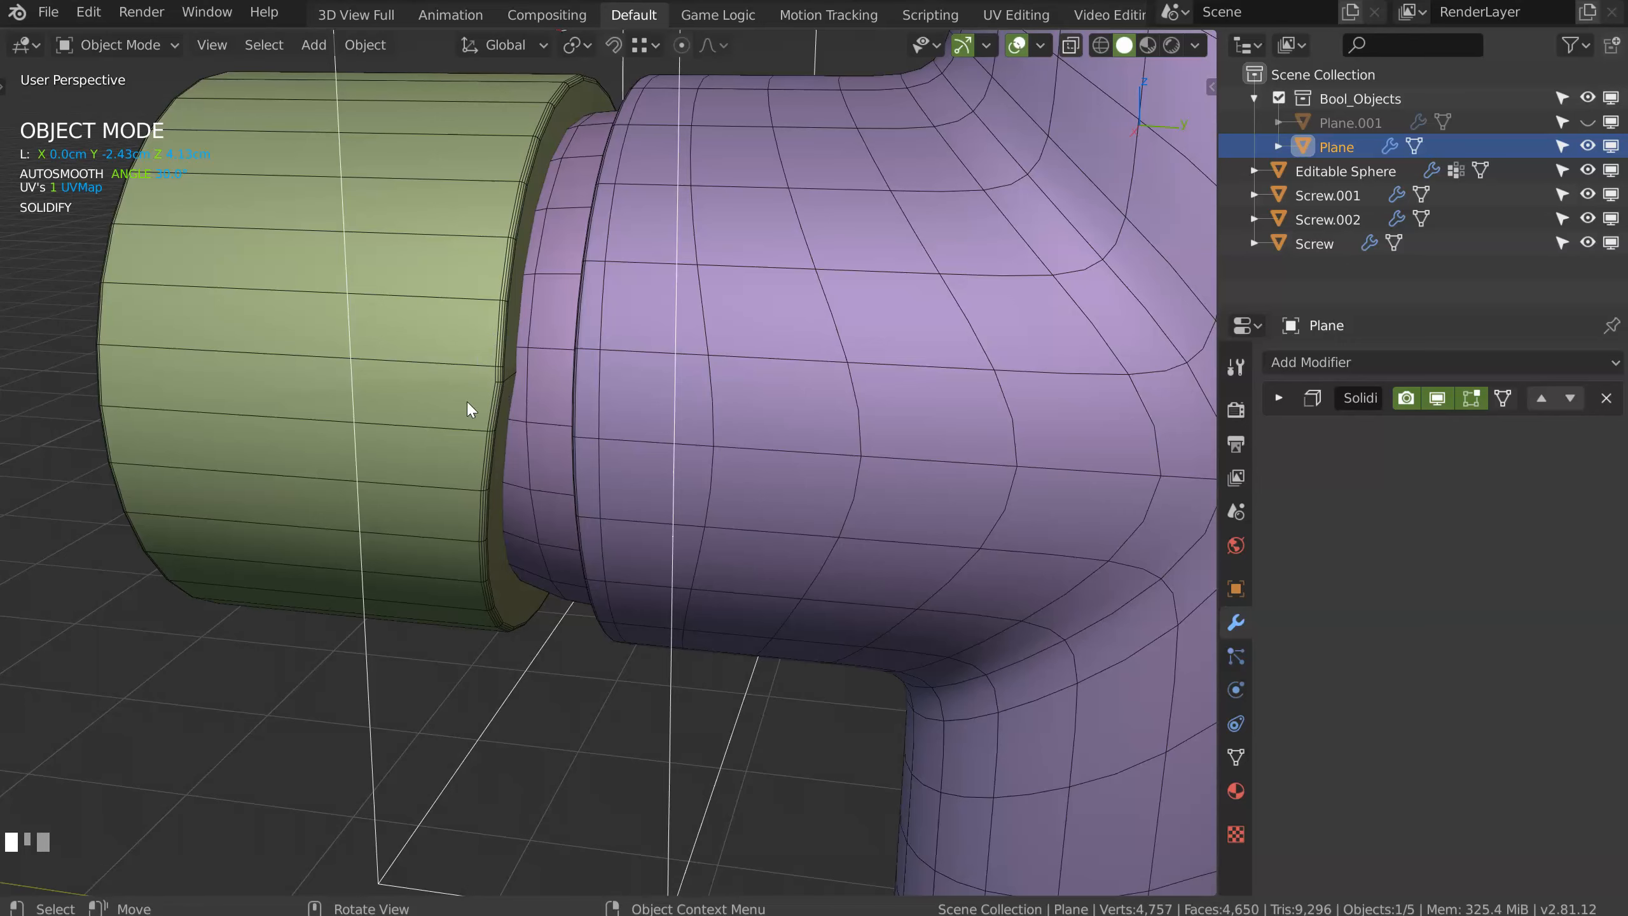
Step: Add a vertex-only Bevel to the cutter's middle vertex to round the corner of the slanted cut
key("Tab")
key("alt+z")
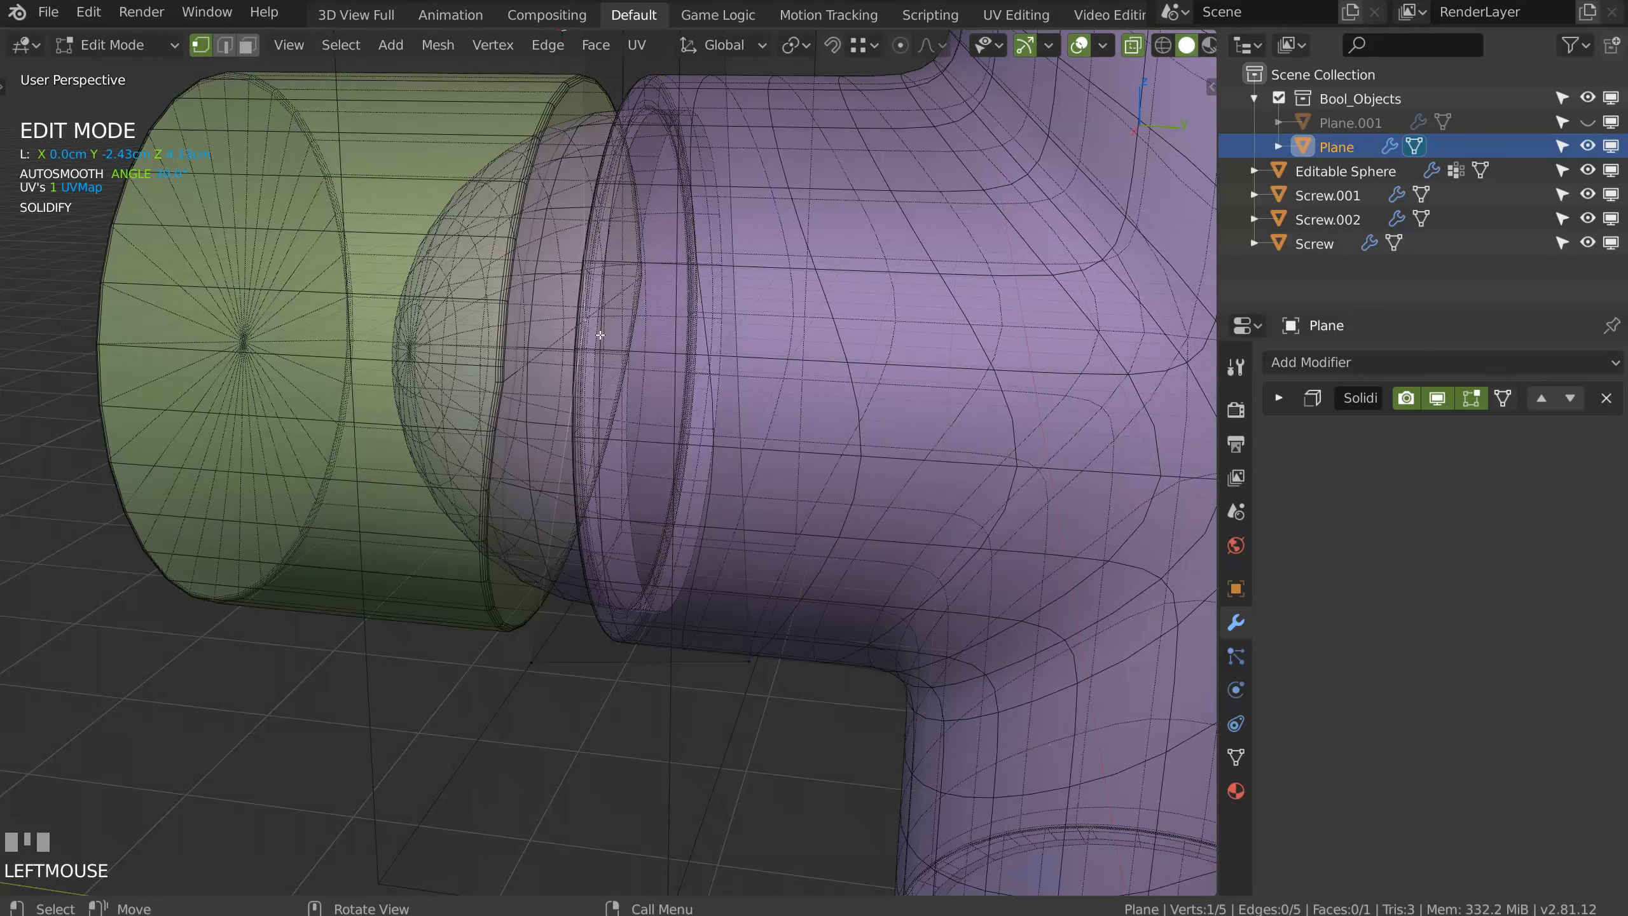
key("Tab")
key("space")
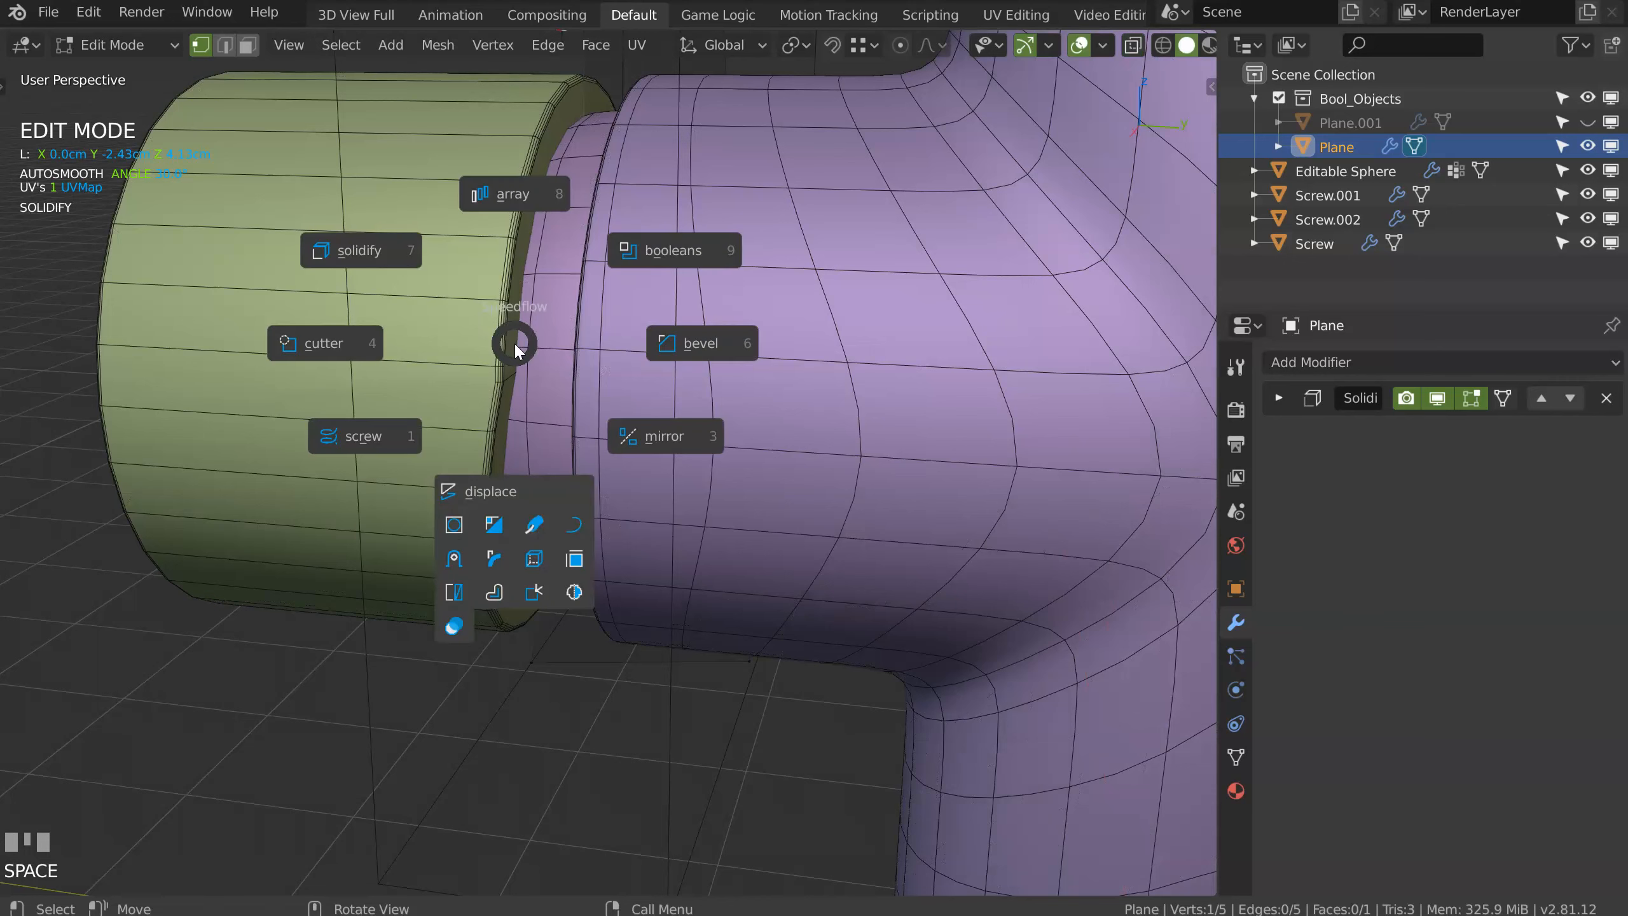
left_click(692, 349)
key("s")
key("s")
key("s")
middle_click_drag(488, 380, 372, 277, "ctrl")
left_click(361, 376)
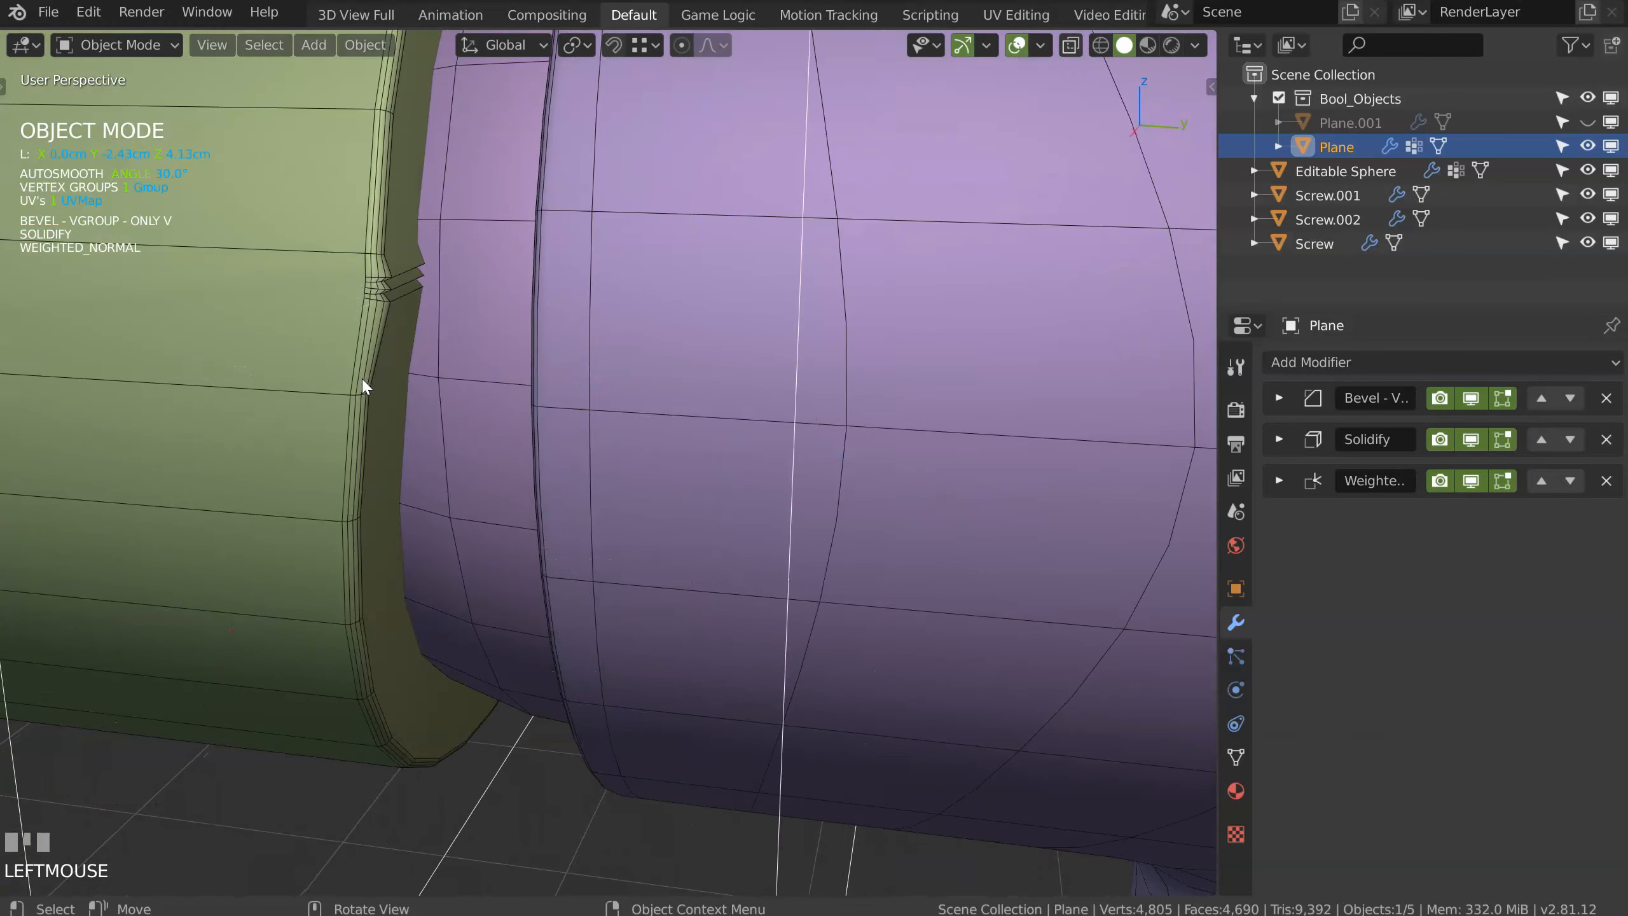
Step: Turn on Loop Slide in the green cylinder's Bevel modifier
left_click(364, 381)
key("space")
left_click(548, 386)
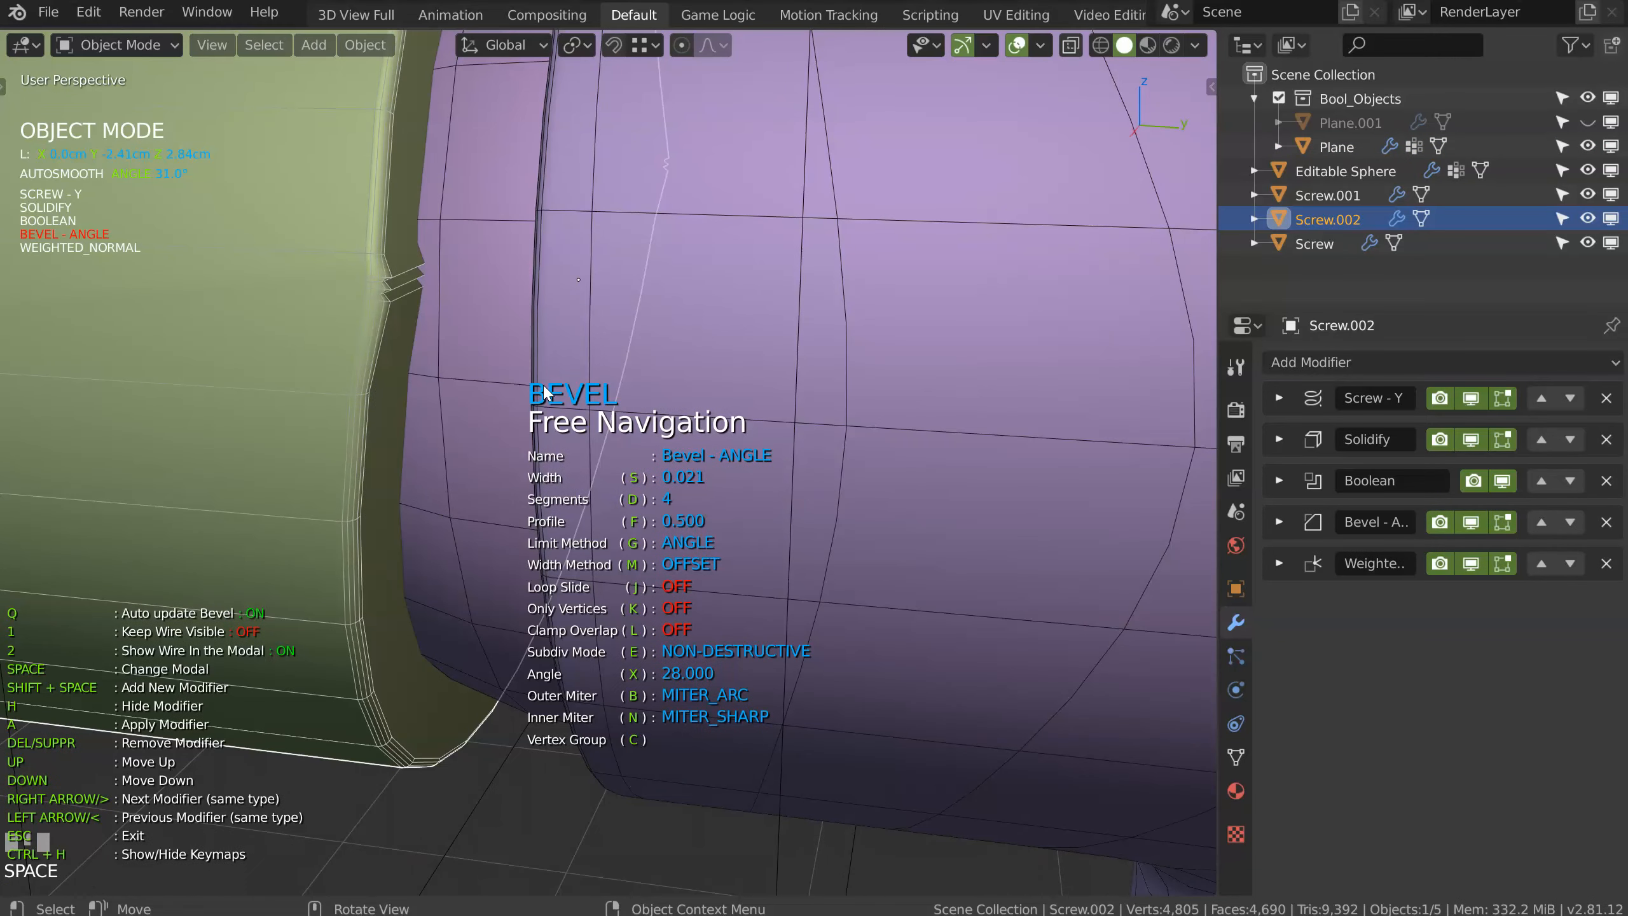
key("j")
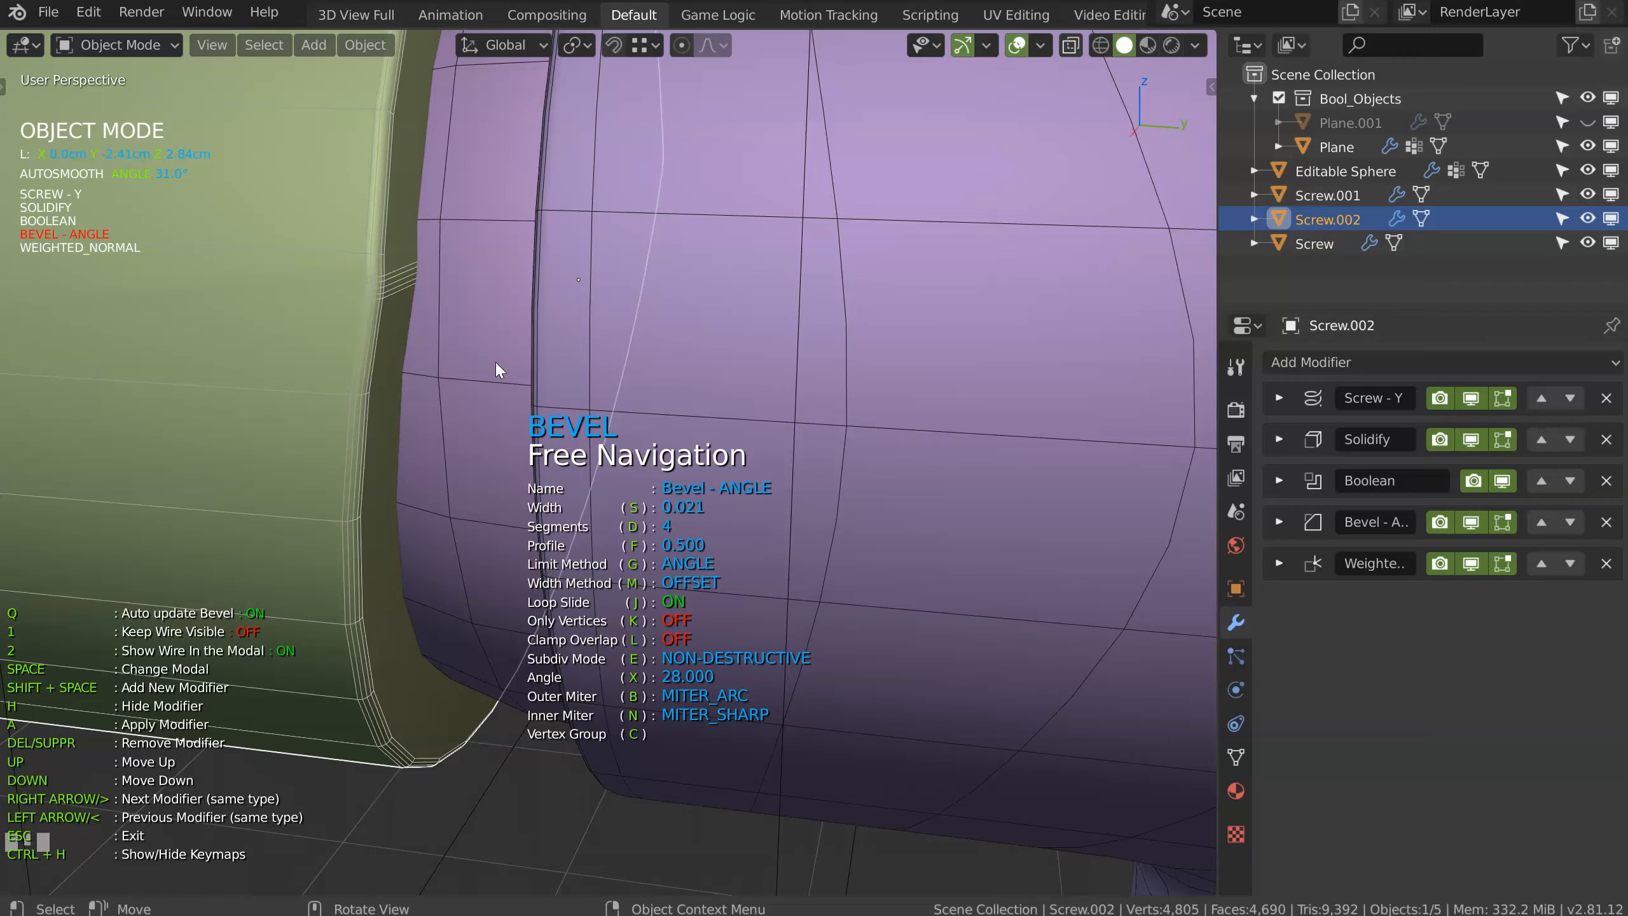
left_click(649, 203)
middle_click_drag(646, 196, 487, 314, "ctrl")
middle_click_drag(487, 314, 482, 276)
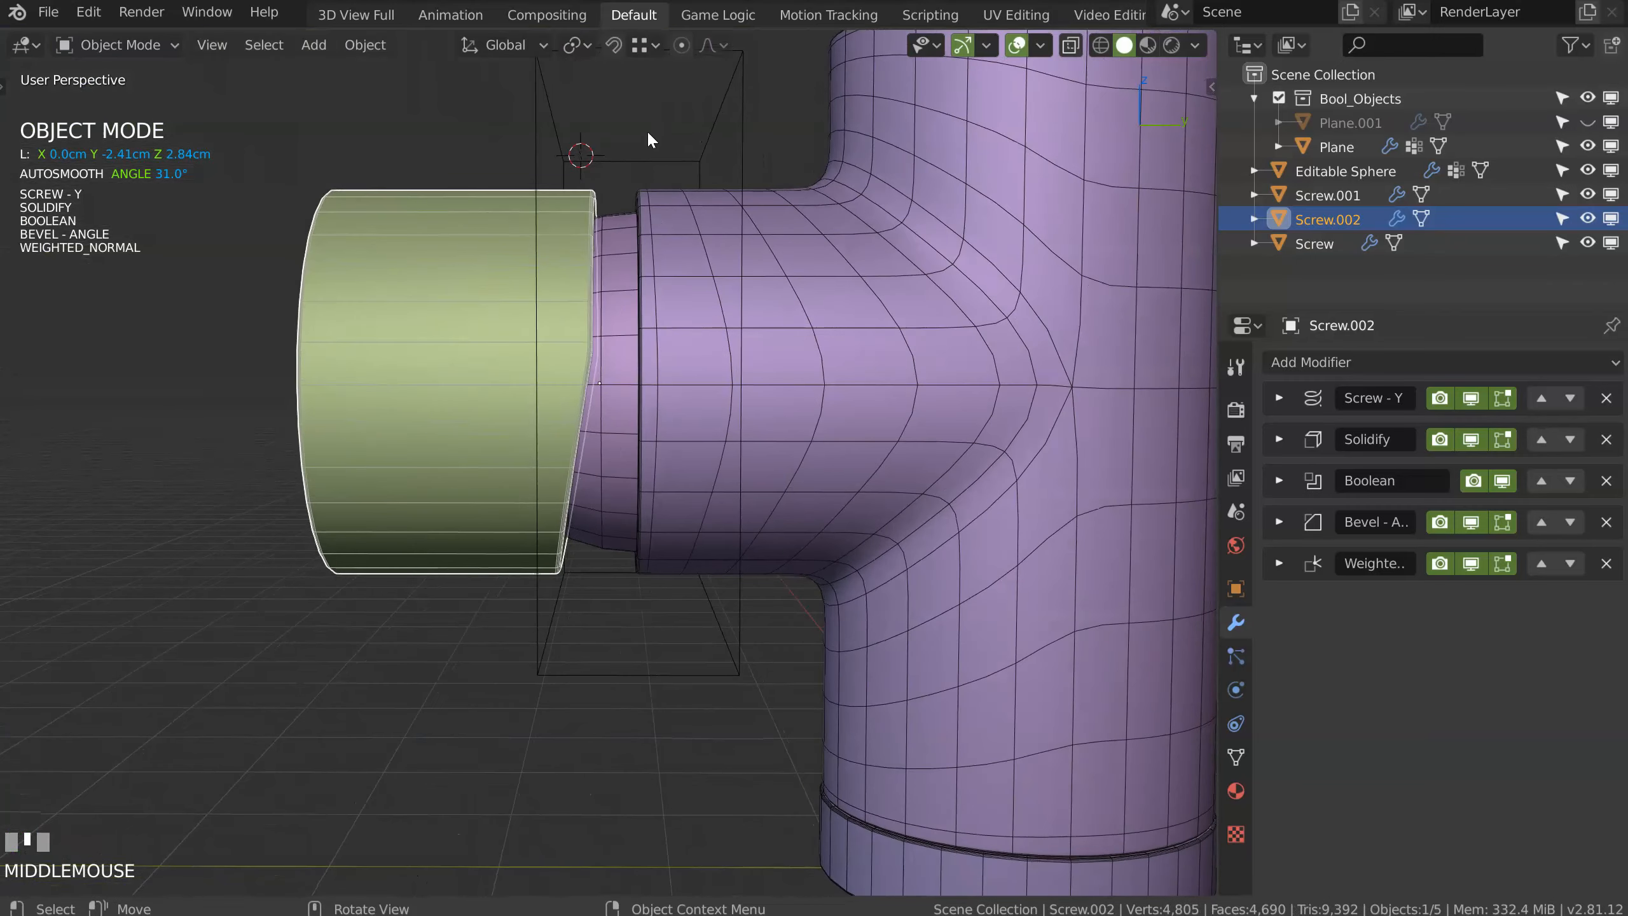
Step: Select the cutter together with the green cylinder and move both along Y, bringing the cylinder to about -2.25 cm
left_click(485, 397, "shift")
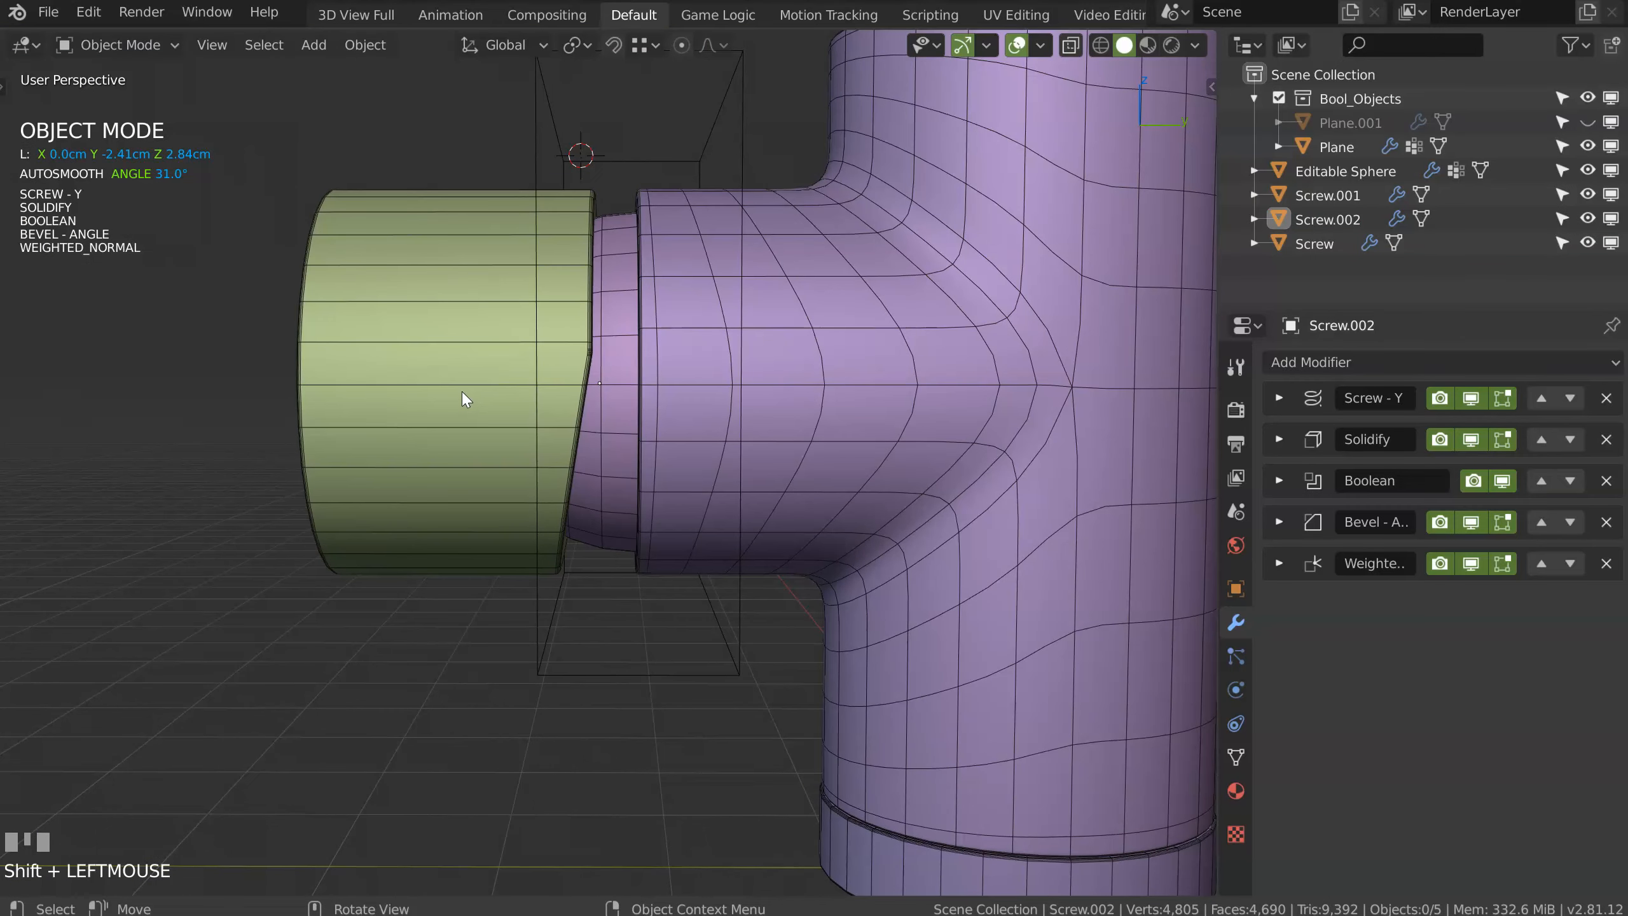
left_click(534, 143)
left_click(452, 374, "shift")
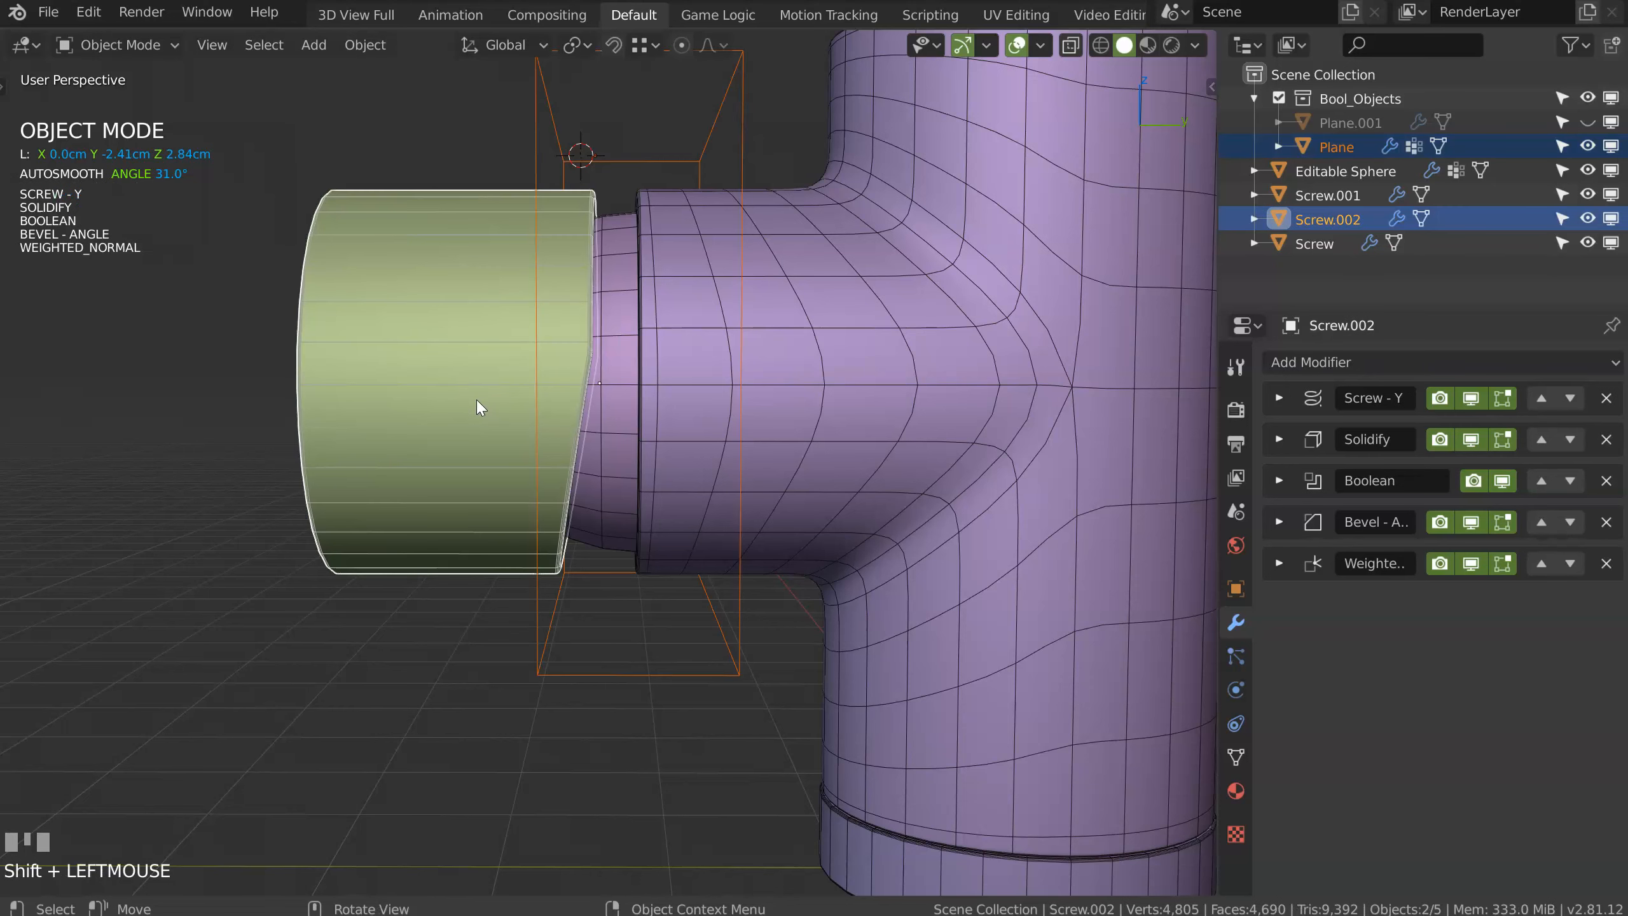
key("g")
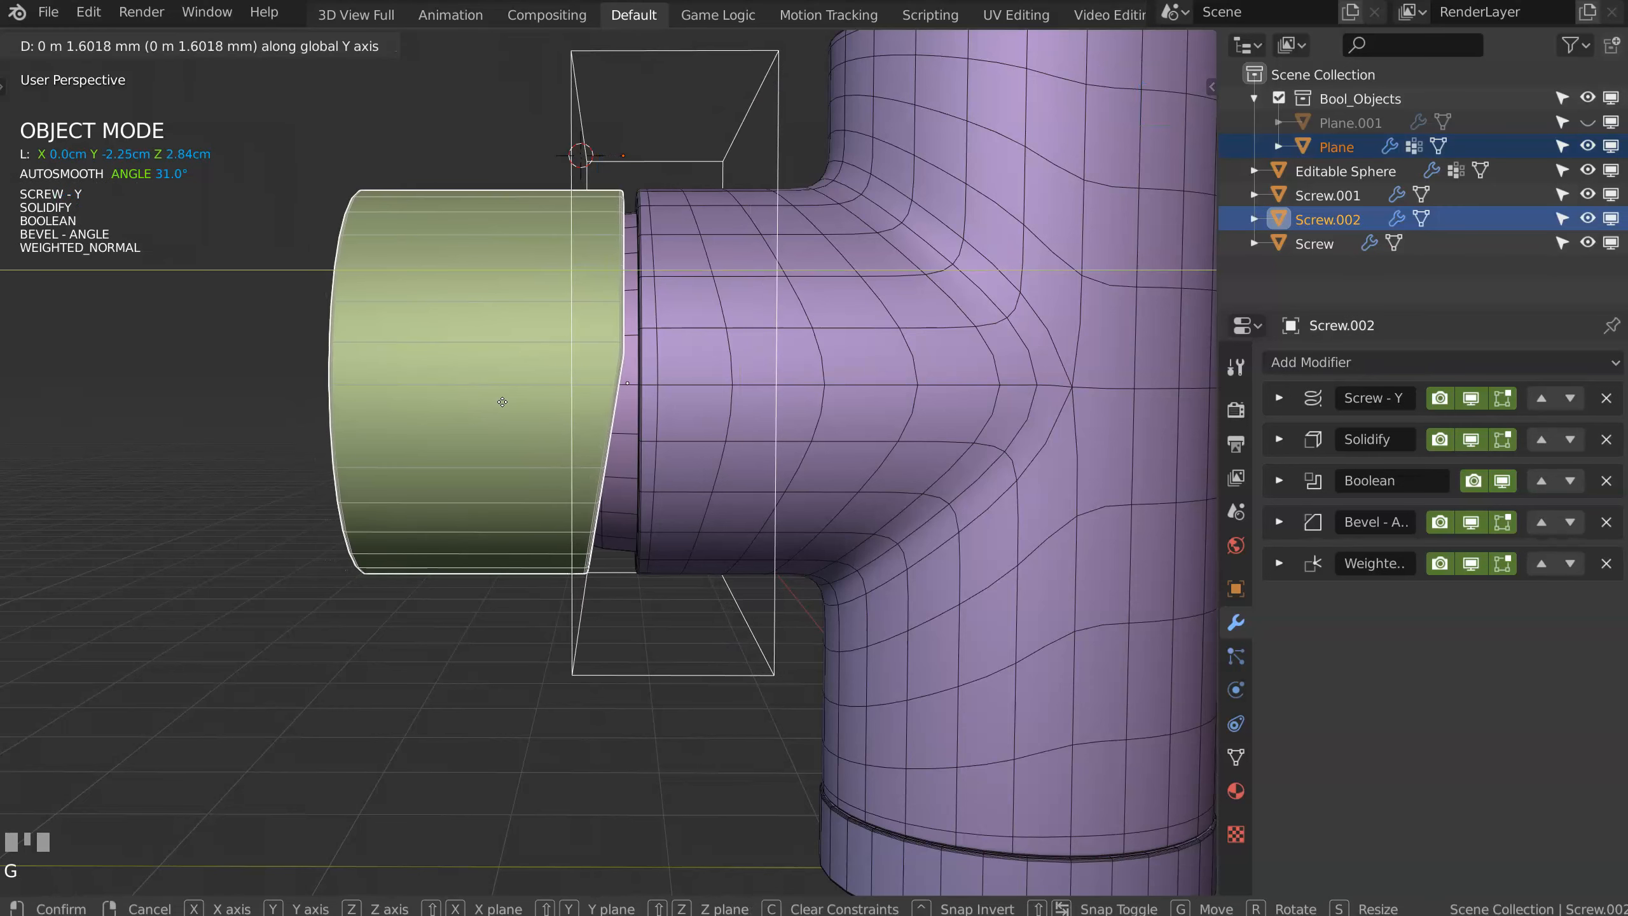
left_click(501, 401)
Step: Parent the cutter object to the green cylinder
left_click(572, 650)
middle_click_drag(603, 636, 599, 361)
left_click(422, 359, "shift")
key("ctrl+p")
left_click(511, 351)
Step: Hide the cutter object from the viewport
scroll(512, 351, "down", 5)
middle_click_drag(610, 336, 595, 277)
left_click(514, 363)
key("h")
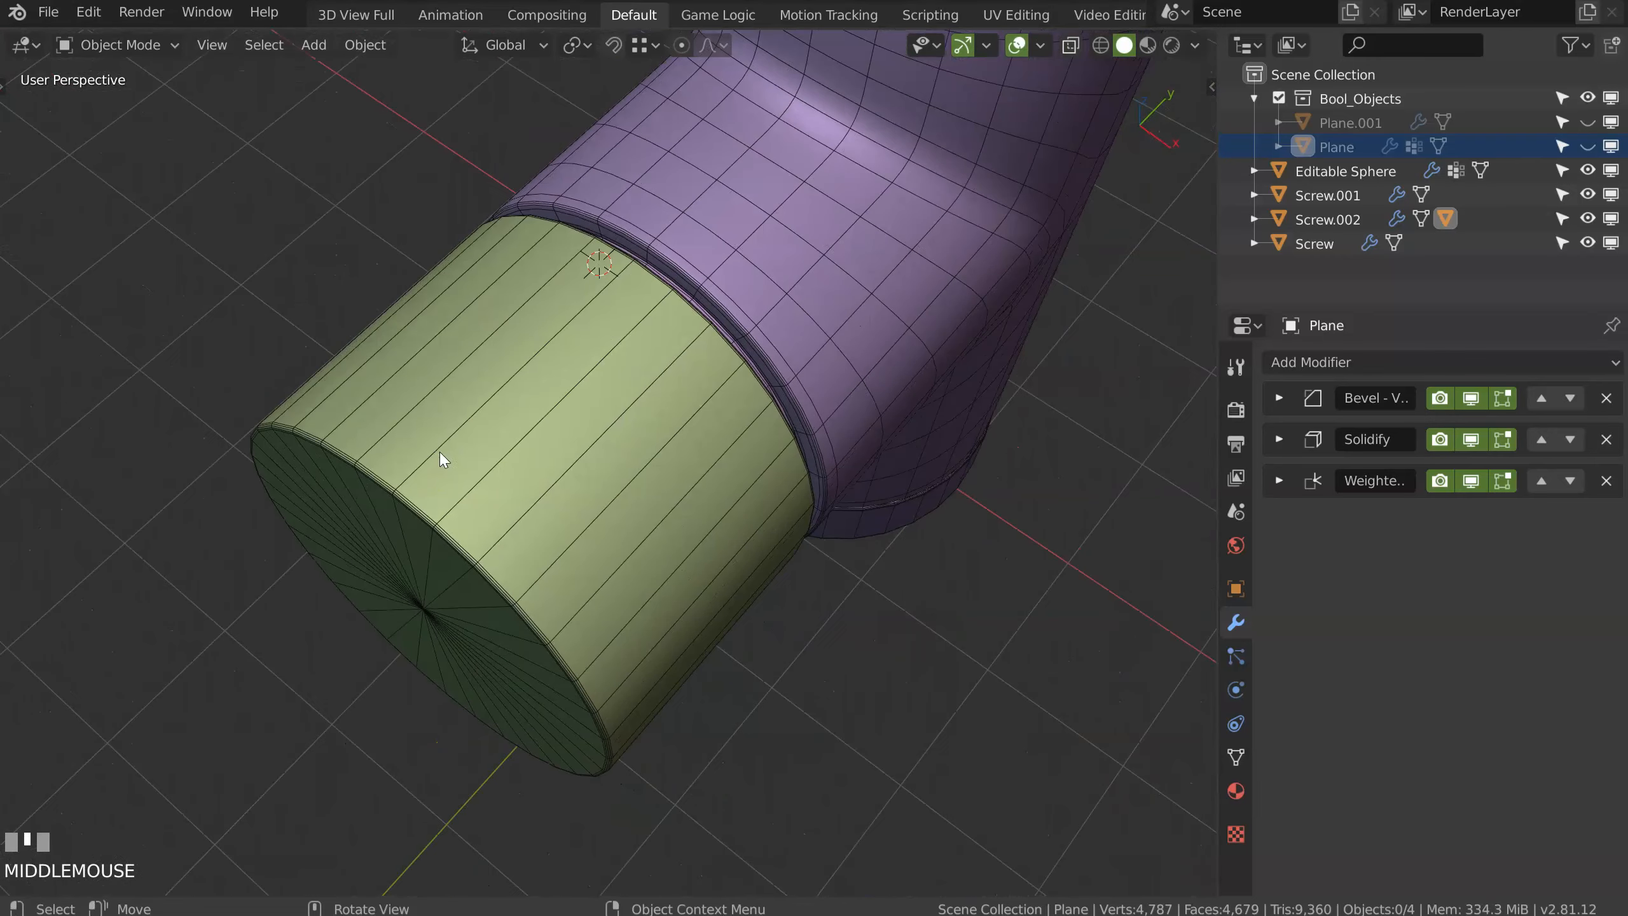
middle_click_drag(440, 452, 461, 399)
Step: Place the 3D cursor near the top of the green cylinder, at Y about -3.44 cm and Z about 3.94 cm
left_click(579, 494)
middle_click_drag(579, 493, 654, 339, "shift")
left_click(1211, 86)
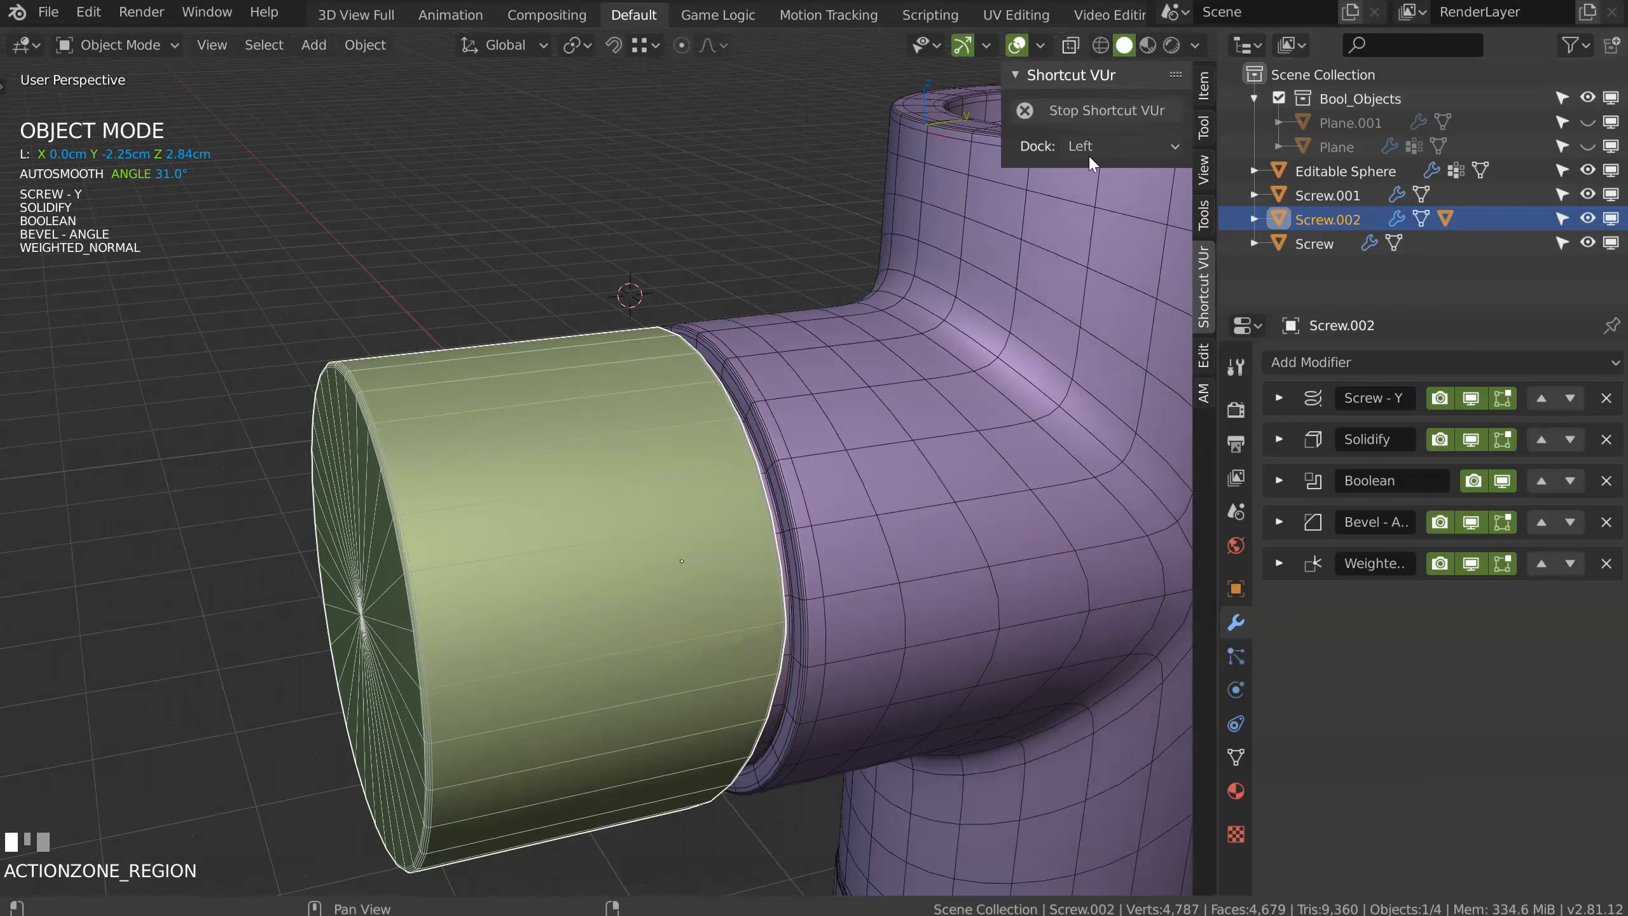
left_click(1204, 174)
left_click(1065, 370)
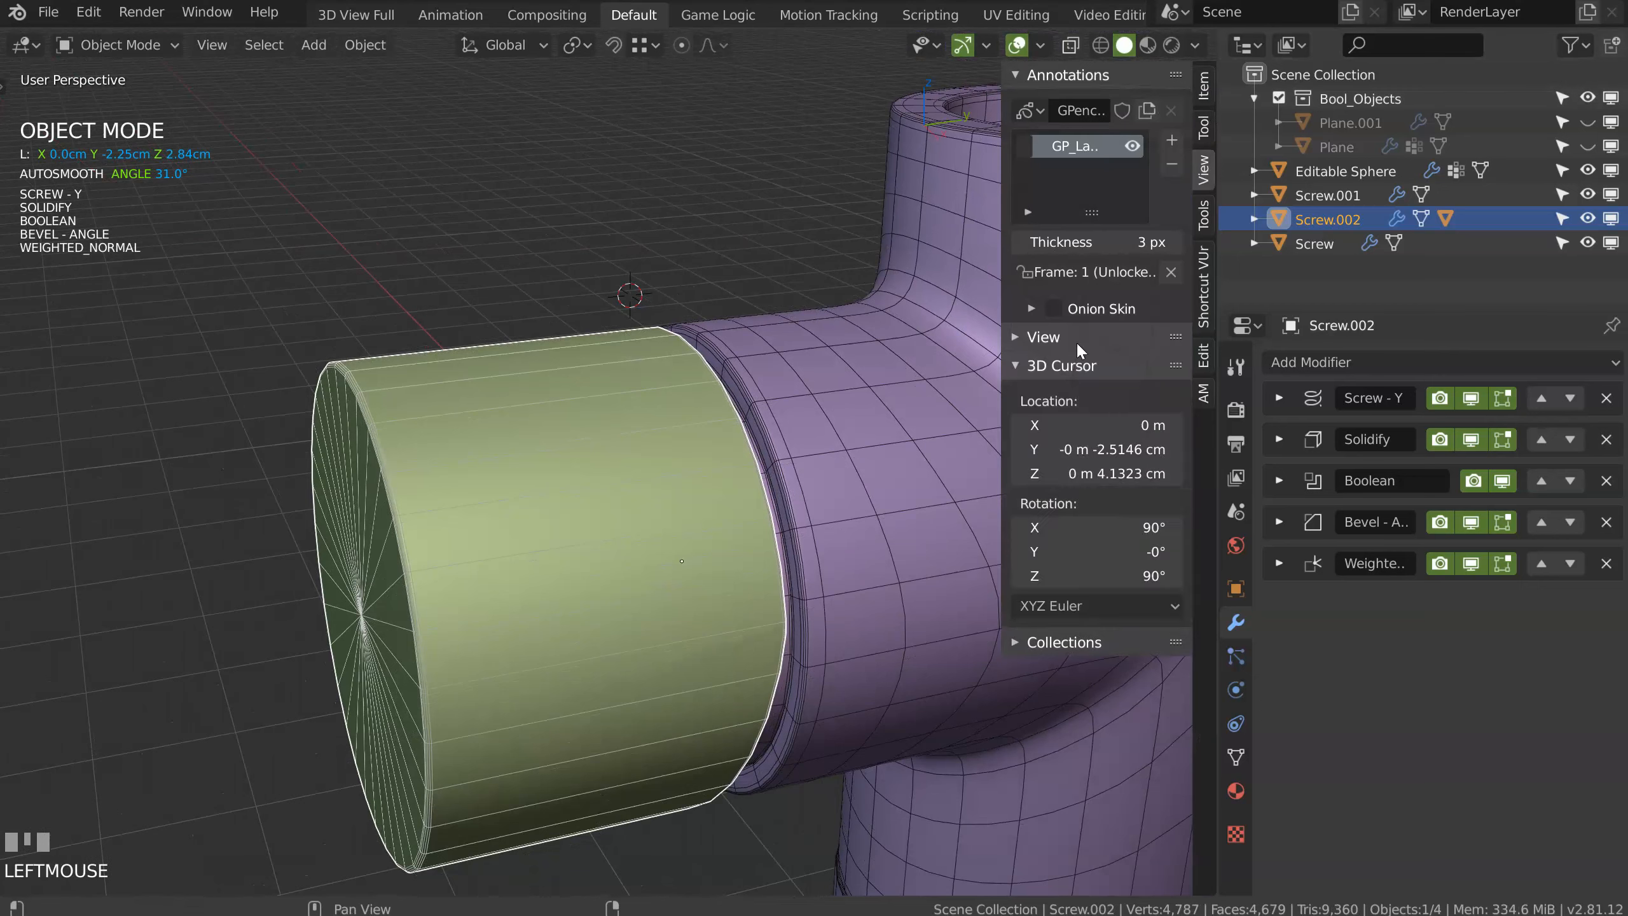
left_click_drag(1089, 449, 1049, 476, "shift")
middle_click_drag(631, 491, 769, 478)
left_click_drag(1089, 473, 1088, 474, "shift")
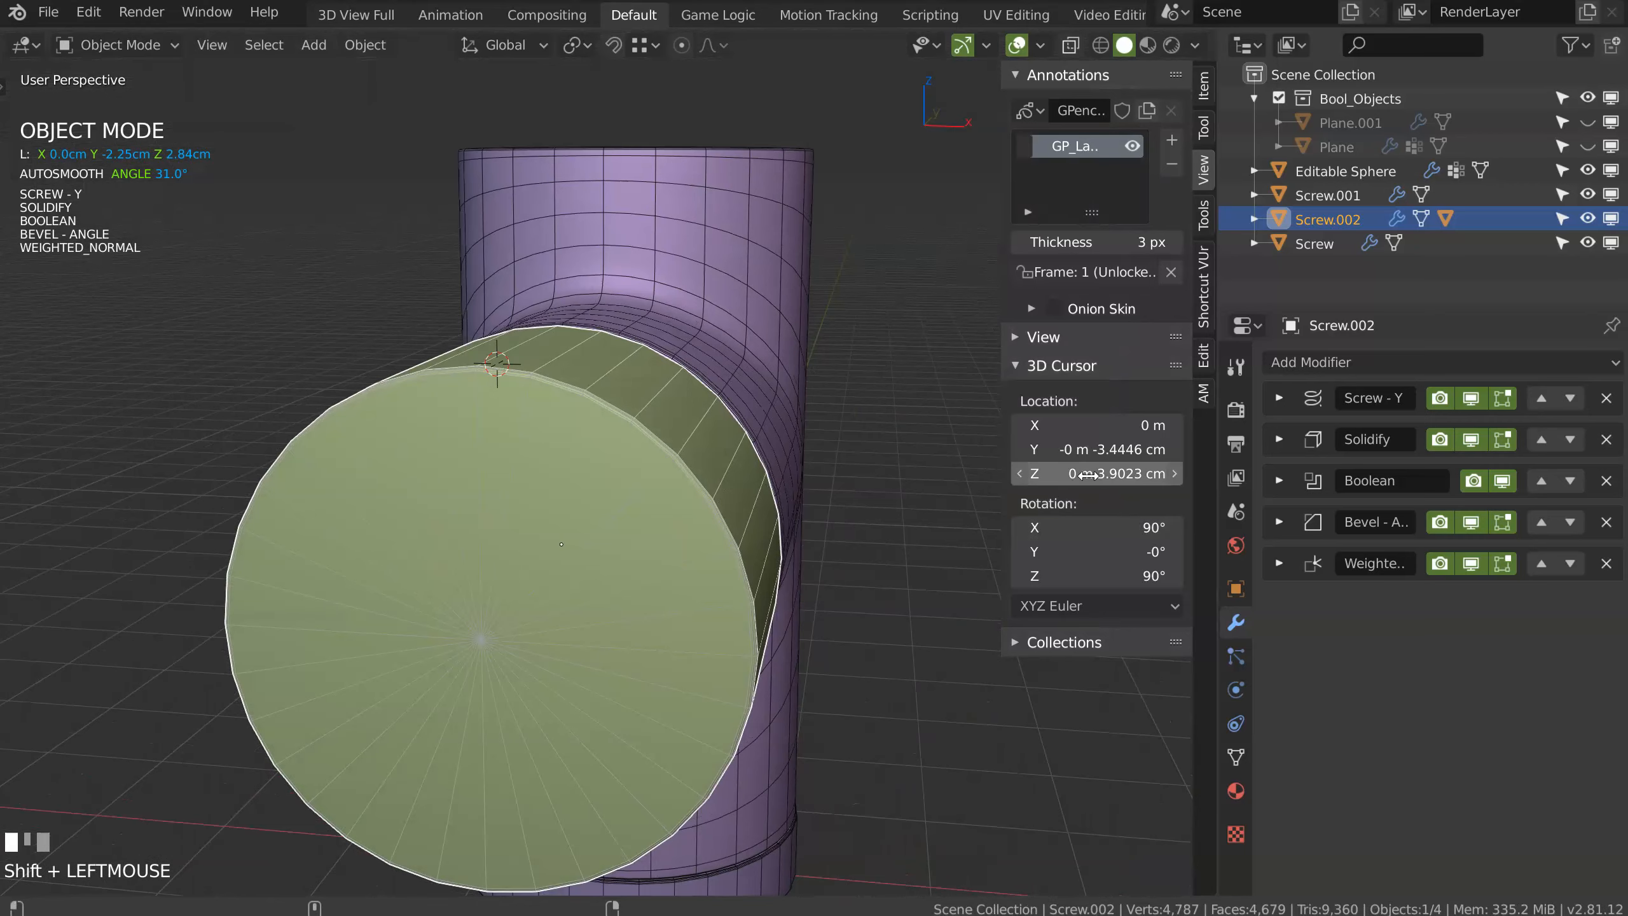
Step: Add a single-vertex Screw primitive at the 3D cursor and extrude its vertex along X to form a small disc
middle_click_drag(801, 494, 471, 404)
key("shift+q")
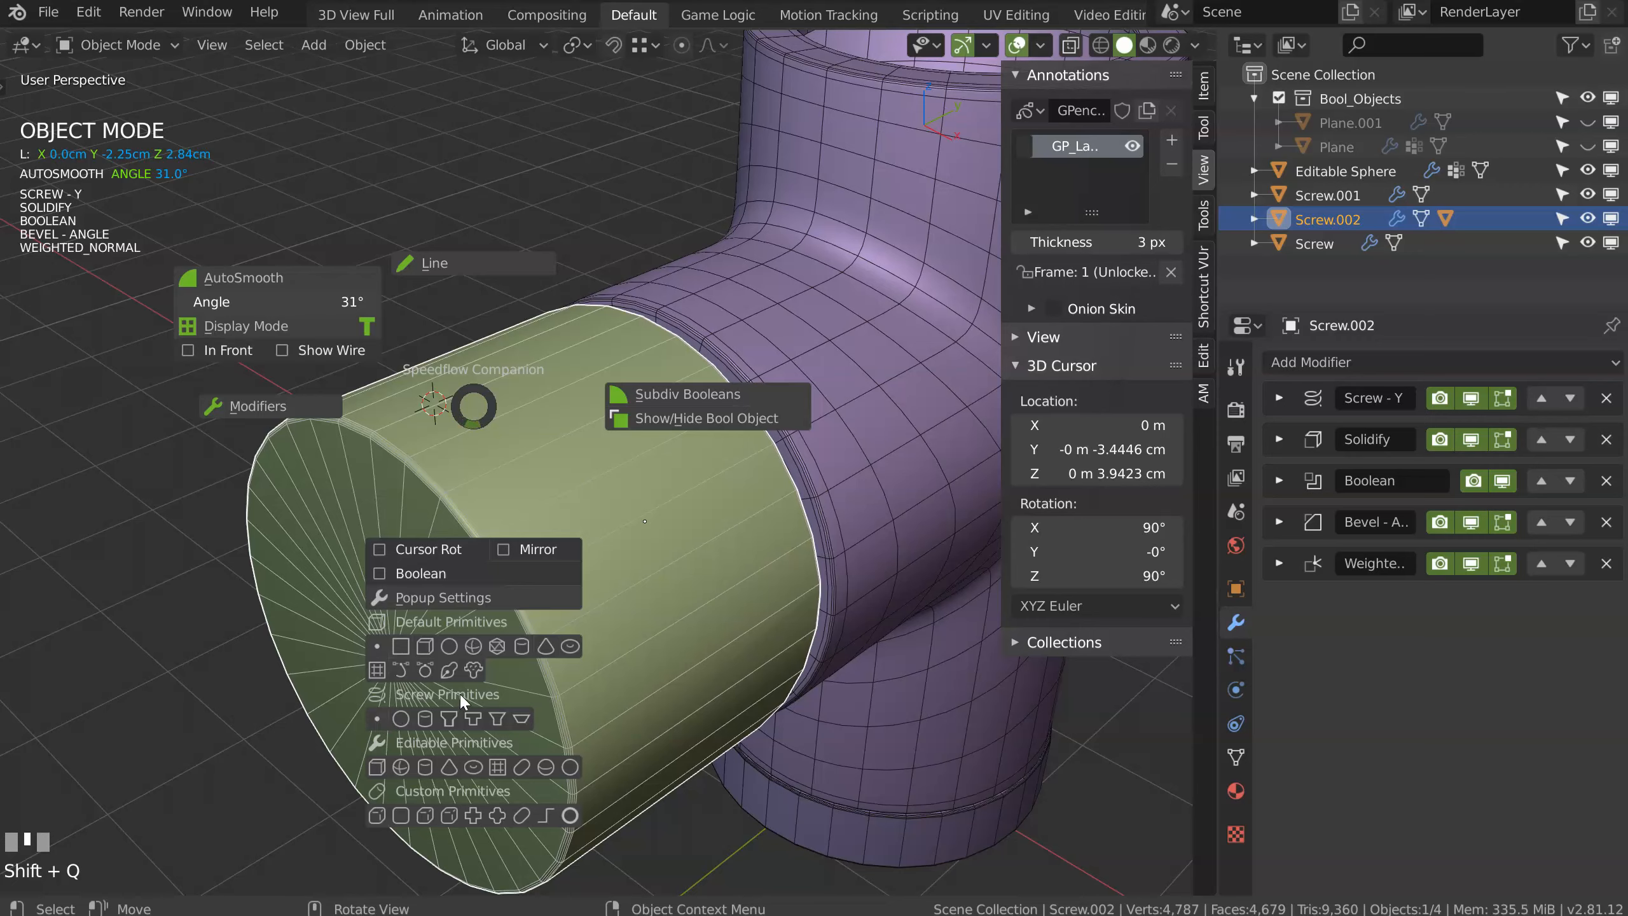
left_click(376, 718)
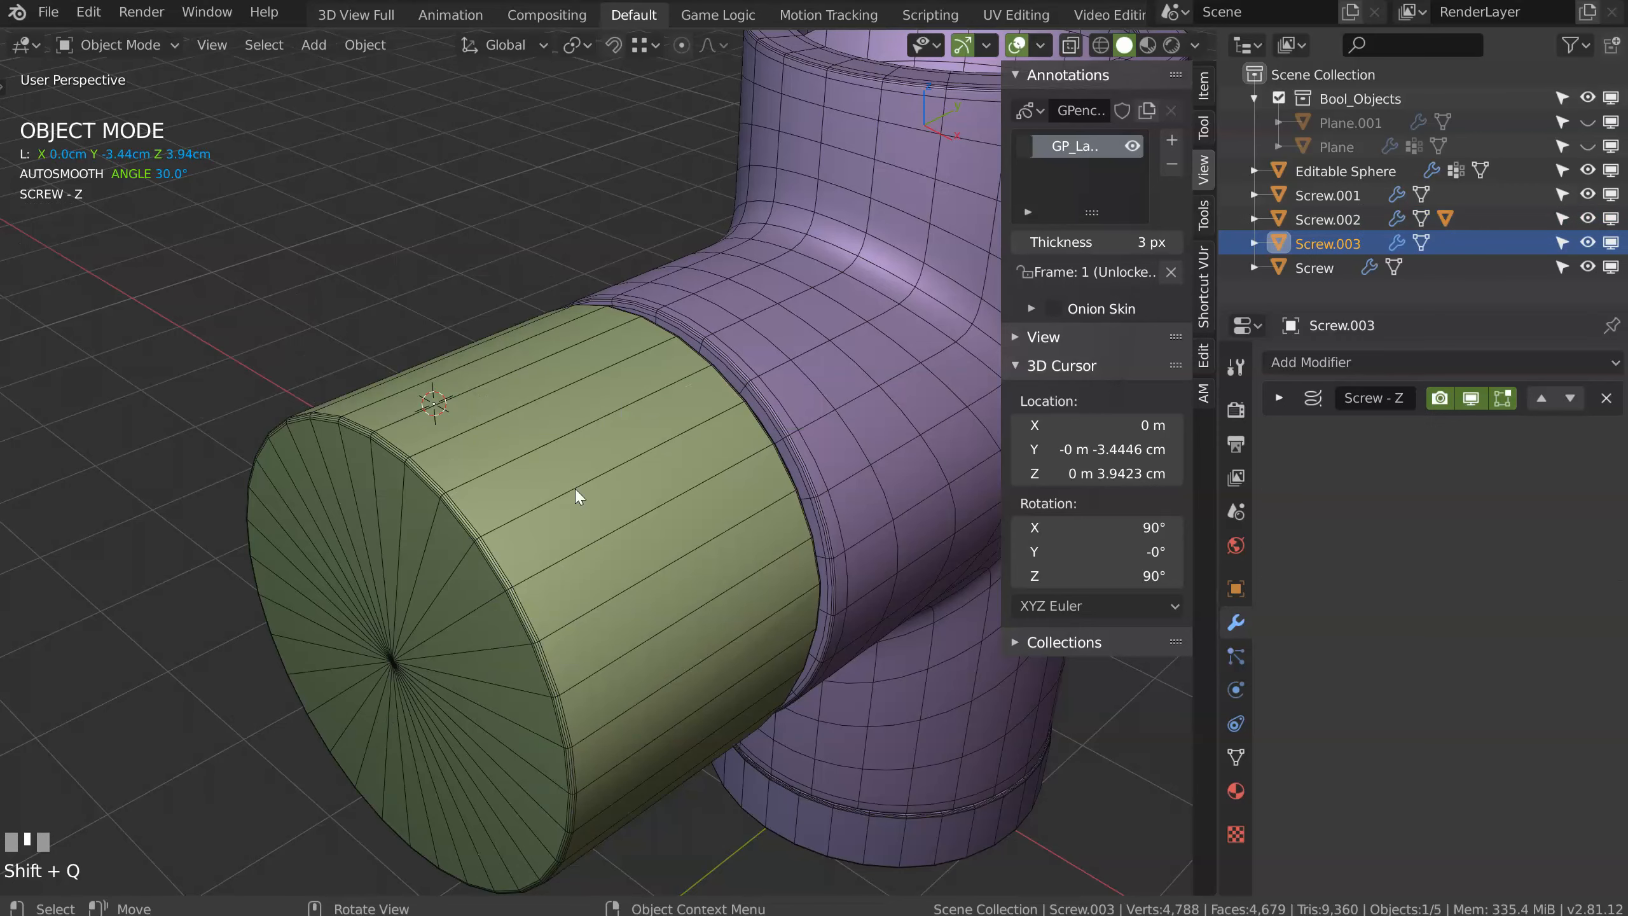
middle_click_drag(575, 489, 615, 469)
key("Tab")
key("e")
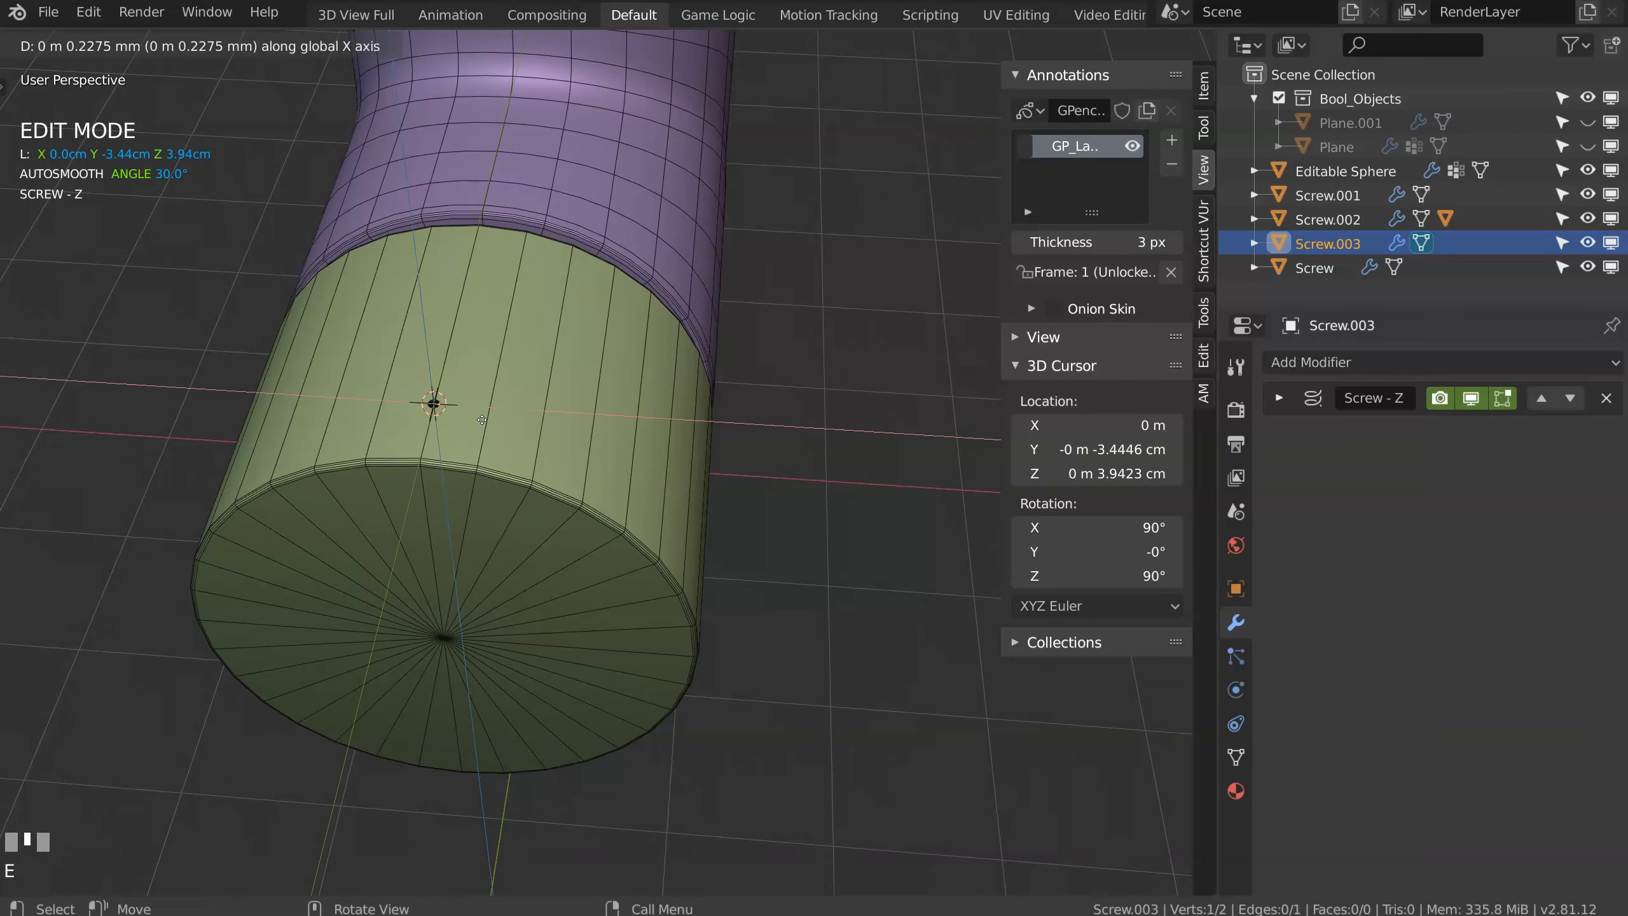
left_click(517, 429)
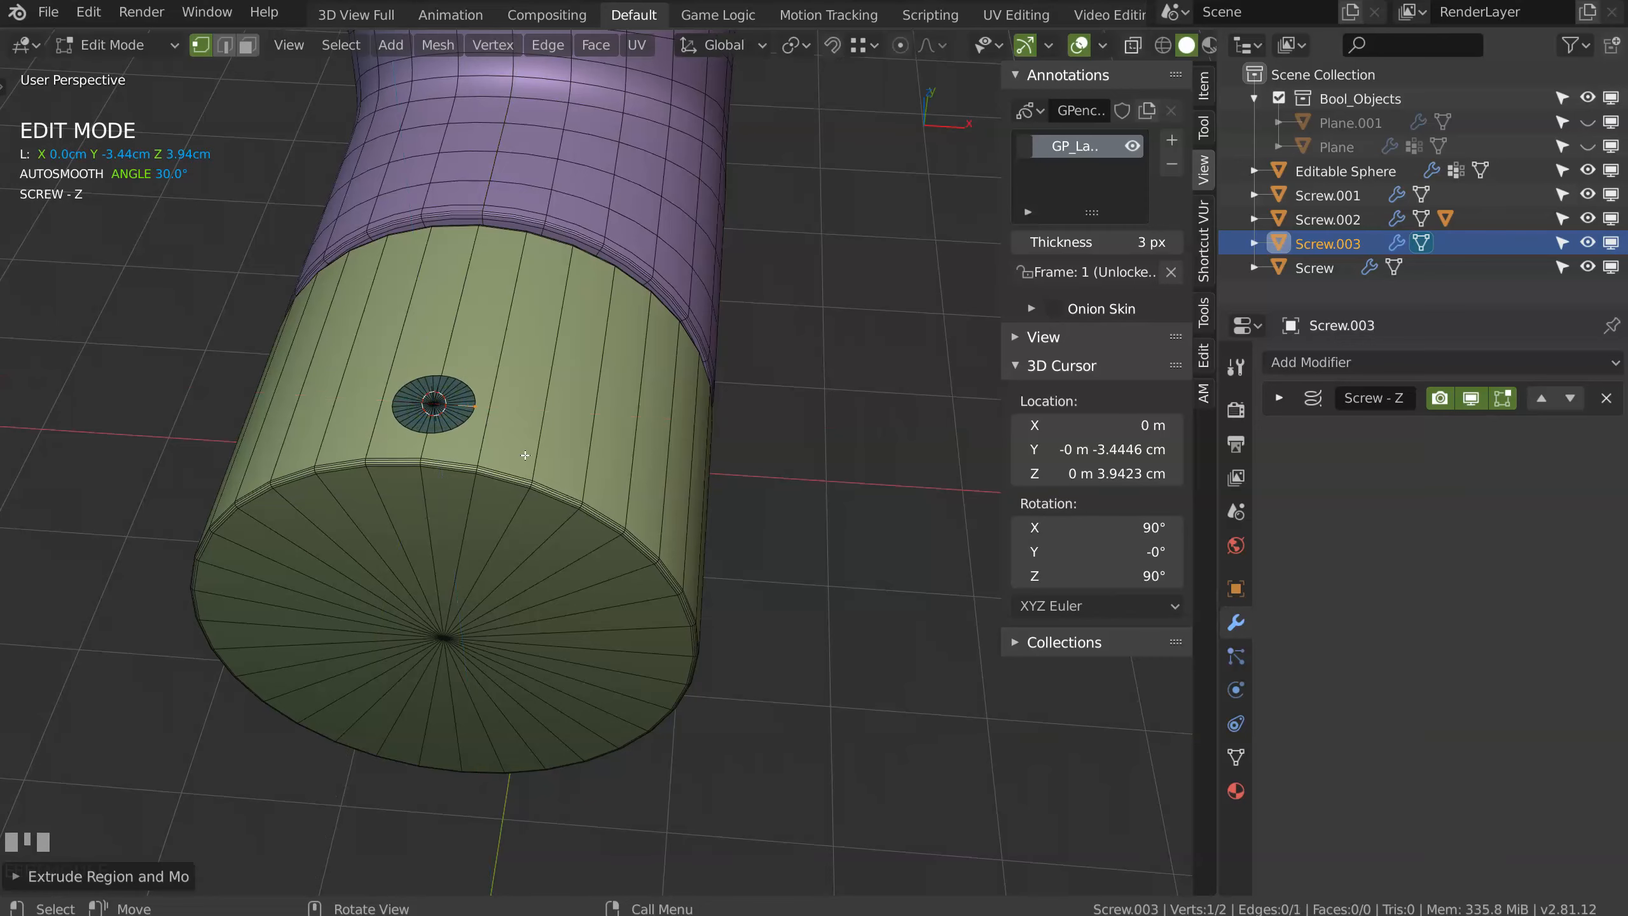
middle_click_drag(523, 457, 458, 428)
key("Tab")
Step: Add a Solidify modifier to the small disc with offset about -1 and thickness about 3.09 to make a tall rod
key("space")
left_click(397, 374)
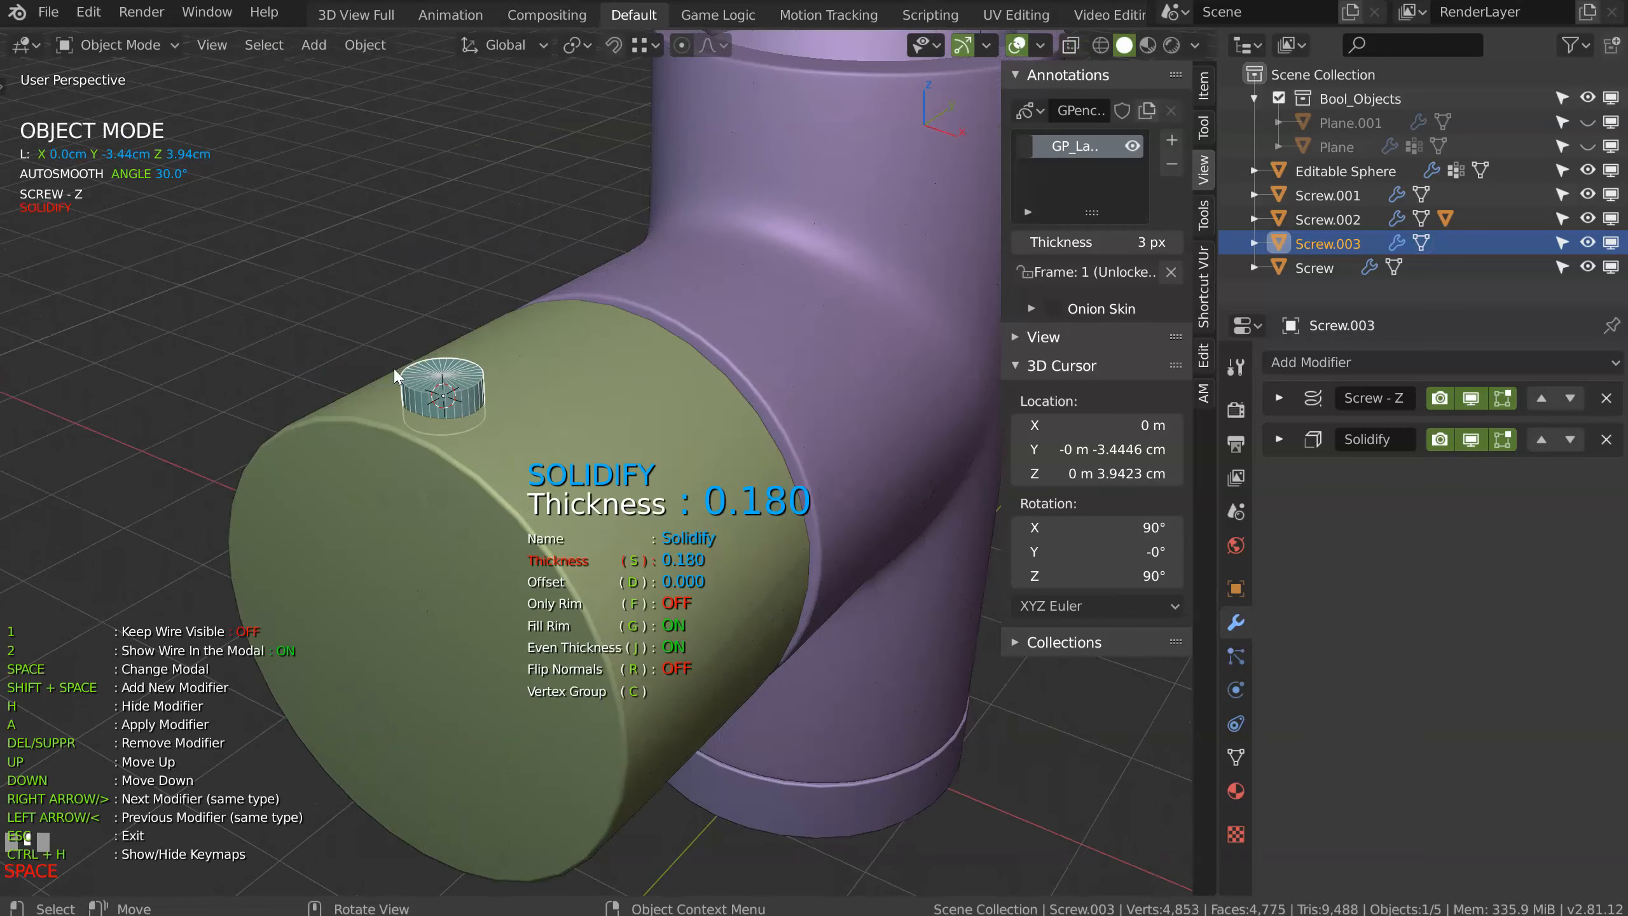
key("d")
key("s")
left_click(525, 400)
middle_click_drag(525, 401, 563, 397, "ctrl")
key("s")
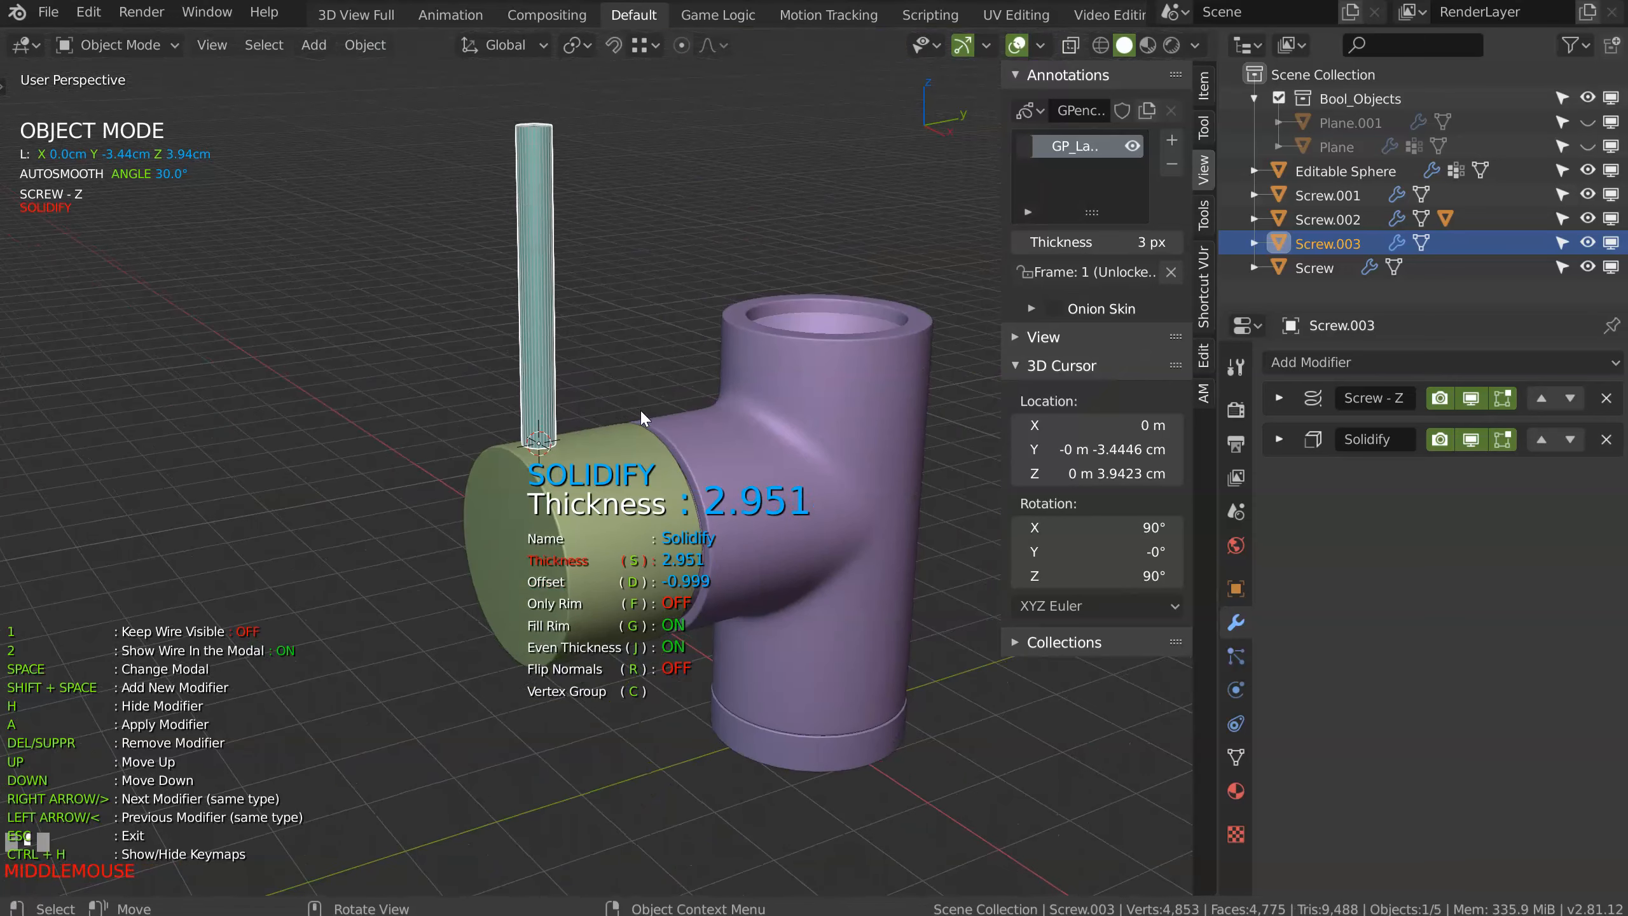
left_click(658, 414)
middle_click_drag(658, 414, 483, 410)
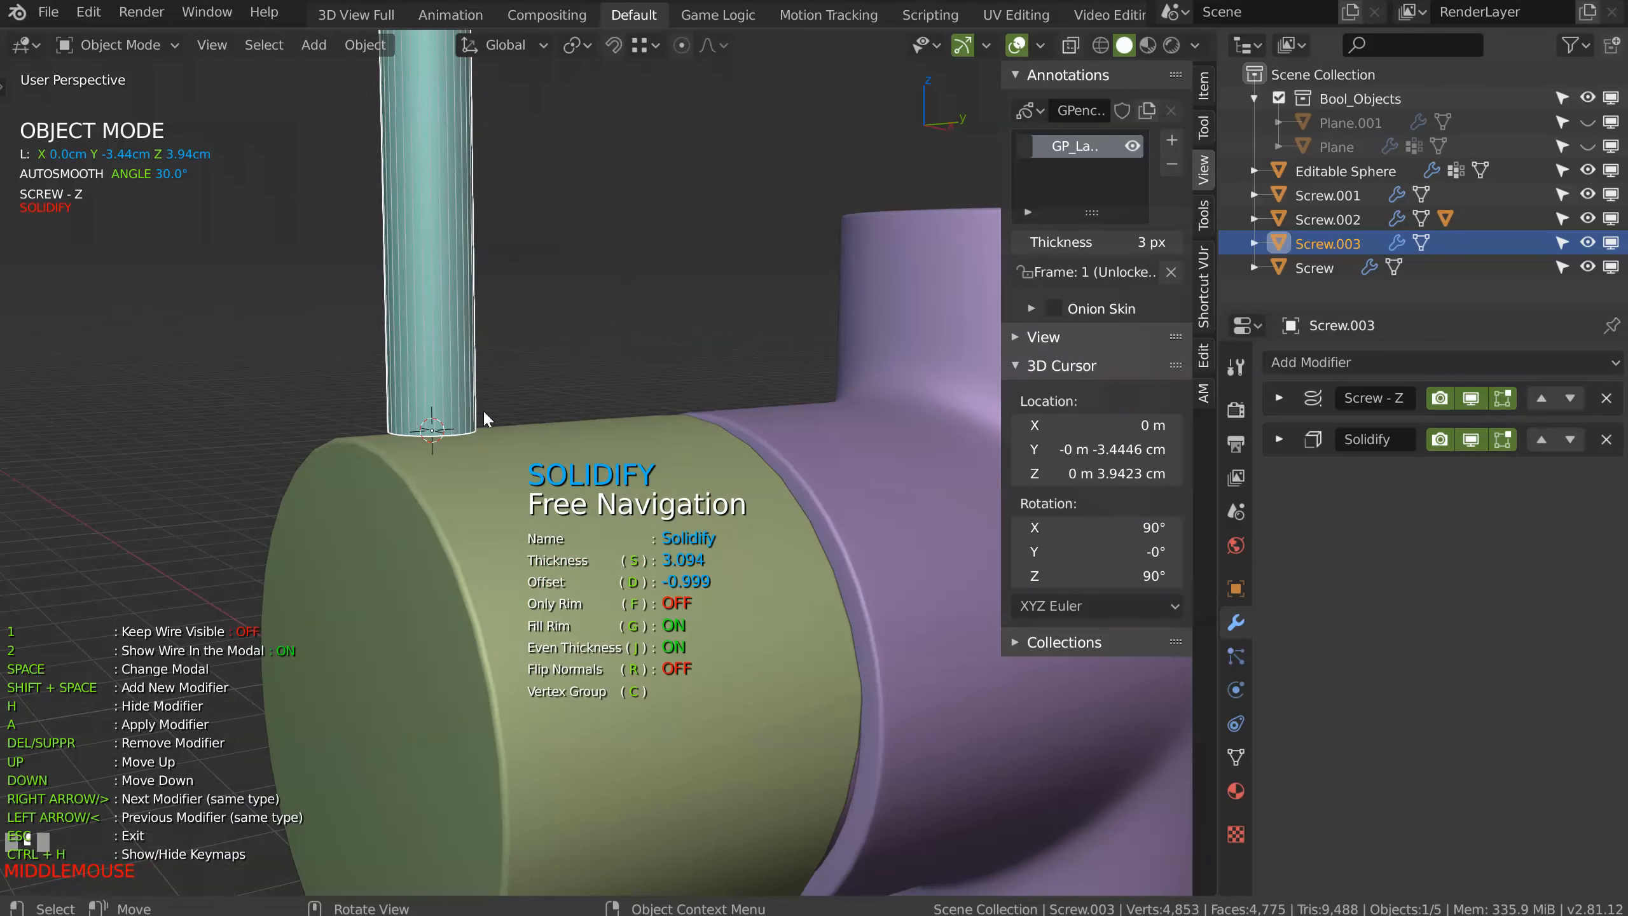
Step: Add an angle-limited Bevel modifier to the rod
key("space")
left_click(669, 414)
left_click(659, 412)
middle_click_drag(659, 412, 564, 475, "ctrl")
middle_click_drag(564, 474, 385, 503, "shift")
left_click(561, 356)
middle_click_drag(385, 503, 250, 442, "ctrl")
middle_click_drag(250, 443, 726, 396, "shift")
middle_click_drag(417, 541, 339, 559, "ctrl")
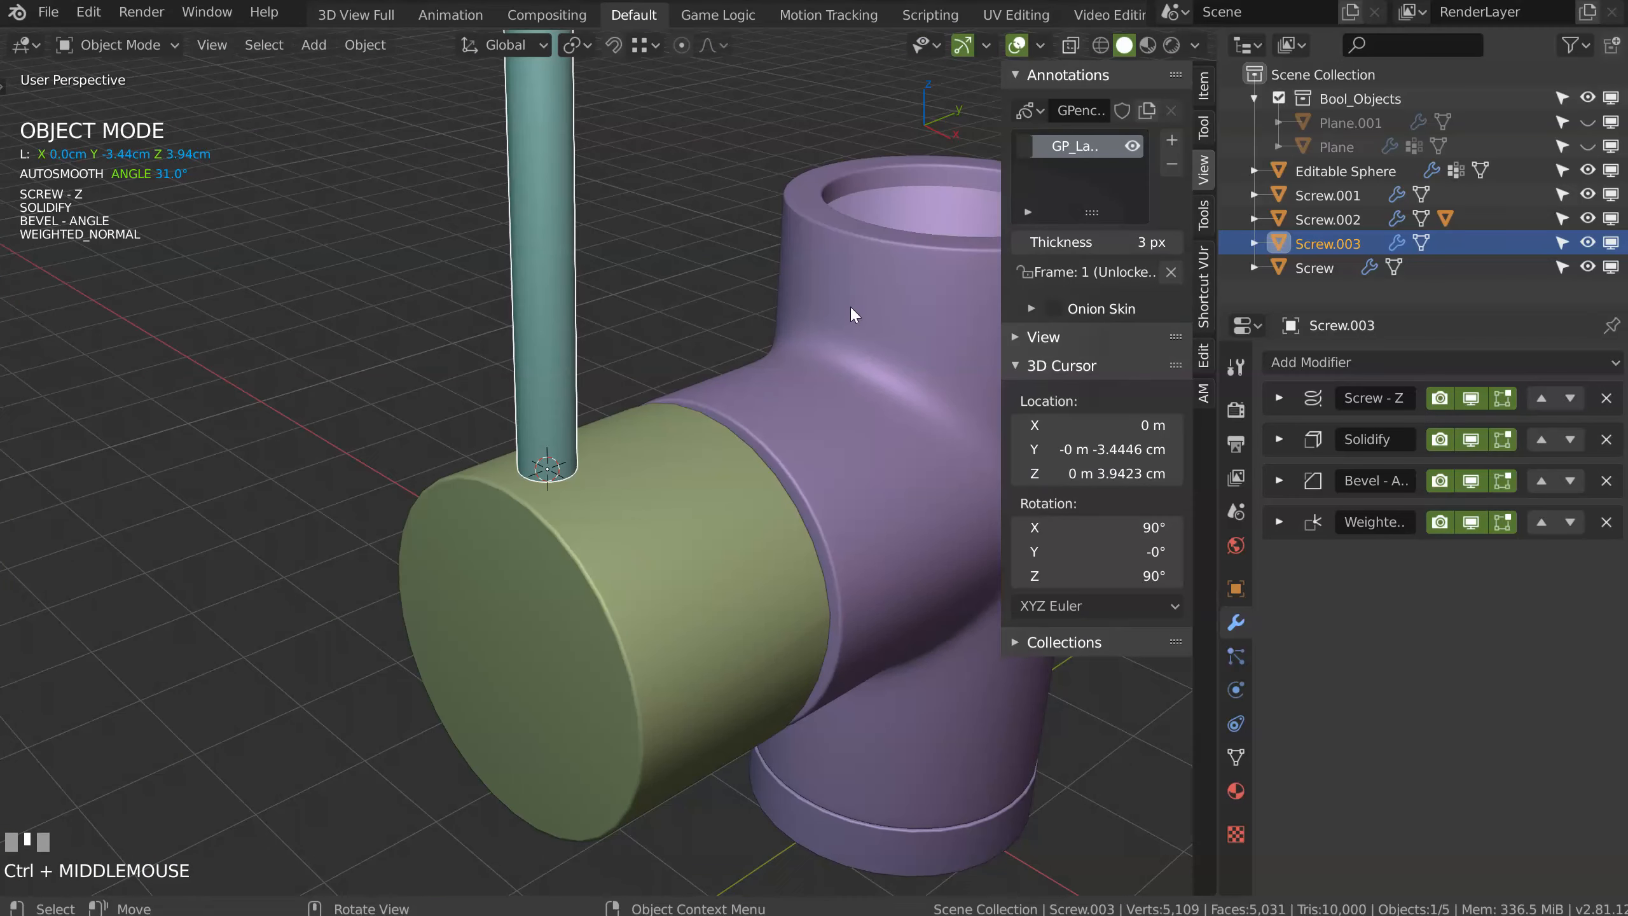
Step: Turn off the viewport overlays and lower the rod about 0.25 mm along Z into the green cylinder
left_click(1018, 50)
middle_click_drag(758, 310, 552, 476)
key("g")
key("z")
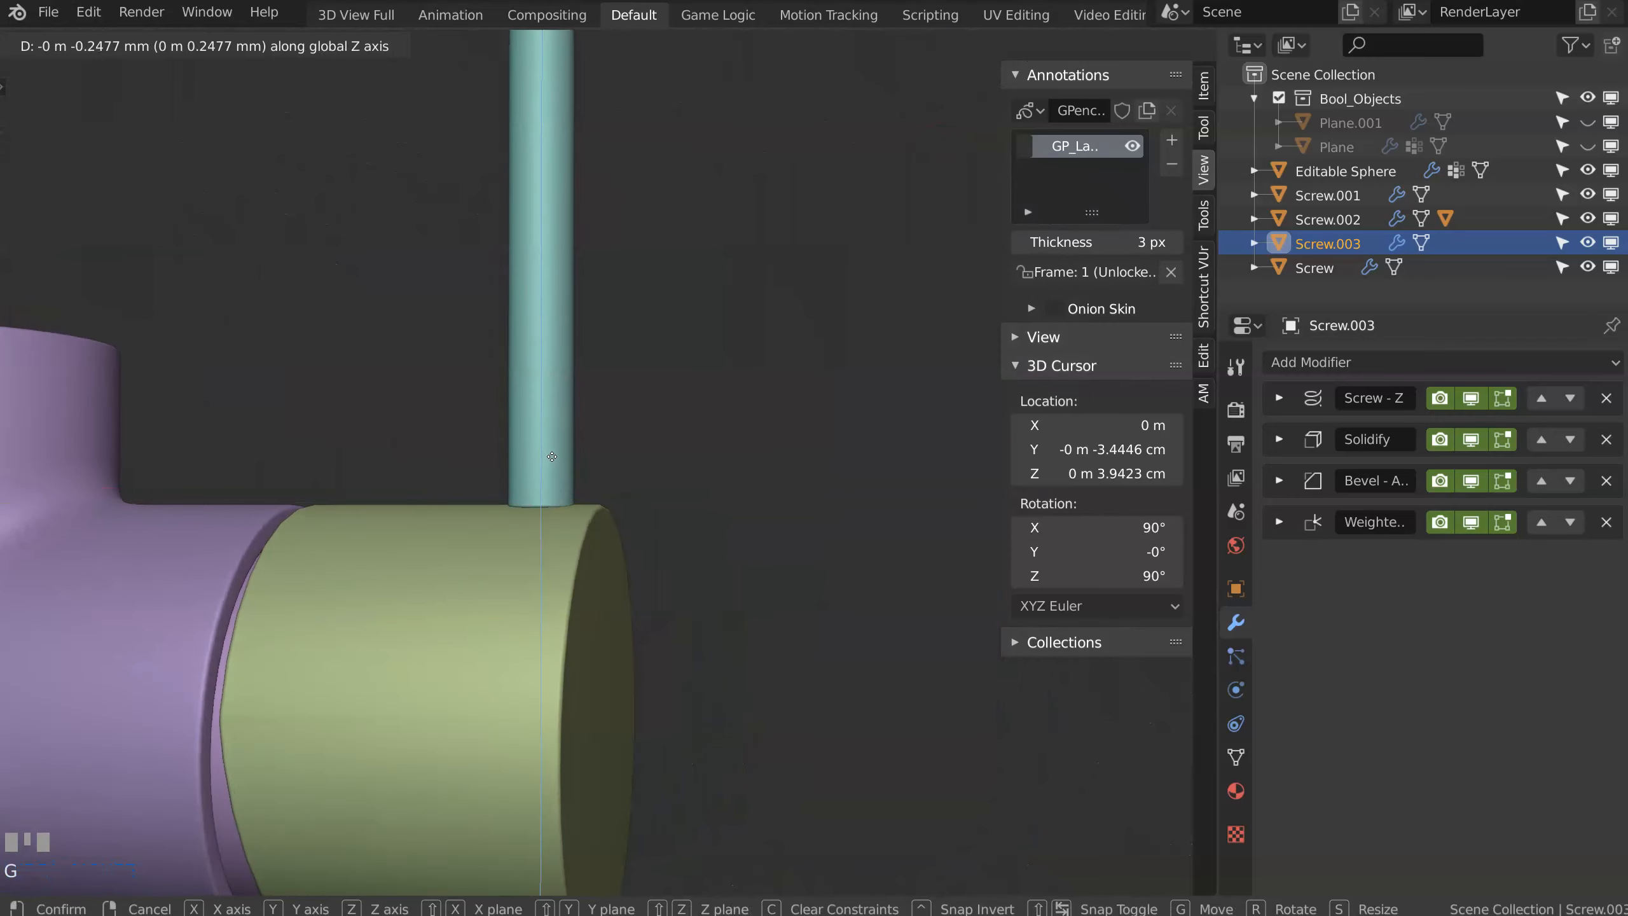
left_click(557, 455)
middle_click_drag(562, 452, 568, 517)
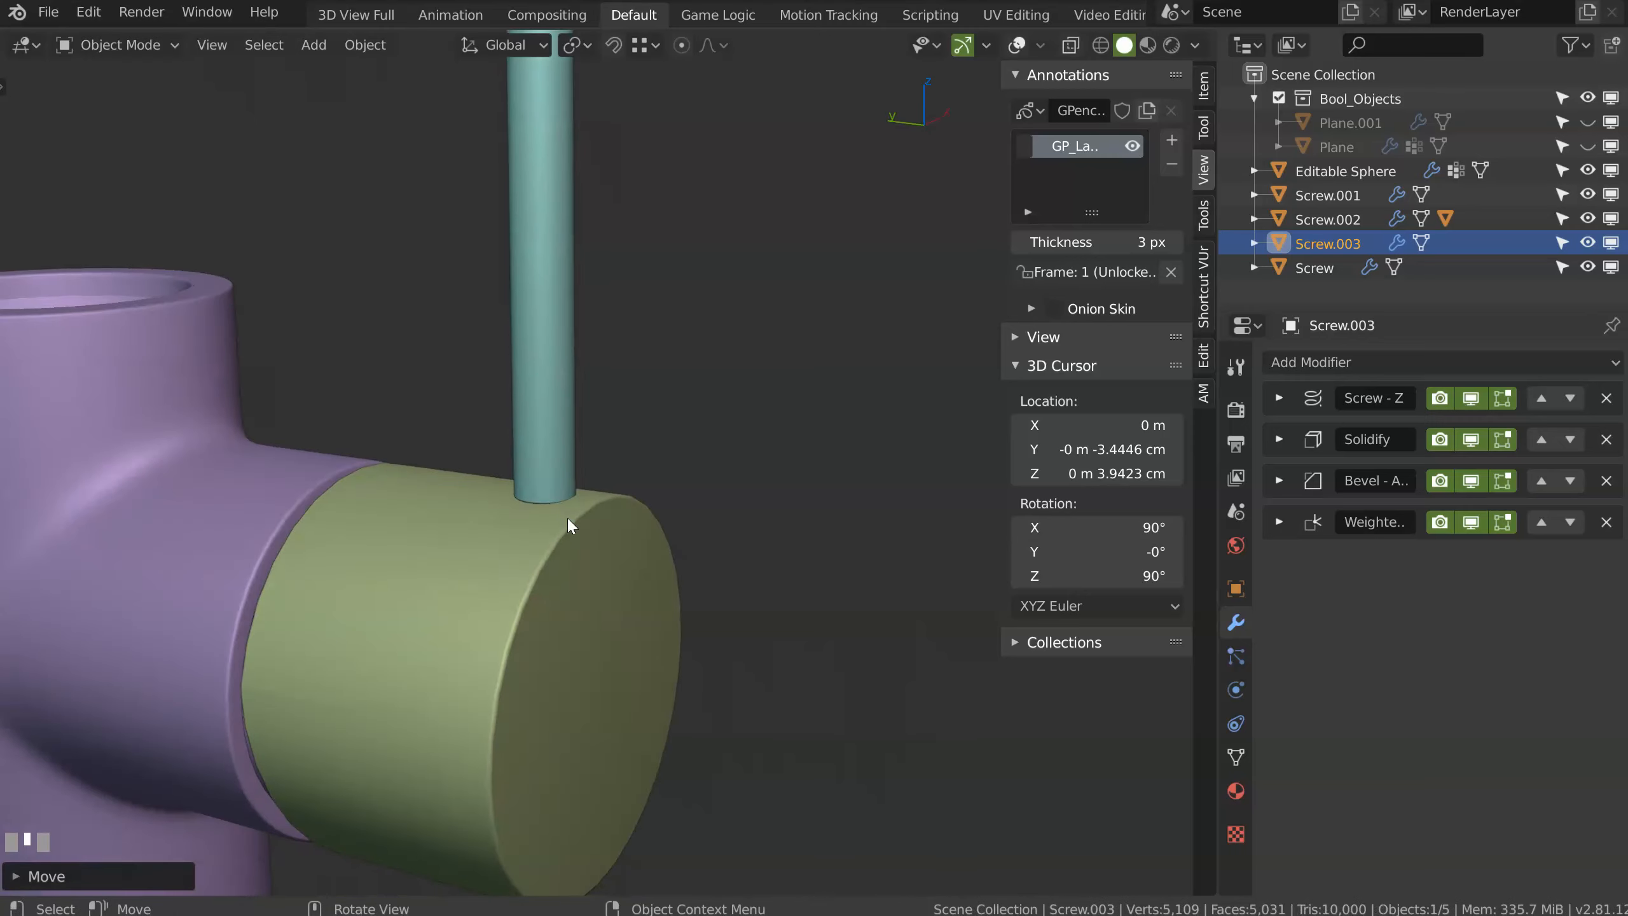
Step: Adjust the rod's height along Z so its base sits in the top of the green cylinder
middle_click_drag(552, 460, 505, 468)
scroll(503, 516, "up", 6)
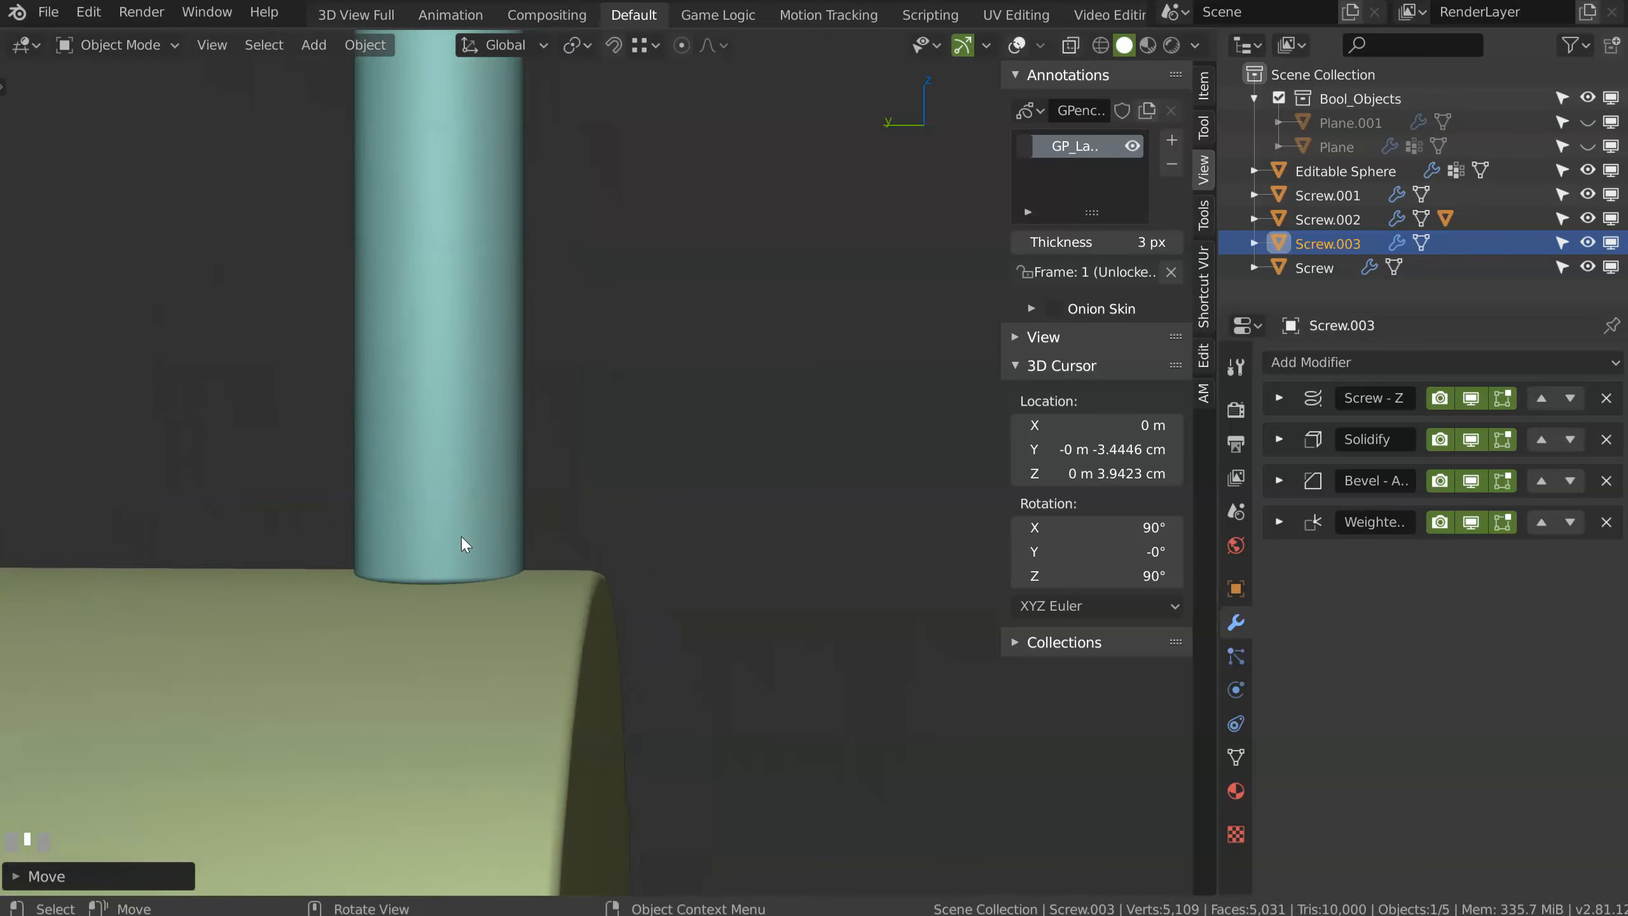
key("g")
key("z")
left_click(458, 552)
middle_click_drag(458, 552, 620, 326)
Step: Examine the green cylinder's angle-cut end where it meets the purple branch, in object and edit mode
left_click(593, 453)
middle_click_drag(593, 453, 524, 445)
key("Tab")
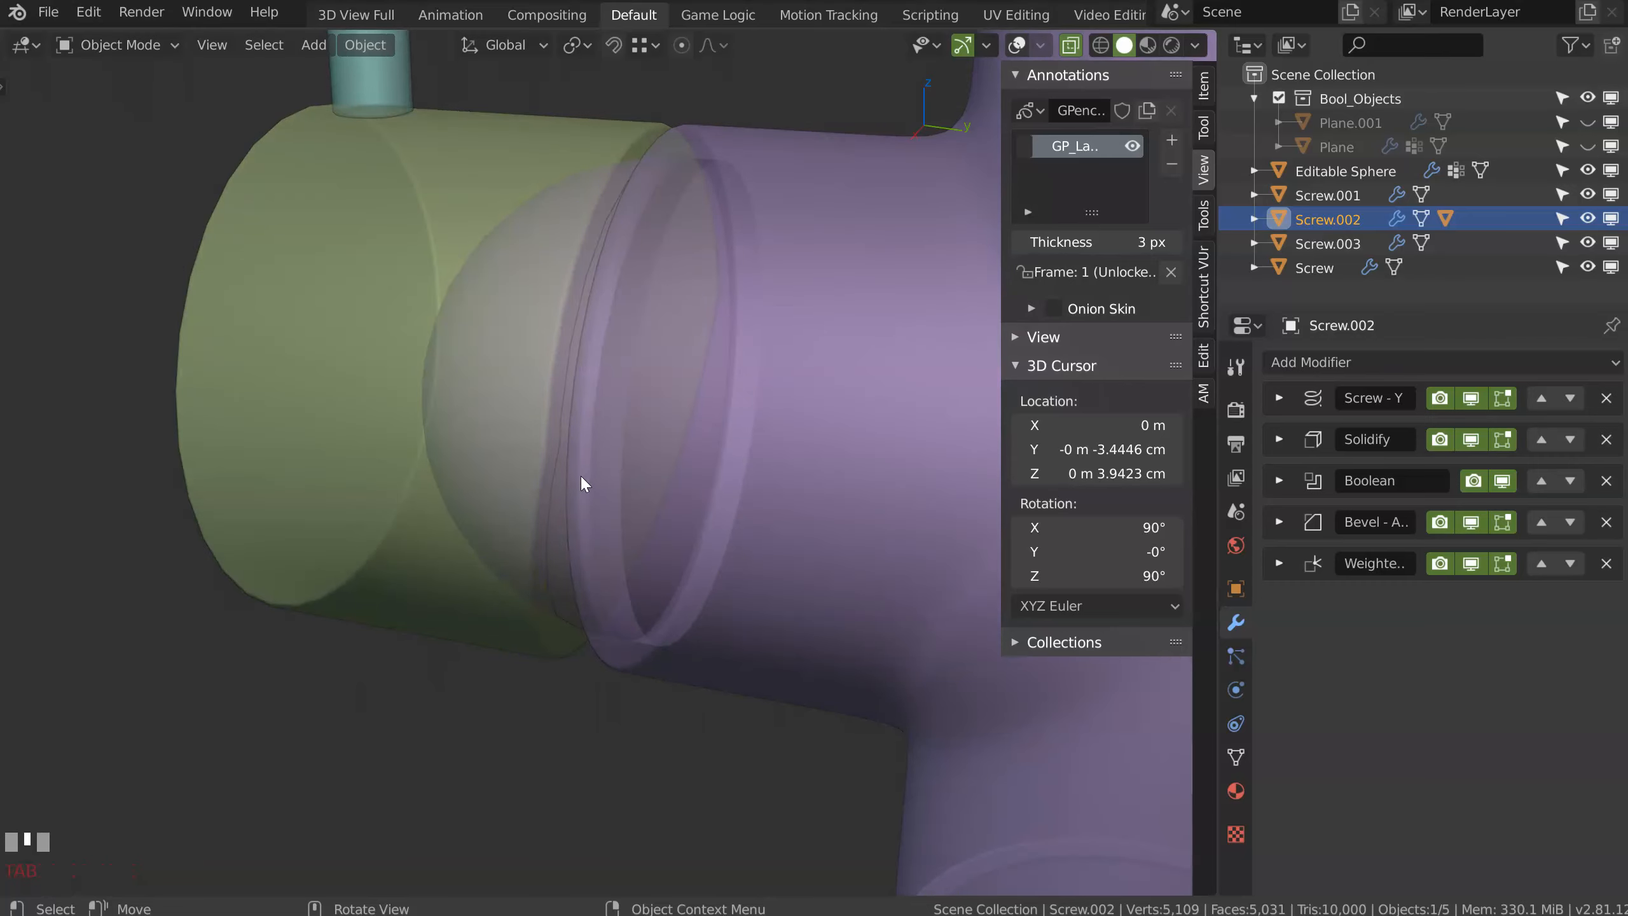
key("Tab")
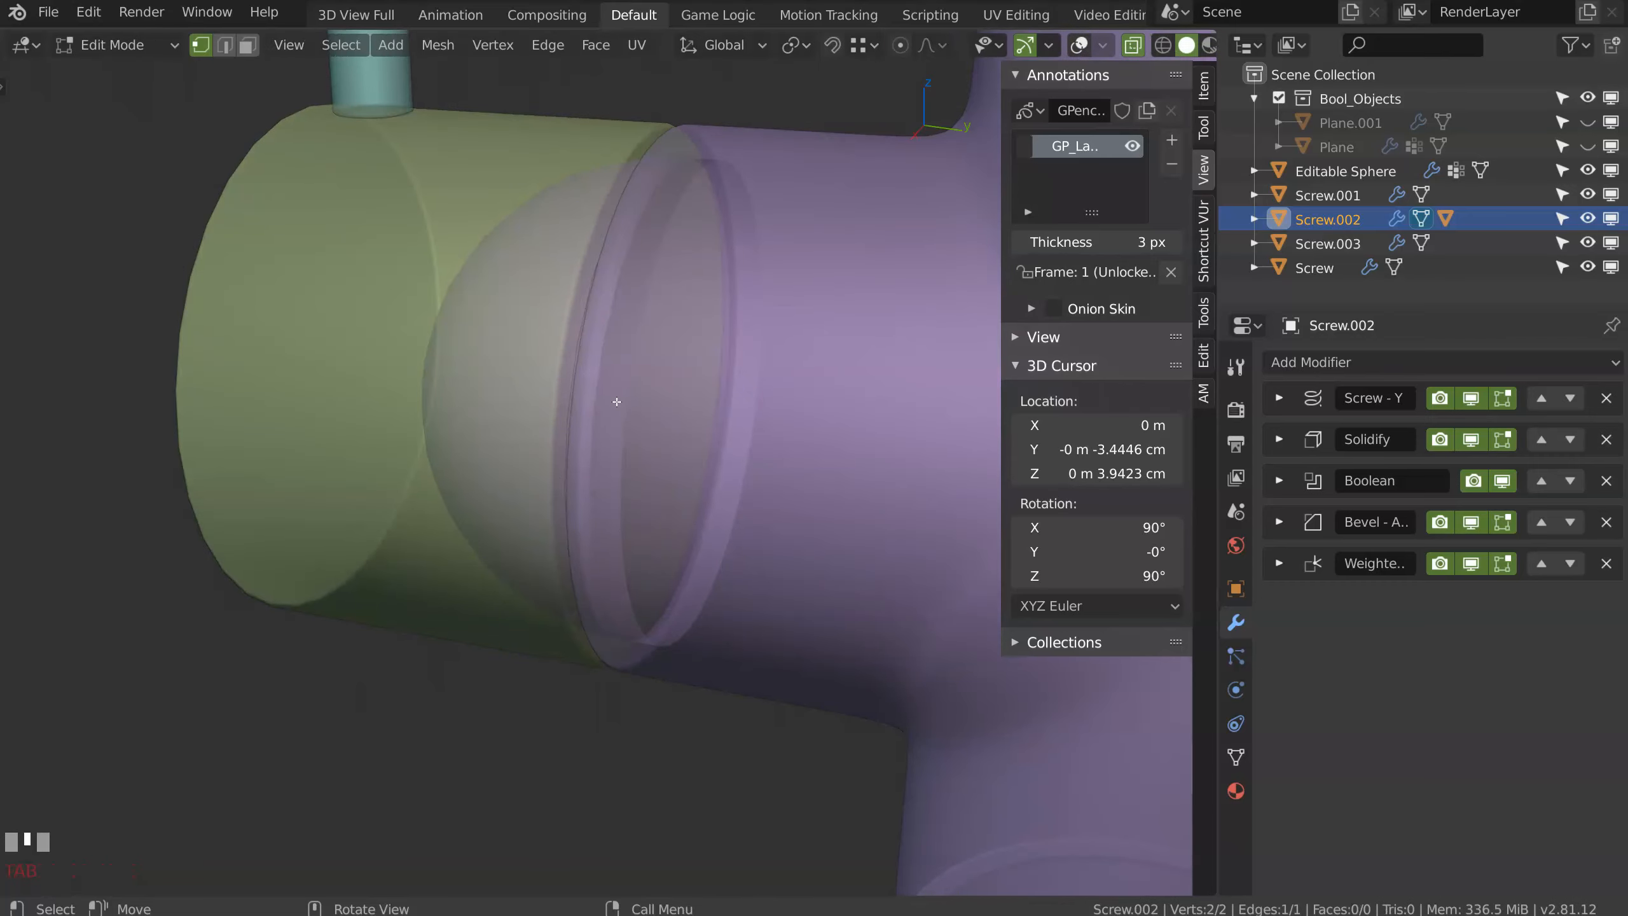
key("Tab")
scroll(506, 406, "down", 3)
middle_click_drag(539, 382, 609, 369)
scroll(615, 365, "up", 3)
middle_click_drag(616, 366, 670, 384, "shift")
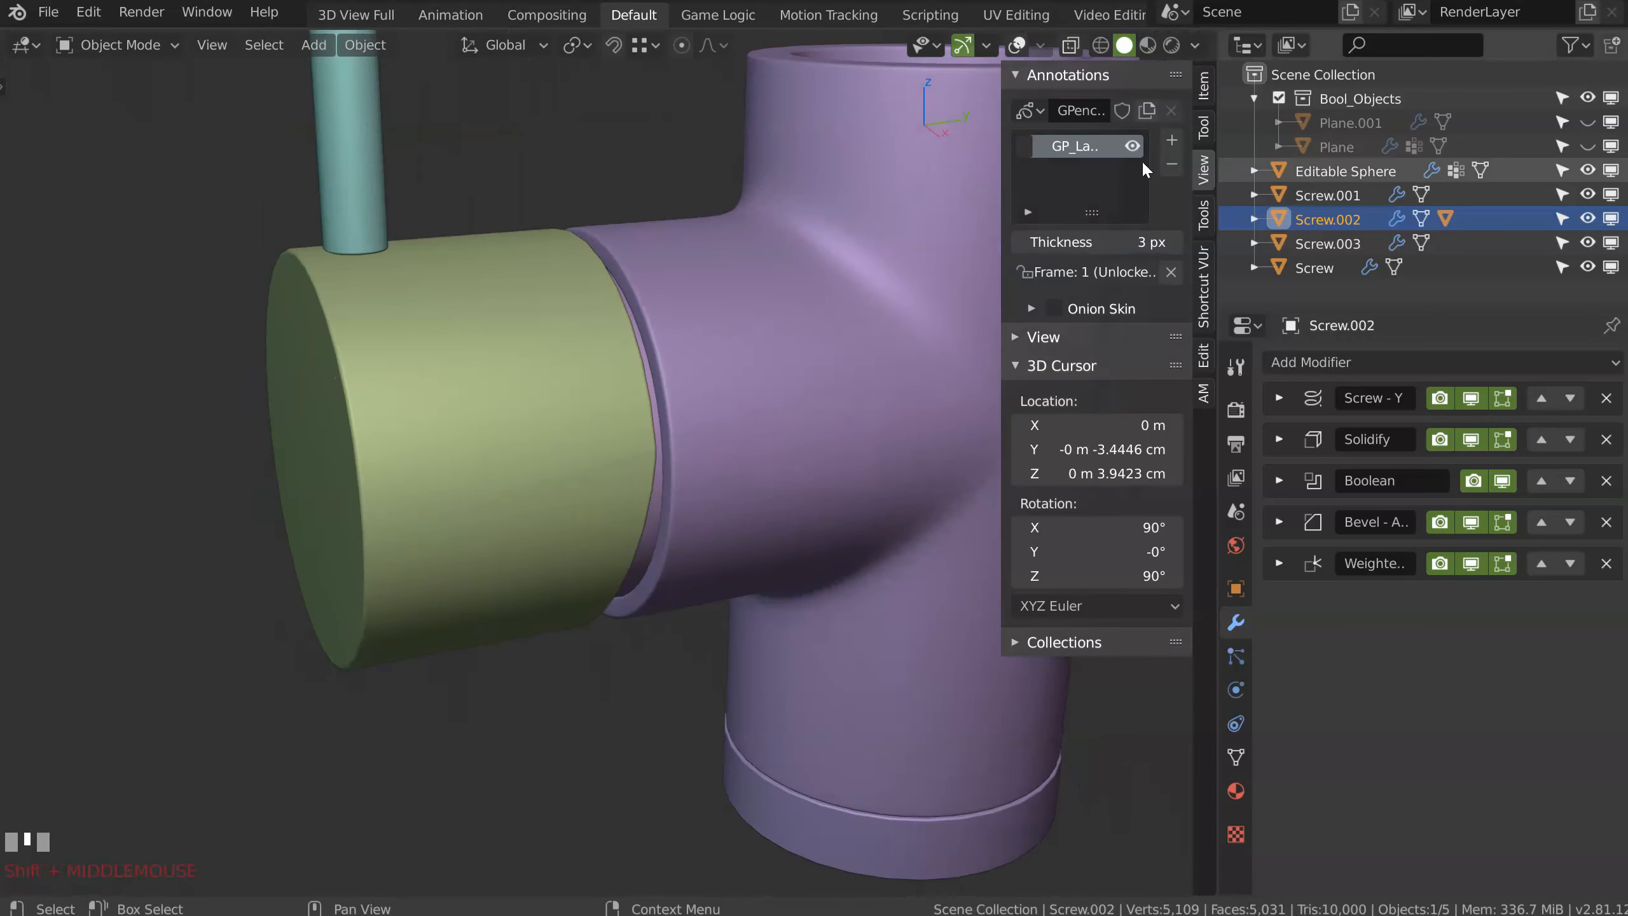
Step: Turn the viewport overlays back on, unhide the Plane Boolean cutter and select it
left_click(1588, 146)
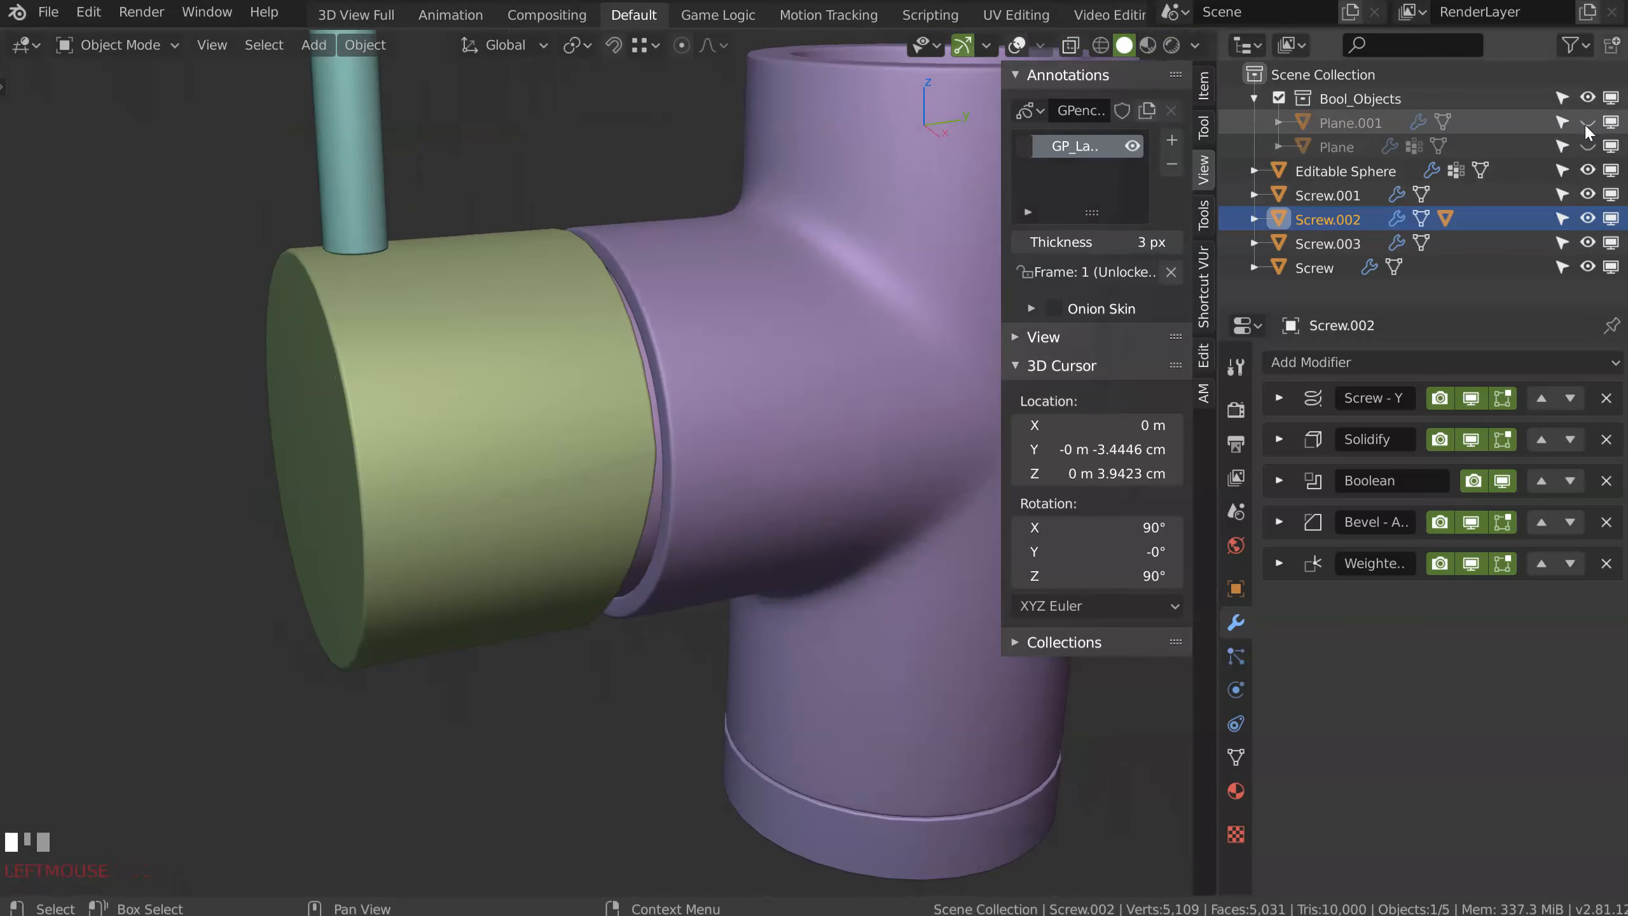
left_click(1016, 45)
left_click(1588, 146)
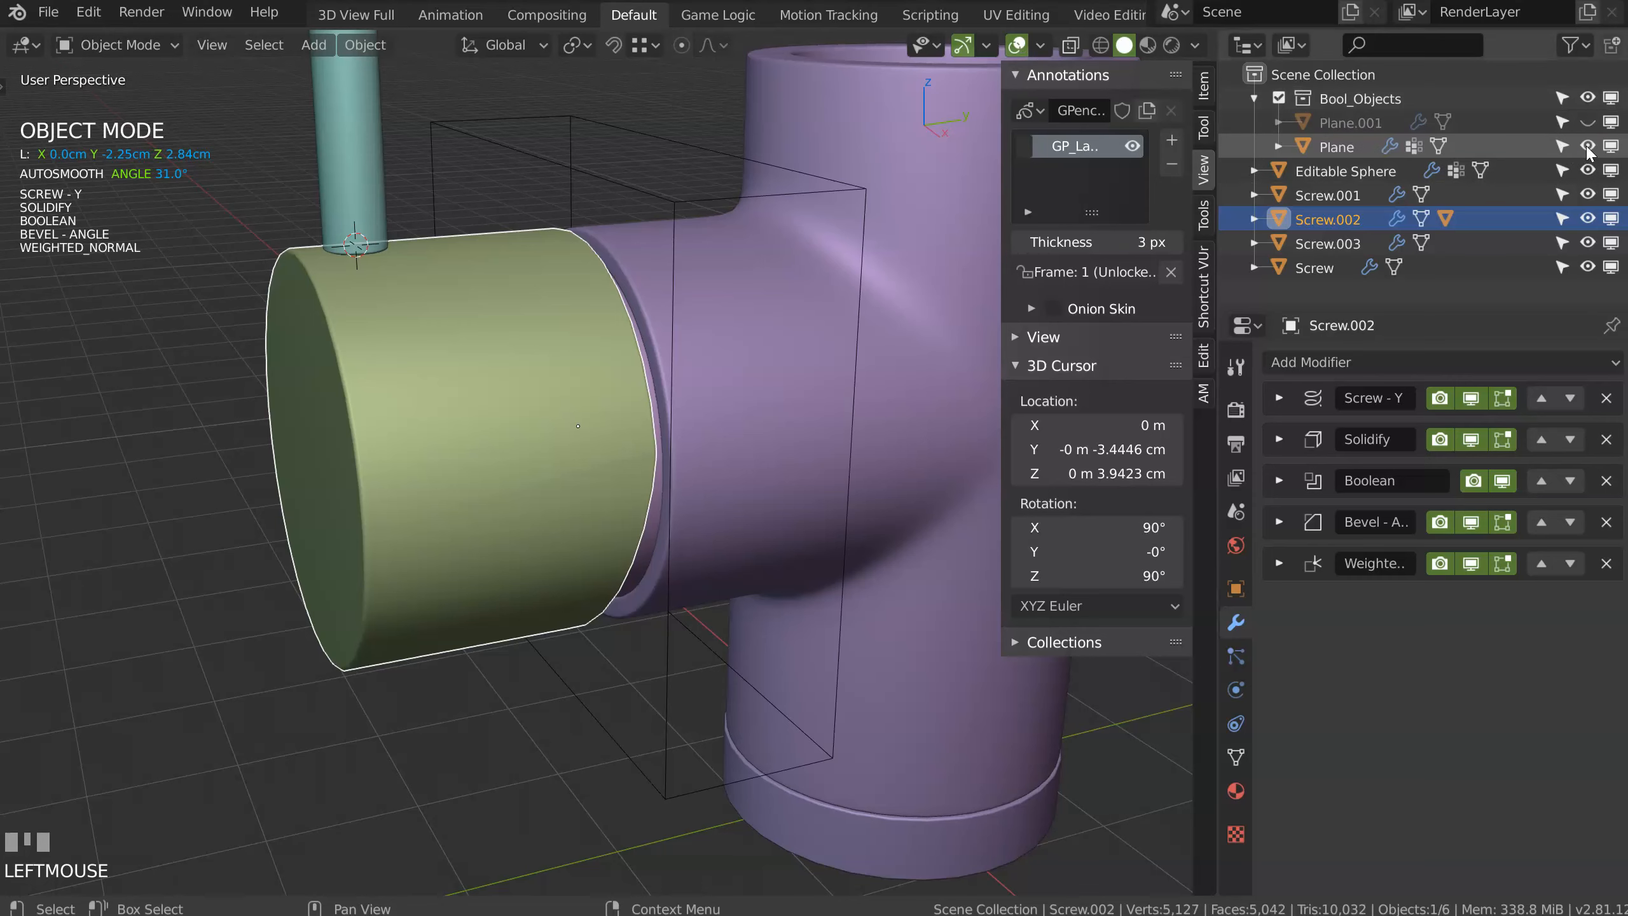
left_click(705, 200)
middle_click_drag(705, 200, 578, 311)
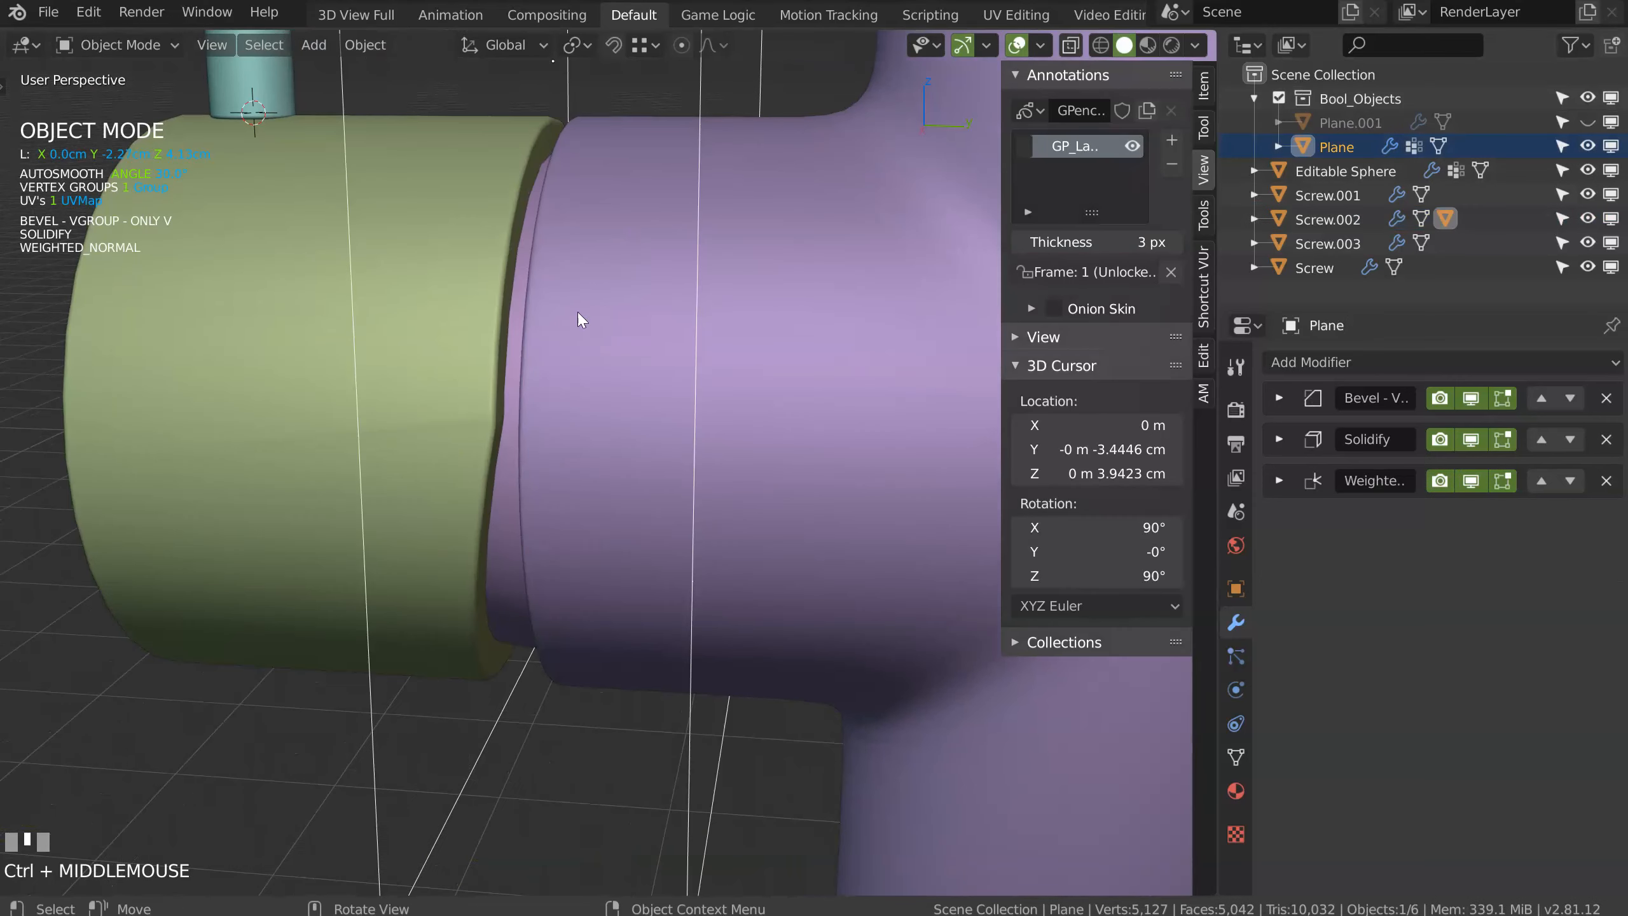
Step: Move the Plane cutter along Z to about 4.25 cm and hide it again
key("g")
key("z")
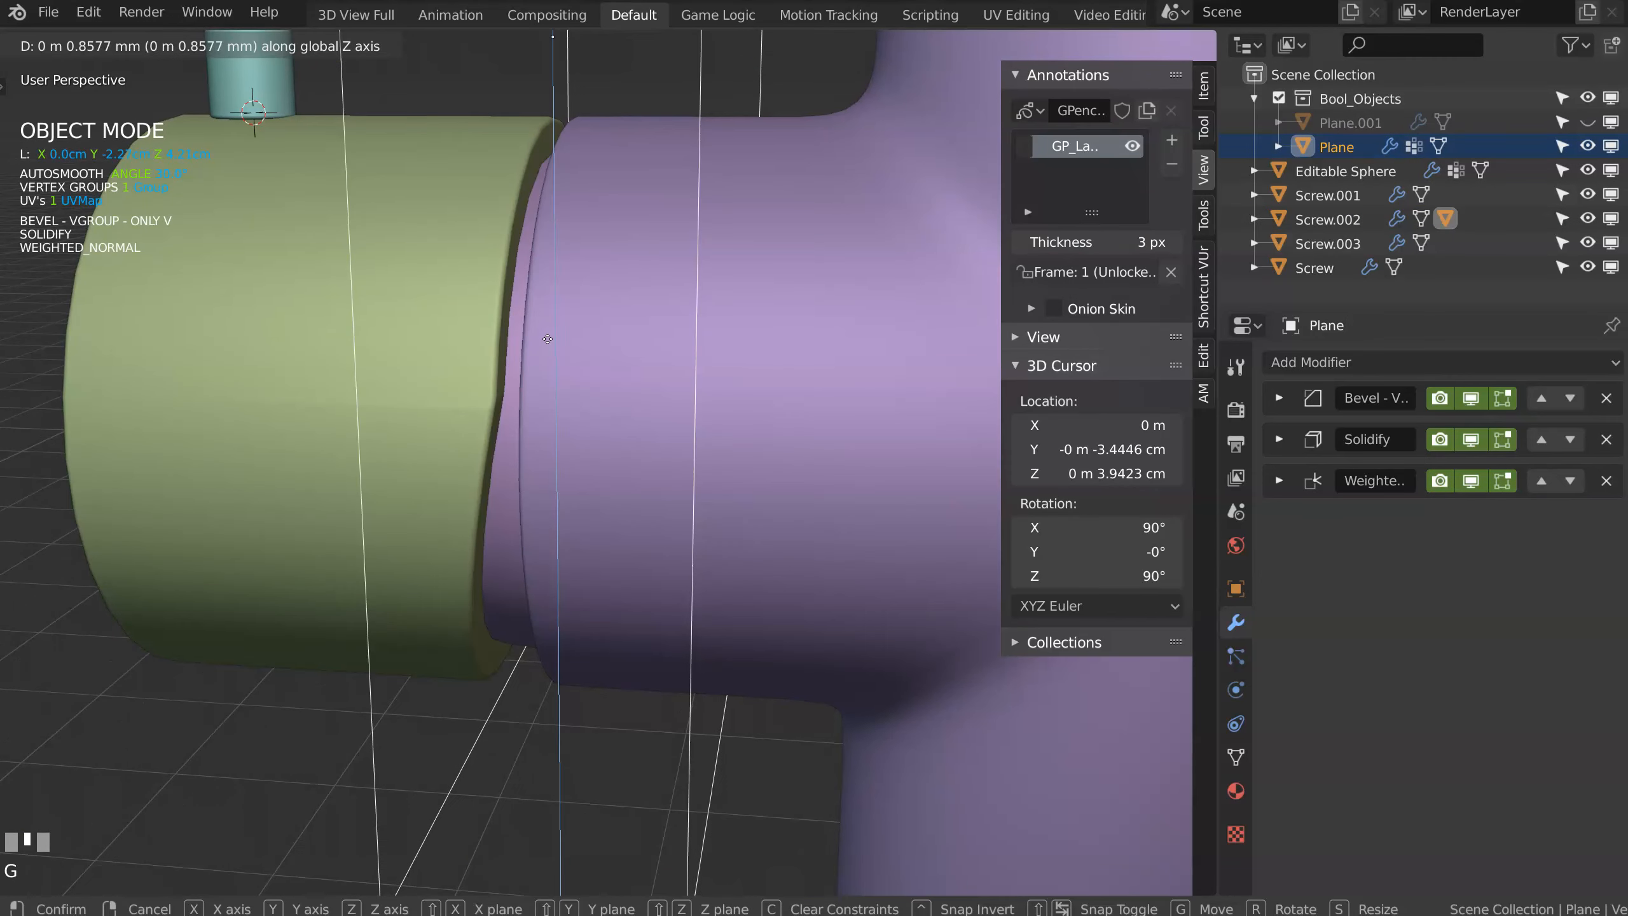
left_click(550, 332)
middle_click_drag(552, 328, 530, 352)
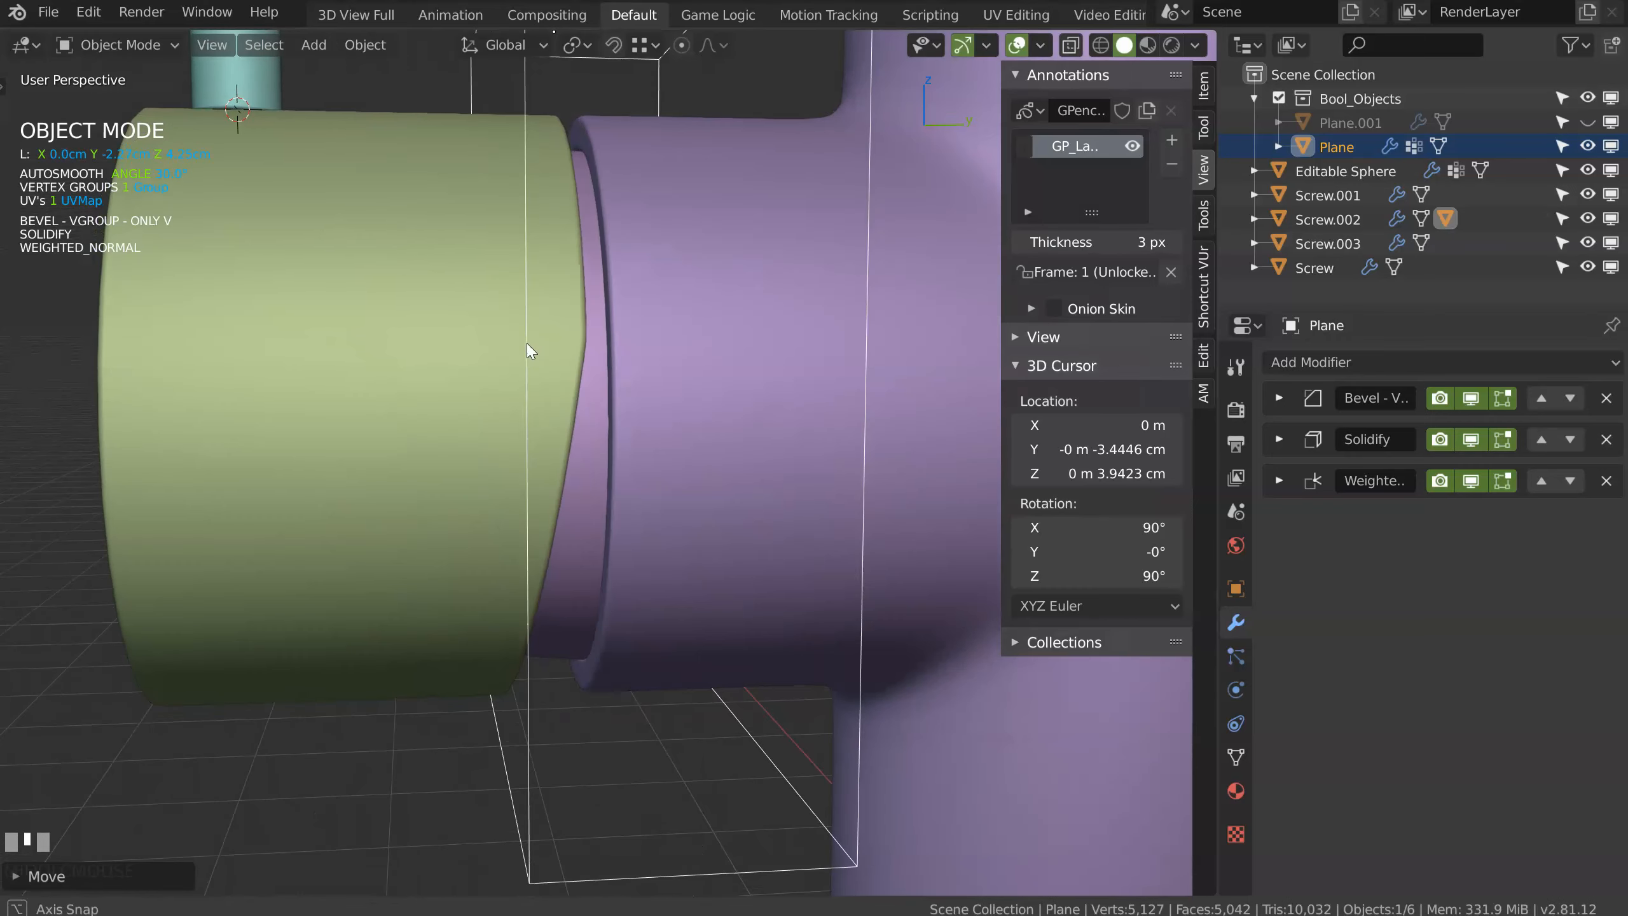
scroll(530, 351, "down", 6)
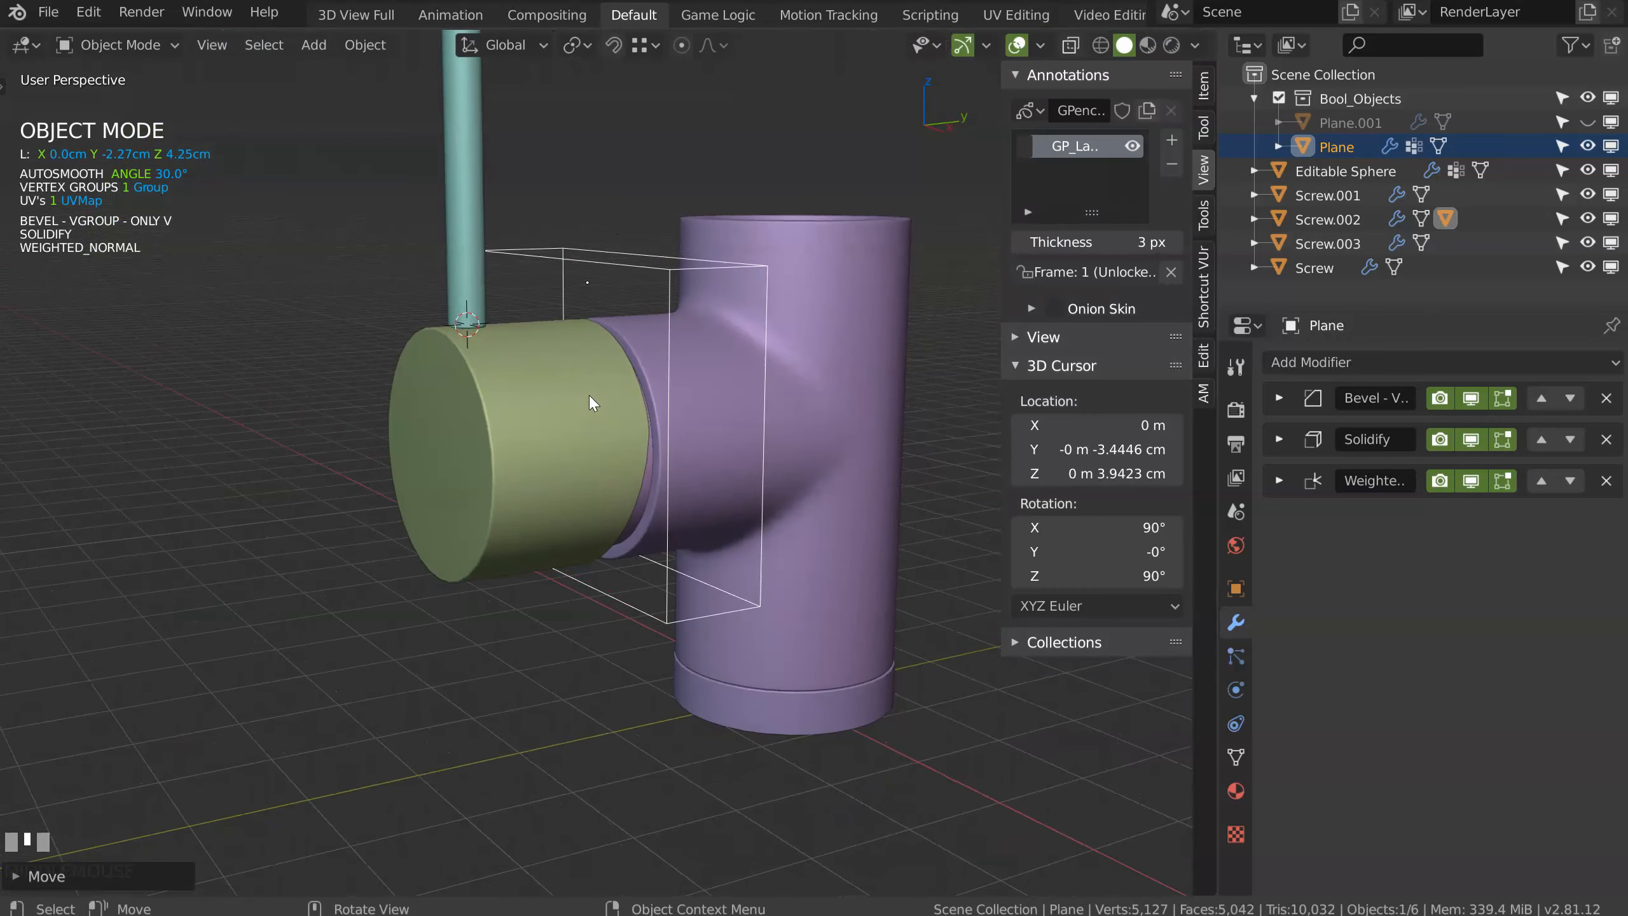
key("h")
Step: Duplicate the rod and place the copy closer to the pipe, at about -2.79 cm in Y
middle_click_drag(578, 408, 540, 362)
left_click(468, 392)
scroll(558, 373, "up", 3)
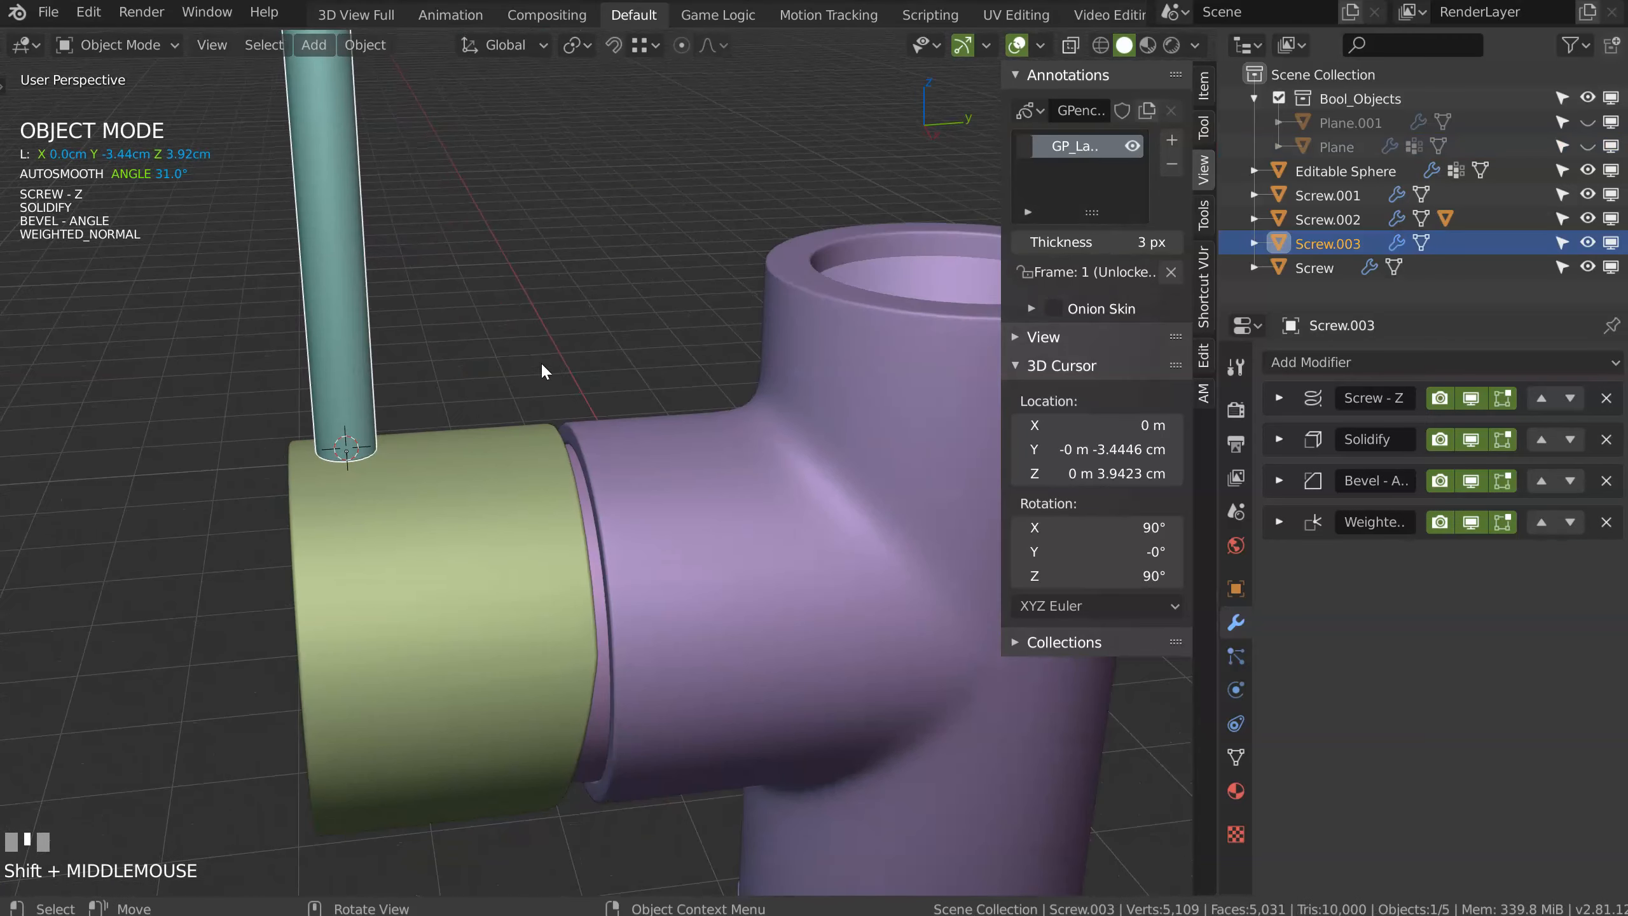
middle_click_drag(377, 420, 565, 436, "shift")
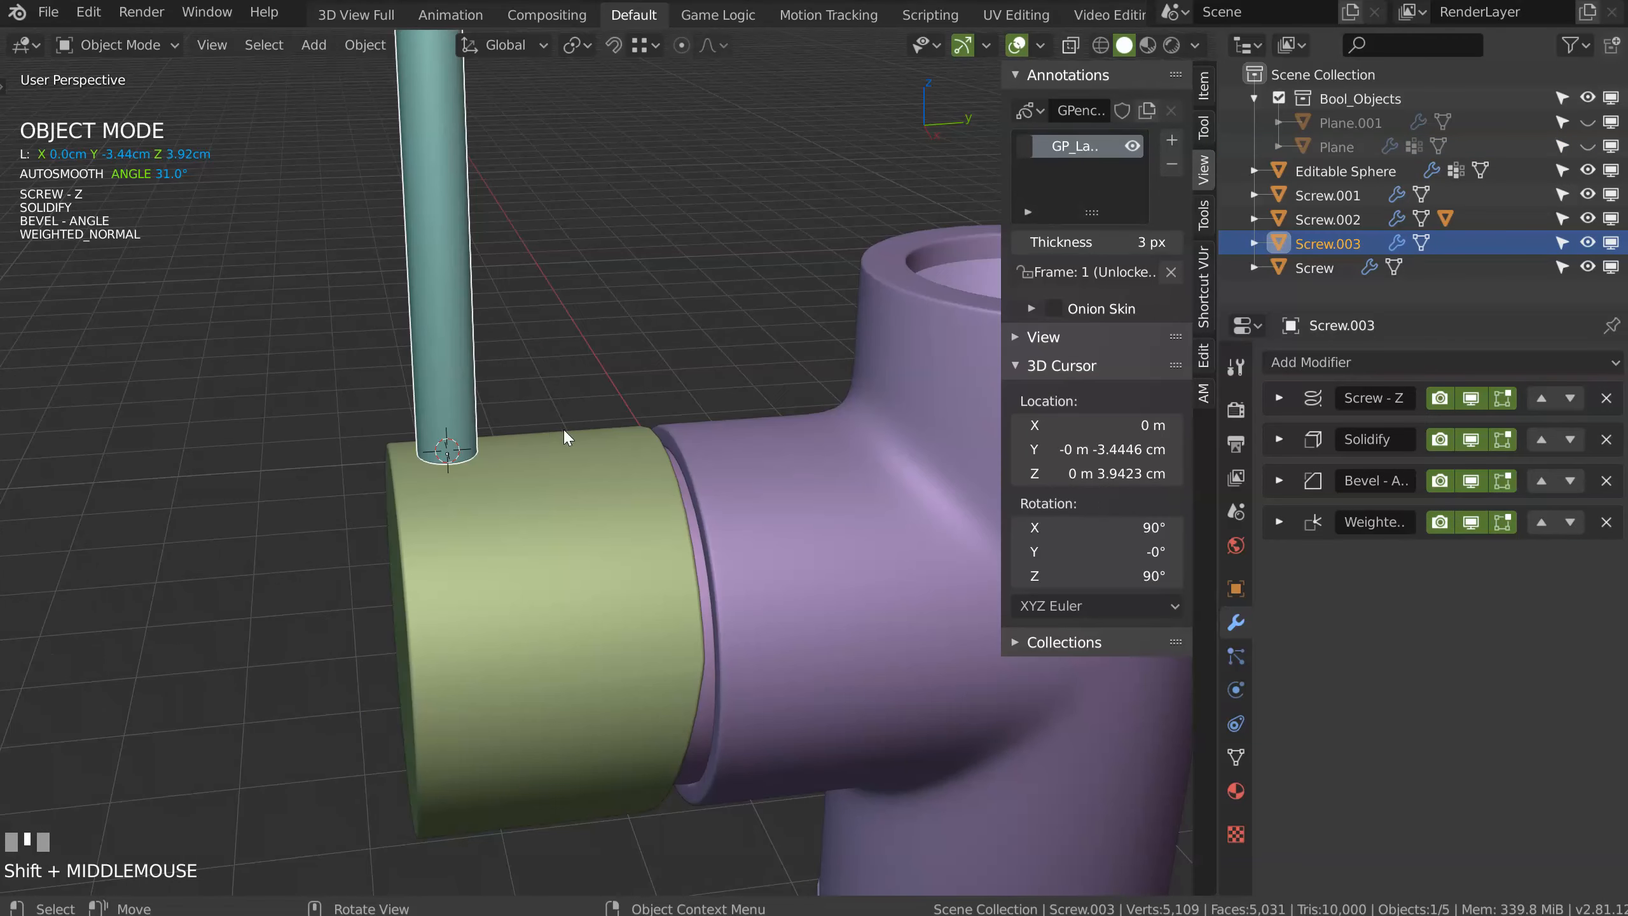
key("shift+d")
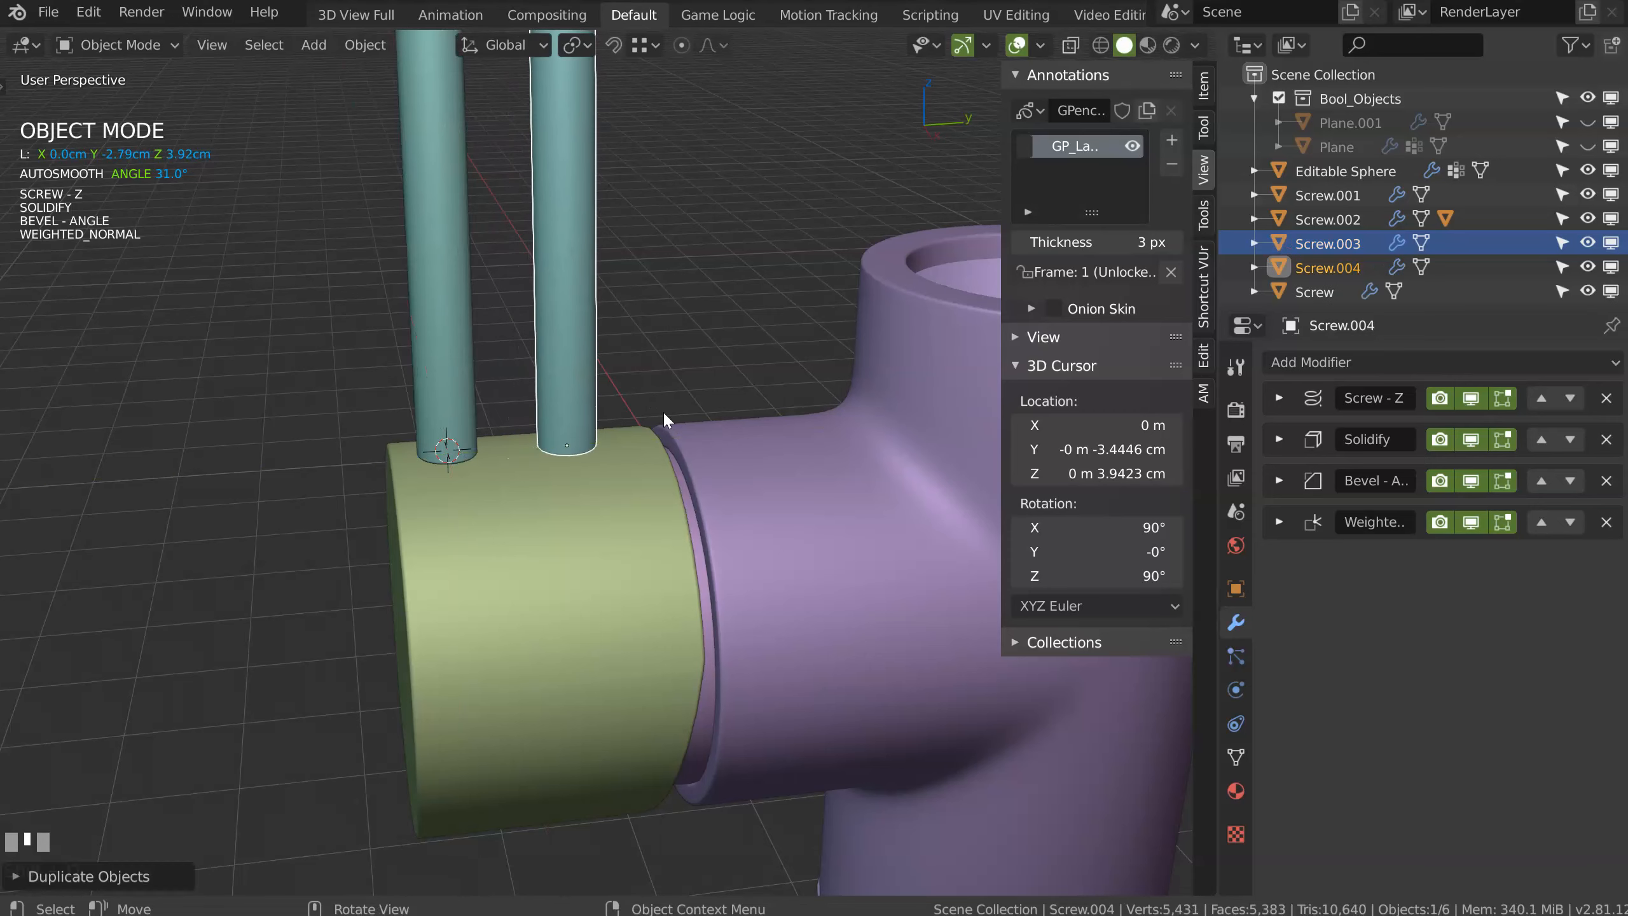
left_click(662, 410)
Step: Move the original rod along Y to about -3.37 cm
left_click(471, 375)
key("g")
key("Escape")
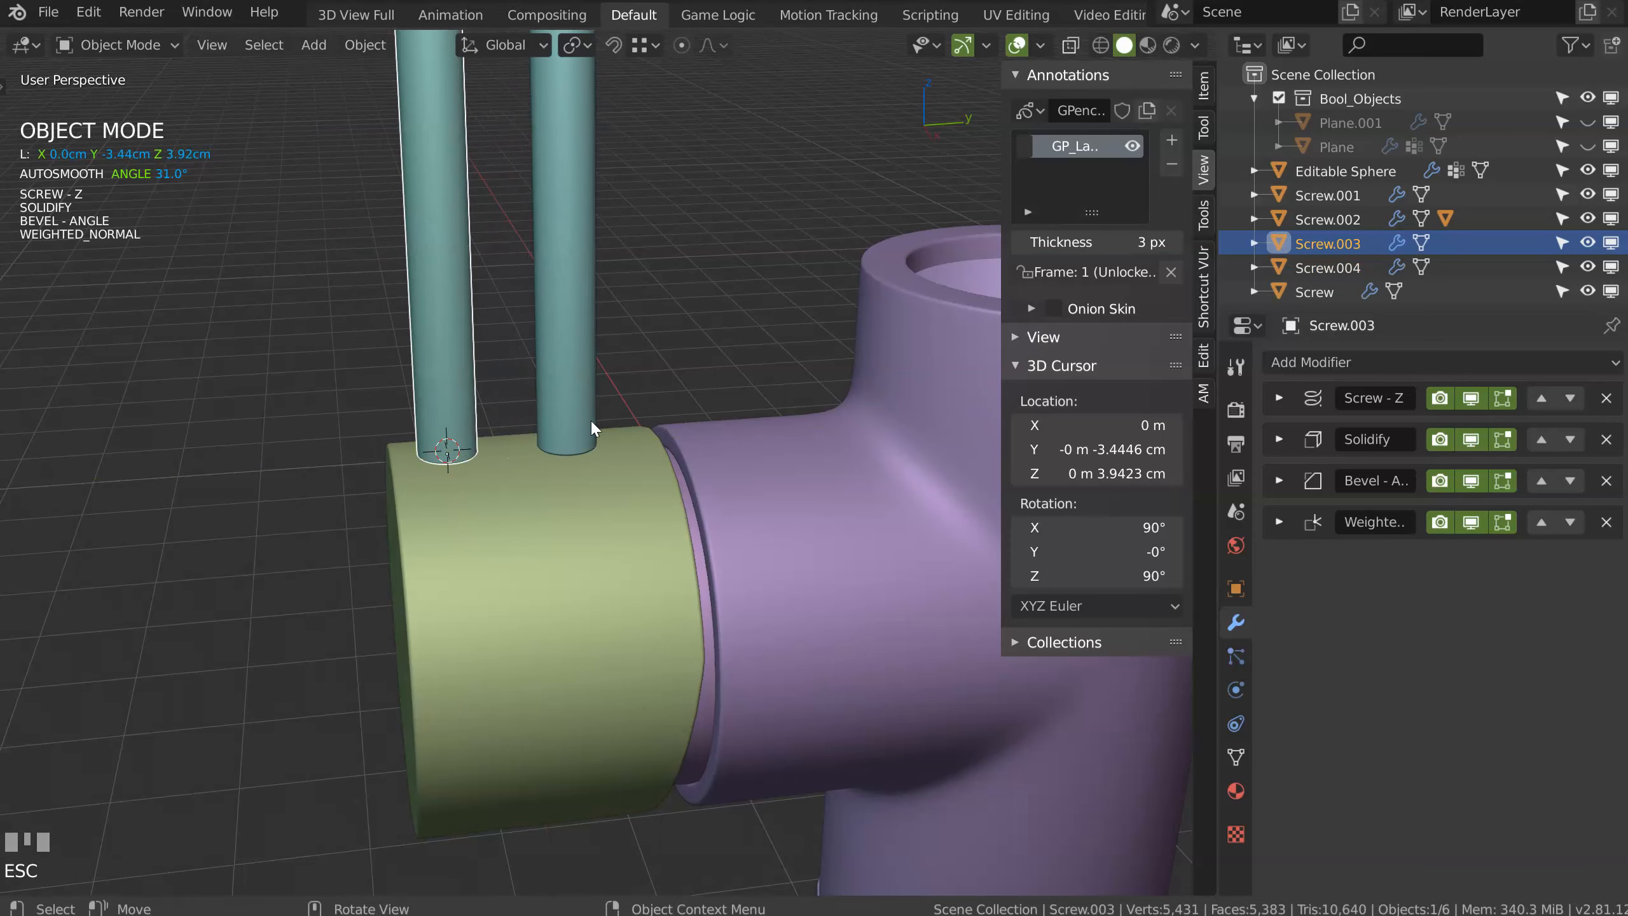
key("g")
key("y")
left_click(452, 422)
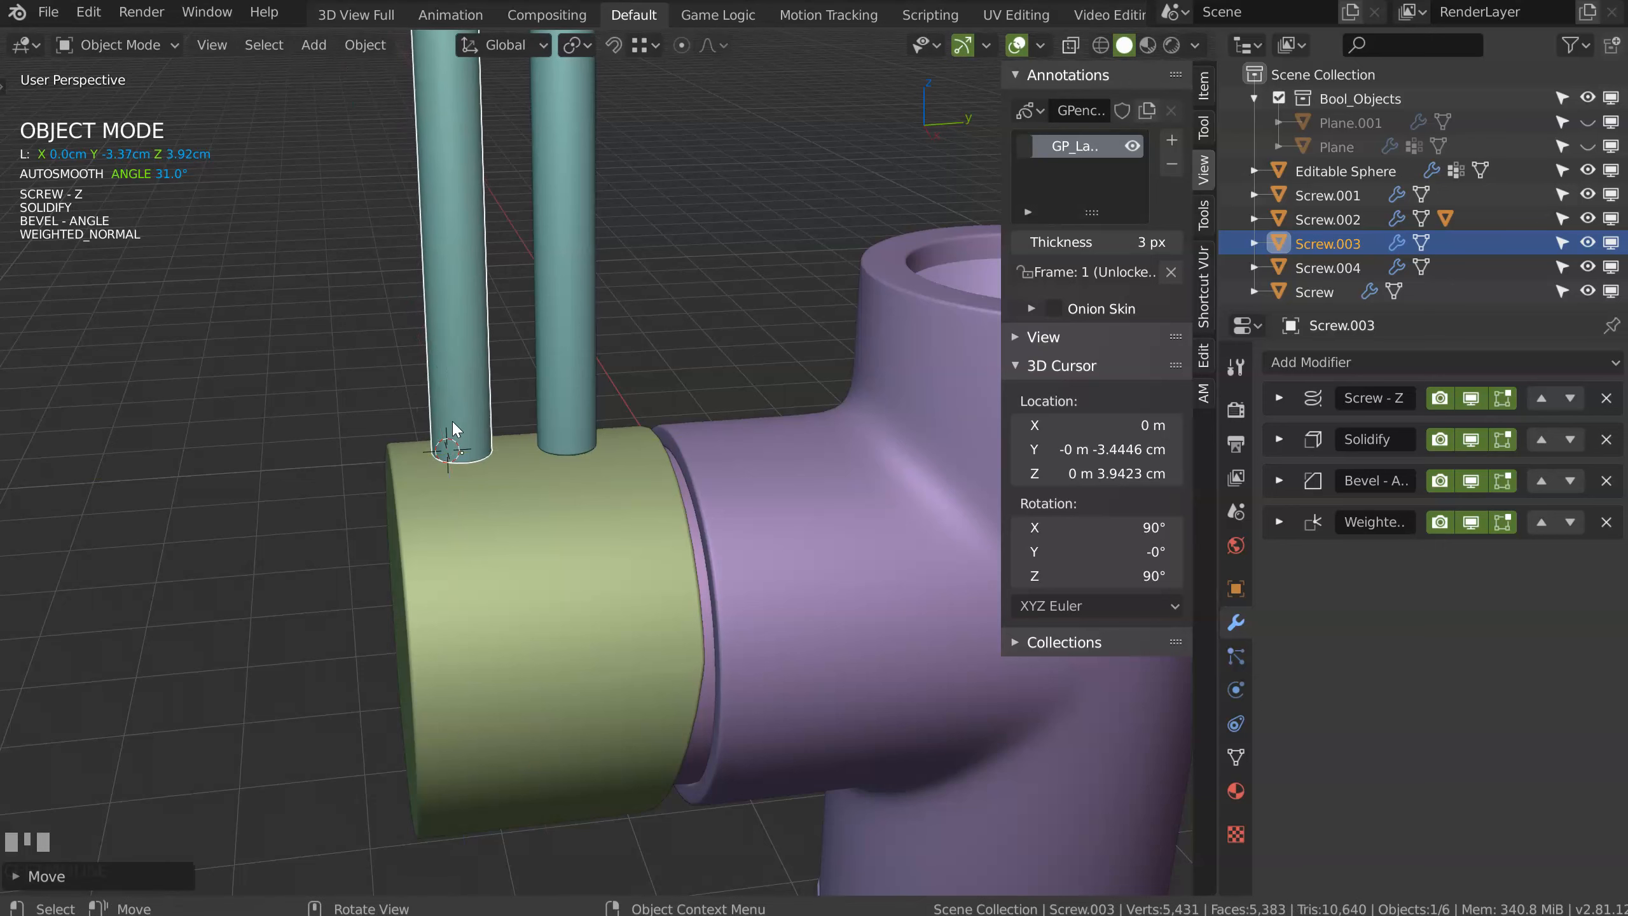
Step: Reduce the copied rod's Solidify thickness to turn it into a short disc
left_click(569, 390)
middle_click_drag(669, 314, 681, 481, "shift")
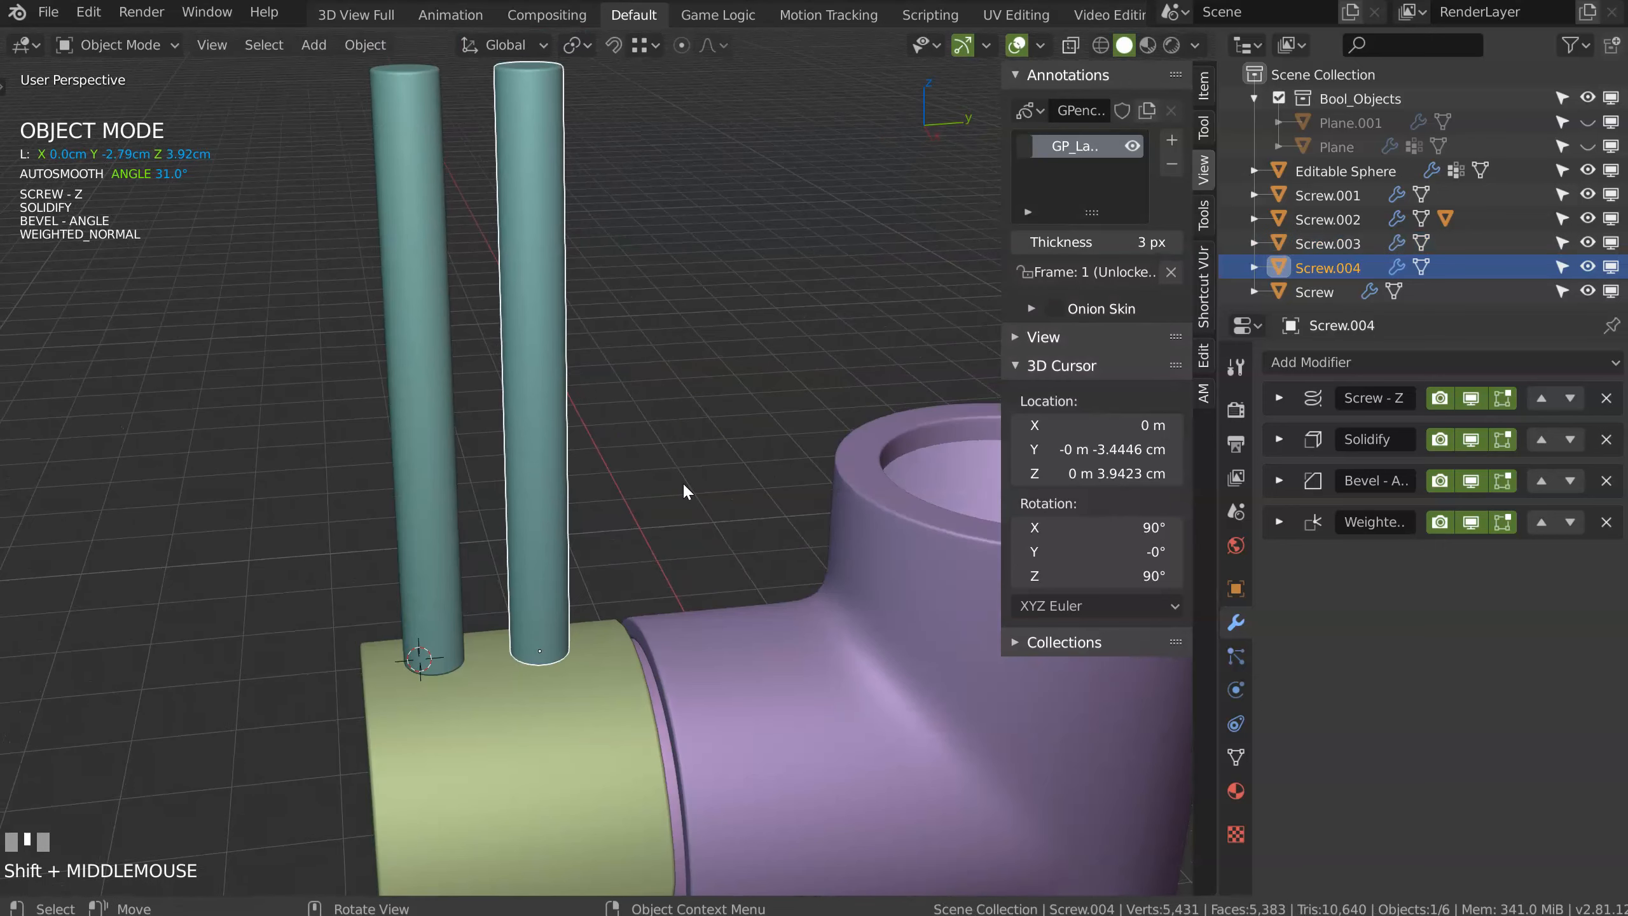
key("space")
key("s")
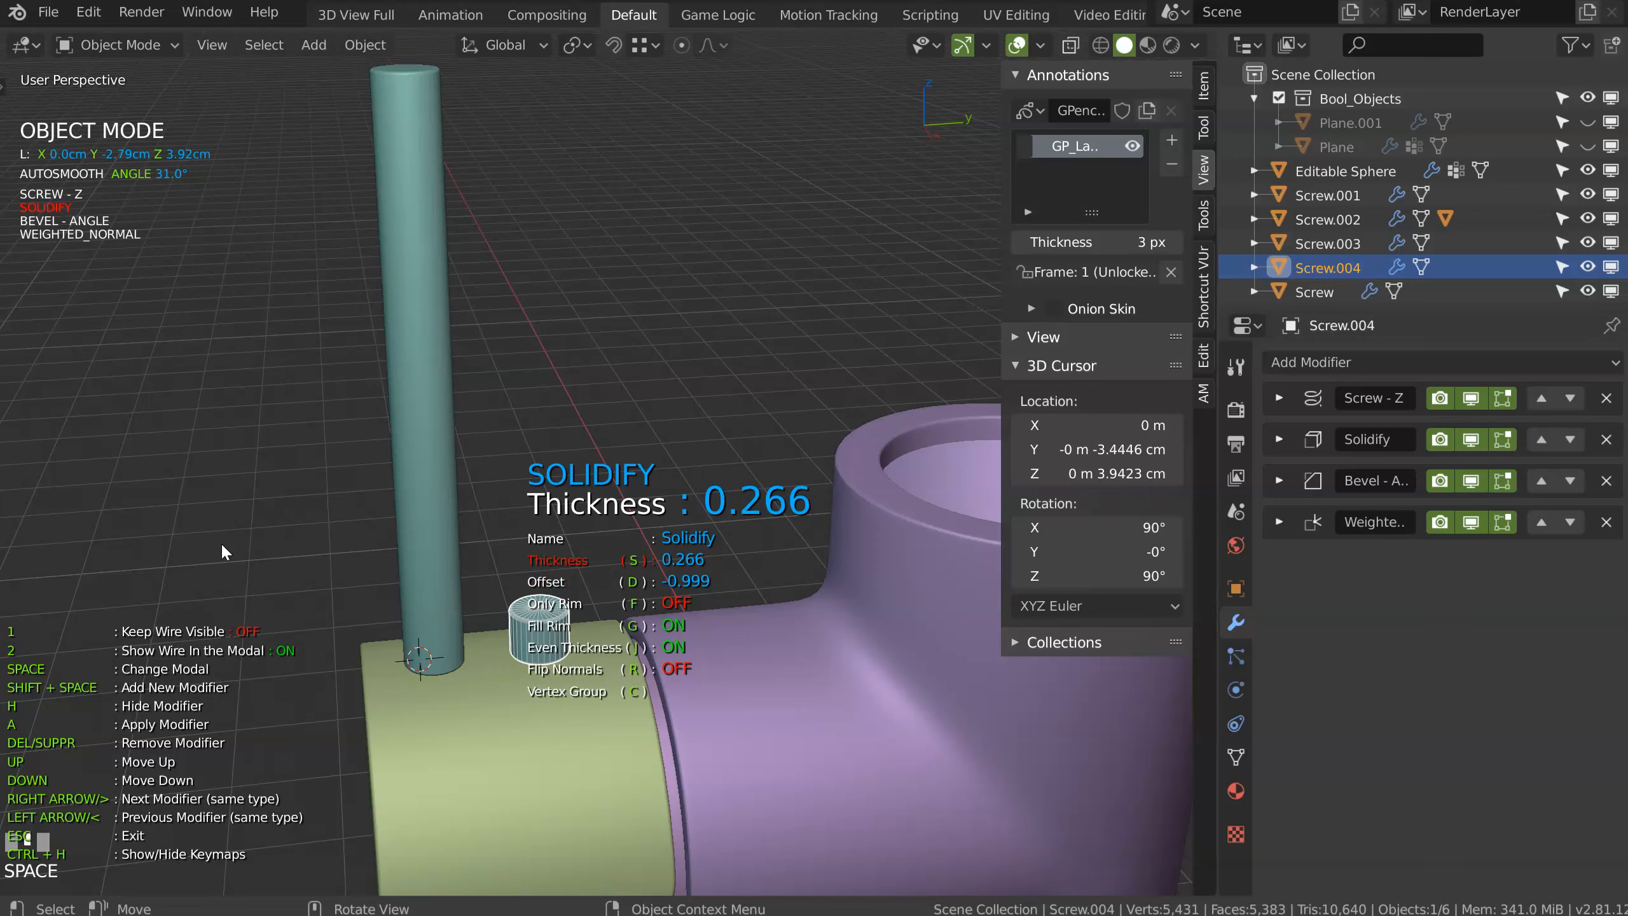
key("space")
Step: Set the short disc's Bevel width to about 0.041
middle_click_drag(202, 562, 521, 337, "shift")
key("space")
left_click(694, 354)
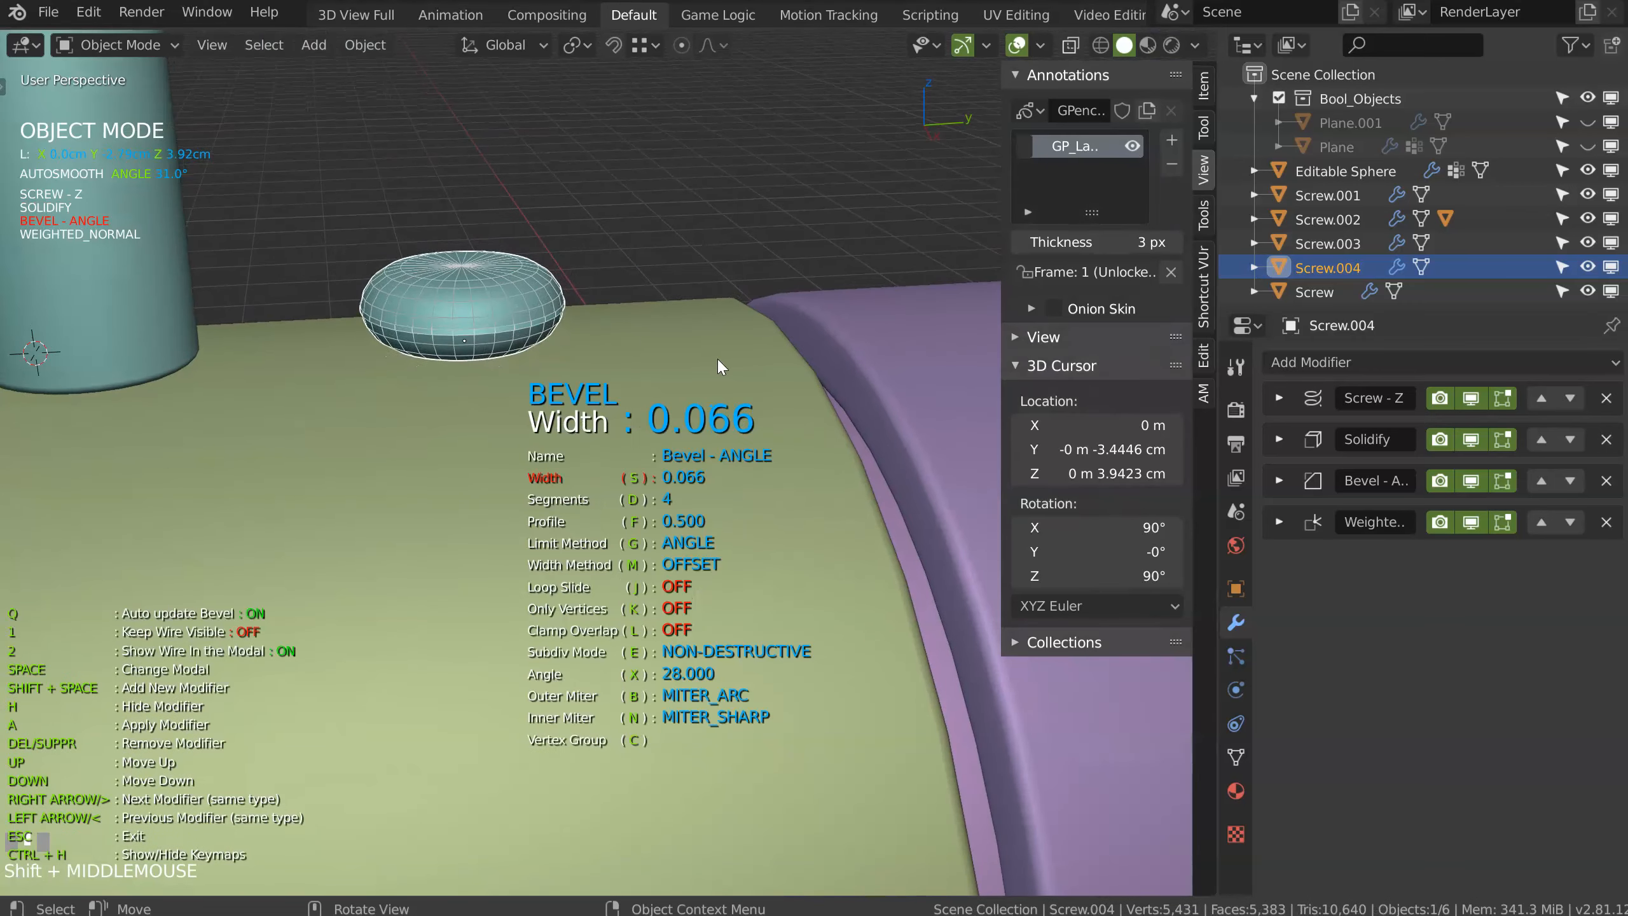
key("space")
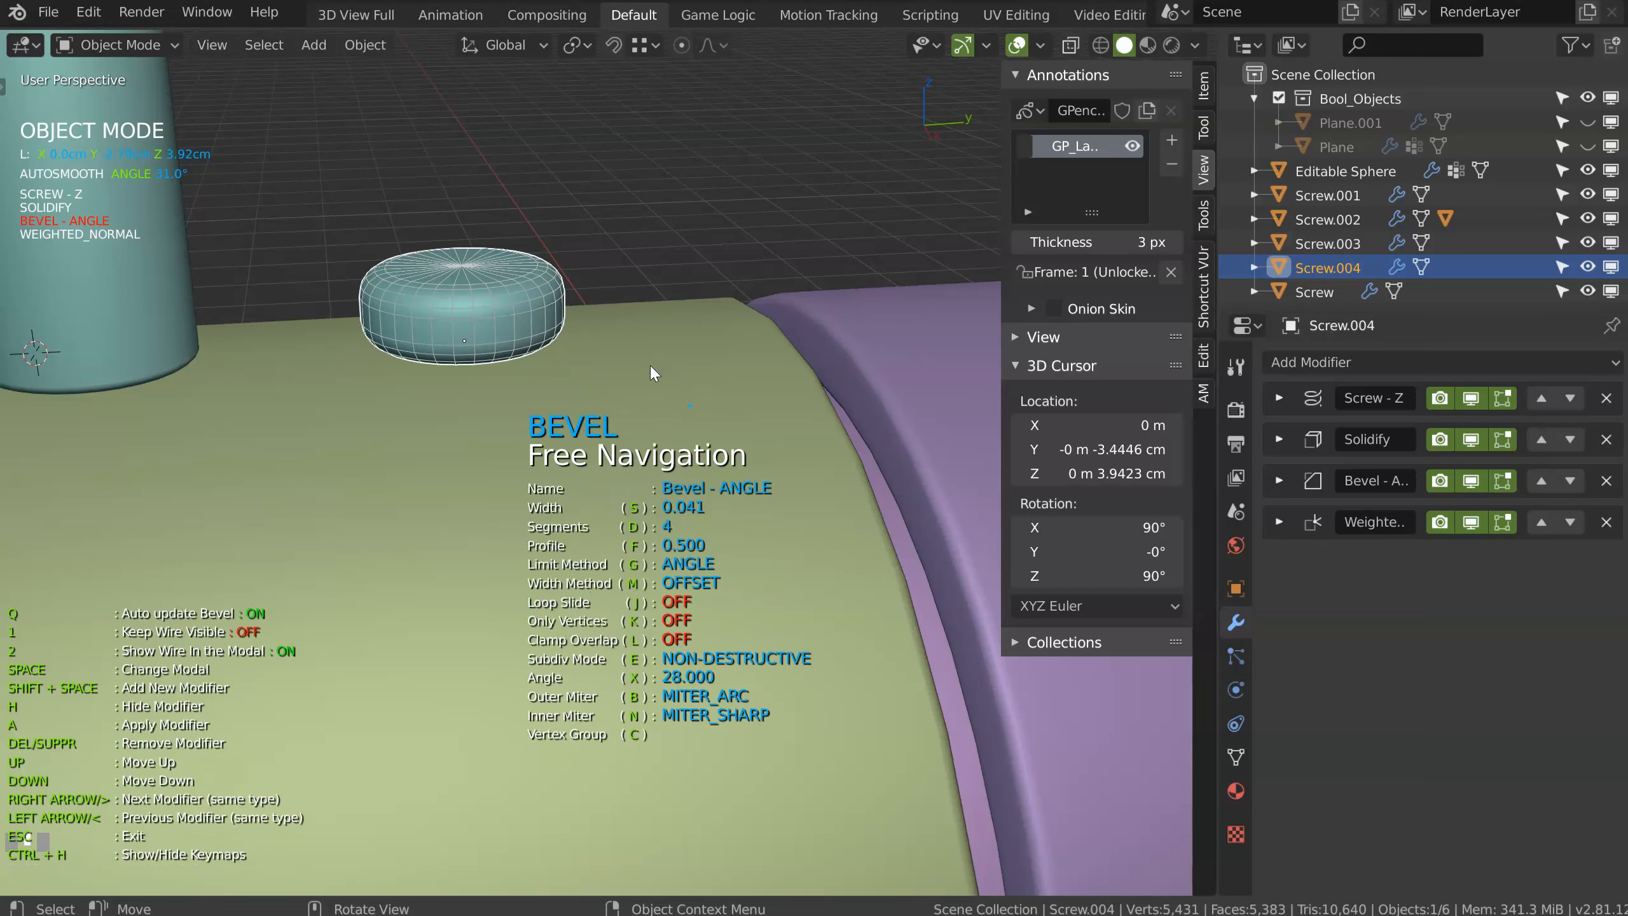
Step: Set the disc's Solidify thickness to about 0.41 and adjust its offset so it extends down into the green cylinder
key("space")
left_click(507, 276)
key("d")
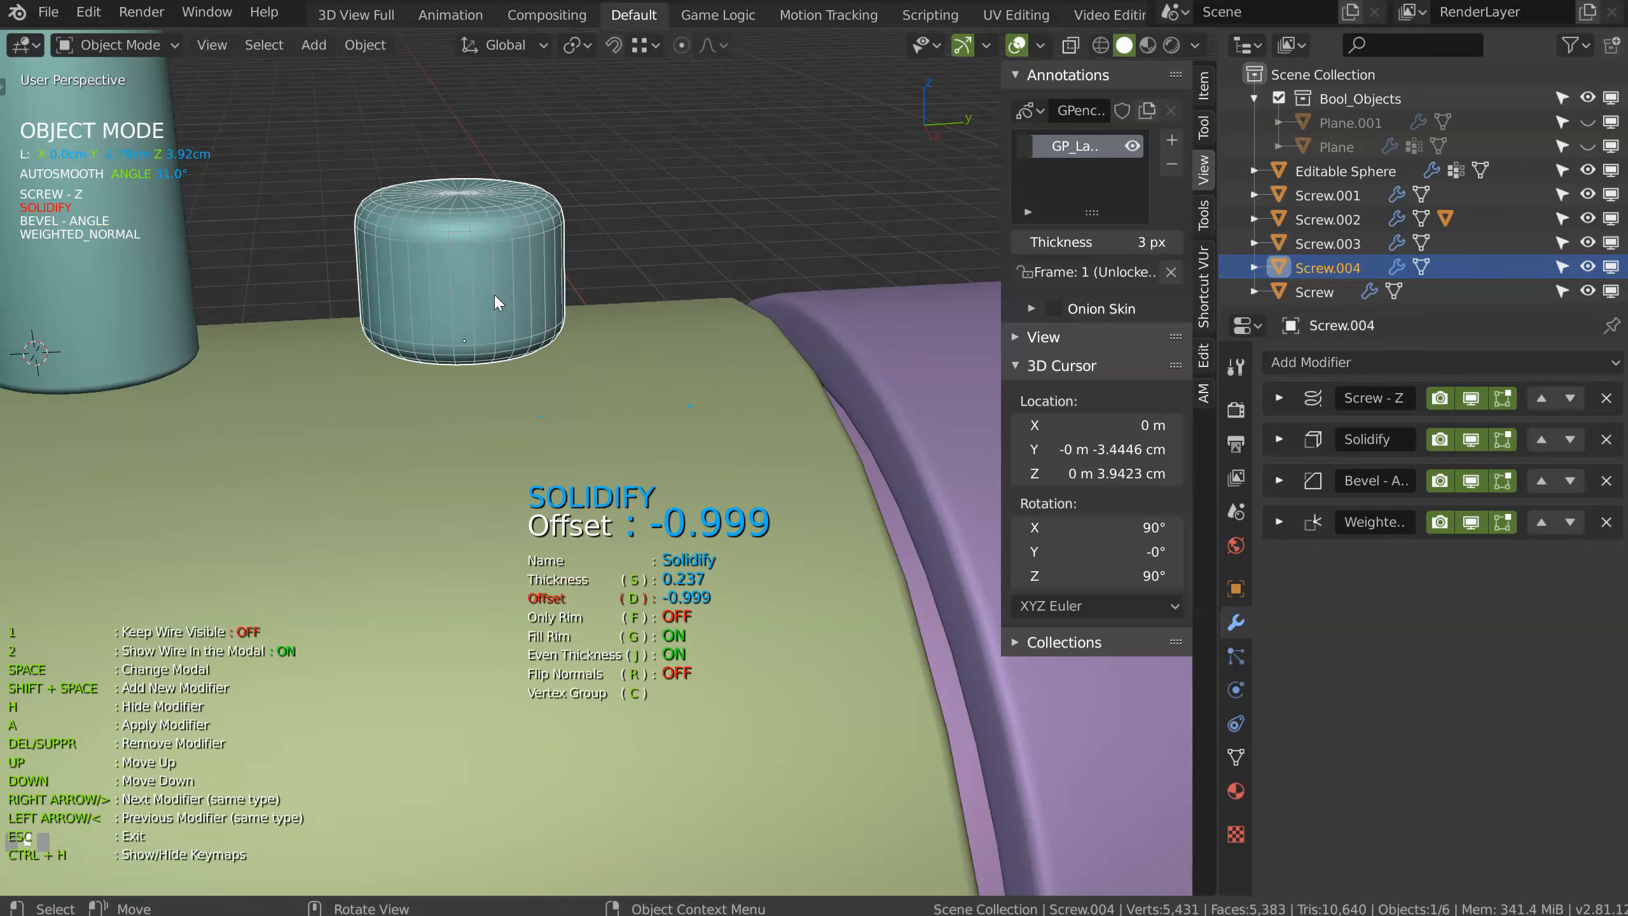
key("s")
key("space")
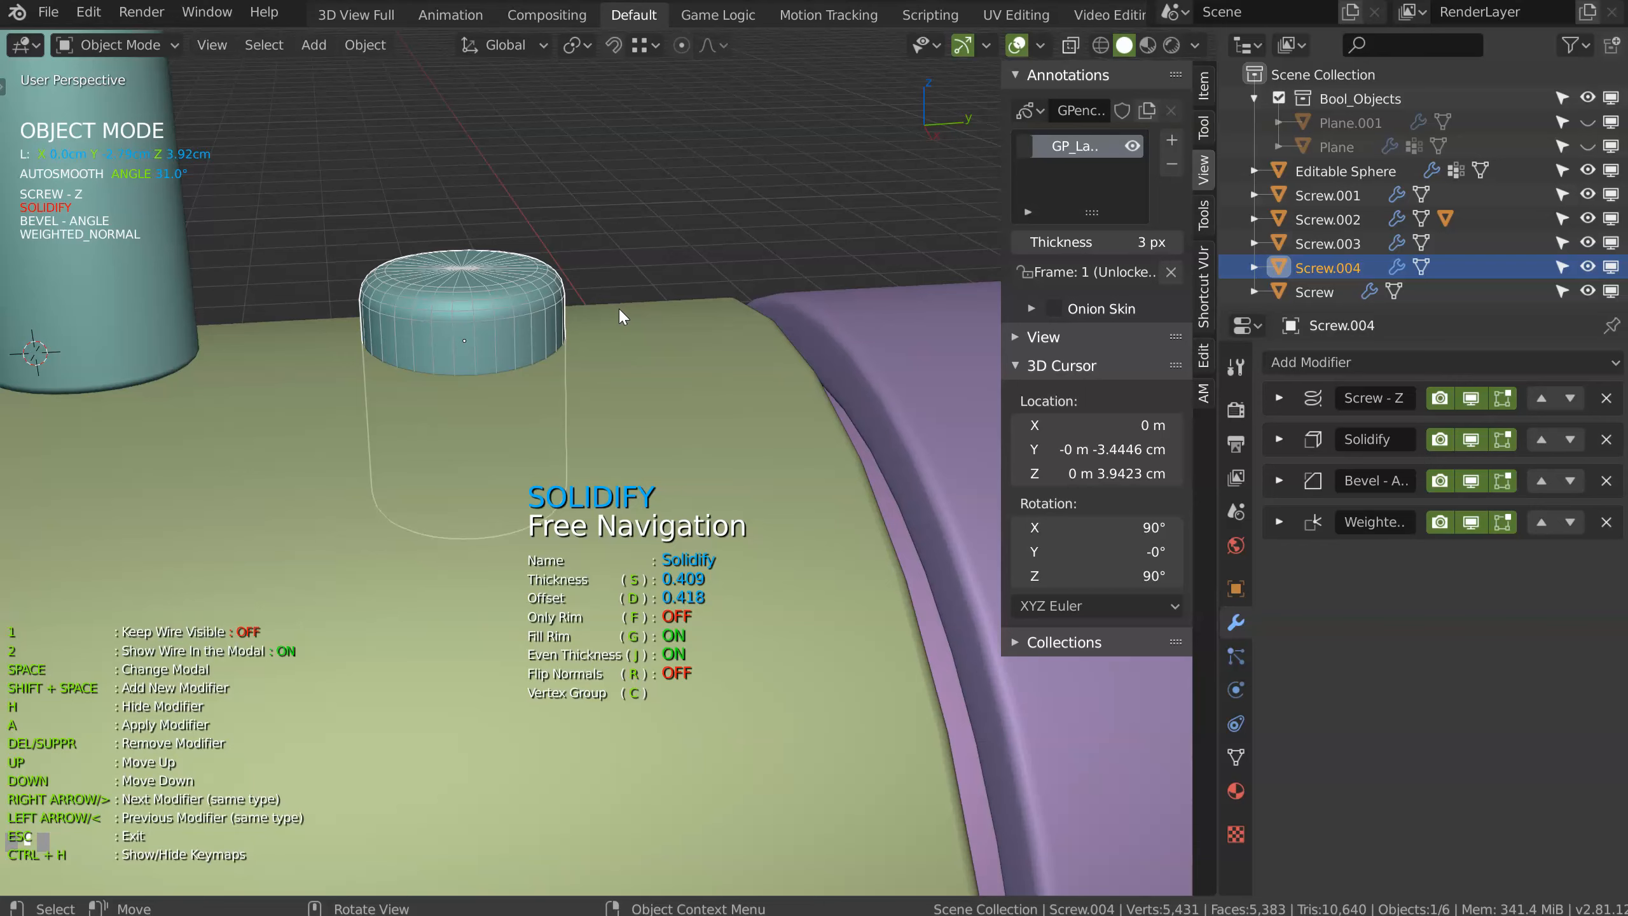
key("d")
key("space")
left_click(634, 253)
Step: Snap the 3D cursor to the disc and, in right view, cut off its lower half with a rectangular Boolean cutter about 1.91 thick
key("shift+s")
left_click(731, 309)
key("KP_3")
key("space")
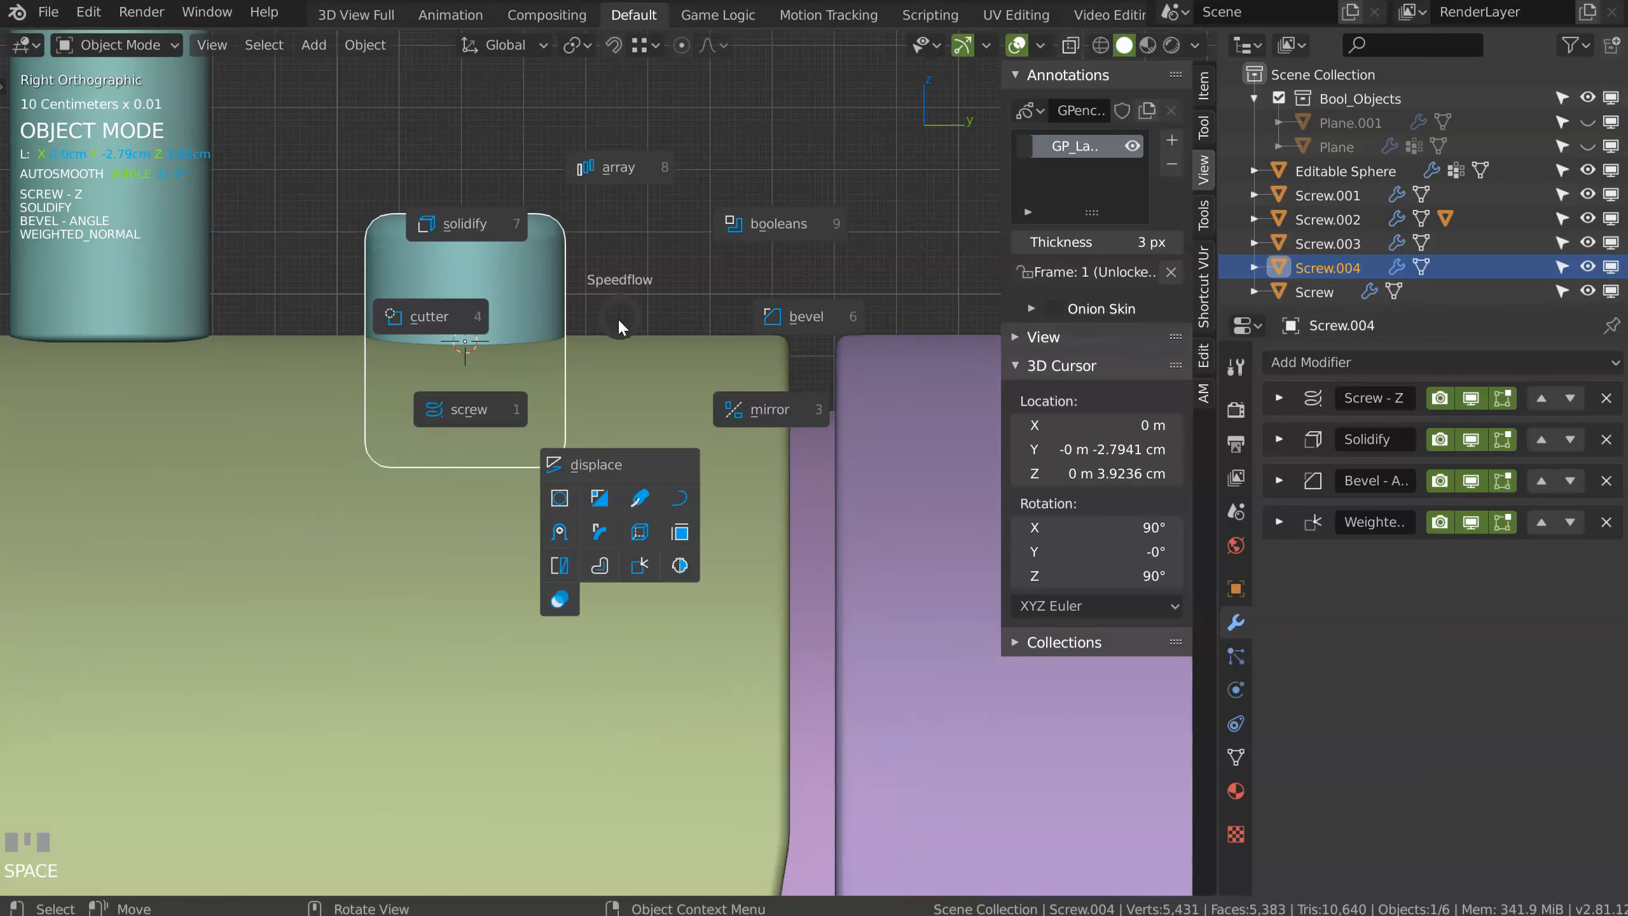
left_click(441, 321)
left_click(583, 328)
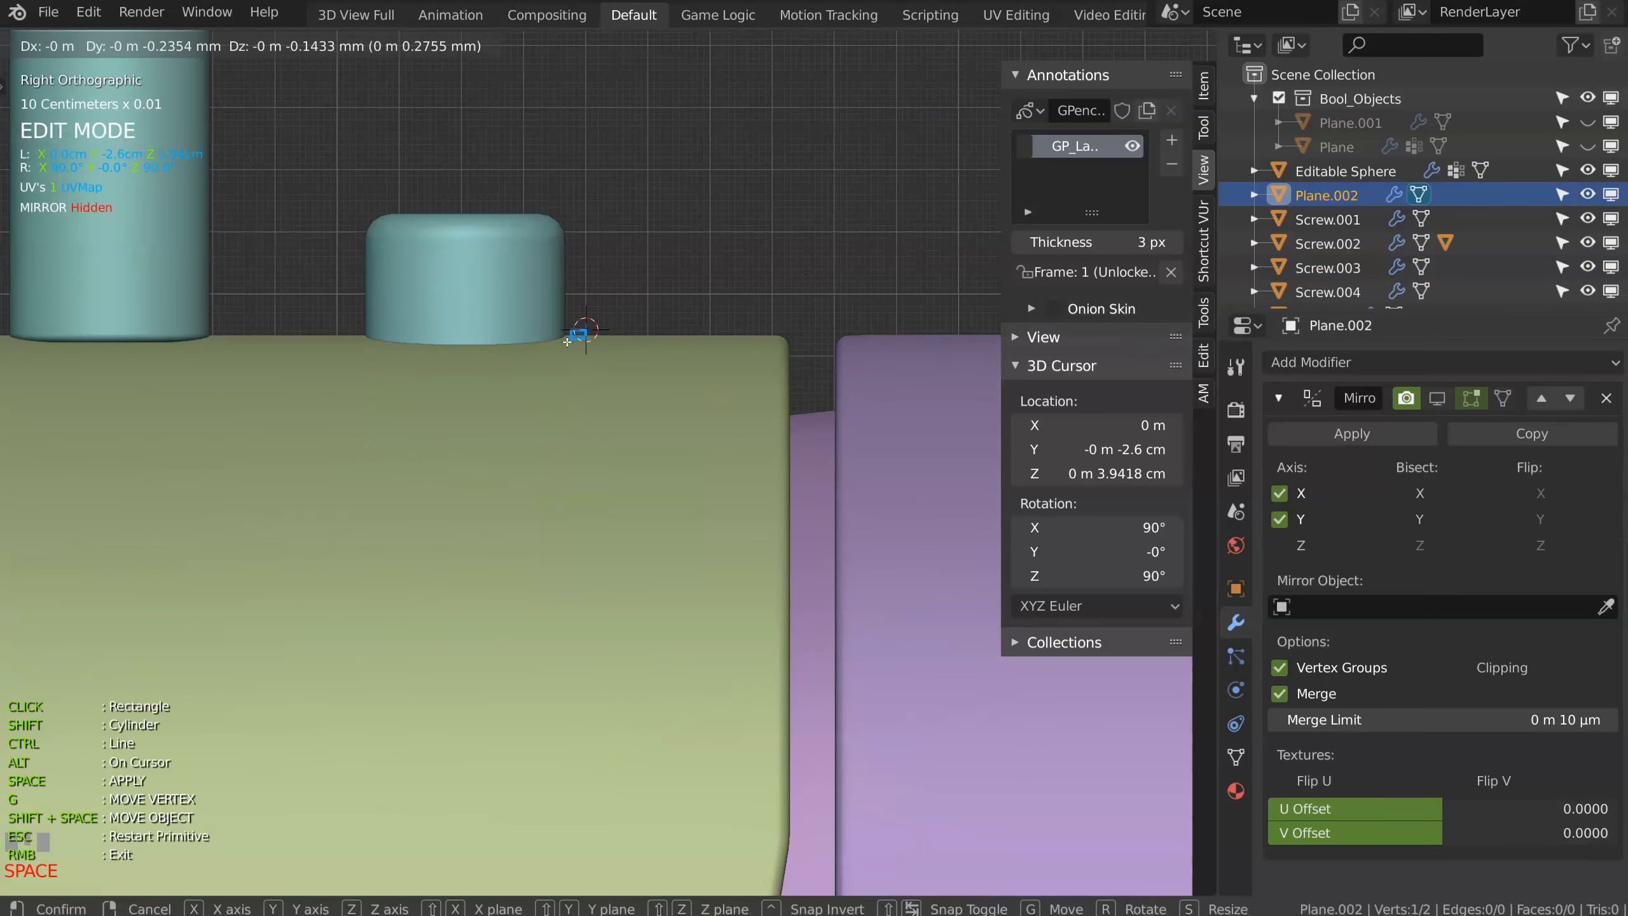
left_click(338, 526)
key("space")
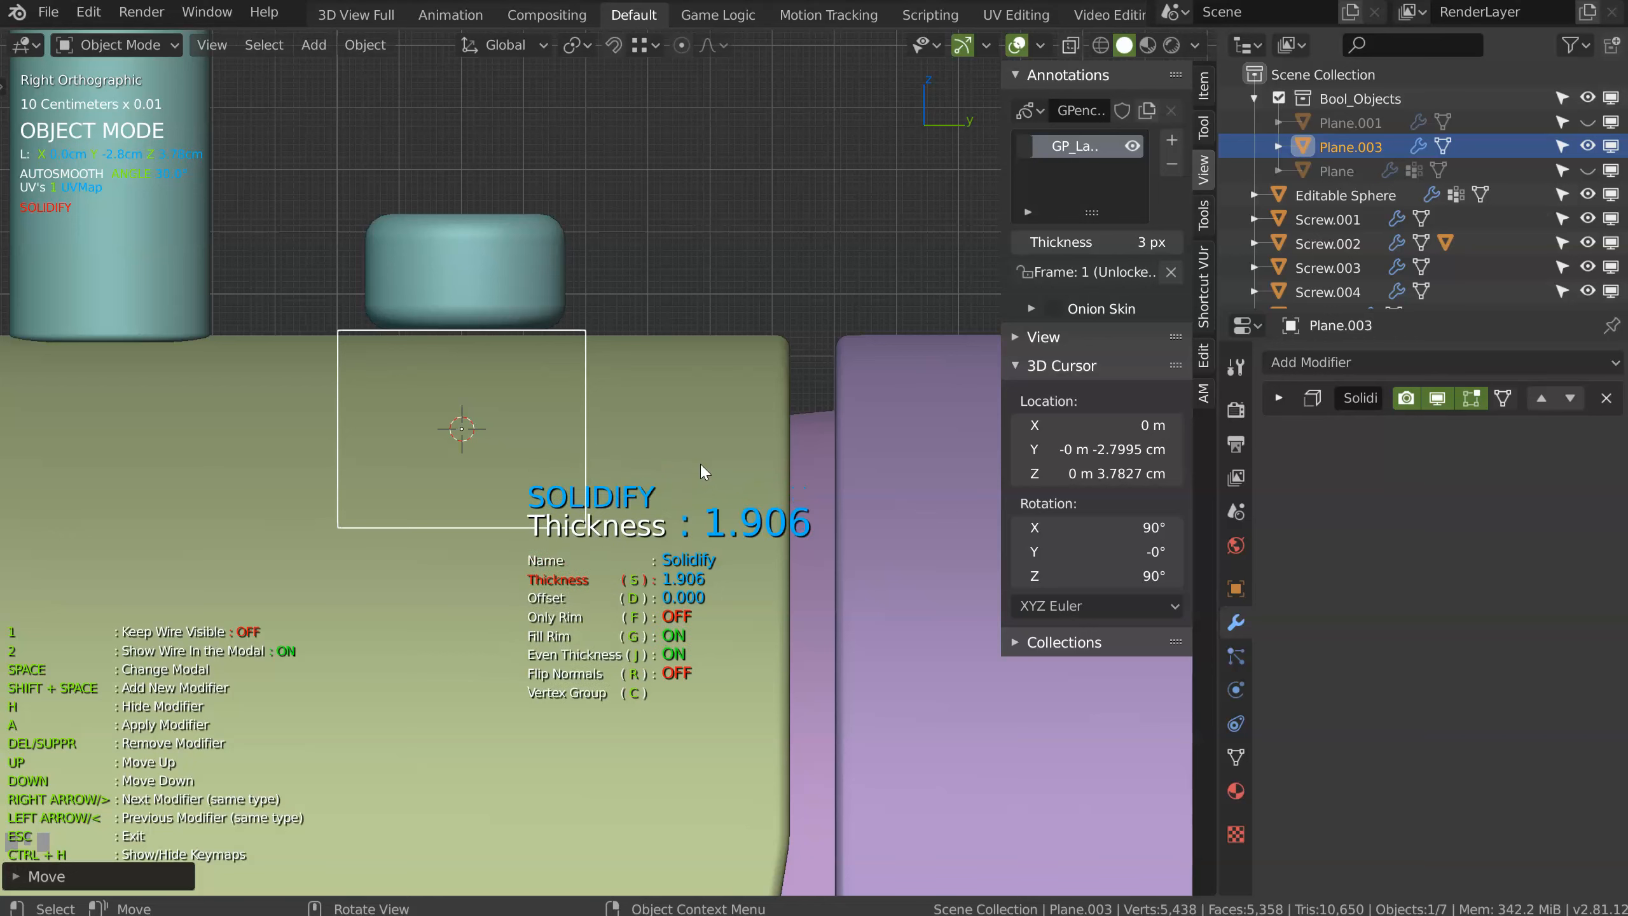
left_click(700, 460)
Step: Move the disc's Bevel modifier above its Boolean in the modifier stack
left_click(537, 277)
key("space")
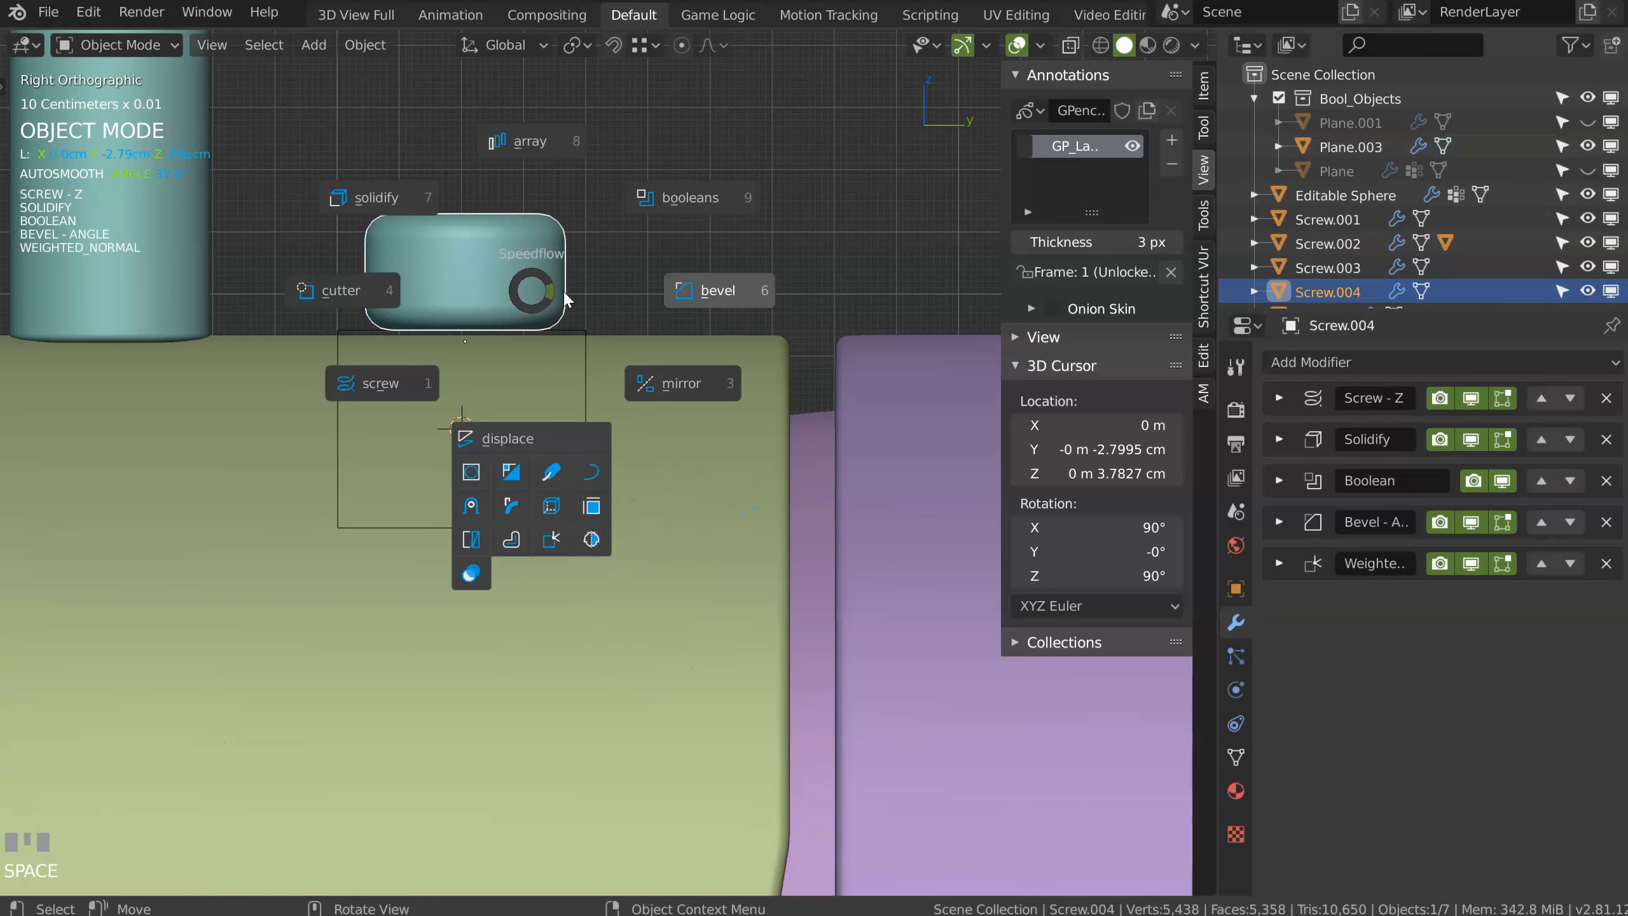
left_click(719, 290)
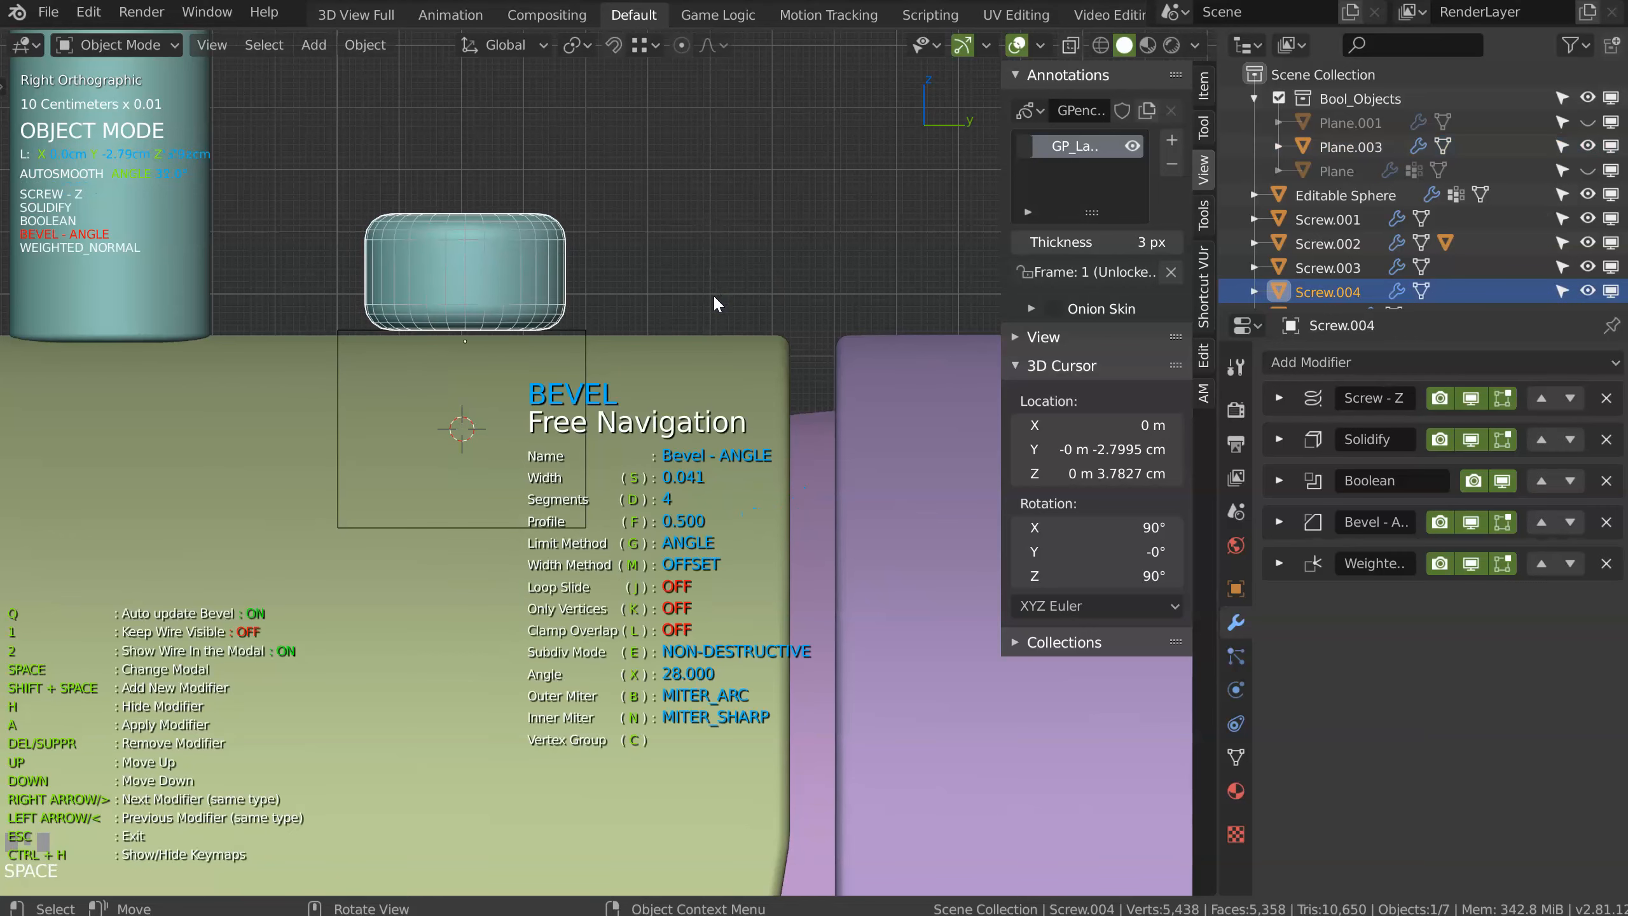
key("Up")
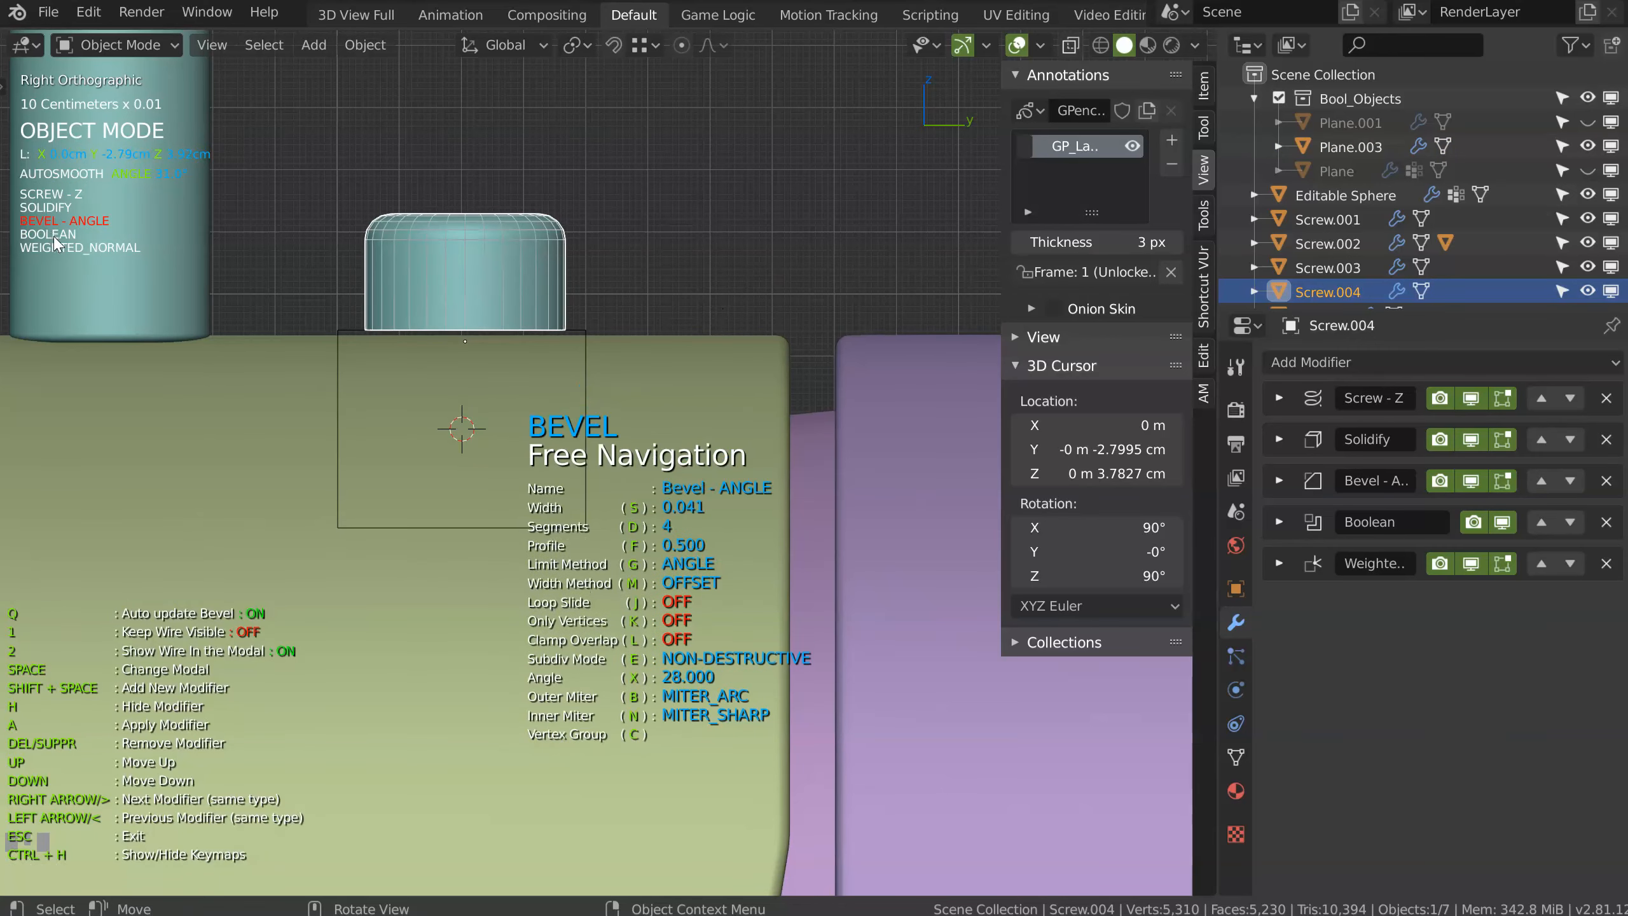
Step: Add a second angle-limited Bevel modifier to the disc after the Boolean, with a width of about 0.010
middle_click_drag(522, 266, 549, 320)
key("shift+space")
key("s")
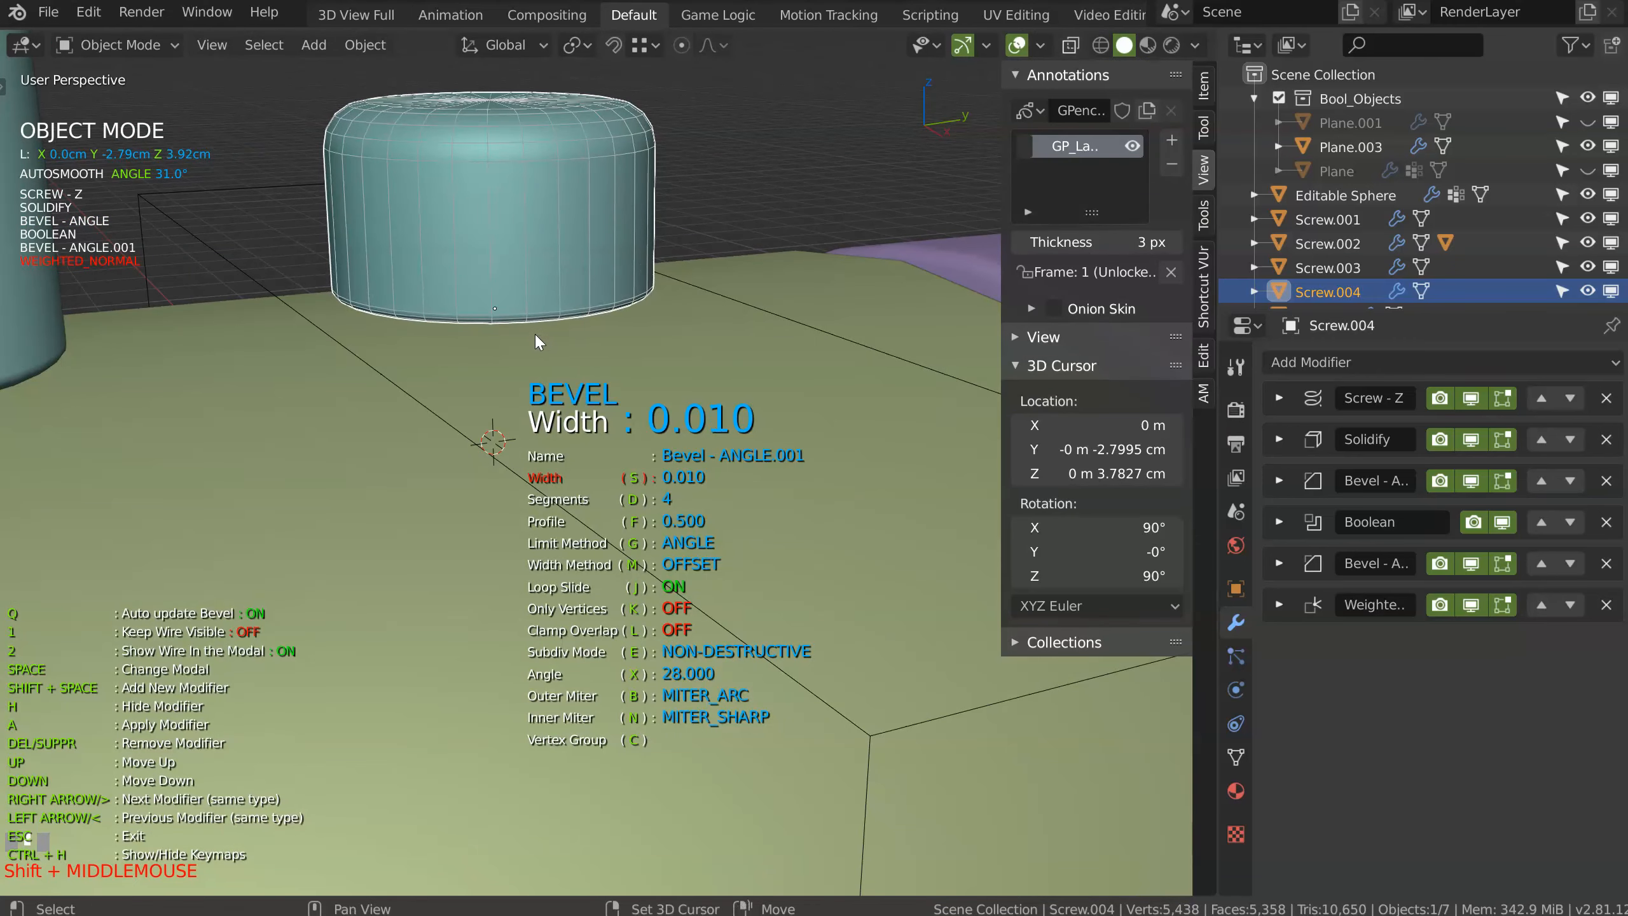
left_click(541, 334)
Step: Lower the disc together with its box cutter along Z, bringing the disc to about 3.91 cm
middle_click_drag(550, 327, 702, 262)
left_click(570, 298)
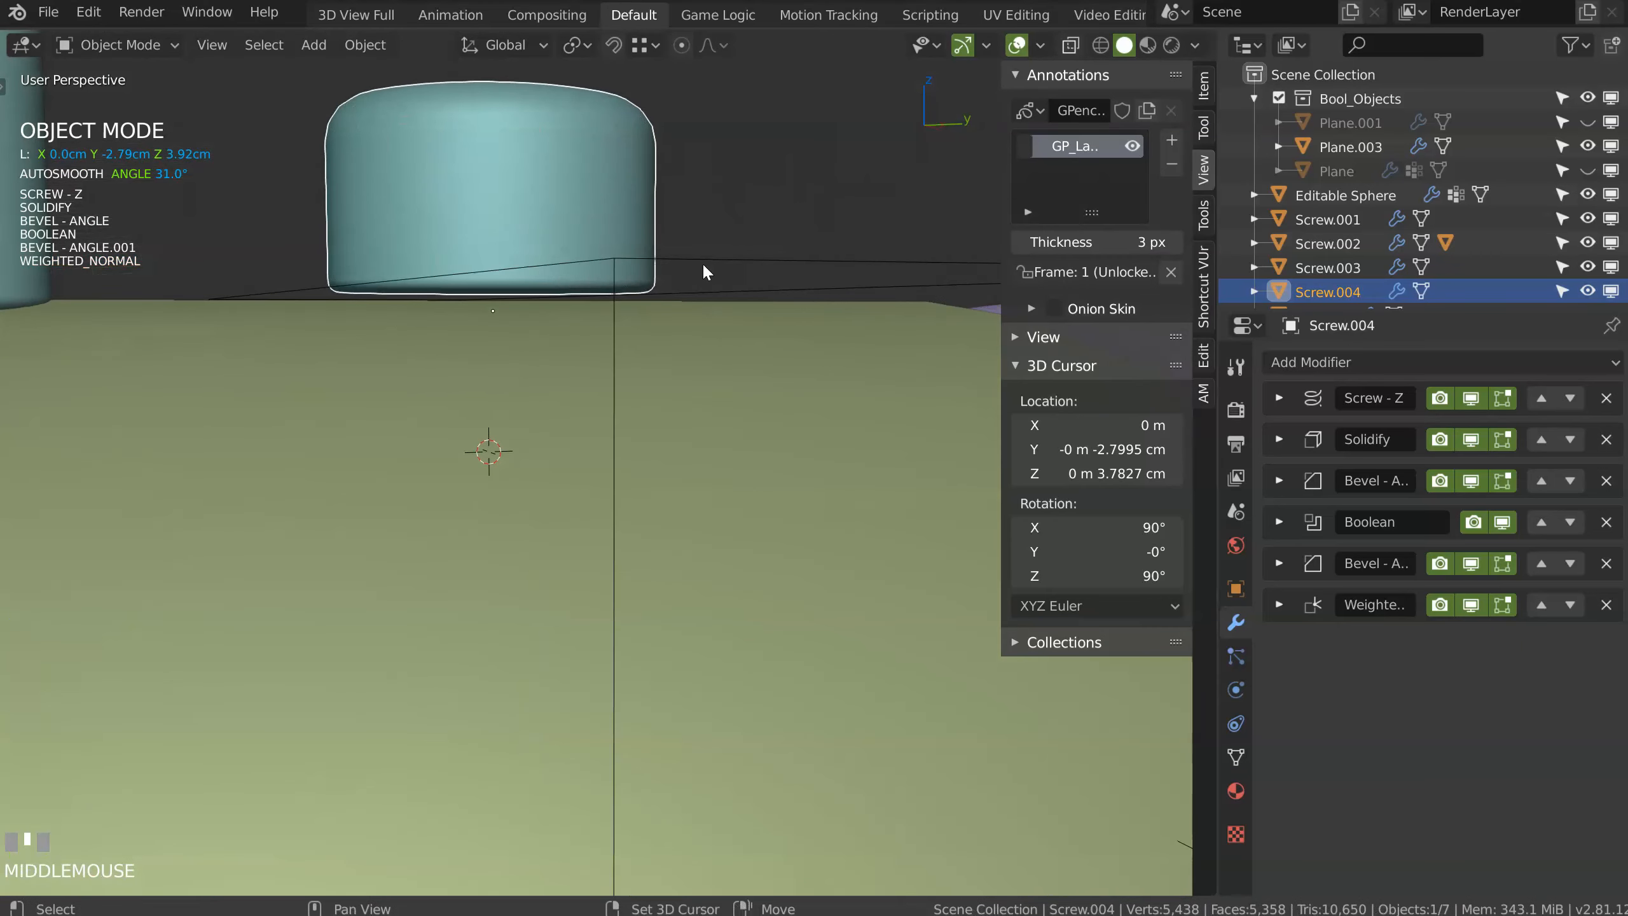
left_click(696, 257)
left_click(588, 231, "shift")
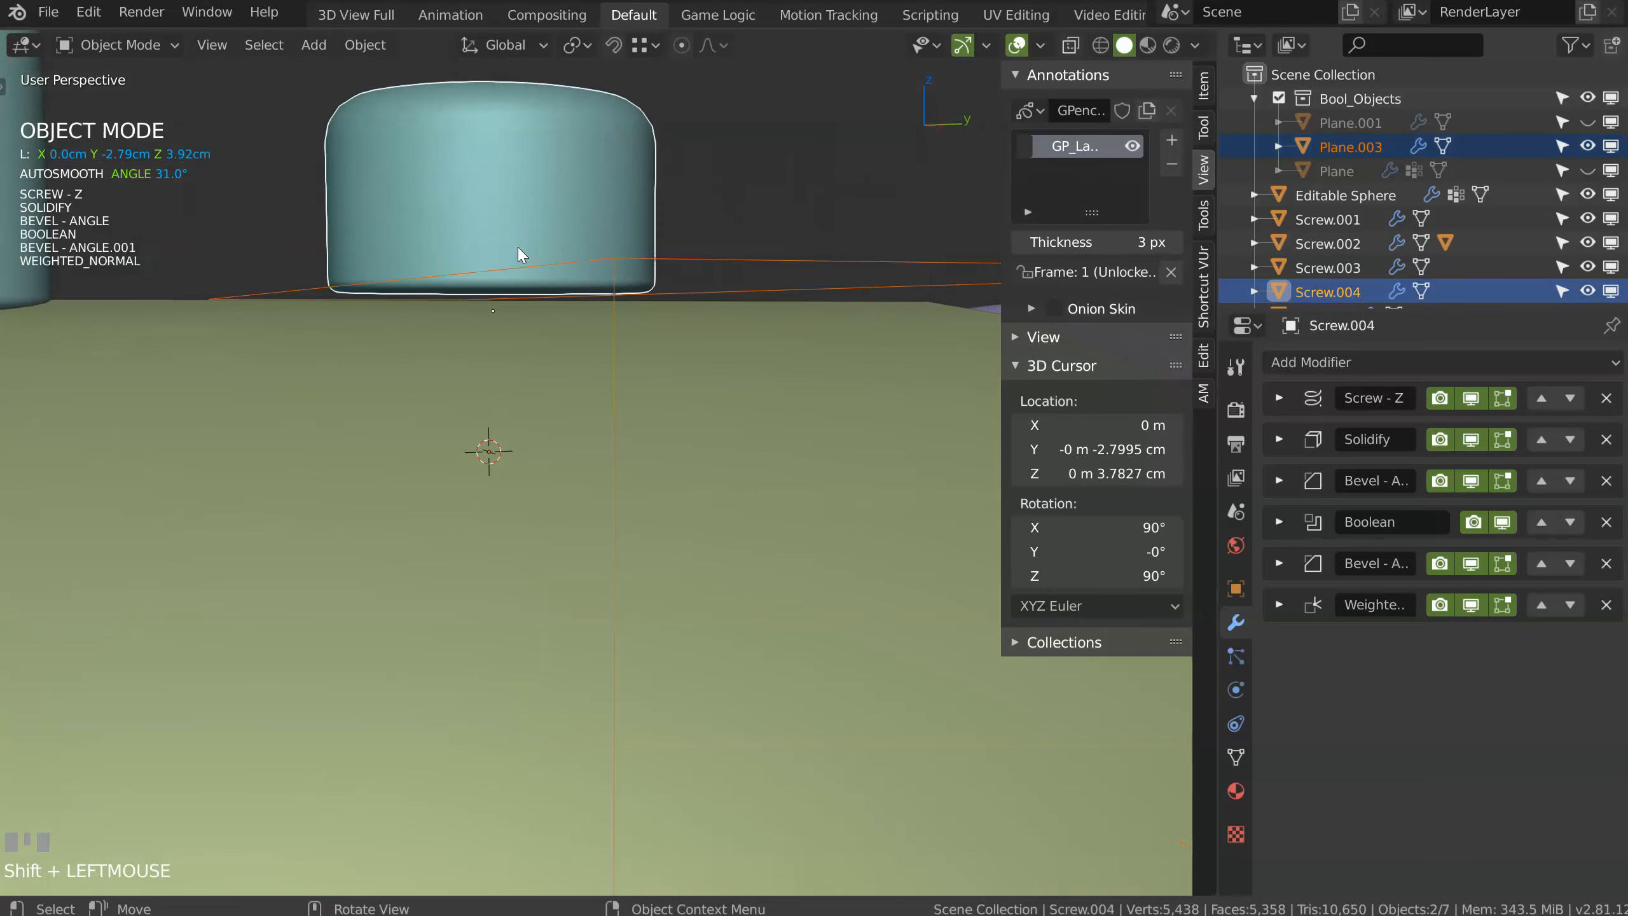
key("g")
key("z")
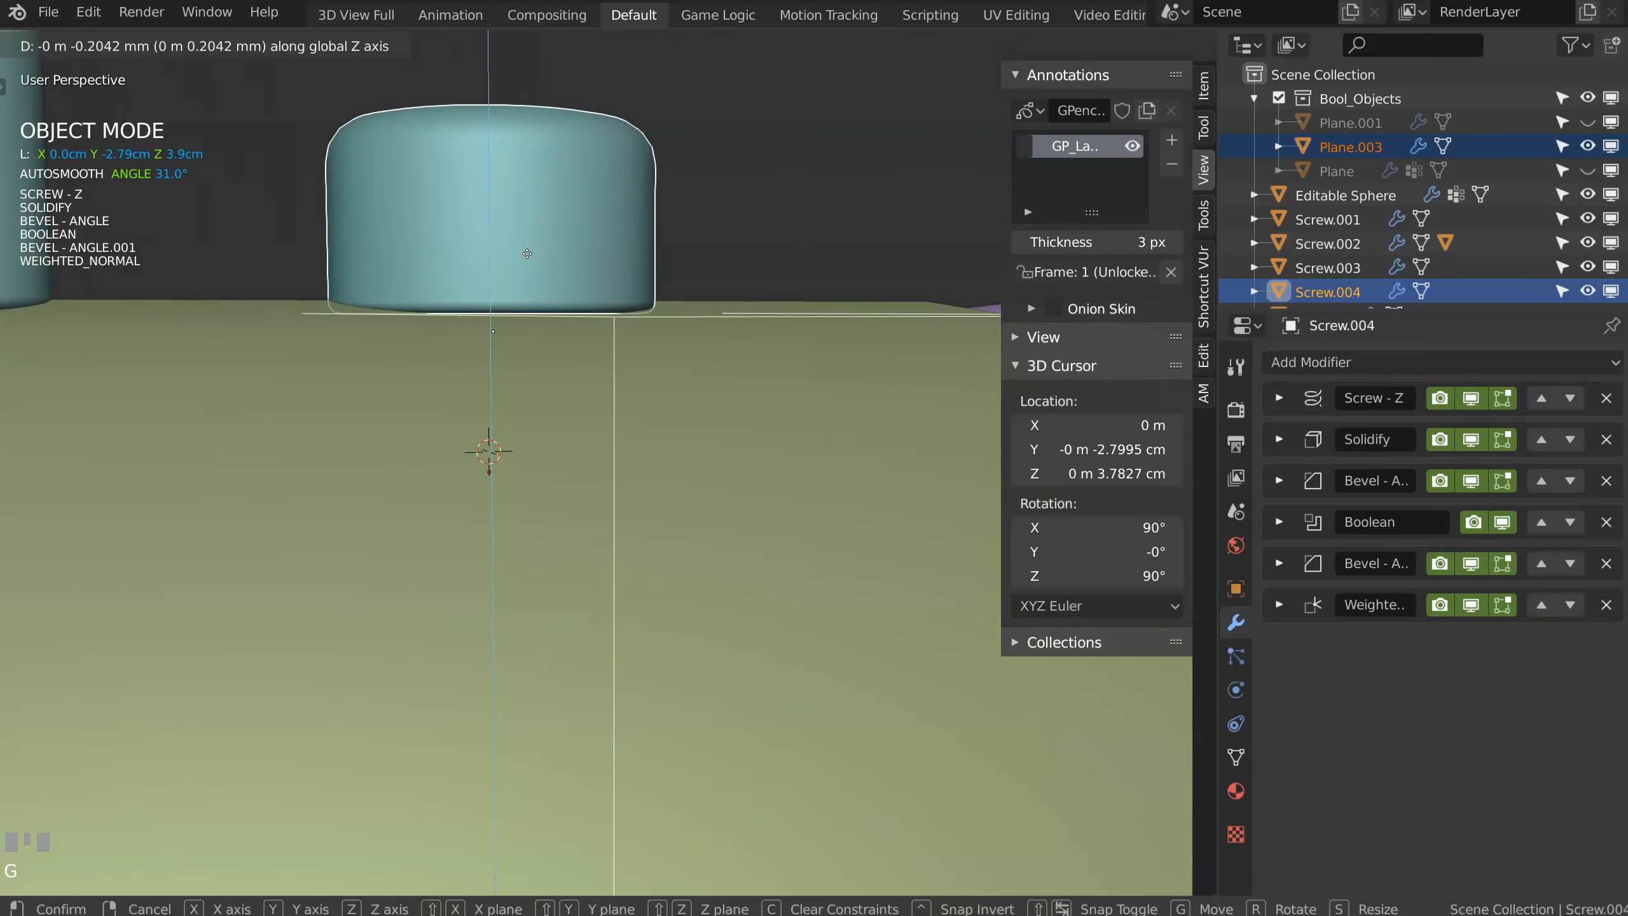
left_click(527, 249)
Step: Select the disc's Plane.003 box cutter on its own and hide it
middle_click_drag(527, 249, 462, 295)
middle_click_drag(461, 295, 552, 298, "ctrl")
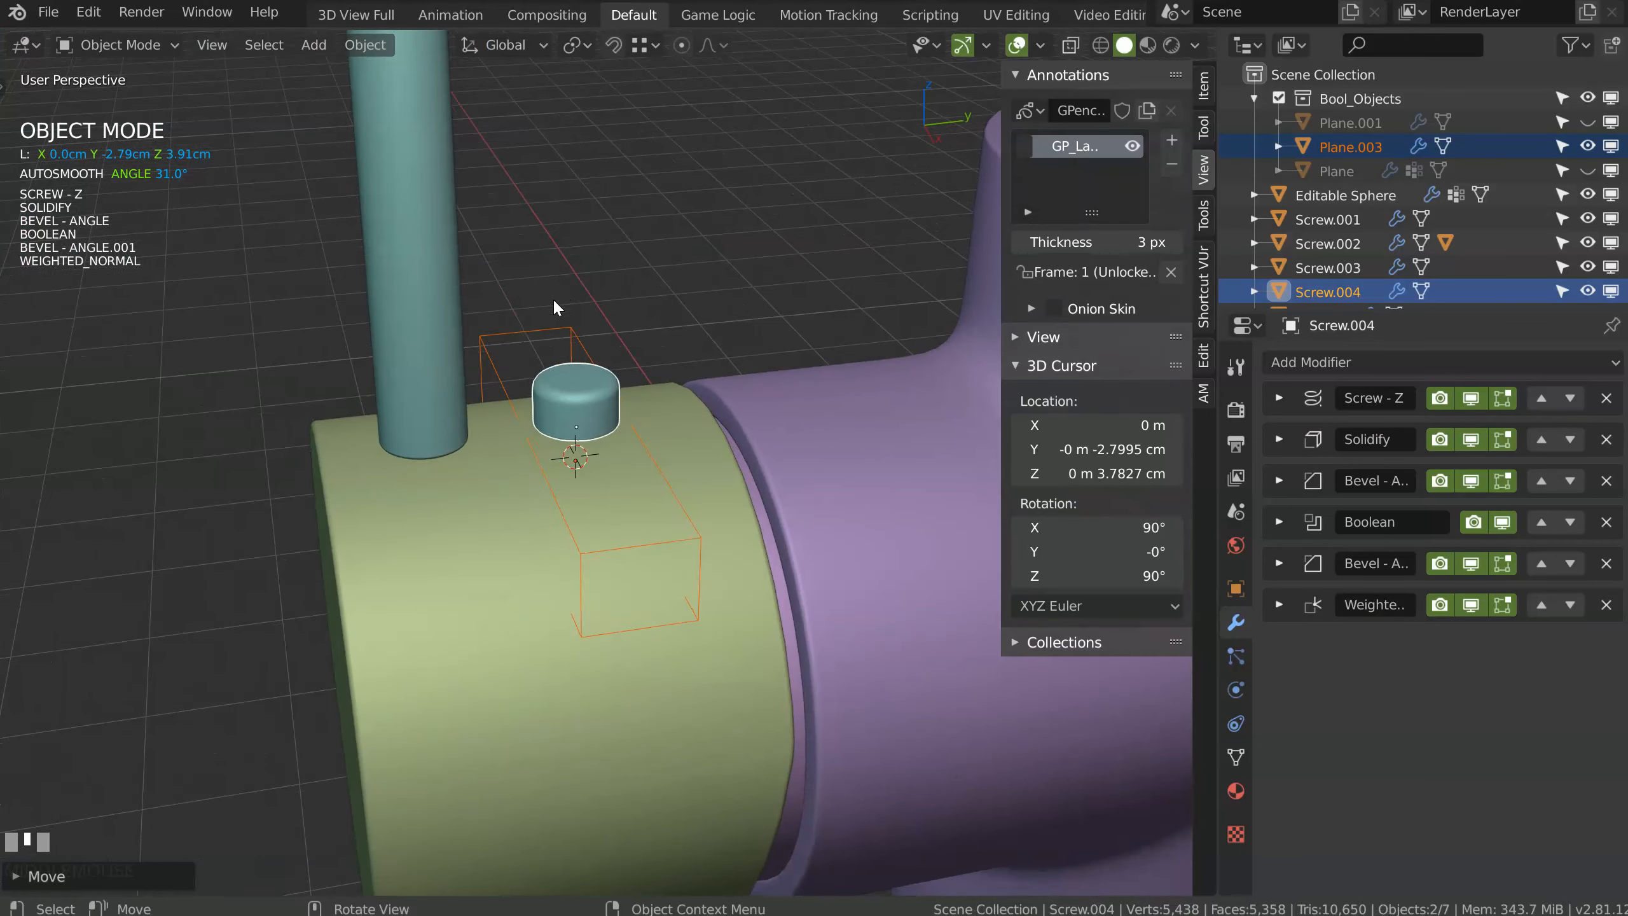
left_click(570, 334)
key("space")
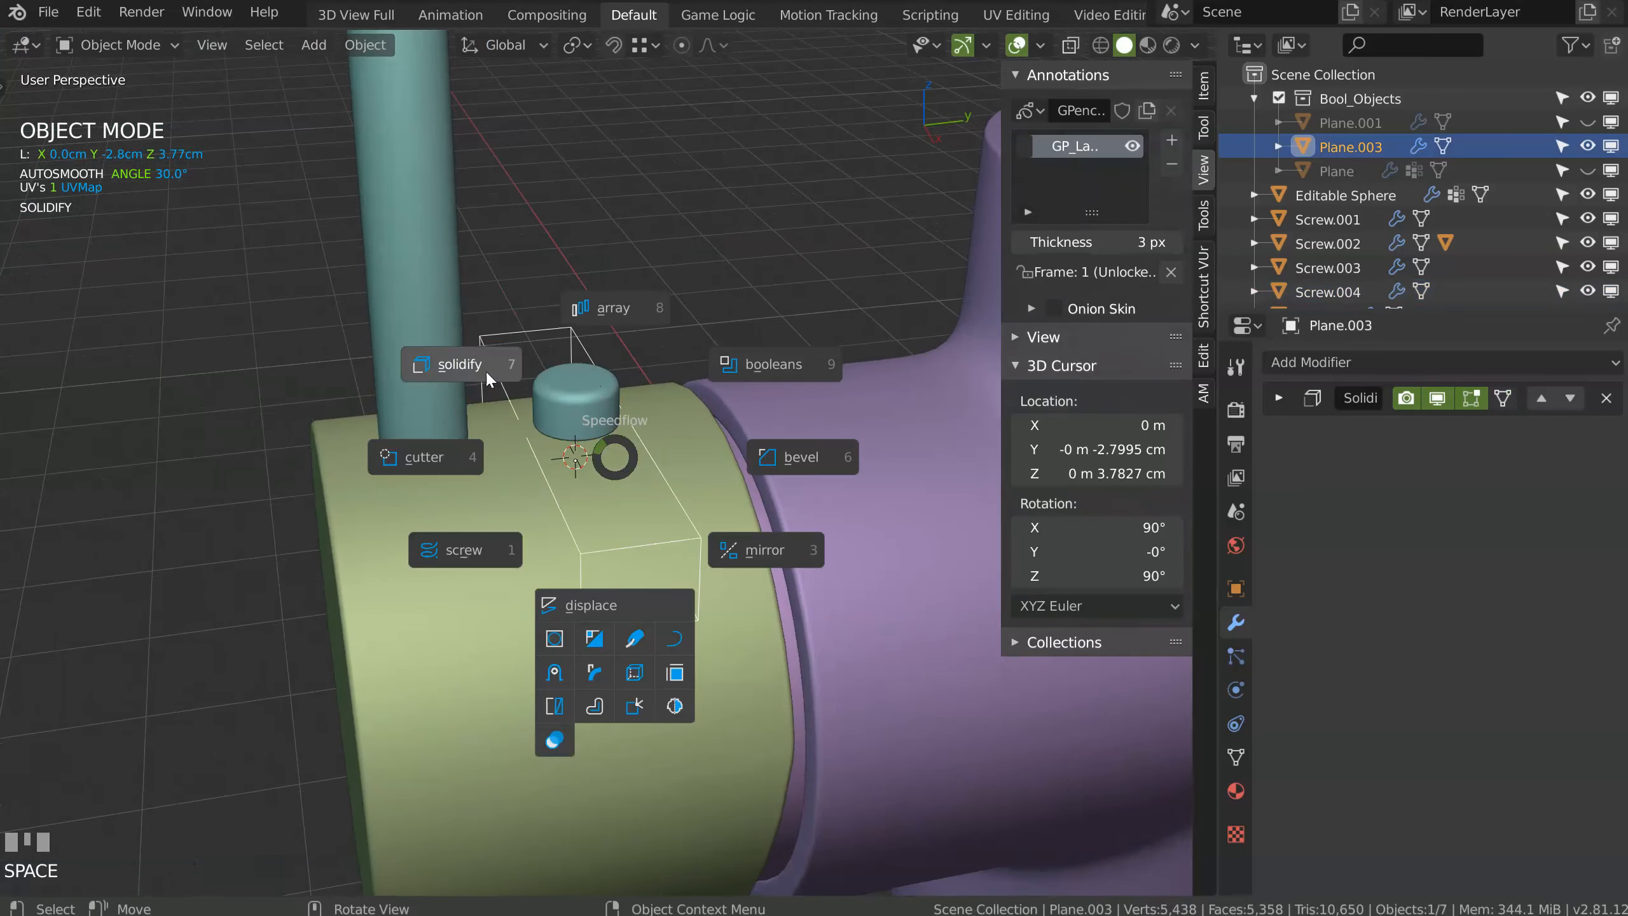
left_click(333, 387)
middle_click_drag(593, 433, 352, 603)
middle_click_drag(582, 412, 516, 416, "ctrl")
Step: Review the modifier stacks of the T-shaped pipe, the rod and the small button one after another
middle_click_drag(516, 416, 341, 244, "shift")
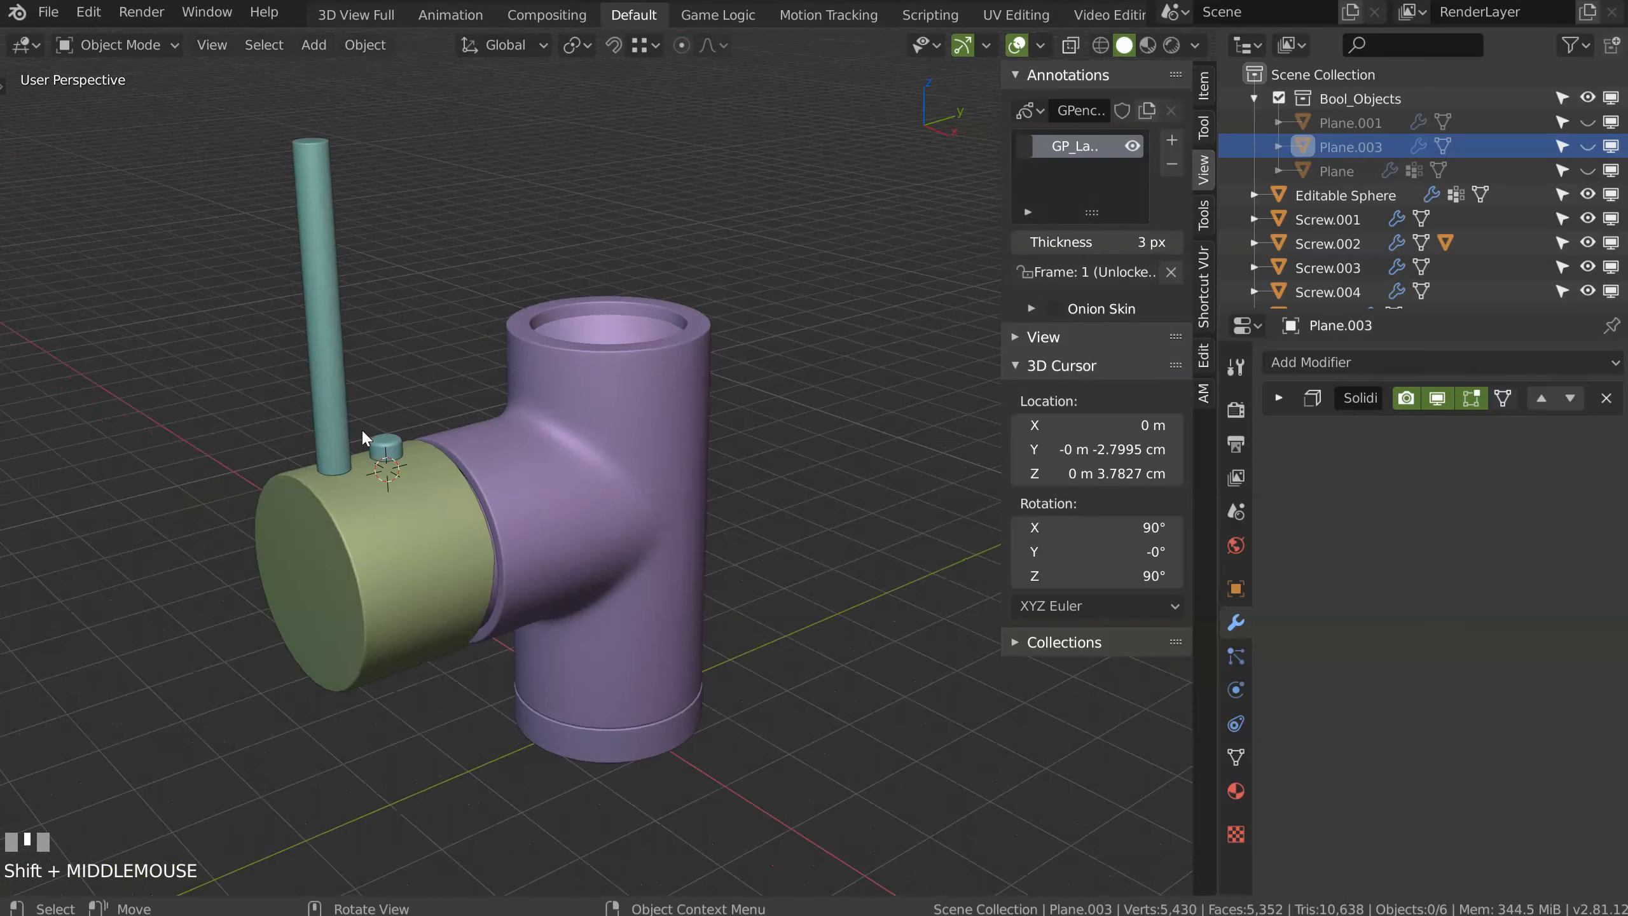
middle_click_drag(361, 427, 546, 401, "shift")
left_click(681, 406)
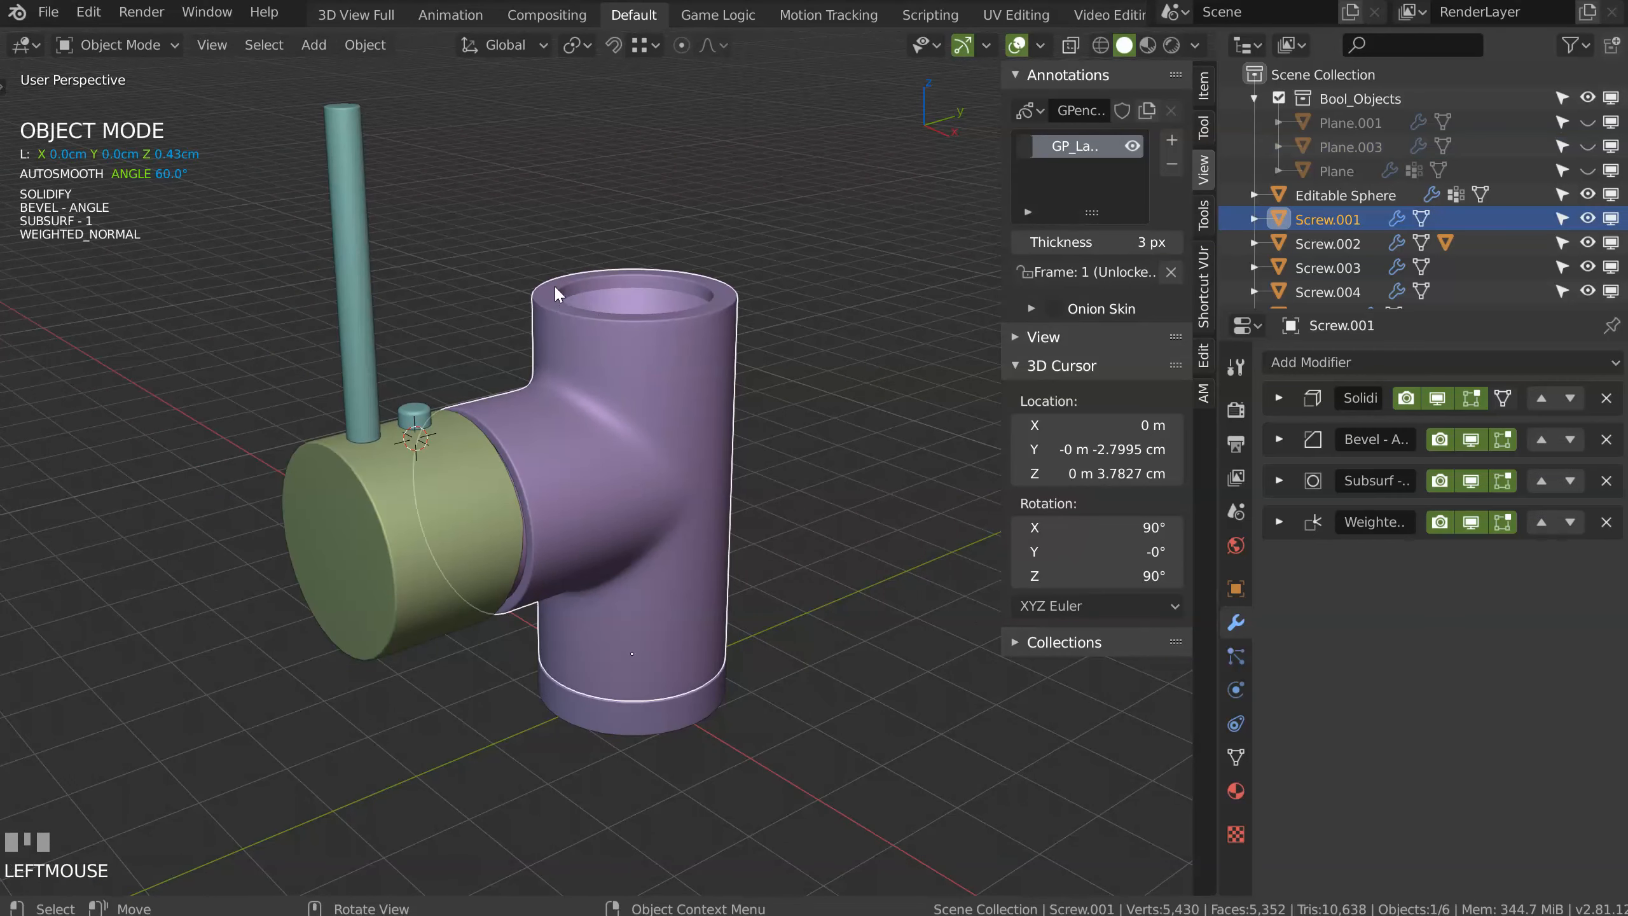
left_click(359, 338)
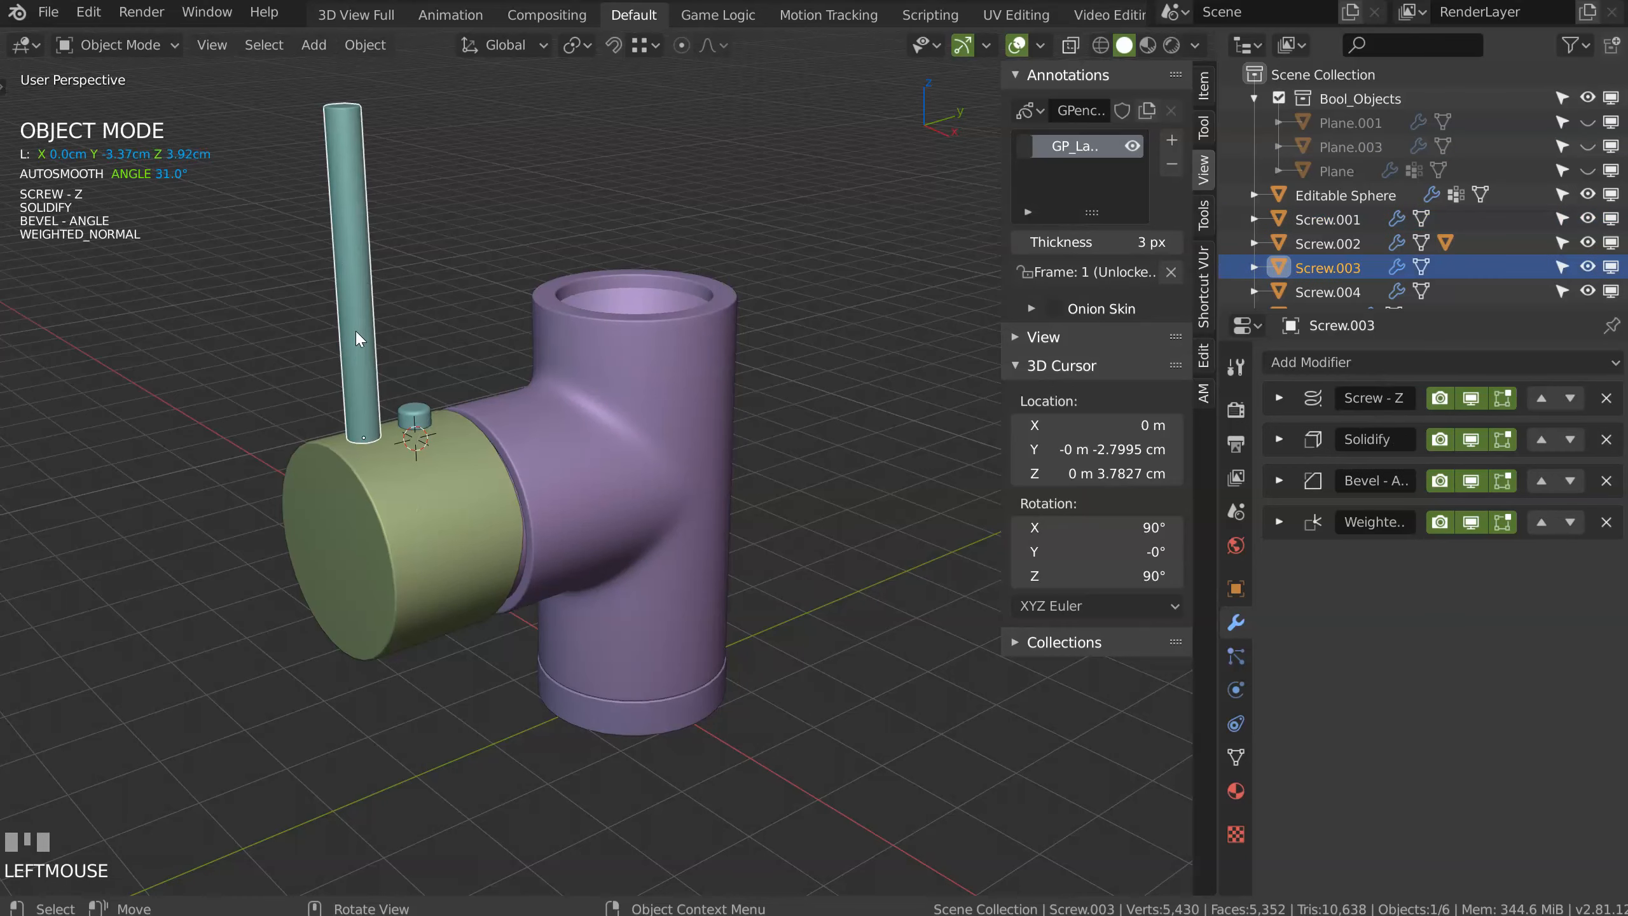
left_click(418, 410)
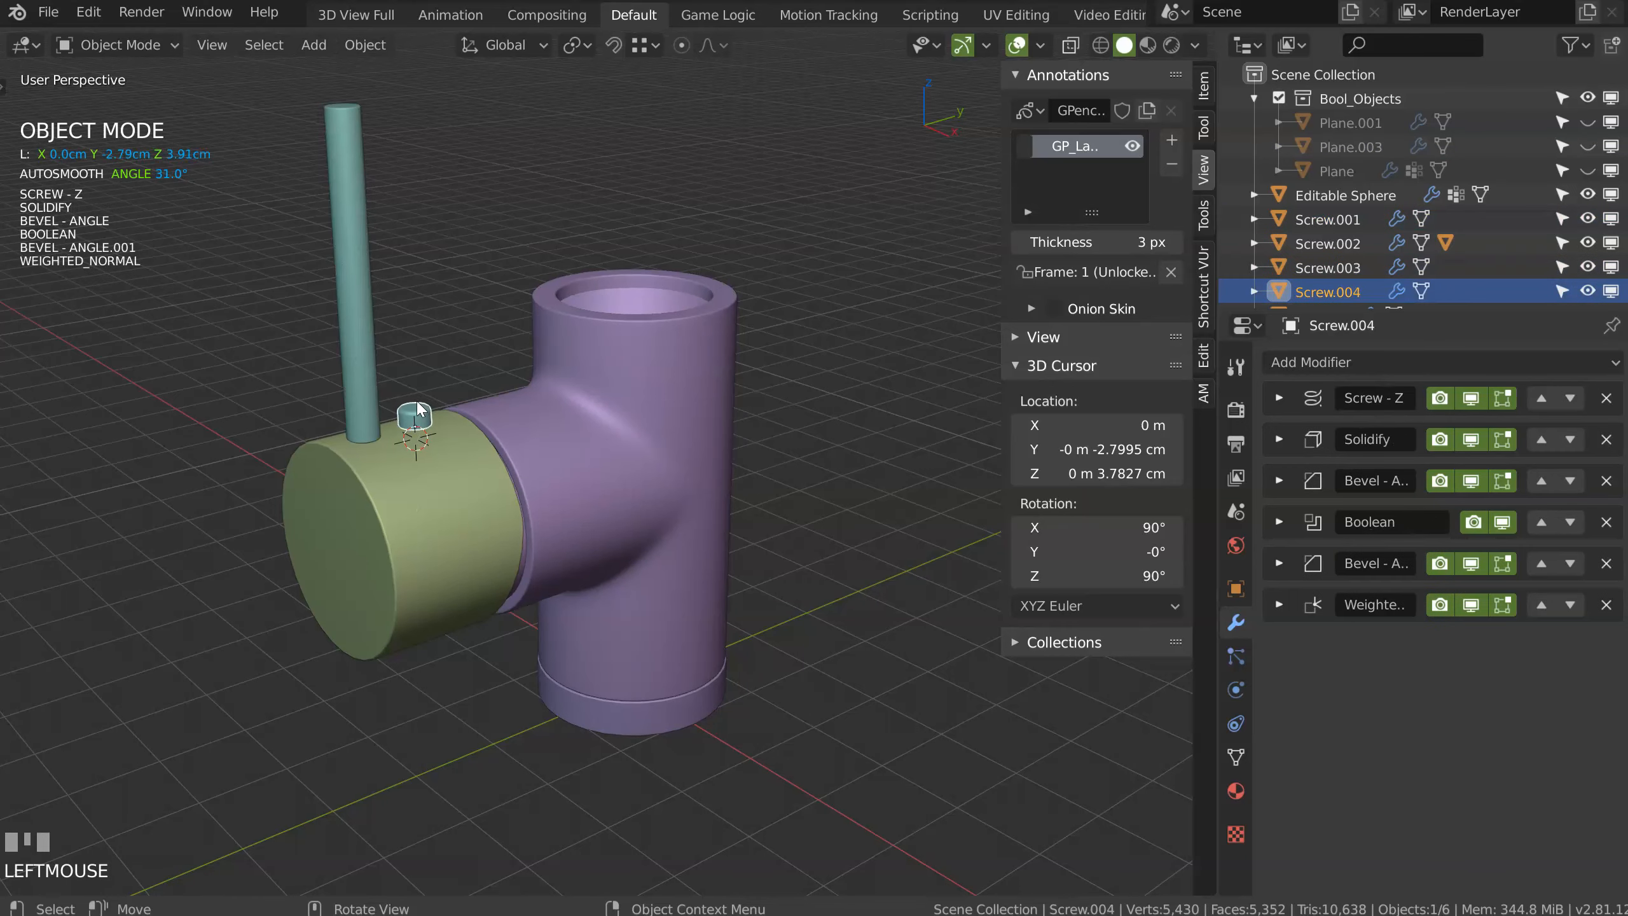
Step: Set the steps of the green cylinder's Screw modifier to 54
left_click(398, 555)
middle_click_drag(397, 555, 700, 302, "shift")
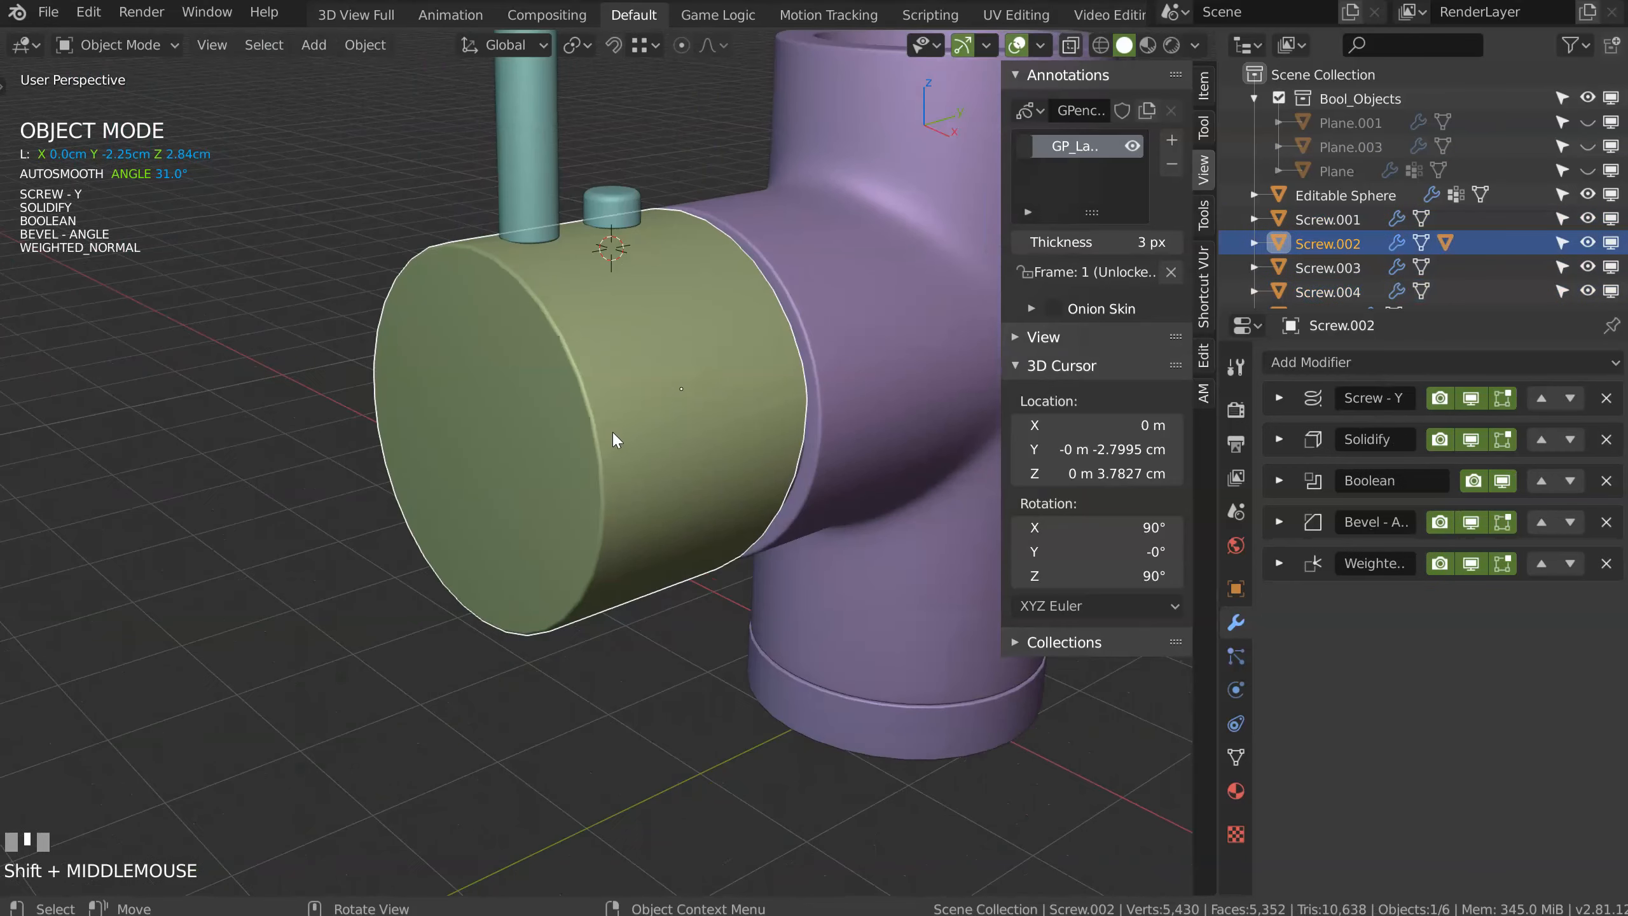
key("space")
left_click(787, 434)
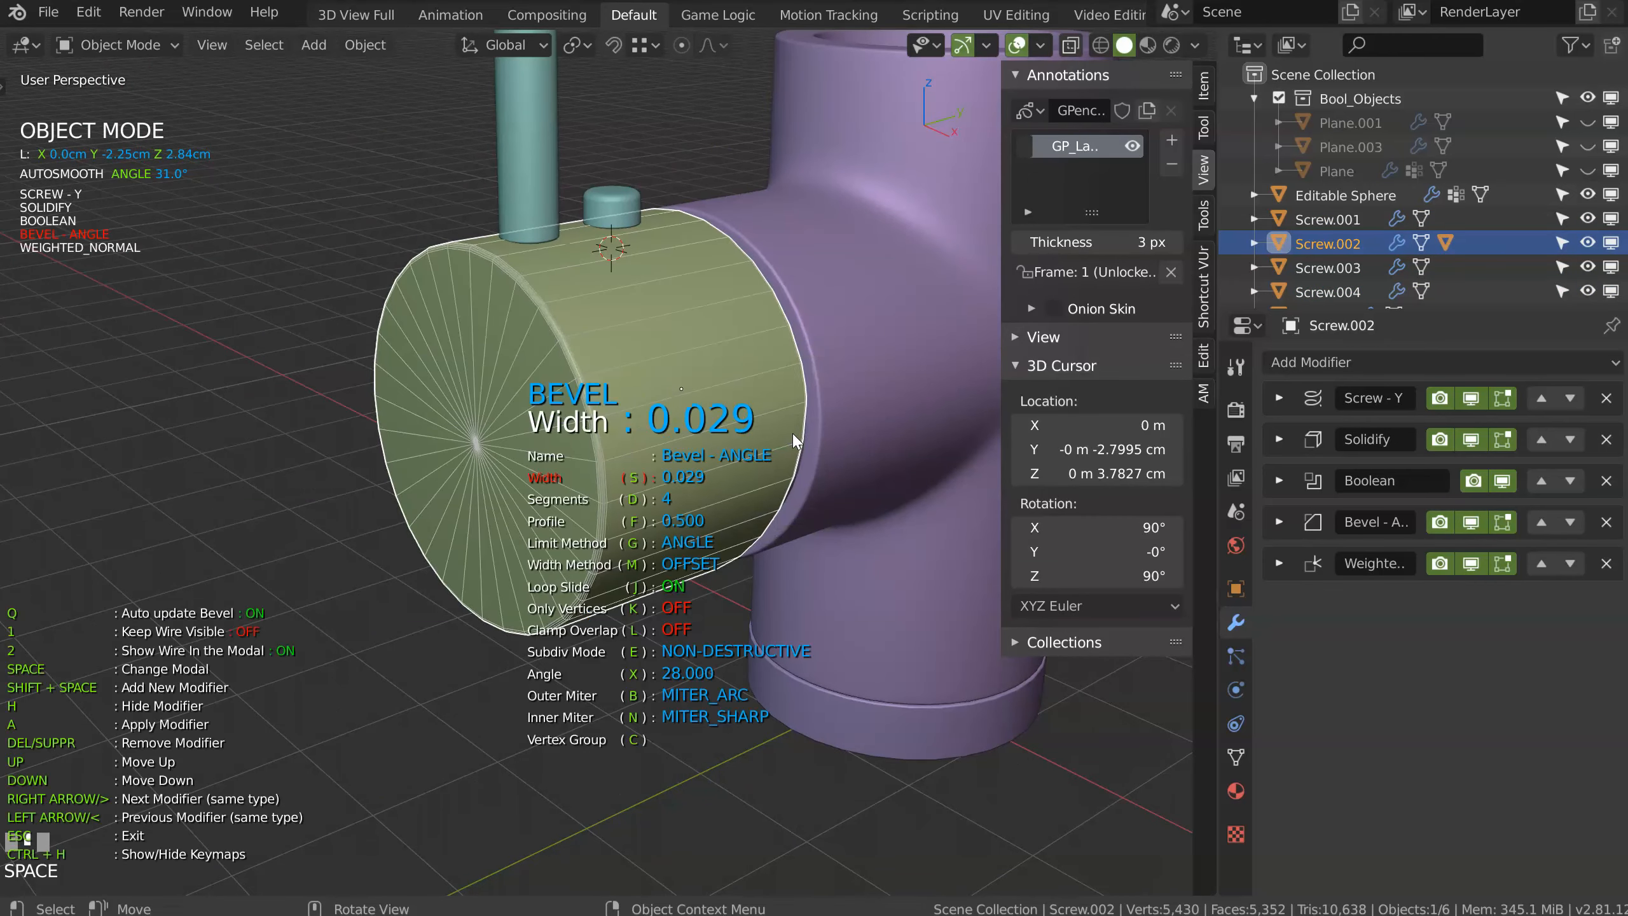
key("space")
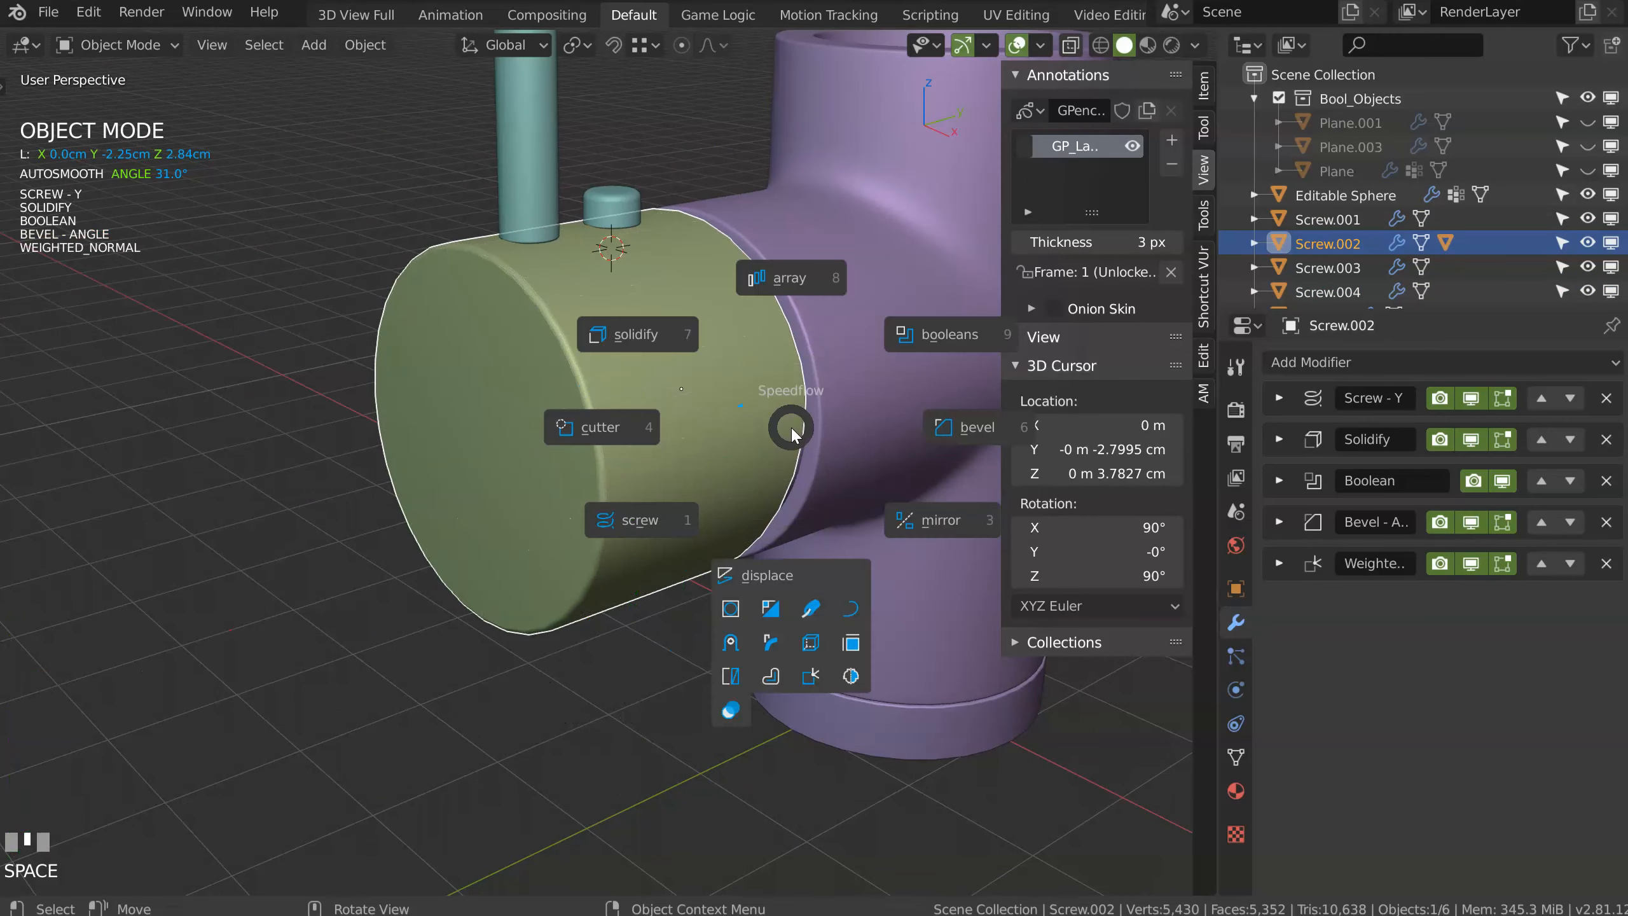
left_click(644, 518)
key("s")
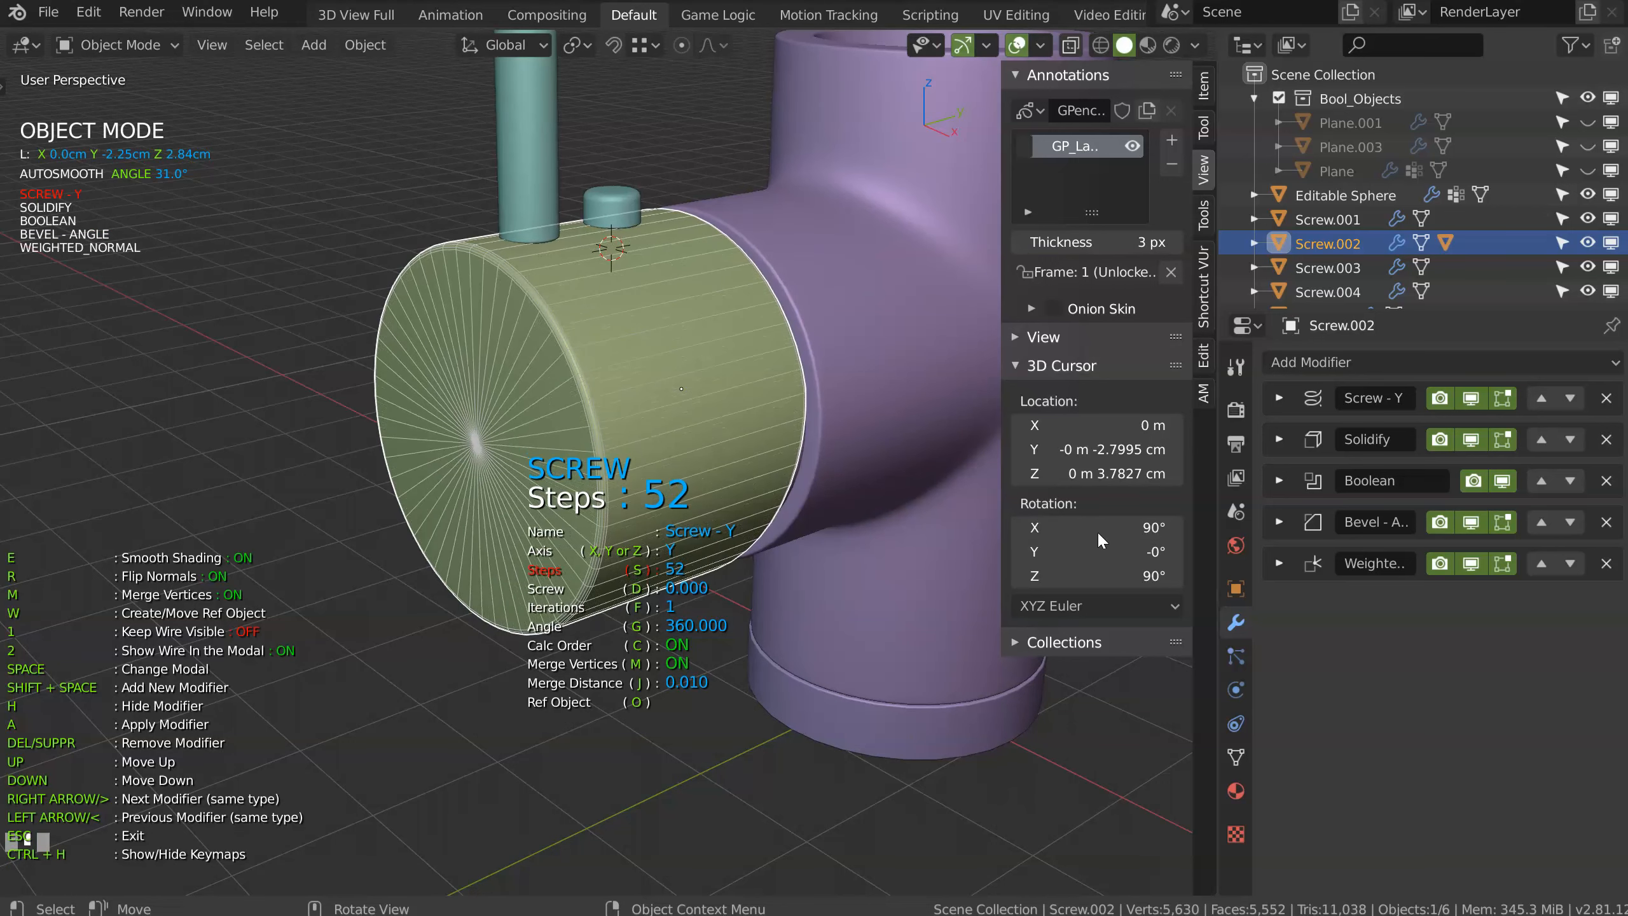
left_click(1147, 544)
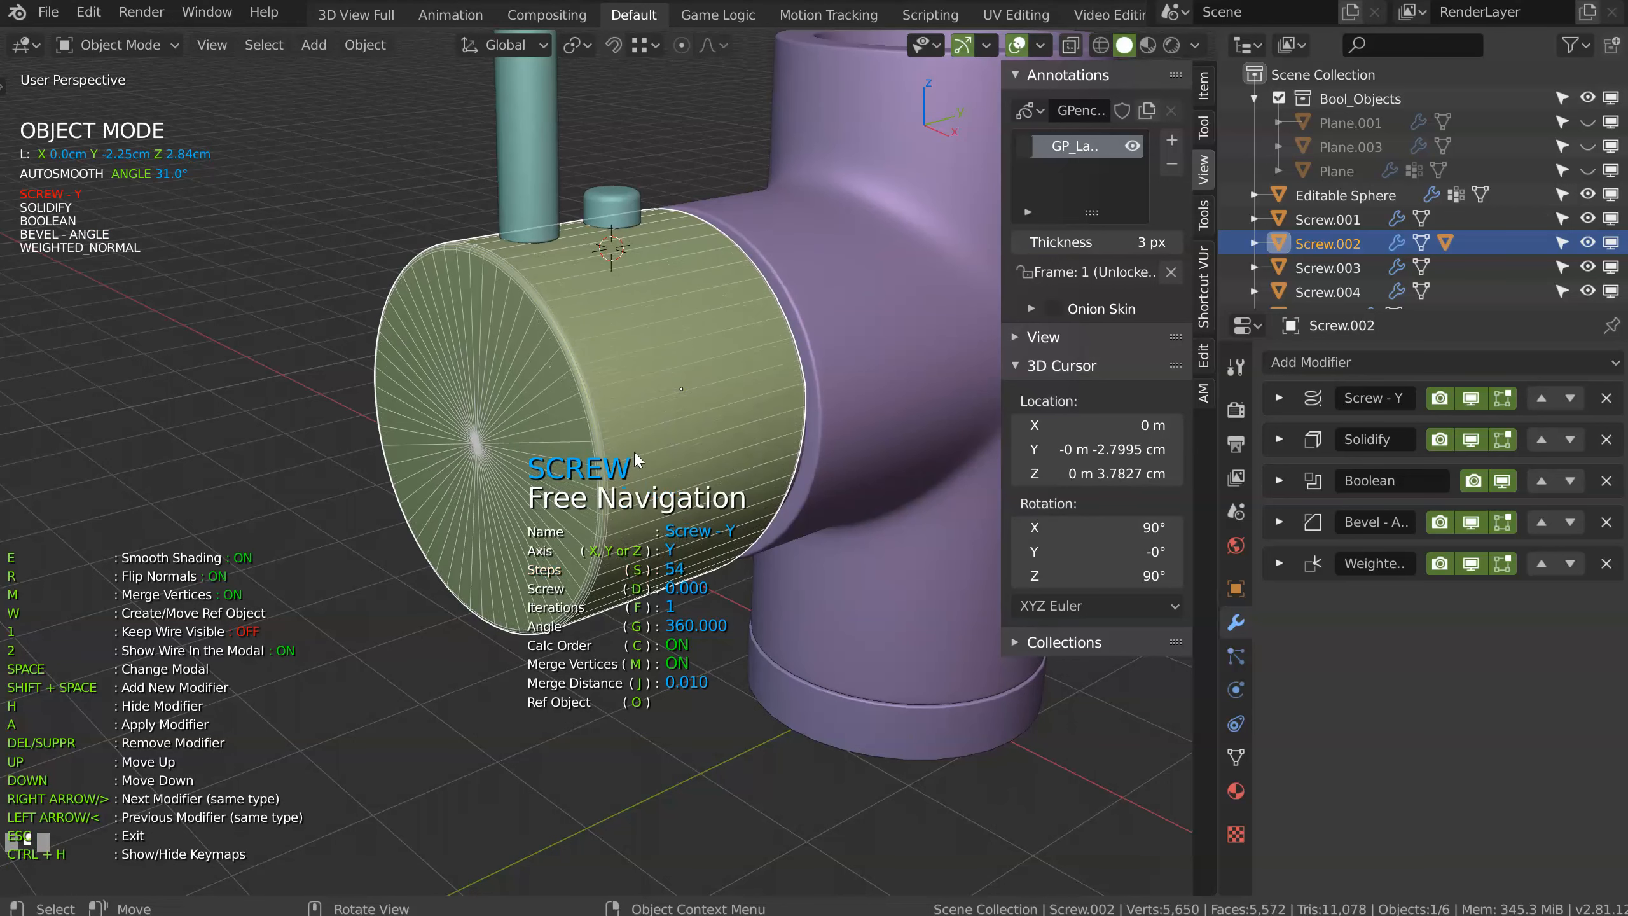
left_click(660, 338)
middle_click_drag(667, 245, 499, 336, "shift")
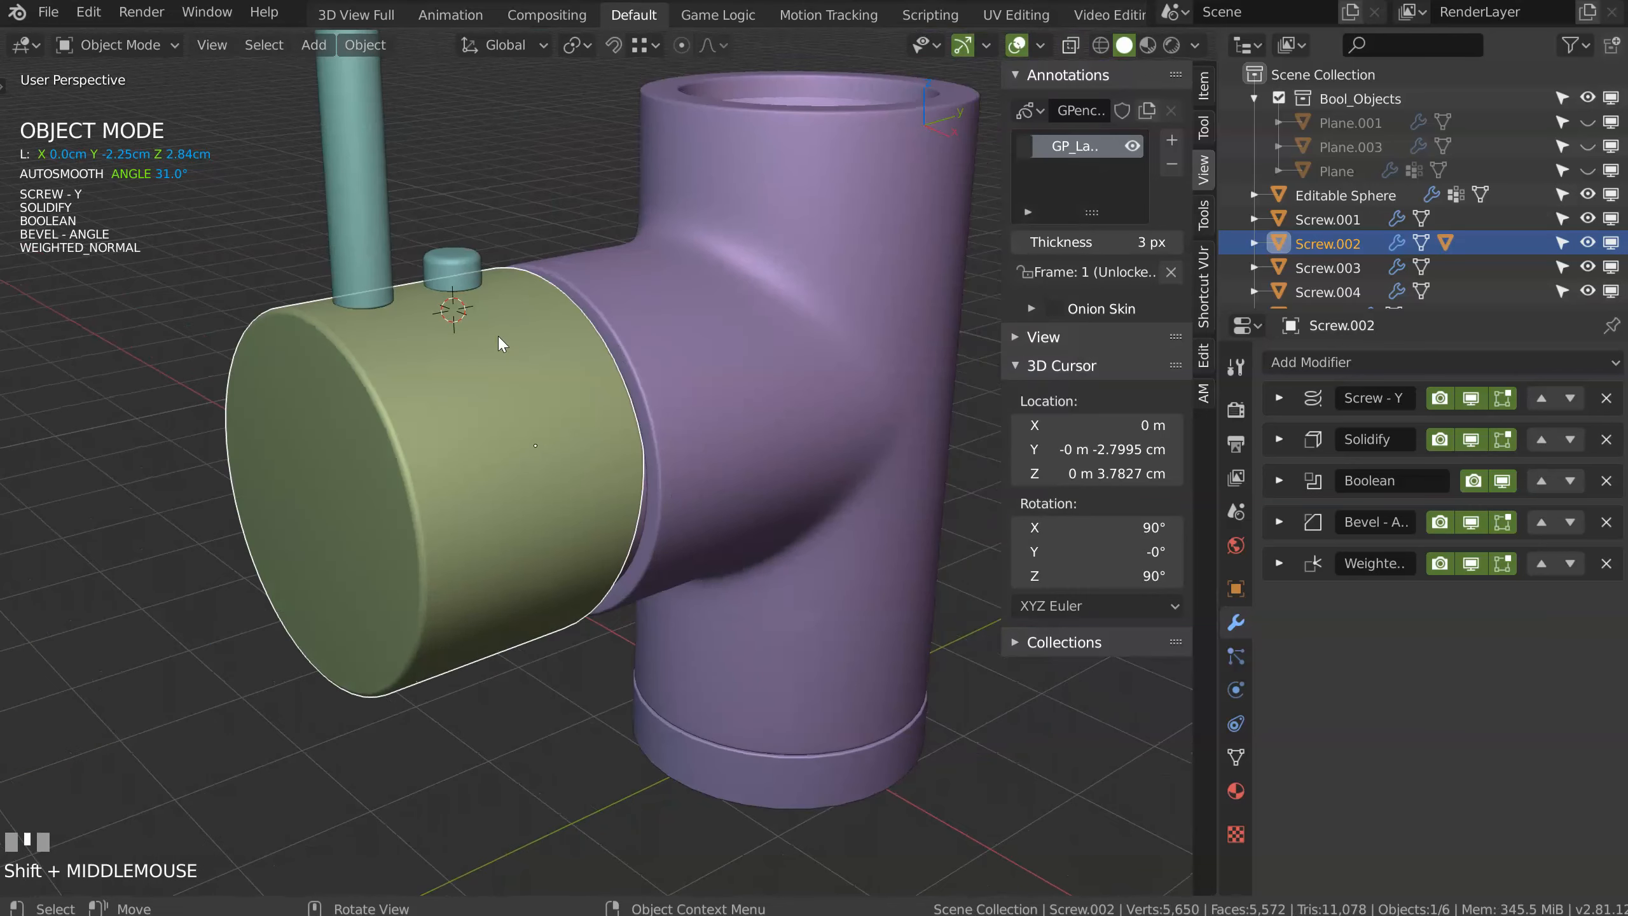
middle_click_drag(356, 344, 440, 357)
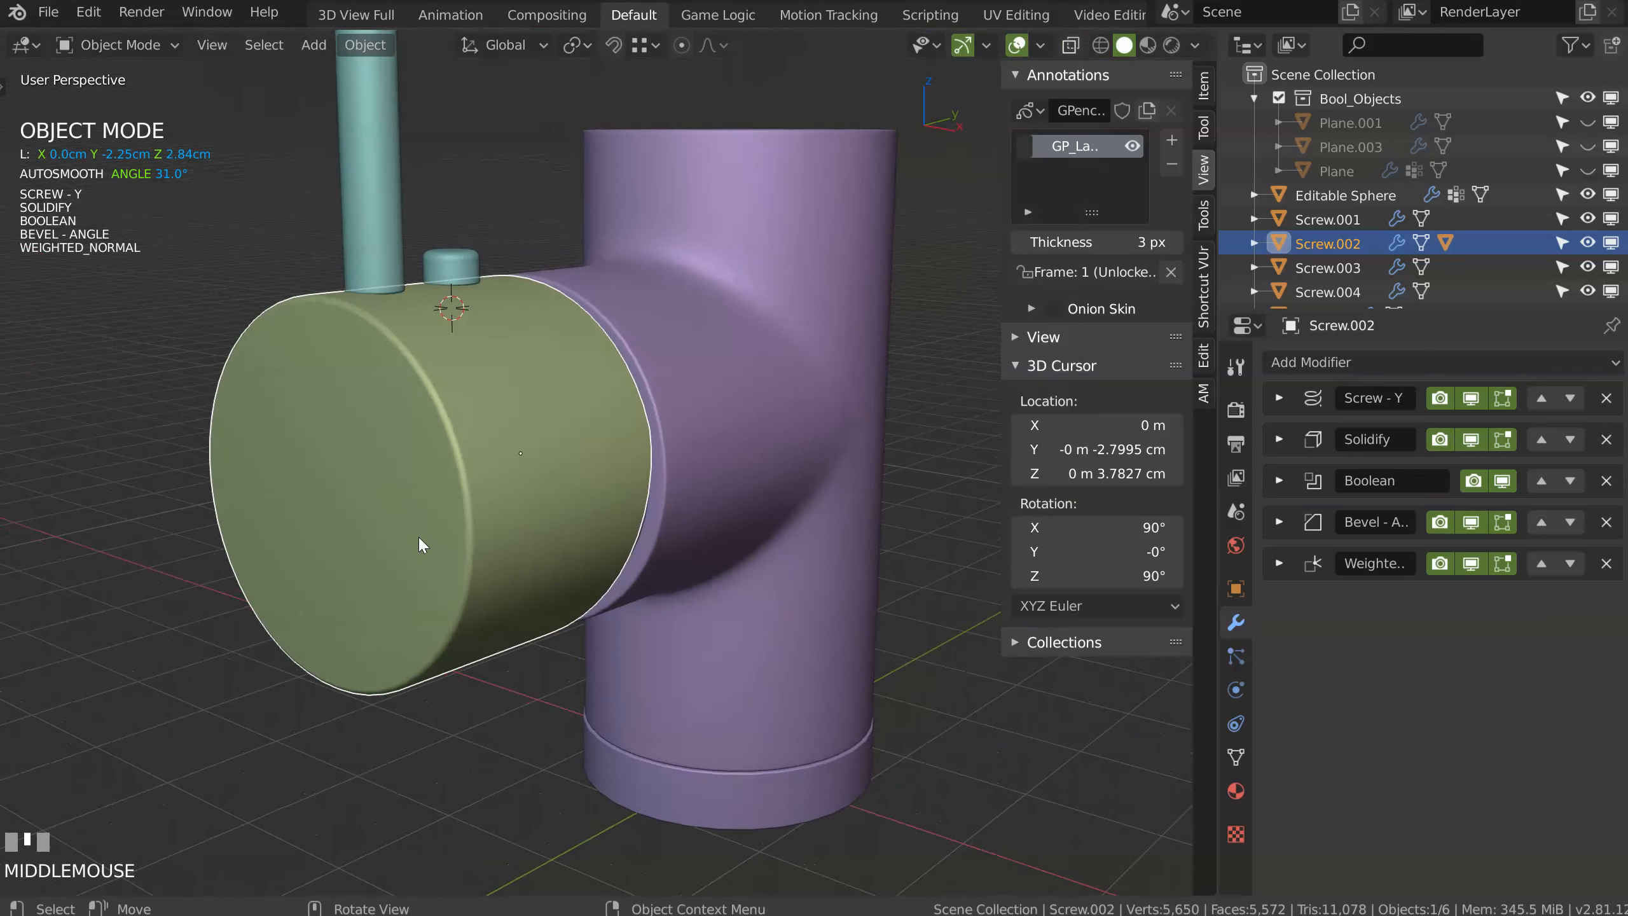
middle_click_drag(610, 395, 468, 449)
middle_click_drag(459, 413, 498, 437)
middle_click_drag(362, 417, 417, 448)
middle_click_drag(475, 322, 543, 417, "shift")
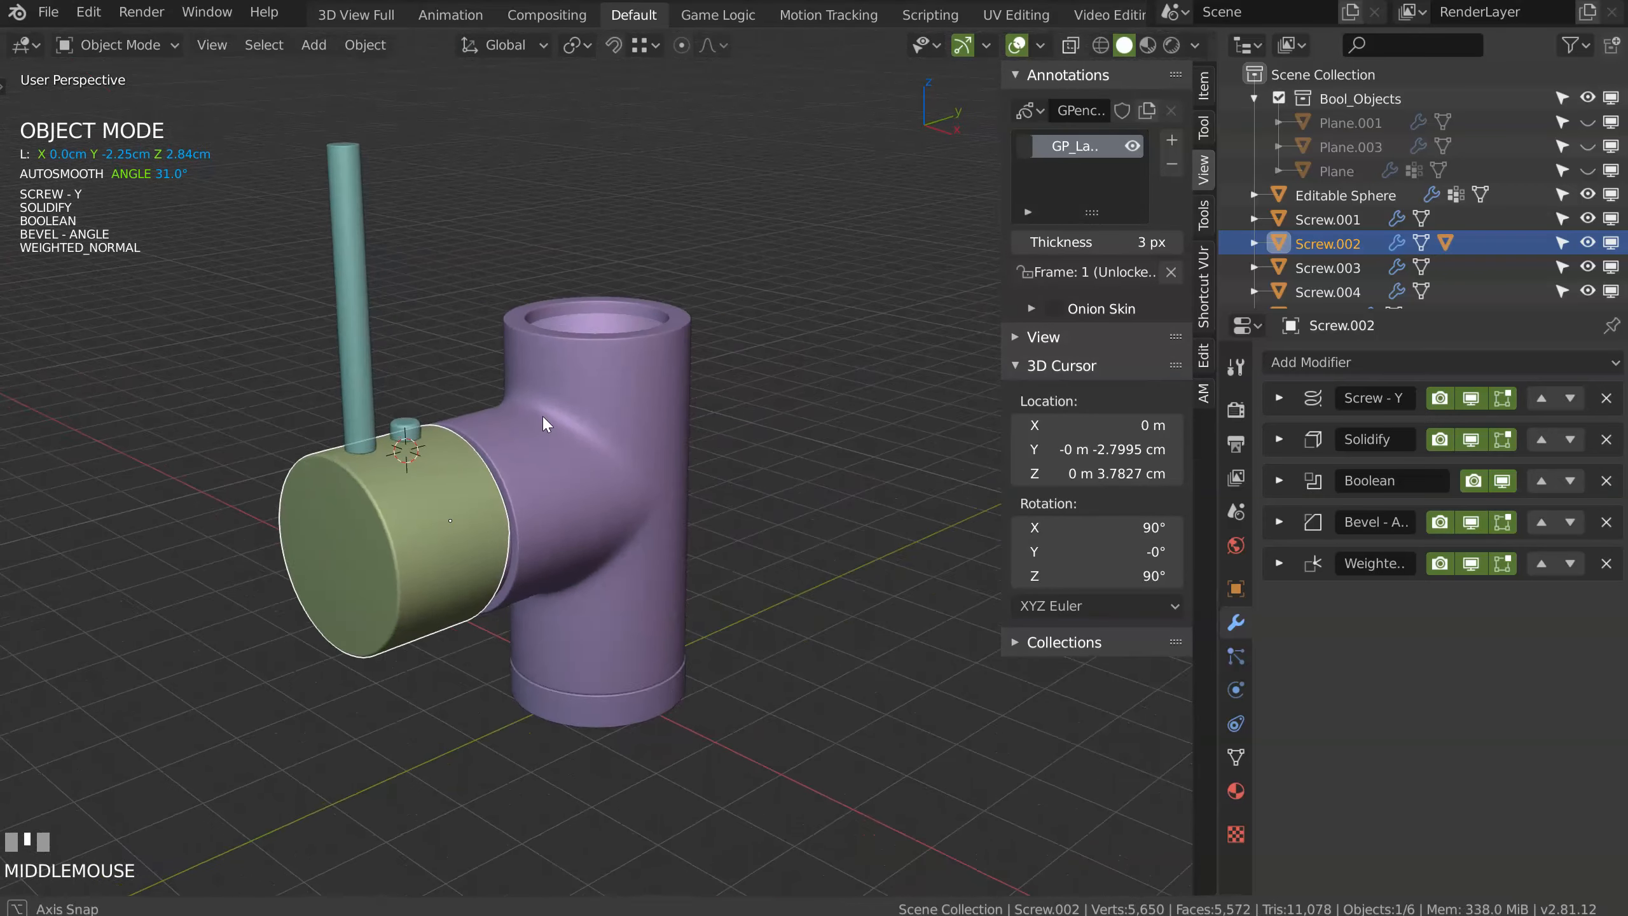
Step: Hide the viewport sidebar and save the scene as the next incremental version of speedflow_basics_11_Kitchen_Faucet_001.blend
key("n")
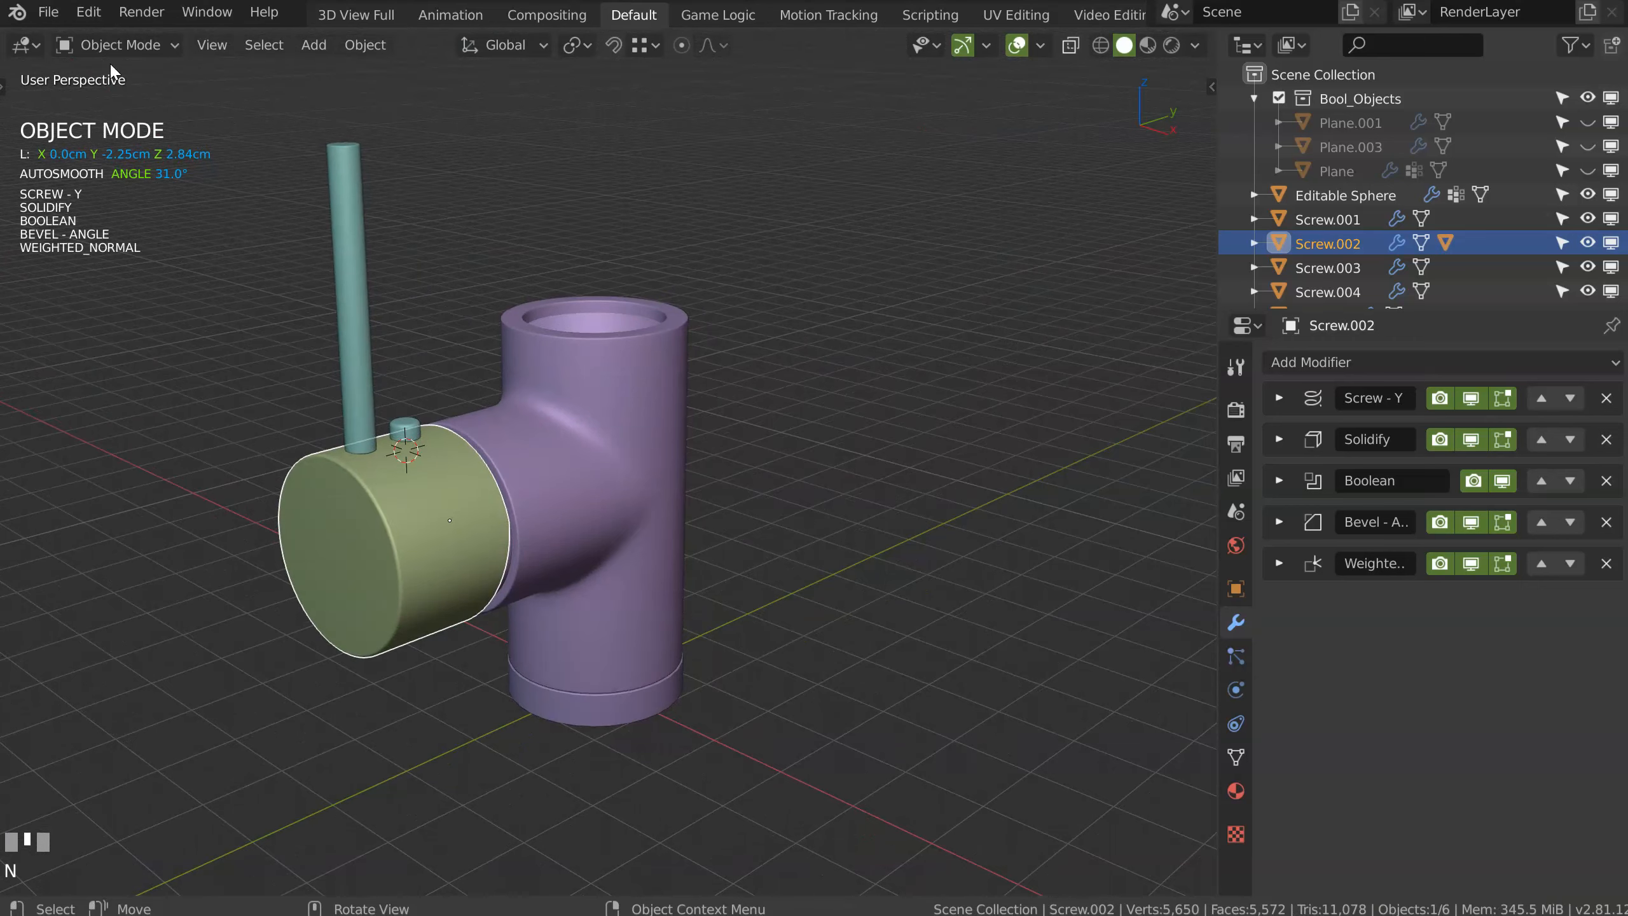
left_click(48, 12)
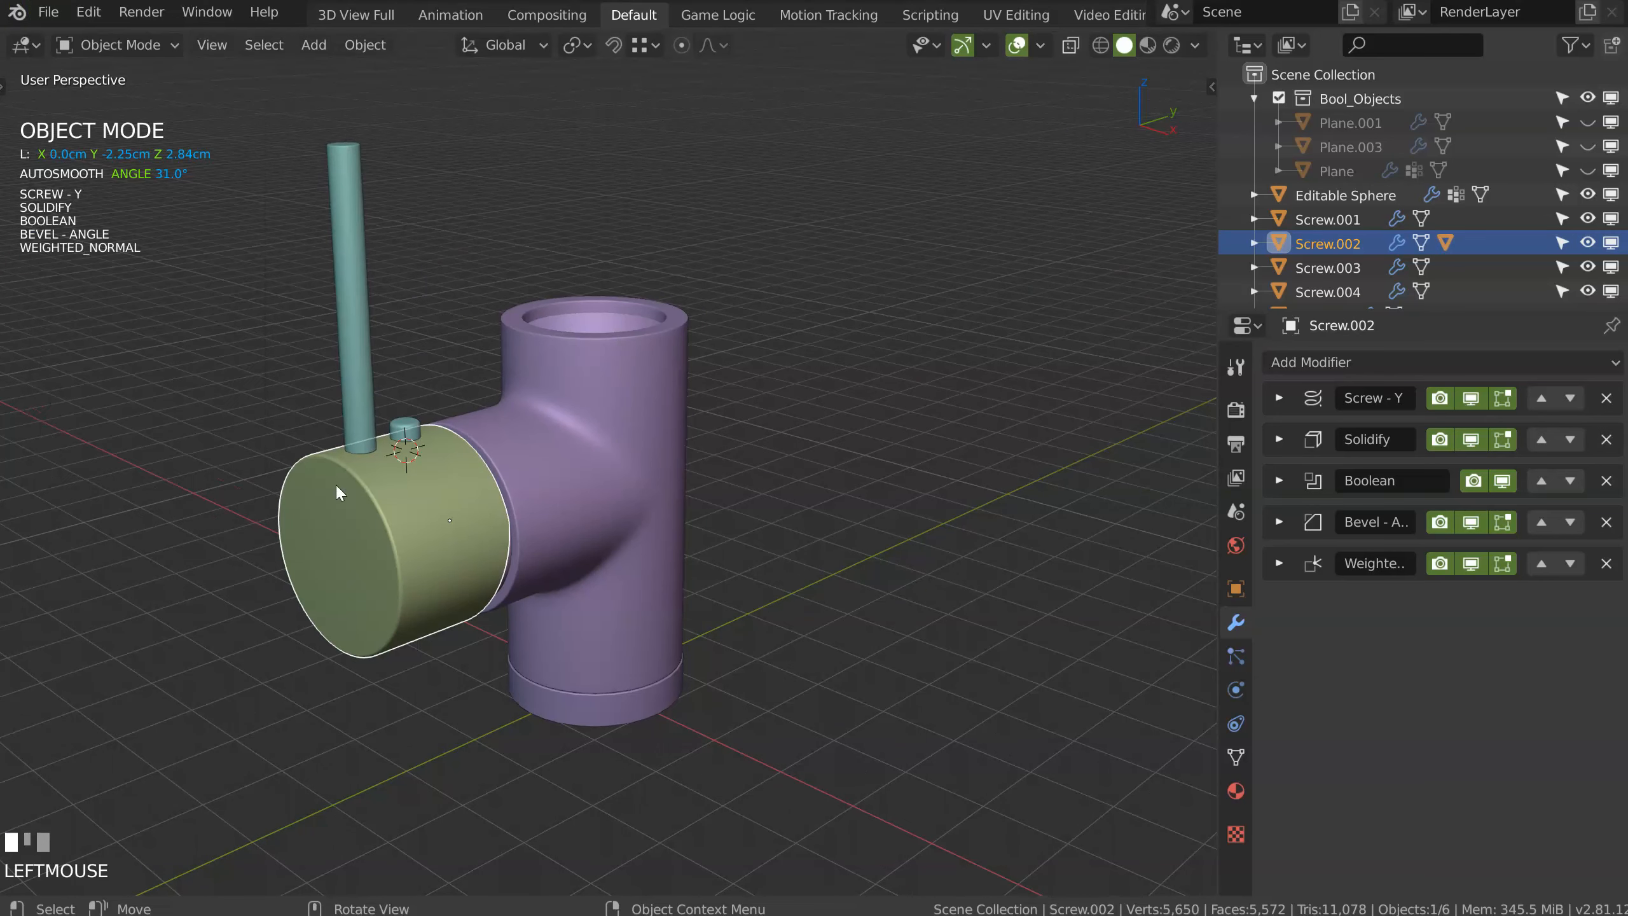
left_click(49, 12)
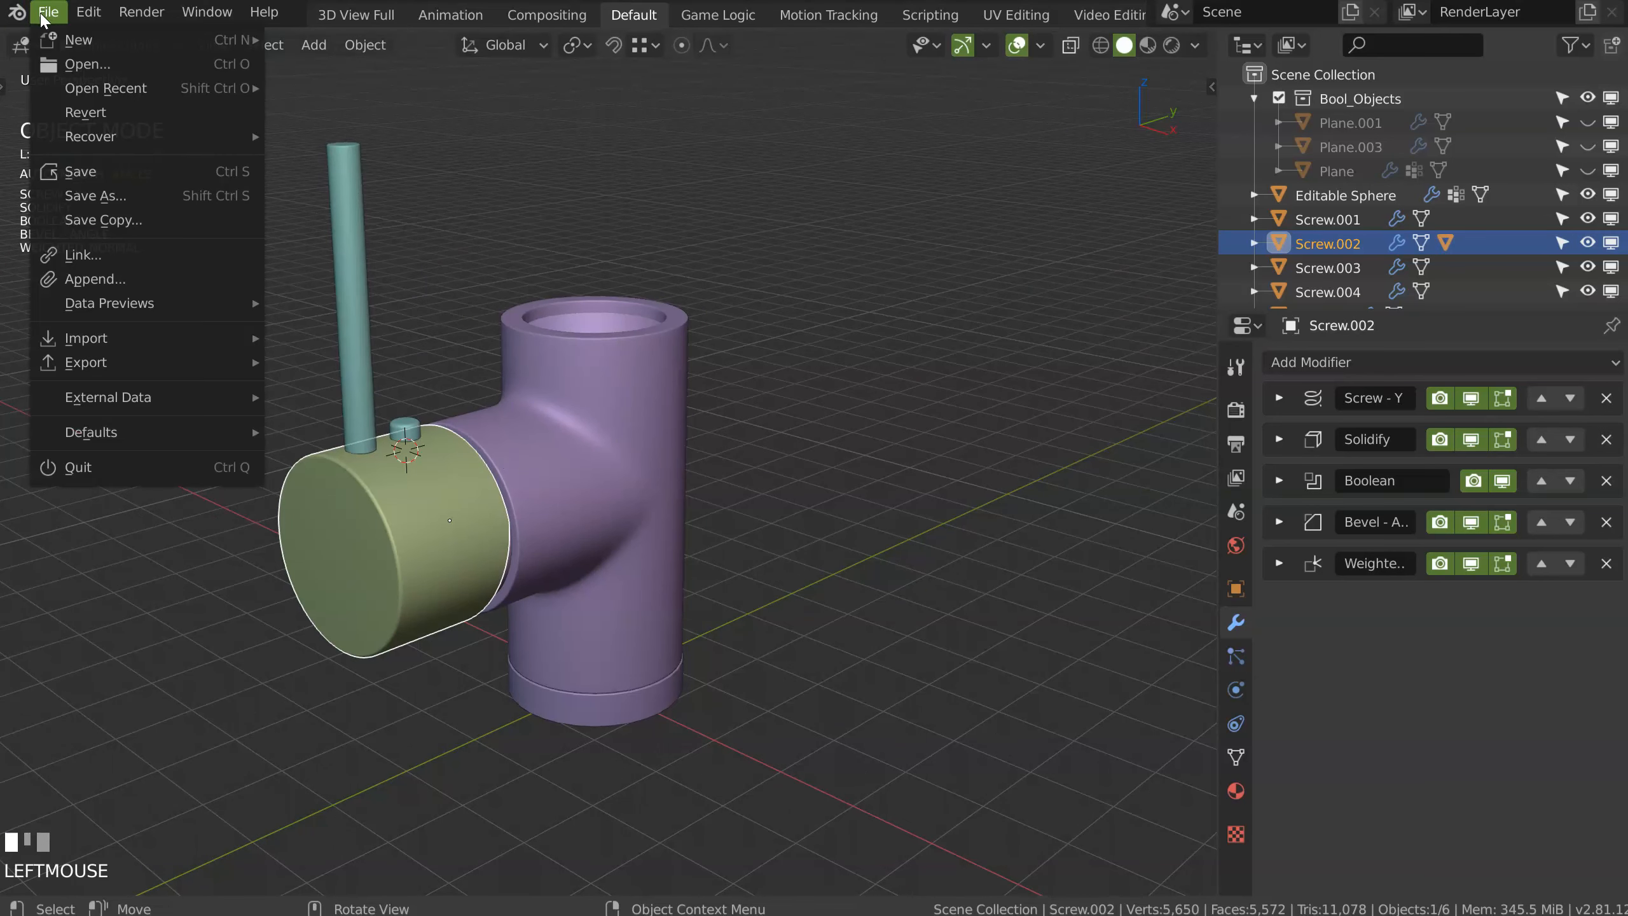
left_click(48, 12)
left_click(87, 196)
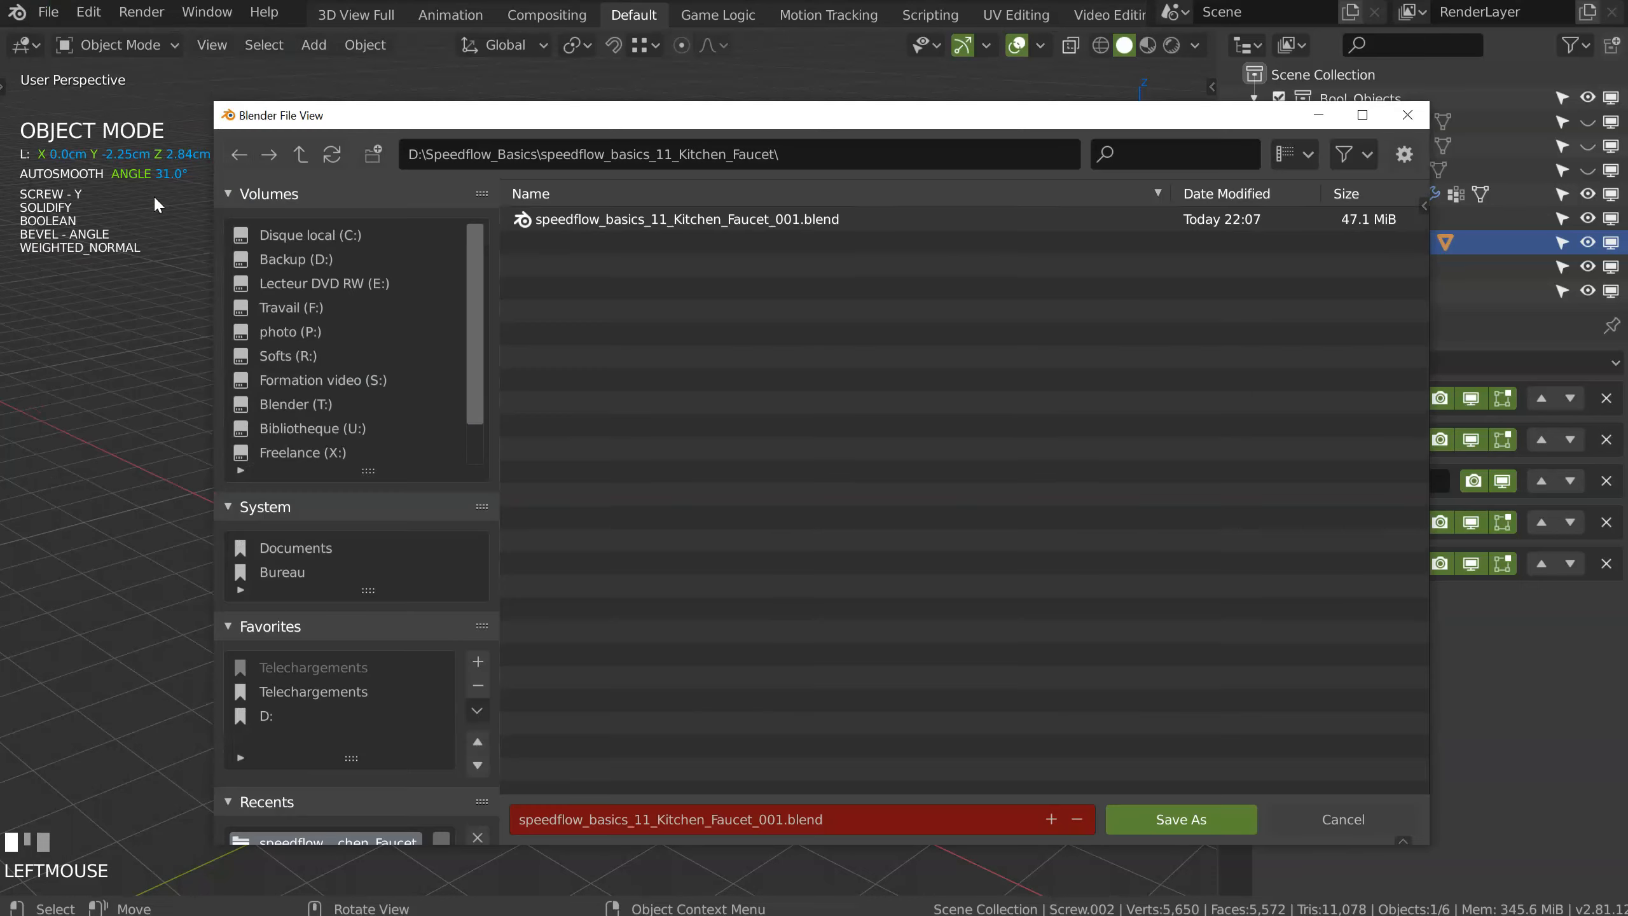
left_click(1051, 819)
left_click(1184, 821)
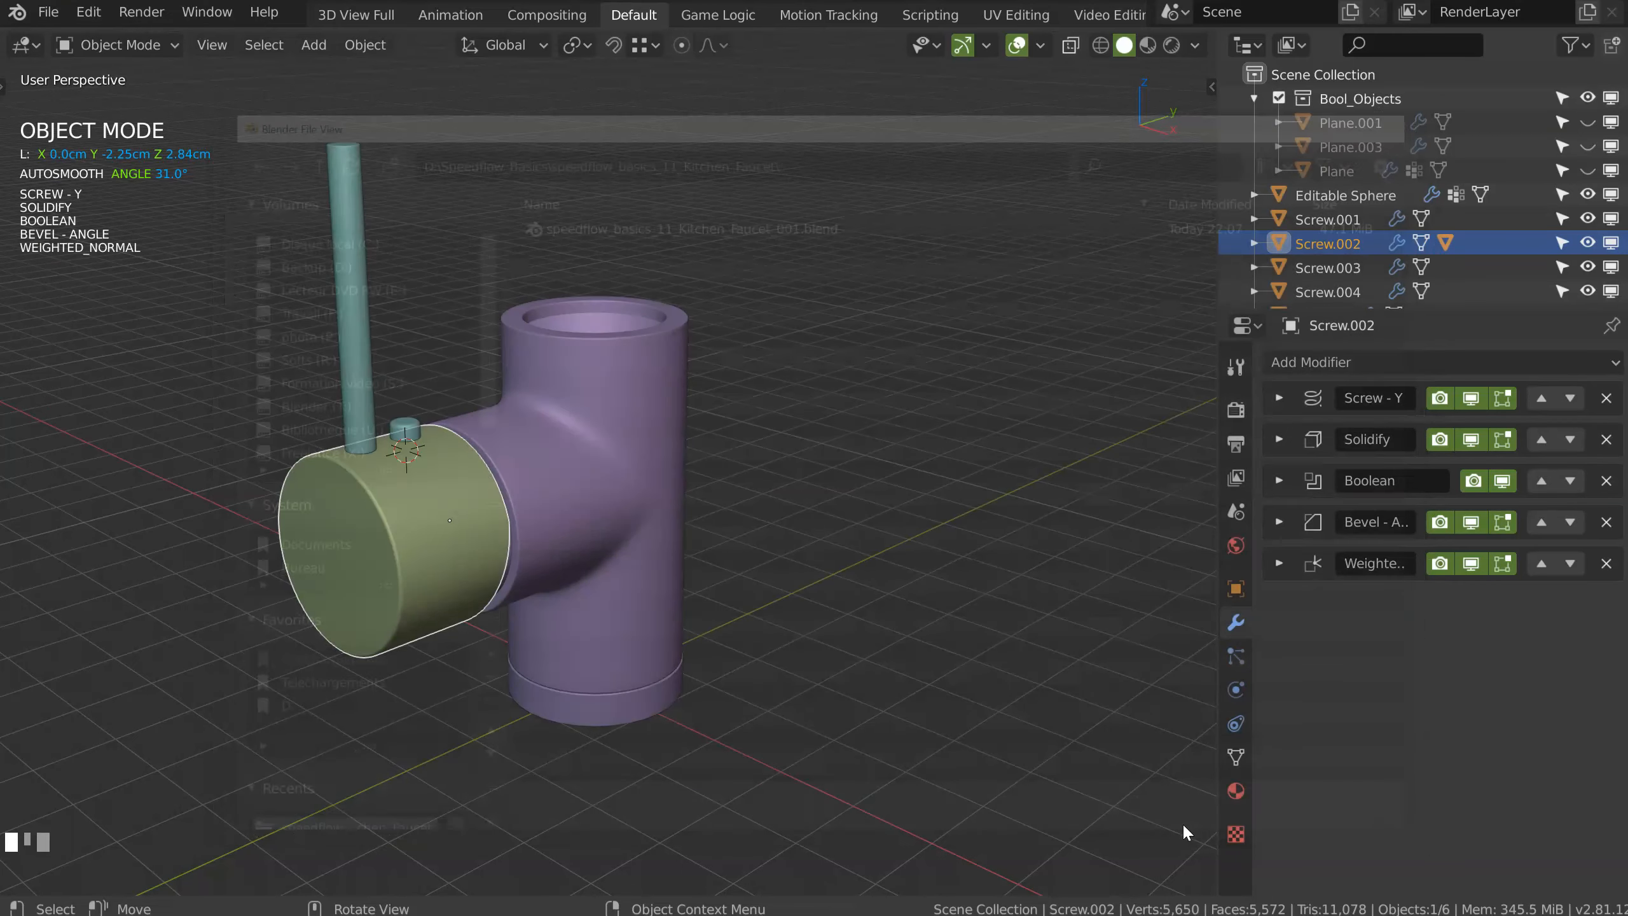
Step: Change the render engine to Eevee and switch the viewport to material preview shading
middle_click_drag(546, 491, 512, 487, "shift")
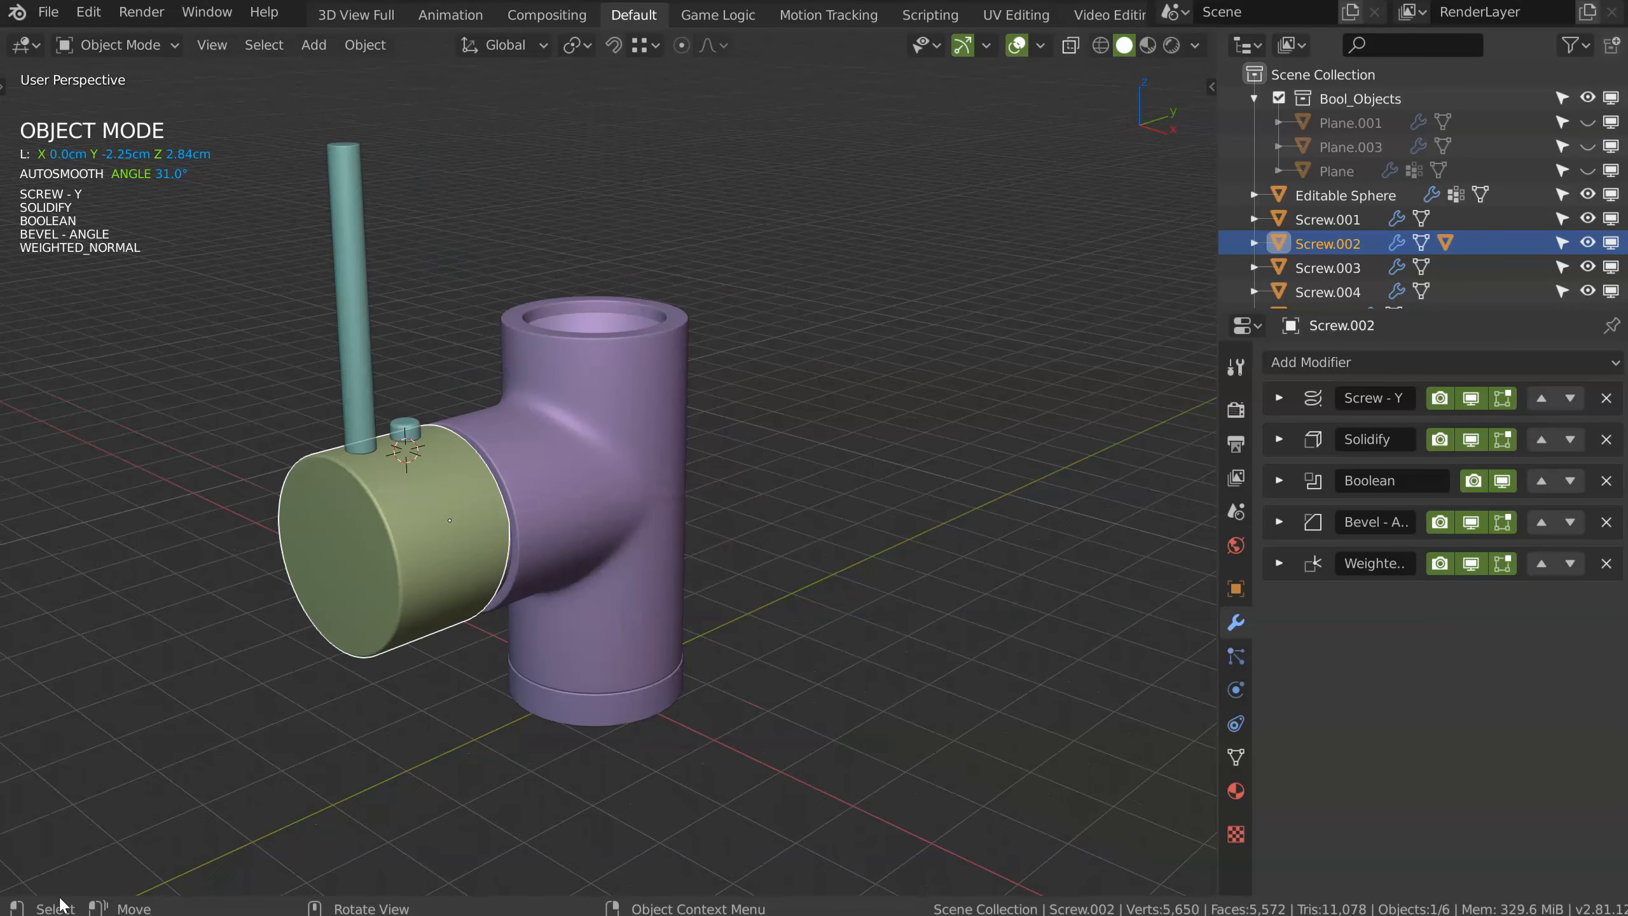
middle_click_drag(608, 380, 660, 333)
left_click(1236, 409)
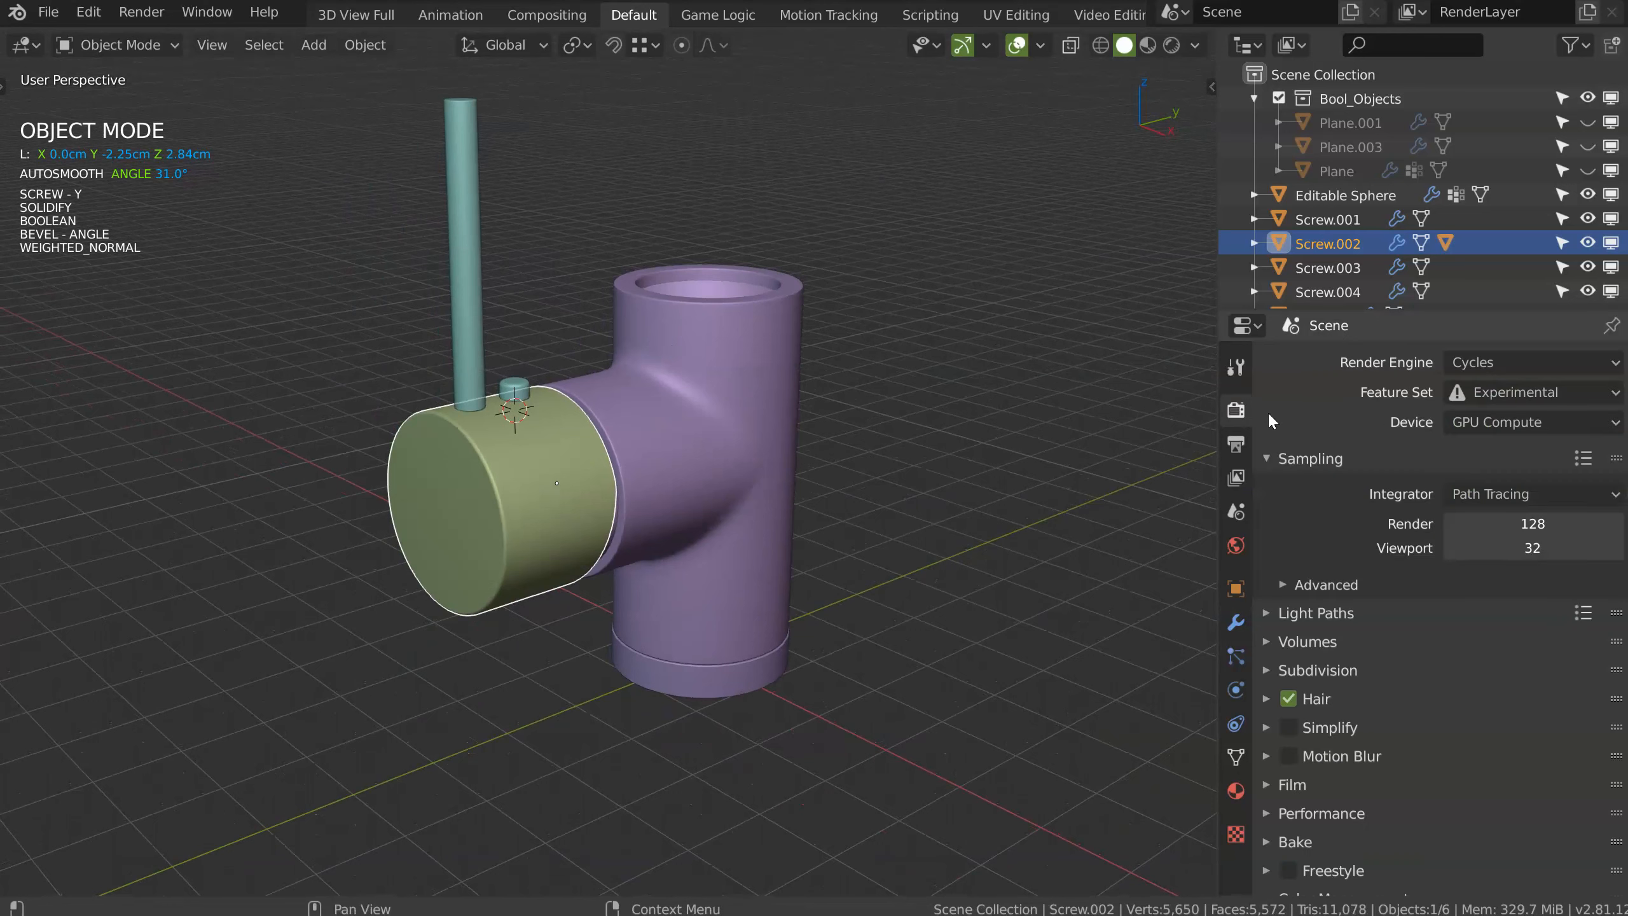
left_click(1496, 362)
left_click(1491, 389)
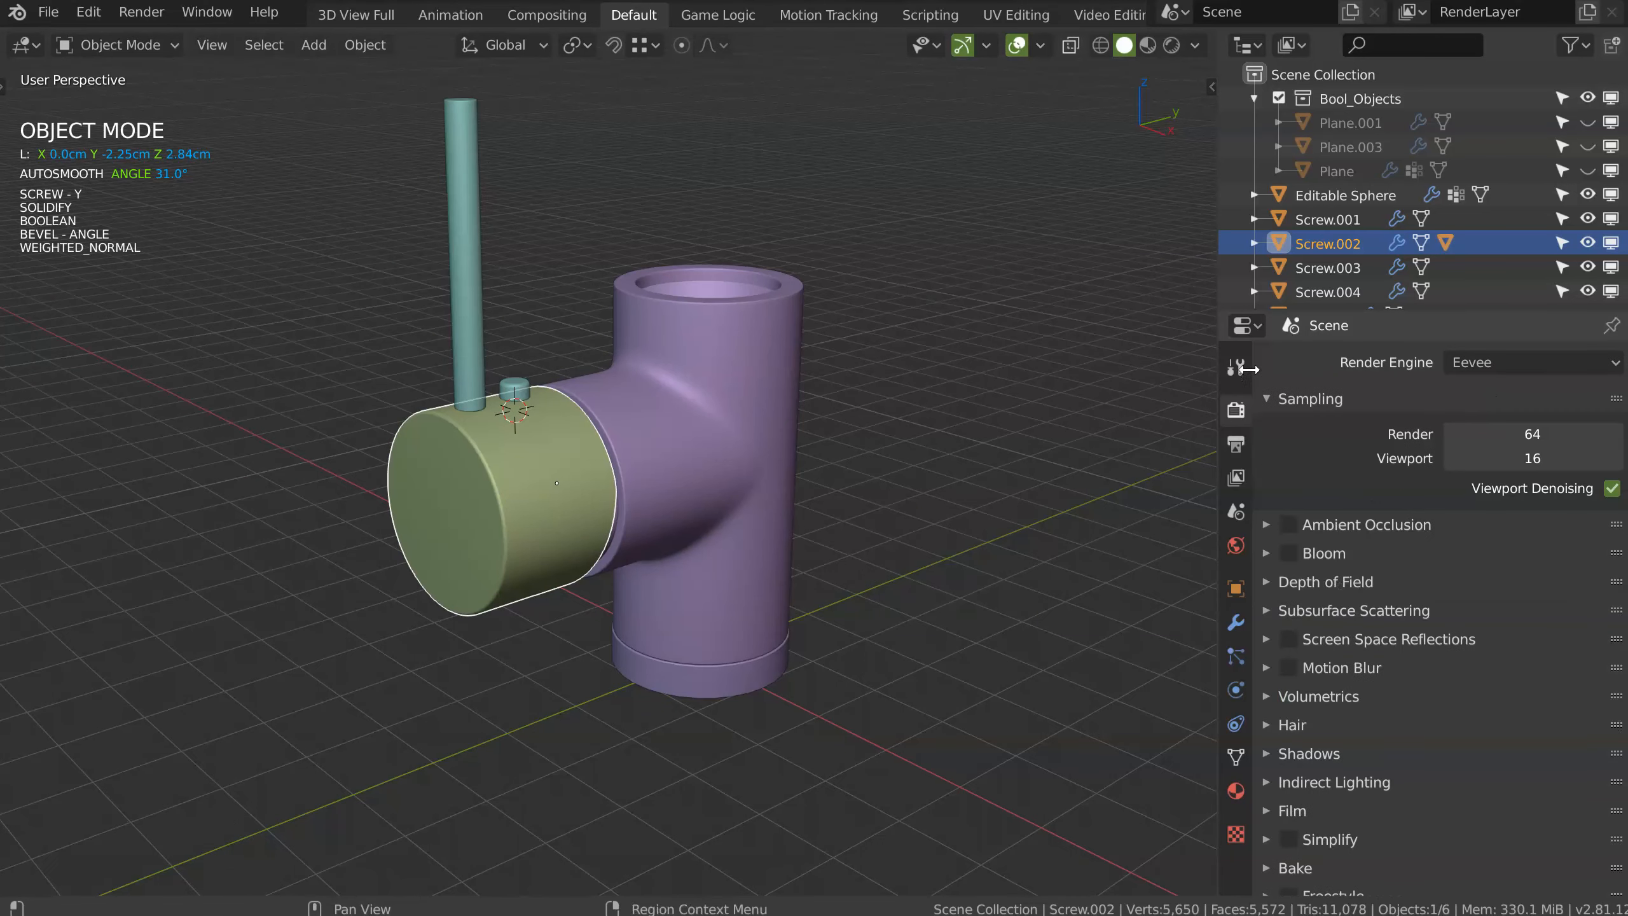
left_click(1149, 46)
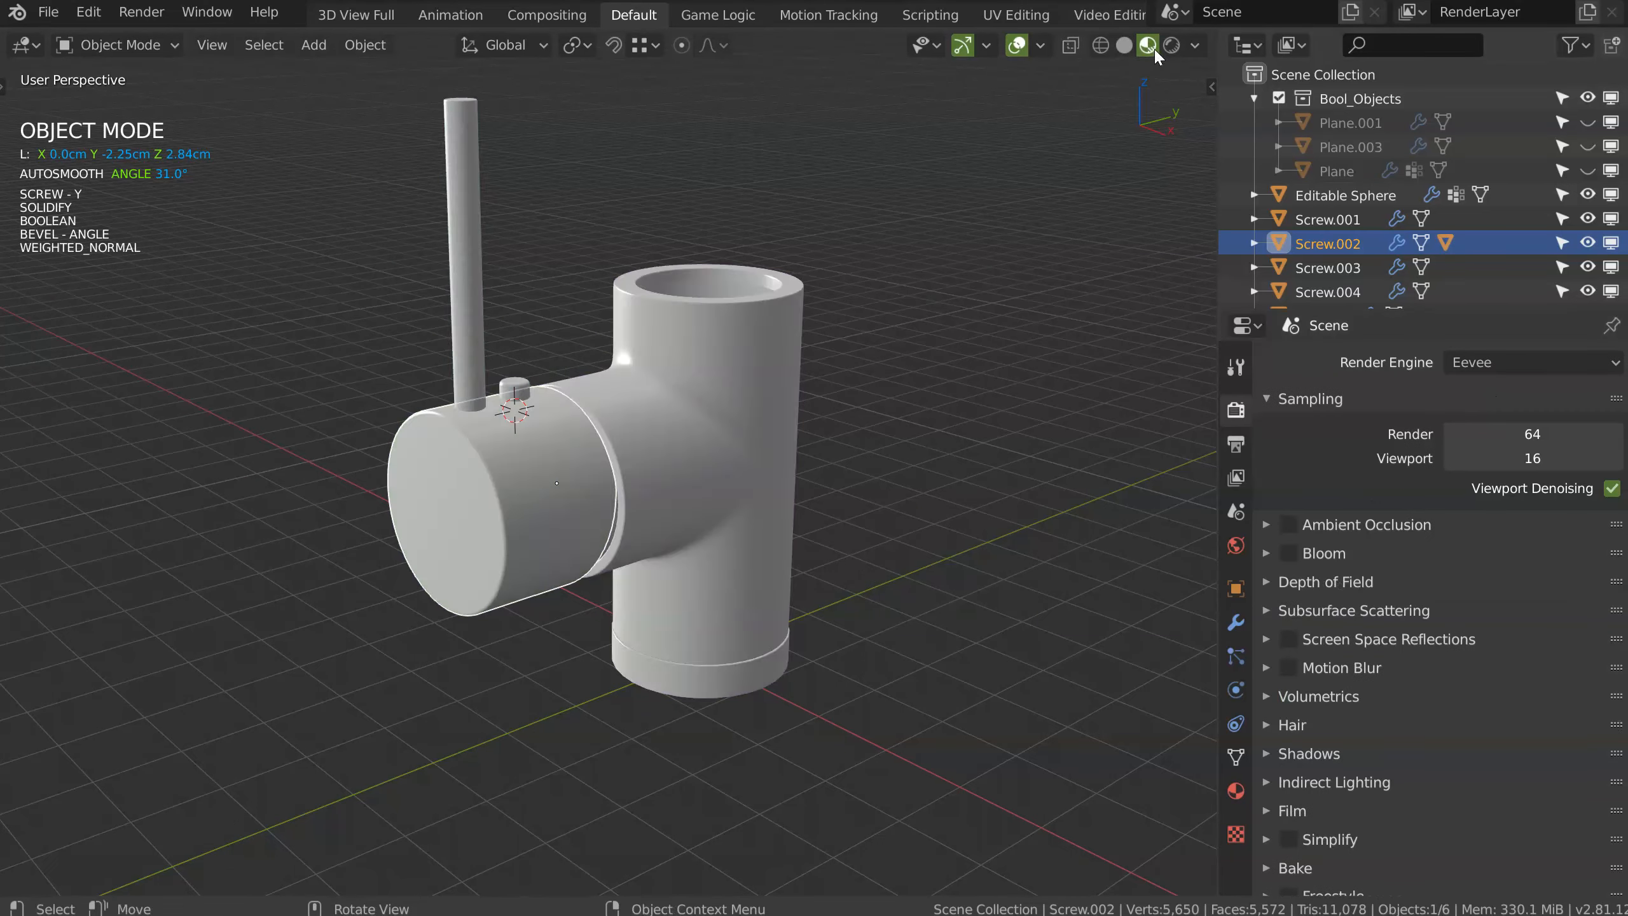
Step: Create a new material on the angle-cut cylinder and name it metal
left_click(1236, 790)
left_click(1399, 465)
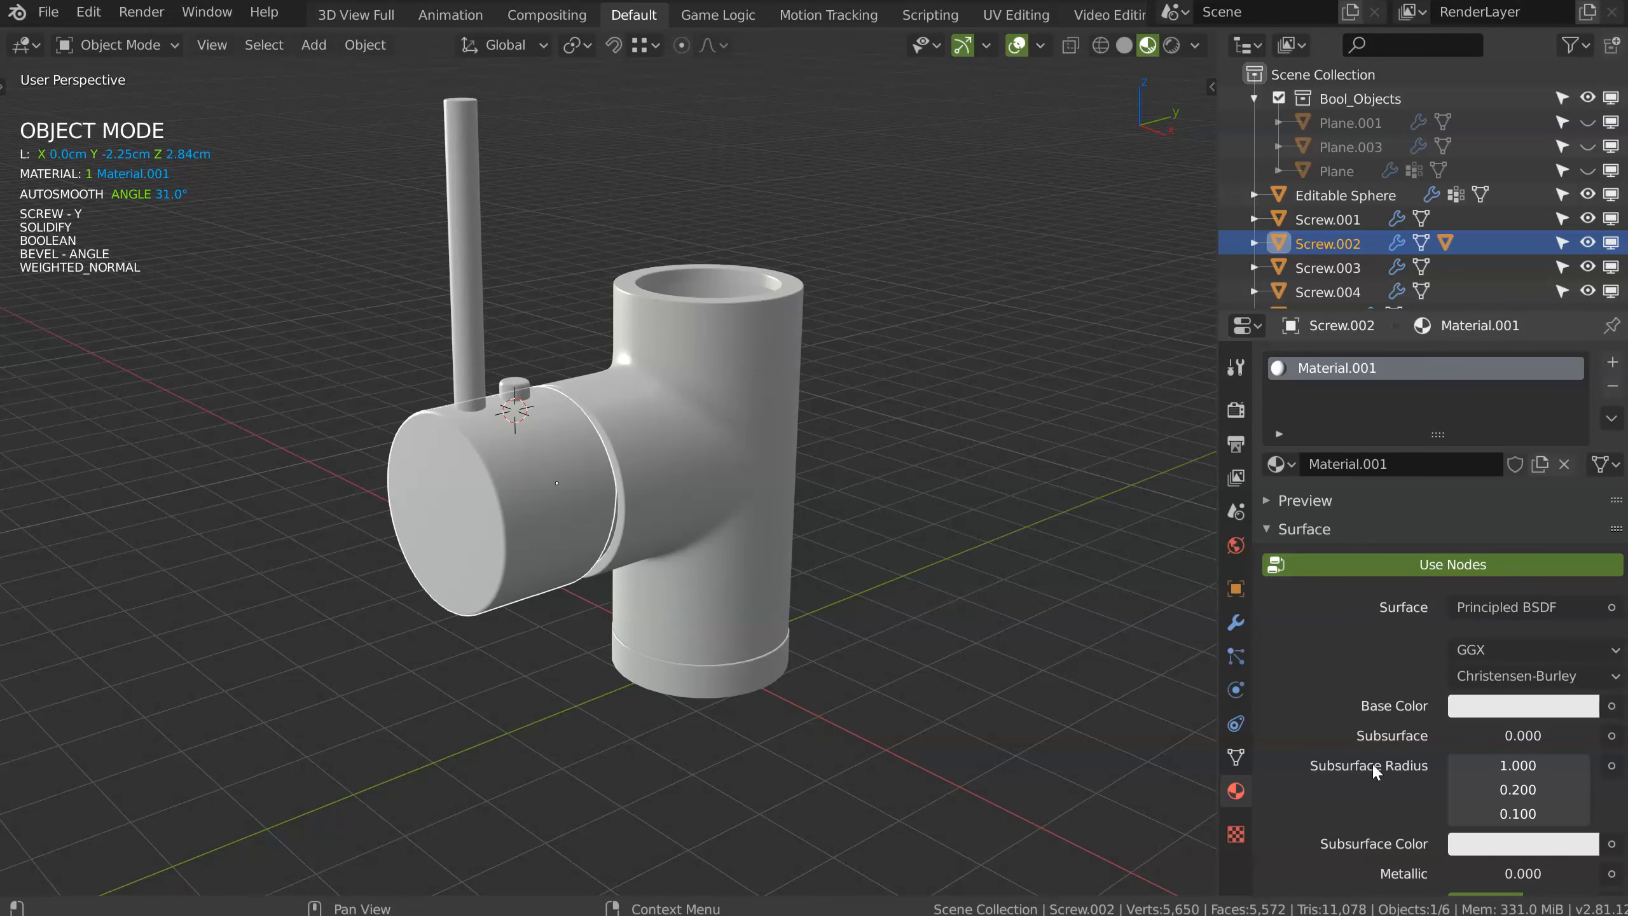
scroll(1371, 763, "down", 2)
double_click(1467, 421)
type("metal")
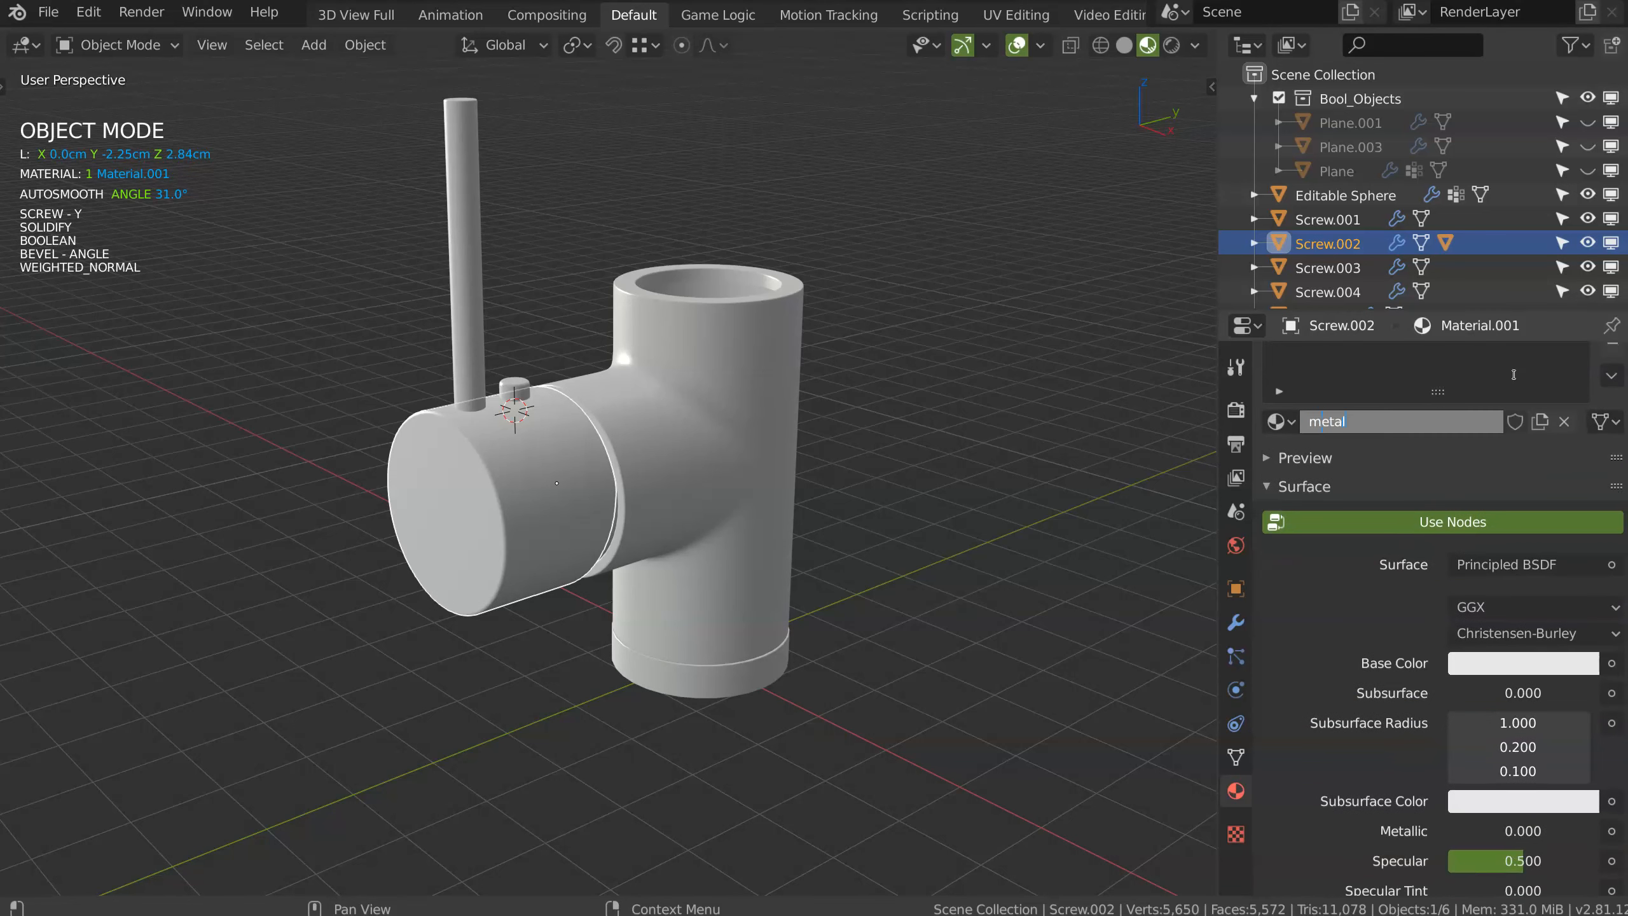
key("Return")
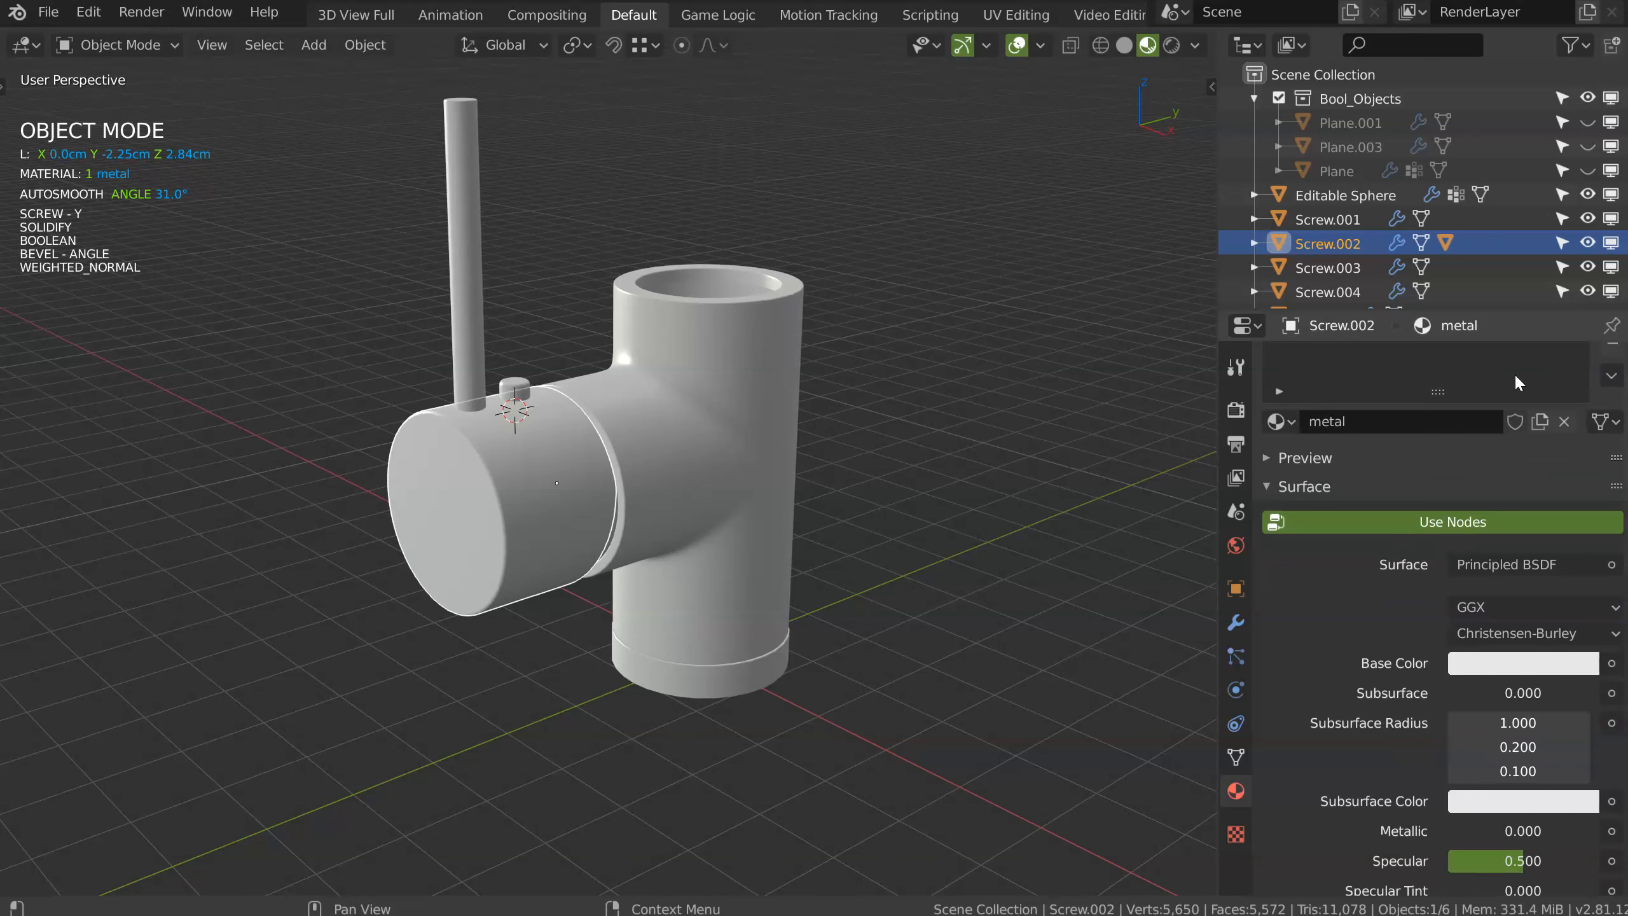
Step: Set the metal material's Metallic value to 1.000 and its Roughness to about 0.208
scroll(1483, 657, "down", 5)
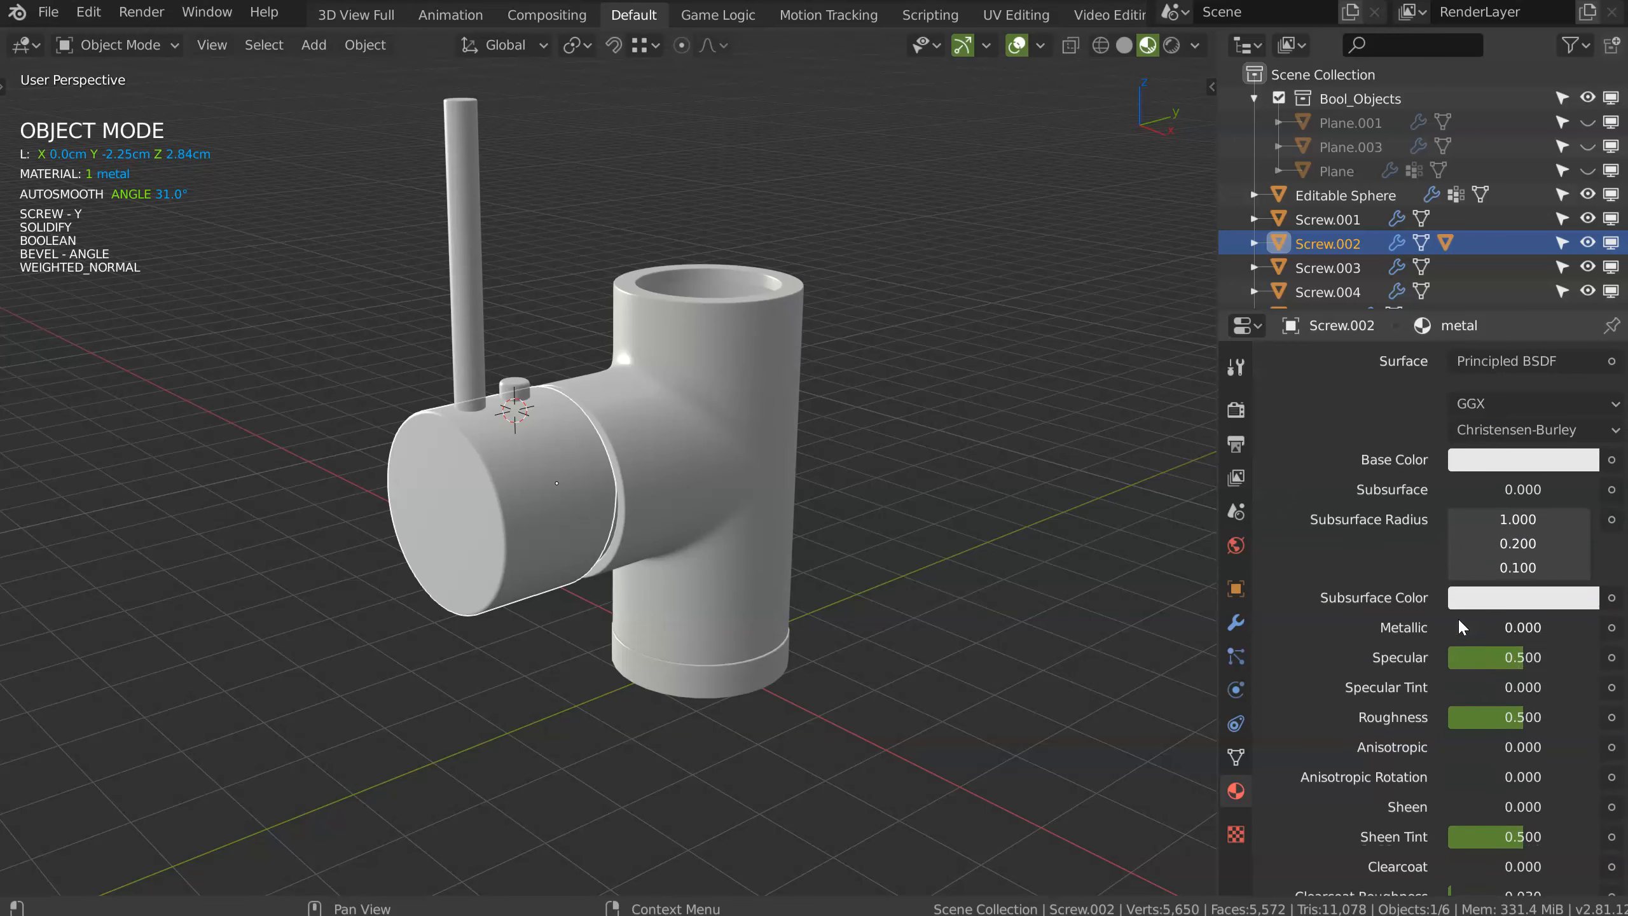
left_click_drag(1459, 622, 1621, 634)
left_click_drag(1515, 726, 1459, 717)
Step: Select all faucet parts with the angle-cut cylinder active and link its metal material to the others
middle_click_drag(660, 517, 554, 581)
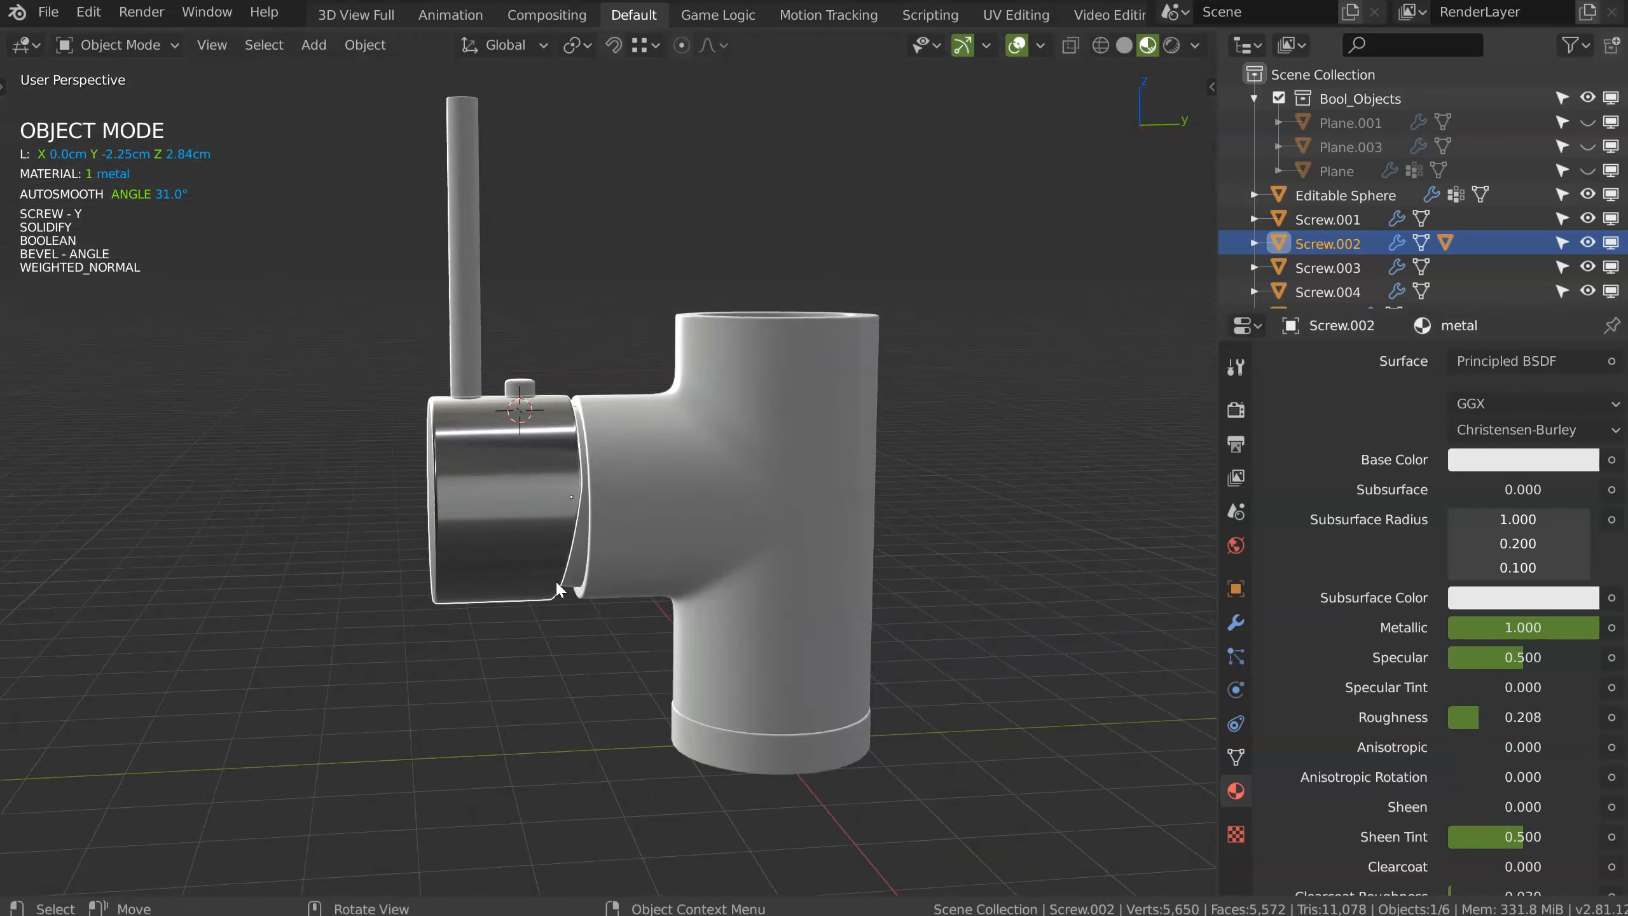
left_click(664, 576)
left_click(664, 575, "shift")
left_click(748, 751, "shift")
left_click(517, 386, "shift")
left_click(473, 342, "shift")
left_click(458, 476, "shift")
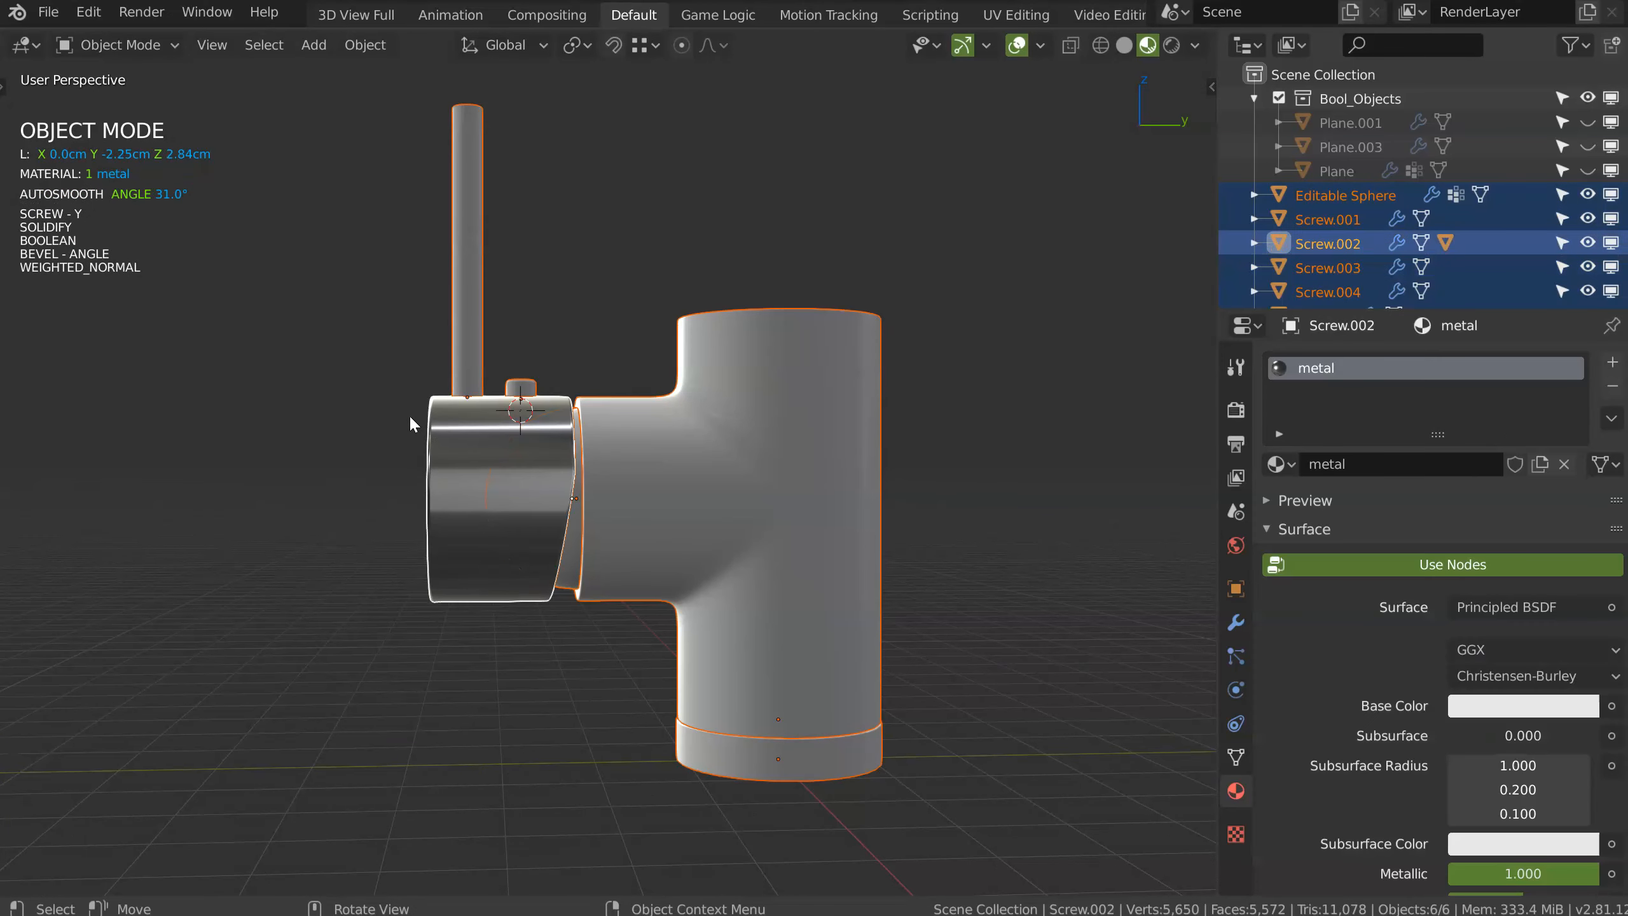
middle_click_drag(411, 419, 453, 440)
key("ctrl+l")
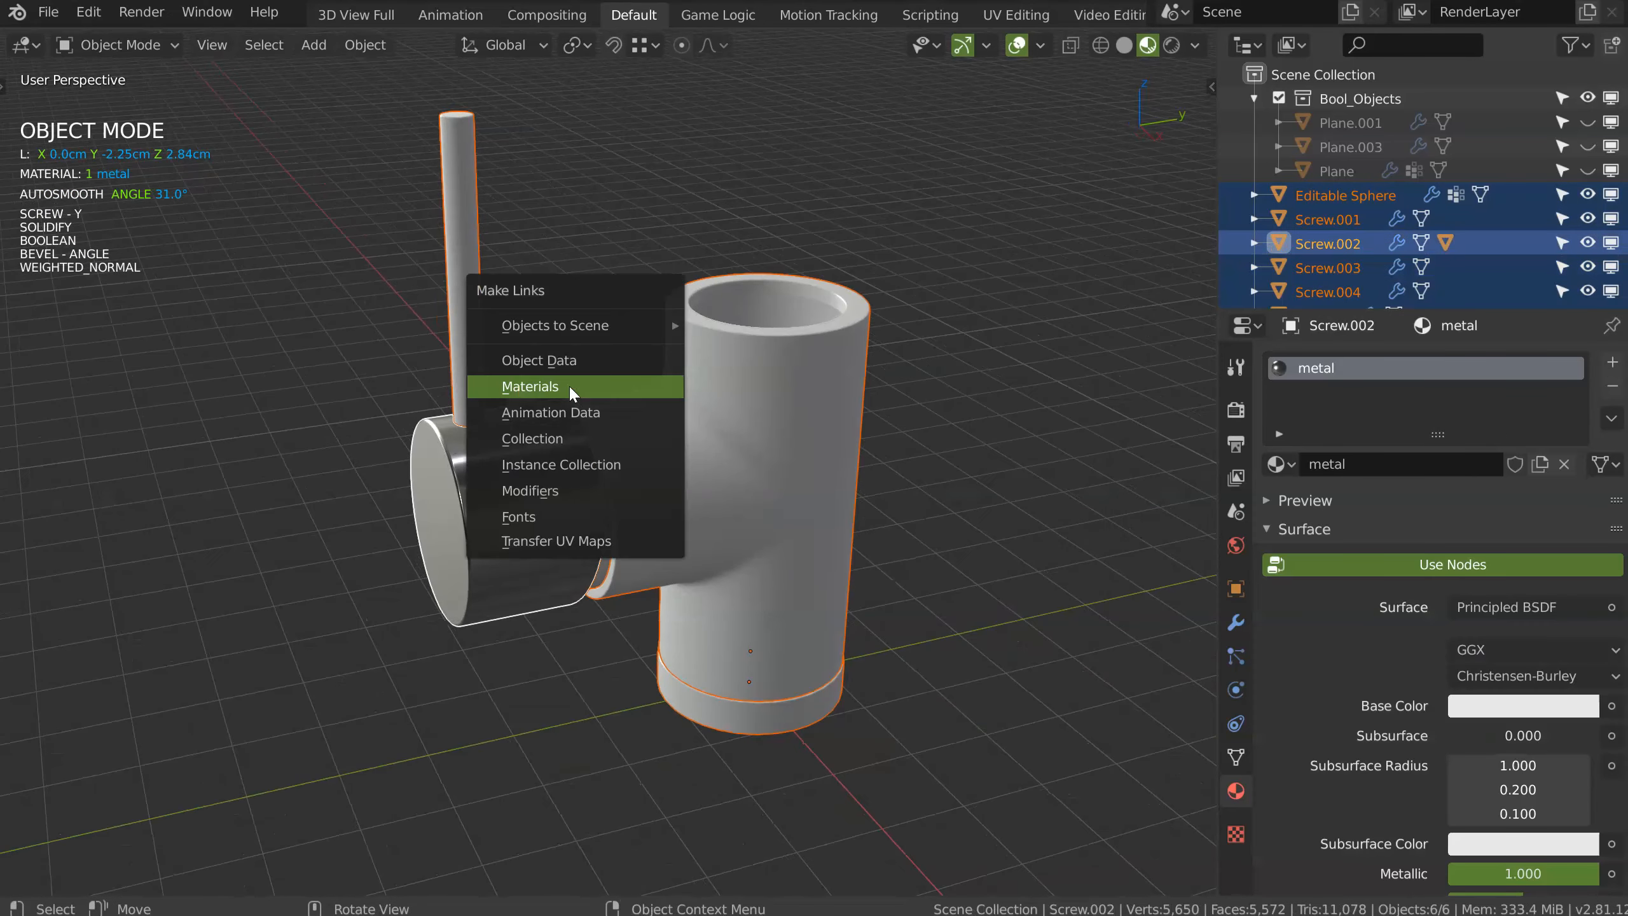
left_click(569, 384)
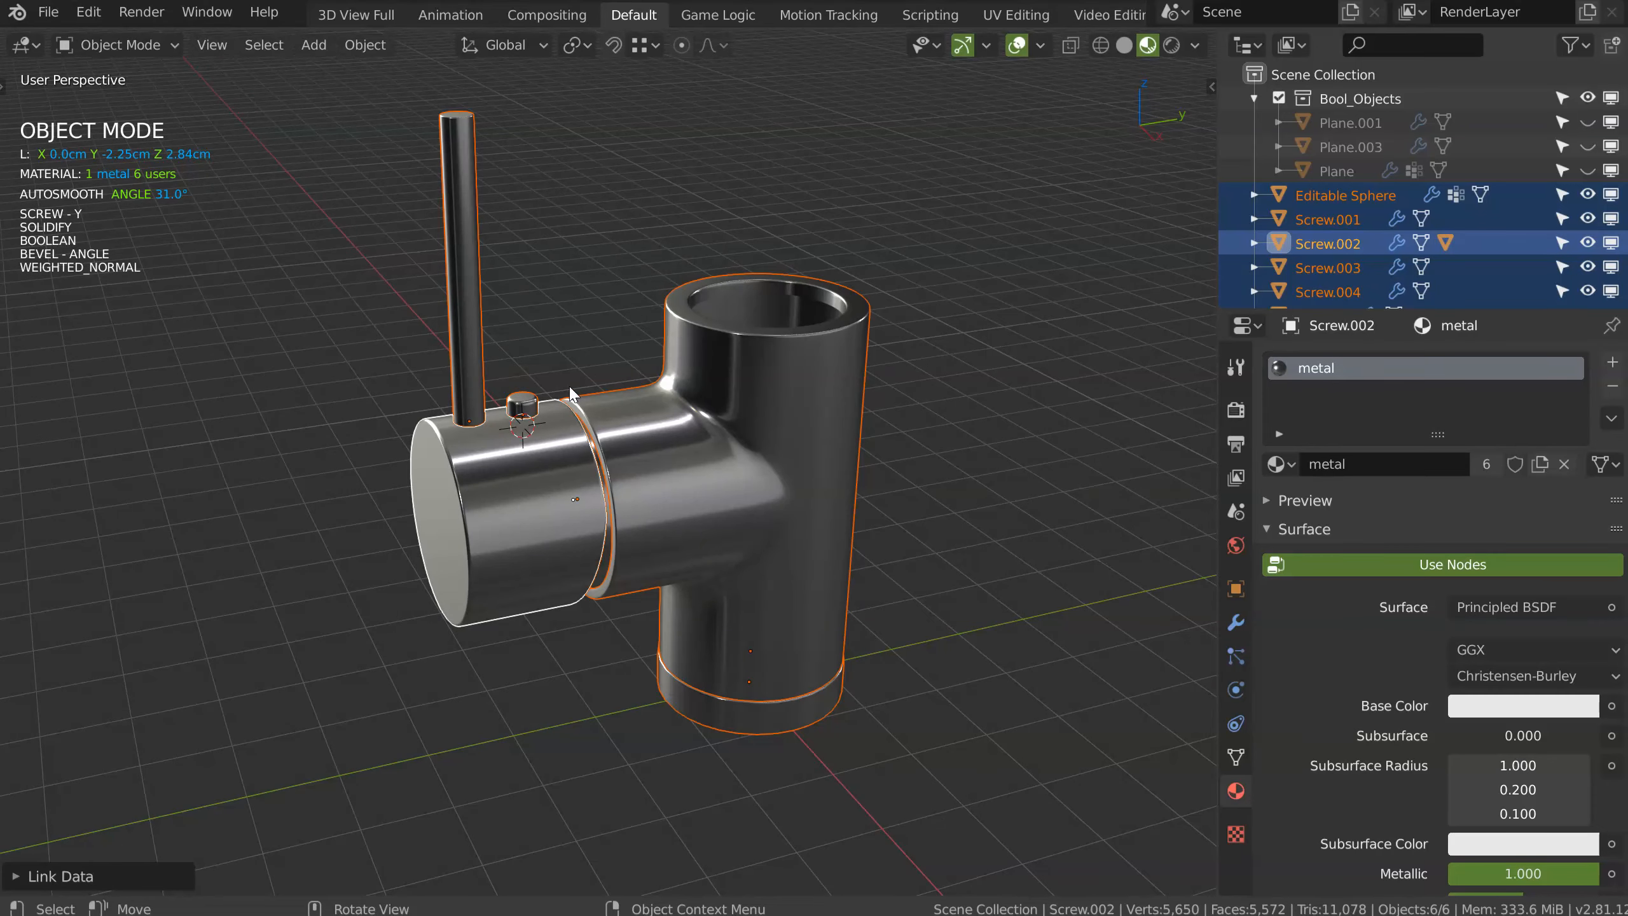
Step: Deselect all parts, enable Ambient Occlusion for Eevee and set its distance to 4 mm
middle_click_drag(580, 368, 897, 347)
left_click(549, 362)
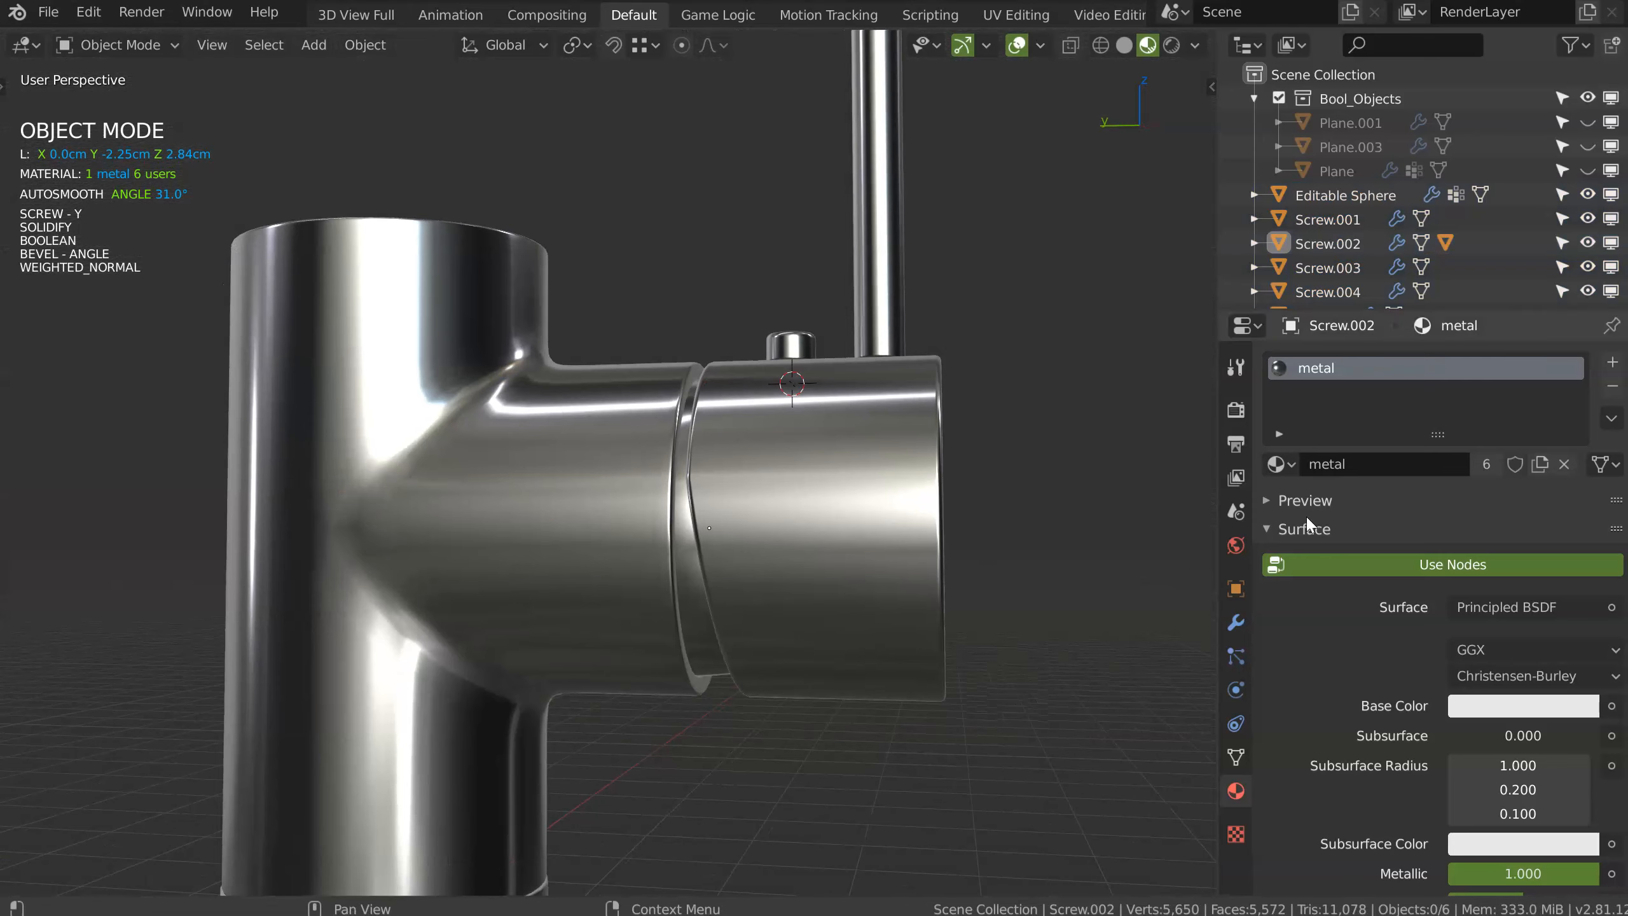
left_click(1235, 409)
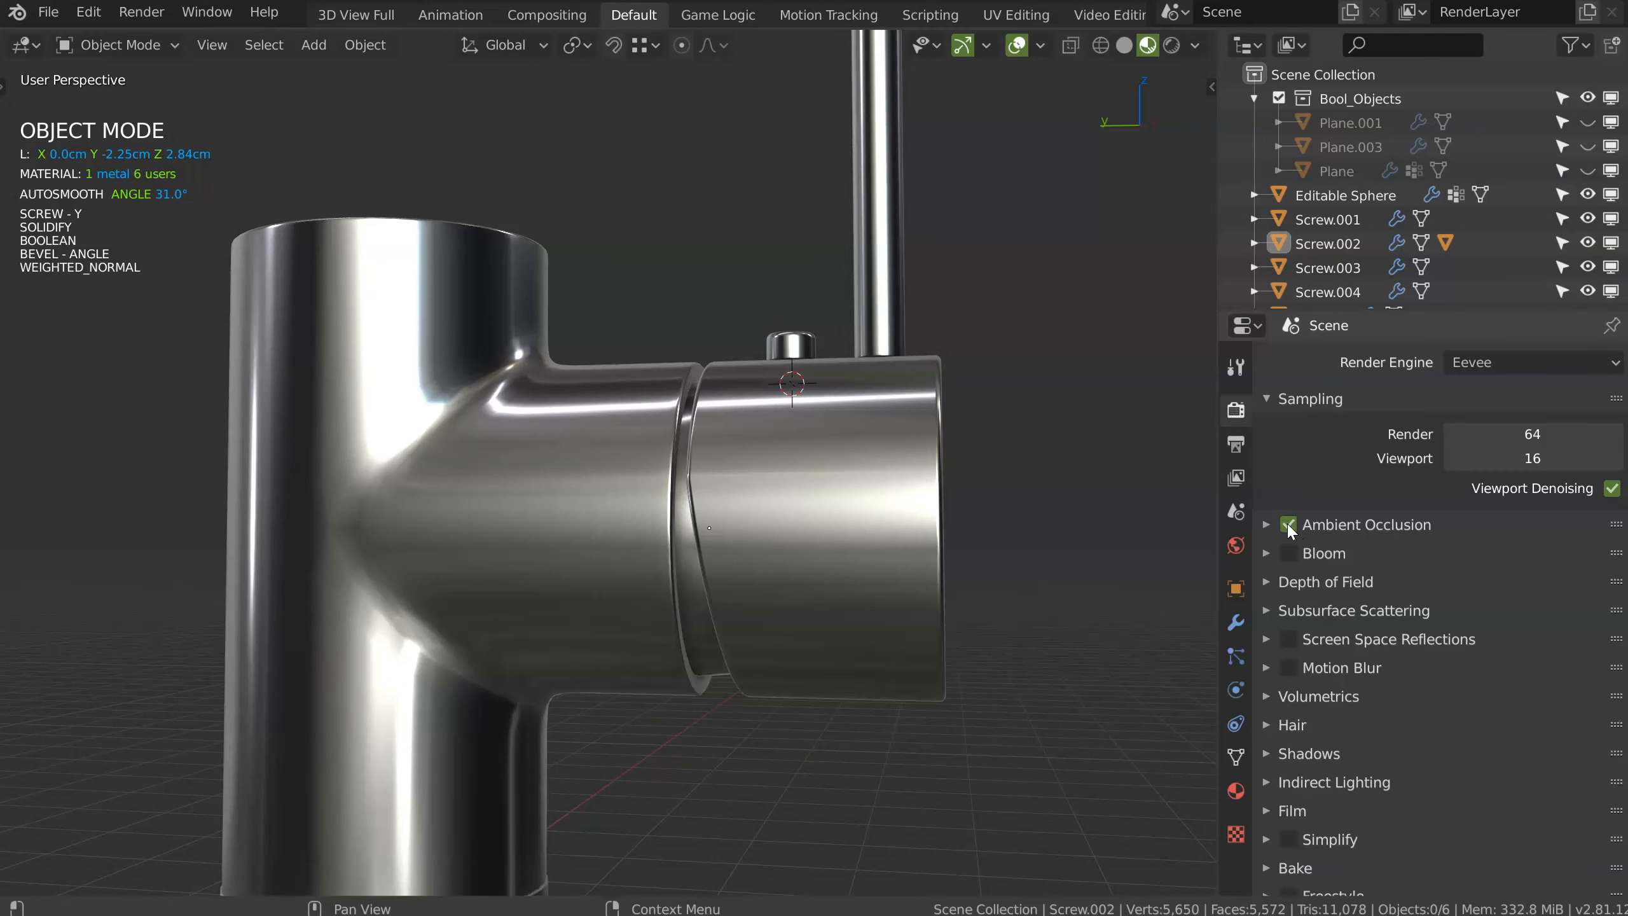
left_click(1288, 525)
left_click(1266, 524)
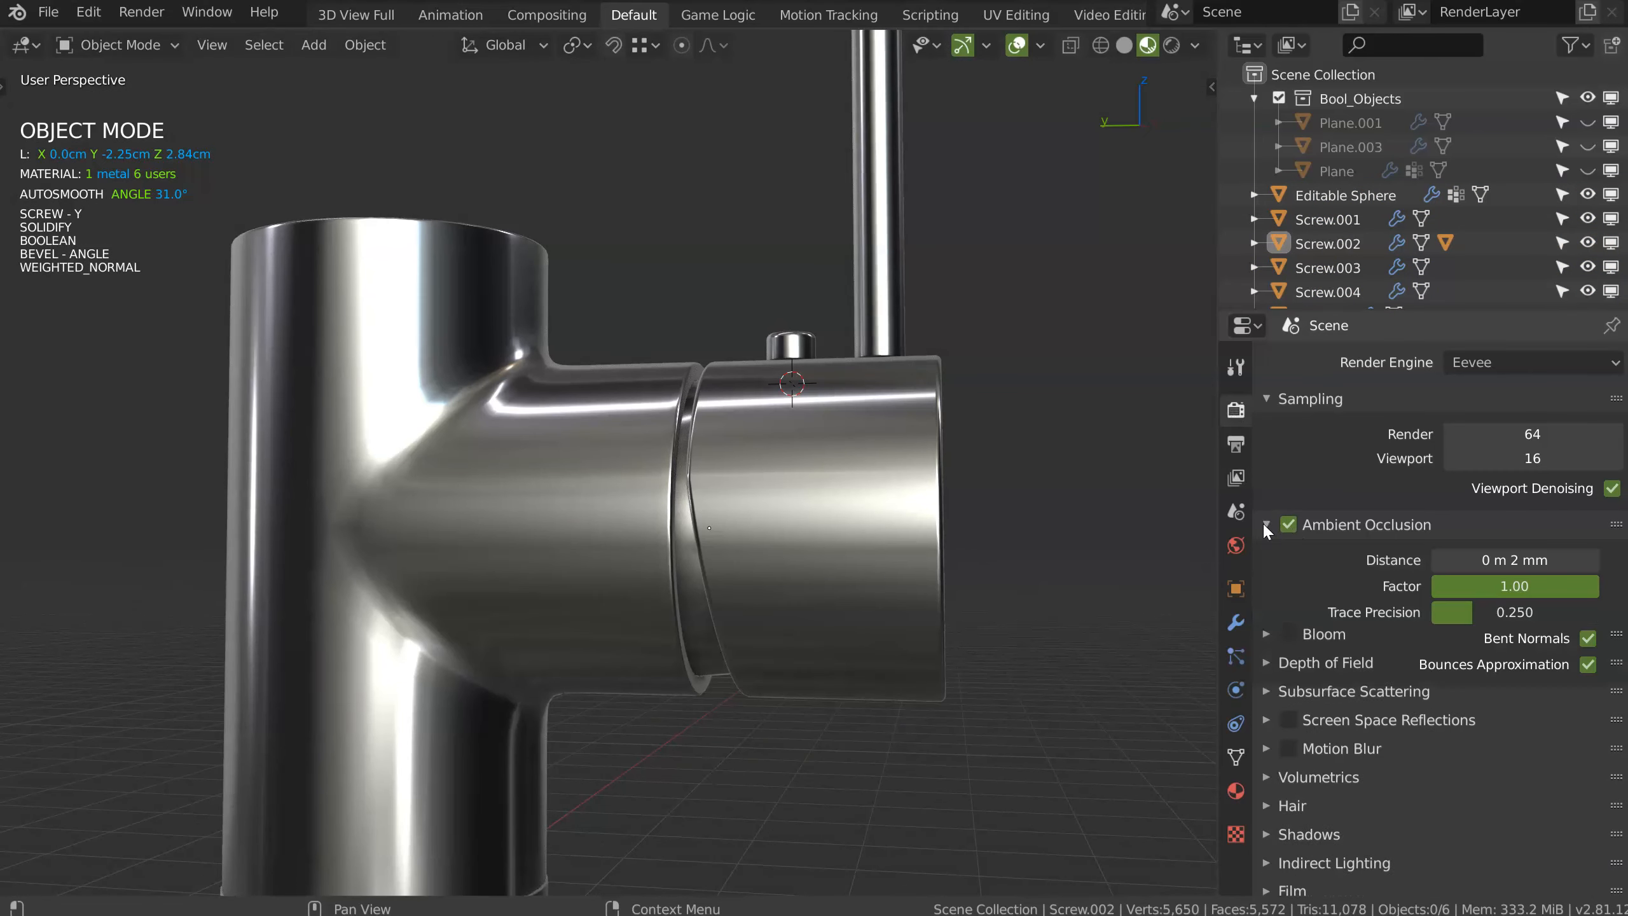
left_click_drag(1501, 559, 1513, 560)
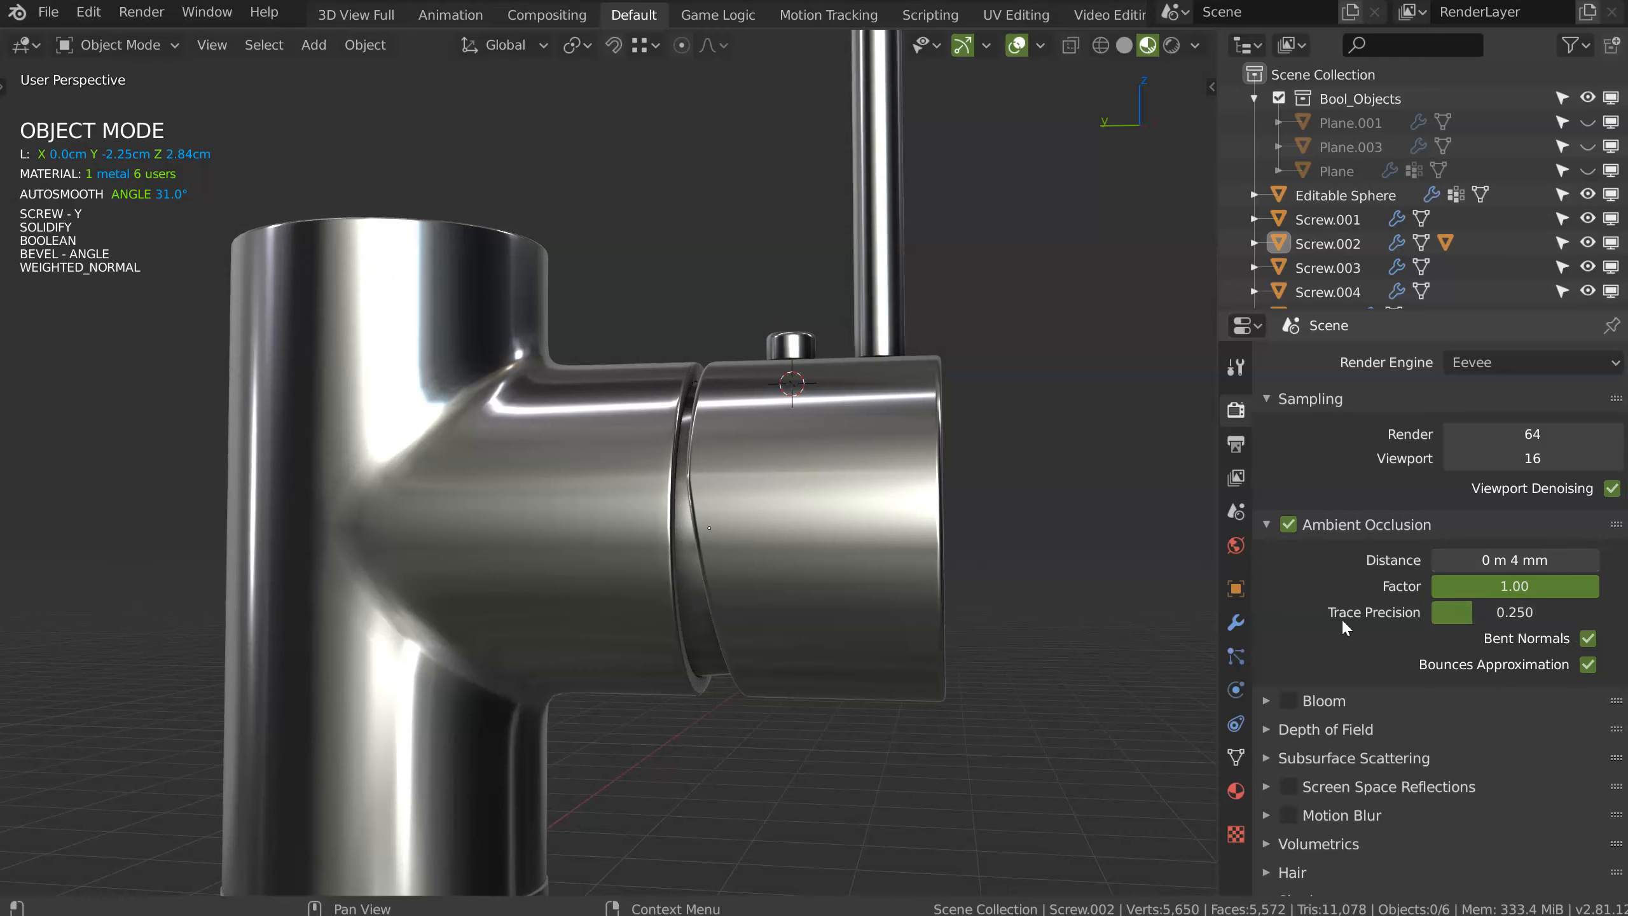
Step: Adjust the environment lighting of the material preview to change the reflections on the metal faucet
middle_click_drag(1171, 481, 1000, 256)
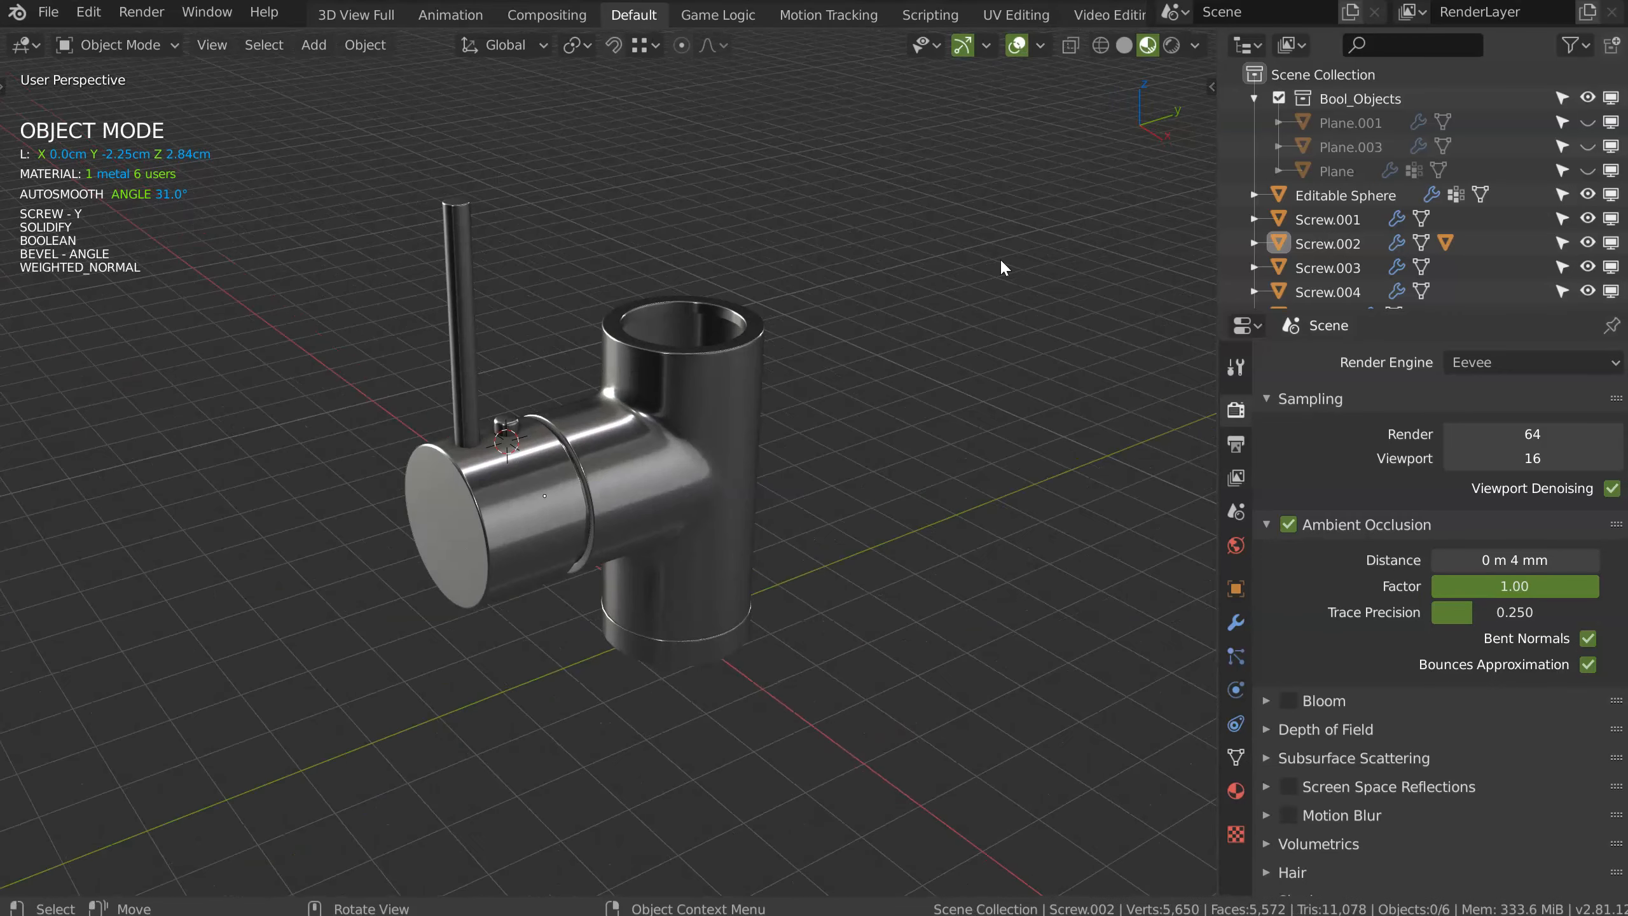
left_click(1196, 46)
mouse_move(1184, 310)
left_mouse_down()
mouse_move(1252, 311)
mouse_move(1218, 311)
left_mouse_up()
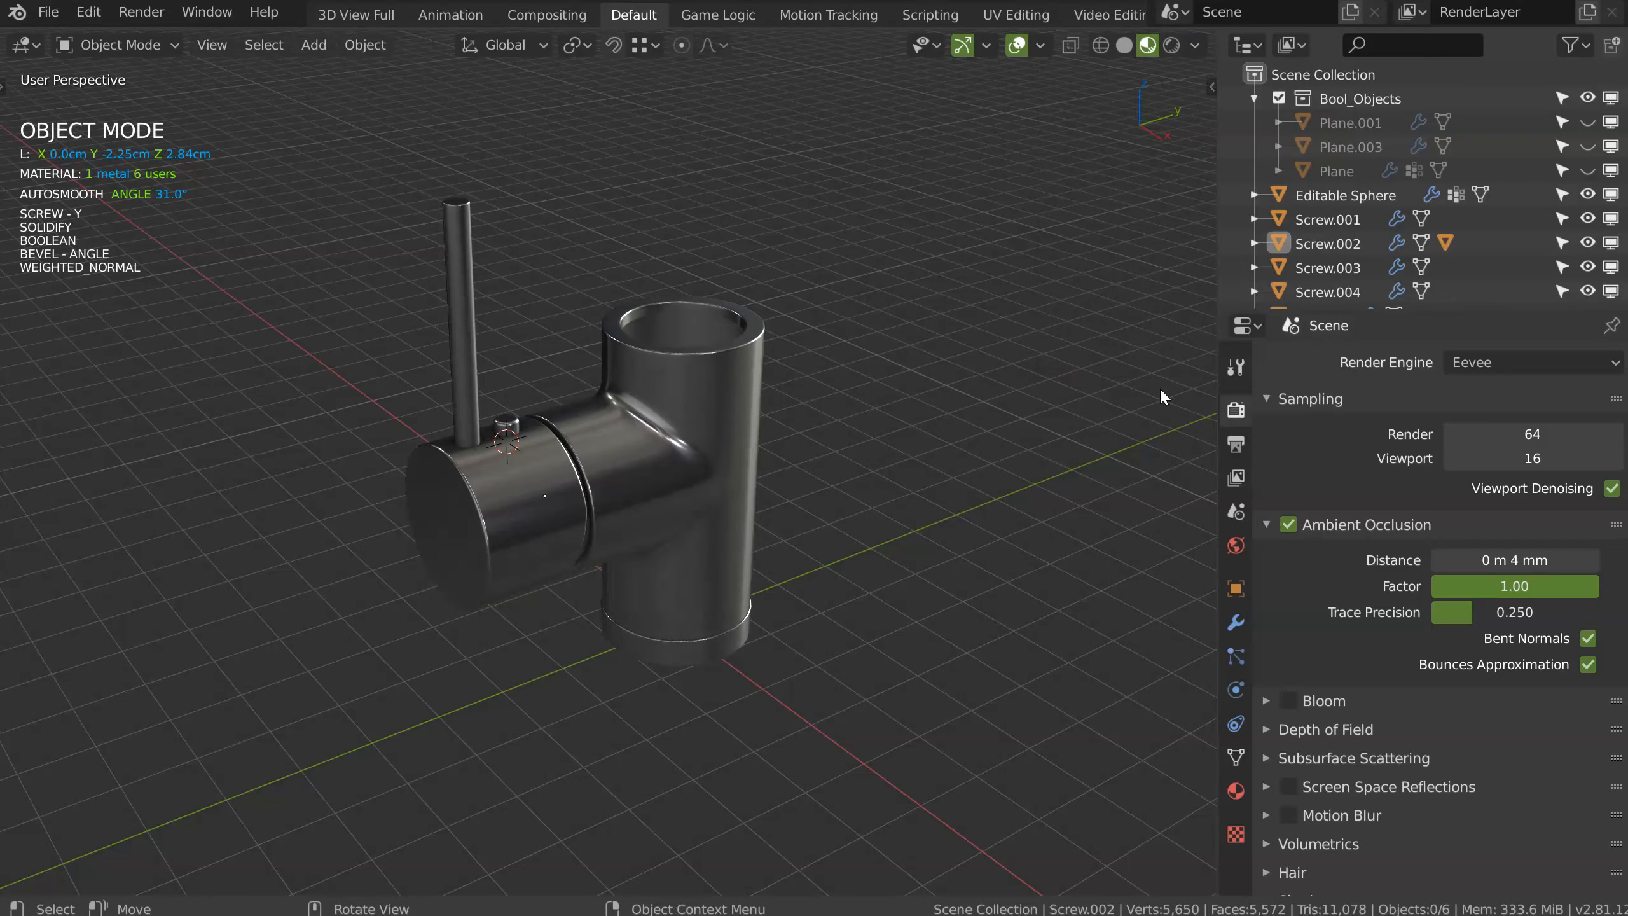
Step: Scale the inner edge loop of the faucet body's top opening by about 1.117 to thin the rim
middle_click_drag(855, 419, 777, 393)
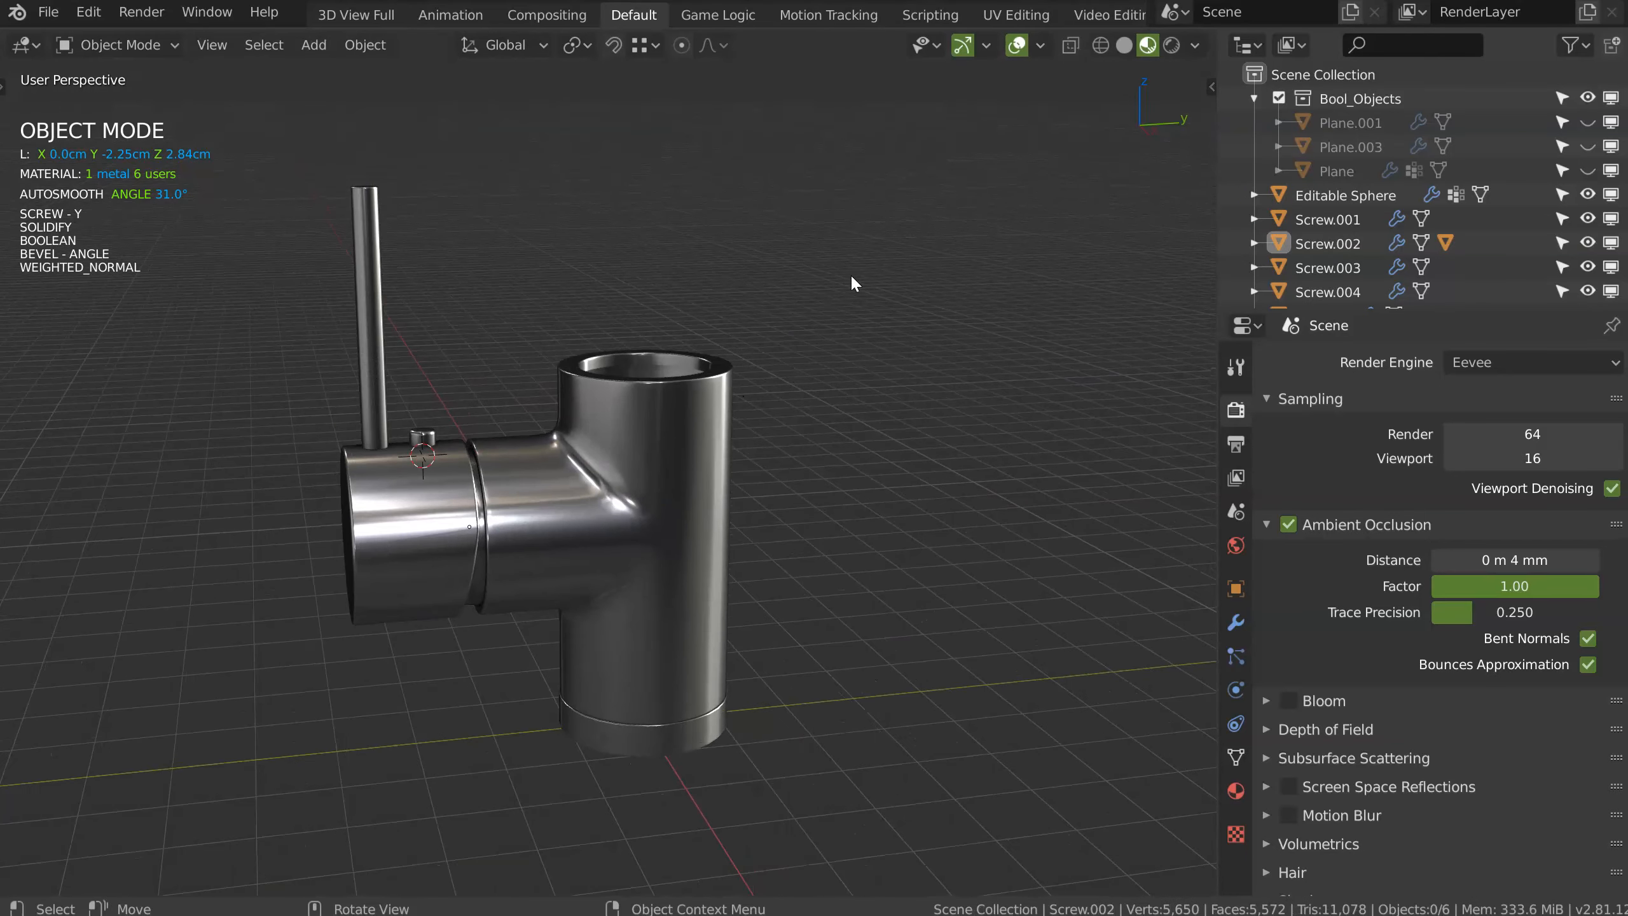
middle_click_drag(680, 367, 711, 468)
scroll(744, 410, "up", 4)
middle_click_drag(756, 368, 753, 427)
left_click(752, 491)
middle_click_drag(778, 505, 850, 508)
key("Tab")
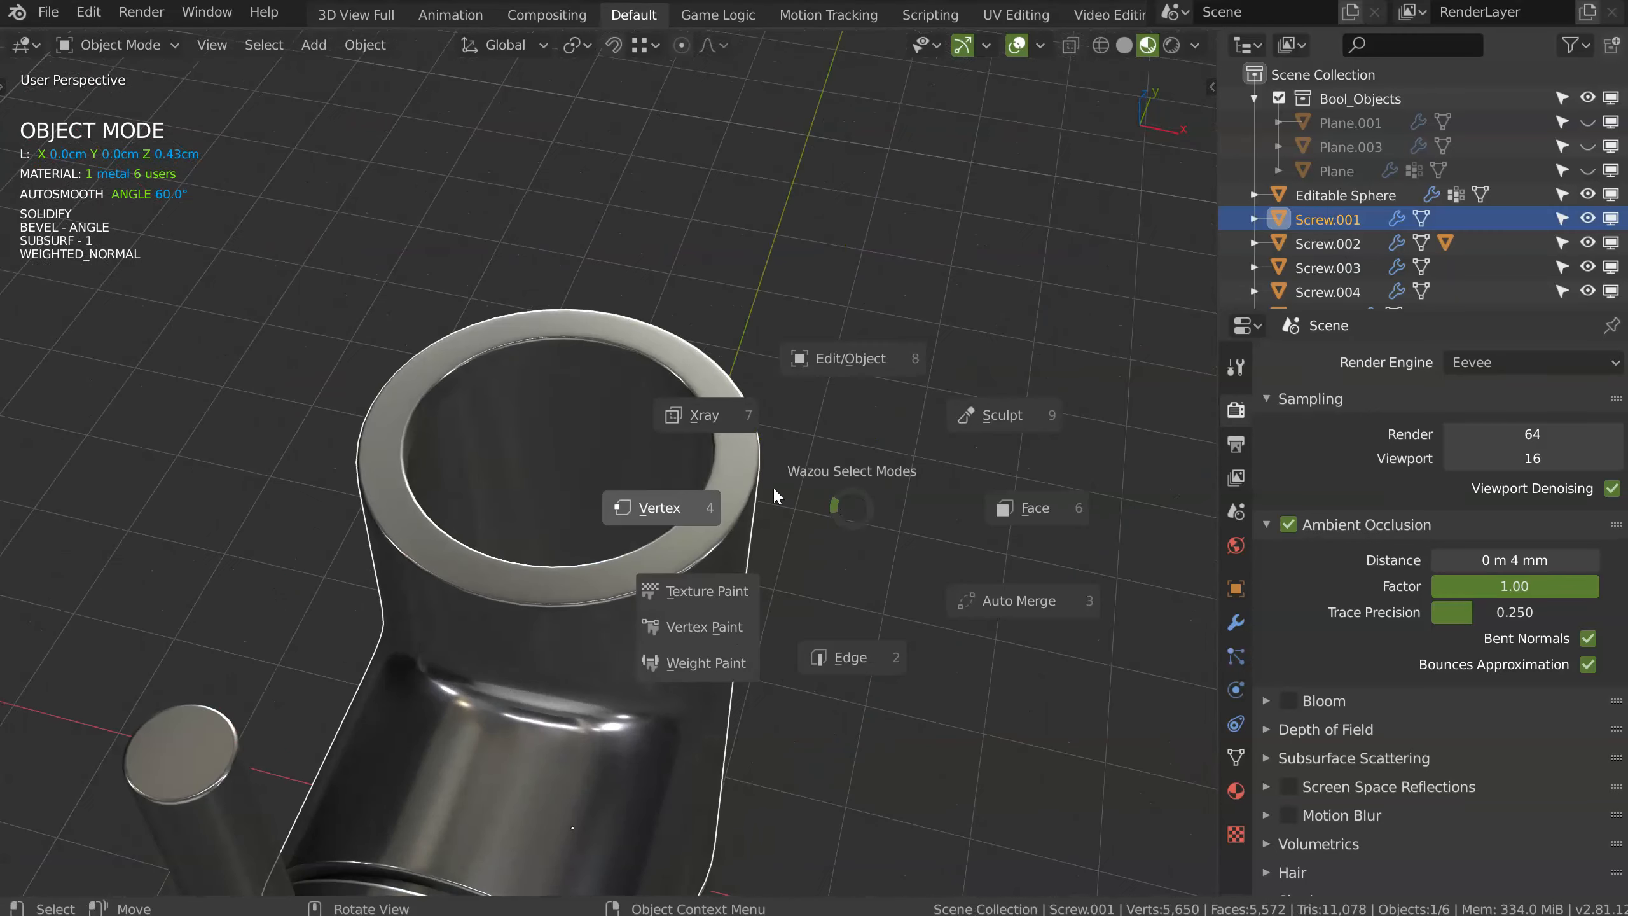
left_click(712, 478)
left_click(728, 467, "alt")
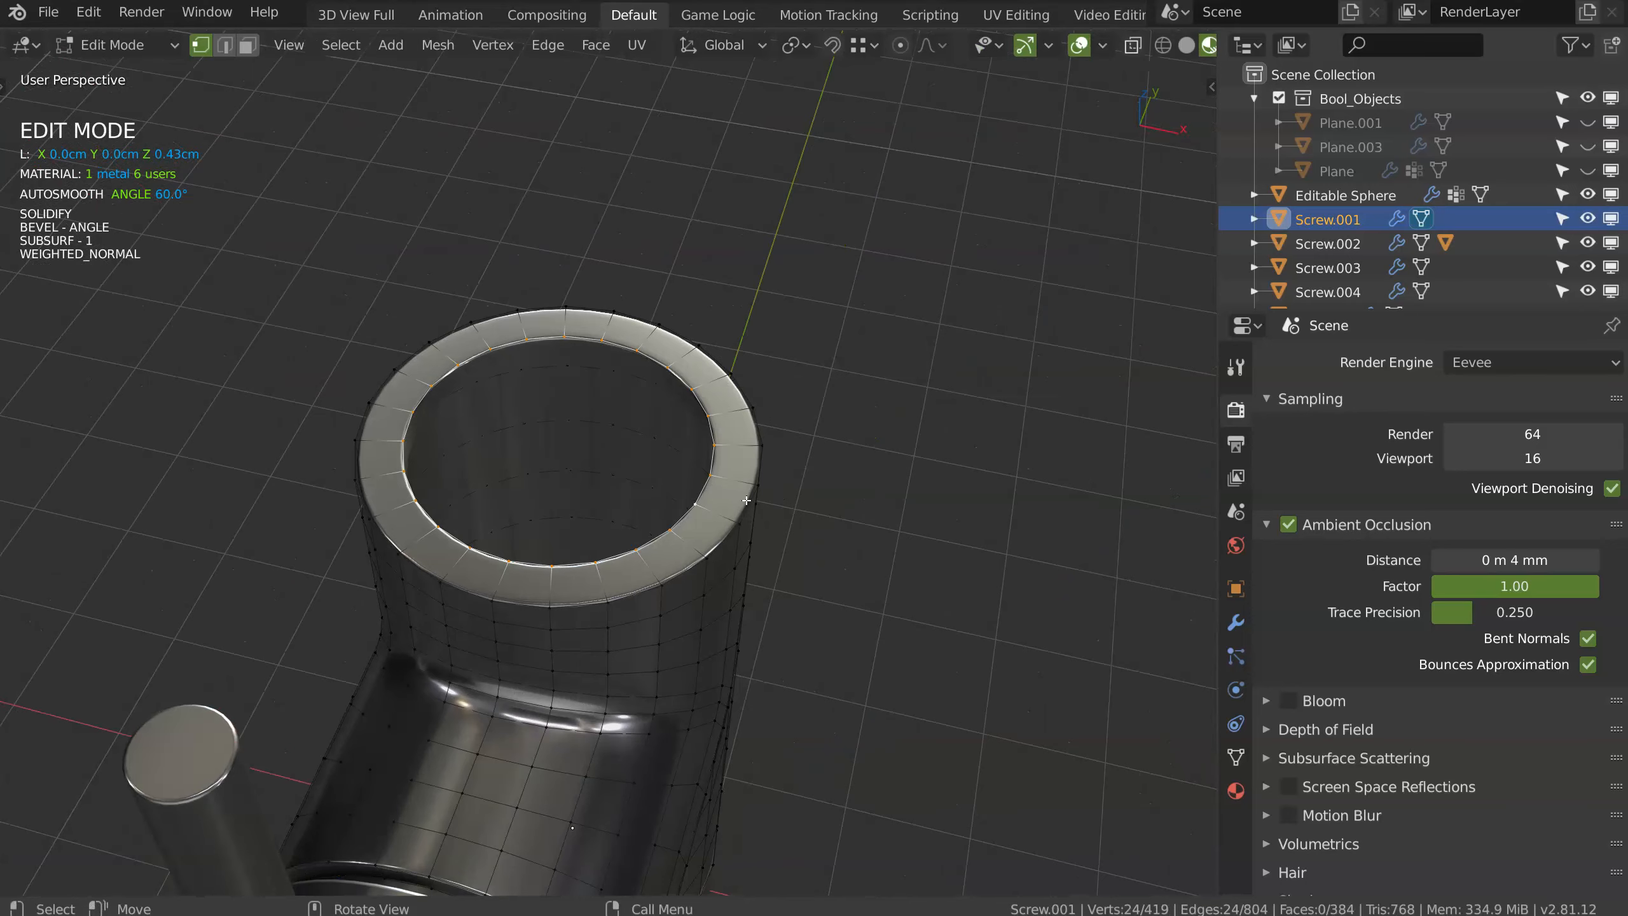
key("s")
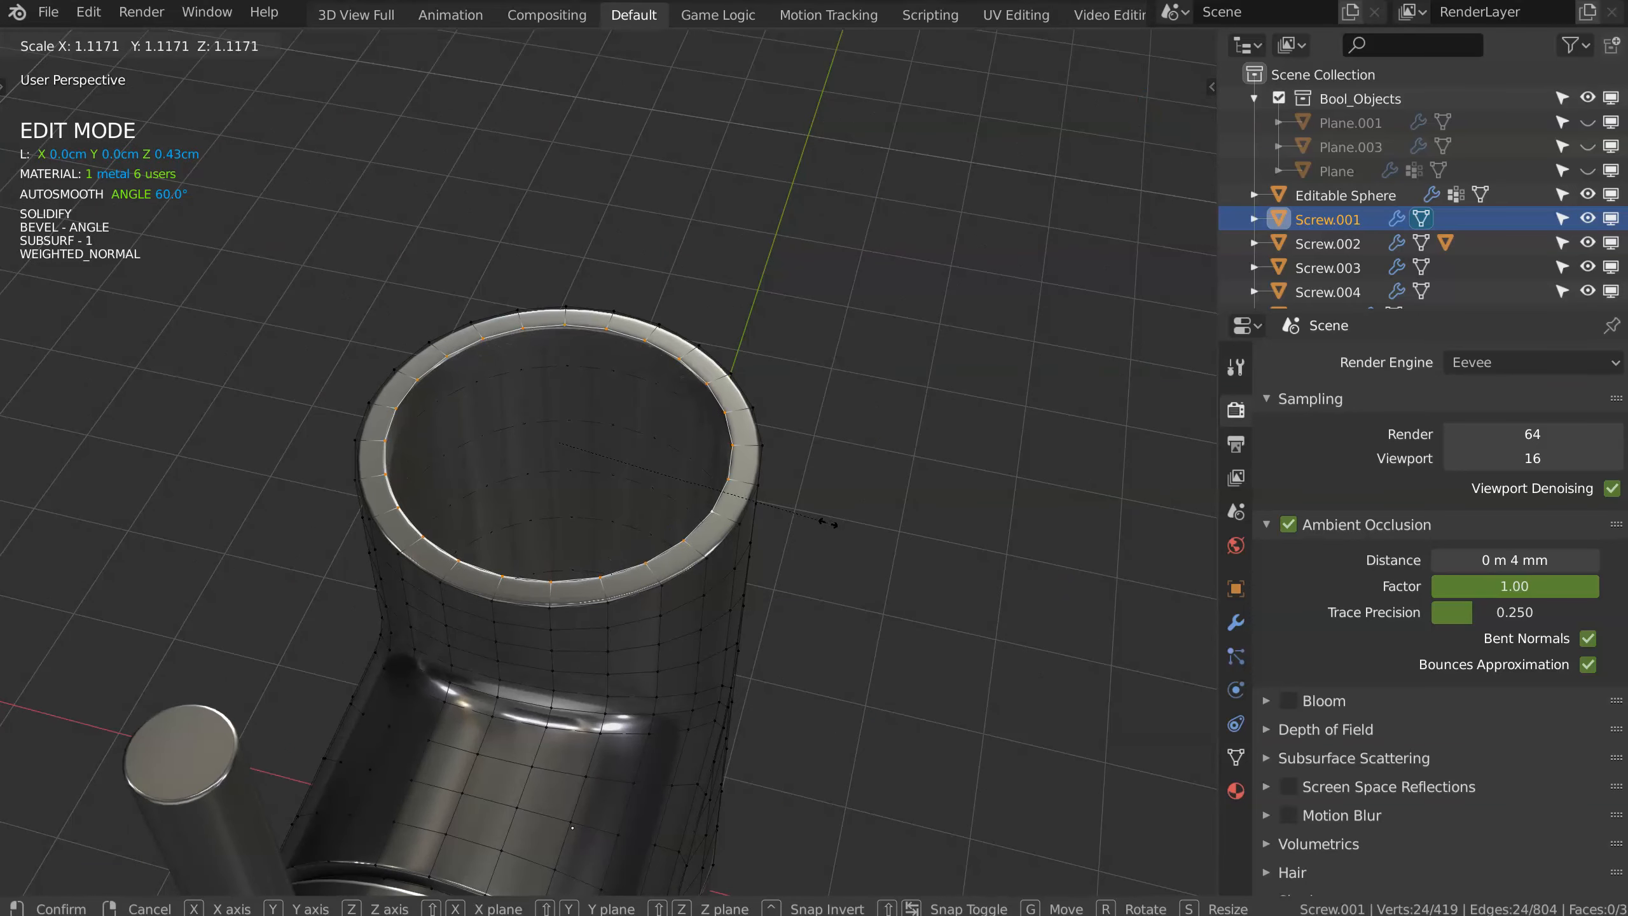
left_click(829, 522)
key("Tab")
Step: Snap the 3D cursor to the centre of the faucet body's selected top rim loop
scroll(651, 385, "up", 3)
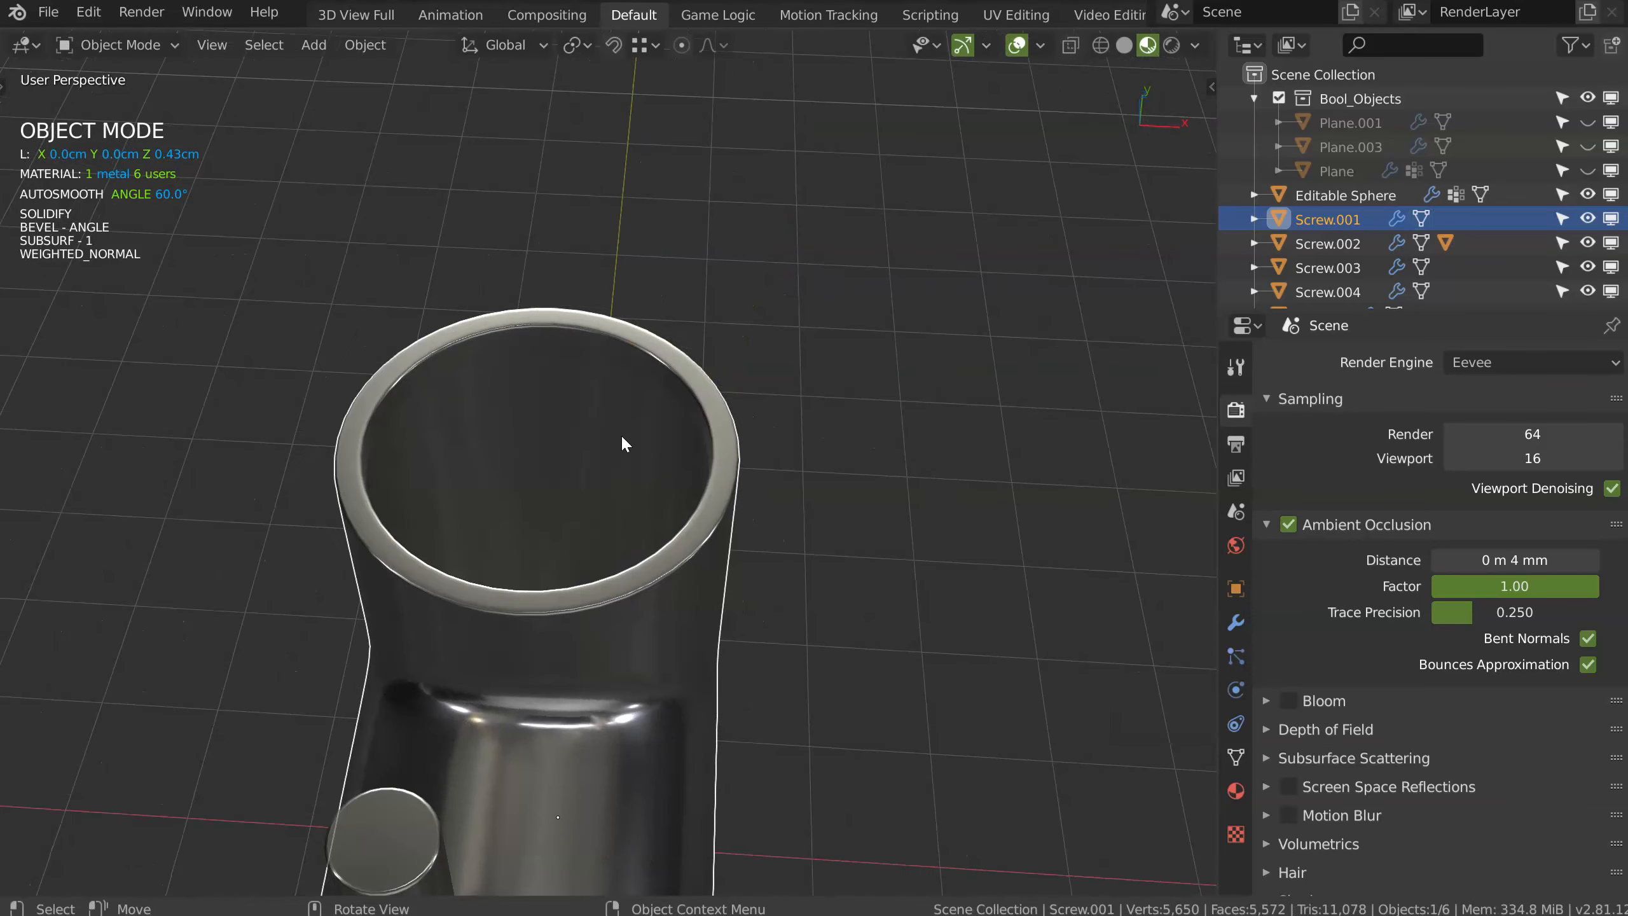
key("Tab")
left_click(769, 444)
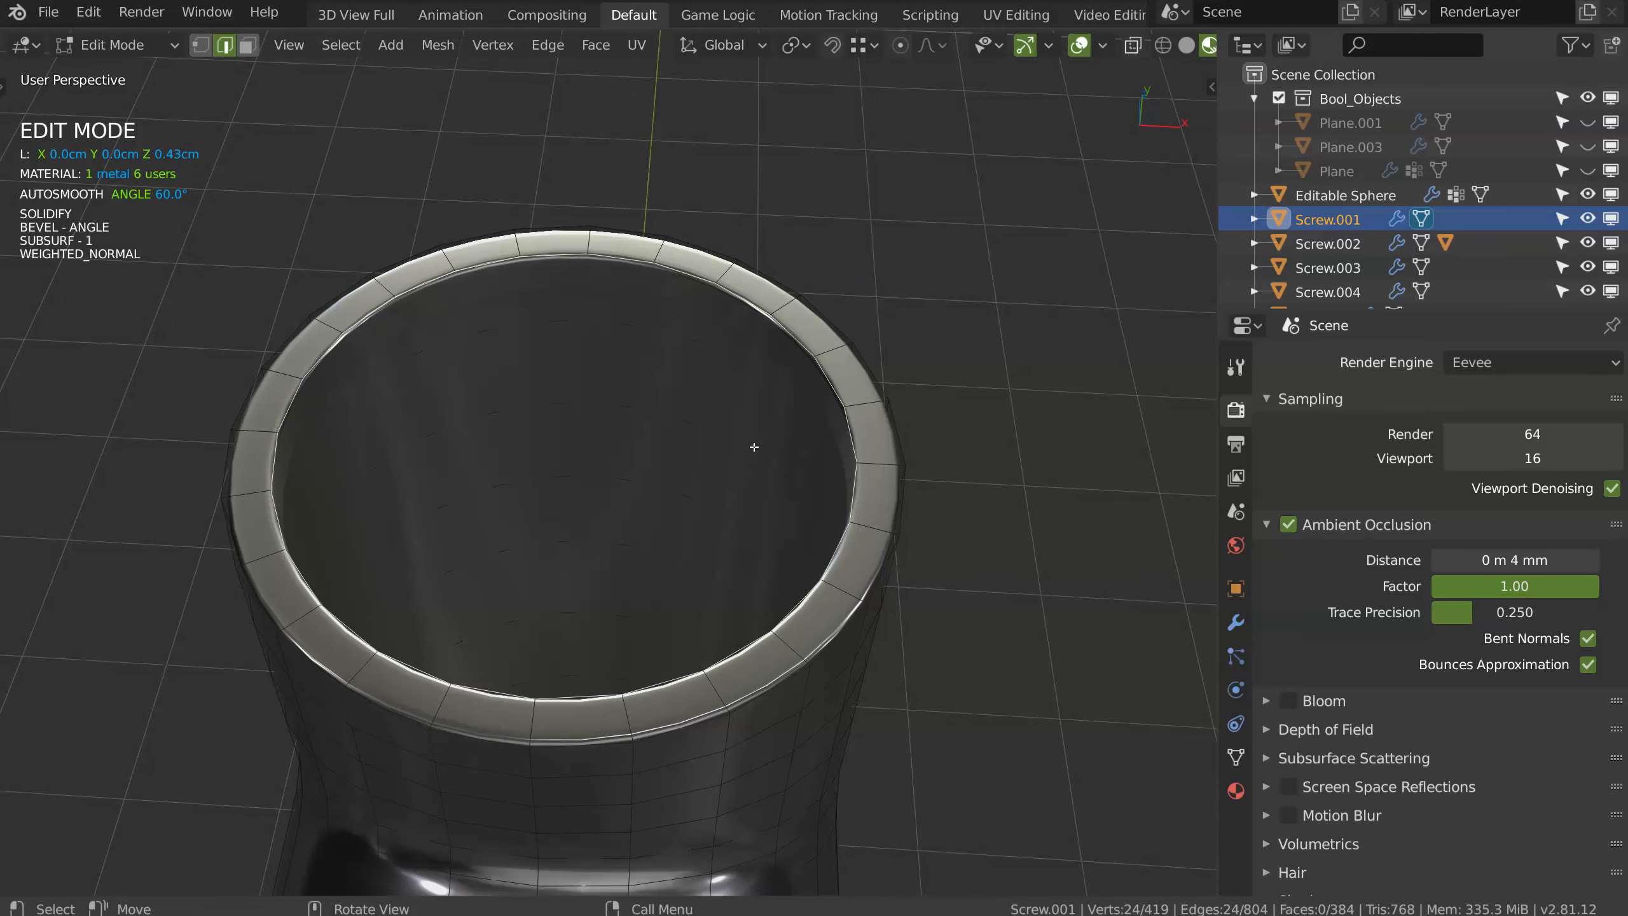
key("shift+space")
key("Escape")
key("shift+s")
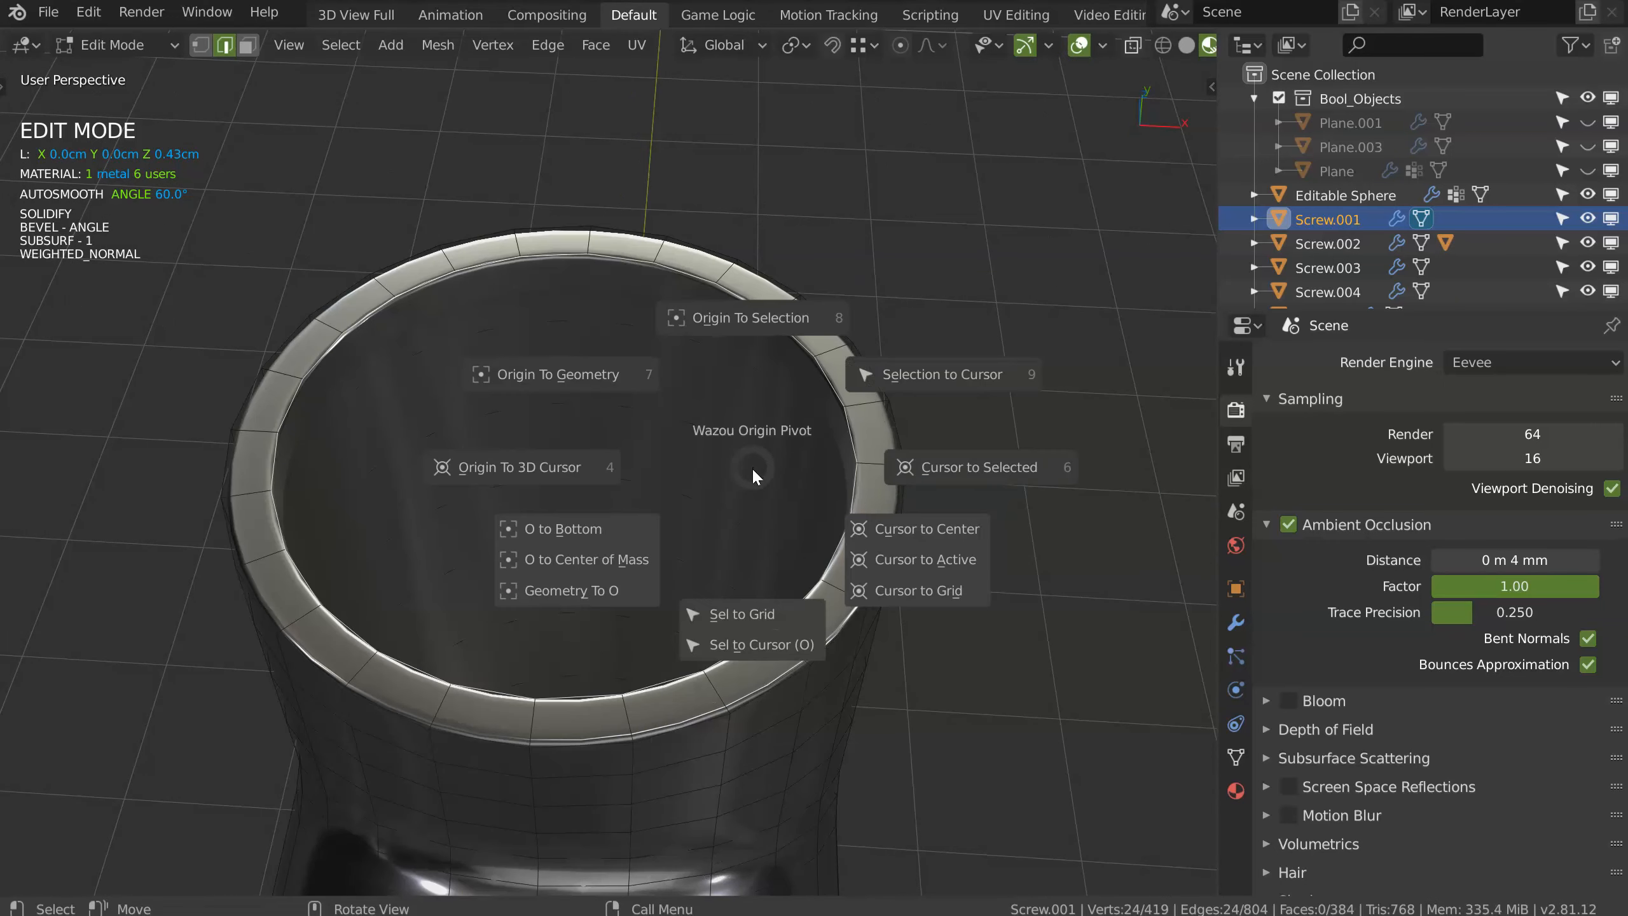
left_click(953, 467)
middle_click_drag(741, 513, 673, 484)
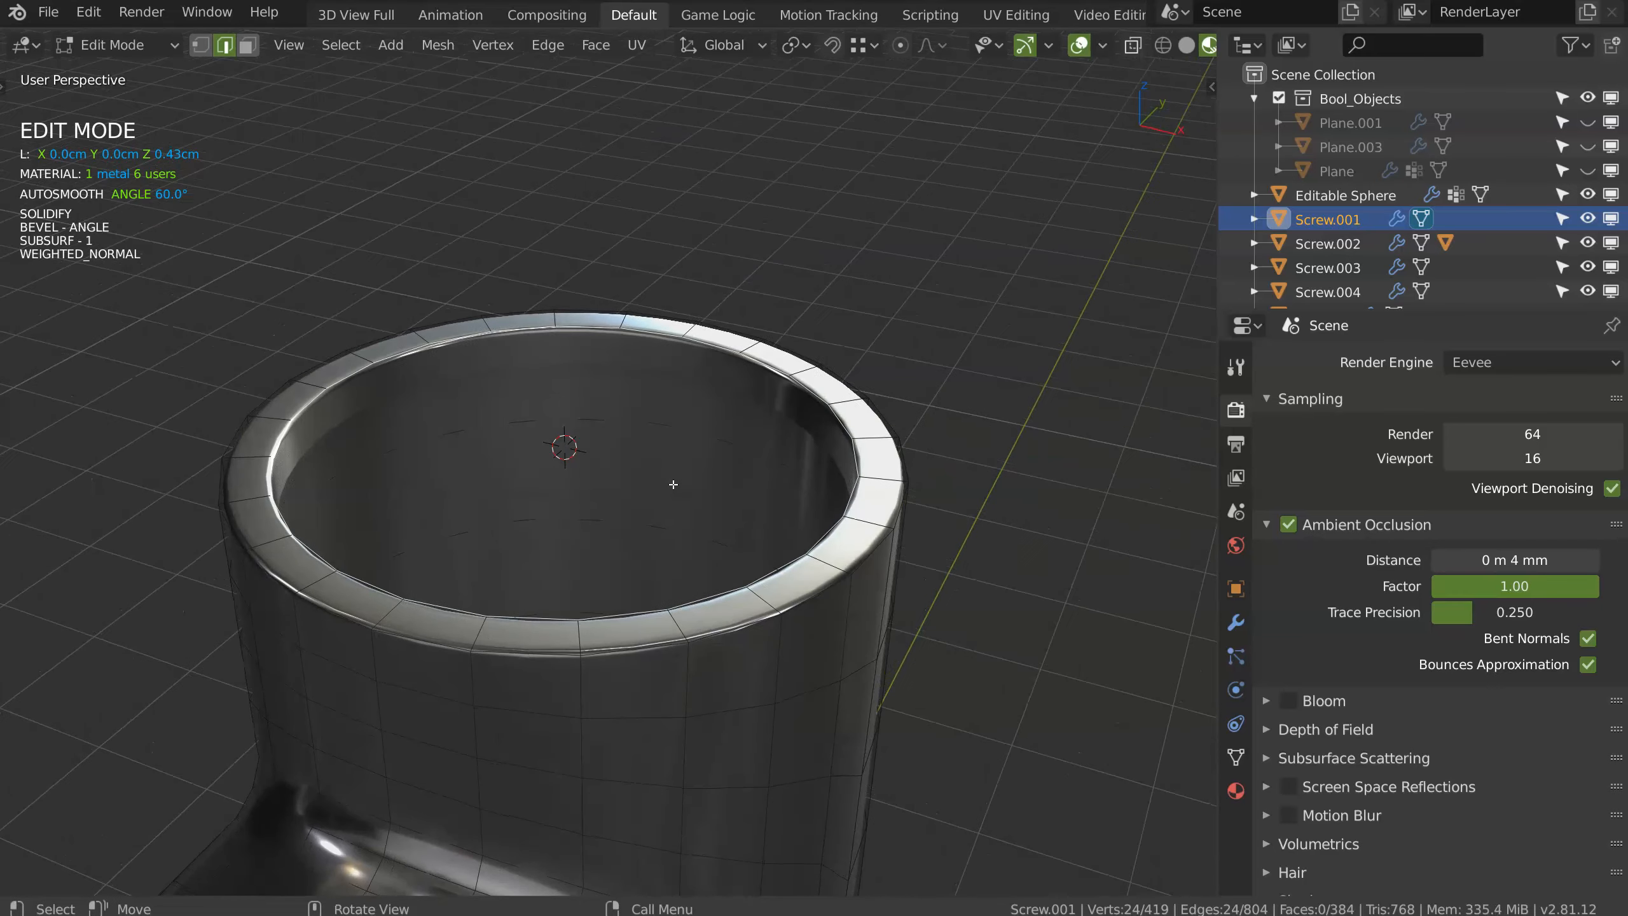
Step: Add a single-vertex screw primitive at the 3D cursor and move its vertex along X to the opening's inner wall
key("Tab")
key("shift+space")
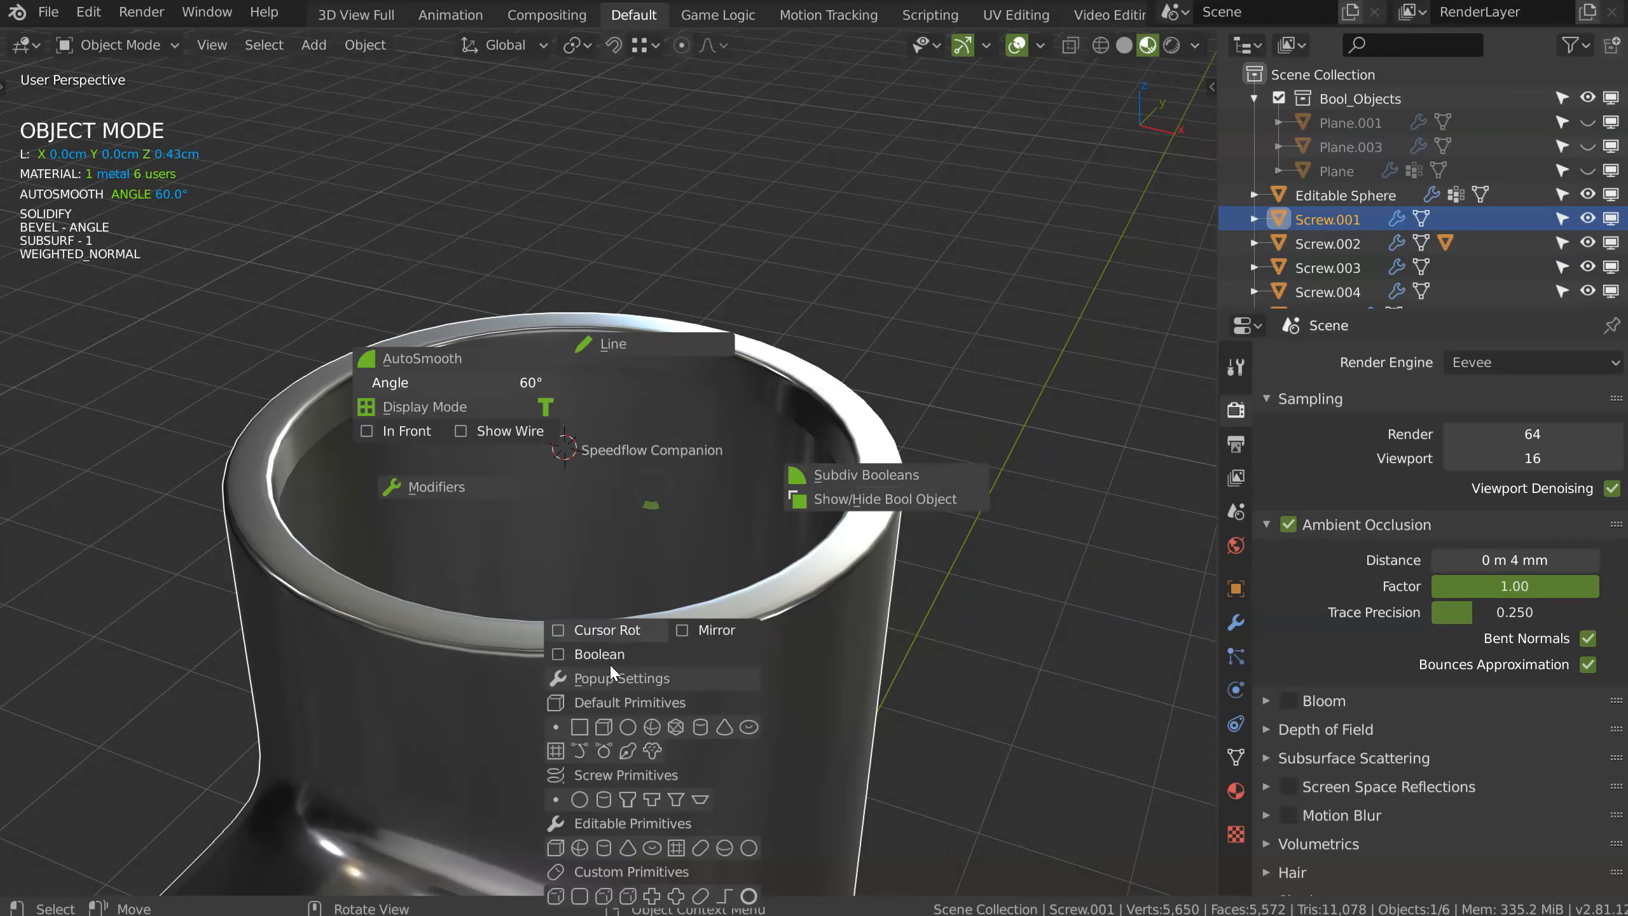
left_click(555, 799)
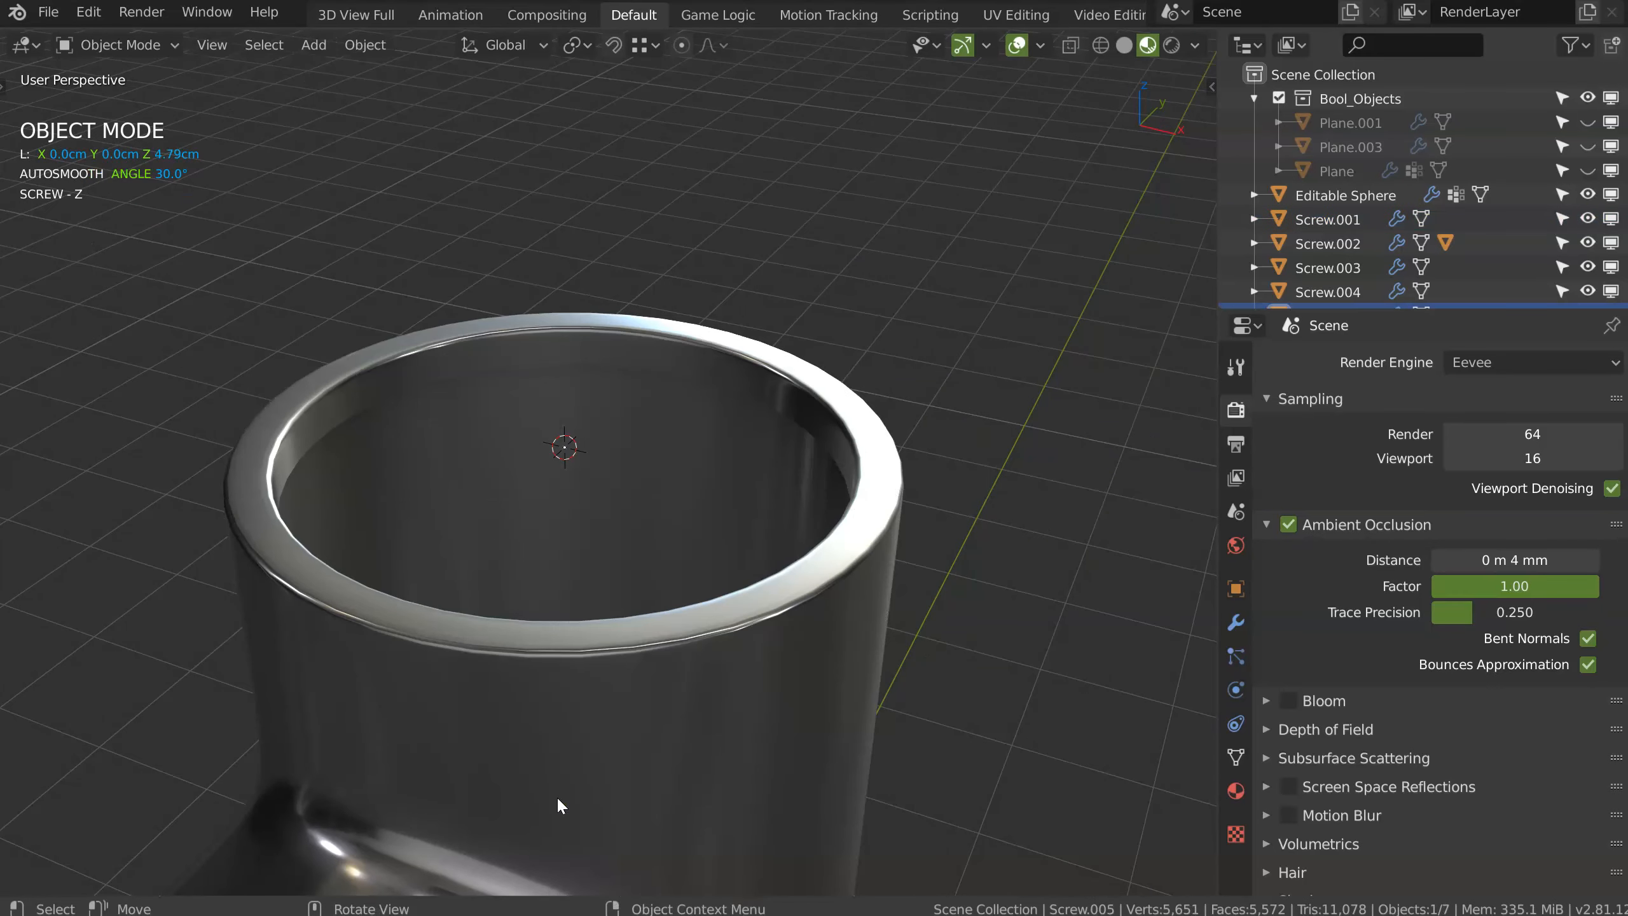
key("Tab")
key("g")
key("x")
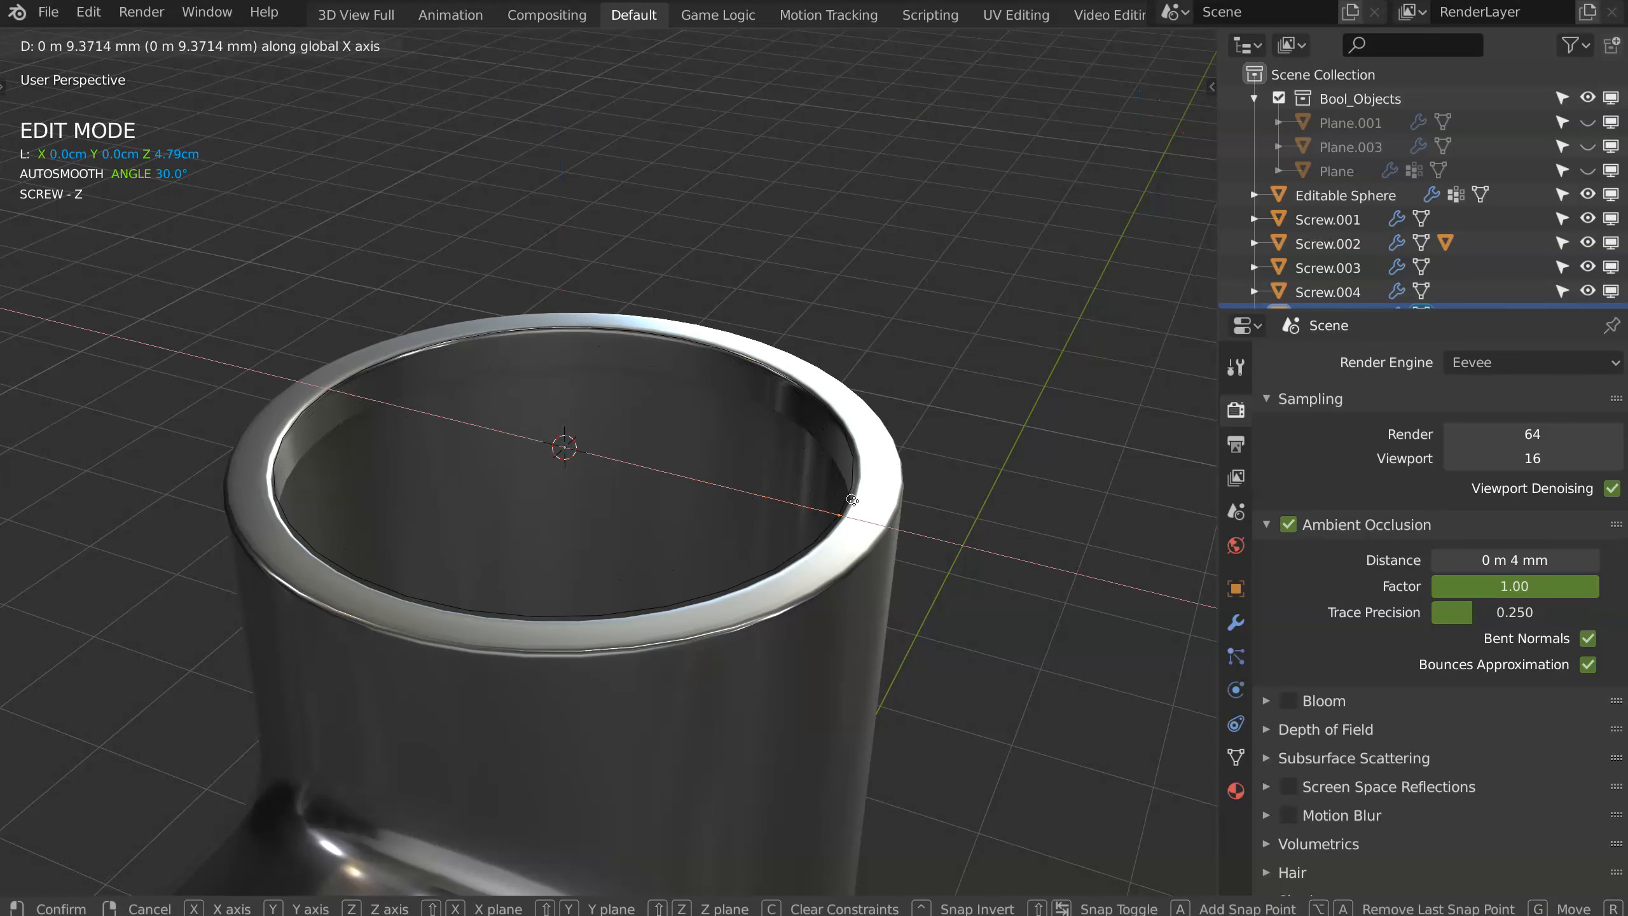
left_click(891, 509)
Step: Lower the vertex about 1.5 mm along Z and extrude it about 1.47 mm upward to form an inner ring
middle_click_drag(768, 521, 839, 584)
key("g")
key("z")
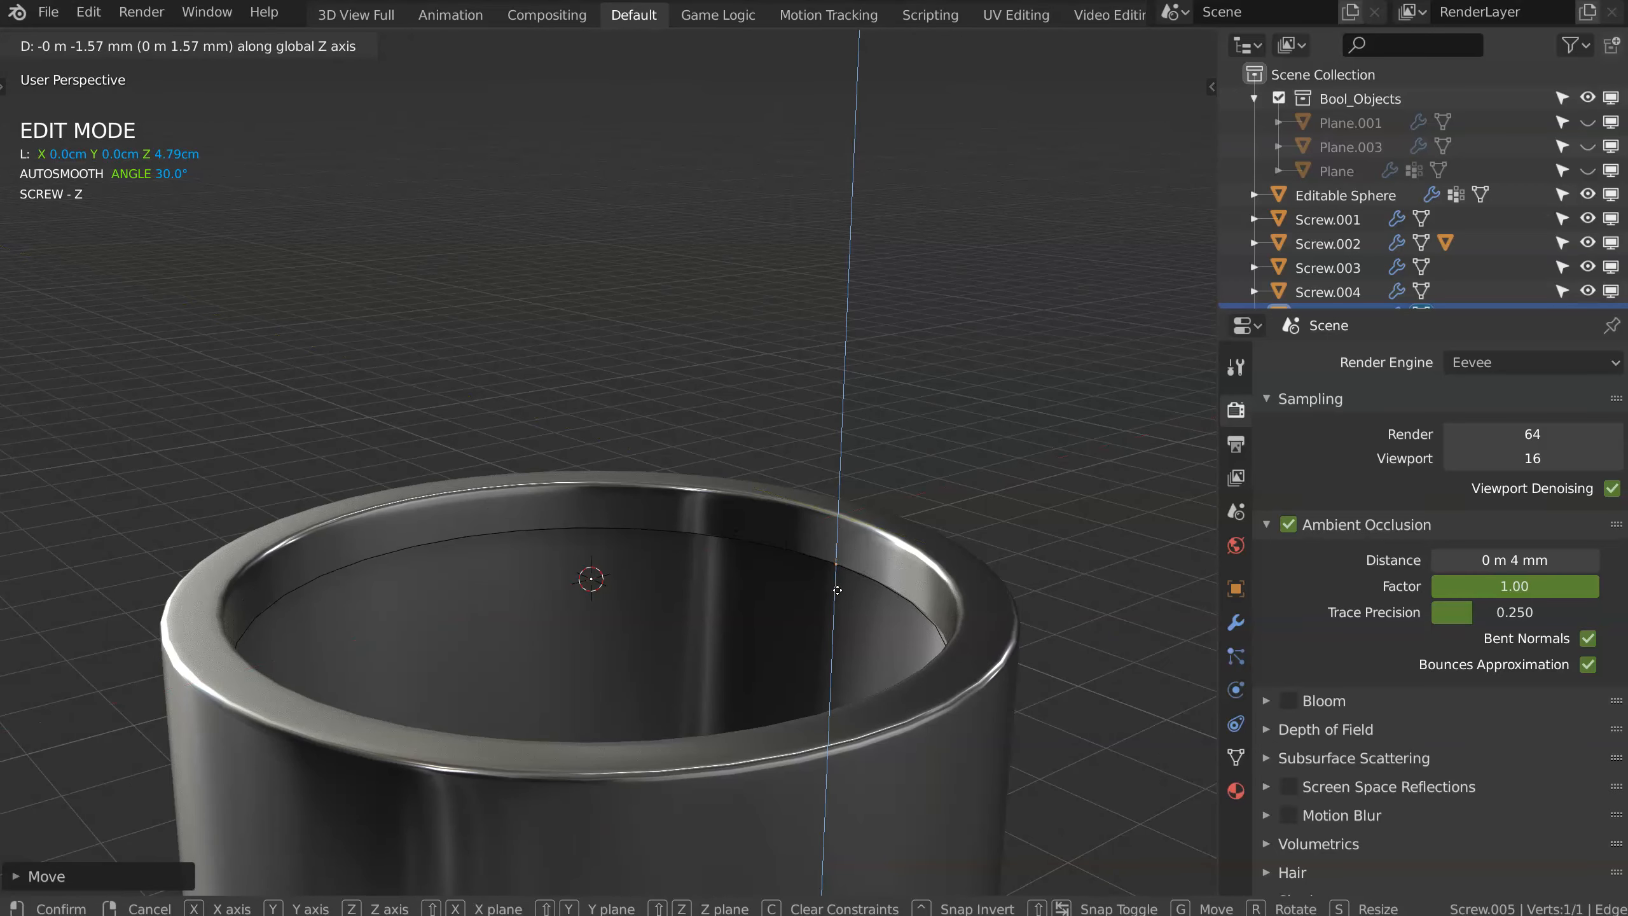
left_click(835, 588)
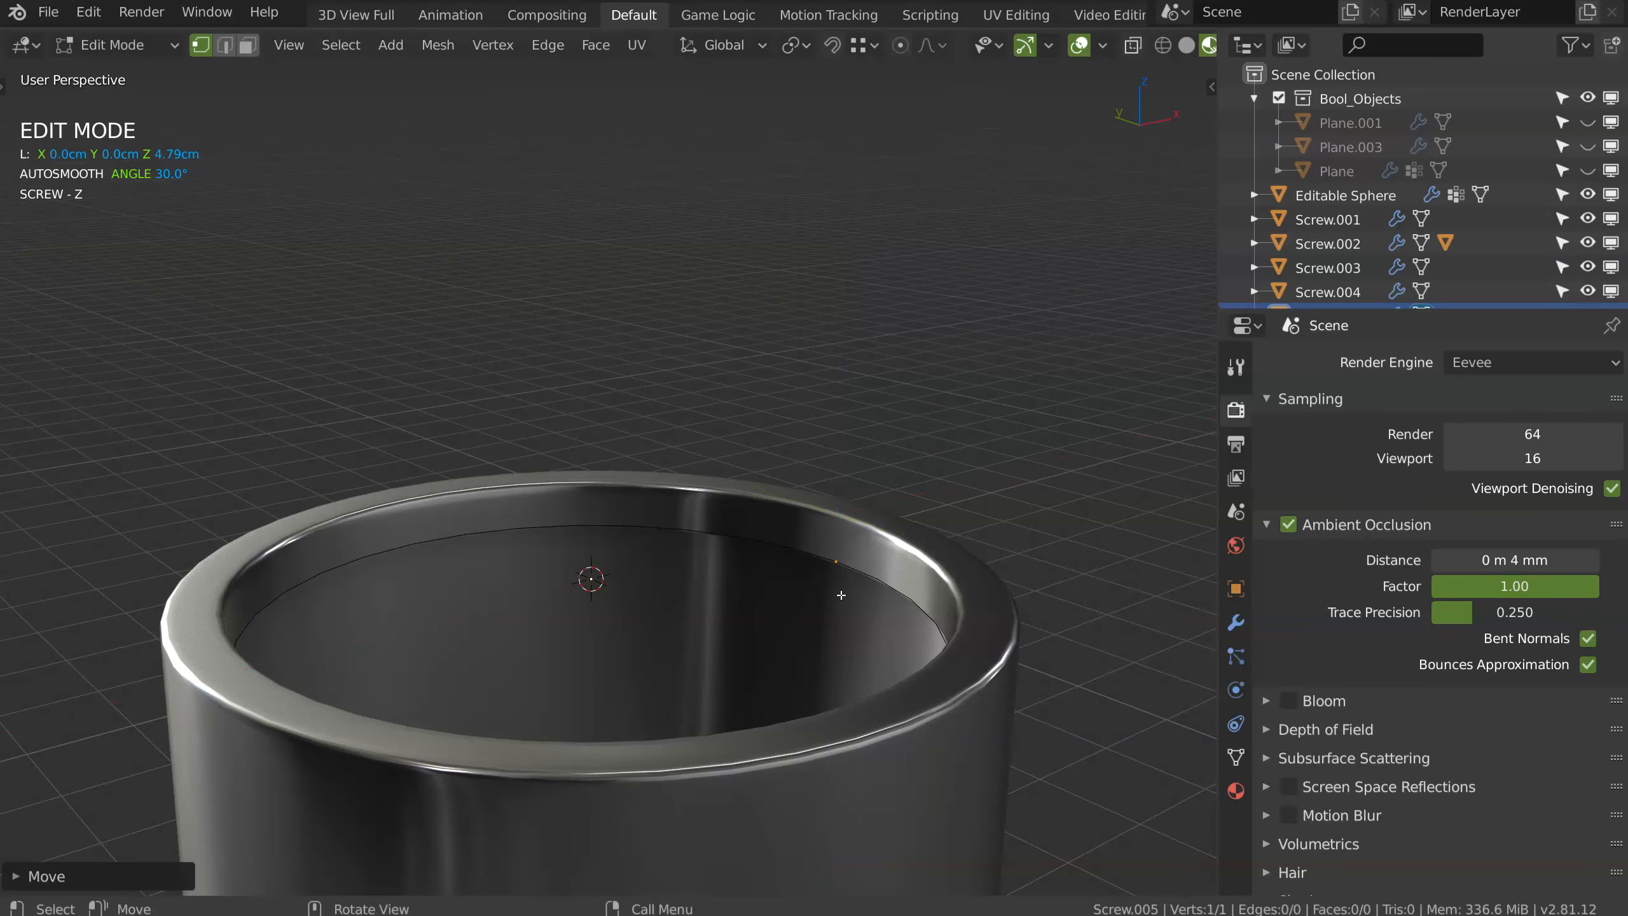
key("e")
key("z")
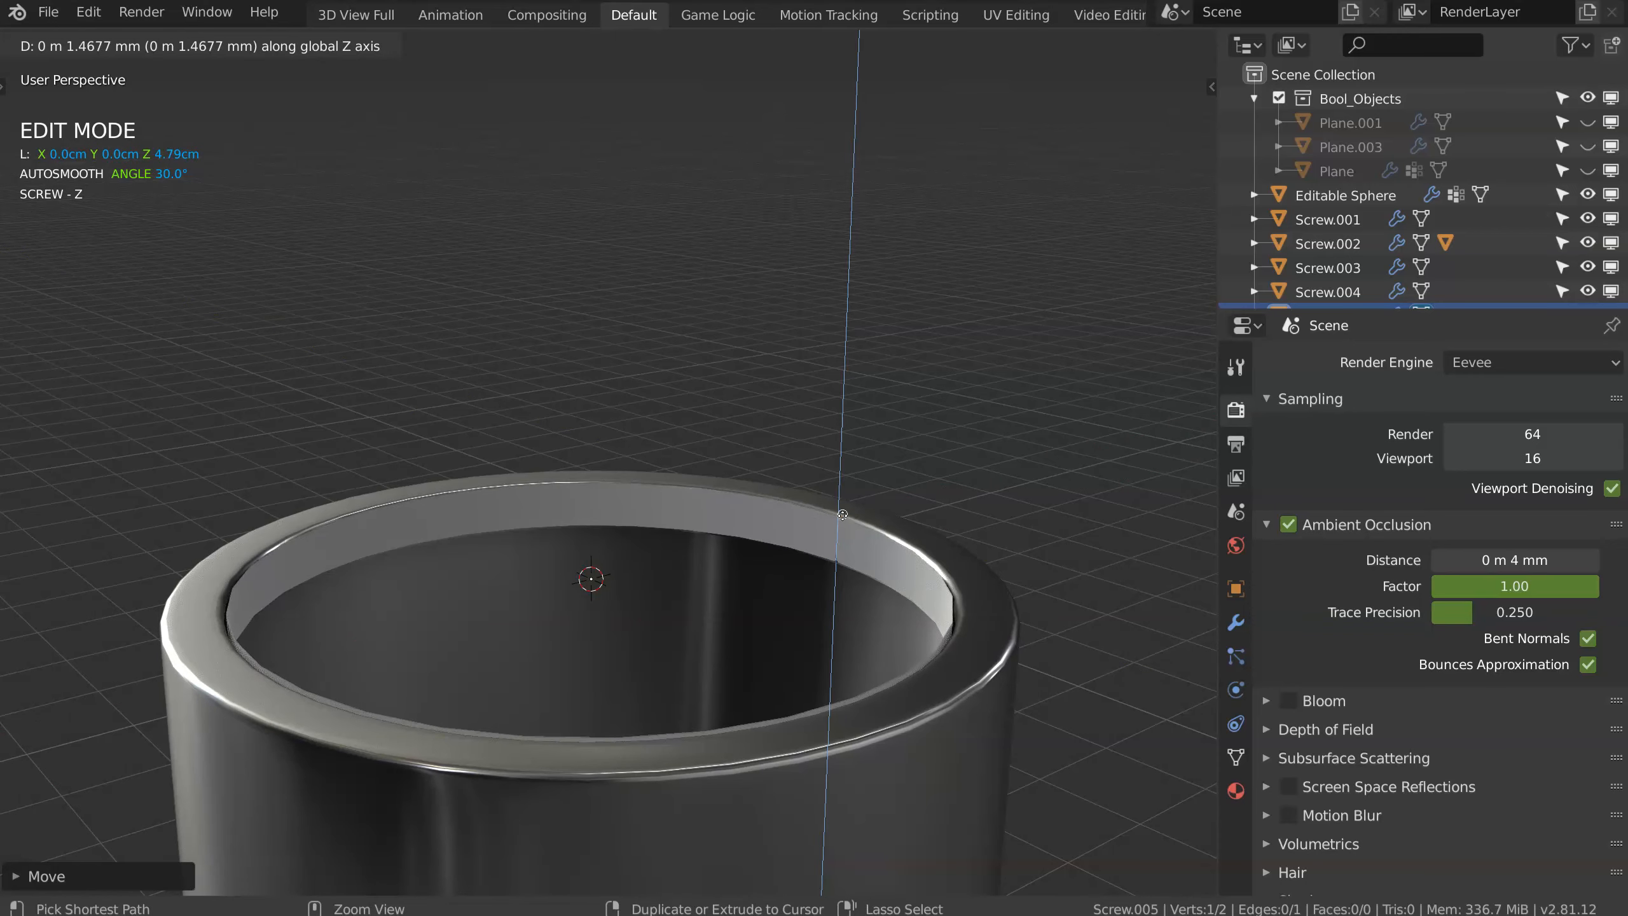
left_click(842, 515)
middle_click_drag(842, 514, 631, 593)
middle_click_drag(869, 470, 810, 560)
key("Tab")
Step: Solidify the inner ring with offset 0.999 and thickness 0.071, and add an angle-limited Bevel of width 0.011
middle_click_drag(796, 481, 812, 553)
key("space")
left_click(661, 469)
key("d")
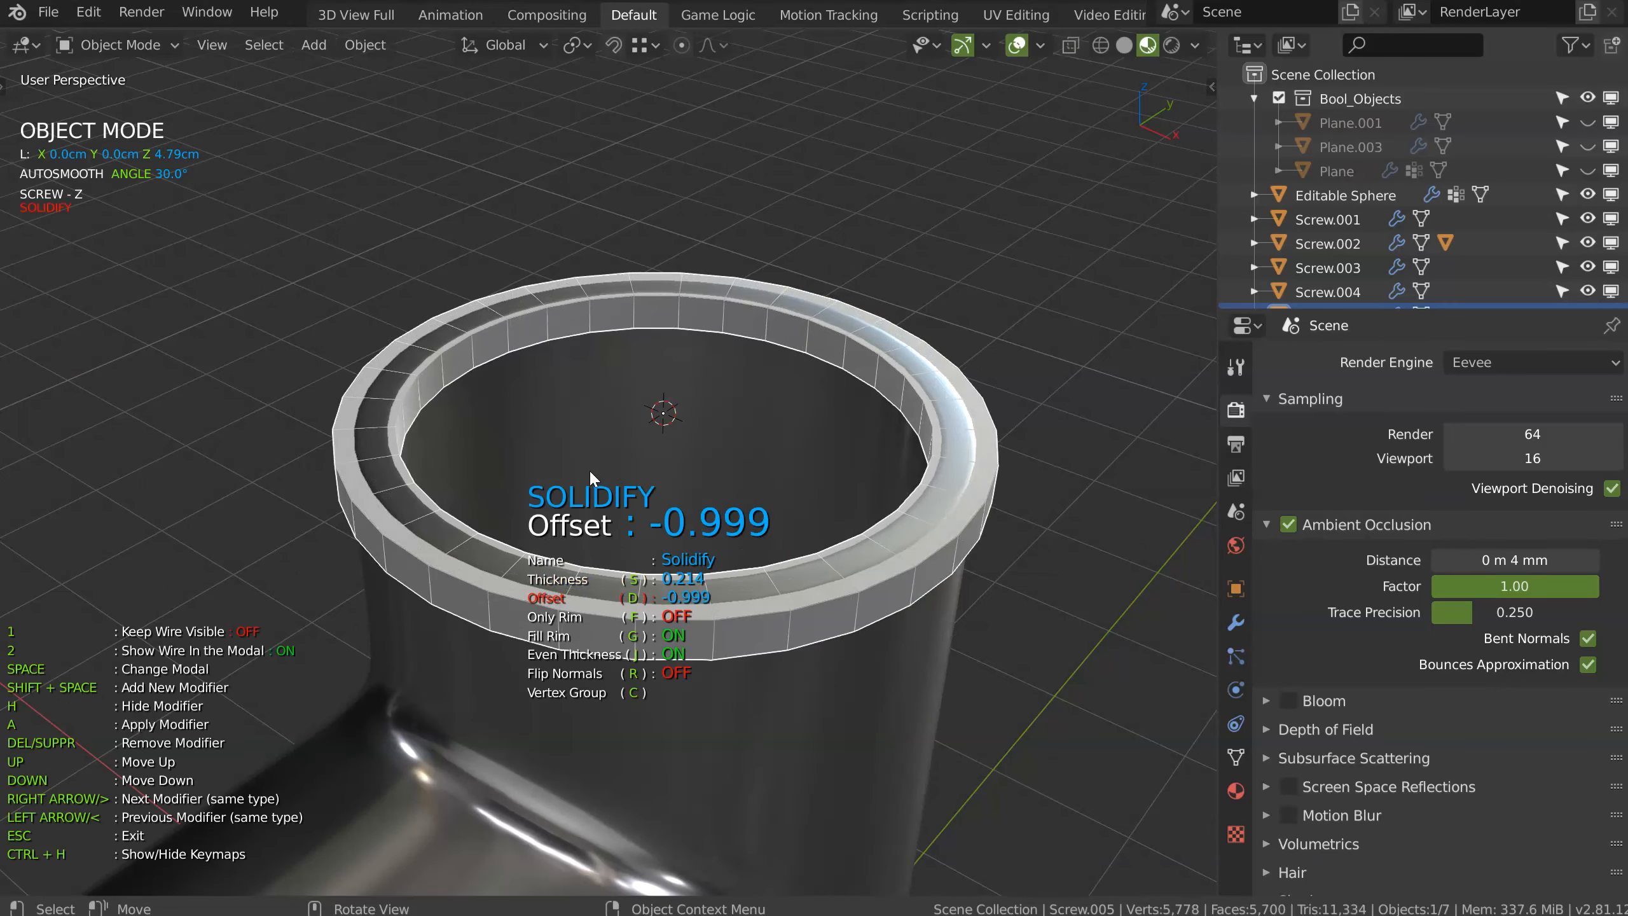
key("s")
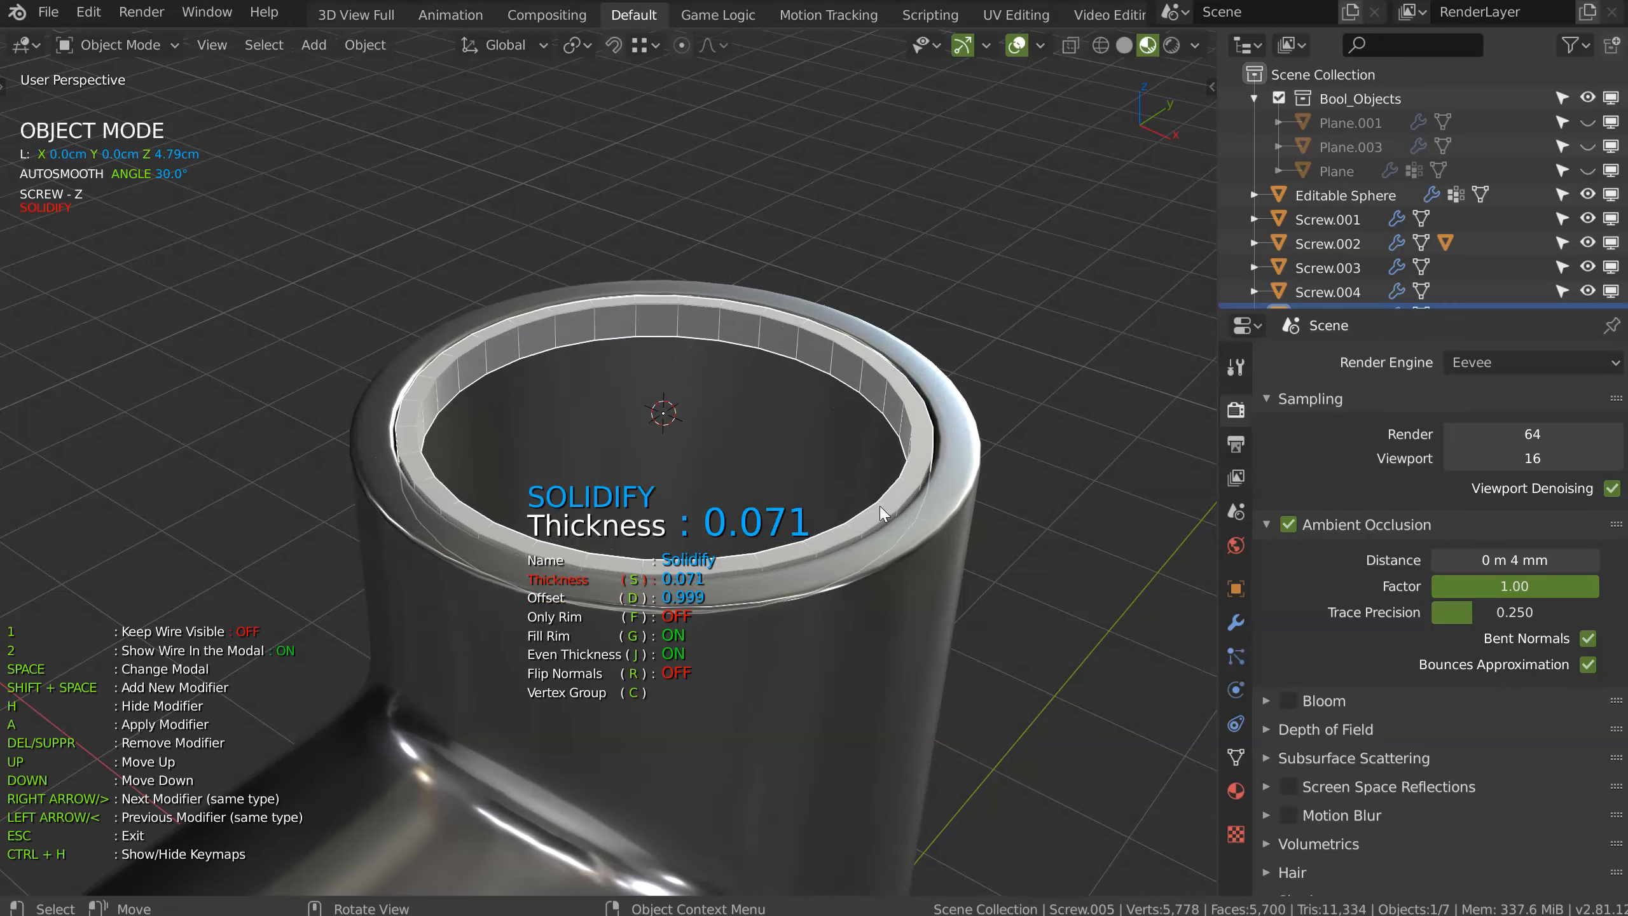
key("shift+space")
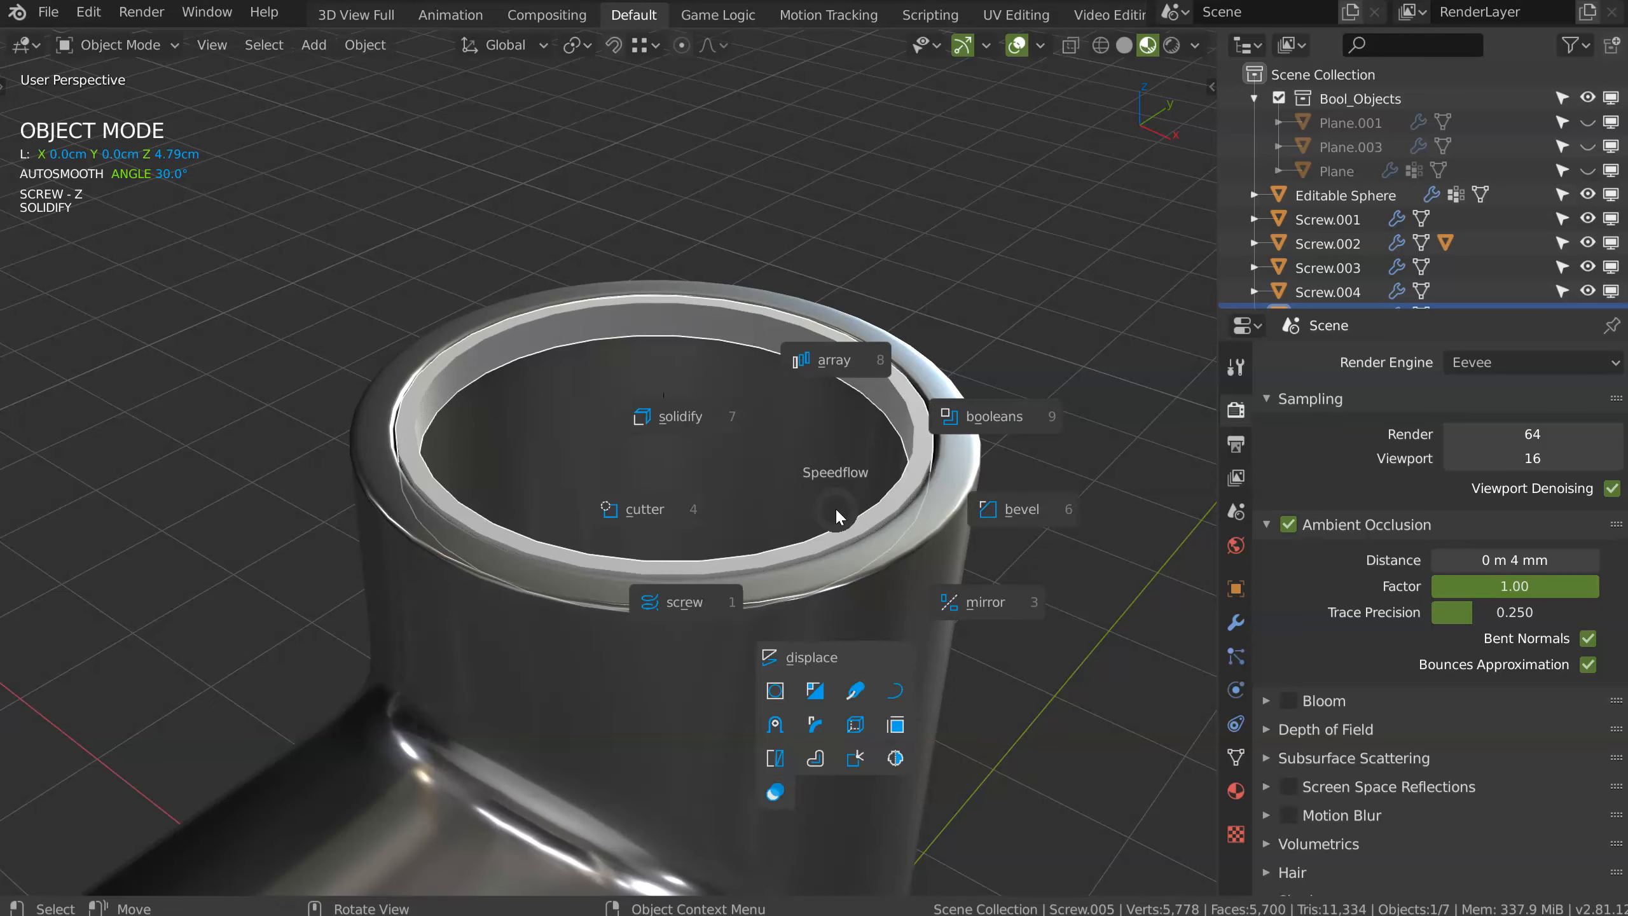
left_click(1003, 510)
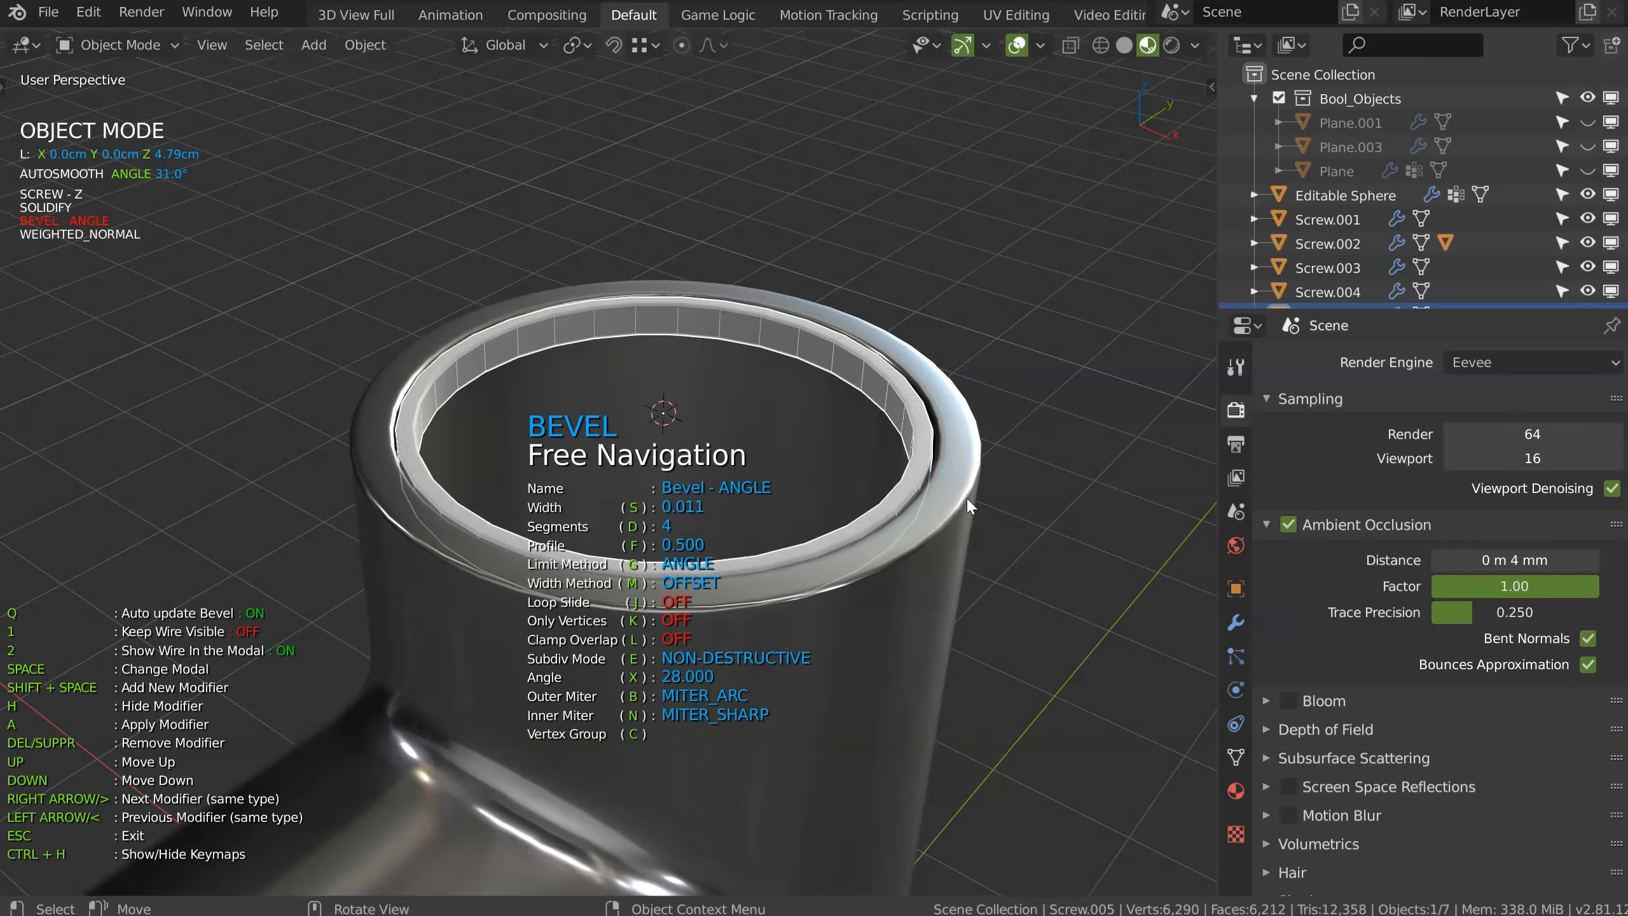
Step: Set the inner ring's Screw modifier to 64 steps
key("shift+space")
left_click(801, 587)
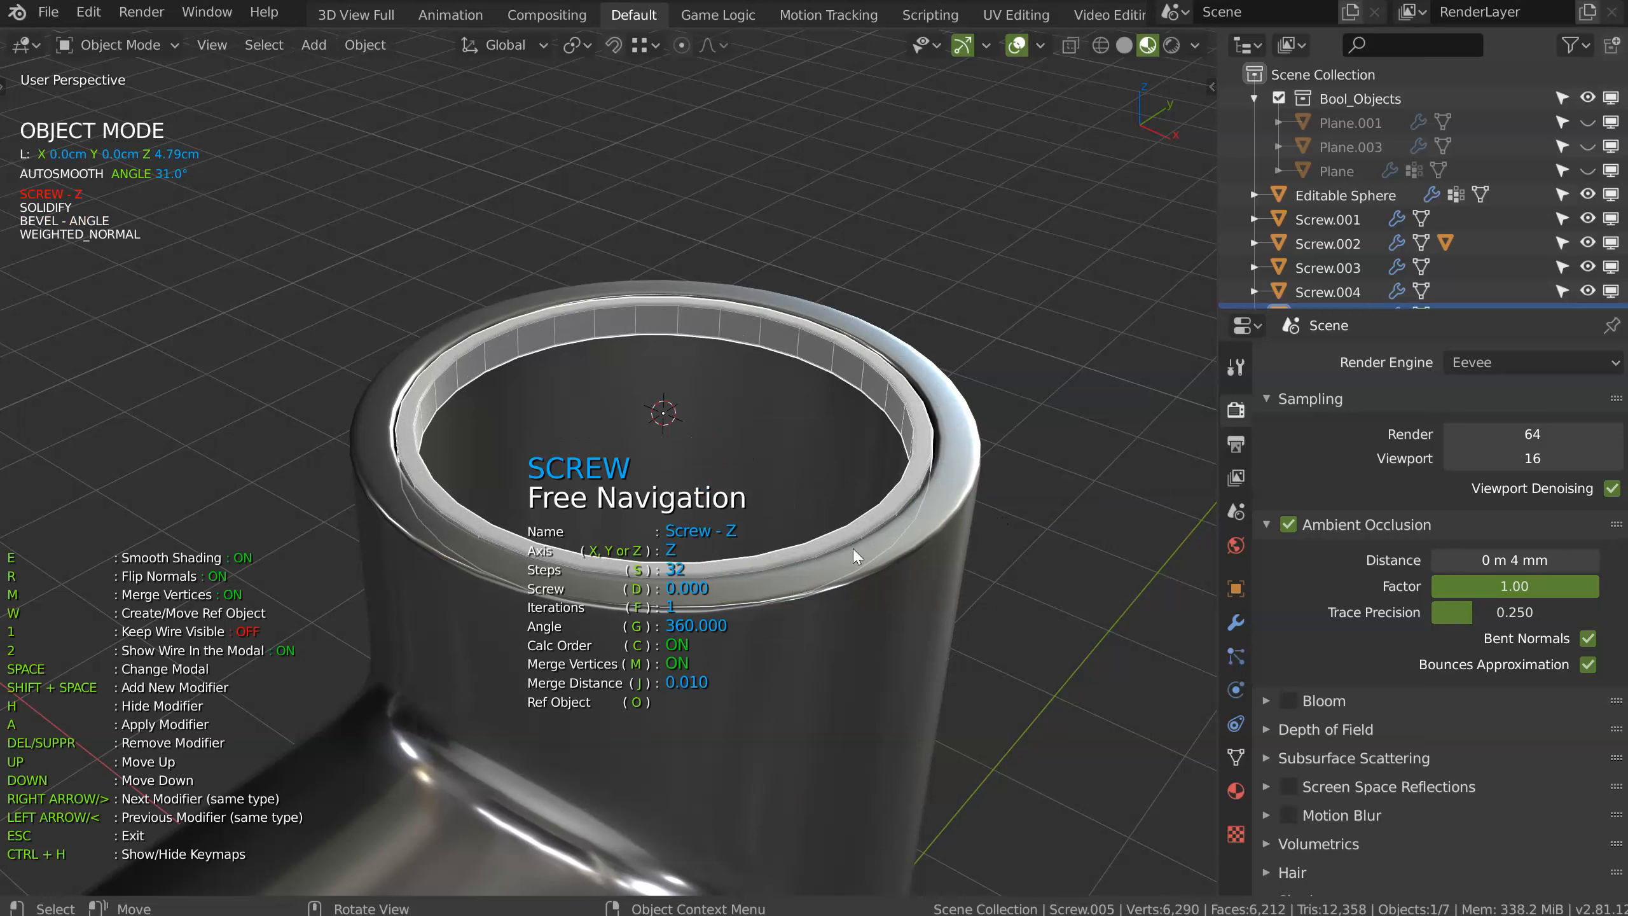
type("s")
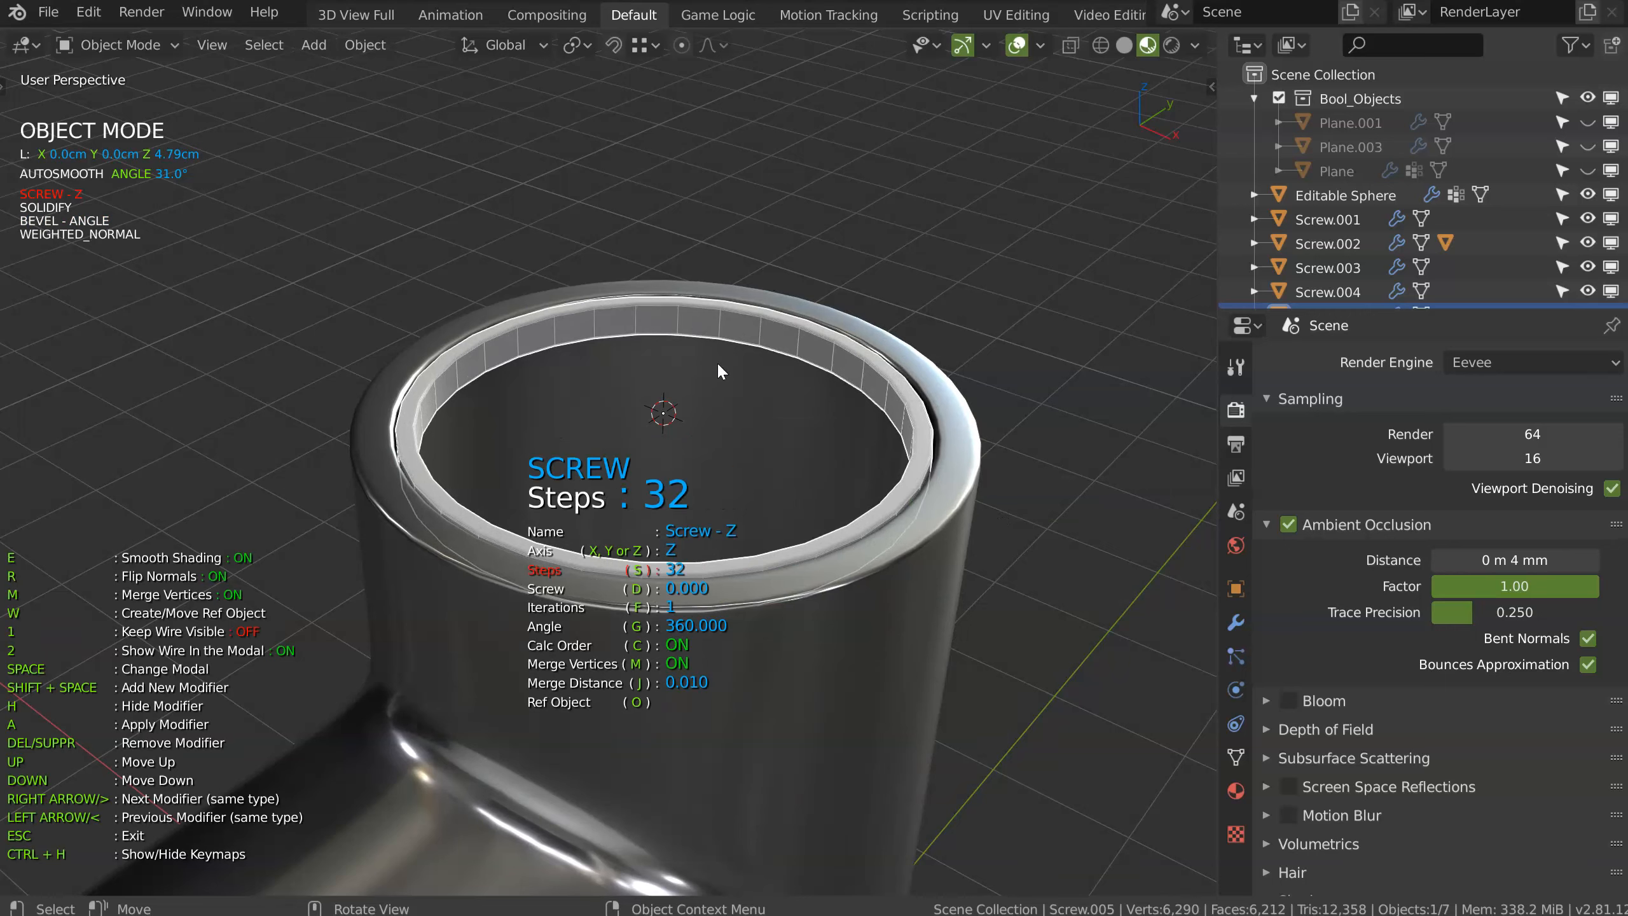
type("64")
key("Return")
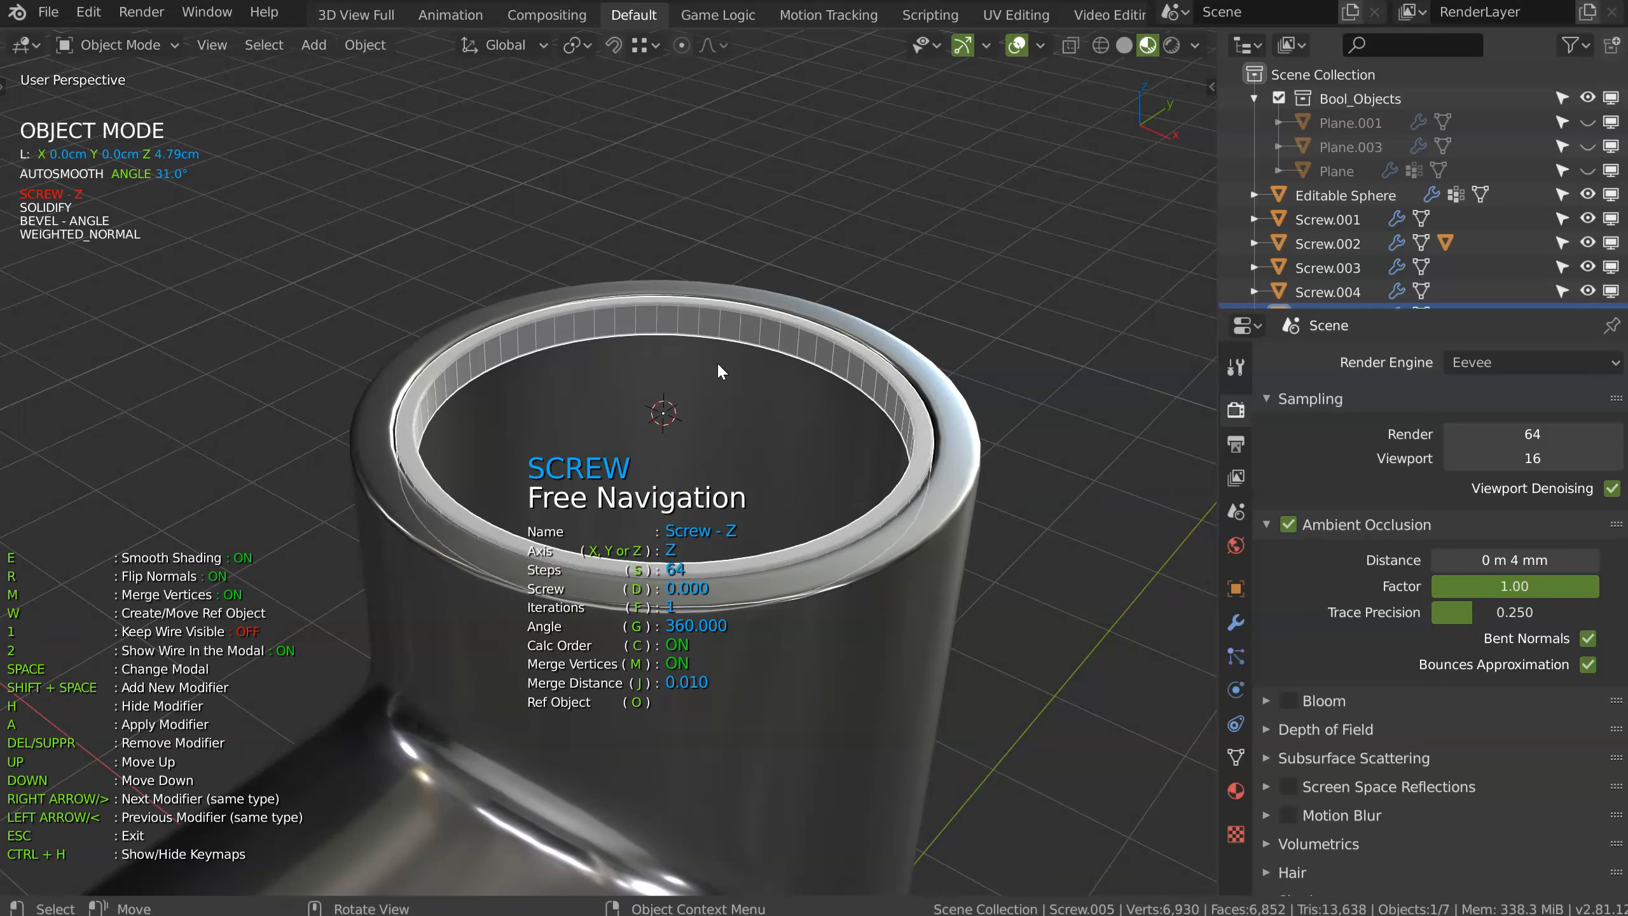
key("Escape")
Step: Link the faucet body's metal material to the inner ring
middle_click_drag(751, 425, 437, 401)
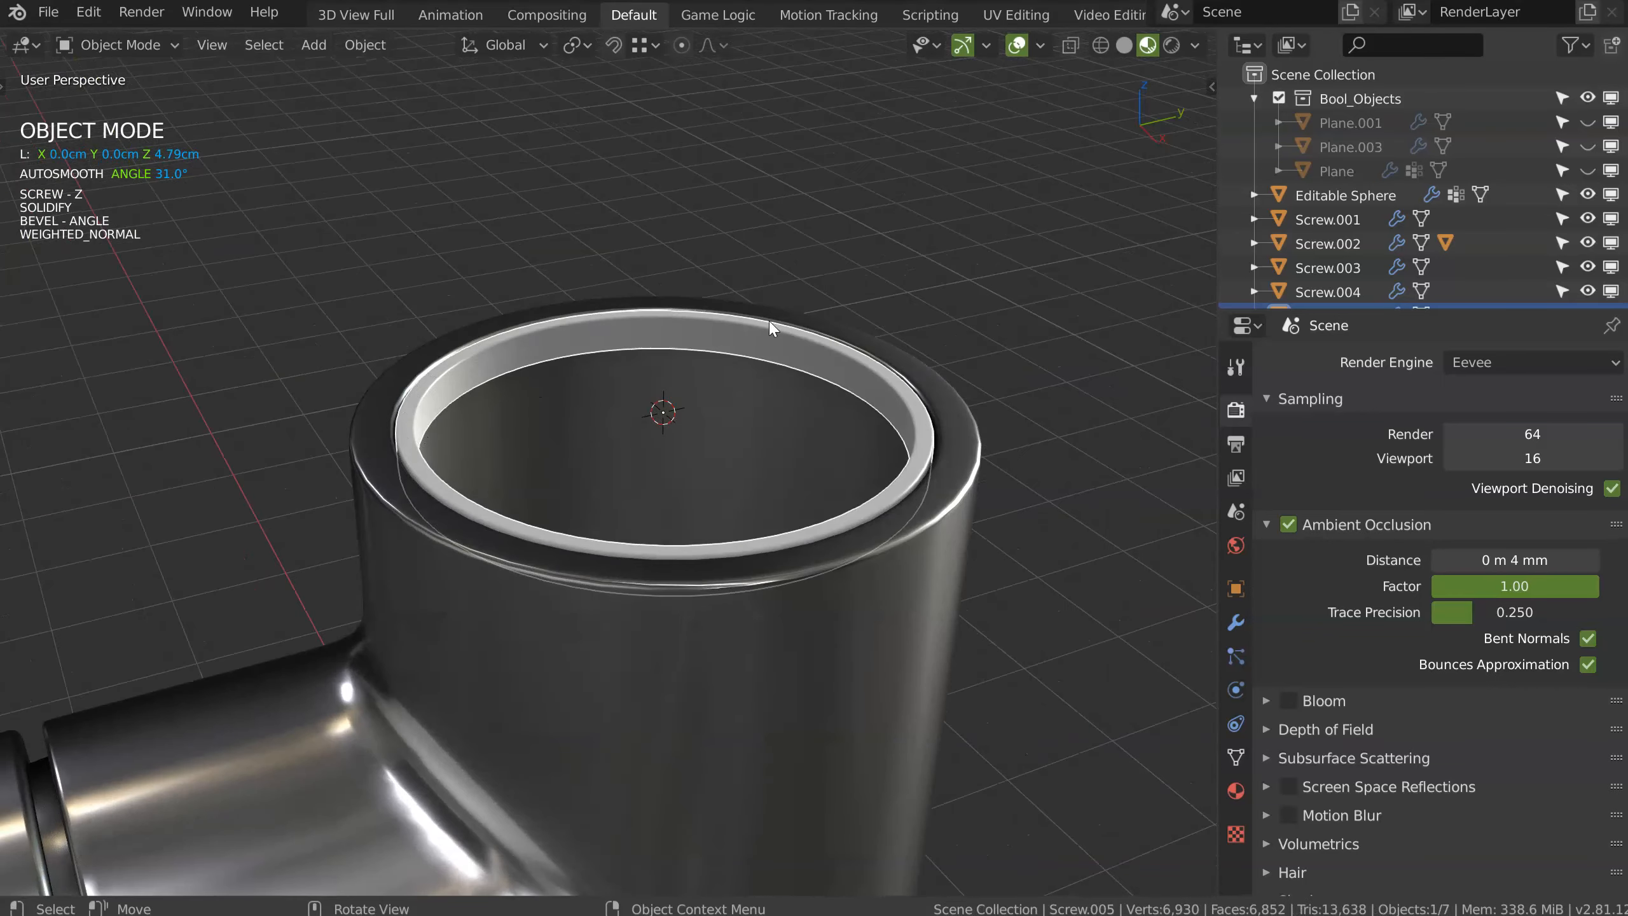
left_click(959, 507, "shift")
key("ctrl+l")
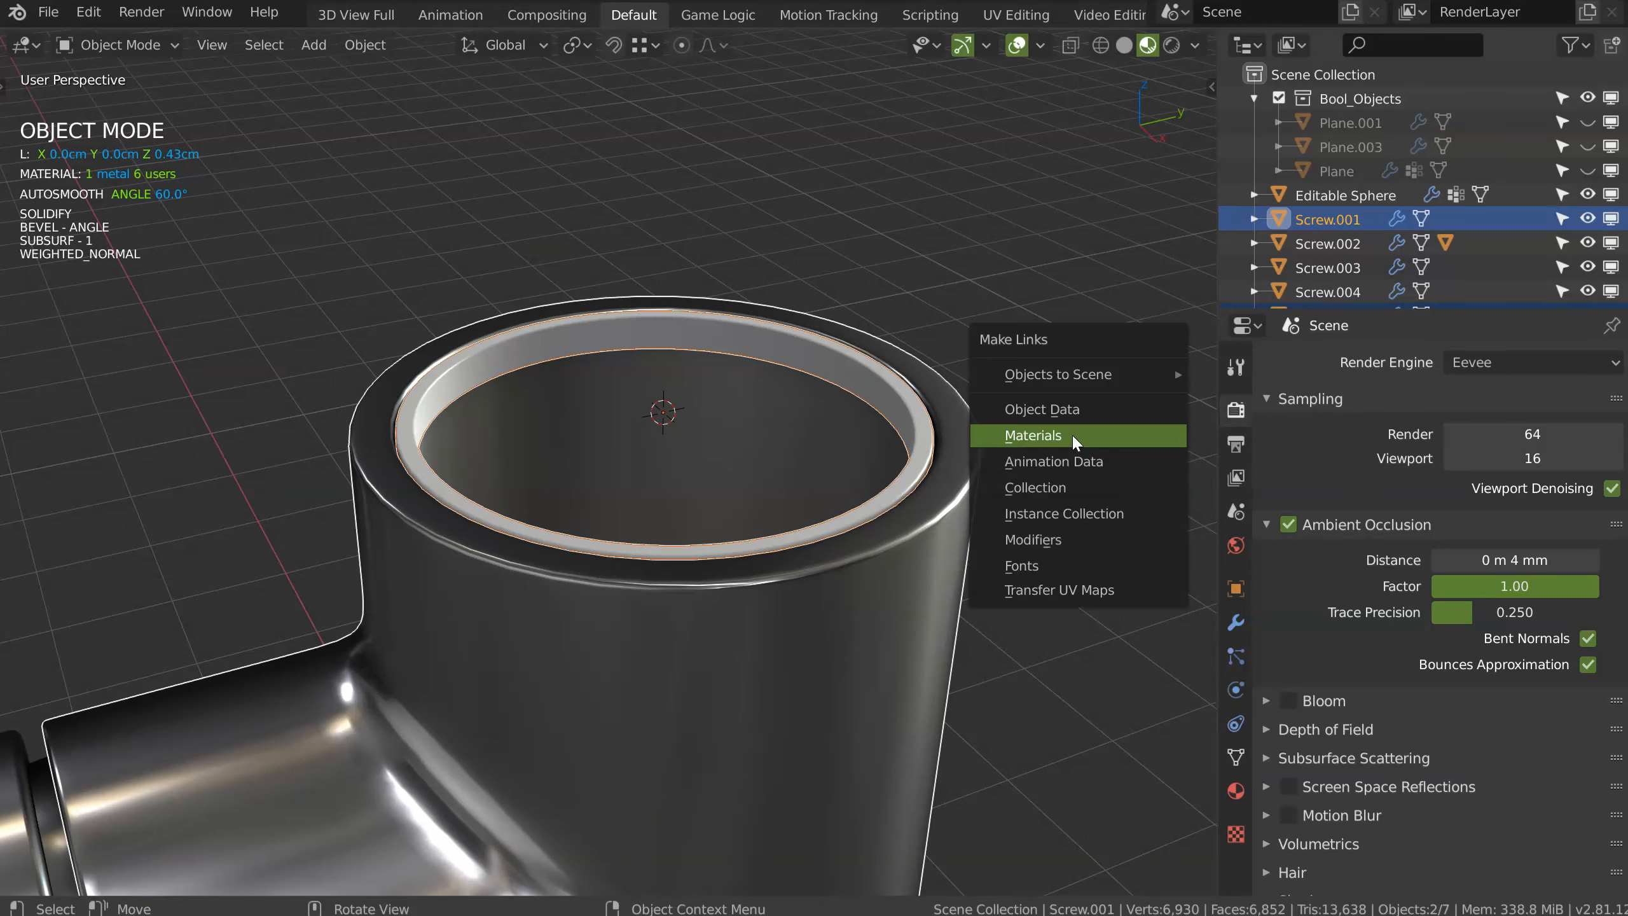
left_click(1071, 433)
Step: Add another single-vertex screw primitive at the 3D cursor and move its vertex along X to just inside the ring
middle_click_drag(1071, 433, 616, 420)
left_click(638, 376)
key("shift+space")
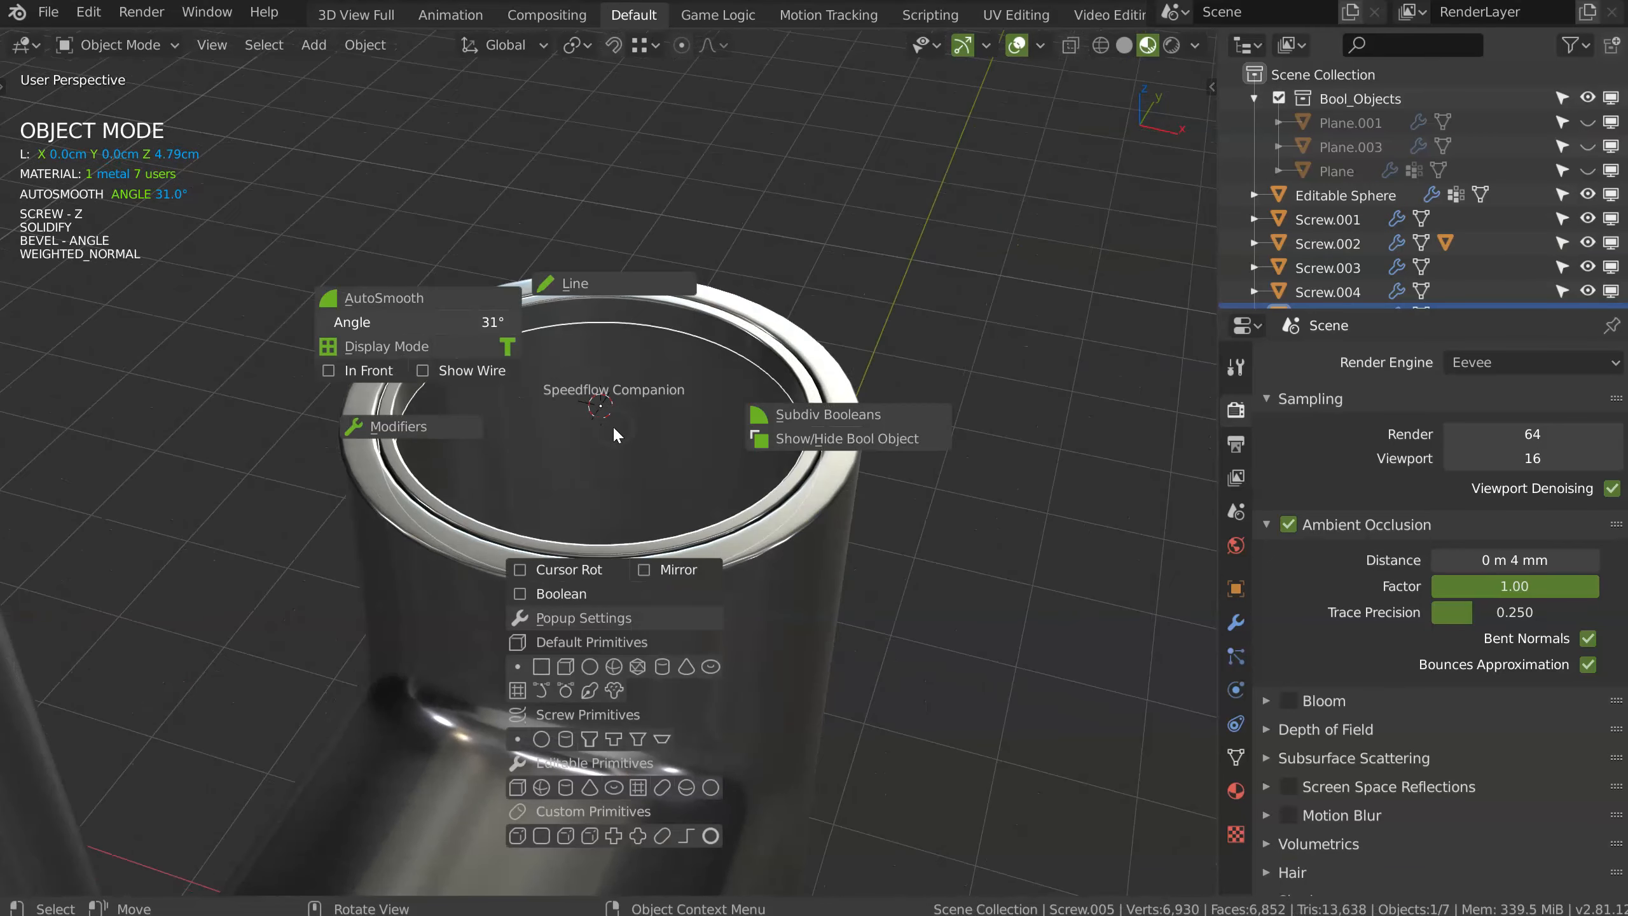
left_click(518, 743)
key("Tab")
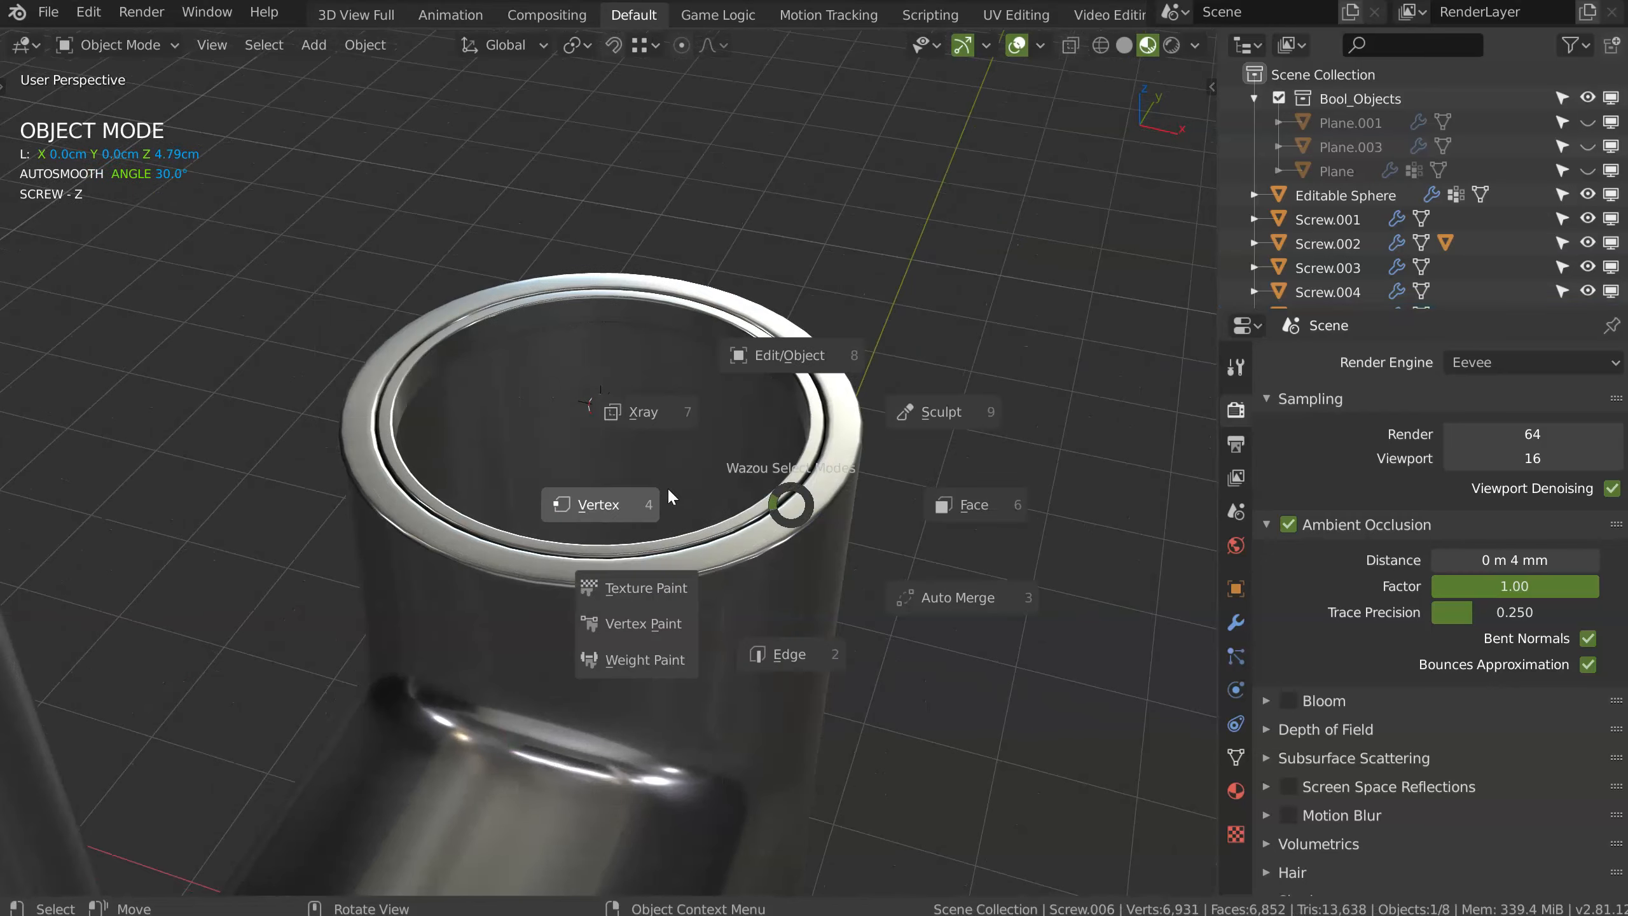
left_click(663, 484)
middle_click_drag(654, 436, 655, 447)
key("g")
key("x")
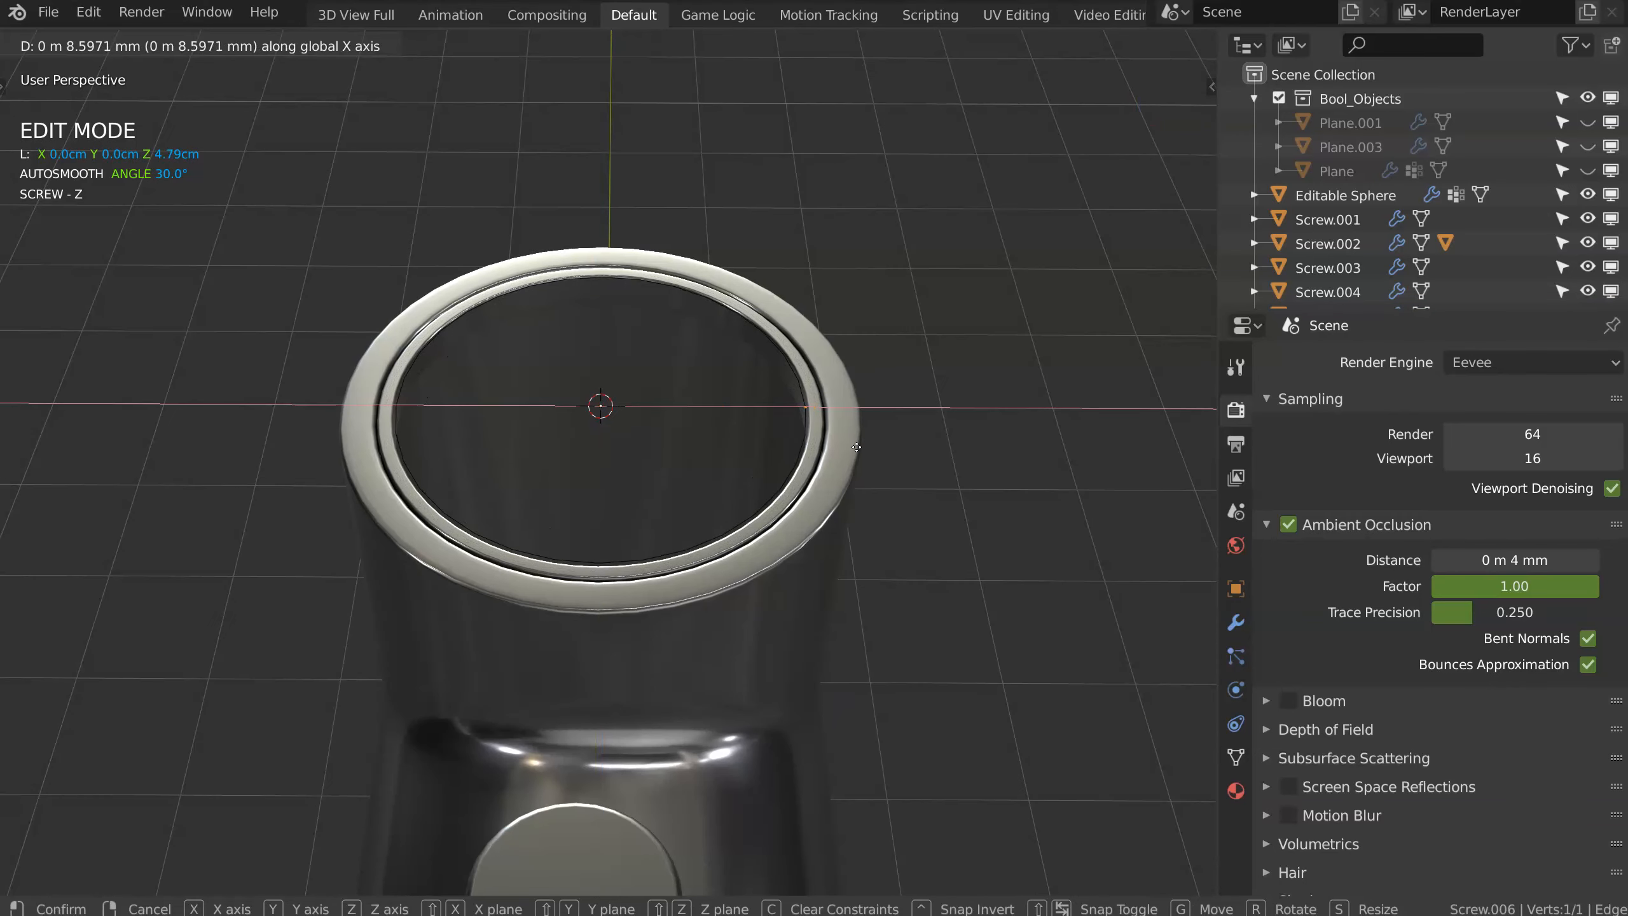
left_click(790, 471)
Step: Lower the vertex about 1.7 mm along Z and extrude it about 6.7 cm upward to form a tall tube
middle_click_drag(789, 471, 809, 424)
key("g")
key("z")
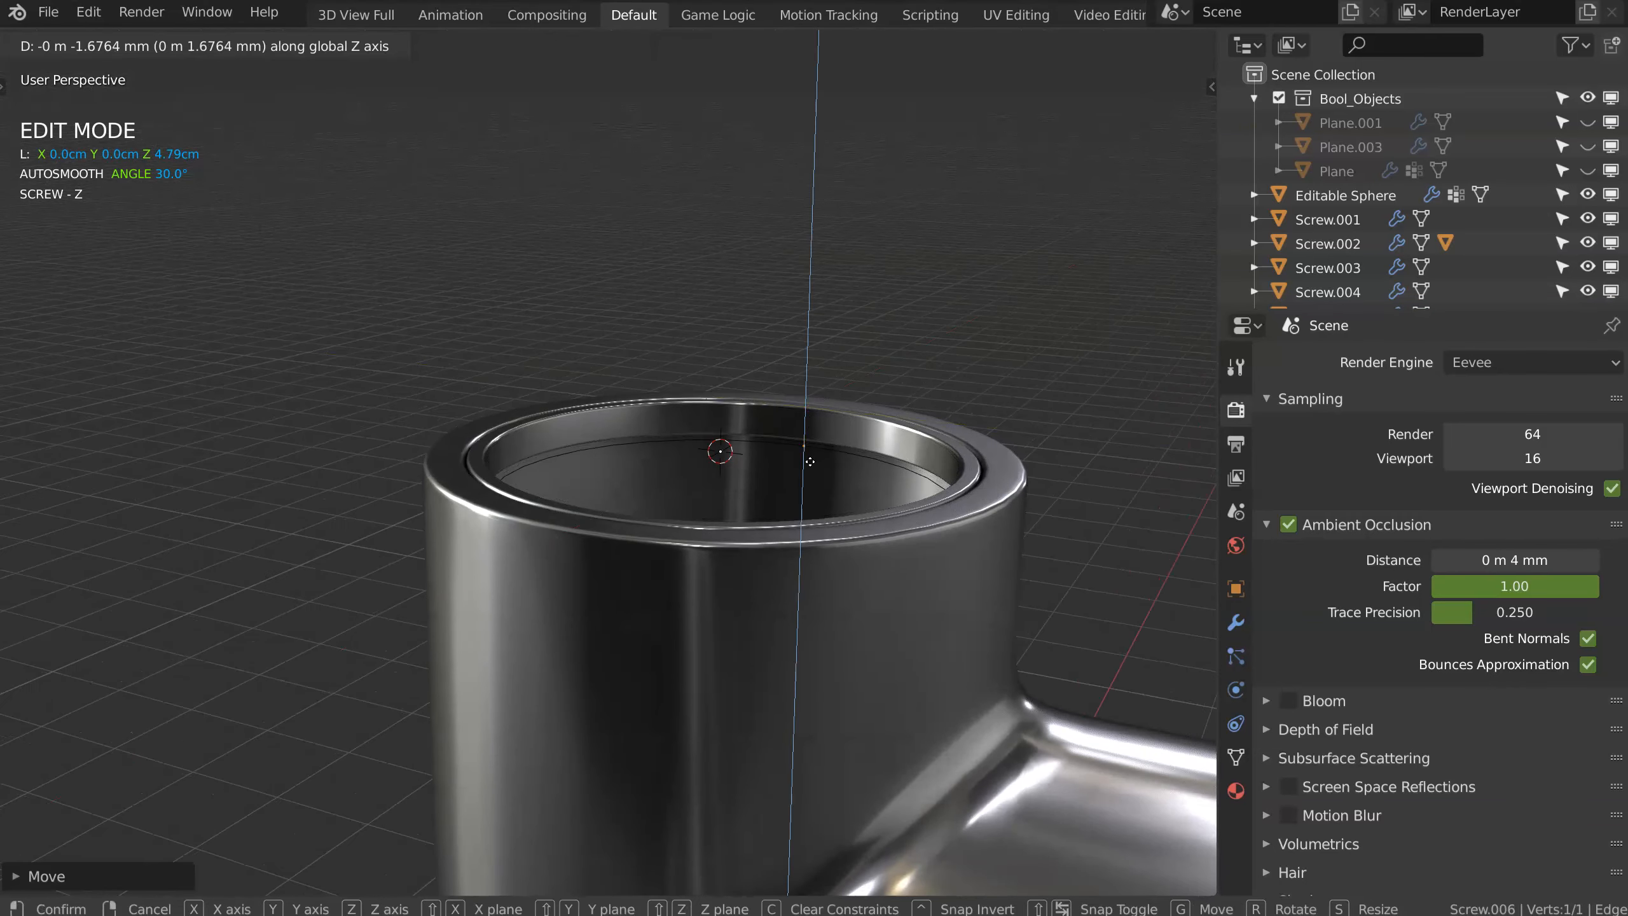
left_click(806, 467)
scroll(798, 449, "down", 7)
middle_click_drag(701, 484, 691, 460)
key("e")
key("z")
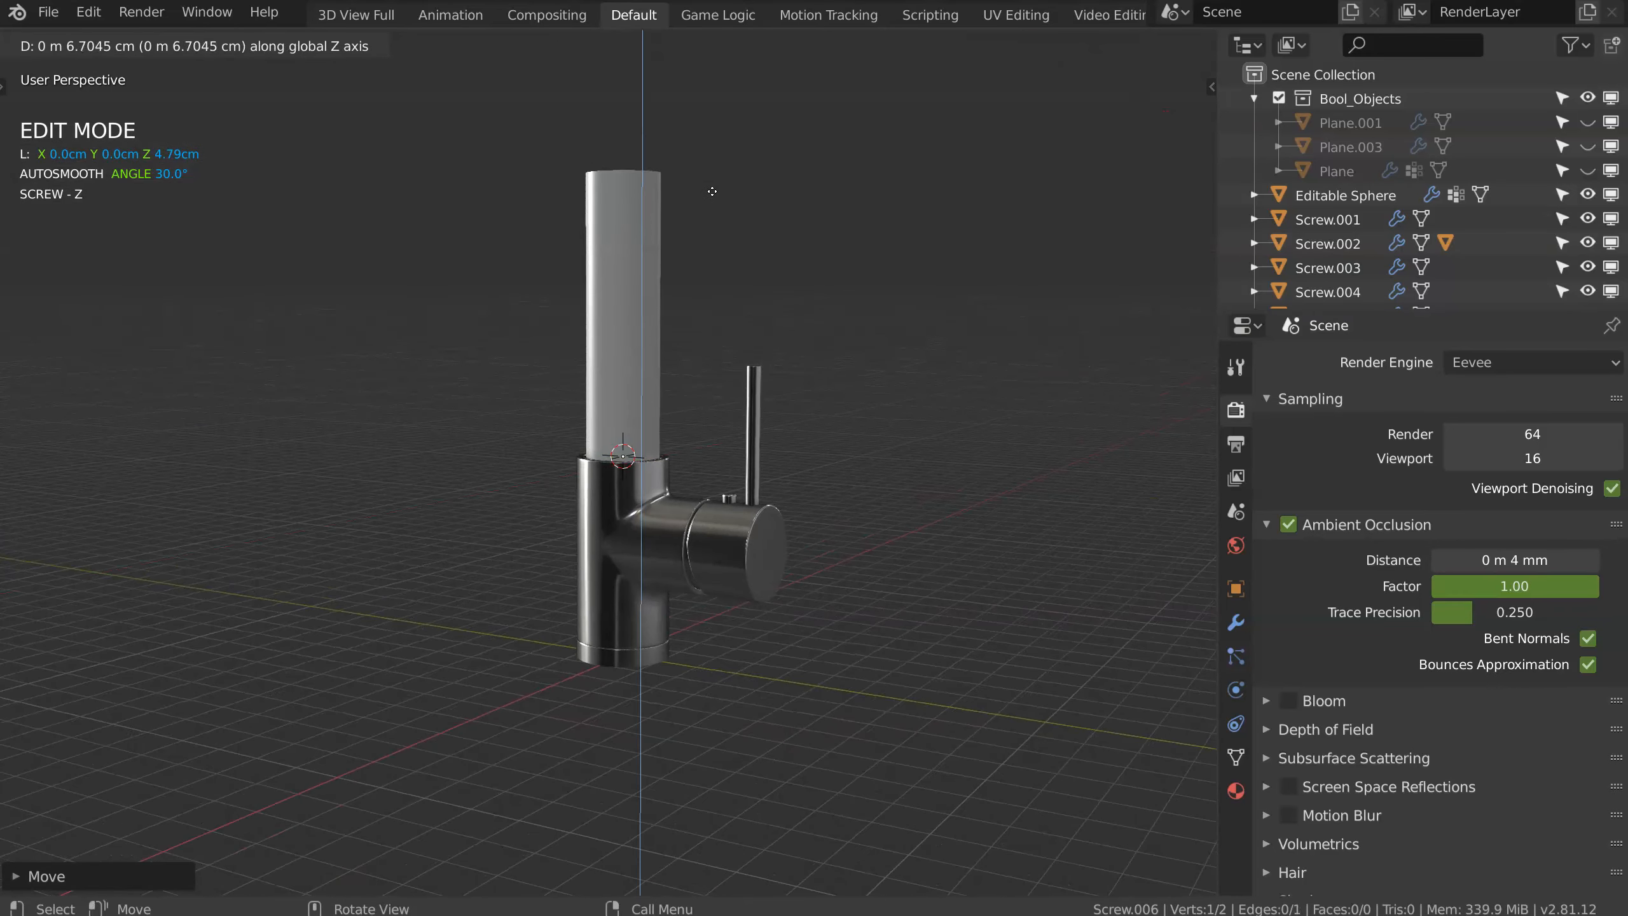
left_click(709, 201)
middle_click_drag(708, 201, 756, 548)
key("Tab")
Step: Add a Solidify modifier to the tall tube with thickness 0.106 and offset -1
key("q")
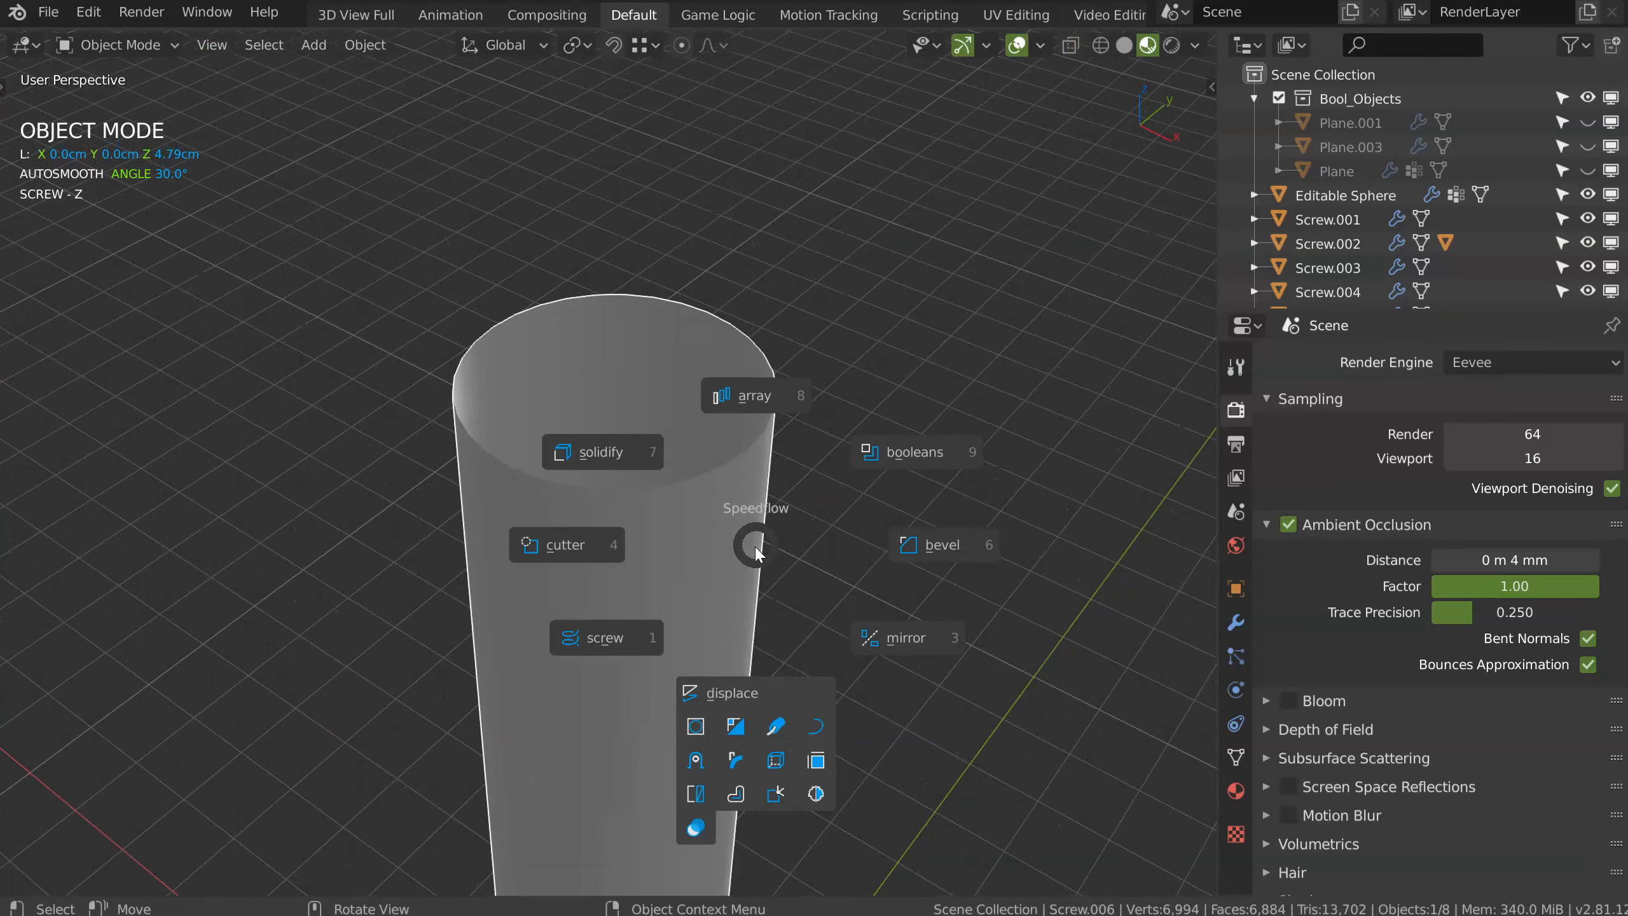
left_click(626, 451)
type("d")
type("-1")
key("Return")
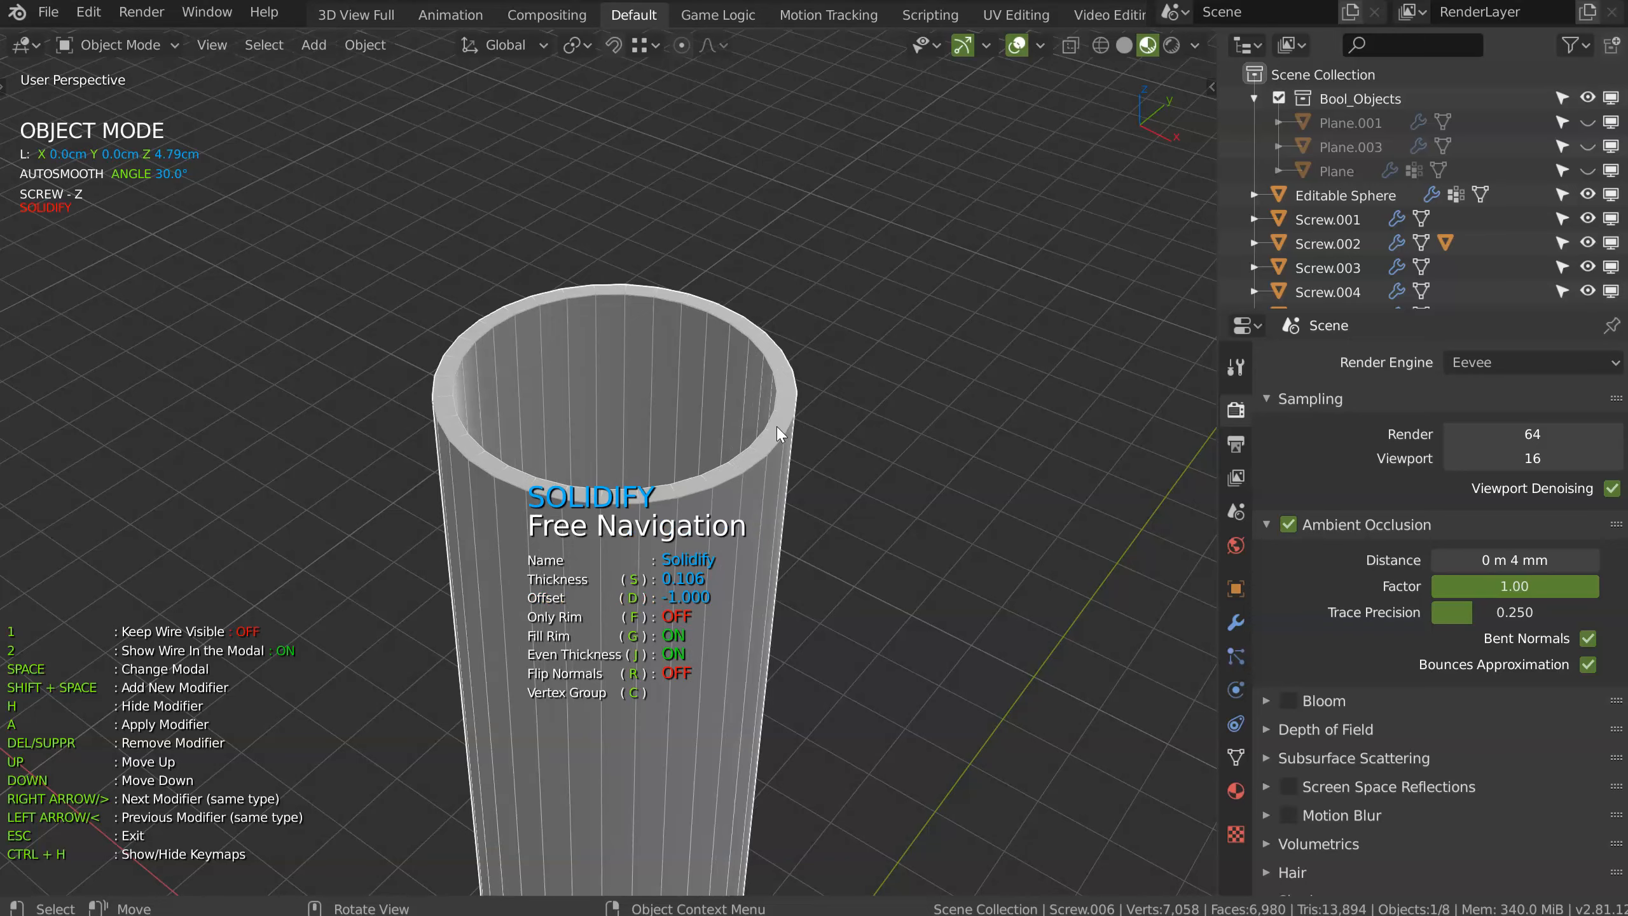
Step: With face orientation displayed, set the tube's Solidify offset to 1 and enable Only Rim
key("n")
middle_click_drag(725, 513, 738, 503)
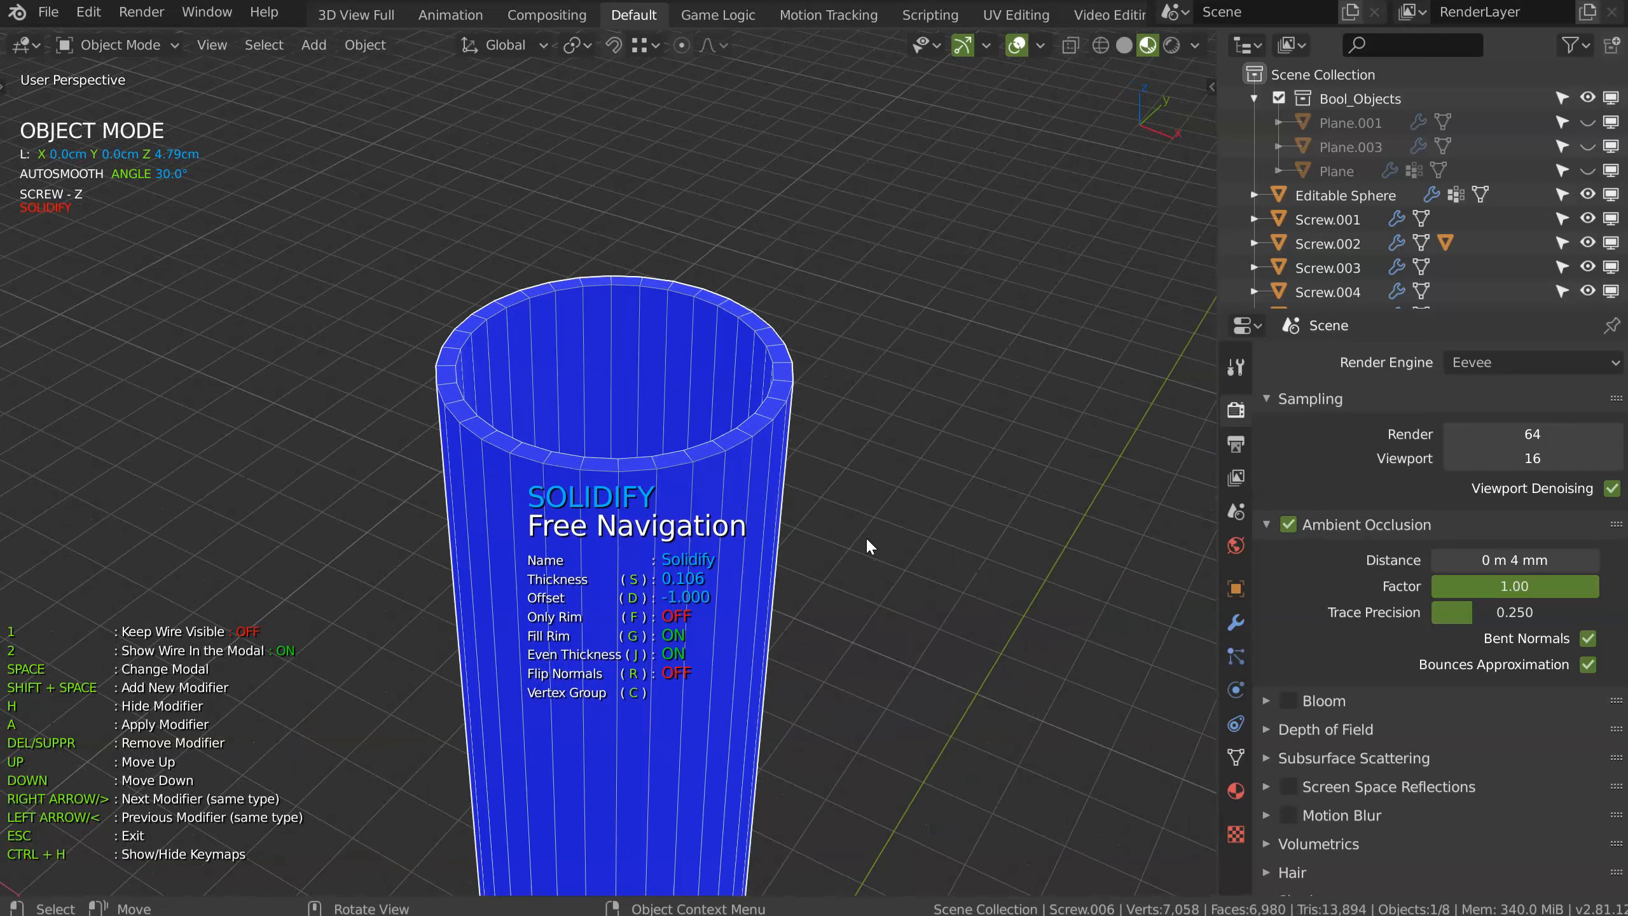
key("d")
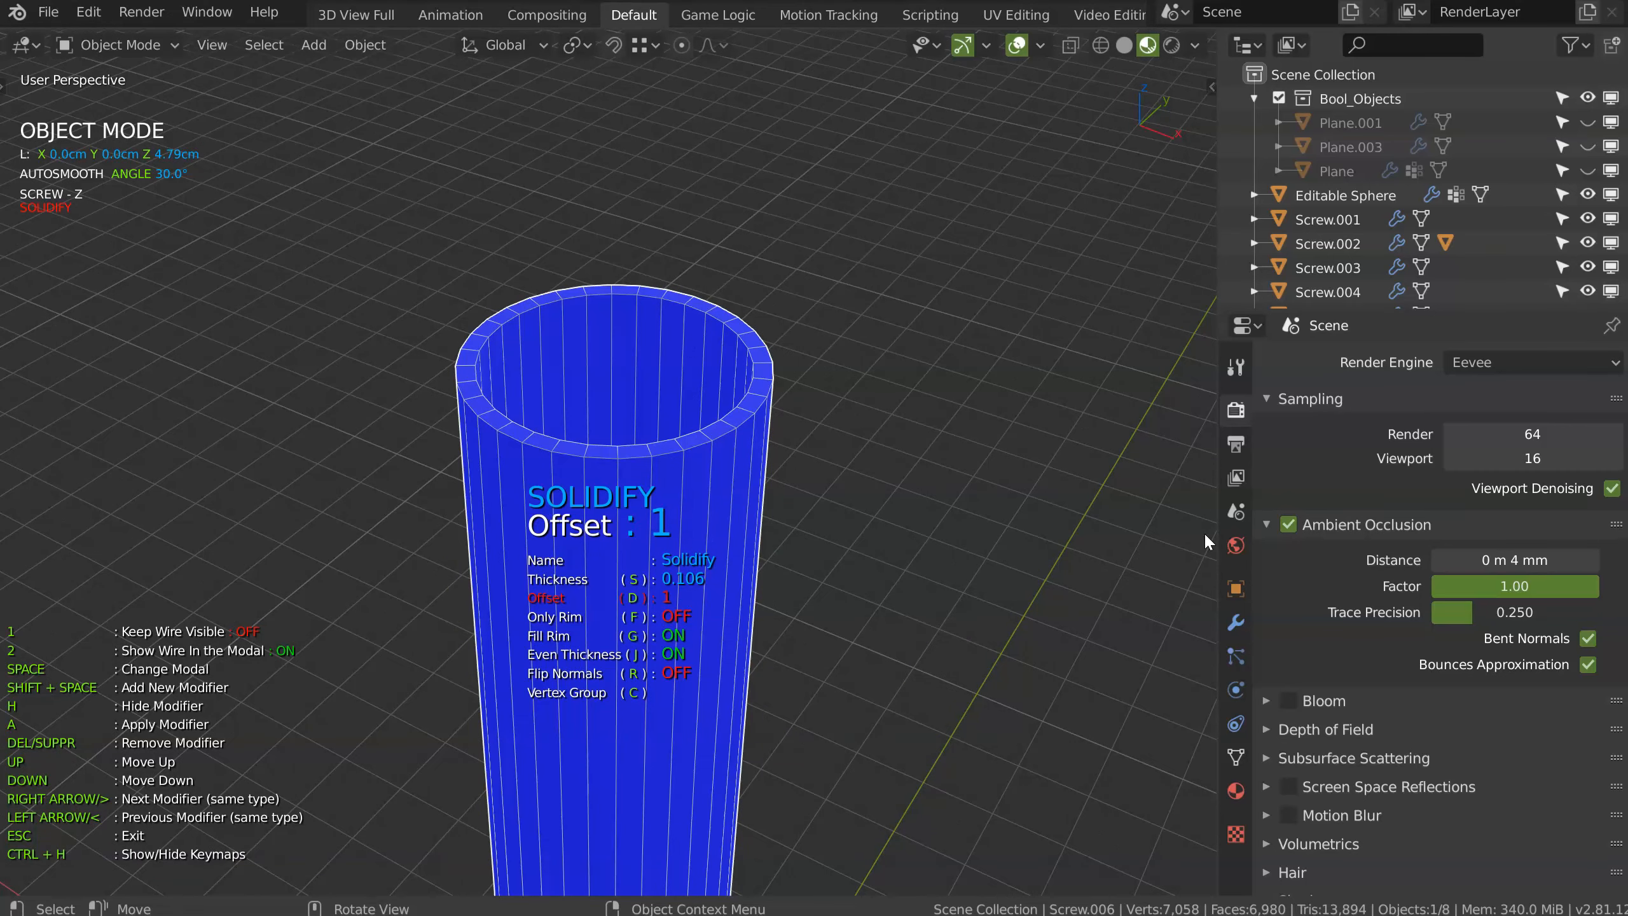
left_click(1203, 531)
key("f")
middle_click_drag(848, 434, 776, 308)
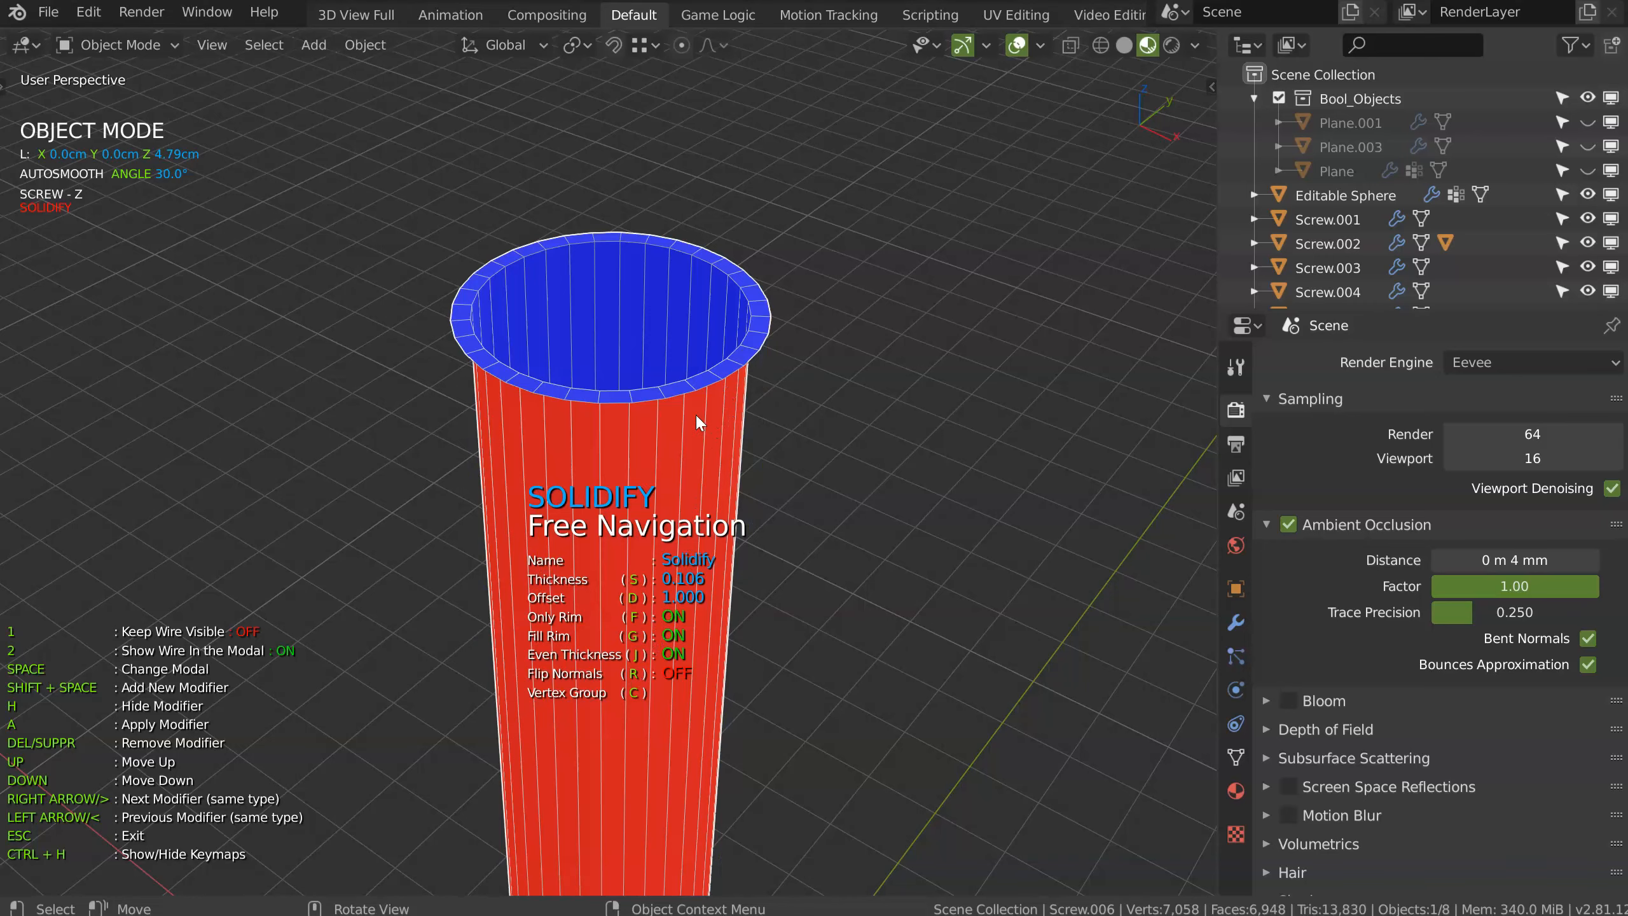
Step: Turn off Flip Normals on the tall tube's Screw modifier, leaving Flip Normals off on its Solidify modifier
key("space")
left_click(588, 502)
key("r")
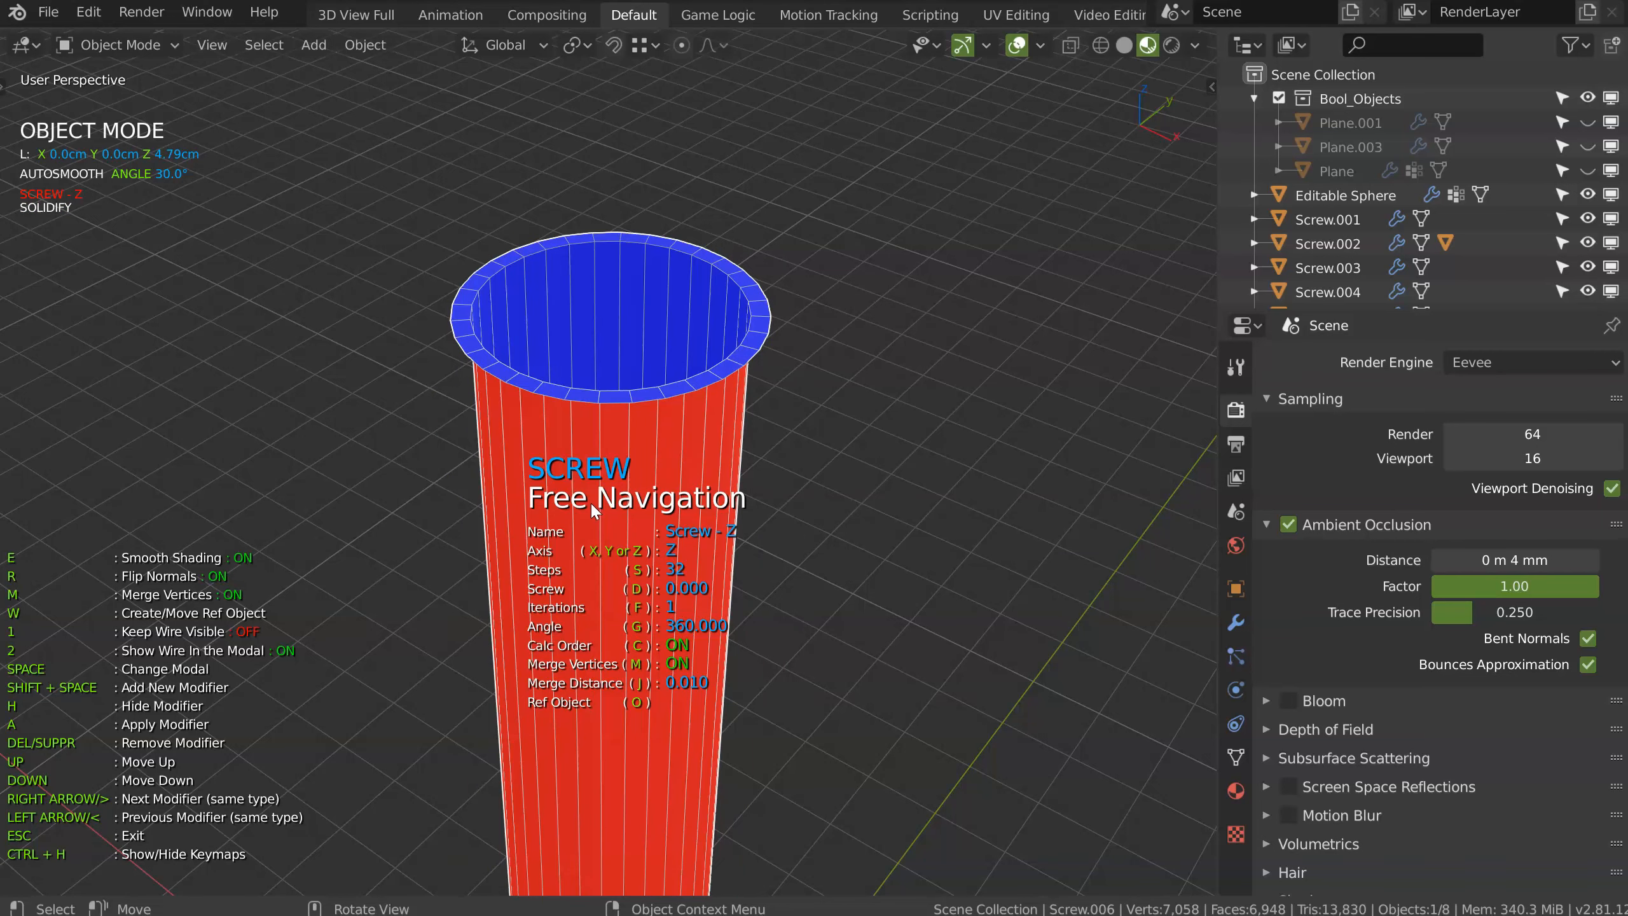
key("space")
left_click(496, 413)
key("r")
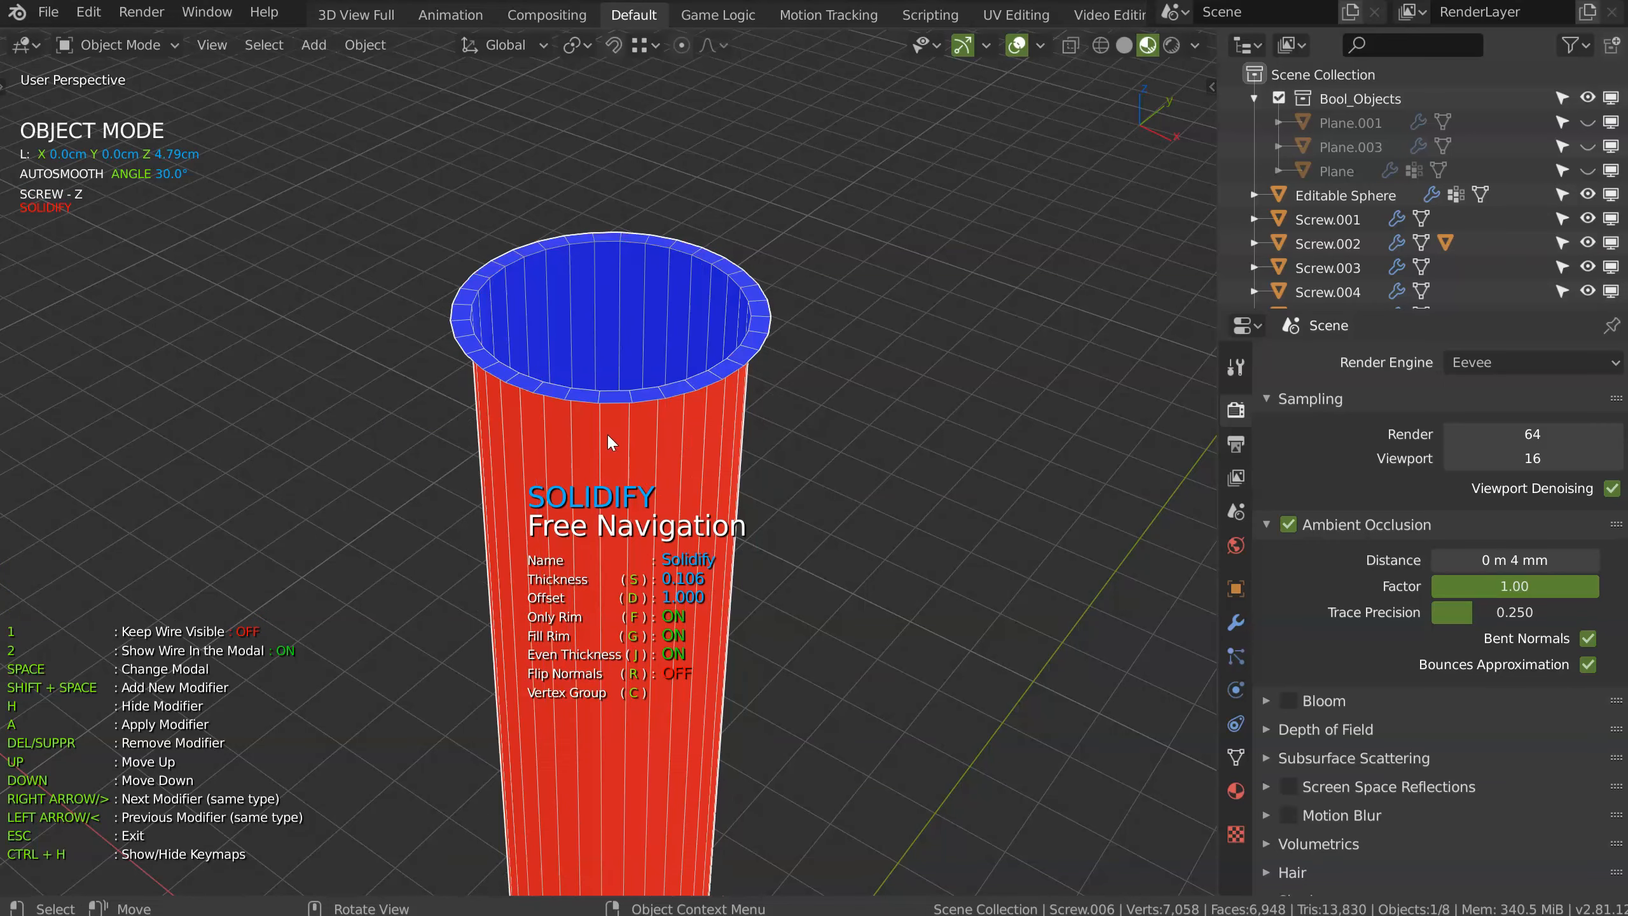
key("space")
left_click(566, 523)
key("r")
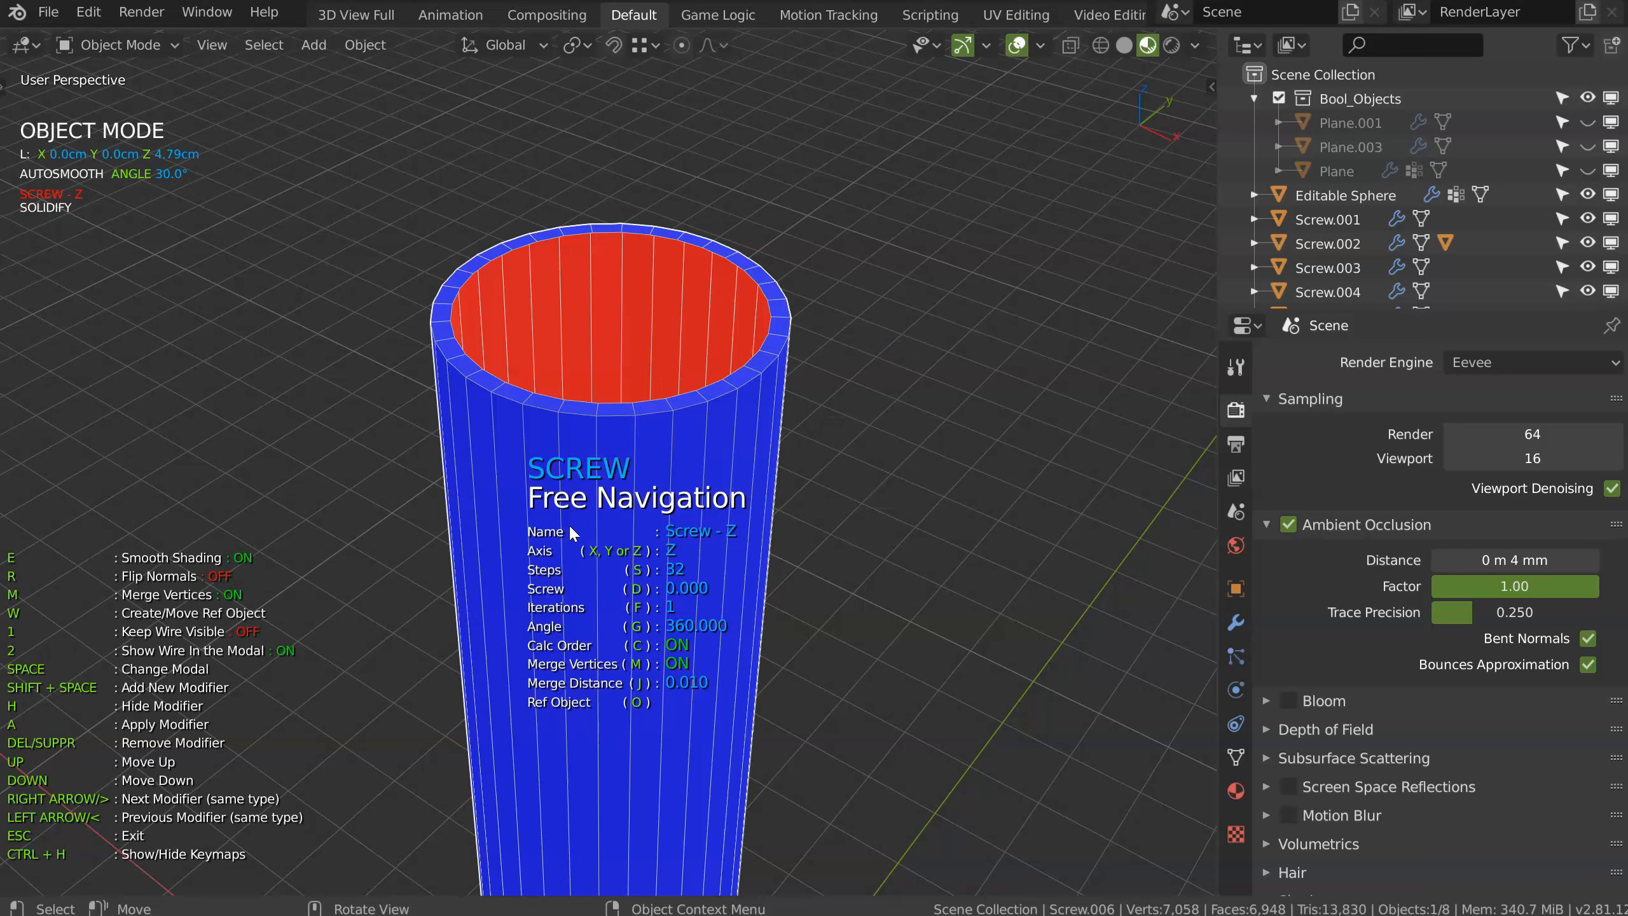
Step: Set the tube's Solidify offset to -1 and reduce its thickness to 0.071
key("space")
left_click(452, 436)
type("d-1")
key("Return")
key("s")
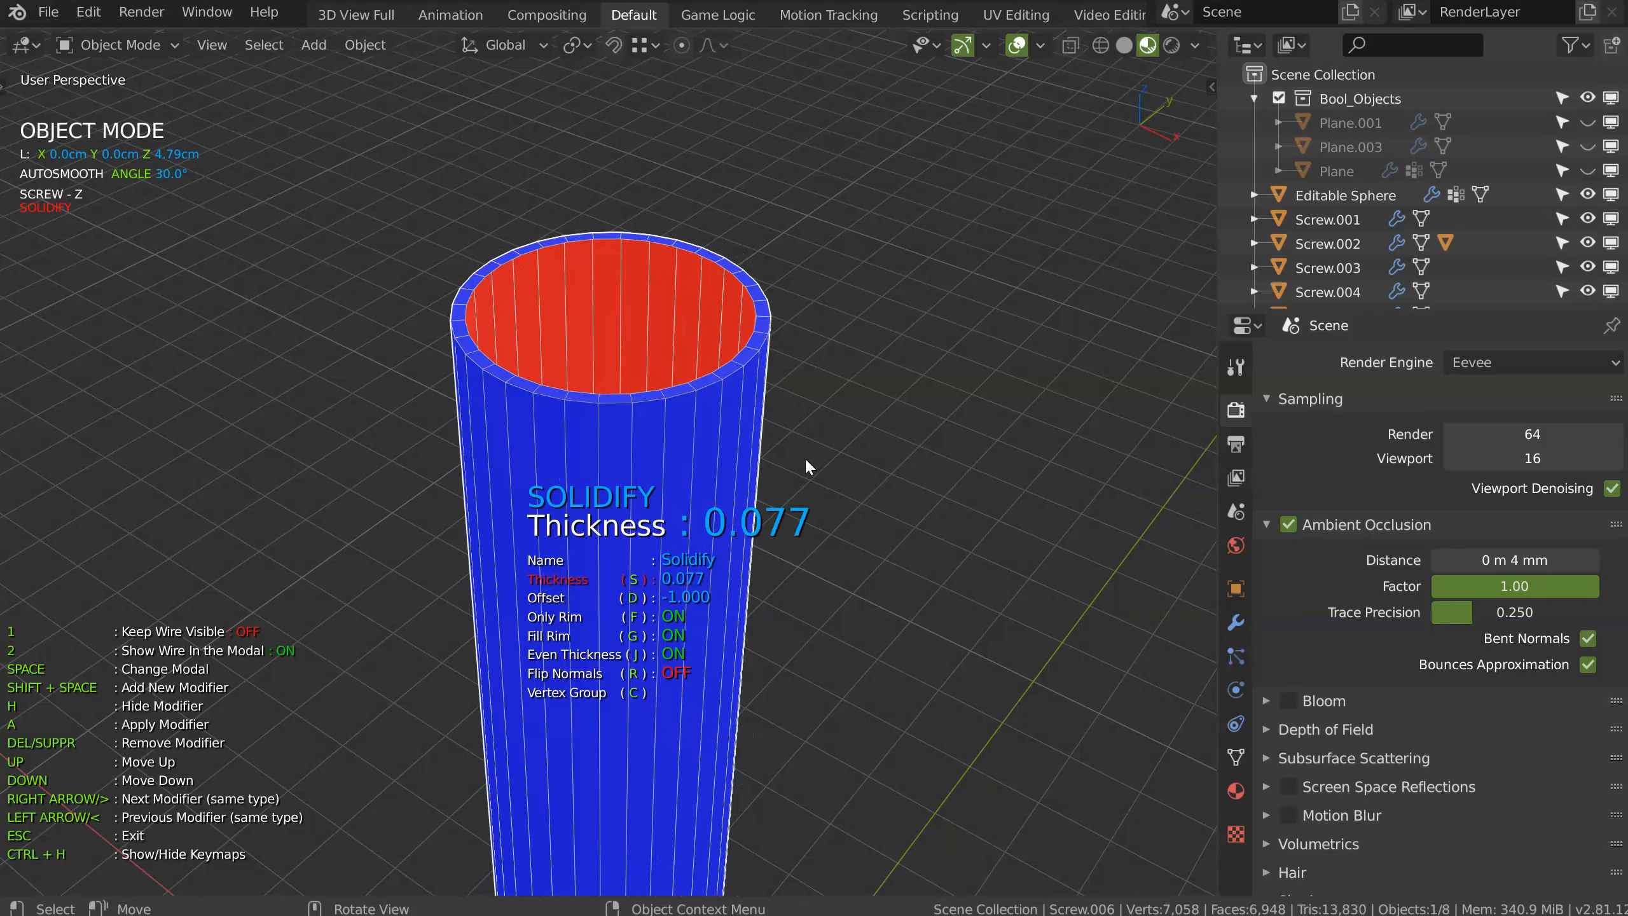
left_click(804, 462)
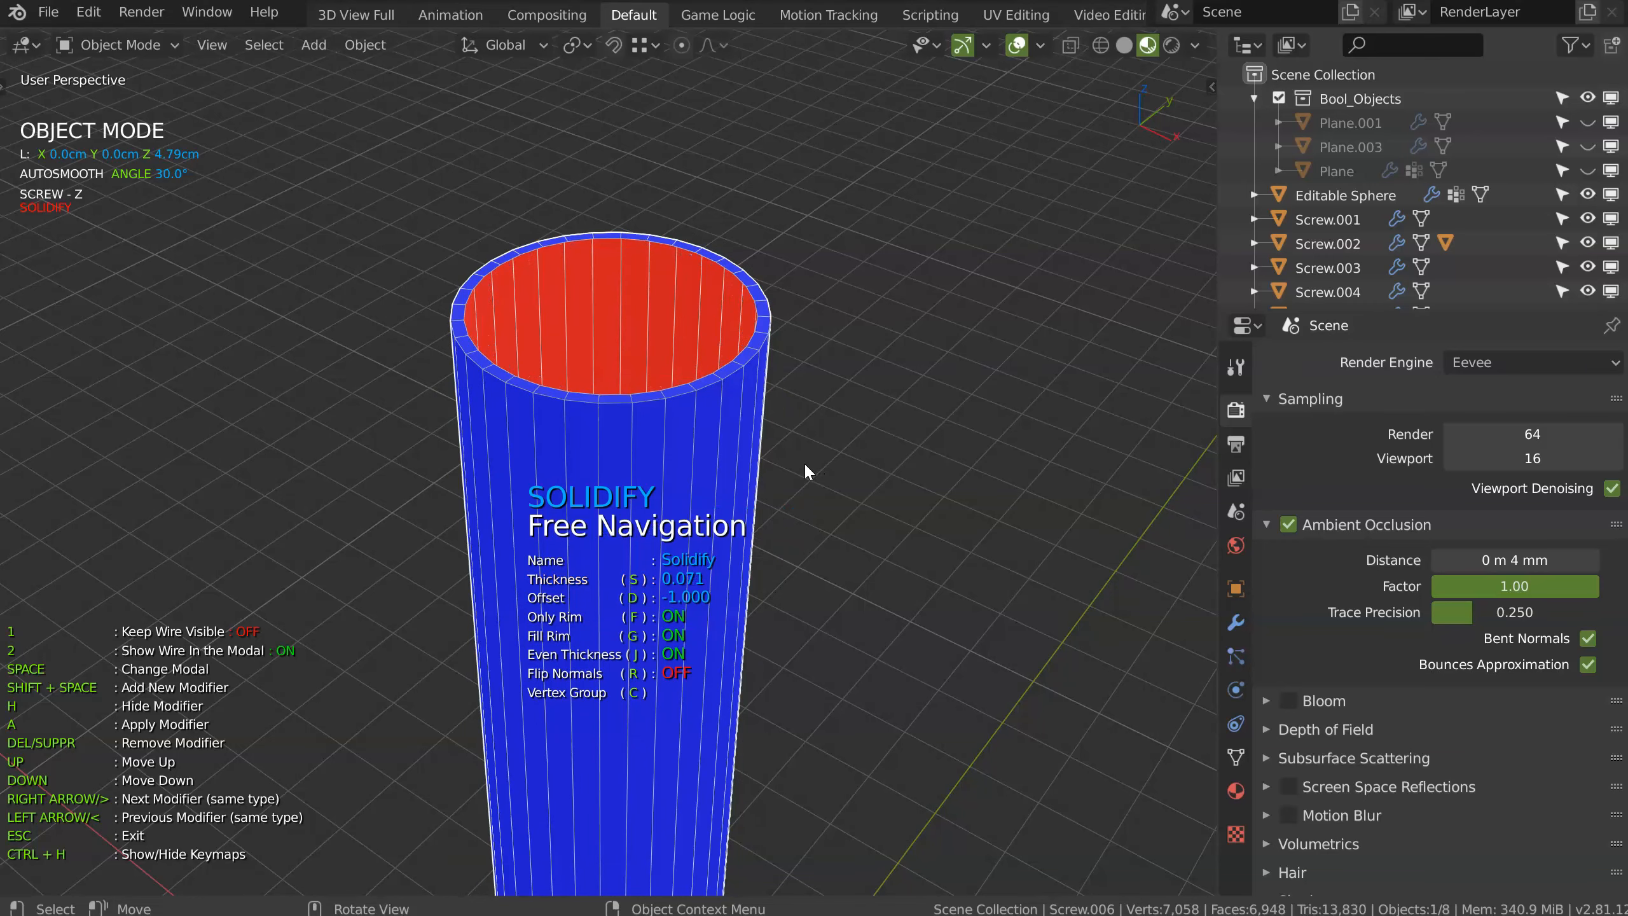
Step: Add an angle-limited Bevel modifier to the tube with width 0.013 and 4 segments
key("shift+space")
left_click(844, 403)
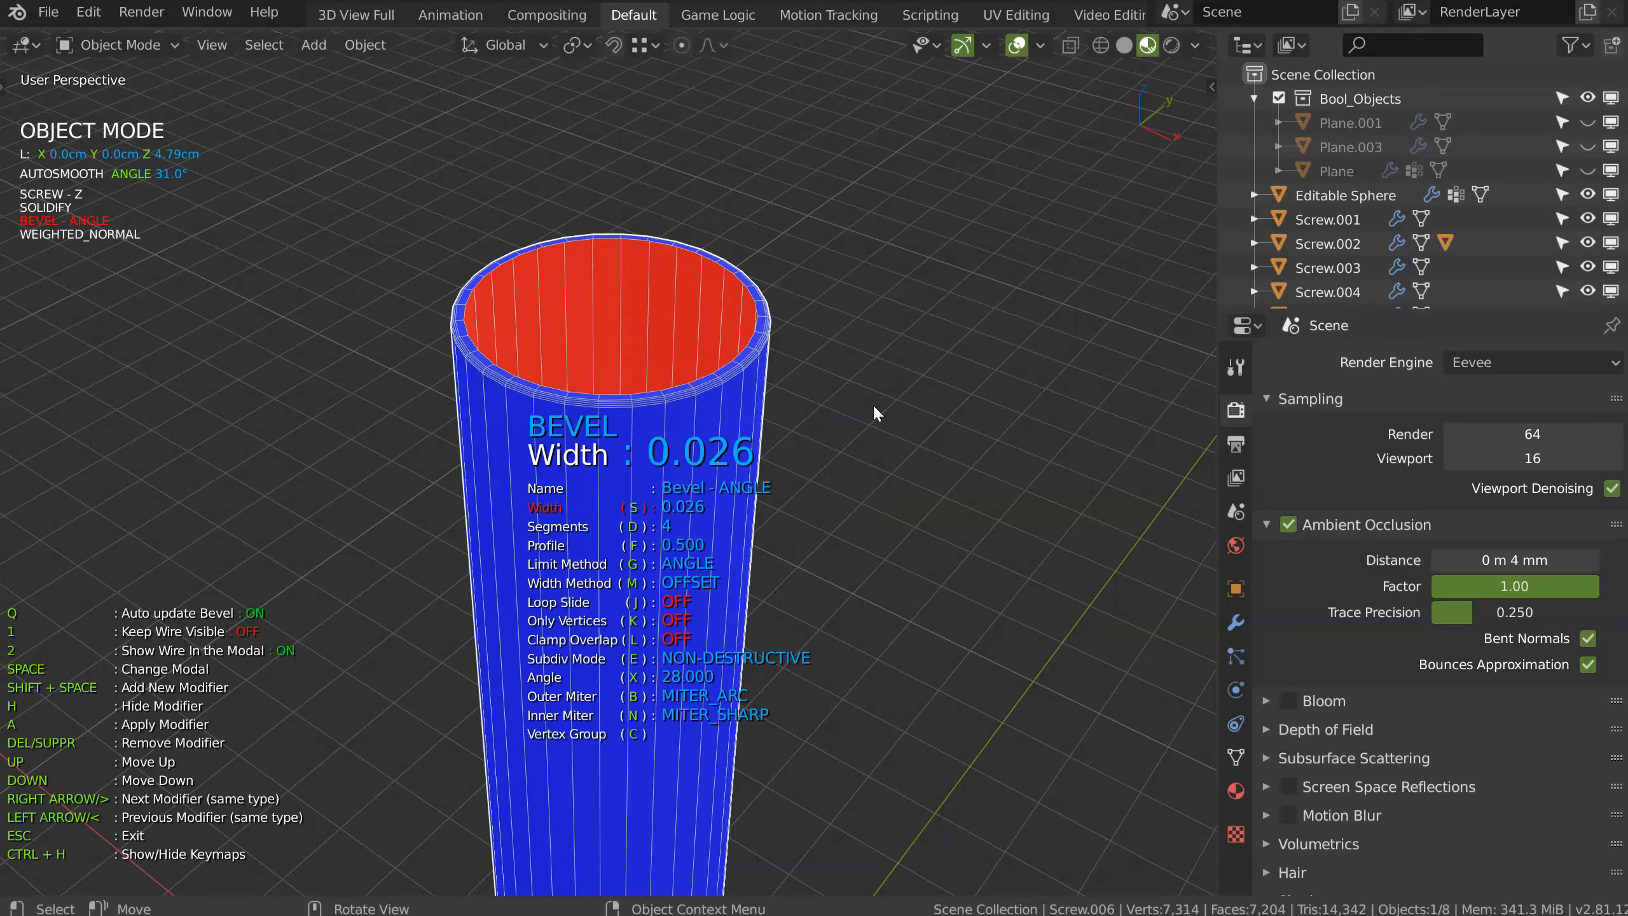
left_click(867, 405)
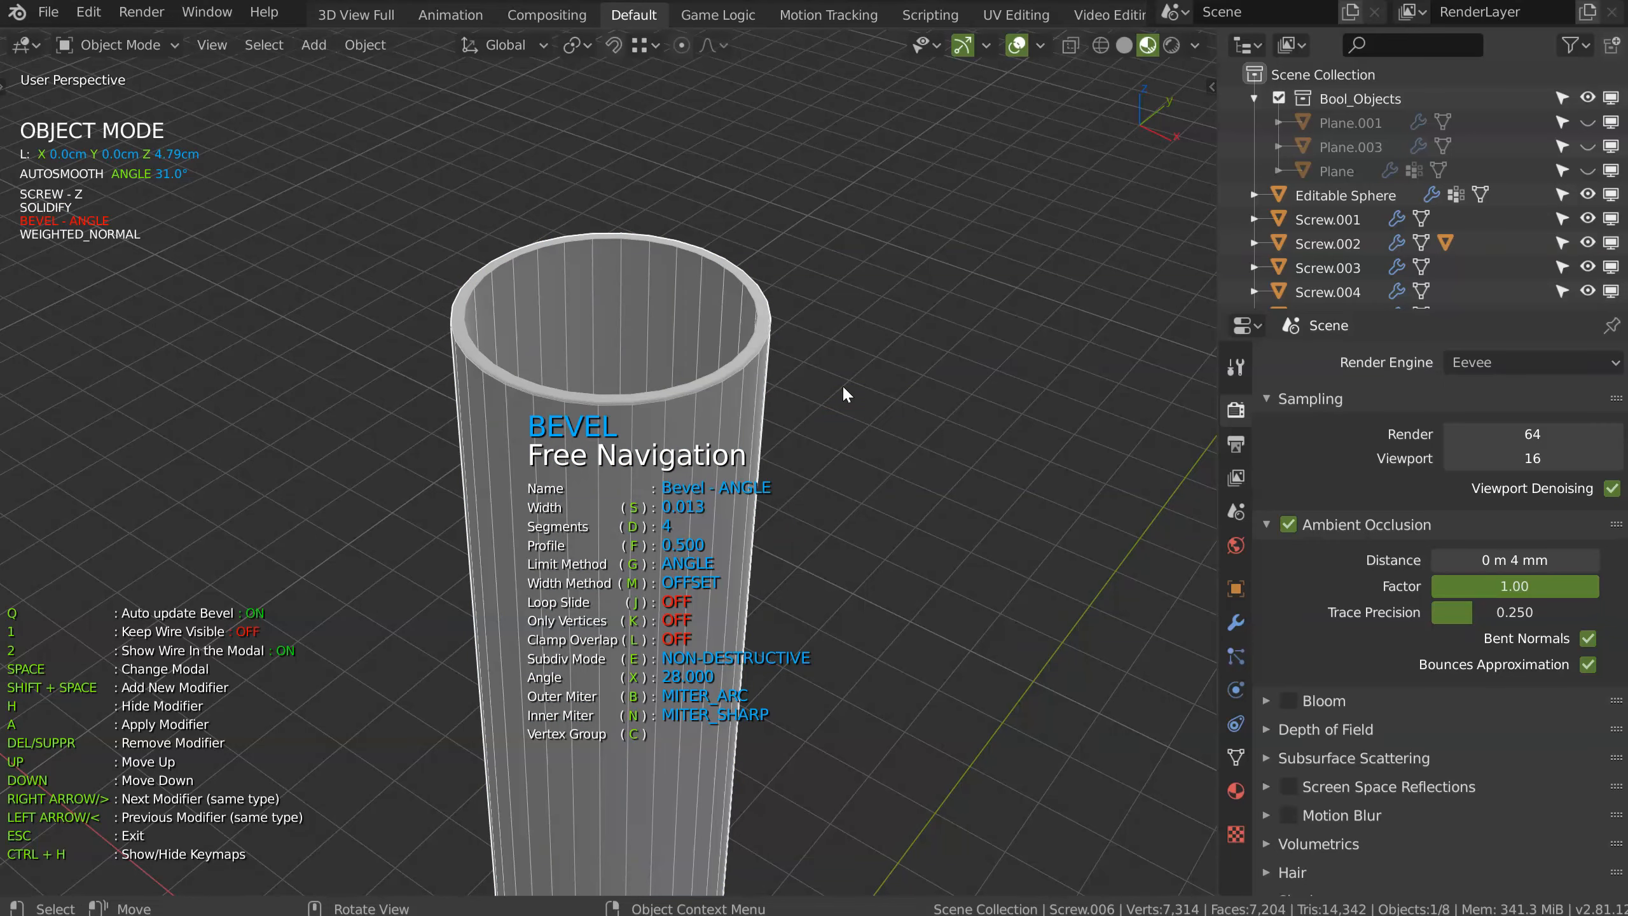
key("Escape")
Step: Link the faucet body's metal material to the tall tube
middle_click_drag(988, 345, 634, 859, "ctrl")
middle_click_drag(635, 859, 613, 547, "shift")
left_click(613, 547, "shift")
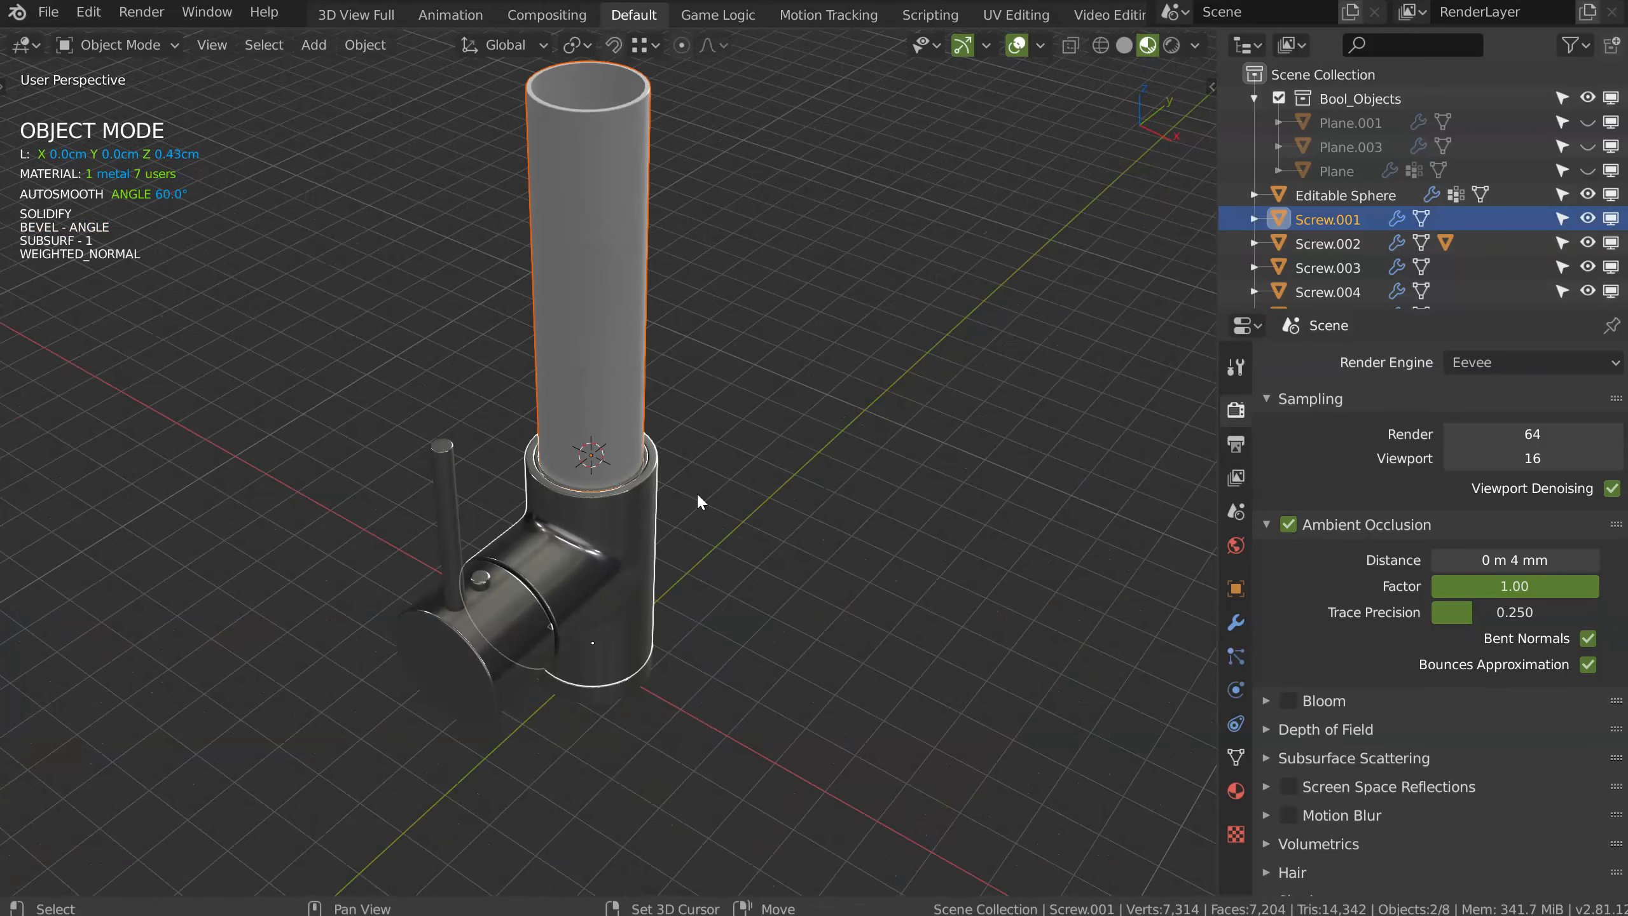
key("ctrl+l")
left_click(697, 491)
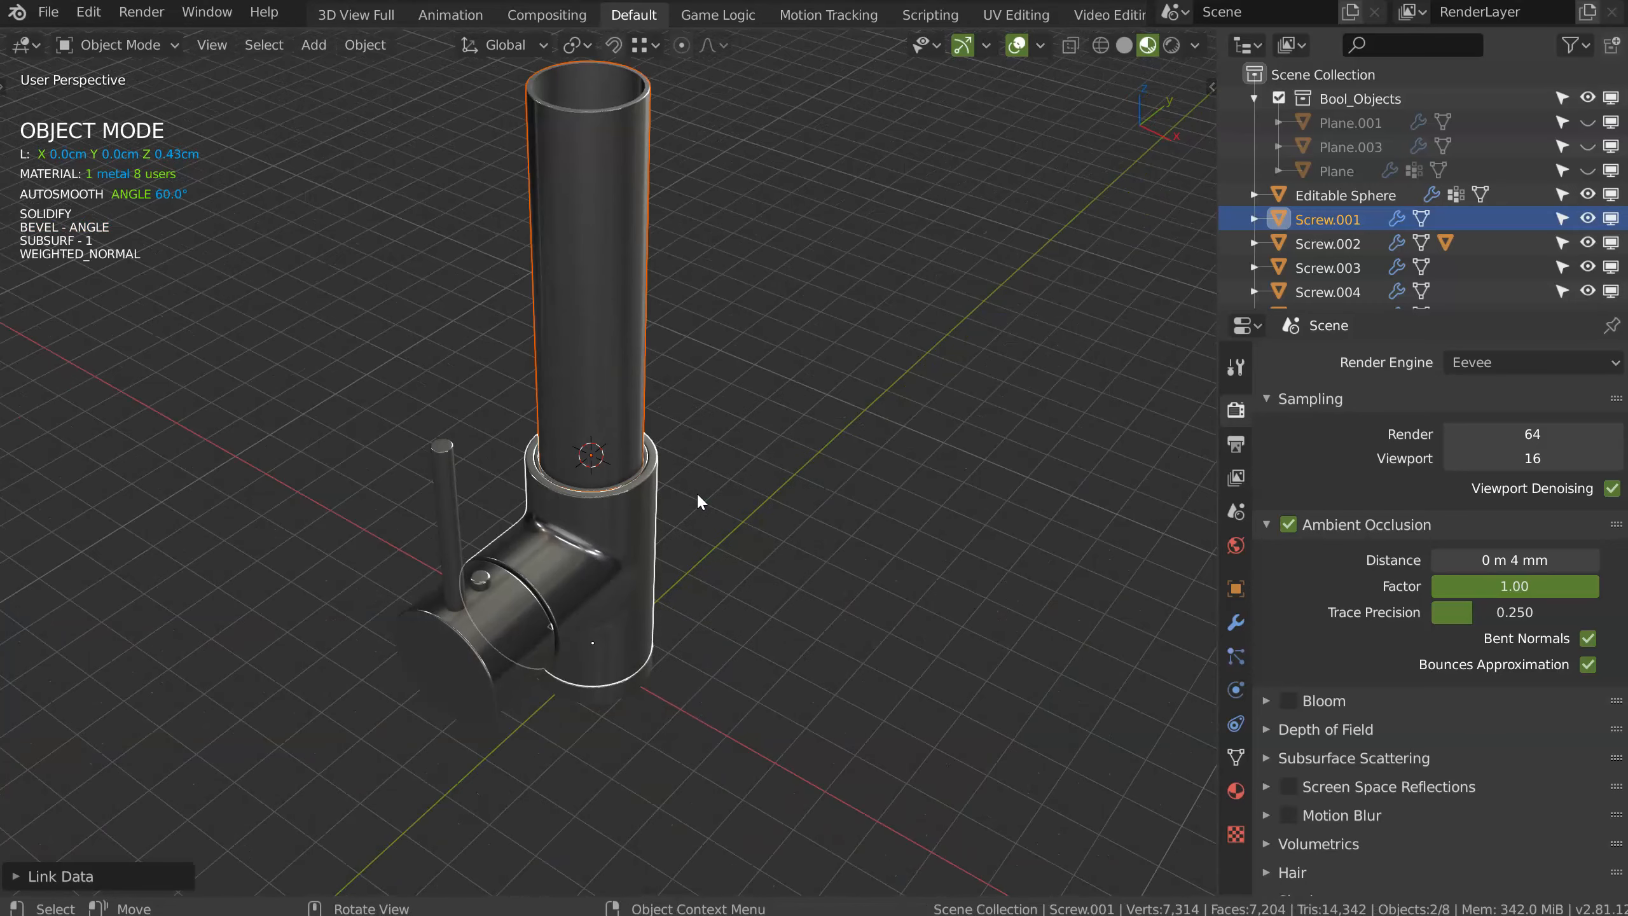
Step: Examine the faucet and its new spout tube from several sides
left_click(753, 369)
mouse_move(753, 368)
middle_mouse_down()
mouse_move(821, 321)
mouse_move(733, 428)
middle_mouse_up()
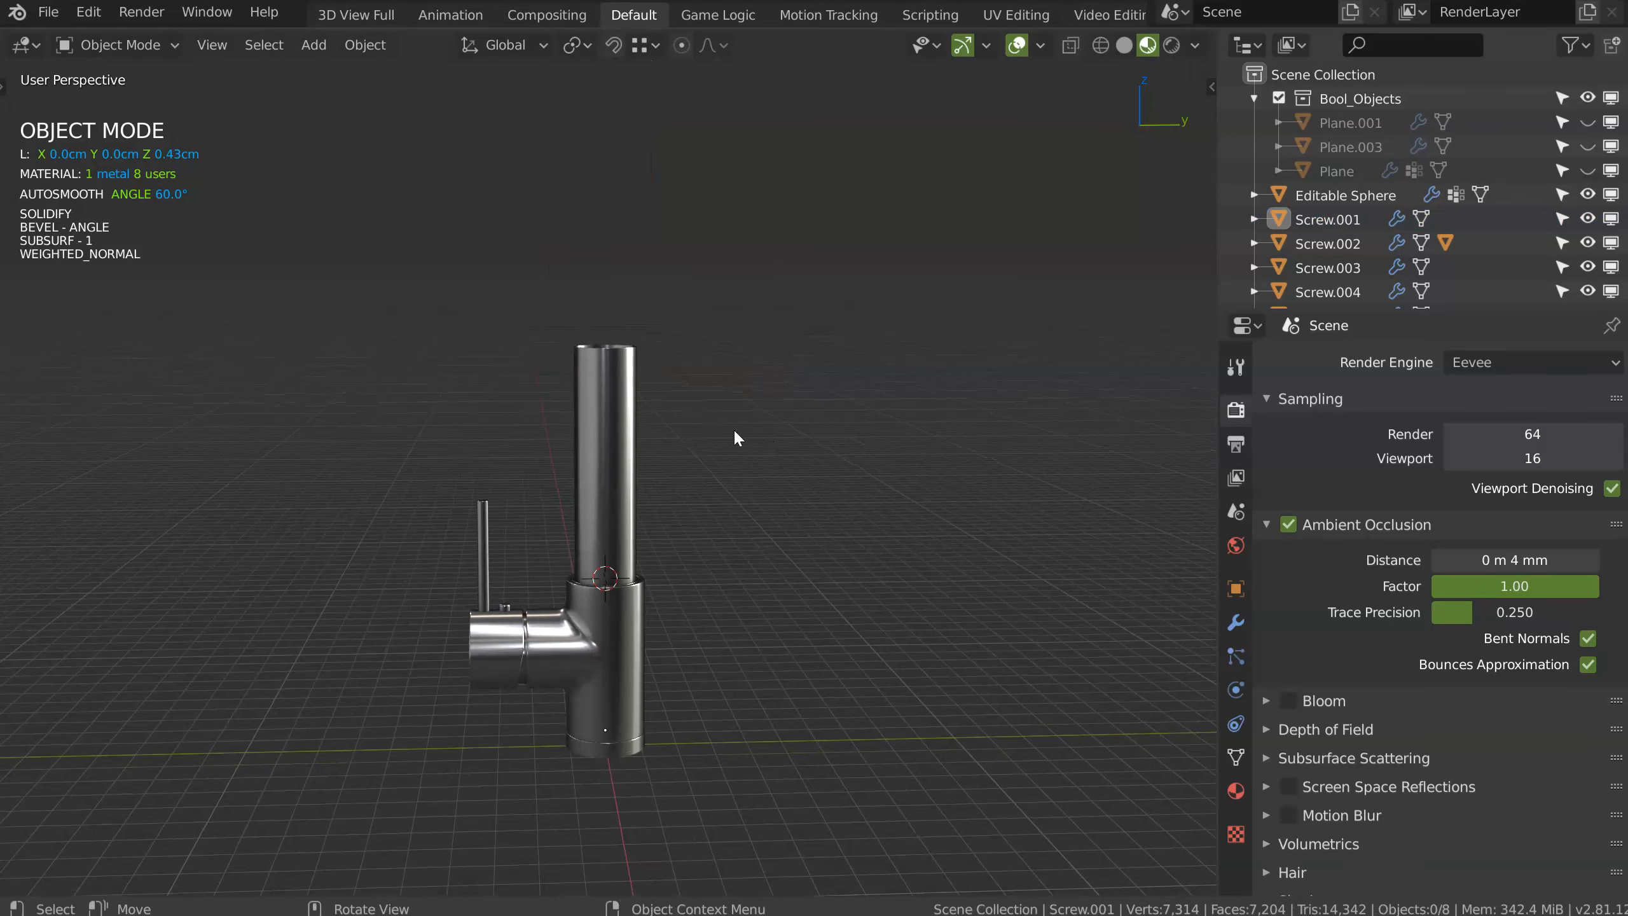
left_click(579, 433)
middle_click_drag(579, 434, 847, 433)
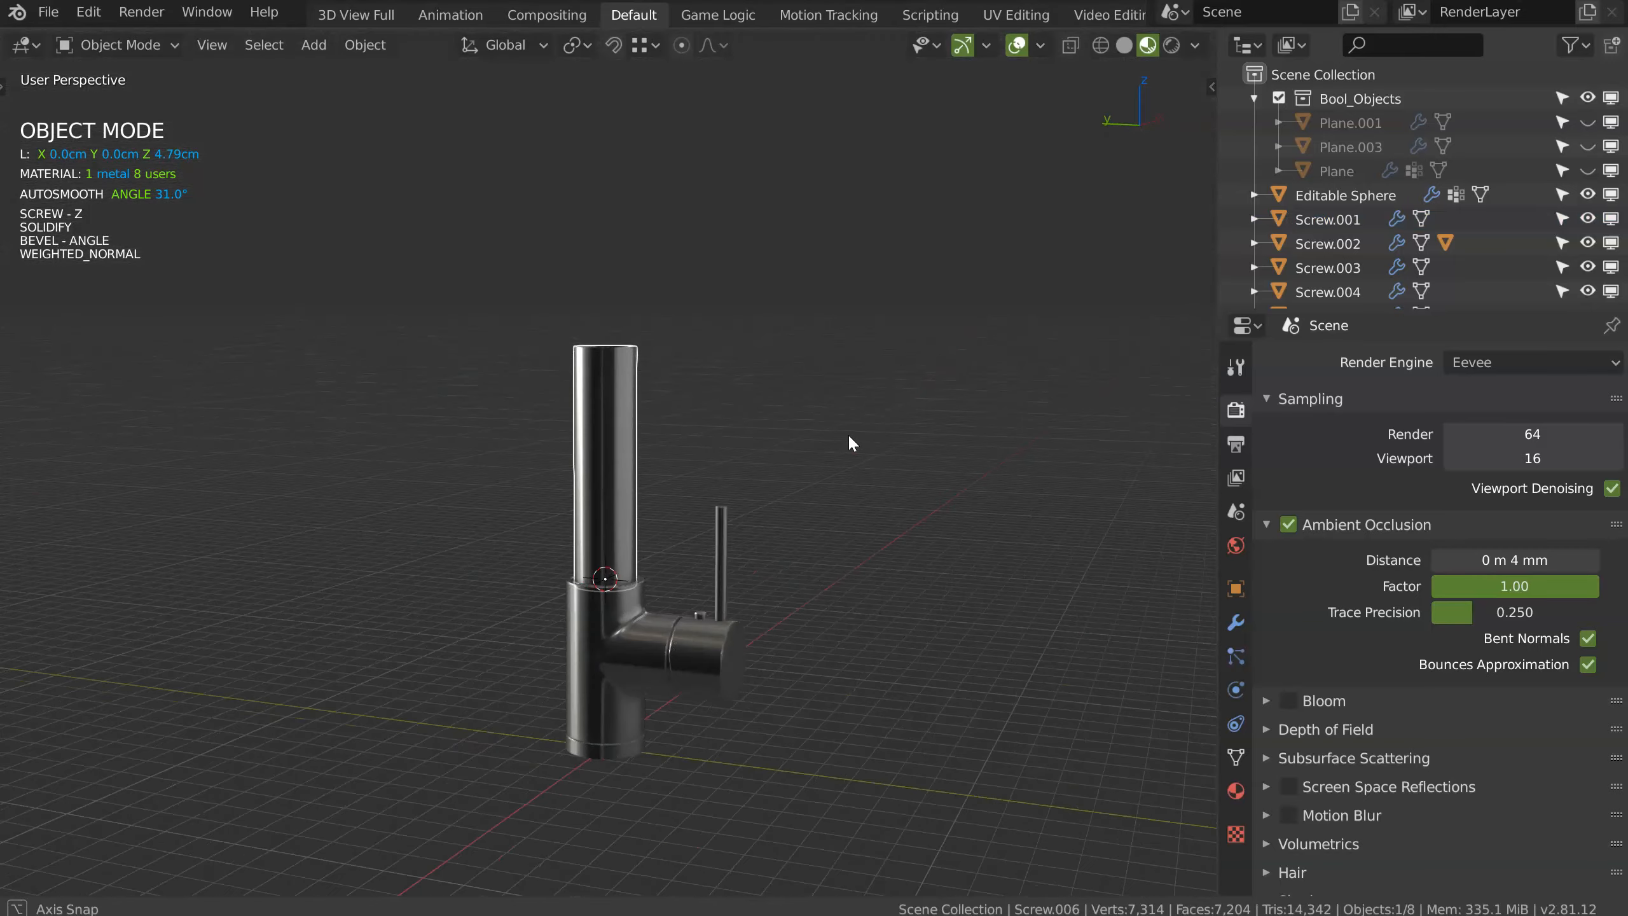
scroll(667, 366, "up", 5)
middle_click_drag(668, 366, 714, 387)
scroll(714, 387, "down", 4)
Step: Duplicate the T-shaped faucet body and move the copy about 10.5 cm up along Z onto the tube's top
left_click(598, 534)
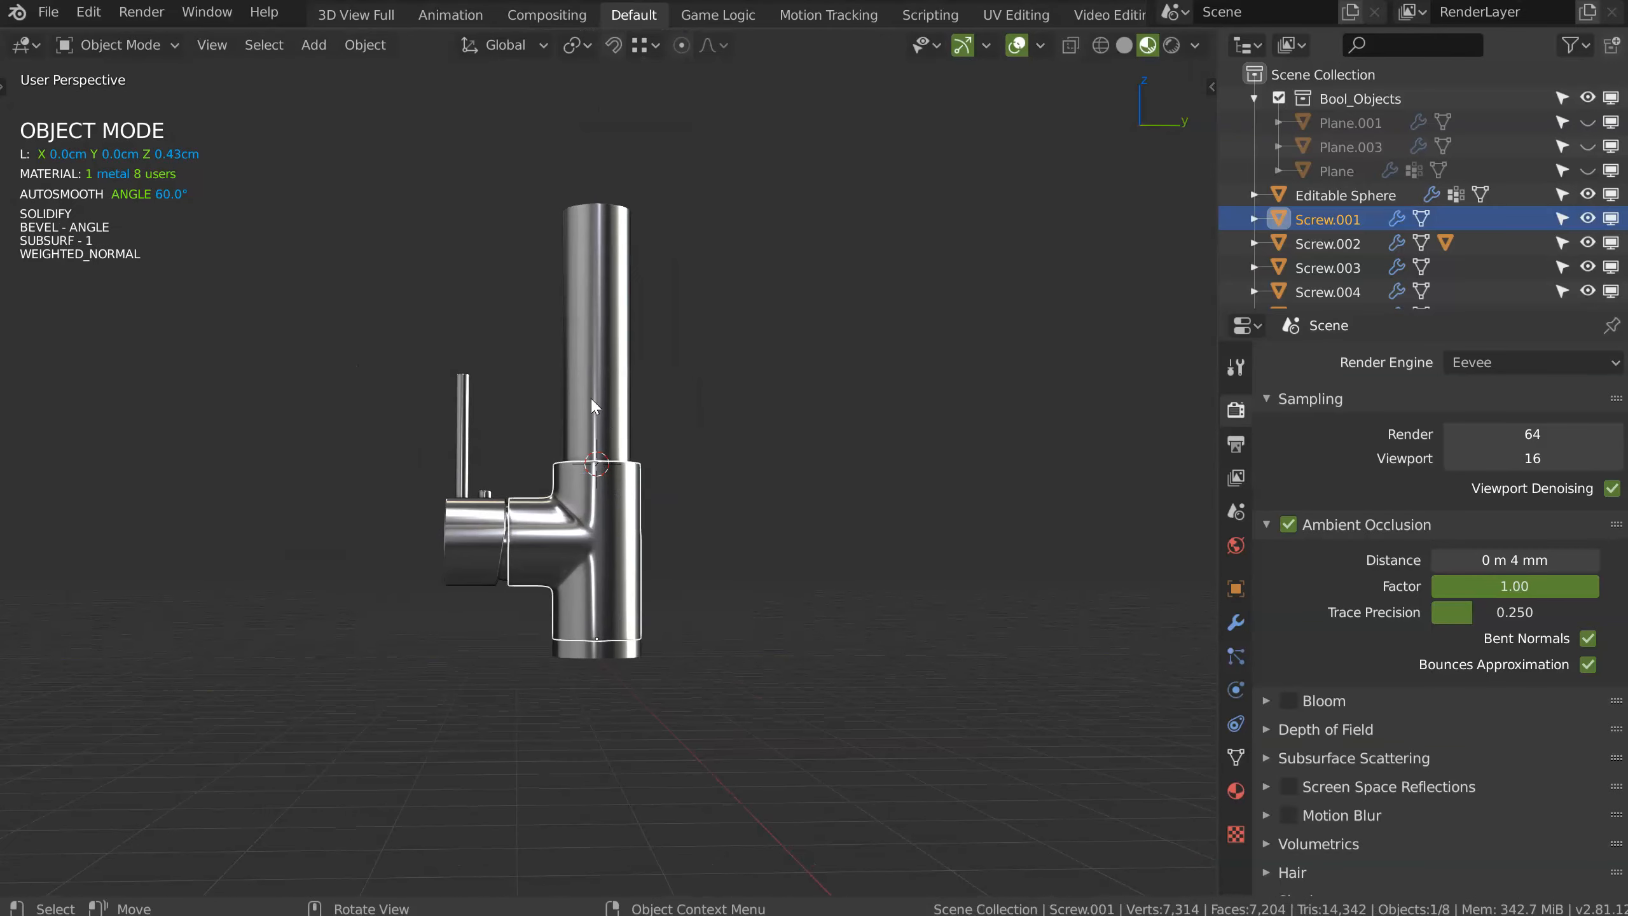
middle_click_drag(567, 427, 561, 359)
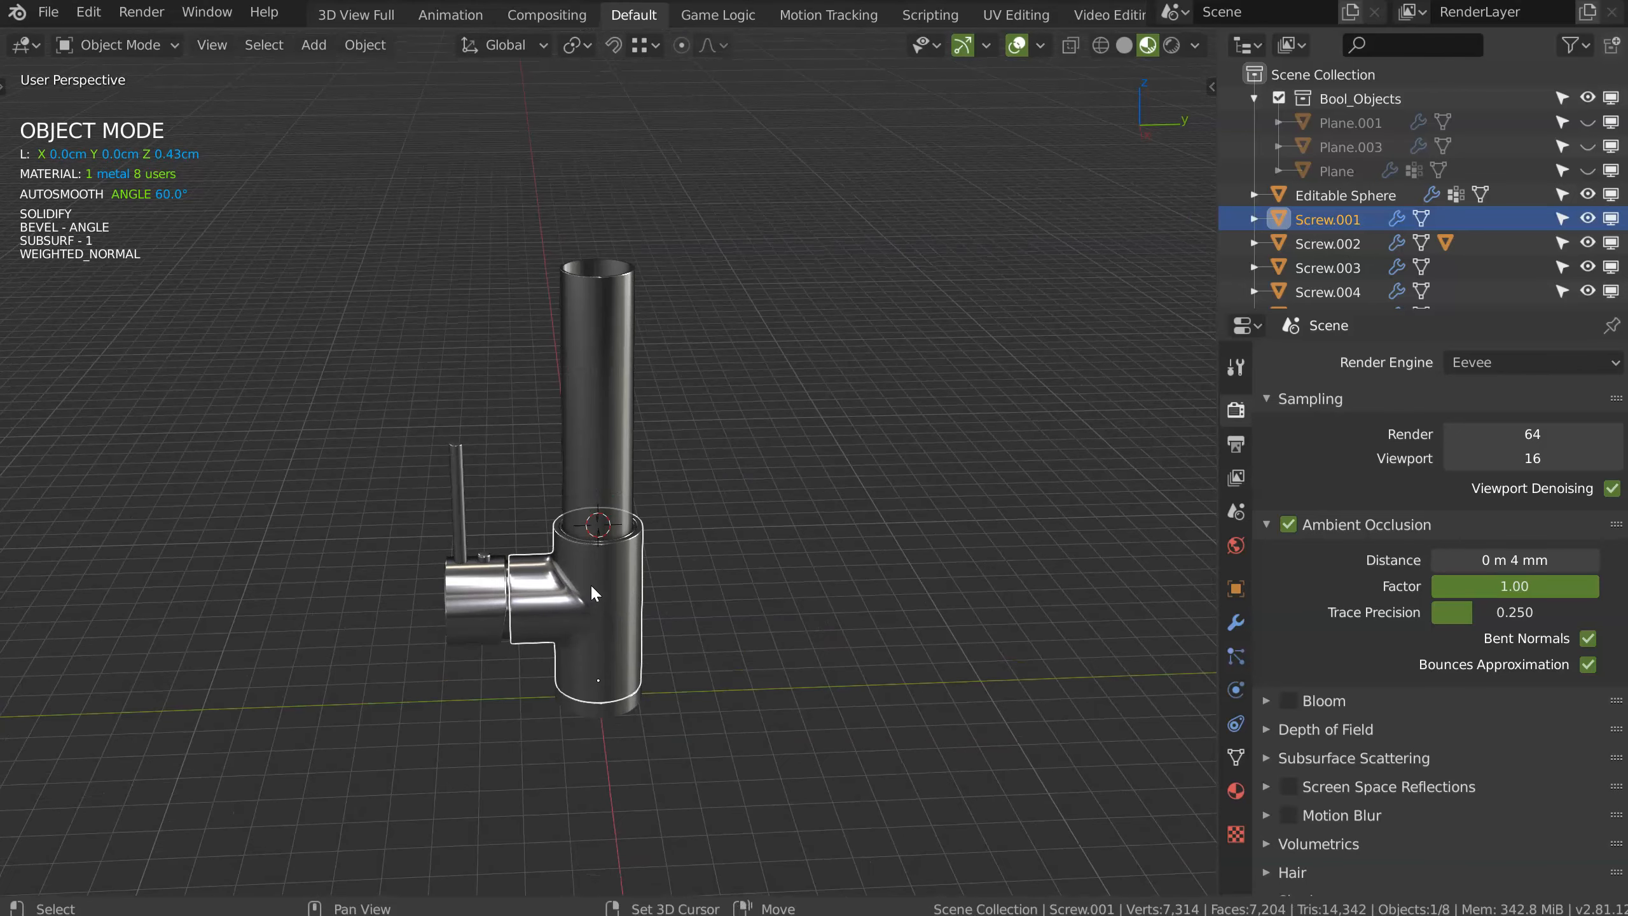
key("shift+d")
key("z")
left_click(633, 311)
scroll(633, 310, "up", 4)
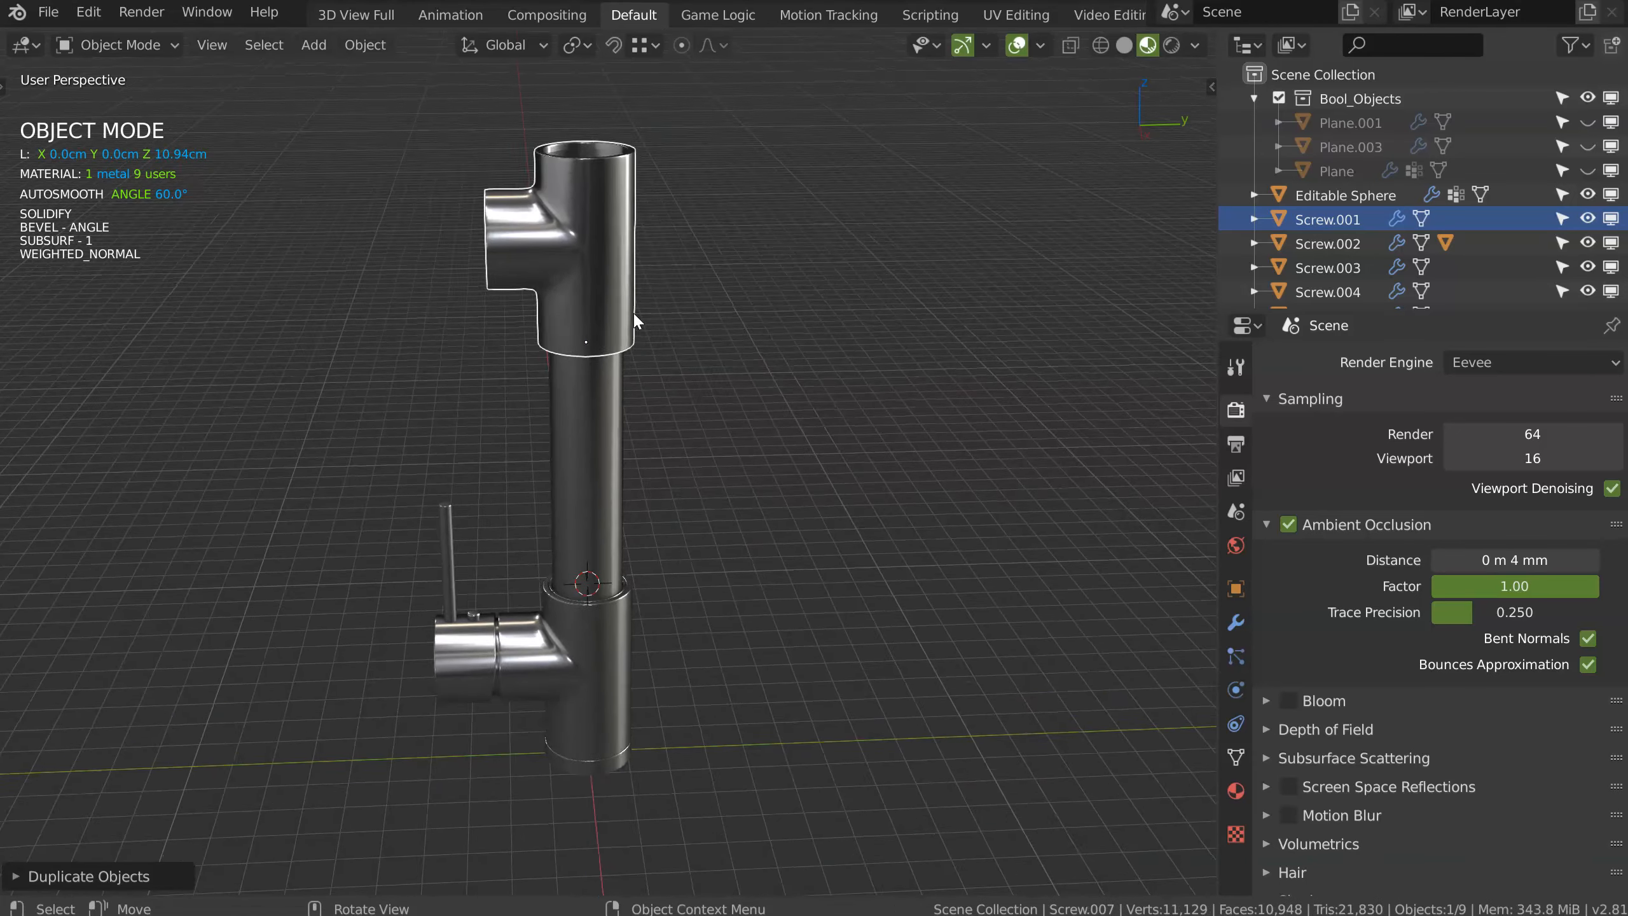
Step: In the duplicated body's mesh, select the bottom edge loop and snap the 3D cursor to its center
key("KP_3")
key("KP_Decimal")
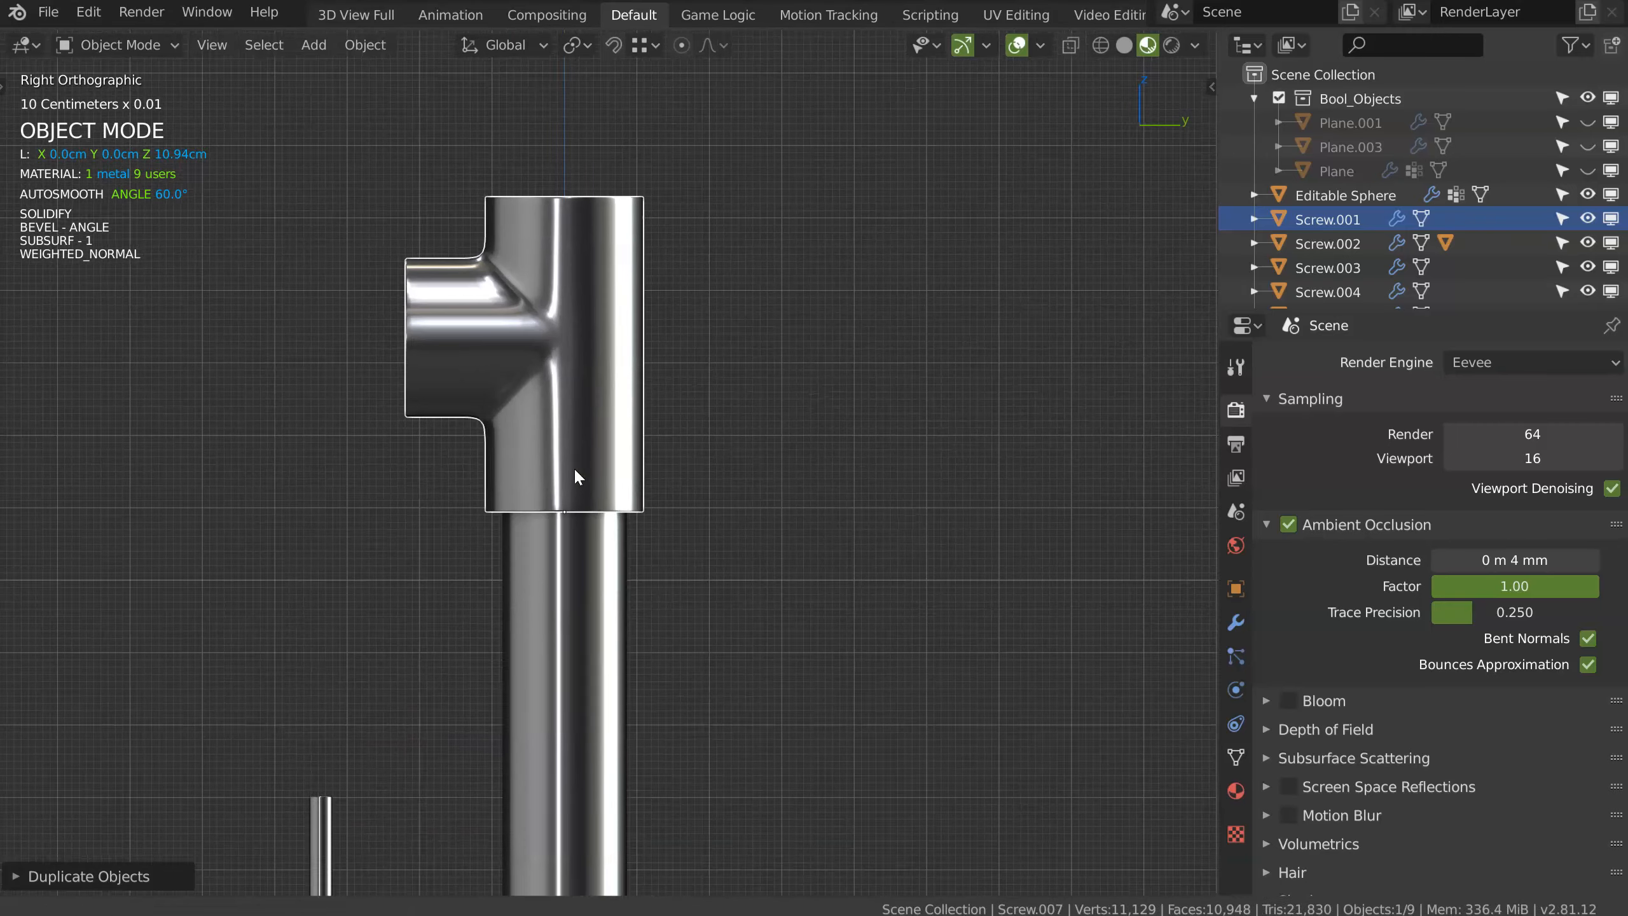
key("Tab")
key("a")
left_click(548, 231)
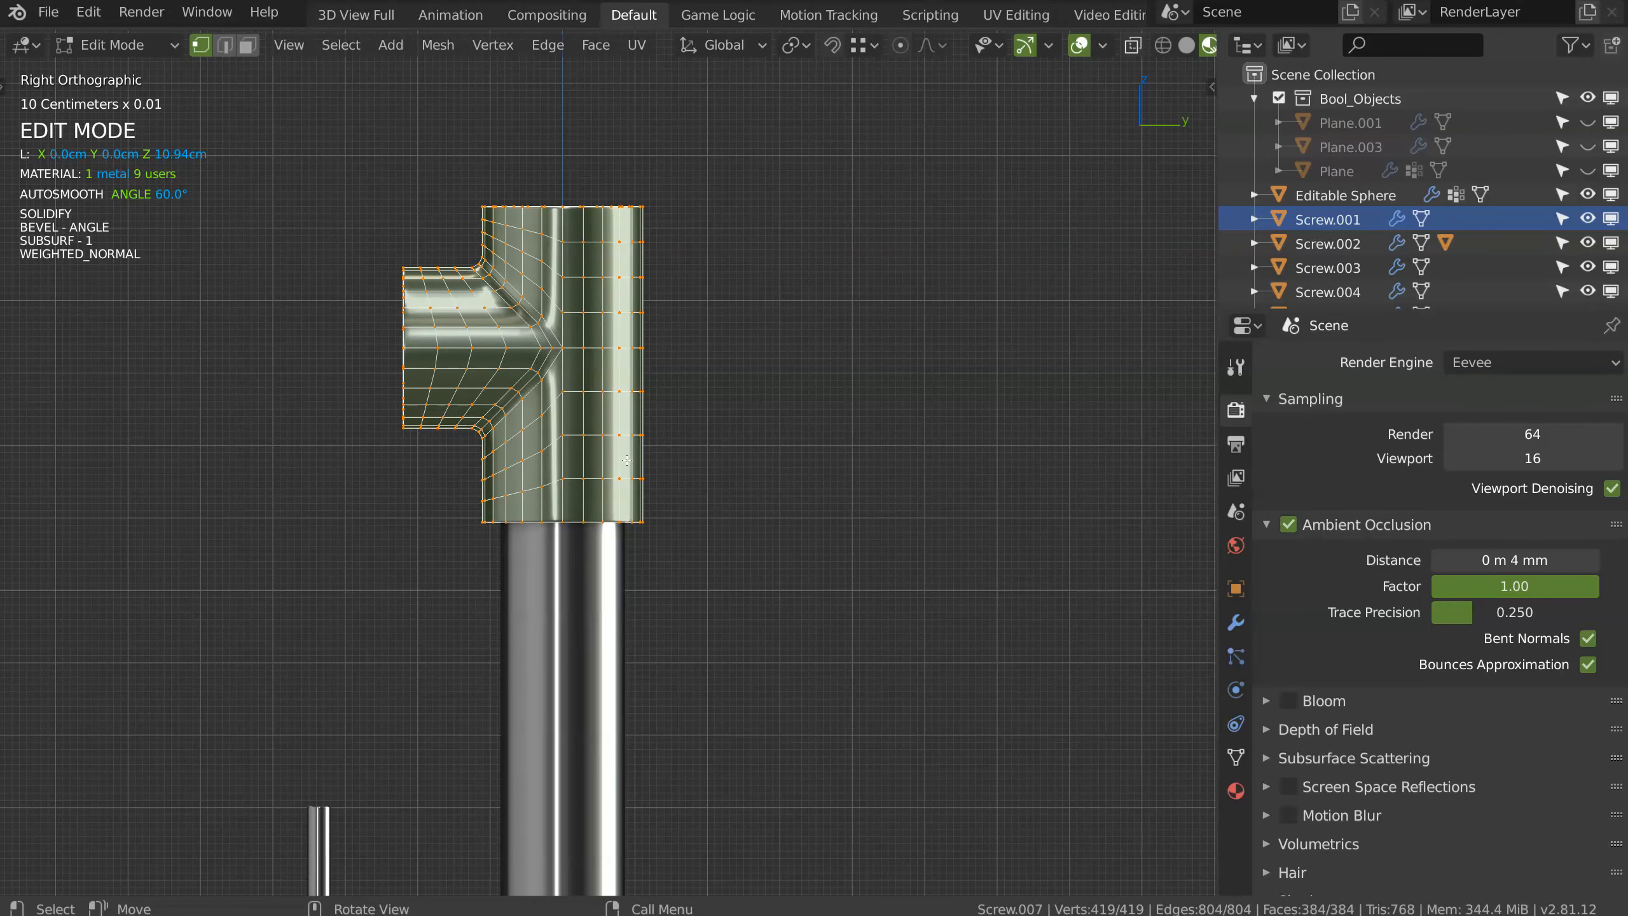
scroll(627, 460, "up", 3)
middle_click_drag(627, 459, 534, 318)
scroll(535, 318, "up", 3)
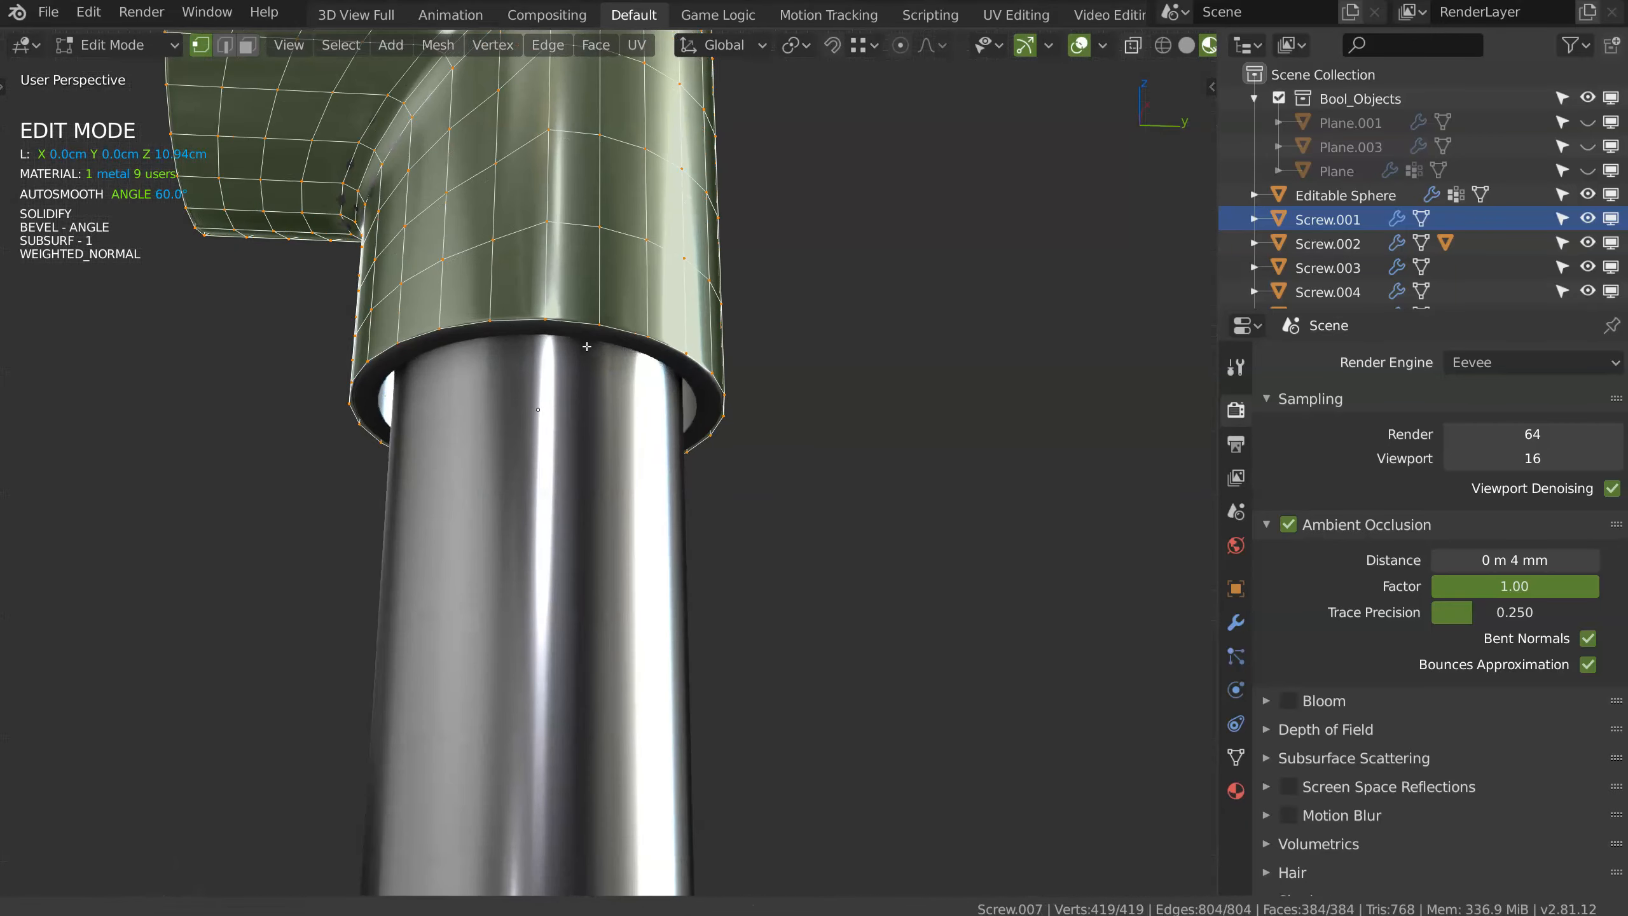
left_click(533, 320, "alt+shift")
left_click(514, 316, "alt+shift")
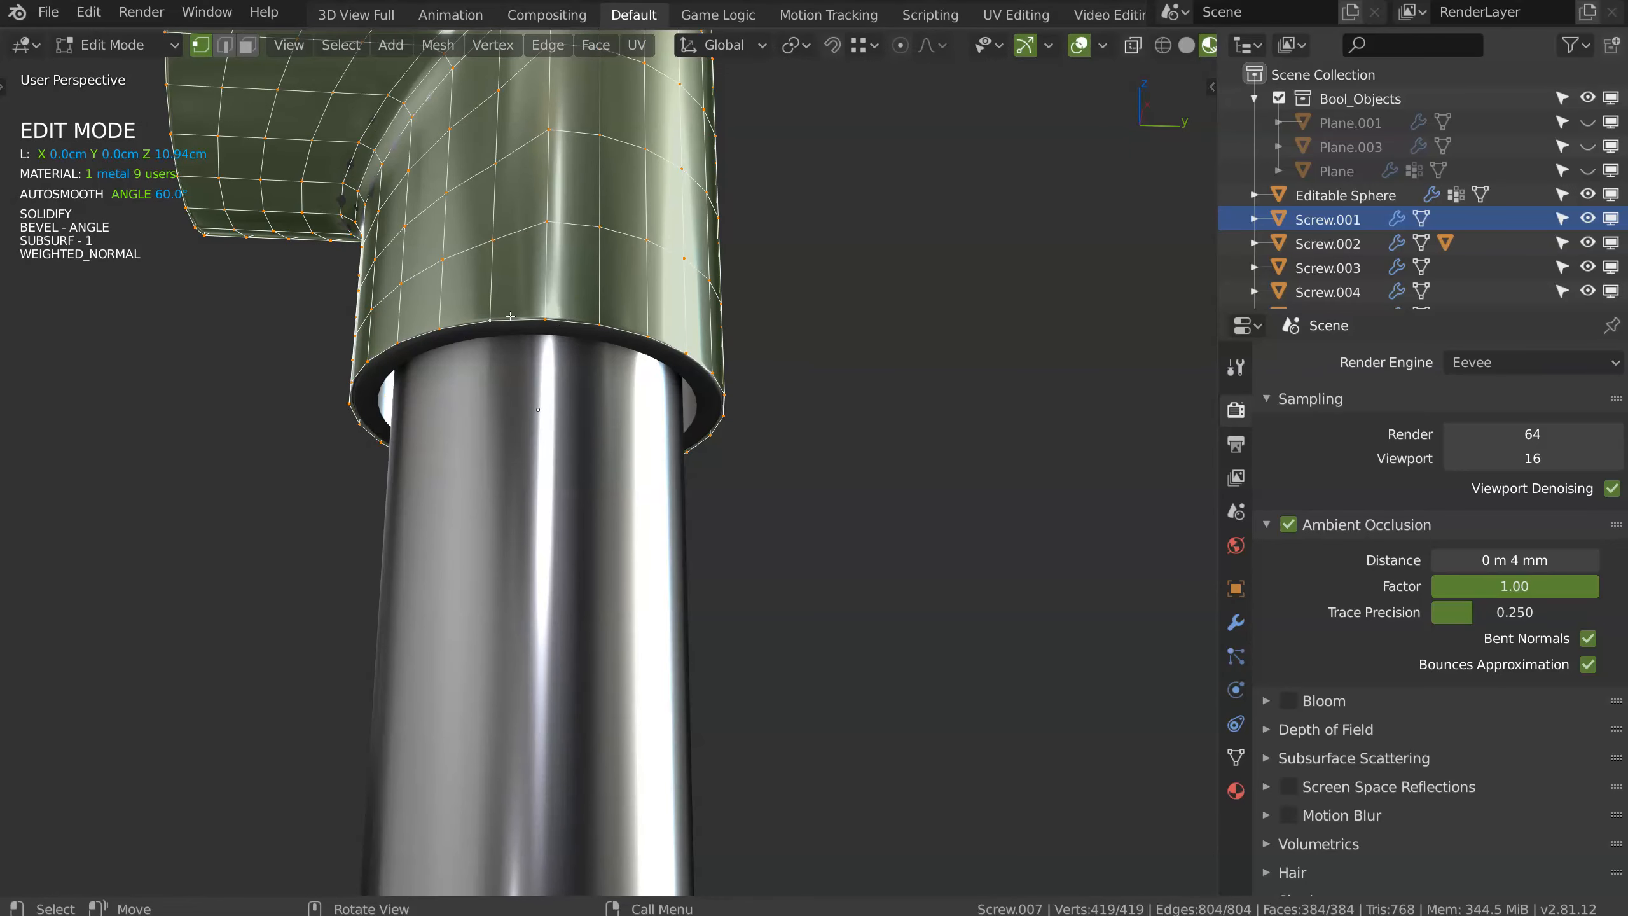
left_click(519, 320, "alt")
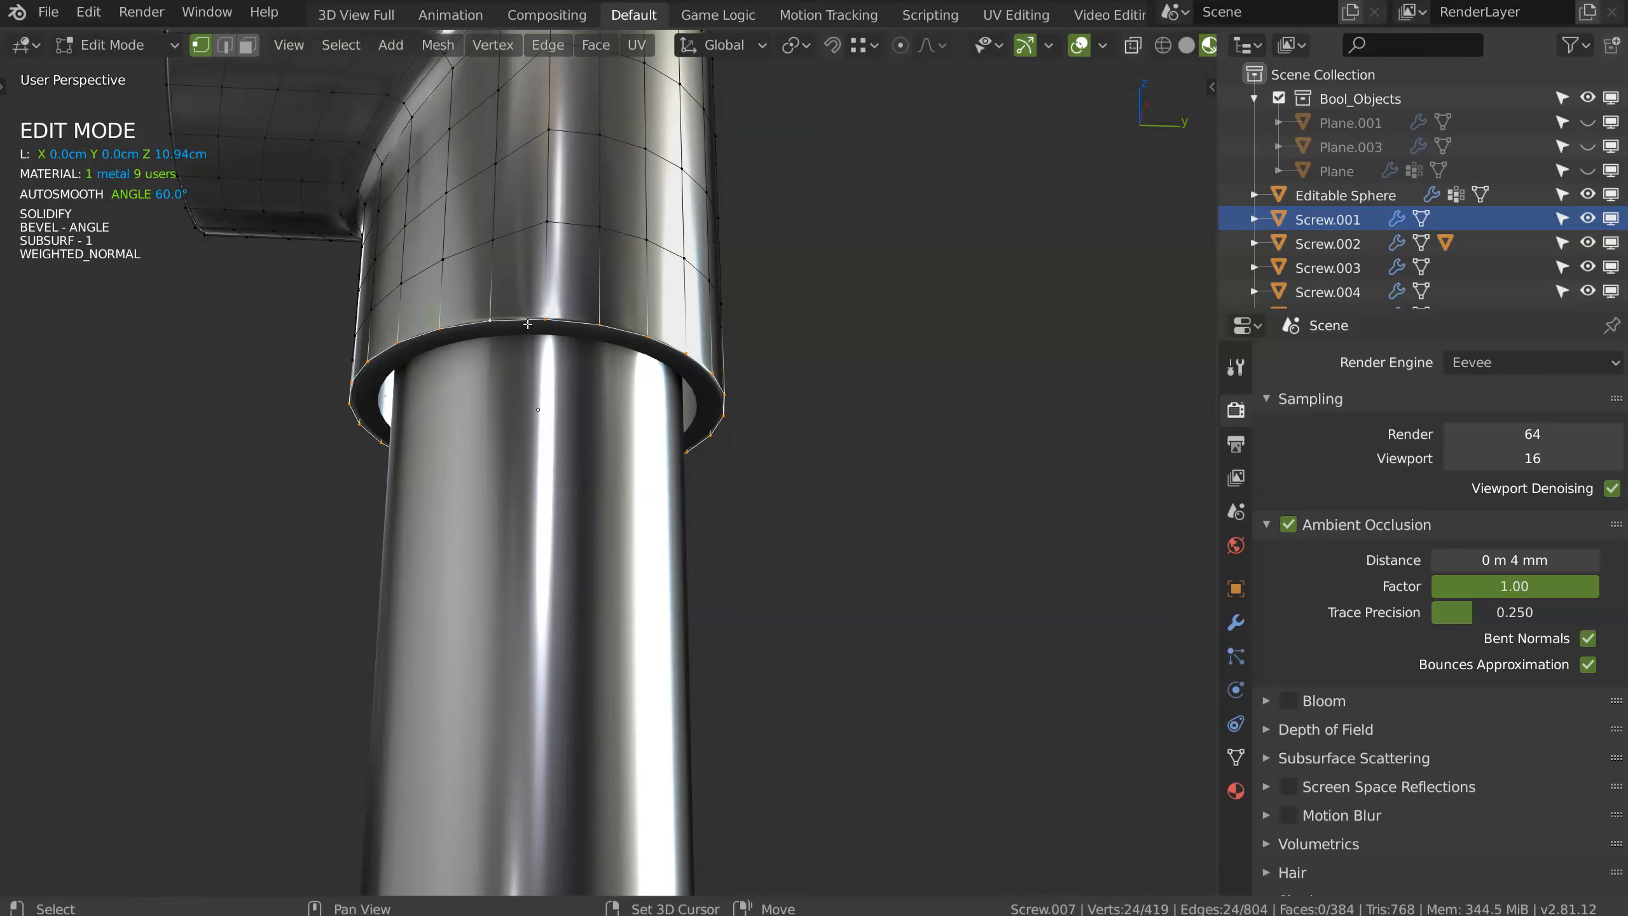
key("shift+s")
left_click(724, 346)
Step: Select the duplicate's whole mesh, set the transform orientation to Cursor and try scaling it down
key("a")
left_click(555, 244)
left_click(726, 48)
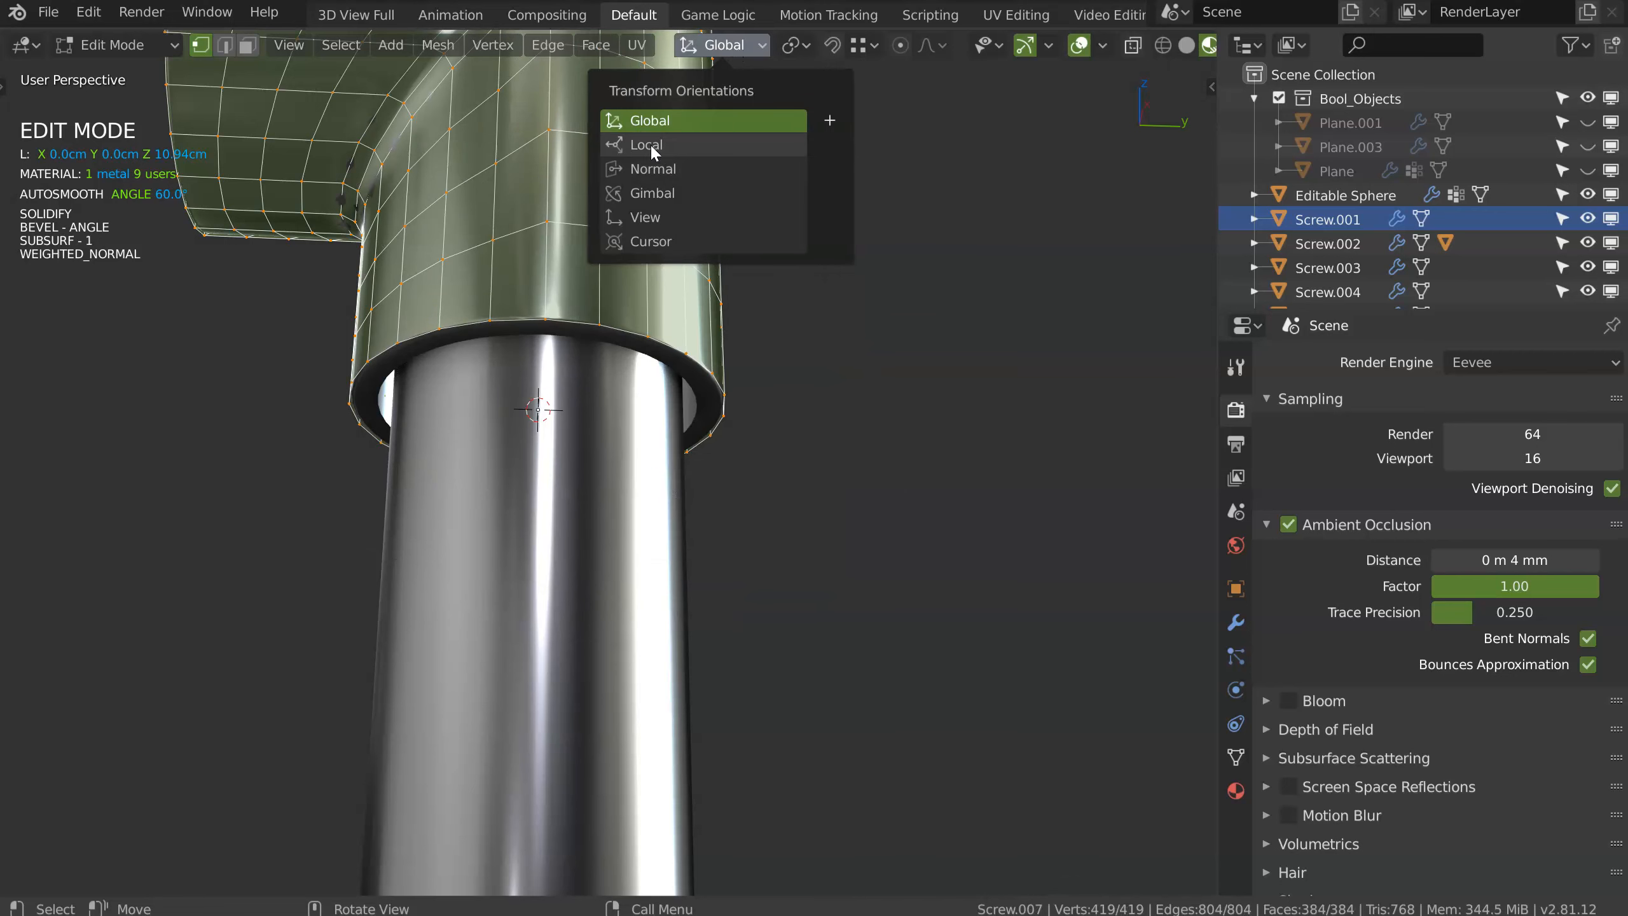
left_click(650, 241)
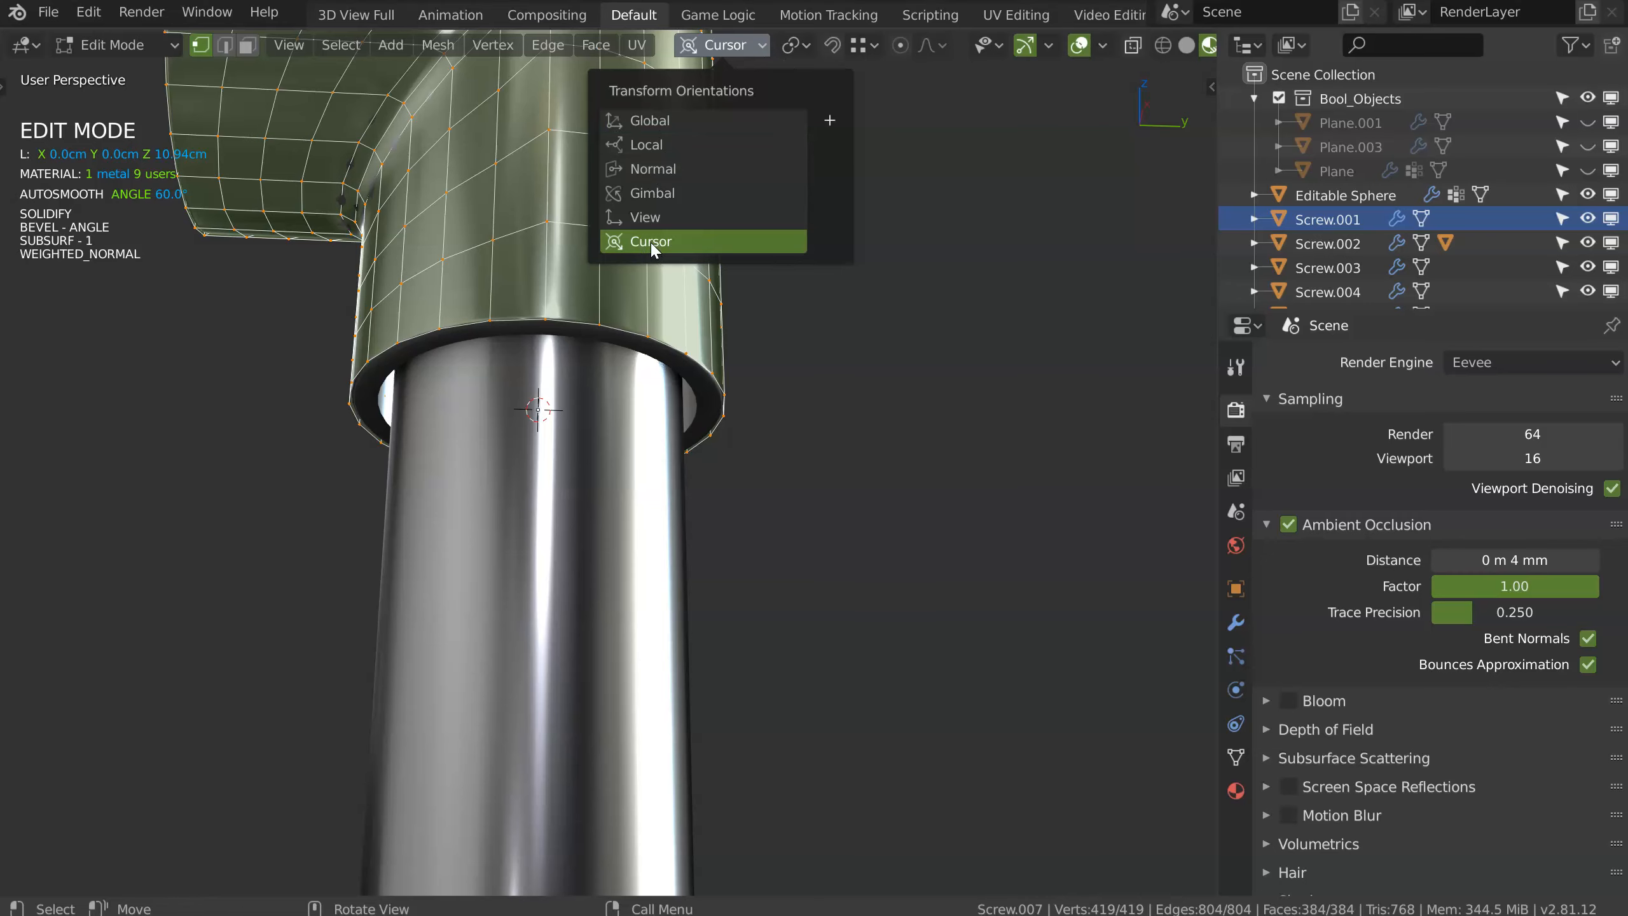
key("s")
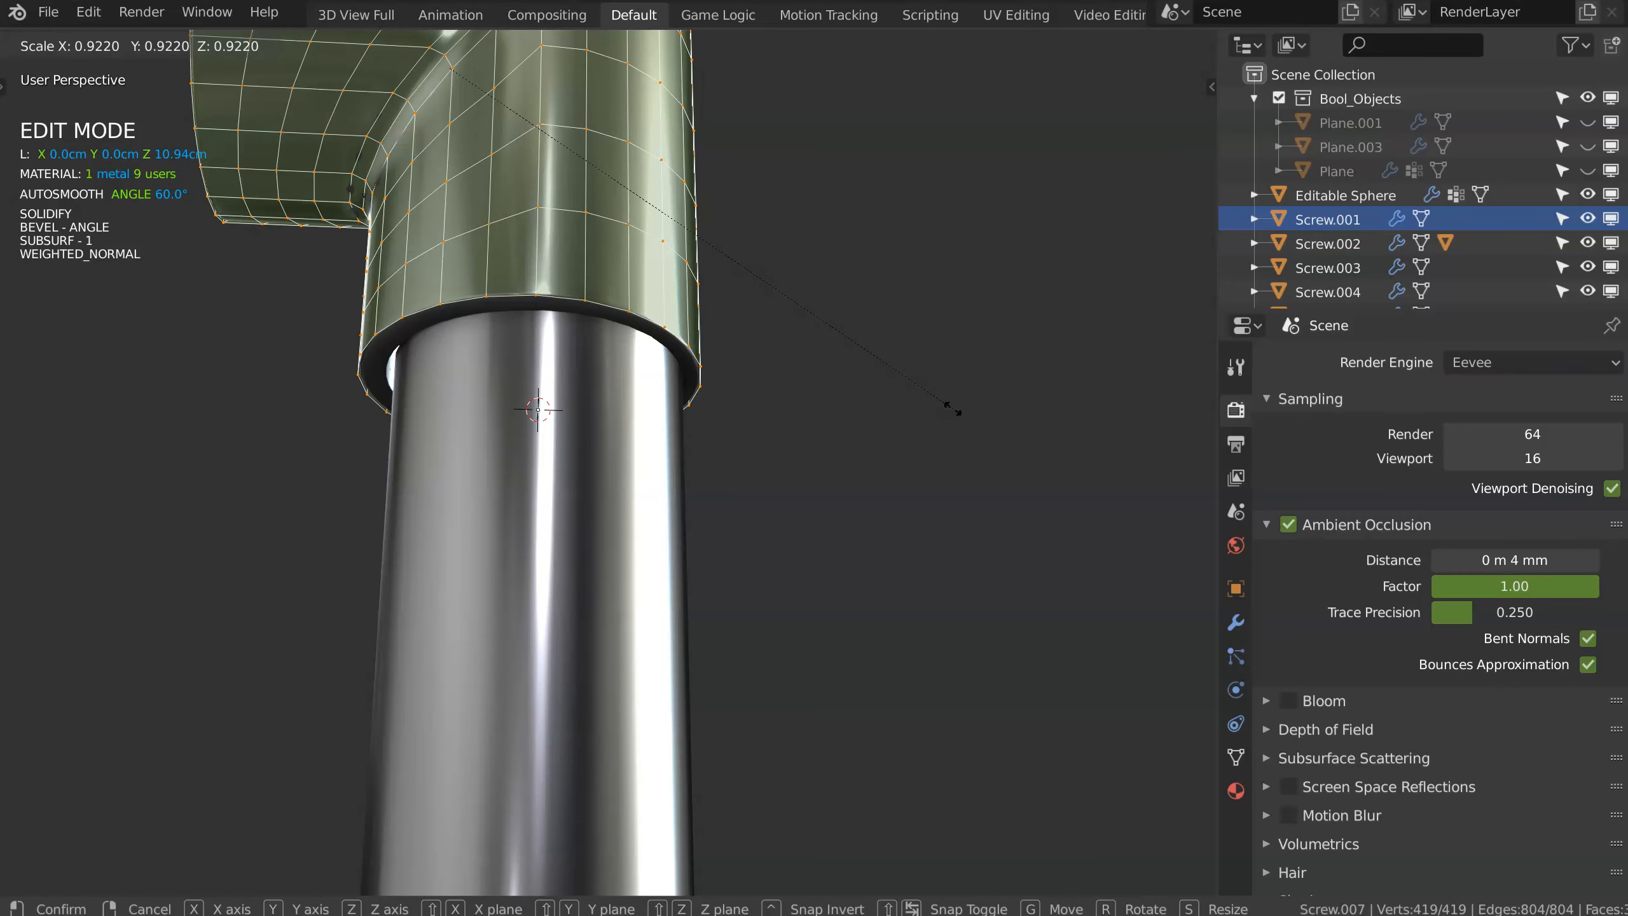
key("Escape")
scroll(804, 356, "down", 3)
middle_click_drag(805, 356, 721, 70)
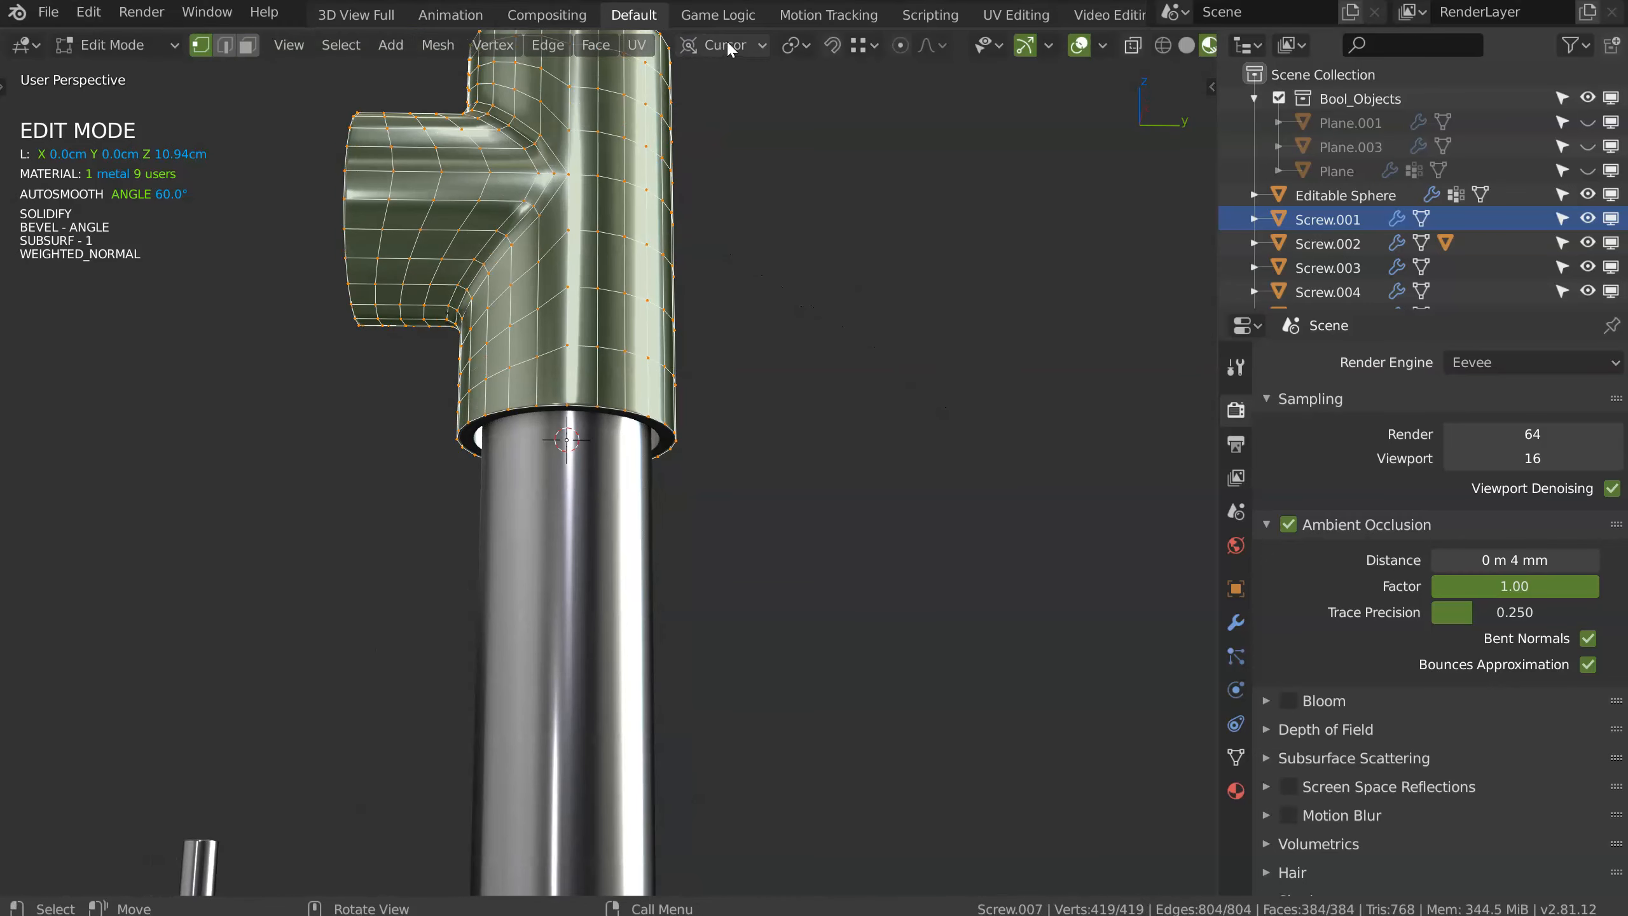
Step: Set the pivot point to 3D Cursor, scale the duplicate's mesh to about 0.77 and return to Object Mode
left_click(726, 45)
left_click(795, 45)
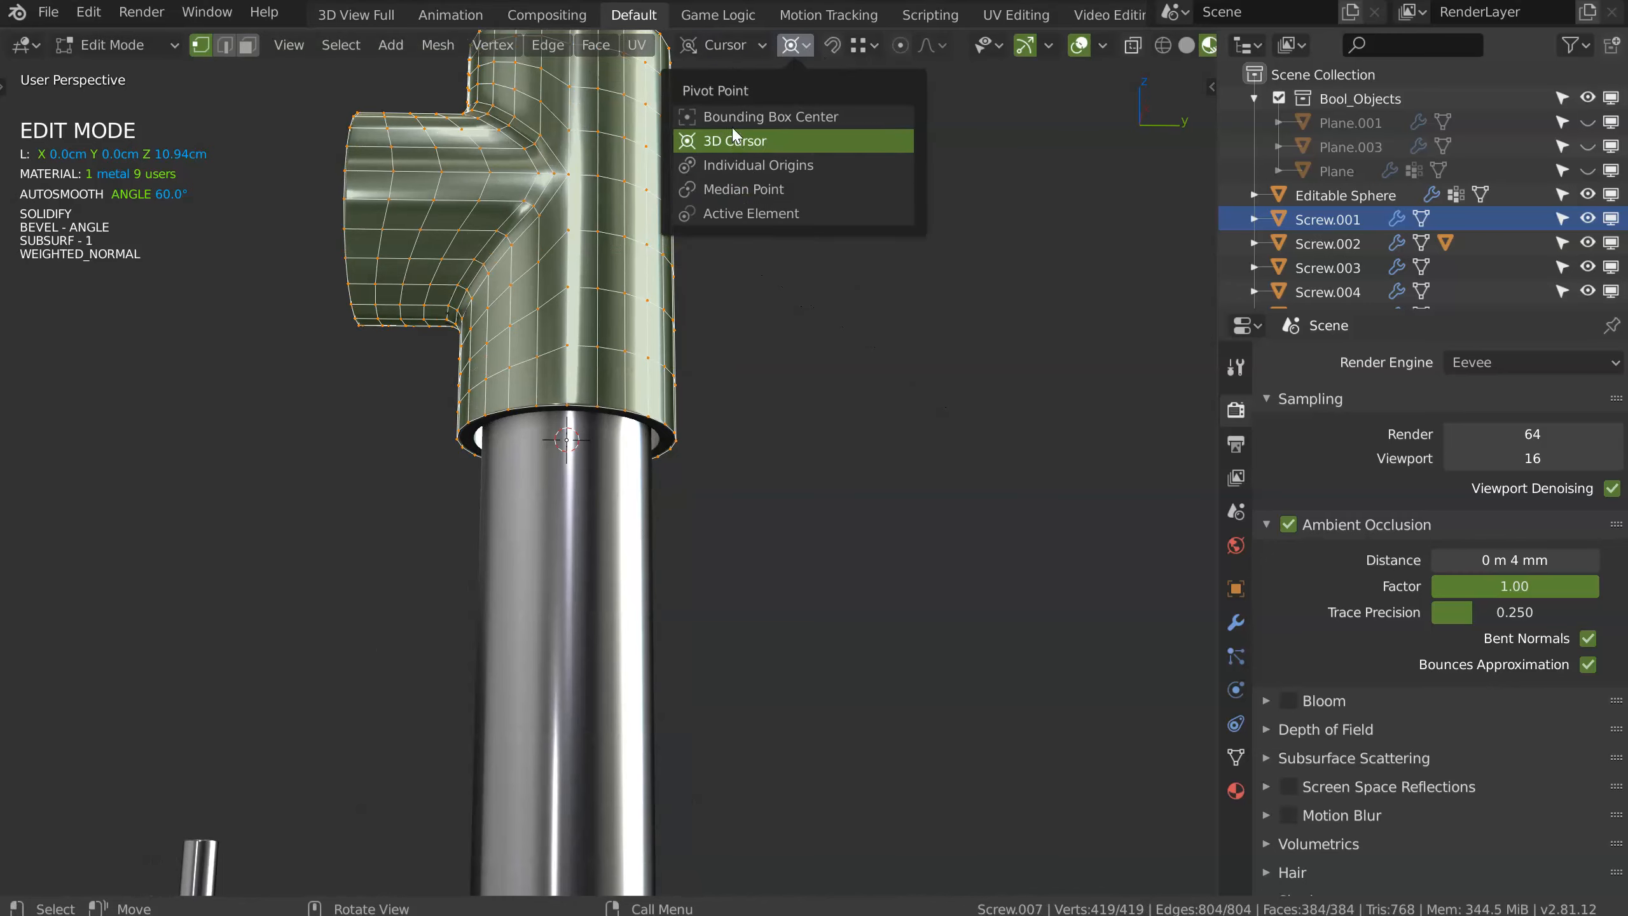
key("s")
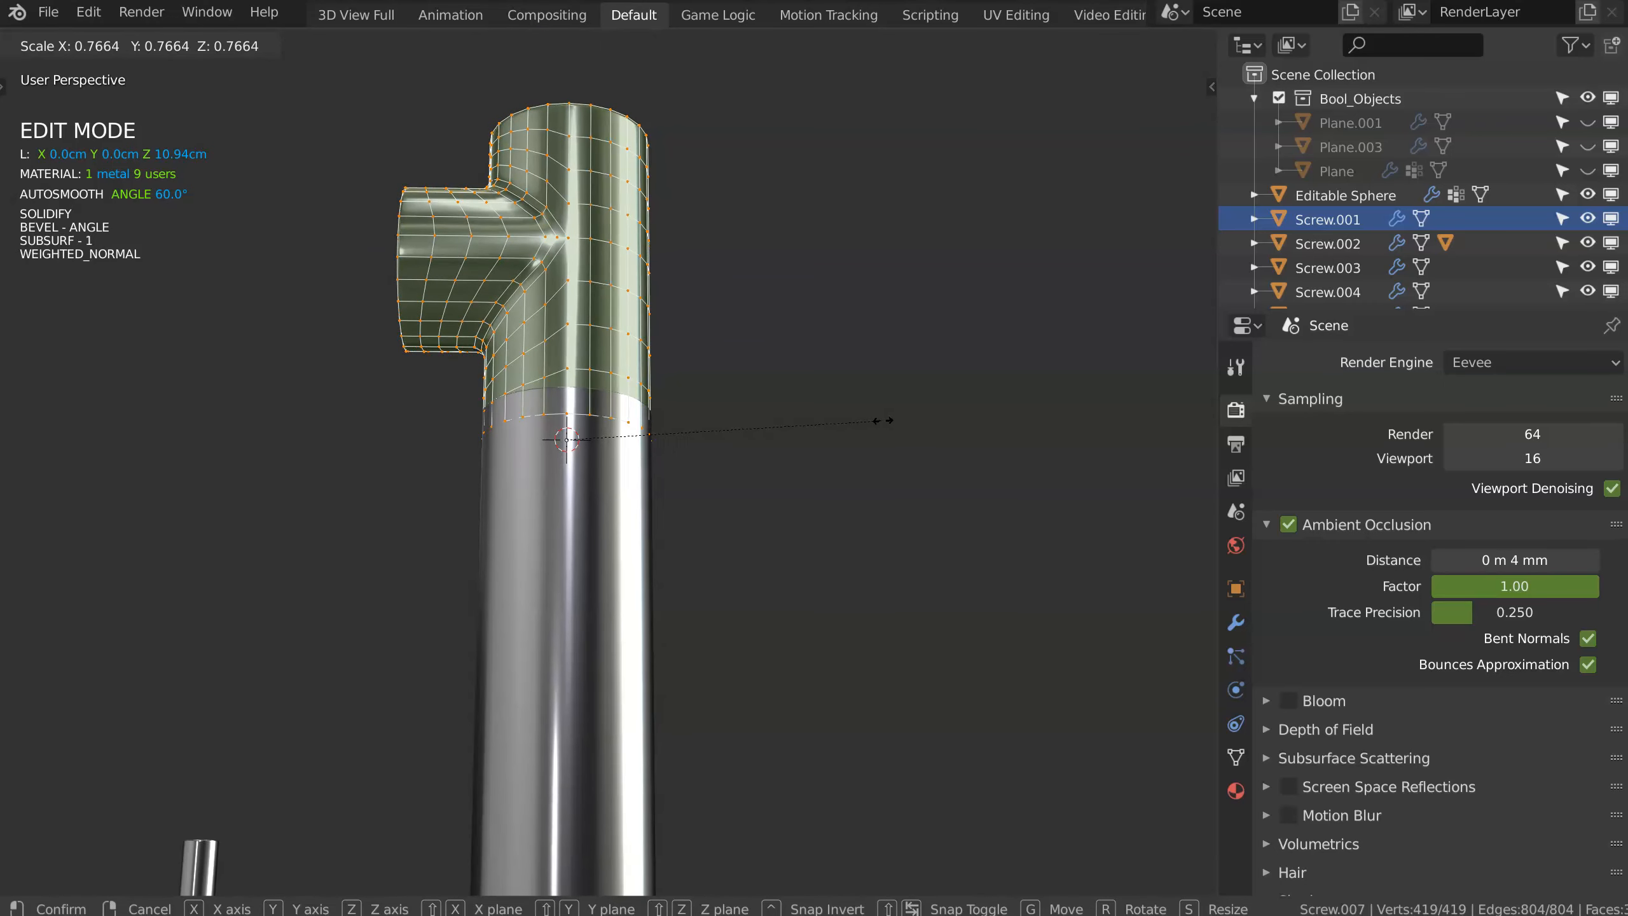
left_click(690, 452)
key("Tab")
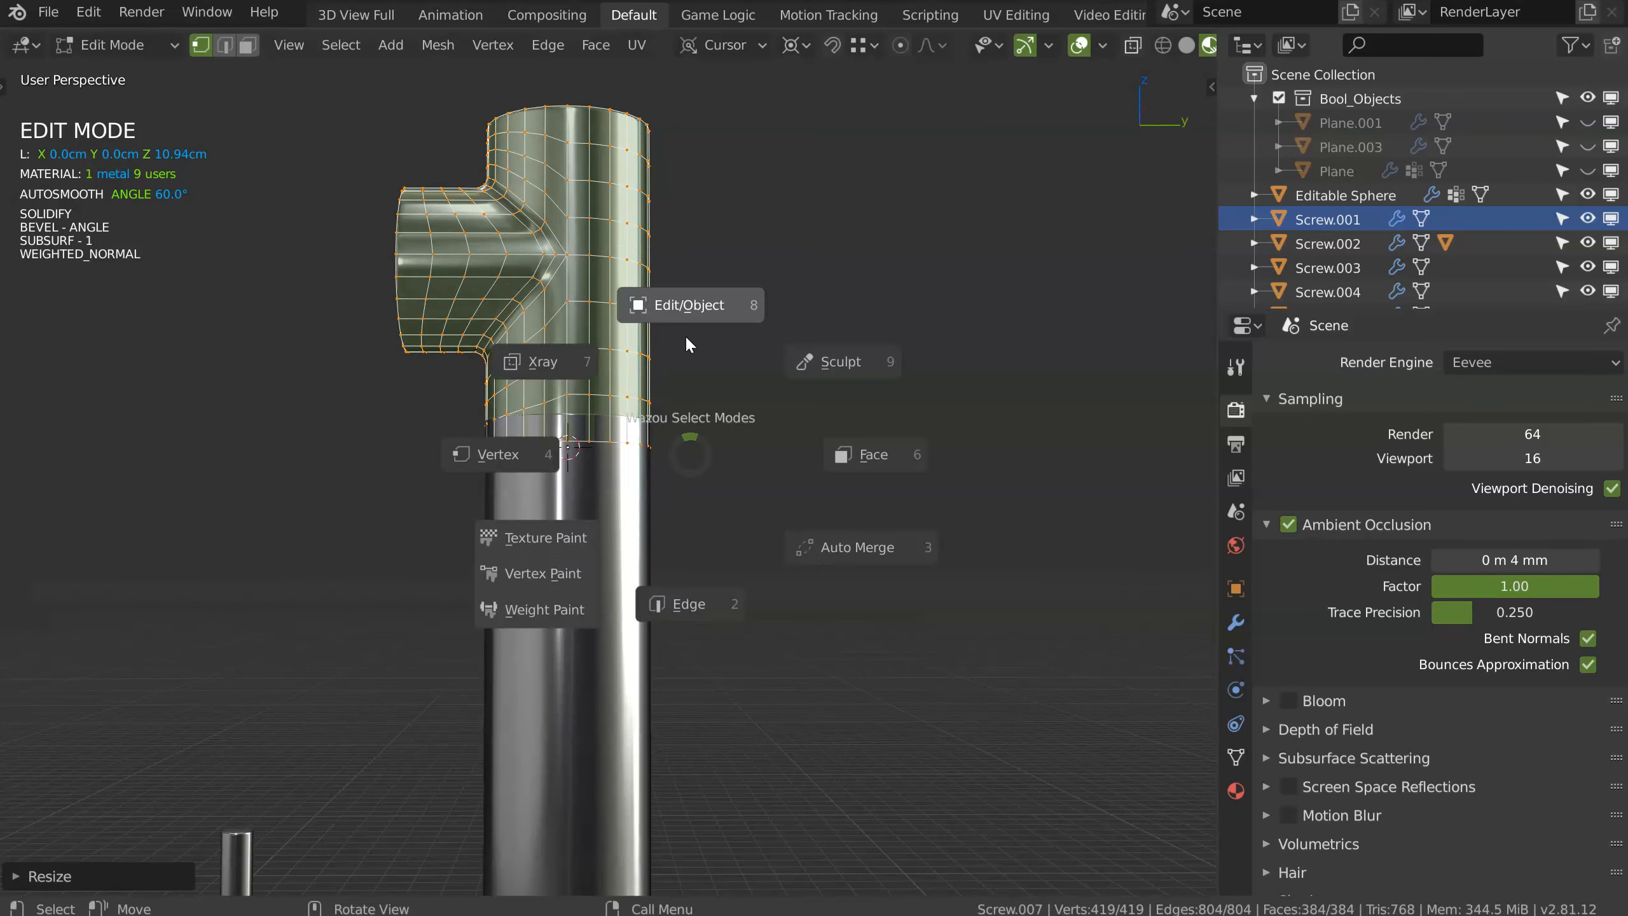
left_click(685, 335)
Step: In the right orthographic view, raise the upper fitting along the cursor's Y axis to a height of about 11.2 cm
middle_click_drag(460, 423, 597, 248)
key("KP_3")
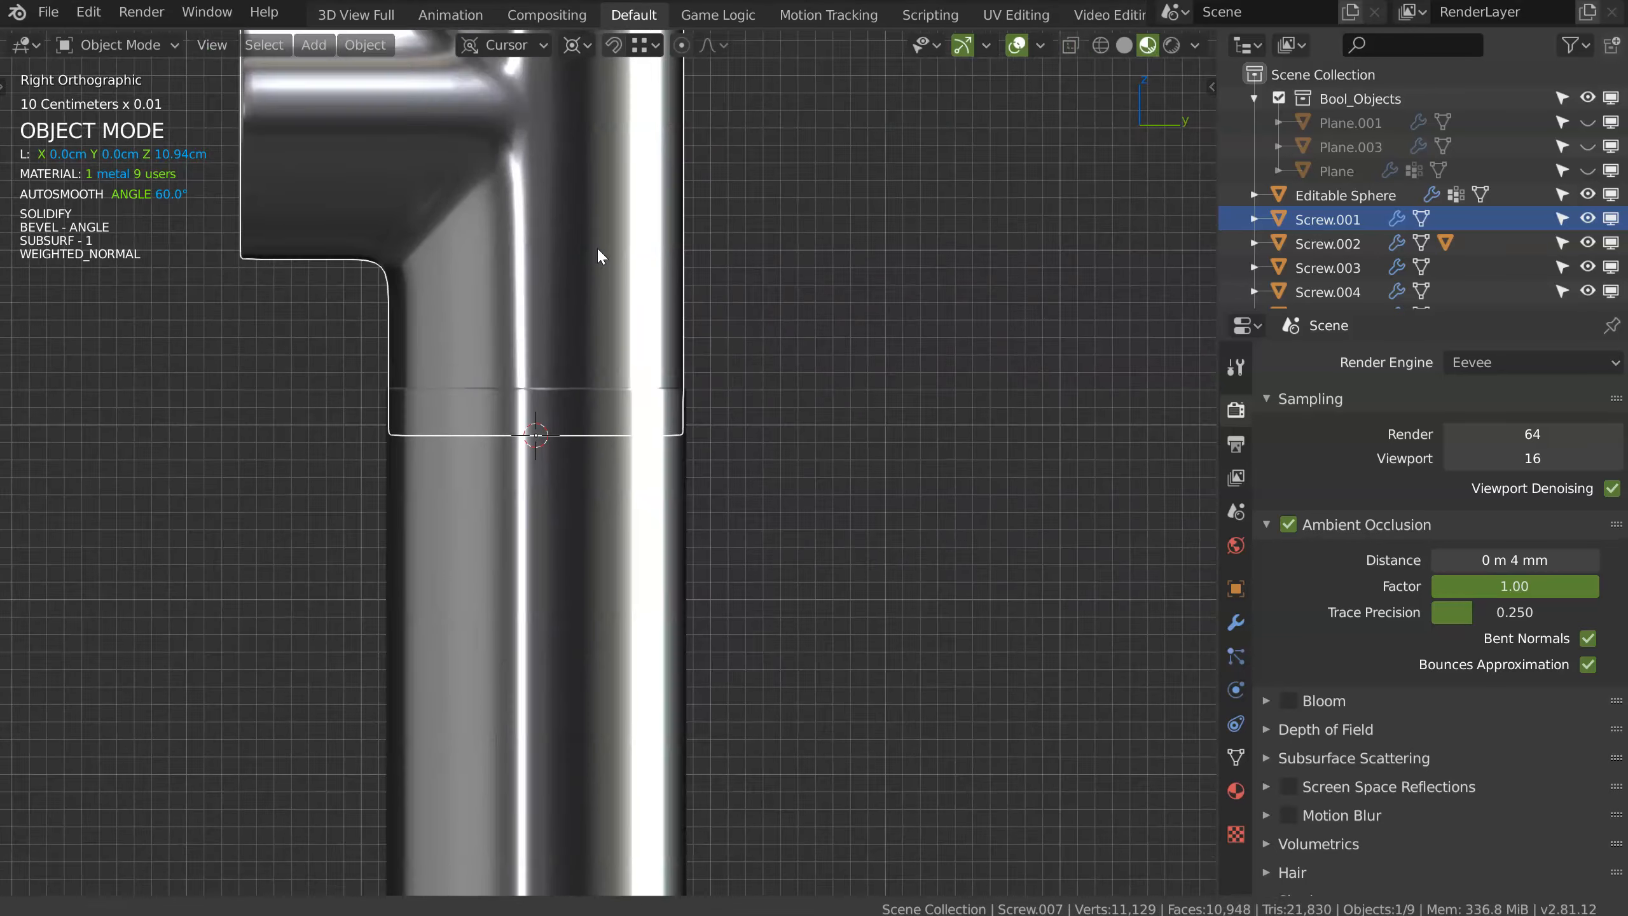
scroll(598, 251, "up", 1)
key("g")
key("y")
key("y")
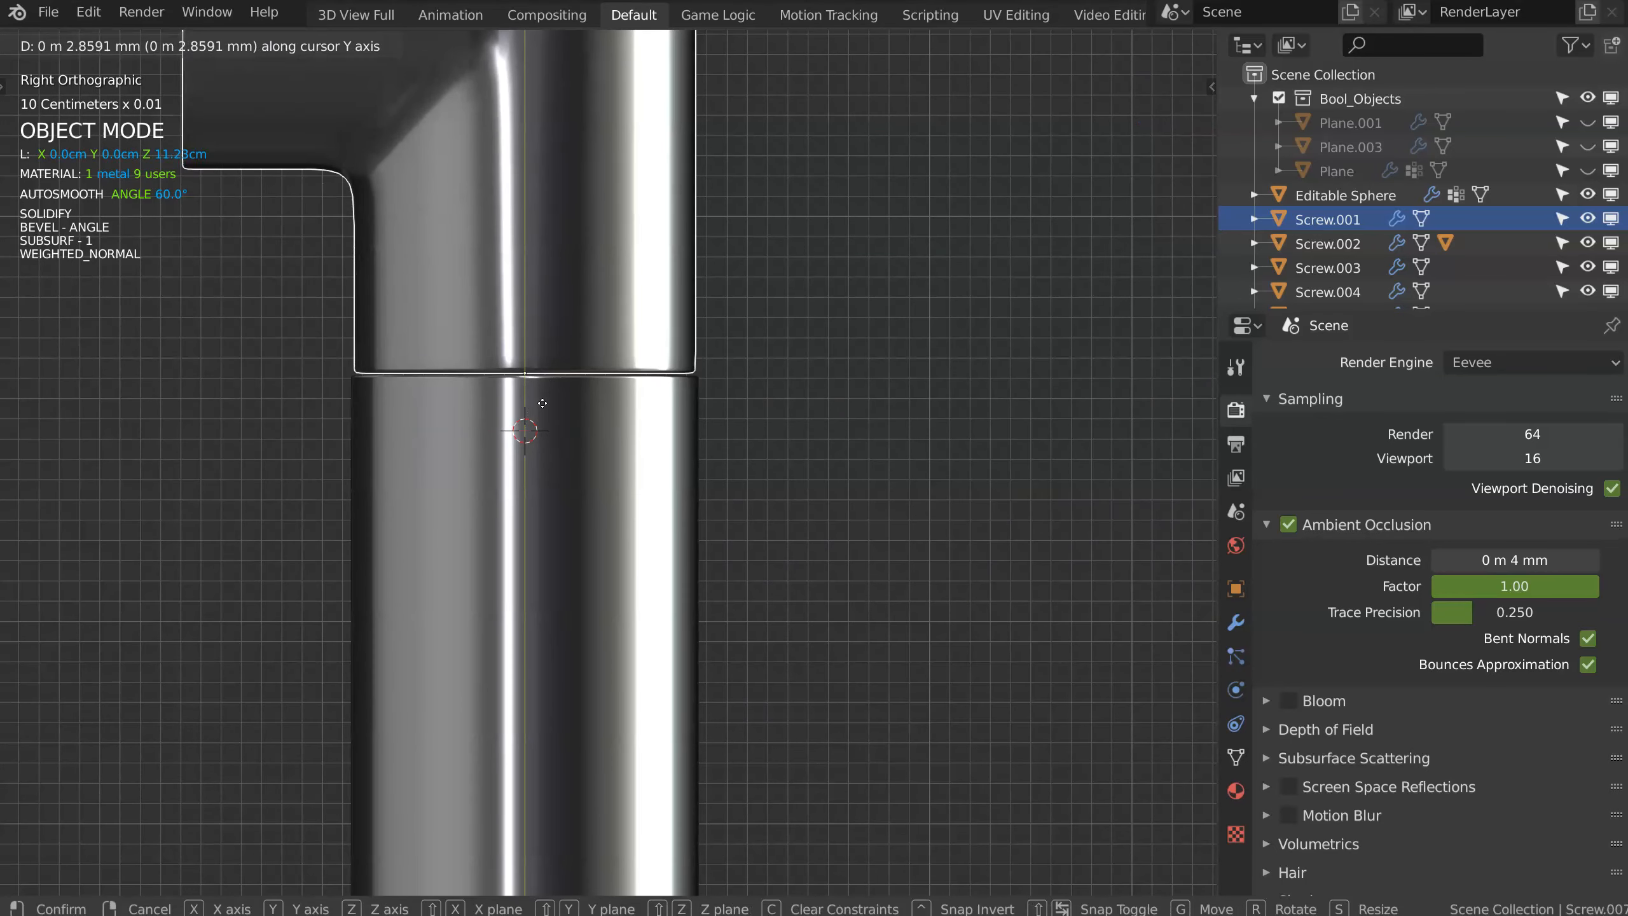
left_click(542, 411)
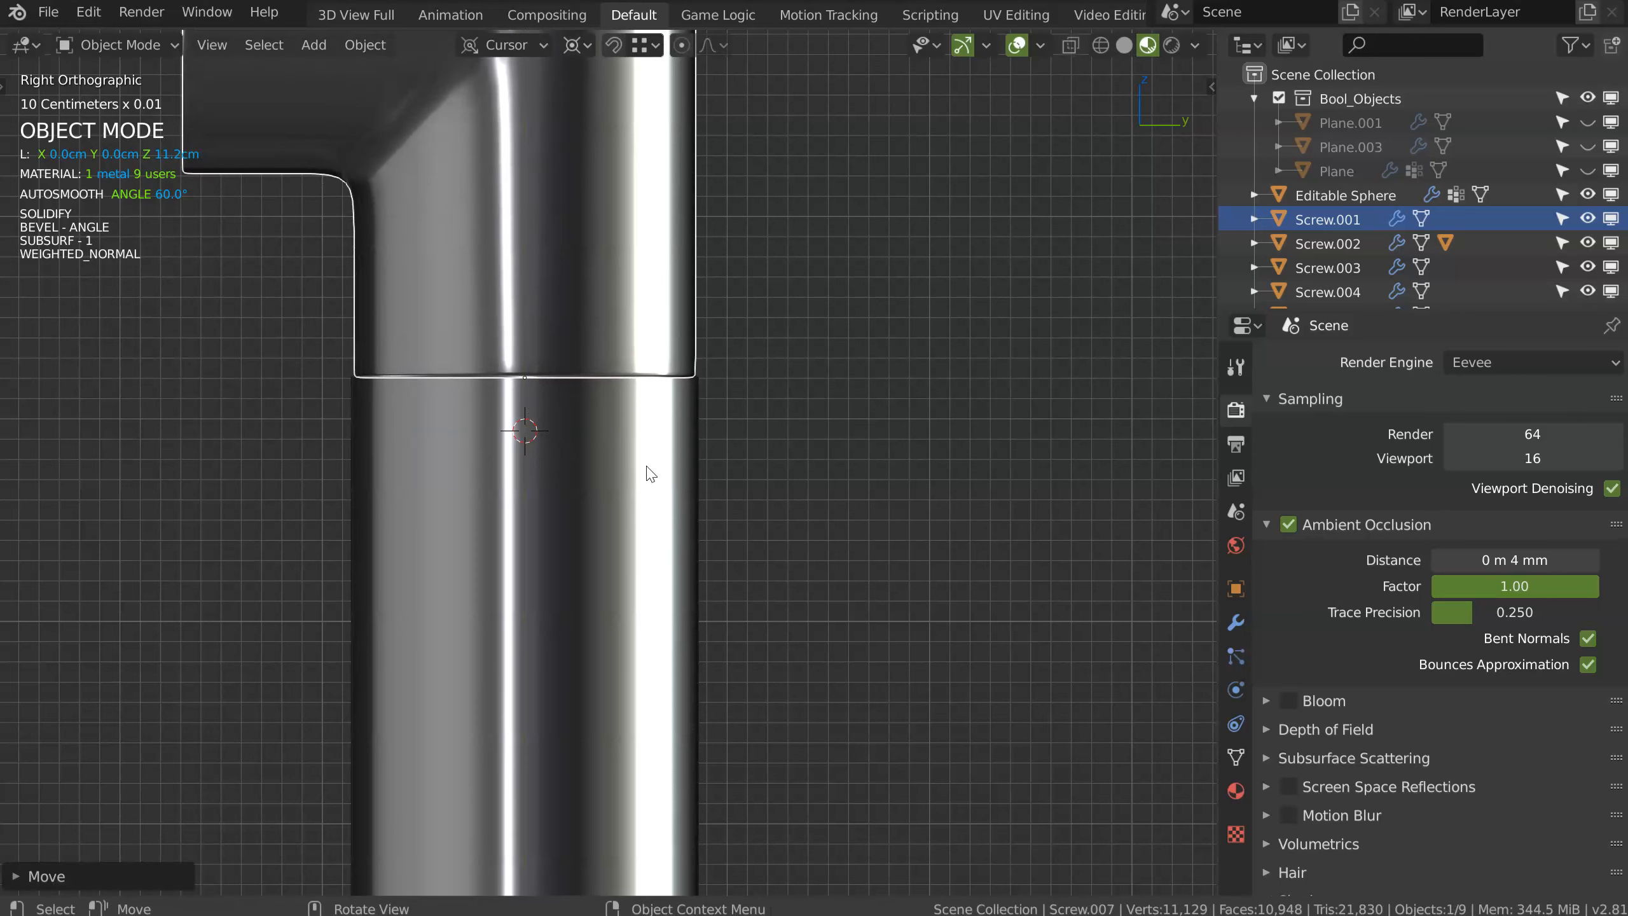
Step: Scale the upper fitting's mesh to about 1.01 to match the tube's diameter, then return to Object Mode with nothing selected
key("Tab")
key("s")
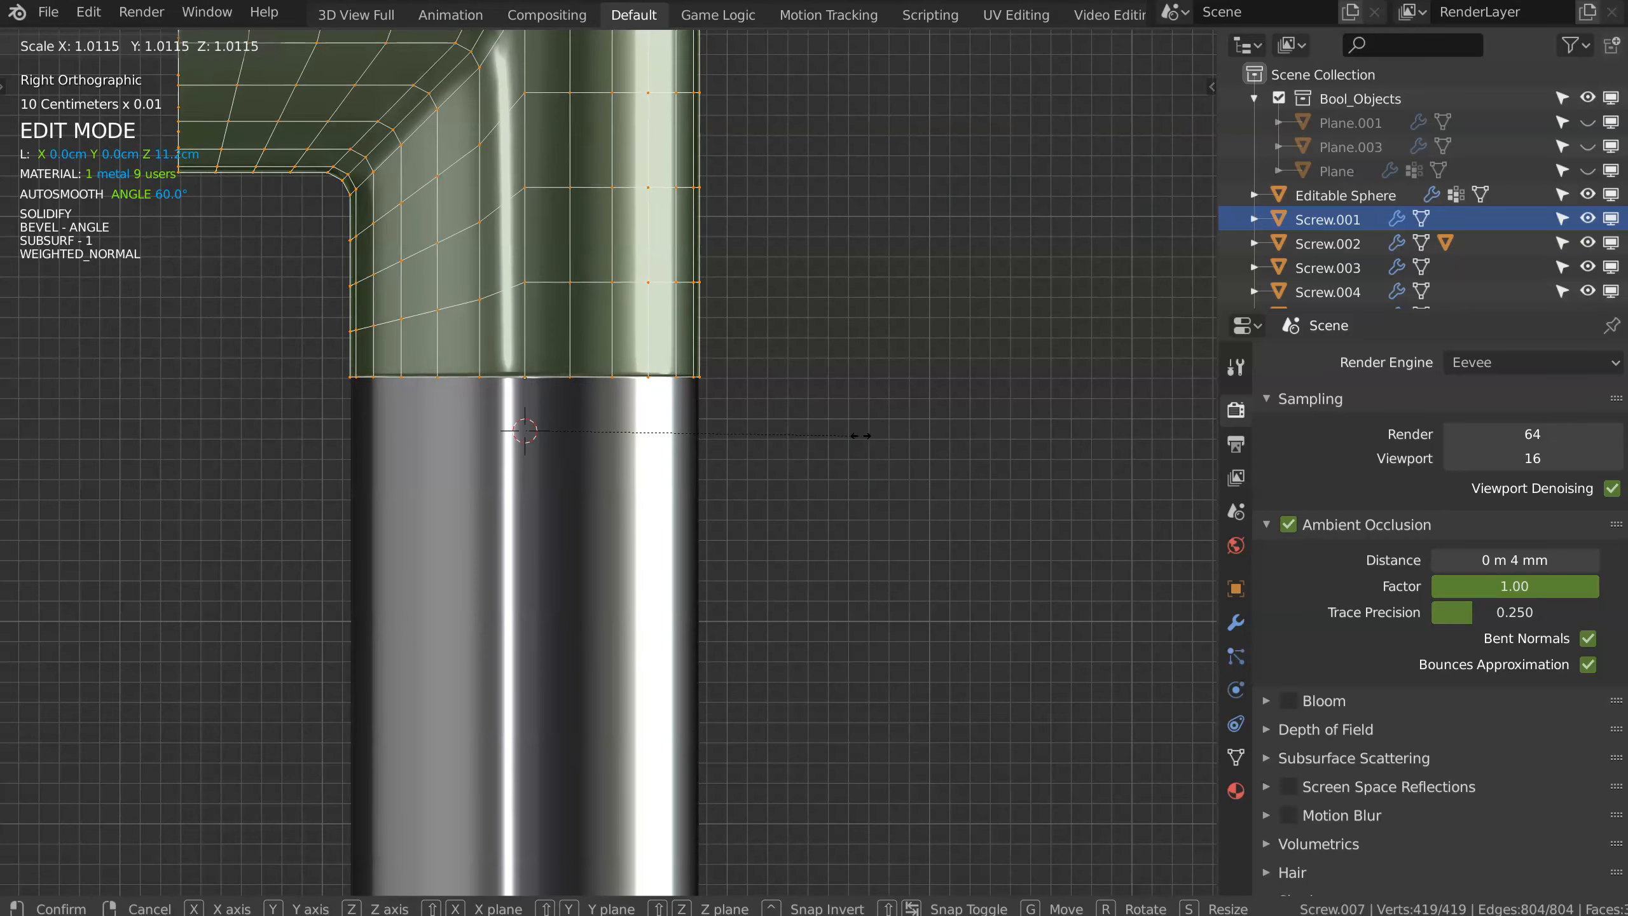
left_click(852, 438)
key("ctrl+Tab")
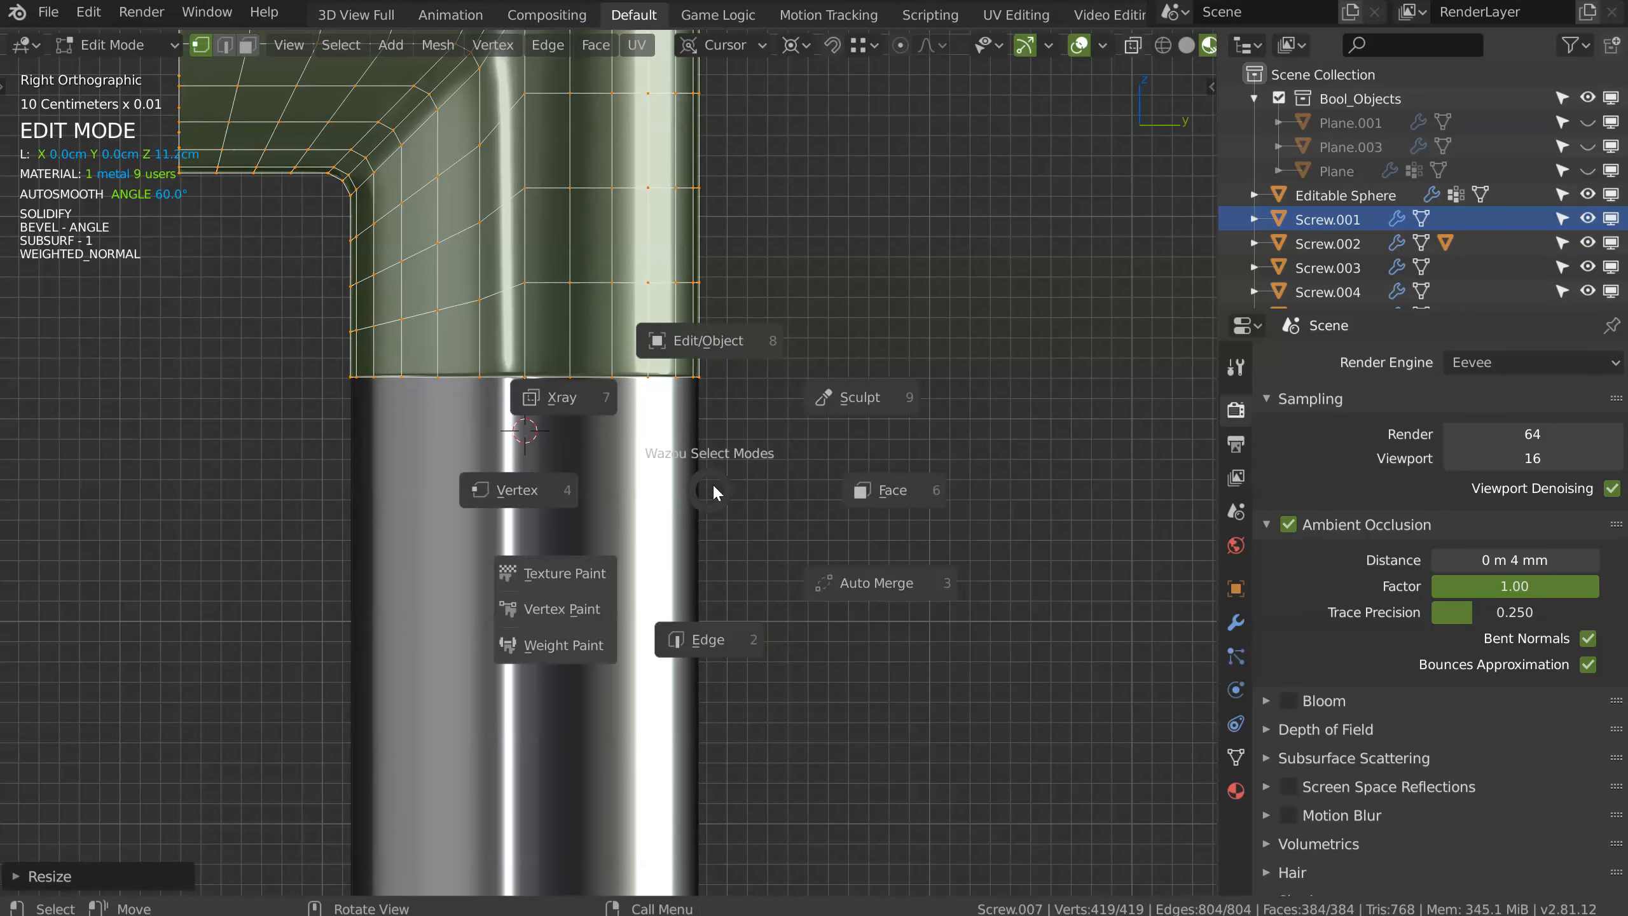
left_click(699, 347)
key("alt+a")
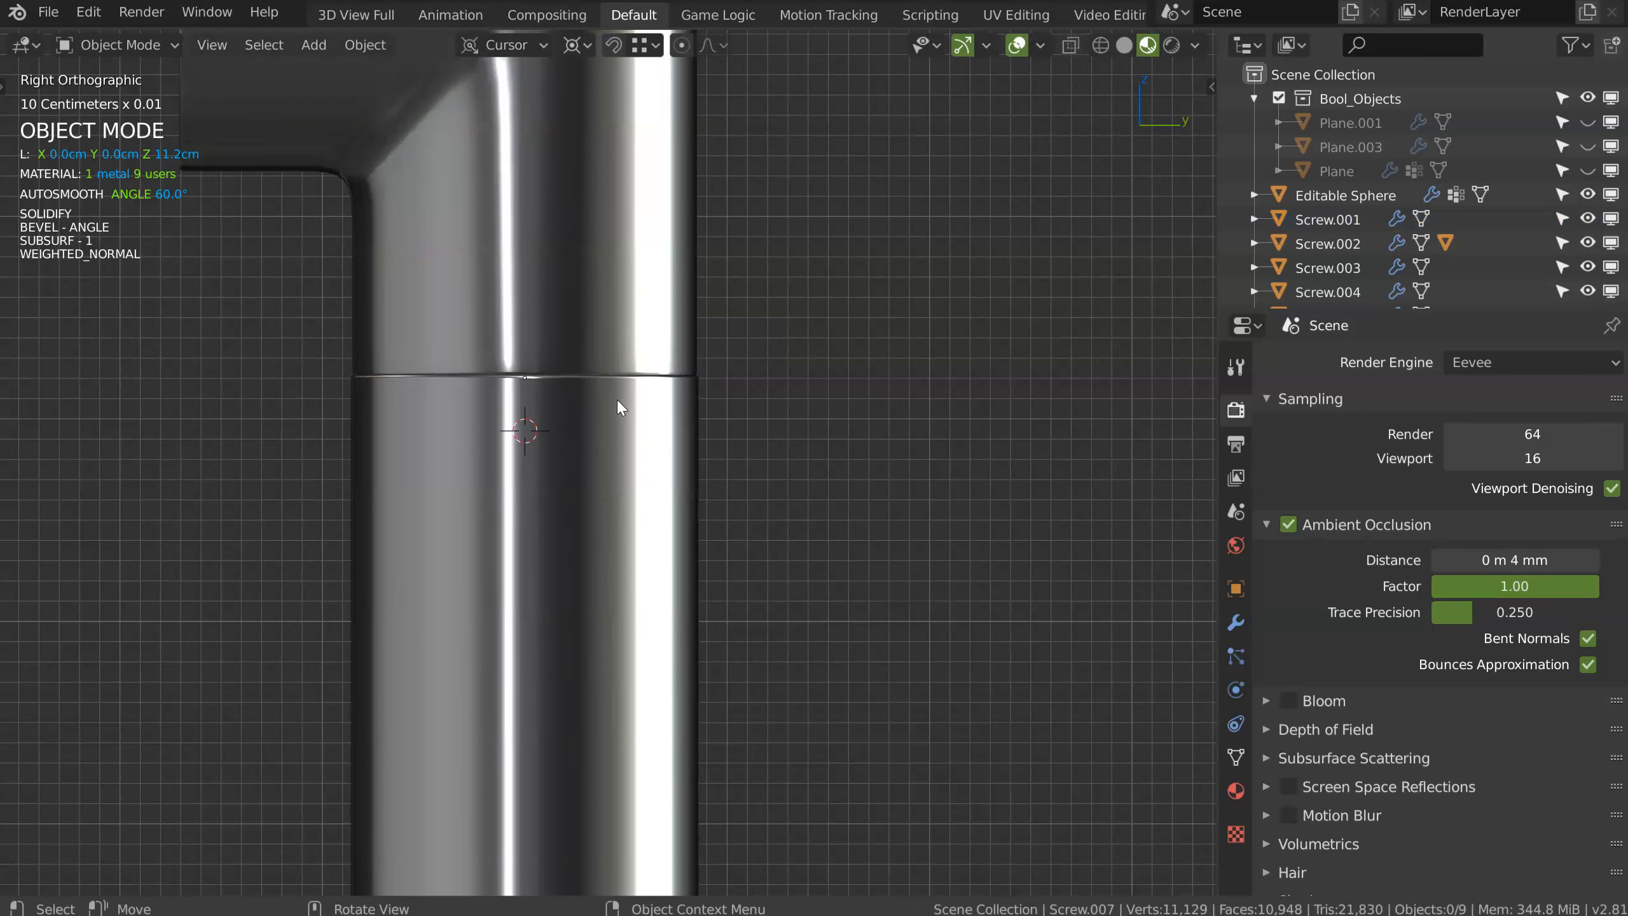
Step: Nudge the upper fitting up about 0.1 mm along the cursor's Y axis at its seam with the tube
left_click(577, 343)
scroll(641, 295, "up", 2)
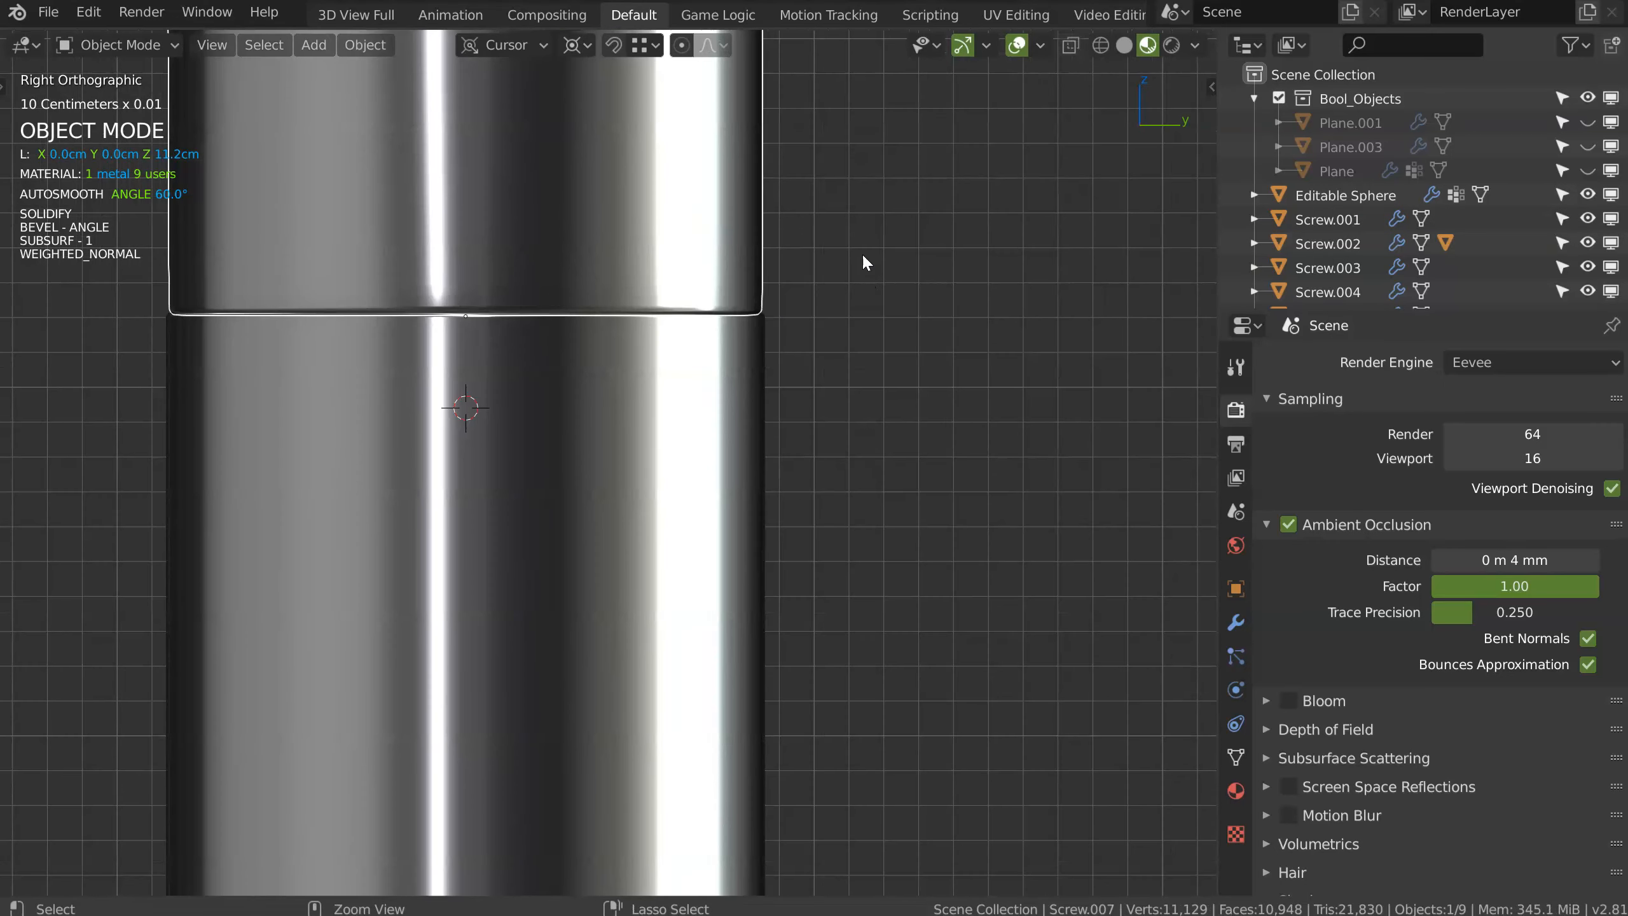
scroll(725, 431, "up", 3)
middle_click_drag(725, 429, 701, 507, "shift")
key("g")
key("y")
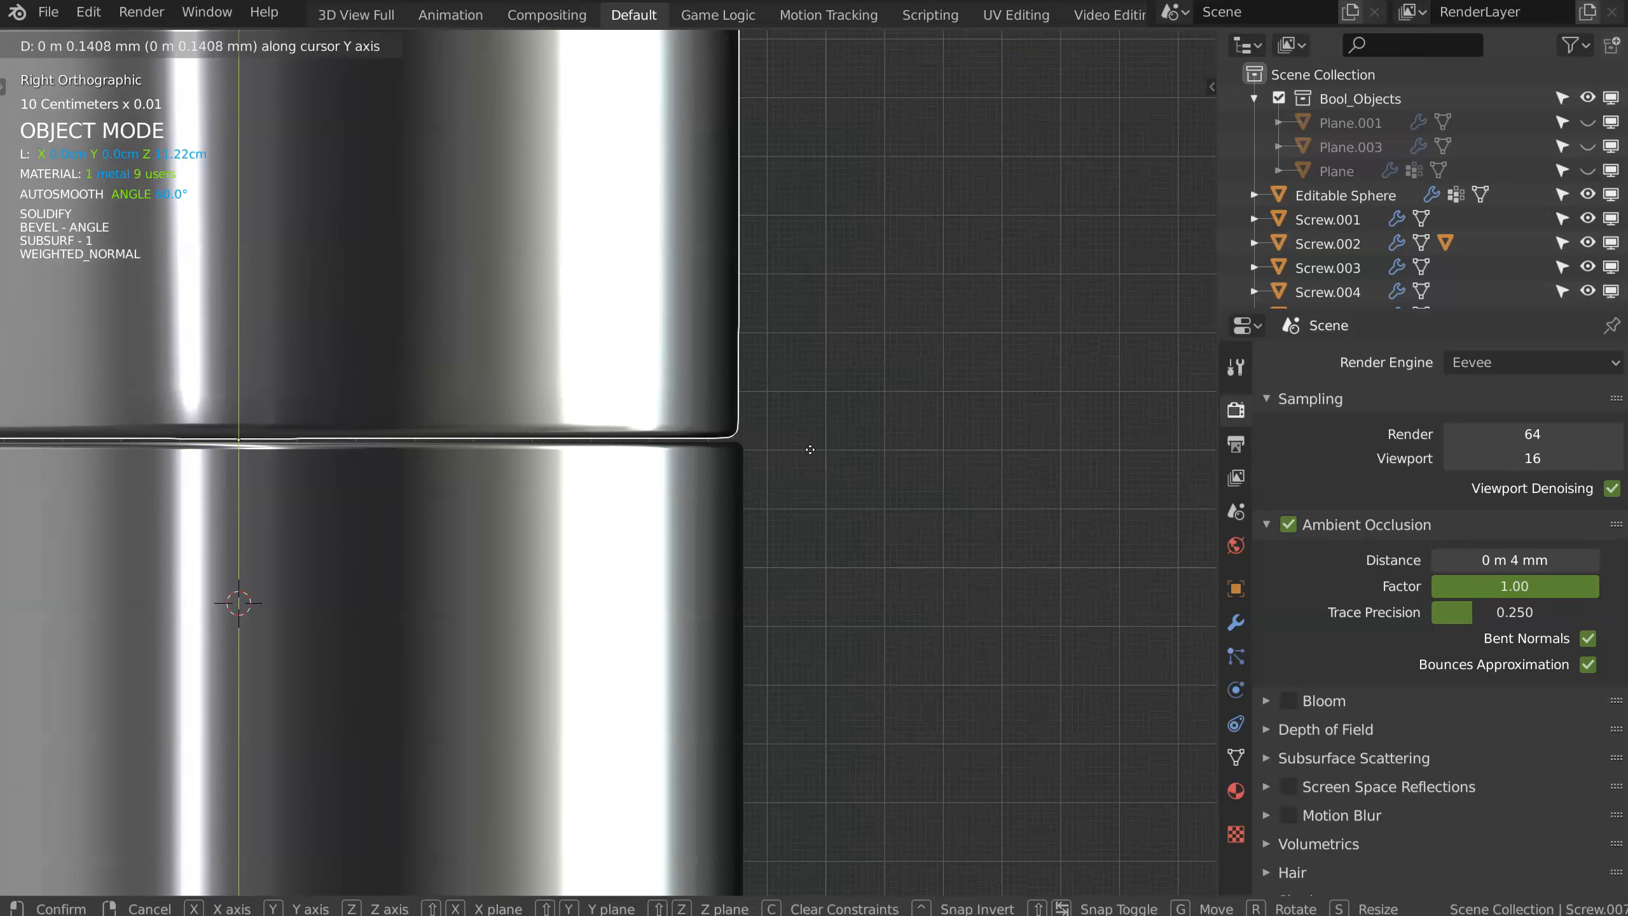
left_click(815, 458)
Step: Scale the upper fitting's mesh slightly to fit the tube at the seam and return to Object Mode
key("Tab")
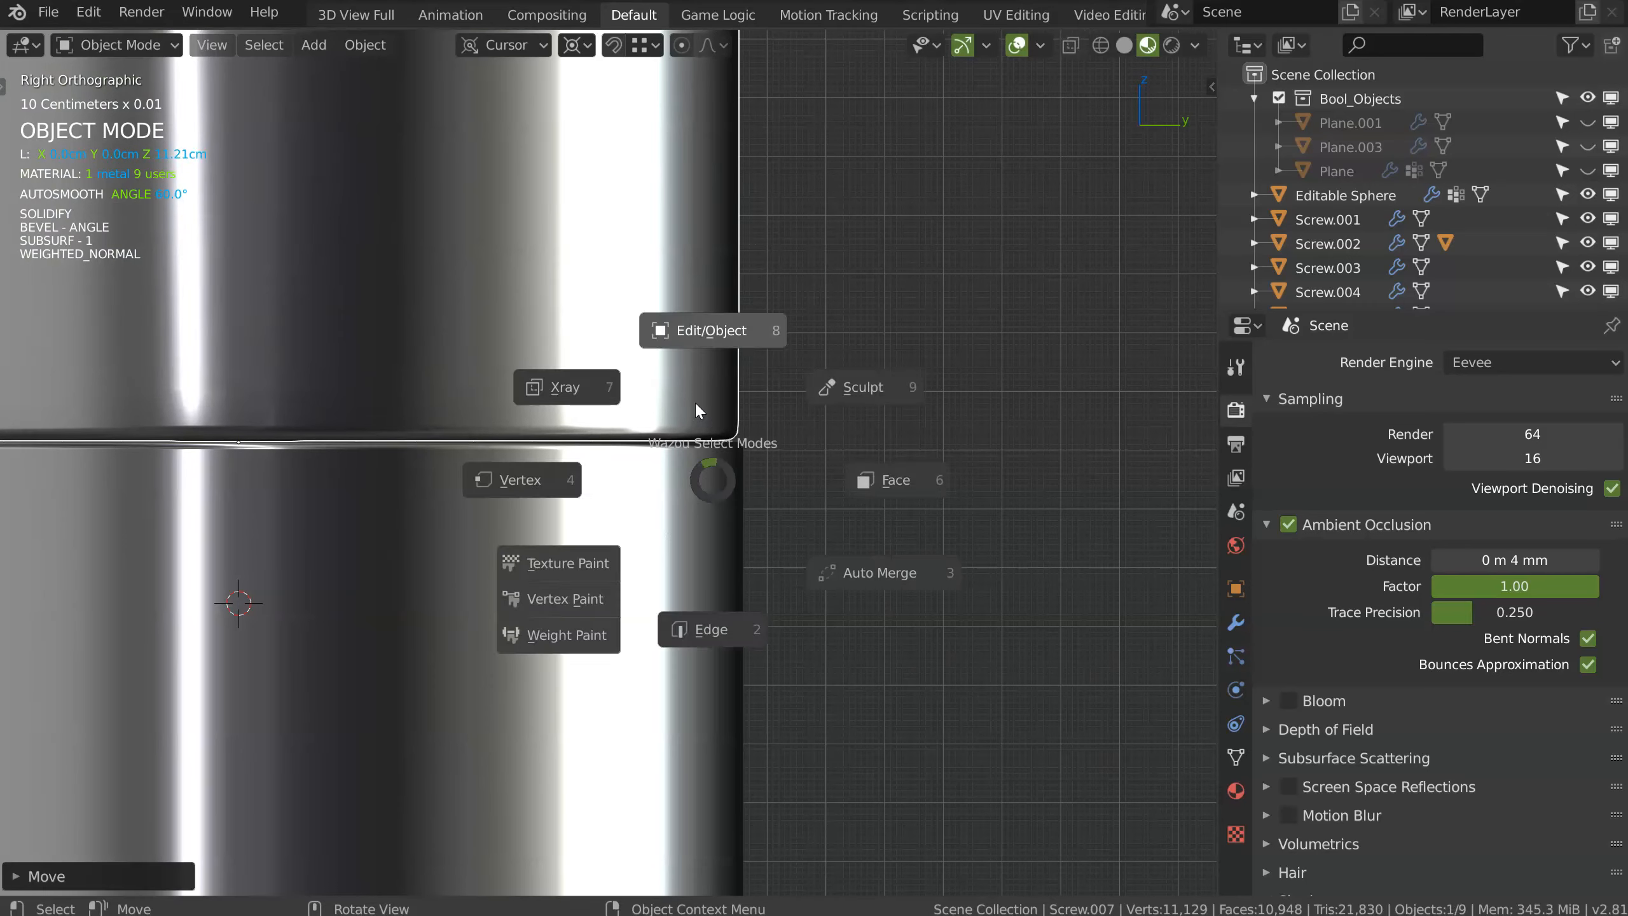
key("s")
left_click(861, 418)
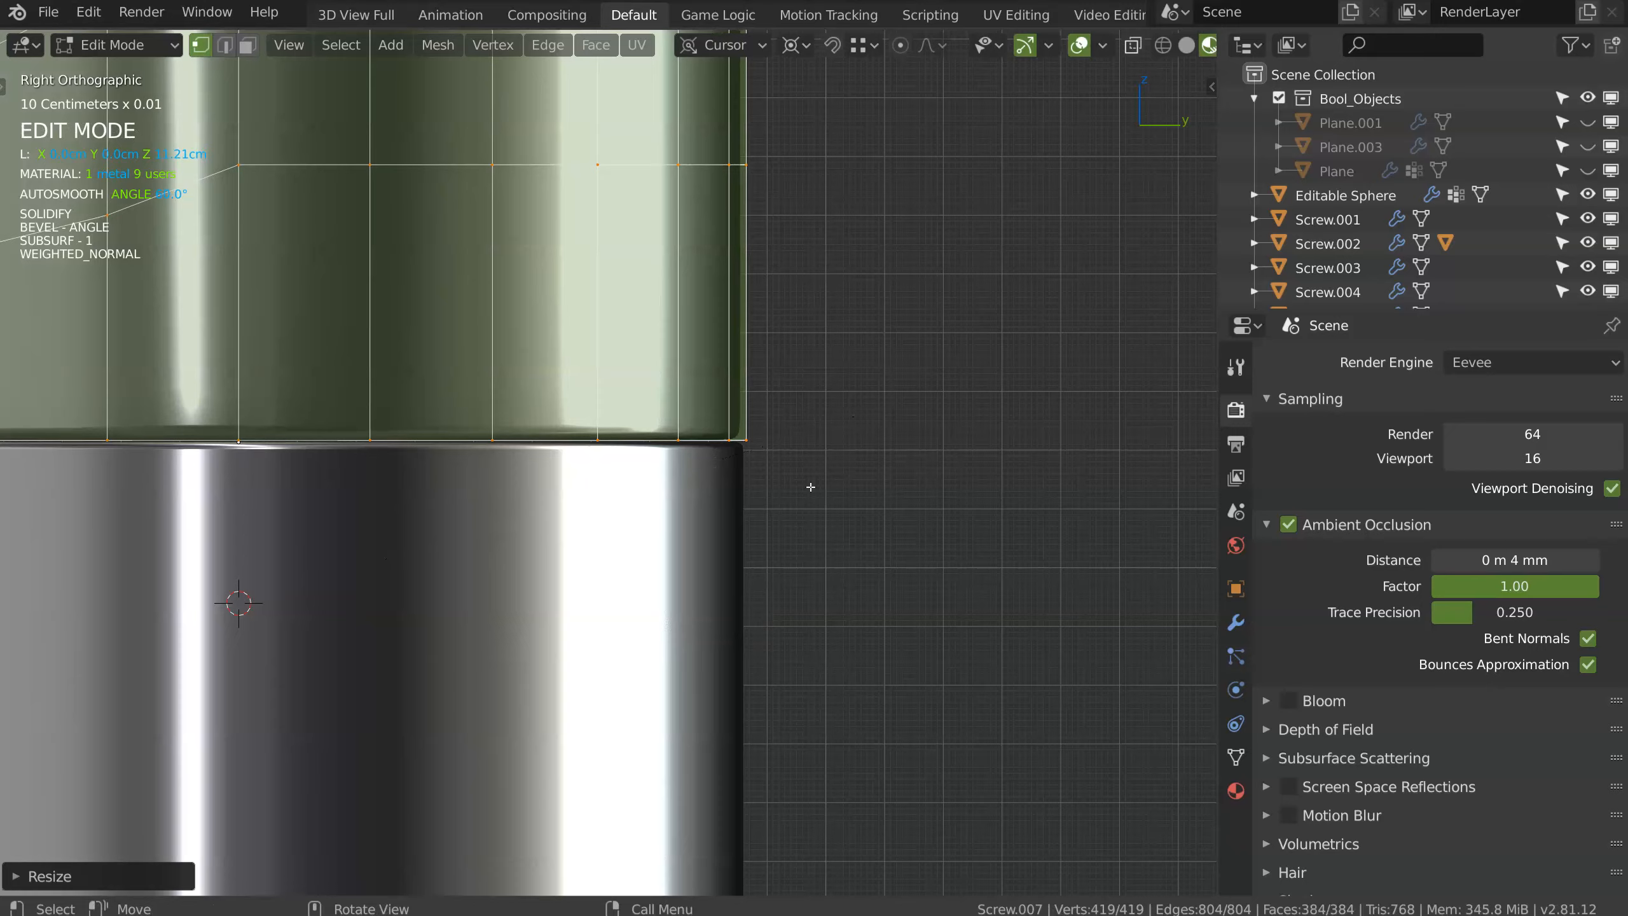
key("Tab")
scroll(923, 262, "down", 12)
middle_click_drag(475, 498, 526, 427)
scroll(606, 259, "up", 5)
scroll(606, 259, "up", 3)
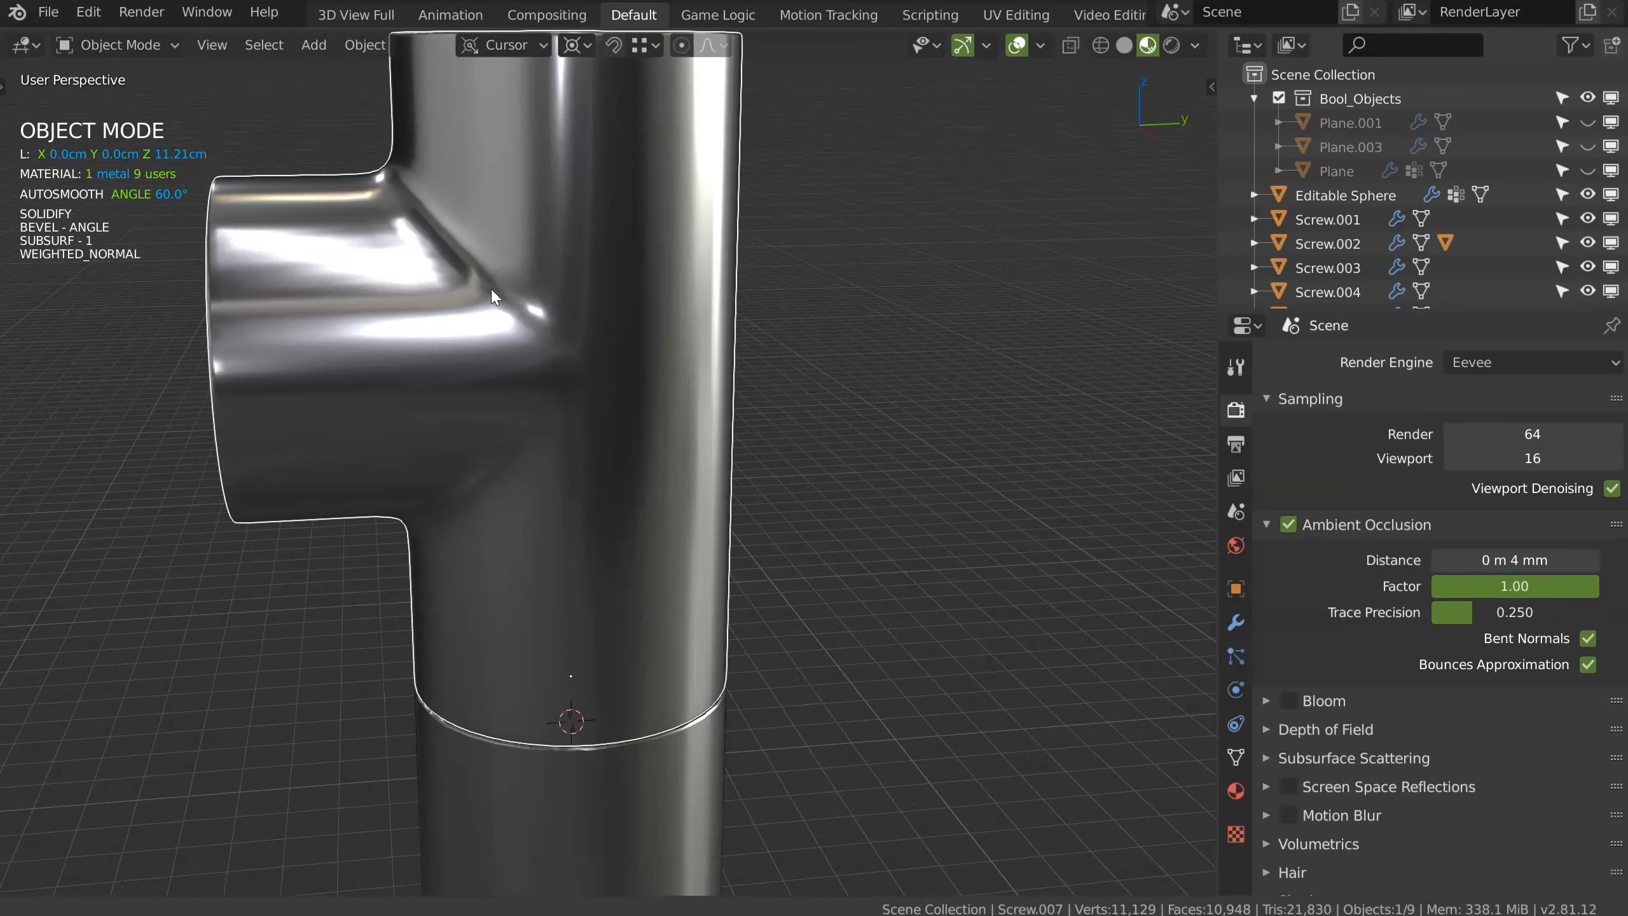
Step: In edge editing, select the two rings of short edges crossing the junction between the side branch and the upper fitting's main pipe
key("Tab")
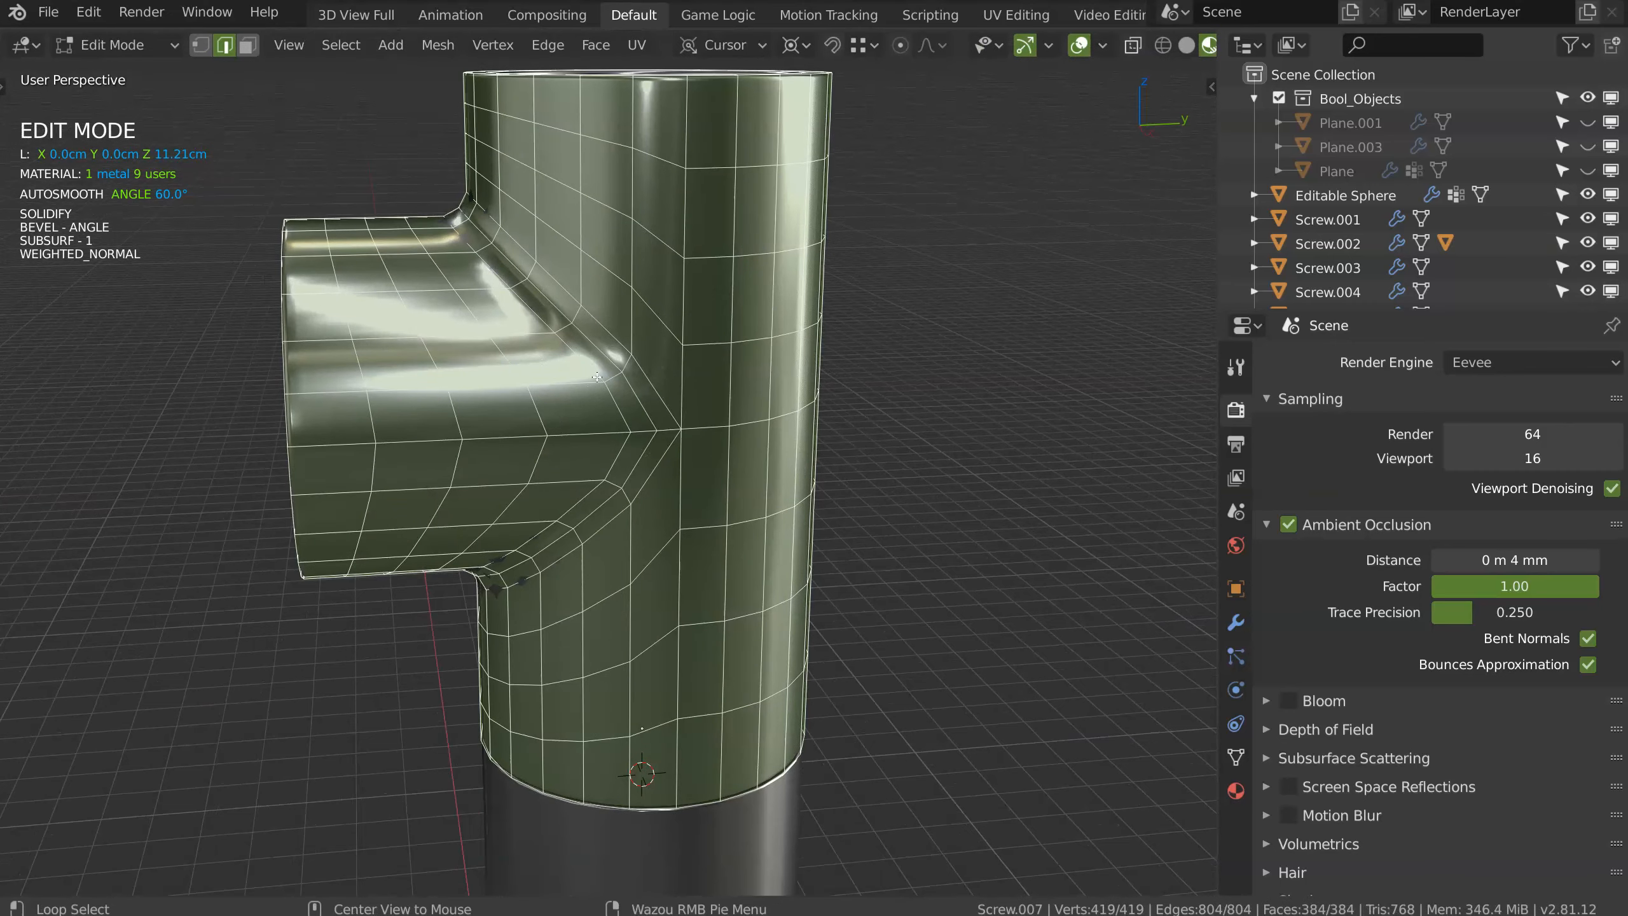
left_click(594, 379, "alt")
middle_click_drag(618, 408, 587, 325)
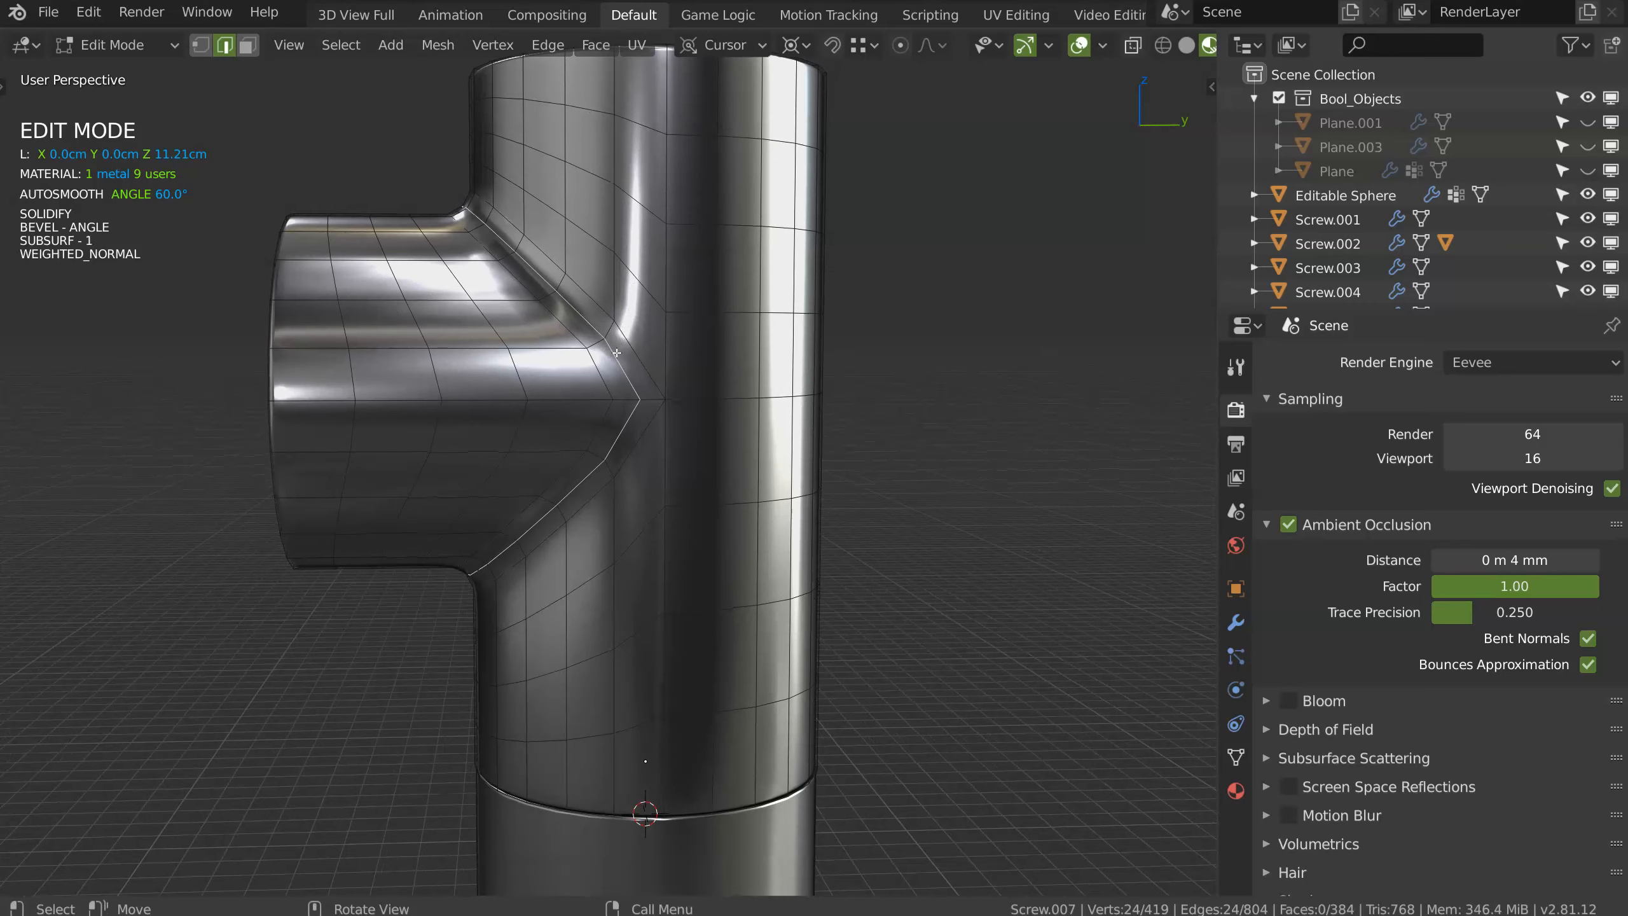
scroll(679, 359, "up", 1)
middle_click_drag(679, 359, 679, 368, "shift")
scroll(679, 368, "up", 2)
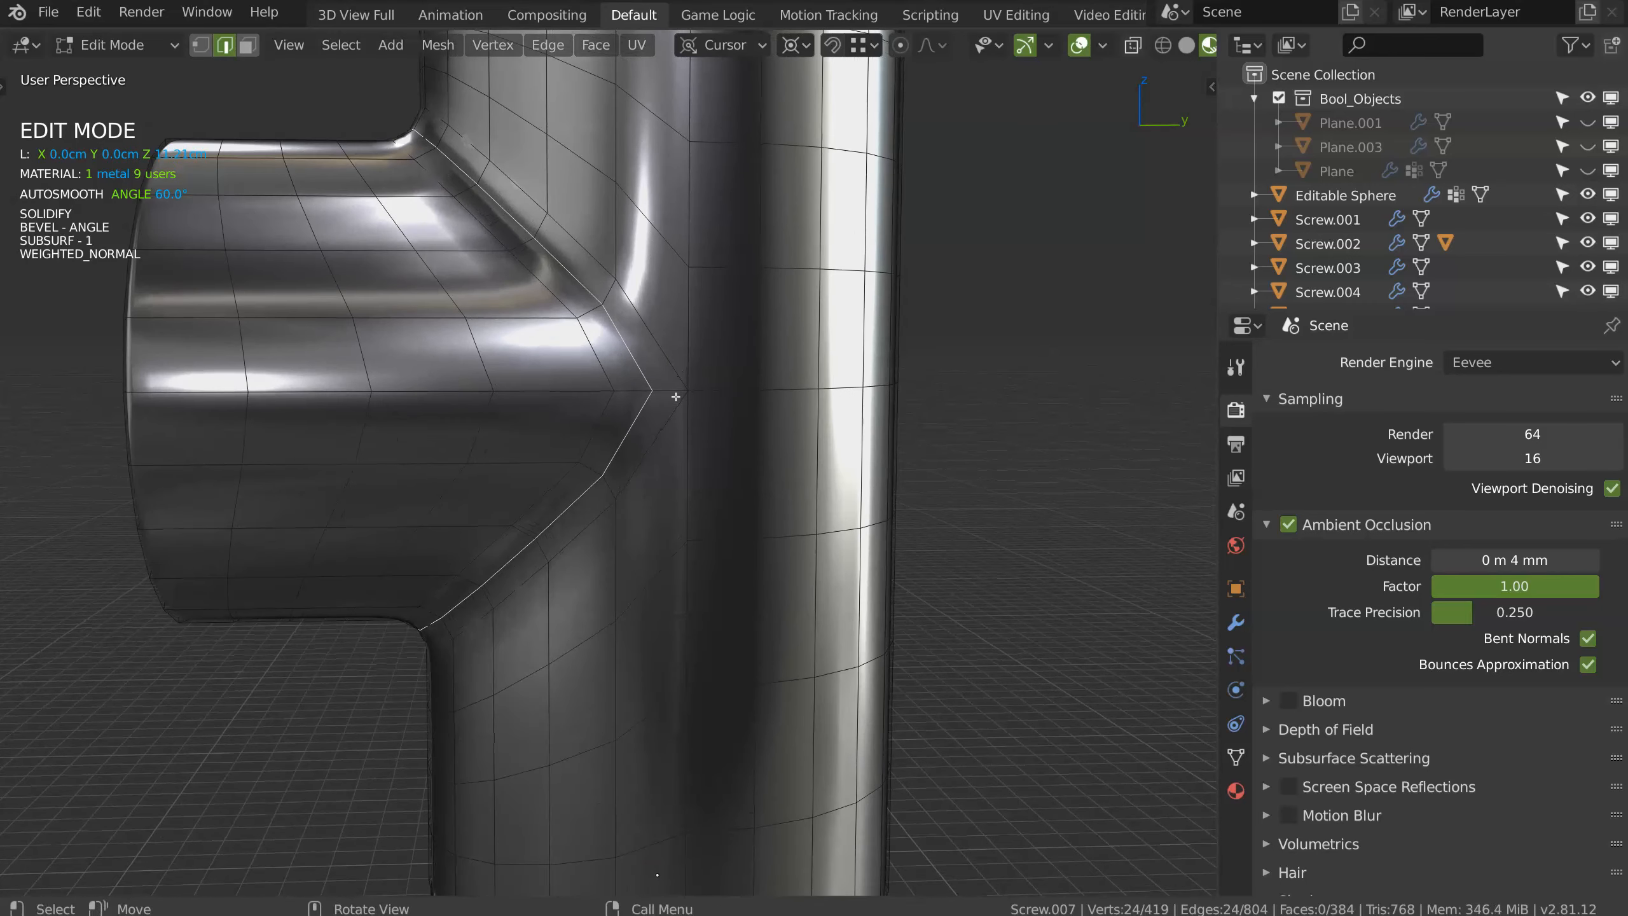
left_click(668, 389, "ctrl+alt")
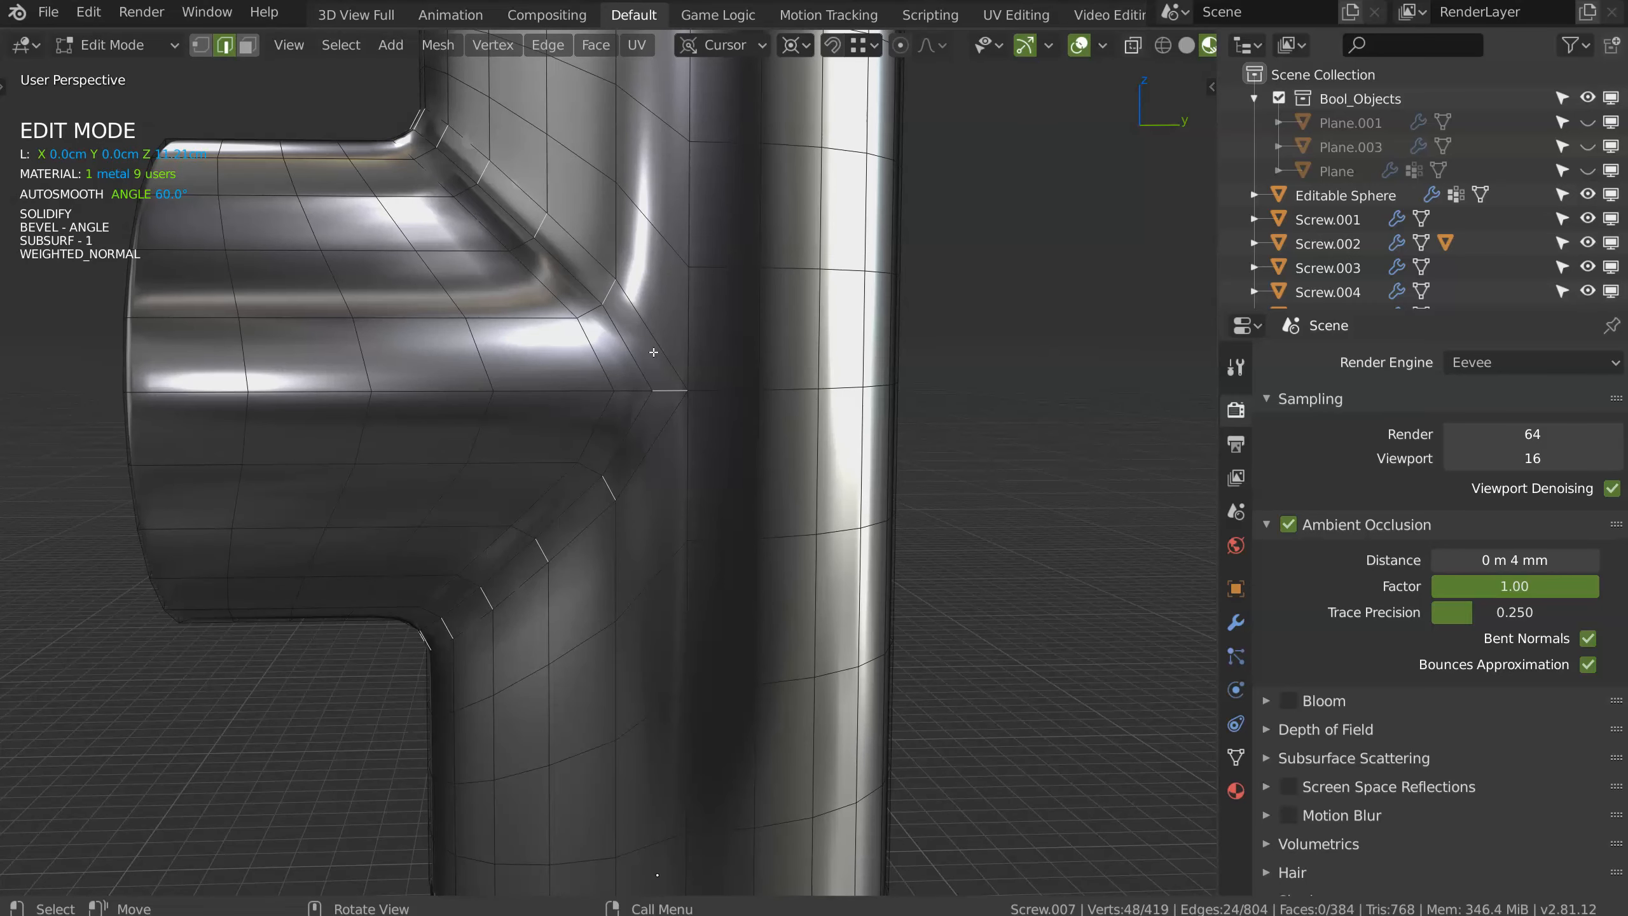
left_click(669, 391, "ctrl+alt+shift")
Step: Set the orientation to Global and the pivot point to Individual Origins, and scale down the selected junction edges to tighten the corner
left_click(719, 46)
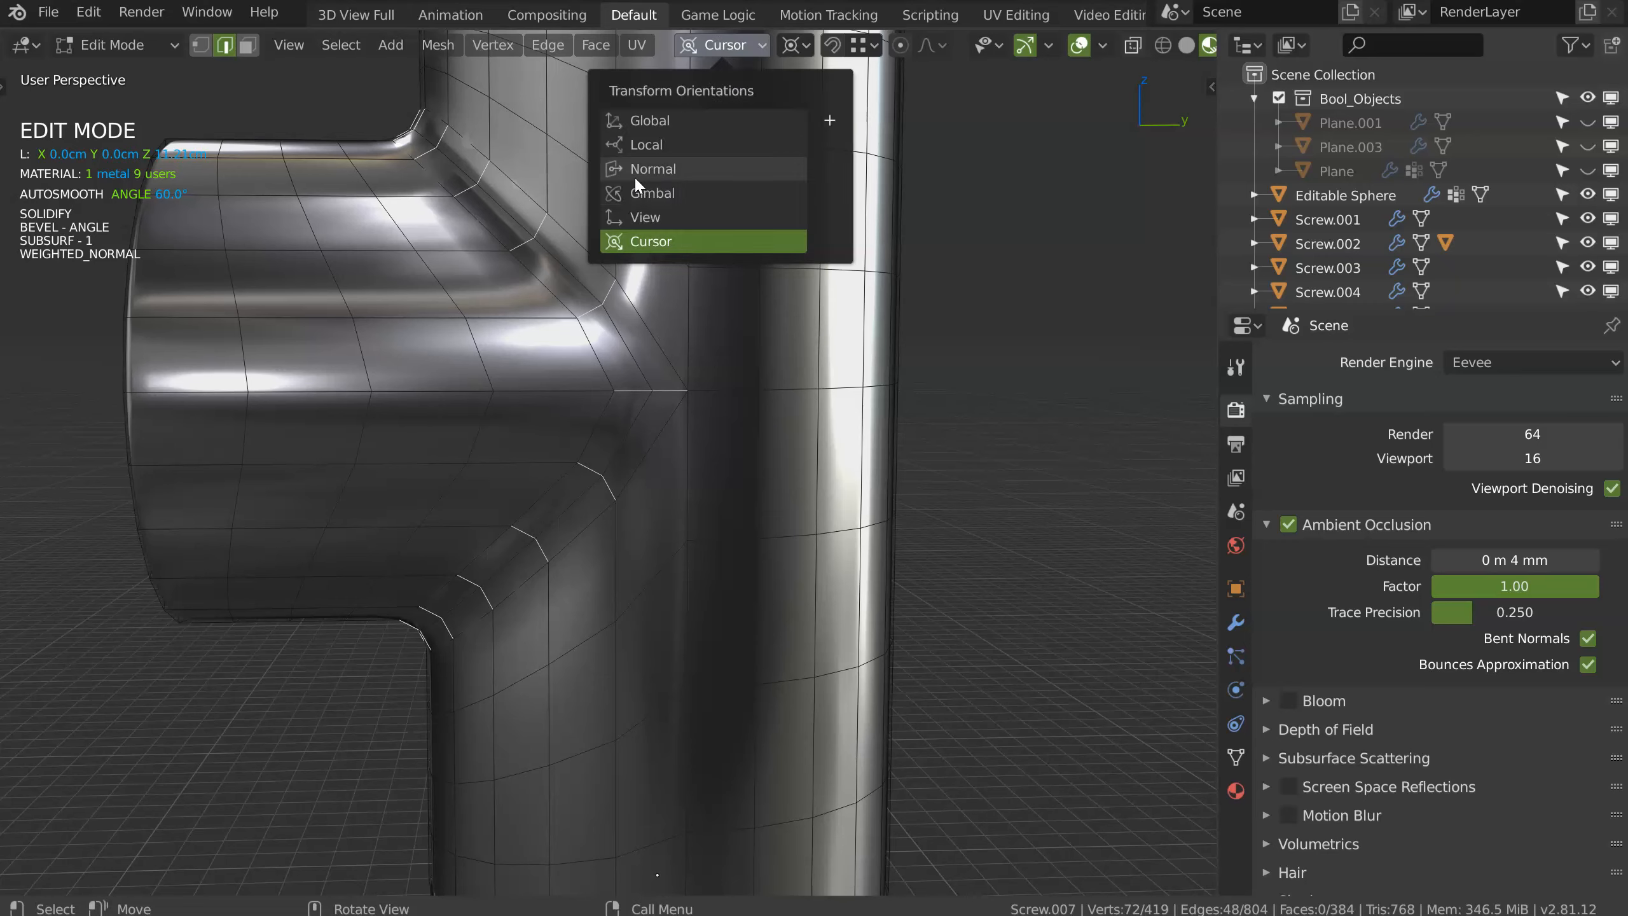
left_click(660, 121)
left_click(795, 46)
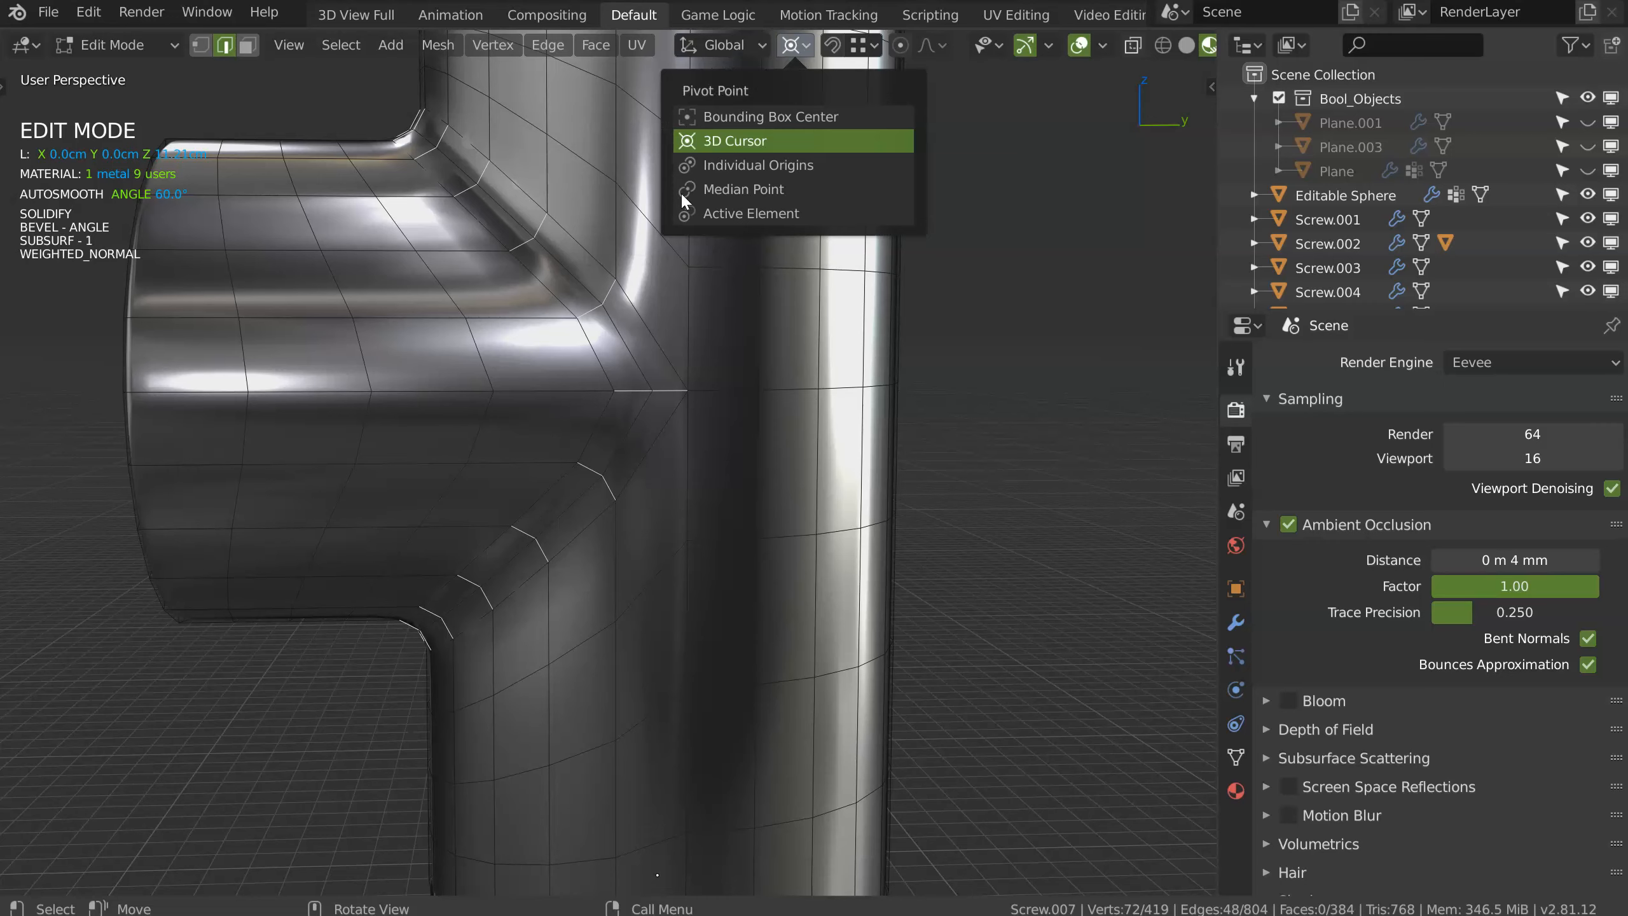
left_click(735, 165)
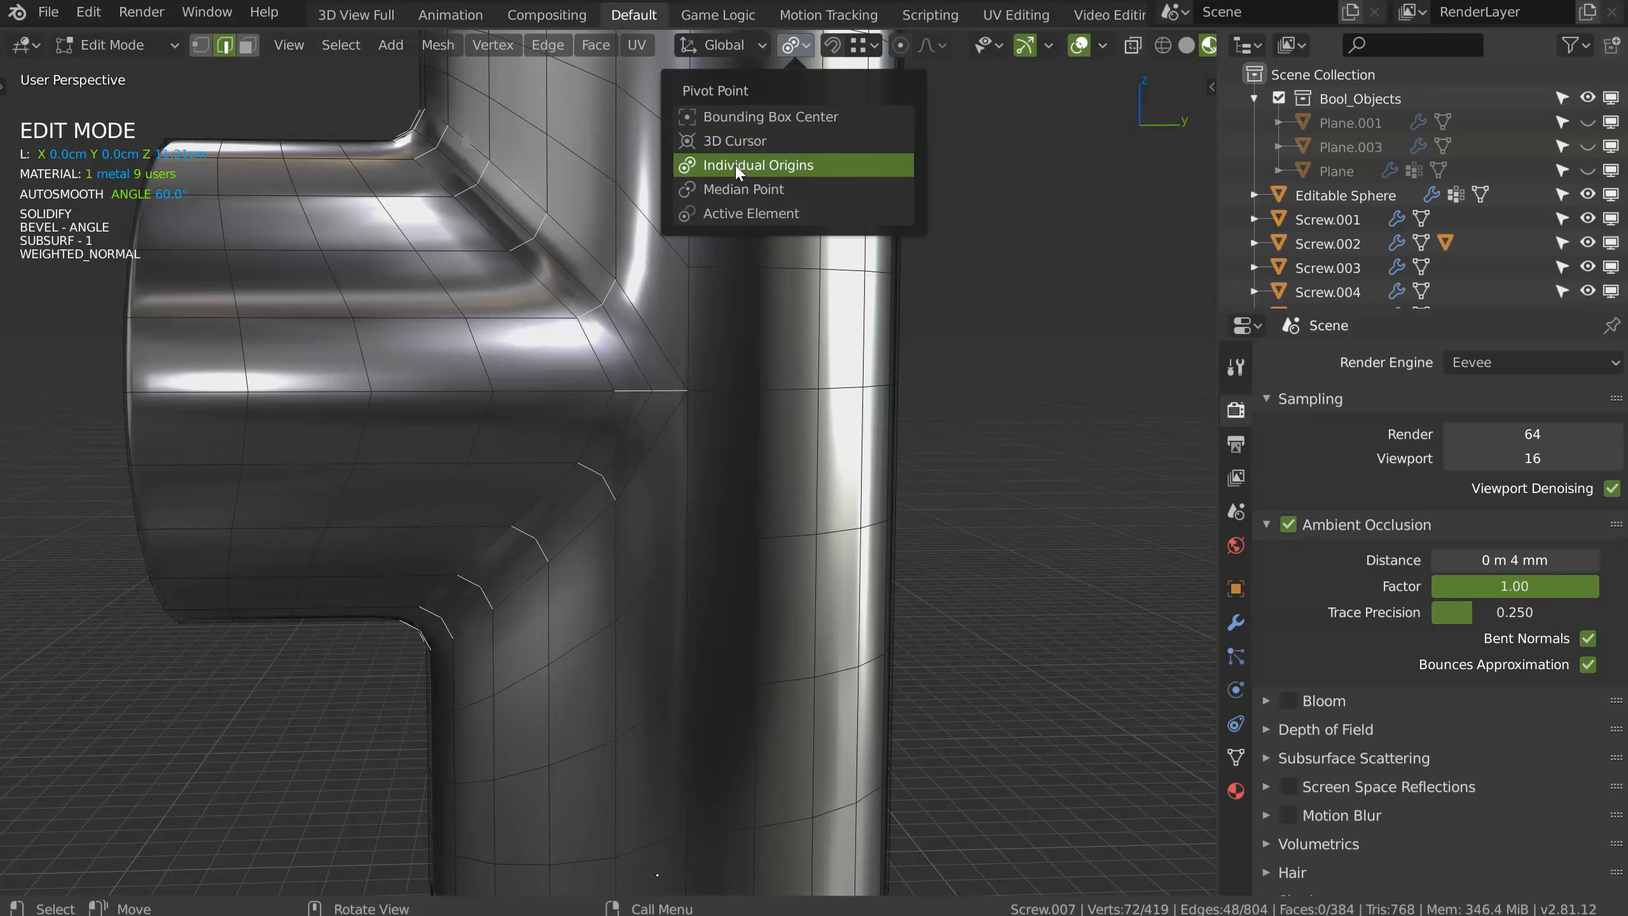
key("s")
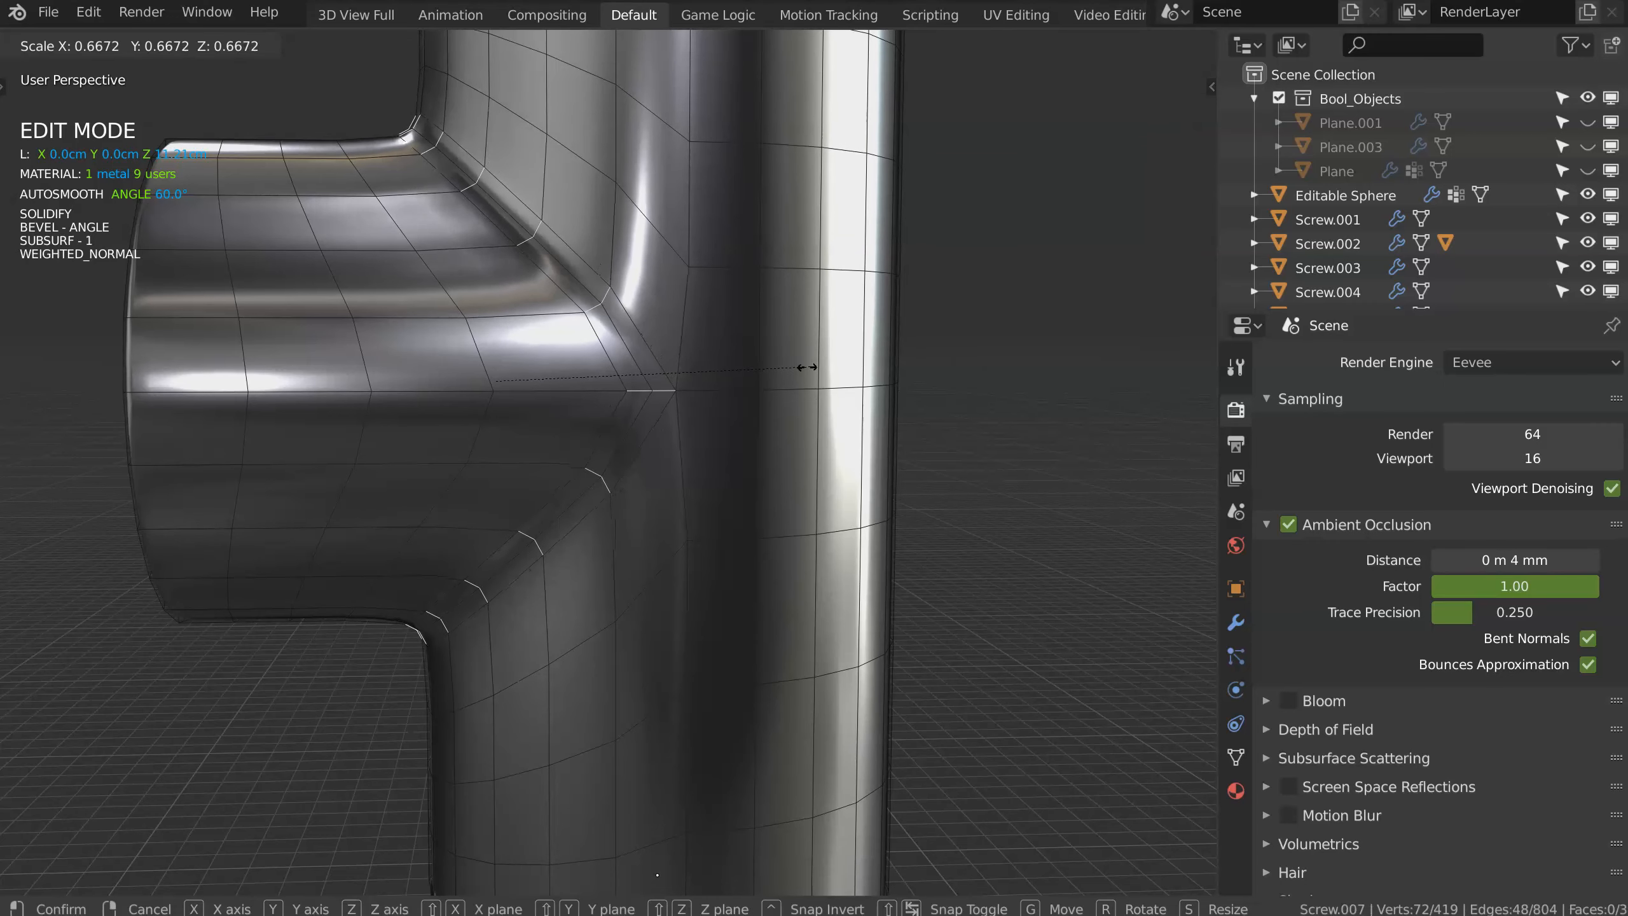
left_click(741, 379)
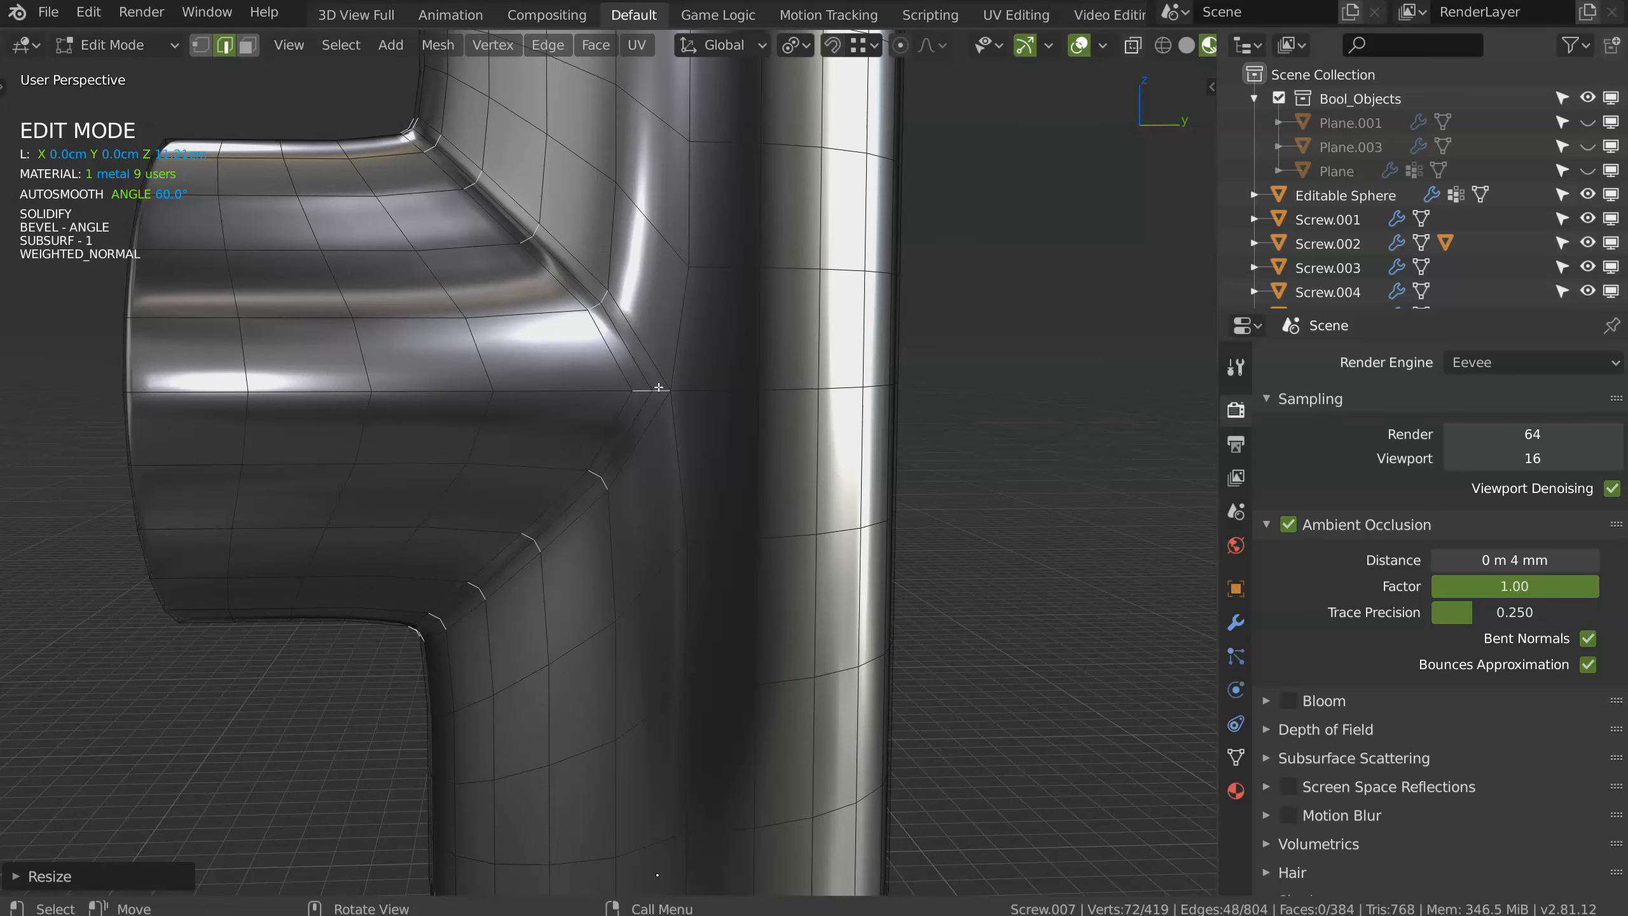
Step: Move the tightened junction edges about 0.4 mm along the global Y axis toward the main pipe
key("g")
key("y")
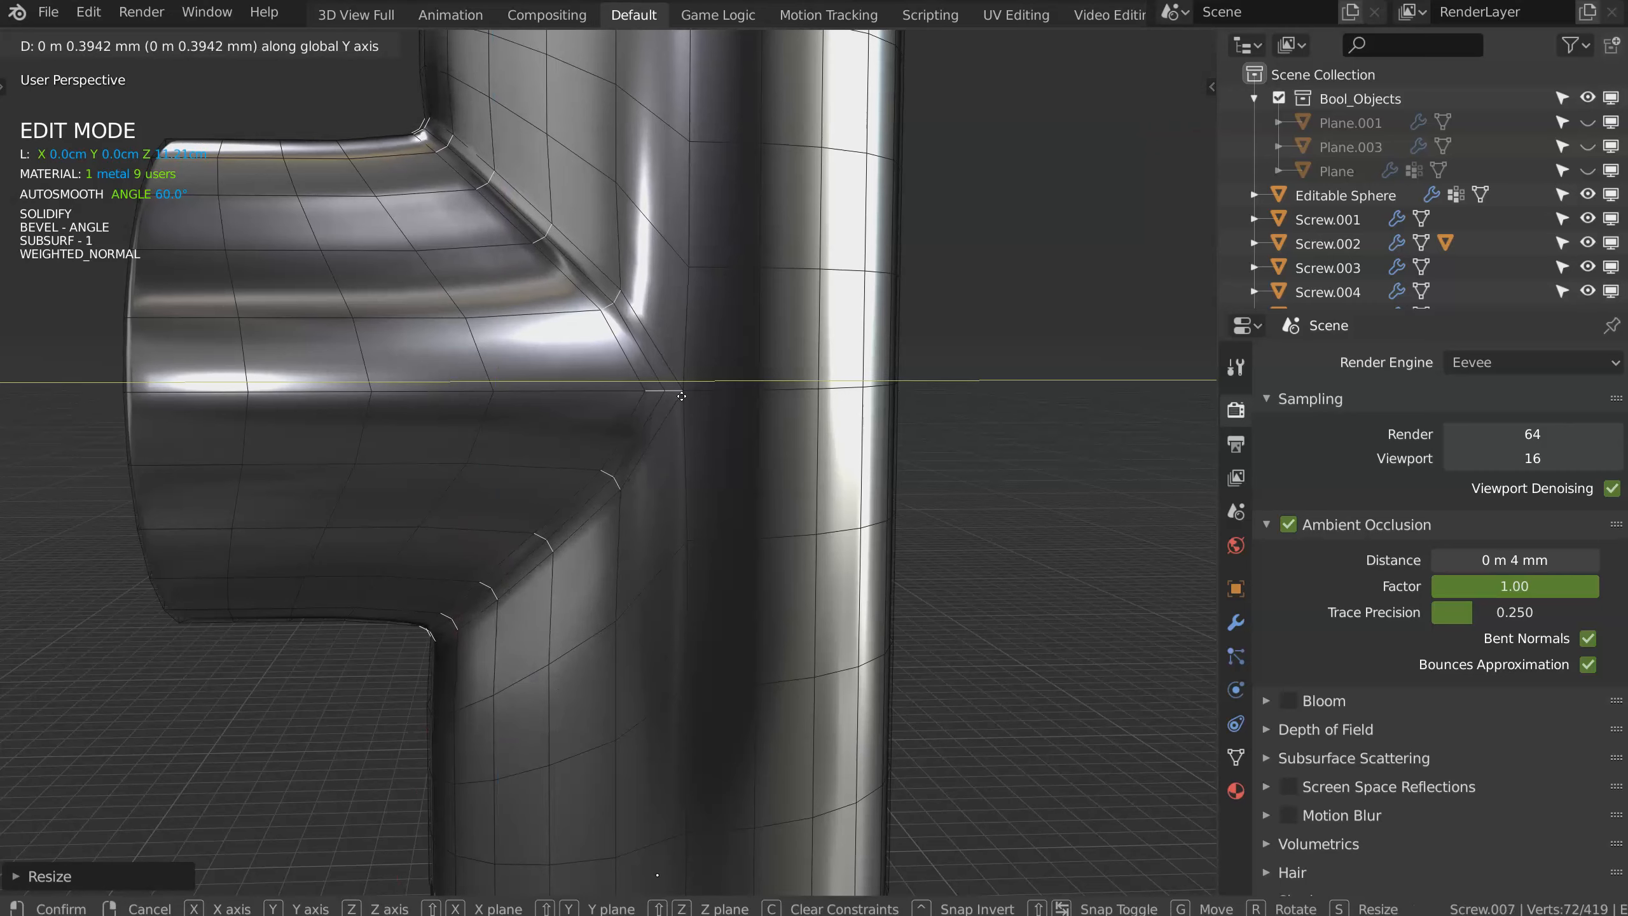
left_click(676, 397)
key("KP_3")
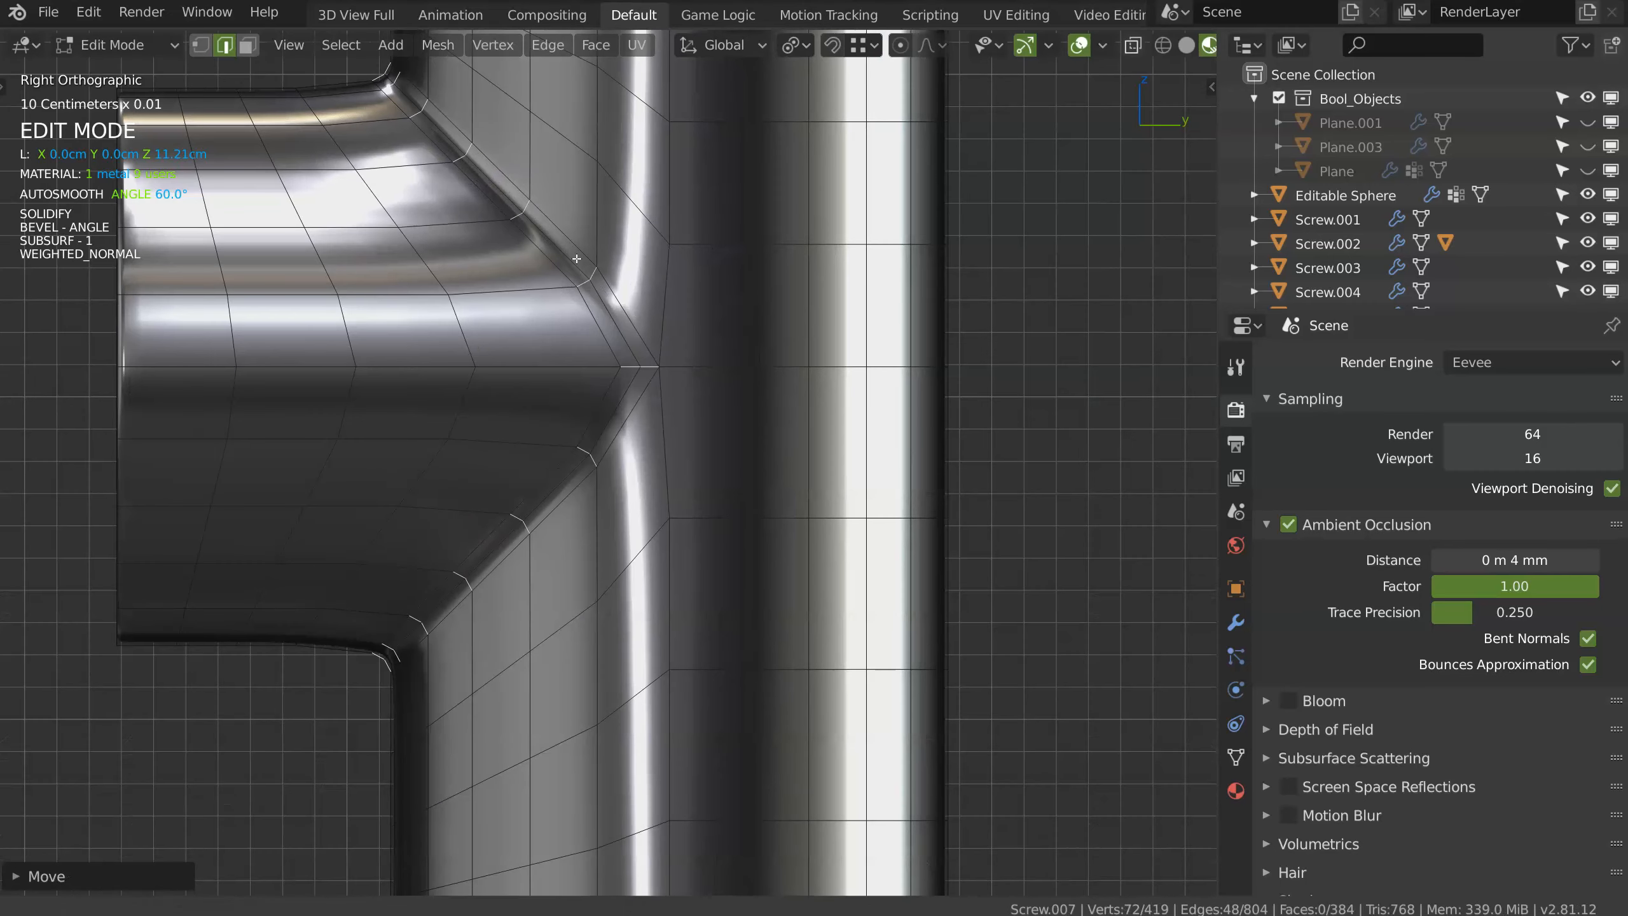
scroll(854, 511, "down", 2)
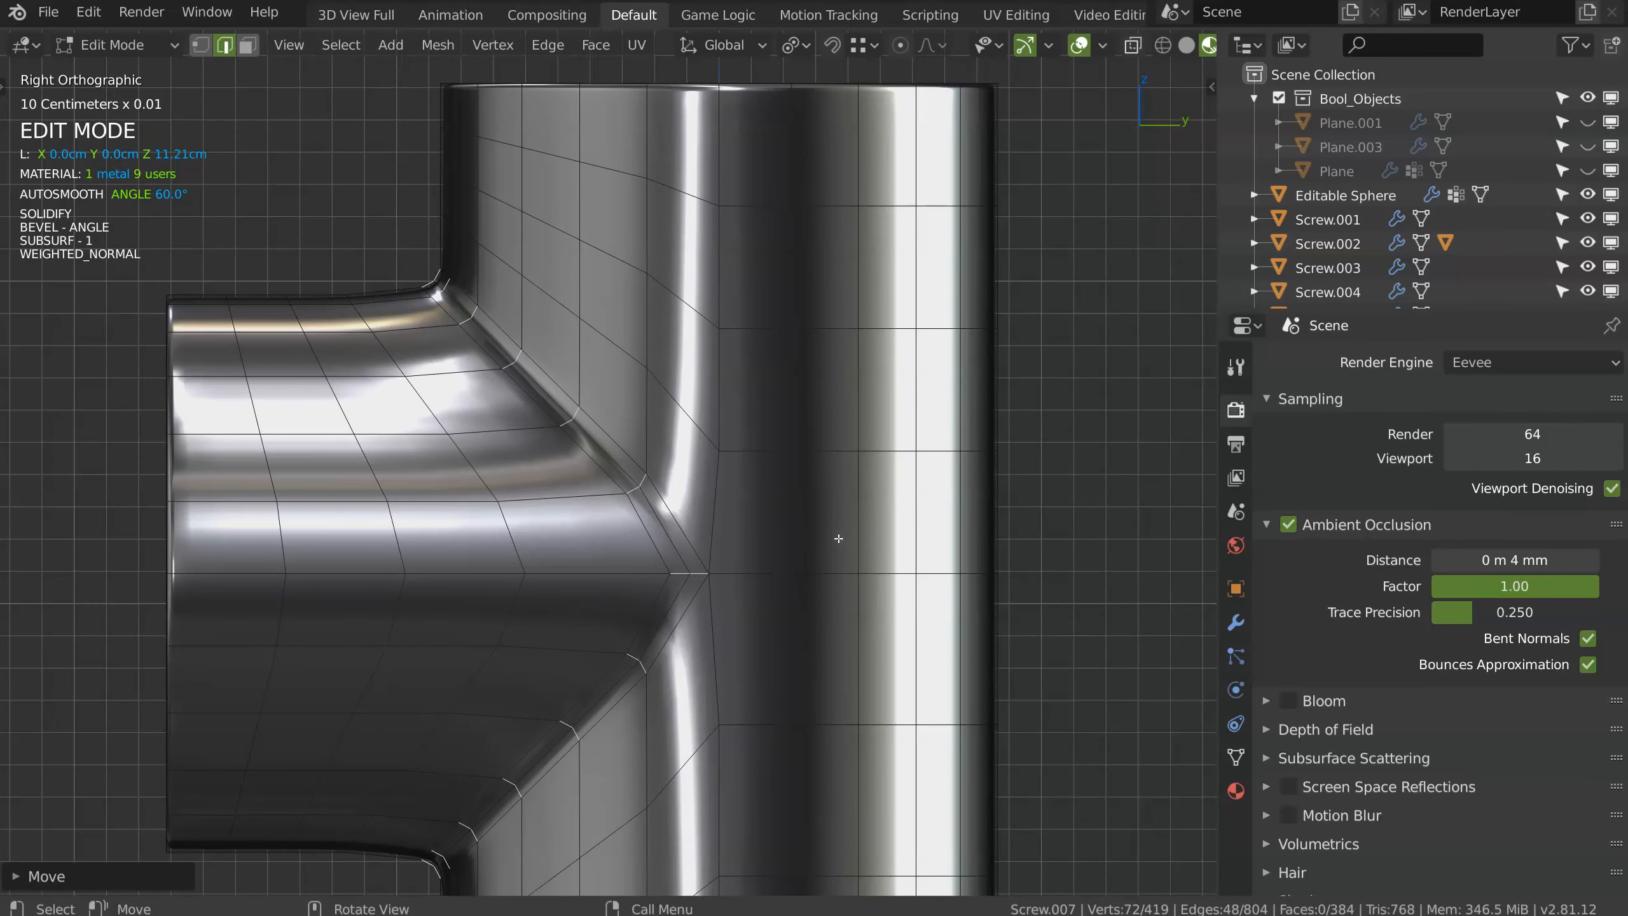
middle_click_drag(830, 538, 840, 576)
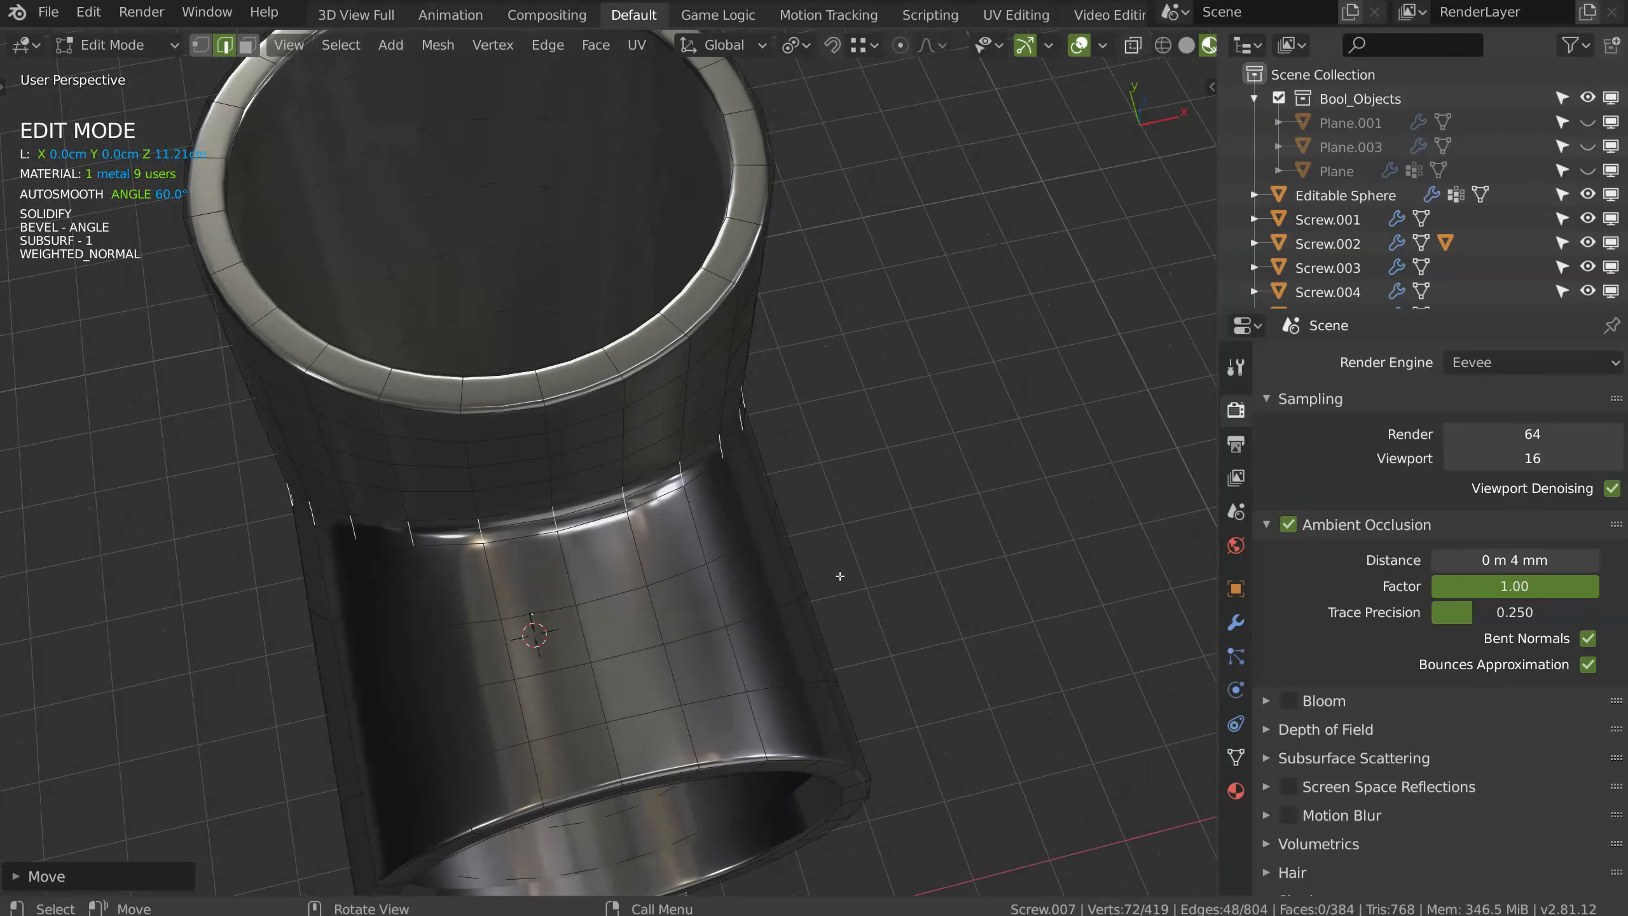
key("KP_7")
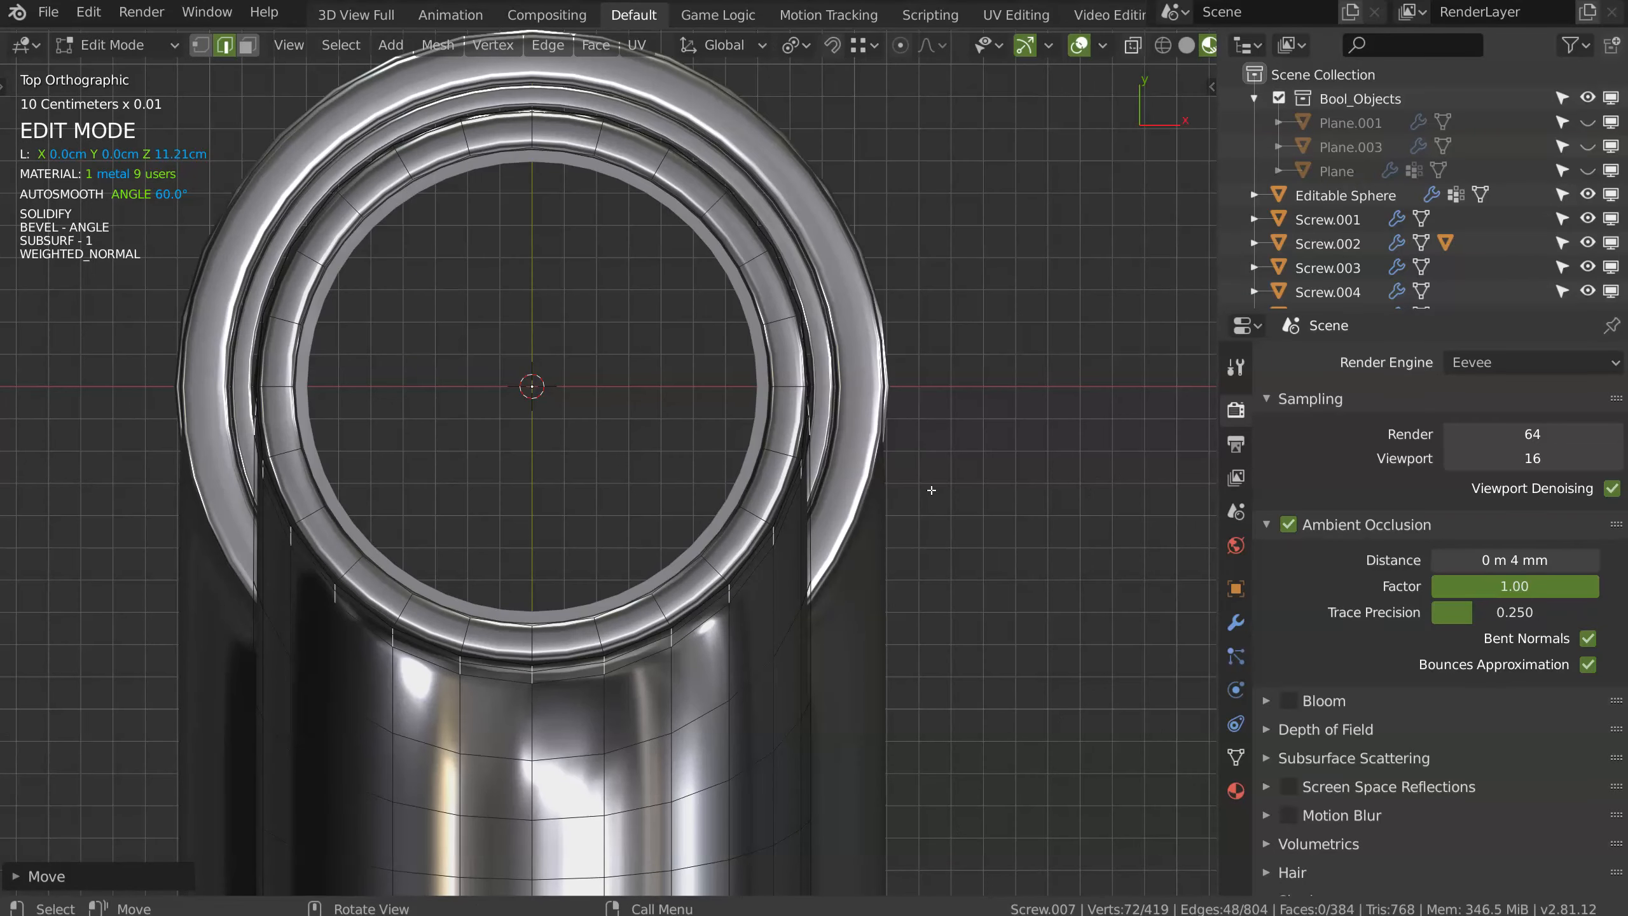
key("s")
key("x")
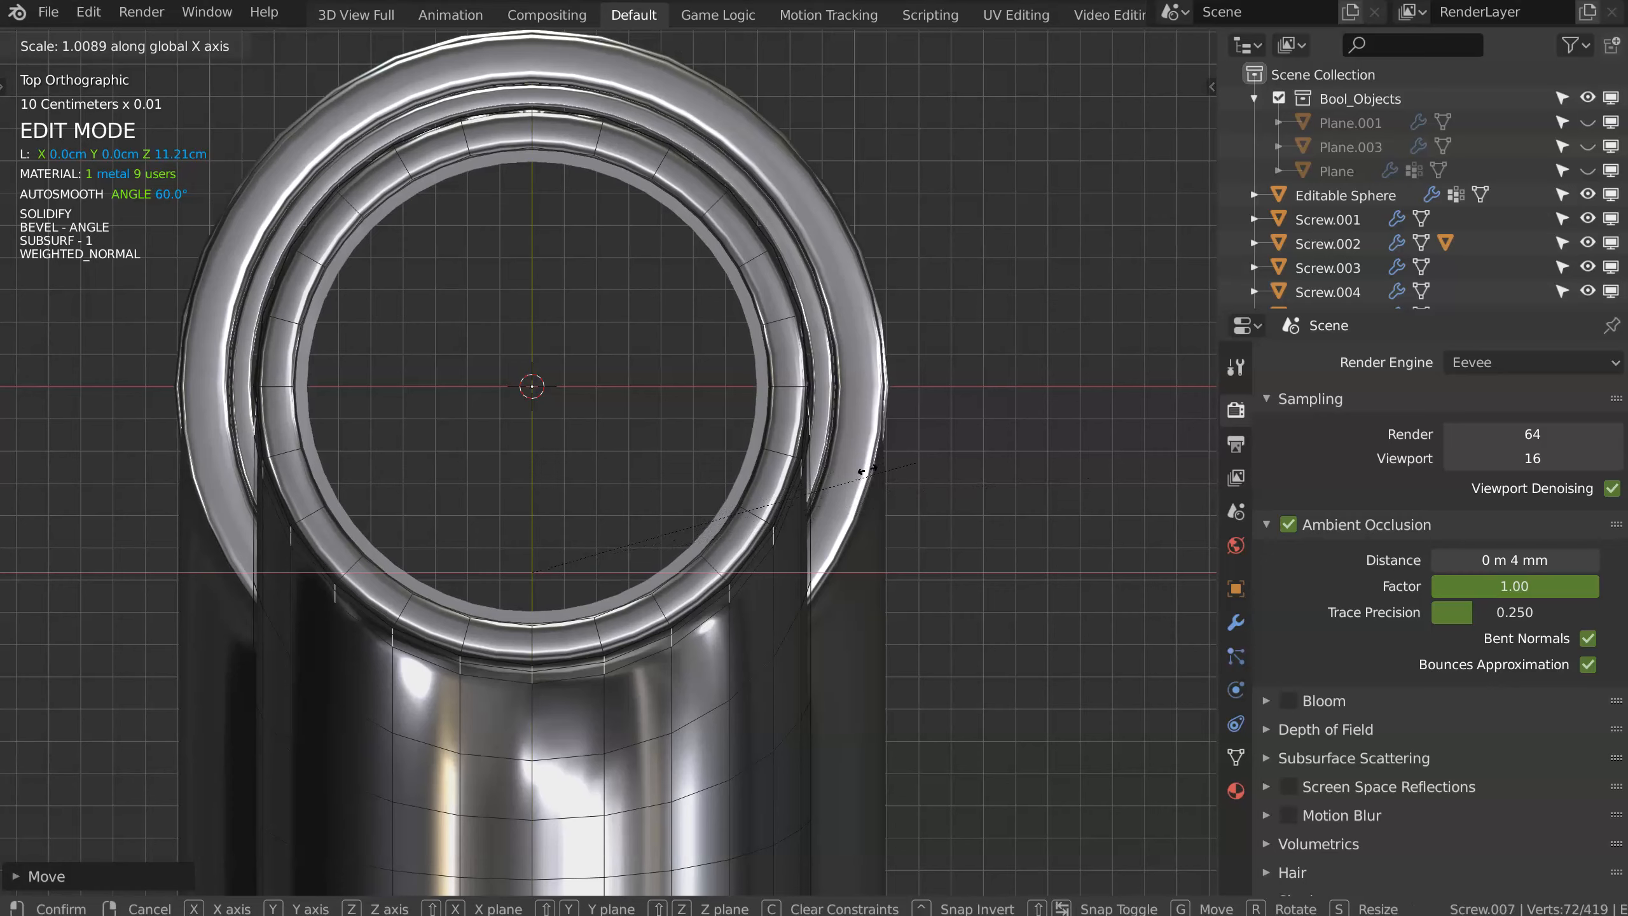
right_click(949, 514)
Step: Scale the junction edges along the global X axis and return to Object Mode
middle_click_drag(929, 545, 824, 477)
key("s")
key("x")
left_click(962, 544)
middle_click_drag(962, 544, 737, 439)
key("Tab")
middle_click_drag(737, 439, 789, 442)
middle_click_drag(789, 442, 666, 371)
Step: Edit the upper fitting in vertex mode with X-ray enabled, framed in the right orthographic view
key("Tab")
left_click(655, 374)
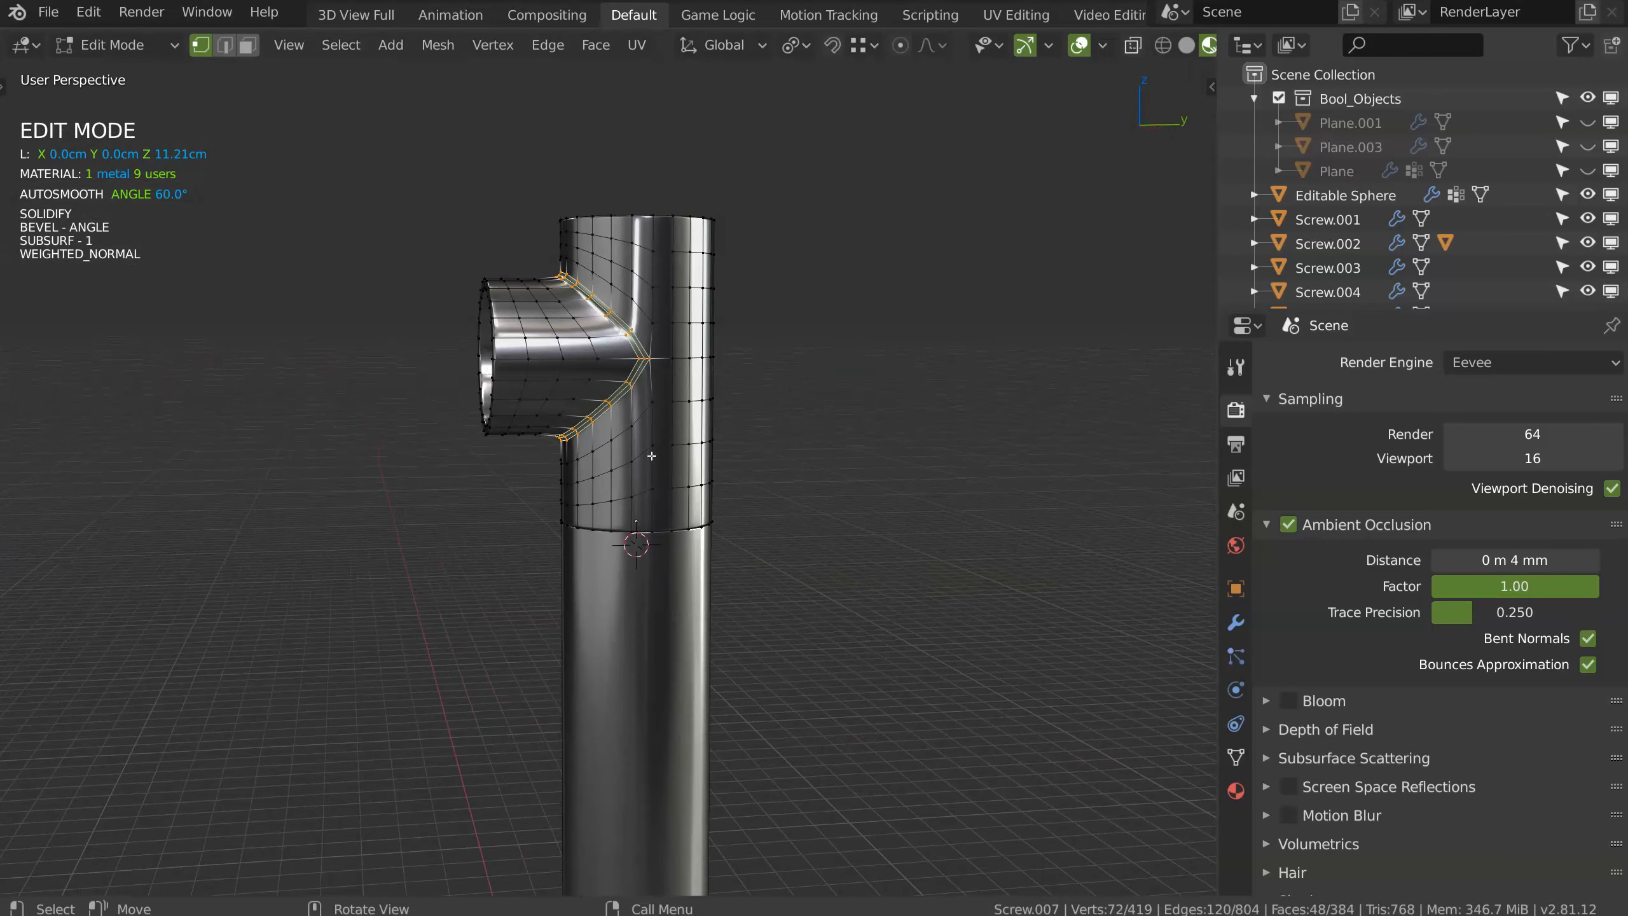
middle_click_drag(651, 455, 669, 466)
key("KP_3")
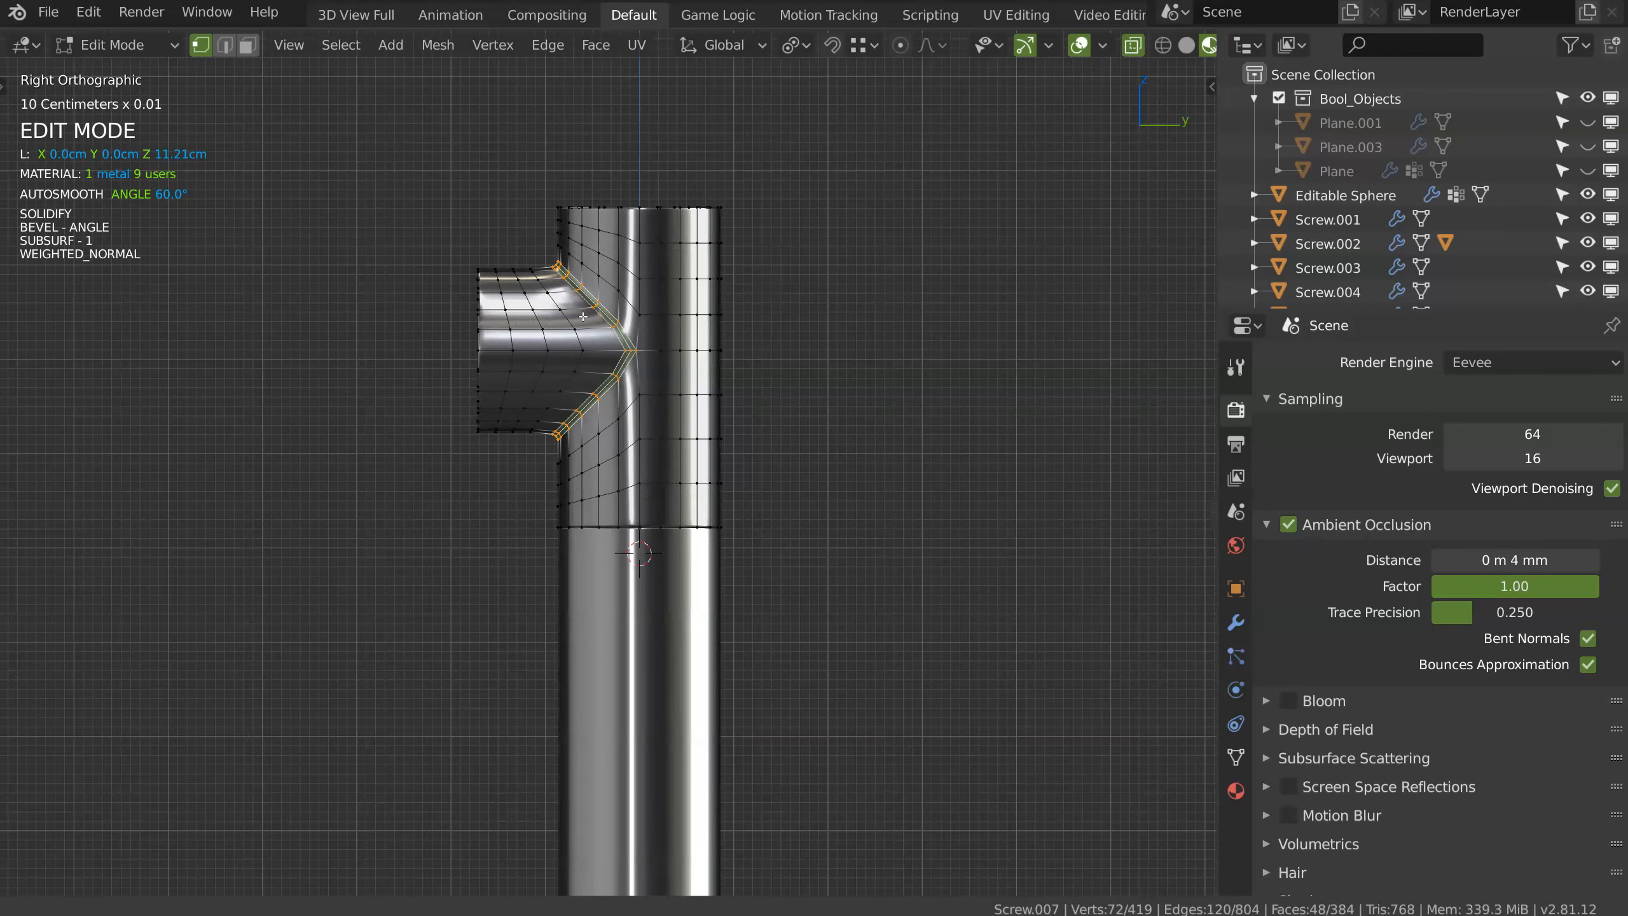
middle_click_drag(586, 315, 580, 266, "ctrl")
middle_click_drag(580, 266, 578, 364, "shift")
key("Tab")
key("Tab")
mouse_move(647, 412)
middle_mouse_down("ctrl")
mouse_move(649, 349)
mouse_move(633, 398)
middle_mouse_up("ctrl")
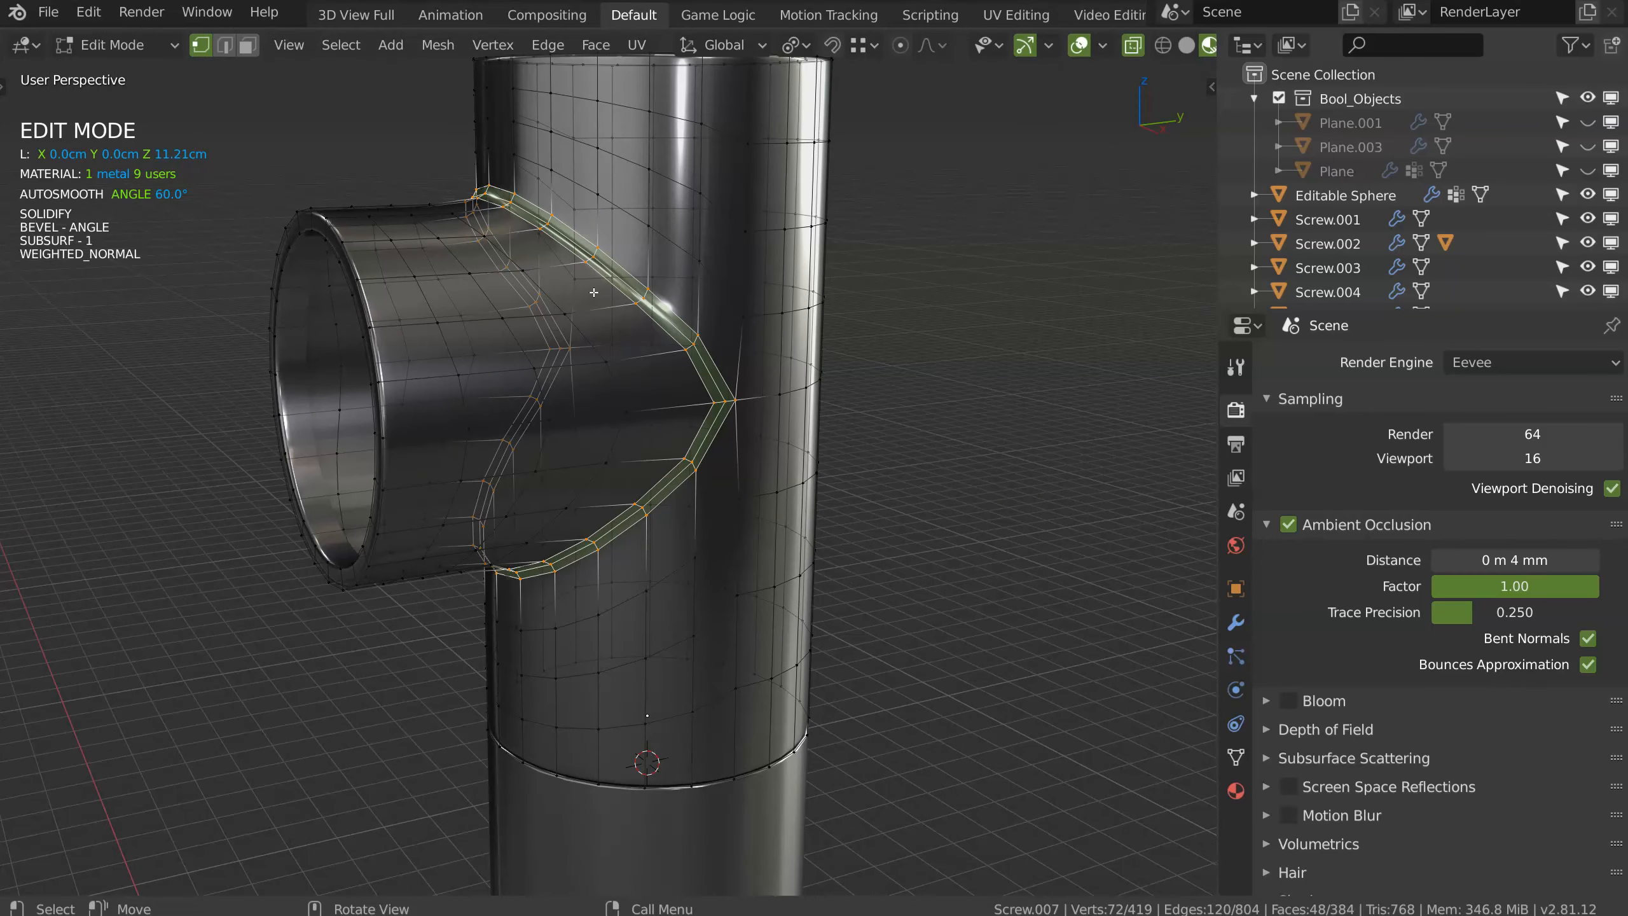
key("KP_3")
middle_click_drag(675, 273, 701, 400, "shift")
middle_click_drag(763, 263, 765, 278, "ctrl")
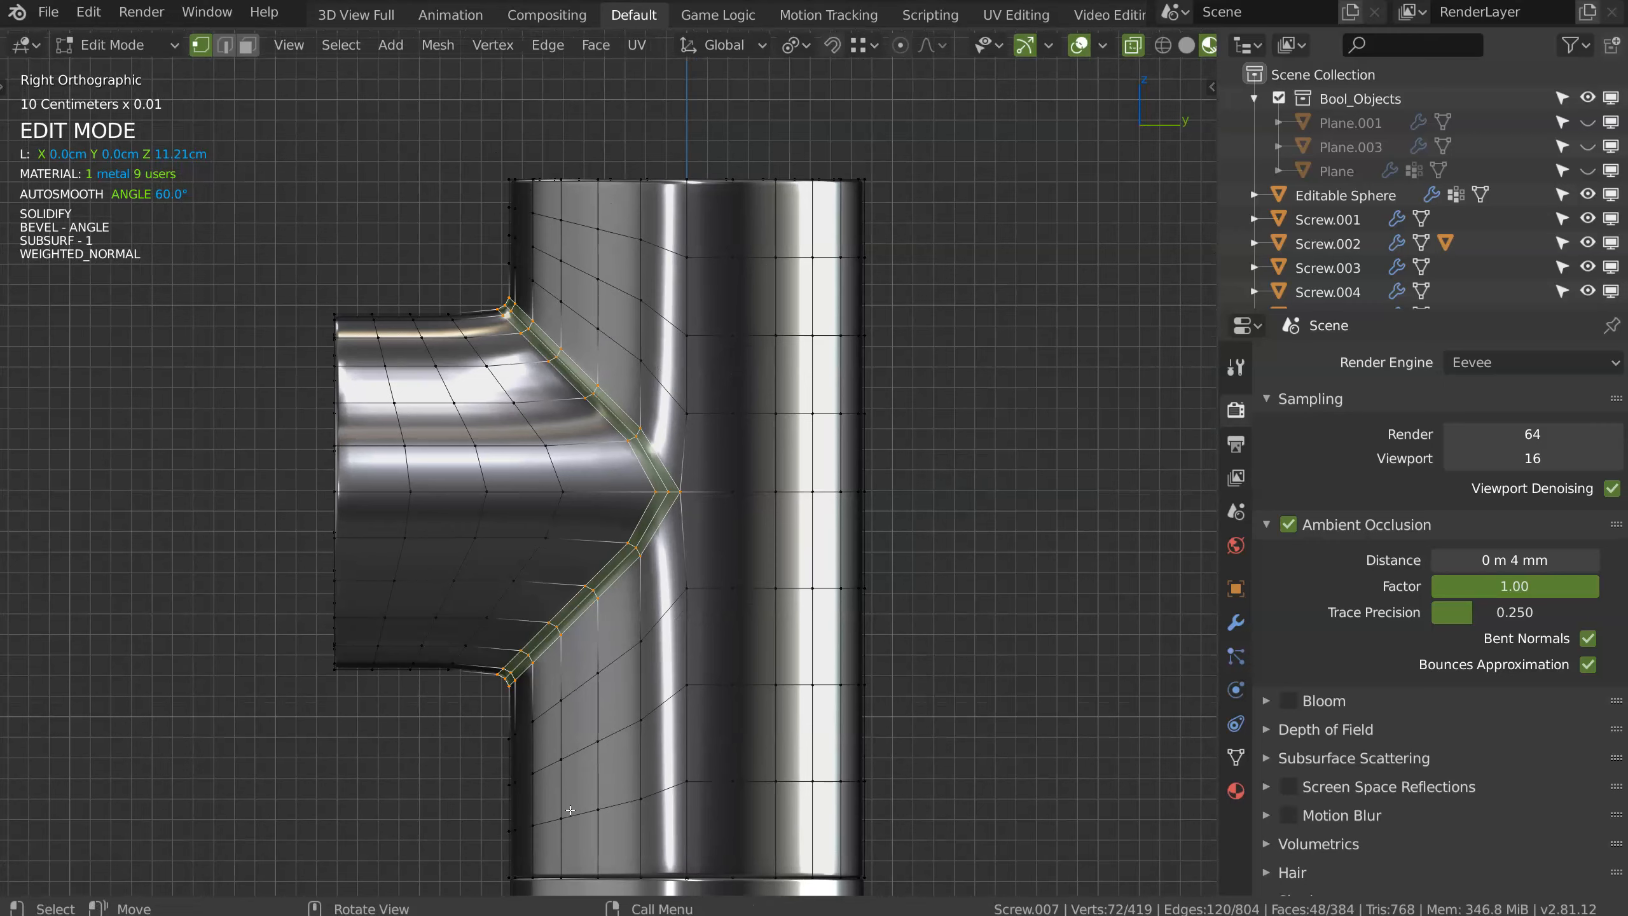
Step: Select all vertices of the side branch and its junction, including the middle edge loop around the main pipe
mouse_move(333, 698)
right_mouse_down("ctrl")
mouse_move(802, 301)
mouse_move(205, 449)
mouse_move(700, 381)
right_mouse_up("ctrl")
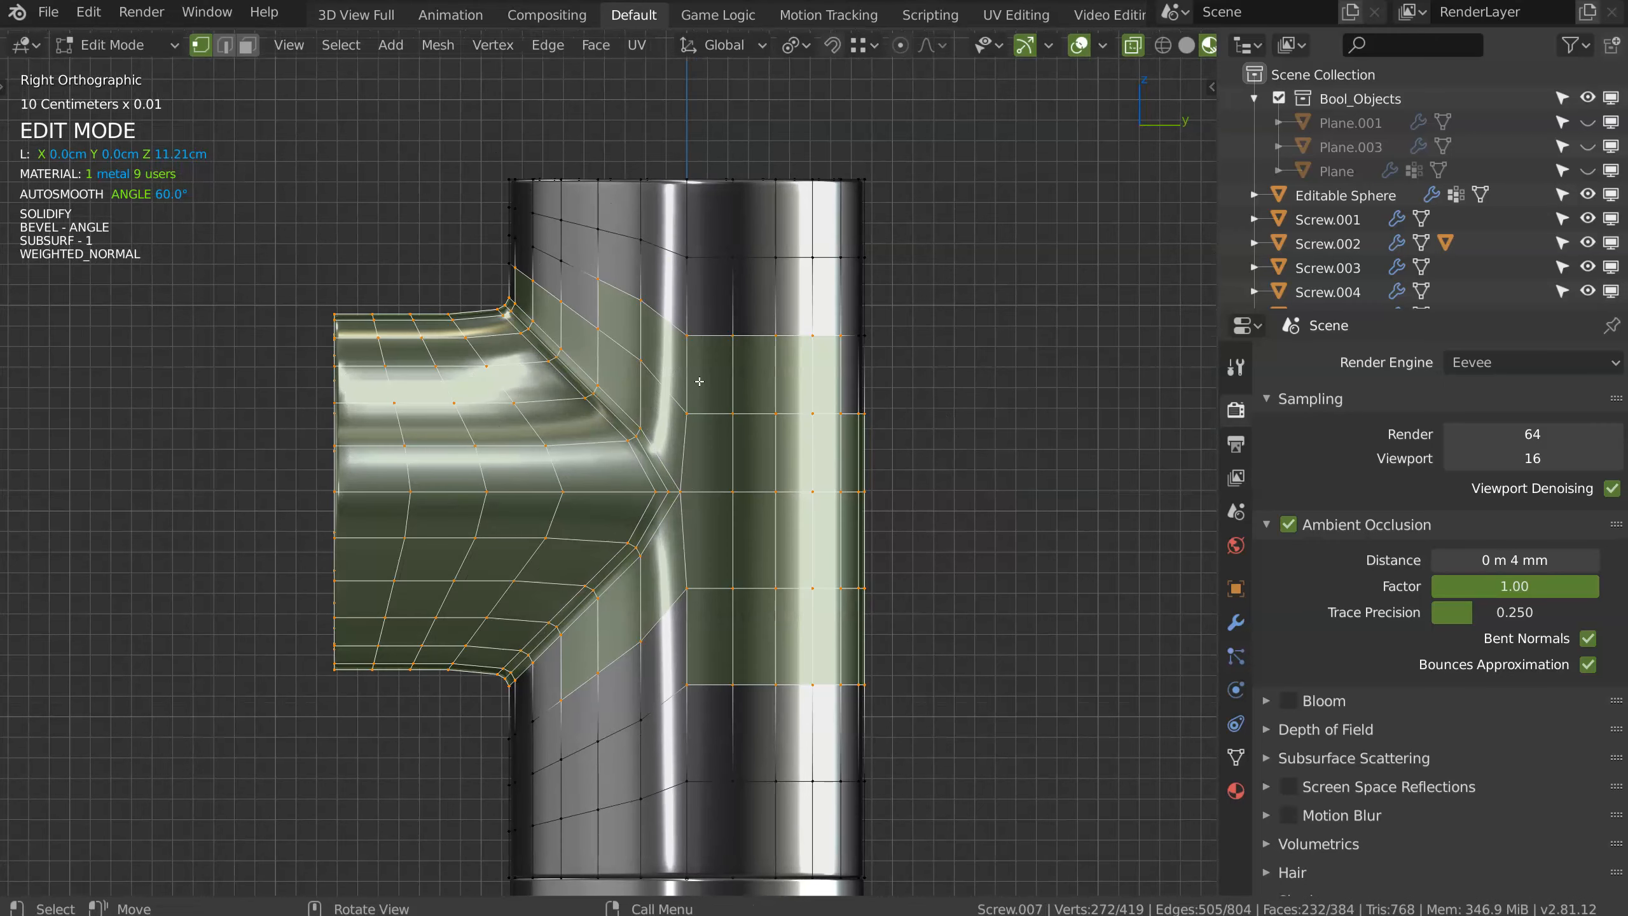
left_click(715, 336, "ctrl")
key("2")
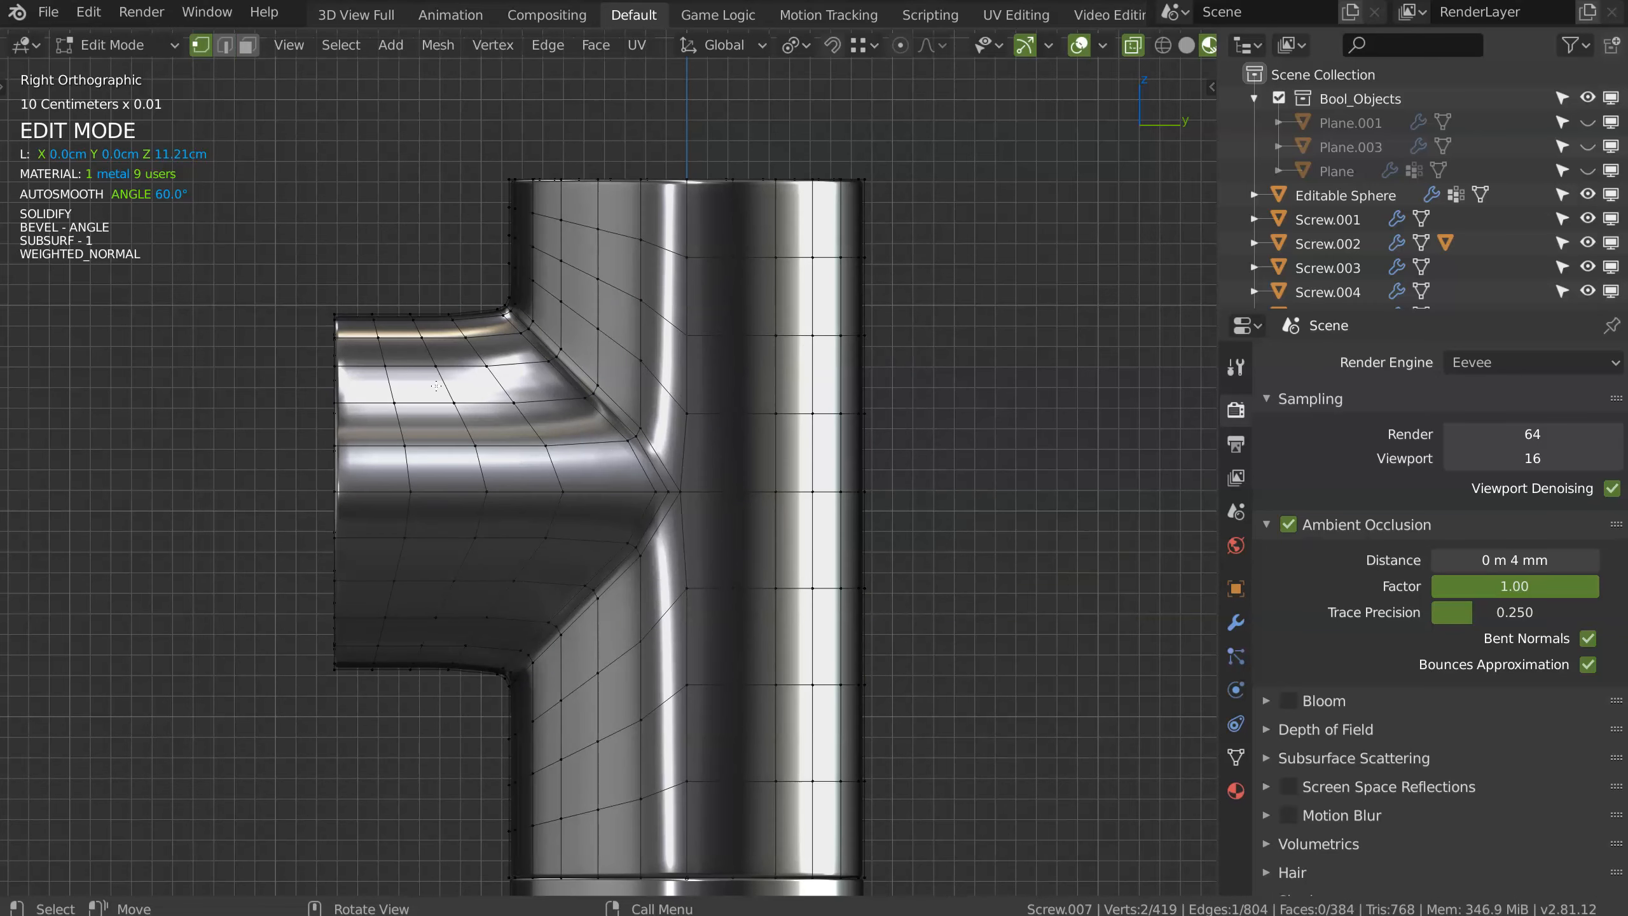
mouse_move(526, 293)
right_mouse_down("ctrl")
mouse_move(324, 279)
mouse_move(275, 674)
mouse_move(487, 708)
mouse_move(682, 557)
mouse_move(942, 503)
mouse_move(697, 450)
right_mouse_up("ctrl")
right_click_drag(618, 380, 586, 326, "ctrl")
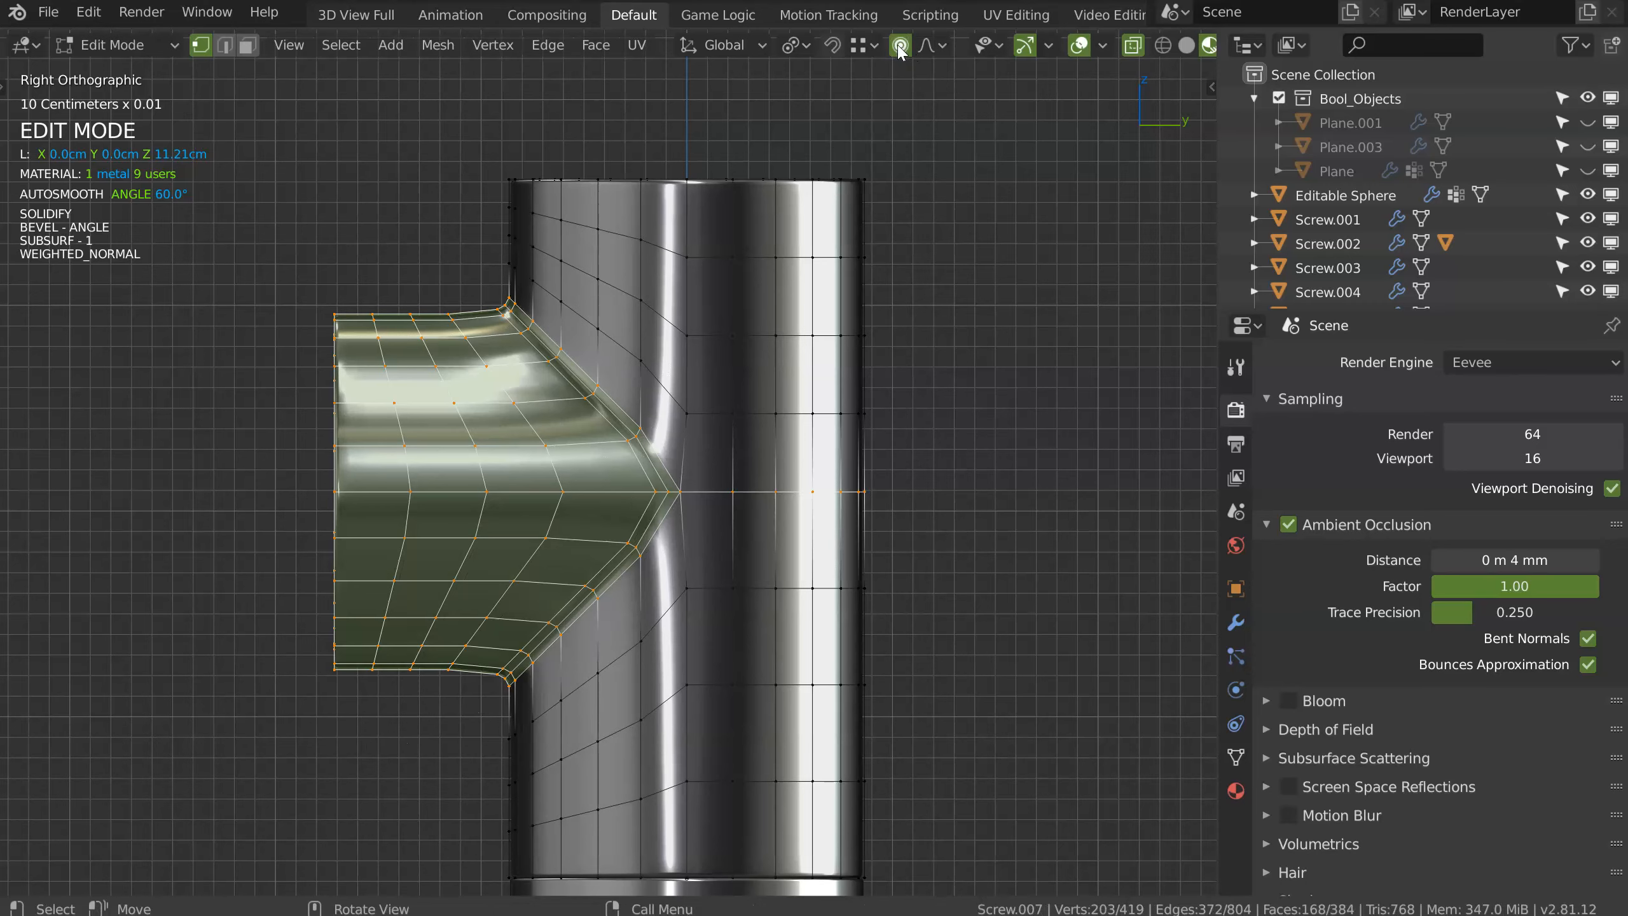
Step: Try to lower the side branch along the global Z axis using proportional editing with its size reduced to about 0.51
middle_click_drag(601, 434, 605, 442)
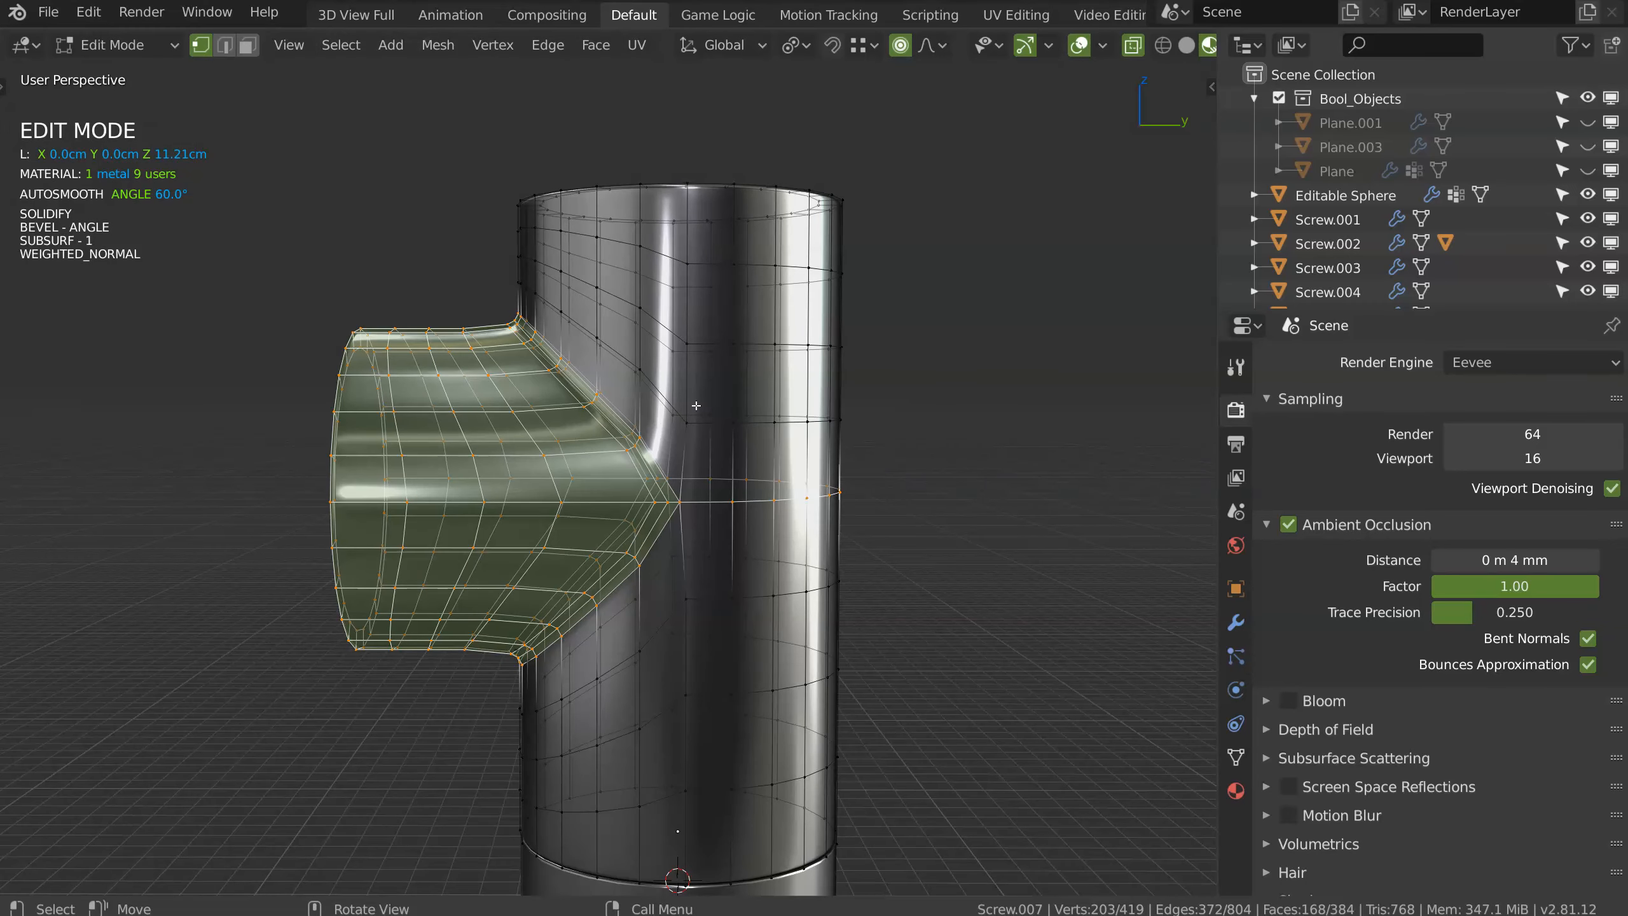
key("KP_3")
key("g")
key("z")
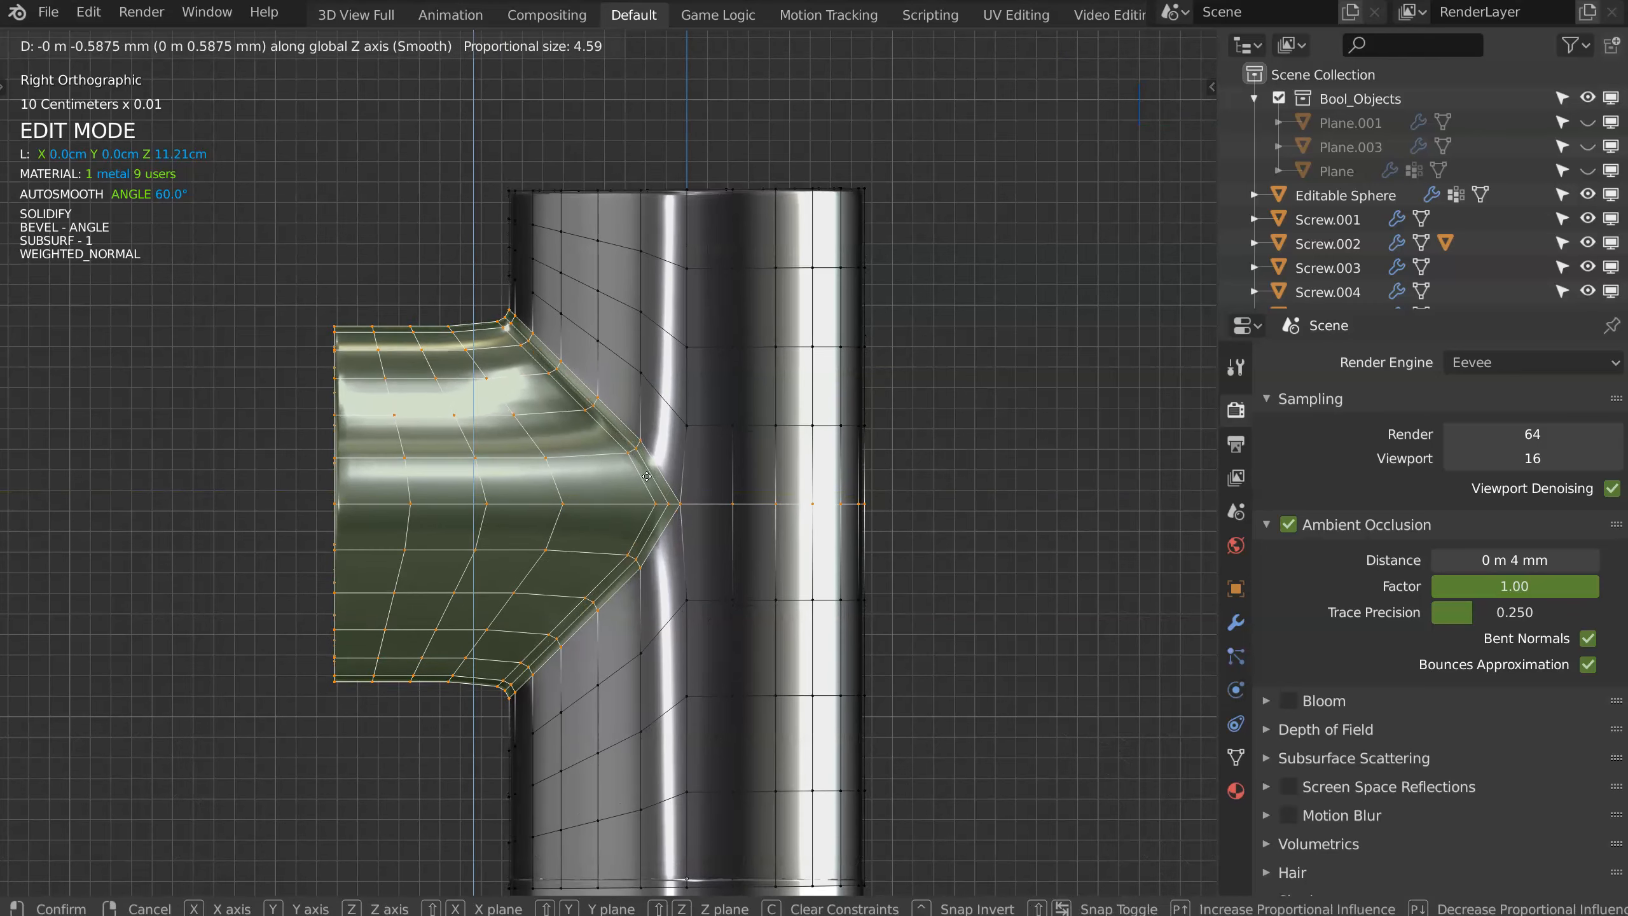
scroll(637, 480, "up", 10)
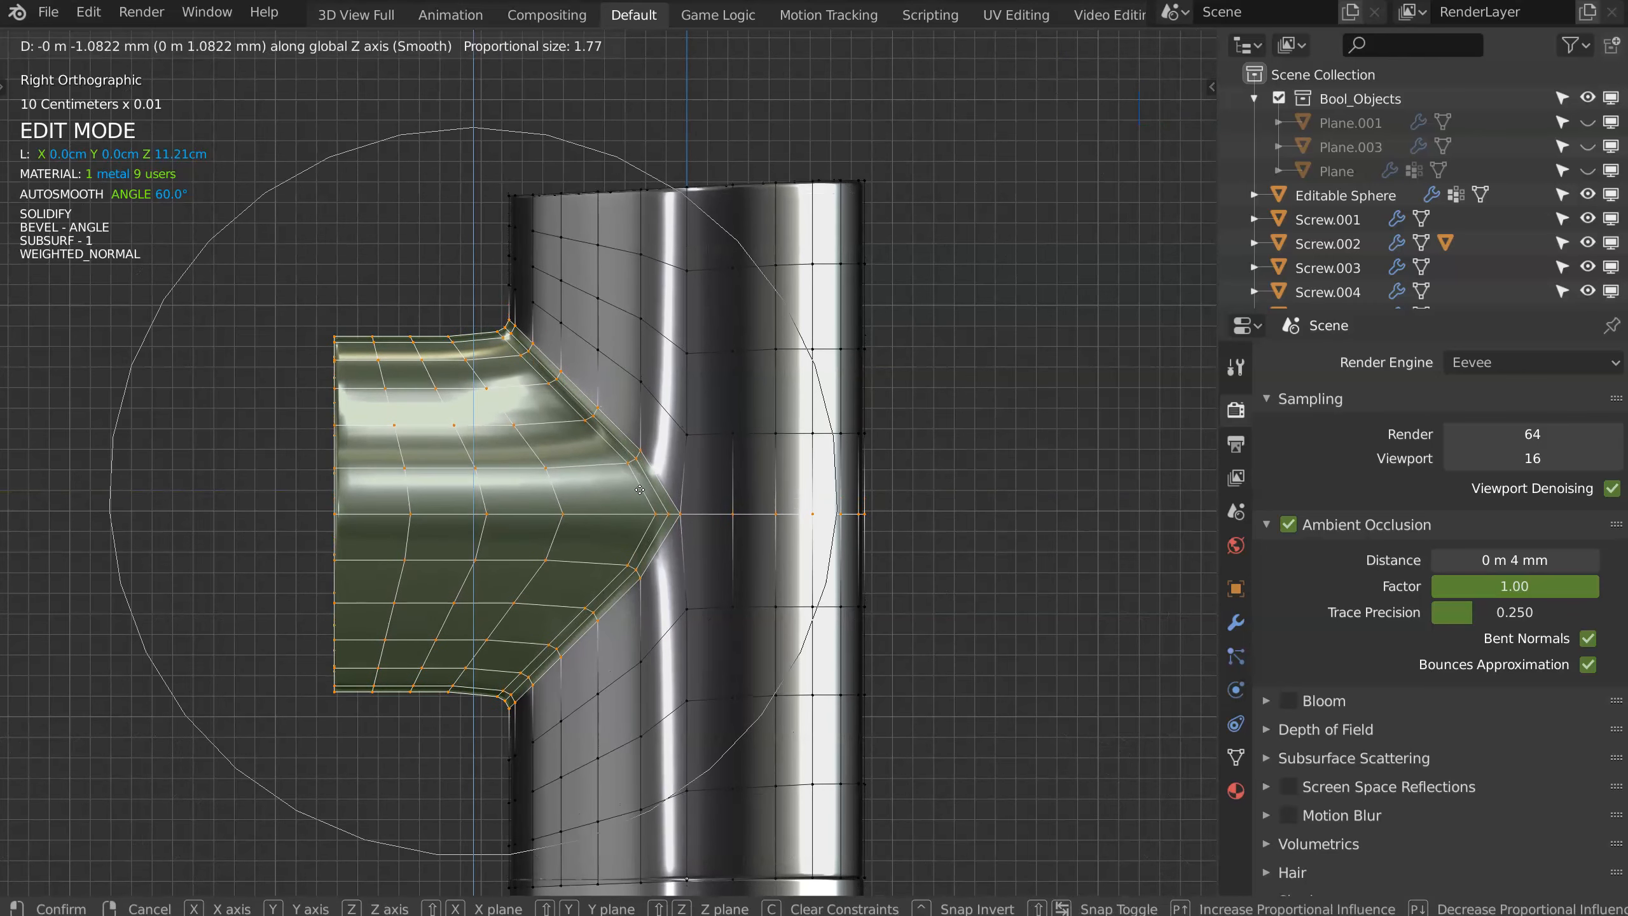
scroll(640, 492, "up", 9)
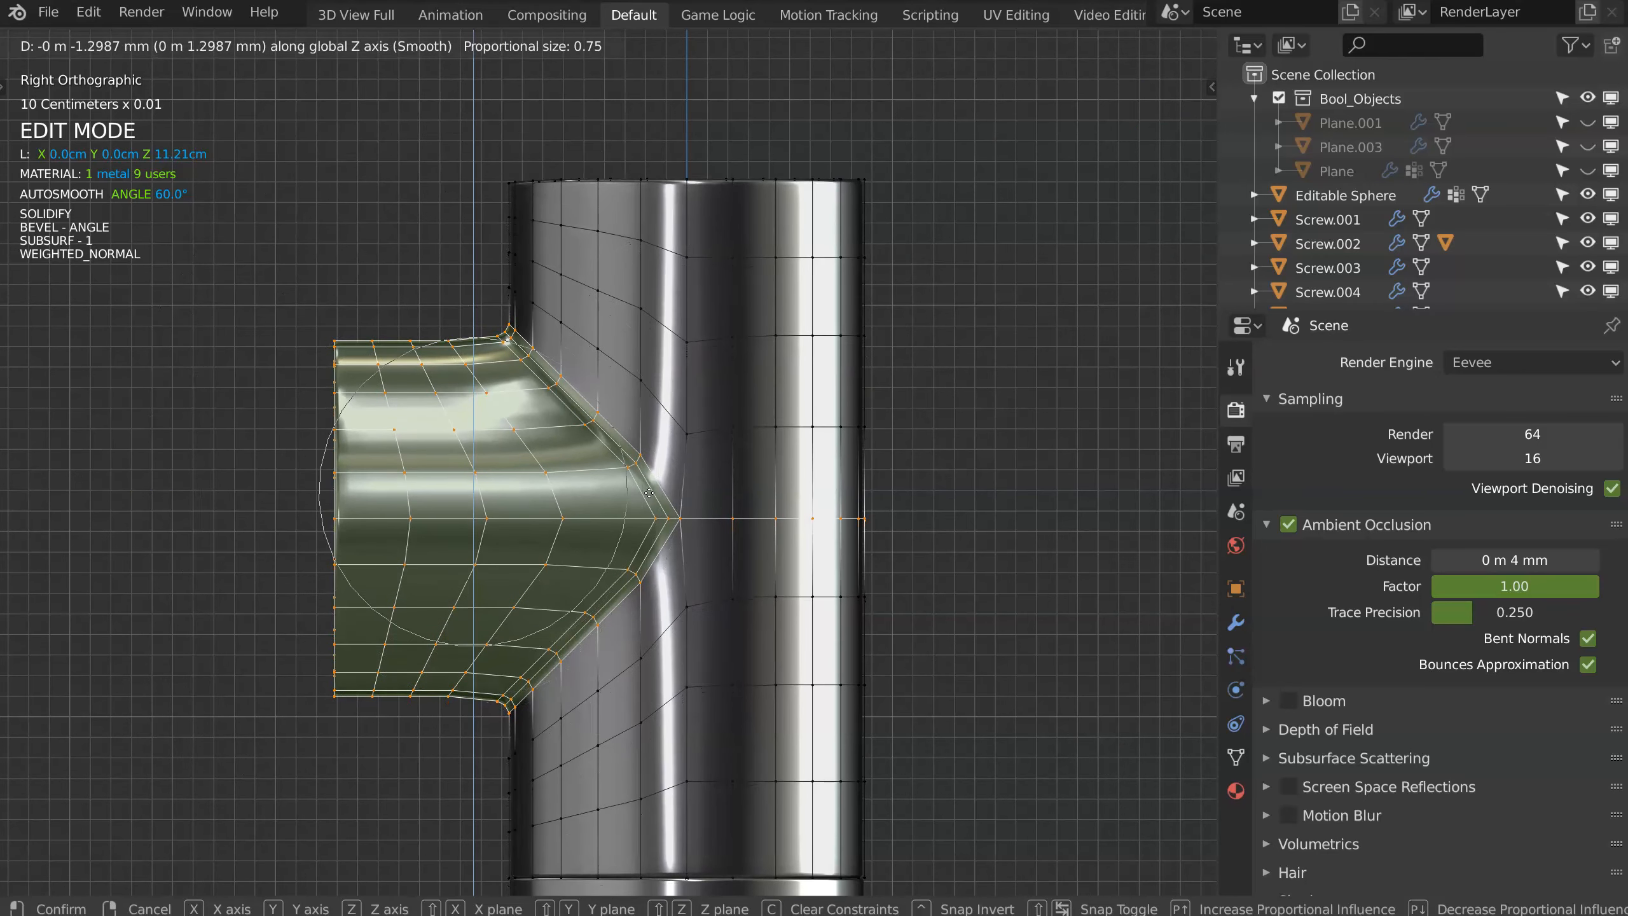
scroll(641, 512, "up", 4)
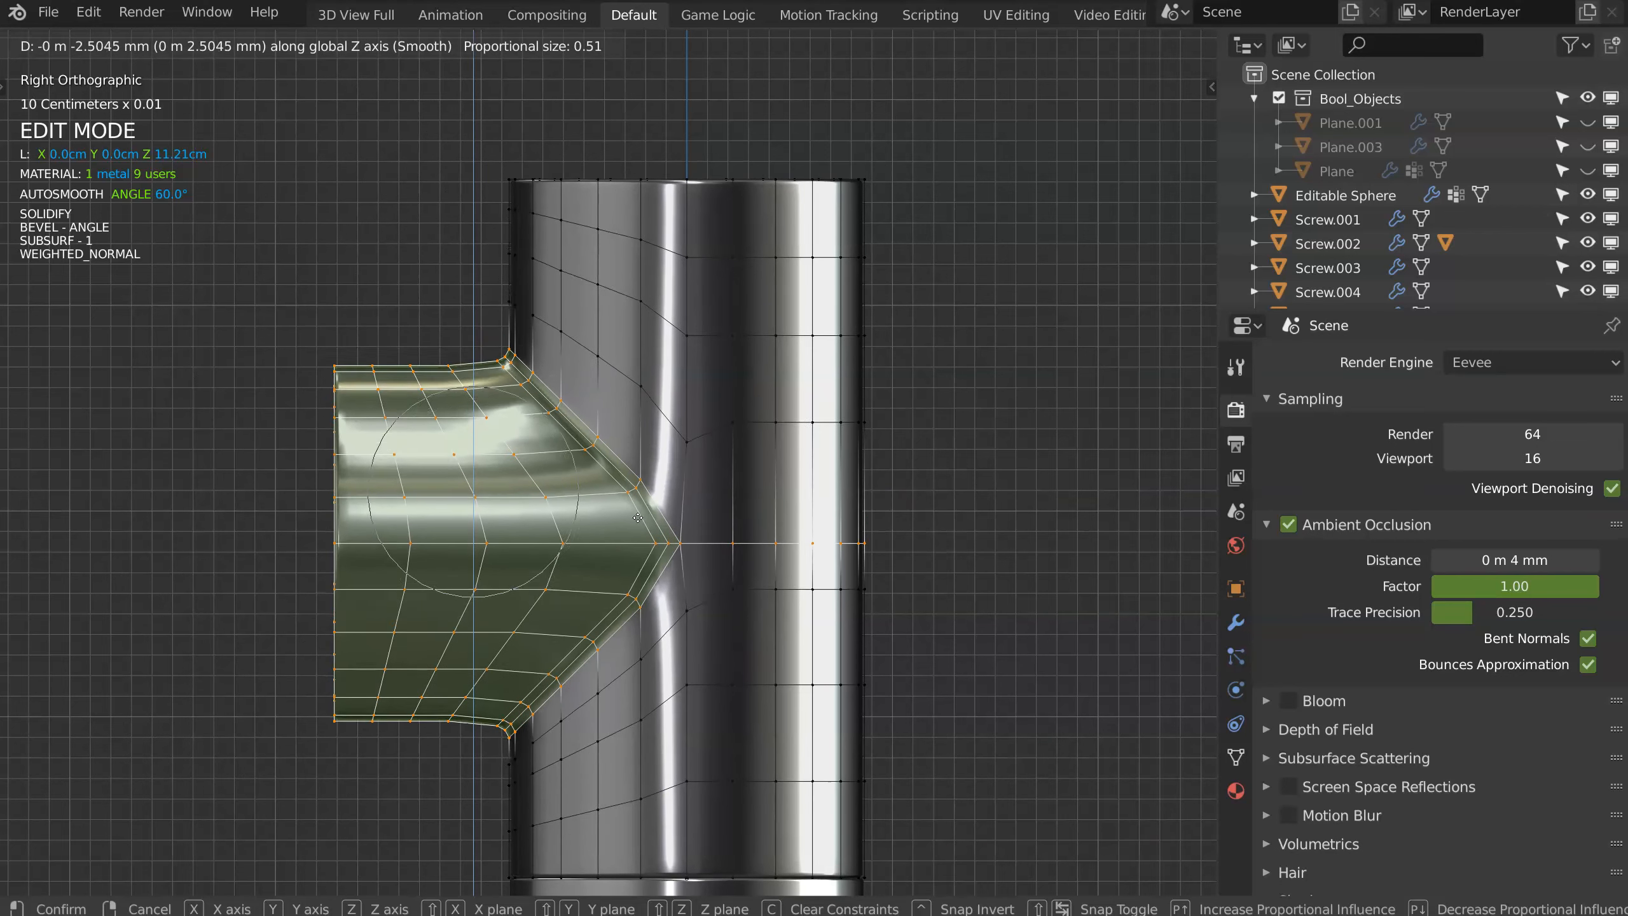
left_click(724, 414)
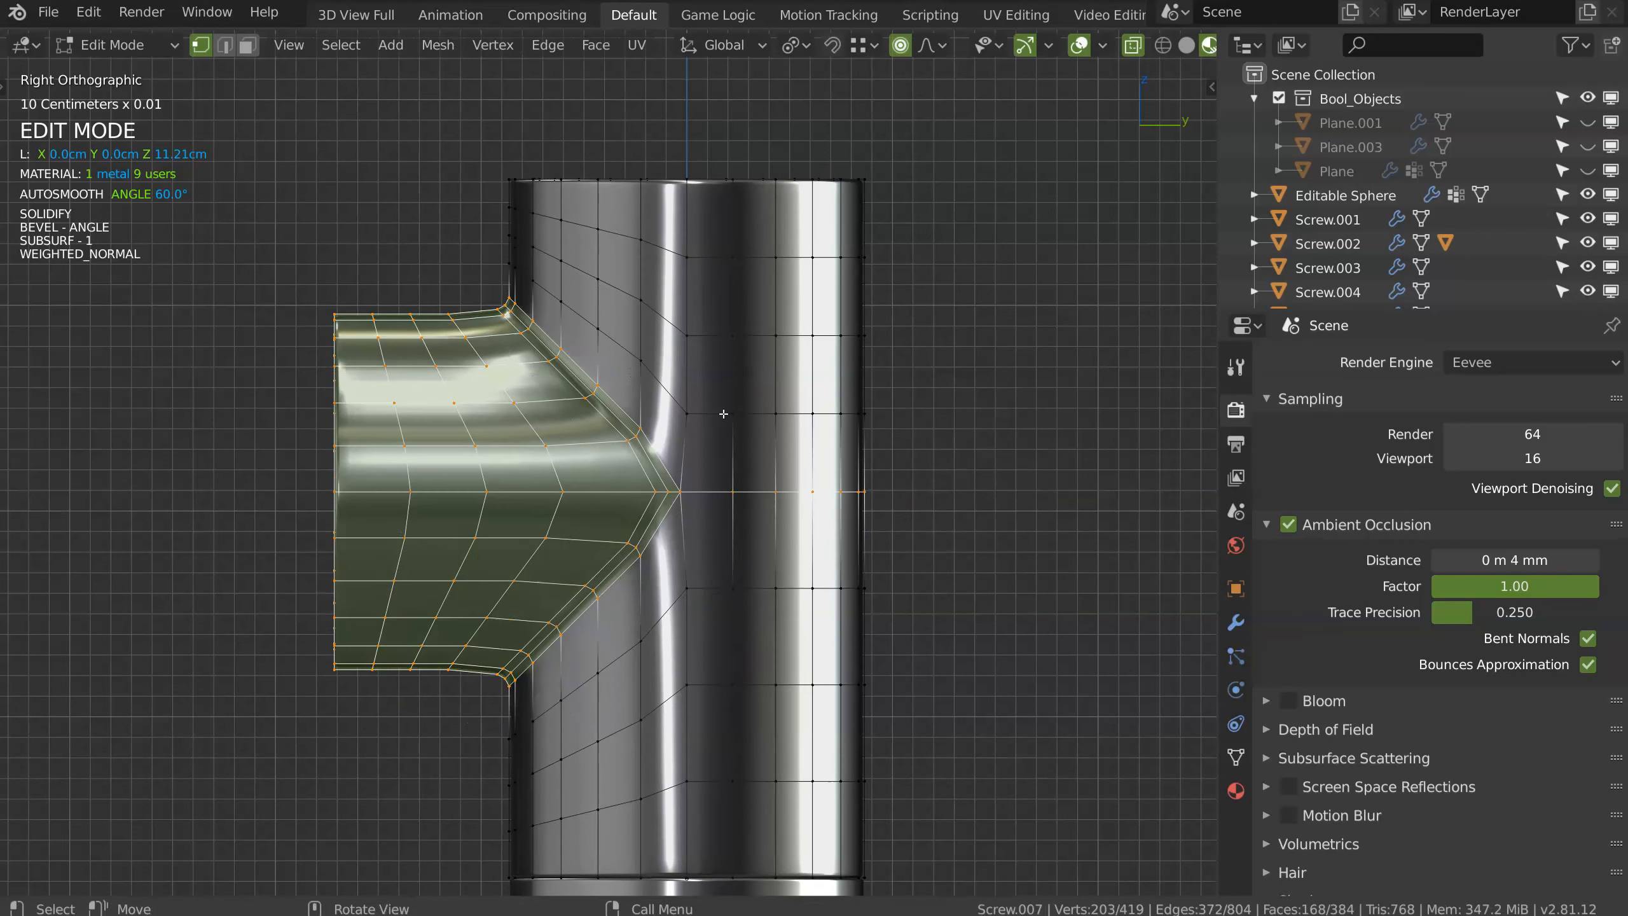
key("g")
key("z")
right_click(605, 444)
Step: Without proportional editing, move the side branch along the global Z axis until it sits slightly below the fitting's mid-height
key("g")
key("z")
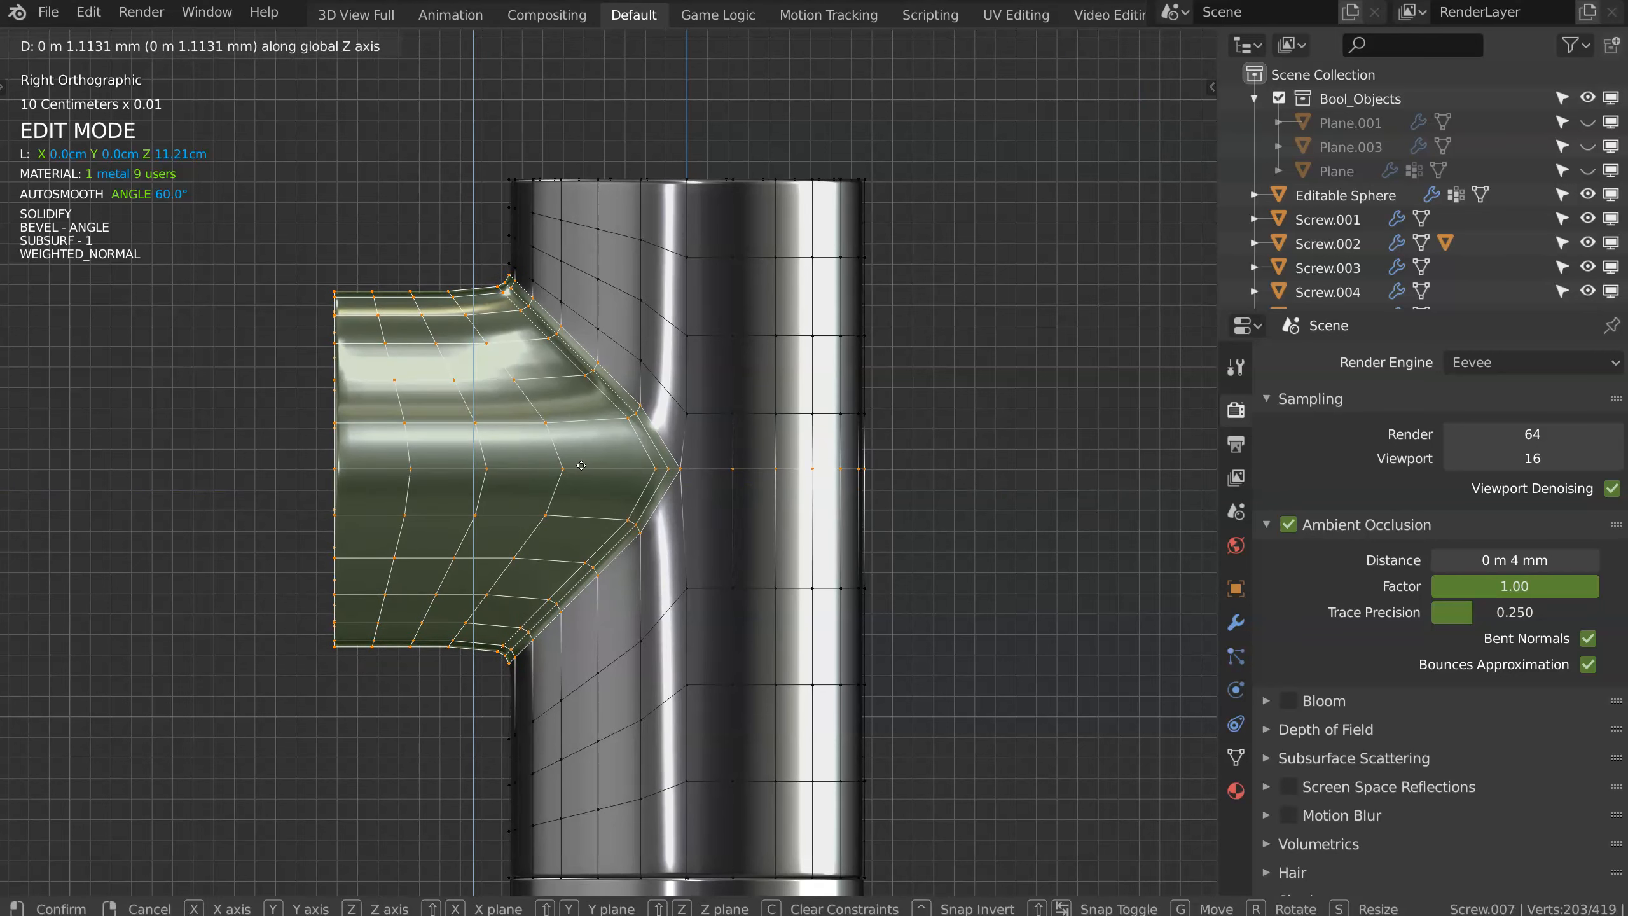
left_click(580, 464)
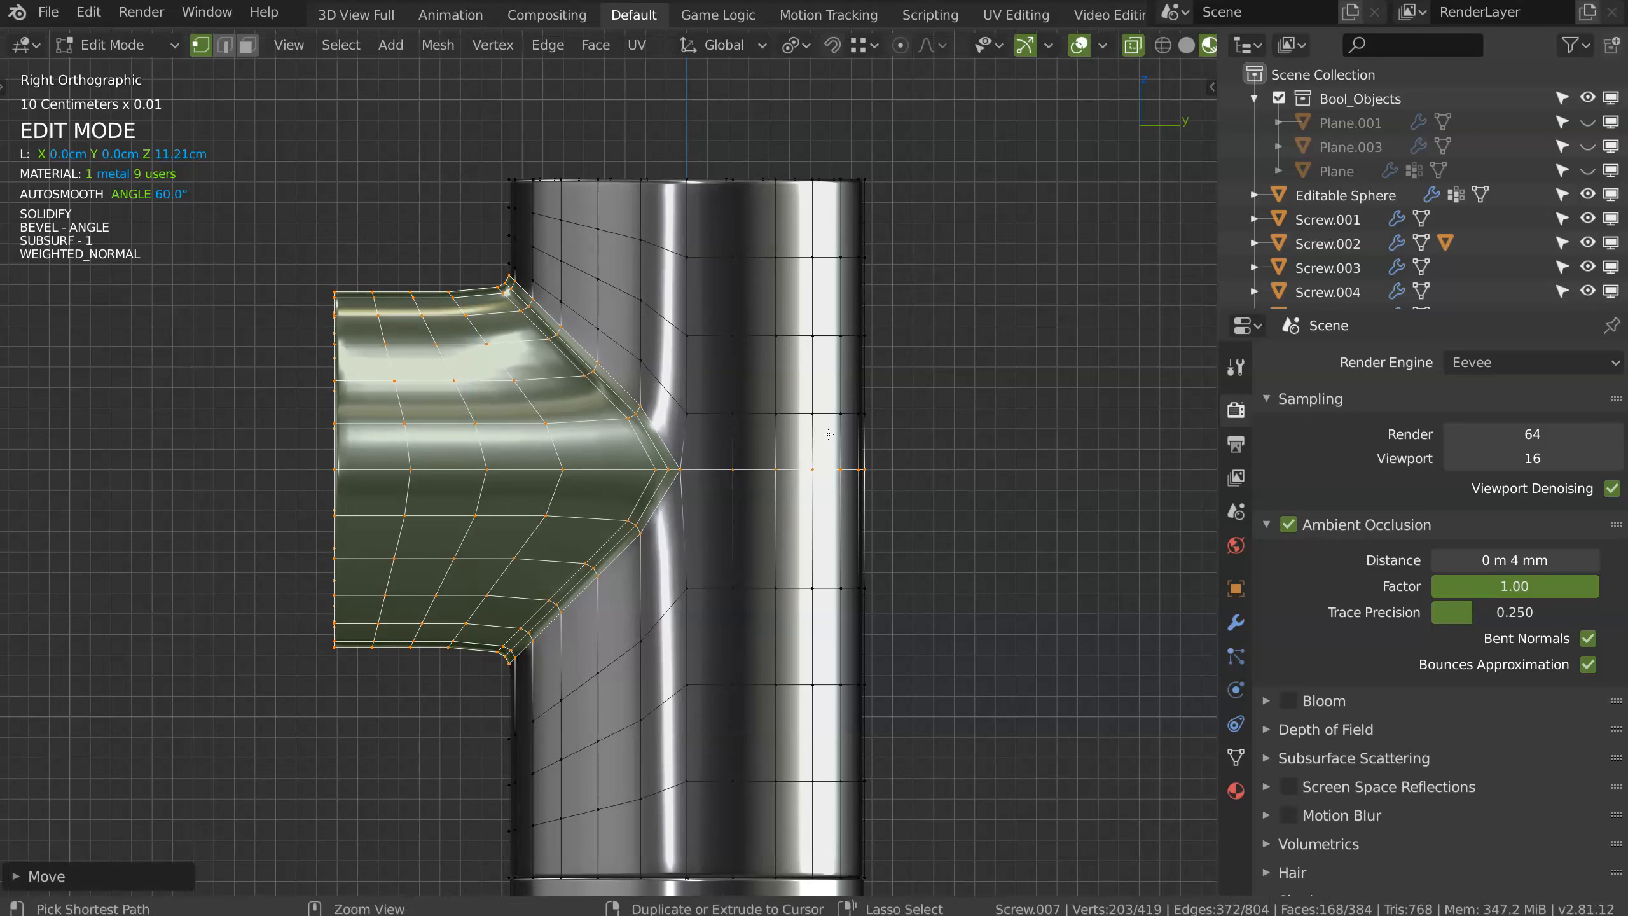
key("g")
key("z")
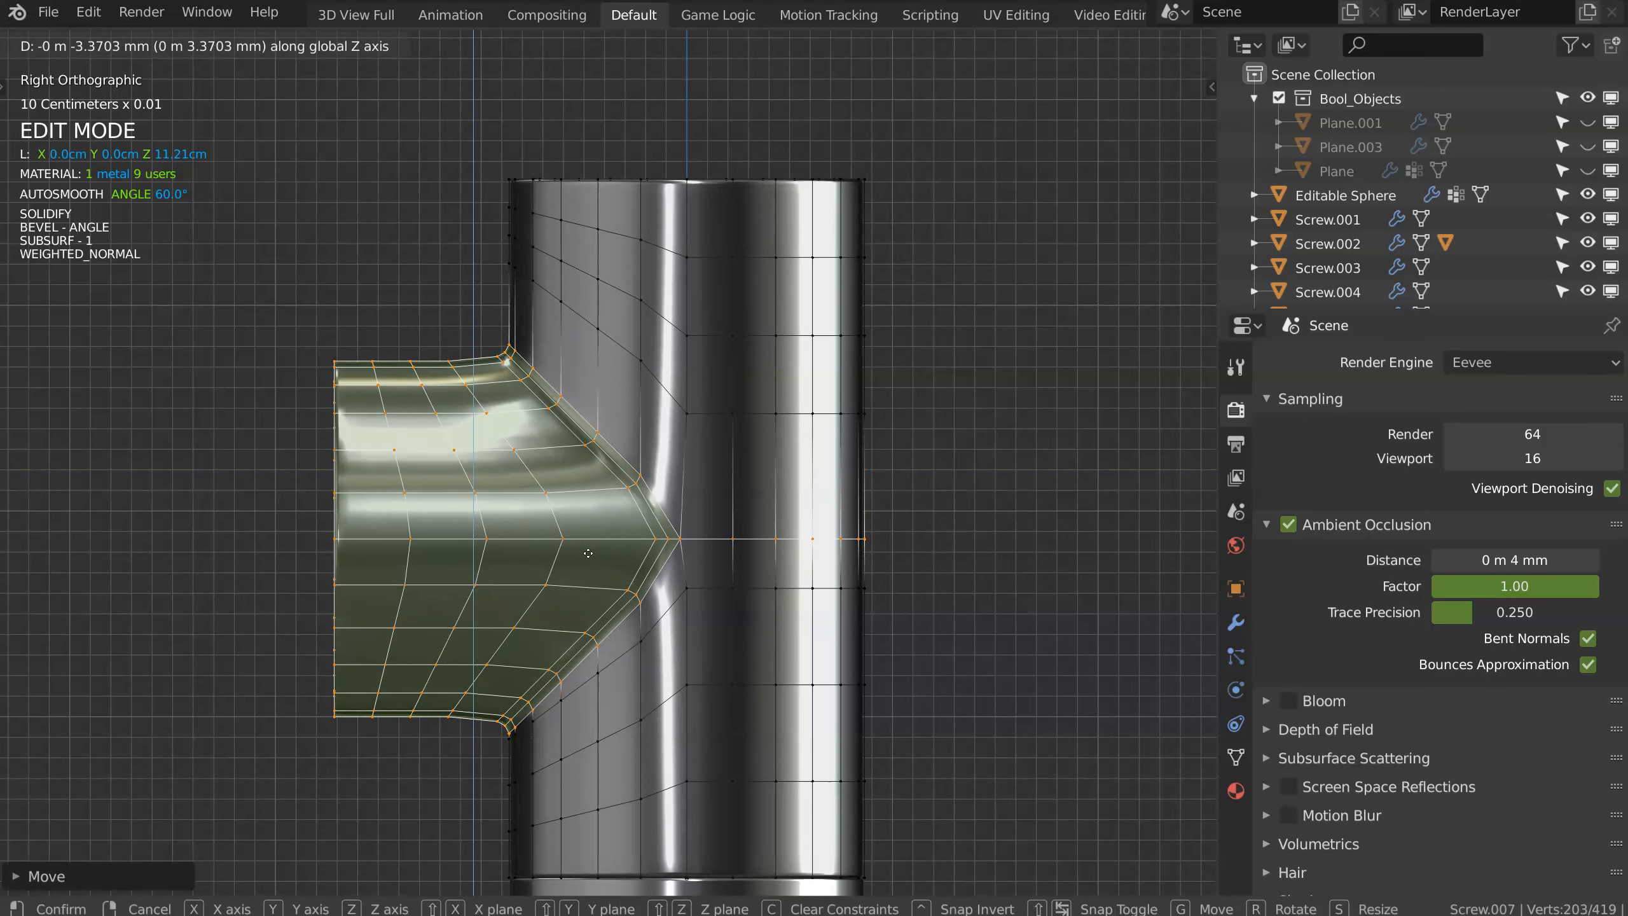
left_click(572, 576)
Step: In edge mode, dissolve the three horizontal edge loops below and the three above the side branch on the main pipe
key("Tab")
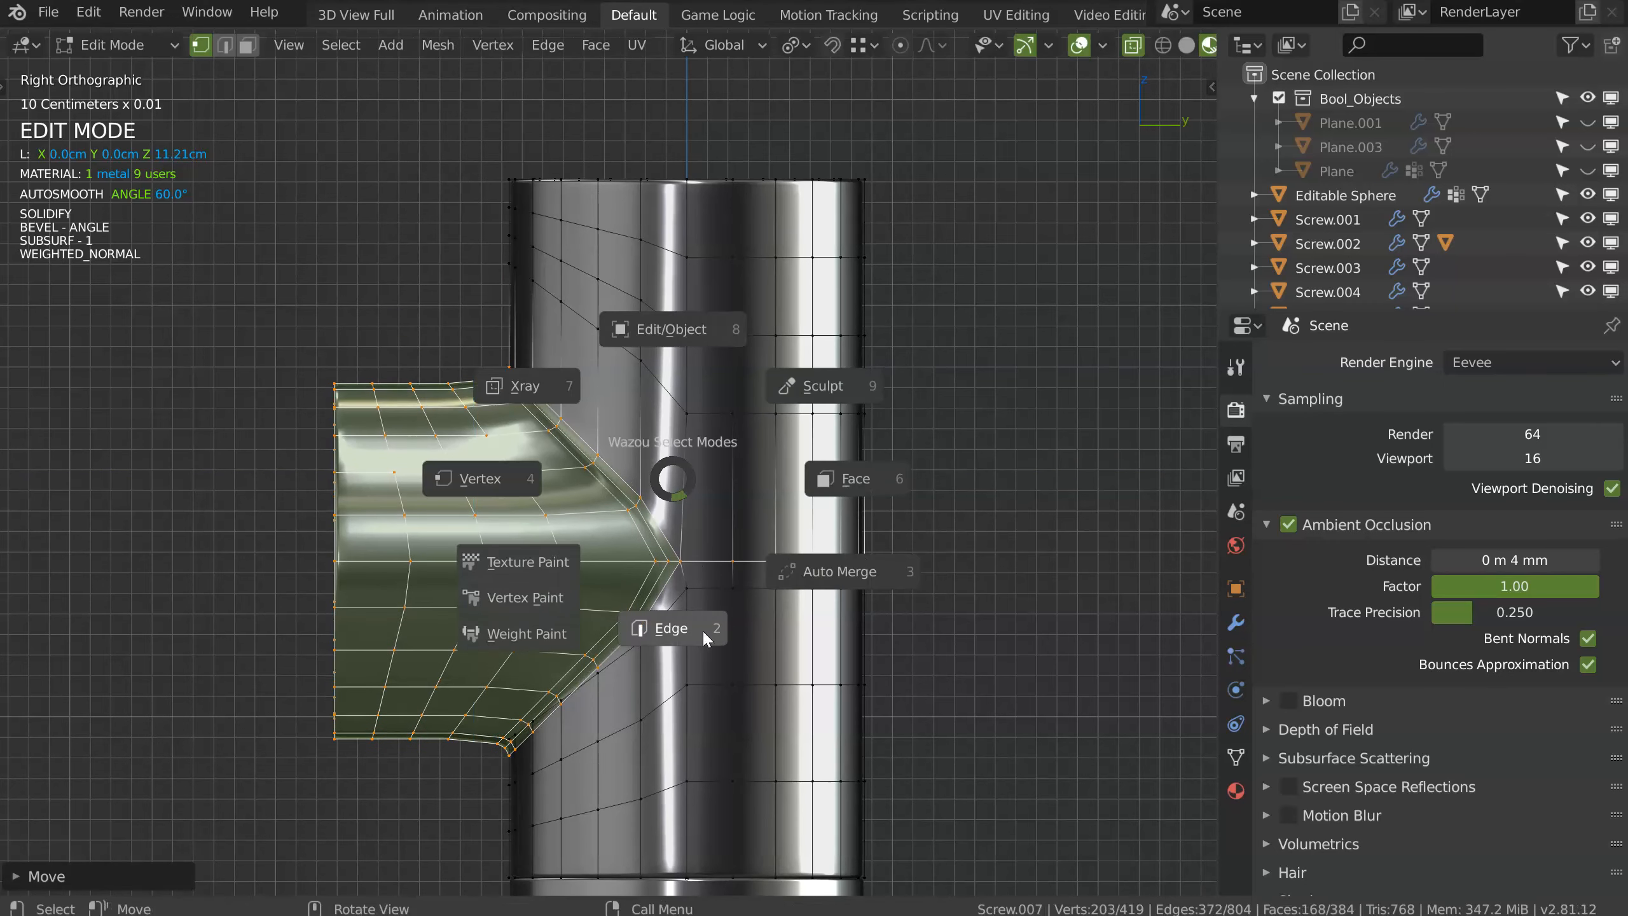
left_click(712, 635)
left_click(655, 626, "alt")
left_click(644, 717, "alt+shift")
left_click(650, 787, "alt+shift")
key("ctrl+x")
left_click(717, 410, "alt")
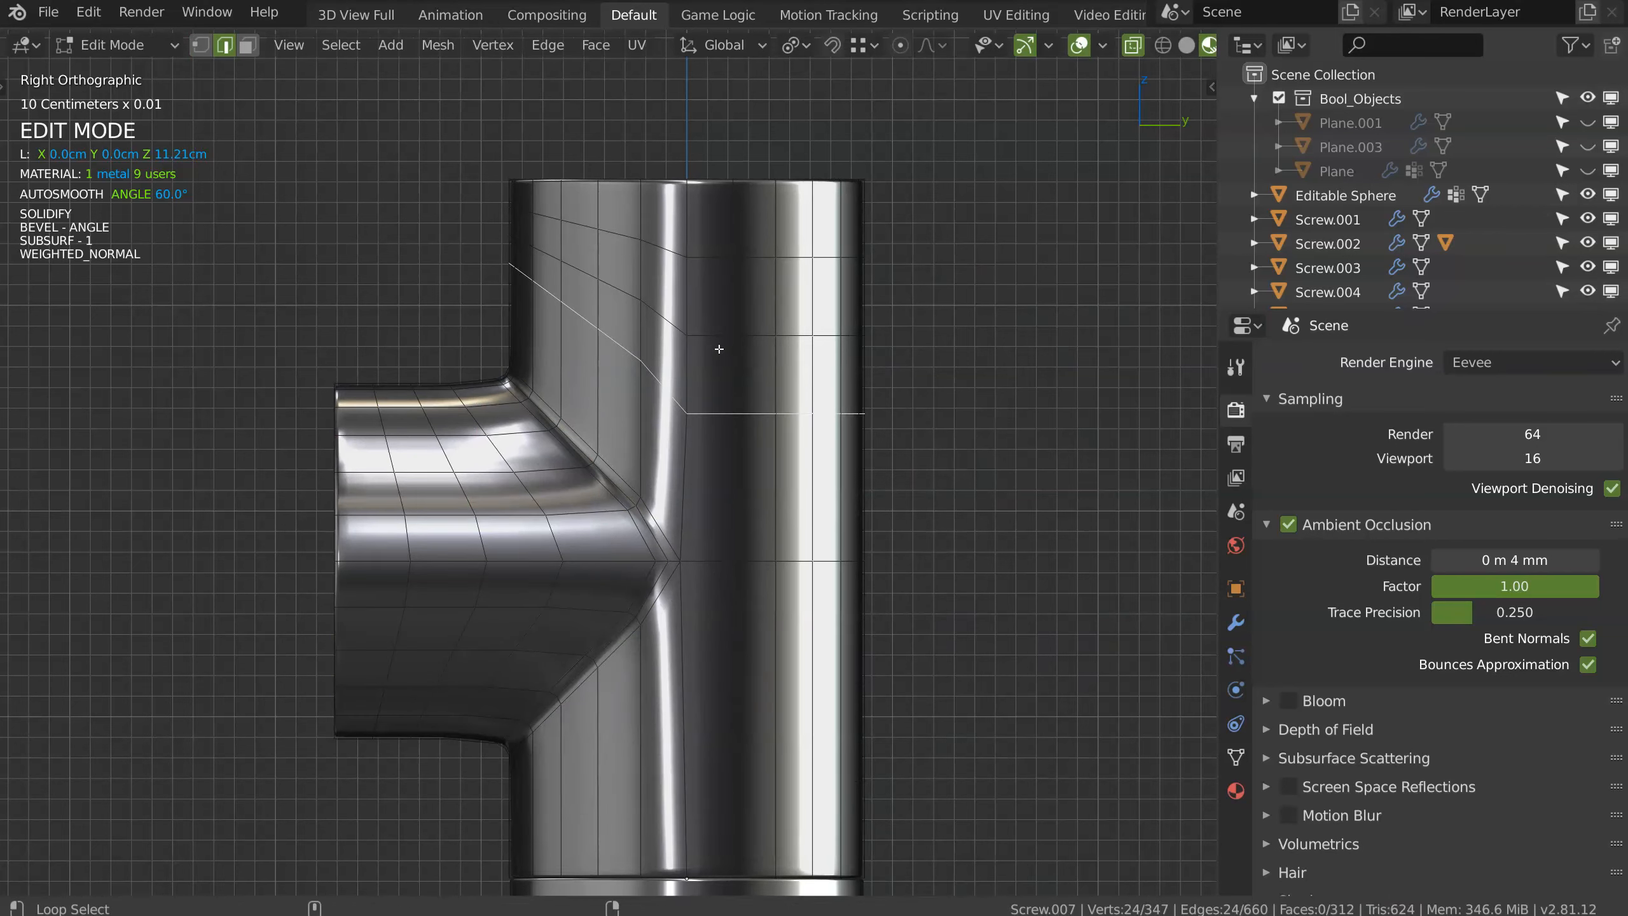
key("ctrl+x")
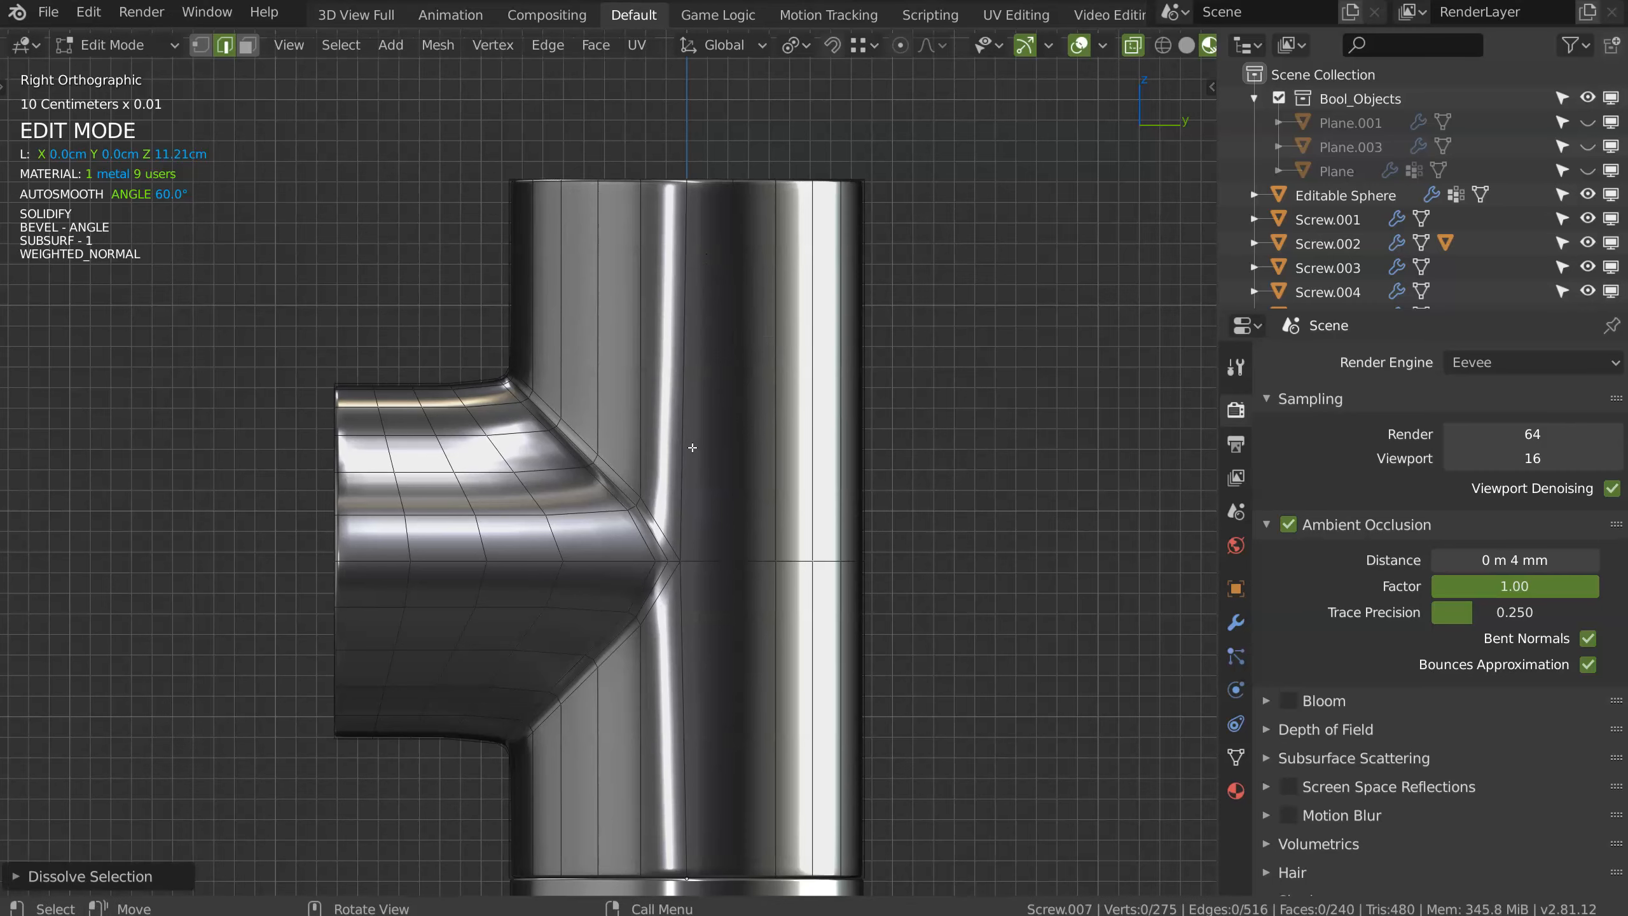
Step: Switch the upper fitting to face selection and orbit to face the side branch's opening
scroll(690, 451, "down", 2)
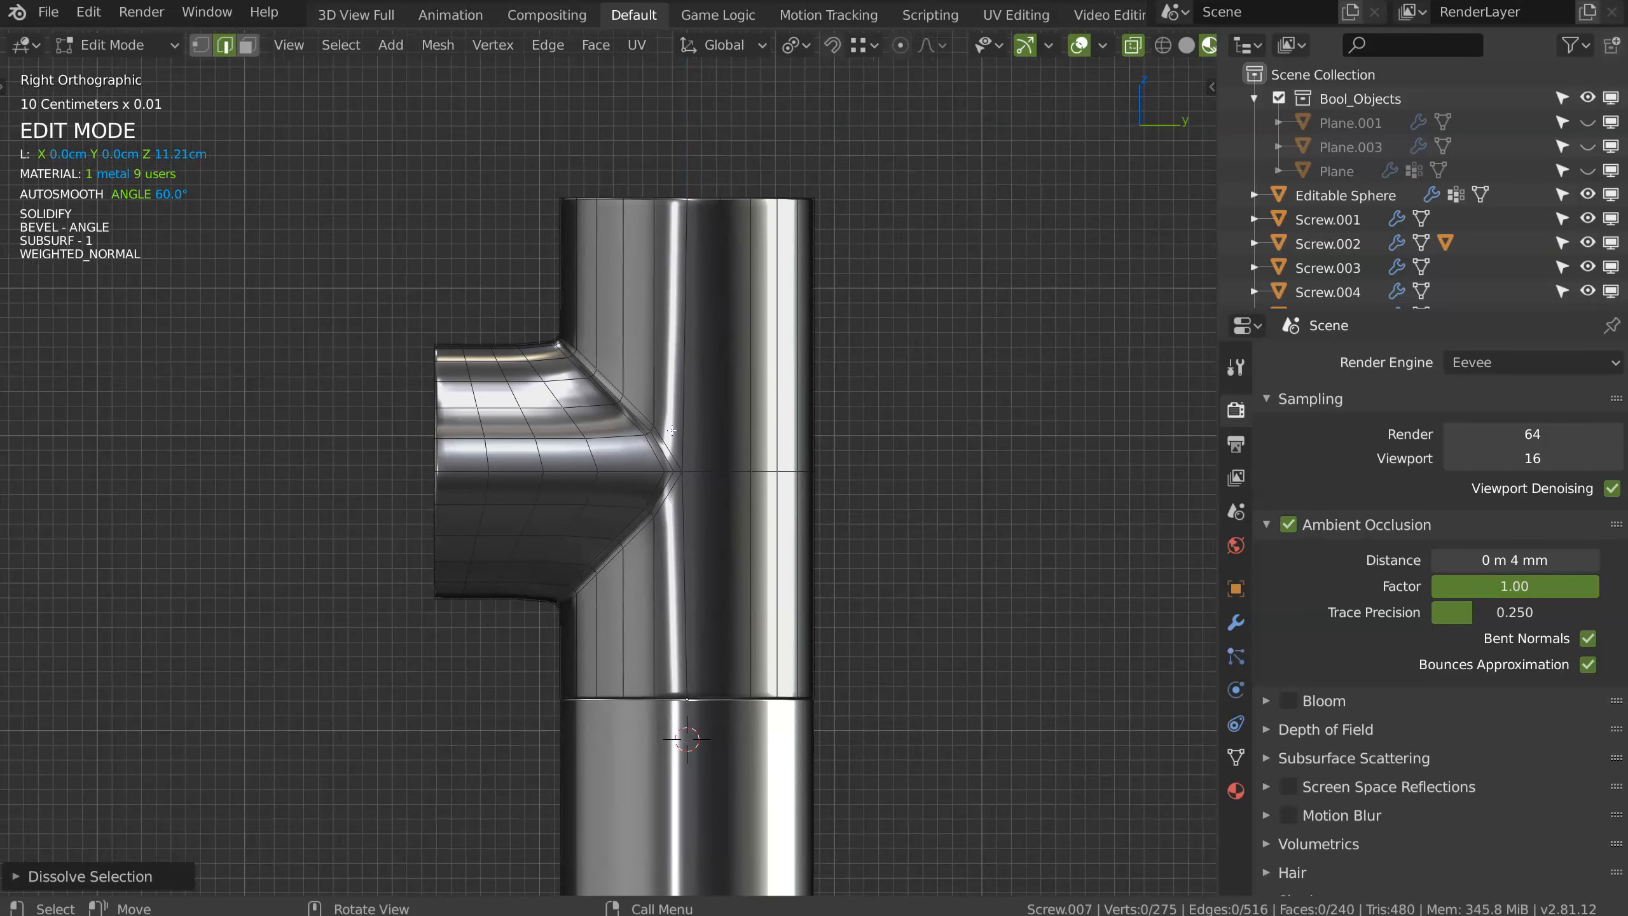
key("Tab")
left_click(768, 411)
middle_click_drag(564, 433, 594, 552)
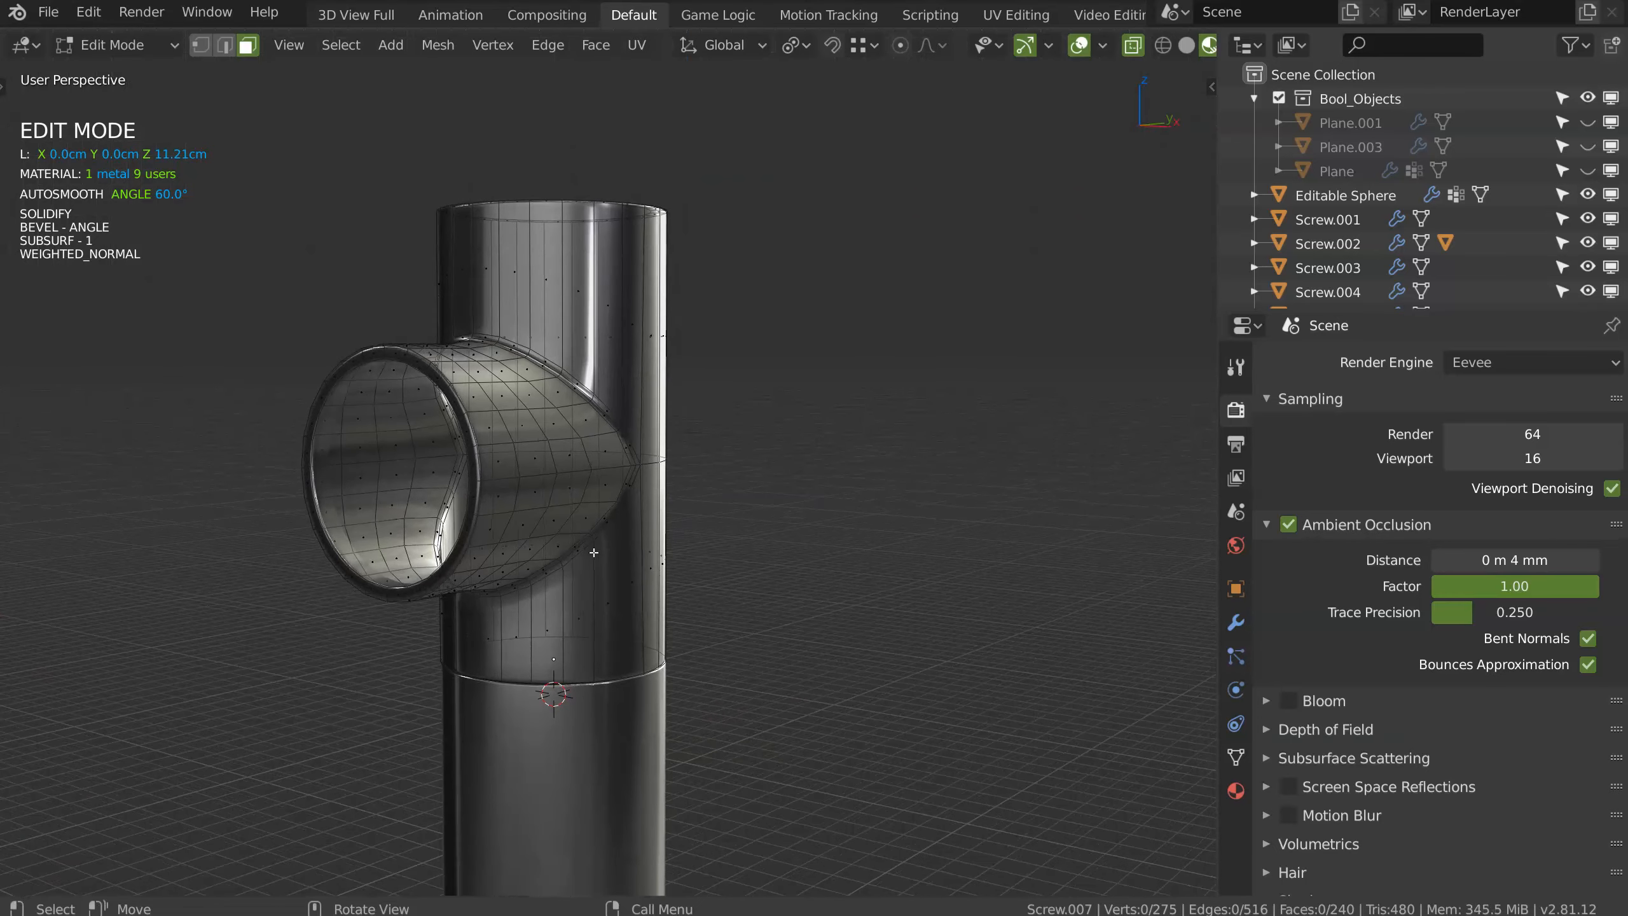
Step: Lower the top rim of the upper tee fitting about 3 mm along Z from the right orthographic view
middle_click_drag(555, 659, 671, 342)
key("1")
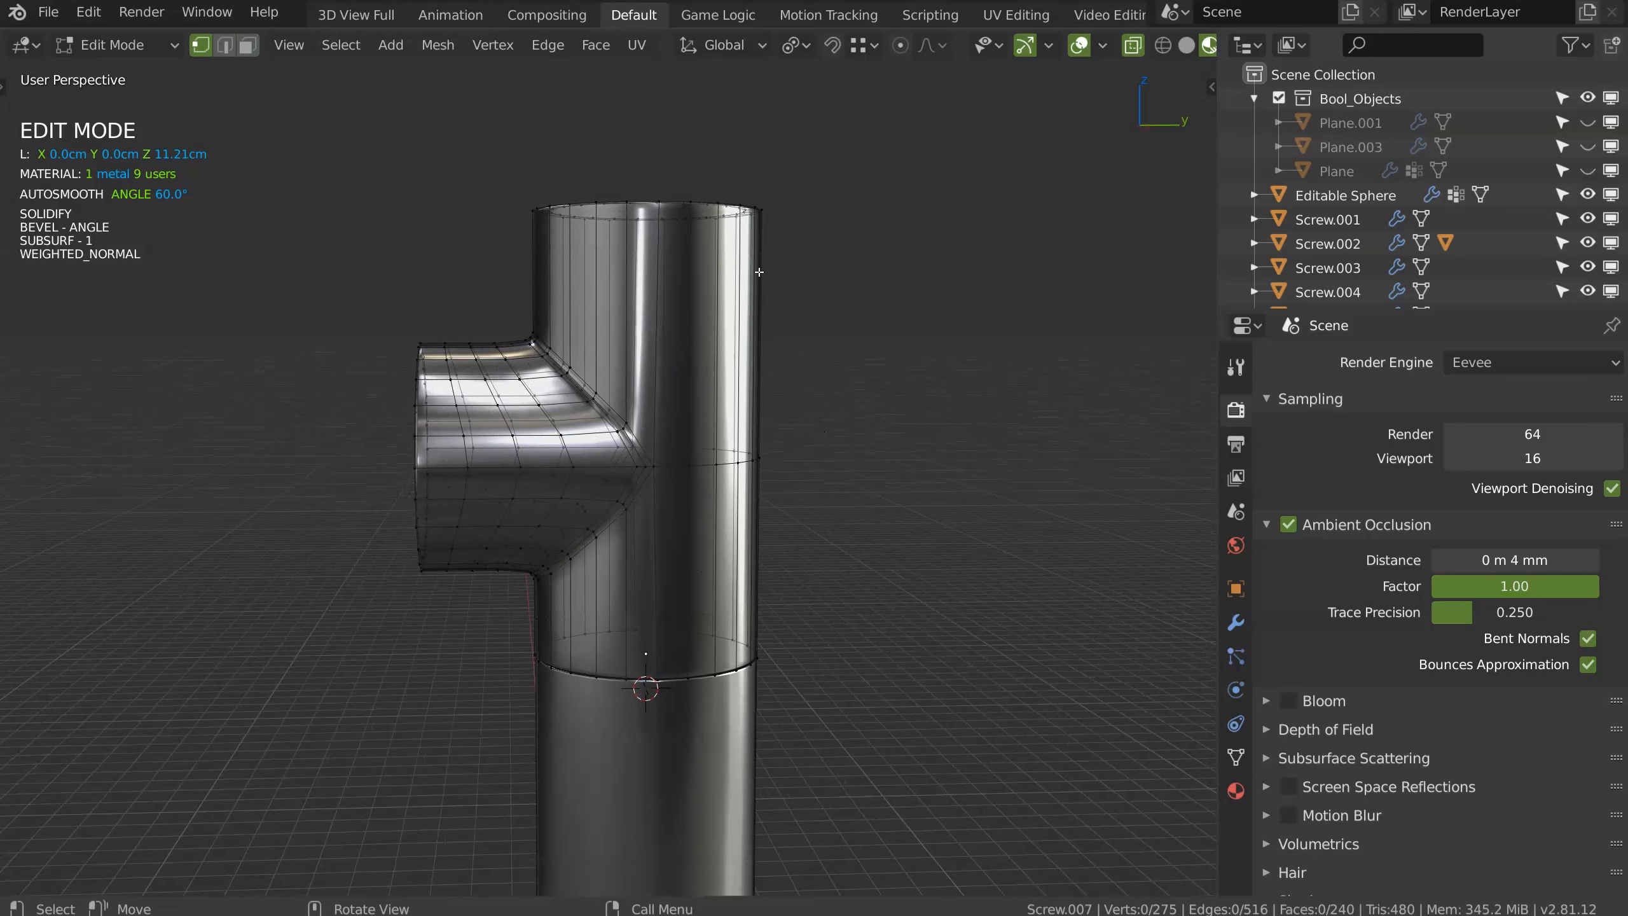
key("KP_3")
mouse_move(328, 220)
right_mouse_down("ctrl")
mouse_move(370, 197)
mouse_move(359, 203)
right_mouse_up("ctrl")
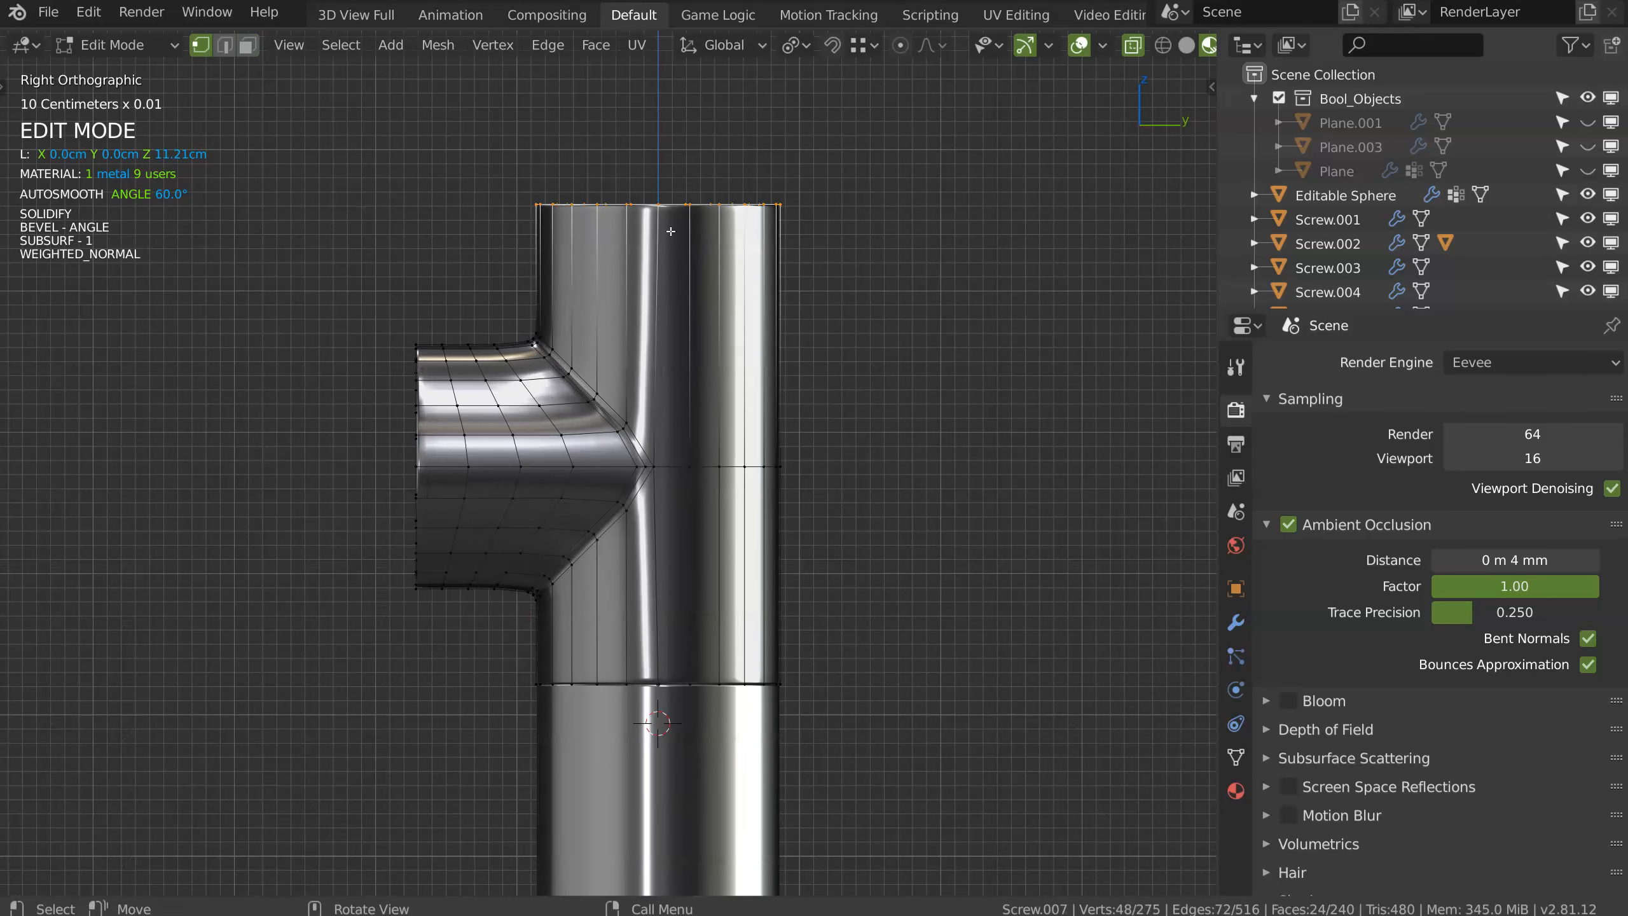
key("g")
key("z")
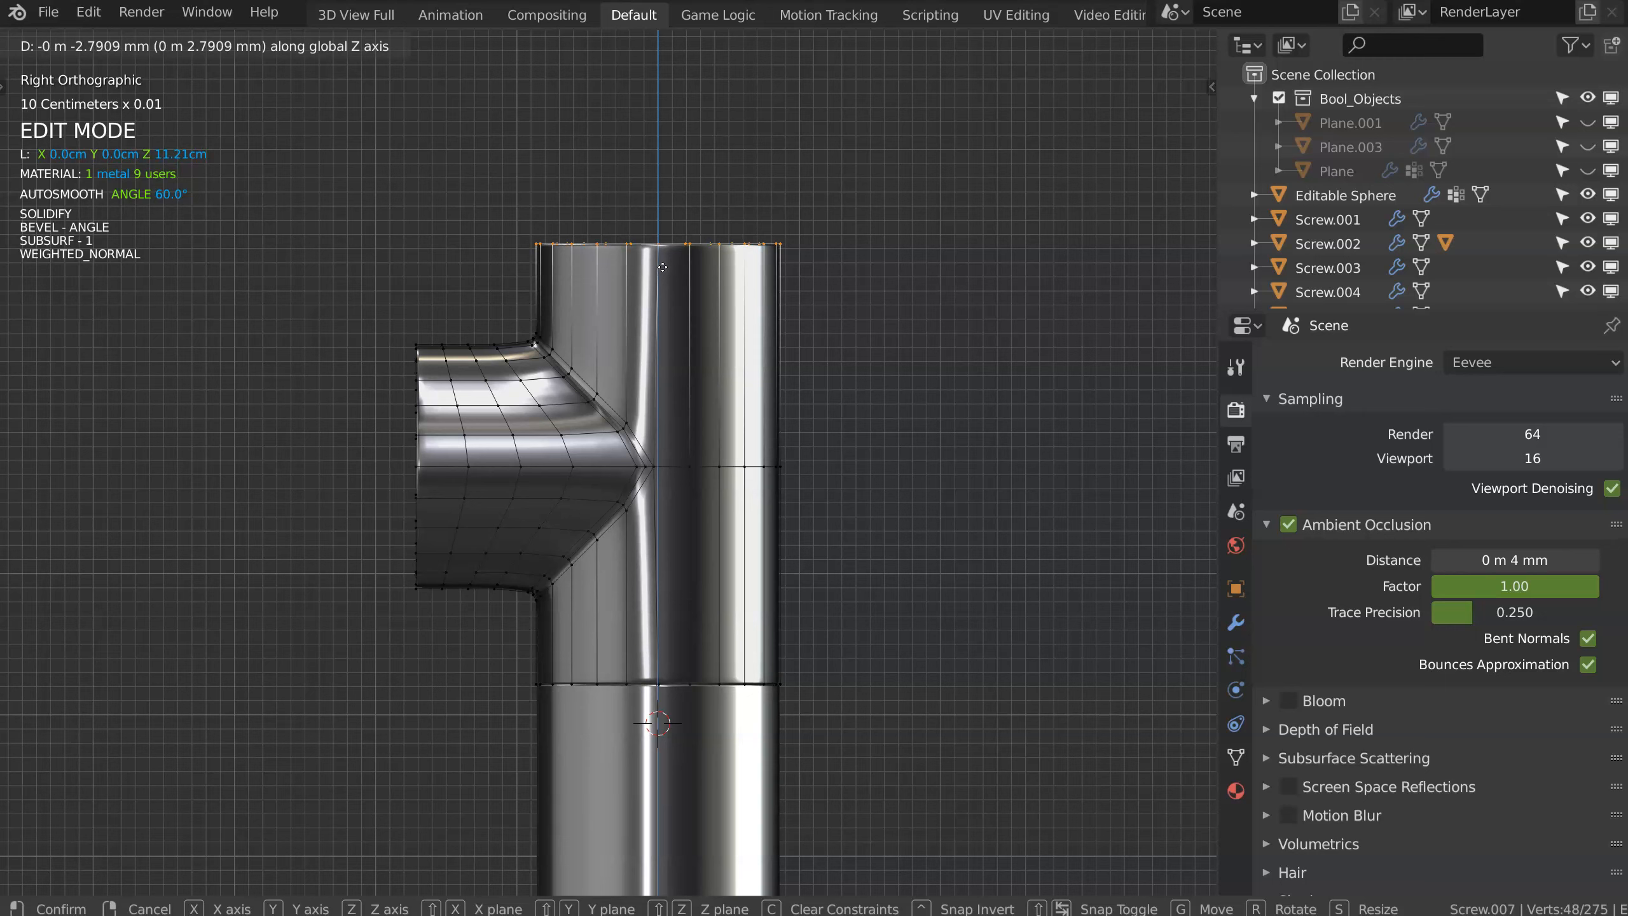
left_click(662, 266)
key("ctrl+r")
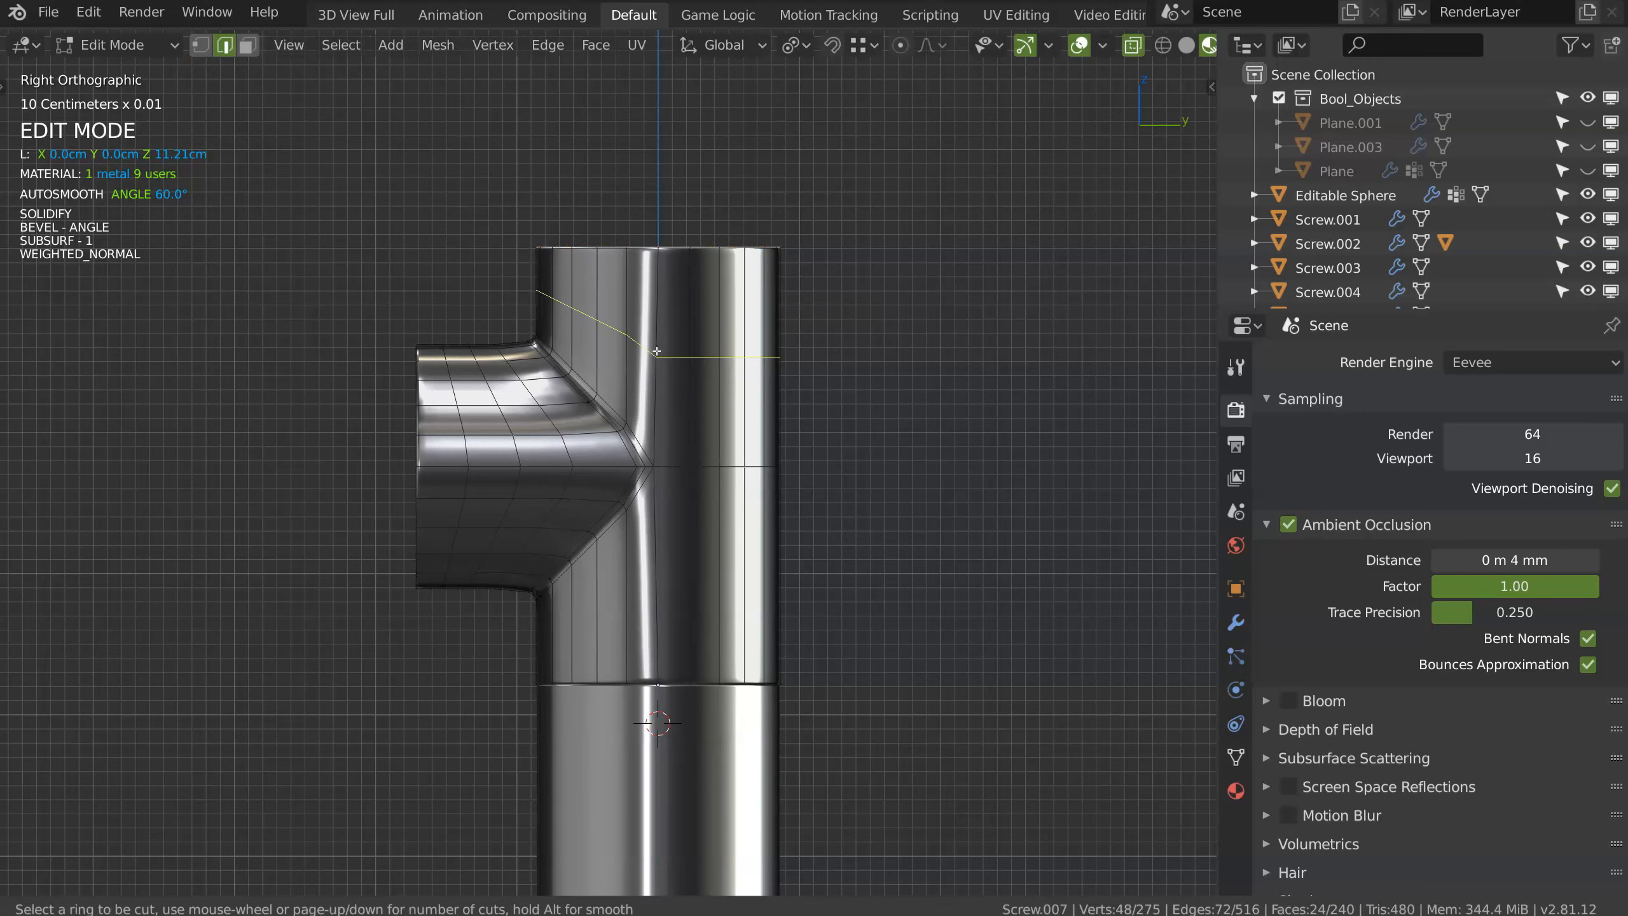
key("Escape")
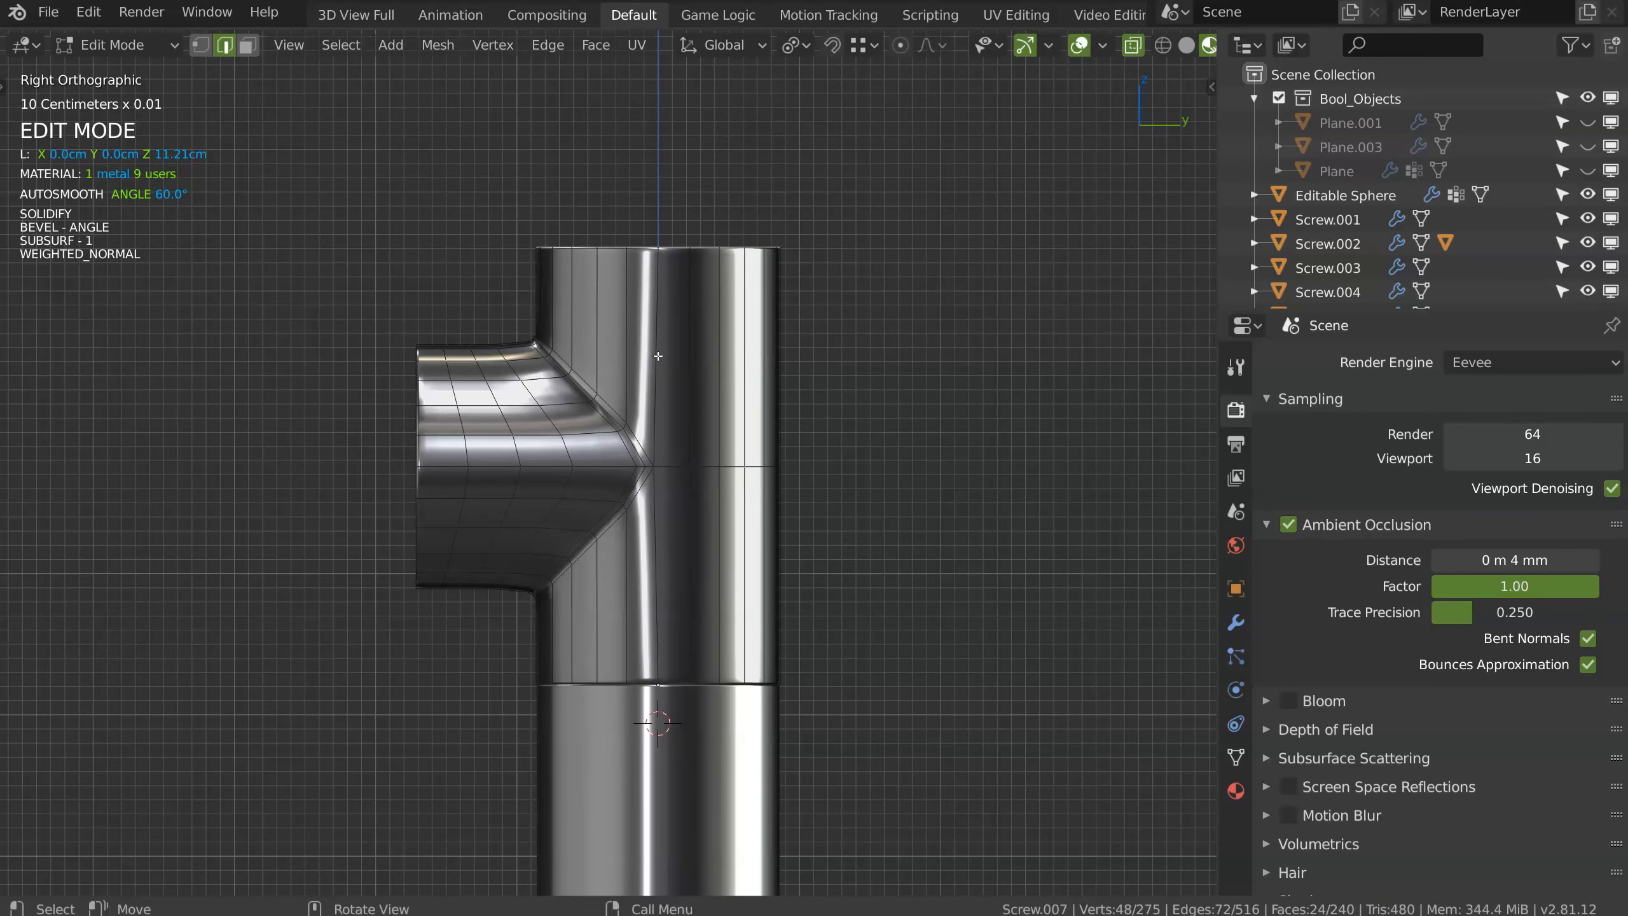
Step: Select the vertices at the point where the upper fitting's branch meets the main pipe and move them about 0.2 mm along Y
key("1")
scroll(666, 416, "up", 3)
middle_click_drag(578, 429, 578, 419)
key("KP_3")
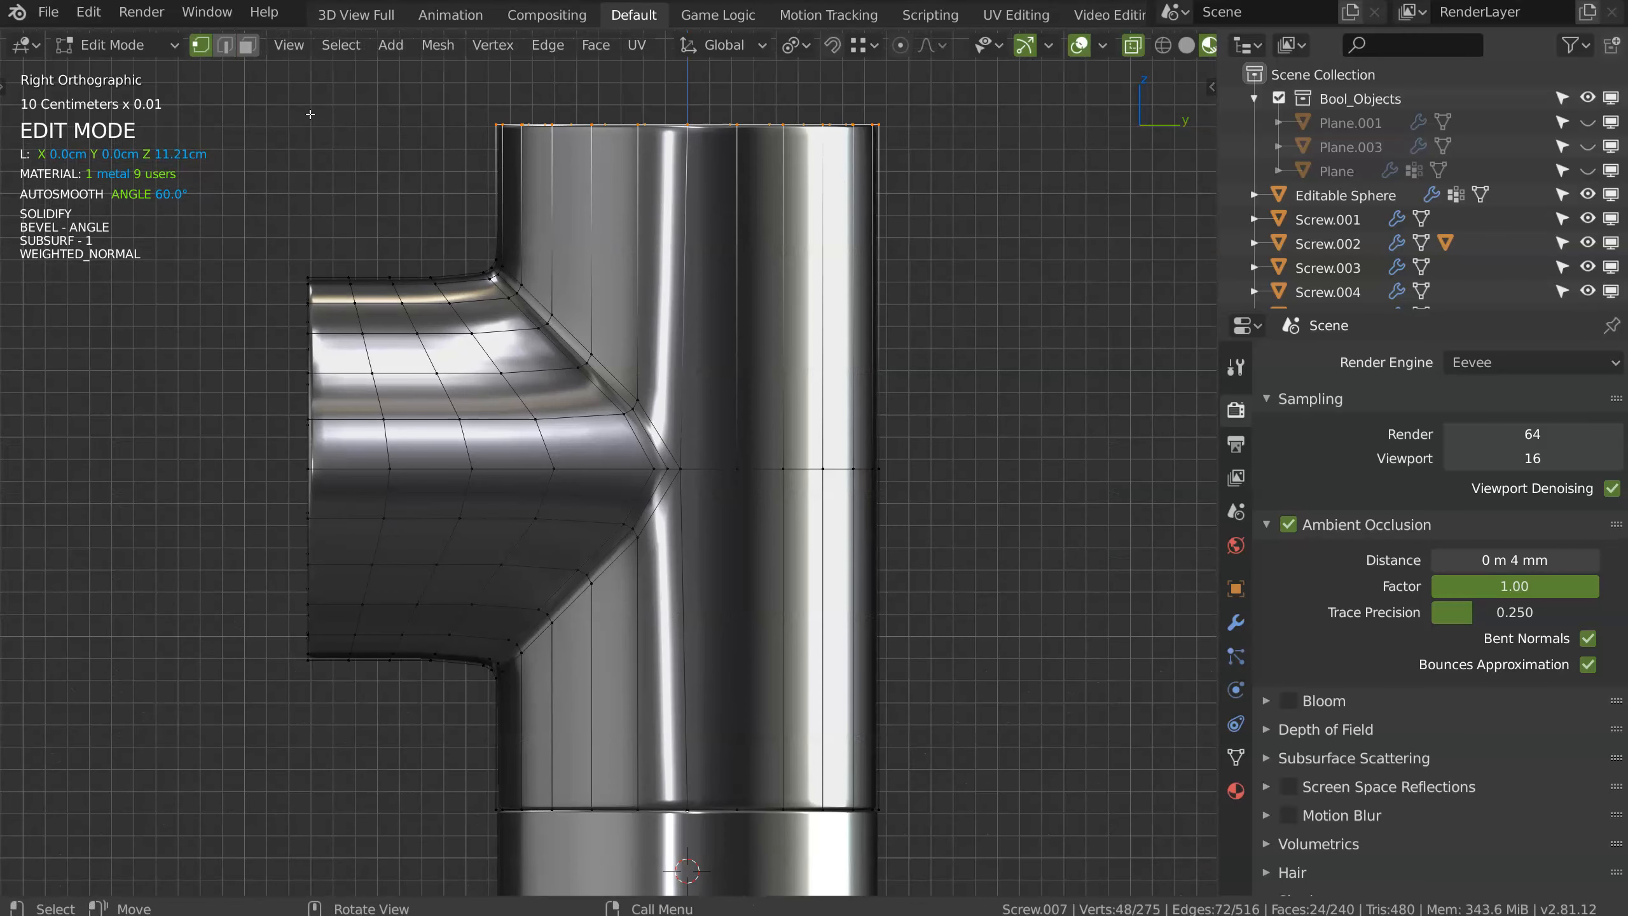
left_click(696, 484, "alt")
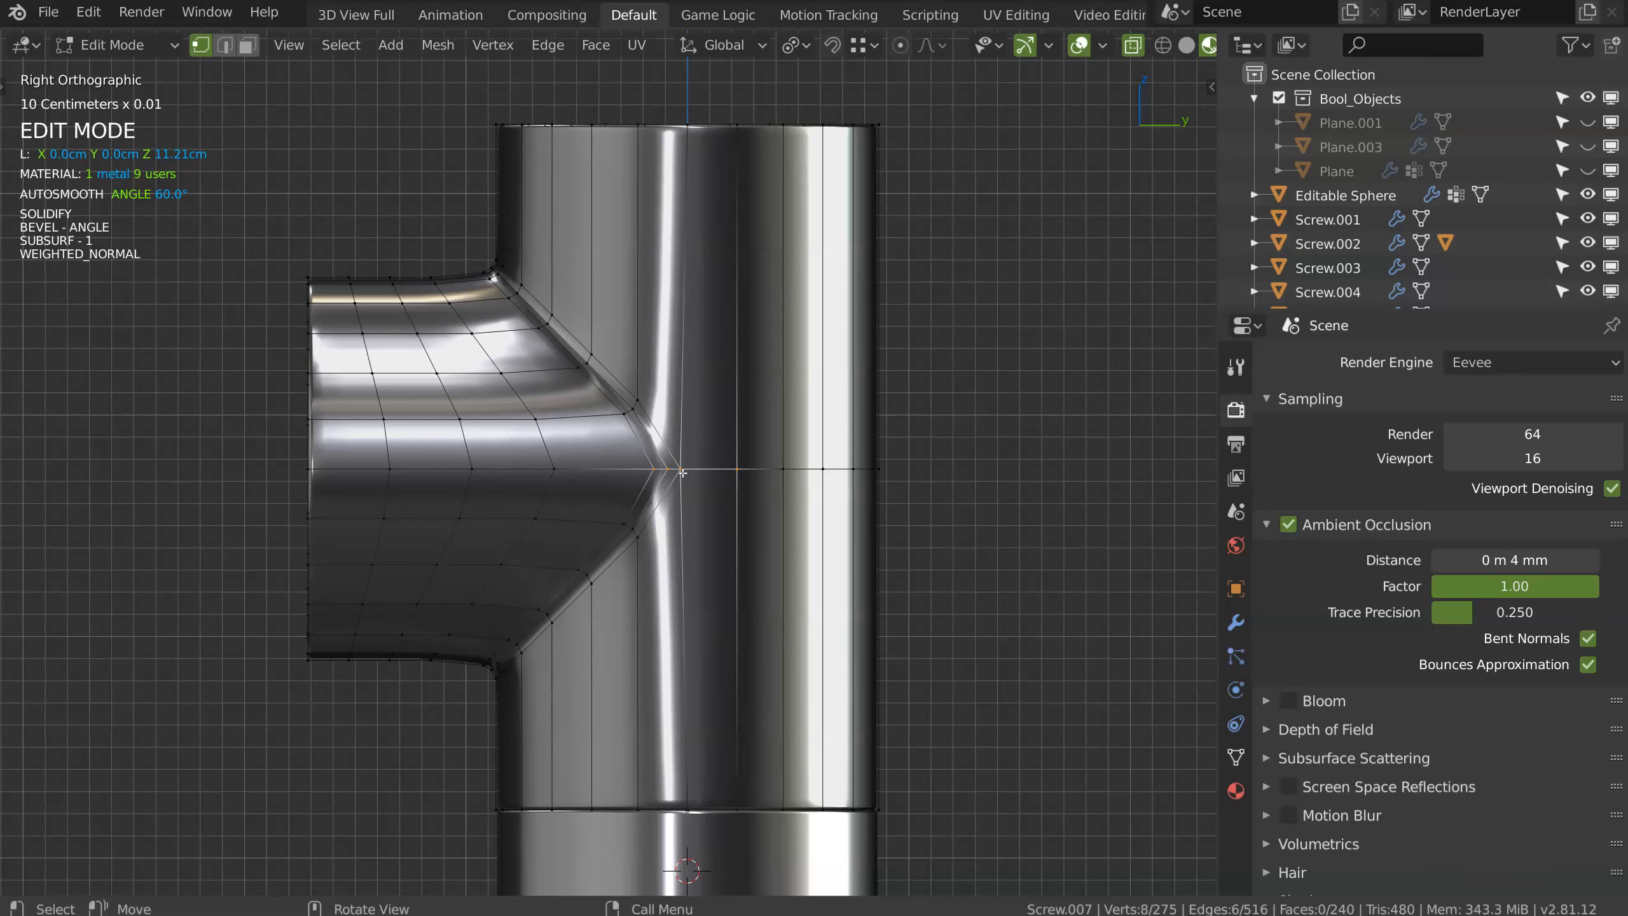
left_click(765, 445, "ctrl")
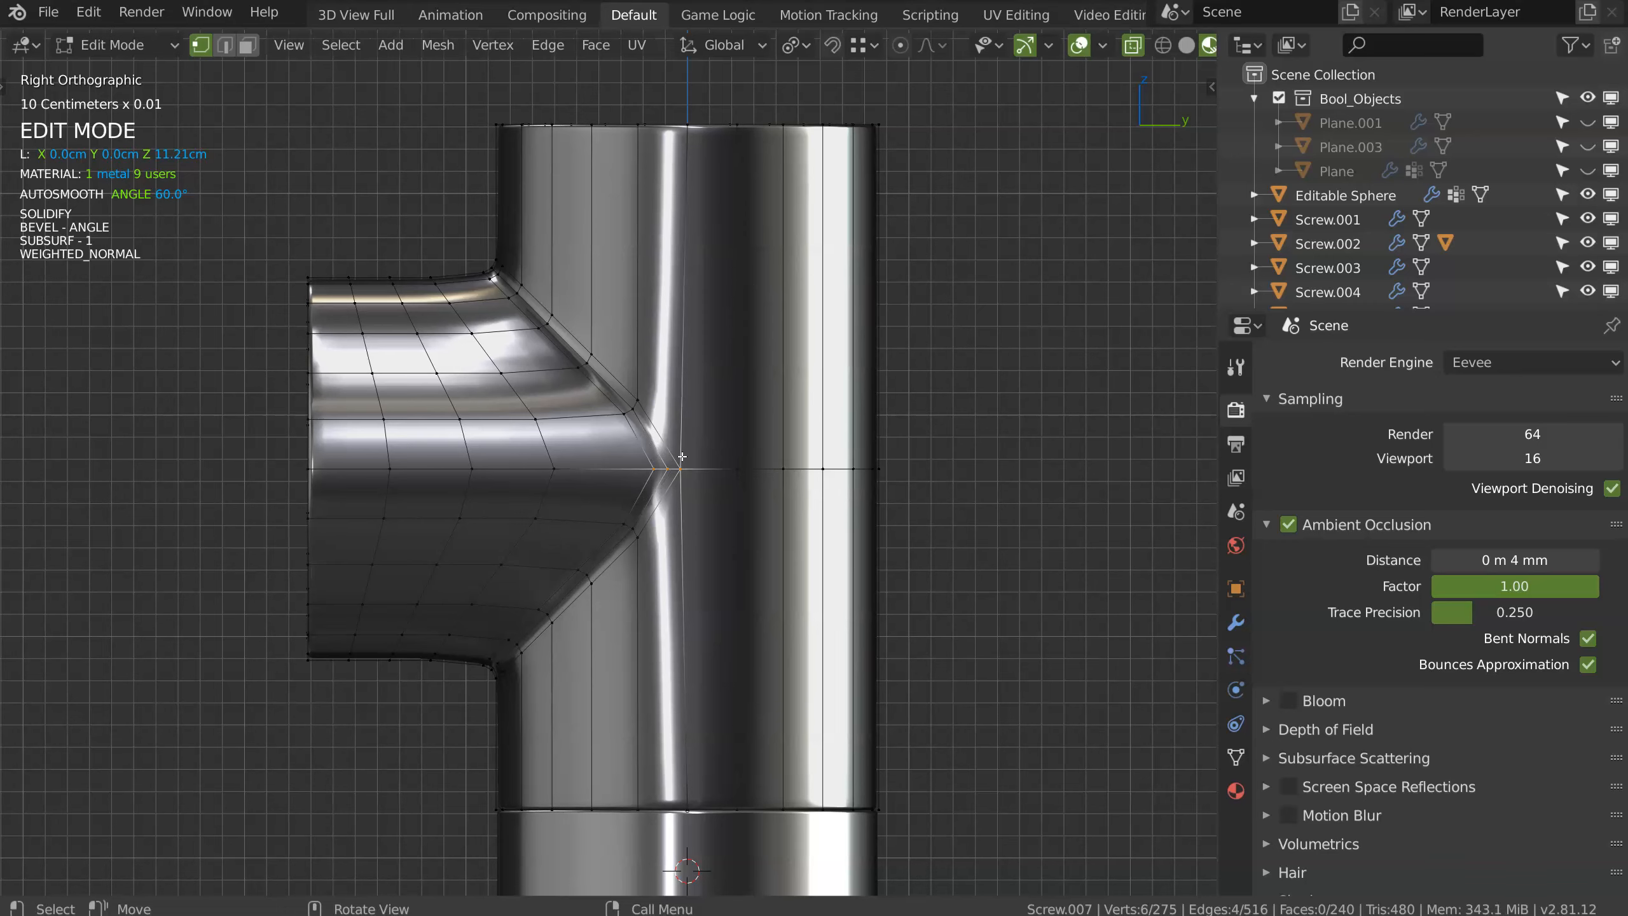
key("g")
key("y")
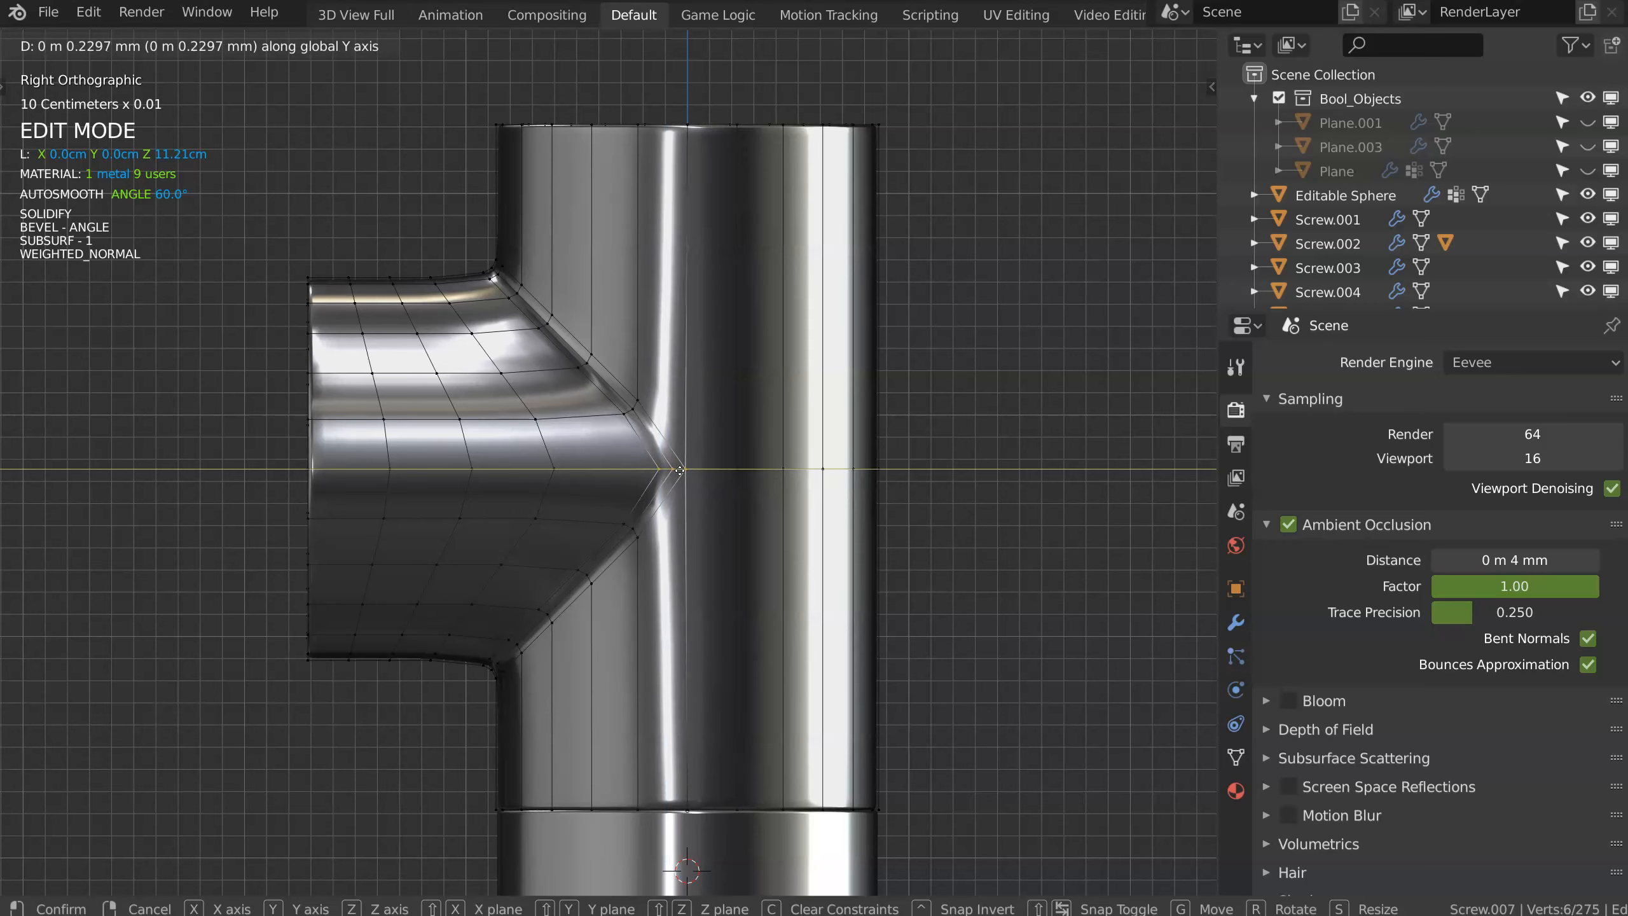
left_click(684, 472)
key("space")
key("space")
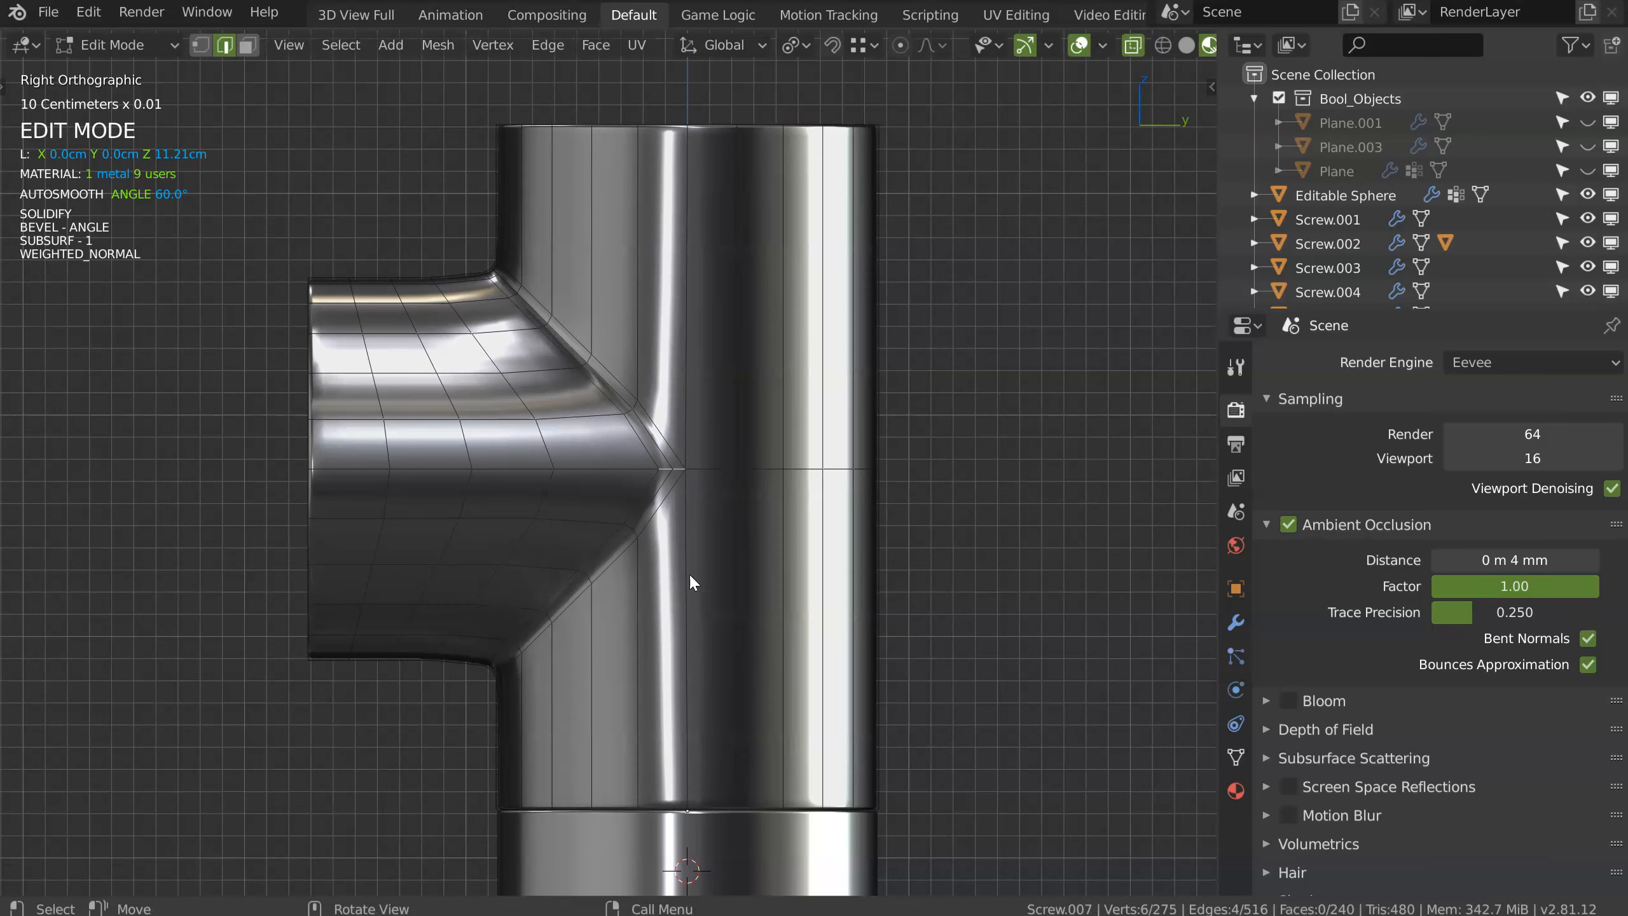
key("ctrl+r")
scroll(695, 659, "up", 1)
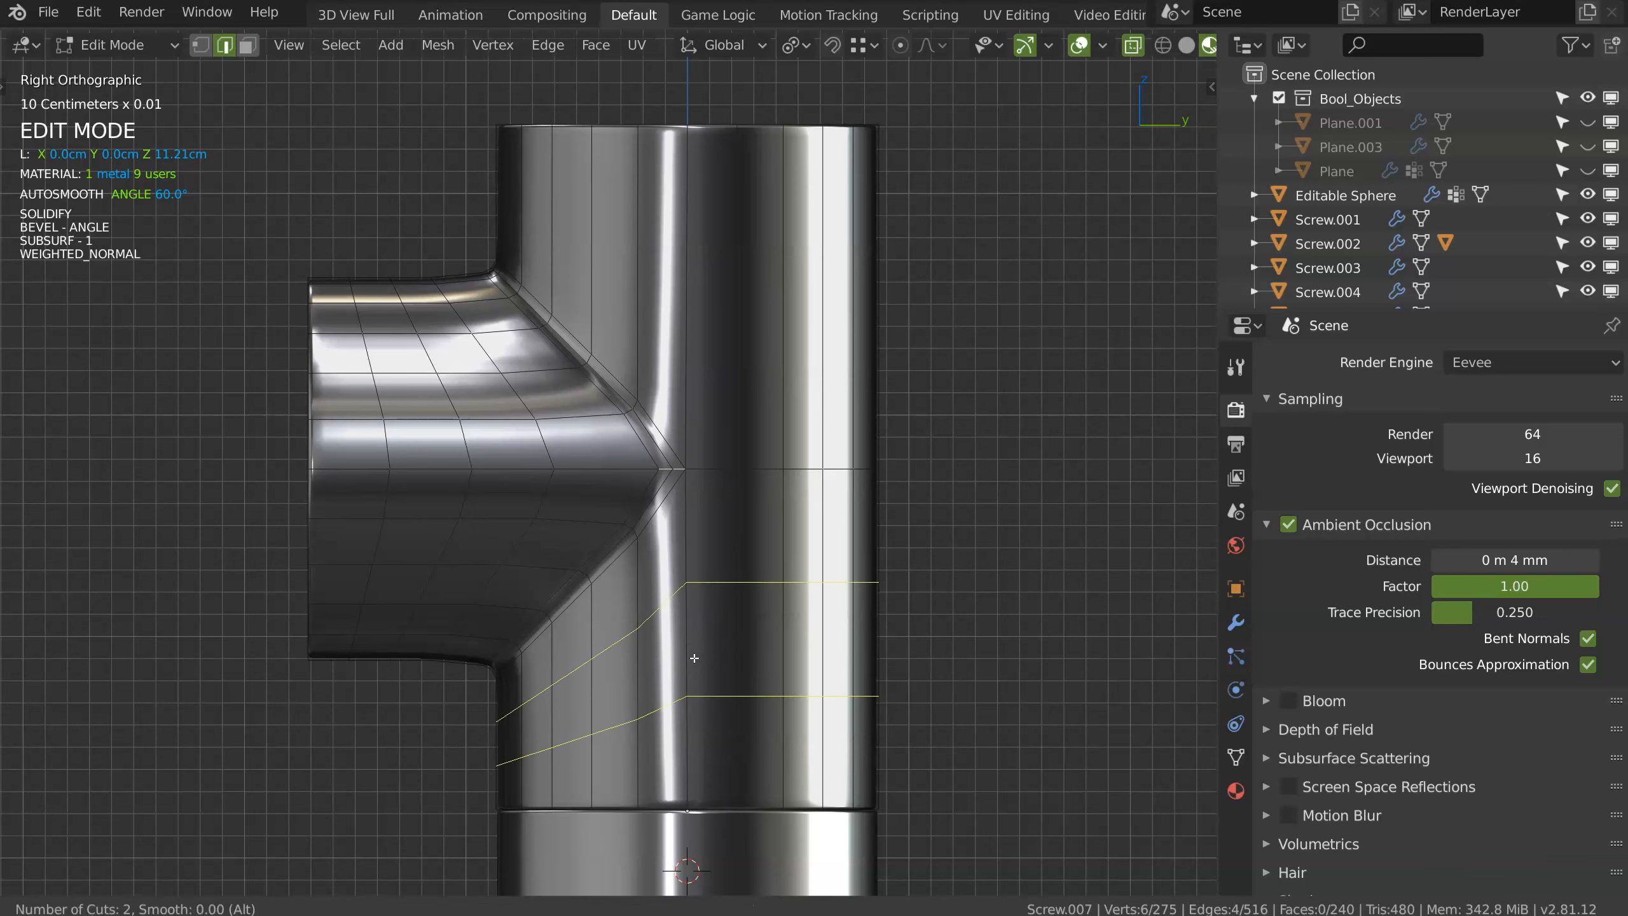
left_click(696, 658)
left_click(725, 644)
key("ctrl+z")
Step: Add three evenly spaced loop cuts below and three above the horizontal middle edge of the upper fitting
key("ctrl+r")
scroll(680, 675, "up", 2)
left_click(682, 675)
left_click(684, 675)
key("ctrl+r")
scroll(684, 325, "up", 2)
left_click(684, 325)
left_click(679, 265)
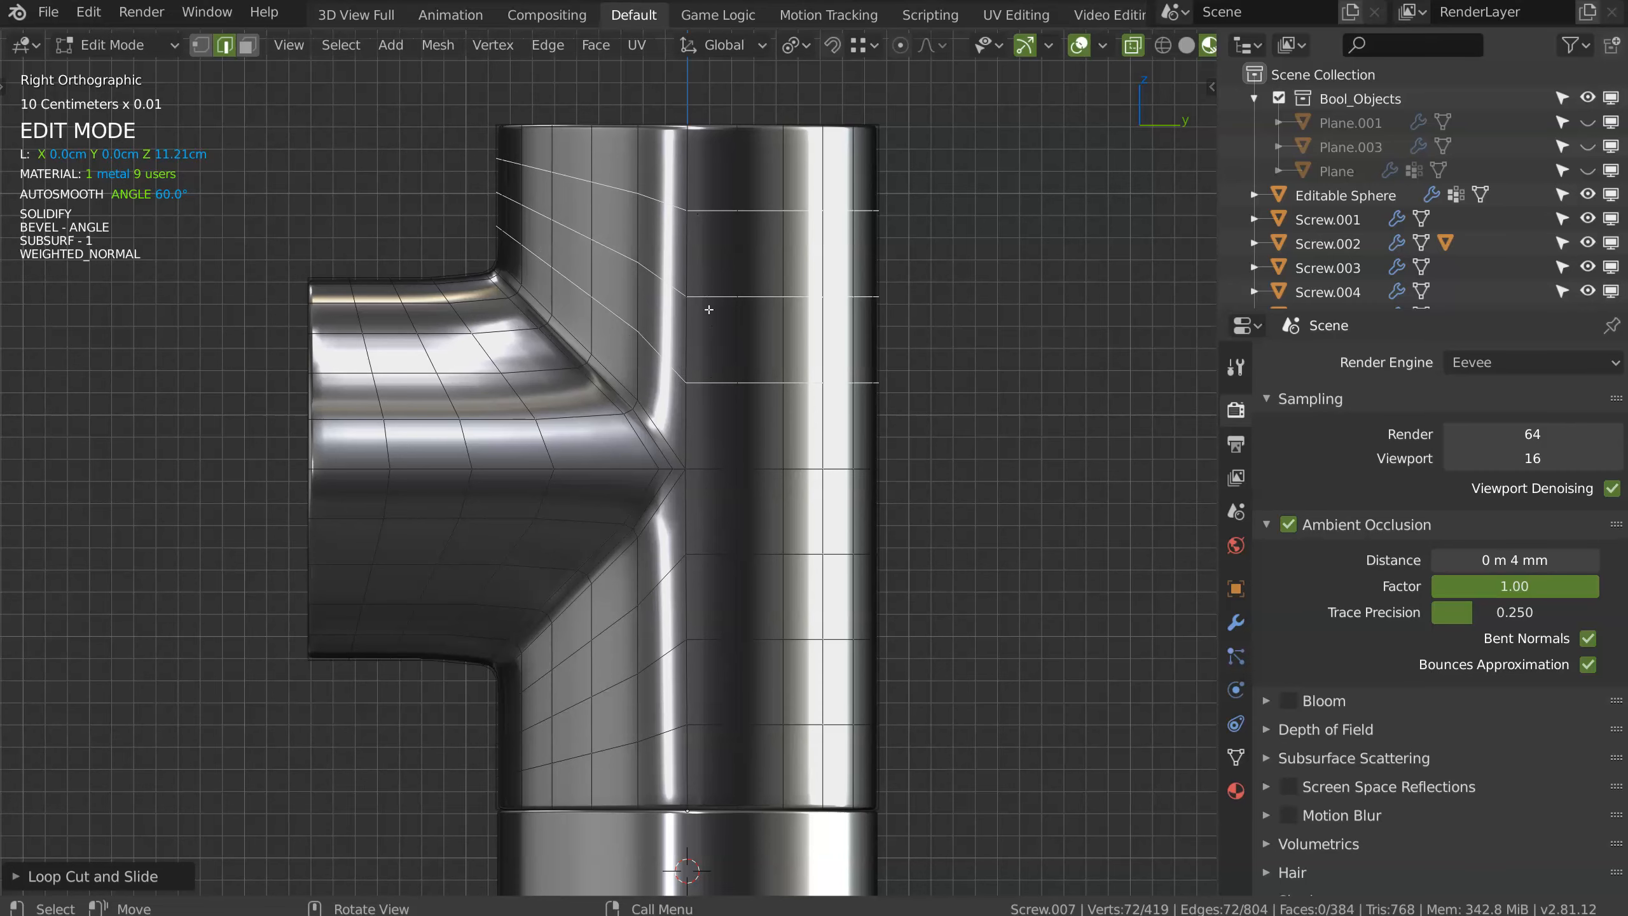
Step: Knife a vertical cut near the open end of the upper fitting's branch with angle constraint and cut-through enabled
middle_click_drag(488, 327, 535, 202)
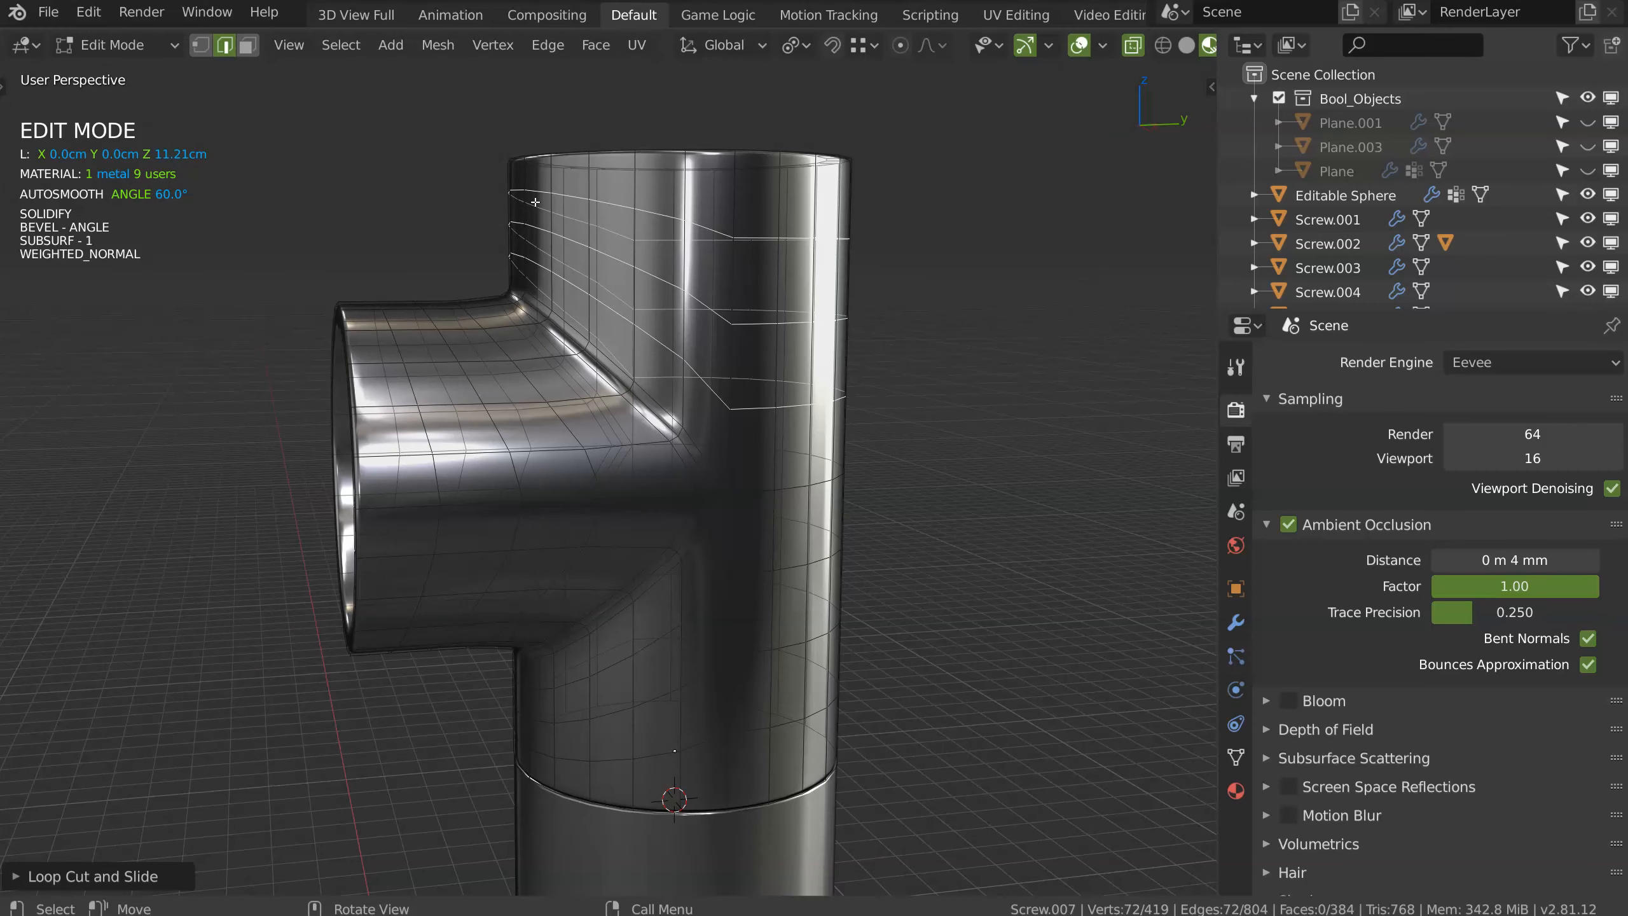
key("KP_3")
middle_click_drag(269, 333, 553, 262, "ctrl")
middle_click_drag(463, 462, 649, 295)
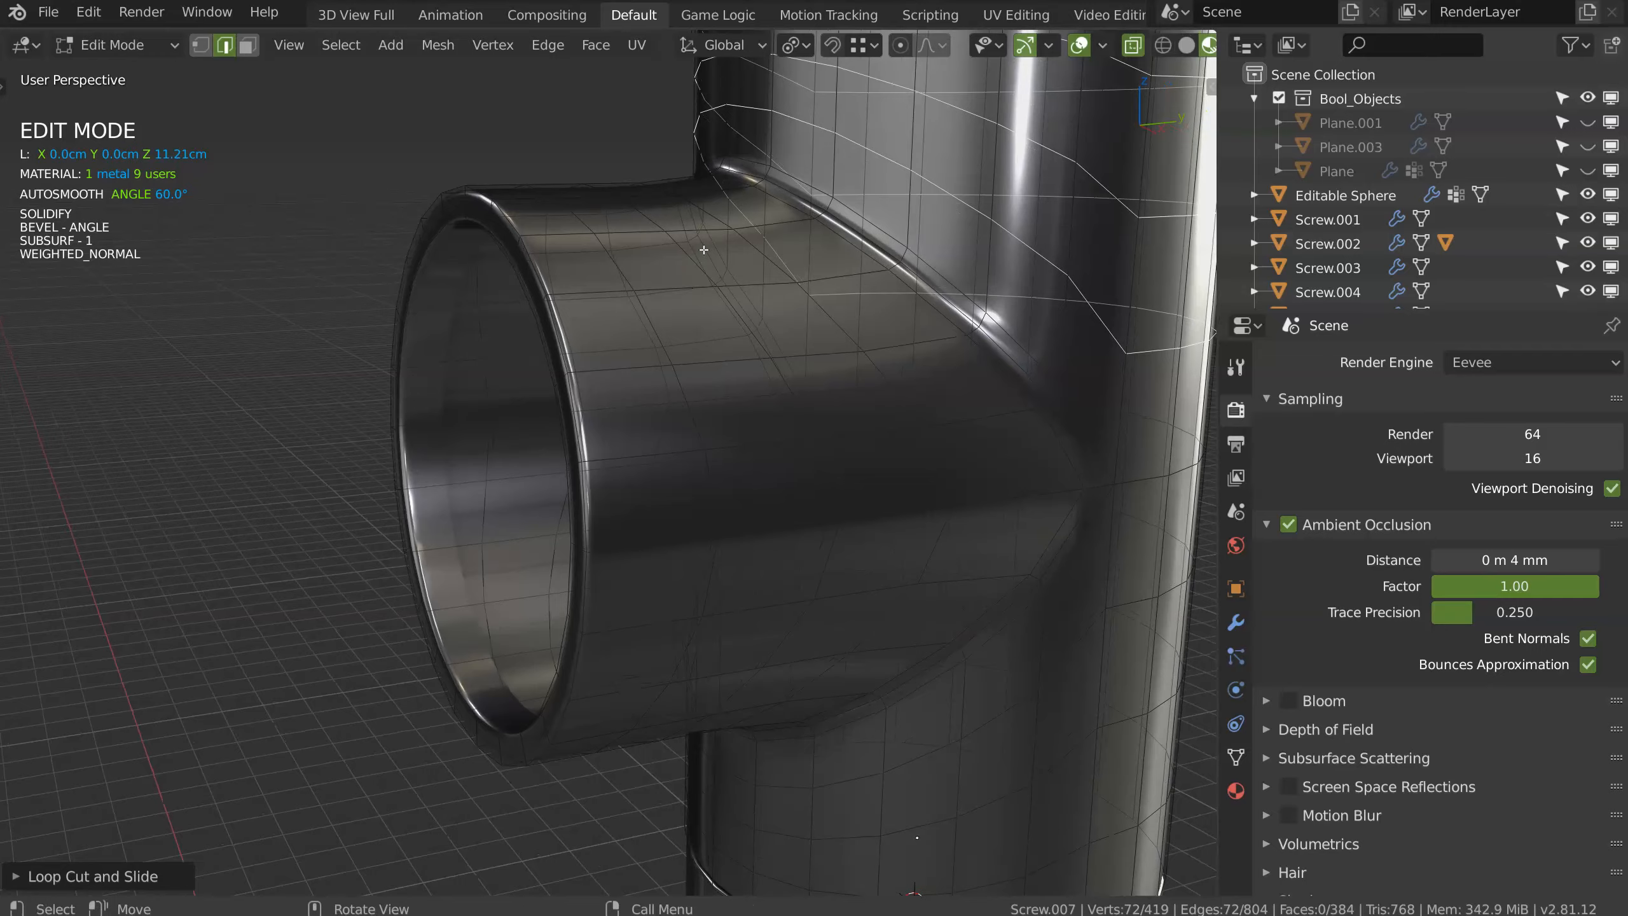
key("KP_3")
middle_click_drag(713, 141, 717, 219, "ctrl")
middle_click_drag(717, 219, 663, 235, "shift")
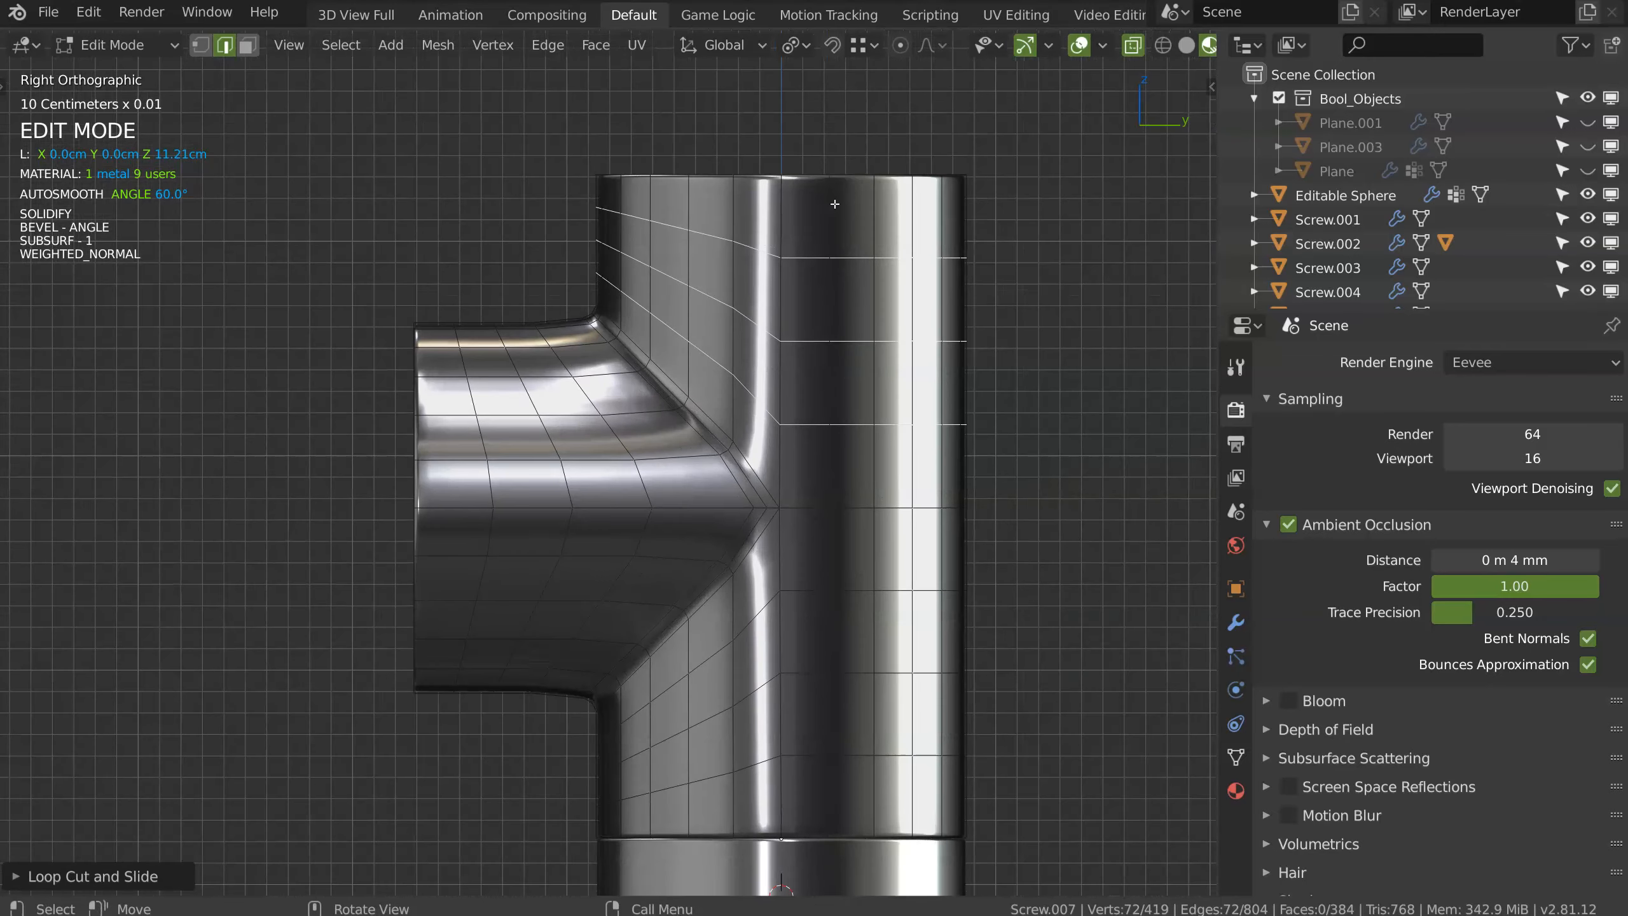
key("k")
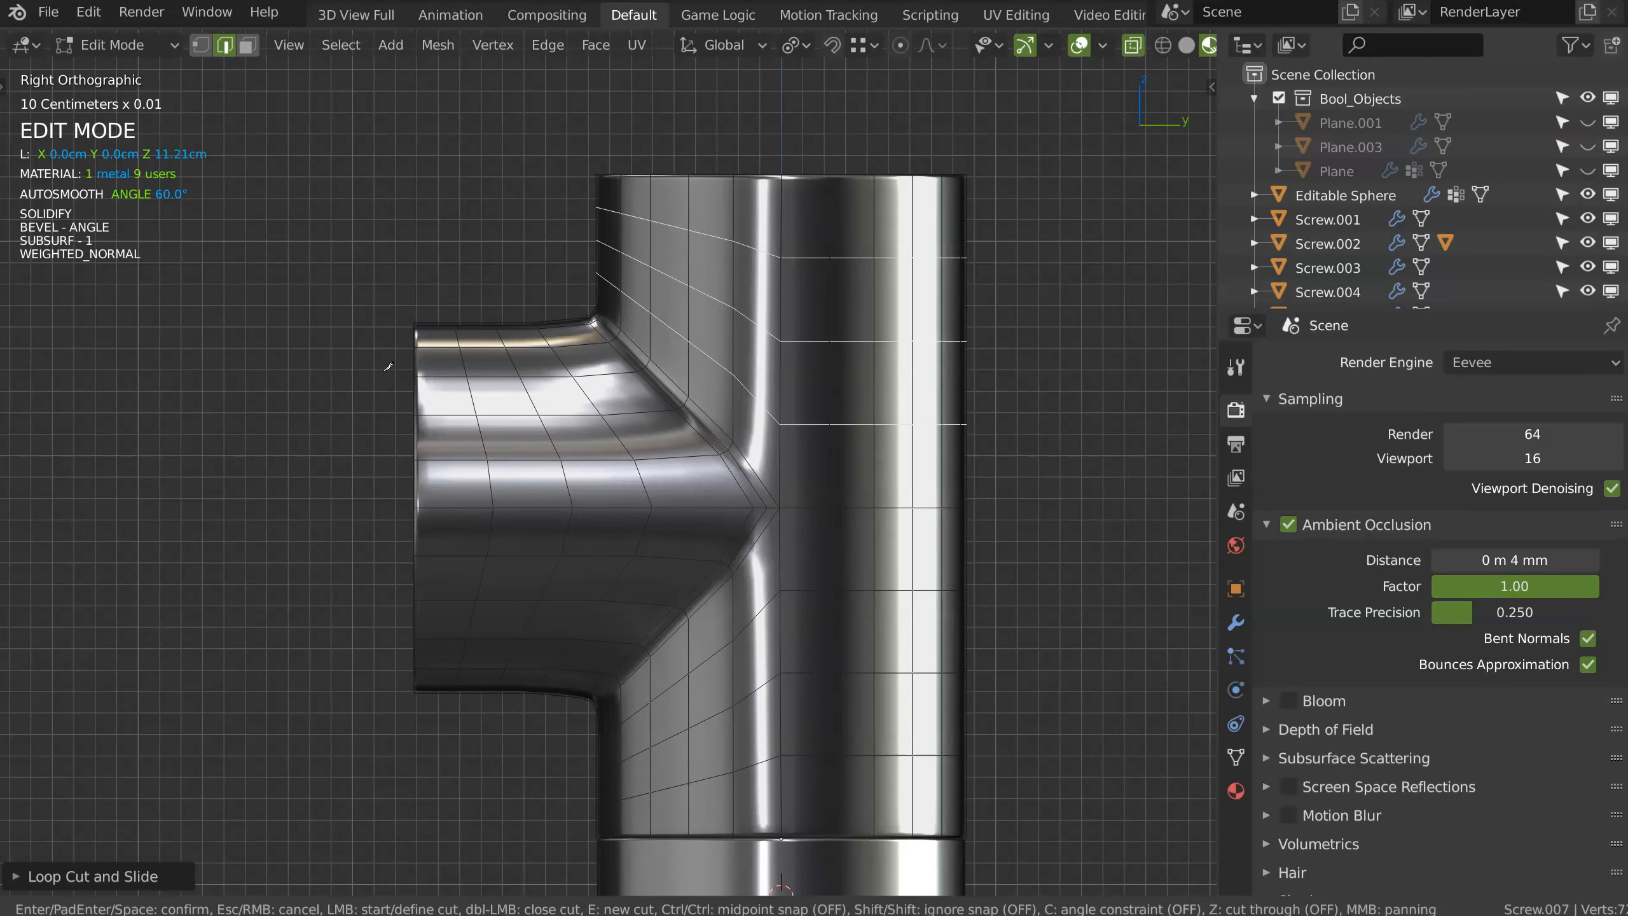
key("z")
key("c")
left_click(432, 310)
left_click(465, 788)
key("e")
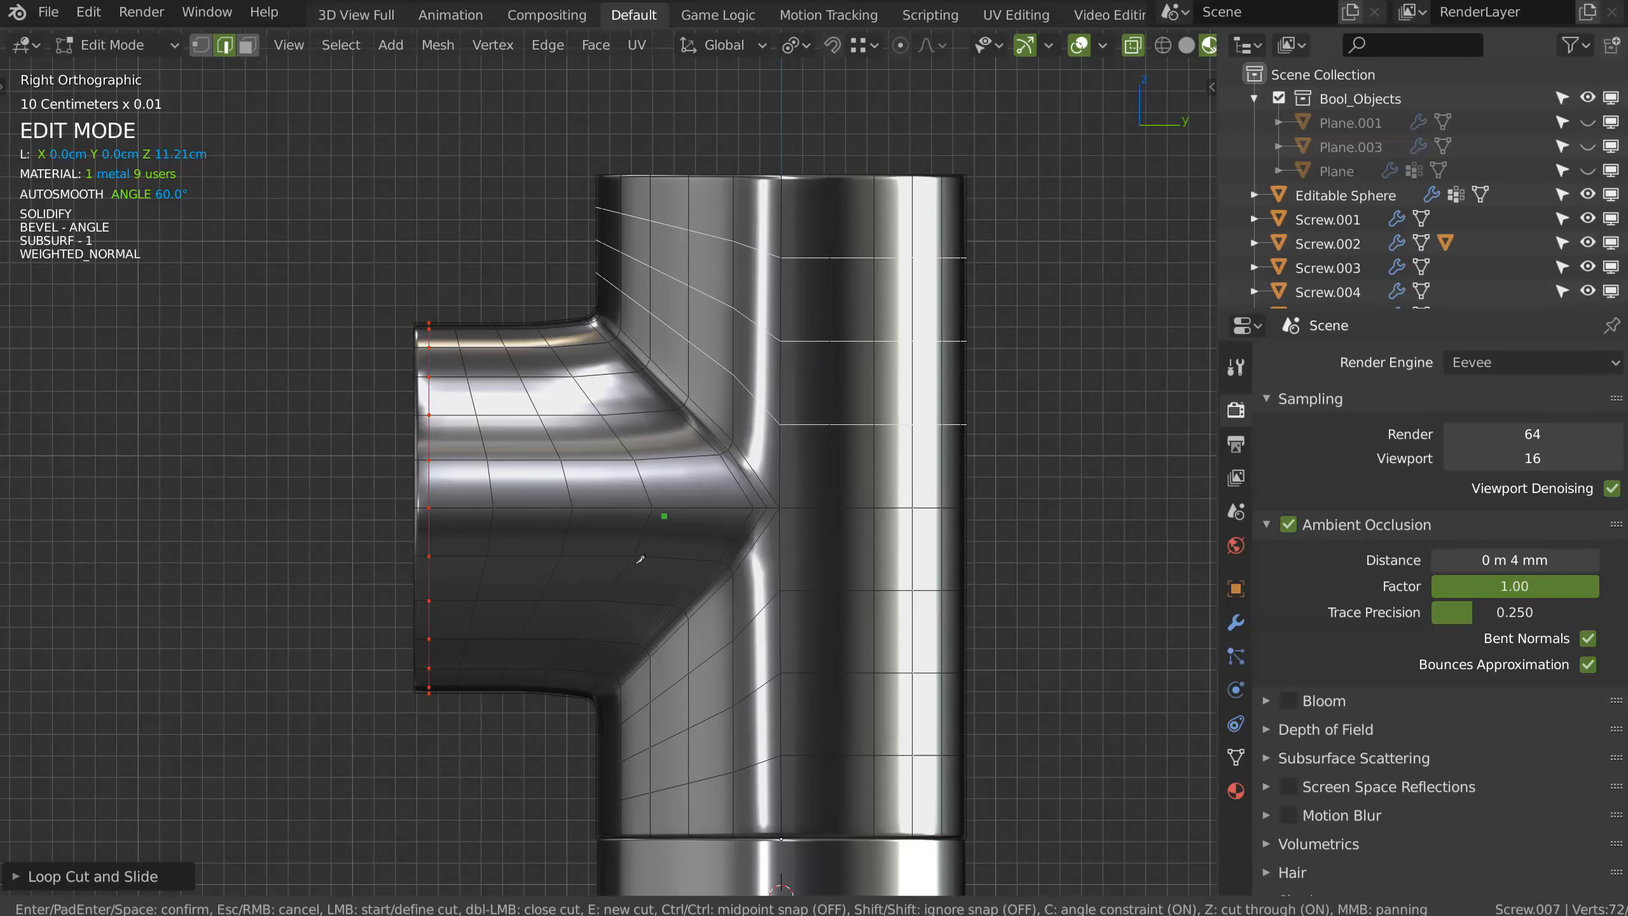
Step: Add horizontal knife cuts just below the upper fitting's top rim and just above its bottom rim, and apply them all
left_click(589, 187)
left_click(1115, 192)
key("e")
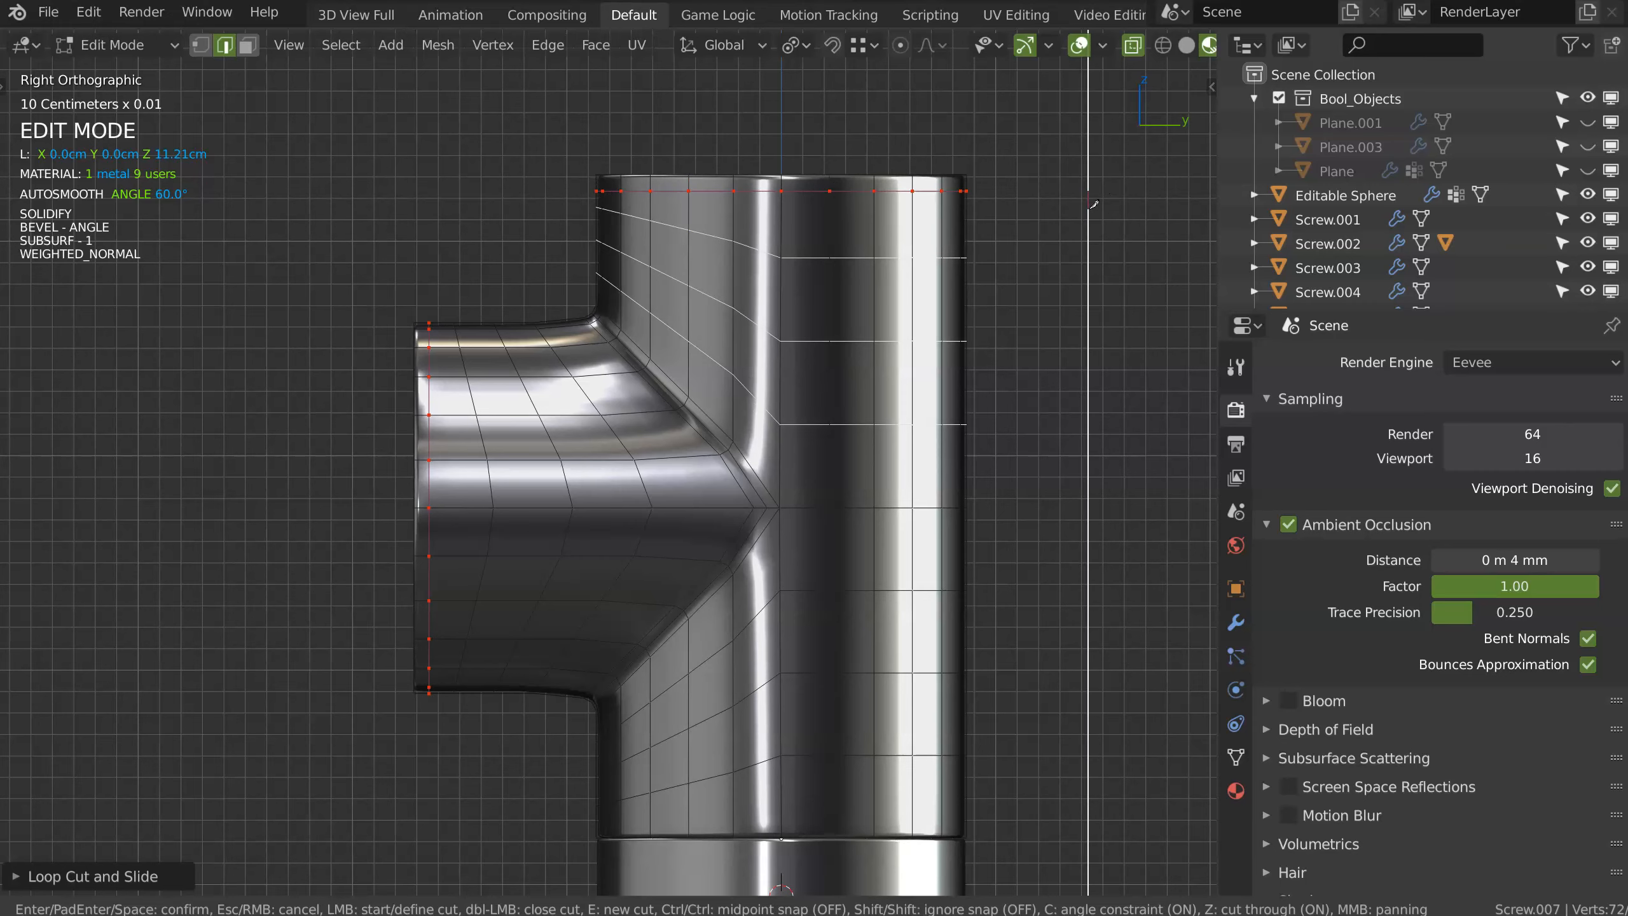
left_click(590, 820)
left_click(981, 820)
key("Return")
Step: Switch mesh editing to the lower tee fitting, show it in right orthographic view and clear its selection
middle_click_drag(675, 389, 634, 628)
middle_click_drag(634, 628, 625, 45, "shift")
middle_click_drag(560, 509, 516, 423, "ctrl")
key("Tab")
left_click(569, 428)
key("Tab")
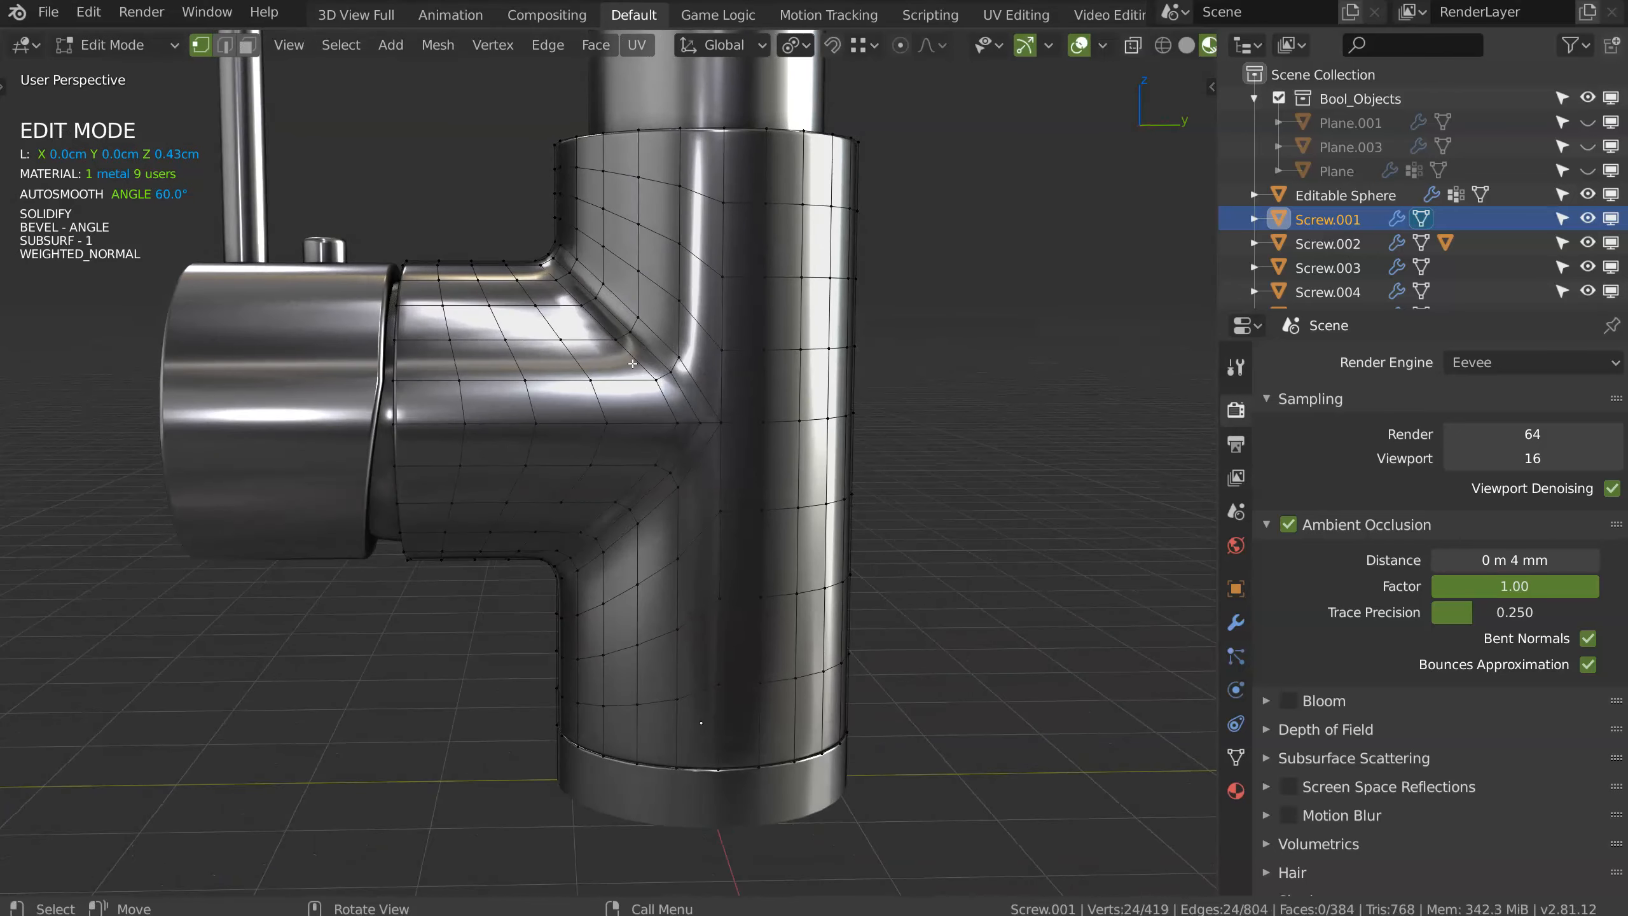
key("KP_3")
middle_click_drag(730, 293, 756, 320, "ctrl")
middle_click_drag(768, 276, 767, 305, "shift")
key("alt+a")
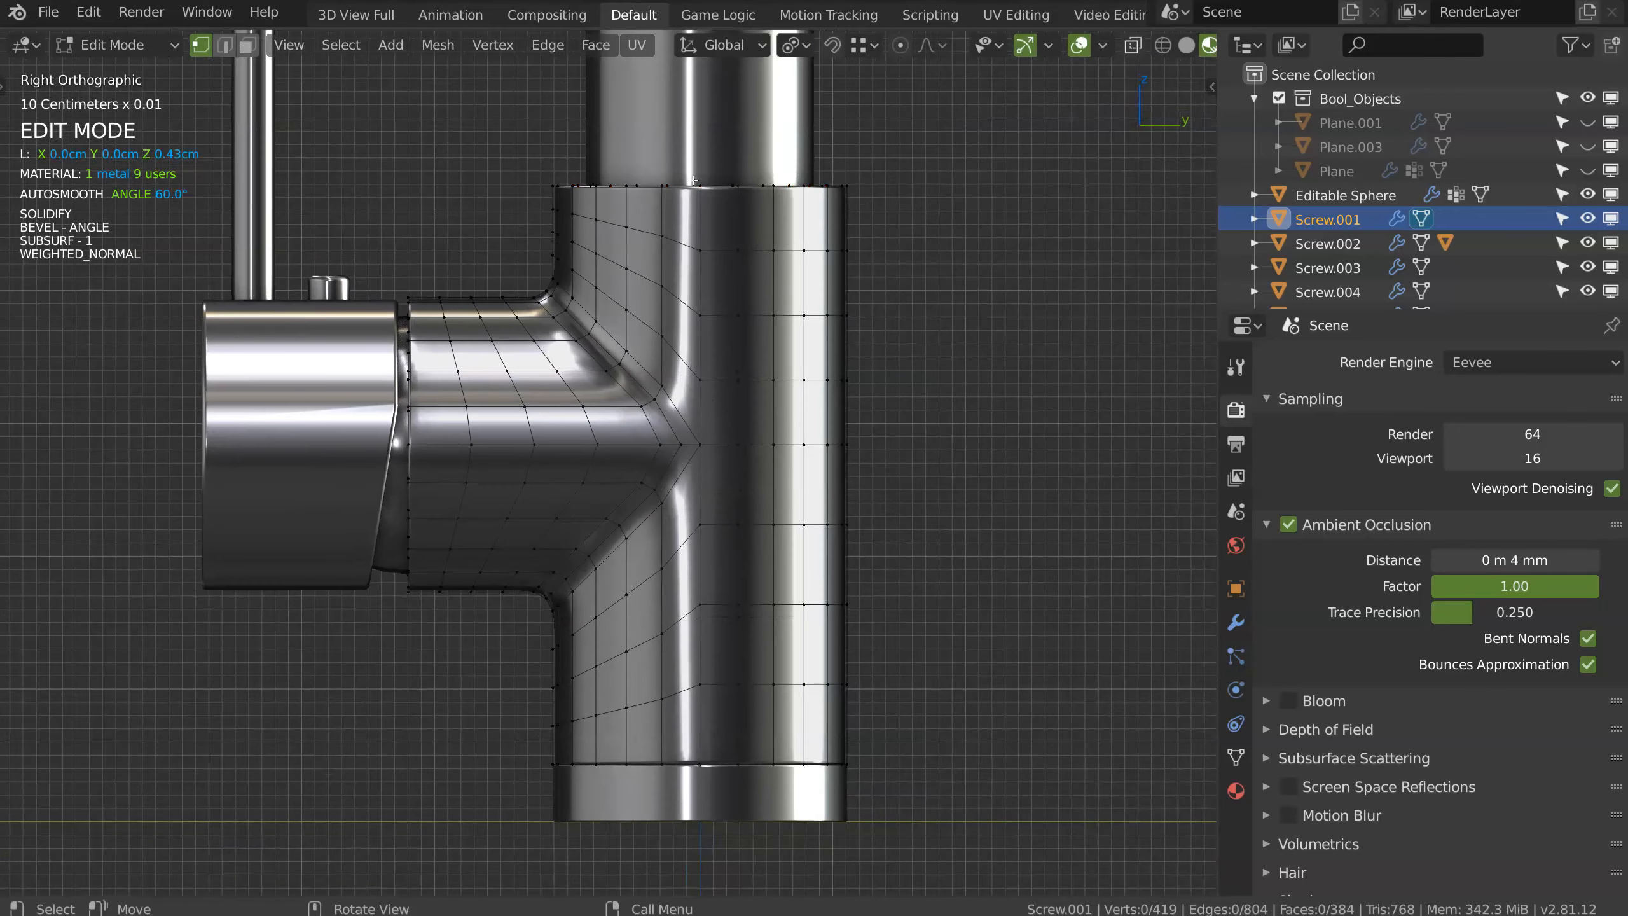
Step: Knife straight supporting cuts through the lower fitting near its top rim, its side opening and its bottom rim
key("k")
key("c")
left_click(554, 198)
left_click(927, 216)
key("e")
left_click(413, 299)
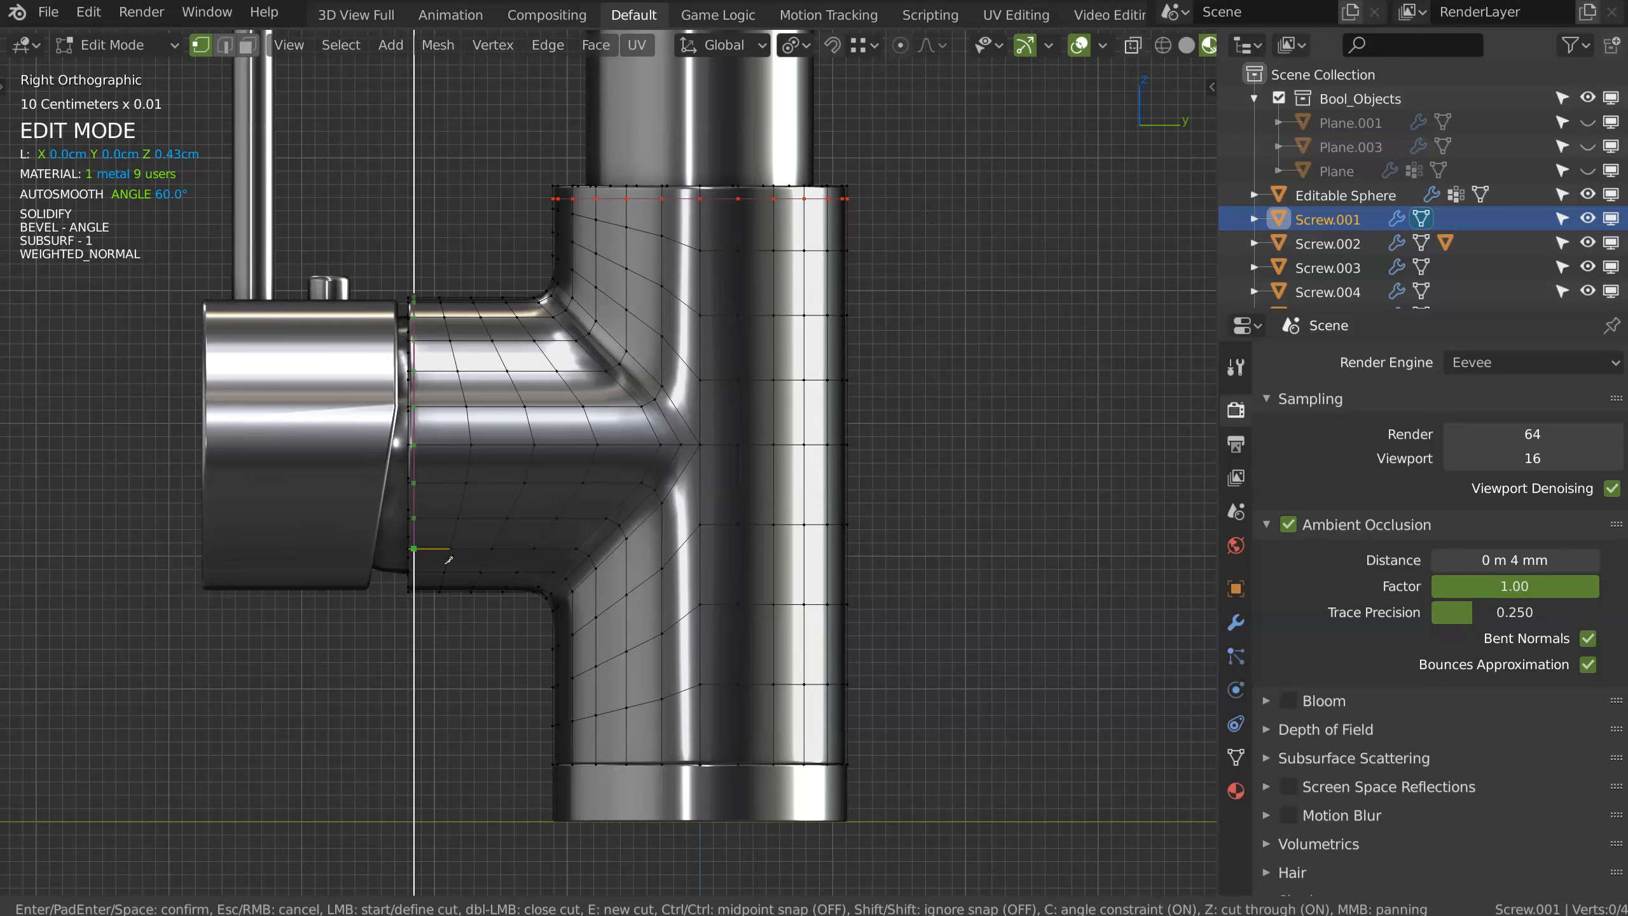
left_click(451, 650)
key("e")
left_click(554, 754)
key("Return")
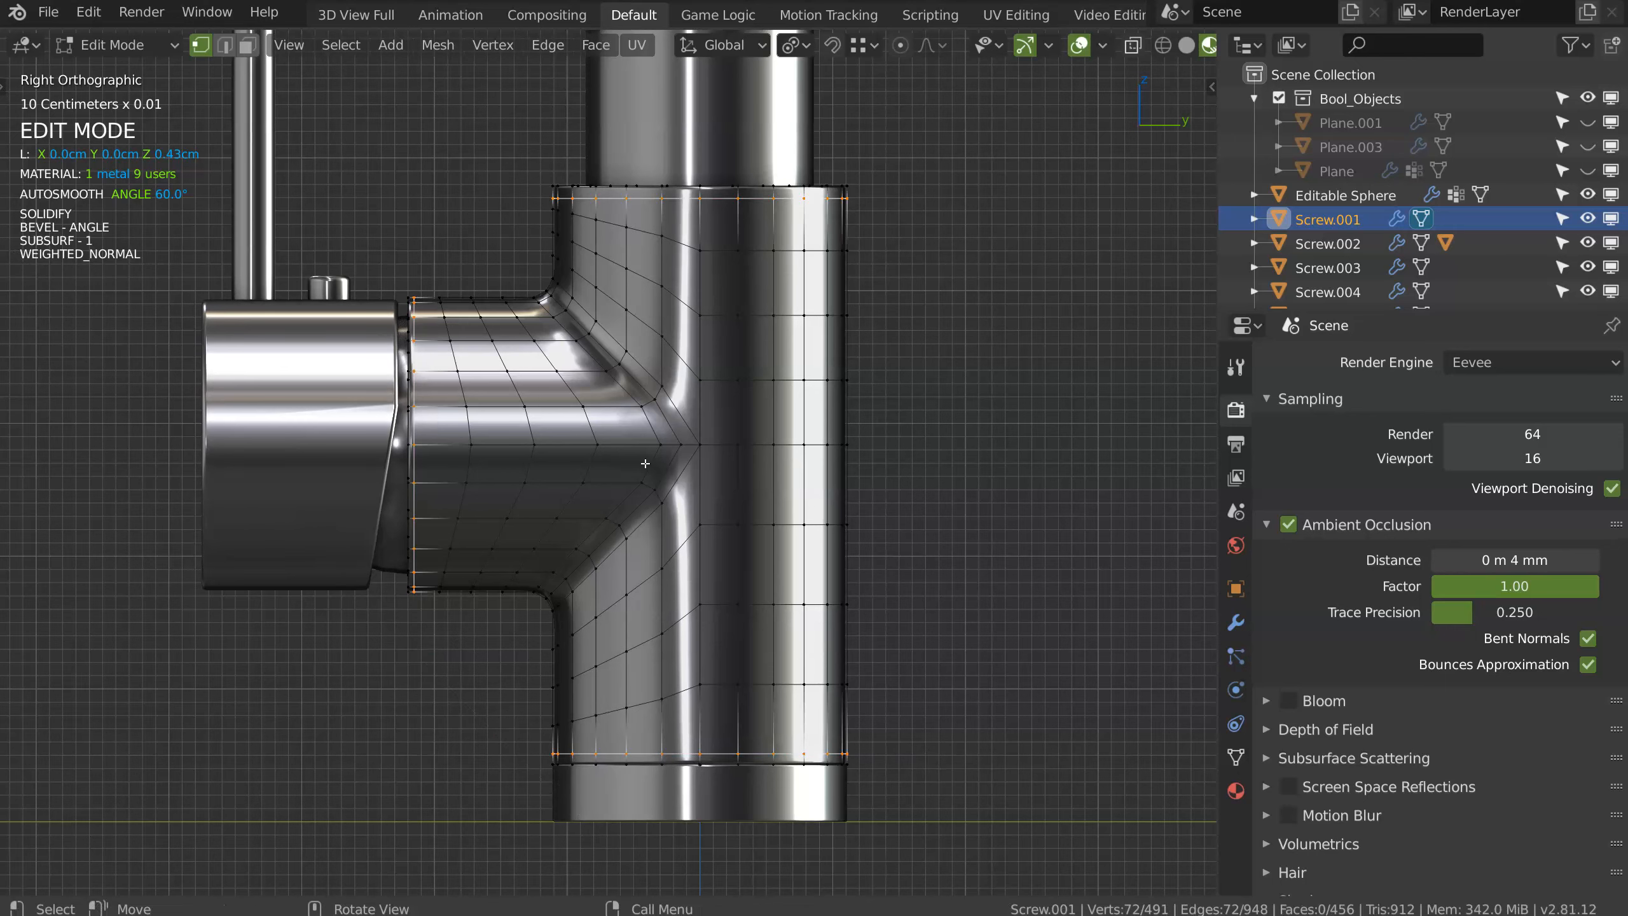
Step: Move the supporting edge loop at the lower fitting's side opening about 0.67 mm along Y and return to Object Mode
key("g")
key("y")
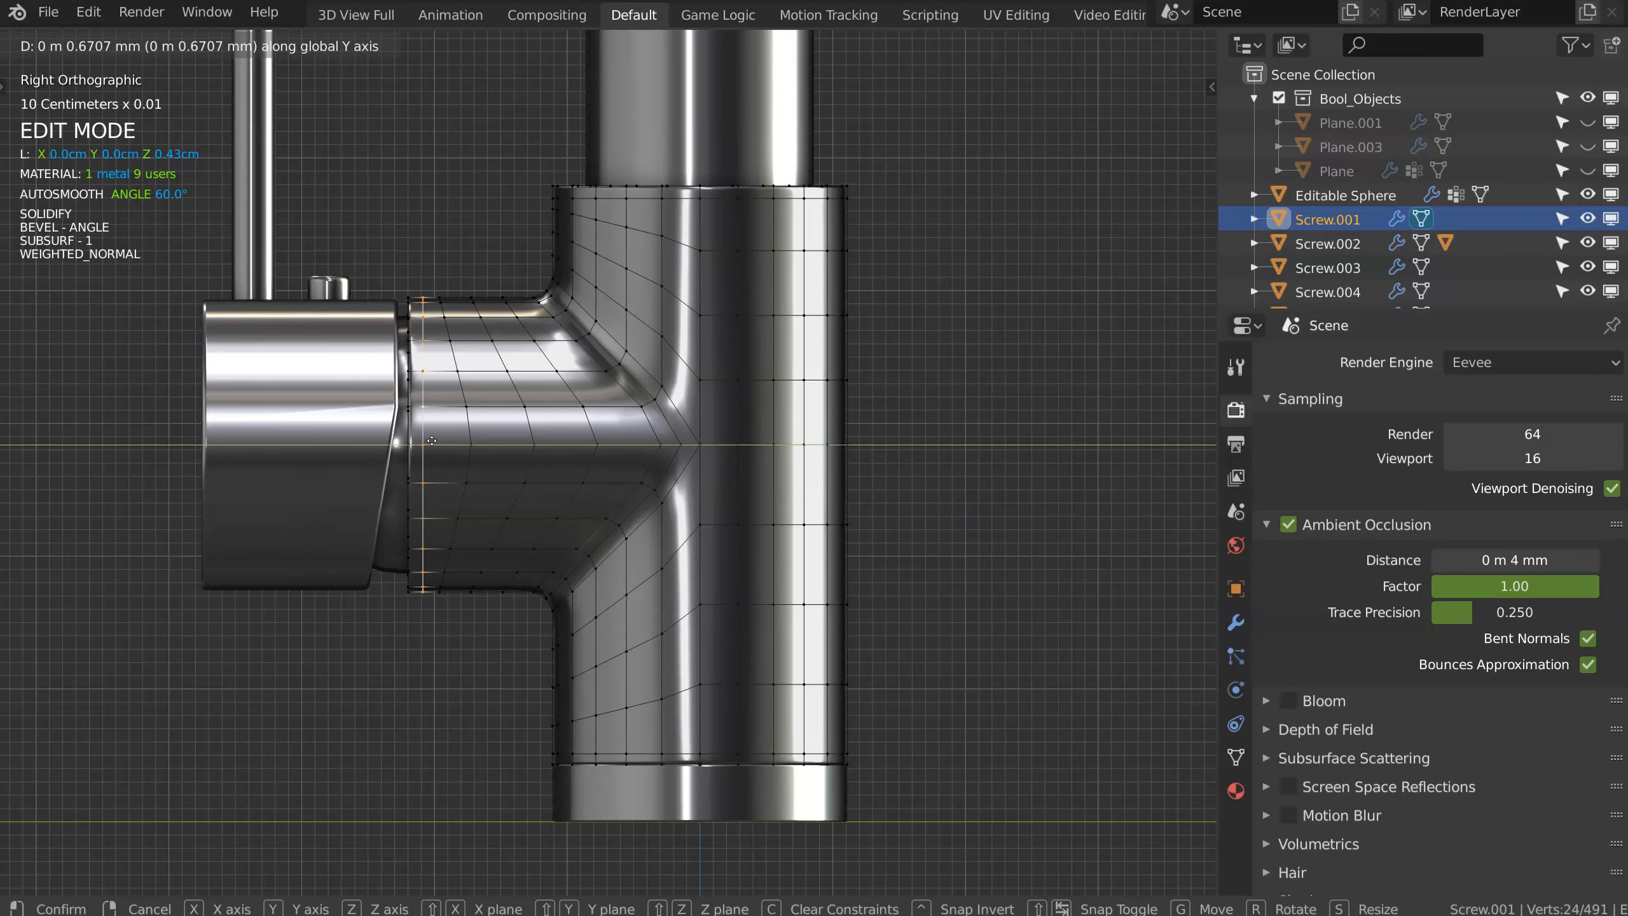
left_click(429, 441)
key("Tab")
middle_click_drag(552, 287, 530, 433)
middle_click_drag(720, 237, 561, 369)
middle_click_drag(576, 372, 613, 300, "ctrl")
middle_click_drag(507, 275, 641, 391)
middle_click_drag(343, 287, 371, 226, "shift")
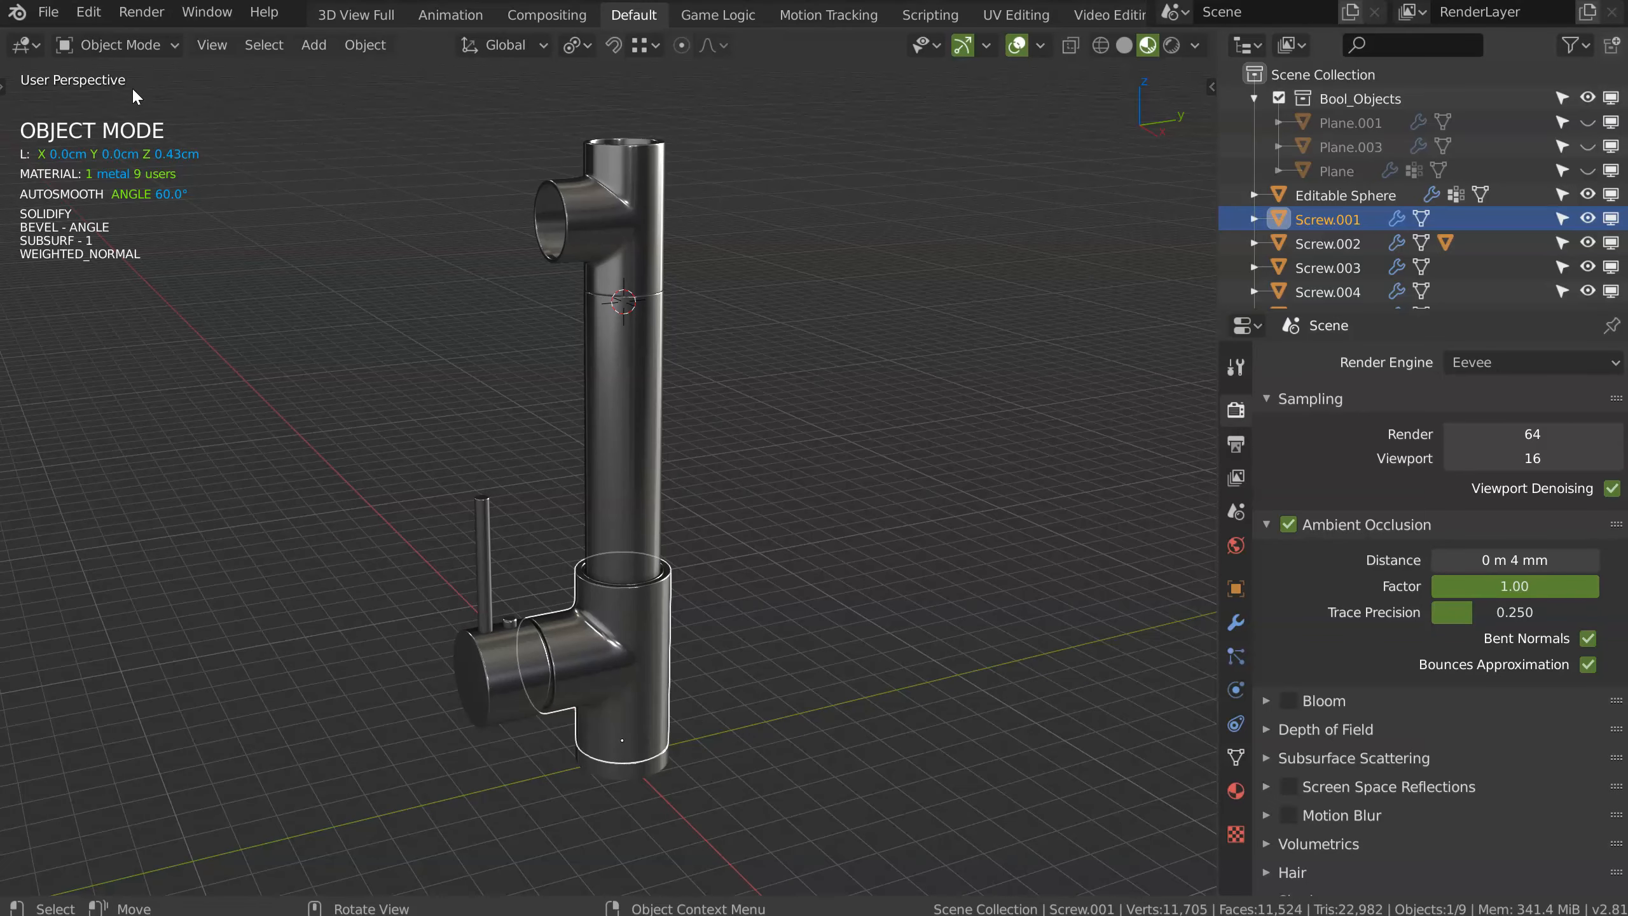
Step: Save the scene as a new incremental version named speedflow_basics_11_Kitchen_Faucet_003.blend
left_click(45, 13)
left_click(102, 197)
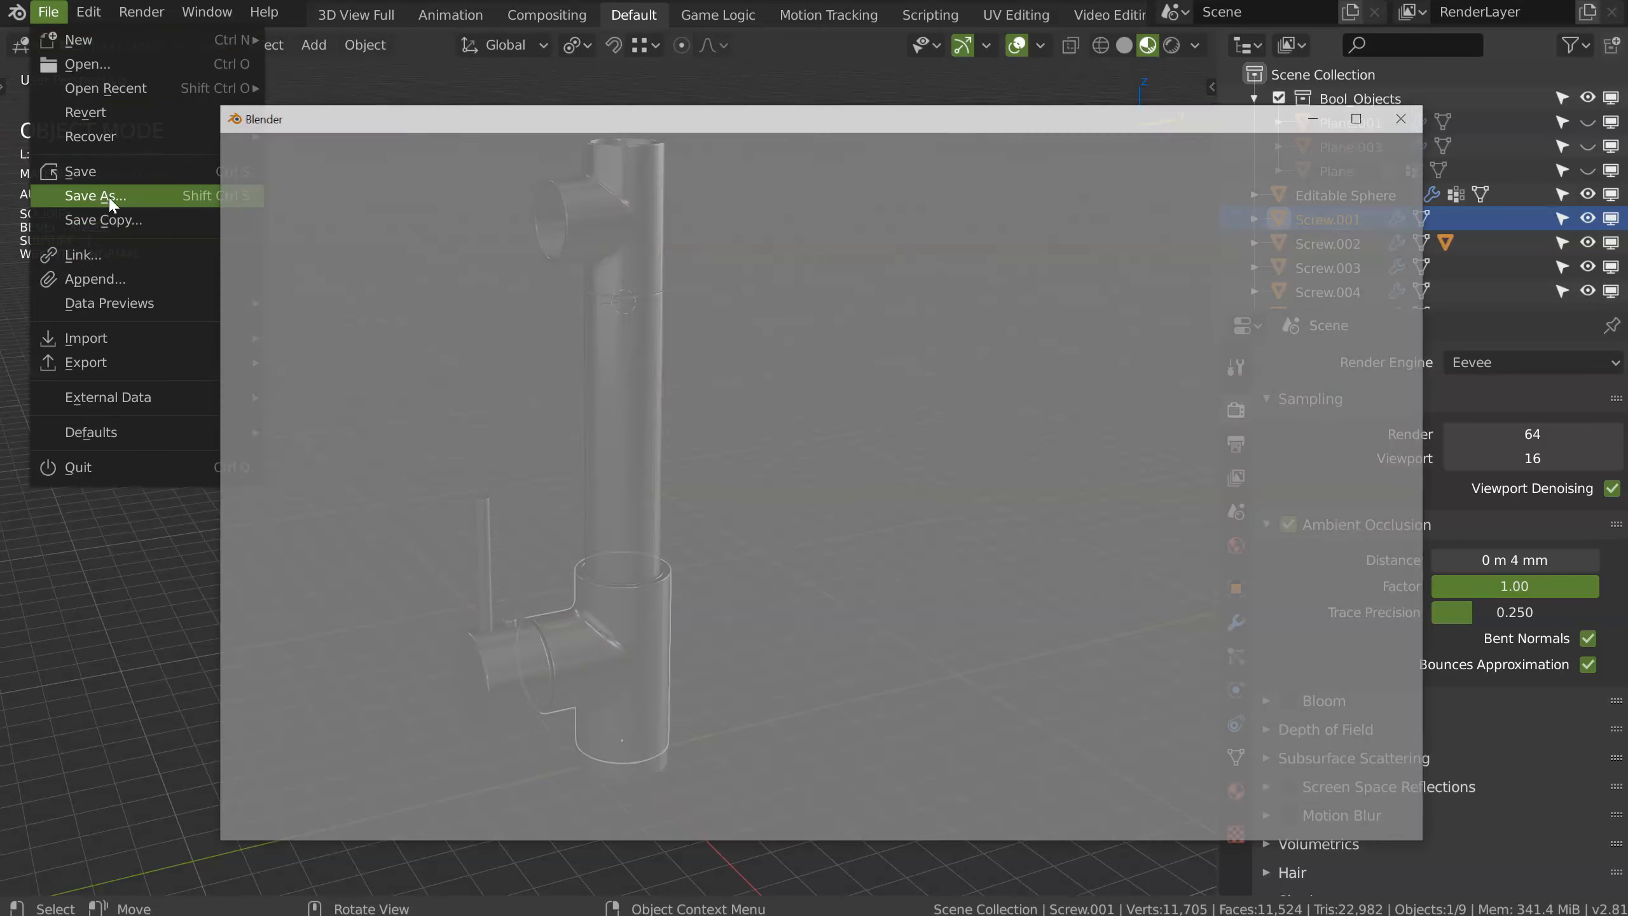
left_click(1051, 819)
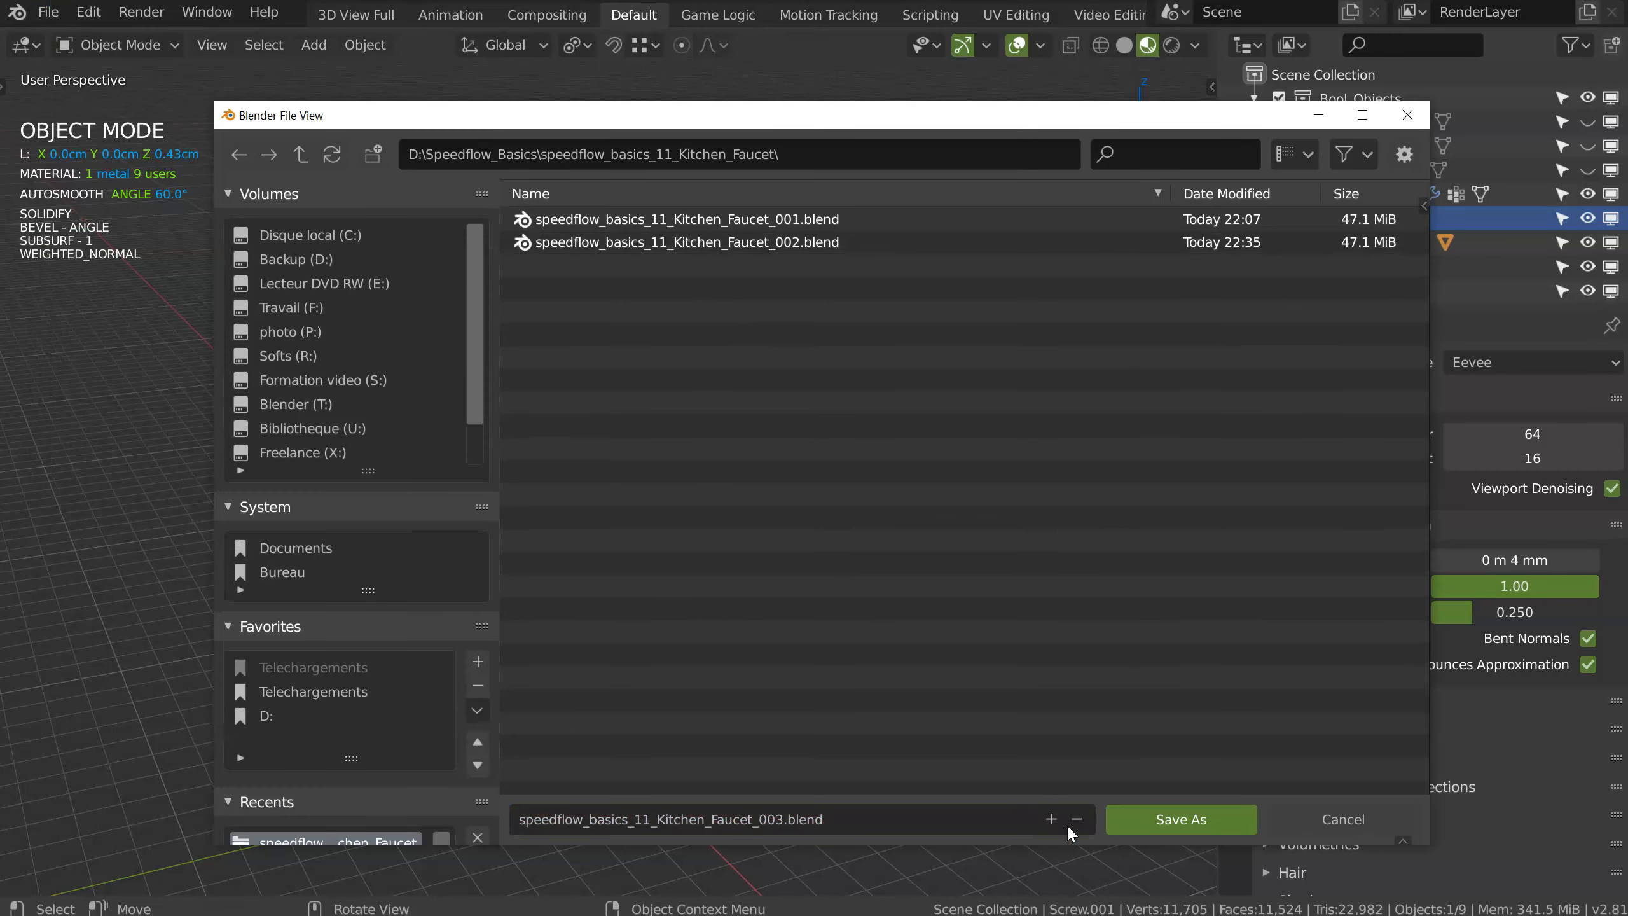
left_click(1181, 820)
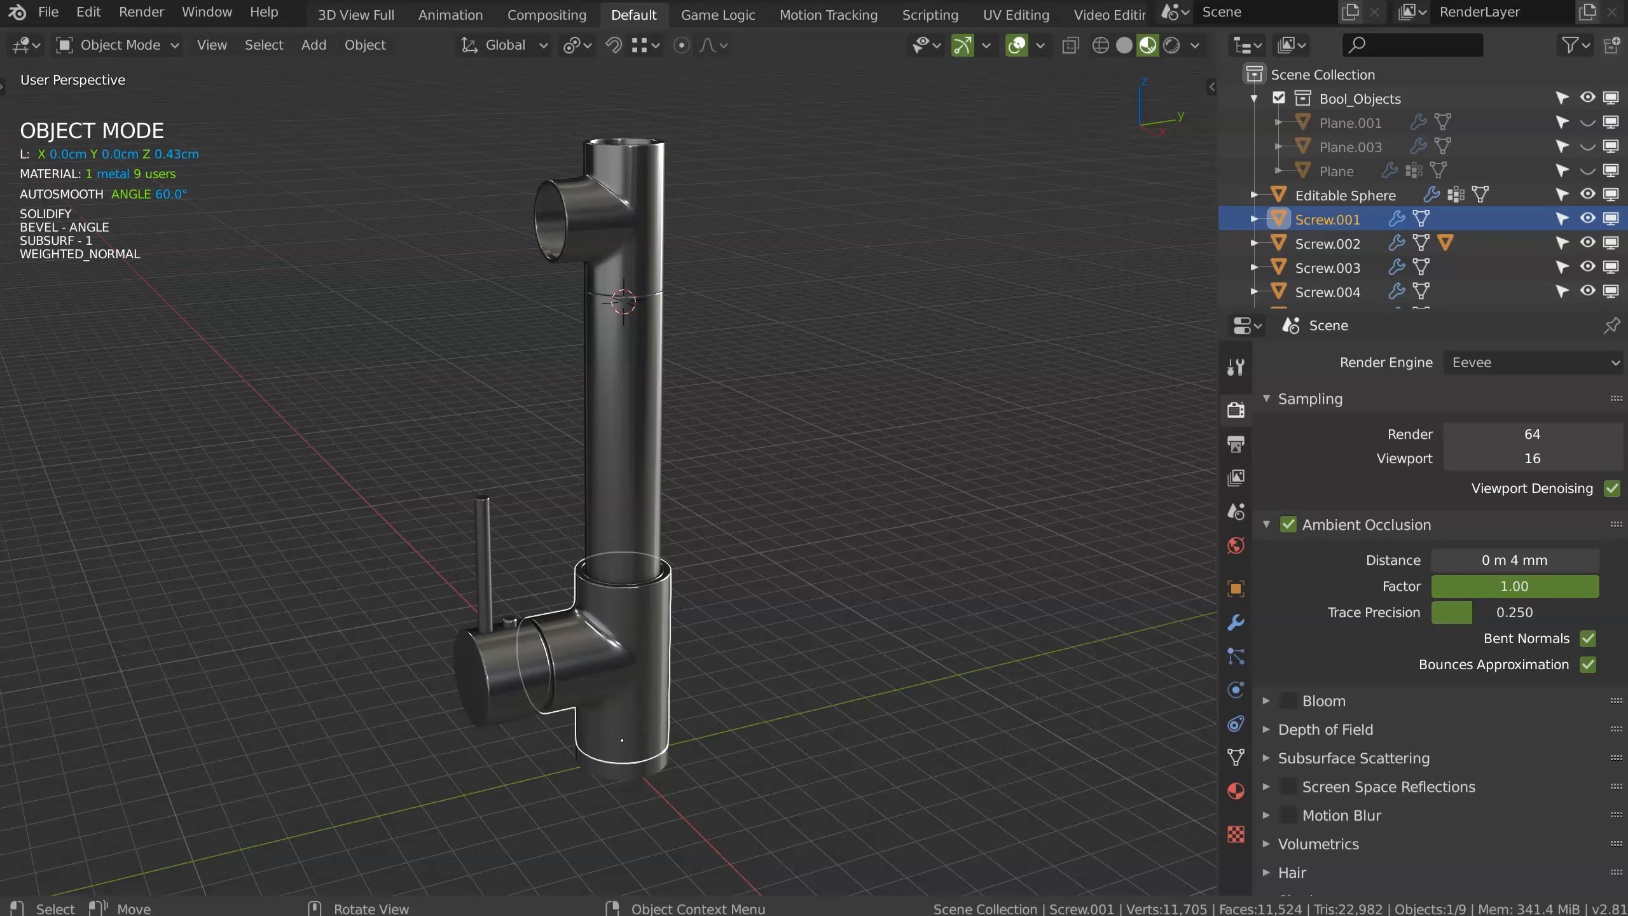
Step: Select the upper tee fitting and open its mesh in Edit Mode
middle_click_drag(733, 359, 679, 309)
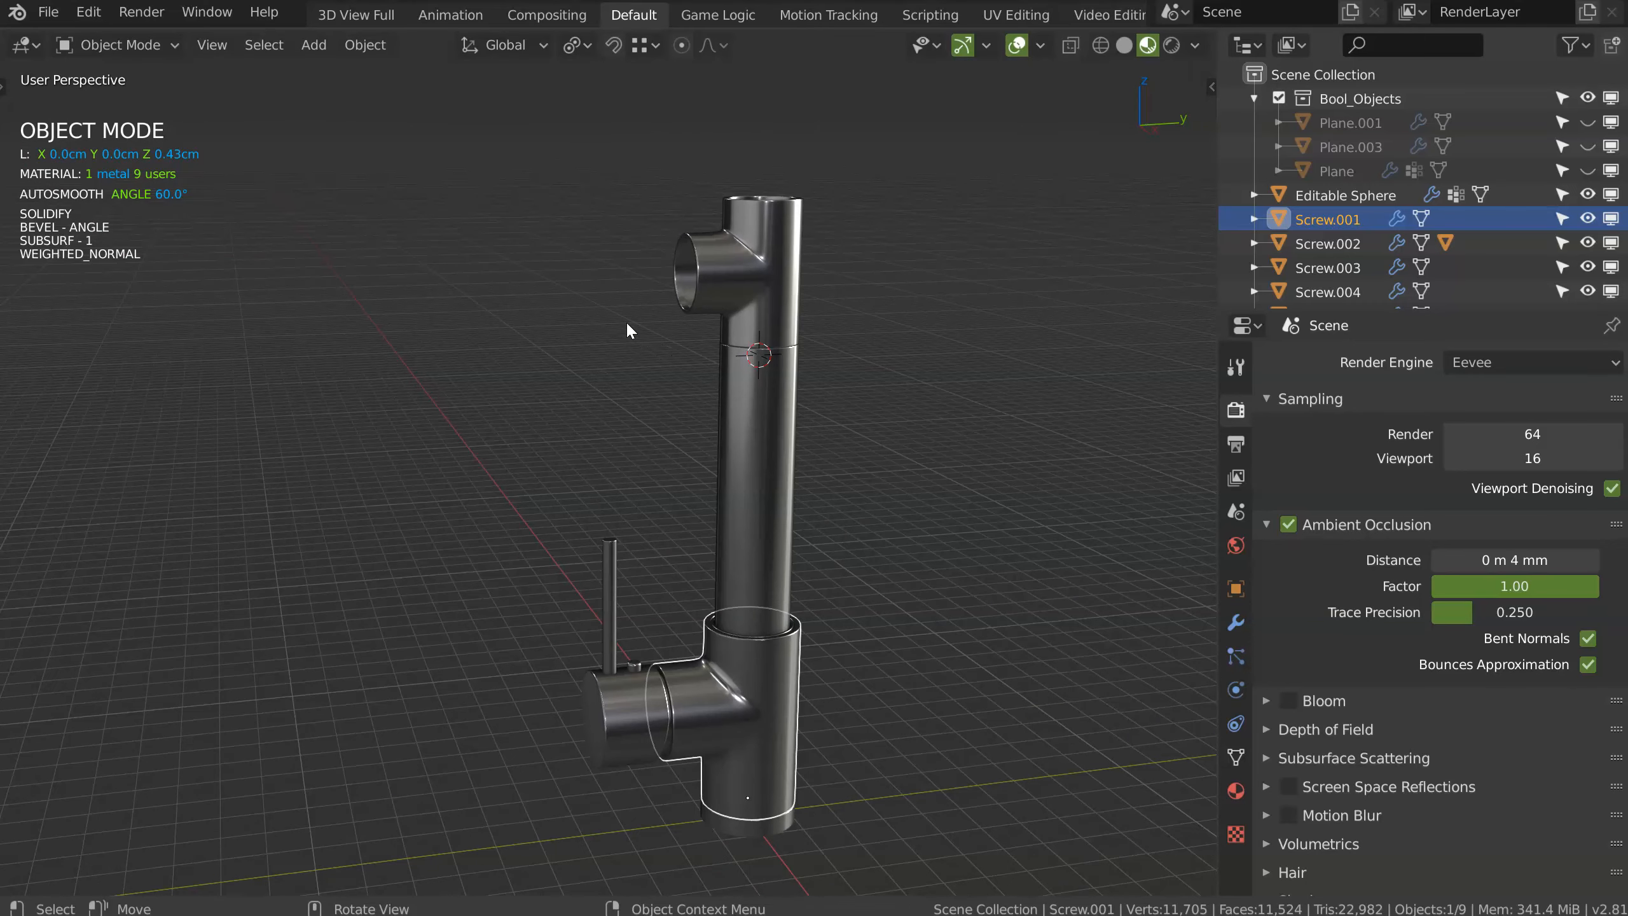
scroll(644, 215, "up", 3)
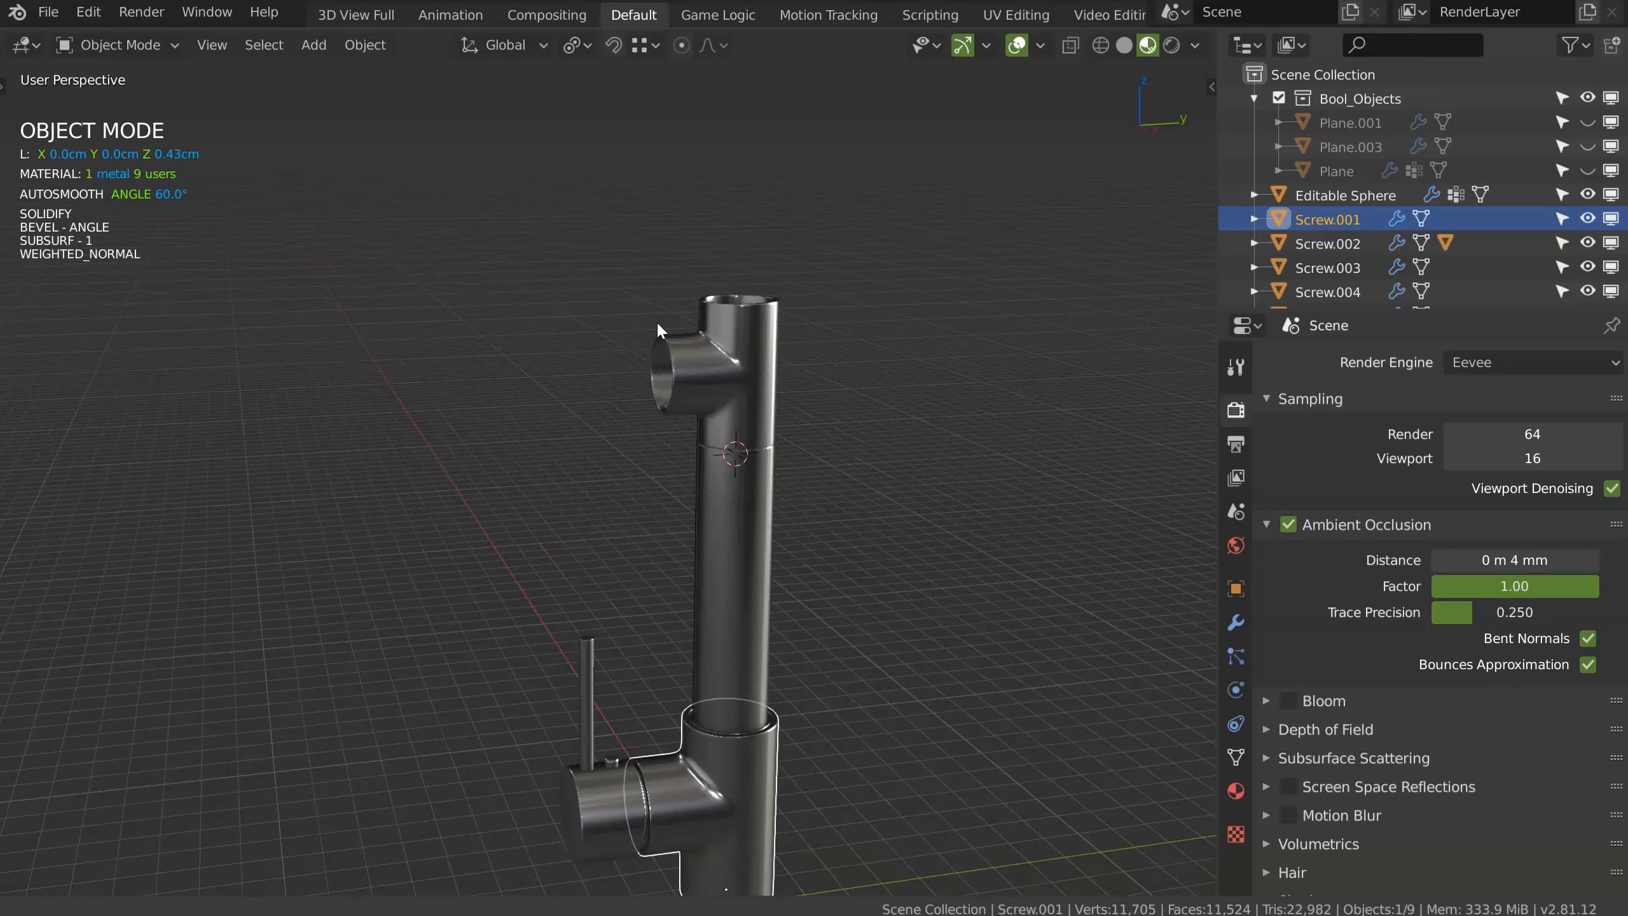
left_click(771, 351)
key("Tab")
scroll(750, 339, "up", 4)
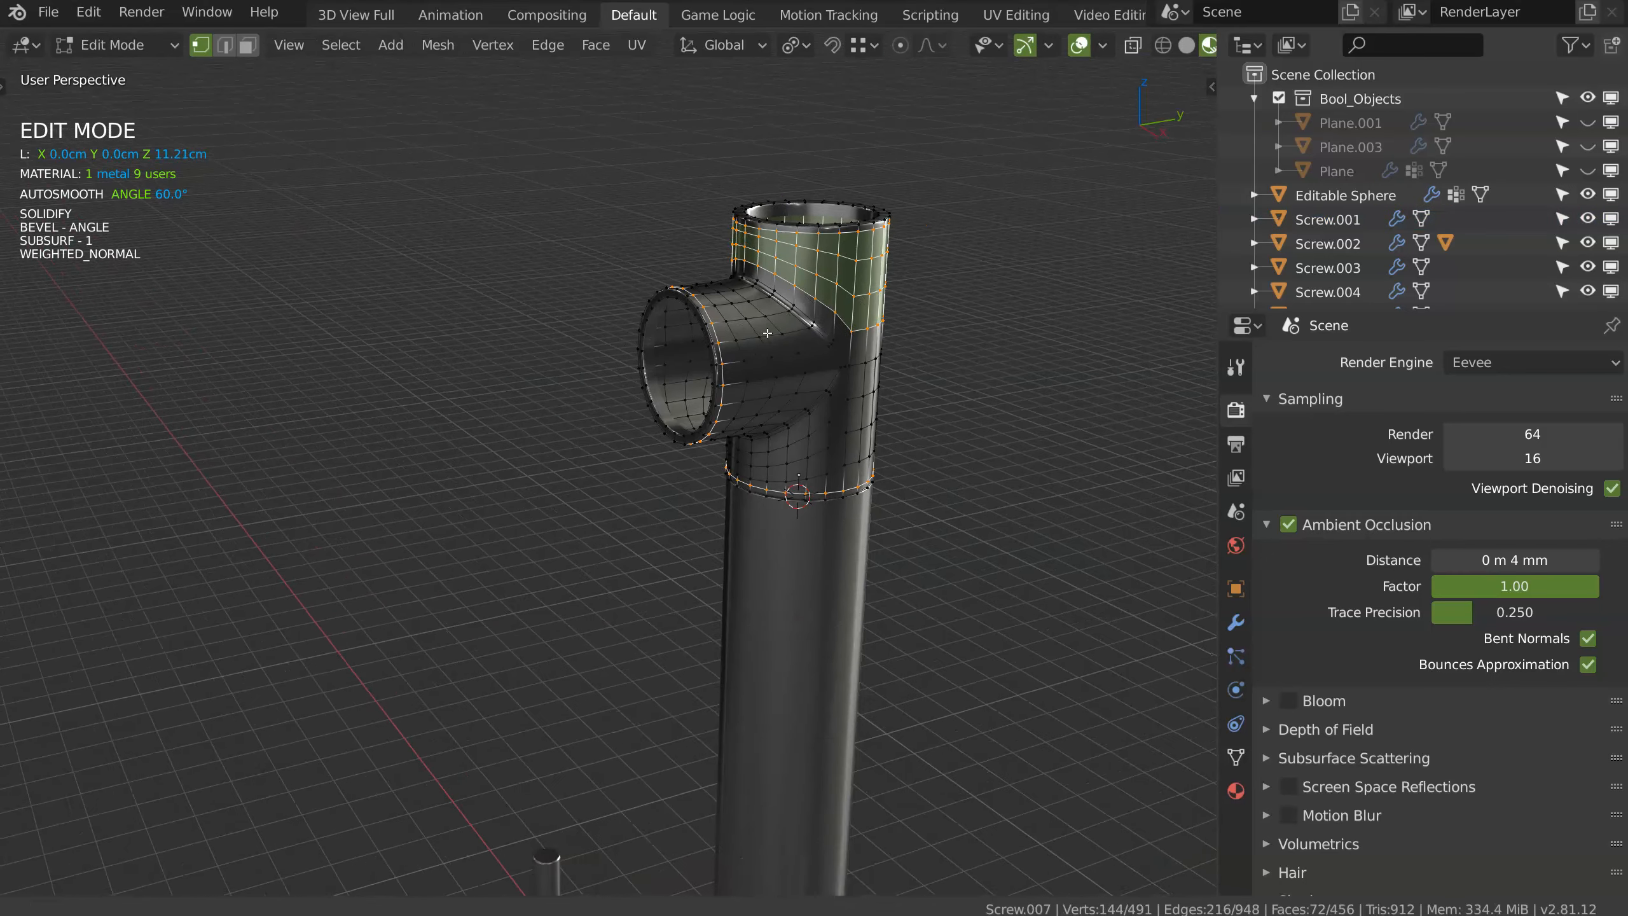
left_click(746, 190, "alt+shift")
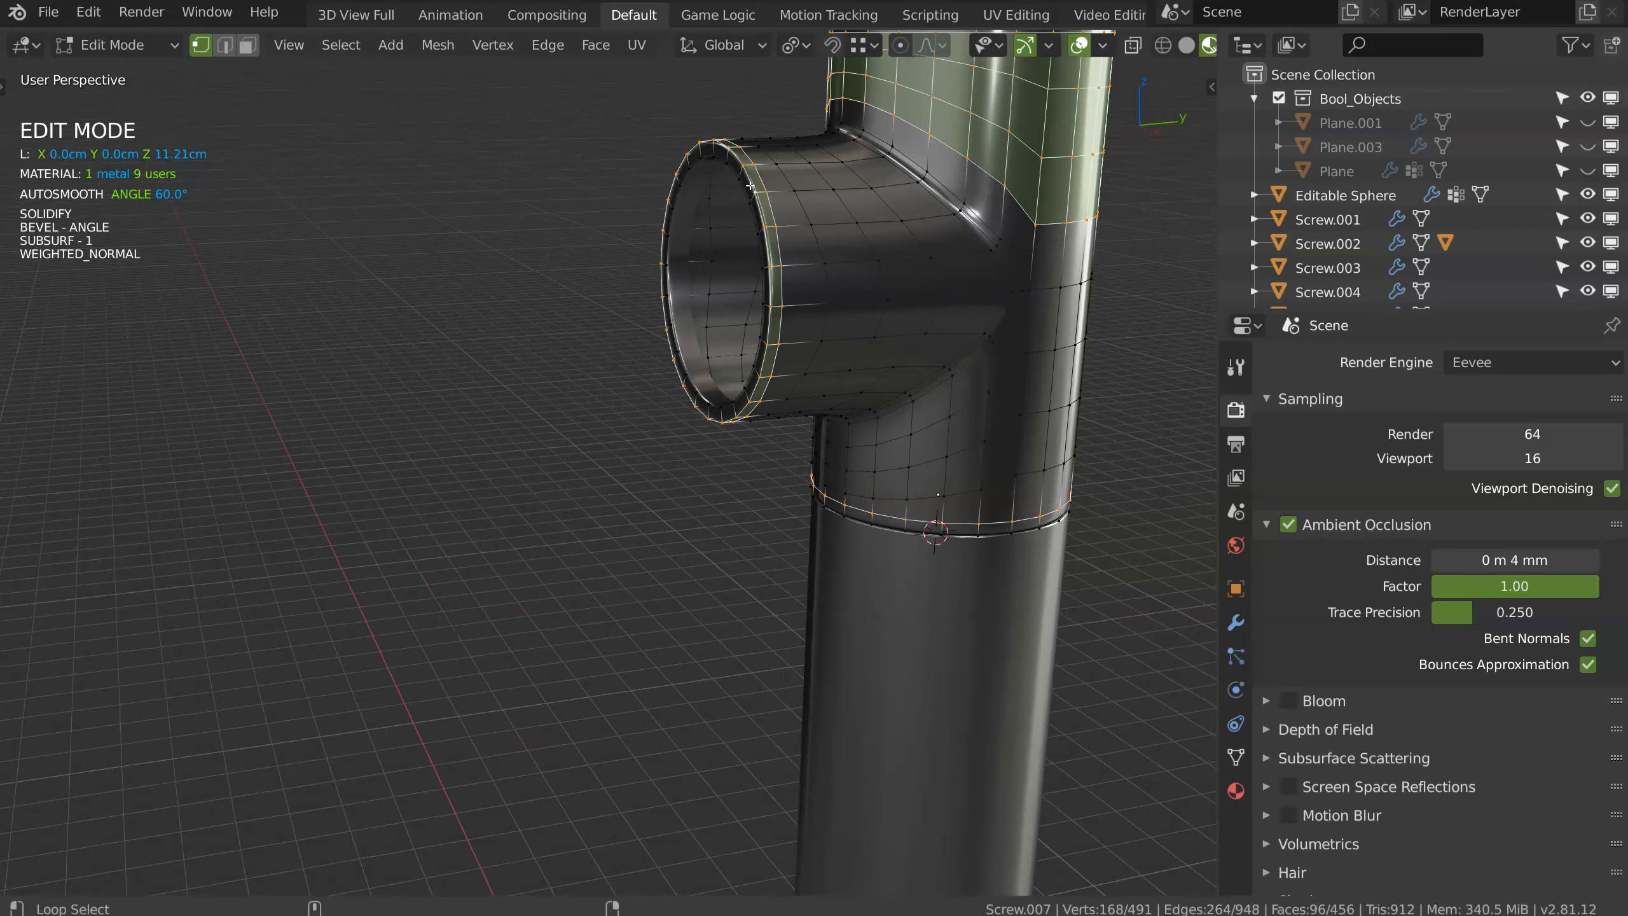
left_click(748, 192, "alt+shift")
scroll(660, 337, "down", 5)
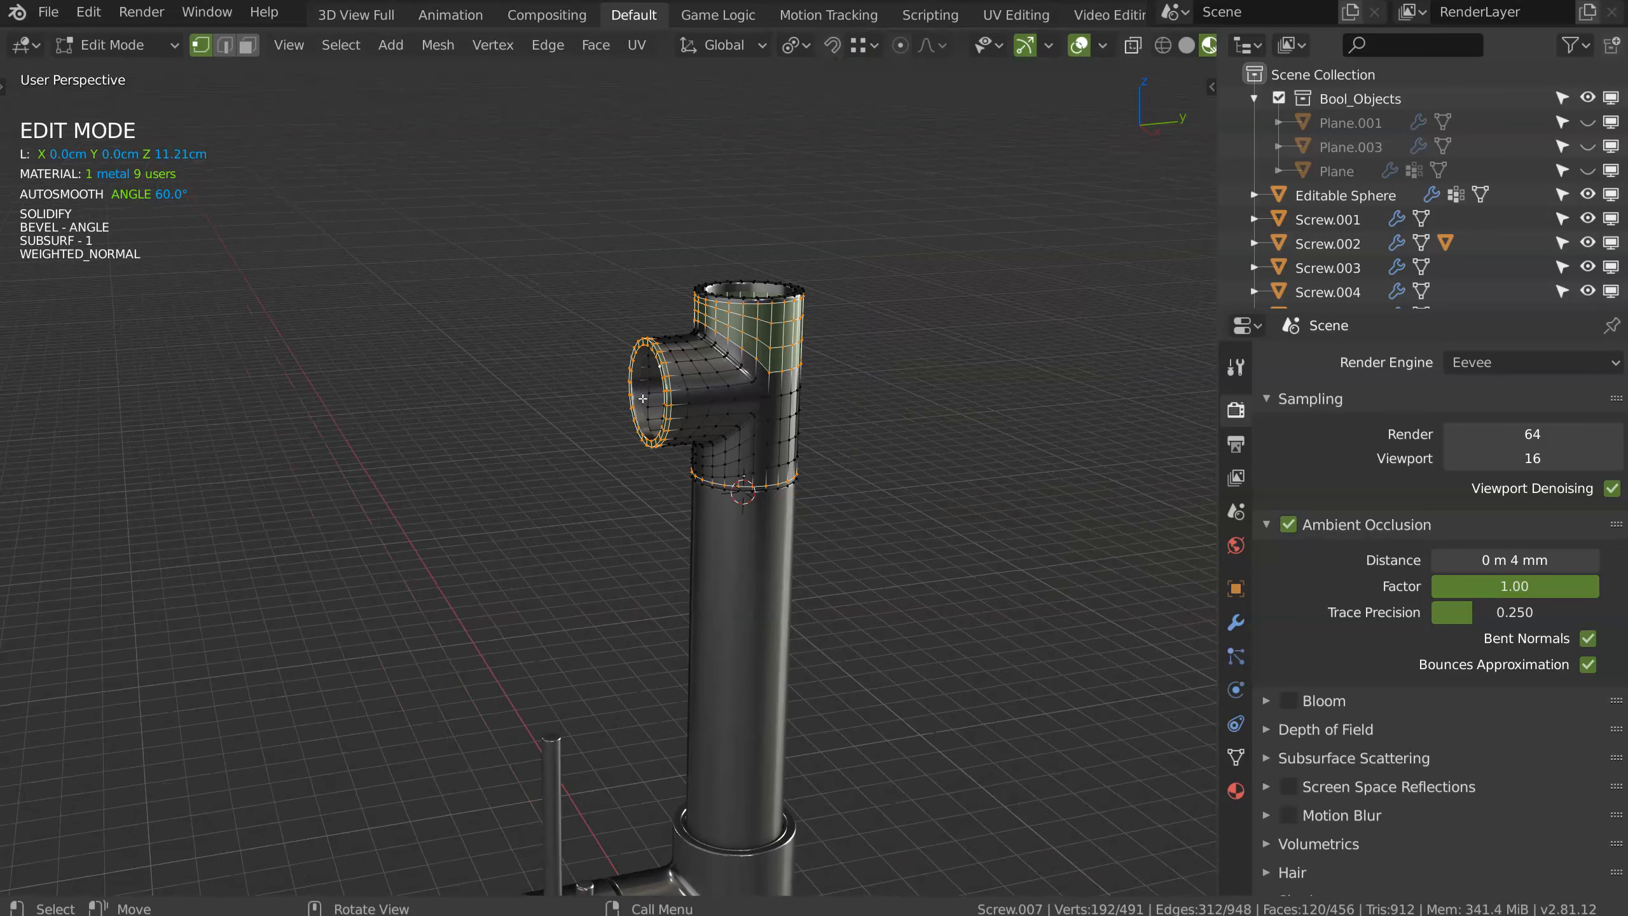
key("g")
key("y")
key("Escape")
Step: Select the edge loops around the upper fitting's side opening and move them about 7.73 cm along negative Y to form the spout
scroll(675, 454, "up", 4)
key("2")
left_click(766, 294, "alt")
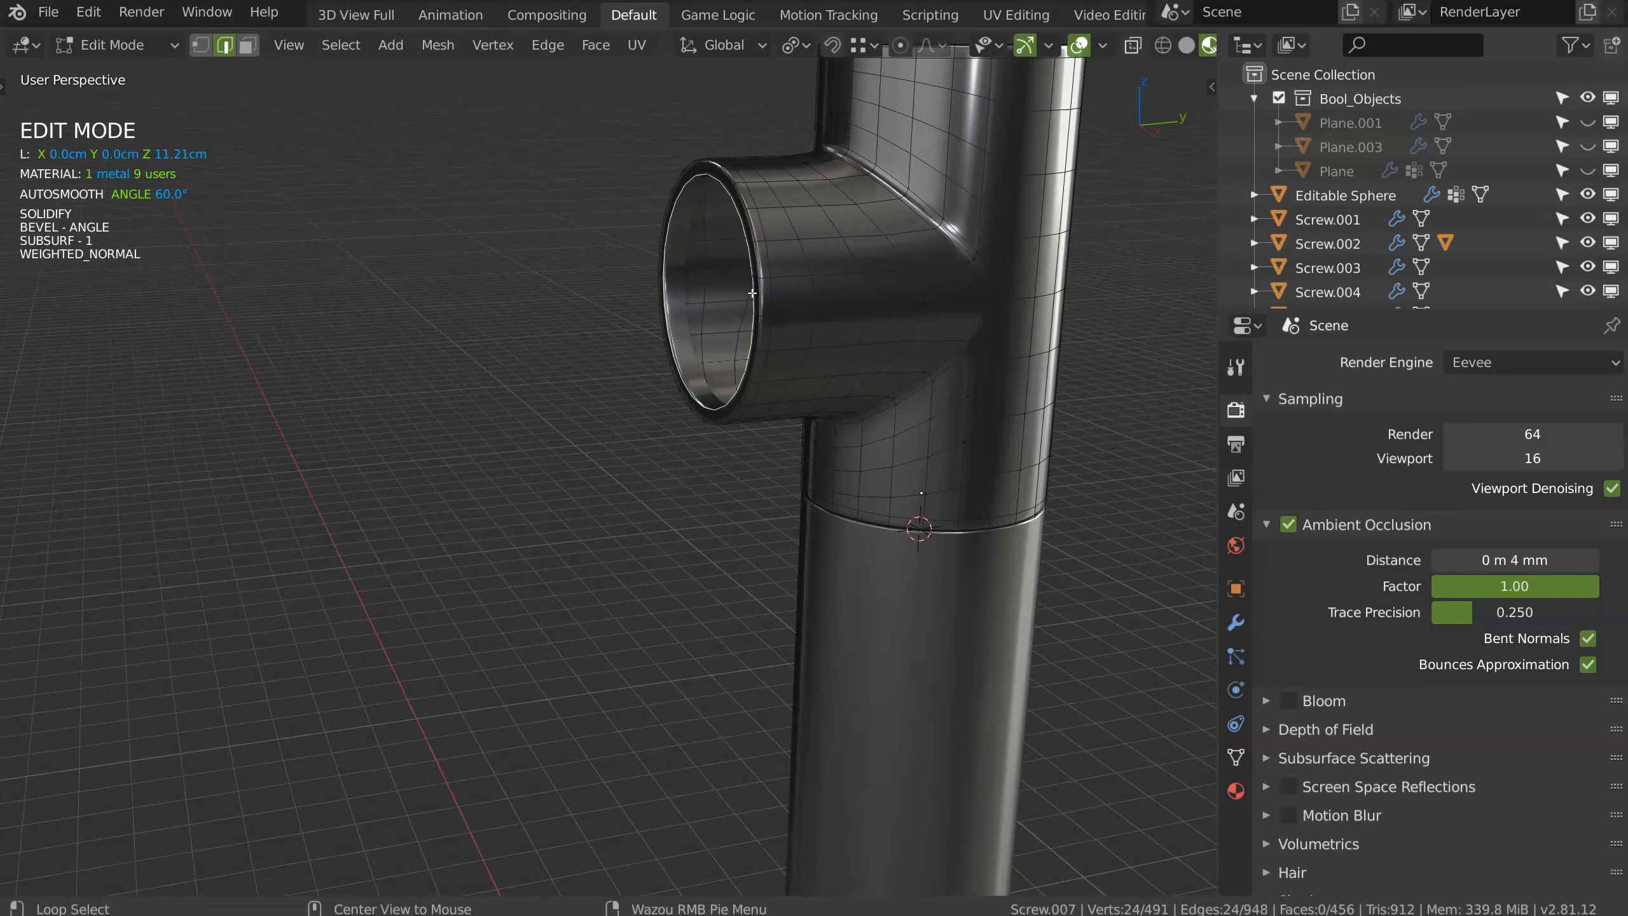
left_click(766, 293, "alt+shift")
scroll(651, 402, "down", 4)
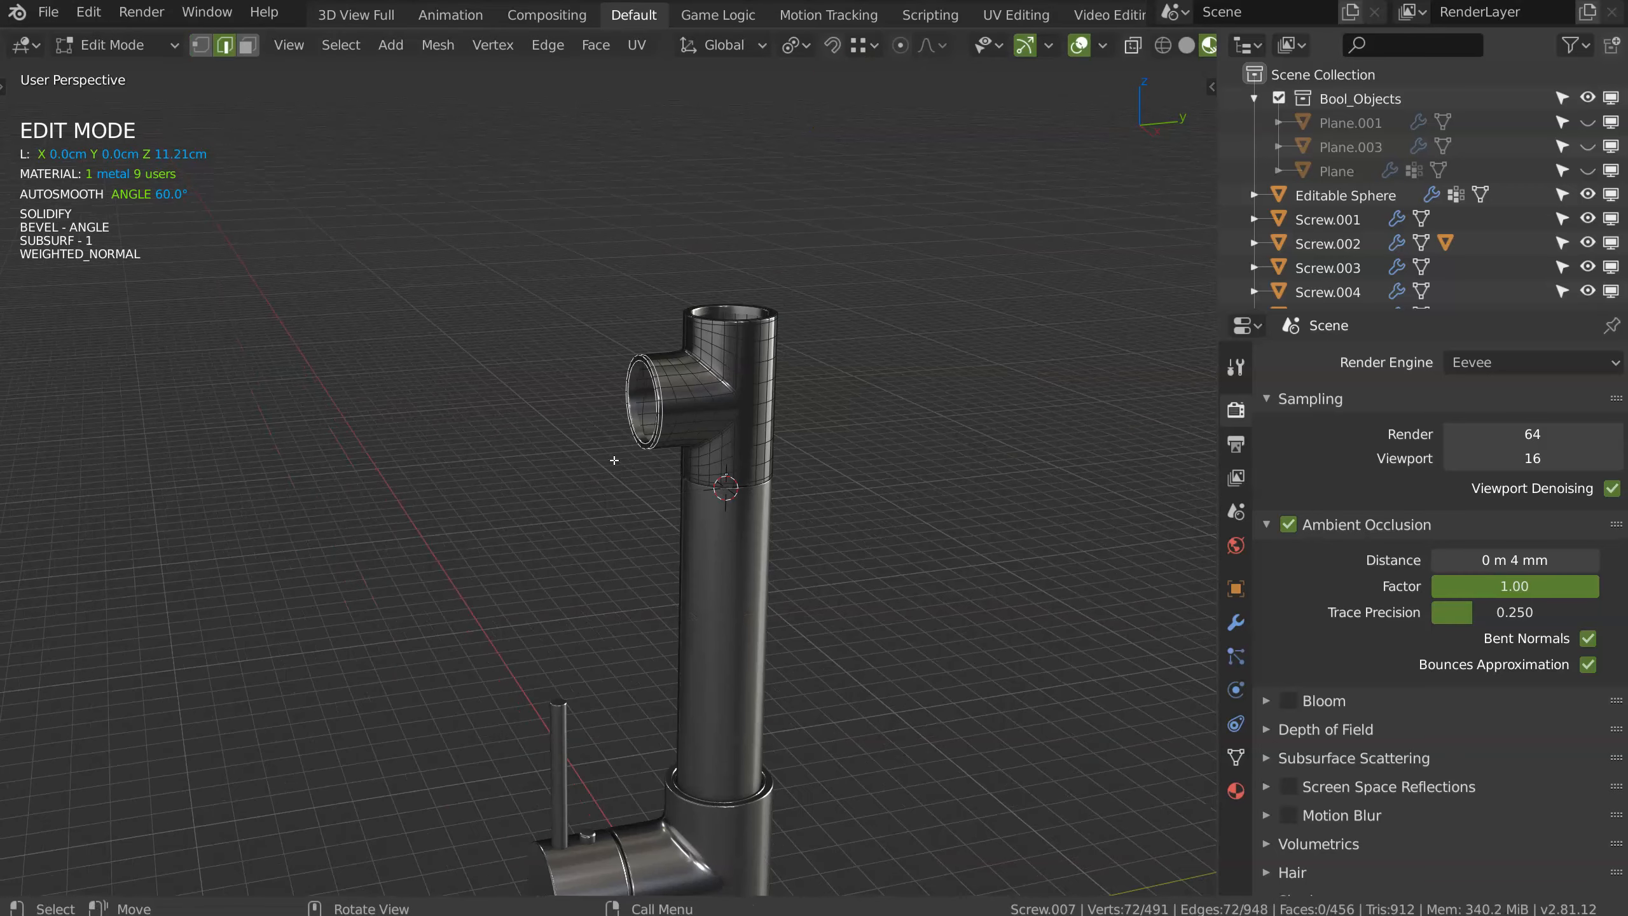
key("e")
key("y")
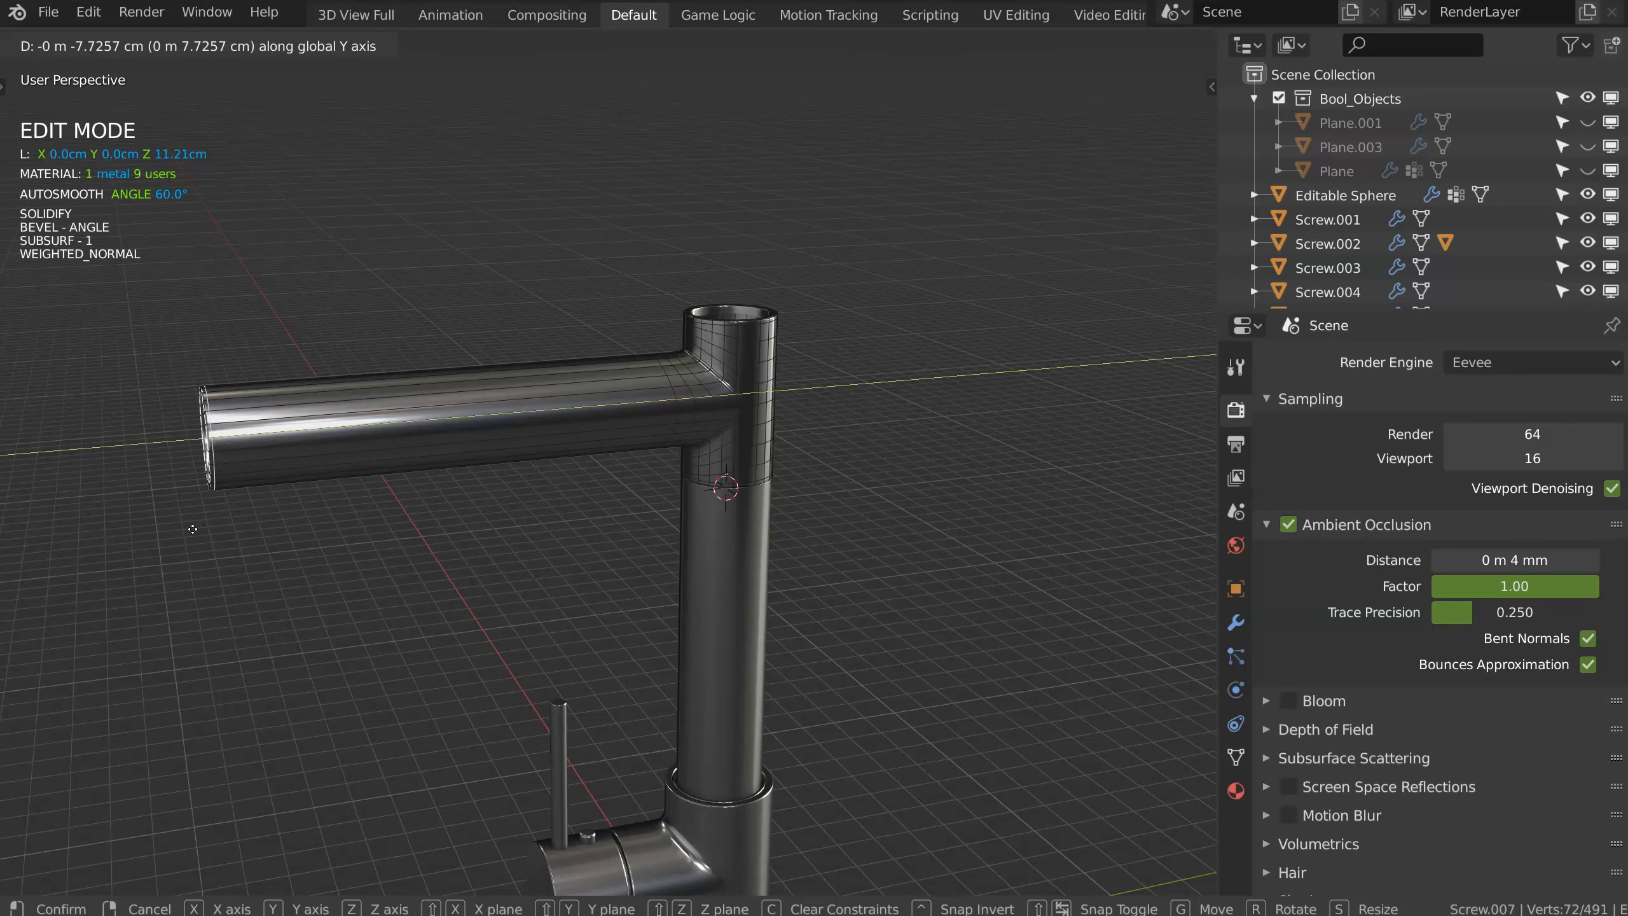
left_click(193, 528)
middle_click_drag(193, 529, 687, 307)
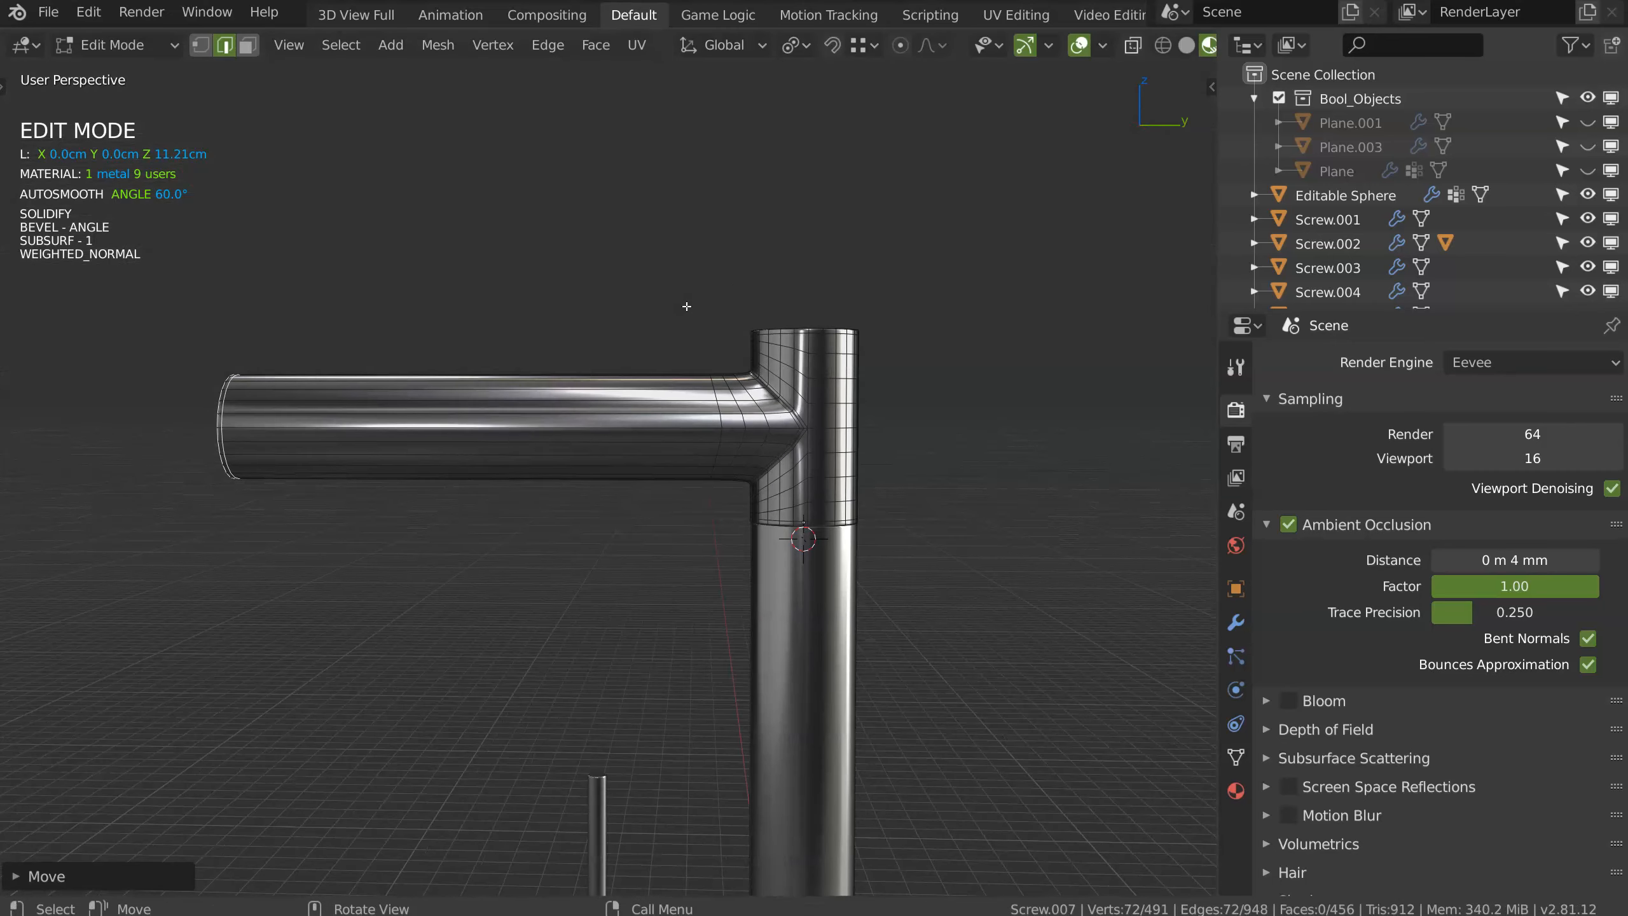
Step: Dissolve the redundant edge loops on the spout just before its junction with the vertical tube
left_click(741, 418, "alt")
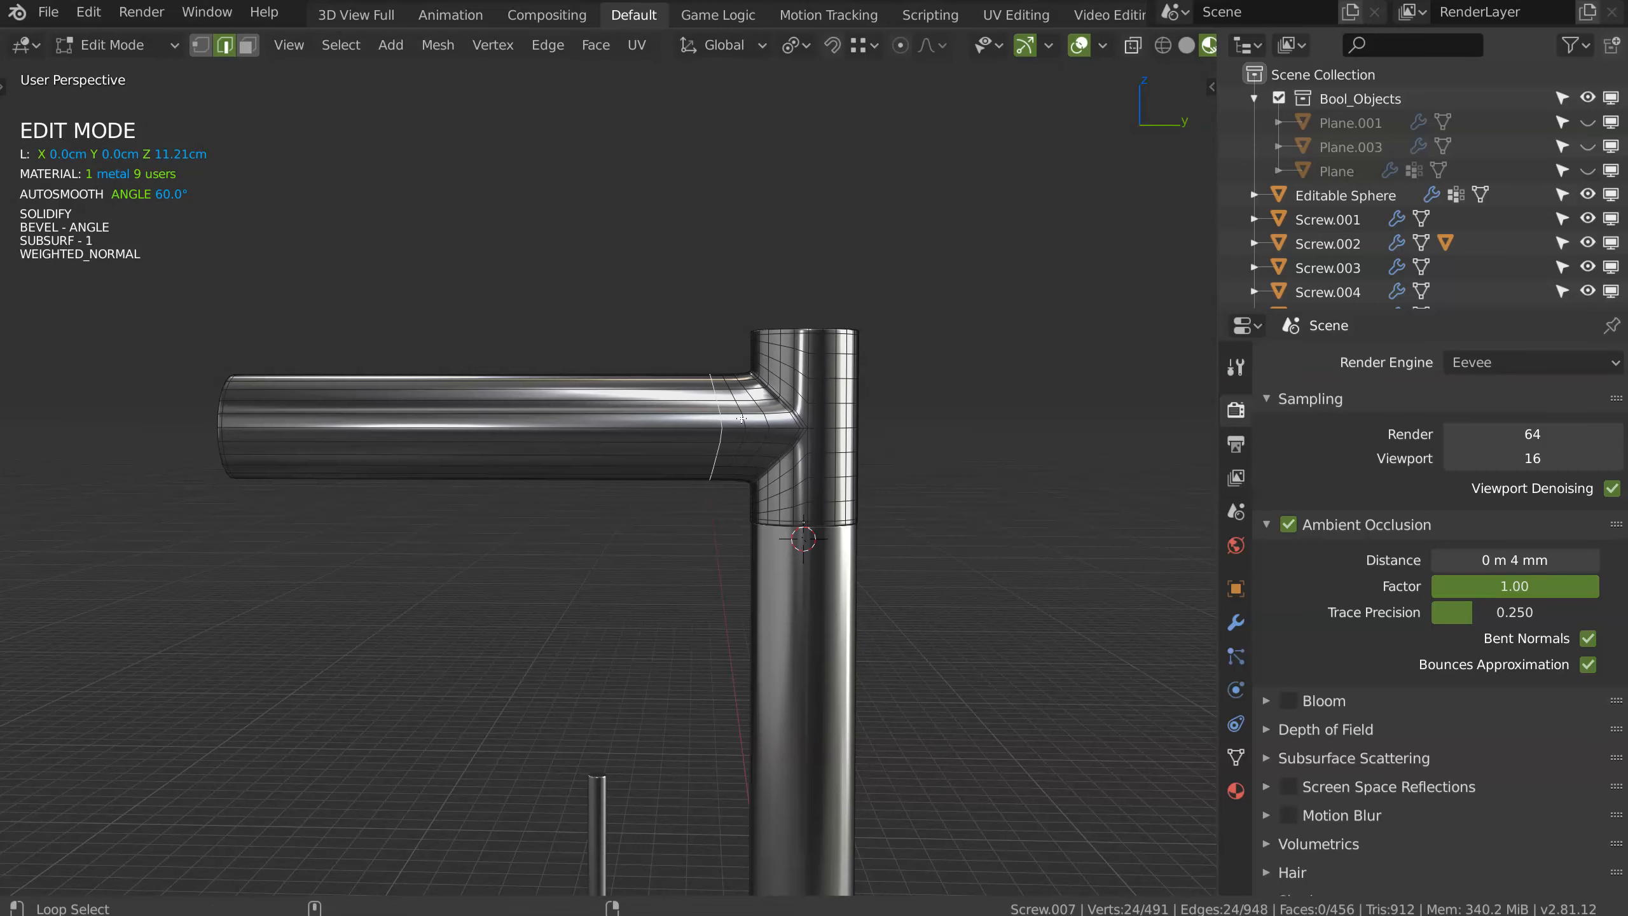
left_click(767, 417, "alt+shift")
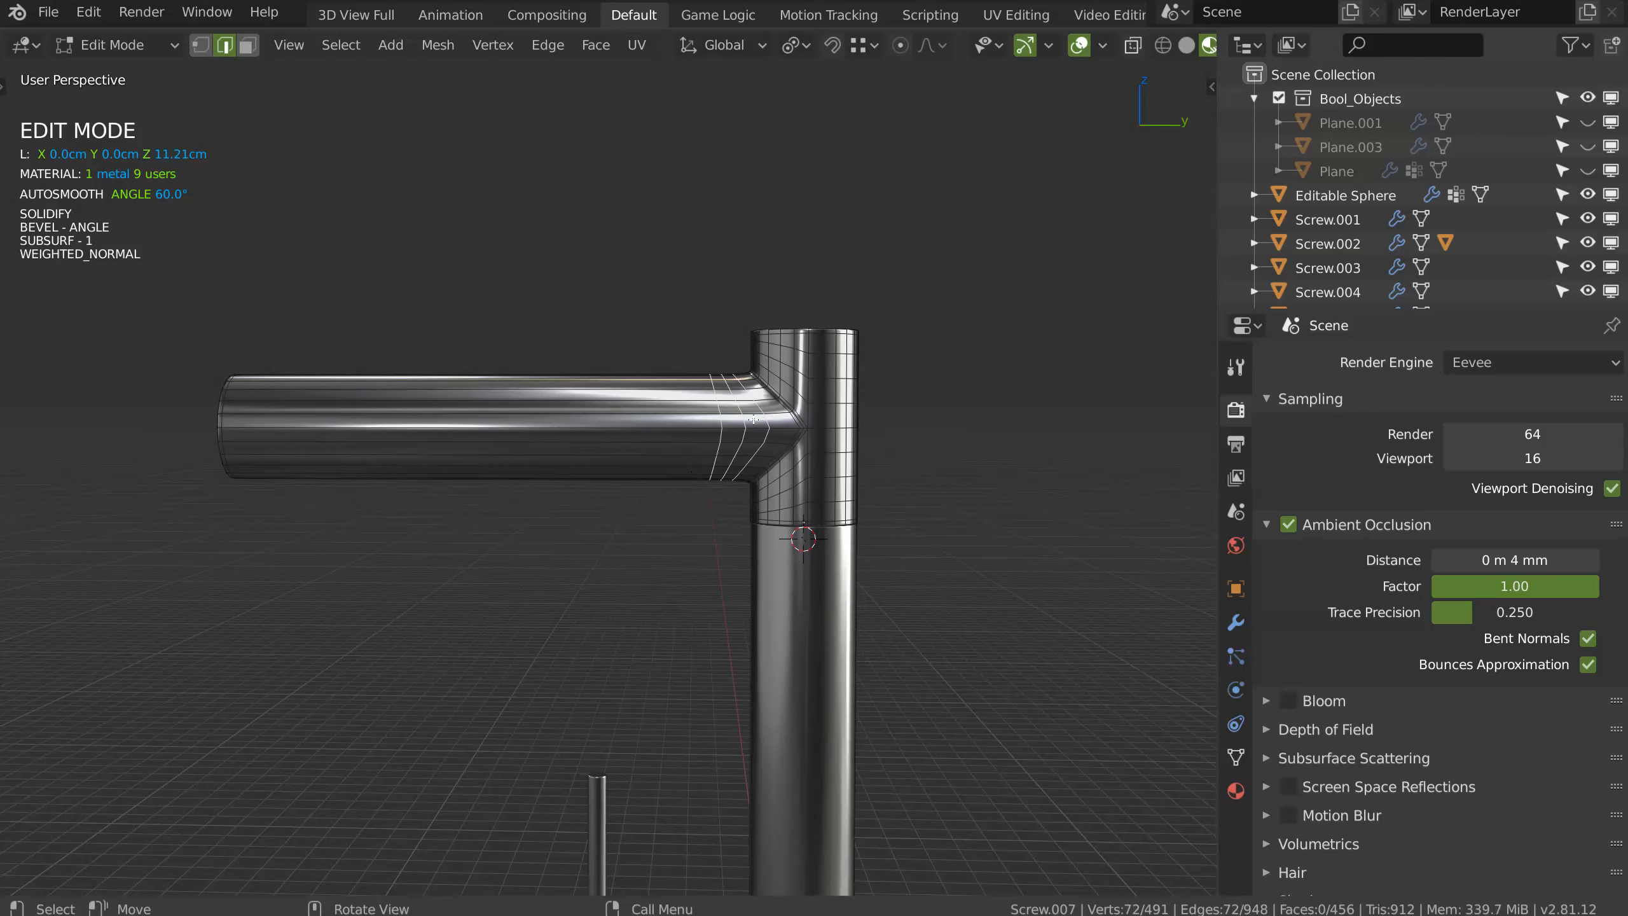
key("ctrl+x")
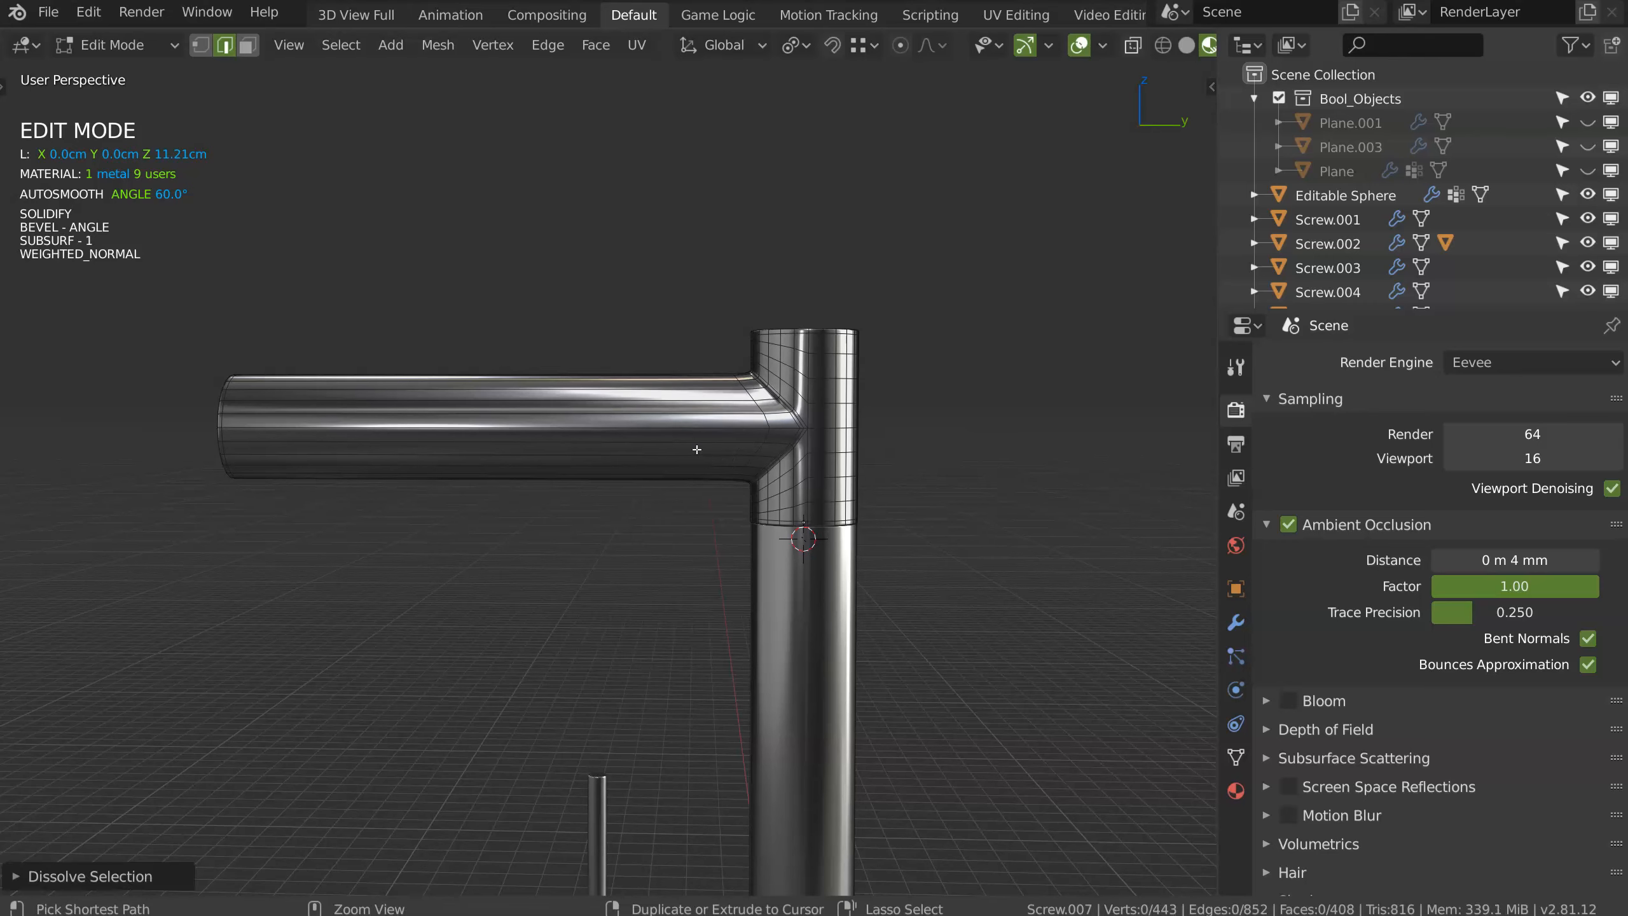
middle_click_drag(697, 450, 1016, 332)
Step: Edge-slide the remaining spout loop close to the junction with the vertical tube and return to Object Mode
scroll(1017, 332, "up", 6)
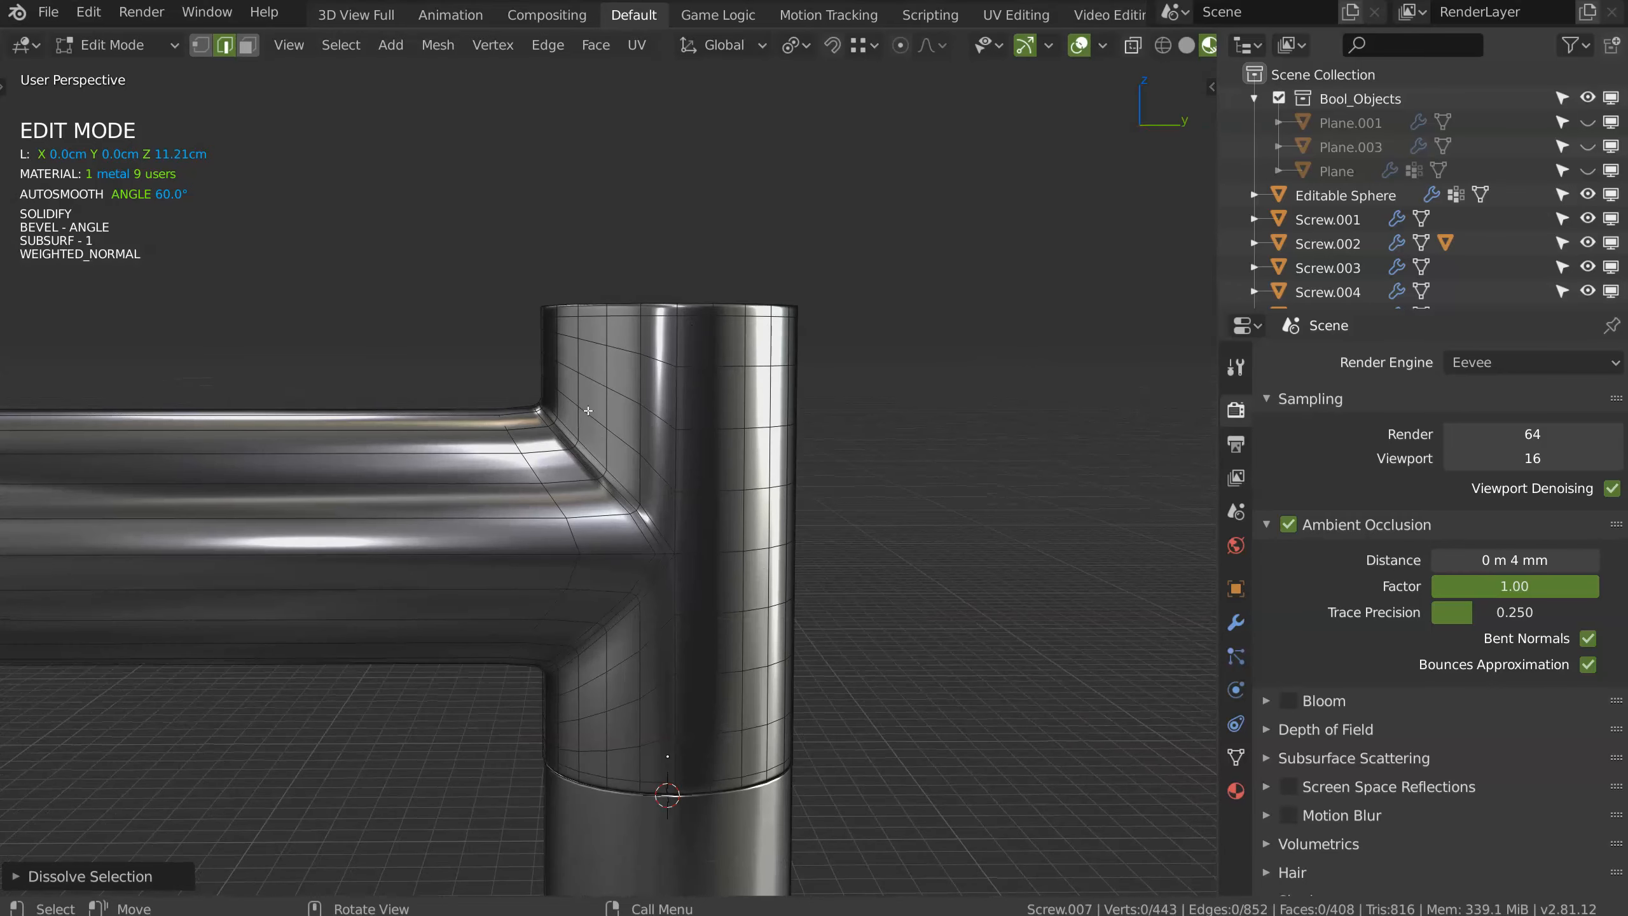
left_click(556, 531, "alt")
key("g")
key("g")
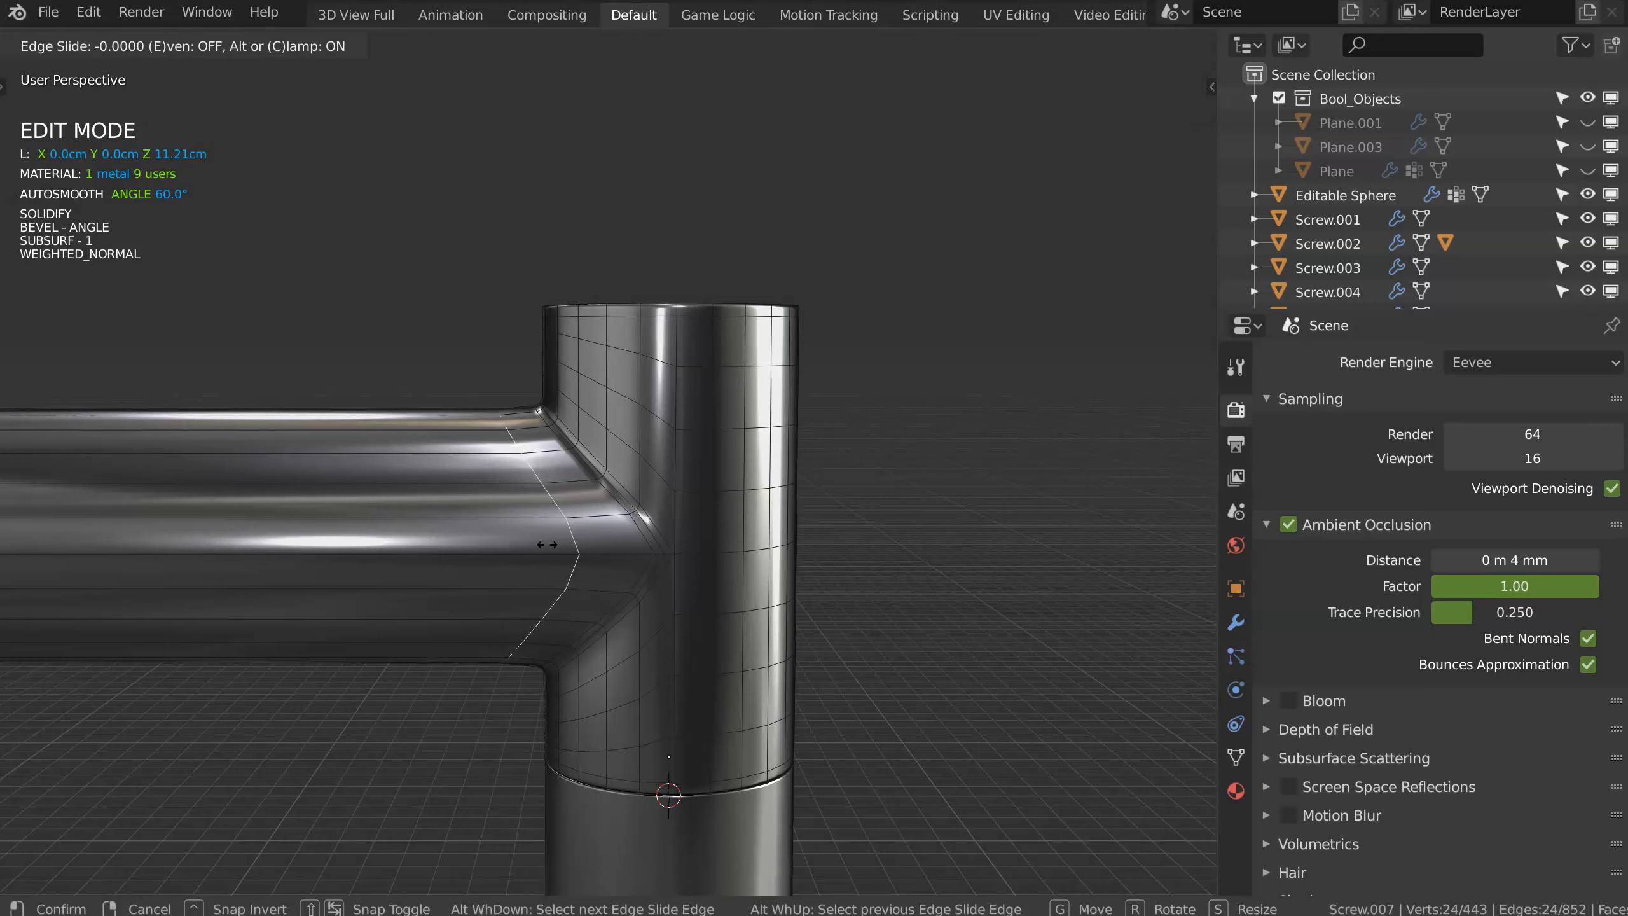
key("g")
key("g")
left_click(578, 550)
key("g")
key("g")
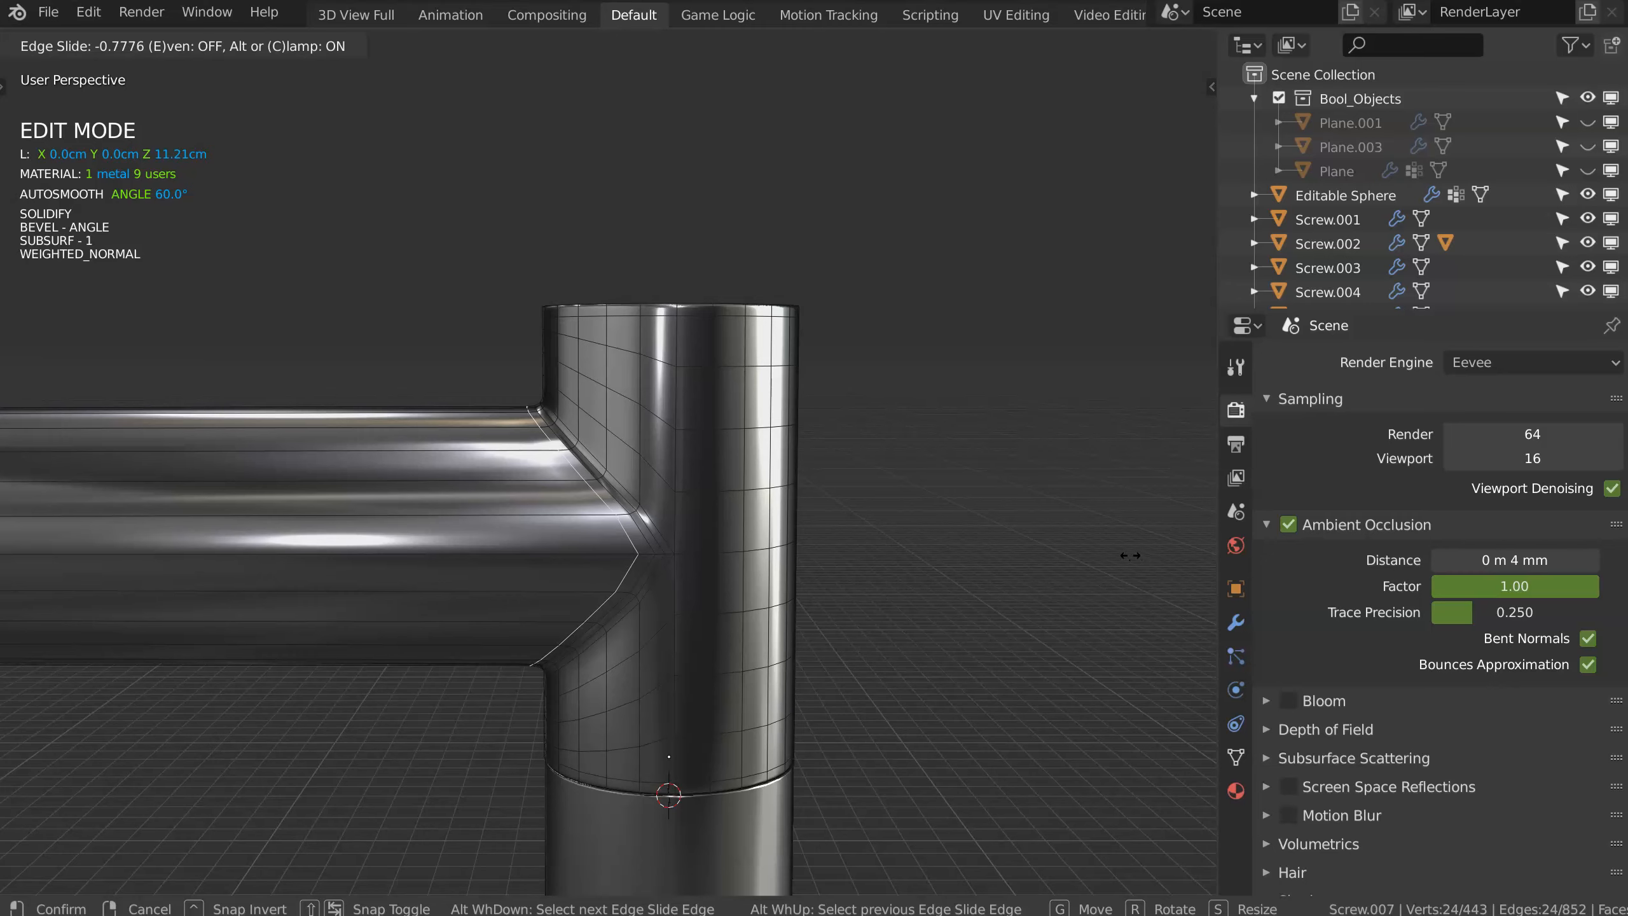
left_click(1101, 555)
key("Tab")
Step: Try to dissolve the inner rim edge loop at the spout's open end in Edit Mode, and undo it
middle_click_drag(598, 450, 694, 378)
scroll(650, 439, "down", 4)
scroll(756, 352, "down", 3)
middle_click_drag(423, 378, 478, 381)
scroll(478, 383, "up", 4)
middle_click_drag(609, 465, 654, 458, "shift")
scroll(654, 458, "up", 4)
key("Tab")
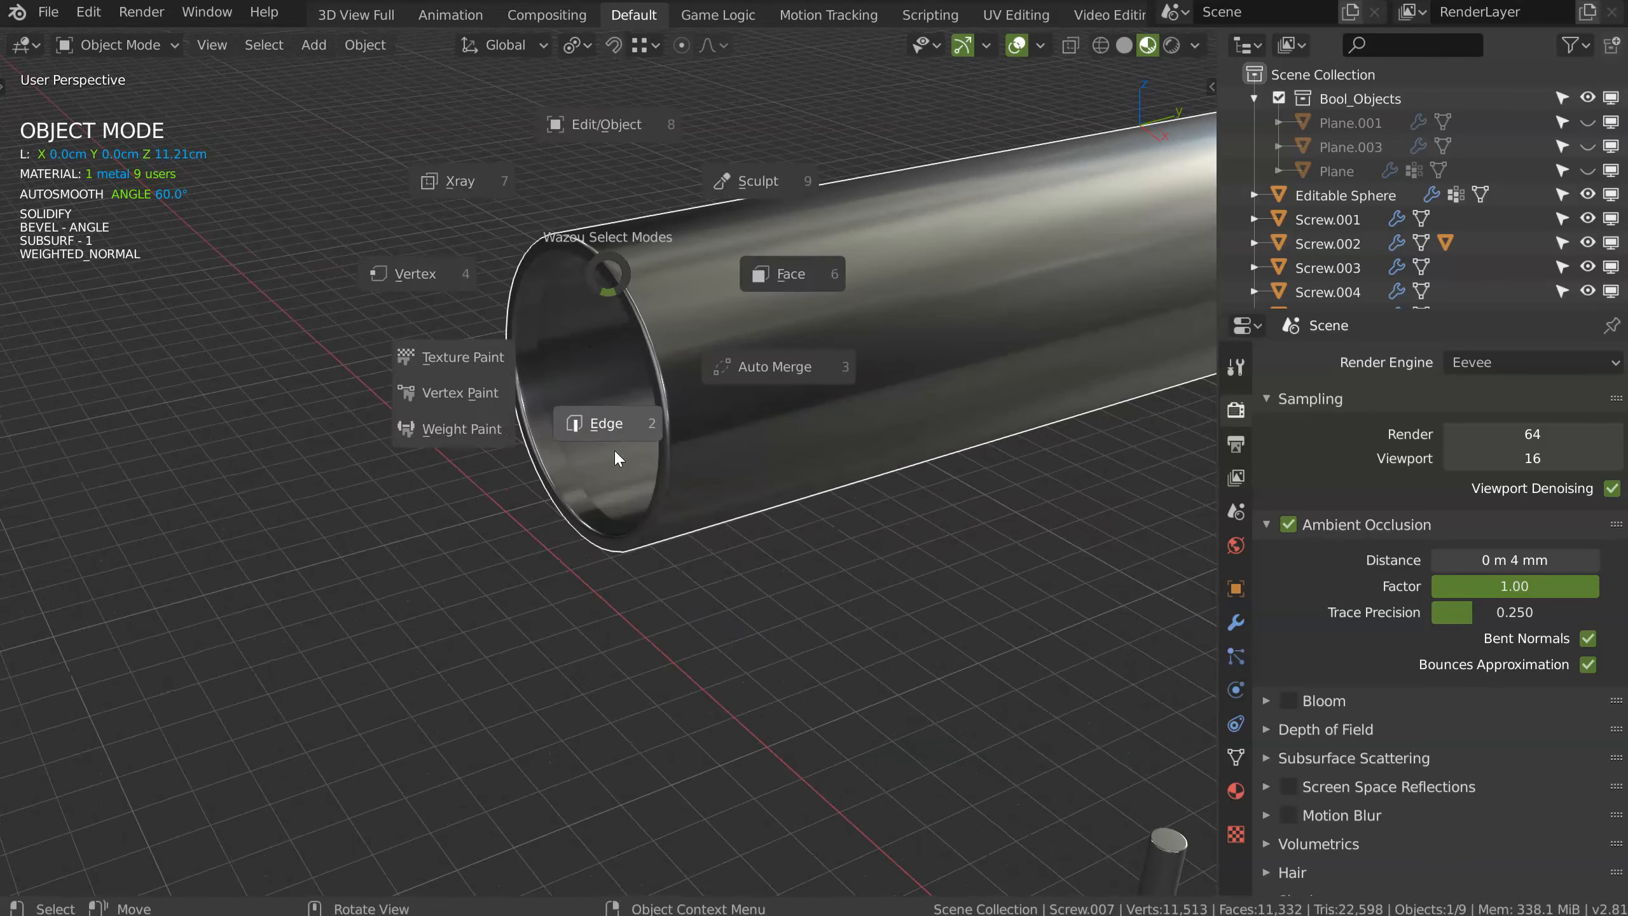
left_click(613, 447)
left_click(541, 278, "alt")
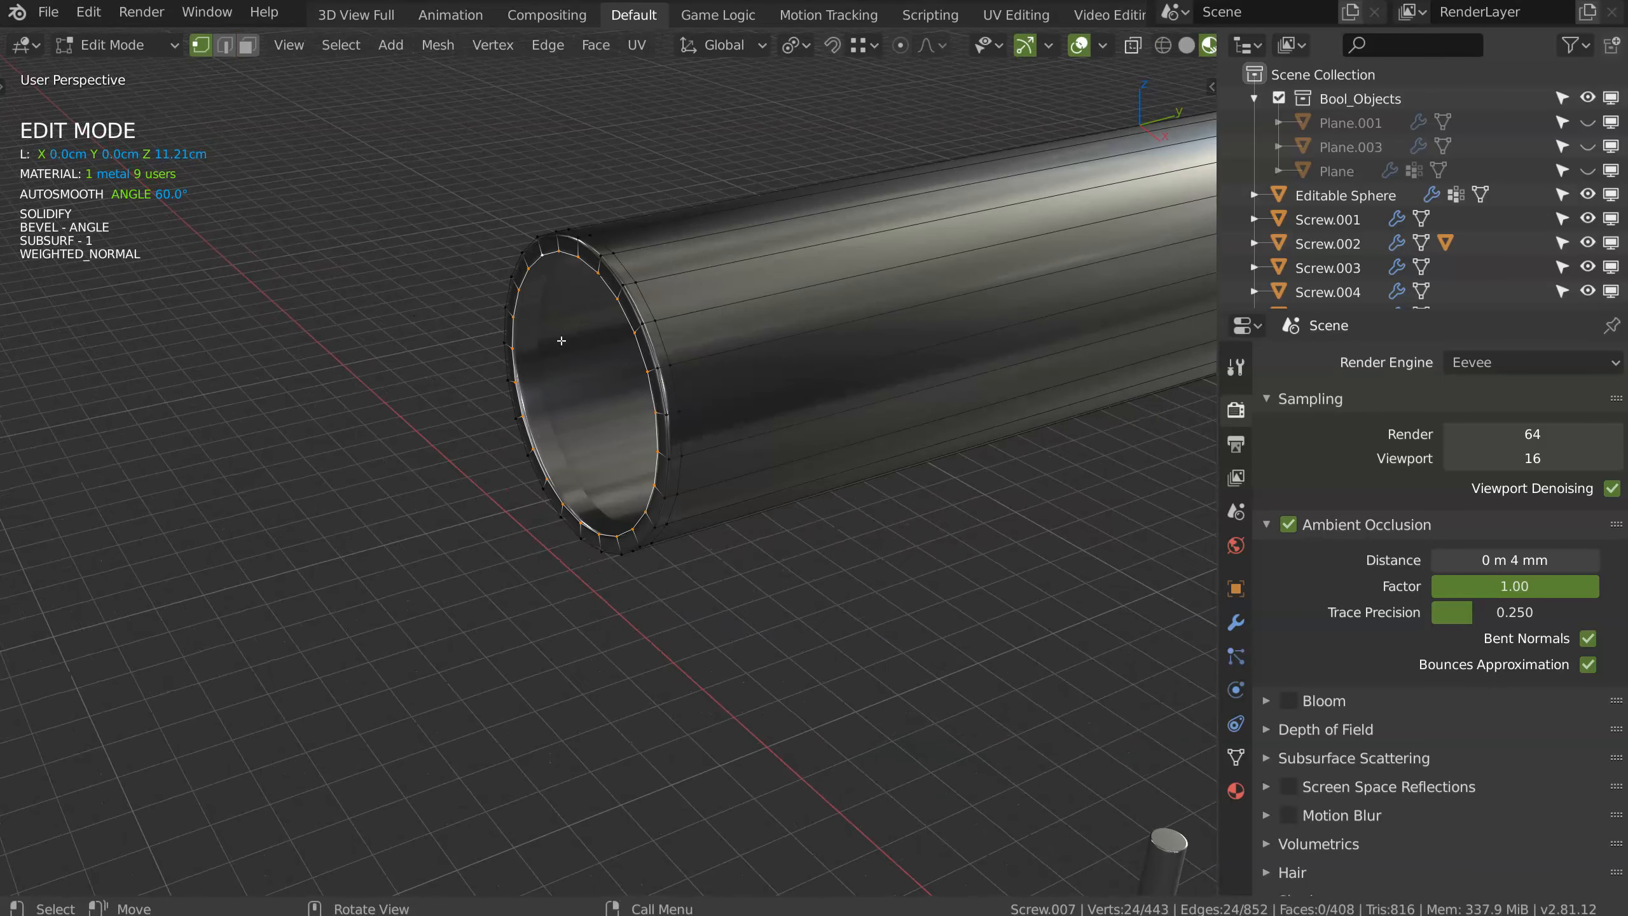
key("ctrl+x")
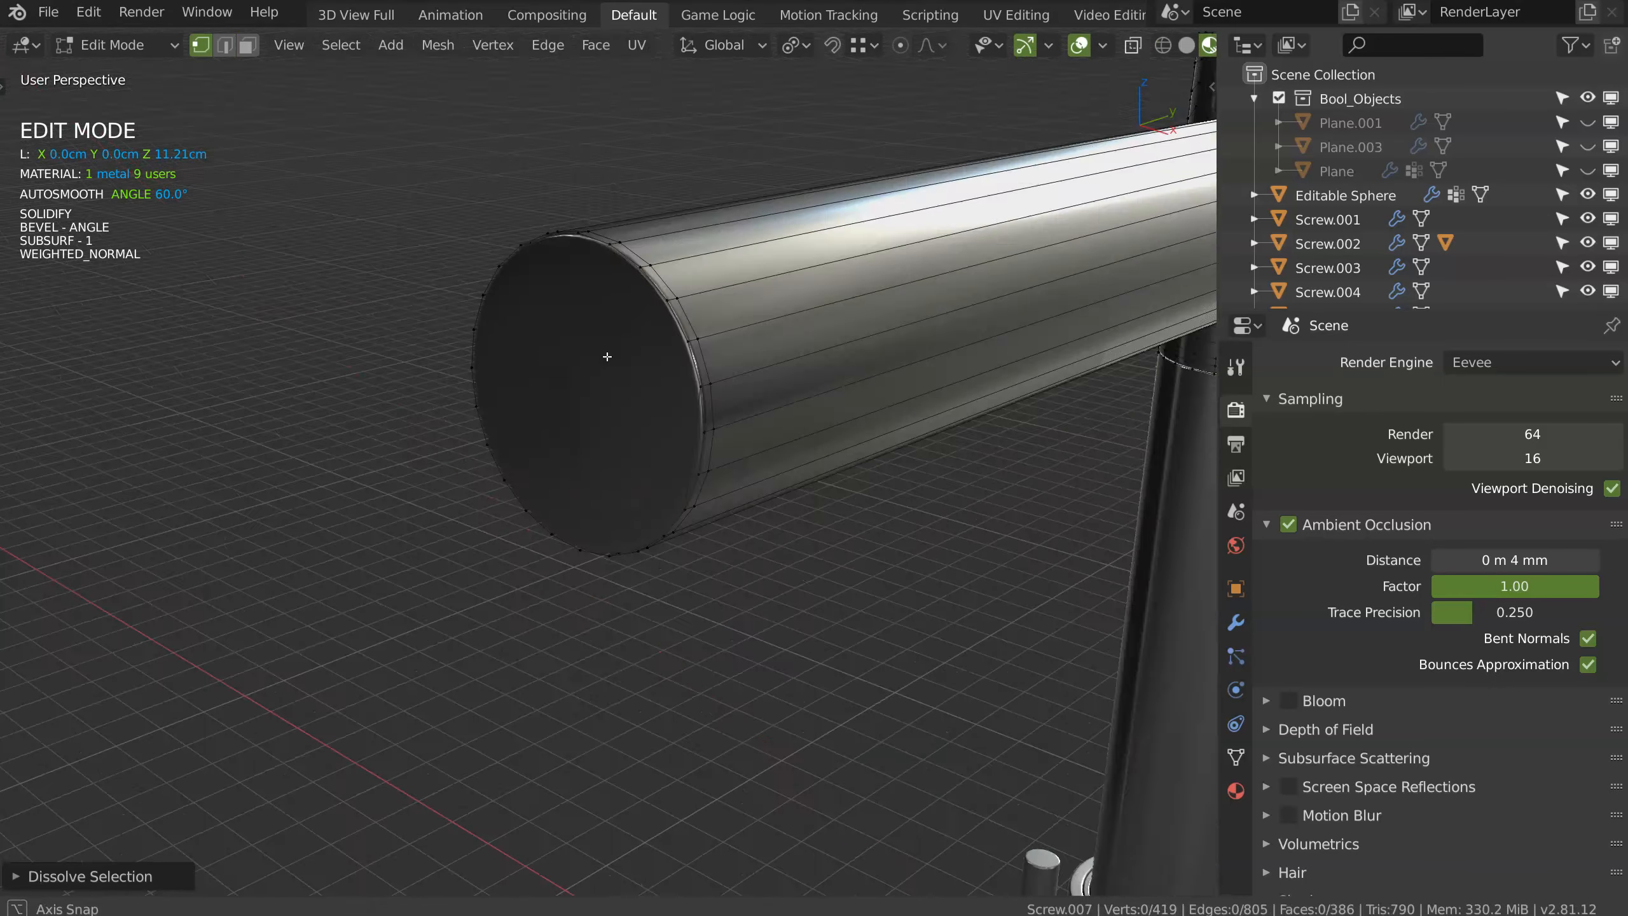
middle_click_drag(607, 357, 820, 276)
key("ctrl+z")
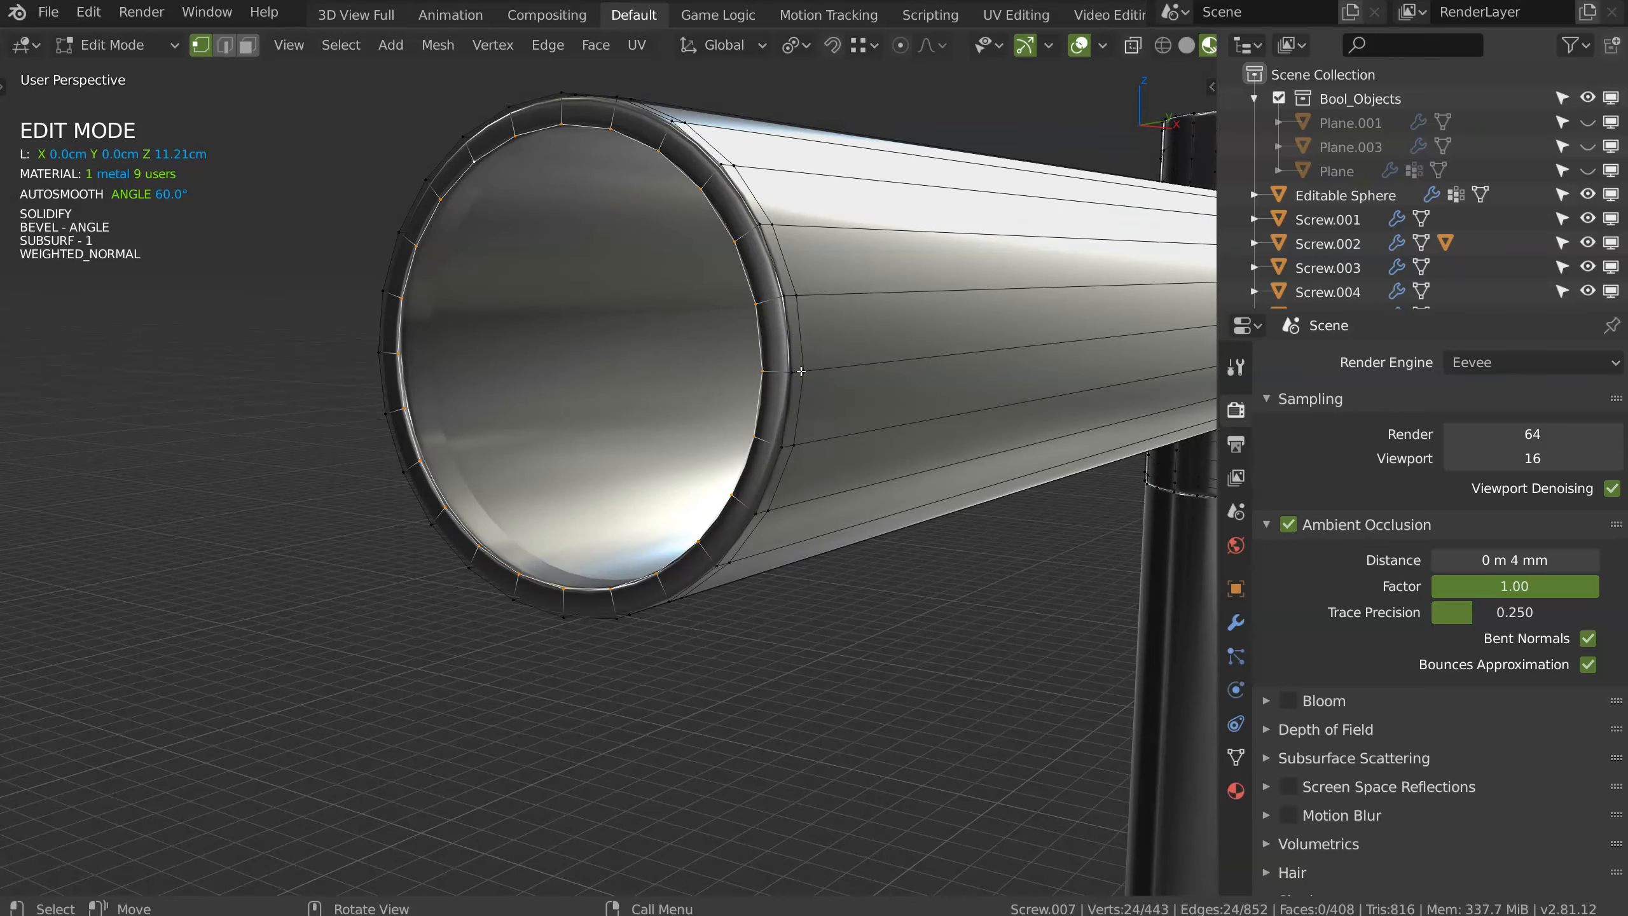
Step: Dissolve the supporting edge loop behind the spout's outer rim and delete the inner rim loop's vertices
key("2")
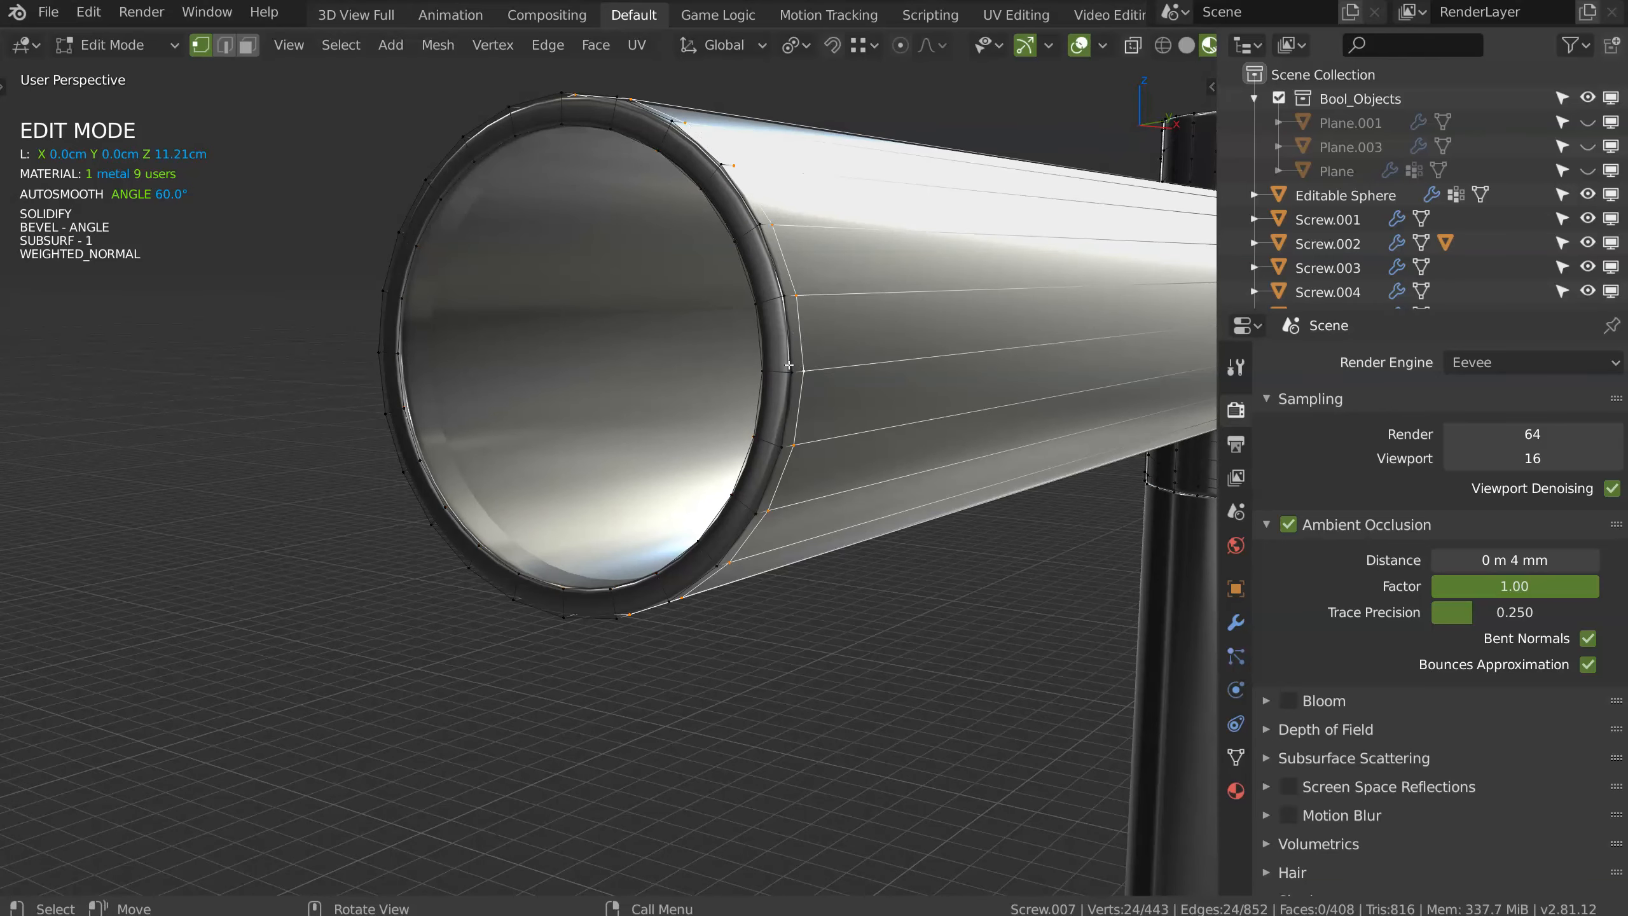
key("ctrl+x")
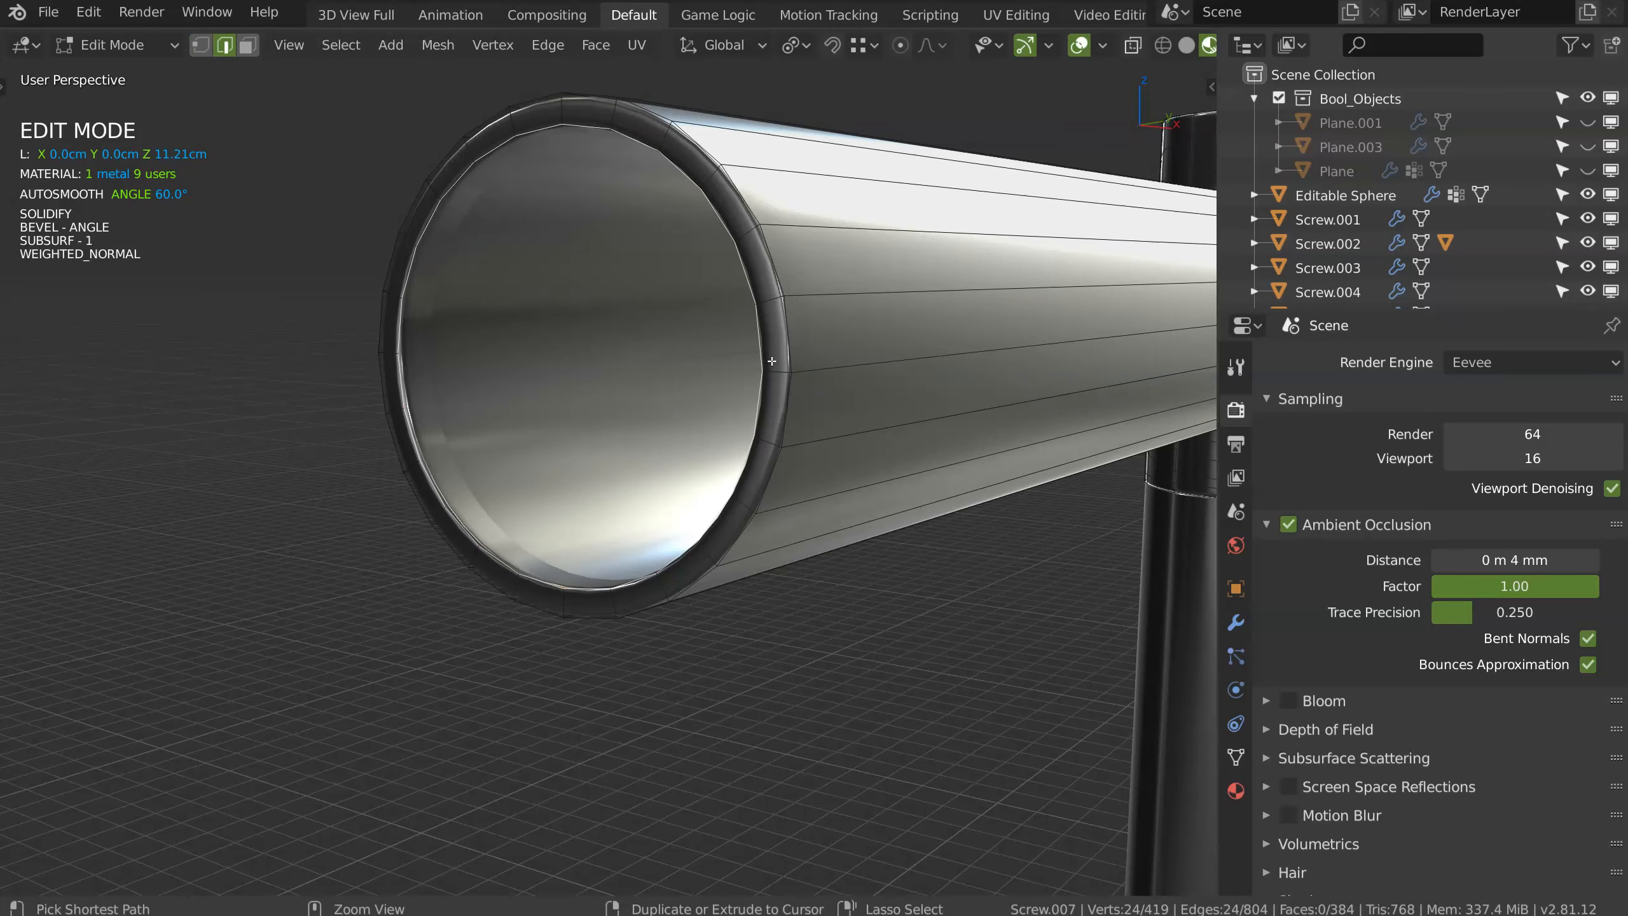
middle_click_drag(771, 361, 675, 388)
key("1")
key("x")
left_click(513, 389)
middle_click_drag(491, 392, 555, 416)
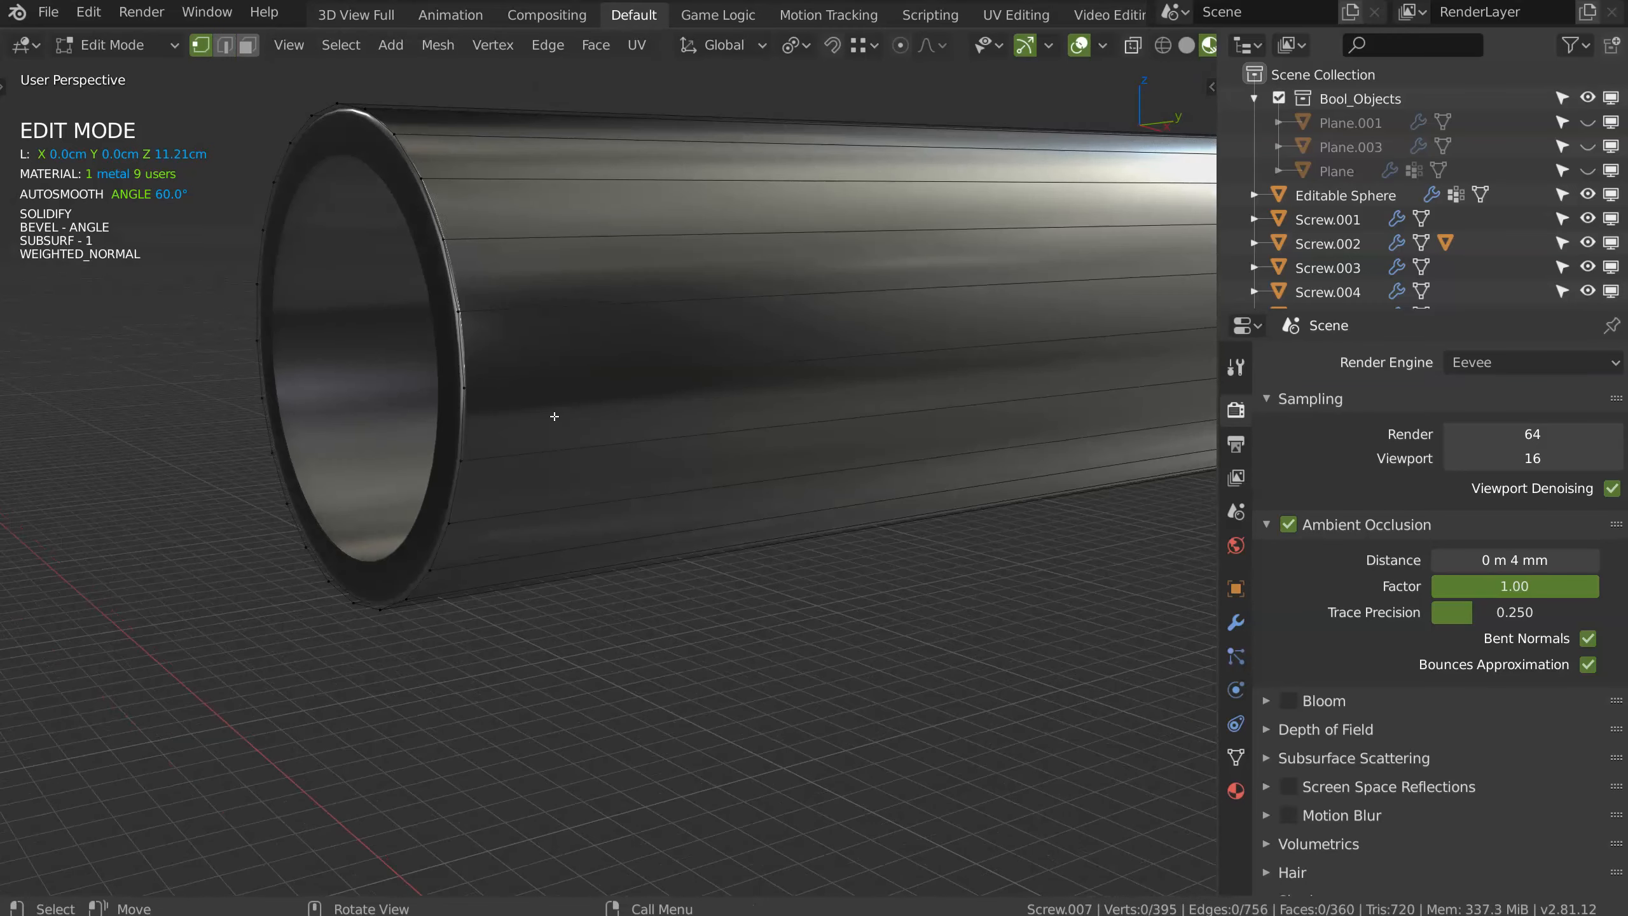
Step: Return to Object Mode, duplicate the upper fitting with its spout and place the copy about 10.45 cm along negative Y
key("Tab")
scroll(804, 300, "down", 6)
middle_click_drag(804, 300, 797, 351)
scroll(797, 350, "up", 6)
scroll(899, 302, "down", 6)
middle_click_drag(537, 410, 732, 335)
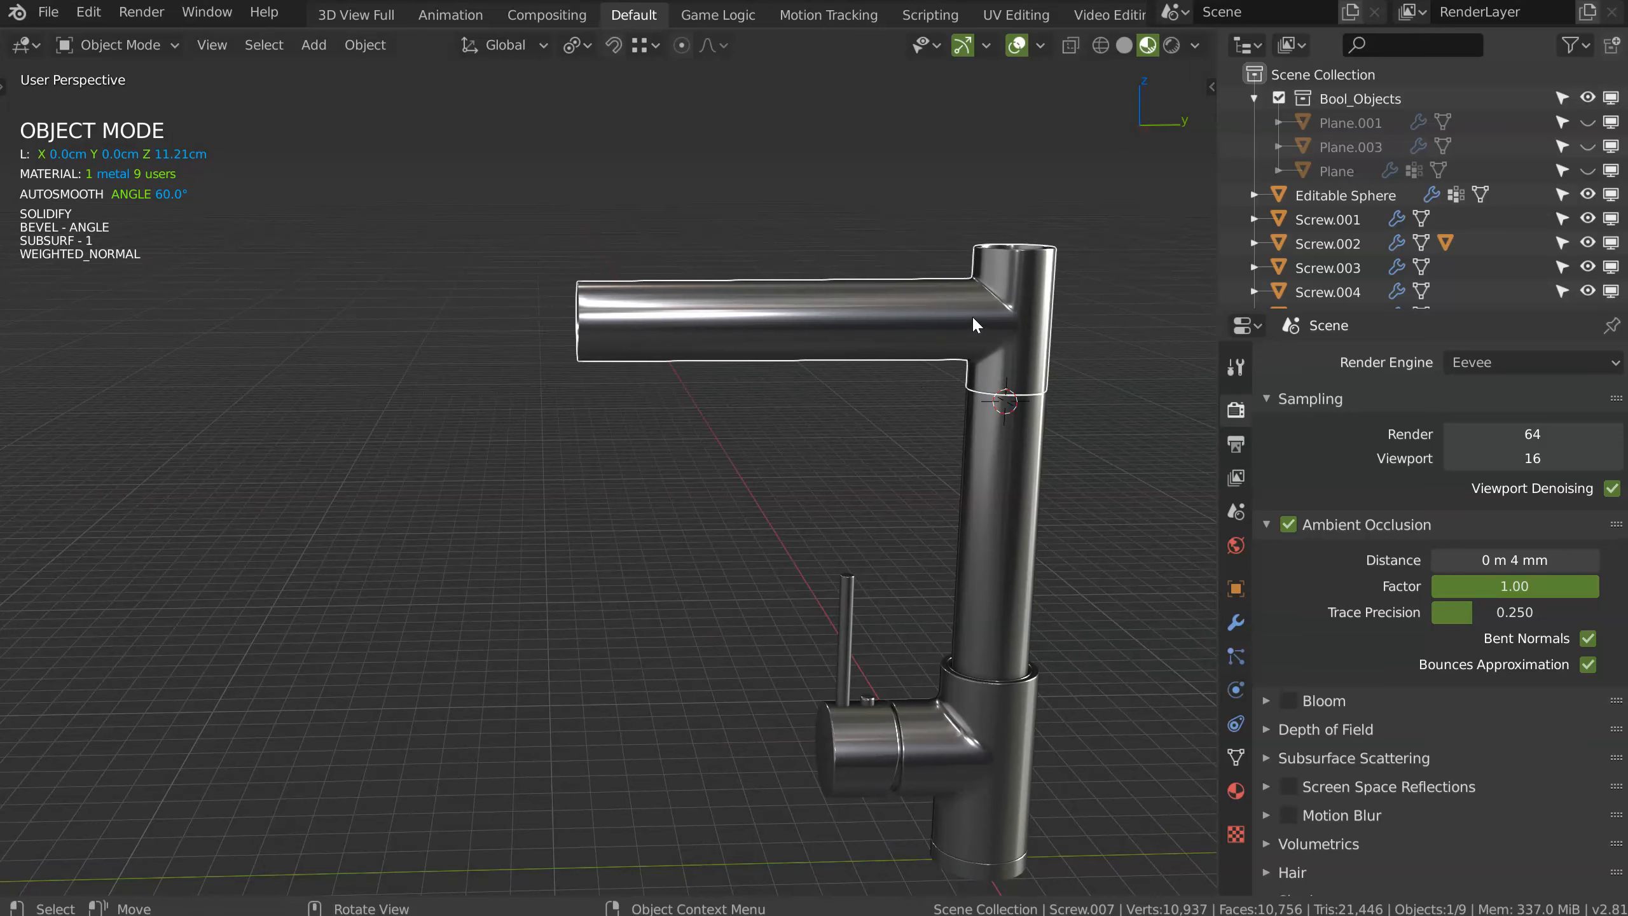
key("shift+d")
key("y")
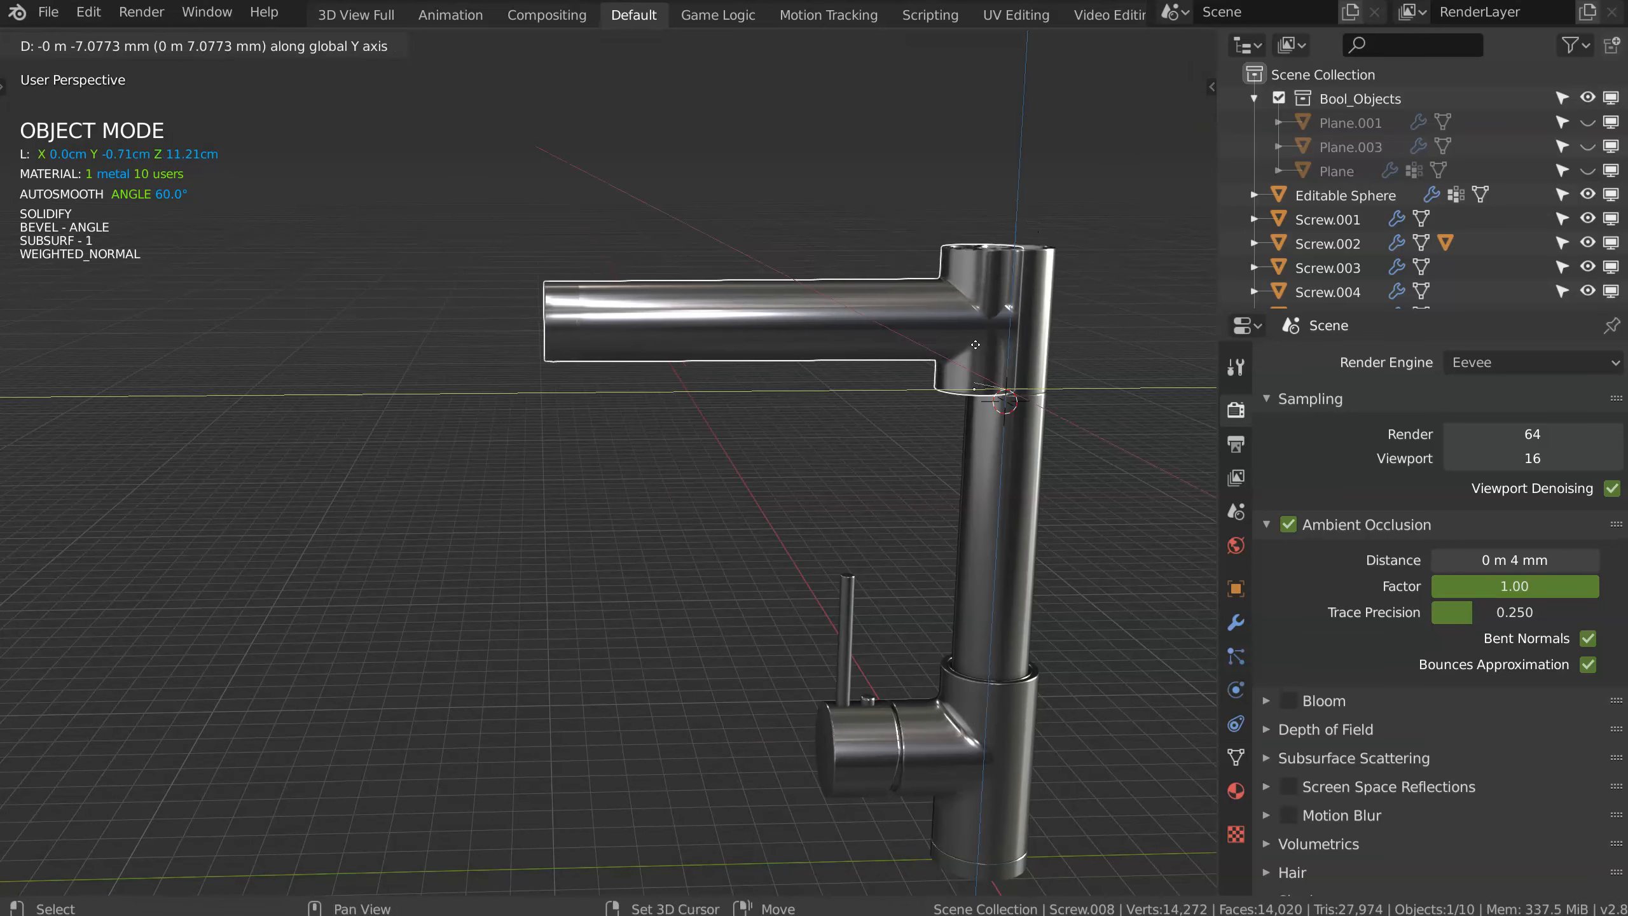
left_click(596, 306)
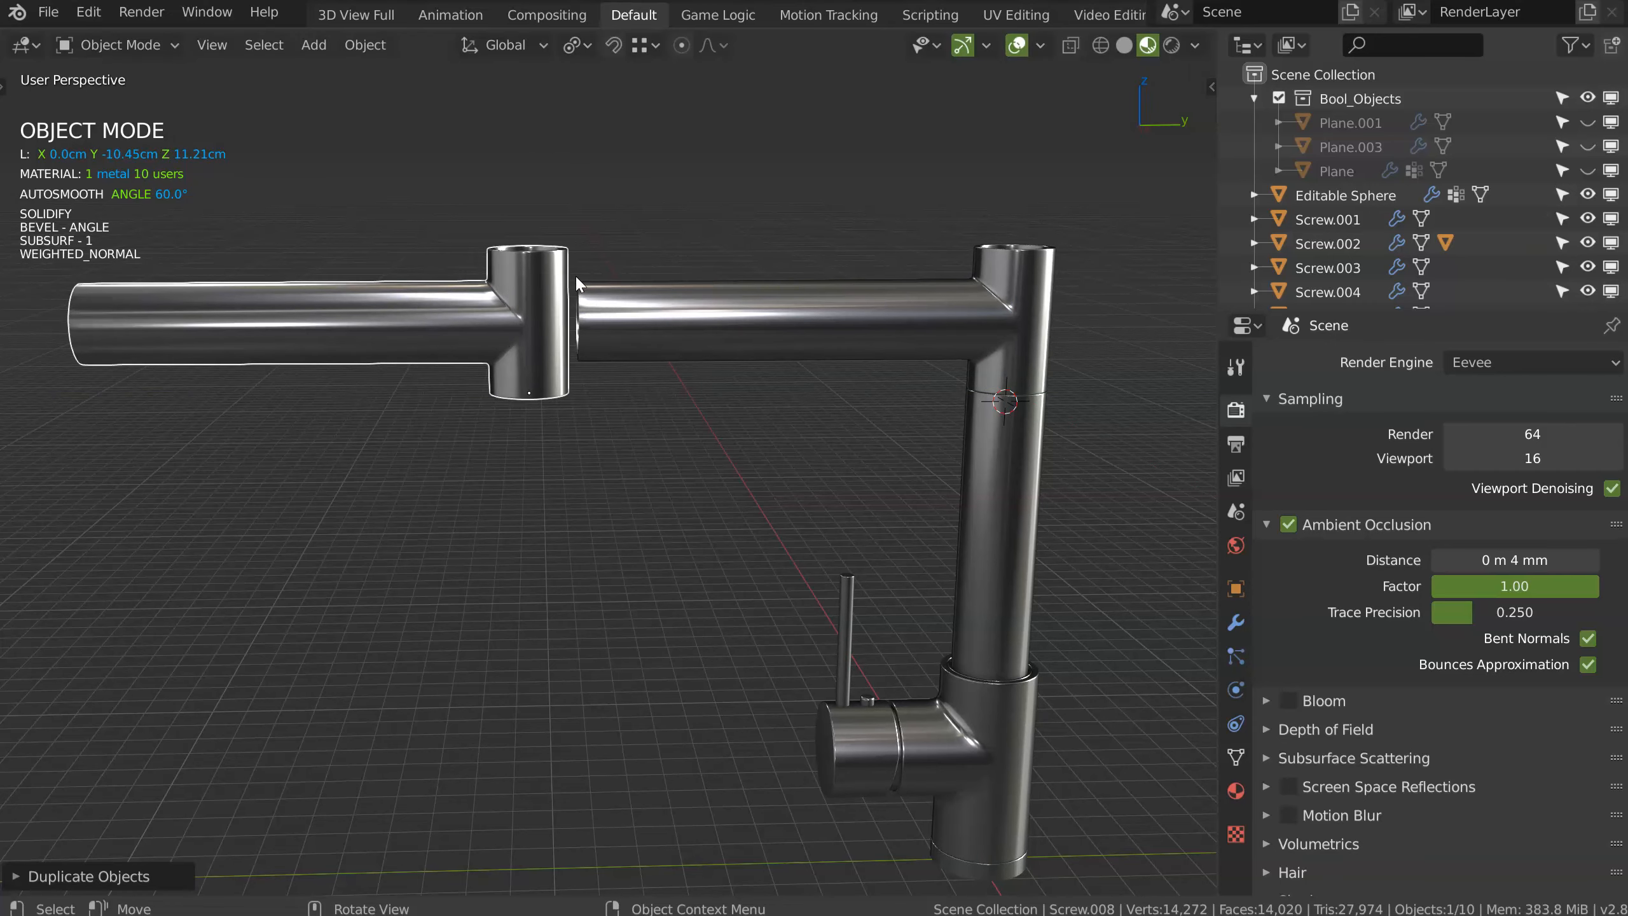
Step: Select the top and bottom rim loops of the copied fitting's vertical tube and snap the 3D cursor to them
scroll(599, 333, "up", 4)
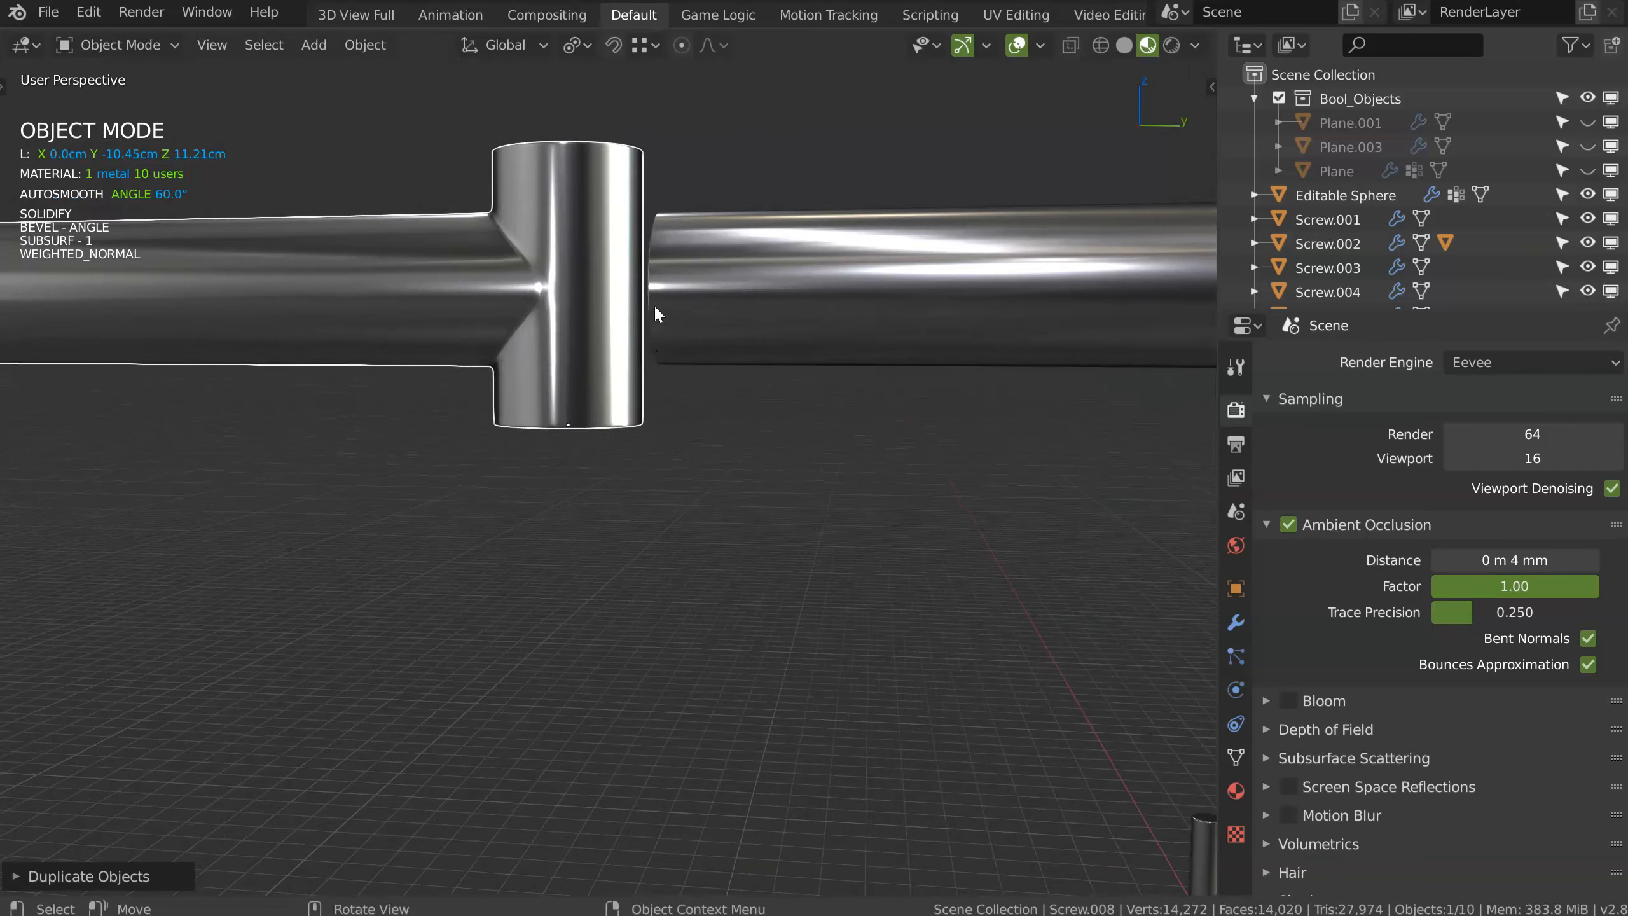
key("Tab")
middle_click_drag(627, 311, 442, 336)
left_click(618, 220, "alt")
key("ctrl+z")
left_click(616, 213, "alt+shift")
left_click(620, 219, "alt+shift")
left_click(628, 218, "alt")
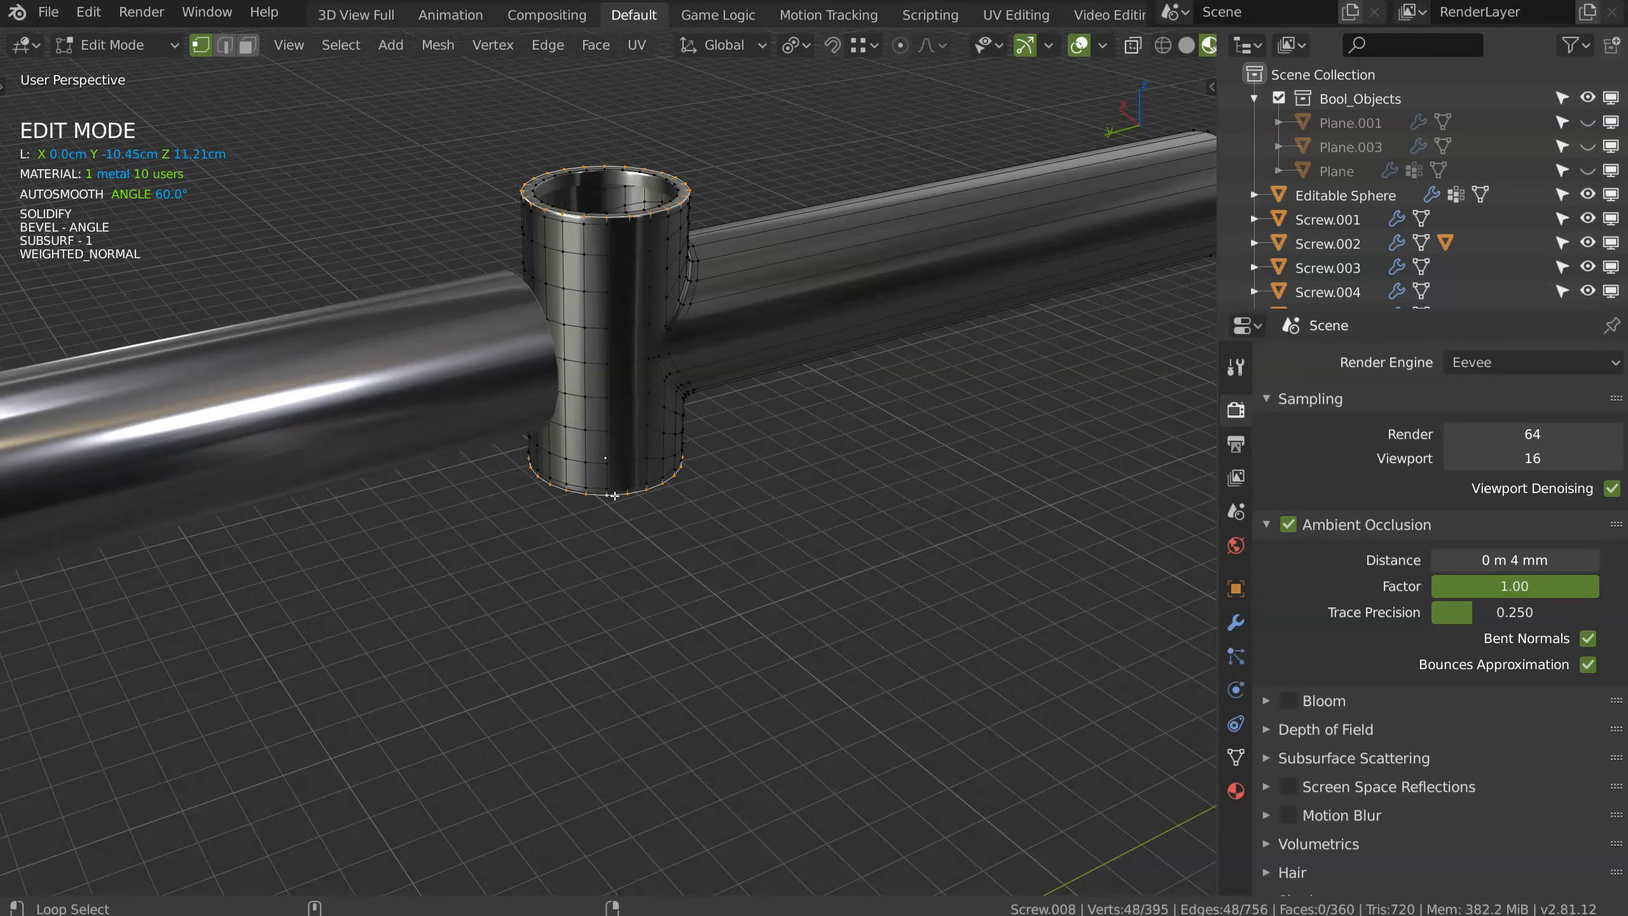
middle_click_drag(614, 494, 636, 386)
key("shift+s")
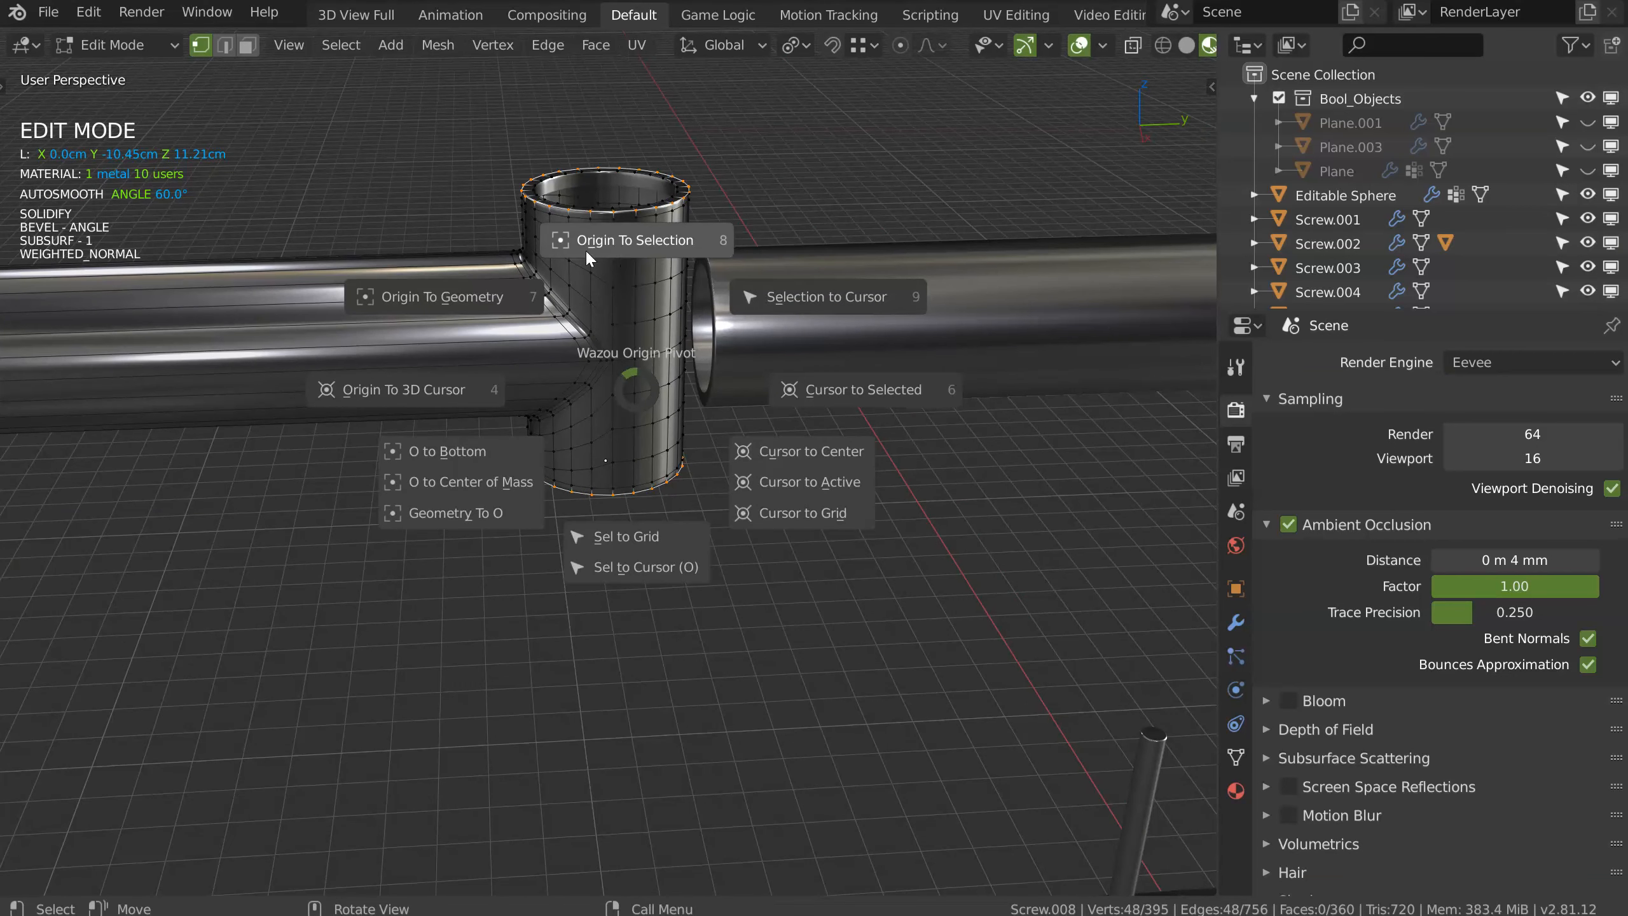
left_click(855, 391)
Step: Set the copied fitting's origin to the 3D cursor in Object Mode
key("shift+s")
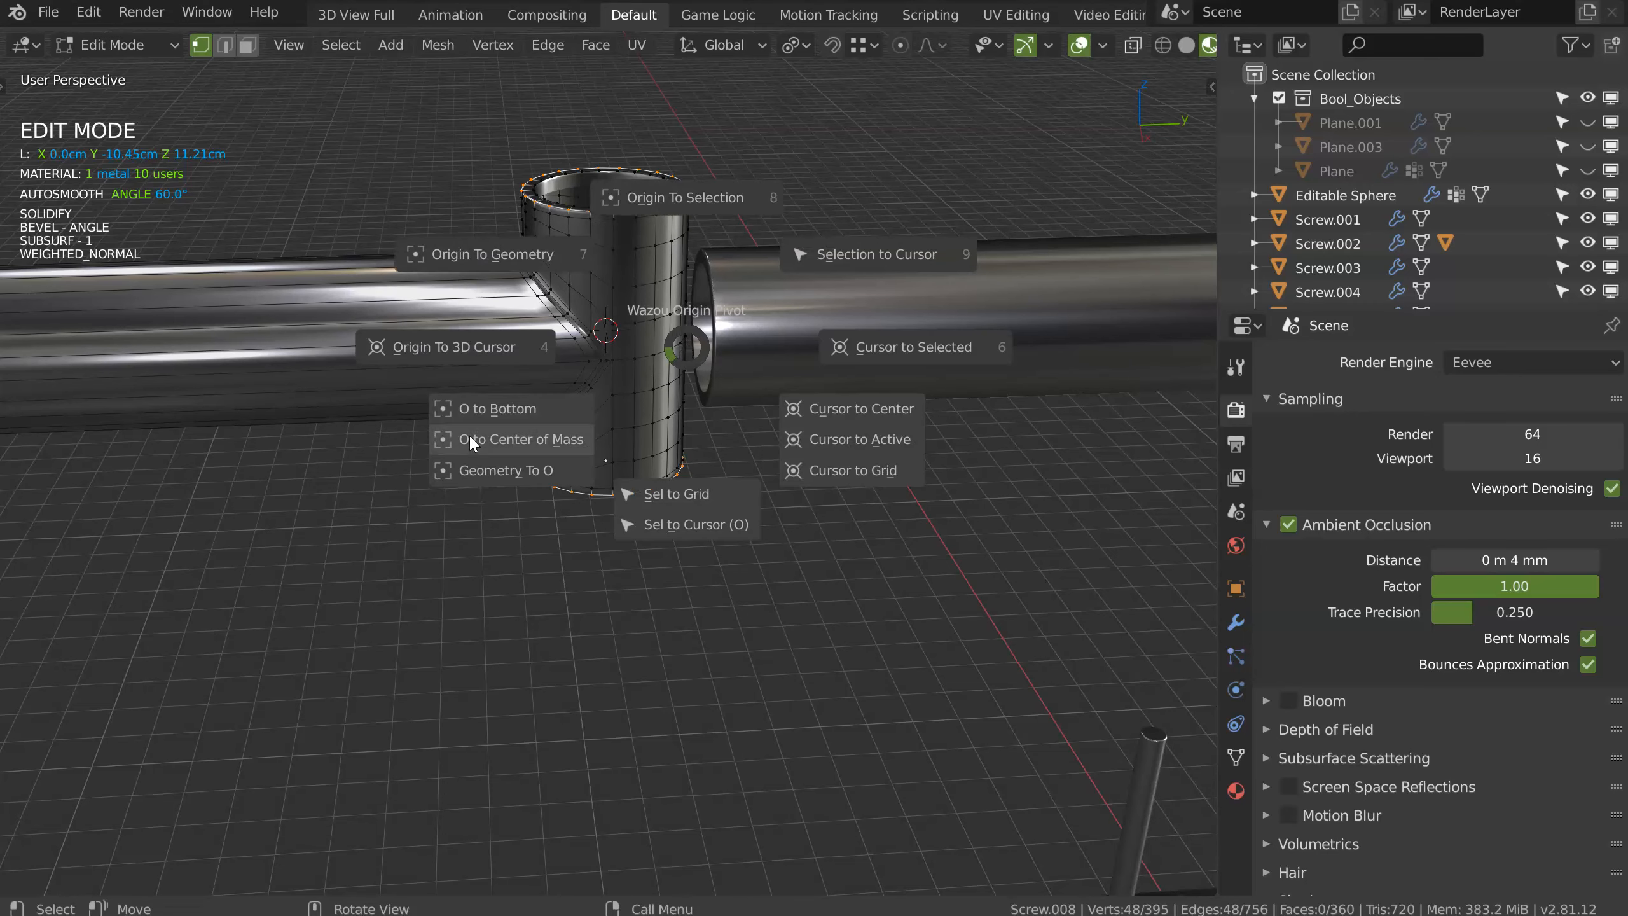
left_click(443, 349)
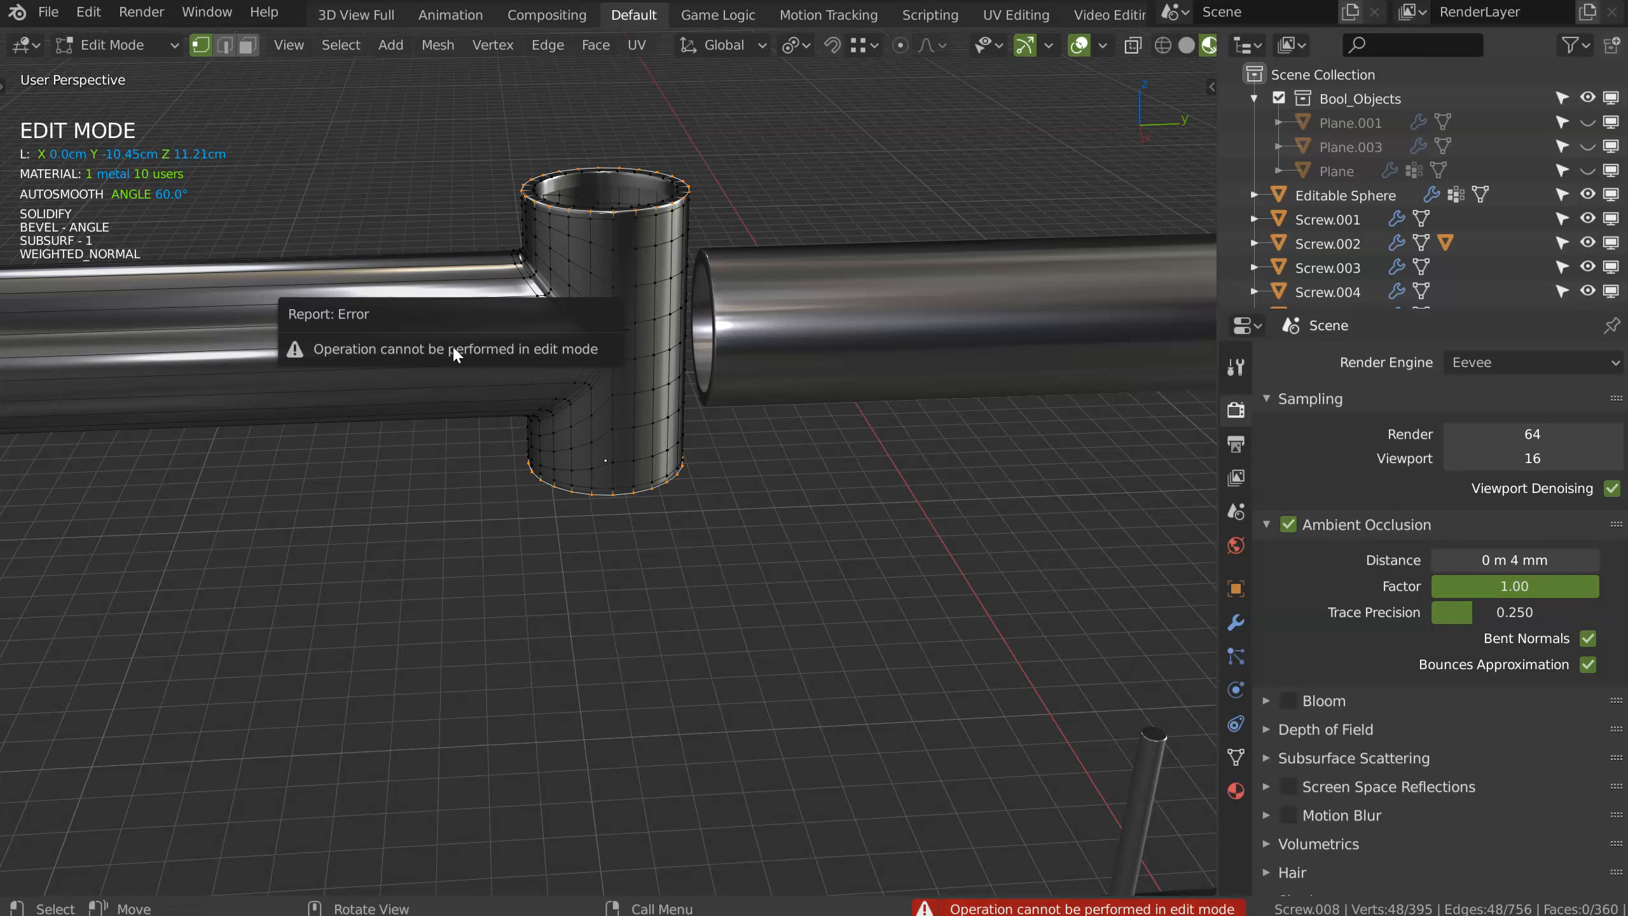
key("ctrl+Tab")
left_click(629, 377)
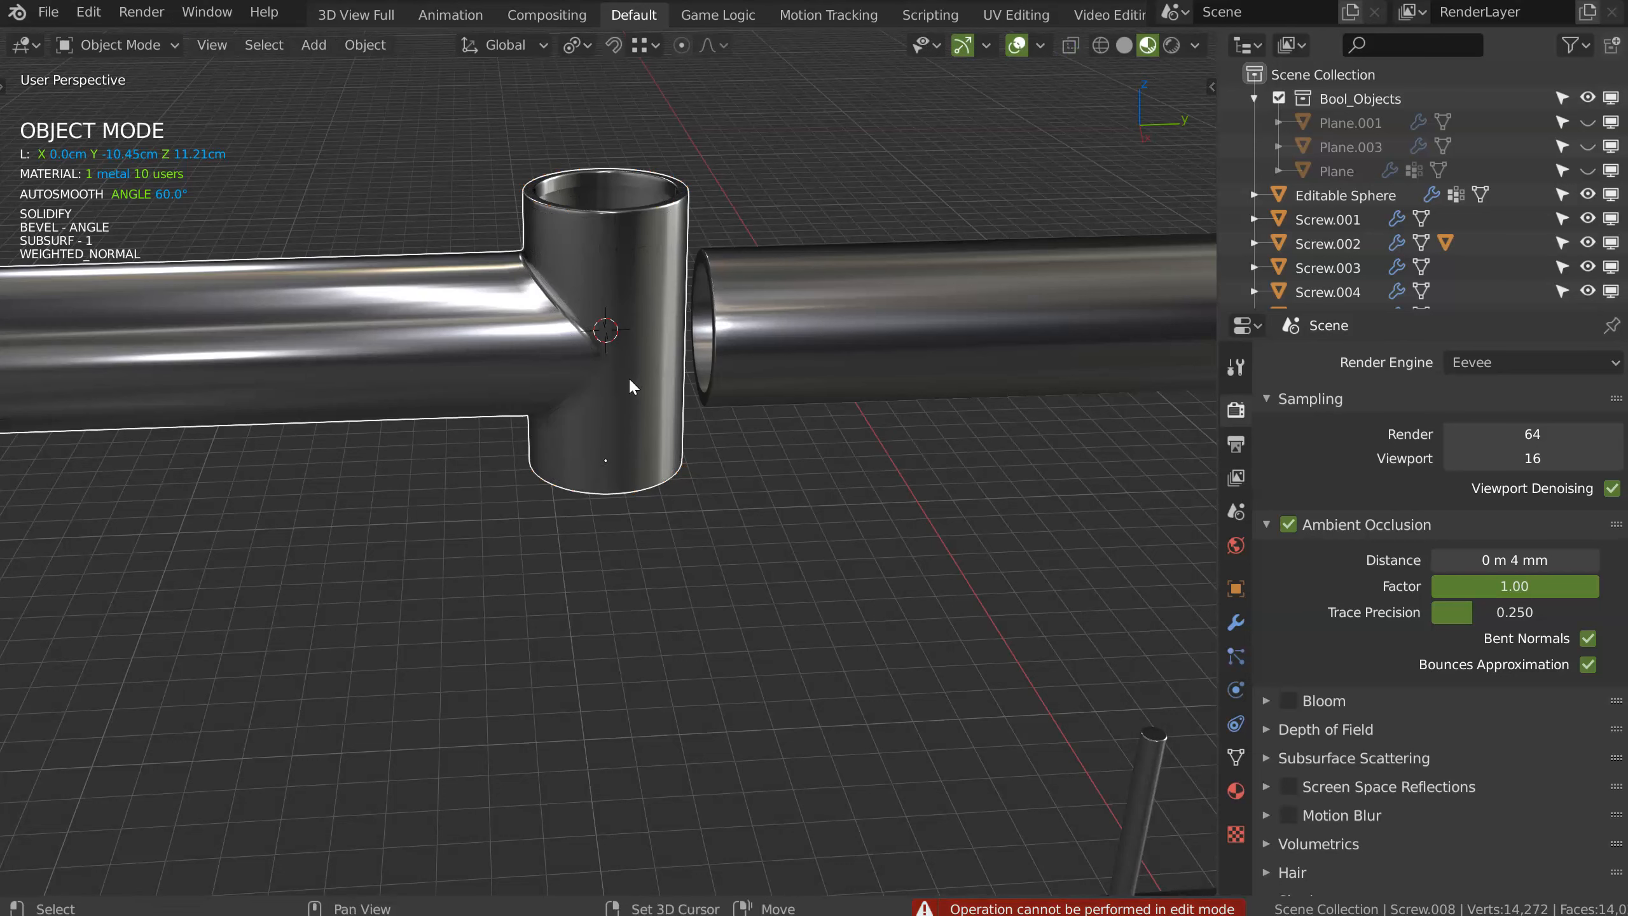
key("shift+ctrl+c")
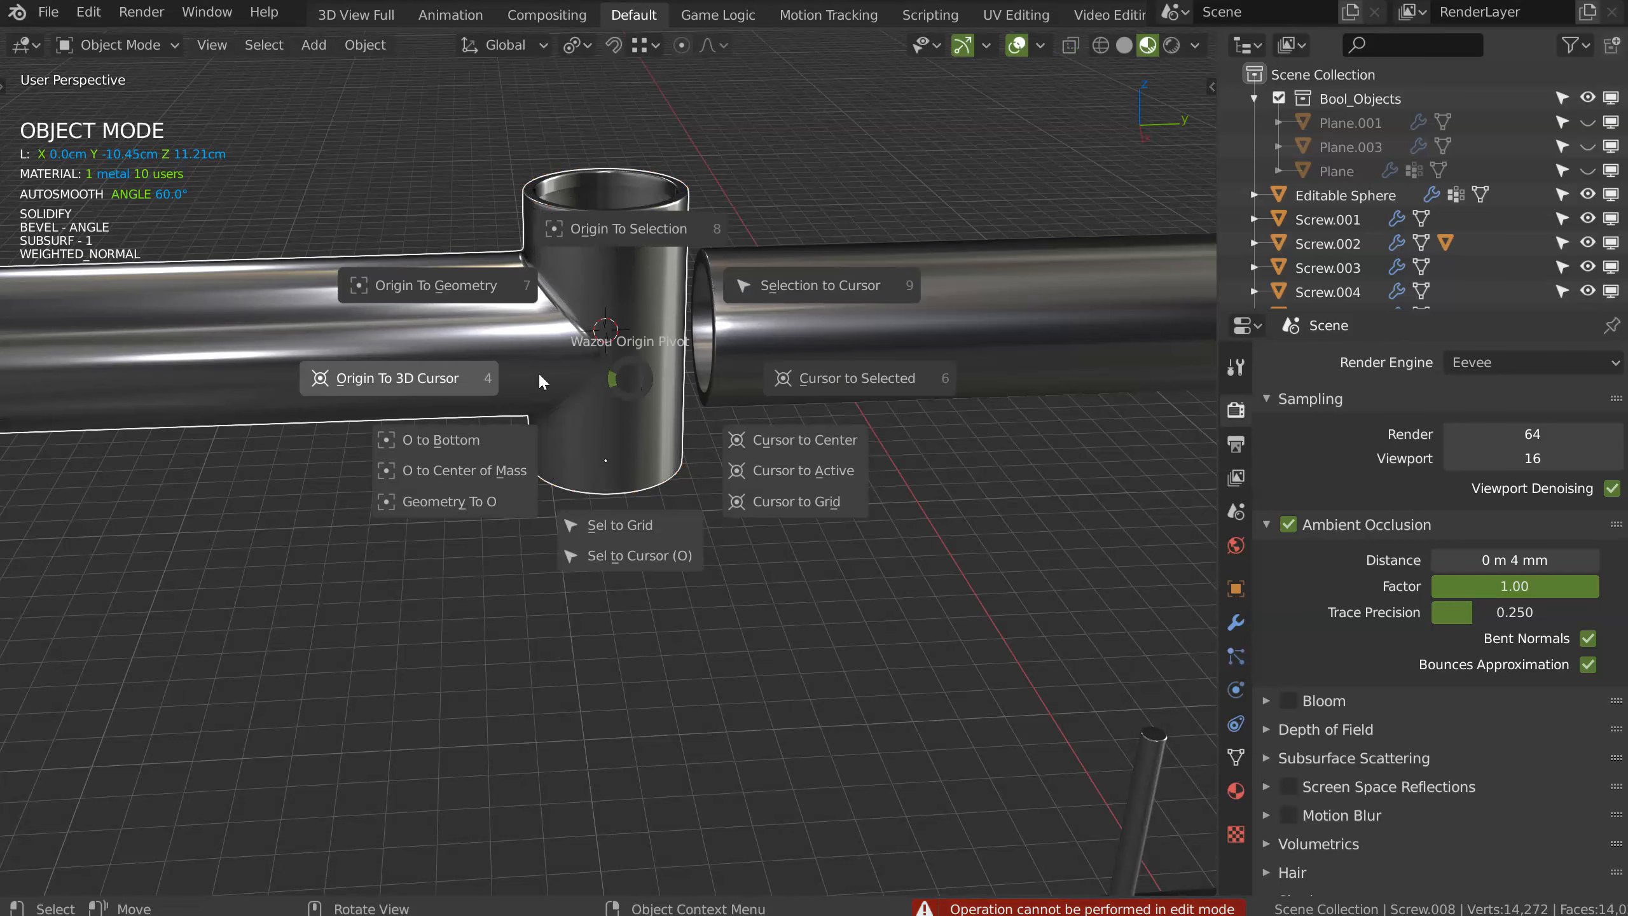
left_click(419, 377)
middle_click_drag(582, 384, 730, 327)
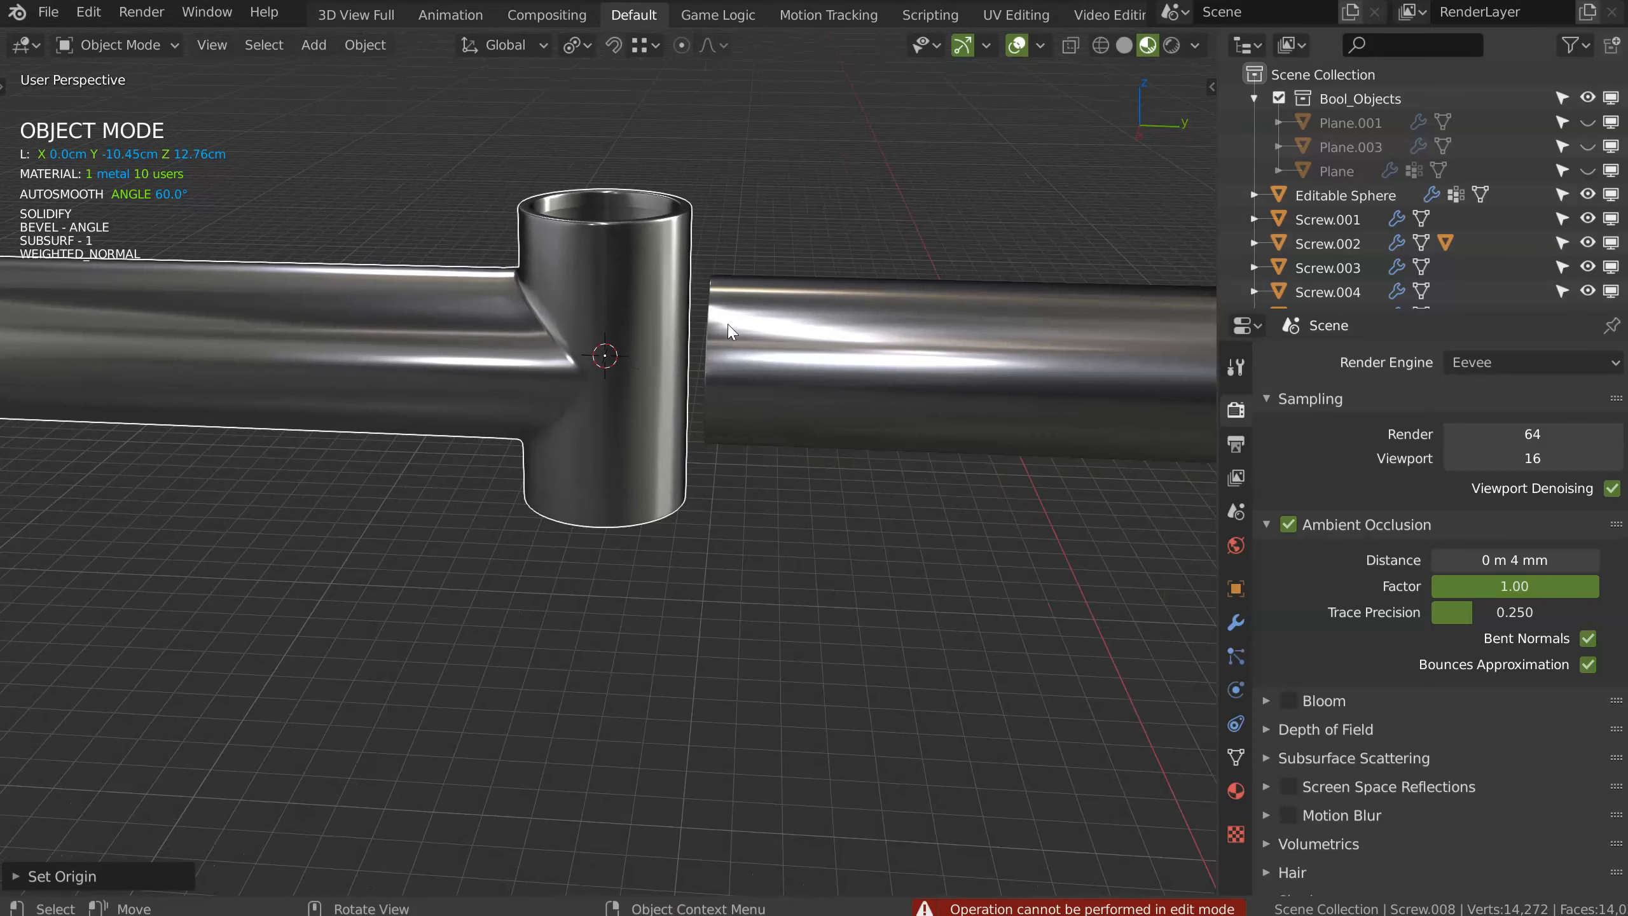
key("r")
key("y")
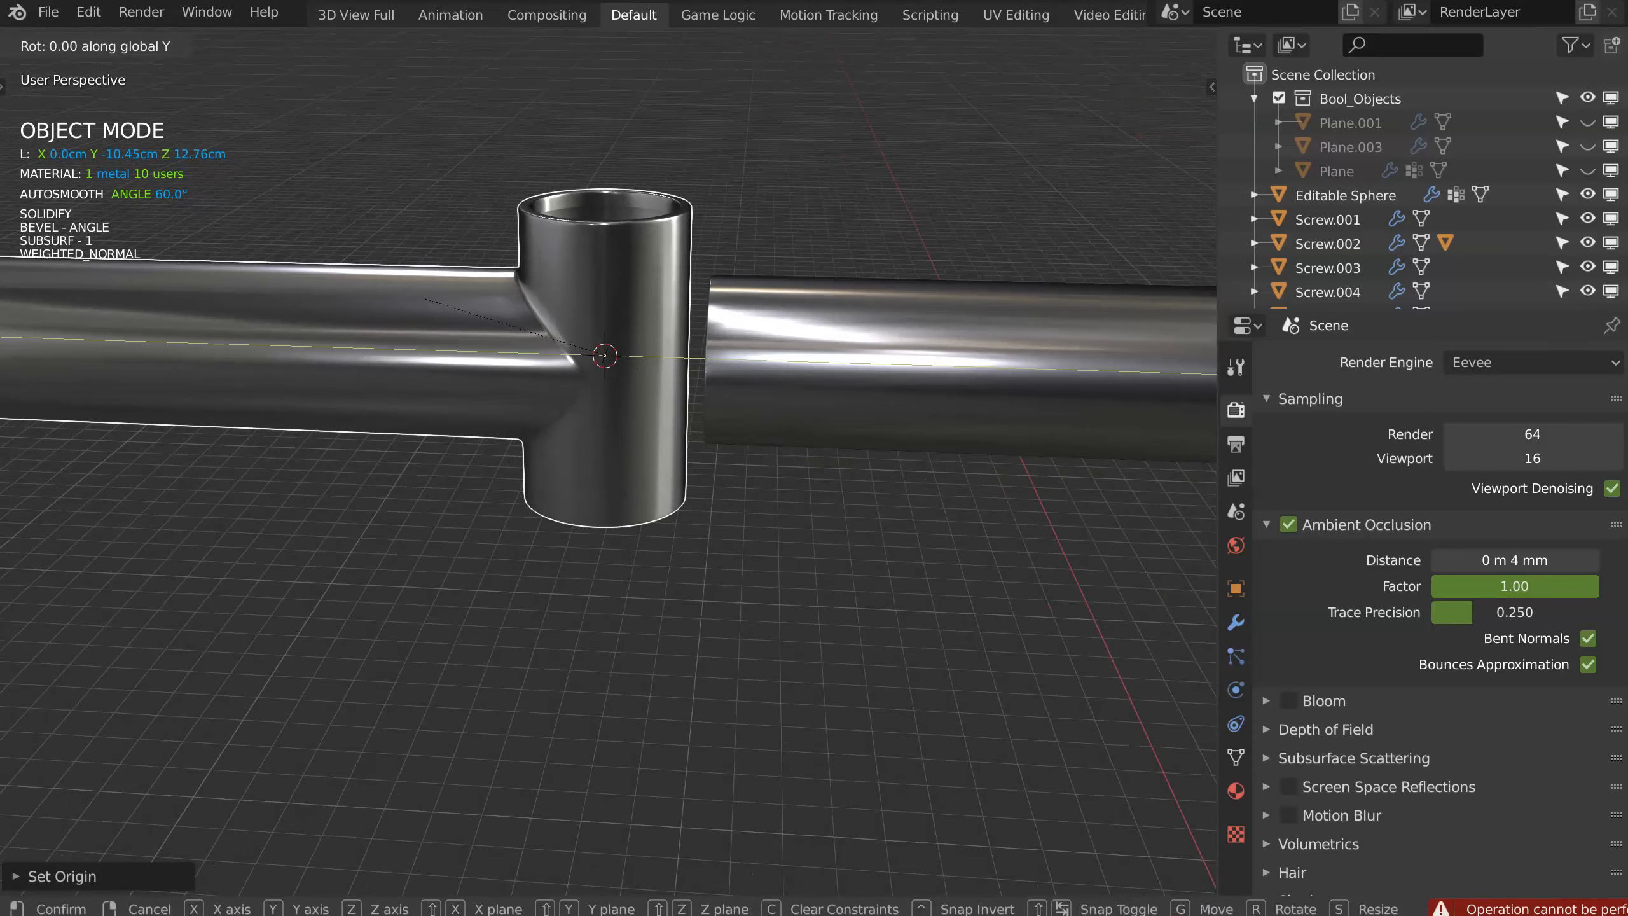
key("Escape")
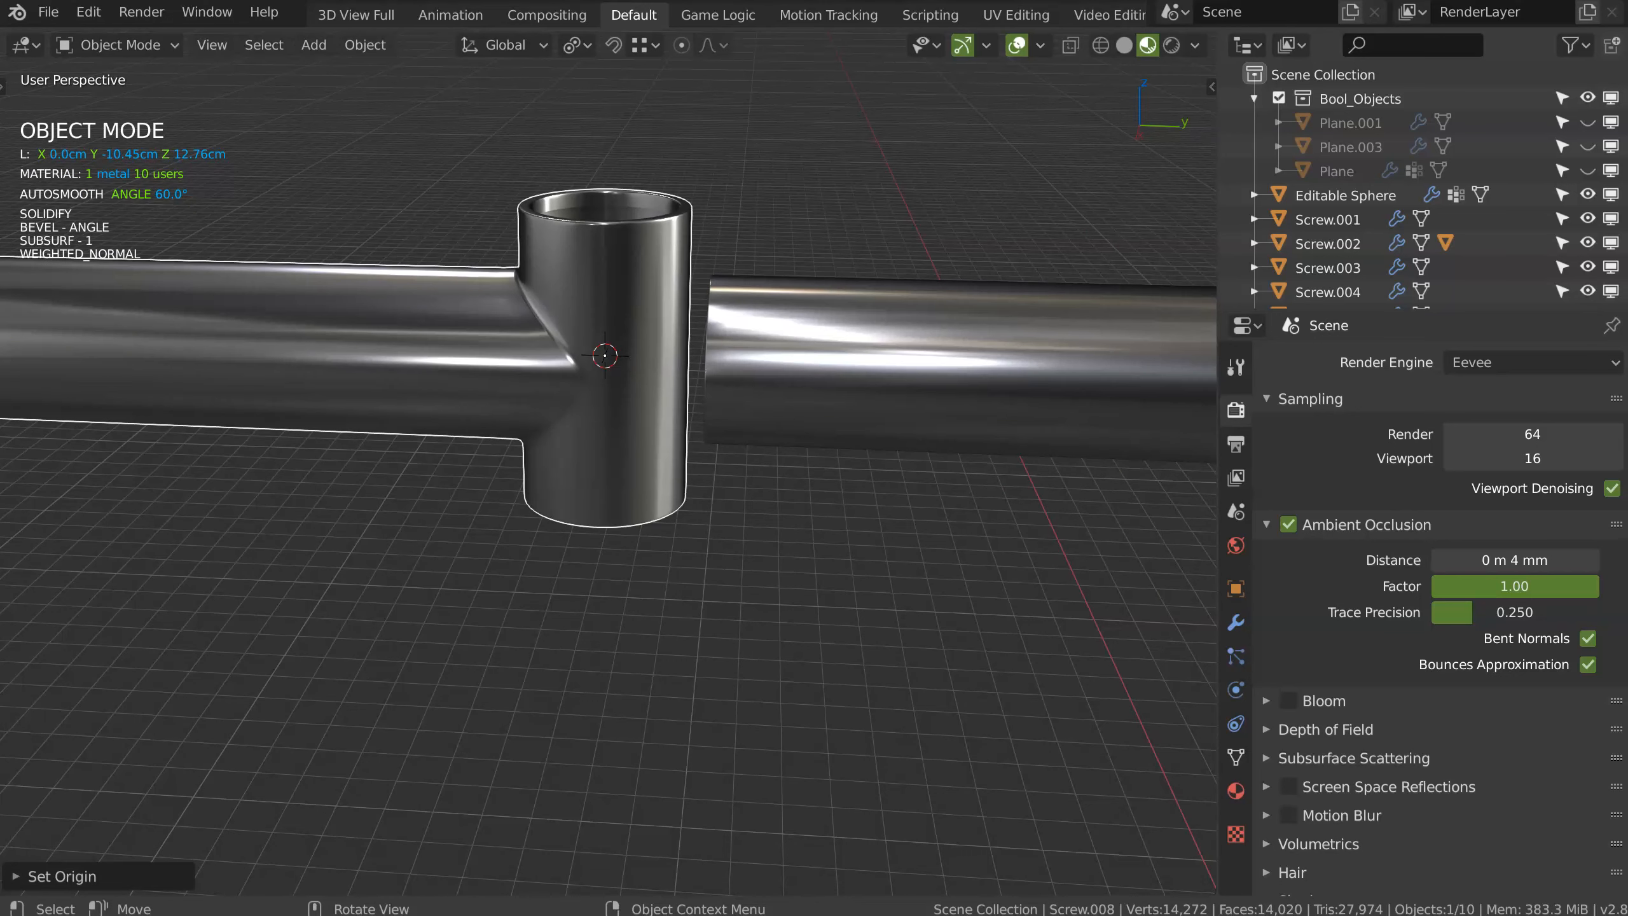
type("ry-90")
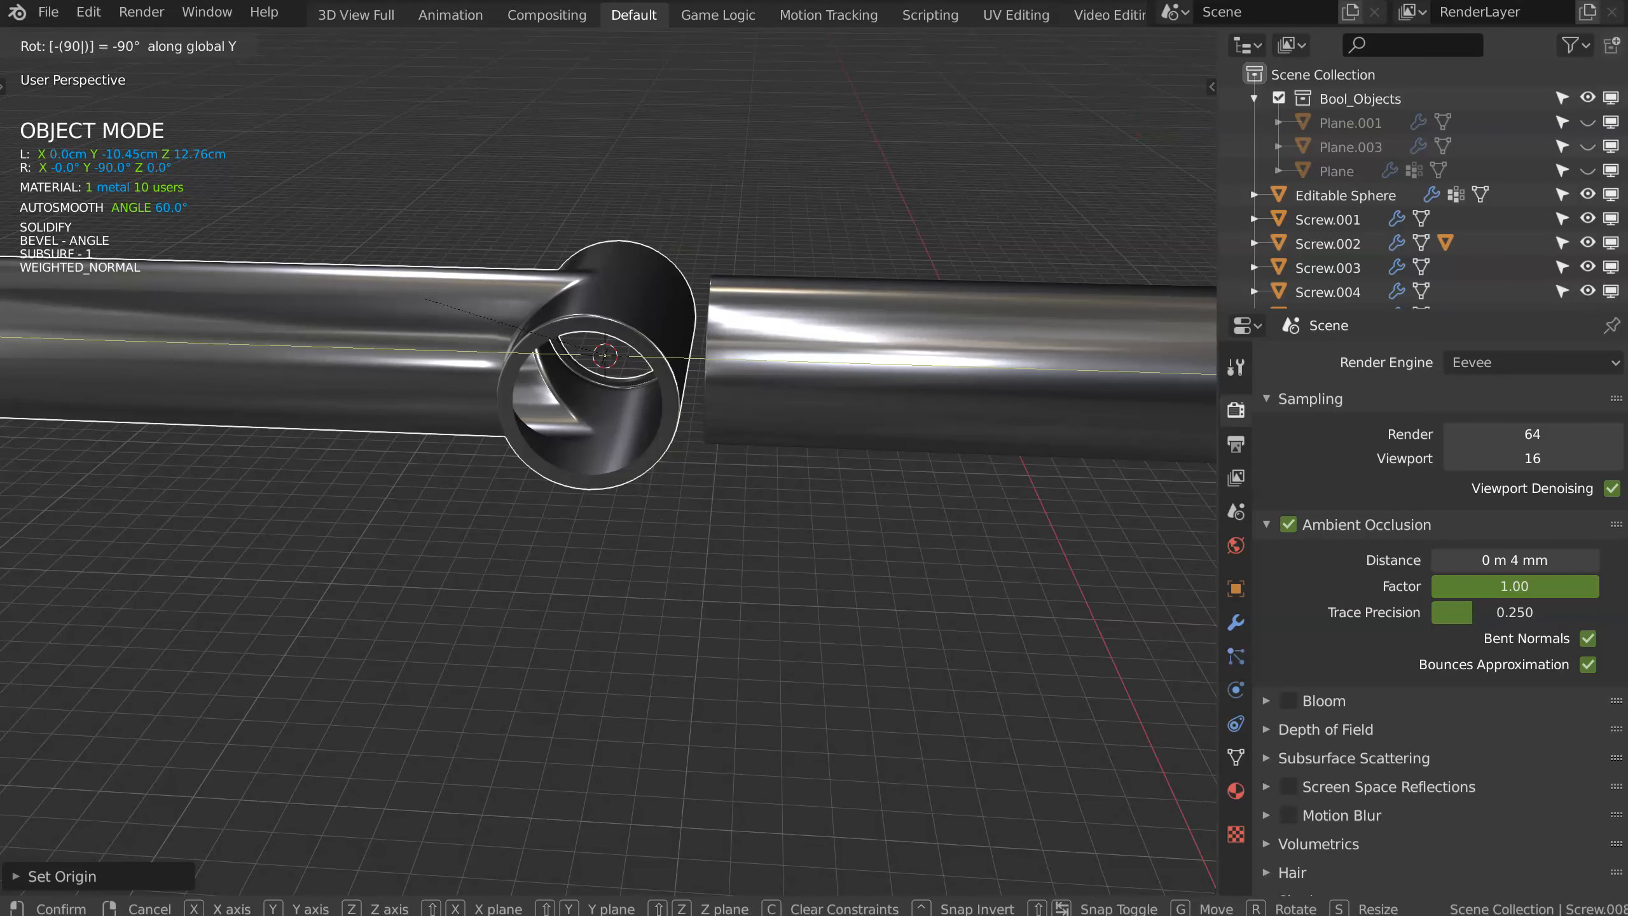
key("Escape")
type("rx")
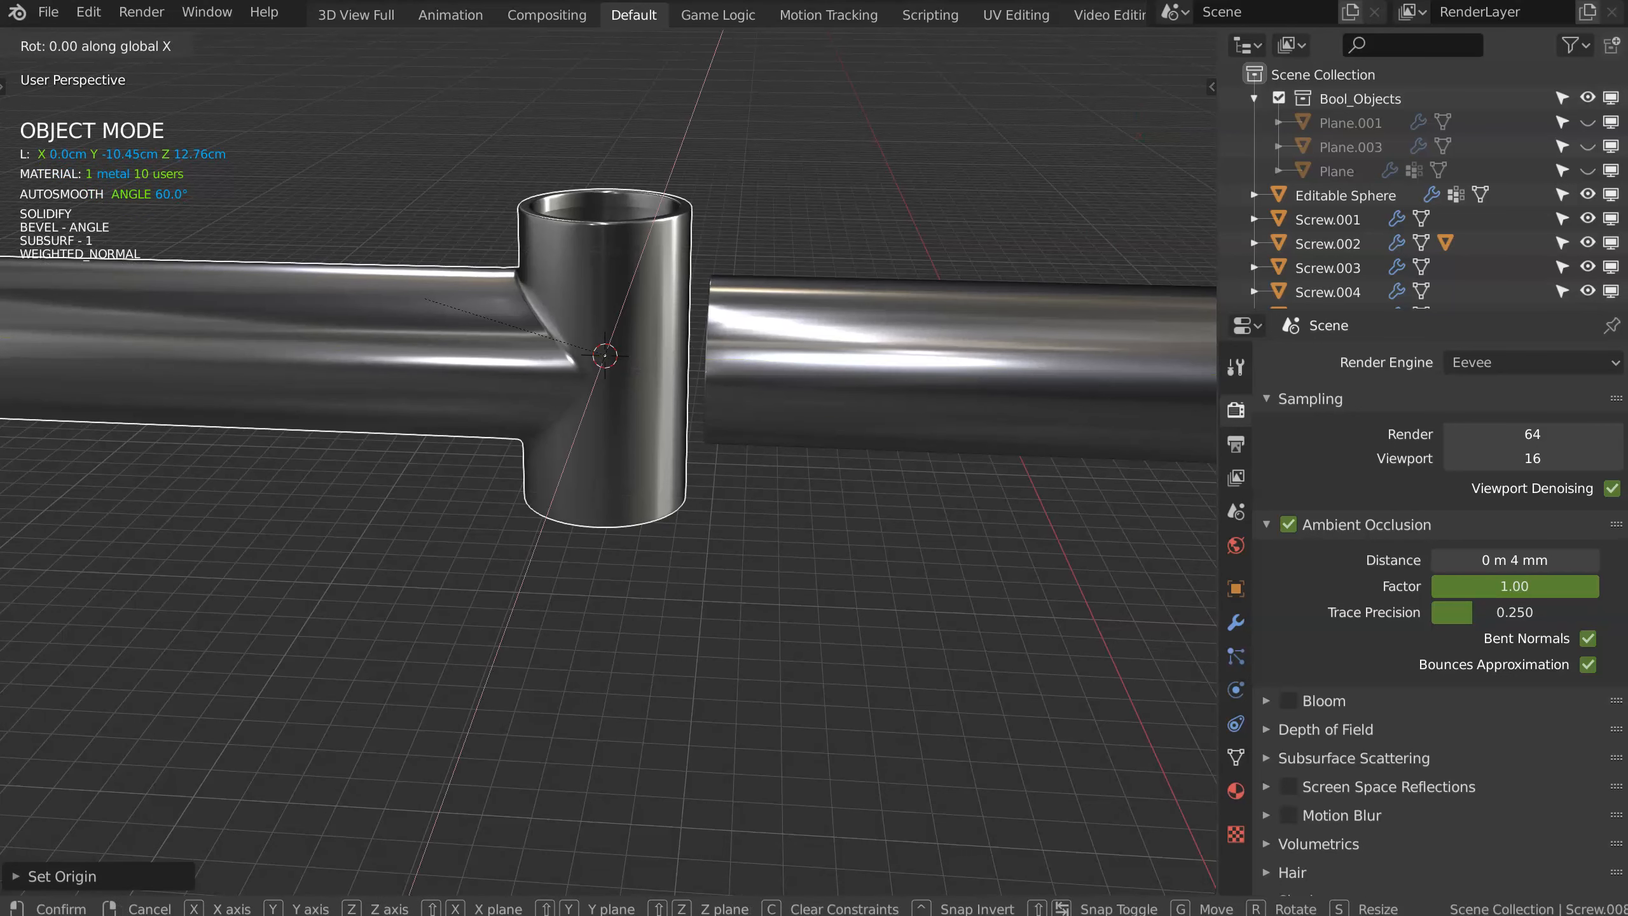
type("-90")
key("Escape")
Step: Rotate the copied fitting 91° about the global X axis so its long tube points downward
type("r")
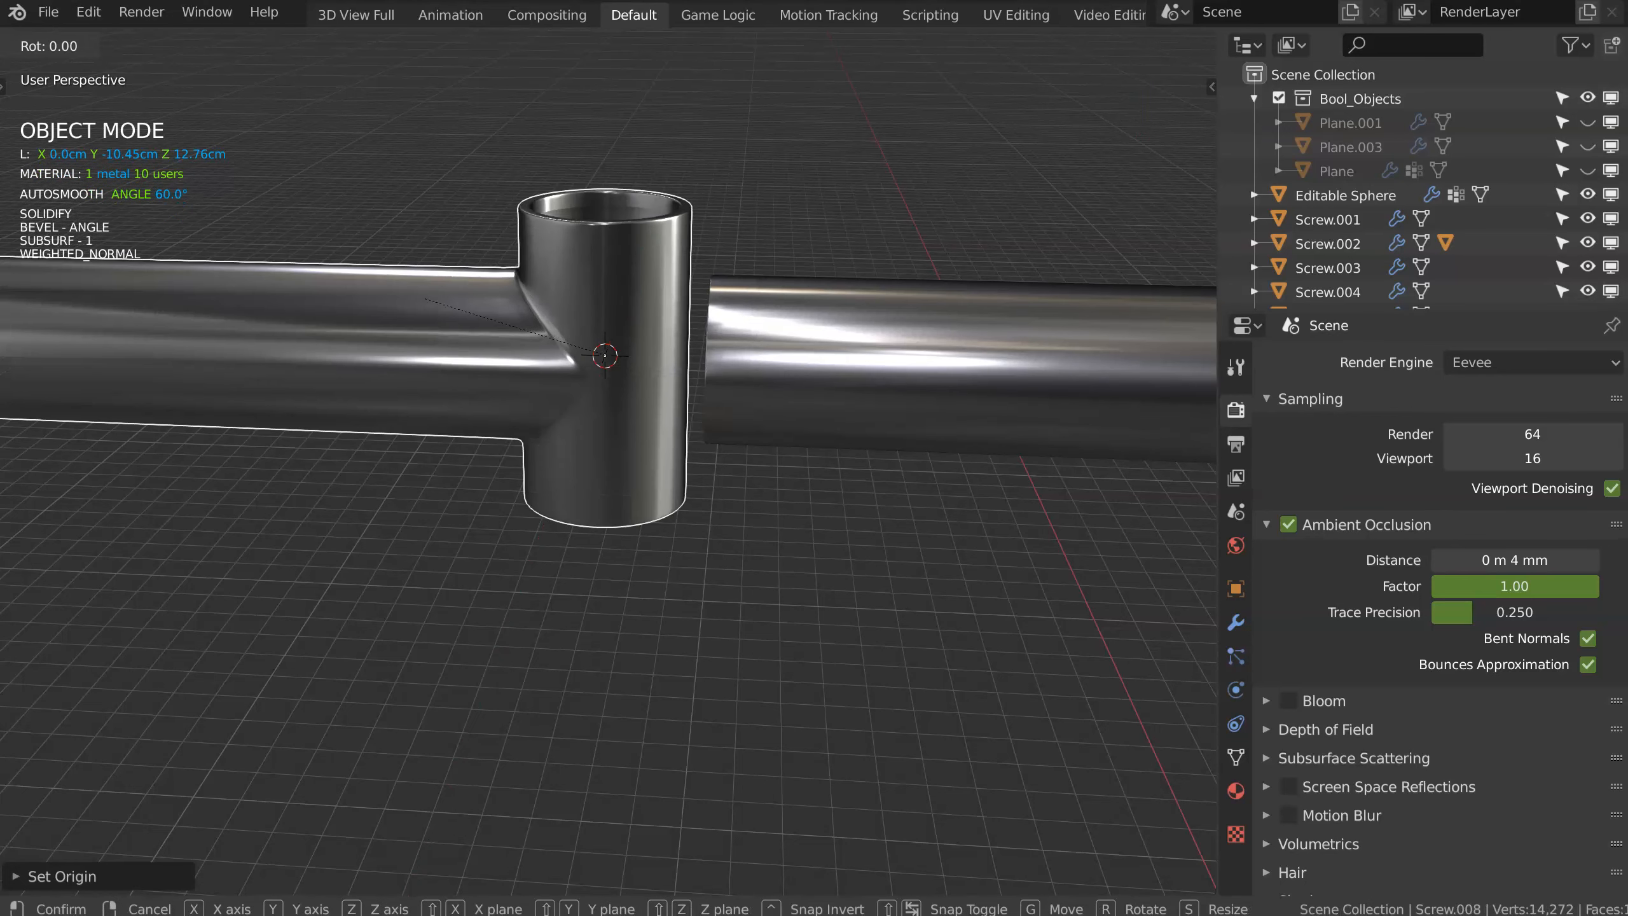
type("x91")
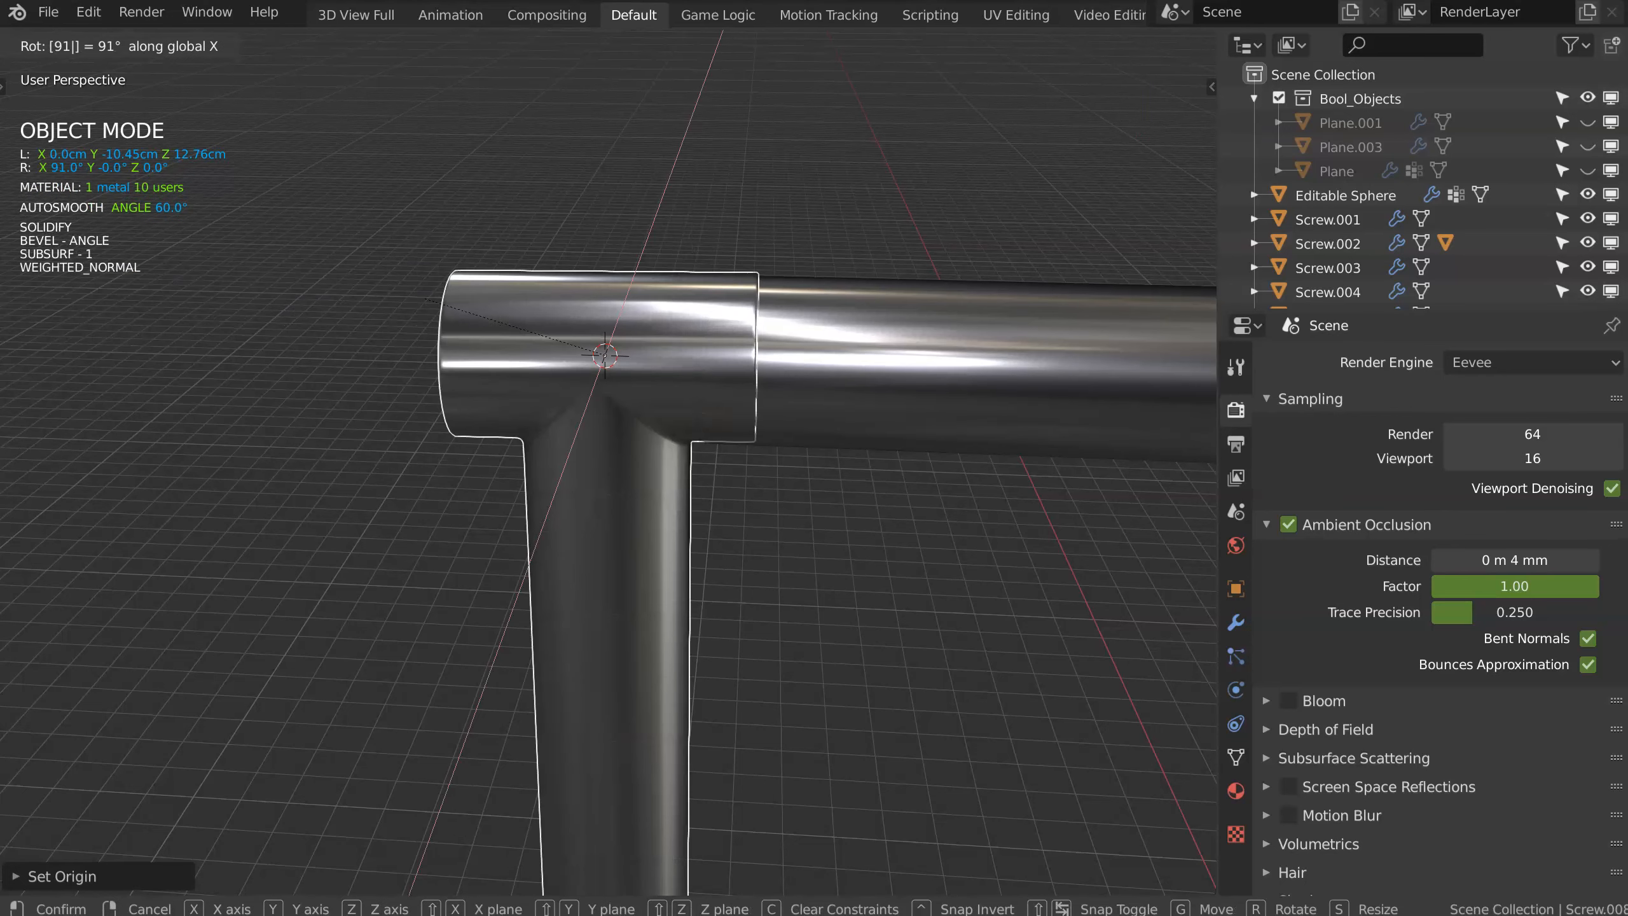
key("Return")
middle_click_drag(762, 346, 741, 384)
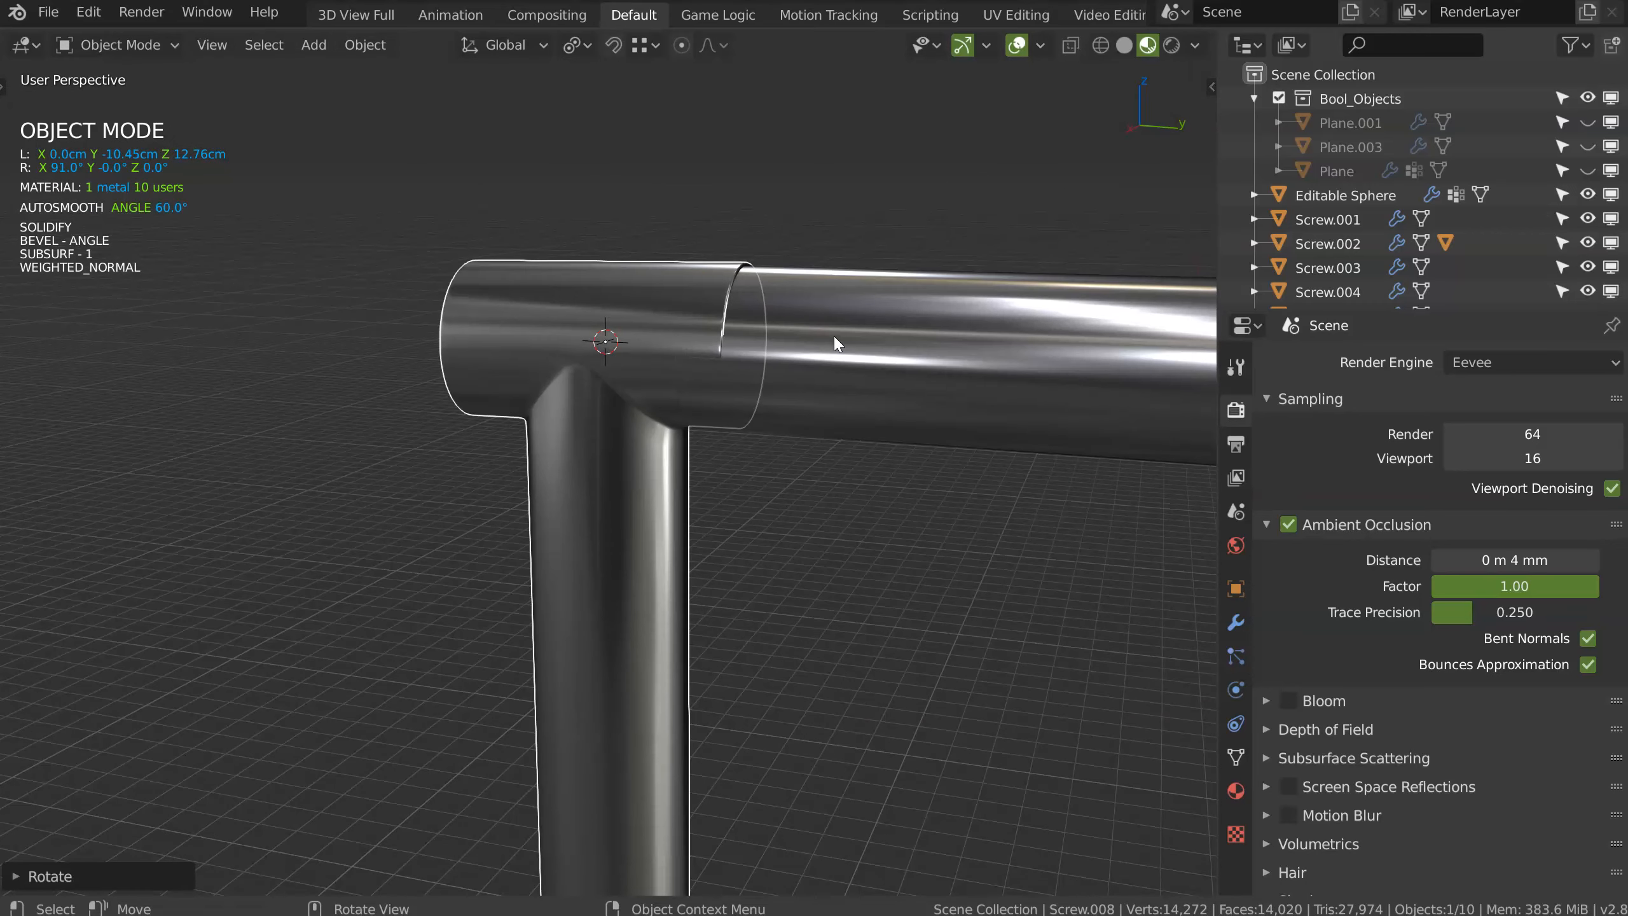
Step: Undo the 91° rotation of the copied fitting and rotate it 90° about the global X axis
key("KP_3")
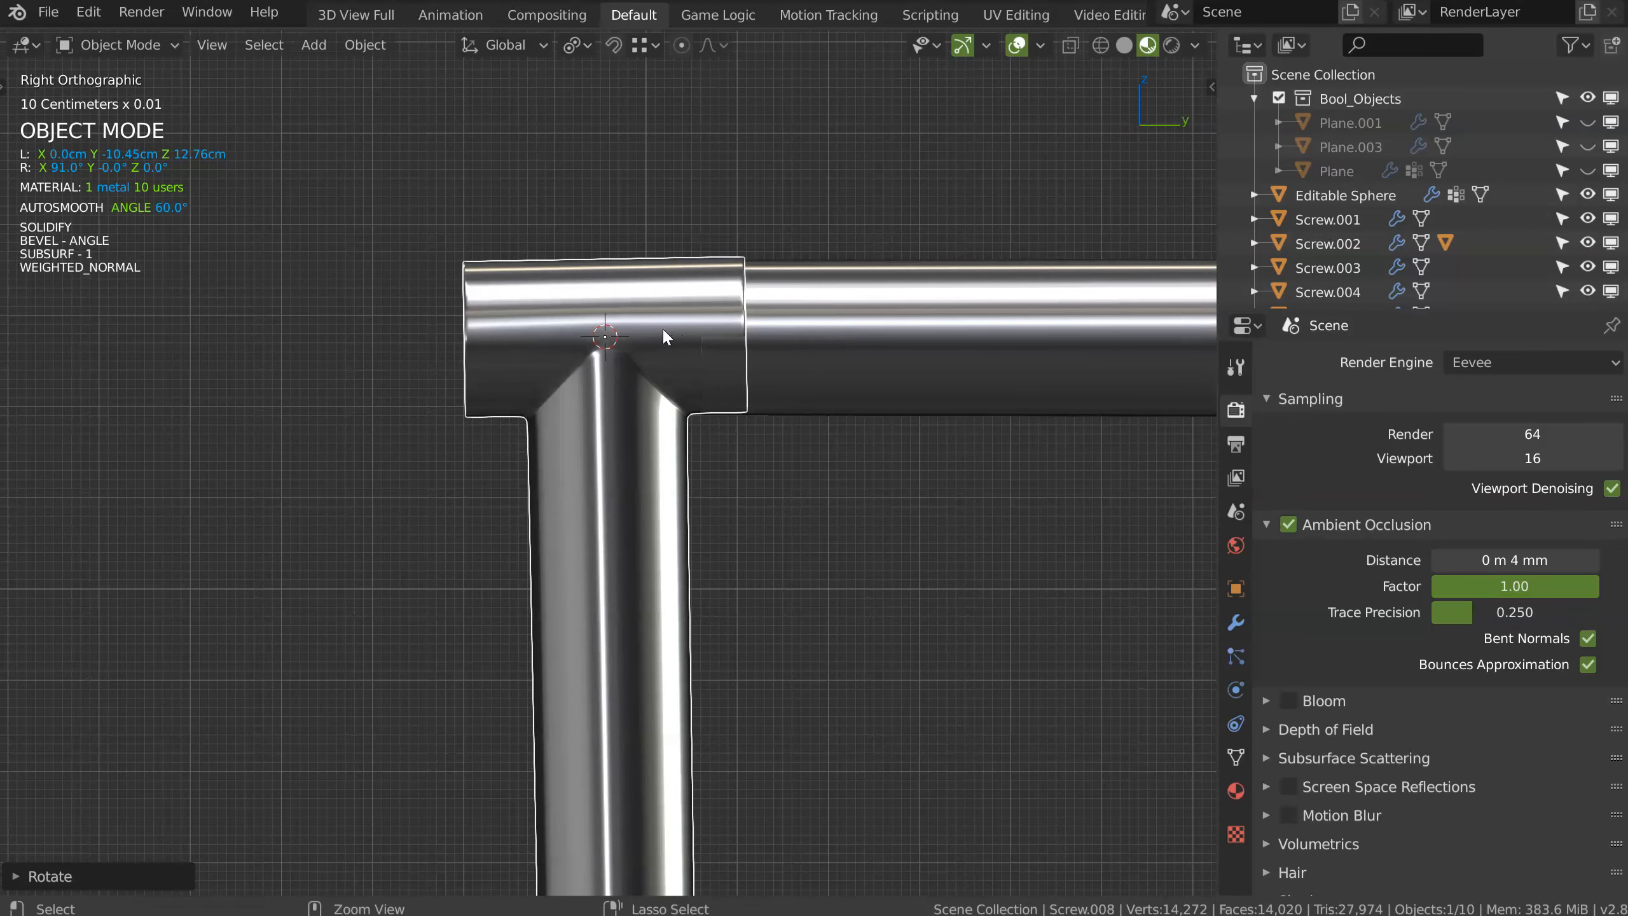
key("ctrl+z")
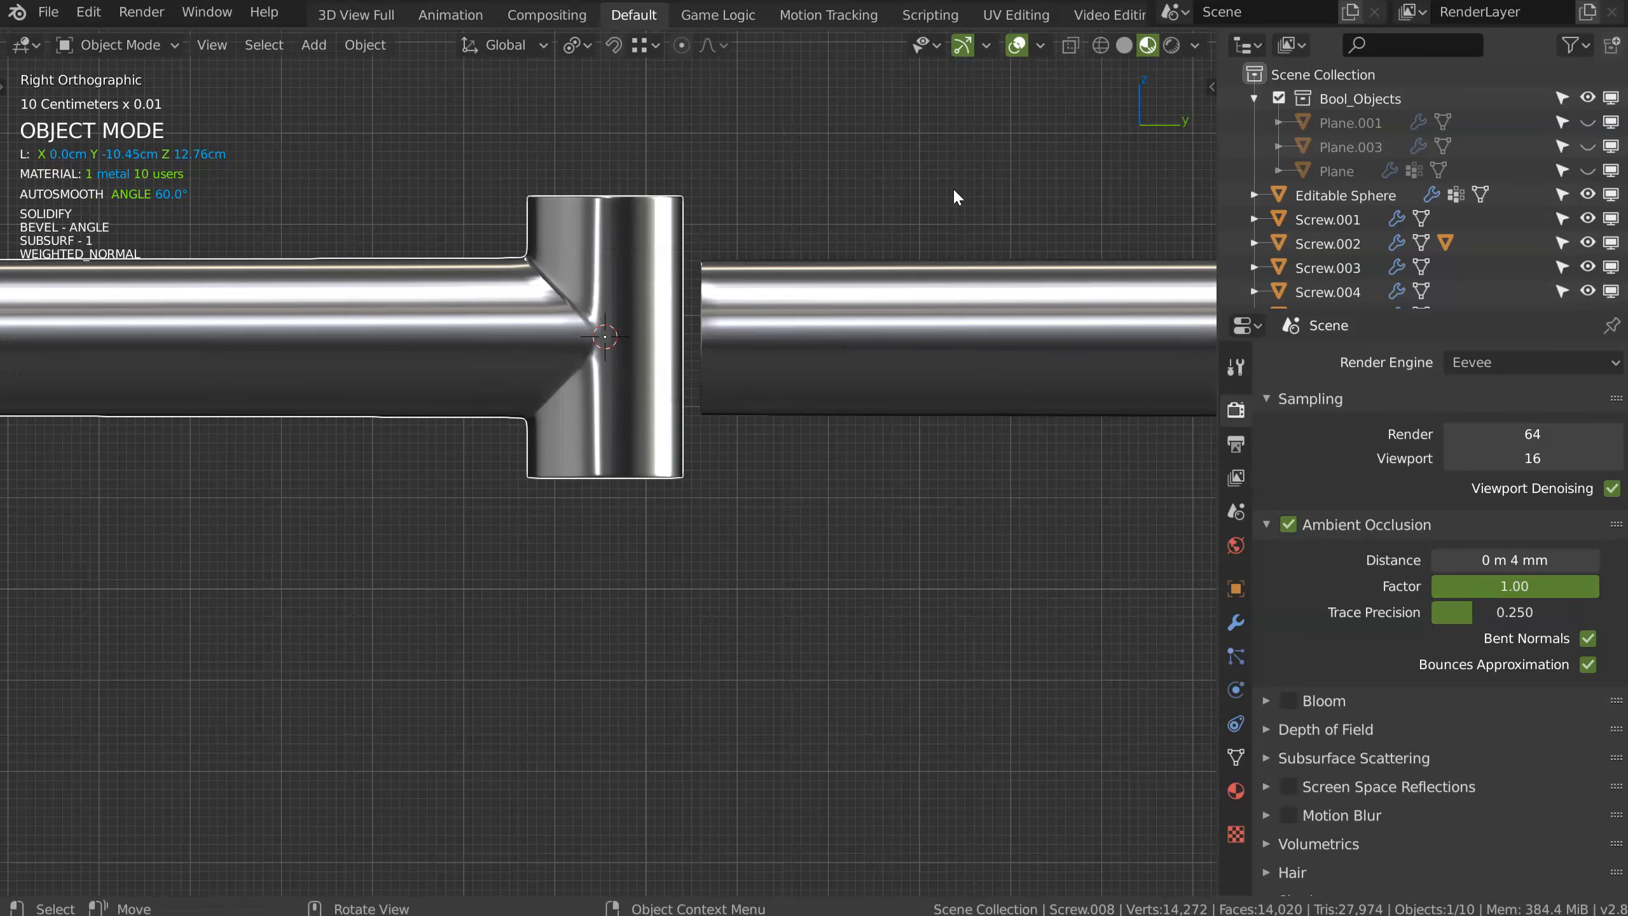
key("alt+r")
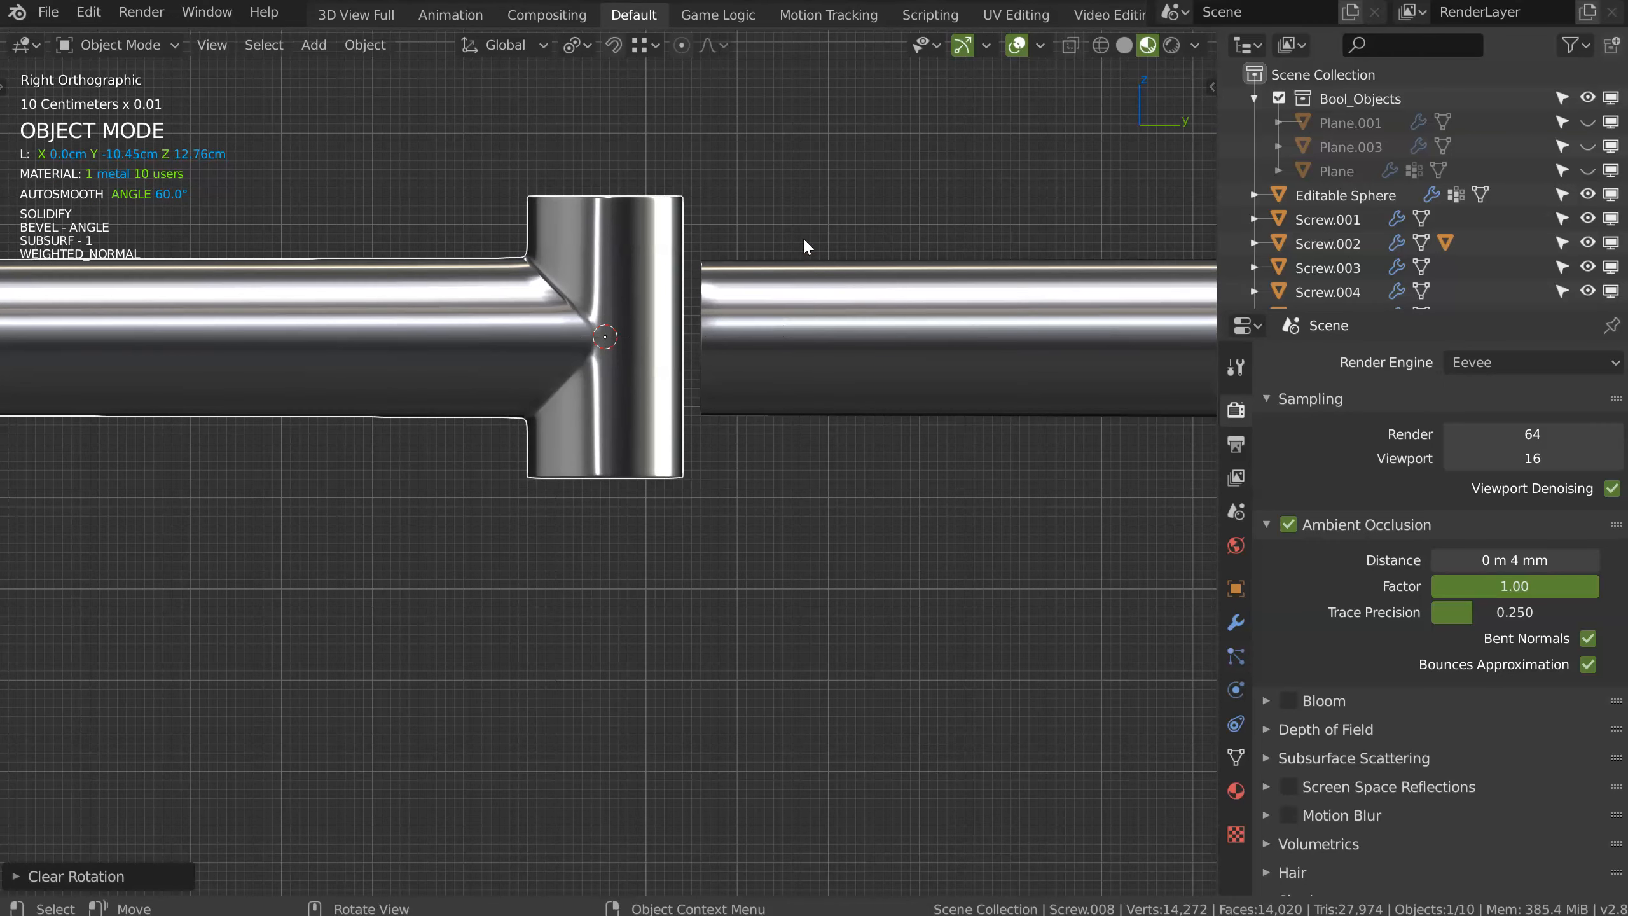
key("r")
type("x")
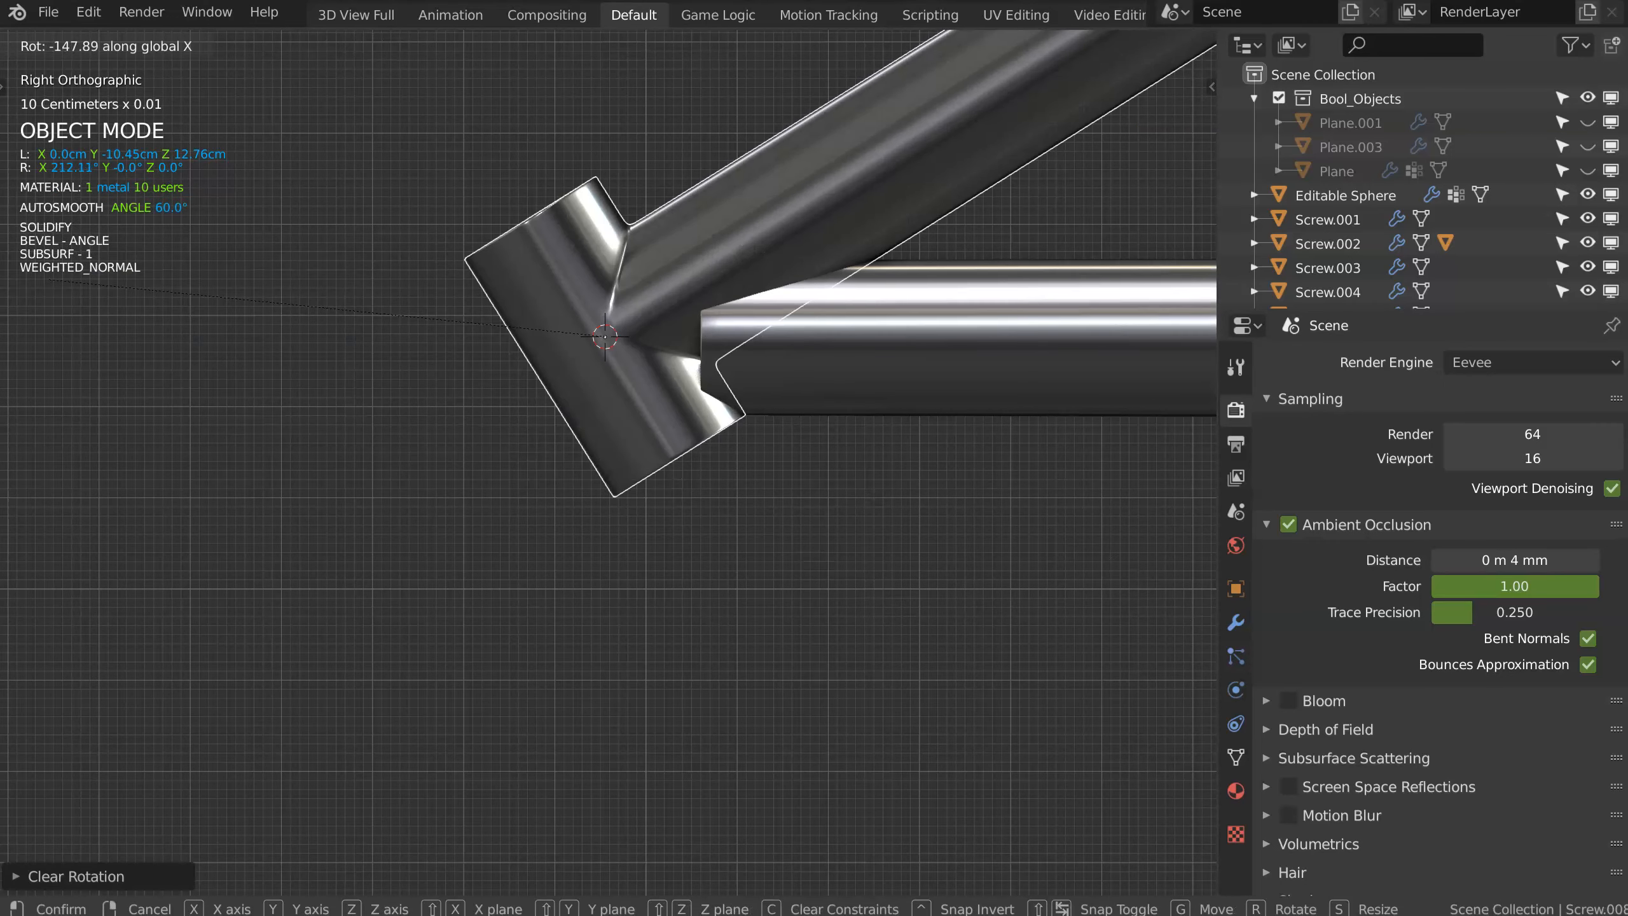
type("90")
key("Return")
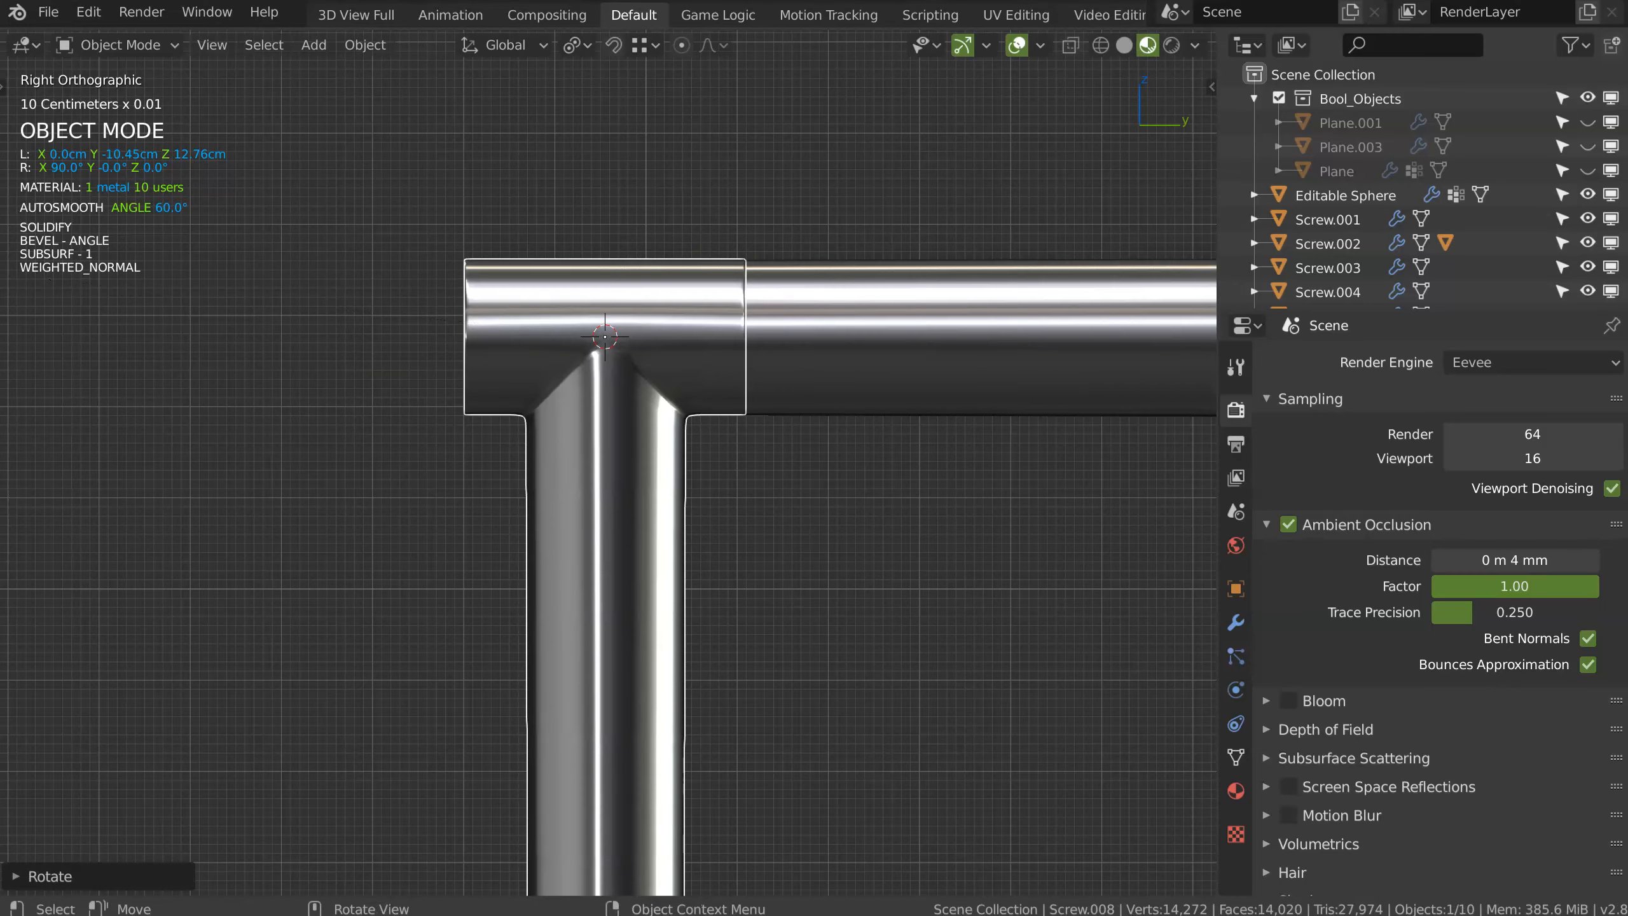
Step: Move the outlet fitting along the global Y axis to about -10.94 cm, keeping it overlapping the spout end
key("g")
key("y")
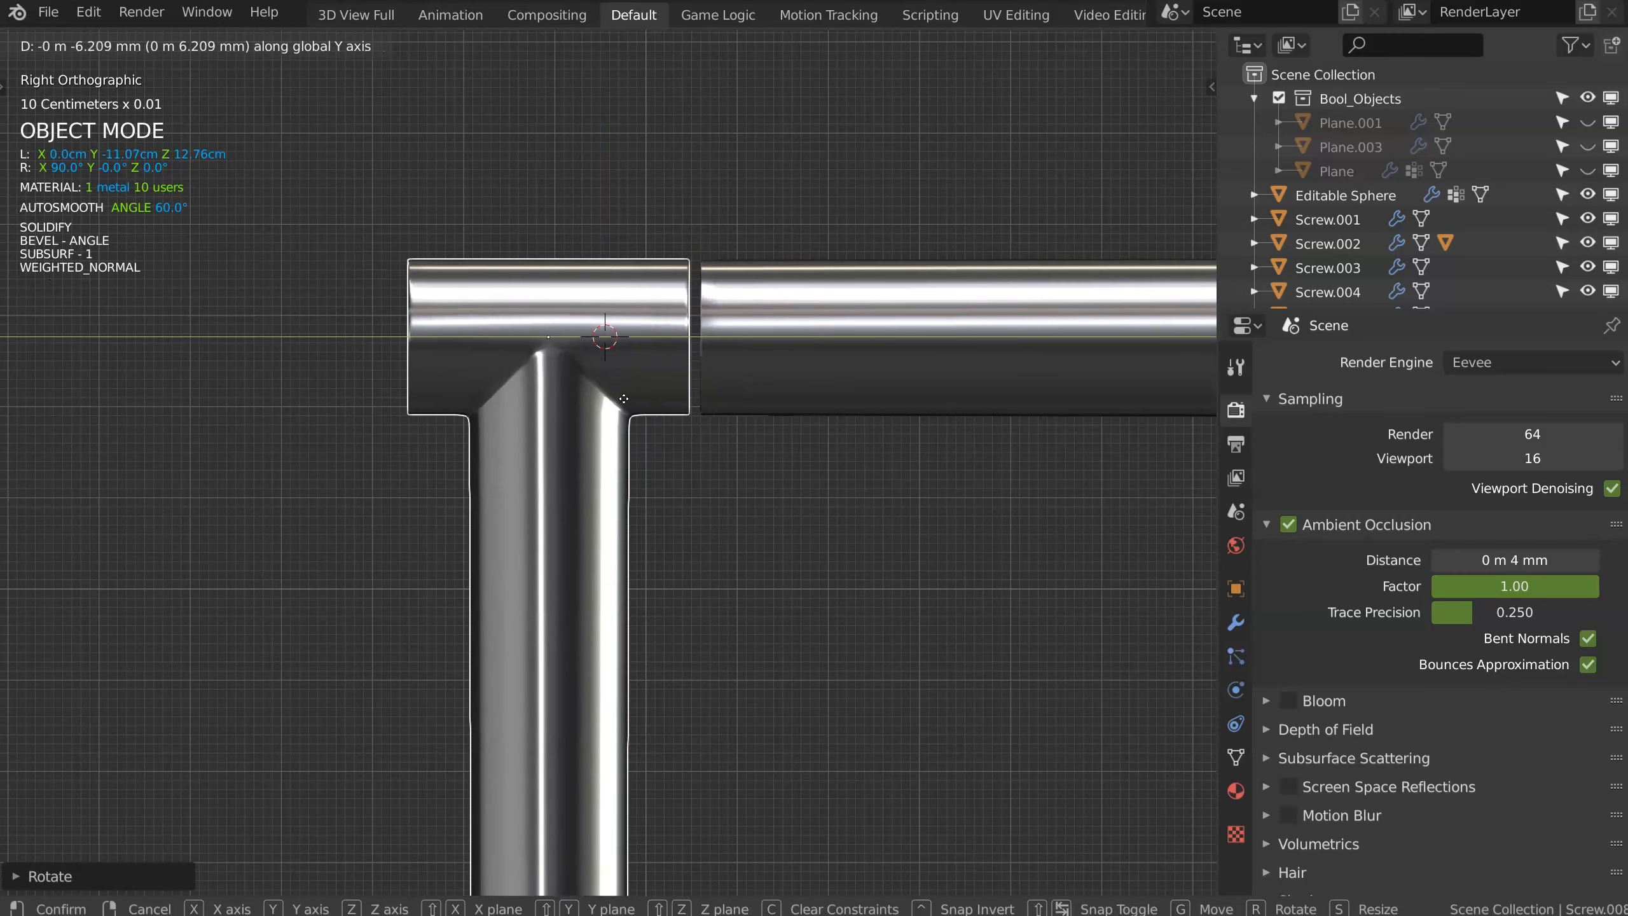
left_click(633, 403)
Step: Select the outlet fitting's entire mesh in Edit Mode
middle_click_drag(633, 403, 612, 309)
scroll(681, 314, "up", 2)
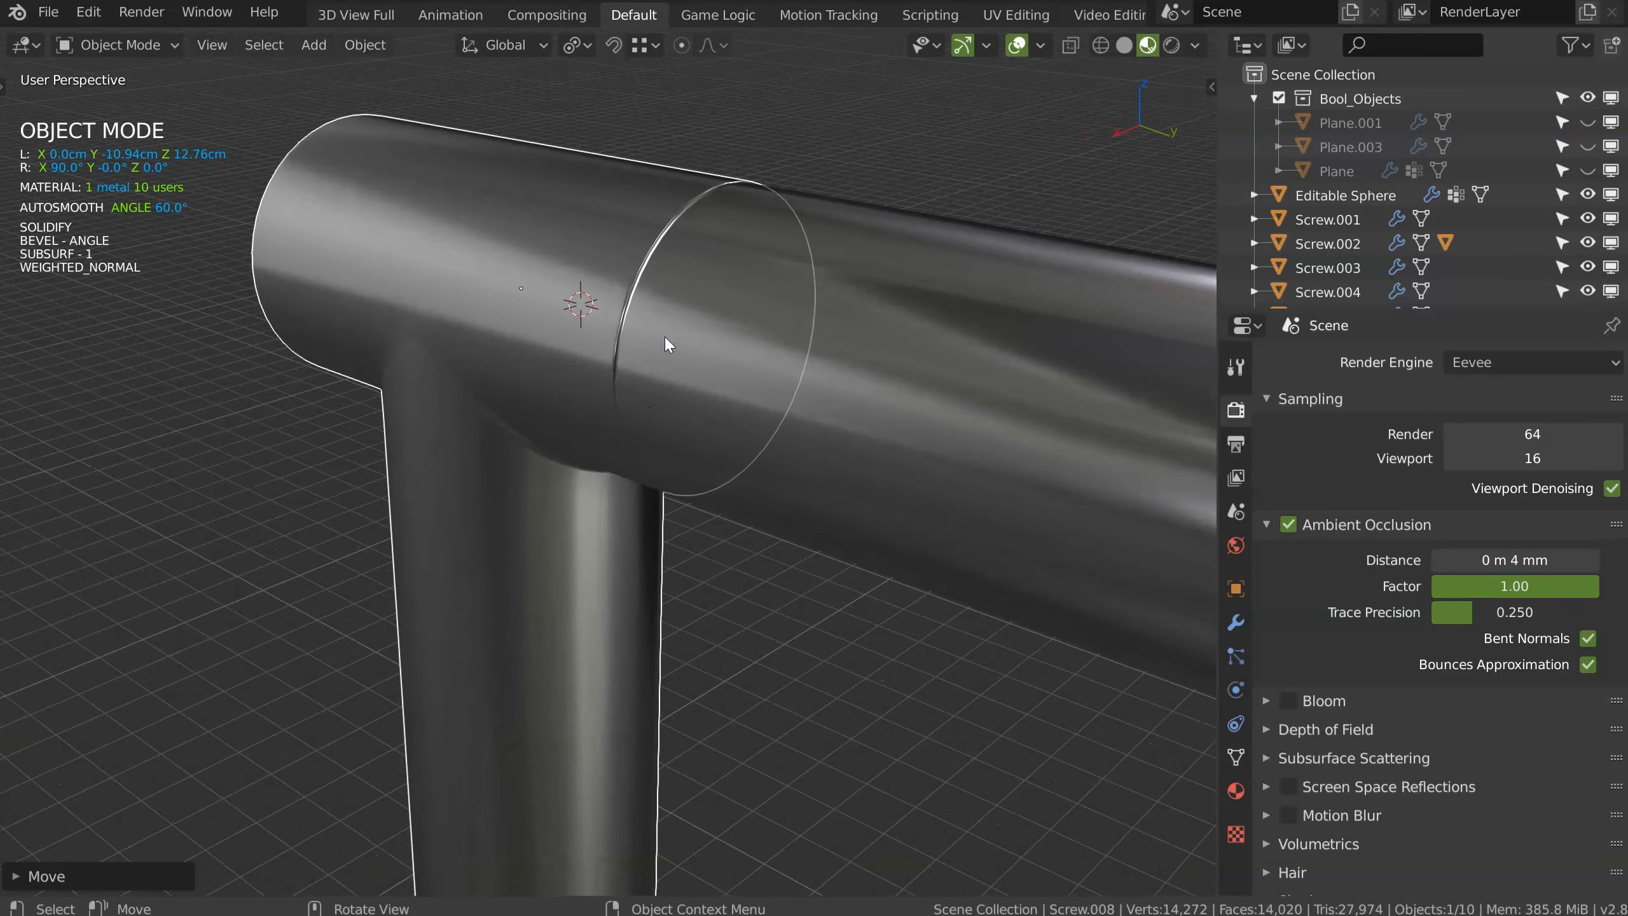
key("s")
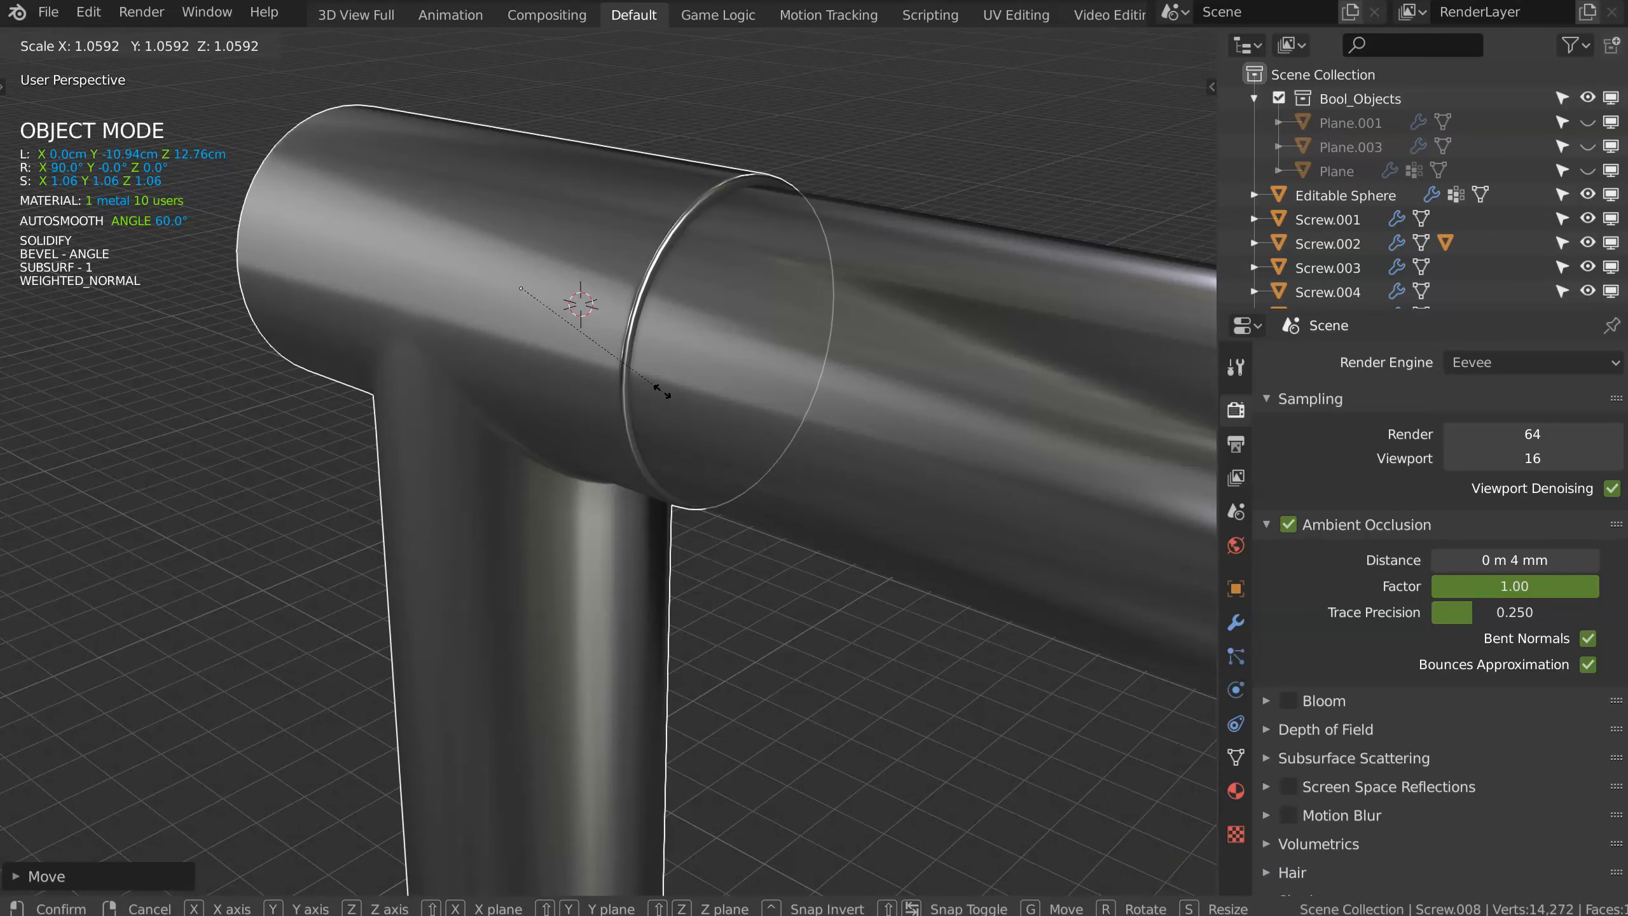
key("Escape")
key("Tab")
key("a")
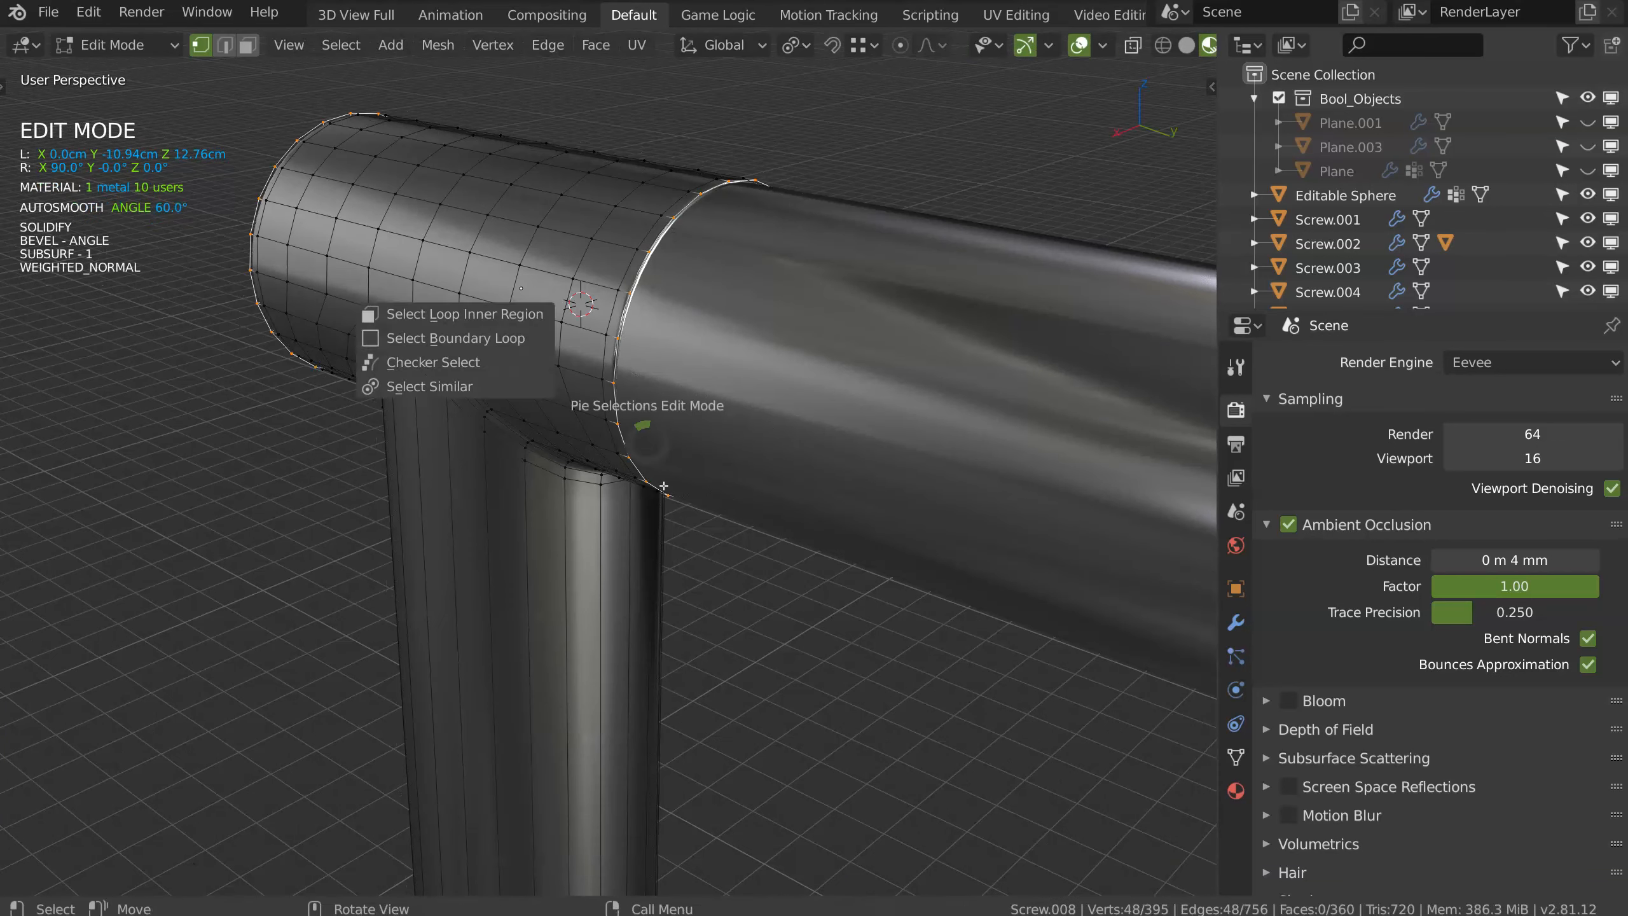
left_click(566, 258)
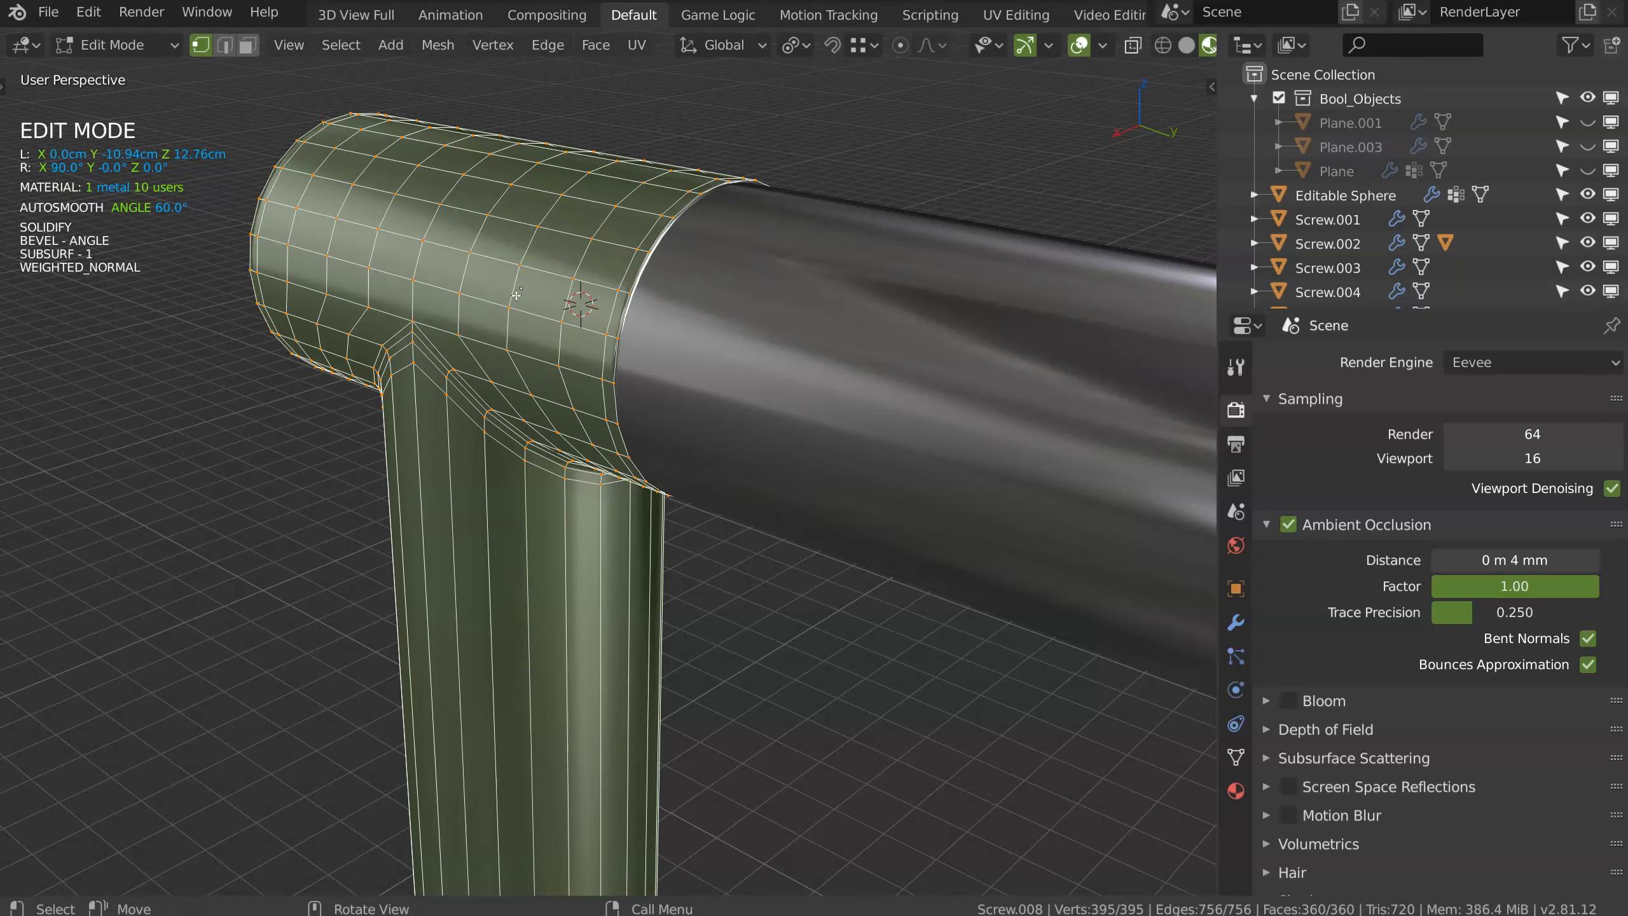
key("s")
key("Escape")
left_click(795, 45)
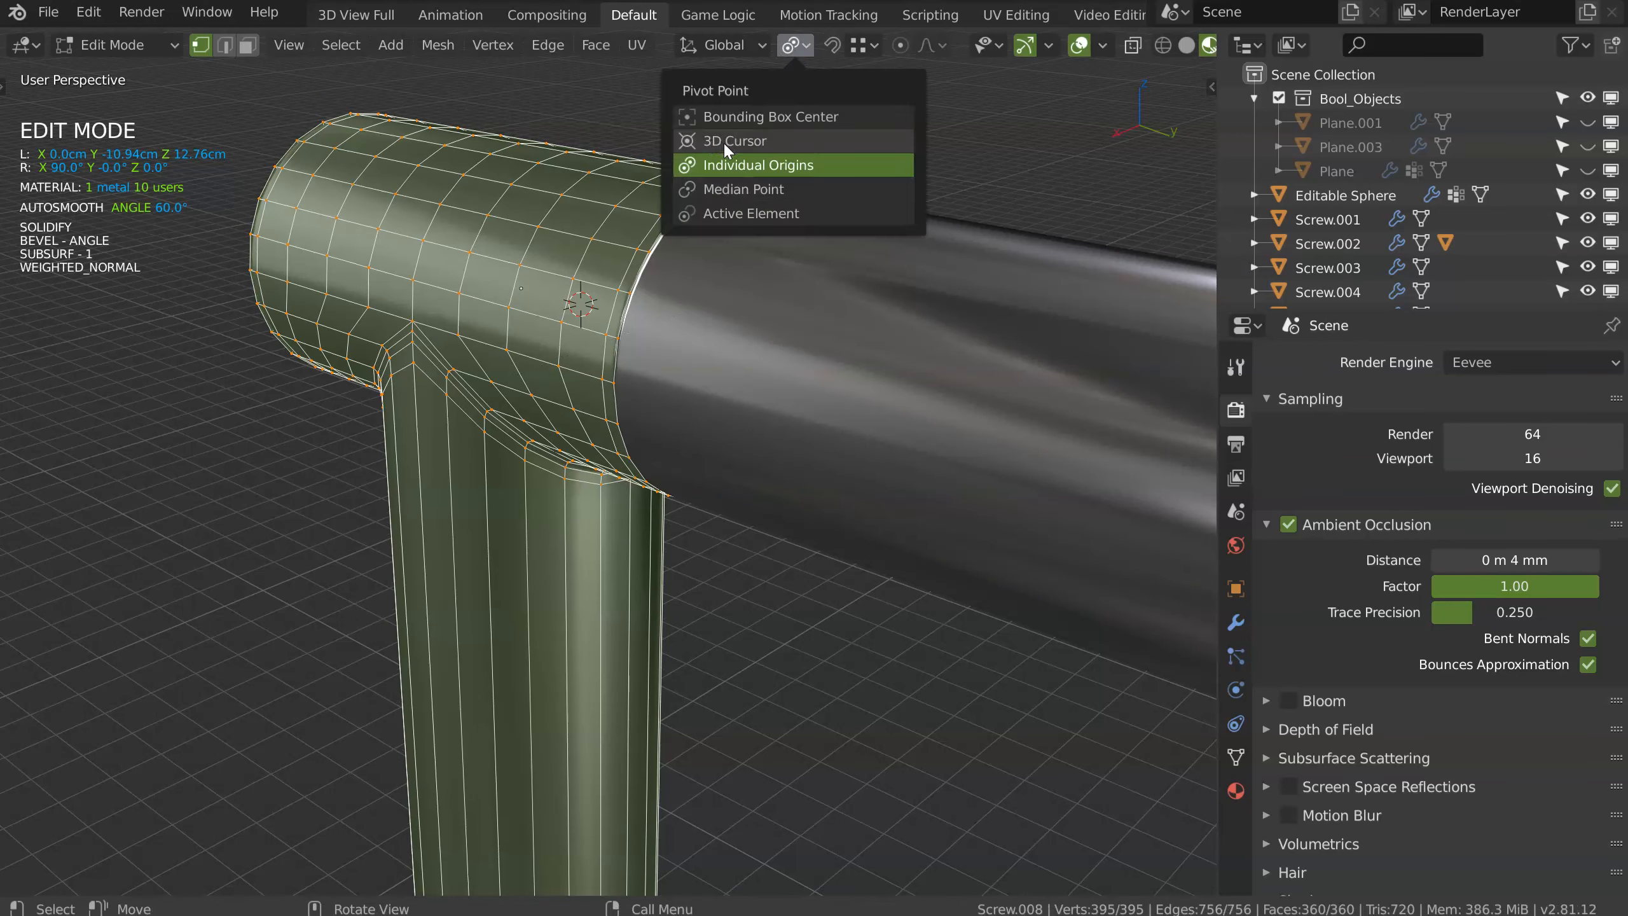
left_click(728, 189)
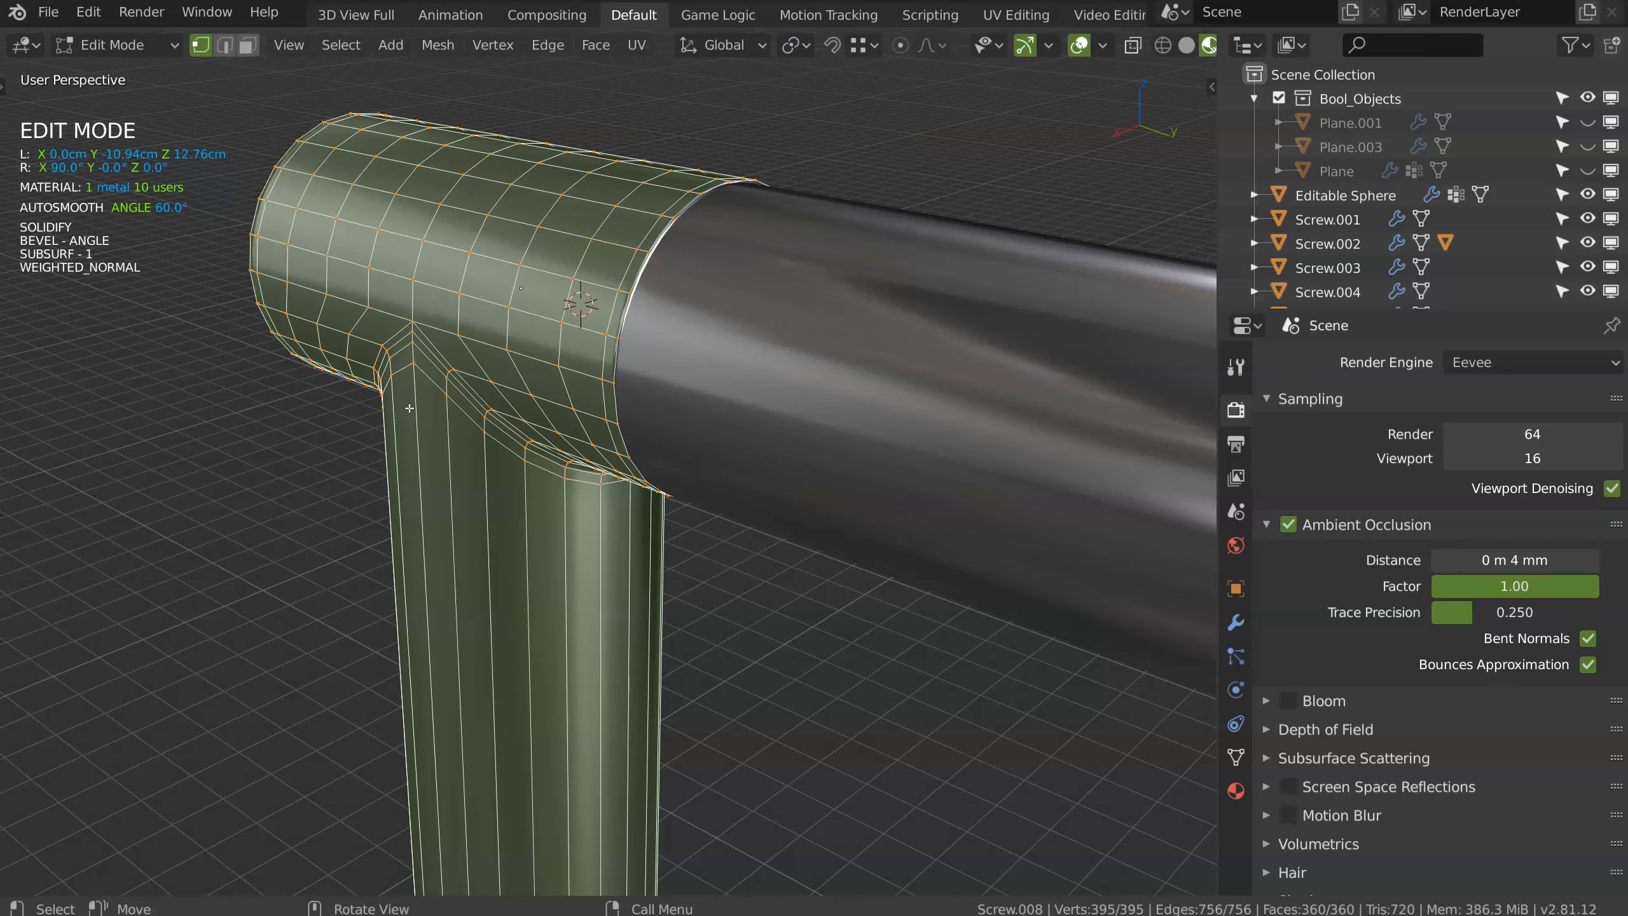
key("s")
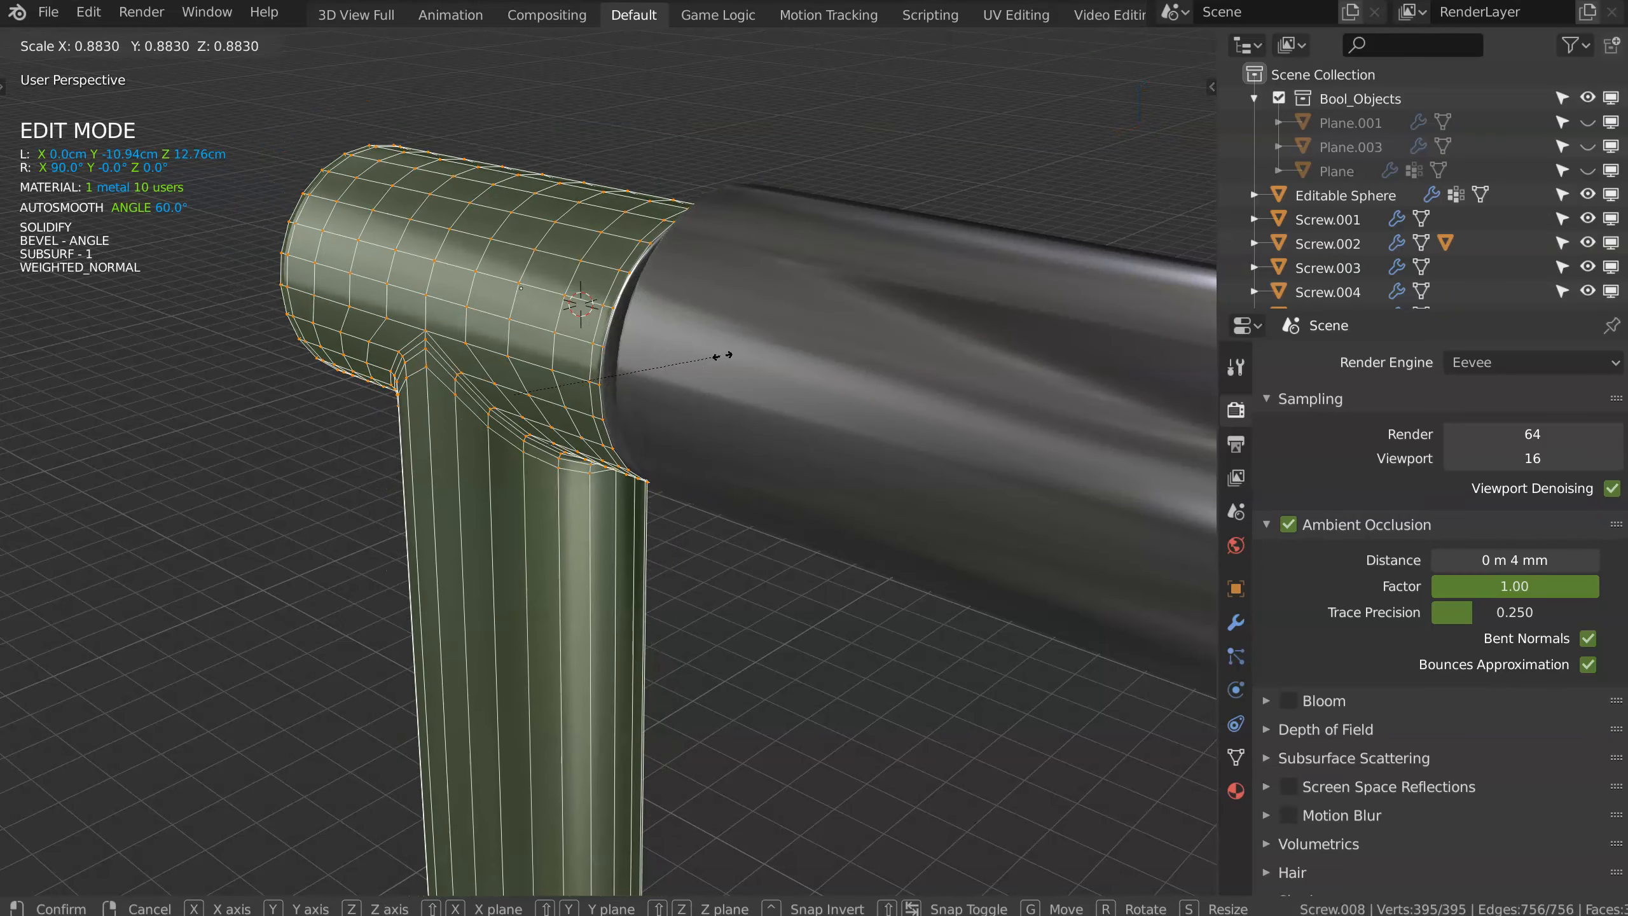
key("Escape")
middle_click_drag(726, 219, 782, 206)
left_click(796, 49)
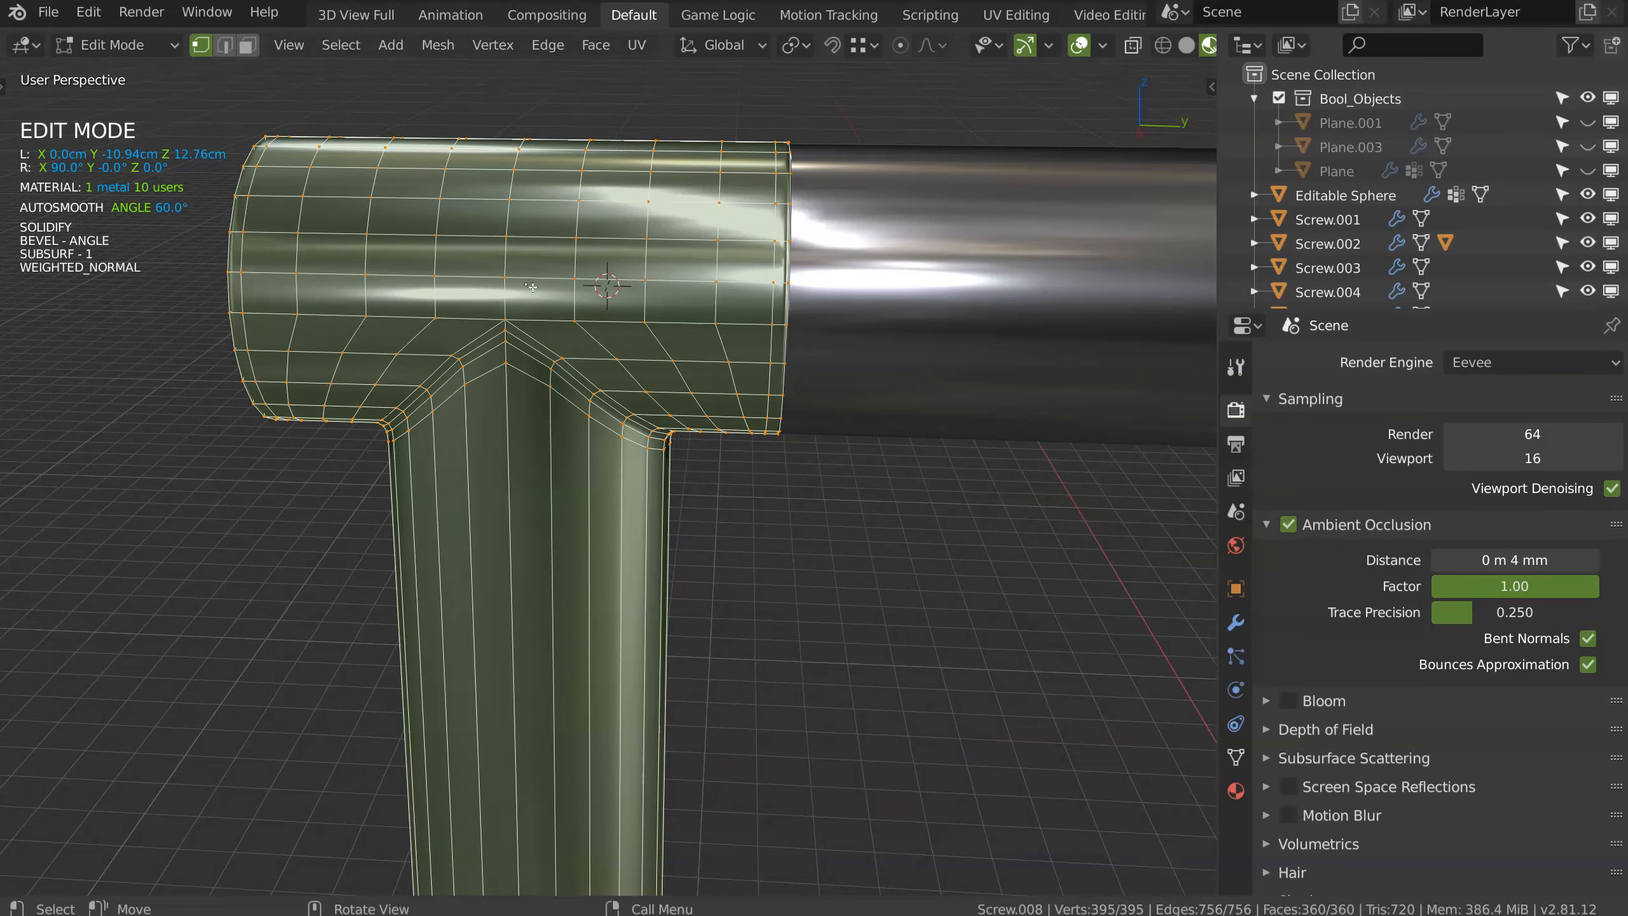
Step: Return to Object Mode and snap the 3D cursor to the outlet fitting's origin
key("Tab")
middle_click_drag(494, 272, 547, 268)
key("shift+s")
left_click(727, 276)
middle_click_drag(658, 273, 650, 315)
Step: Set the pivot point to the 3D Cursor and scale the outlet's whole mesh by about 1.11 in Edit Mode
key("Tab")
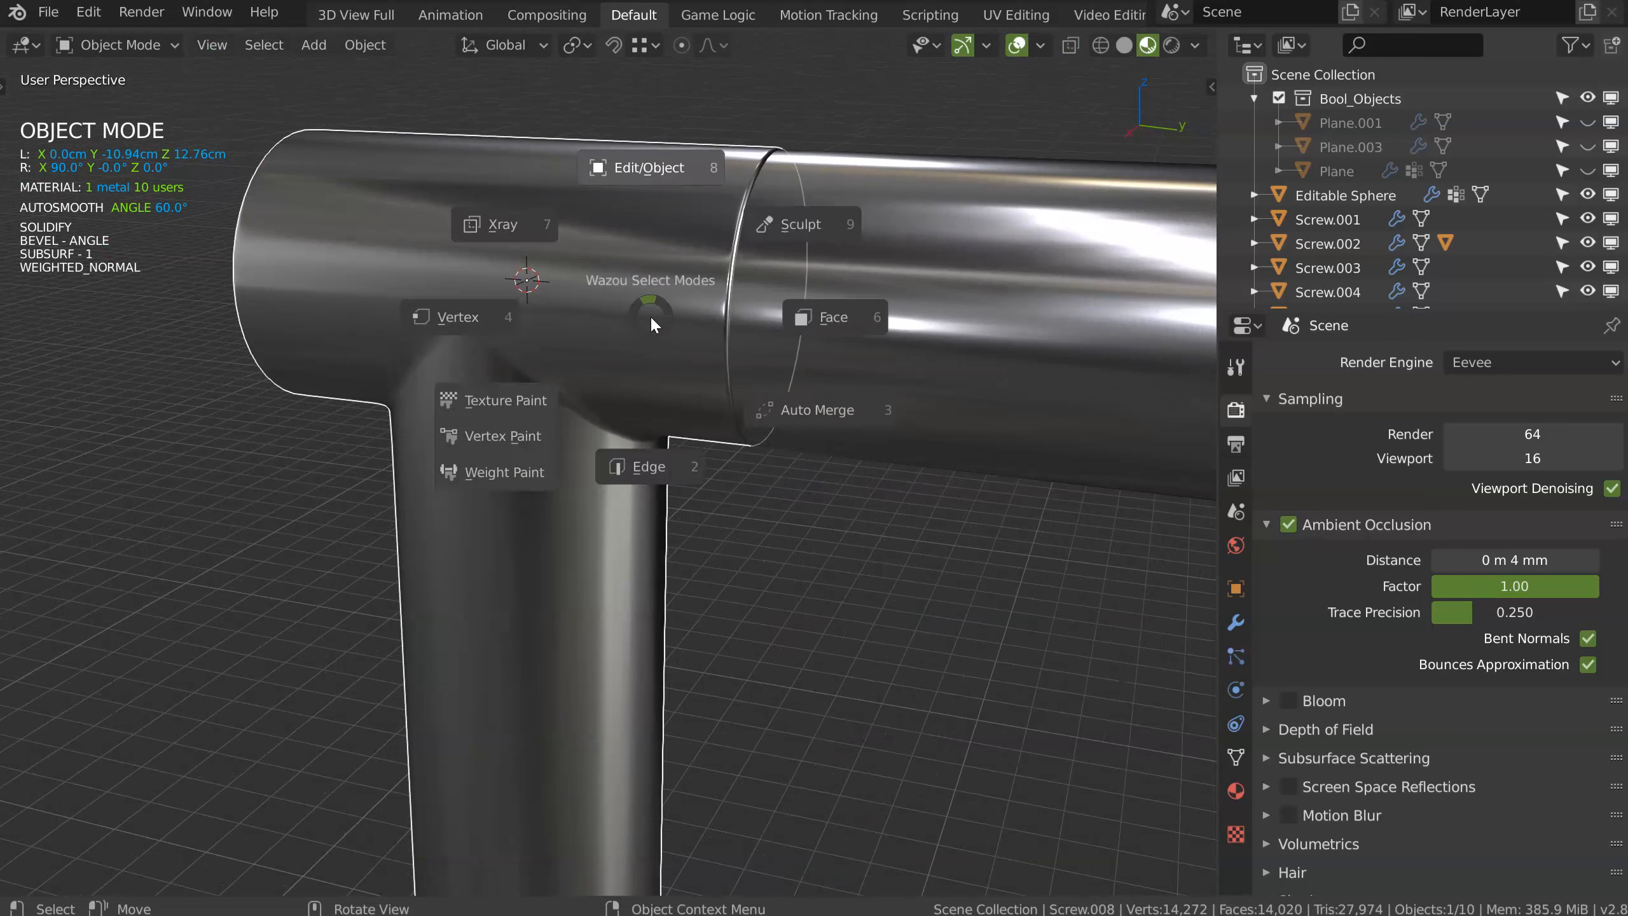
left_click(651, 172)
left_click(807, 46)
left_click(734, 142)
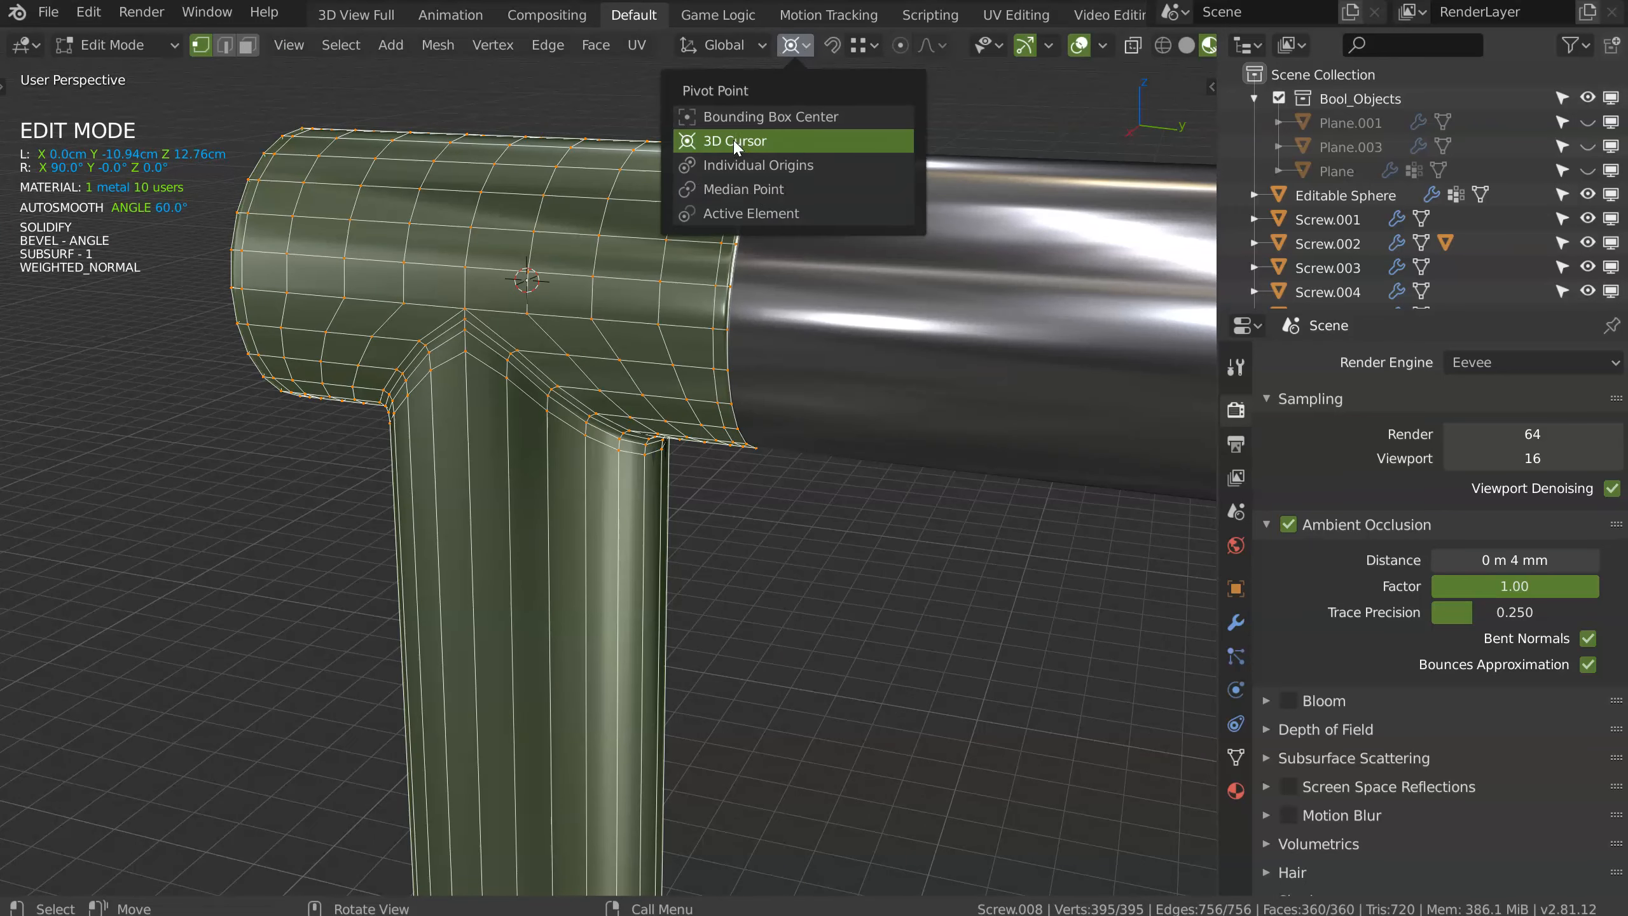
key("s")
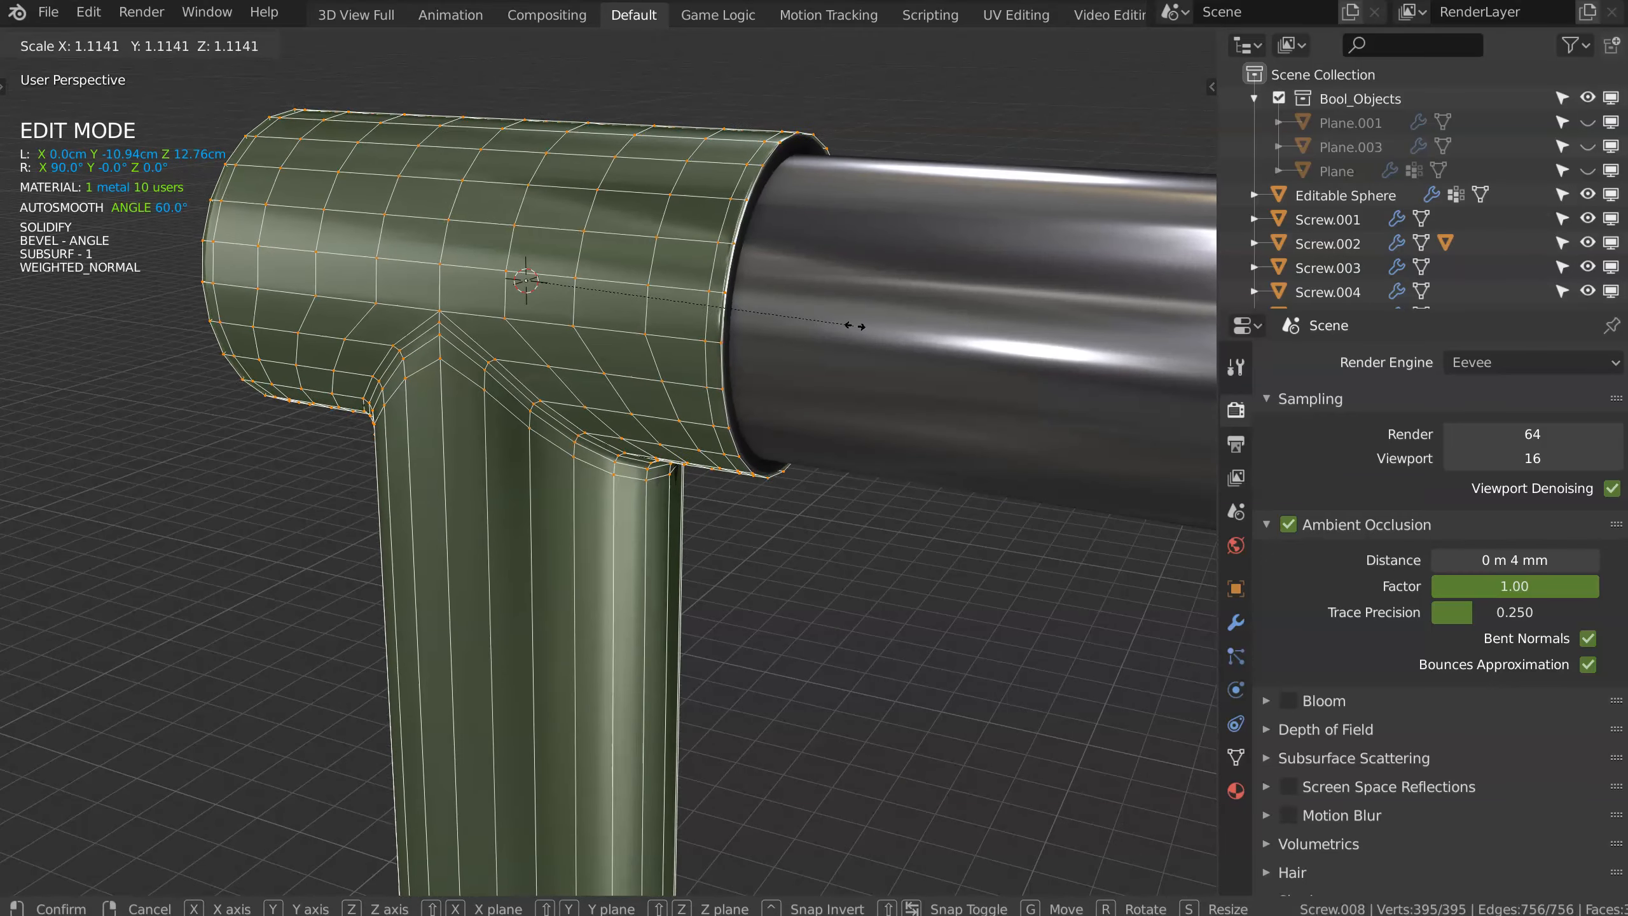
left_click(854, 326)
Step: Reposition the enlarged outlet fitting along the global Y axis at about -10.93 cm in Object Mode
middle_click_drag(766, 380, 723, 369)
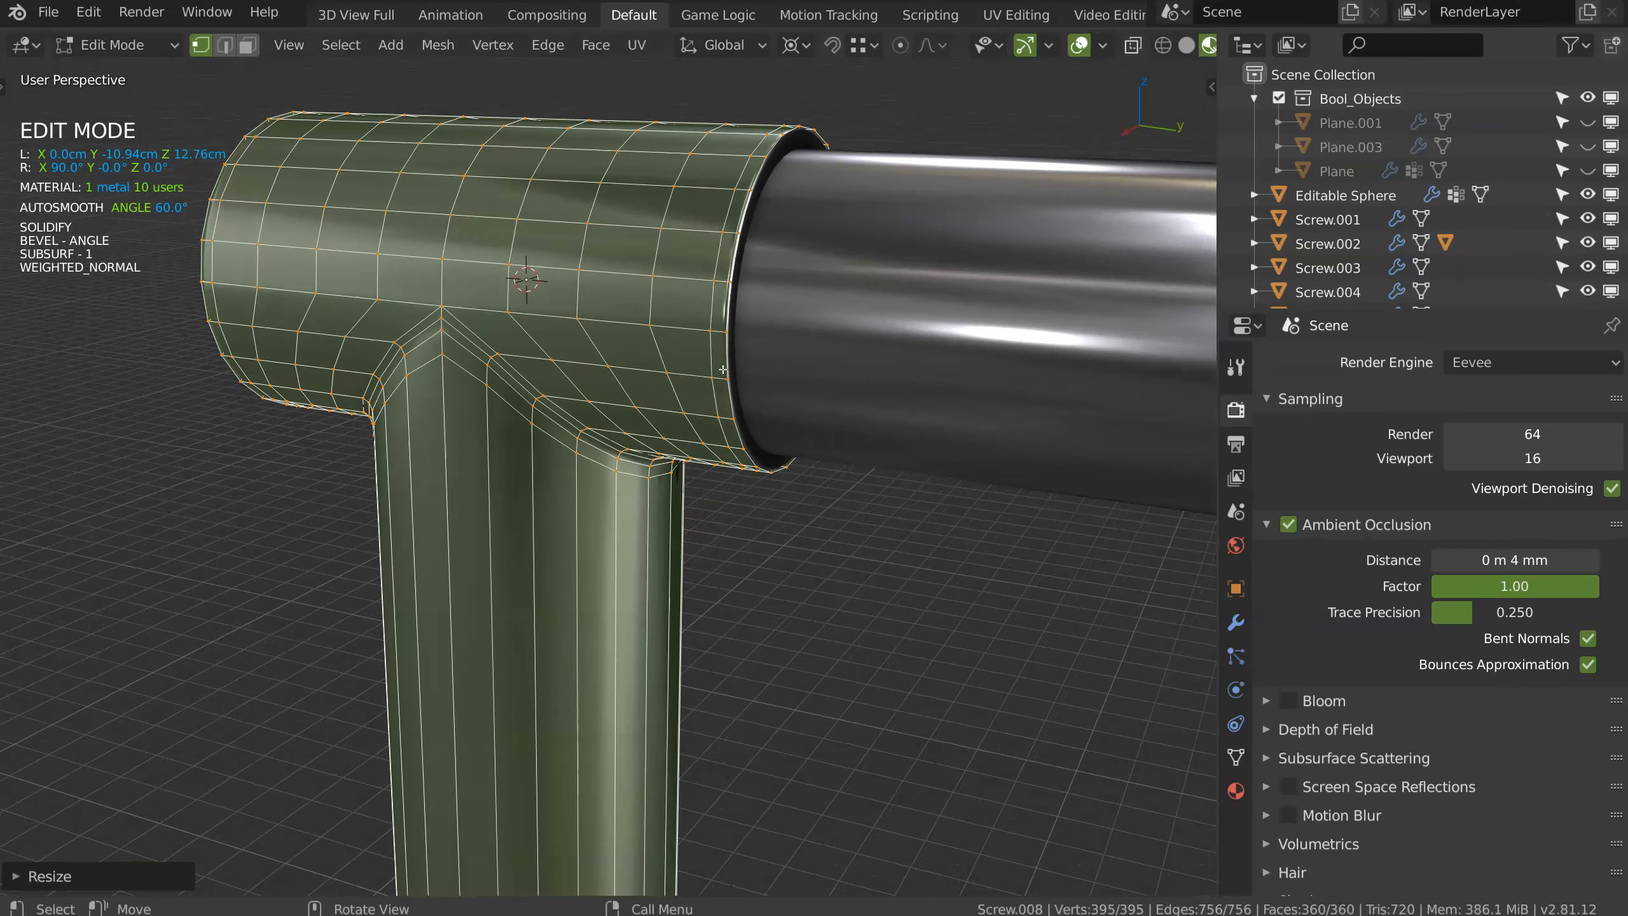
key("Tab")
key("g")
key("y")
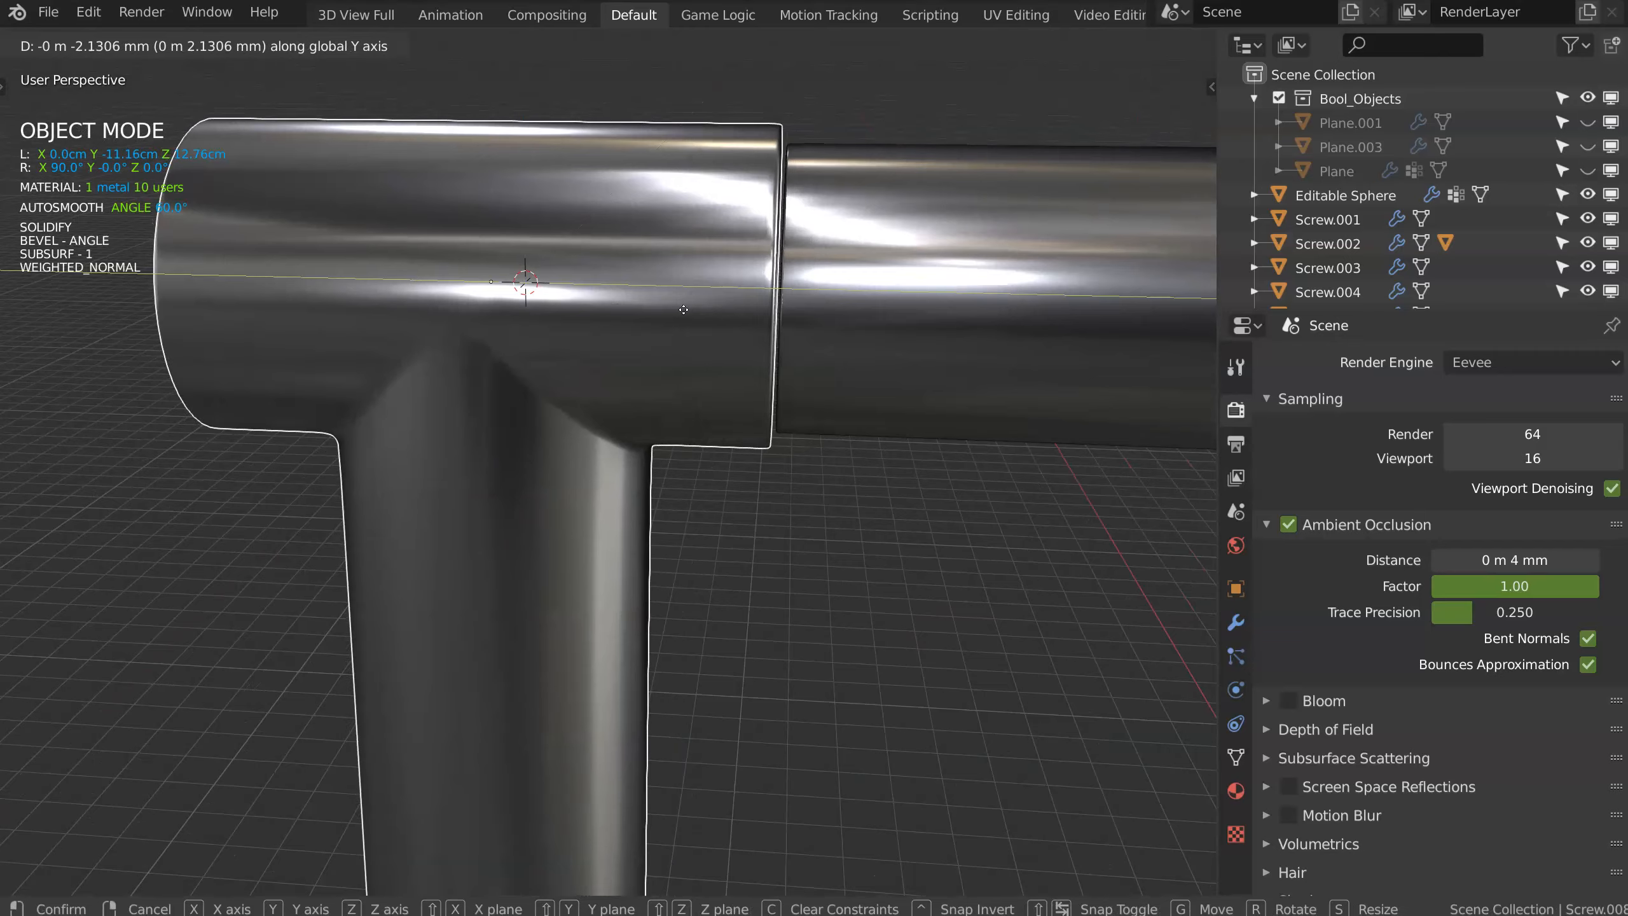
left_click(683, 310)
middle_click_drag(681, 303, 631, 234)
key("g")
key("y")
left_click(713, 304)
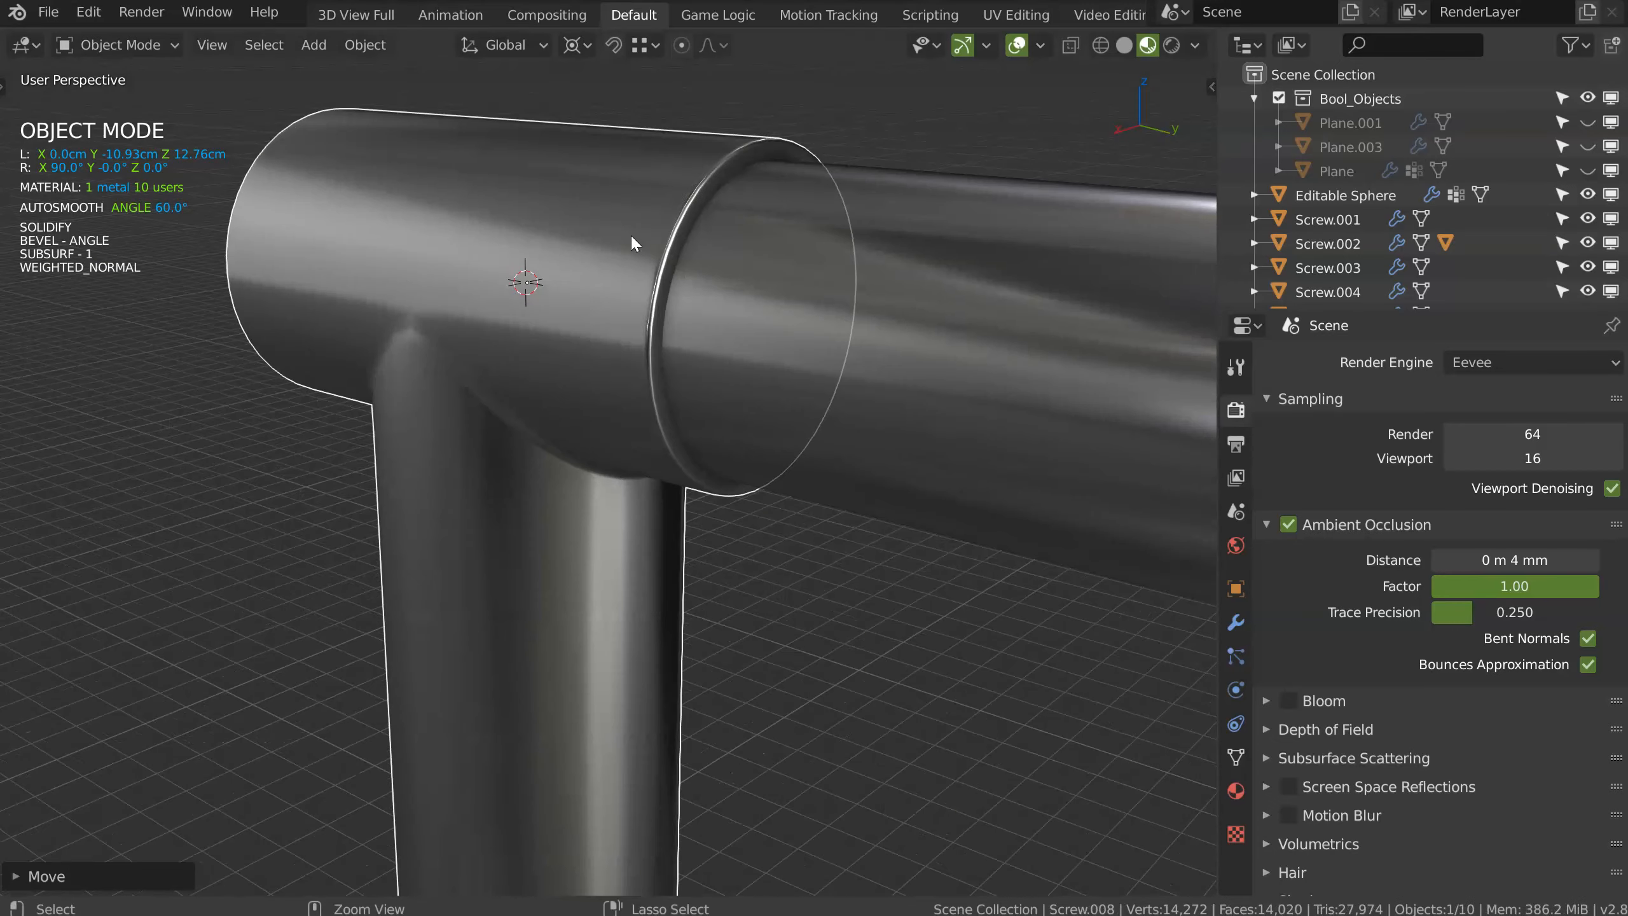
Step: Set the outlet fitting's Solidify thickness to 0.106 in Object Mode
key("Tab")
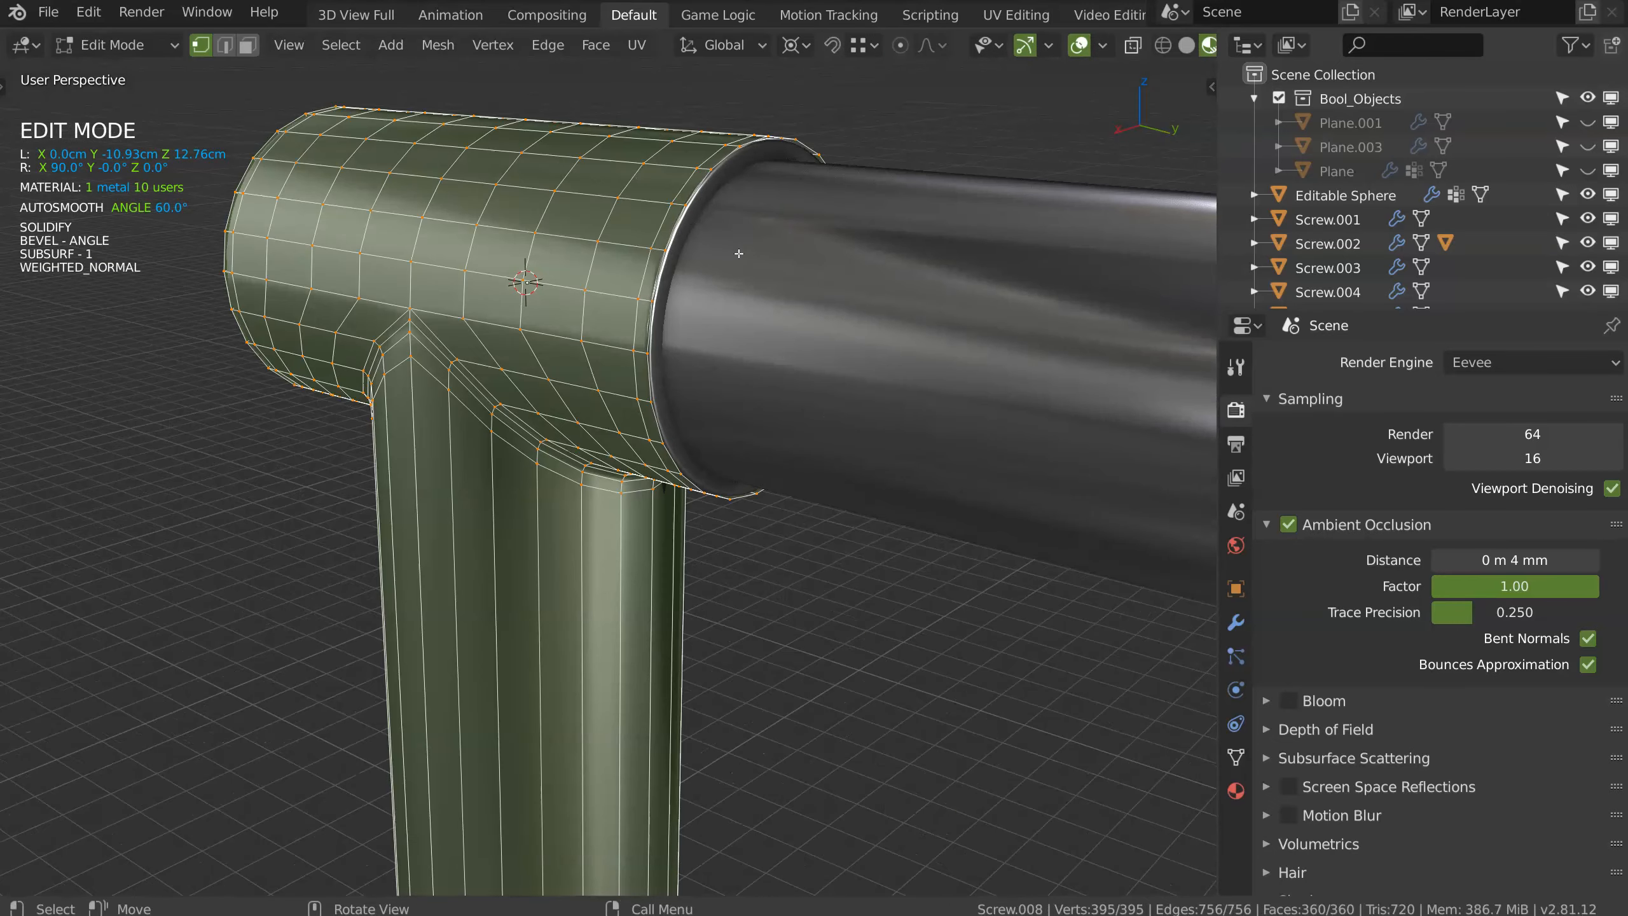
key("Tab")
key("alt+s")
left_click(640, 131)
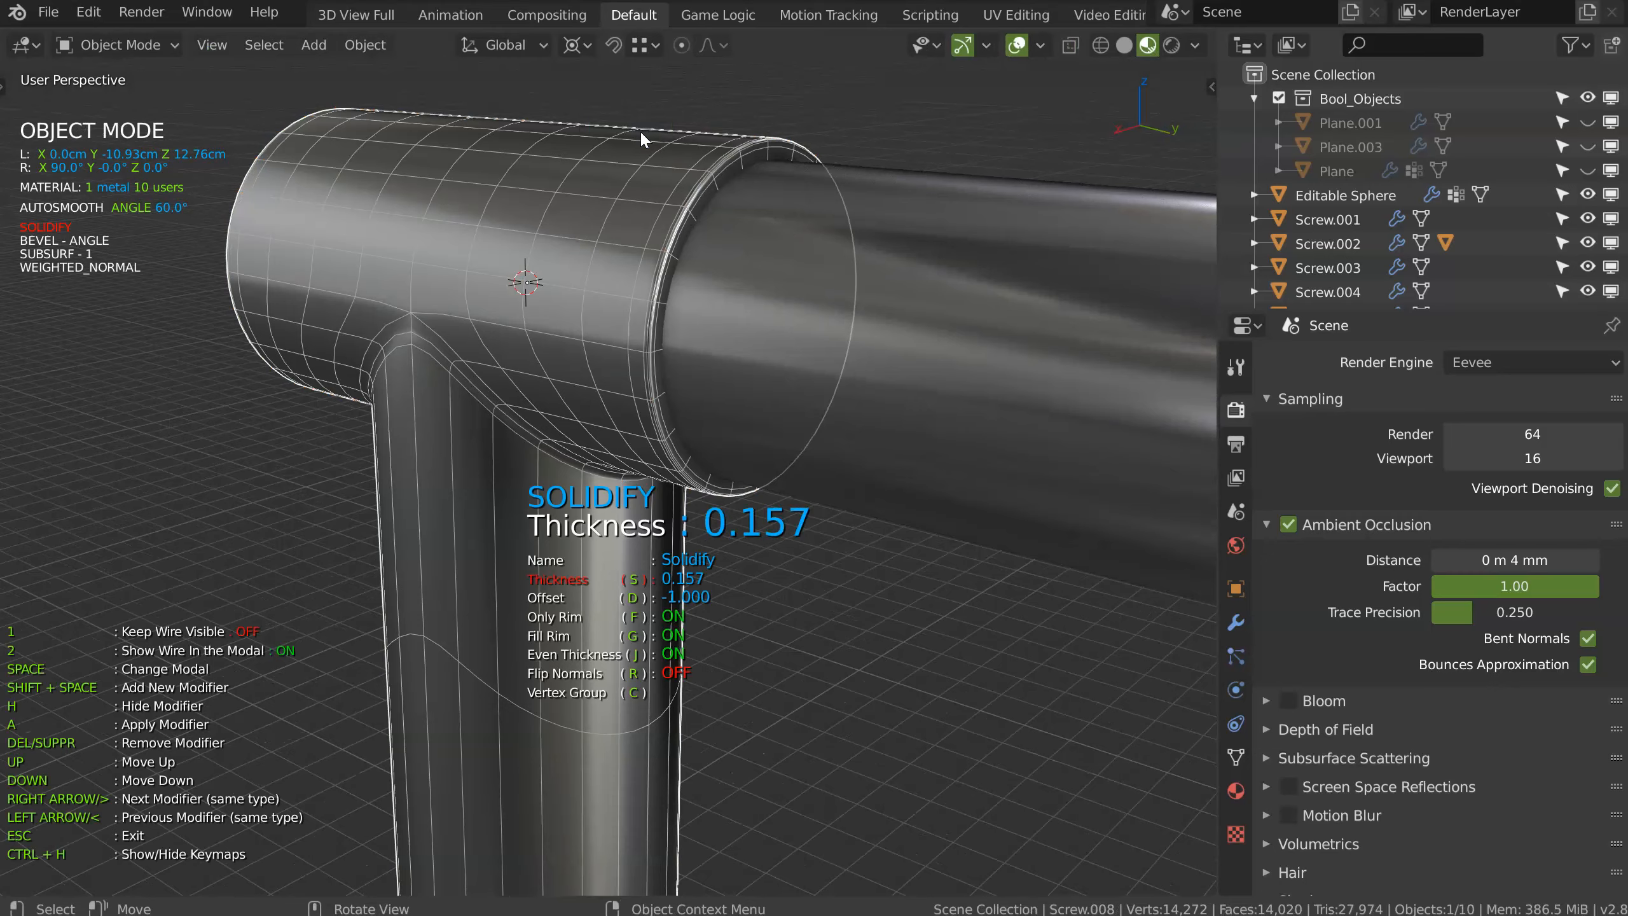
left_click(635, 138)
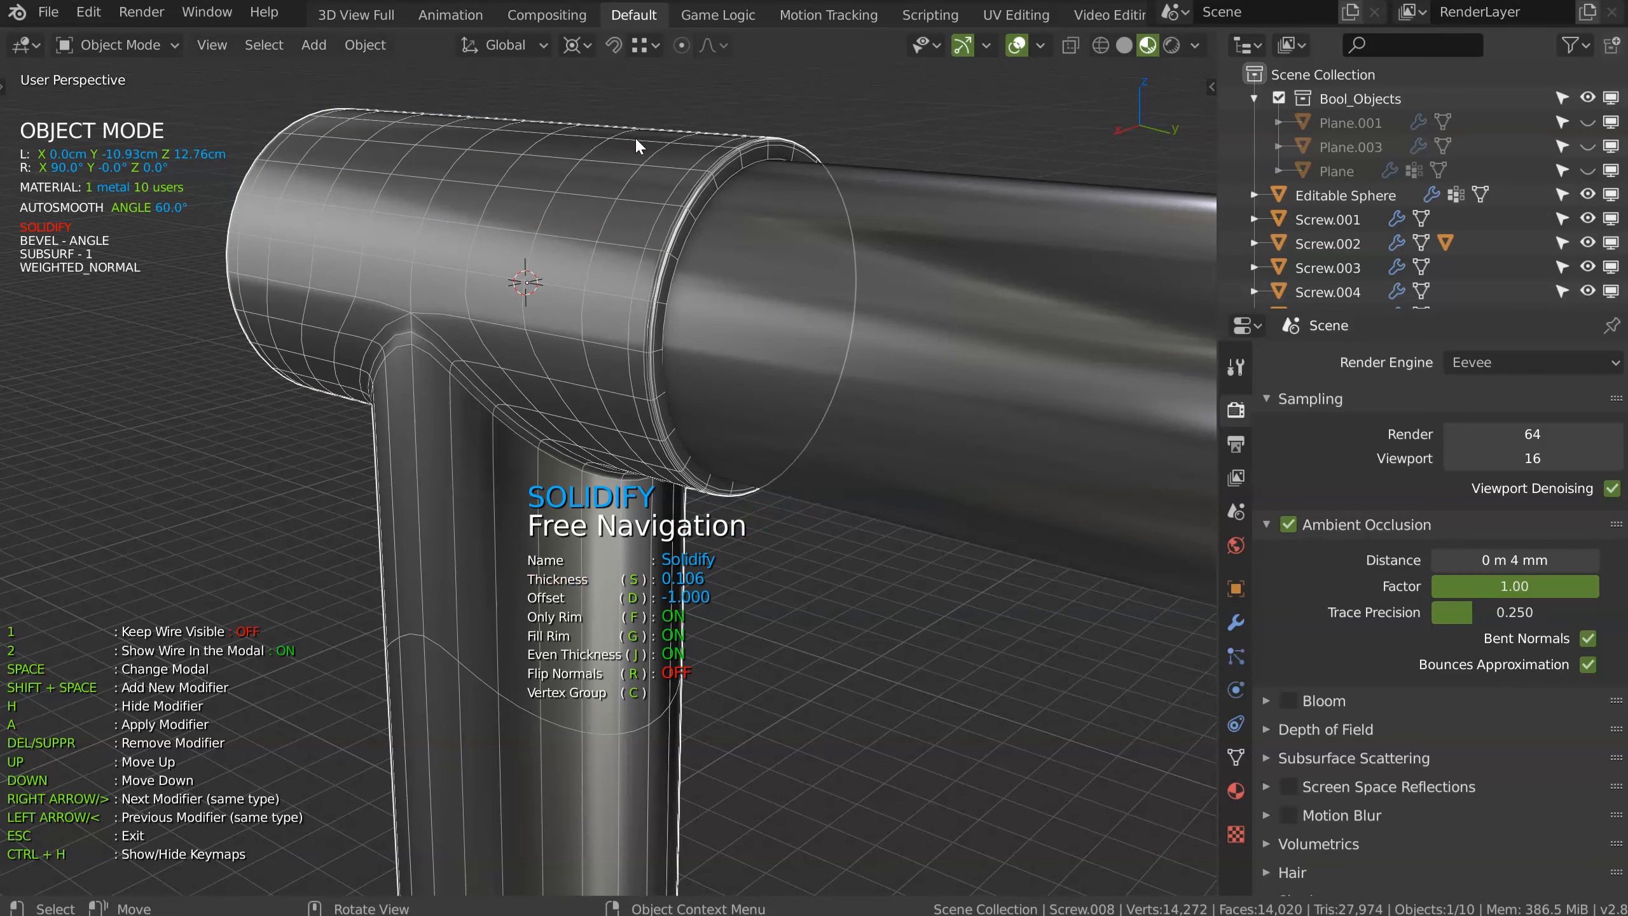
Step: Examine the outlet fitting's wall thickness, open end and proportions against the rest of the faucet
middle_click_drag(647, 199, 696, 176)
scroll(655, 133, "down", 5)
middle_click_drag(663, 238, 684, 122)
middle_click_drag(694, 178, 705, 299)
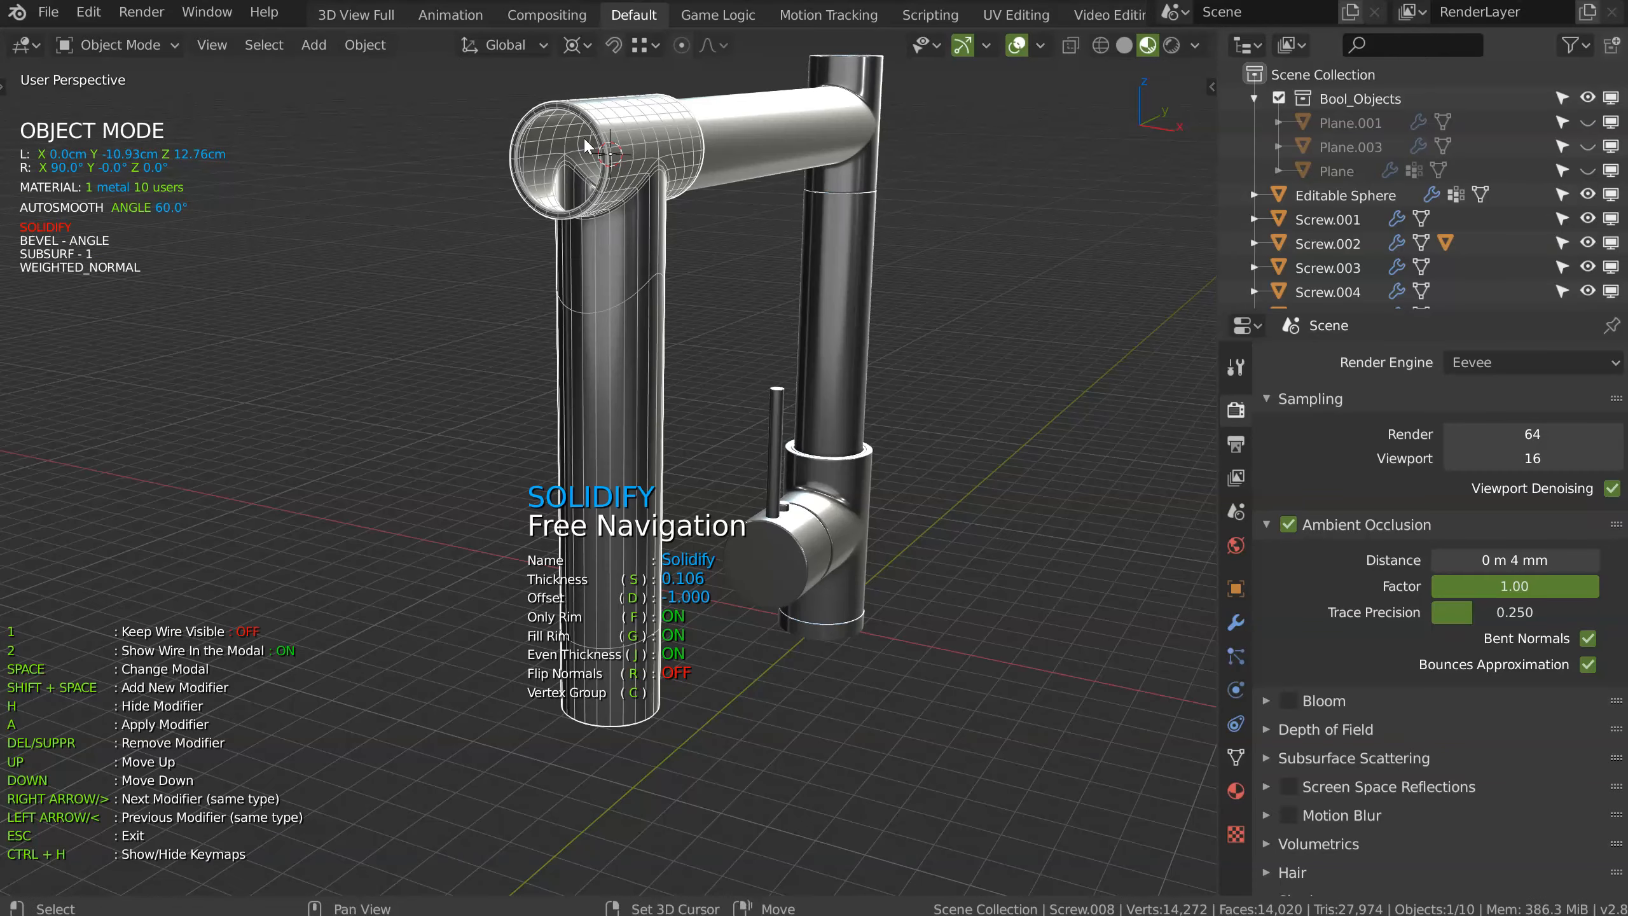
middle_click_drag(584, 140, 636, 296, "shift")
scroll(690, 175, "up", 6)
middle_click_drag(690, 175, 640, 296, "shift")
scroll(730, 121, "down", 5)
middle_click_drag(730, 121, 725, 239, "shift")
middle_click_drag(619, 285, 562, 267)
scroll(518, 170, "up", 3)
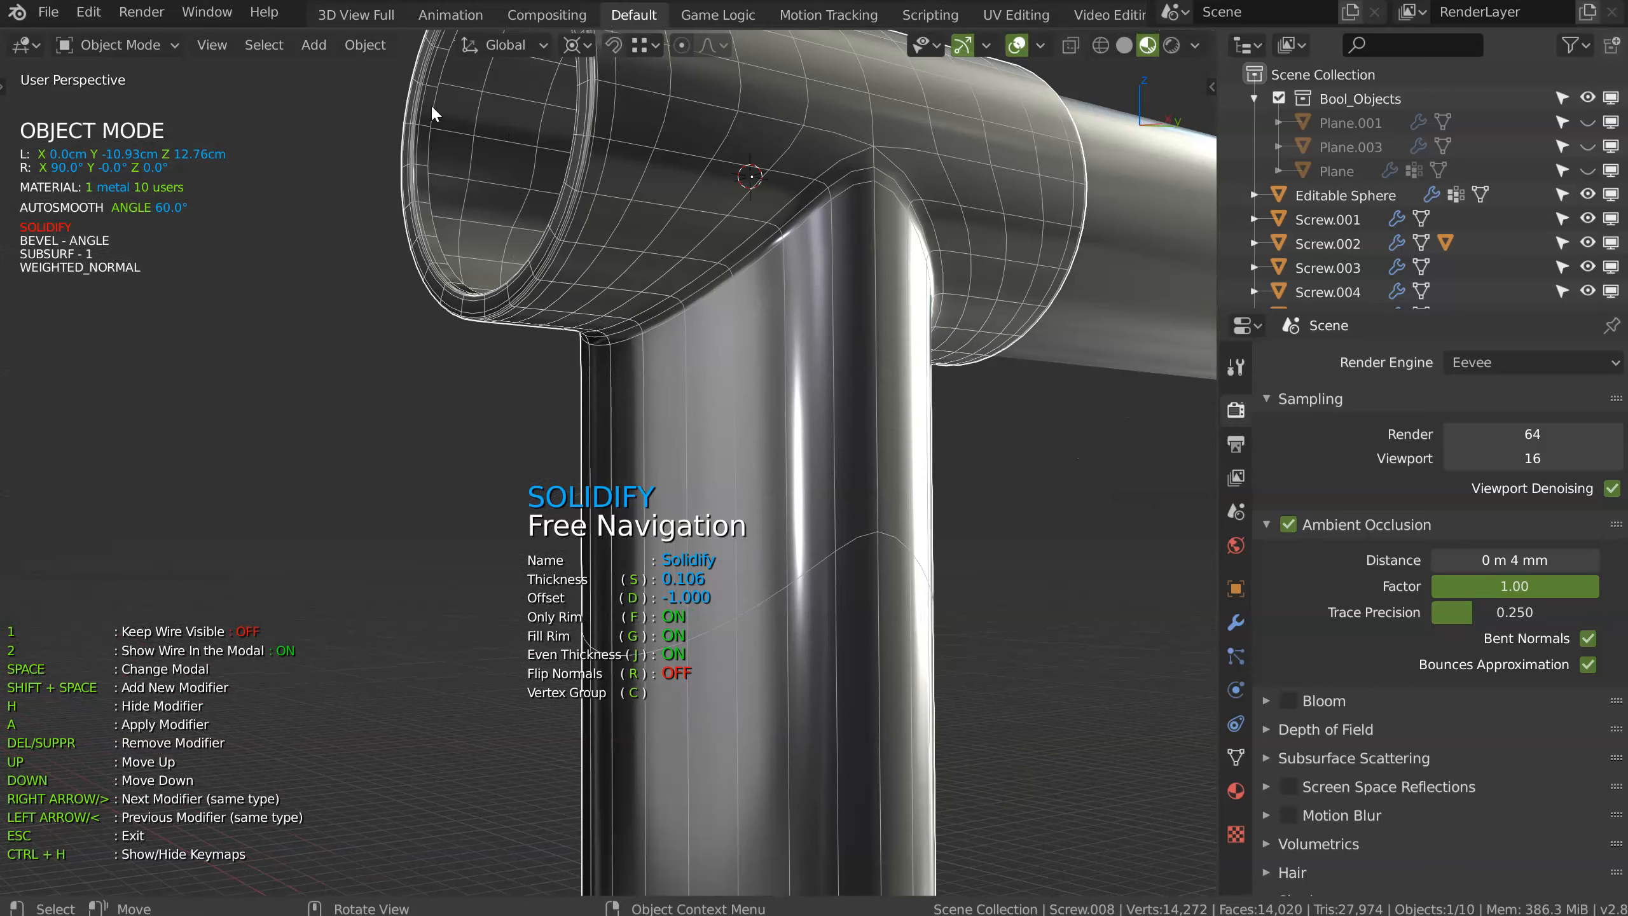
middle_click_drag(432, 113, 641, 280, "shift")
key("Escape")
Step: Delete the inner rim loop at the open end of the outlet's horizontal tube and return to Object Mode
key("Tab")
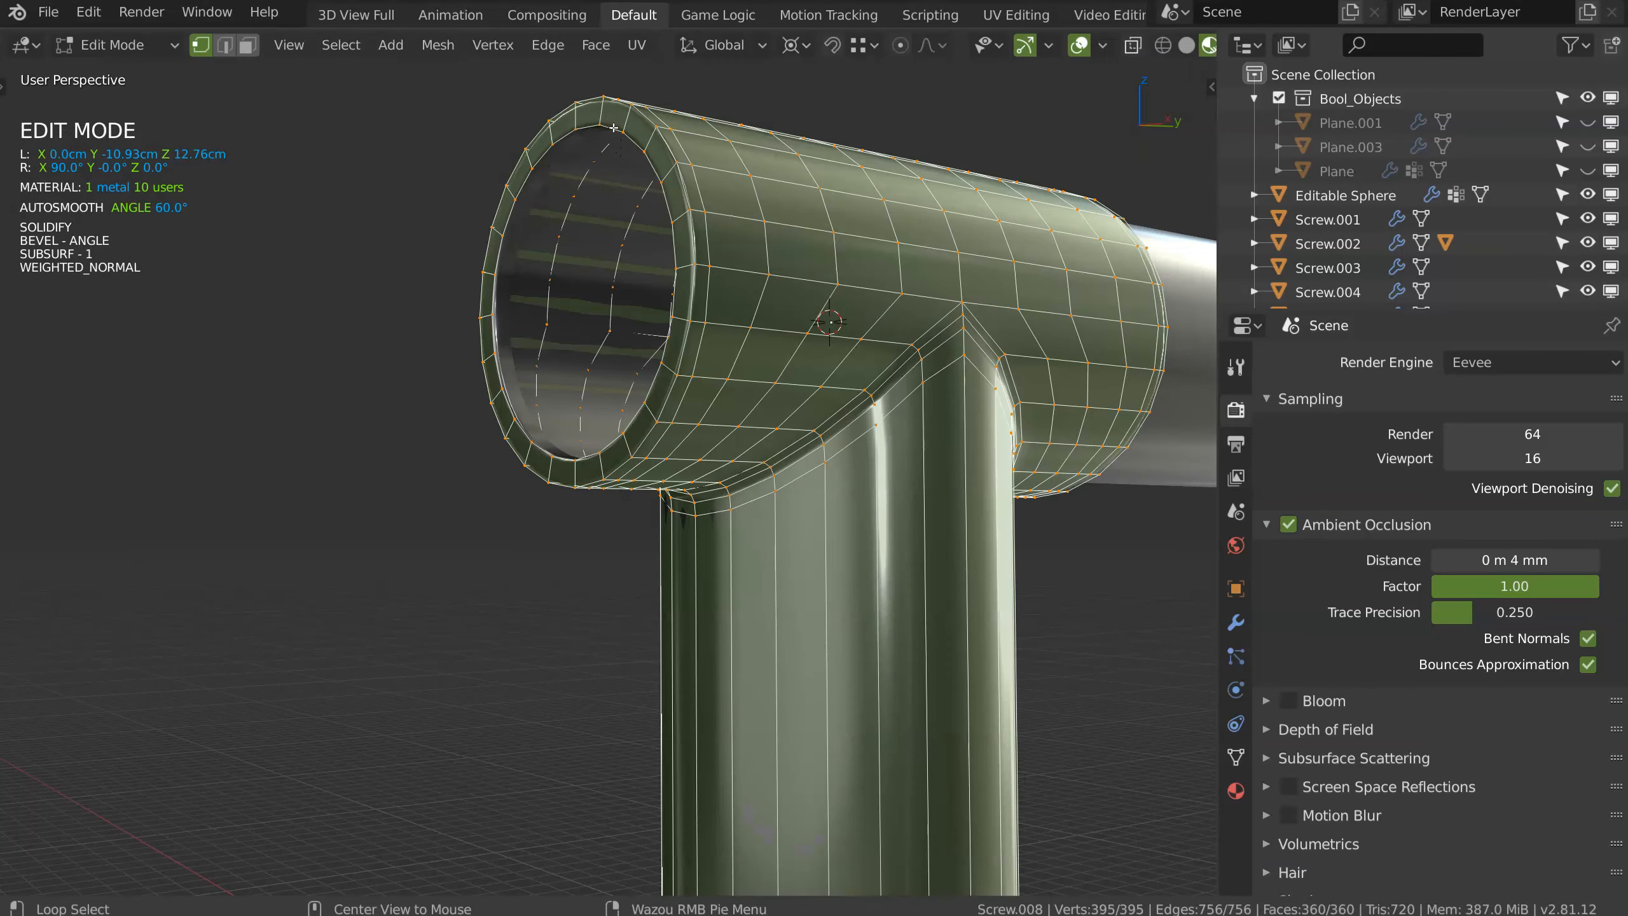
left_click(613, 127, "alt")
middle_click_drag(763, 204, 742, 245)
key("x")
left_click(590, 244)
key("Tab")
Step: Add a second Solidify modifier with thickness 0.100 and move it above the Subsurf and Bevel modifiers
key("space")
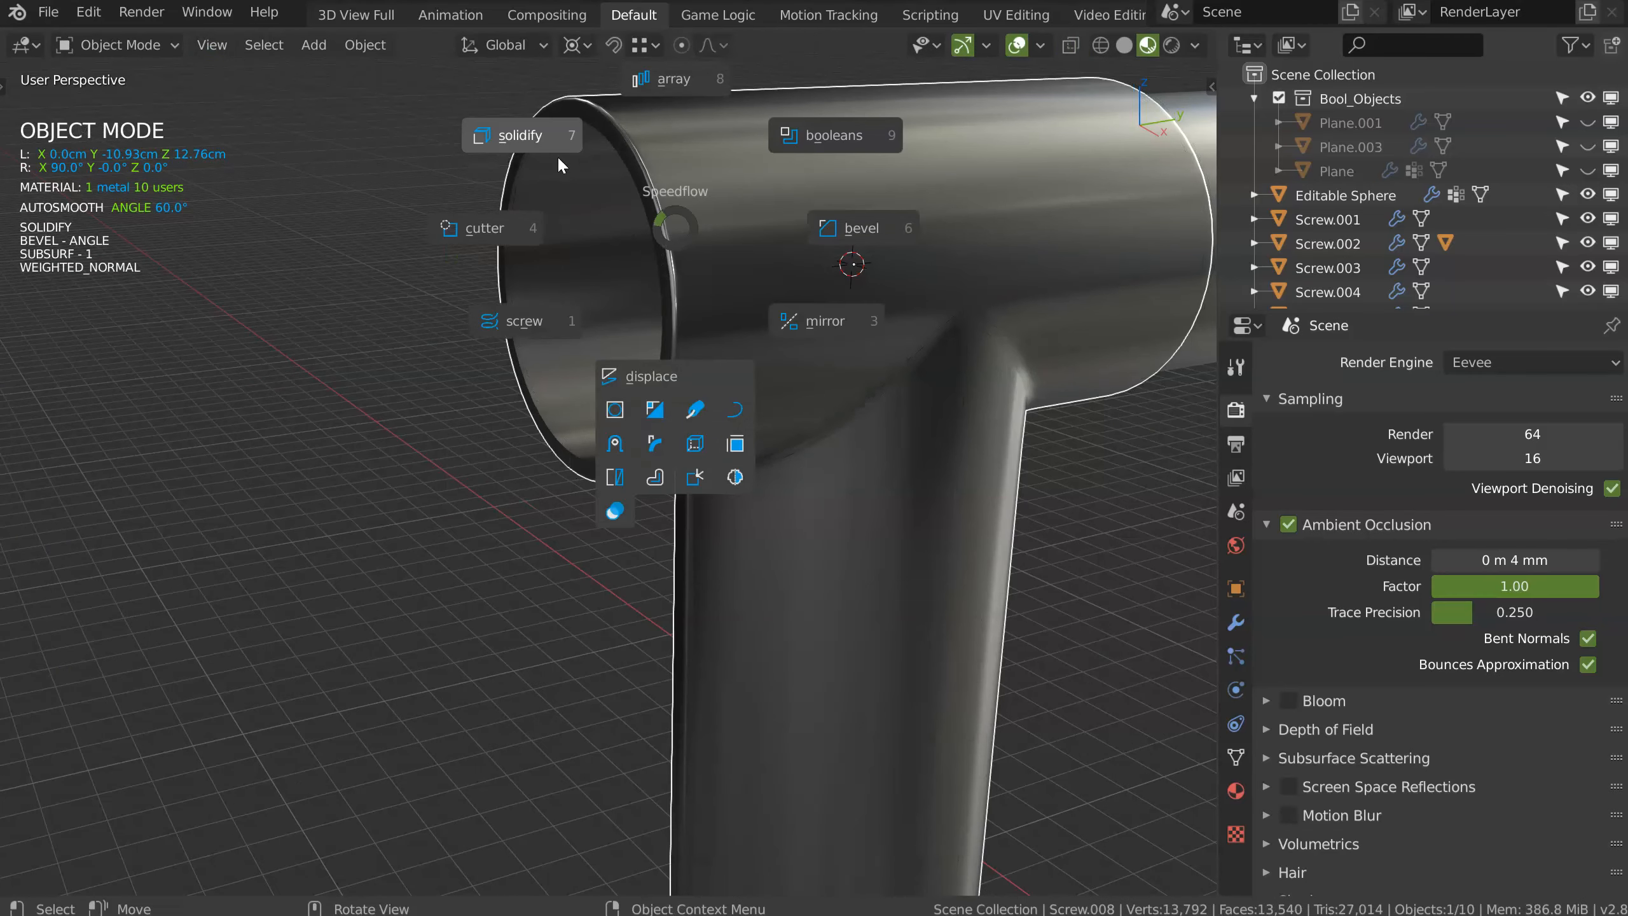
left_click(557, 156)
key("shift+space")
key("s")
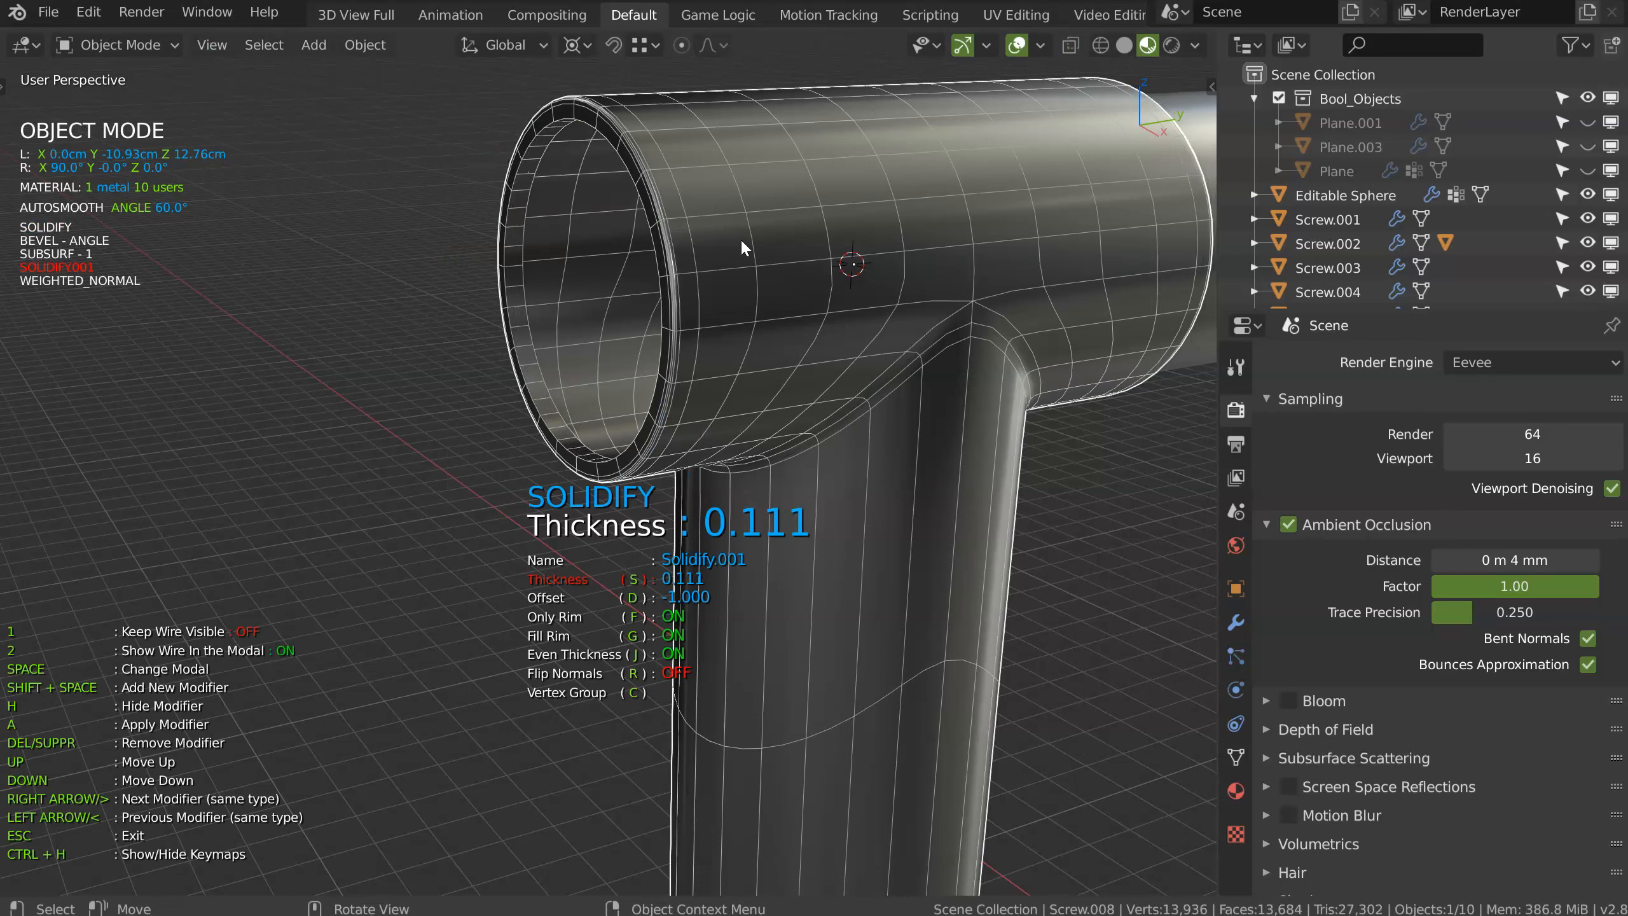
left_click(739, 239)
key("Up")
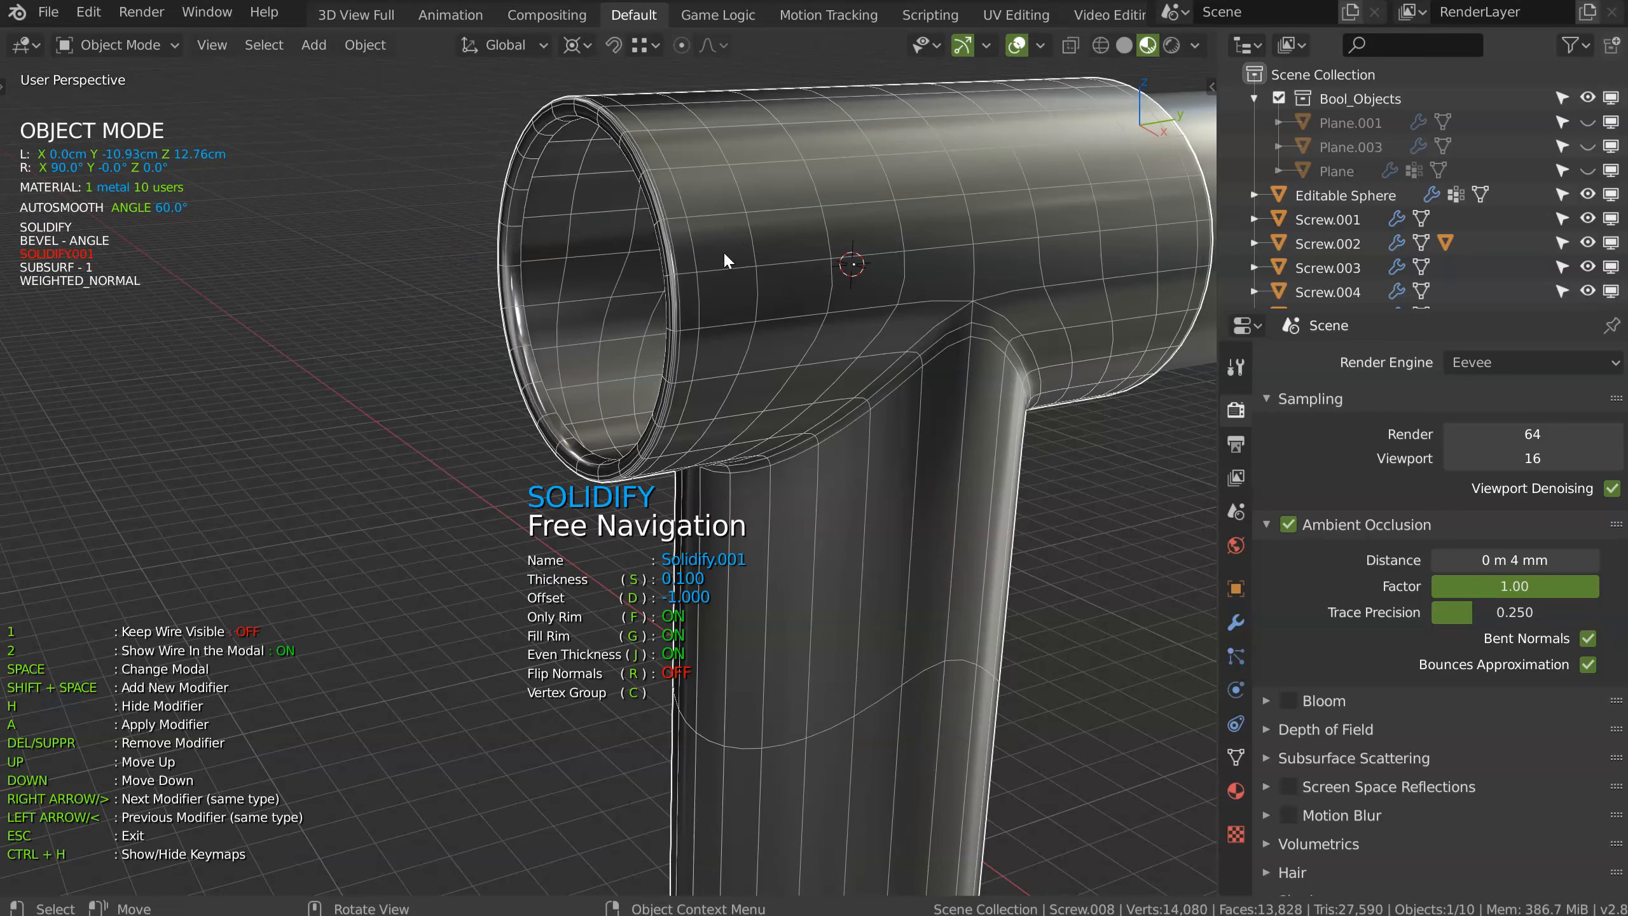
key("Up")
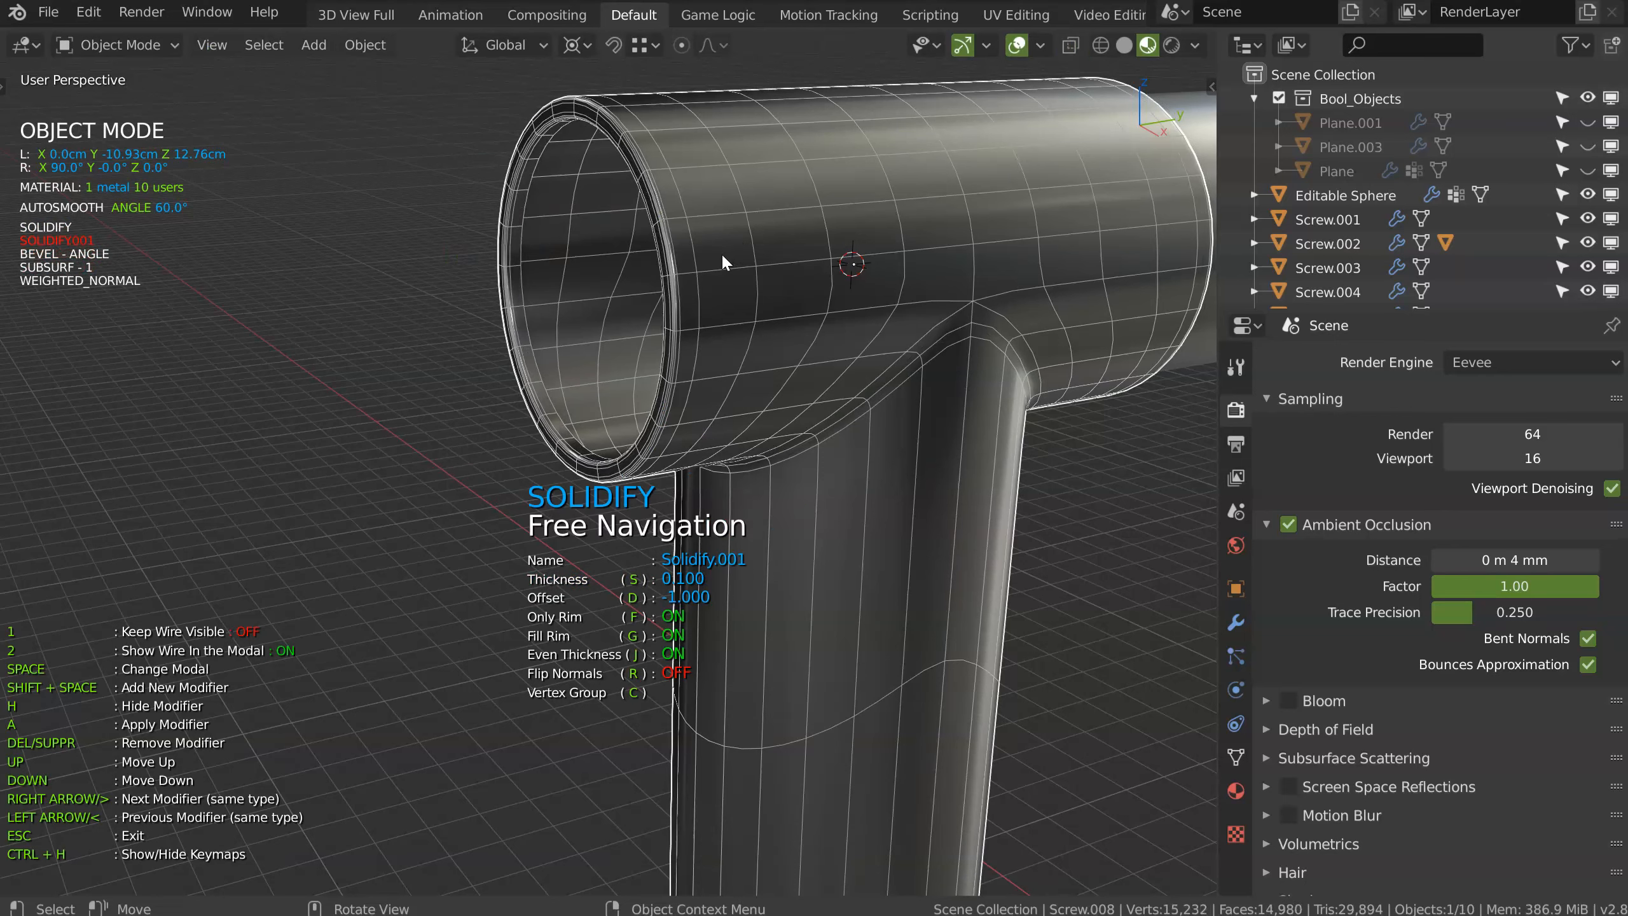
key("Escape")
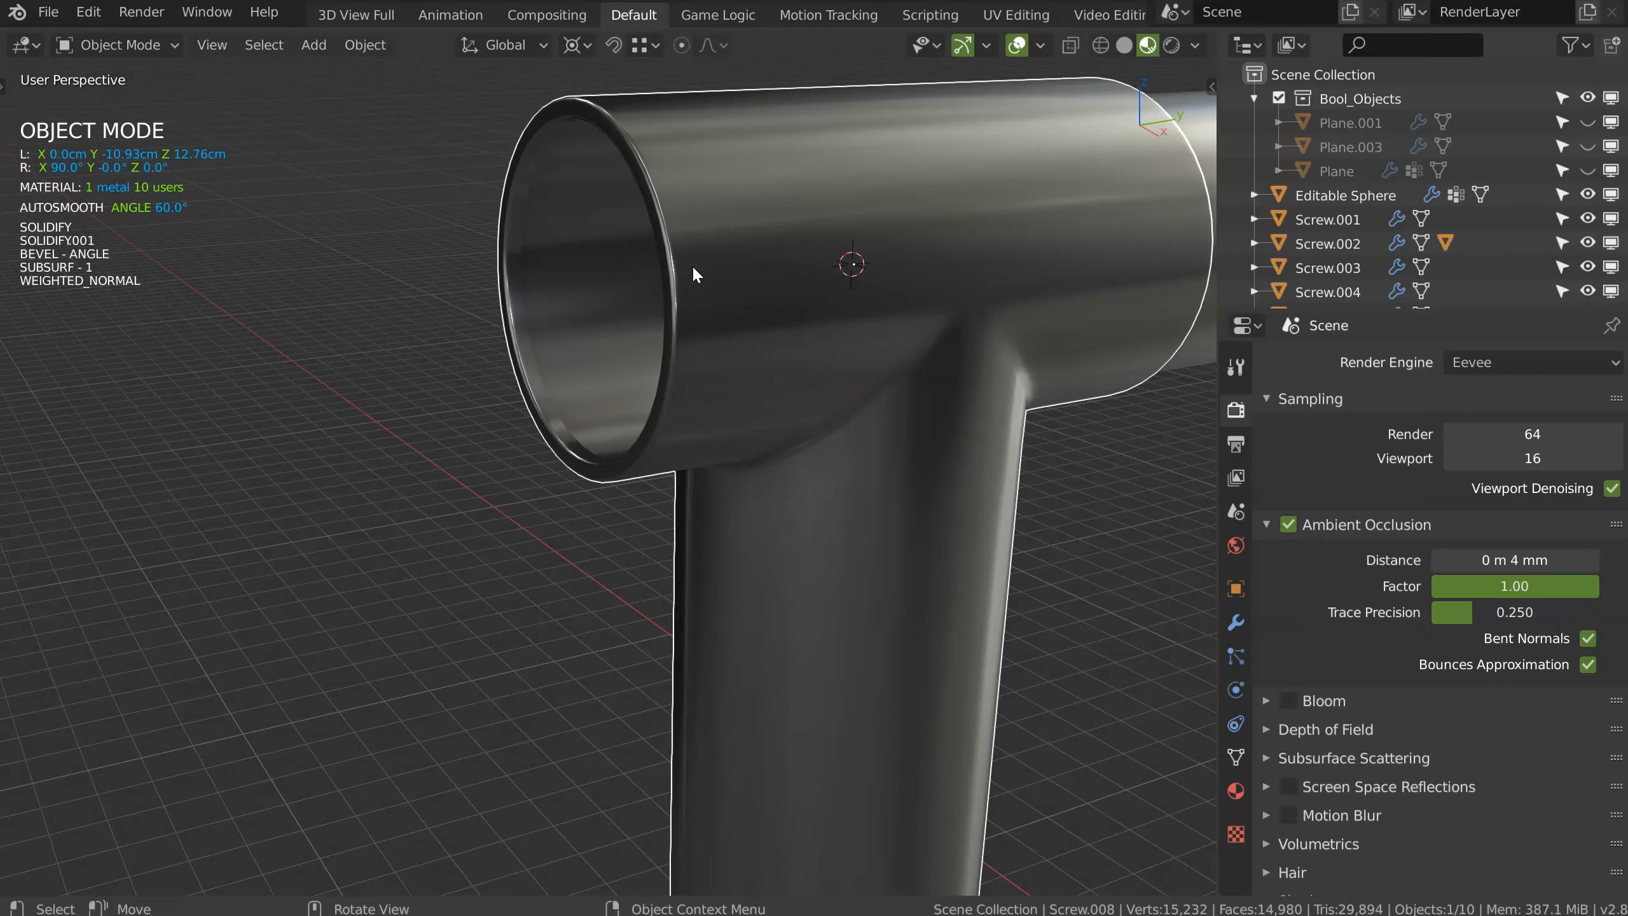
Step: Remove the Subsurf modifier from the outlet fitting
scroll(667, 259, "down", 5)
mouse_move(650, 256)
middle_mouse_down()
mouse_move(810, 261)
mouse_move(636, 277)
mouse_move(656, 249)
middle_mouse_up()
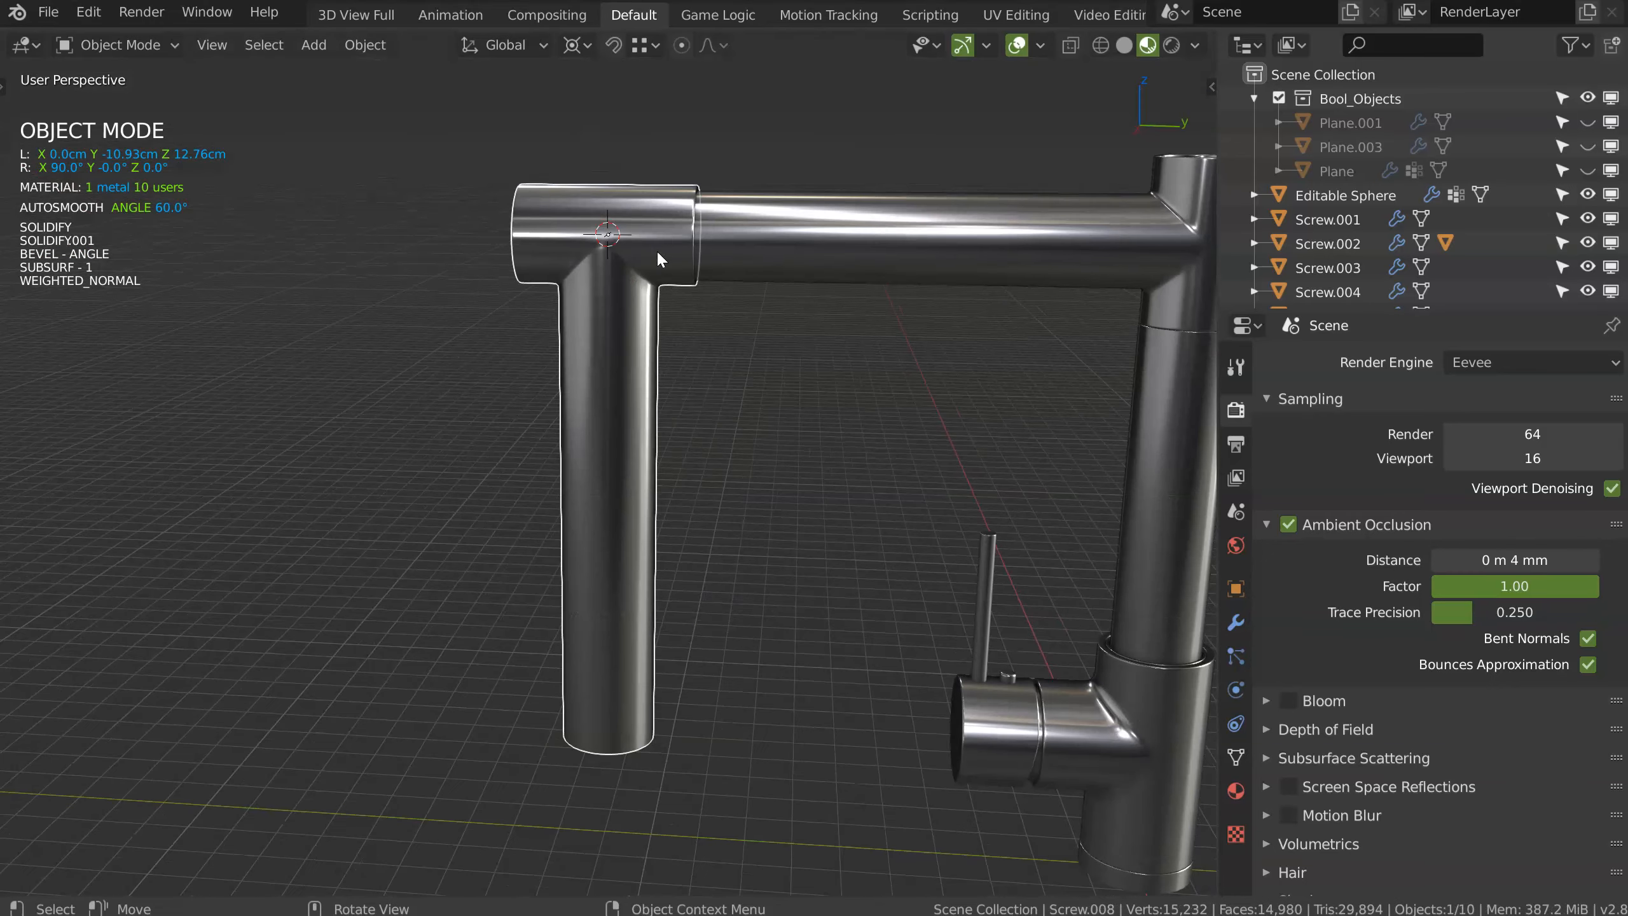
key("space")
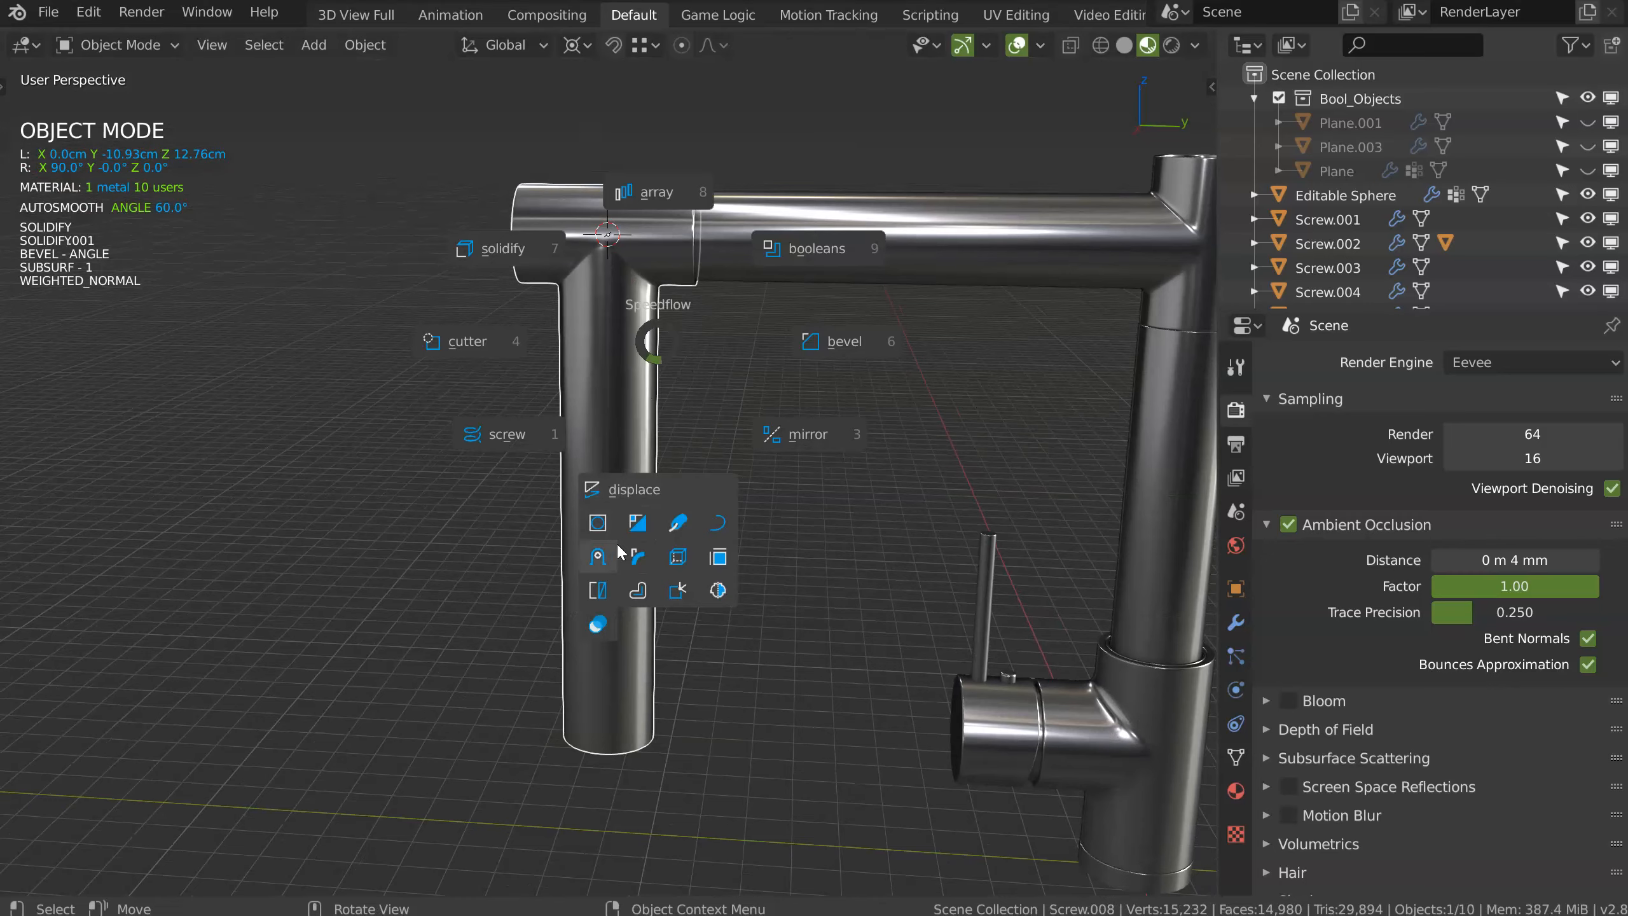
left_click(600, 519)
Step: In Edit Mode, select the open bottom loop of the downward outlet tube and move it up about 8 cm along Z
key("Tab")
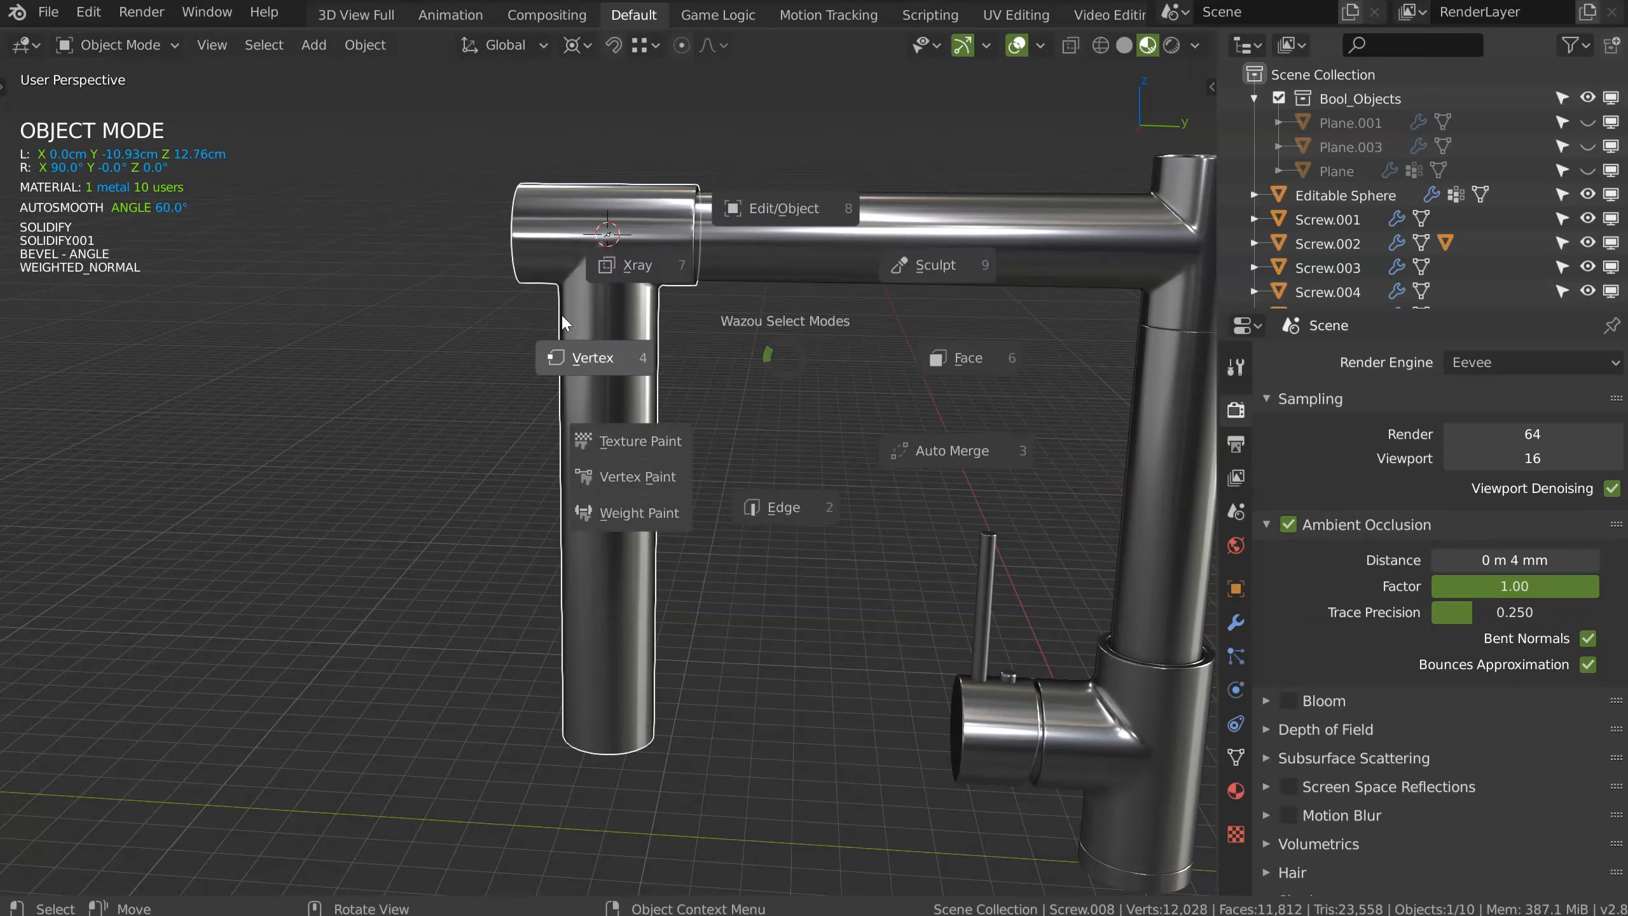
left_click(562, 316)
middle_click_drag(631, 442, 674, 406)
middle_click_drag(649, 695, 701, 467)
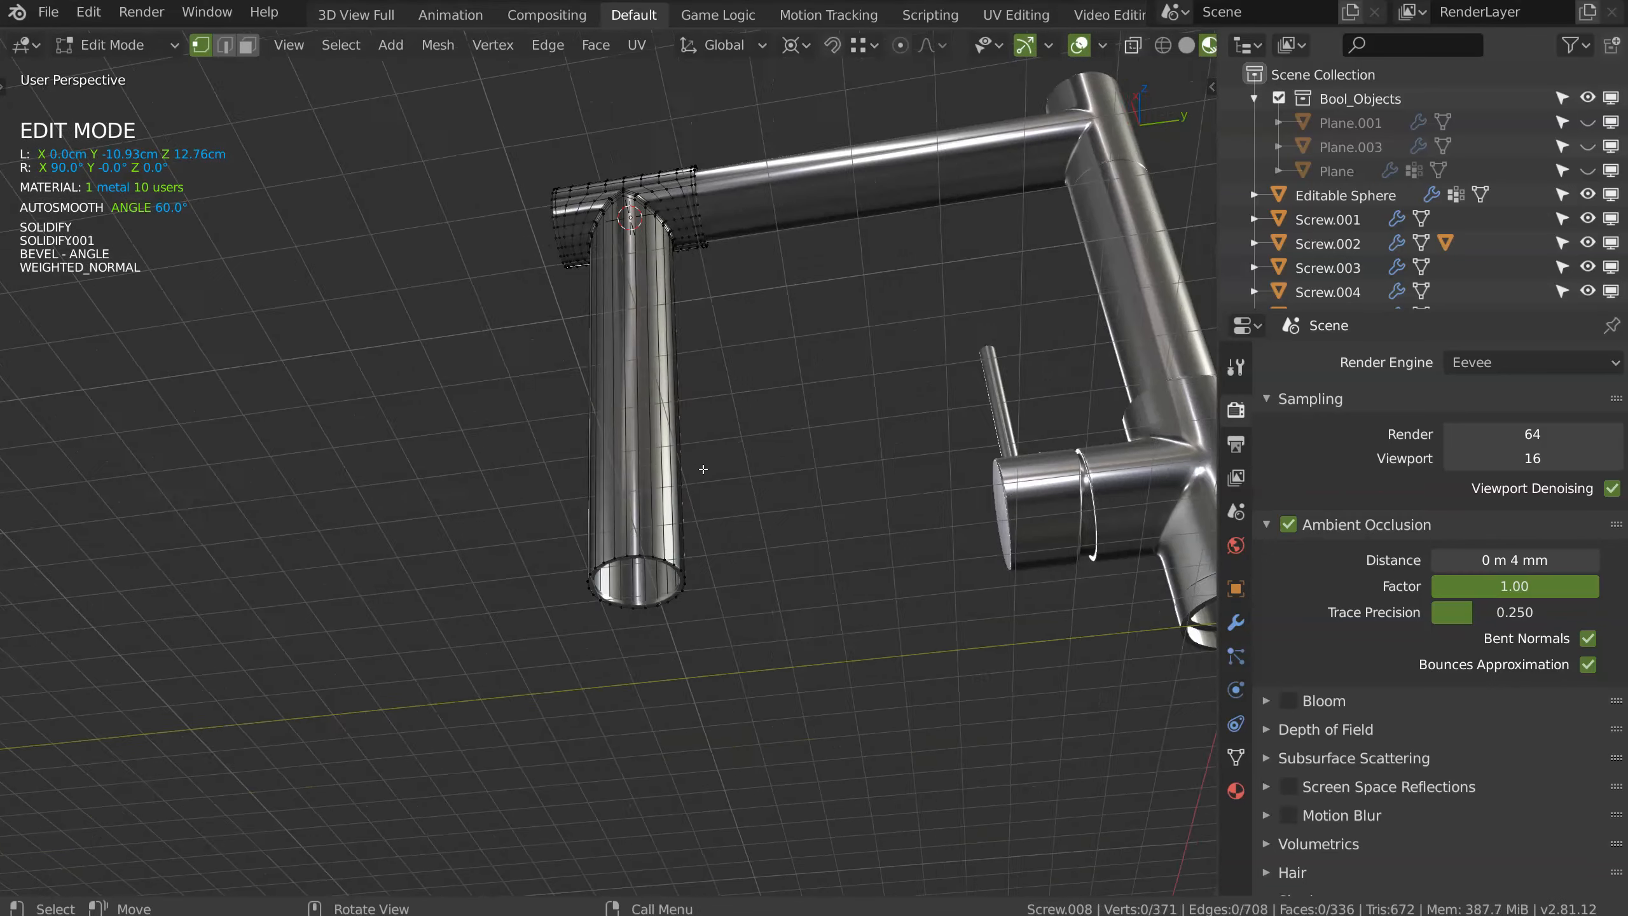
scroll(700, 474, "up", 4)
left_click(677, 622, "alt")
key("KP_3")
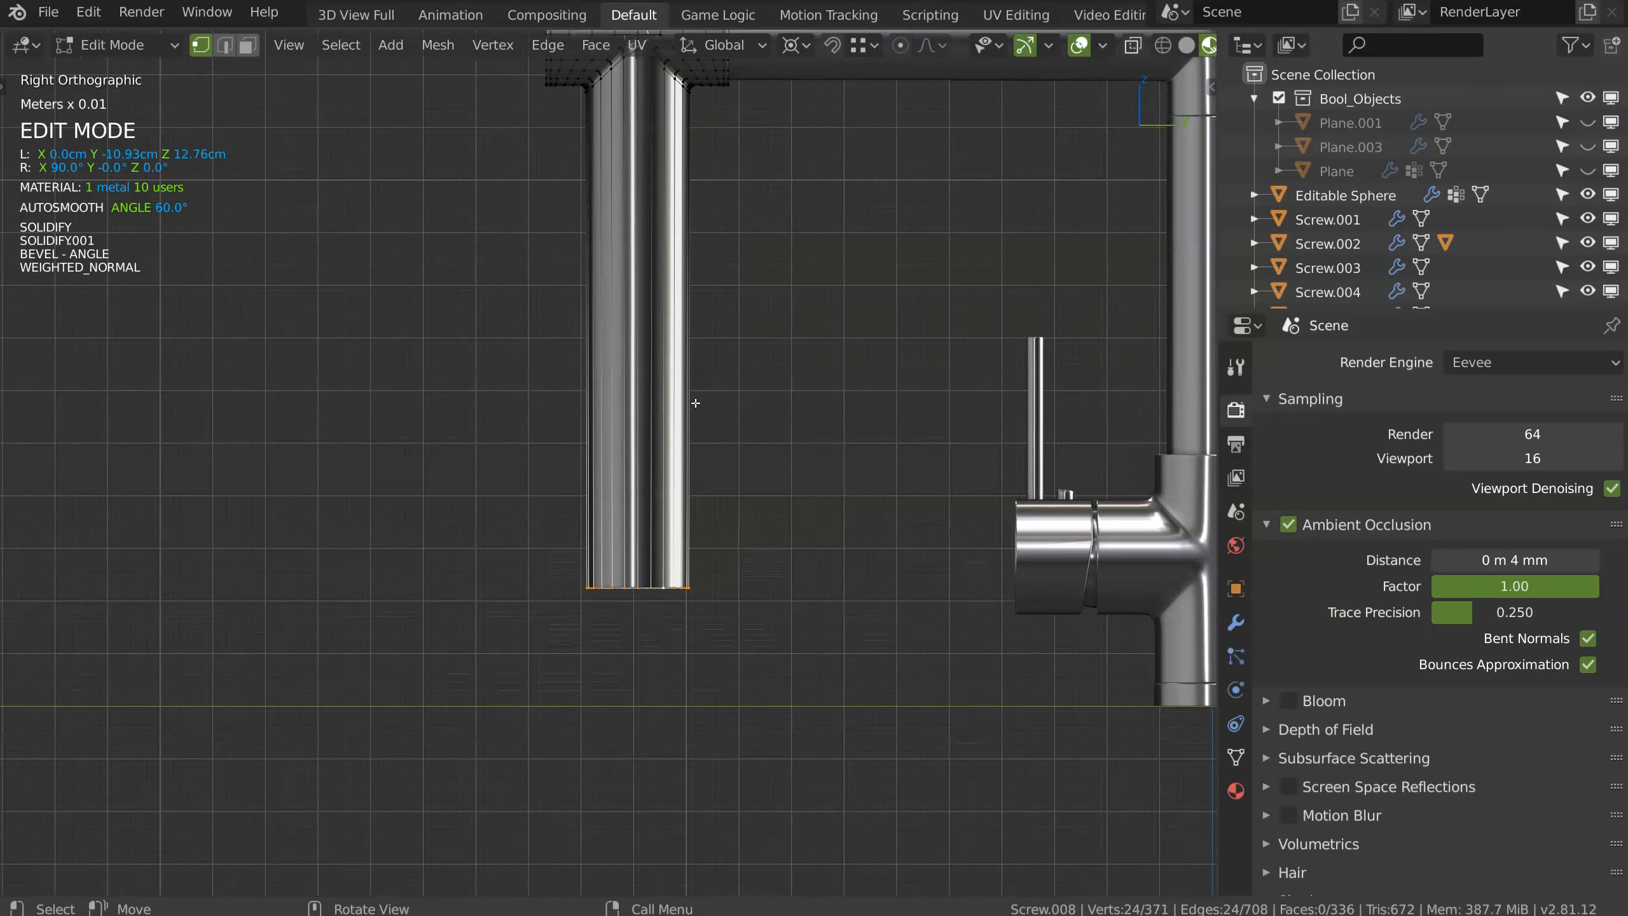
scroll(696, 402, "down", 4)
middle_click_drag(564, 269, 564, 378, "shift")
key("g")
key("z")
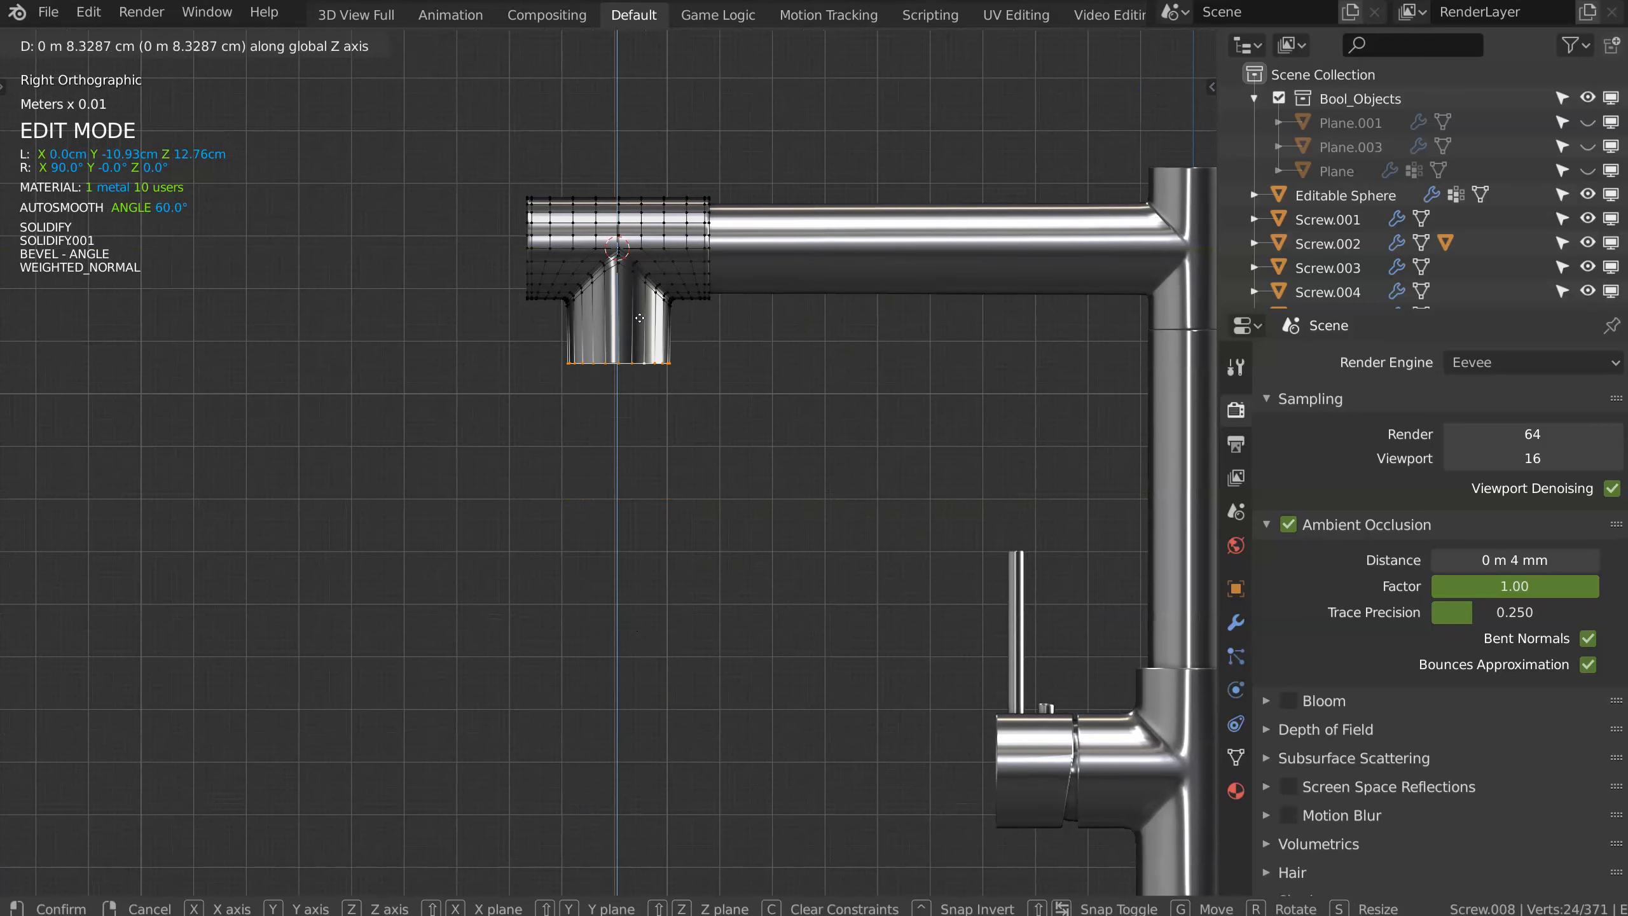
left_click(641, 351)
scroll(704, 230, "up", 3)
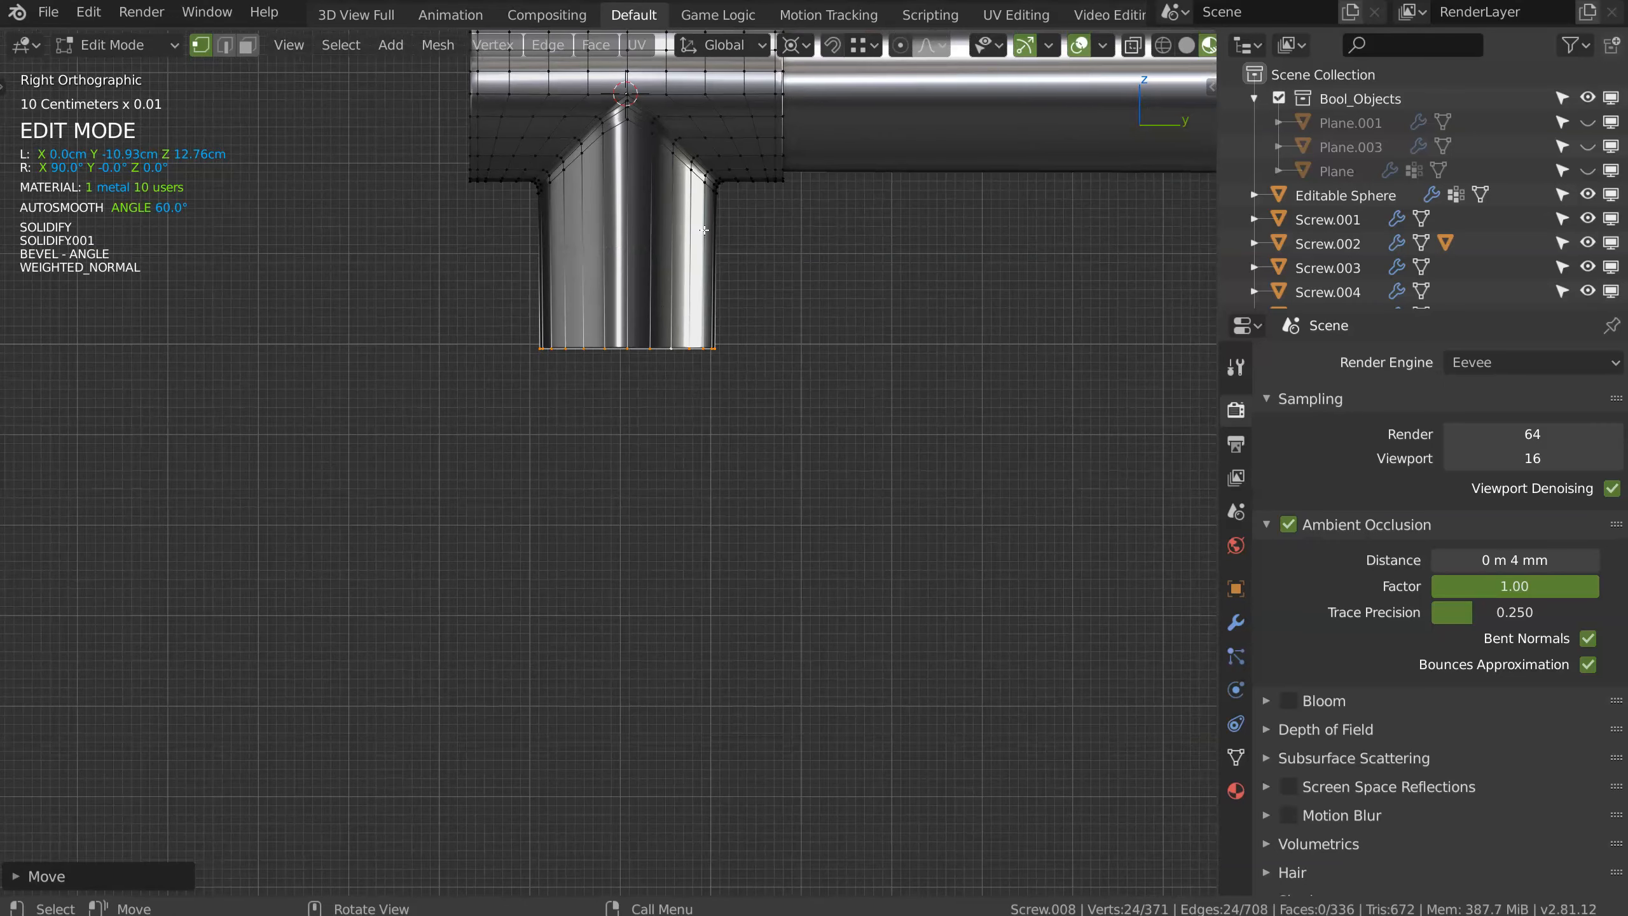
Step: Slide the selected bottom loop about 7 mm along negative Y to slant the outlet tube away from the faucet body
key("g")
key("y")
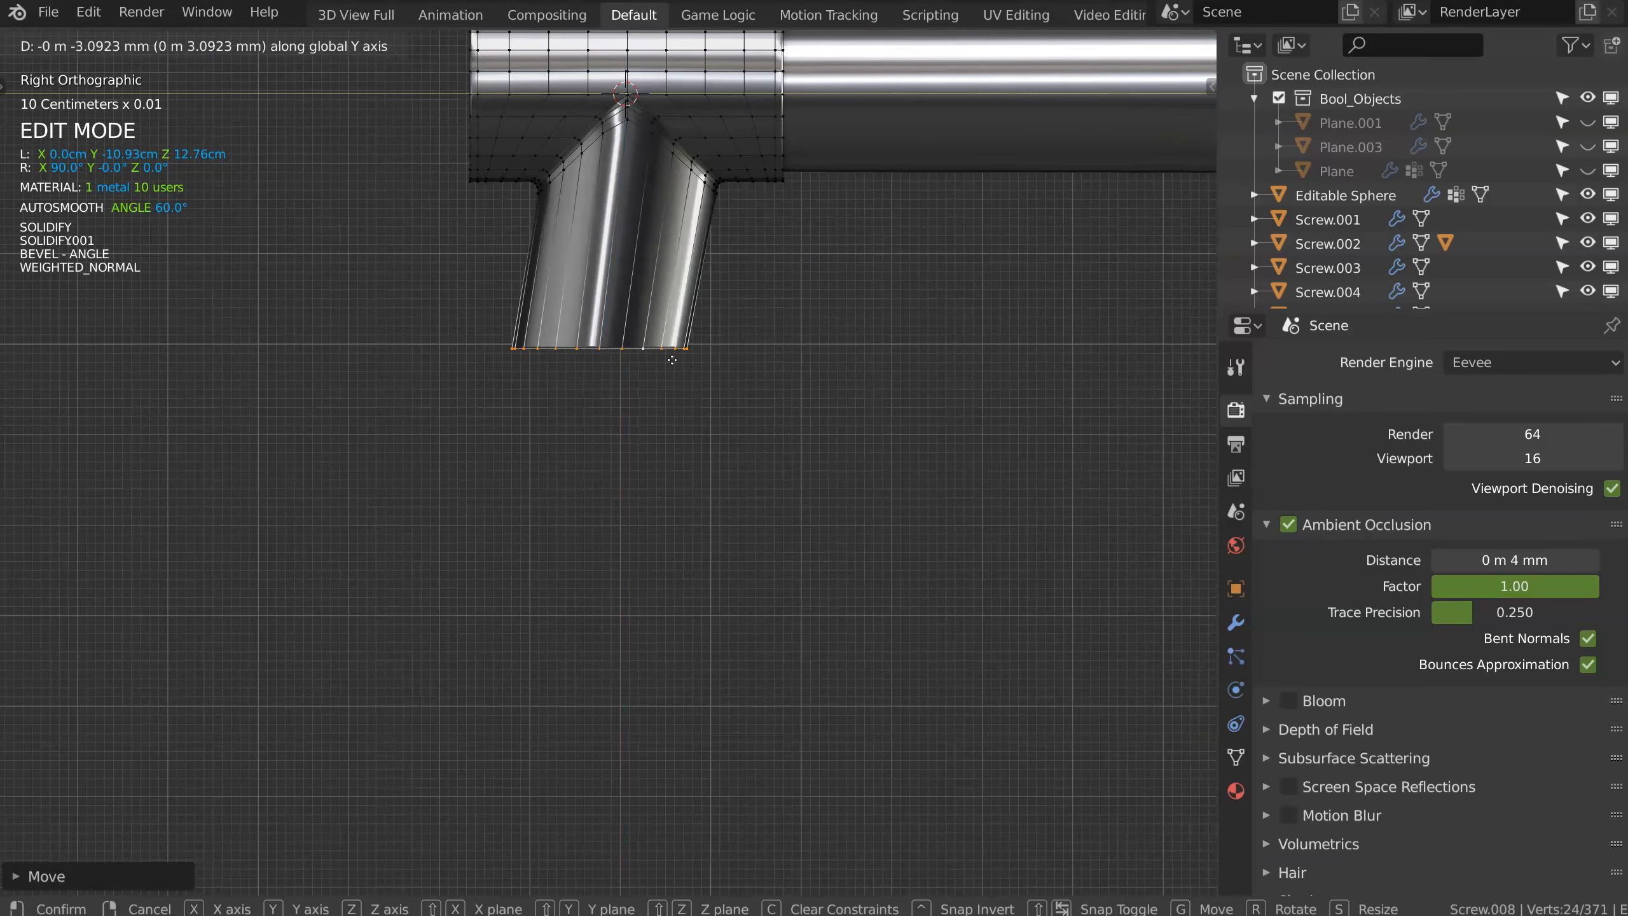
left_click(626, 372)
key("r")
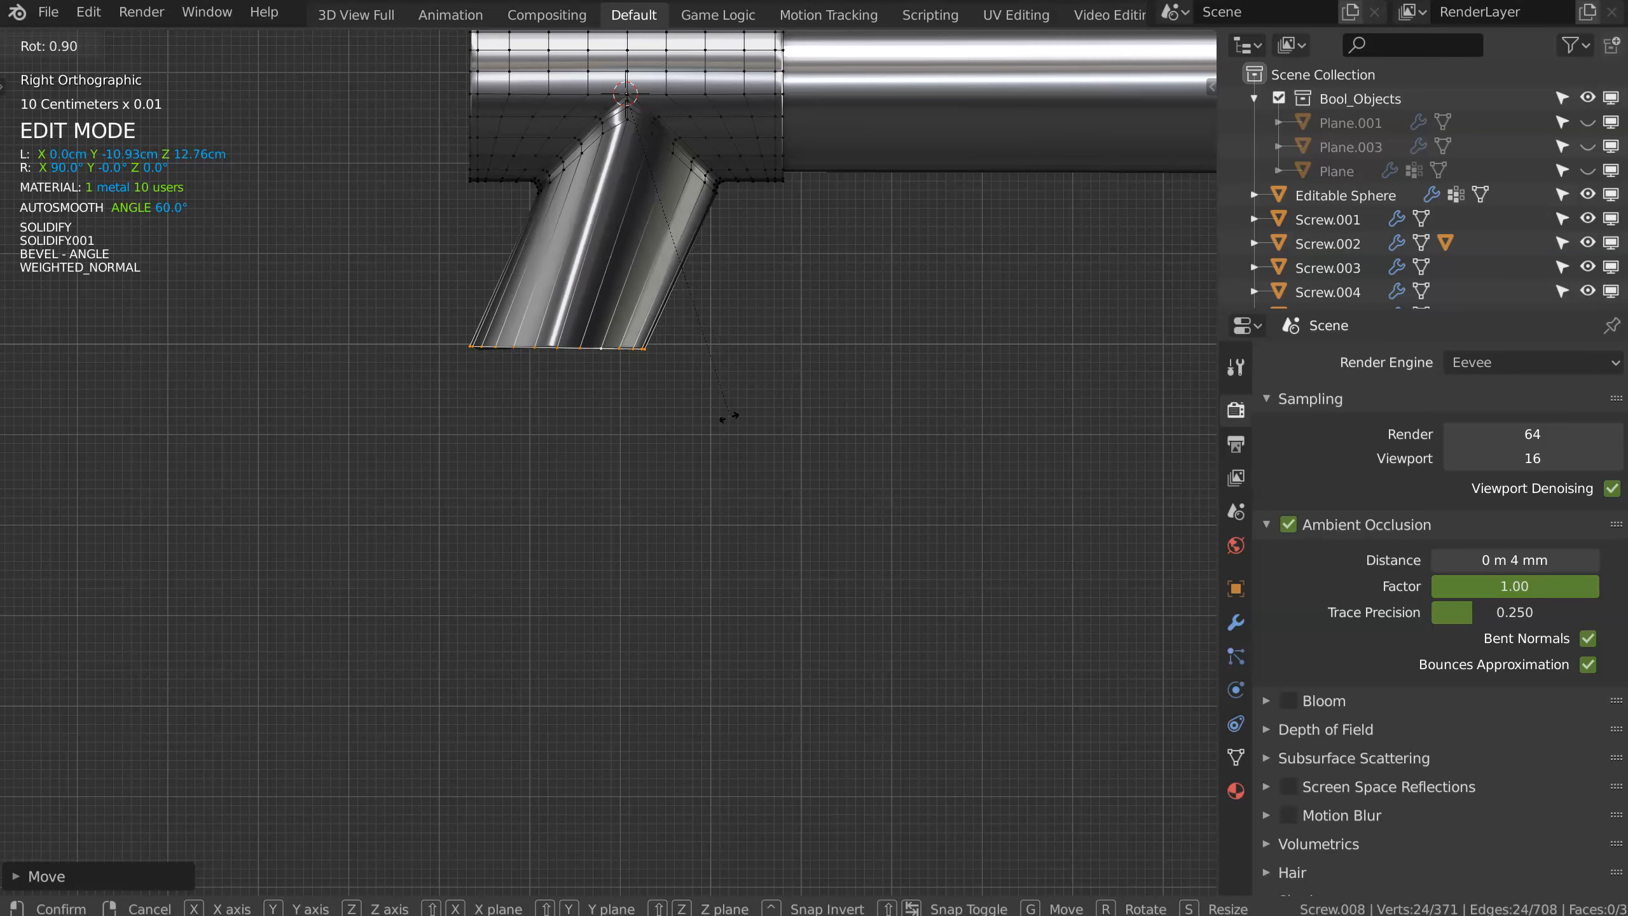
right_click(719, 415)
Step: Switch the pivot from the 3D cursor to the selection's own centre, rotate the outlet's bottom rim square to the slanted tube, and raise it slightly
left_click(792, 46)
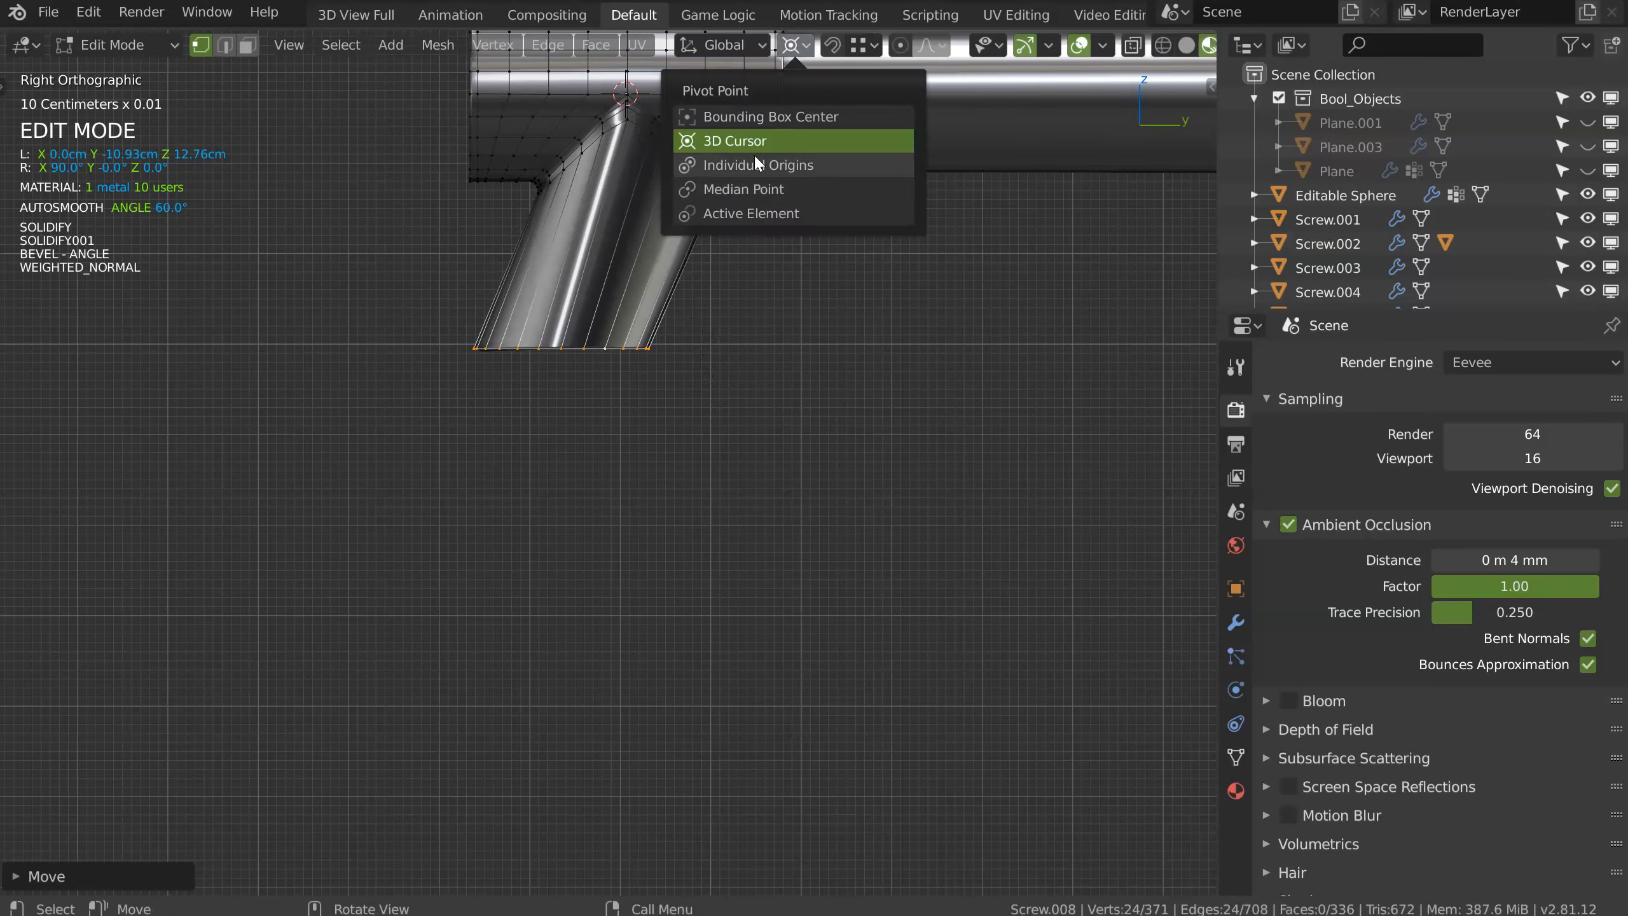
left_click(689, 300)
key("r")
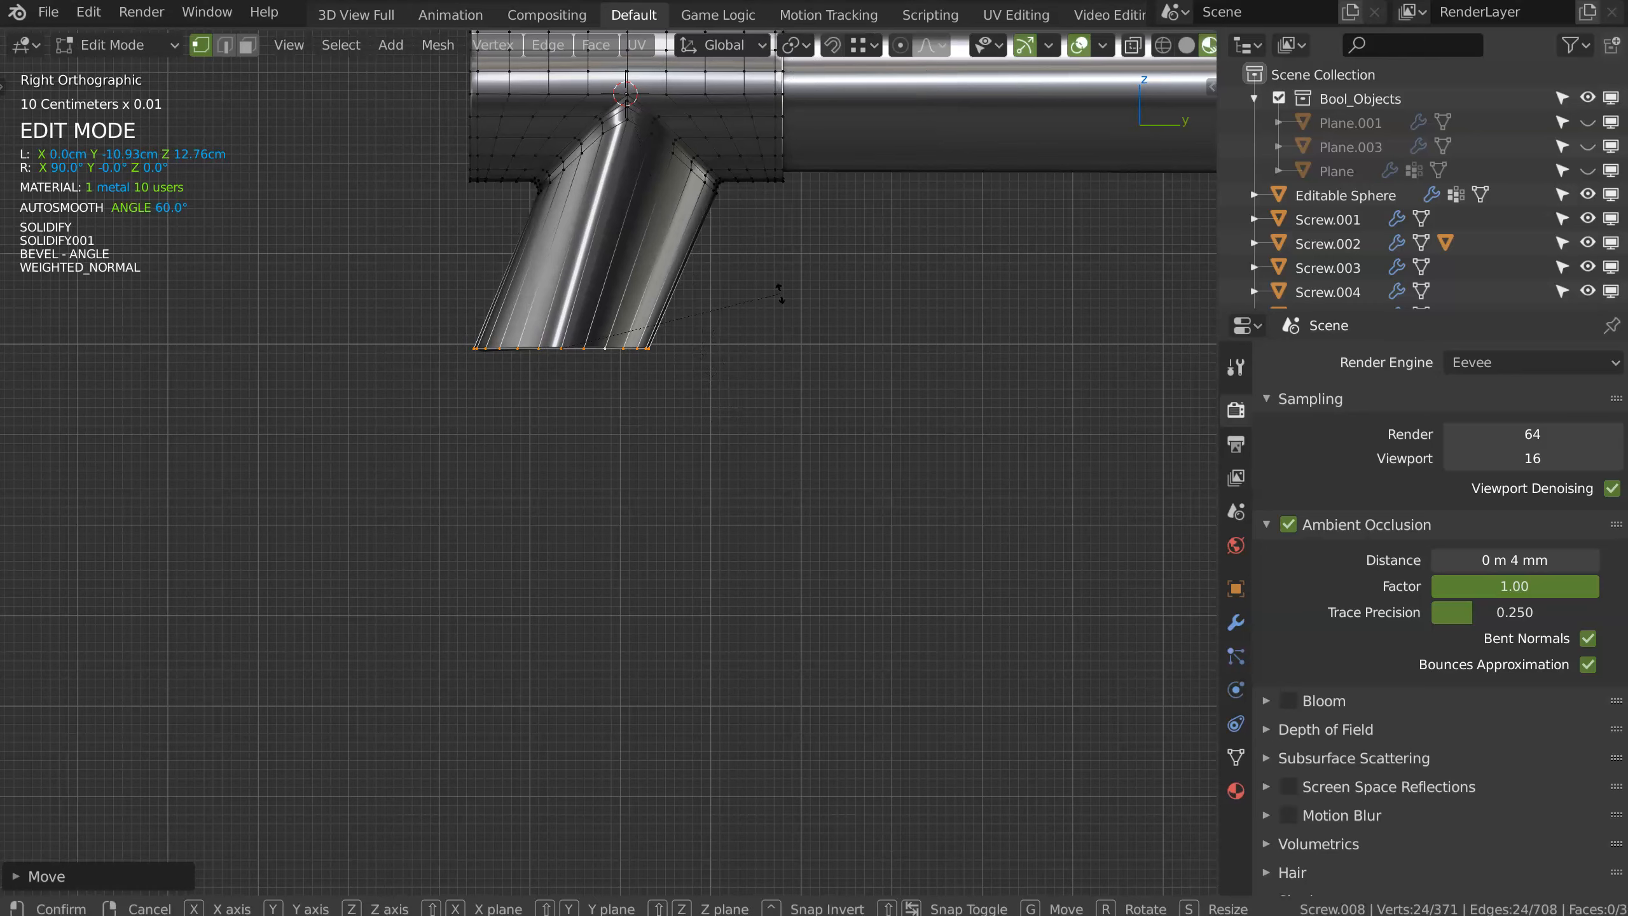
left_click(778, 389)
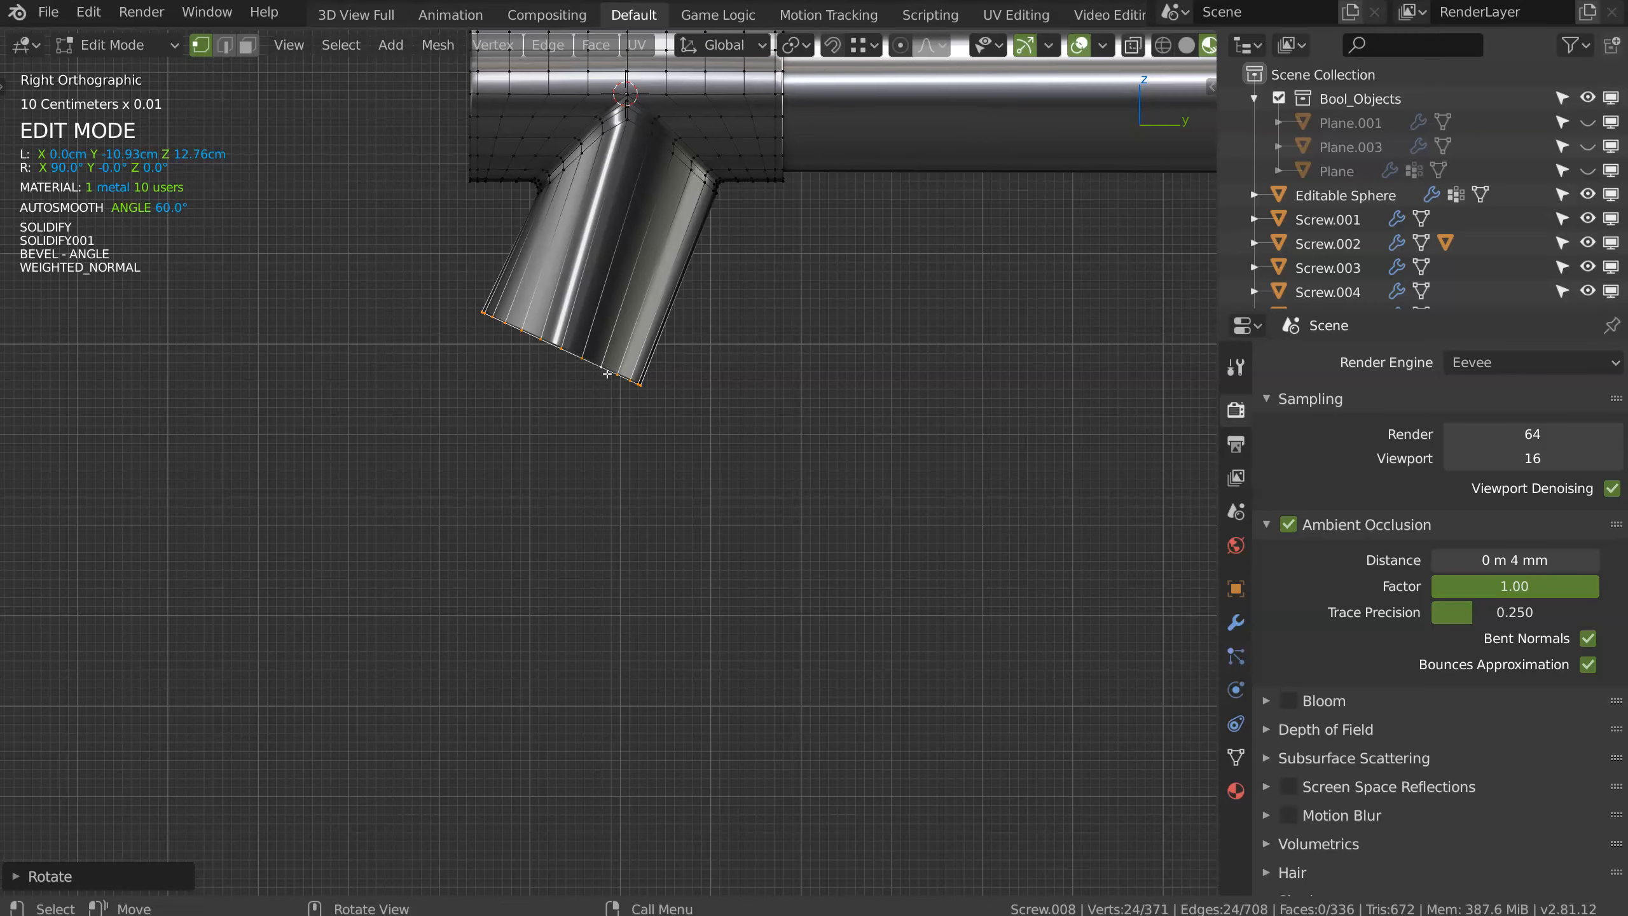
key("g")
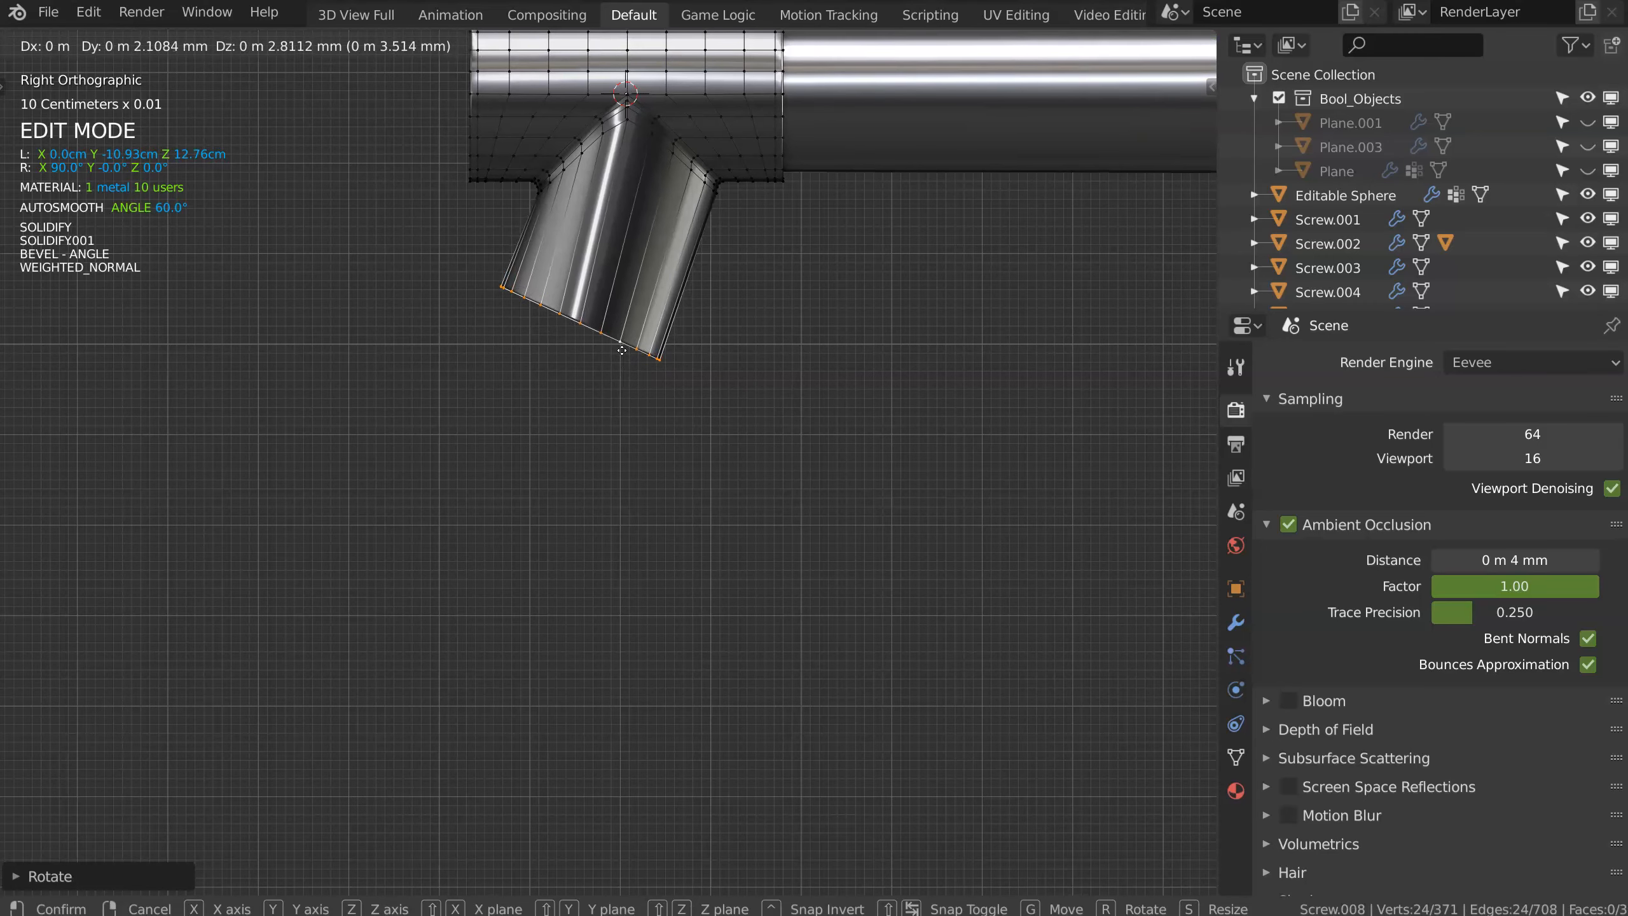
left_click(623, 356)
Step: Shift the fitting's central vertical vertex line about 3.3 mm along Y using smooth proportional editing at size 1.46, and return to Object Mode
scroll(643, 277, "up", 3)
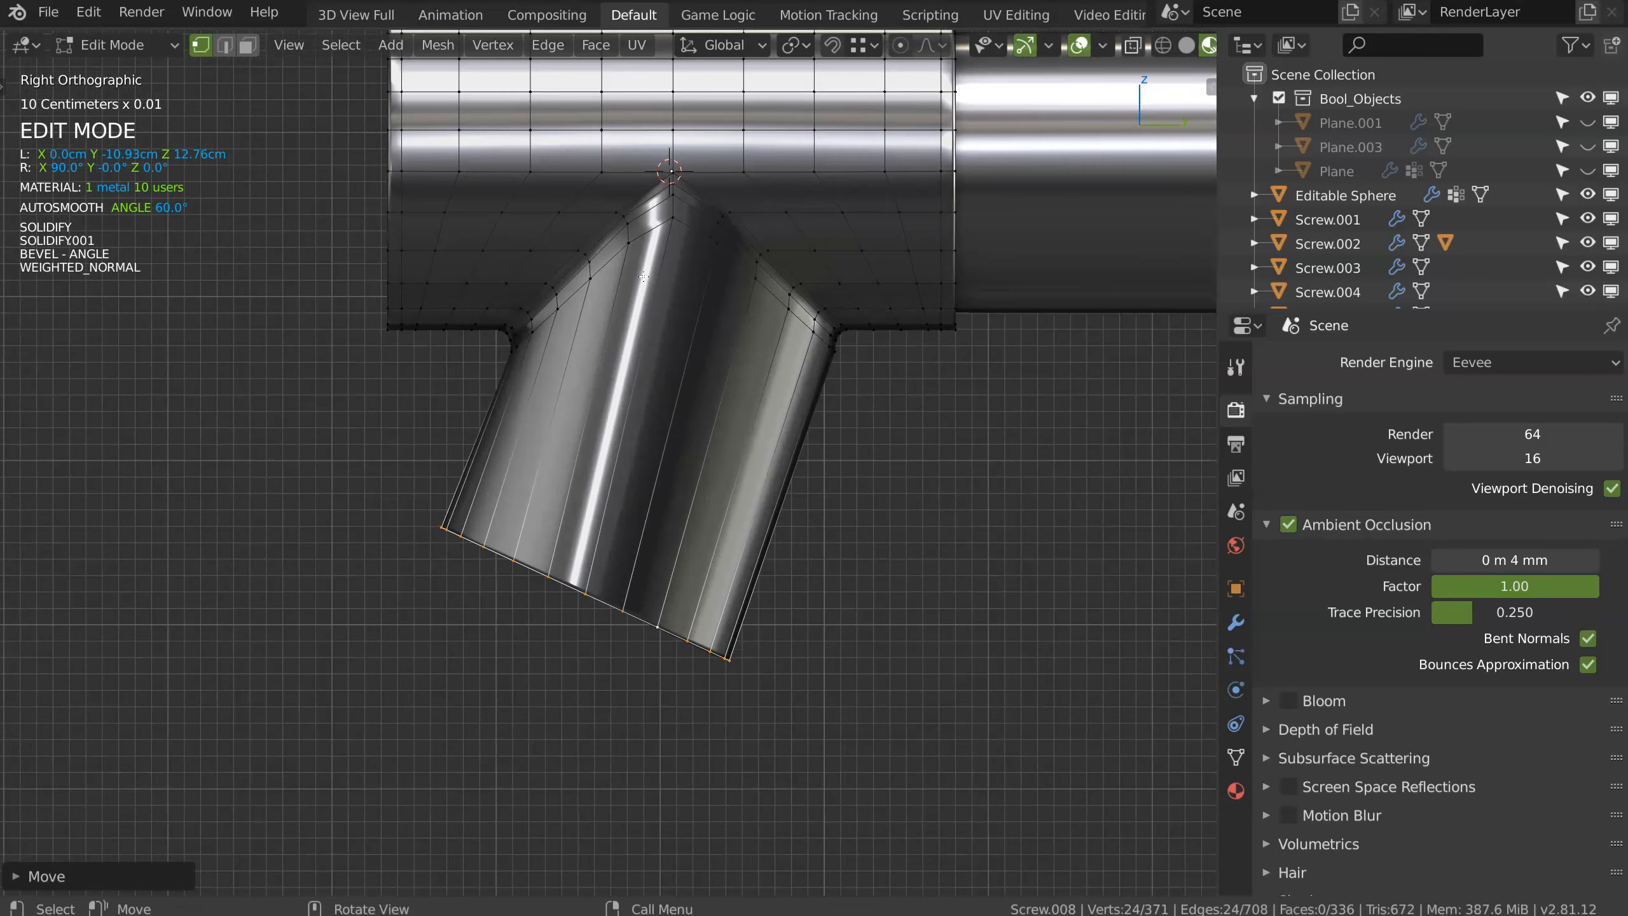
left_click(674, 230)
middle_click_drag(674, 230, 674, 397, "shift")
key("alt+z")
key("KP_3")
left_click(690, 189, "ctrl")
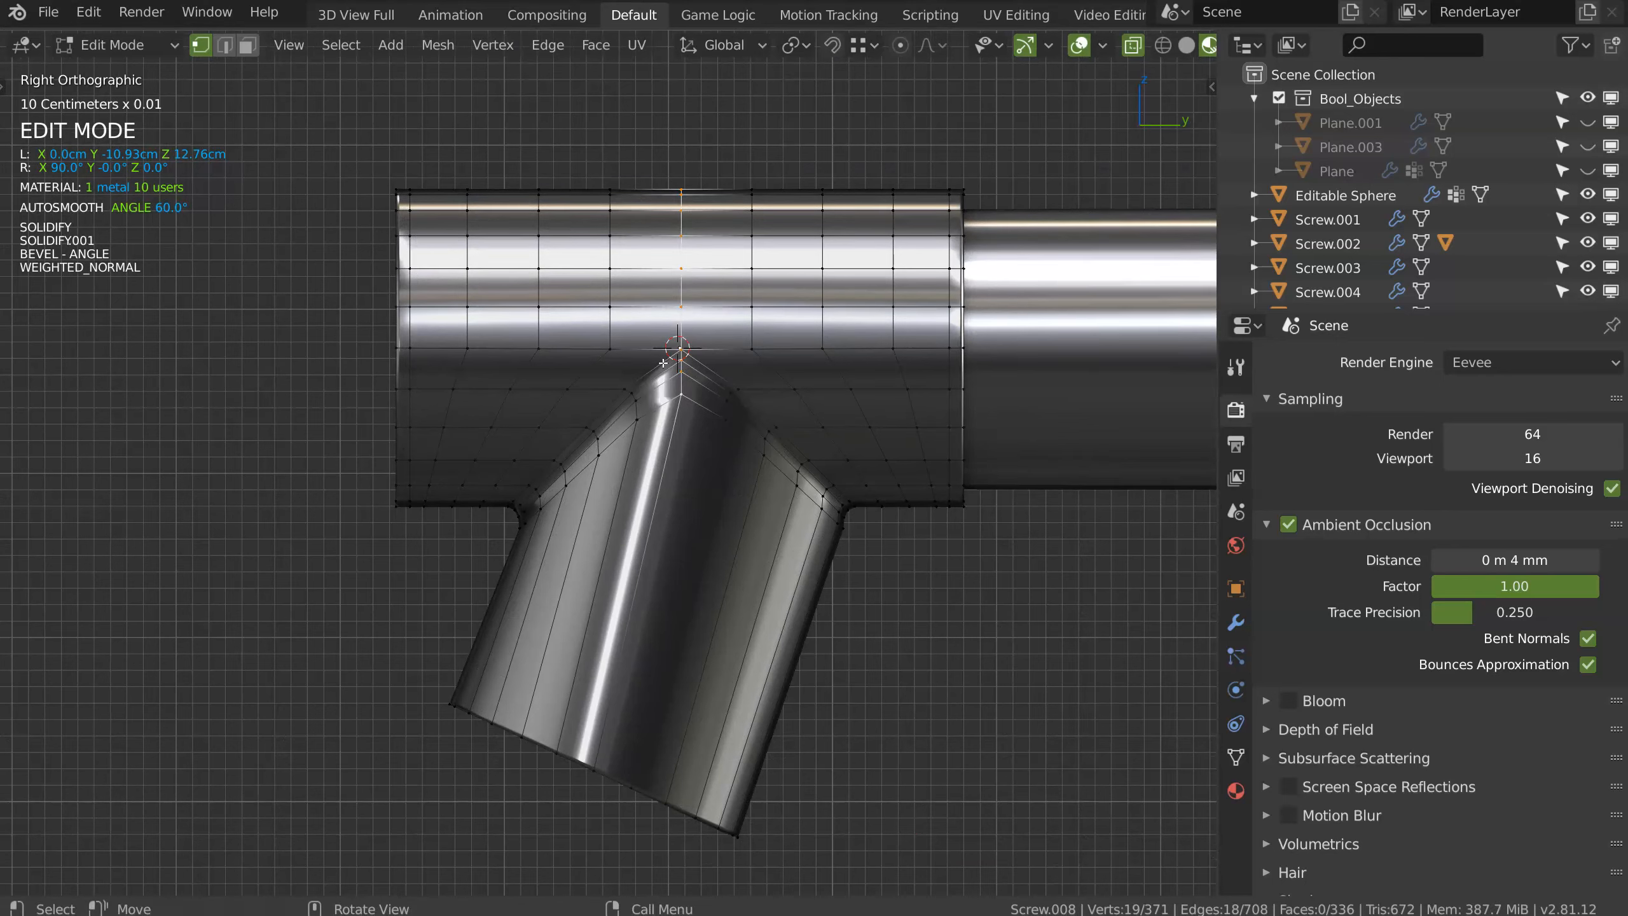
key("g")
key("y")
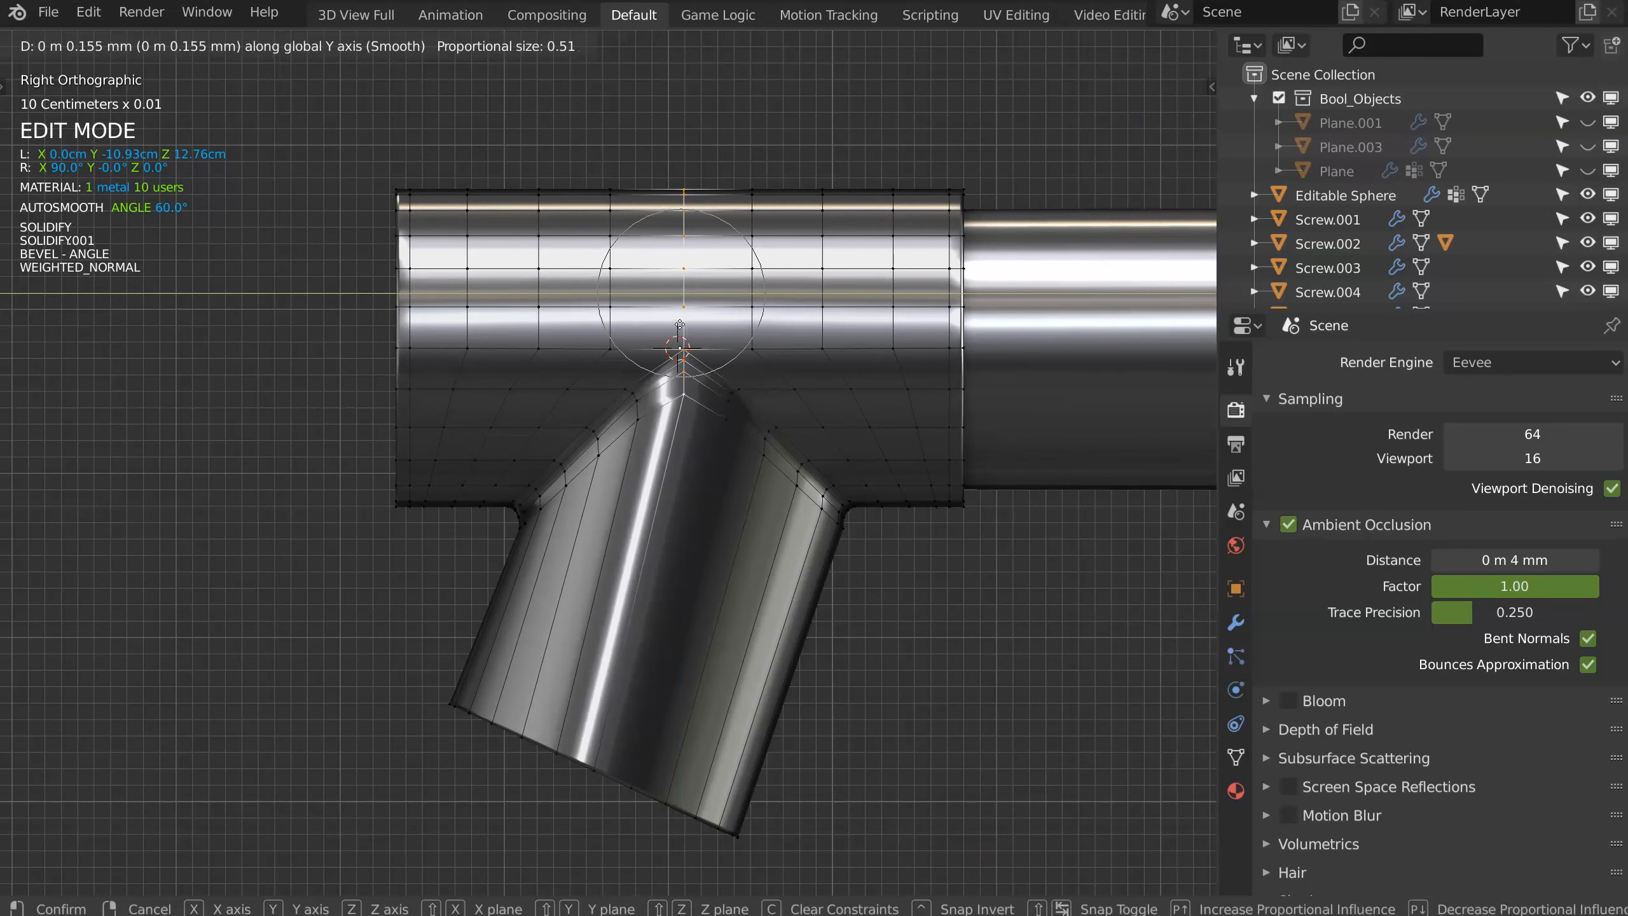
scroll(689, 332, "down", 7)
scroll(695, 332, "down", 1)
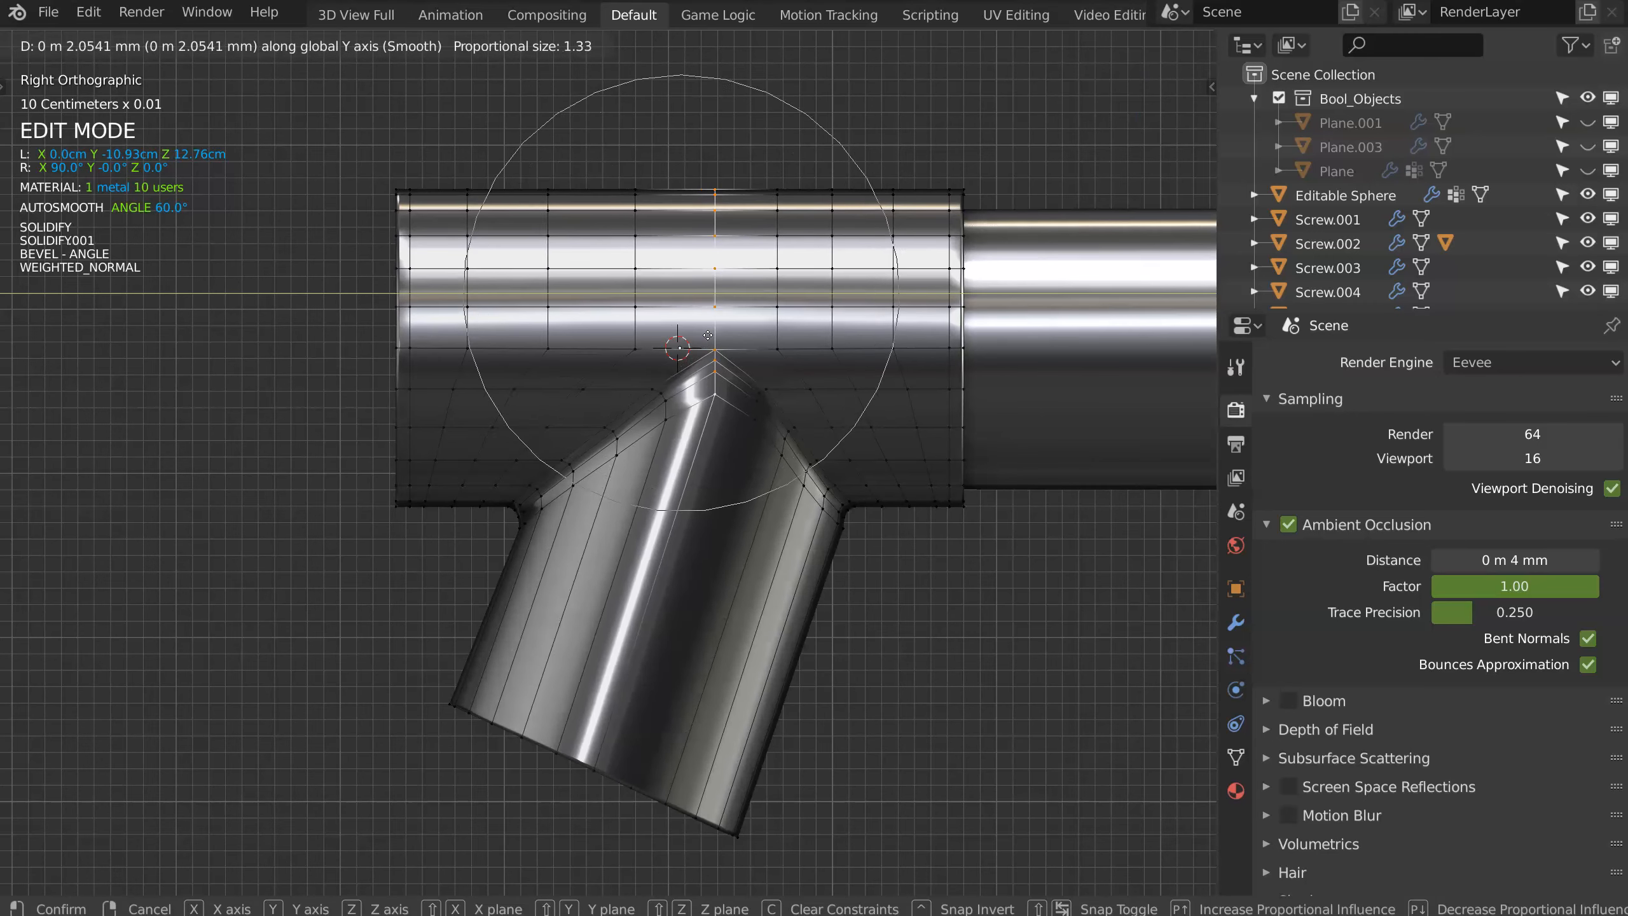
scroll(716, 341, "up", 3)
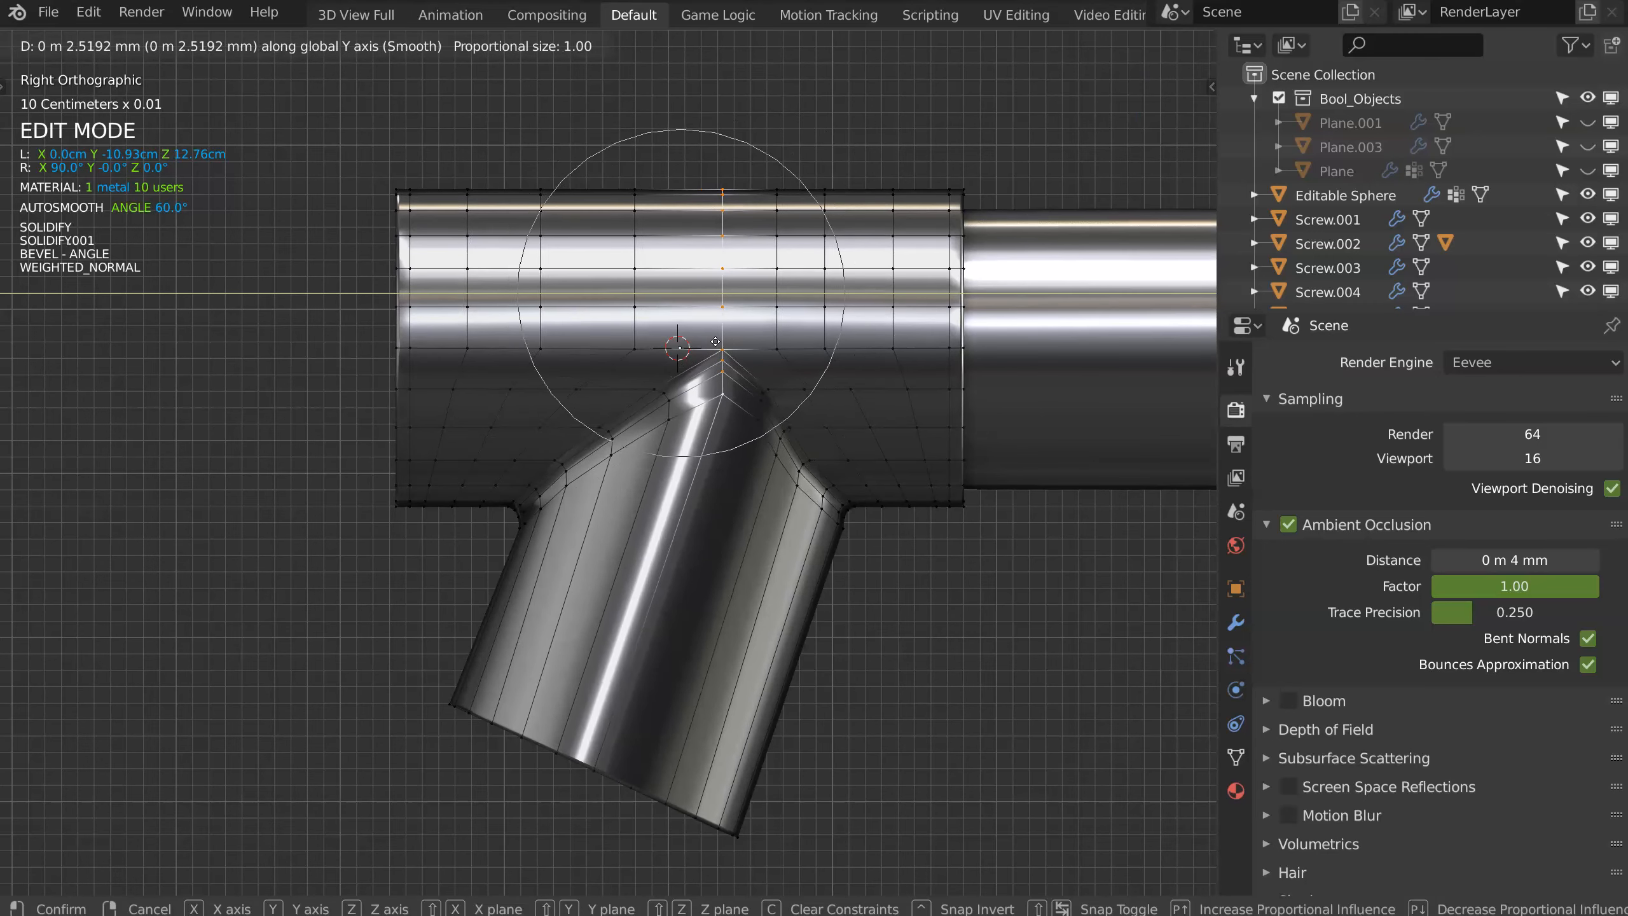
scroll(716, 341, "down", 3)
scroll(717, 341, "down", 3)
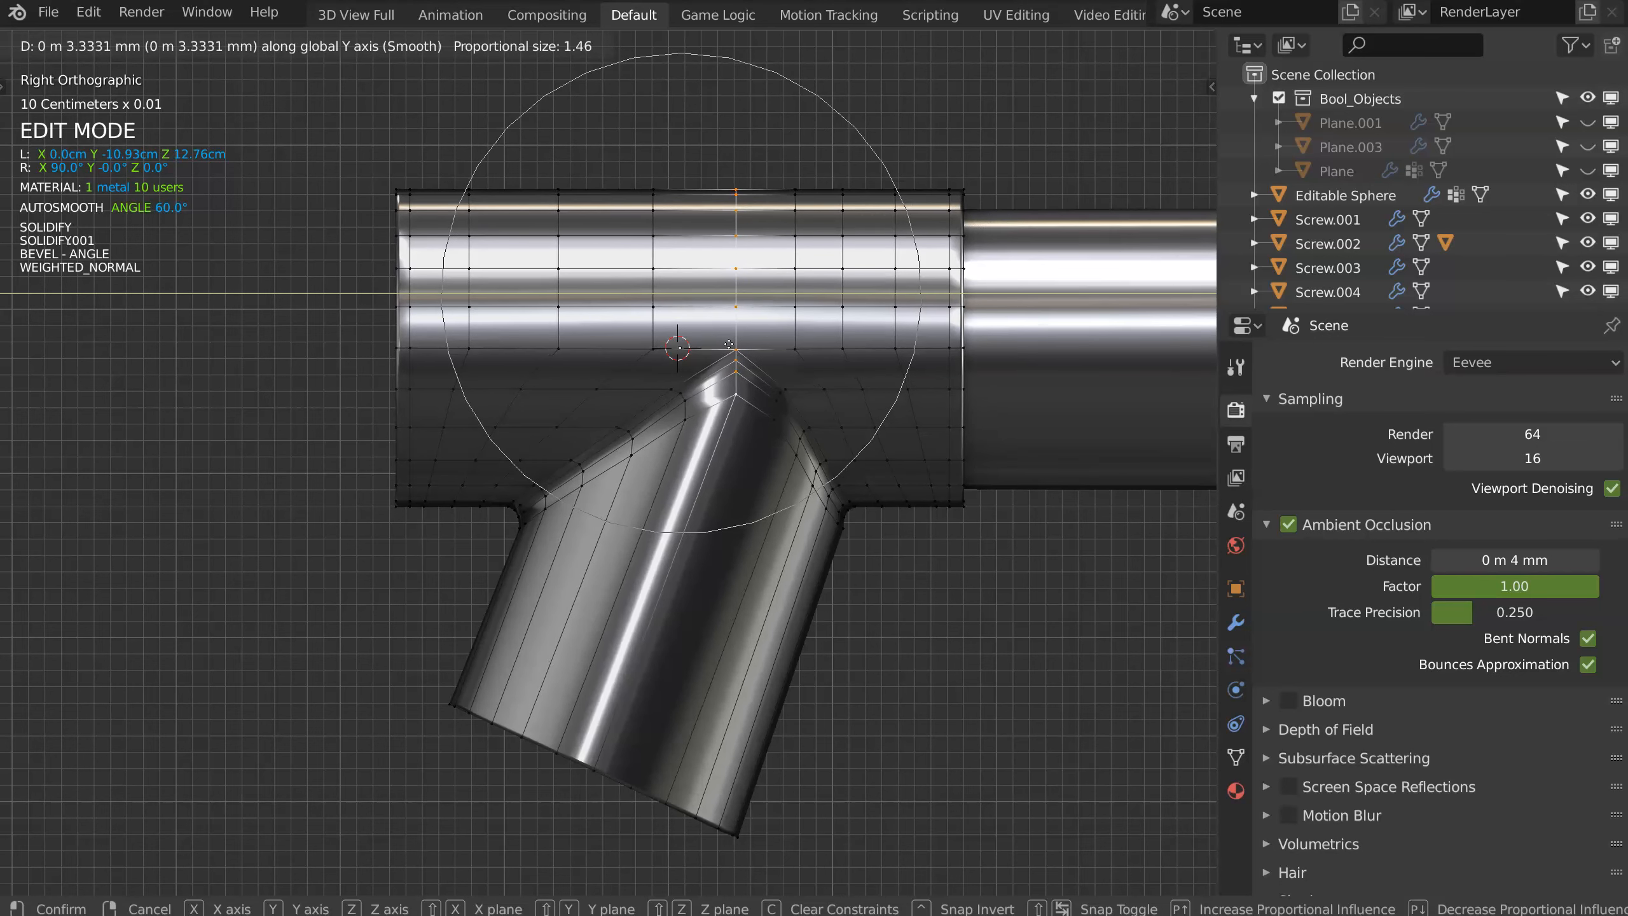
left_click(730, 346)
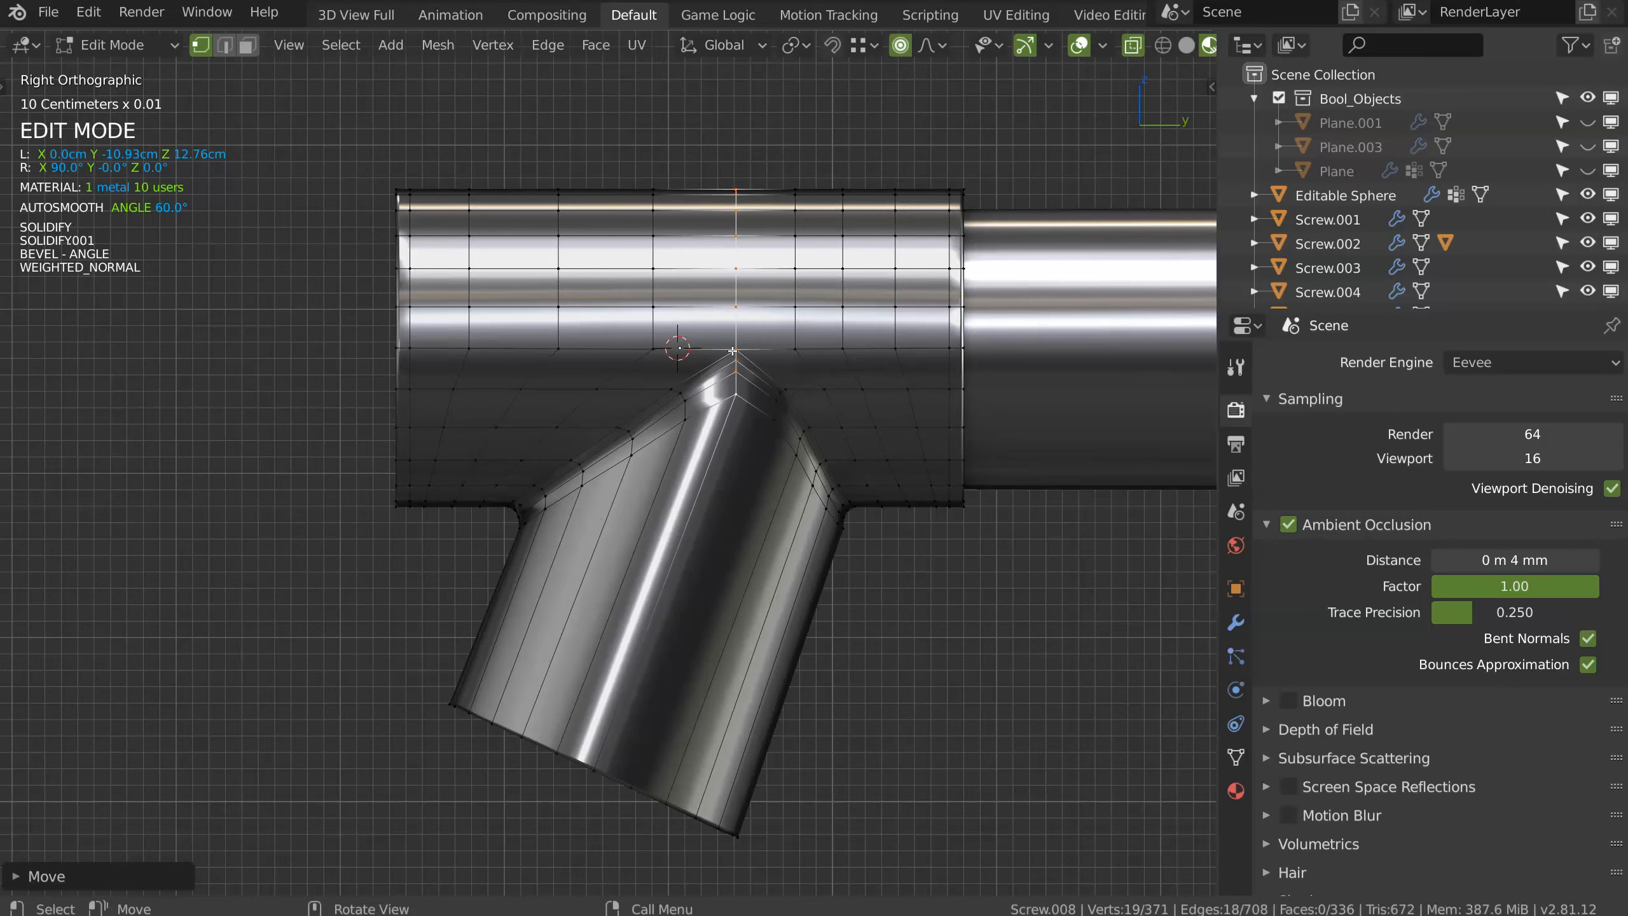
middle_click_drag(708, 344, 749, 328)
key("Tab")
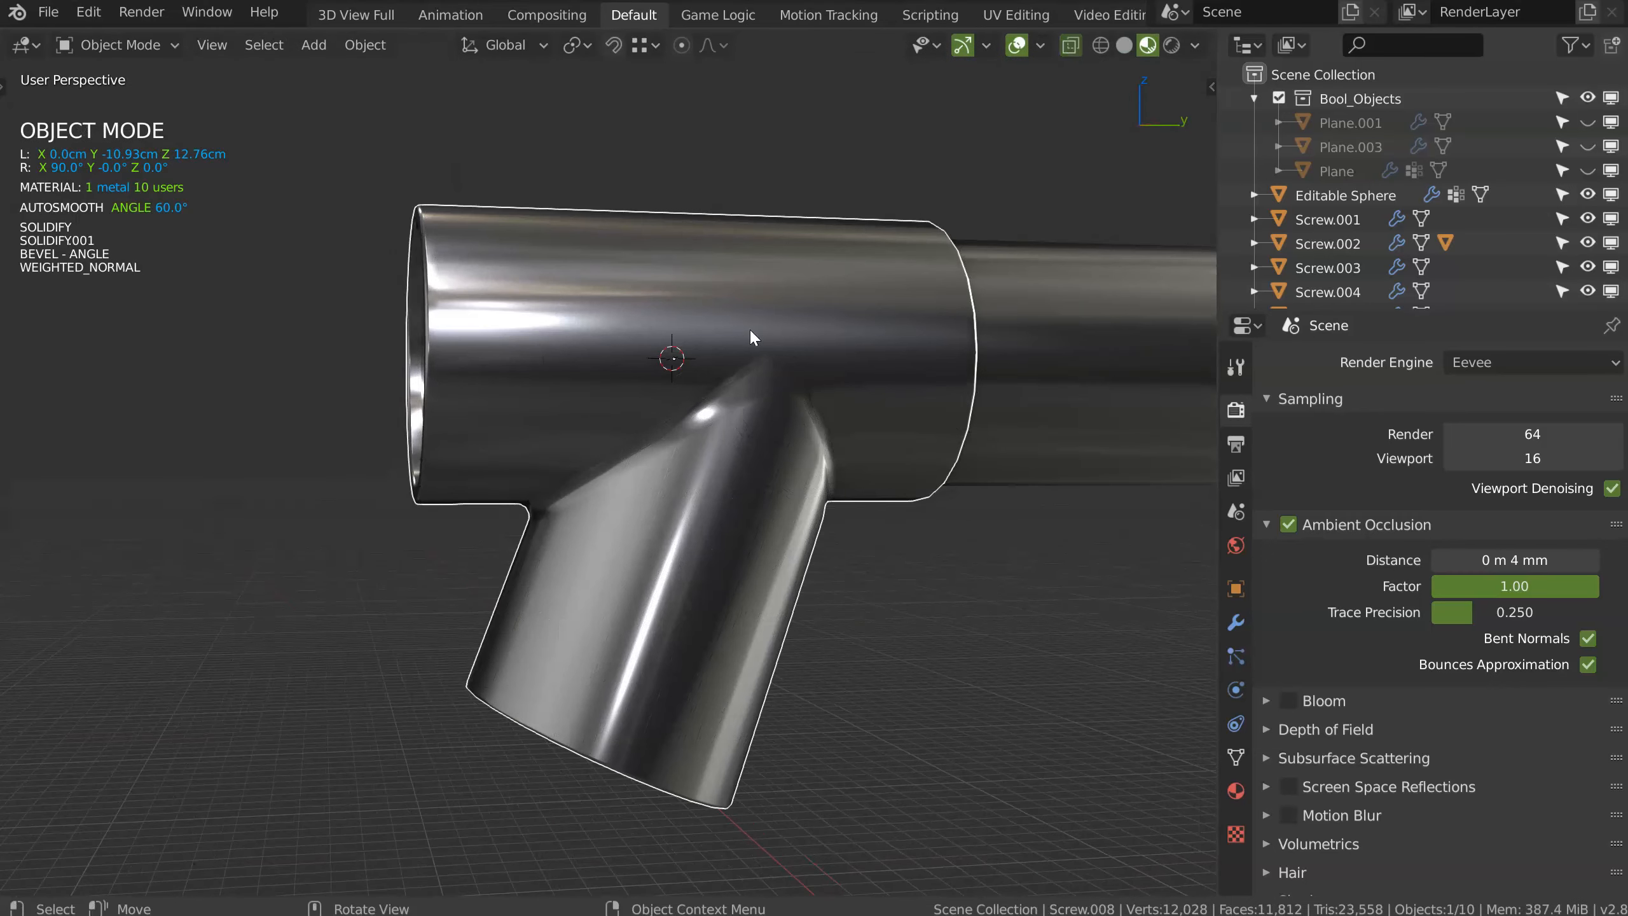
Step: Snap the 3D cursor to the centre of the open front rim of the fitting's horizontal tube and return to Object Mode
scroll(749, 385, "down", 2)
middle_click_drag(749, 387, 658, 264)
scroll(772, 377, "down", 3)
scroll(599, 349, "up", 5)
key("Tab")
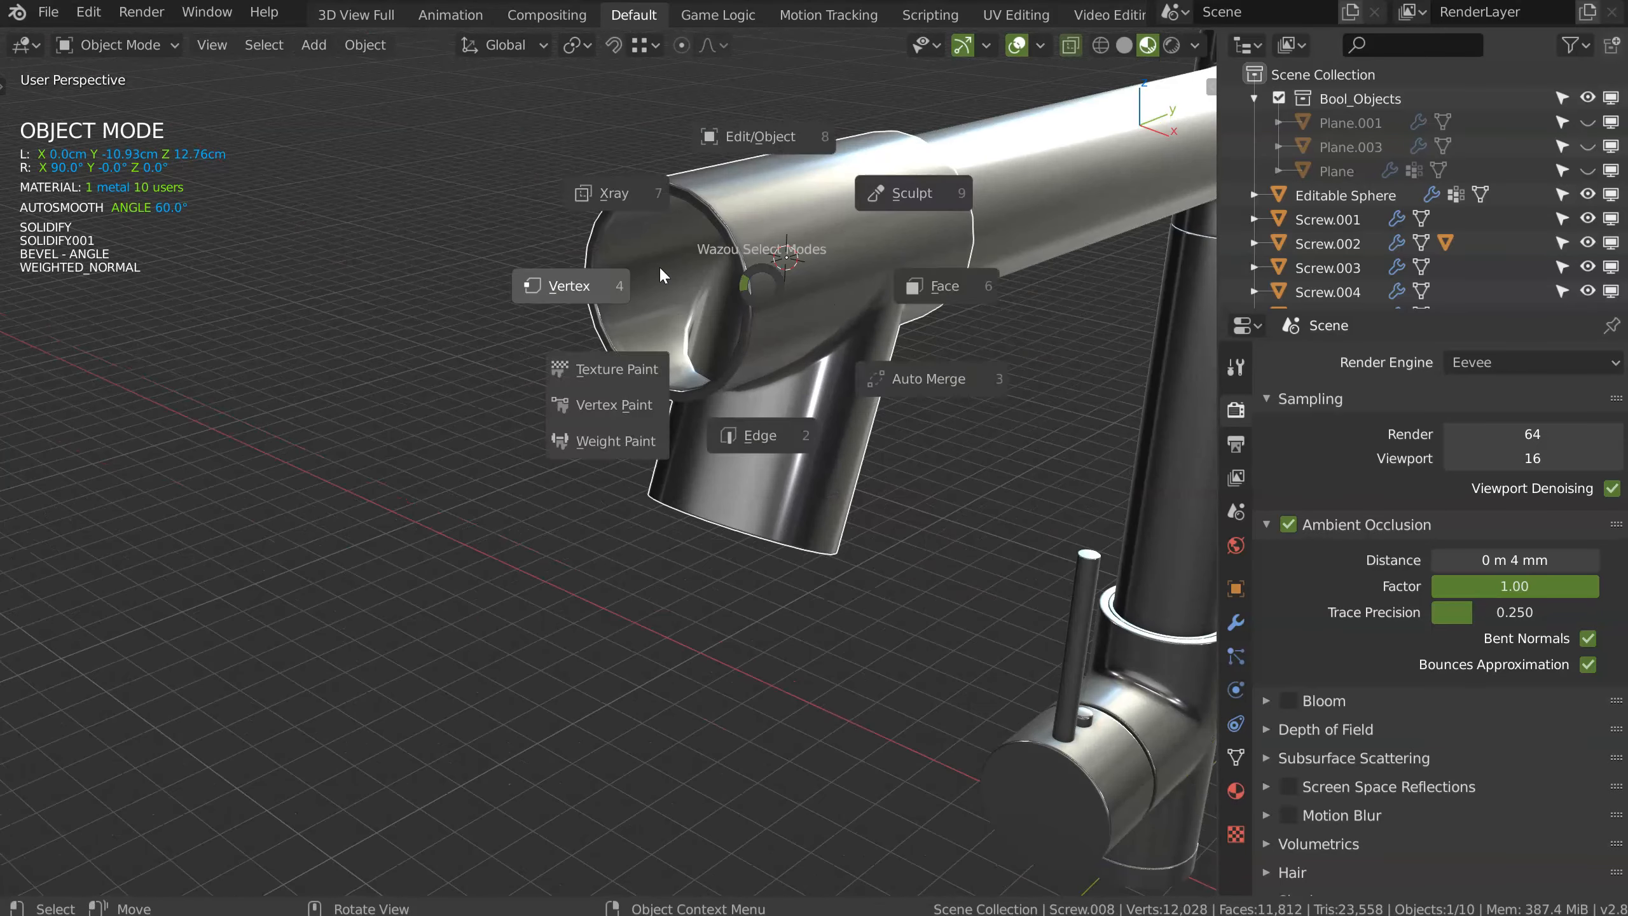
left_click(592, 222)
left_click(591, 222, "alt")
key("shift+s")
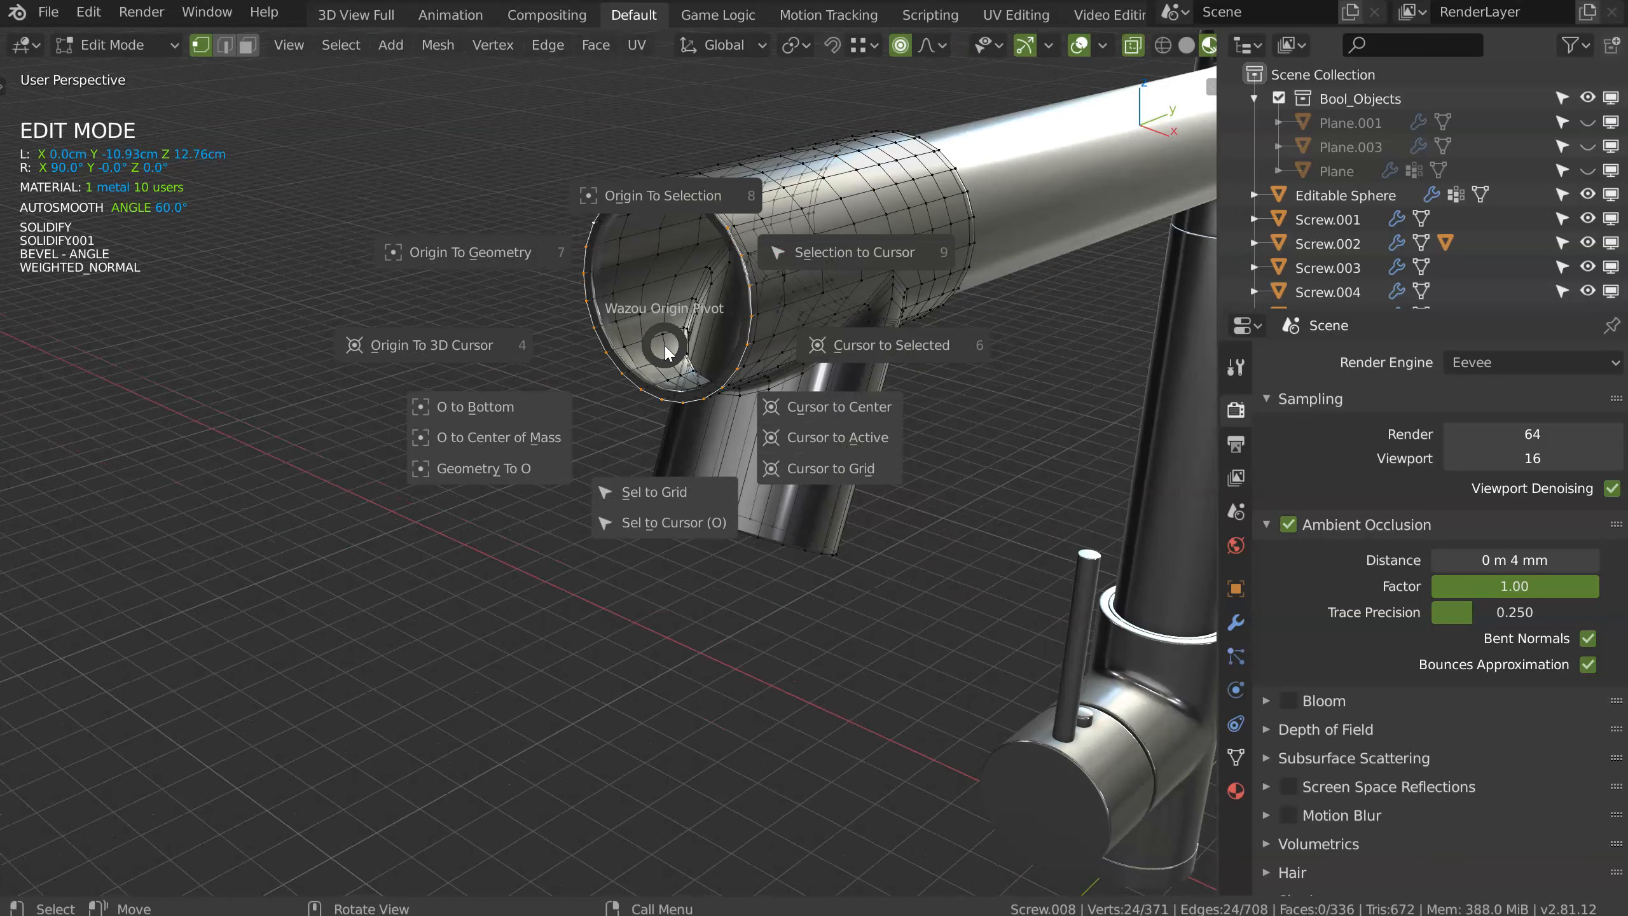
left_click(805, 350)
key("Tab")
Step: Add a single-vertex screw primitive at the 3D cursor, raise its vertex about 10 mm along Z to the rim, and disable proportional editing
key("shift+space")
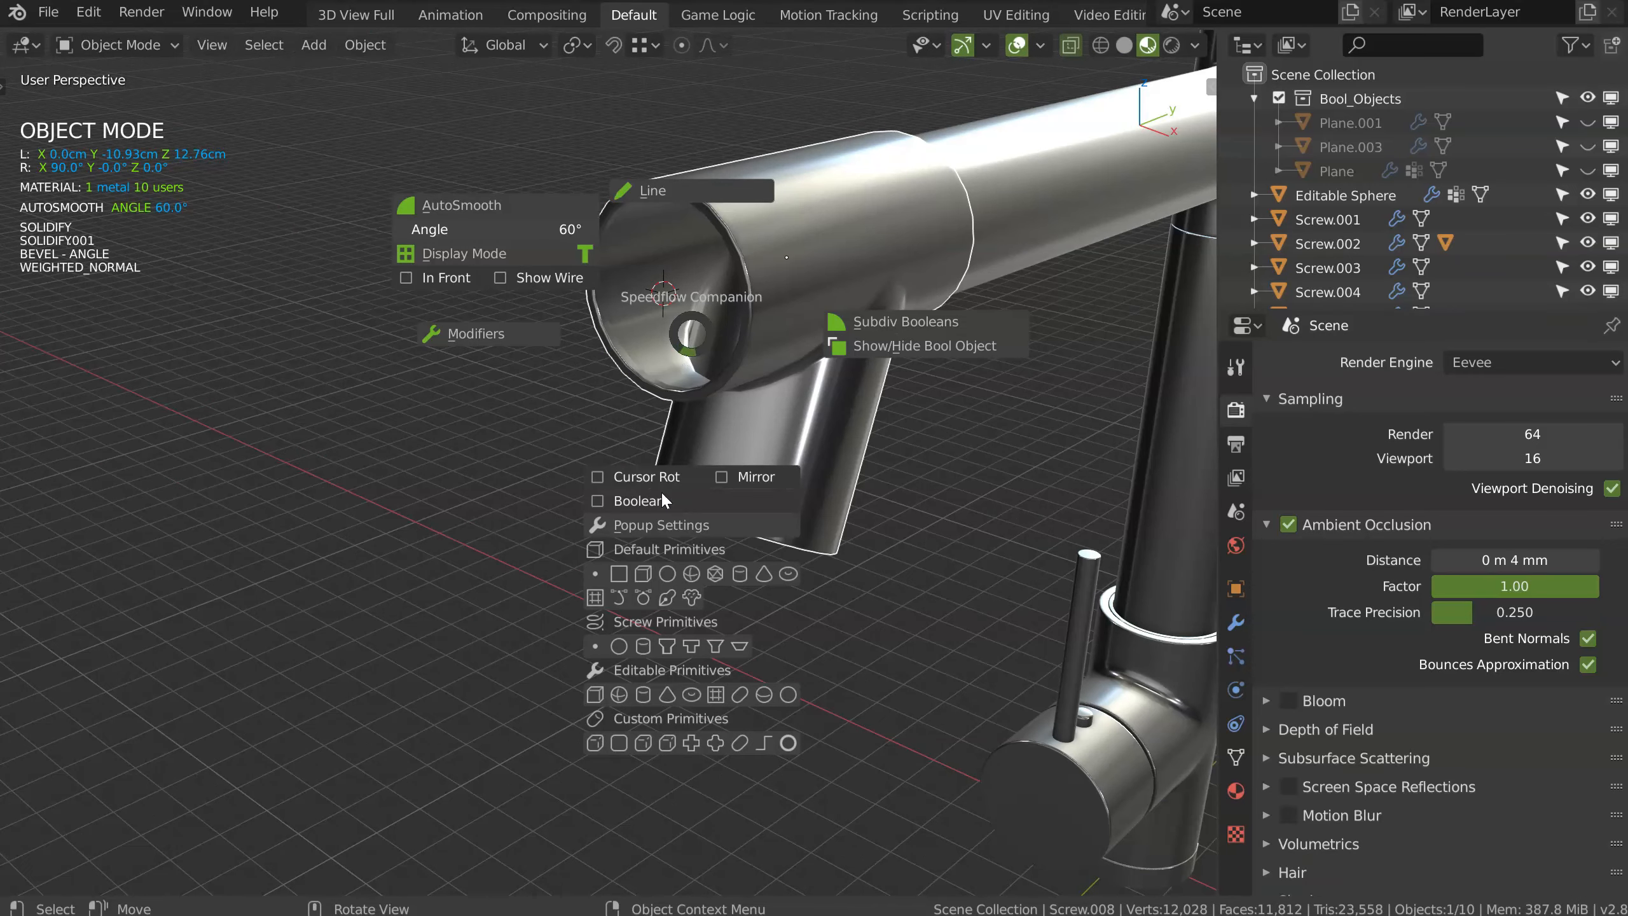
left_click(595, 644)
scroll(692, 347, "up", 4)
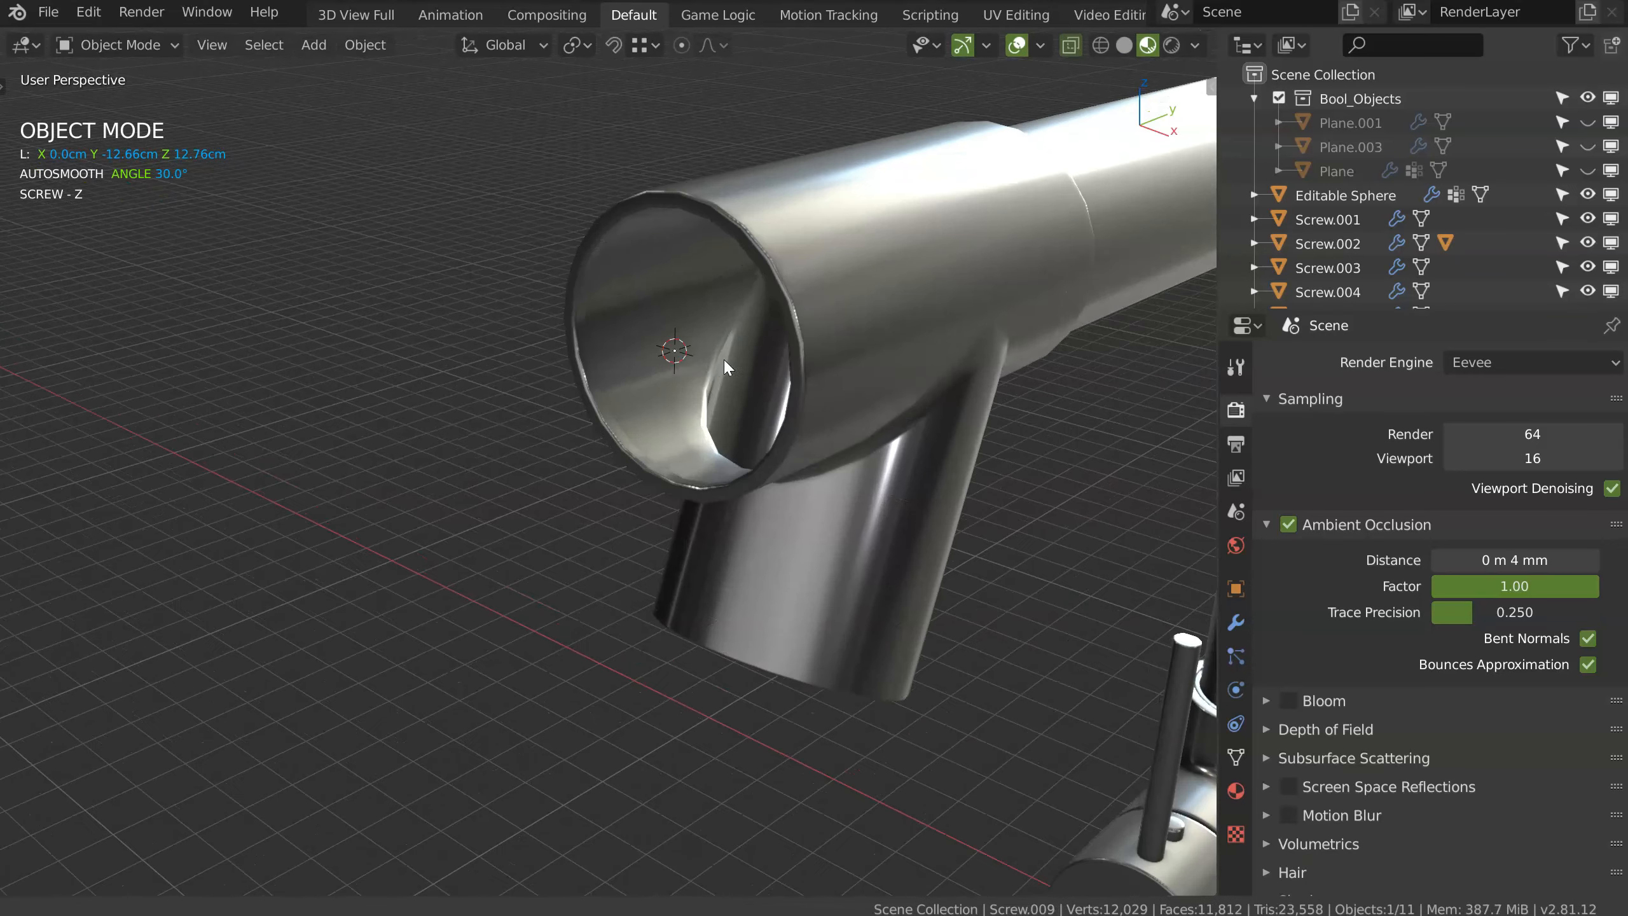
key("g")
key("z")
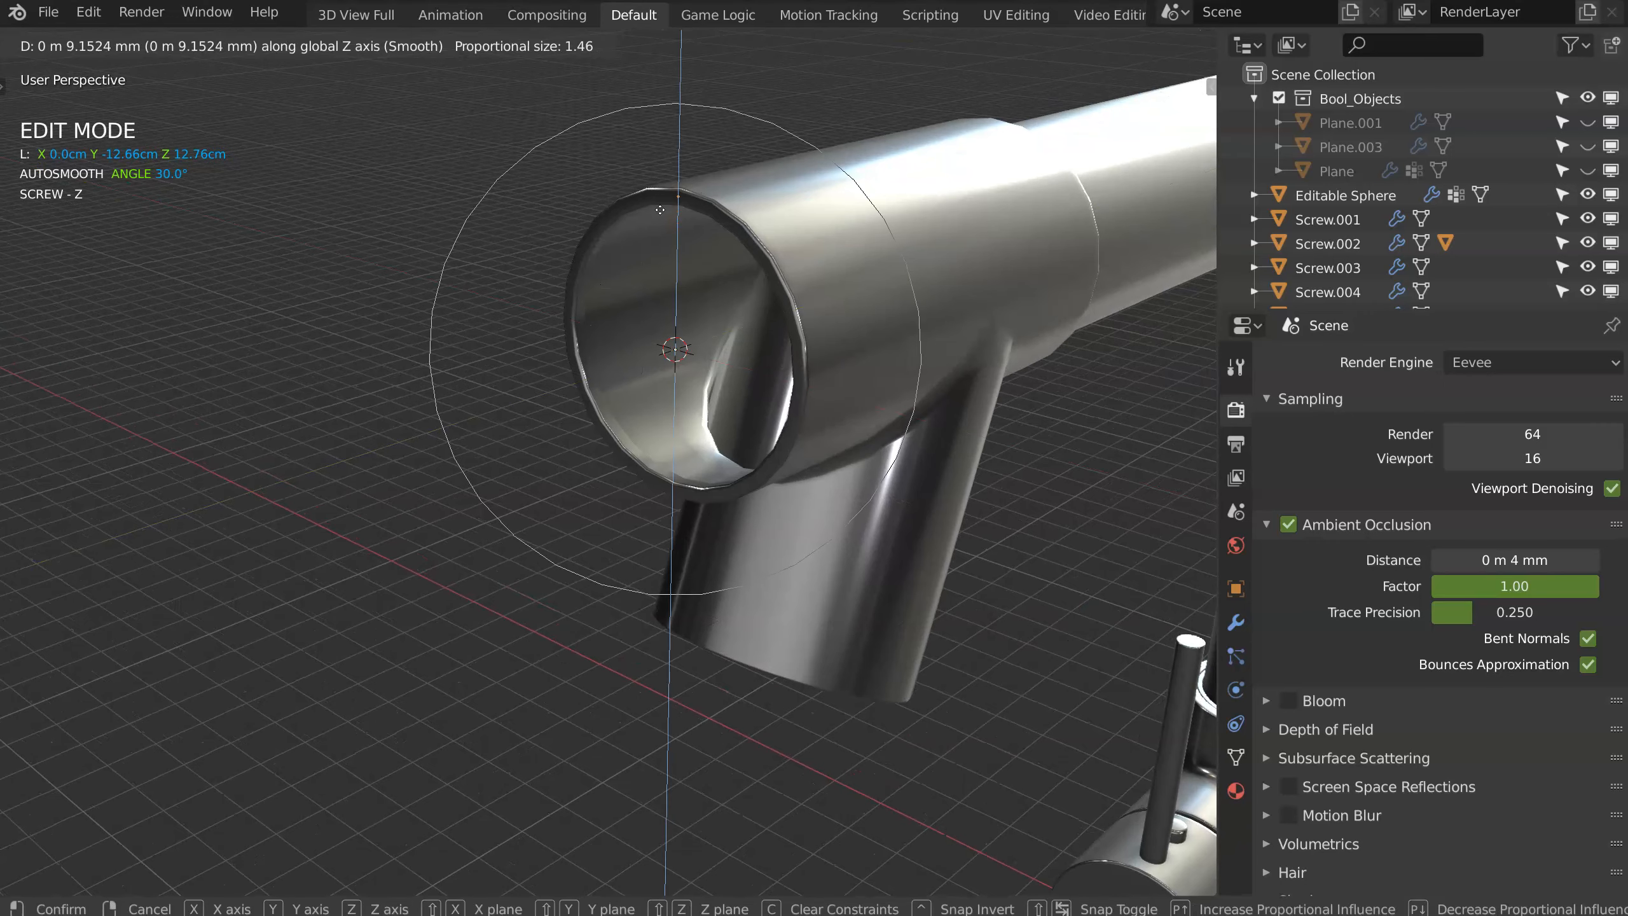
left_click(681, 186)
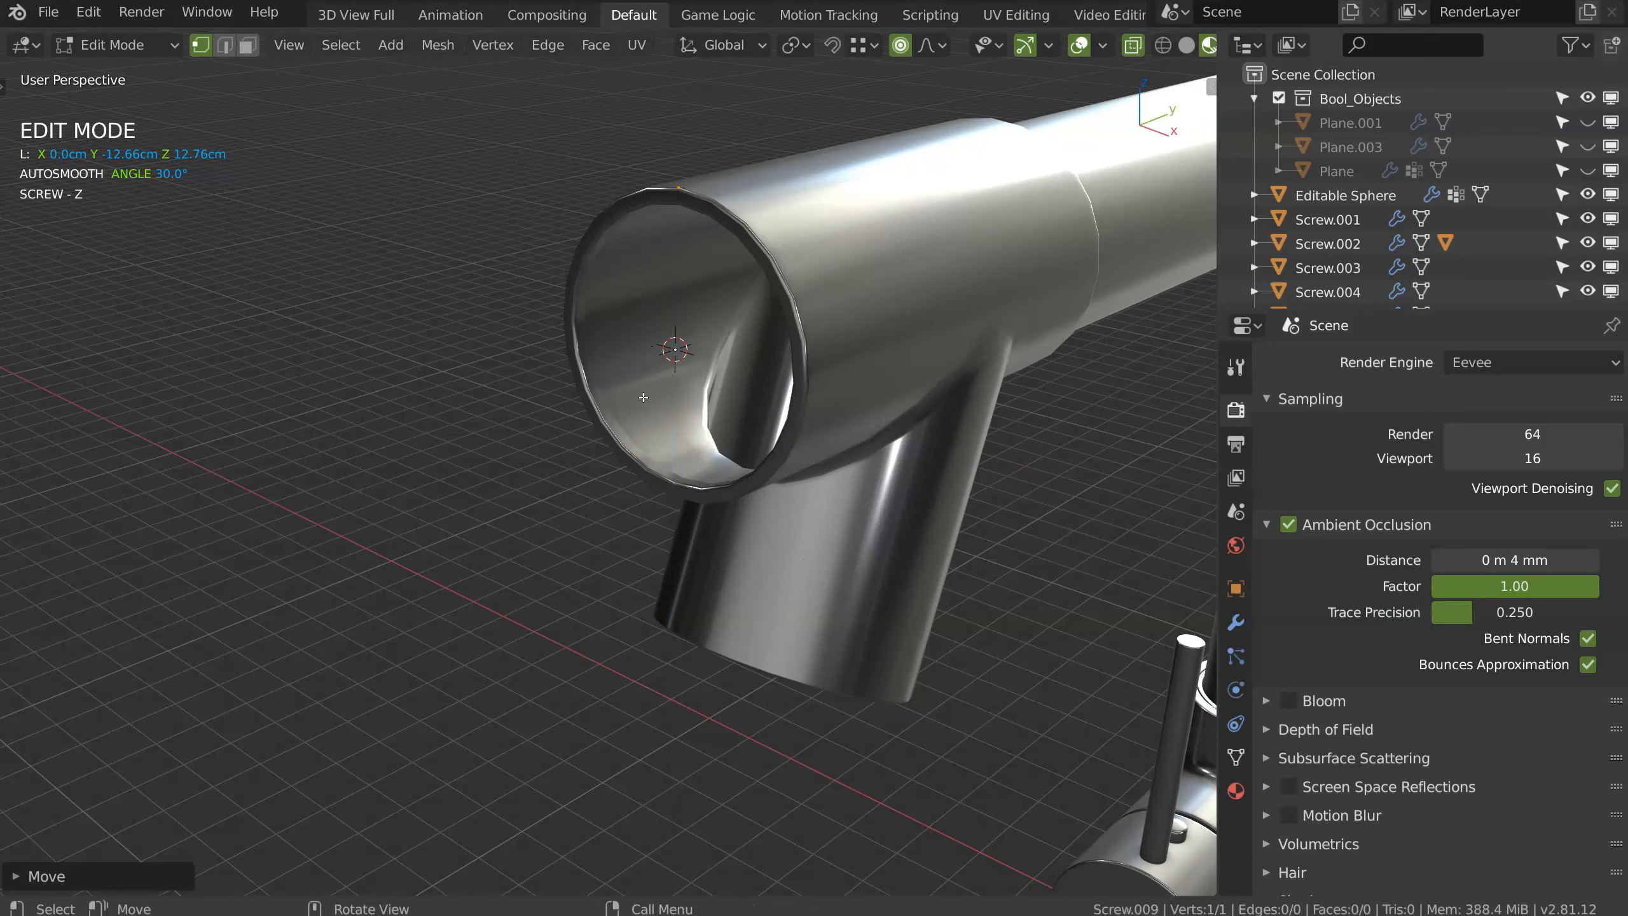
key("o")
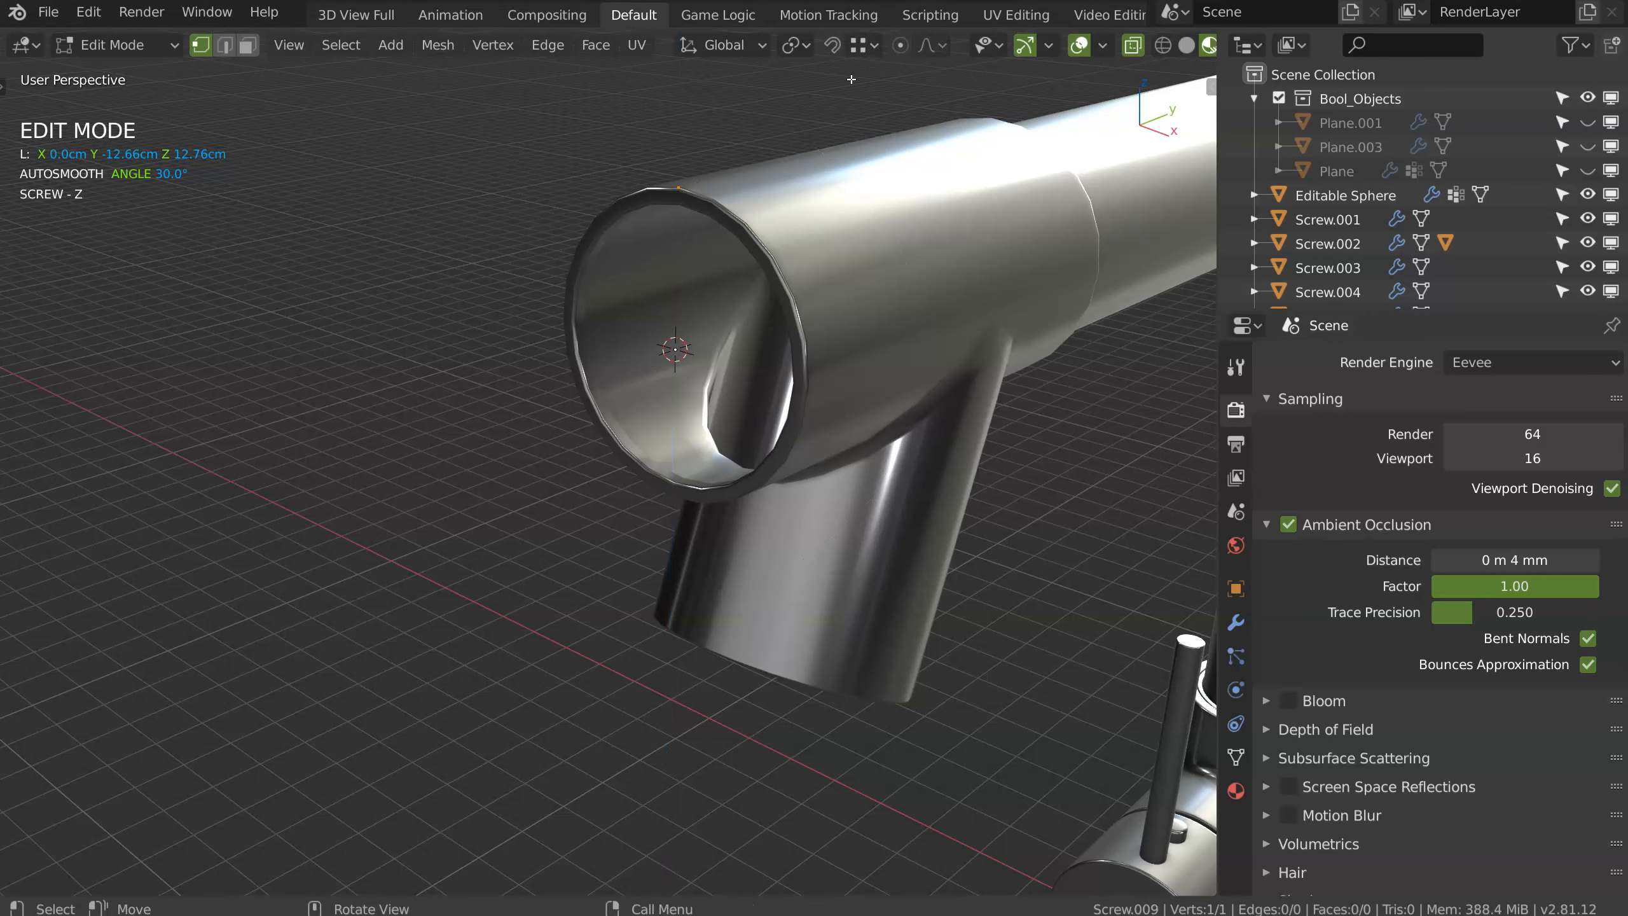
Step: Set the new primitive's Screw modifier to revolve around the Y axis
key("Tab")
key("alt+s")
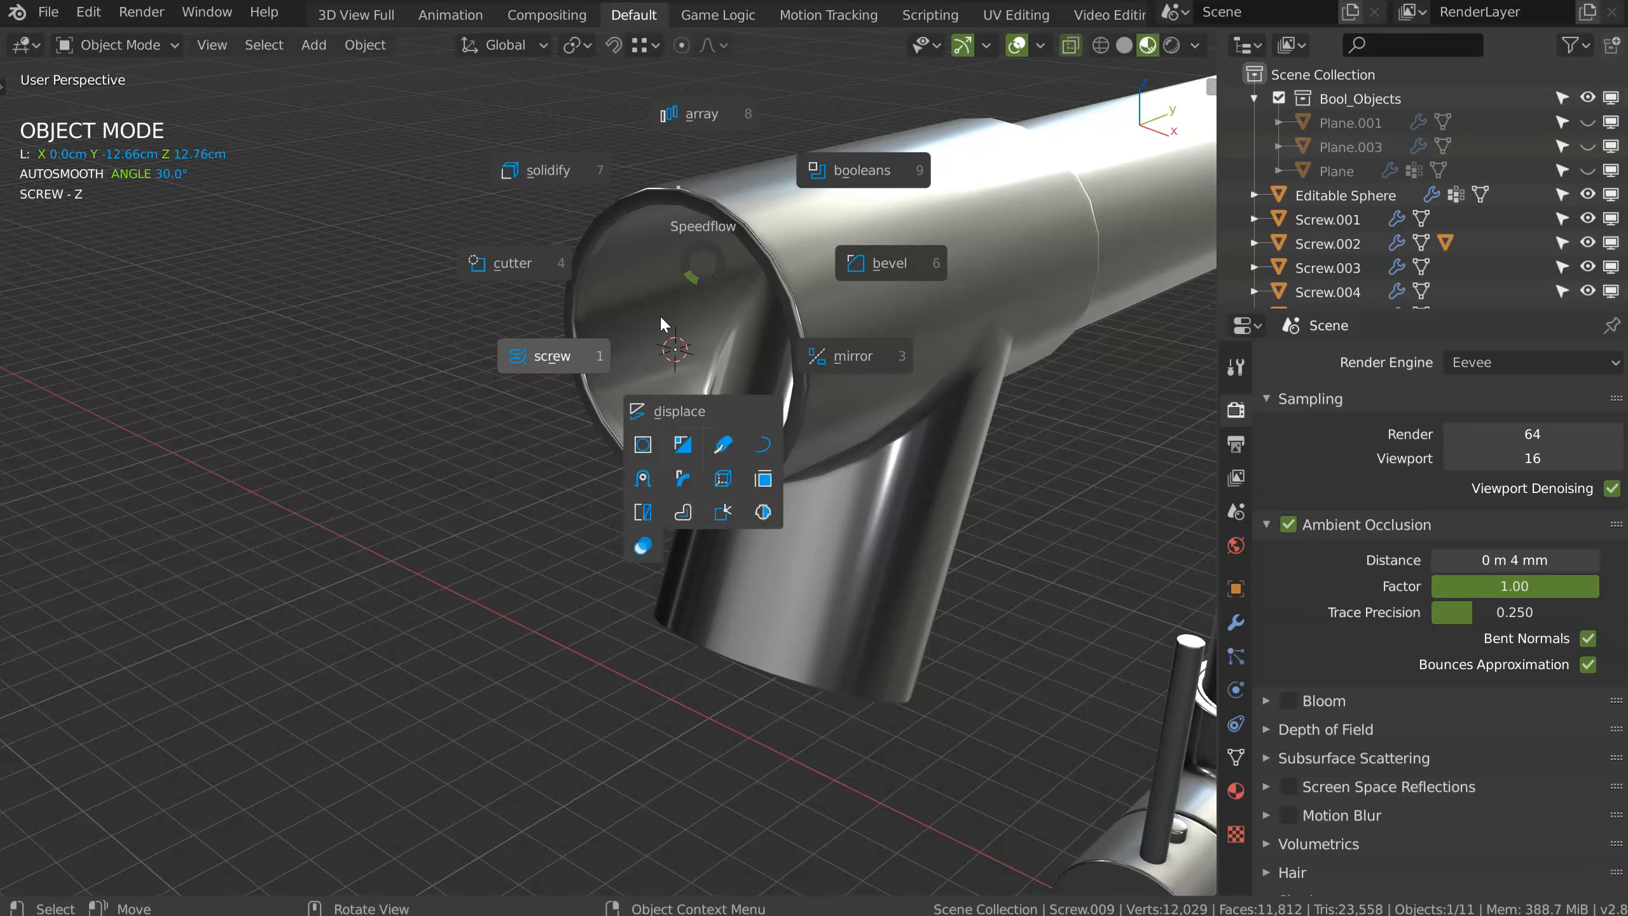
left_click(554, 357)
key("y")
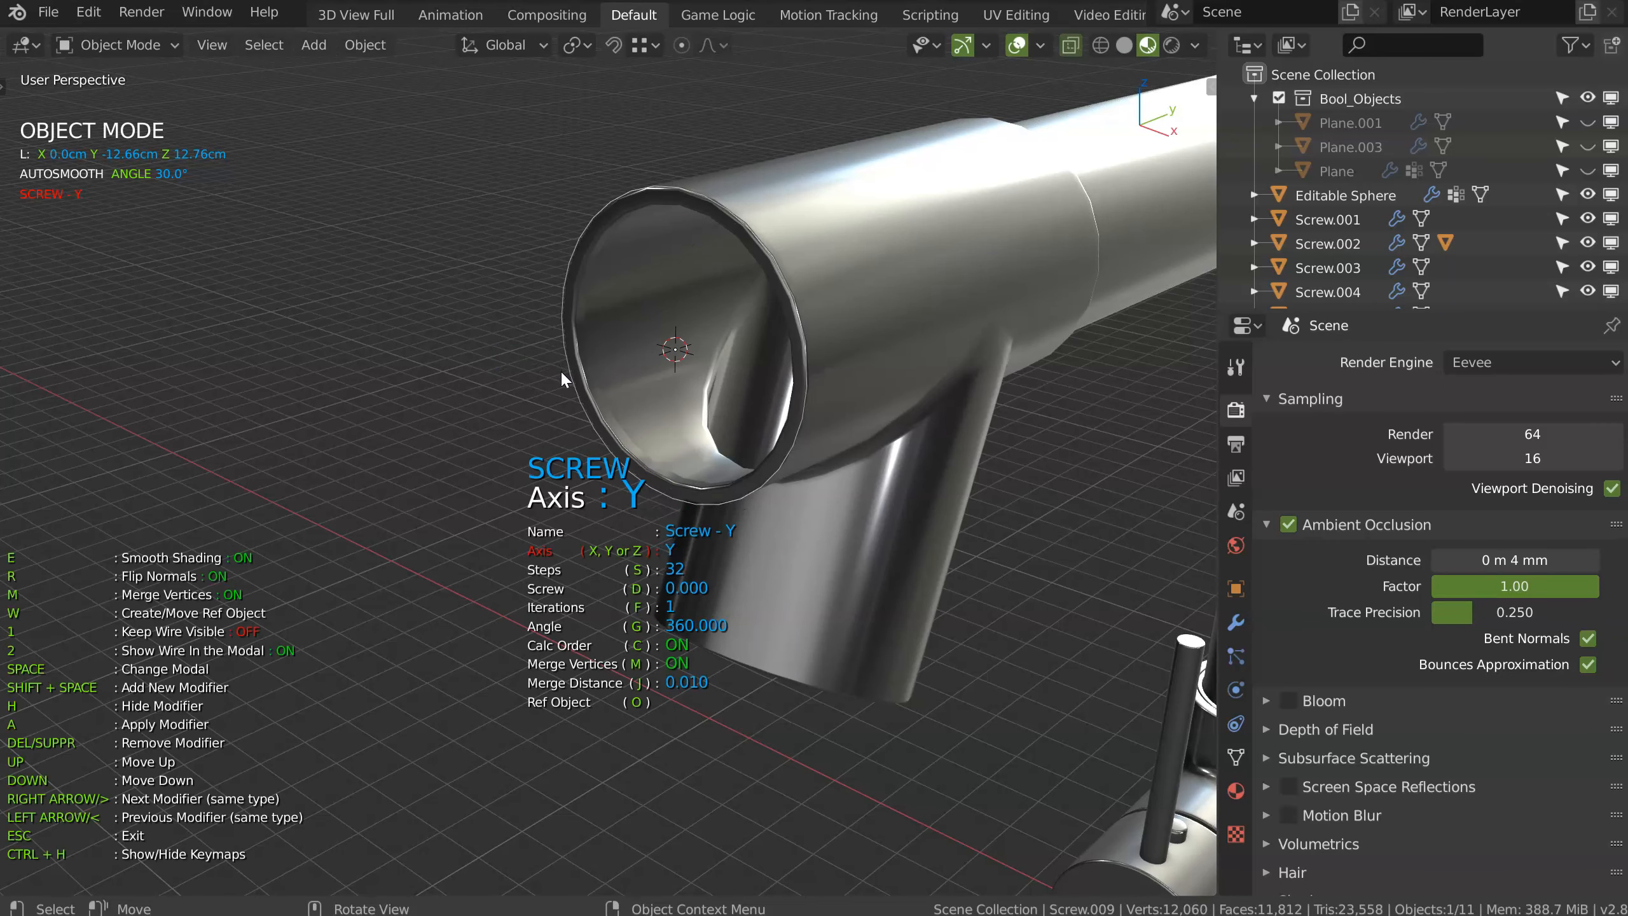
middle_click_drag(628, 354, 619, 344)
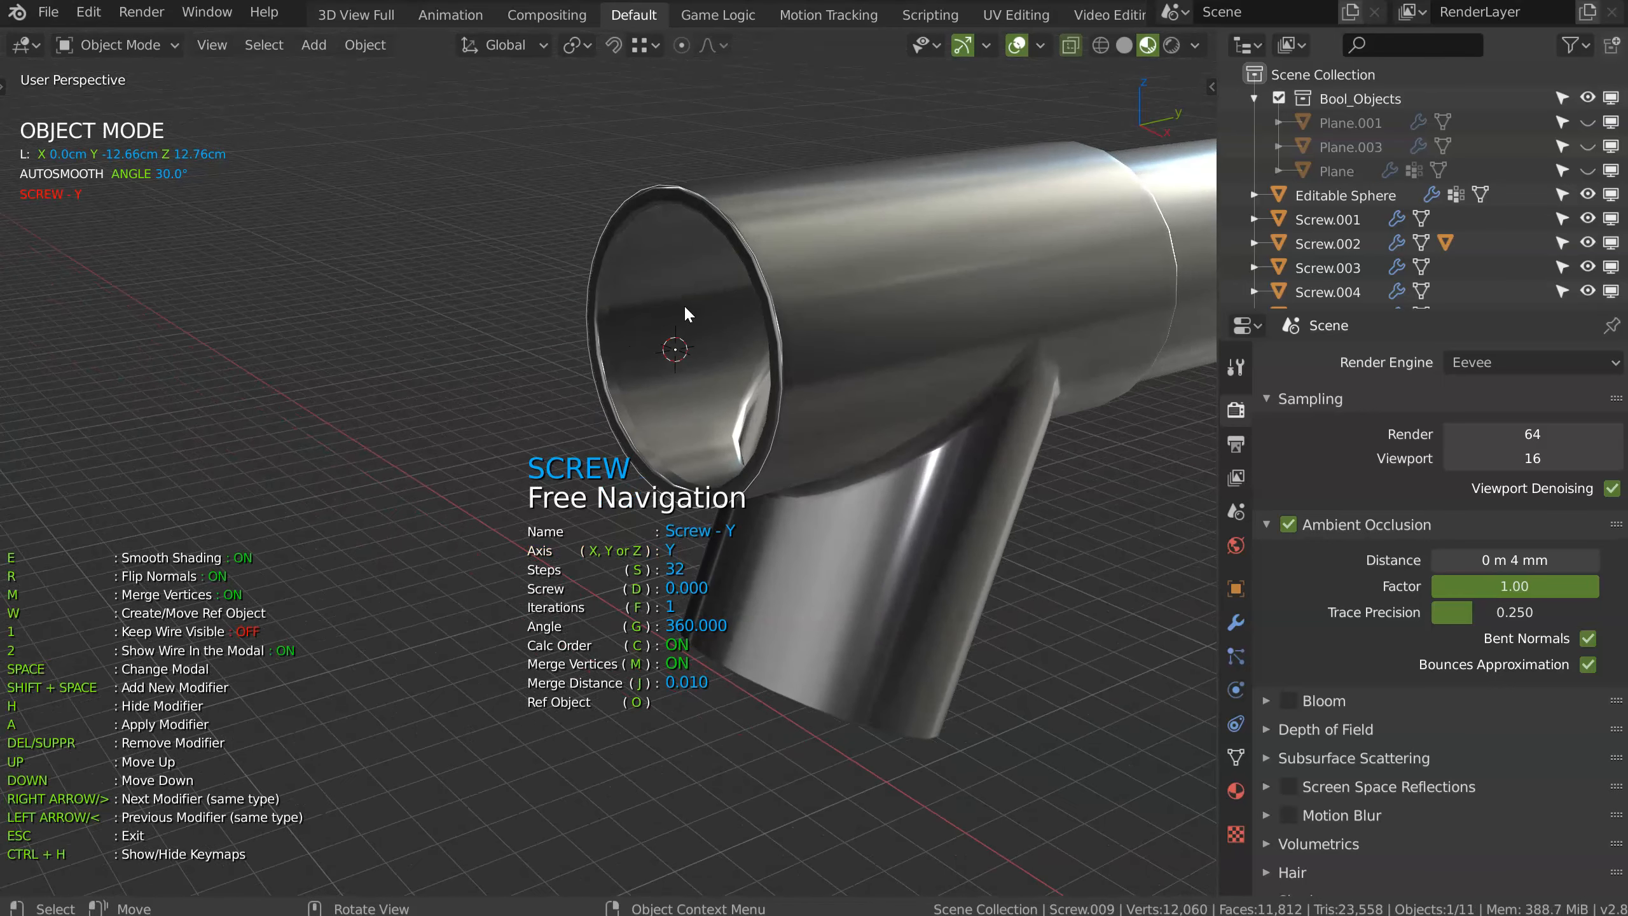
Step: Extrude the rim vertex about 9.7 mm down along Z to the tube's centre, making a disc over the opening
key("Tab")
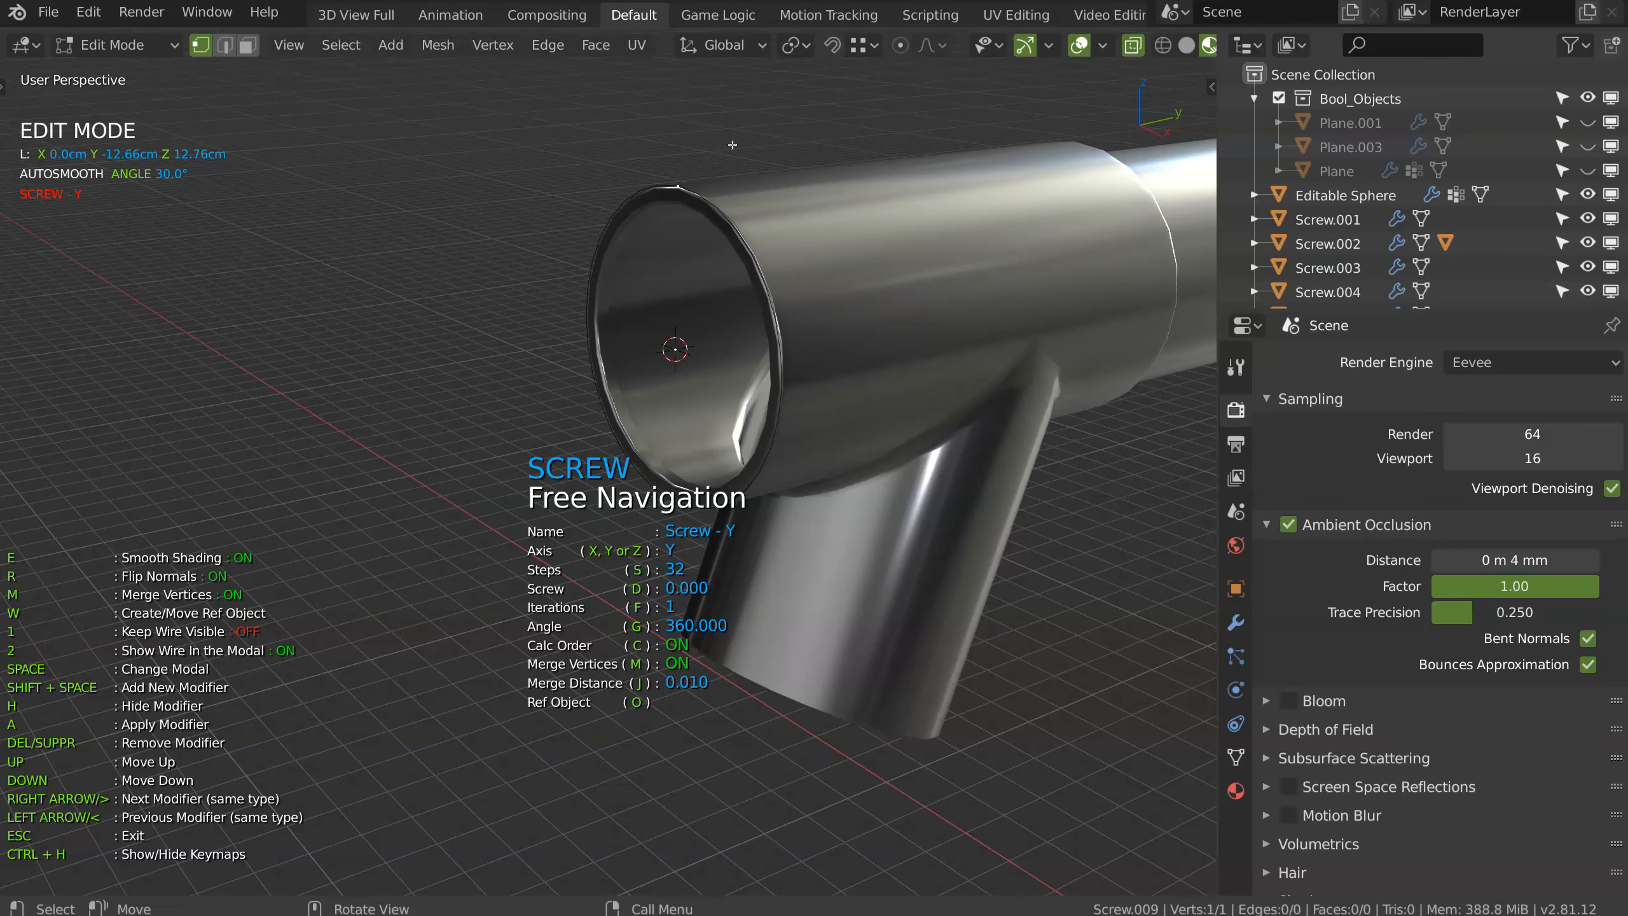
key("e")
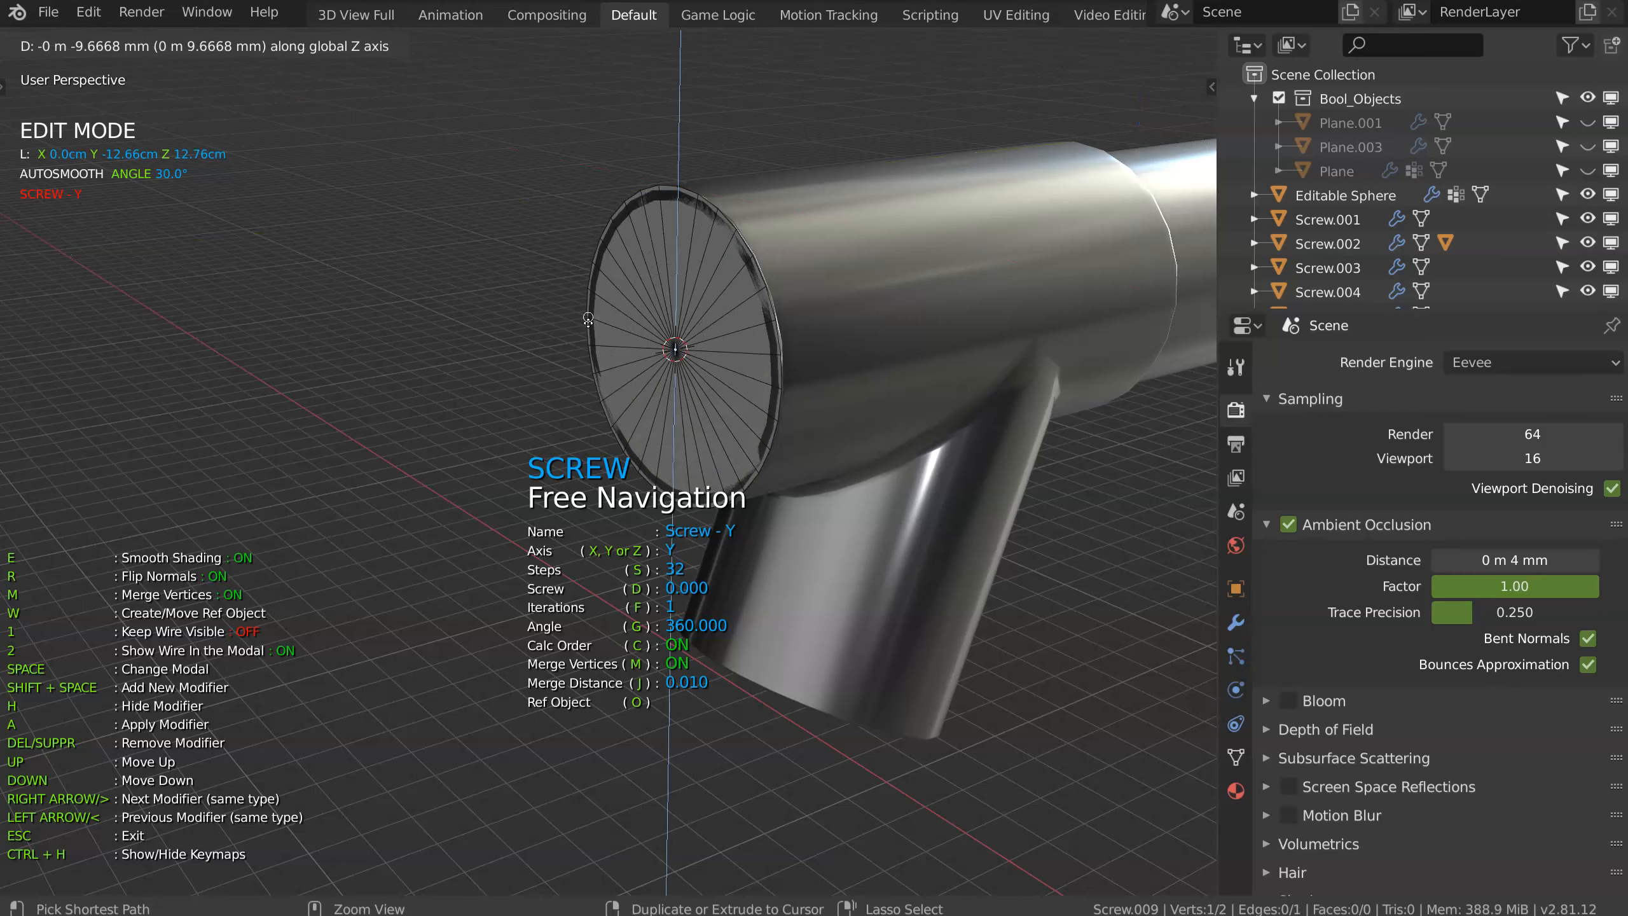
left_click(588, 322, "ctrl")
middle_click_drag(588, 321, 710, 369)
key("Tab")
Step: Add a Solidify modifier to the disc with offset 0.999 and a thickness of about 1.3, extending it outward as an end cap
middle_click_drag(689, 273, 613, 318)
key("space")
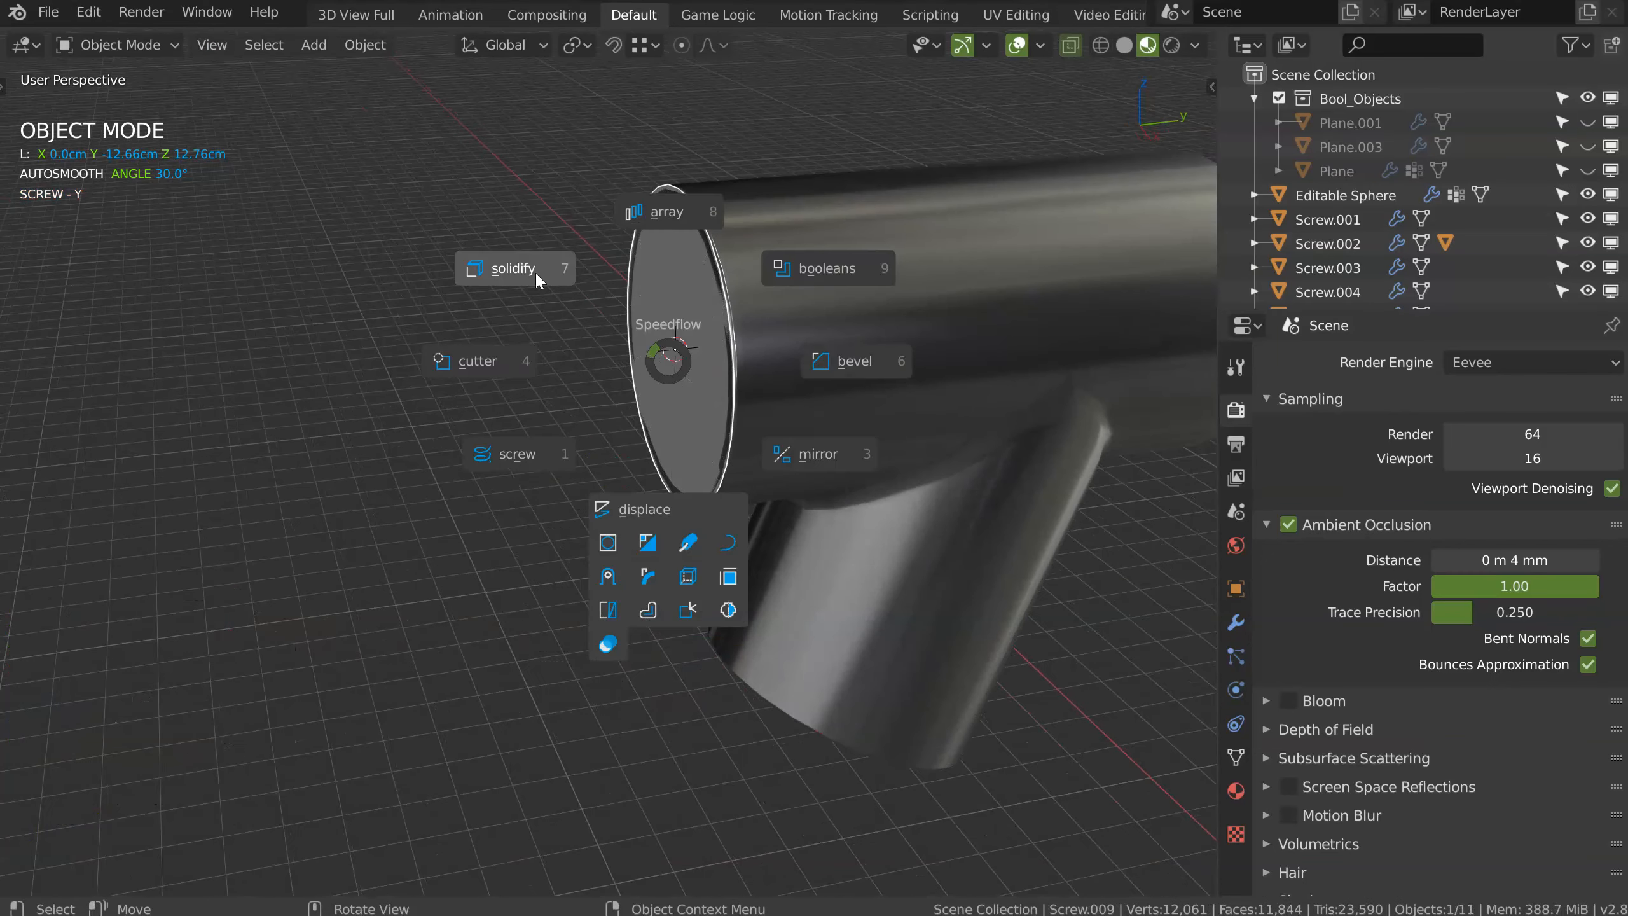
left_click(521, 269)
key("d")
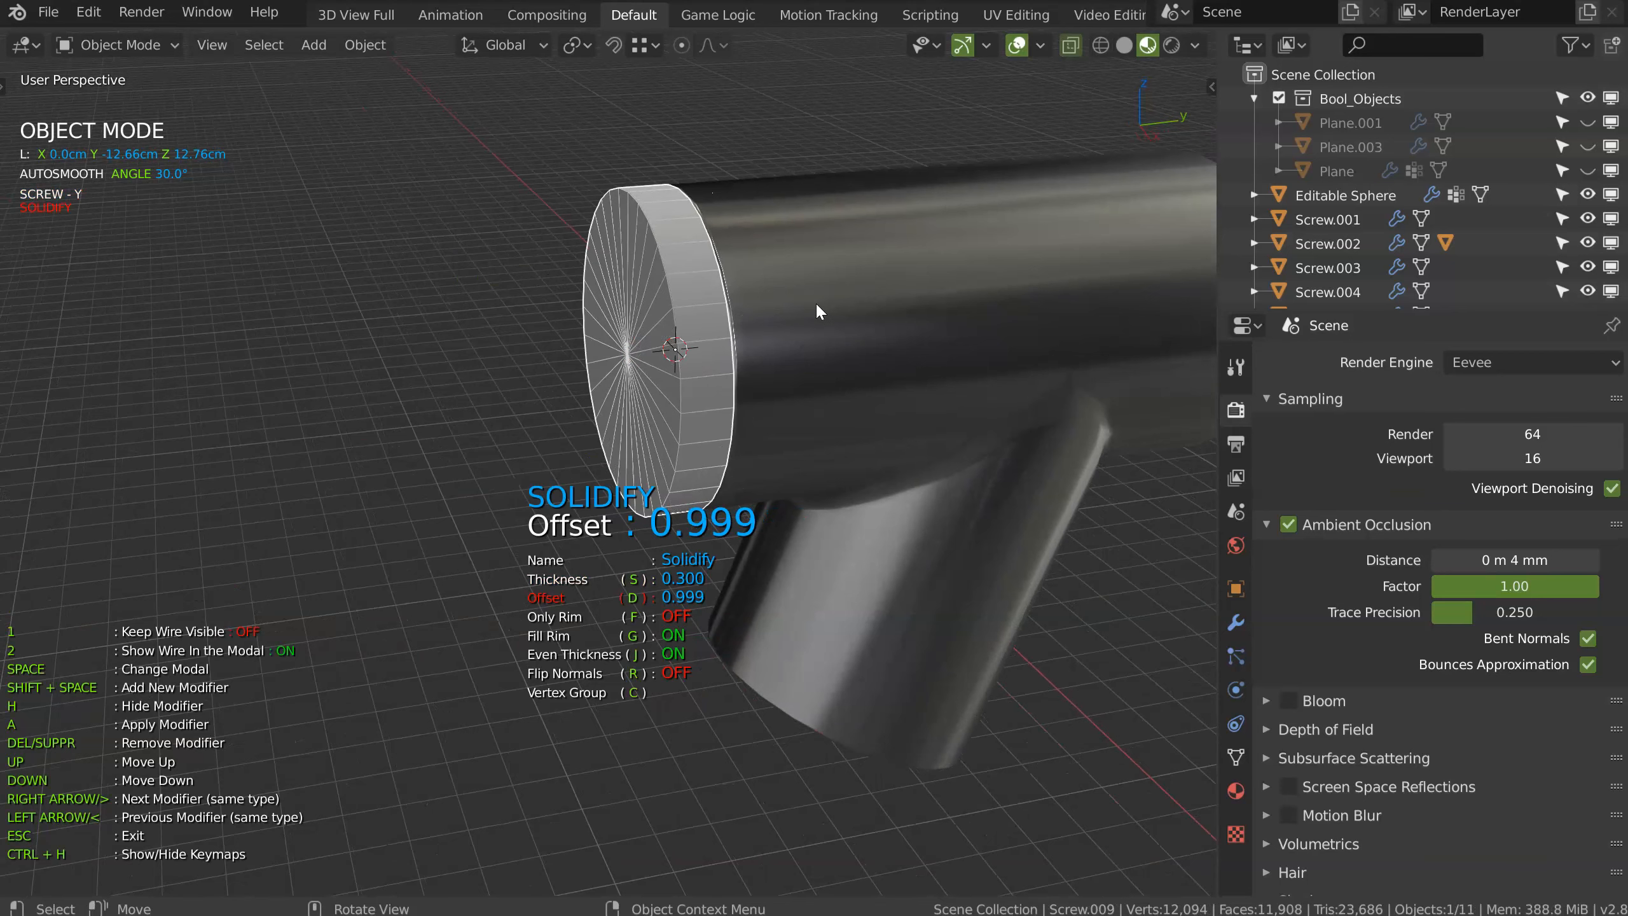
key("s")
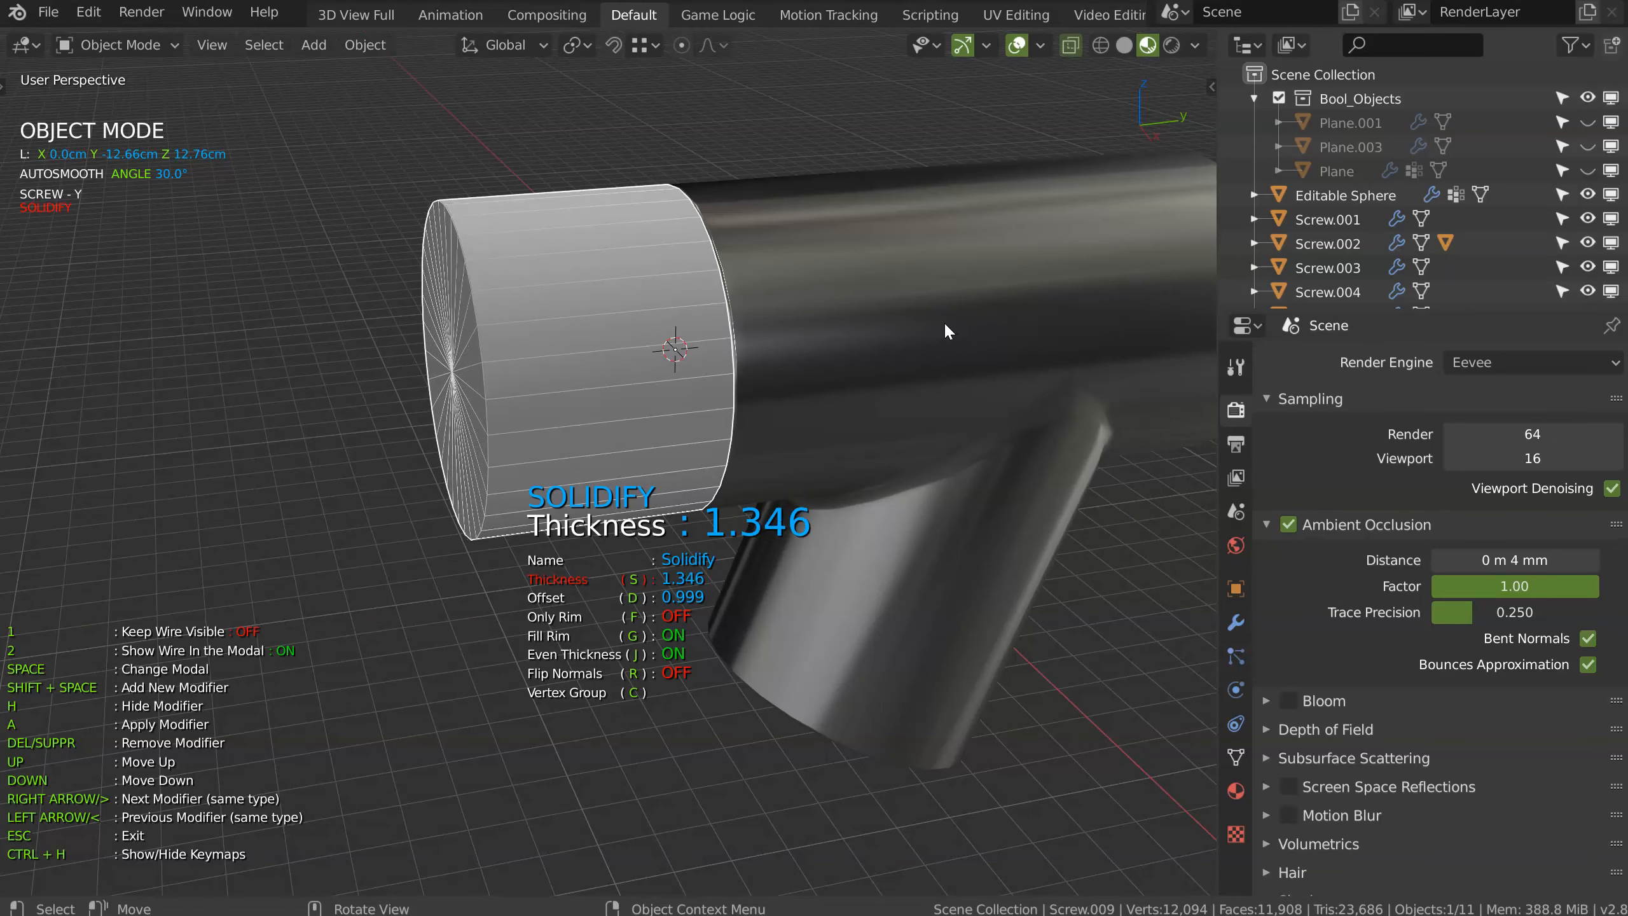
key("shift+space")
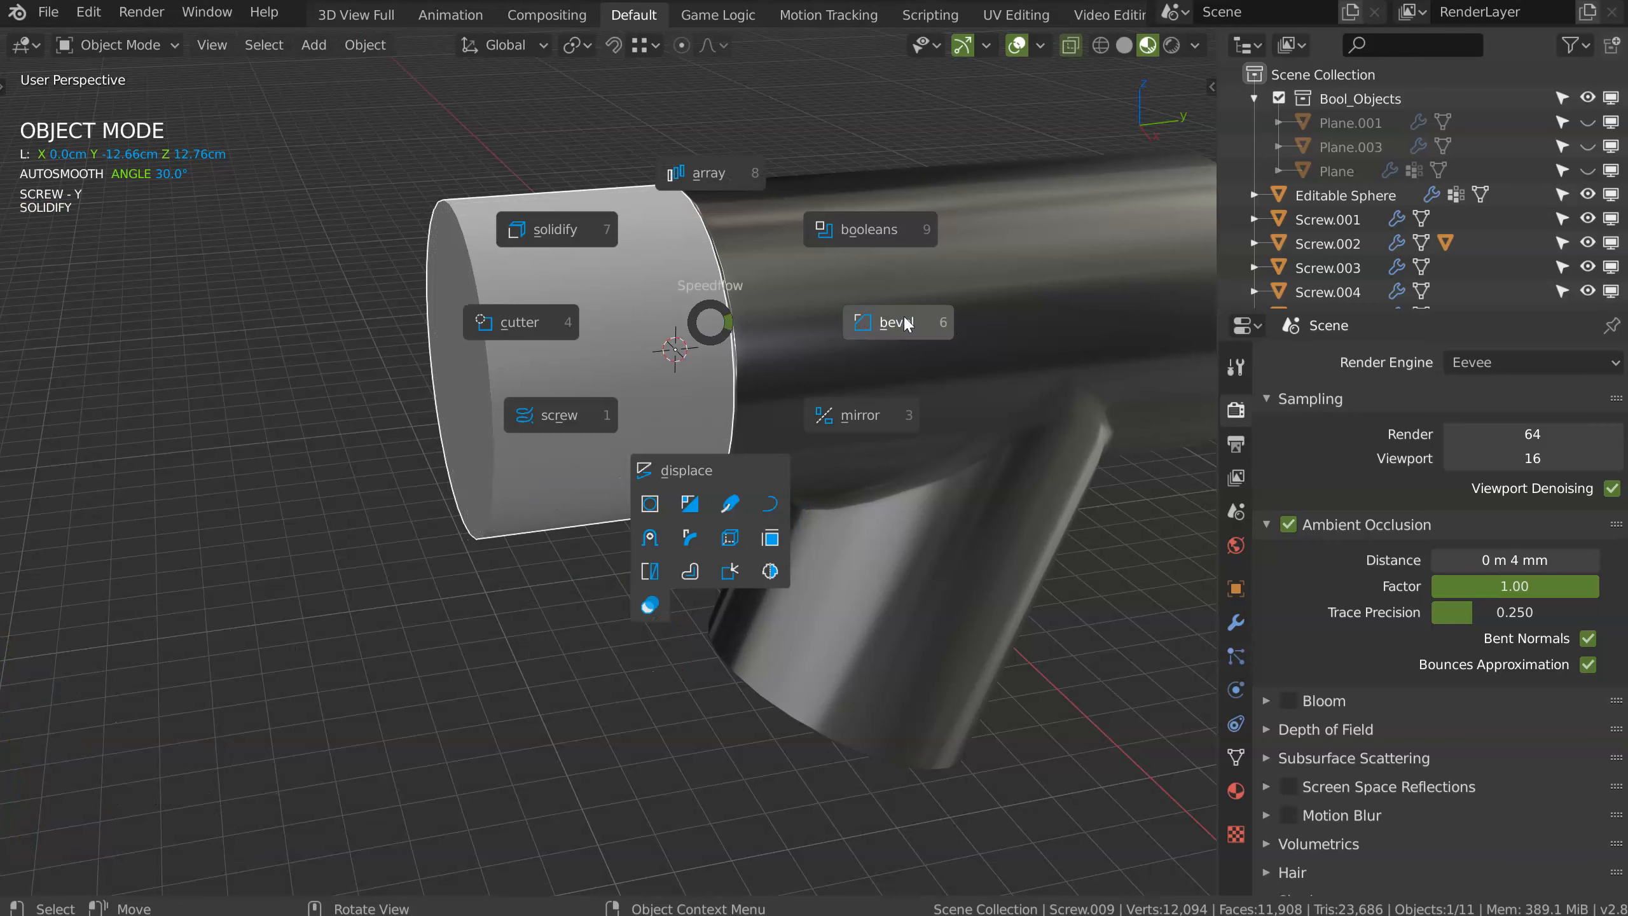
Step: Add an angle-limited Bevel modifier to the end cap and link the fitting's metal material to it
left_click(913, 328)
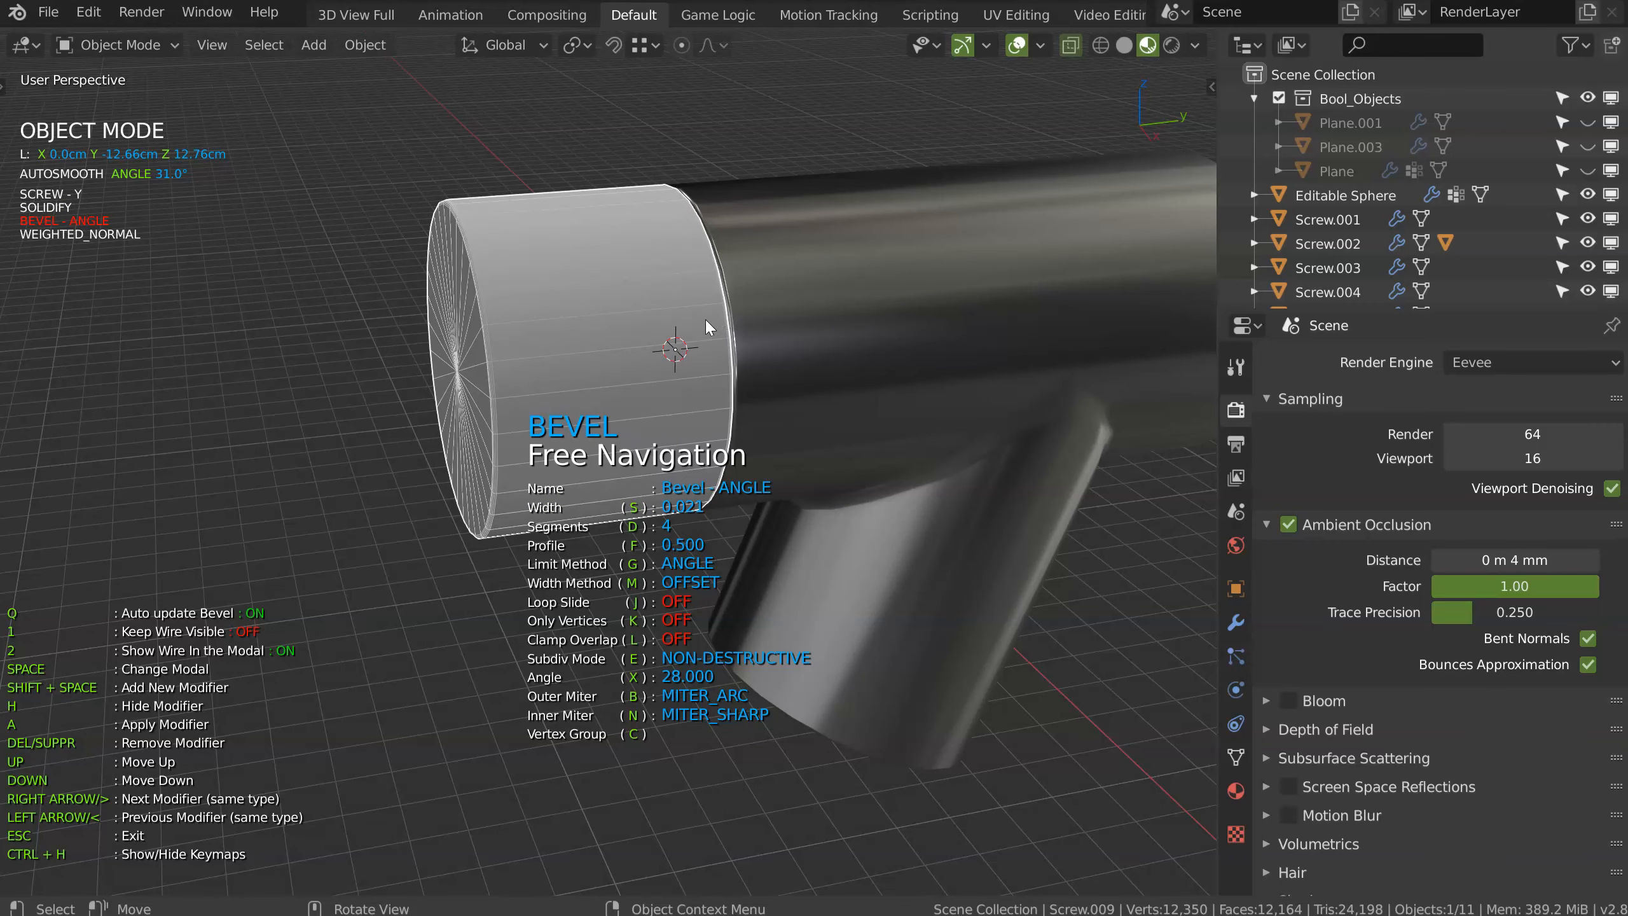
key("Escape")
left_click(876, 304, "shift")
key("ctrl+l")
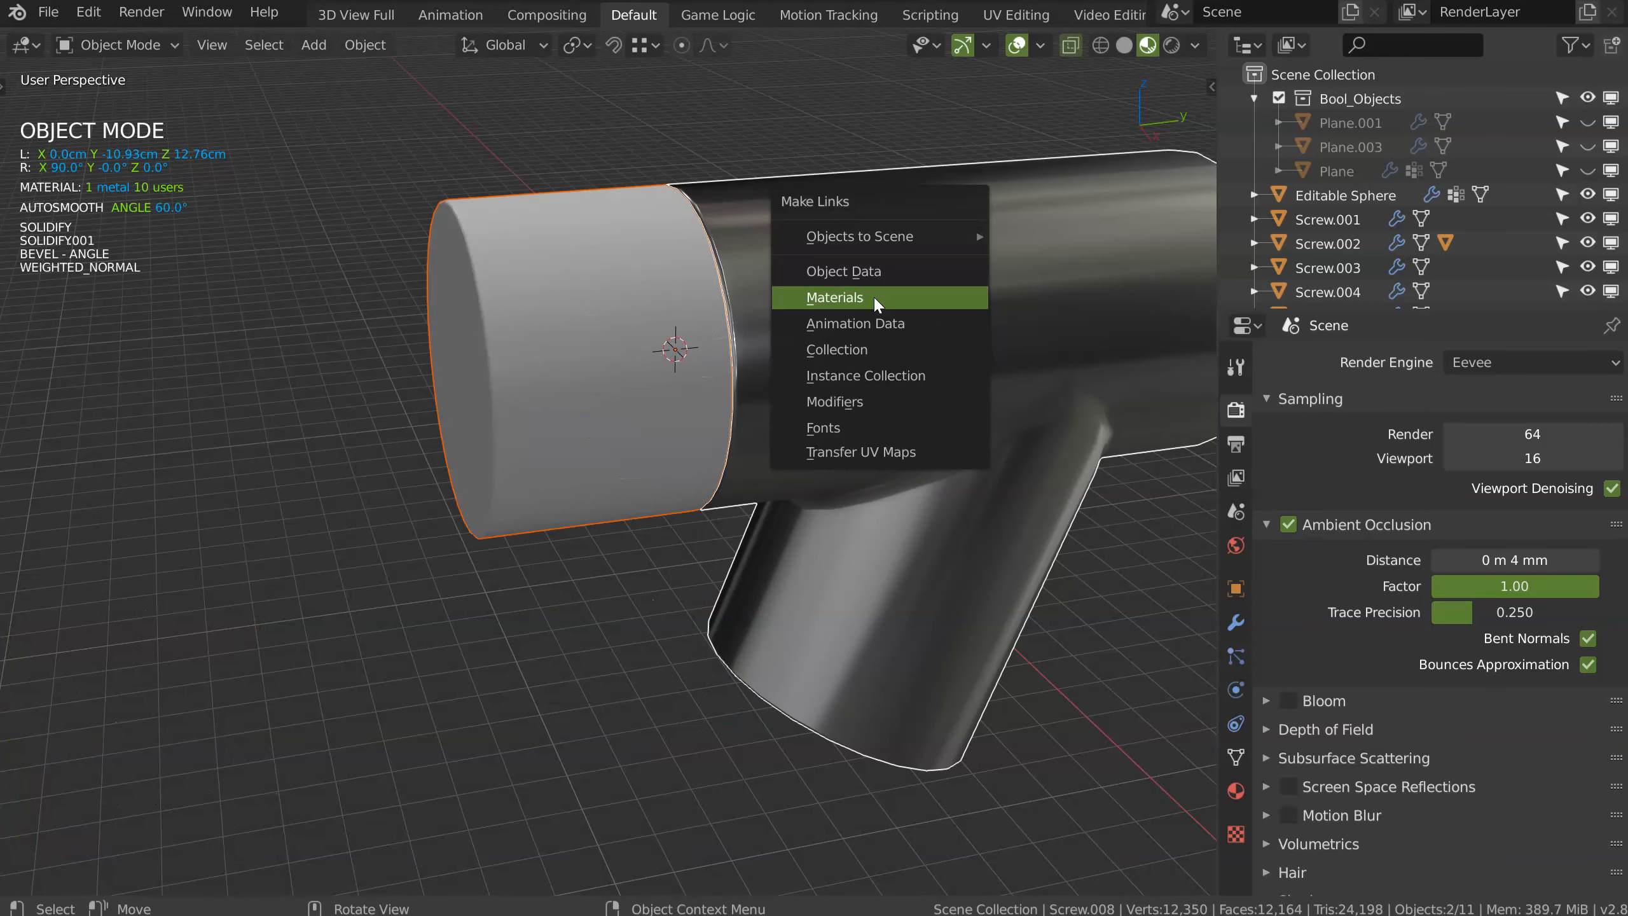
left_click(875, 298)
left_click(646, 402)
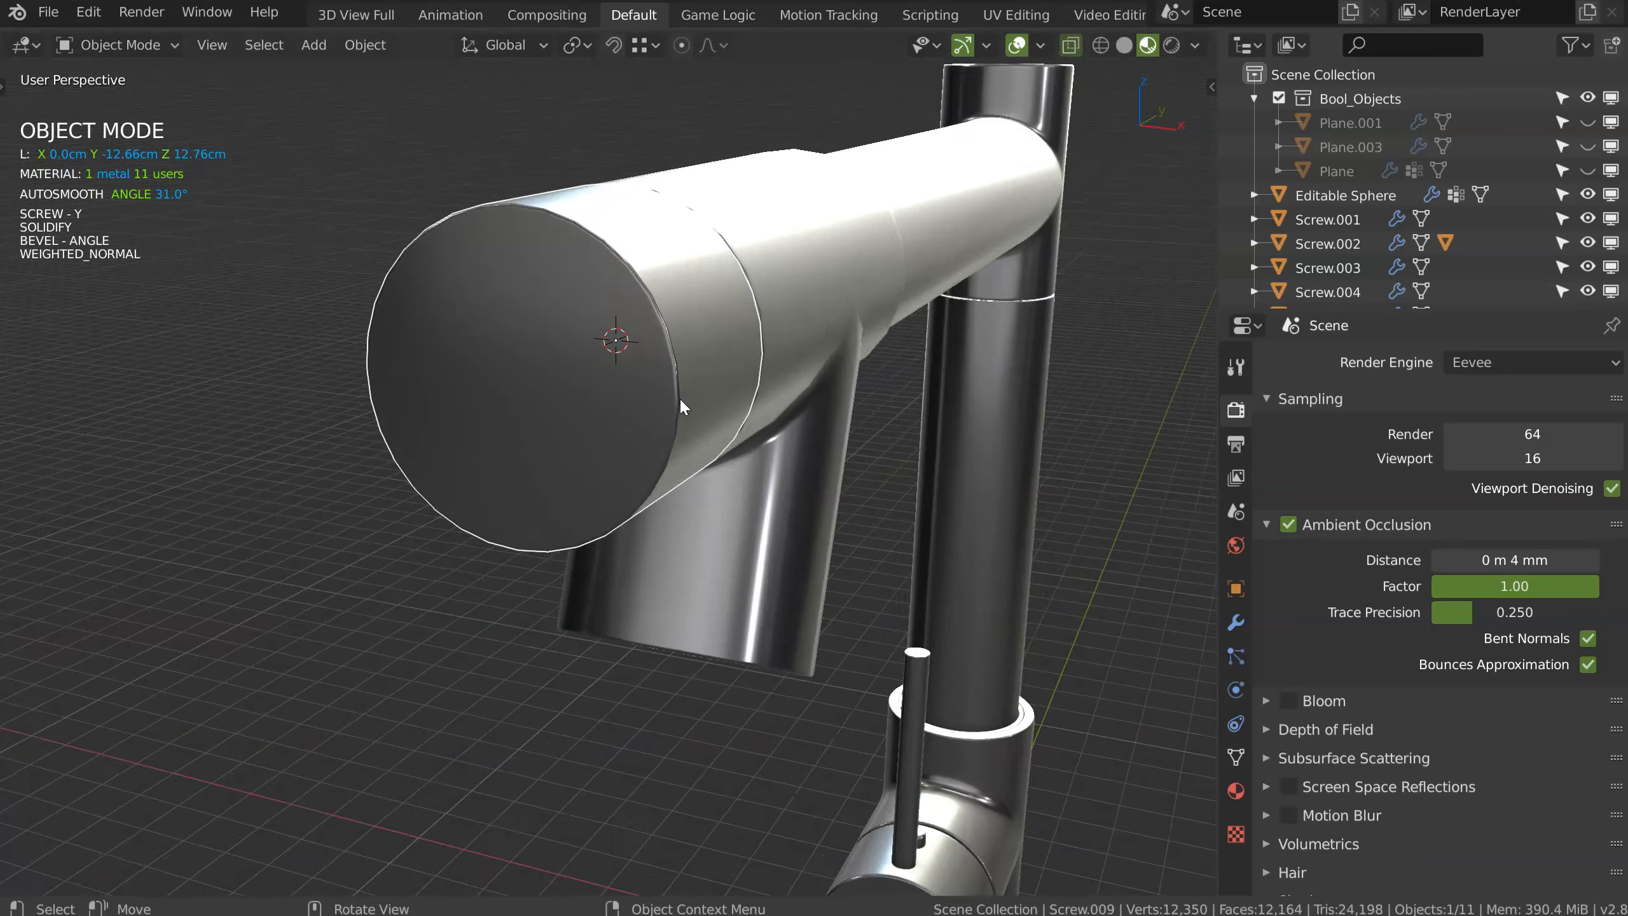
Step: Set the end cap's Screw modifier to 64 steps
middle_click_drag(679, 401, 631, 325)
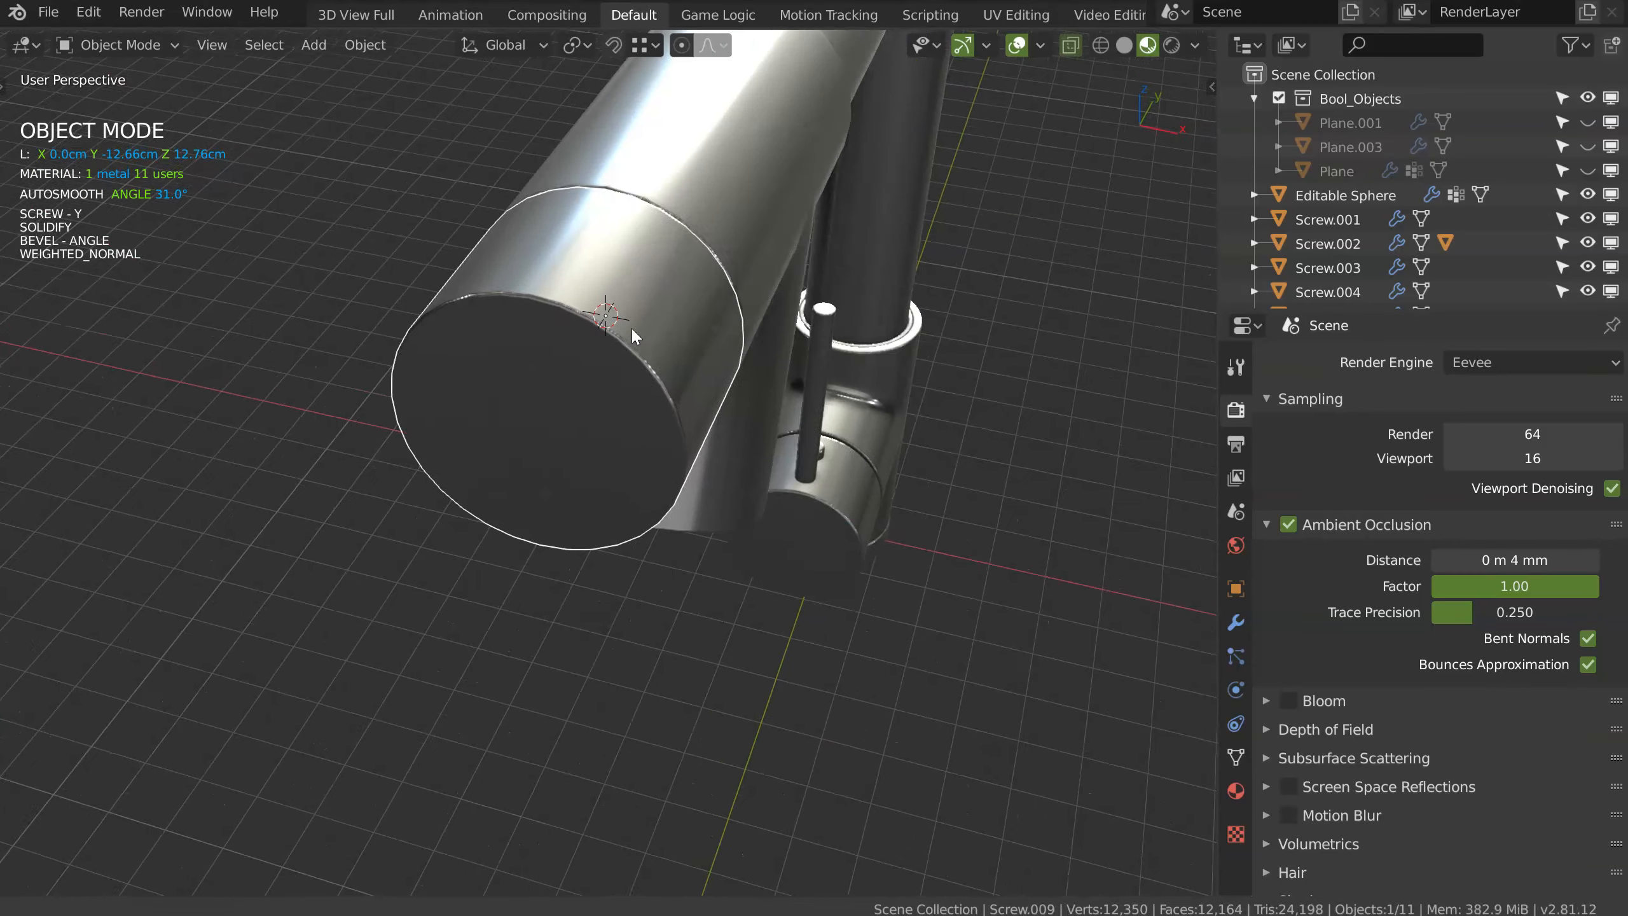
key("o")
key("shift+space")
left_click(492, 507)
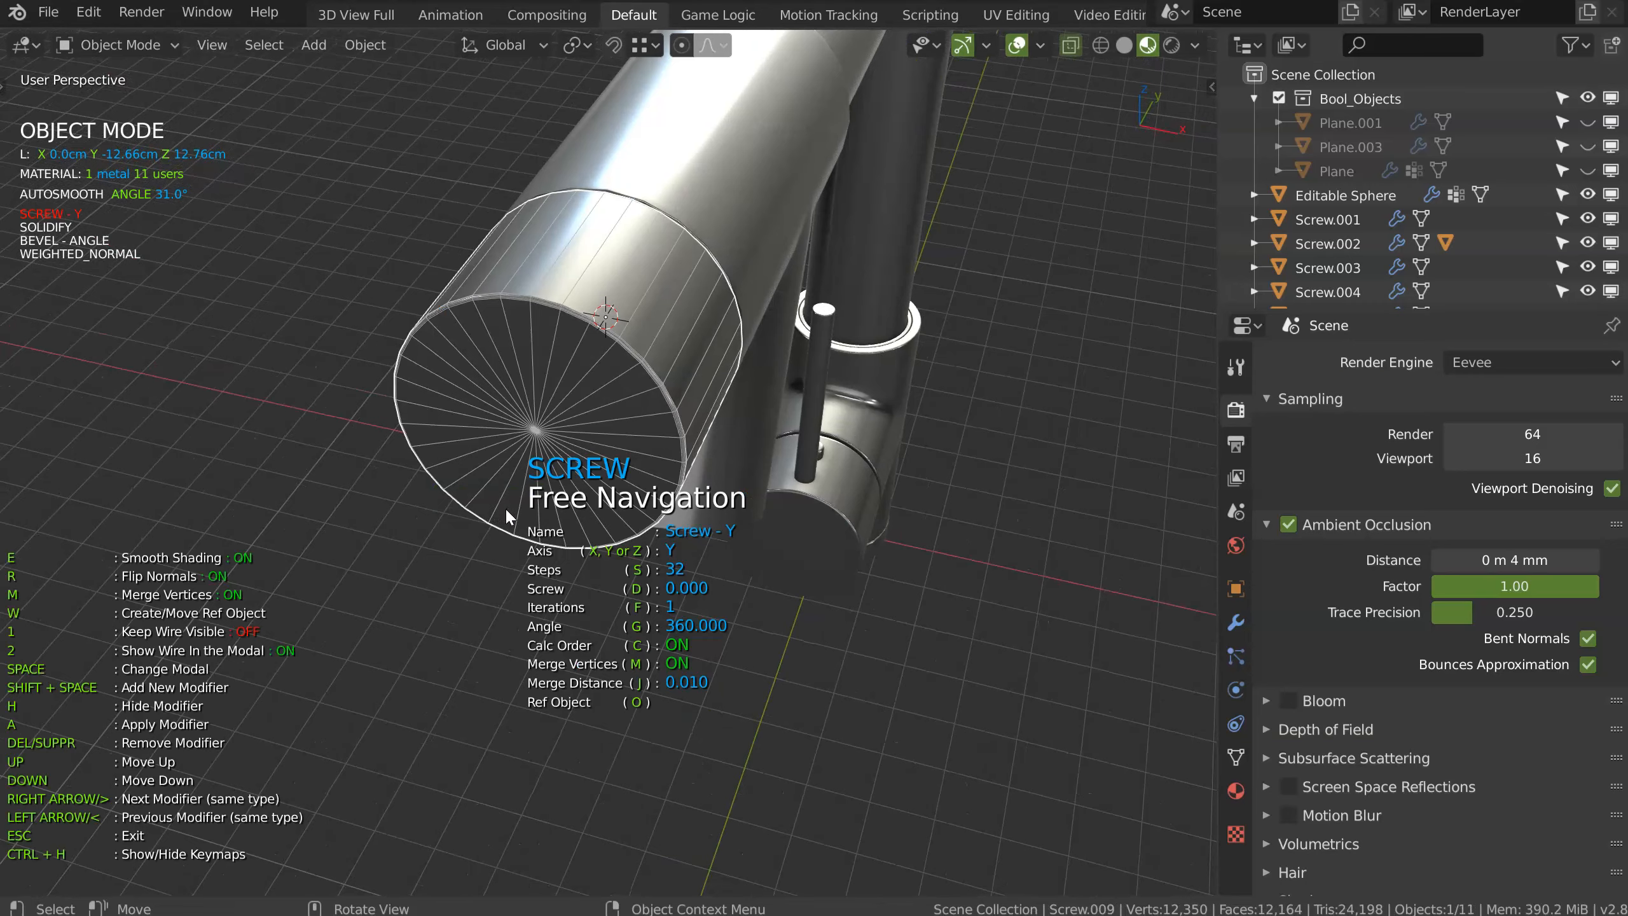
type("s64")
key("Return")
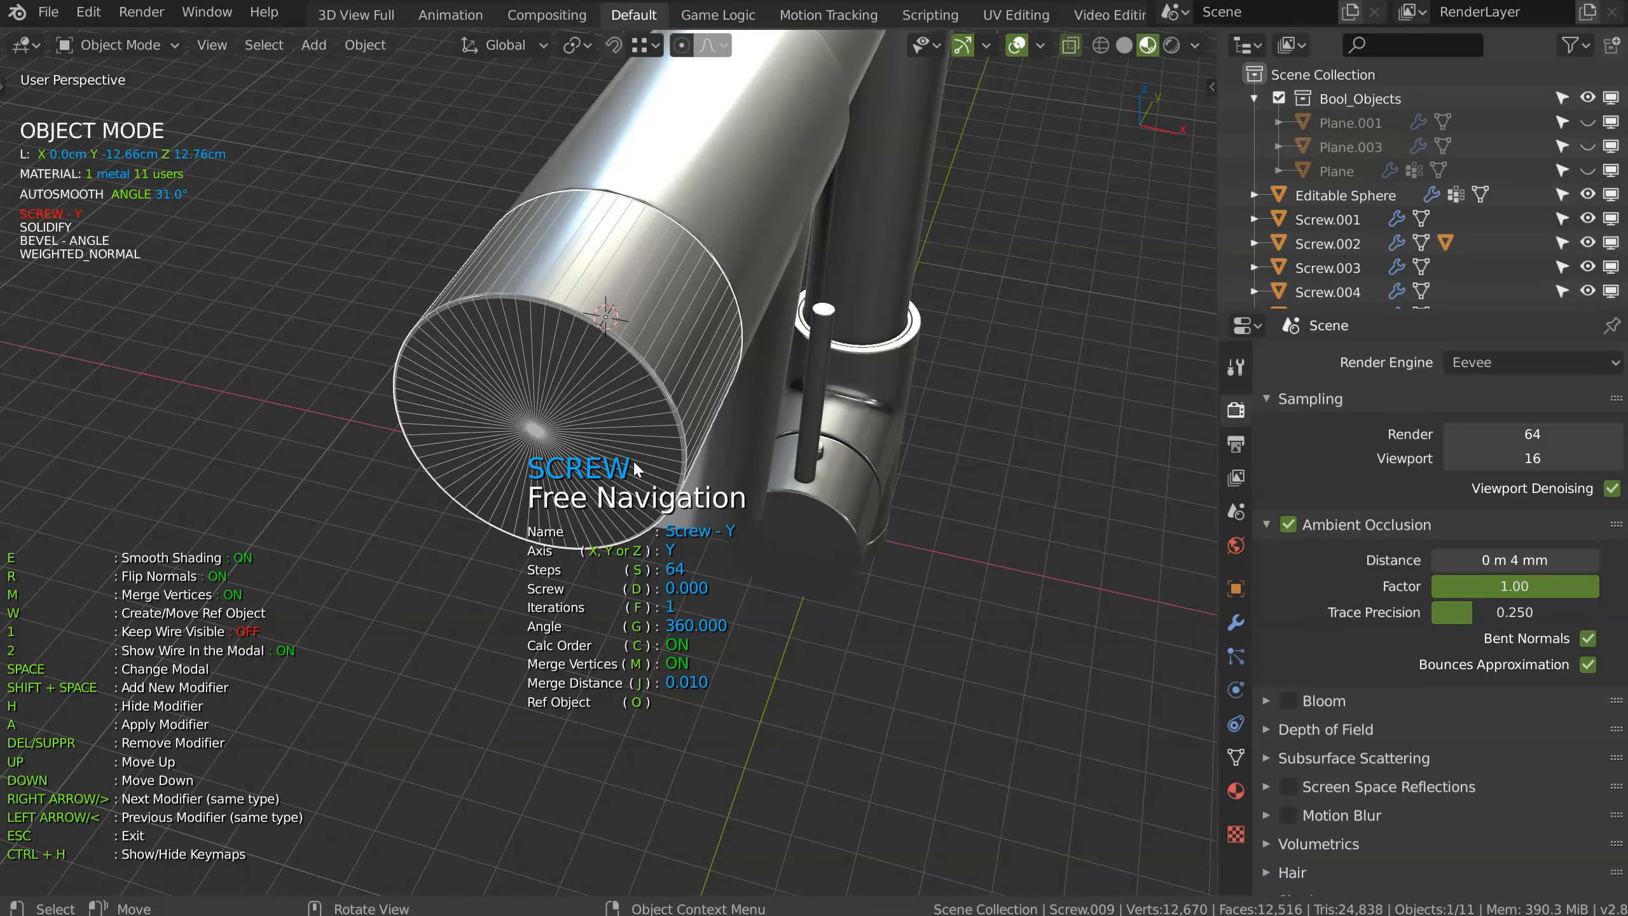
key("Escape")
Step: Duplicate the end cap, move the copy about 8.5 mm up along Z, clear its rotation and rotate it -90° about X
middle_click_drag(580, 344, 559, 339)
scroll(556, 341, "down", 3)
middle_click_drag(552, 415, 558, 386)
scroll(559, 385, "up", 2)
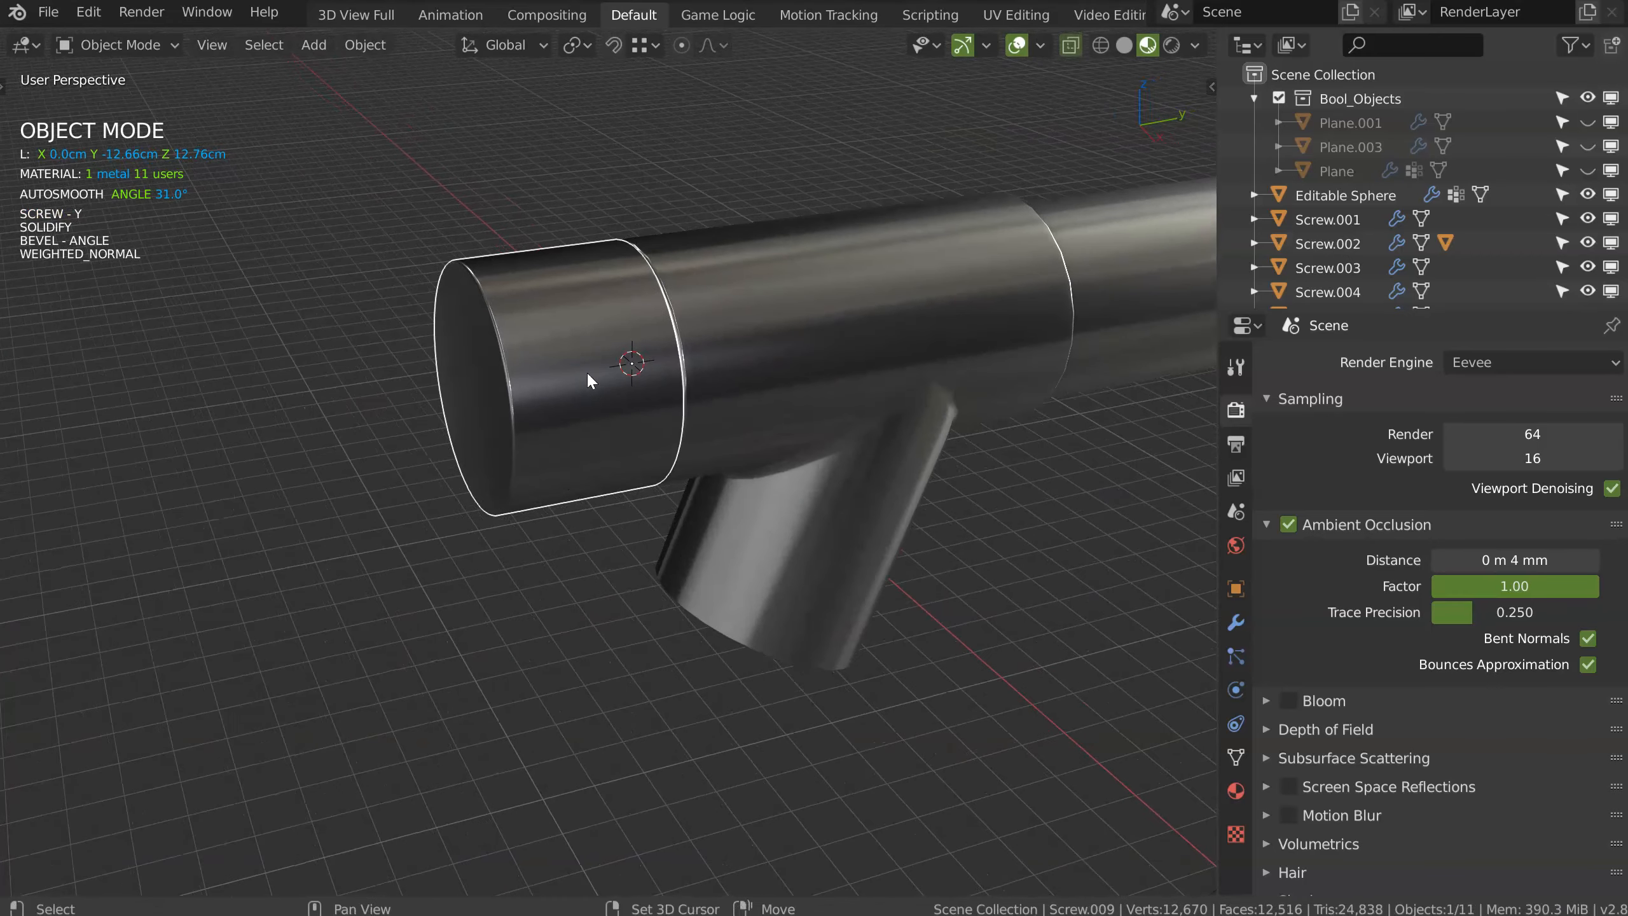
key("shift+d")
key("z")
left_click(667, 262)
key("alt+r")
middle_click_drag(621, 300, 630, 283)
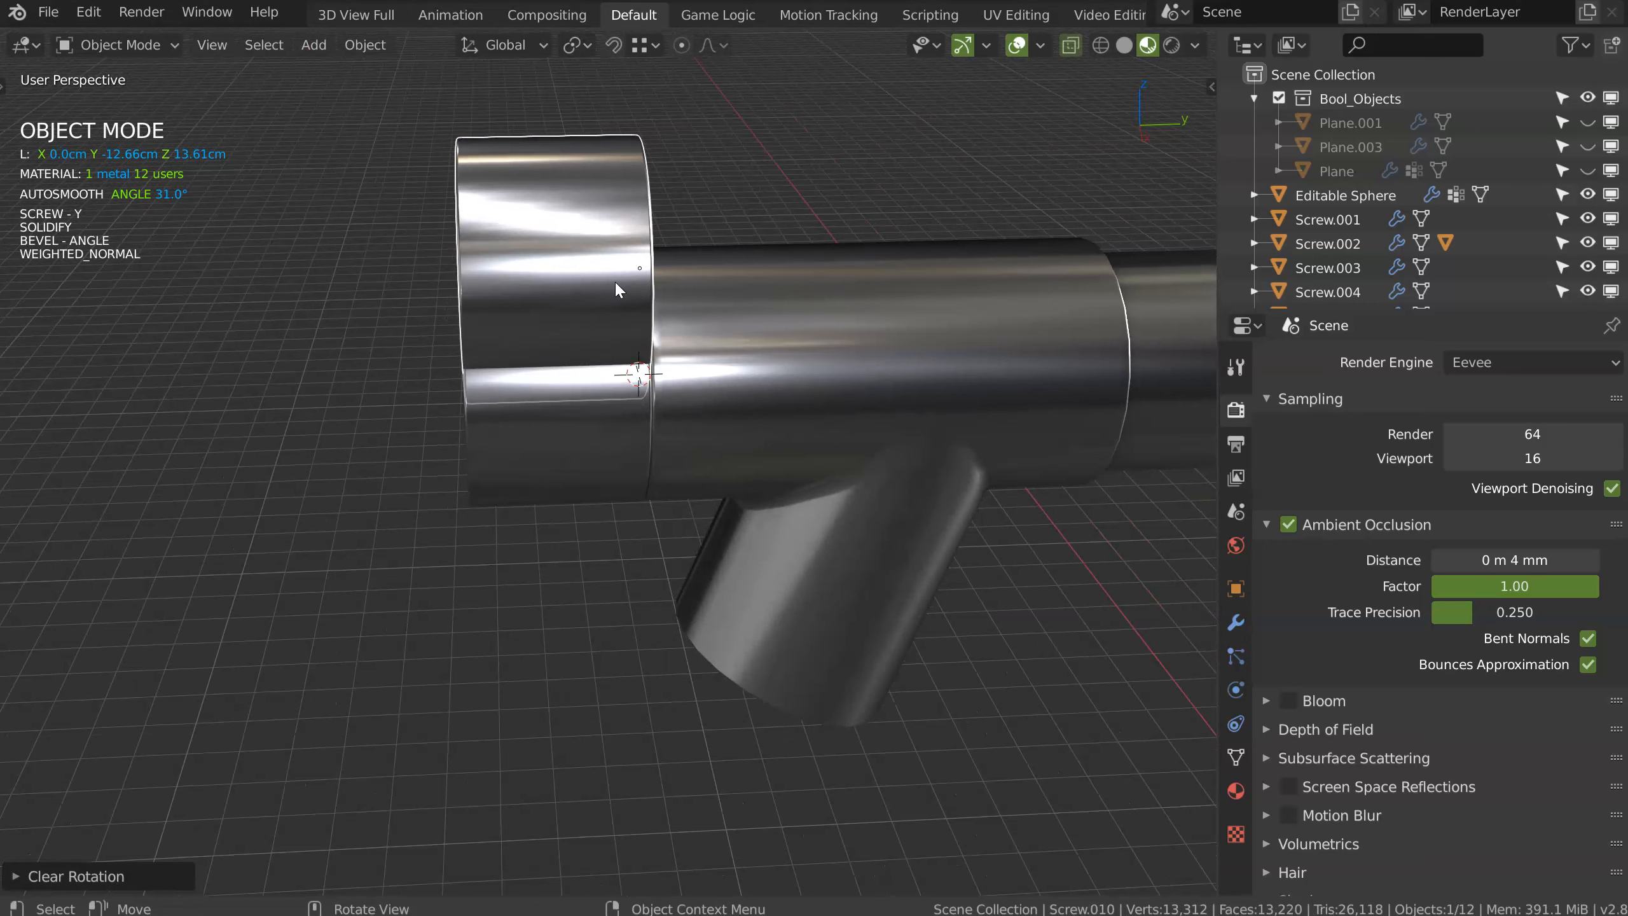
type("rx")
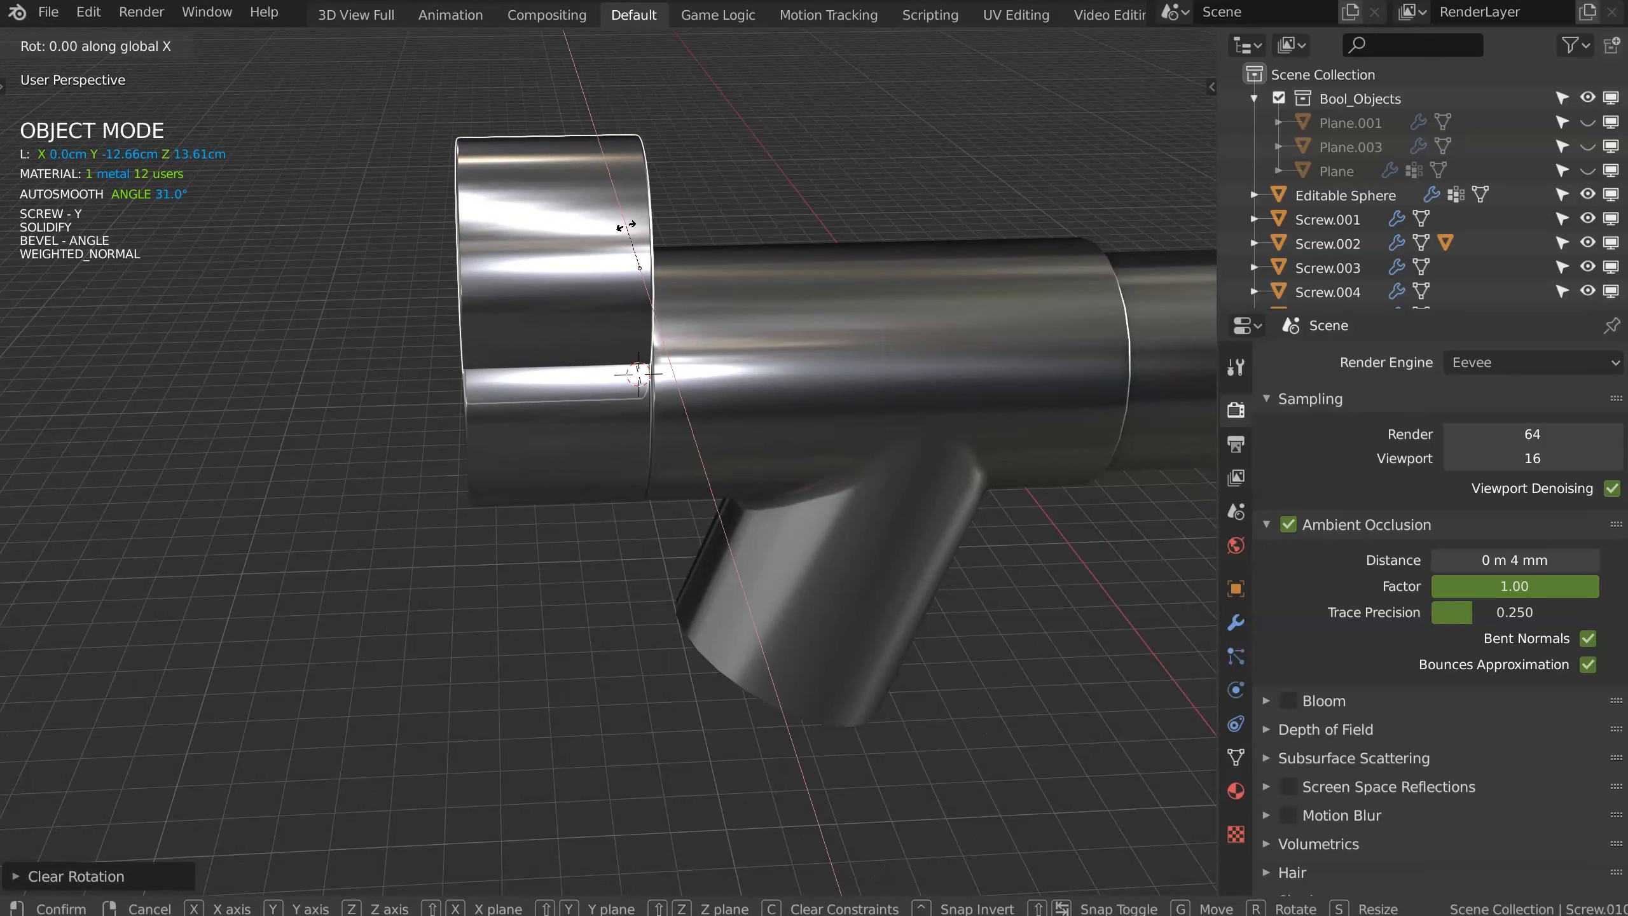
type("-90")
key("Return")
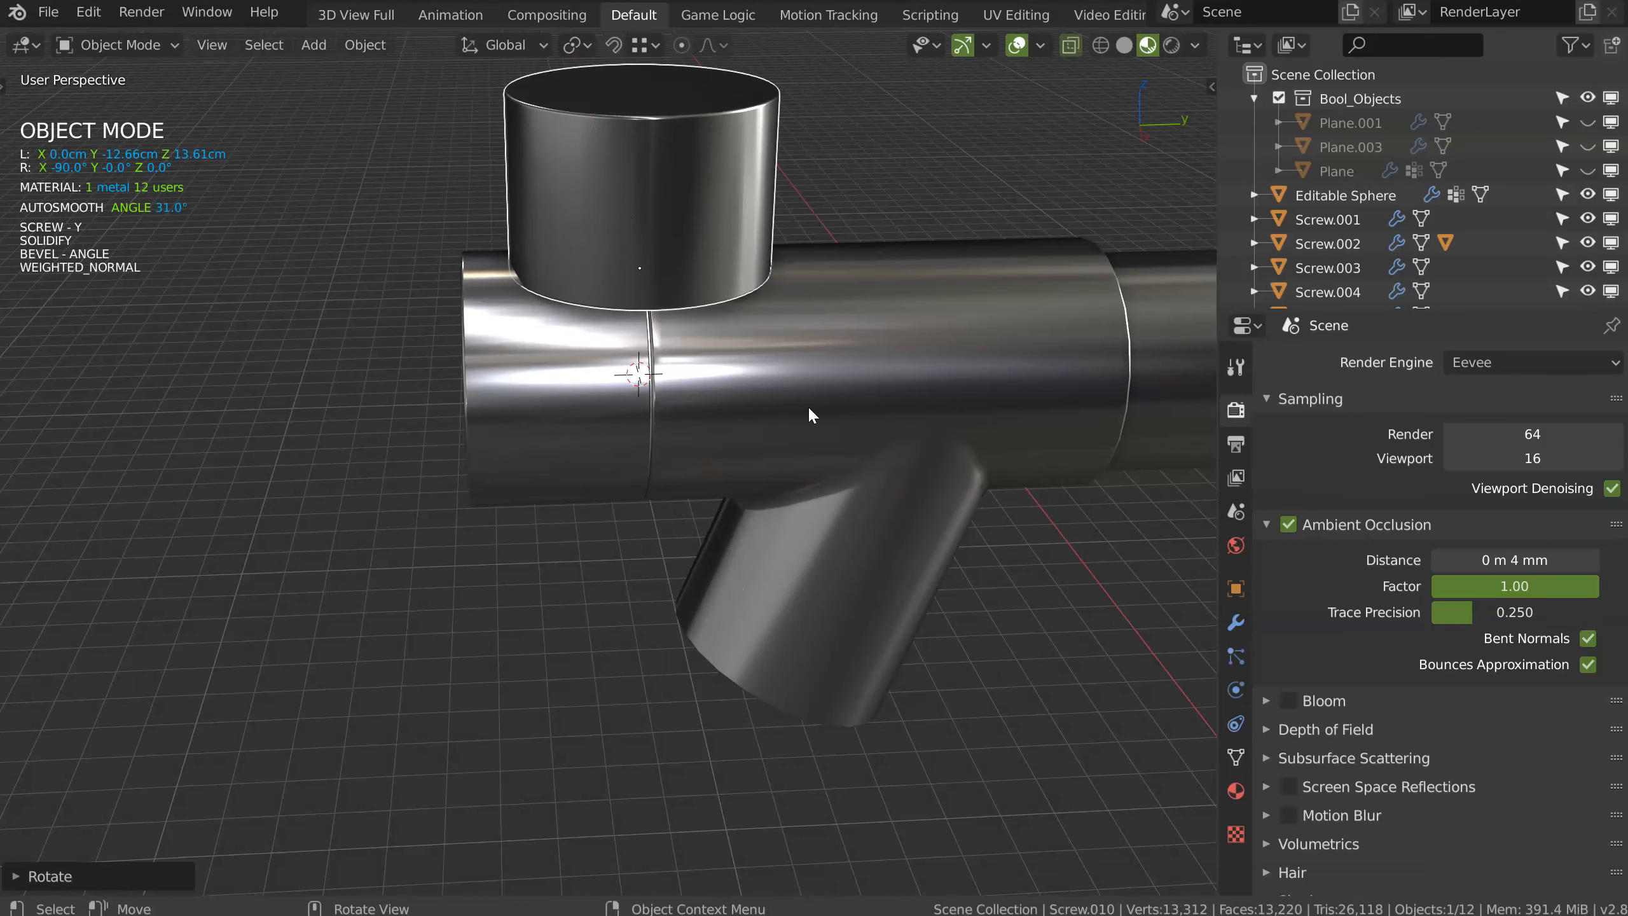
Step: Scale the duplicated cap down to about 0.2 and apply its scale, making a thin upright rod
key("s")
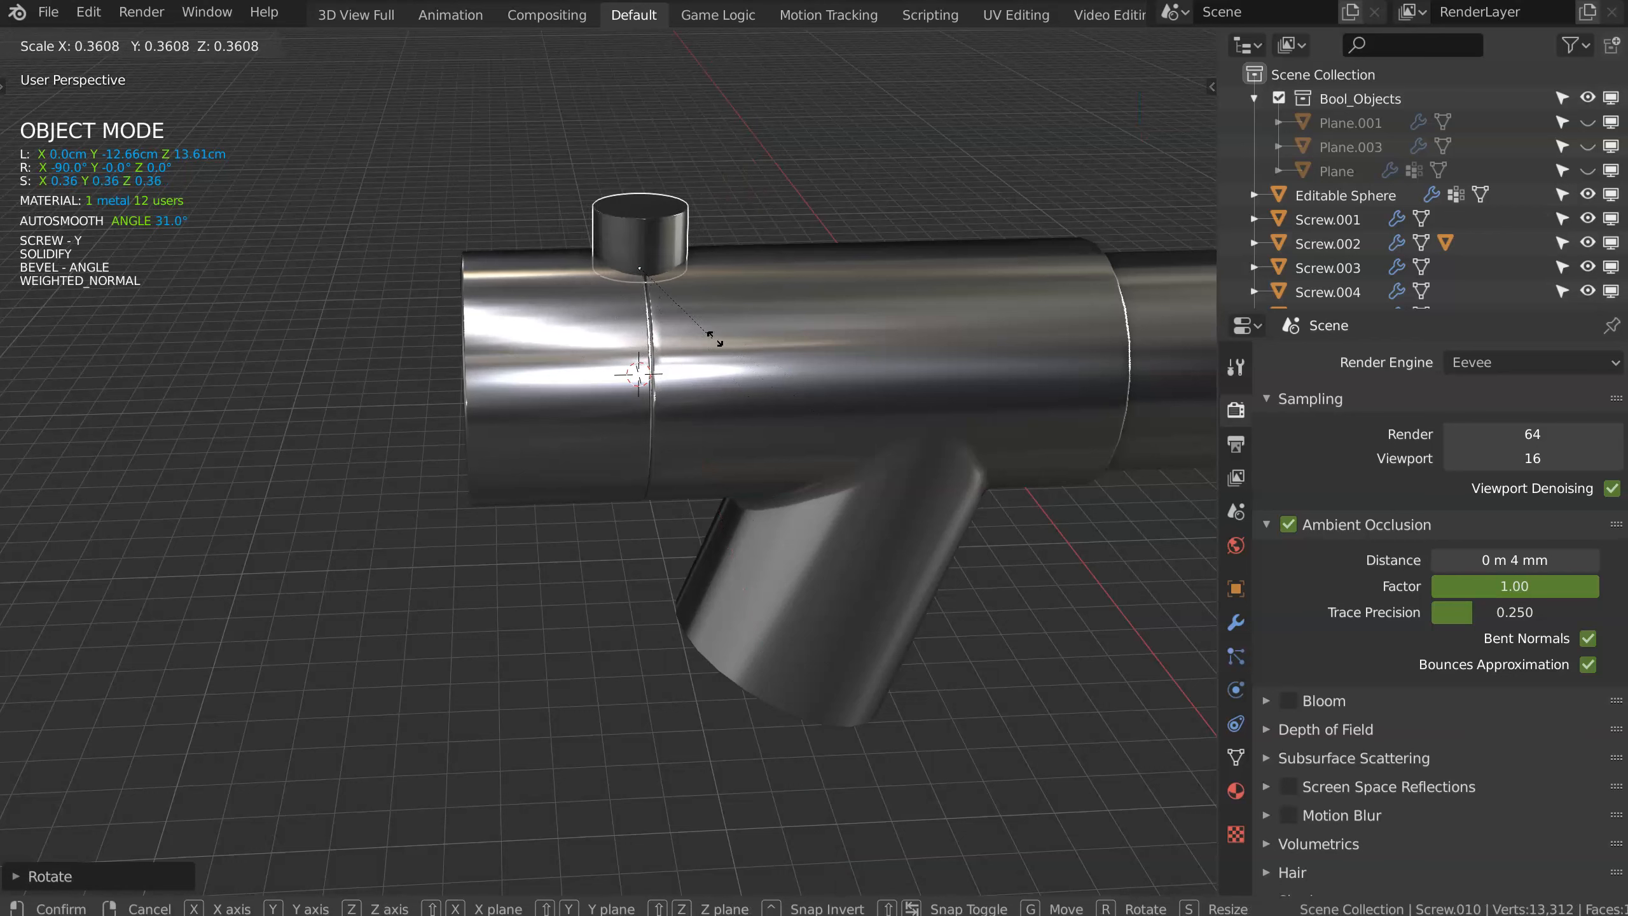
left_click(685, 299)
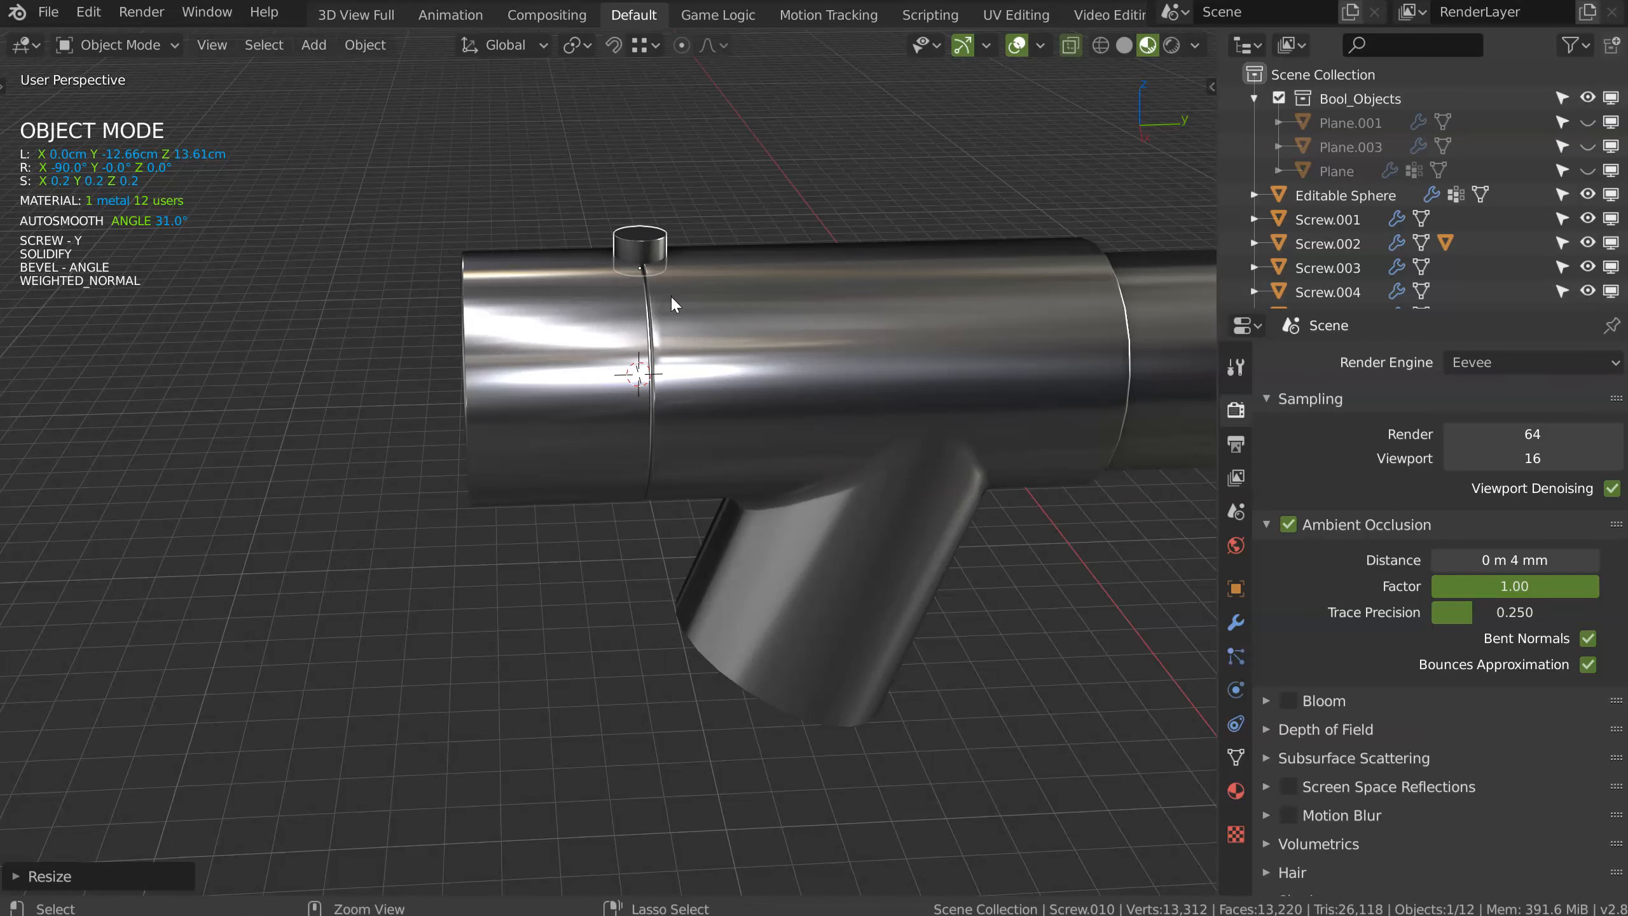
key("ctrl+a")
left_click(873, 299)
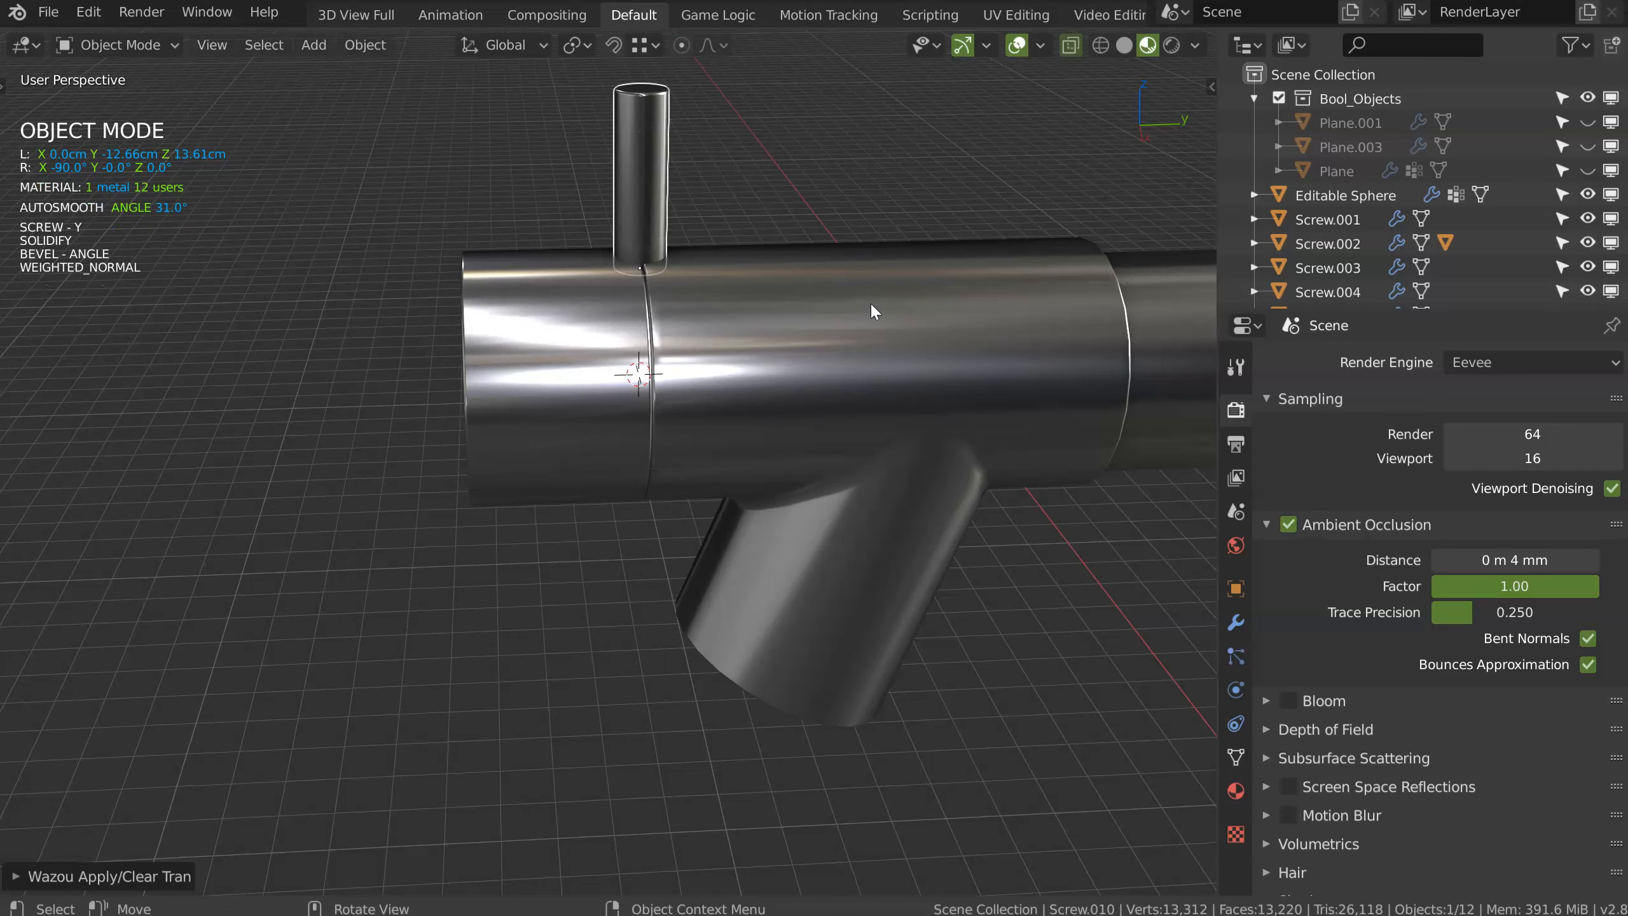
Step: Move the rod about 9.6 mm along negative Y so it stands over the end cap
middle_click_drag(657, 135, 675, 299, "shift")
scroll(675, 299, "up", 4)
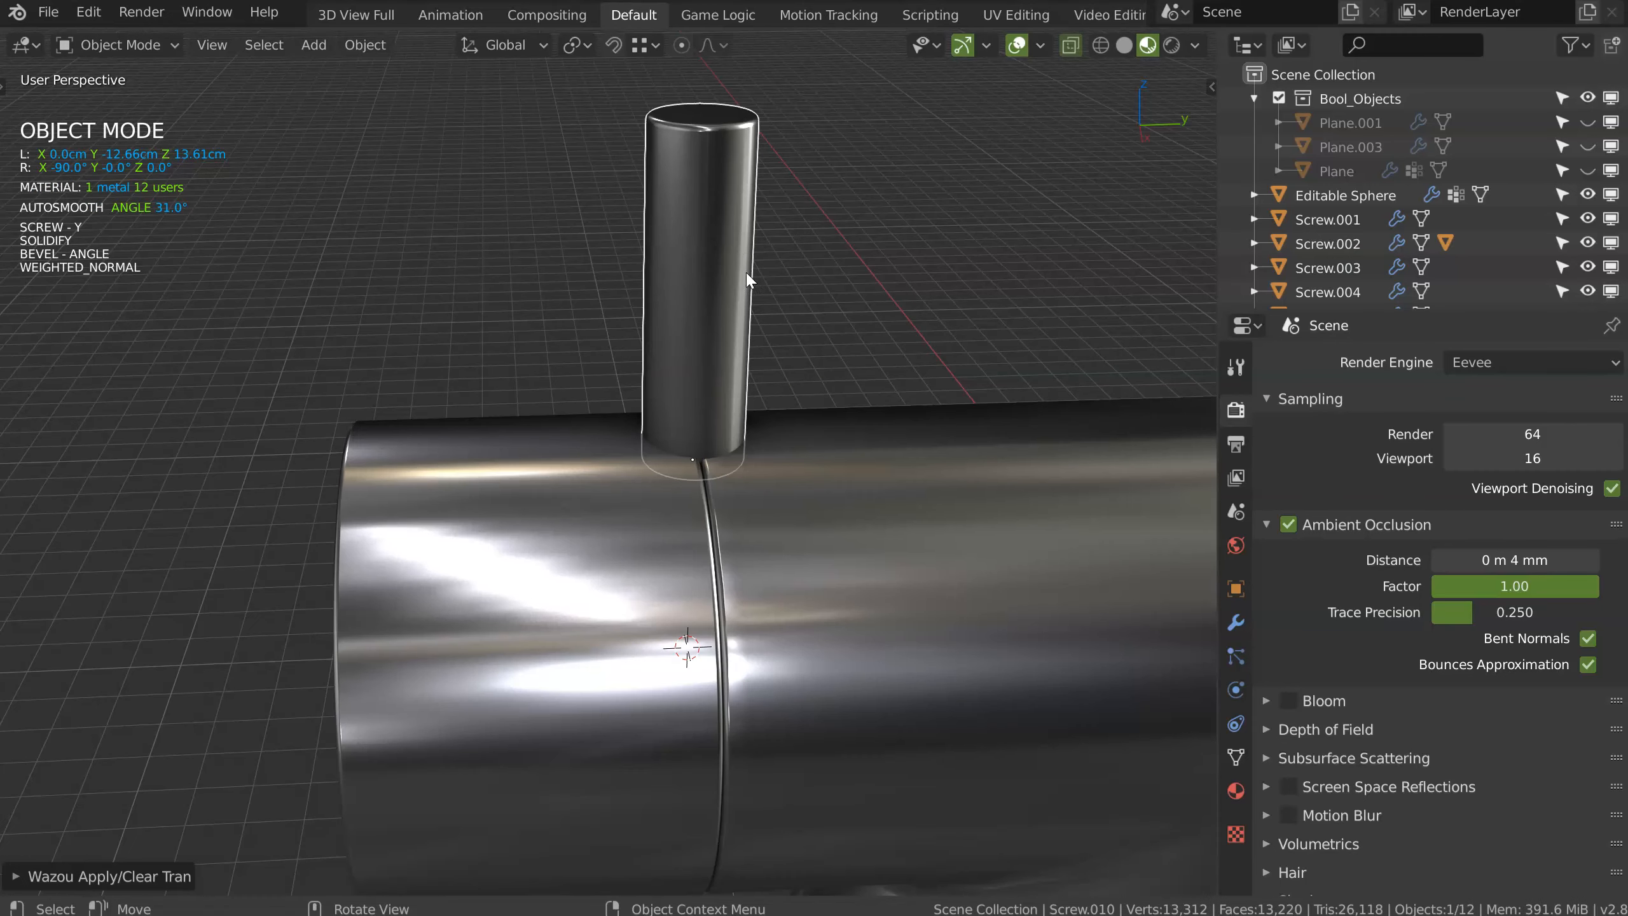
key("g")
key("y")
left_click(514, 389)
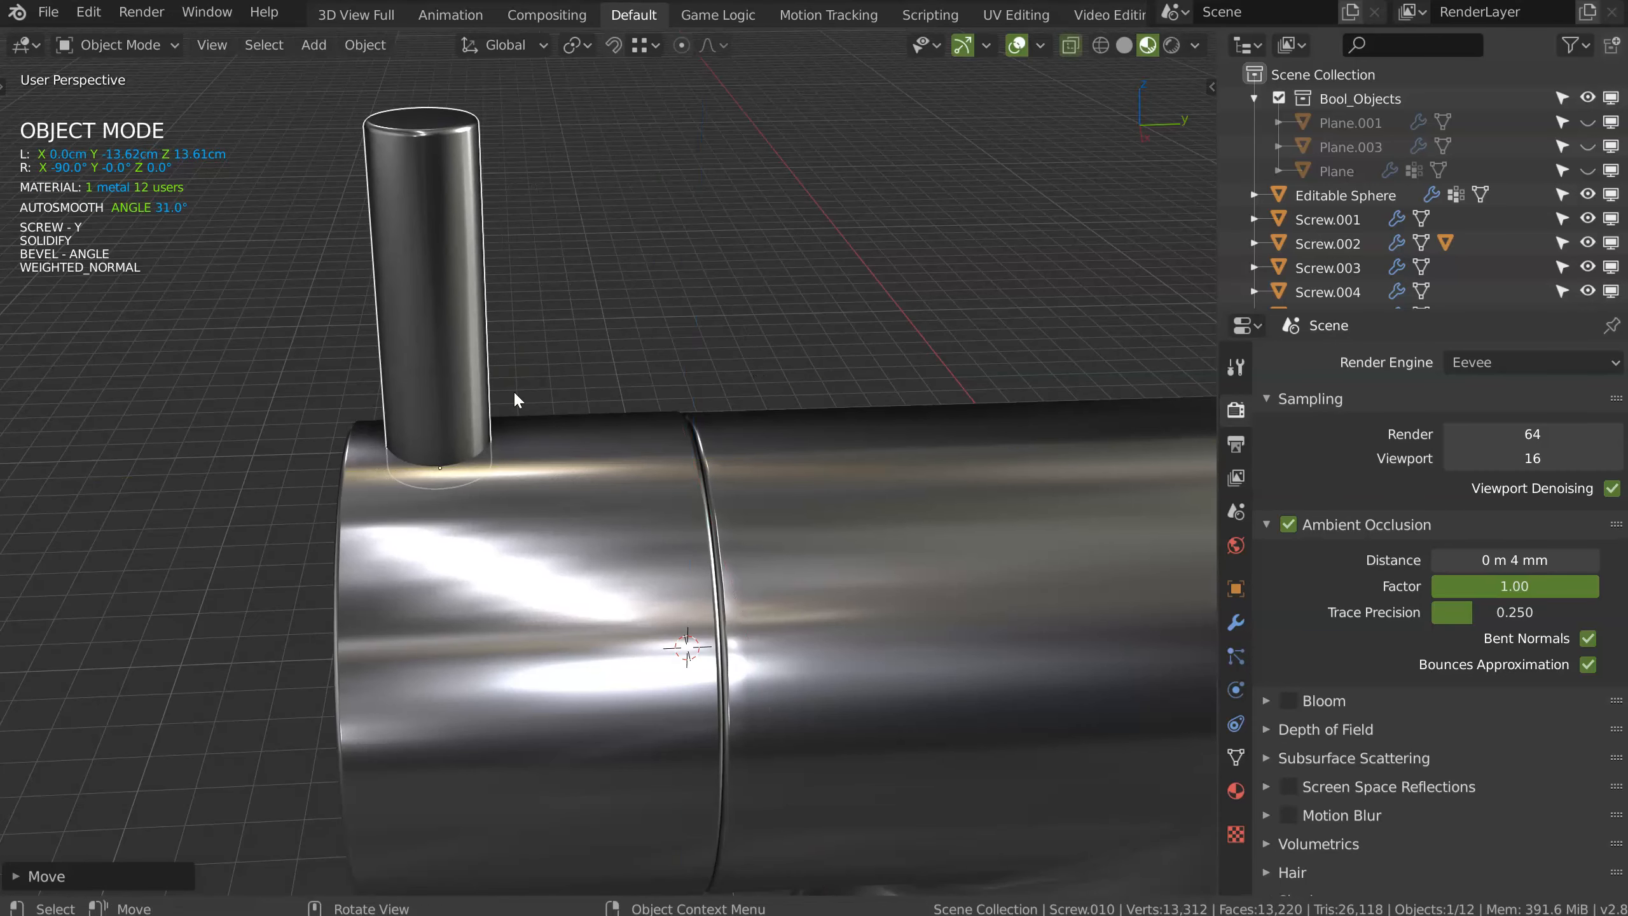
Step: Raise the rod about 1.2 mm along Z so its base sits just above the end cap's surface
key("KP_3")
key("g")
key("z")
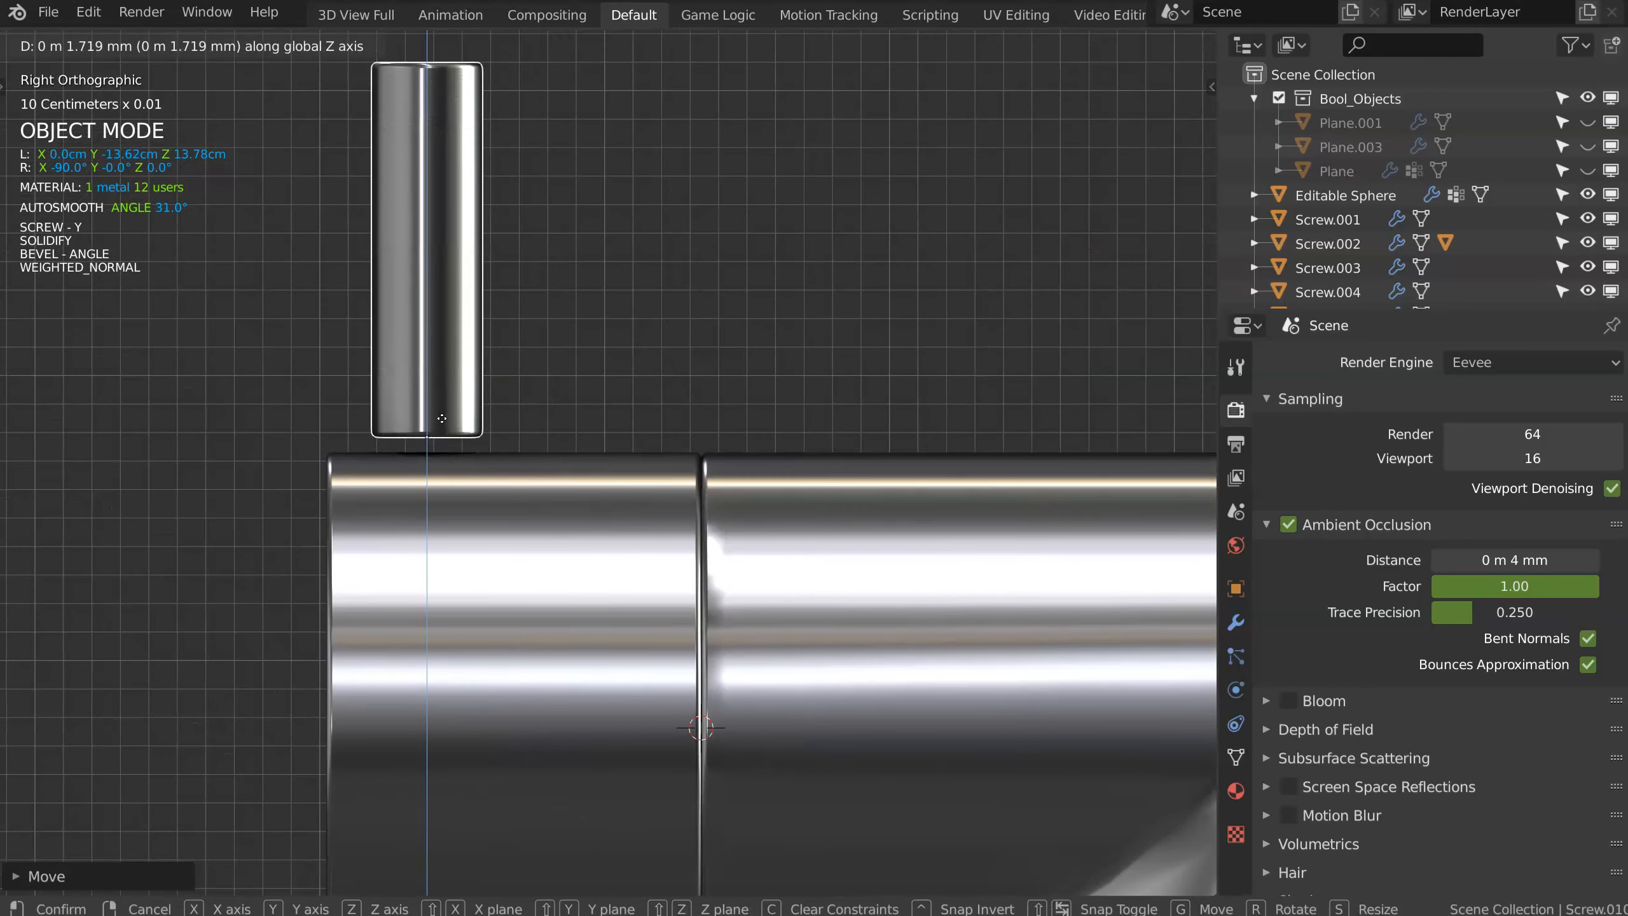
left_click(438, 438)
middle_click_drag(473, 452, 451, 478)
key("g")
key("z")
left_click(452, 473)
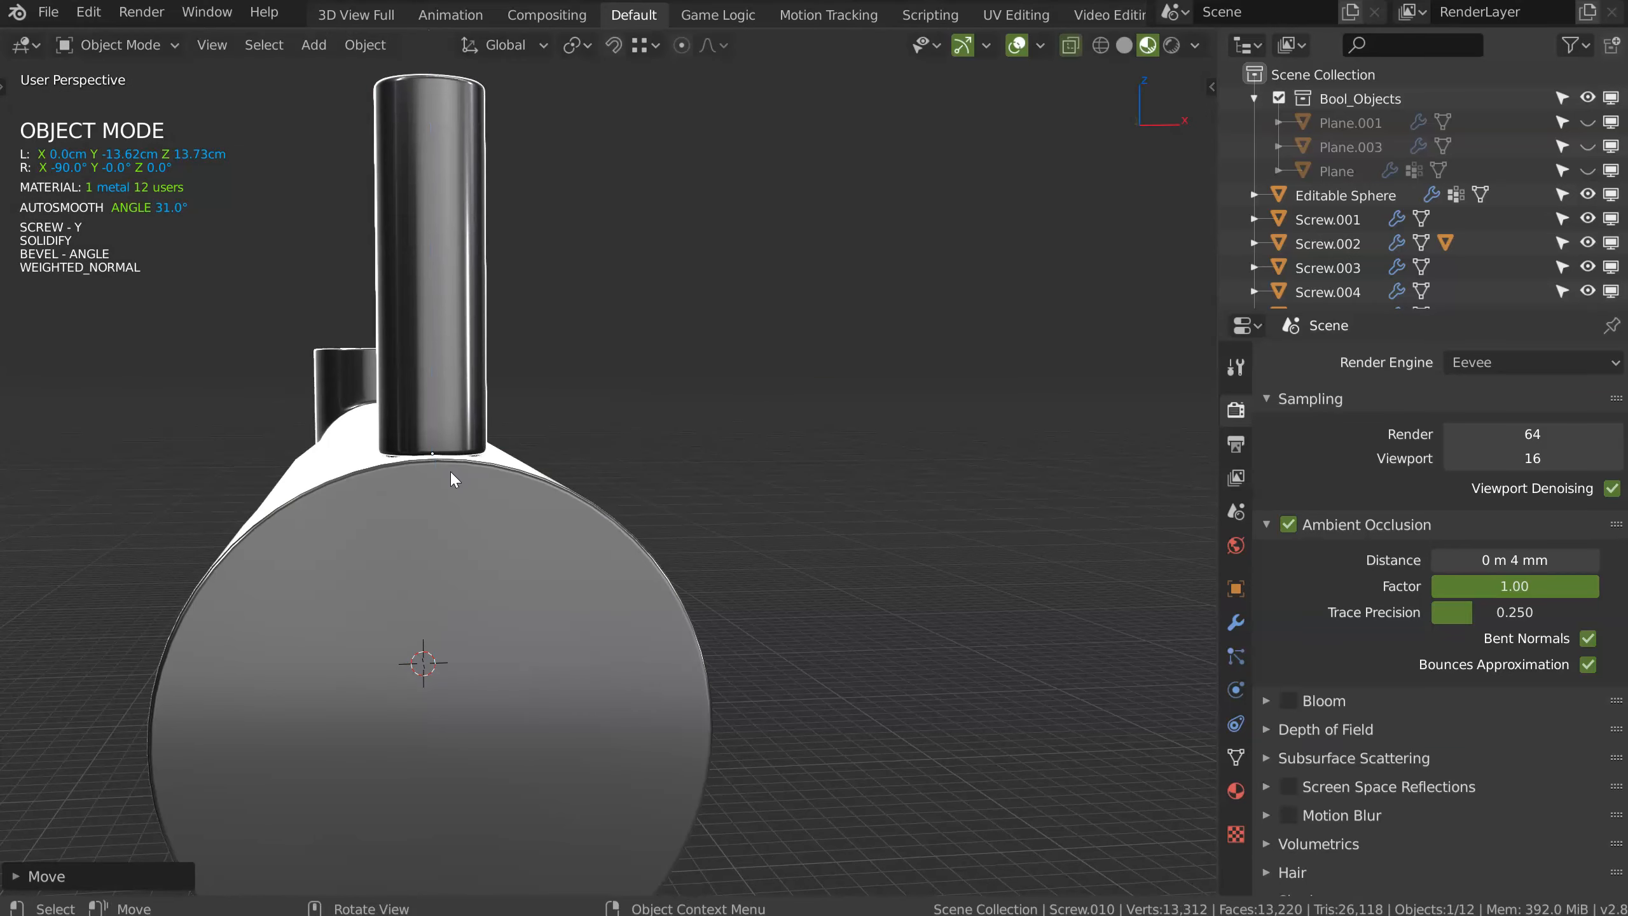
Step: Lengthen the rod by setting its Solidify thickness to about 1.77
key("KP_1")
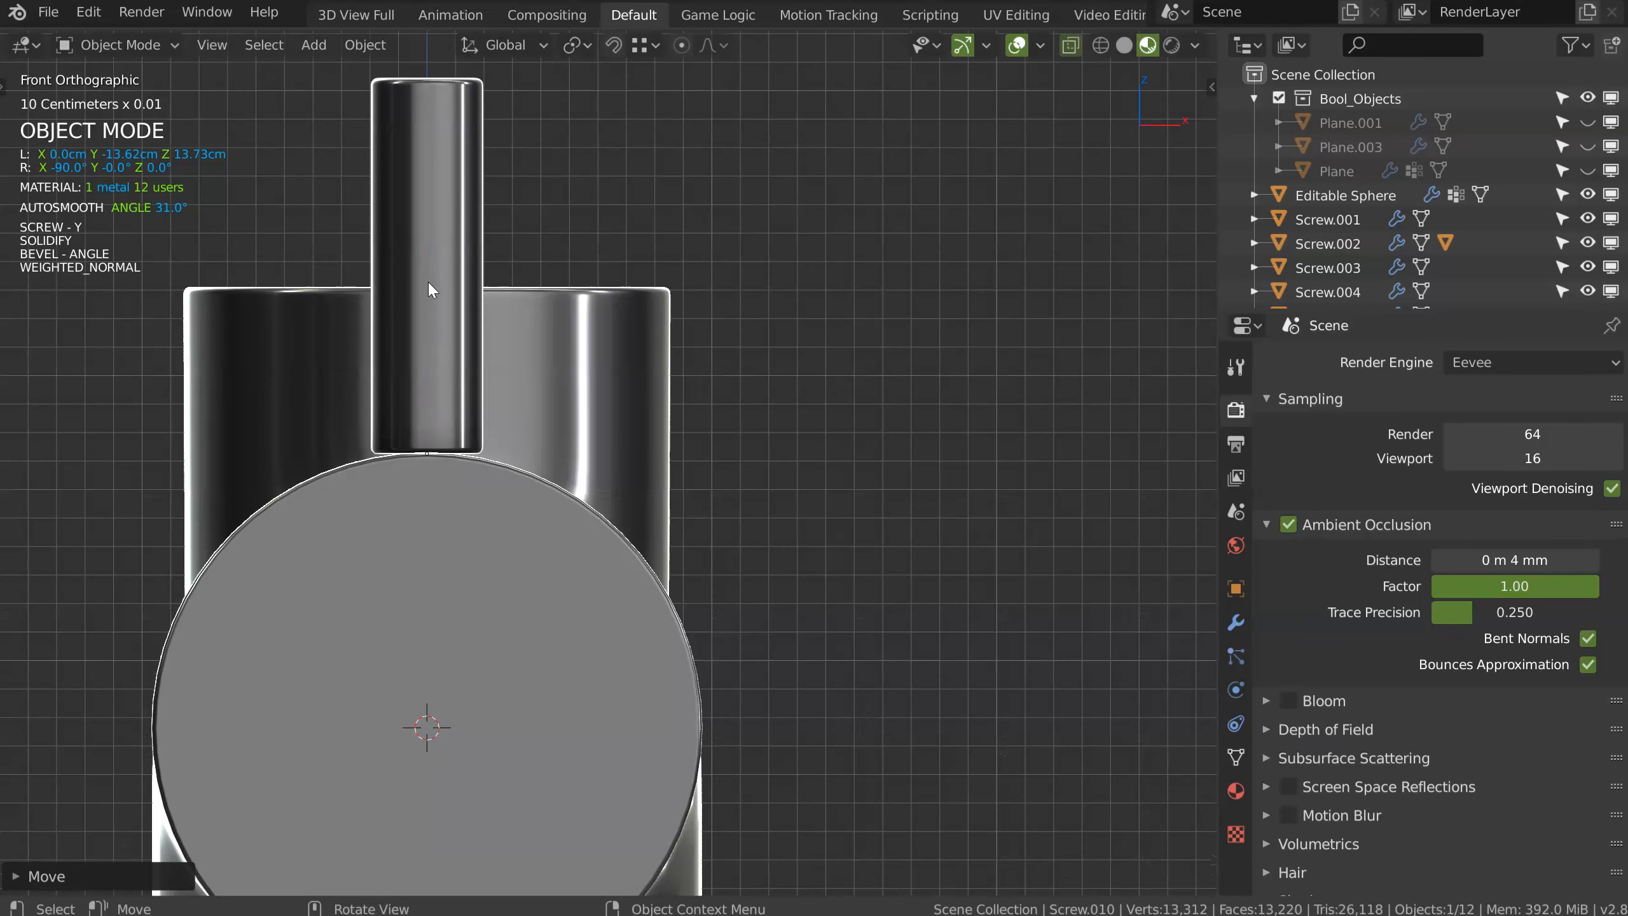
middle_click_drag(587, 301, 349, 407)
key("space")
left_click(414, 334)
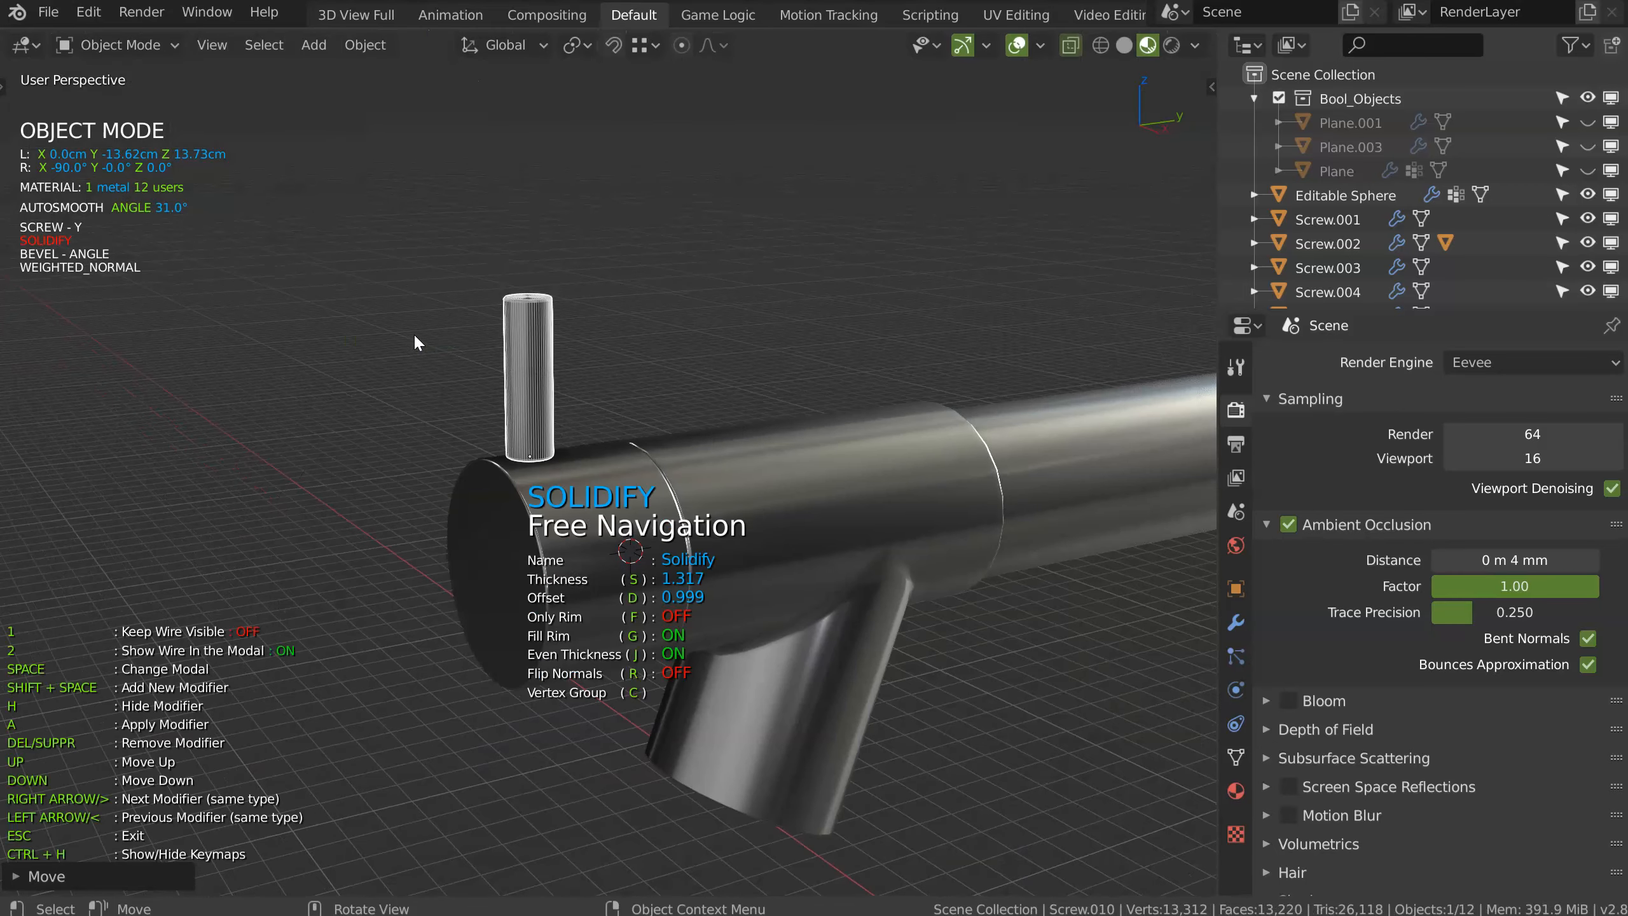
key("s")
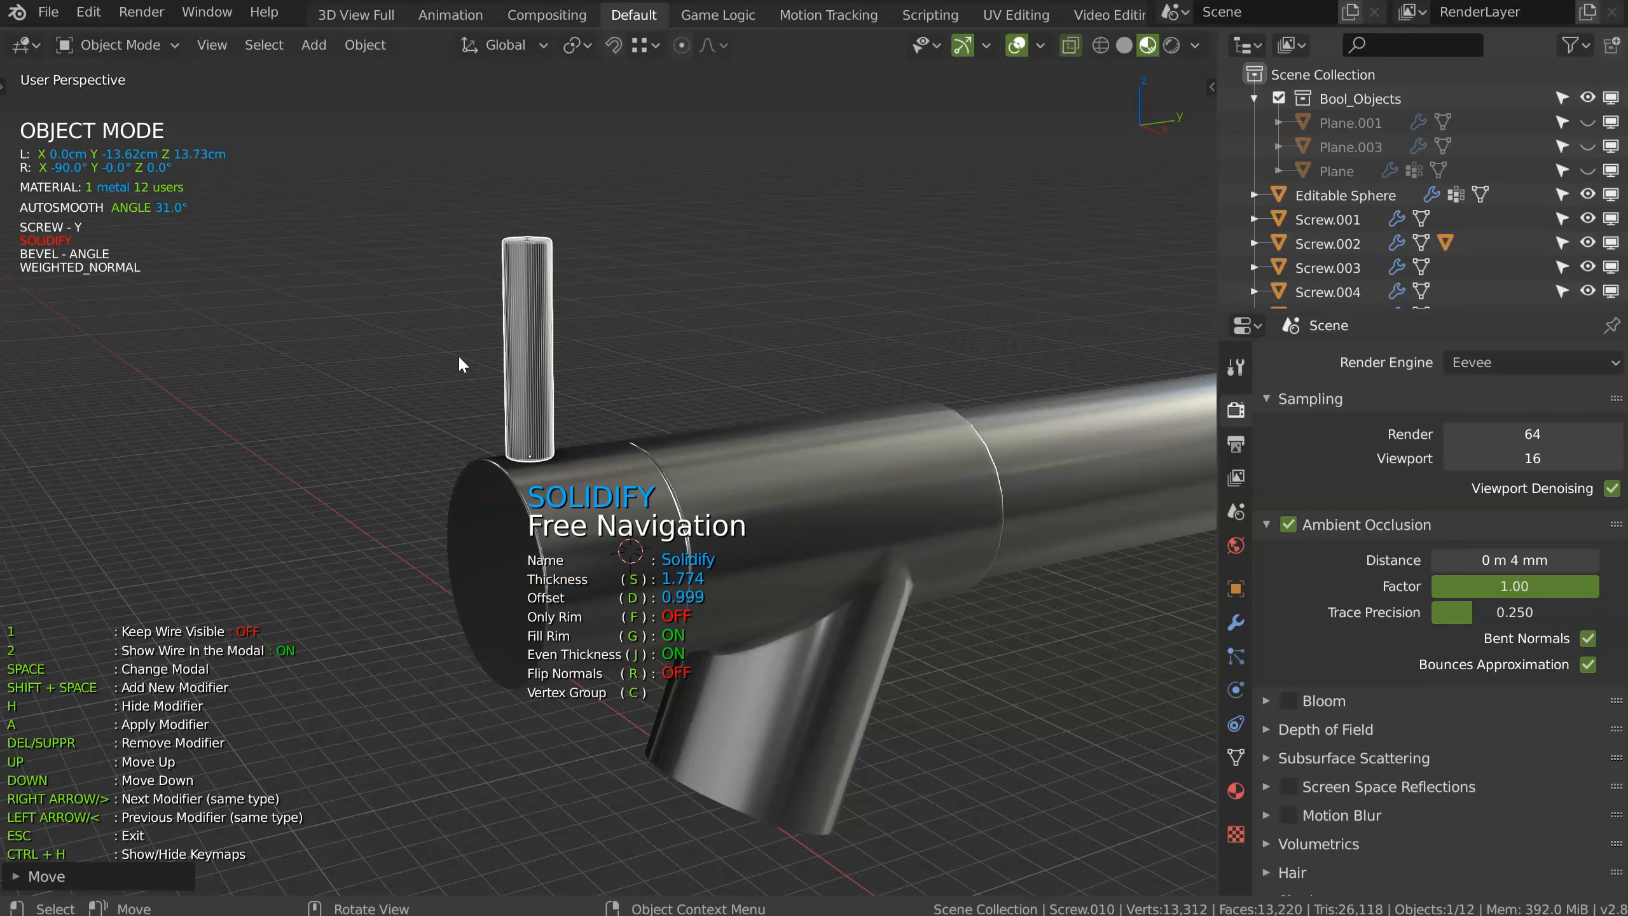
left_click(458, 354)
Step: Set the pivot point for transformations to the 3D Cursor
middle_click_drag(366, 426, 568, 482)
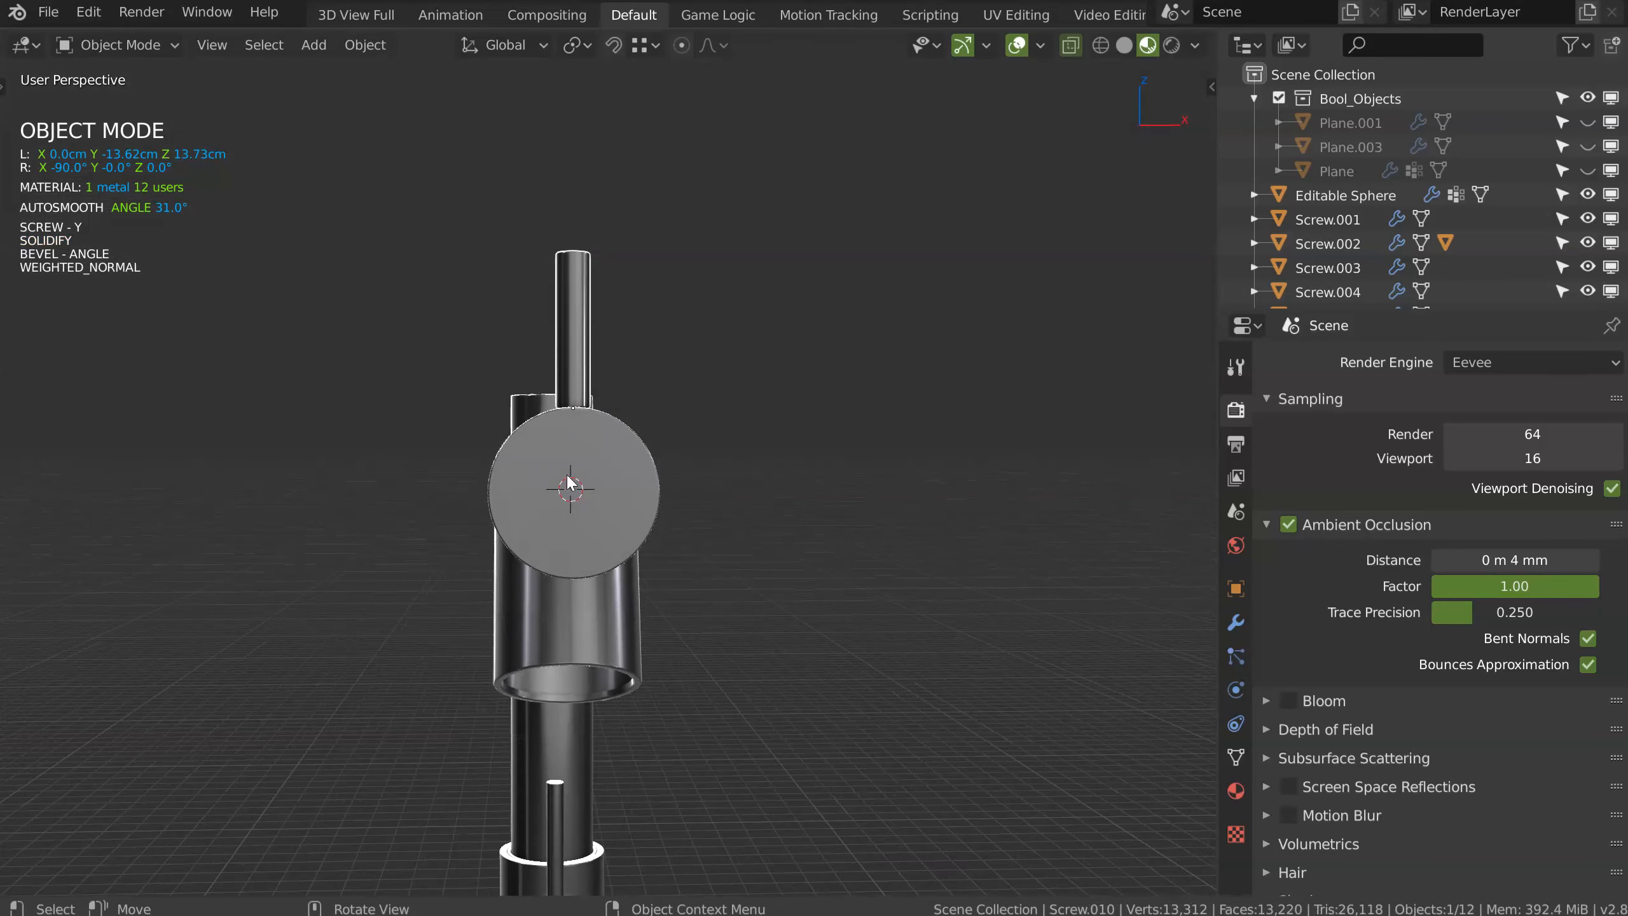
left_click(613, 45)
left_click(613, 46)
left_click(580, 45)
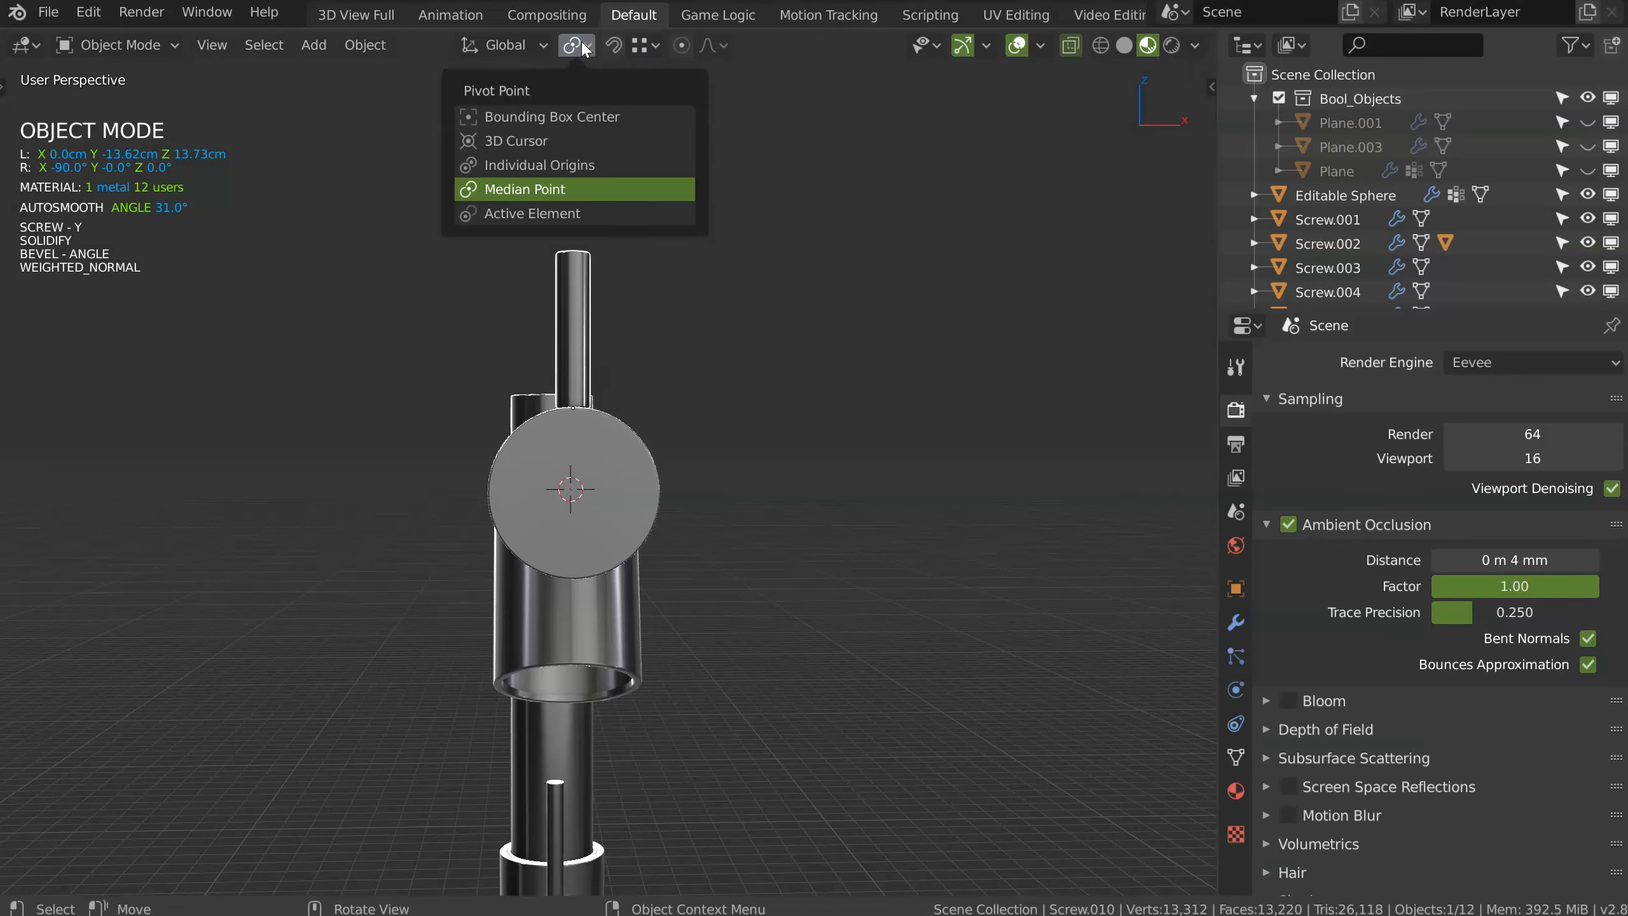
left_click(514, 140)
middle_click_drag(615, 394, 740, 401)
type("ry")
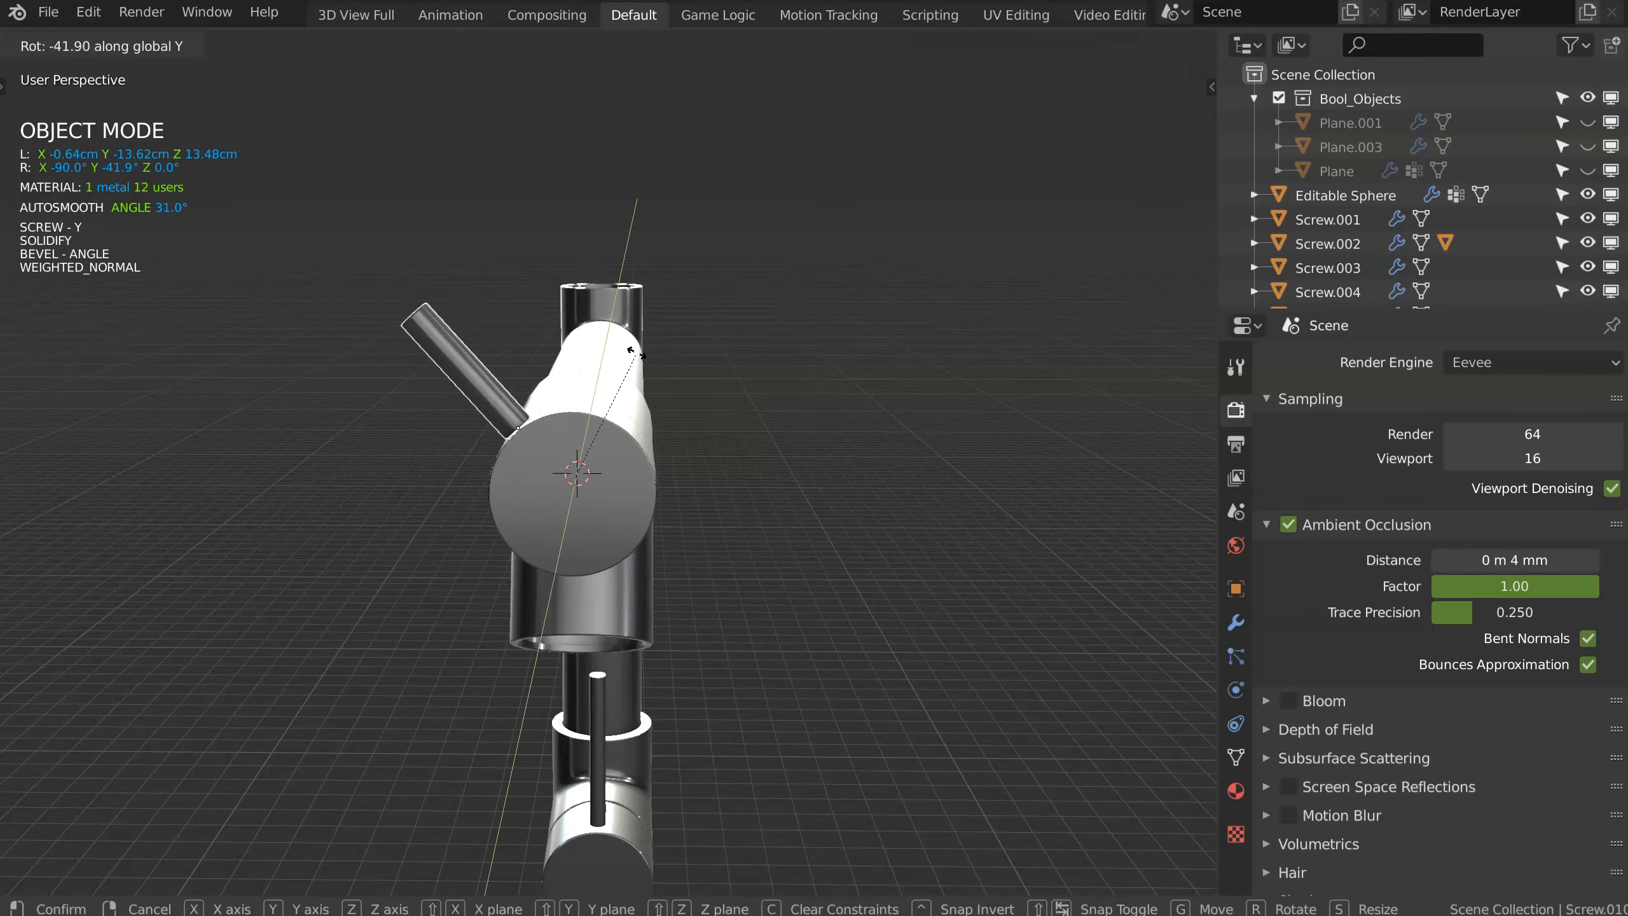
type("90")
key("Escape")
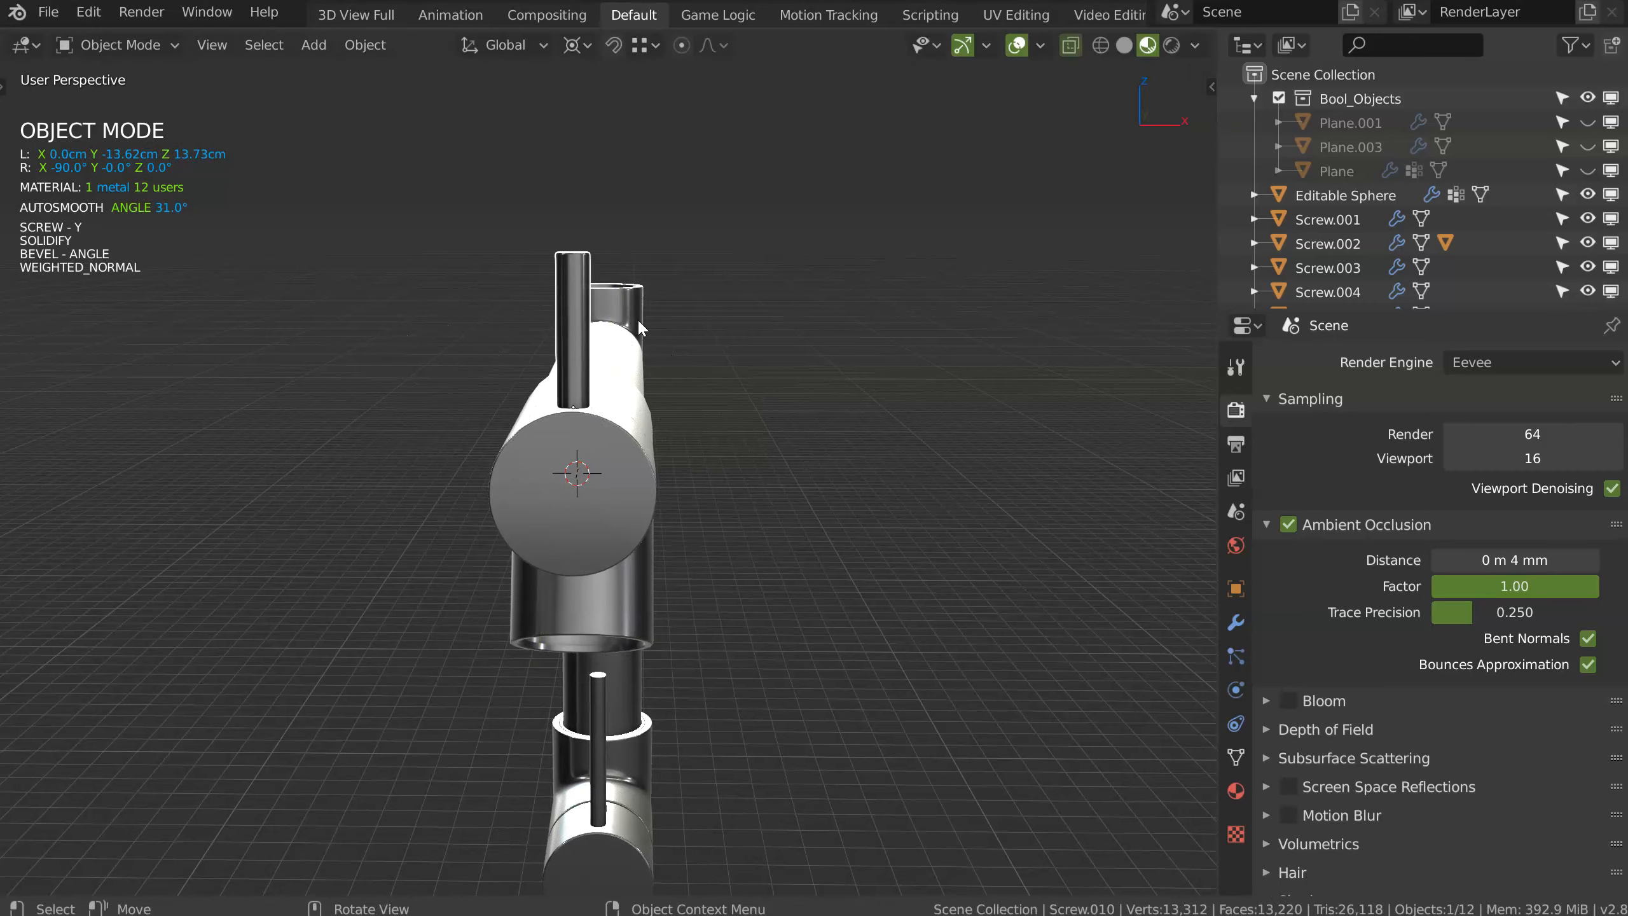
Step: Rotate the rod -90° about the Y axis around the 3D cursor to the cap's side, and deselect it
type("ry")
type("-90")
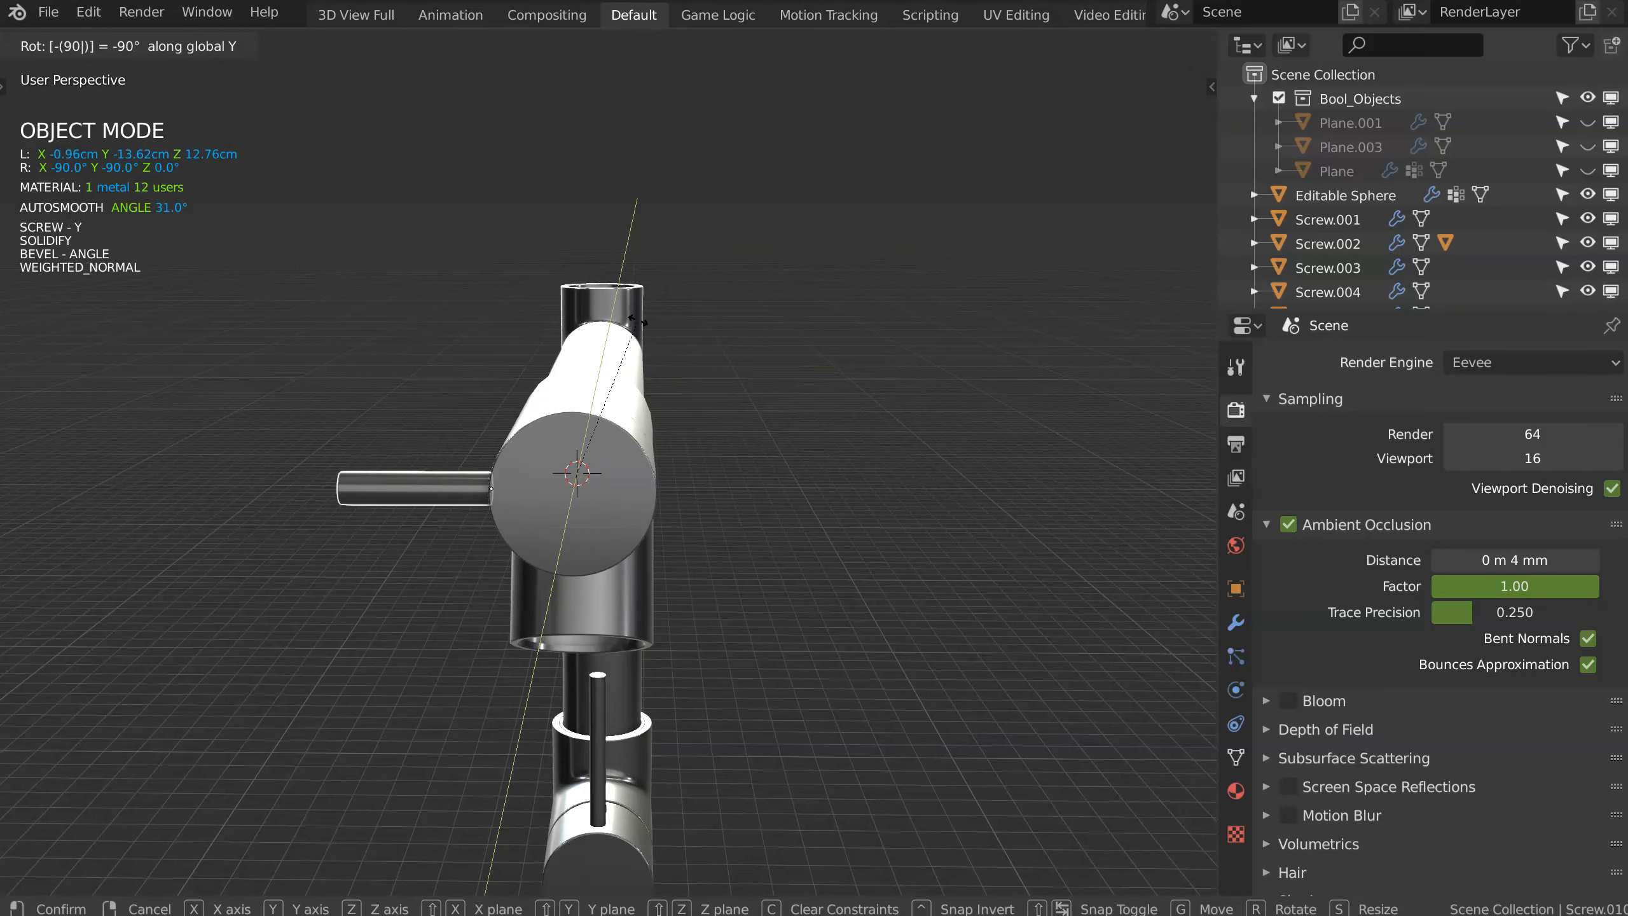
key("Return")
middle_click_drag(637, 318, 660, 429)
middle_click_drag(660, 428, 653, 490, "ctrl")
middle_click_drag(652, 490, 580, 373, "shift")
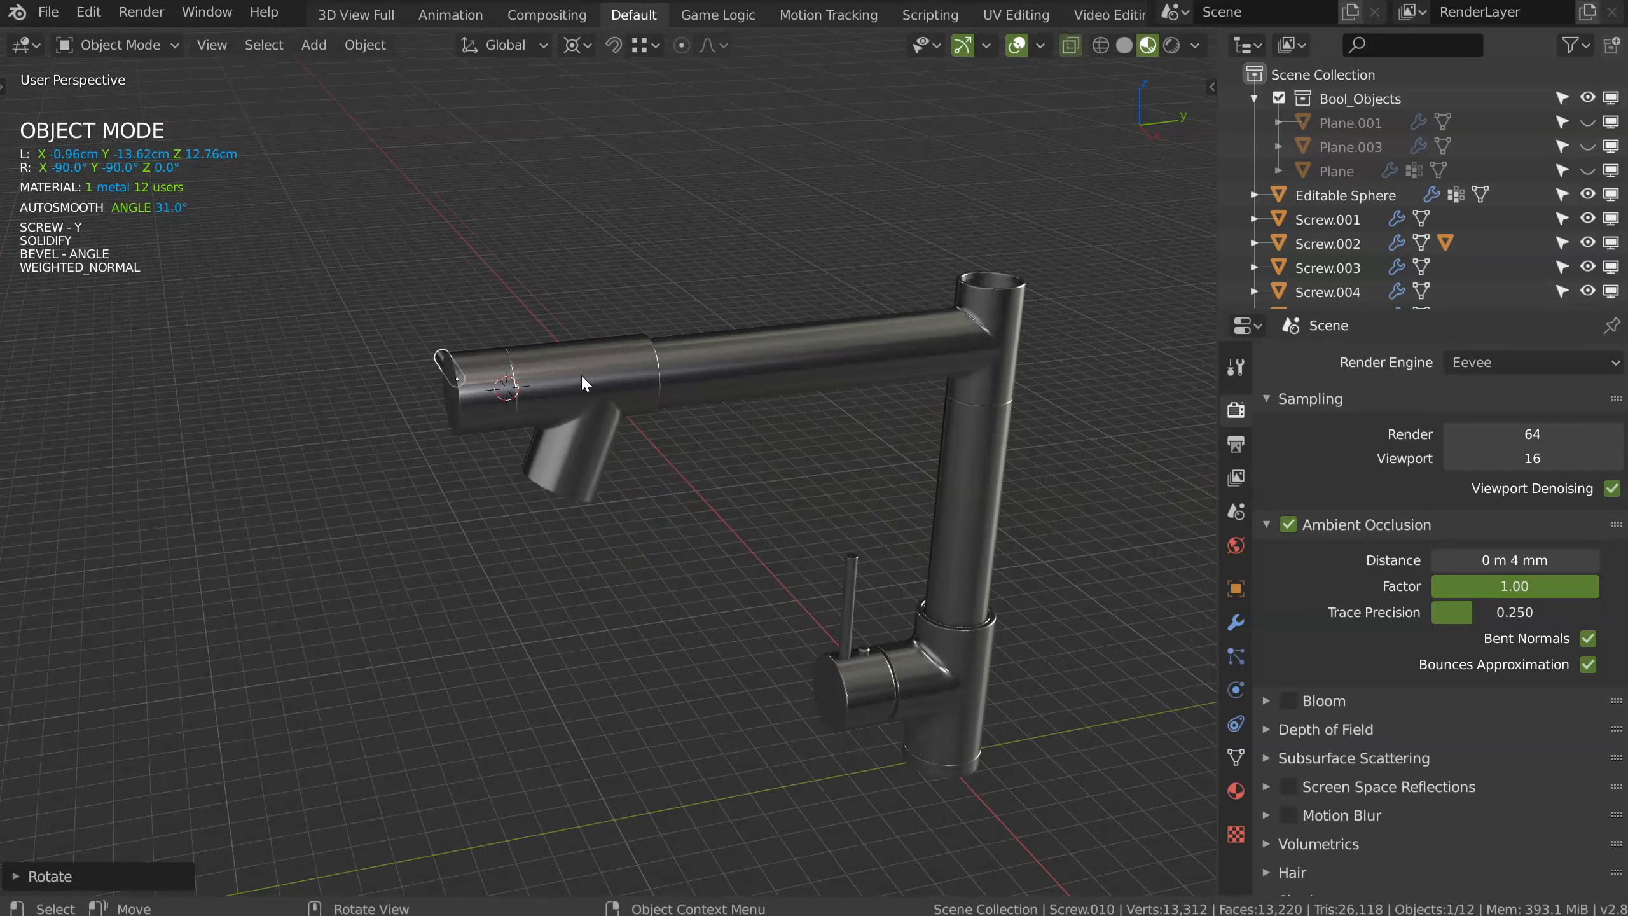
left_click(565, 543)
Step: Select the edge loop at the slanted outlet's open rim in Edit Mode and snap the 3D cursor to it
middle_click_drag(565, 543, 569, 402)
middle_click_drag(428, 497, 577, 350, "shift")
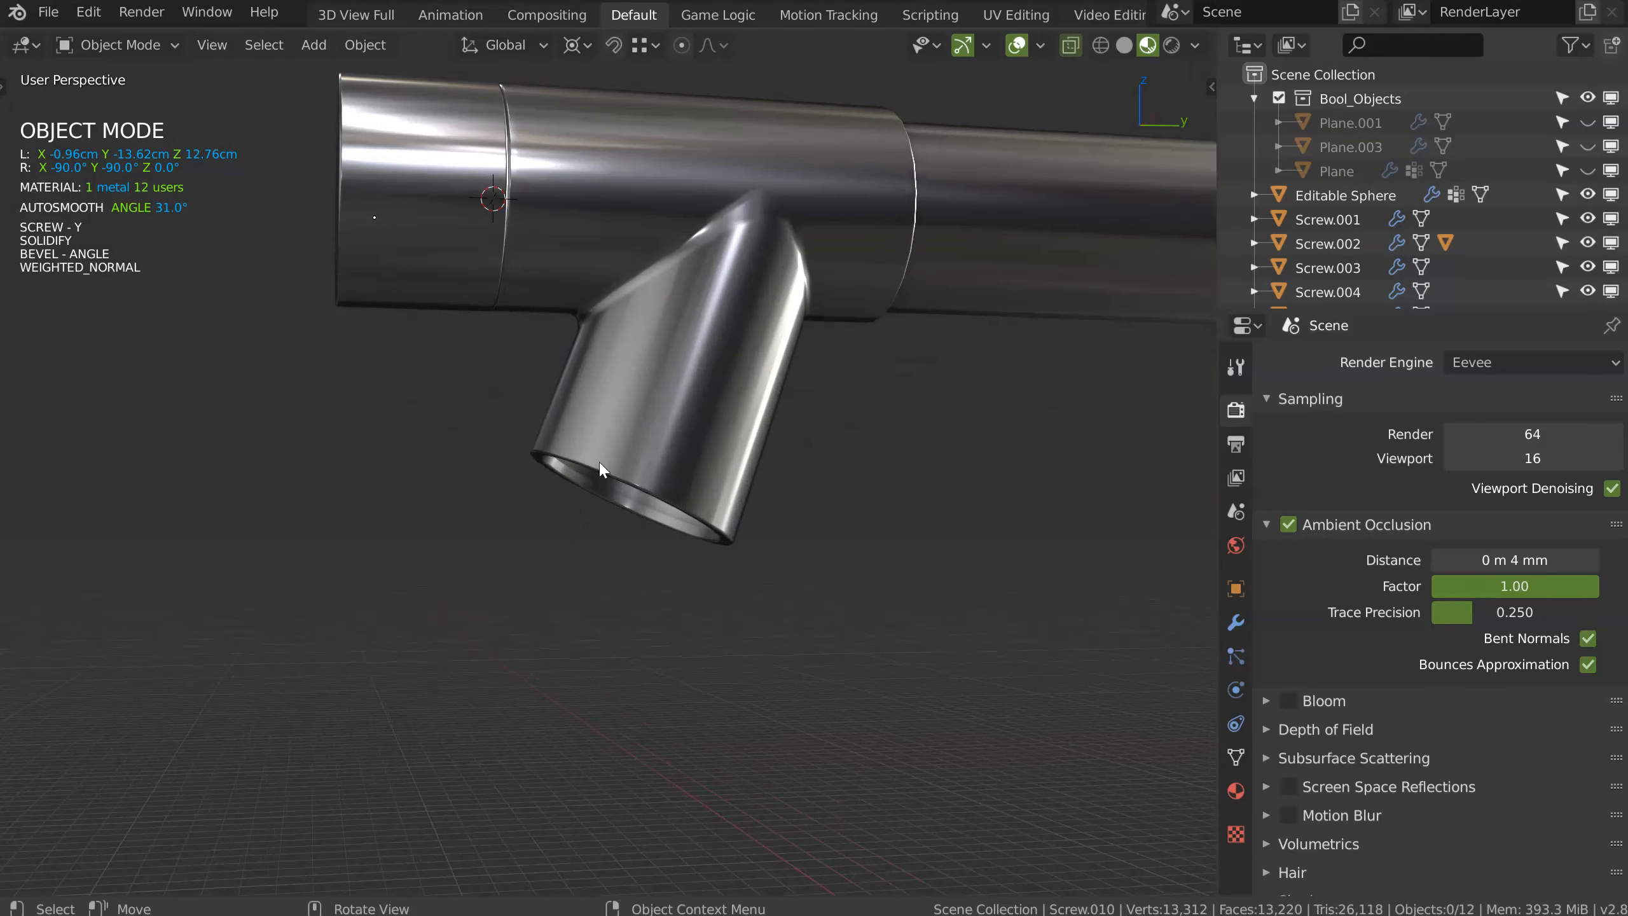
middle_click_drag(686, 532, 627, 486)
scroll(727, 547, "up", 3)
left_click(735, 535)
key("Tab")
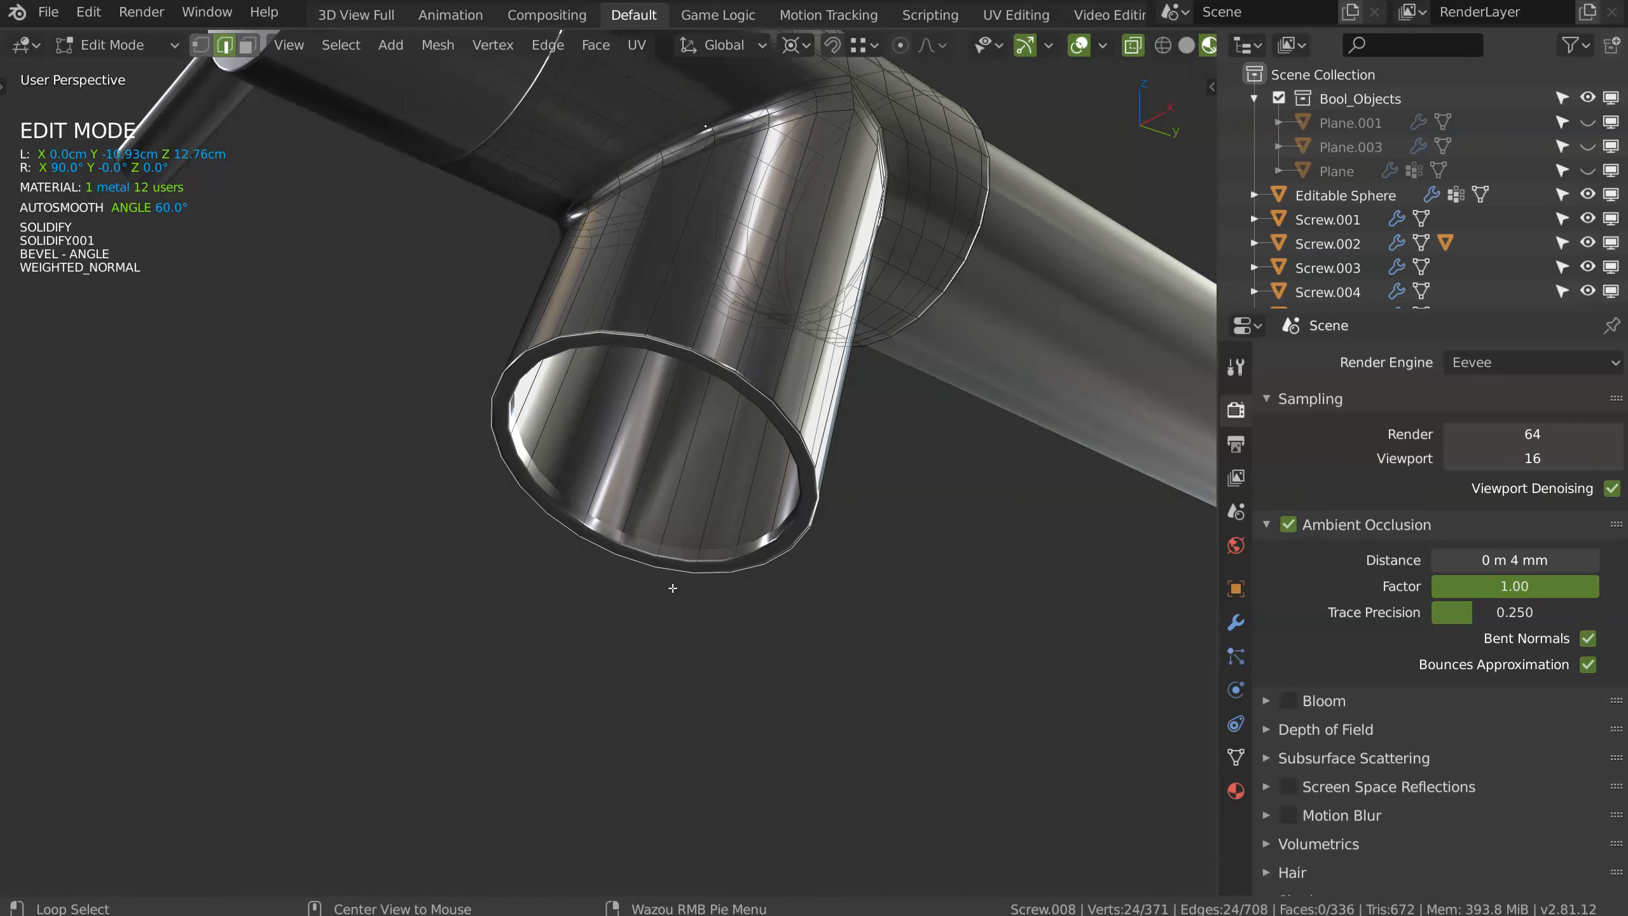
key("shift+s")
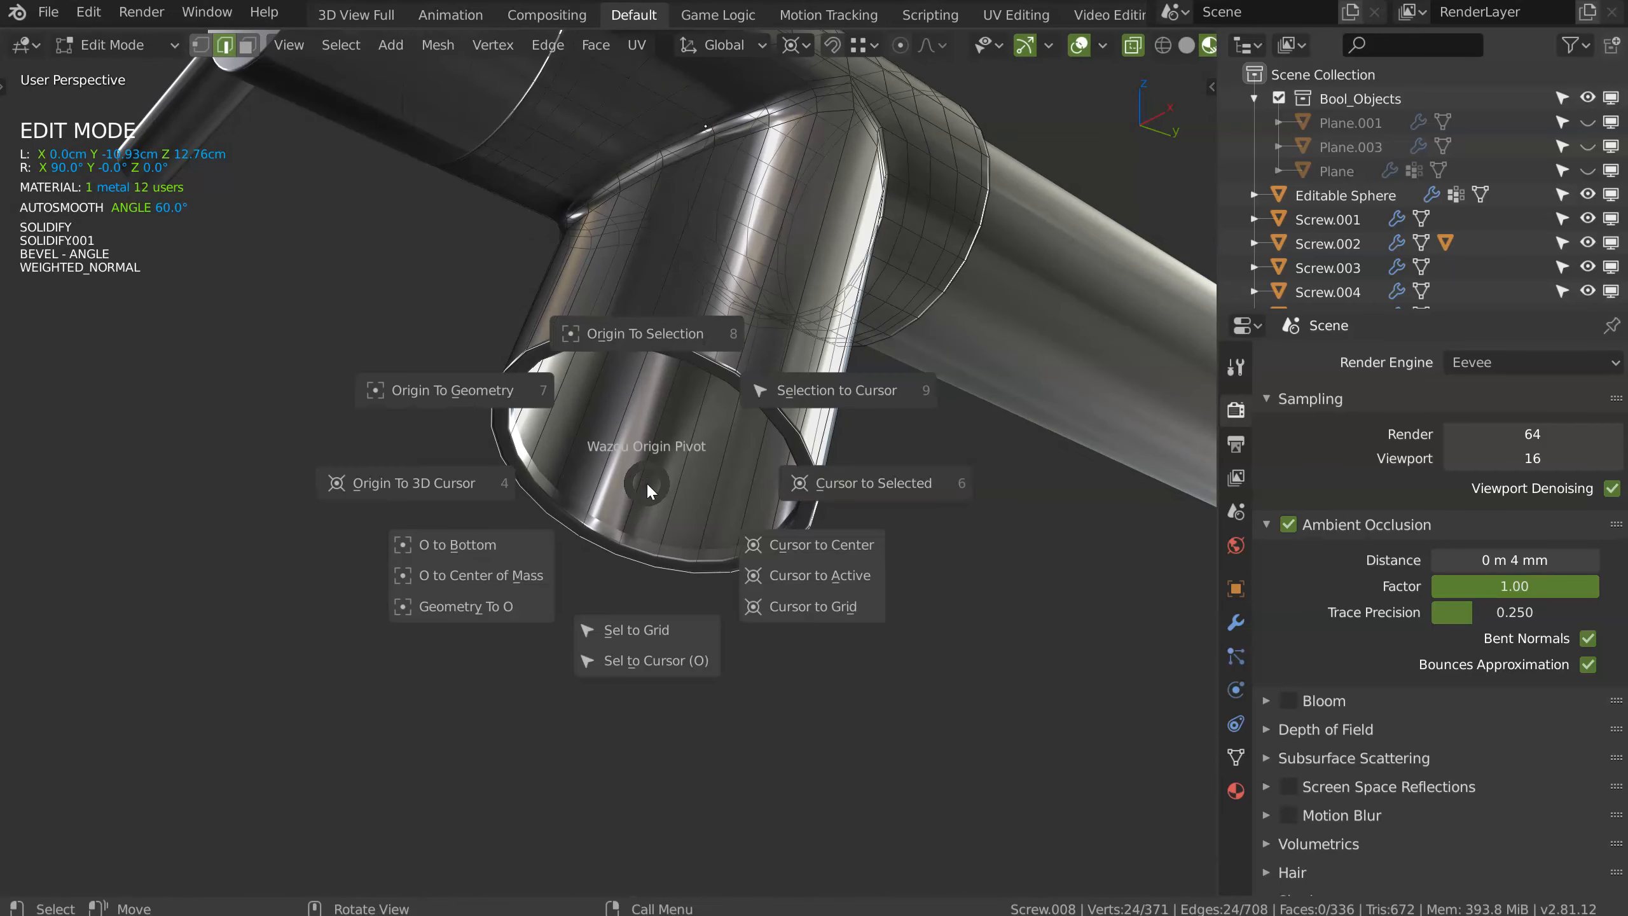
left_click(848, 479)
Step: Add a single-vertex screw primitive at the 3D cursor in the outlet opening and open it for mesh editing
key("shift+space")
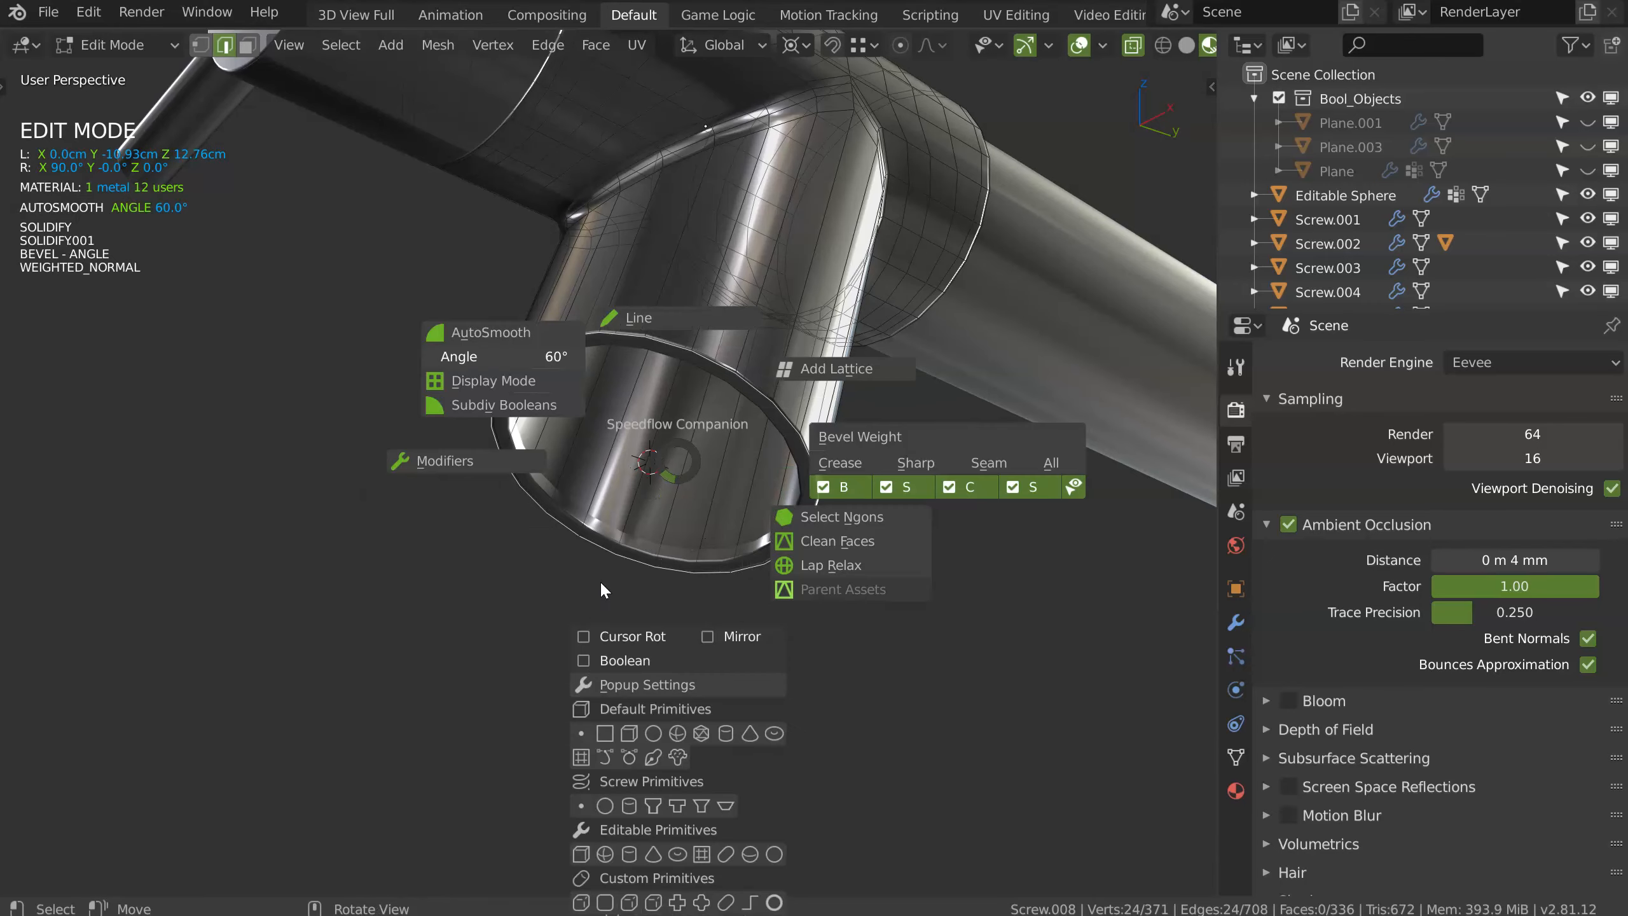
key("Escape")
key("shift+space")
left_click(564, 807)
key("Tab")
middle_click_drag(703, 520, 703, 449)
key("g")
key("x")
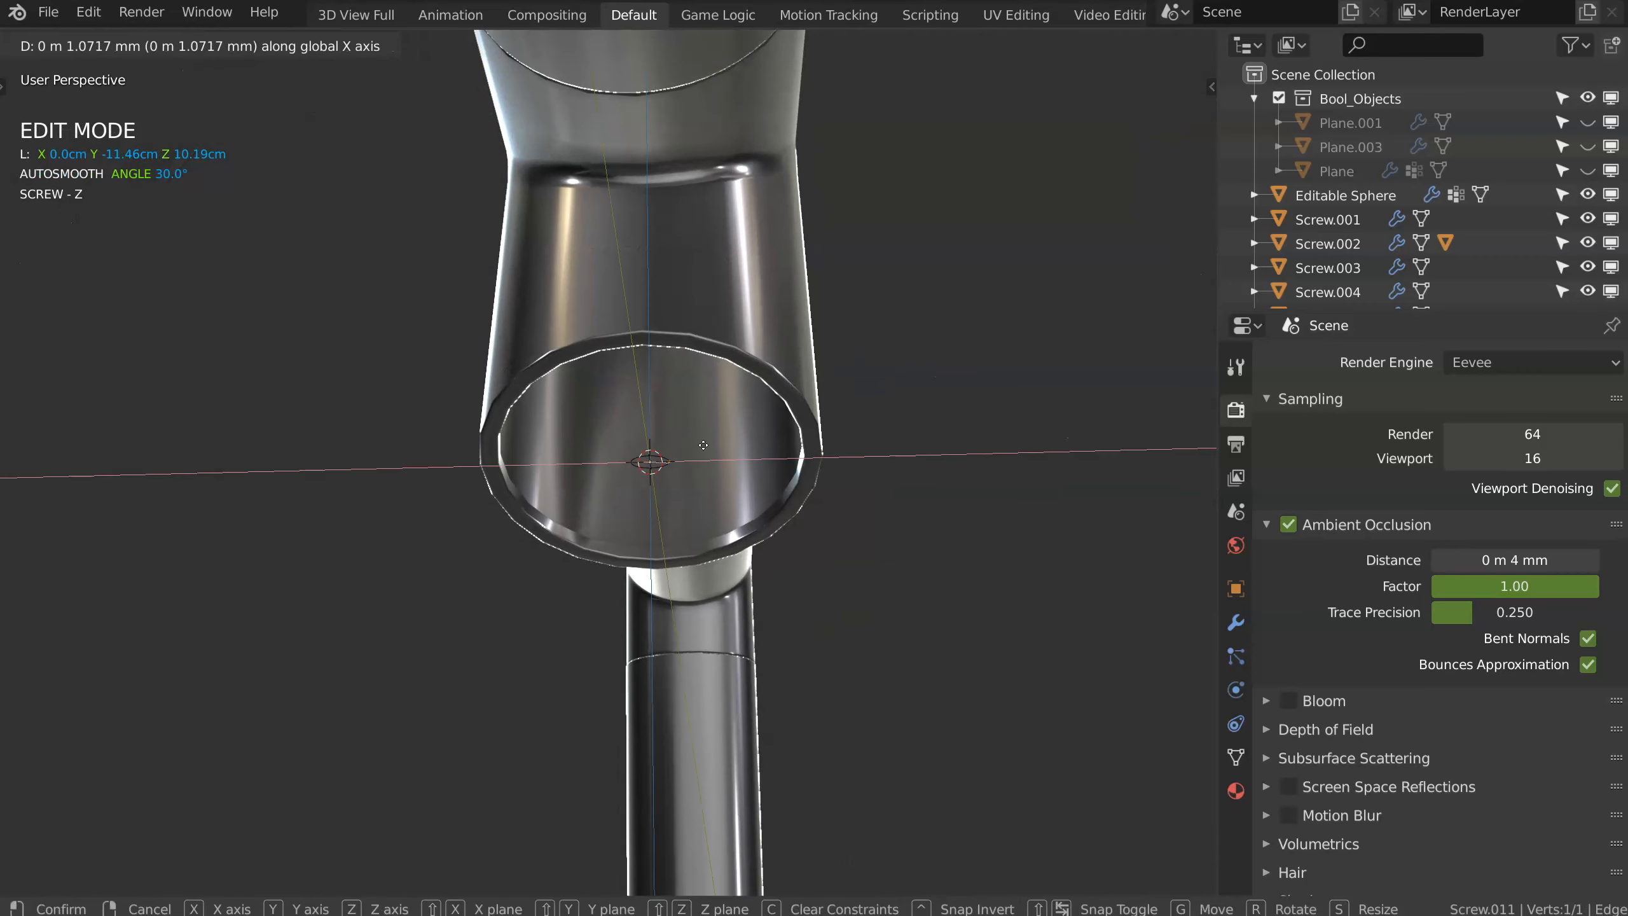
left_click(857, 454)
middle_click_drag(857, 454, 796, 456)
Step: Extrude the centre vertex about 9.5 mm along X to form a disc reaching the outlet rim, and return to Object Mode
middle_click_drag(693, 516, 734, 514)
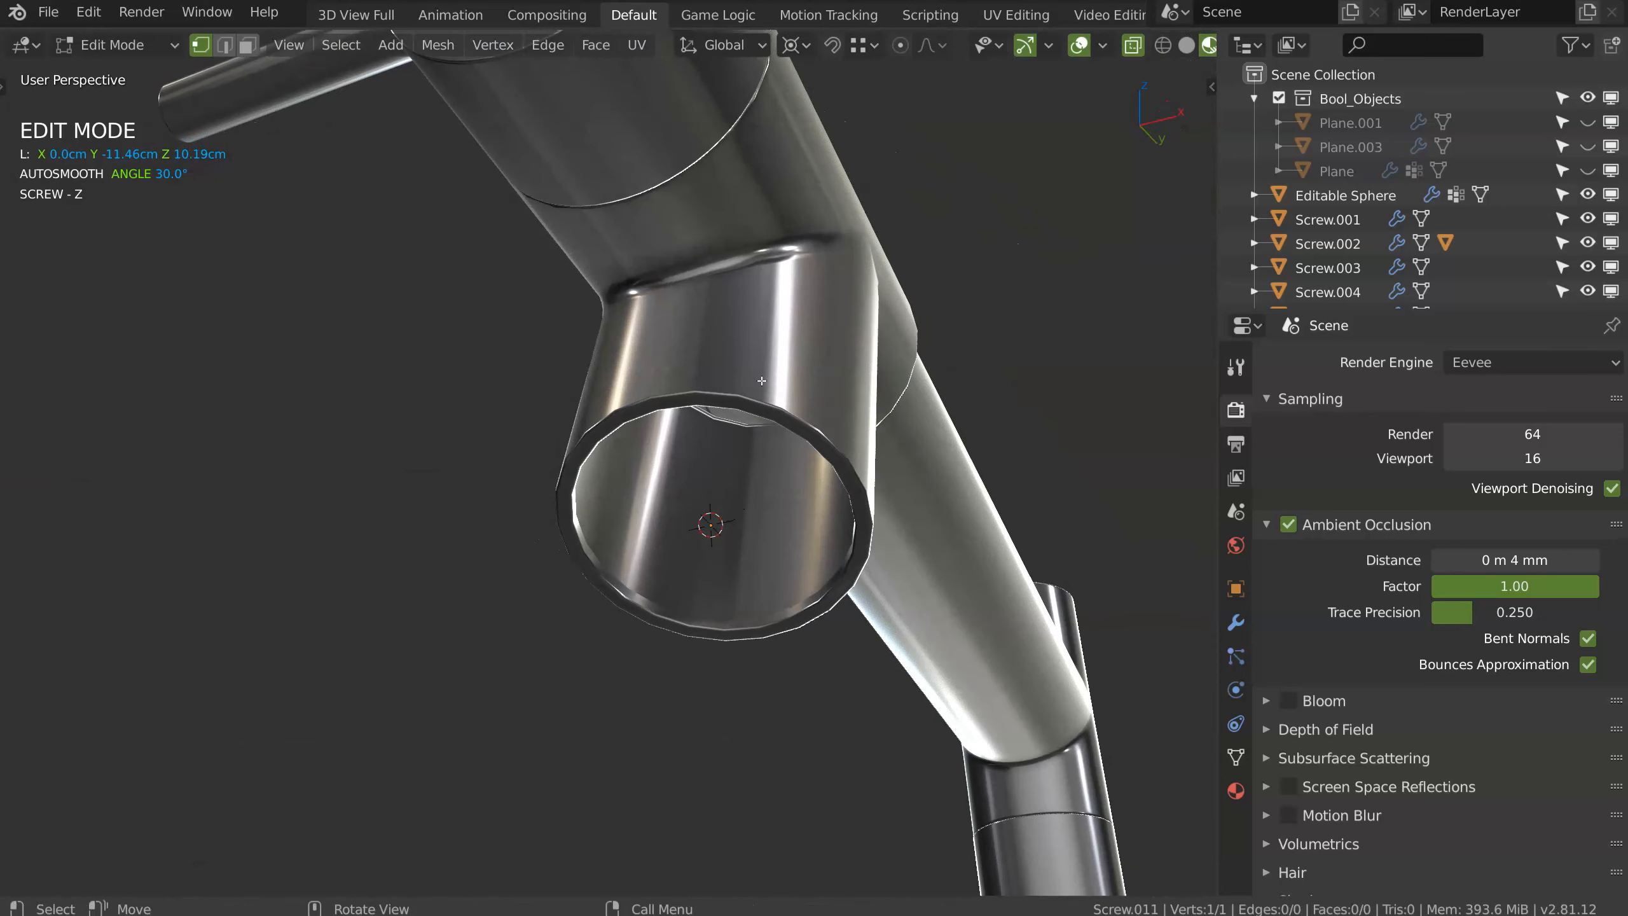
key("e")
key("x")
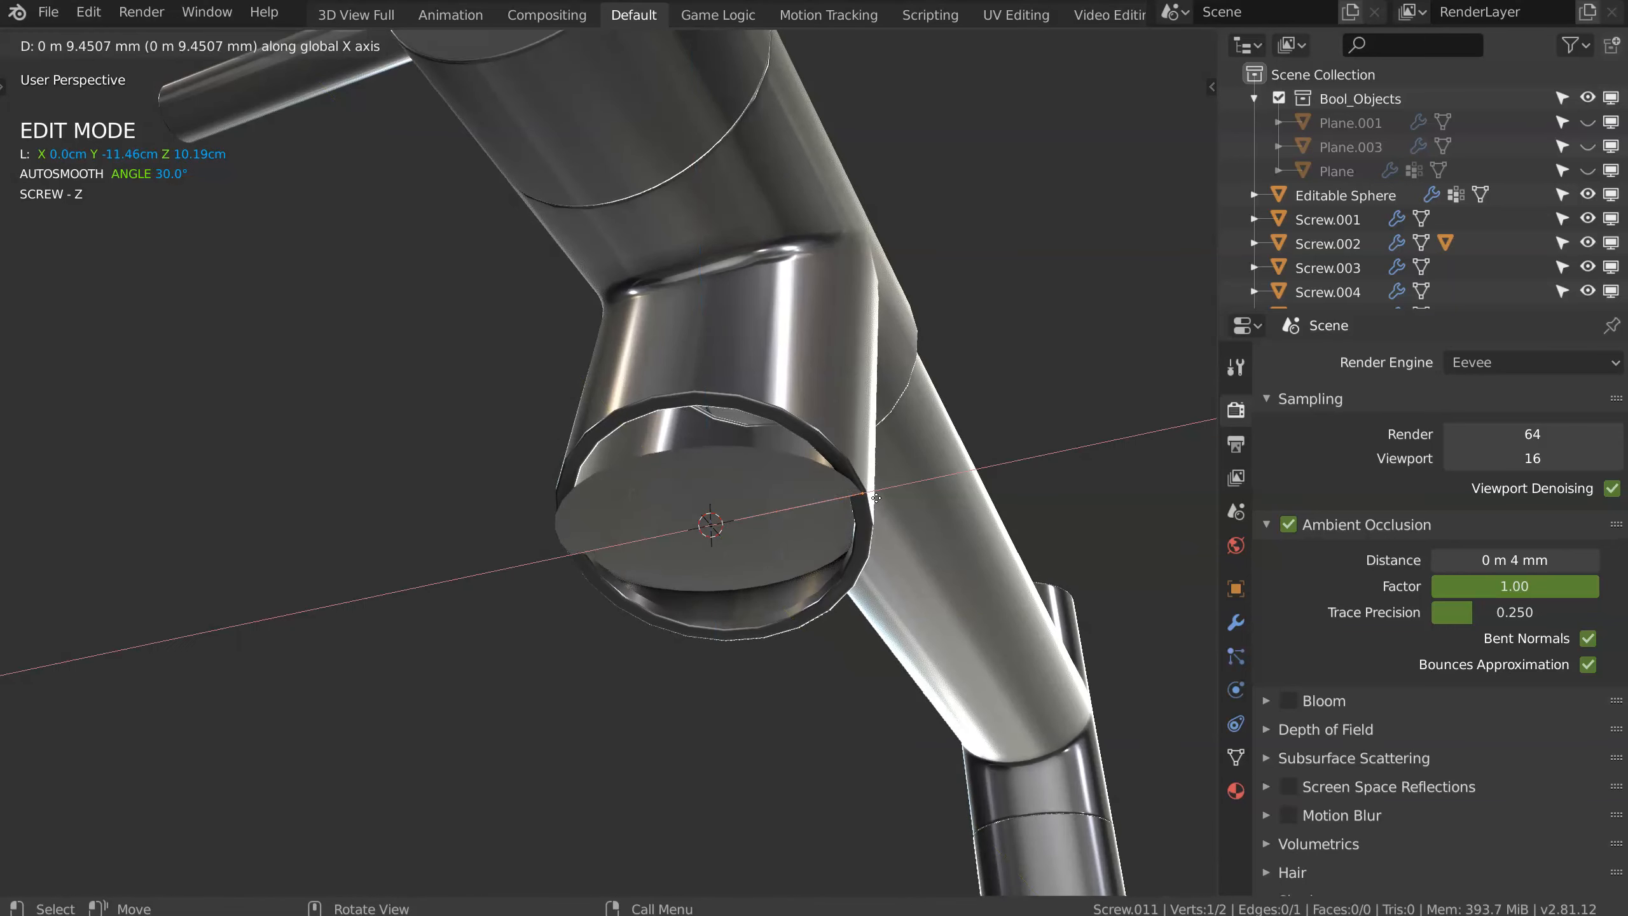
left_click(879, 501)
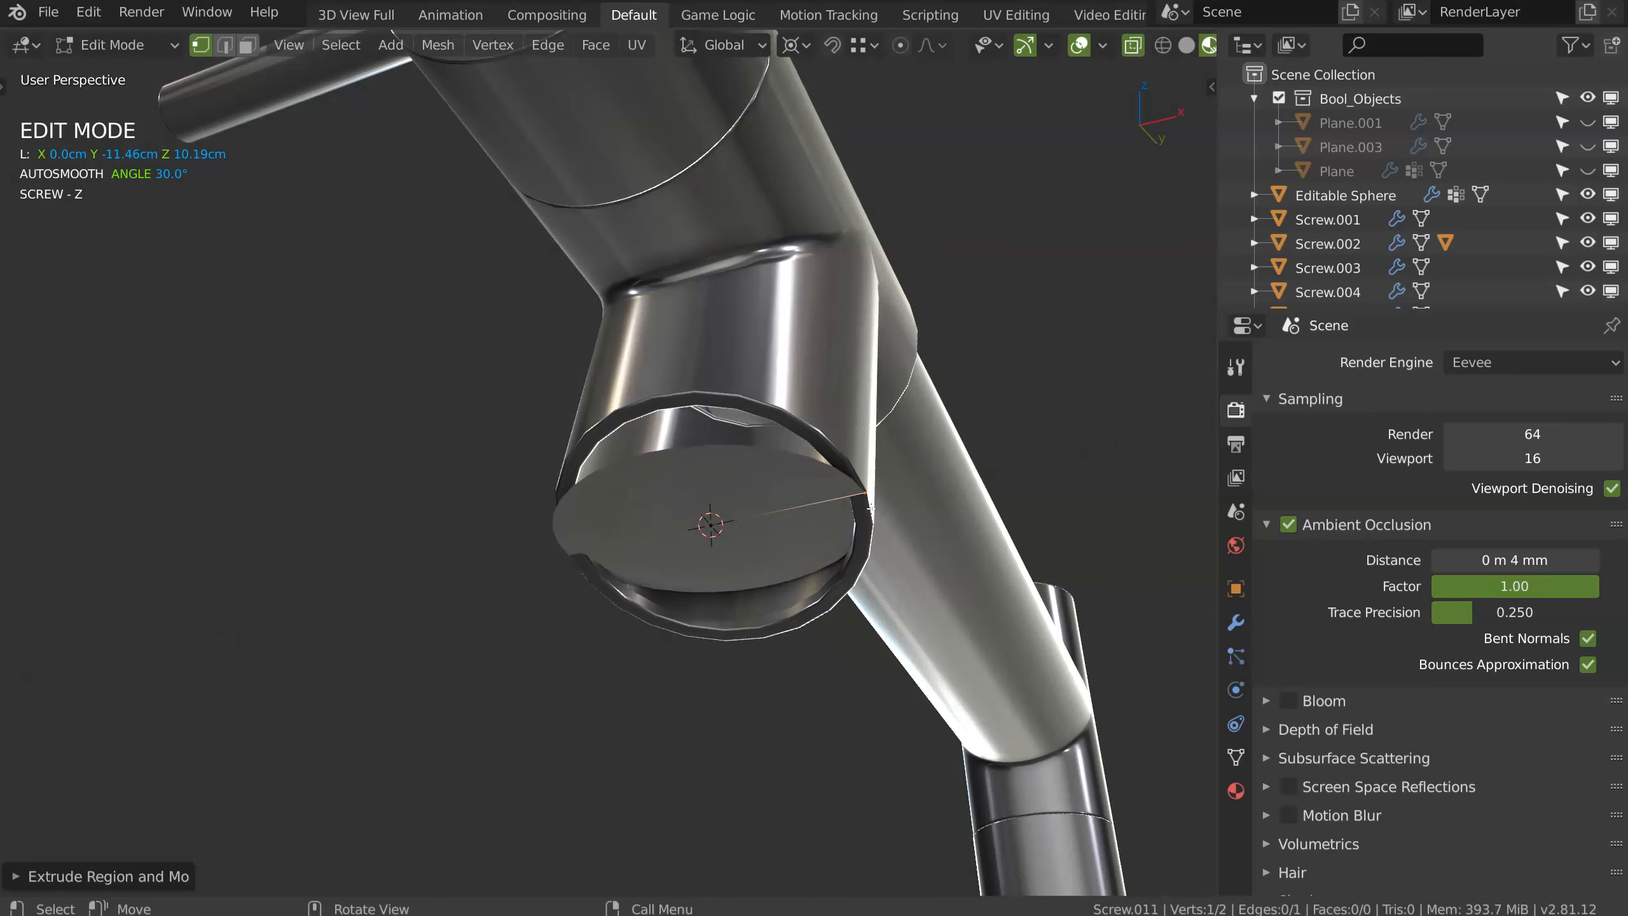
middle_click_drag(878, 500, 777, 586)
key("Tab")
key("space")
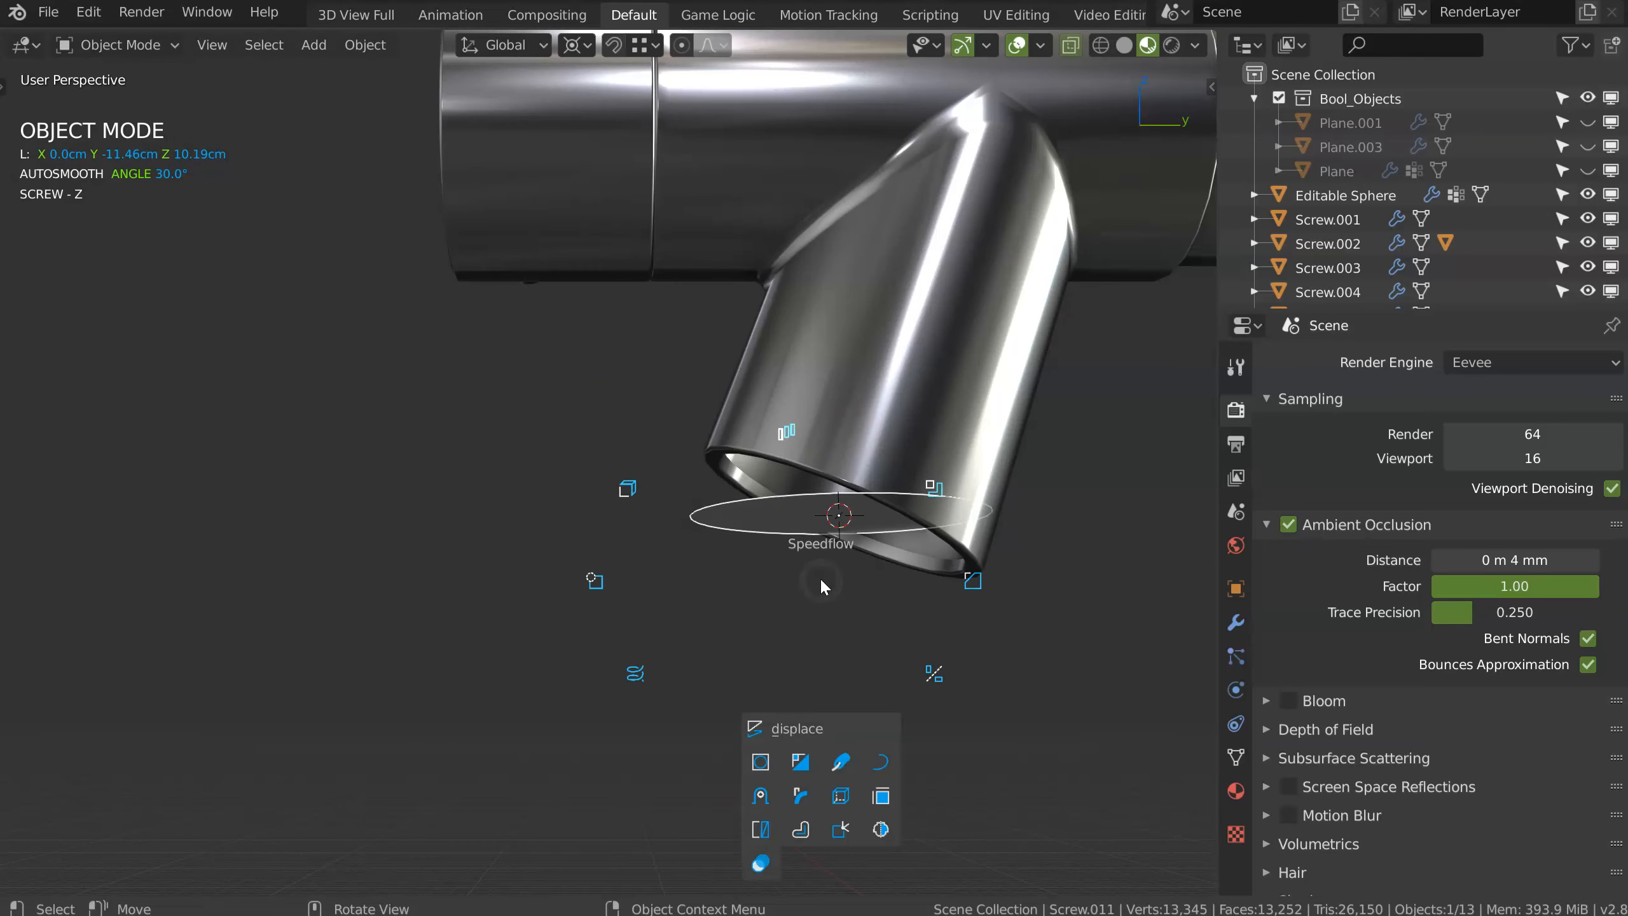
Step: Add a Solidify modifier to the disc in the outlet with thickness about 0.46 and offset 0.999
left_click(665, 480)
key("d")
left_click(890, 514)
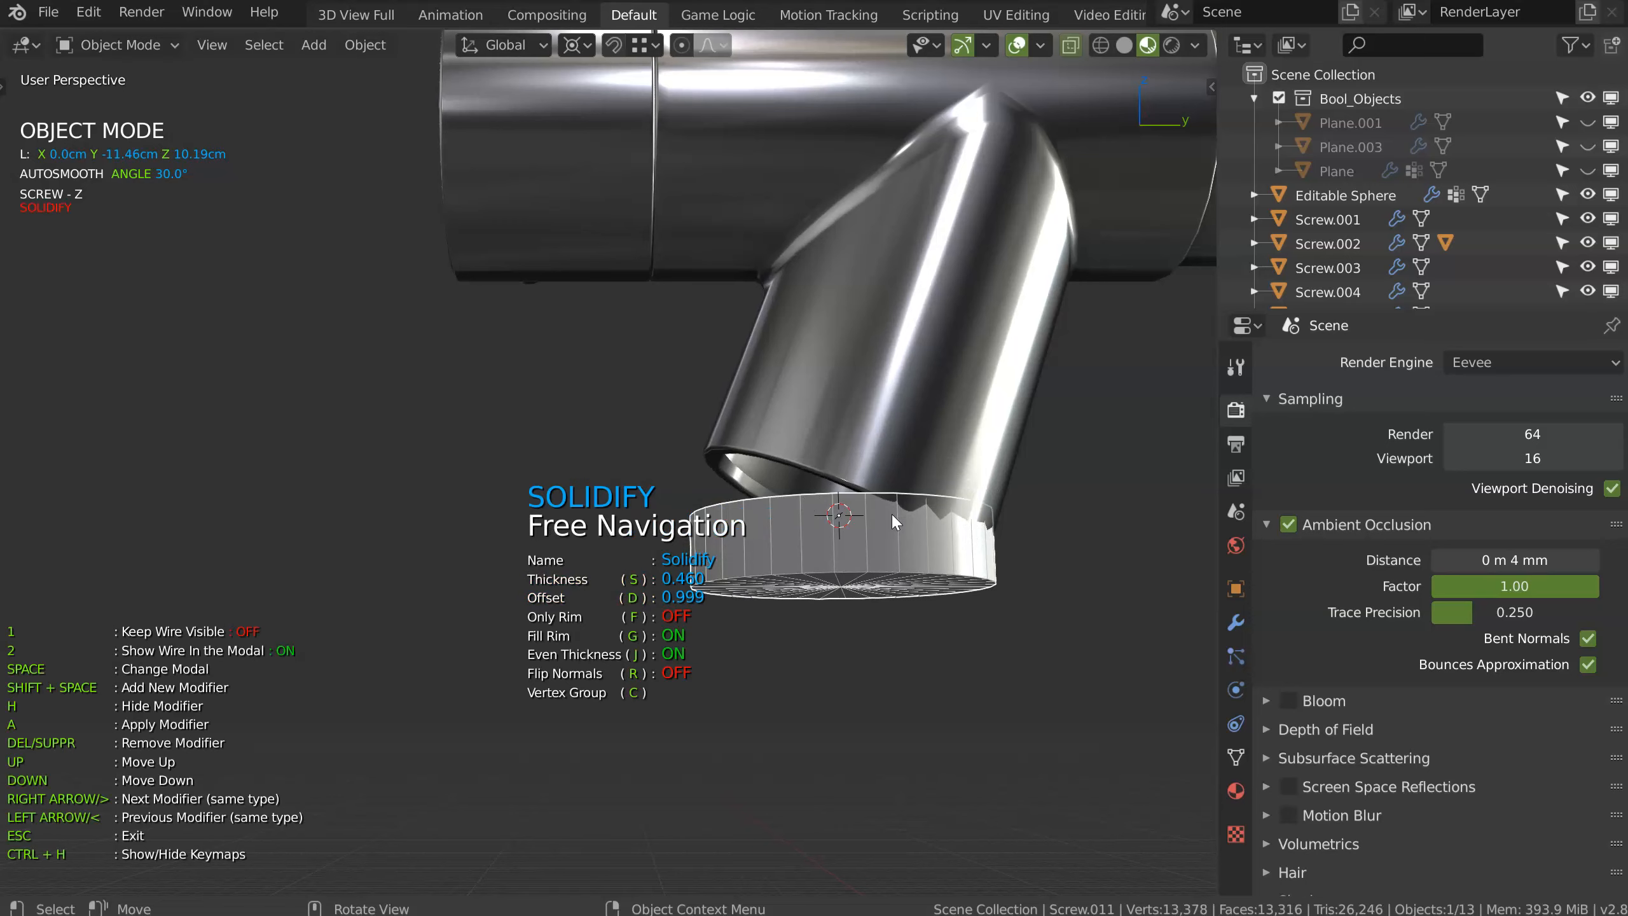
left_click(887, 544)
Step: Rotate the thickened disc by about 25° in the right side view to match the slanted outlet rim
key("KP_3")
middle_click_drag(990, 463, 906, 362, "ctrl")
key("r")
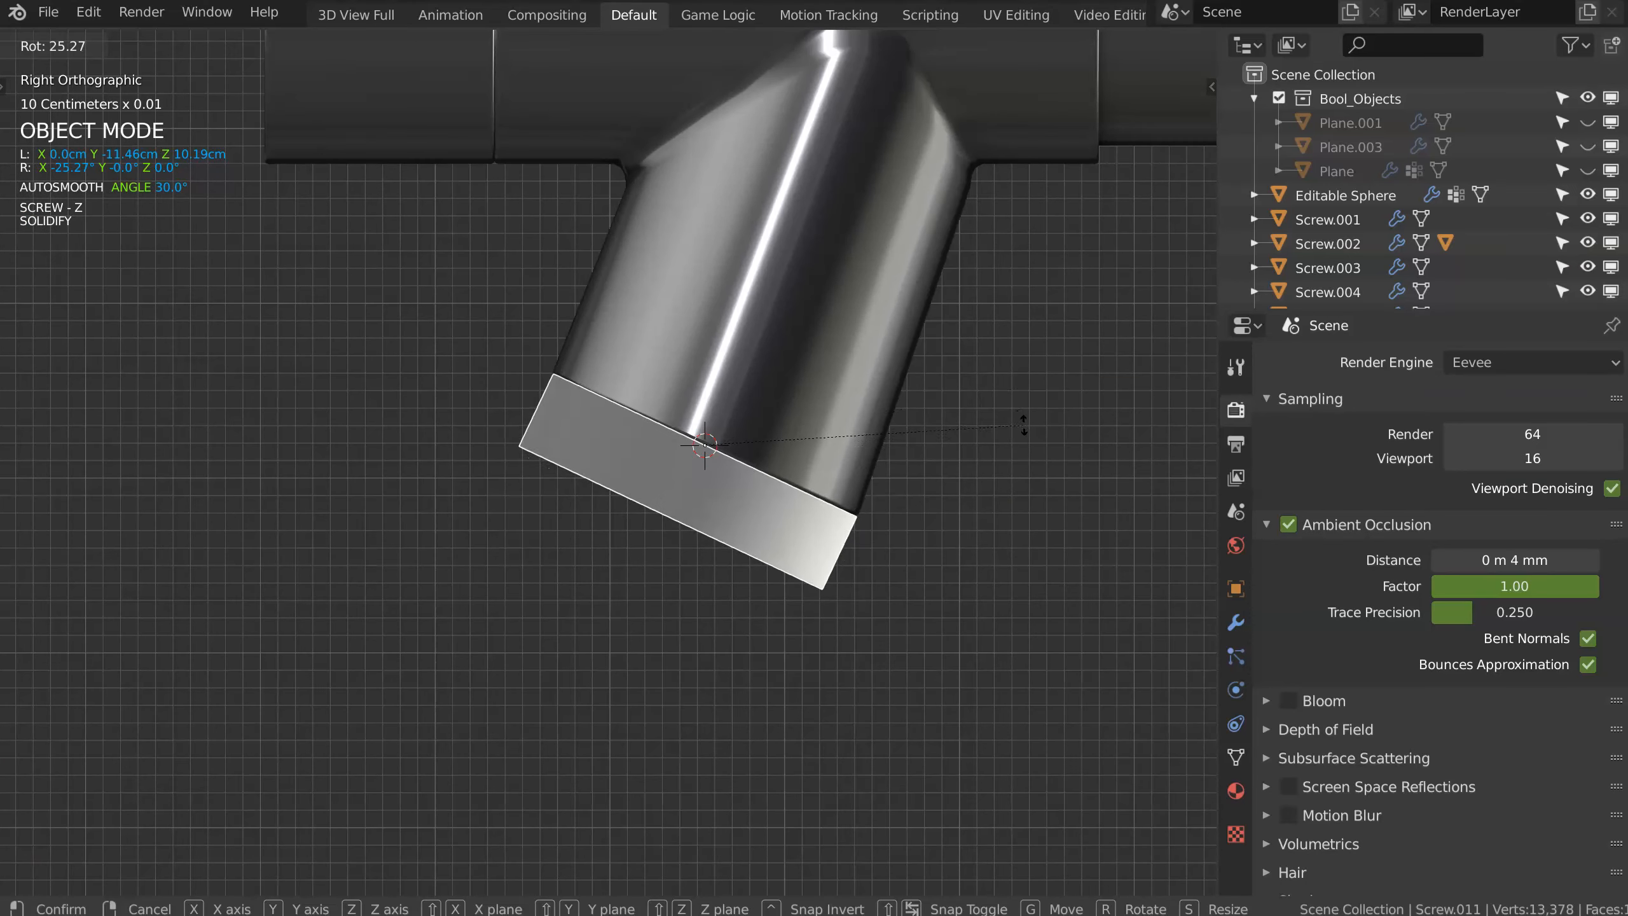
left_click(1026, 421)
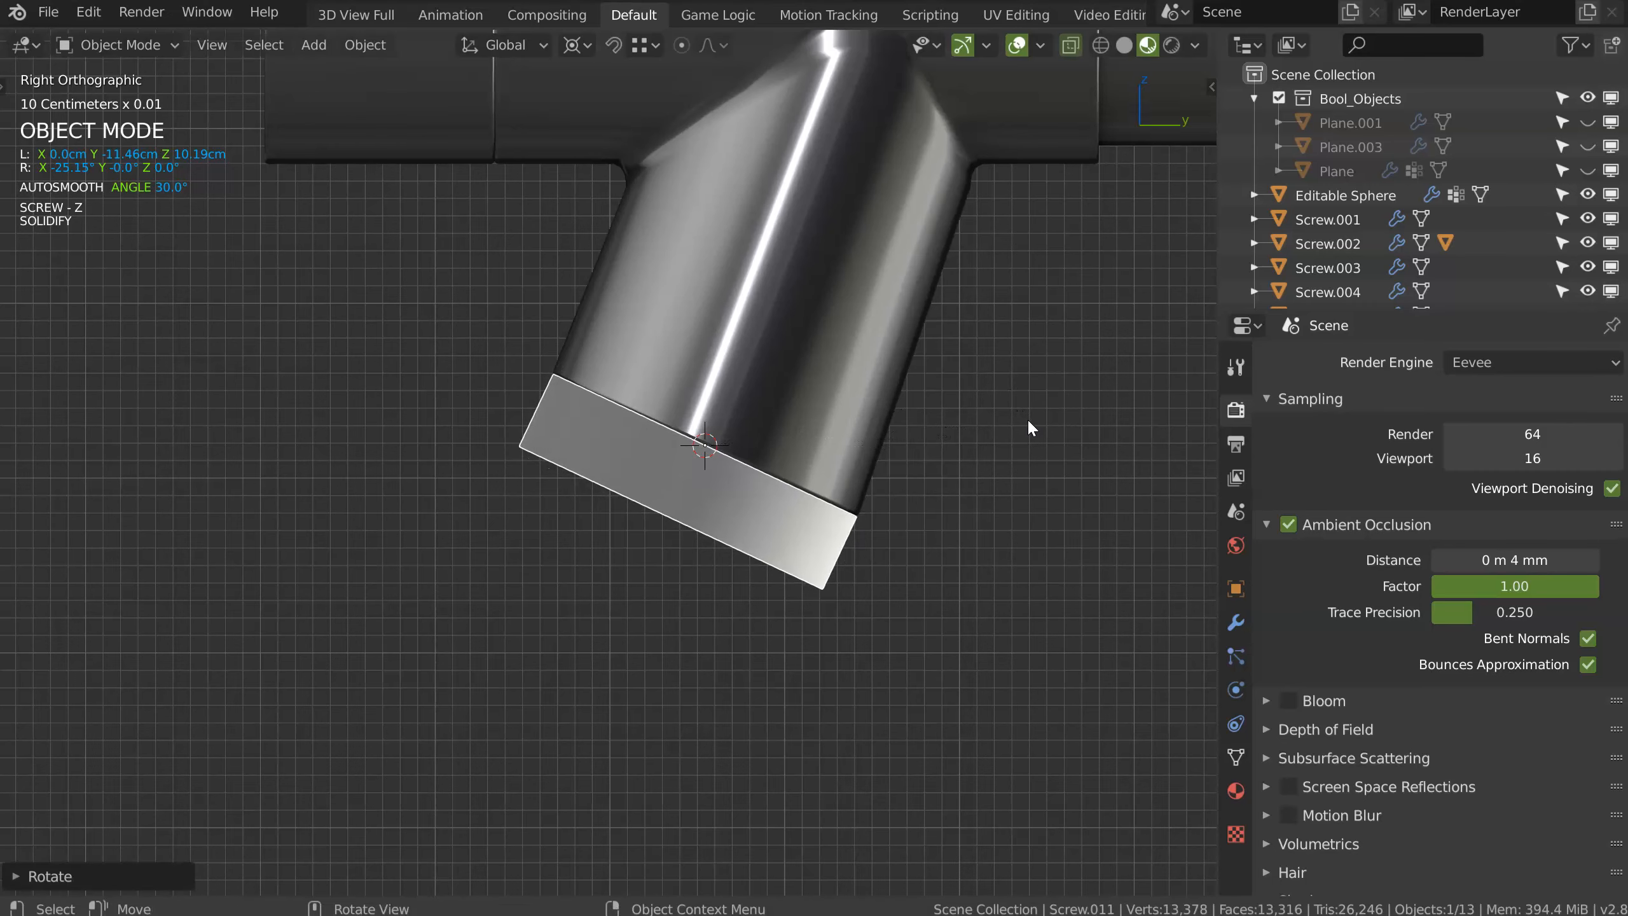
middle_click_drag(820, 412, 790, 405)
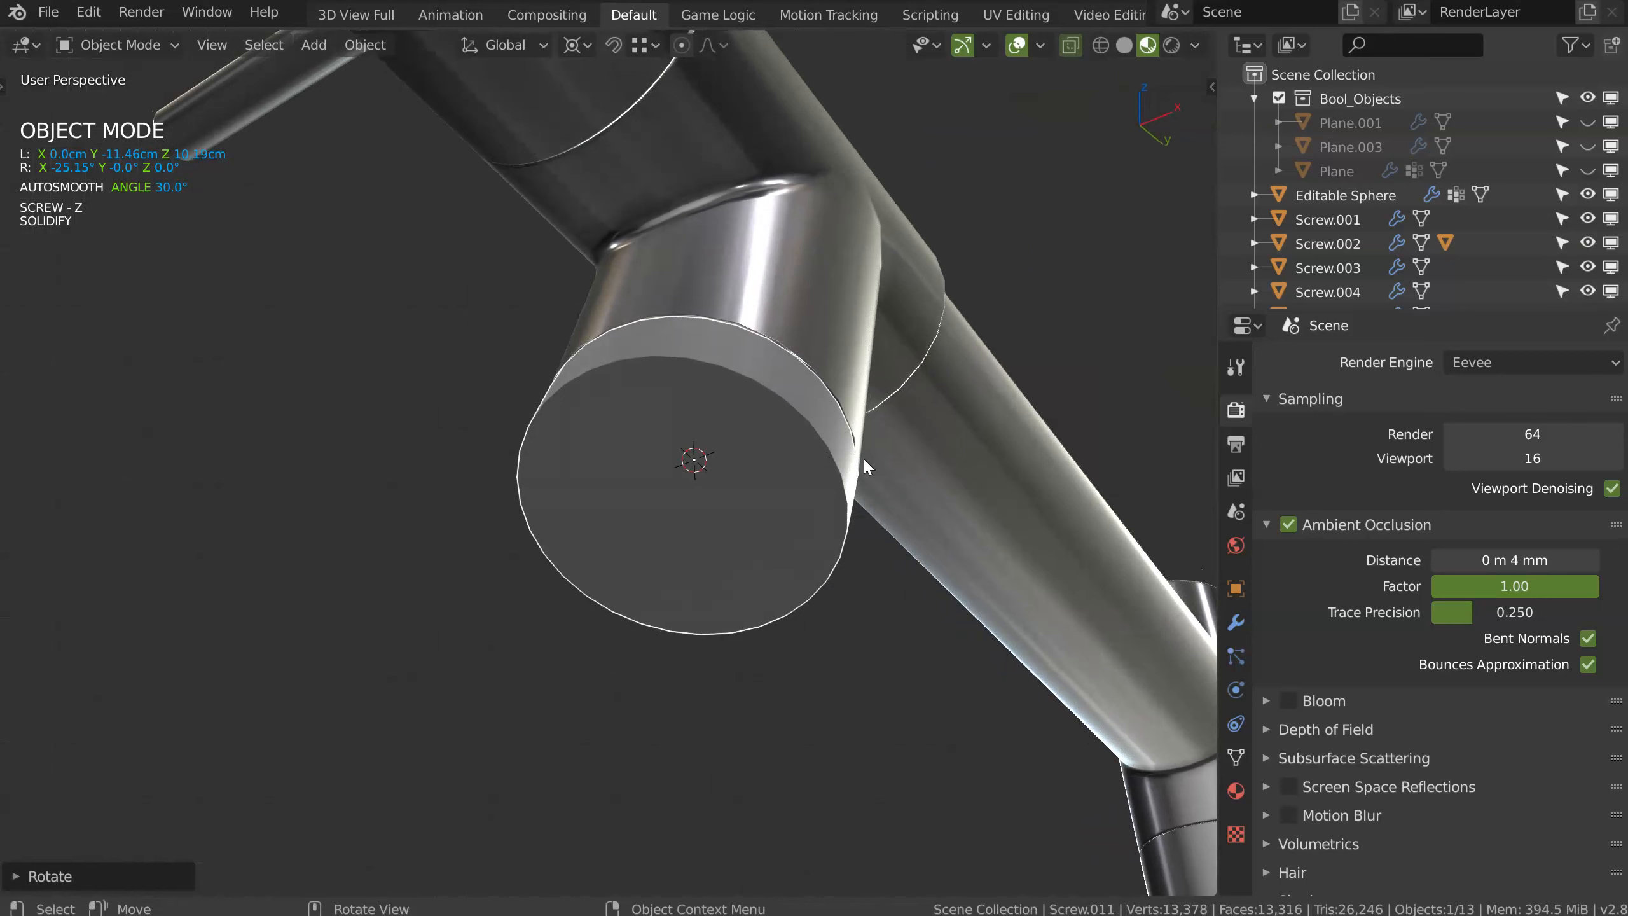
Step: Move the disc's centre vertex about 7.15 mm along X to open it into a ring, and return to Object Mode
key("Tab")
middle_click_drag(699, 456, 705, 471)
key("g")
key("x")
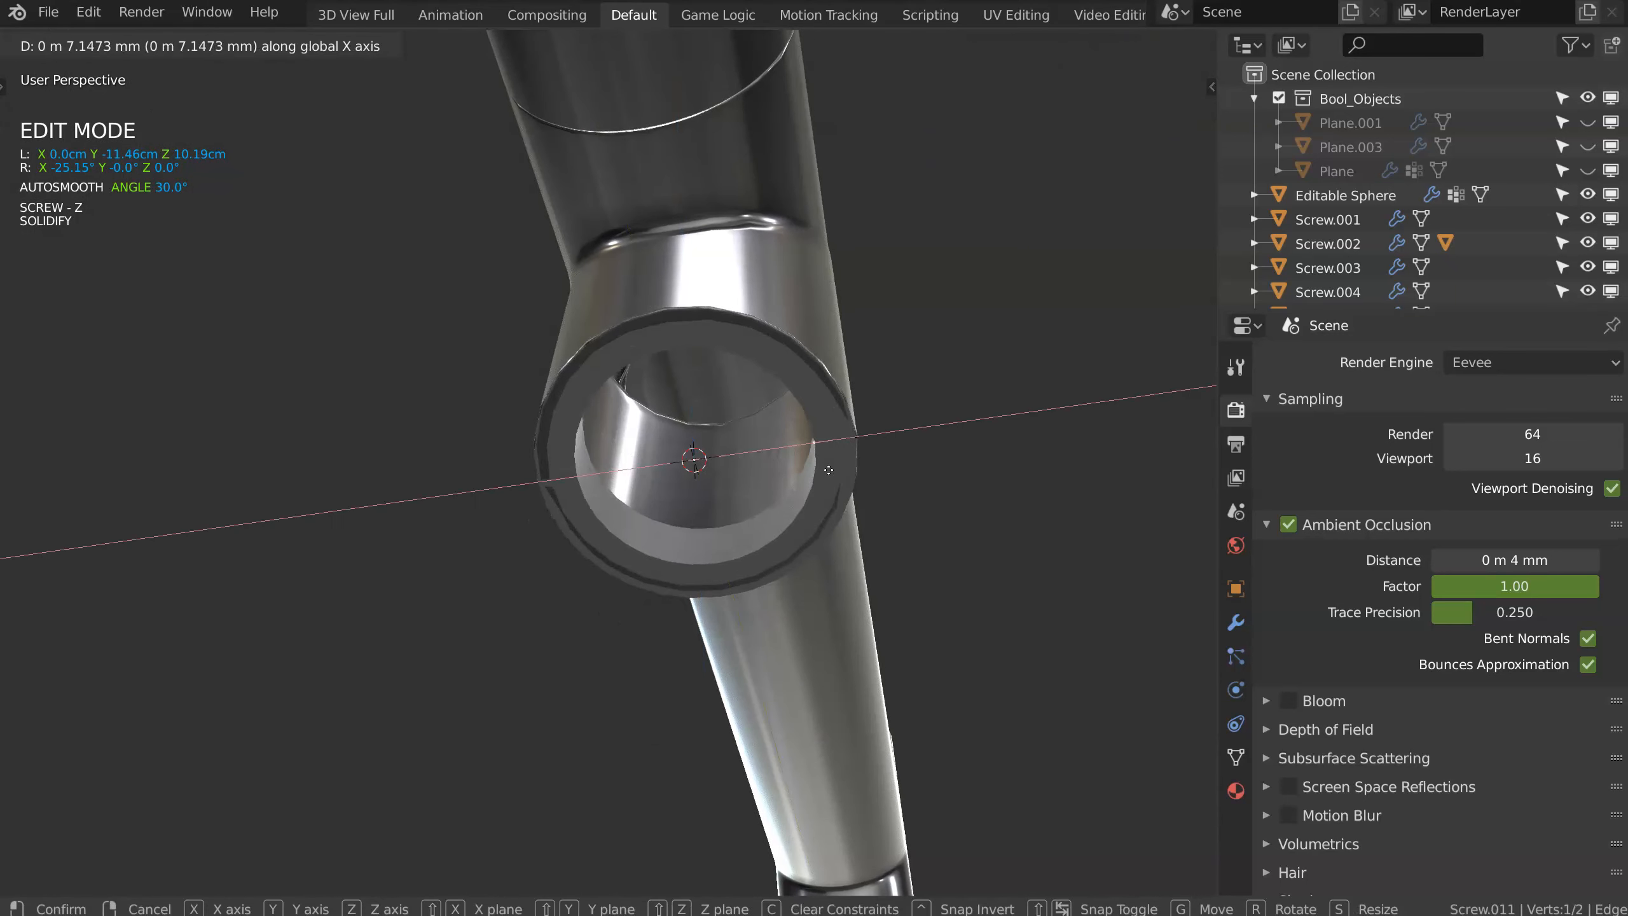
left_click(829, 470)
middle_click_drag(827, 471, 730, 521)
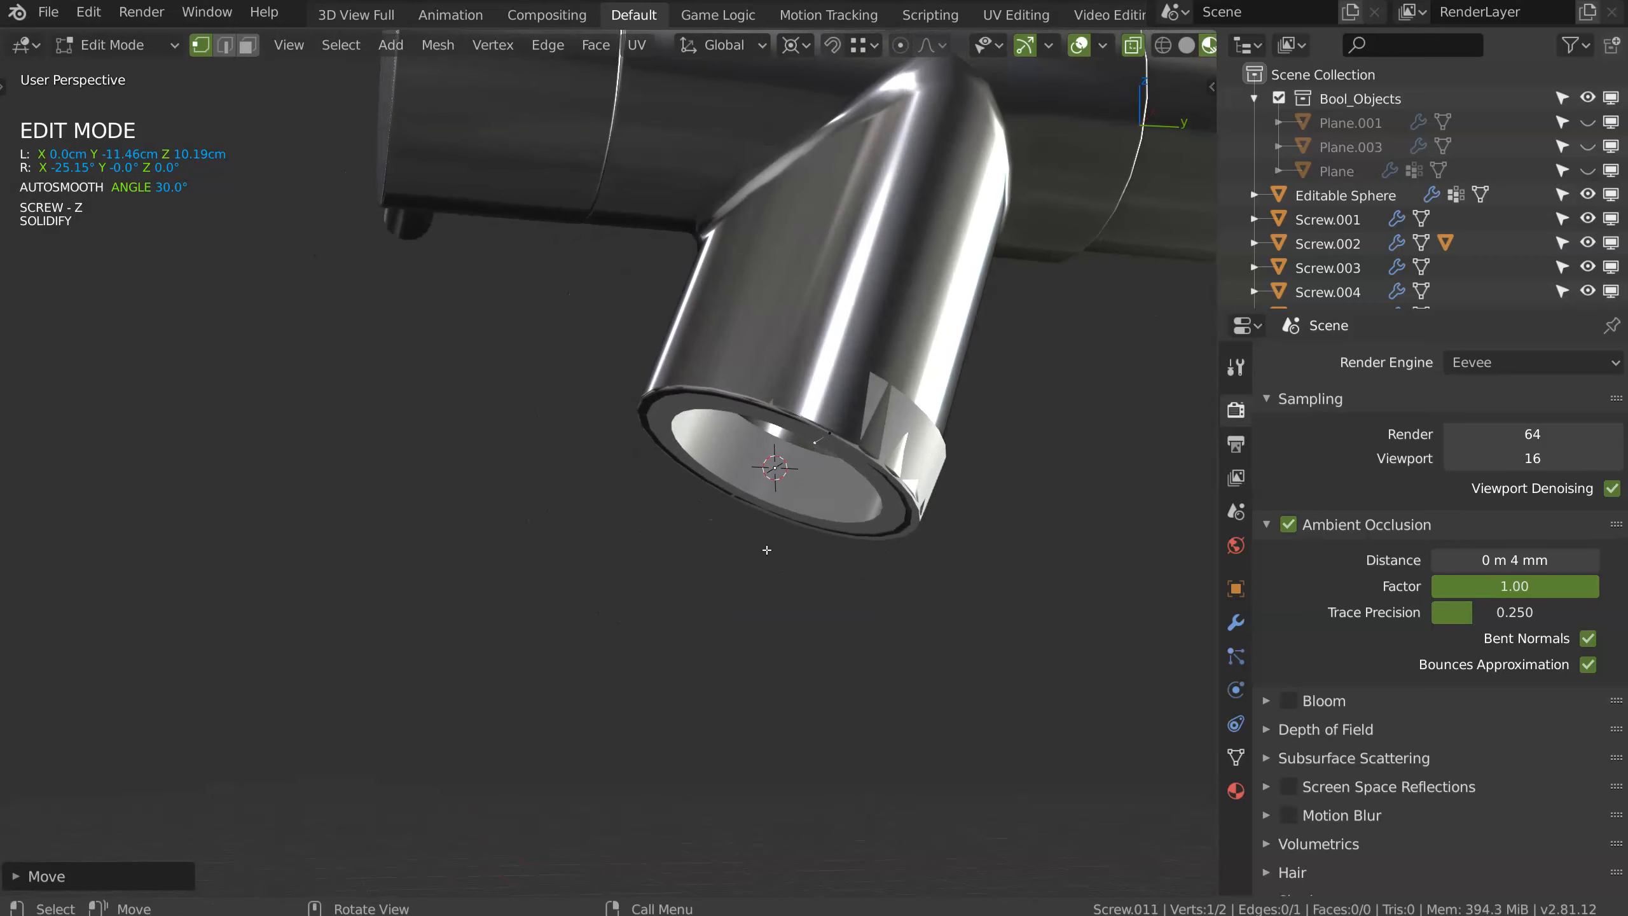
key("Tab")
Step: Set the ring's Solidify offset to -0.999 so it extends below the outlet, and its thickness to 0.517
key("space")
left_click(690, 421)
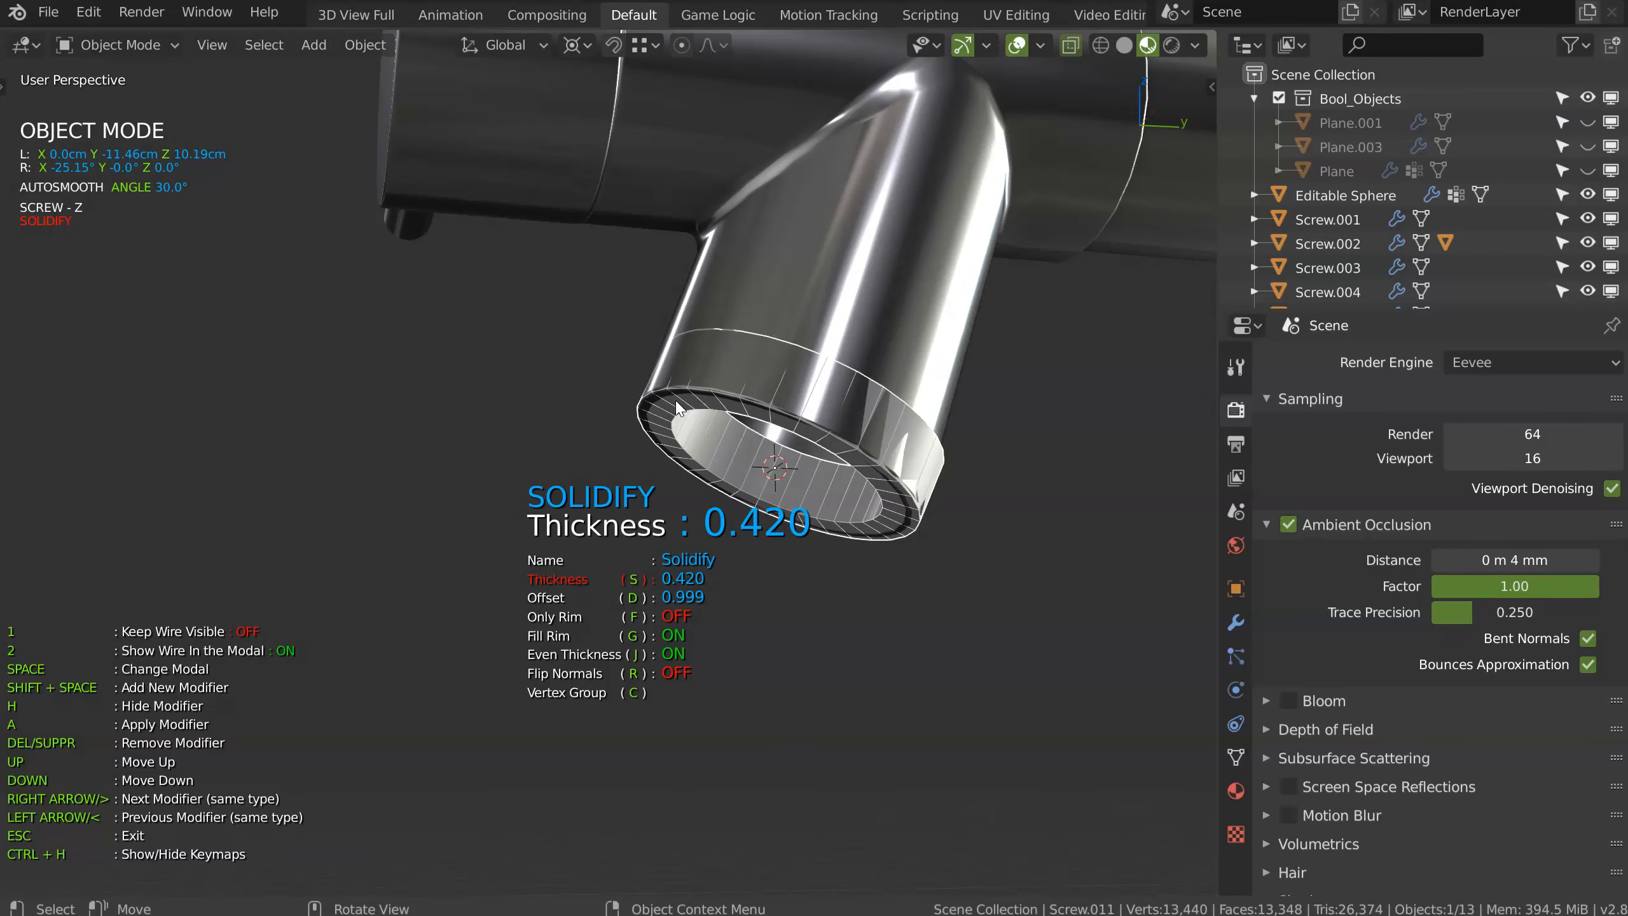
key("d")
key("space")
middle_click_drag(680, 481, 713, 477)
key("s")
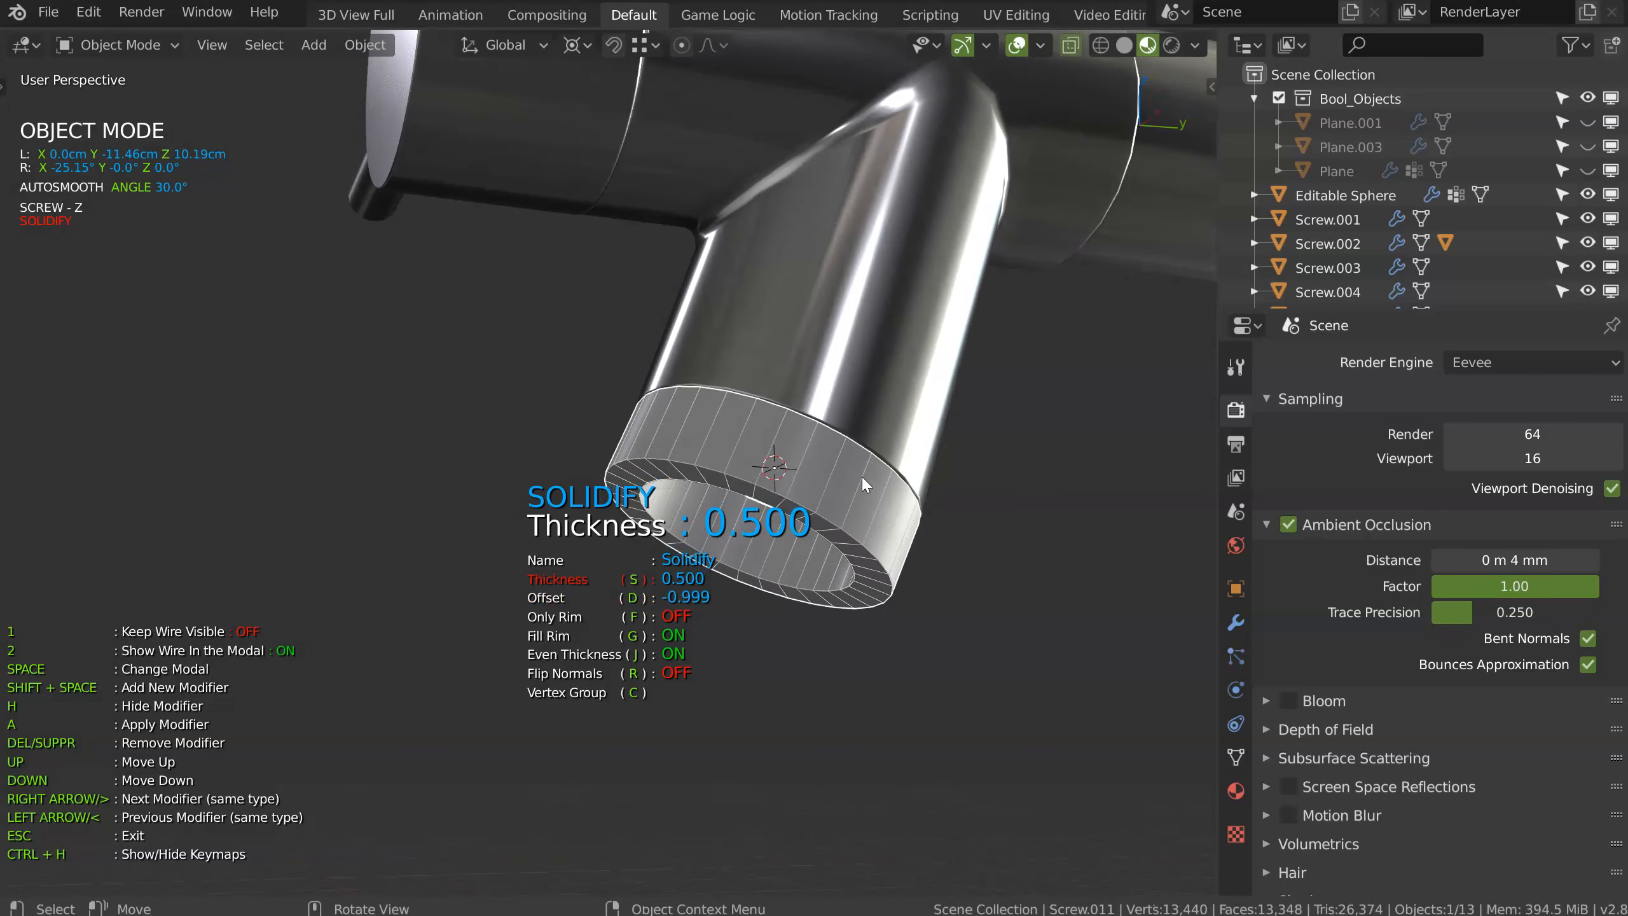
key("space")
mouse_move(816, 450)
middle_mouse_down()
mouse_move(871, 402)
mouse_move(819, 417)
mouse_move(804, 457)
middle_mouse_up()
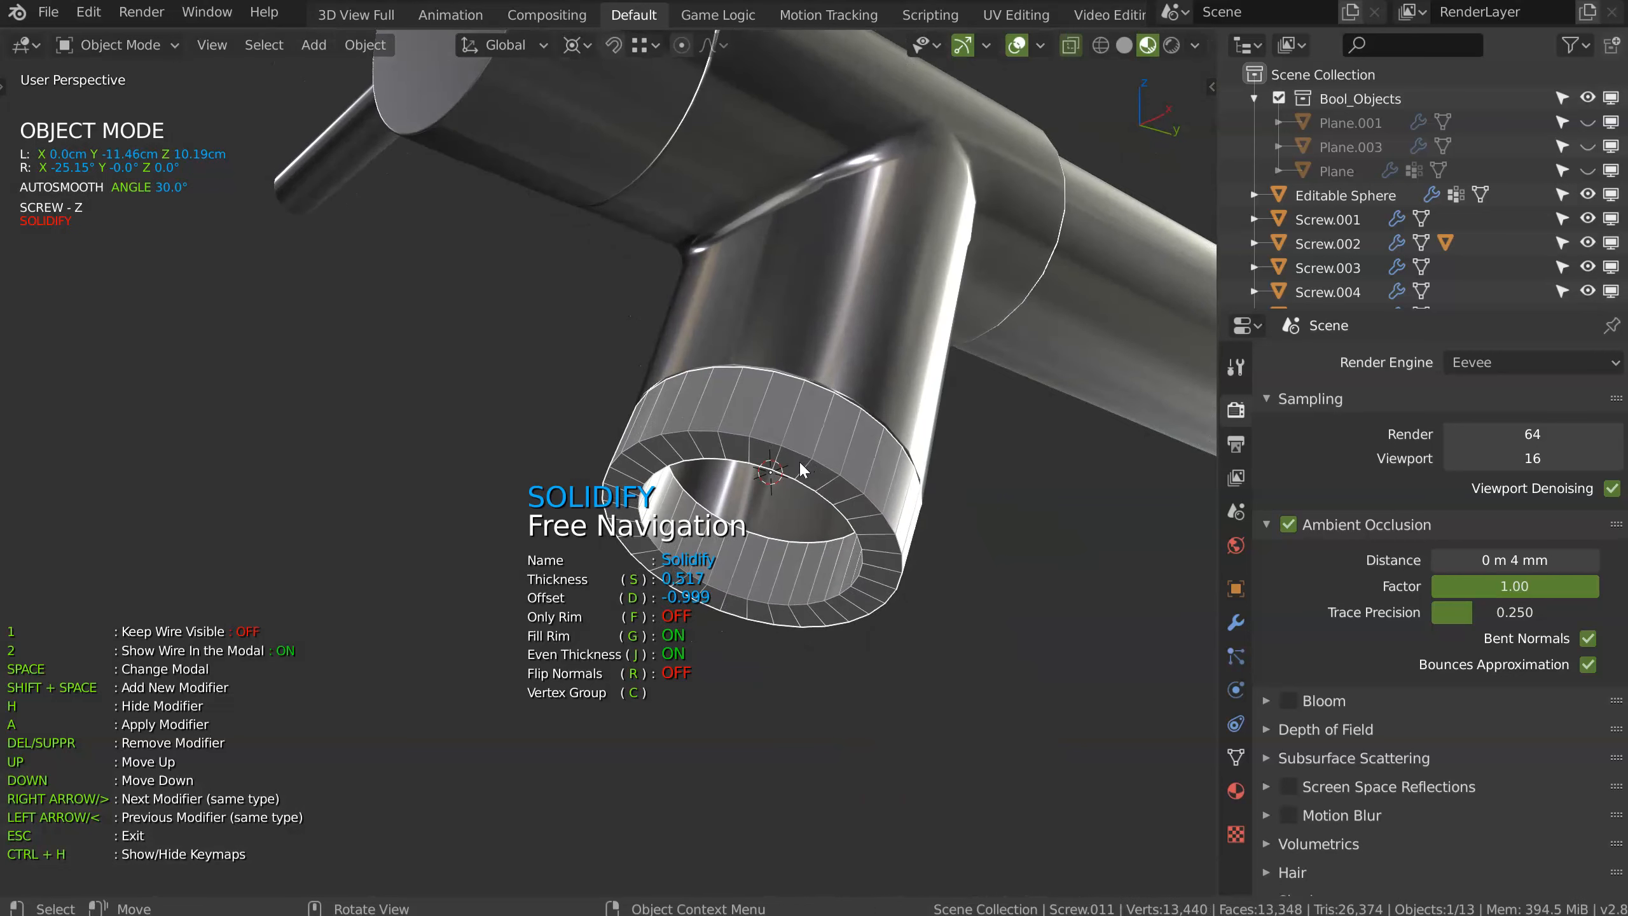
Step: Try a four-segment angle-limited Bevel modifier about 0.029 wide on the ring
key("shift+space")
left_click(986, 462)
key("space")
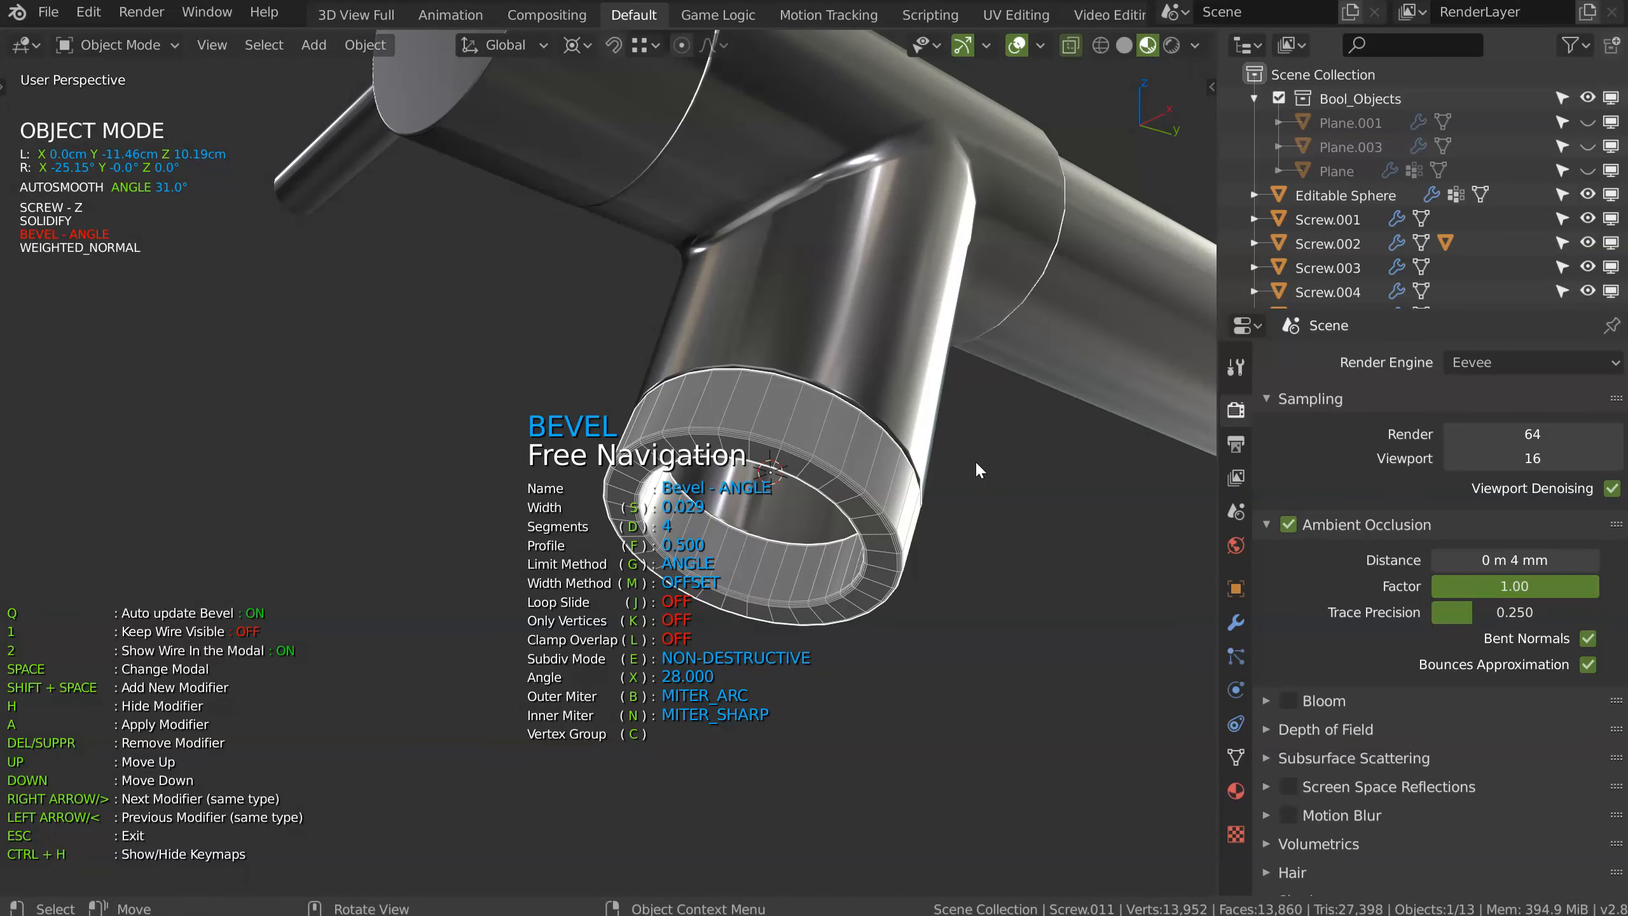
key("Escape")
middle_click_drag(959, 479, 769, 341)
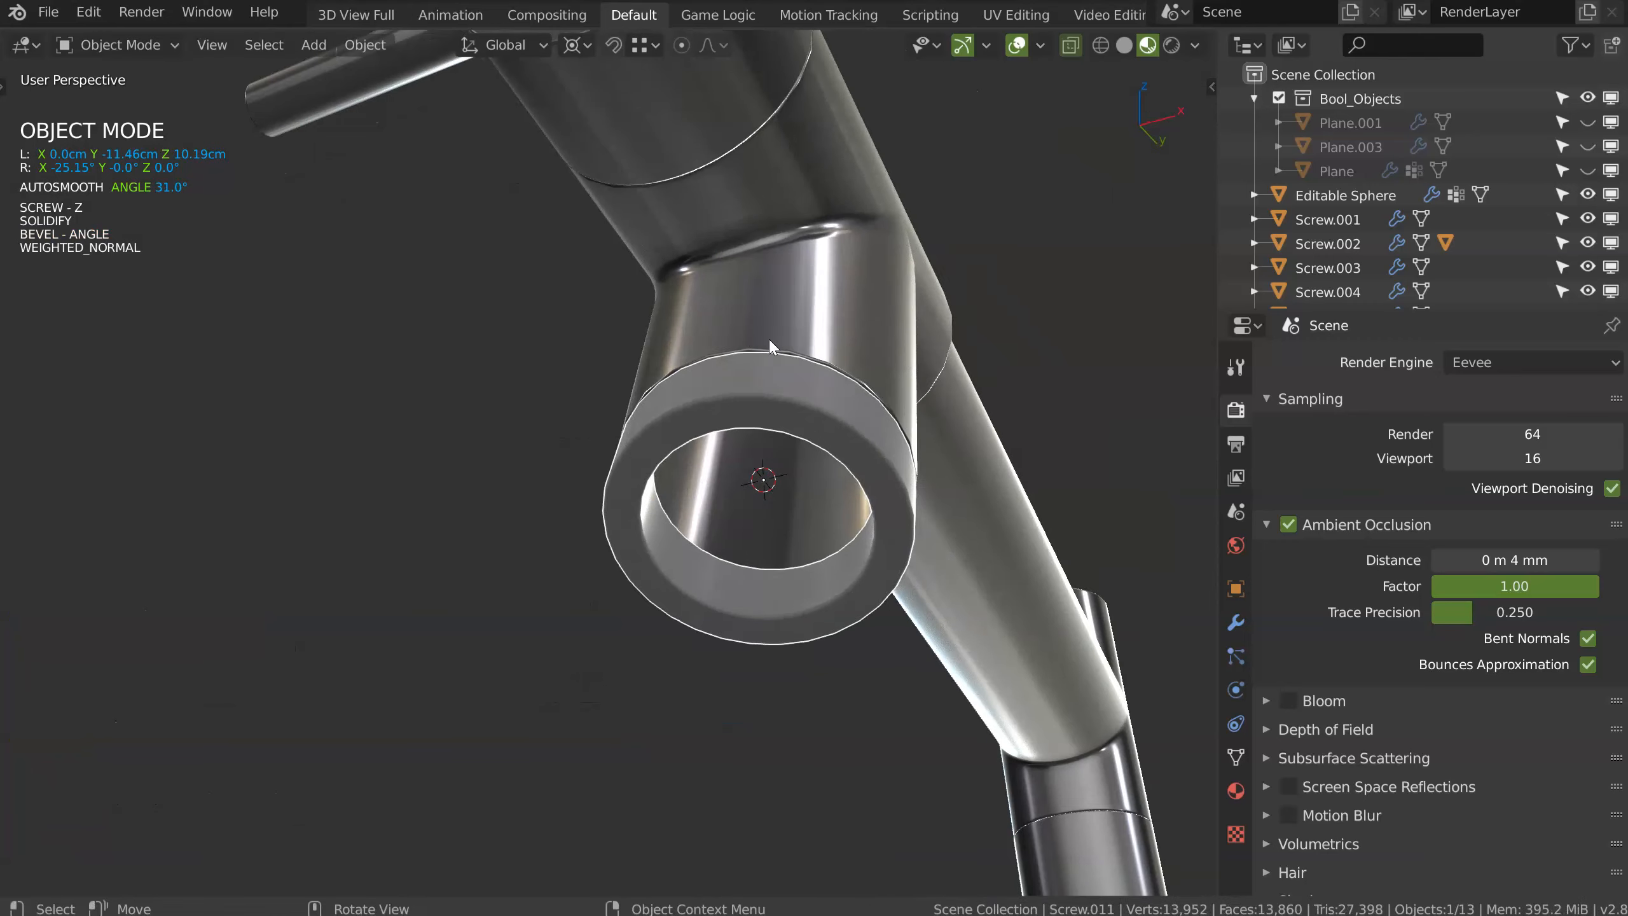
middle_click_drag(900, 521, 813, 510)
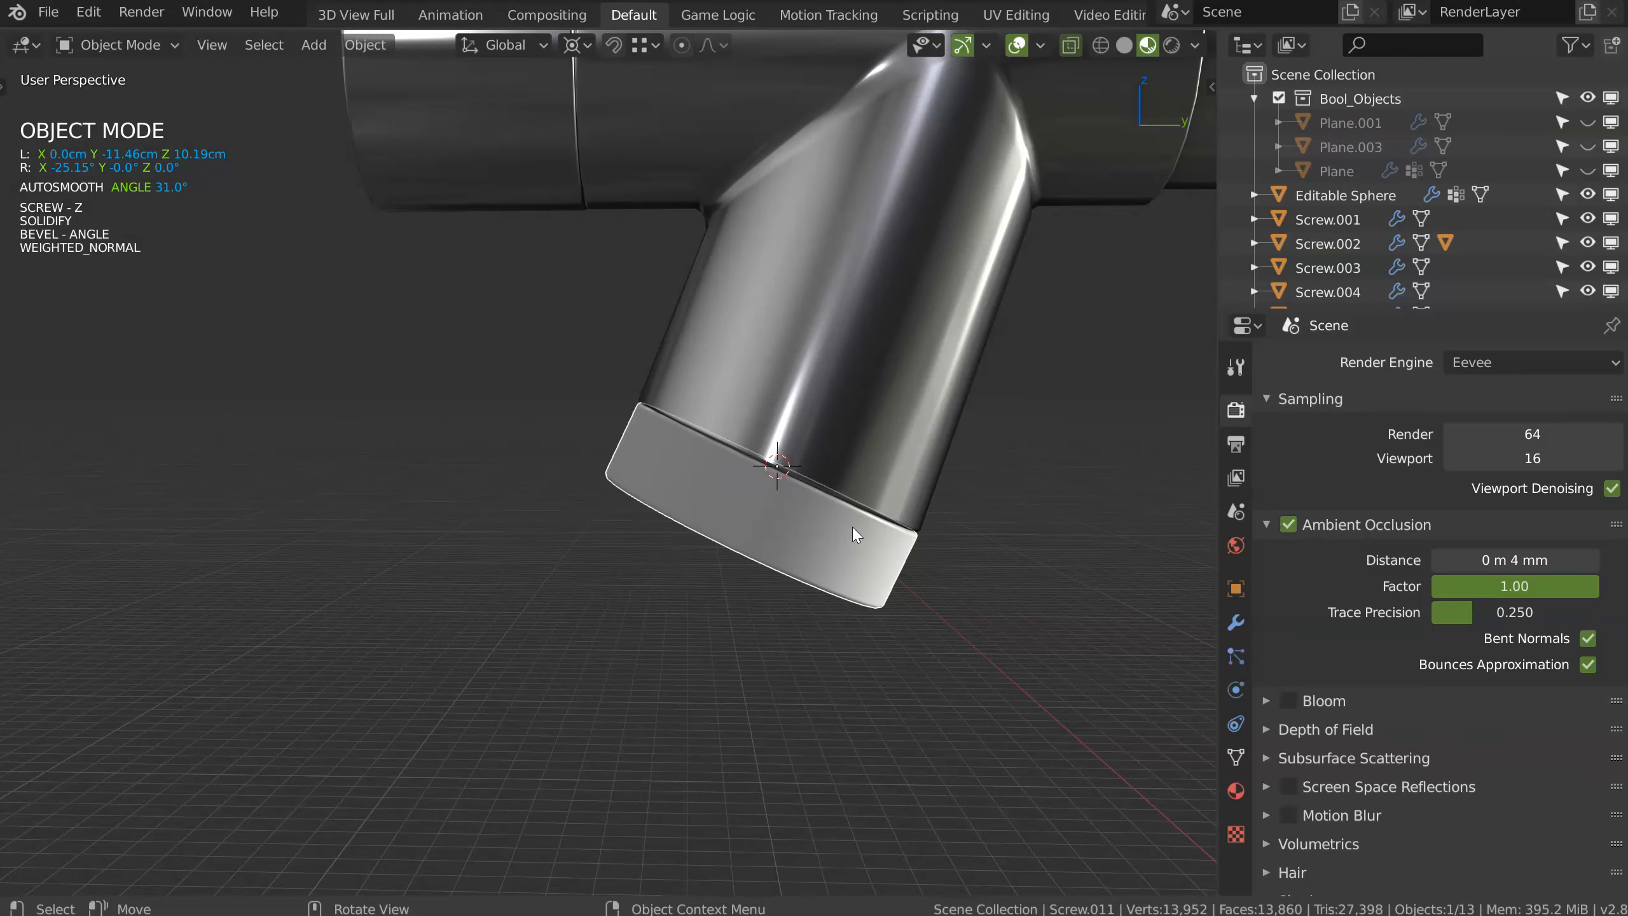
Step: Try copying the 3D cursor's rotation onto the ring, and undo it
left_click(1213, 85)
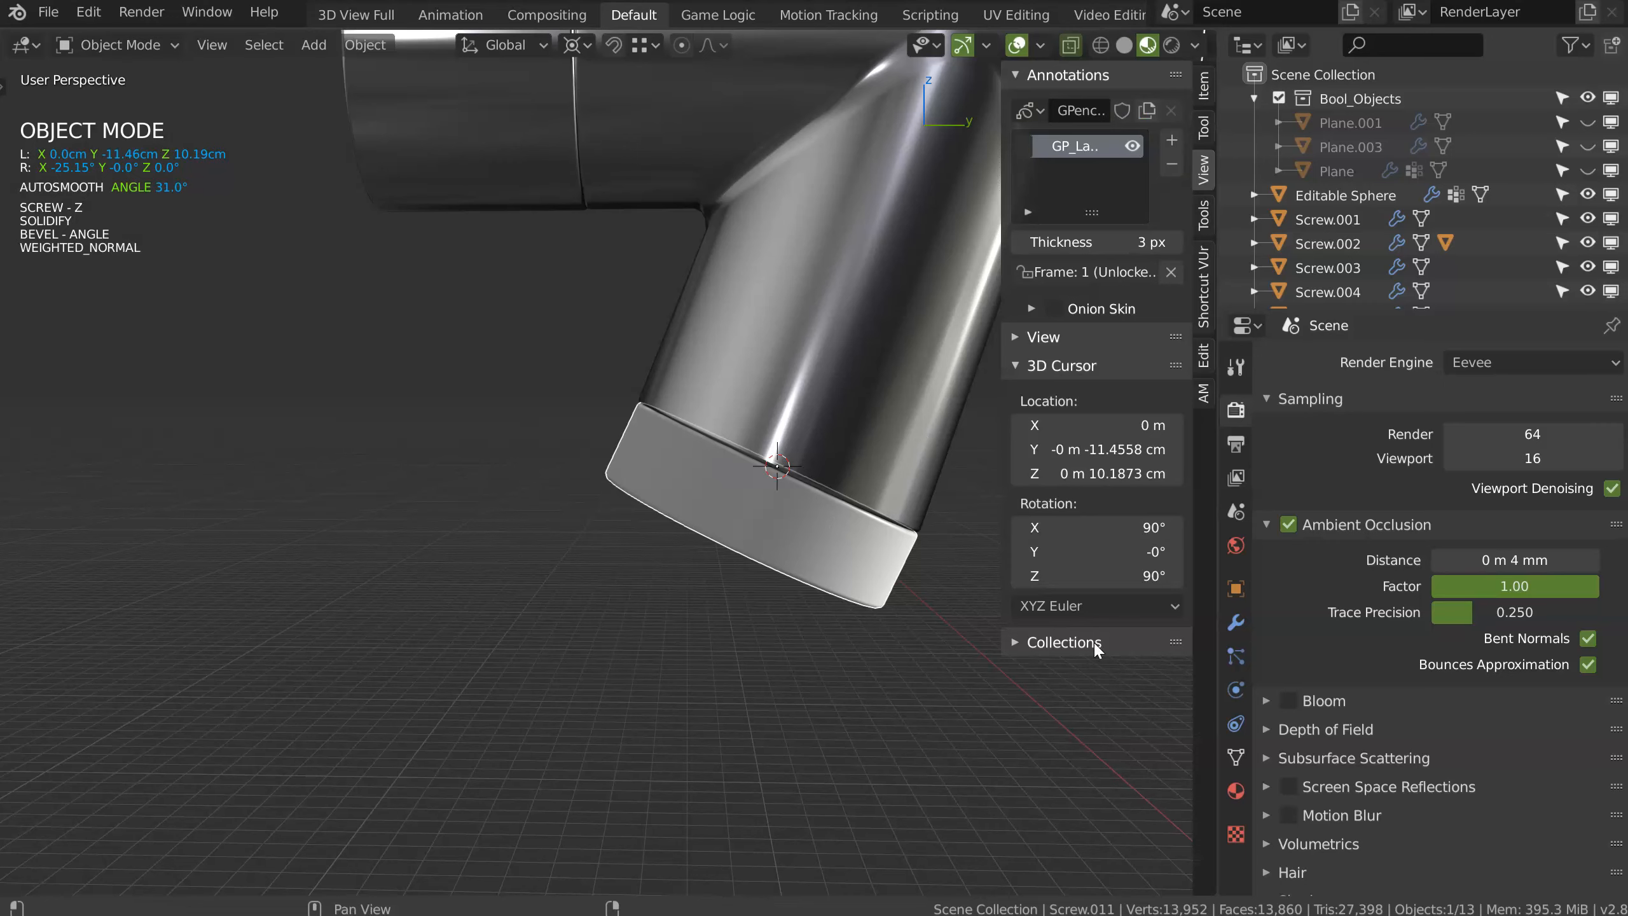
left_click(1206, 231)
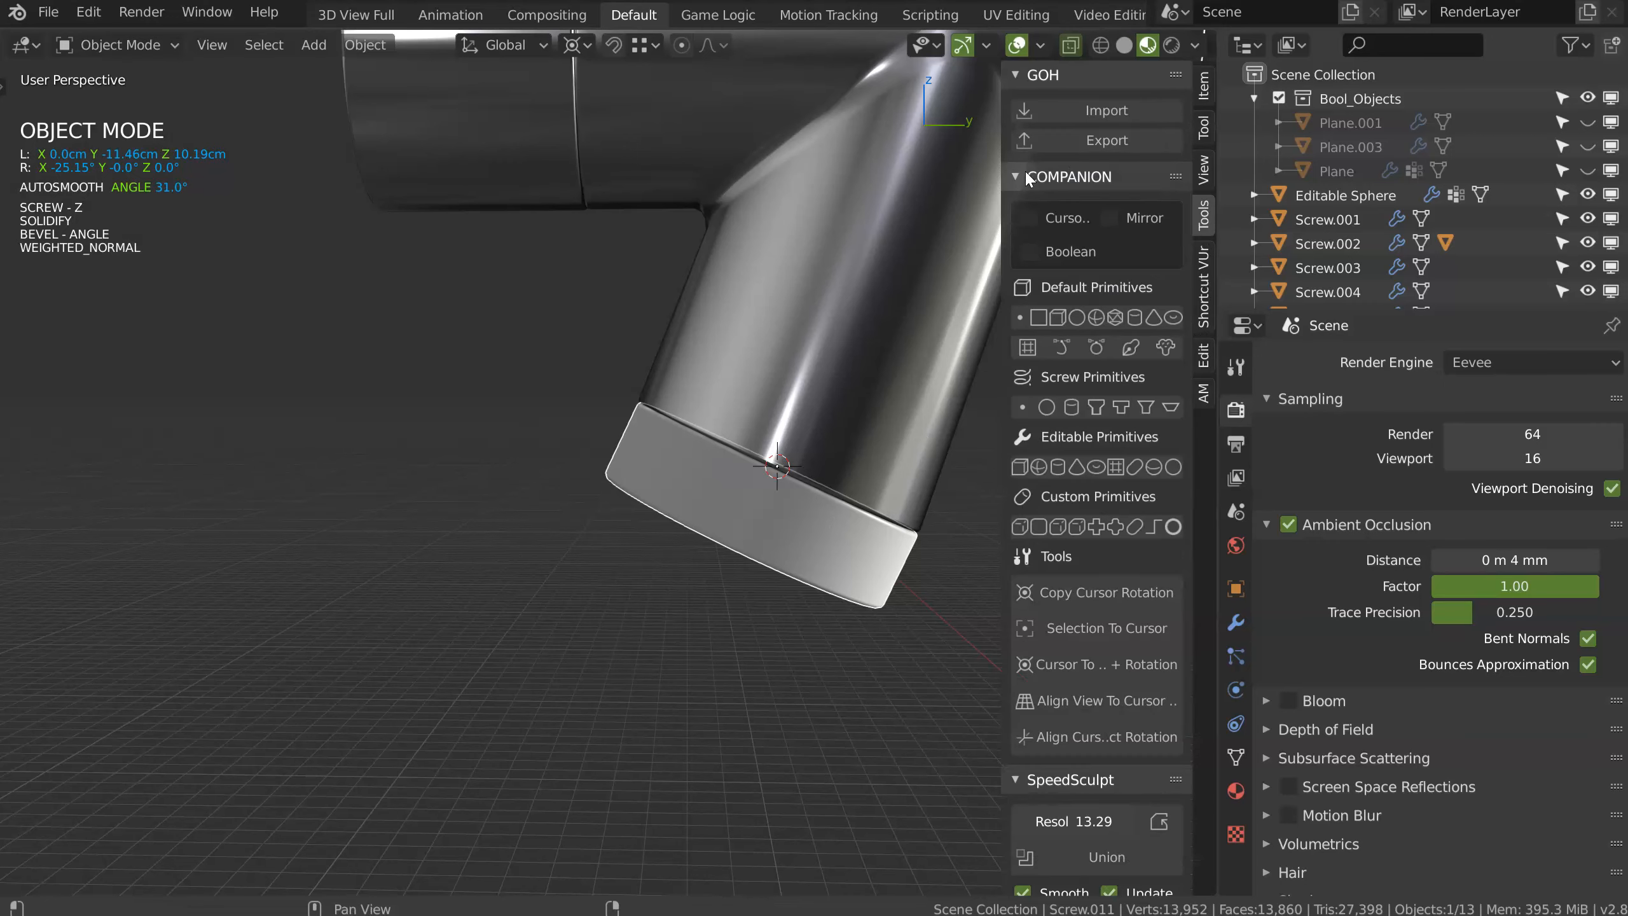
scroll(1072, 754, "down", 7)
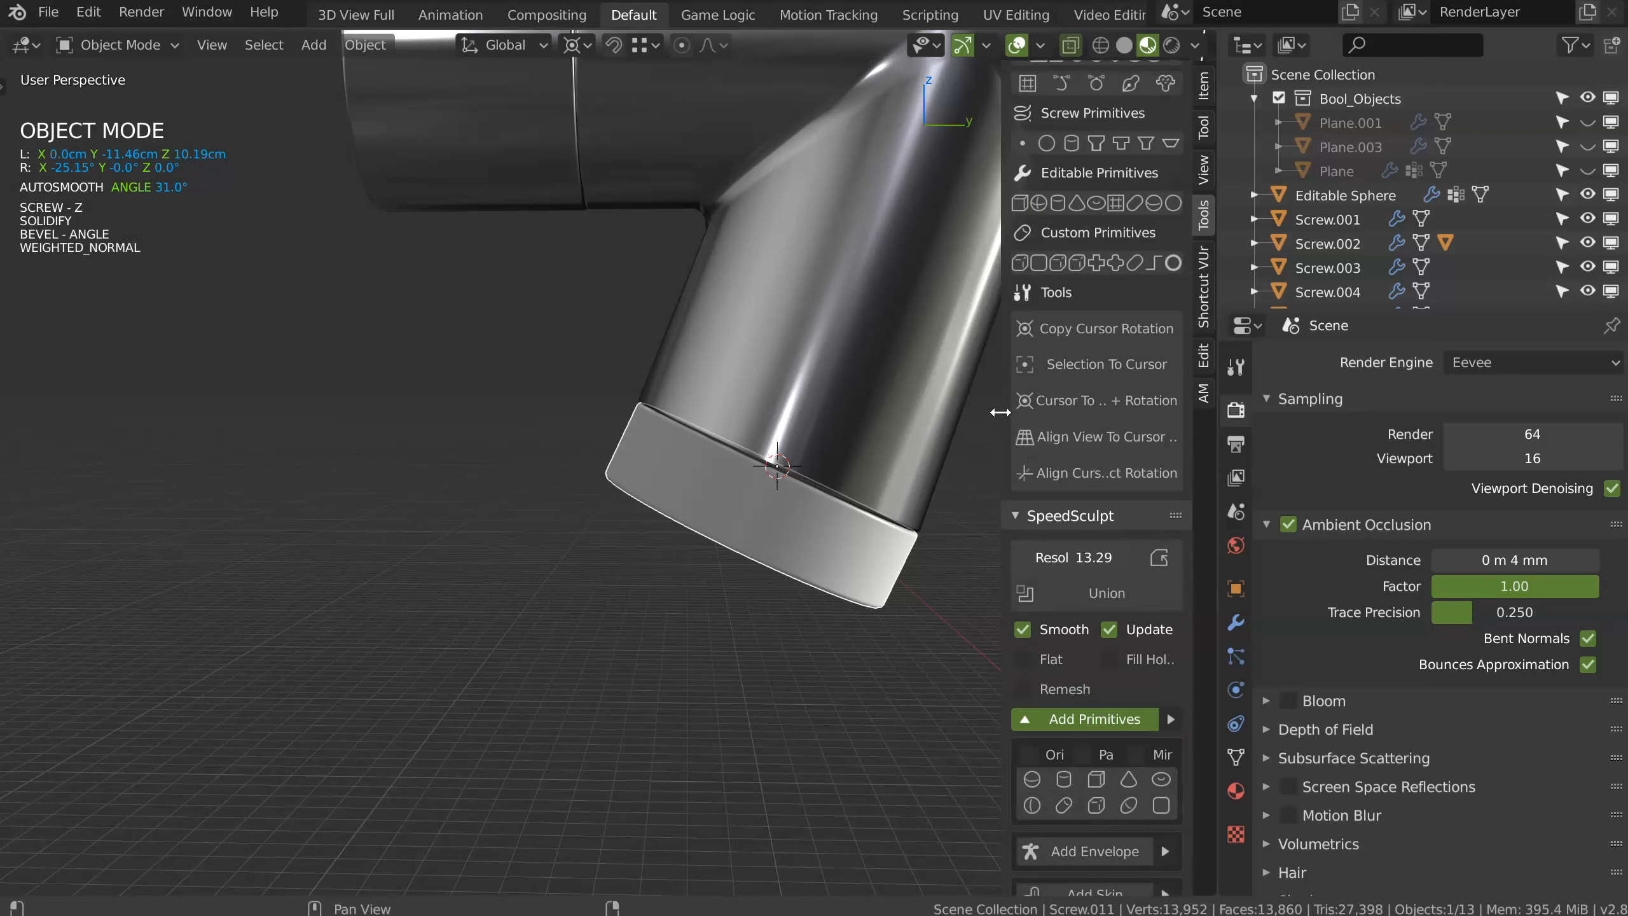
left_click_drag(1001, 411, 899, 417)
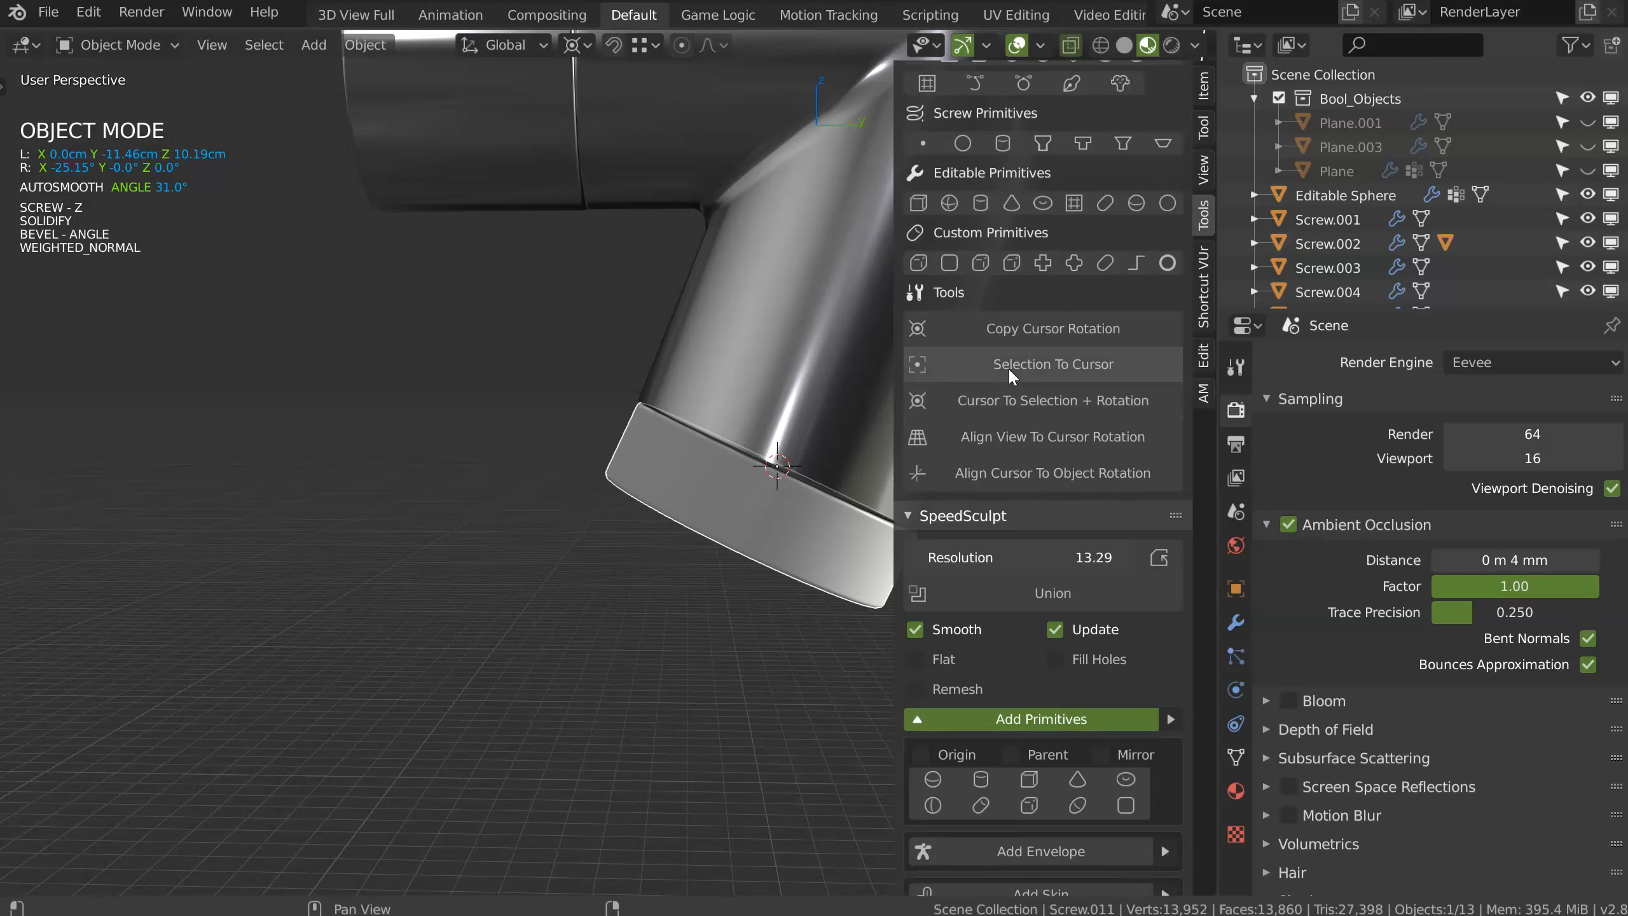
left_click(1039, 328)
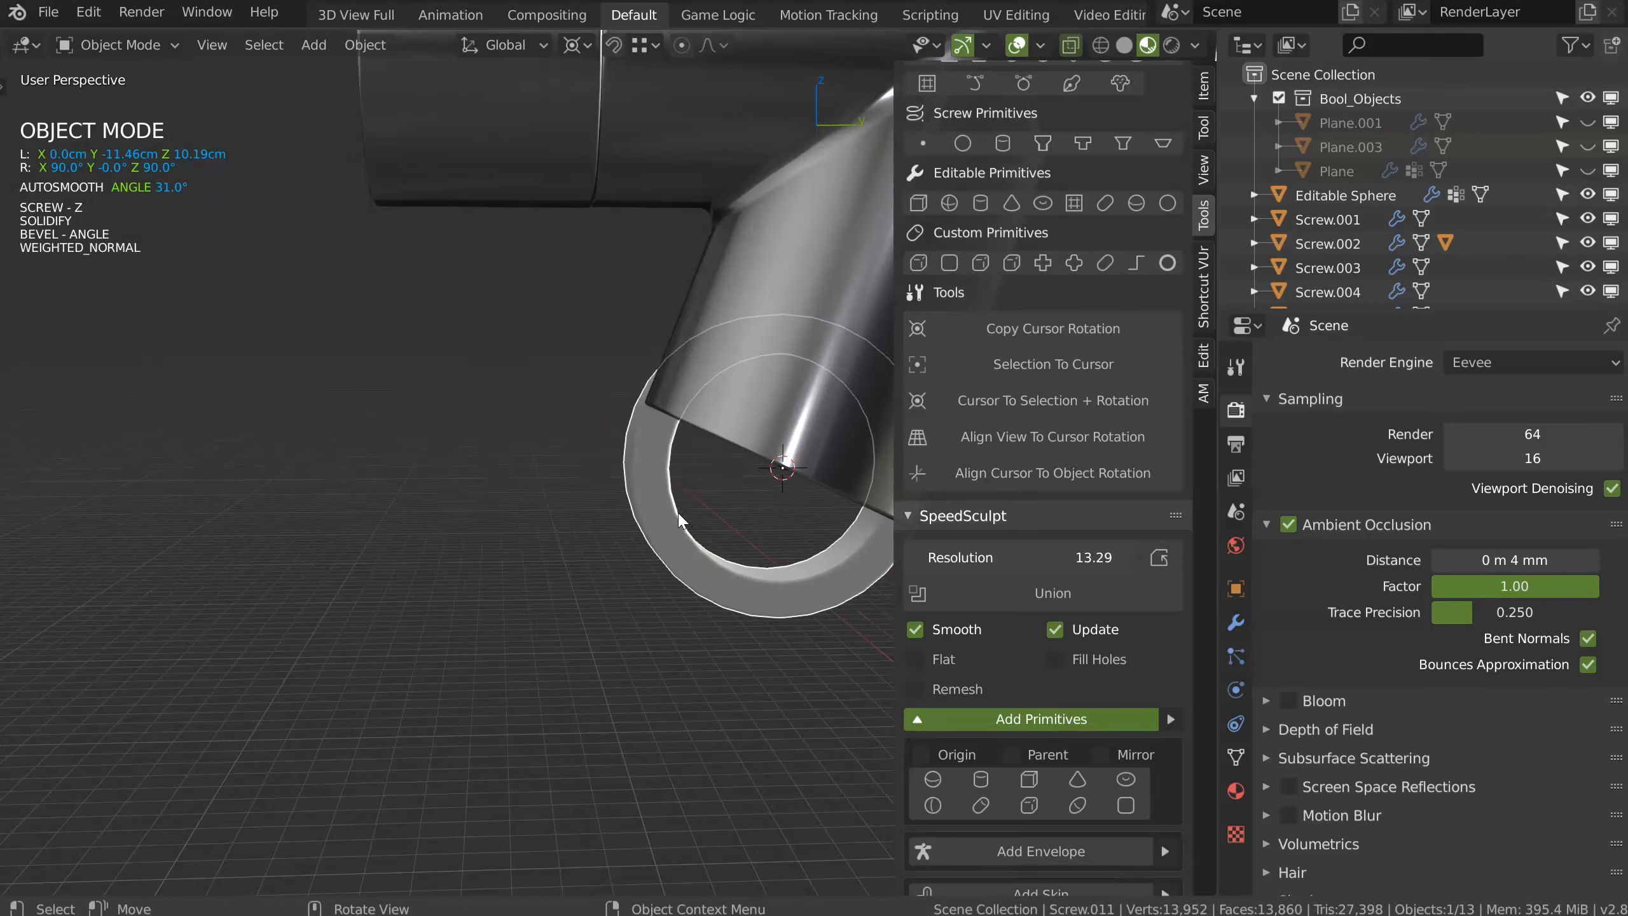
key("ctrl+z")
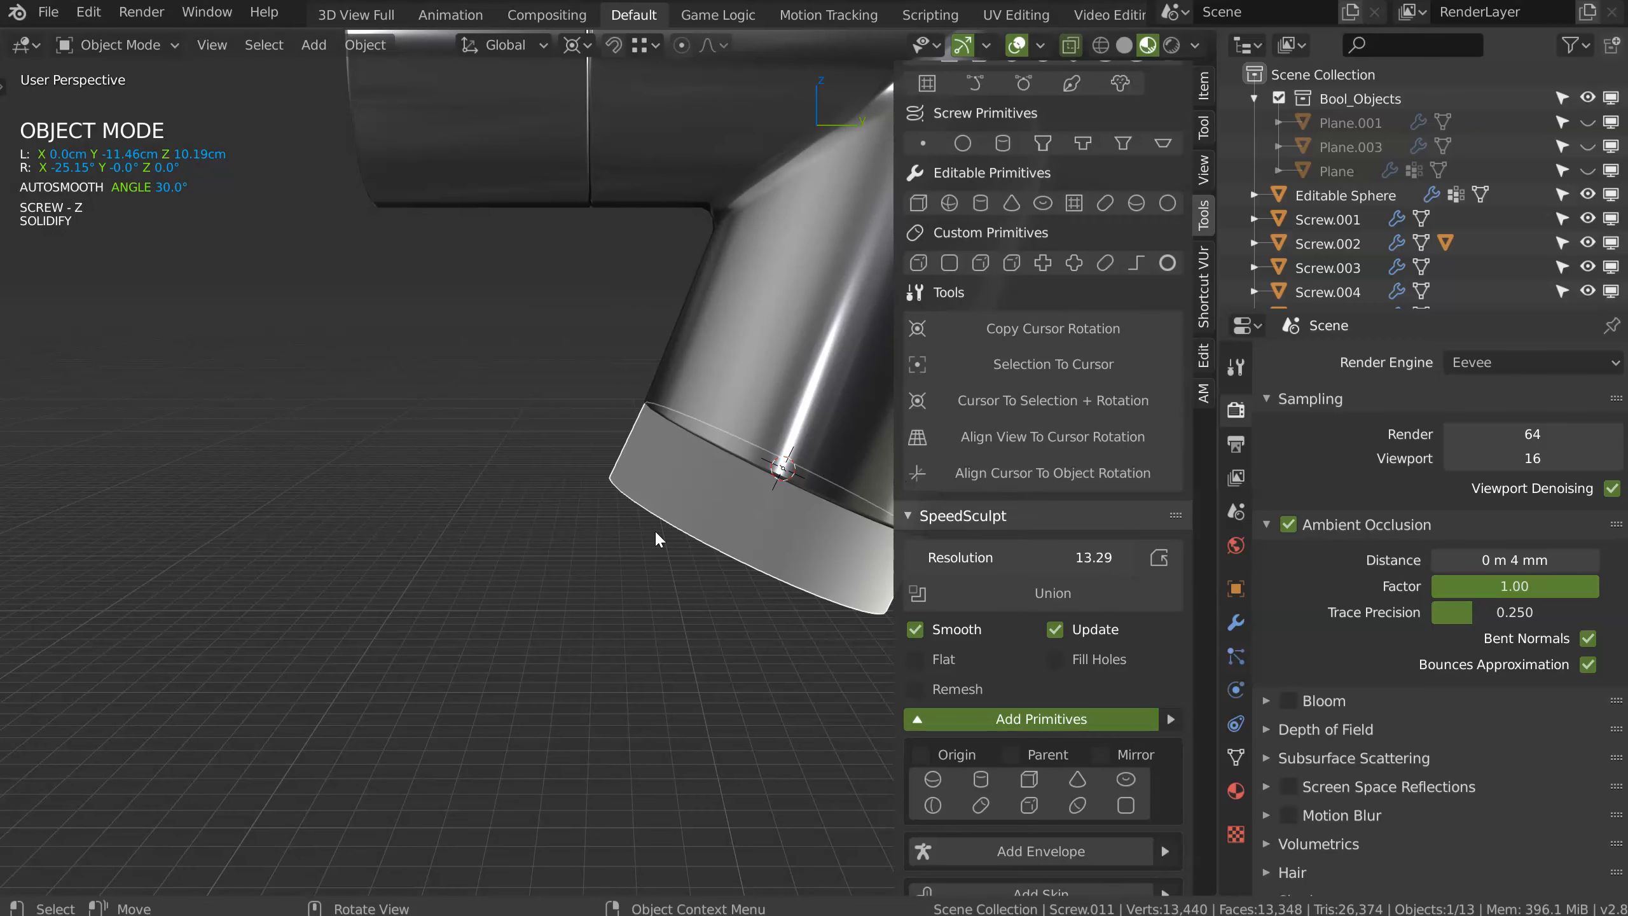
Step: Bevel the ring's edges with a four-segment, angle-limited Bevel modifier about 0.019 wide
middle_click_drag(611, 593, 821, 306)
left_click(695, 480)
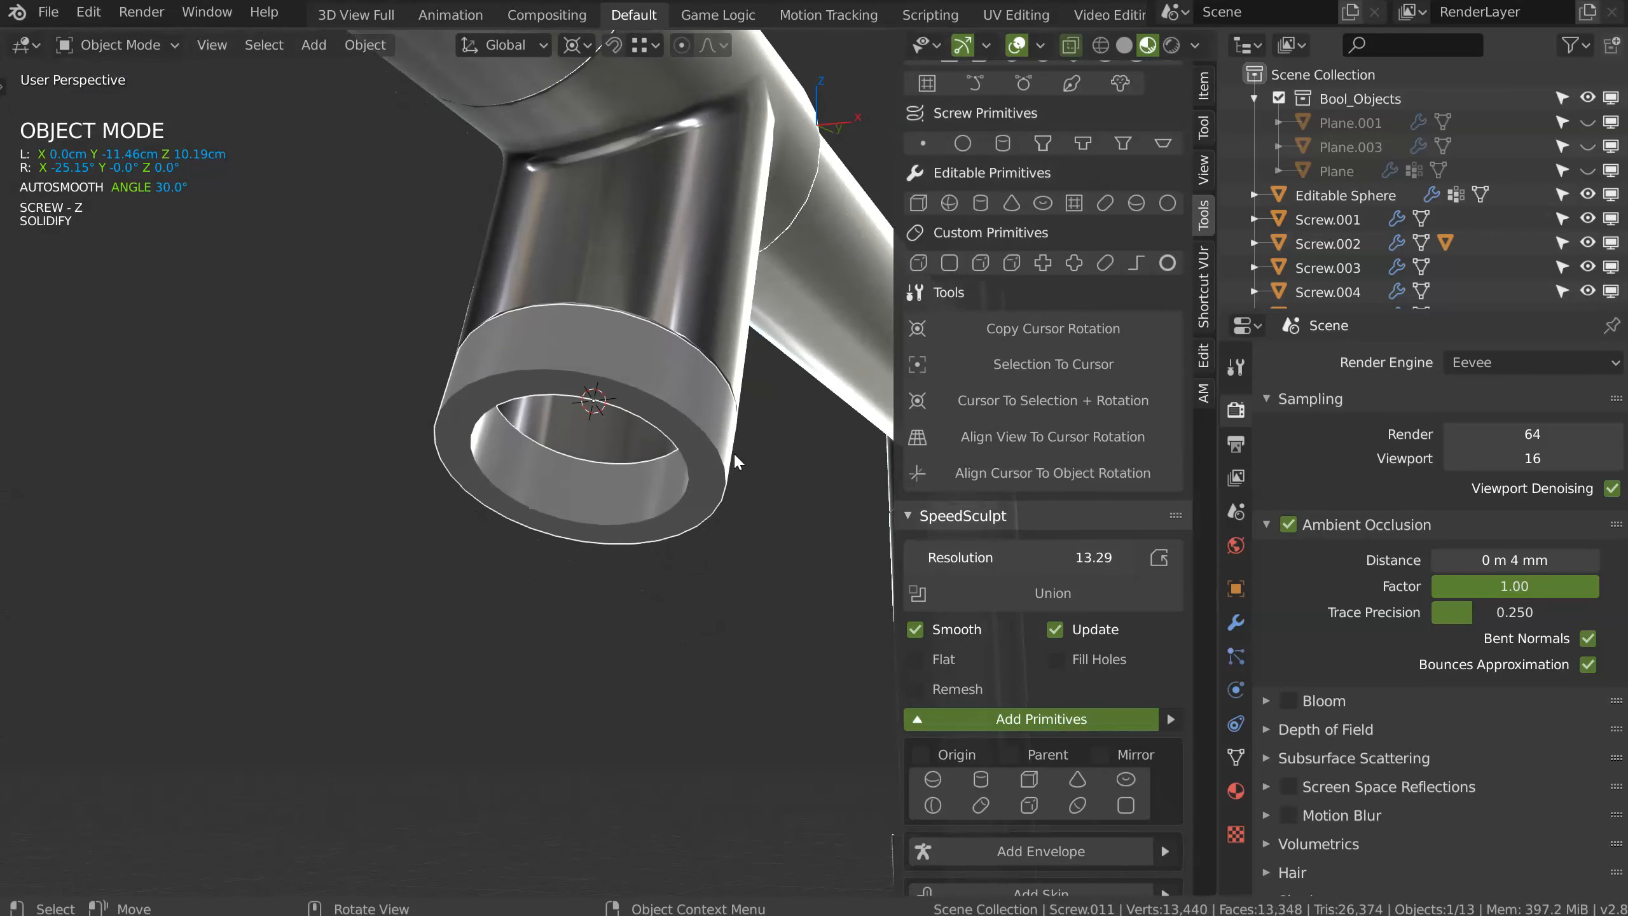
key("alt+shift+w")
left_click(736, 477)
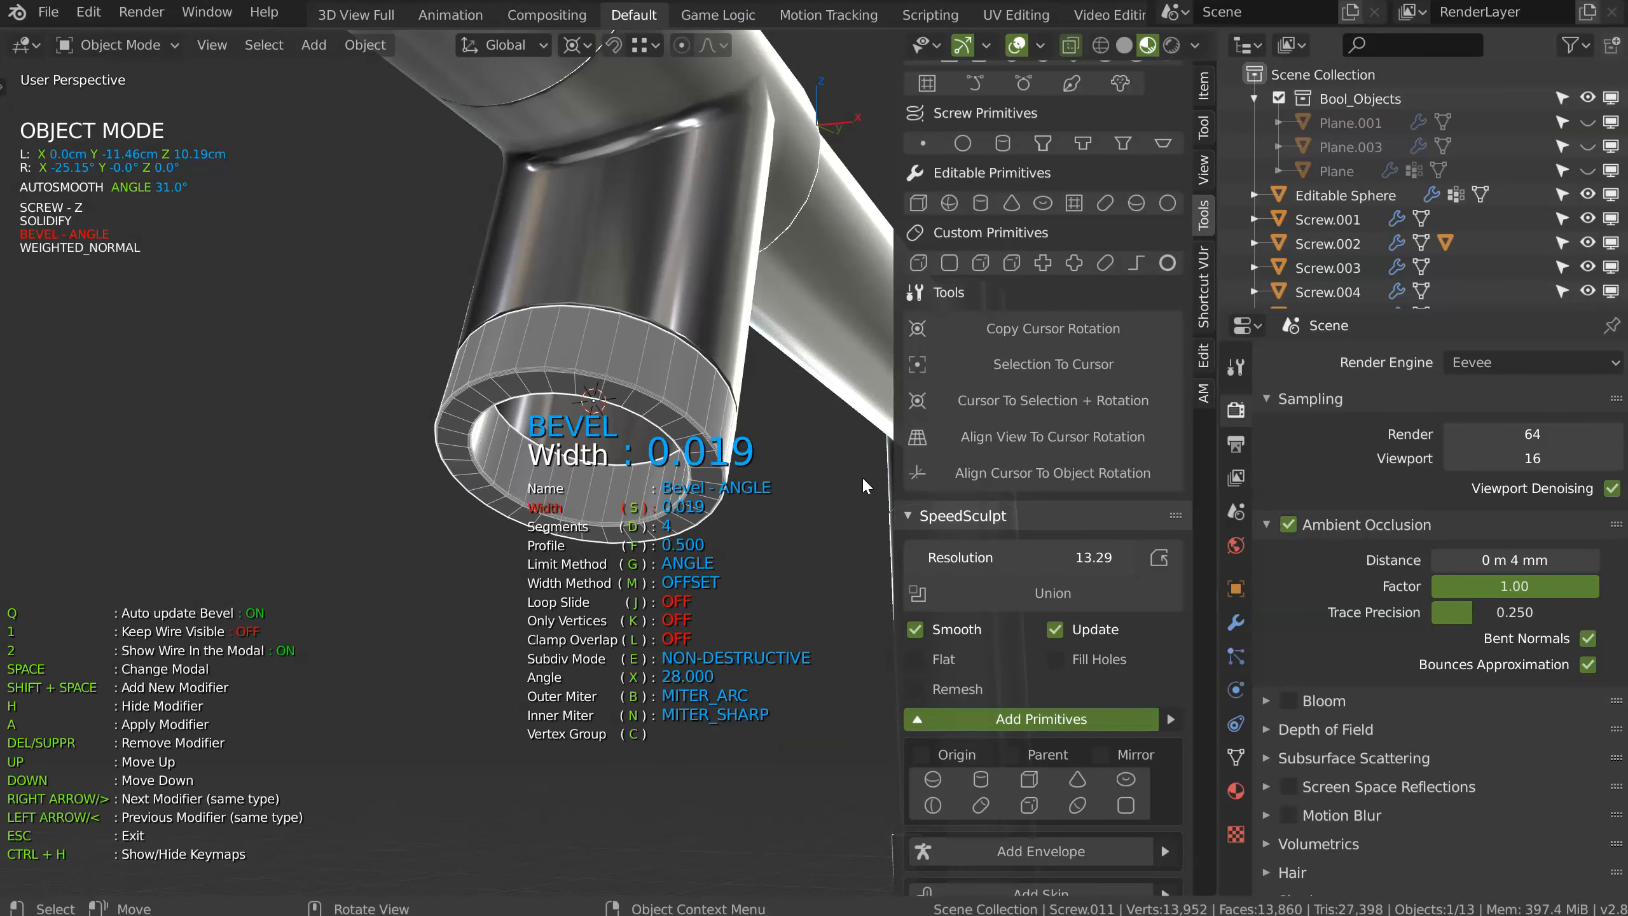
key("Escape")
Step: Link the outlet tube's metal material to the ring, deselect everything and hide the sidebar
left_click(737, 349, "shift")
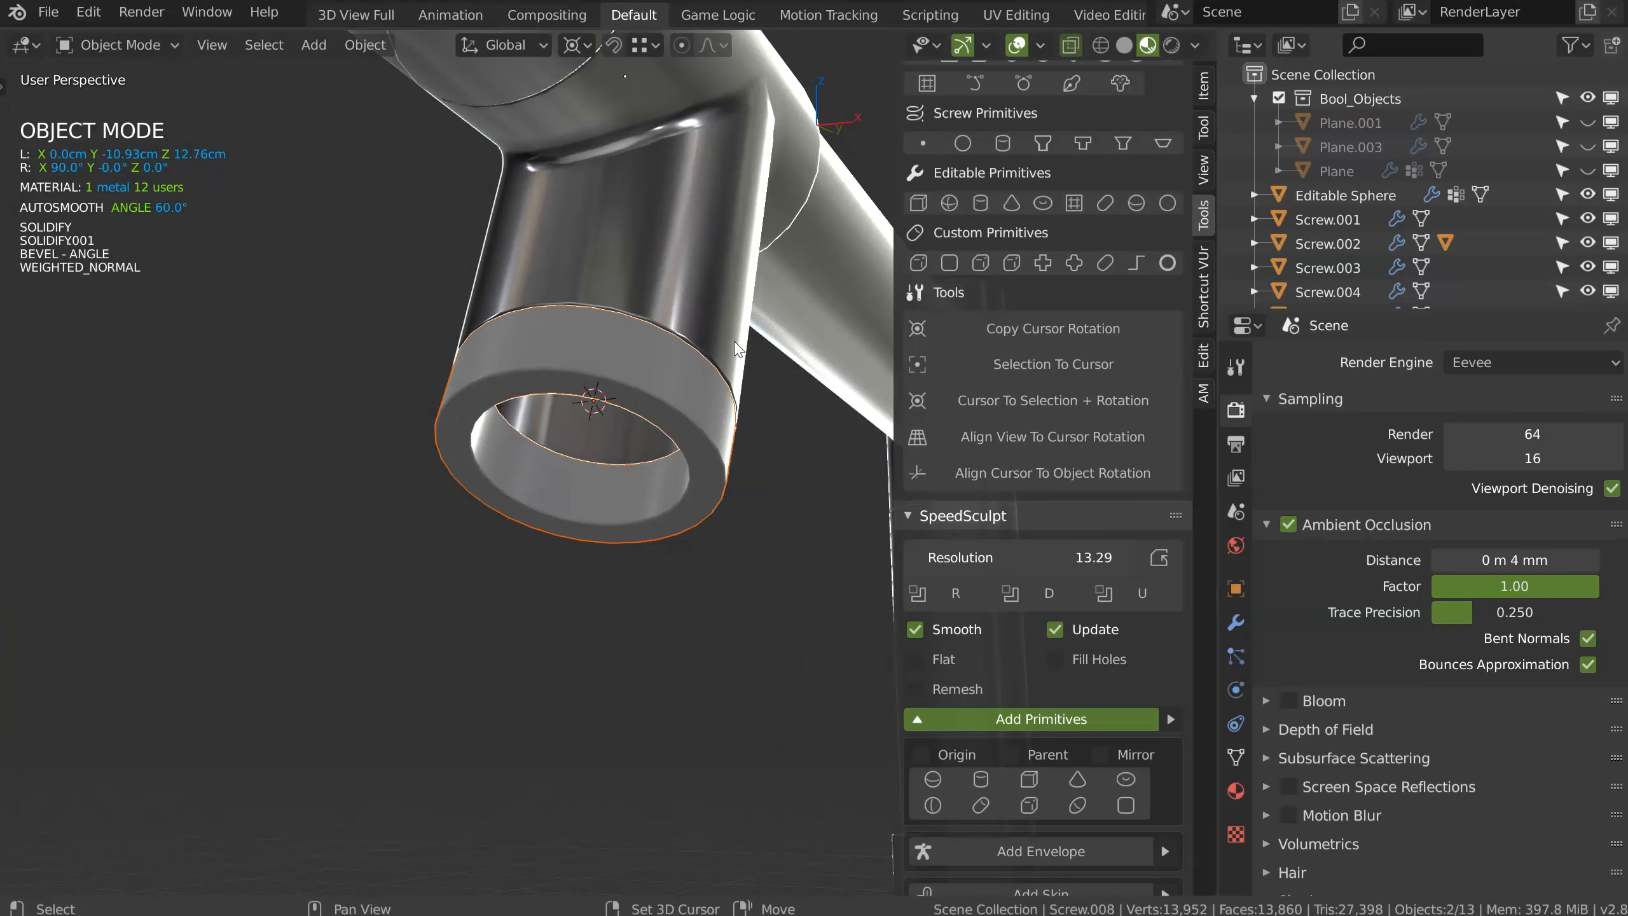
key("ctrl+l")
left_click(522, 398)
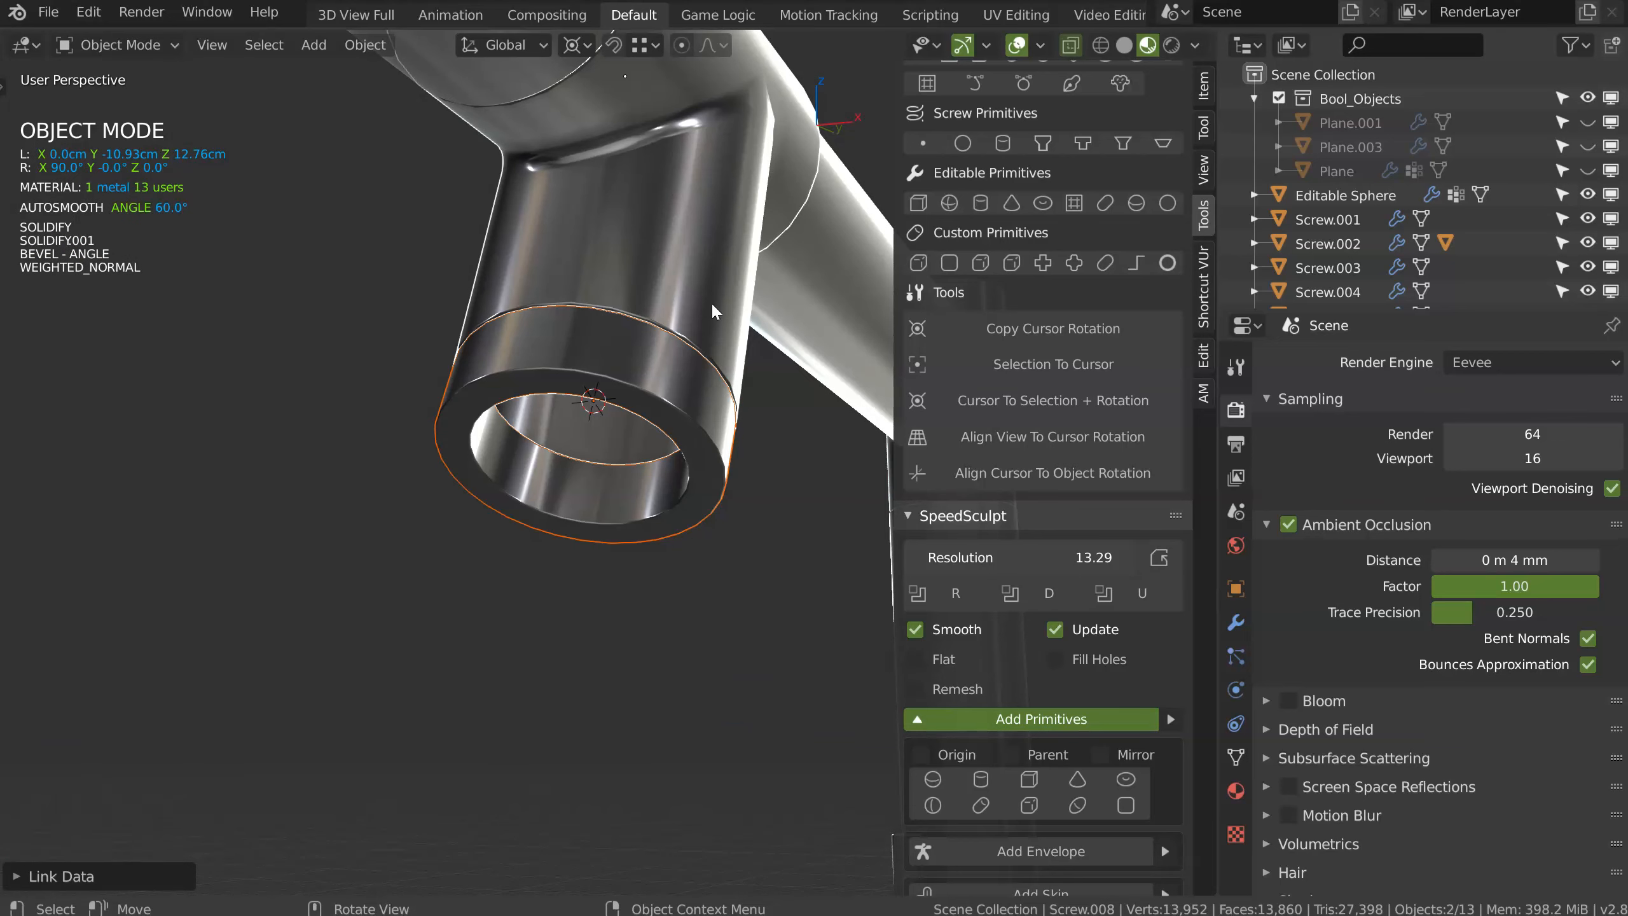
left_click(825, 653)
key("n")
middle_click_drag(794, 504, 753, 460)
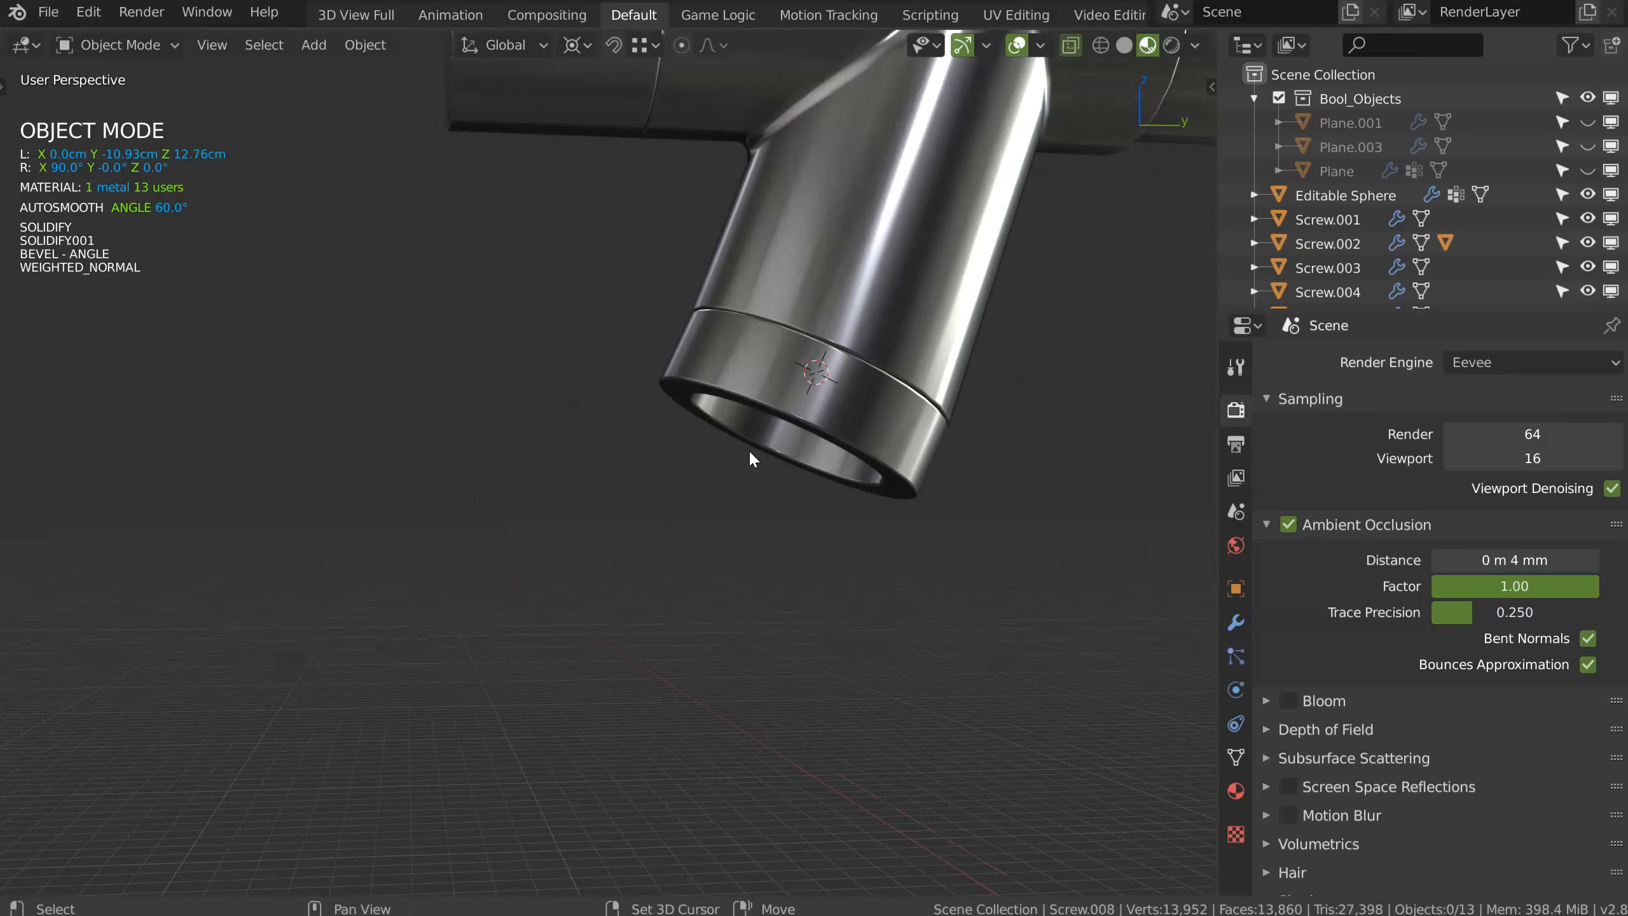
Step: Increase the ring's Solidify thickness so it extends further below the outlet
key("alt+shift+s")
left_click(698, 392)
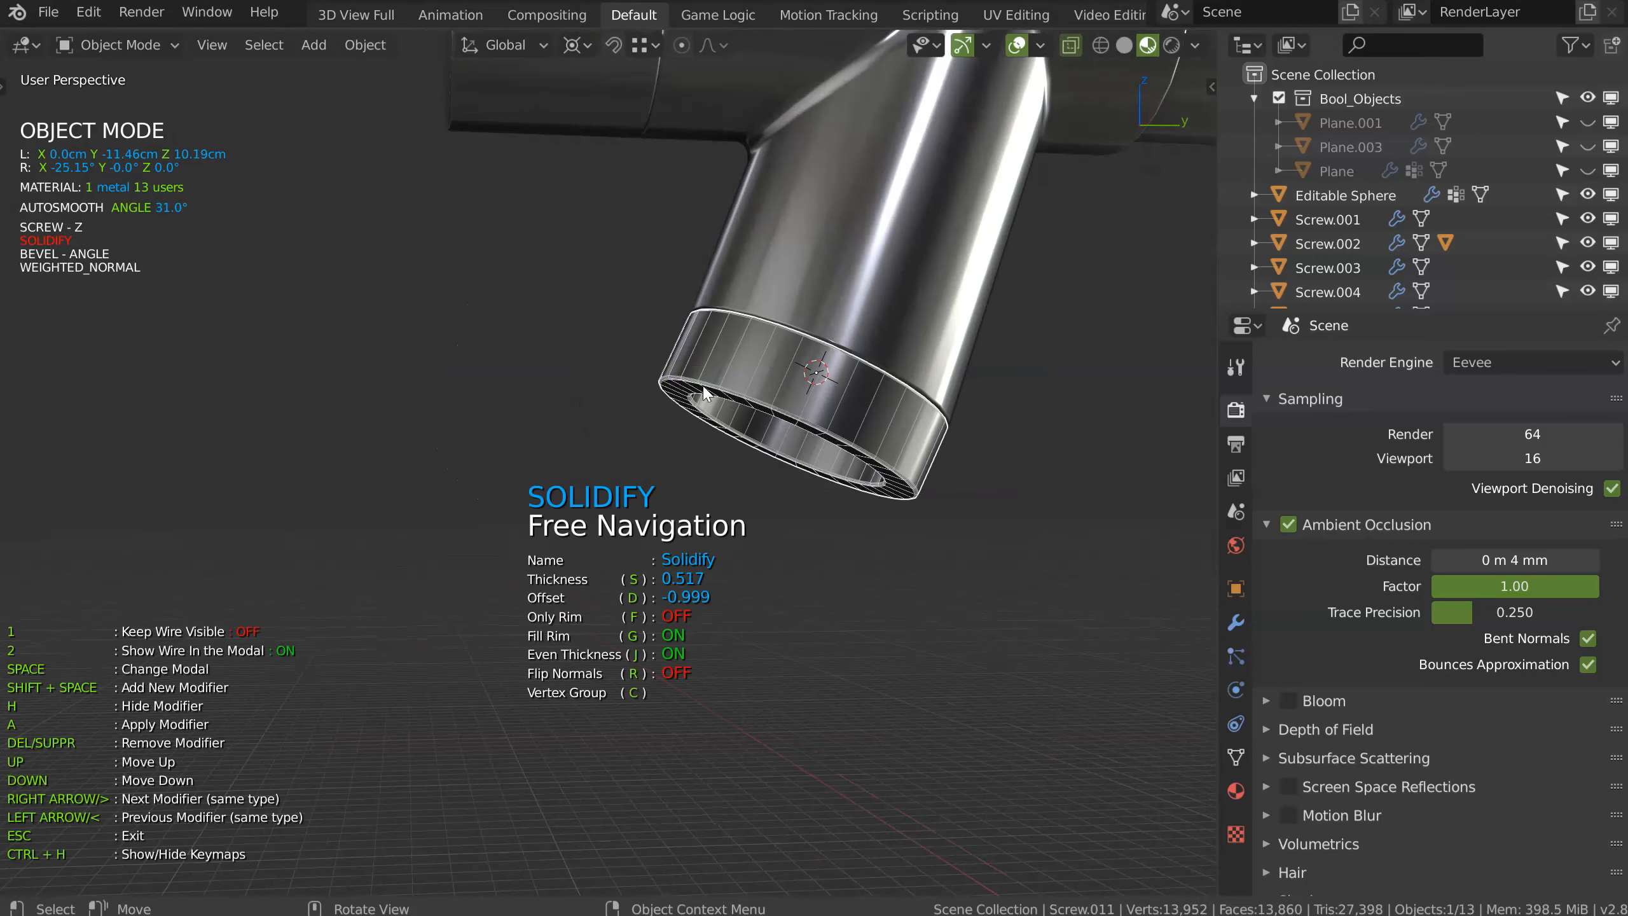
left_click(745, 441)
middle_click_drag(745, 441, 833, 356)
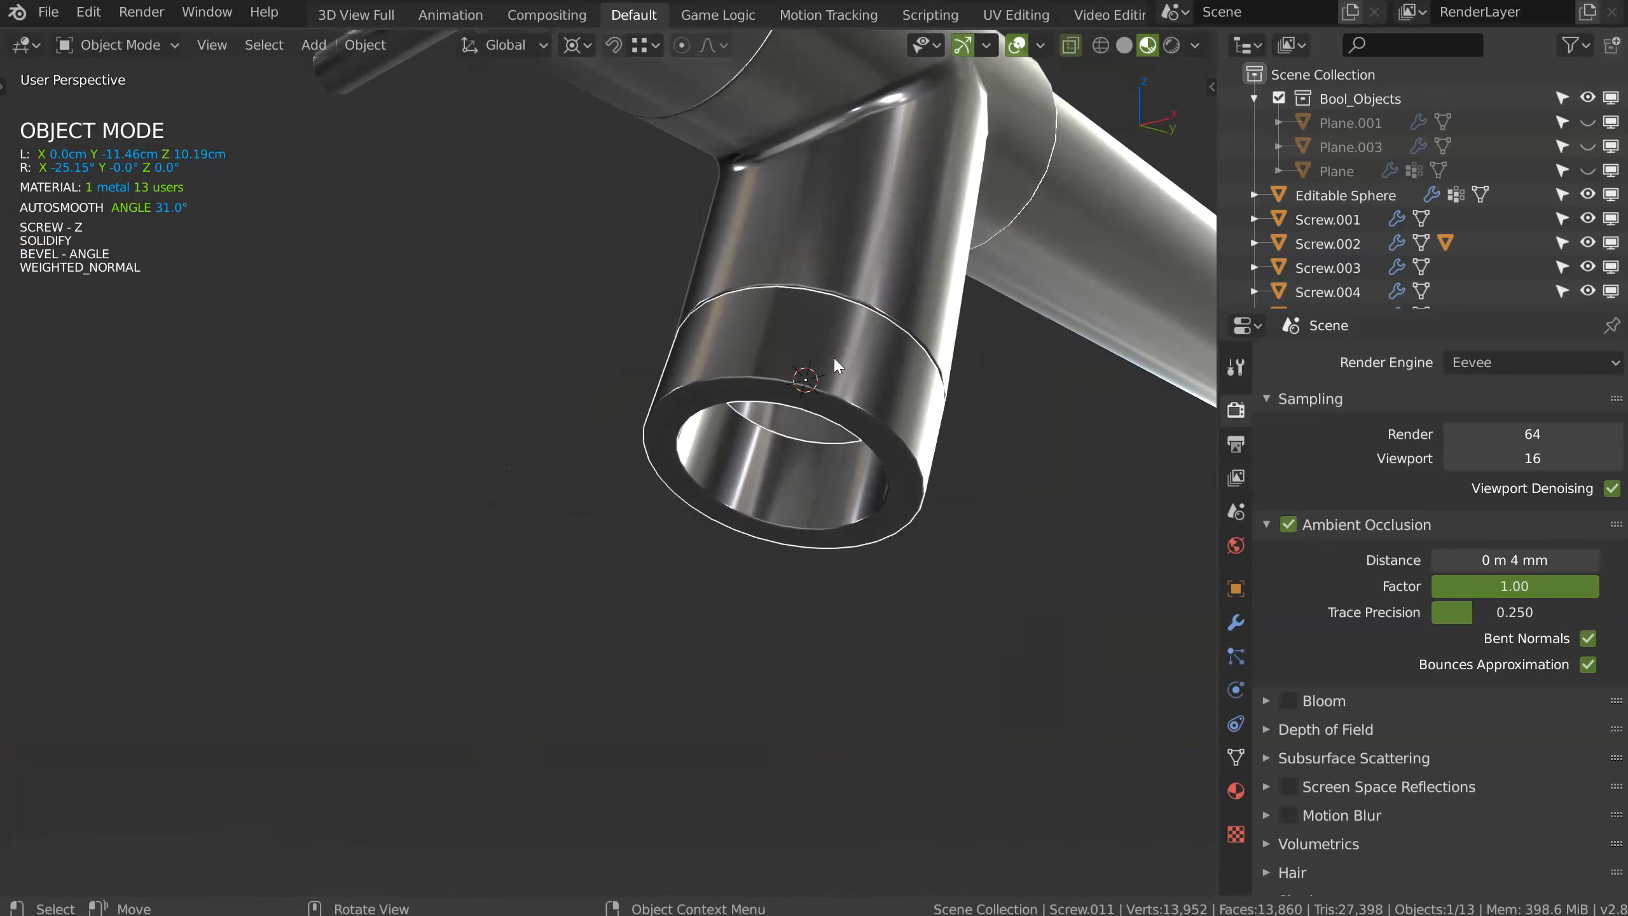
Step: Rotate the ring slightly in the right side view to make it squarer to the outlet tube
middle_click_drag(993, 522, 923, 450)
key("KP_3")
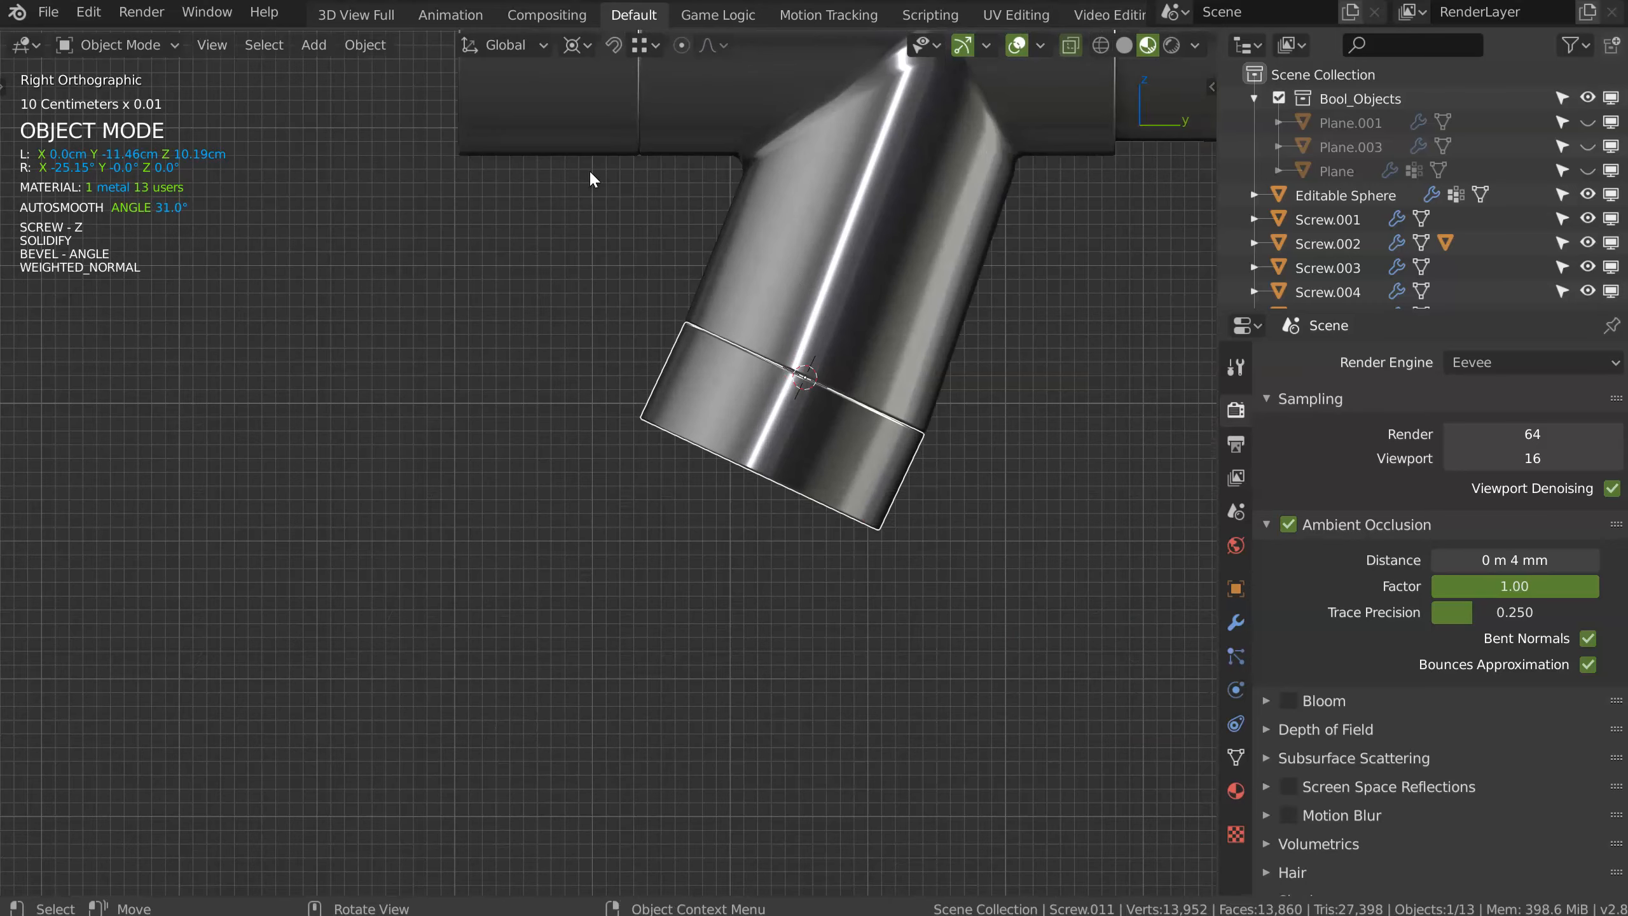
scroll(769, 270, "down", 3)
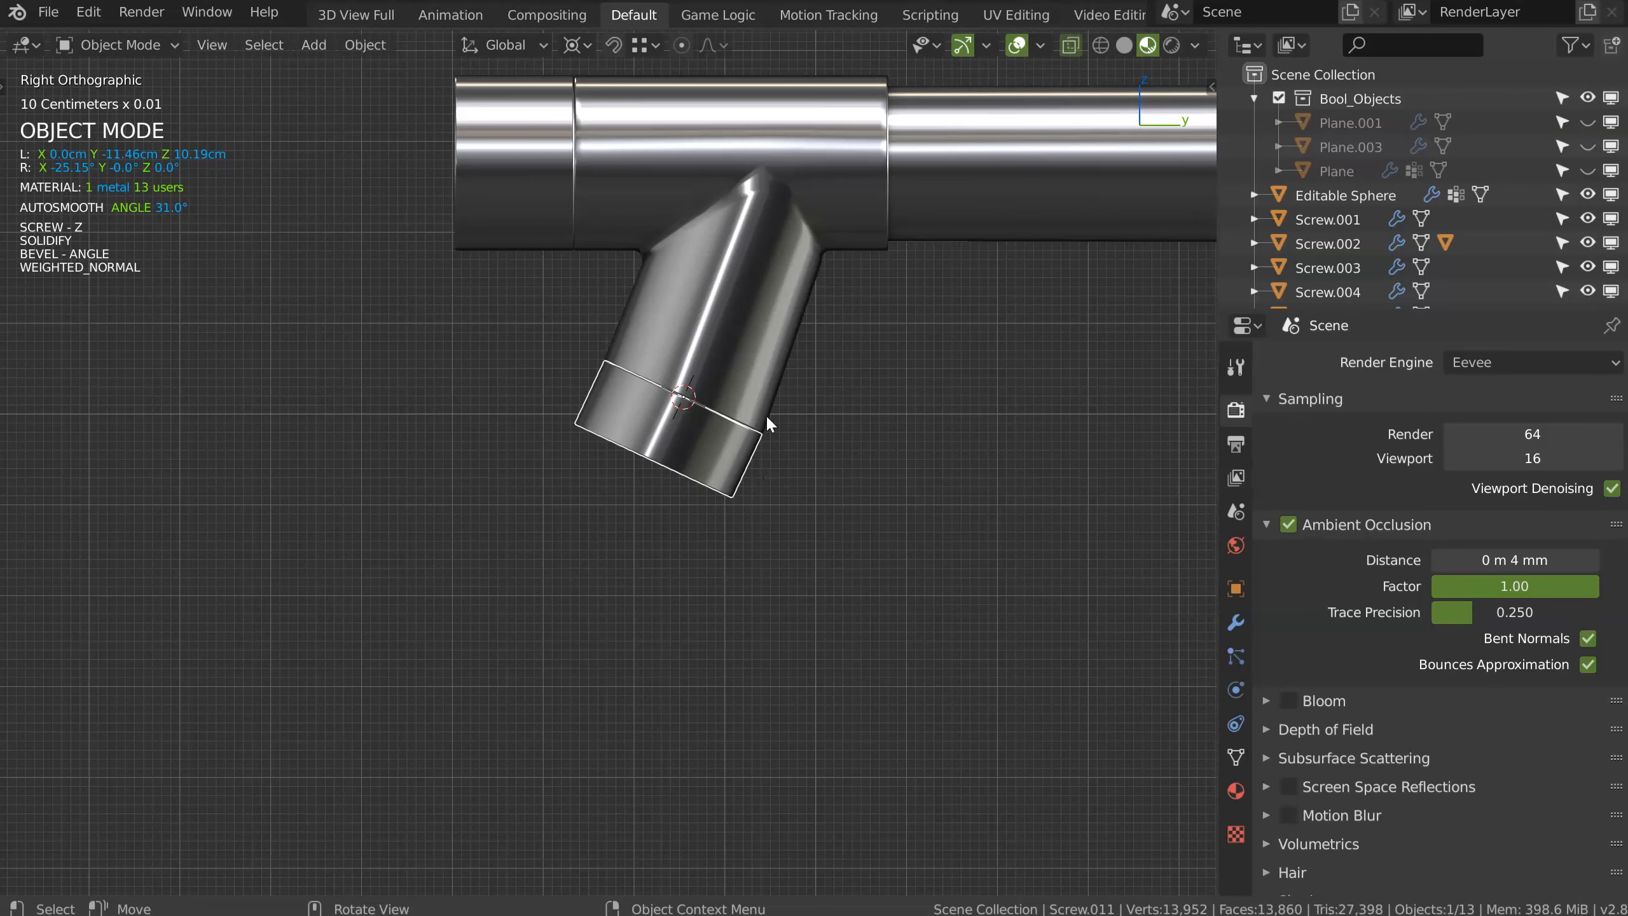
scroll(769, 424, "up", 2)
key("r")
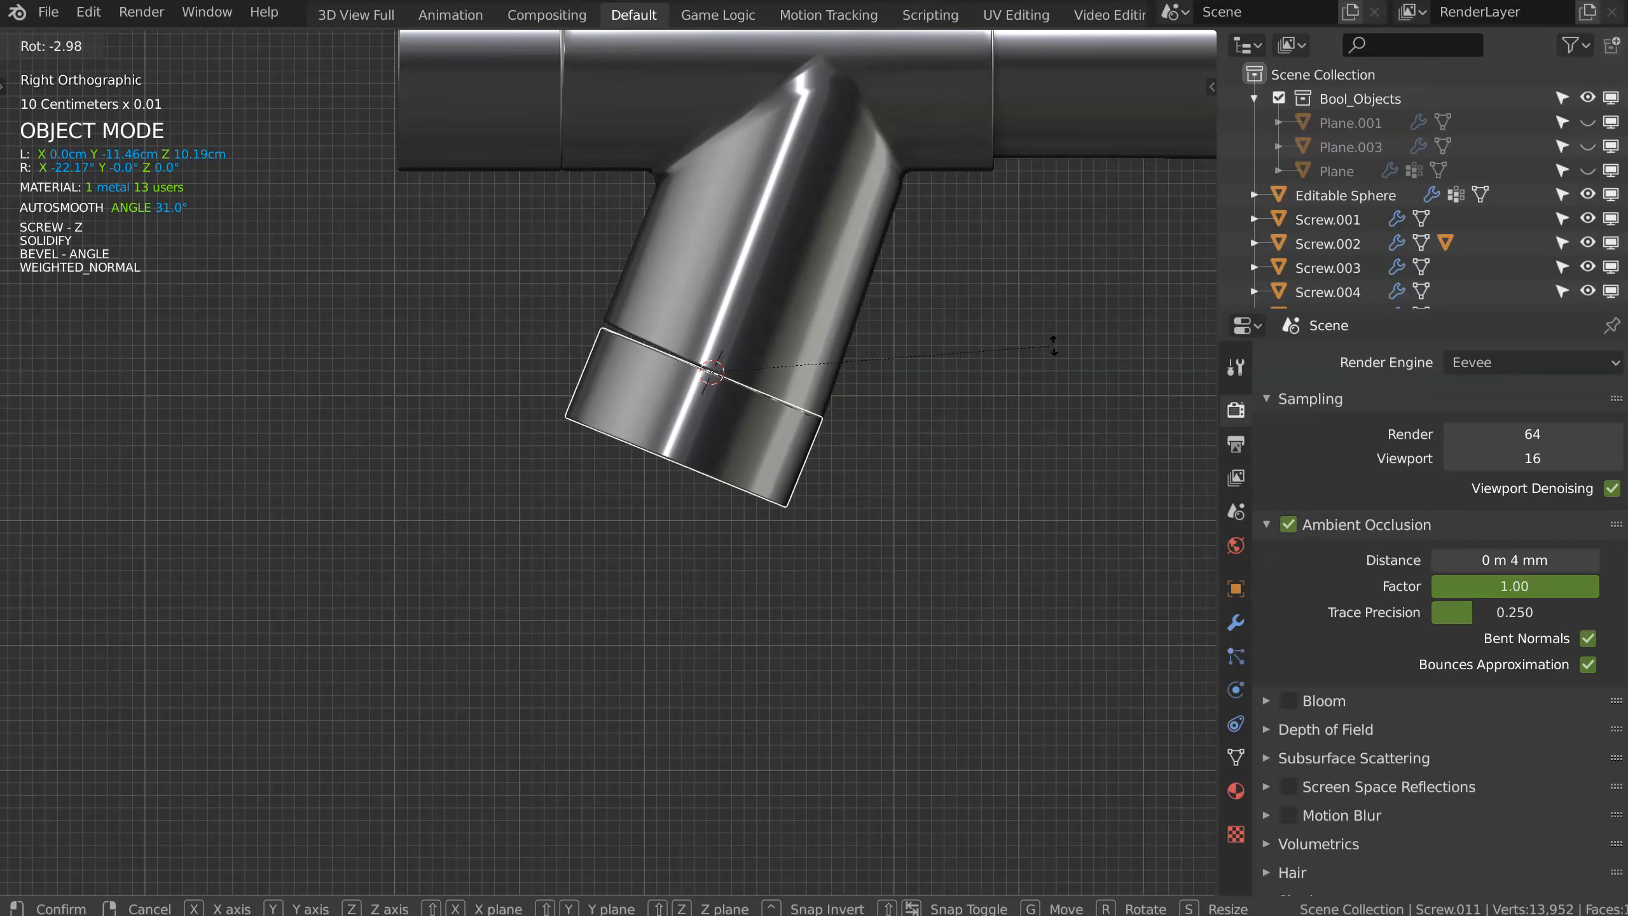
left_click(1055, 349)
Step: Rotate the outlet tube's rim edge loop slightly in Edit Mode to follow the ring's angle
left_click(792, 328)
key("Tab")
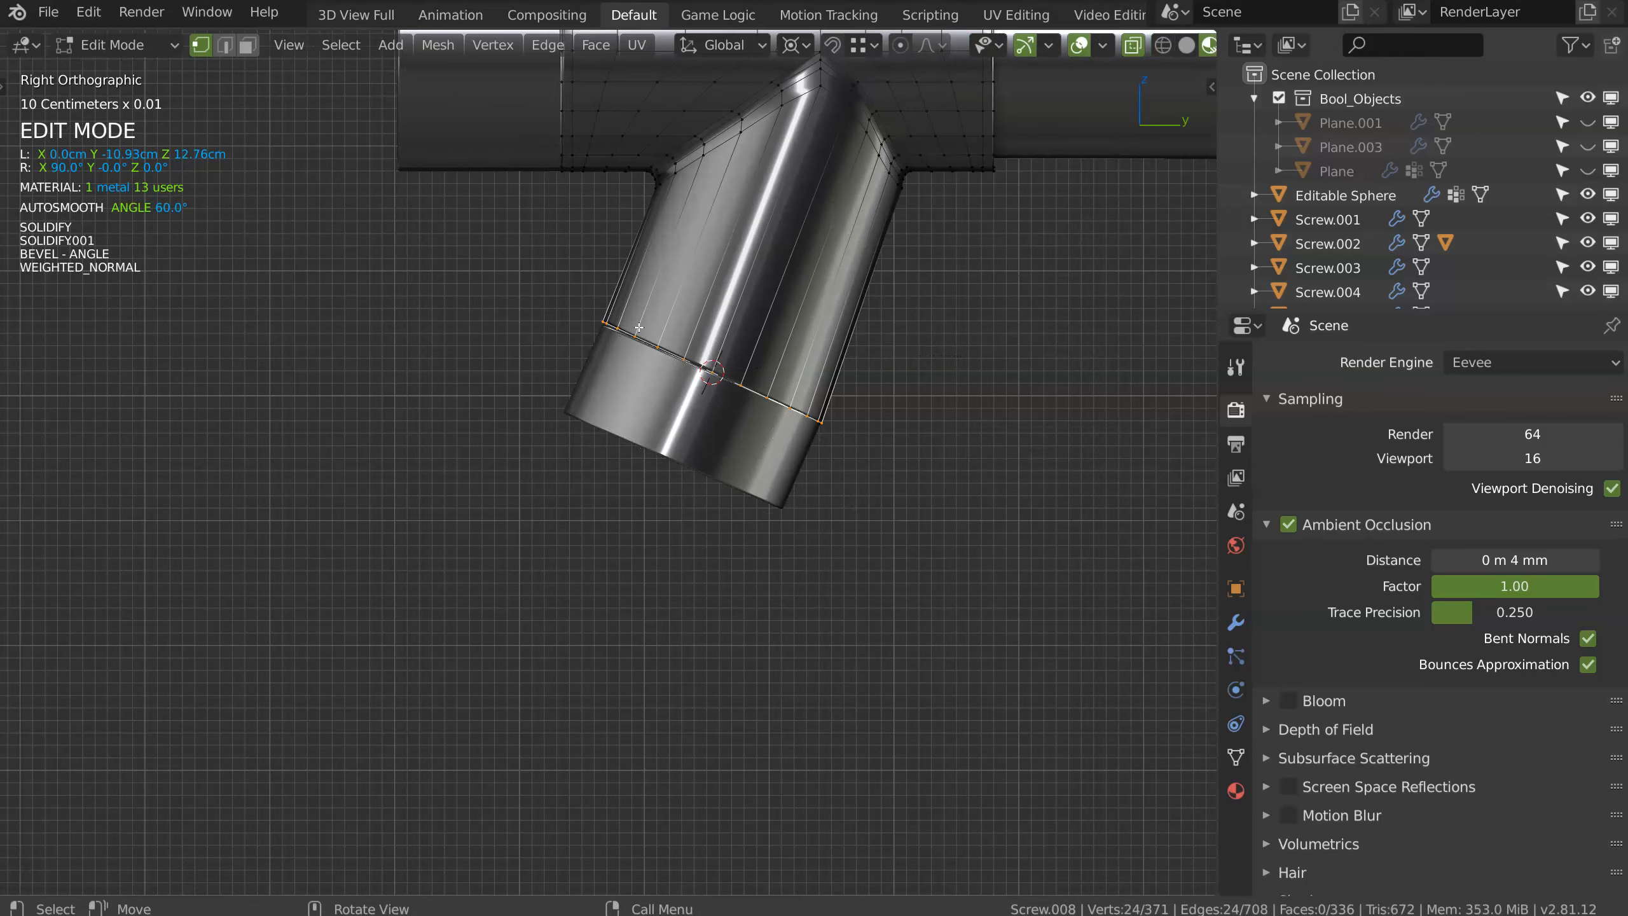
key("r")
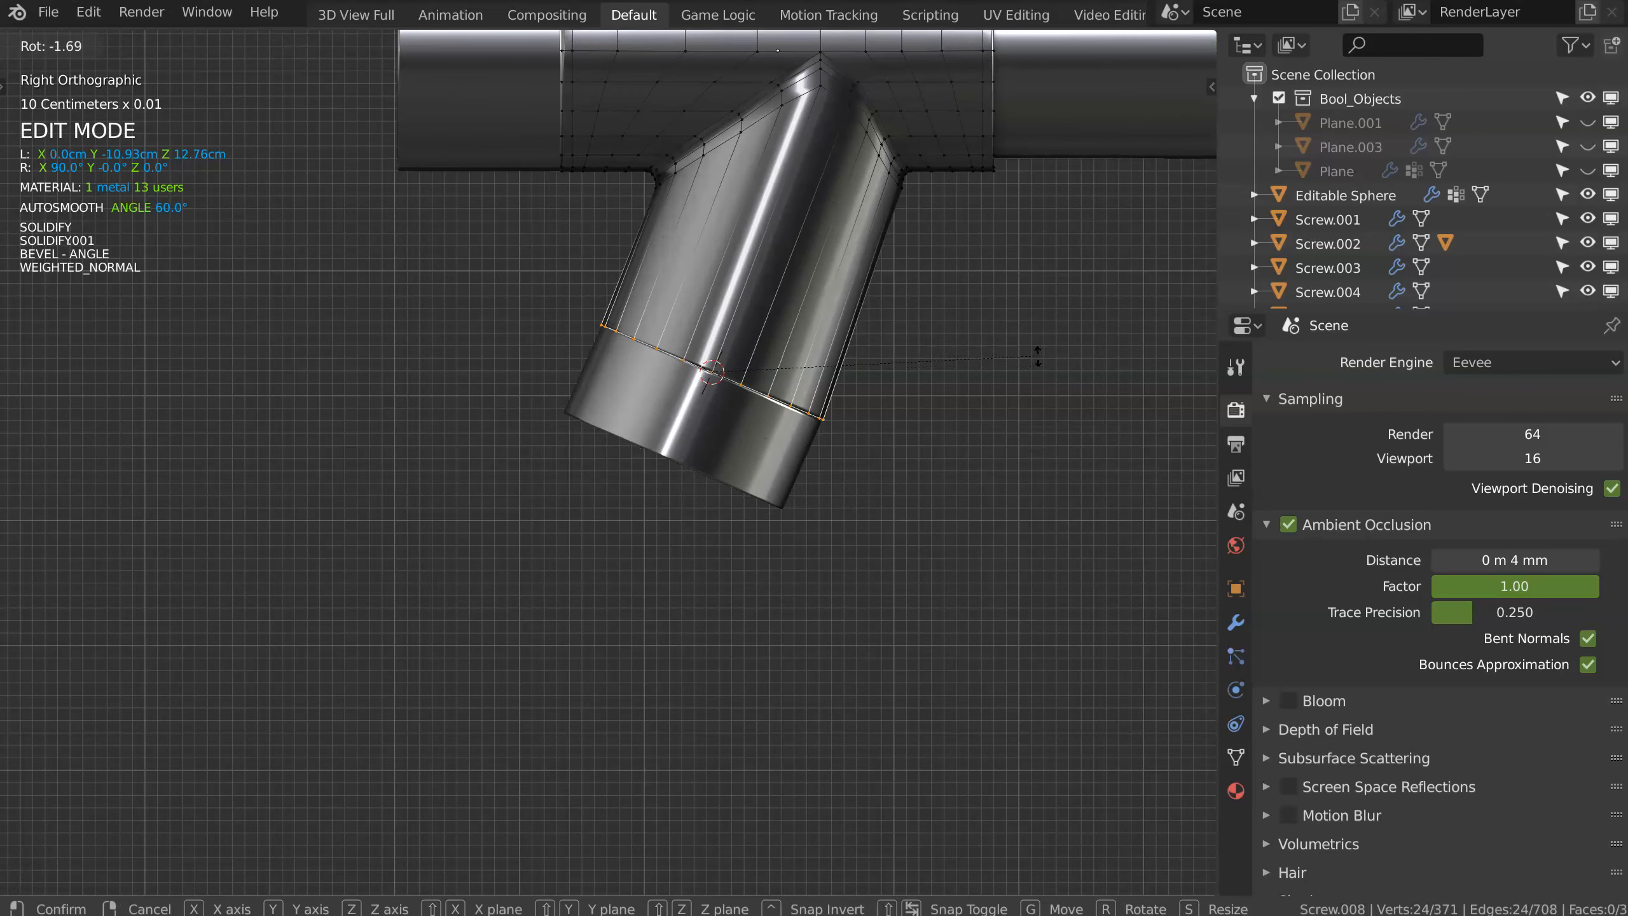
left_click(1039, 357)
key("Tab")
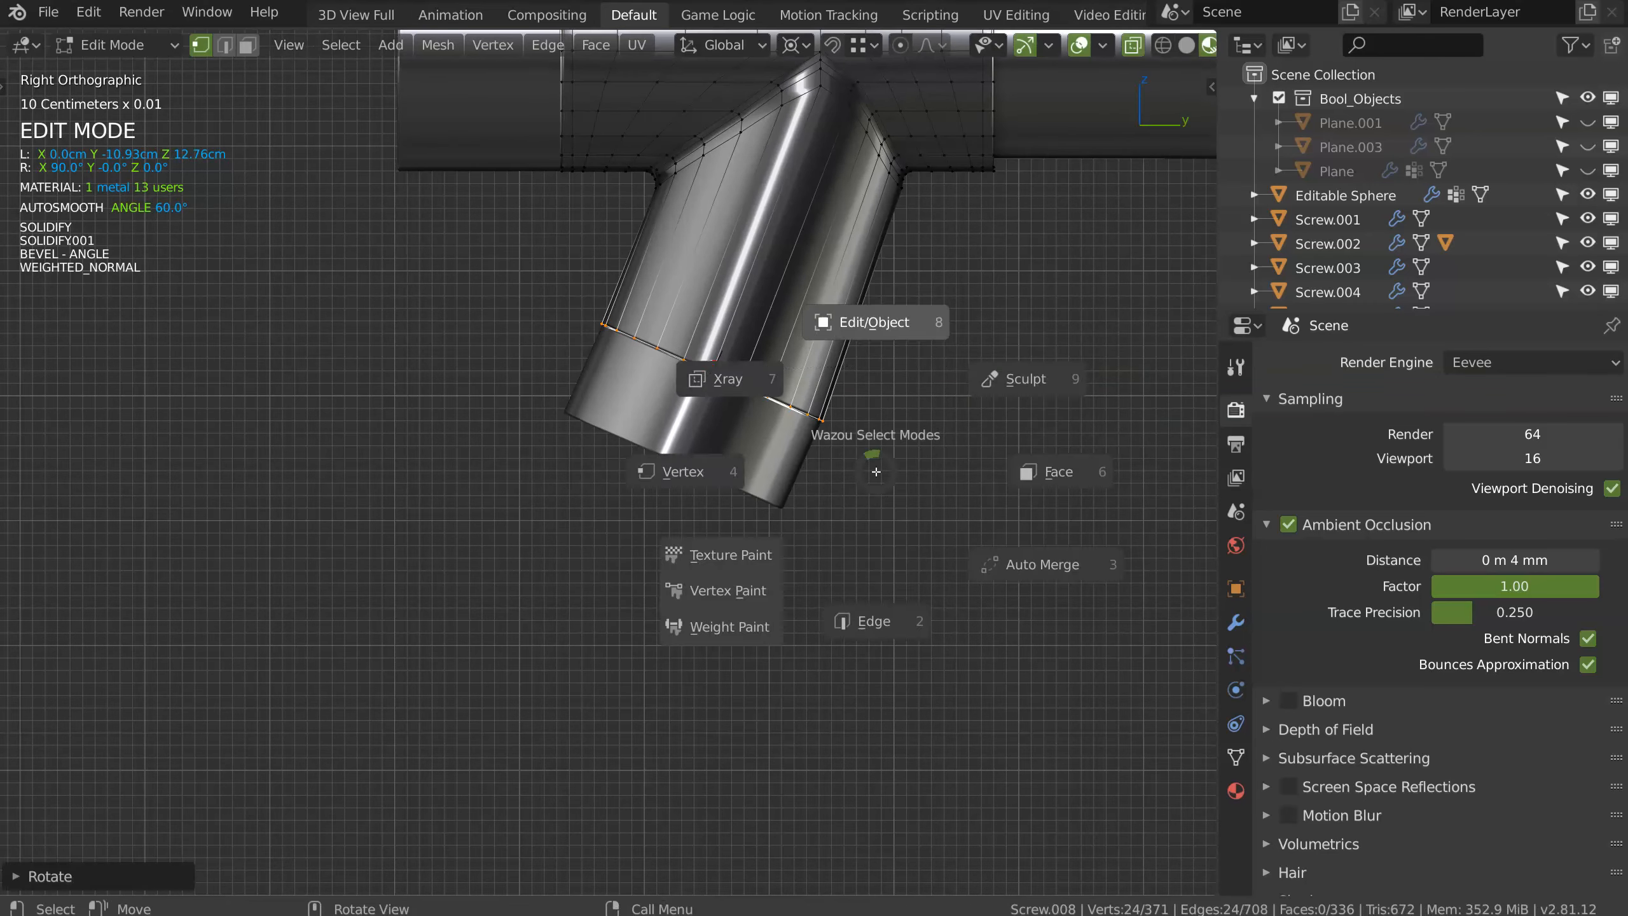
Step: Select the ring again and rotate it a little further towards square with the tube
left_click(741, 465)
key("r")
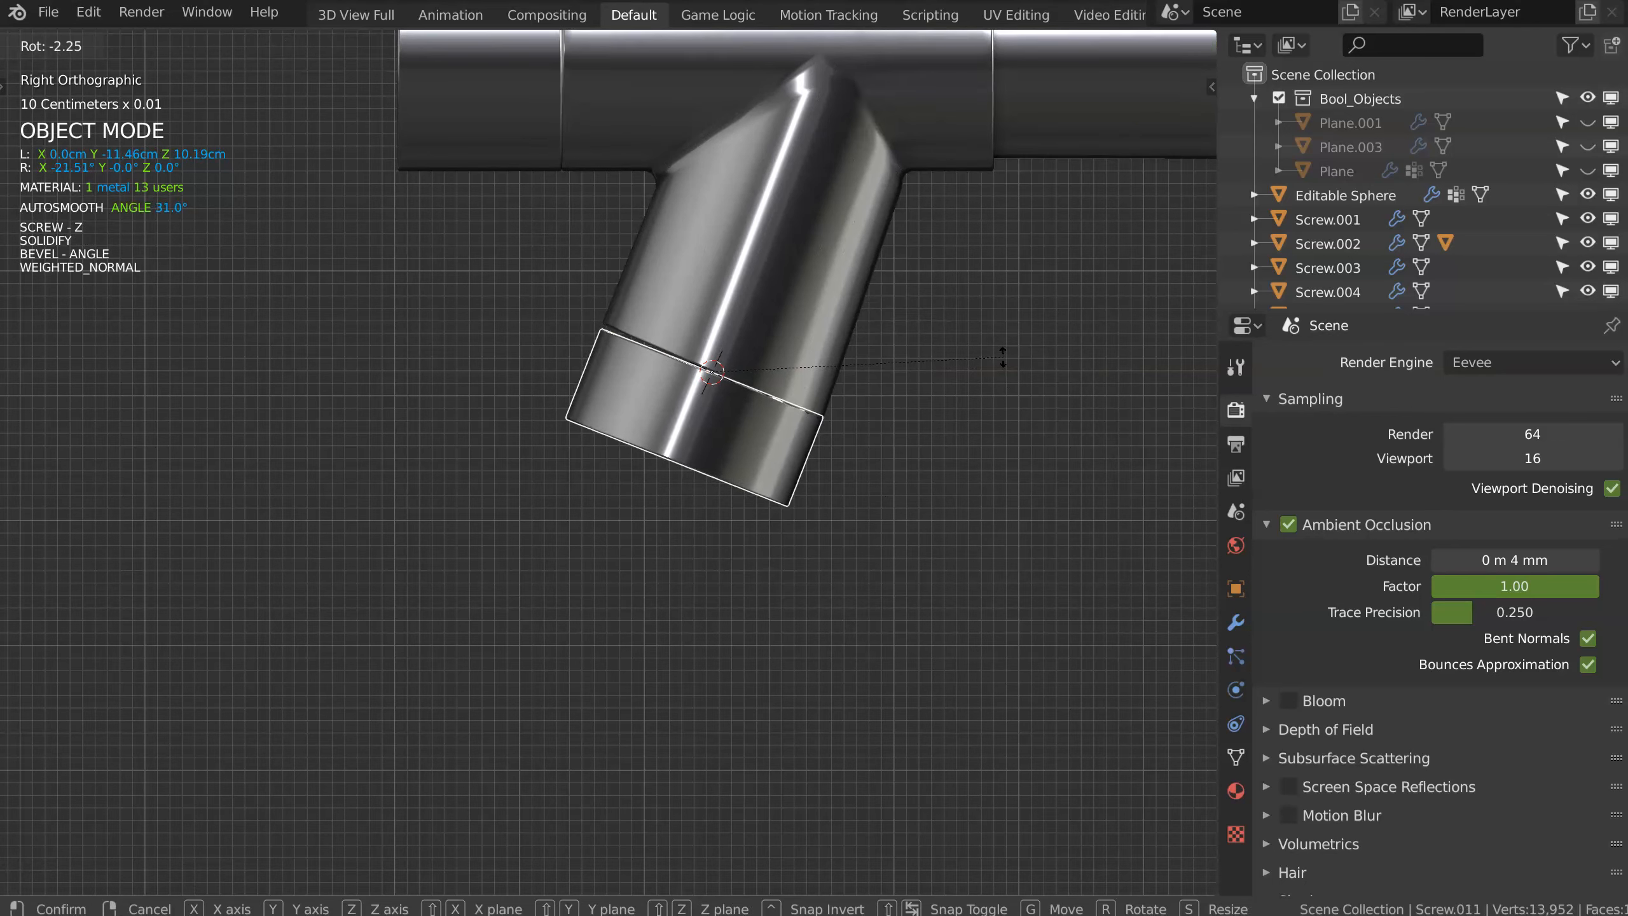
left_click(1003, 357)
Step: Rotate the outlet rim's edge loop another -1.9° or so in Edit Mode to sit flush against the ring
left_click(800, 323)
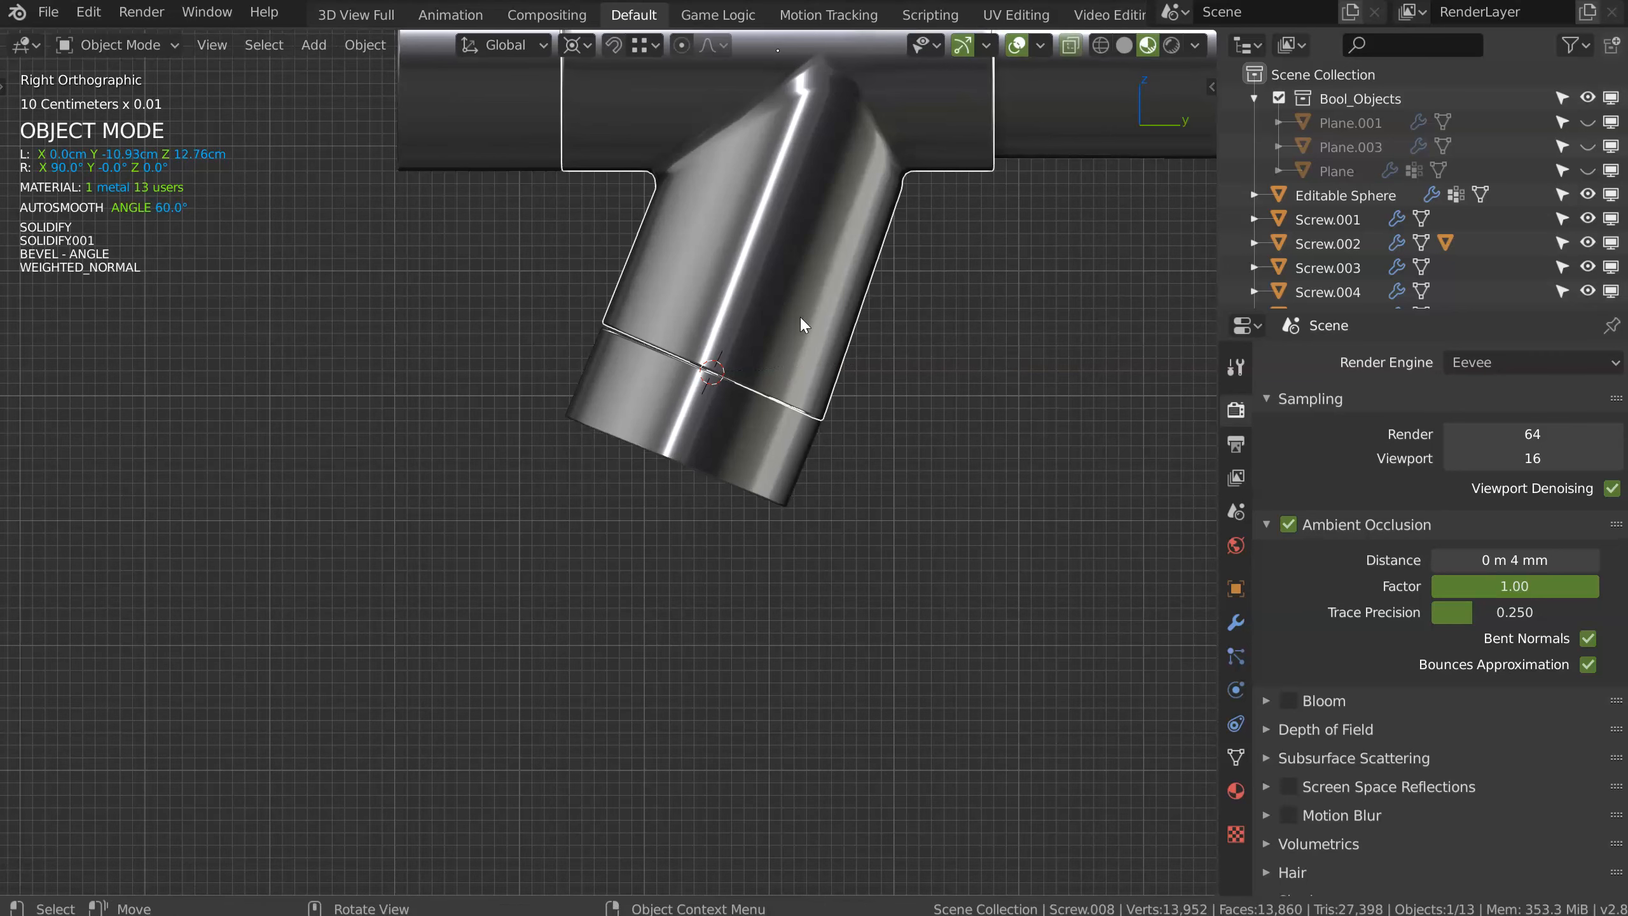
key("Tab")
key("r")
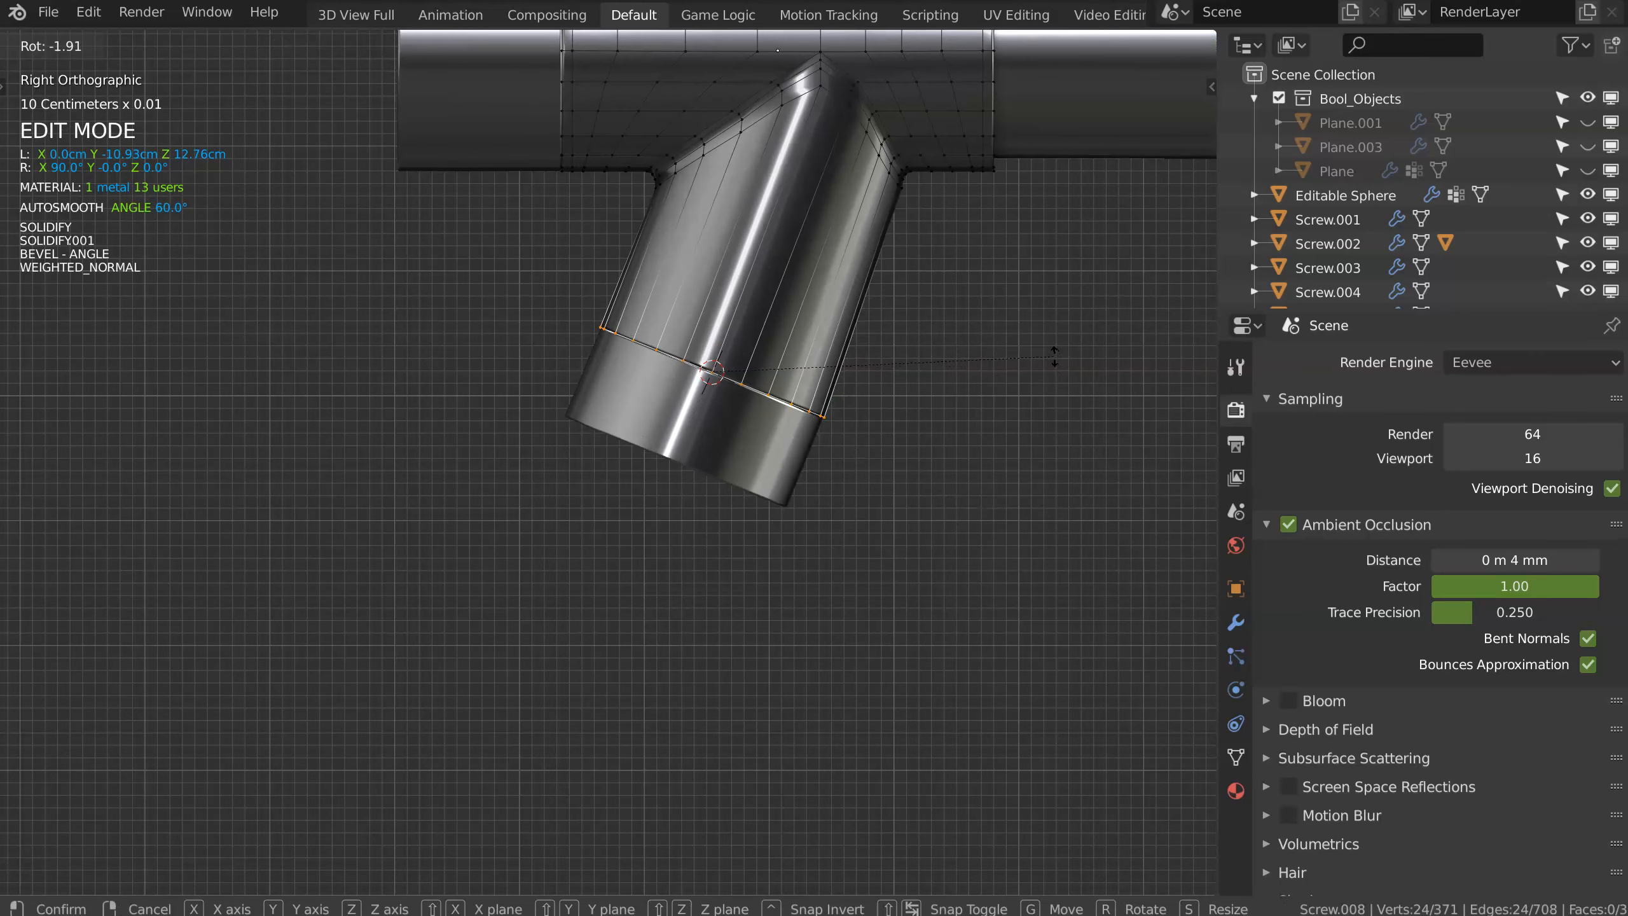
left_click(1057, 356)
key("Tab")
left_click(893, 367)
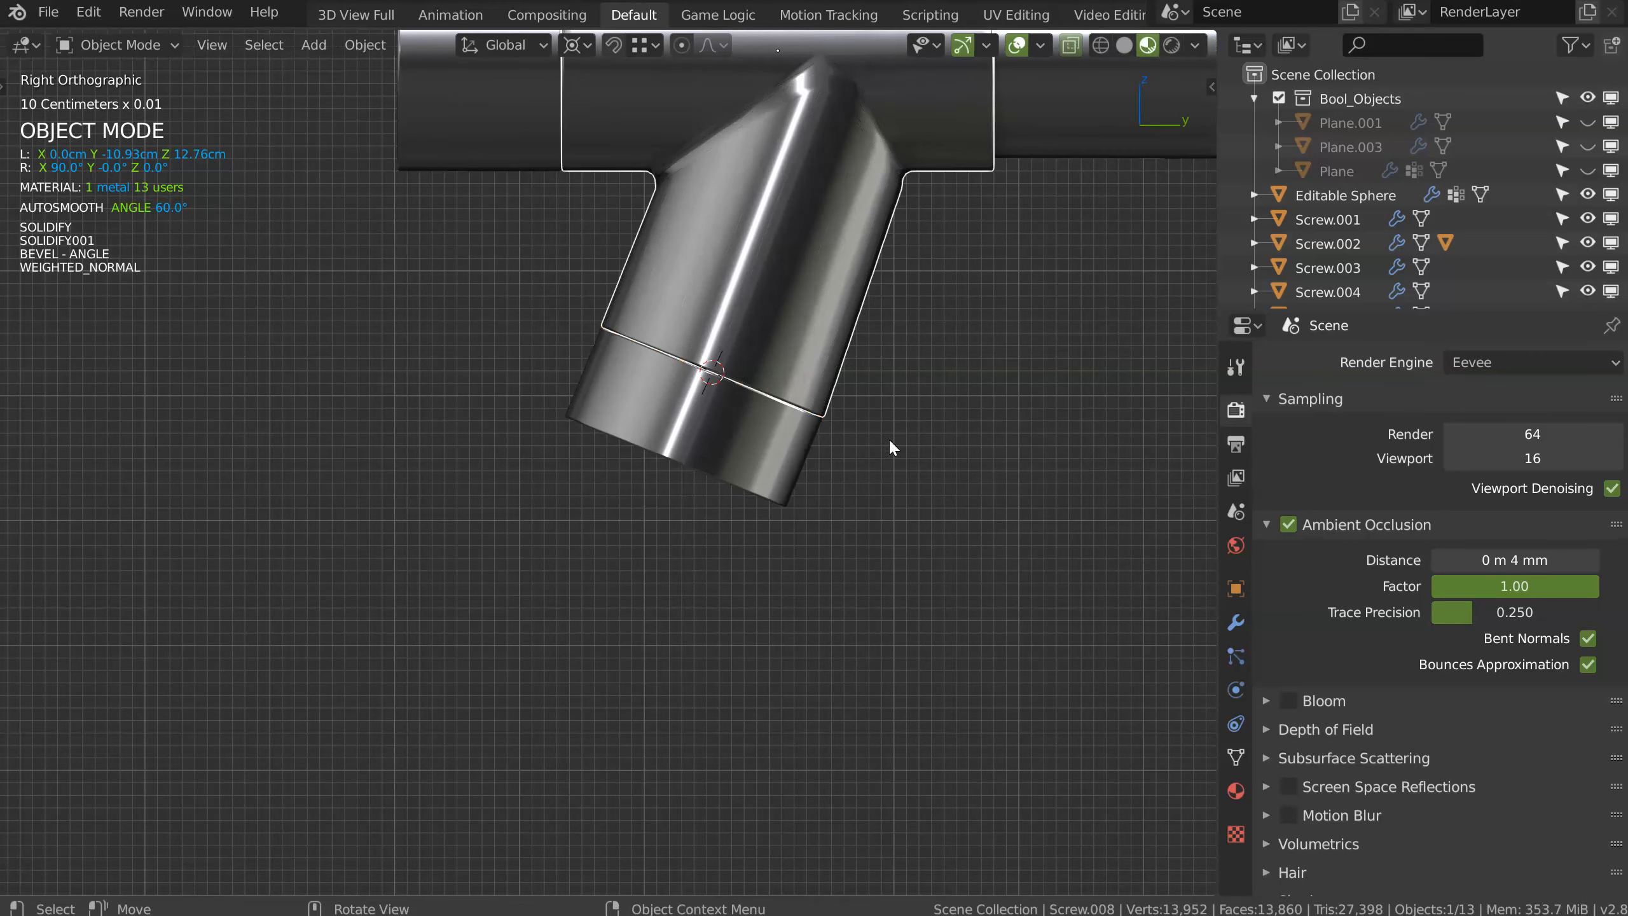
Step: Select the outlet ring and add a default cube at the 3D cursor's rotation as a Boolean Difference cutter
middle_click_drag(787, 471, 1081, 287)
scroll(872, 430, "down", 8)
scroll(708, 378, "up", 8)
middle_click_drag(708, 379, 649, 384, "shift")
scroll(648, 385, "up", 3)
left_click(698, 507)
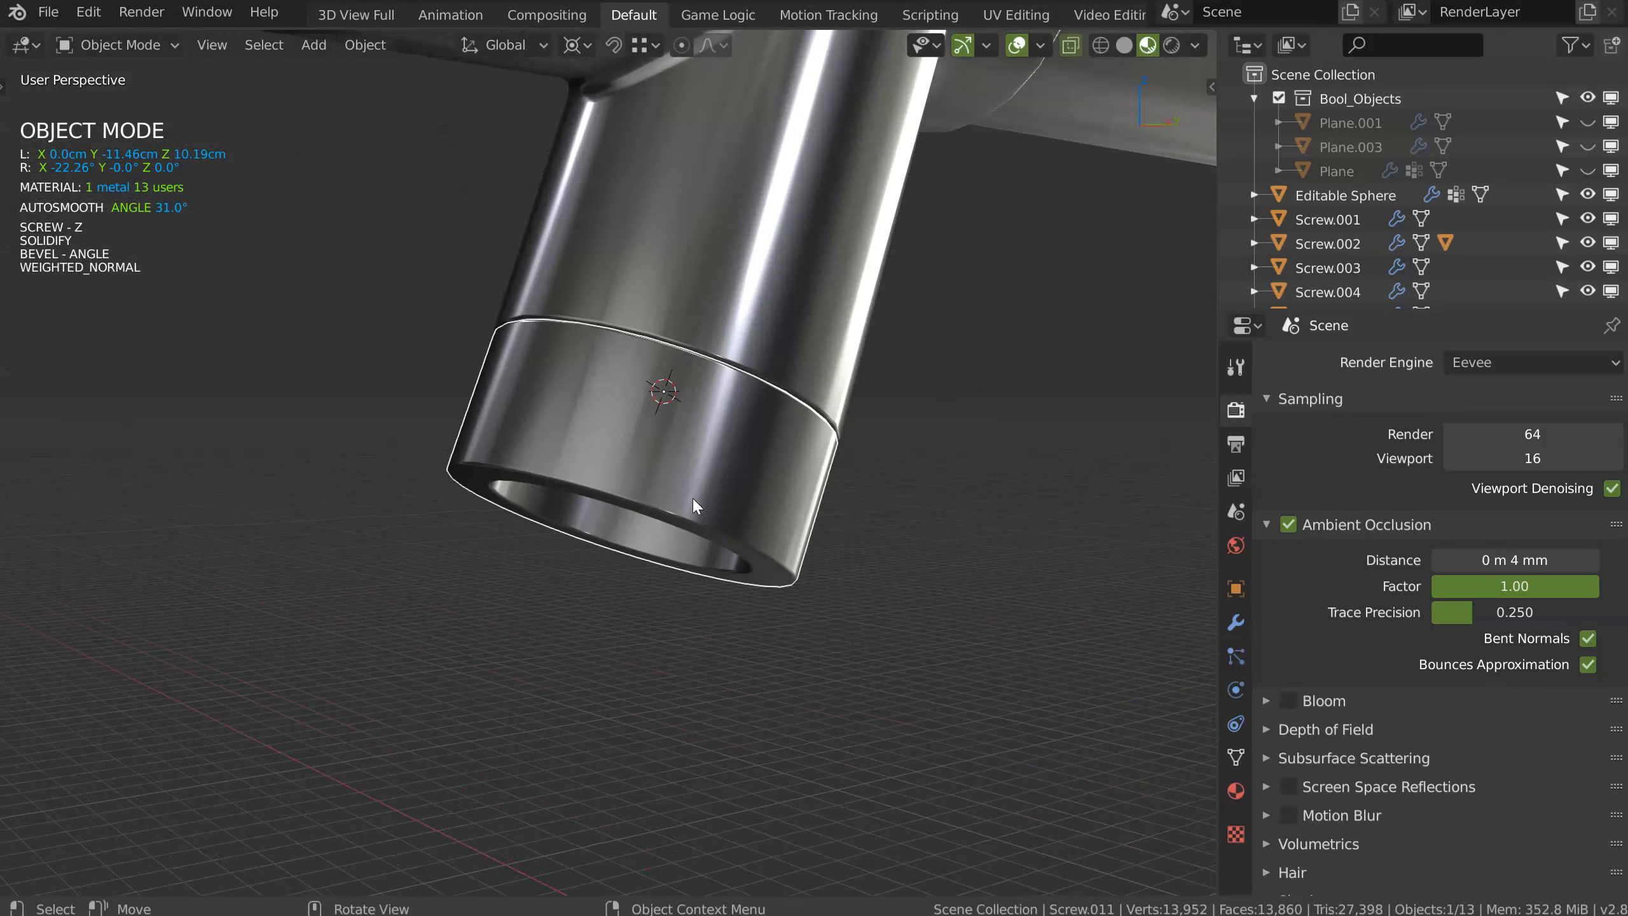
middle_click_drag(694, 506, 744, 476)
key("shift+space")
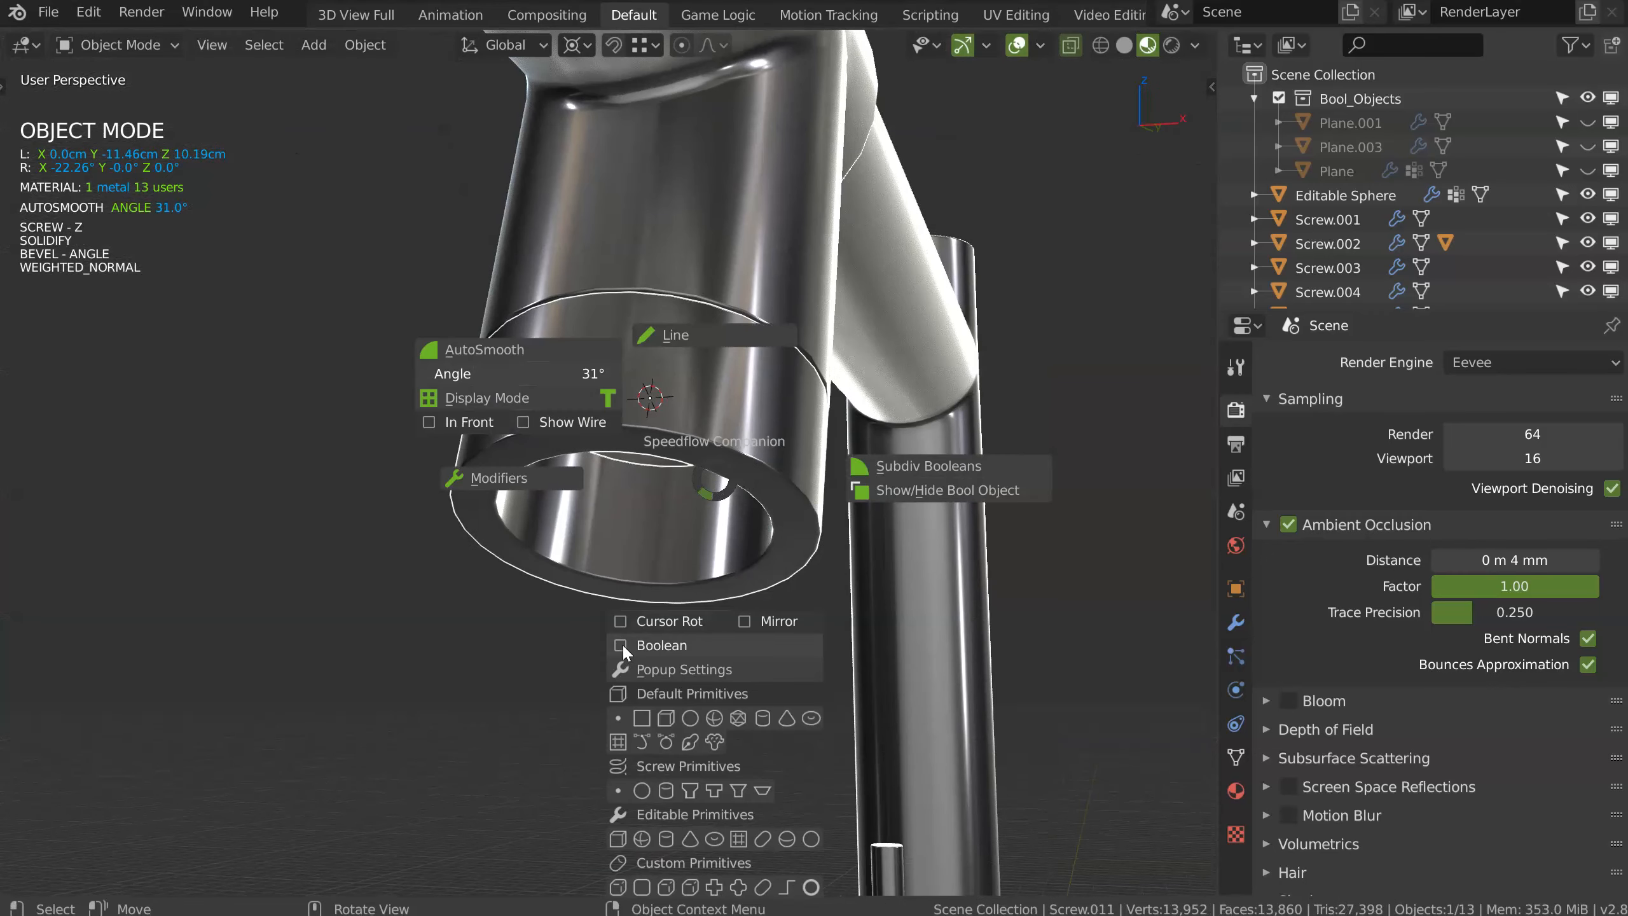
left_click(622, 645)
left_click(536, 613)
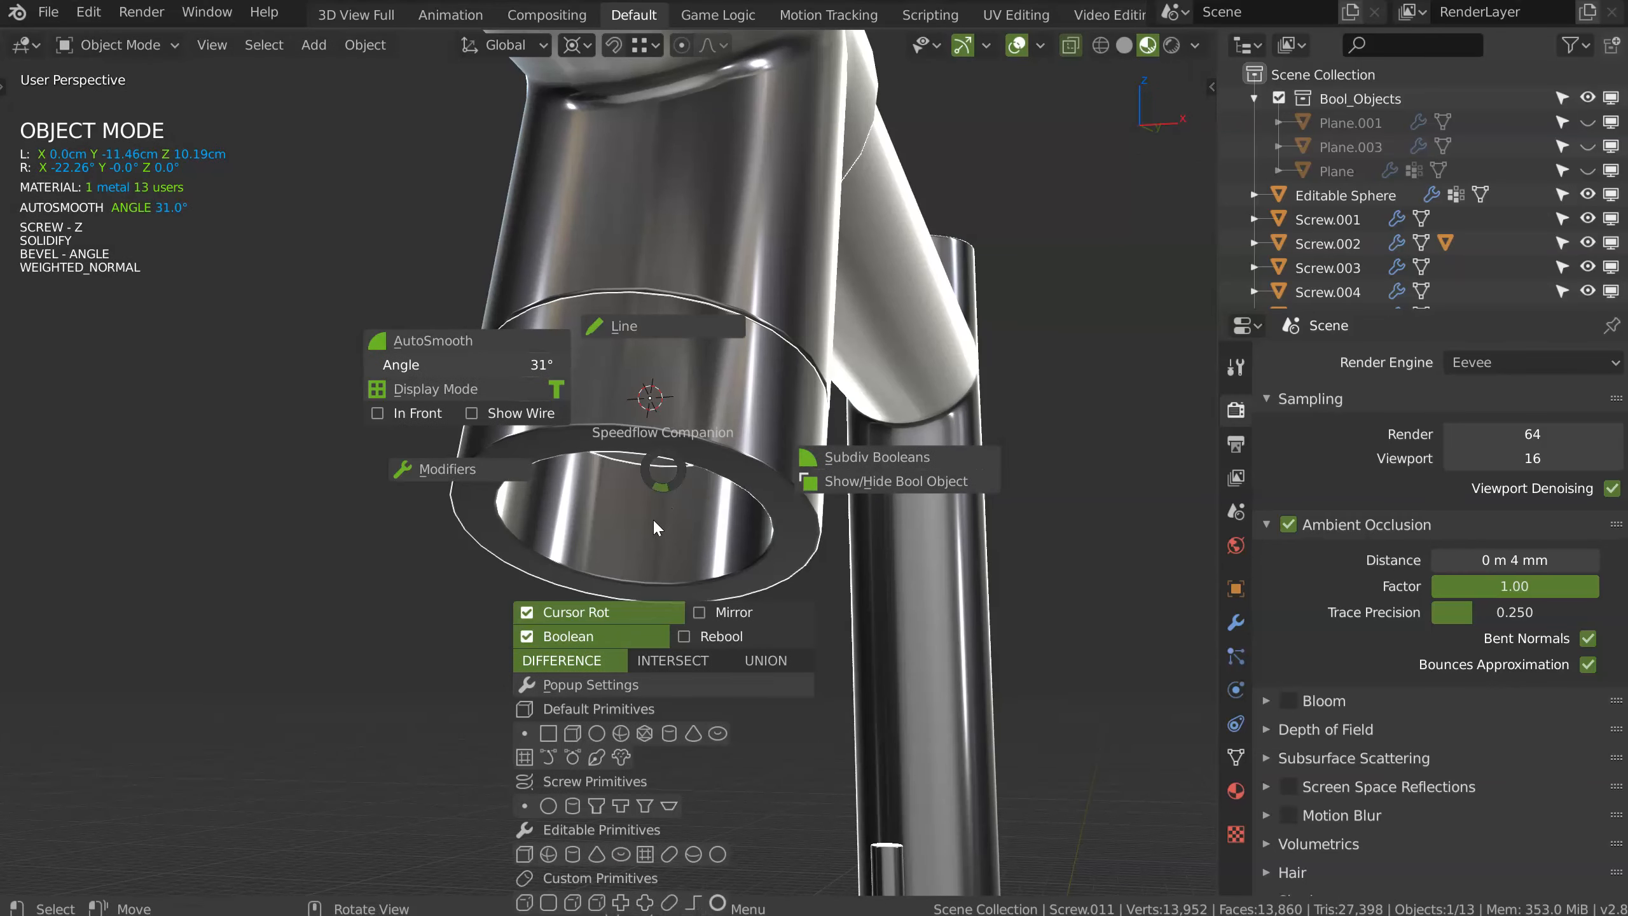
left_click(573, 733)
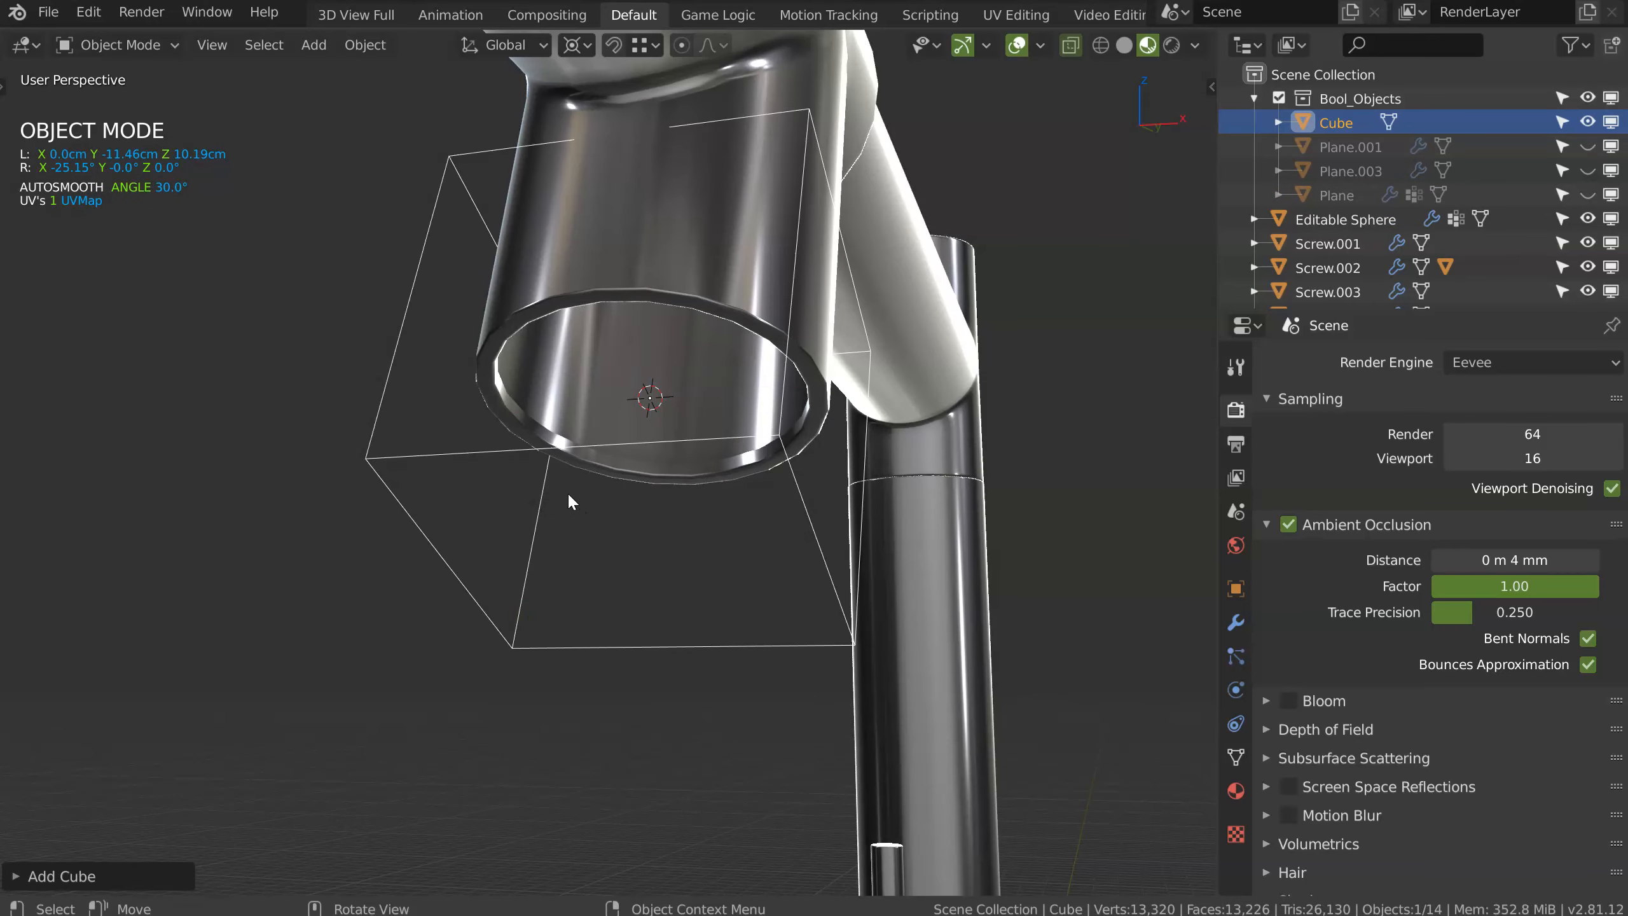
Step: Move the cutter cube about 1.82 cm along the X axis so it cuts only the ring's side
key("g")
key("x")
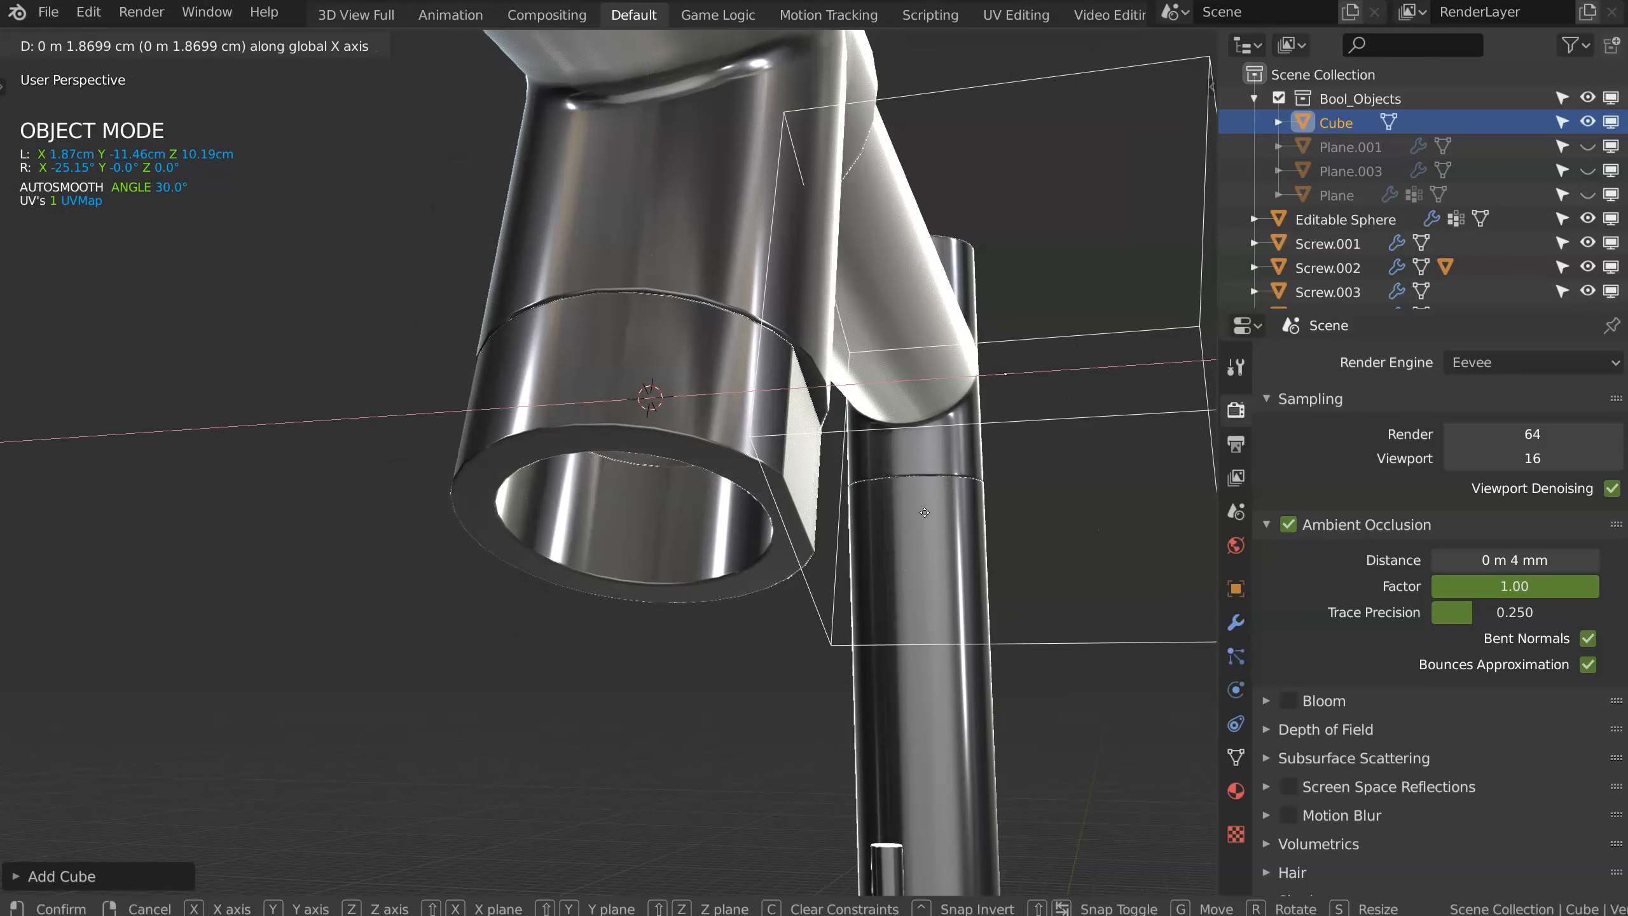
left_click(922, 513)
middle_click_drag(922, 513, 868, 440)
key("g")
key("z")
key("Escape")
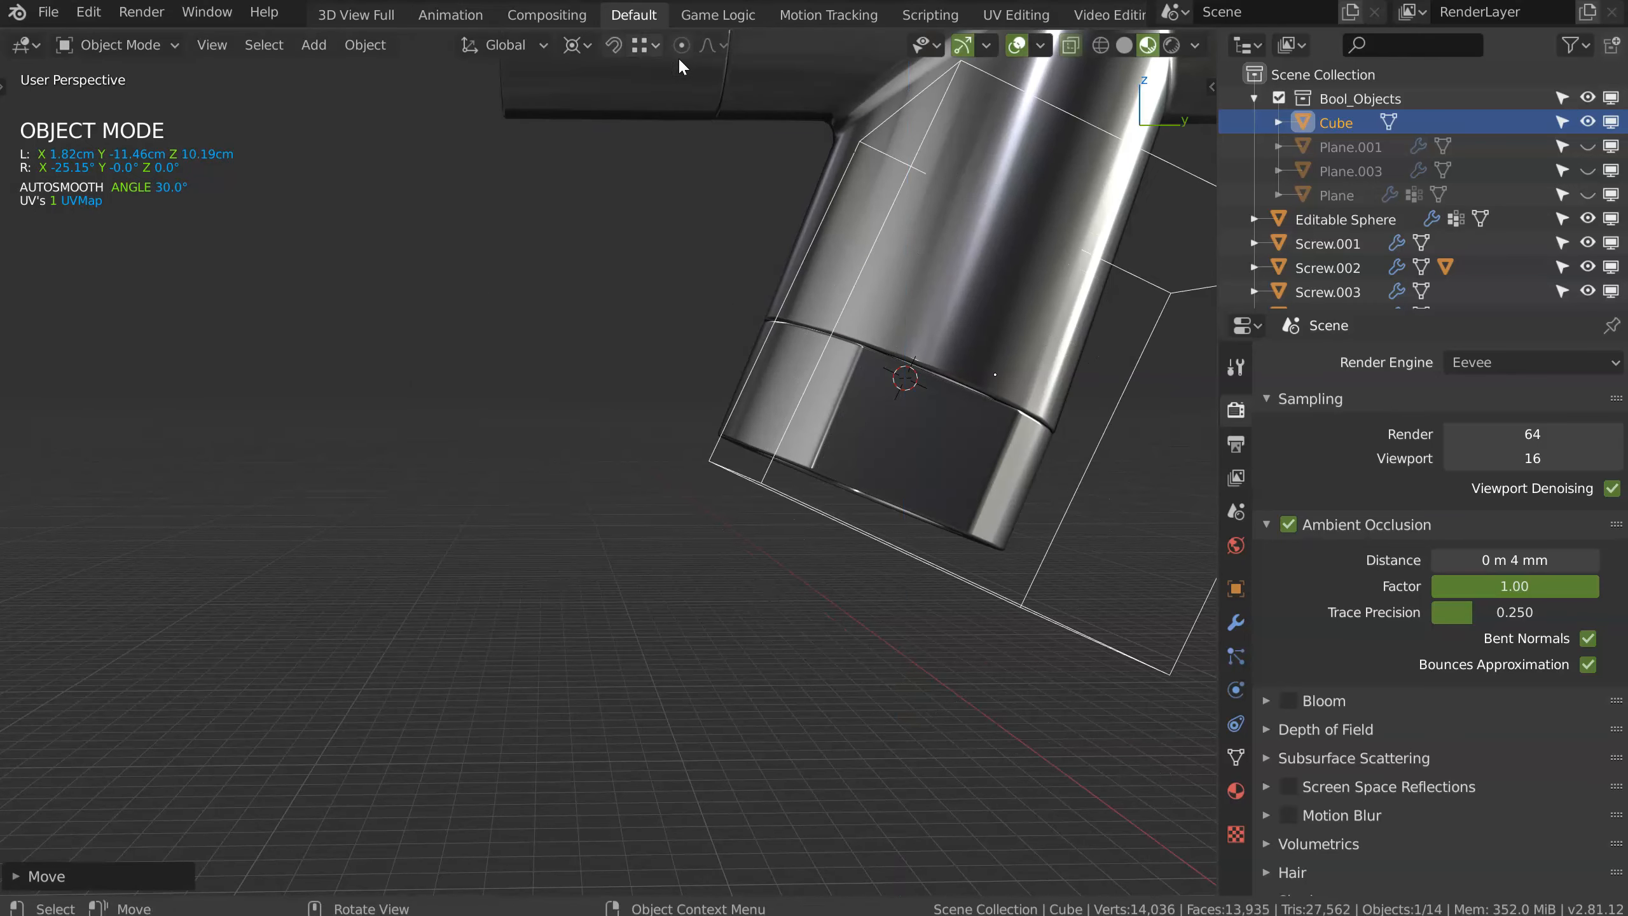
Step: Switch the transform orientation to Local and lower the cutter cube along its local Z below the ring's seam
left_click(499, 51)
left_click(480, 144)
key("g")
key("z")
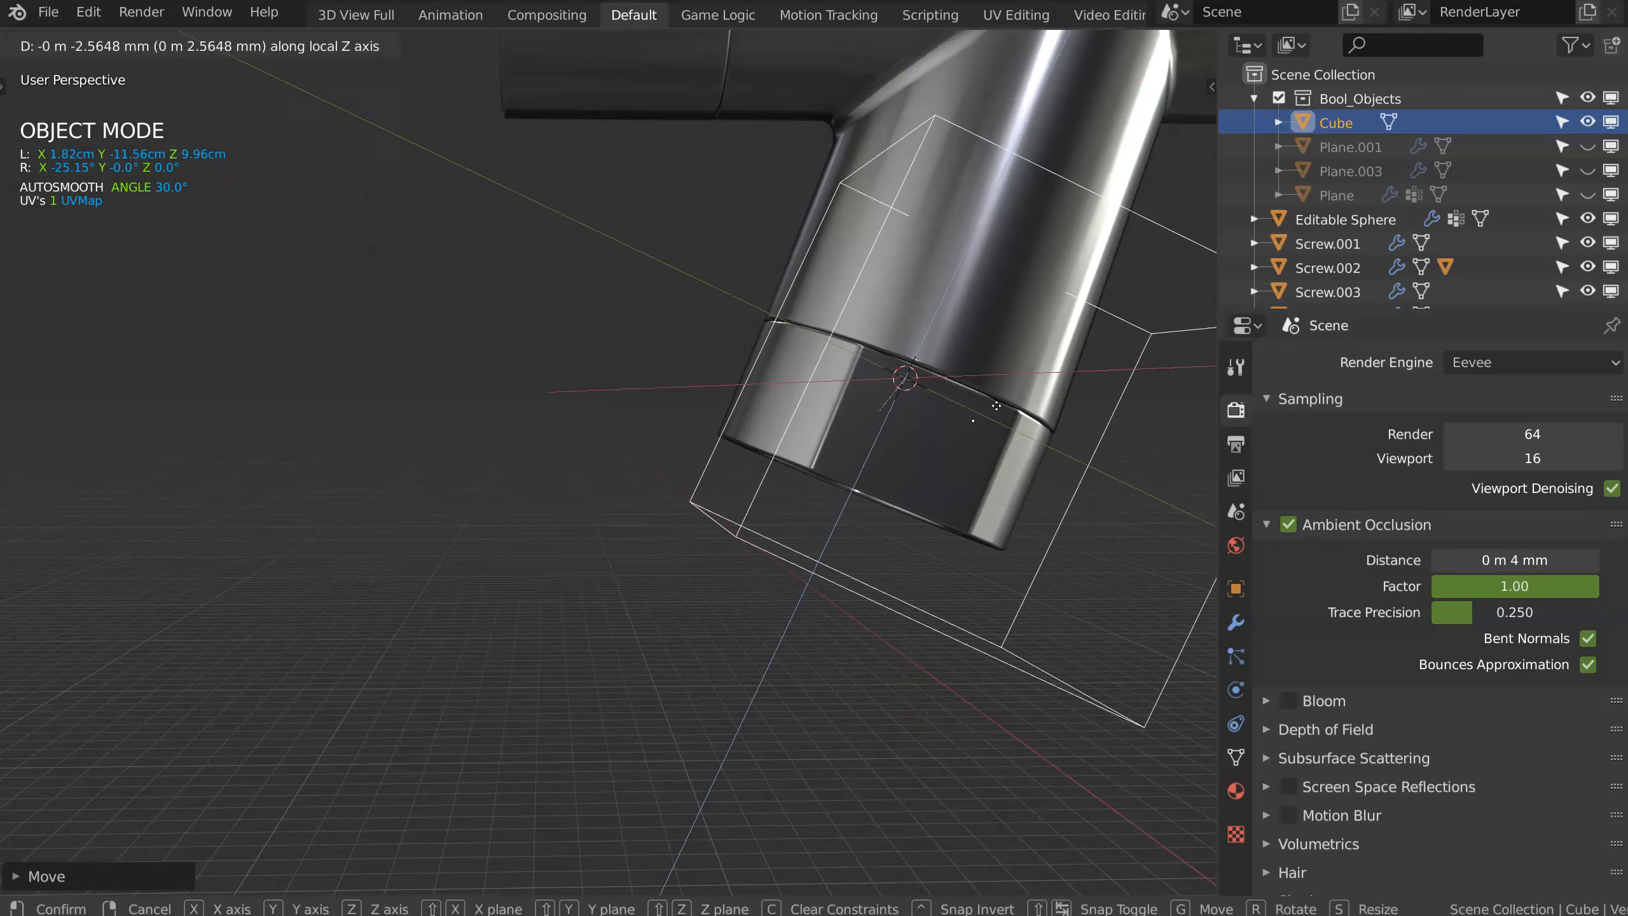
left_click(903, 543)
Step: Add an angle-limited bevel of 0.040 width and 4 segments to the cutter cube
middle_click_drag(904, 542, 975, 521)
mouse_move(830, 478)
middle_mouse_down("ctrl")
mouse_move(748, 477)
mouse_move(1048, 346)
mouse_move(824, 453)
middle_mouse_up("ctrl")
key("alt+v")
left_click(988, 466)
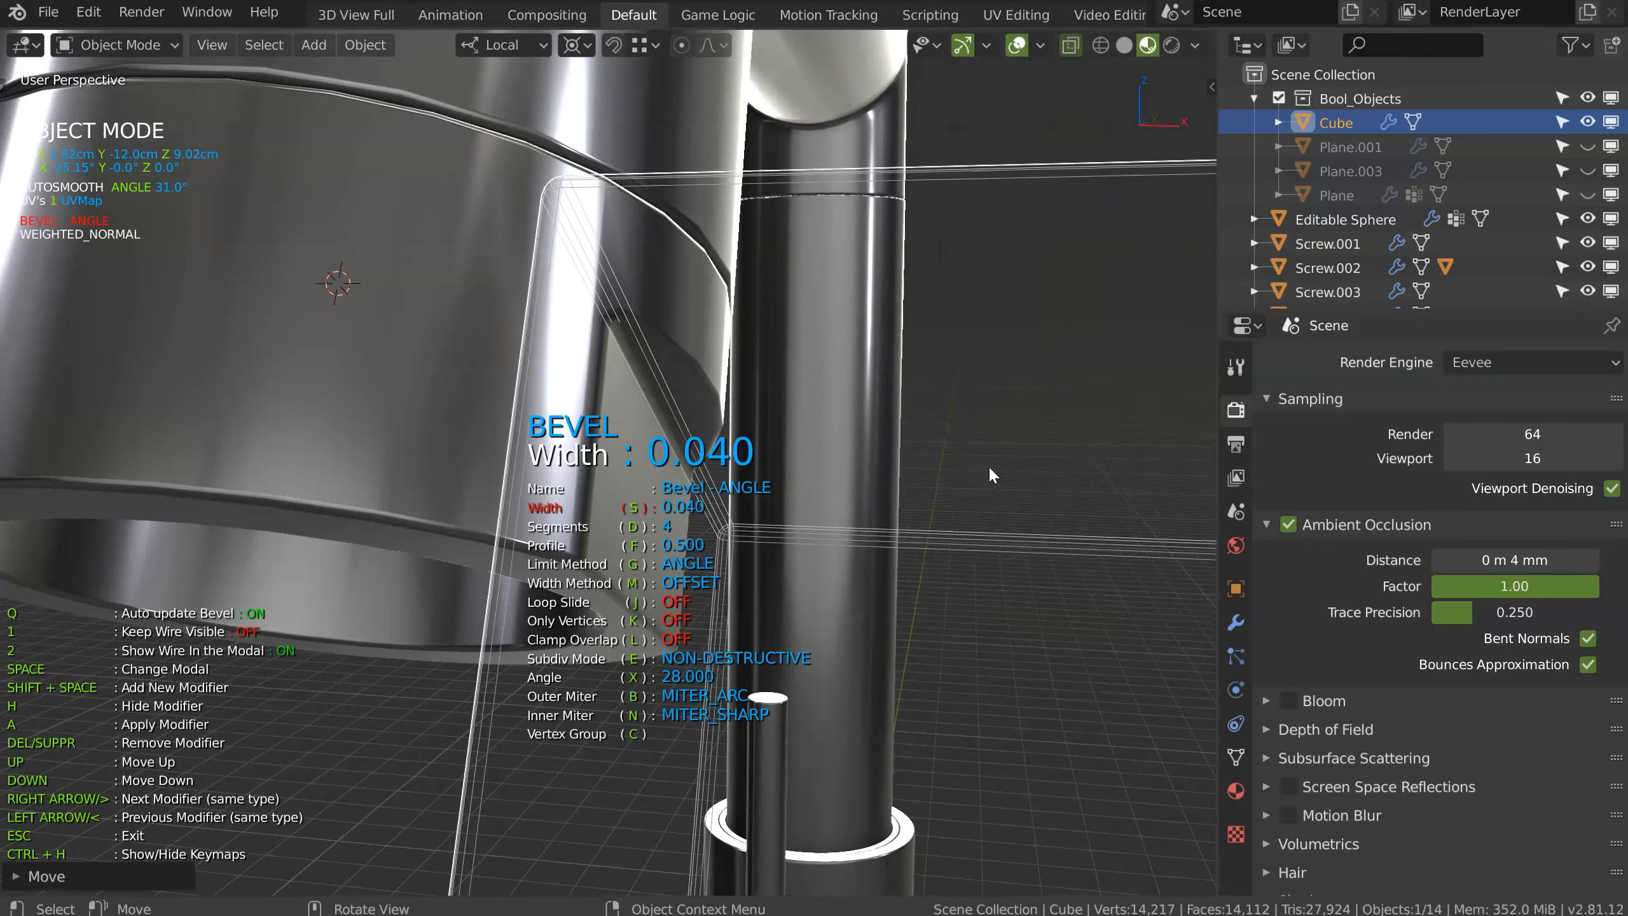
middle_click_drag(996, 481, 800, 464)
key("Escape")
Step: Adjust the cutter cube along its local X to about 1.85 cm to make the flat cut shallower
key("g")
key("x")
key("x")
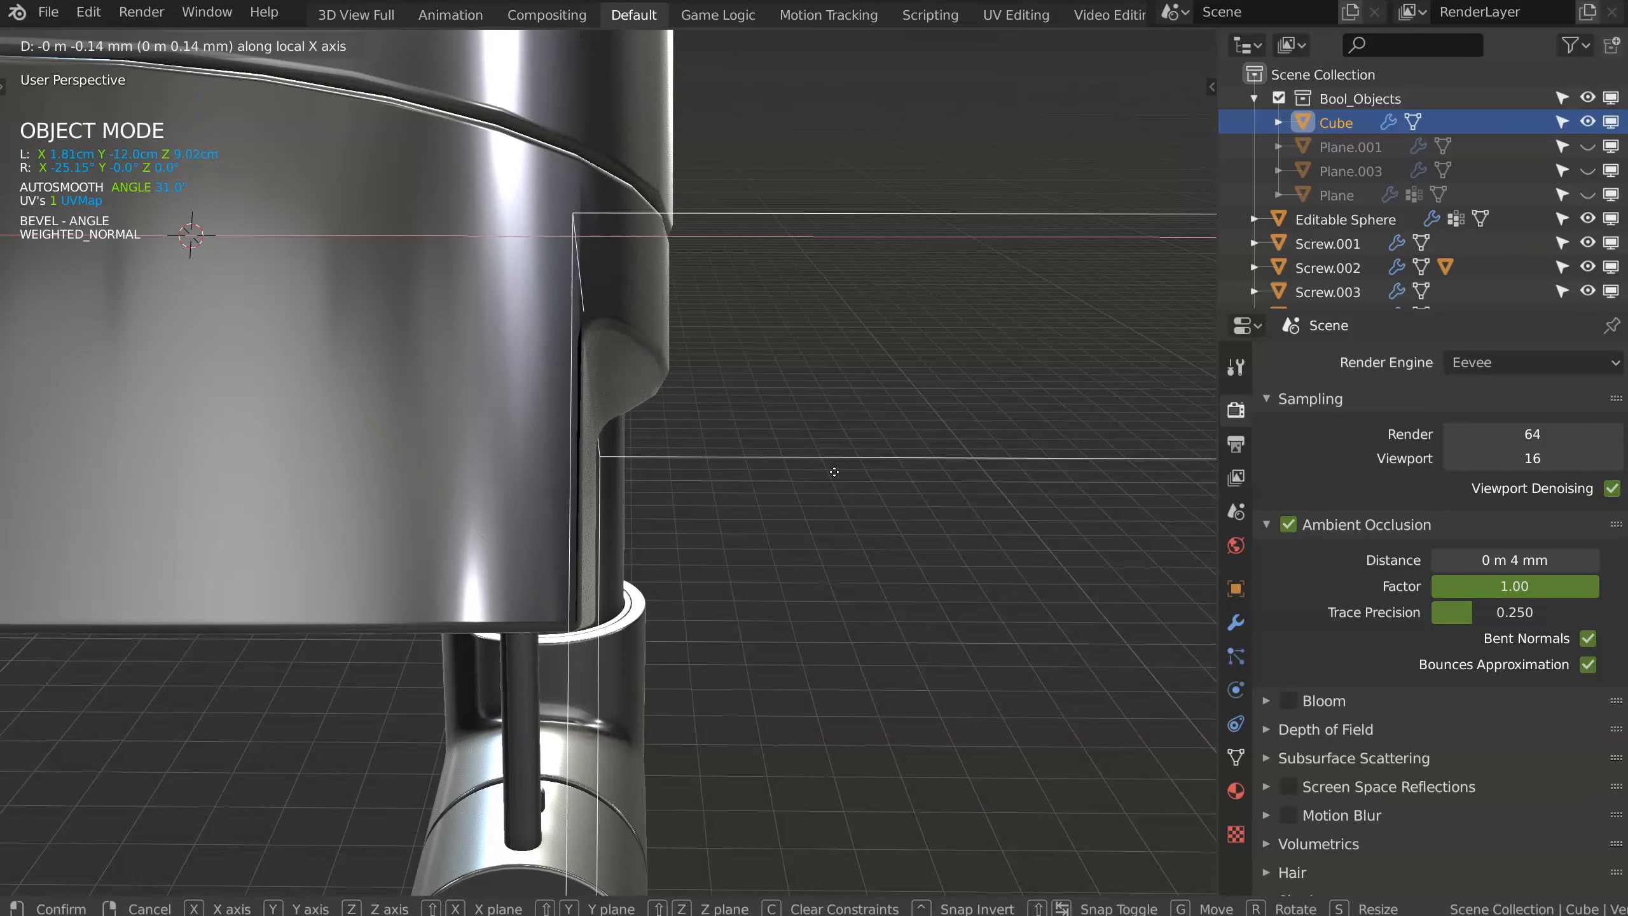
left_click(843, 476)
middle_click_drag(842, 475, 891, 481)
key("g")
key("x")
key("x")
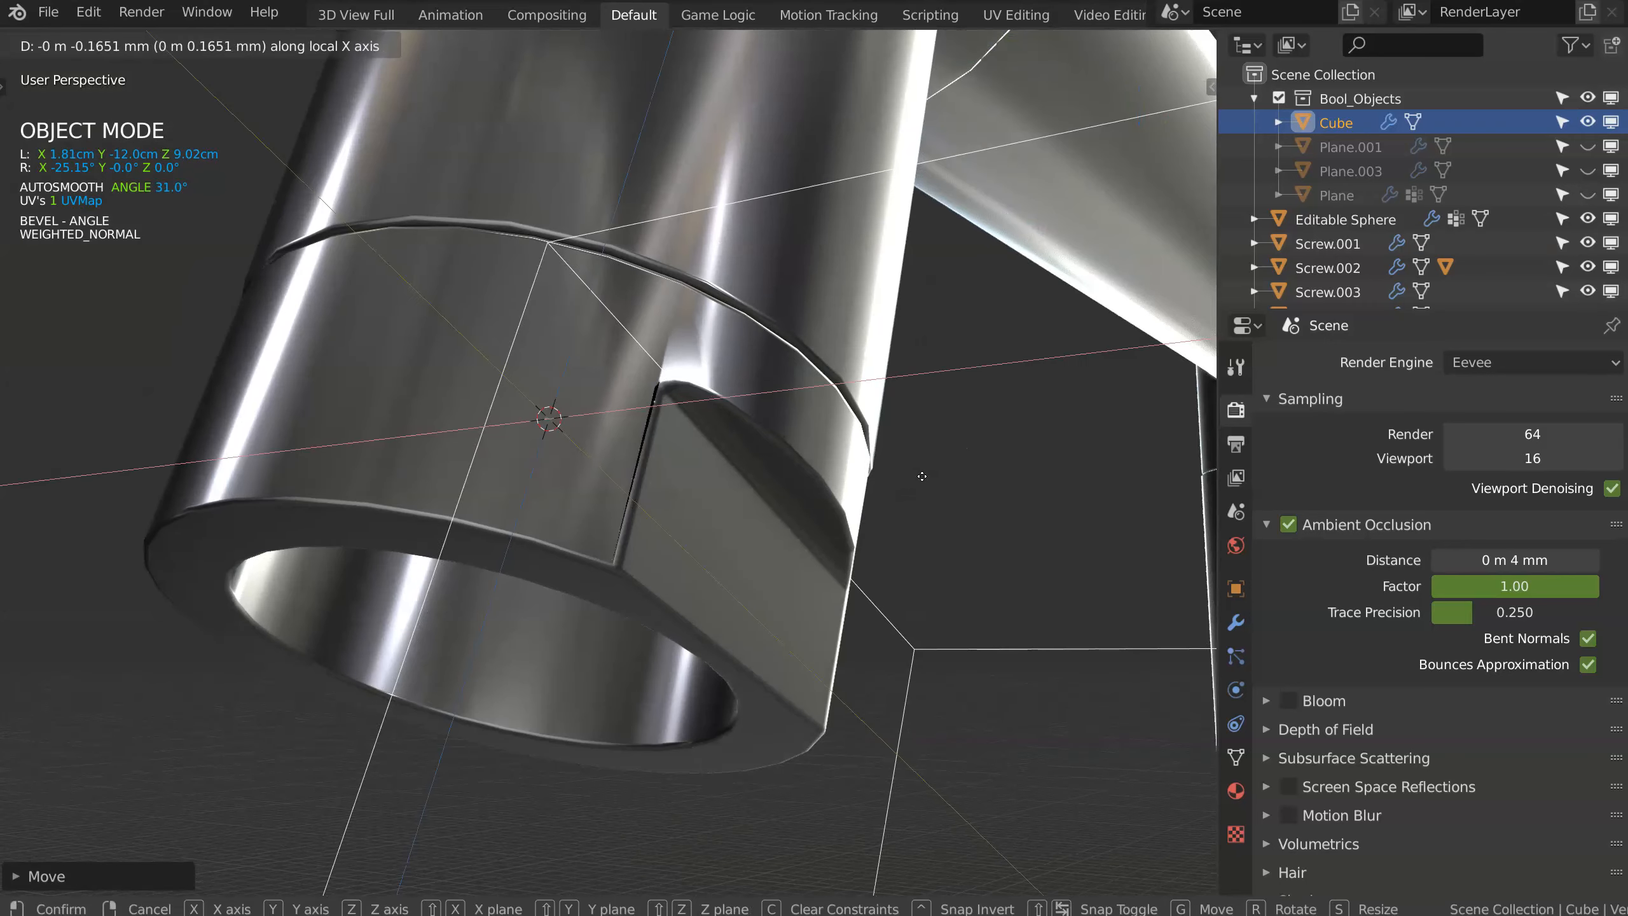
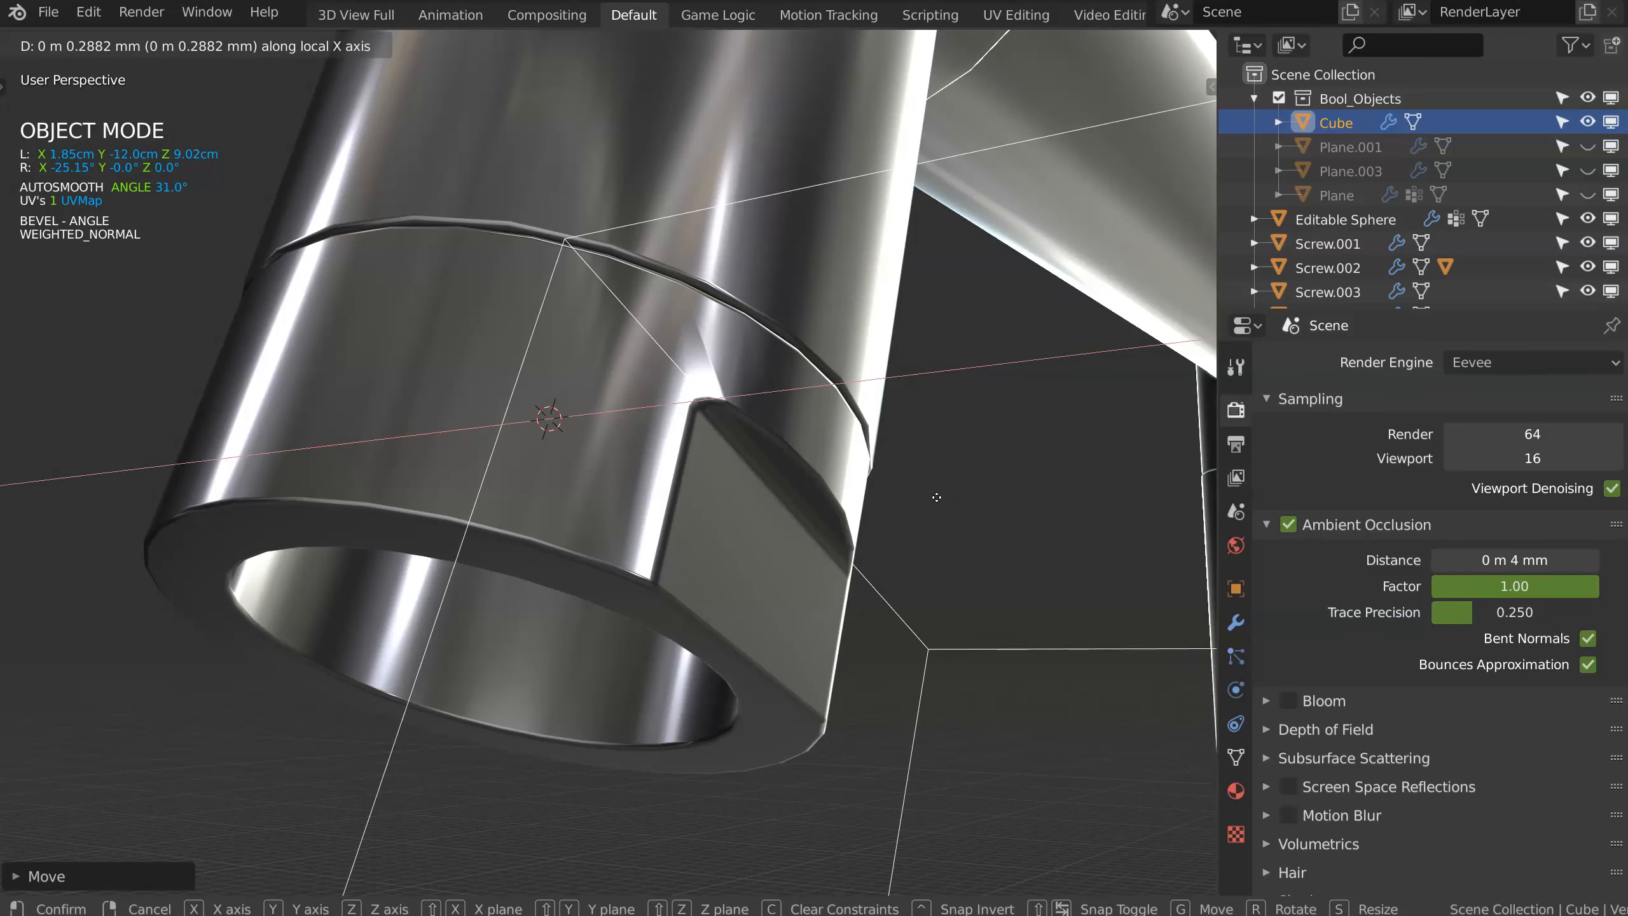
left_click(937, 497)
Step: Select the ring and delete the selected profile vertex in Edit Mode
left_click(814, 428)
key("ctrl+Tab")
left_click(796, 453)
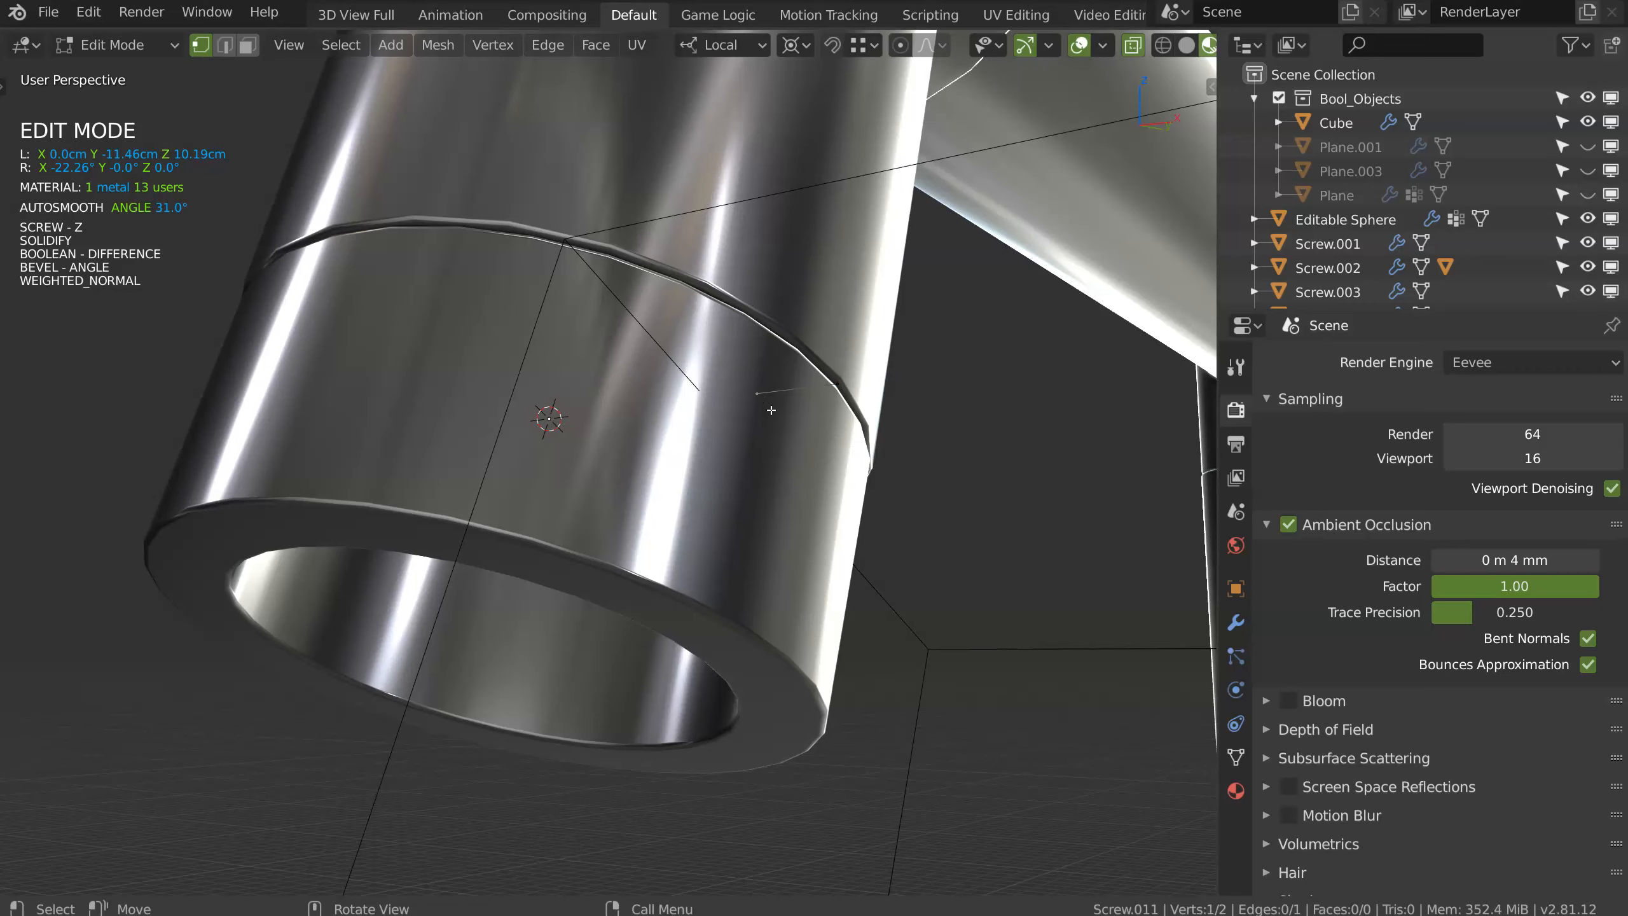
key("x")
left_click(622, 414)
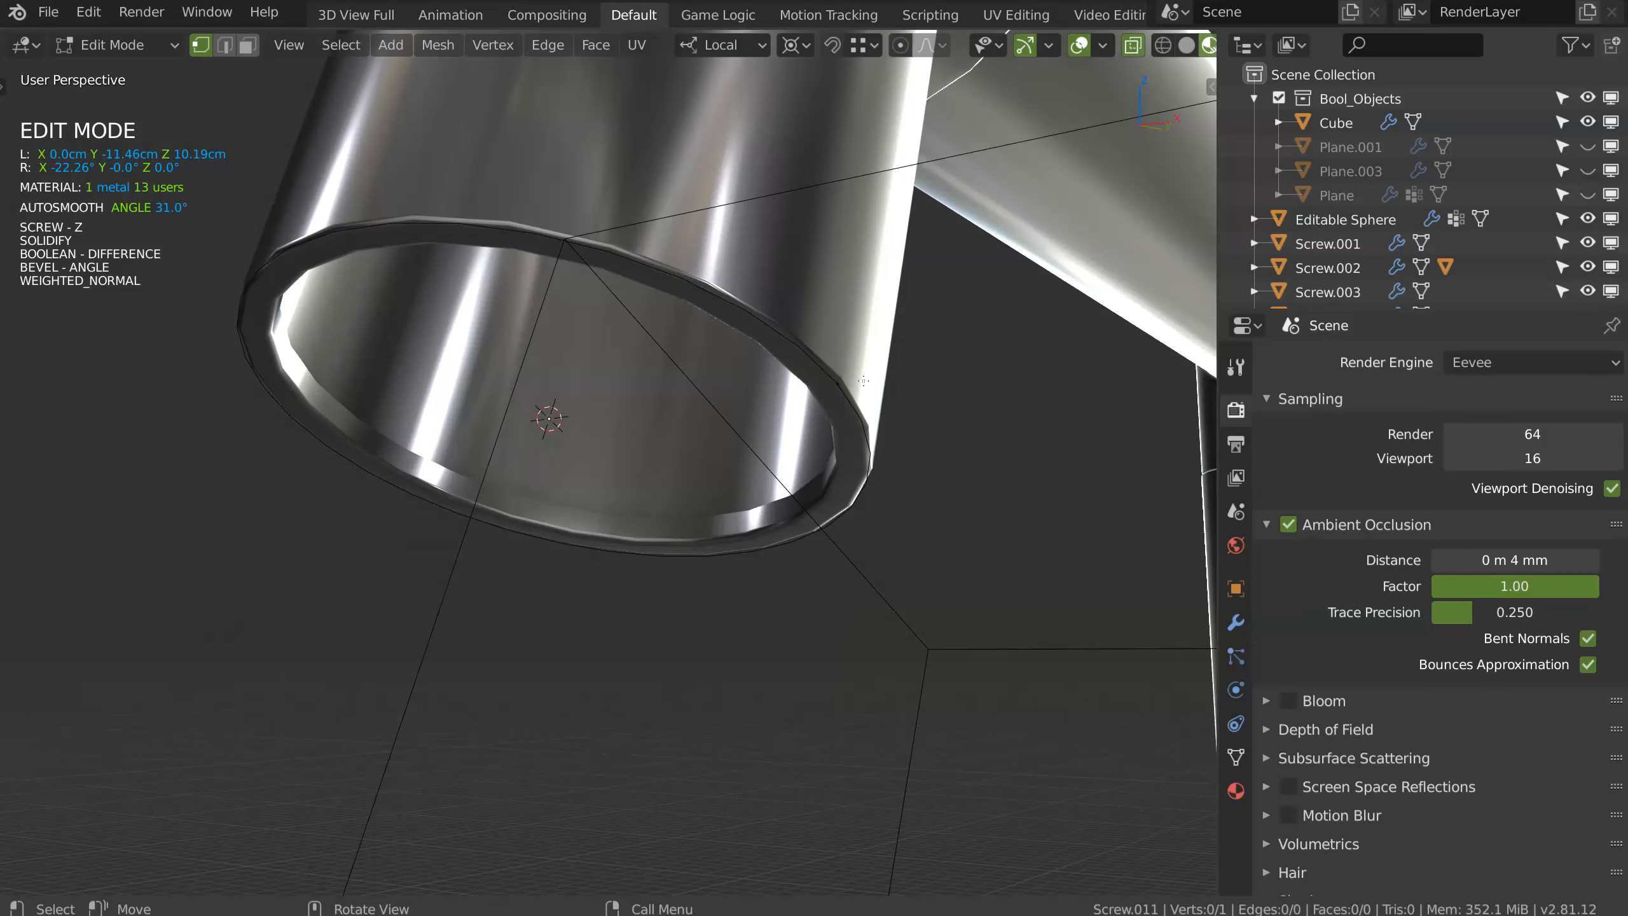
Step: Extrude the ring's remaining profile vertex downward along local Z to rebuild its wall, and return to Object Mode
middle_click_drag(875, 458, 836, 459)
key("e")
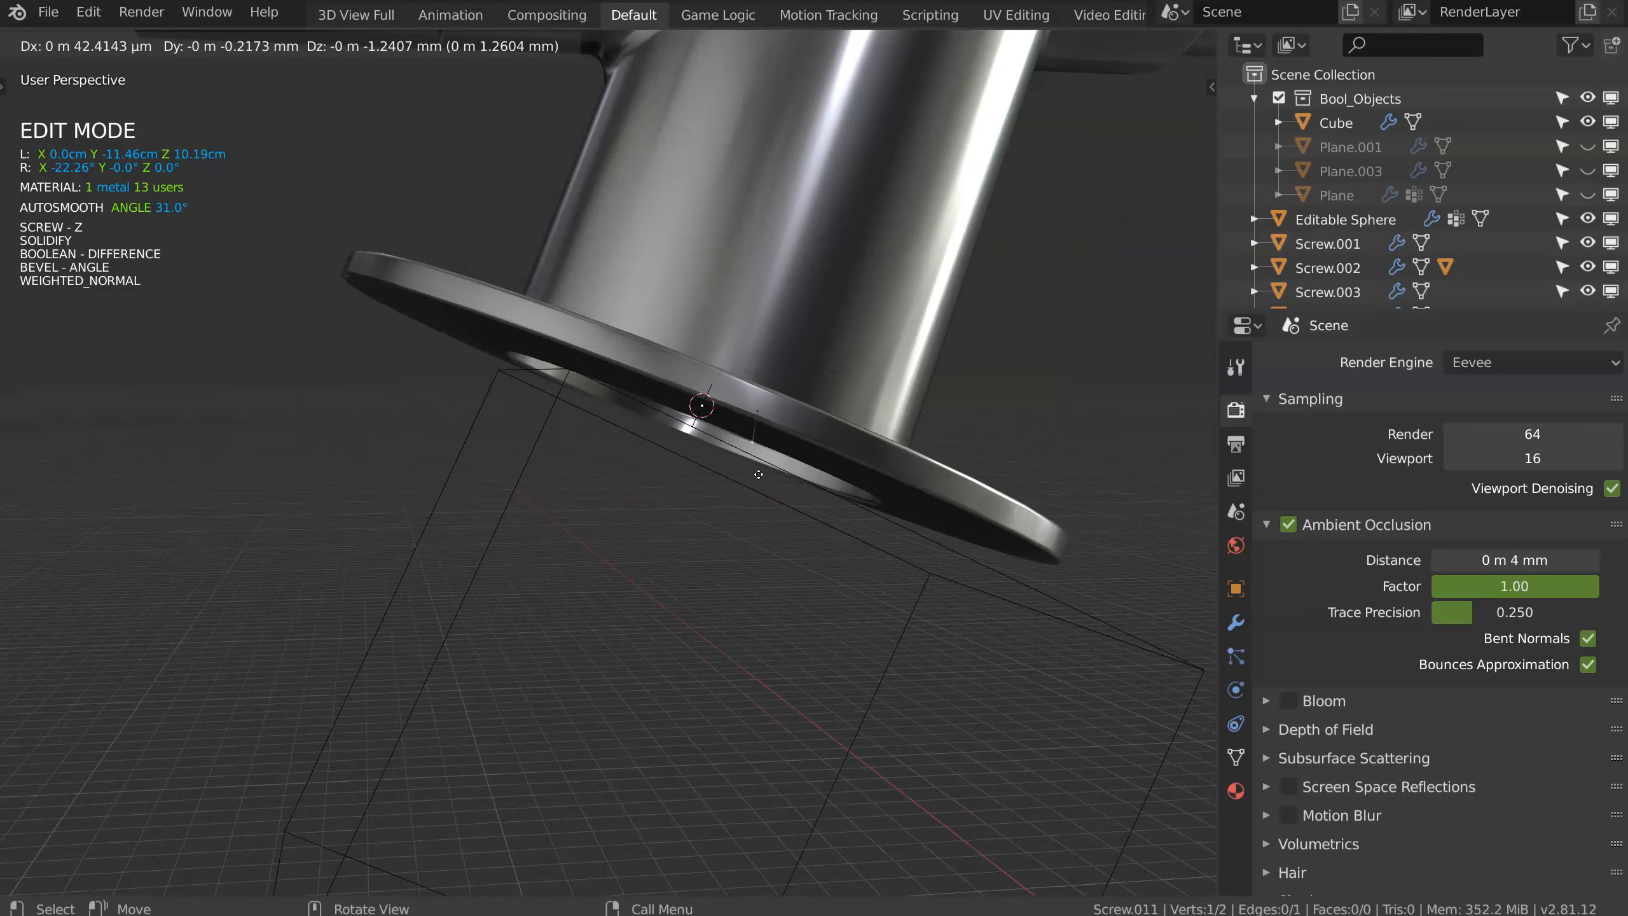
key("z")
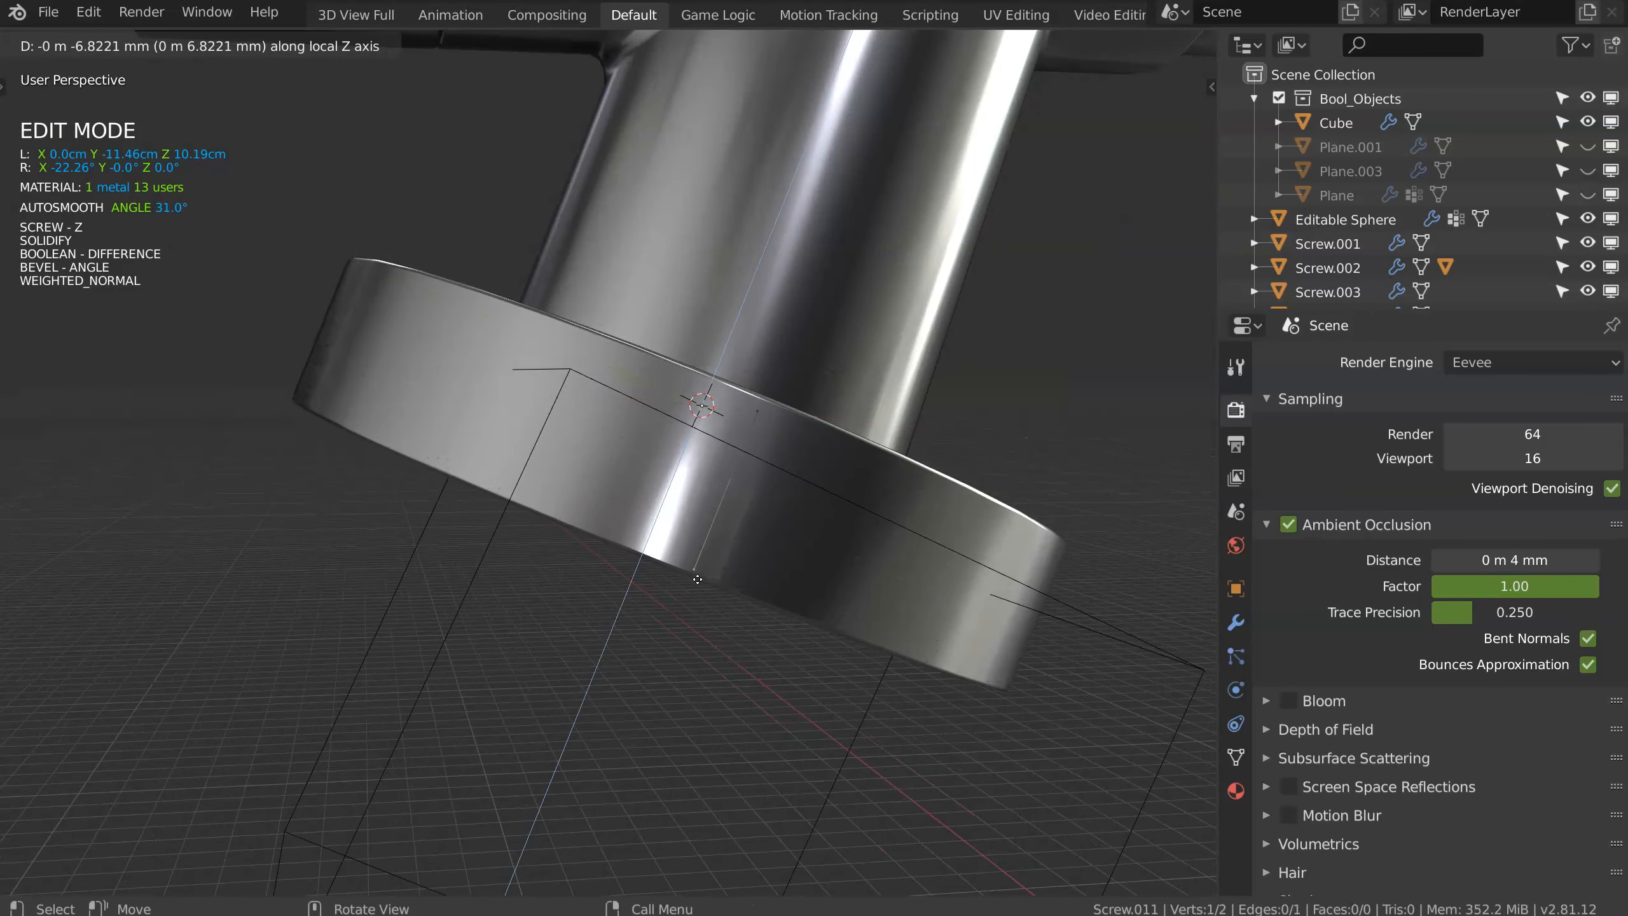
left_click(714, 620)
key("Tab")
Step: Set the ring's Solidify offset to 0.999 and reduce its thickness to about 0.226
middle_click_drag(713, 621, 809, 500)
key("space")
left_click(740, 451)
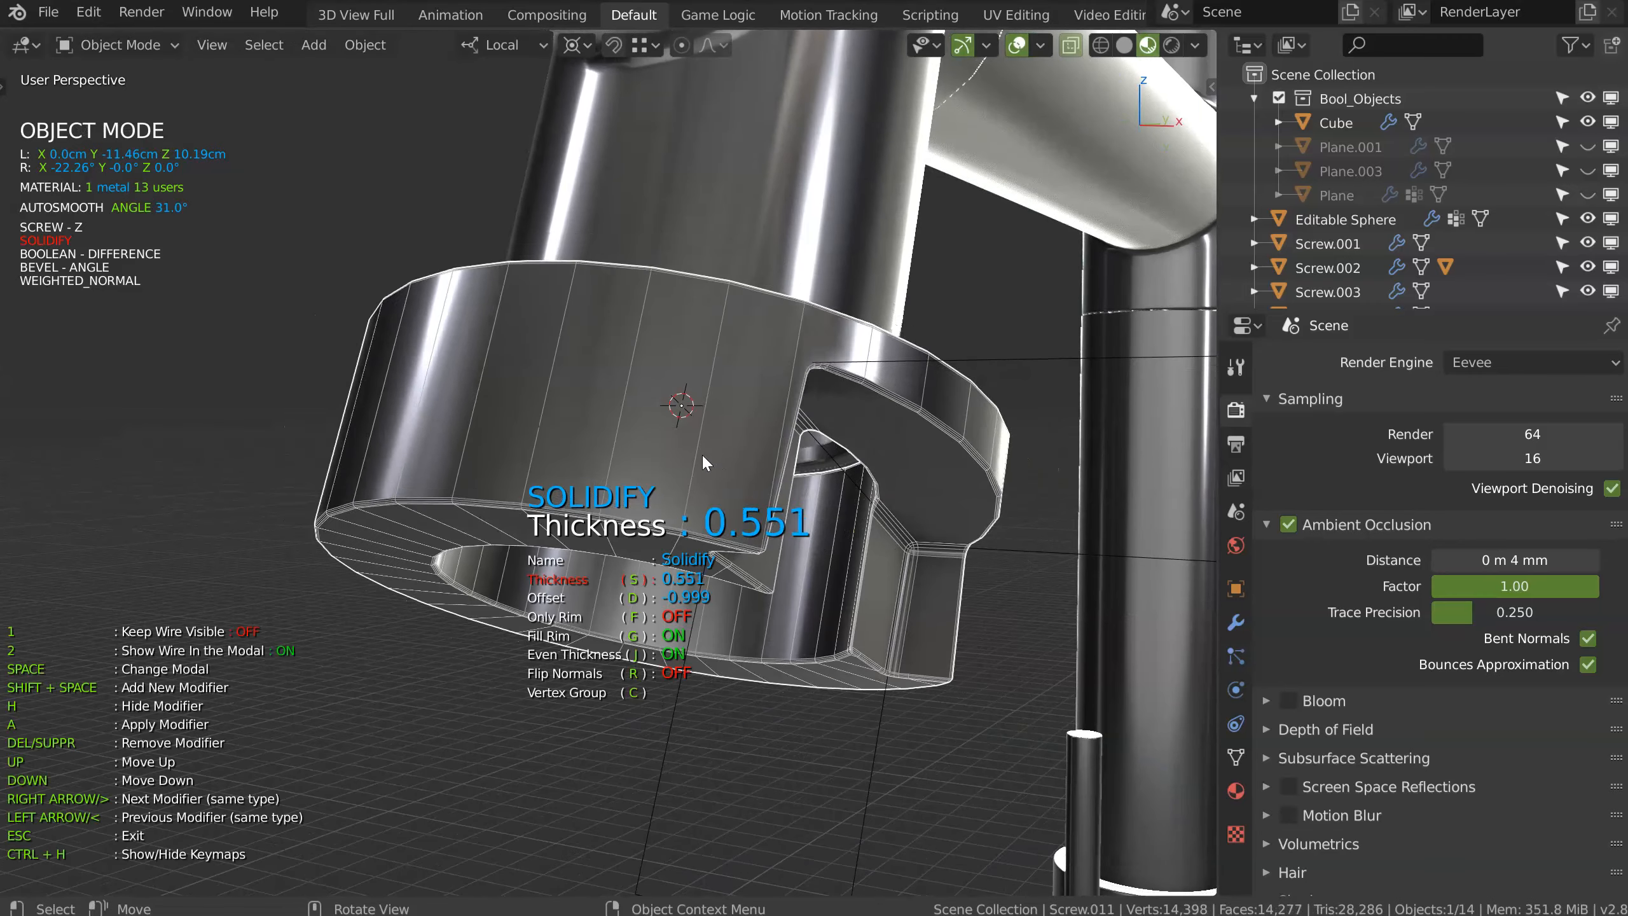
key("d")
key("s")
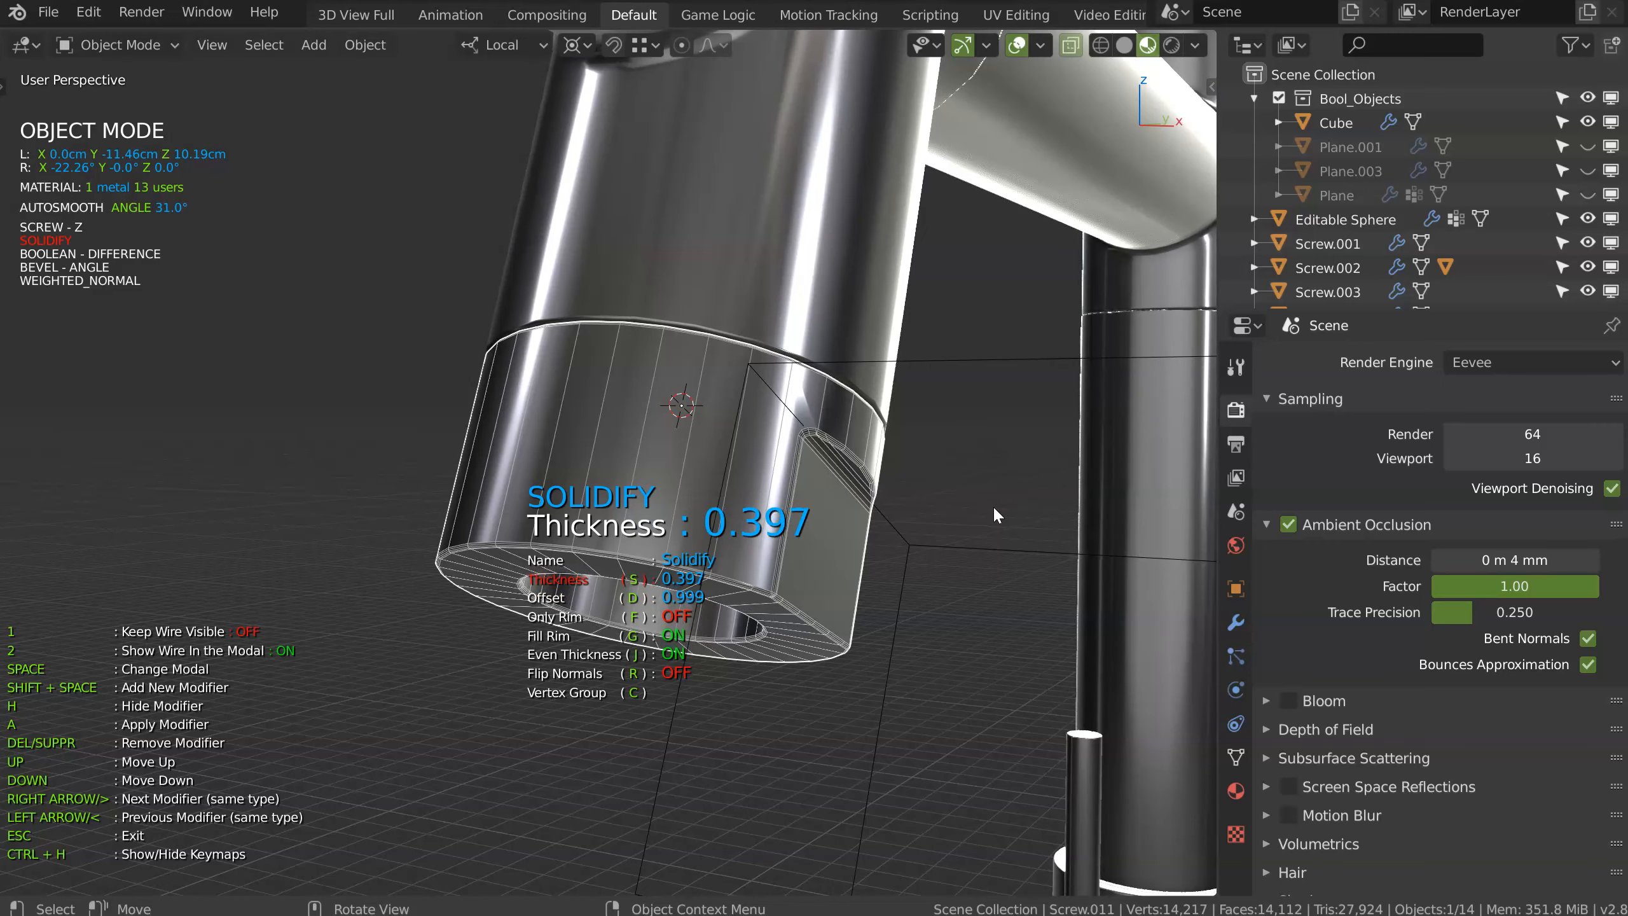
left_click(955, 512)
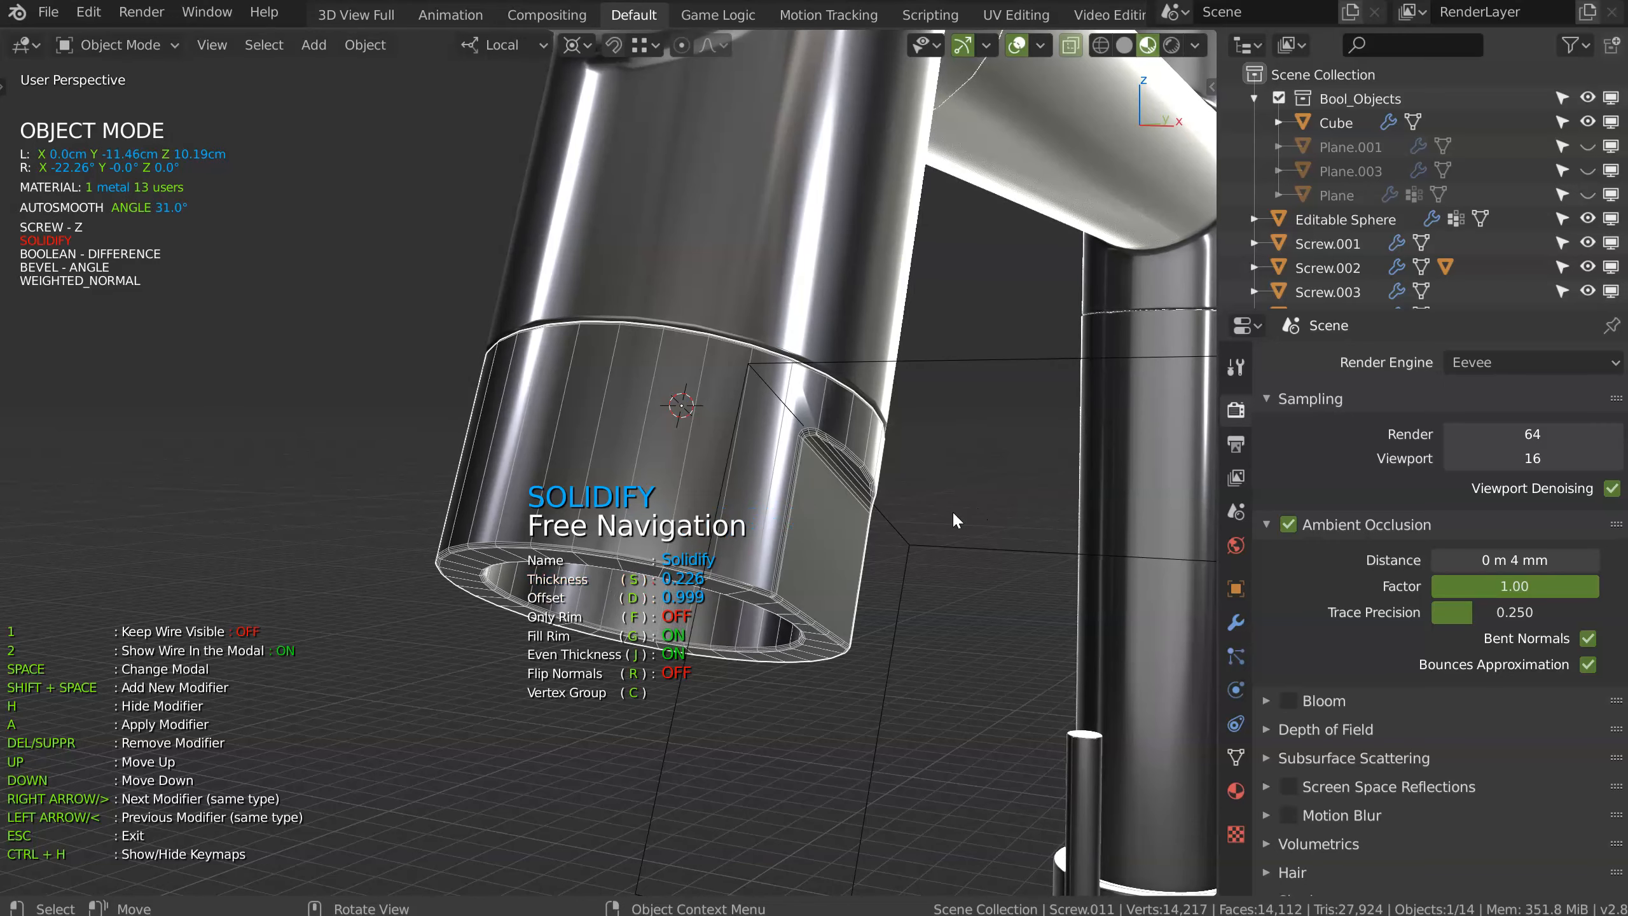
left_click(933, 511)
Step: Extrude two extra profile vertices along local Z in the ring's Edit Mode, the first about 1.3 mm down
middle_click_drag(890, 508, 856, 477)
scroll(806, 388, "up", 2)
middle_click_drag(806, 388, 911, 410, "shift")
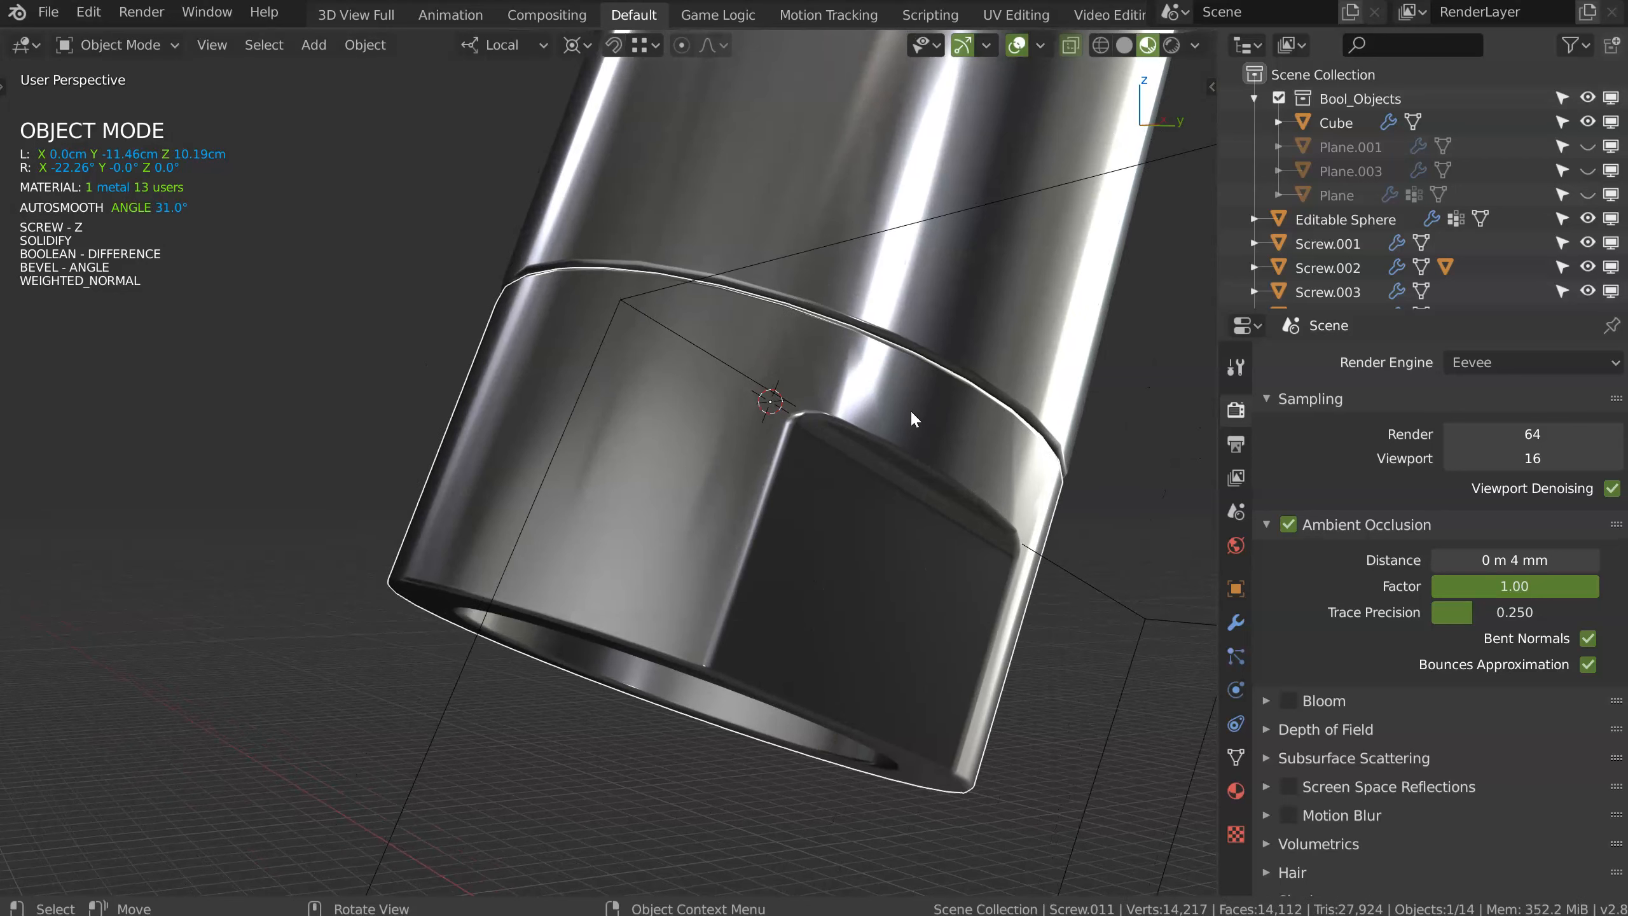
key("Tab")
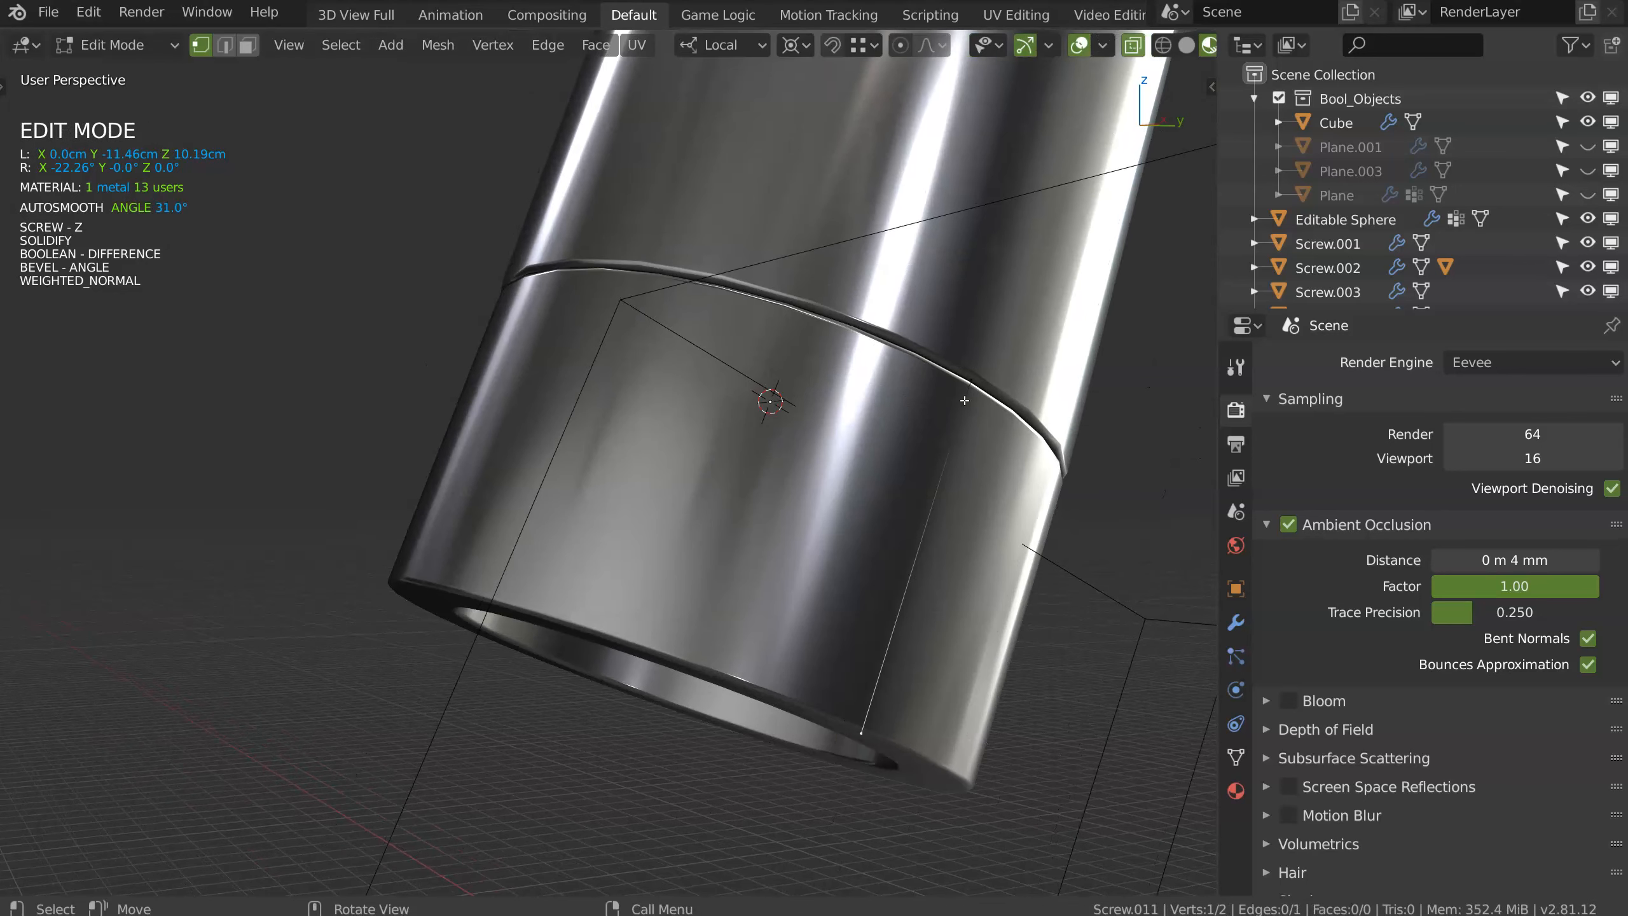
key("e")
key("z")
key("z")
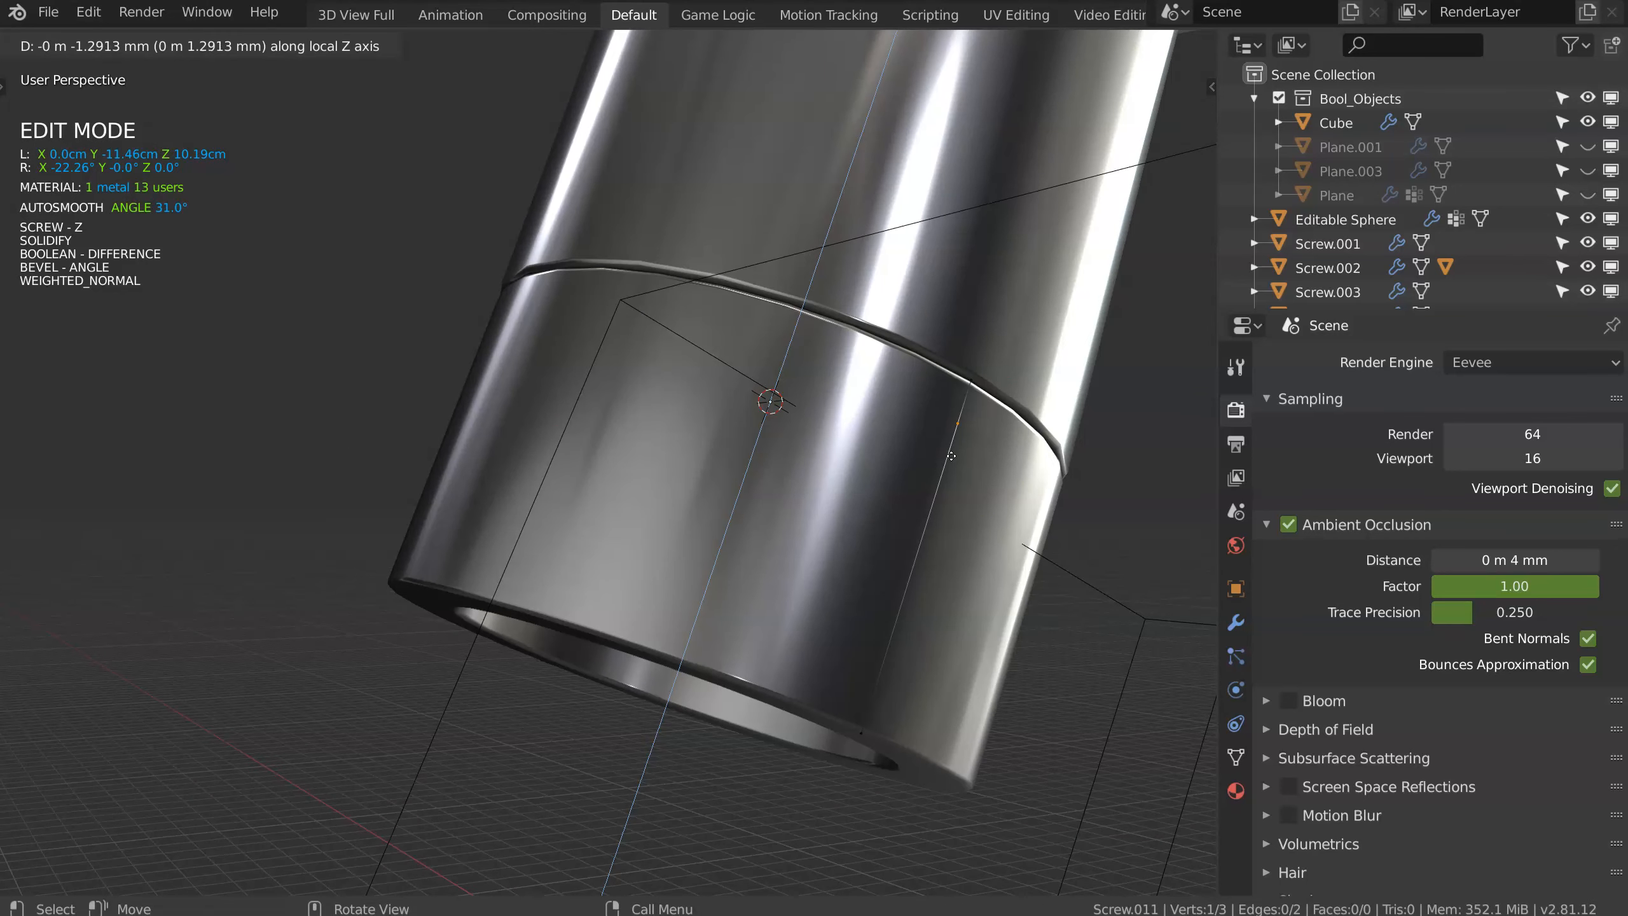
left_click(952, 456)
key("e")
key("z")
key("z")
left_click(895, 560)
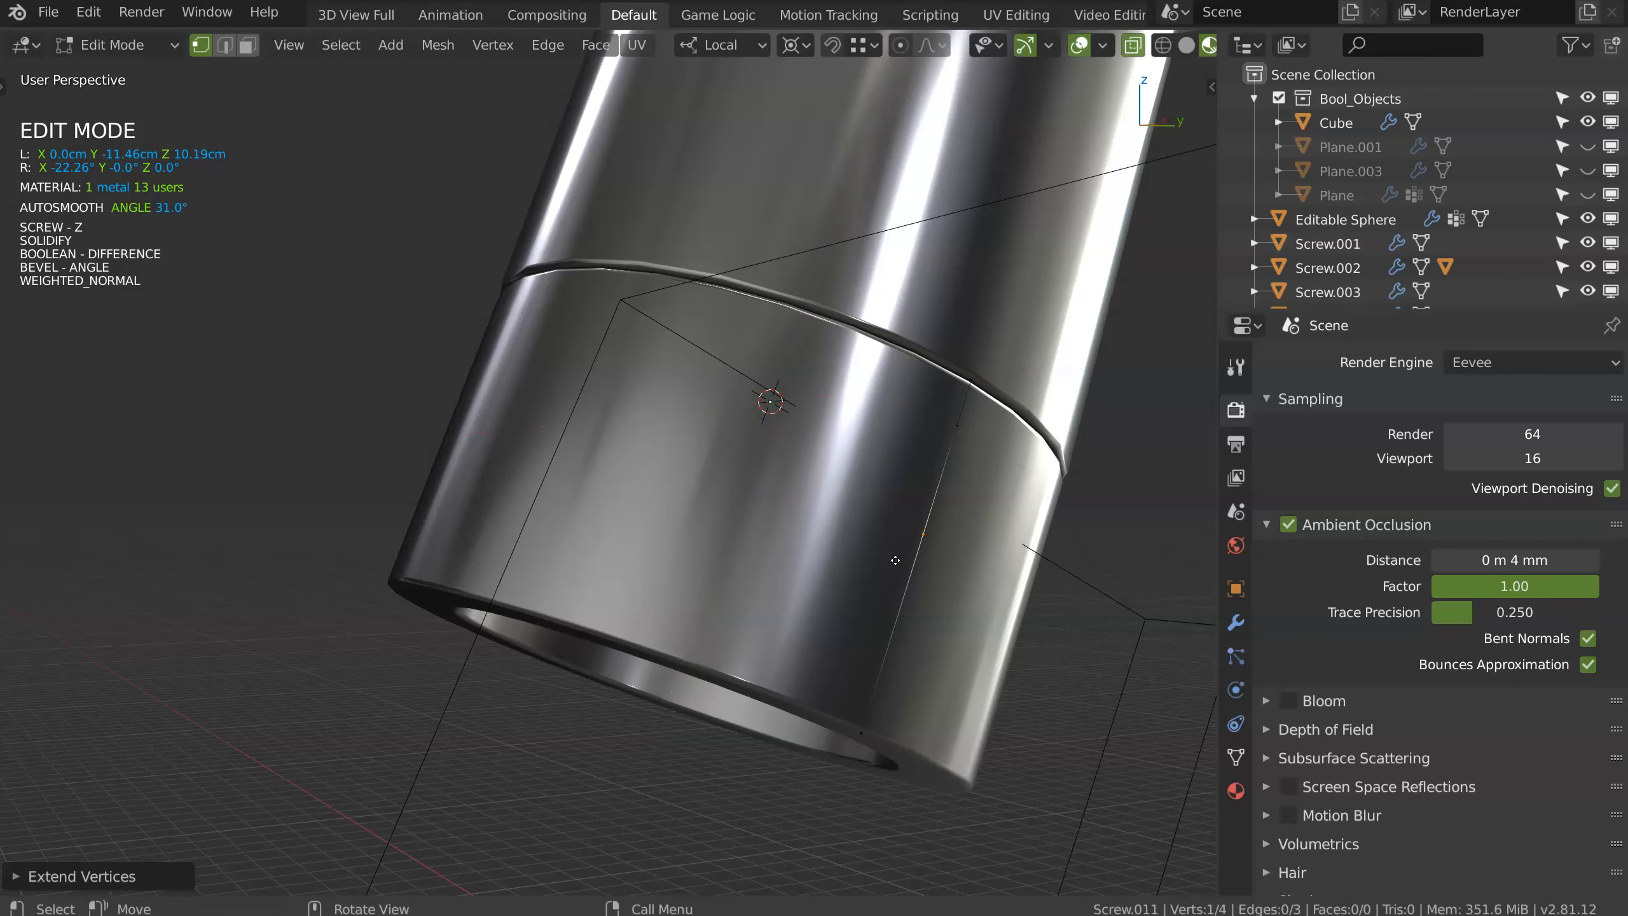
key("Tab")
Step: Select the cutter cube and lower it about 4.8 mm along its local Z
middle_click_drag(891, 420, 815, 239)
scroll(814, 477, "down", 1)
scroll(726, 410, "down", 6)
scroll(727, 410, "down", 4)
scroll(674, 411, "up", 8)
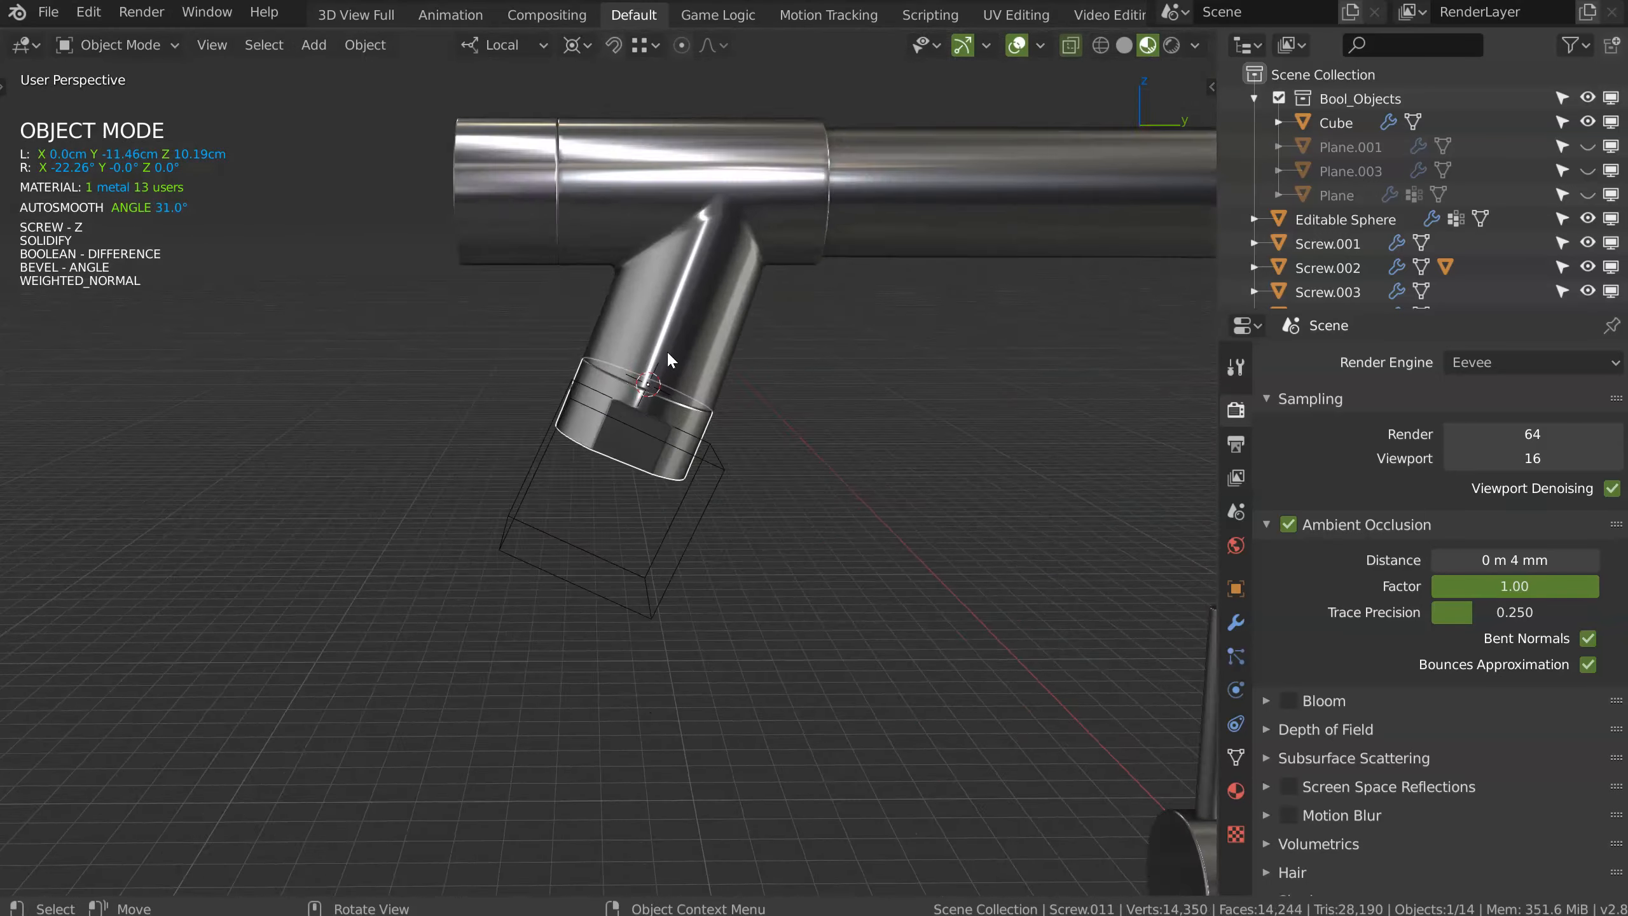
left_click(750, 574)
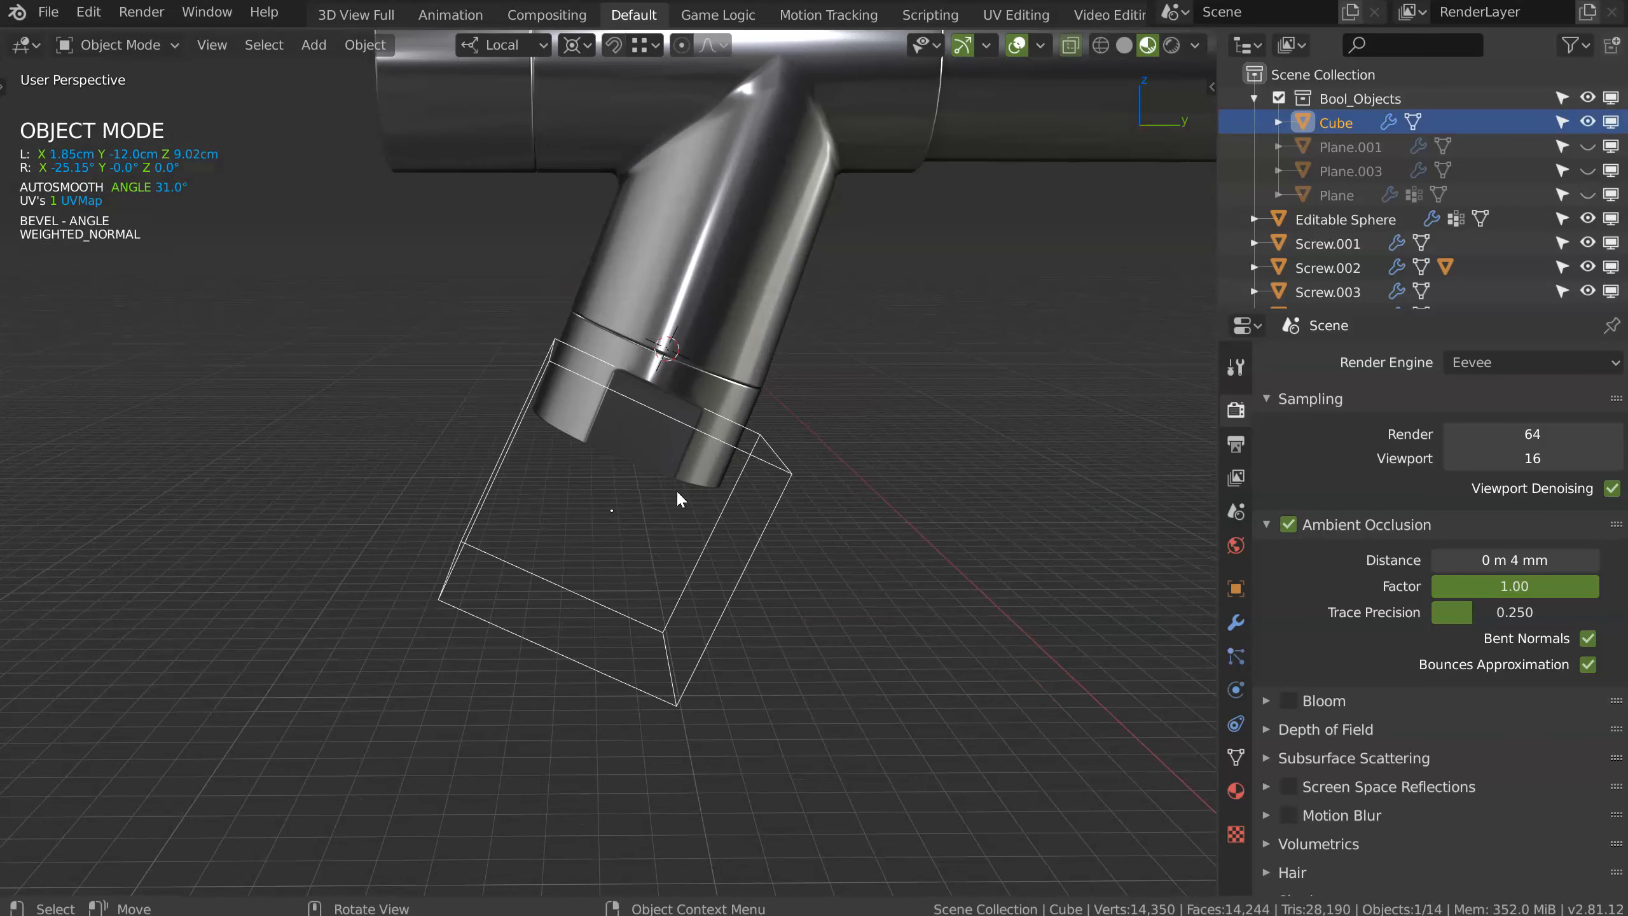
key("g")
key("z")
key("z")
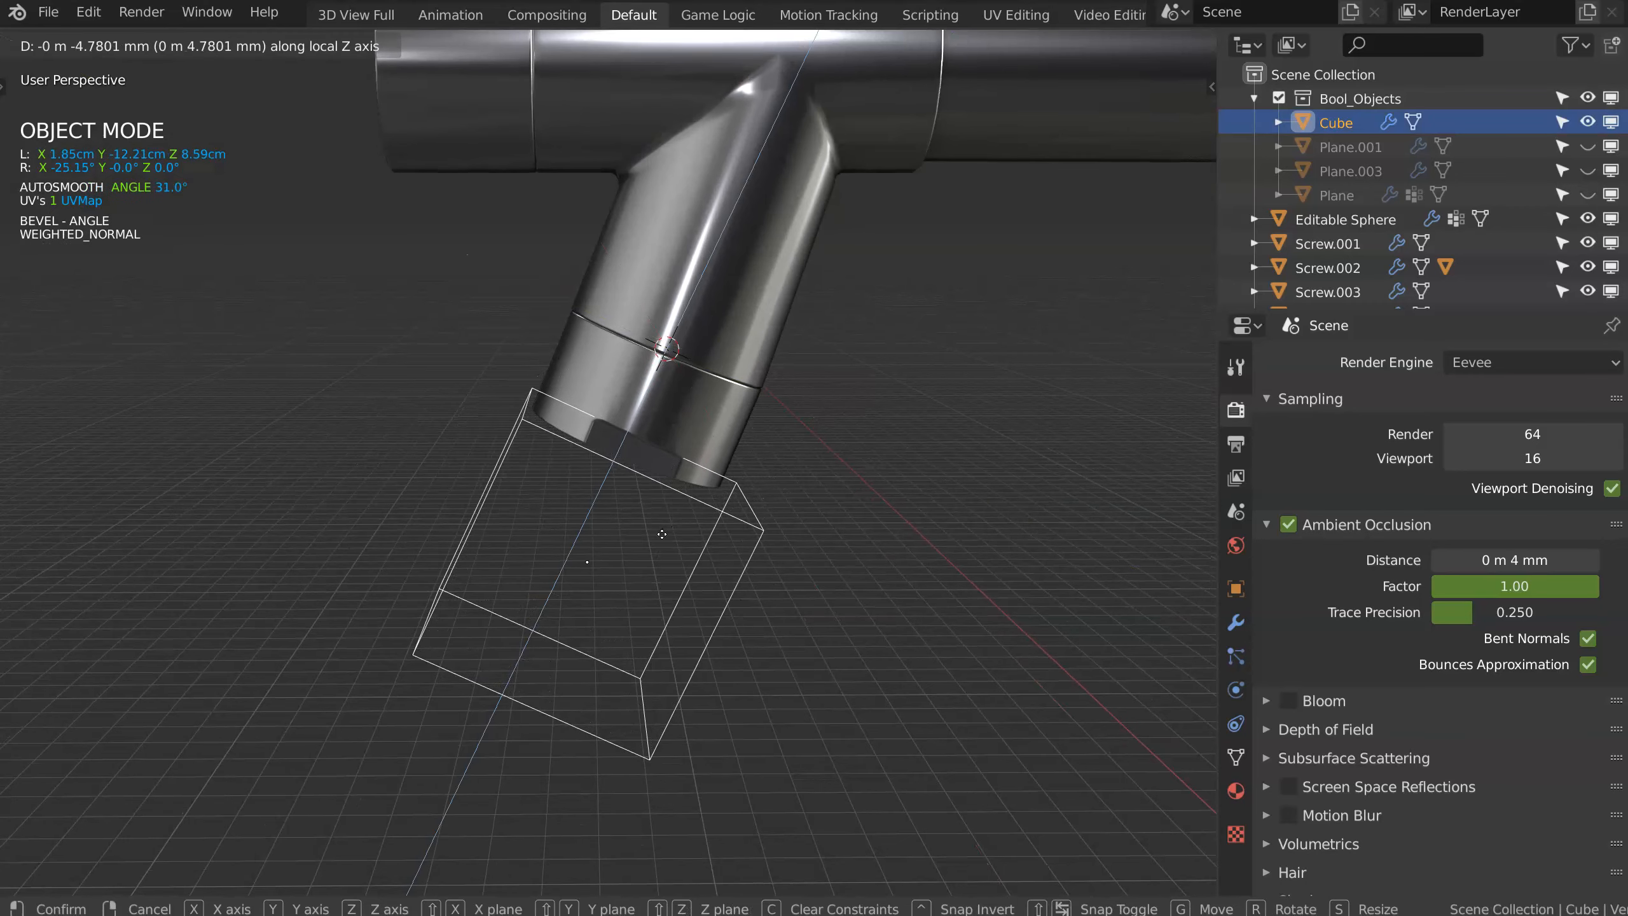
left_click(661, 534)
Step: Raise the cutter cube slightly along its local Z to a Z location of about 8.68 cm
scroll(654, 513, "up", 5)
key("g")
key("z")
key("z")
left_click(702, 488)
middle_click_drag(702, 488, 833, 452)
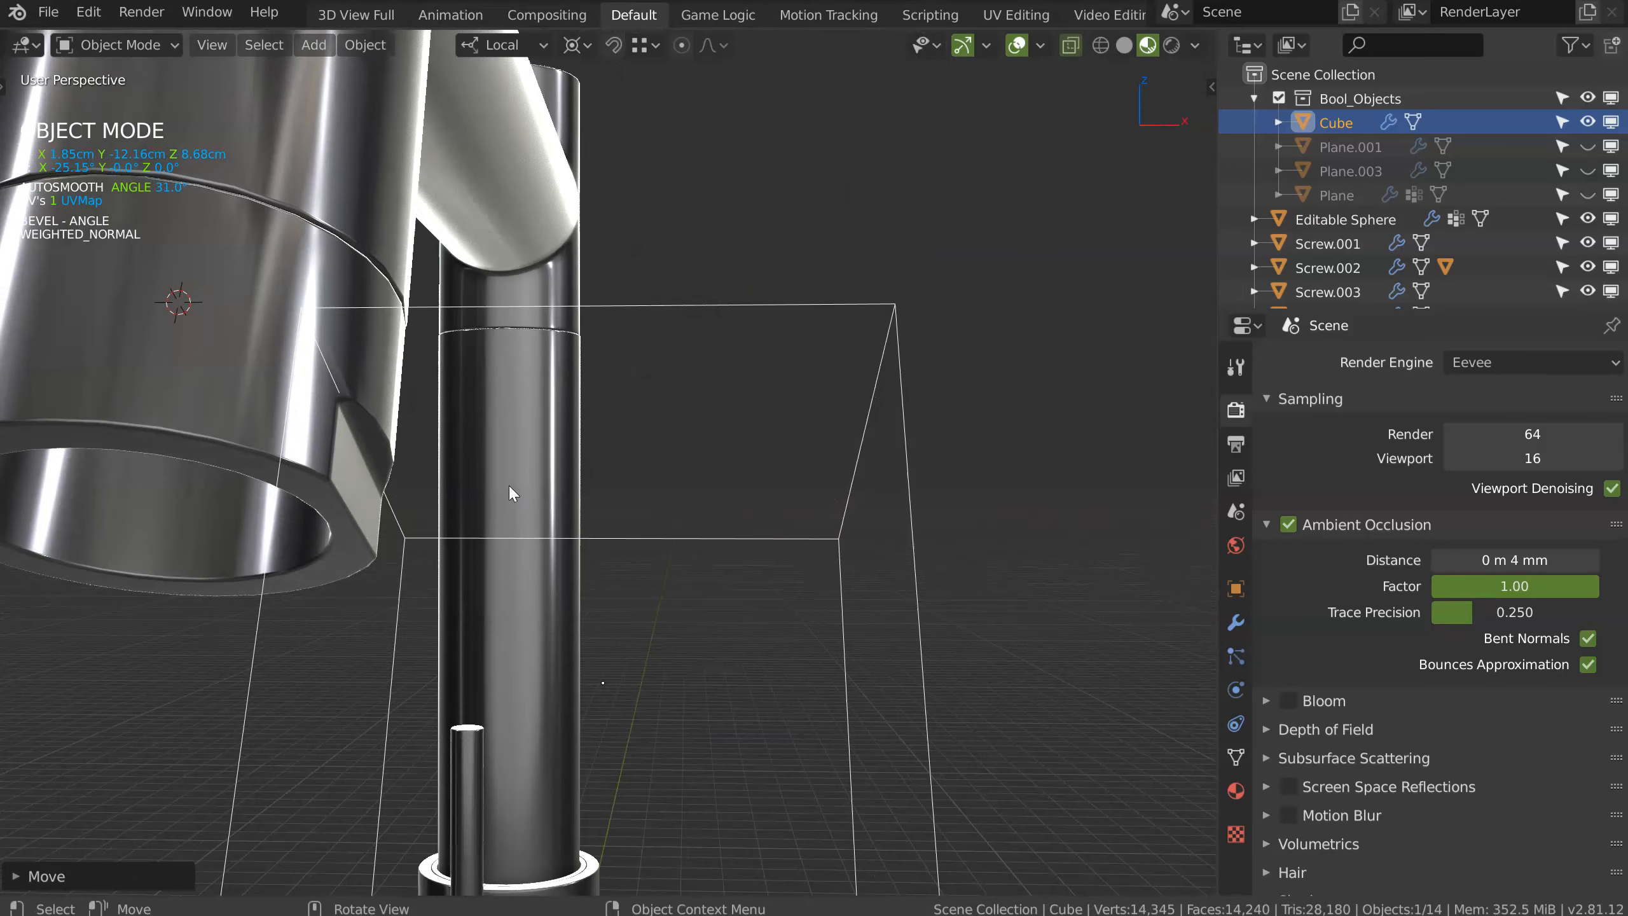
Step: Move the cutter cube inward along its local X to about 1.82 cm to deepen the notch
key("g")
key("x")
key("x")
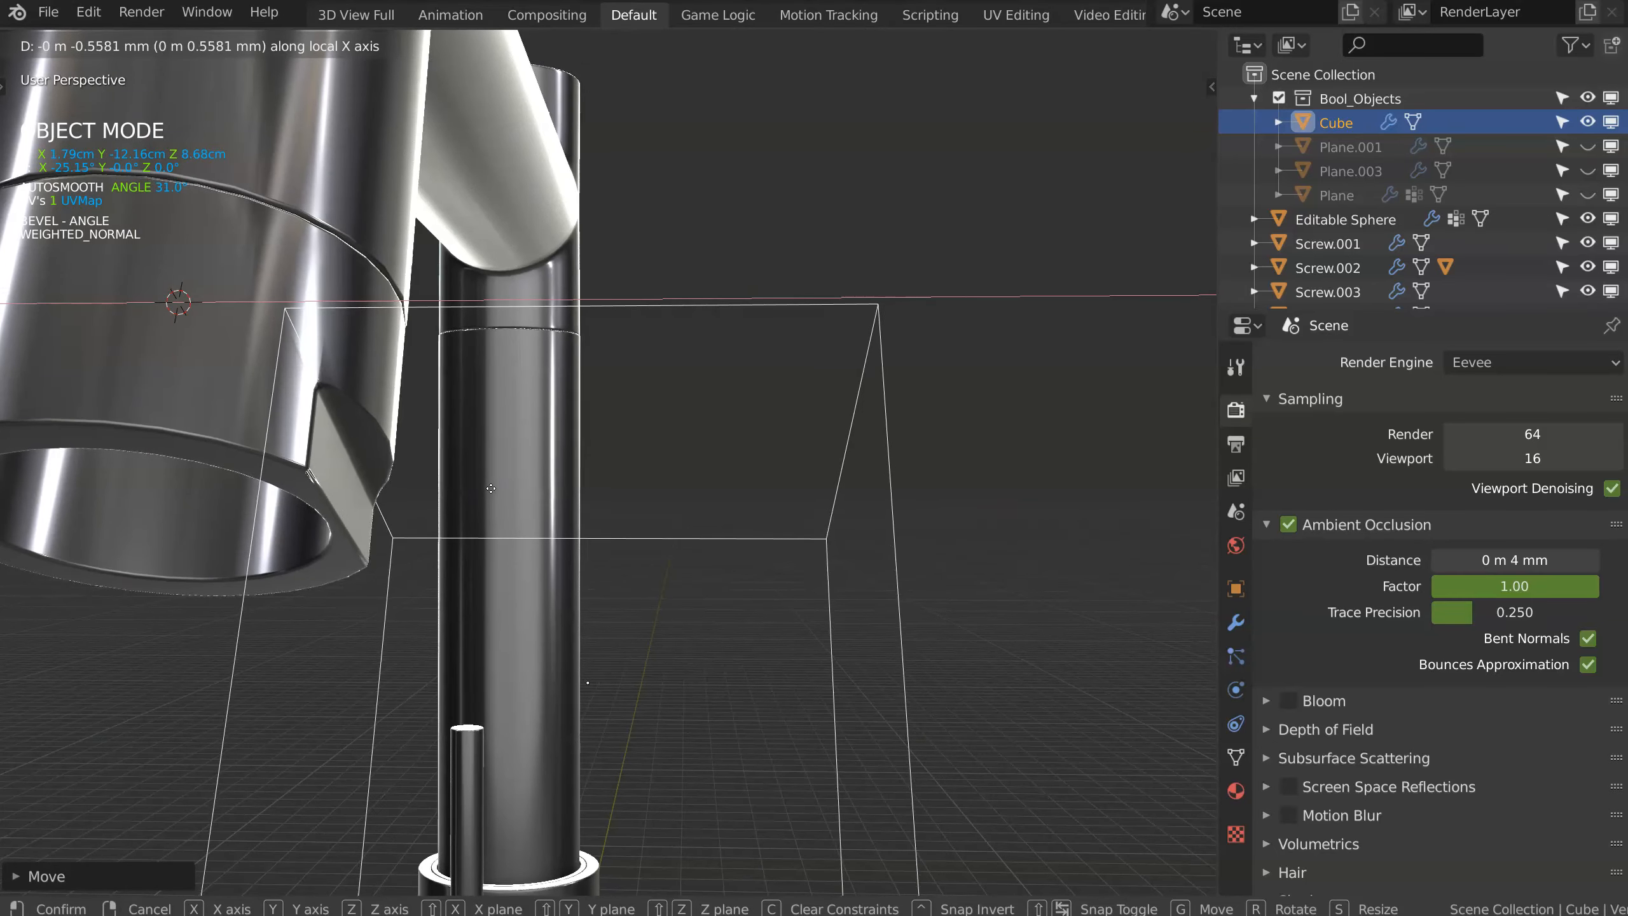
left_click(492, 486)
middle_click_drag(493, 486, 588, 415)
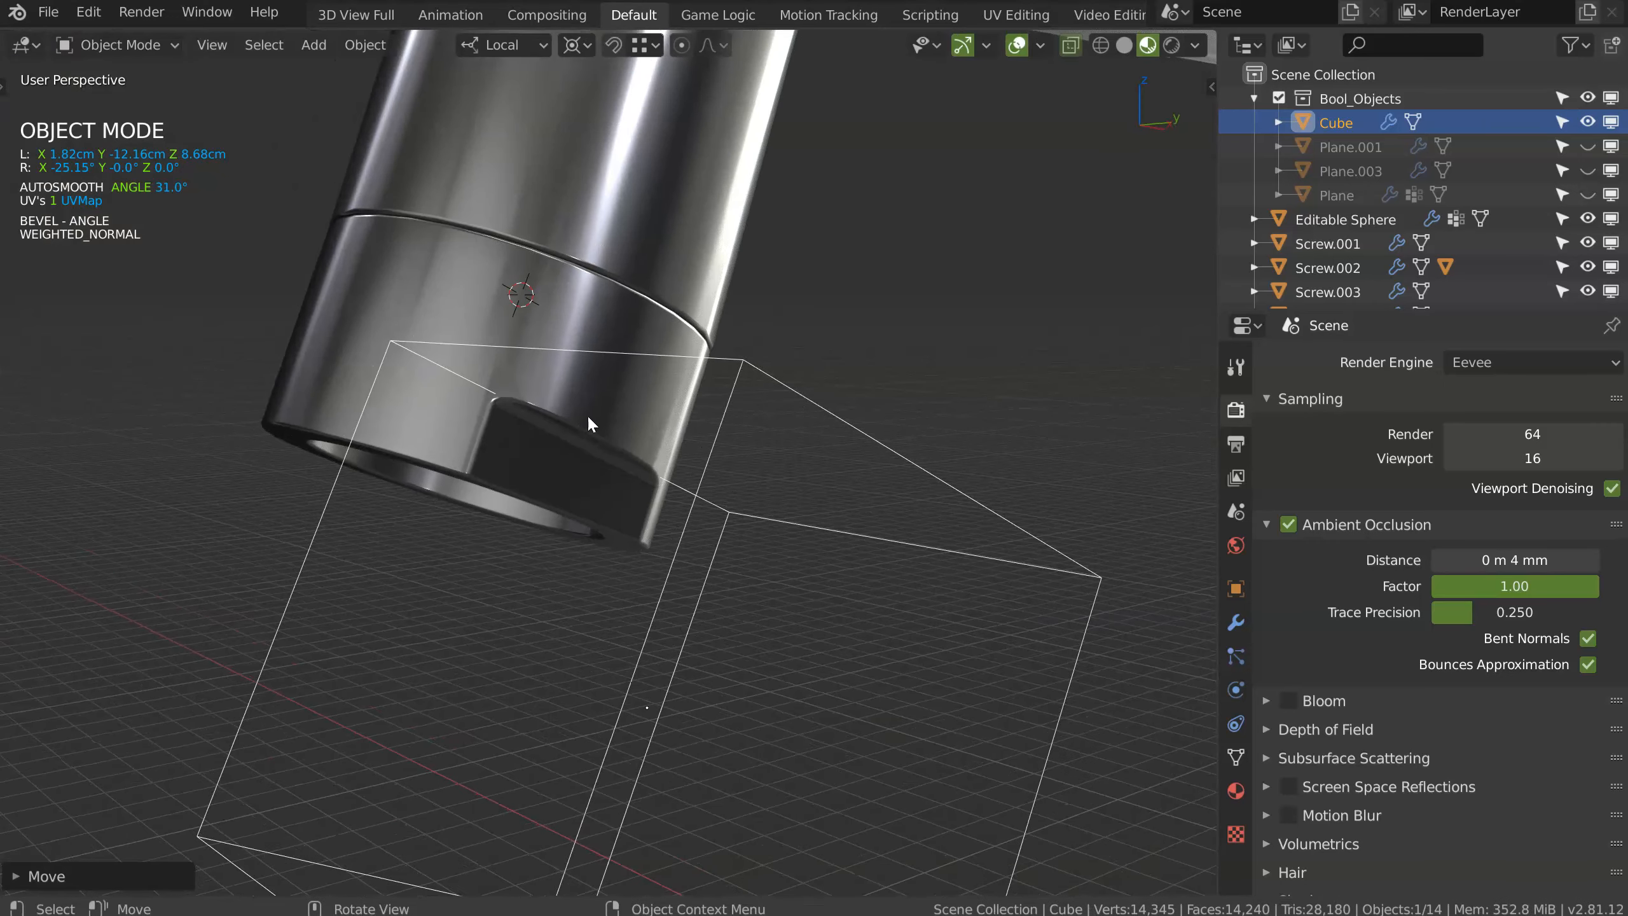
Step: Move the ring's lower intermediate profile vertex down along local Z in Edit Mode
left_click(590, 413)
key("Tab")
left_click(368, 407)
key("g")
key("z")
key("z")
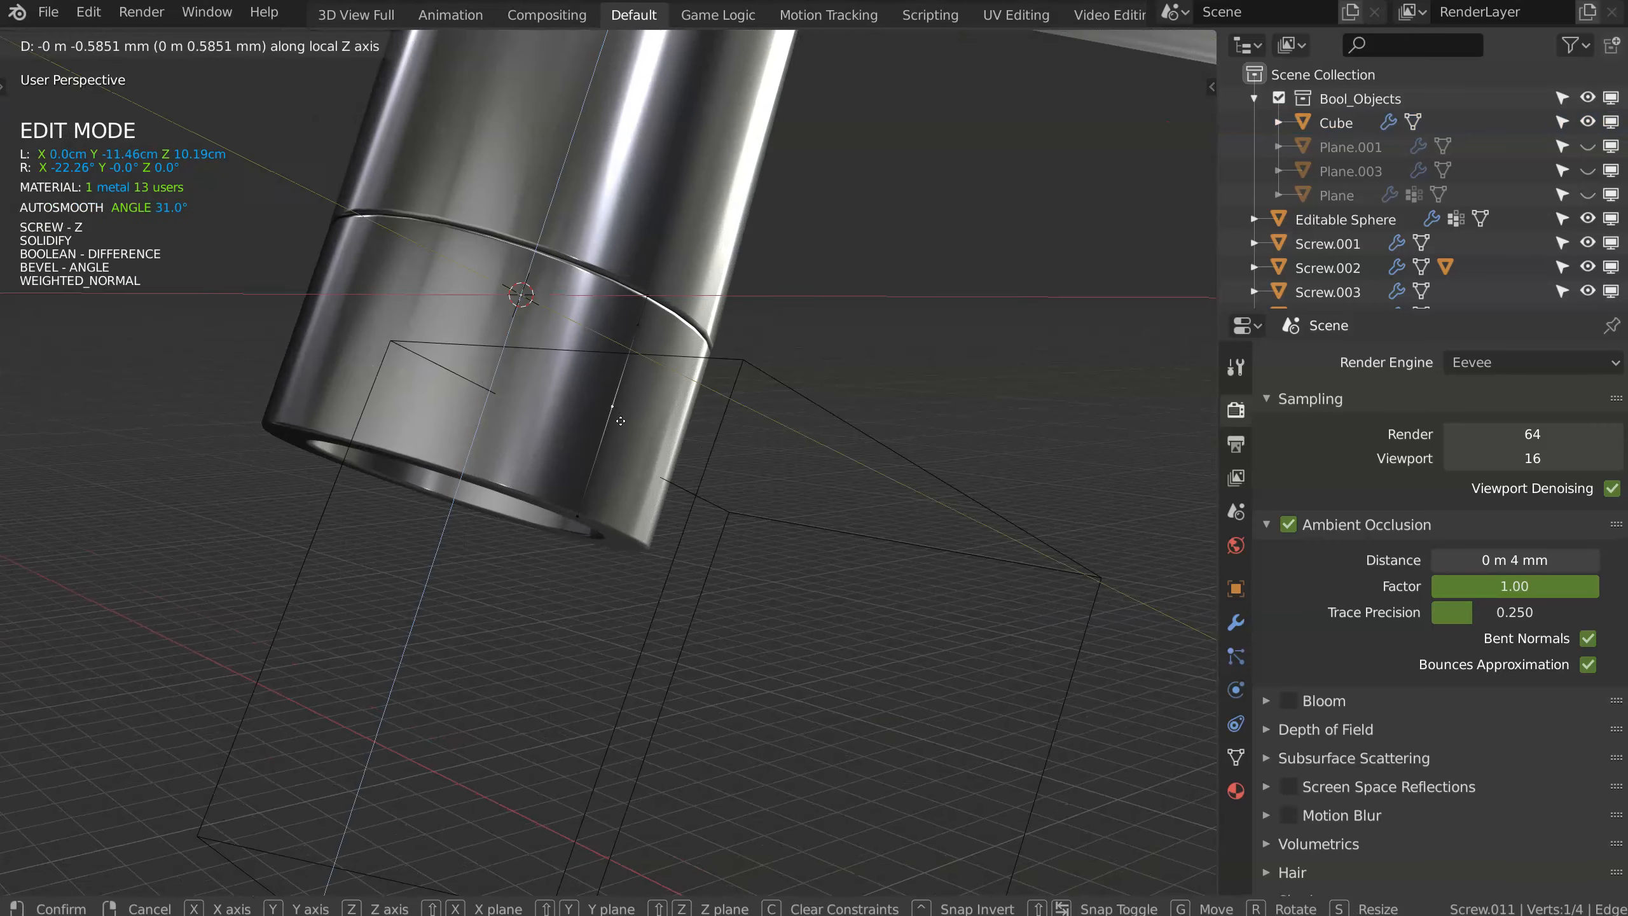
left_click(599, 490)
Step: Move the ring's upper intermediate profile vertex down along local Z and return to Object Mode
left_click(646, 331)
key("g")
key("z")
key("z")
left_click(631, 422)
key("Tab")
middle_click_drag(609, 455, 633, 450)
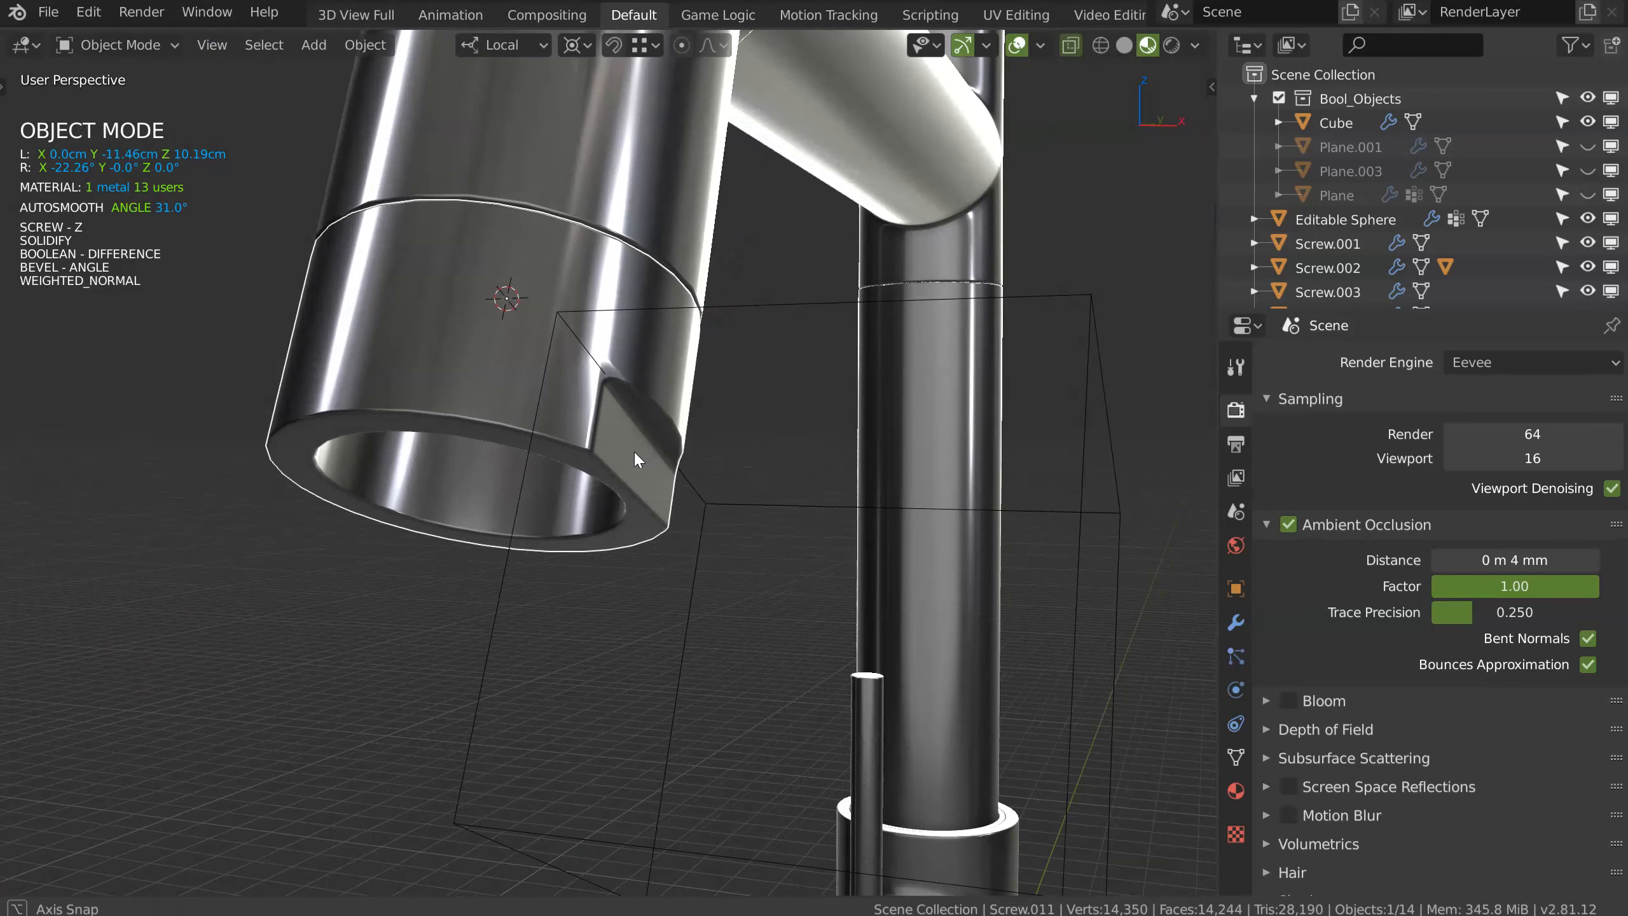
Step: Mirror the cutter cube on the X axis using the ring as the mirror object, and reselect the cube
scroll(633, 450, "down", 5)
left_click(695, 487)
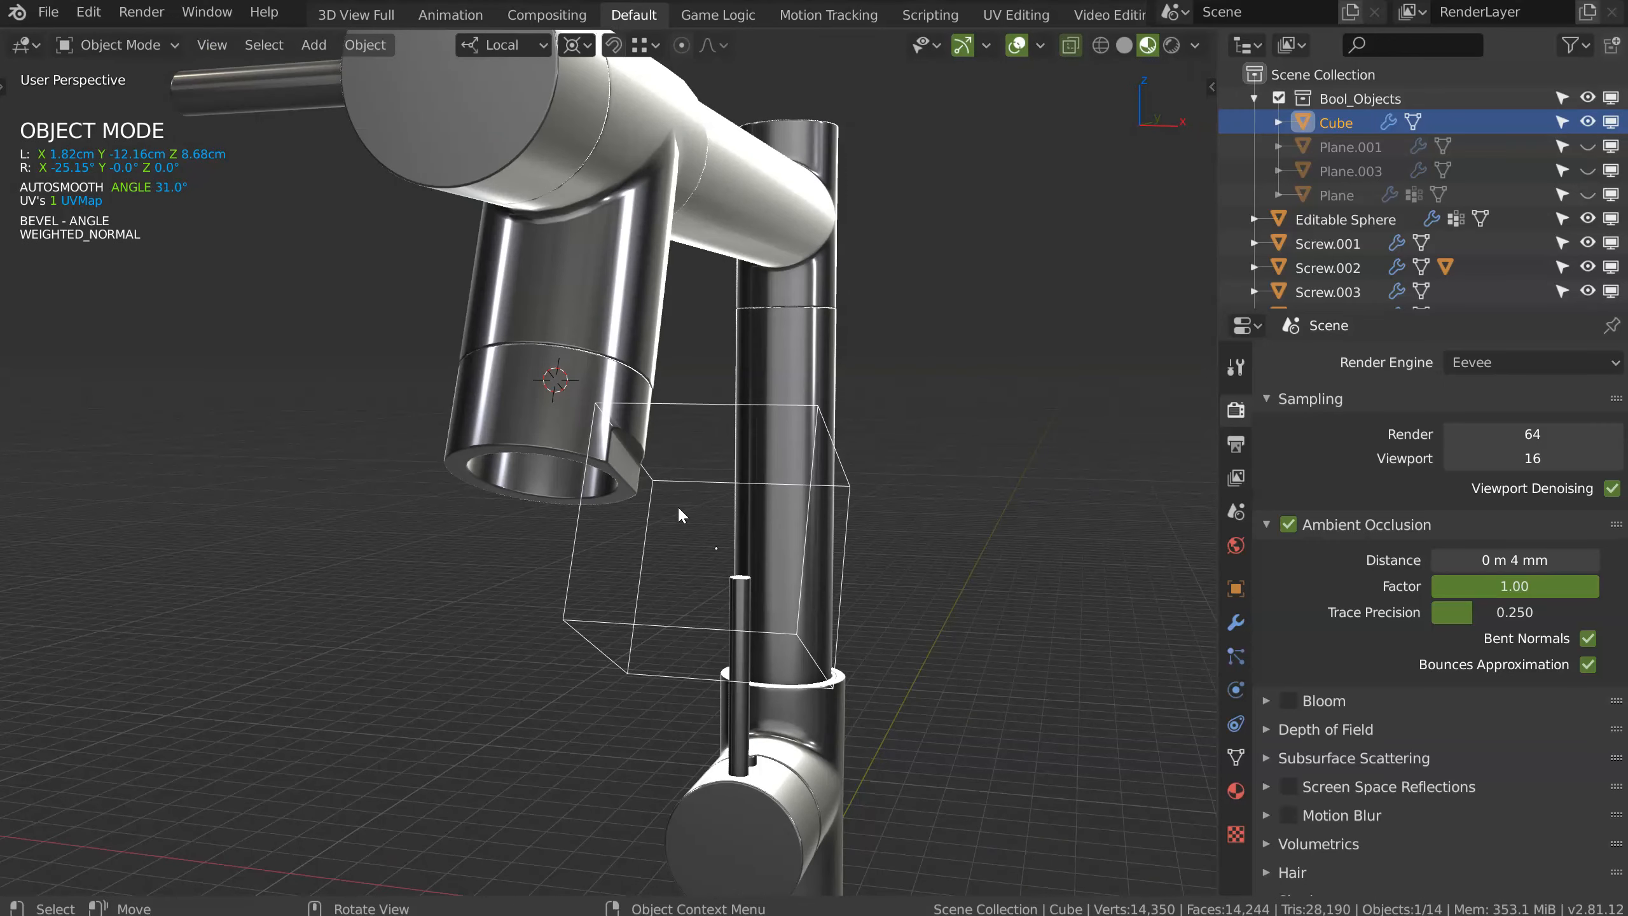
left_click(552, 443, "shift")
key("alt+q")
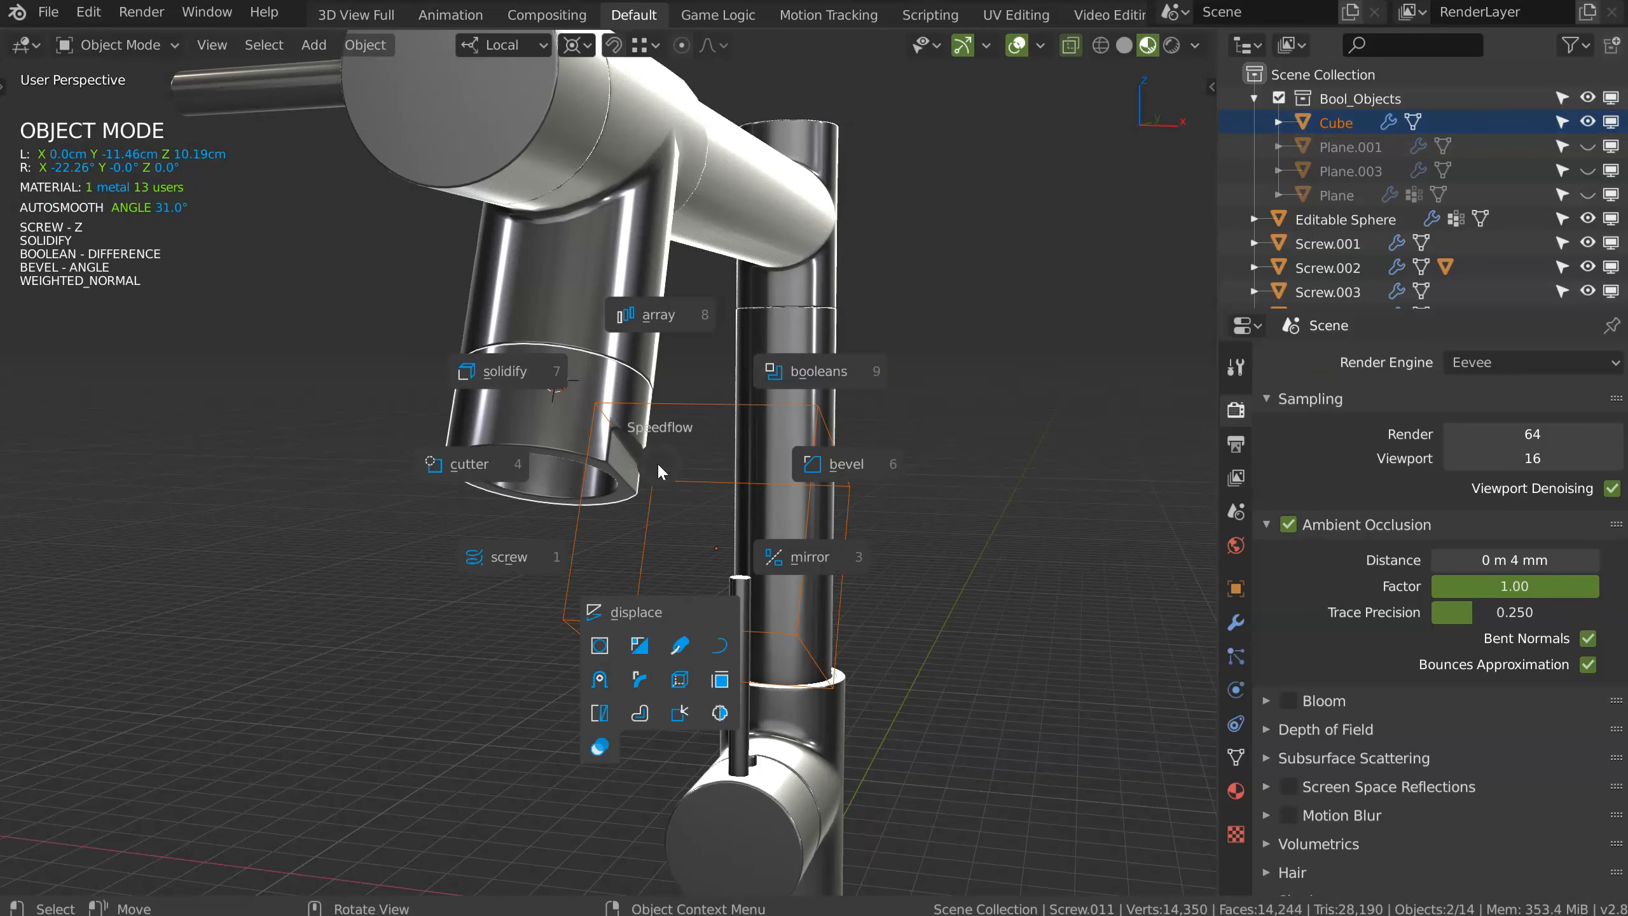
left_click(805, 558)
middle_click_drag(712, 458, 473, 504)
left_click(480, 527)
Step: Rotate the cutter cube to about -22.72° to match the outlet's slant, and move it up to deepen the ring's notch
scroll(377, 561, "down", 3)
scroll(473, 503, "up", 2)
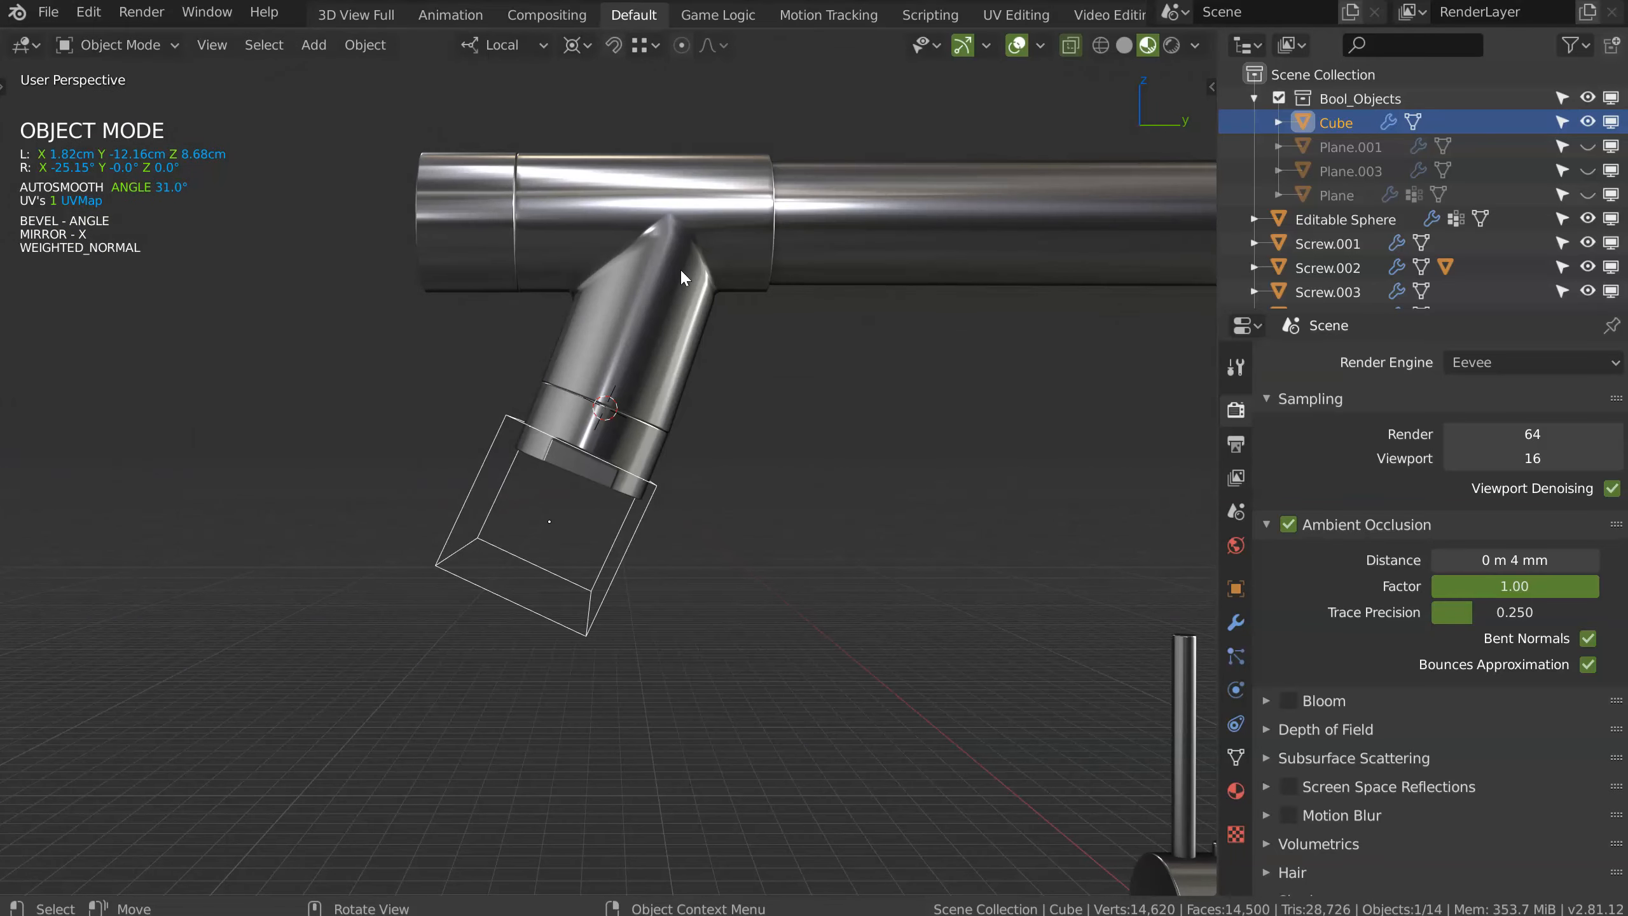
key("KP_3")
scroll(794, 397, "up", 5)
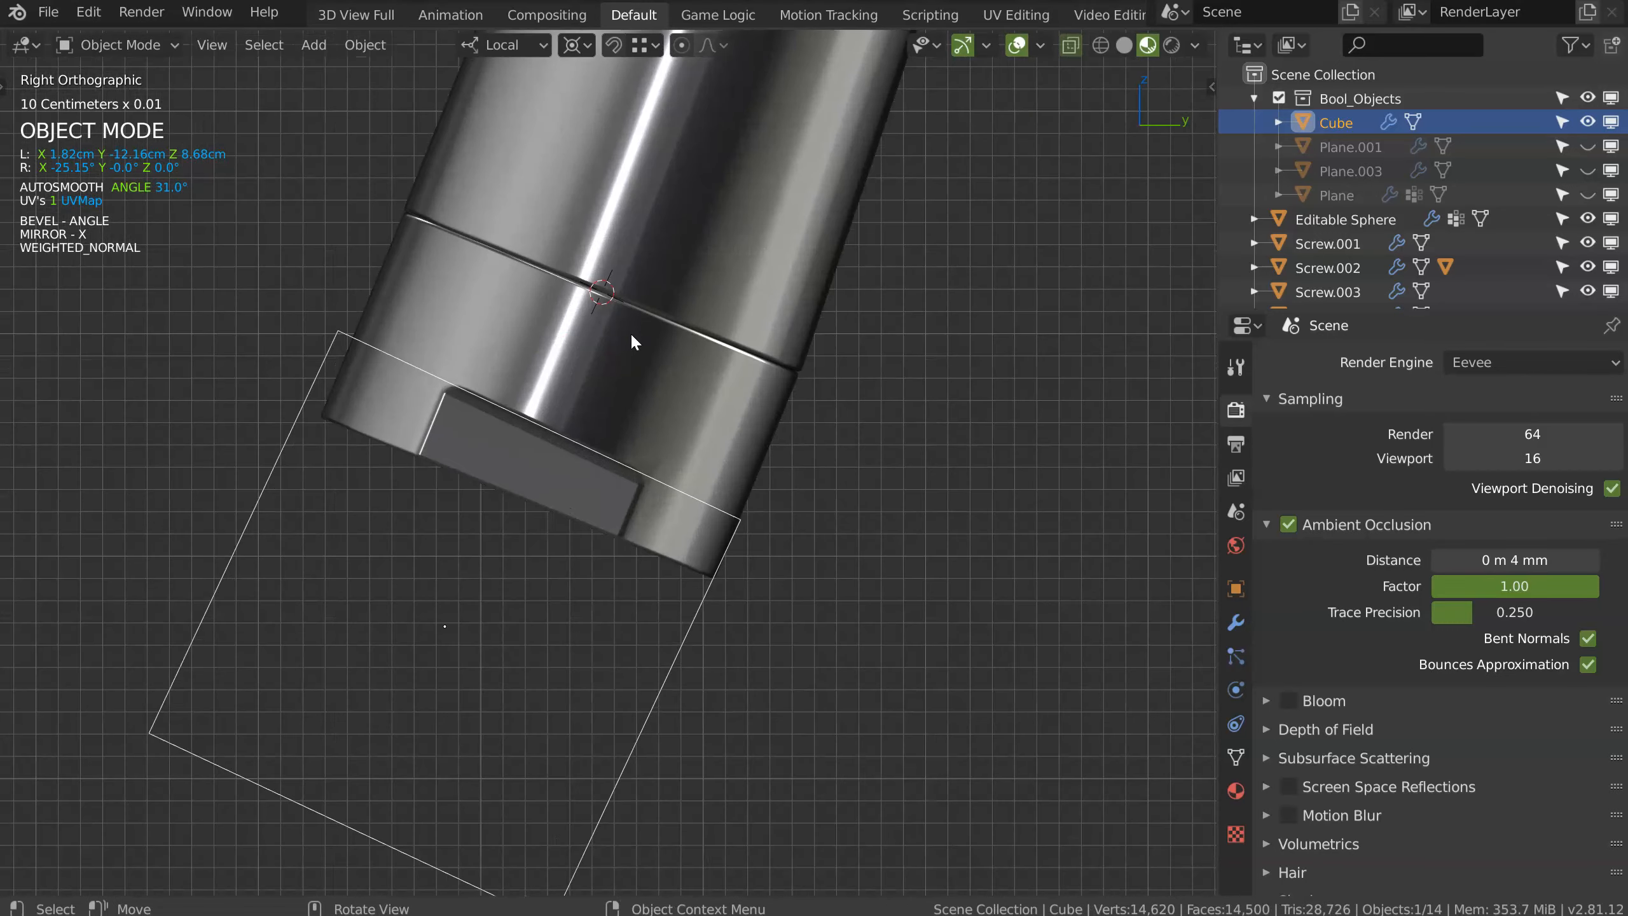
key("r")
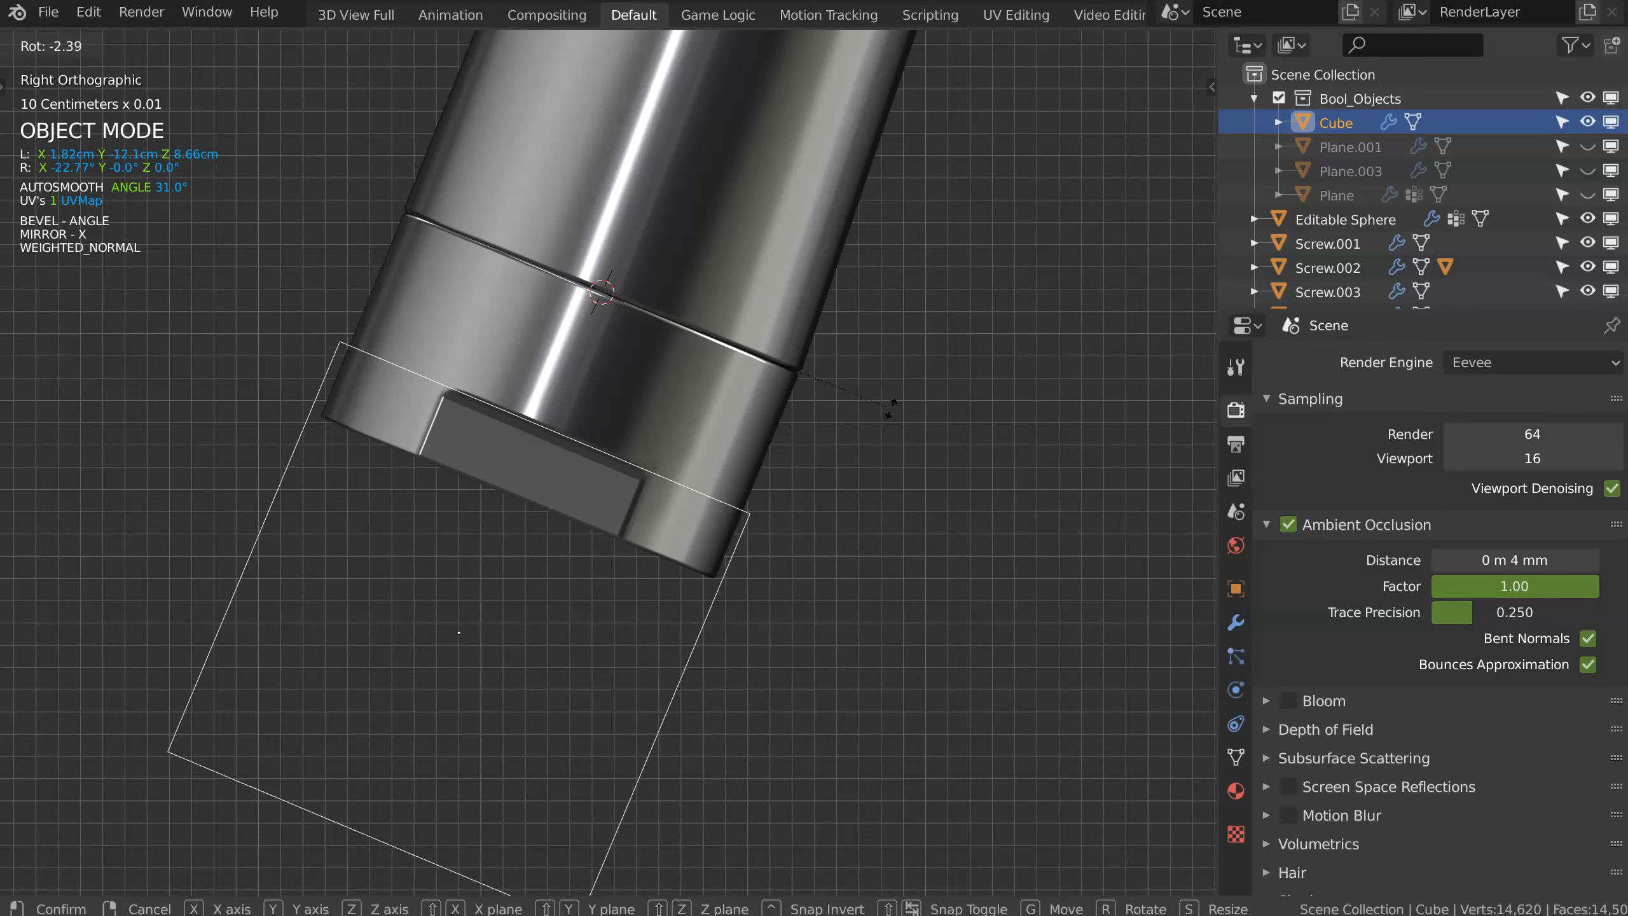
left_click(892, 409)
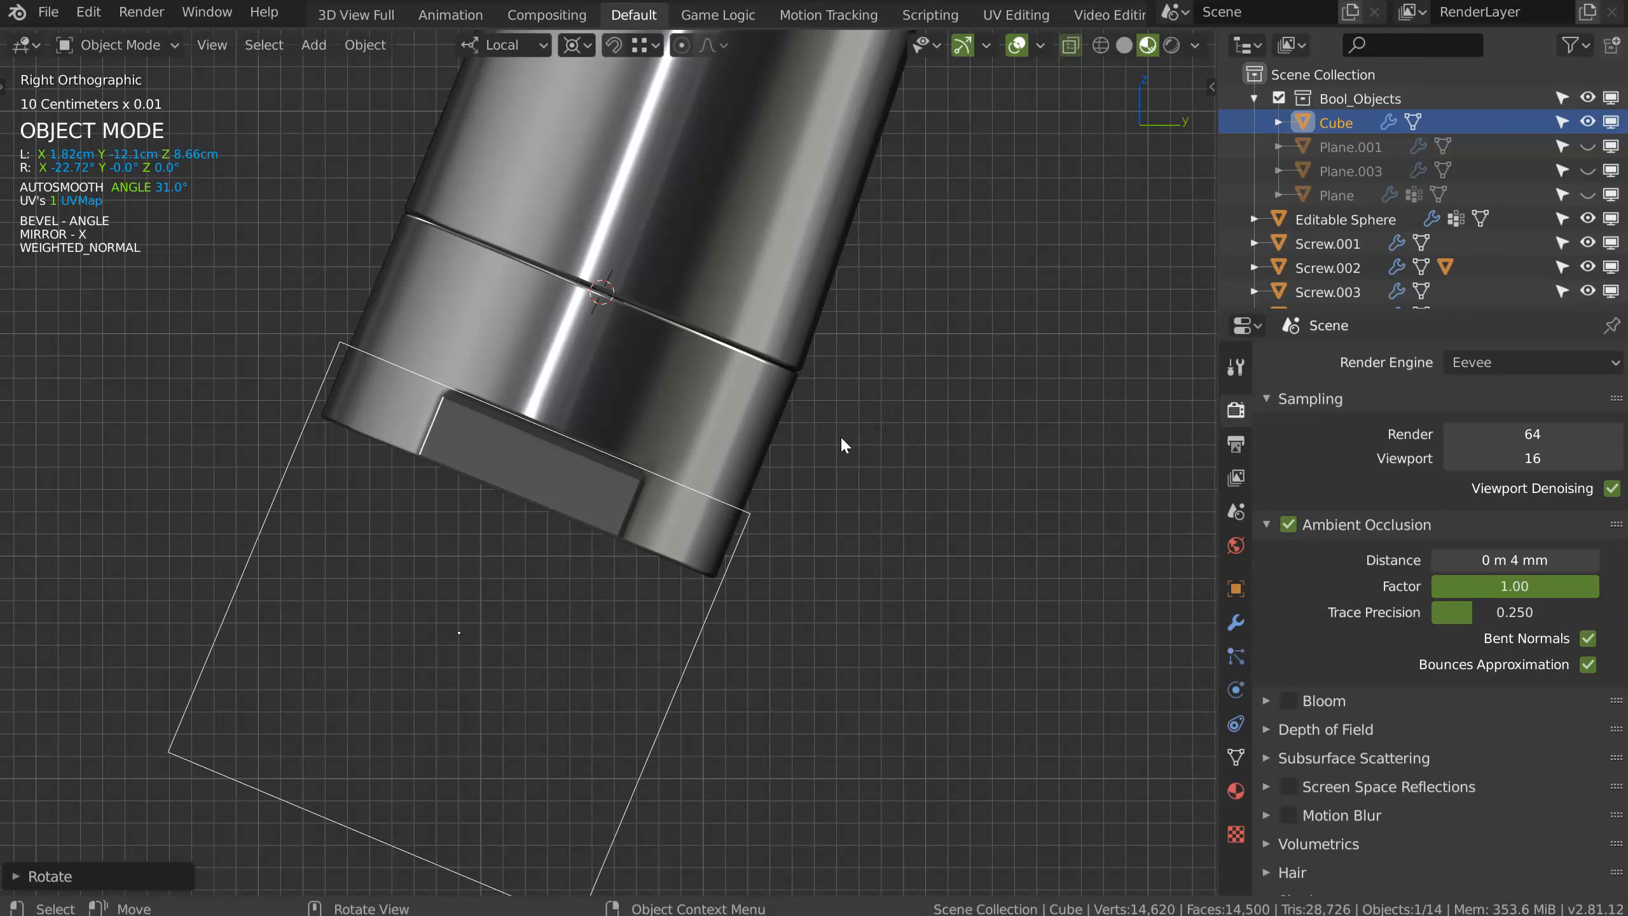
key("g")
left_click(543, 514)
Step: Shorten the outlet ring by moving its three selected lower profile vertices up about 2.6 mm along local Z
left_click(666, 516)
key("space")
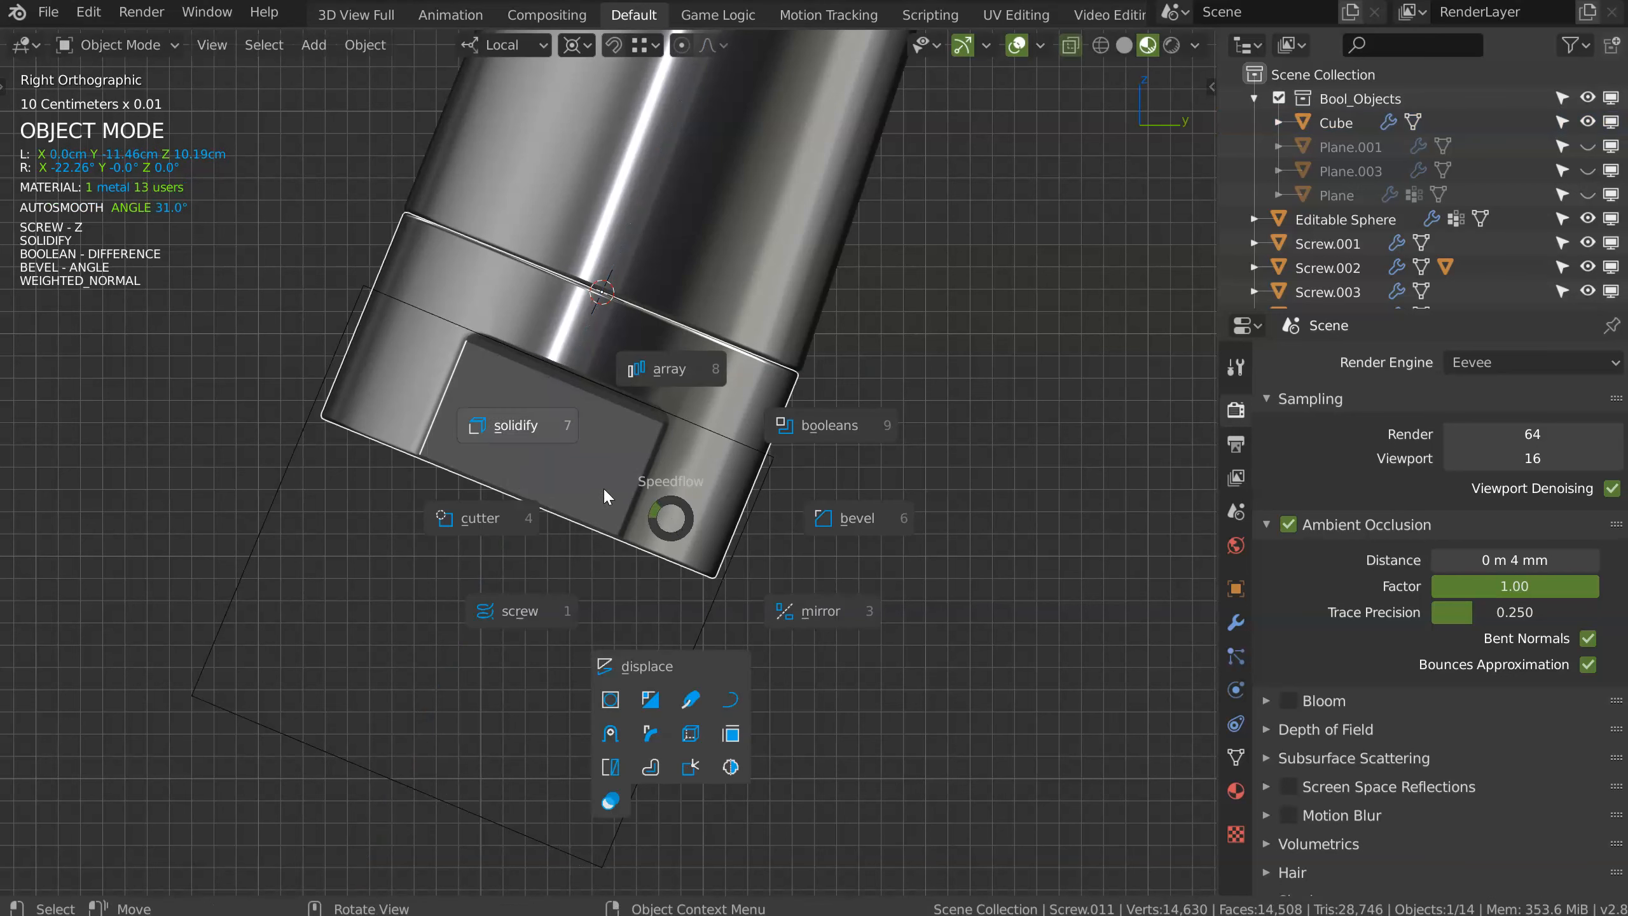
key("Escape")
key("Tab")
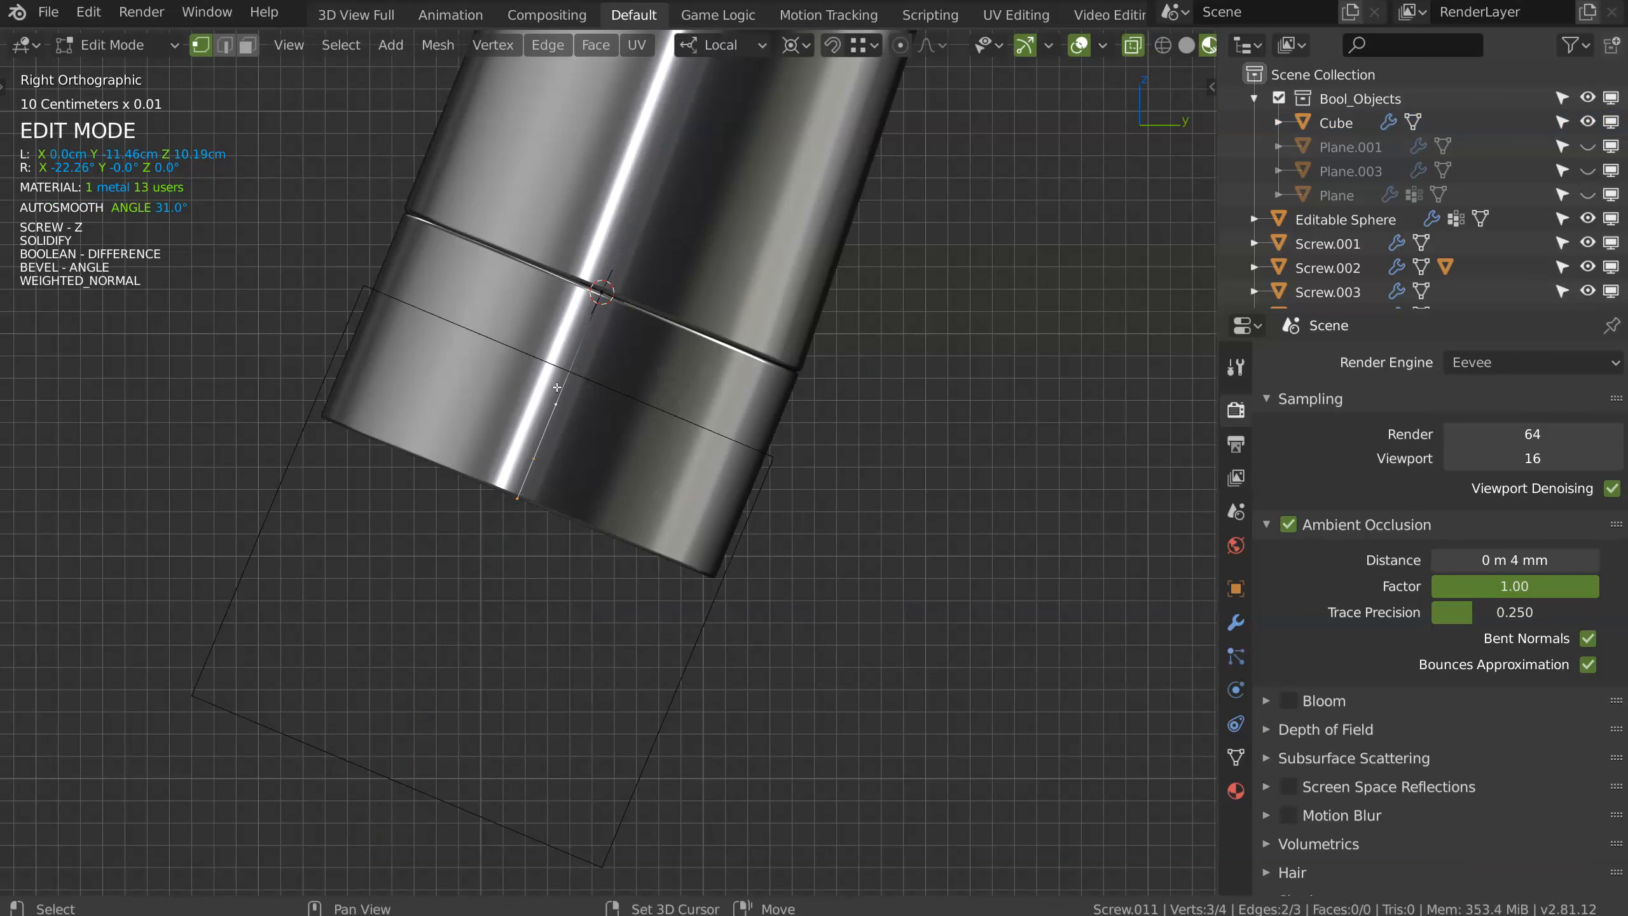
key("g")
key("z")
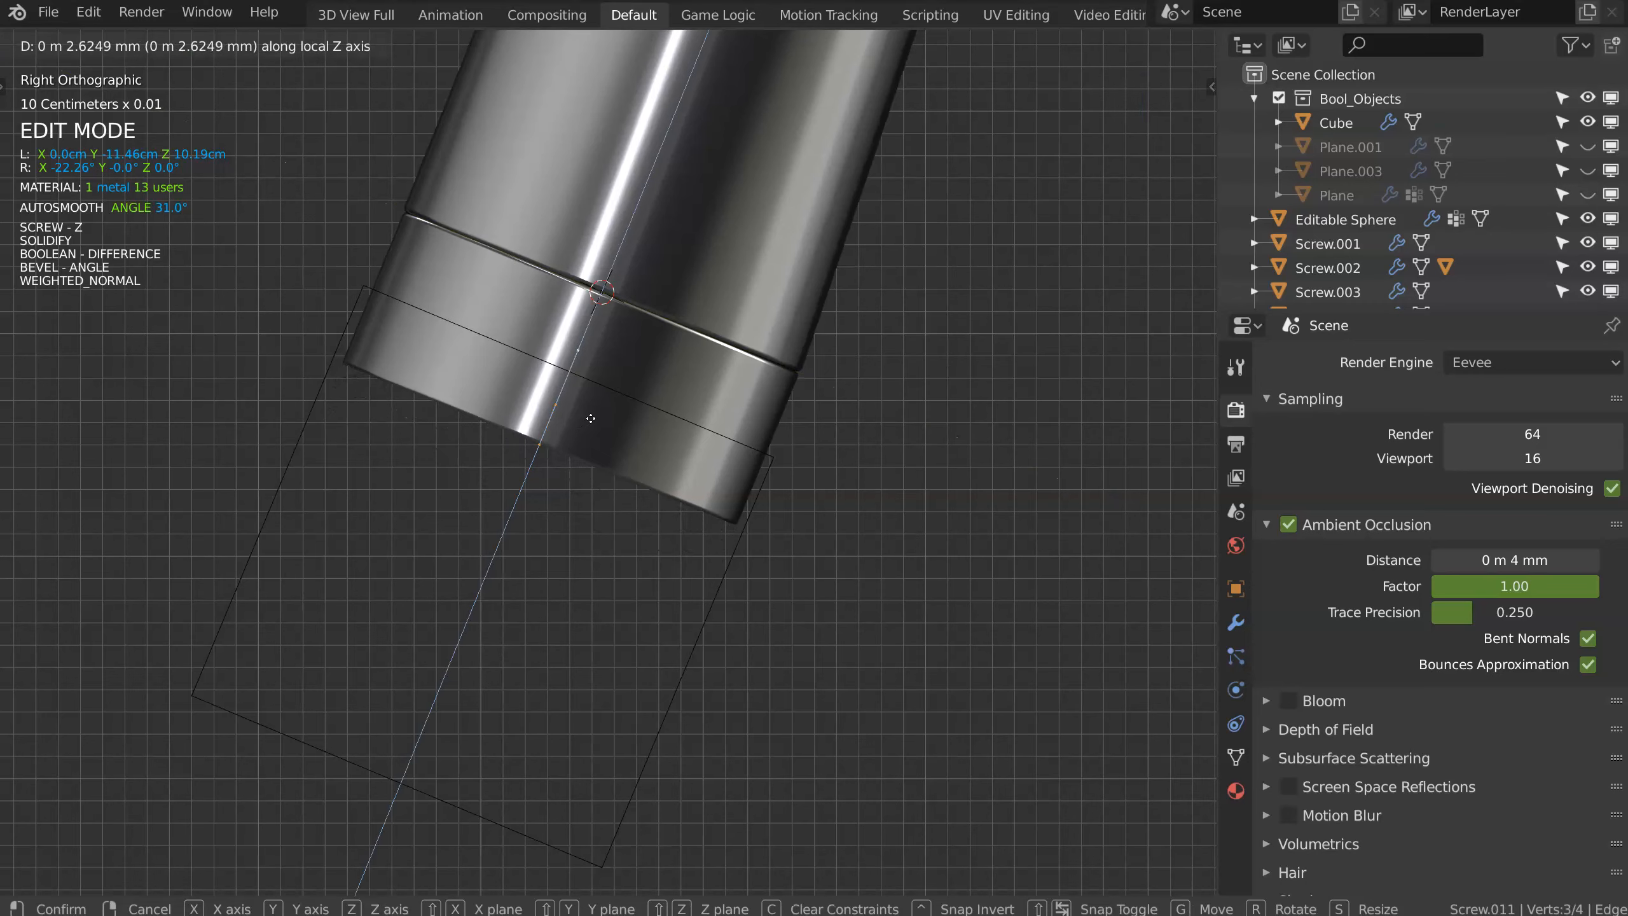
left_click(593, 415)
key("Tab")
Step: Hide the Boolean cutter cube around the outlet ring
scroll(608, 281, "down", 5)
middle_click_drag(608, 282, 741, 402)
scroll(740, 401, "up", 4)
left_click(806, 495)
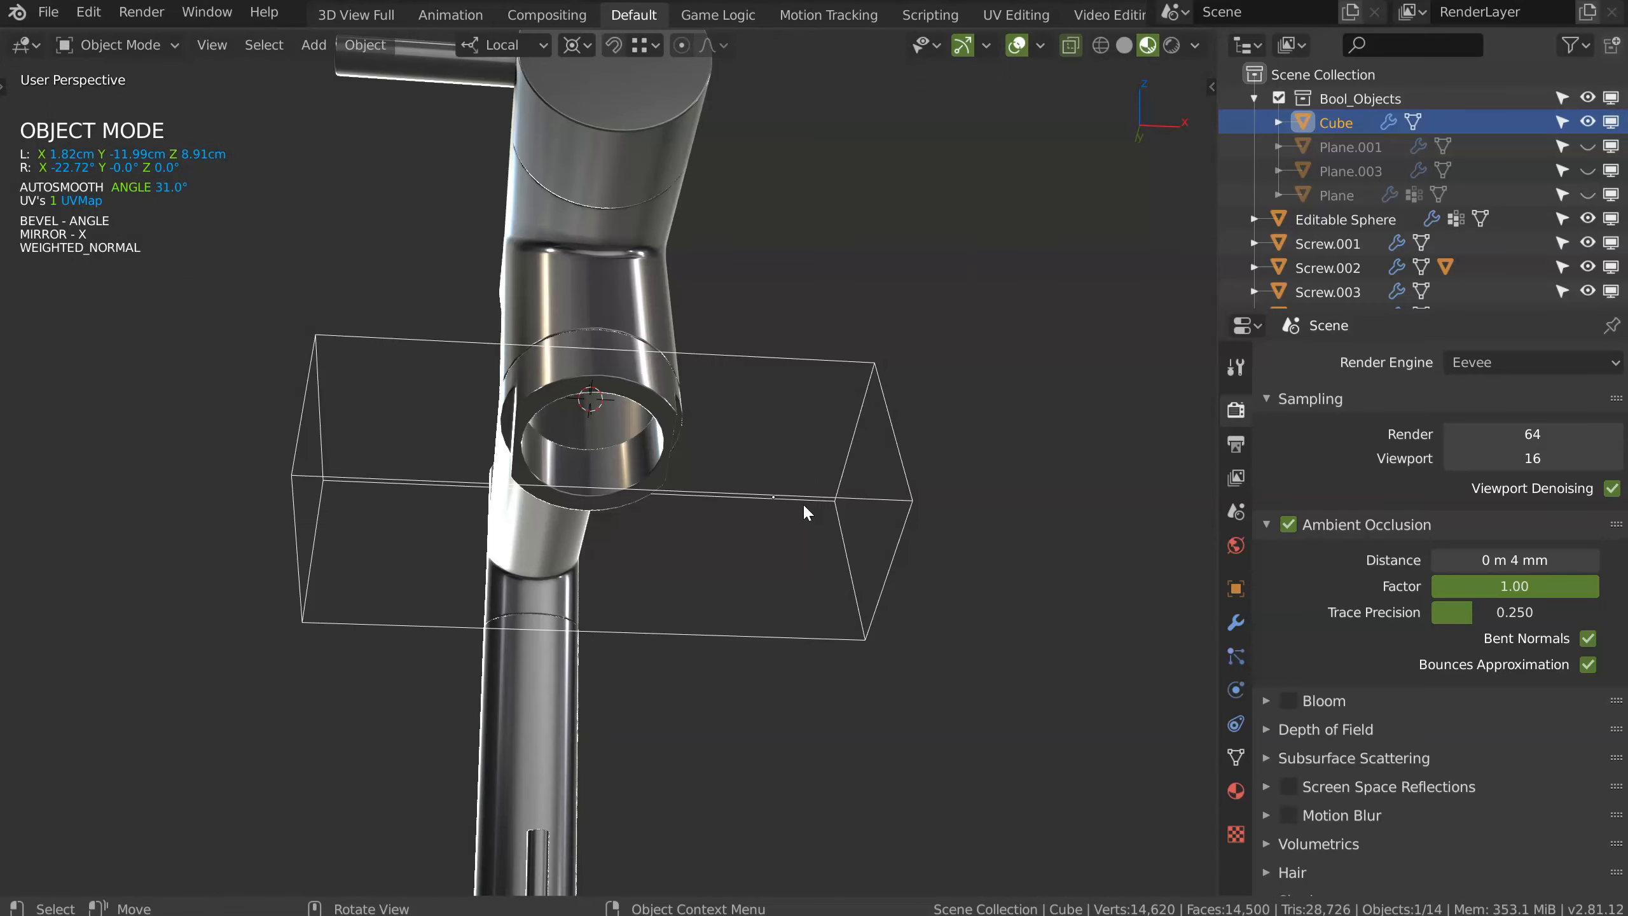
key("h")
Step: Duplicate the notched outlet ring in place and remove the Boolean difference modifier from the copy
middle_click_drag(797, 502, 740, 384)
scroll(718, 401, "up", 4)
left_click(750, 421)
key("shift+d")
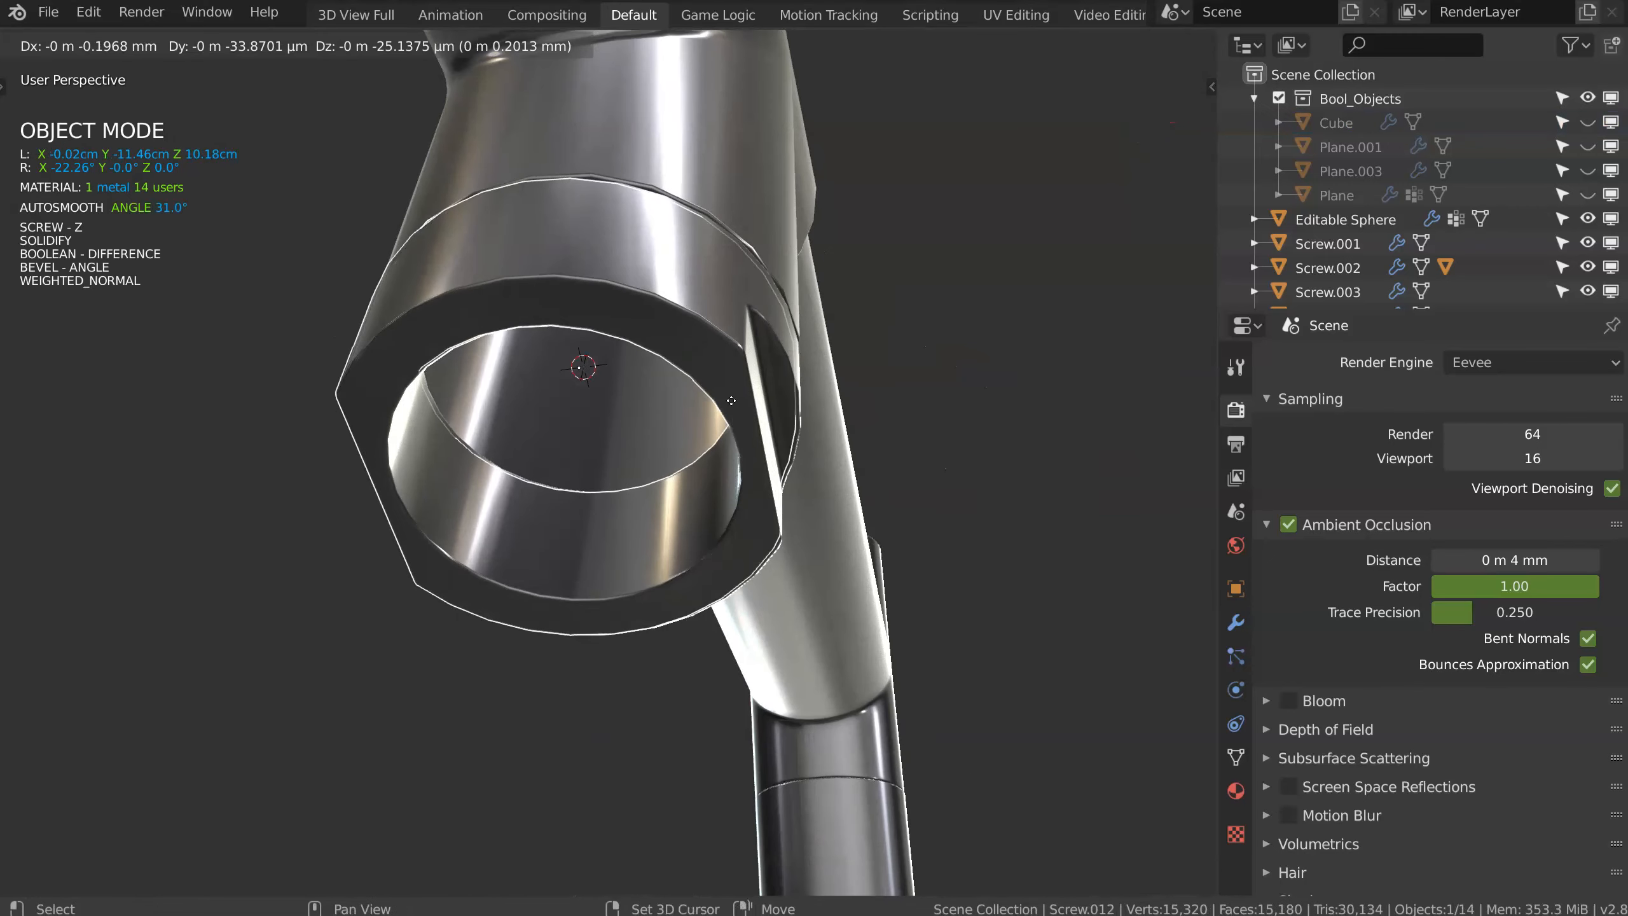
right_click(705, 439)
key("space")
left_click(870, 313, "alt")
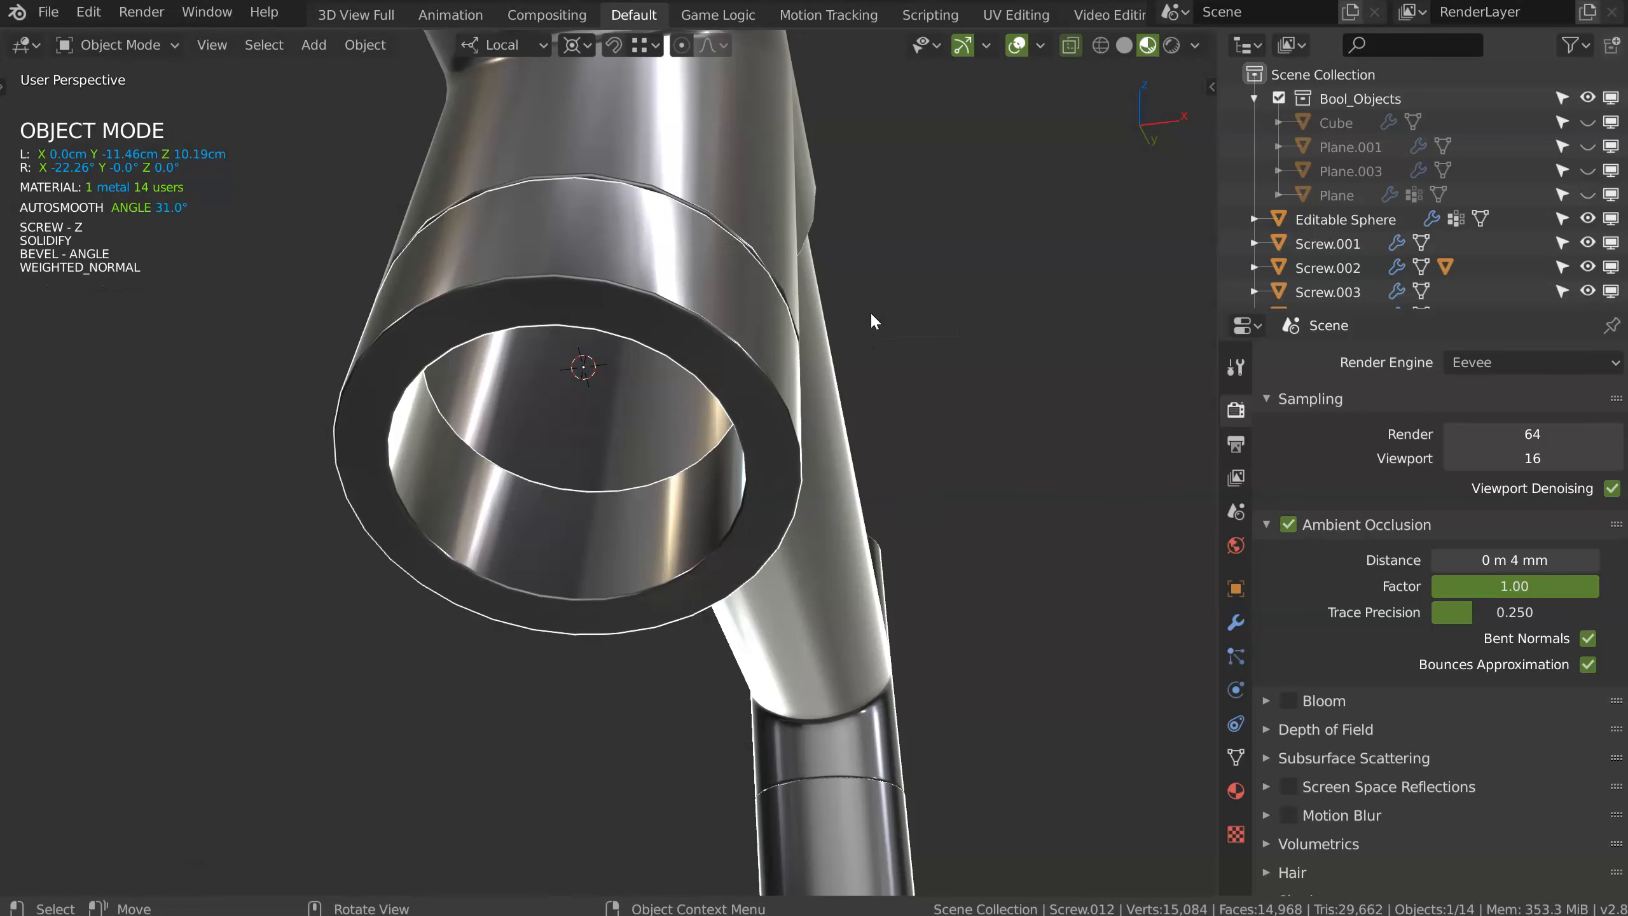
Step: Reduce the duplicate ring's profile to its two end vertices and move the upper one down about 6 mm along local Z
key("Tab")
middle_click_drag(808, 399, 666, 442)
left_click(821, 368)
left_click(810, 426, "shift")
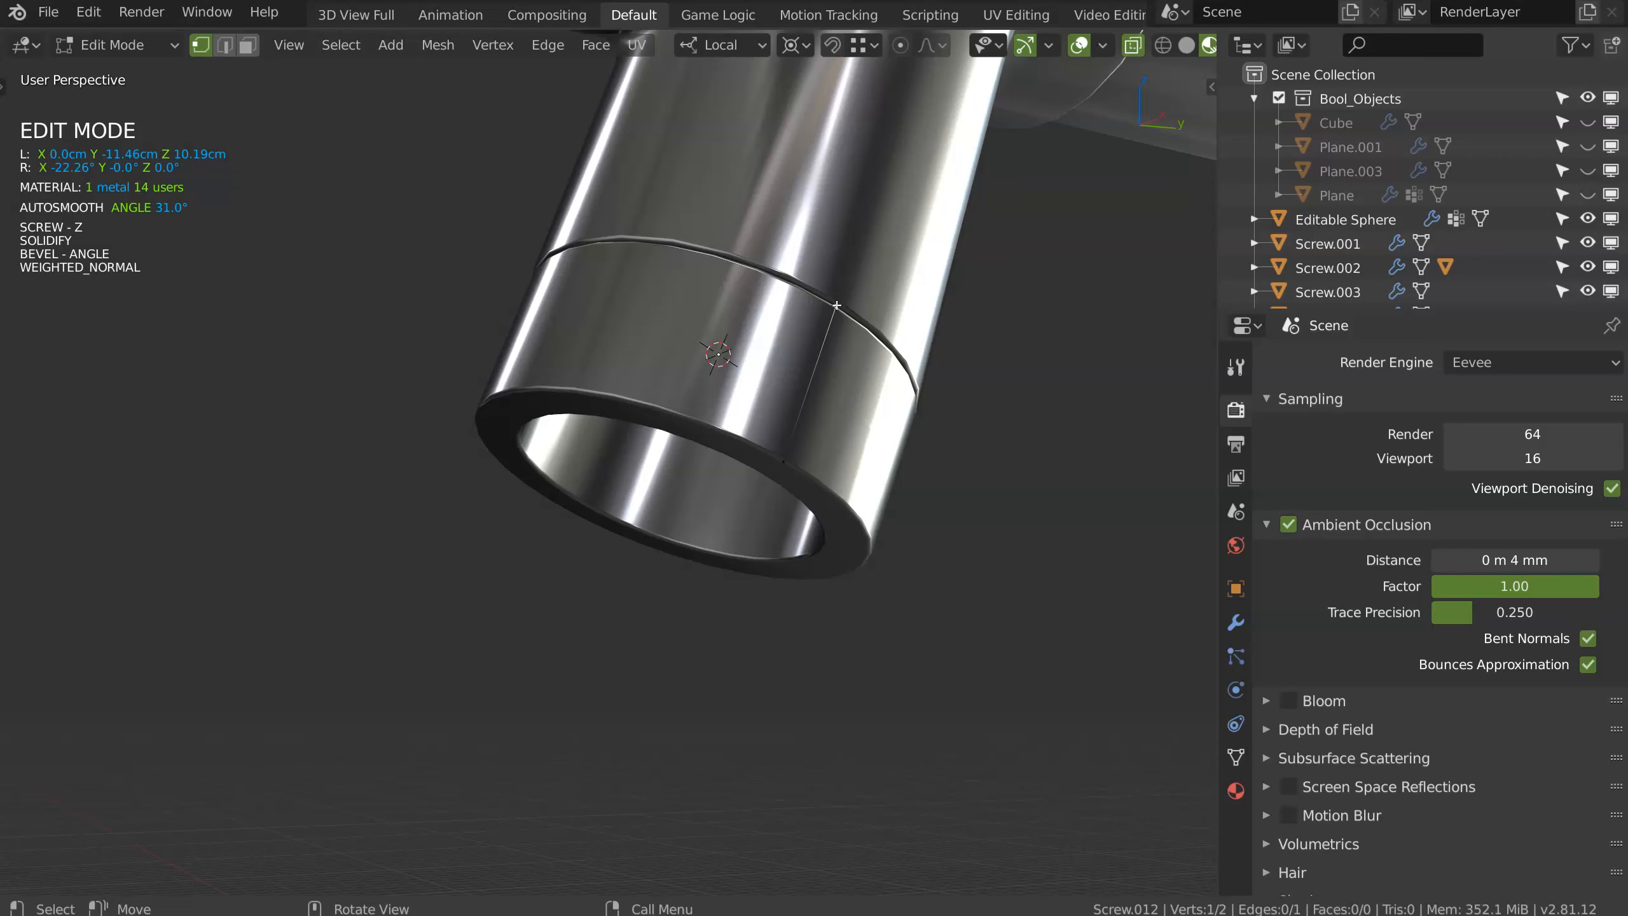
key("g")
key("z")
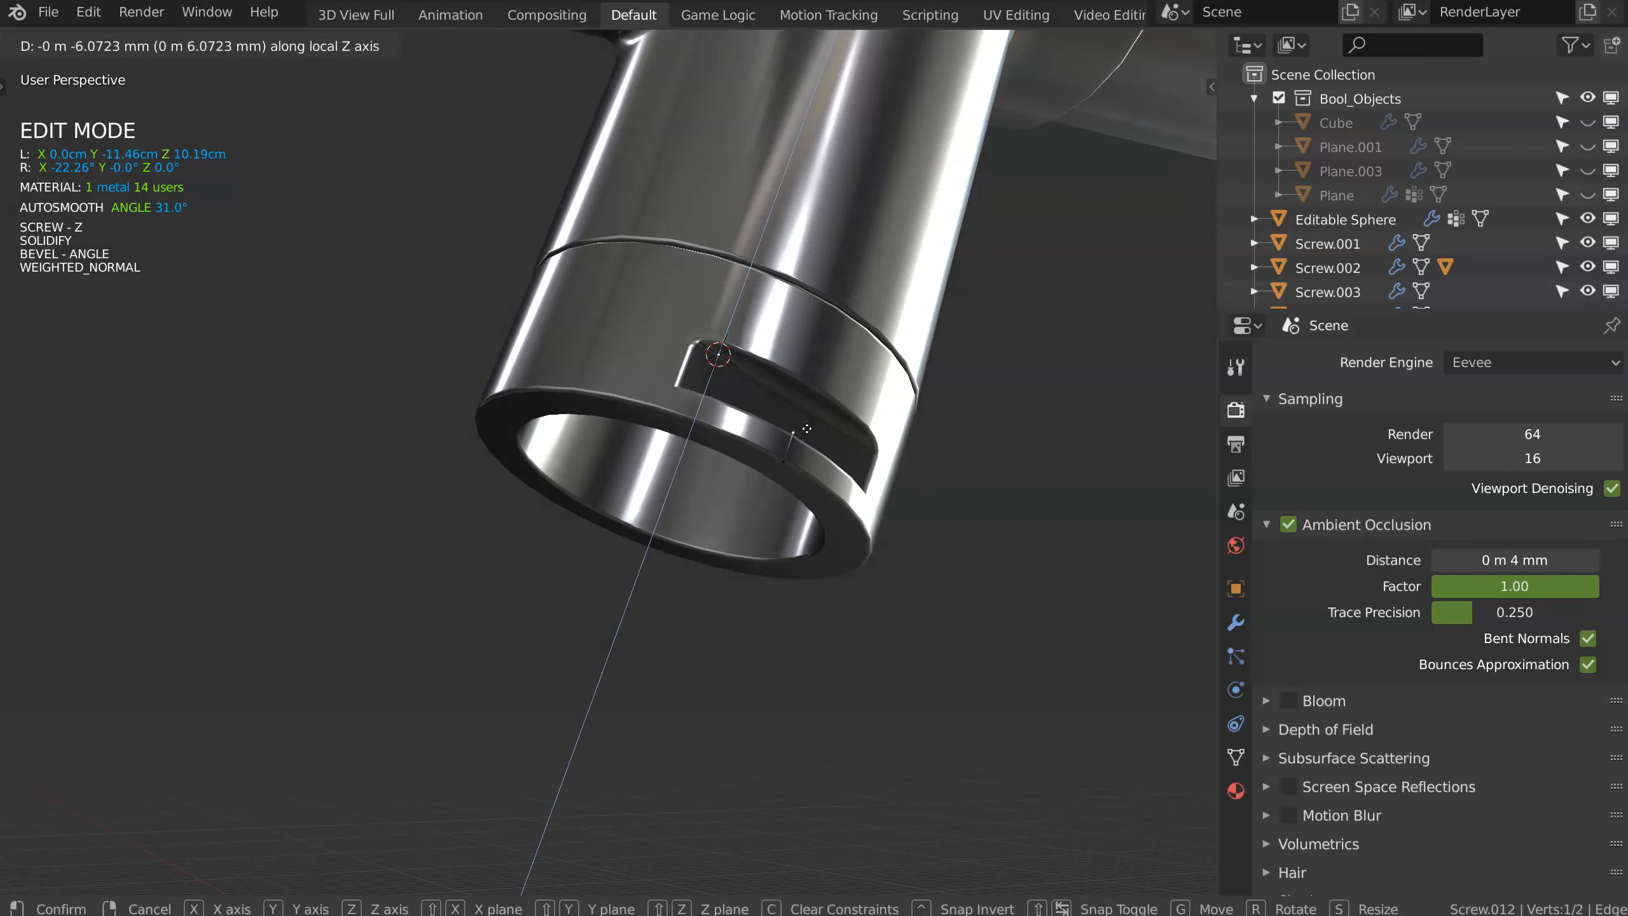
left_click(807, 428)
middle_click_drag(806, 428, 727, 475)
Step: Move the duplicate ring's whole profile inward about 2.5 mm along local X so it fits inside the outlet ring
key("g")
key("x")
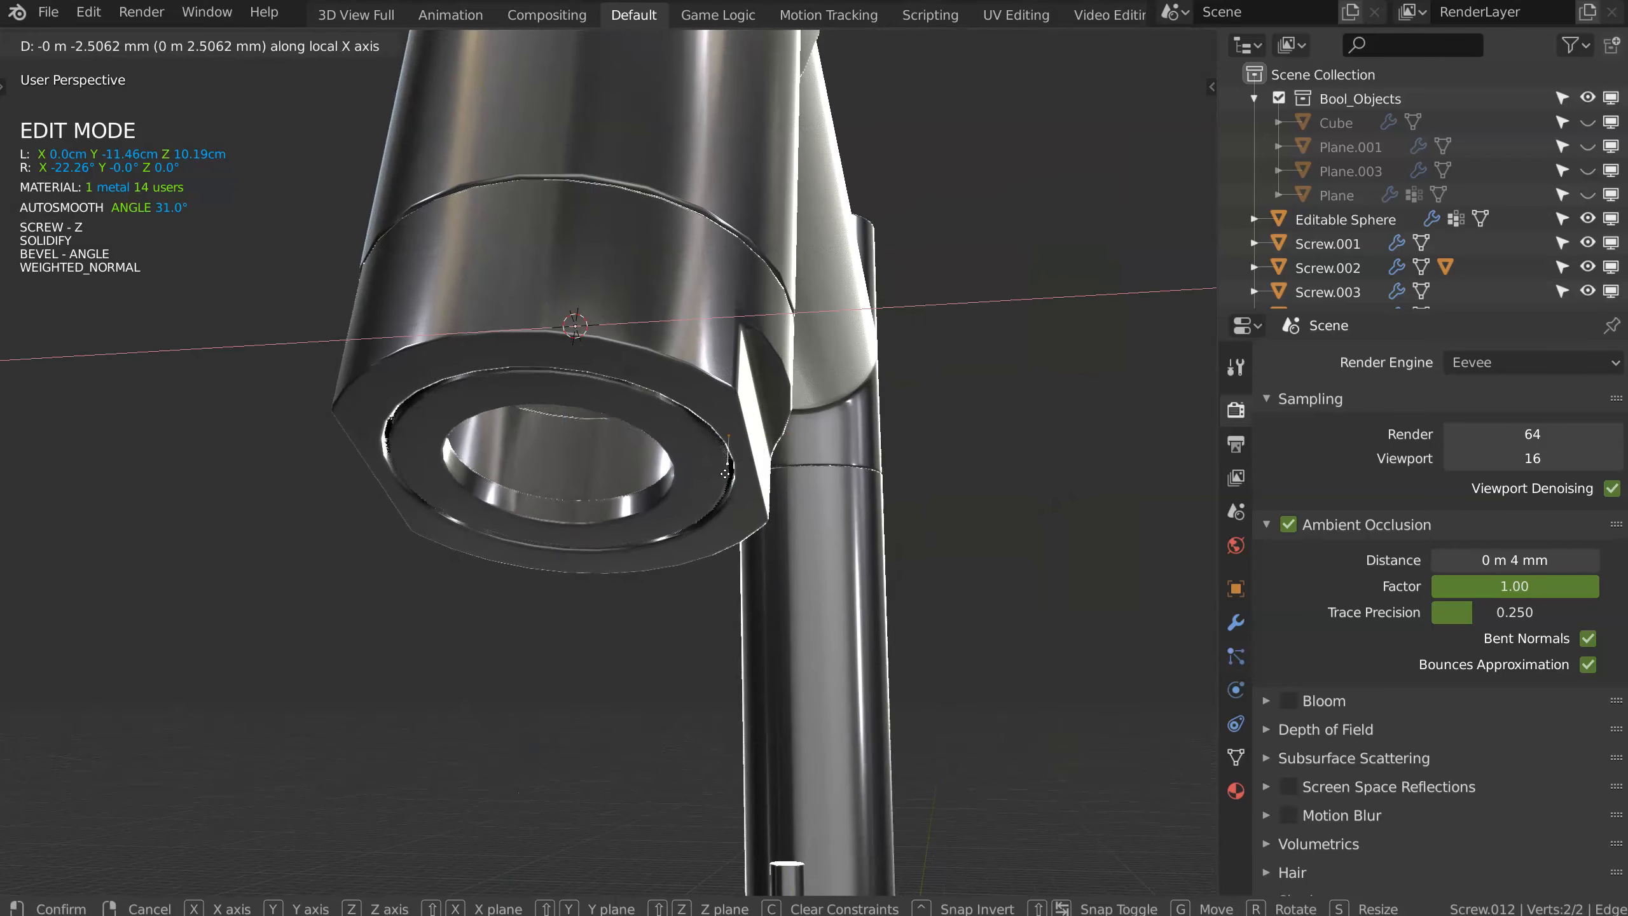
left_click(727, 476)
key("Tab")
Step: Reduce the inner ring's Solidify thickness to make its wall thinner
key("shift+space")
left_click(602, 394)
key("s")
left_click(587, 432)
middle_click_drag(587, 432, 679, 508)
Step: Duplicate the thin inner ring in place
key("shift+d")
right_click(719, 420)
key("g")
key("x")
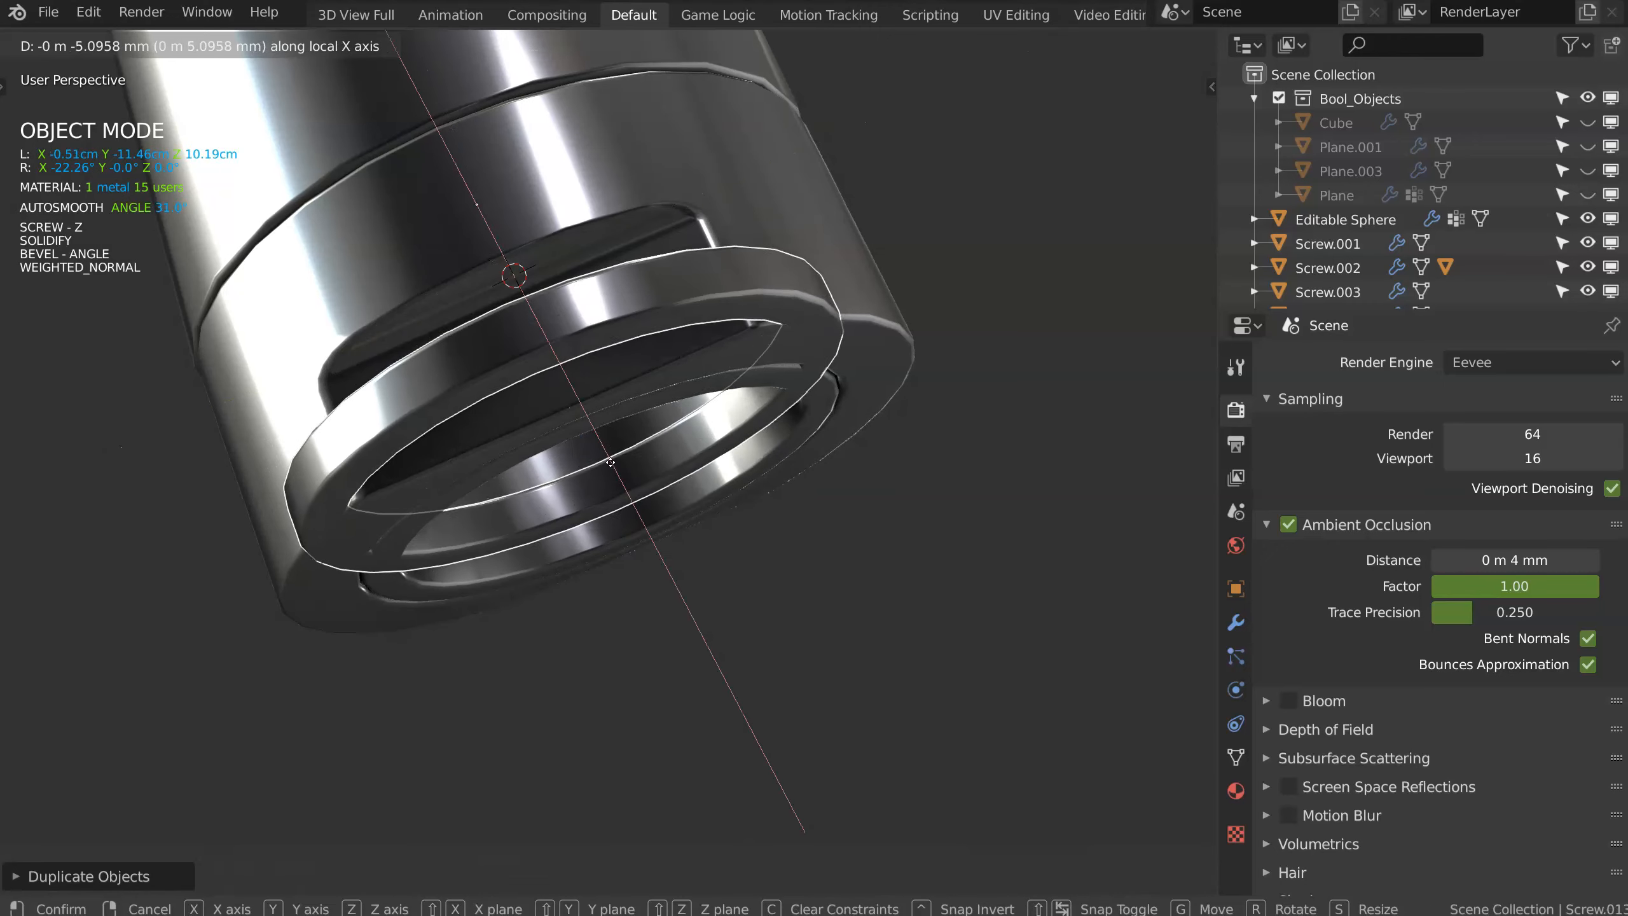
right_click(630, 500)
Step: Move the duplicated inner ring along local Z, slightly deeper into the outlet, to about Z 10.27 cm
middle_click_drag(631, 500, 818, 457)
key("g")
key("z")
left_click(589, 445)
Step: Delete one profile vertex of the duplicated ring and extrude the remaining one along local X toward the axis to form a disc
key("Tab")
key("x")
left_click(687, 531)
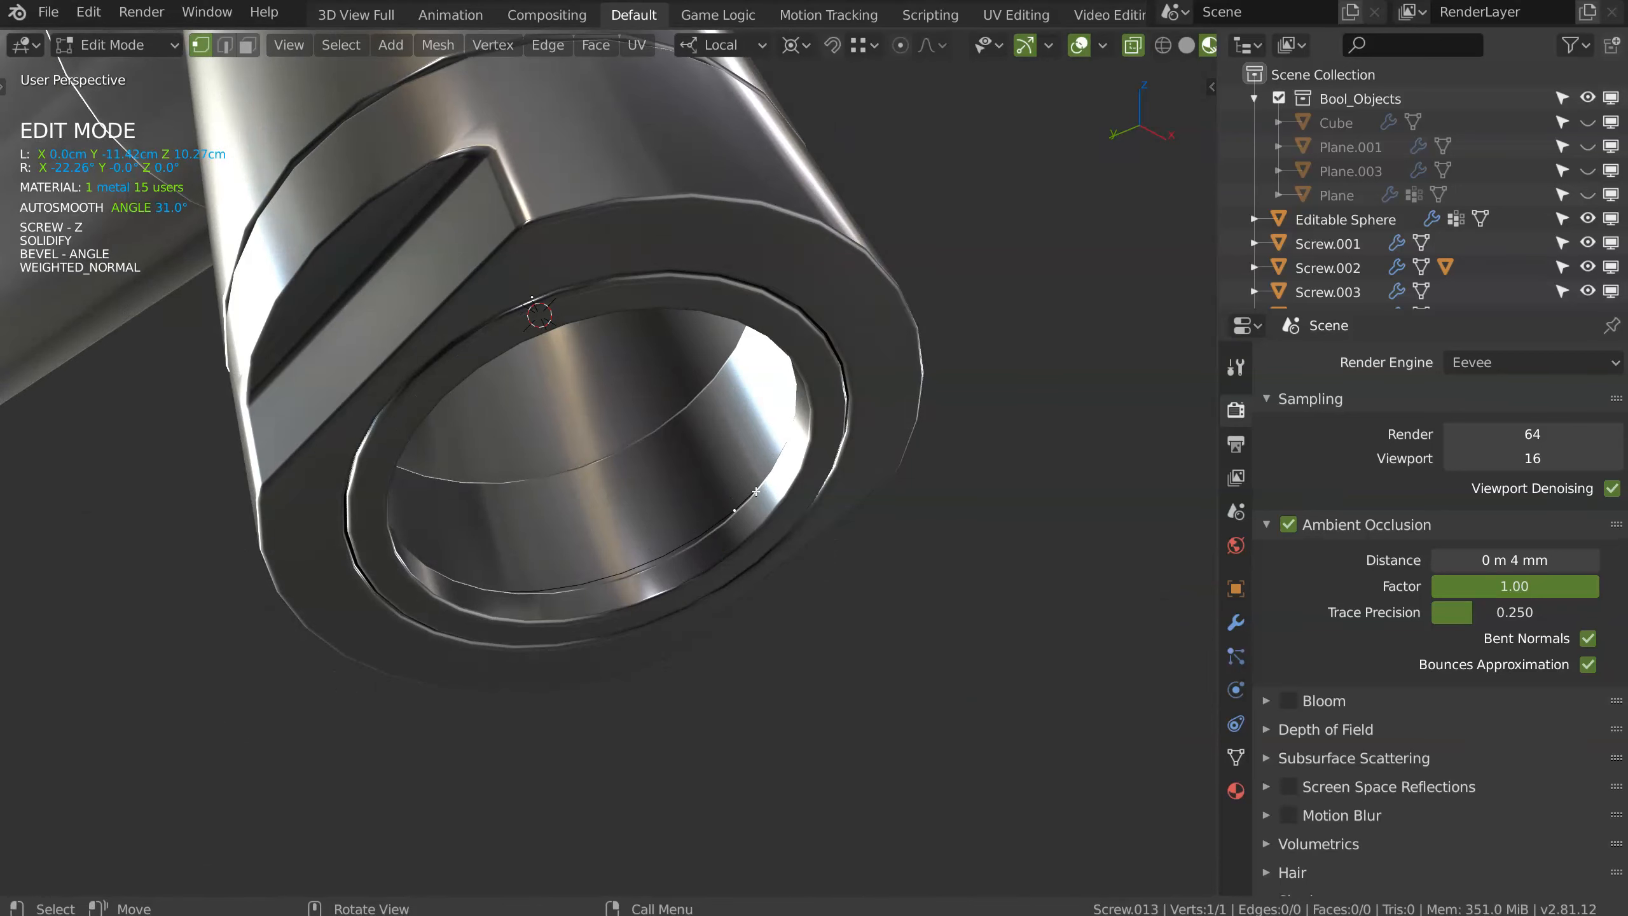
middle_click_drag(755, 491, 521, 492)
key("e")
key("x")
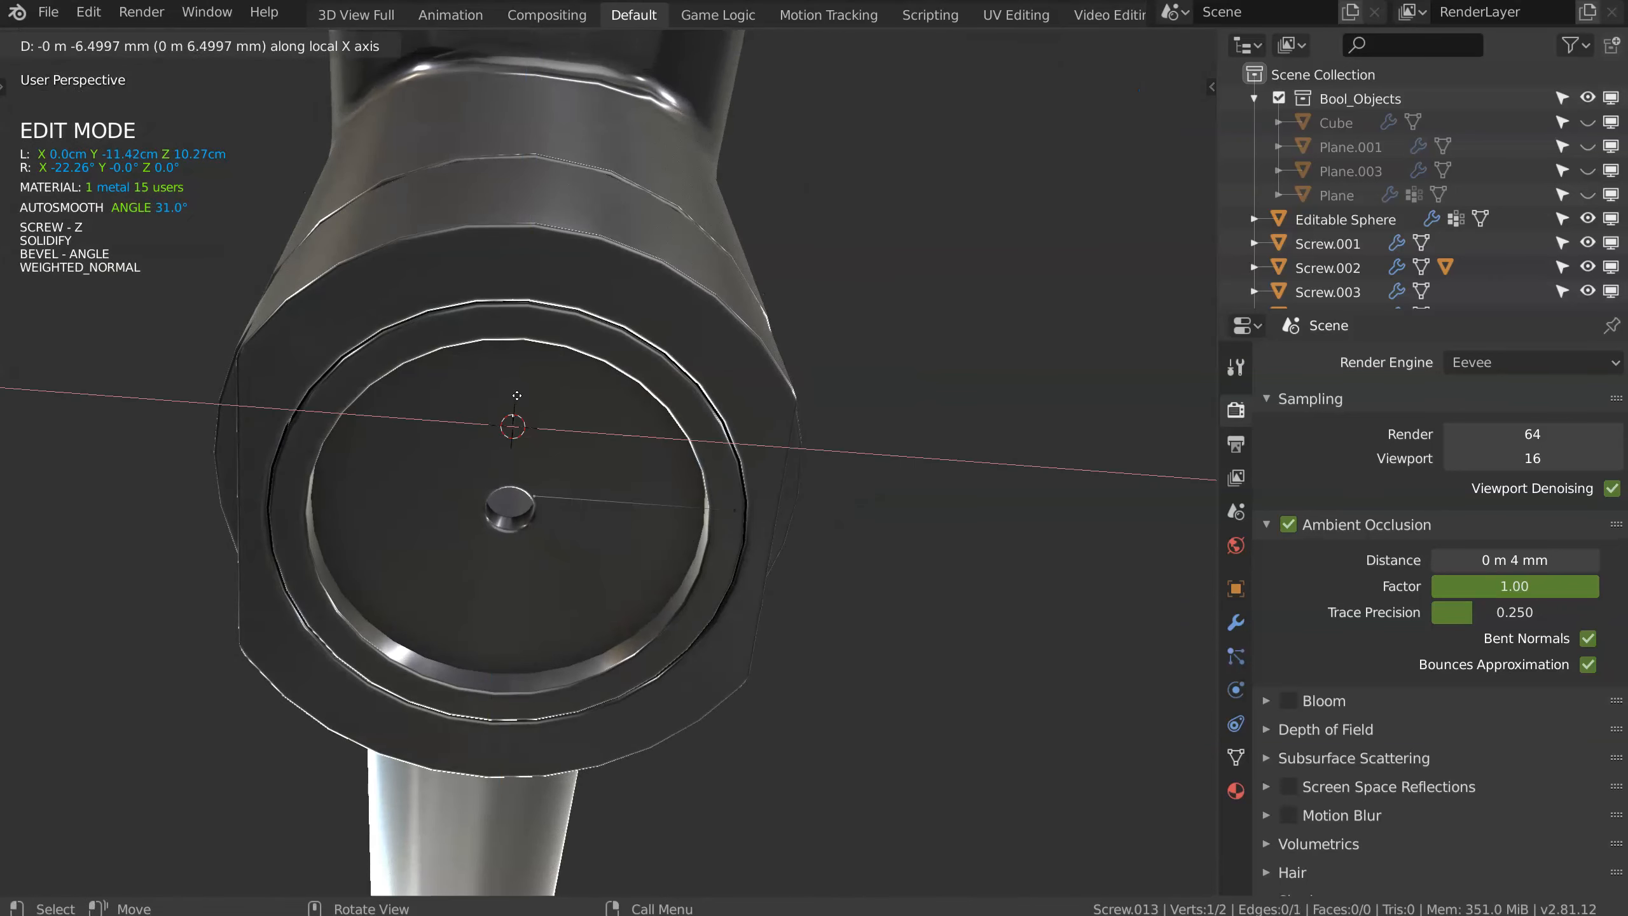
left_click(523, 338)
middle_click_drag(524, 339, 635, 653)
key("Tab")
Step: Adjust the disc profile's inner vertex along local X to resize its central hole, and return to Object Mode
key("Tab")
key("g")
key("x")
left_click(718, 538)
key("Tab")
Step: Examine the detailed outlet up close and the complete faucet from several angles
left_click(512, 453)
mouse_move(545, 575)
middle_mouse_down()
mouse_move(565, 527)
mouse_move(639, 566)
mouse_move(519, 580)
middle_mouse_up()
scroll(519, 581, "down", 6)
scroll(640, 405, "down", 3)
middle_click_drag(639, 404, 738, 352)
scroll(618, 428, "down", 1)
middle_click_drag(503, 438, 503, 502)
middle_click_drag(782, 398, 640, 450)
scroll(836, 443, "down", 3)
left_click(577, 394)
middle_click_drag(558, 416, 688, 395)
middle_click_drag(605, 449, 391, 339, "ctrl")
middle_click_drag(572, 384, 663, 401, "shift")
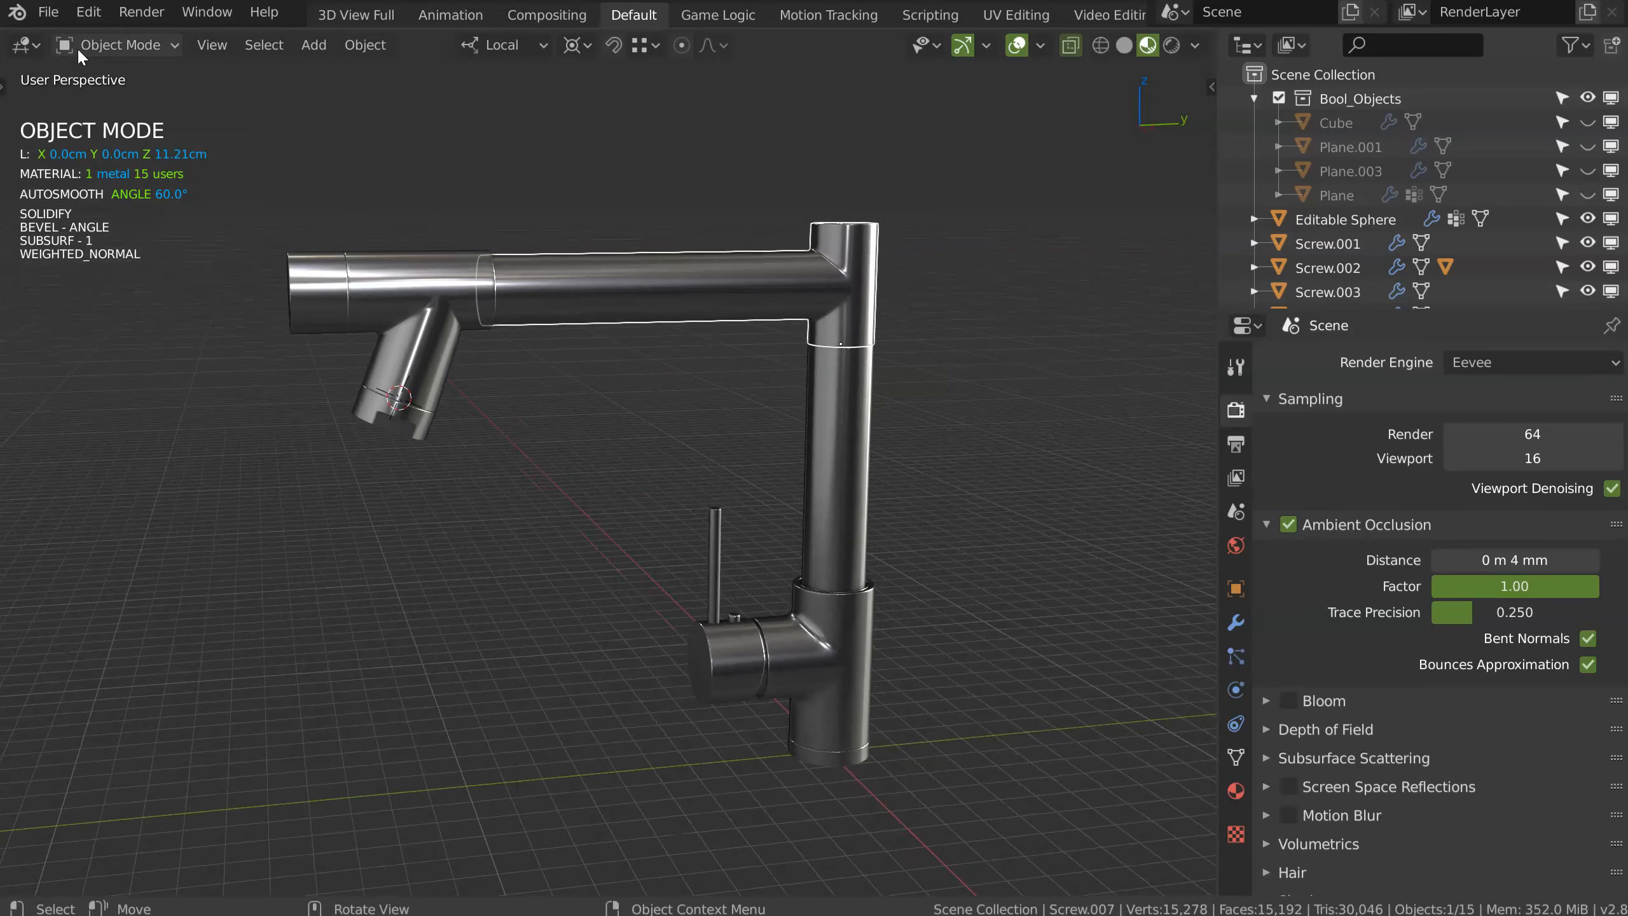
Step: Save the scene as a new file with the next number after speedflow_basics_11_Kitchen_Faucet_003.blend
left_click(48, 11)
left_click(93, 196)
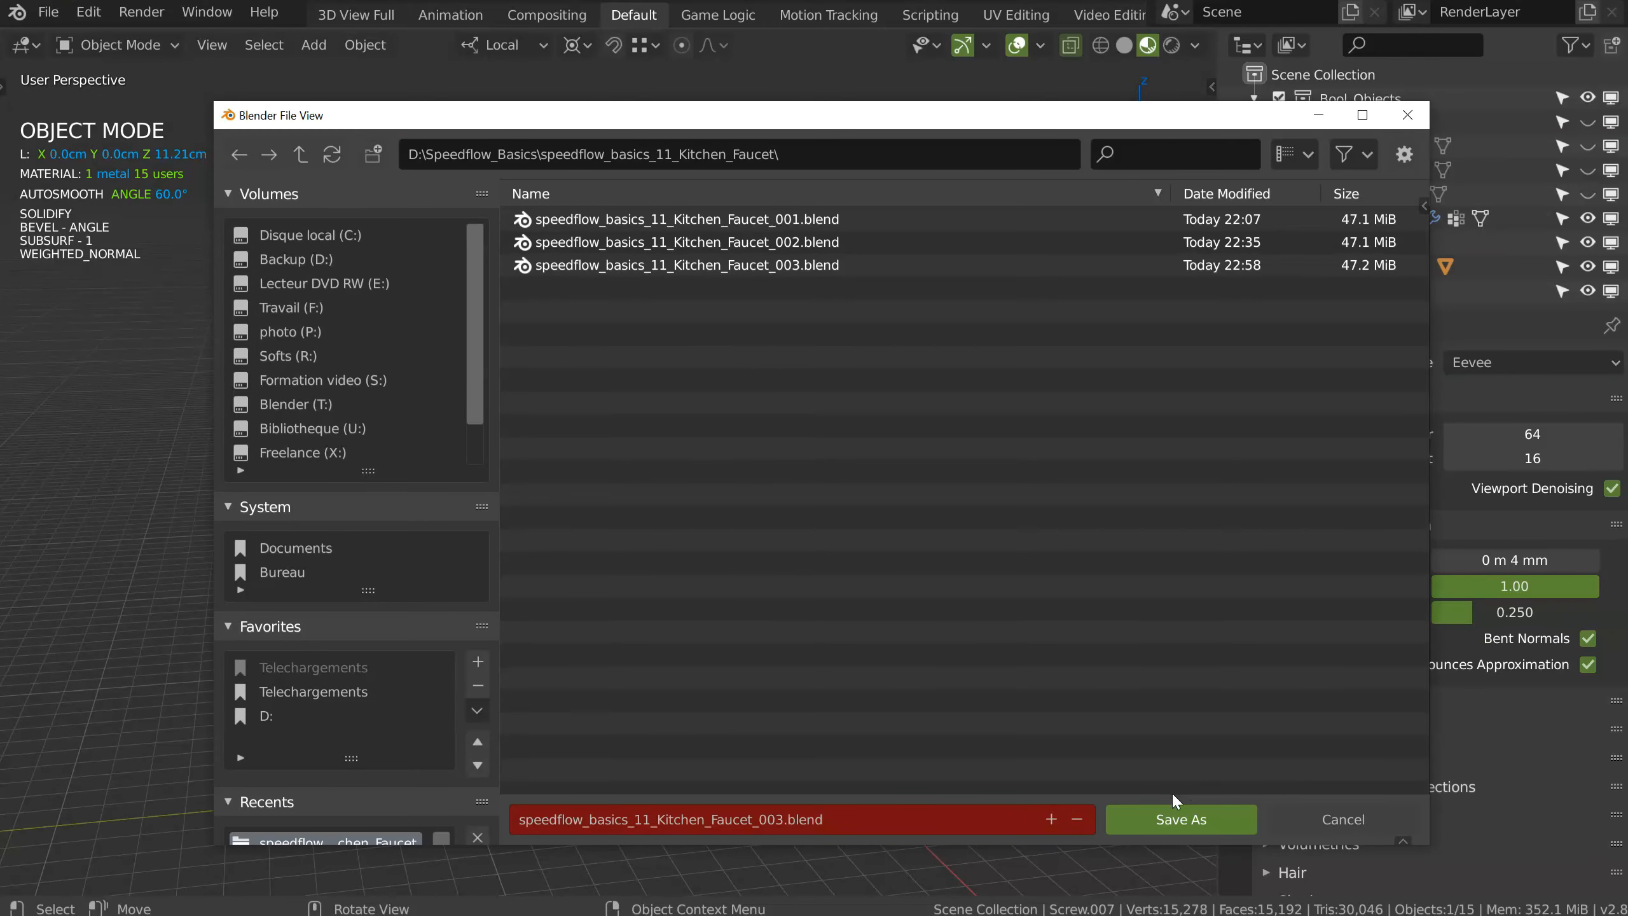
left_click(1052, 818)
left_click(1147, 821)
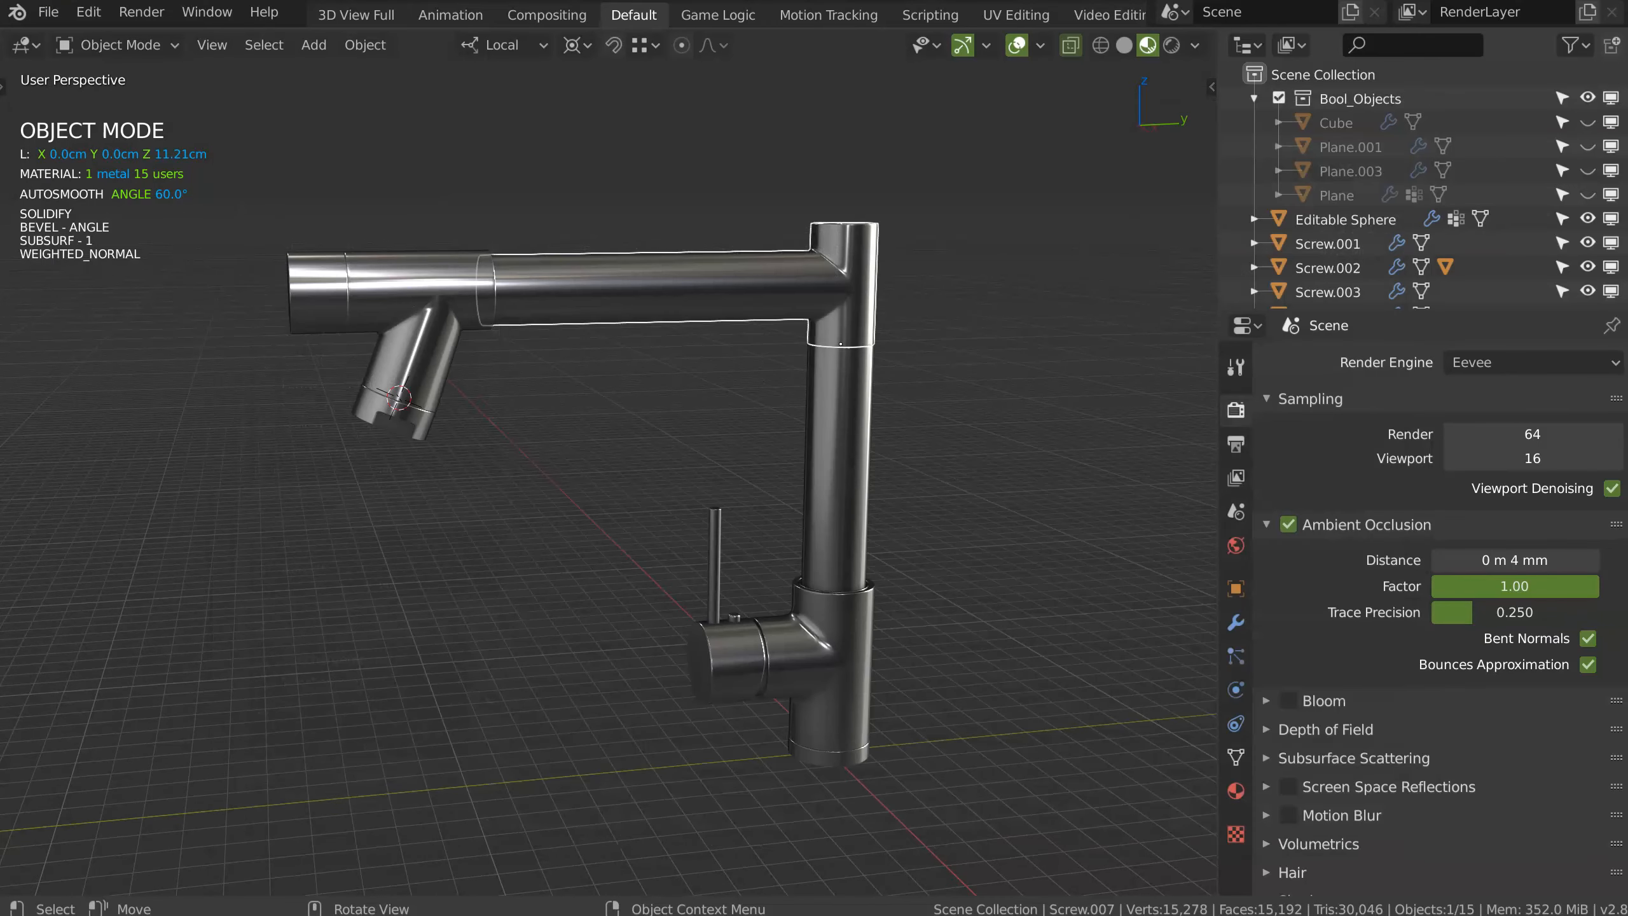
Step: Duplicate the faucet's vertical tube upward along Z to about 14.65 cm, above the elbow joint
middle_click_drag(801, 408, 793, 433)
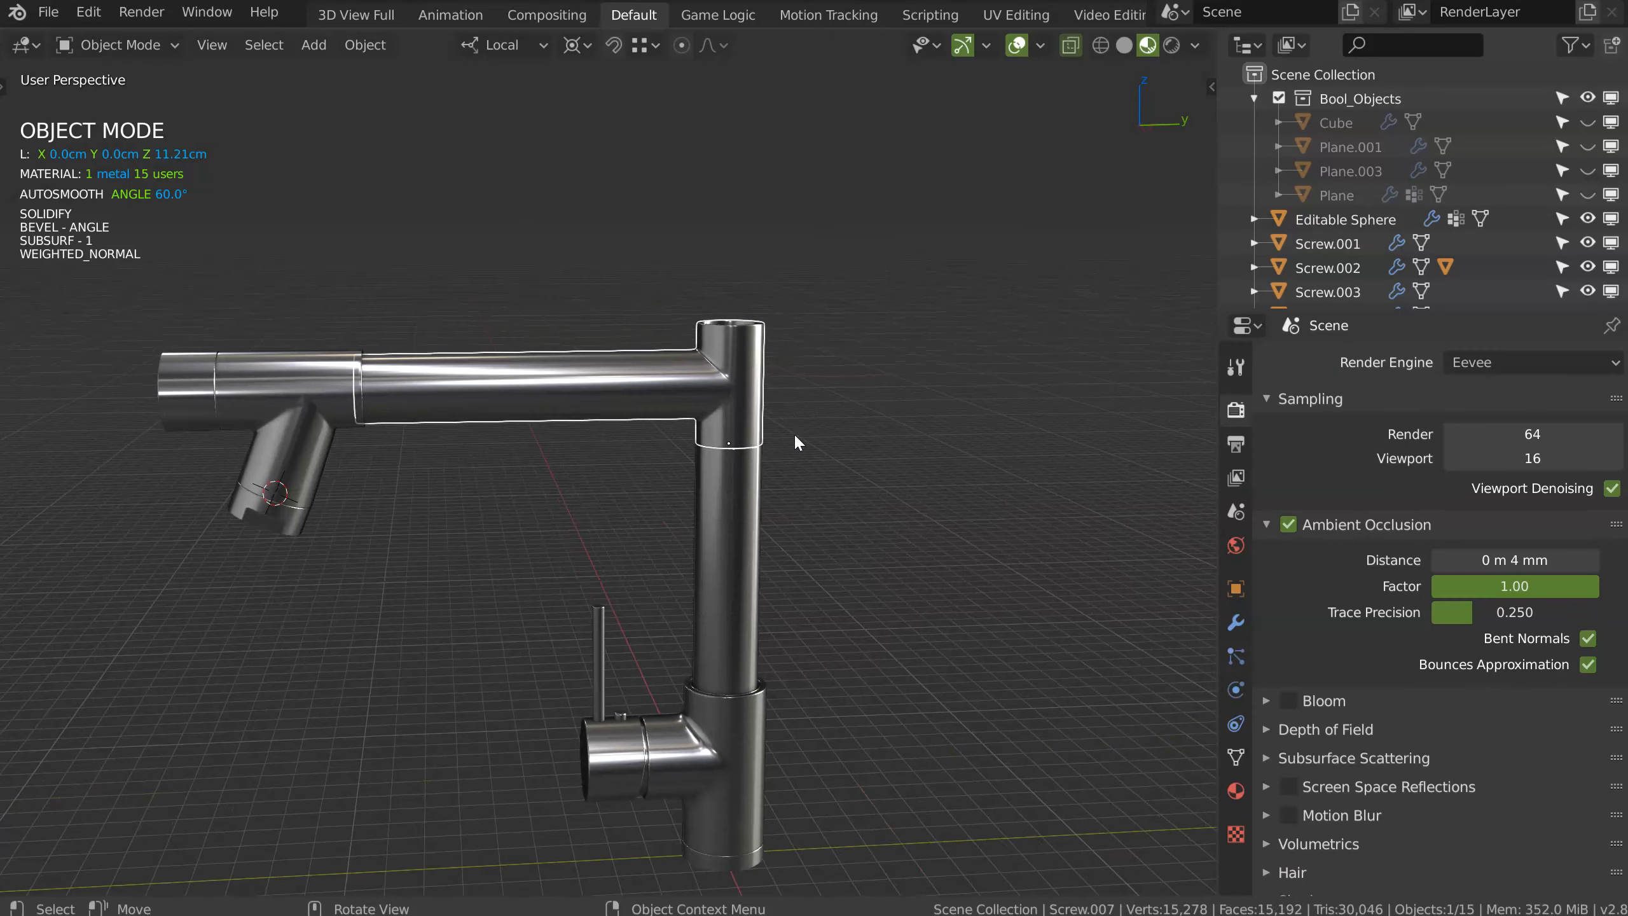
left_click(731, 485)
middle_click_drag(731, 486, 809, 483)
key("shift+d")
key("z")
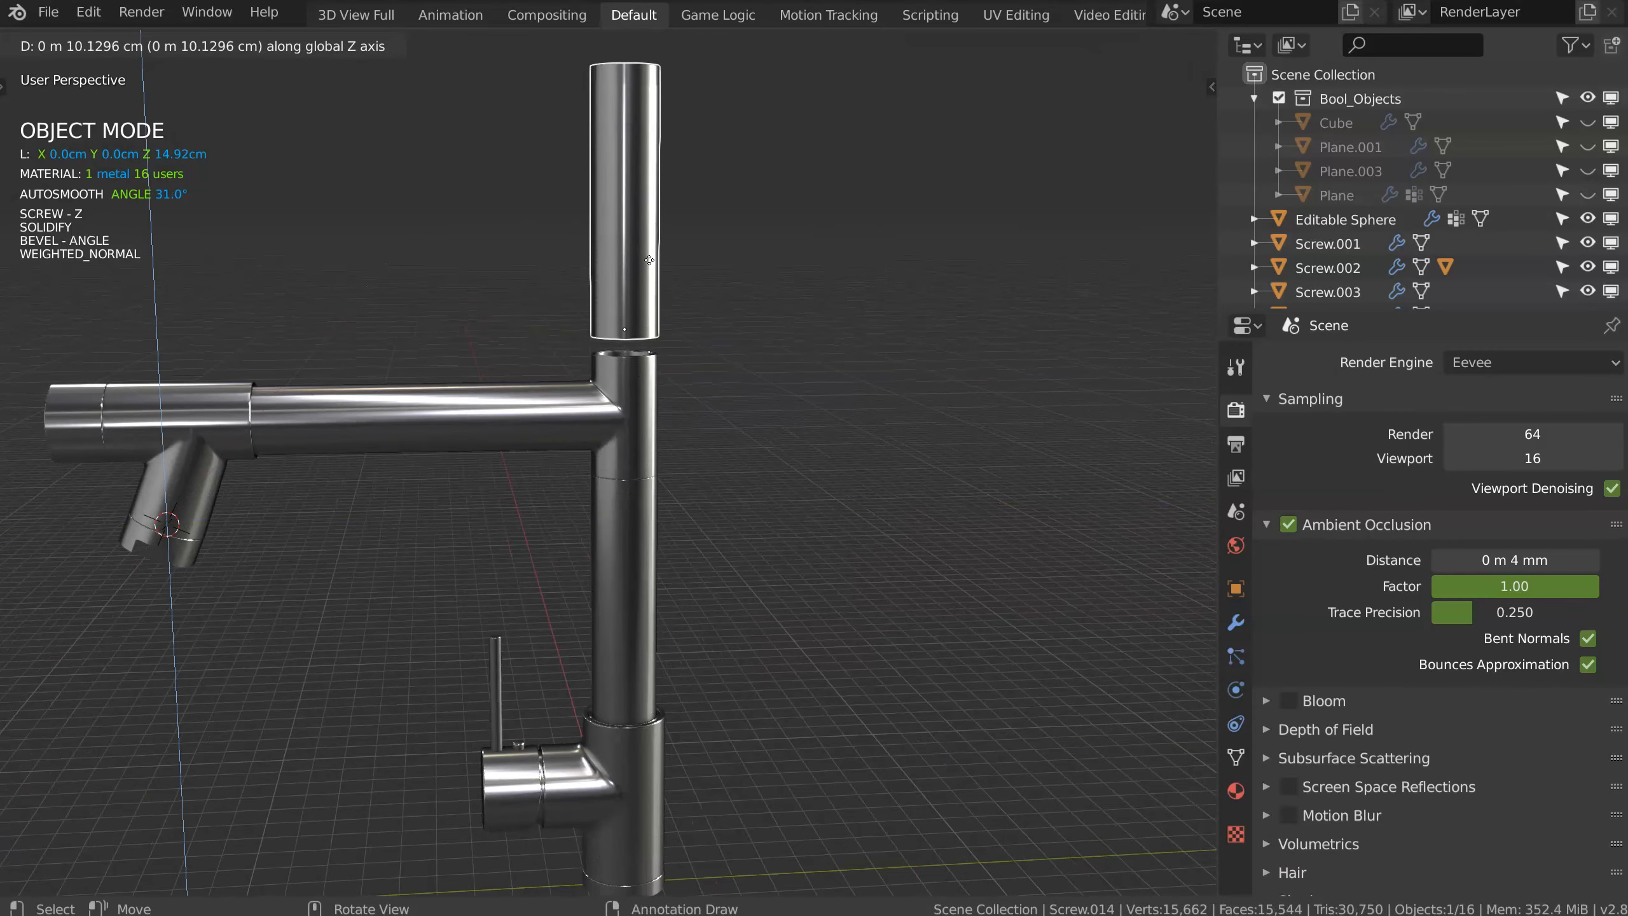
left_click(651, 255)
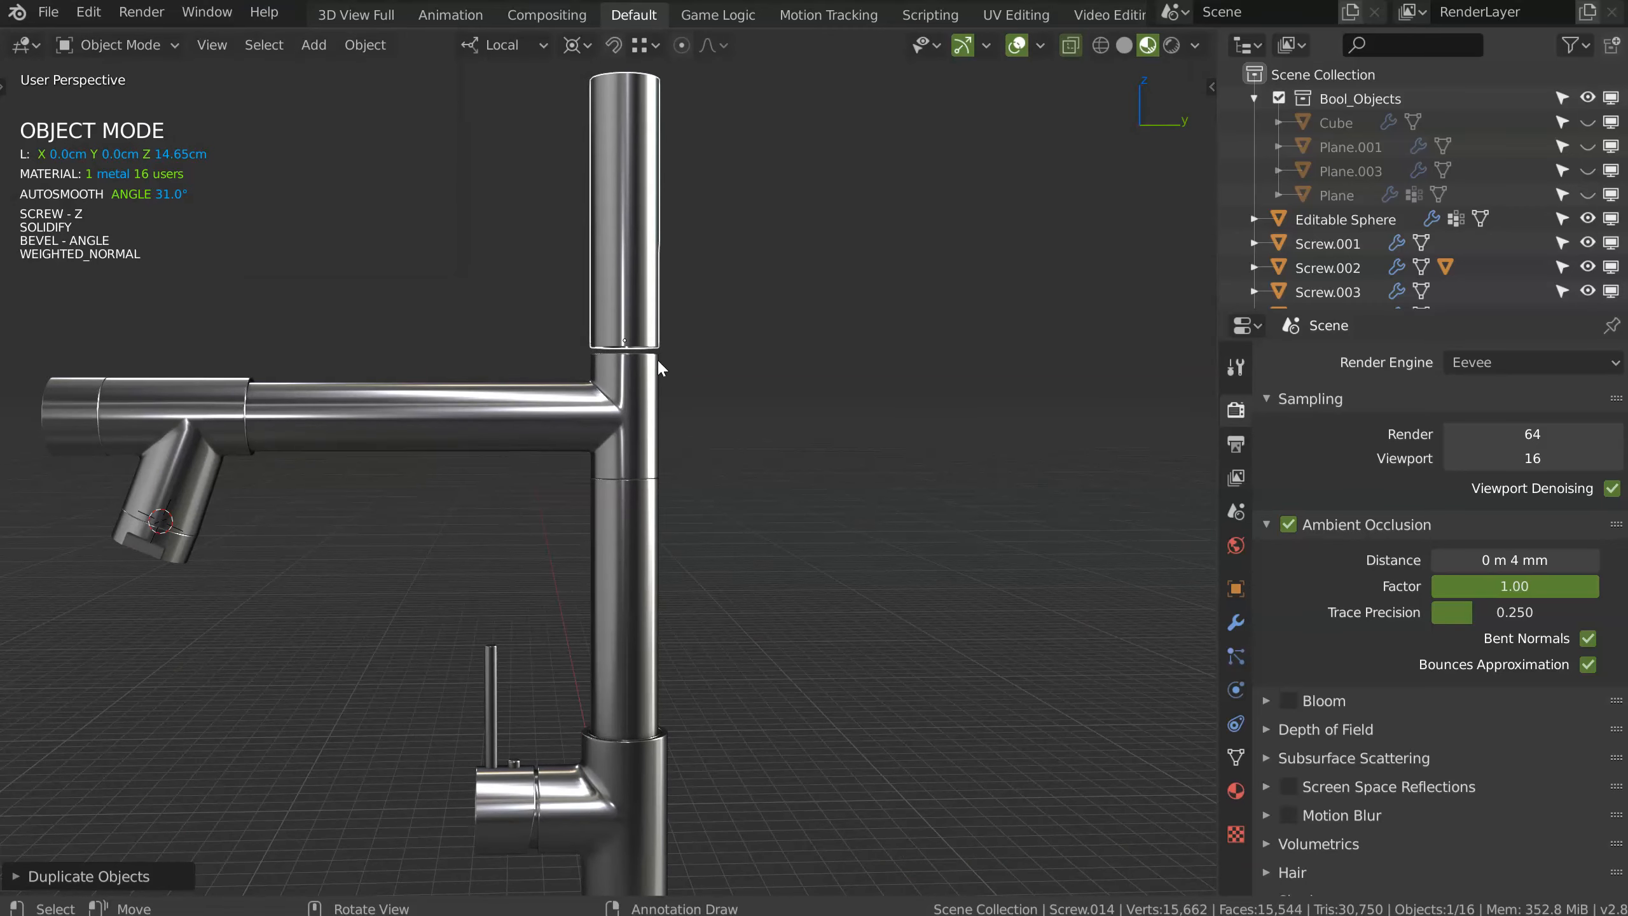
Step: Lower the duplicated tube along local Z to about 14.48 cm so it sits on top of the elbow joint
key("KP_3")
scroll(621, 309, "up", 10)
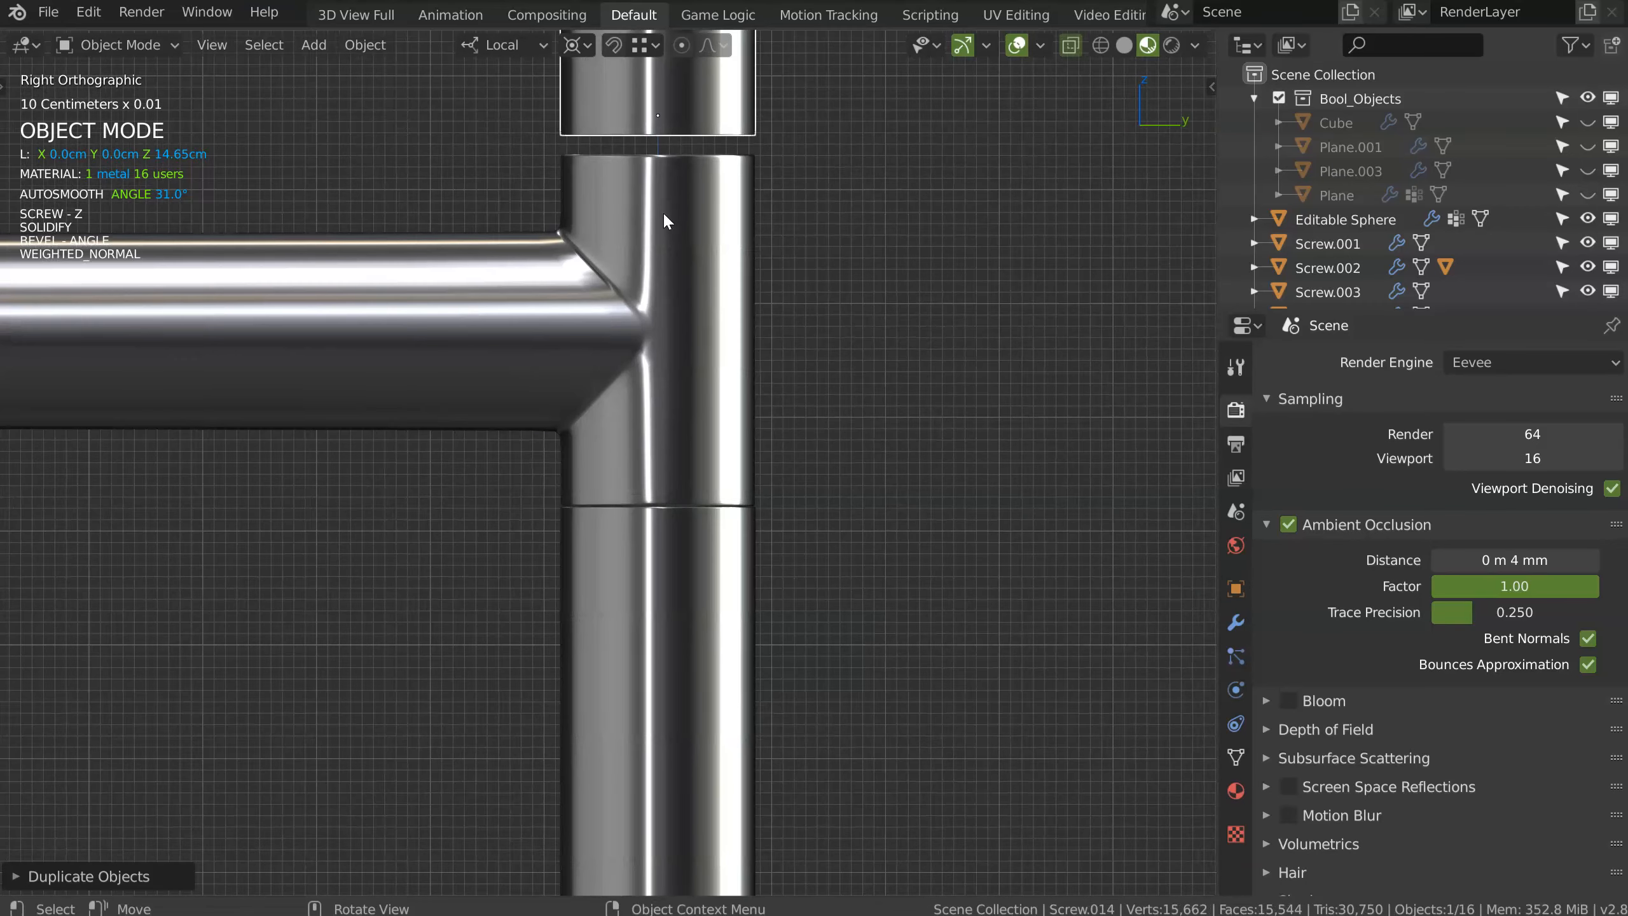
key("g")
key("z")
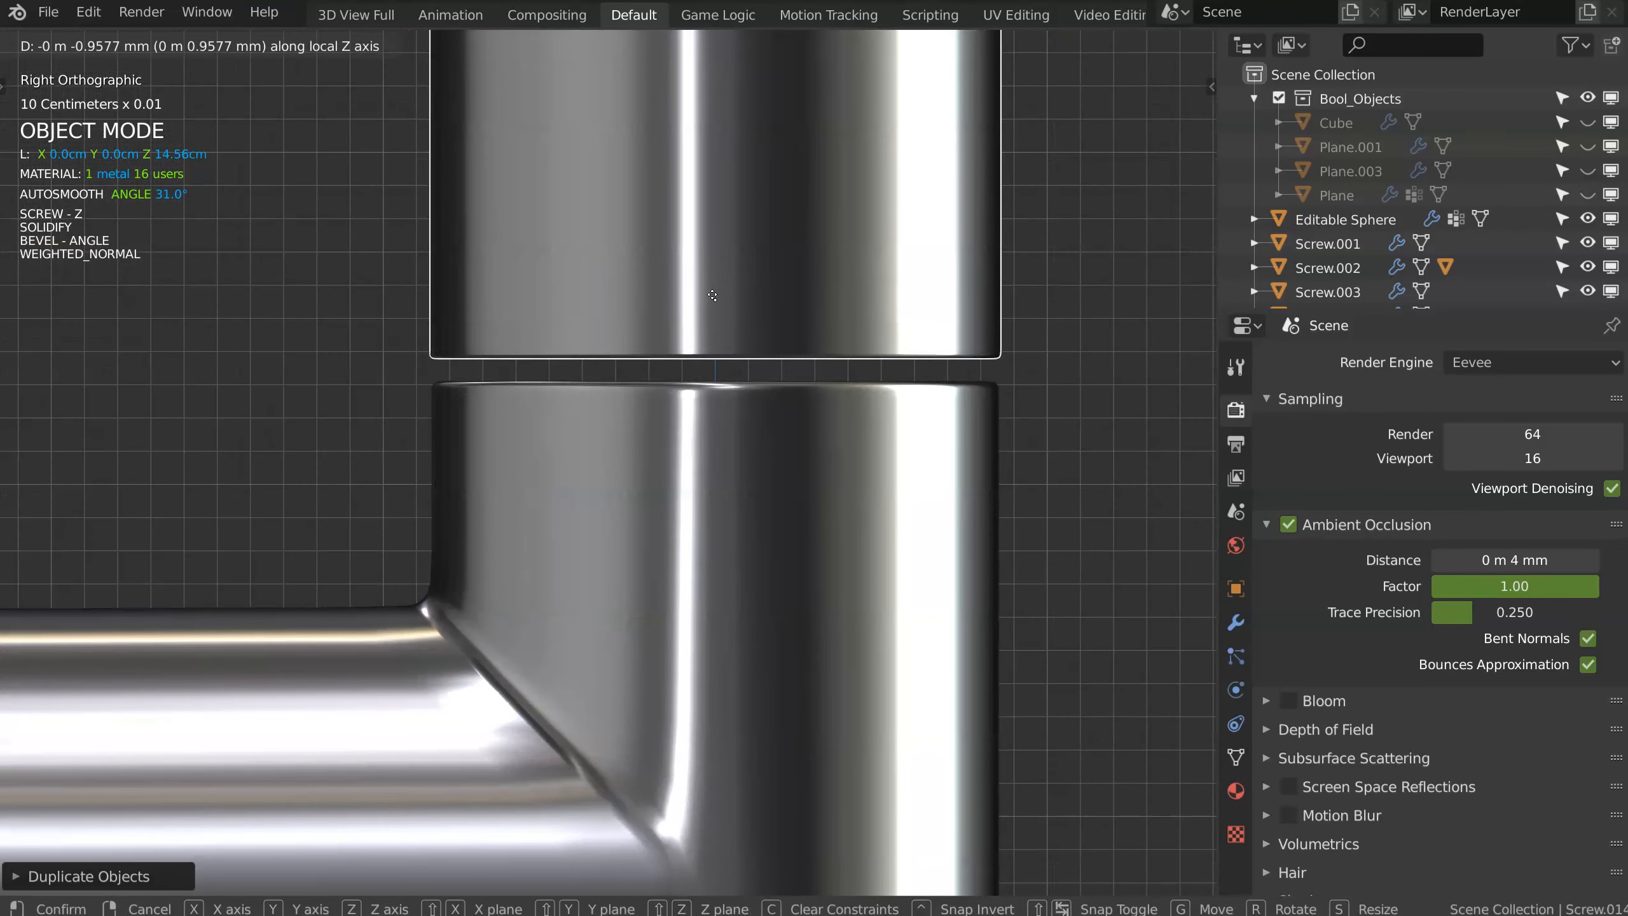
left_click(713, 318)
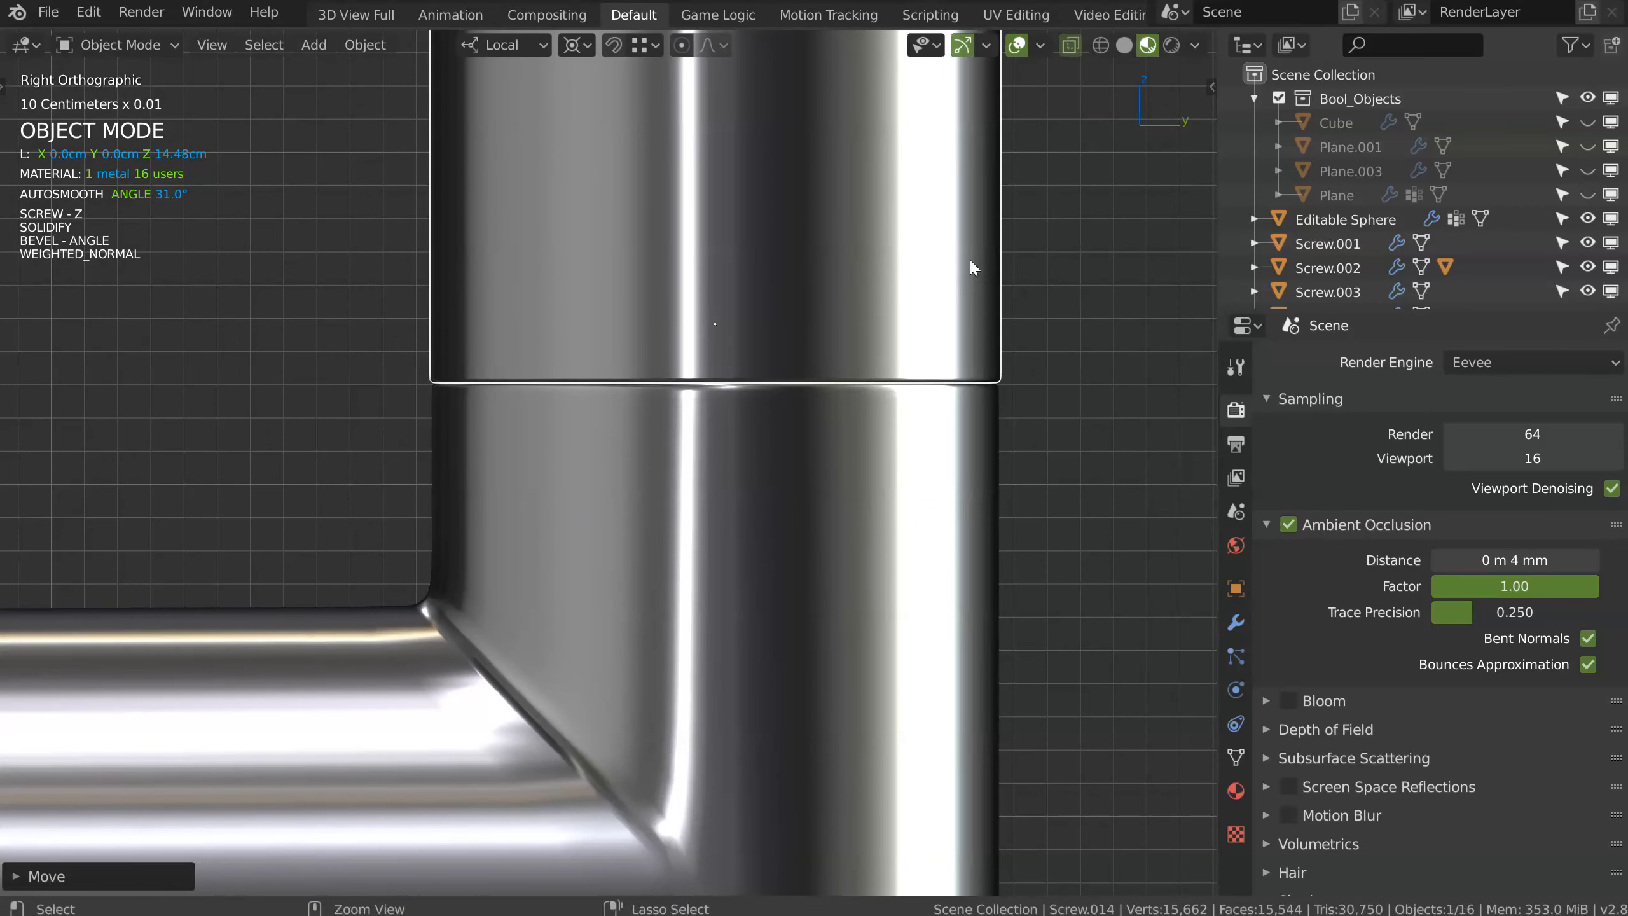
scroll(972, 265, "down", 9)
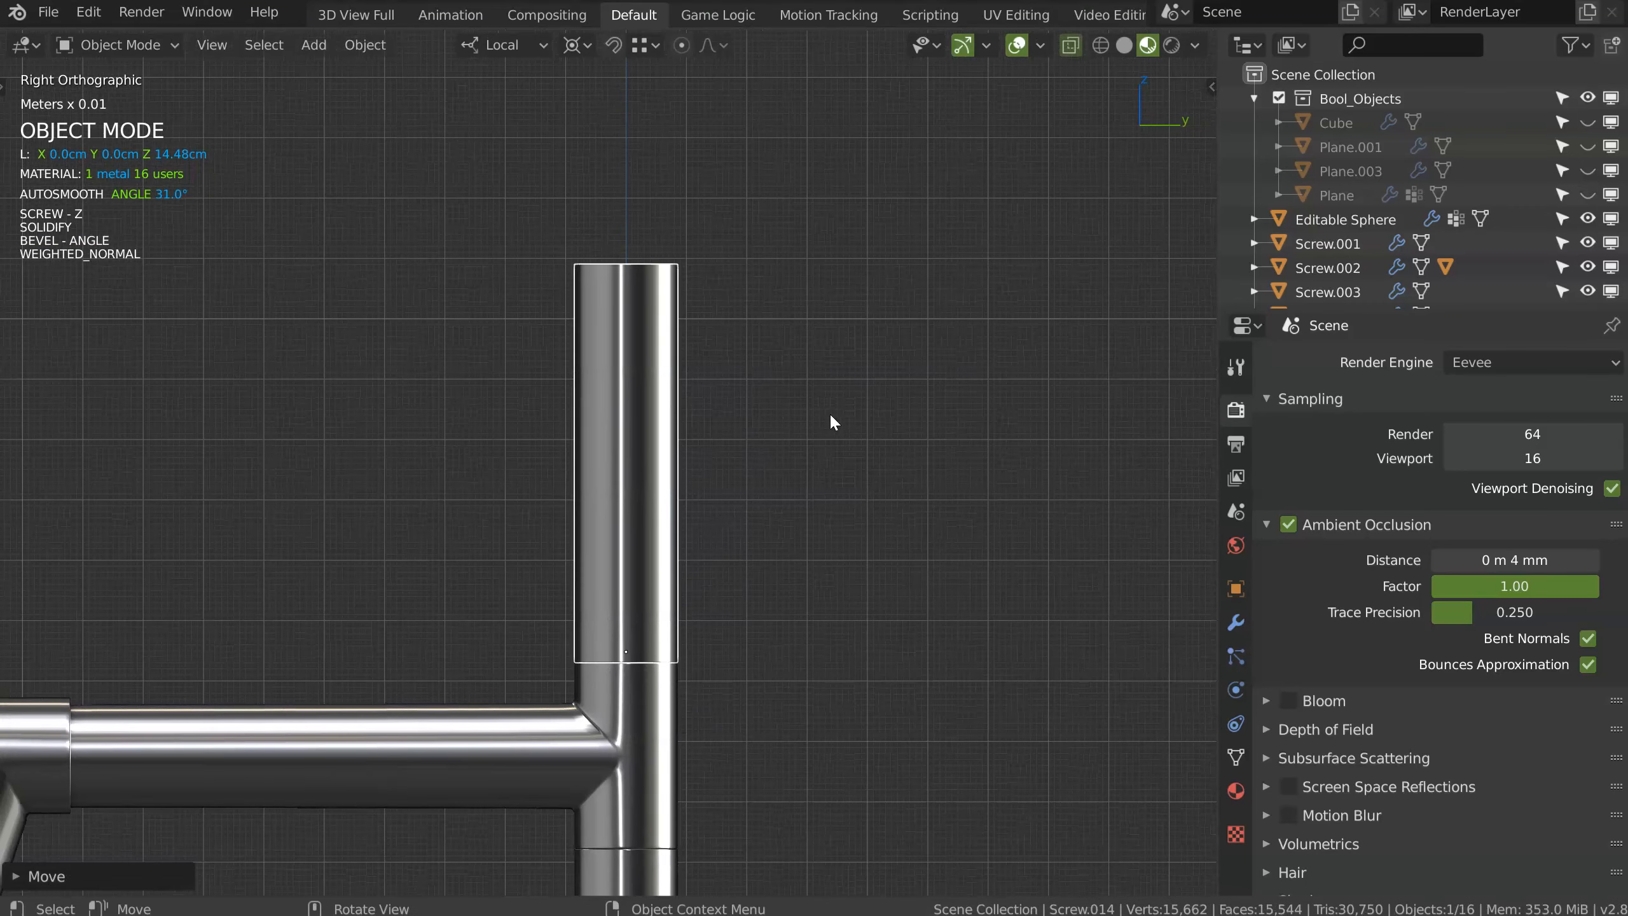
Step: Shorten the duplicated tube by moving its top profile vertex down about 5.1 cm along local Z in Edit Mode
key("Tab")
middle_click_drag(610, 363, 719, 378)
key("KP_1")
middle_click_drag(632, 248, 689, 247, "ctrl")
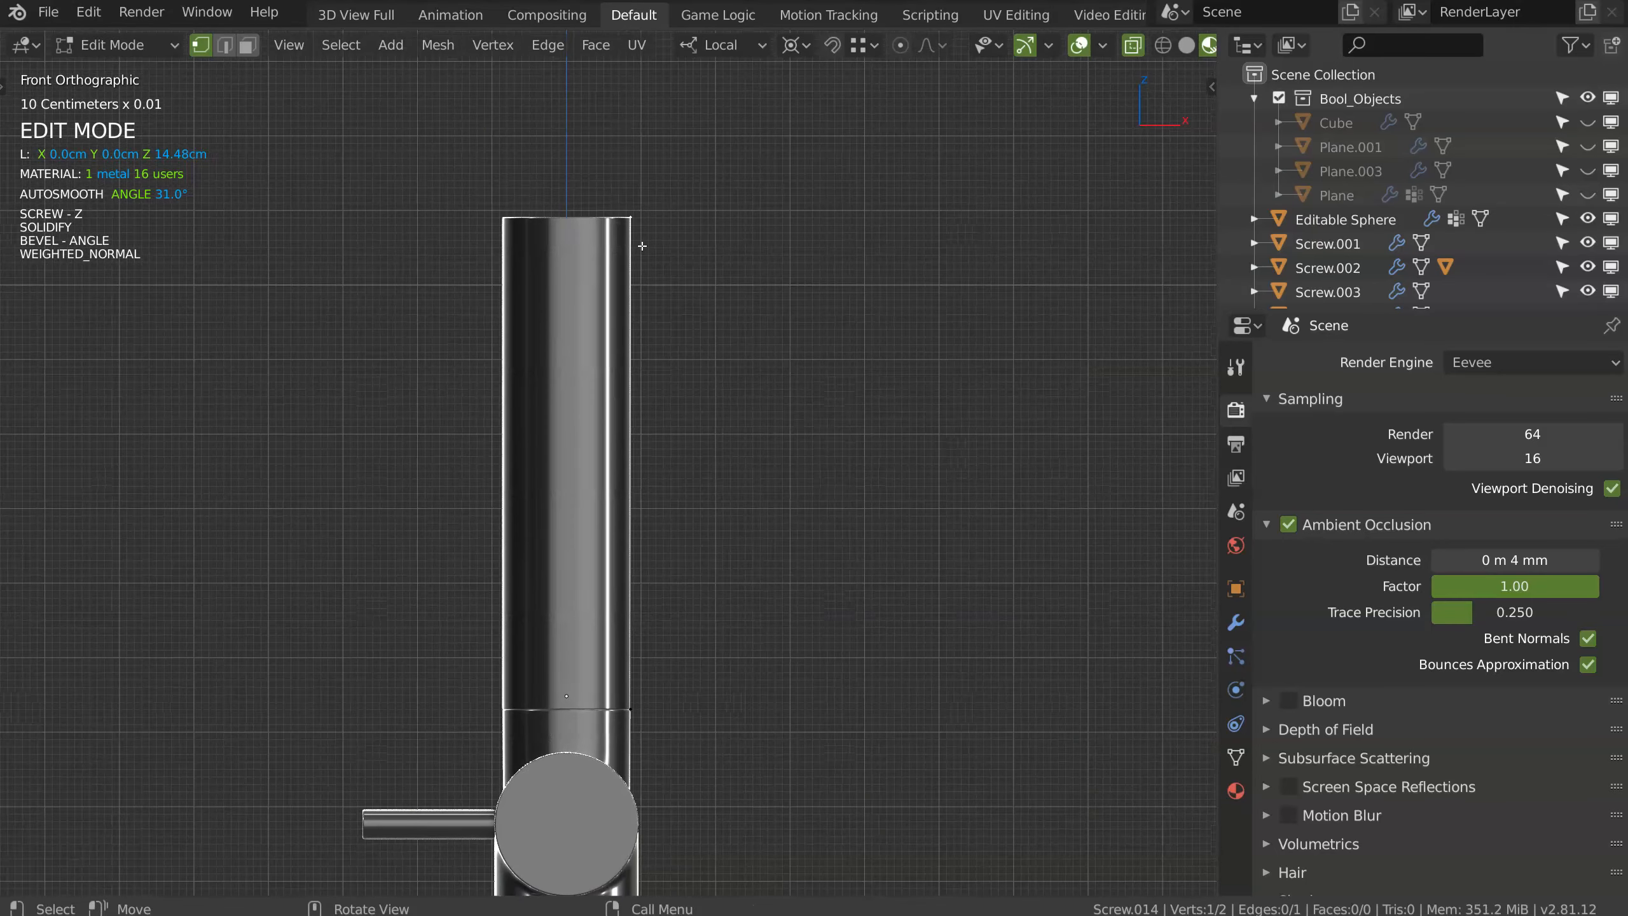
key("g")
key("z")
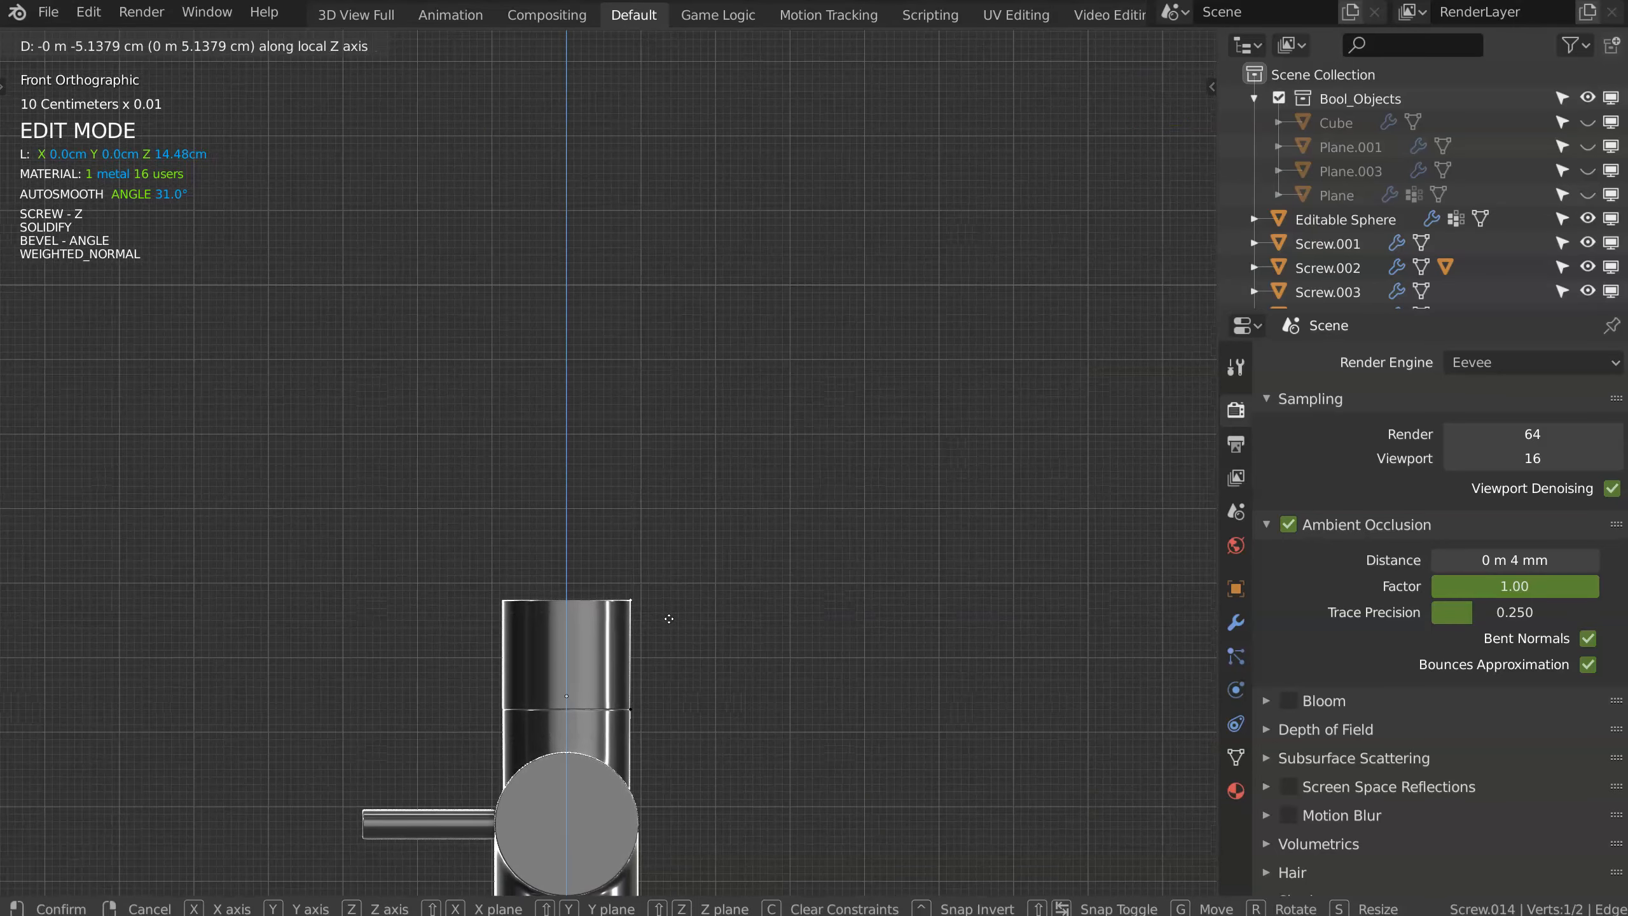
left_click(669, 612)
key("Tab")
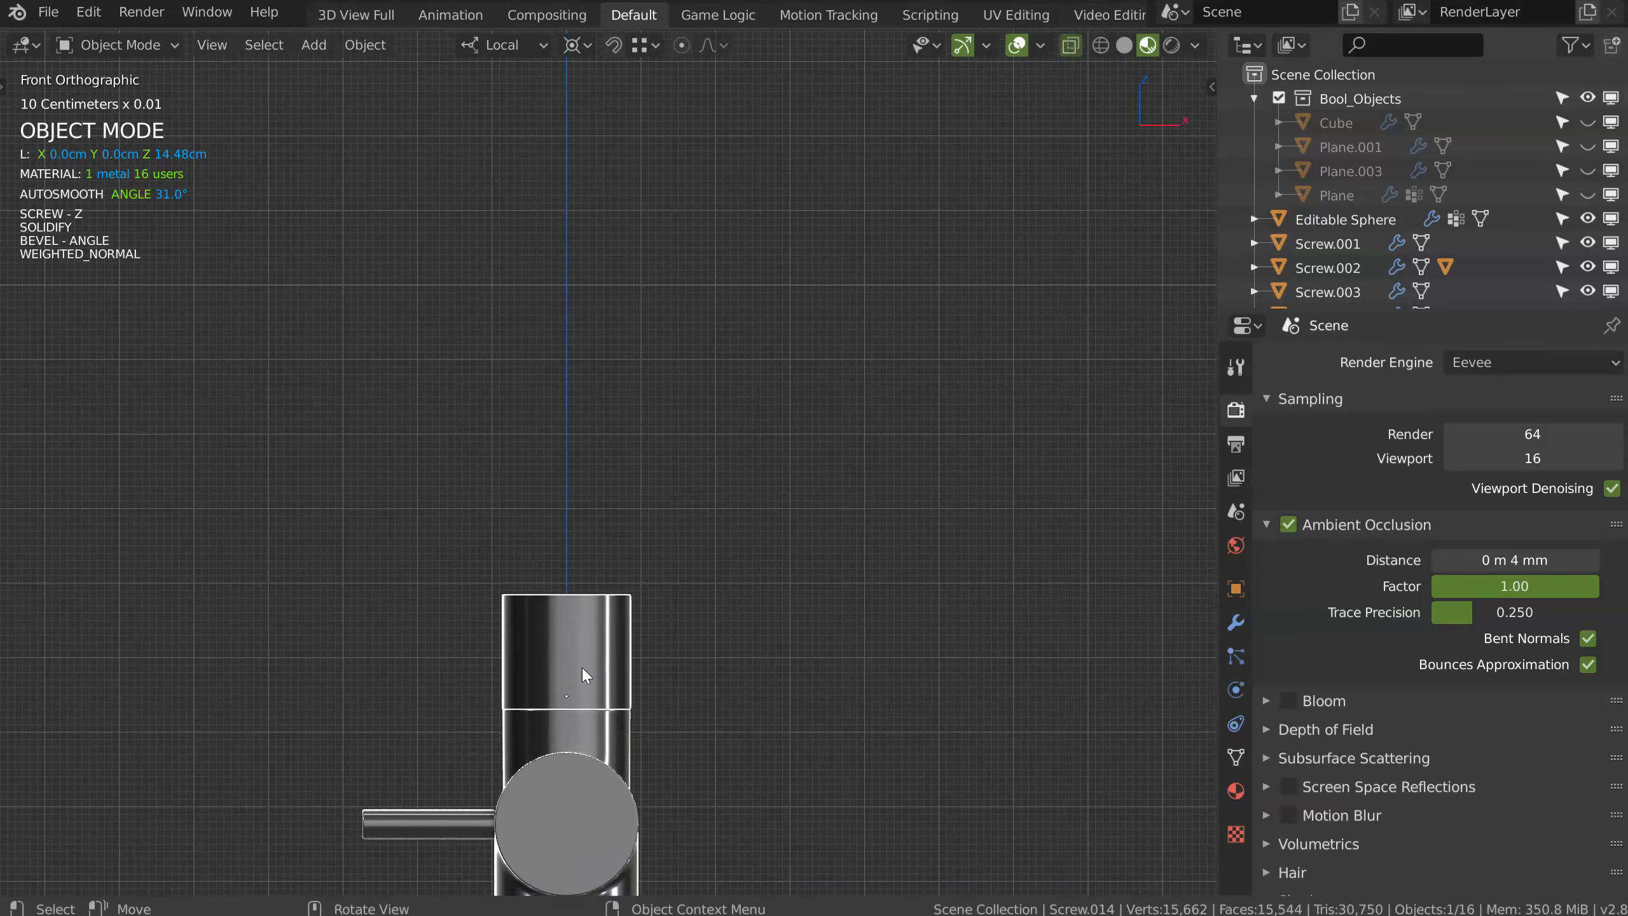
Step: Duplicate the short tube section upward along Z and place the copy directly on top of it, at about Z 16.02 cm
key("shift+d")
key("z")
left_click(578, 566)
middle_click_drag(578, 566, 705, 428, "ctrl")
key("g")
key("z")
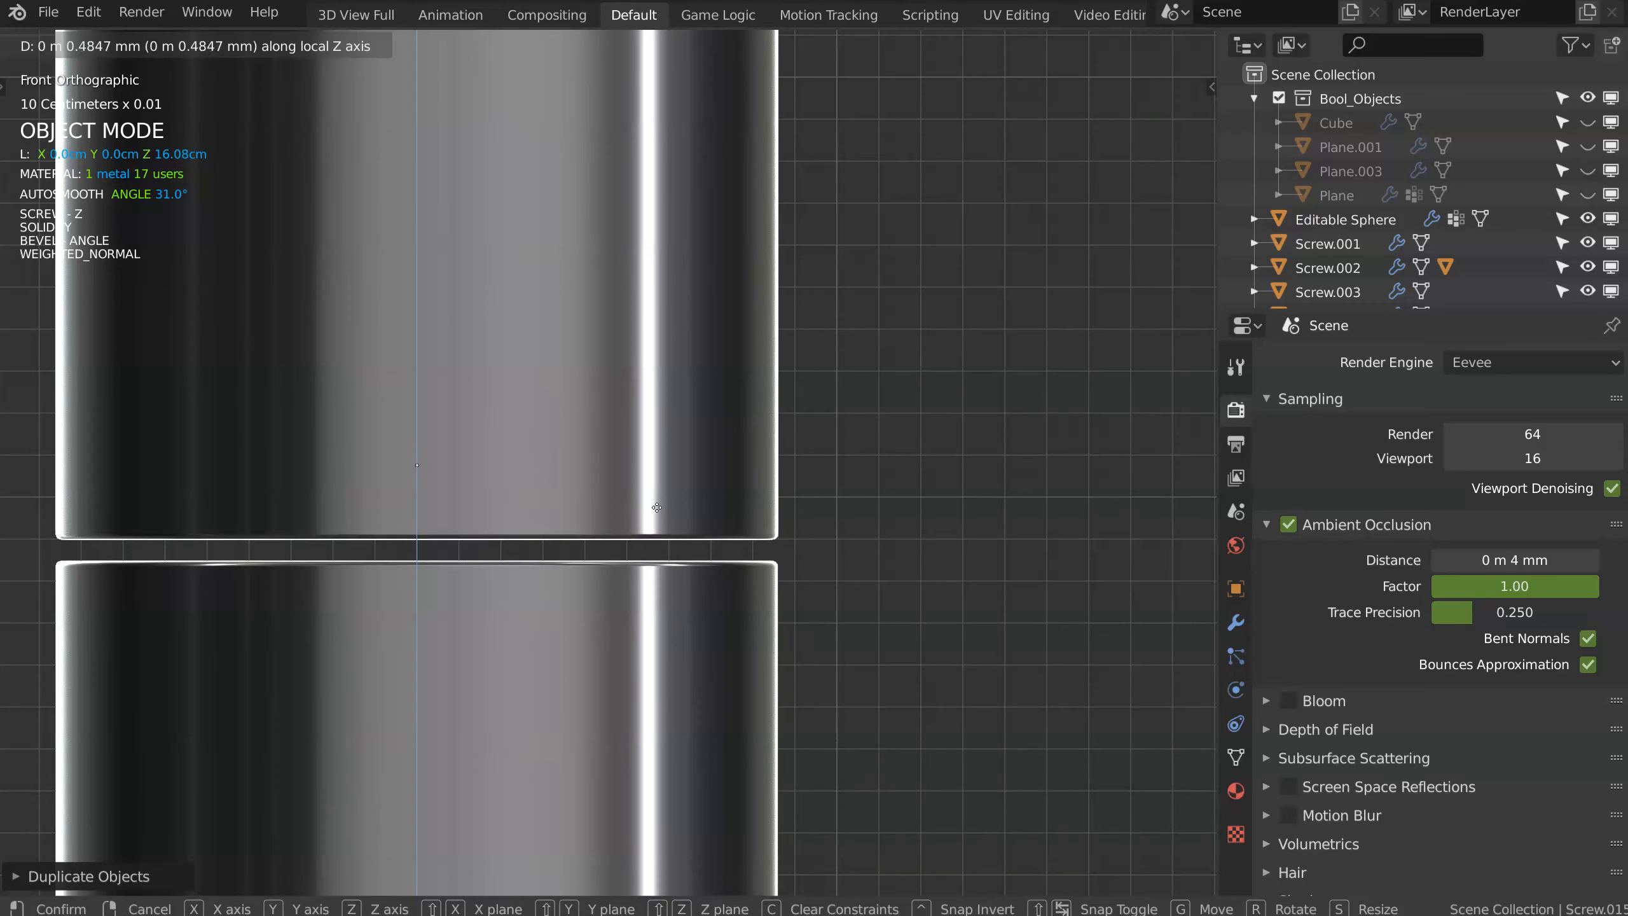
left_click(725, 509)
mouse_move(723, 504)
middle_mouse_down("ctrl")
mouse_move(668, 360)
mouse_move(673, 463)
mouse_move(702, 484)
middle_mouse_up("ctrl")
Step: Shorten the lower of the two new tube sections by moving its top profile vertex down along local Z
key("Tab")
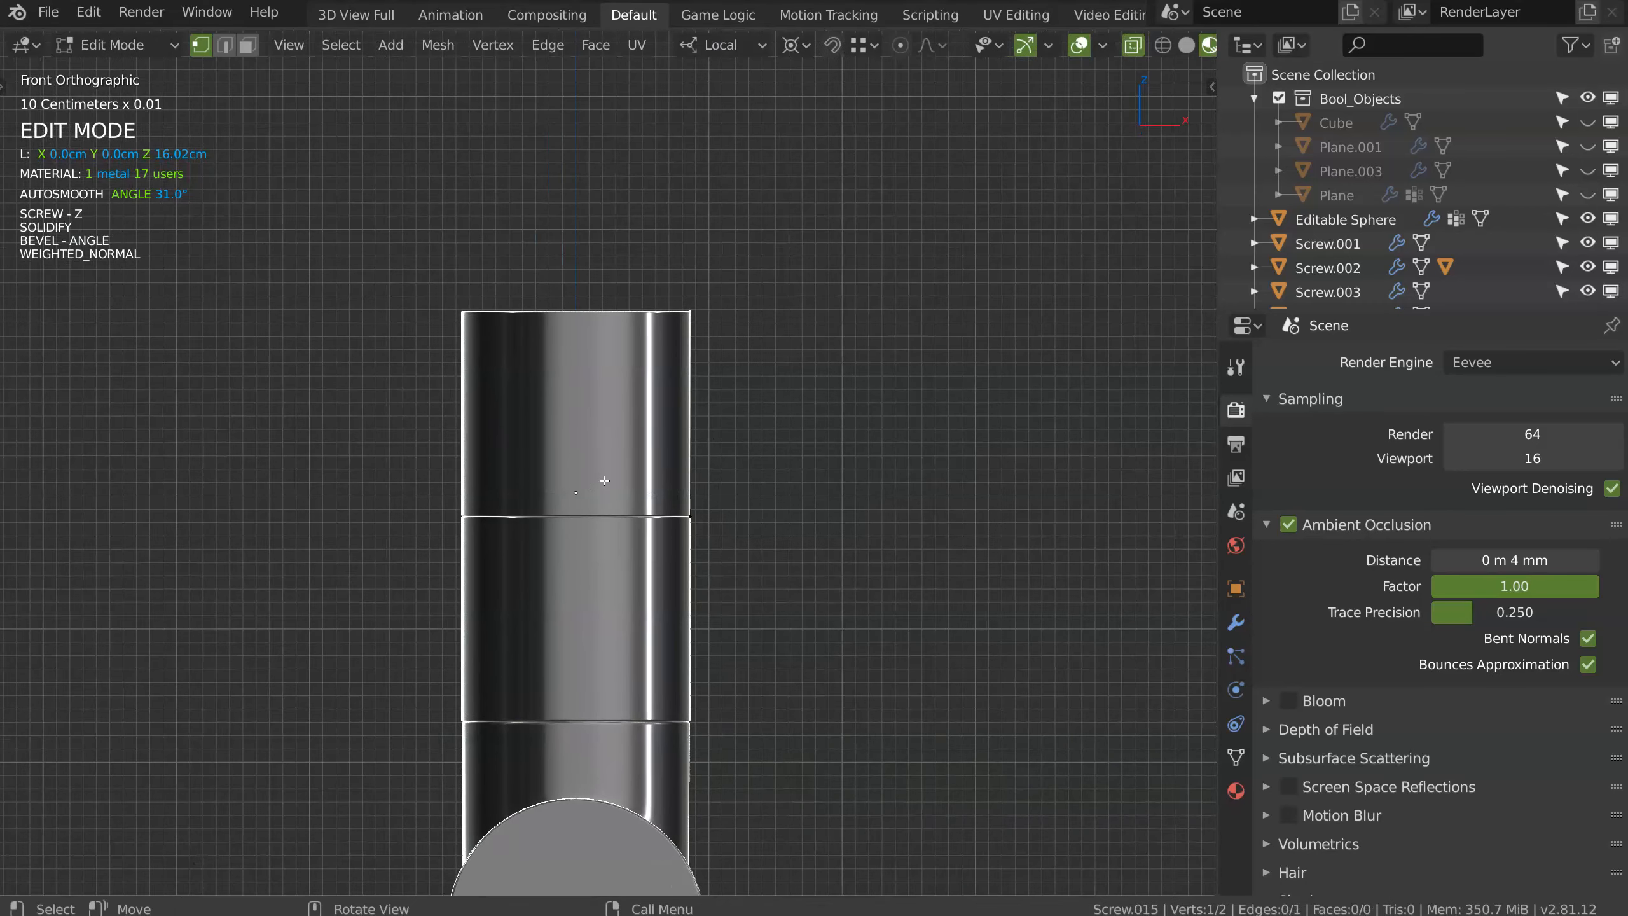
key("Tab")
left_click(608, 562)
key("Tab")
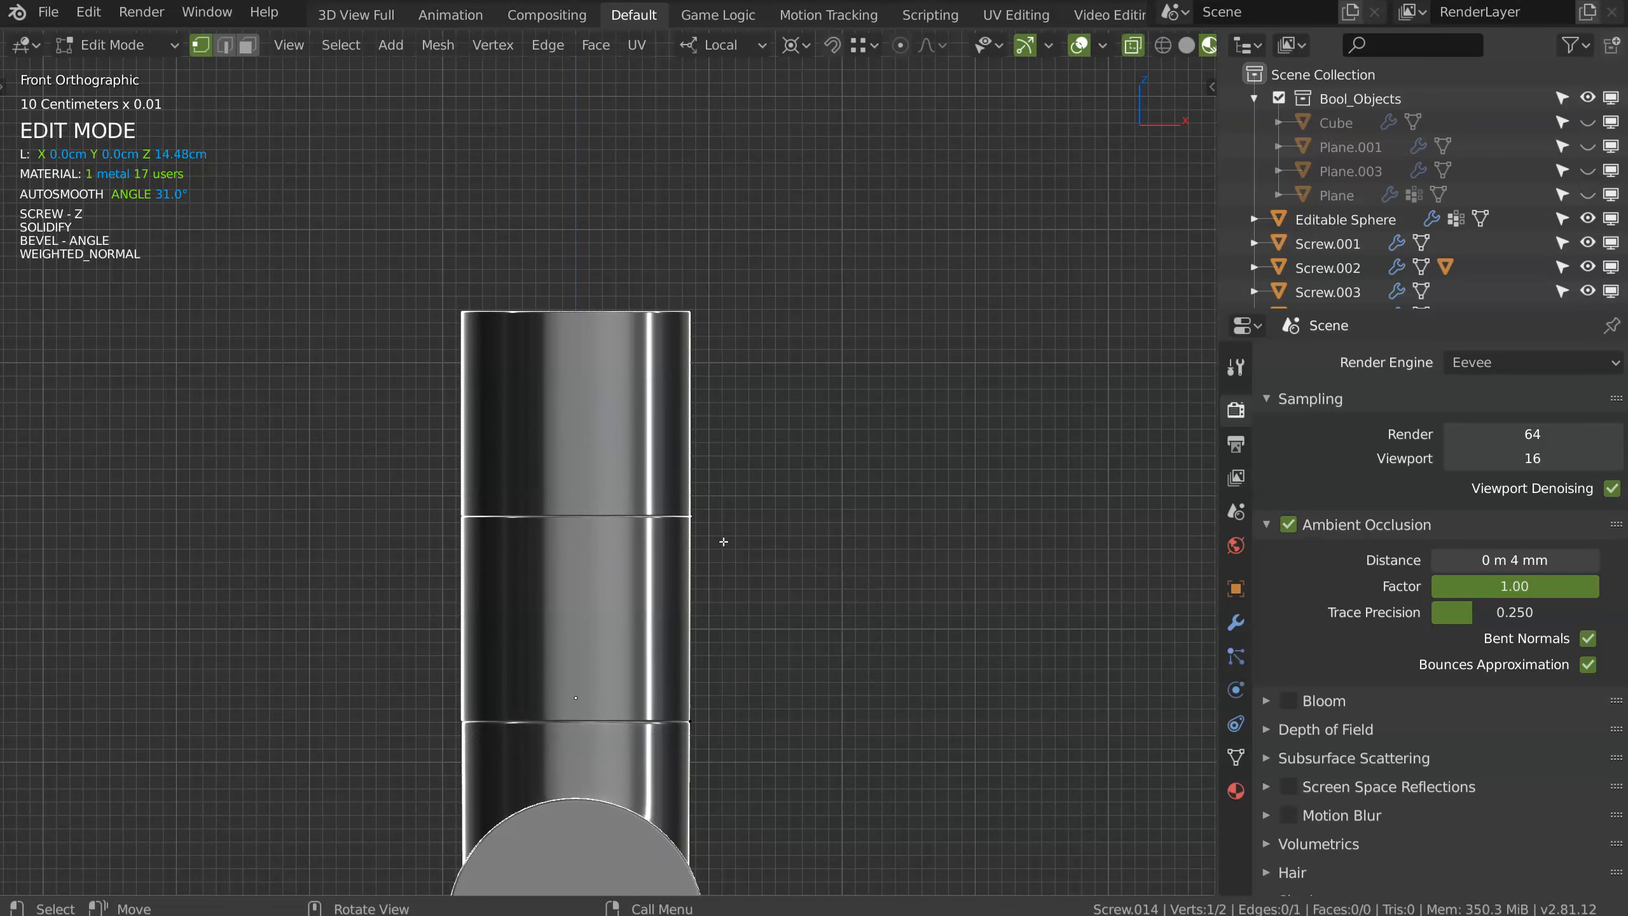
key("g")
key("z")
left_click(709, 553)
key("Tab")
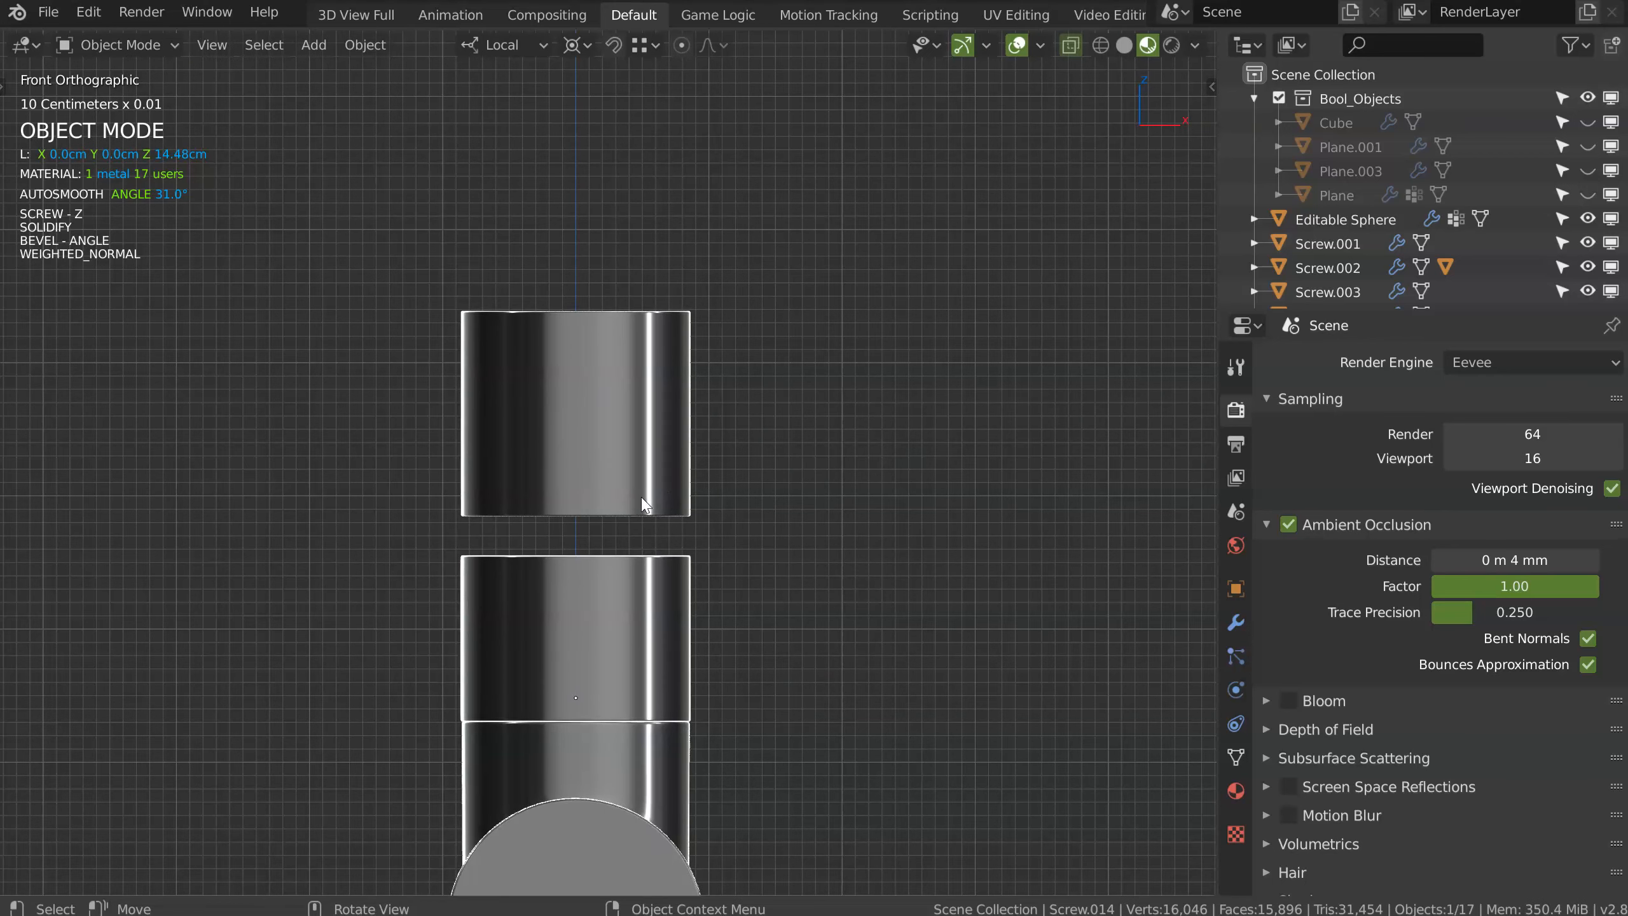
Step: Move the upper tube section down about 2.9 mm along local Z to rest on the shortened section
key("g")
key("z")
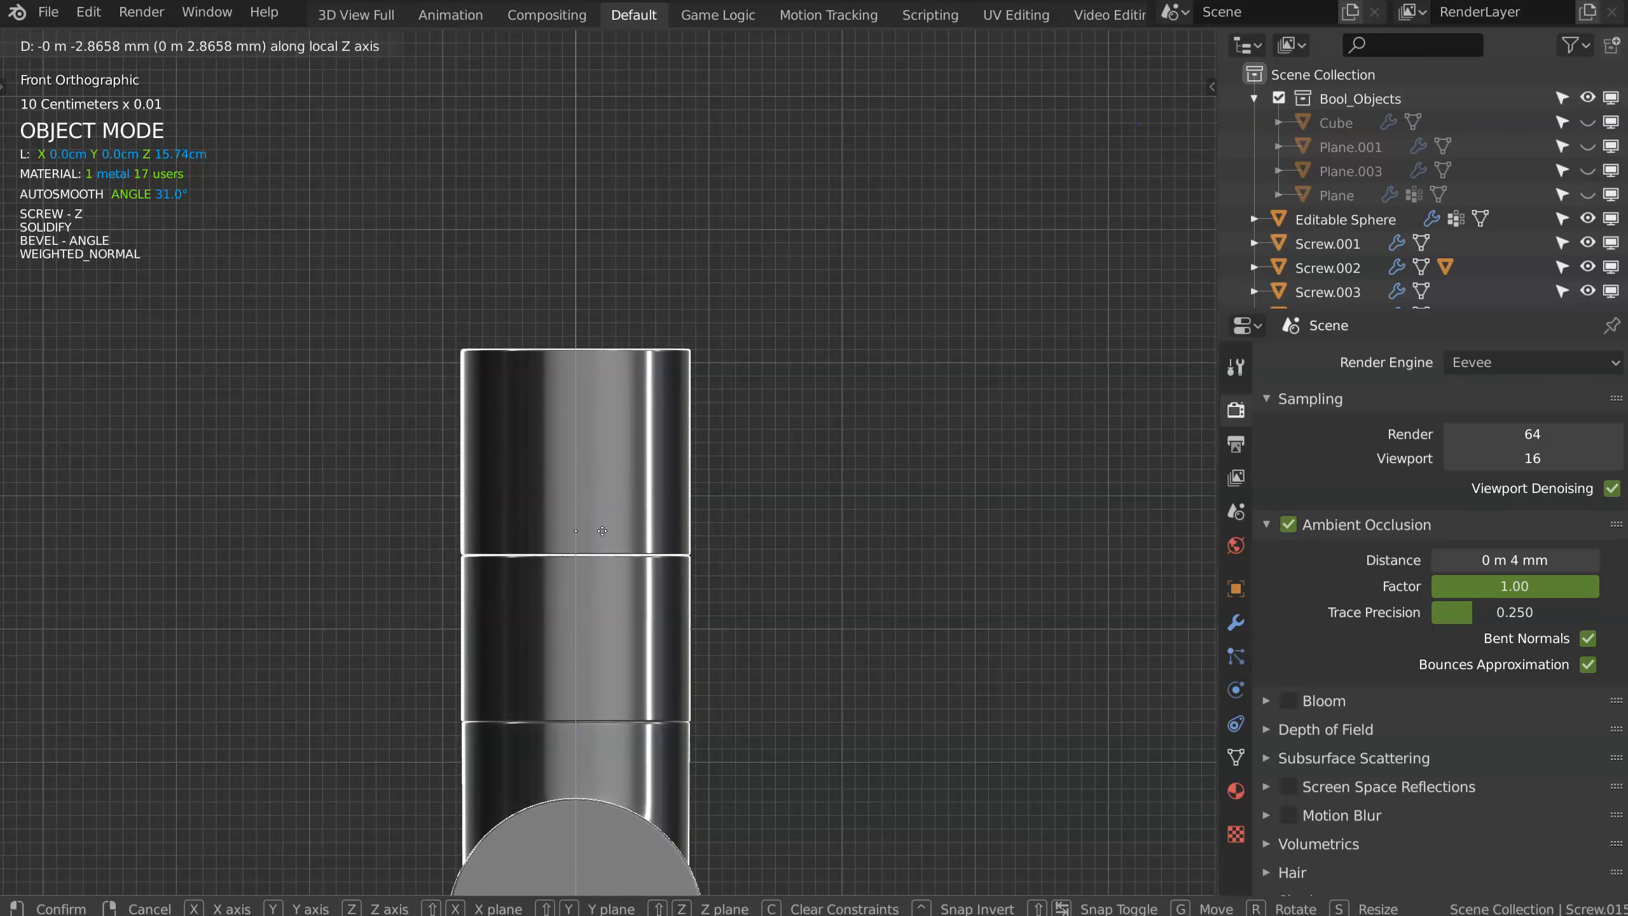
left_click(603, 532)
middle_click_drag(650, 456, 642, 509, "shift")
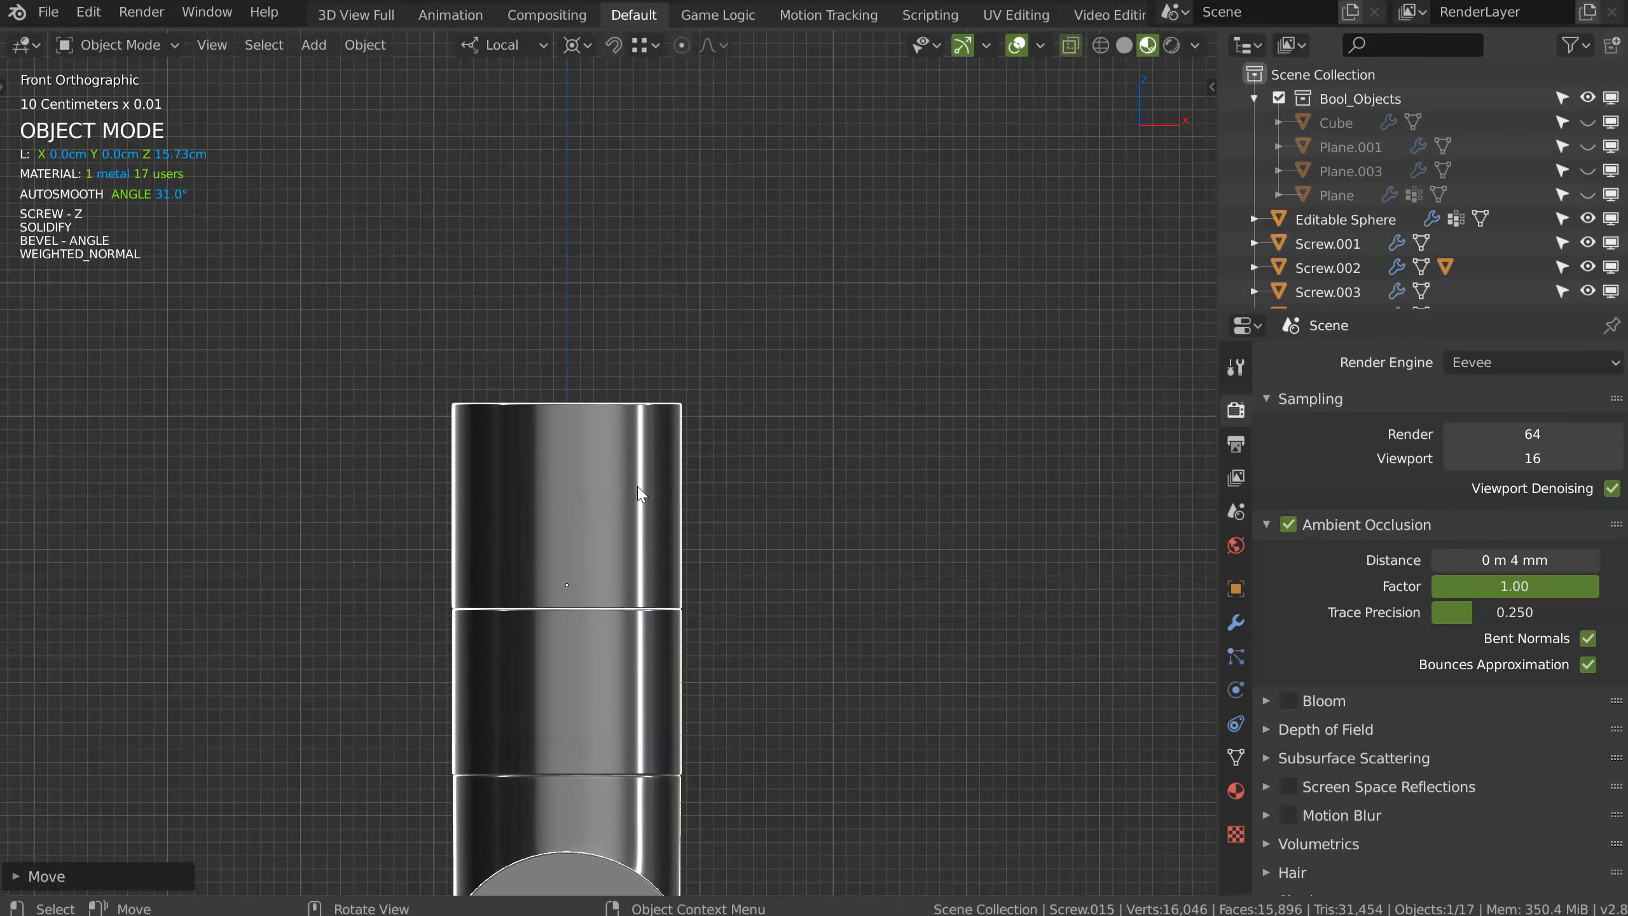
Step: Duplicate the topmost tube section about 1.56 cm upward along Z so the copy sits on top of the stack
key("shift+d")
key("z")
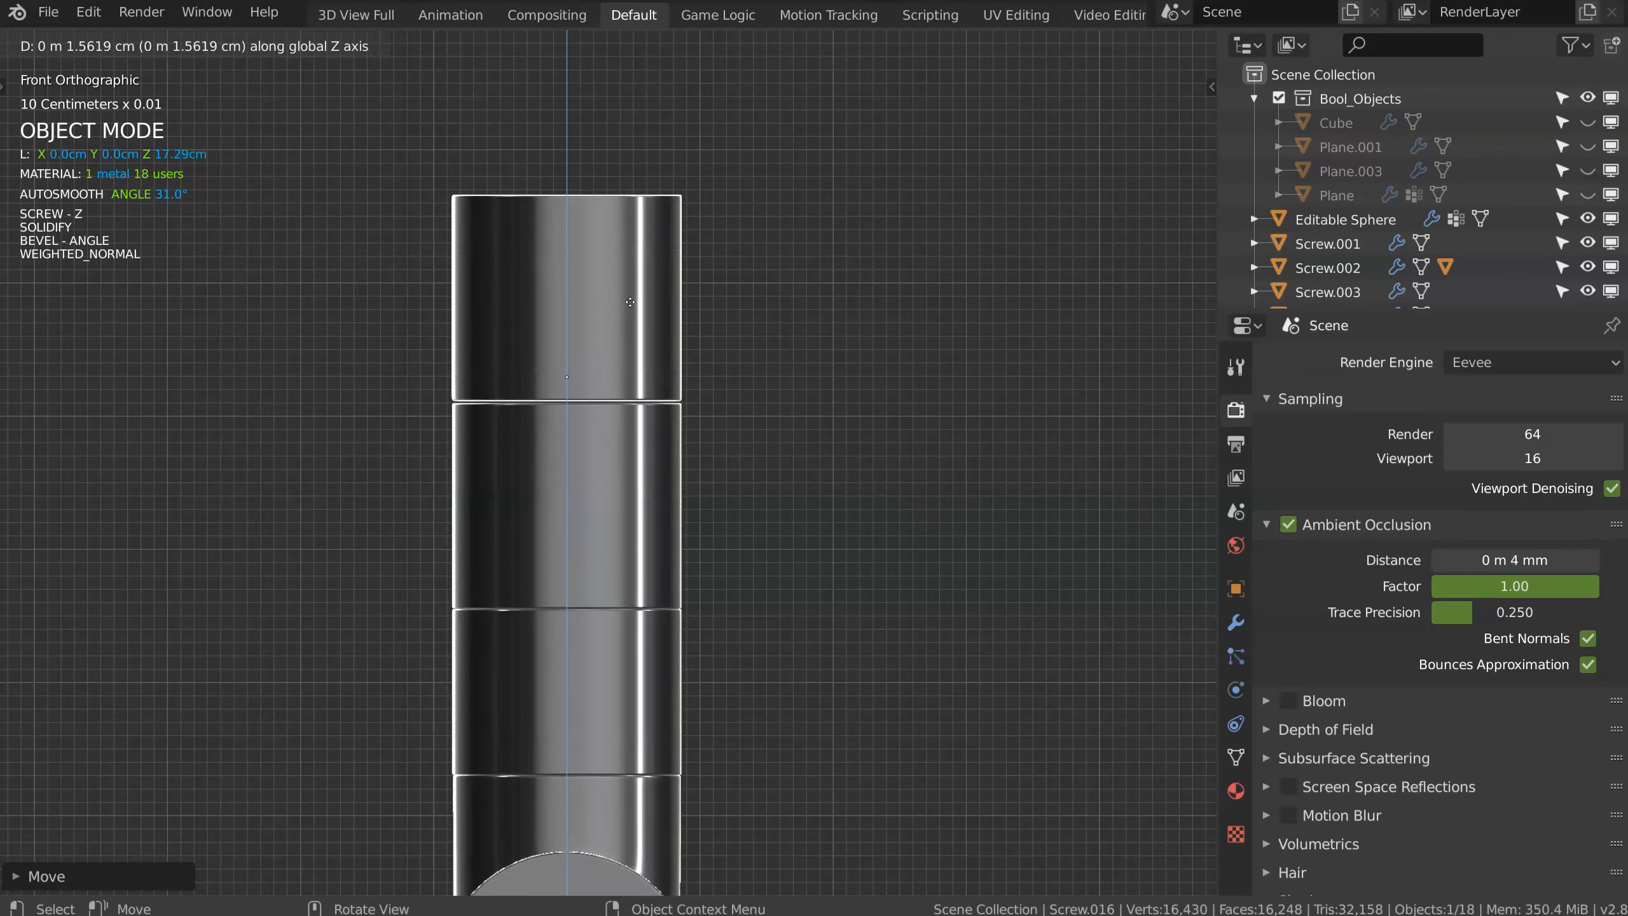
left_click(630, 304)
Step: Shorten the new top section to a thin ring by moving its top profile vertex down about 1.27 cm along local Z
middle_click_drag(650, 314, 748, 270, "ctrl")
middle_click_drag(748, 270, 773, 372, "shift")
key("Tab")
left_click(751, 244)
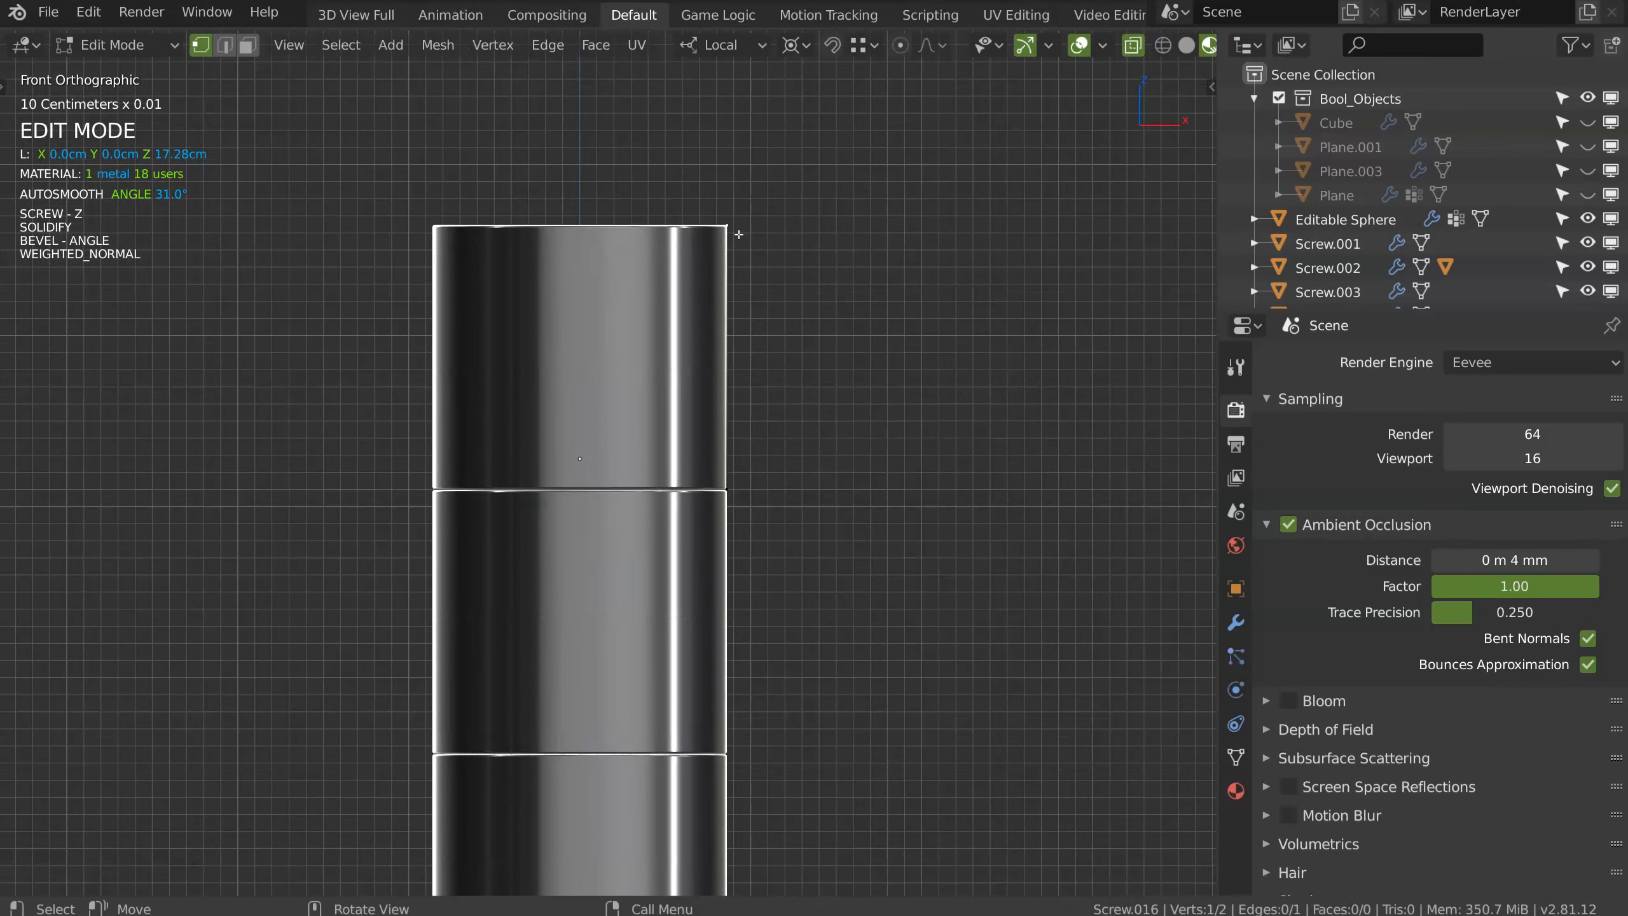
key("g")
key("z")
key("z")
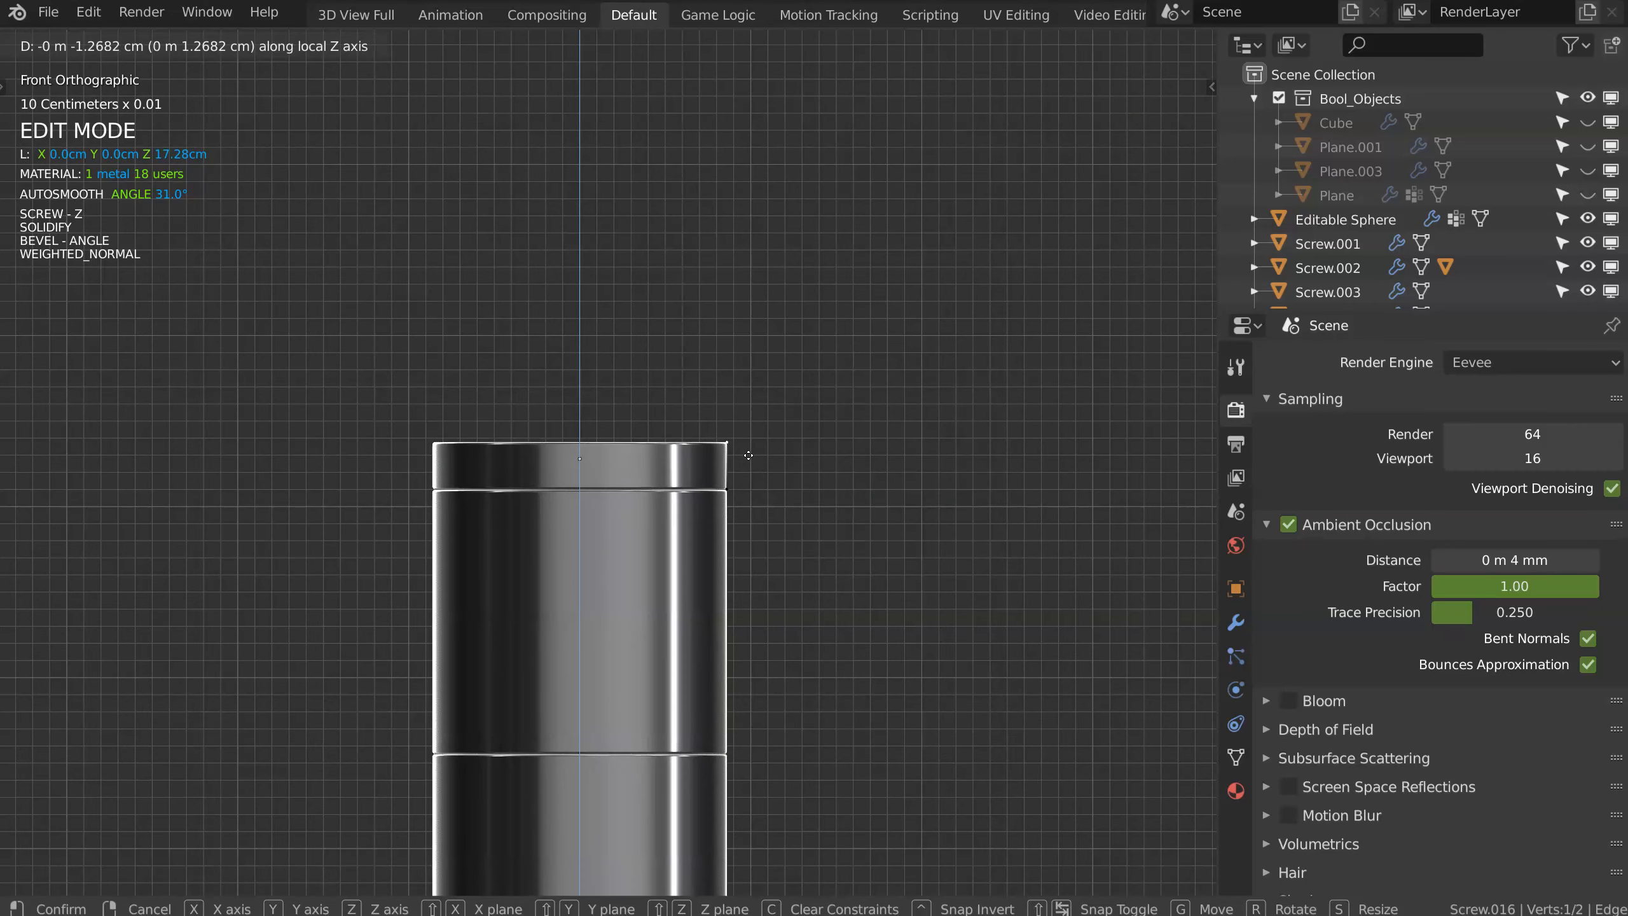
left_click(747, 443)
key("Tab")
Step: Array the thin top ring along Z with a relative offset of 1 to form two stacked rings
middle_click_drag(709, 387, 630, 467)
key("space")
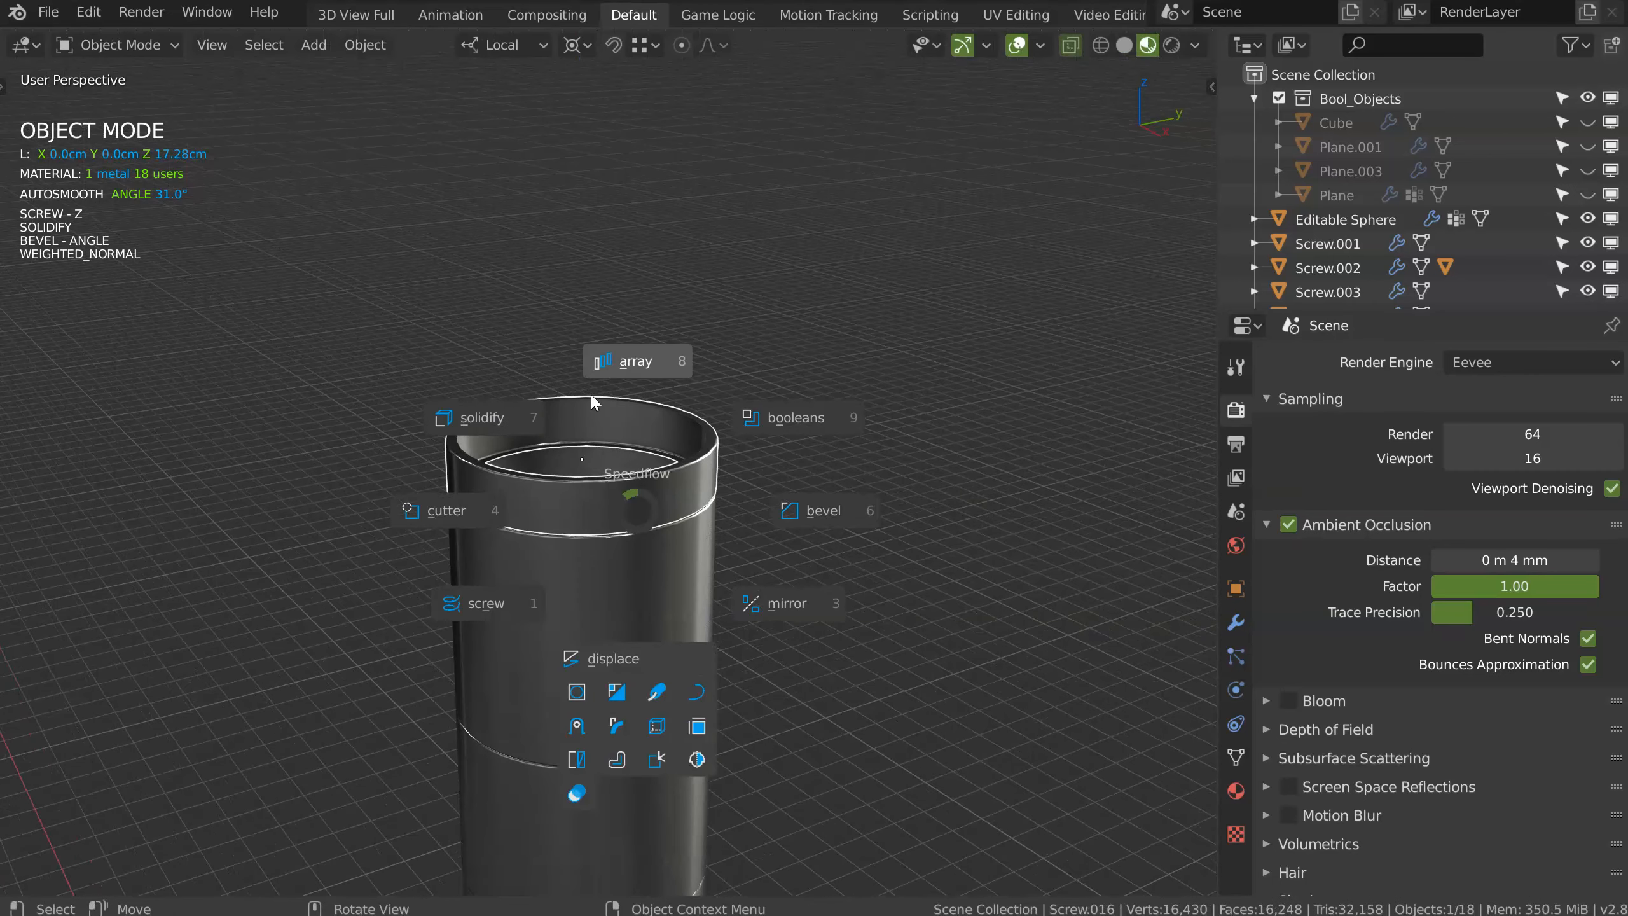
left_click(635, 365)
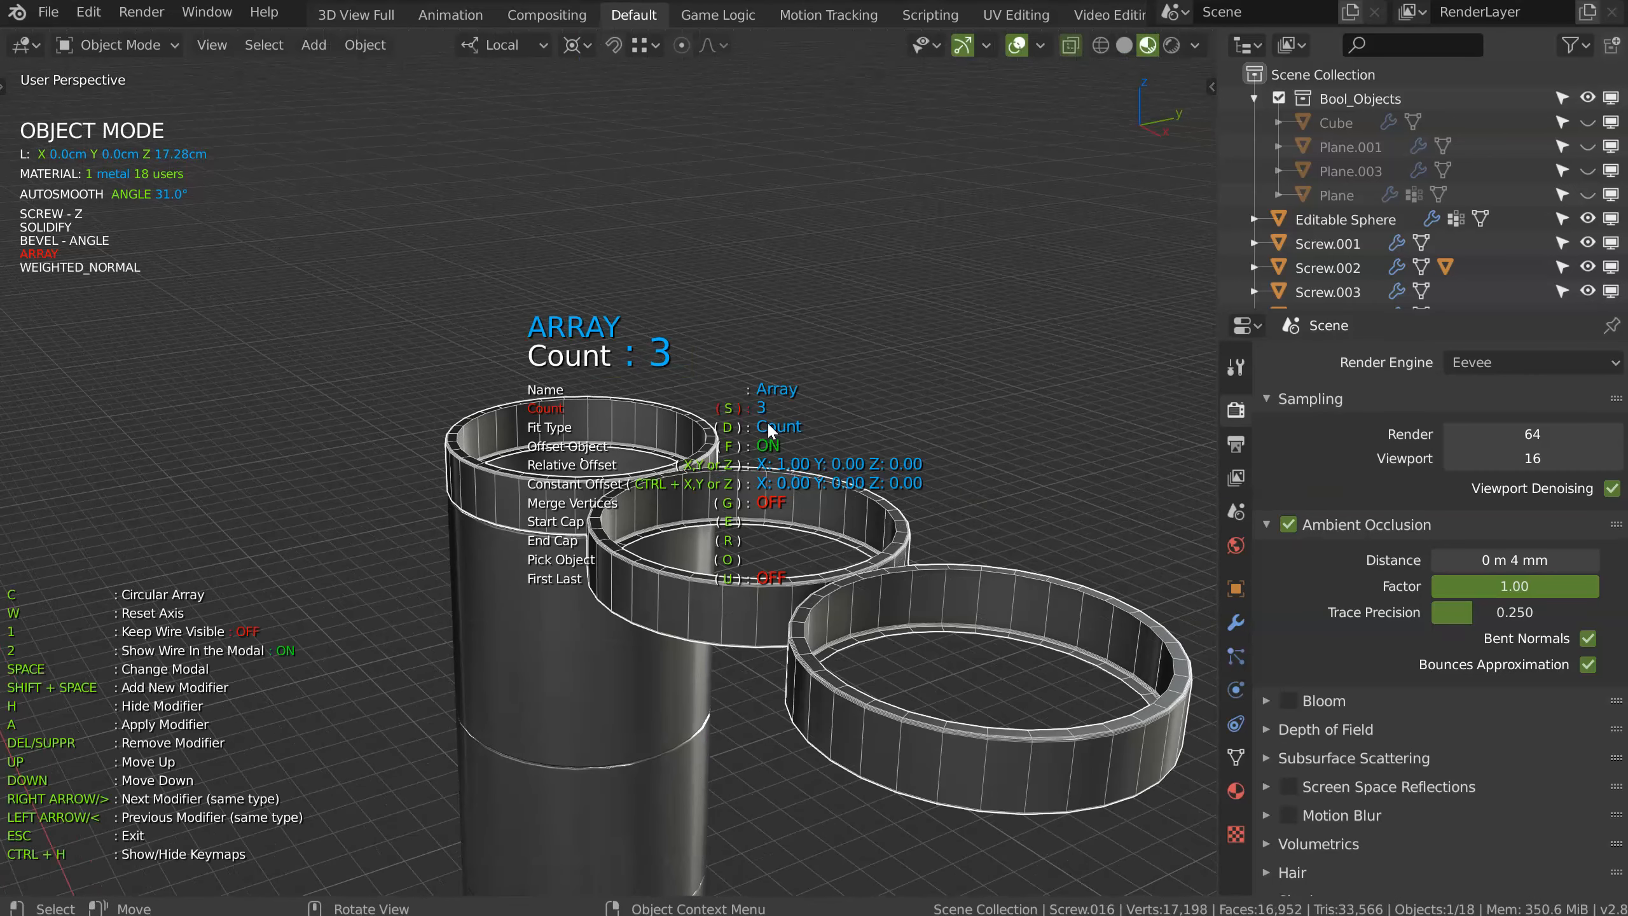
key("w")
type("z1")
key("Return")
key("s")
left_click(725, 384)
left_click(651, 443)
middle_click_drag(651, 443, 555, 482)
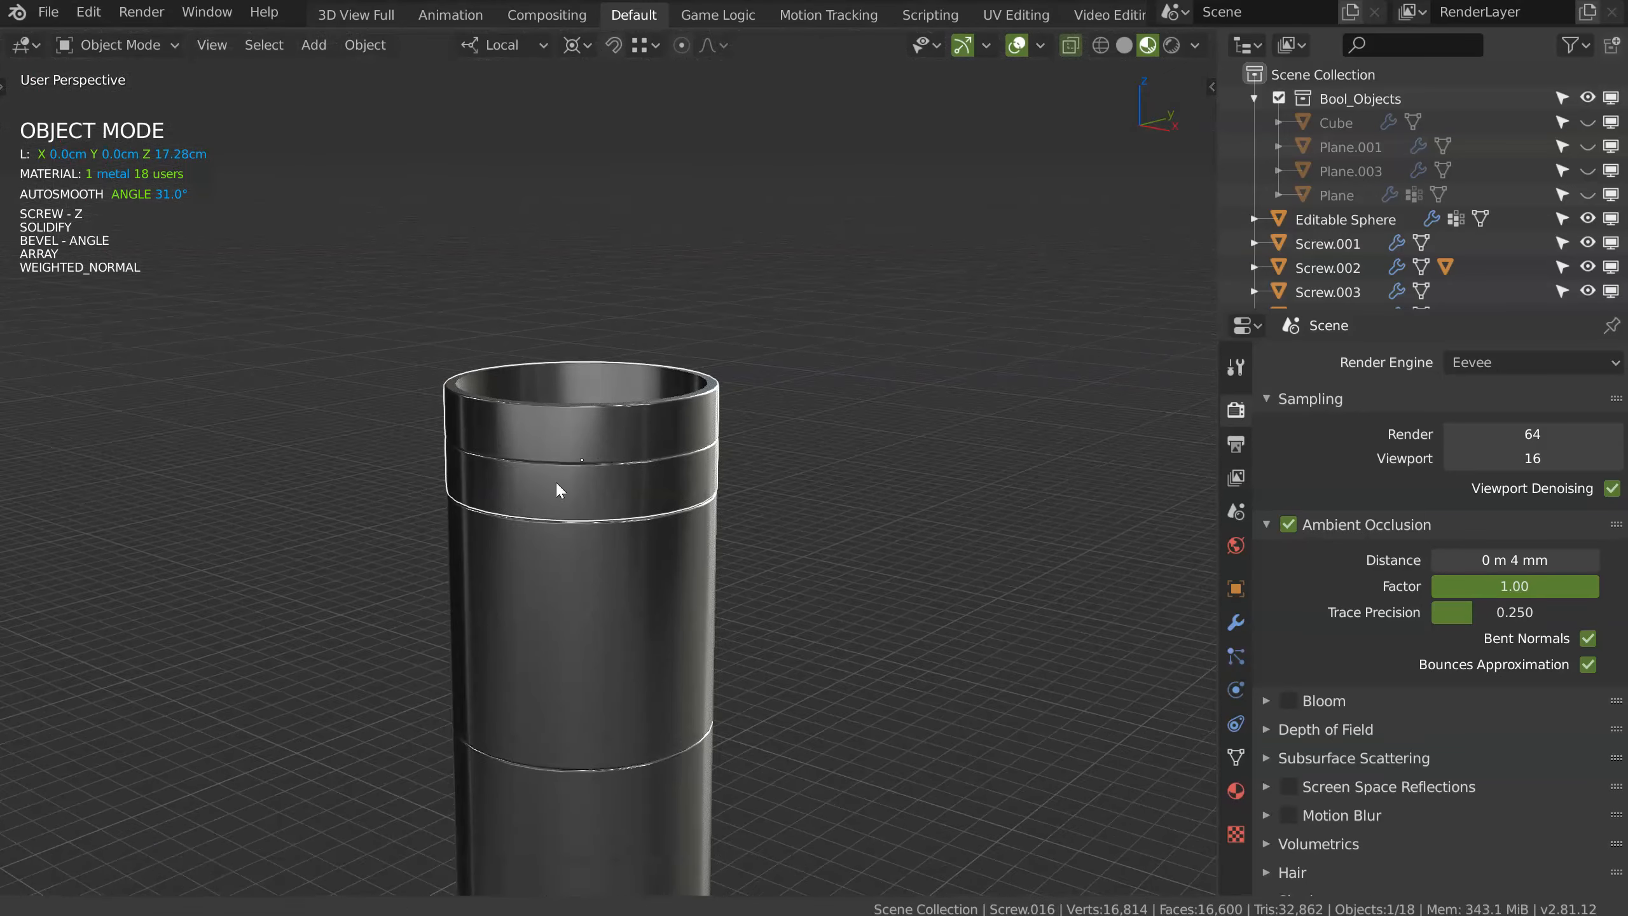
Step: Duplicate the thin lever rod of the lower handle upward along Z to about Z 16.04 cm
scroll(727, 386, "down", 5)
scroll(787, 358, "down", 4)
mouse_move(755, 444)
middle_mouse_down()
mouse_move(705, 474)
mouse_move(738, 461)
middle_mouse_up()
left_click(674, 684)
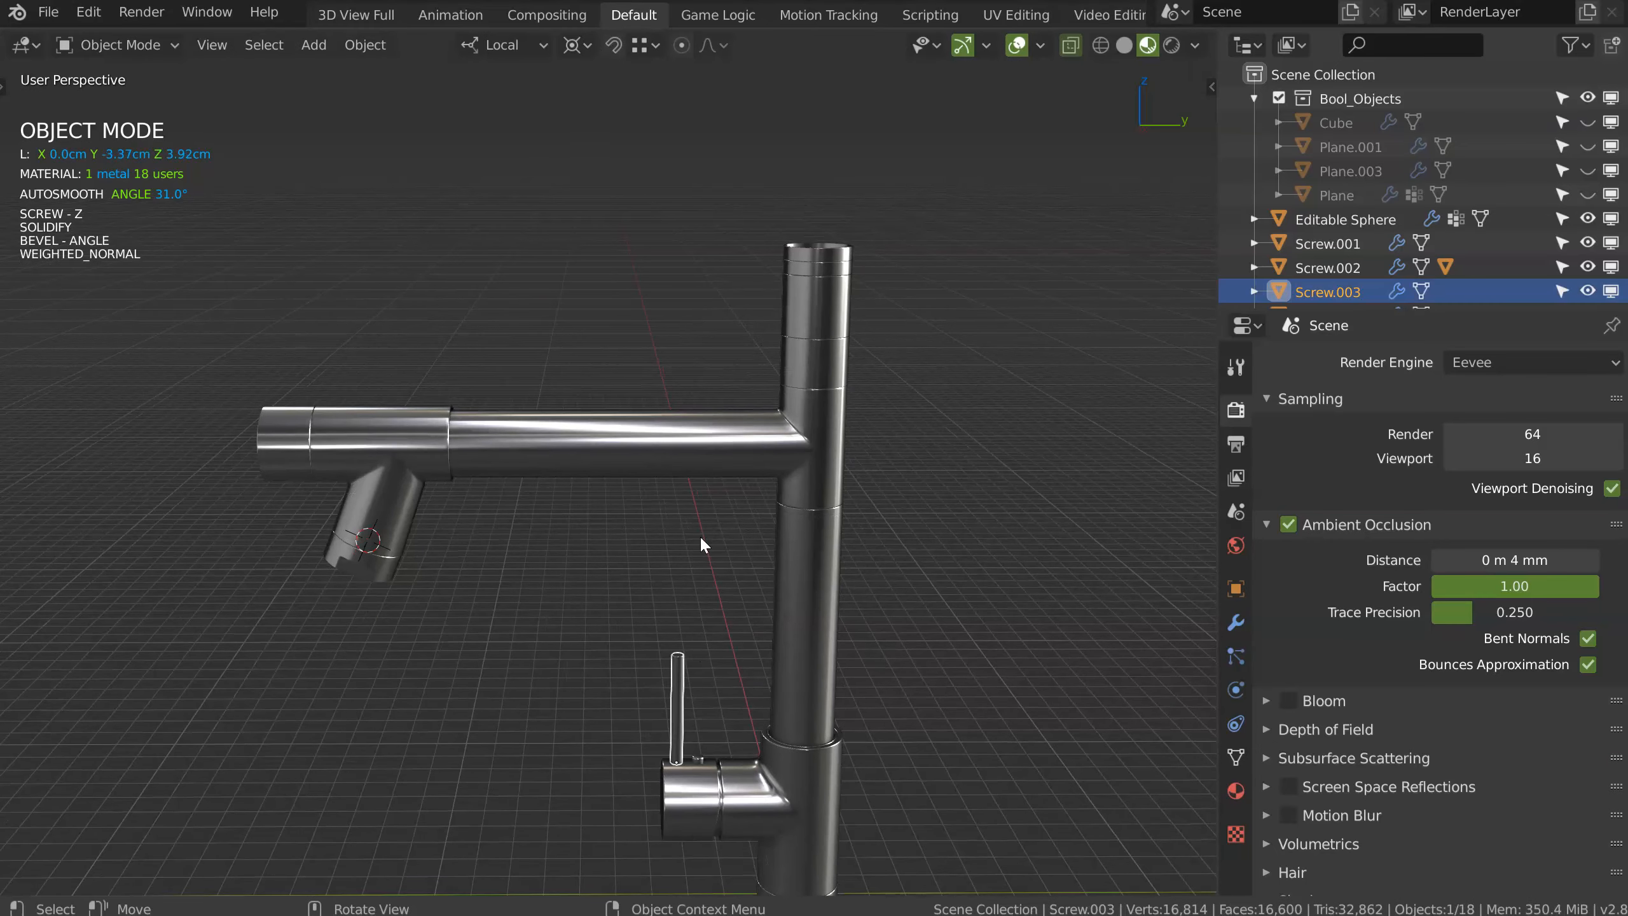
key("shift+d")
key("z")
left_click(753, 246)
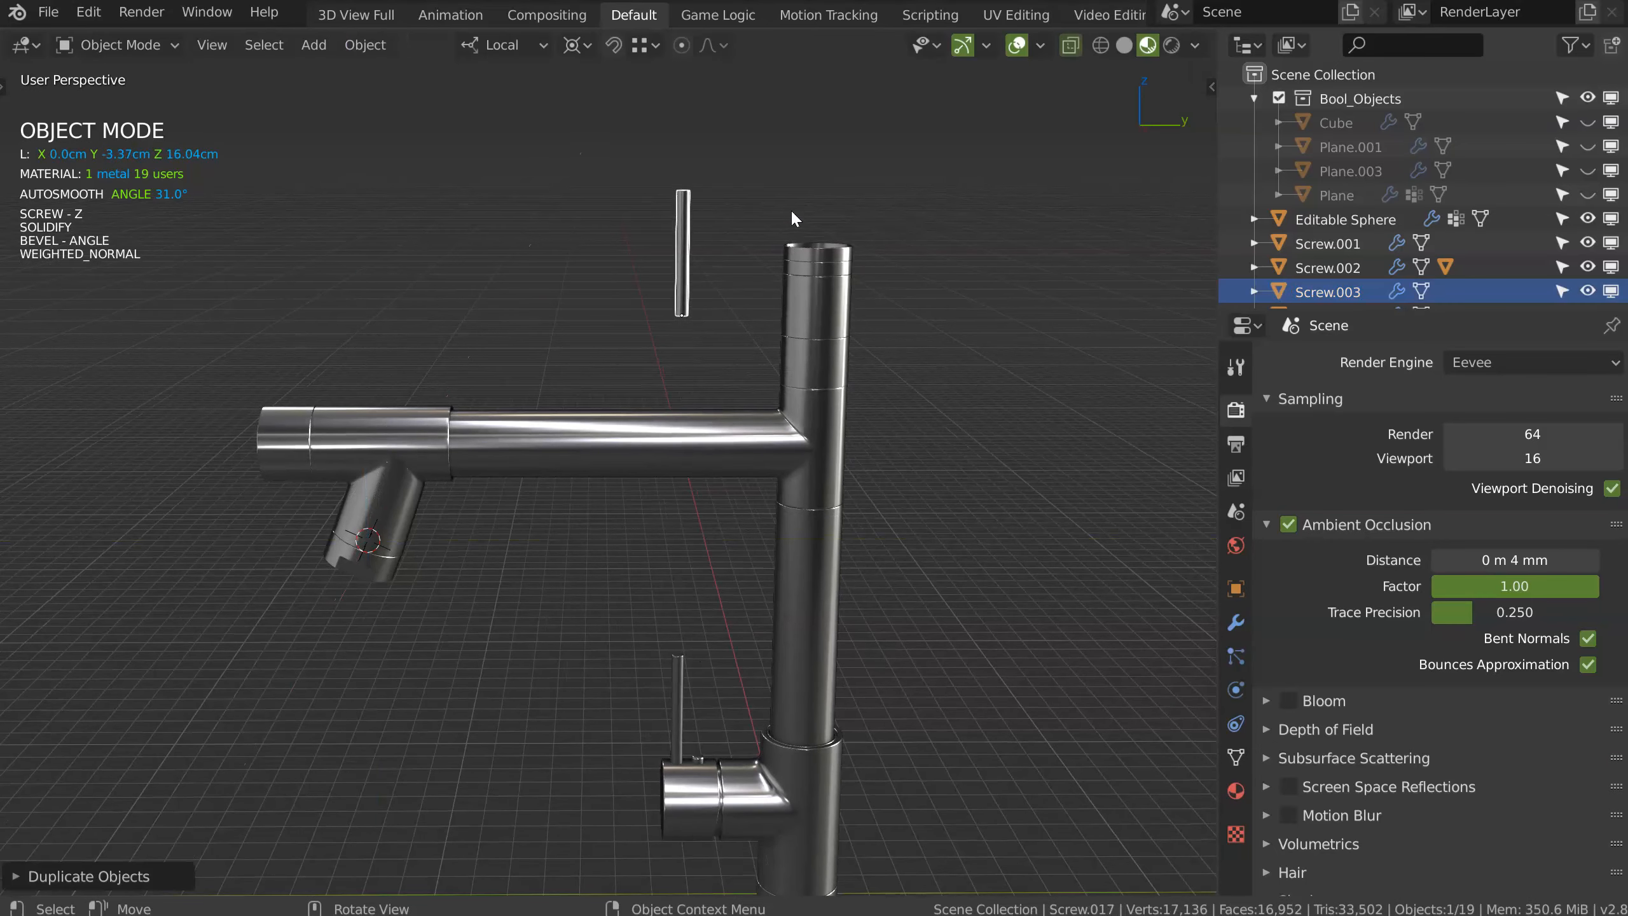
Step: Try to rotate the duplicated rod 90° about its local X axis around the 3D cursor
key("r")
key("x")
key("x")
type("90")
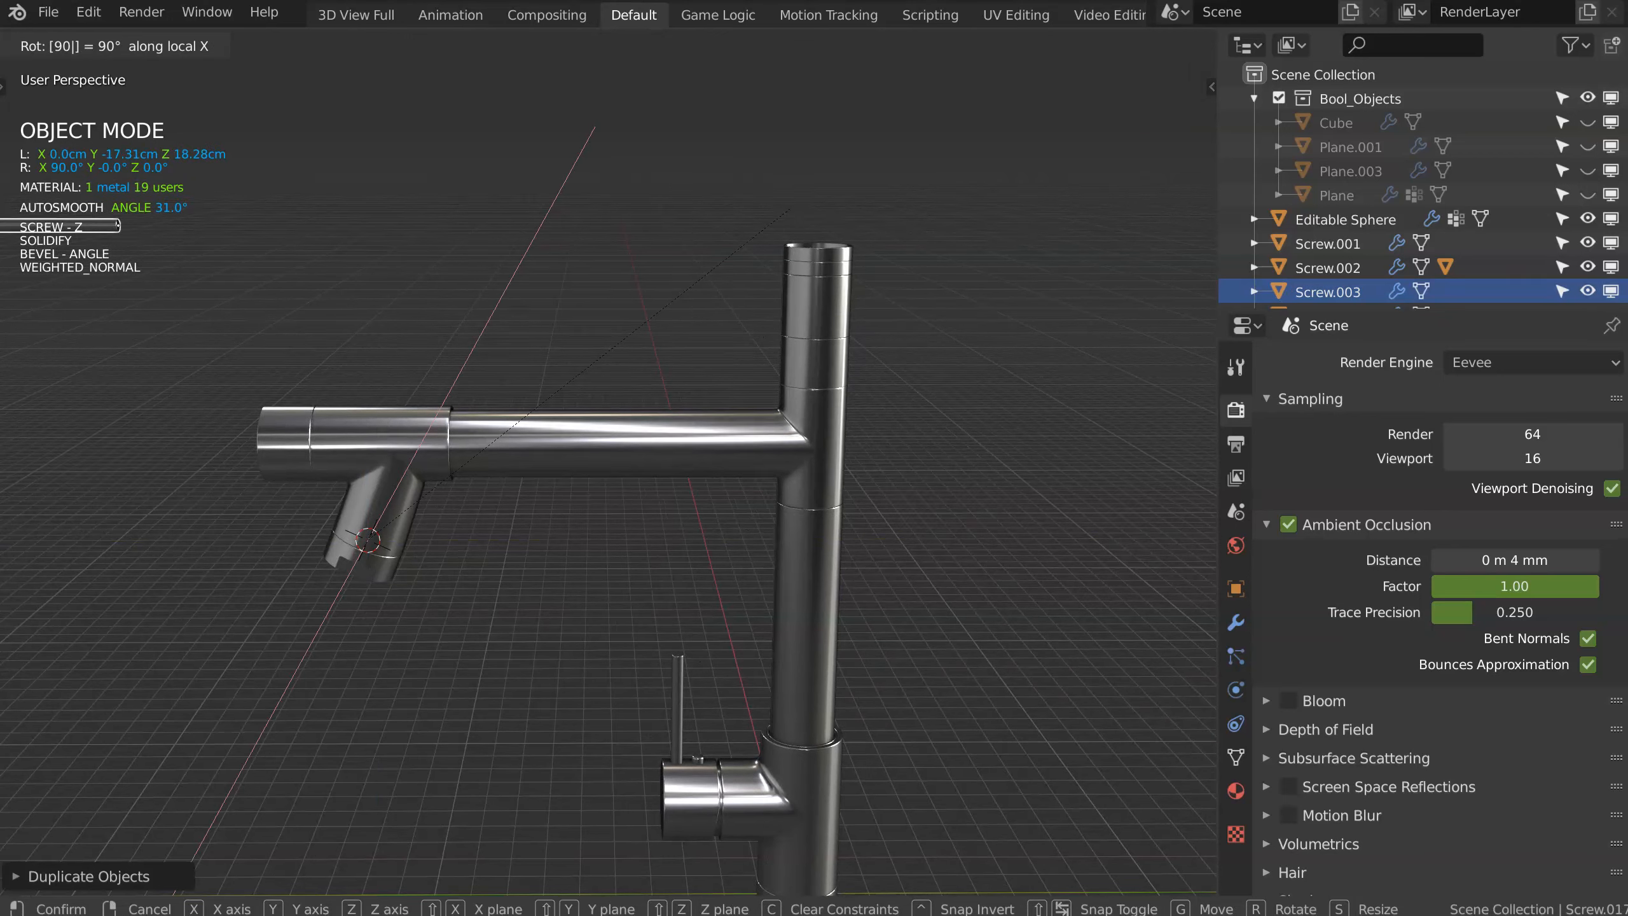
key("Return")
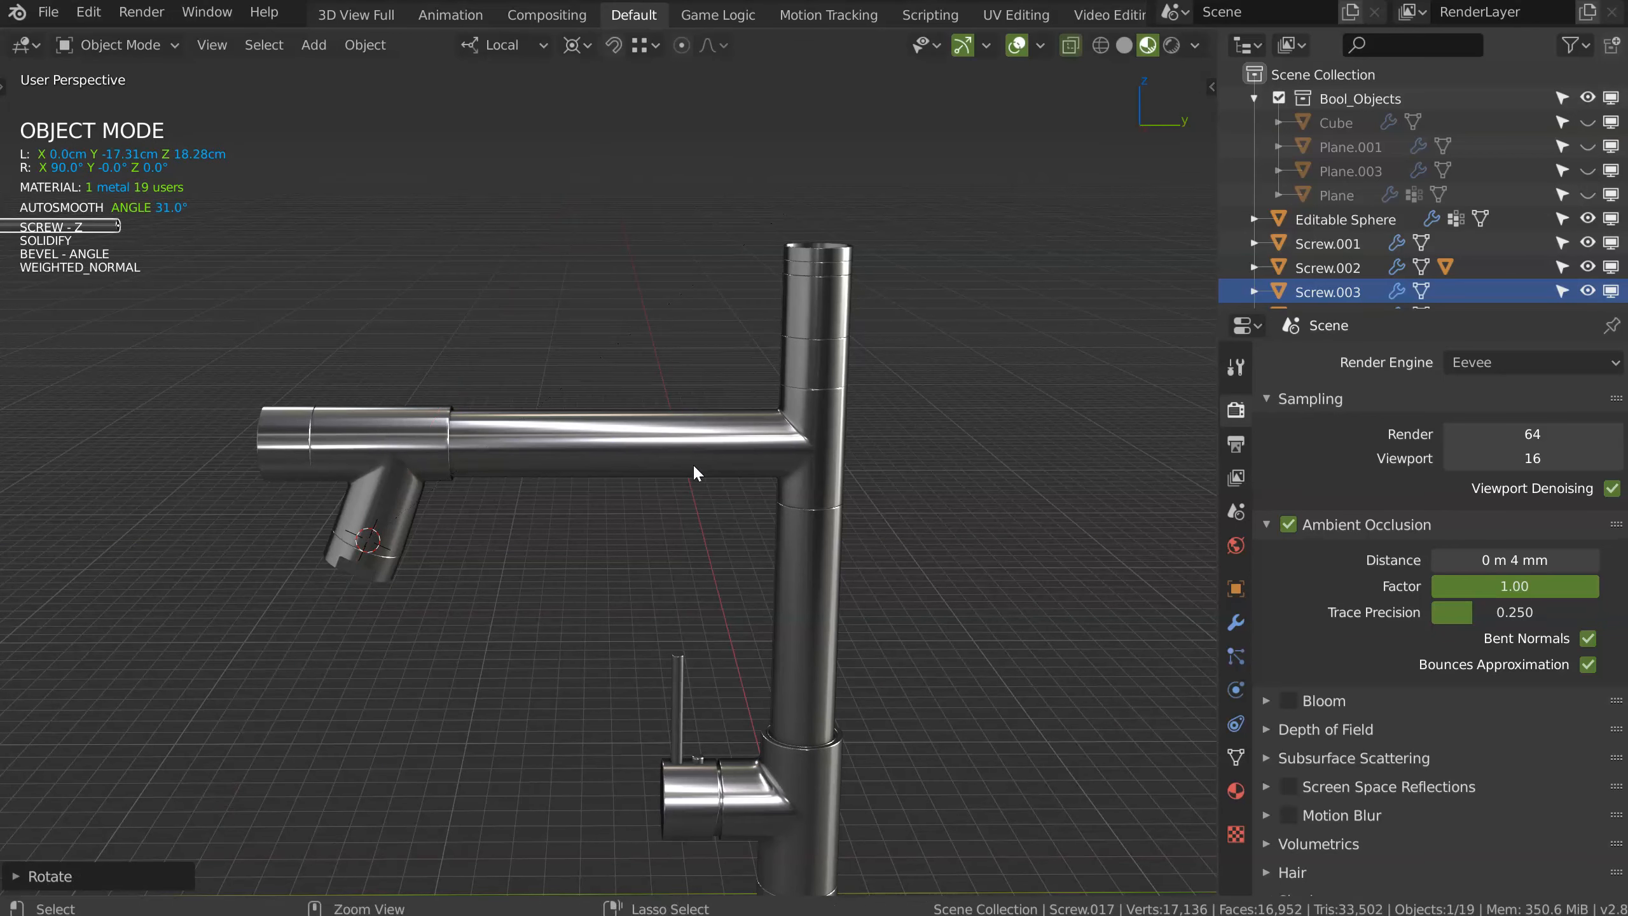
key("ctrl+z")
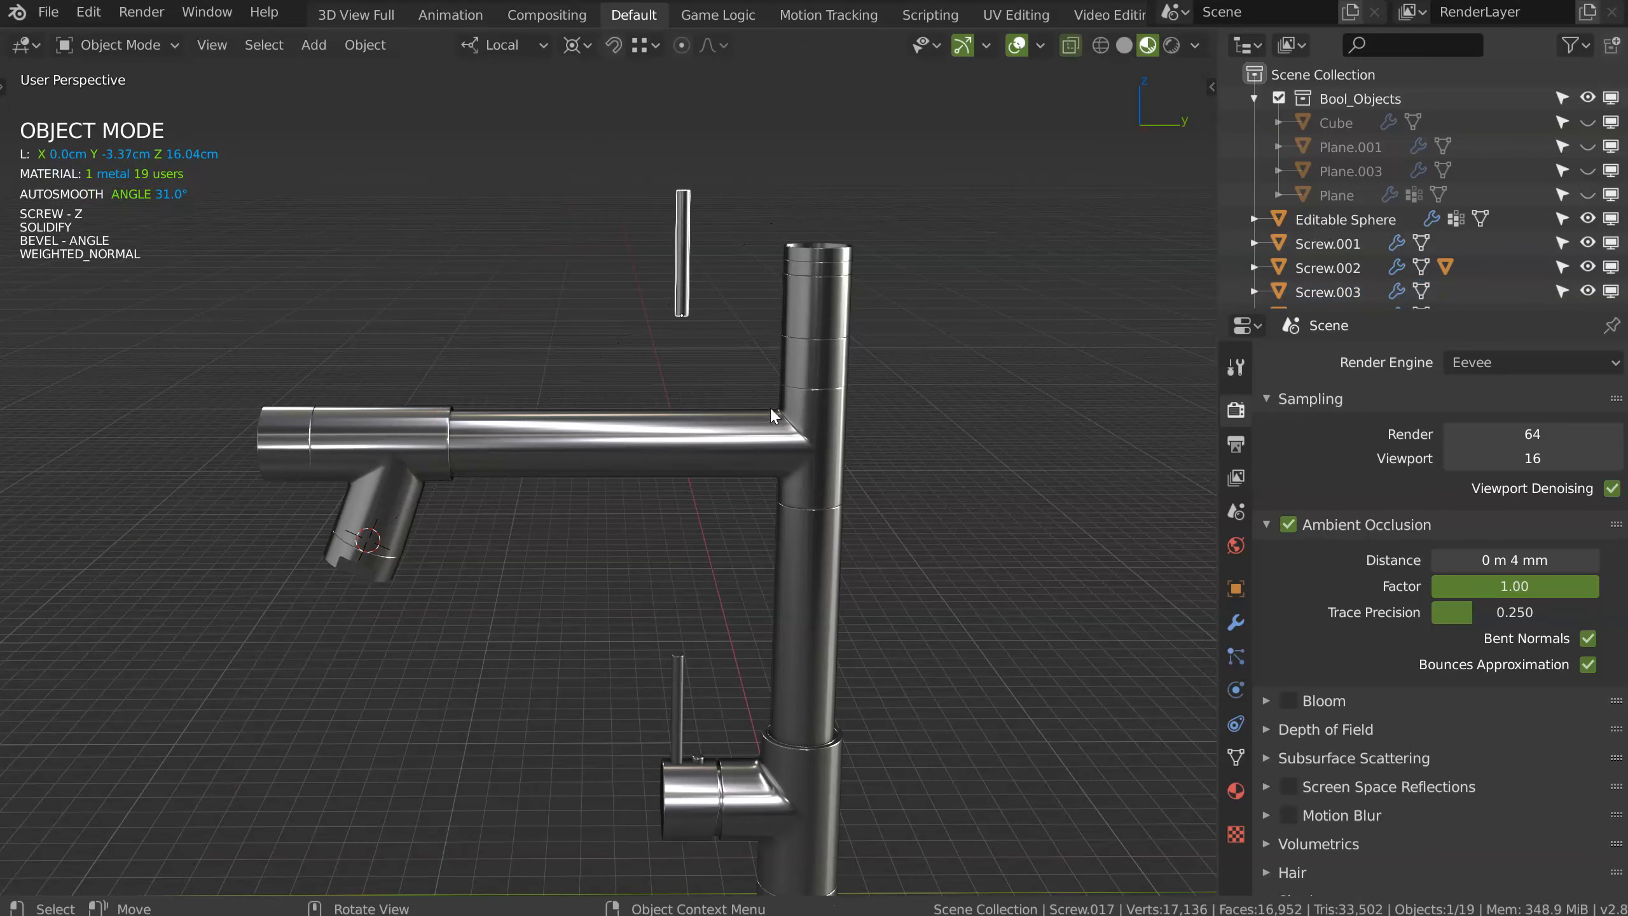
Step: Change the pivot point and rotate the duplicated rod 90° about X around its own origin
left_click(572, 45)
left_click(504, 191)
key("r")
key("x")
key("Return")
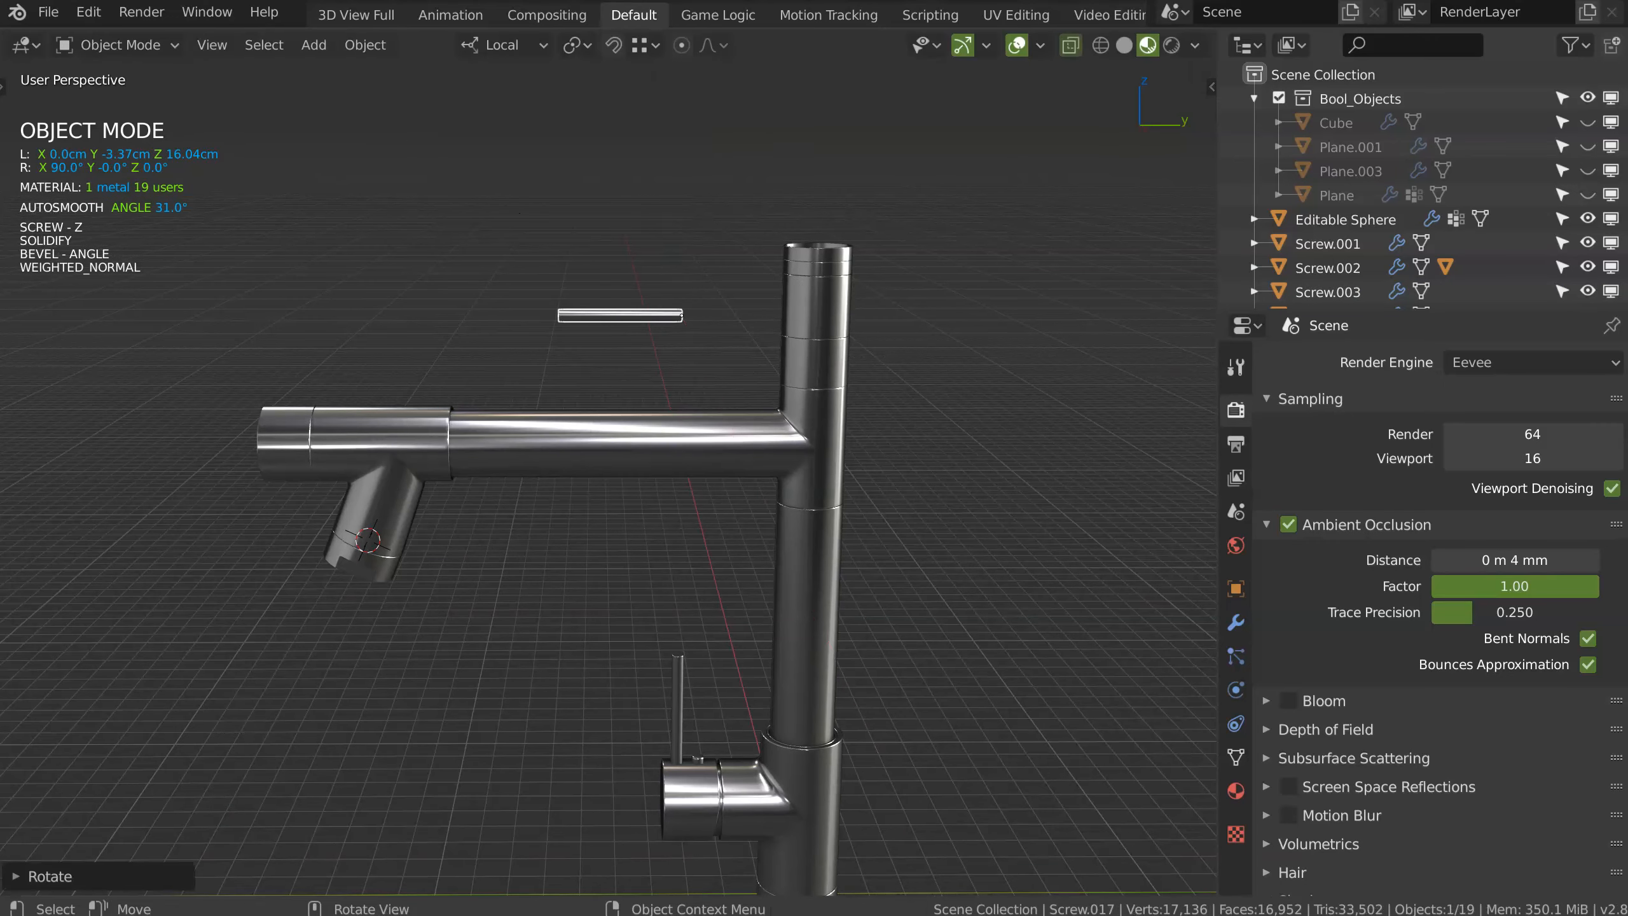
Step: Move the horizontal rod against the upper column in the right view, to about Y -0.84 cm, Z 16.27 cm
key("KP_3")
key("g")
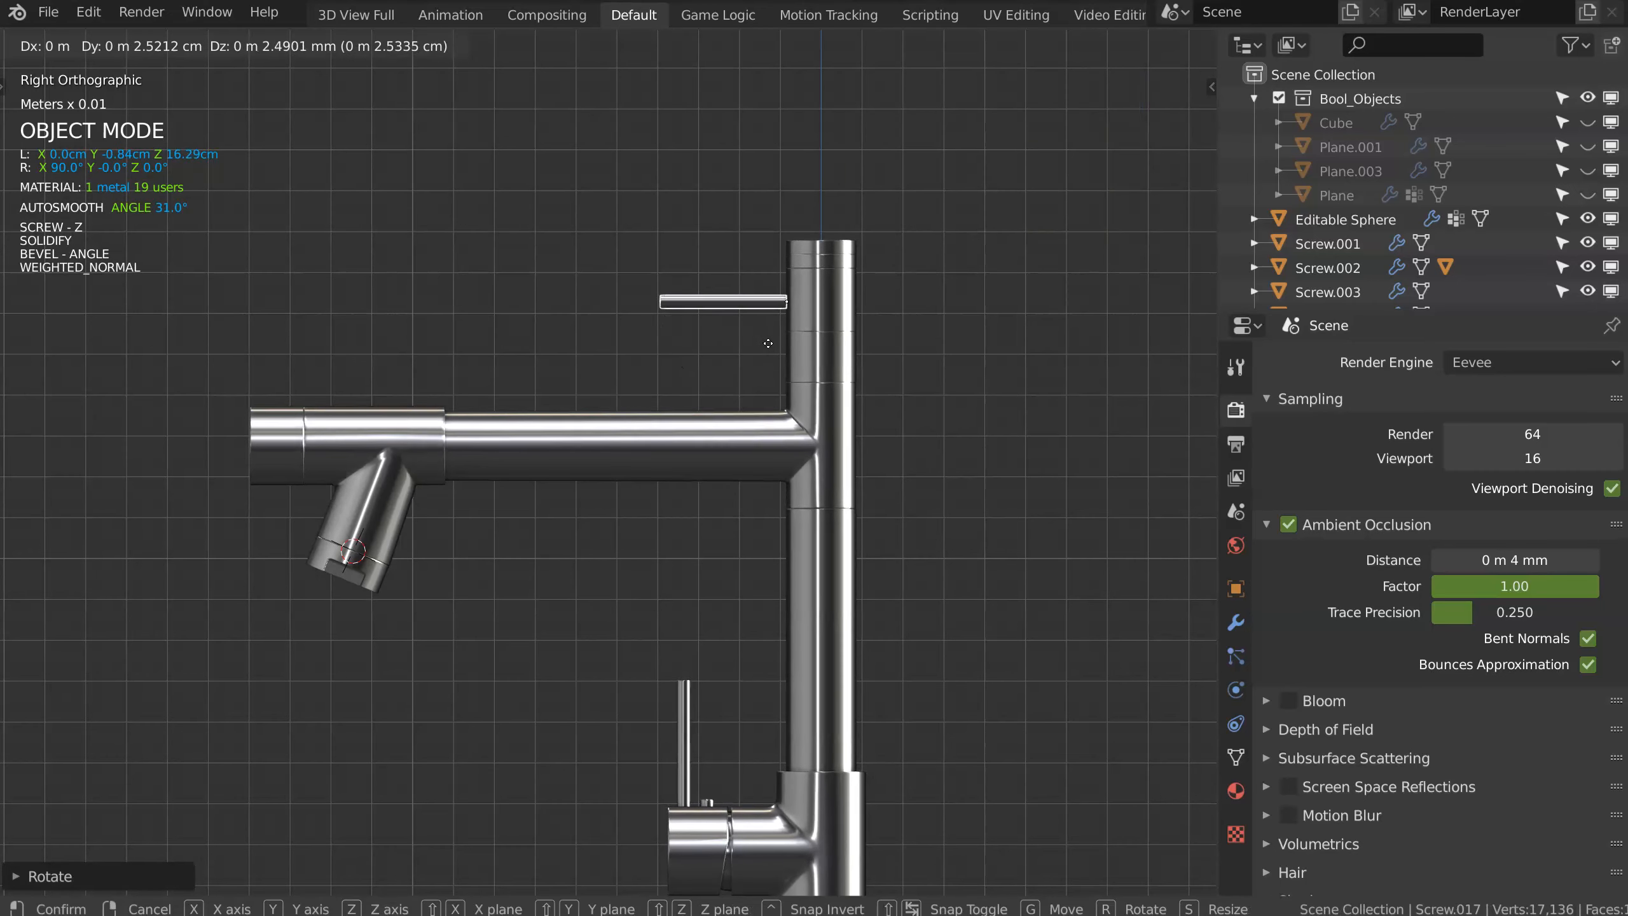
left_click(771, 347)
Step: Adjust the rod's thickness by moving its outer profile vertex along X in Edit Mode
scroll(875, 295, "up", 2)
scroll(792, 368, "up", 4)
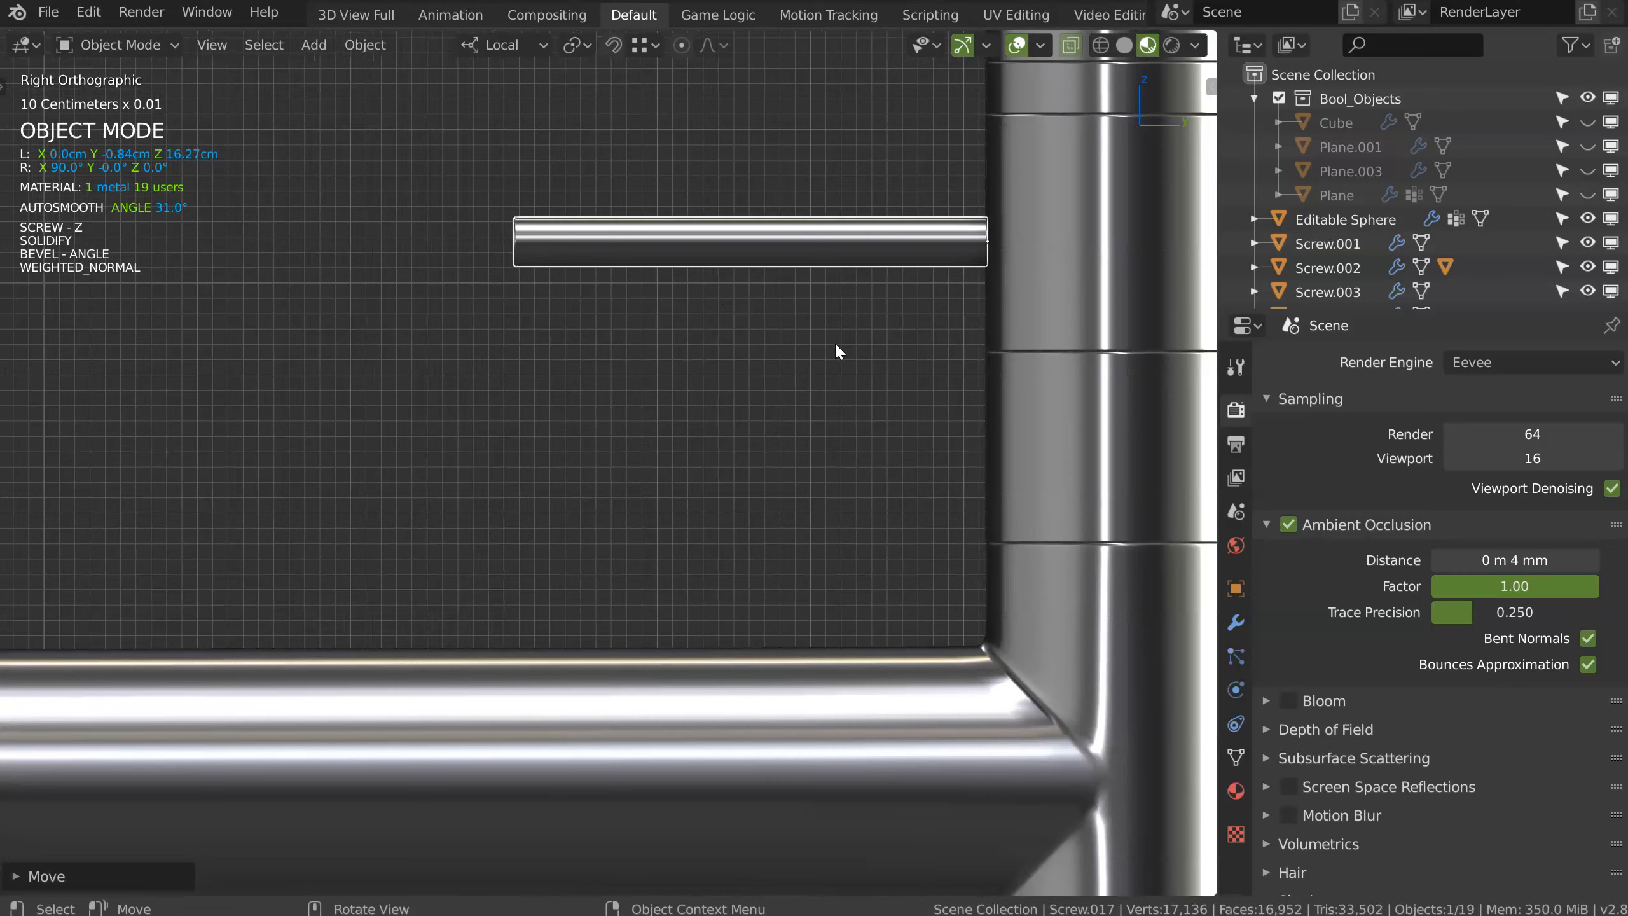
key("Tab")
middle_click_drag(972, 206, 929, 250)
left_click(1103, 161)
middle_click_drag(1103, 161, 786, 312)
key("g")
key("x")
left_click(843, 322)
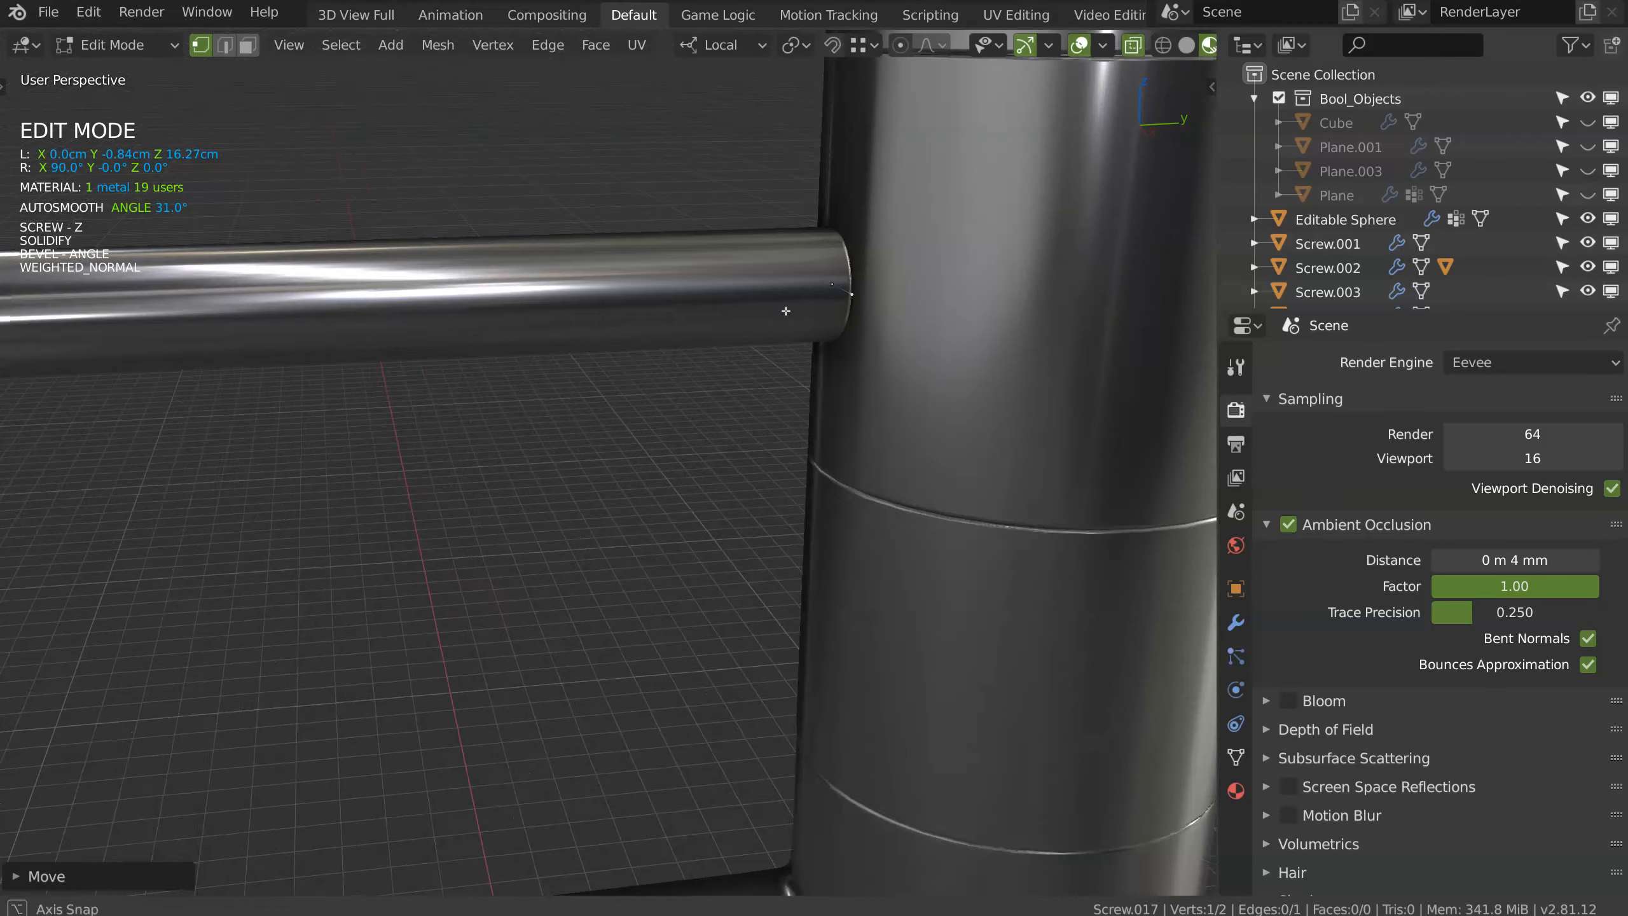
key("Tab")
Step: Nudge the rod slightly along its local Z axis so its end meets the column
middle_click_drag(795, 232, 817, 321)
key("g")
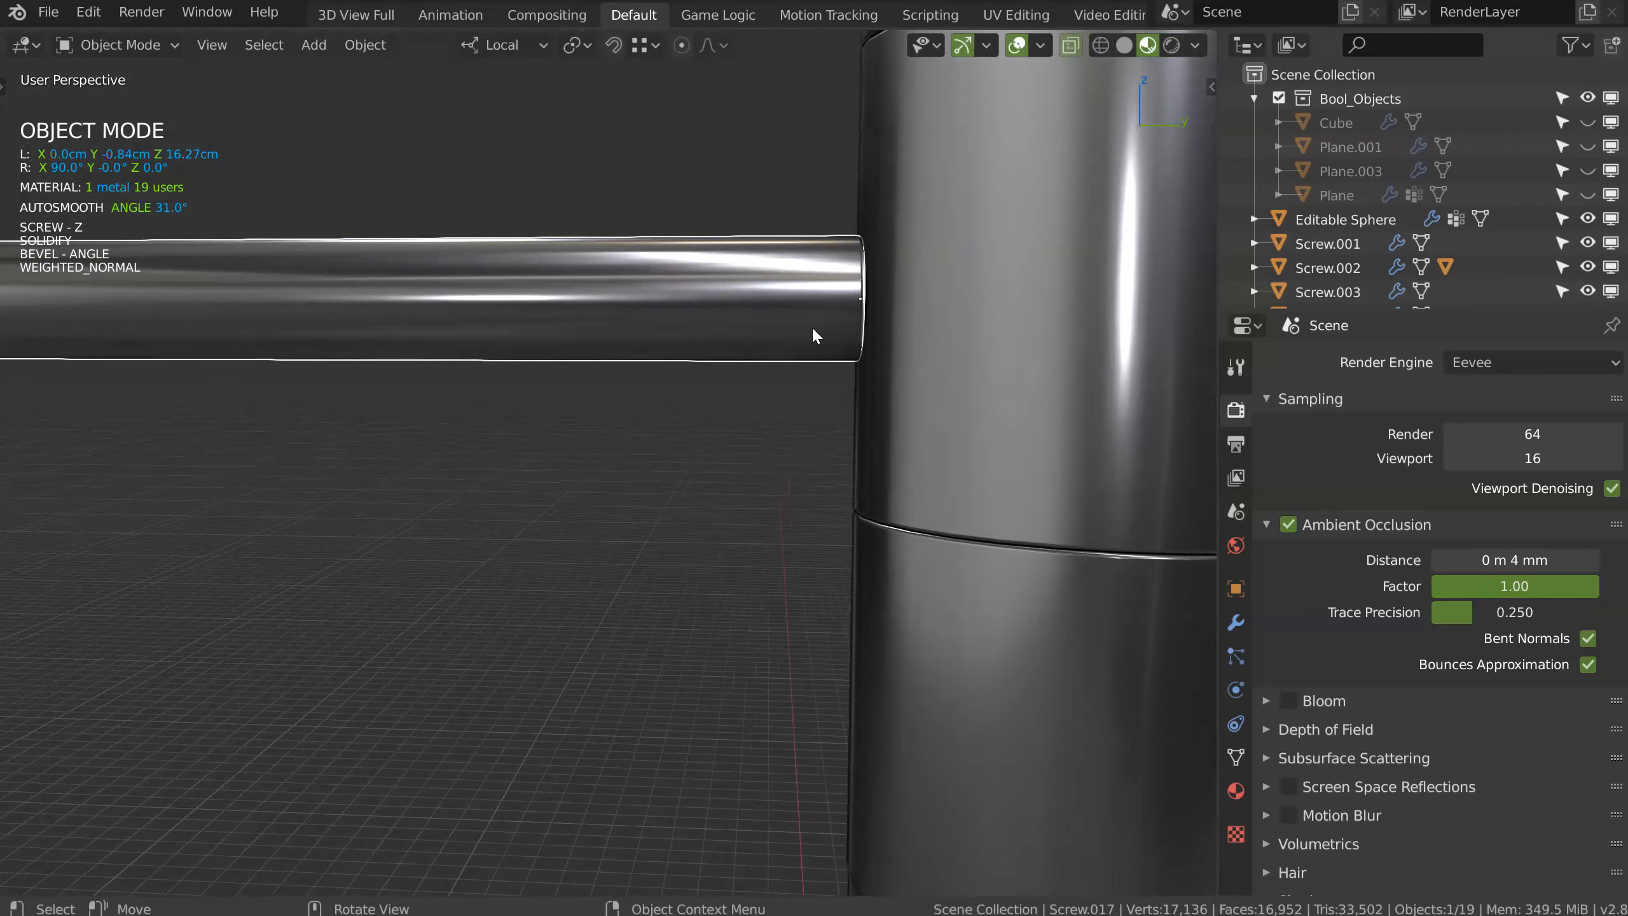
key("z")
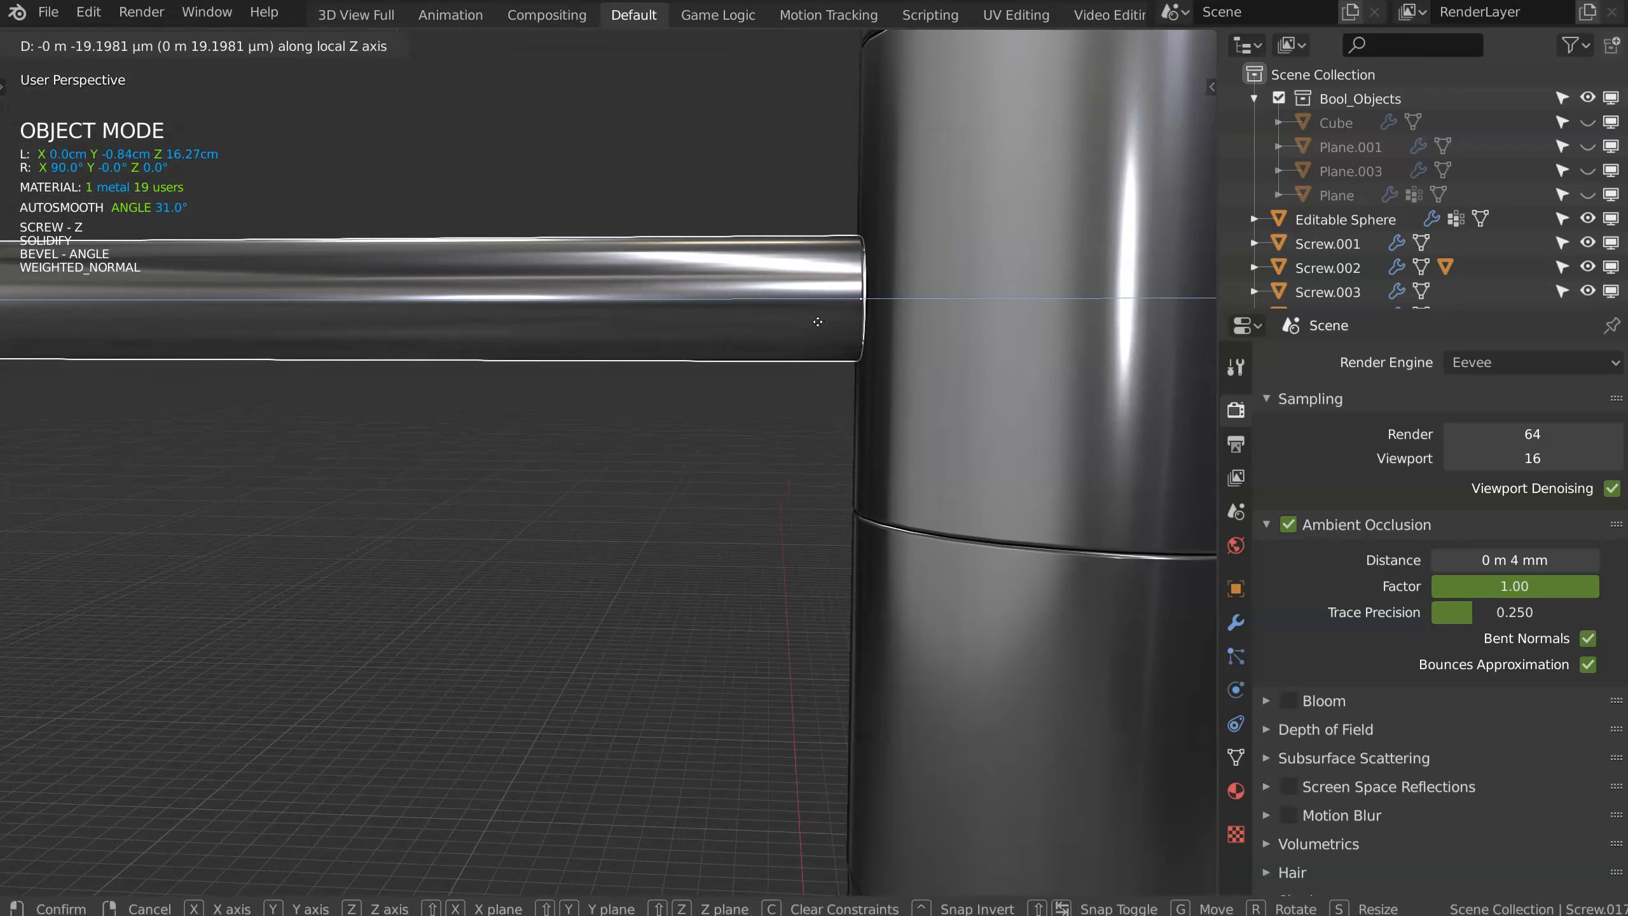
left_click(818, 321)
Step: Lengthen the rod by increasing its Solidify thickness until it reaches roughly as far out as the spout below
scroll(801, 320, "down", 6)
key("Tab")
middle_click_drag(752, 331, 755, 379)
key("Tab")
key("space")
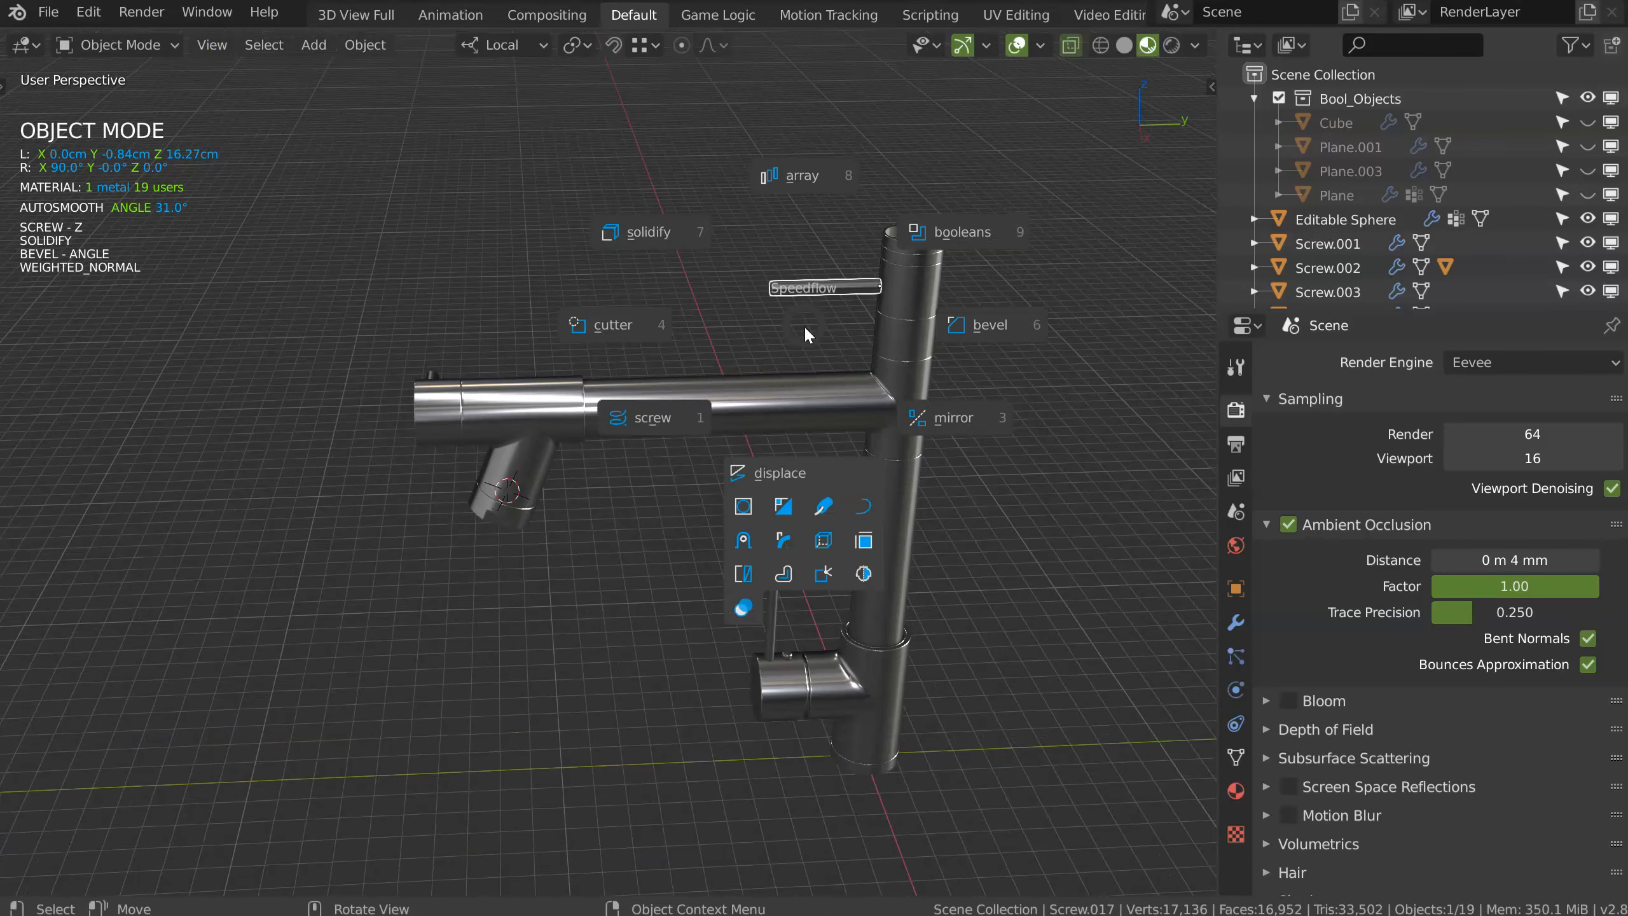
left_click(646, 247)
key("space")
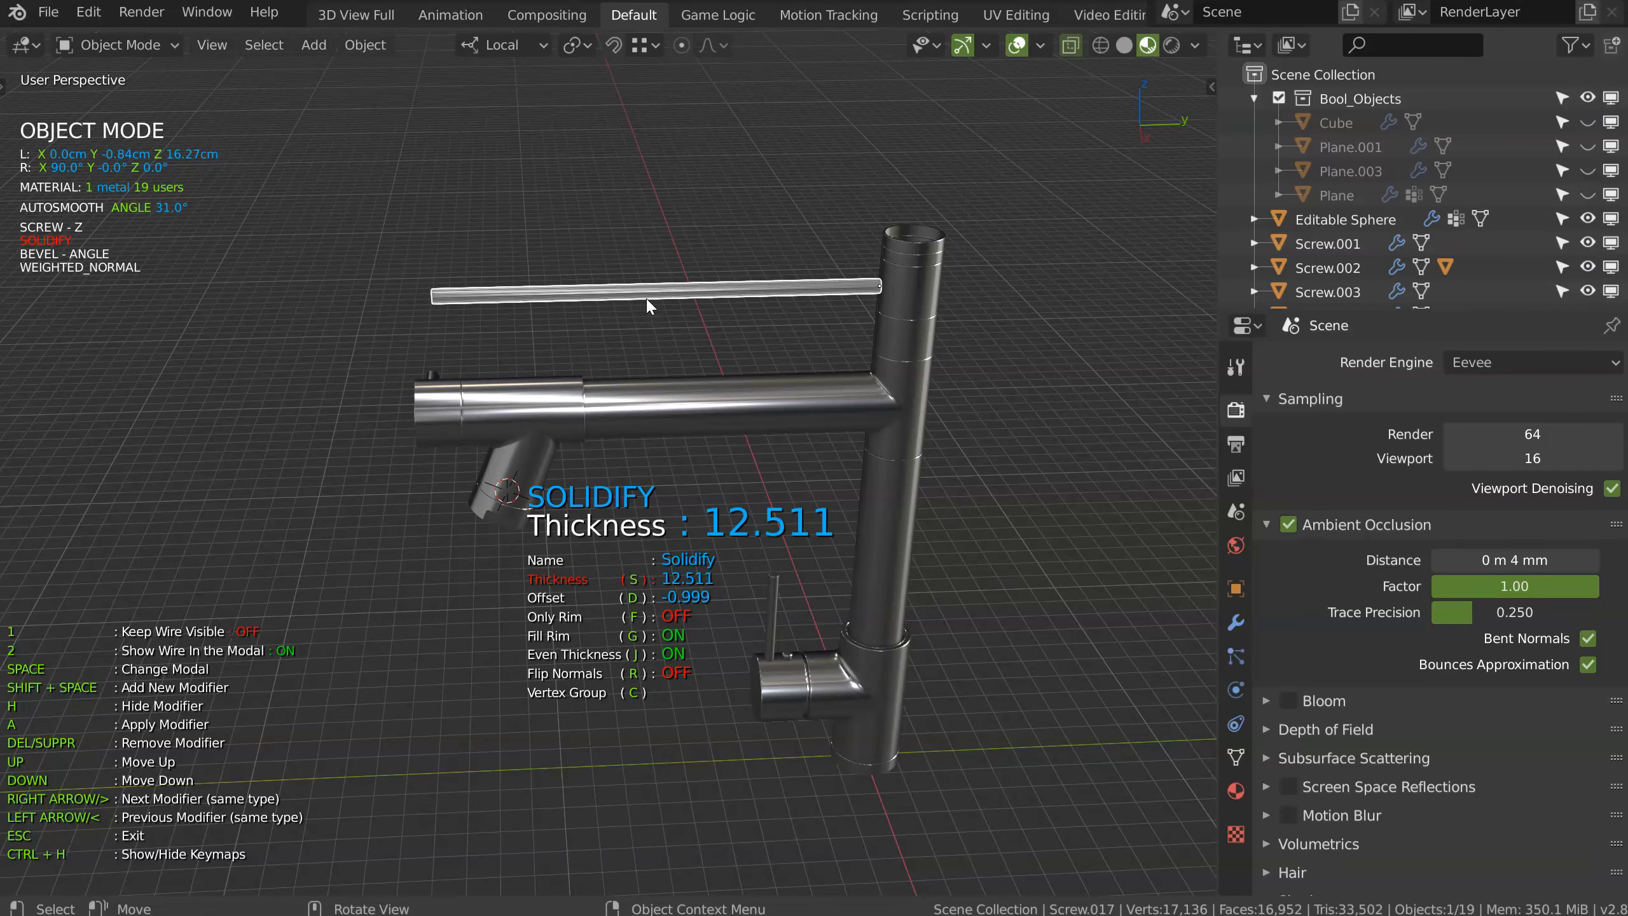
left_click(920, 339)
left_click(919, 339)
Step: Add a vertex-group Displace modifier along X to the rod's profile and move it to the start of the modifier stack
middle_click_drag(918, 340, 895, 315)
middle_click_drag(804, 277, 876, 306)
scroll(687, 179, "up", 3)
scroll(754, 218, "up", 4)
middle_click_drag(686, 179, 651, 446, "shift")
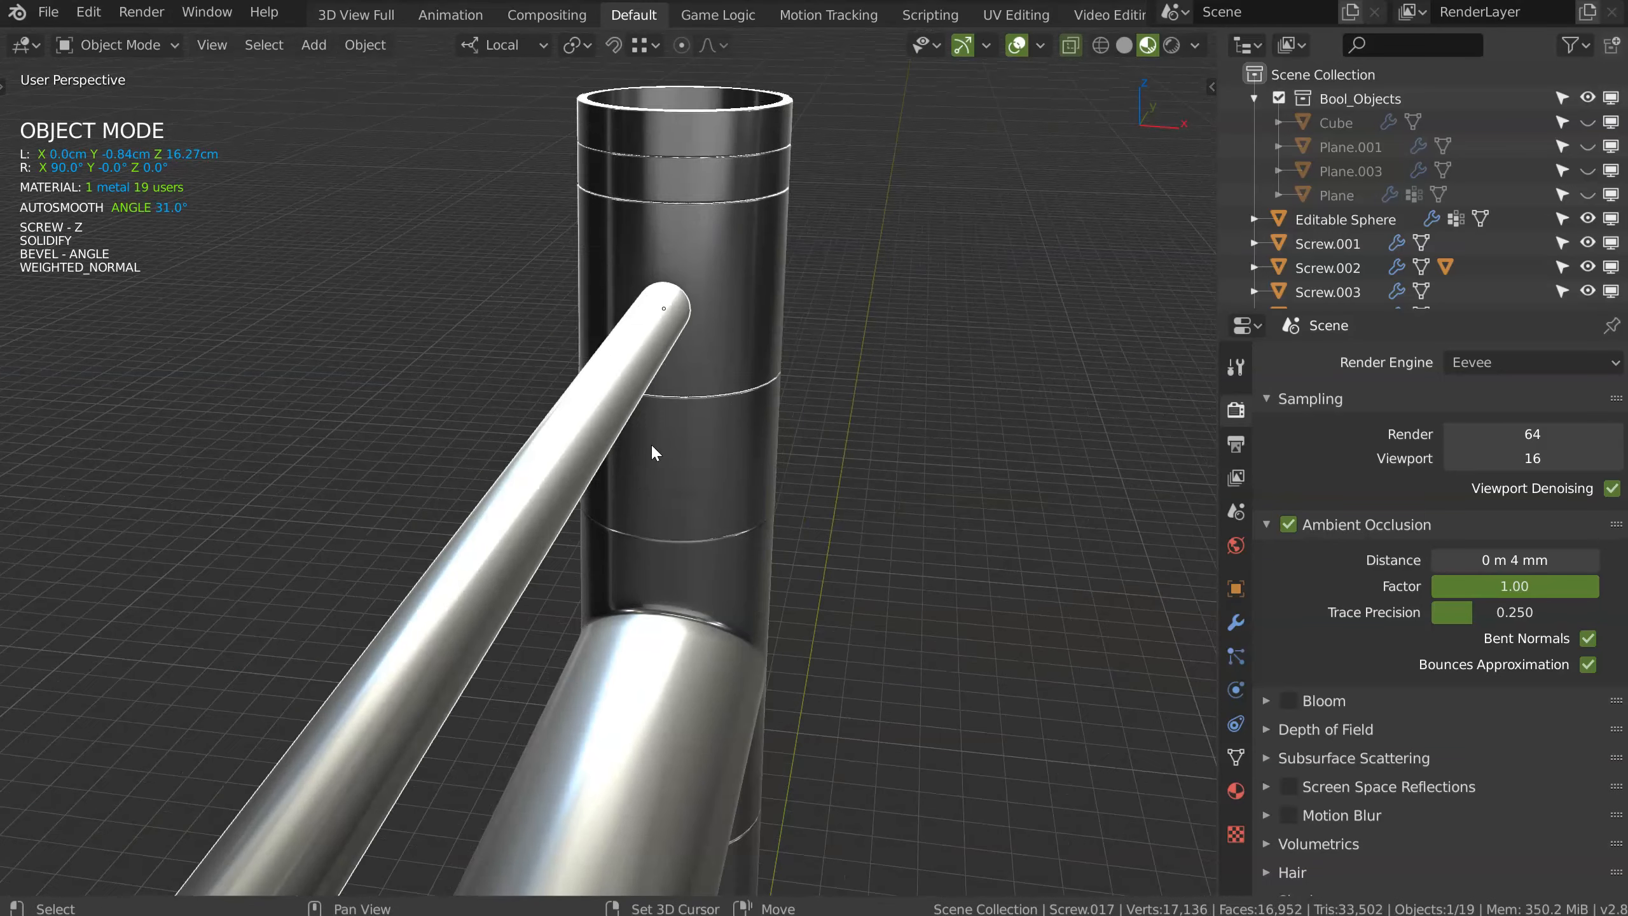
key("Tab")
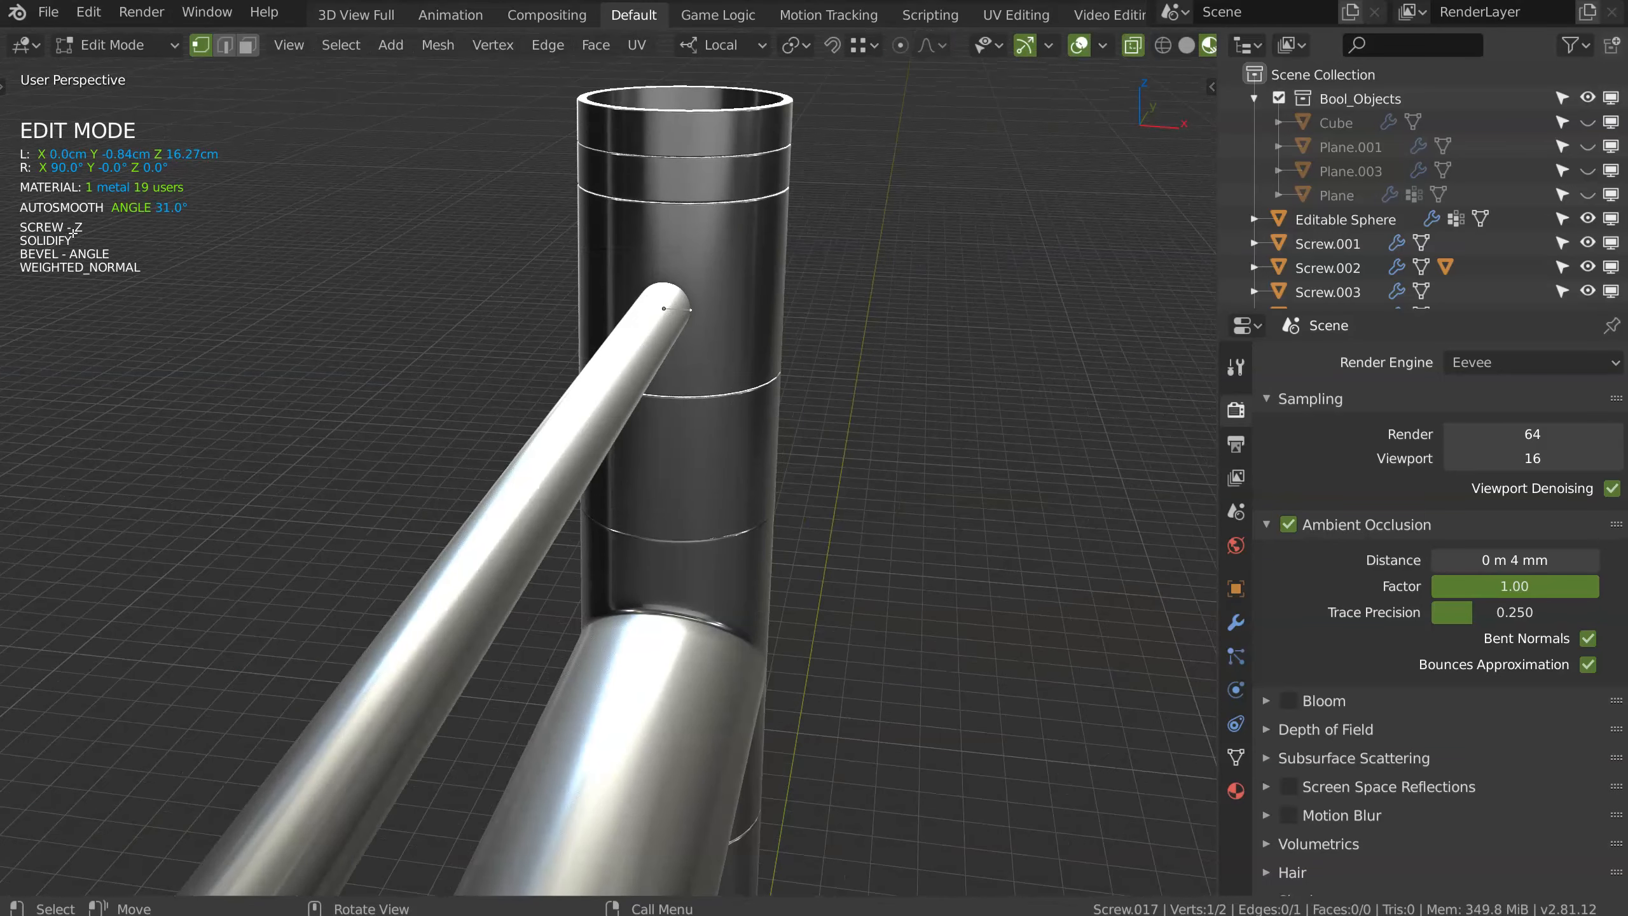
key("shift+space")
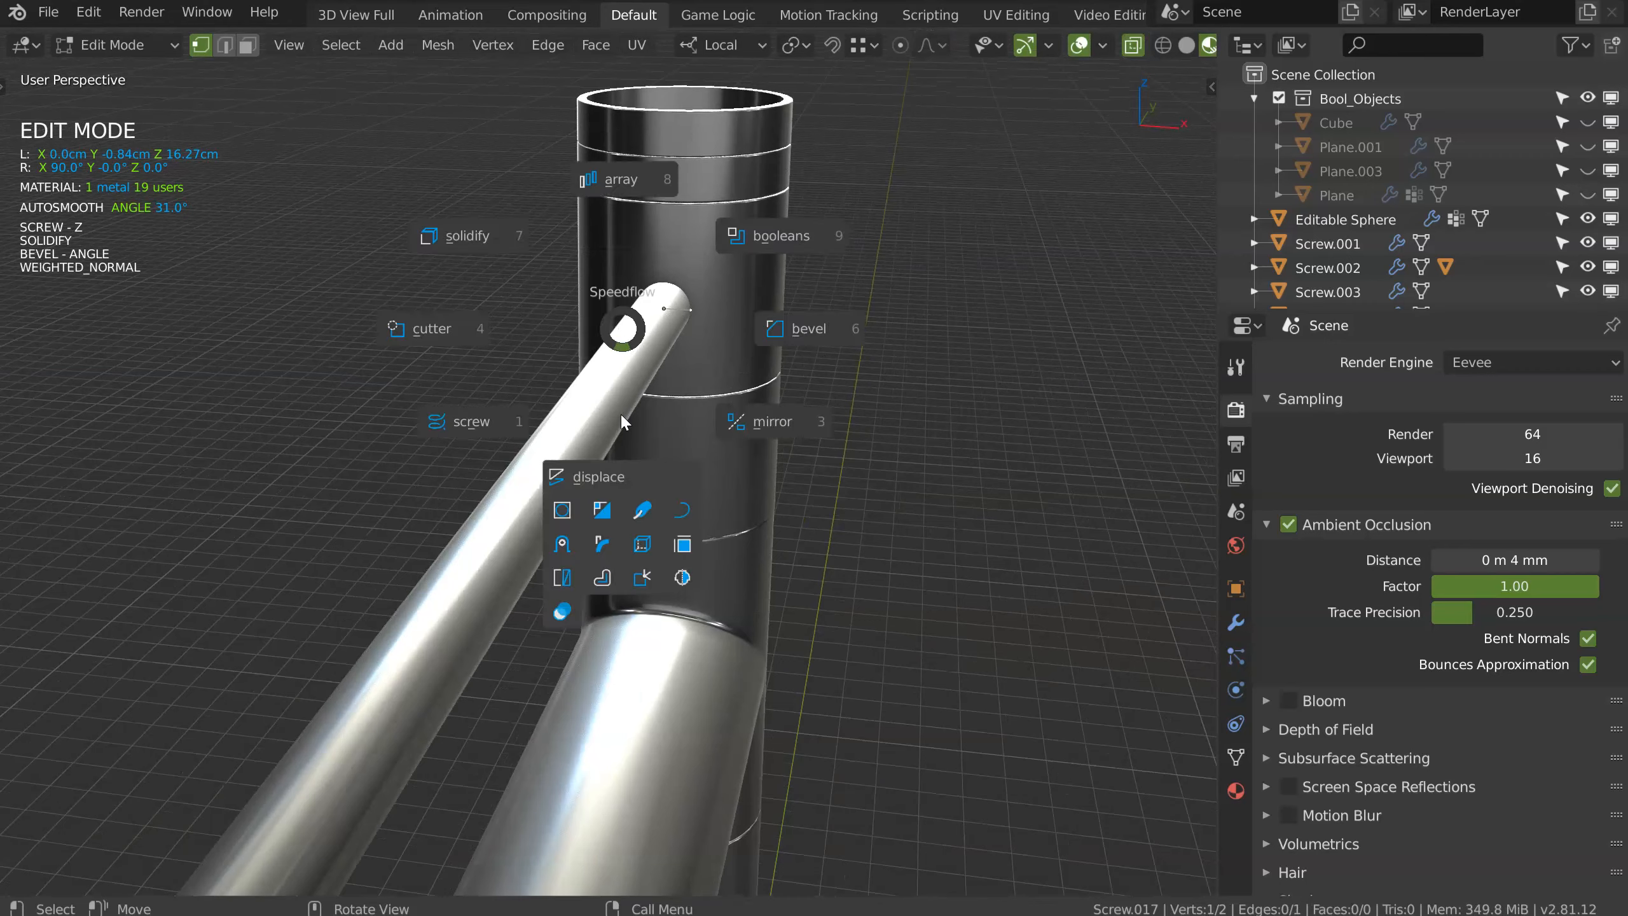
left_click(612, 474)
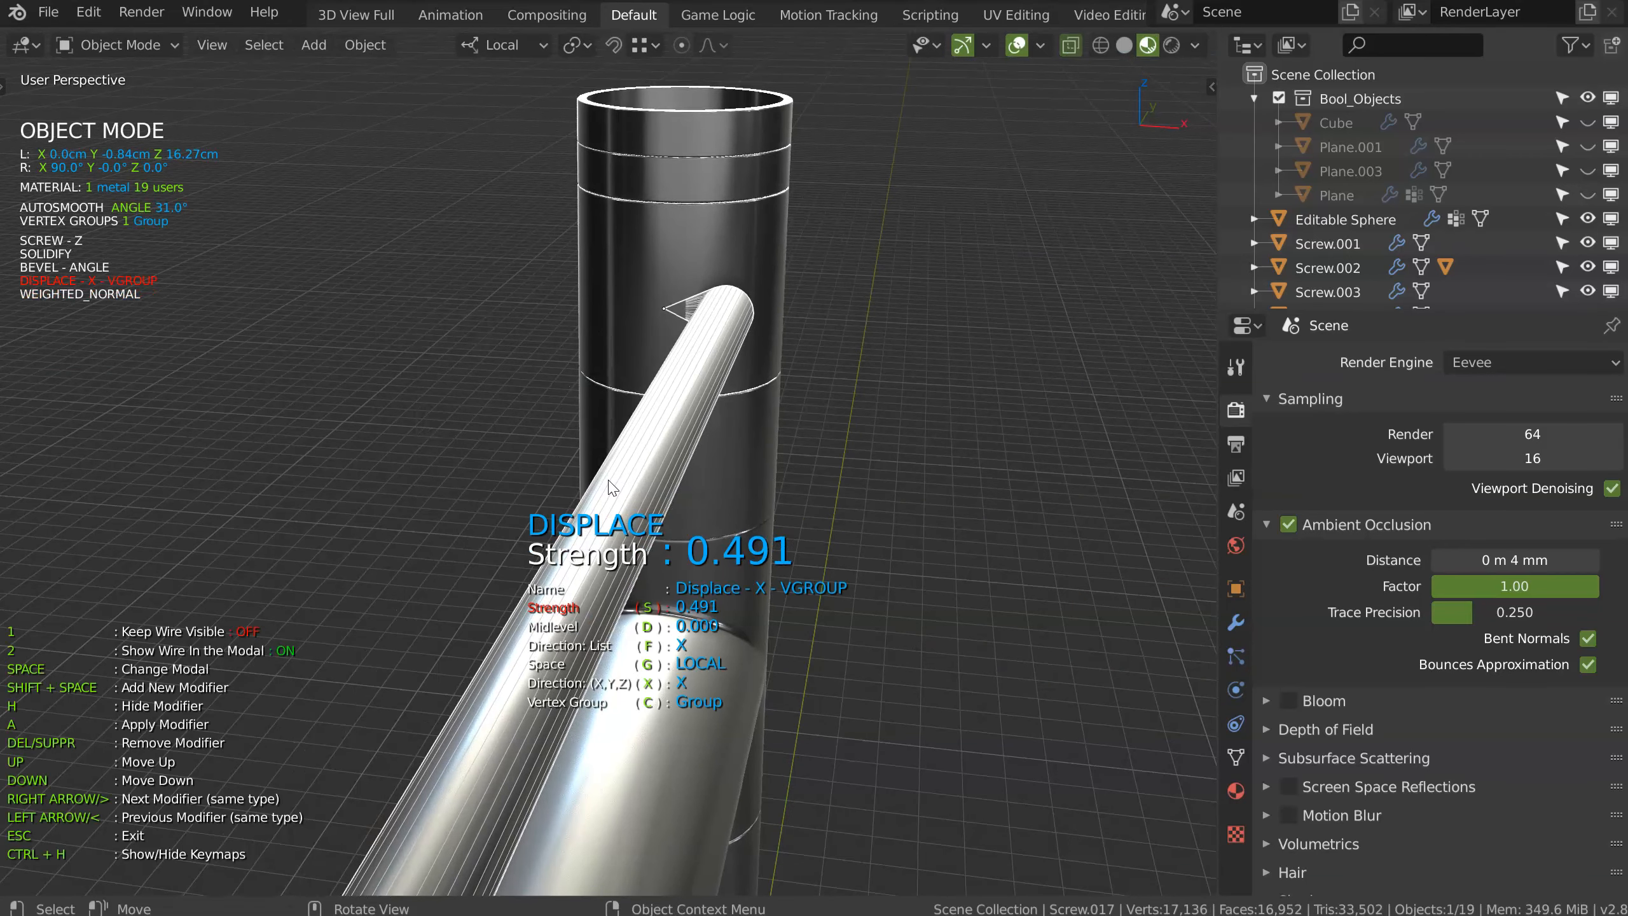
key("Up")
key("Up")
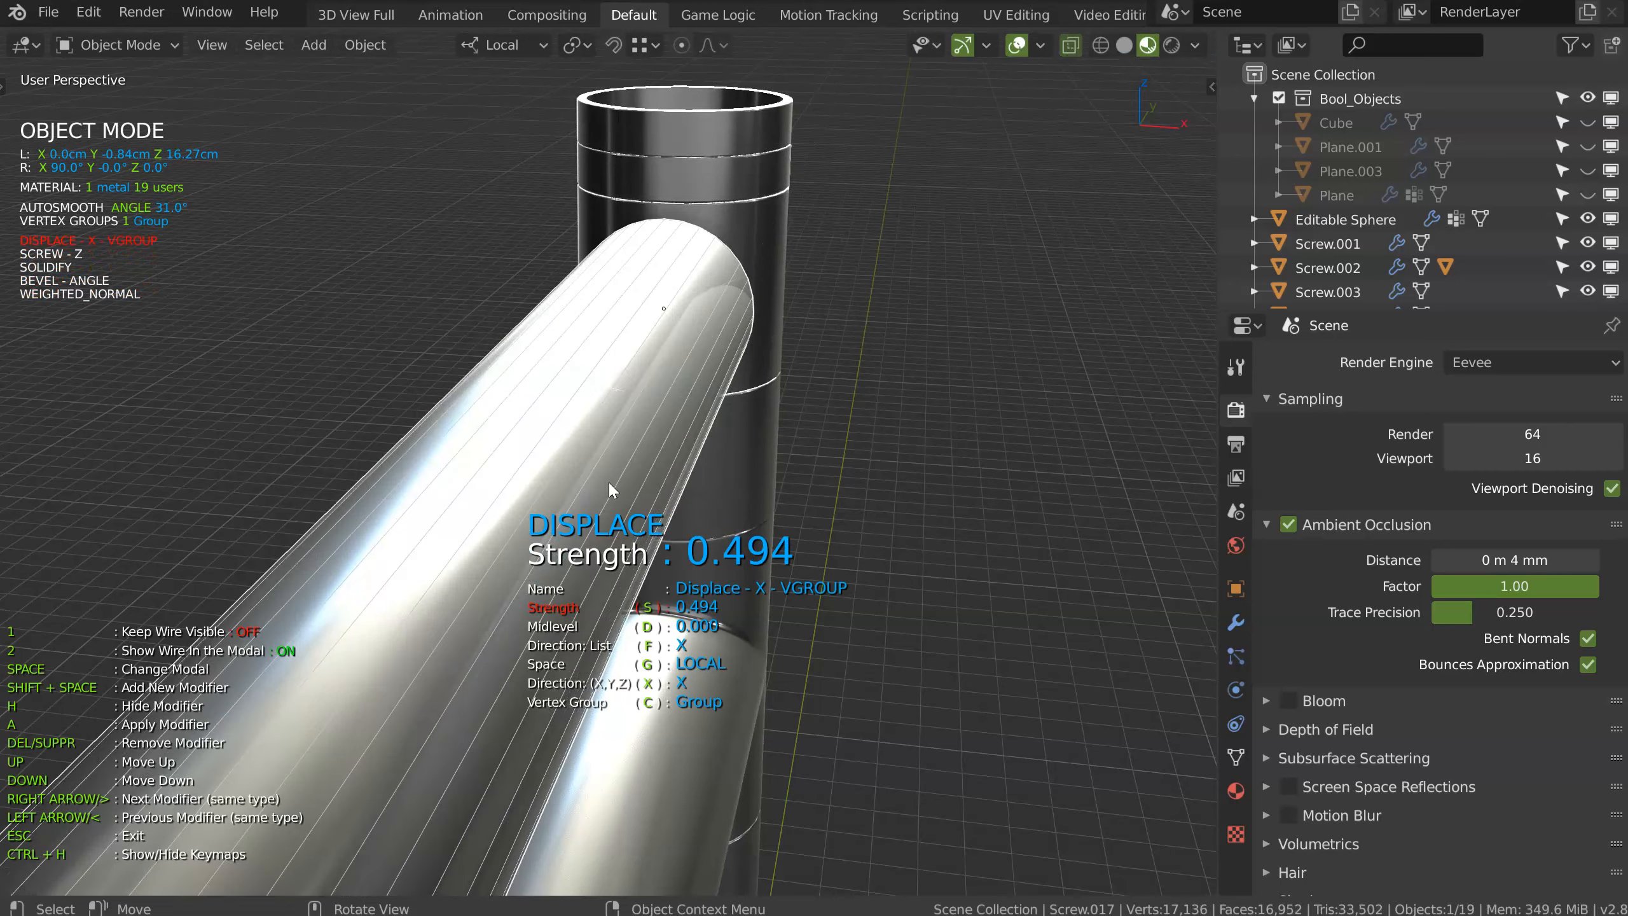
Step: Set the rod's Displace strength to about 0.049 with the modal wire display turned off
left_click(514, 464)
middle_click_drag(725, 417, 615, 430)
middle_click_drag(577, 442, 745, 321, "ctrl")
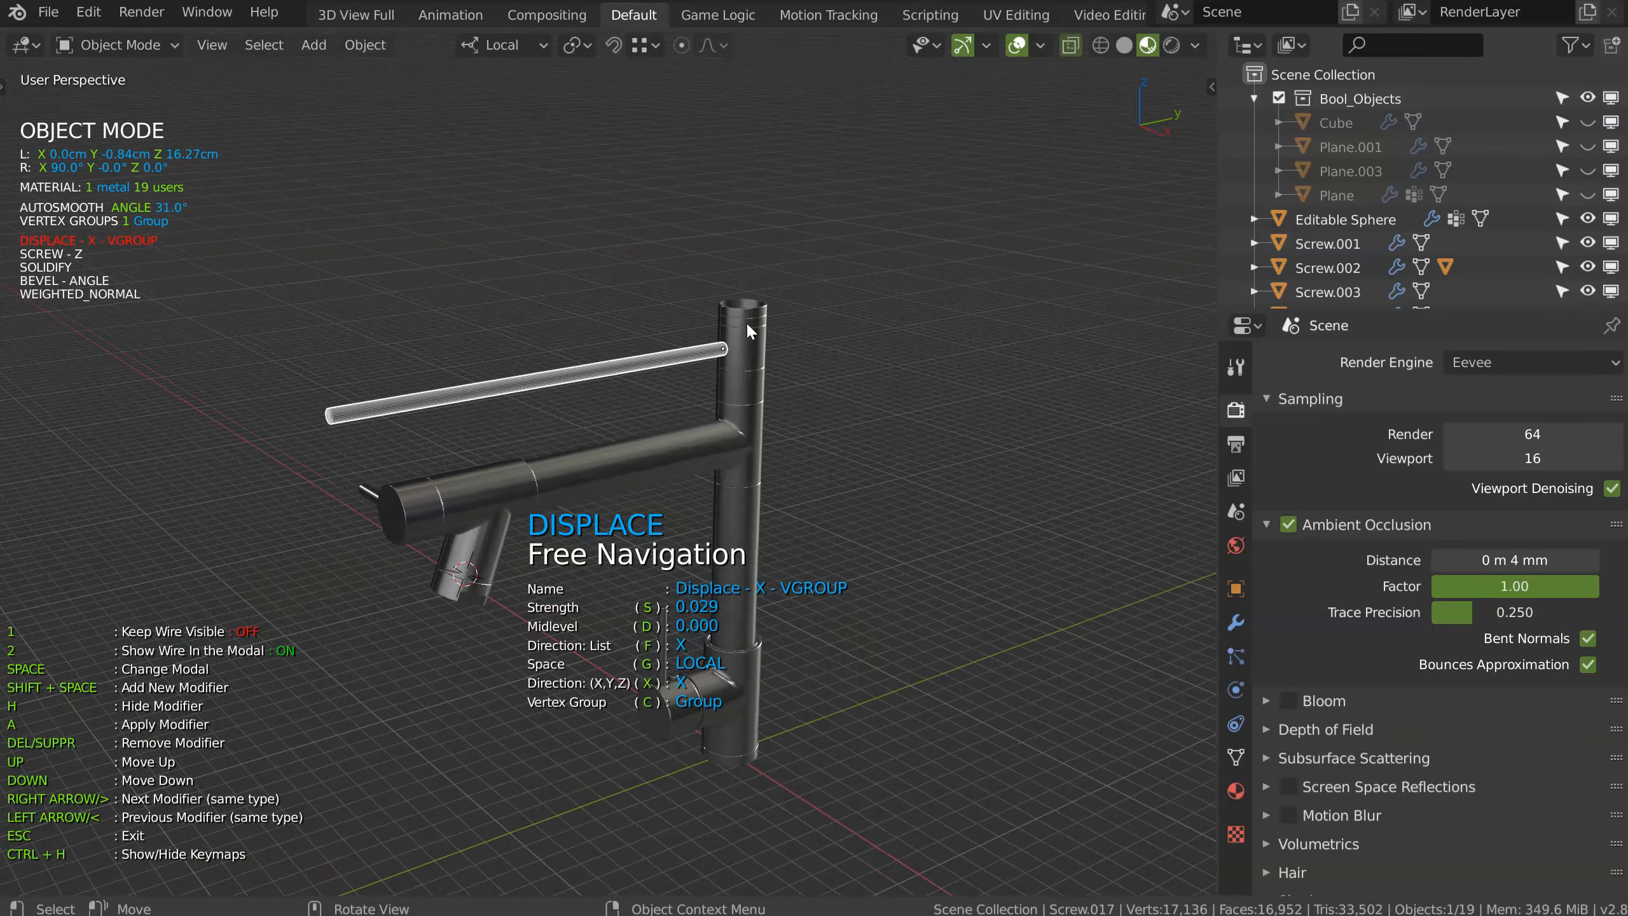
key("2")
key("s")
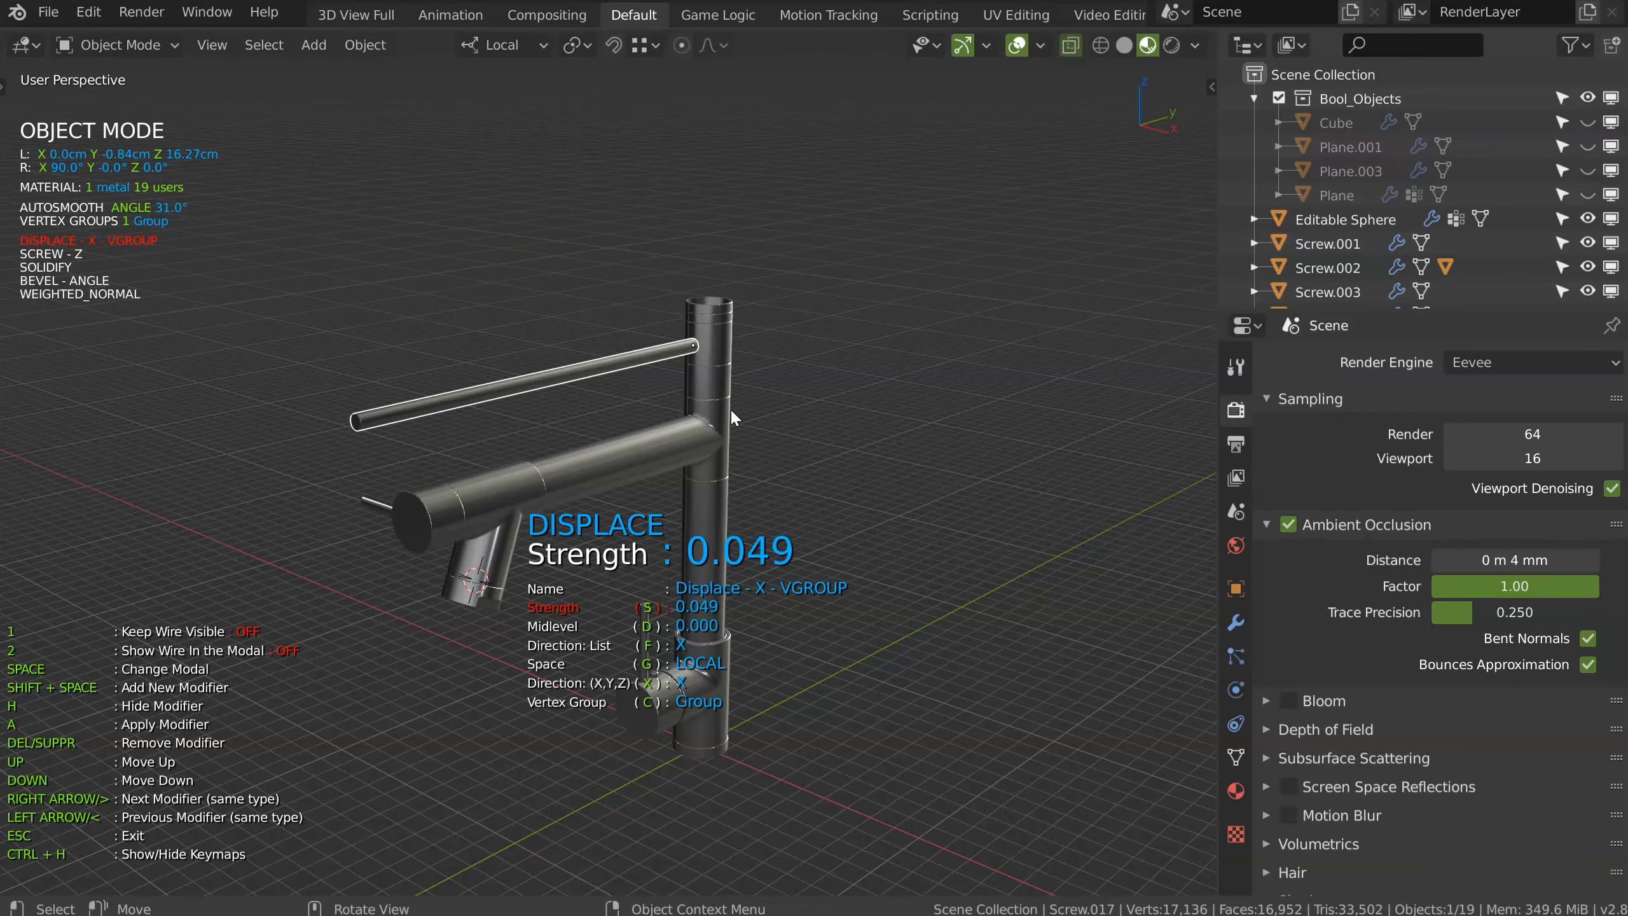
left_click(731, 411)
middle_click_drag(729, 410, 619, 443)
key("Escape")
middle_click_drag(619, 442, 759, 307, "ctrl")
Step: Add a second Solidify of about 0.083 thickness to the stacked top rings and place it before the Bevel in the modifier stack
left_click(785, 429)
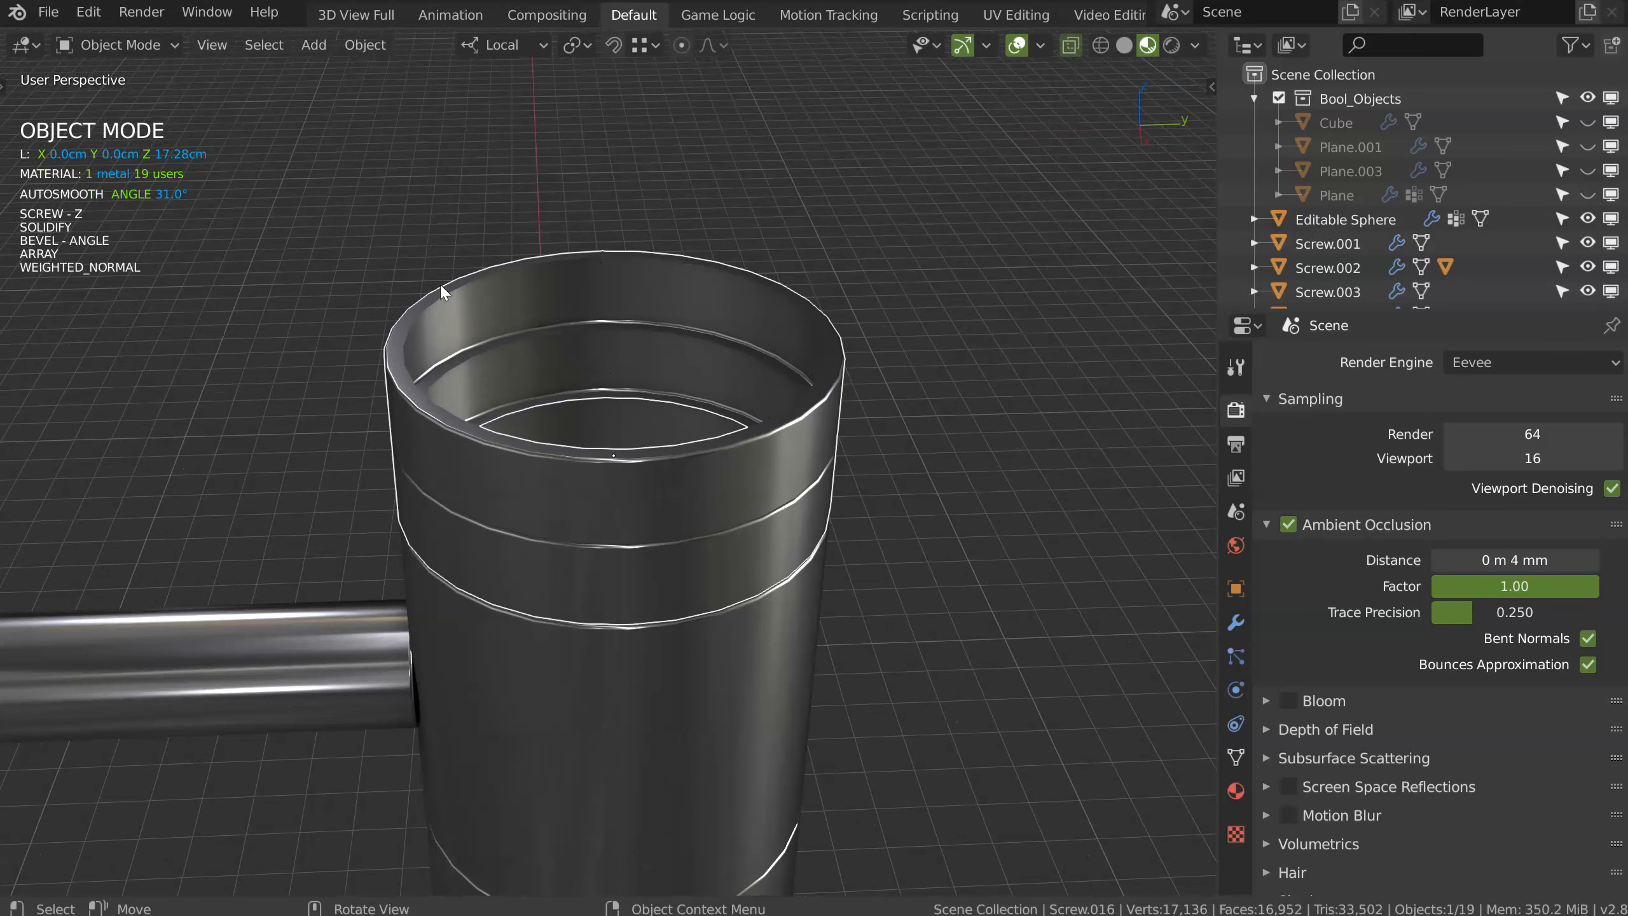
scroll(610, 334, "up", 3)
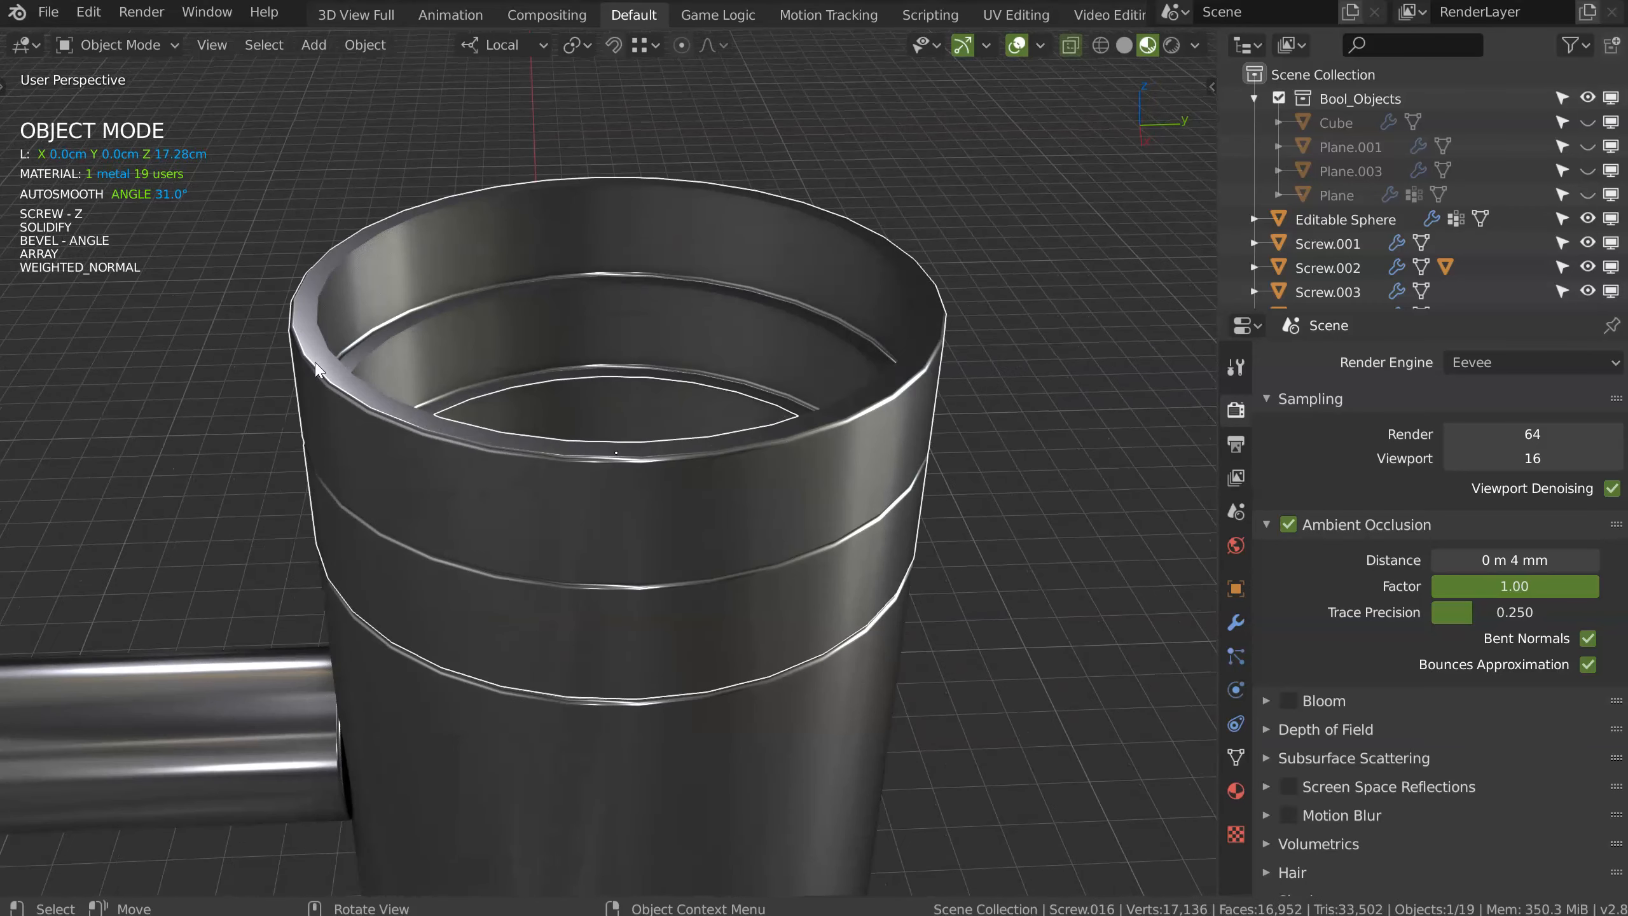
key("space")
left_click(328, 334)
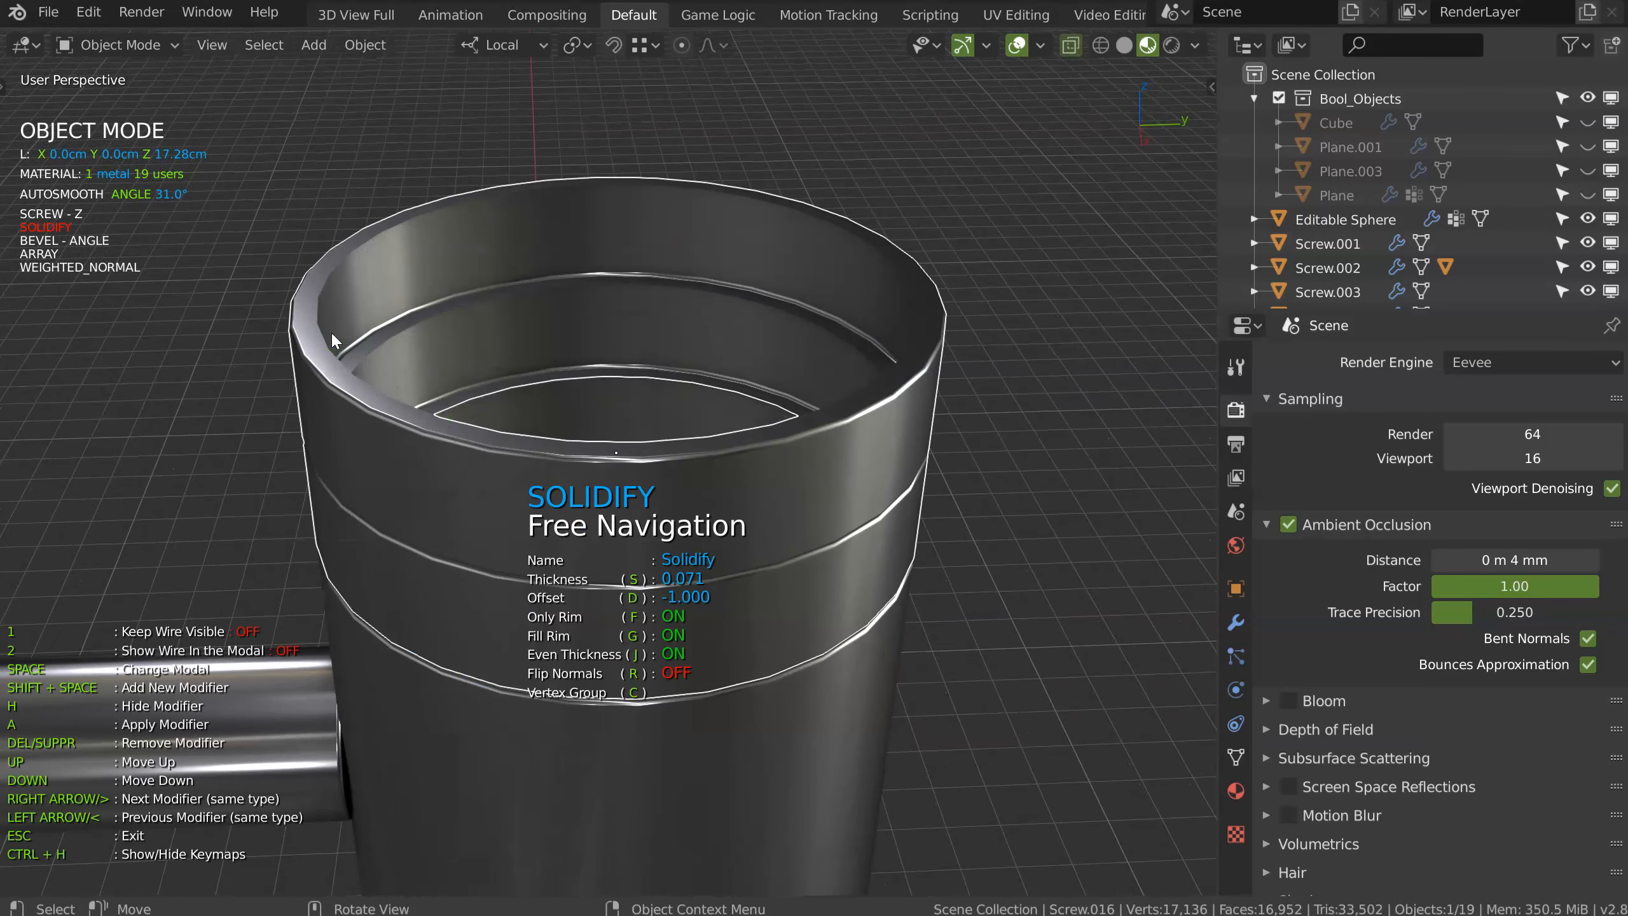
key("shift+space")
key("s")
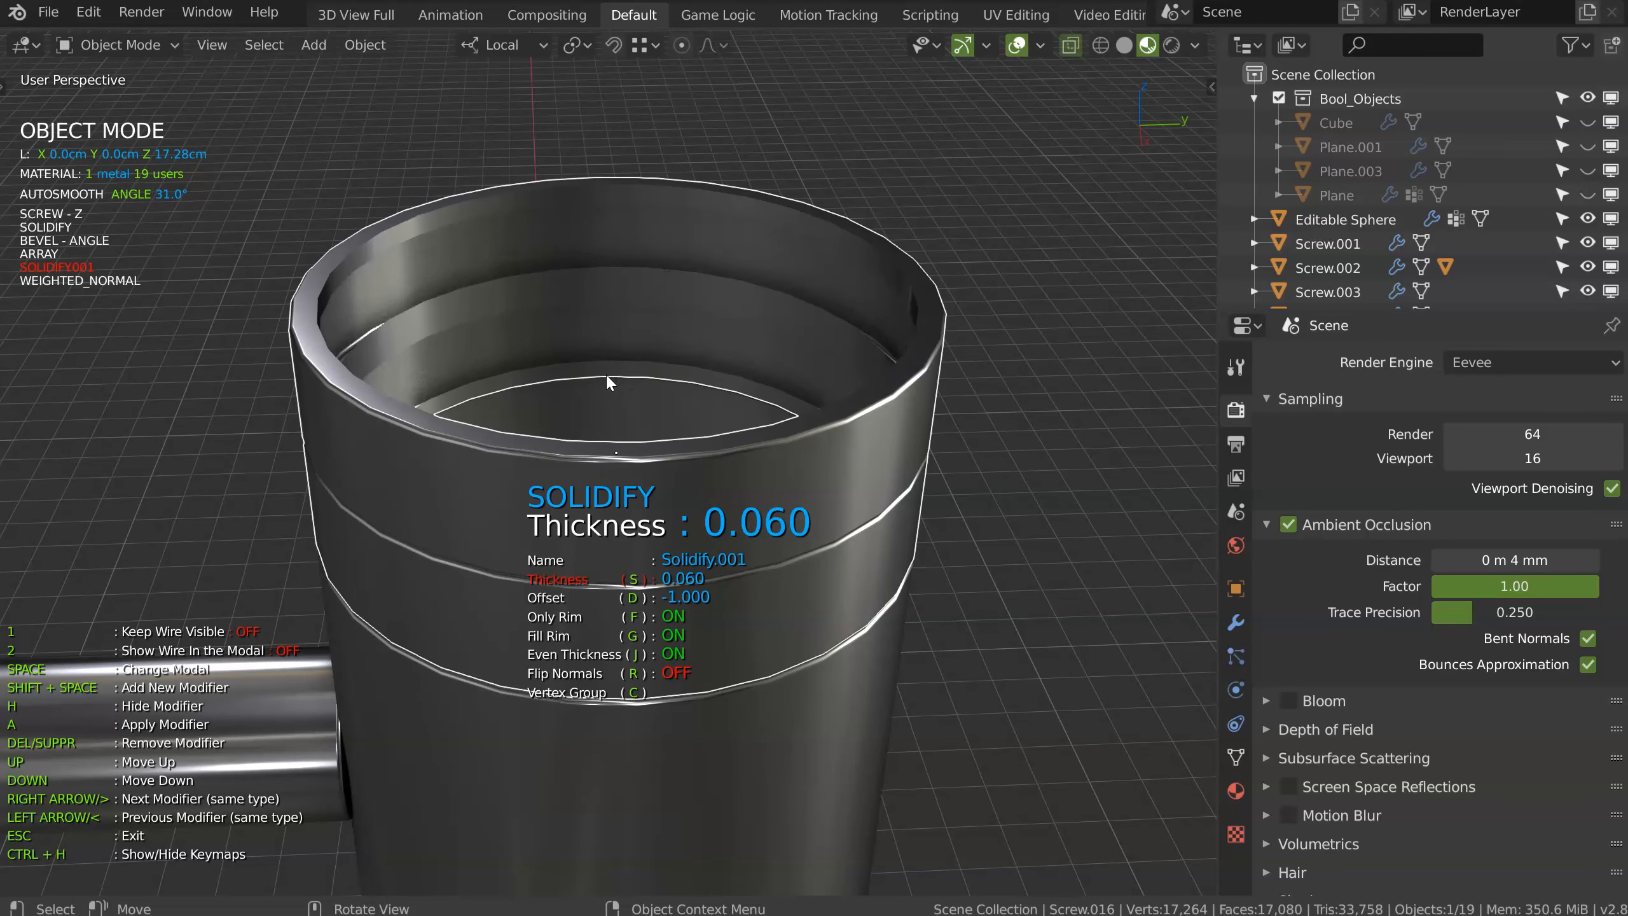
key("space")
key("Up")
key("Up")
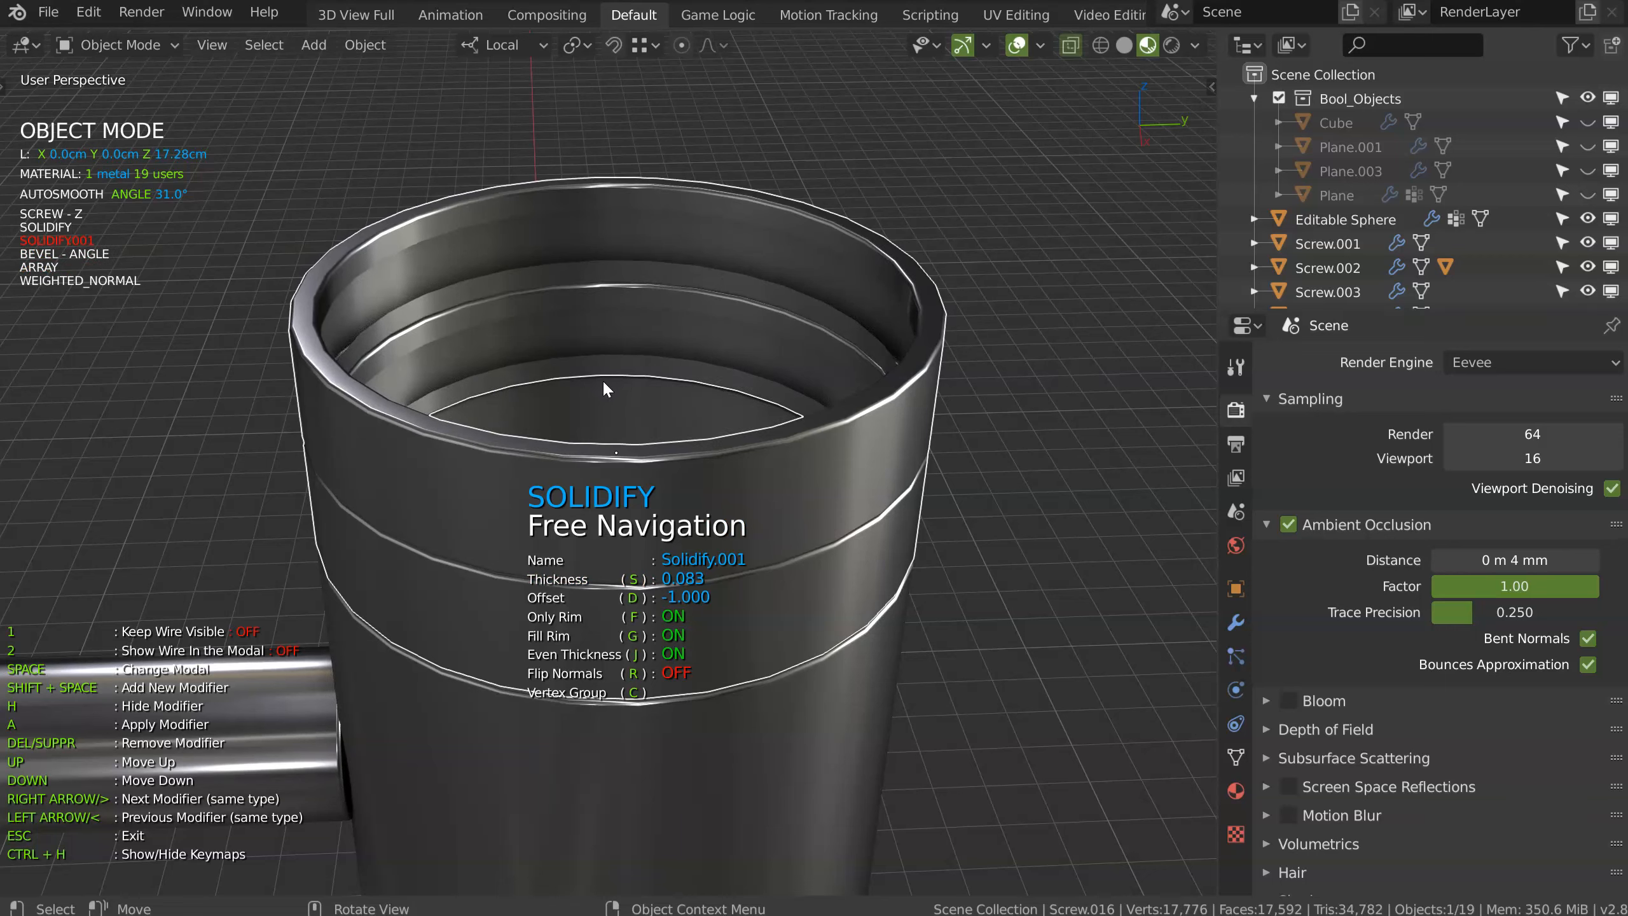
Step: Increase the first Solidify thickness of the stacked top rings to about 0.129
key("Left")
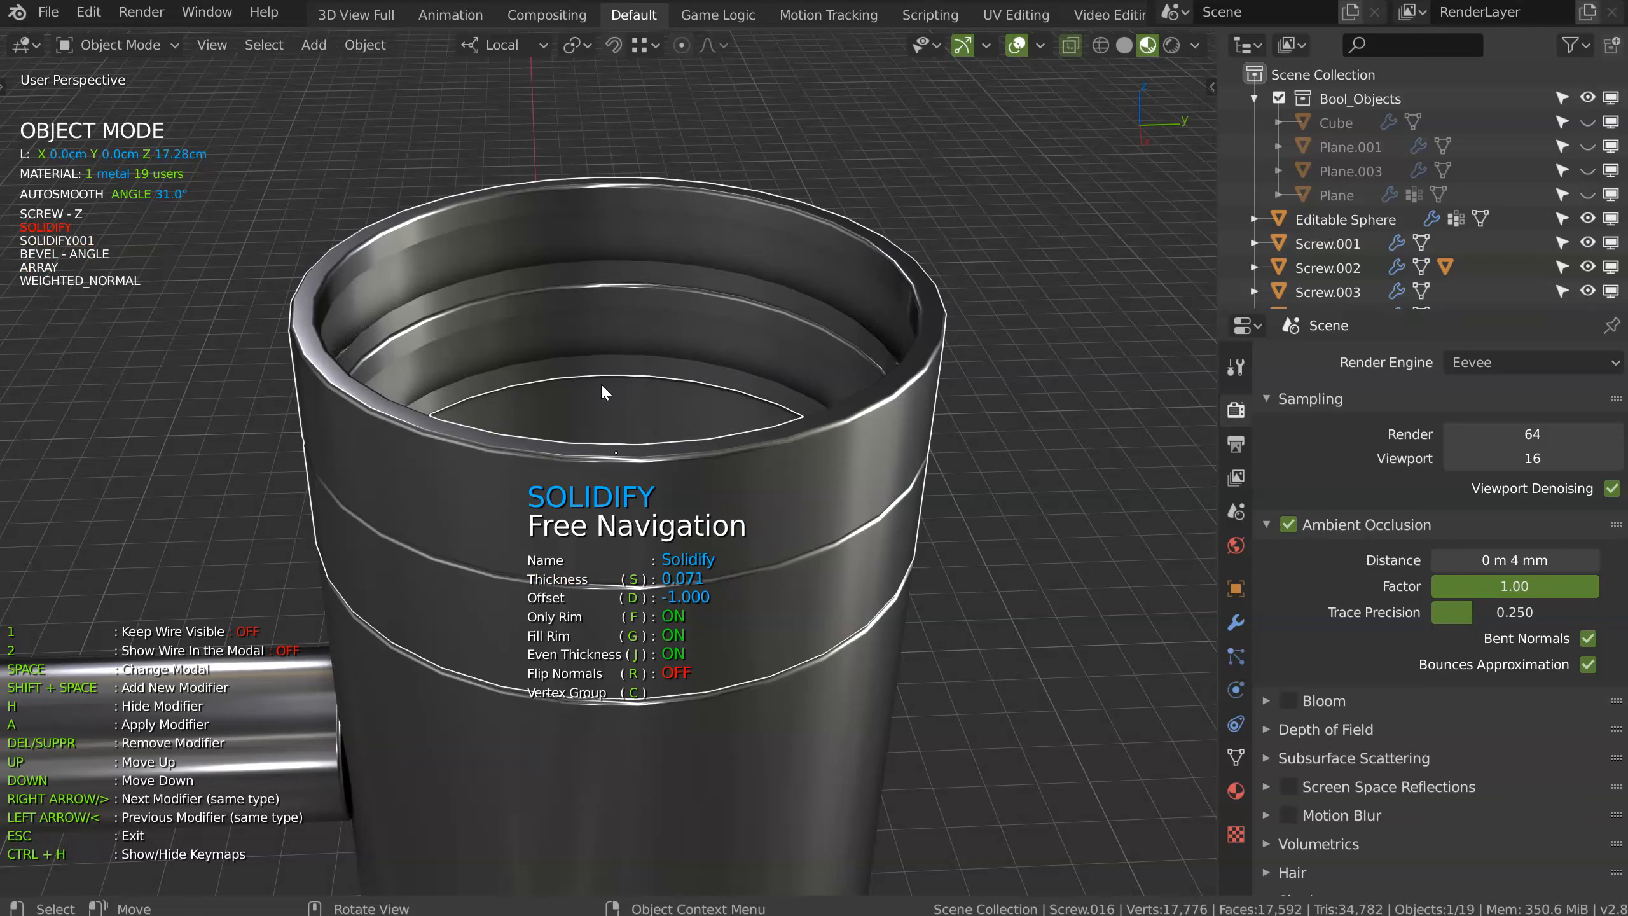
key("s")
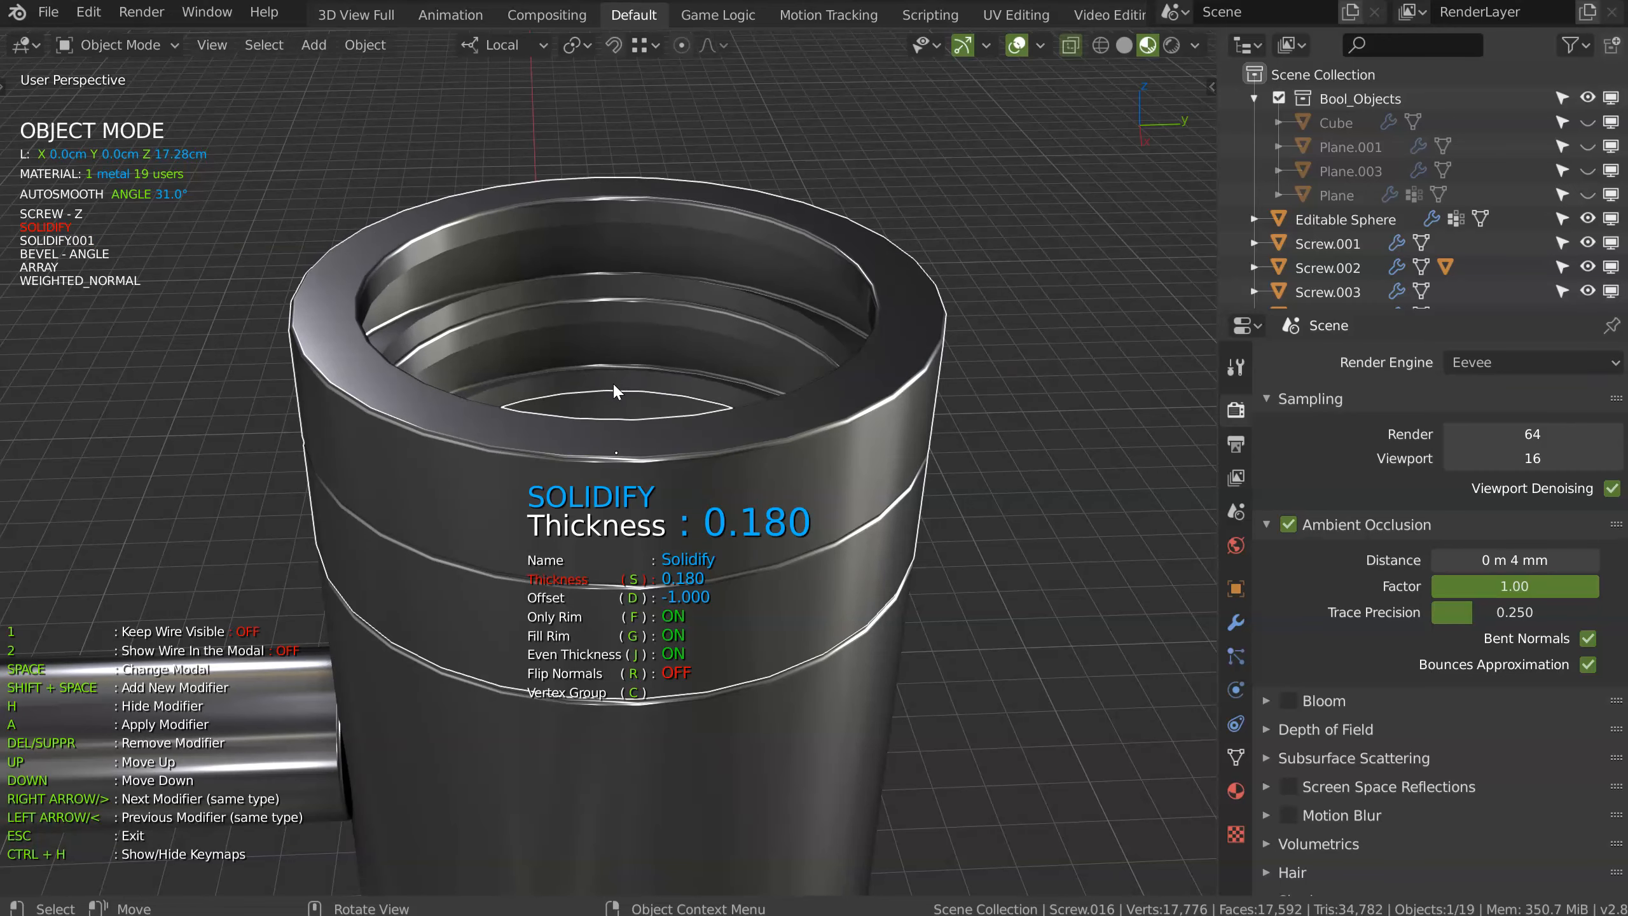
left_click(608, 387)
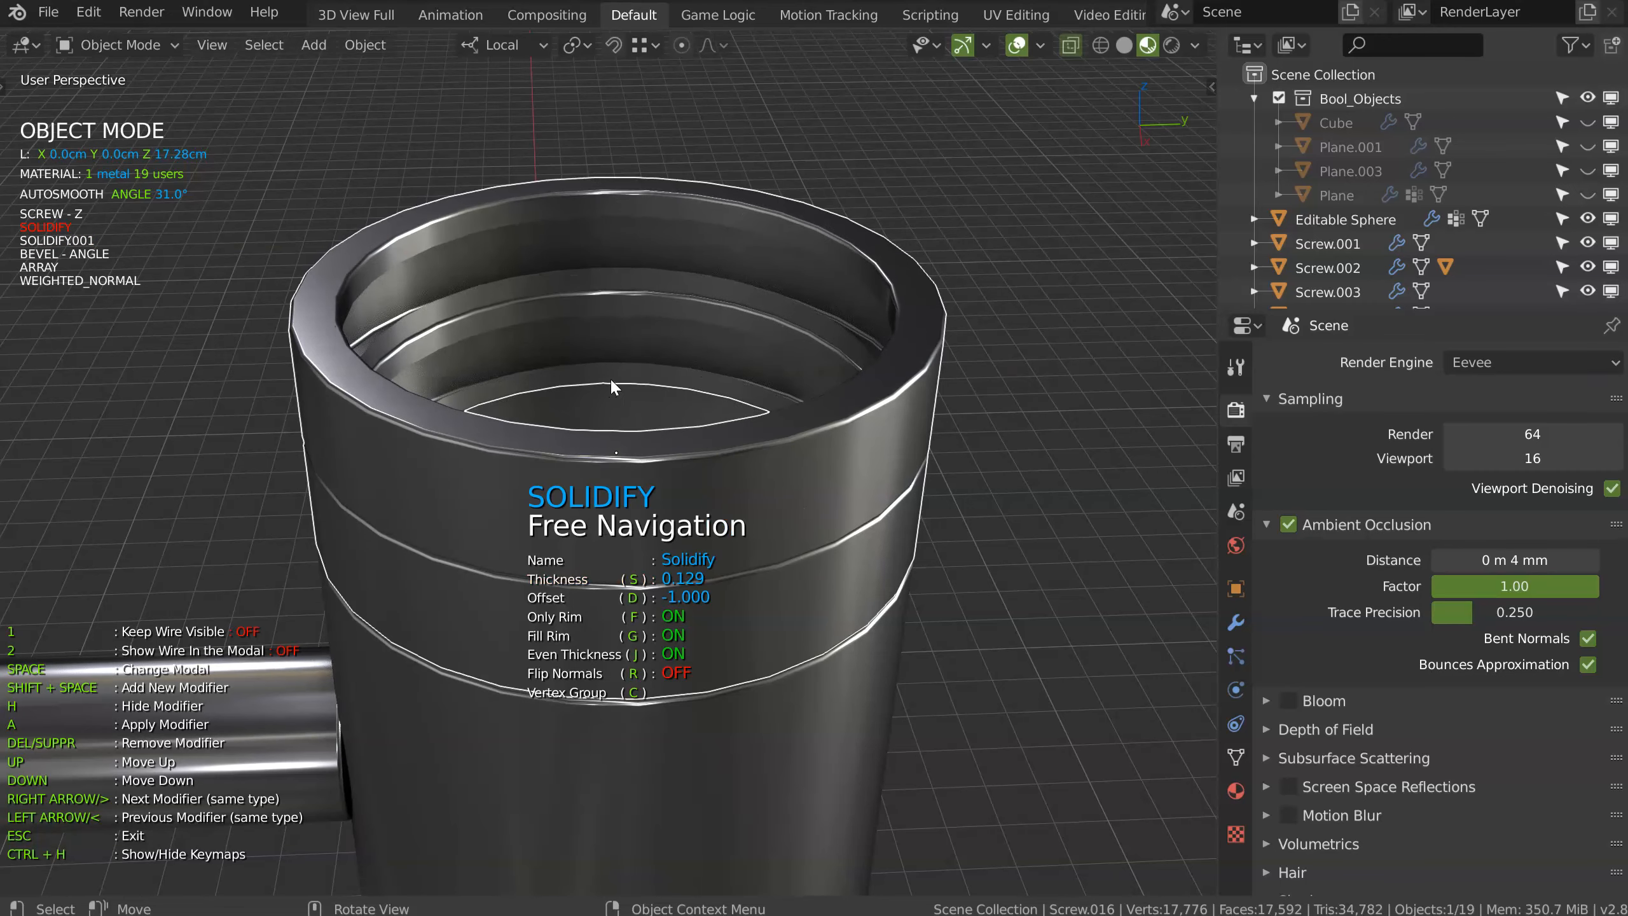
key("Escape")
scroll(665, 356, "down", 6)
middle_click_drag(666, 404, 667, 77, "shift")
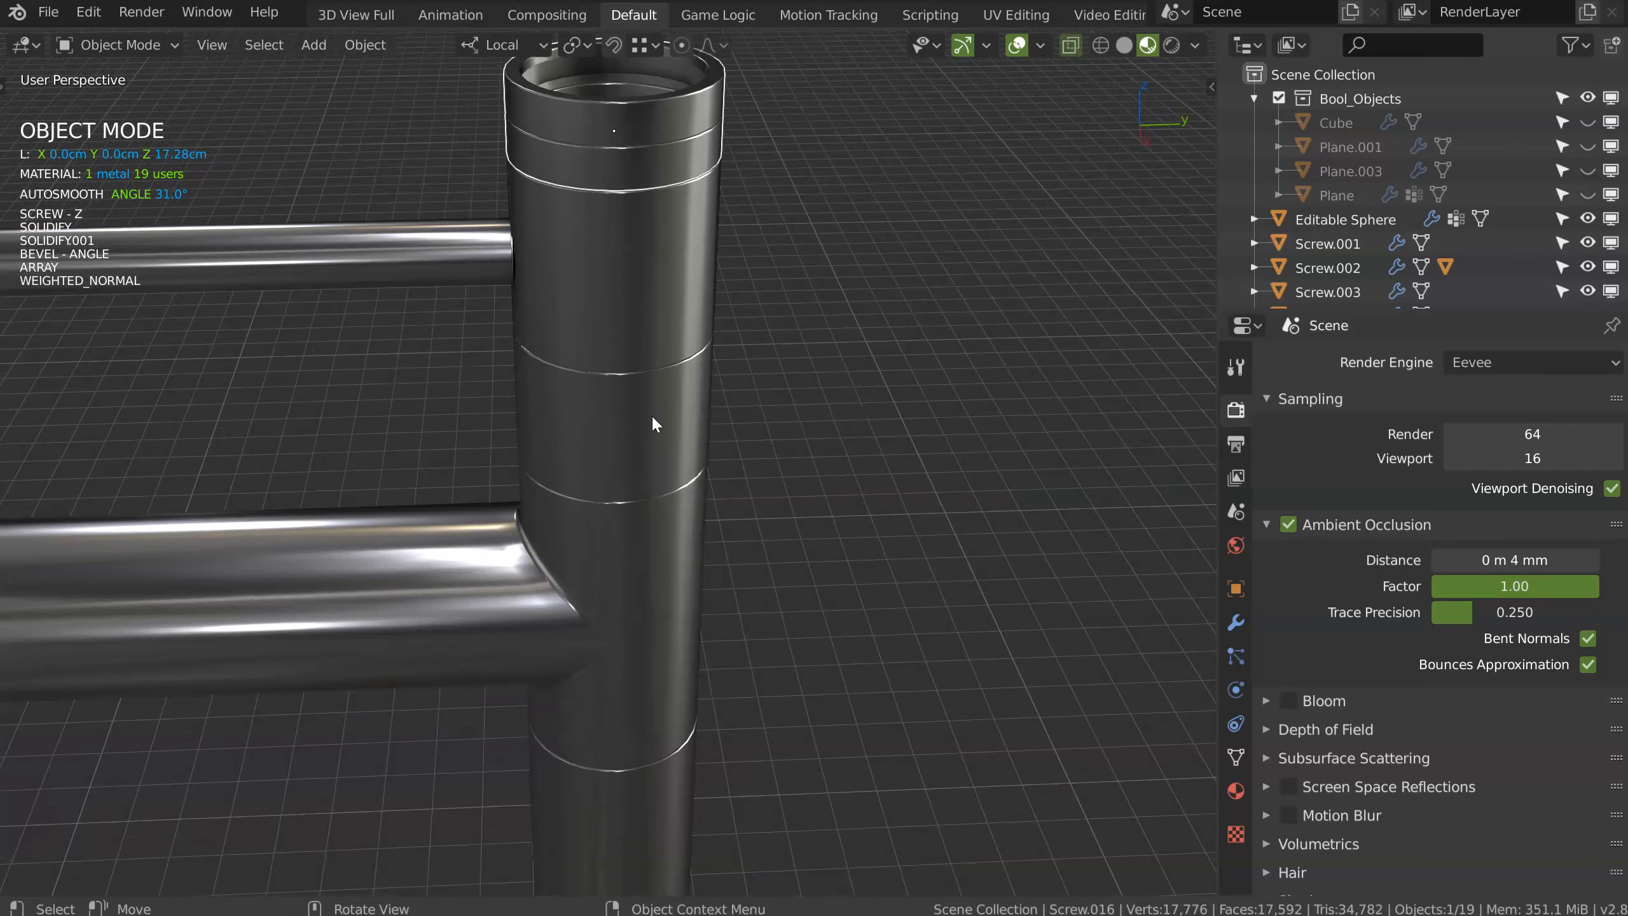
Step: Duplicate the tube section just below the stacked top rings and raise the copy about 3 cm along Z
left_click(652, 418)
key("shift+d")
key("z")
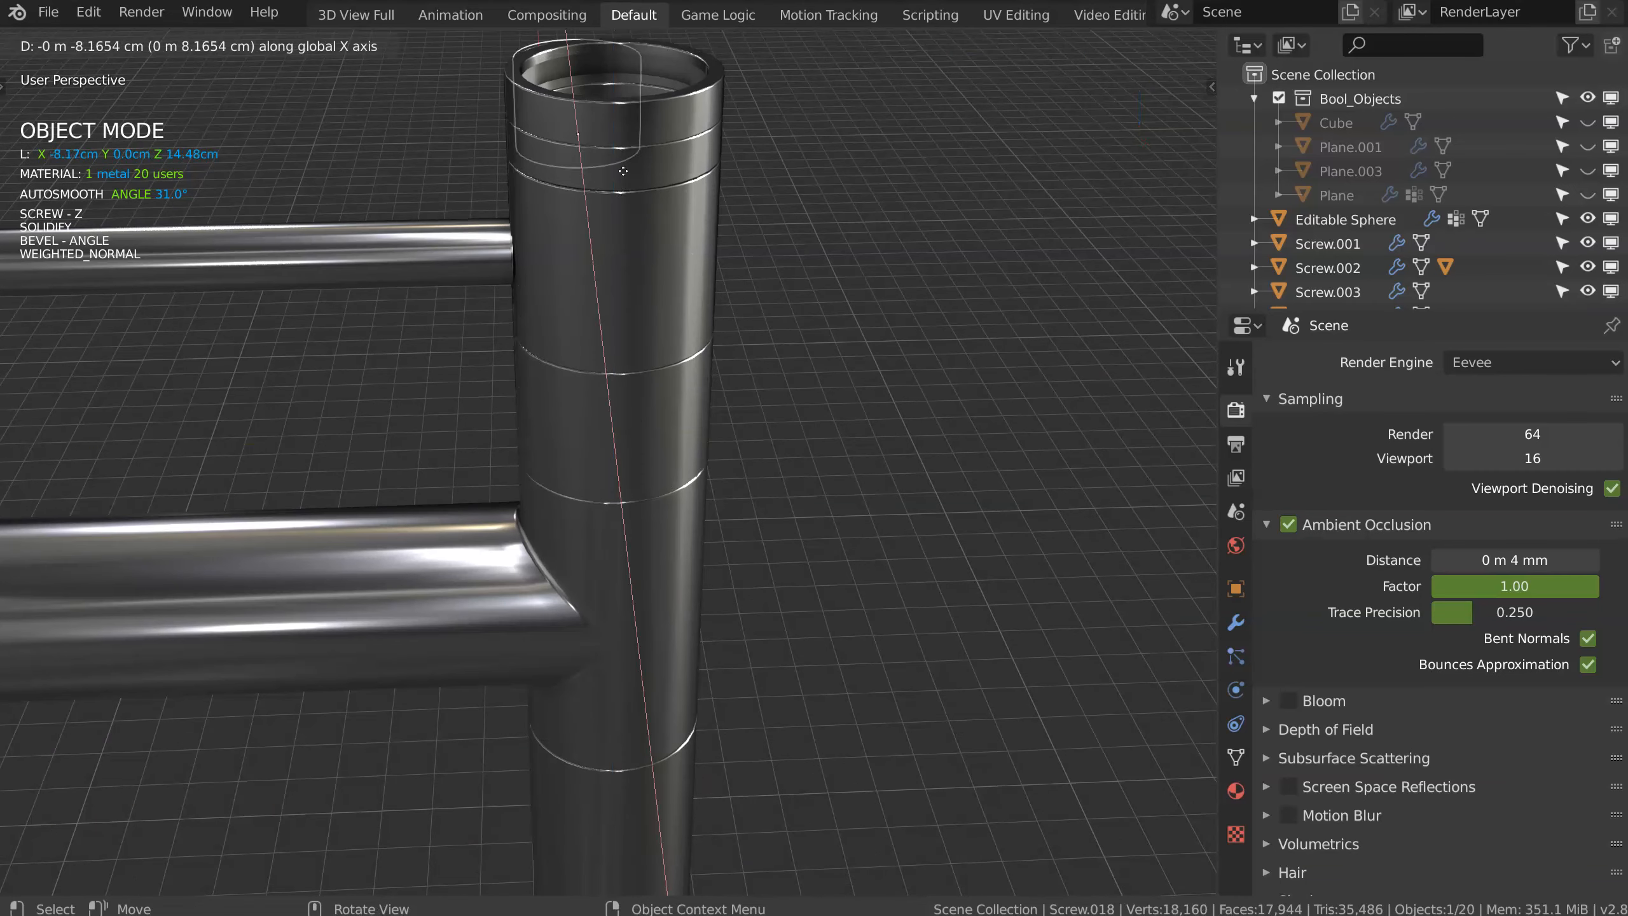
key("z")
left_click(629, 300)
key("KP_Decimal")
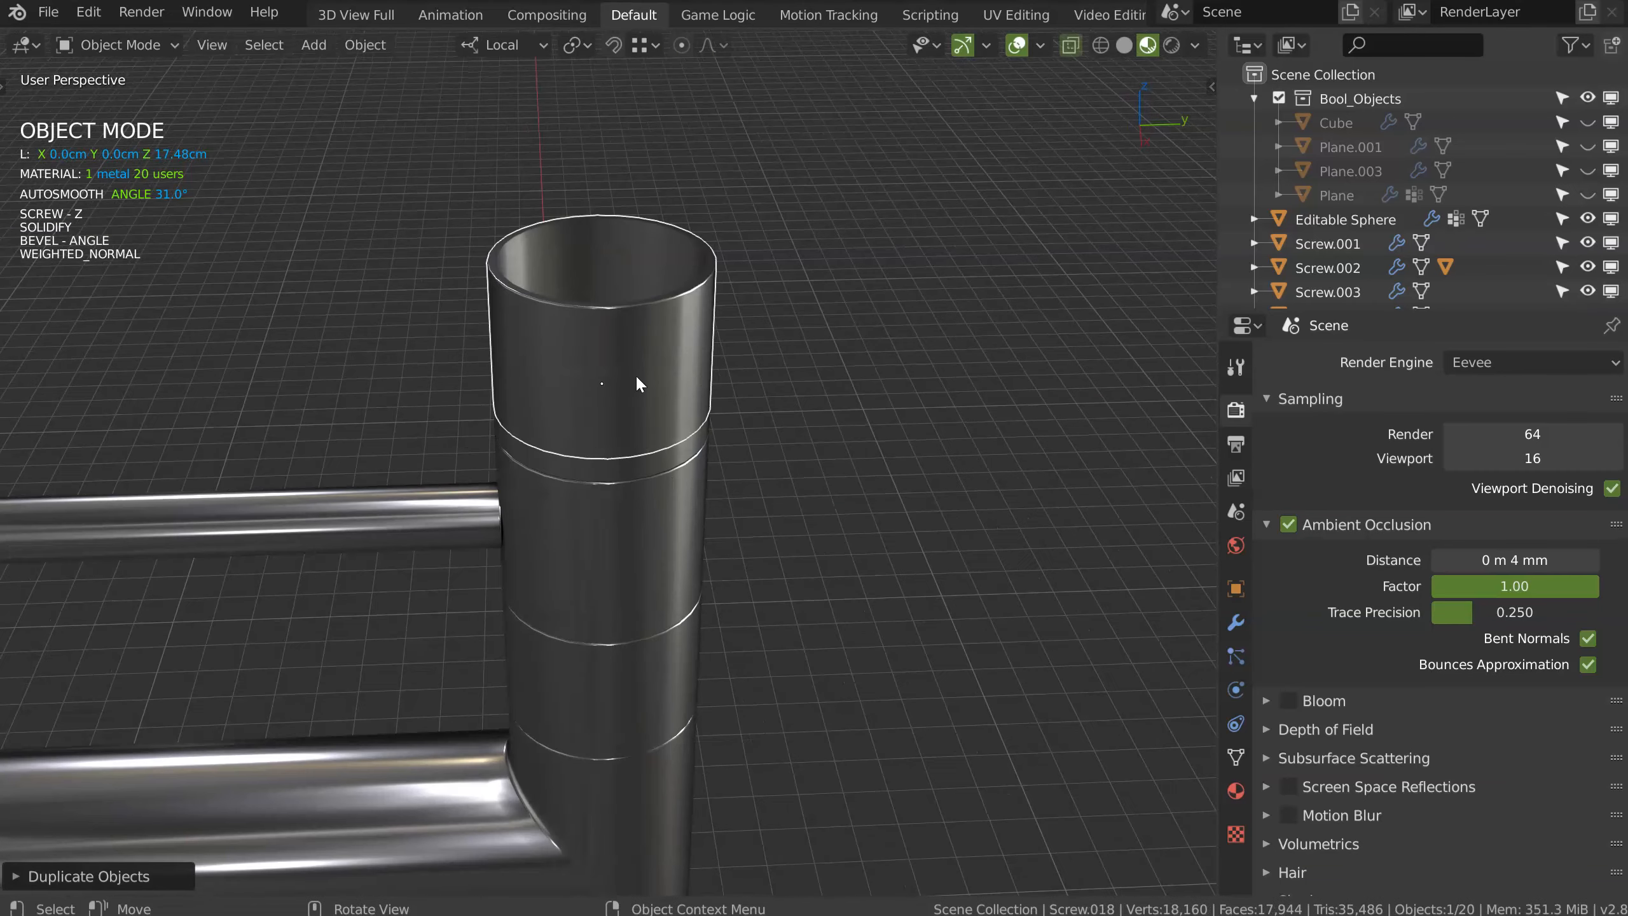
Step: Narrow the duplicated tube by moving both vertices of its profile about 1.2 mm inward along local X
key("Tab")
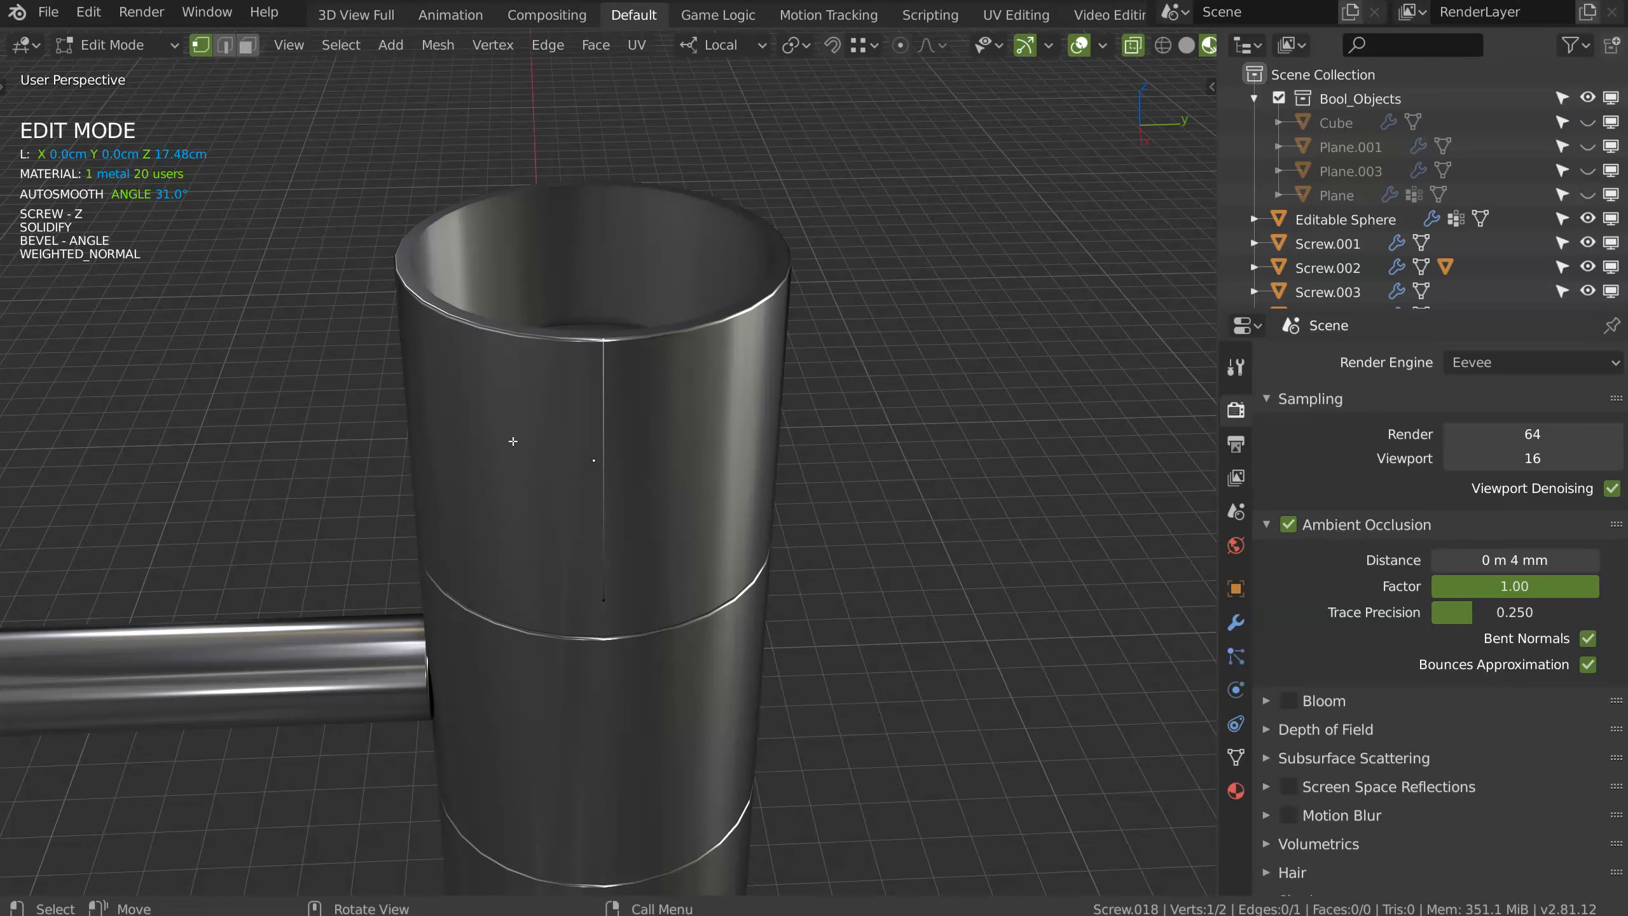
middle_click_drag(513, 441, 665, 451)
left_click(603, 591, "shift")
key("g")
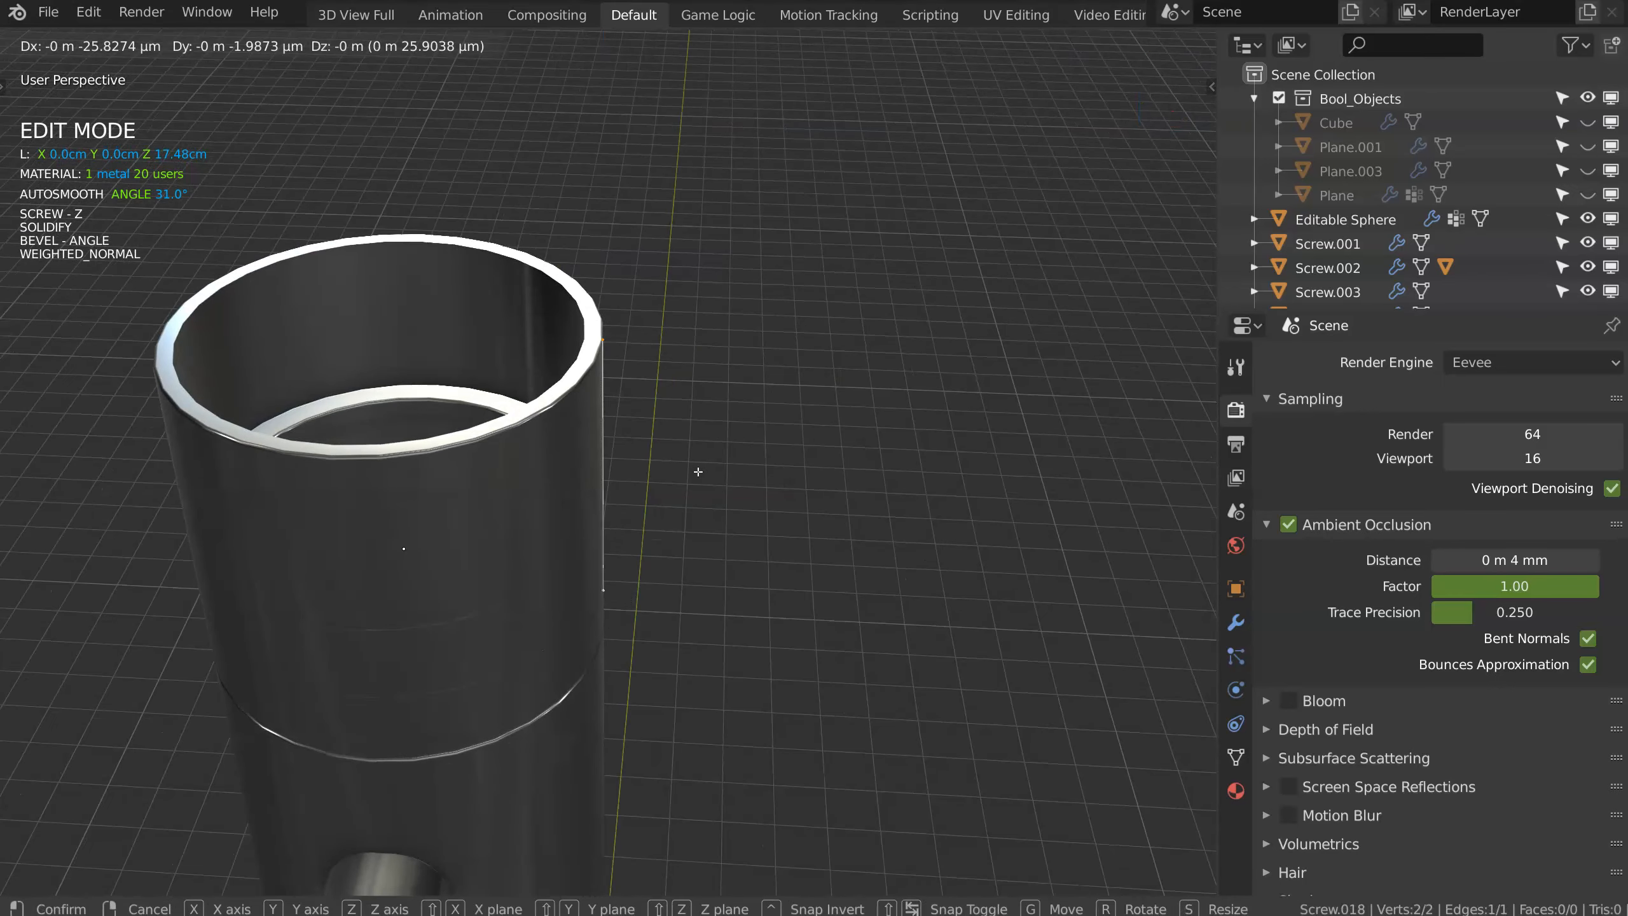
key("x")
key("x")
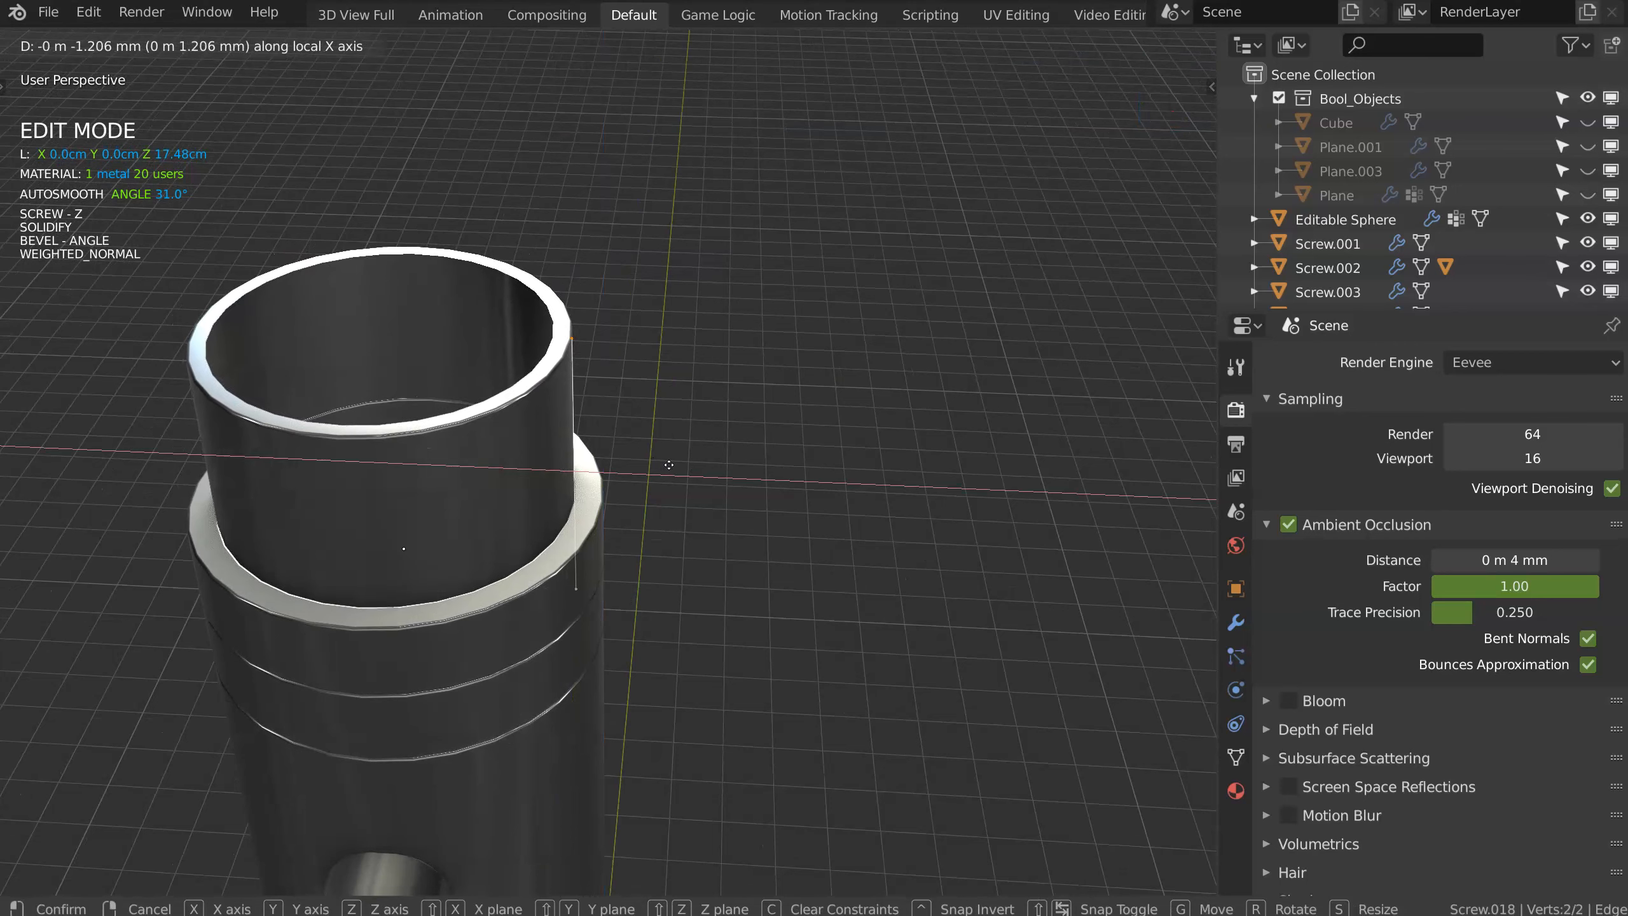
left_click(668, 464)
key("g")
key("x")
key("x")
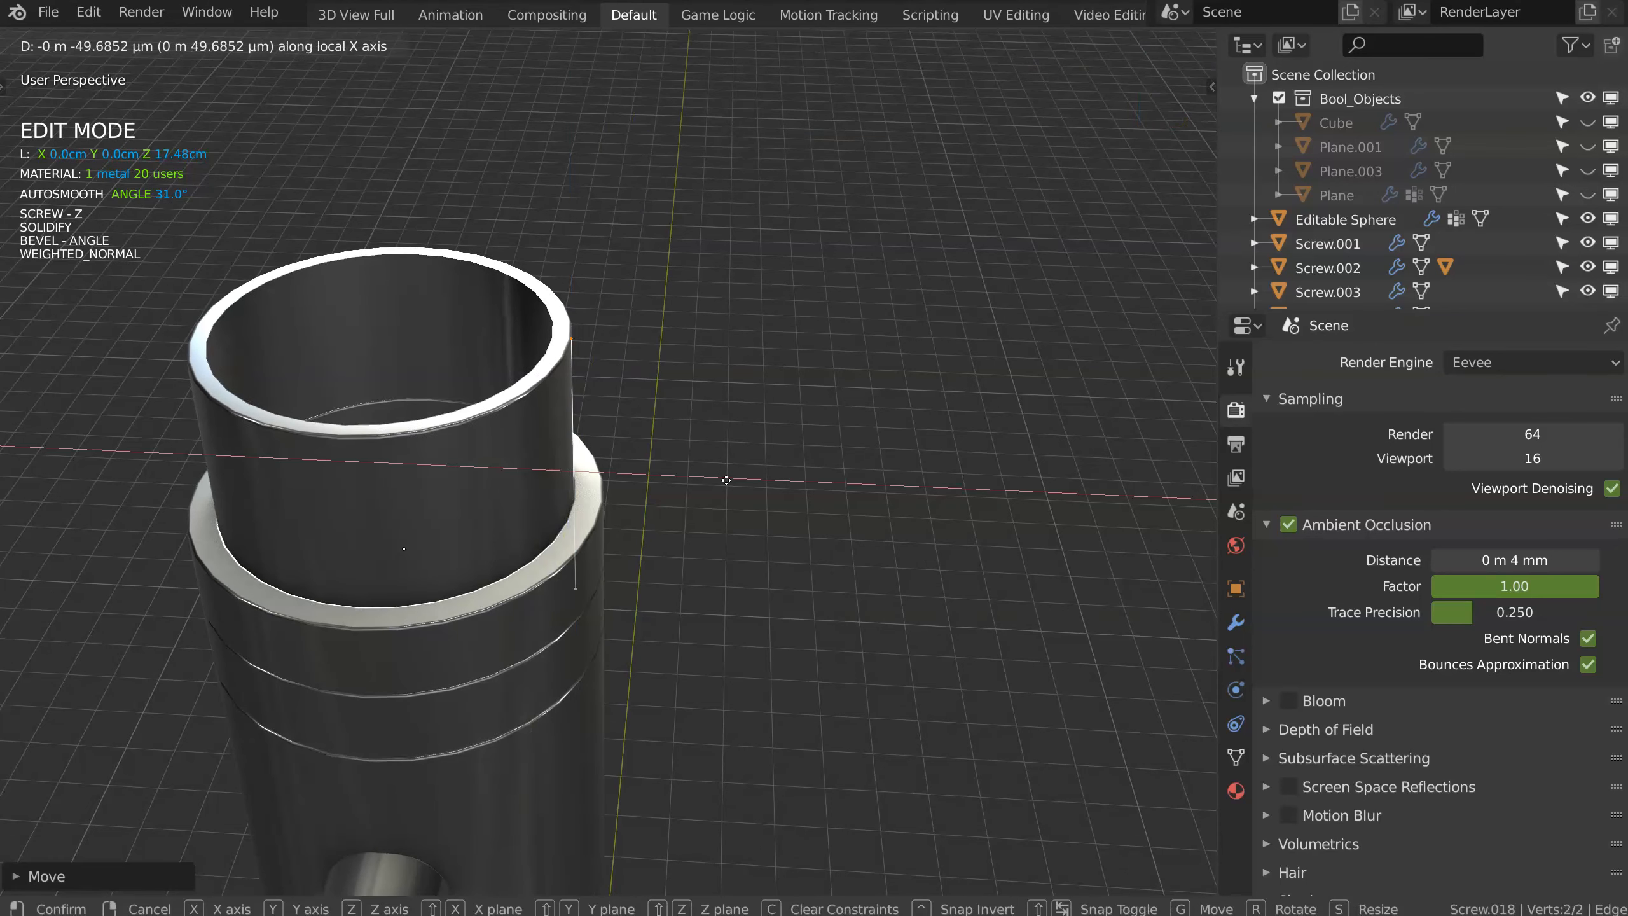
Step: Shift the top inner ring's vertices about 0.05 mm along local X and turn off Only Rim in its Solidify modifier
left_click(726, 479)
key("Tab")
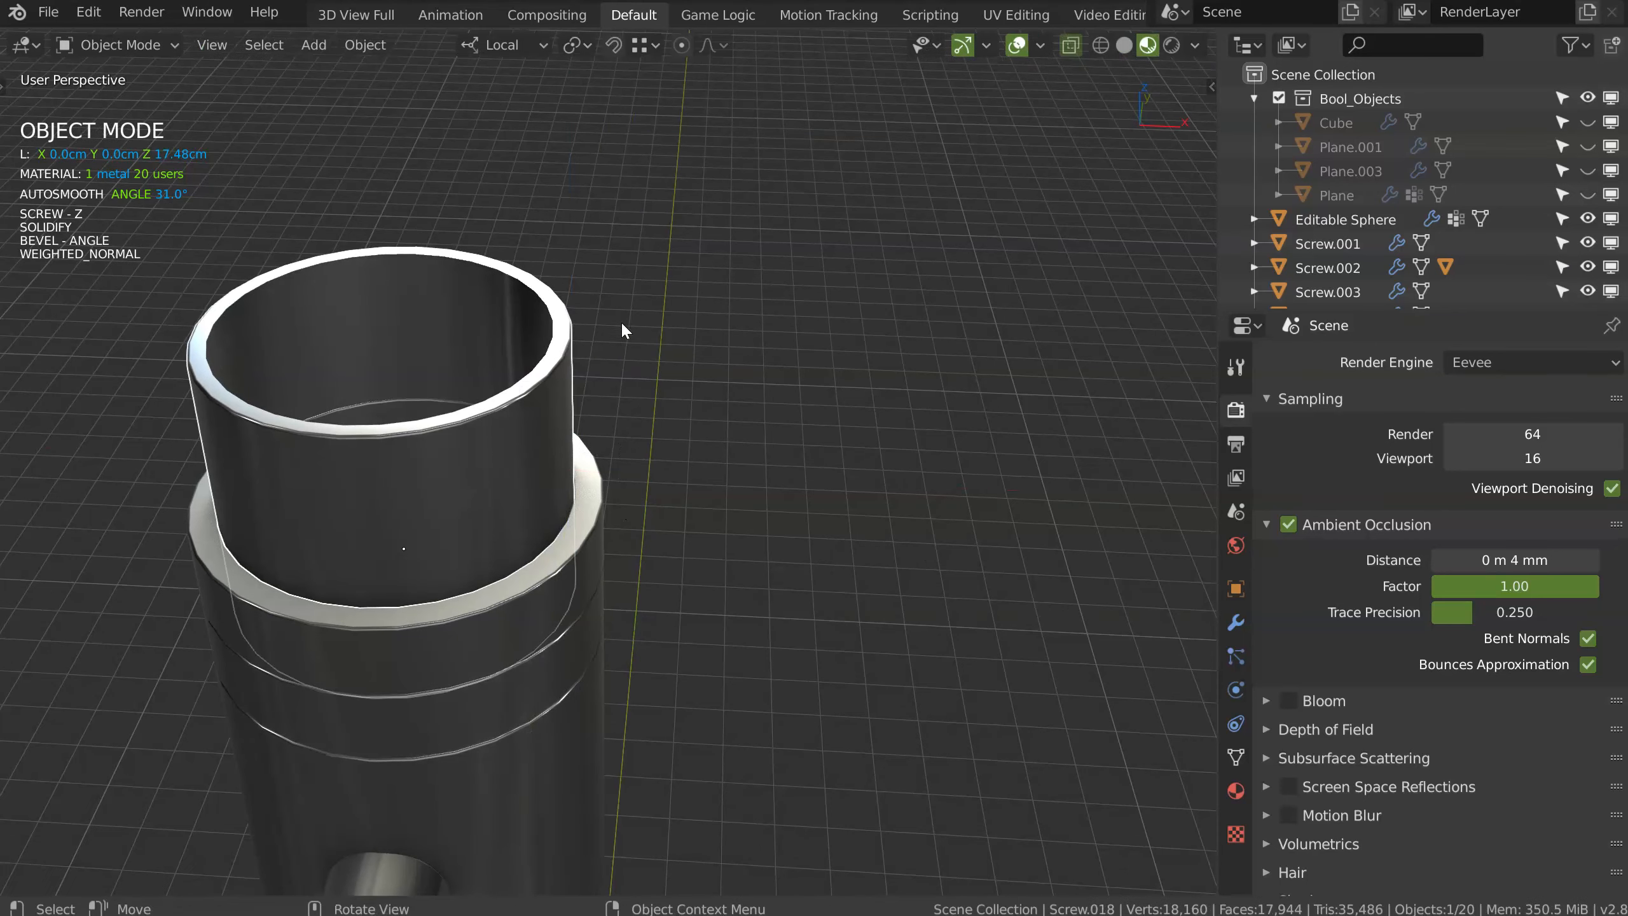
key("alt+space")
left_click(518, 336)
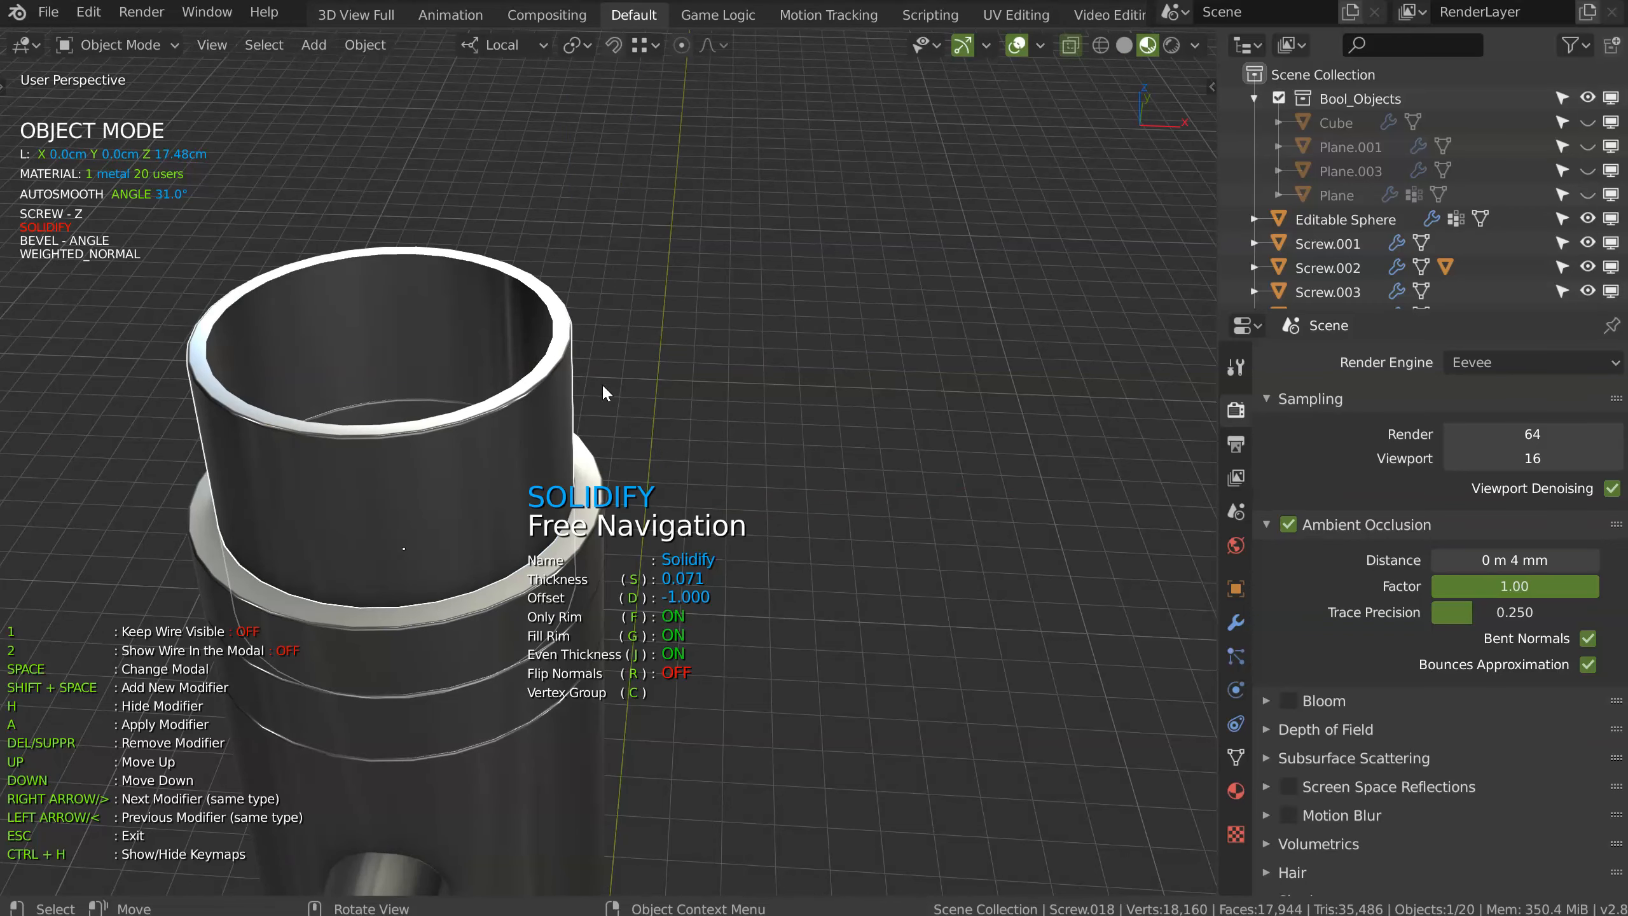
key("f")
key("Escape")
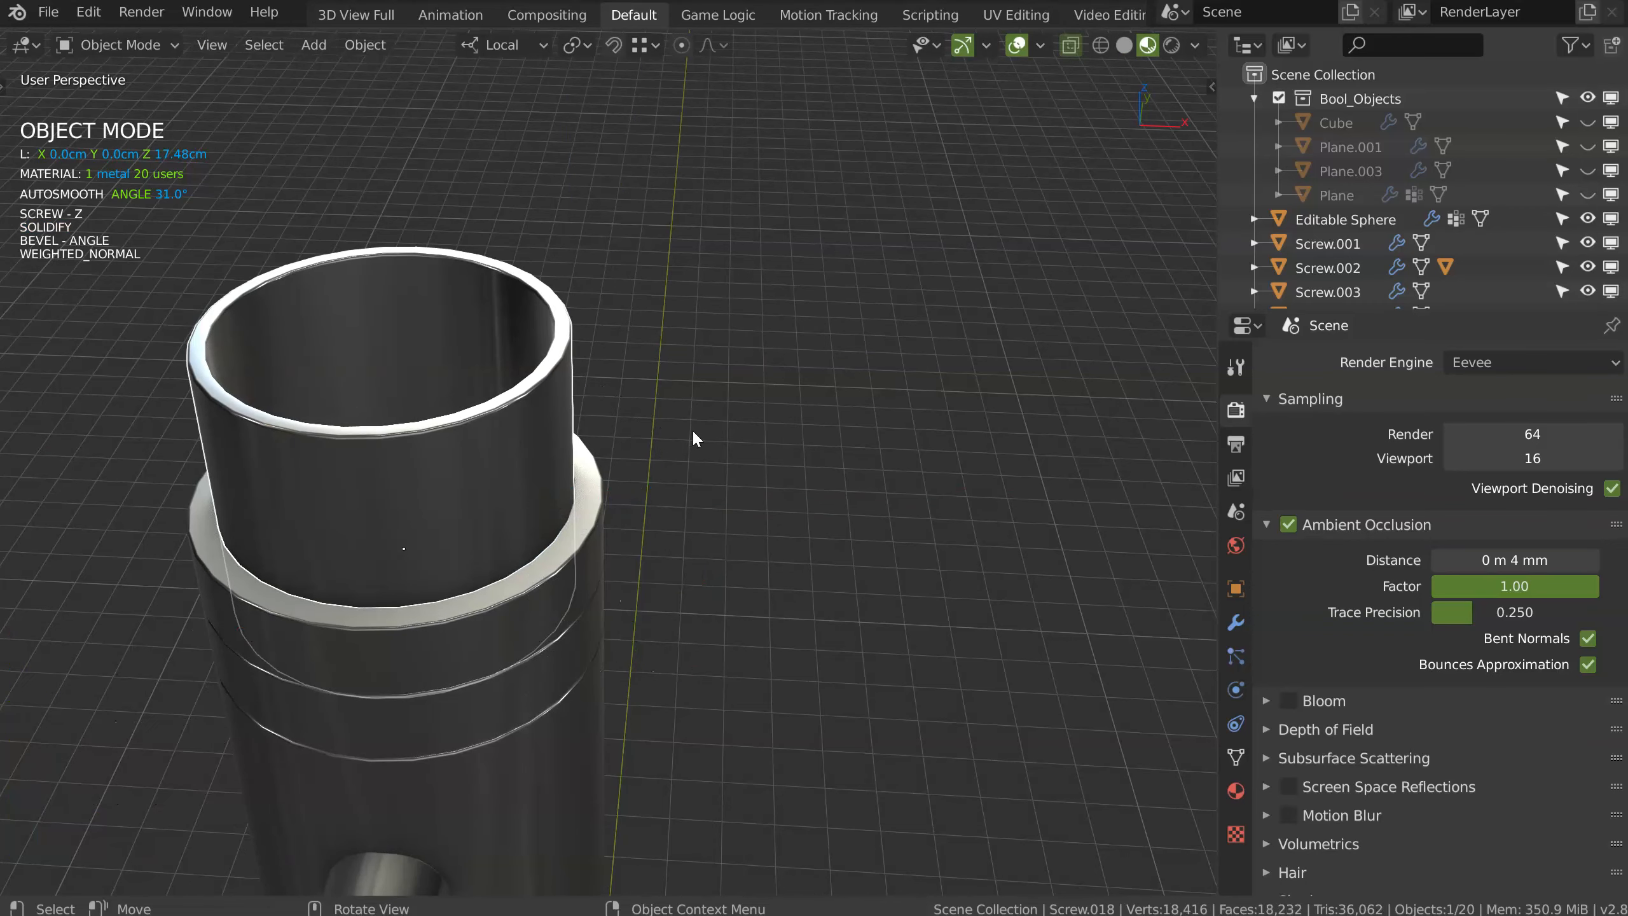
Step: Lower the inner ring's top vertex about 7.7 mm along local Z so its rim sits at the tube's opening
middle_click_drag(693, 431, 717, 416)
key("Tab")
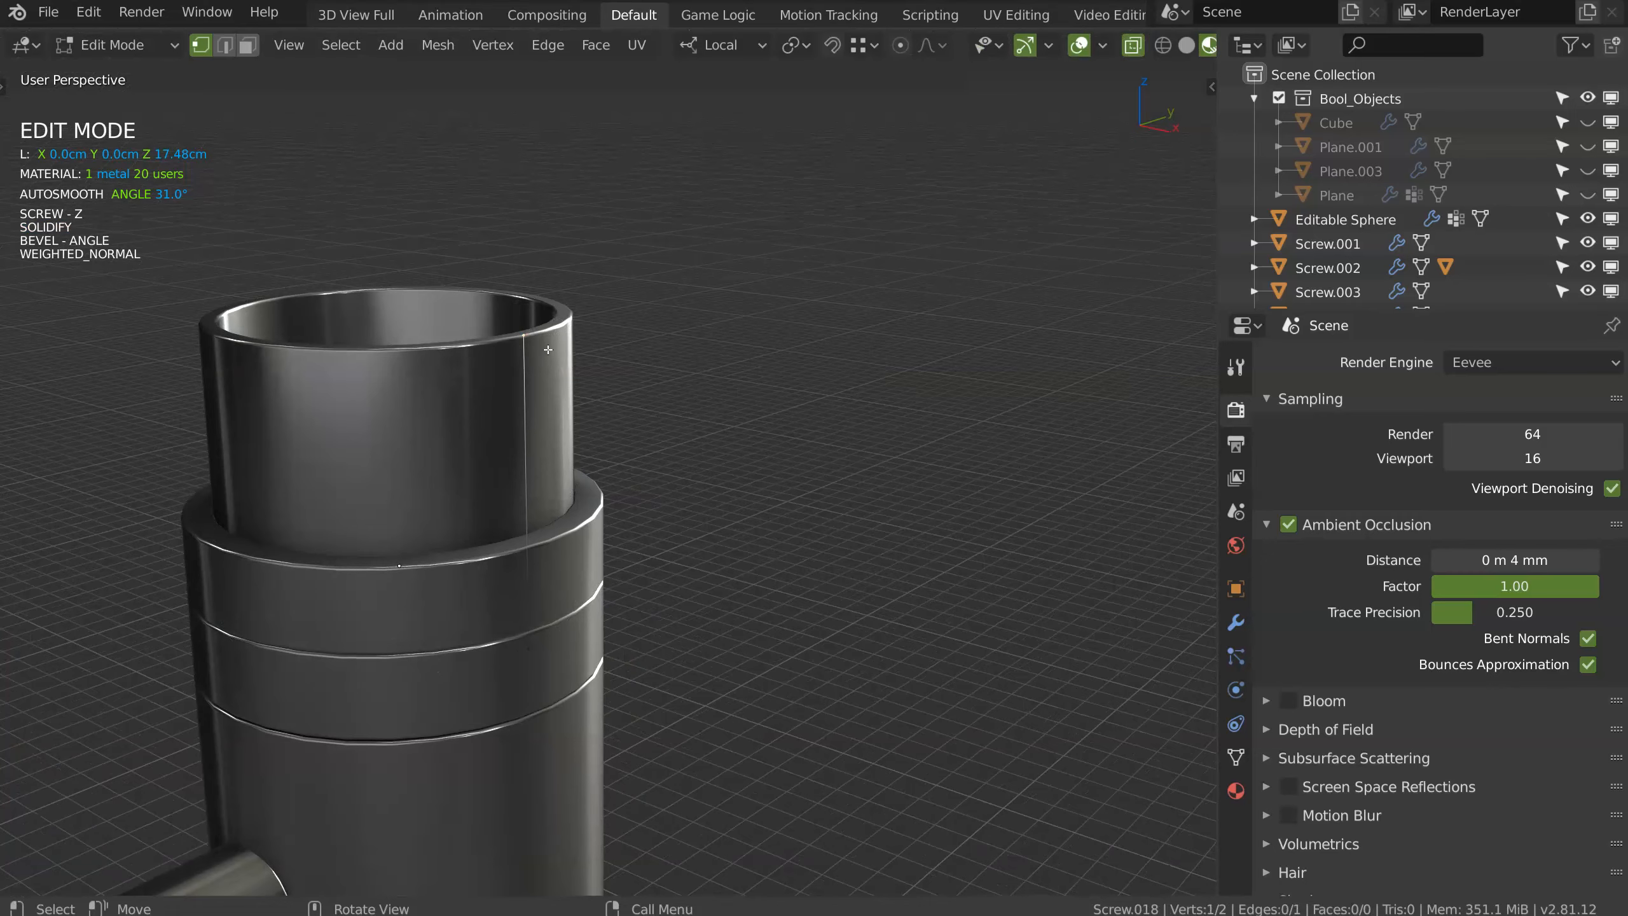
key("g")
key("z")
key("z")
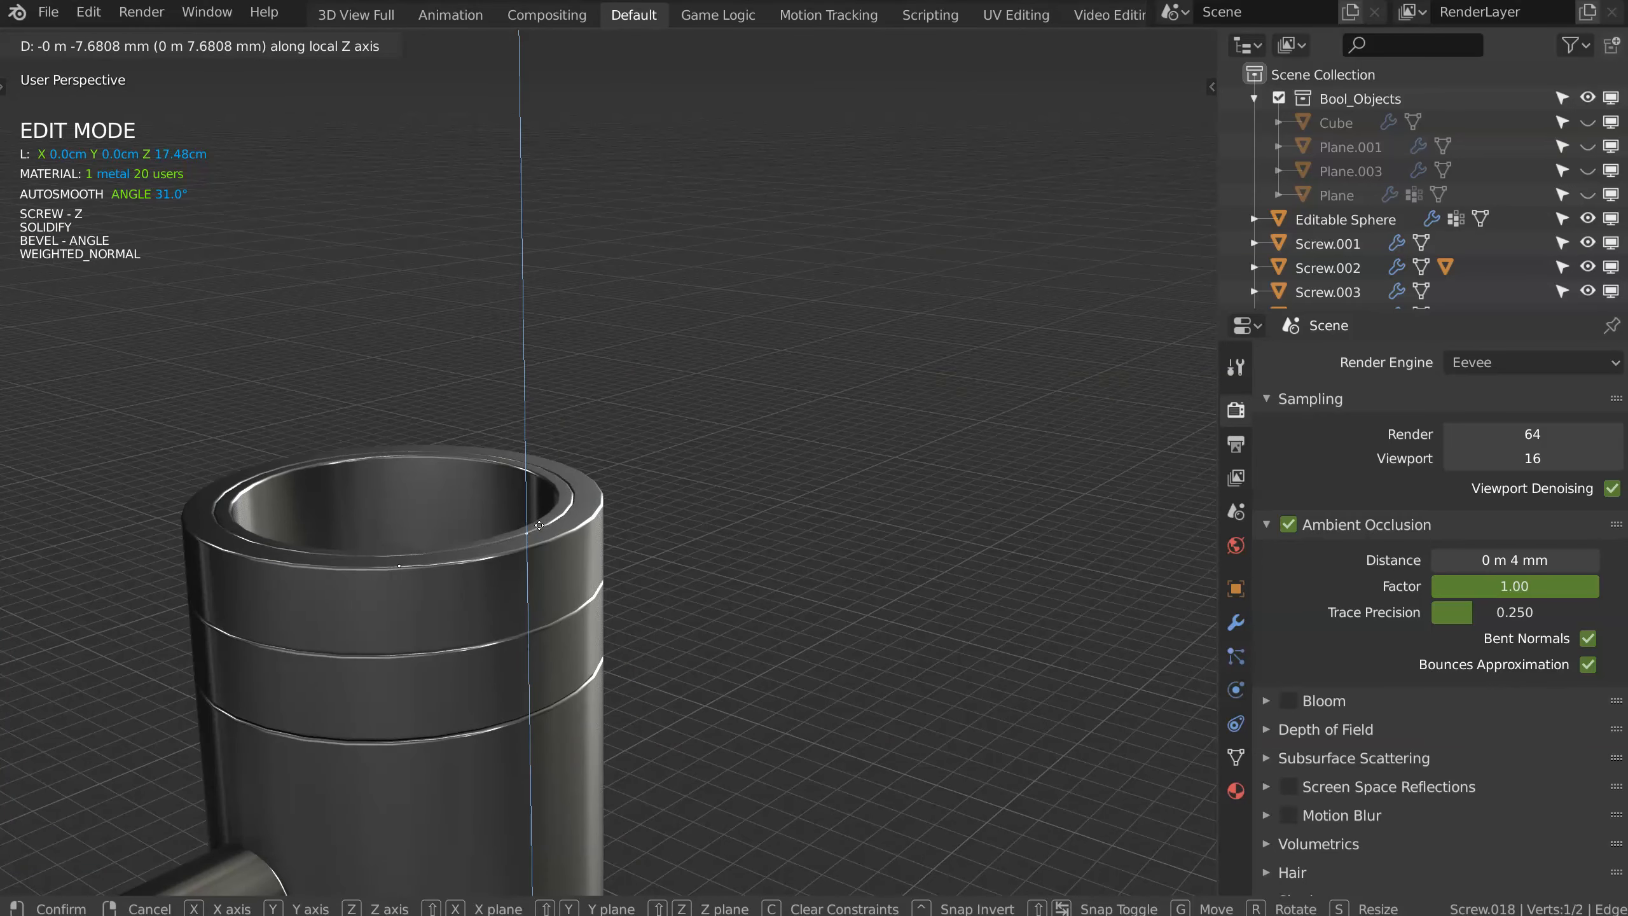
left_click(539, 525)
key("Tab")
Step: Examine the whole faucet model, including the column top, thin rod and spout, from several angles
middle_click_drag(520, 459, 589, 378)
scroll(474, 526, "down", 5)
middle_click_drag(589, 378, 682, 277)
scroll(693, 264, "down", 4)
middle_click_drag(625, 368, 580, 449)
middle_click_drag(617, 340, 683, 298, "shift")
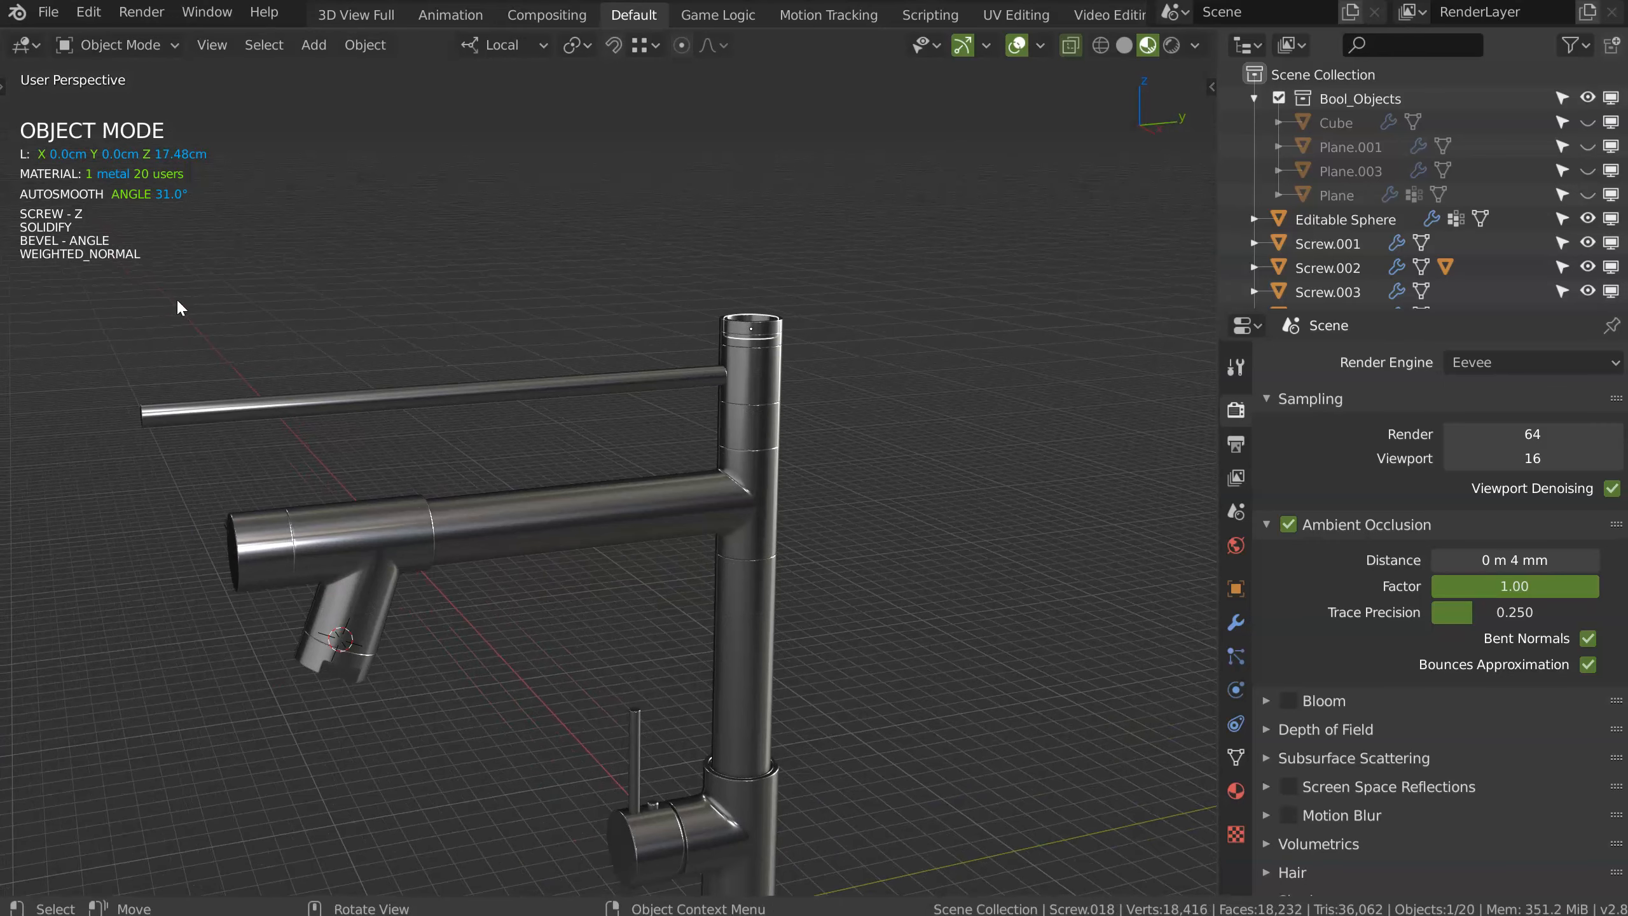
middle_click_drag(567, 190, 554, 77)
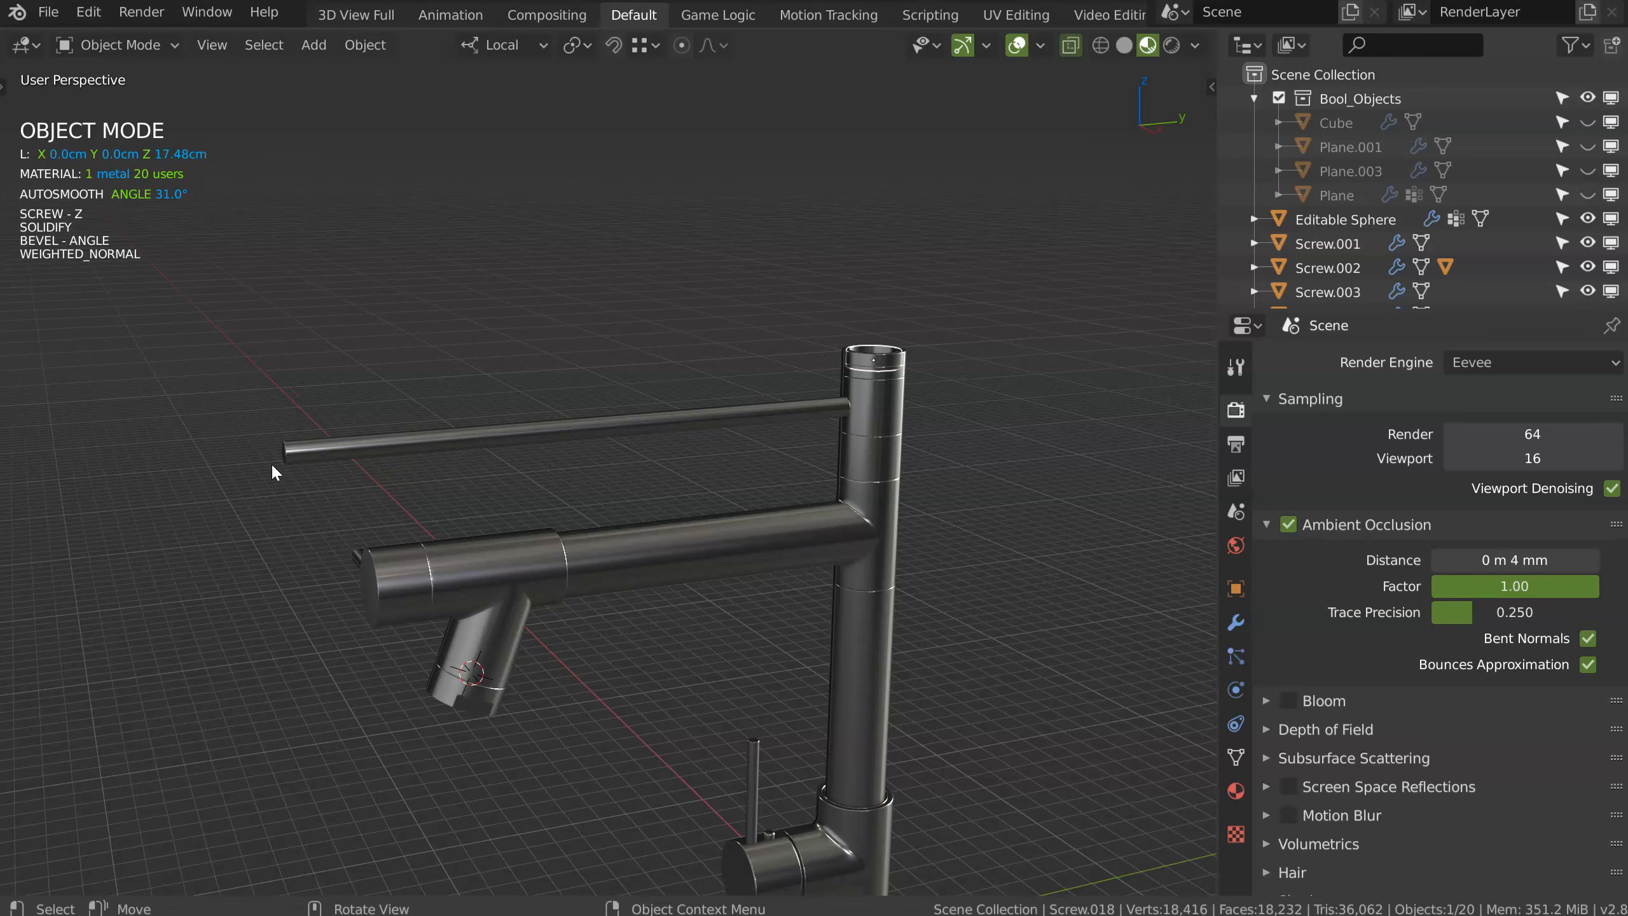
middle_click_drag(343, 453, 740, 413)
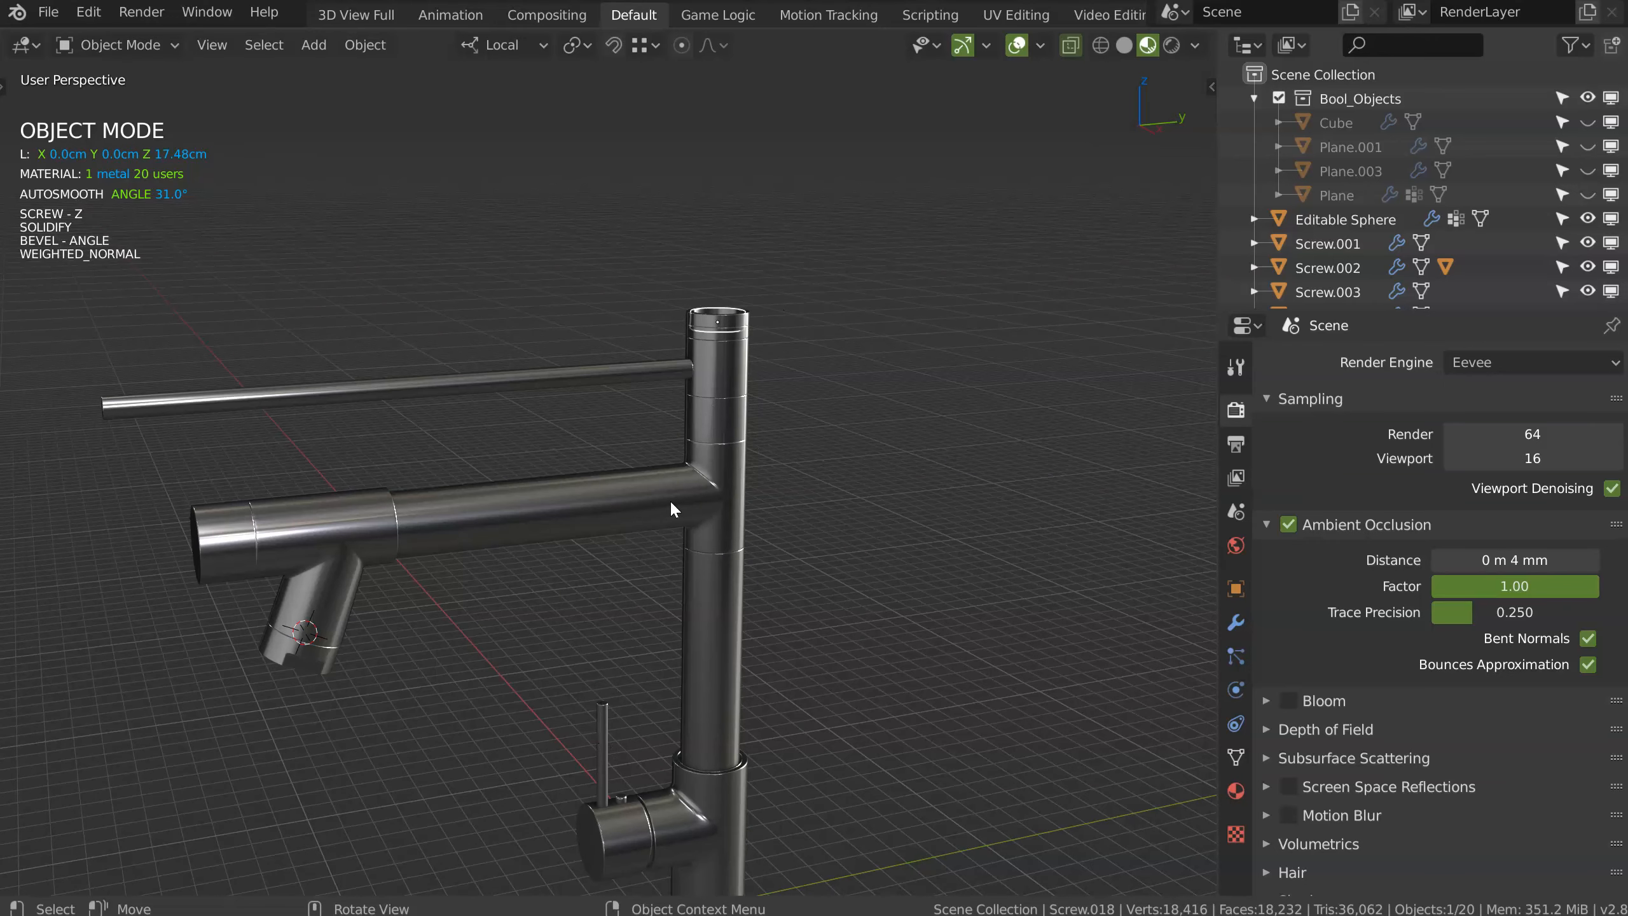
Step: Select the upper tube section that meets the thin rod and turn off the Boolean option for new primitives
left_click(727, 375)
scroll(726, 375, "up", 7)
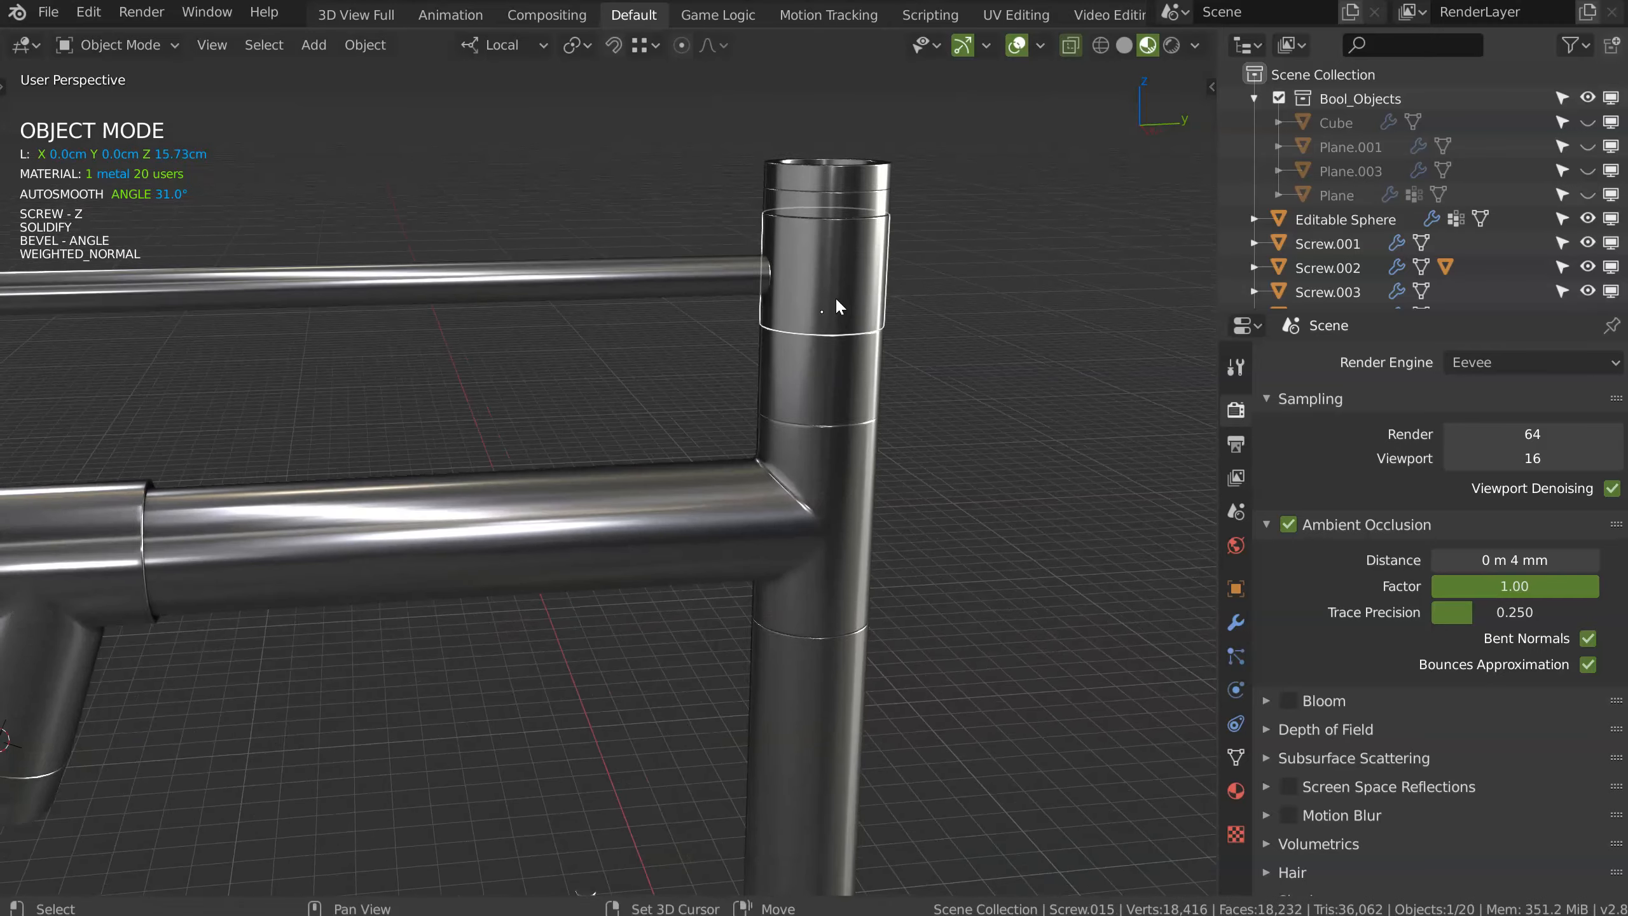
key("shift+space")
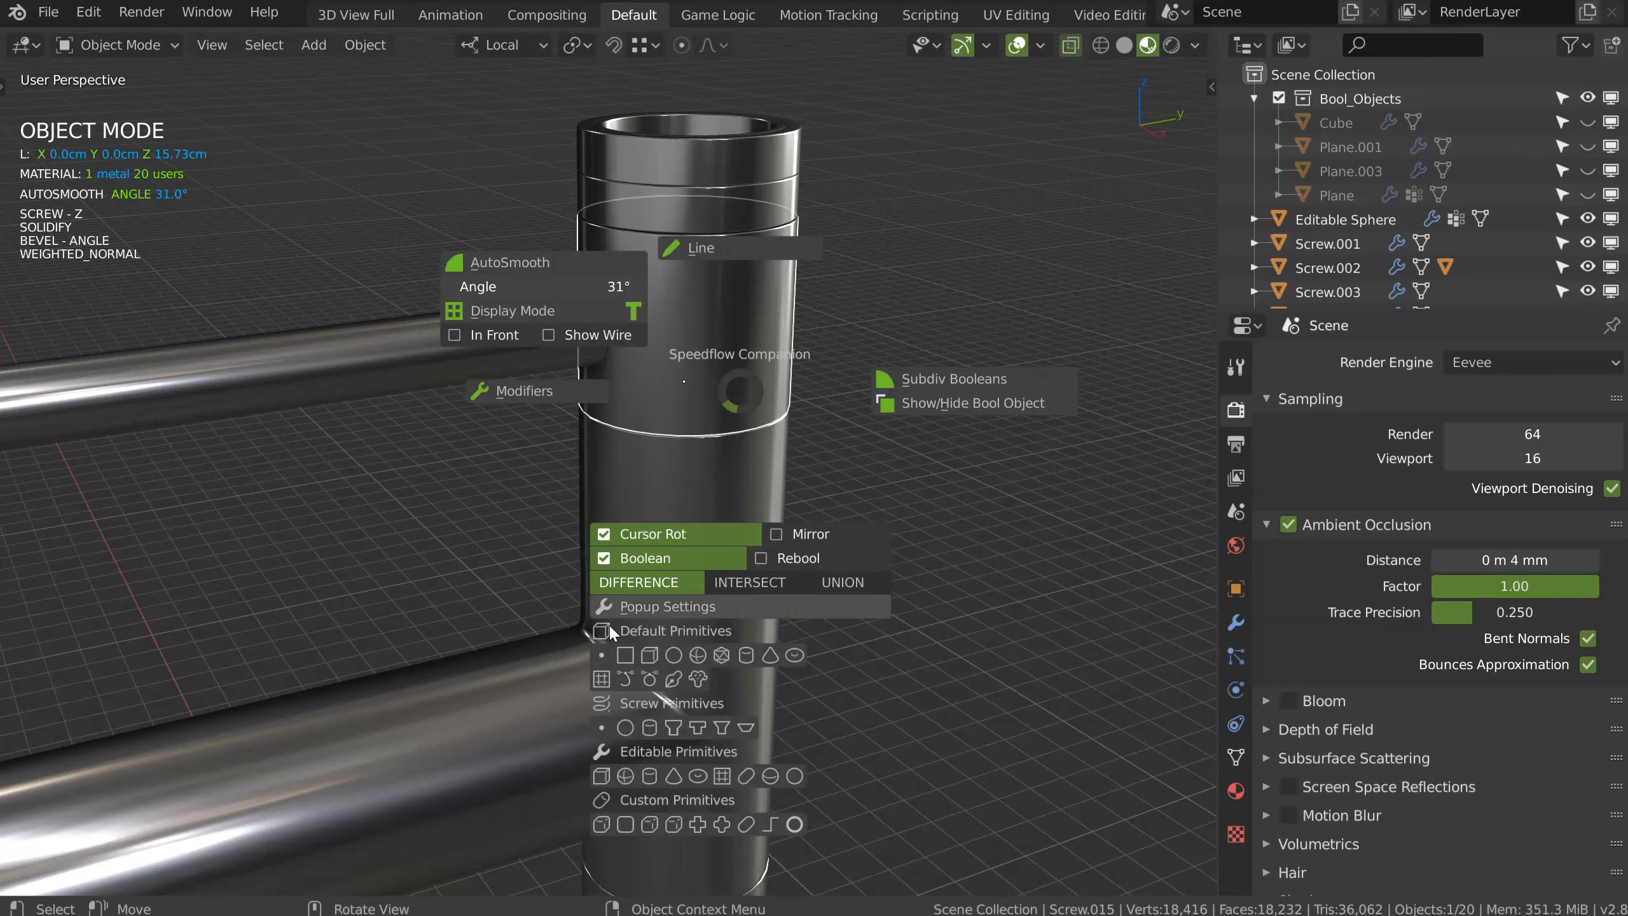
left_click(605, 557)
key("shift+space")
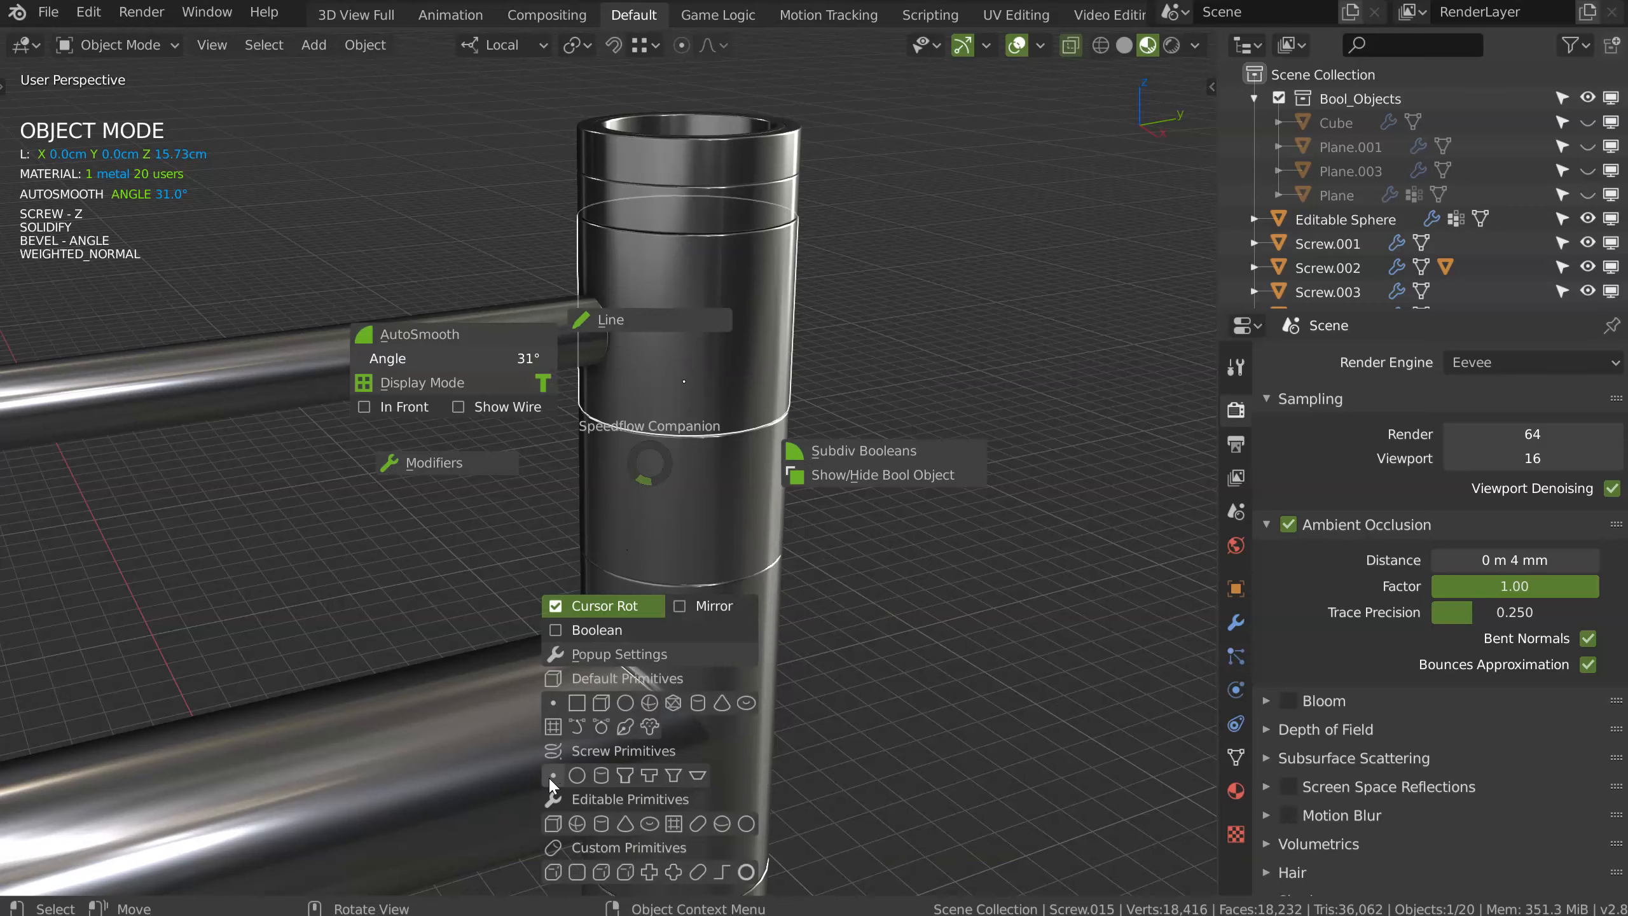
left_click(548, 775)
key("Tab")
scroll(727, 447, "down", 4)
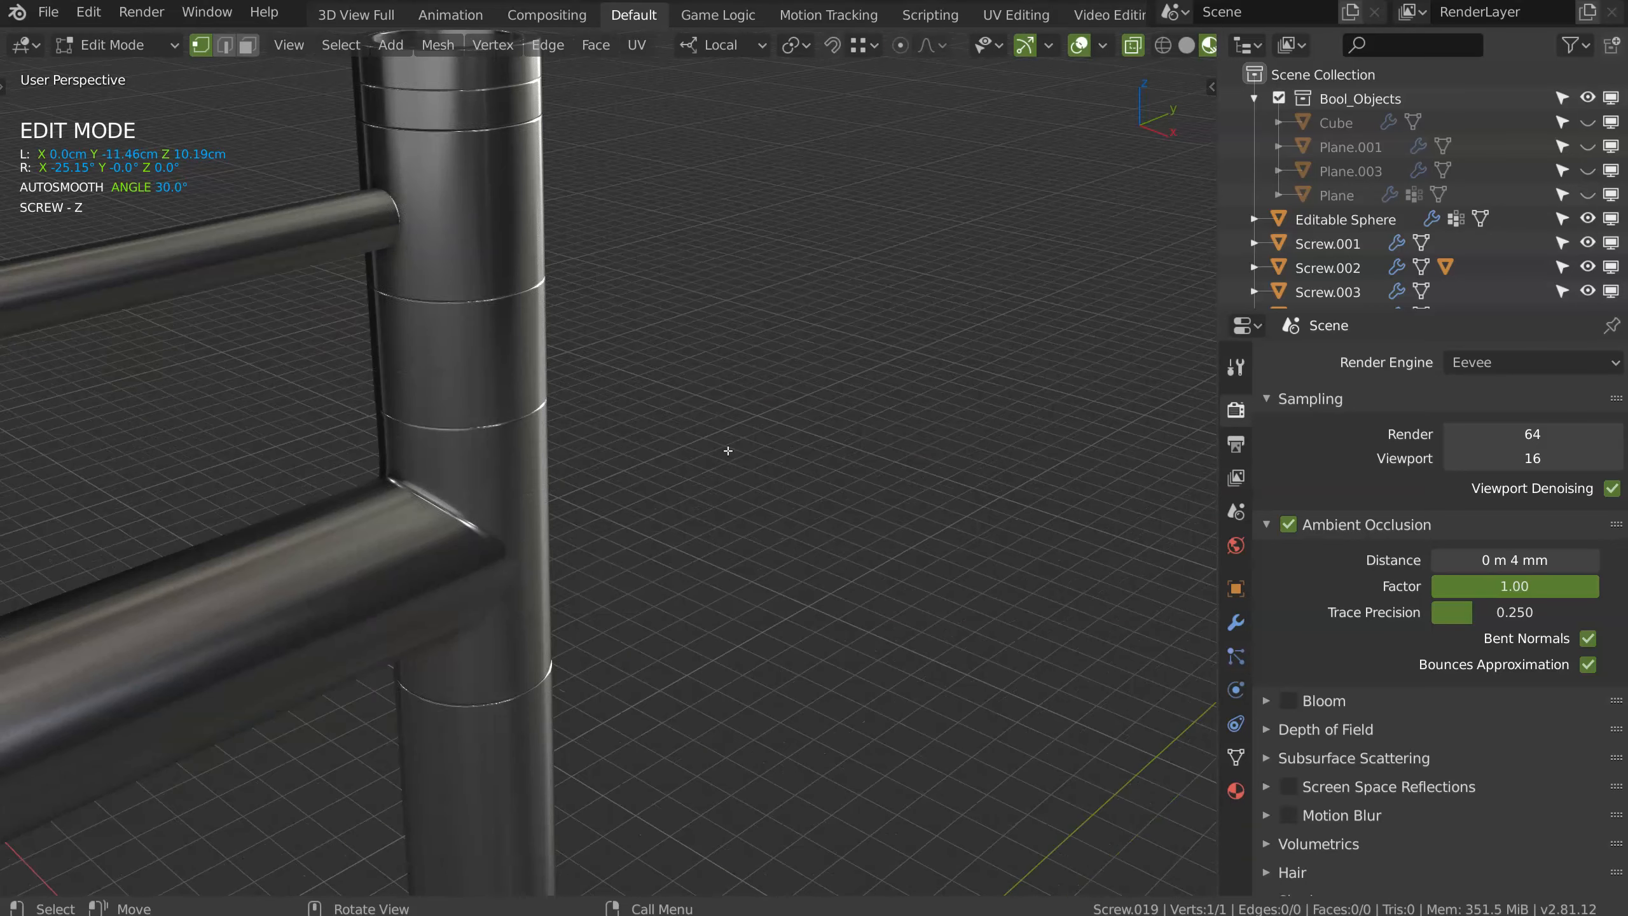
key("Tab")
middle_click_drag(672, 313, 479, 647, "ctrl")
middle_click_drag(549, 443, 840, 361, "shift")
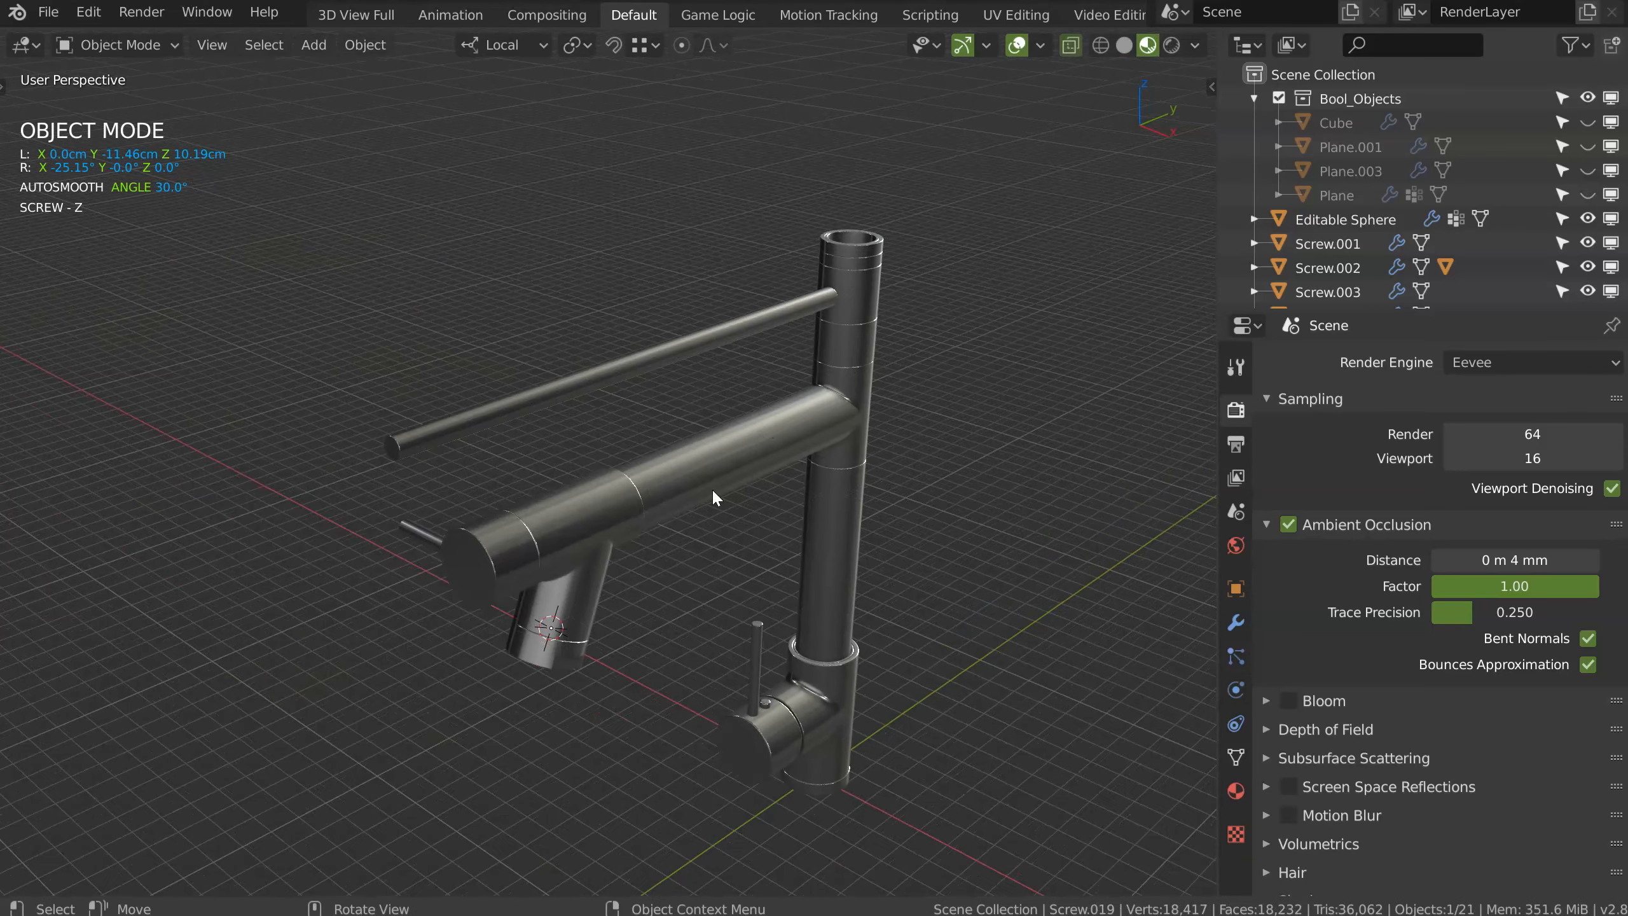
key("x")
left_click(633, 535)
middle_click_drag(756, 437, 585, 530, "shift")
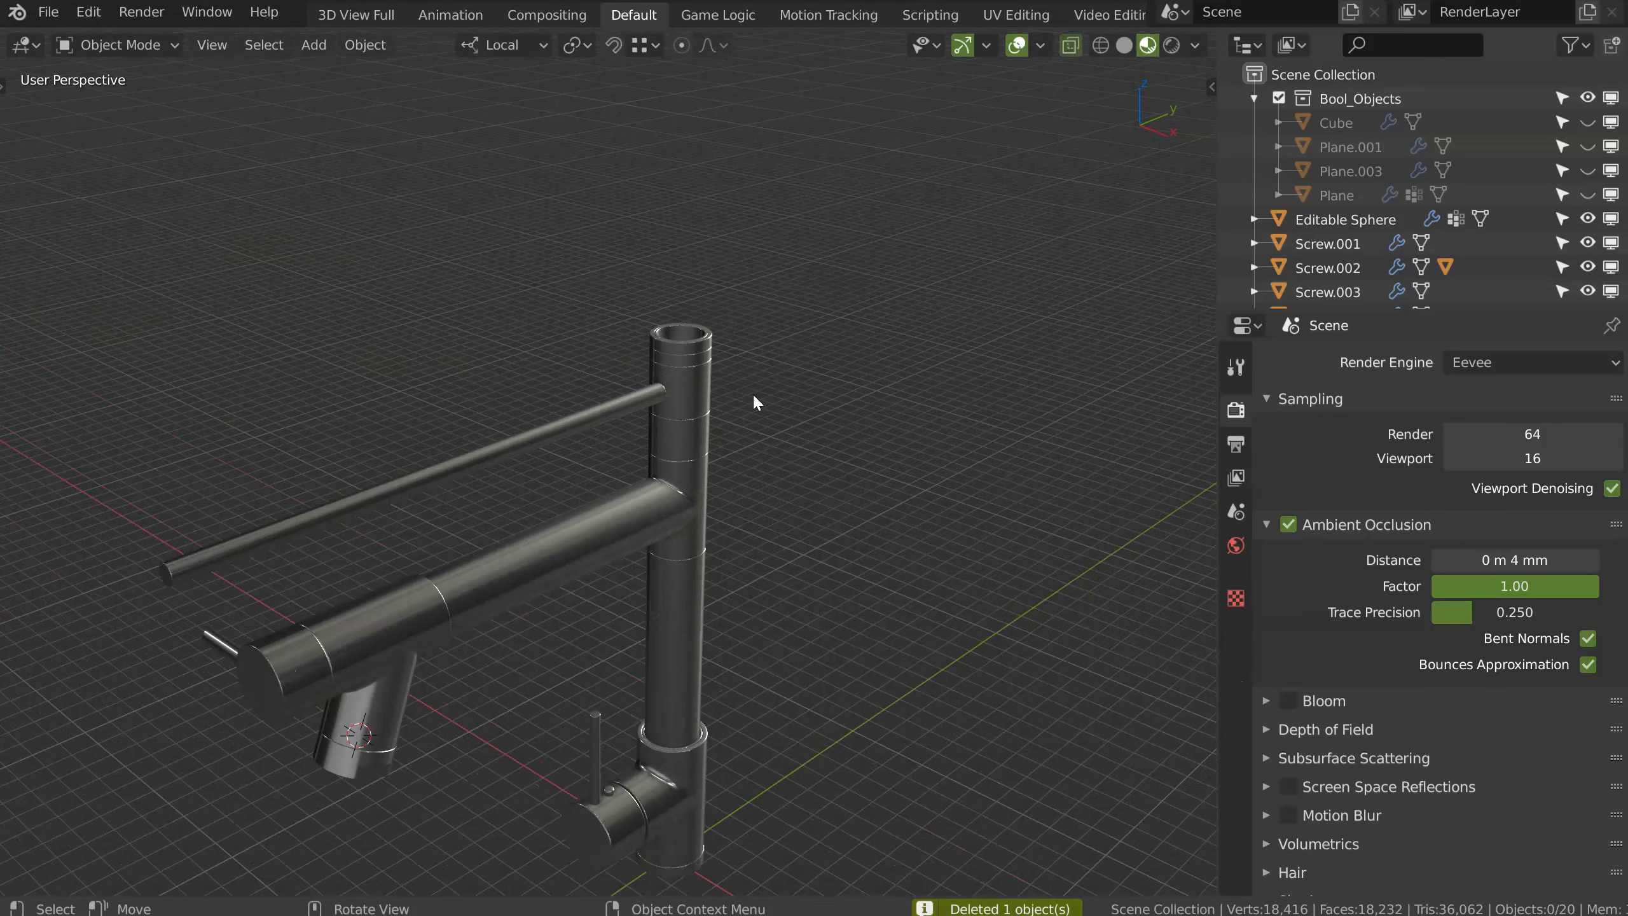
Step: Select the upper tube section beside the thin rod and snap the 3D cursor to it
left_click(691, 398)
scroll(698, 442, "up", 4)
key("shift+s")
left_click(890, 369)
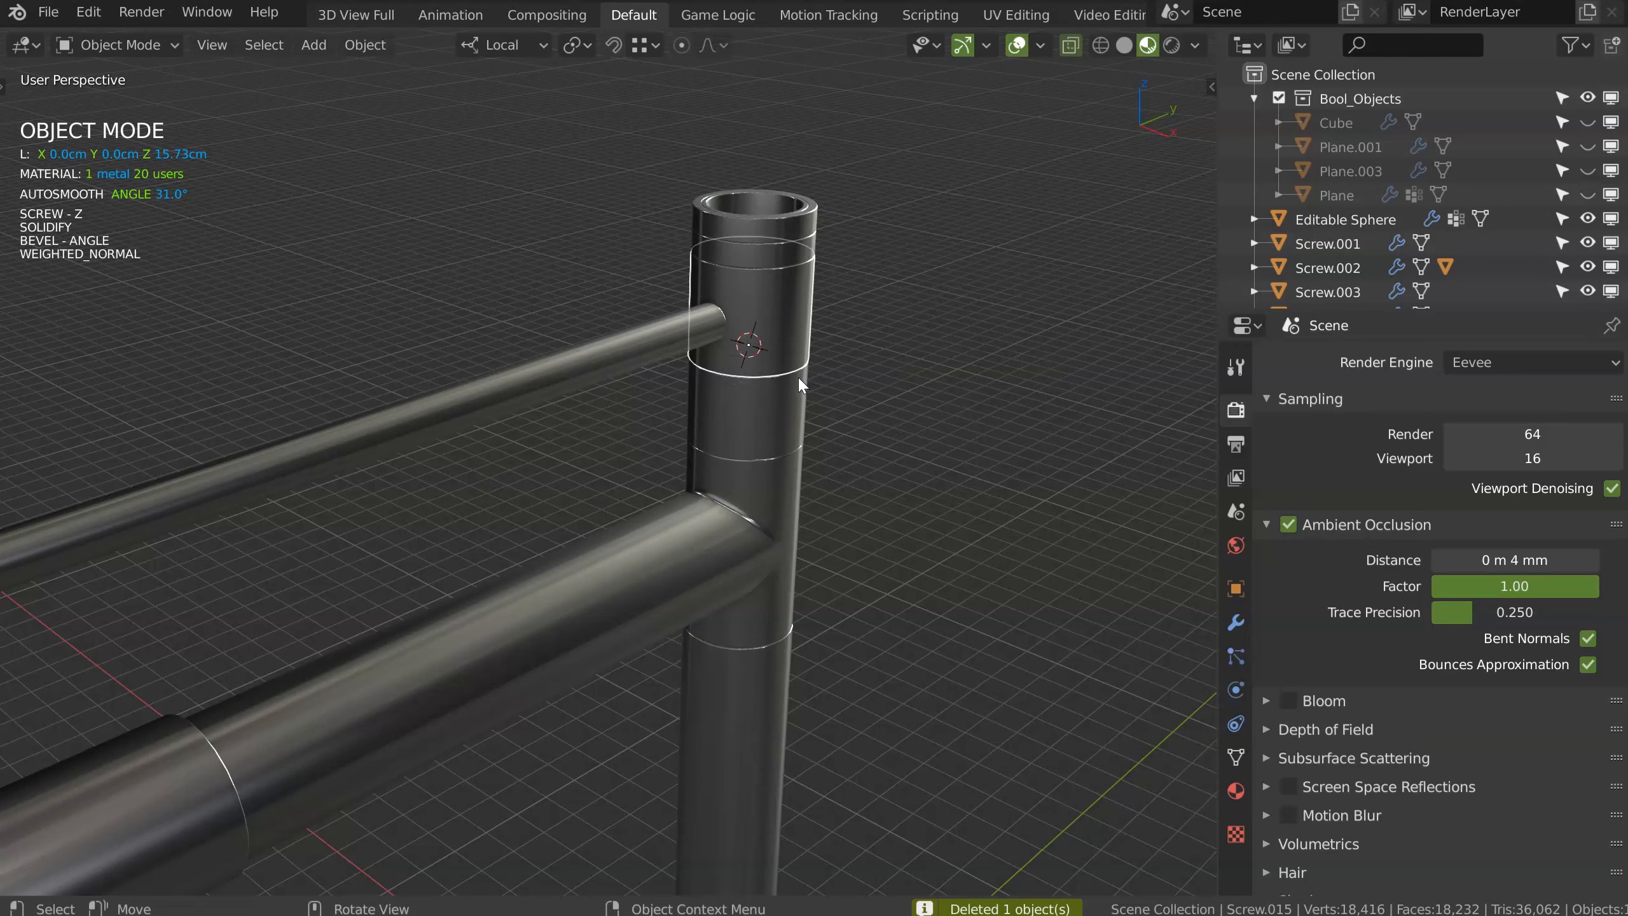
Step: Set the 3D cursor's rotation to 0° on the X, Y and Z axes
left_click(1208, 86)
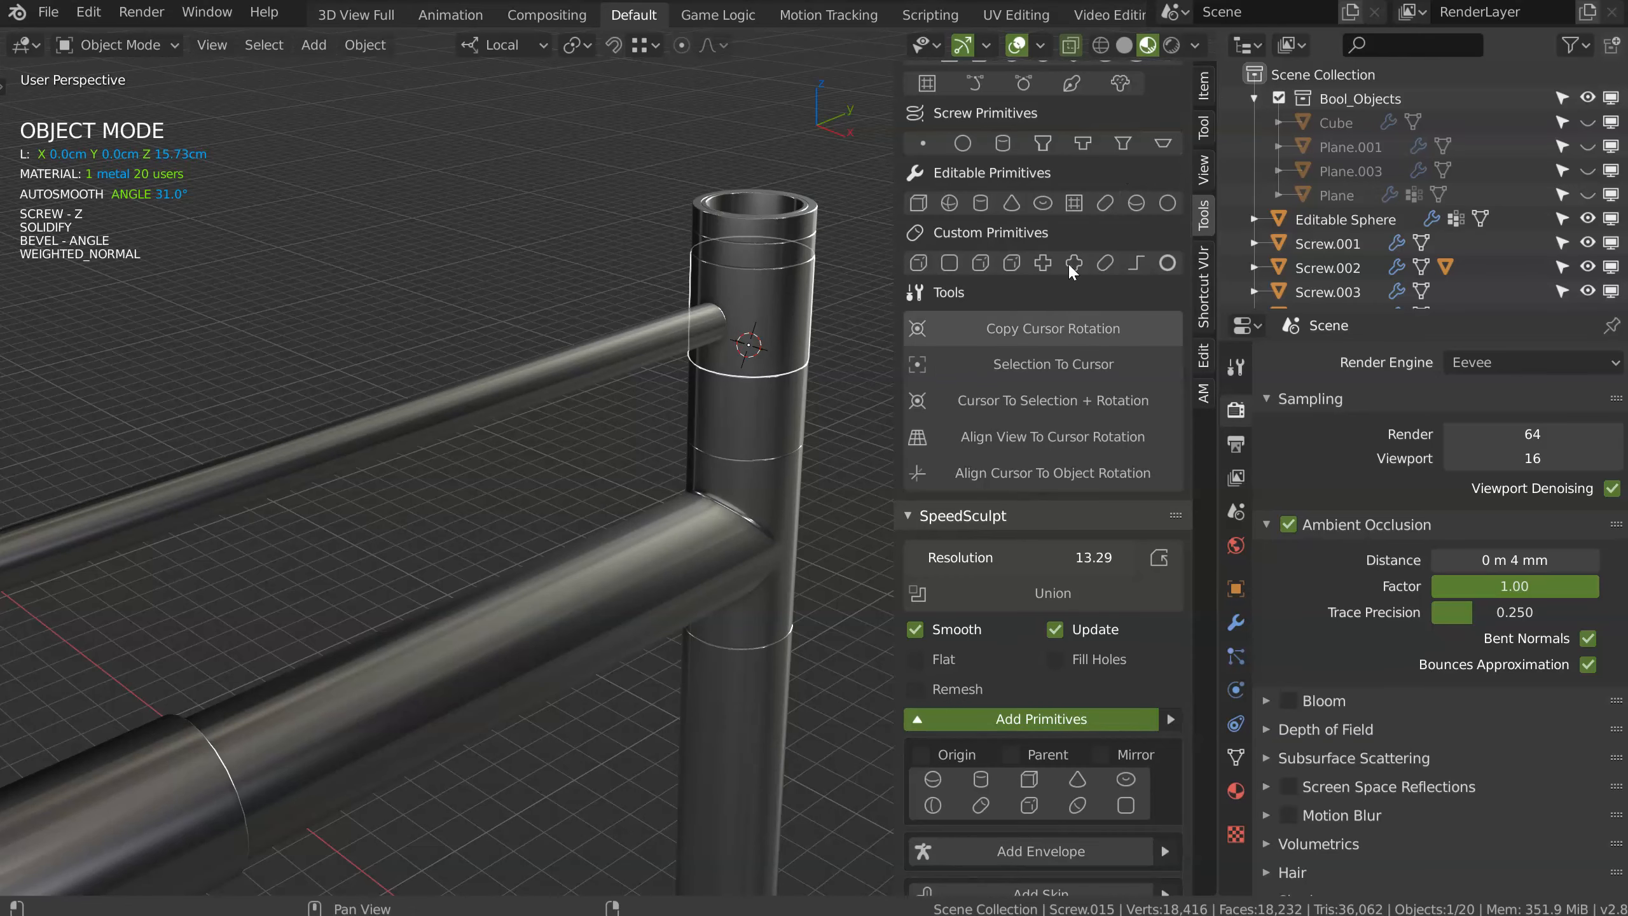
scroll(986, 538, "up", 5)
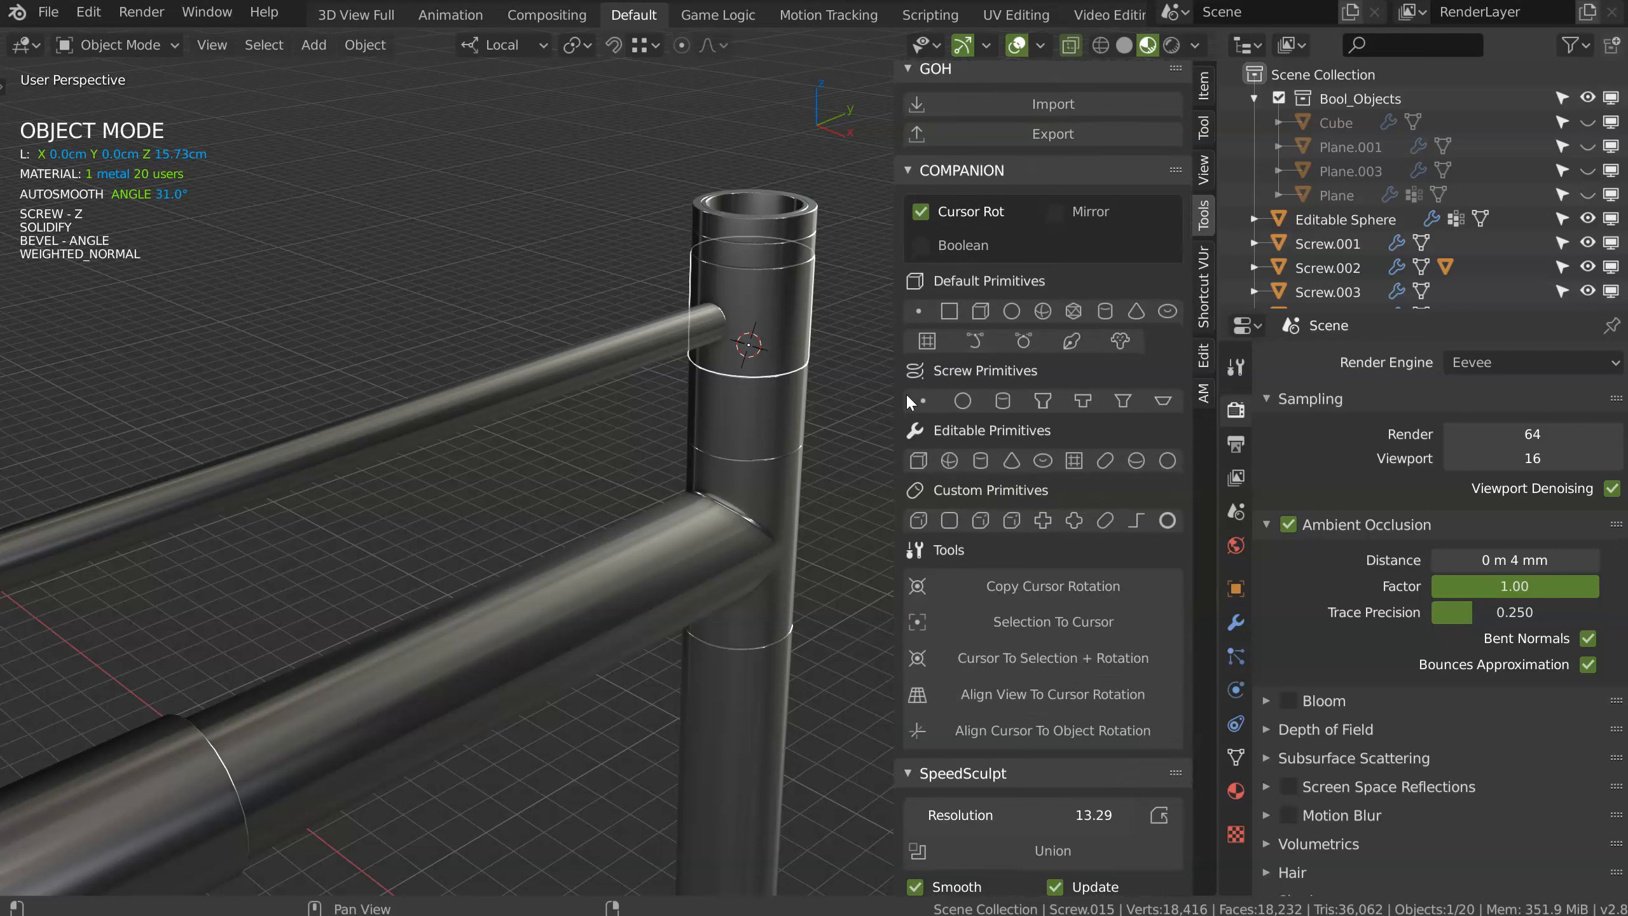
key("alt+x")
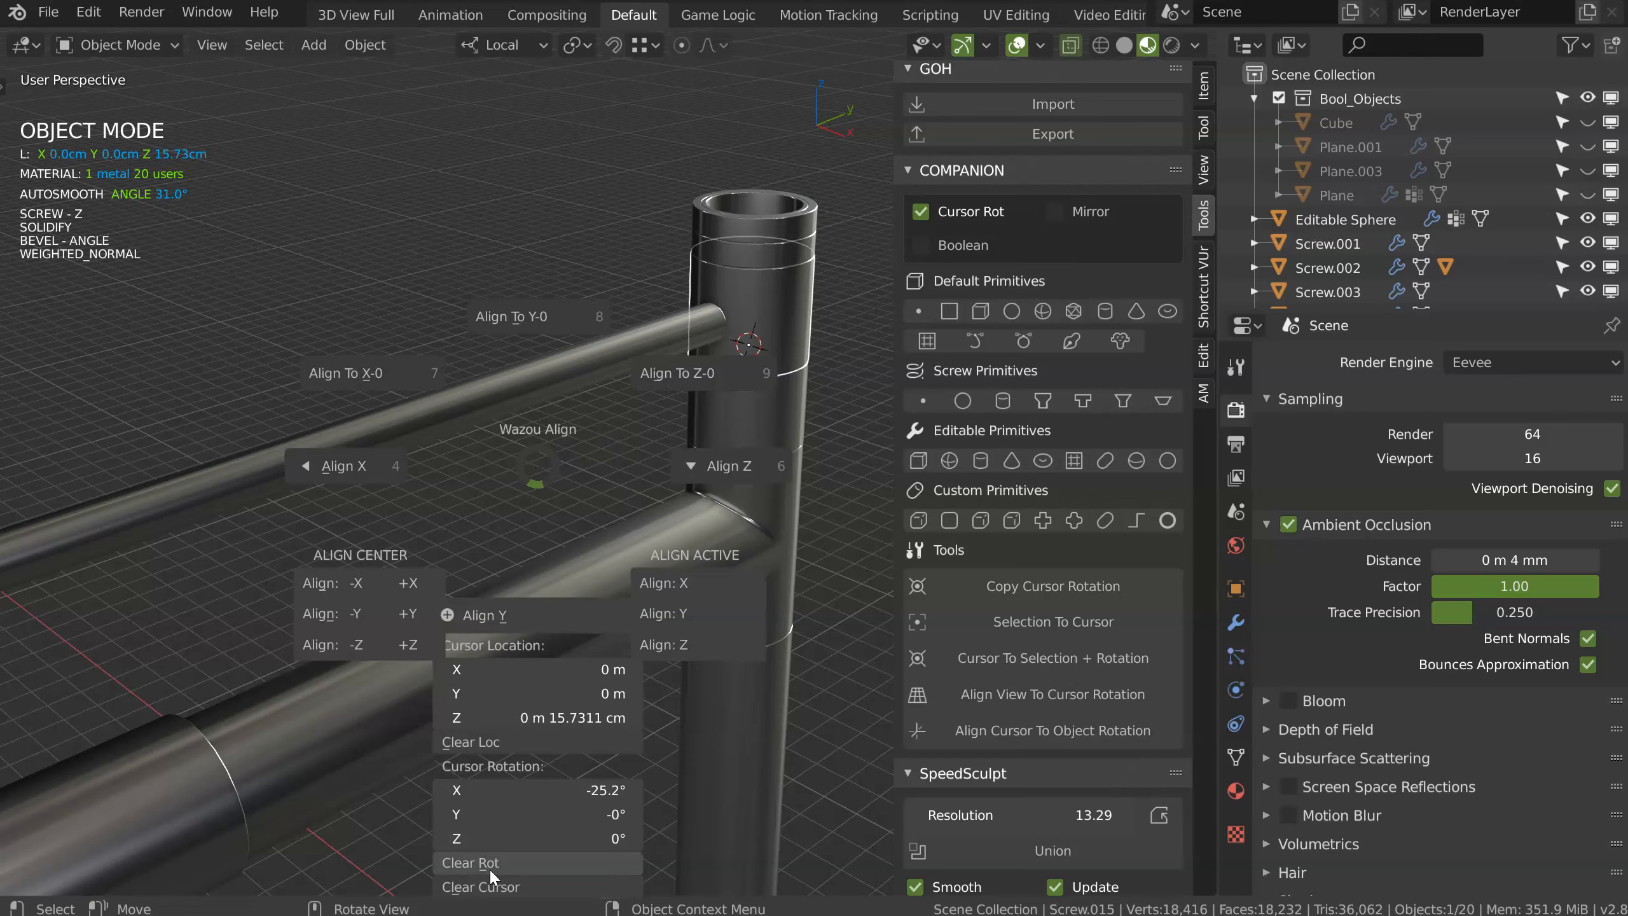
key("Escape")
left_click(1203, 174)
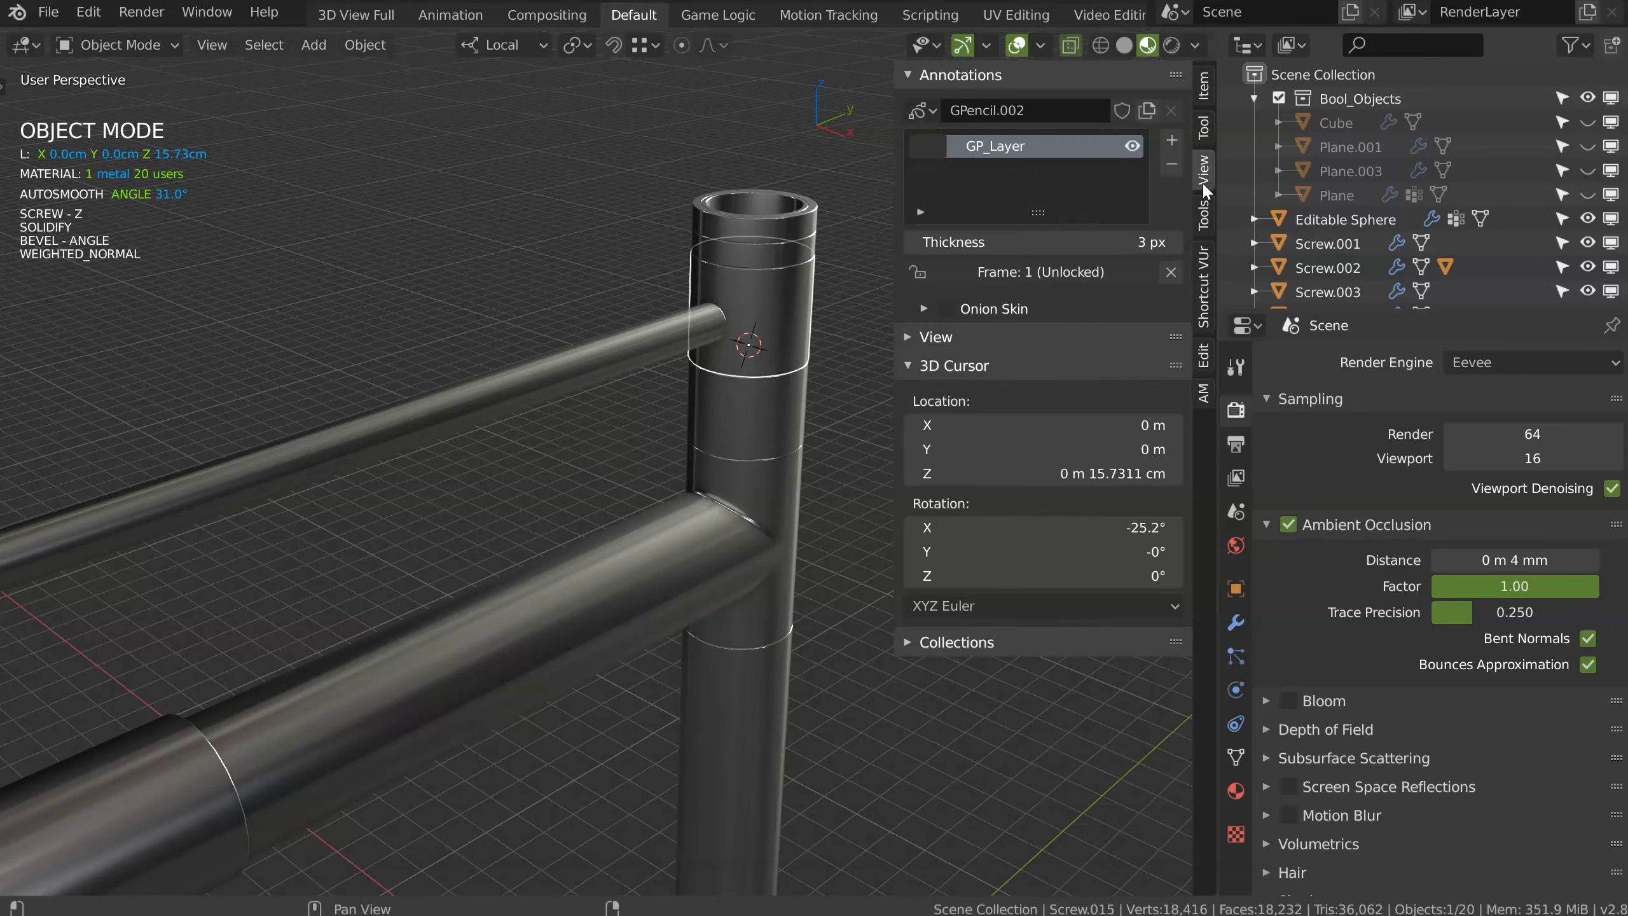
left_click_drag(1037, 522, 1053, 567)
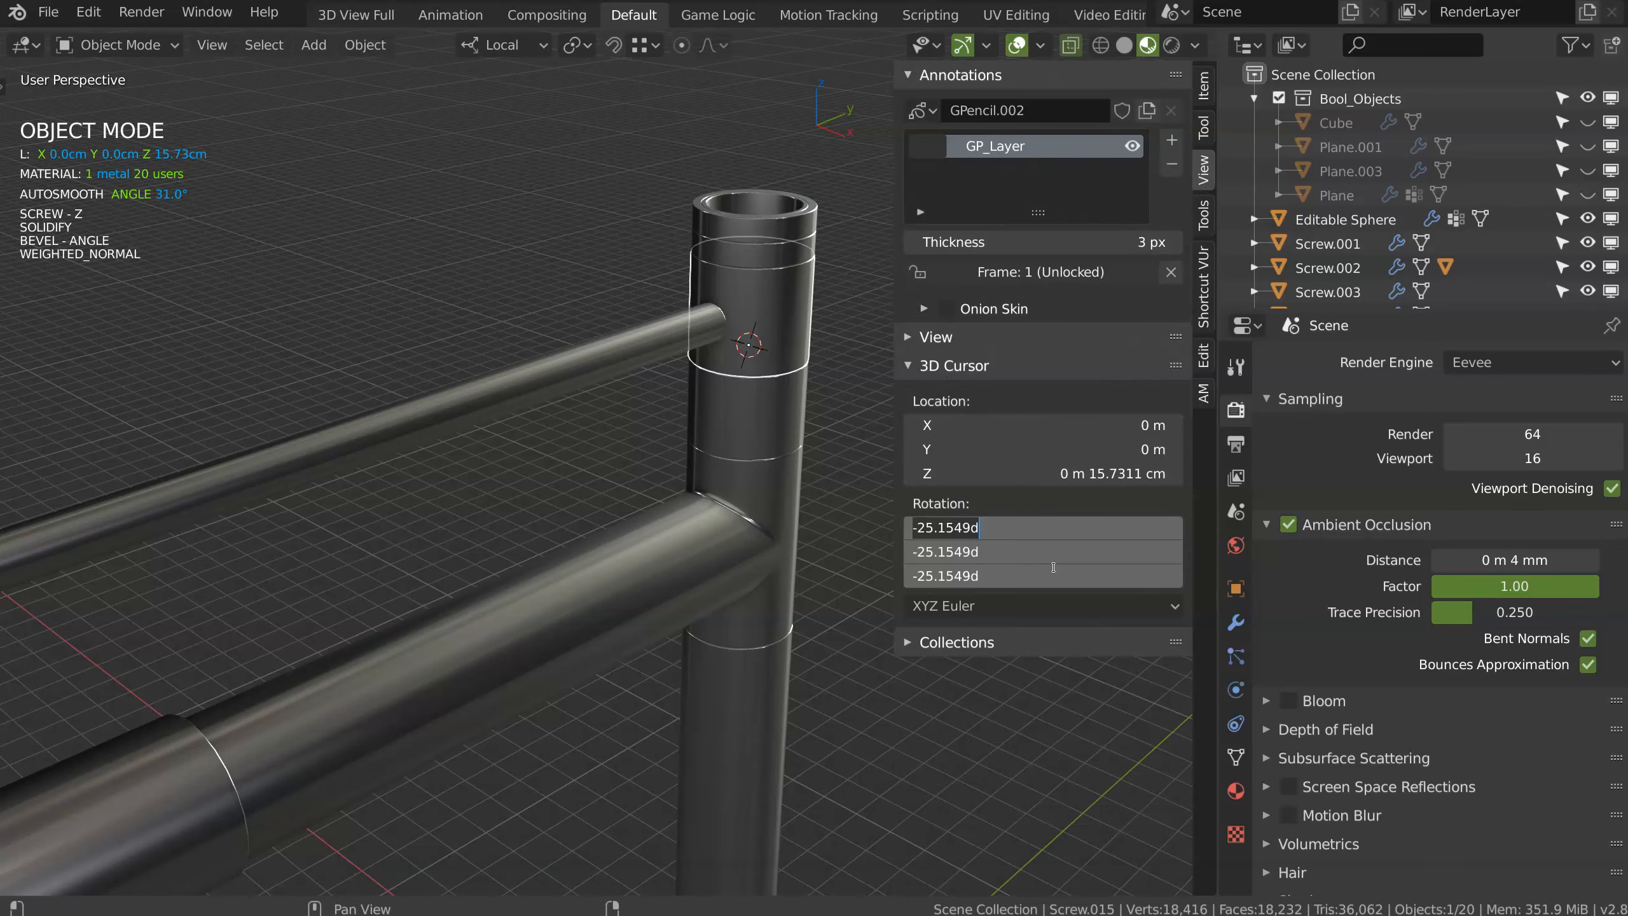
type("0")
key("Return")
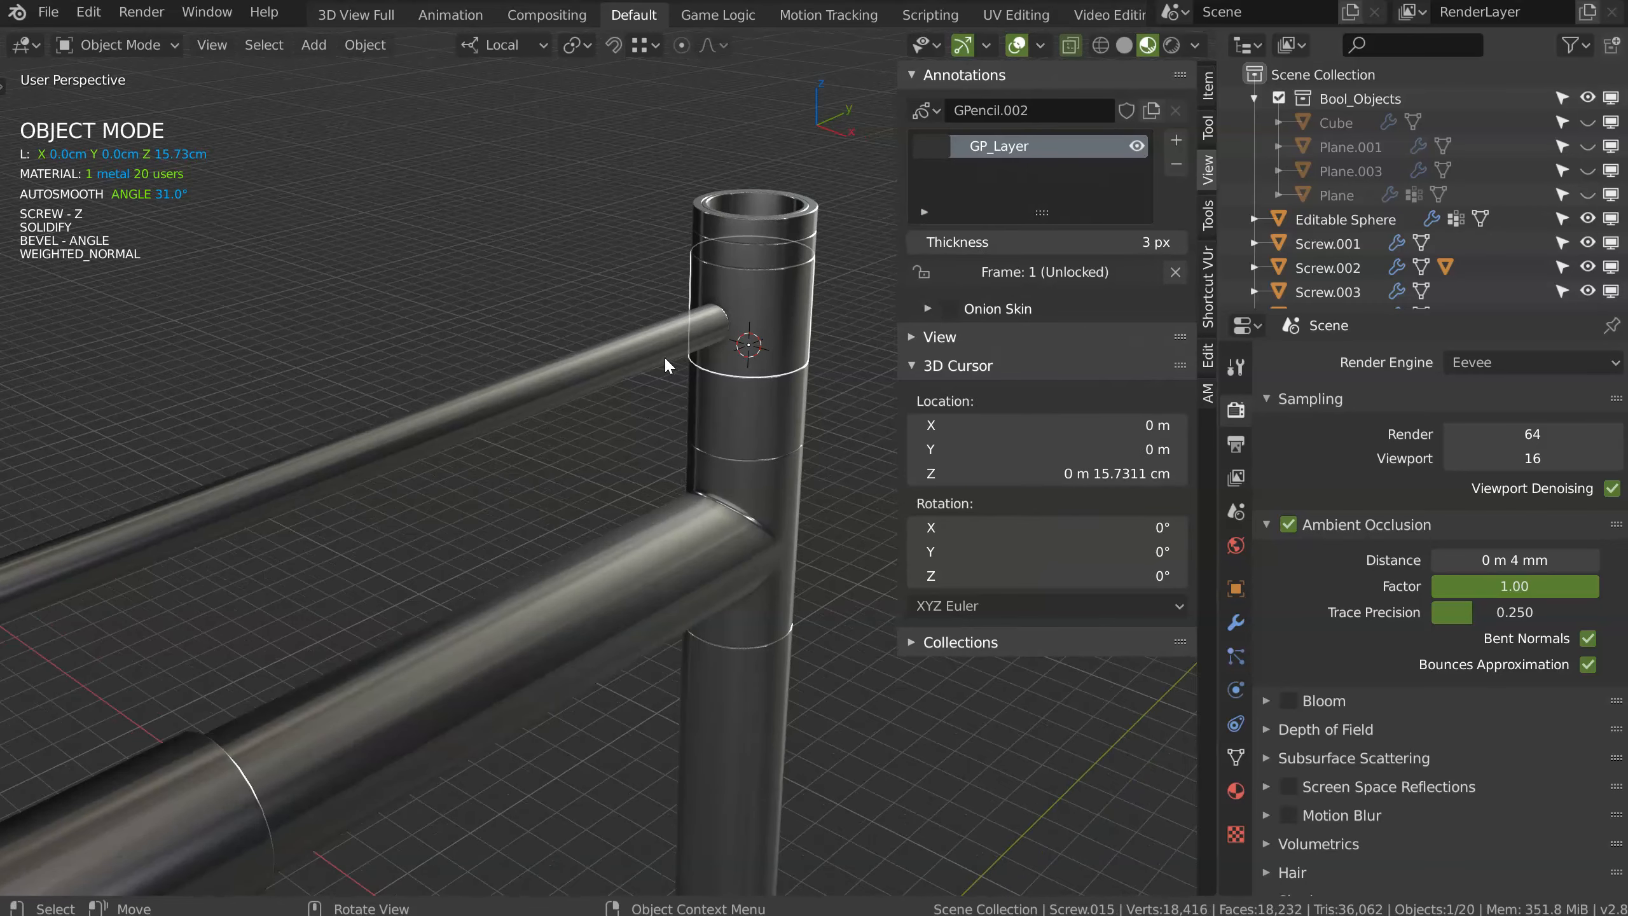
key("n")
Step: Turn off the Cursor Rot option and add a single-vertex Screw primitive at the 3D cursor
middle_click_drag(768, 334, 768, 328)
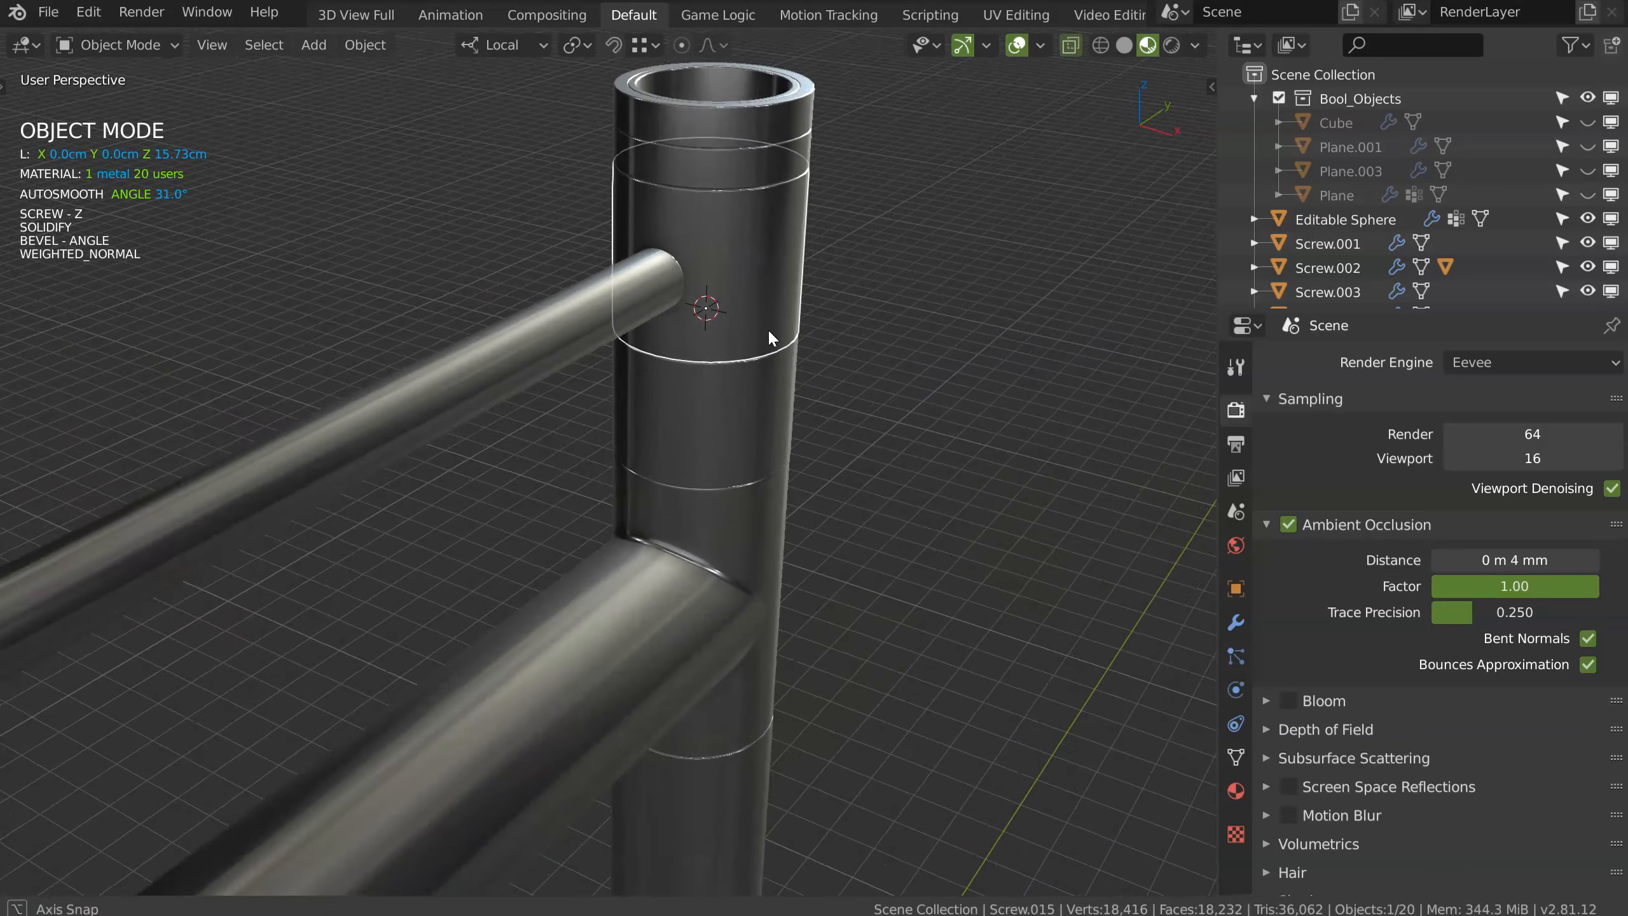
key("shift+space")
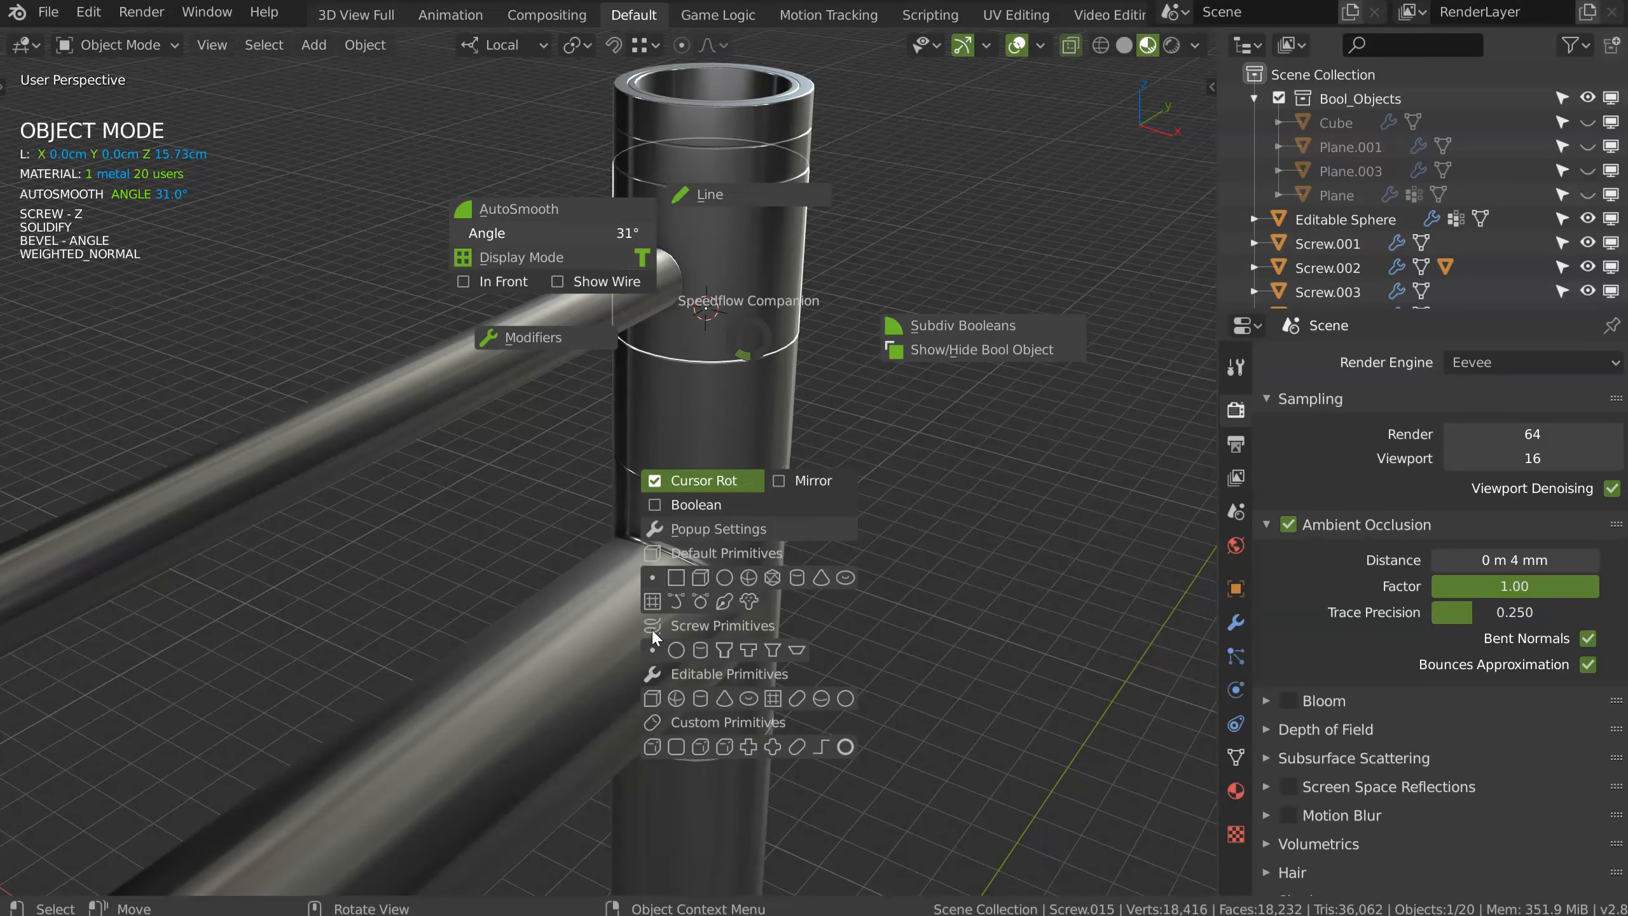
left_click(655, 481)
key("shift+space")
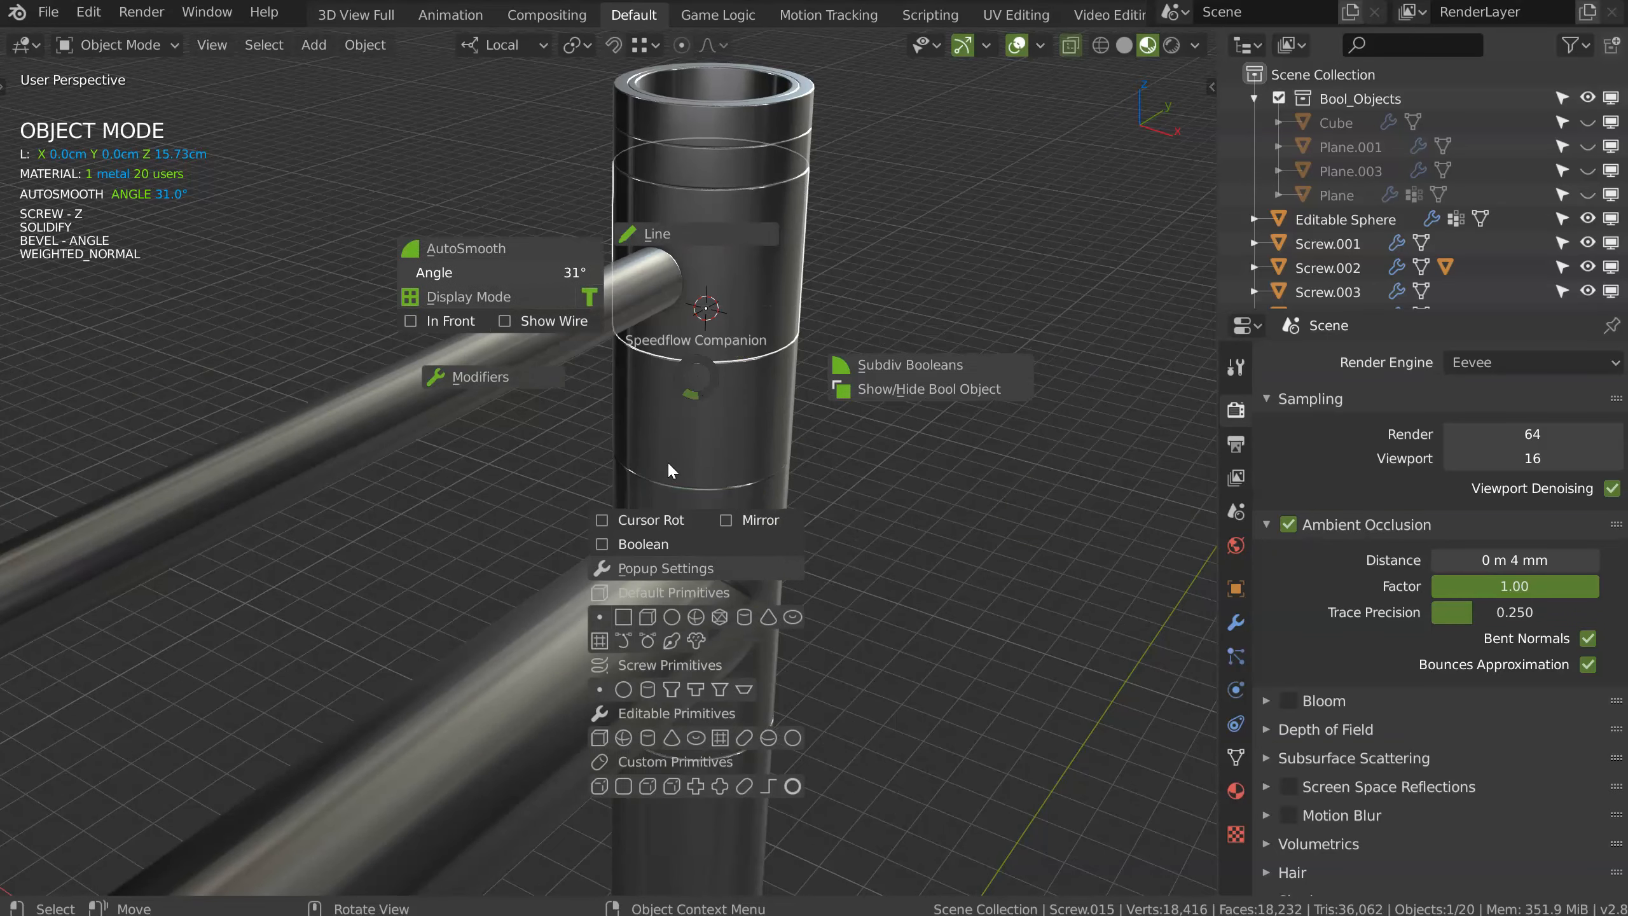
left_click(600, 689)
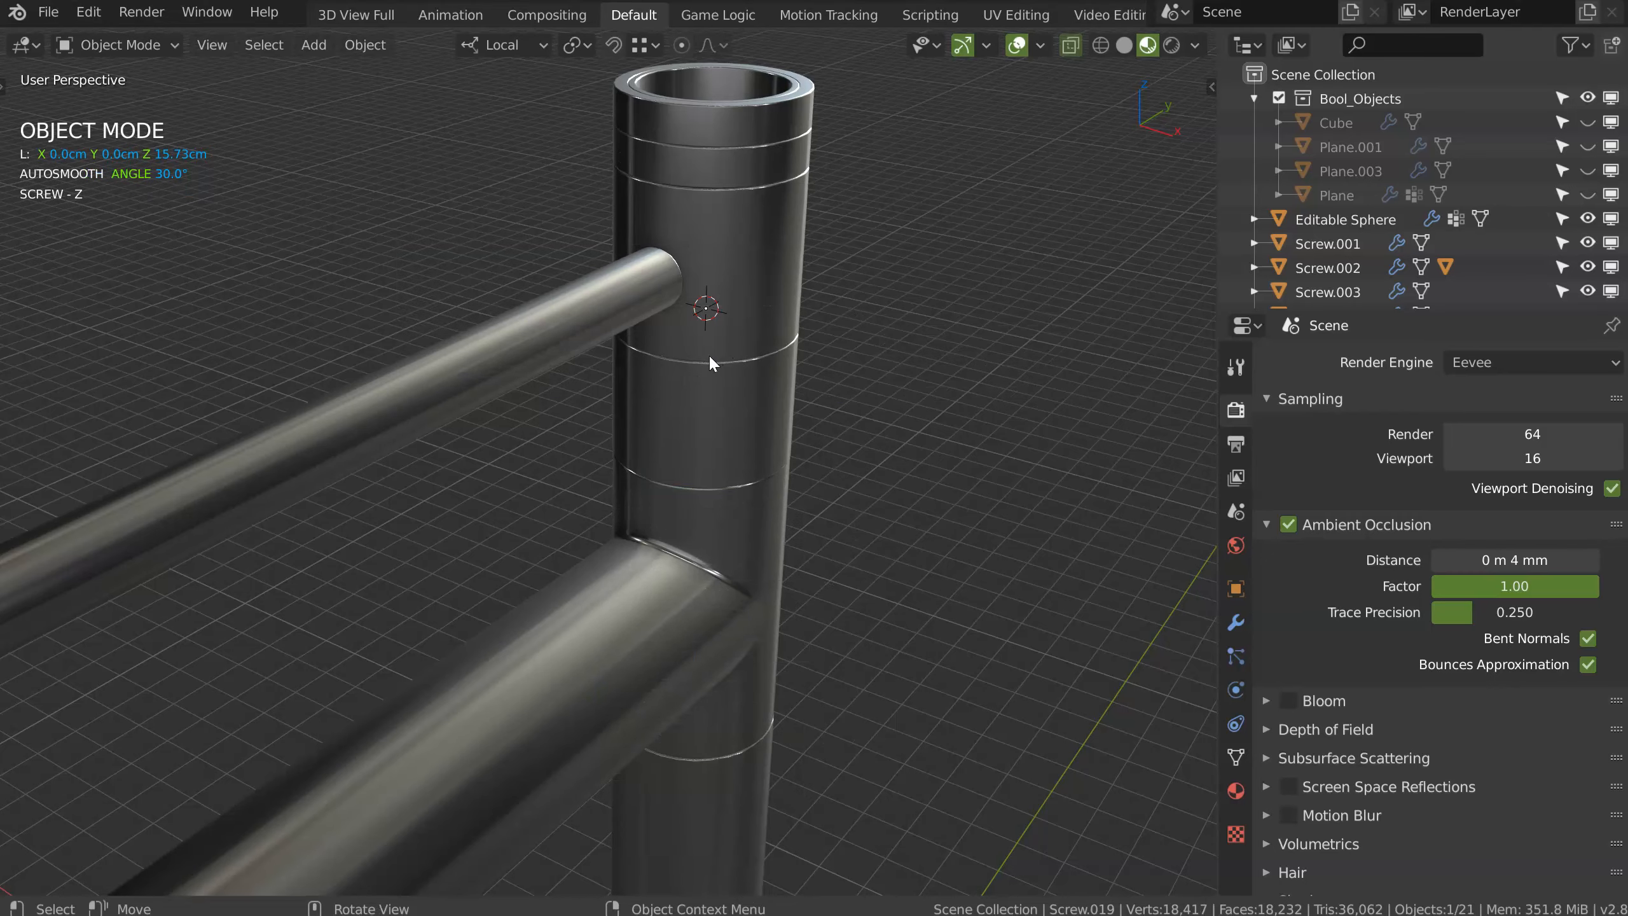
Step: Move the new Screw object to about X 0.87 cm and Z 15.9 cm on the side of the upper tube
key("g")
key("x")
left_click(743, 368)
mouse_move(744, 368)
middle_mouse_down()
mouse_move(919, 274)
mouse_move(656, 391)
mouse_move(745, 353)
mouse_move(678, 360)
mouse_move(718, 357)
middle_mouse_up()
key("g")
key("z")
left_click(730, 376)
Step: Extrude a second vertex from the Screw object's vertex and shift it outward about 1.1 mm along local X
key("Tab")
key("e")
left_click(690, 361)
middle_click_drag(690, 360, 647, 342)
key("g")
key("x")
key("x")
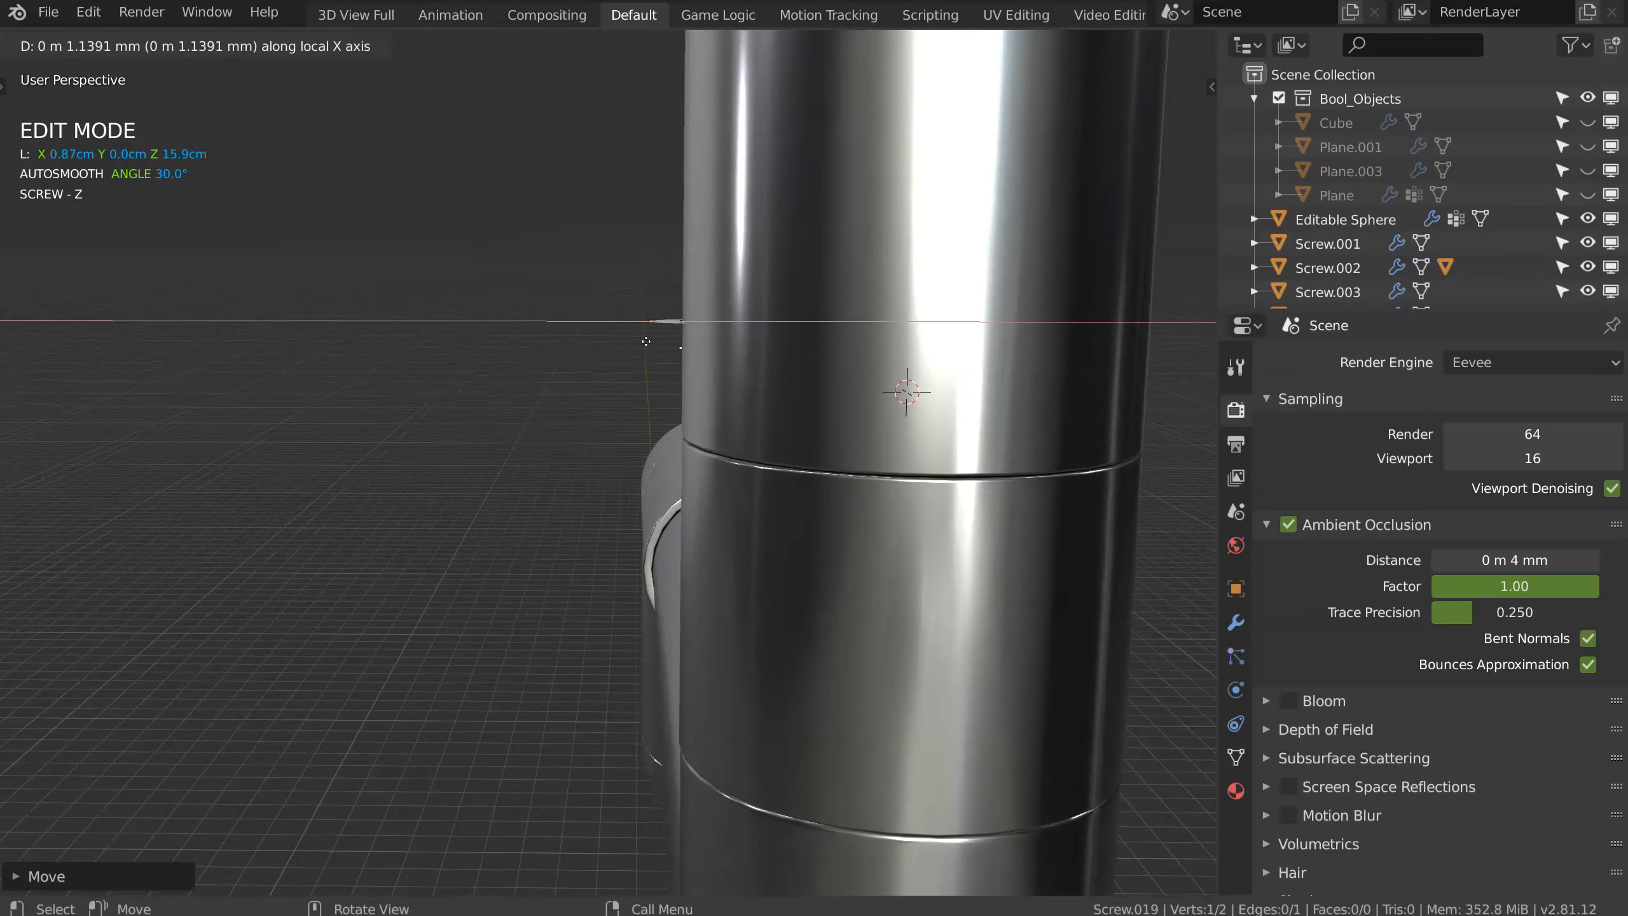
left_click(641, 345)
Step: Continue the knob profile by extruding two vertices outward along X and one downward along Z
key("e")
key("x")
left_click(625, 335)
key("e")
key("x")
left_click(604, 325)
key("e")
key("z")
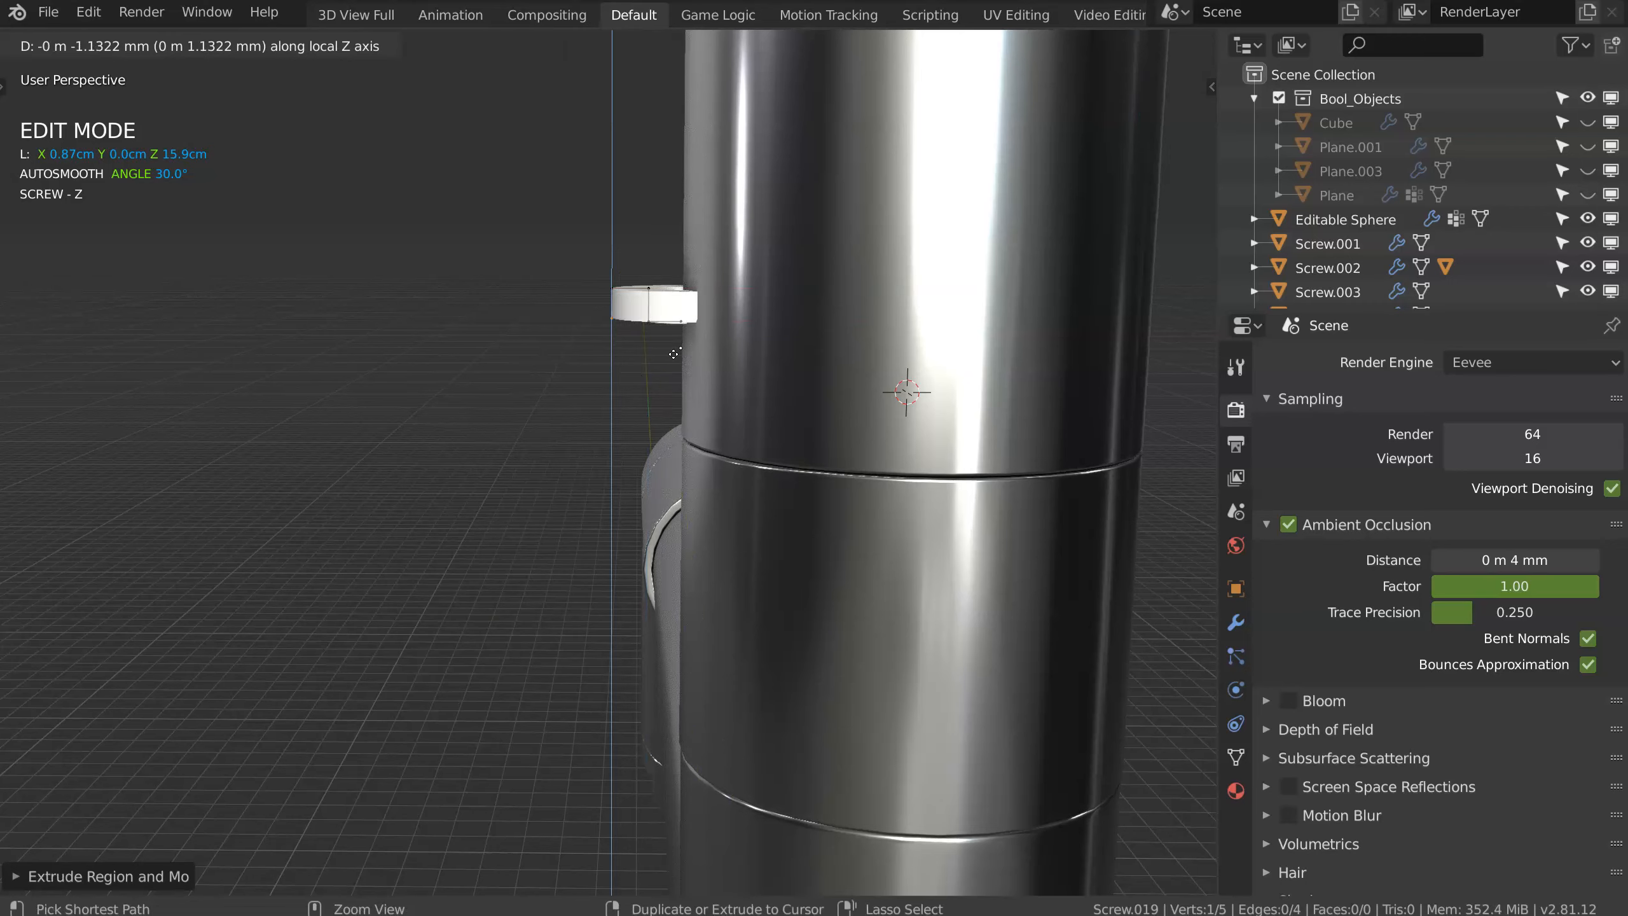
left_click(659, 379)
Step: Set the knob's Screw modifier axis to X so the profile revolves sideways from the tube
middle_click_drag(658, 379, 705, 312)
key("Tab")
key("shift+space")
left_click(543, 396)
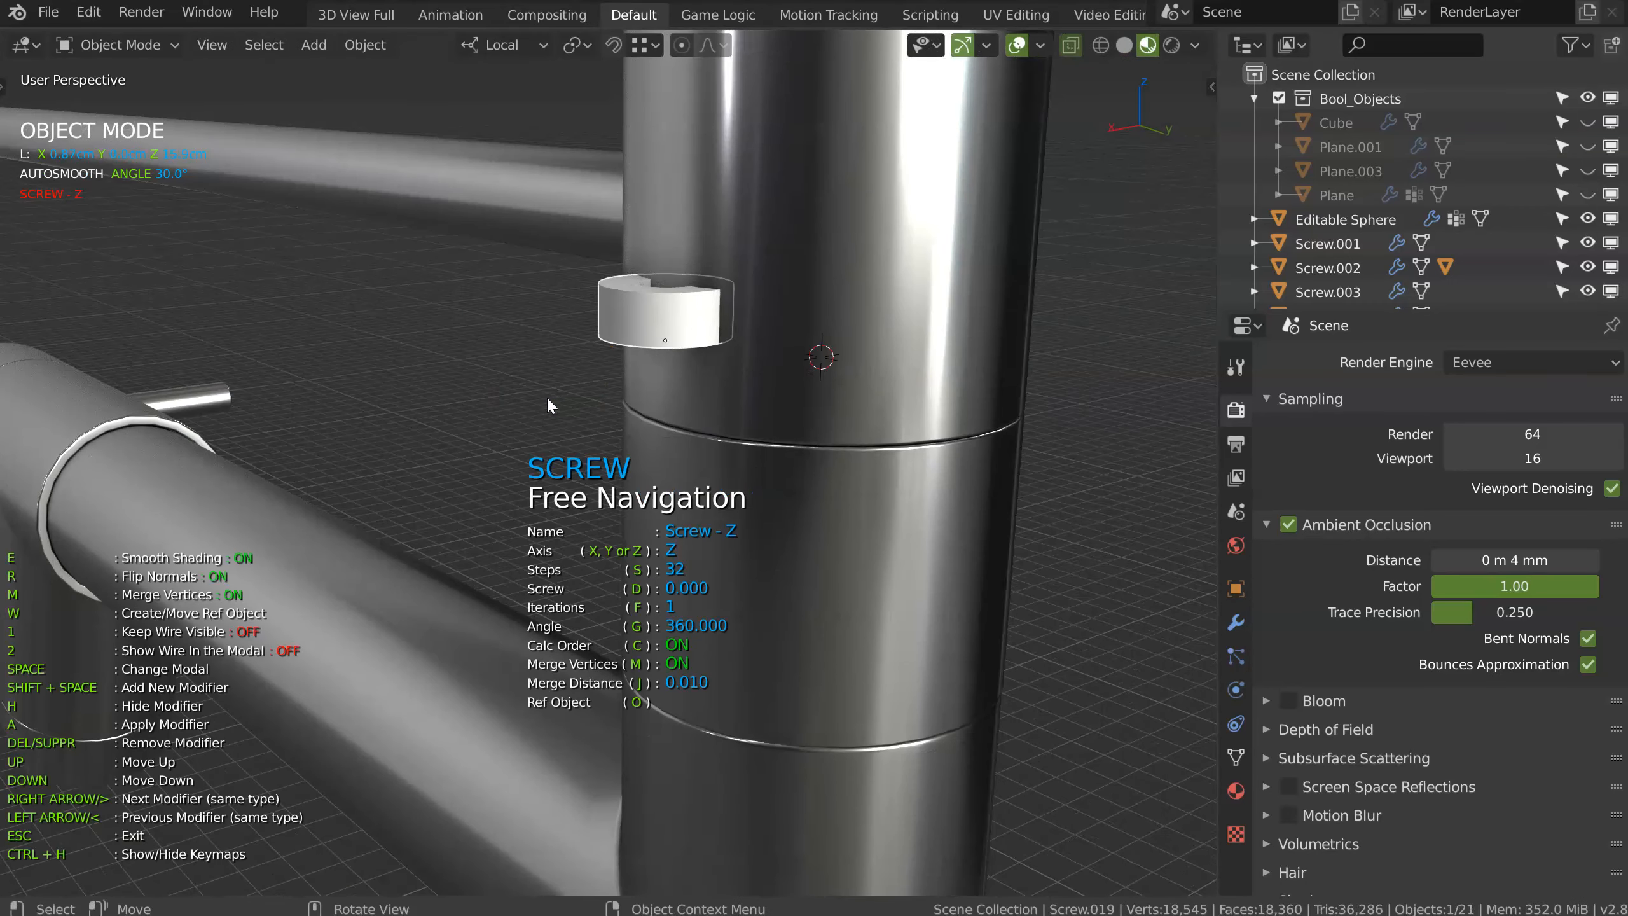
key("y")
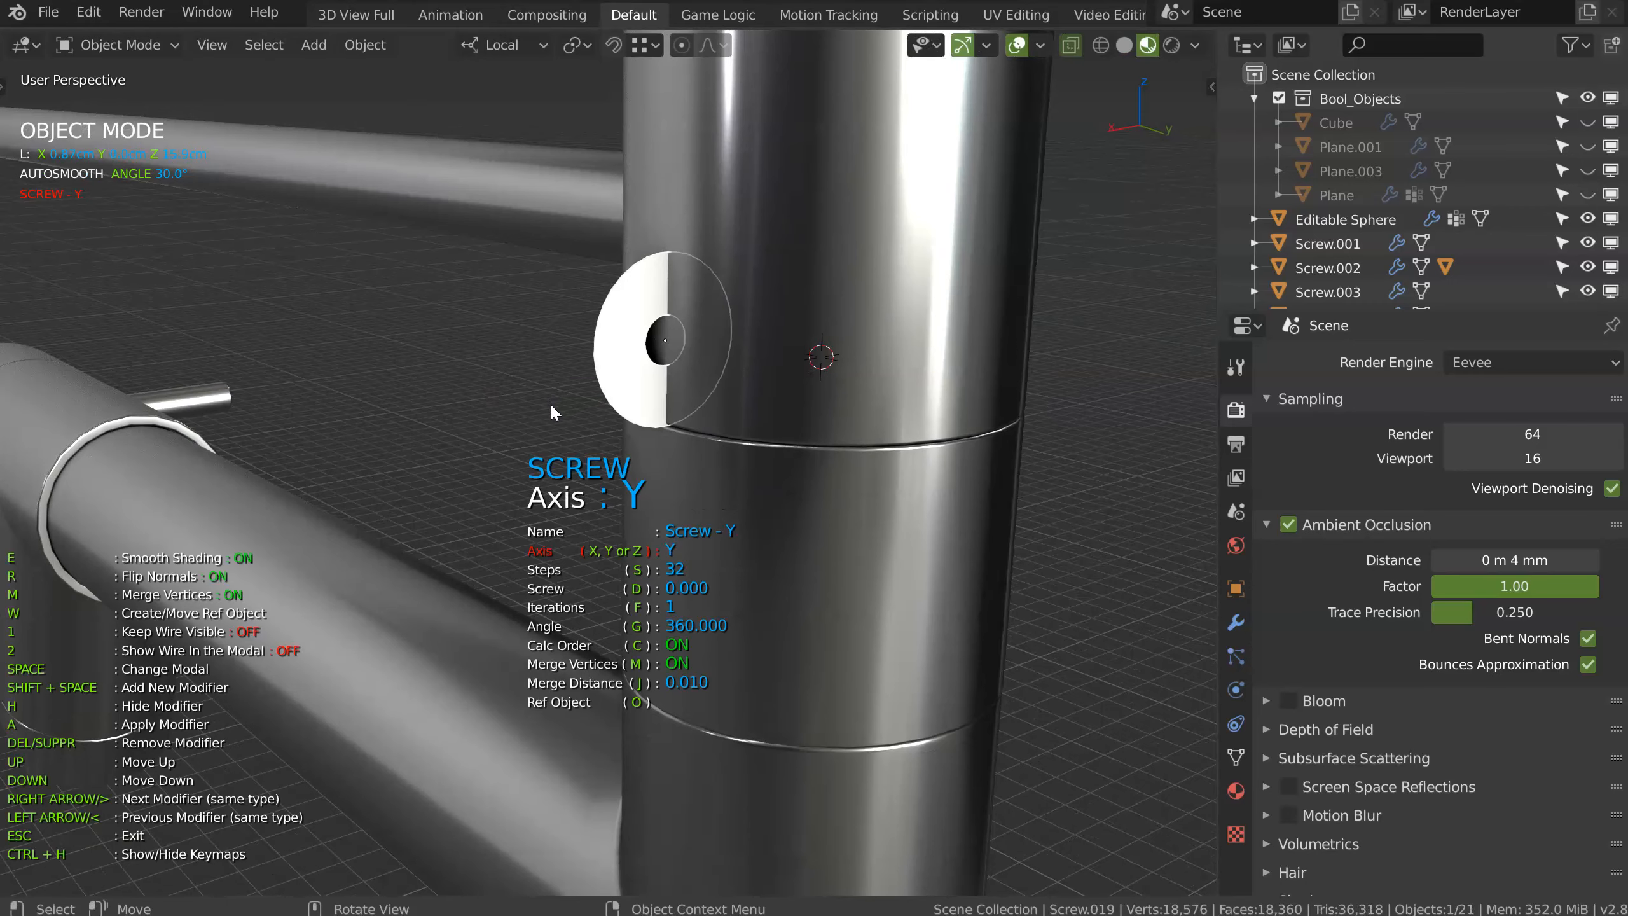
key("x")
left_click(544, 395)
Step: Move the profile's end vertex along Z to close the hole in the knob's front face
middle_click_drag(544, 394, 565, 380)
middle_click_drag(565, 379, 686, 379, "ctrl")
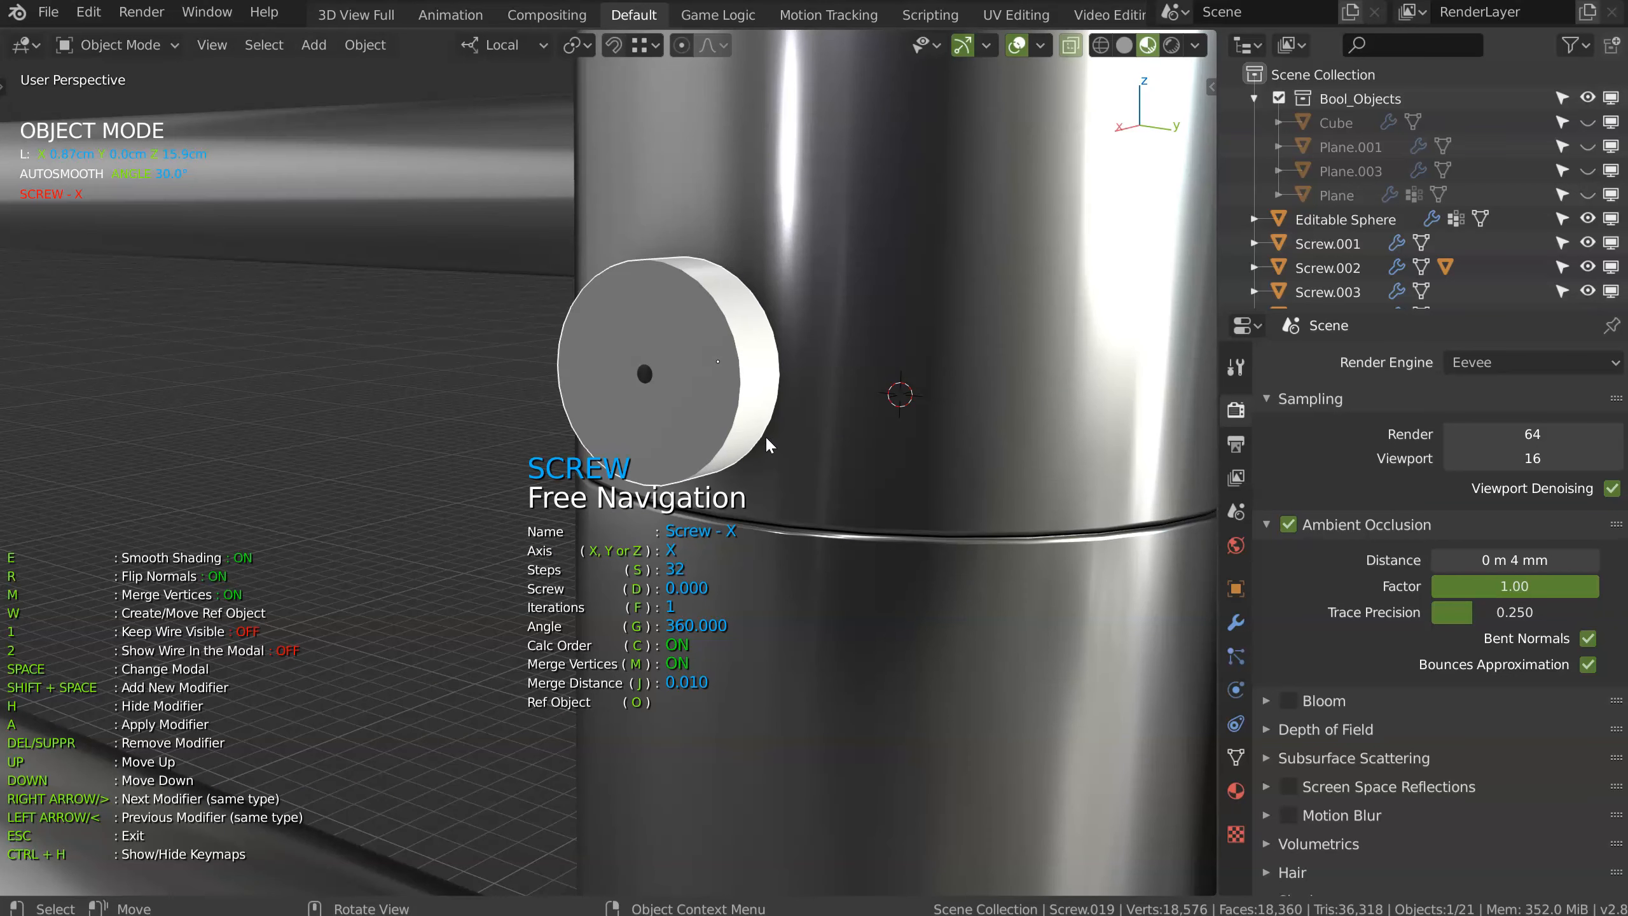
key("Tab")
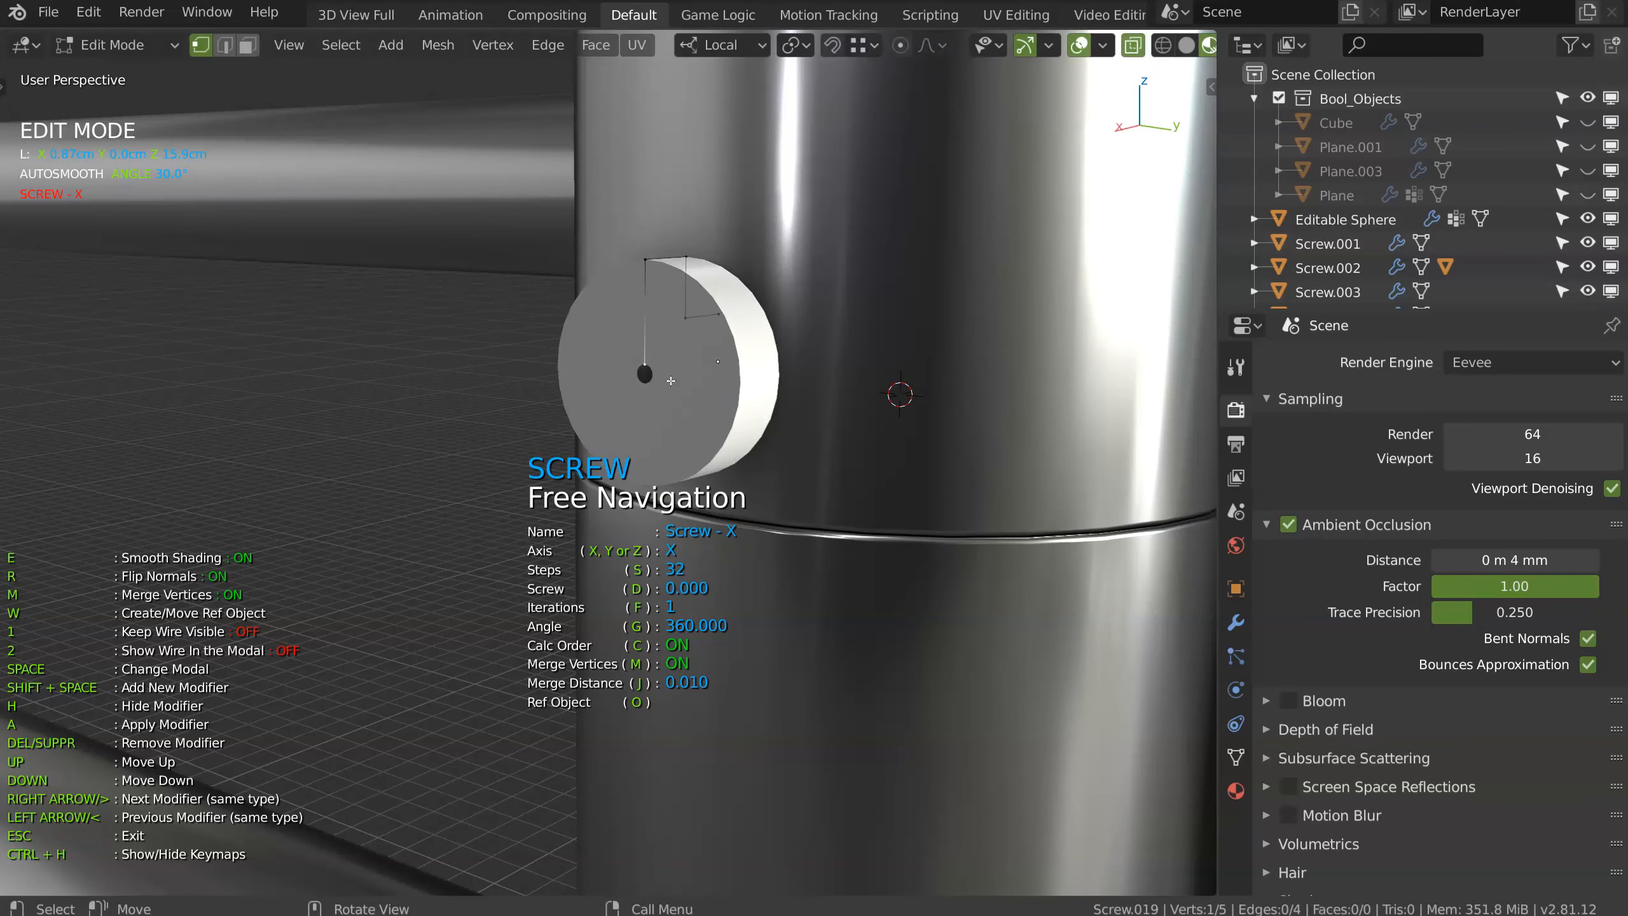
key("g")
key("z")
left_click(664, 384)
middle_click_drag(664, 384, 610, 390)
key("Tab")
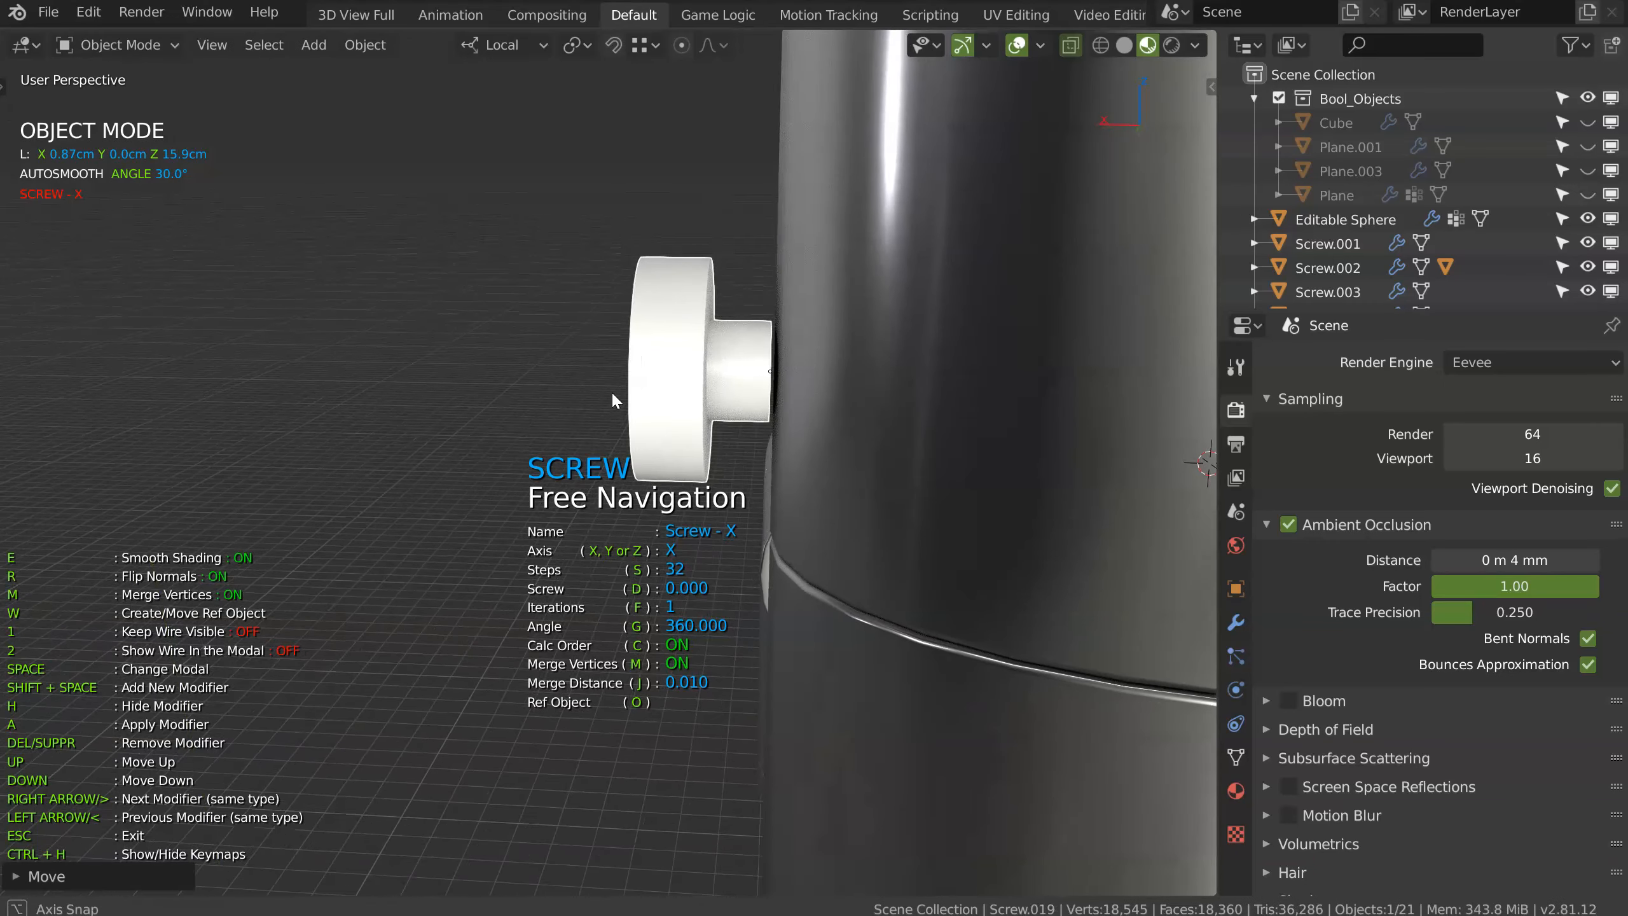
Step: Add an angle-limited Bevel modifier to the knob with a width of about 0.029
key("shift+space")
left_click(794, 393)
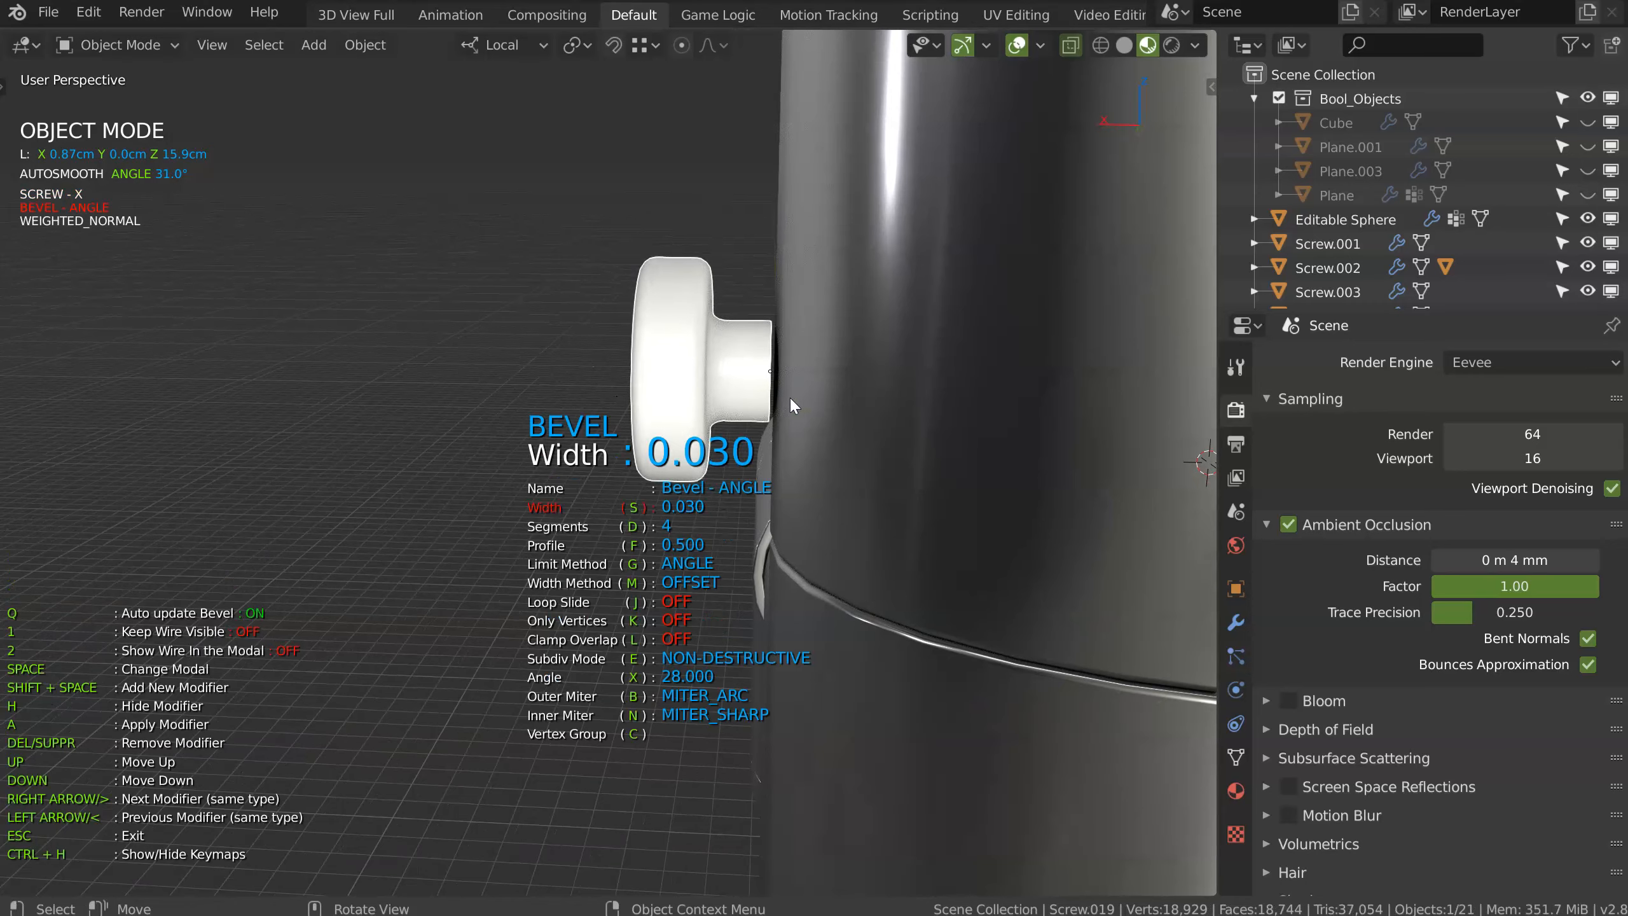
left_click(789, 405)
middle_click_drag(786, 396, 716, 398)
scroll(716, 399, "up", 3)
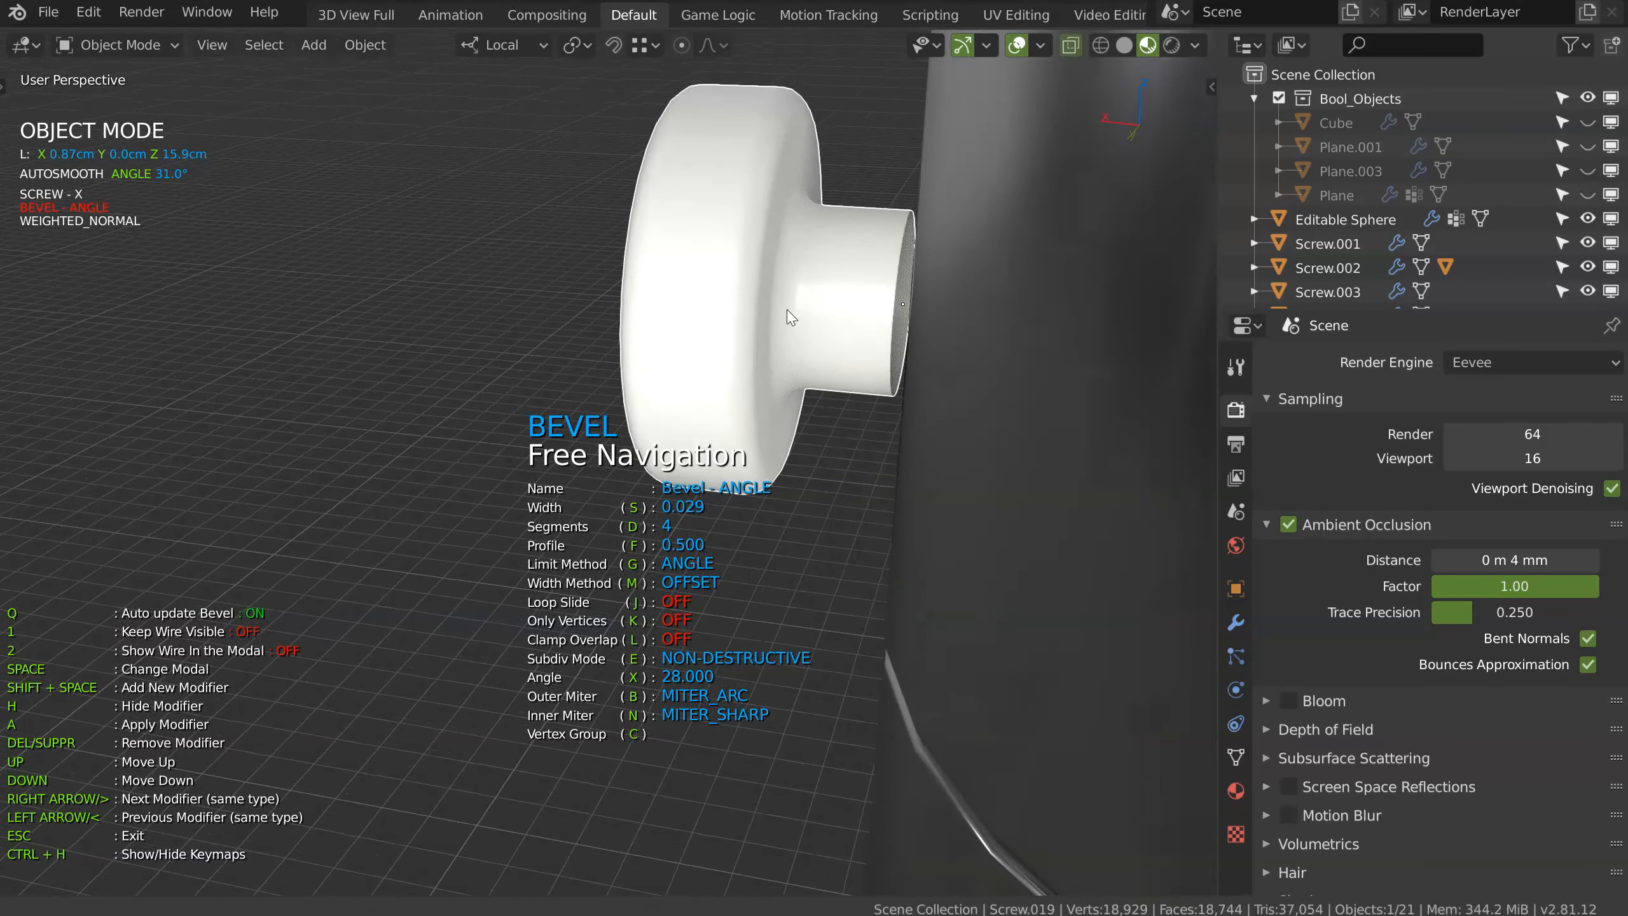
left_click(844, 299)
Step: Extrude the knob profile's tube-side end vertex downward along Z to turn the stem's end inward
mouse_move(881, 328)
middle_mouse_down("shift")
mouse_move(775, 364)
mouse_move(822, 298)
middle_mouse_up("shift")
key("Tab")
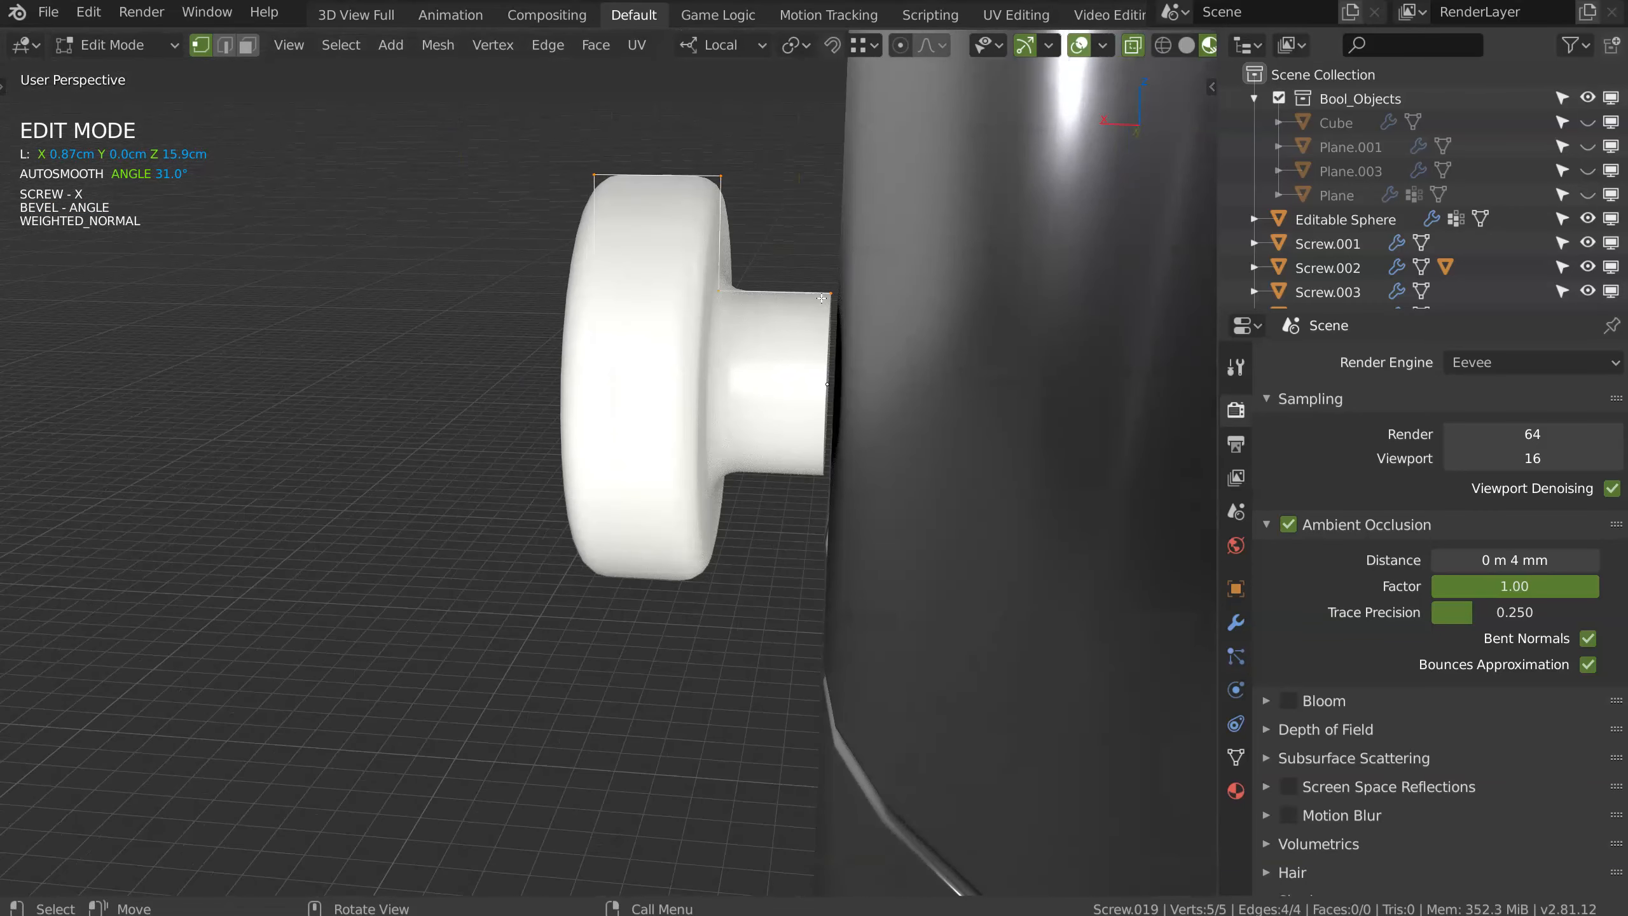
middle_click_drag(857, 357, 831, 312)
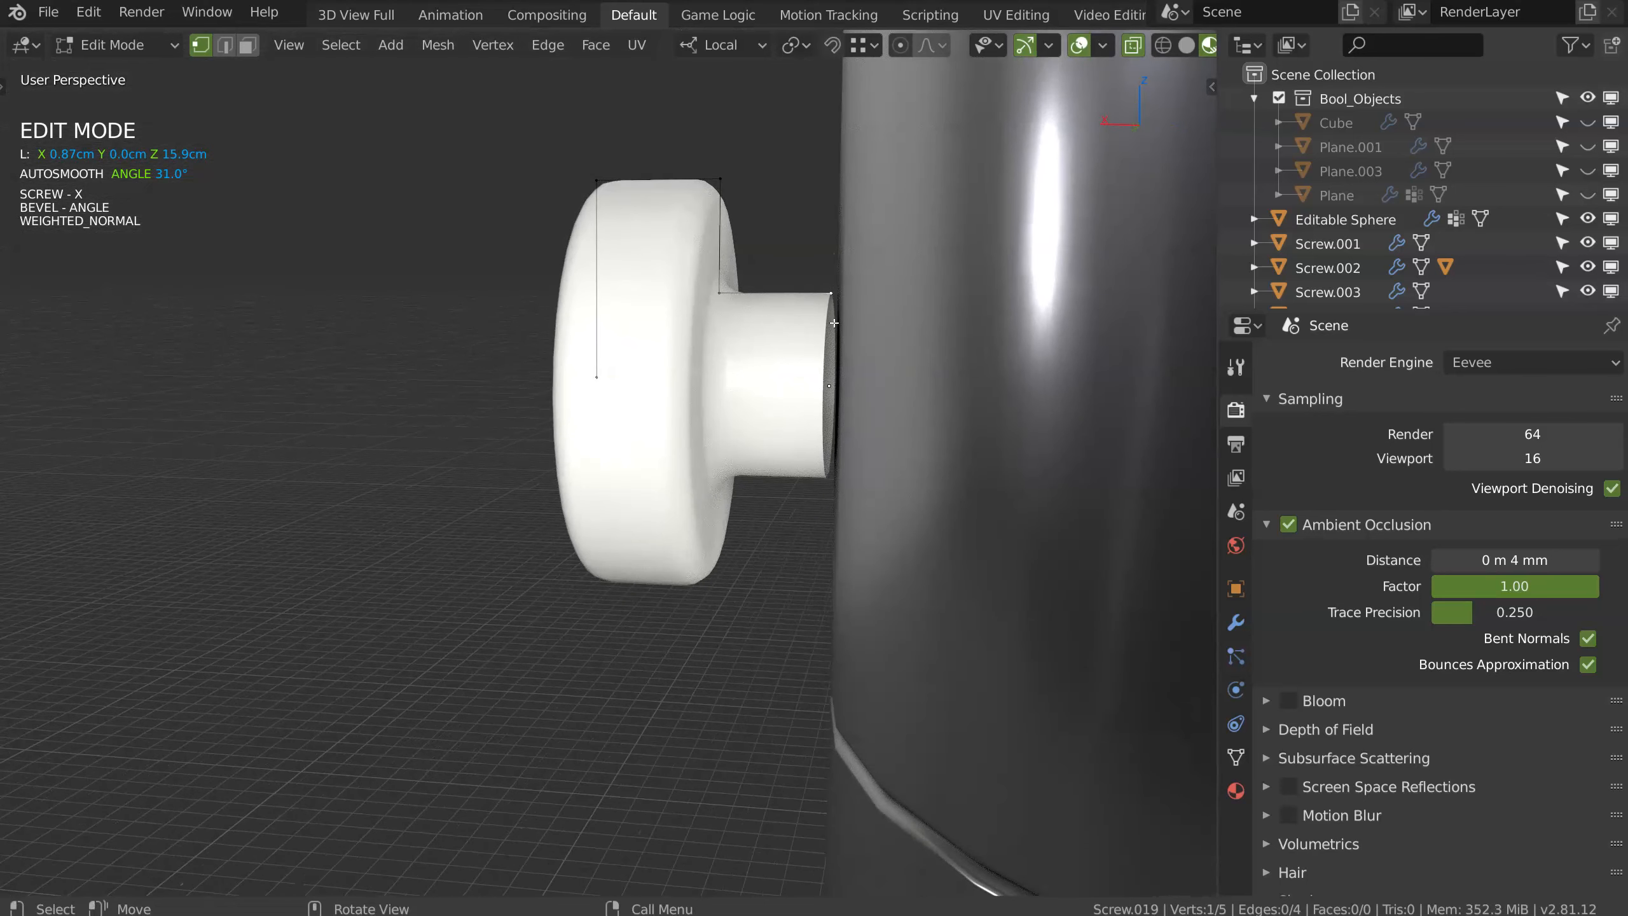
key("e")
key("z")
left_click(835, 348)
key("Tab")
Step: Reduce the width of the knob's angle-limited Bevel modifier to about 0.017
key("space")
left_click(962, 353)
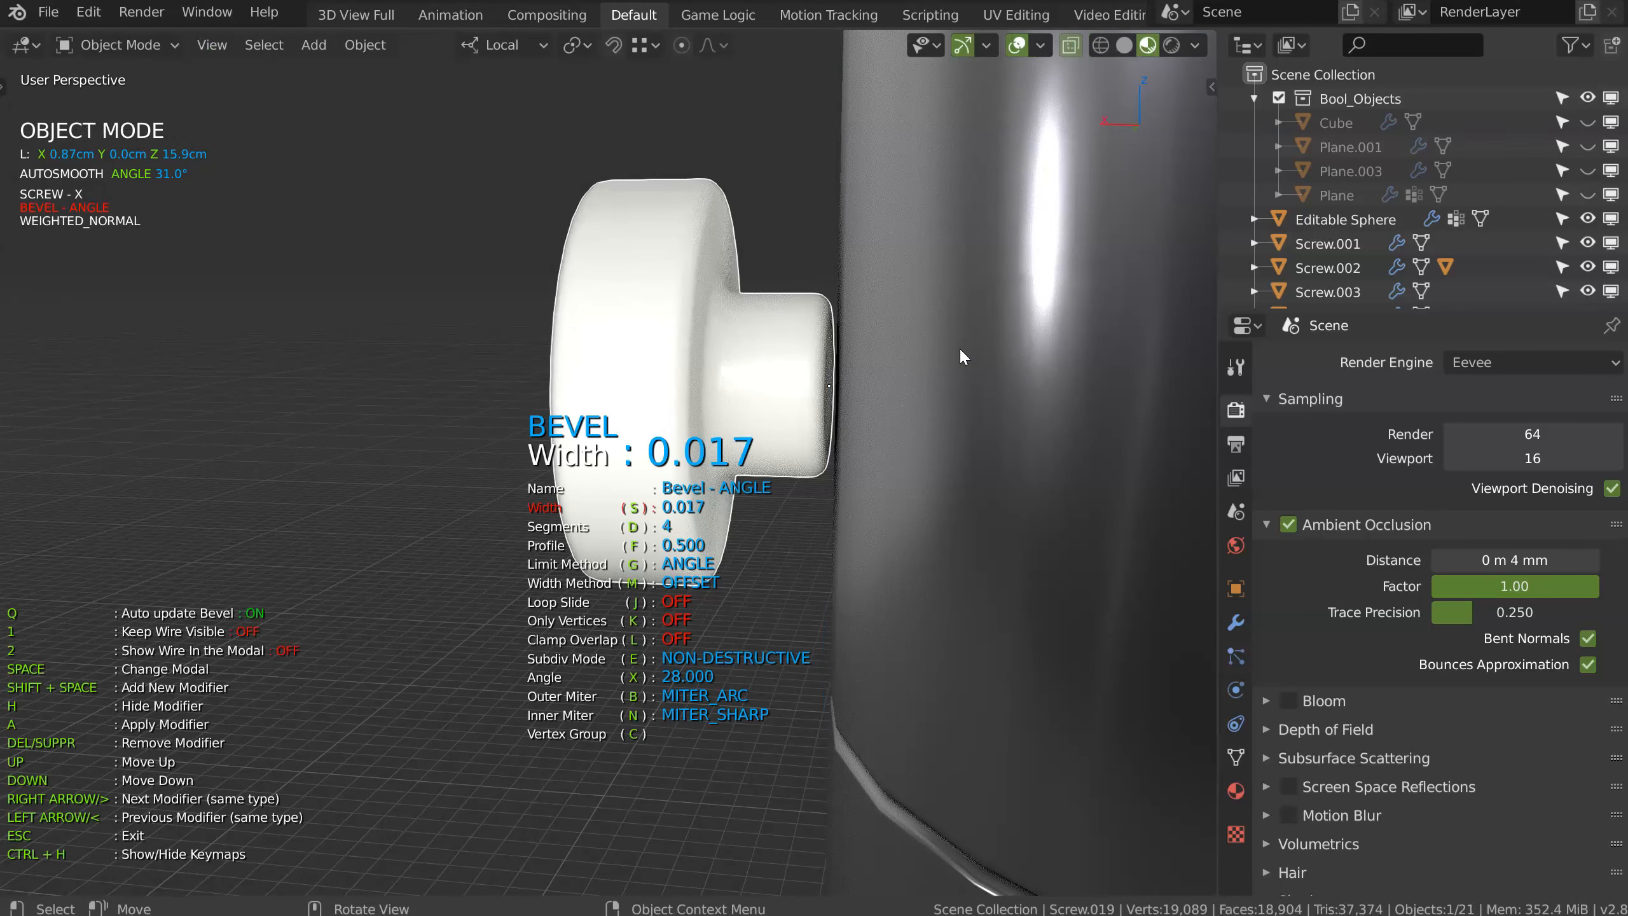
left_click(958, 349)
left_click(774, 377)
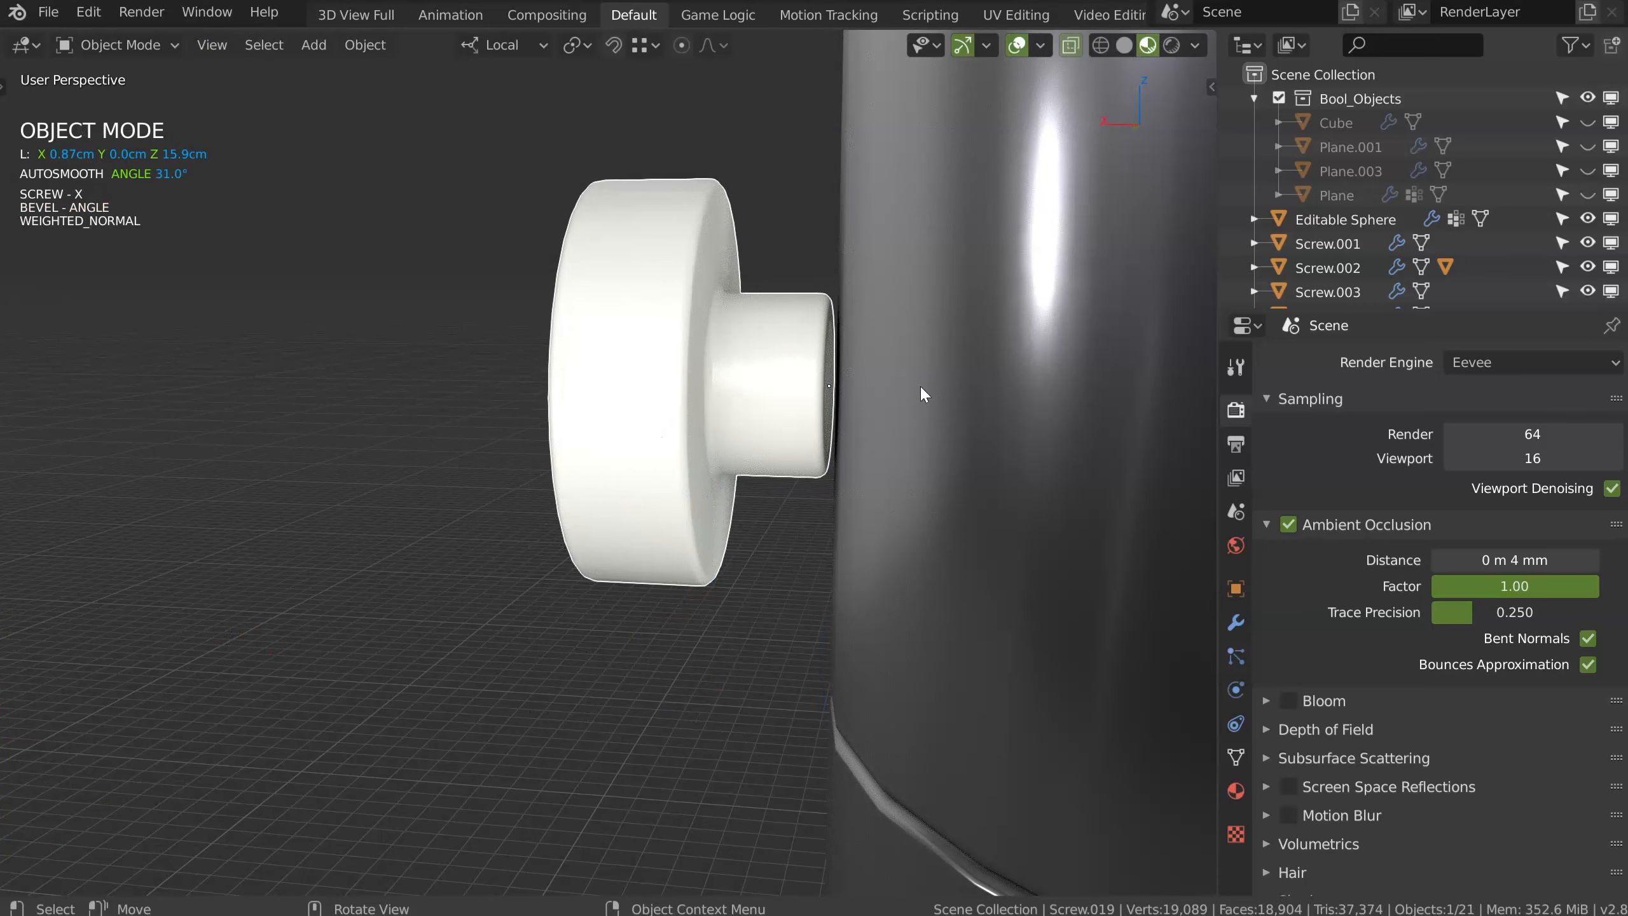
Step: Link the metal material from the large tube to the knob
left_click(1002, 370, "shift")
key("ctrl+l")
left_click(1002, 370)
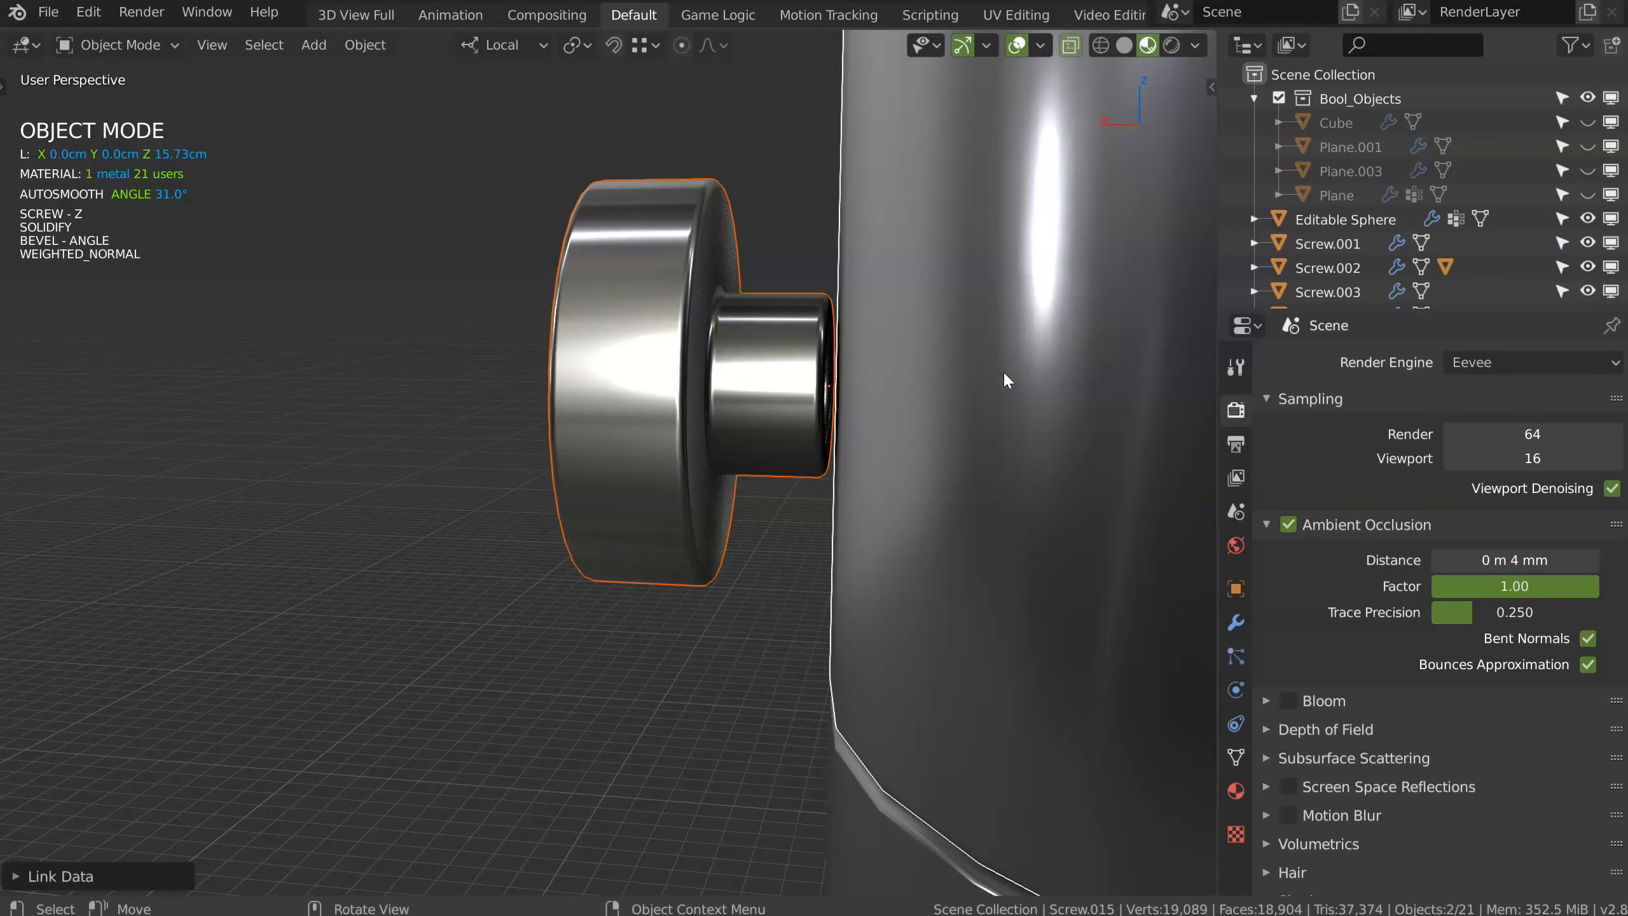
Step: Move the knob along local X against the tube, to about X 0.85 cm
left_click(782, 347)
middle_click_drag(768, 384, 795, 335)
key("g")
key("x")
left_click(790, 381)
Step: Move the two front-face vertices of the knob profile outward along local X to lengthen the knob's head
scroll(836, 418, "down", 5)
scroll(867, 259, "up", 3)
middle_click_drag(868, 260, 640, 443, "shift")
scroll(842, 252, "up", 4)
scroll(640, 442, "up", 3)
key("Tab")
left_click(793, 414, "shift")
middle_click_drag(792, 399, 808, 407)
key("g")
key("x")
left_click(830, 406)
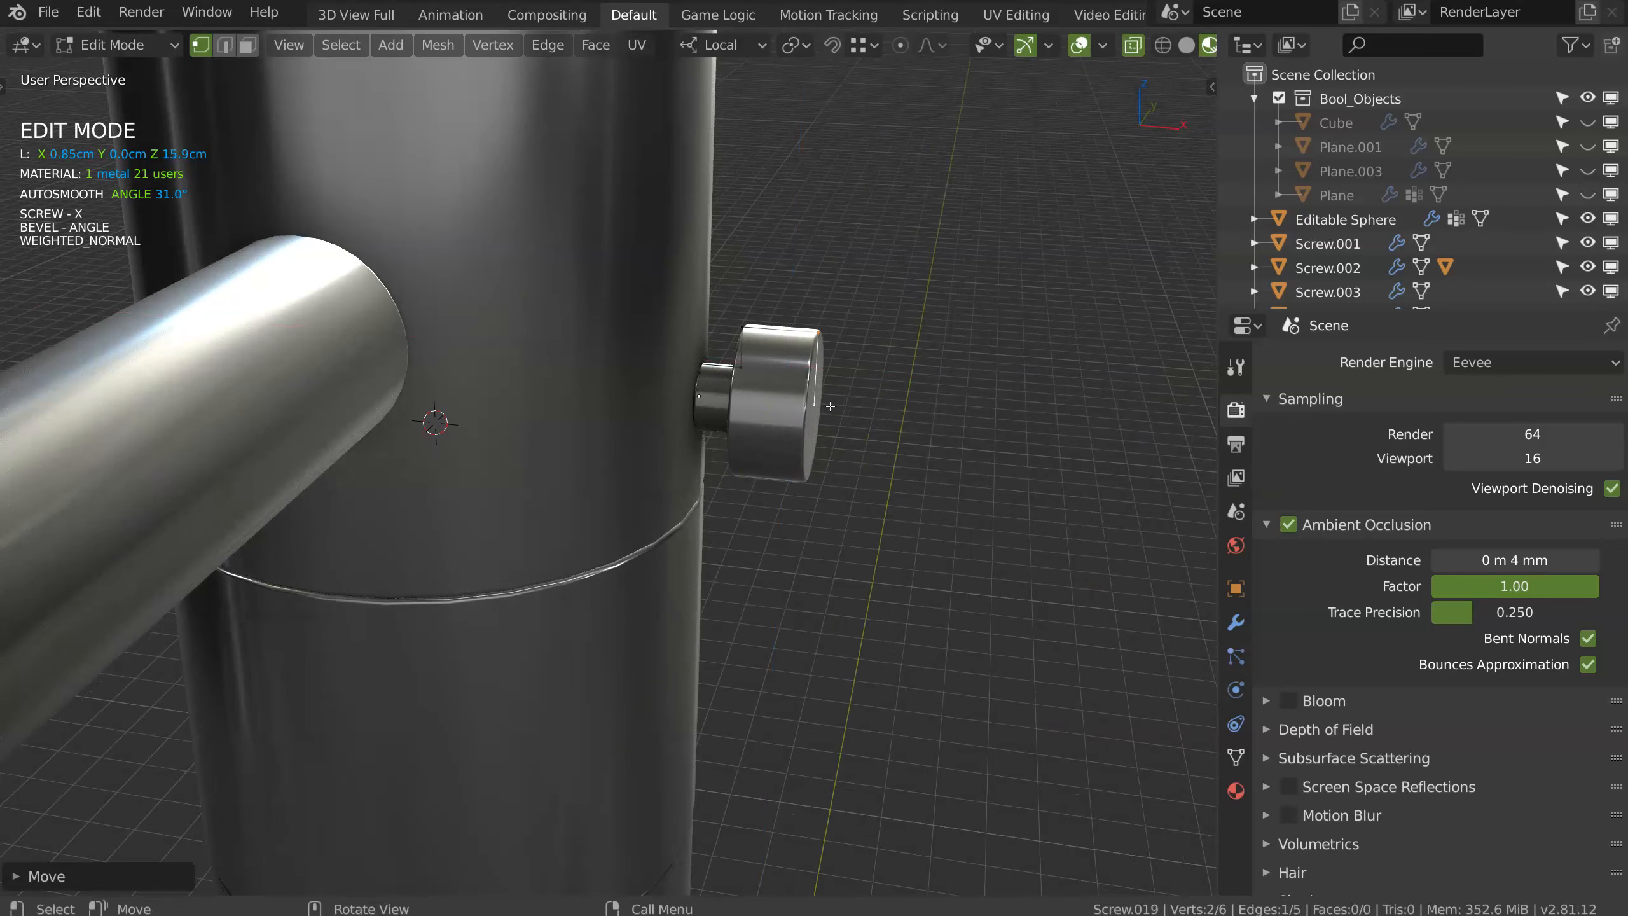
key("Tab")
Step: Scale the knob up uniformly by about 1.29
key("s")
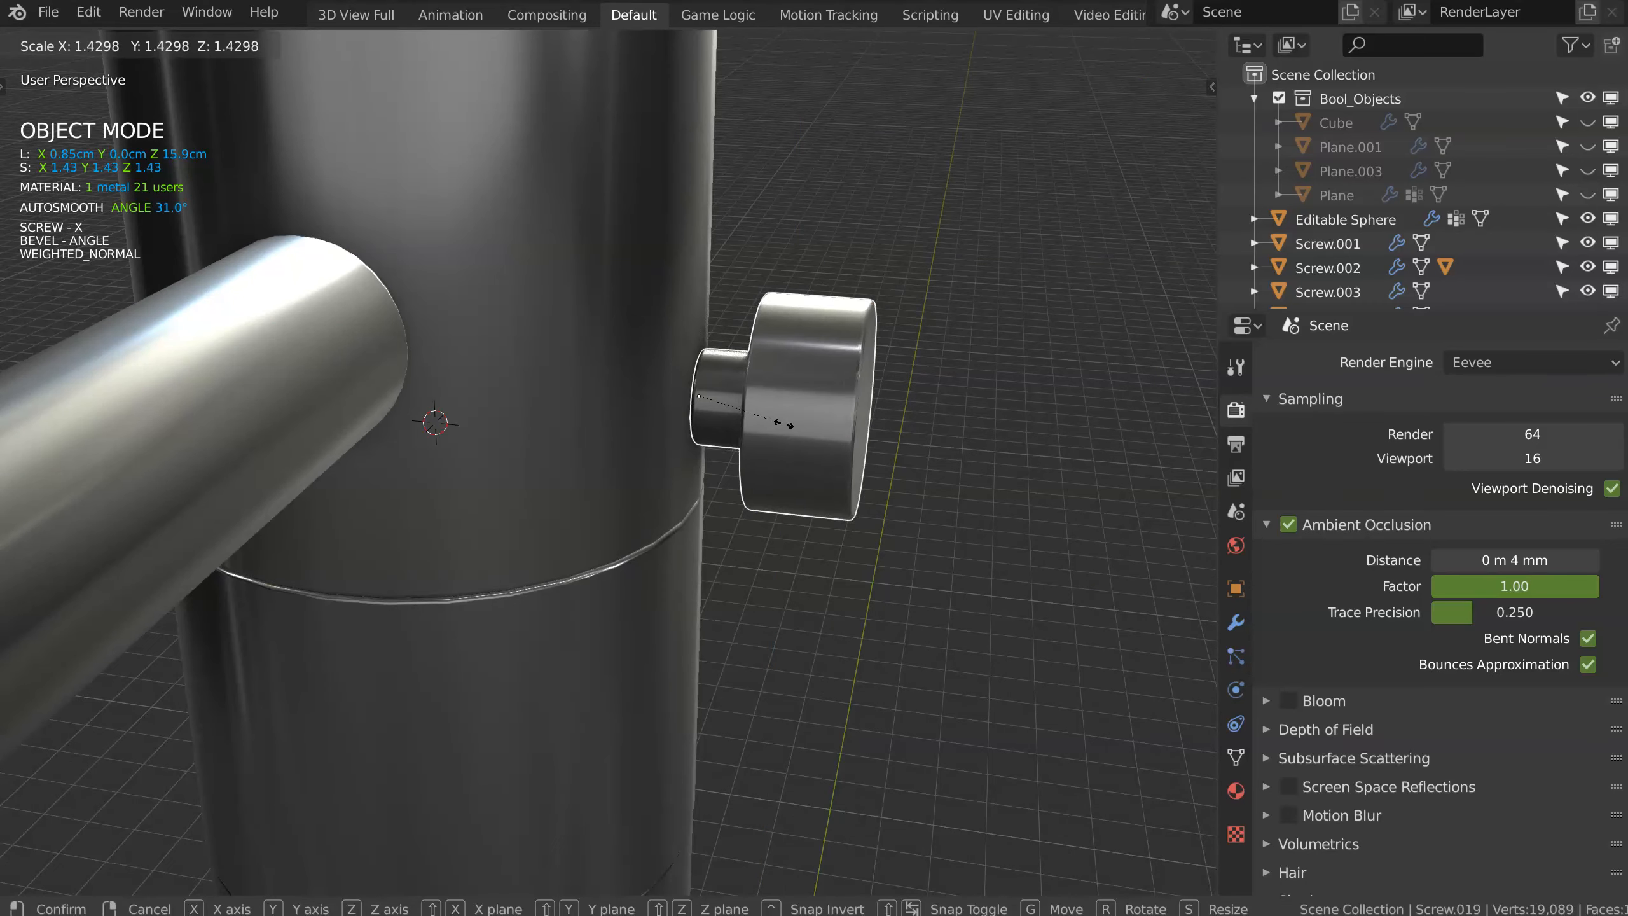
left_click(774, 425)
middle_click_drag(777, 425, 686, 410)
scroll(684, 407, "down", 10)
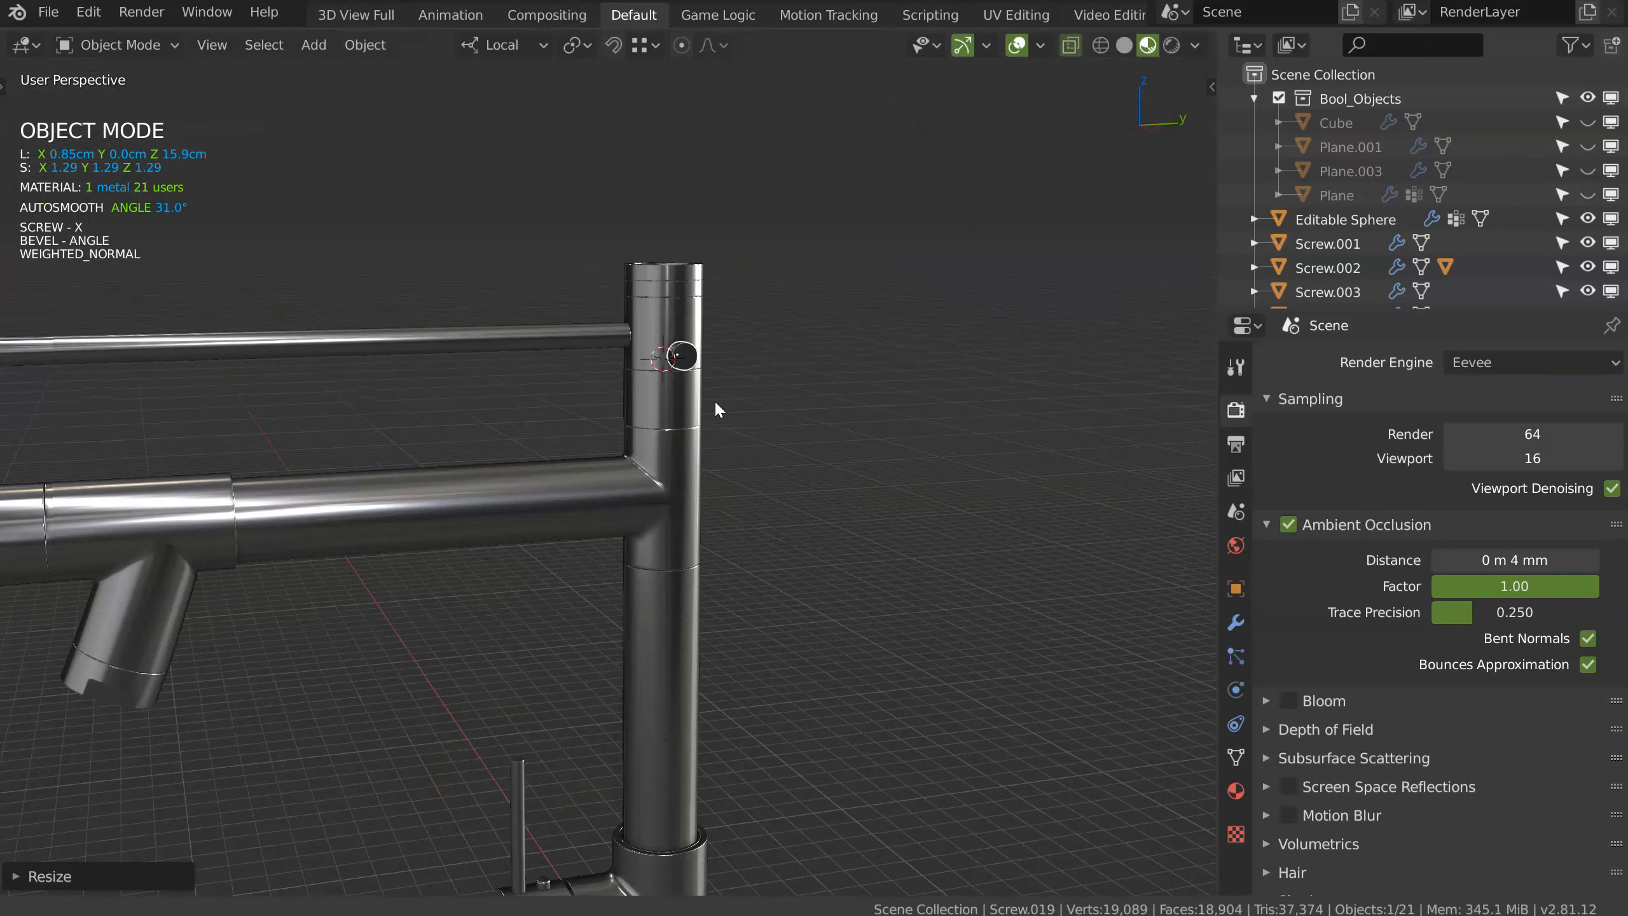
scroll(743, 417, "up", 3)
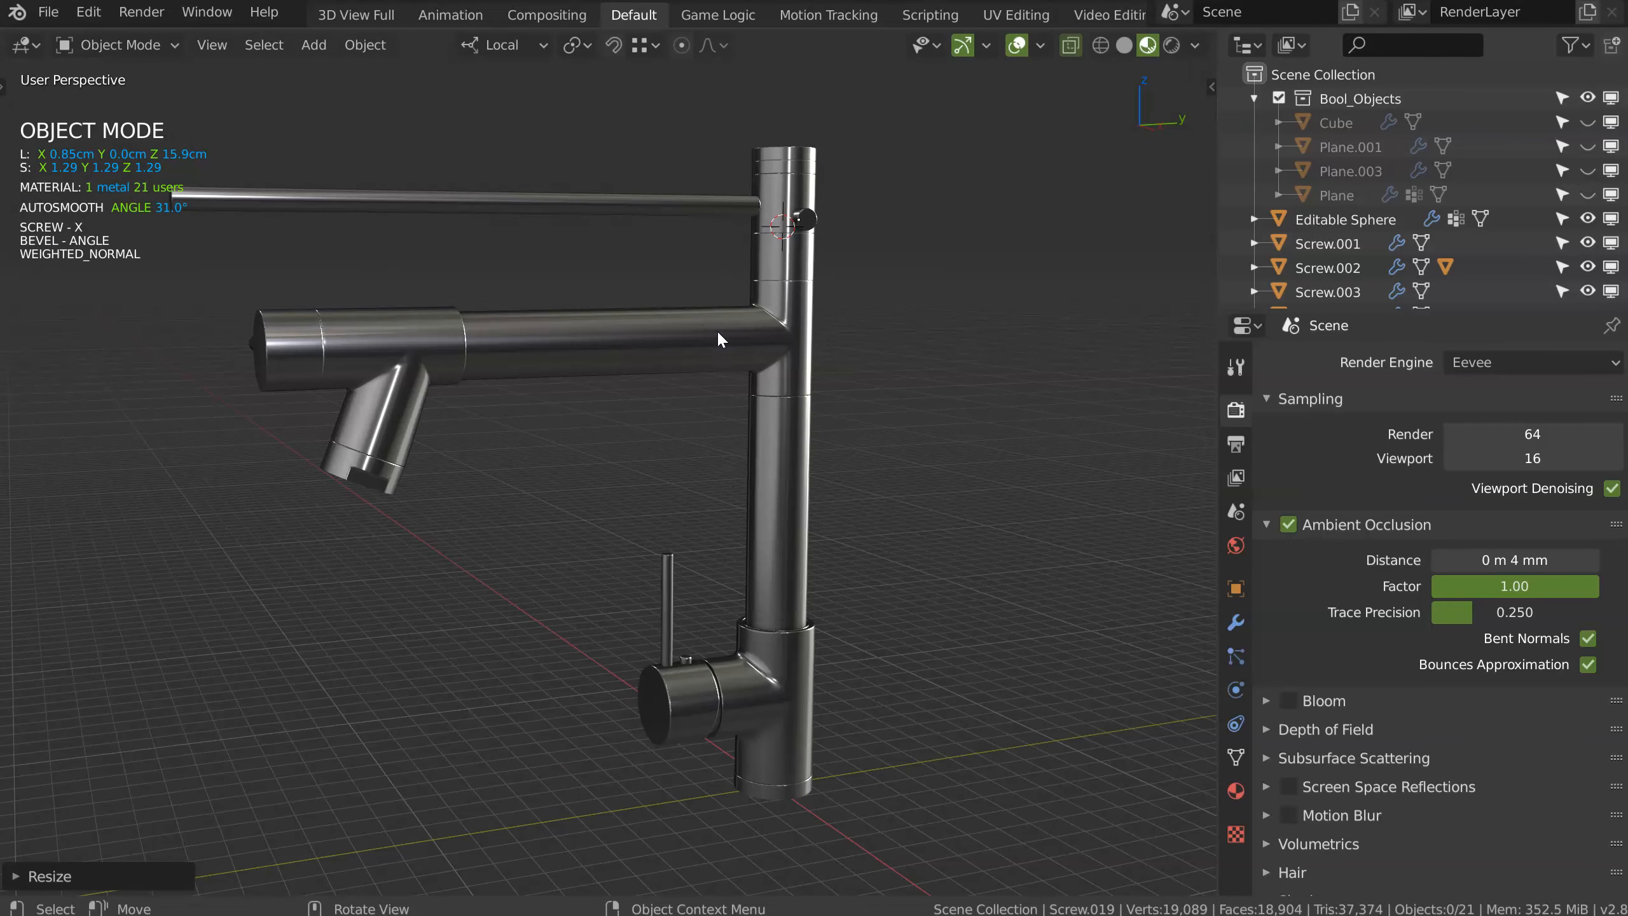
left_click(604, 276)
Step: Select the thin upper rod and snap the 3D cursor to it
middle_click_drag(601, 275, 776, 297, "shift")
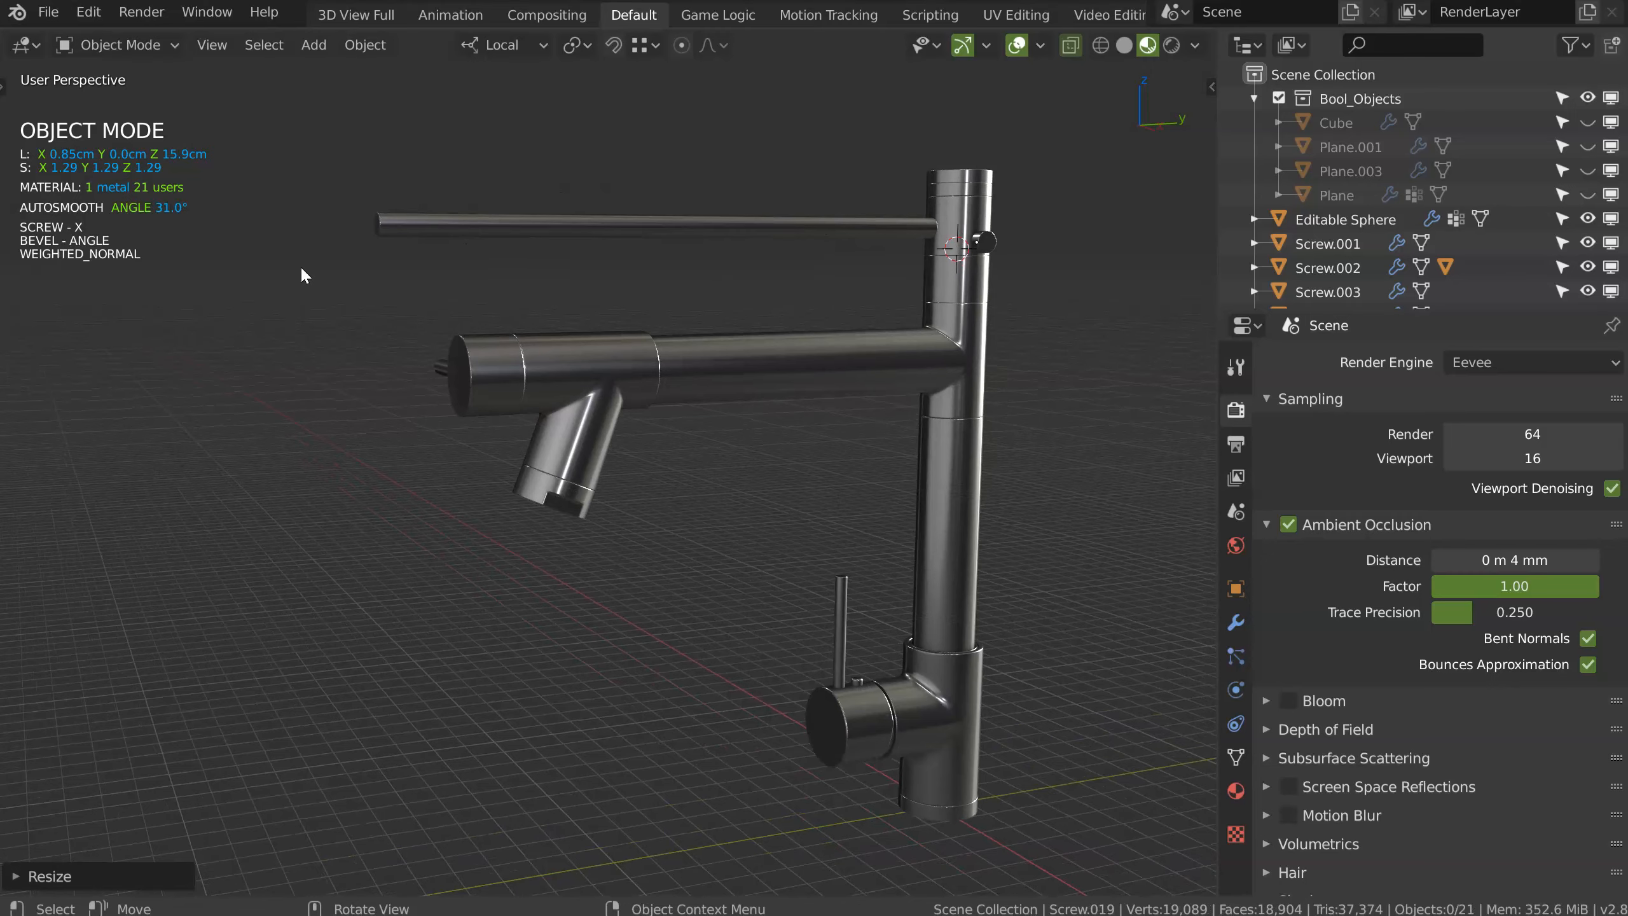
middle_click_drag(445, 240, 992, 152, "shift")
middle_click_drag(494, 290, 544, 367, "shift")
scroll(548, 333, "up", 4)
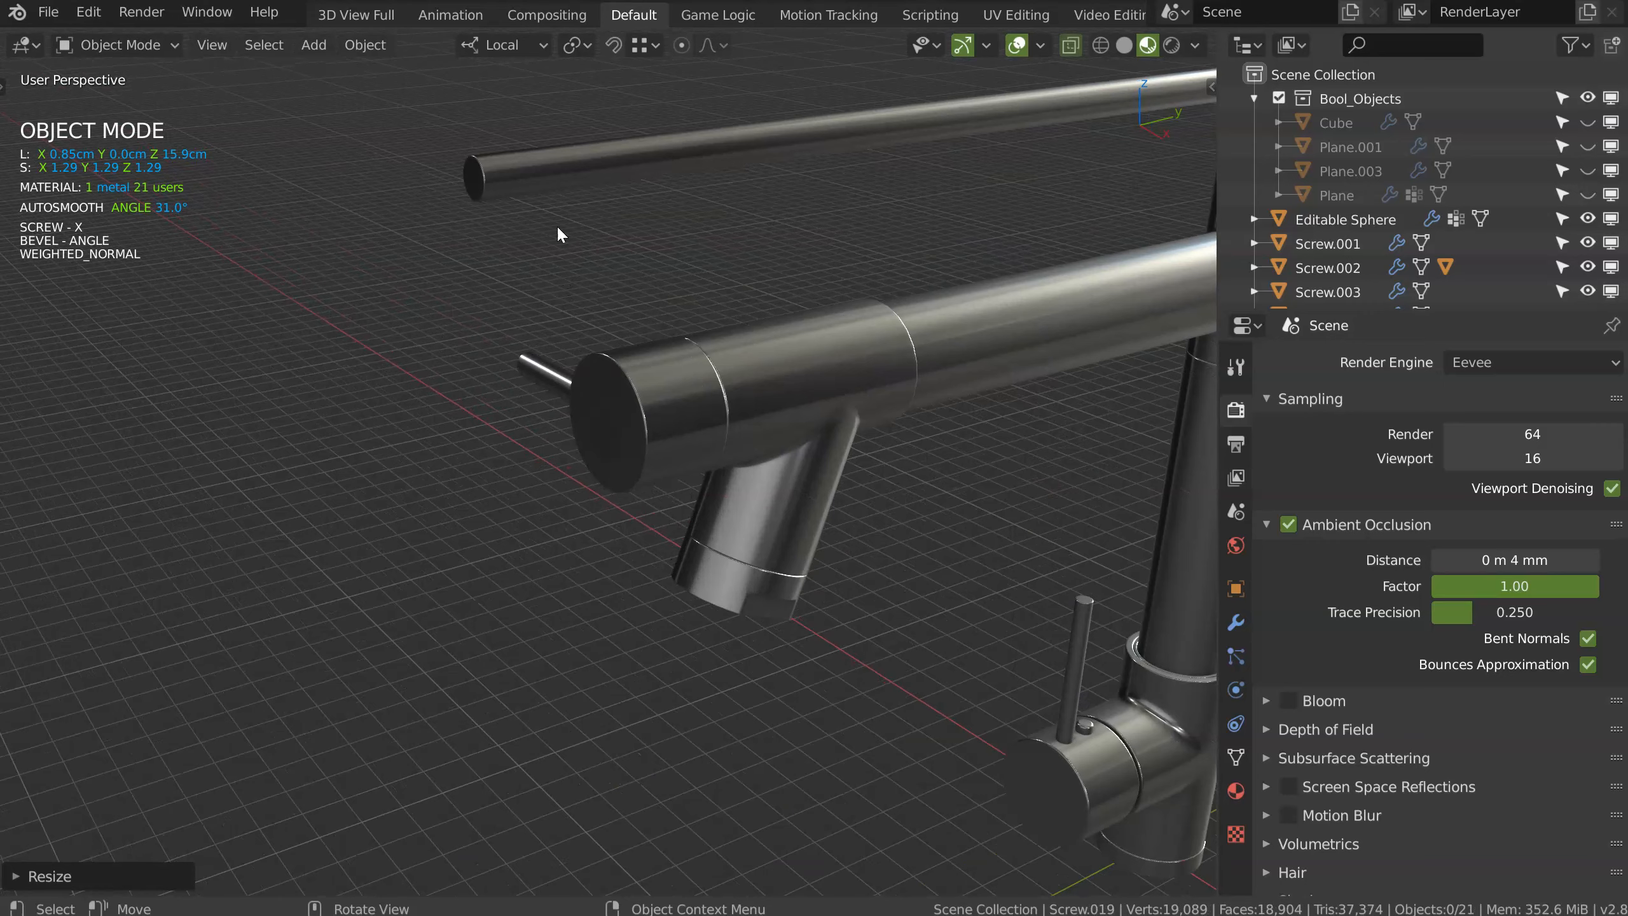
left_click(508, 181)
scroll(508, 182, "down", 5)
key("shift+s")
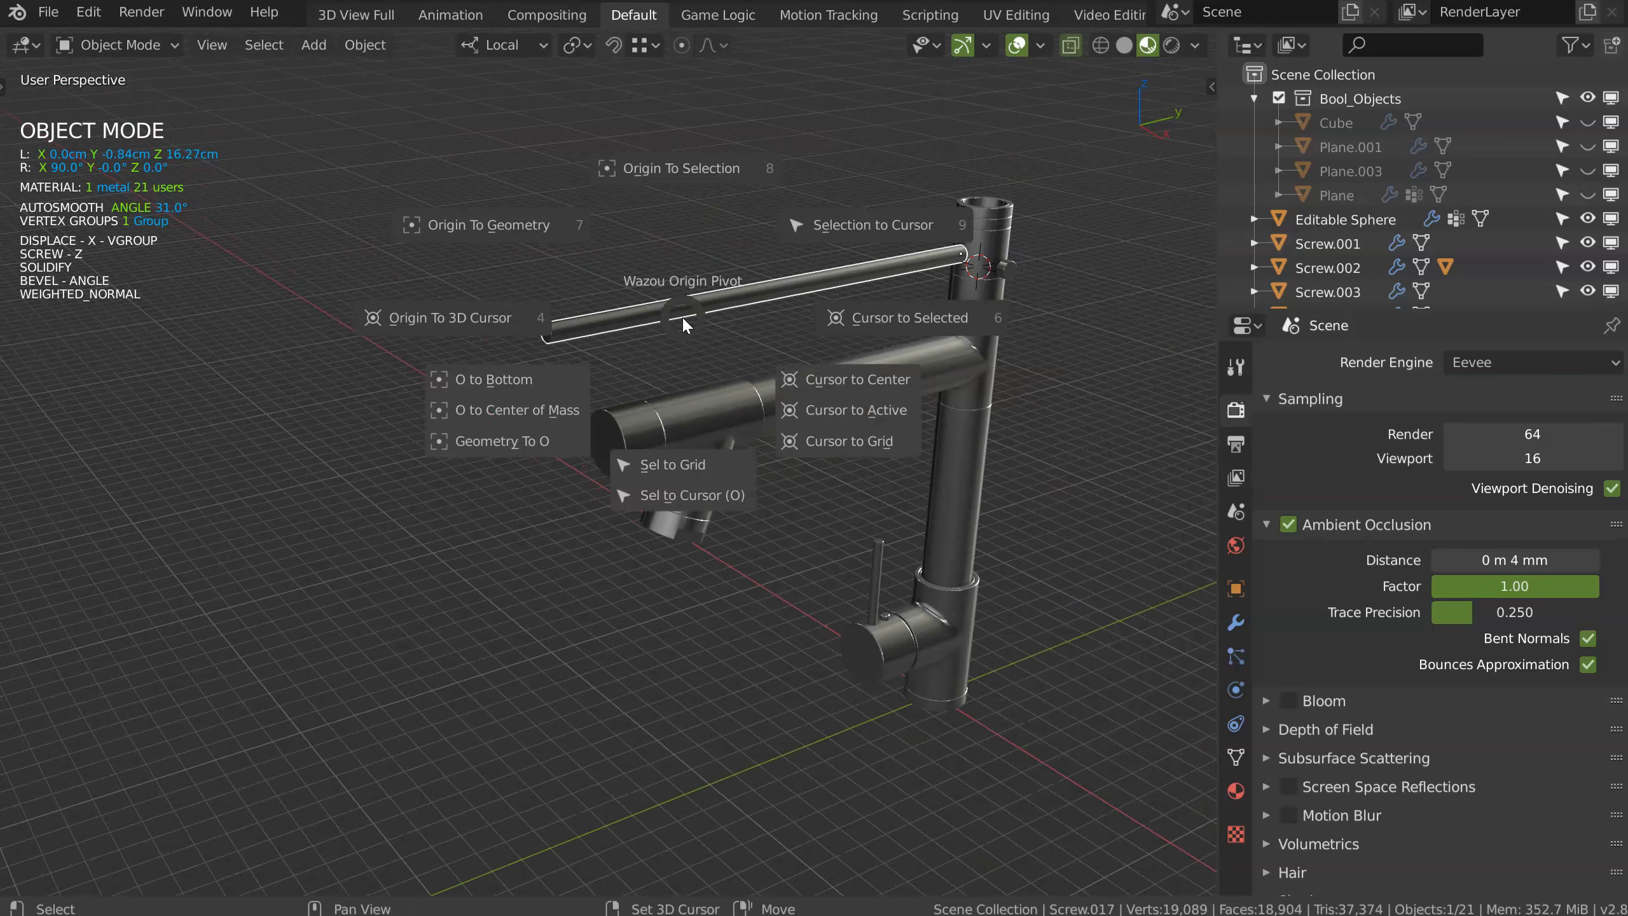
left_click(866, 321)
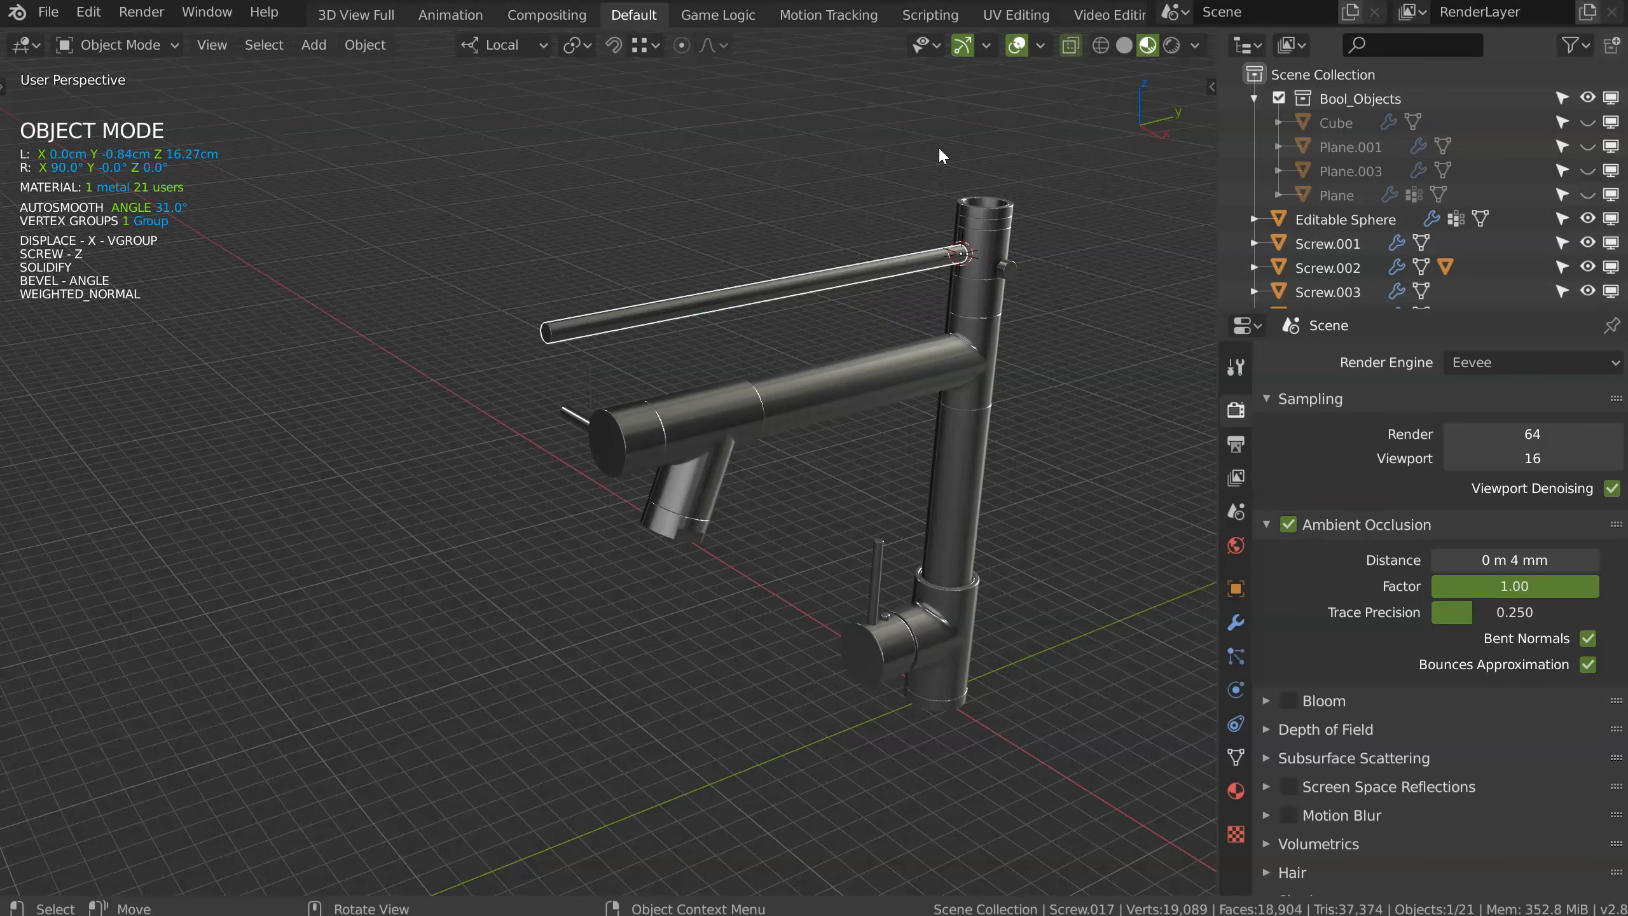
Step: Shift the 3D cursor along Y to about -17.44 cm, just beyond the free end of the upper rod
left_click(1205, 81)
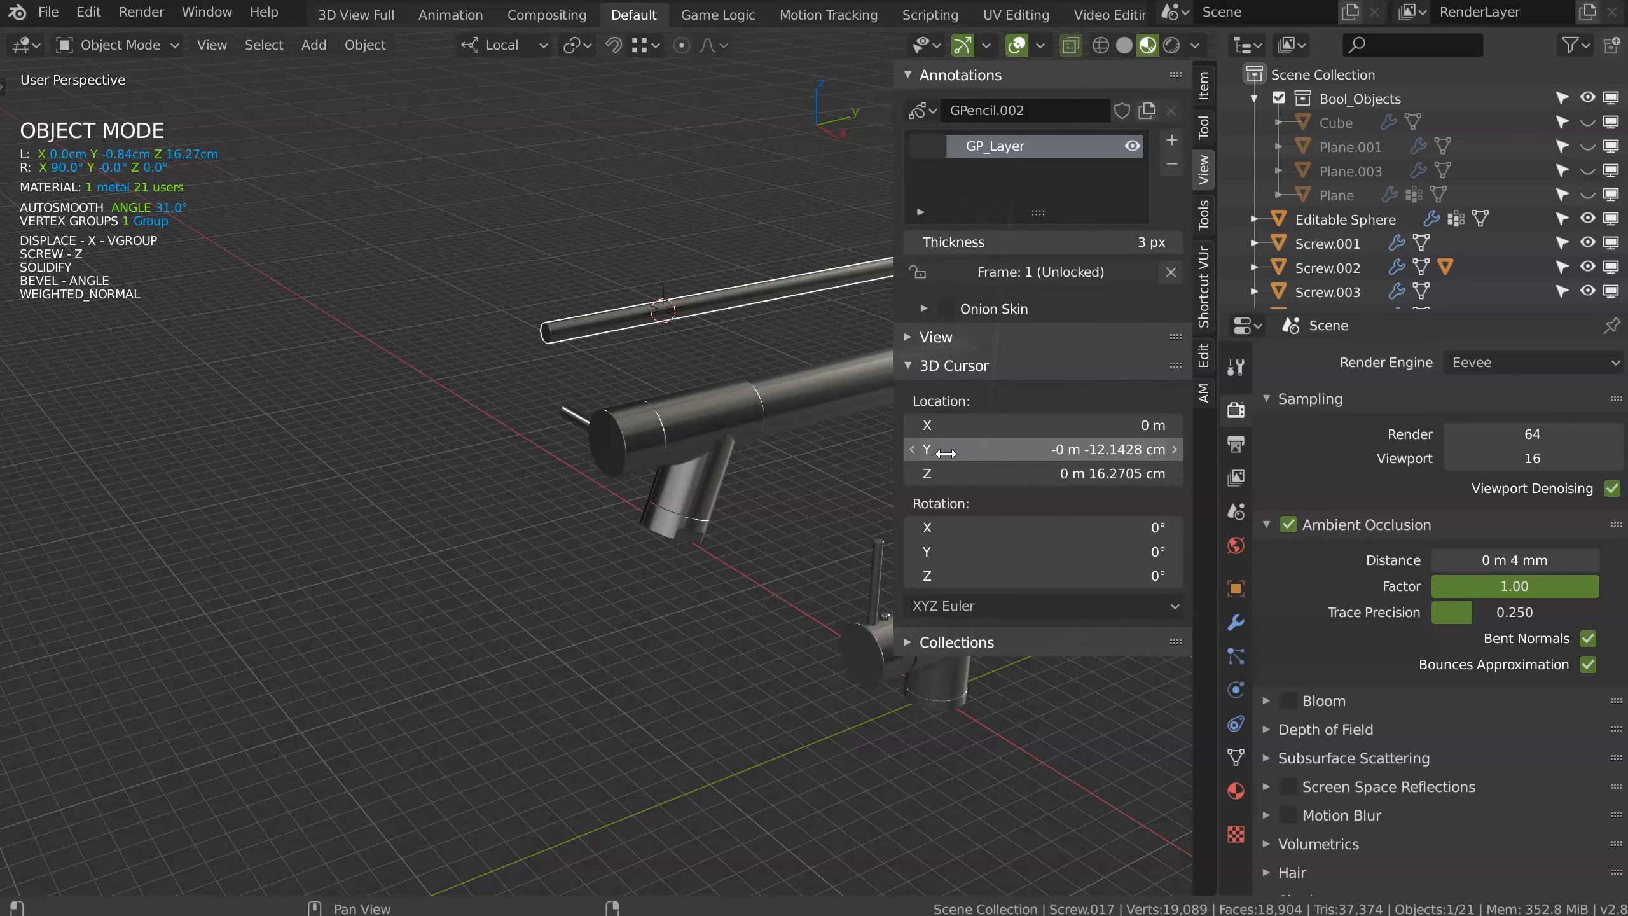
left_click_drag(922, 459, 913, 460)
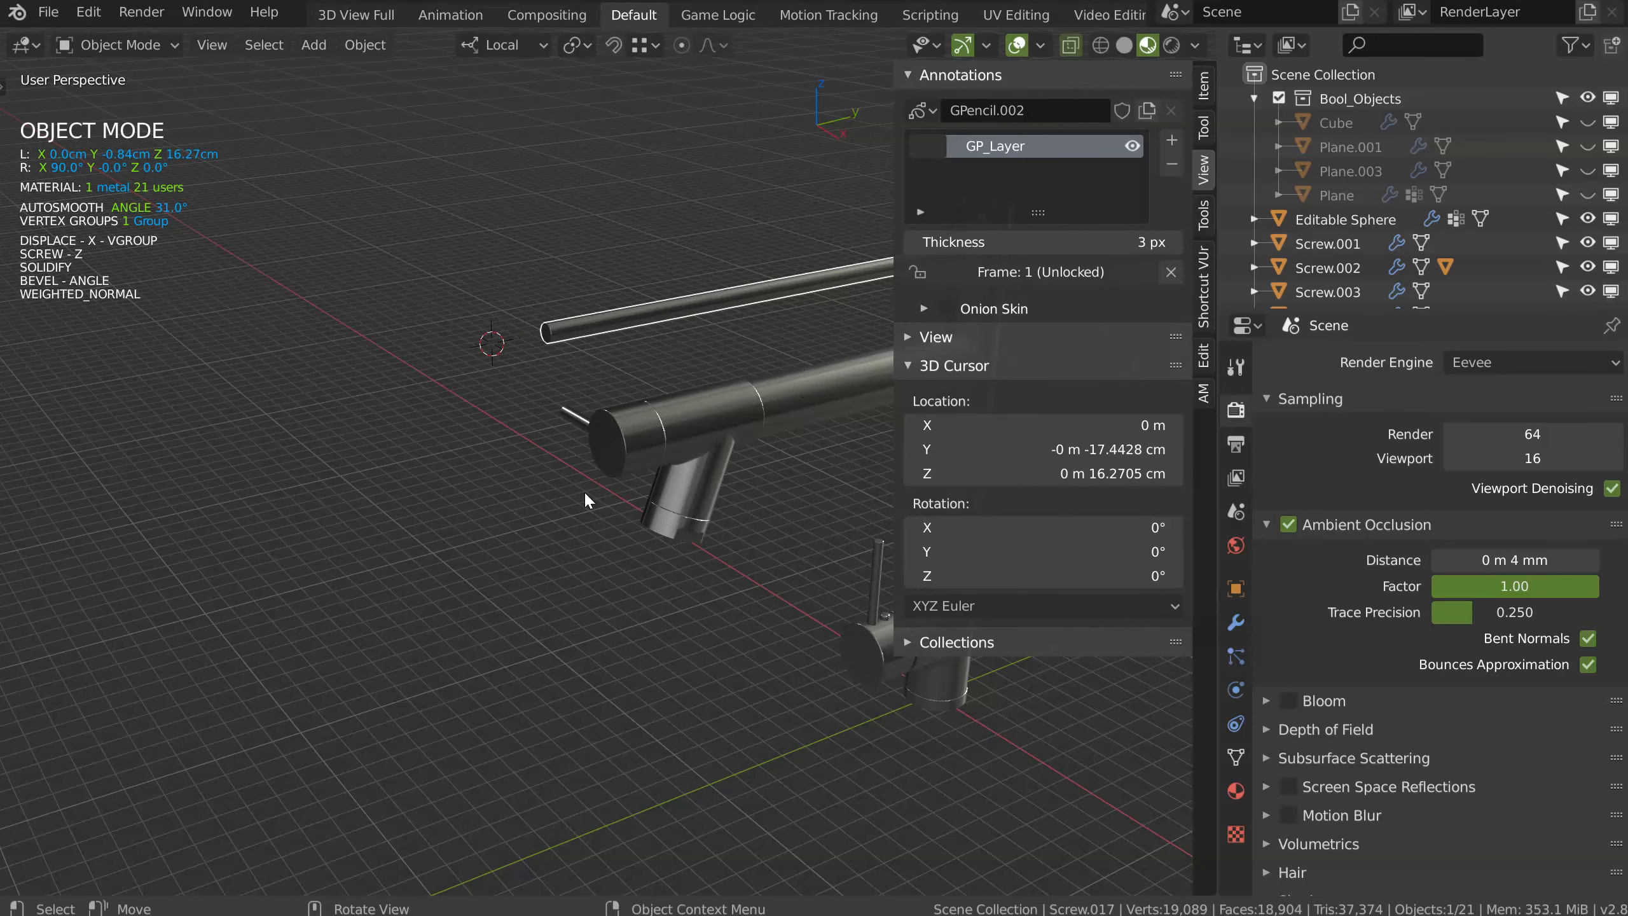
key("n")
Step: Add a single-vertex Screw primitive at the 3D cursor
middle_click_drag(607, 412, 712, 355)
scroll(712, 354, "up", 2)
key("space")
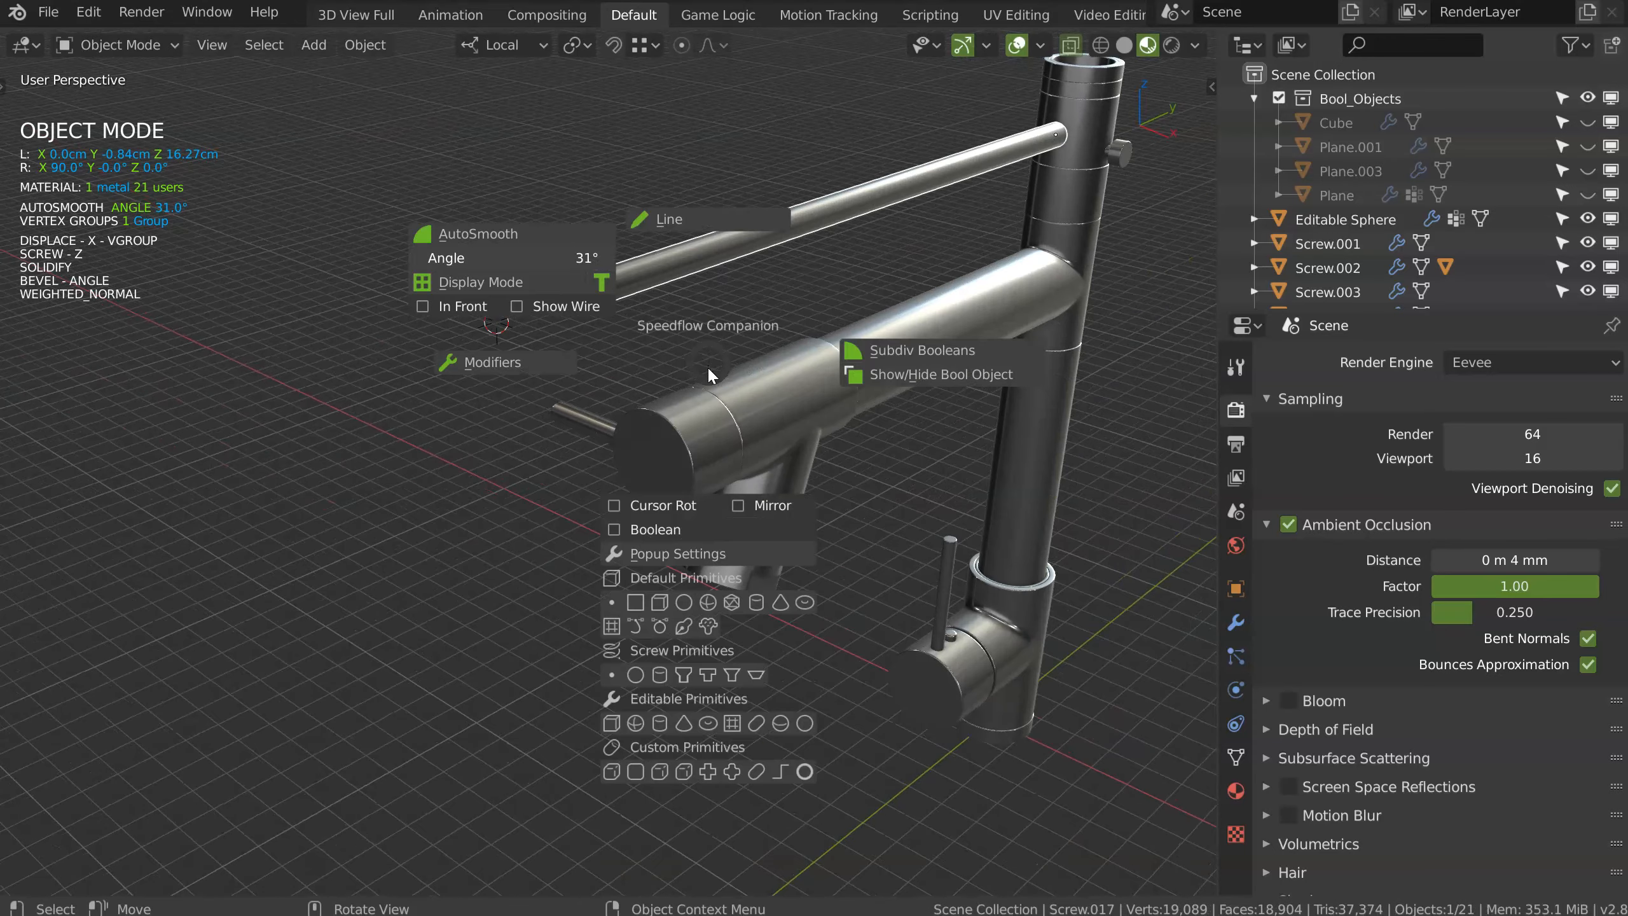
left_click(612, 674)
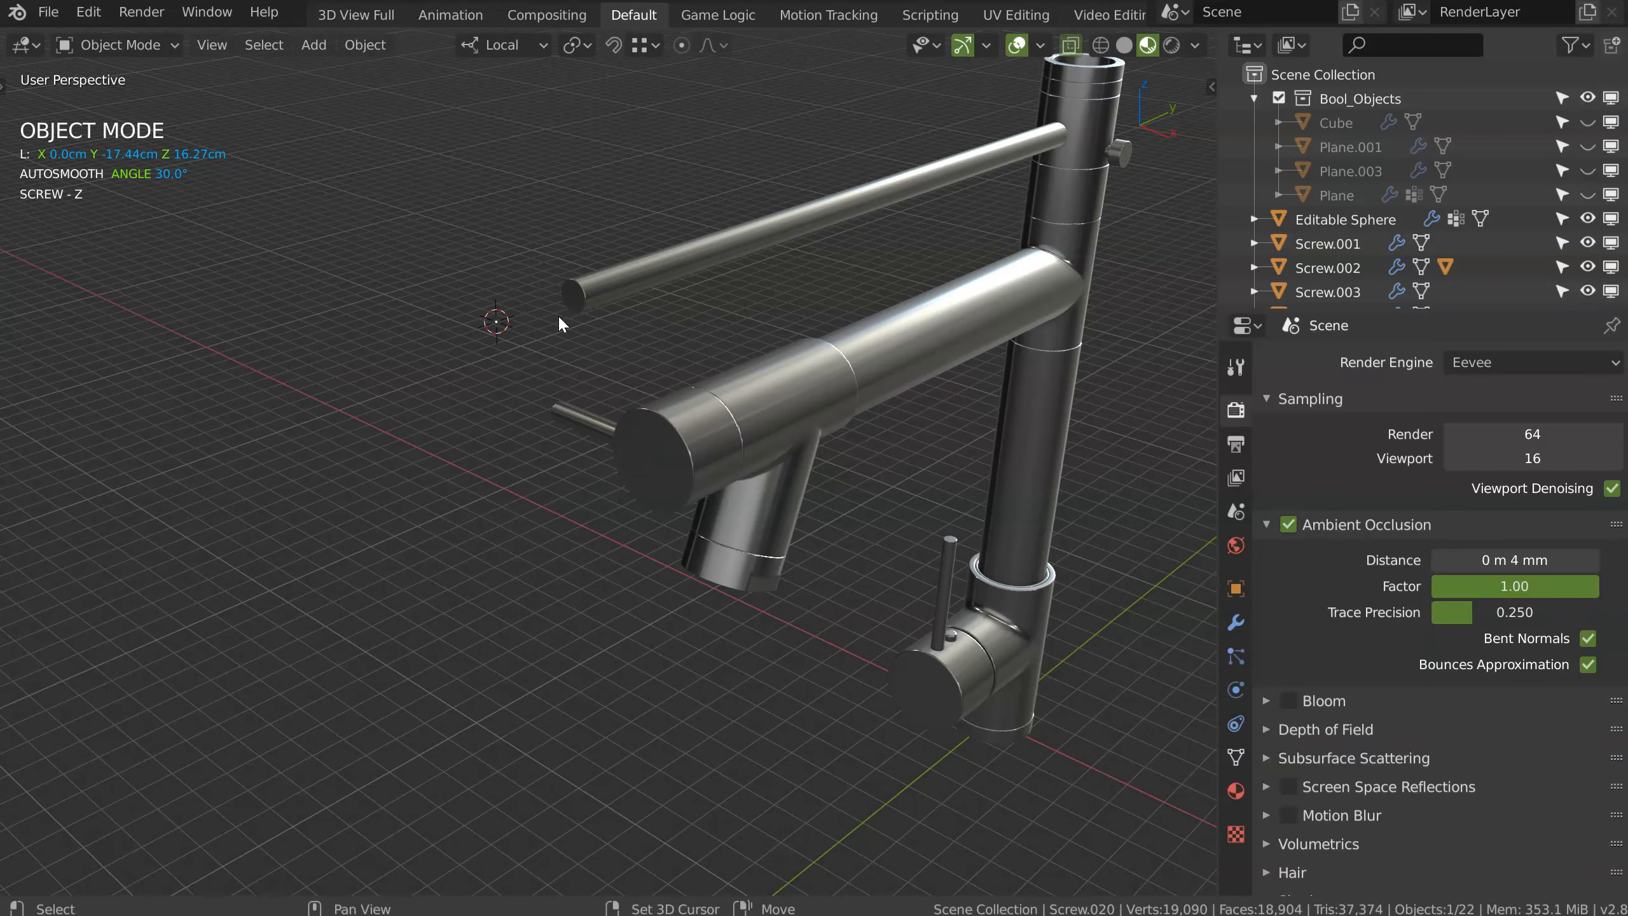
Step: Move the new primitive's vertex about 1.58 cm along local Y toward the end of the upper rod
scroll(560, 322, "up", 2)
key("Tab")
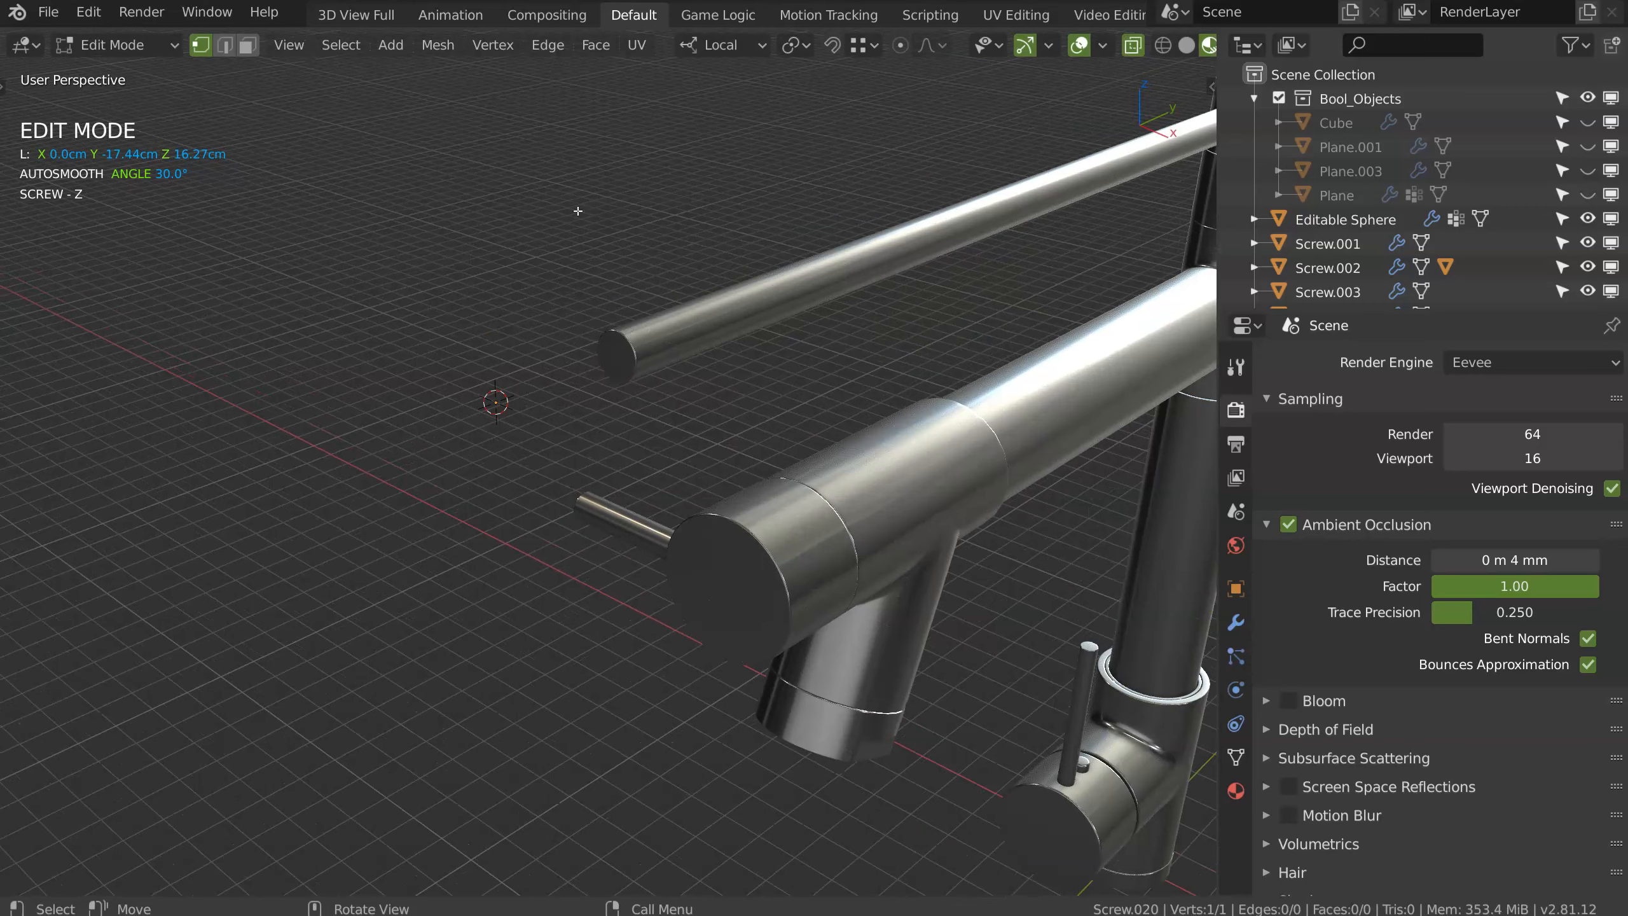
key("g")
key("y")
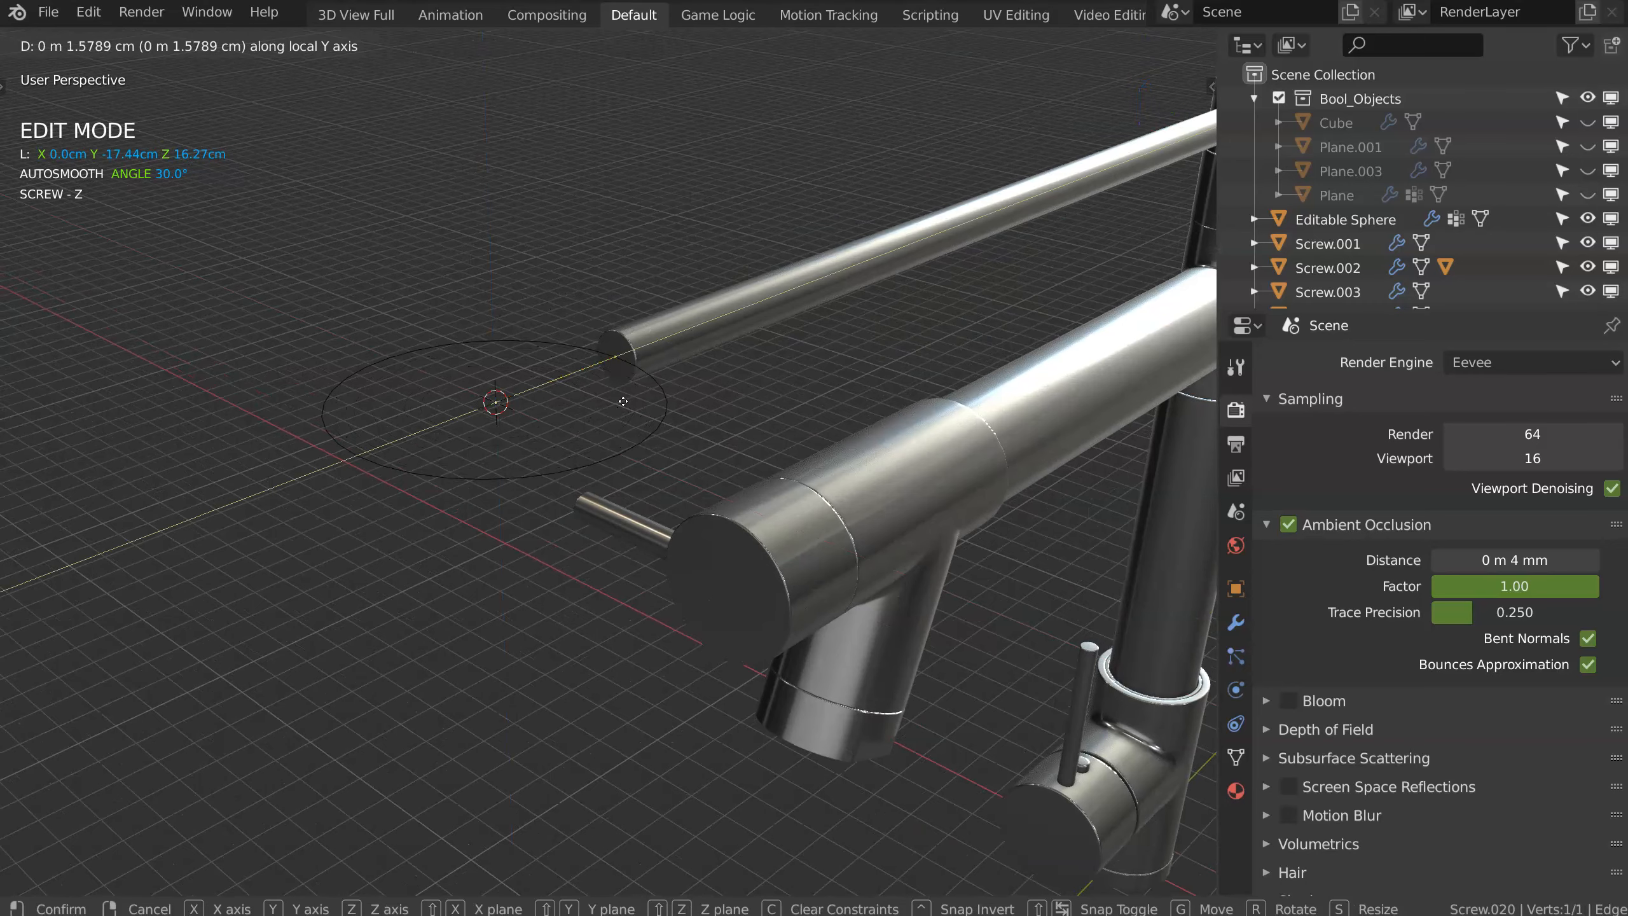
left_click(622, 403)
Step: Move the vertex down along local Z and extrude it upward to form the cylindrical wall of a holder ring
mouse_move(622, 404)
middle_mouse_down()
mouse_move(589, 387)
mouse_move(599, 394)
middle_mouse_up()
key("g")
key("z")
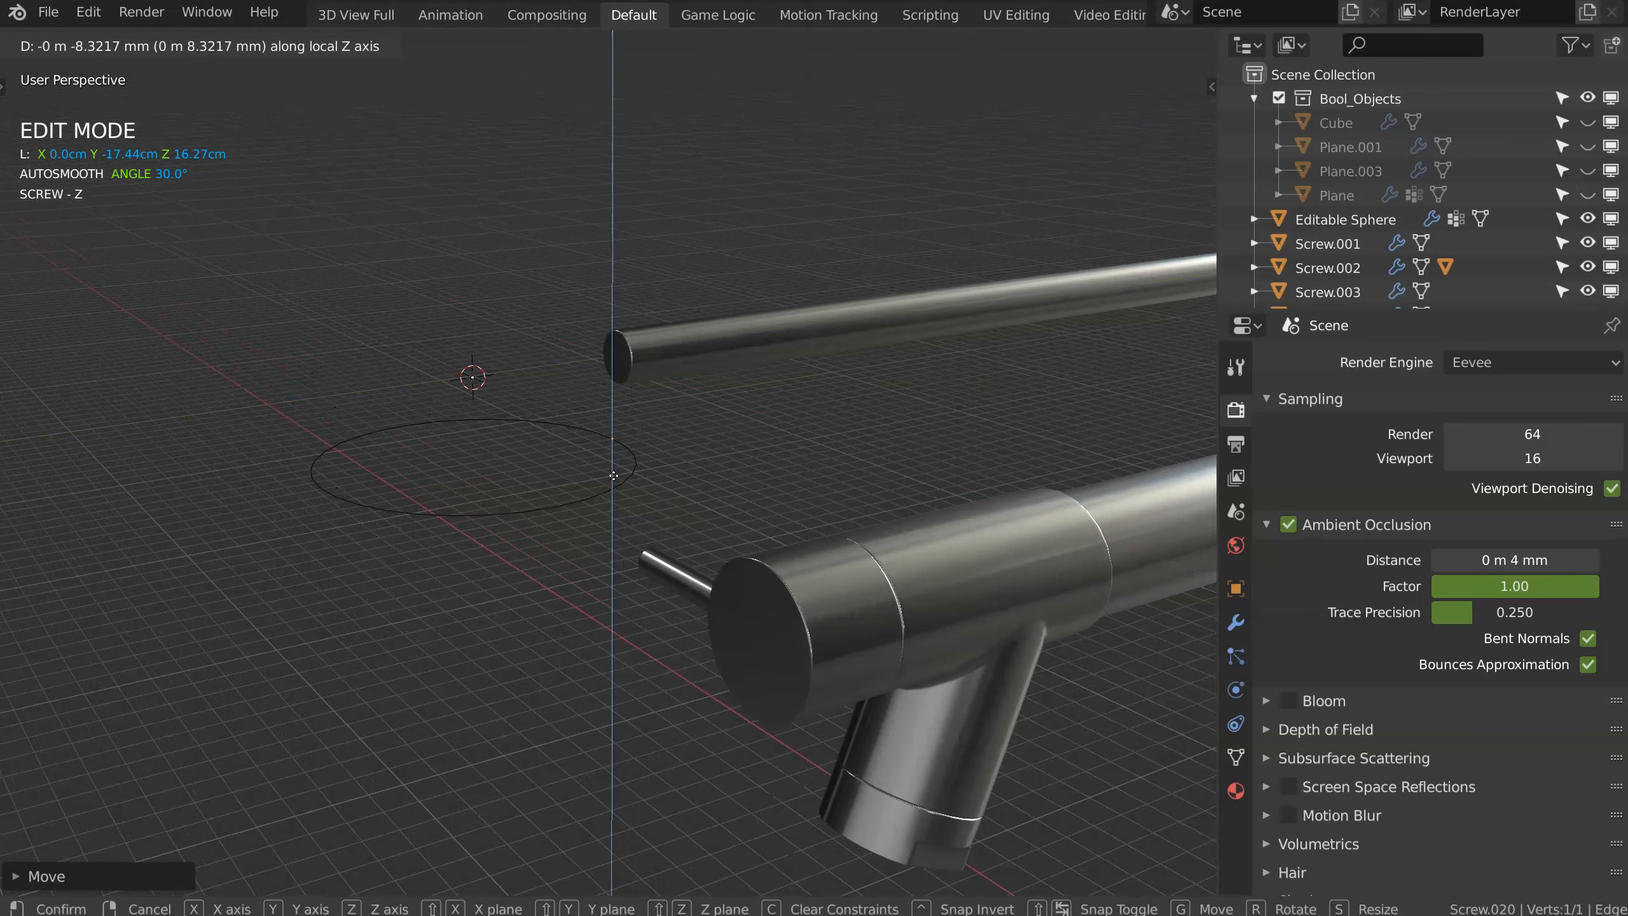
left_click(624, 308)
left_click(628, 259)
key("Tab")
middle_click_drag(628, 258, 650, 363)
Step: Add a Solidify modifier to the holder ring with an offset of 0.999 and a thickness of about 0.41
key("space")
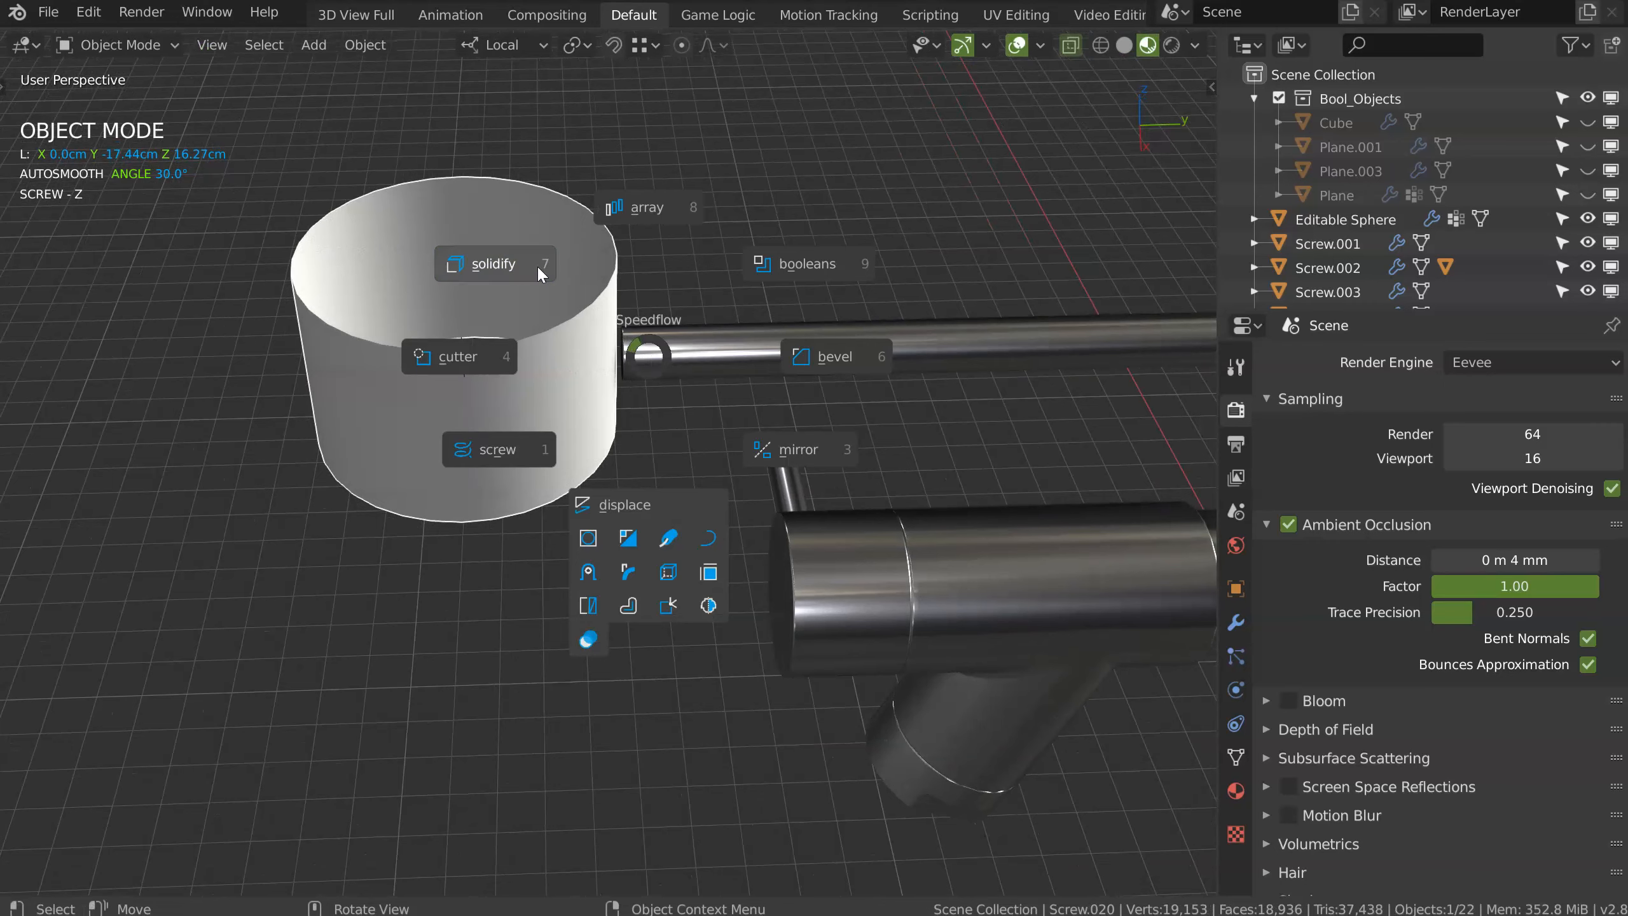
left_click(530, 262)
key("d")
key("s")
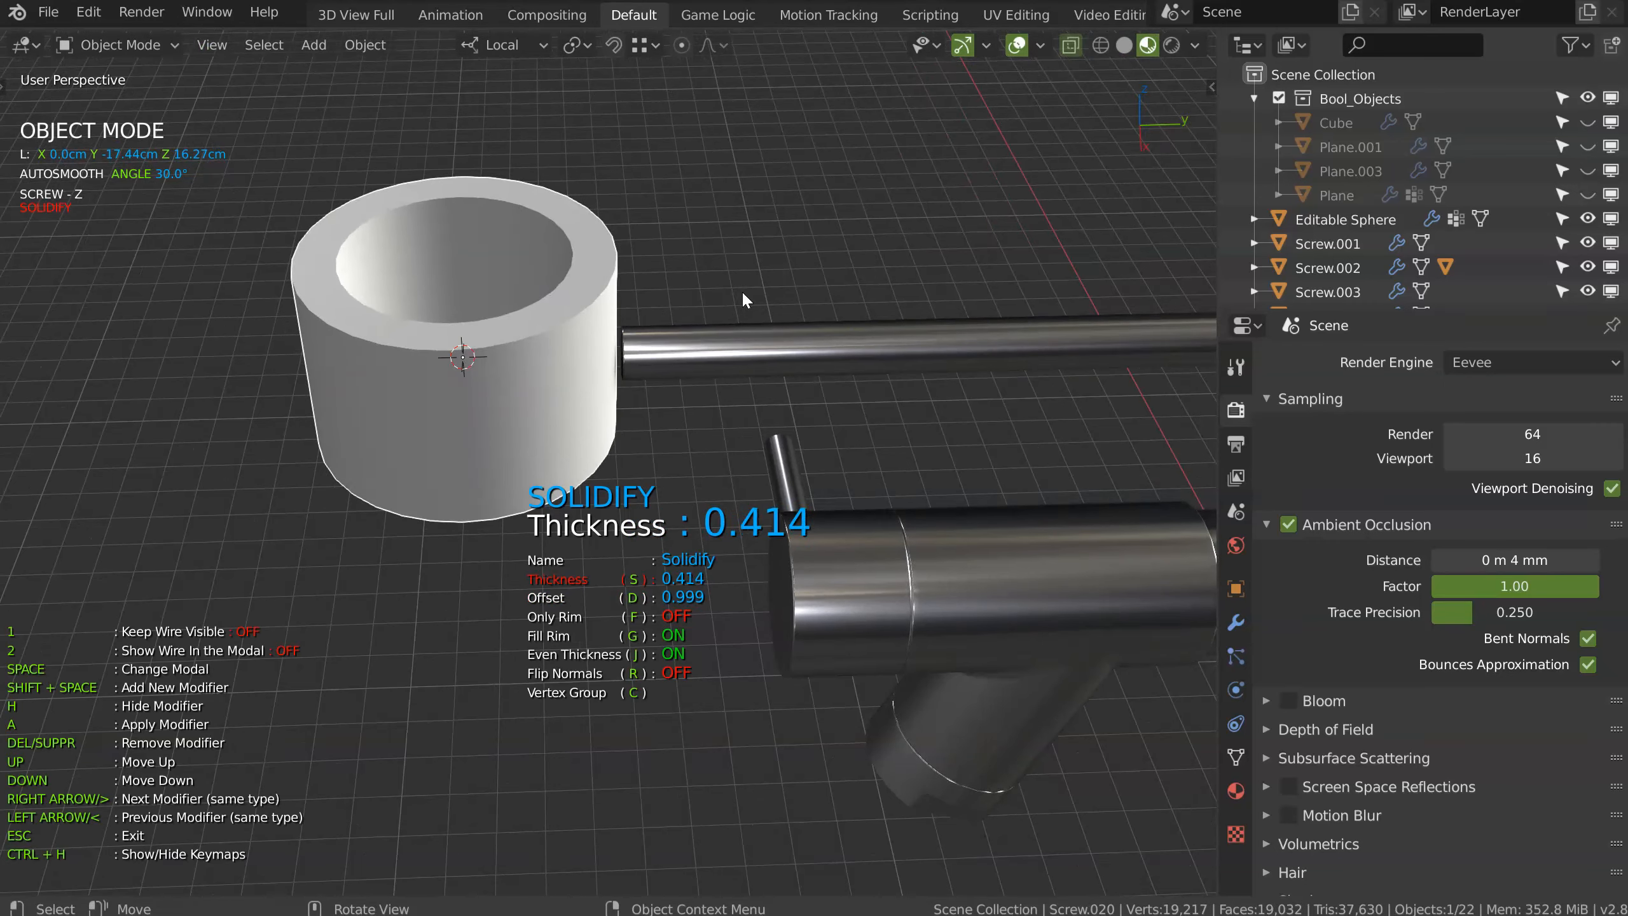
Step: Add an angle-limited Bevel modifier to the holder ring with a width of about 0.024 and 4 segments
key("shift+space")
left_click(832, 330)
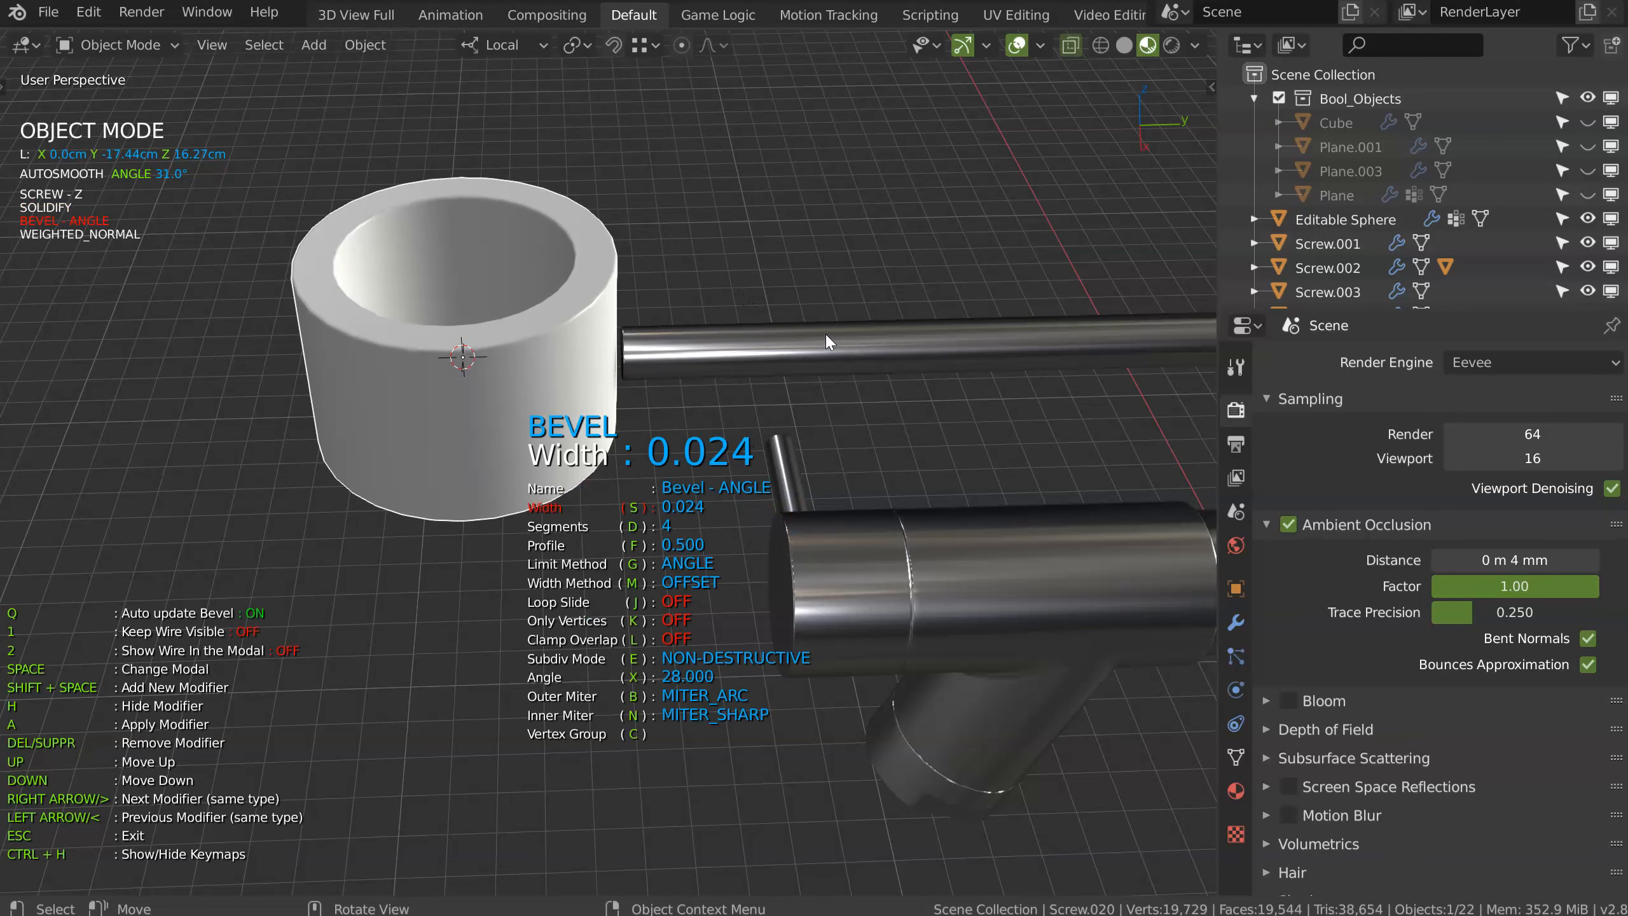
left_click(830, 330)
left_click(829, 331)
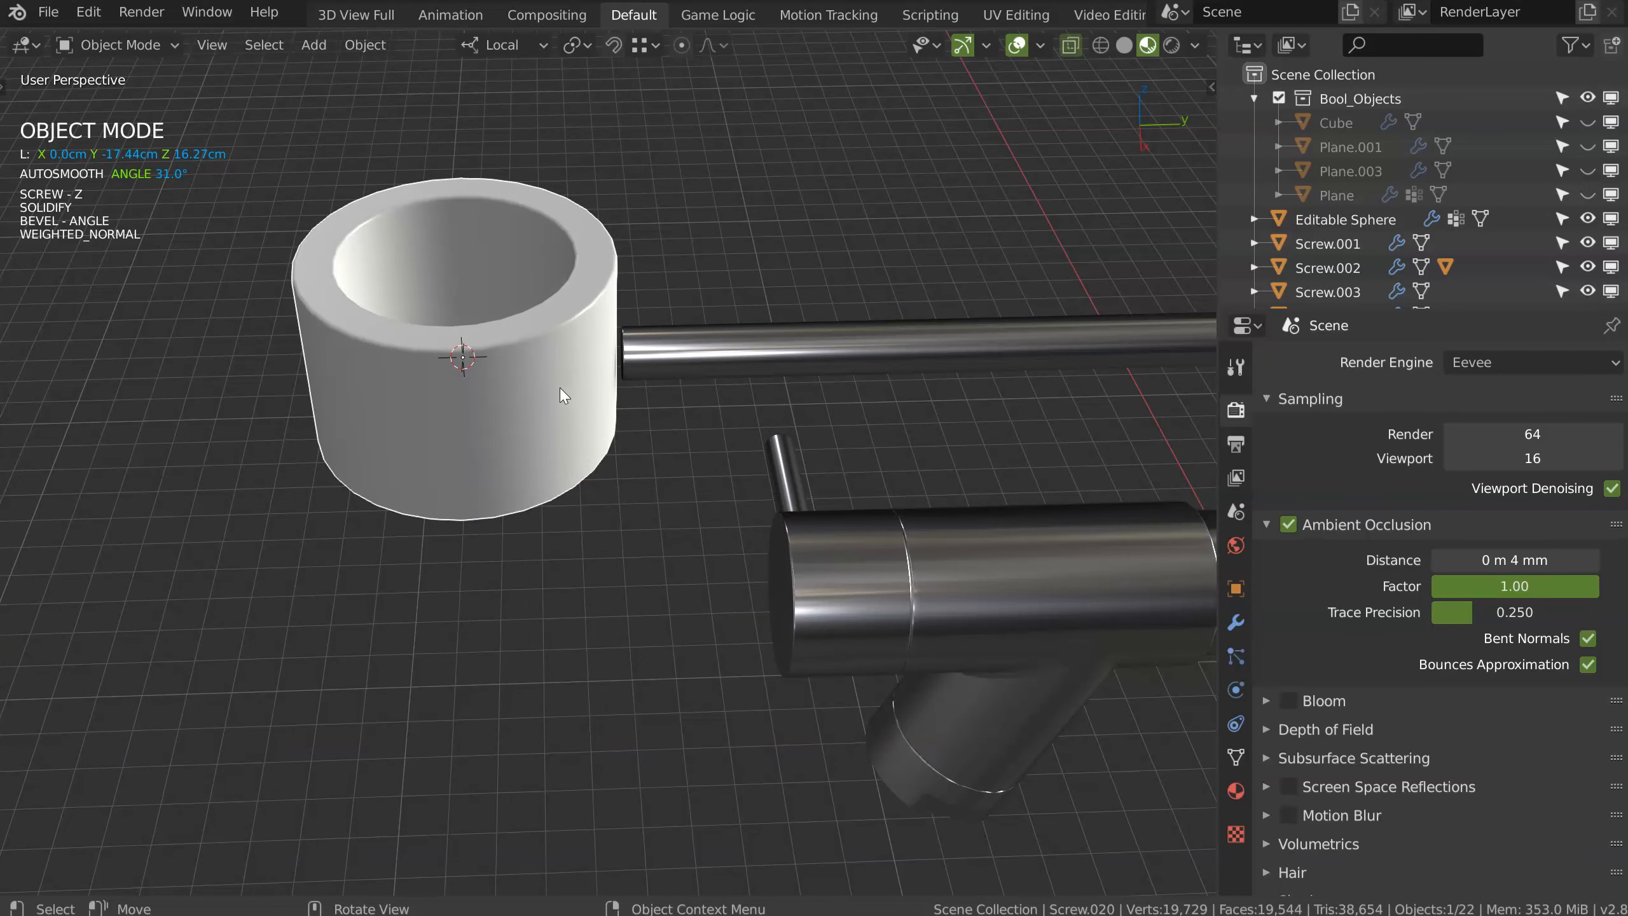
Step: Move the holder ring along local Y to about -17.37 cm so it meets the upper rod's end
key("g")
key("y")
left_click(705, 352)
middle_click_drag(705, 353, 750, 185)
middle_click_drag(734, 327, 591, 390)
key("Tab")
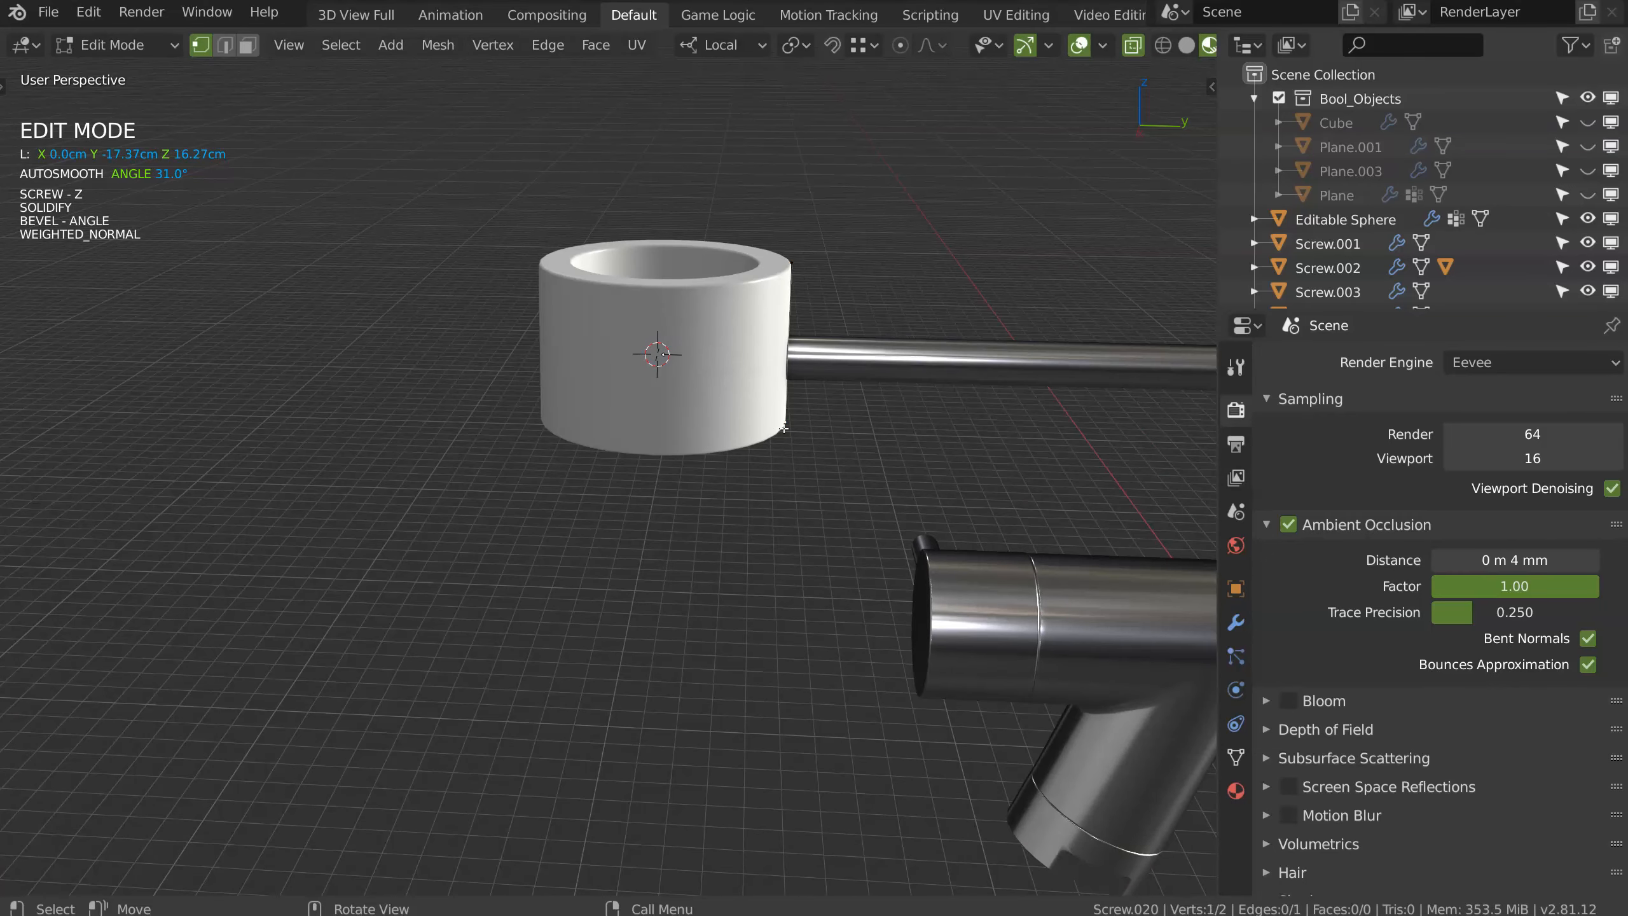
key("g")
key("y")
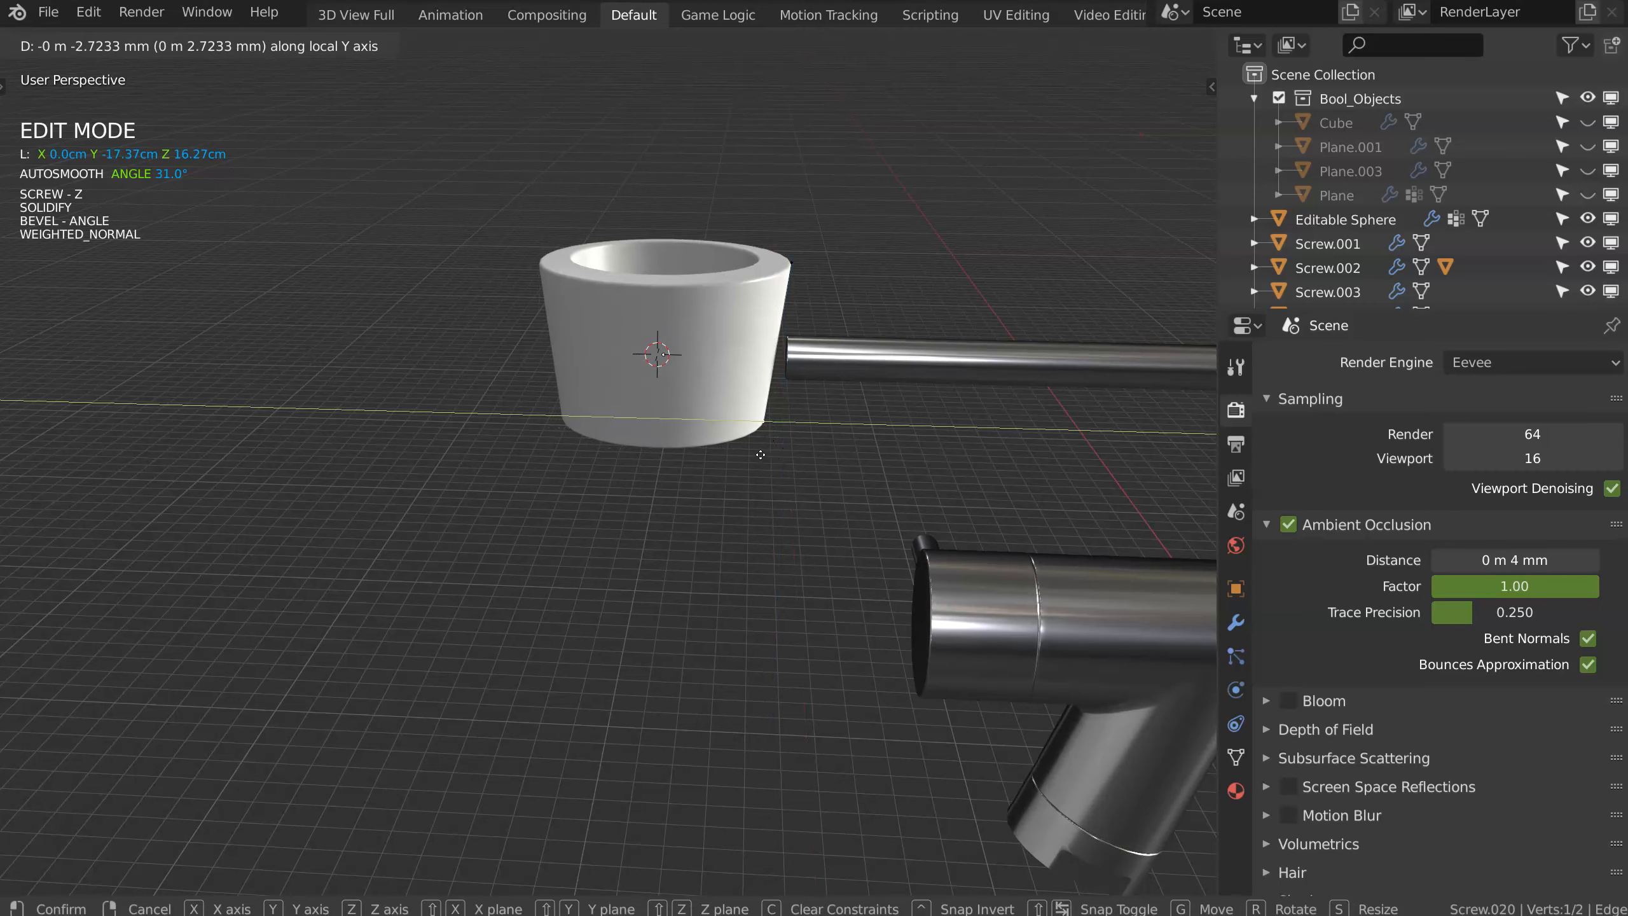
key("Escape")
key("Tab")
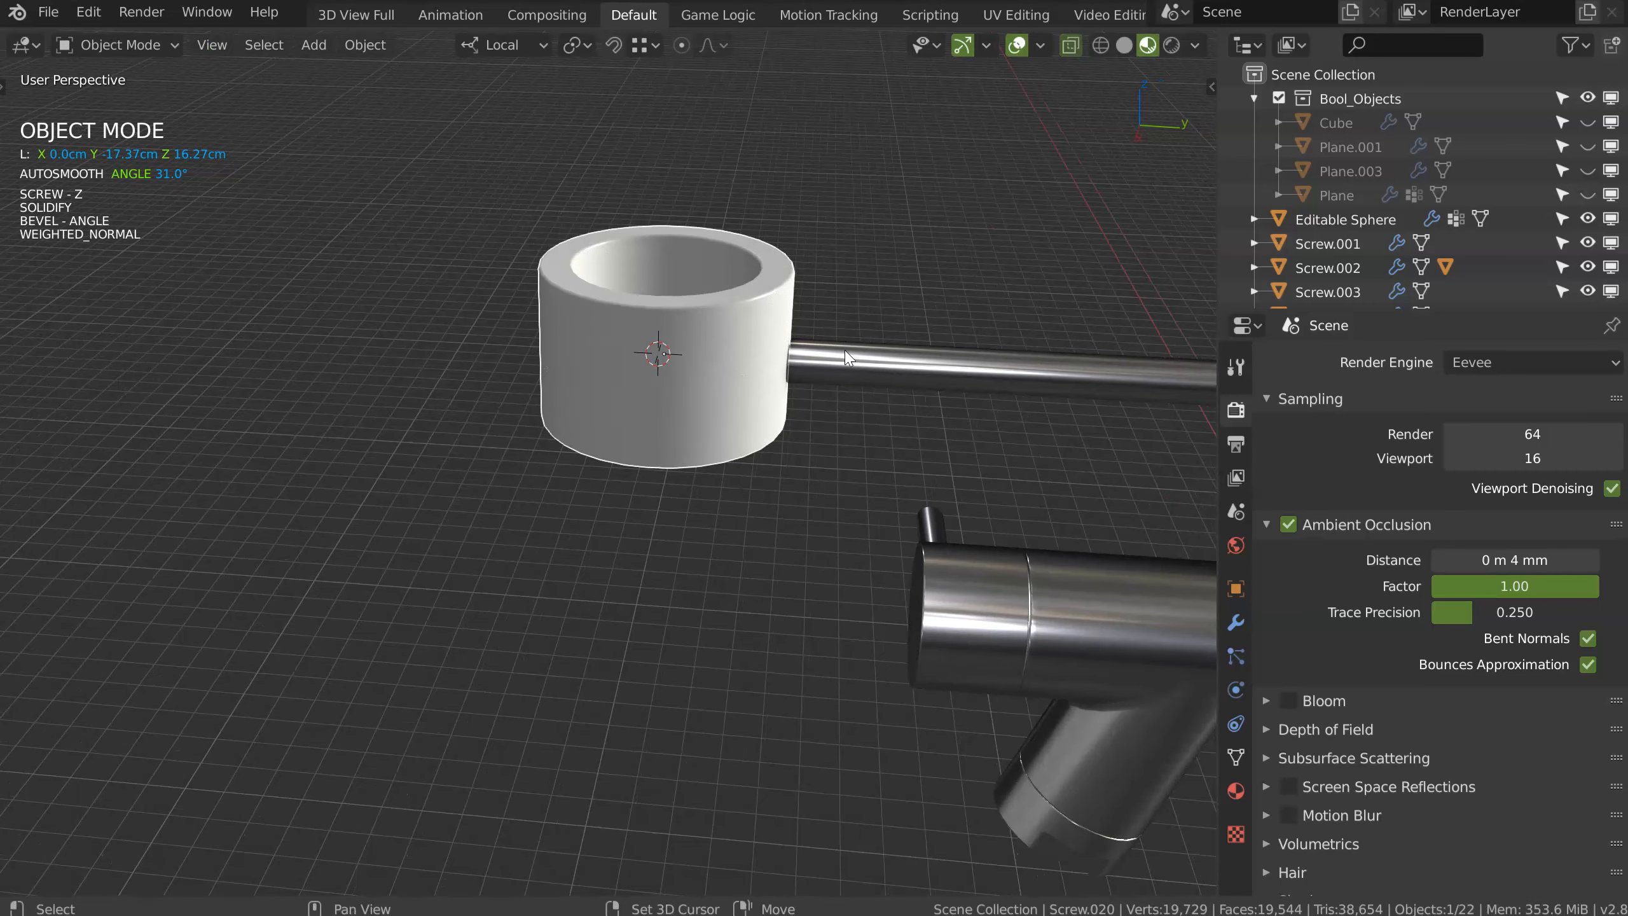
Step: Link the metal material from the upper rod to the holder ring
key("ctrl+l")
left_click(969, 314)
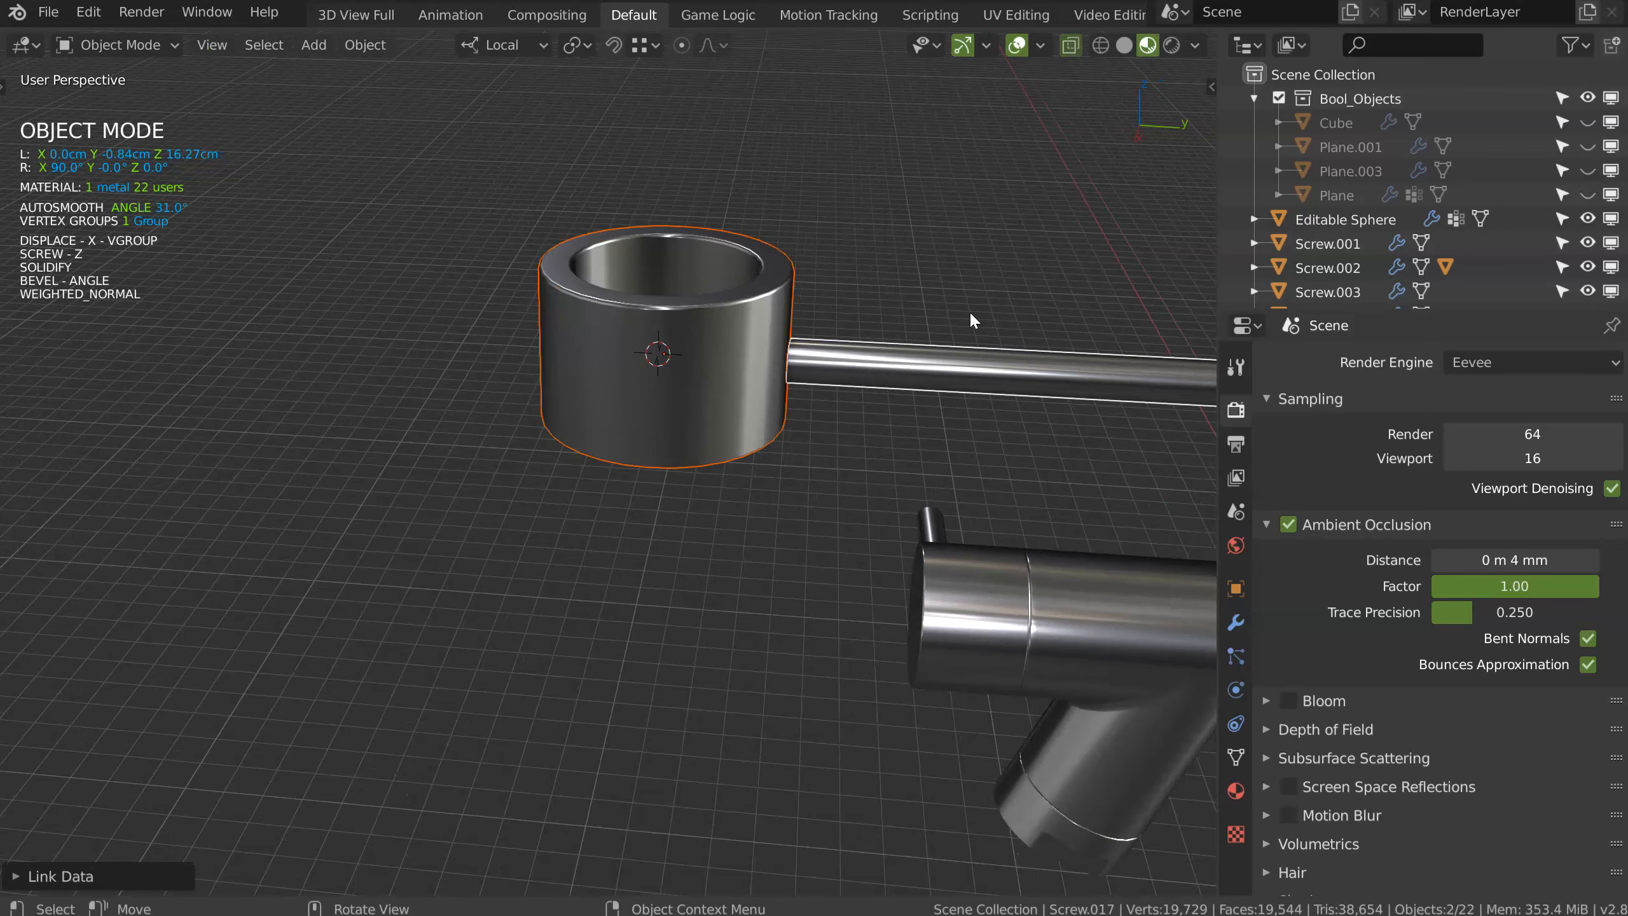
left_click(668, 350)
Step: Draw a cutter outline in top view from inside the holder ring out past its front, with its first and last edges along X
middle_click_drag(668, 351, 738, 379)
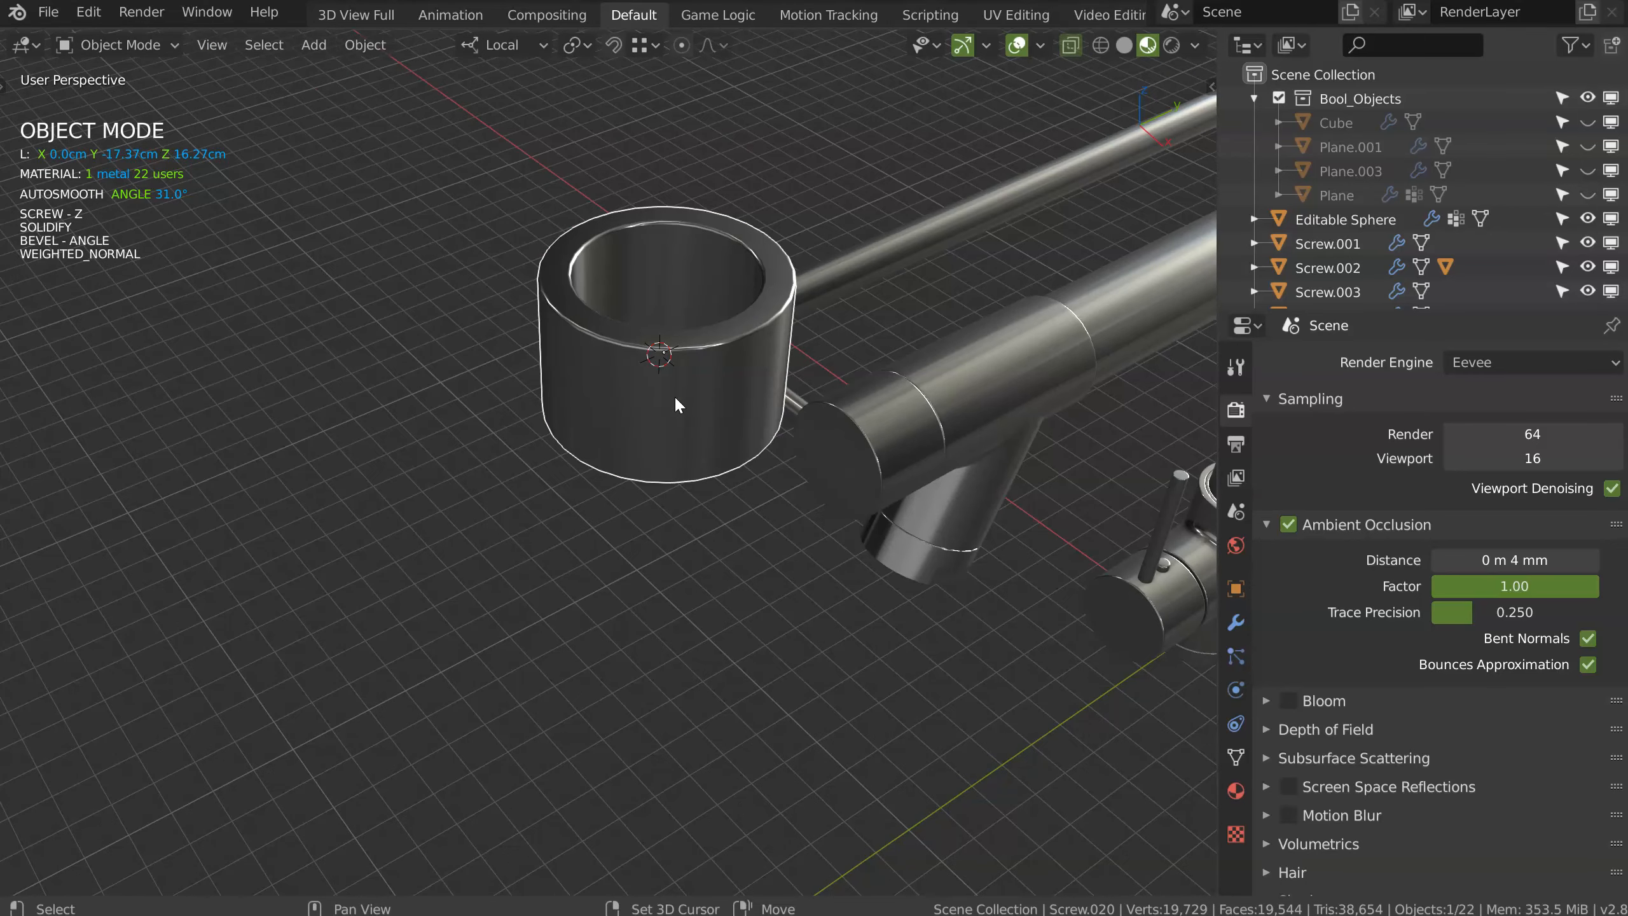
key("shift+space")
key("Escape")
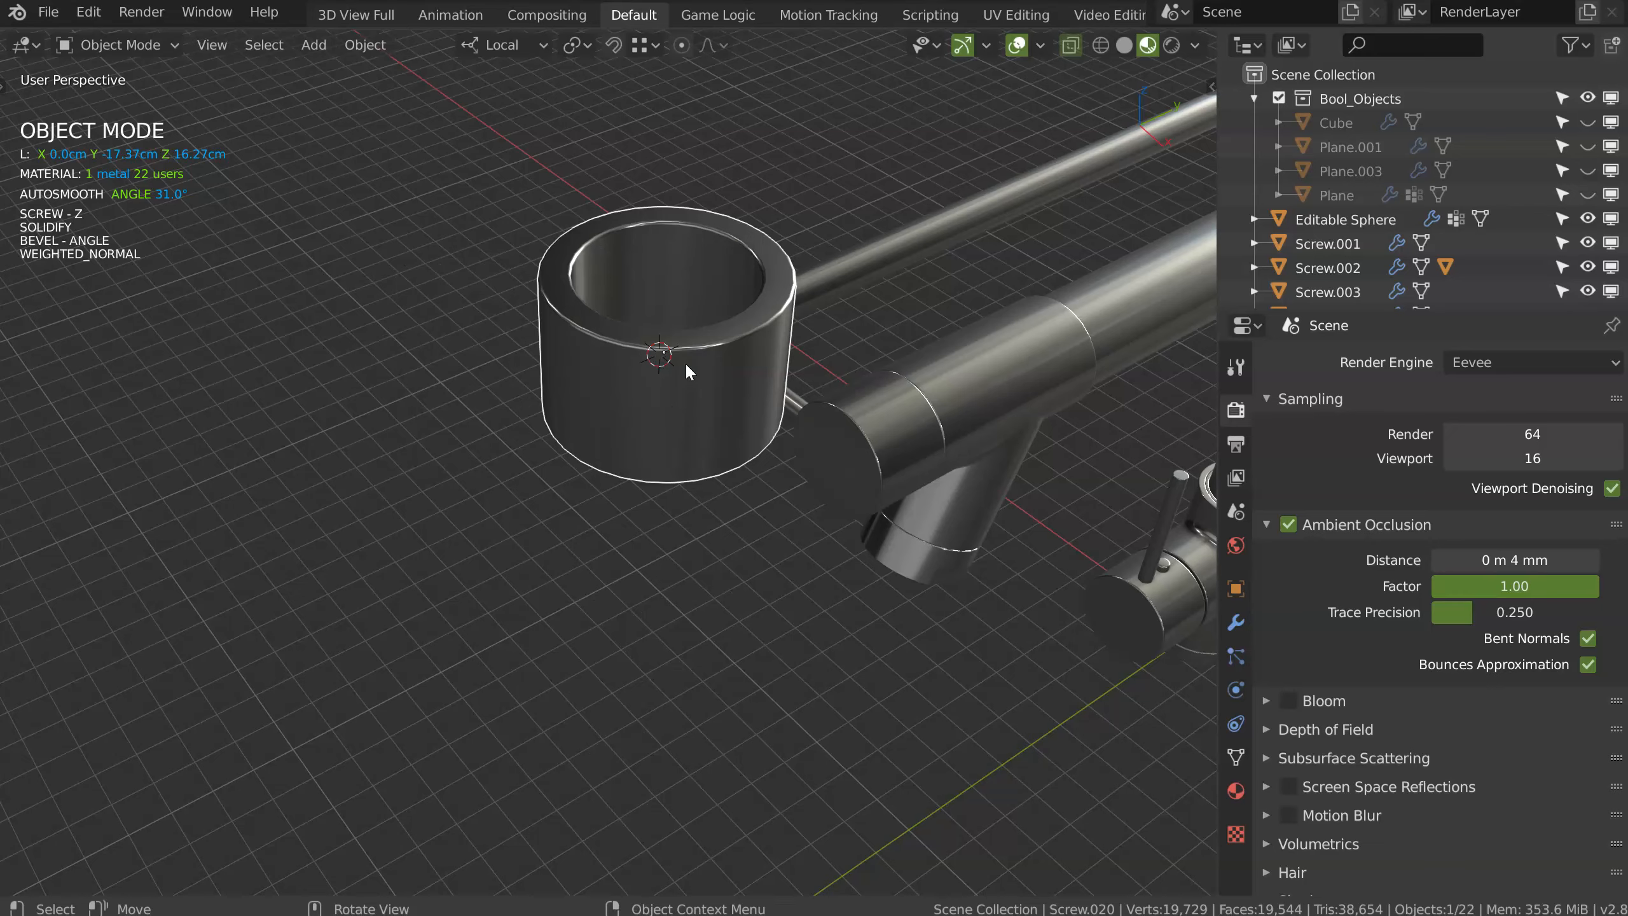
key("KP_7")
key("shift+space")
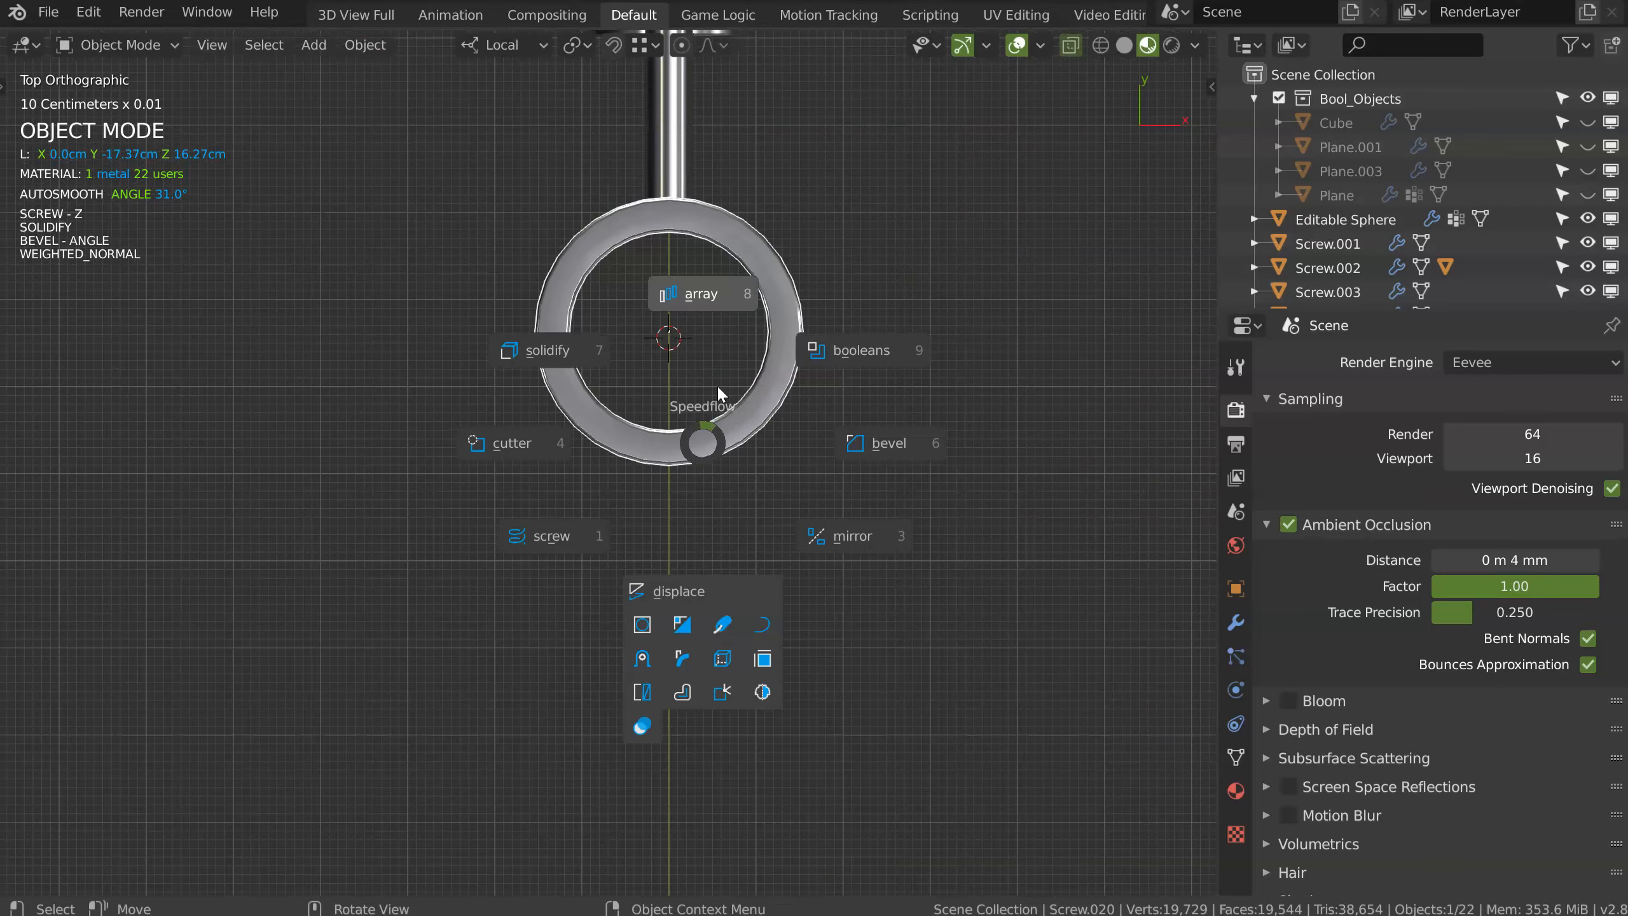
left_click(513, 451)
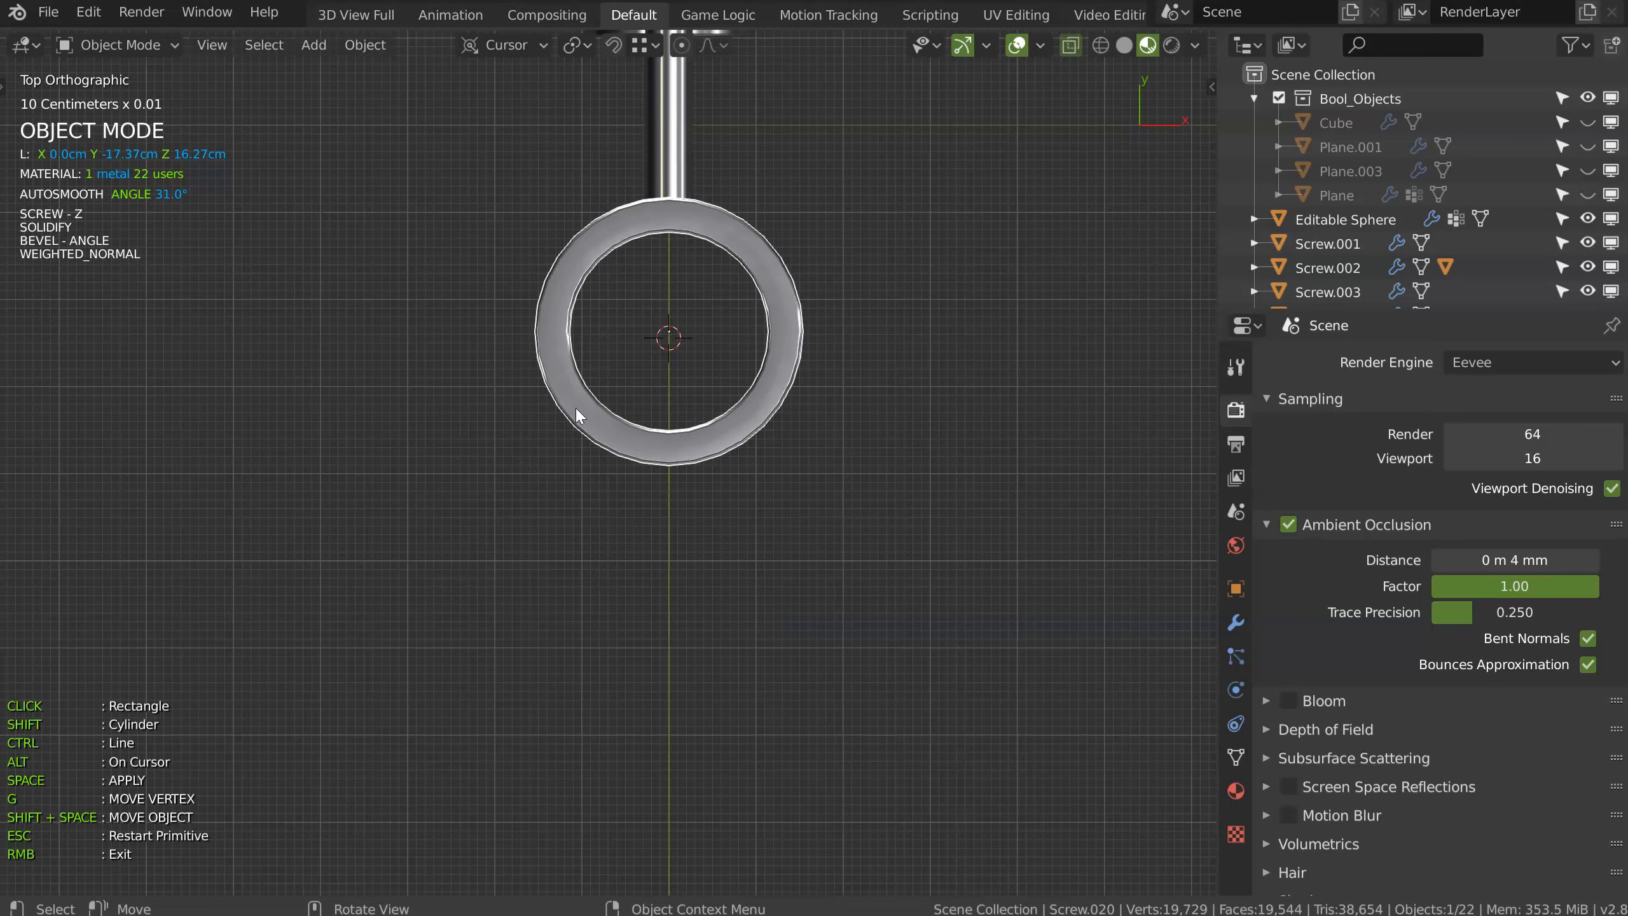
left_click(645, 344)
key("x")
left_click(724, 357)
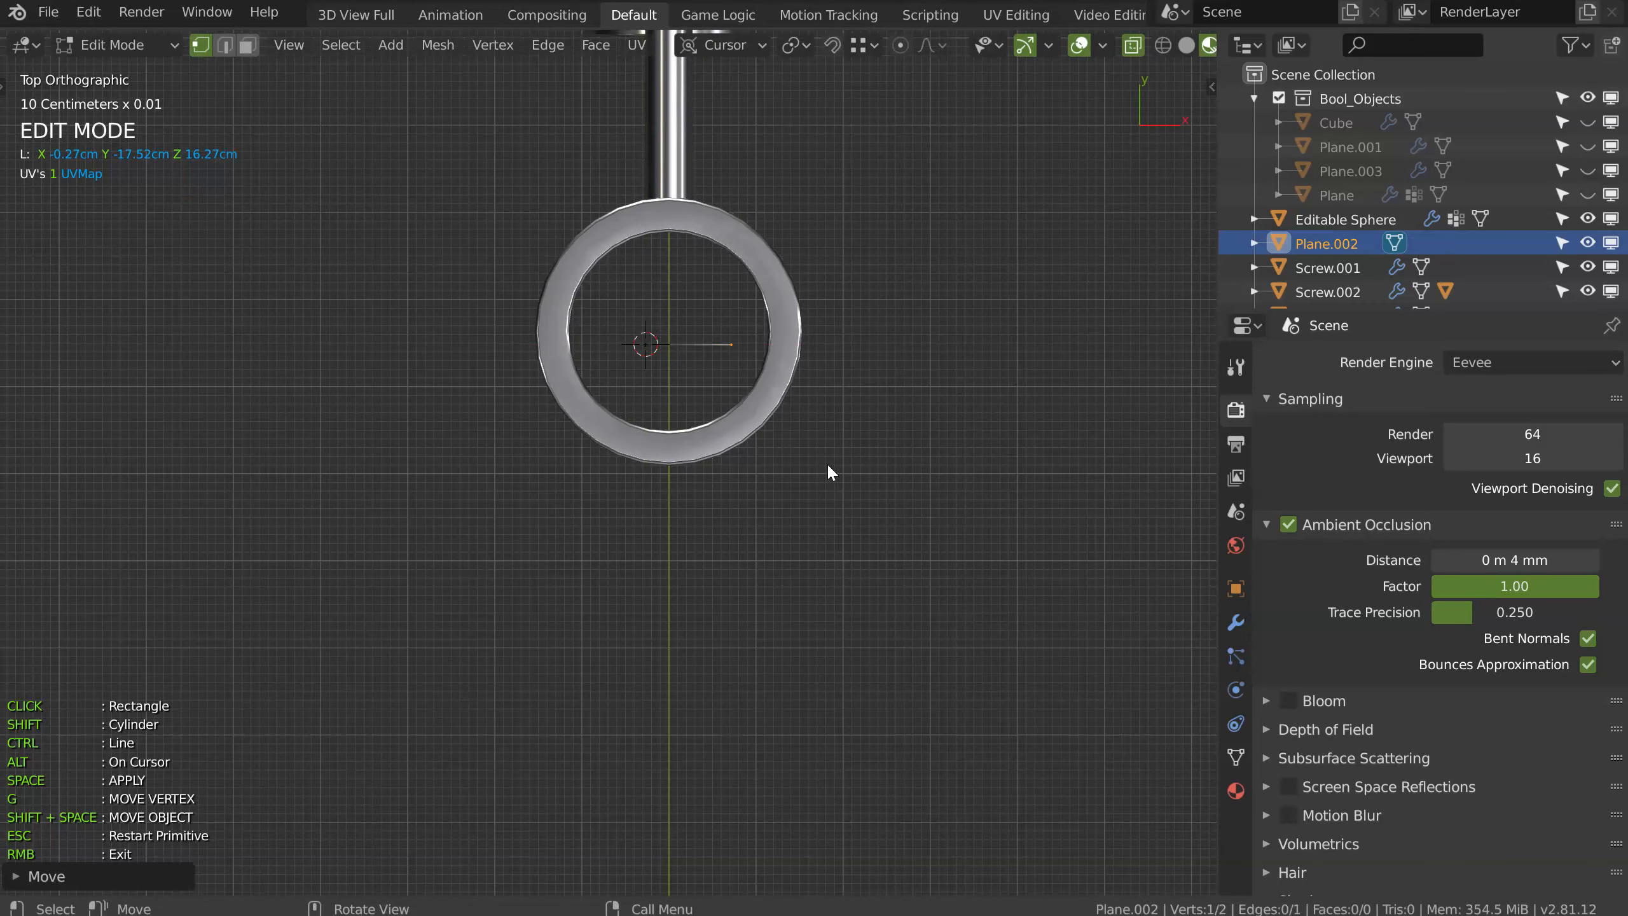
left_click(758, 393)
key("x")
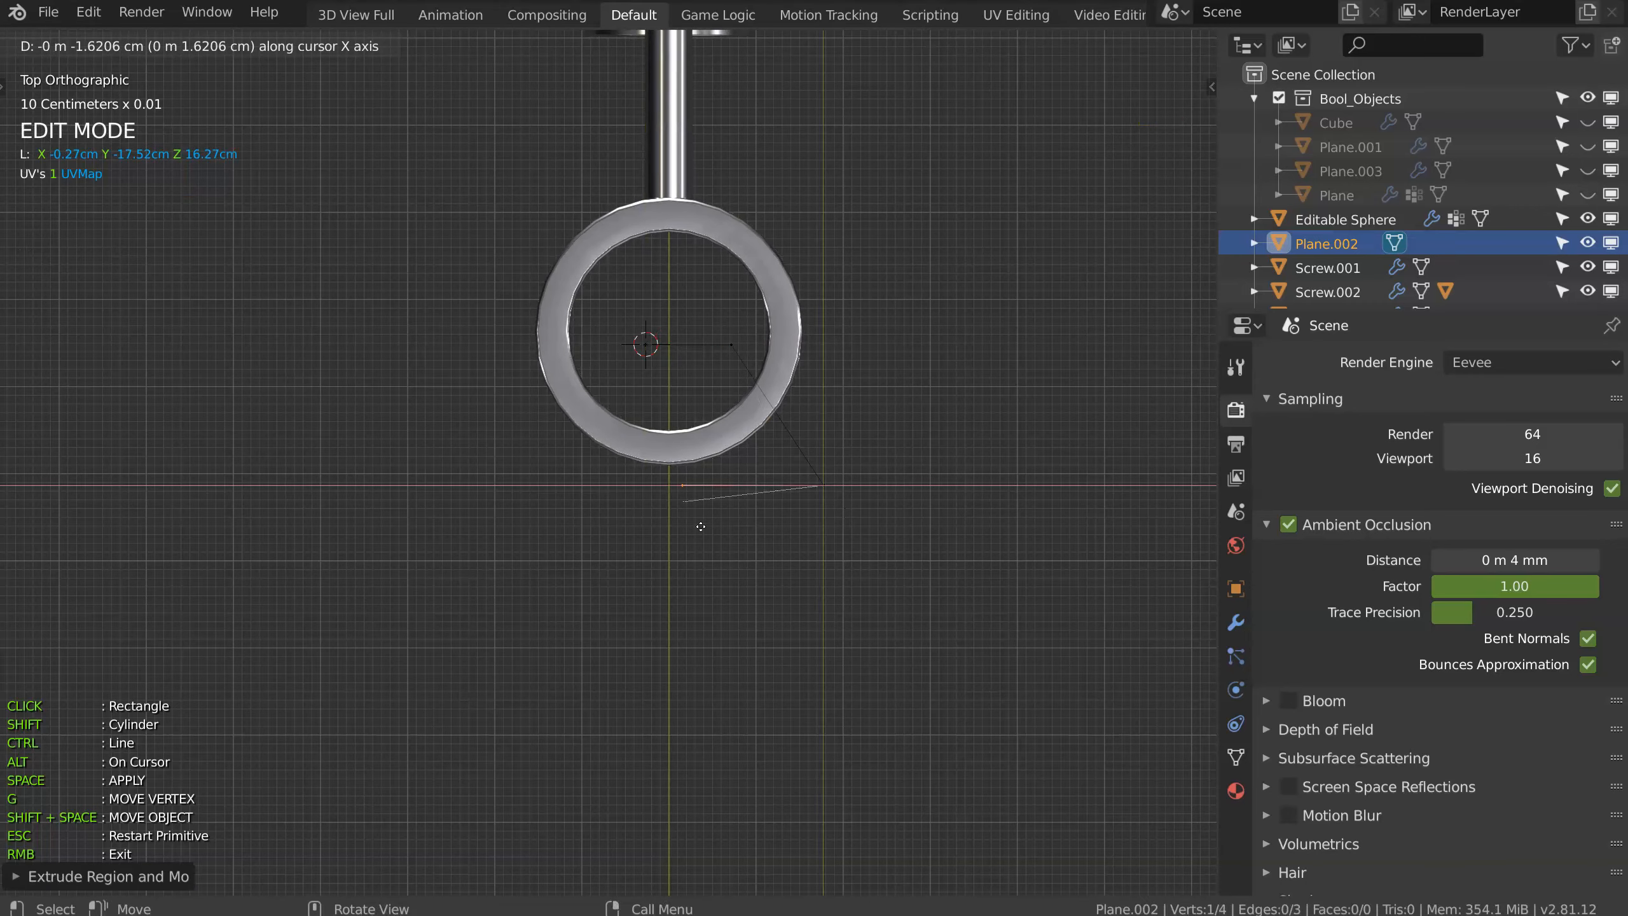
left_click(665, 532)
Step: Apply the outline as a cutter on the holder ring and solidify it with zero offset to cut an opening through the wall
middle_click_drag(702, 537, 726, 436)
key("space")
left_click(1077, 503)
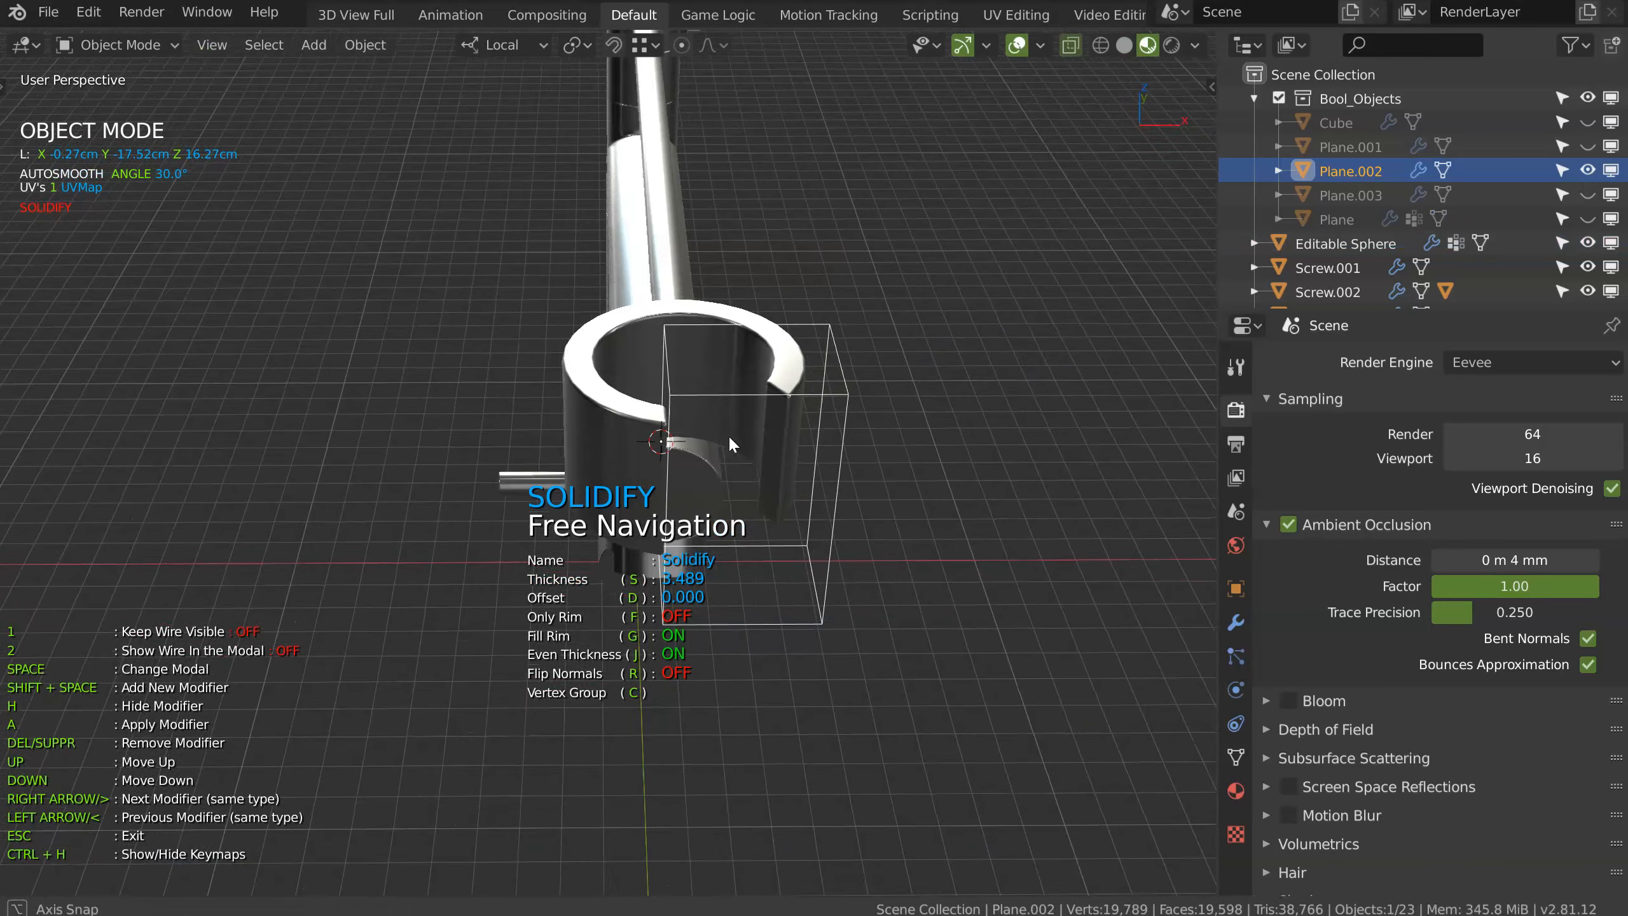
Step: Add a Mirror modifier on X to the ring's cutter and enable Bisect on the X axis
key("space")
left_click(877, 531)
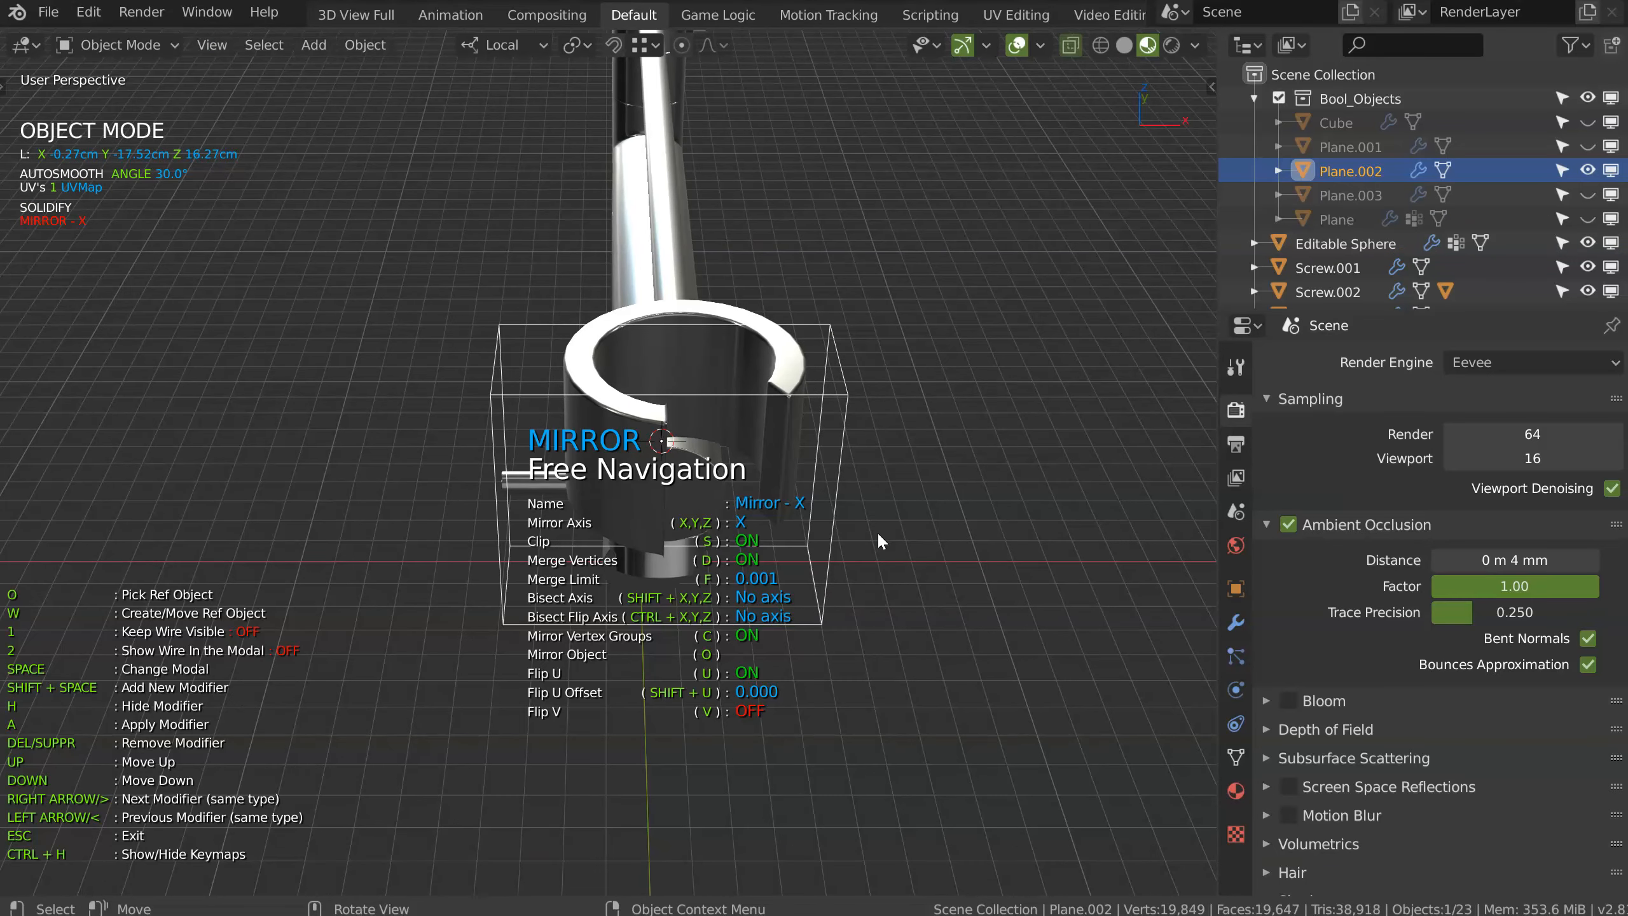
key("shift+x")
middle_click_drag(750, 614, 703, 382)
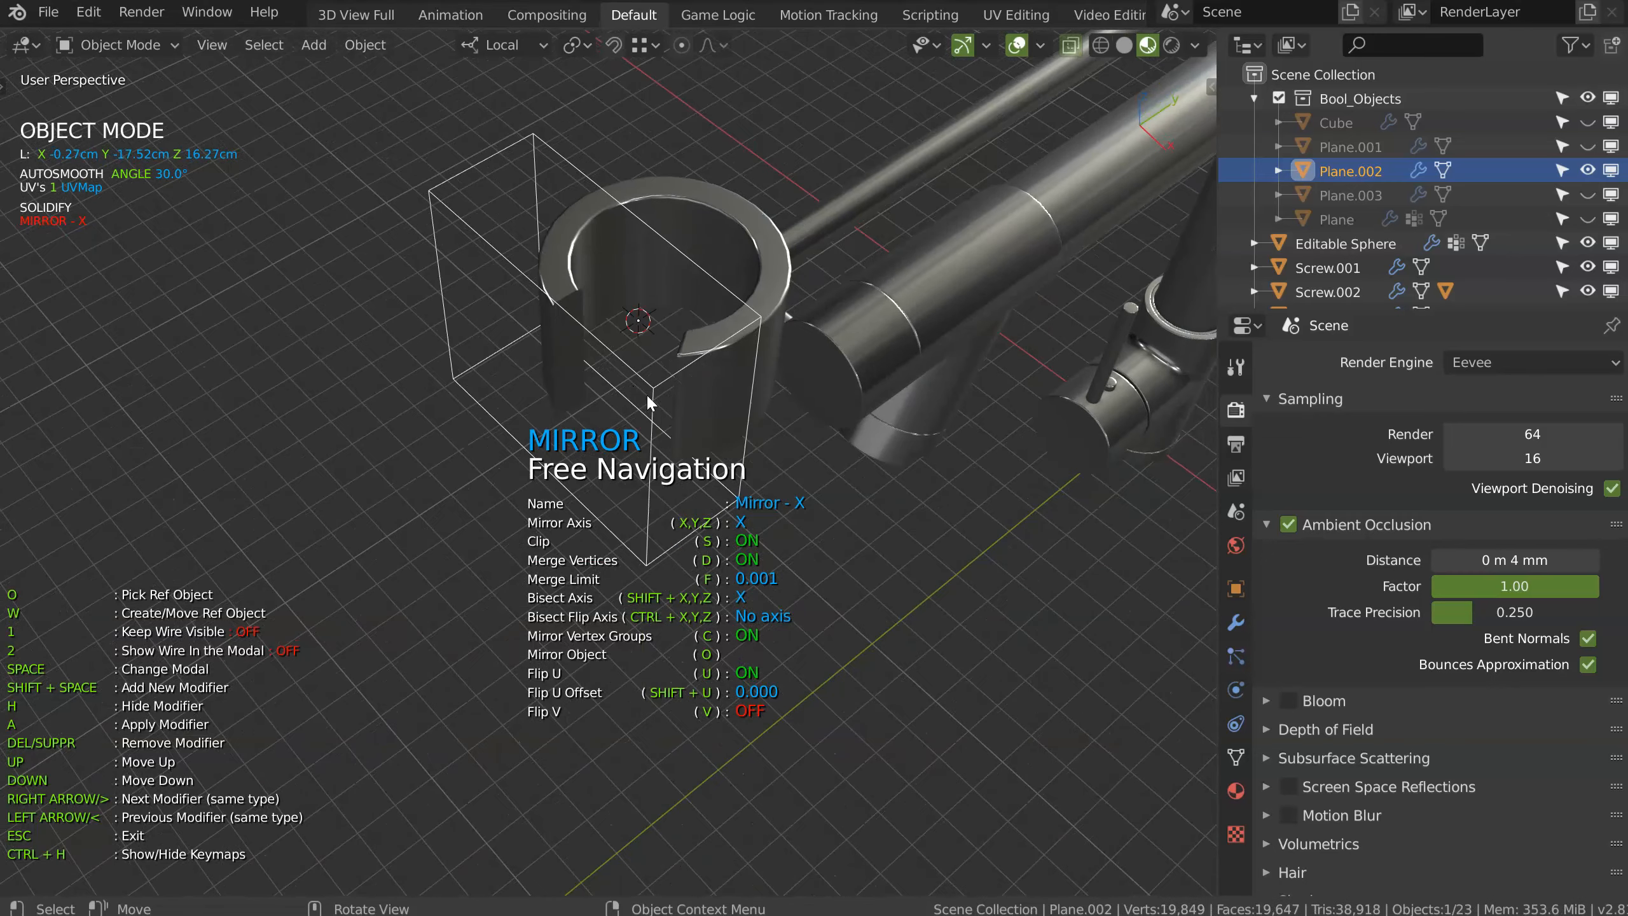
middle_click_drag(727, 234, 635, 359)
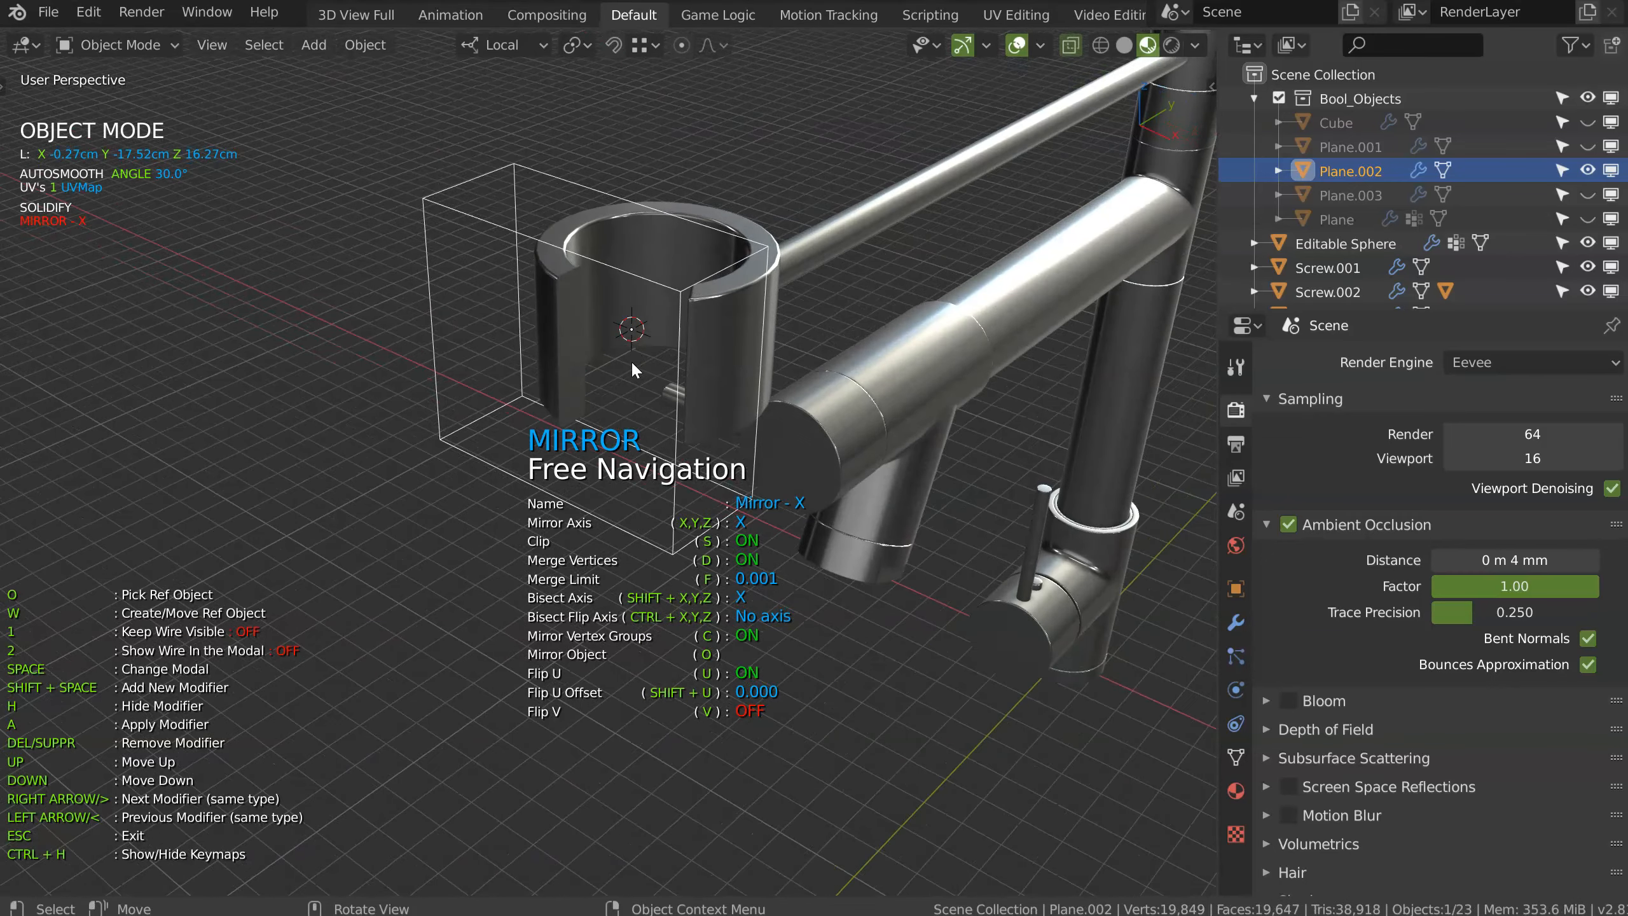
key("shift+space")
middle_click_drag(405, 286, 646, 433)
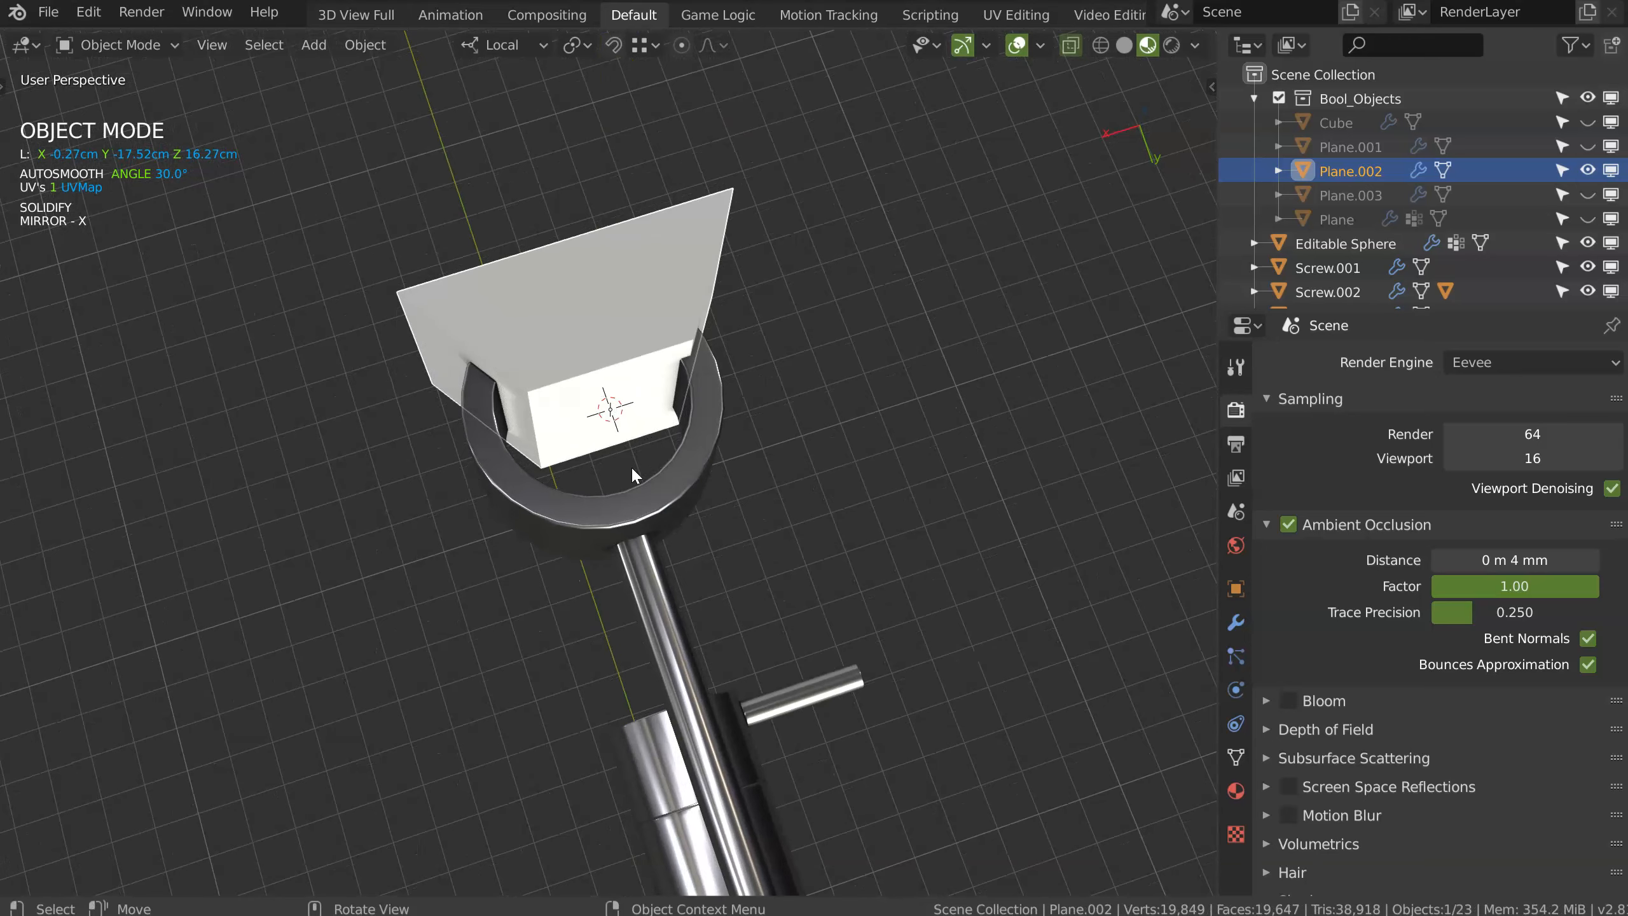
Step: Snap the 3D cursor to the upper rod's origin and set the cutter's origin to that cursor to centre the mirror
left_click(649, 567)
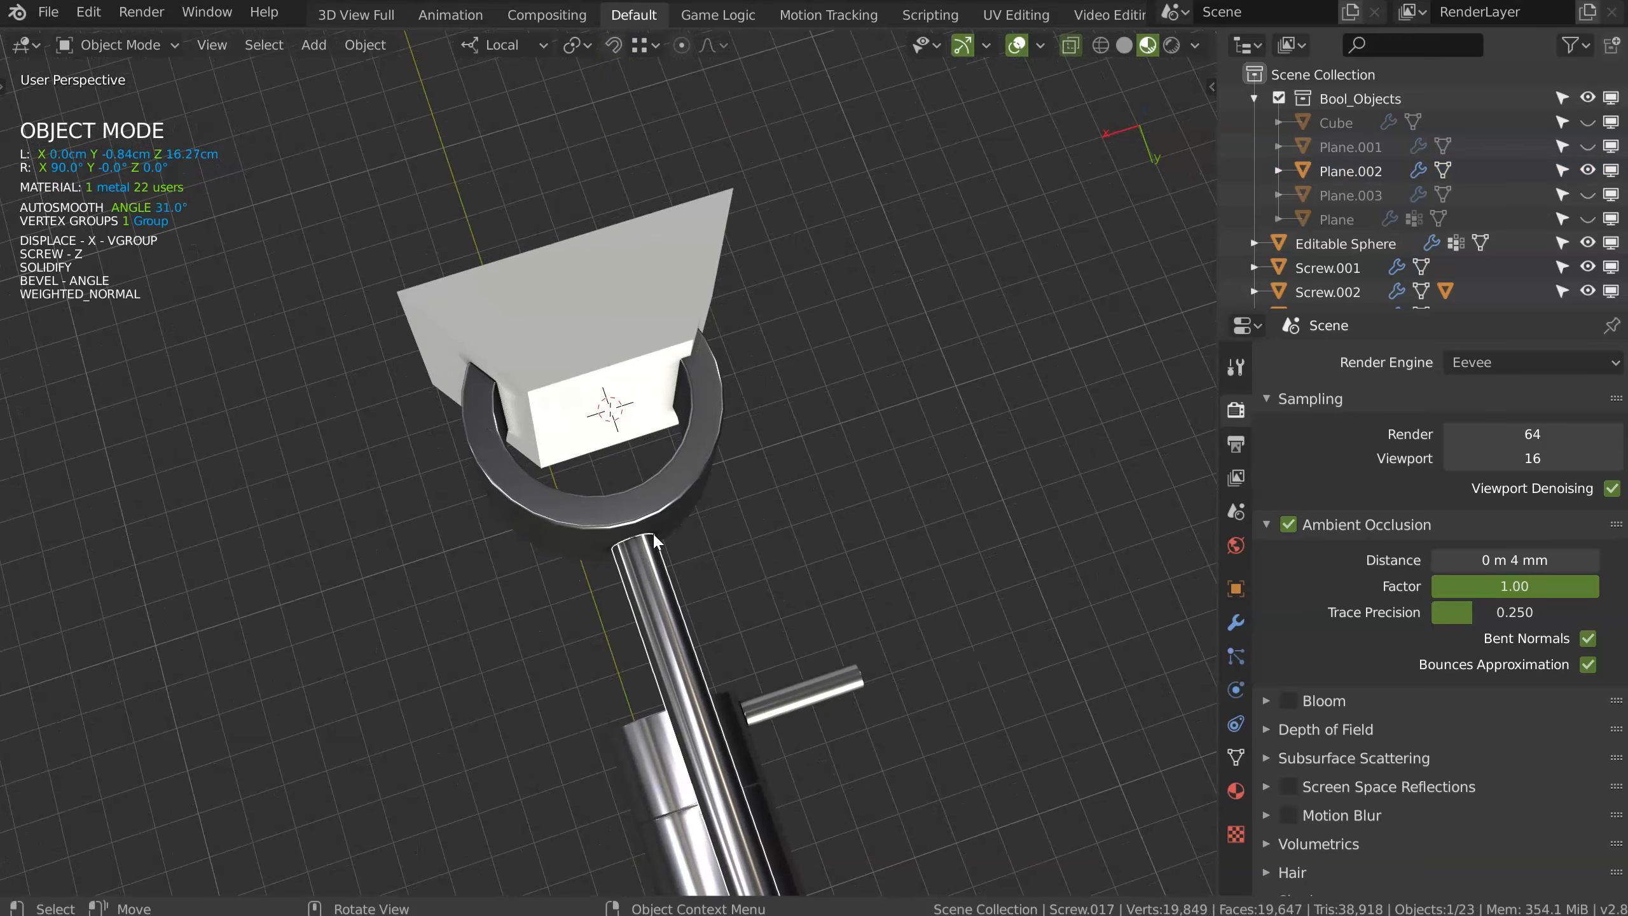
key("shift+s")
left_click(836, 513)
left_click(593, 424)
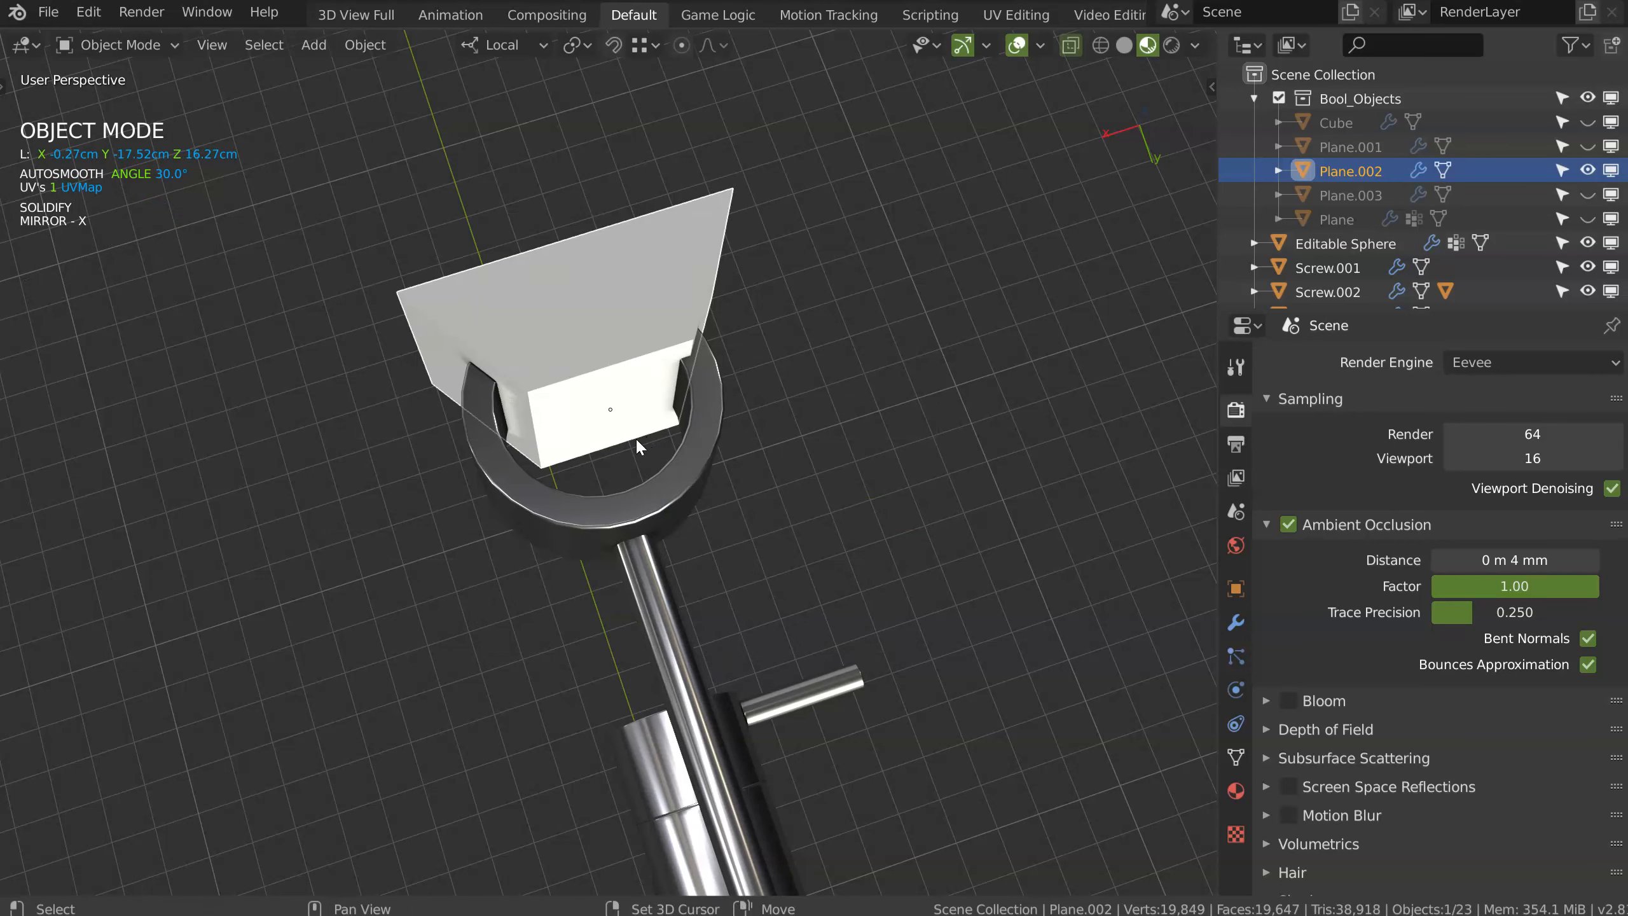
key("shift+s")
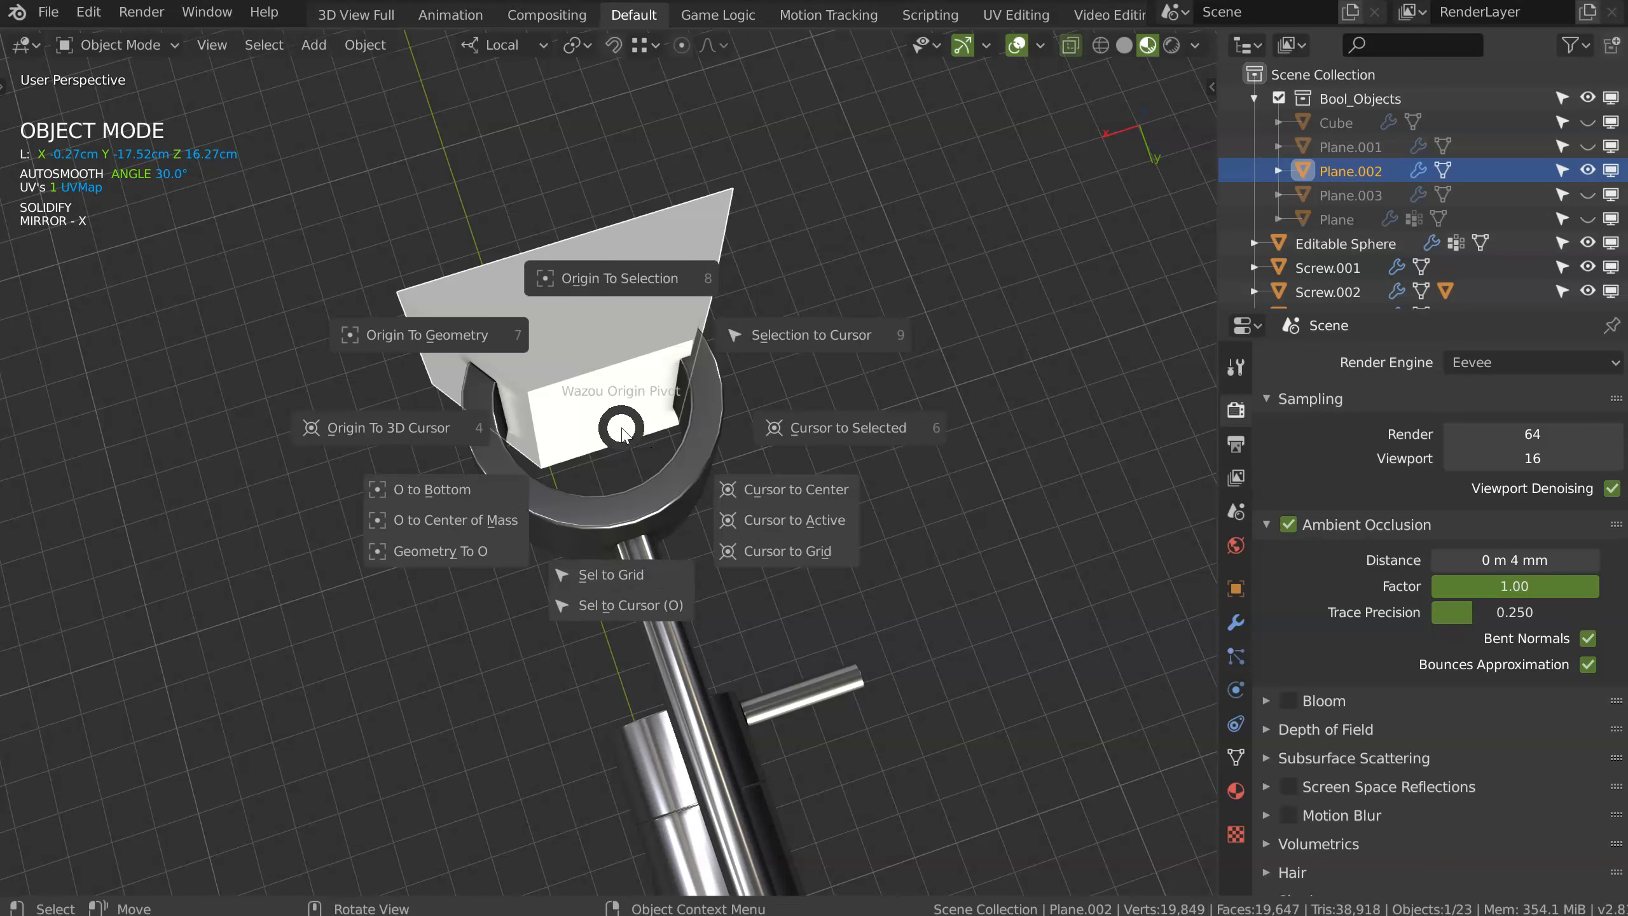
left_click(395, 438)
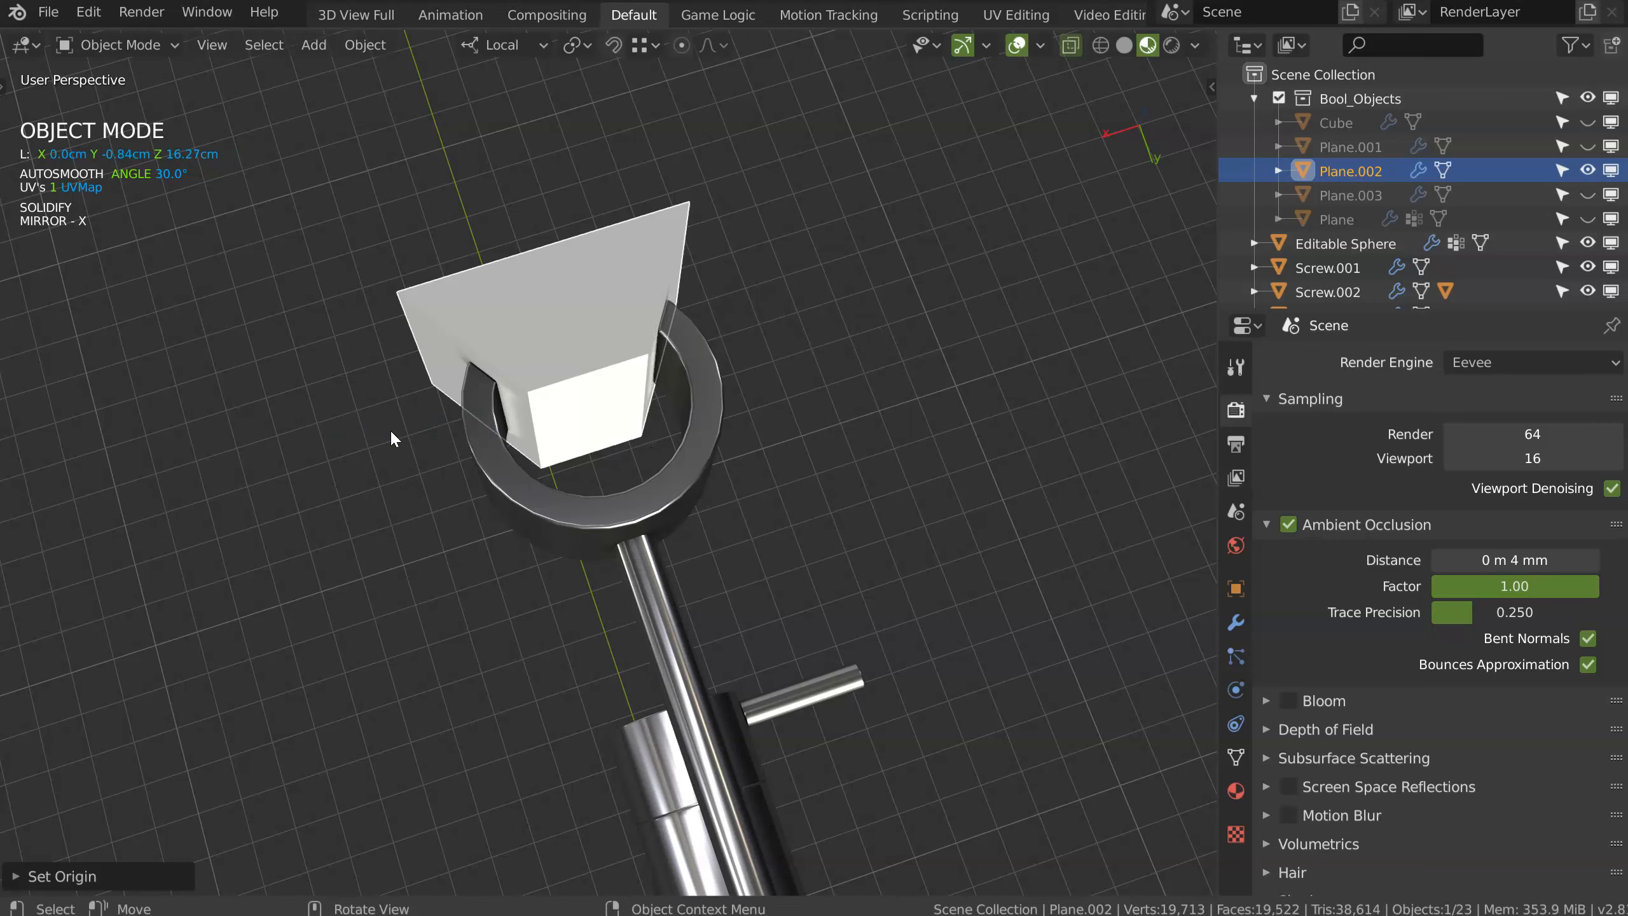
Step: Hide the cutter object so only the cut holder ring is displayed
middle_click_drag(391, 430, 678, 173)
key("q")
left_click(380, 268)
key("h")
scroll(598, 382, "down", 8)
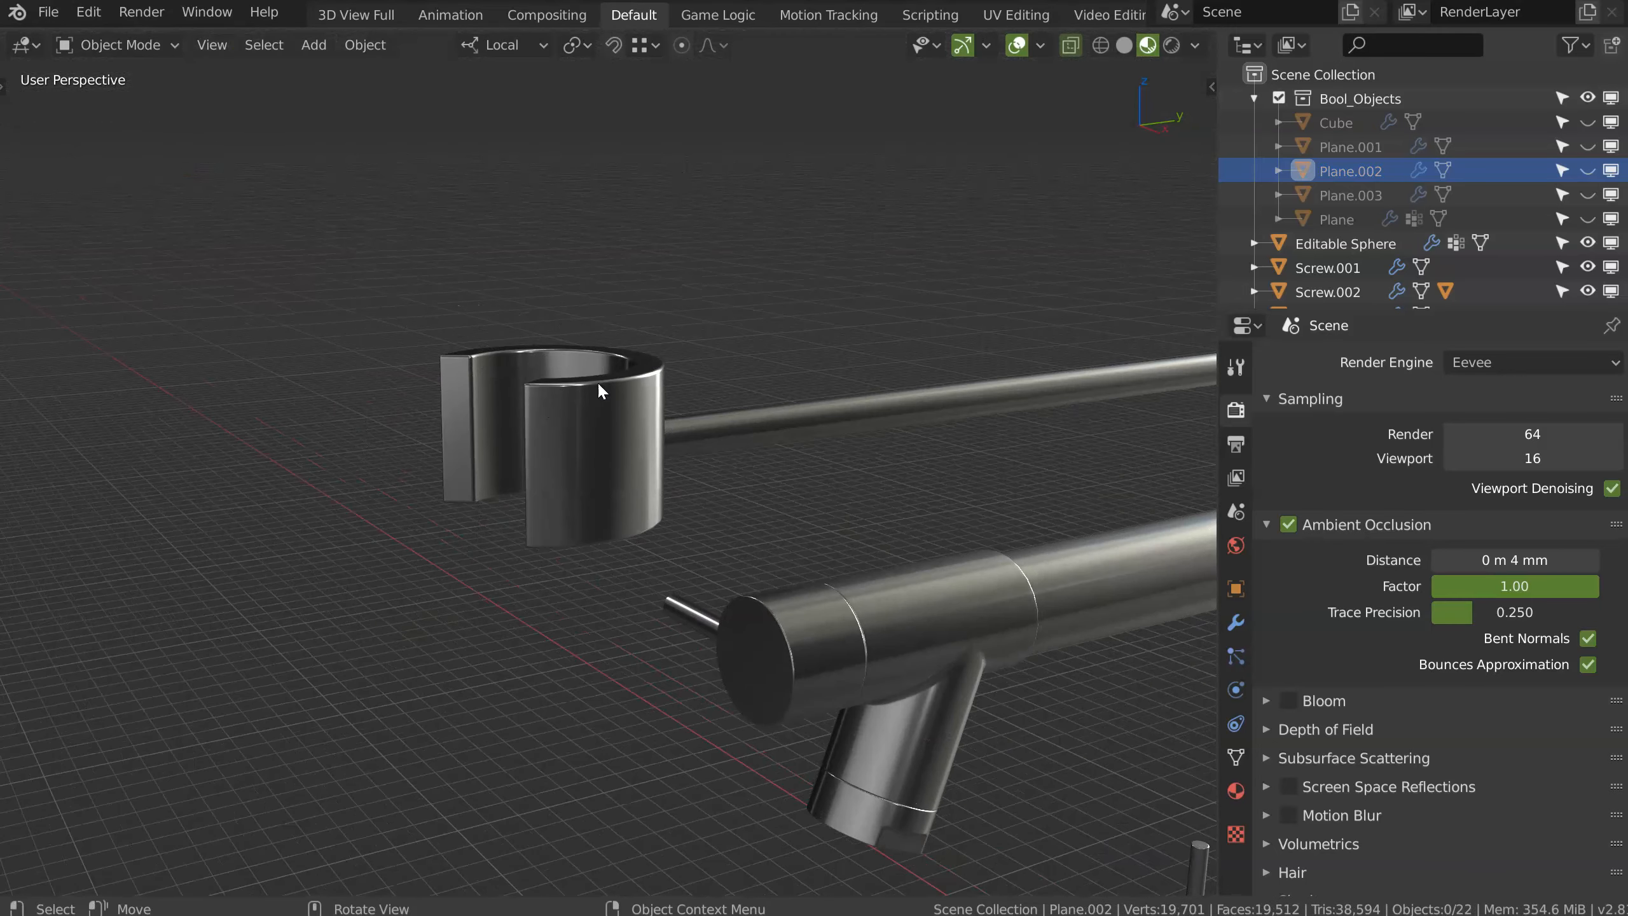
middle_click_drag(539, 328, 557, 453)
scroll(615, 454, "up", 9)
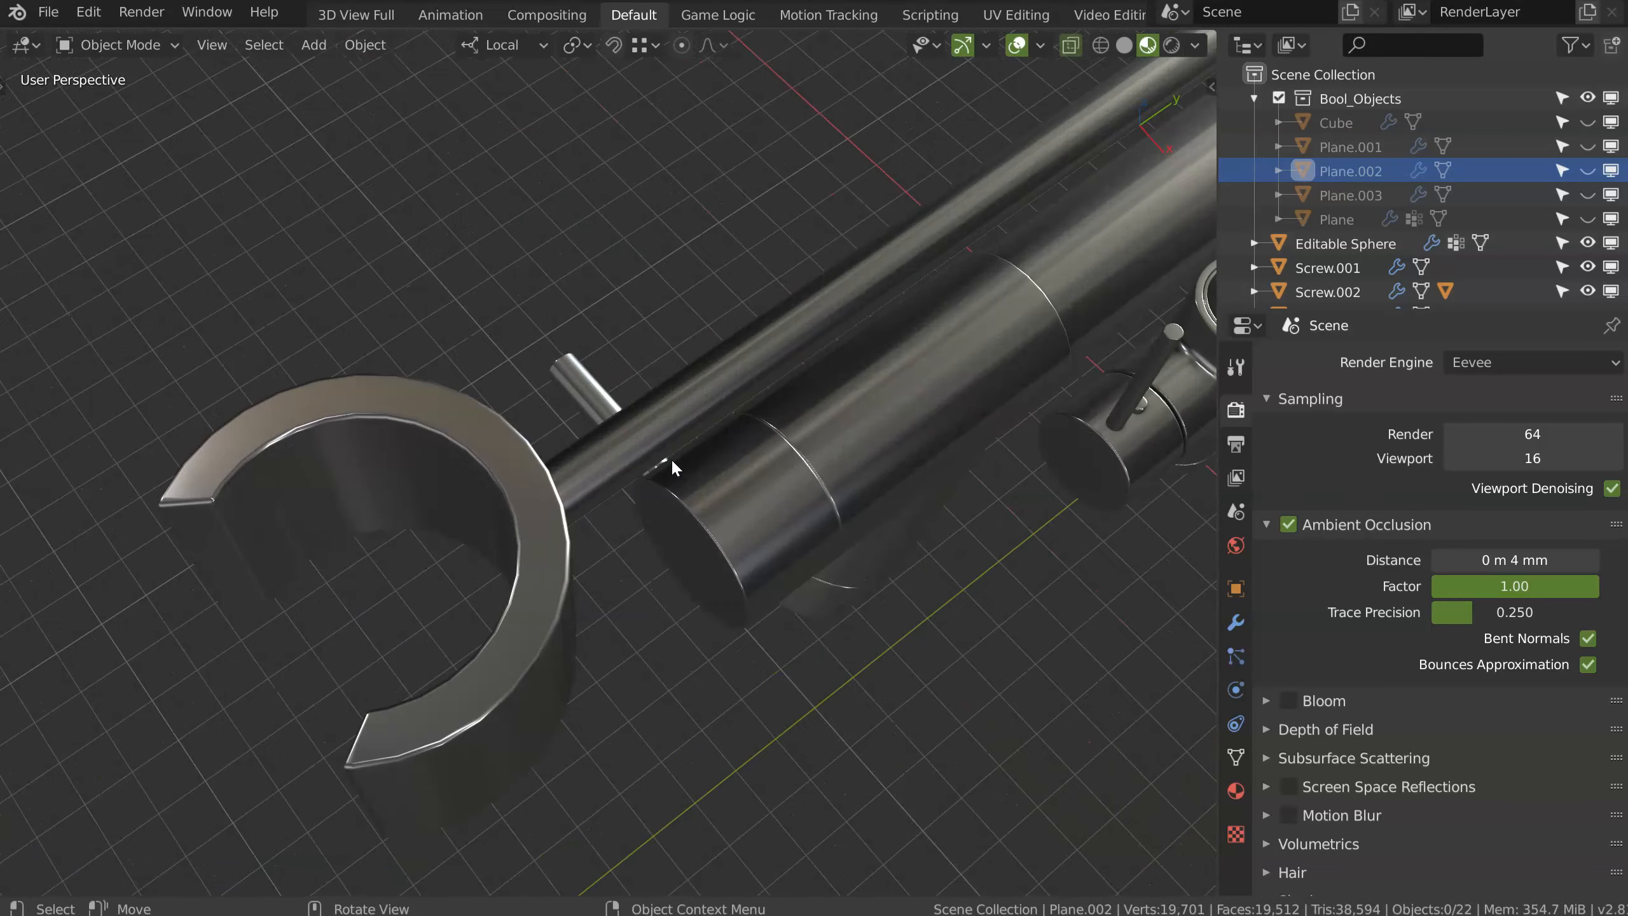
Step: Set the holder ring's Screw modifier to 46 steps and show its wireframe while adjusting the modifiers
left_click(534, 546)
key("space")
left_click(404, 461)
left_click(395, 467)
key("space")
left_click(380, 547)
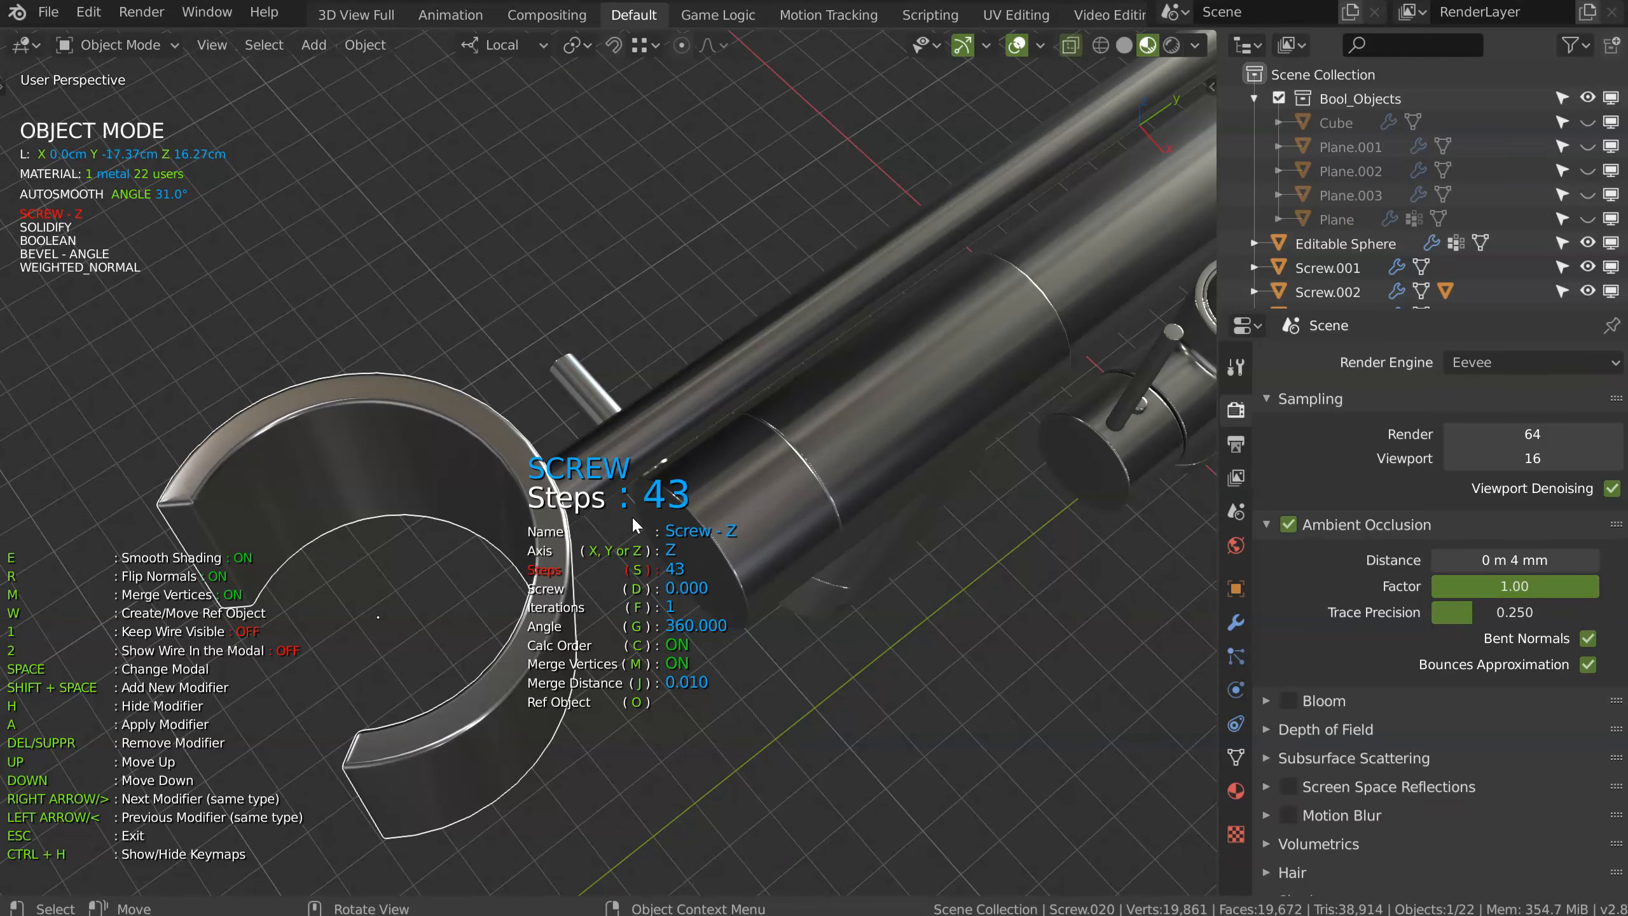
left_click(699, 509)
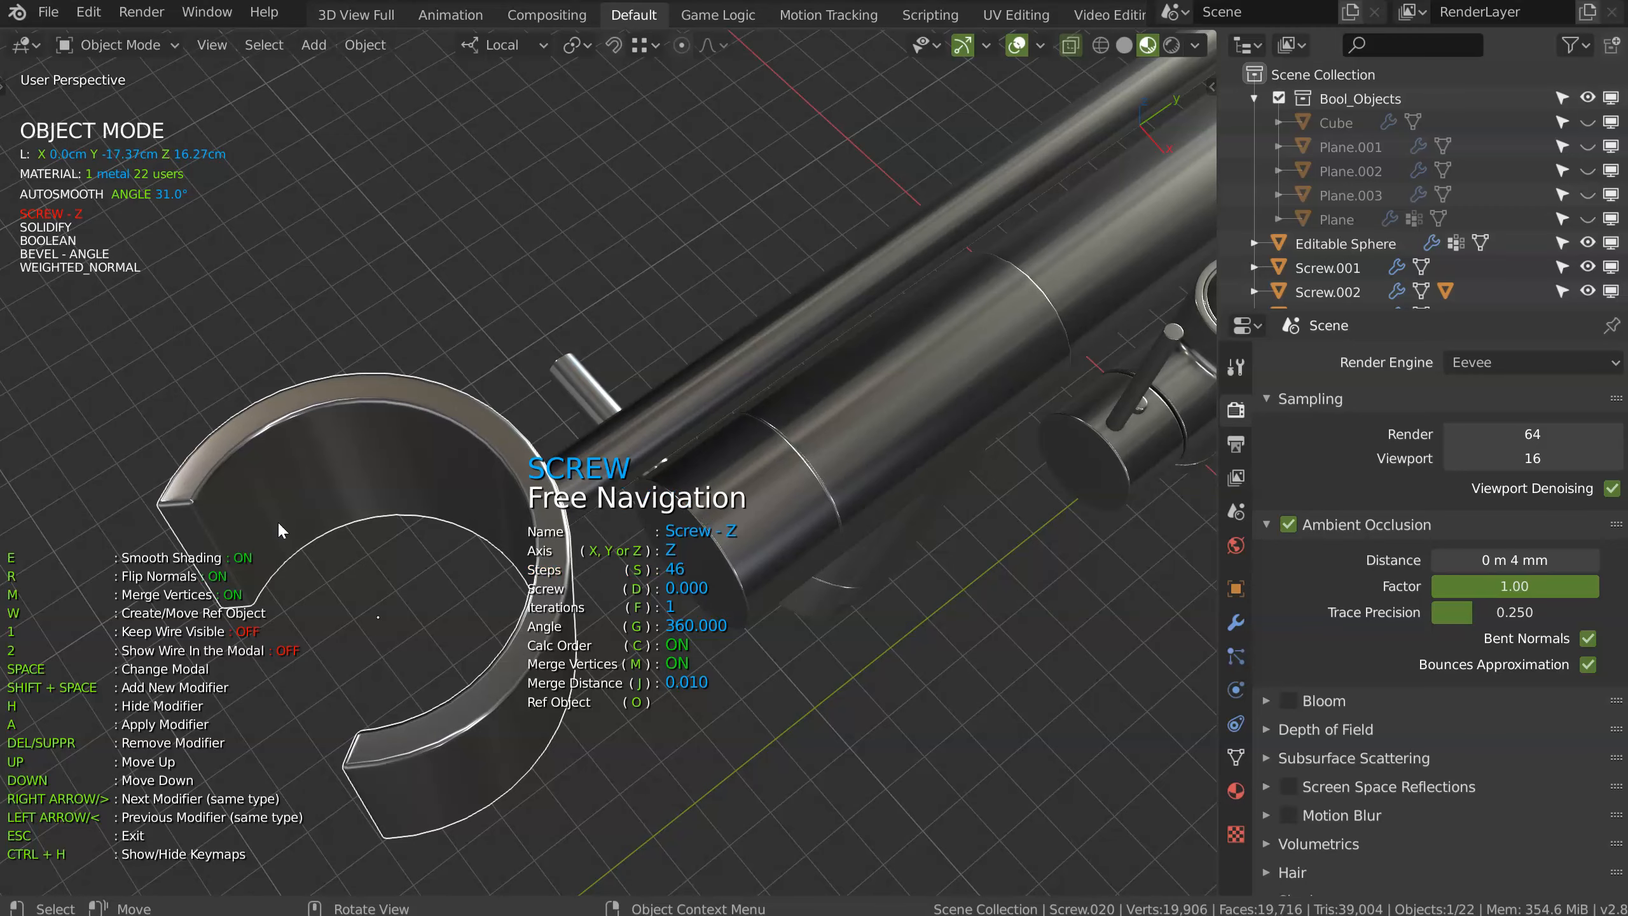
middle_click_drag(452, 489, 521, 333)
key("2")
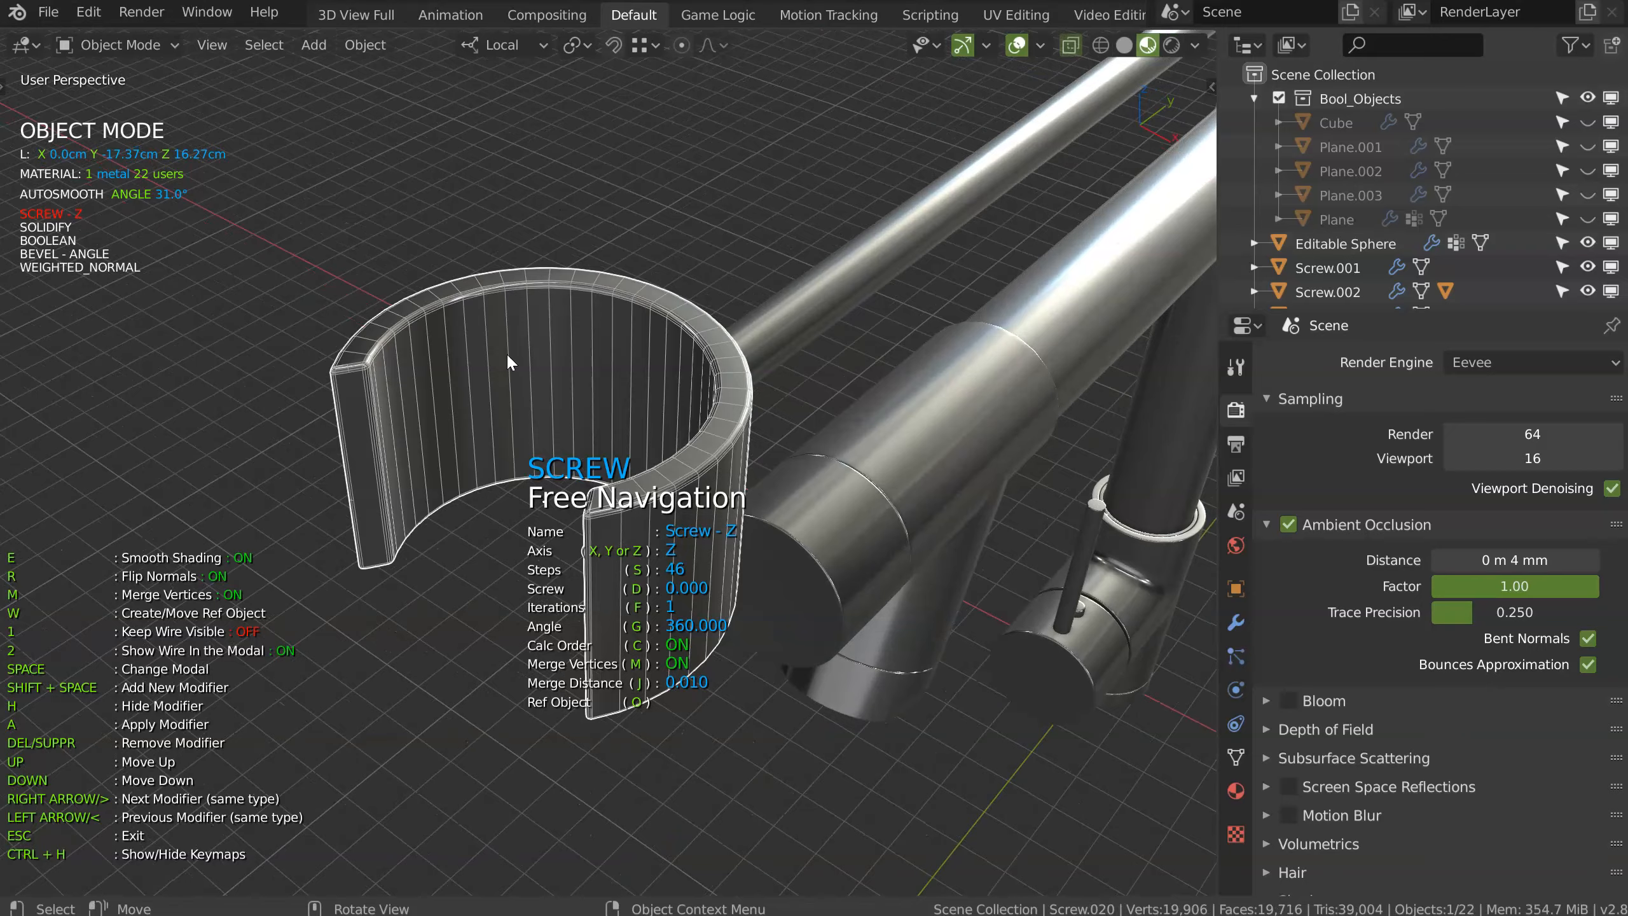
Step: Turn on Loop Slide in the holder ring's Bevel modifier
scroll(449, 352, "up", 3)
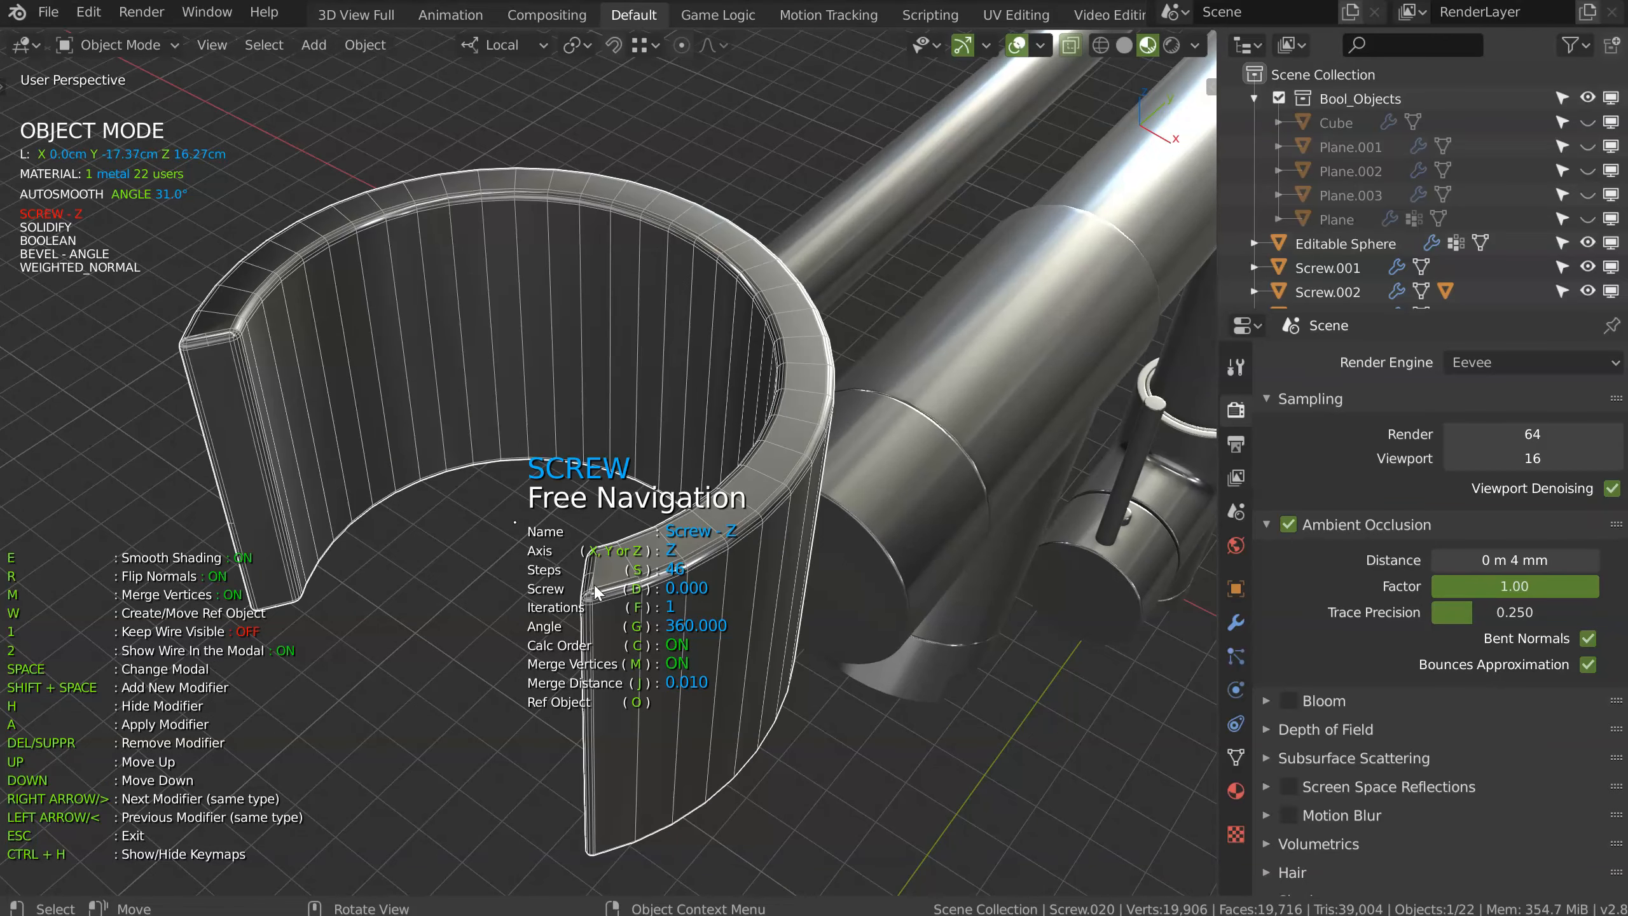
key("space")
left_click(760, 481)
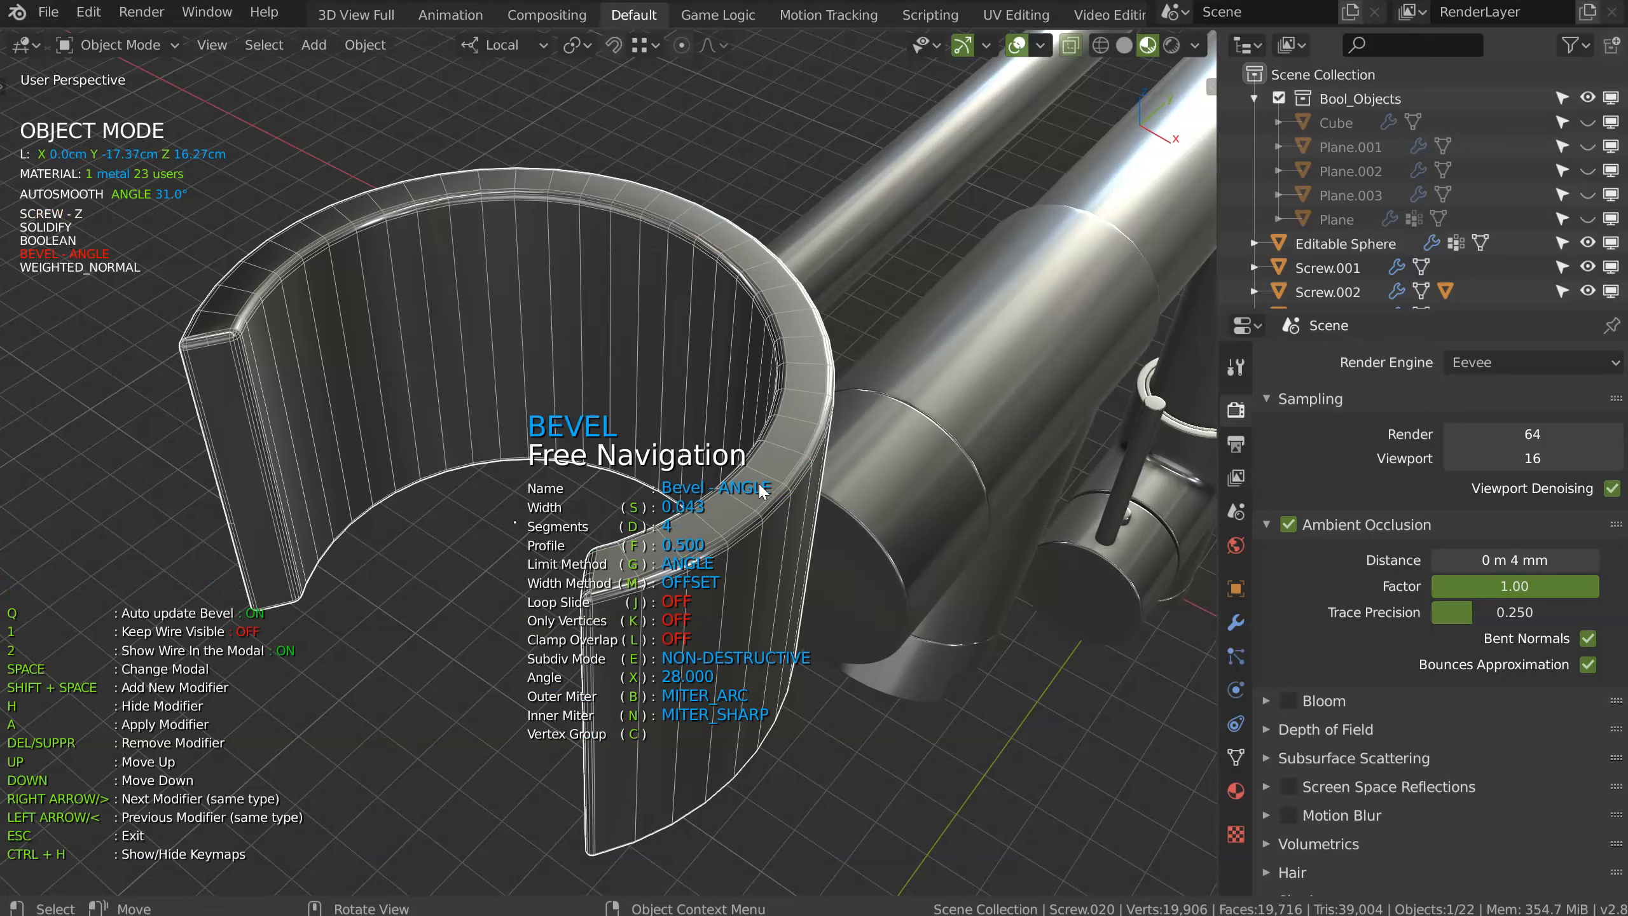
key("Escape")
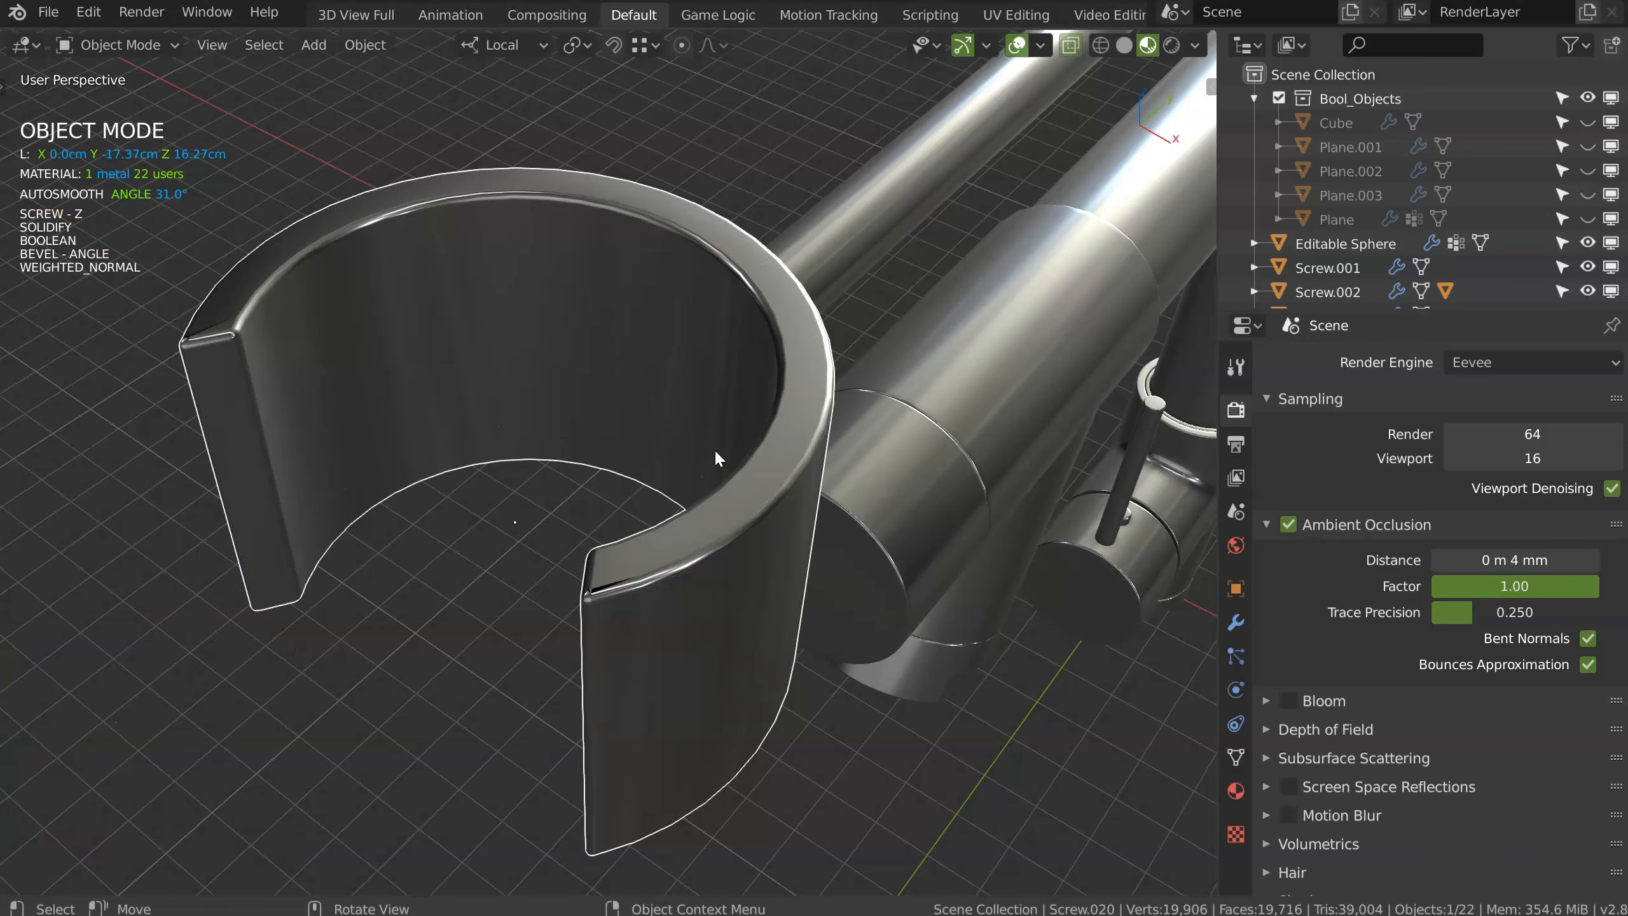
key("space")
left_click(742, 436)
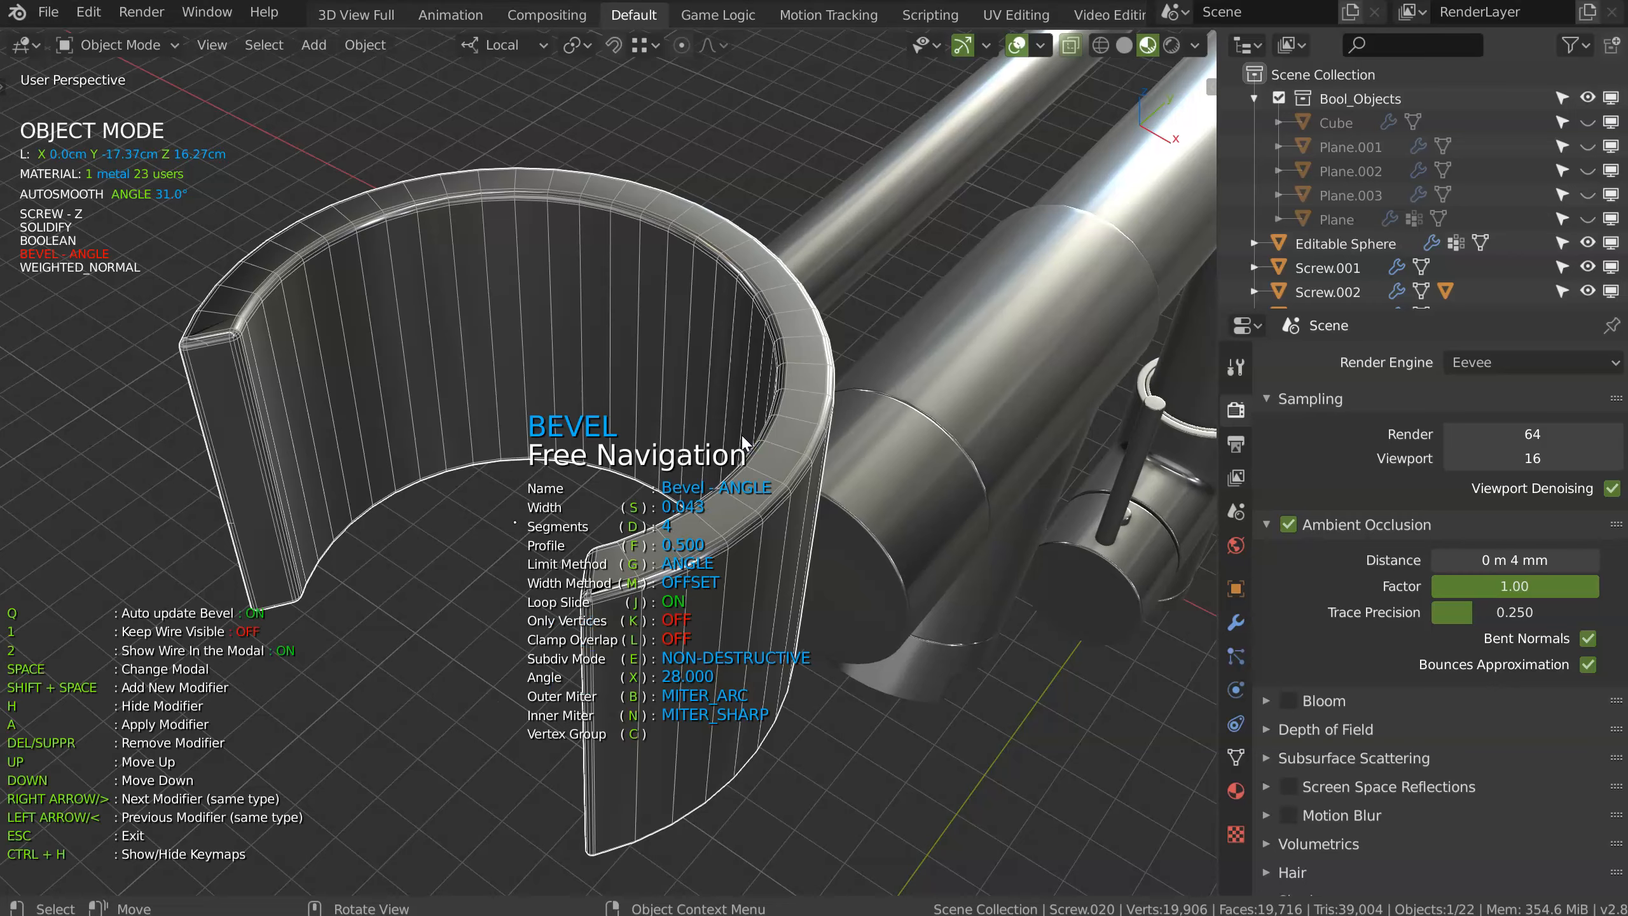
key("Escape")
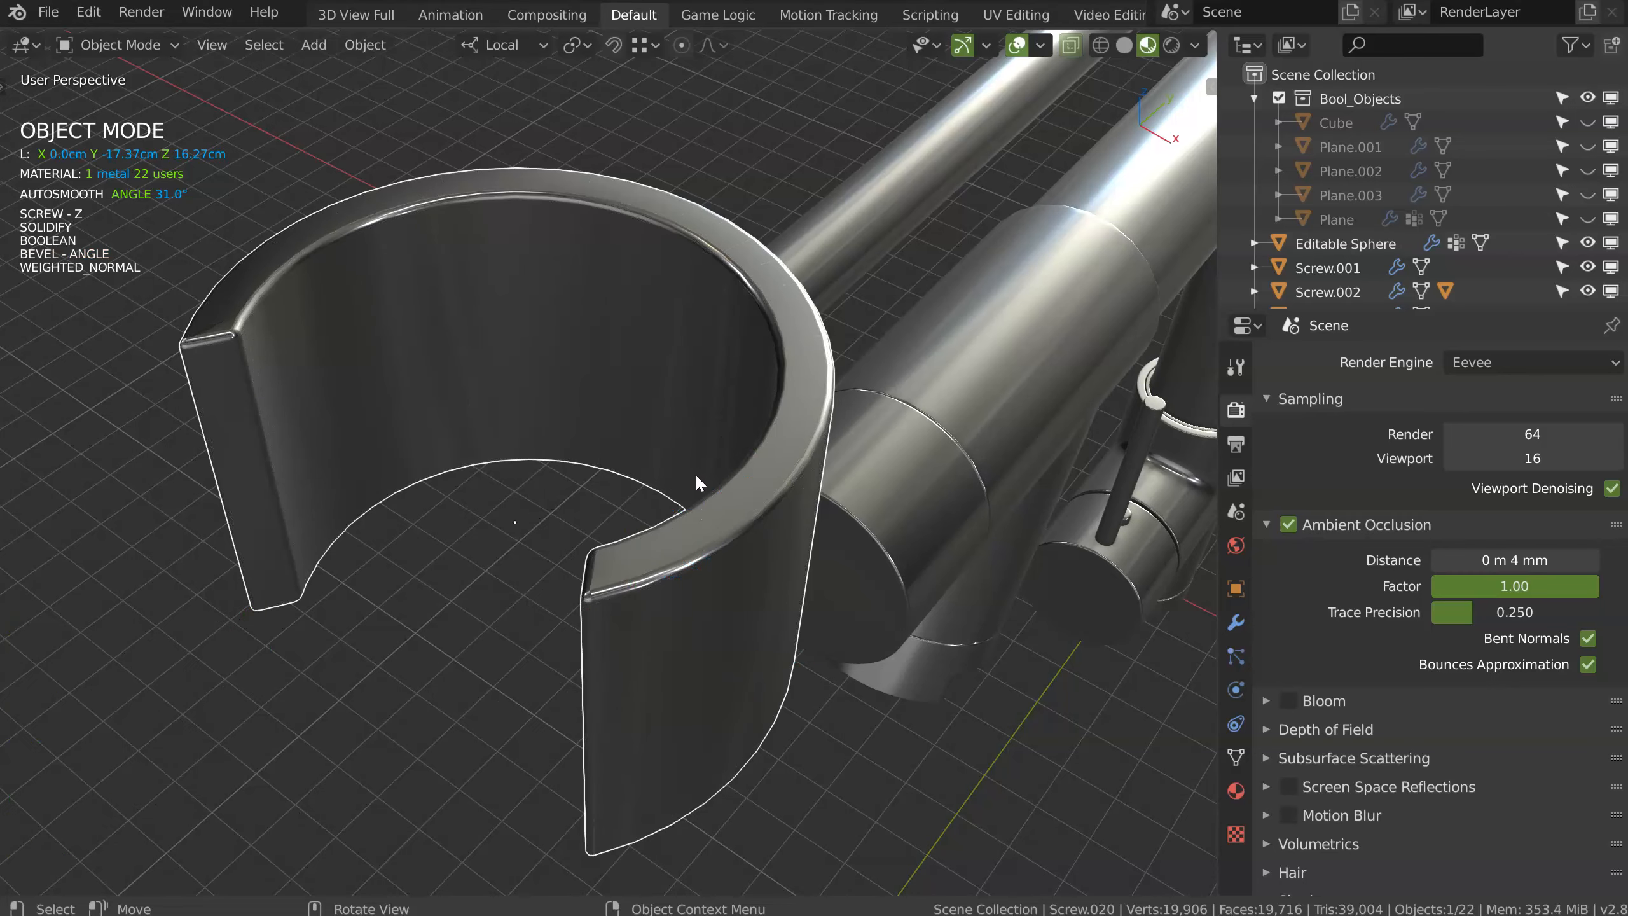
Step: Lower the holder ring along local Z to about 16.04 cm in the right view
scroll(725, 516, "down", 5)
middle_click_drag(582, 456, 679, 297)
middle_click_drag(754, 342, 725, 377)
scroll(725, 378, "up", 2)
scroll(643, 341, "up", 2)
middle_click_drag(599, 412, 533, 349, "shift")
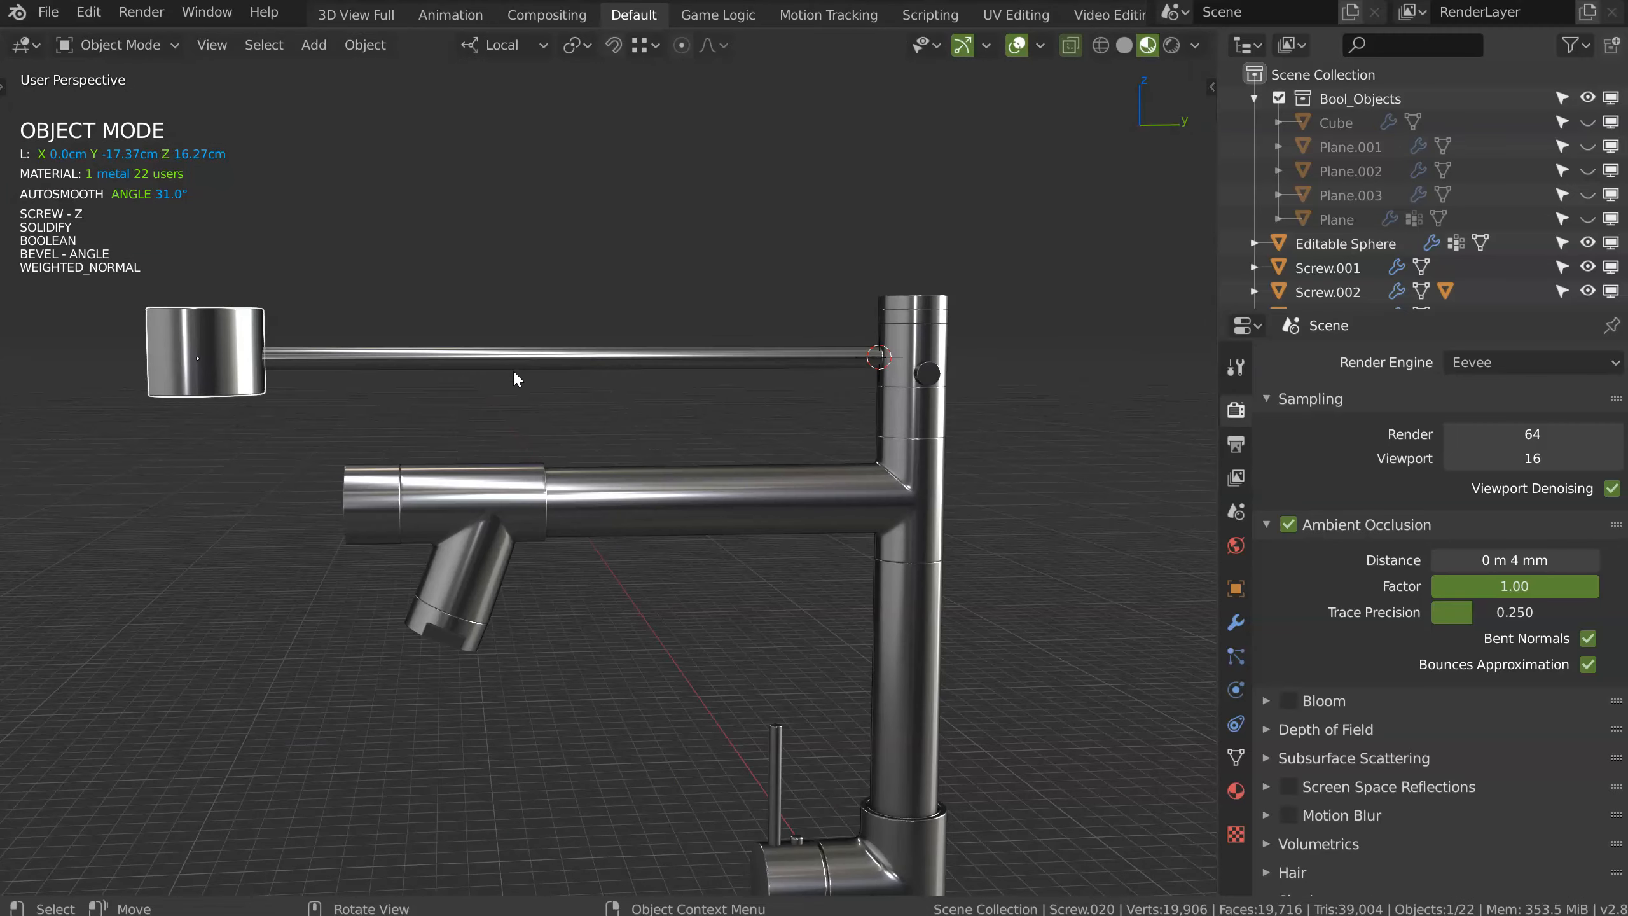
key("KP_3")
middle_click_drag(251, 203, 608, 251, "shift")
scroll(608, 252, "up", 4)
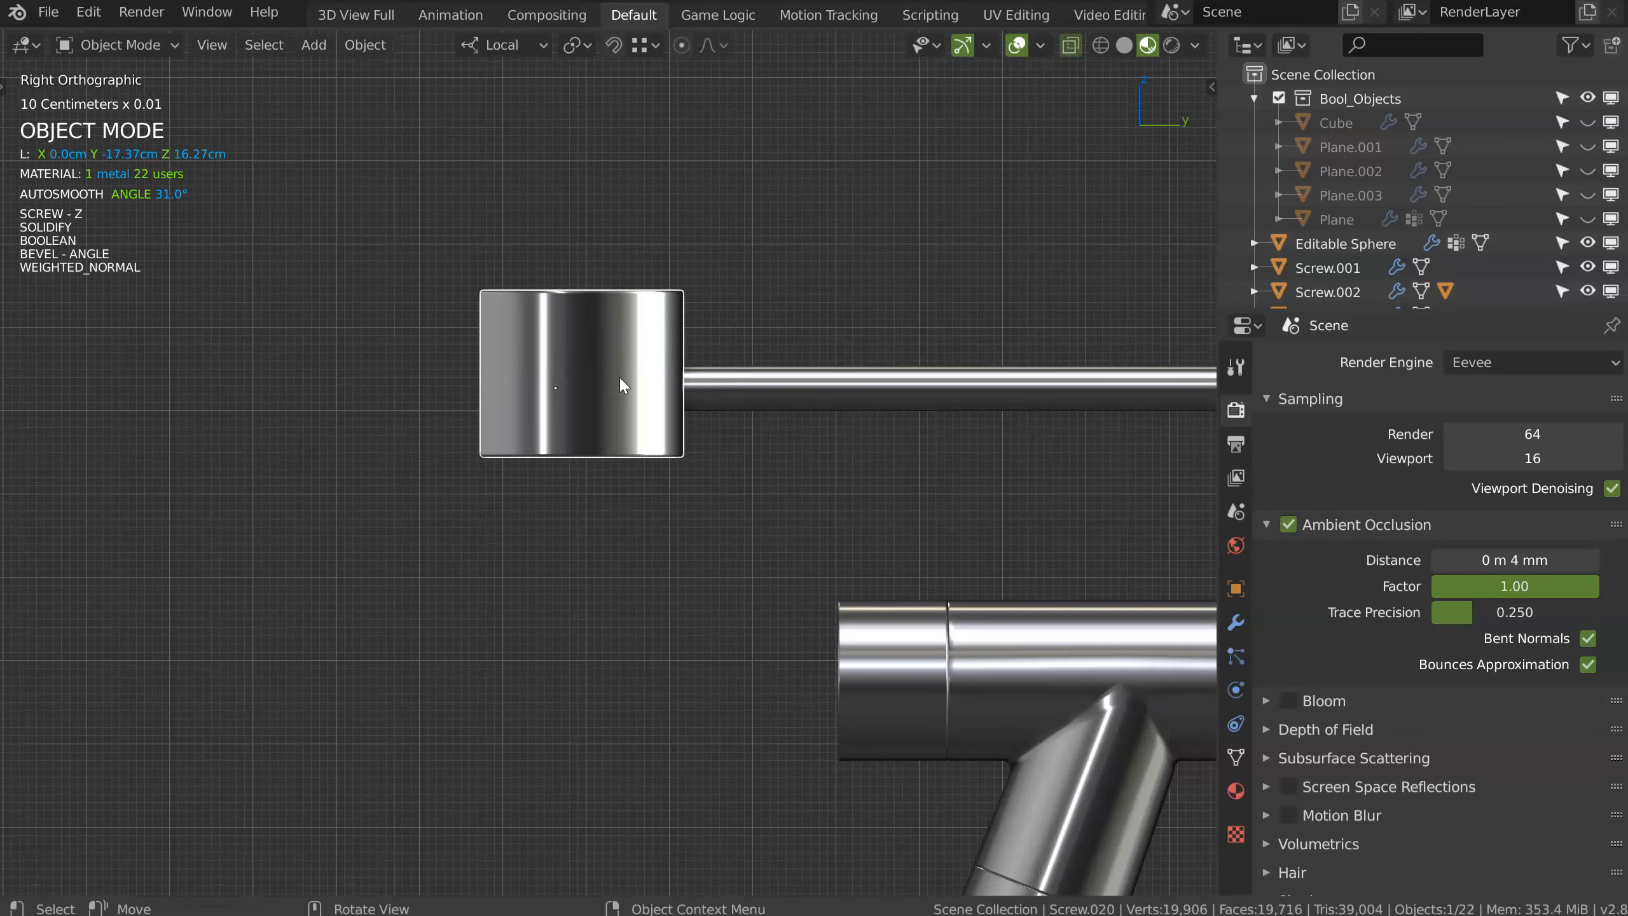
key("g")
key("z")
key("z")
left_click(599, 364)
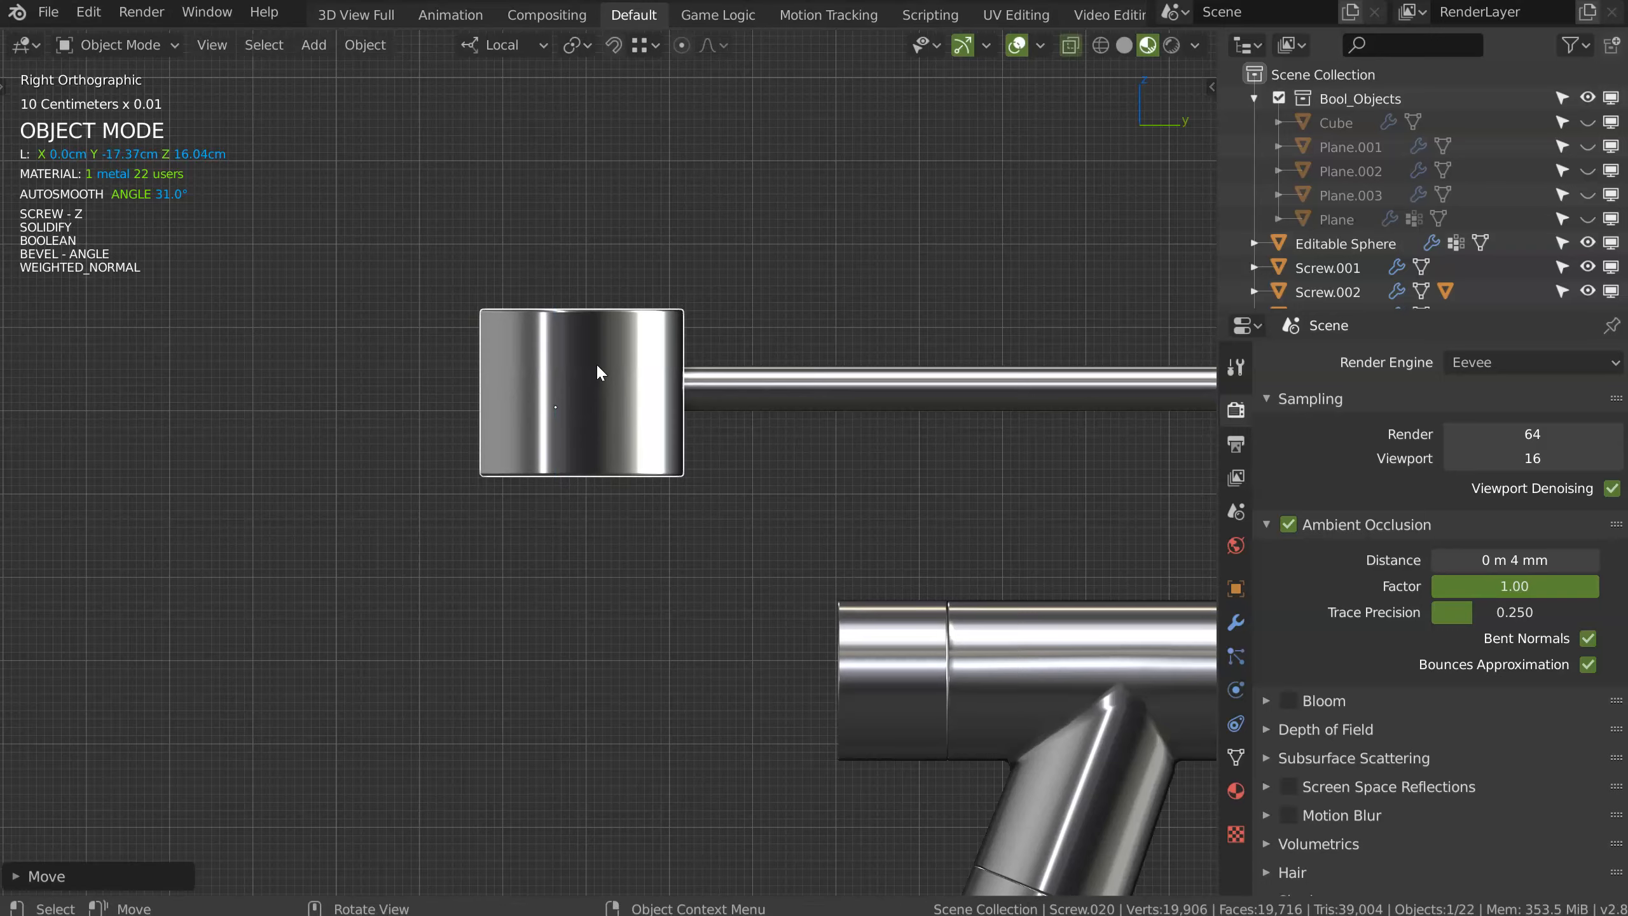
Step: Move the holder ring's profile edge inward along Y in Edit Mode to reduce the ring's diameter
middle_click_drag(599, 363, 637, 438)
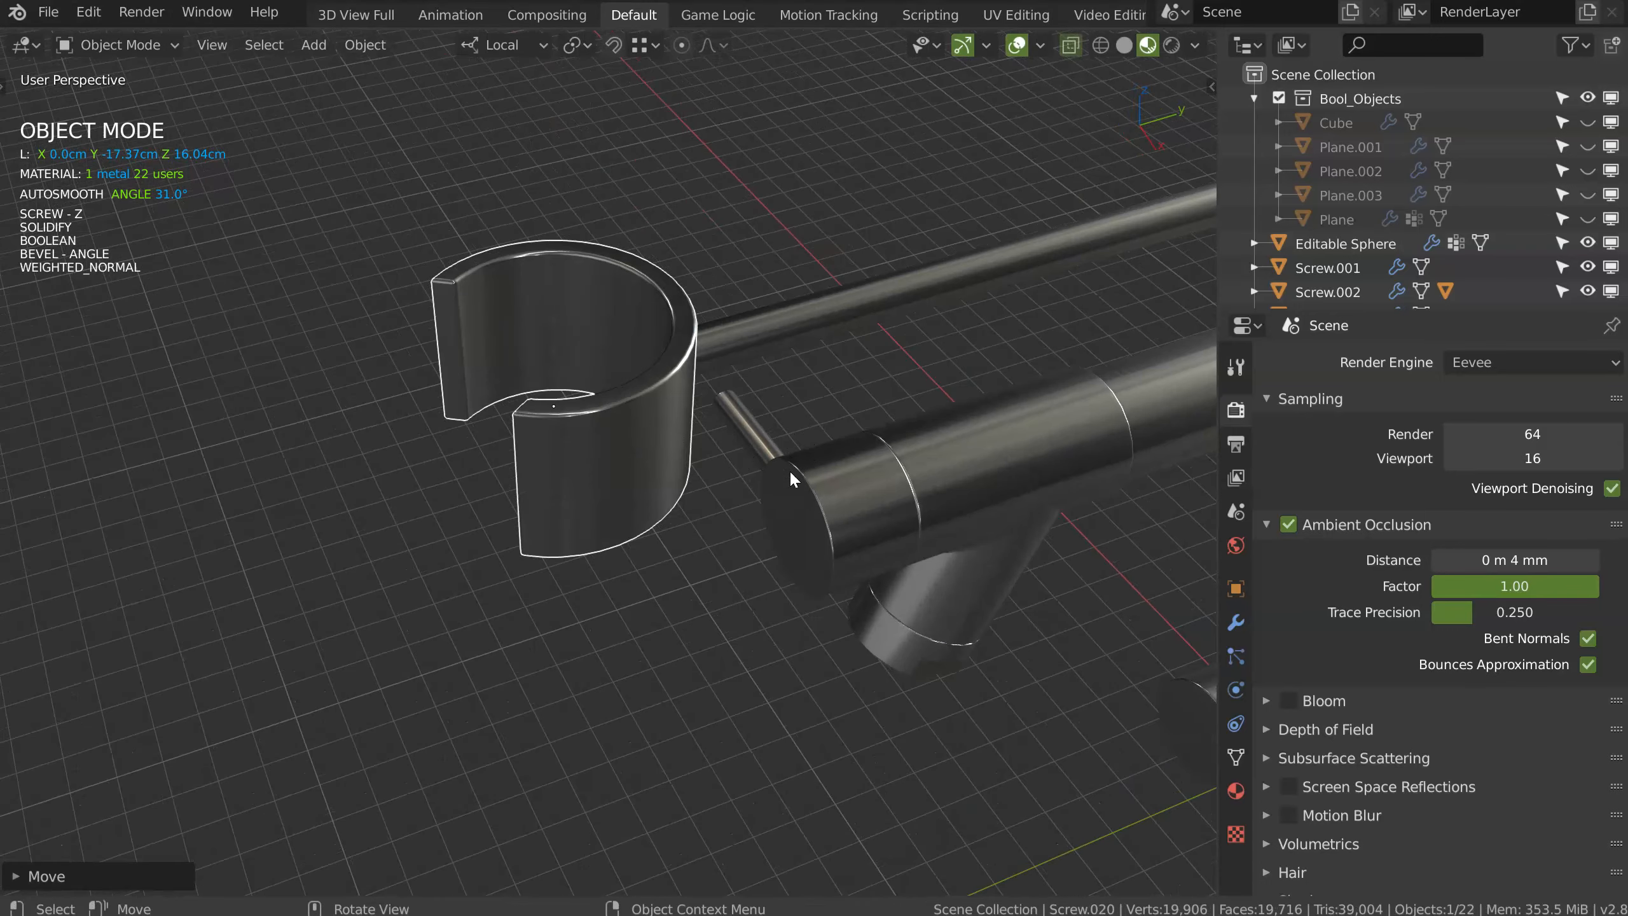
key("Tab")
left_click(676, 424, "shift")
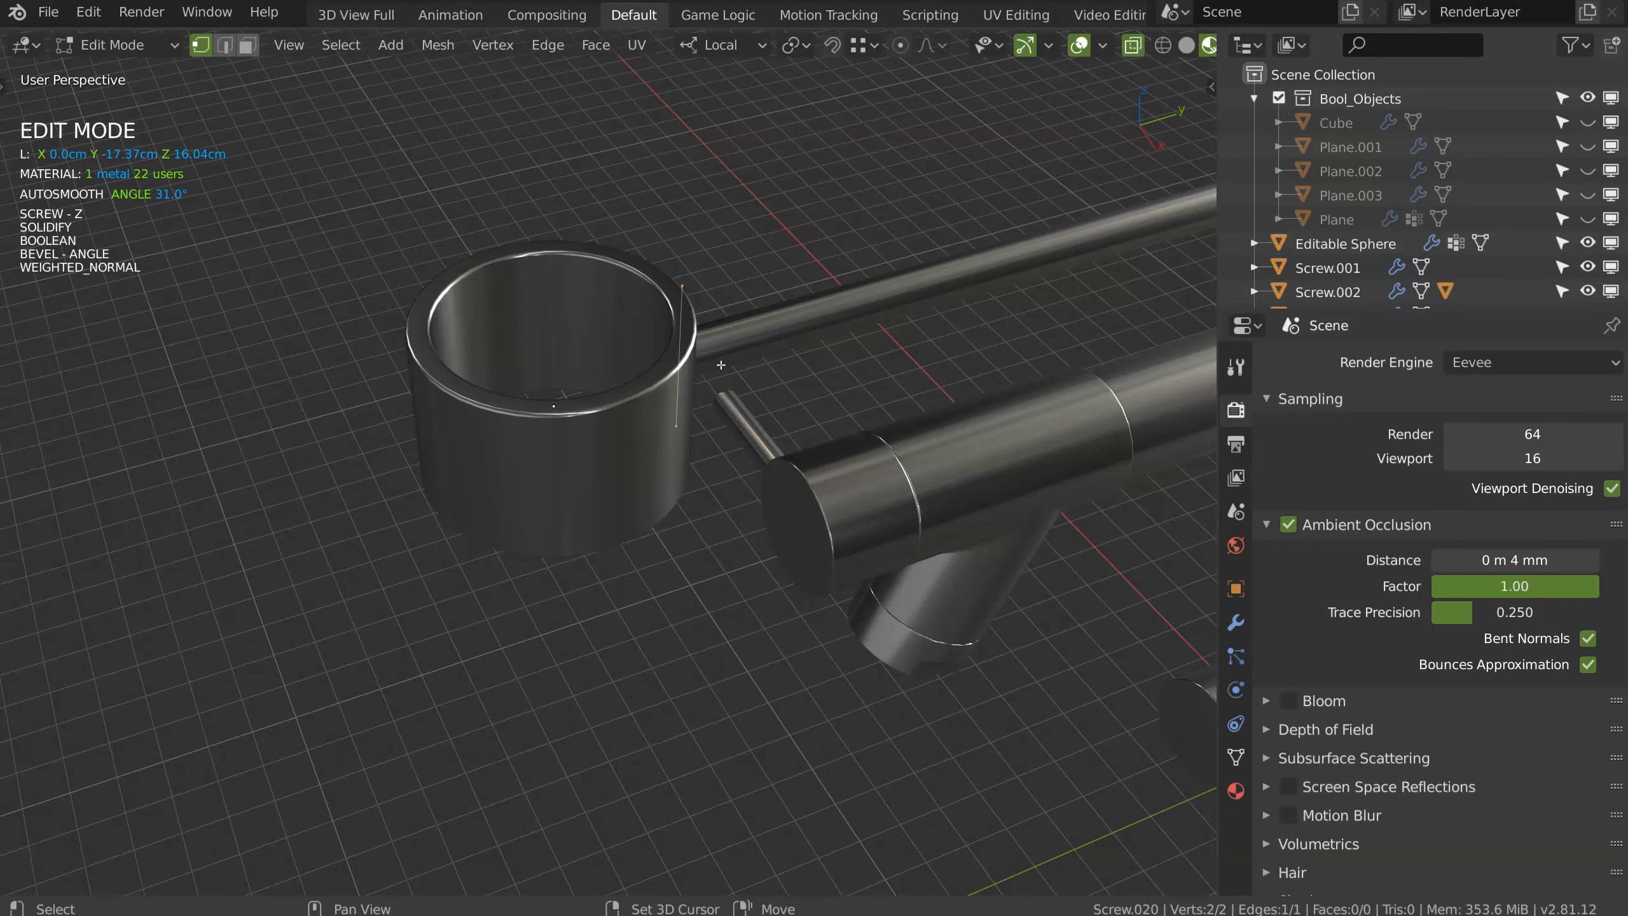
key("g")
key("y")
key("y")
left_click(665, 416)
key("Tab")
Step: Move the holder ring along local Y to about -17.11 cm so it meets the upper rod's end again
middle_click_drag(711, 389, 655, 392)
key("g")
key("y")
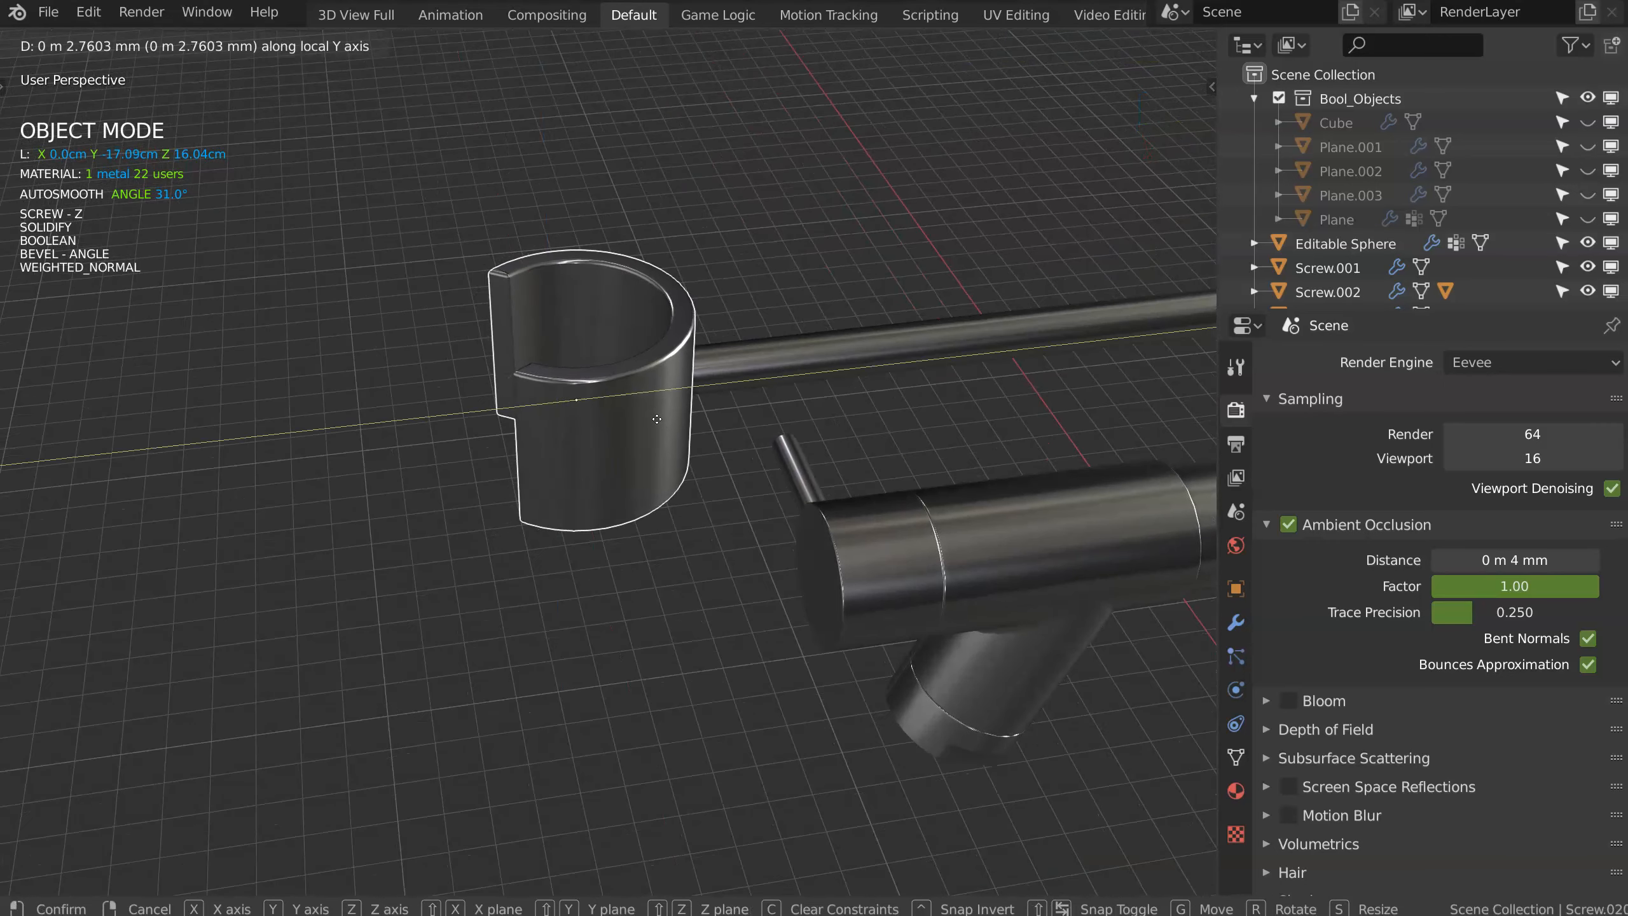
left_click(662, 427)
middle_click_drag(662, 425, 770, 428)
key("g")
key("y")
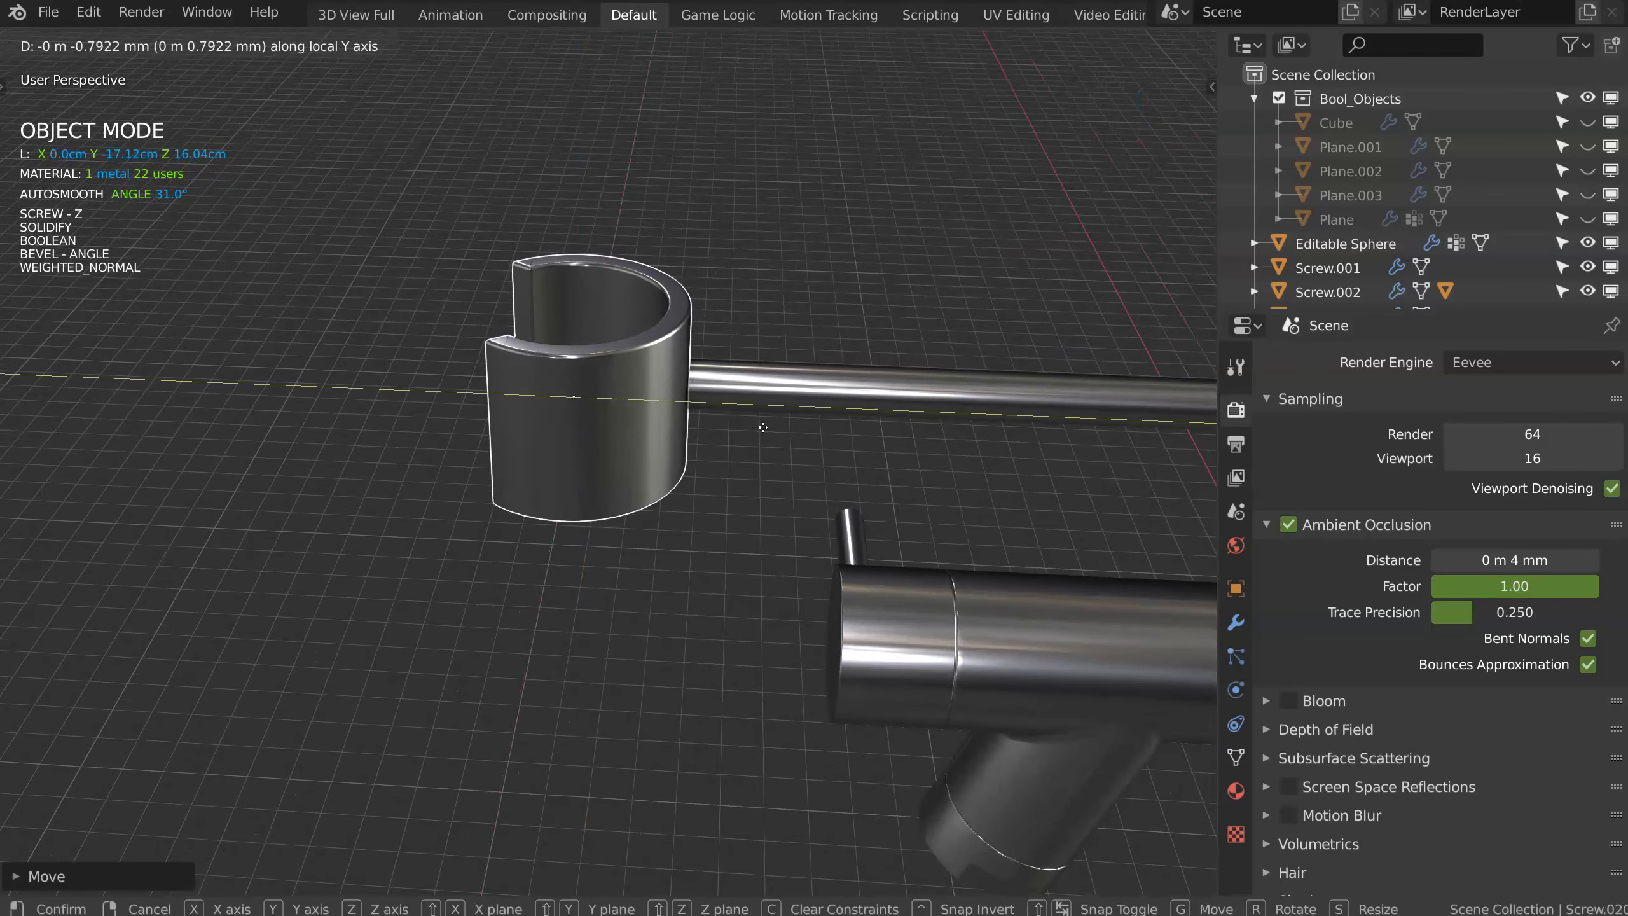
left_click(759, 428)
middle_click_drag(889, 356, 795, 369)
key("KP_3")
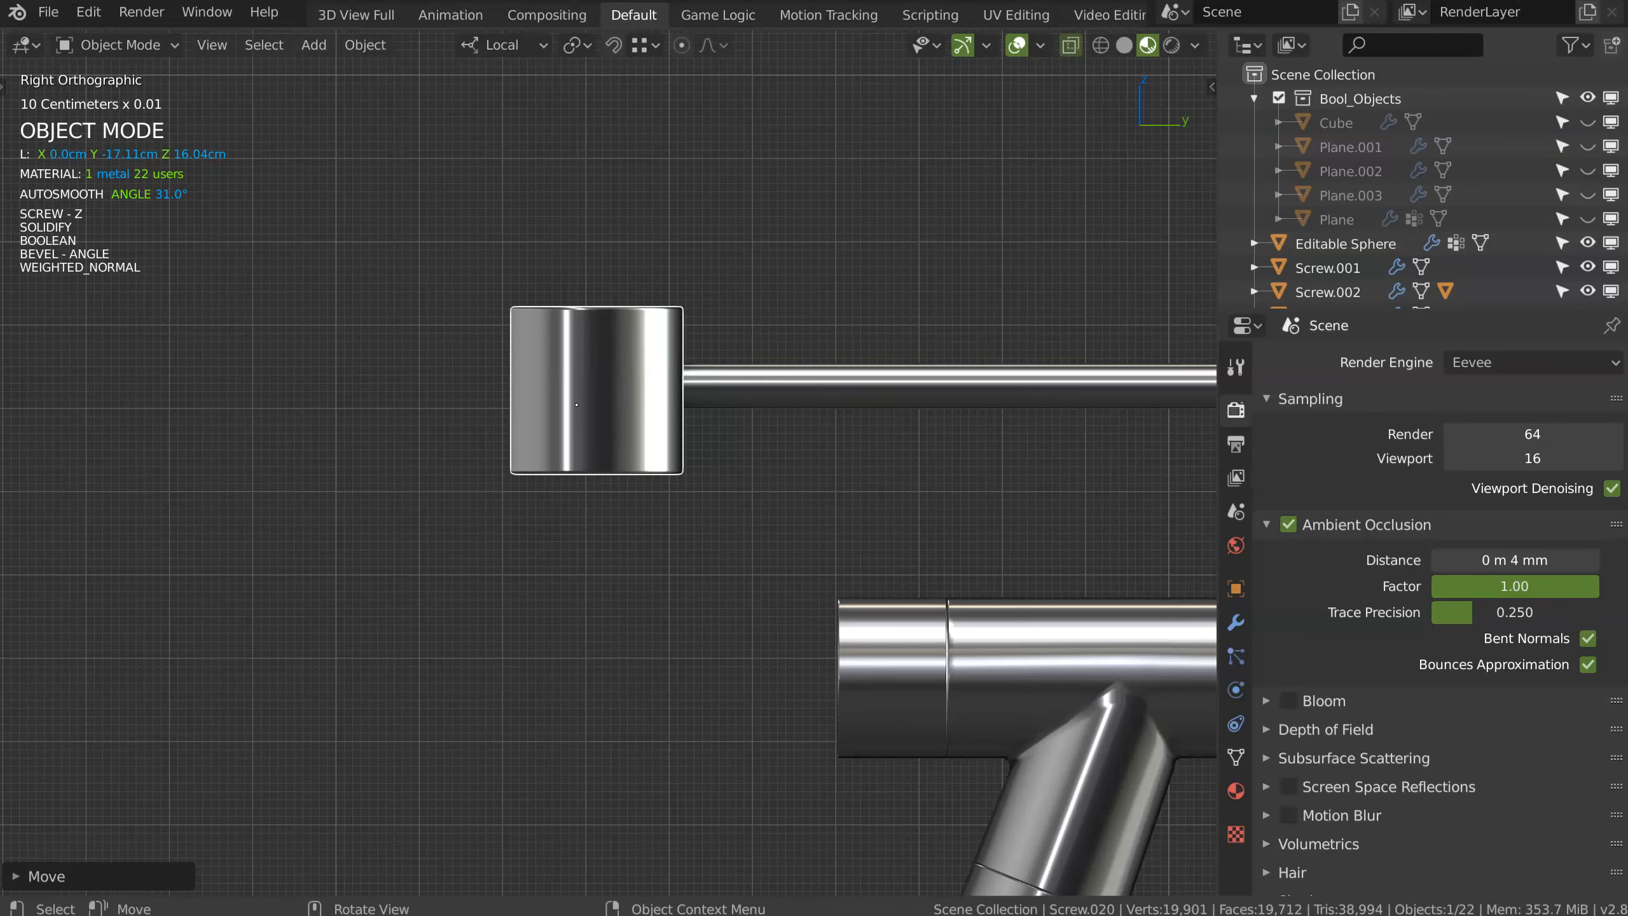
Step: Lower the upper rod and holder ring together along local Z, bringing the ring to about 15.86 cm
scroll(1051, 317, "down", 3)
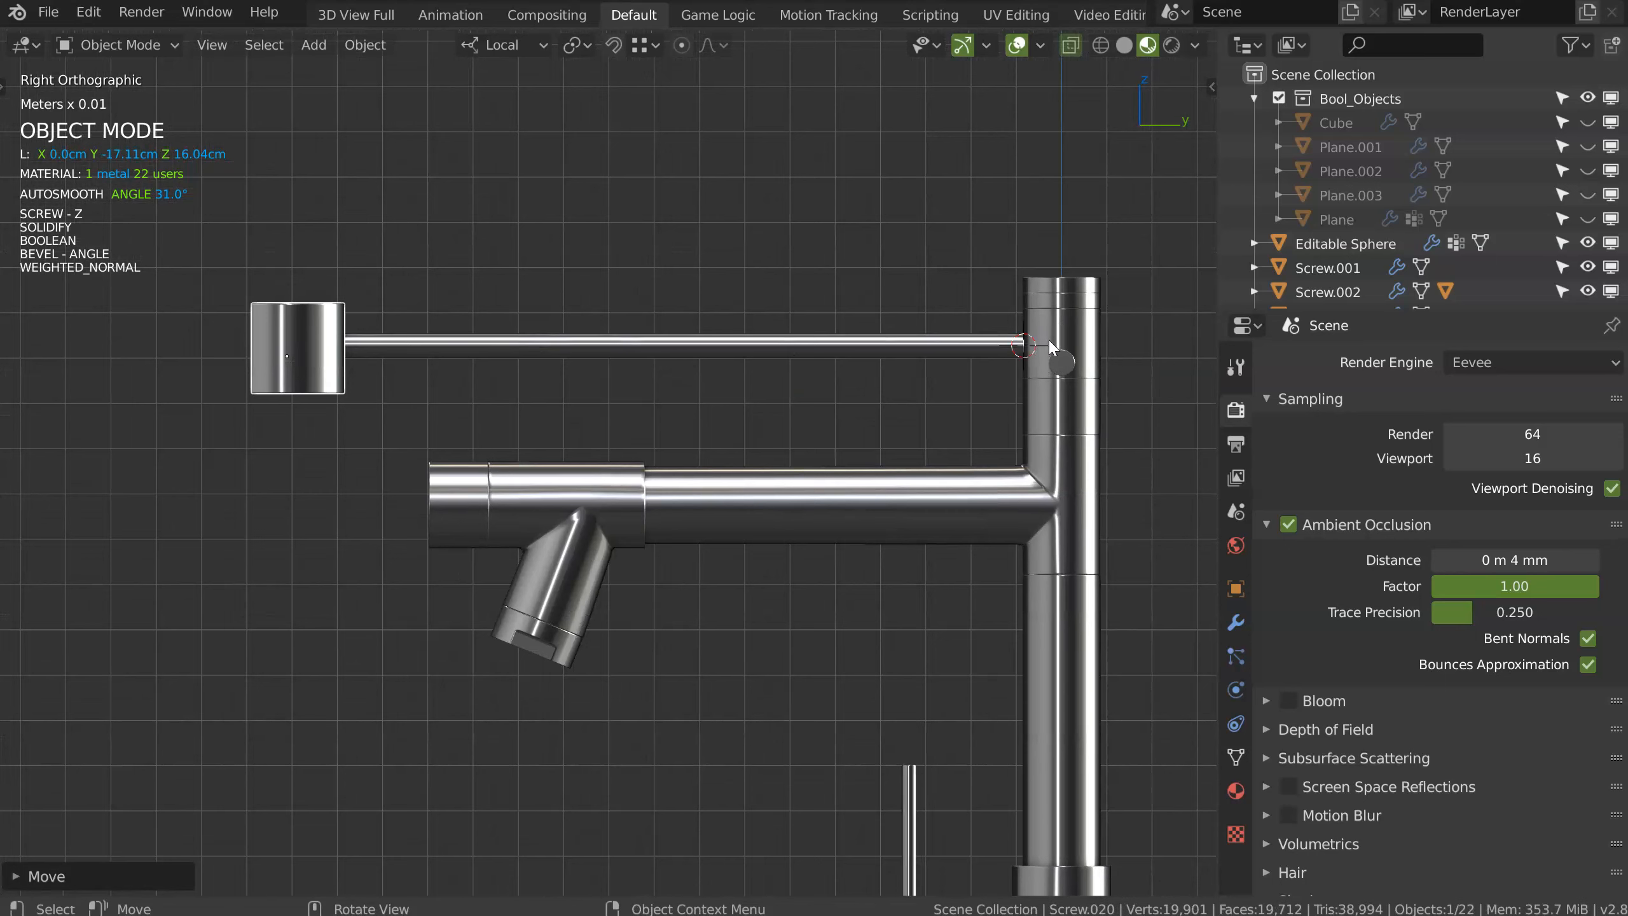
left_click(1051, 346)
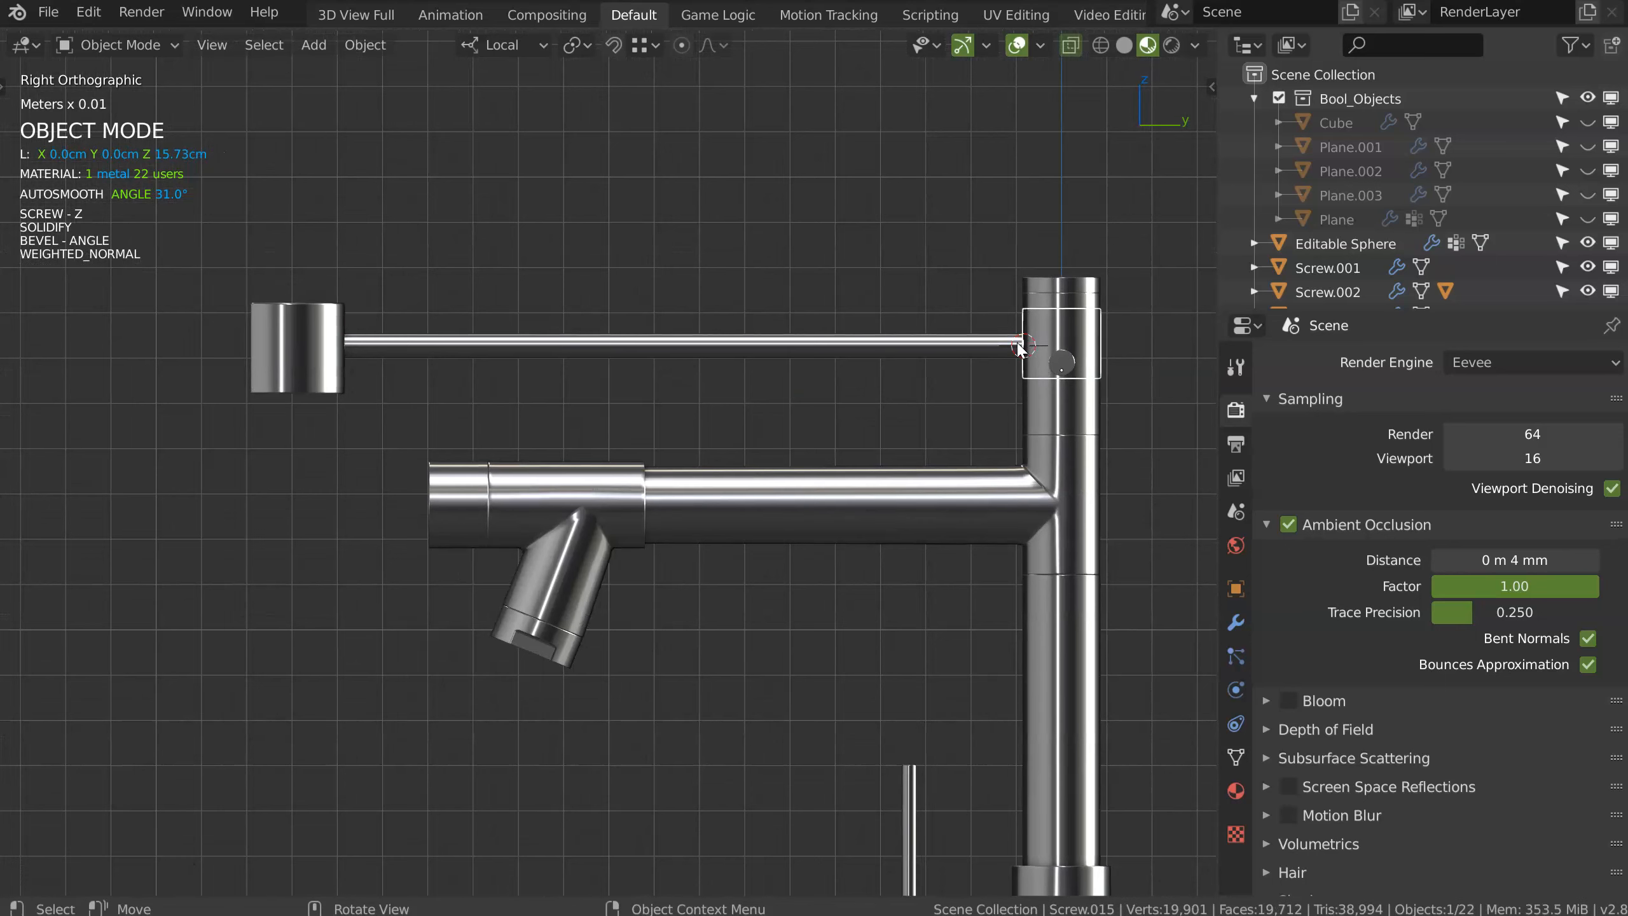
left_click(856, 342)
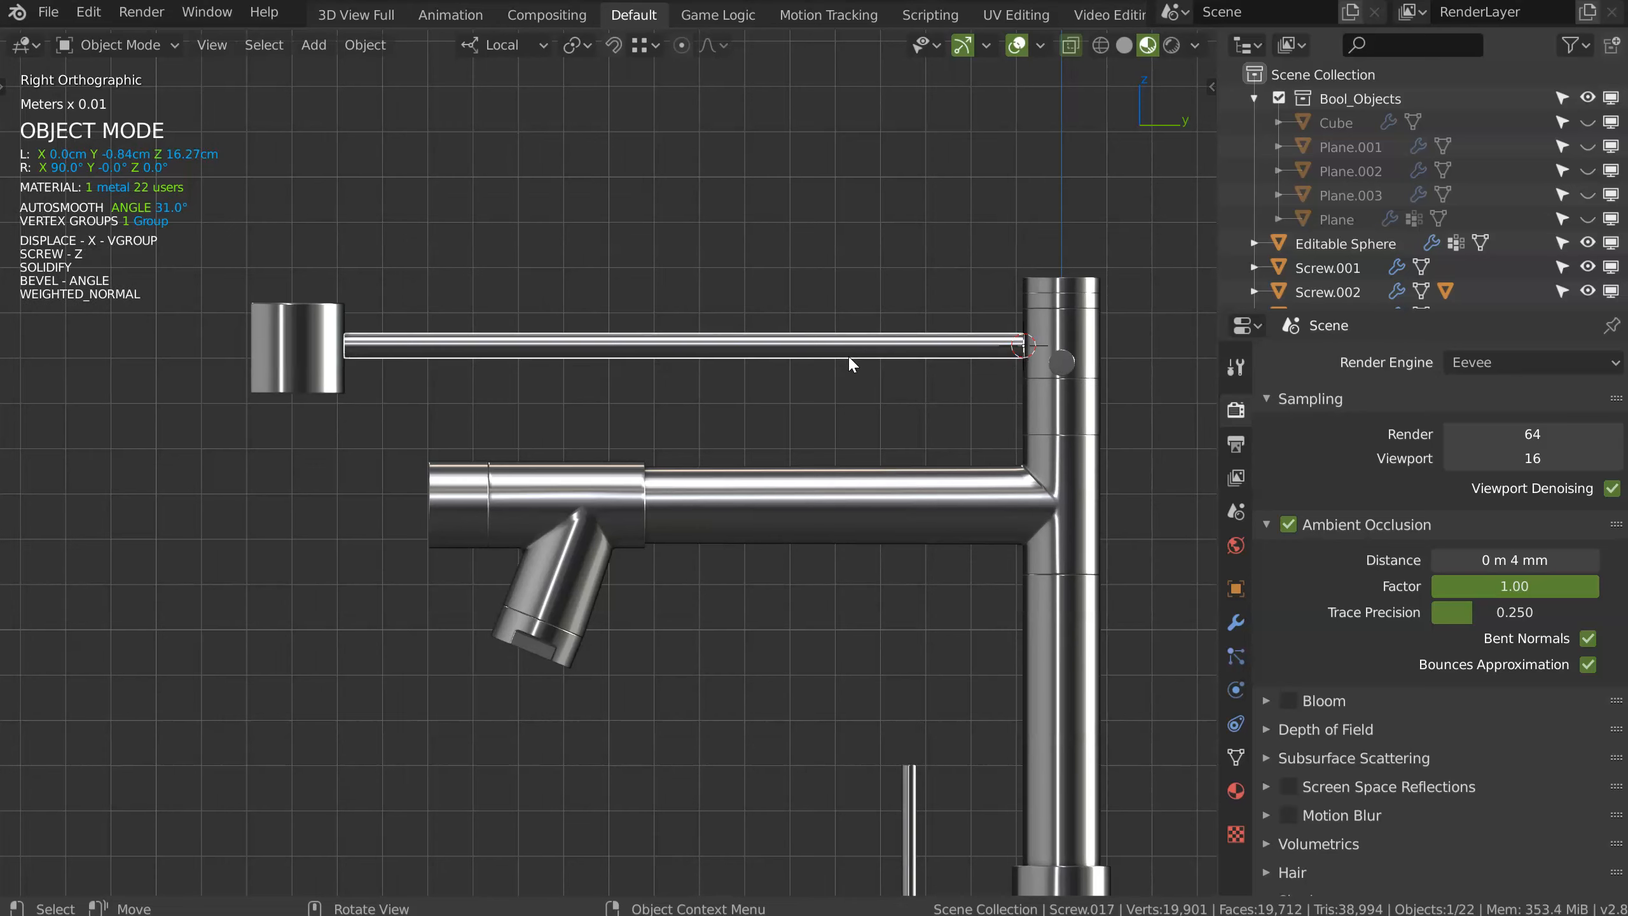
left_click(300, 384, "shift")
key("g")
key("z")
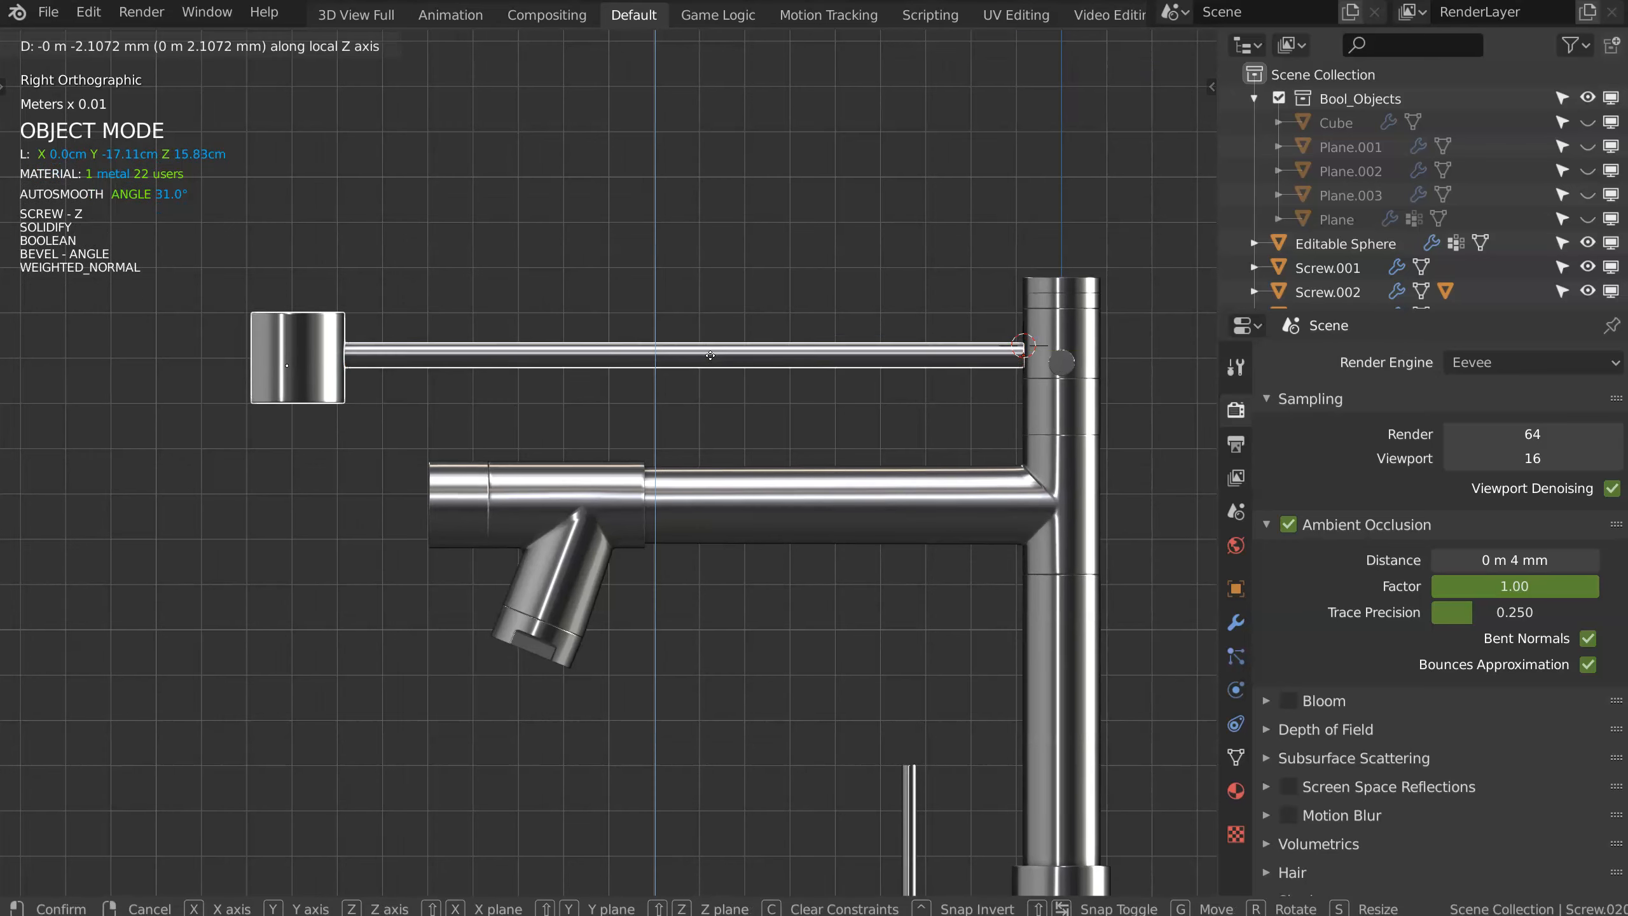
left_click(712, 356)
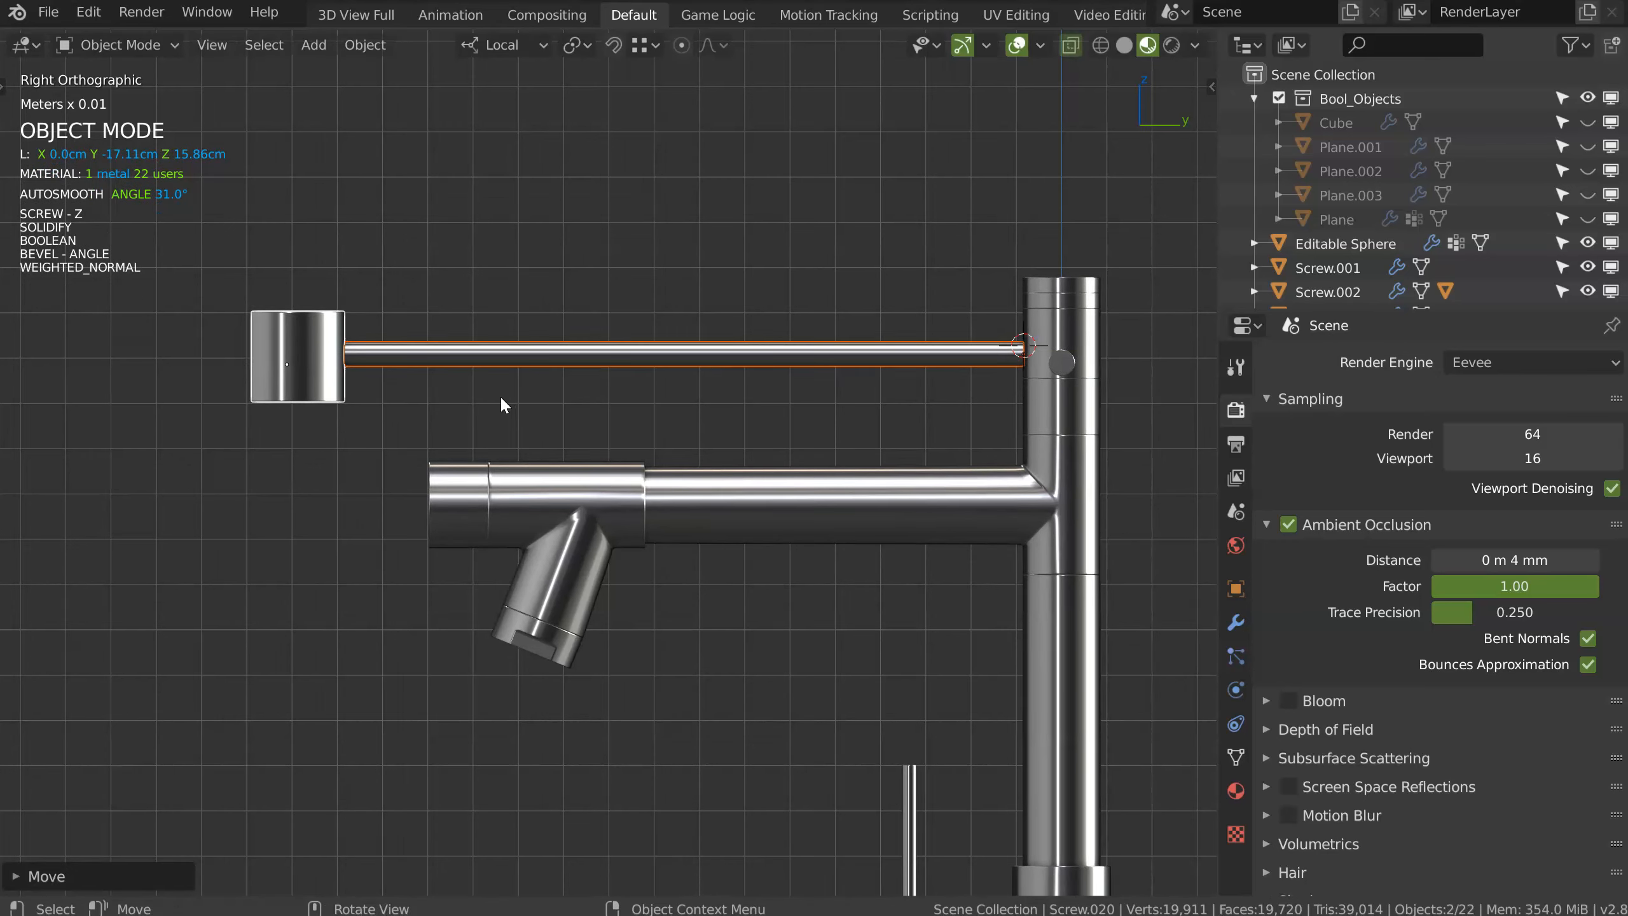
Step: Lower only the holder ring along local Z to about 15.61 cm
left_click(318, 396)
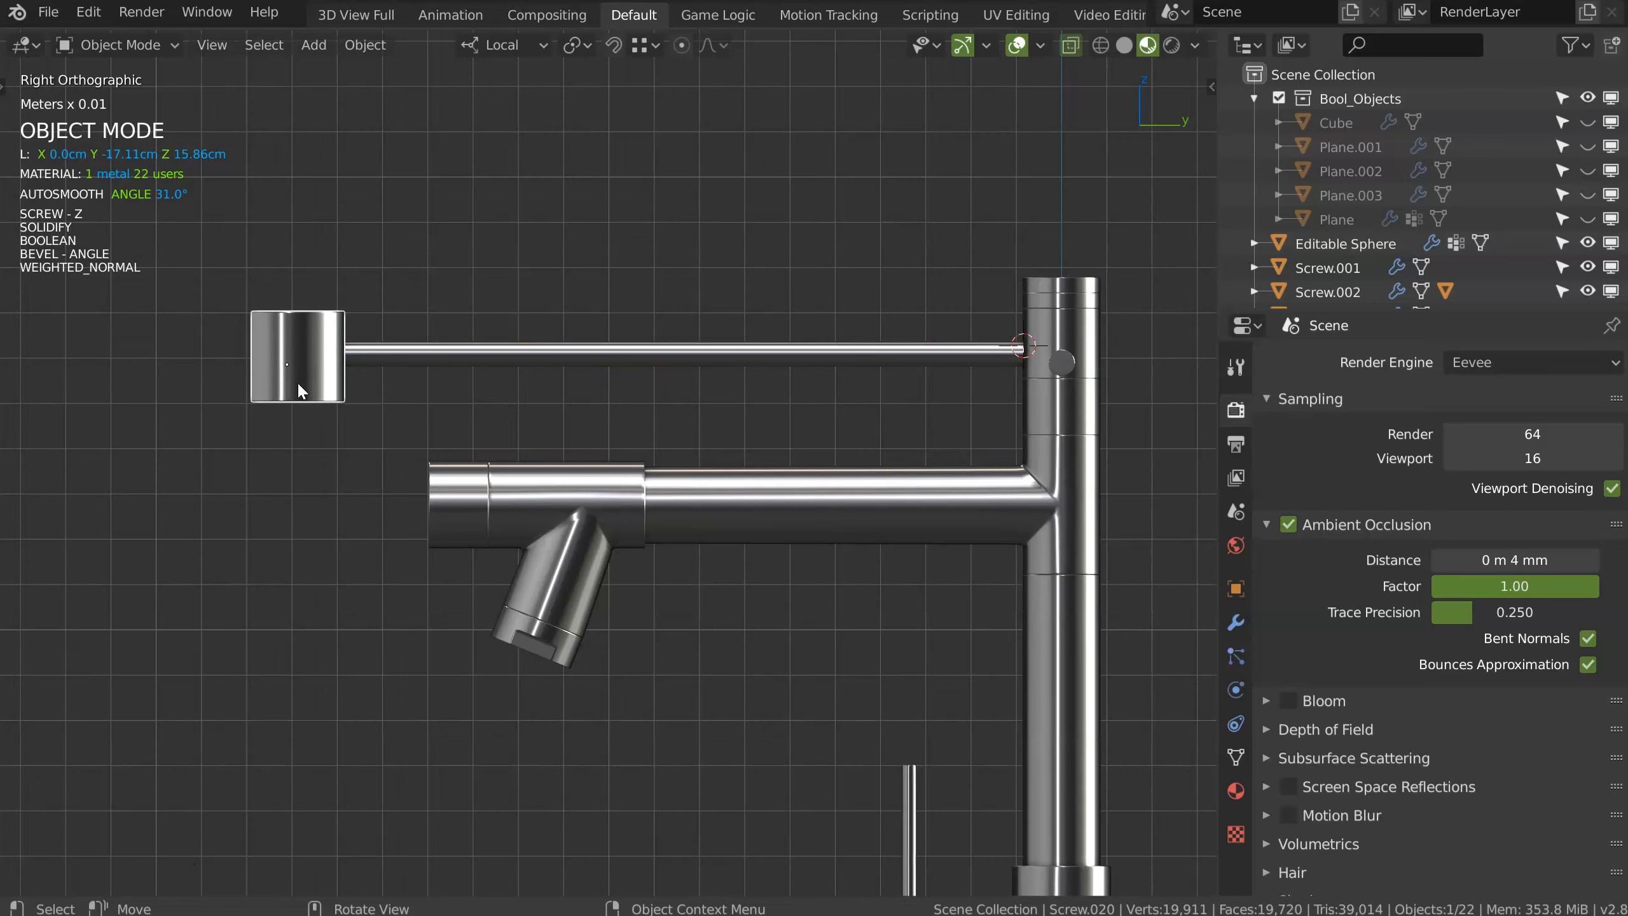
key("g")
key("z")
left_click(492, 431)
middle_click_drag(492, 430, 605, 357)
scroll(601, 352, "down", 3)
scroll(783, 294, "up", 2)
middle_click_drag(820, 353, 722, 439, "shift")
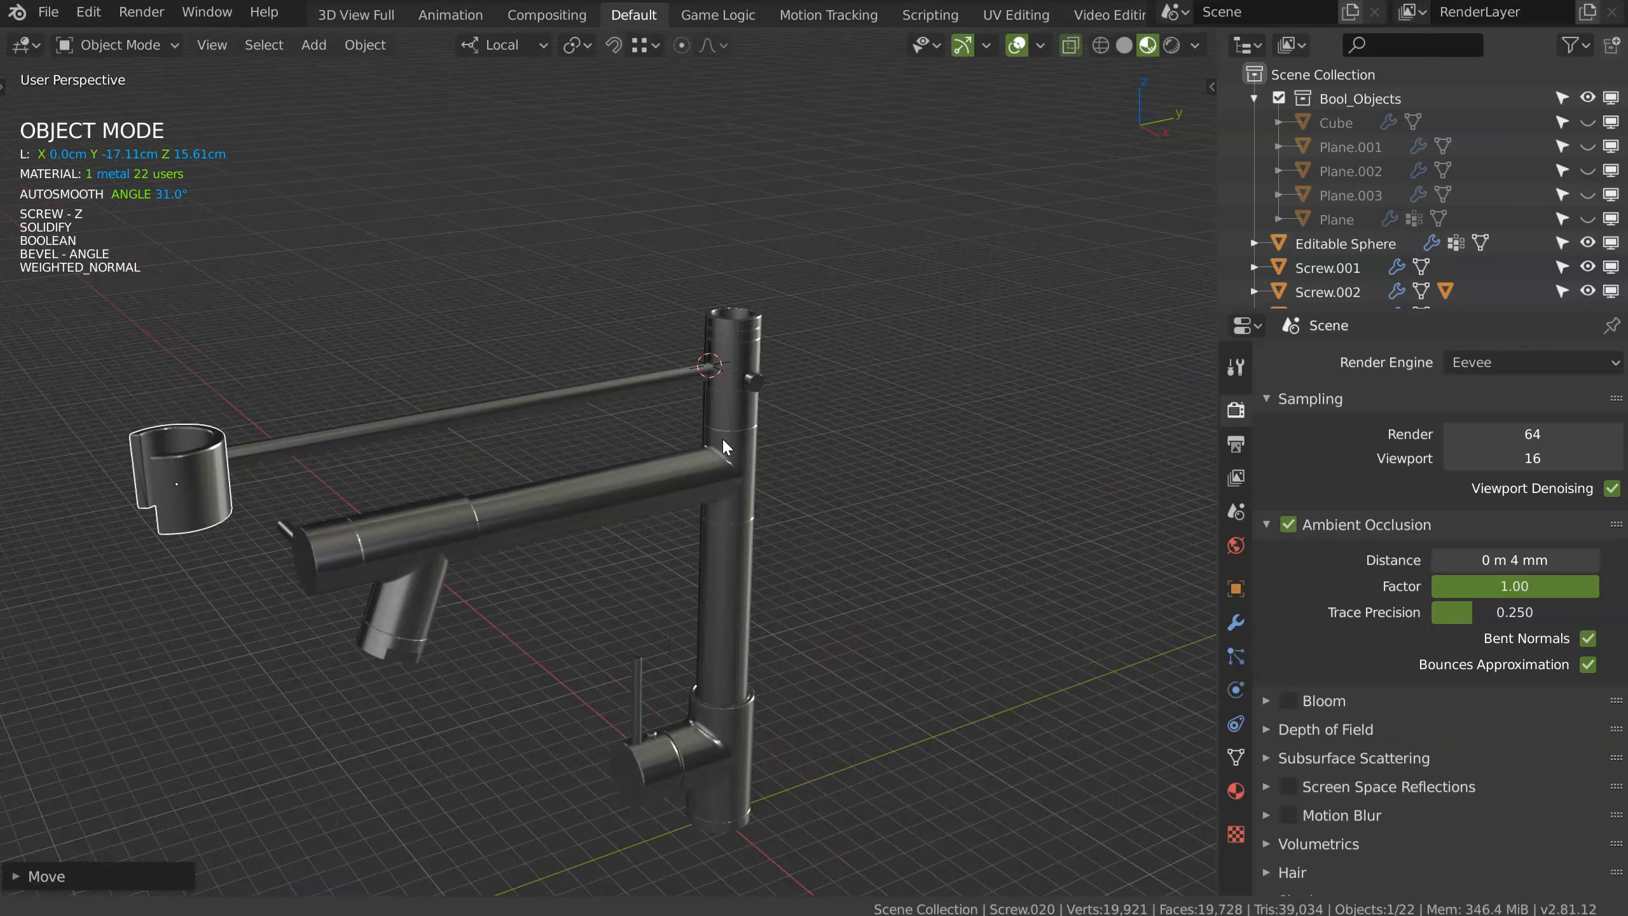
Step: Select the ring at the column's open top and examine it in relation to the whole faucet
middle_click_drag(698, 368, 704, 405)
middle_click_drag(745, 237, 663, 404, "shift")
middle_click_drag(663, 404, 695, 262, "ctrl")
middle_click_drag(692, 262, 698, 420, "shift")
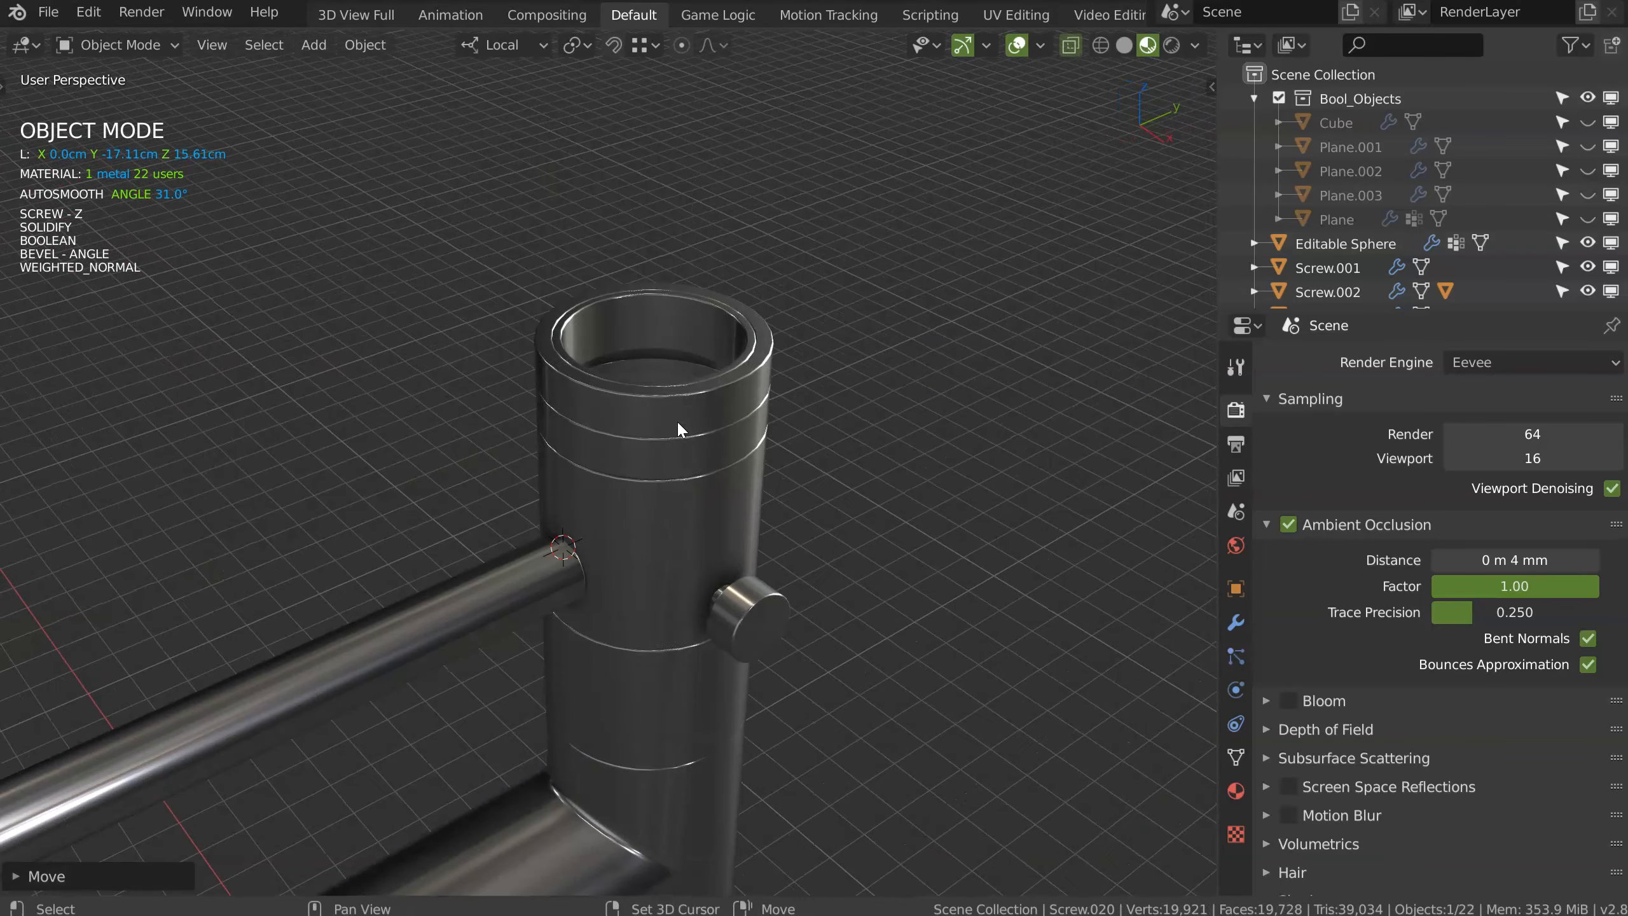
left_click(619, 307)
mouse_move(632, 318)
middle_mouse_down("ctrl")
mouse_move(547, 465)
mouse_move(810, 259)
mouse_move(648, 312)
middle_mouse_up("ctrl")
middle_click_drag(654, 404, 727, 357, "ctrl")
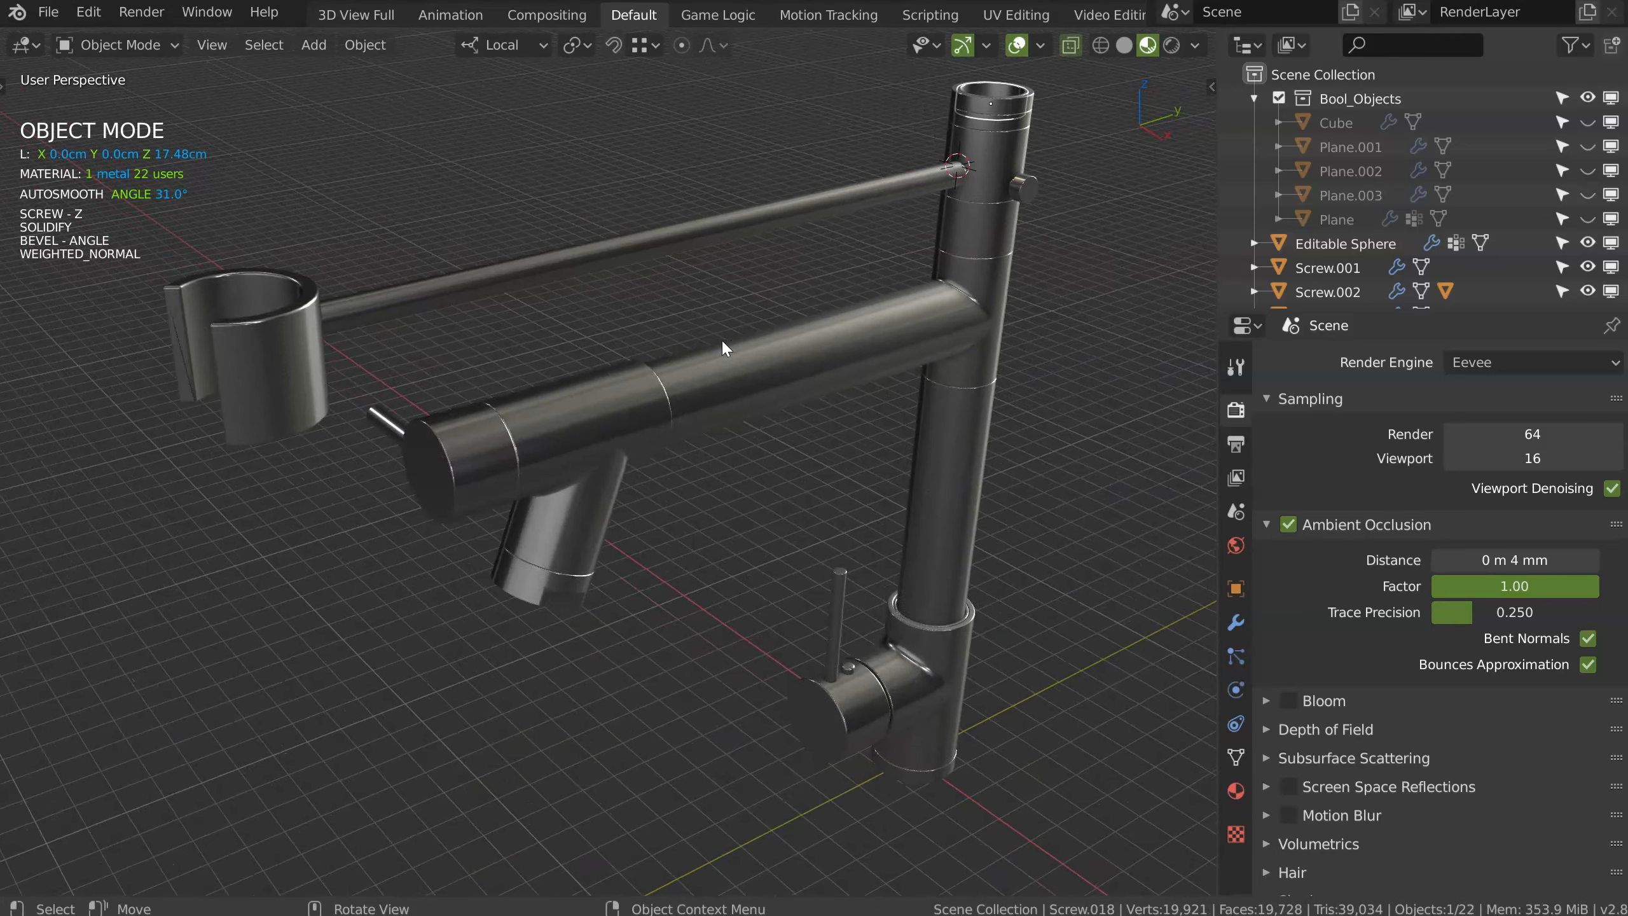
Step: Save the scene as a new numbered version named speedflow_basics_11_Kitchen_Faucet_005.blend
left_click(46, 13)
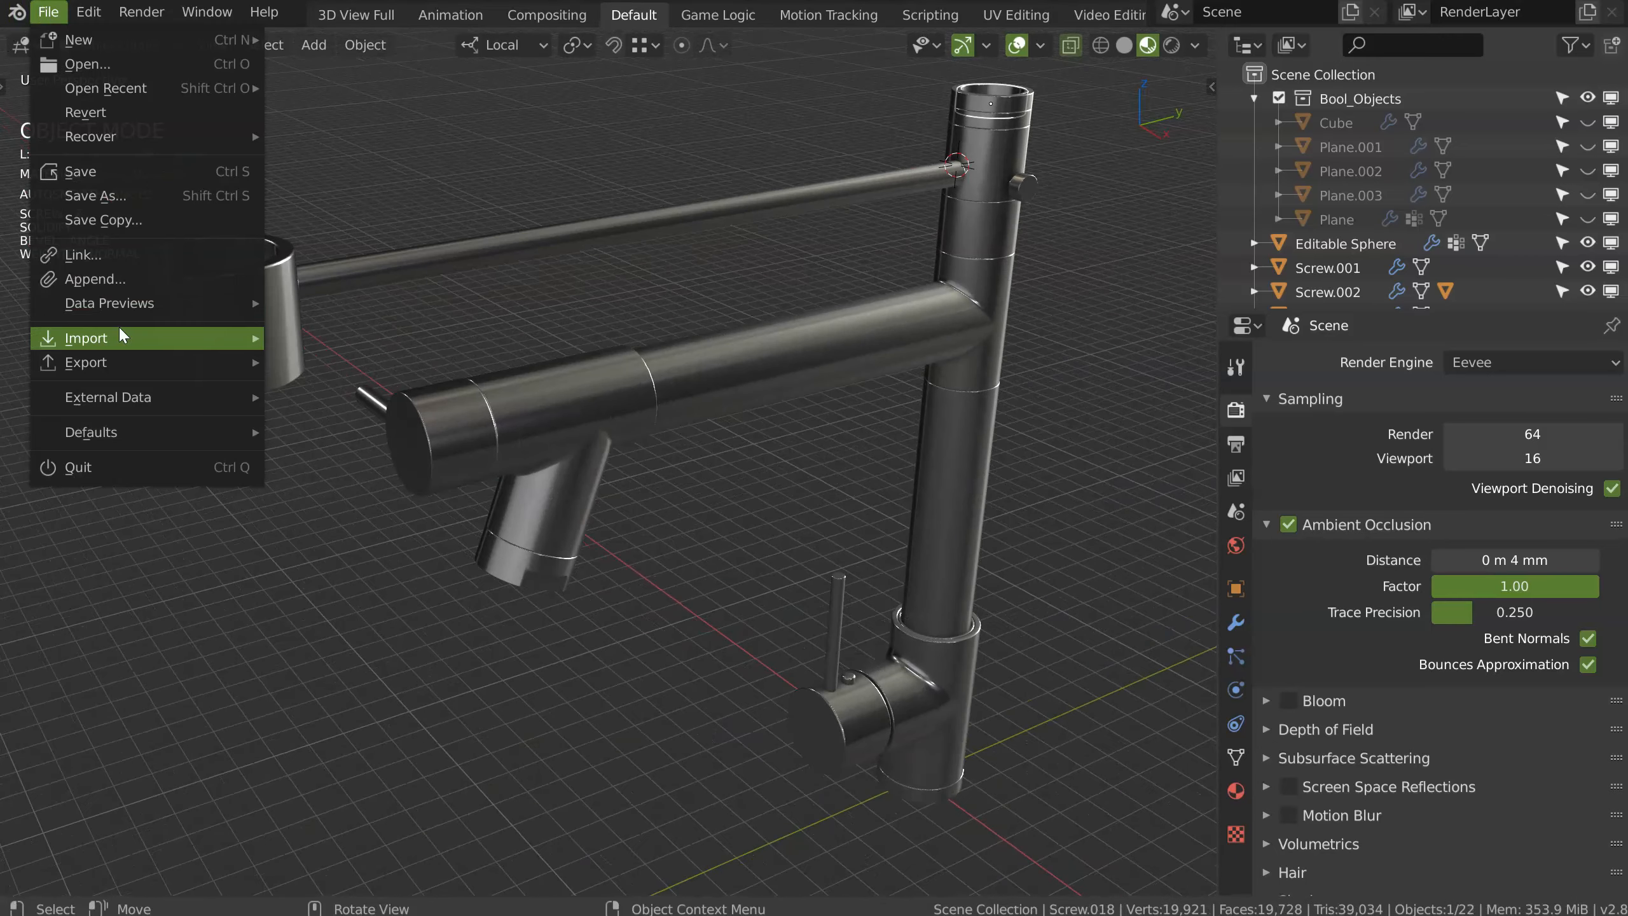
left_click(96, 196)
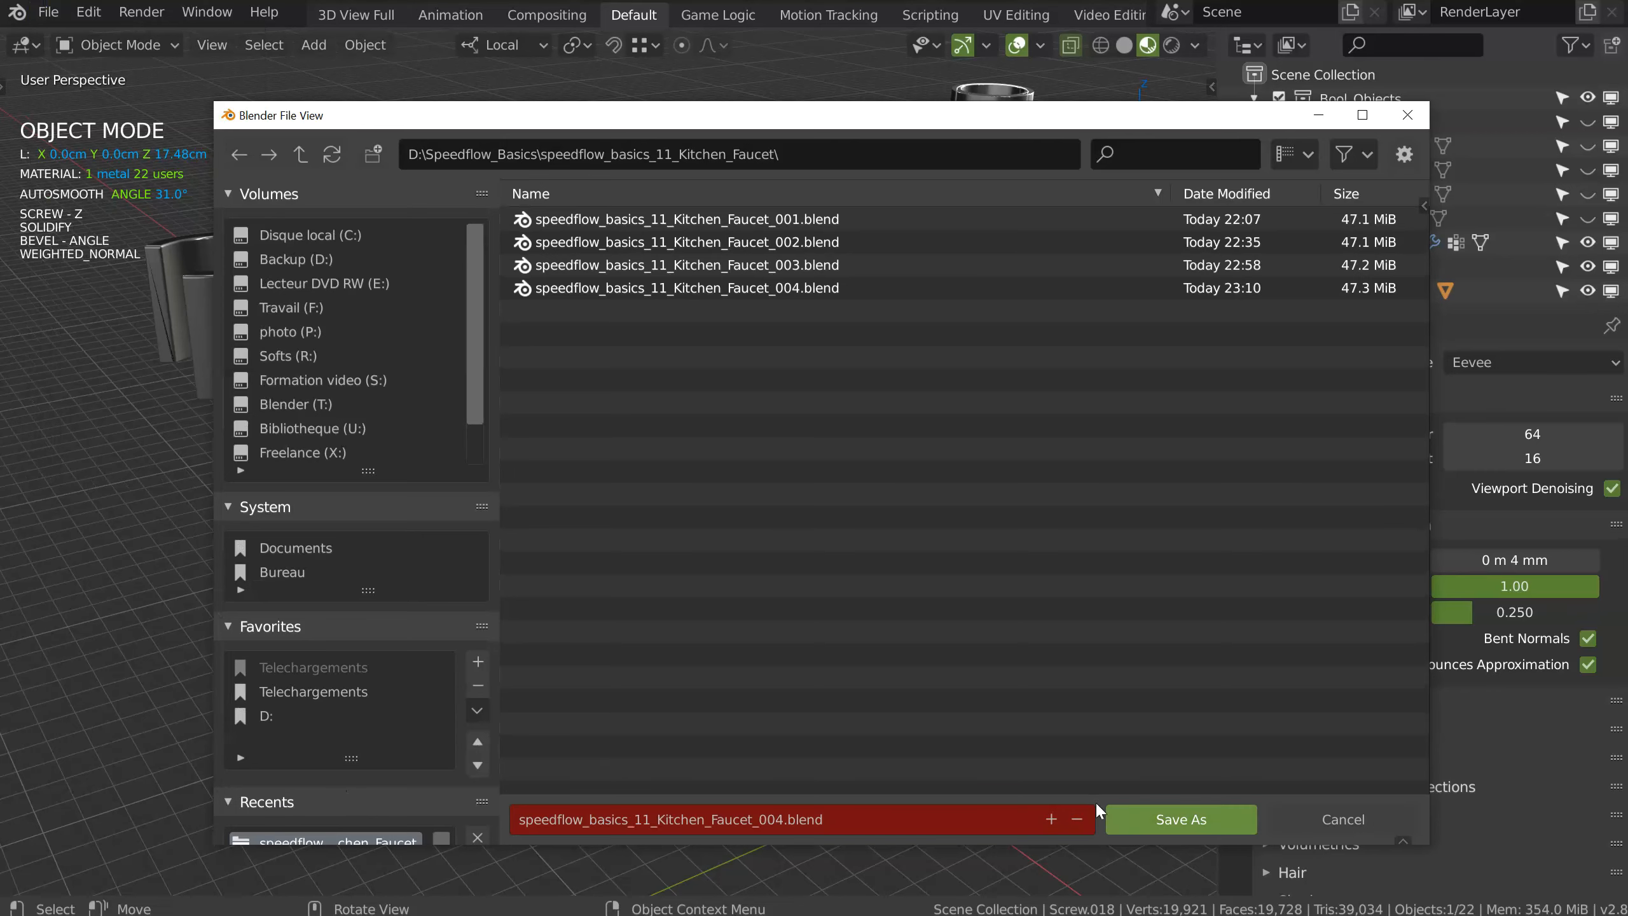
left_click(1051, 819)
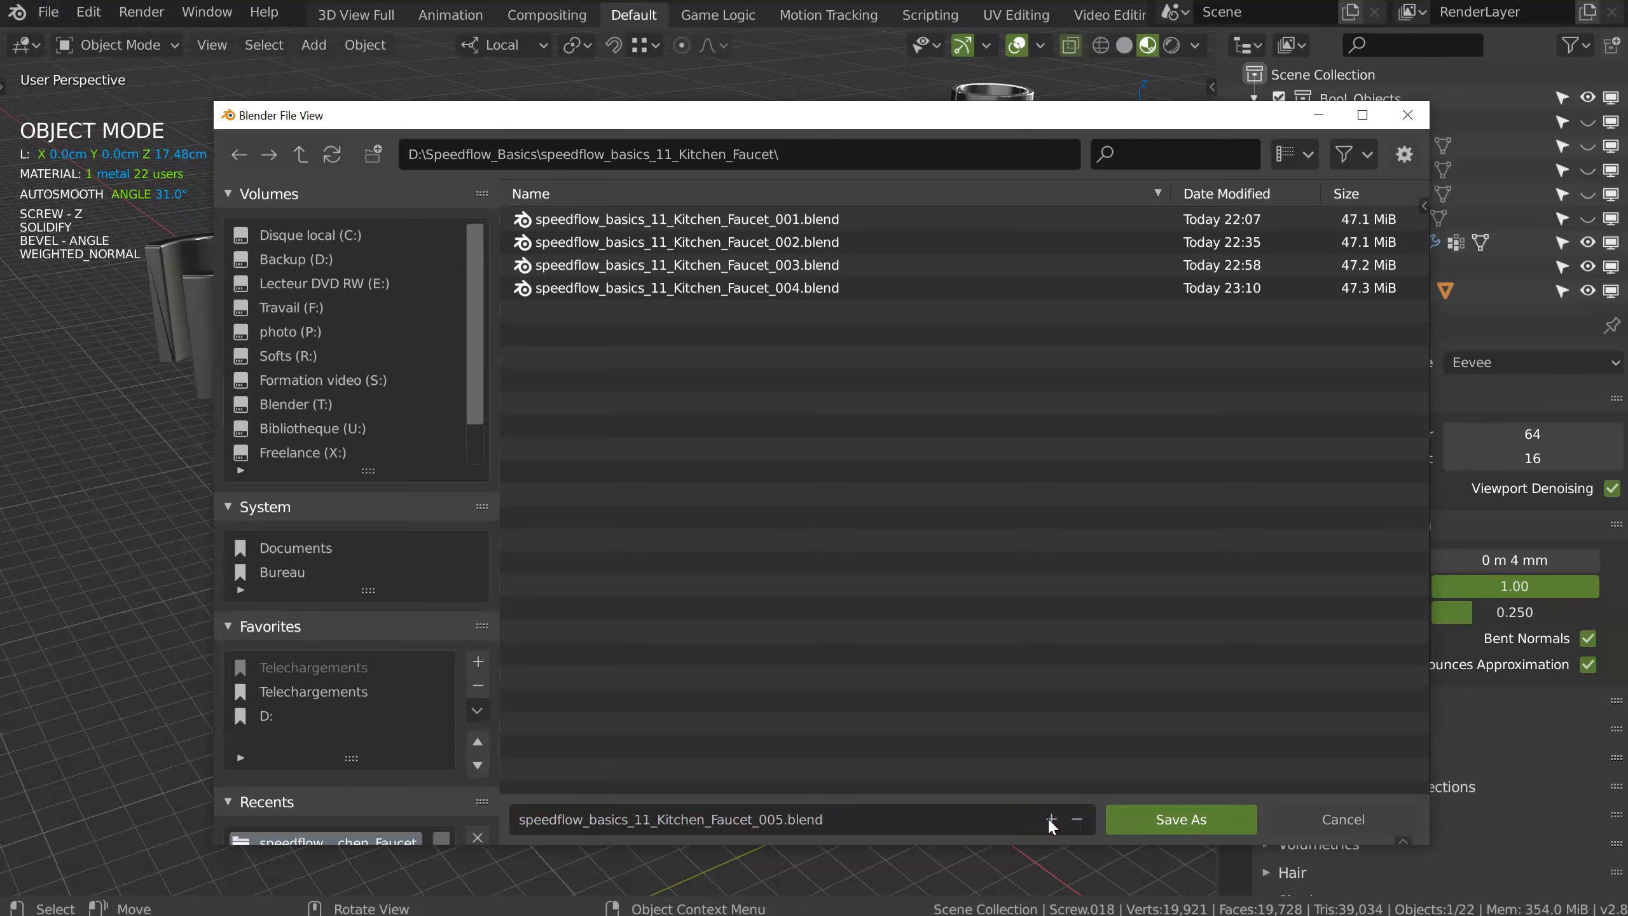
left_click(1161, 827)
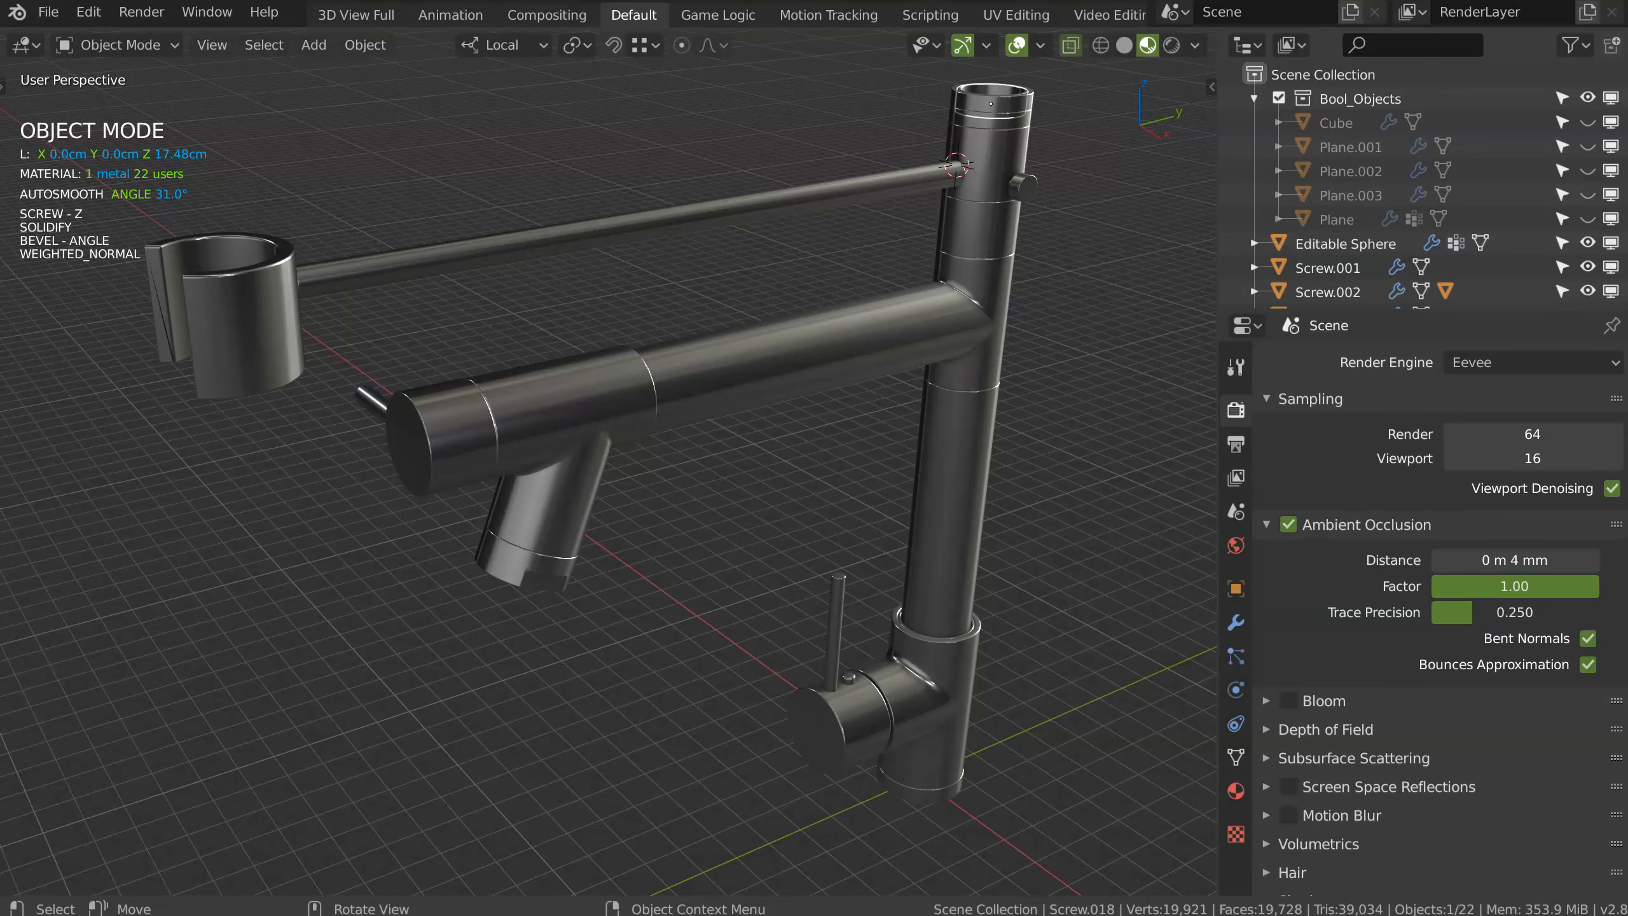
Step: Snap the 3D cursor to the origin of the selected ring at the column's open top
mouse_move(947, 152)
middle_mouse_down()
mouse_move(715, 277)
mouse_move(844, 174)
mouse_move(947, 129)
middle_mouse_up()
middle_click_drag(947, 129, 629, 291, "shift")
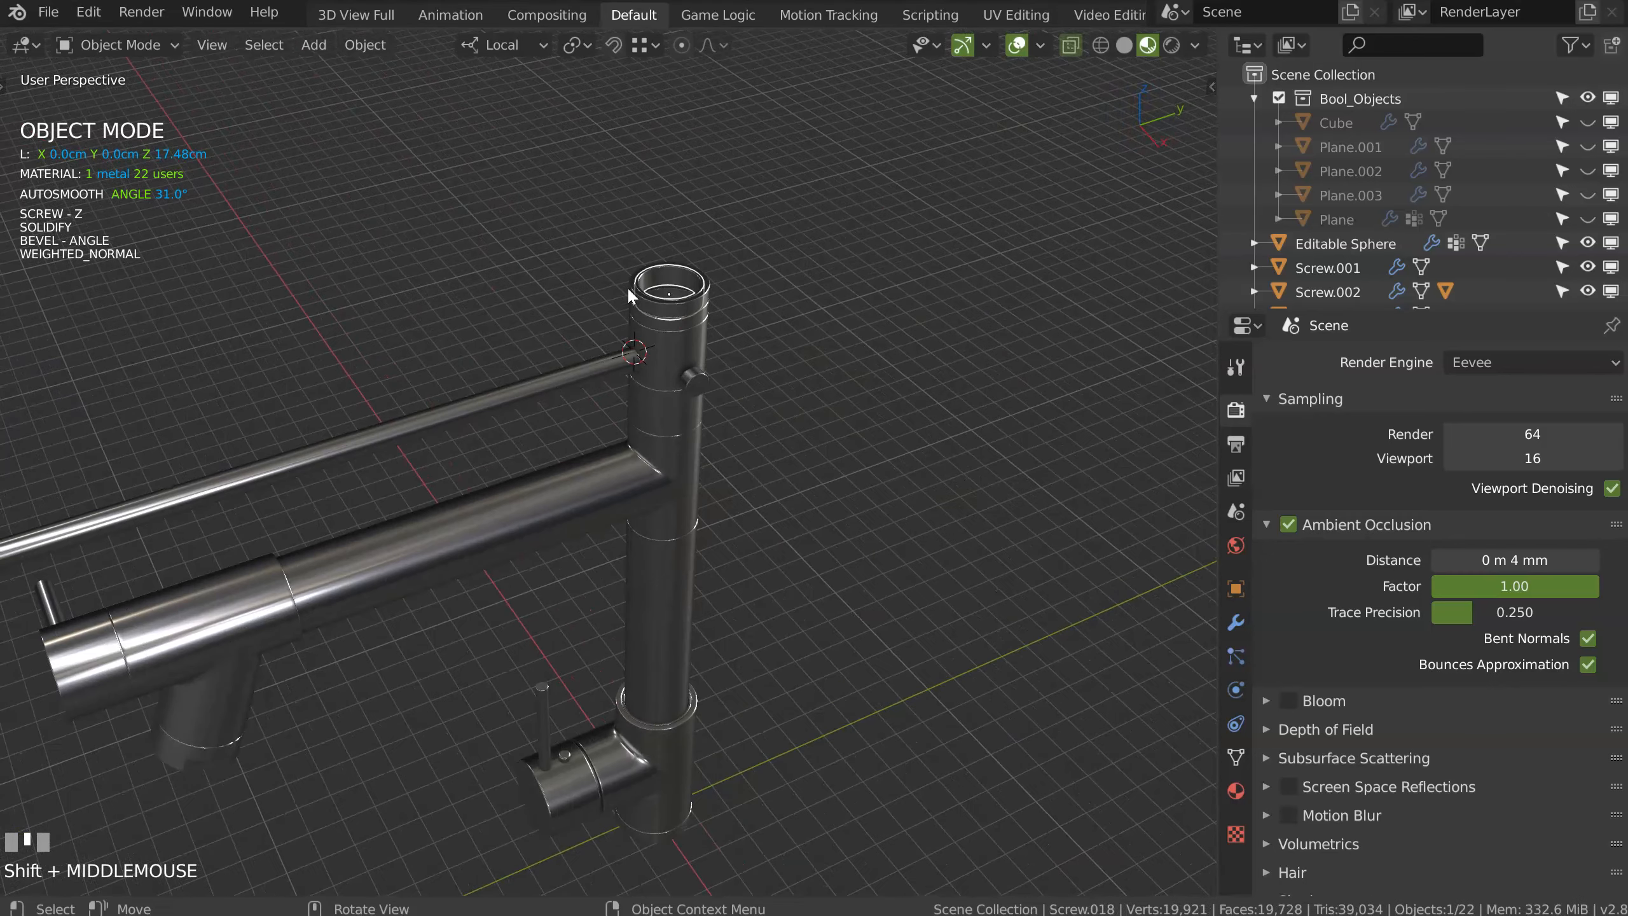
key("KP_Decimal")
left_click(541, 287)
scroll(618, 364, "down", 4)
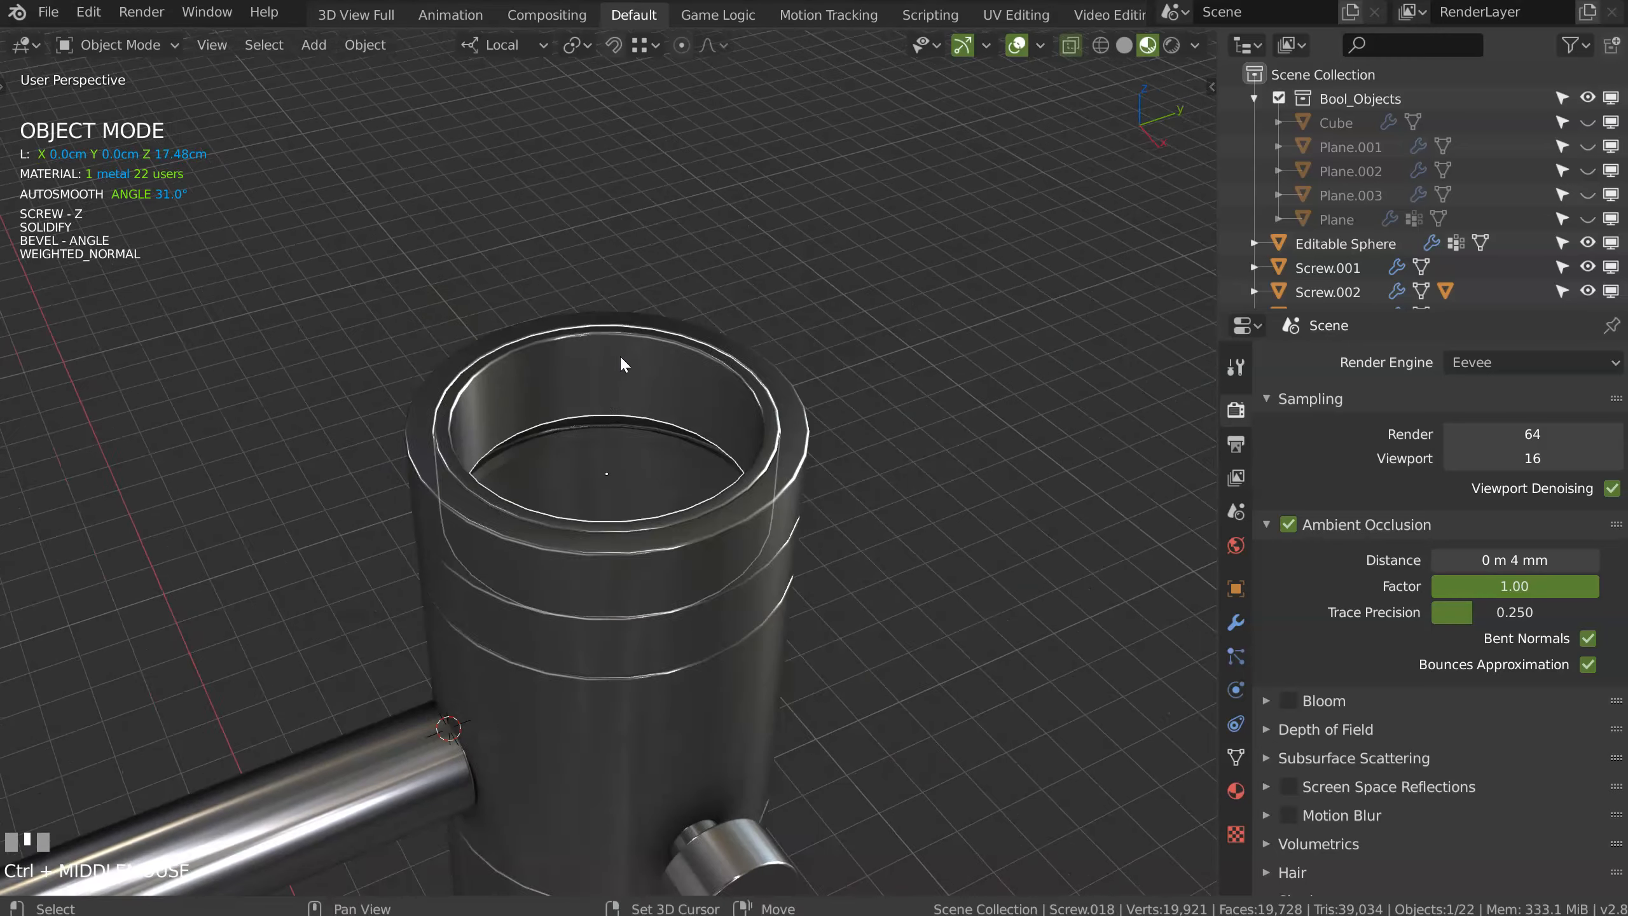
middle_click_drag(618, 364, 657, 308, "shift")
key("shift+s")
left_click(870, 302)
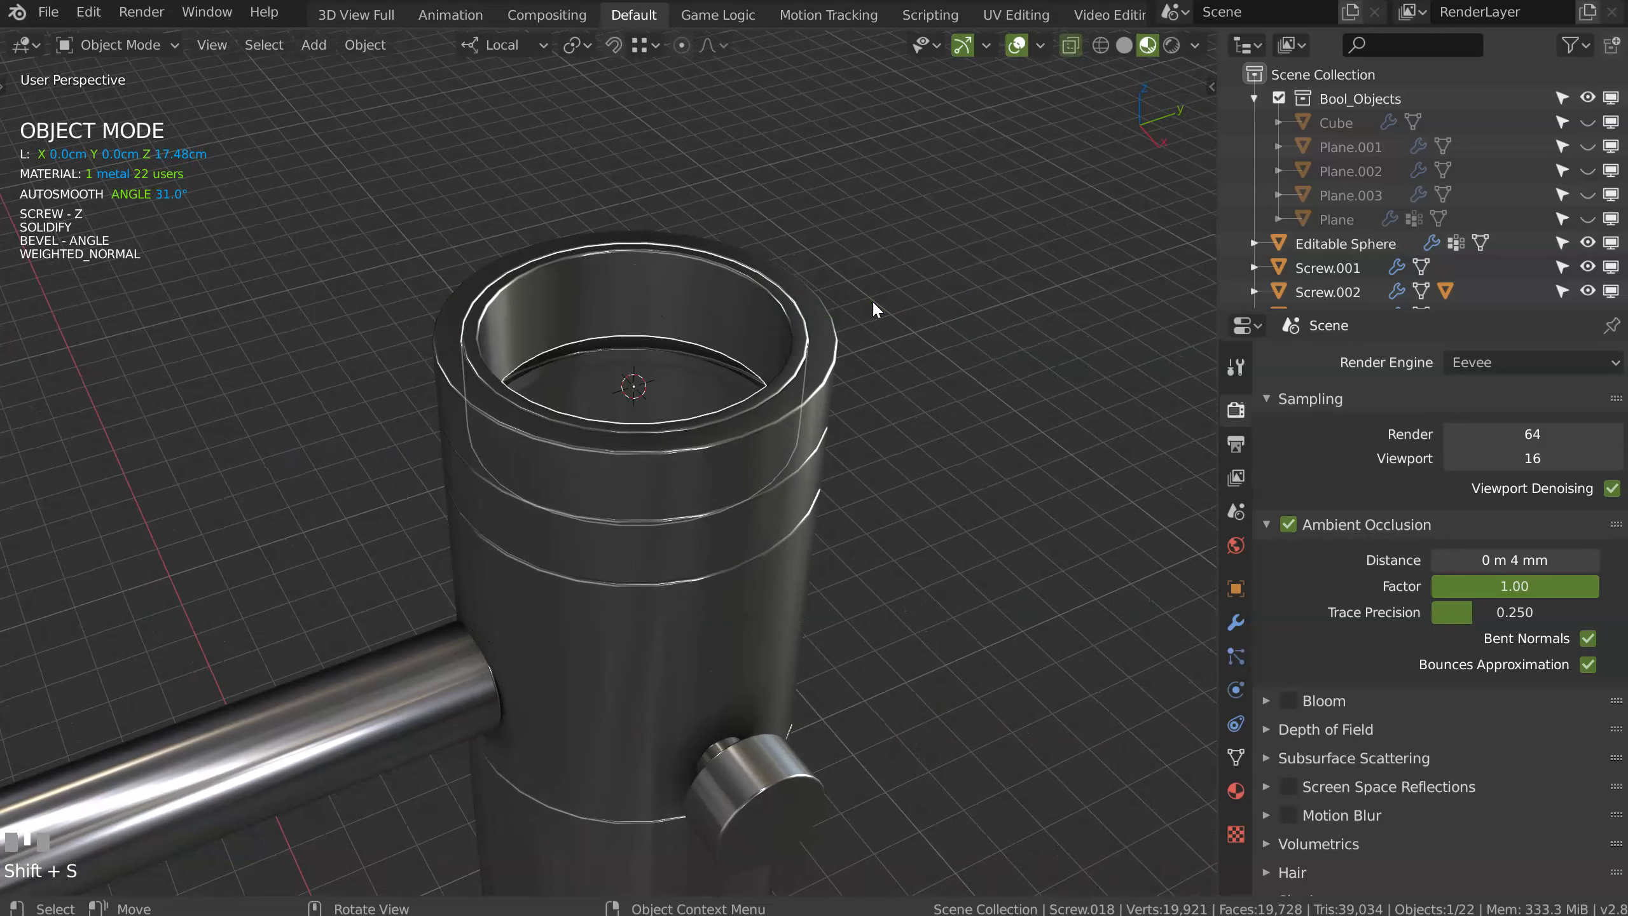
Step: Add a single-vertex Screw primitive at the 3D cursor inside the column's top and open it in Edit Mode
middle_click_drag(639, 400, 669, 389)
key("shift+q")
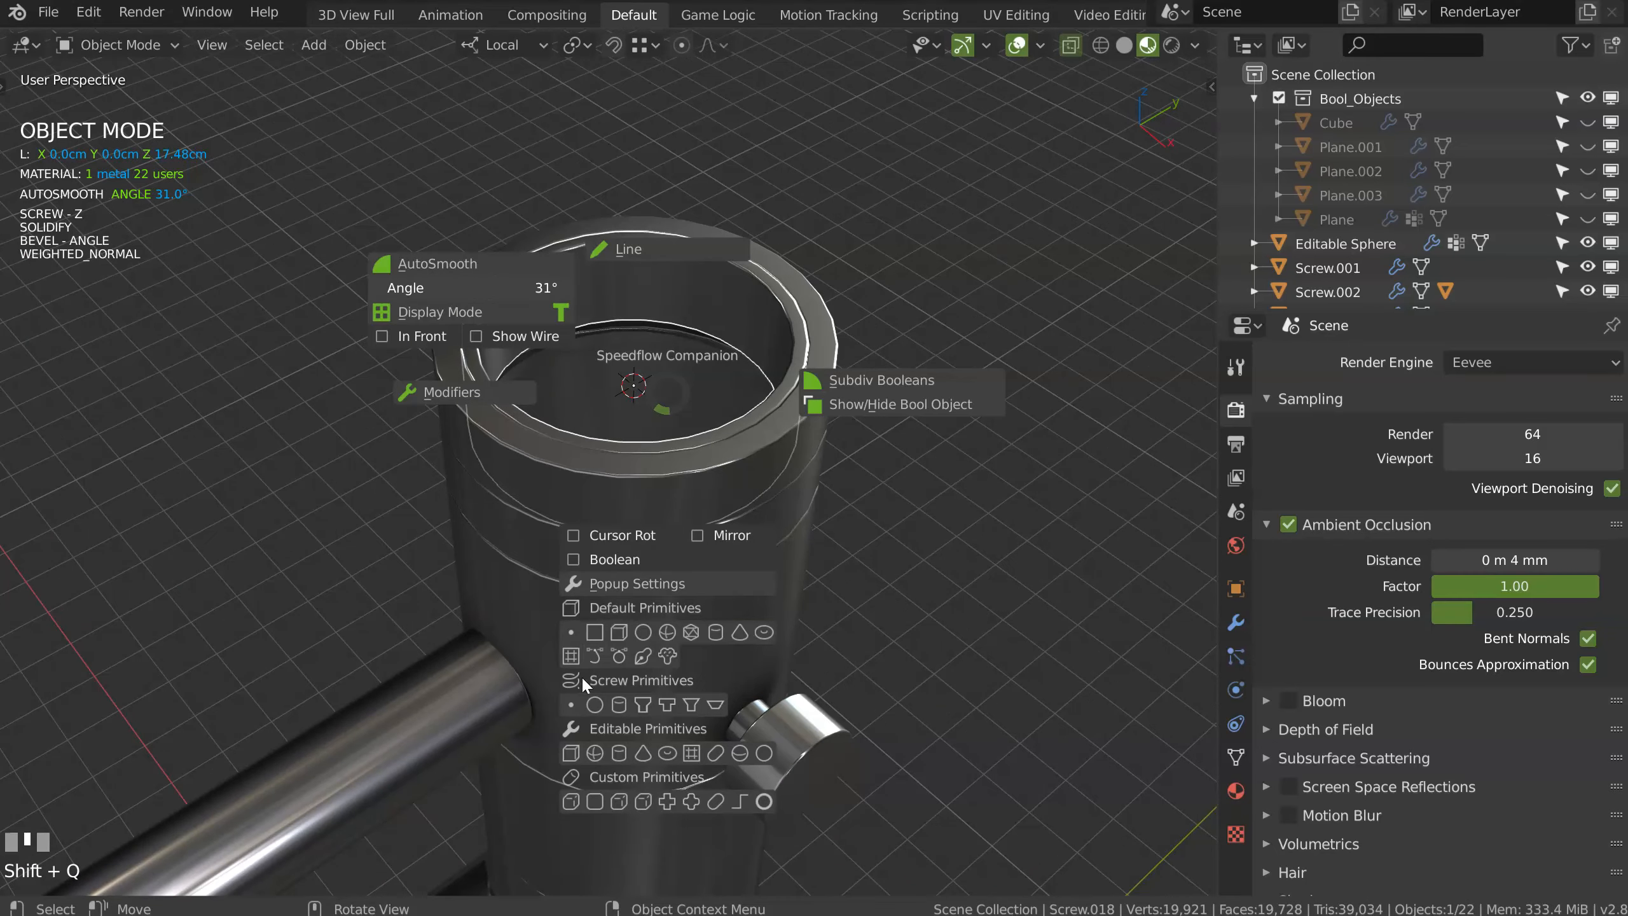
left_click(571, 704)
middle_click_drag(565, 516, 681, 414)
key("Tab")
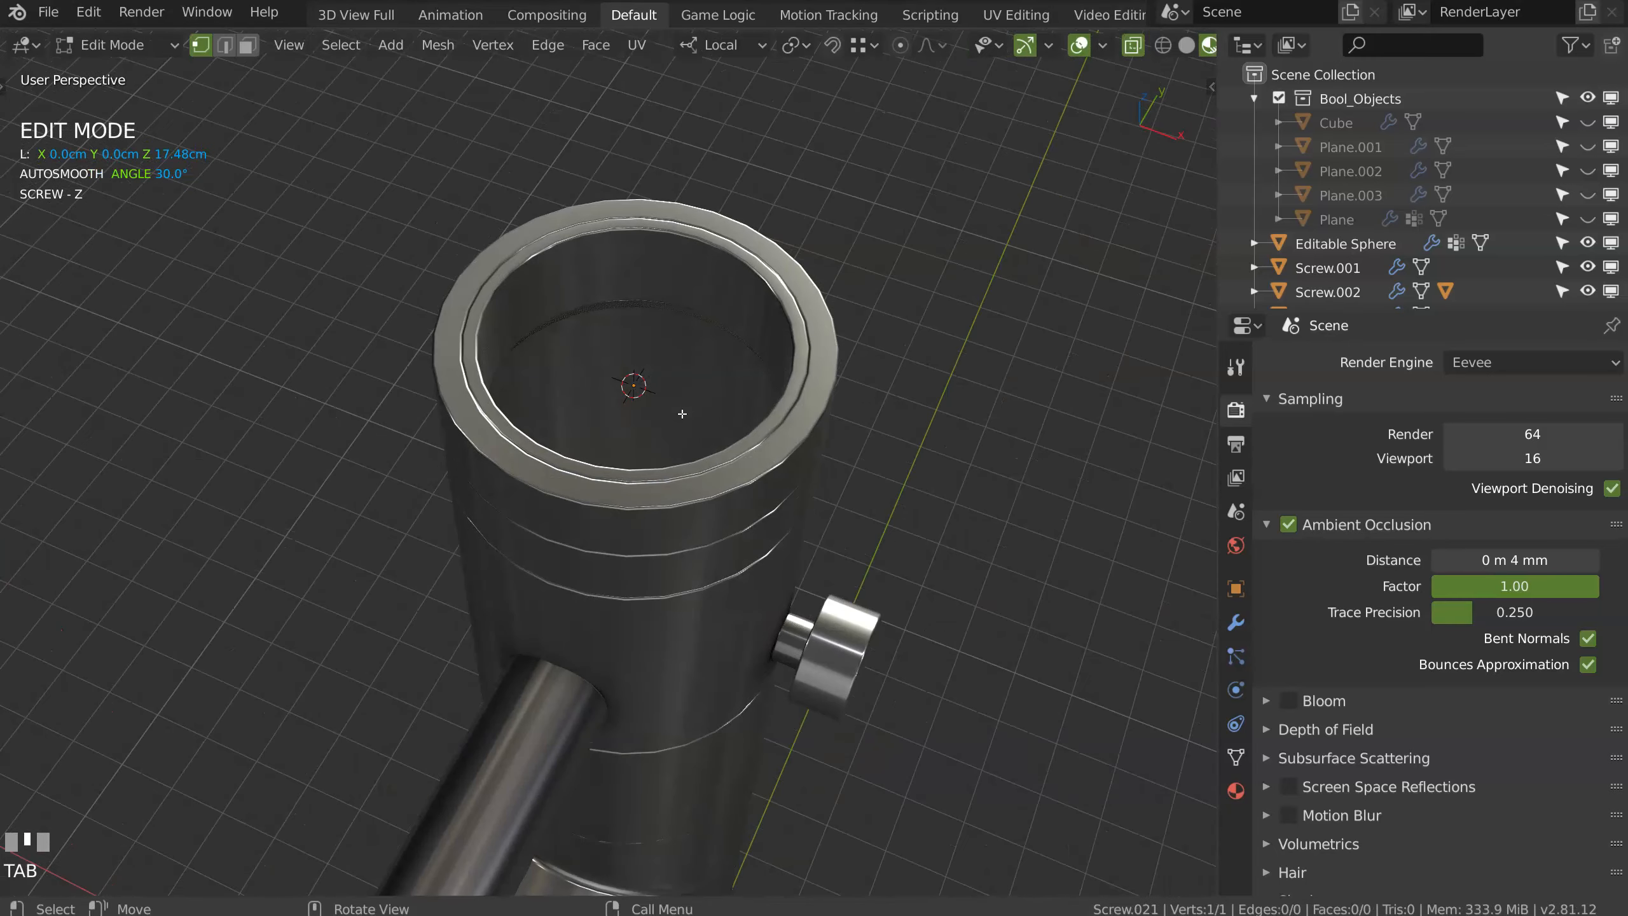
Step: Add a vertex-group Displace along X to the new vertex and place it above the Screw modifier
key("space")
left_click(645, 557)
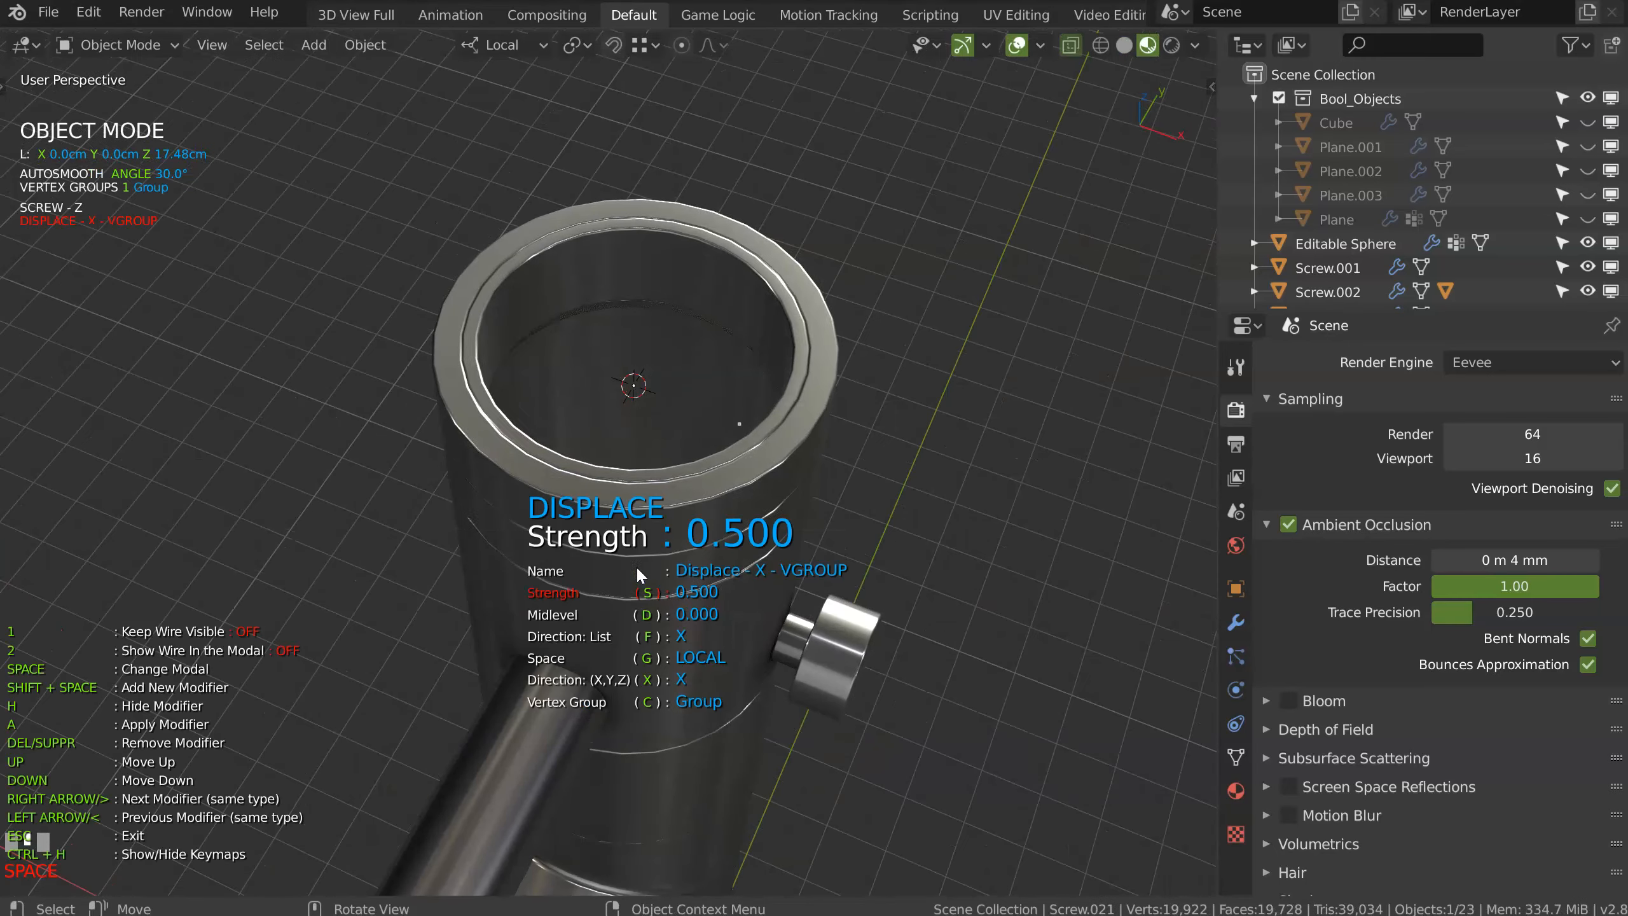
key("Up")
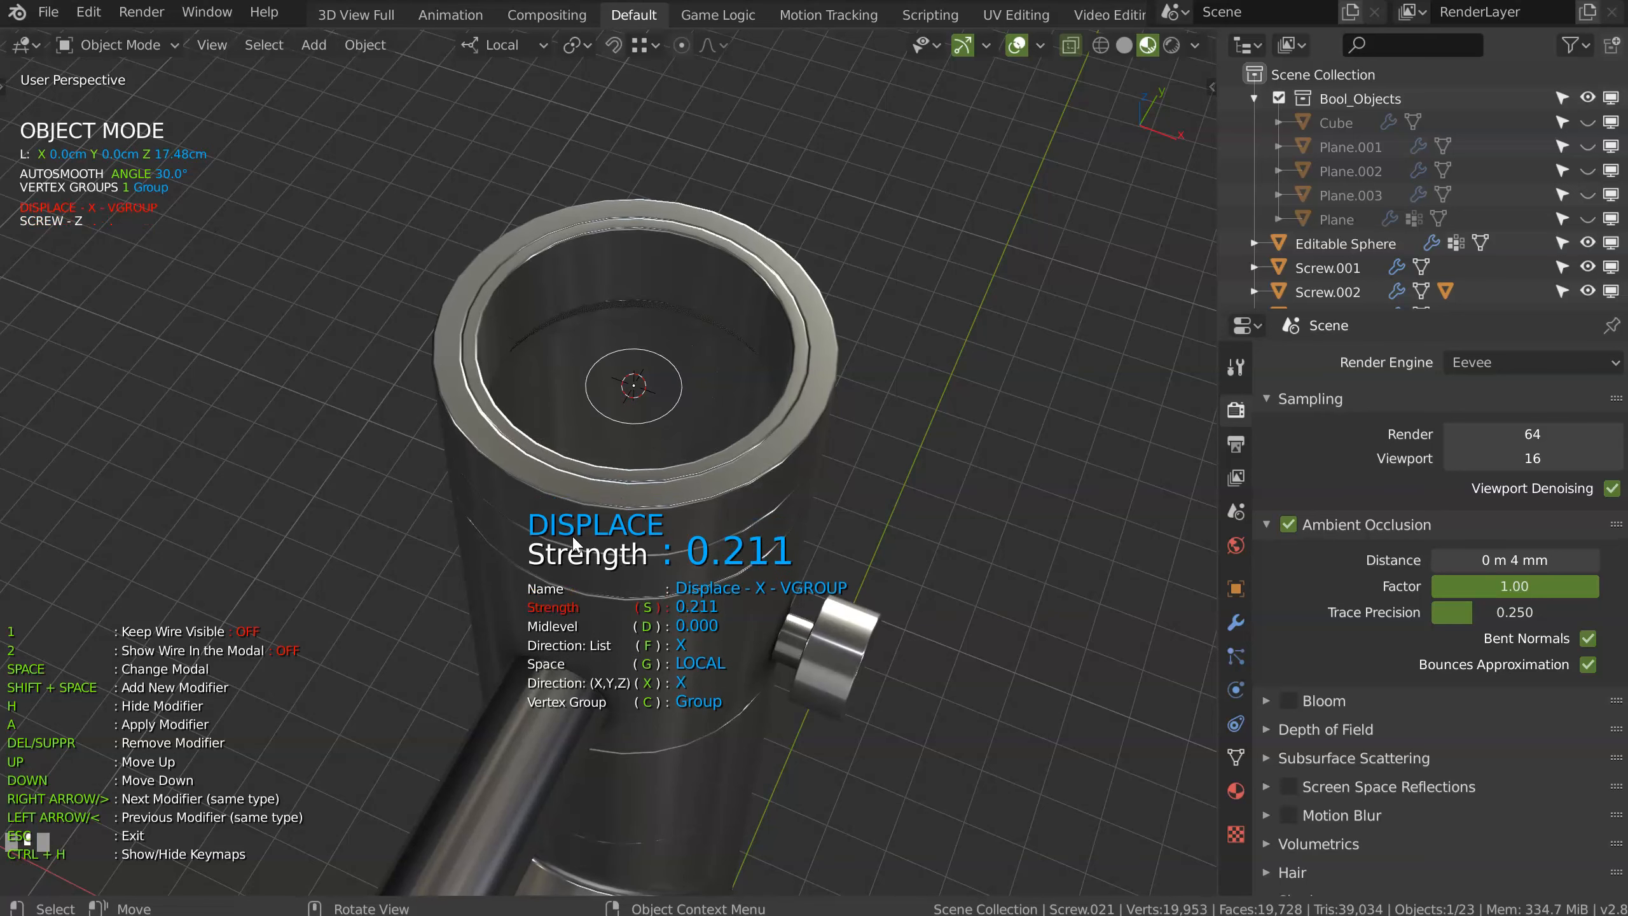
left_click(550, 524)
Step: Set the Screw modifier's axis to Y and the Displace strength to about 0.089 for the tube's circular profile
key("space")
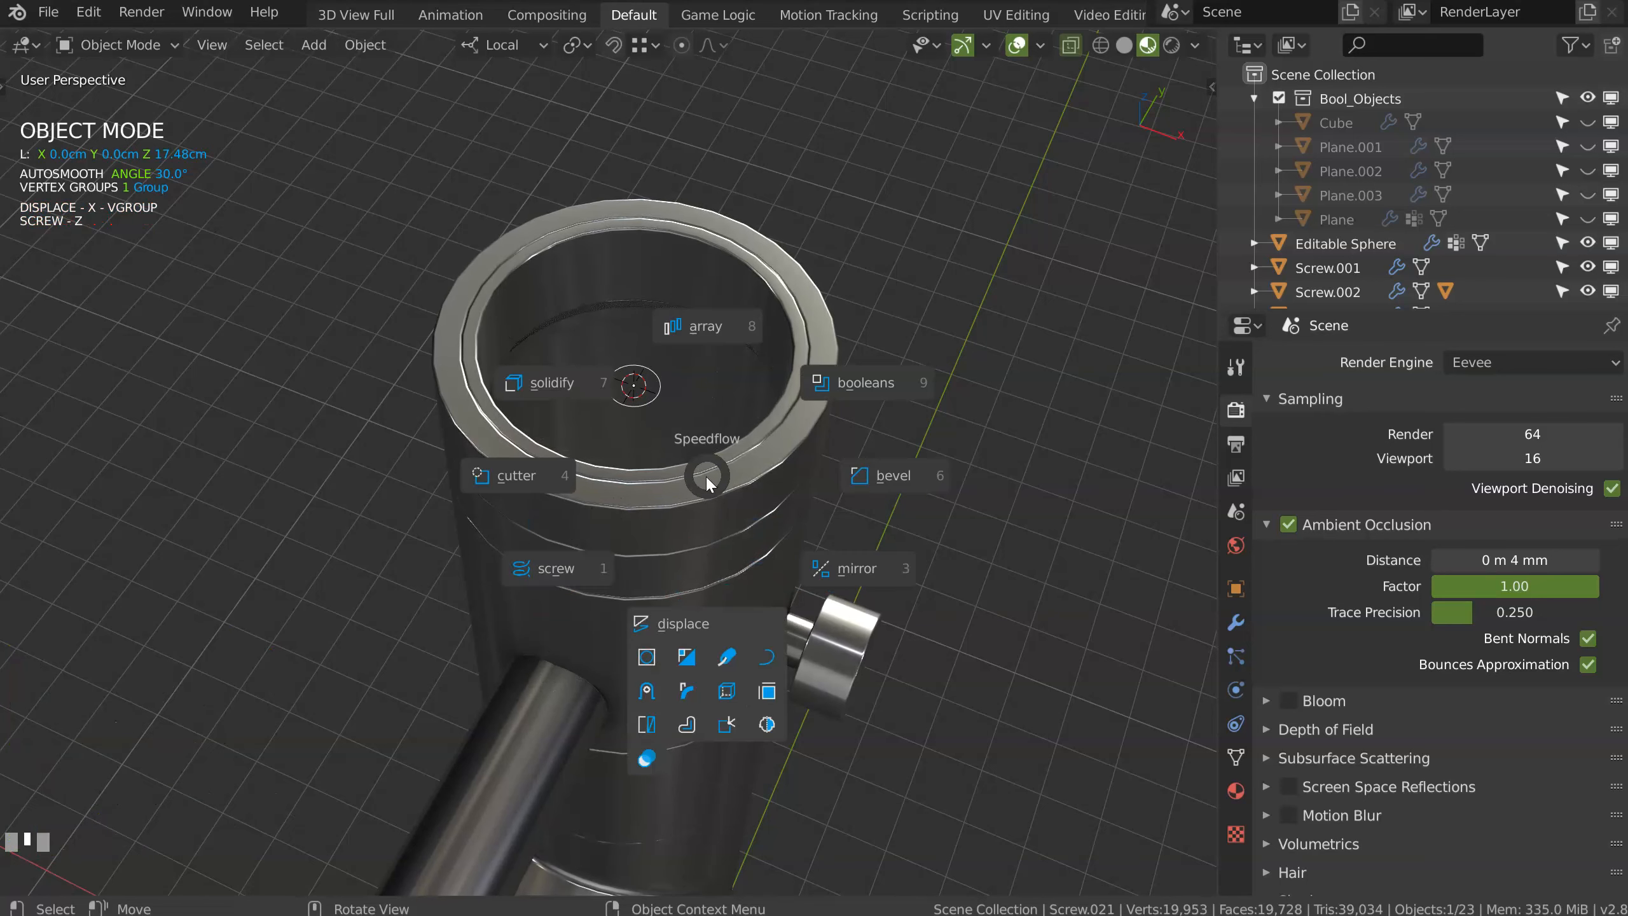
left_click(571, 569)
key("y")
middle_click_drag(575, 575, 699, 307, "ctrl")
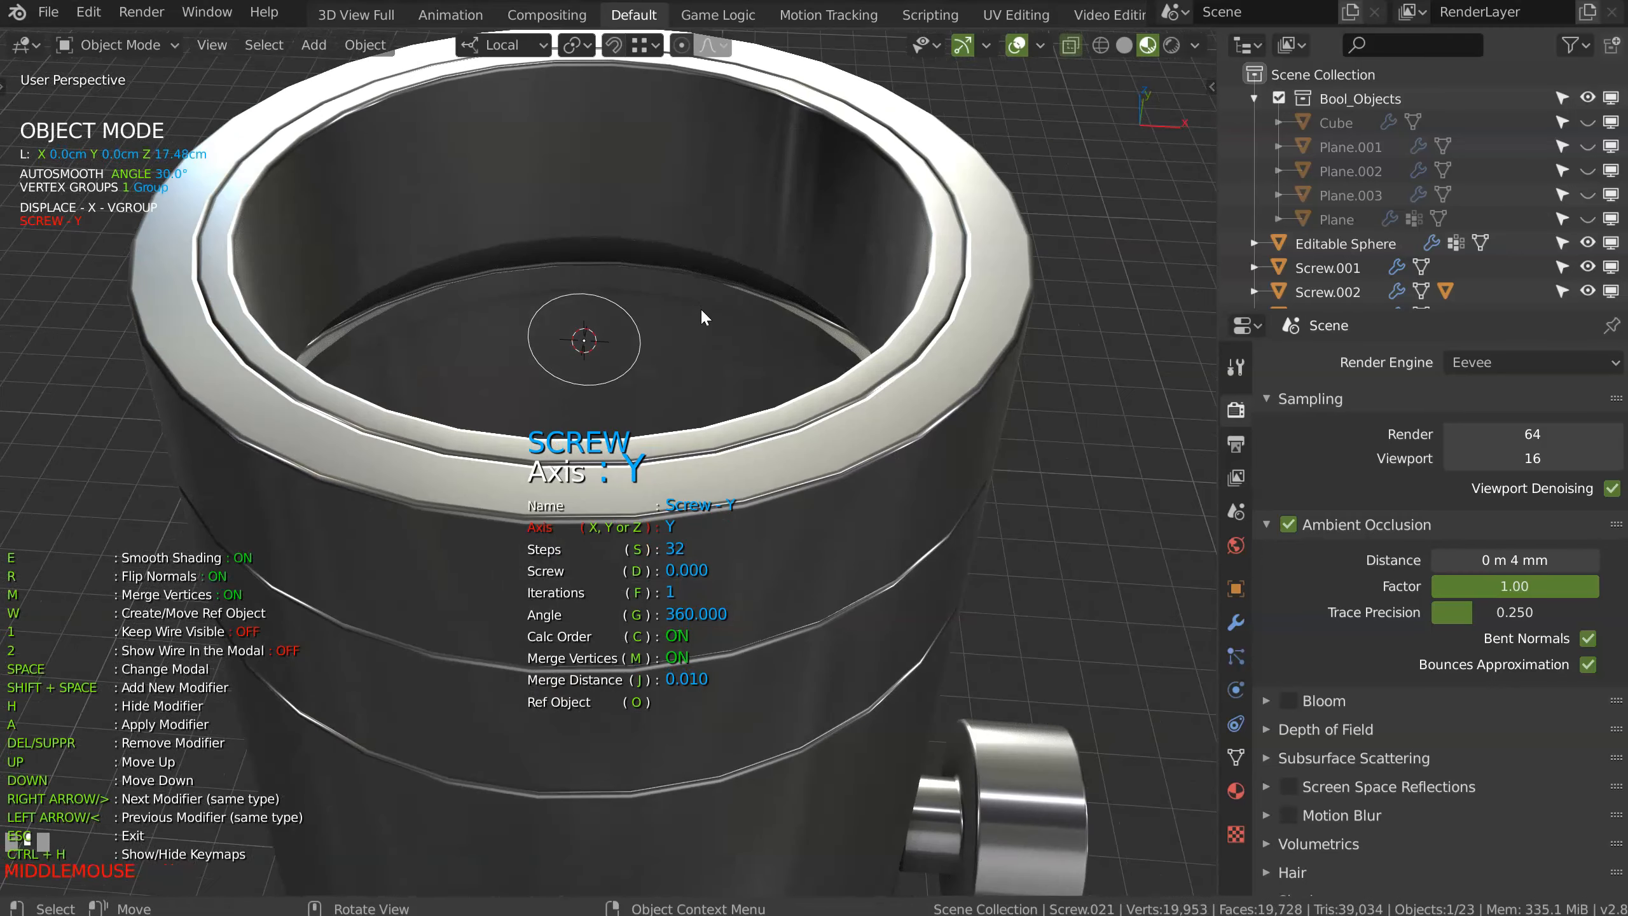
key("space")
left_click(725, 502)
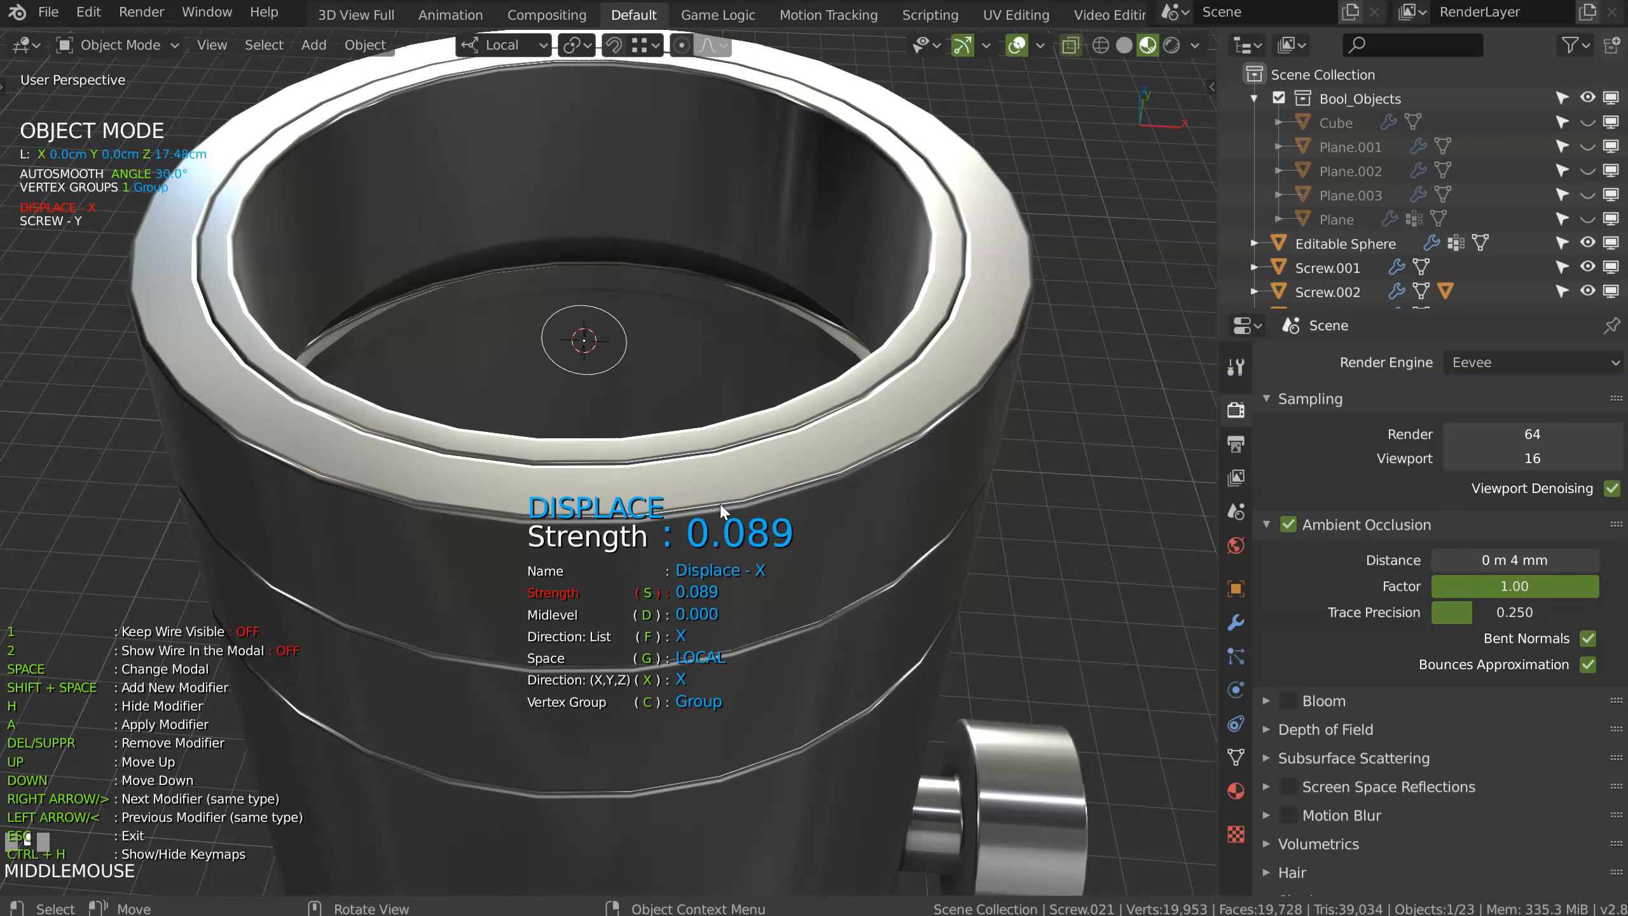
left_click(721, 504)
Step: Add a second X Displace below the Screw with a strength of about 0.563 to offset the profile towards the column's inner wall
key("shift+space")
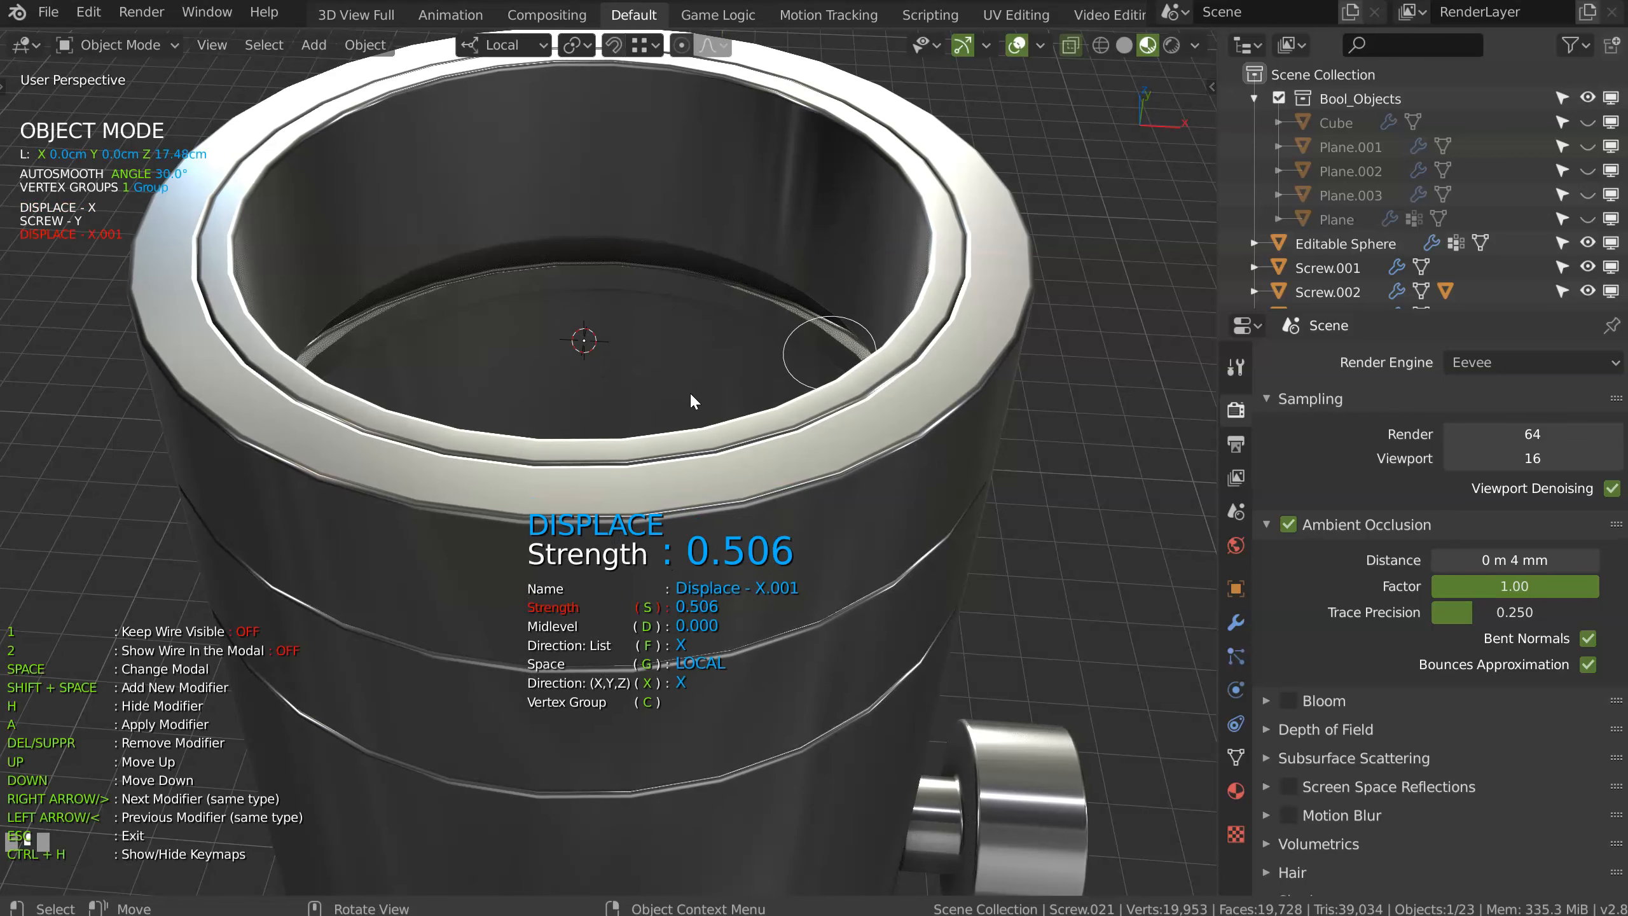
key("s")
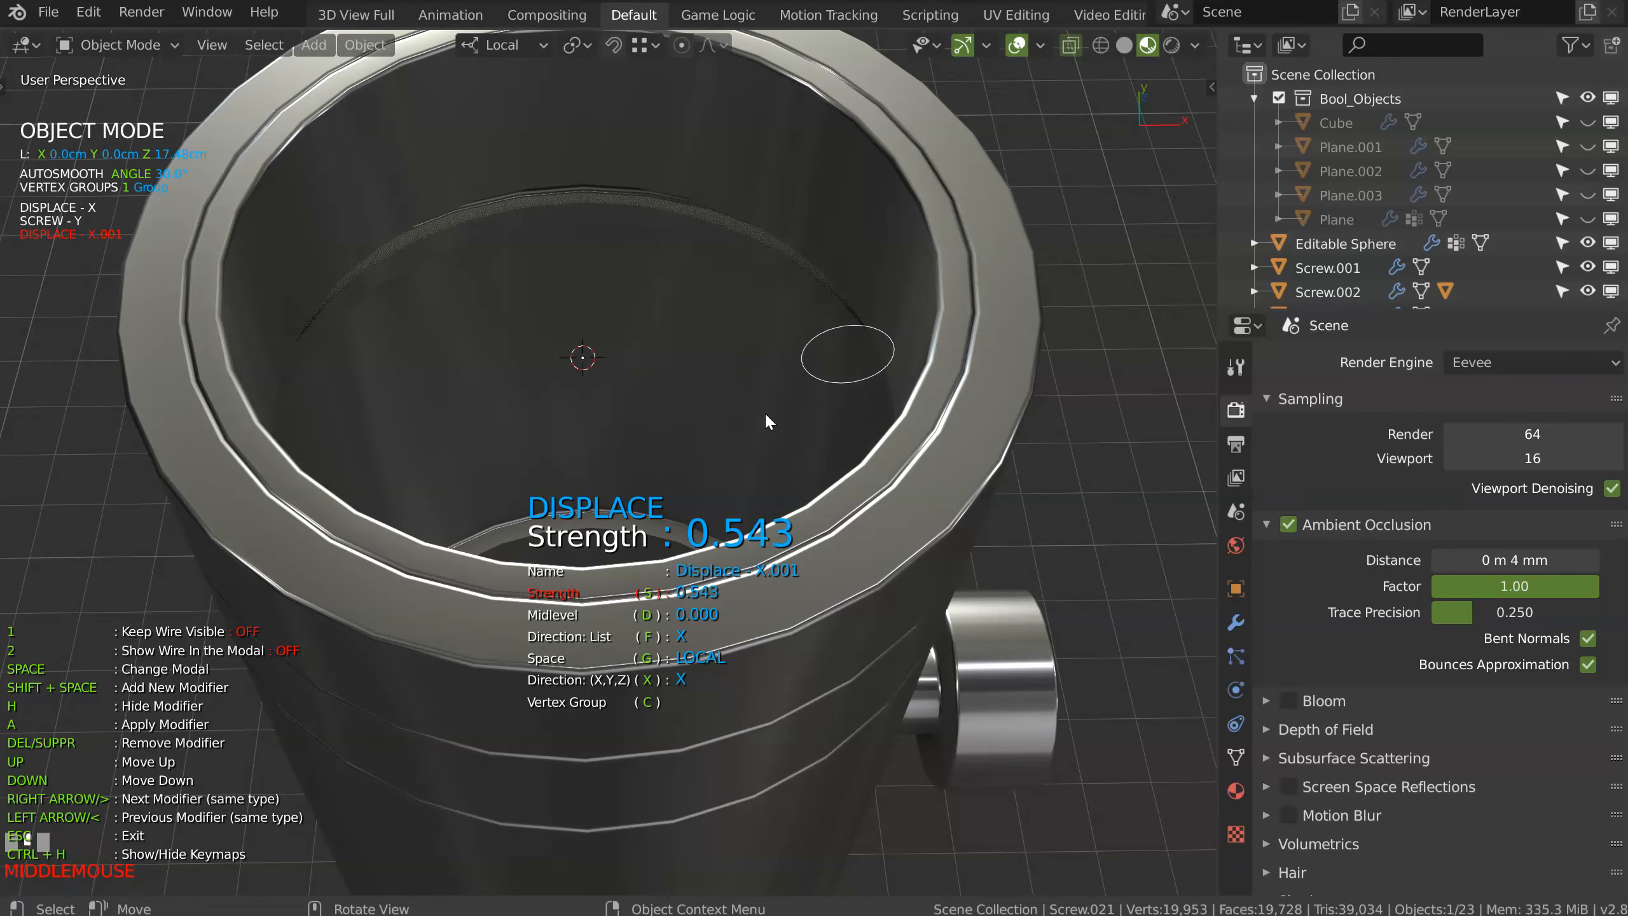
left_click(766, 423)
middle_click_drag(764, 413, 738, 409)
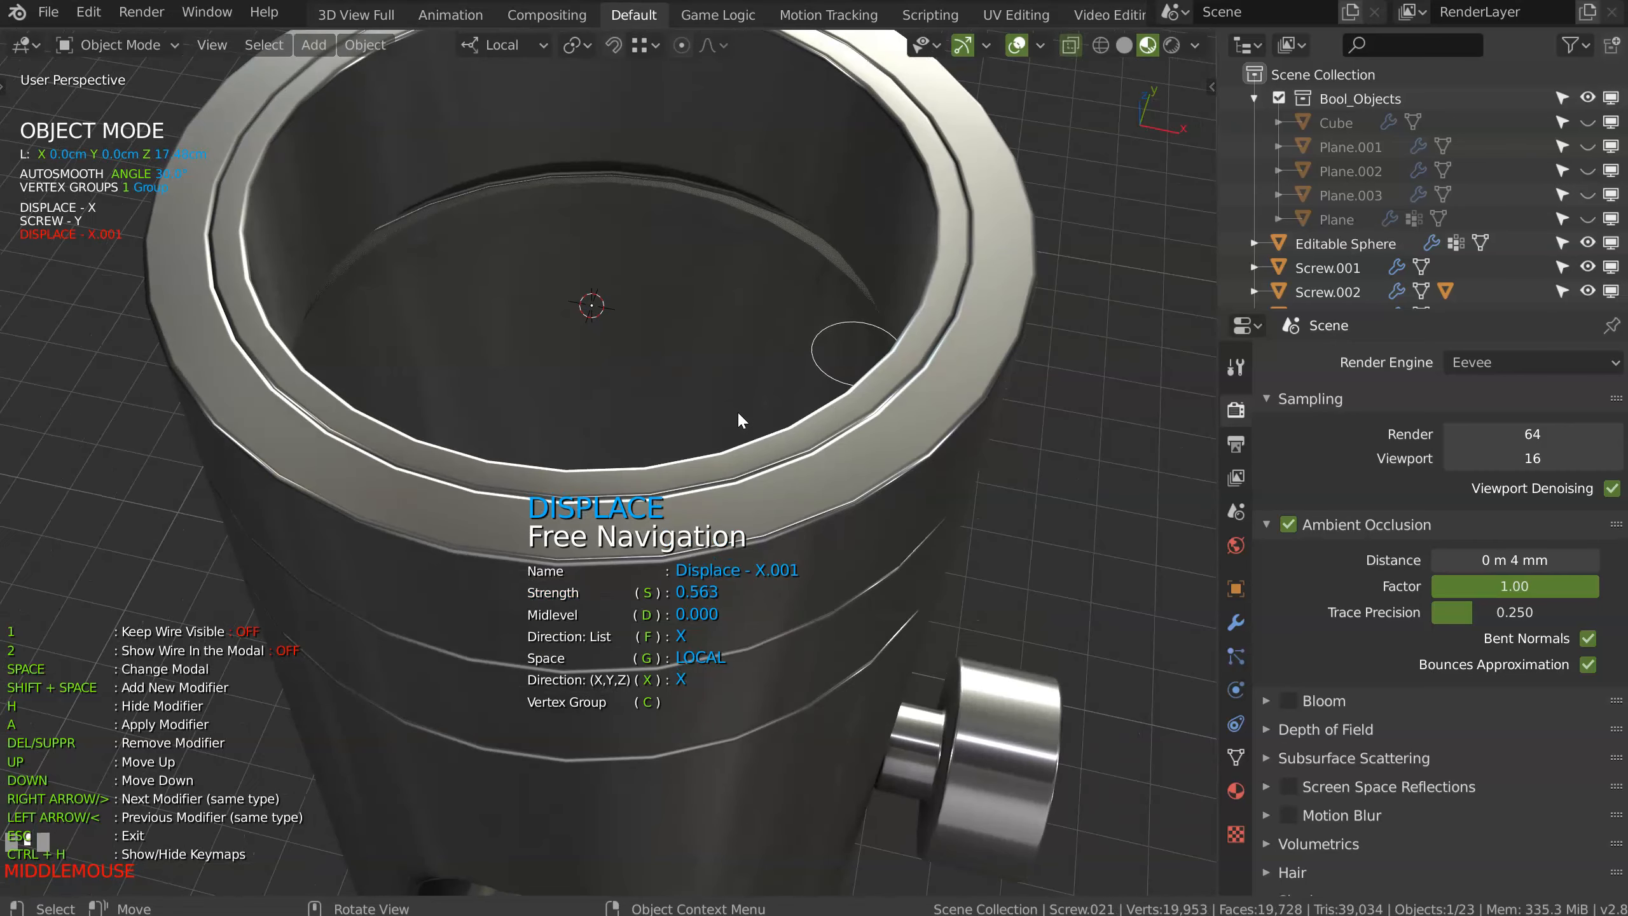
Step: Add a second Screw modifier around Z with 42 steps to sweep the profile around the column's axis
key("space")
left_click(607, 505)
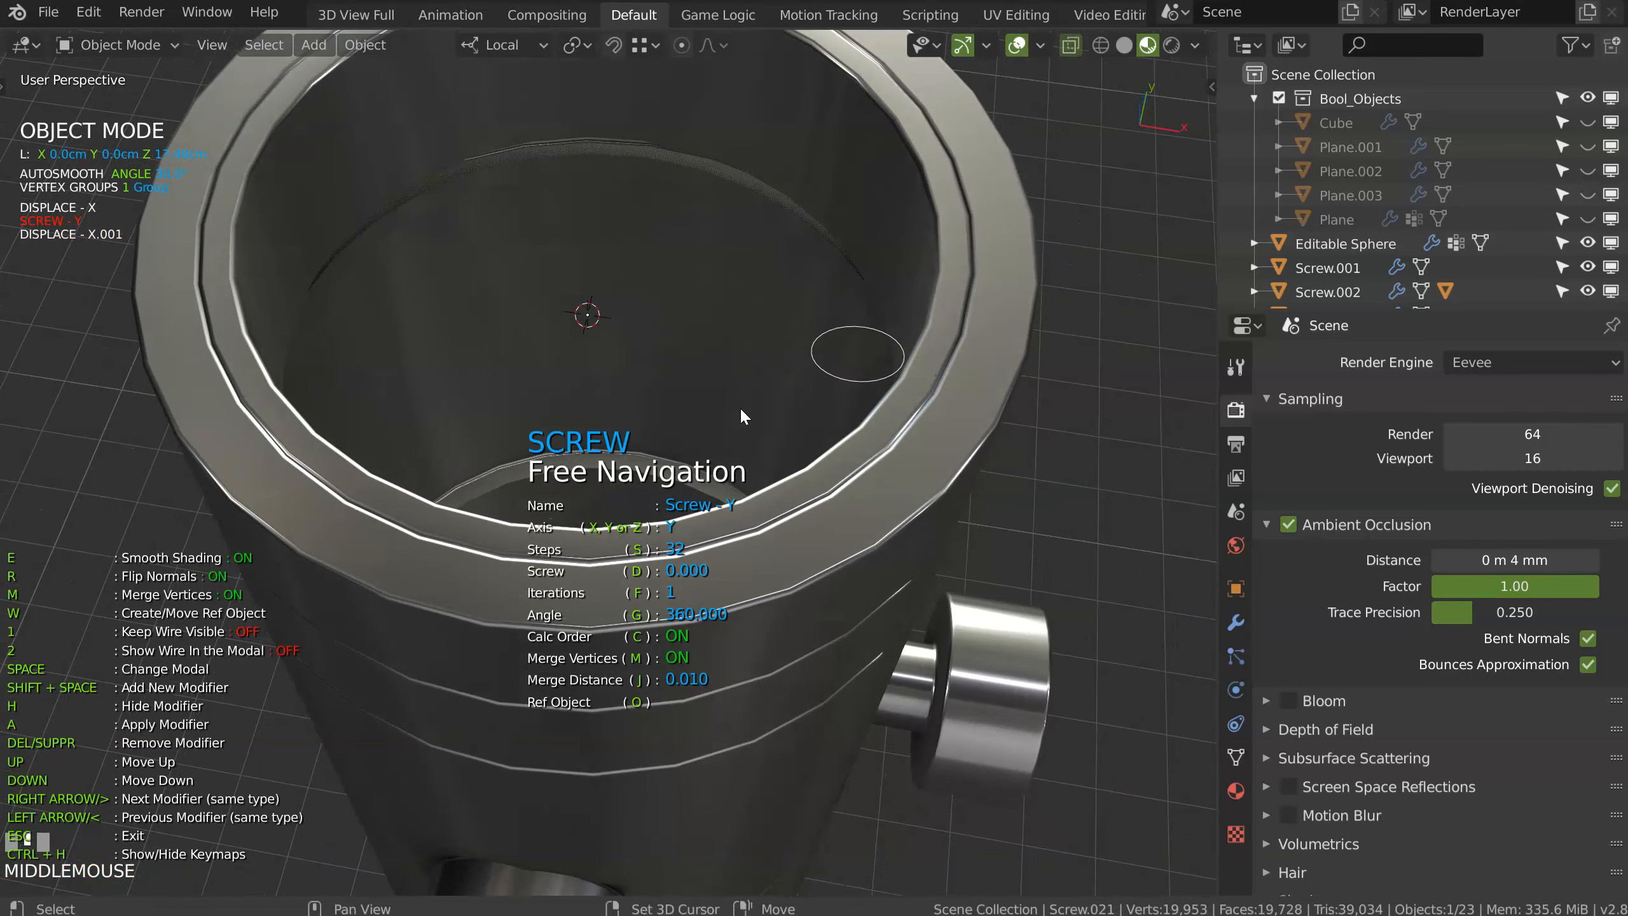
key("shift+space")
key("s")
left_click(1120, 415)
middle_click_drag(933, 394, 888, 342)
Step: Set the Z Screw modifier's screw offset to about 0.214 to form a single rising coil turn
key("d")
left_click(756, 389)
key("d")
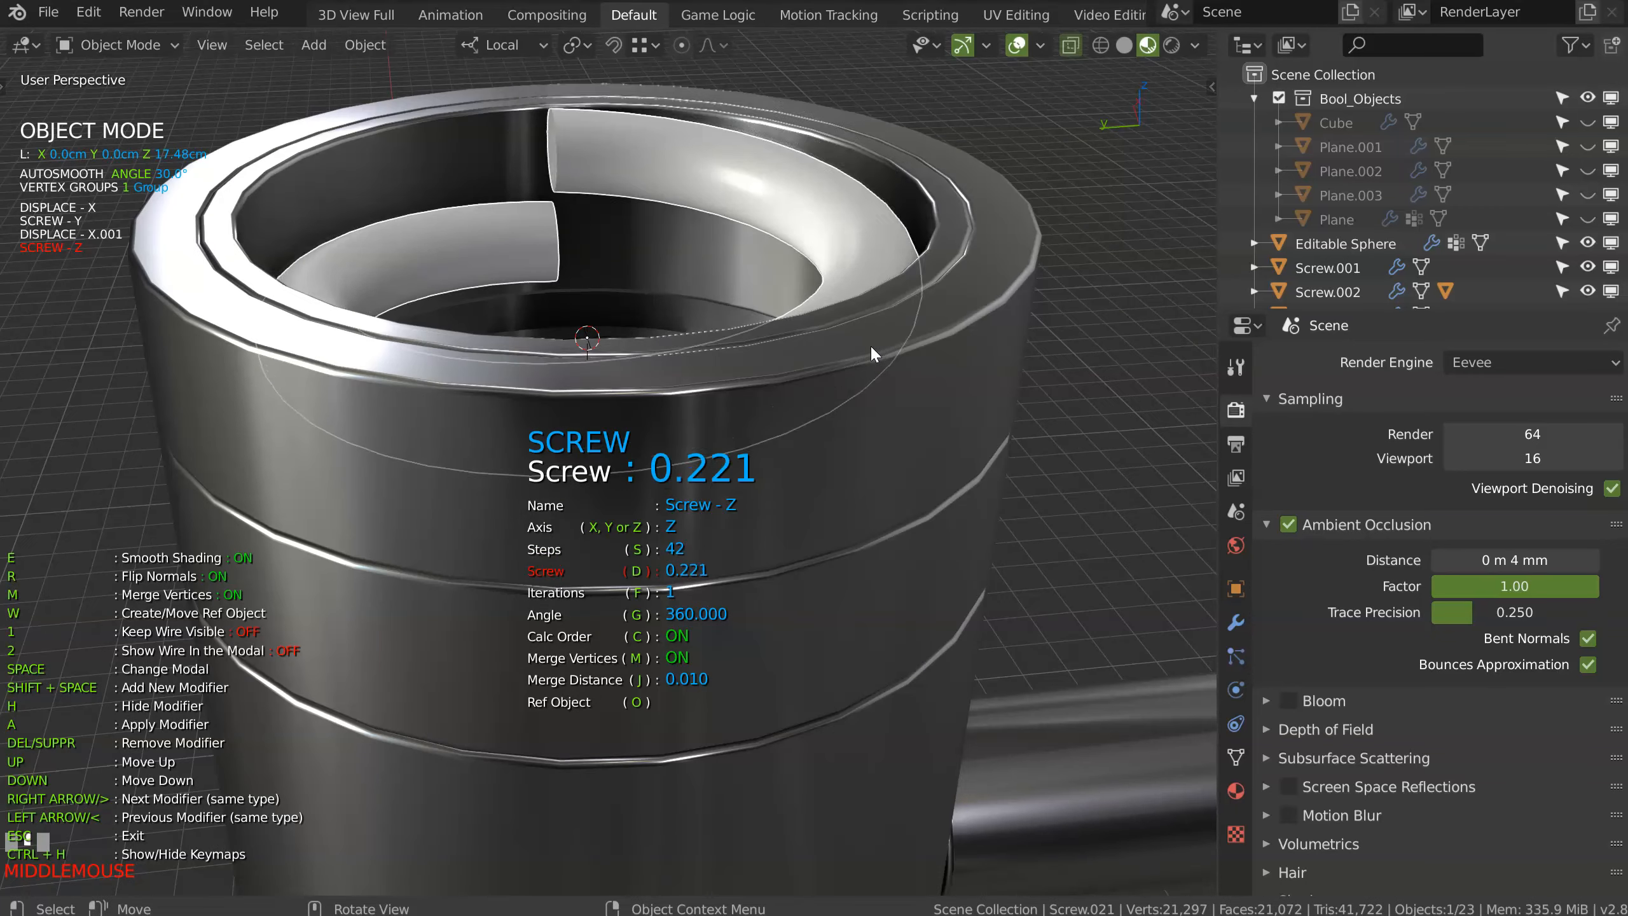
left_click(867, 347)
key("d")
left_click(861, 344)
middle_click_drag(861, 344, 644, 285)
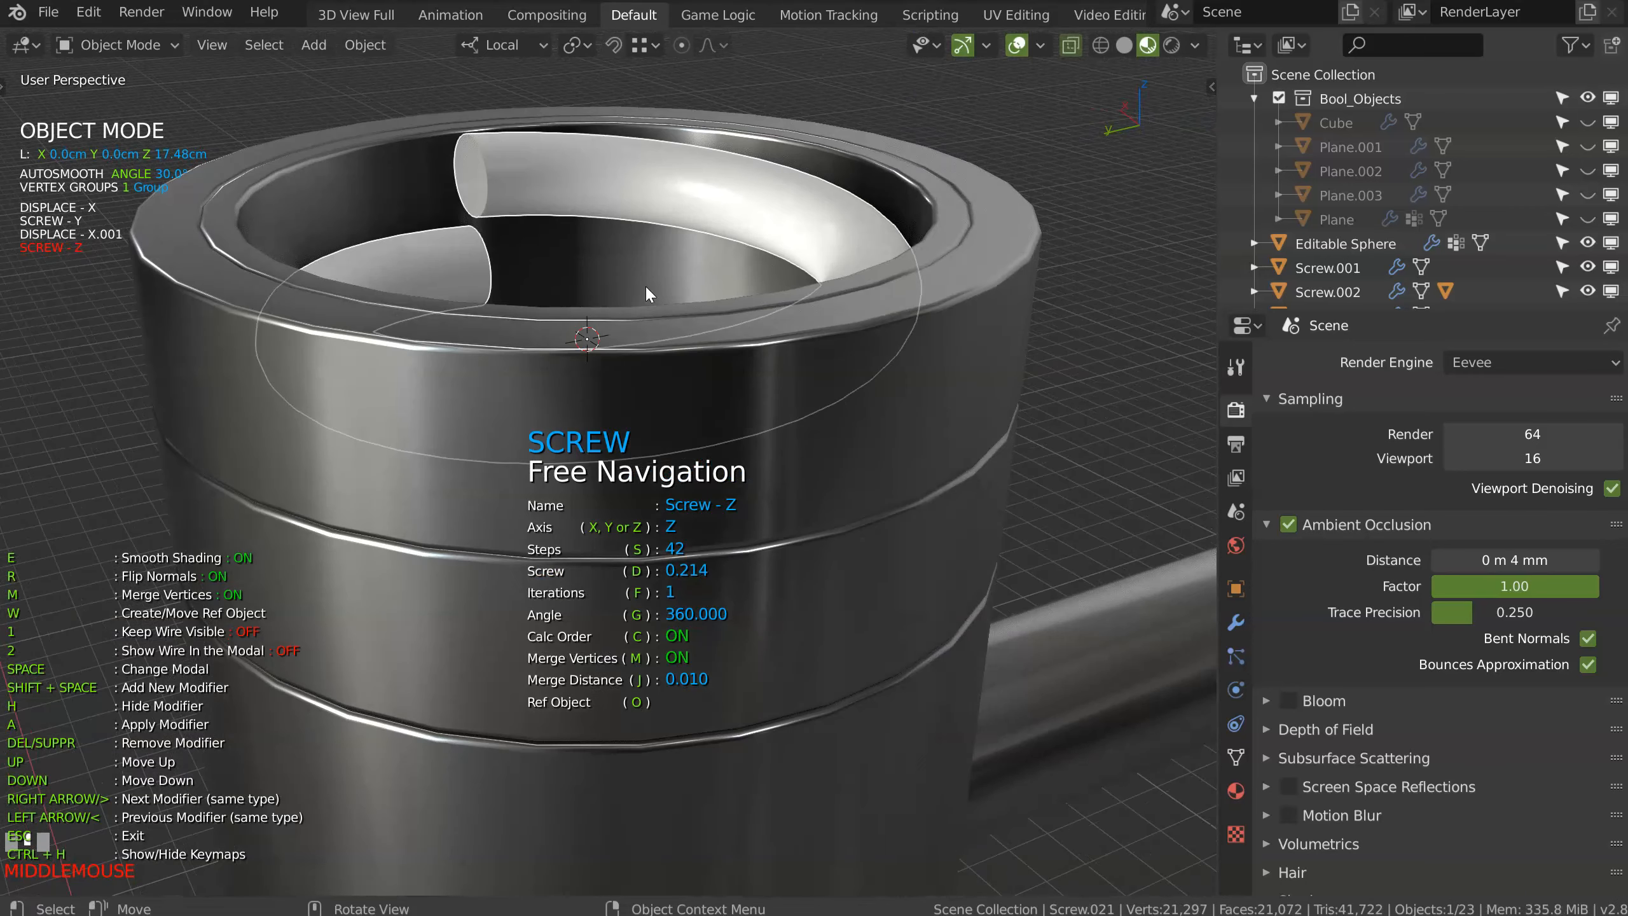
Step: Link the column ring's metal material to the coil, leaving only the coil selected
left_click(663, 192)
left_click(875, 113, "shift")
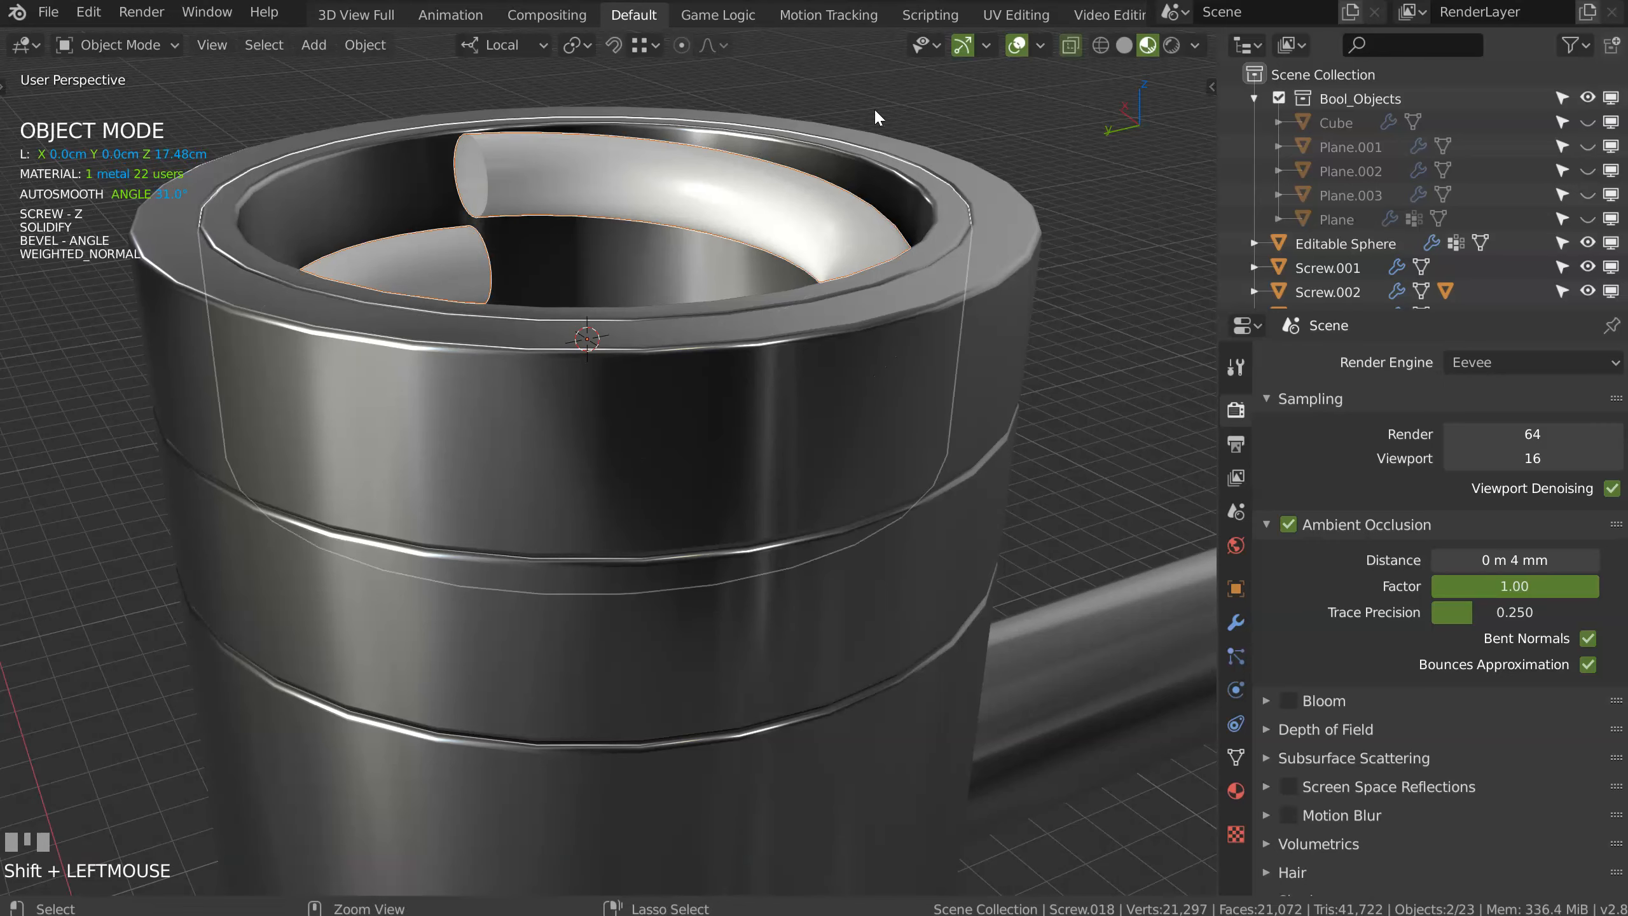
key("ctrl+l")
left_click(876, 114)
left_click(564, 181)
middle_click_drag(565, 181, 633, 335)
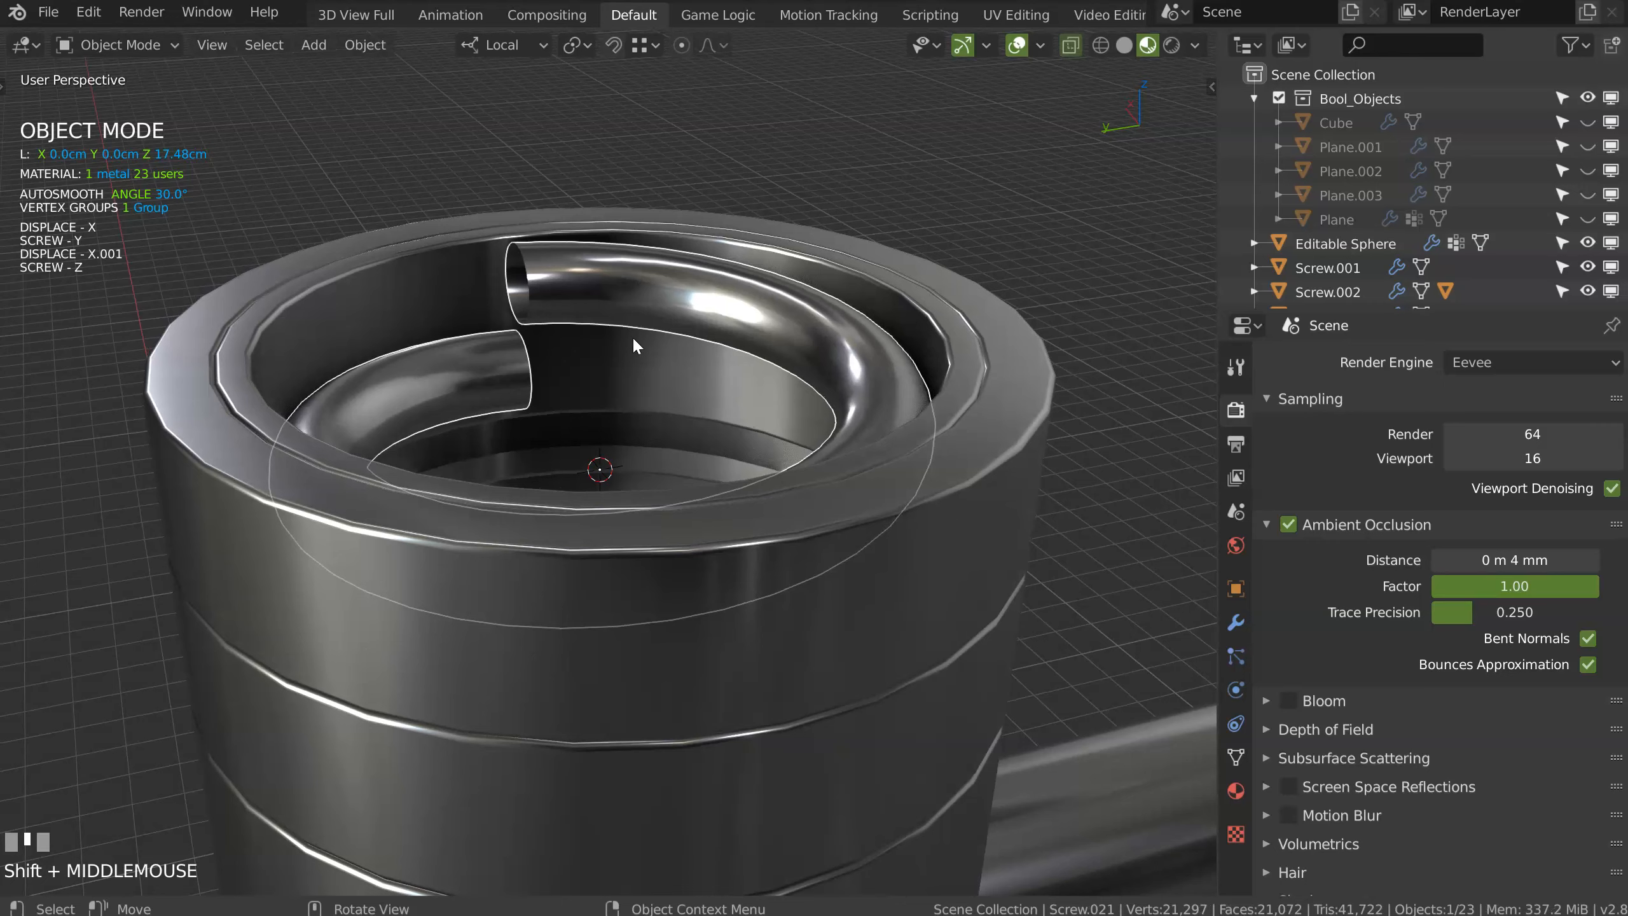
Step: Add an Array modifier to the coil, reset its axes and set the relative Z offset to 1
key("space")
left_click(605, 290)
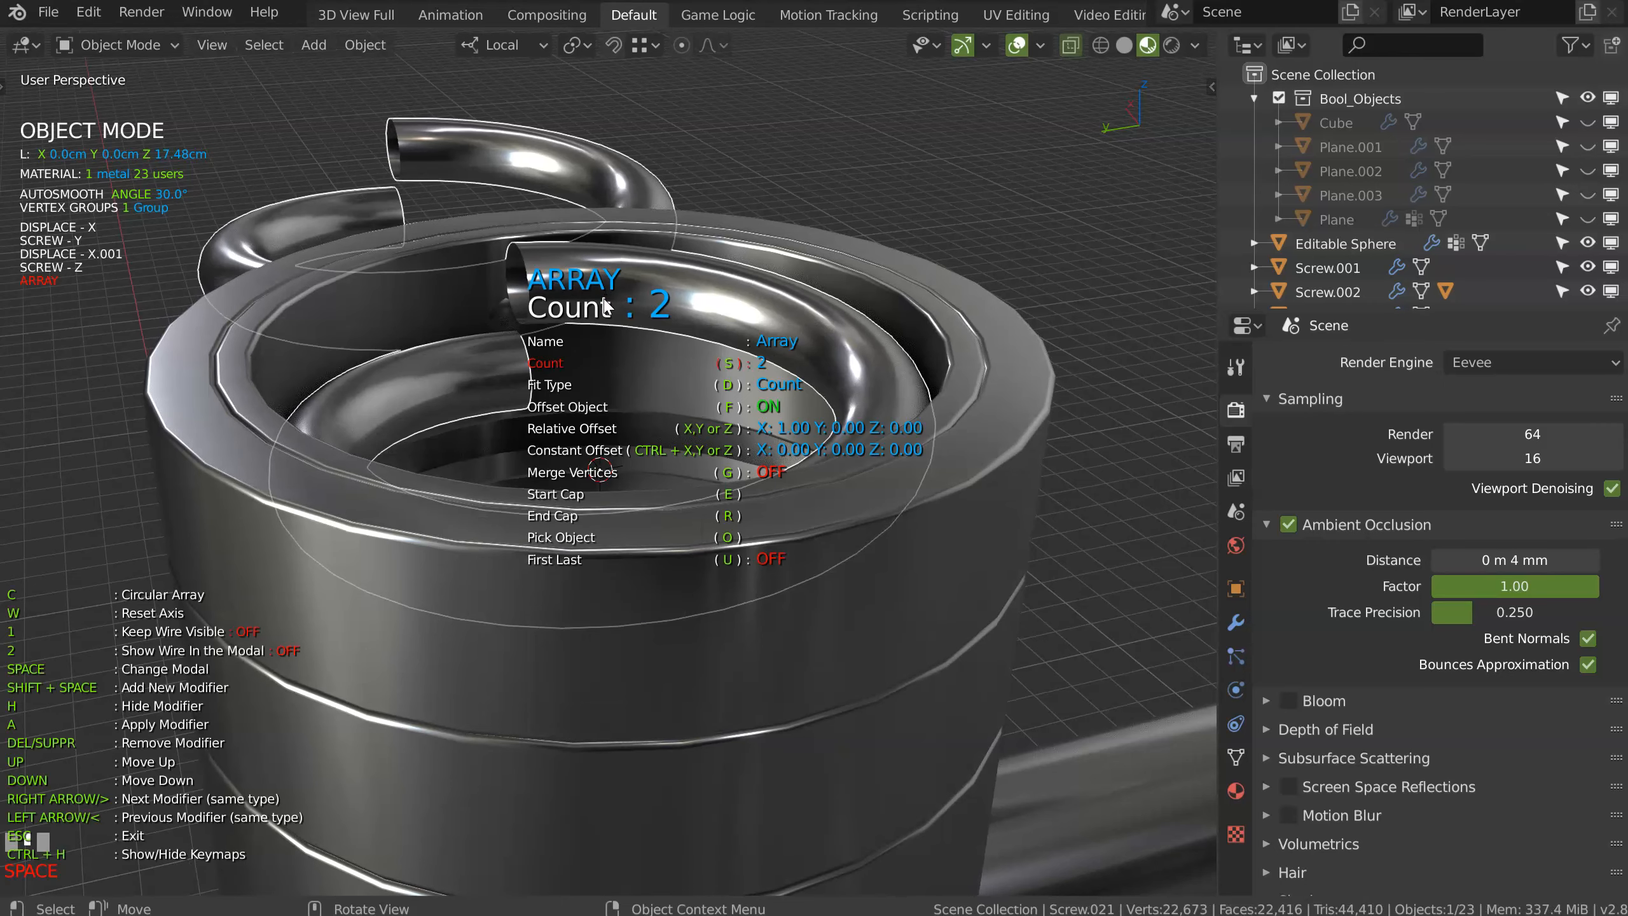
key("w")
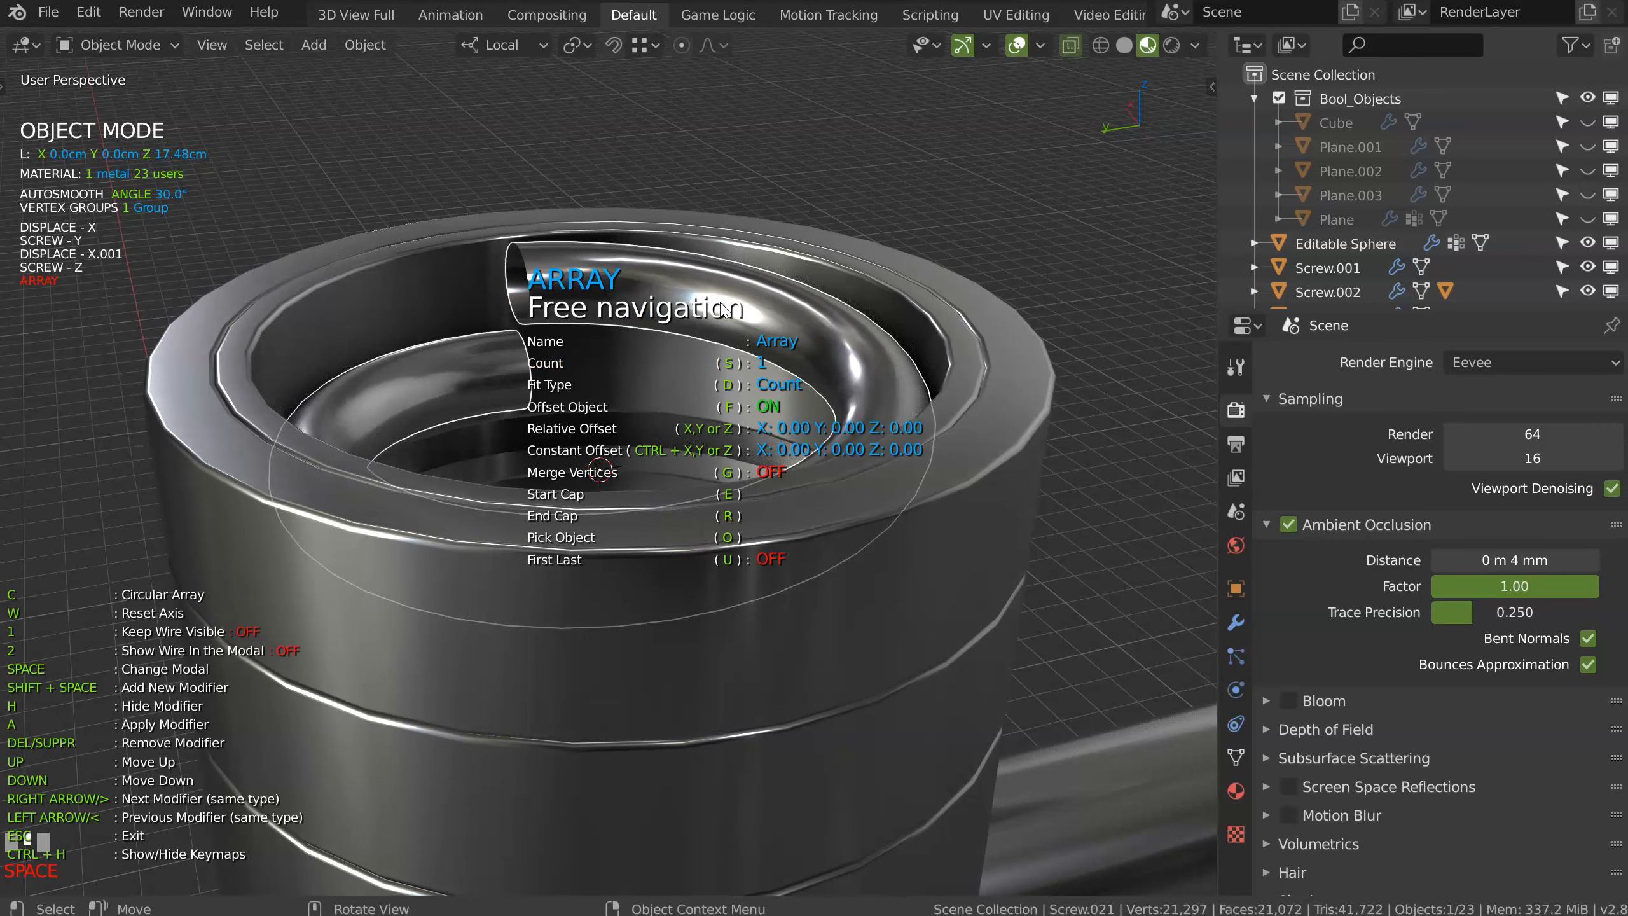
middle_click_drag(720, 302, 593, 296, "shift")
type("z1")
key("Return")
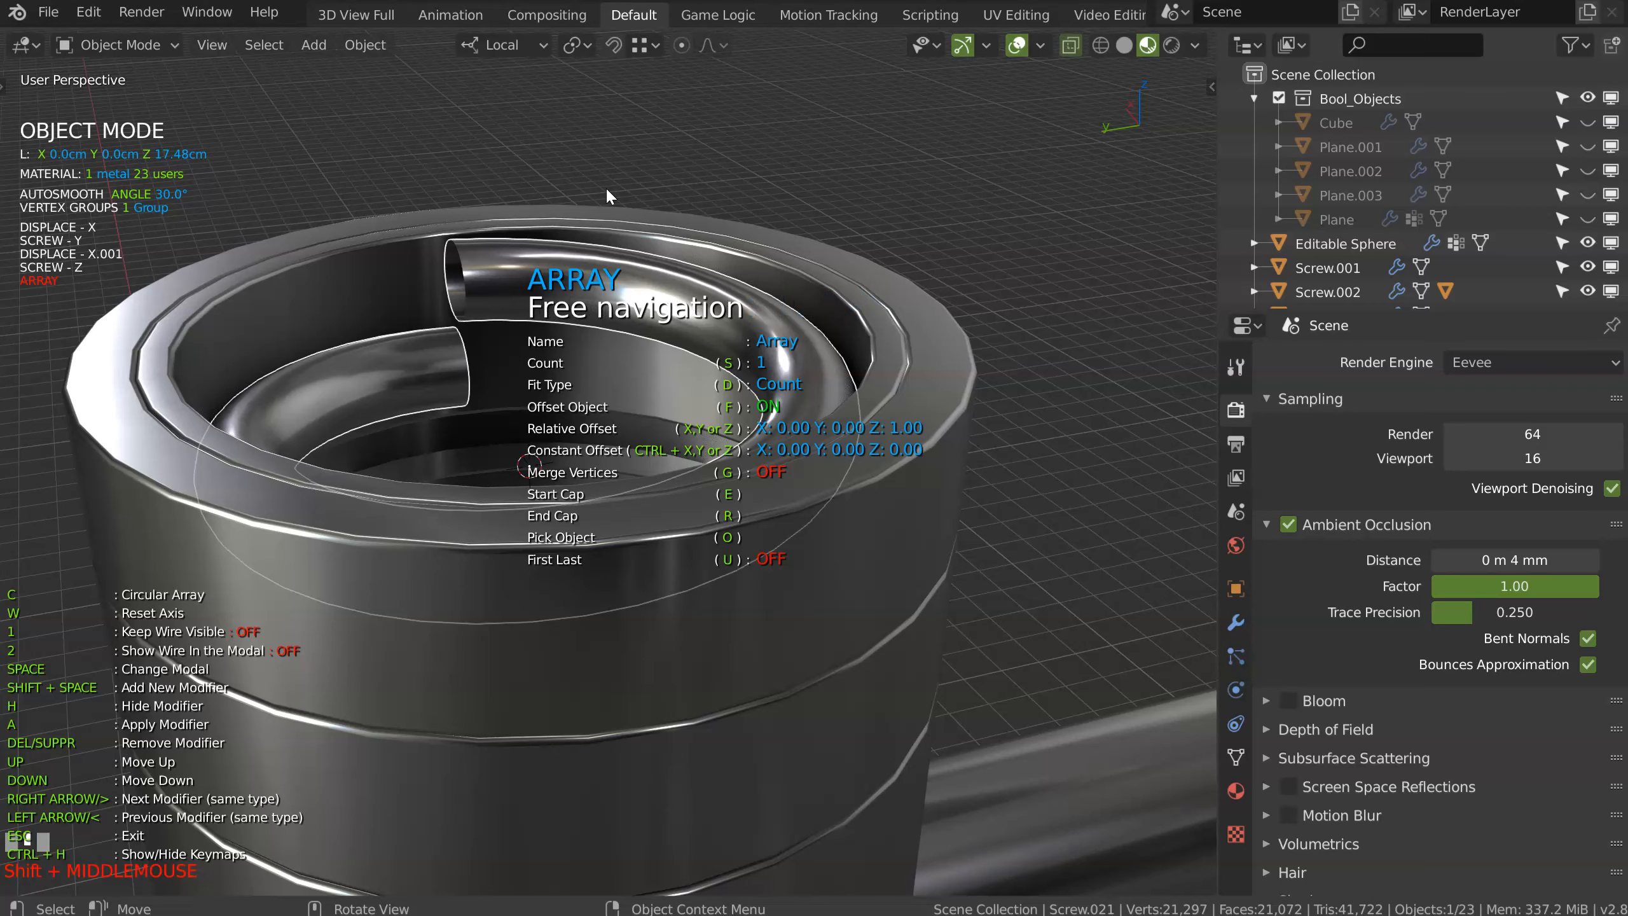
Step: Set the coil Array's count to 2 and its relative Z offset to about 0.54 so the turns join
key("s")
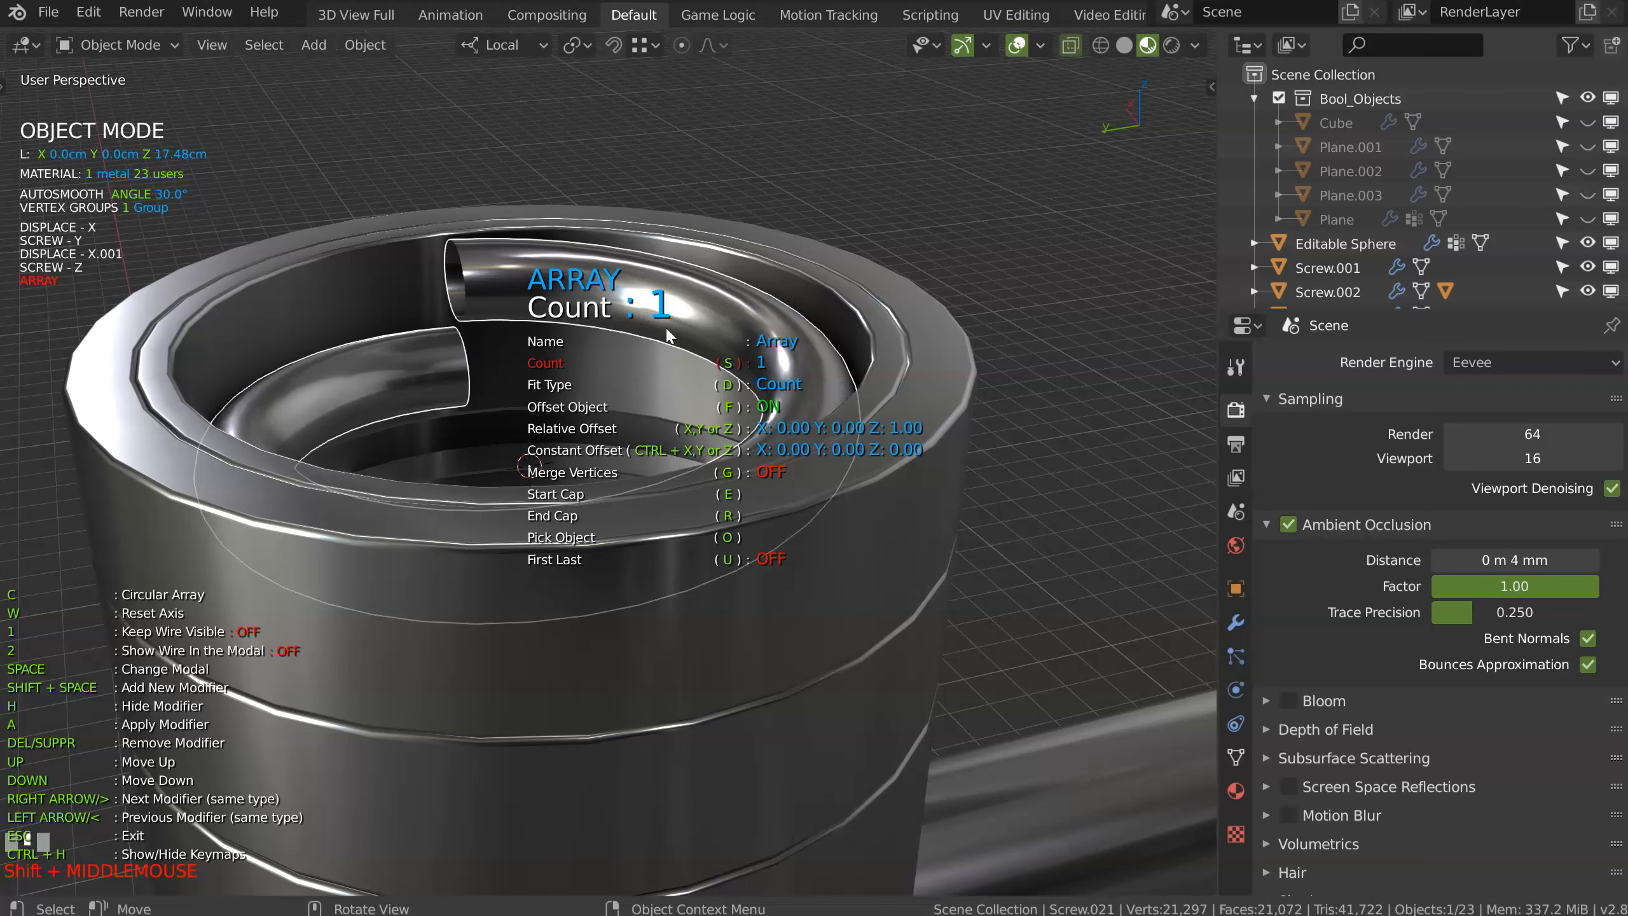
left_click(733, 335)
middle_click_drag(670, 358, 670, 324)
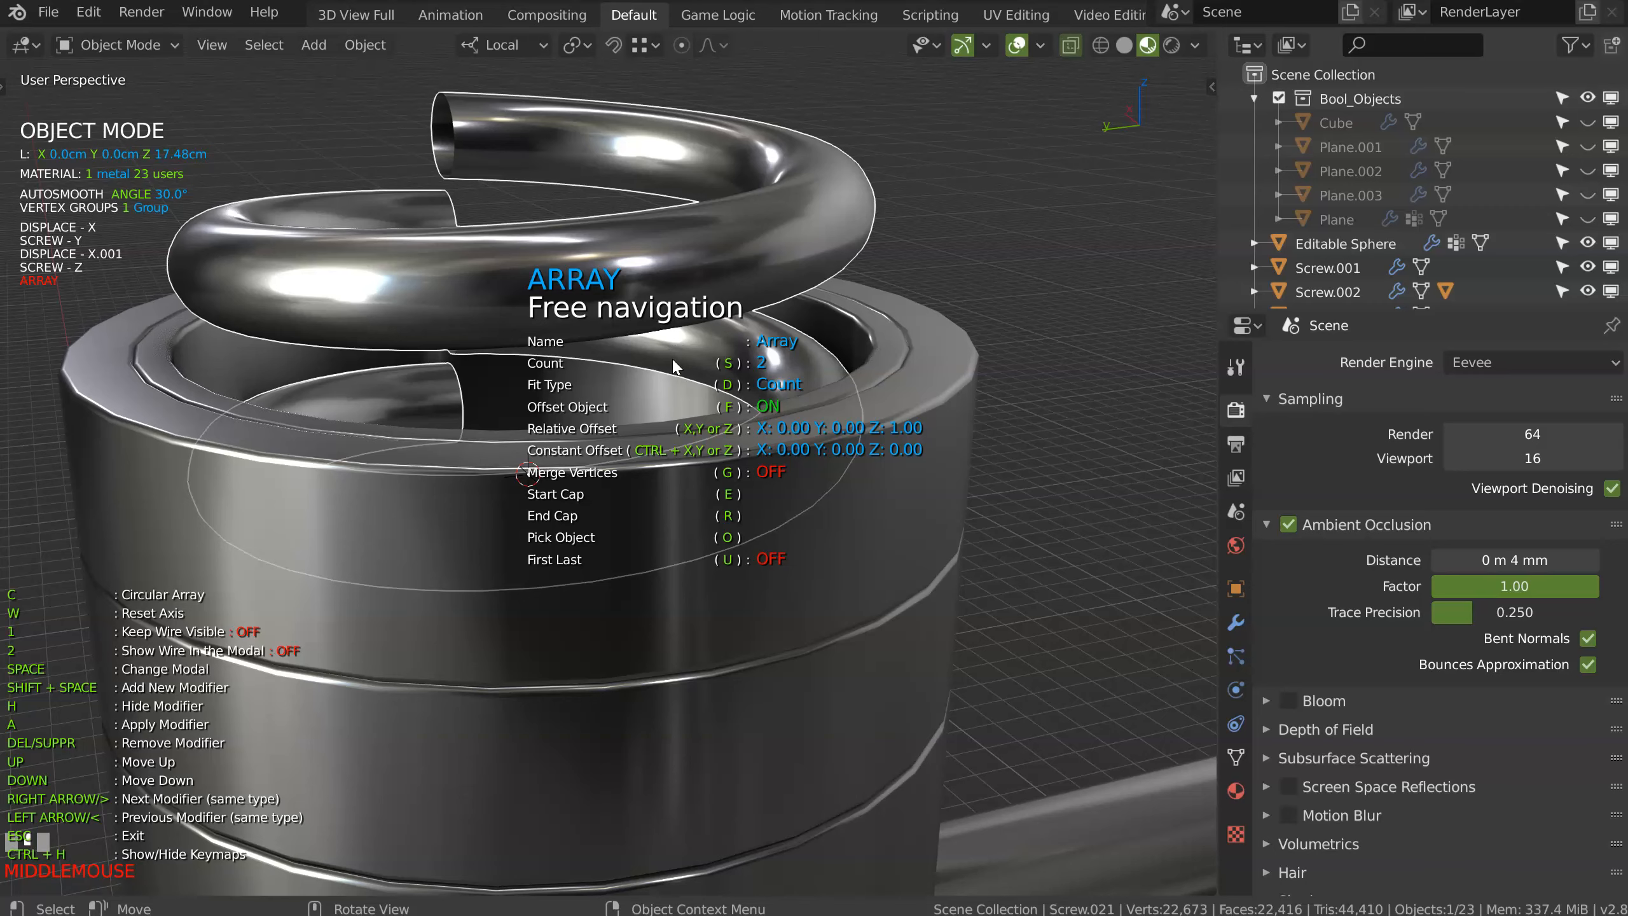
key("z")
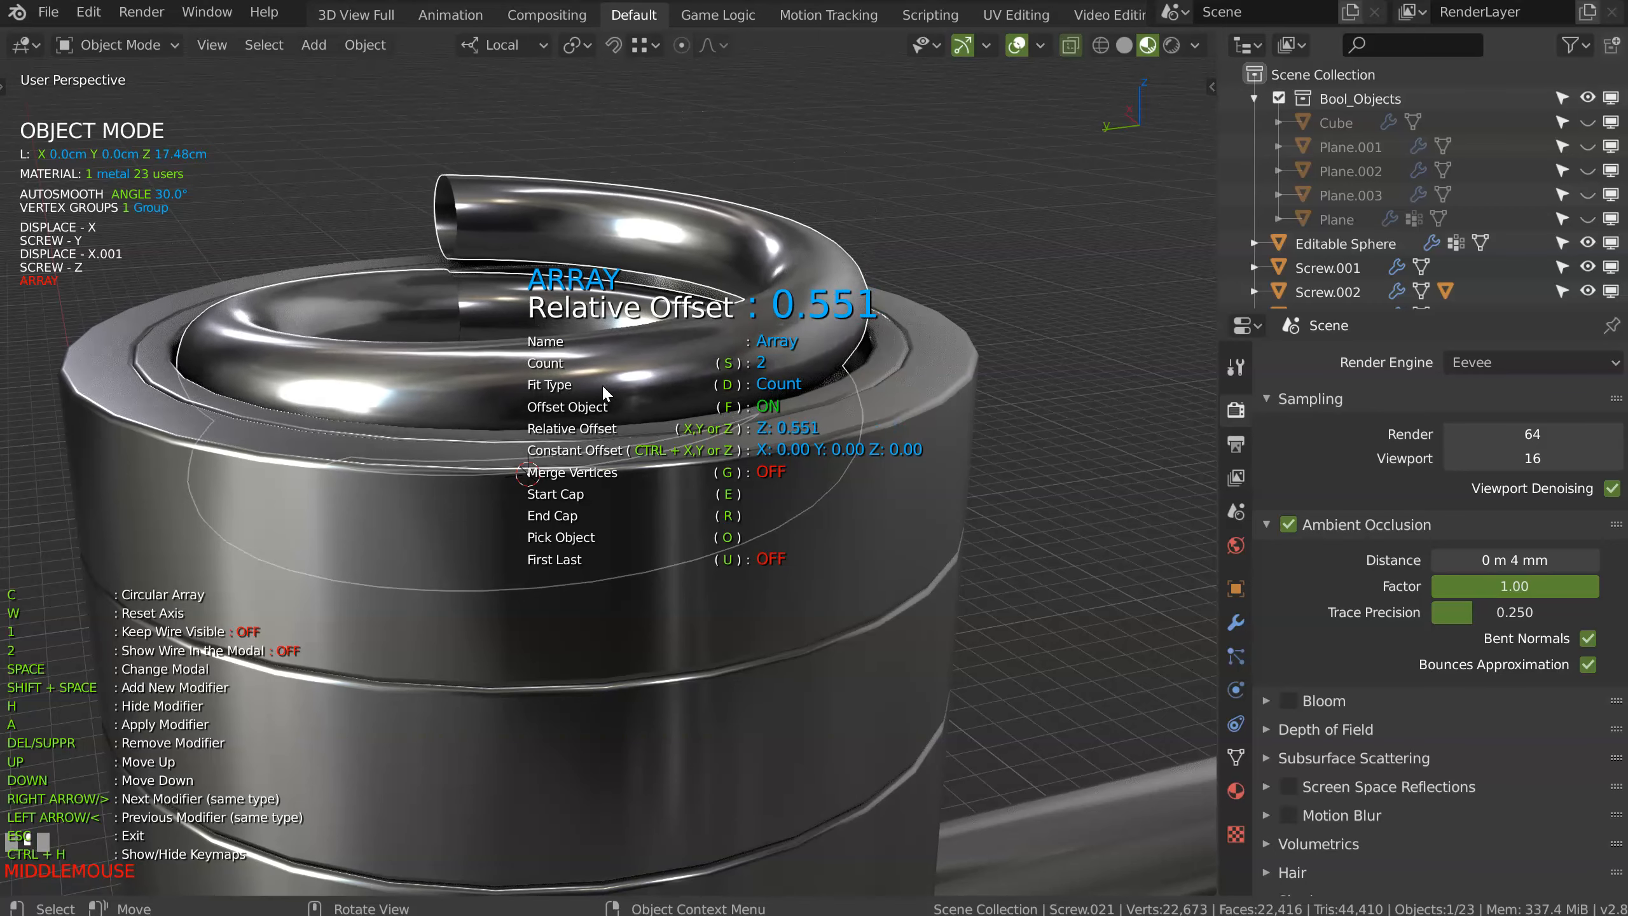
left_click(599, 387)
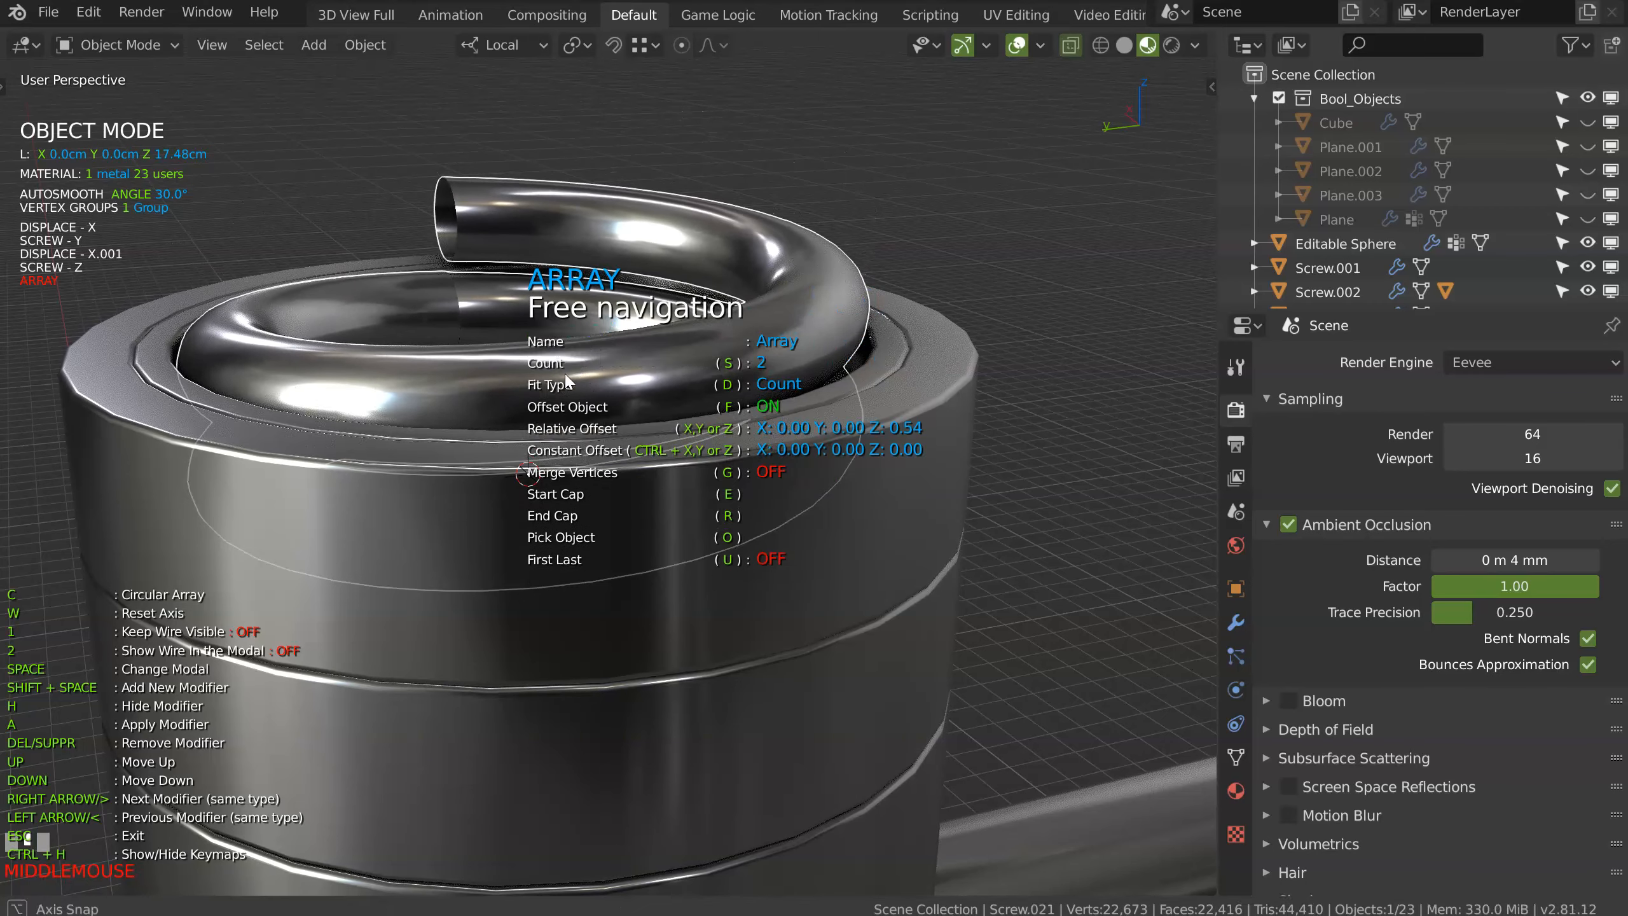
middle_click_drag(599, 387, 552, 400)
Step: Enable vertex merging in the coil Array with a 0.024 threshold and fine-tune the relative Z offset to about 0.54
key("g")
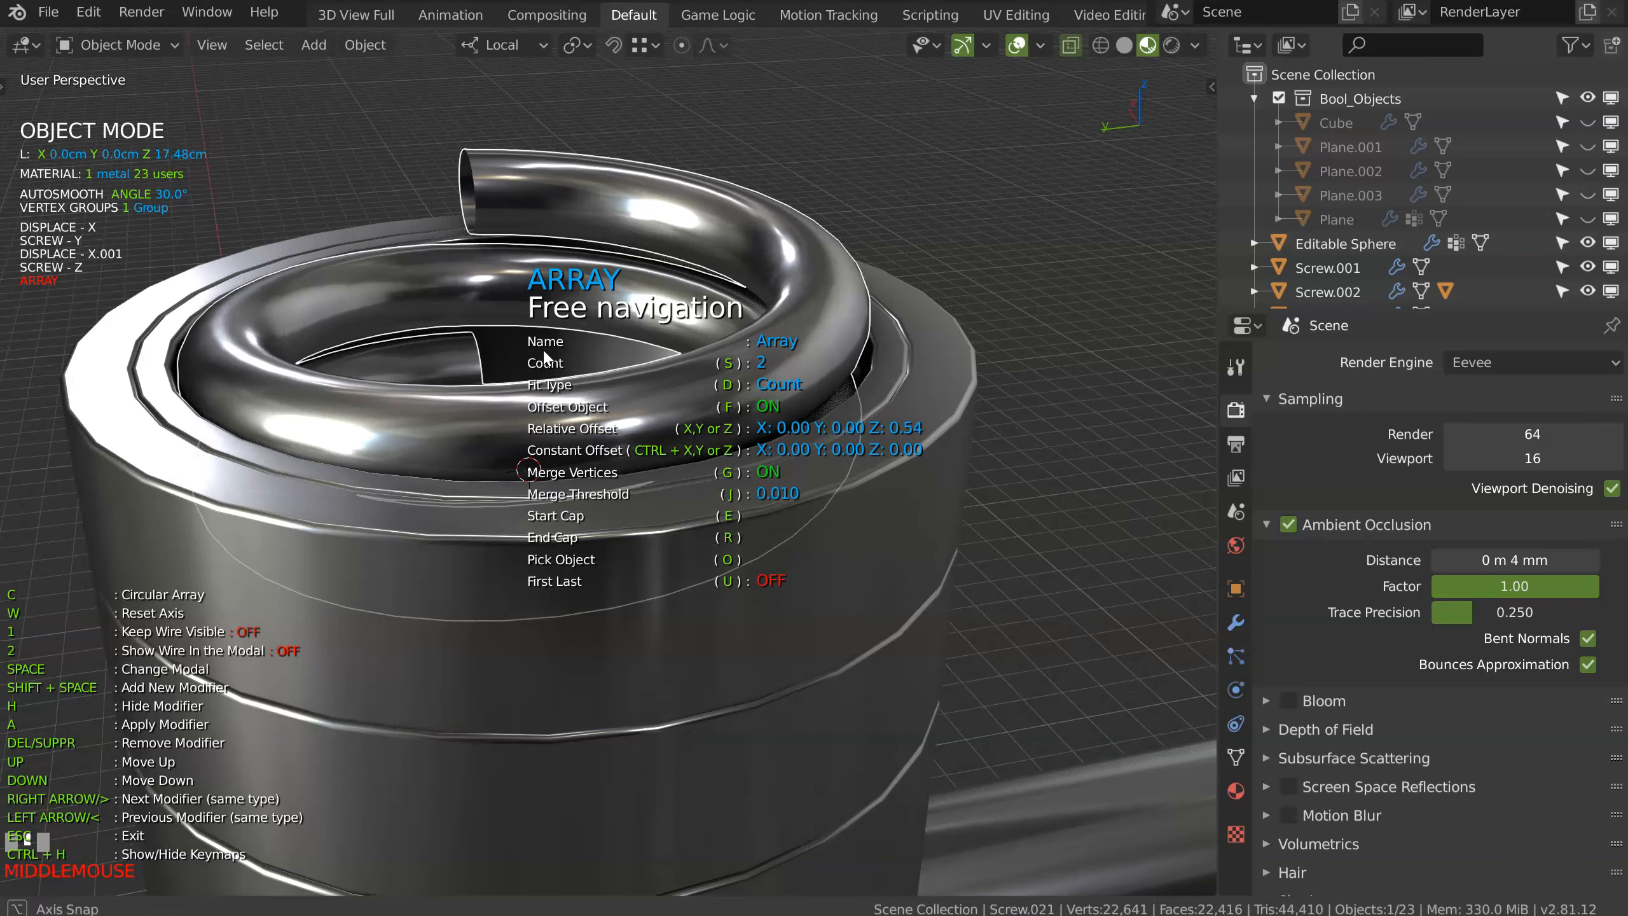
key("z")
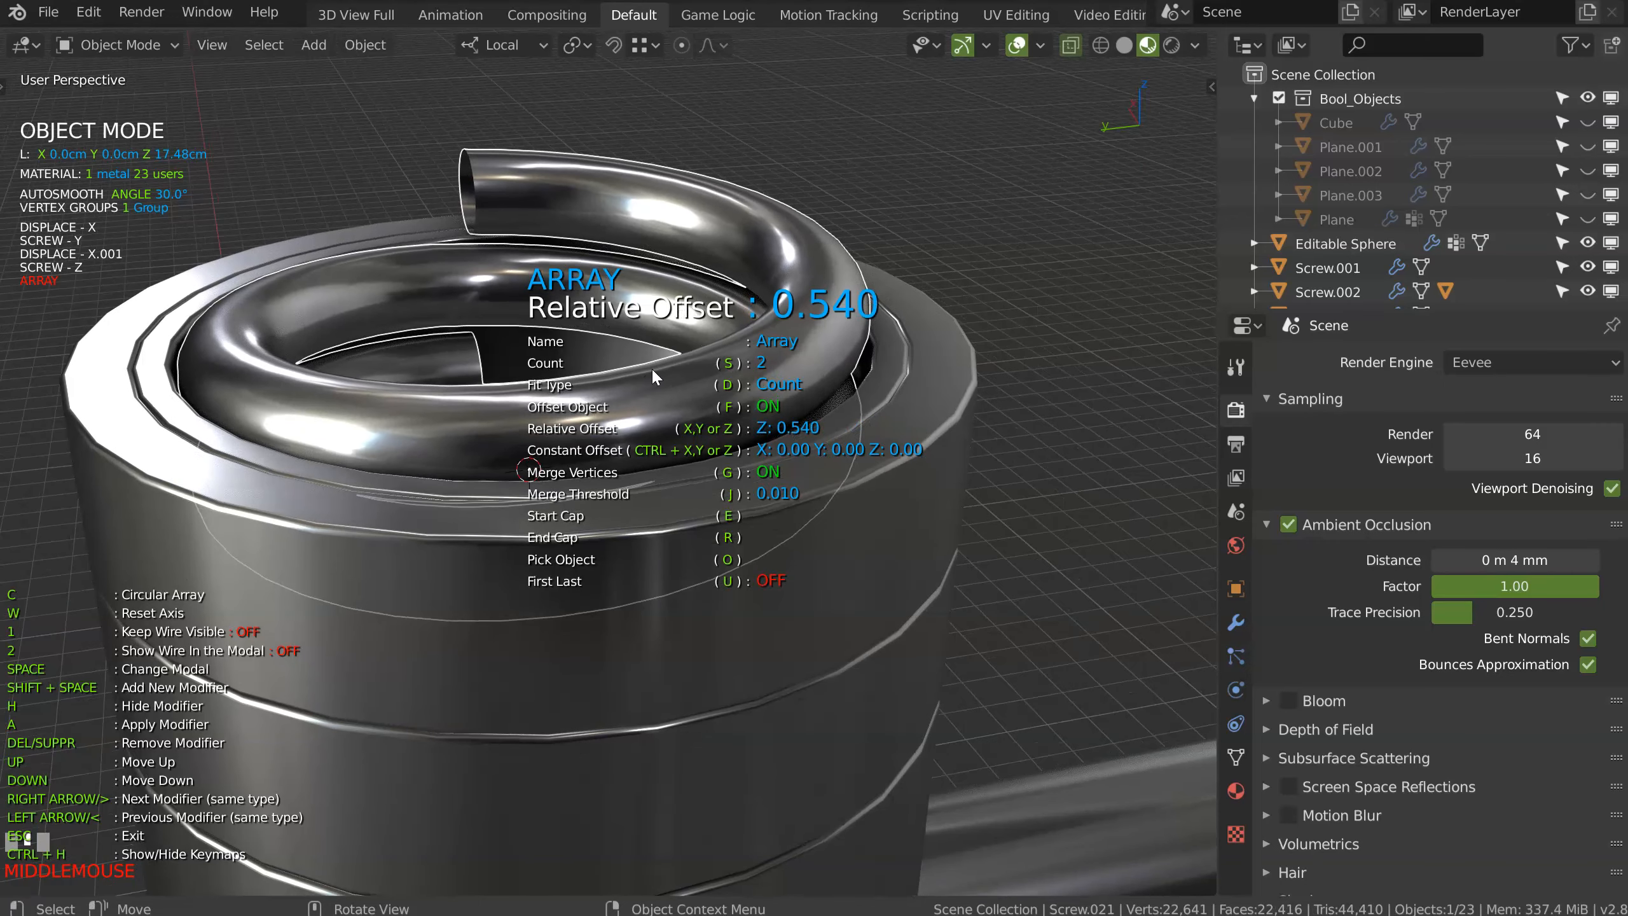
left_click(656, 372)
key("j")
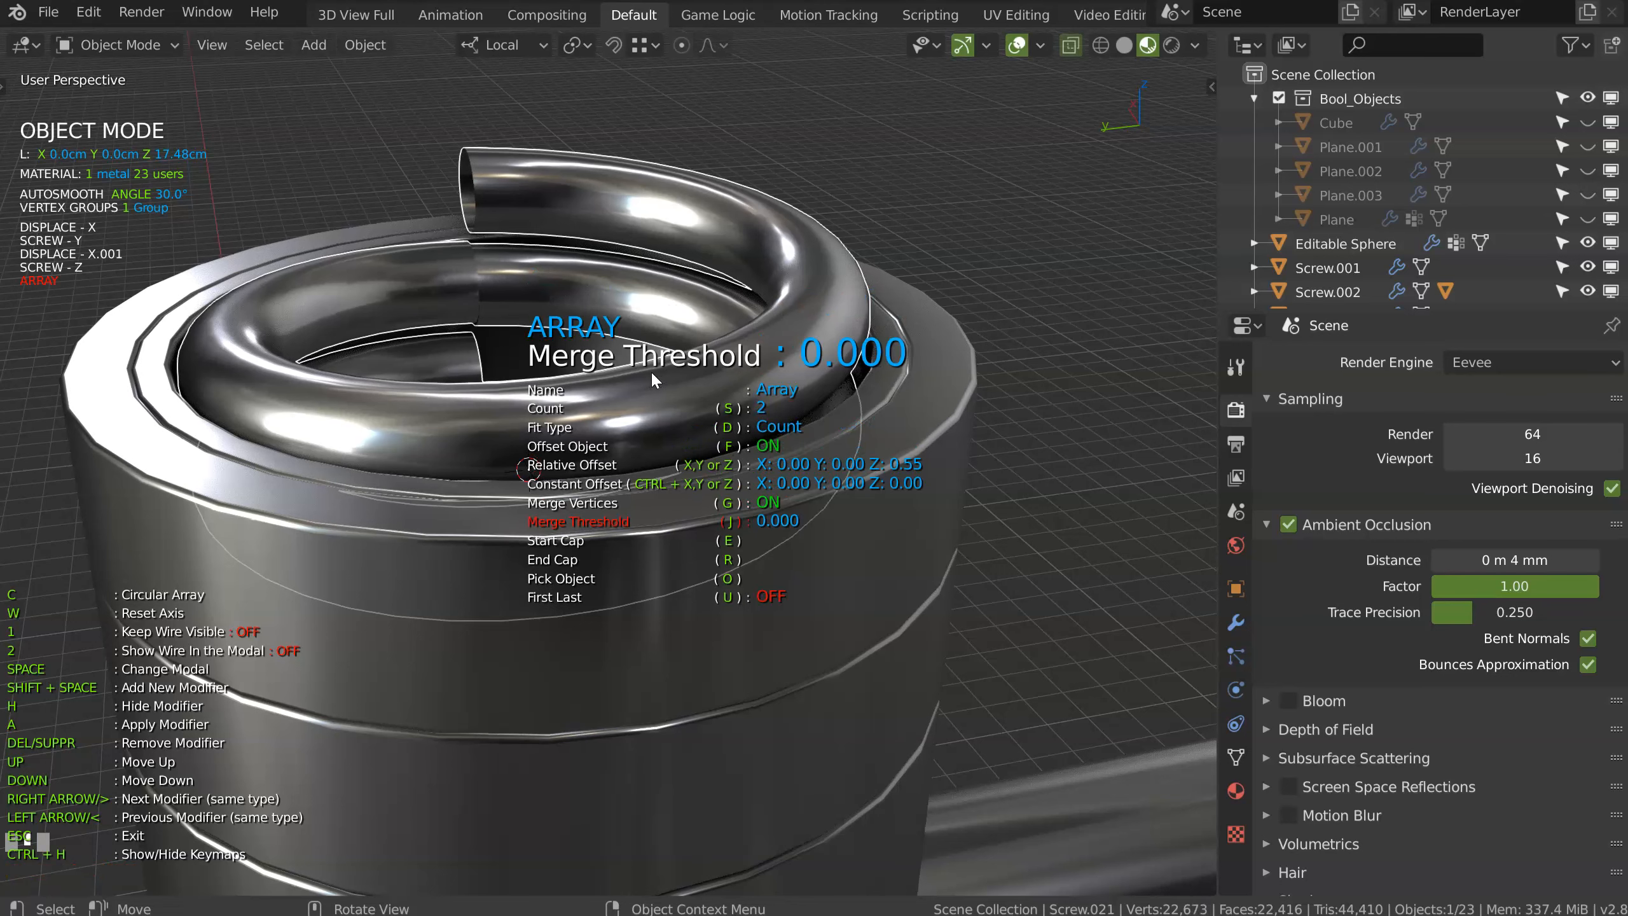
left_click(657, 370)
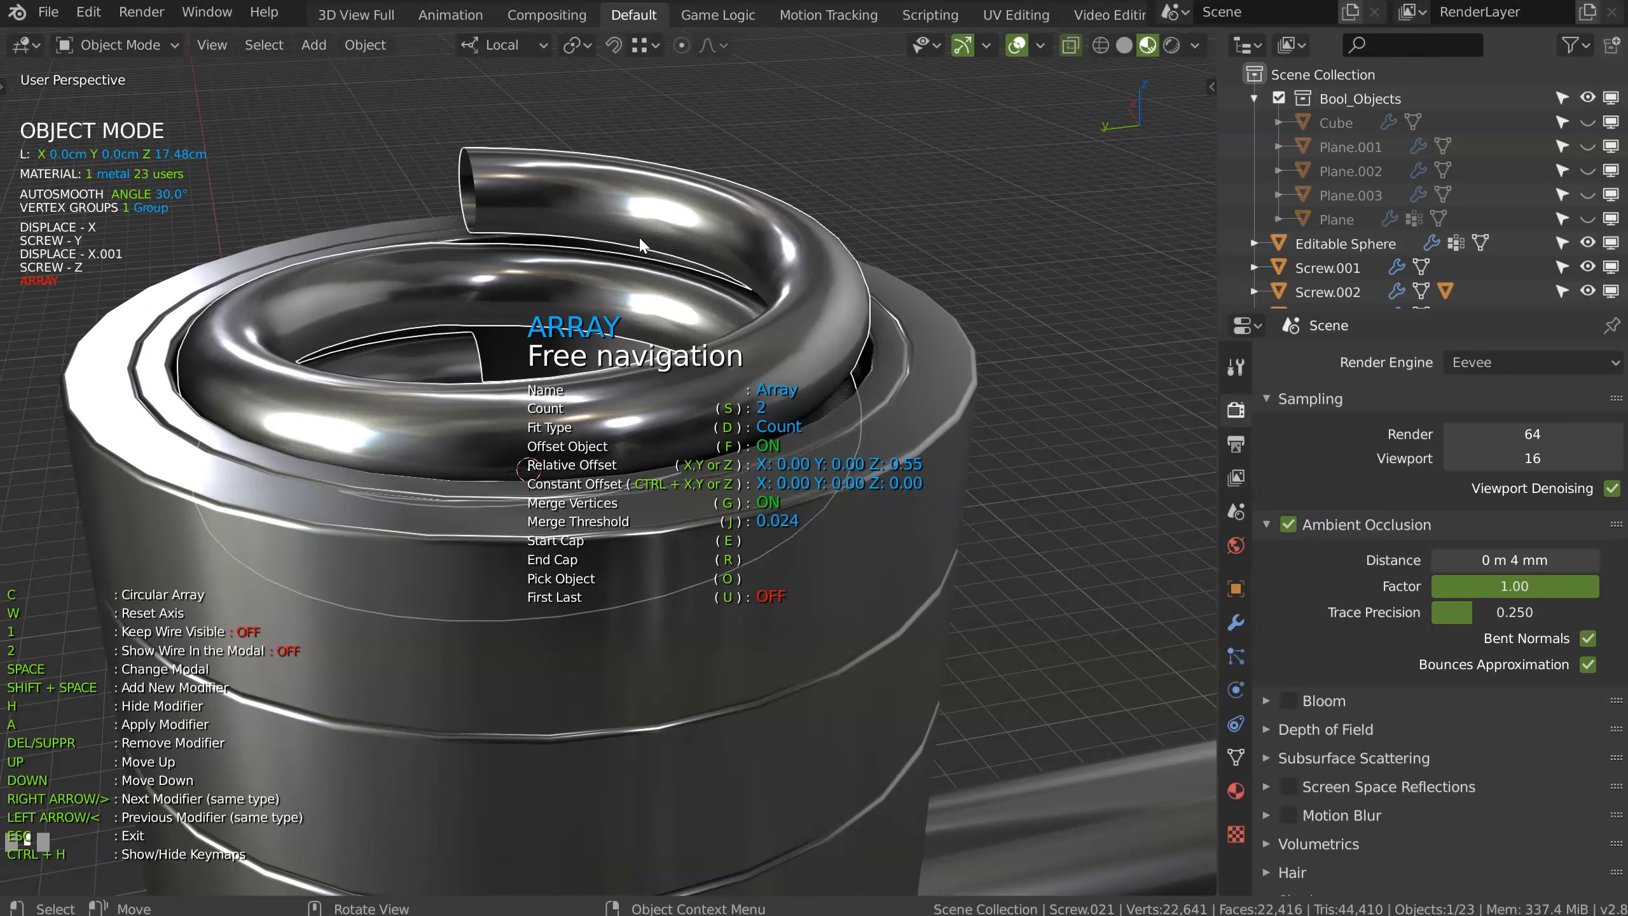
key("z")
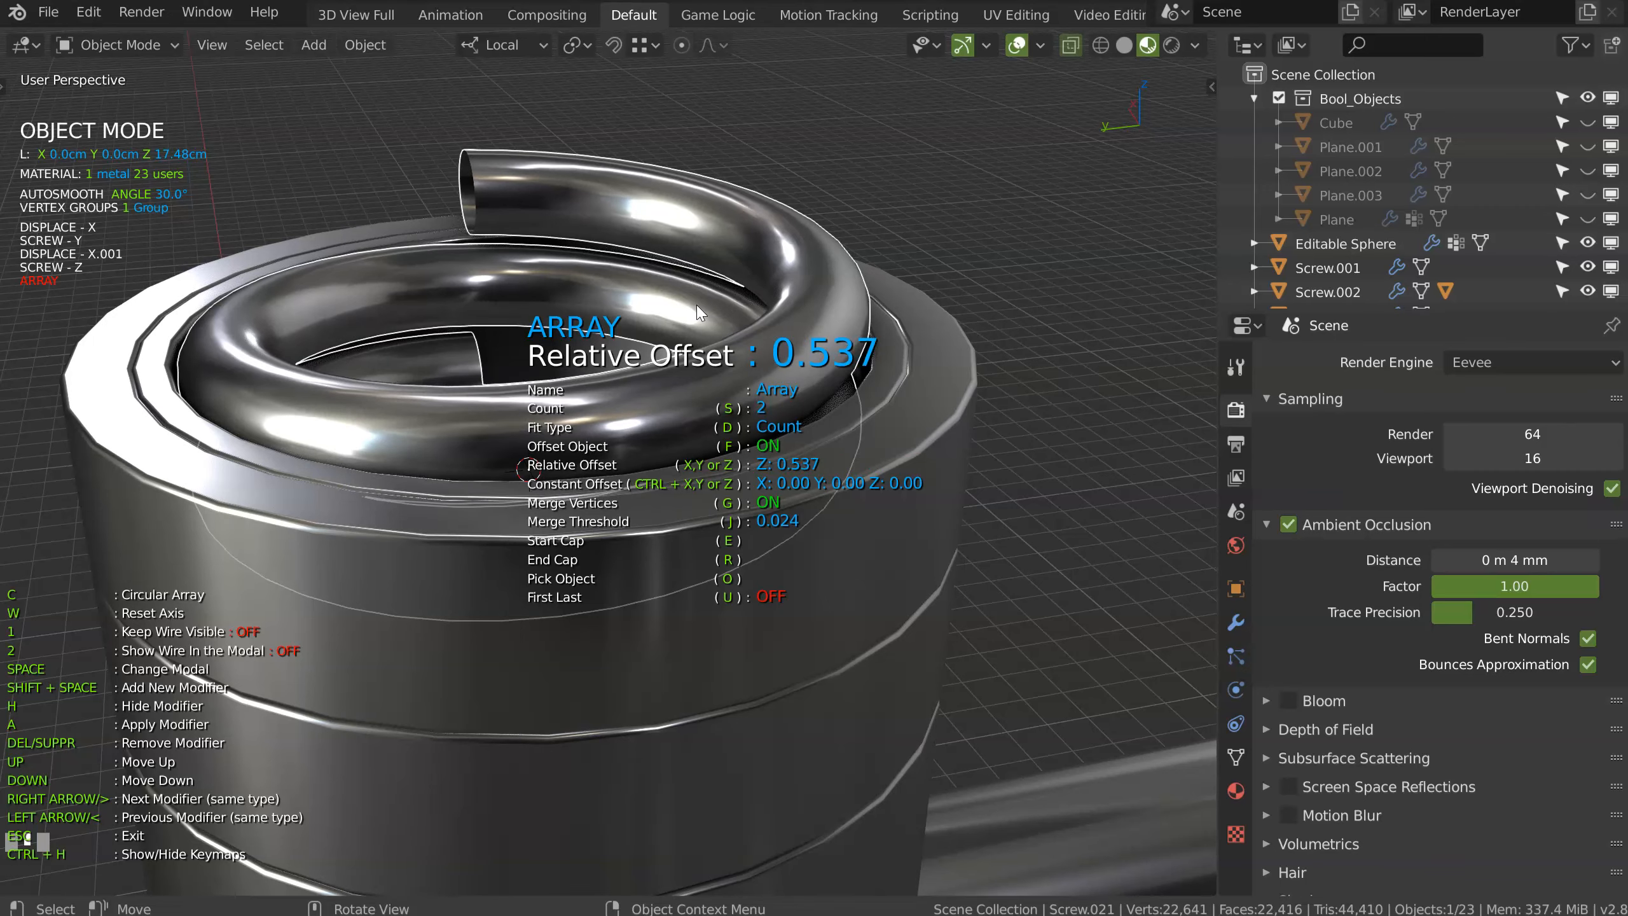
left_click(698, 307)
Step: Increase the coil Array's count to 12 to build a spring rising from the column's top
middle_click_drag(820, 144, 546, 299, "ctrl")
key("s")
left_click(1041, 292)
key("s")
left_click(1119, 275)
middle_click_drag(806, 268, 551, 282)
middle_click_drag(551, 283, 634, 234, "shift")
middle_click_drag(634, 234, 693, 426, "shift")
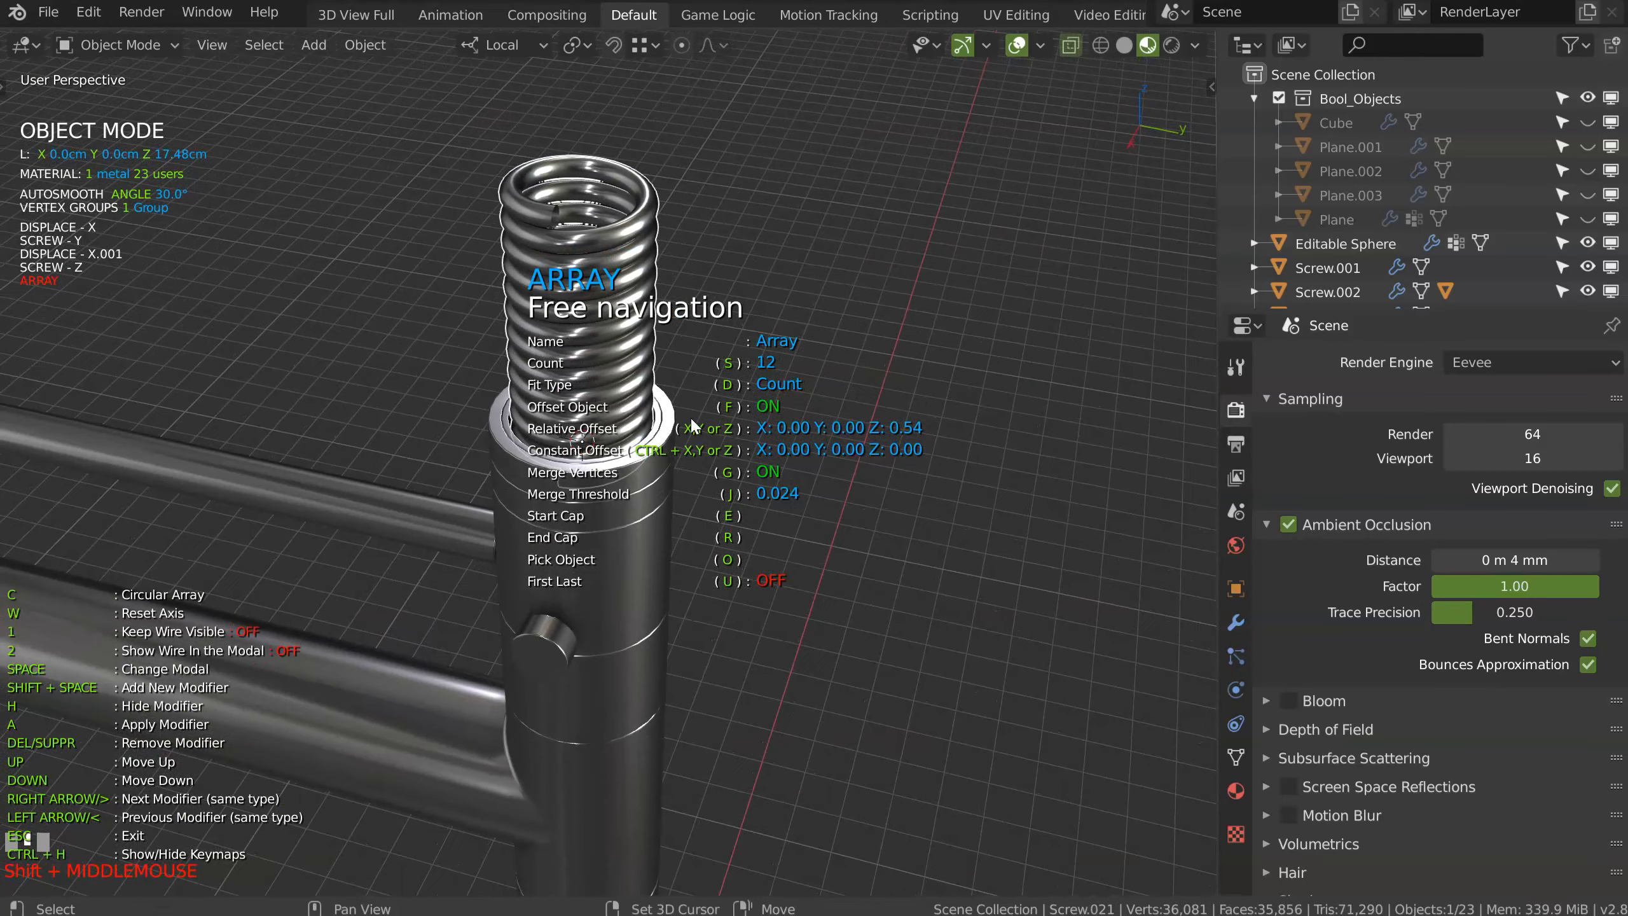
Step: Thin the coil's wire by setting the first Displace modifier's strength to about 0.054
middle_click(646, 372)
left_click(641, 503)
middle_click_drag(641, 503, 740, 423)
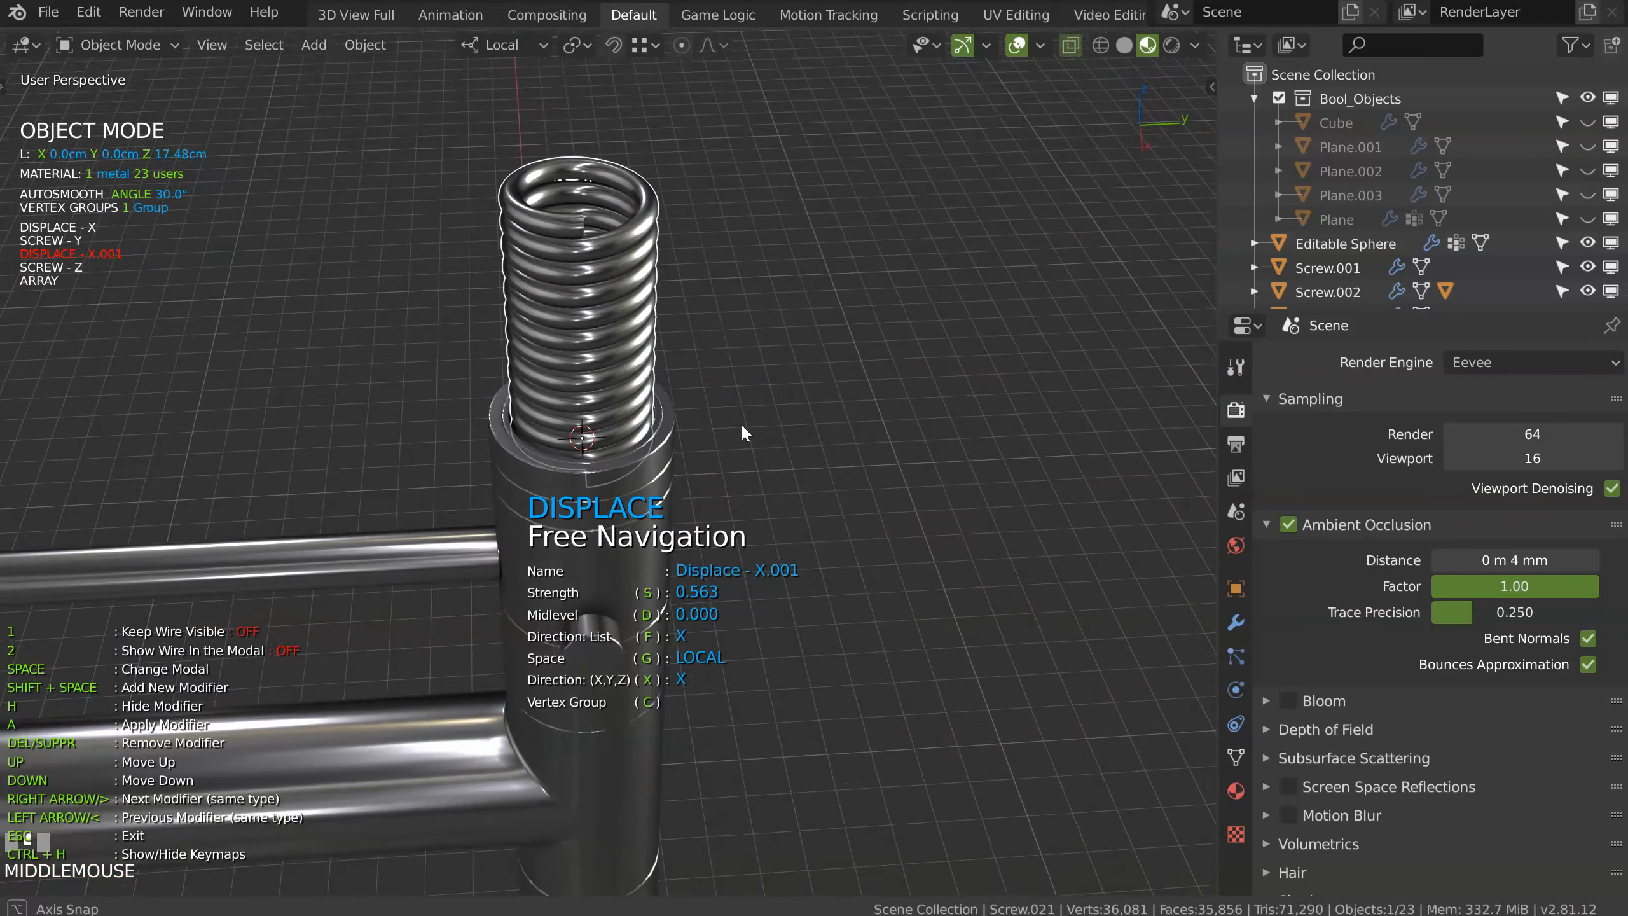
key("s")
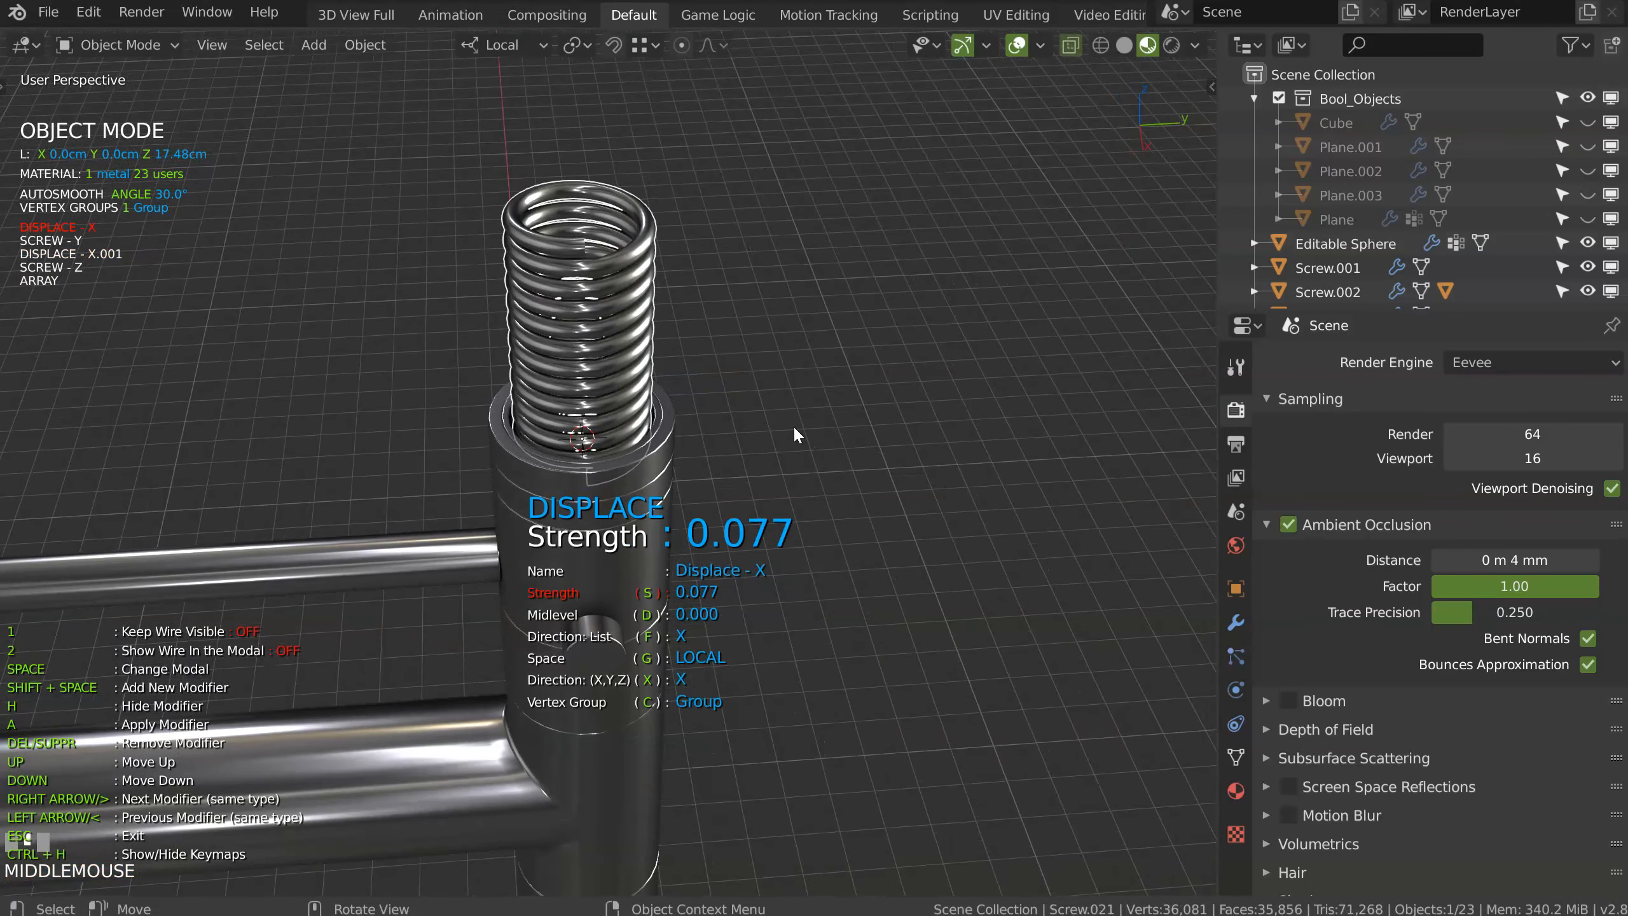
left_click(790, 425)
middle_click_drag(790, 425, 597, 372)
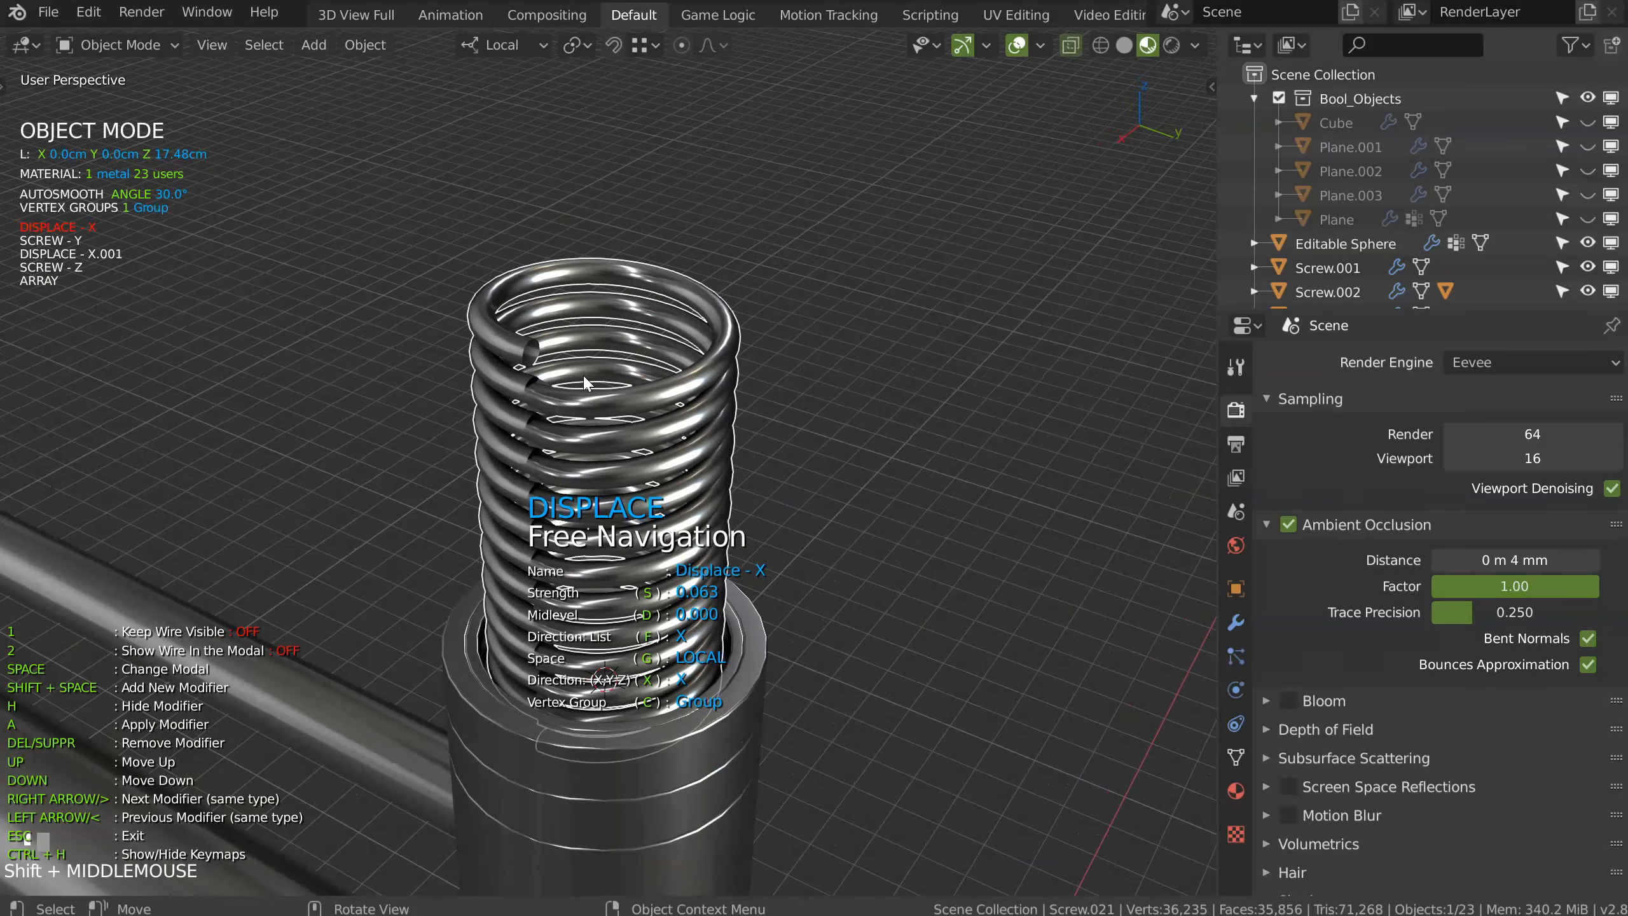
key("s")
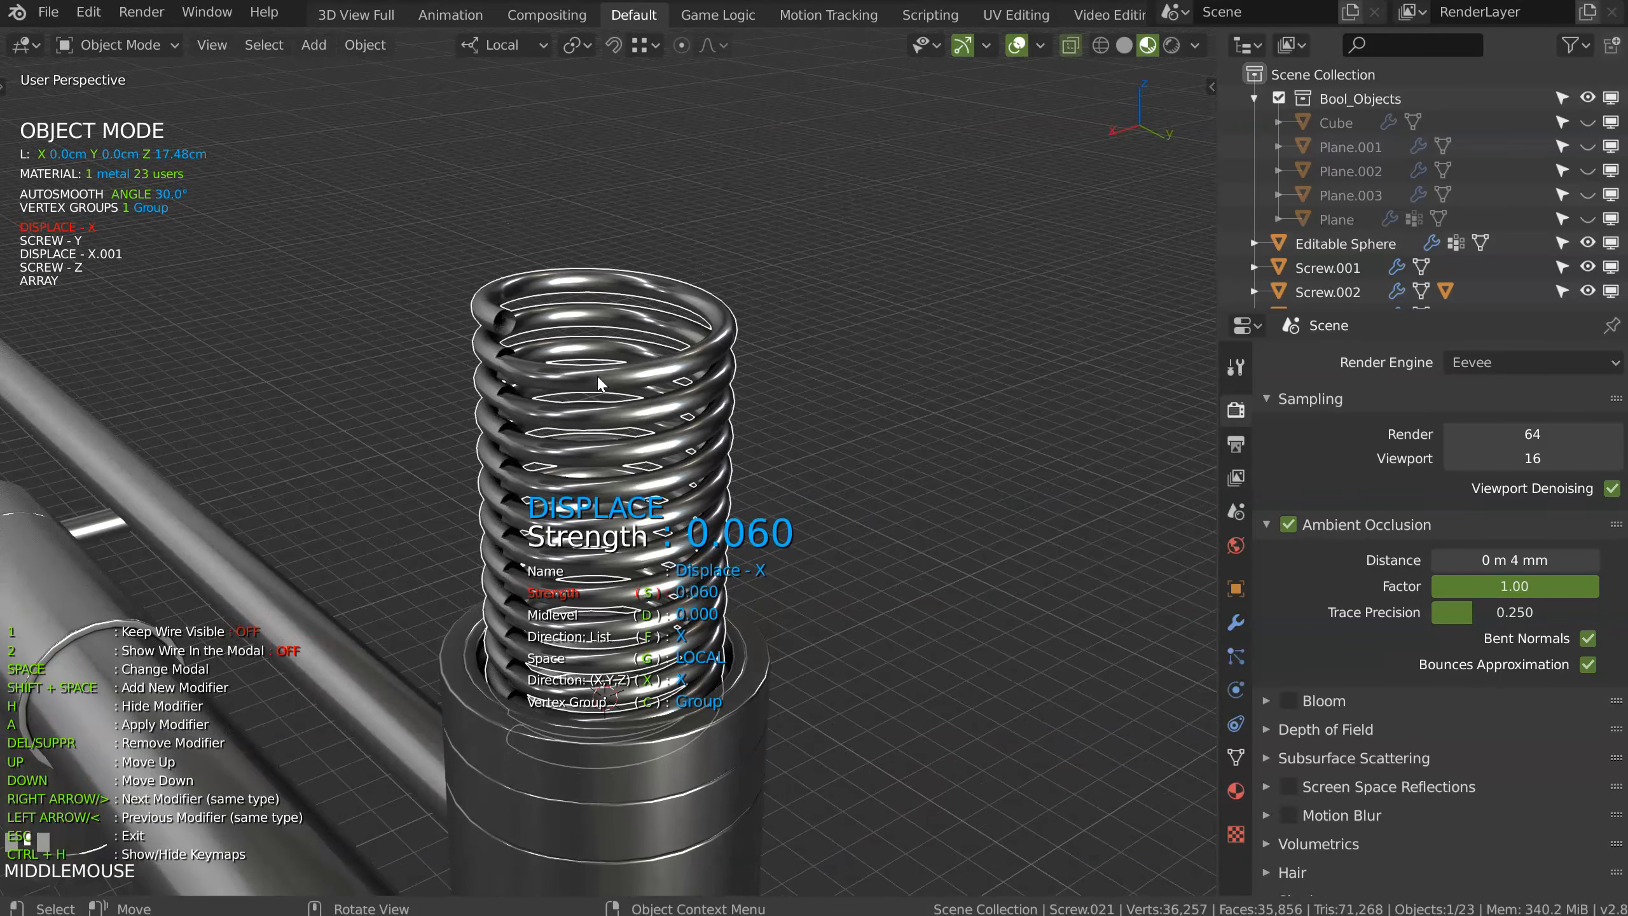
mouse_move(593, 375)
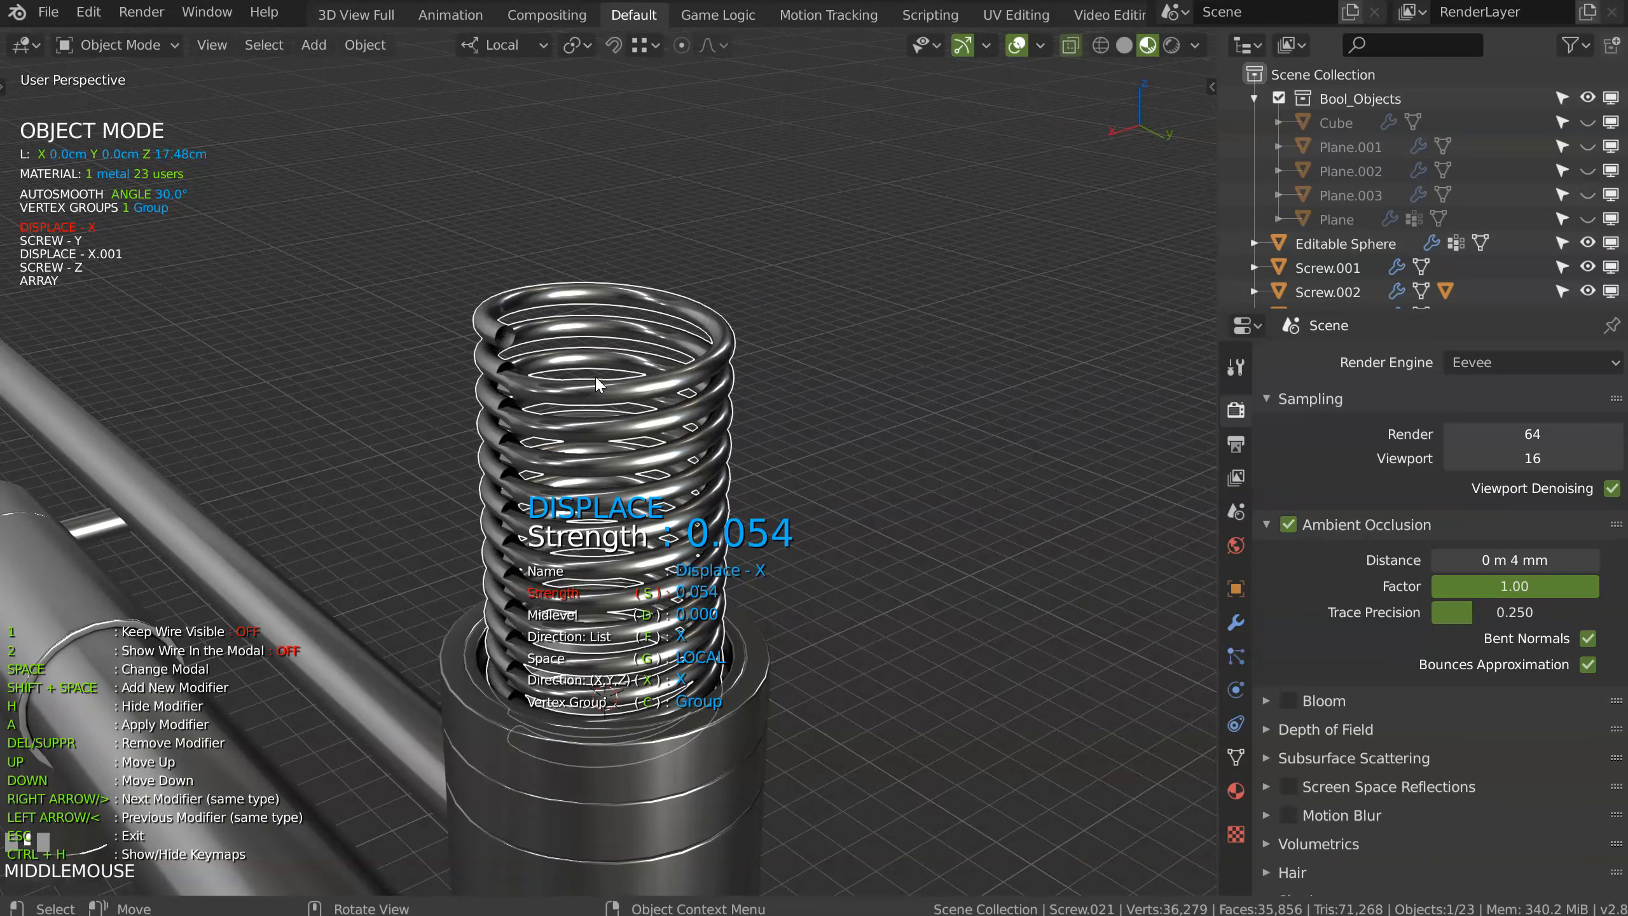
left_click(599, 376)
Step: Raise the coil Array's relative Z offset to about 0.62
middle_click_drag(598, 374, 590, 433)
key("shift+space")
left_click(585, 289)
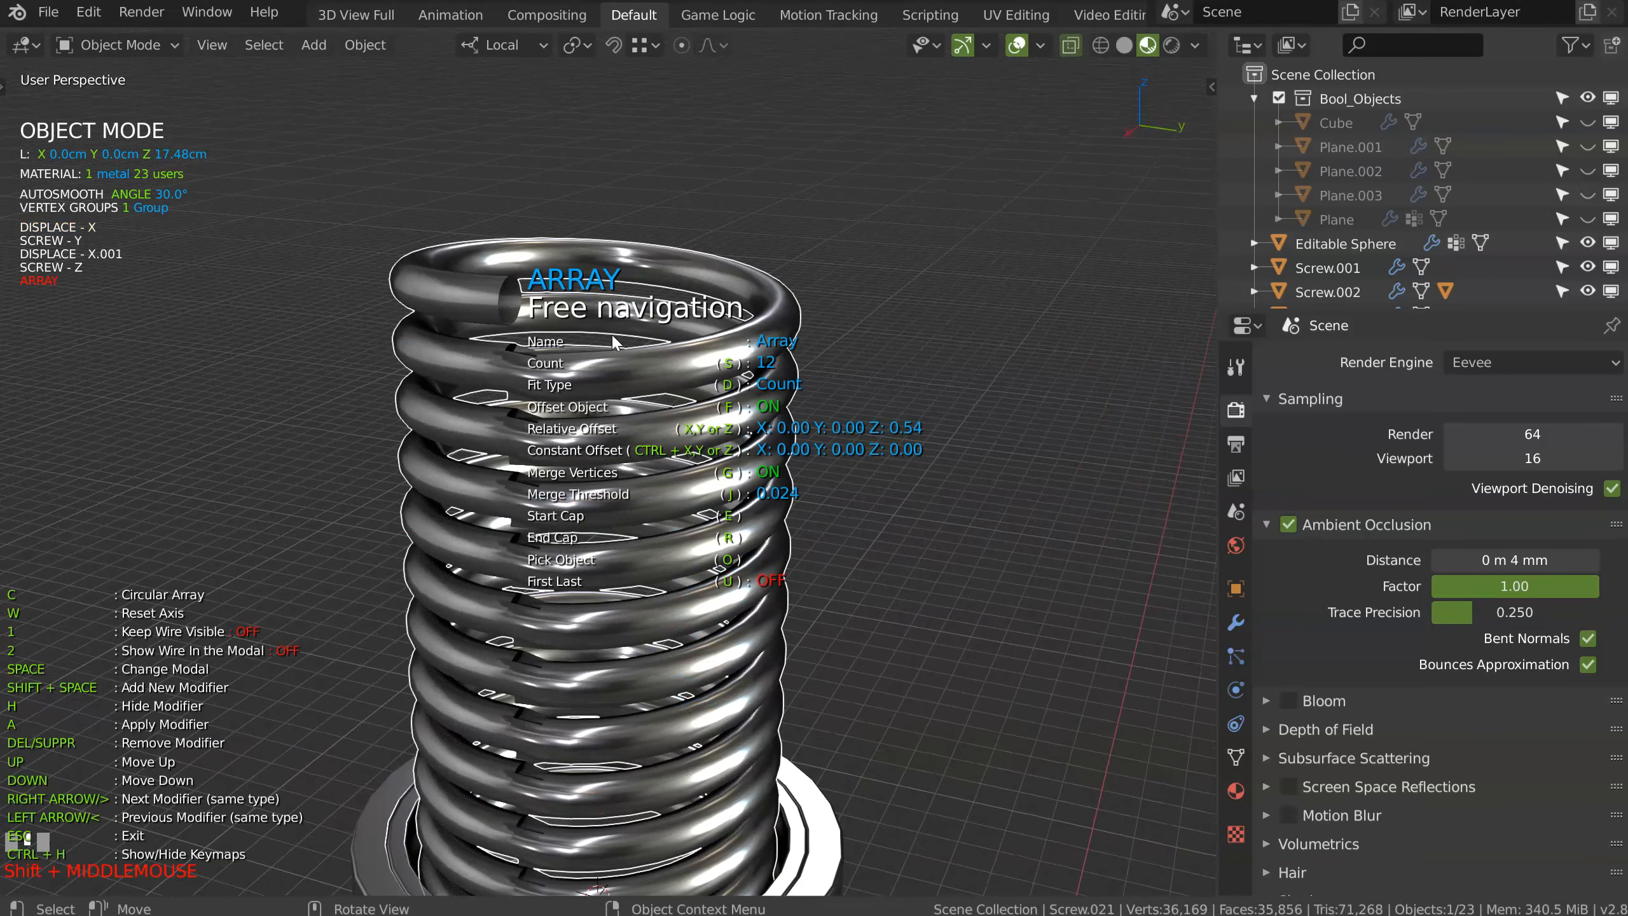
key("z")
left_click(637, 336)
middle_click_drag(622, 641, 557, 413, "shift")
key("z")
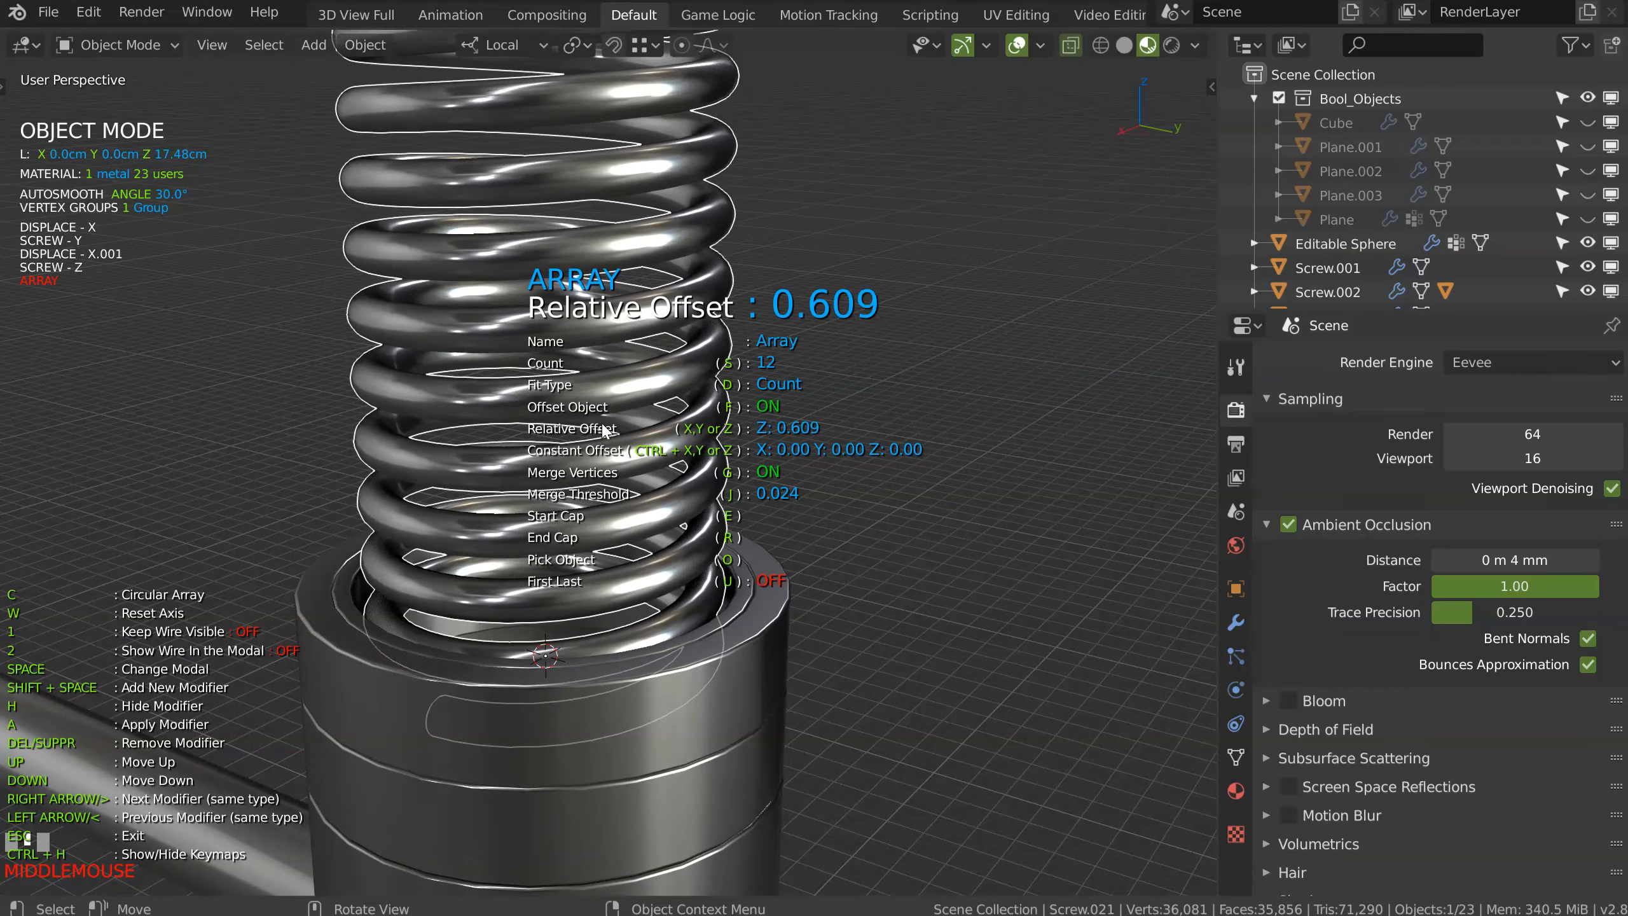
left_click(603, 423)
middle_click_drag(569, 395, 631, 222)
scroll(602, 430, "down", 3)
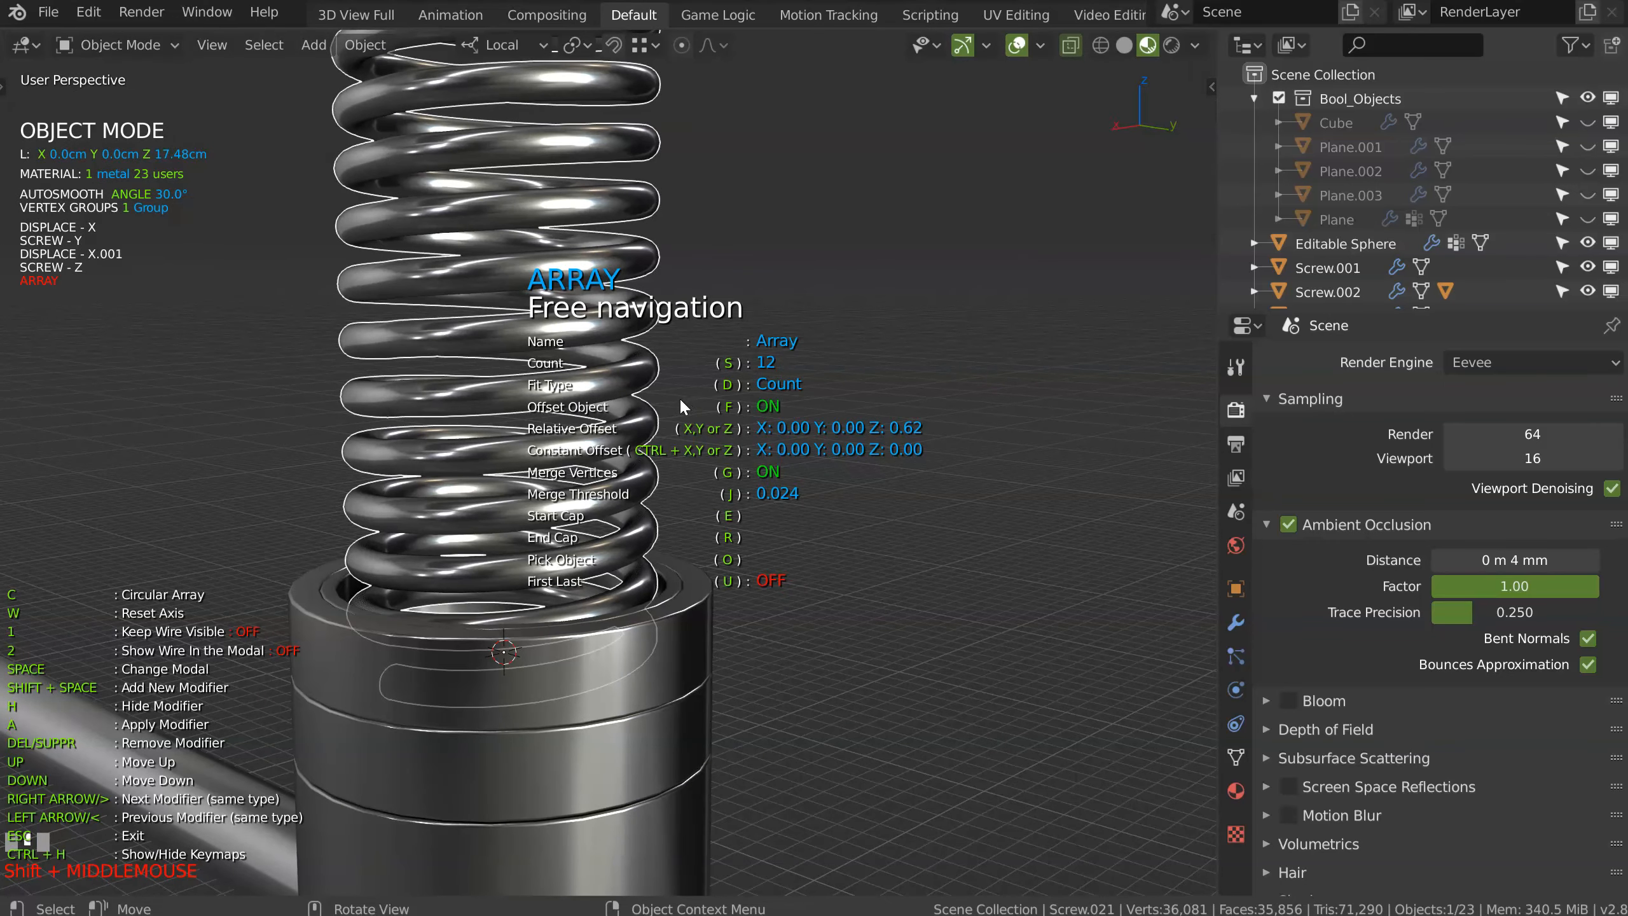
Step: Lower the coil's Screw - Z height to about 0.171 and fit the Array's relative Z offset at about 0.57
key("space")
left_click(761, 471)
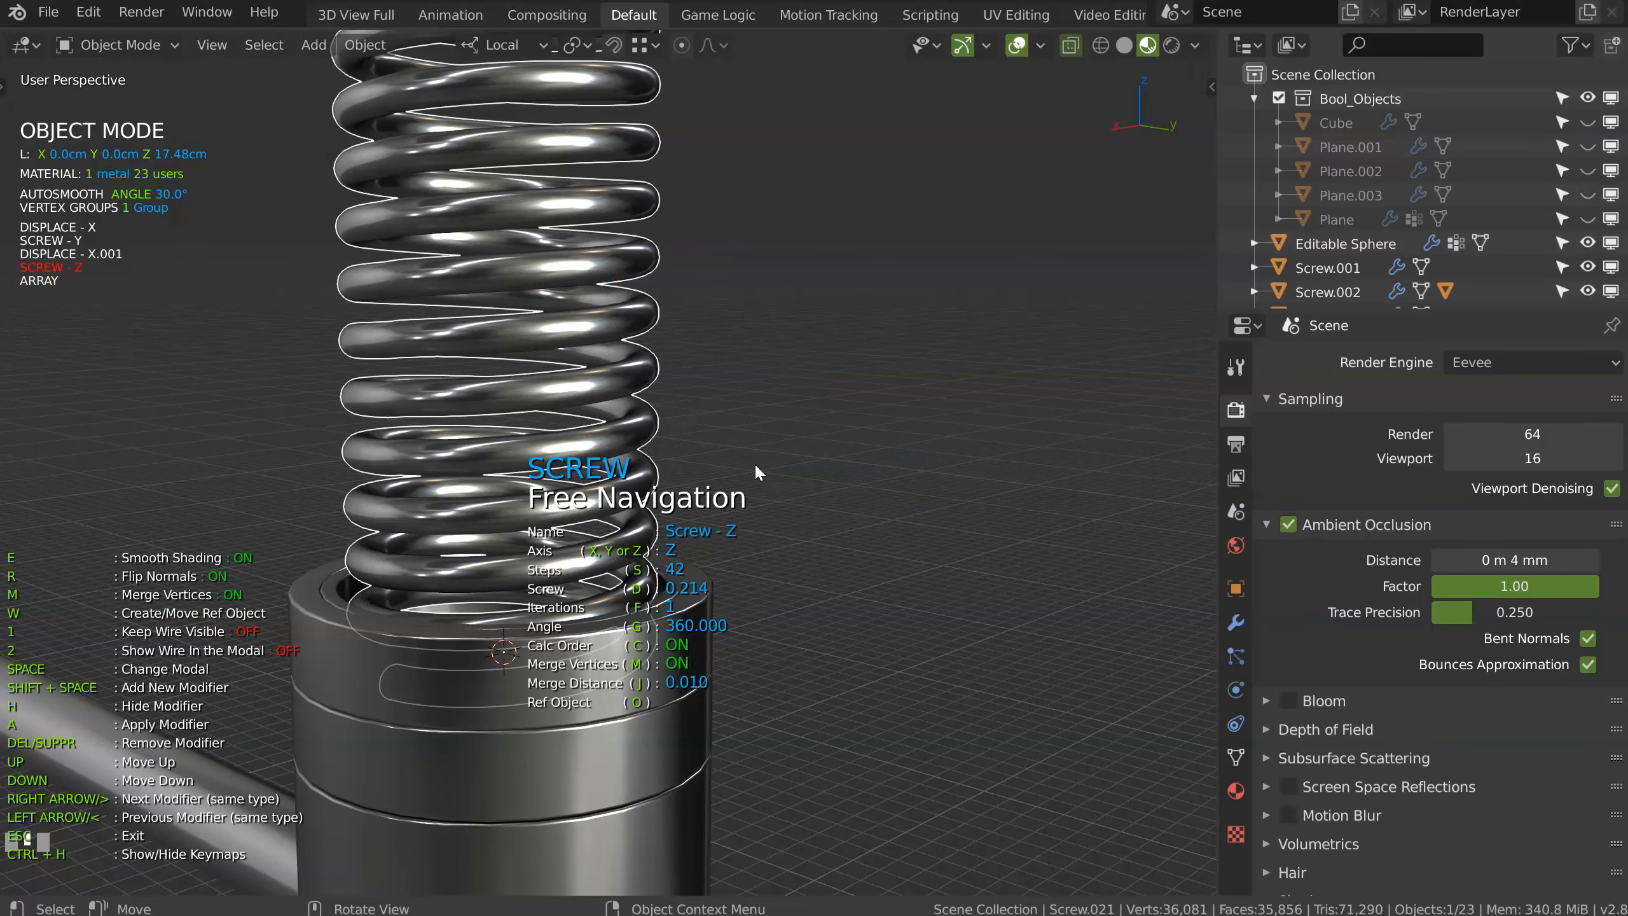
key("d")
left_click(752, 470)
key("space")
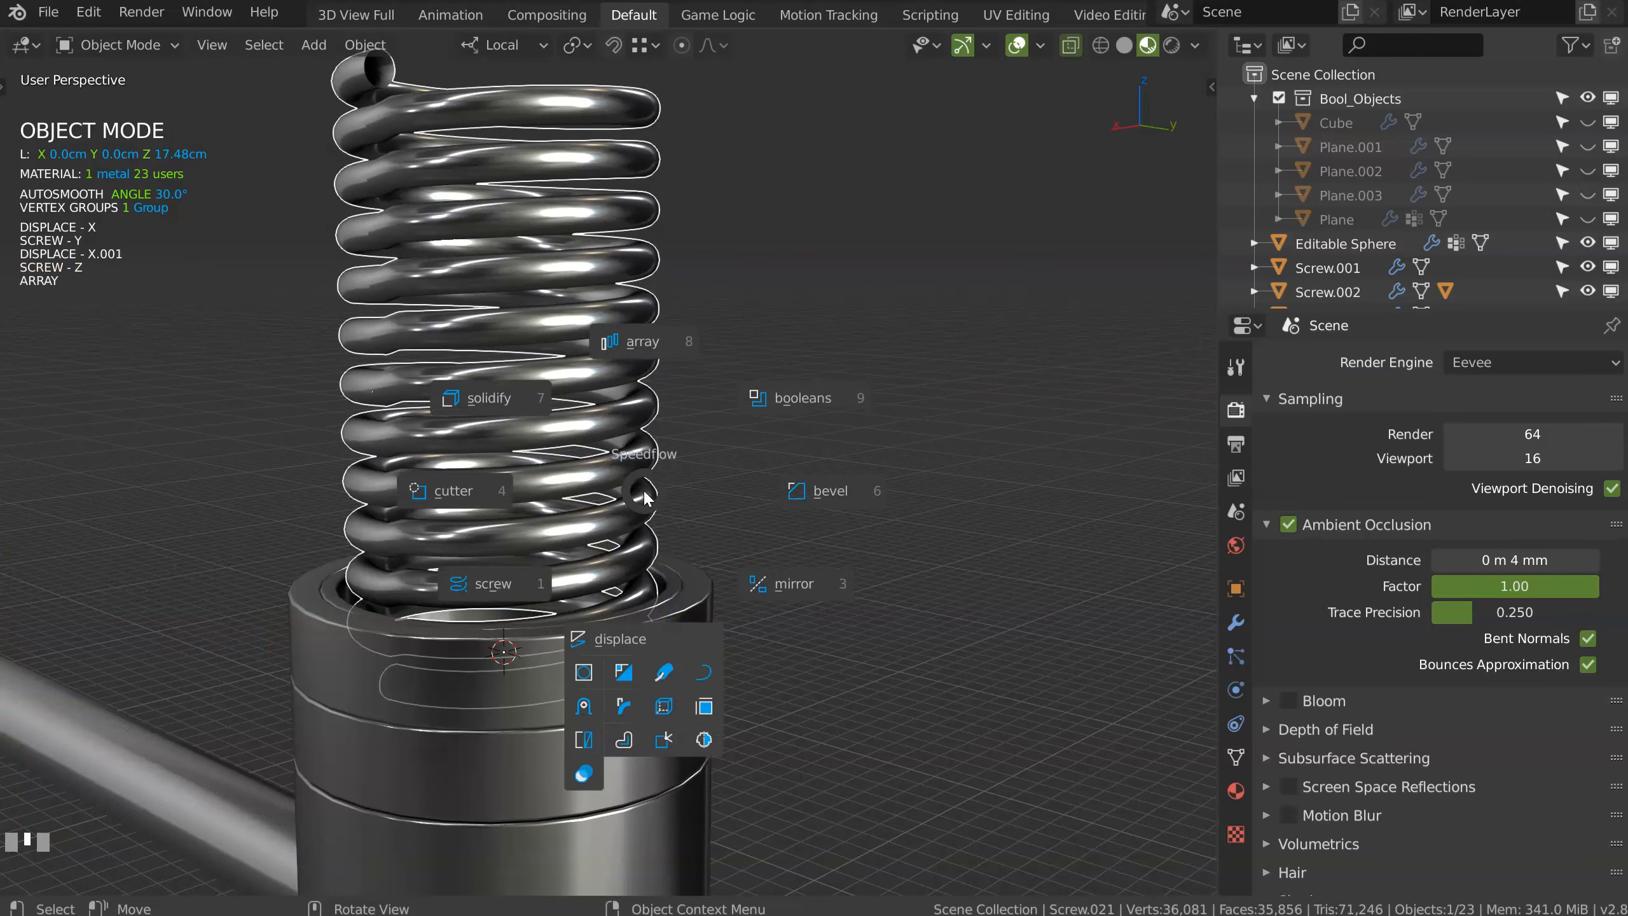
left_click(676, 369)
key("z")
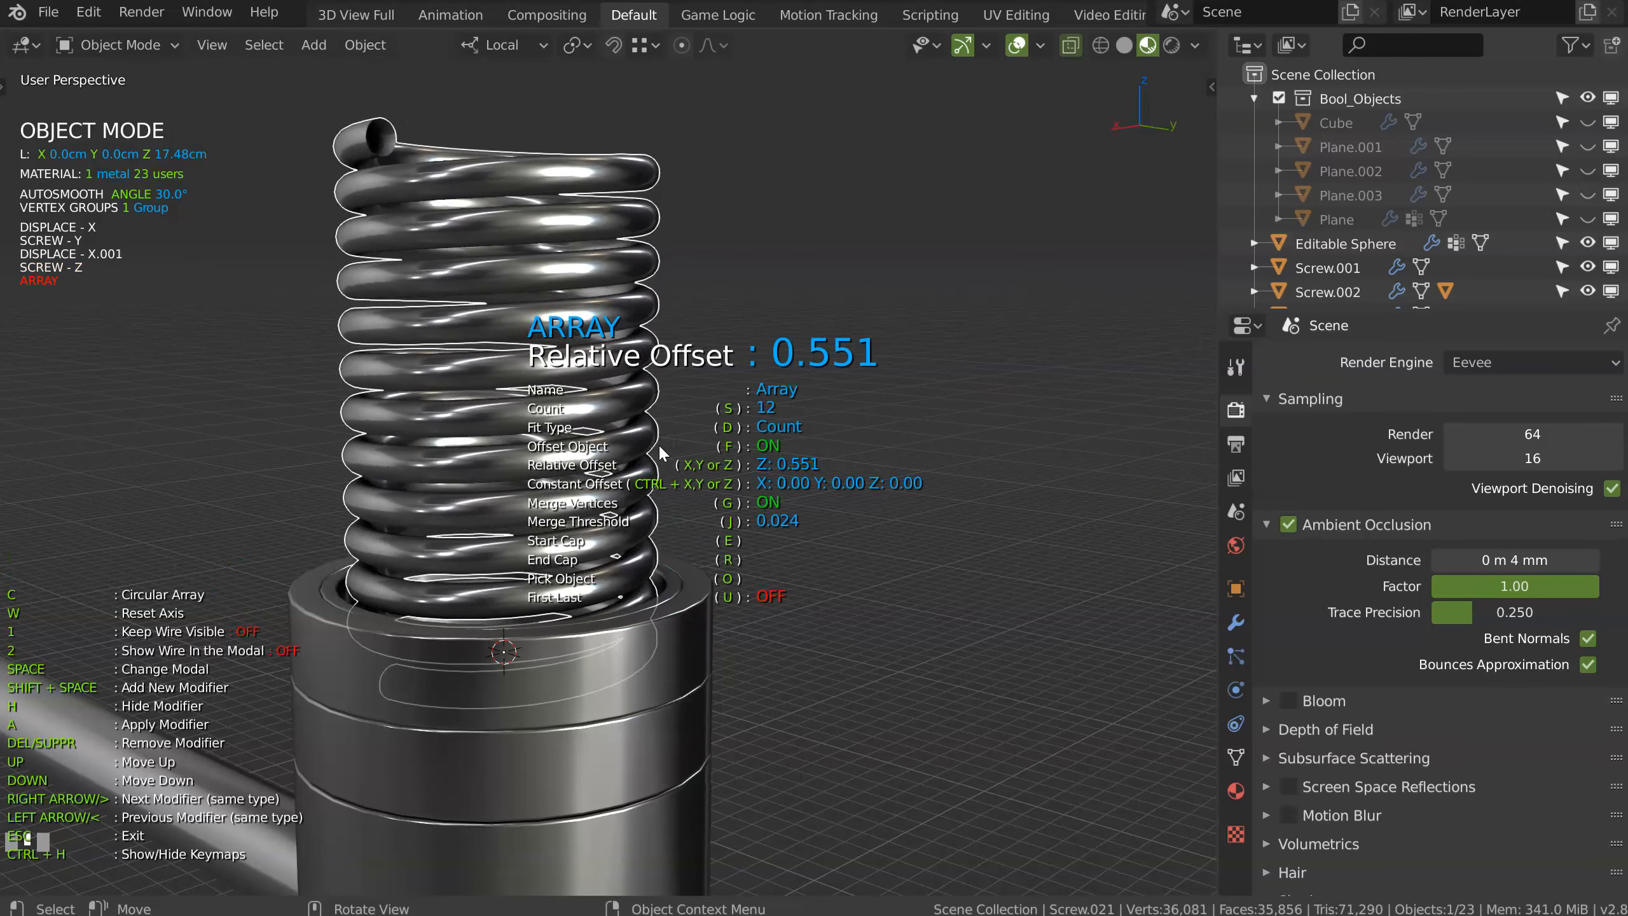
left_click(661, 445)
Step: Increase the coil Array's count to 17 to lengthen the spring
middle_click_drag(662, 413, 747, 384)
key("s")
left_click(1249, 497)
left_click(920, 344)
Step: Duplicate the spring and place the copy about 2.97 cm away along the Y axis
middle_click_drag(920, 346, 658, 356)
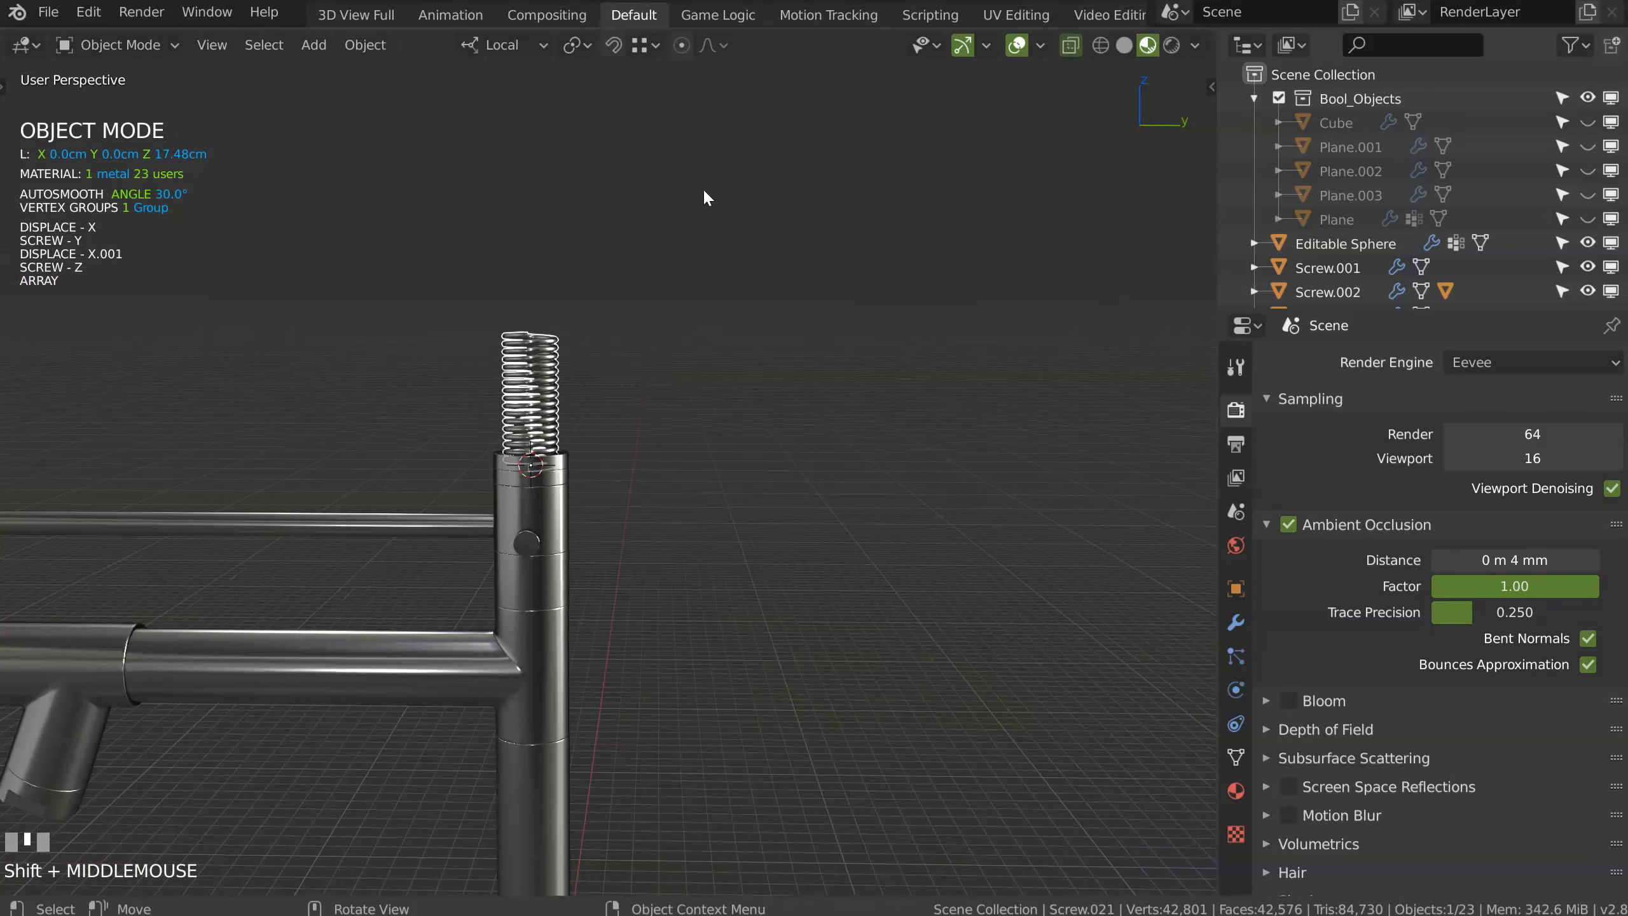
middle_click_drag(705, 192, 582, 365, "shift")
key("shift+d")
key("y")
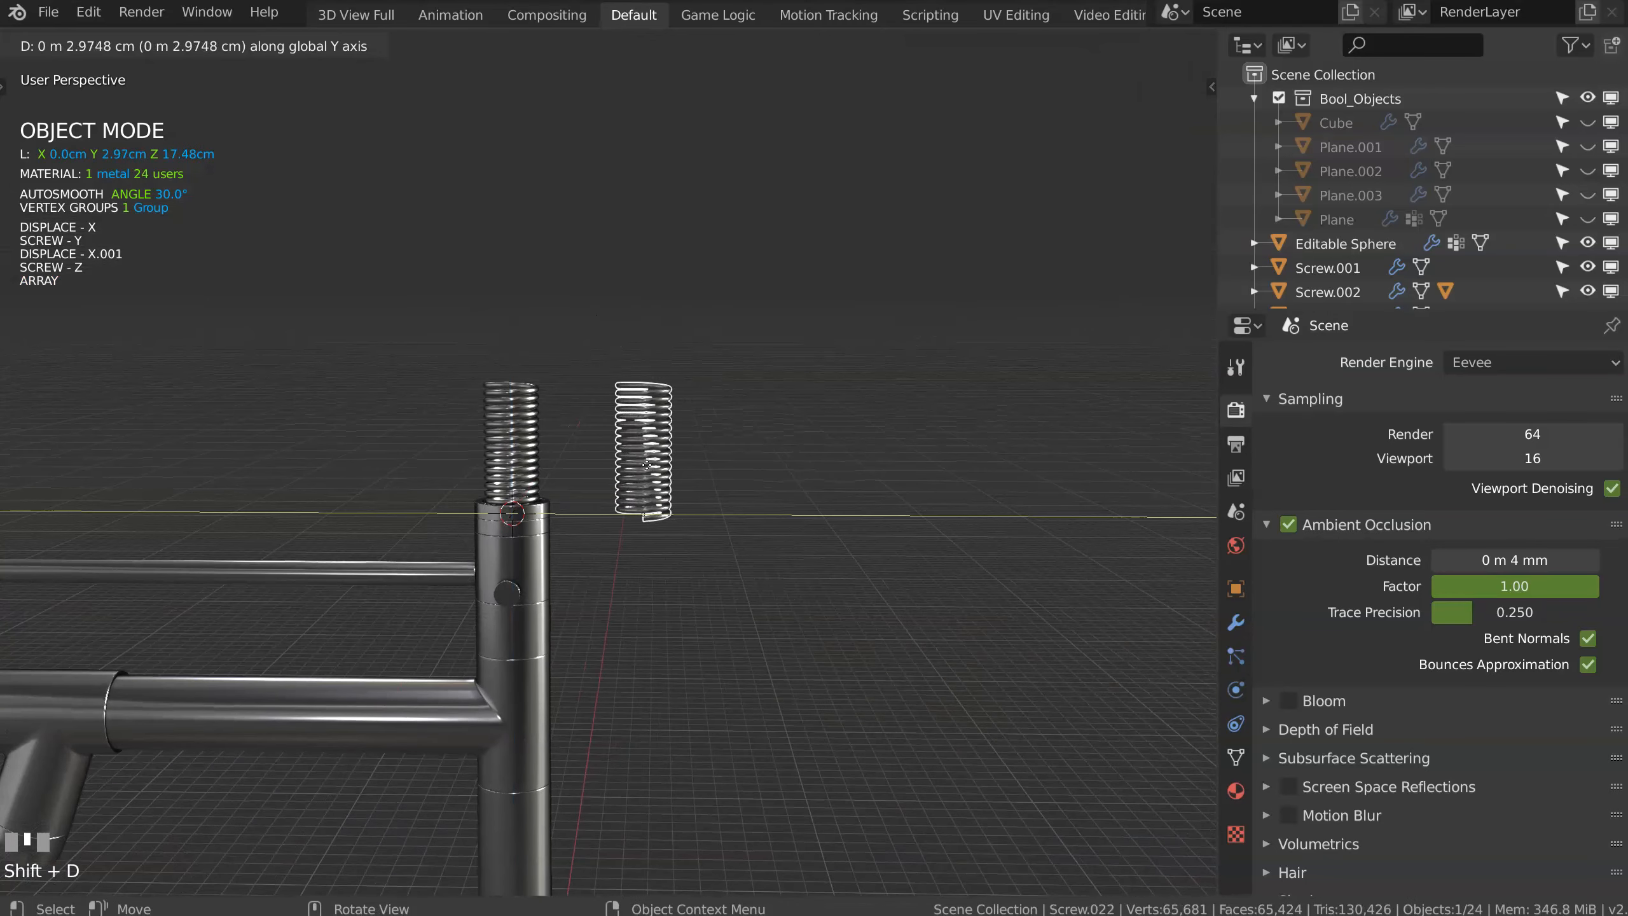
left_click(737, 393)
scroll(738, 393, "up", 3)
scroll(599, 460, "up", 2)
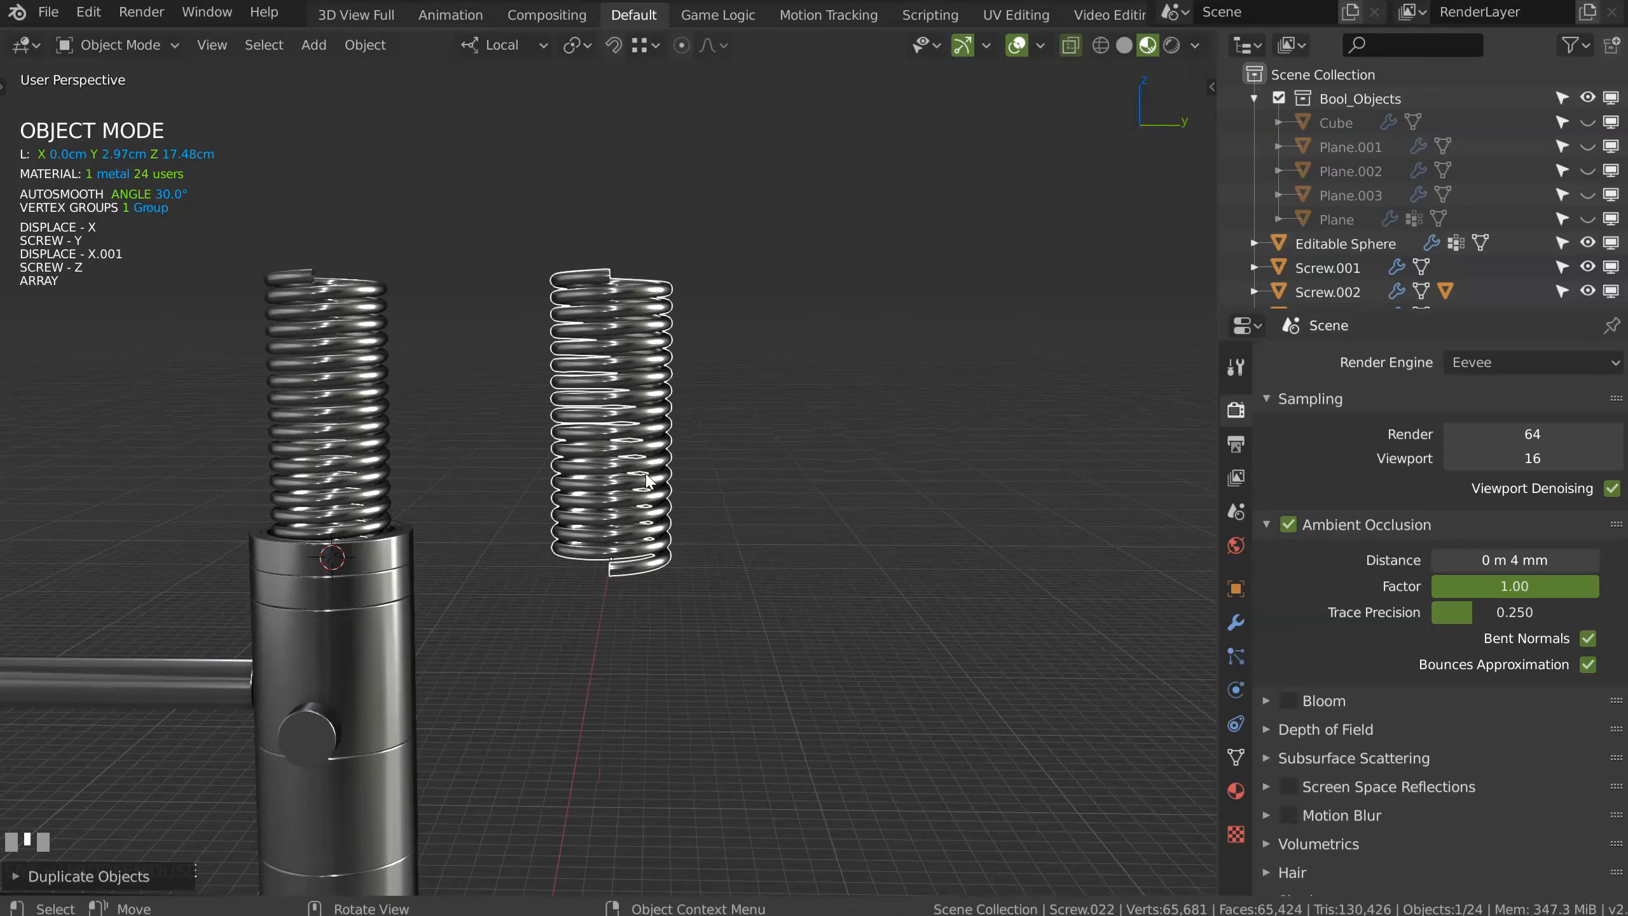
Step: Stretch the duplicated spring by increasing the screw height of its Screw - Z modifier
key("alt+shift+q")
left_click(490, 565)
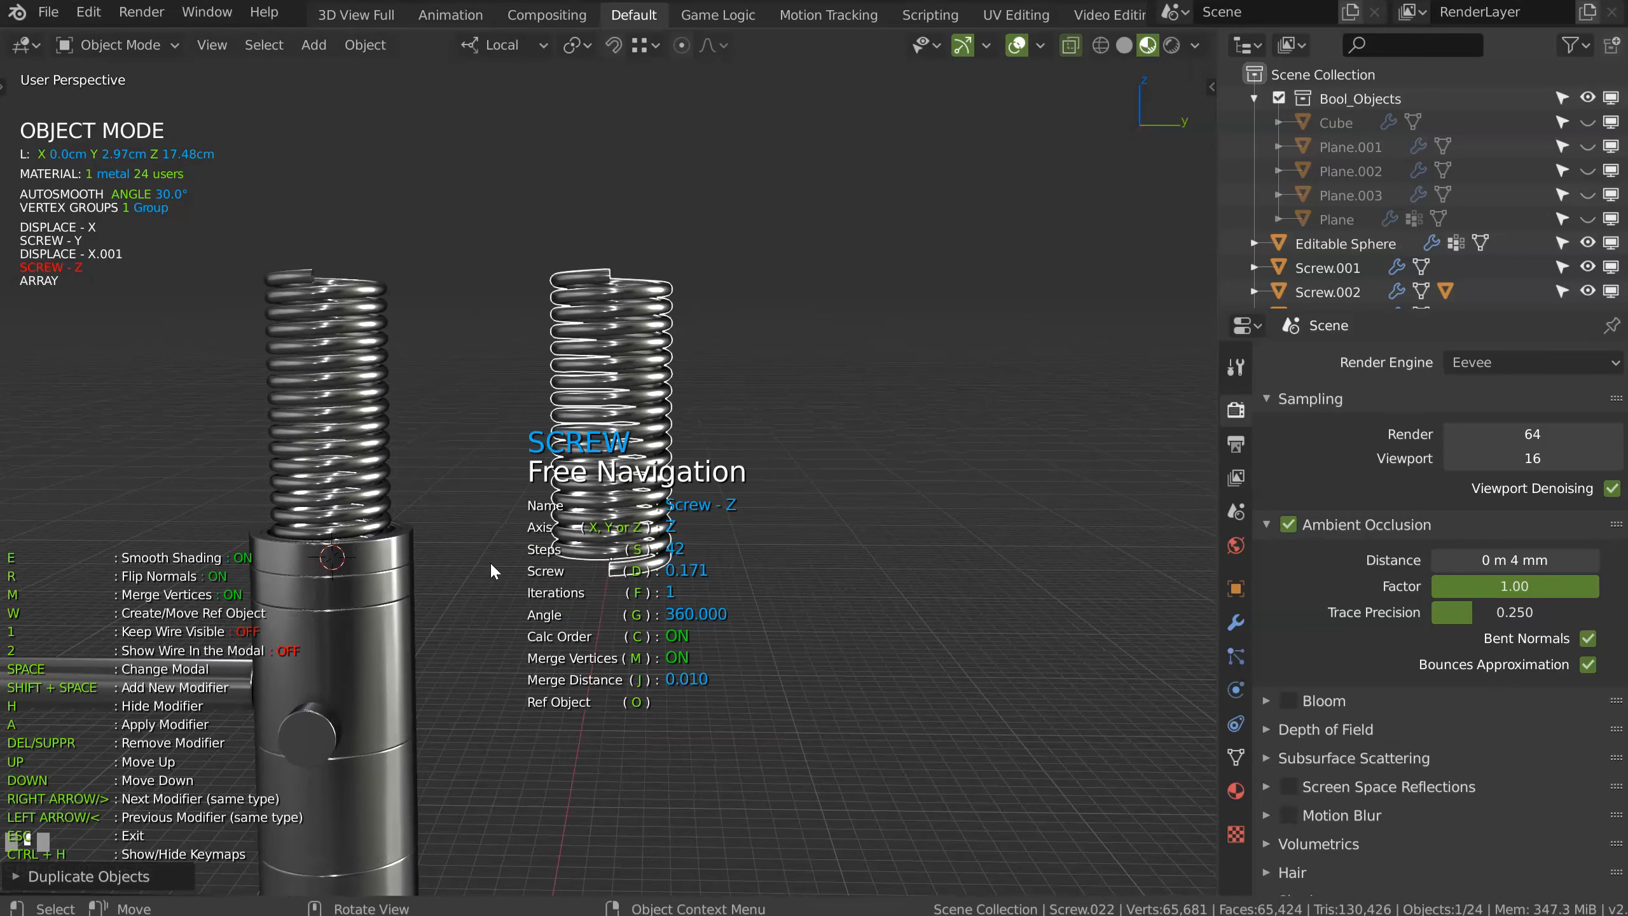
key("d")
mouse_move(508, 562)
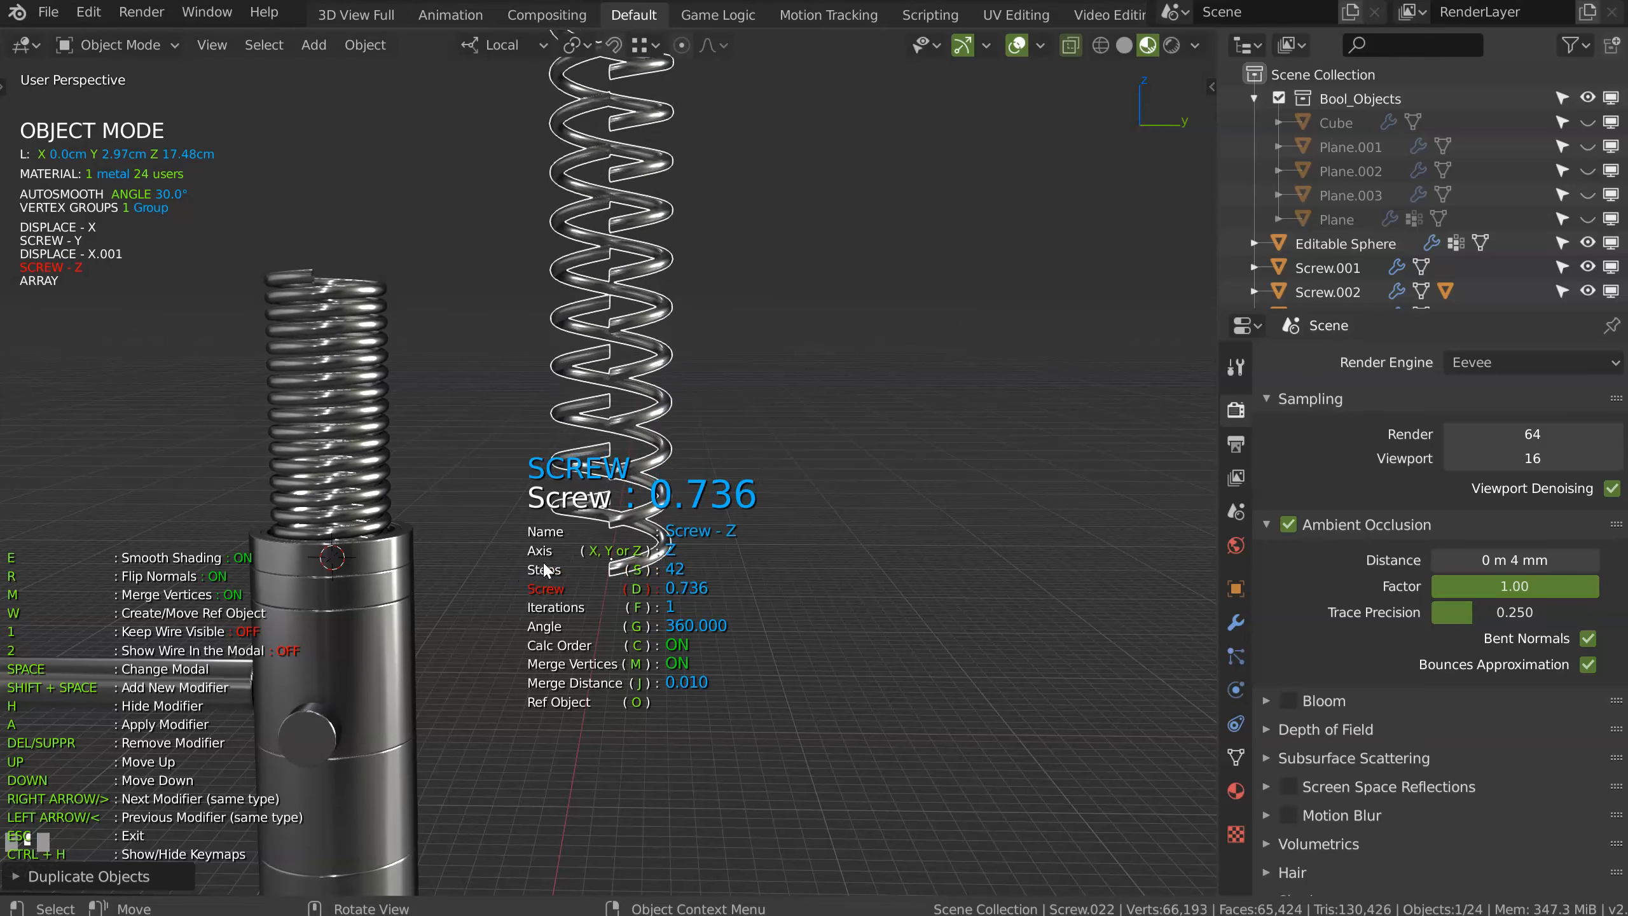
Step: Set the duplicated spring Array's relative Z offset to about 0.86 so its stretched turns meet
key("space")
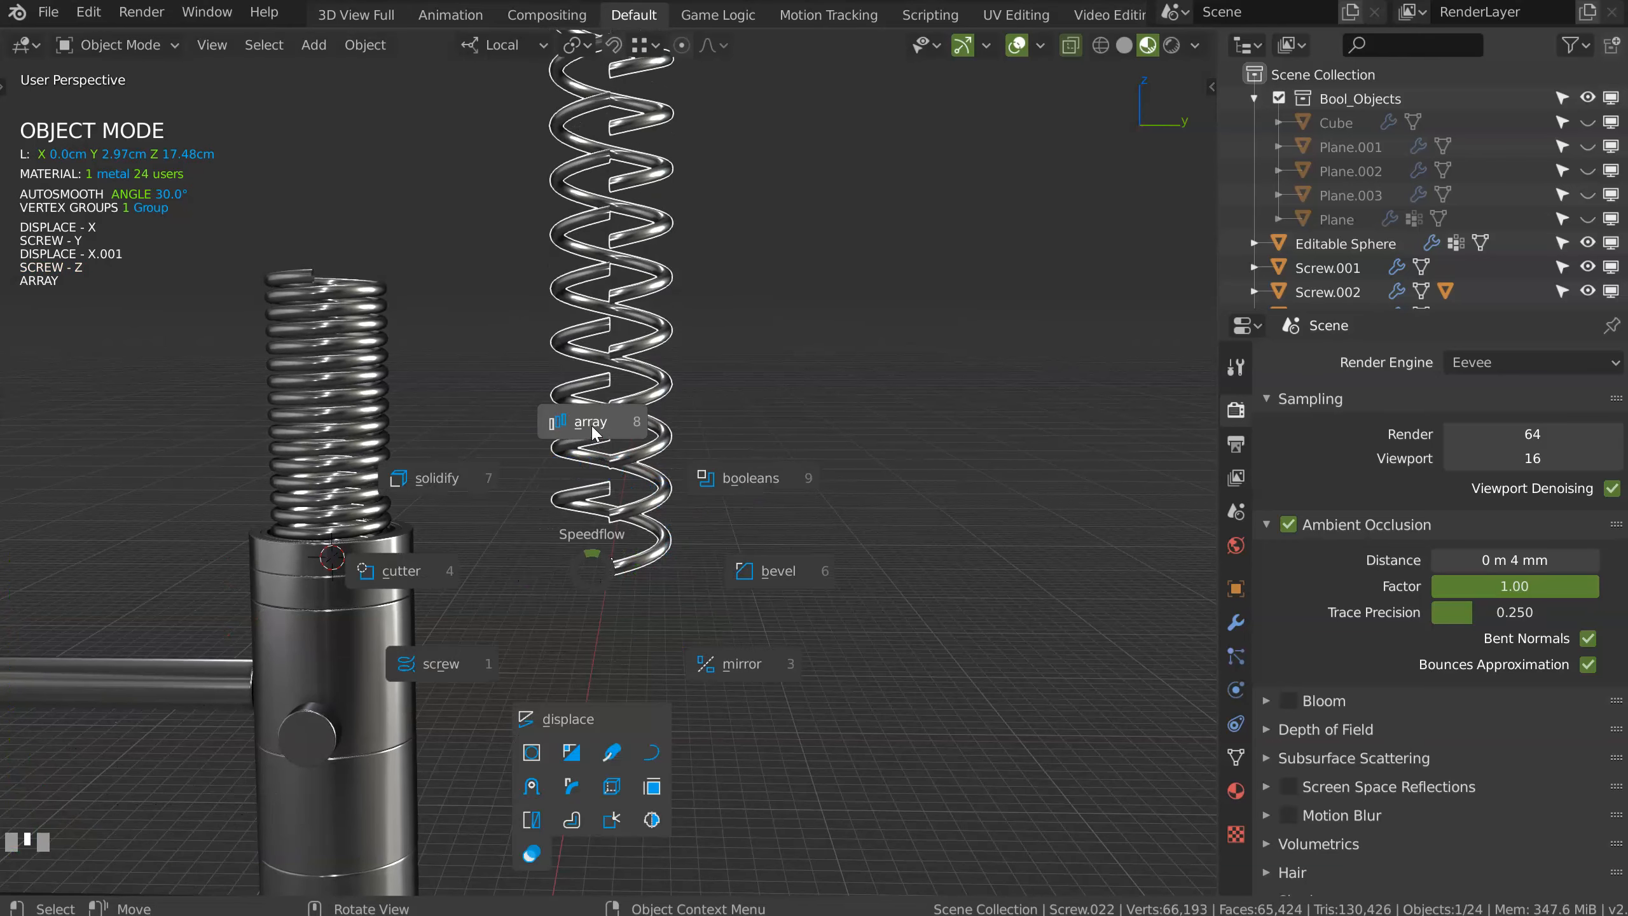
left_click(590, 427)
key("z")
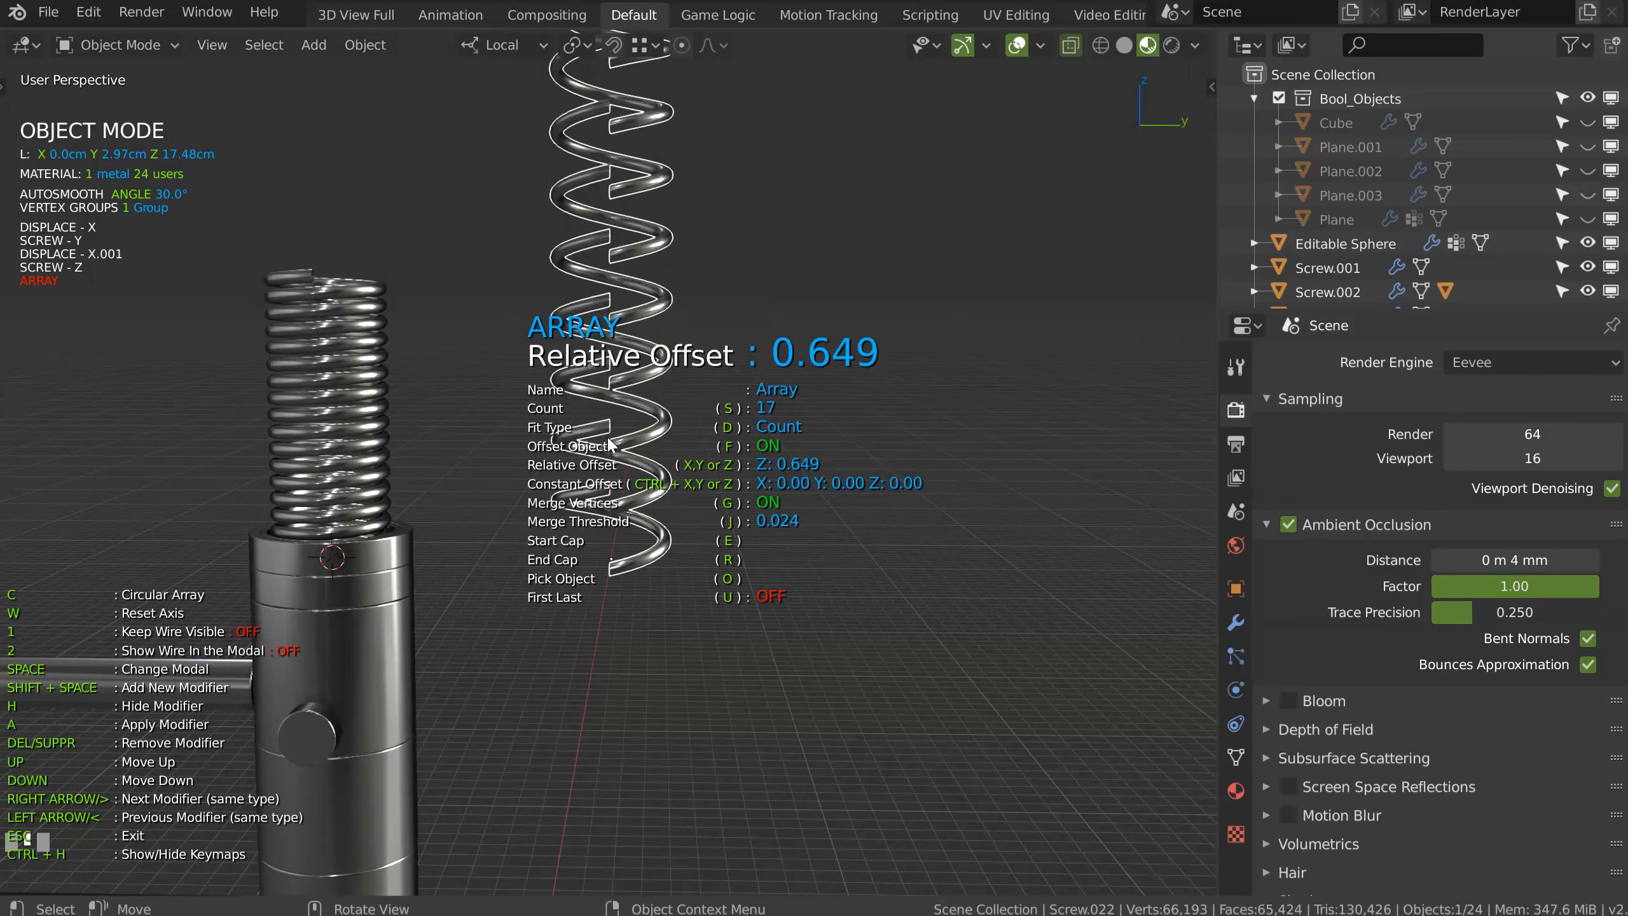
left_click(652, 449)
middle_click_drag(652, 449, 411, 322)
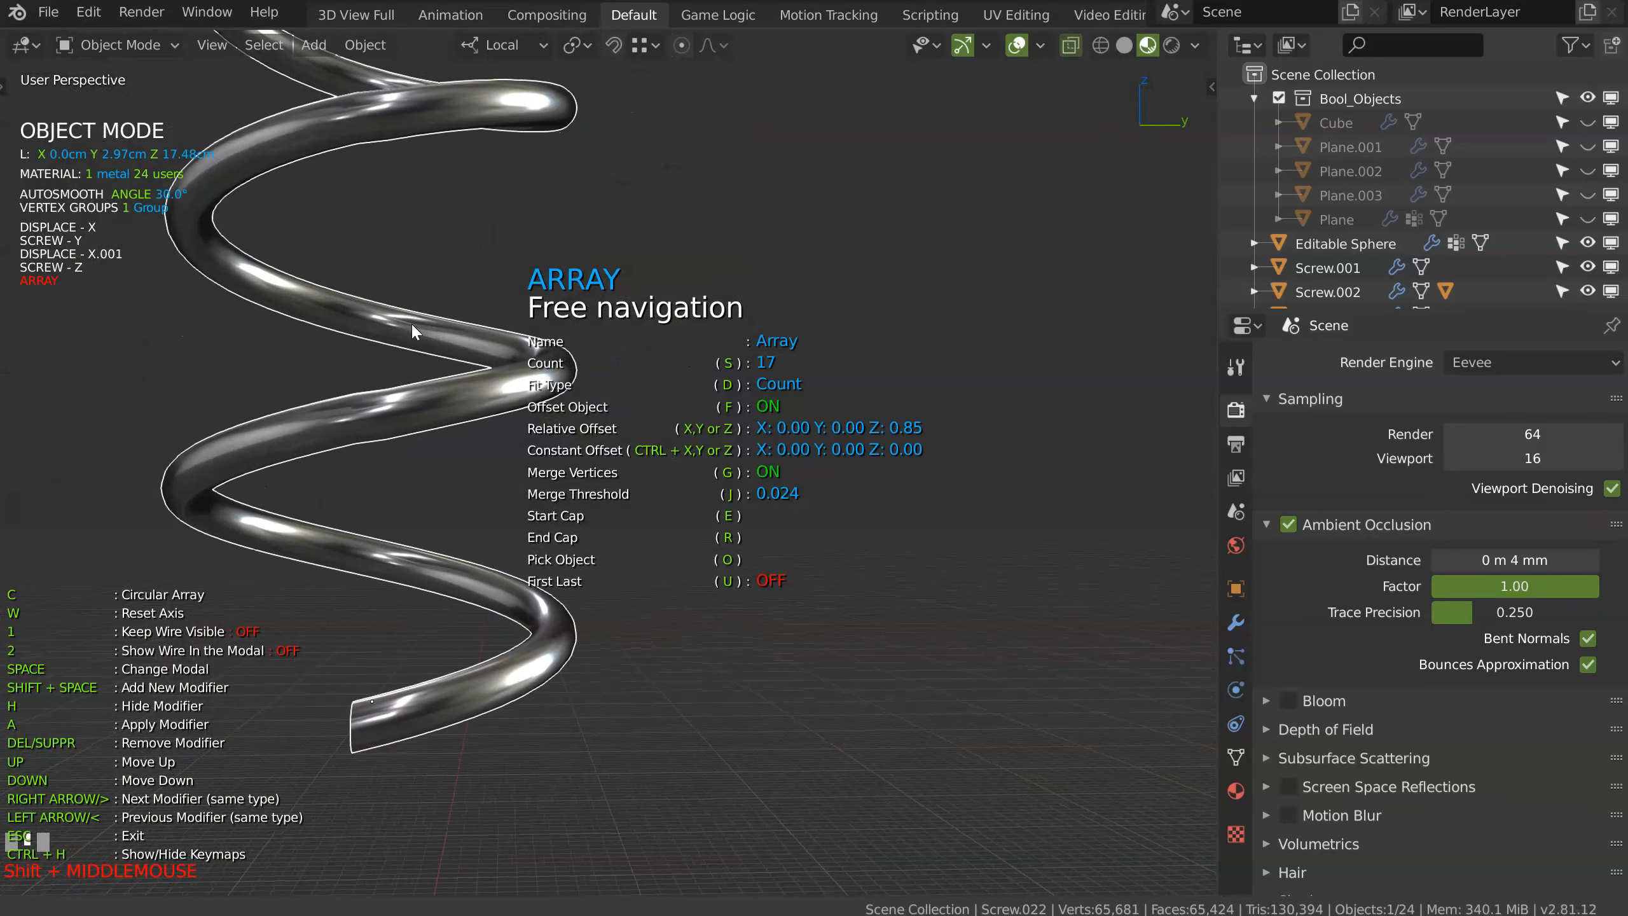
key("z")
left_click(457, 421)
Step: Assign the stretched spring copy as the End Cap of the original tight spring's Array
middle_click_drag(461, 424, 542, 458, "ctrl")
left_click(456, 408)
left_click(555, 492)
key("space")
mouse_move(540, 363)
middle_mouse_down("ctrl")
mouse_move(528, 380)
mouse_move(616, 385)
mouse_move(531, 371)
middle_mouse_up("ctrl")
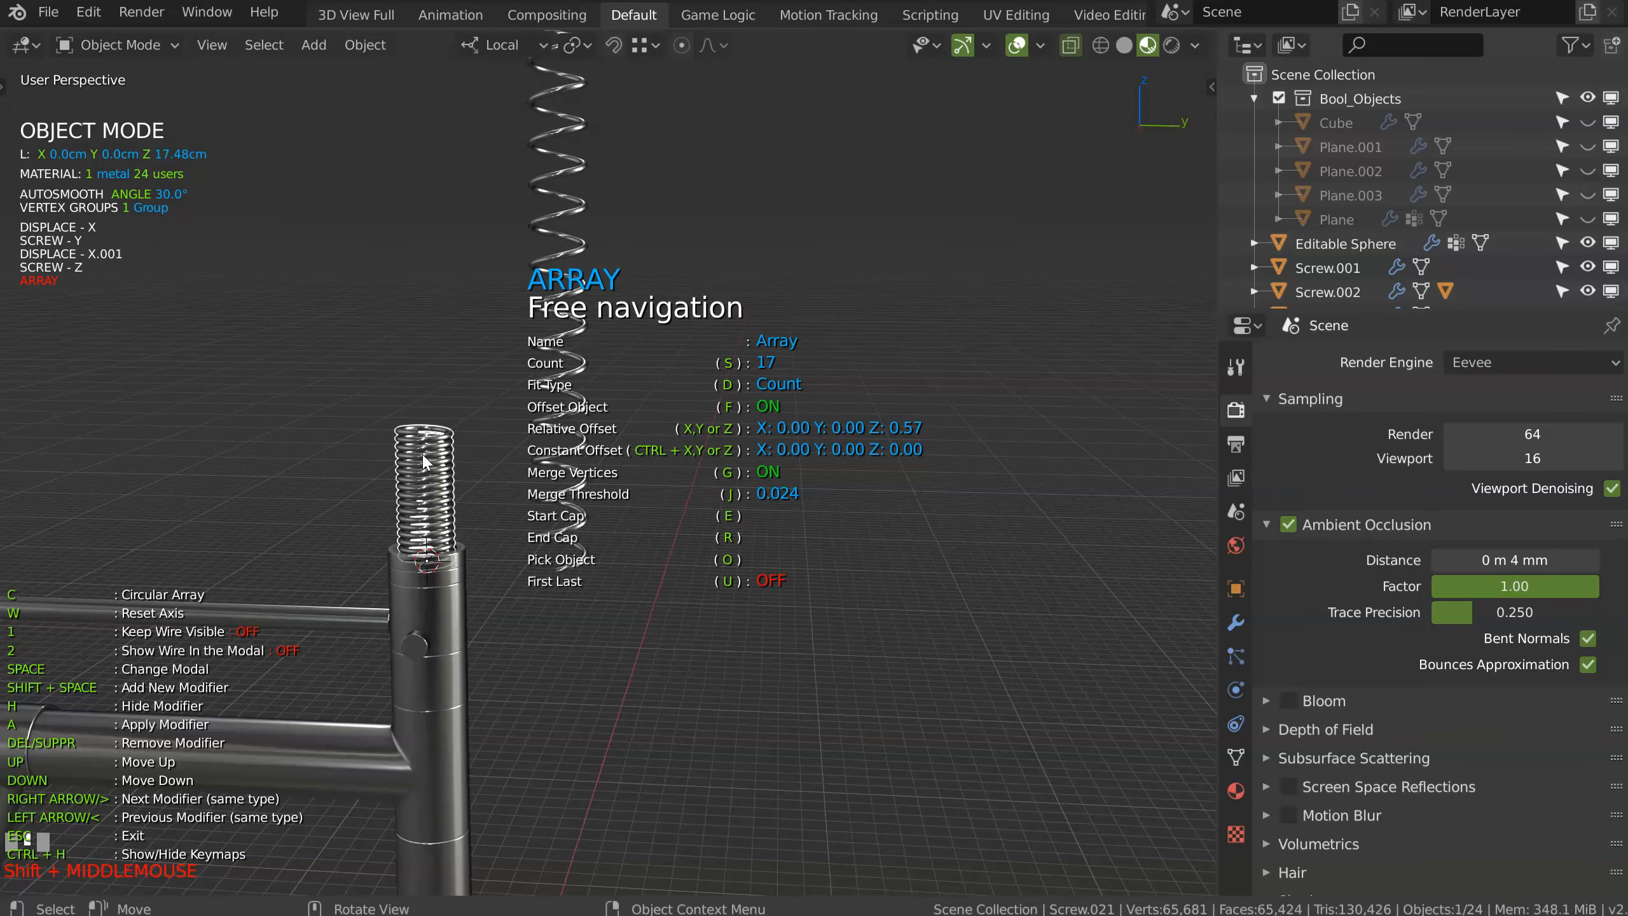
key("r")
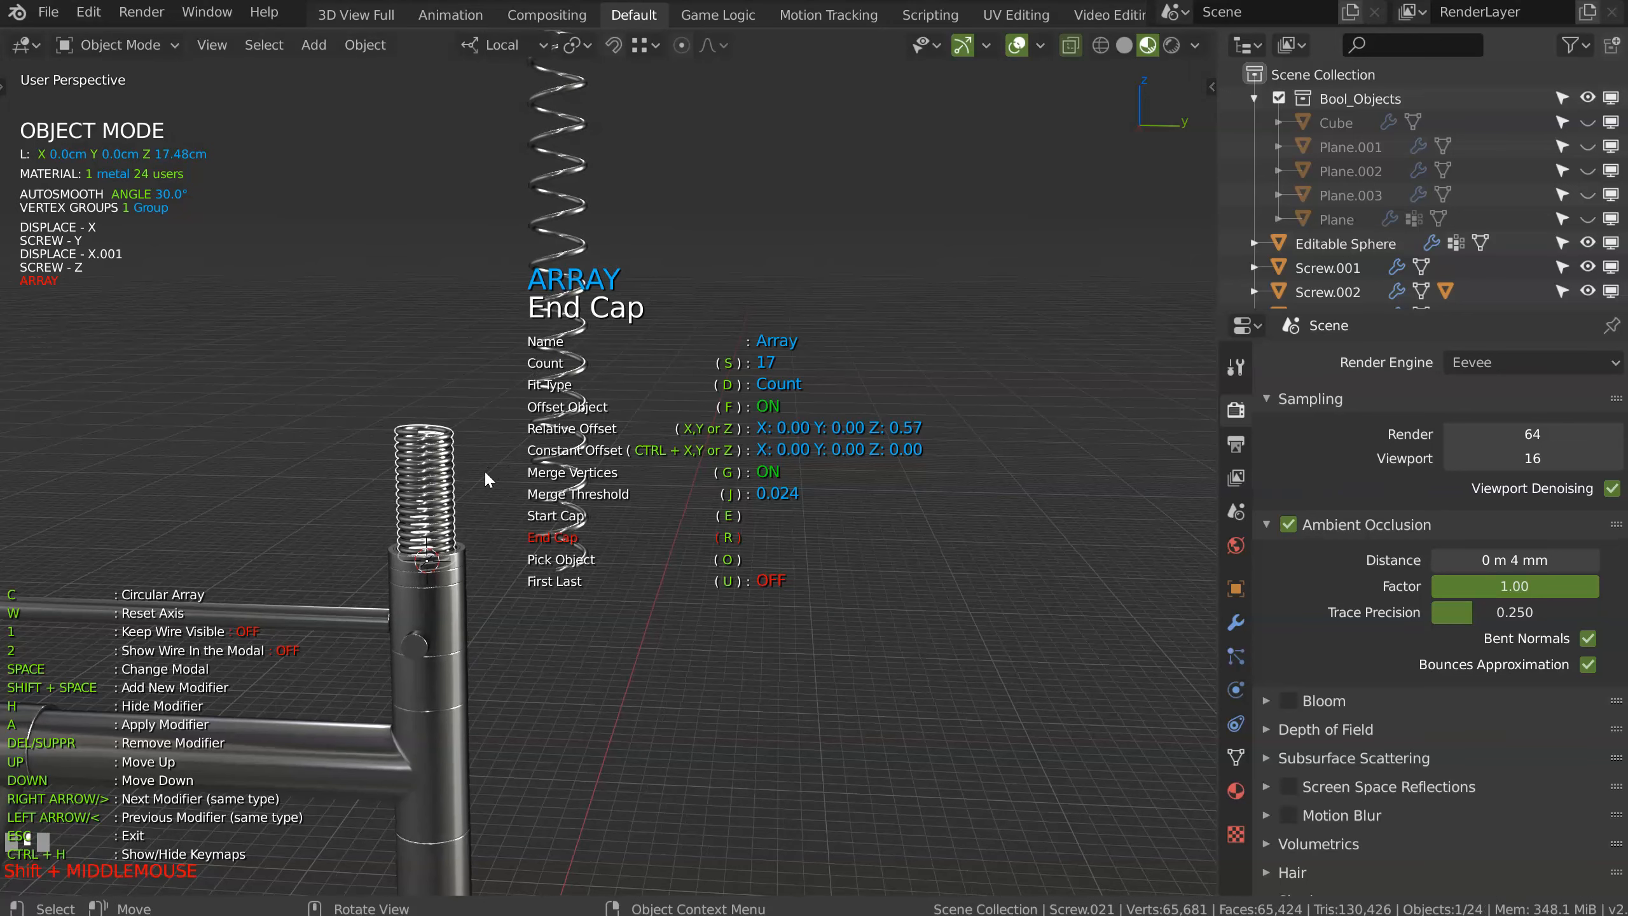
left_click(570, 255)
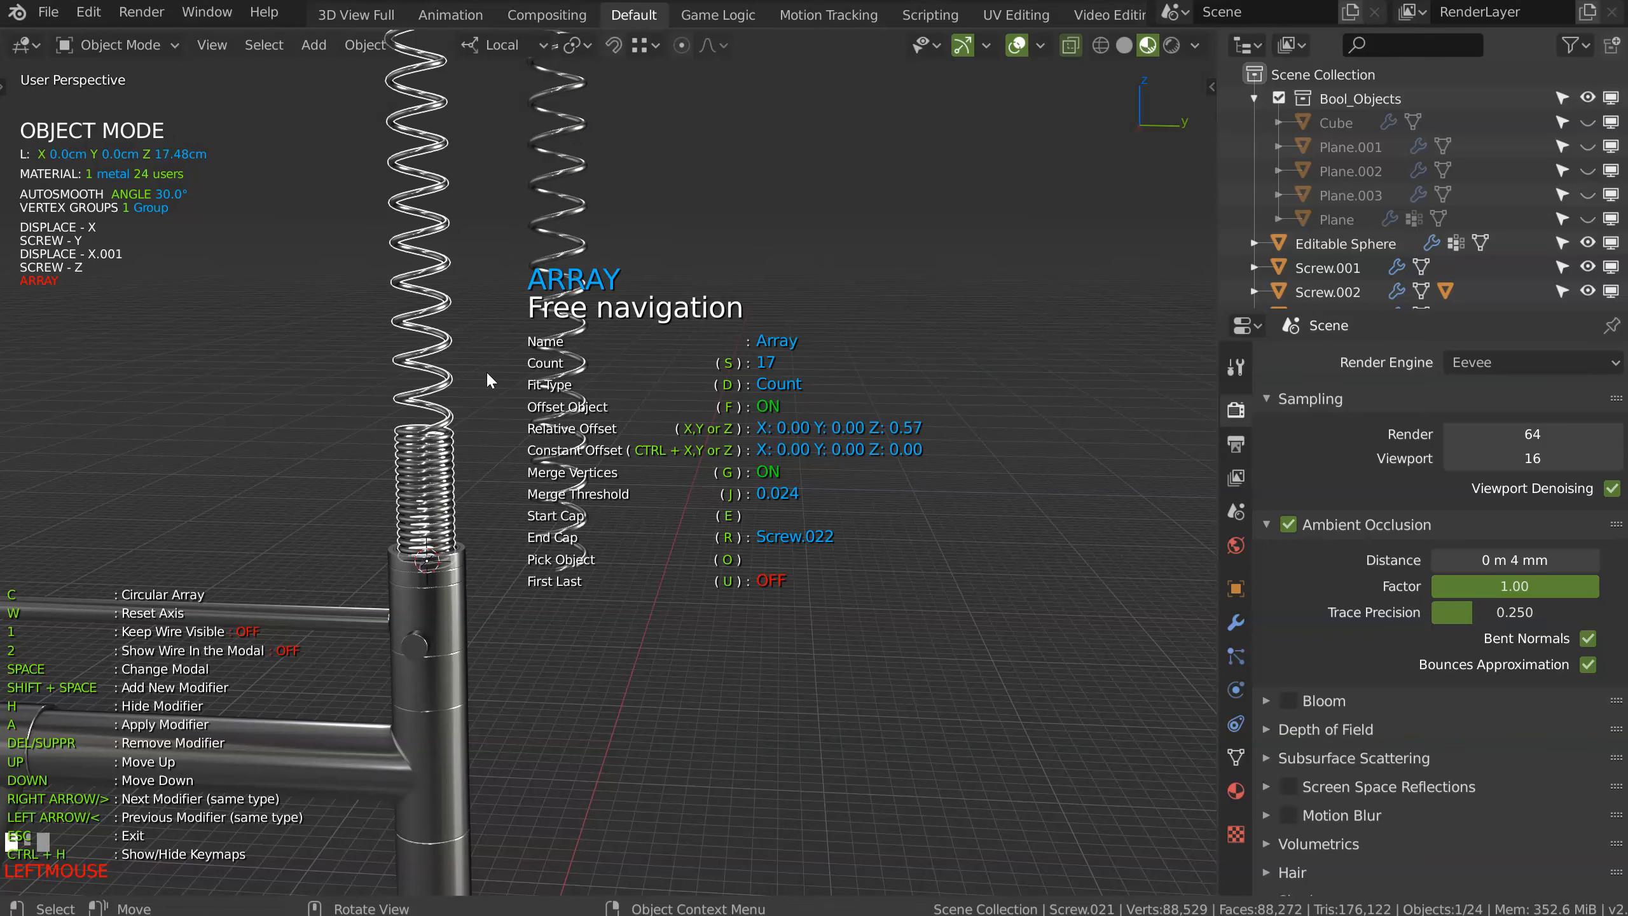
left_click(575, 423)
key("space")
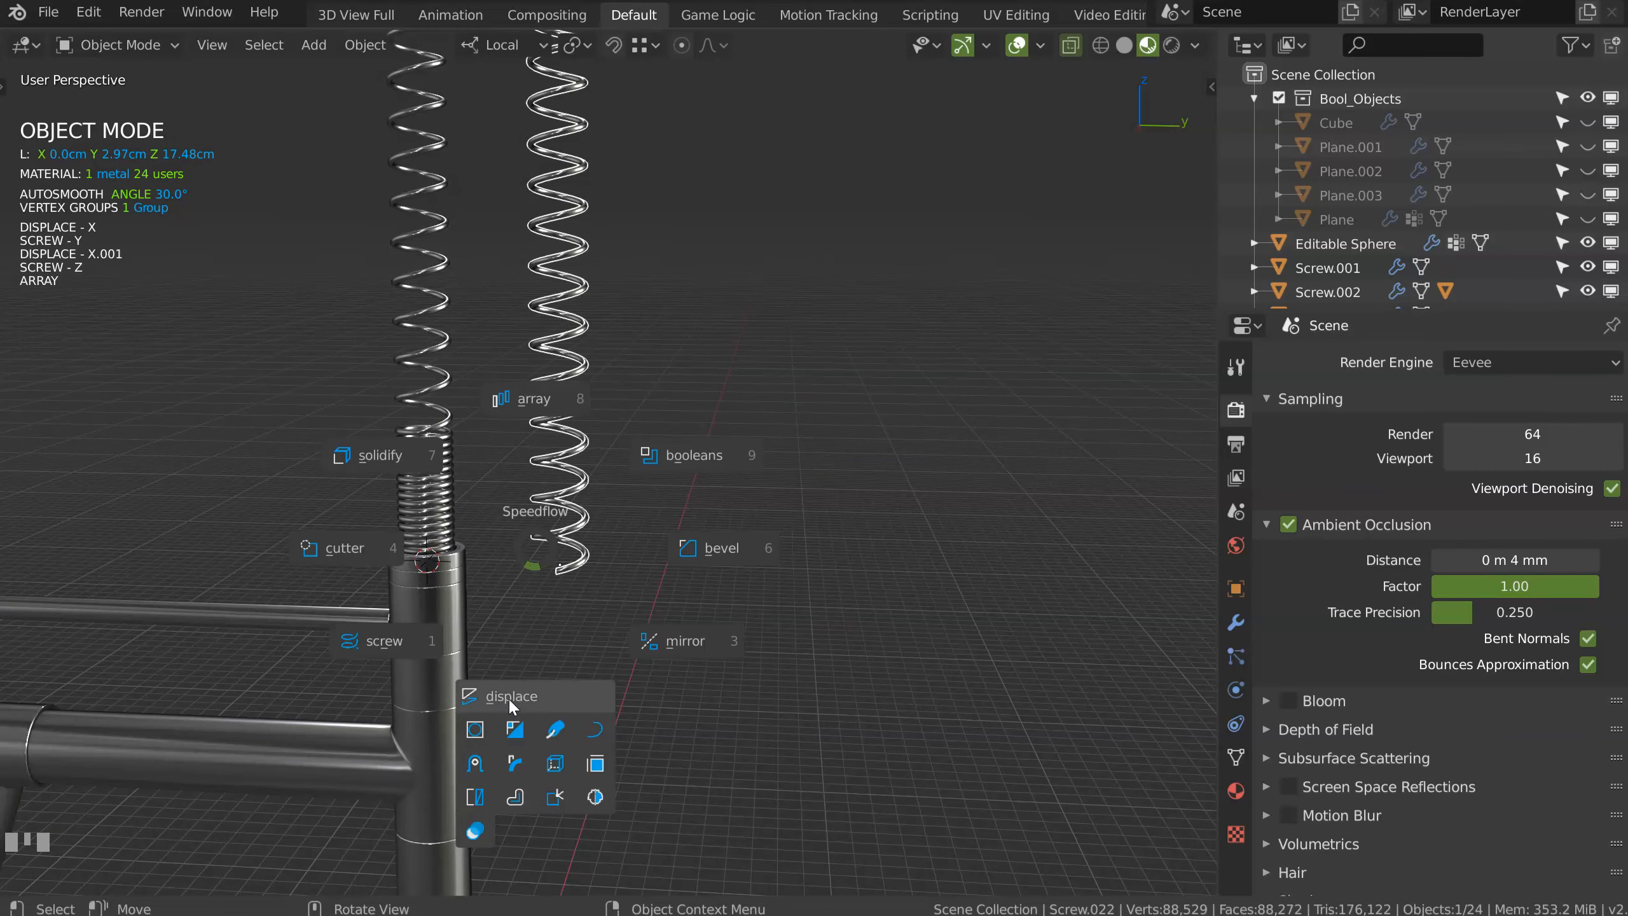
key("Escape")
Step: Switch to local view and examine the joint where the tight spring meets its stretched end cap
left_click(423, 474)
middle_click_drag(426, 477, 420, 471)
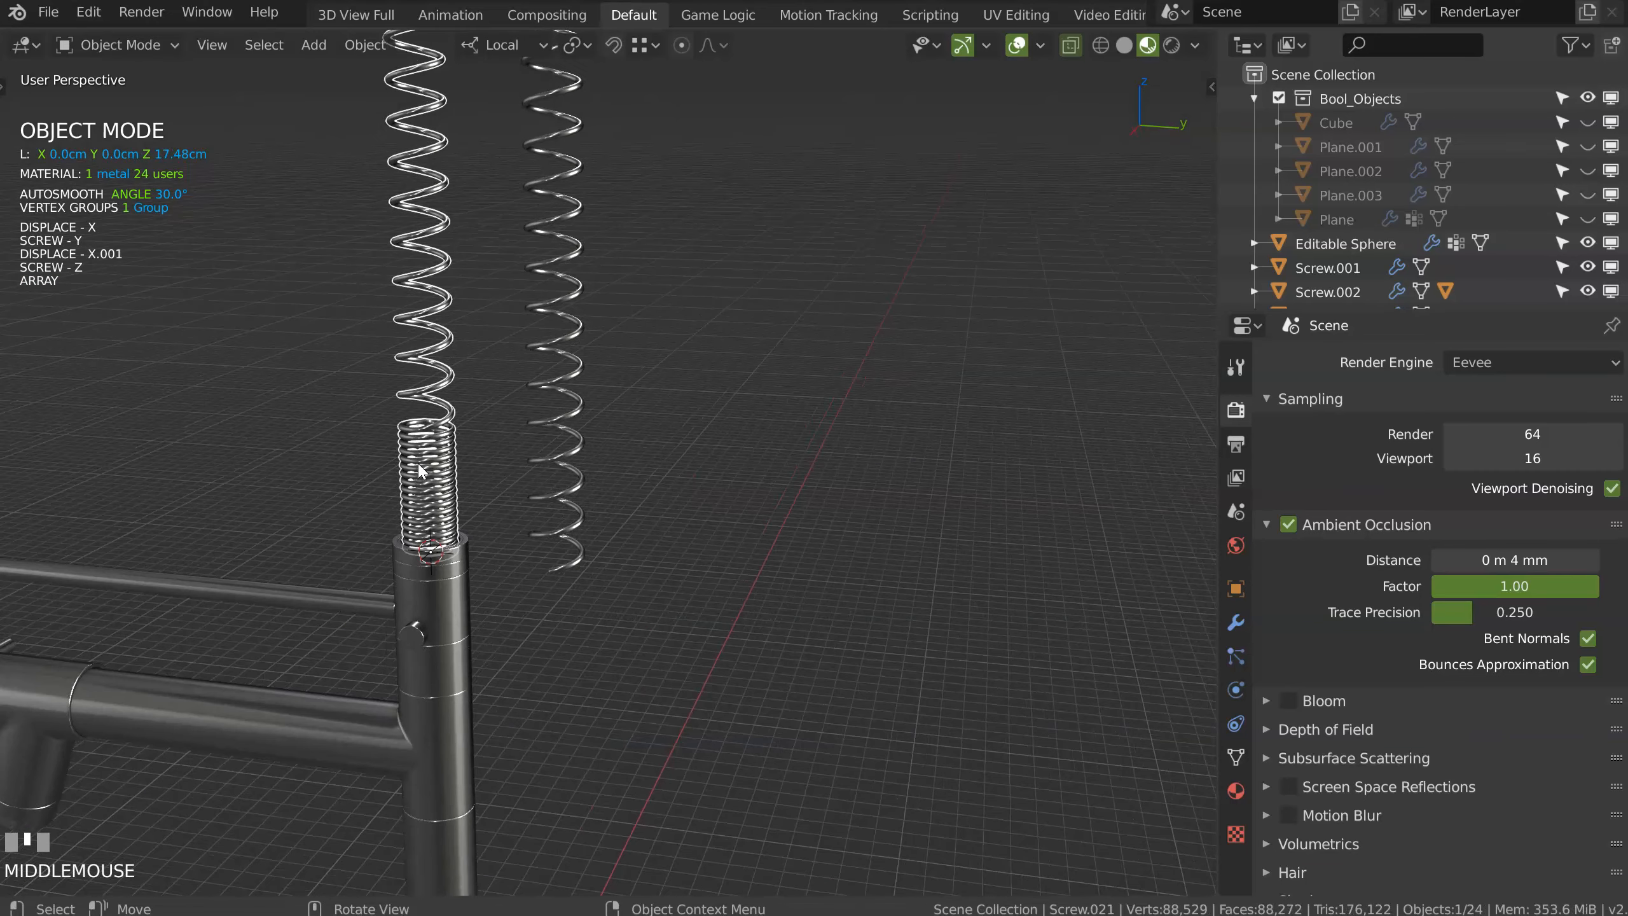
key("KP_Divide")
middle_click_drag(596, 504, 599, 449)
scroll(601, 693, "up", 2)
middle_click_drag(650, 609, 643, 362, "shift")
middle_click_drag(650, 506, 619, 402, "ctrl")
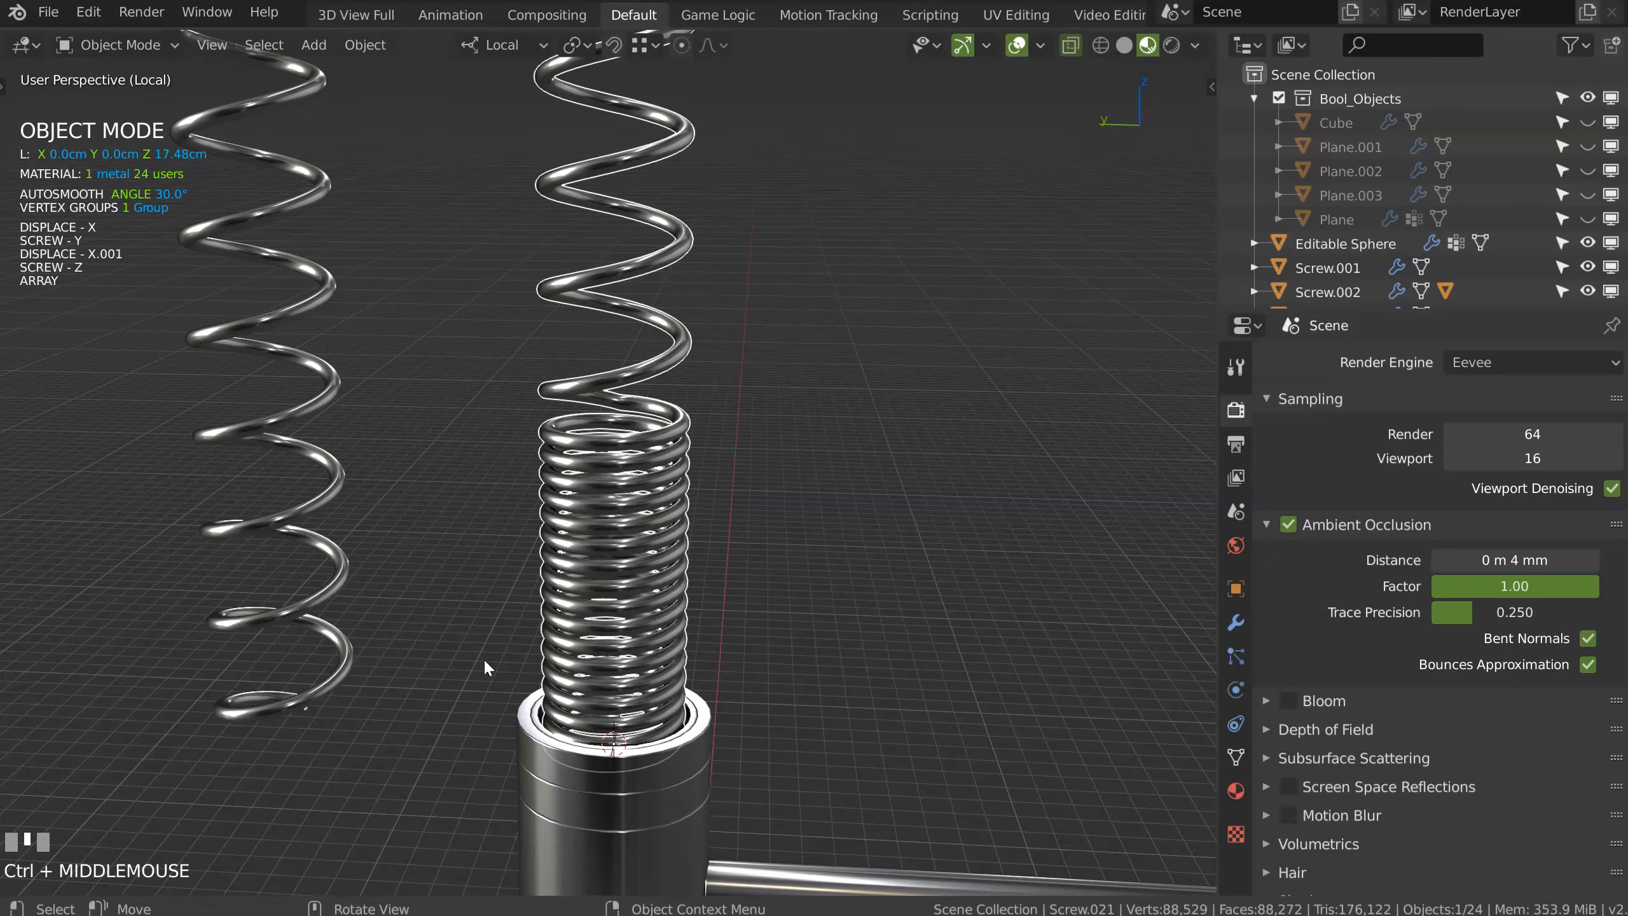
middle_click_drag(600, 433, 726, 316)
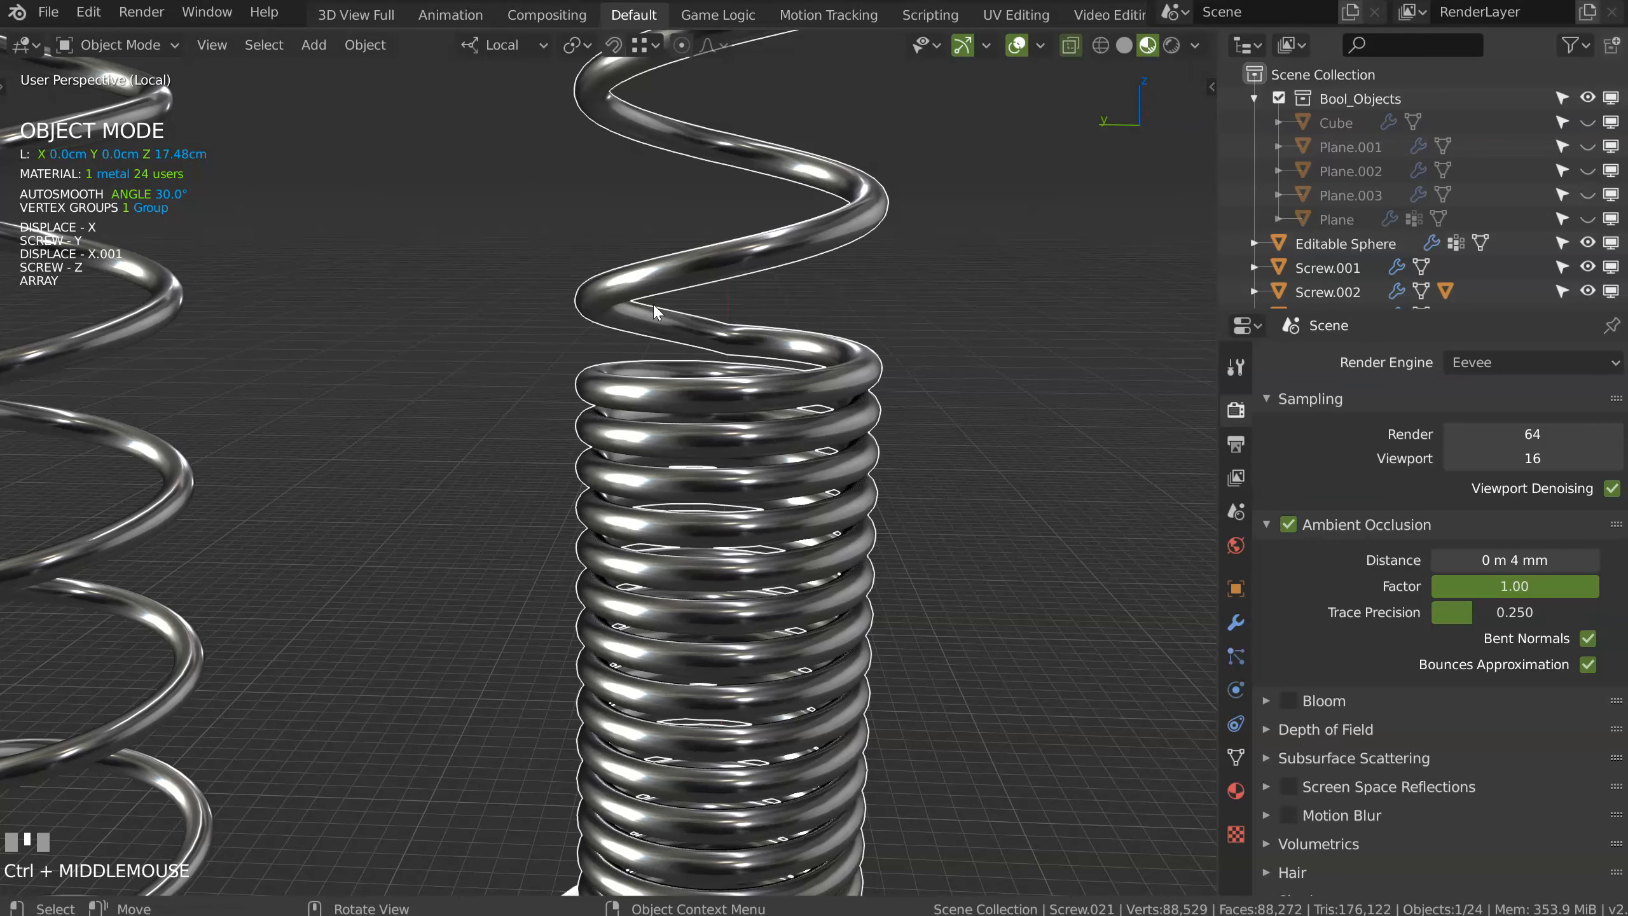
middle_click_drag(787, 331, 788, 252, "ctrl")
middle_click_drag(554, 316, 832, 420, "ctrl")
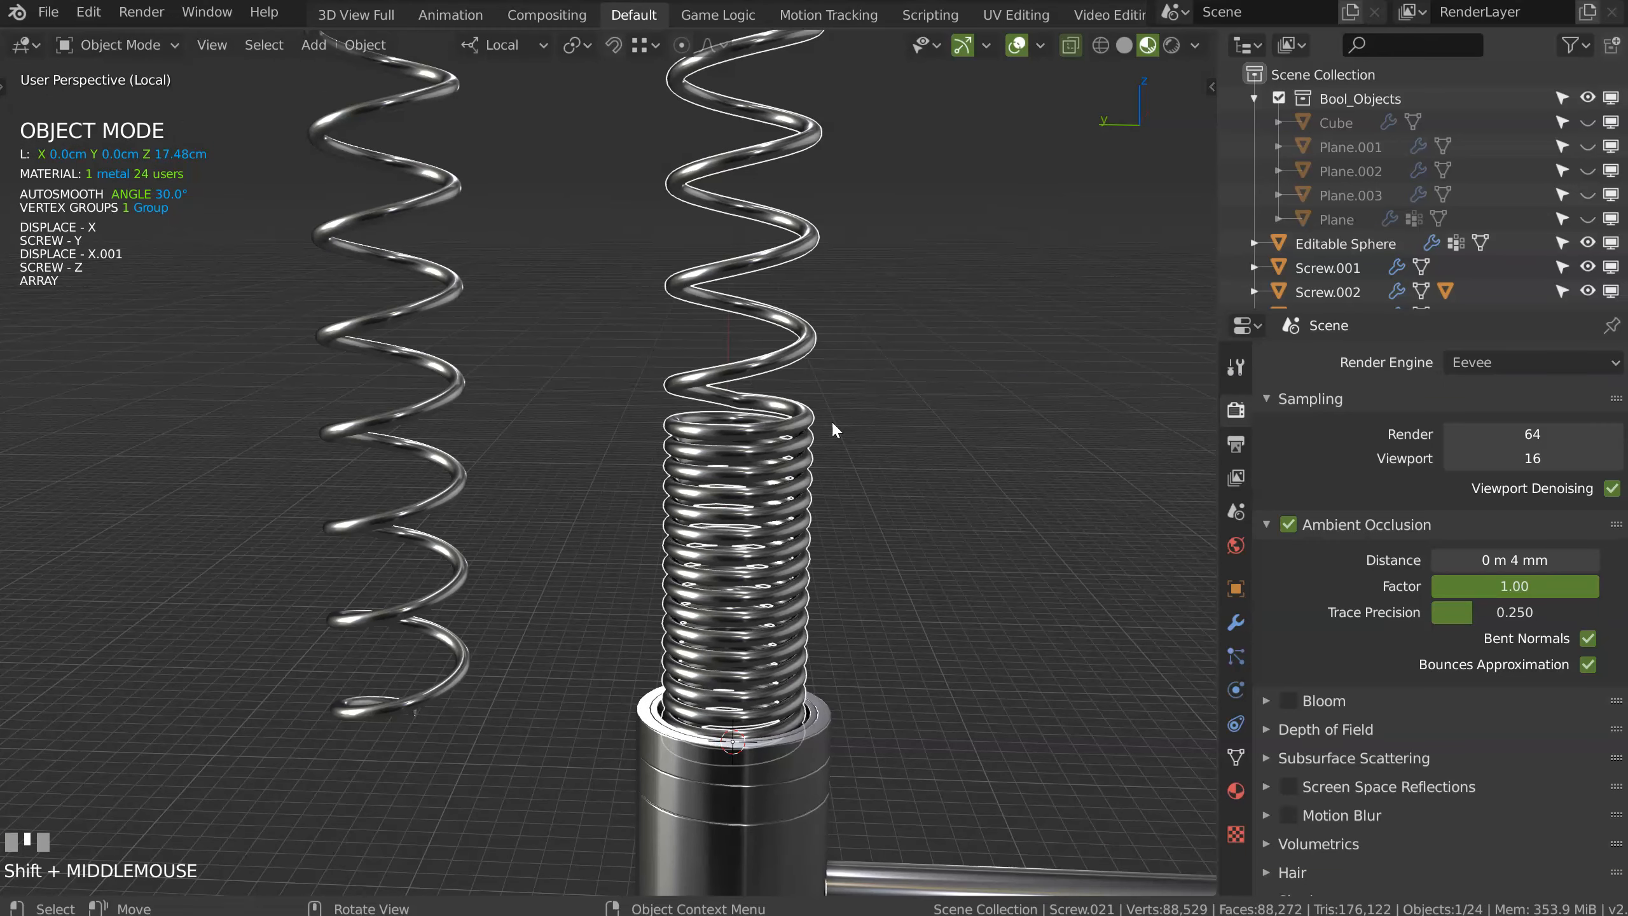
middle_click_drag(497, 403, 552, 447, "shift")
Step: Set the stretched spring's Screw - Z height to about 0.514
left_click(524, 556)
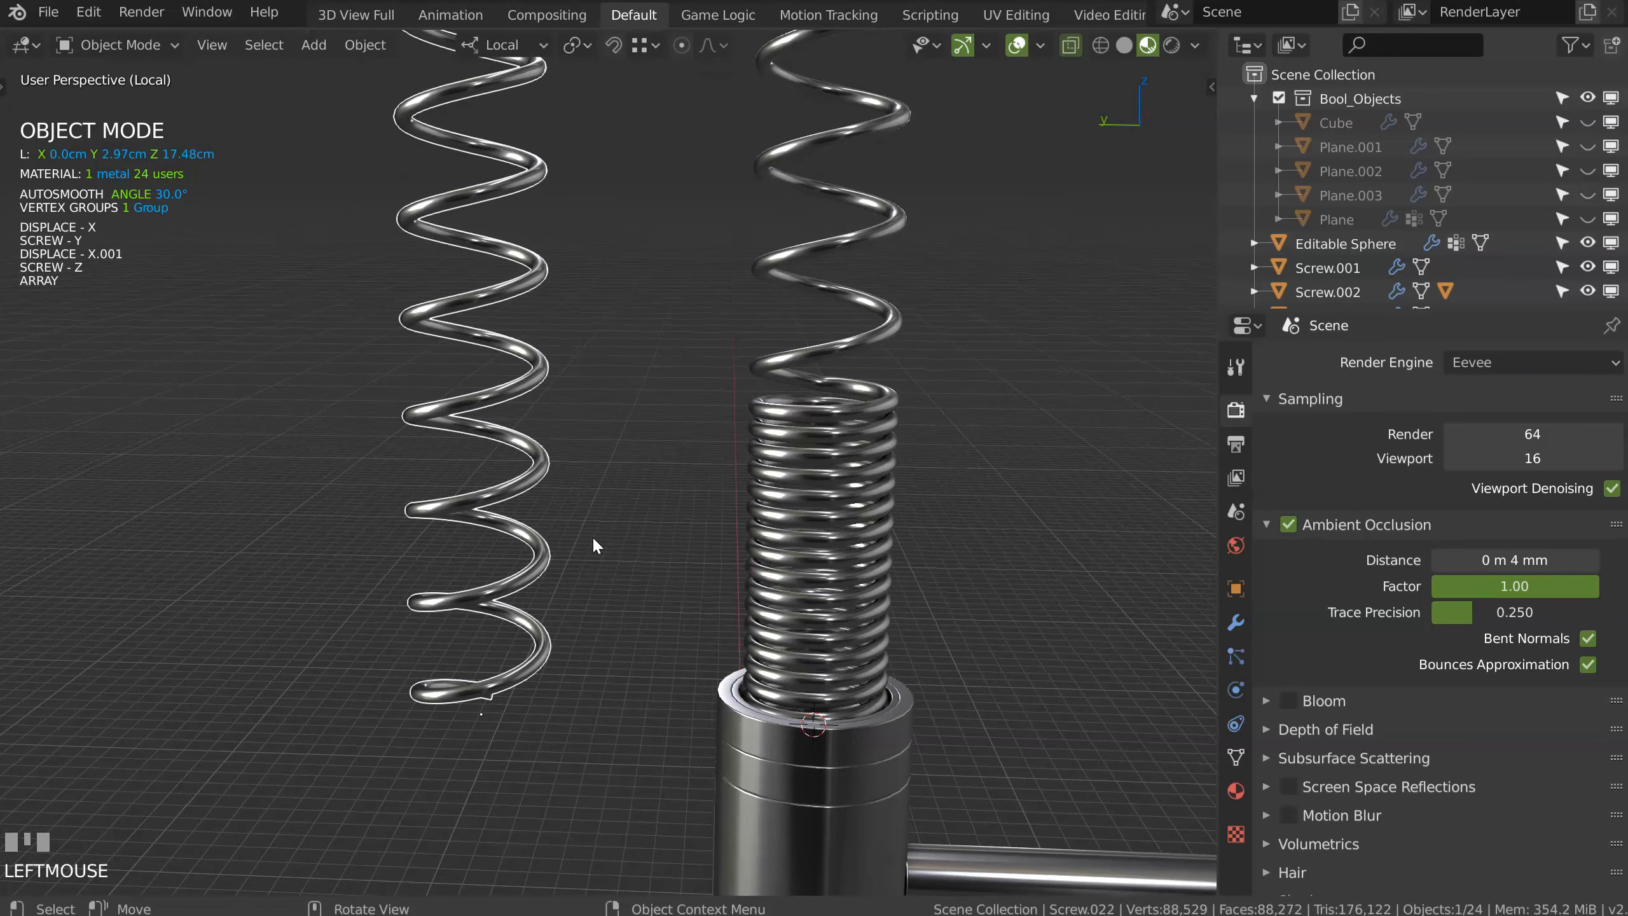
key("space")
left_click(454, 633)
key("d")
middle_click_drag(702, 610, 609, 564)
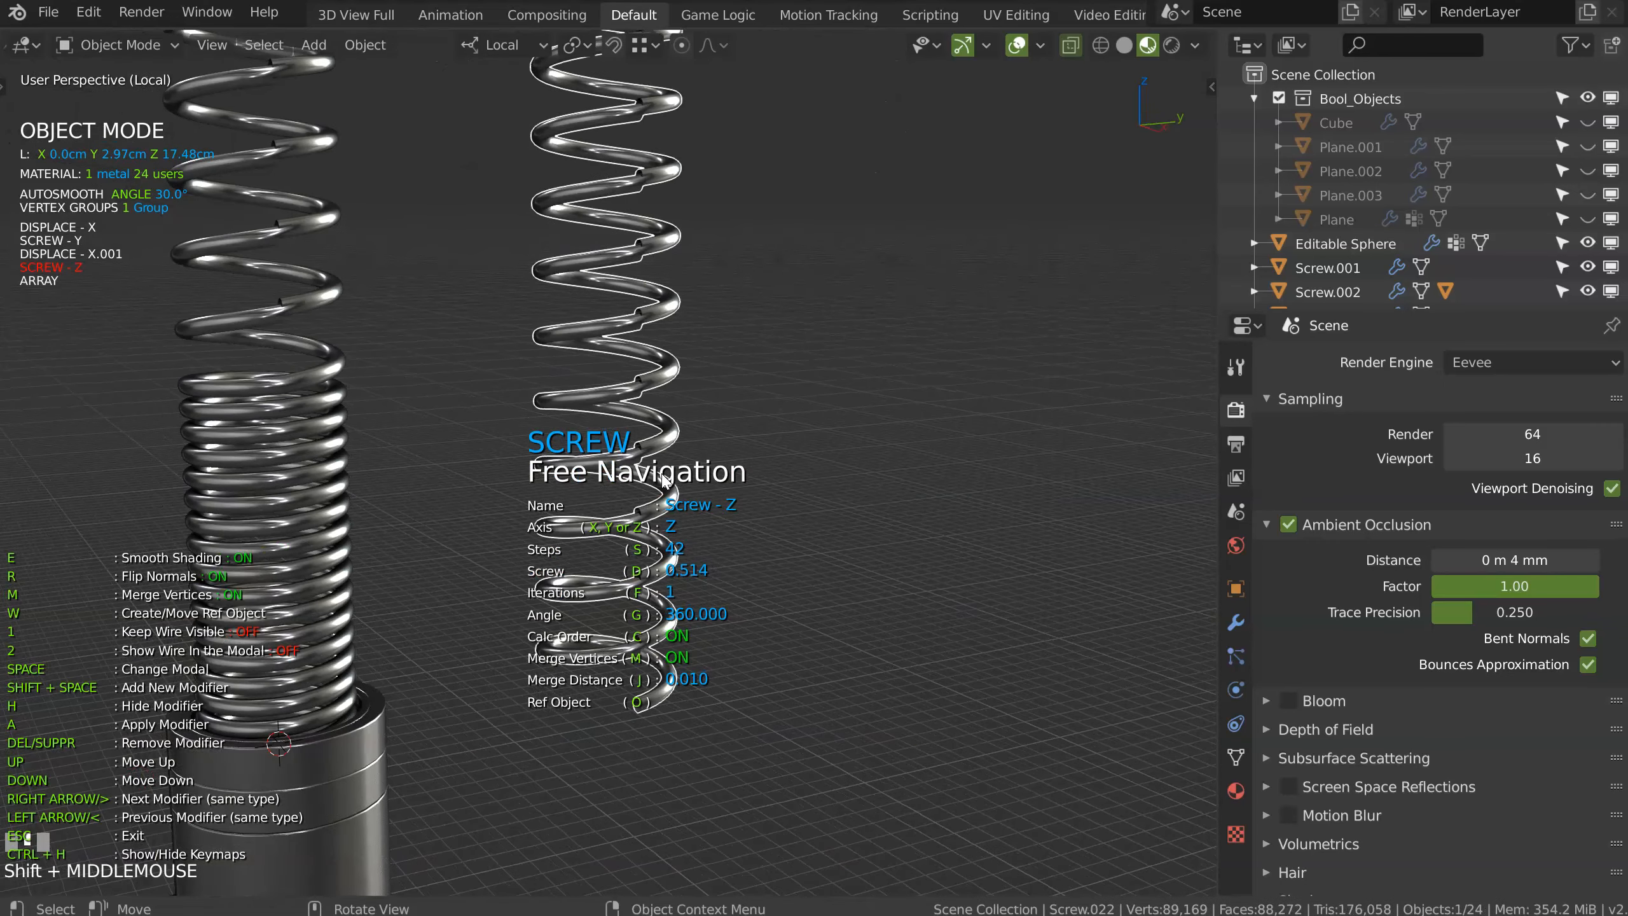
Step: Fine-tune the stretched spring Array's relative Z offset to about 0.79 so its turns join smoothly
key("space")
left_click(693, 351)
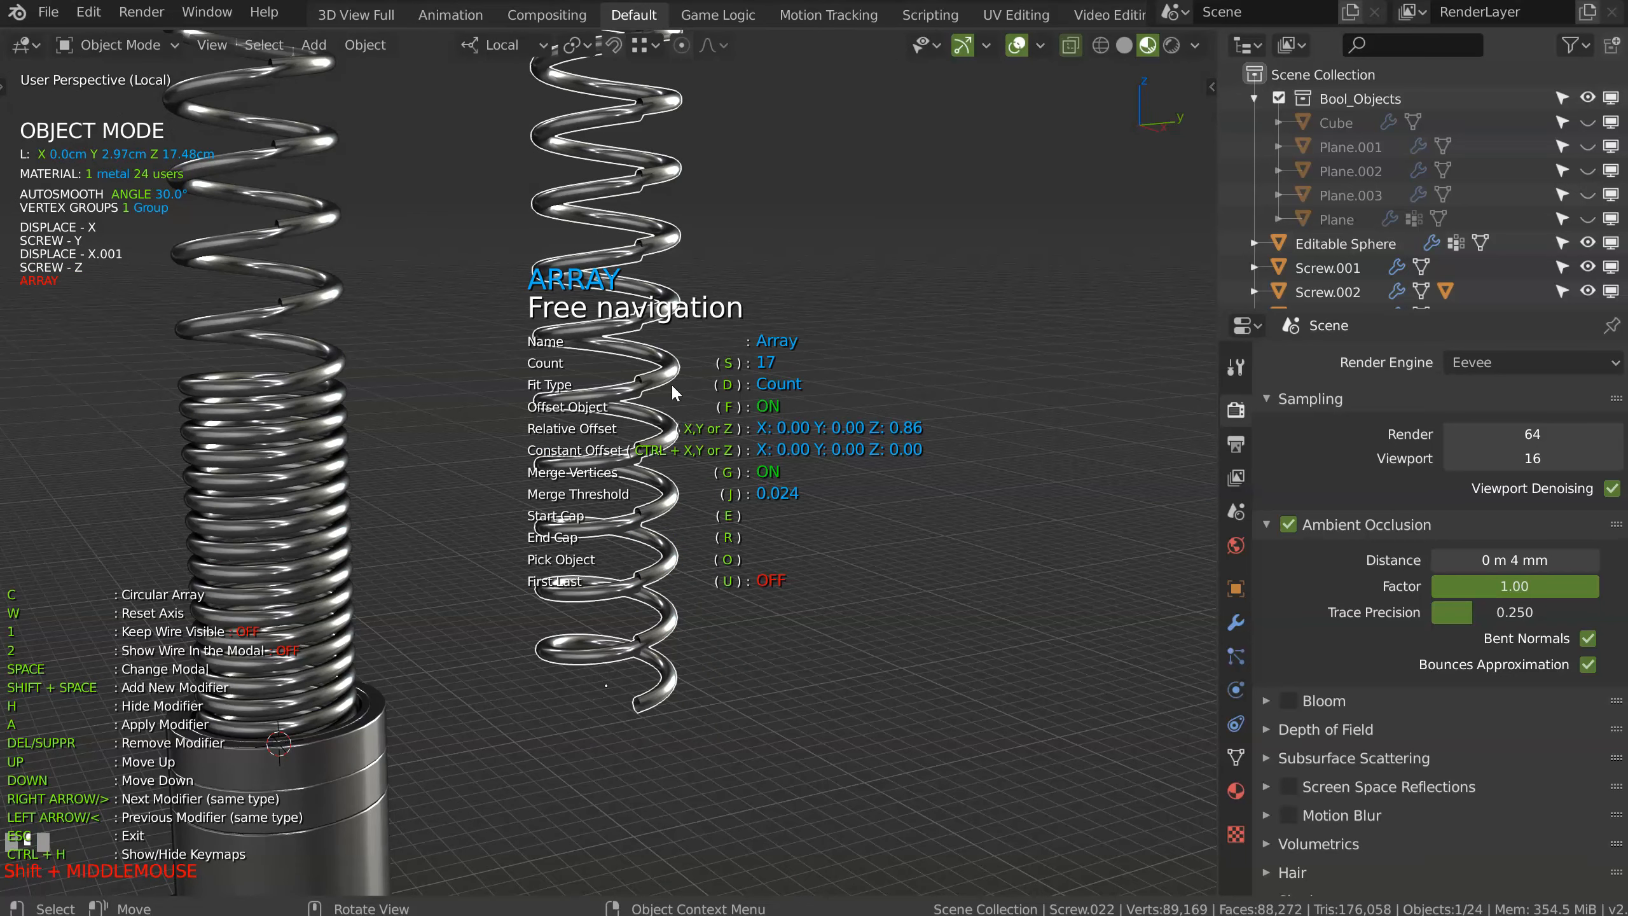
key("z")
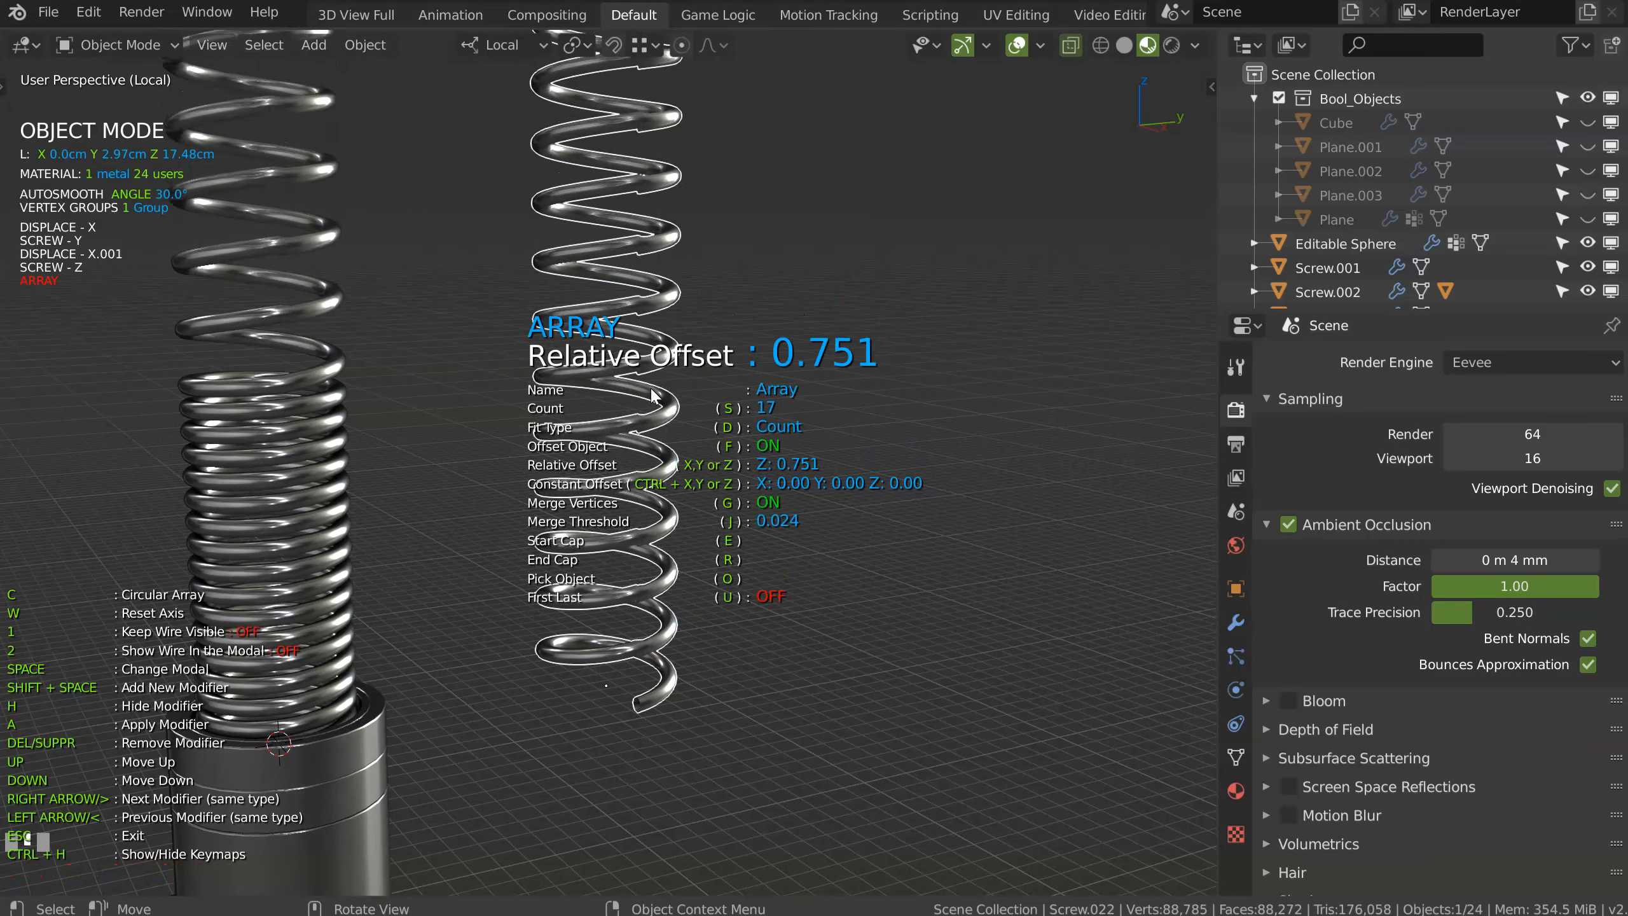
left_click(658, 394)
key("Escape")
middle_click_drag(434, 451, 140, 328)
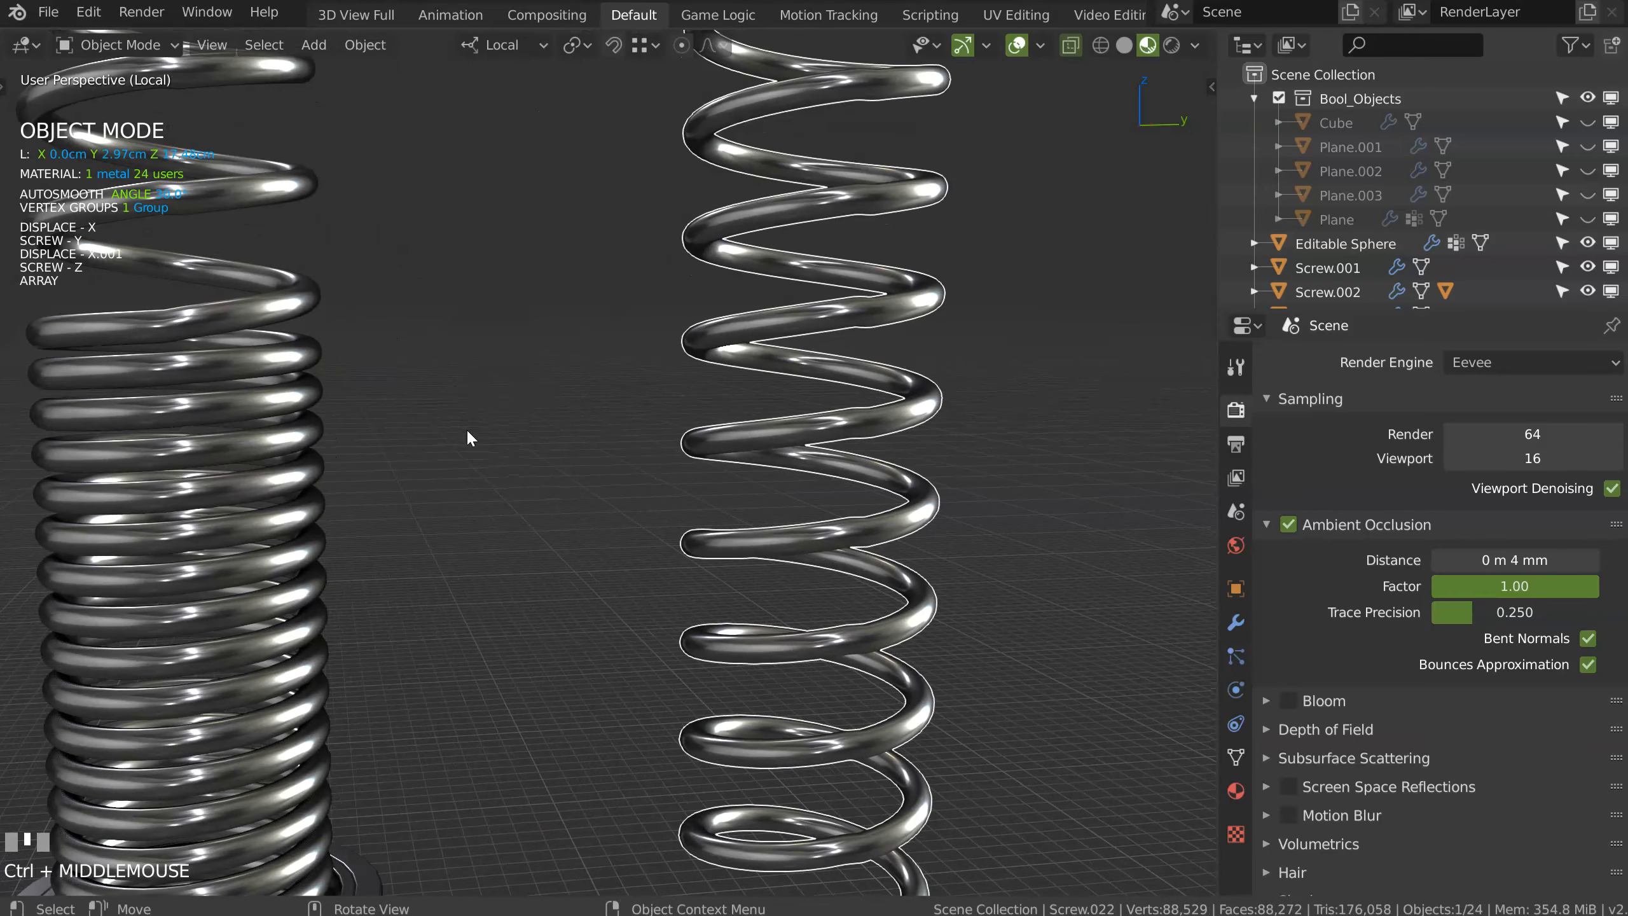
key("space")
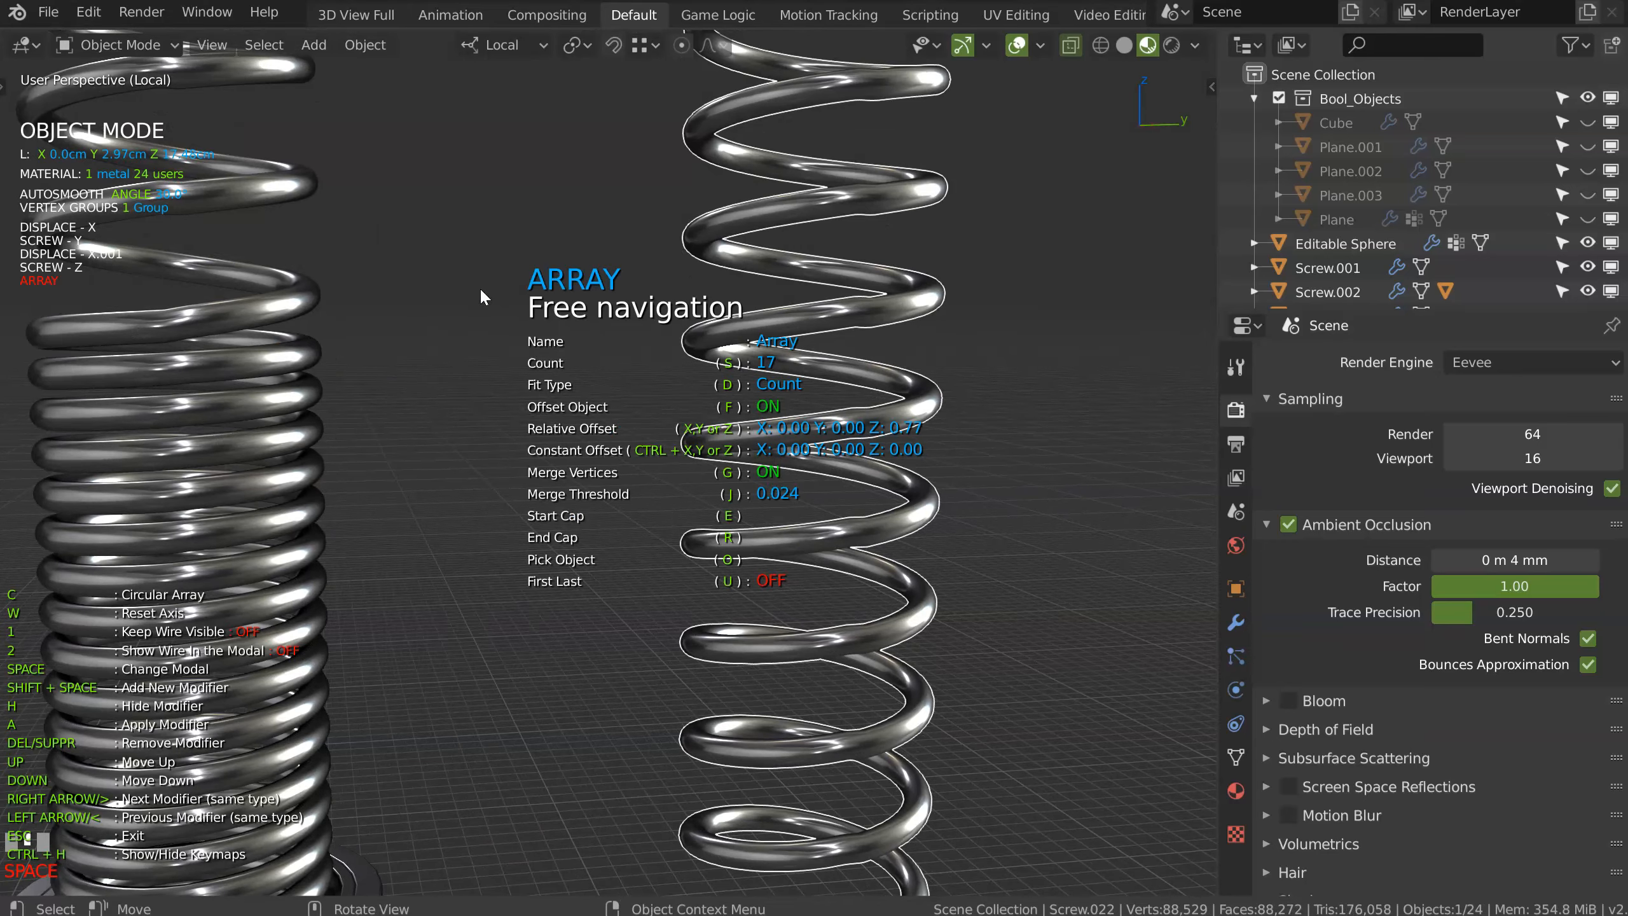
key("z")
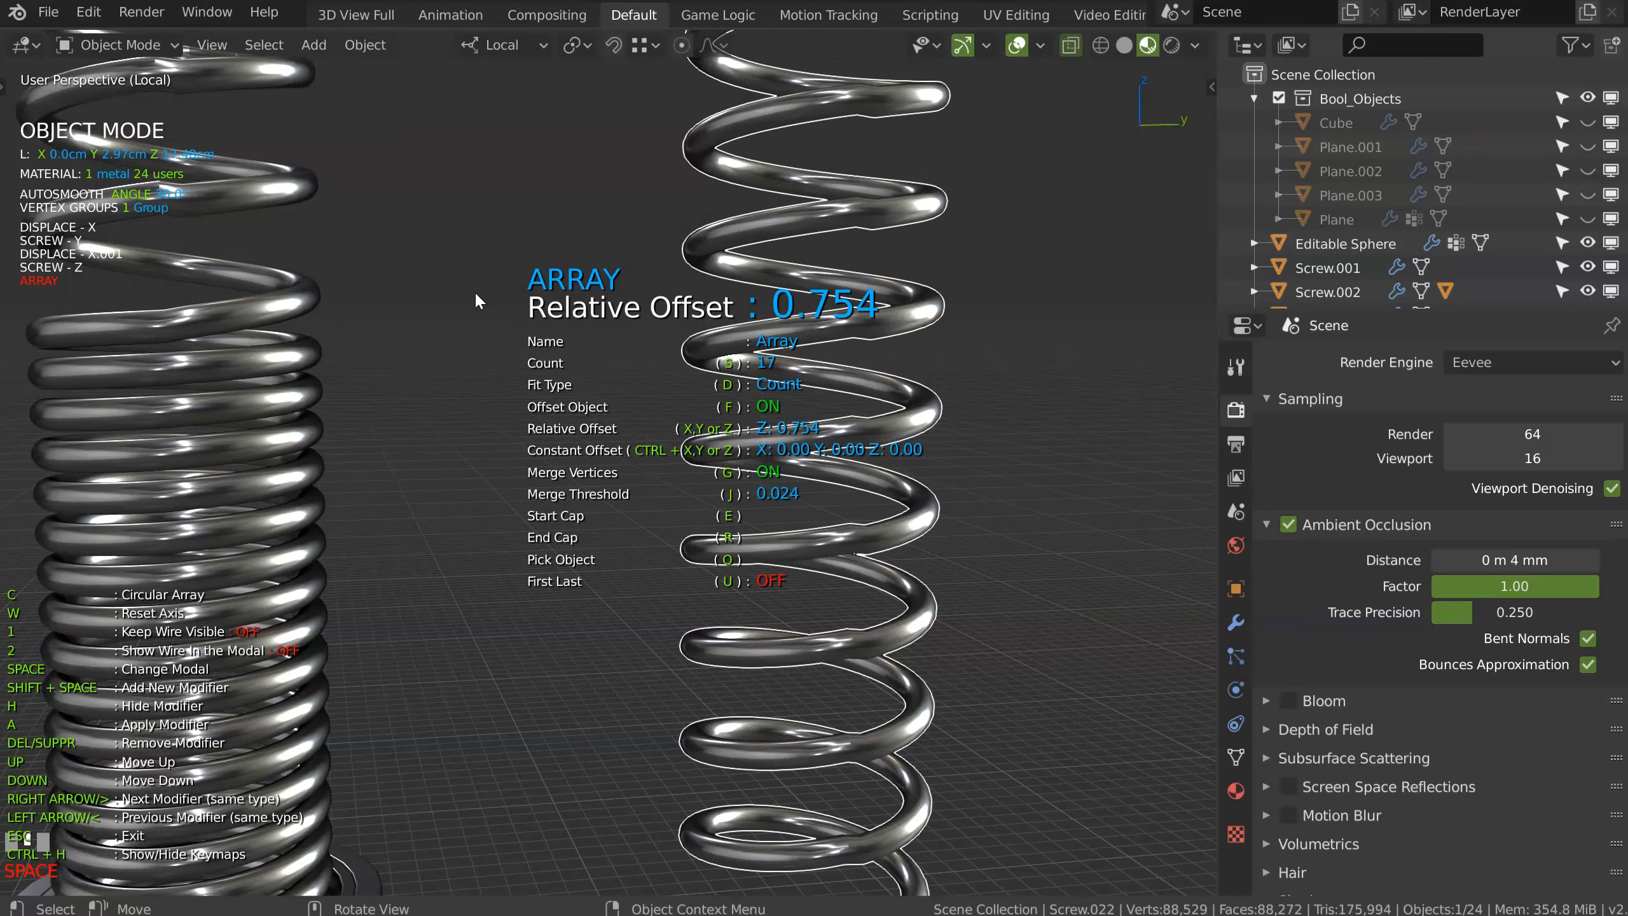
left_click(483, 295)
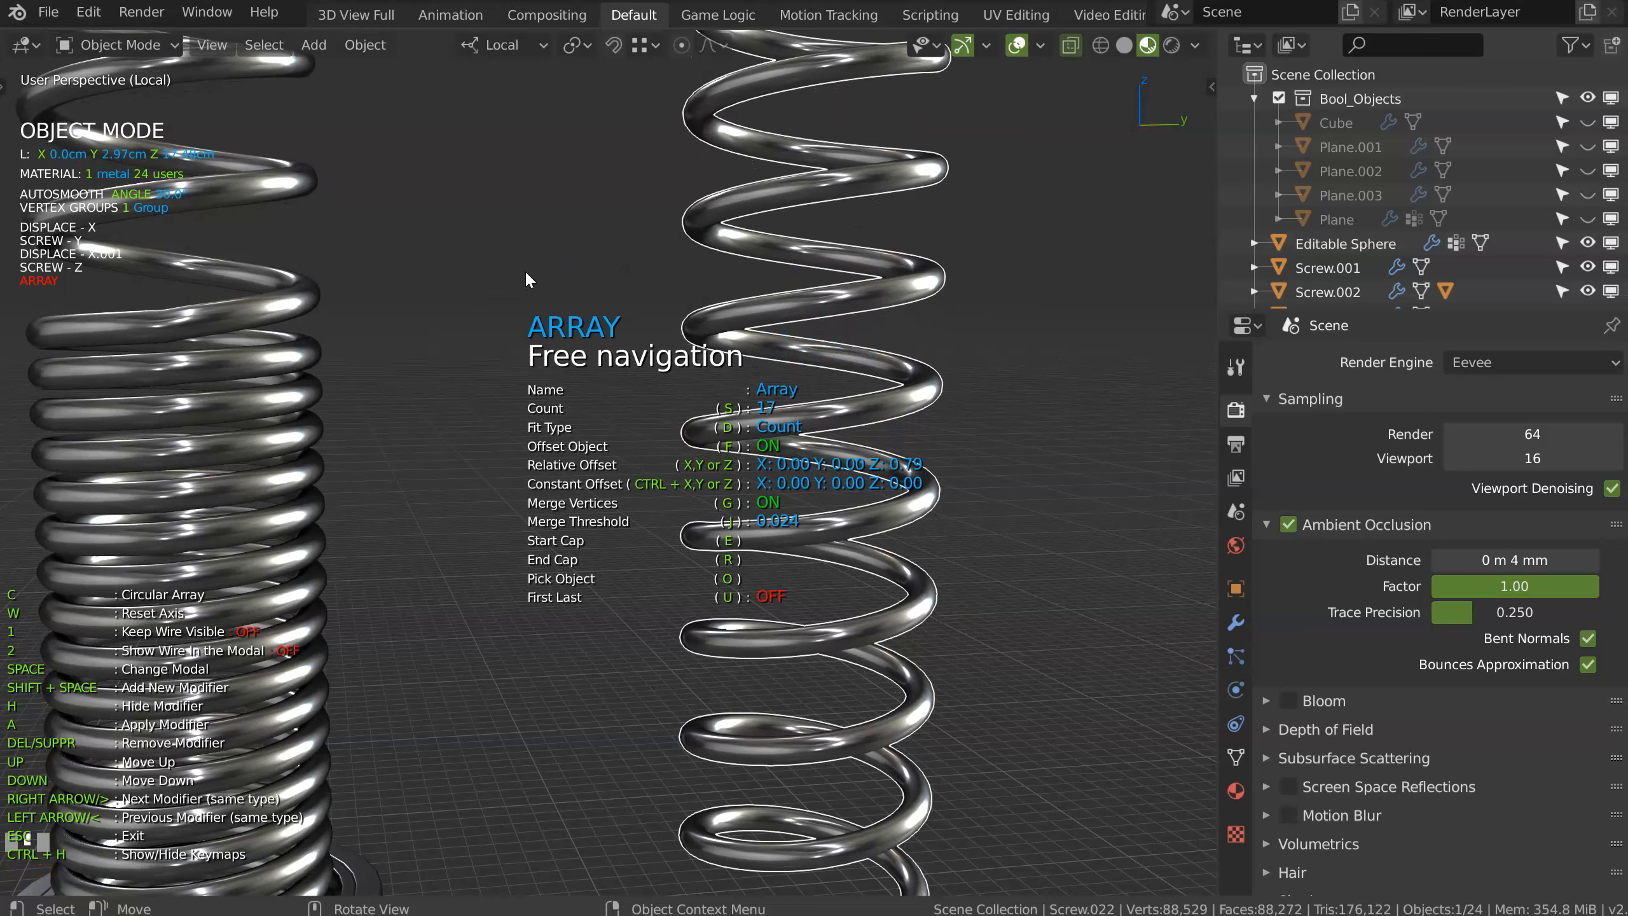
Step: Set the column's tight spring Array count to 14
middle_click_drag(592, 241, 461, 365, "ctrl")
middle_click_drag(471, 450, 428, 458, "shift")
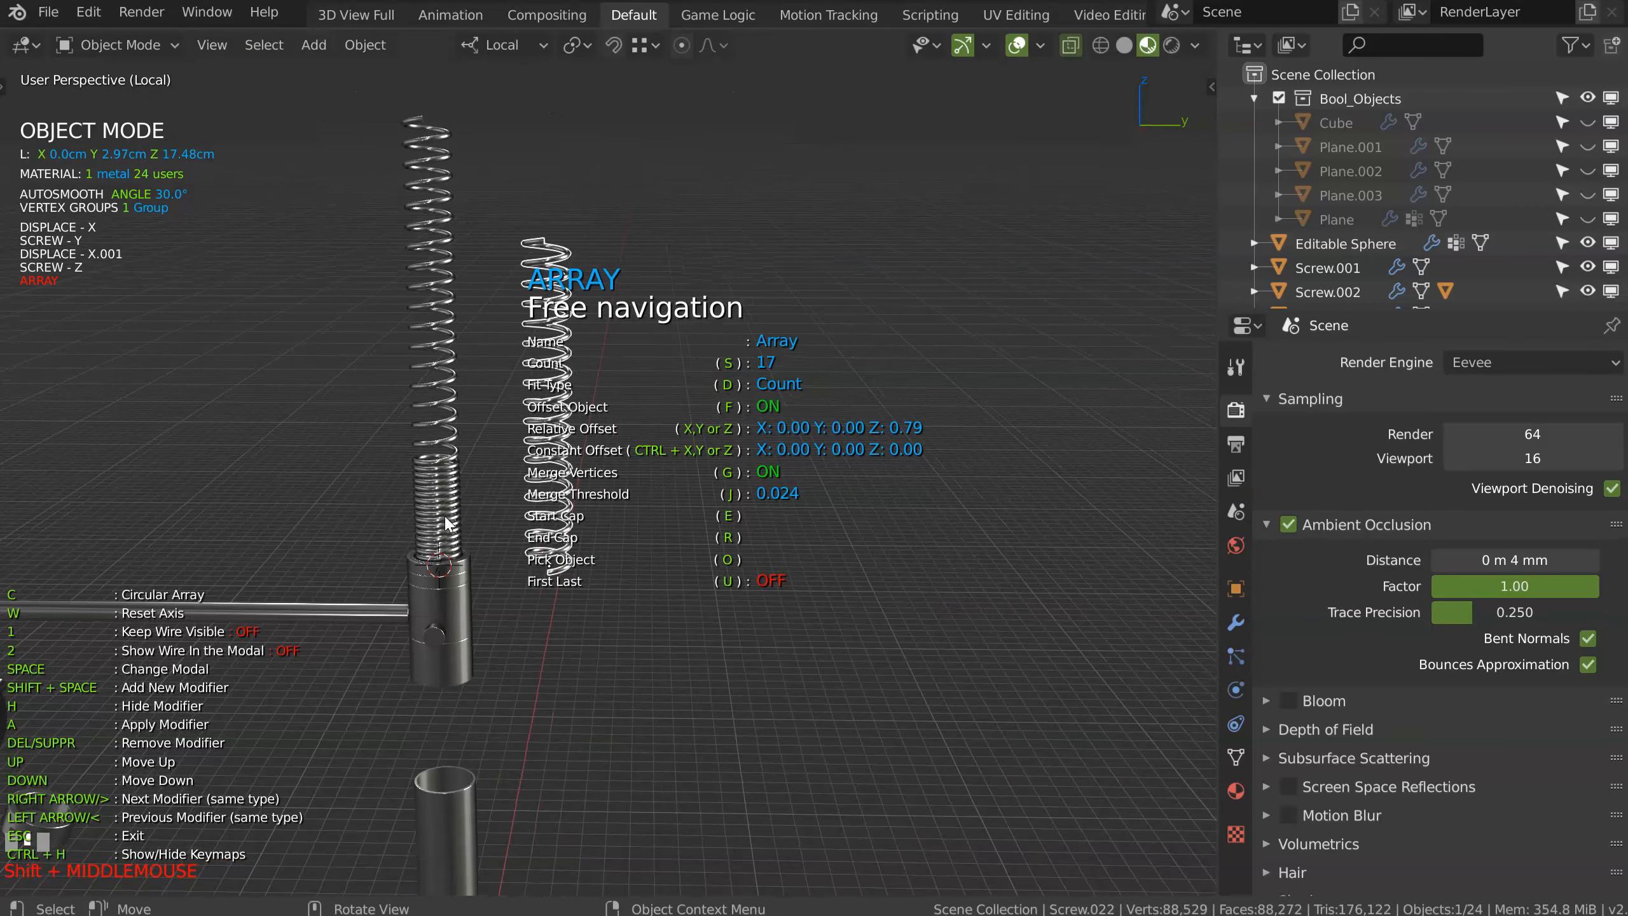
left_click(468, 537)
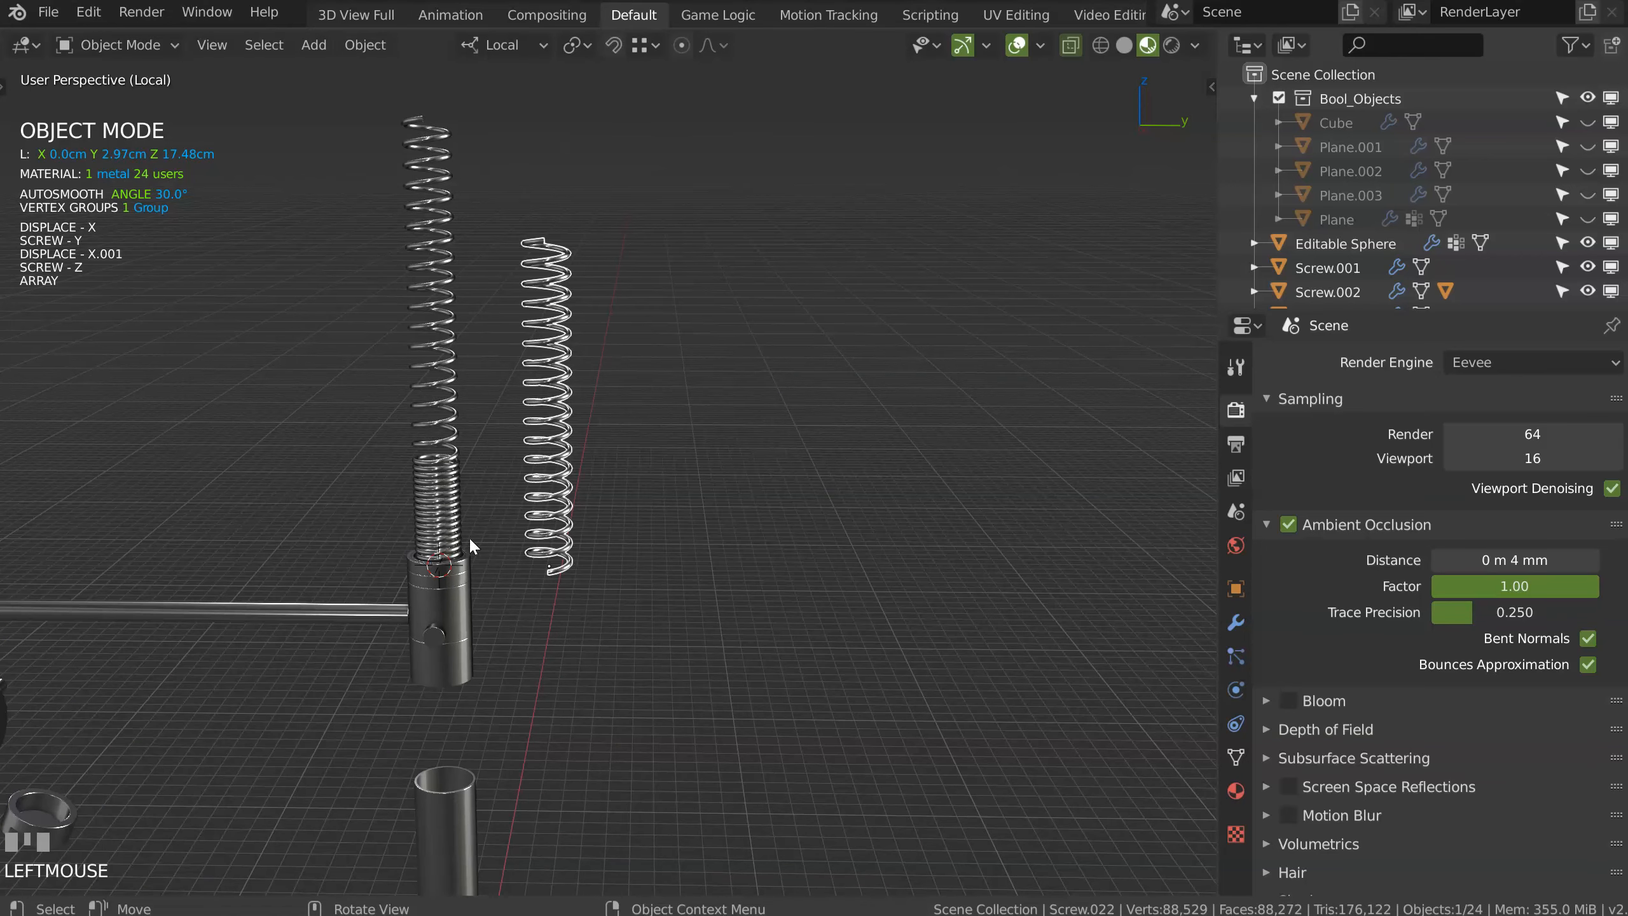
left_click(473, 519)
key("space")
left_click(473, 375)
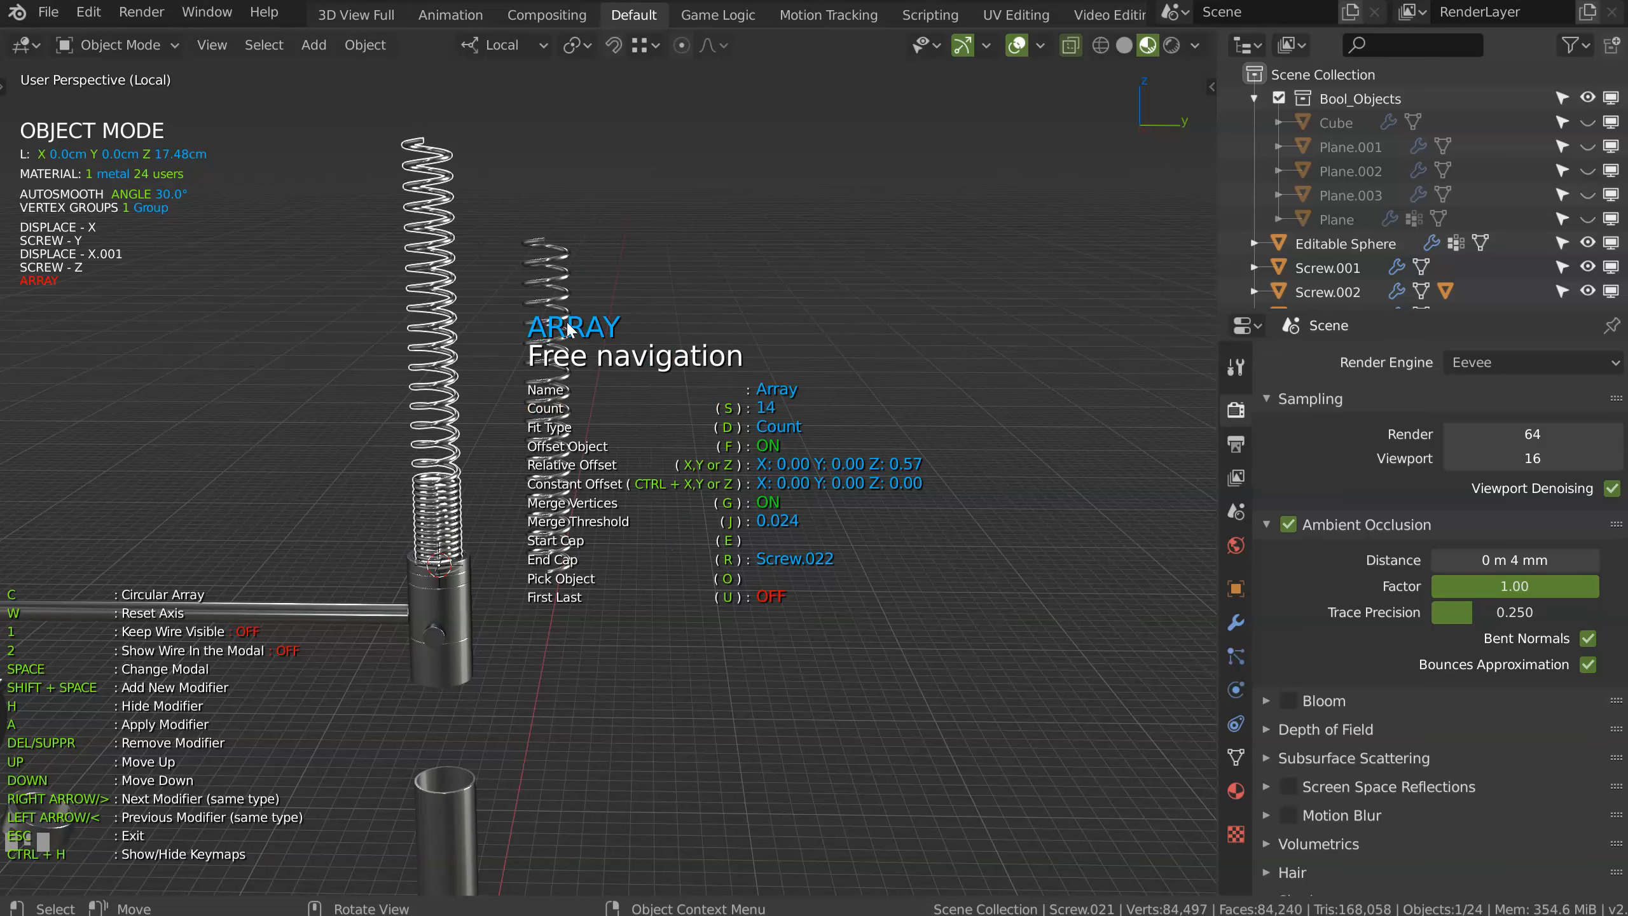
Step: Set the stretched spring's Array count to 13 to shorten the column's coil
left_click(570, 296)
key("space")
left_click(623, 357)
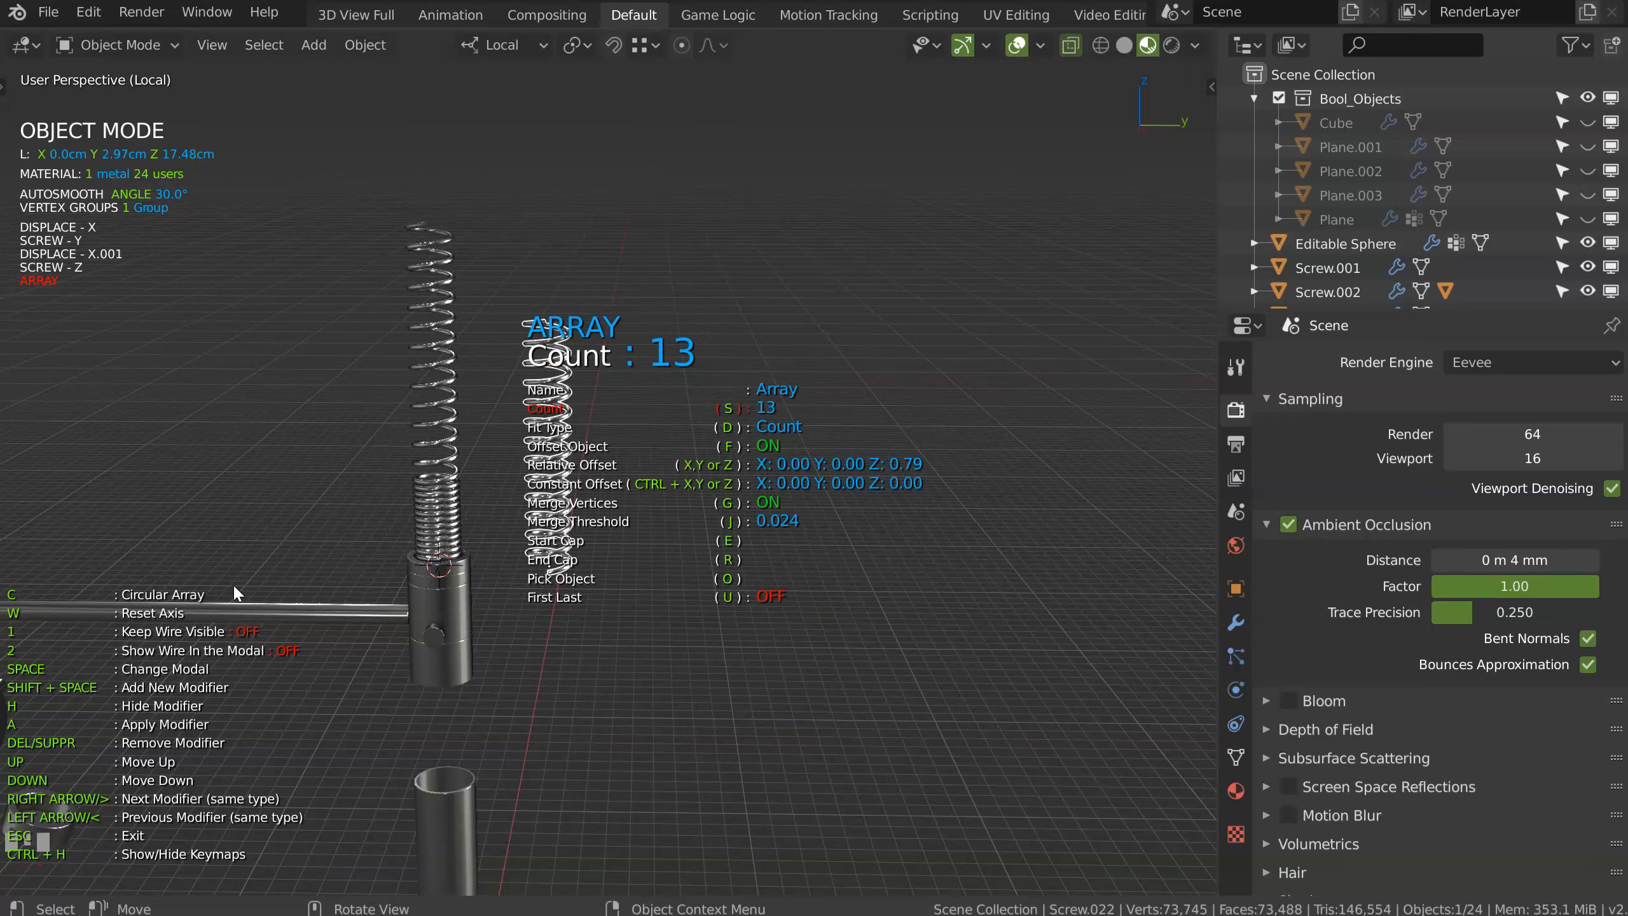
left_click(376, 534)
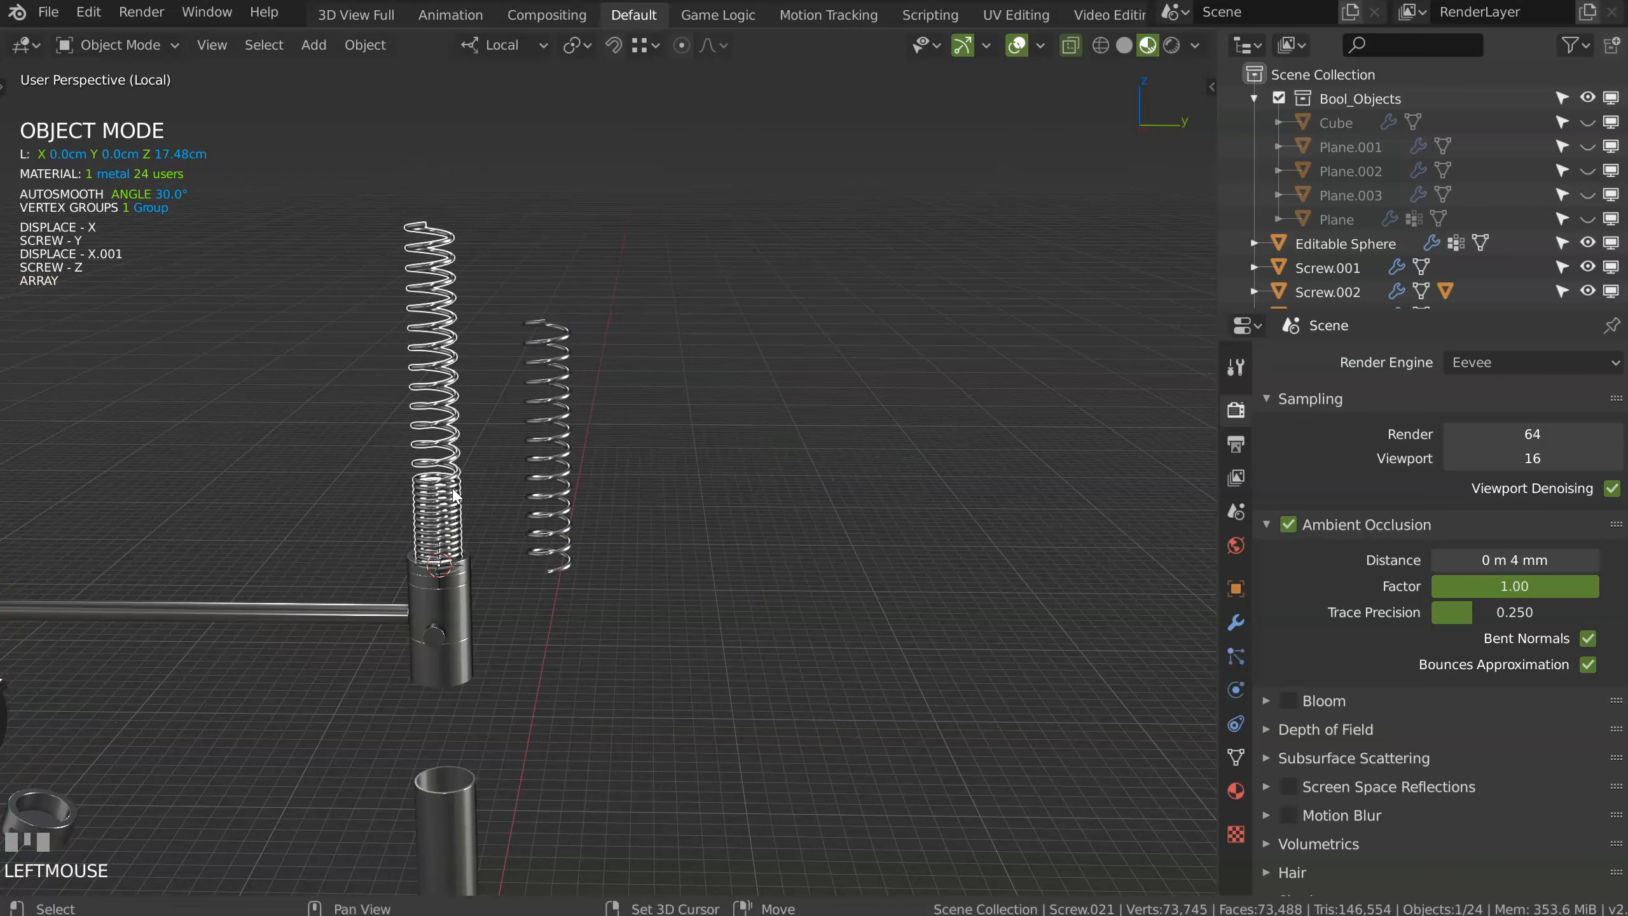
Step: Duplicate the stretched spring along Y to about 5.22 cm and set the copy's Array count to 5
left_click(562, 468)
key("shift+d")
key("y")
left_click(633, 503)
scroll(694, 346, "up", 4)
key("shift+space")
left_click(704, 407)
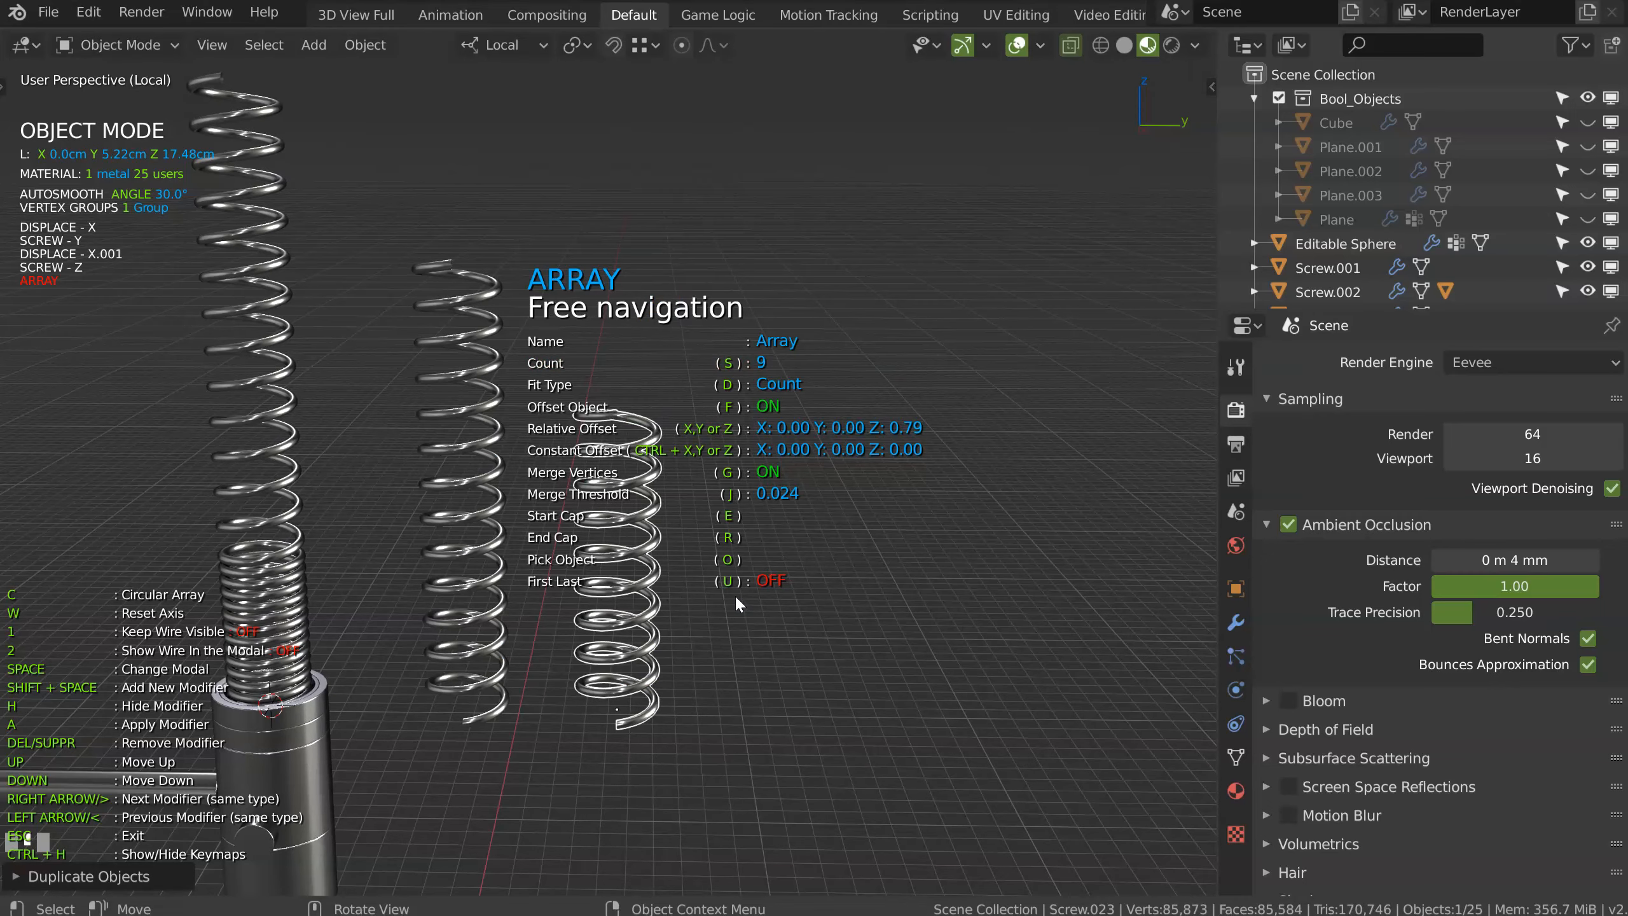
key("s")
left_click(291, 701)
middle_click_drag(641, 603, 461, 407, "shift")
scroll(461, 407, "up", 3)
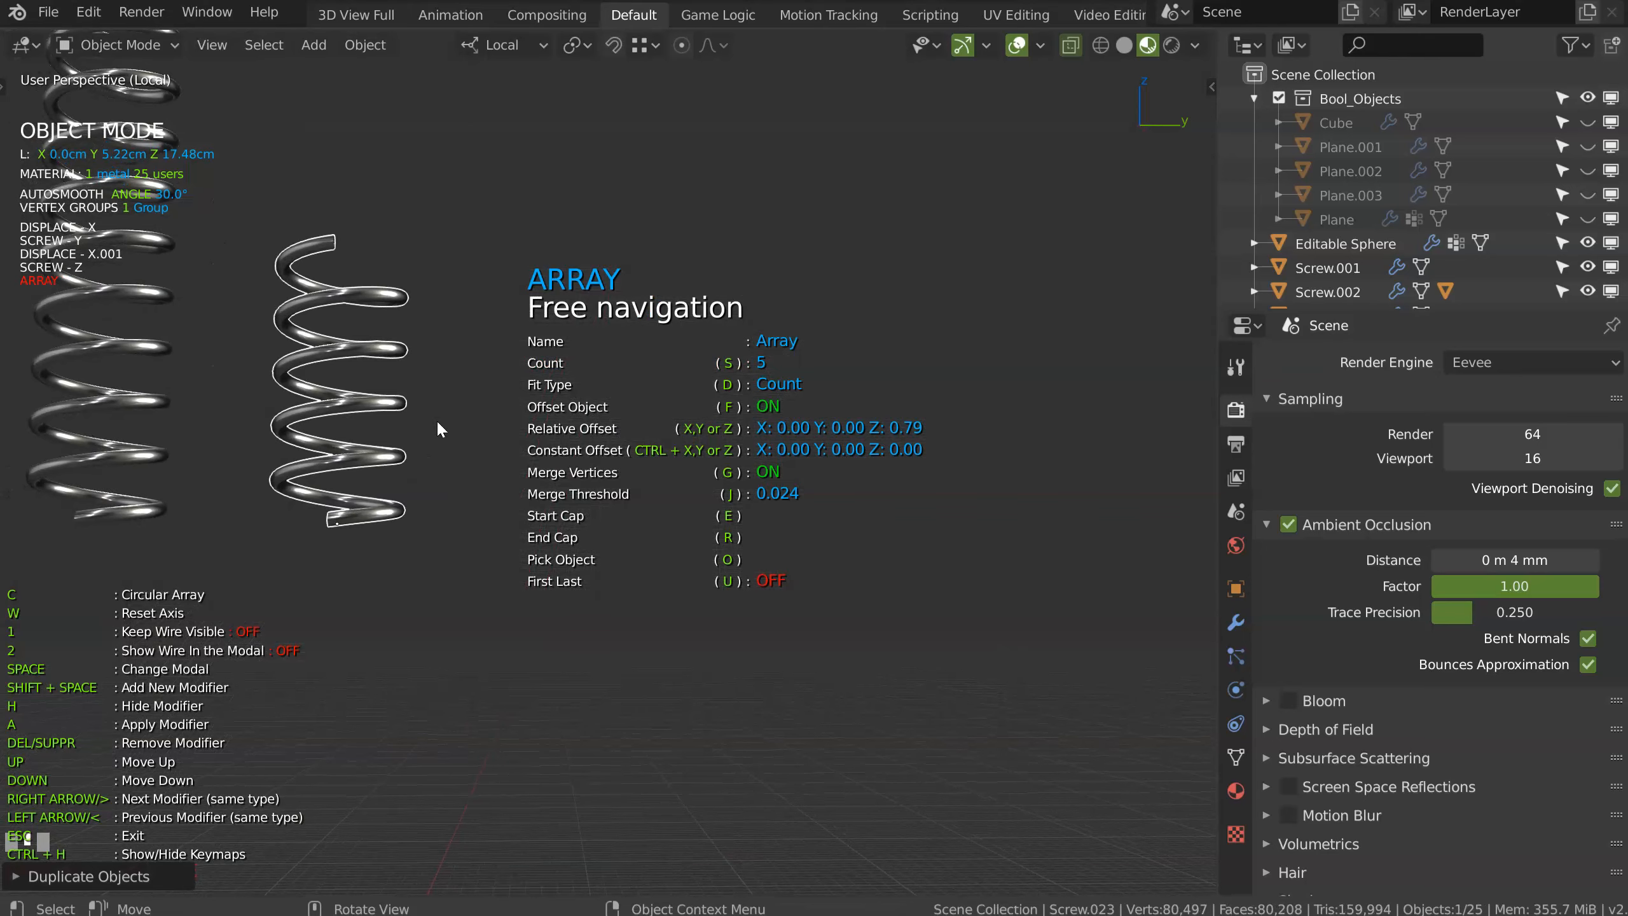
Step: Try toggling the on-screen keymap list and the simplified display of the Array settings
key("ctrl+h")
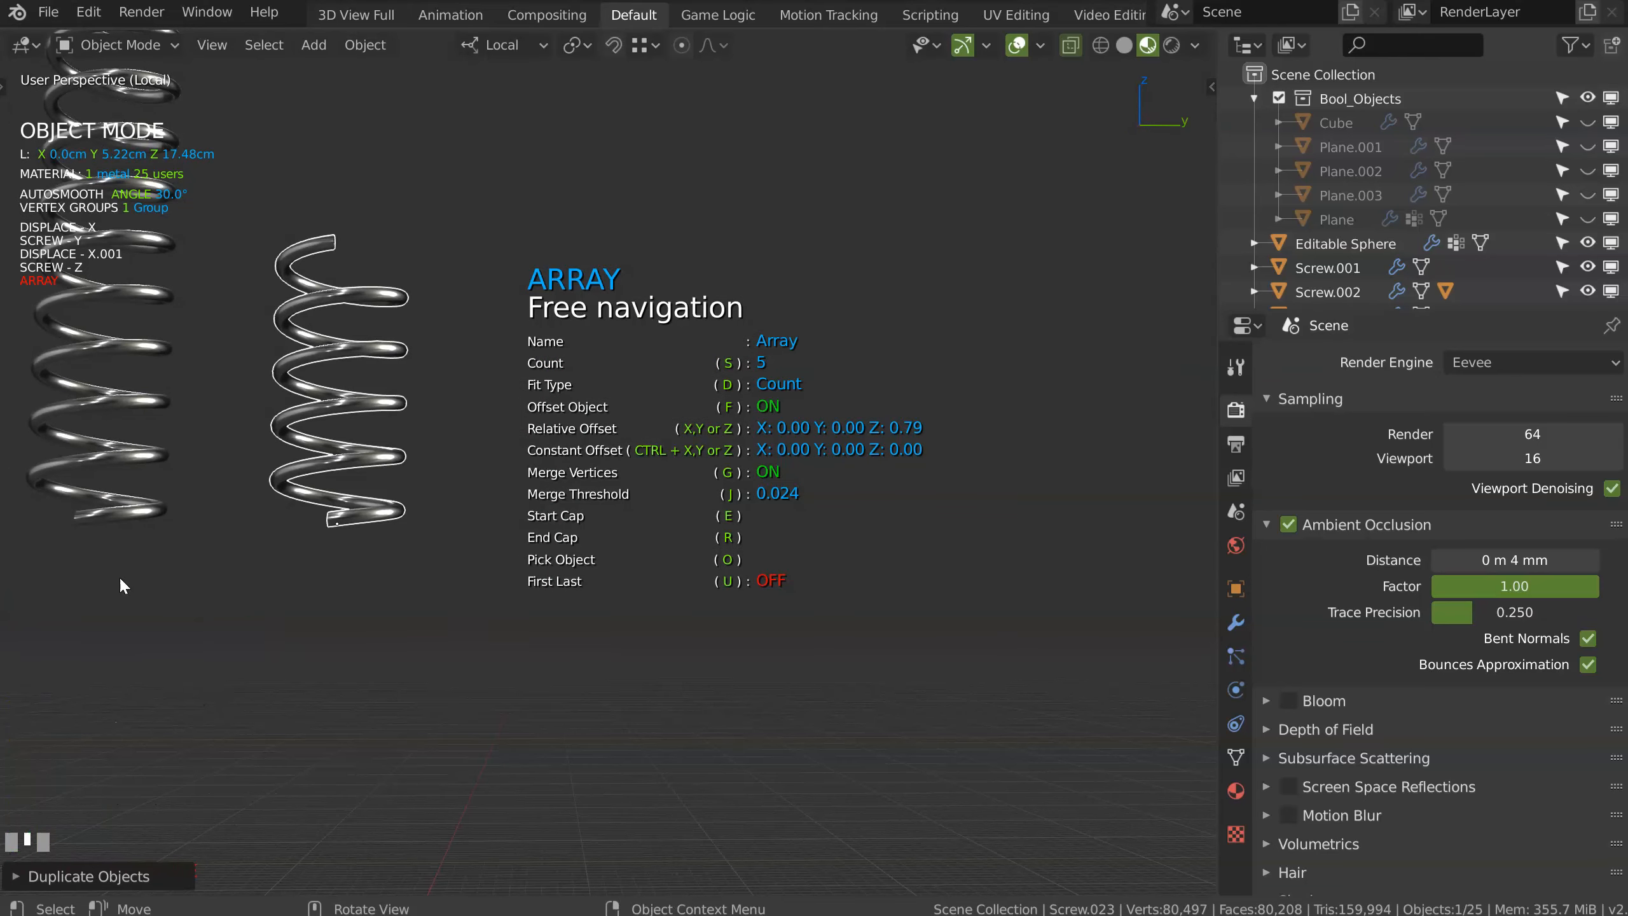
key("ctrl+h")
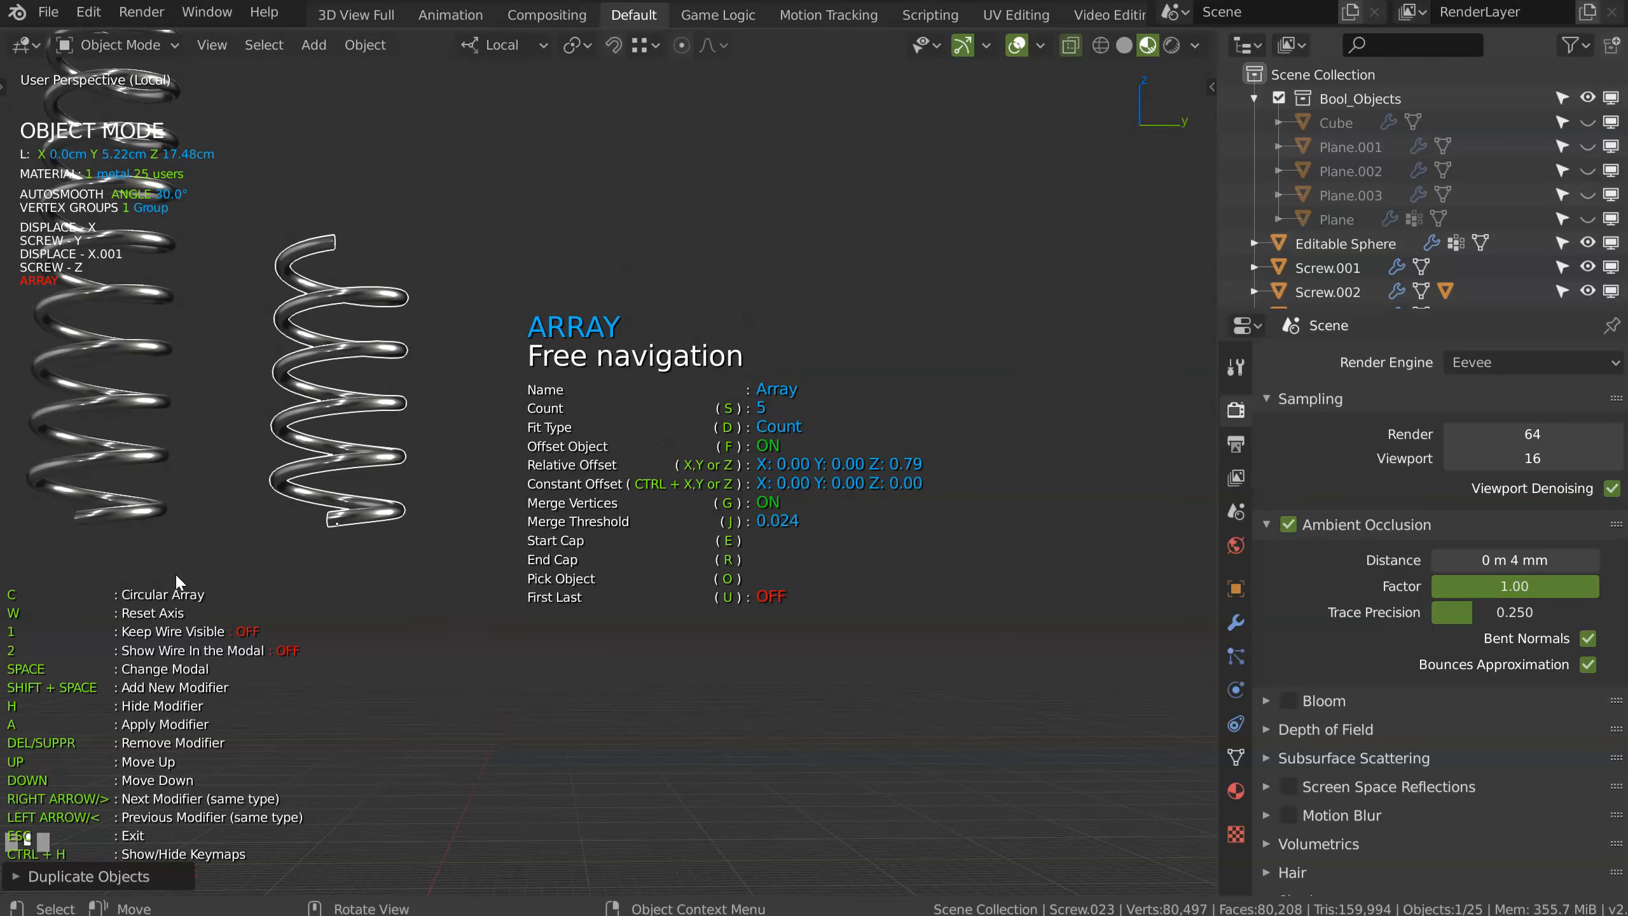
key("shift+h")
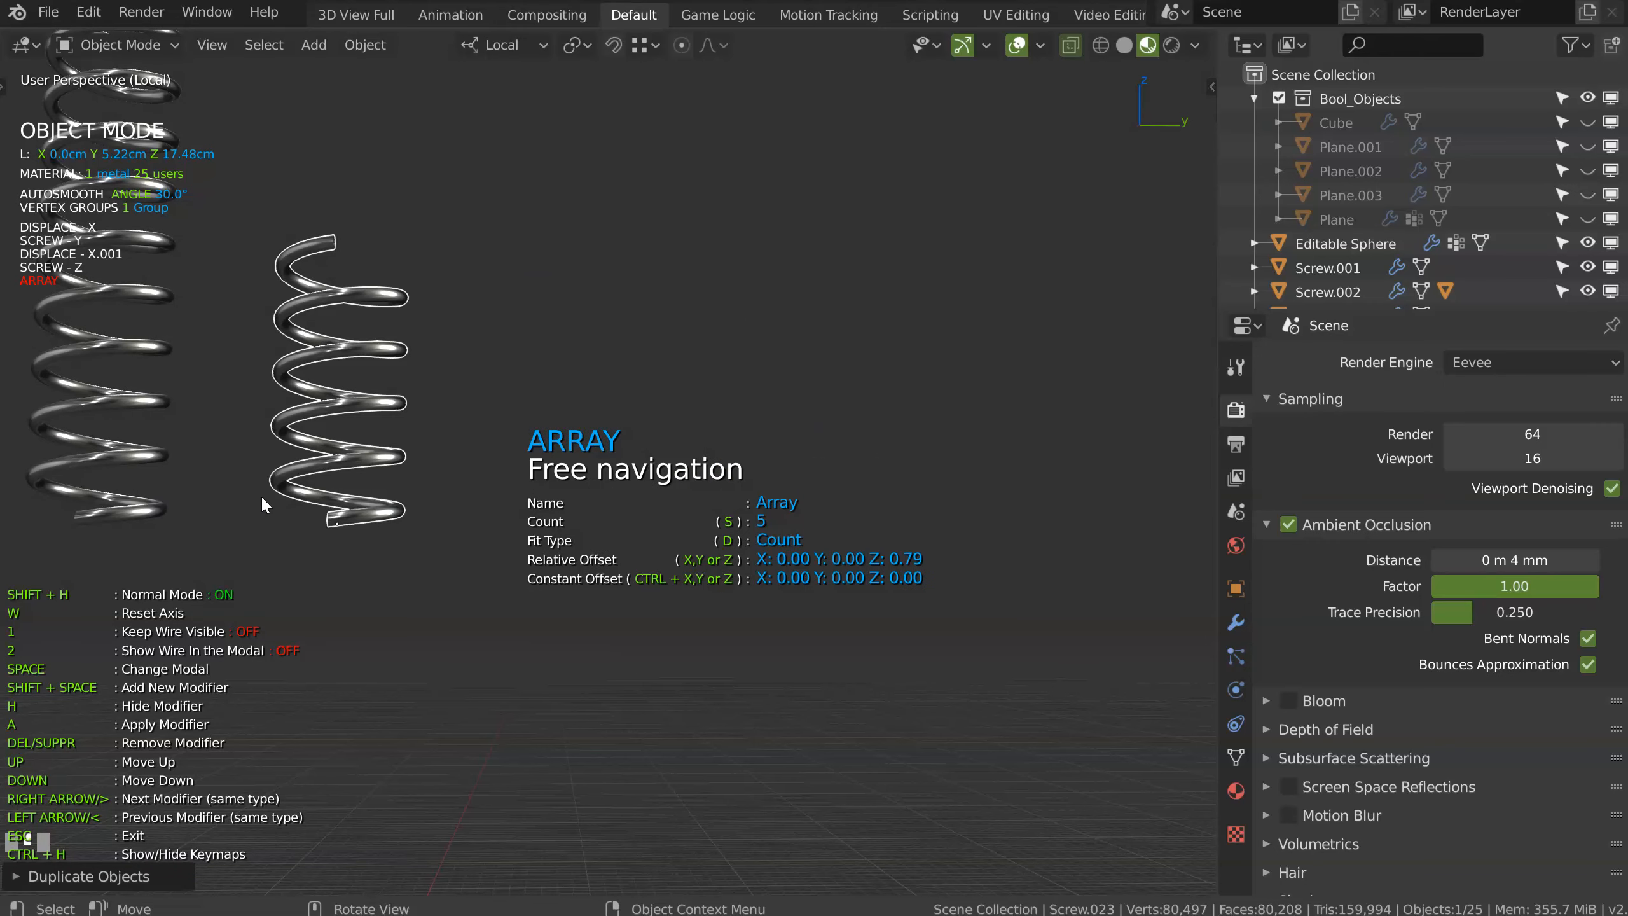
middle_click_drag(424, 436, 375, 444)
key("shift+h")
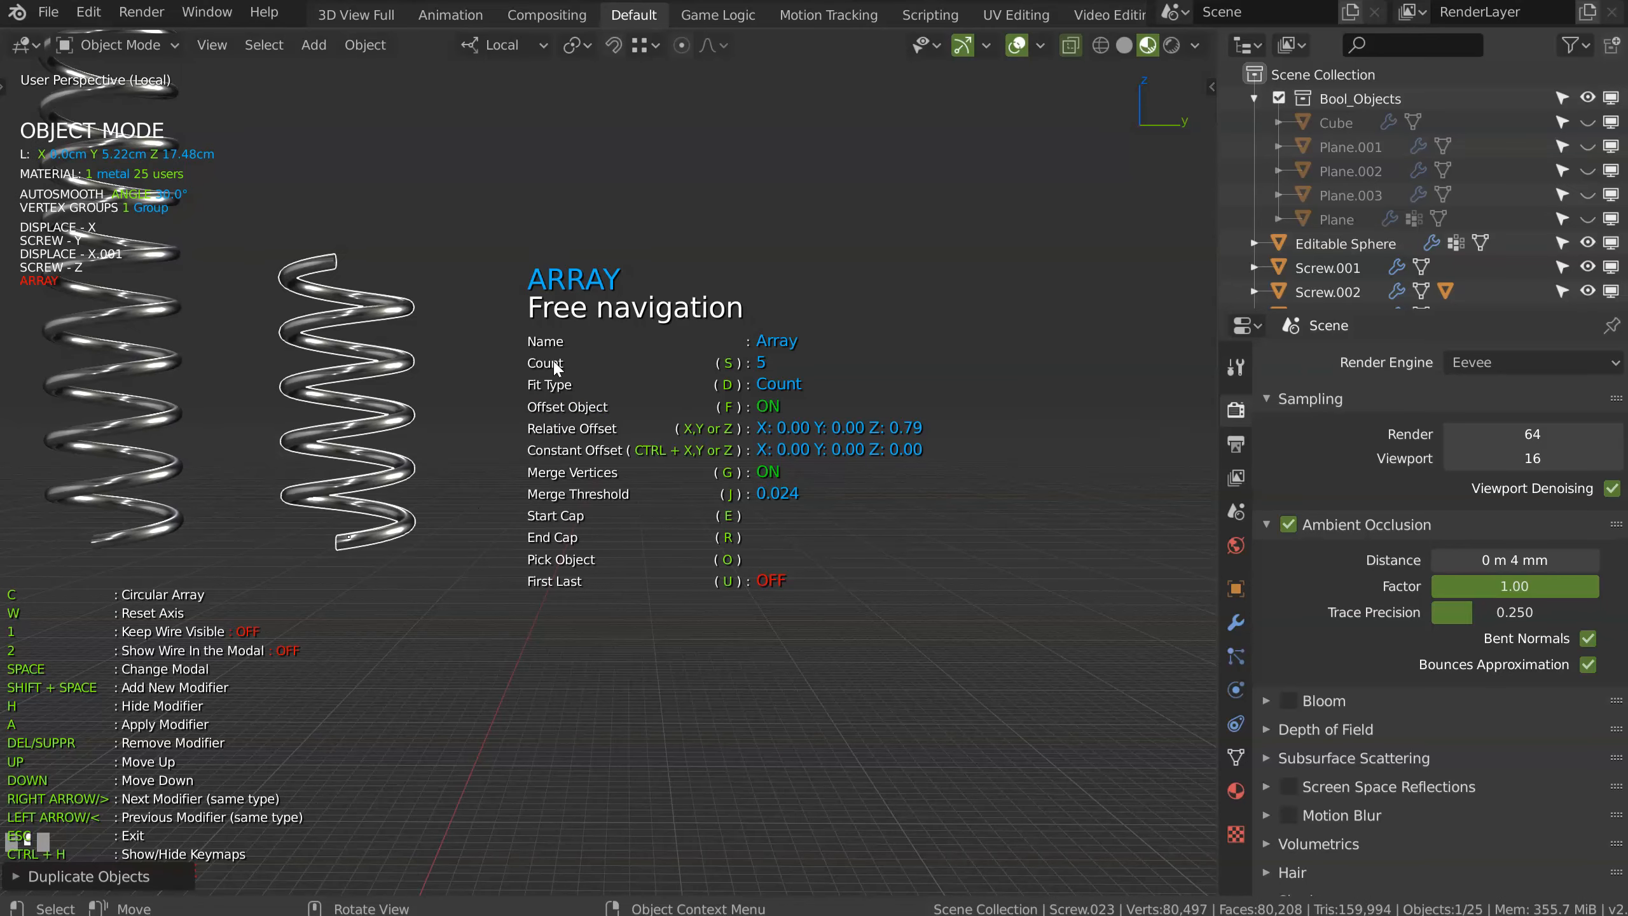
Step: Set the new spring copy's Screw - Z height to 0.214 to tighten its turns
middle_click_drag(657, 514, 626, 417)
middle_click_drag(641, 325, 553, 387, "shift")
scroll(548, 377, "up", 2)
key("space")
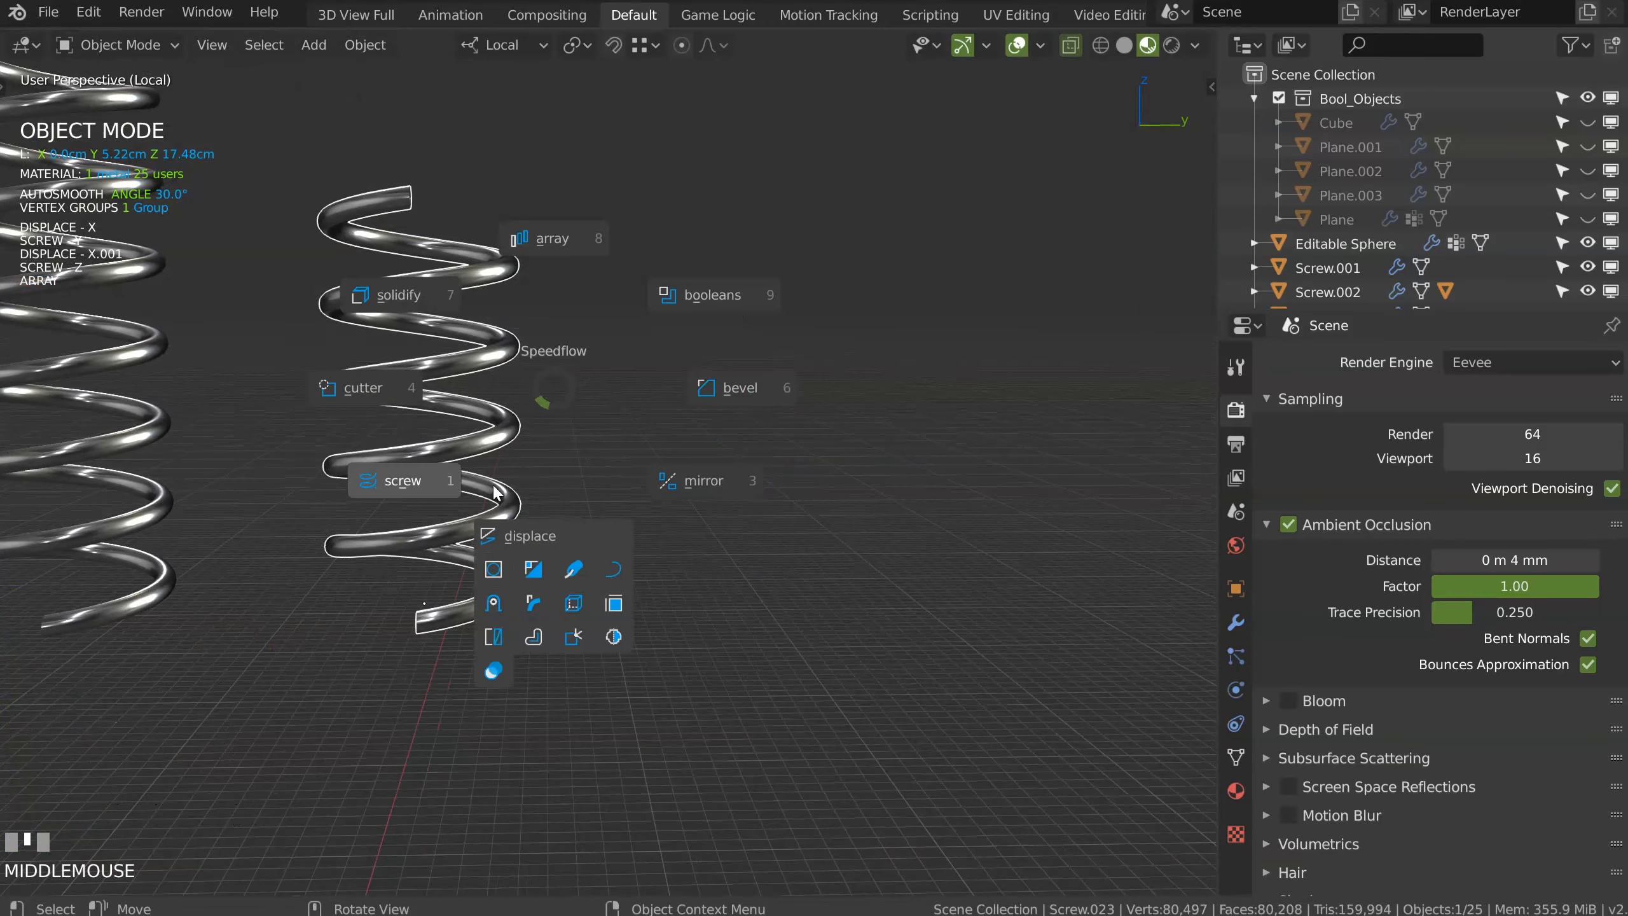
left_click(410, 487)
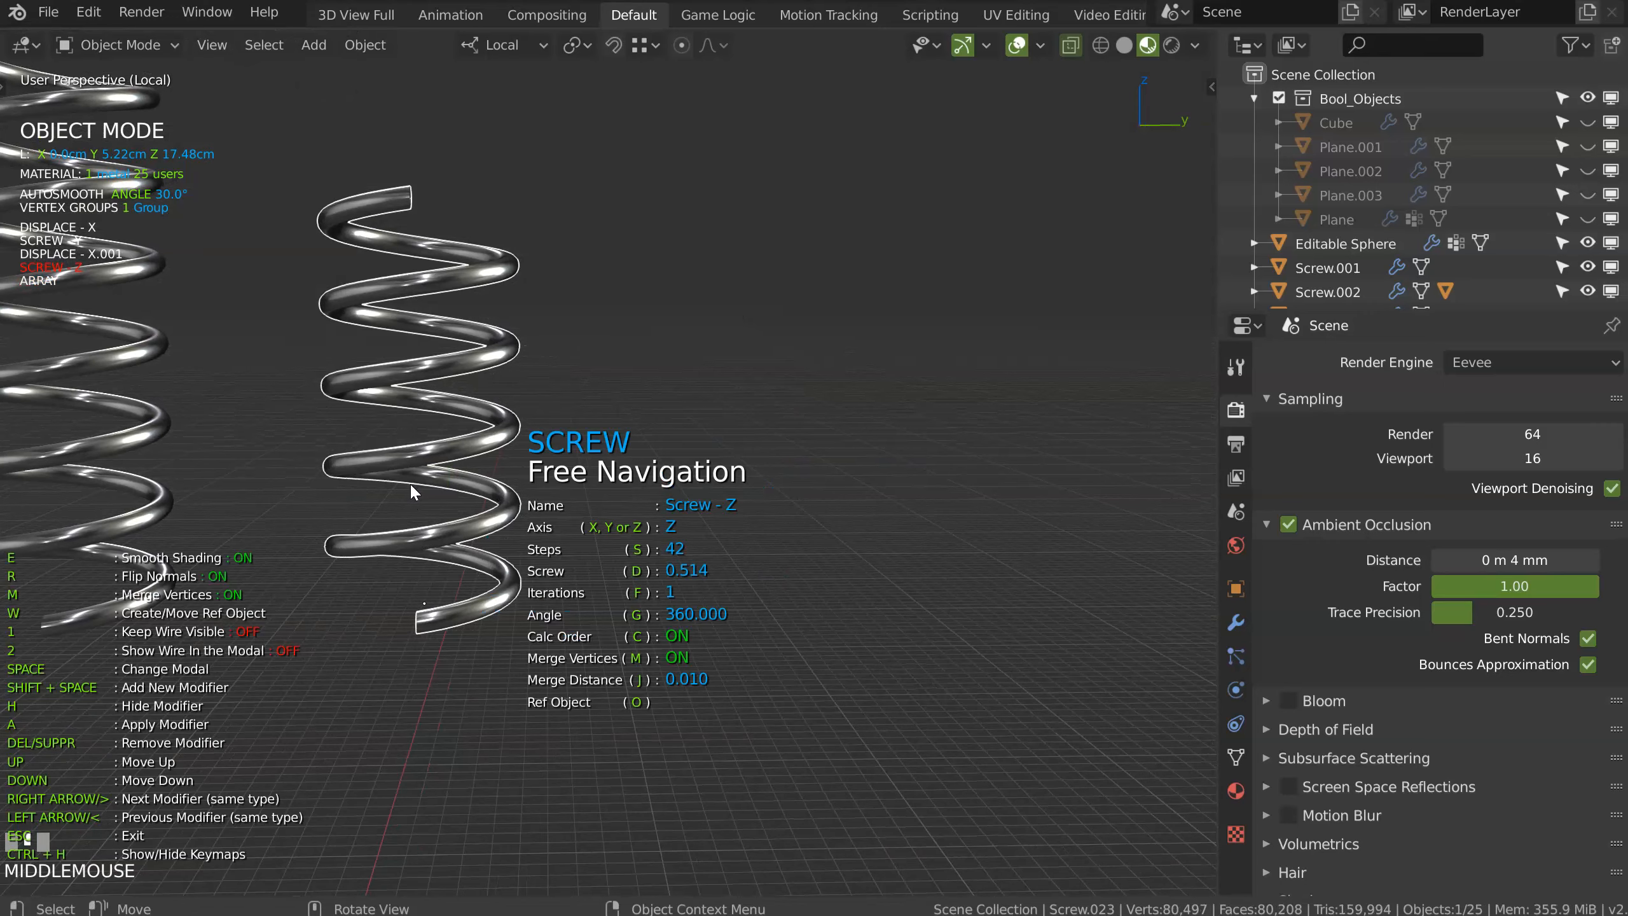
key("d")
Step: Set the new spring copy's Array relative Z offset to 0.61 and its count to 3
key("space")
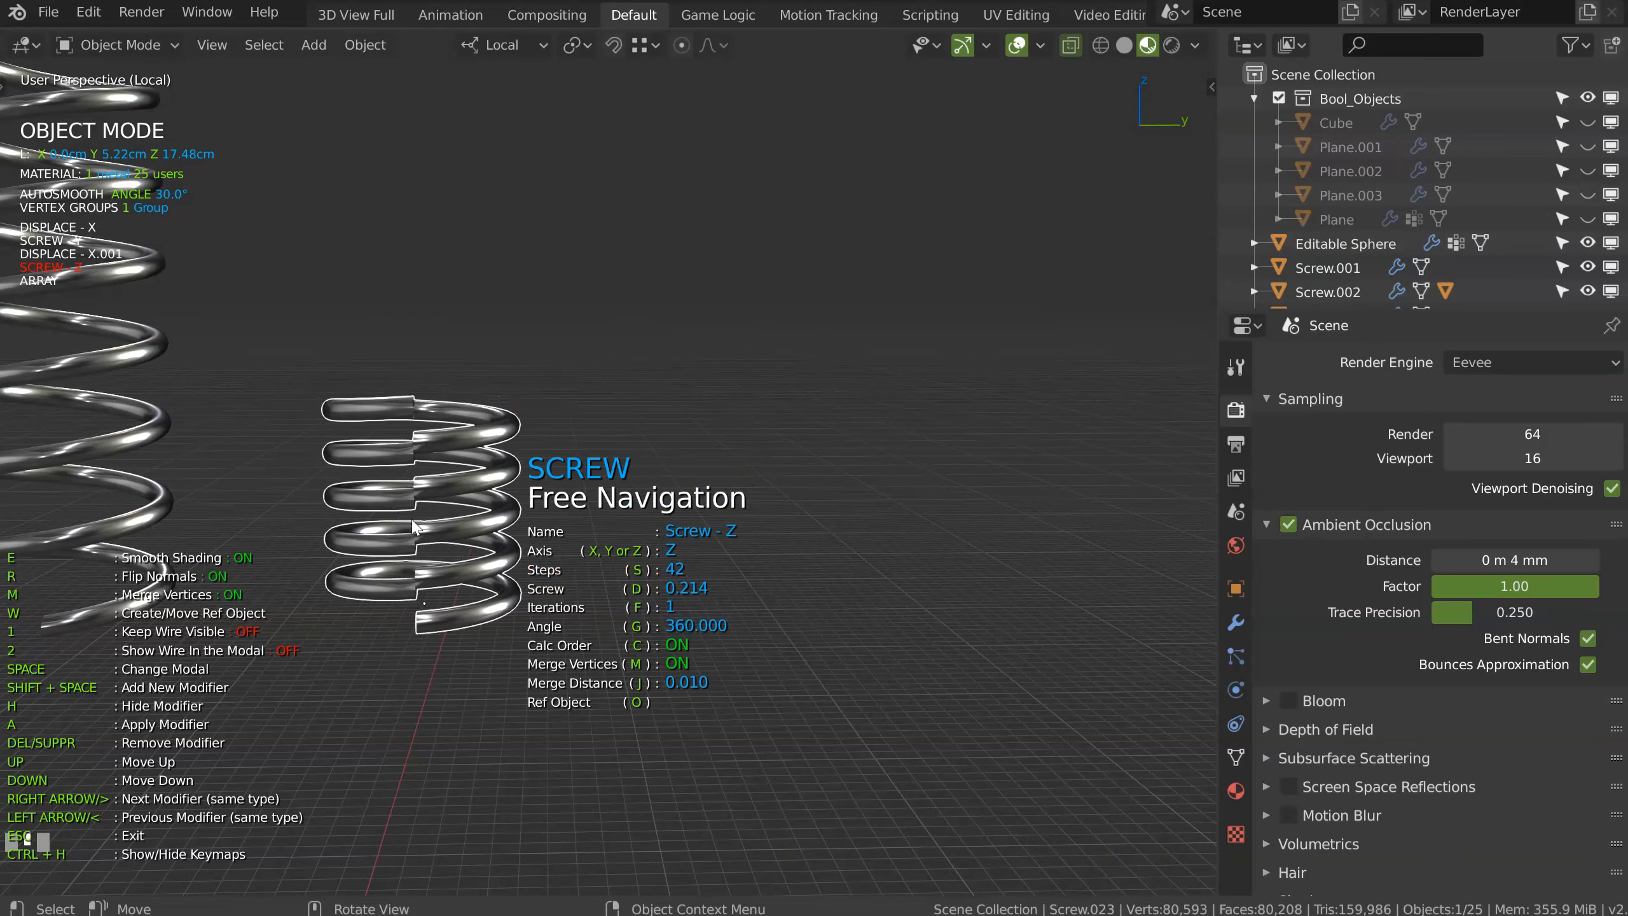
left_click(438, 395)
key("z")
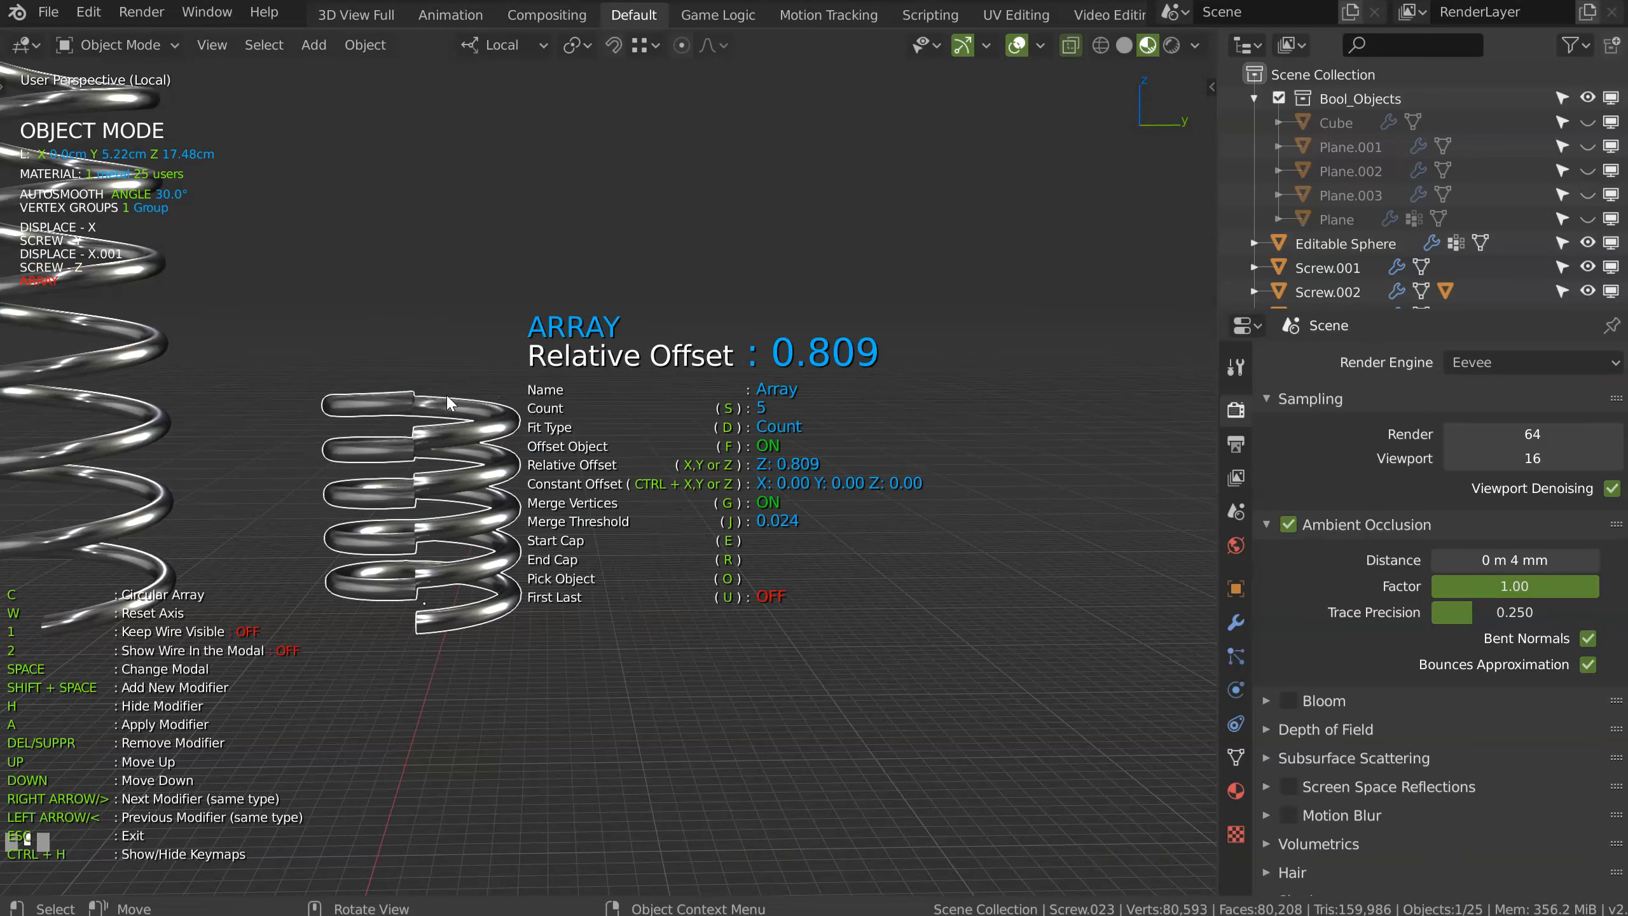
left_click(405, 463)
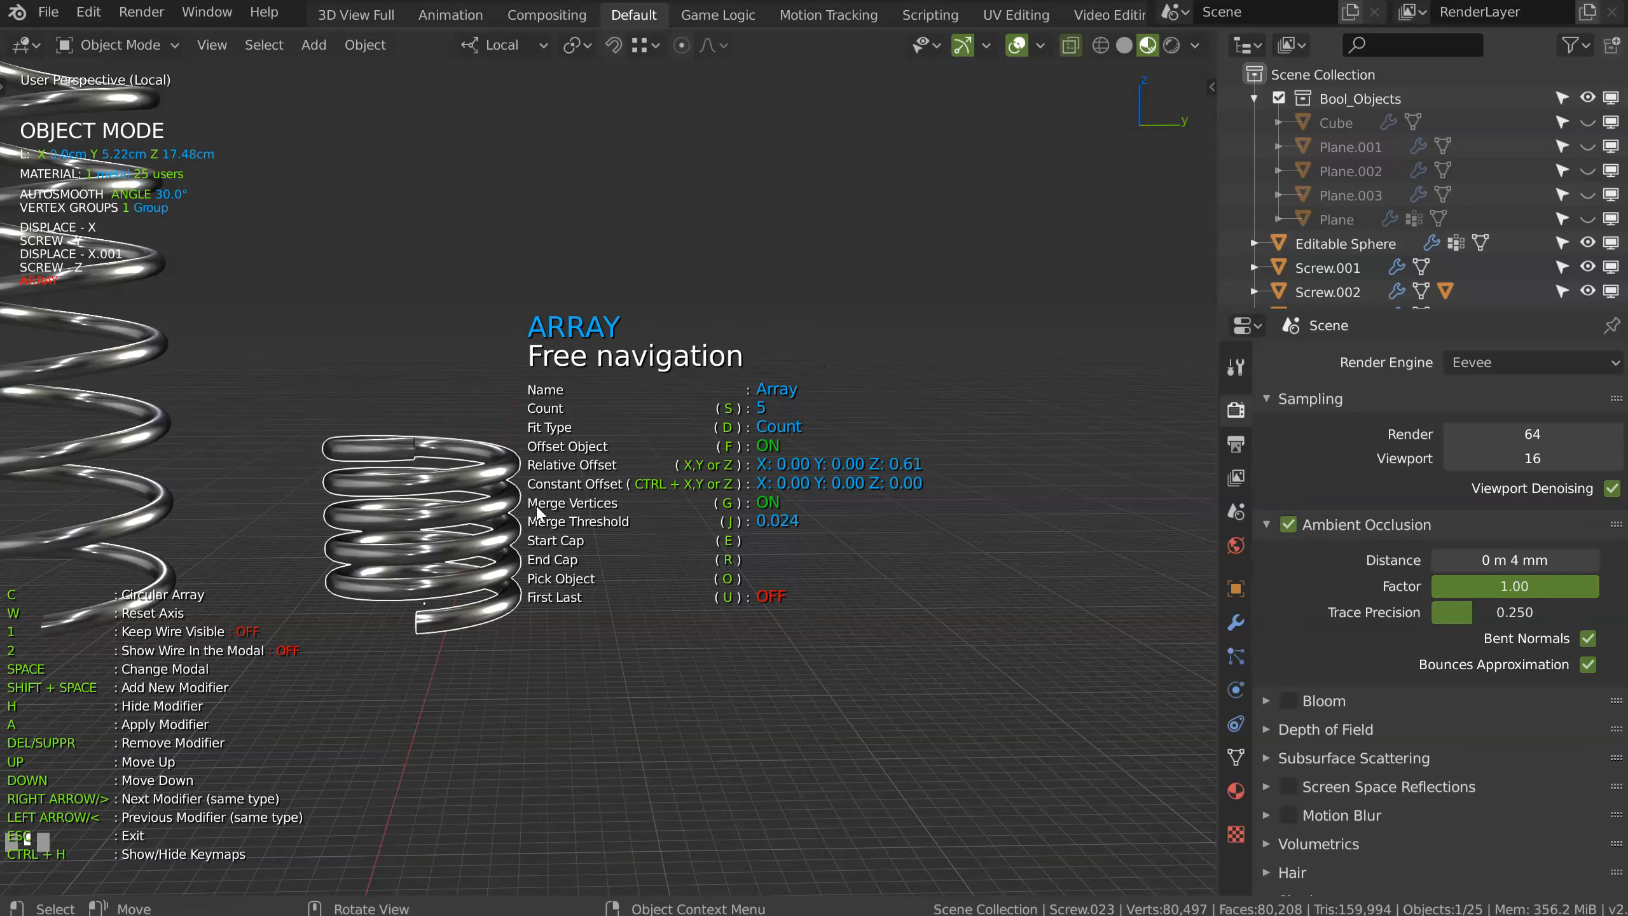
key("s")
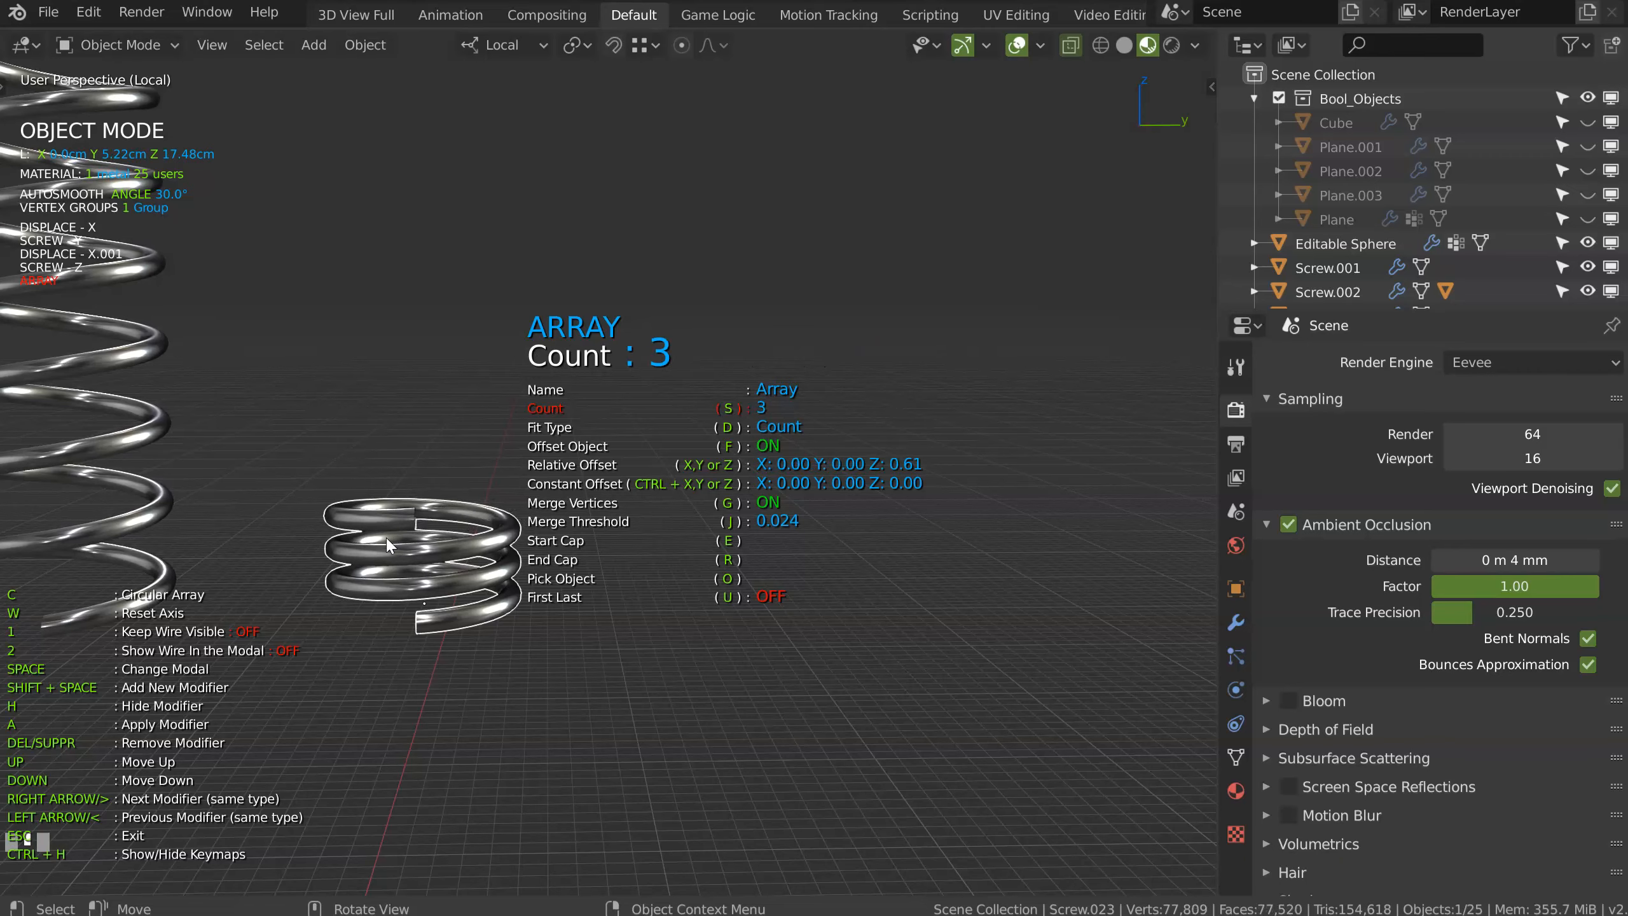
left_click(402, 542)
Step: Assign the short tight spring as the End Cap of the stretched spring's Array
middle_click_drag(401, 542, 628, 418, "shift")
left_click(569, 519)
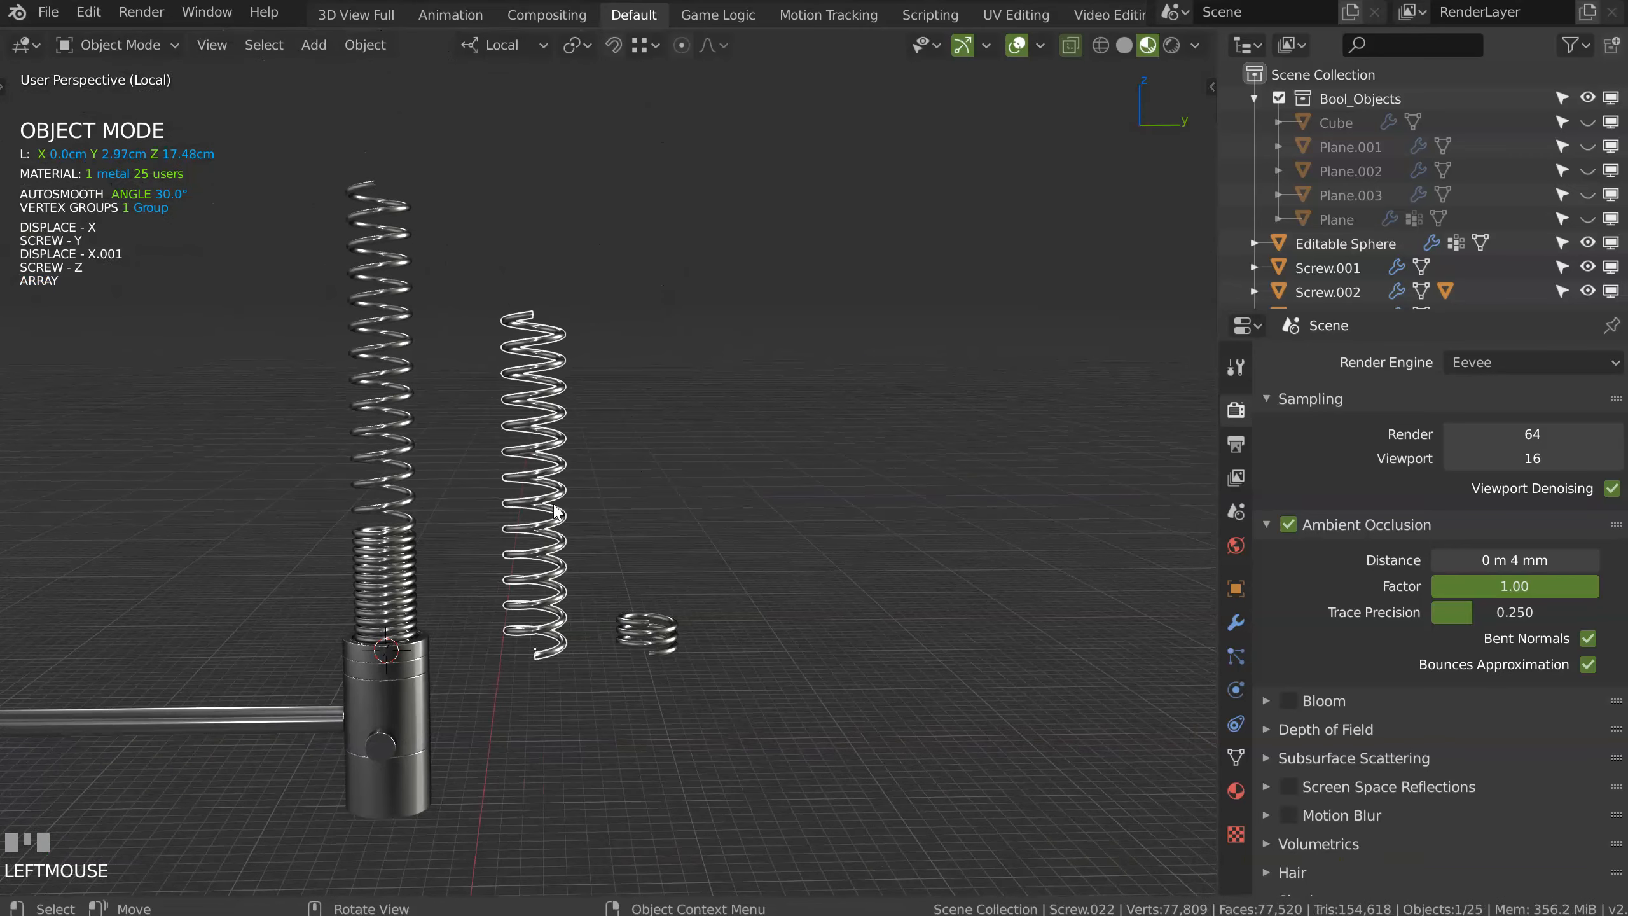
key("space")
middle_click_drag(585, 431, 603, 509, "shift")
key("r")
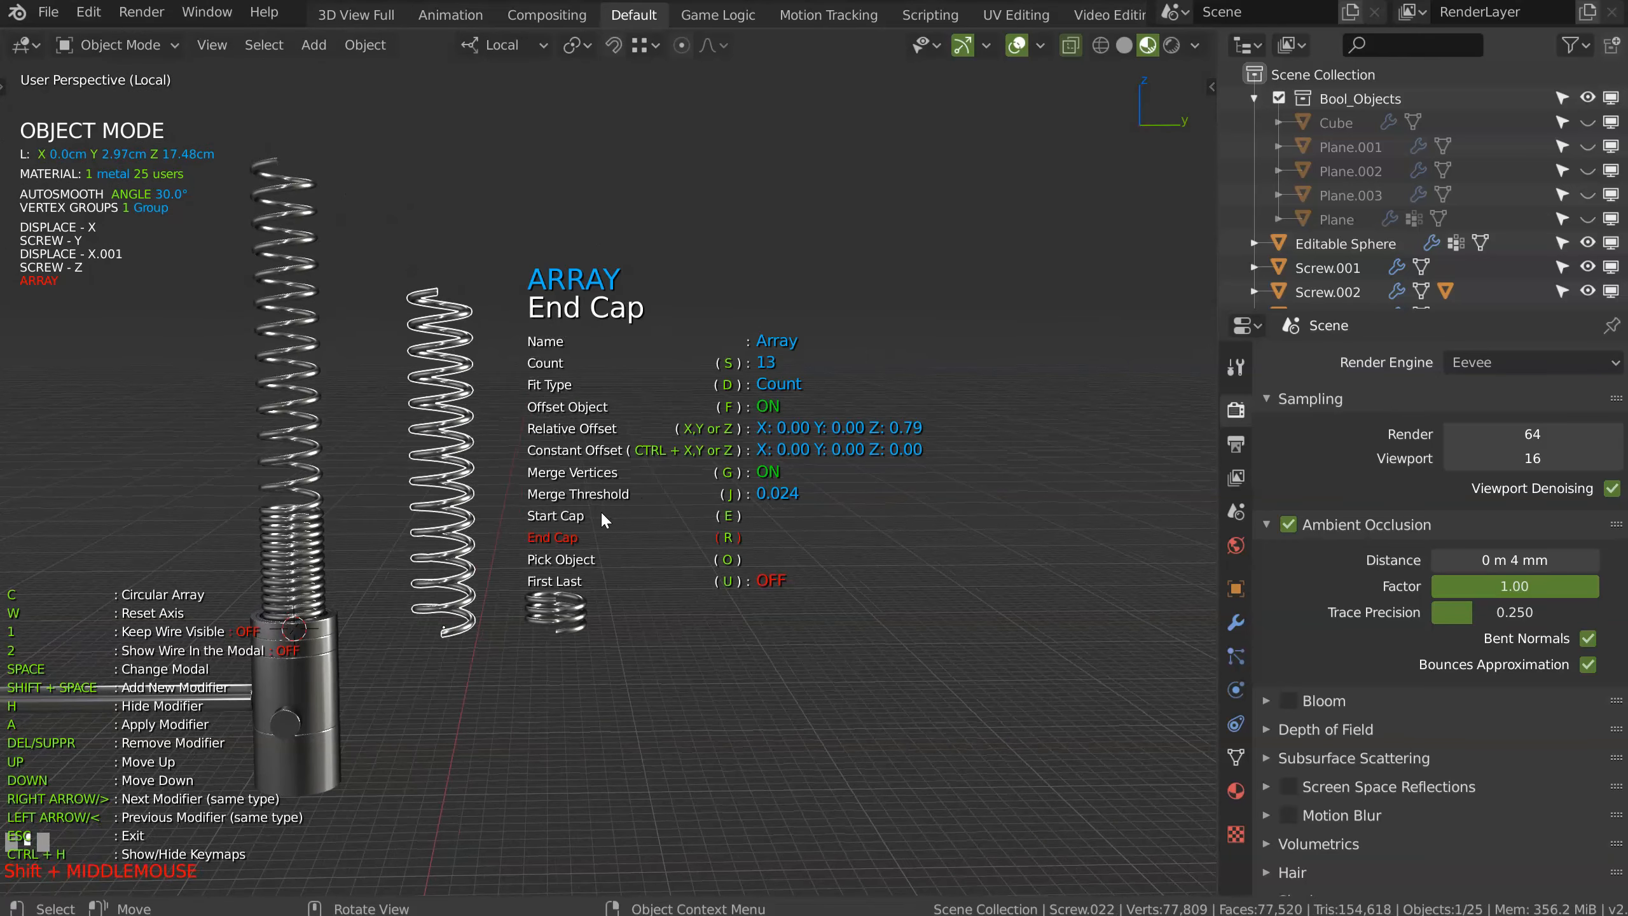
left_click(577, 621)
middle_click_drag(415, 190, 489, 296, "shift")
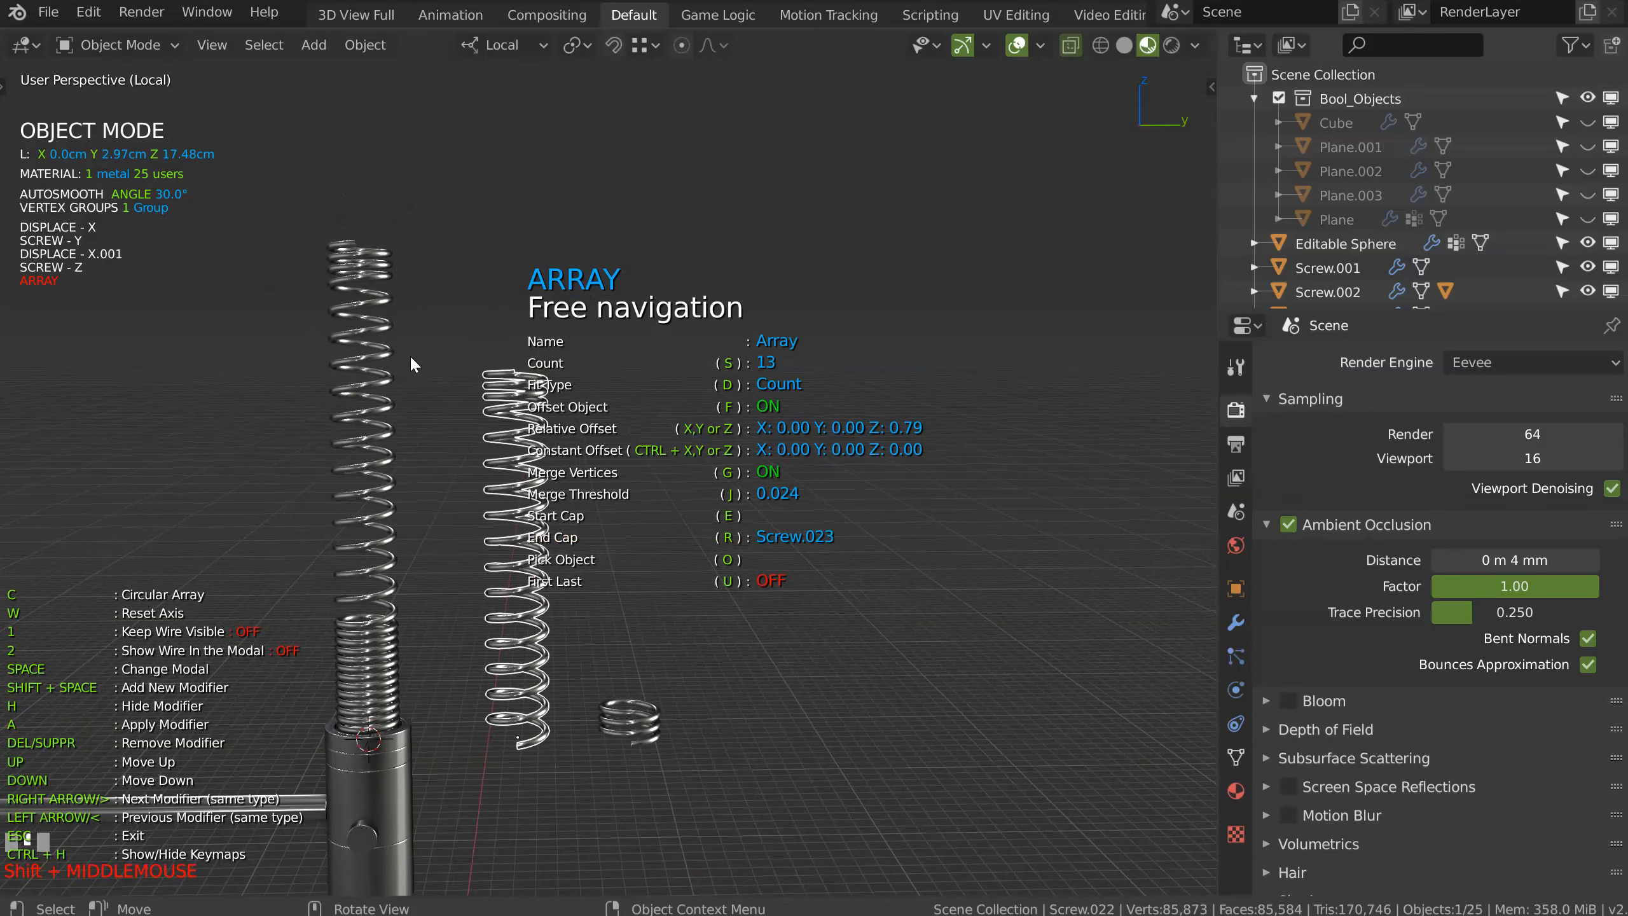
left_click(417, 420)
Step: Raise the column's tight spring Array count slightly to lengthen the tight section
middle_click_drag(410, 413, 664, 216)
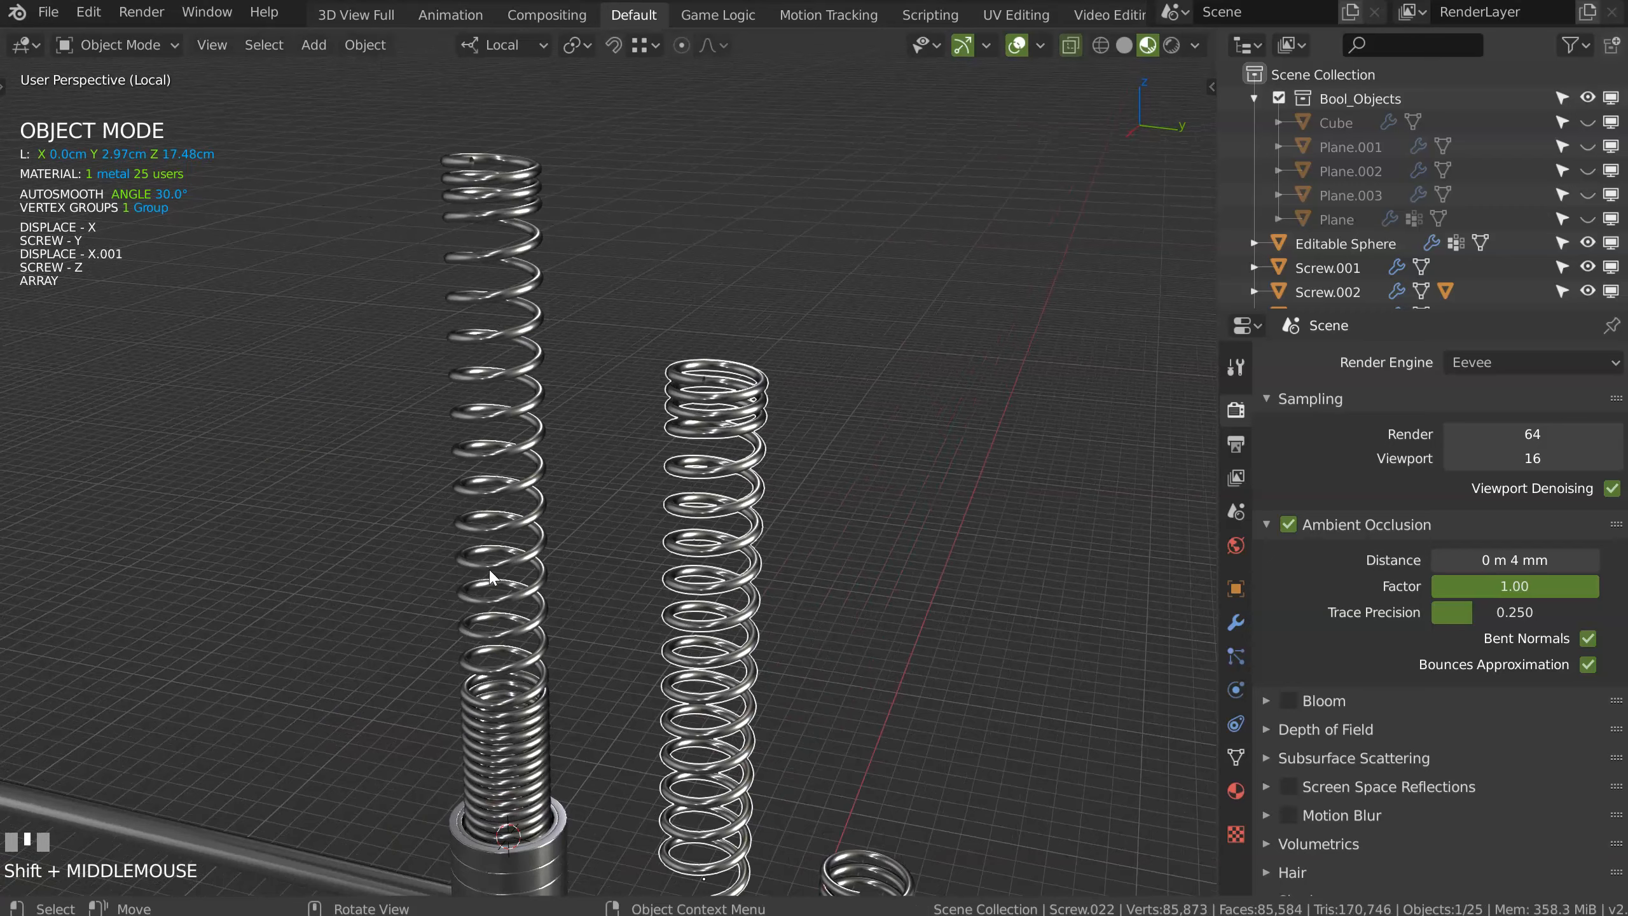
left_click(499, 763)
middle_click_drag(617, 661, 626, 593, "shift")
key("space")
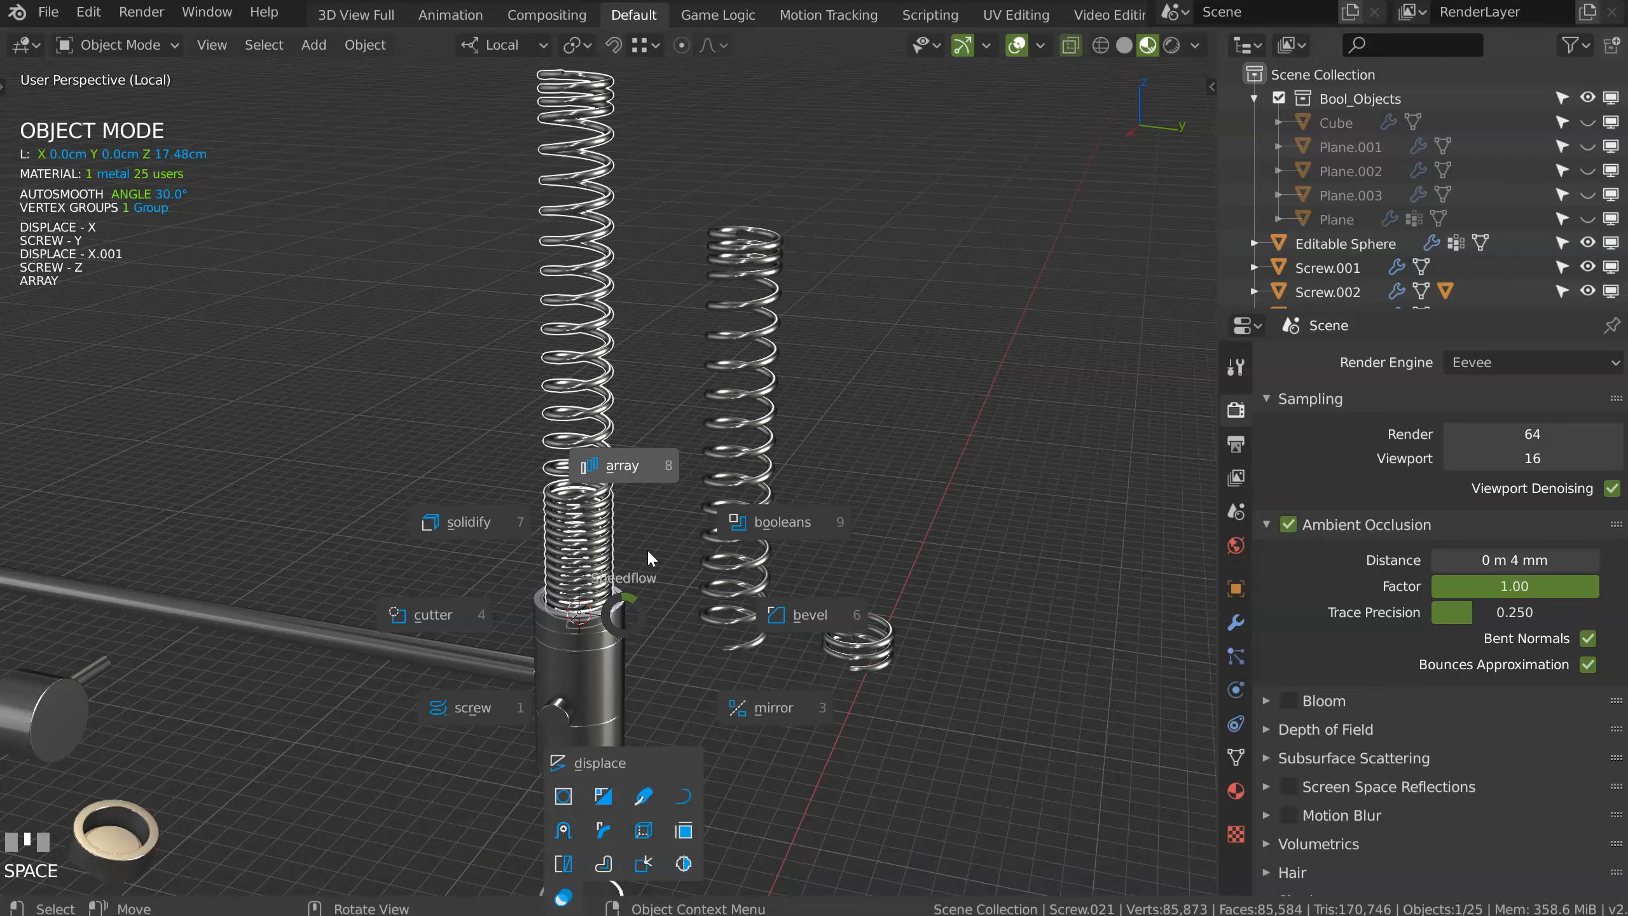
key("s")
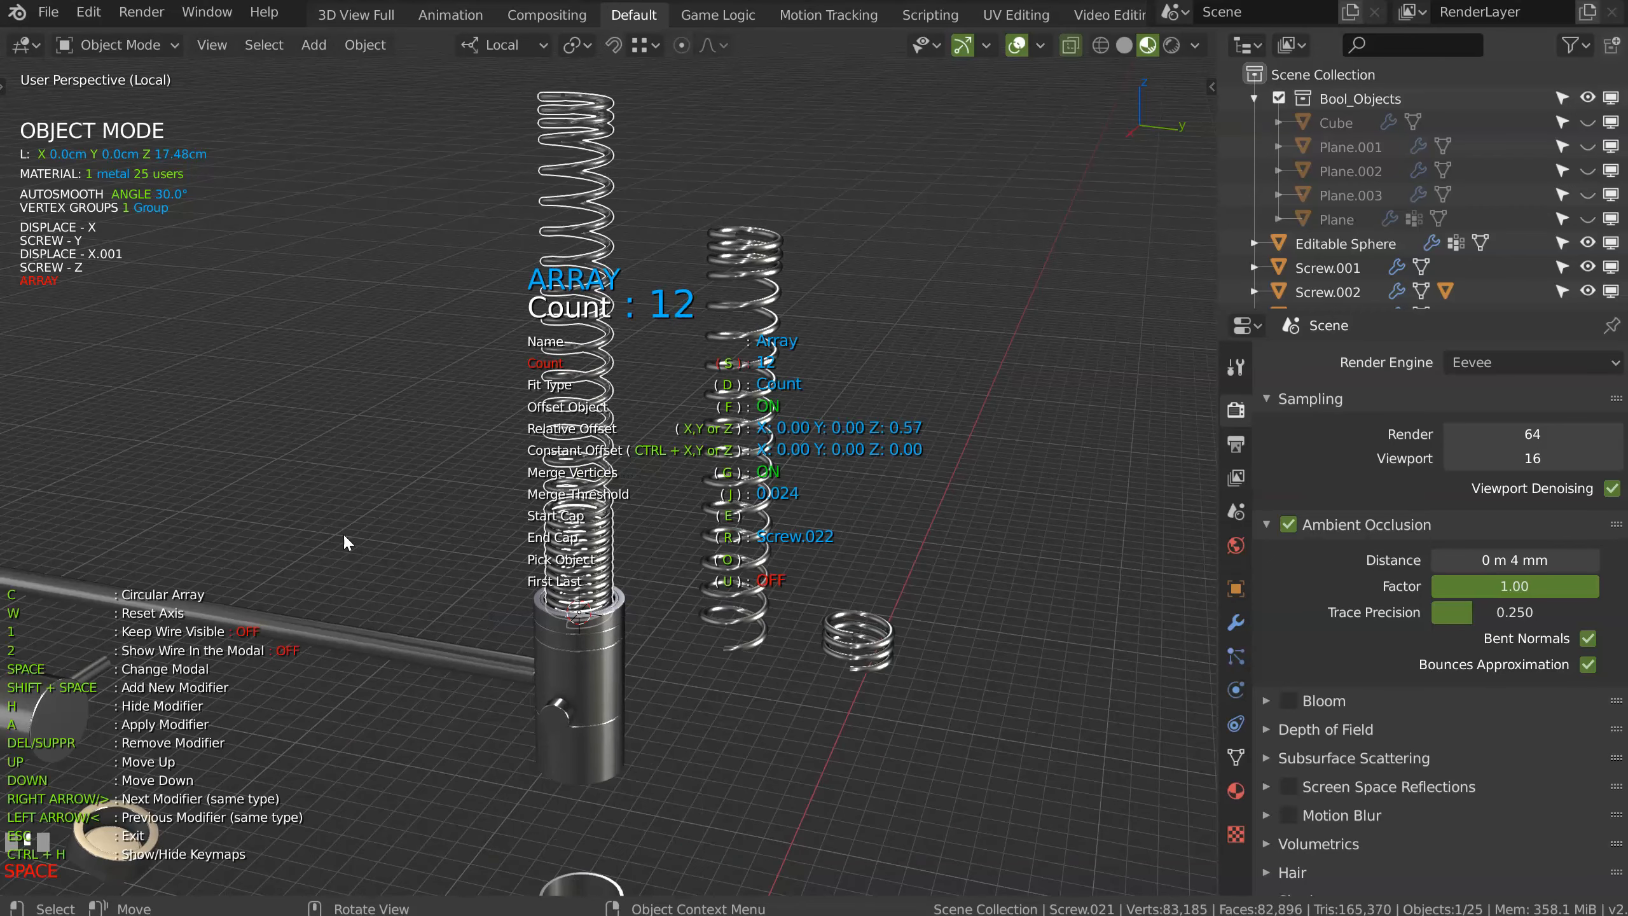
key("s")
Step: Reduce the stretched spring's Array count to shorten the middle section of the column's coil
left_click(750, 646)
key("space")
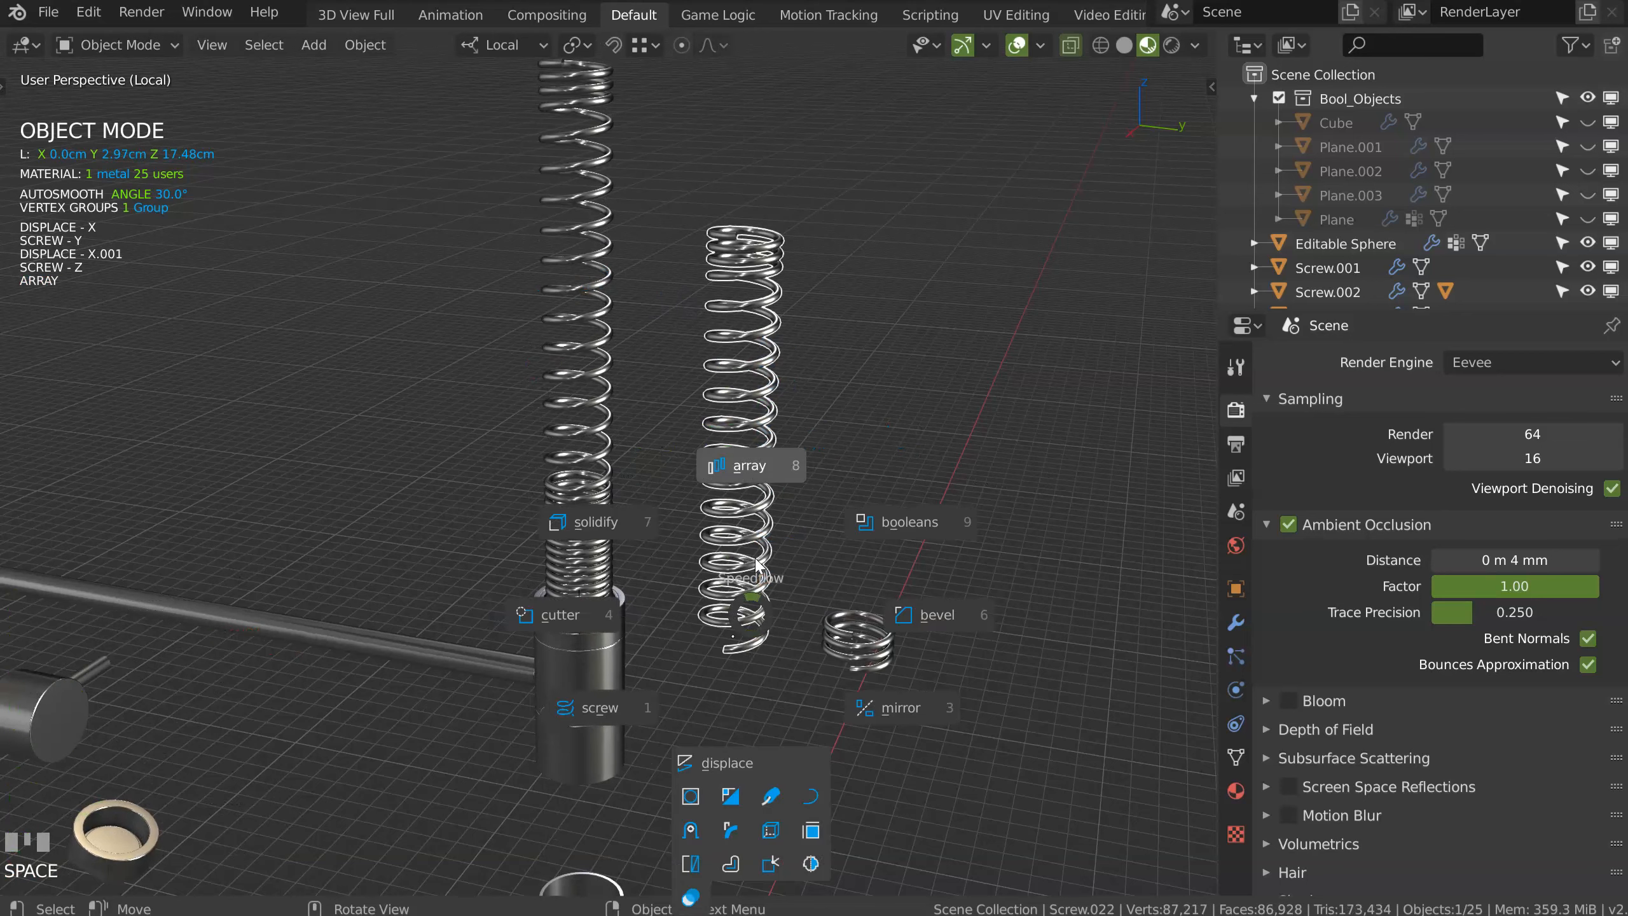
left_click(750, 466)
key("s")
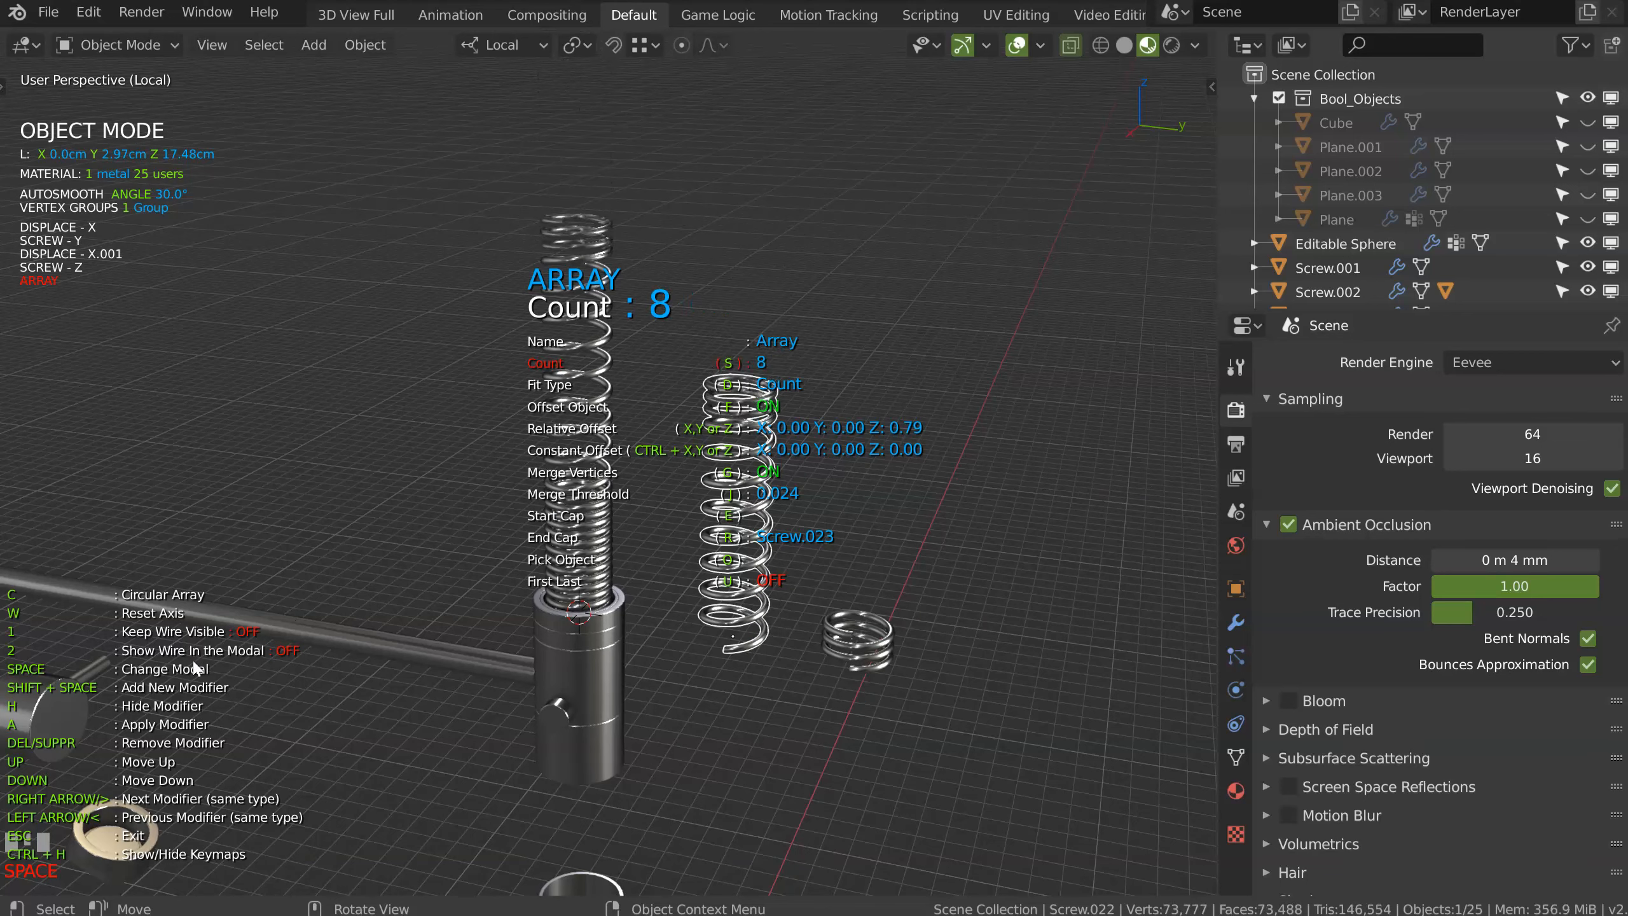
key("s")
Step: Try adjusting the Array count of the short end spring
left_click(858, 641)
key("space")
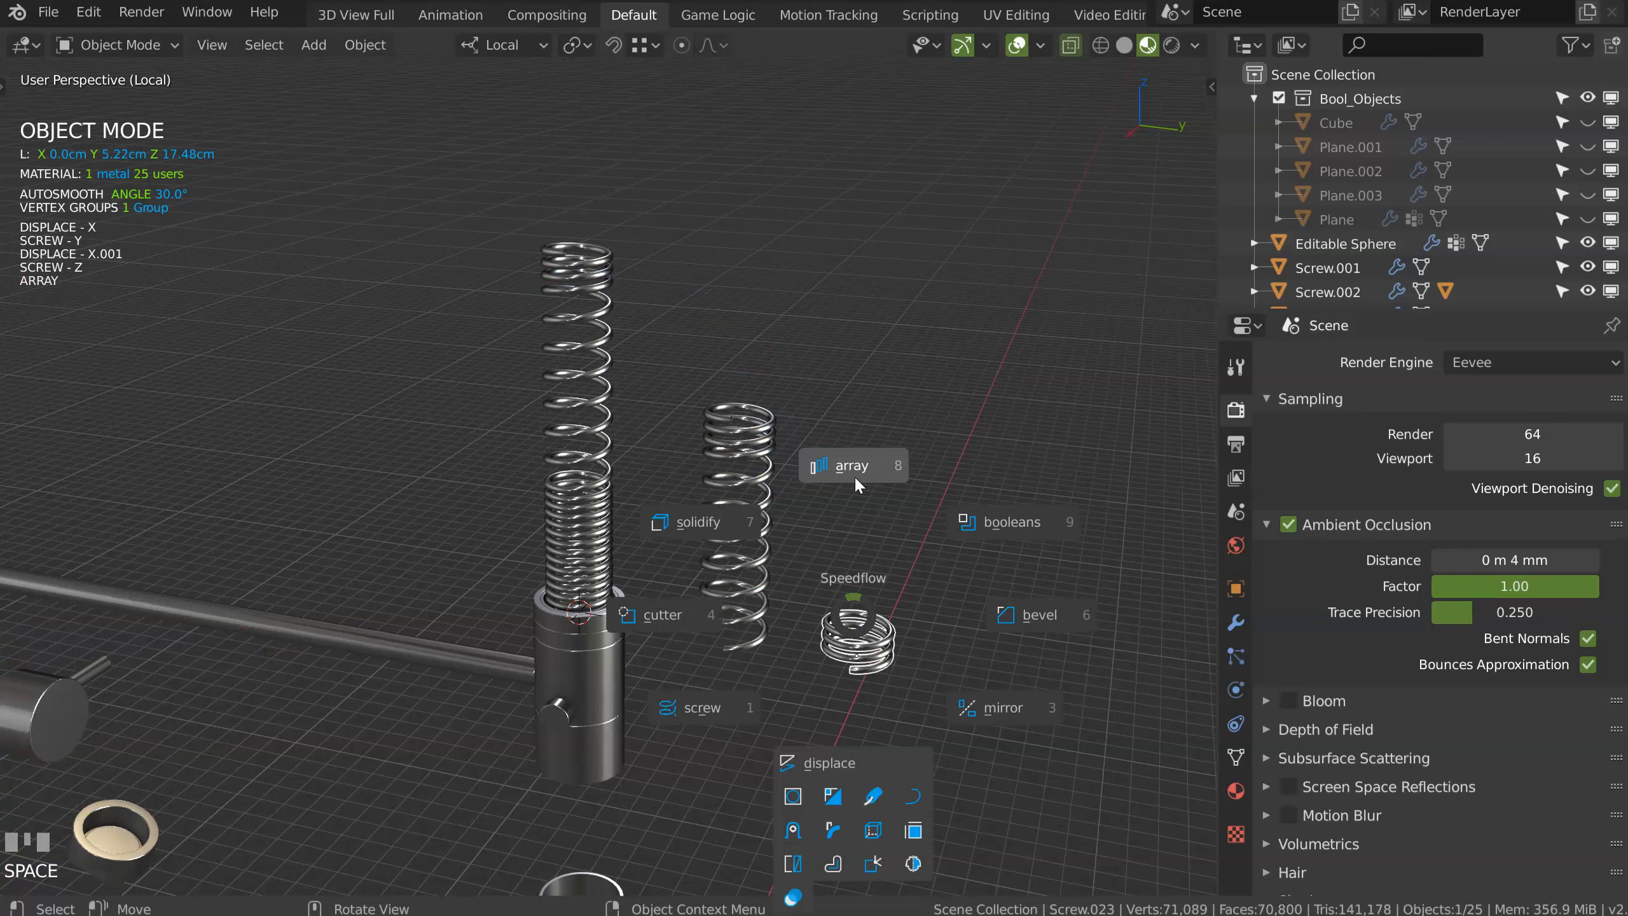
left_click(875, 482)
key("s")
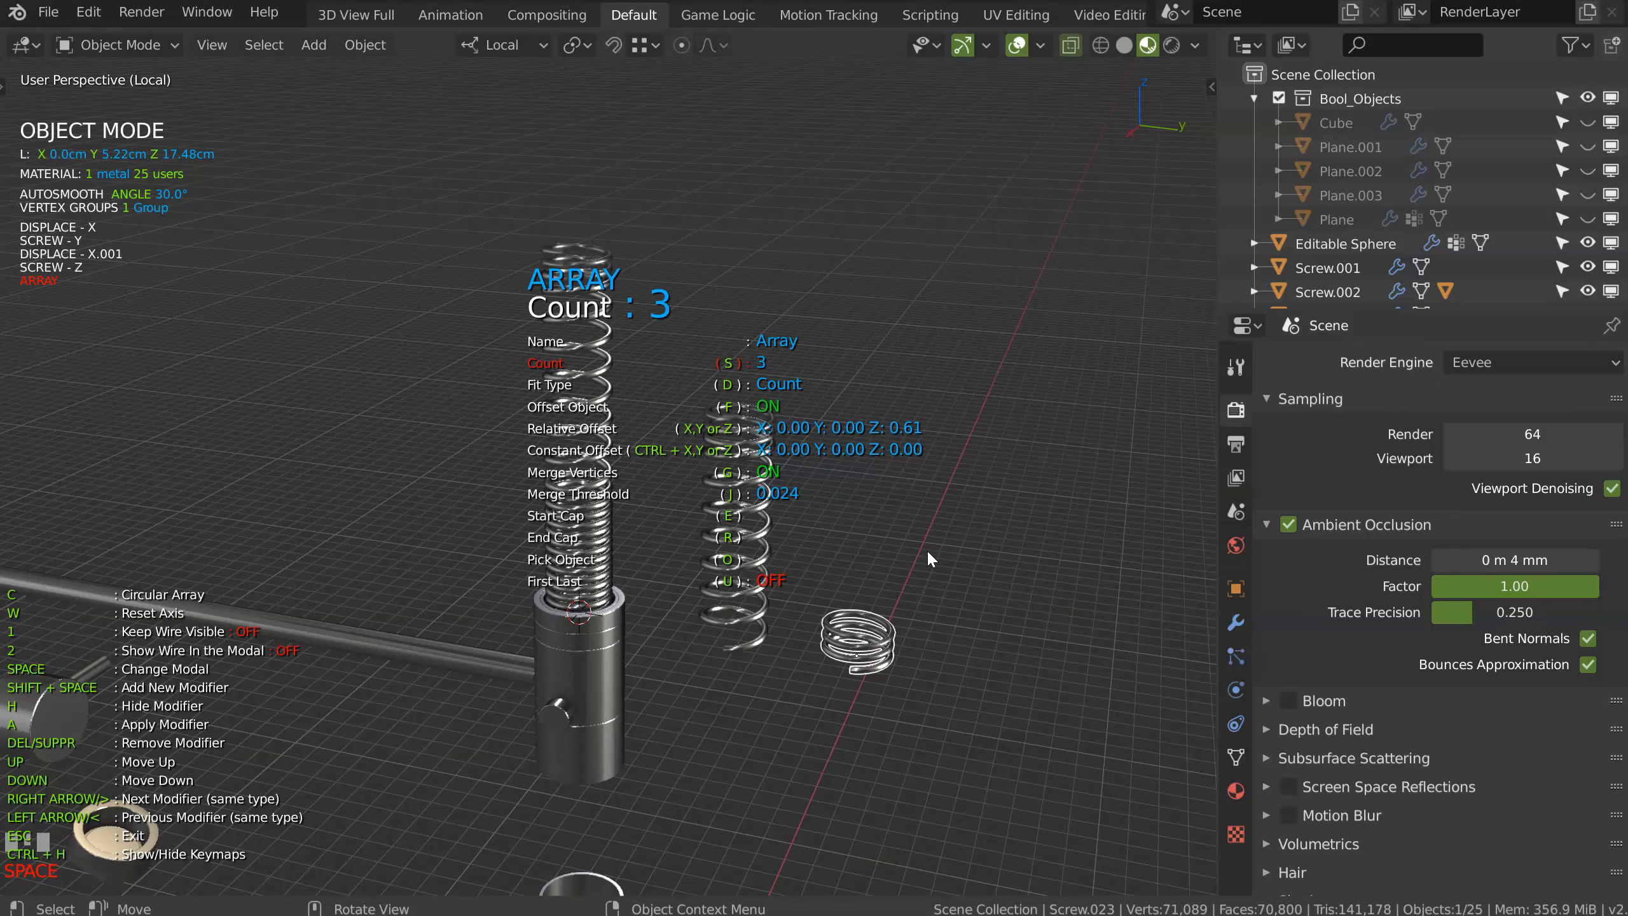
key("s")
Step: Snap the 3D cursor to the short end spring
middle_click_drag(924, 562, 789, 565)
middle_click_drag(975, 587, 520, 459, "shift")
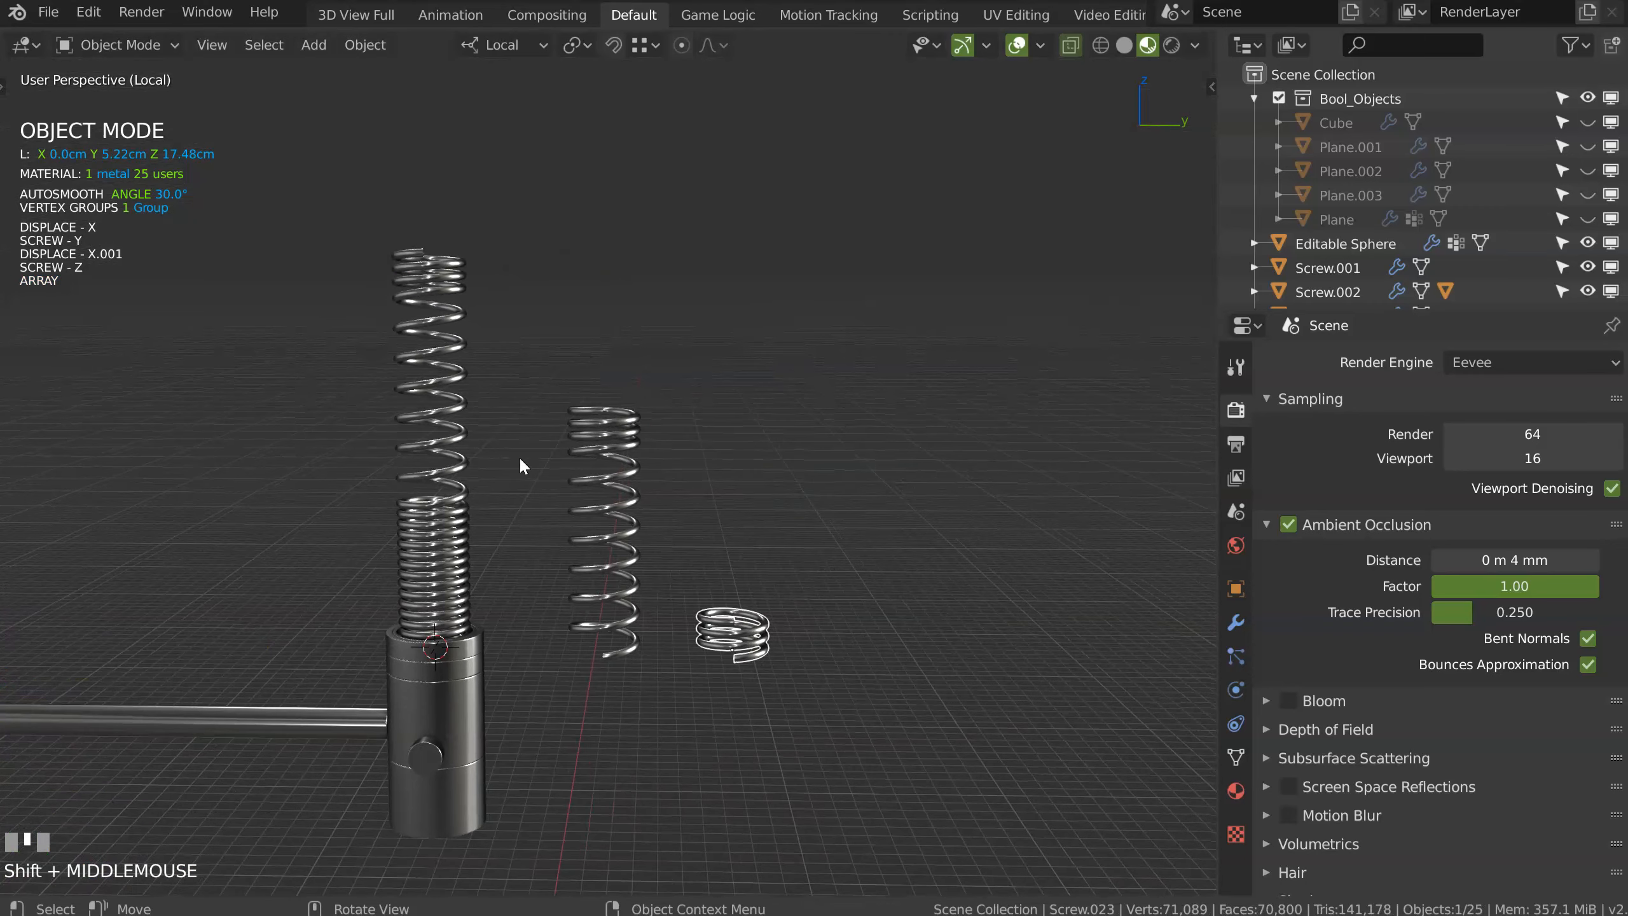
middle_click_drag(744, 655, 764, 467, "shift")
middle_click_drag(742, 525, 717, 548)
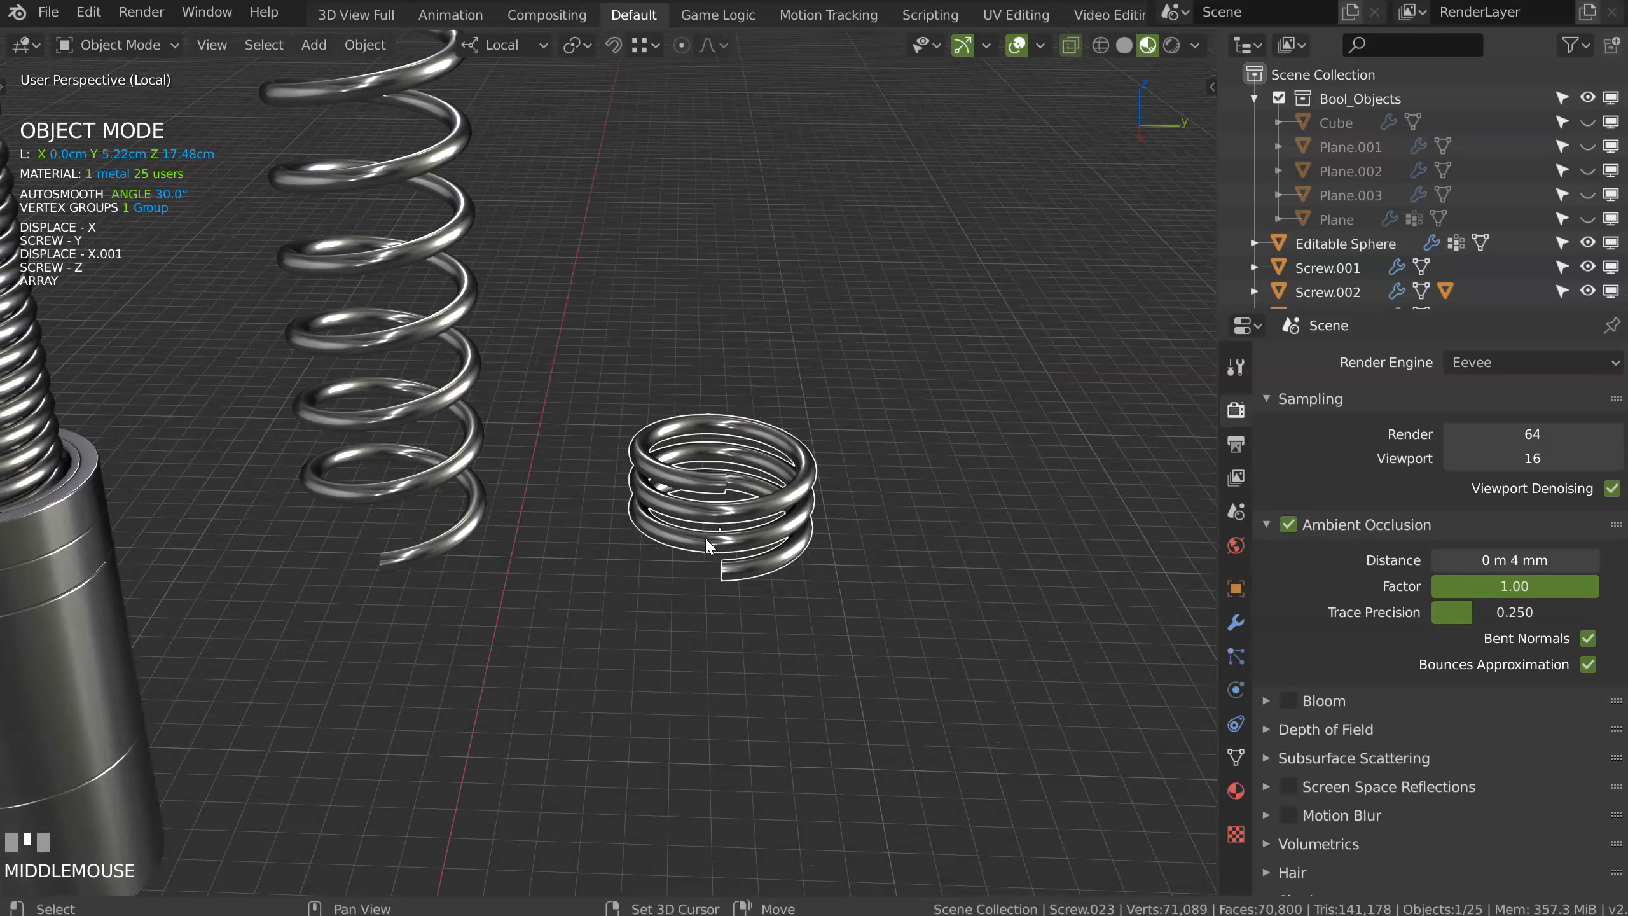
key("shift+s")
left_click(910, 538)
Step: Add a Screw vertex primitive at the short spring's origin and move it up along Z to about 17.71 cm
middle_click_drag(887, 525, 662, 510, "shift")
key("shift+q")
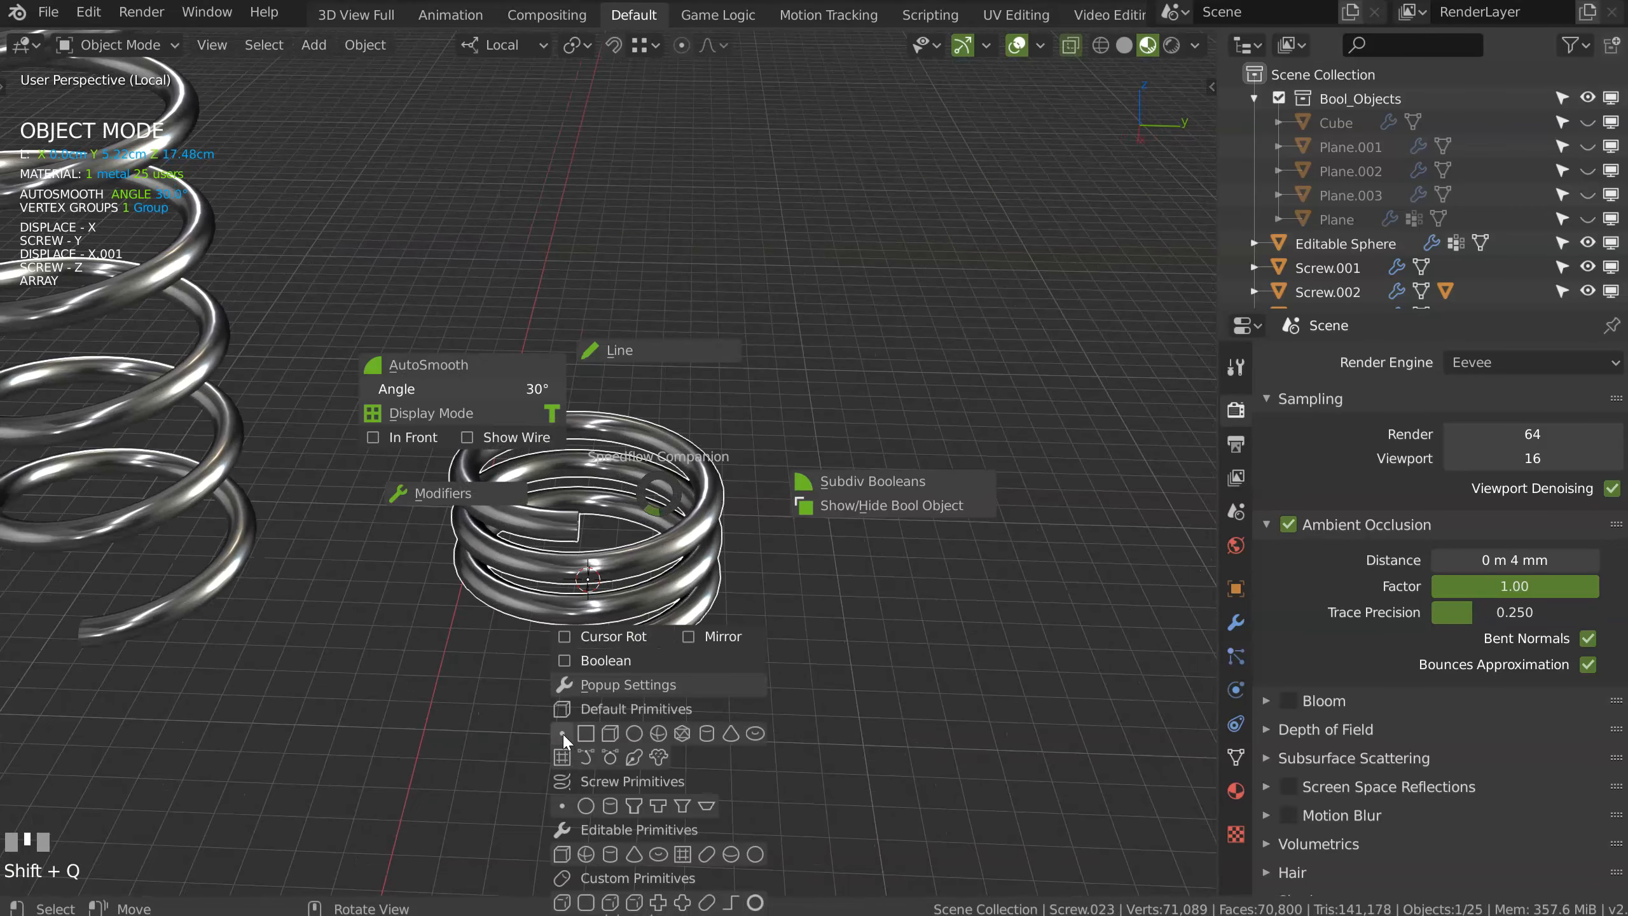
left_click(556, 804)
middle_click_drag(565, 743, 643, 498)
key("g")
key("z")
left_click(711, 536)
Step: Extrude the new object's vertex along Y to the short spring's outer edge and delete the centre vertex
key("Tab")
left_click(542, 533)
key("e")
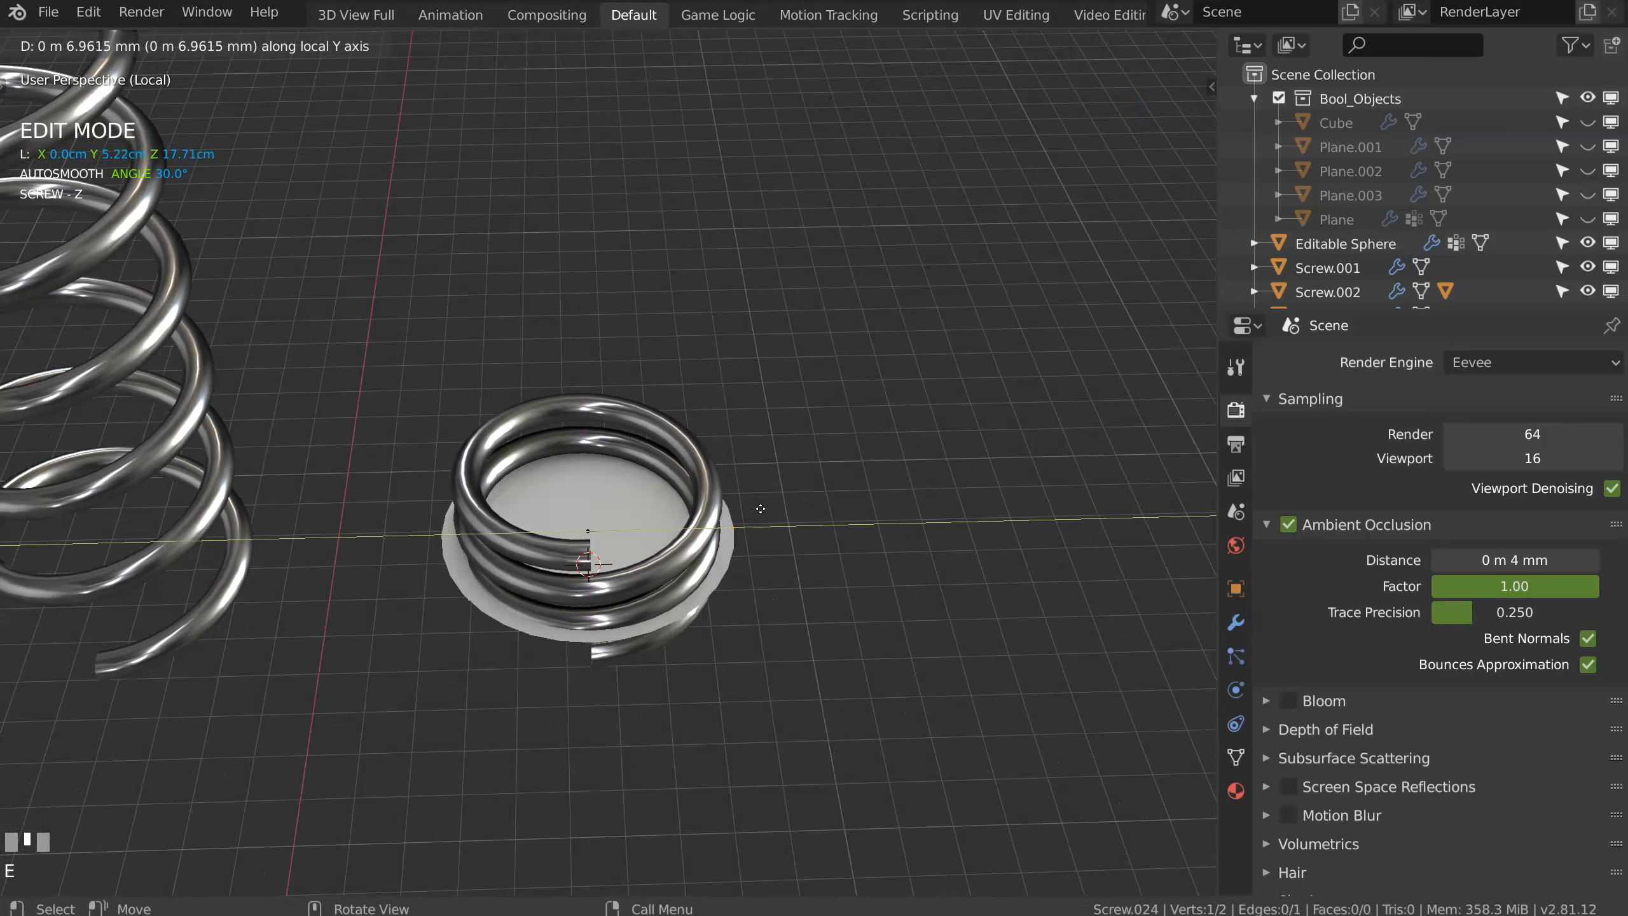
left_click(683, 524)
left_click(560, 536)
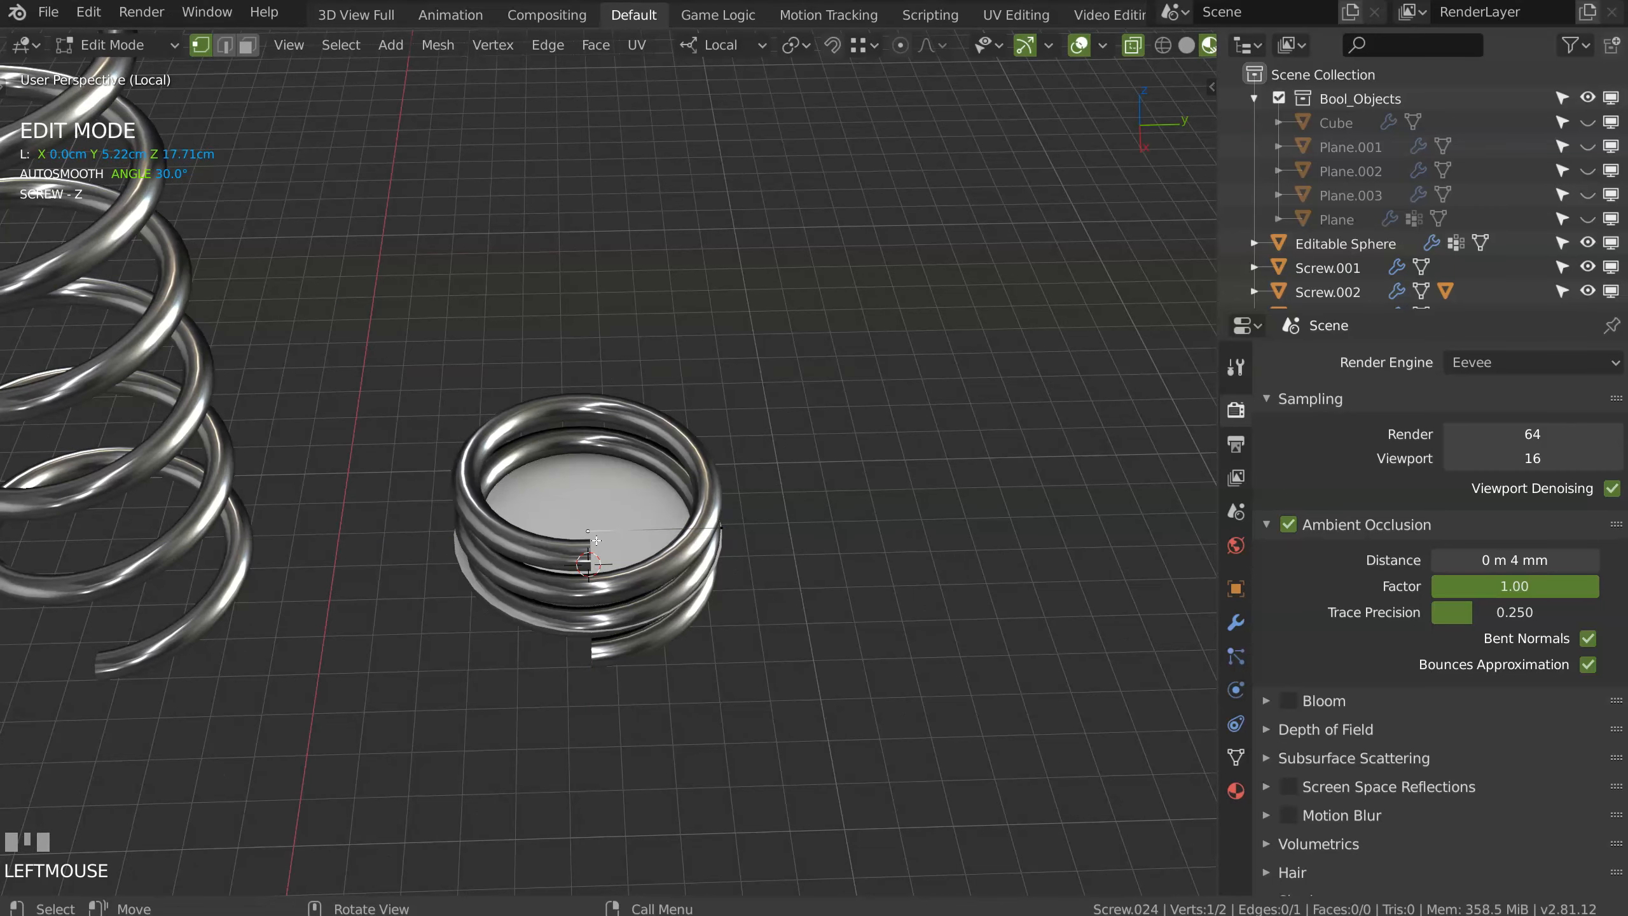
key("x")
Step: Extrude the remaining vertex slightly outward and then upward into a cylindrical wall, raising its top along Z above the short spring
middle_click_drag(719, 520, 766, 536)
key("e")
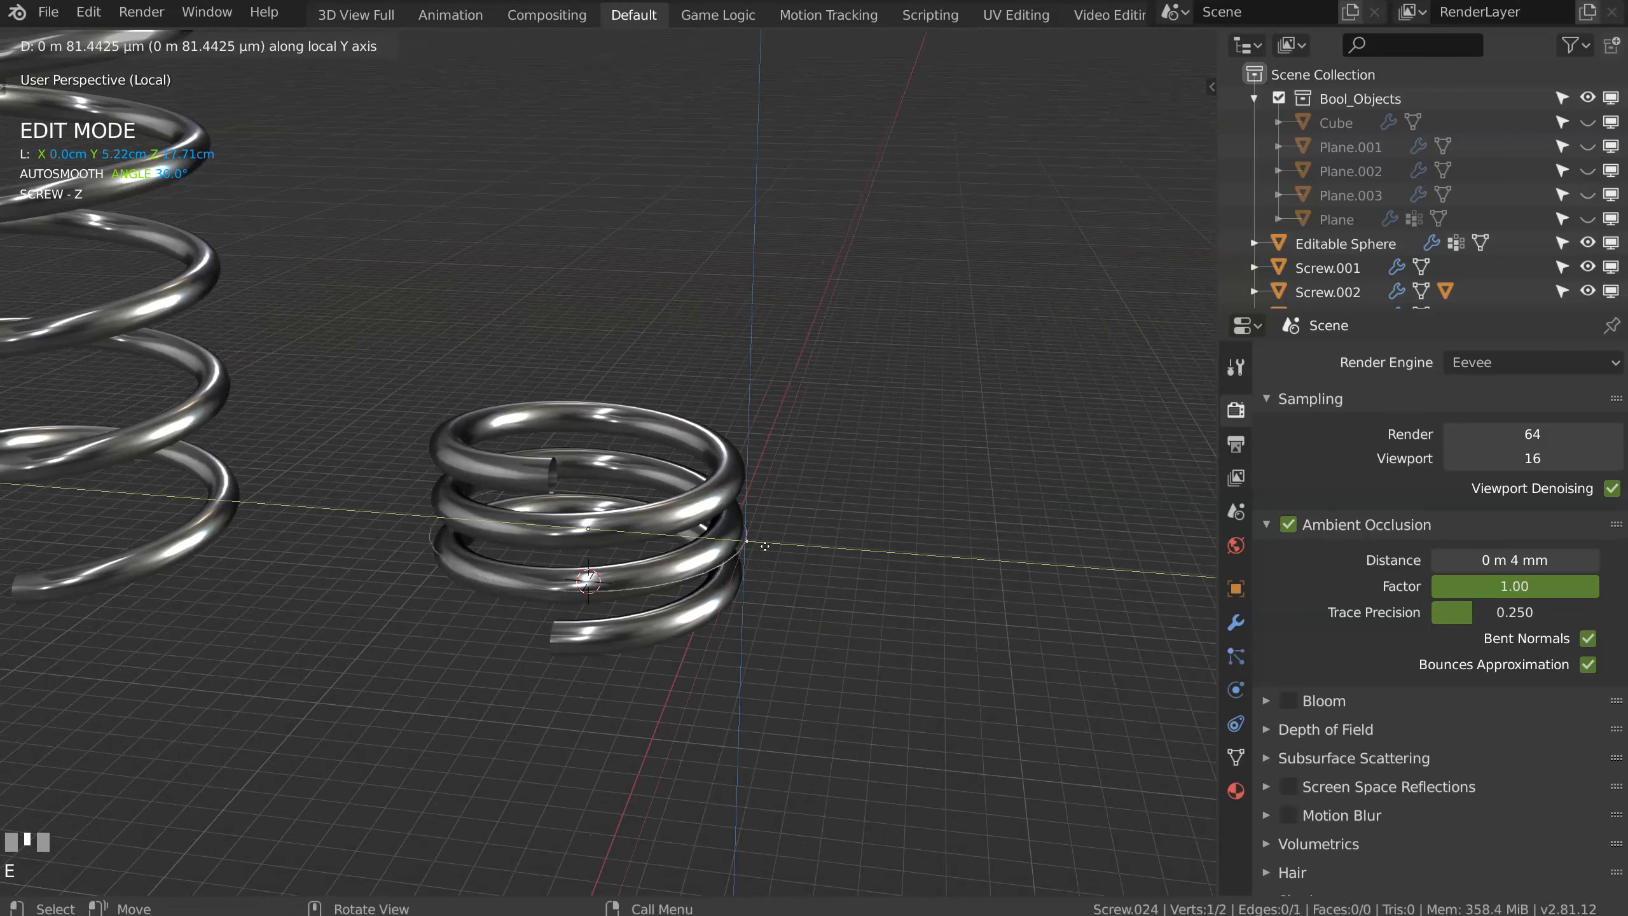
left_click(773, 461)
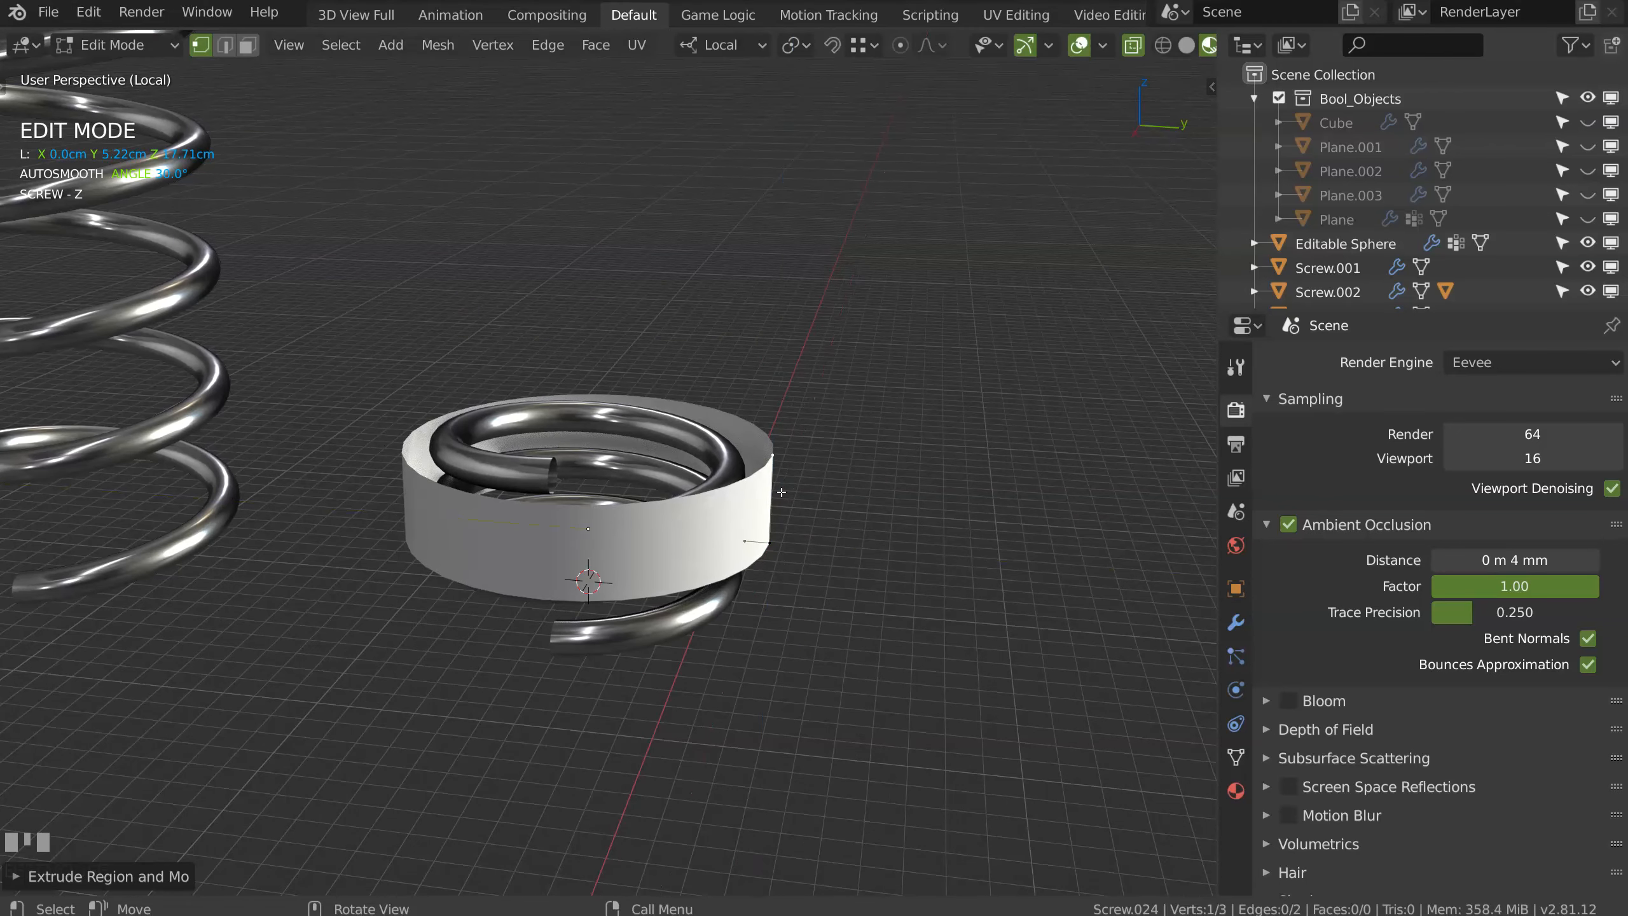
middle_click_drag(763, 503, 761, 478)
key("g")
key("z")
left_click(758, 418)
middle_click_drag(809, 309, 814, 322)
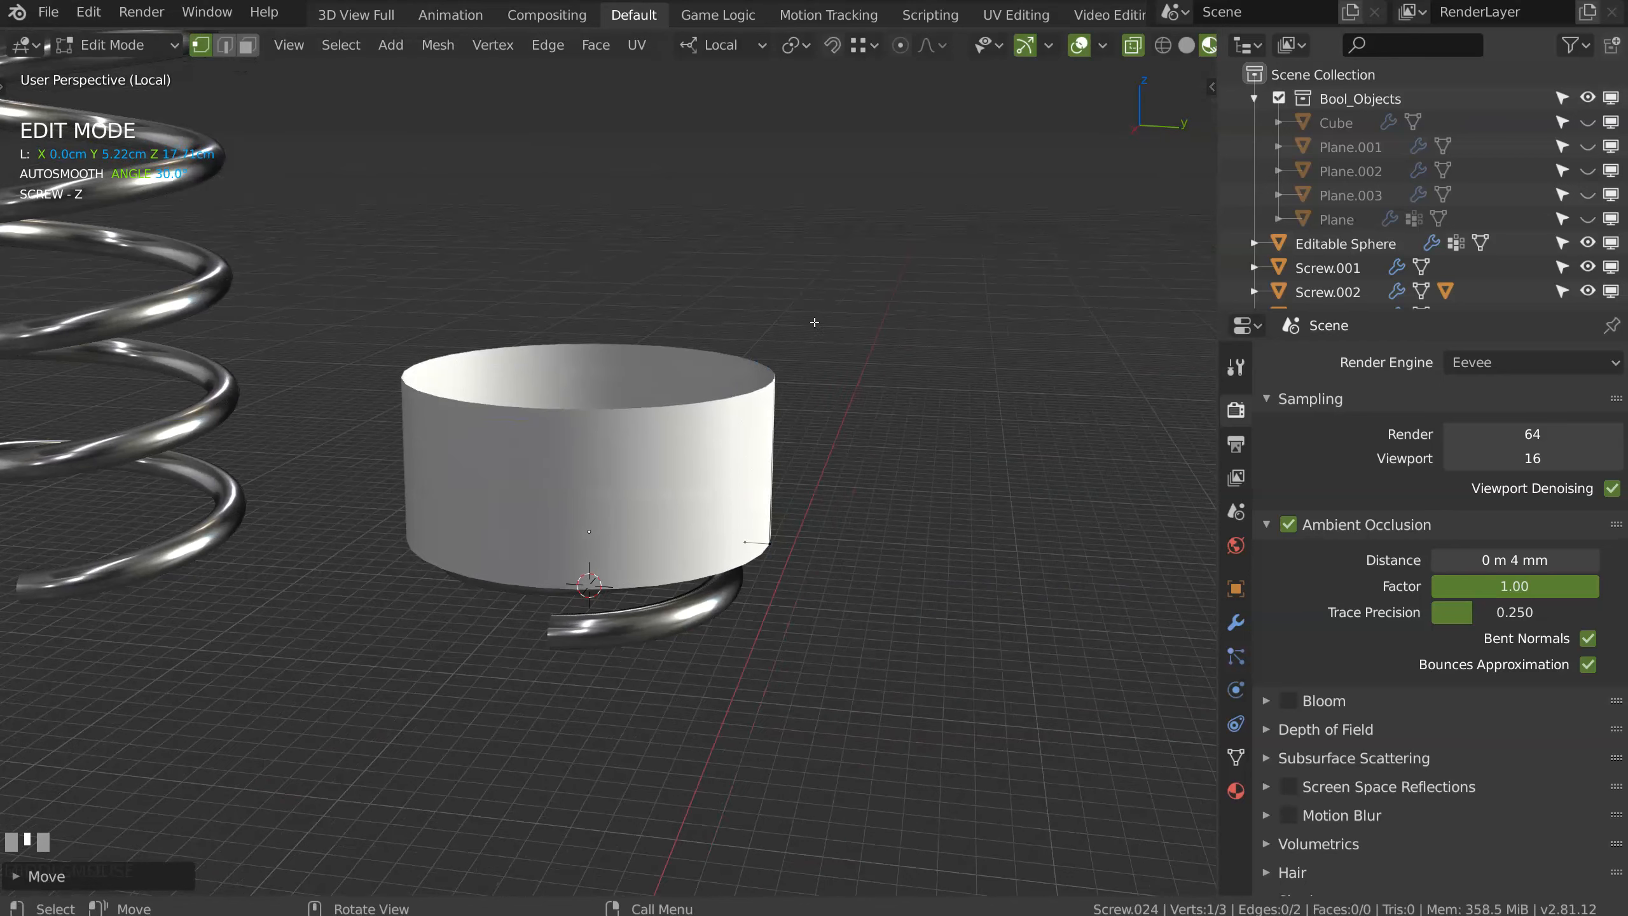
Step: Extrude the collar wall's top vertex upward and move it inward along local Y to form a sloped shoulder
key("e")
left_click(780, 367)
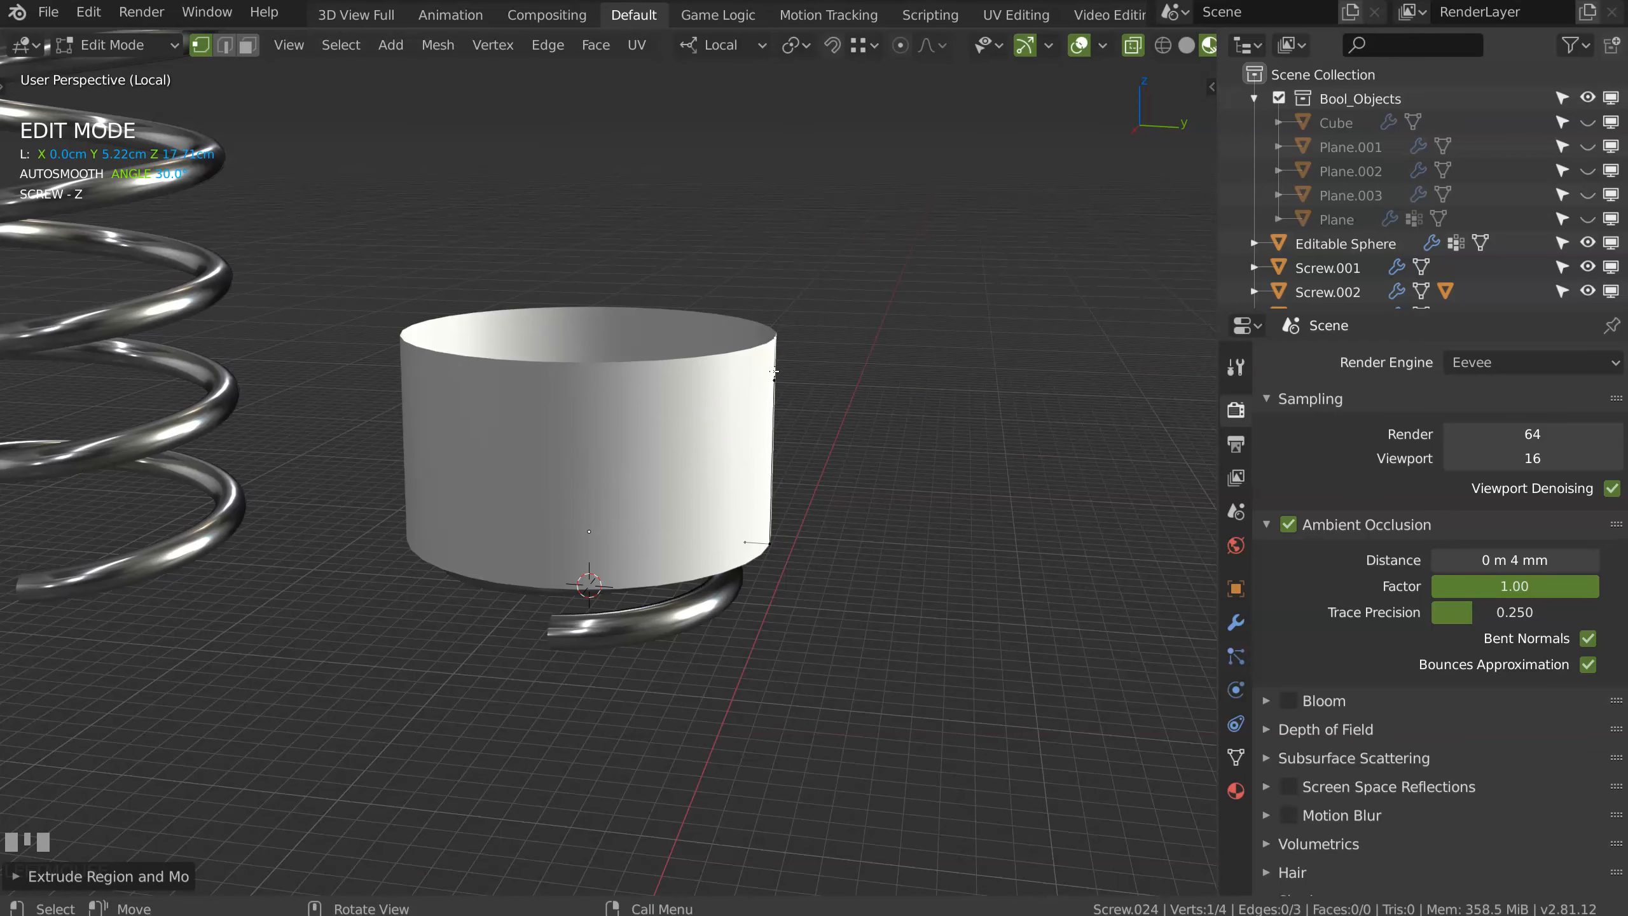
key("g")
key("y")
key("y")
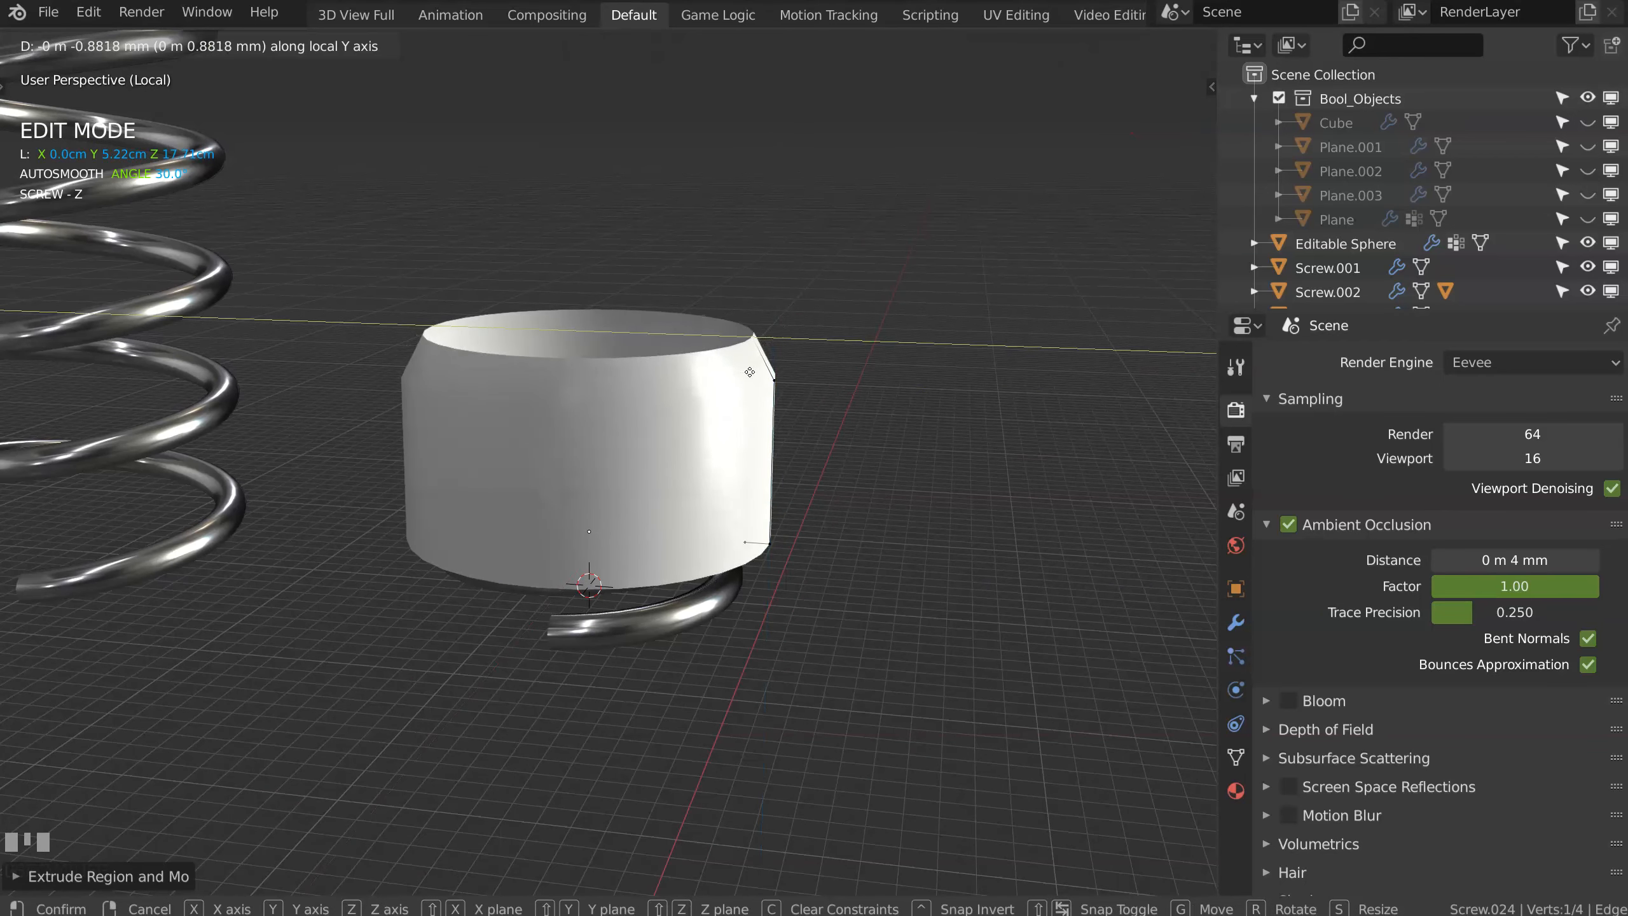
left_click(747, 373)
Step: Extrude another profile vertex inward from the shoulder and adjust it along local Y to form the collar's flat upper rim
middle_click_drag(746, 373, 703, 389)
key("e")
left_click(699, 379)
key("g")
key("y")
key("y")
left_click(690, 394)
Step: Extrude the rim's inner vertex down about 4.84 mm along local Z as an inner wall and return to Object Mode
key("e")
key("x")
key("x")
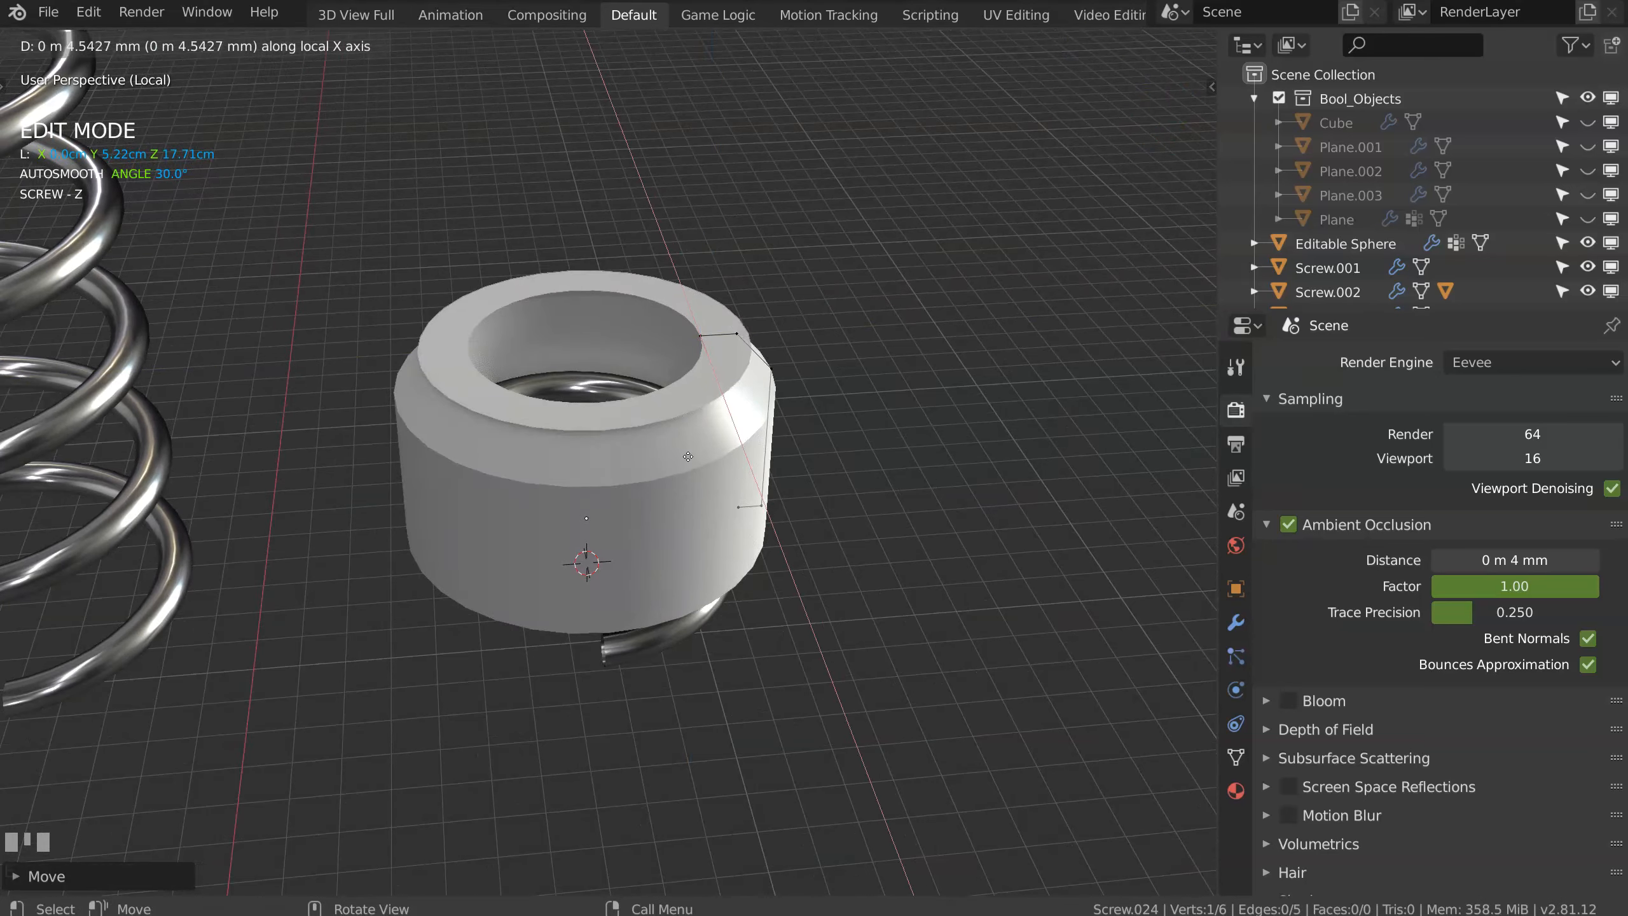
key("z")
key("z")
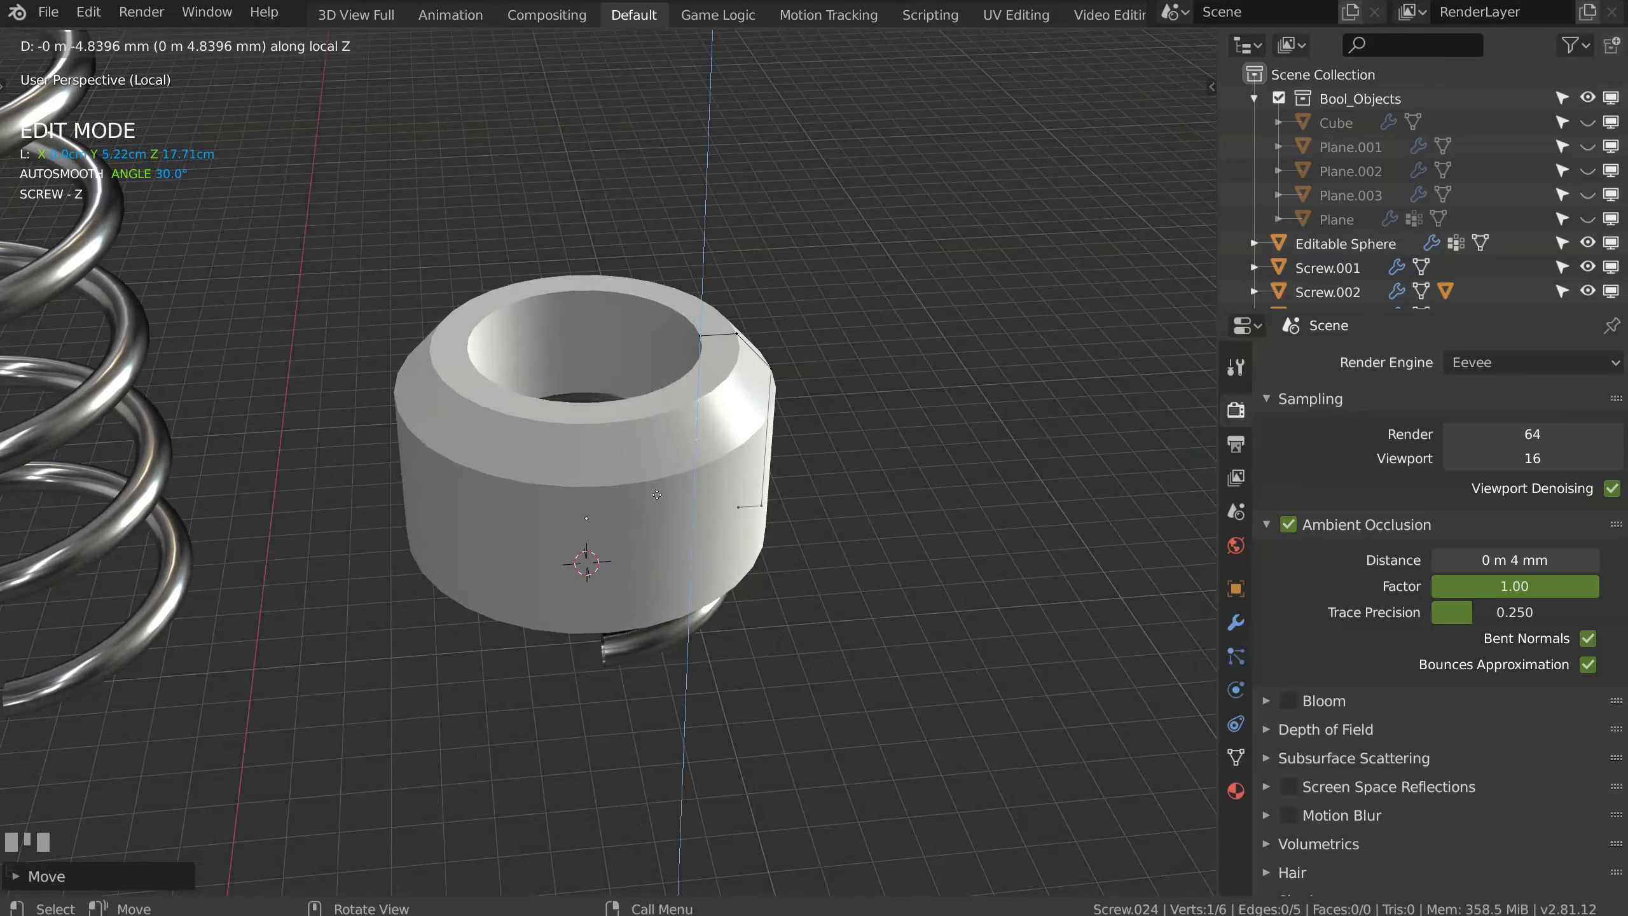
left_click(657, 494)
mouse_move(656, 495)
middle_mouse_down()
mouse_move(699, 456)
mouse_move(662, 475)
middle_mouse_up()
key("Tab")
Step: Link the spring's metal material to the collar
left_click(663, 476, "shift")
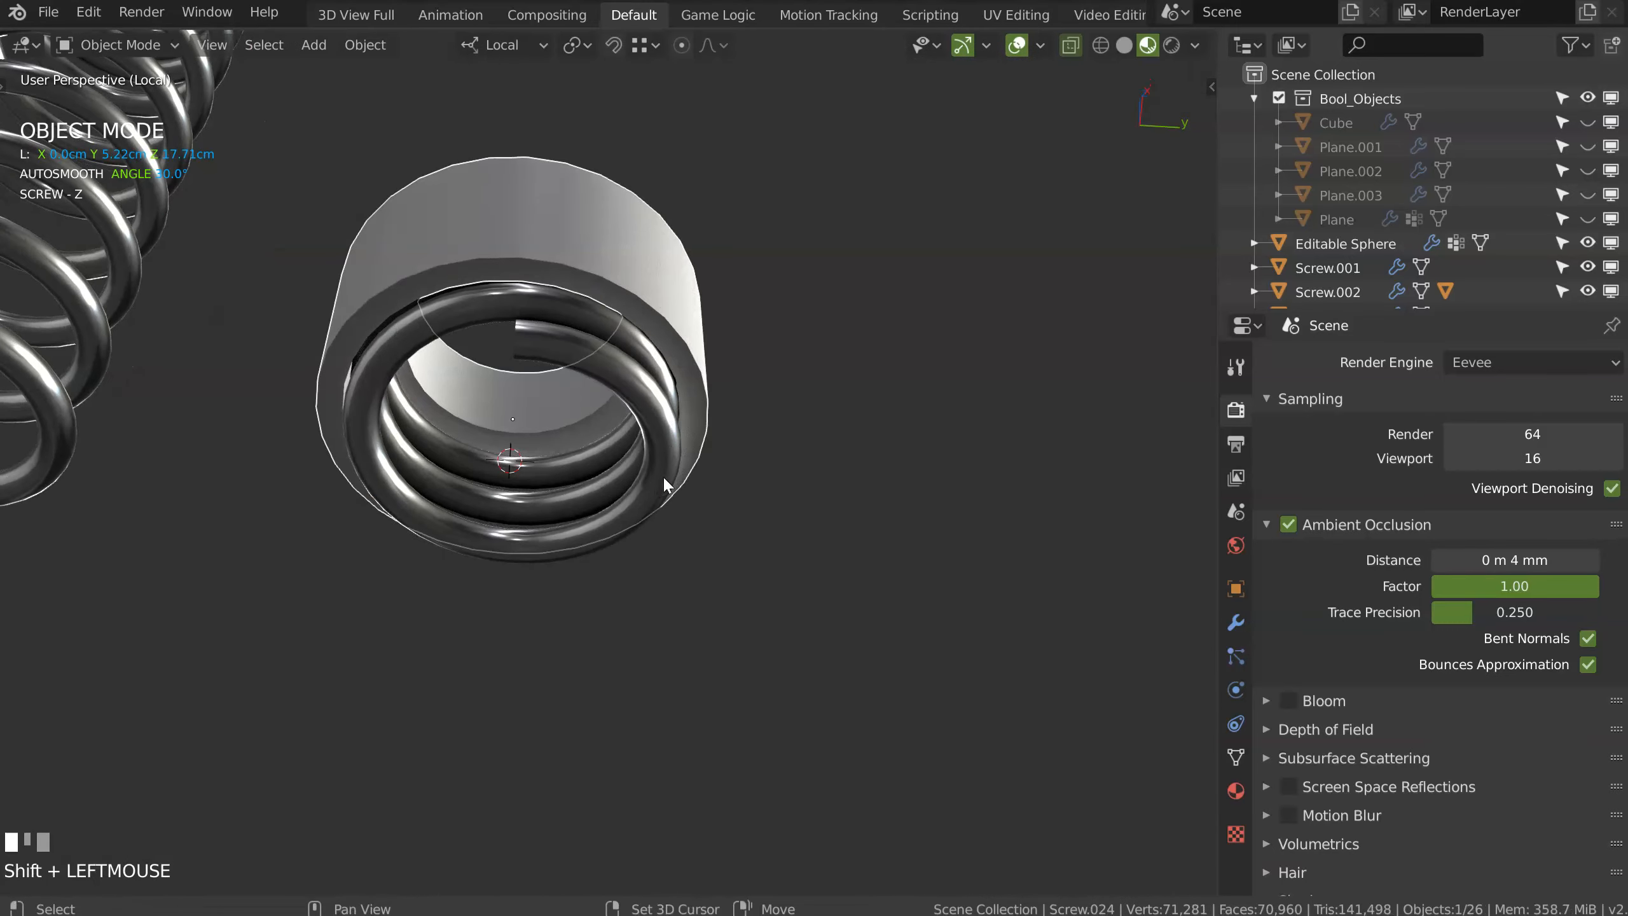
key("ctrl+l")
left_click(758, 446)
Step: Add an angle-limited Bevel modifier to the collar with width 0.019 and 4 segments
left_click(706, 323)
middle_click_drag(706, 323, 678, 369)
key("space")
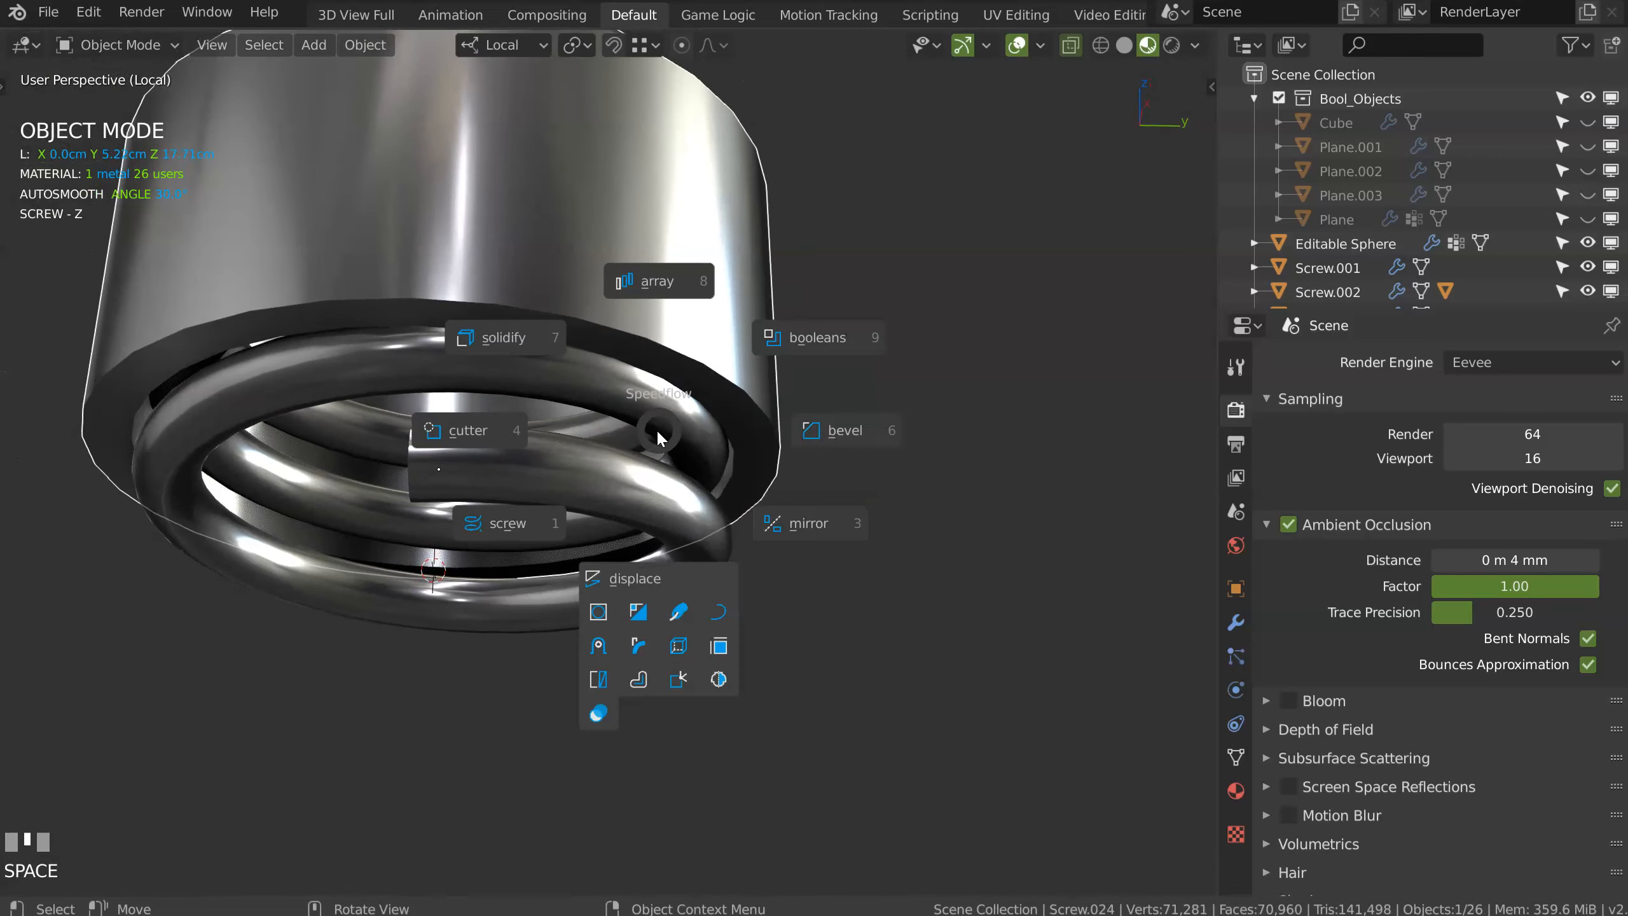
left_click(840, 435)
middle_click_drag(829, 433, 791, 441)
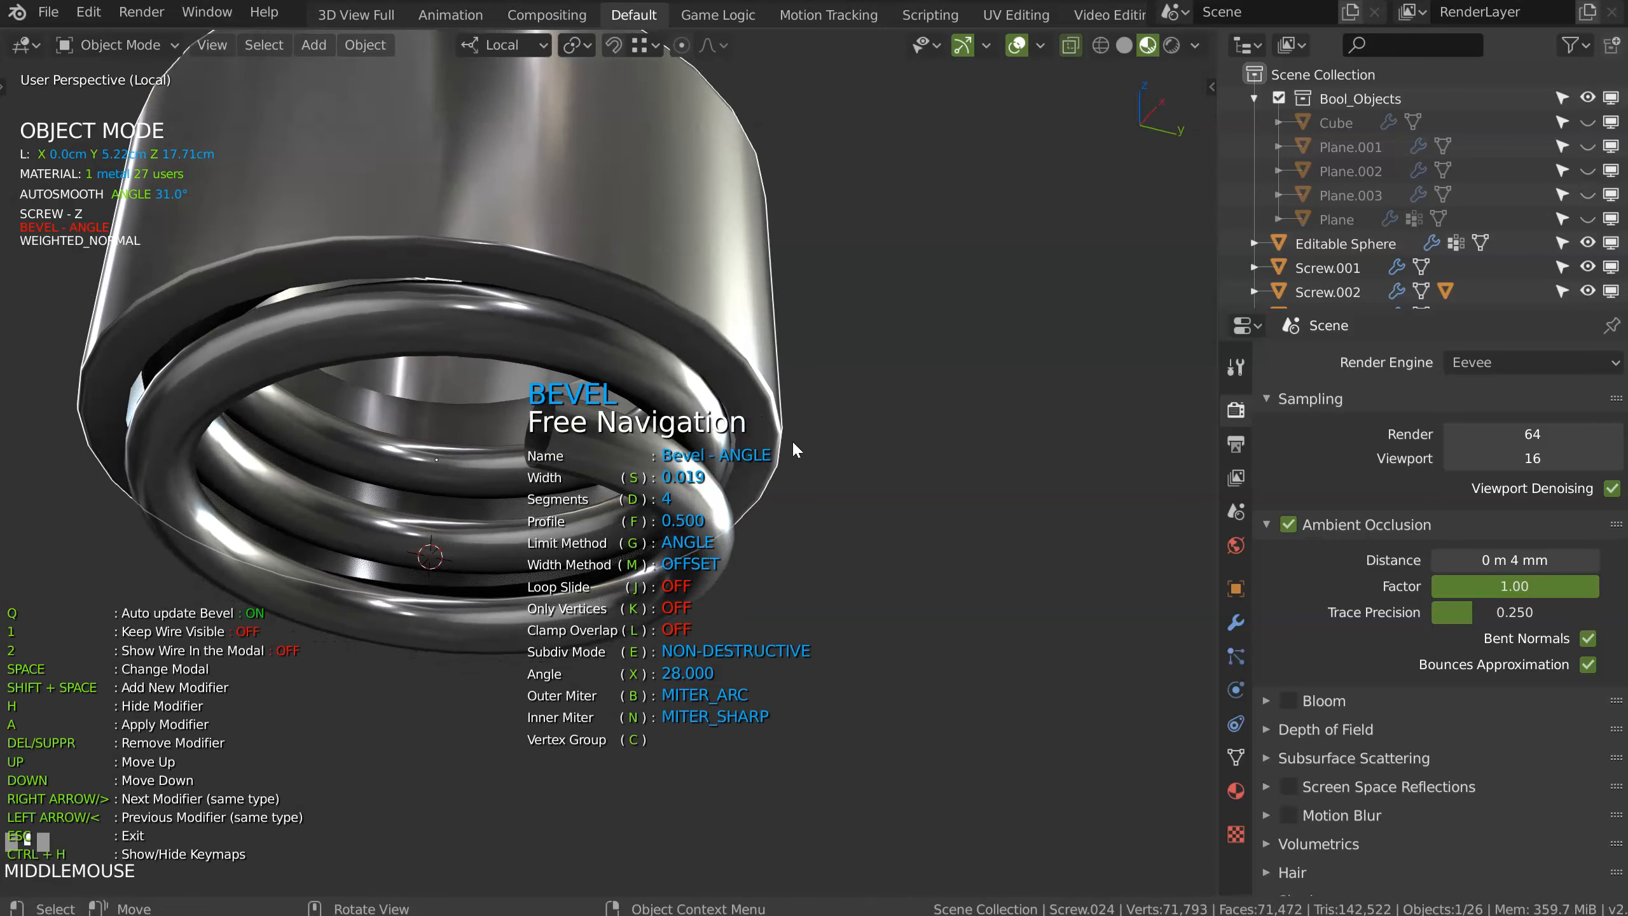
Step: Add a Solidify modifier to the collar with Only Rim on, place it above the Bevel, and set its thickness to 0.024
key("shift+space")
left_click(655, 362)
key("s")
key("s")
key("s")
key("f")
key("s")
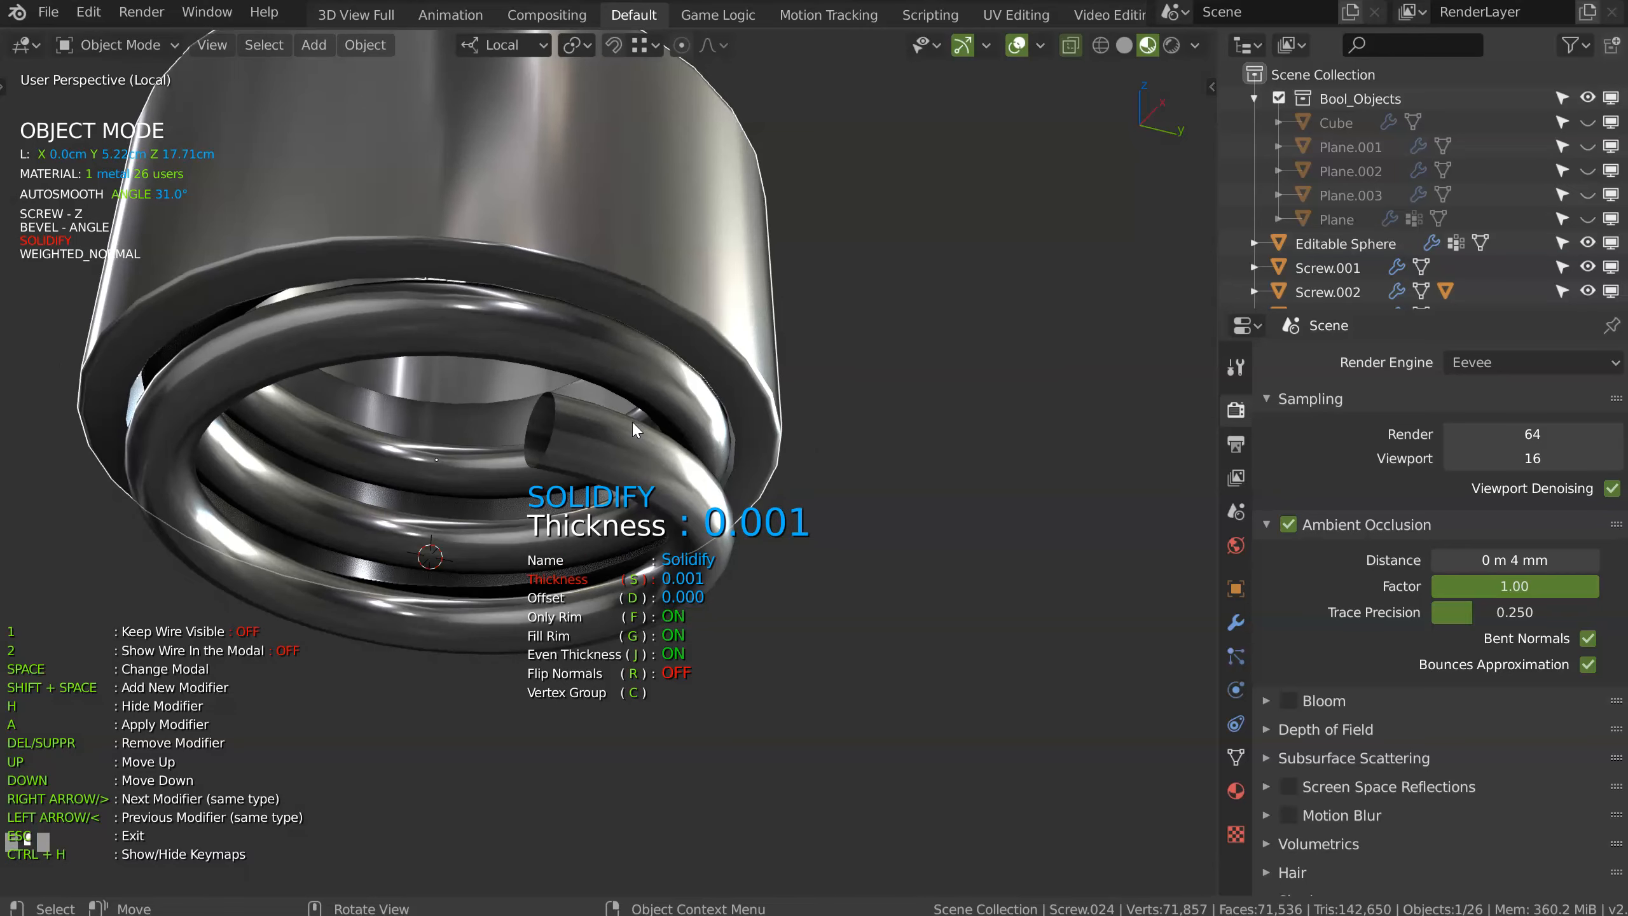
key("s")
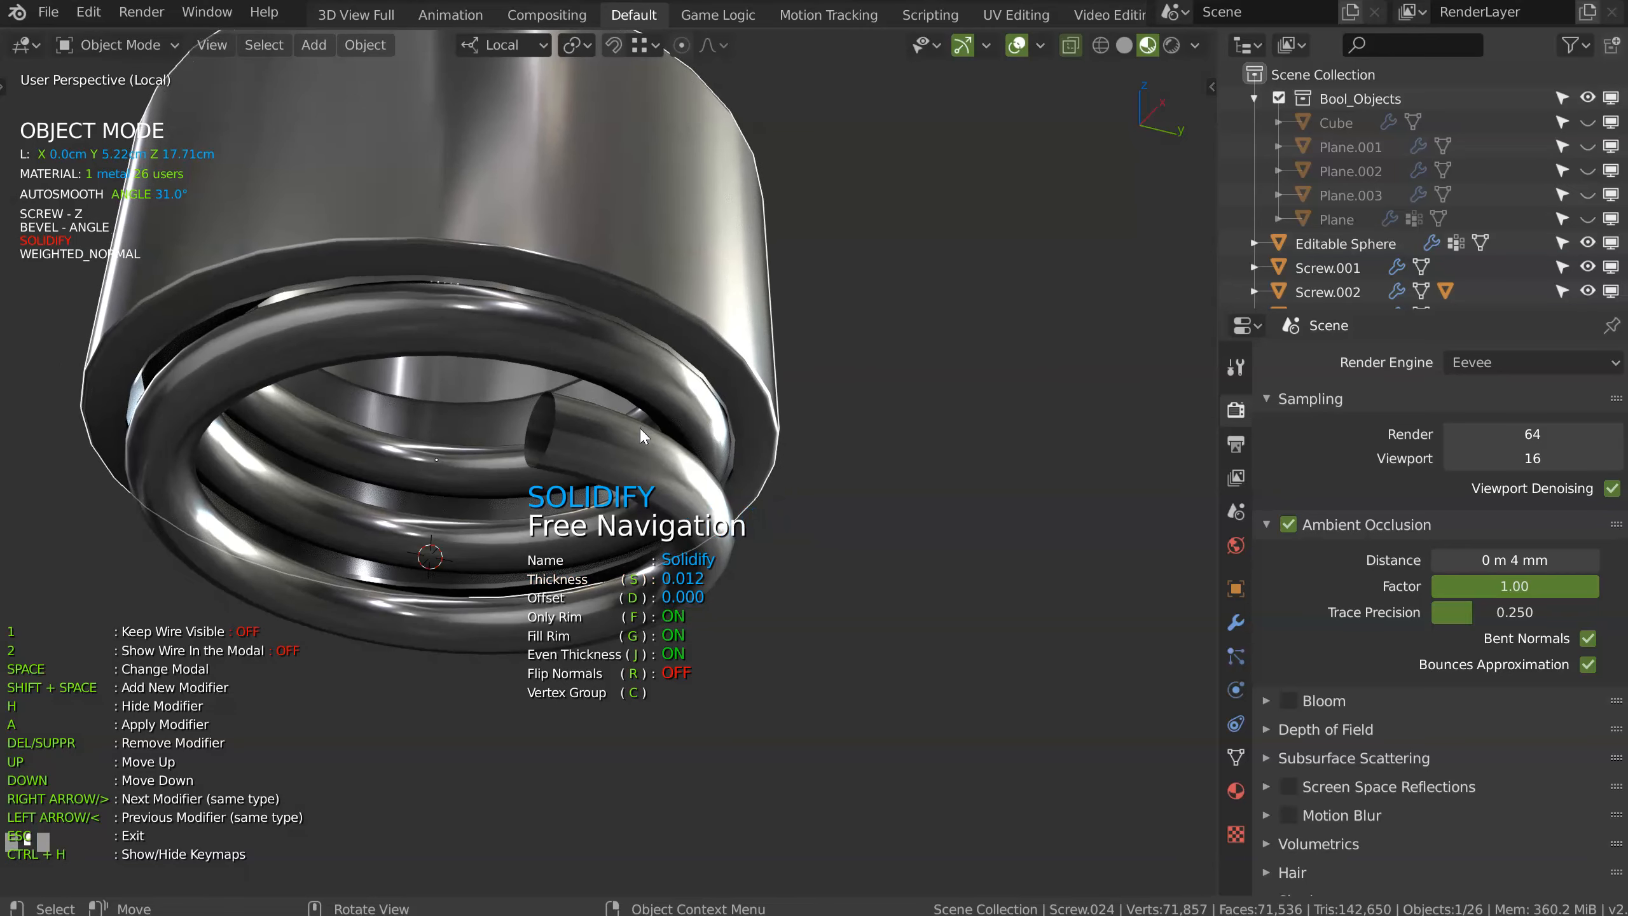
key("Up")
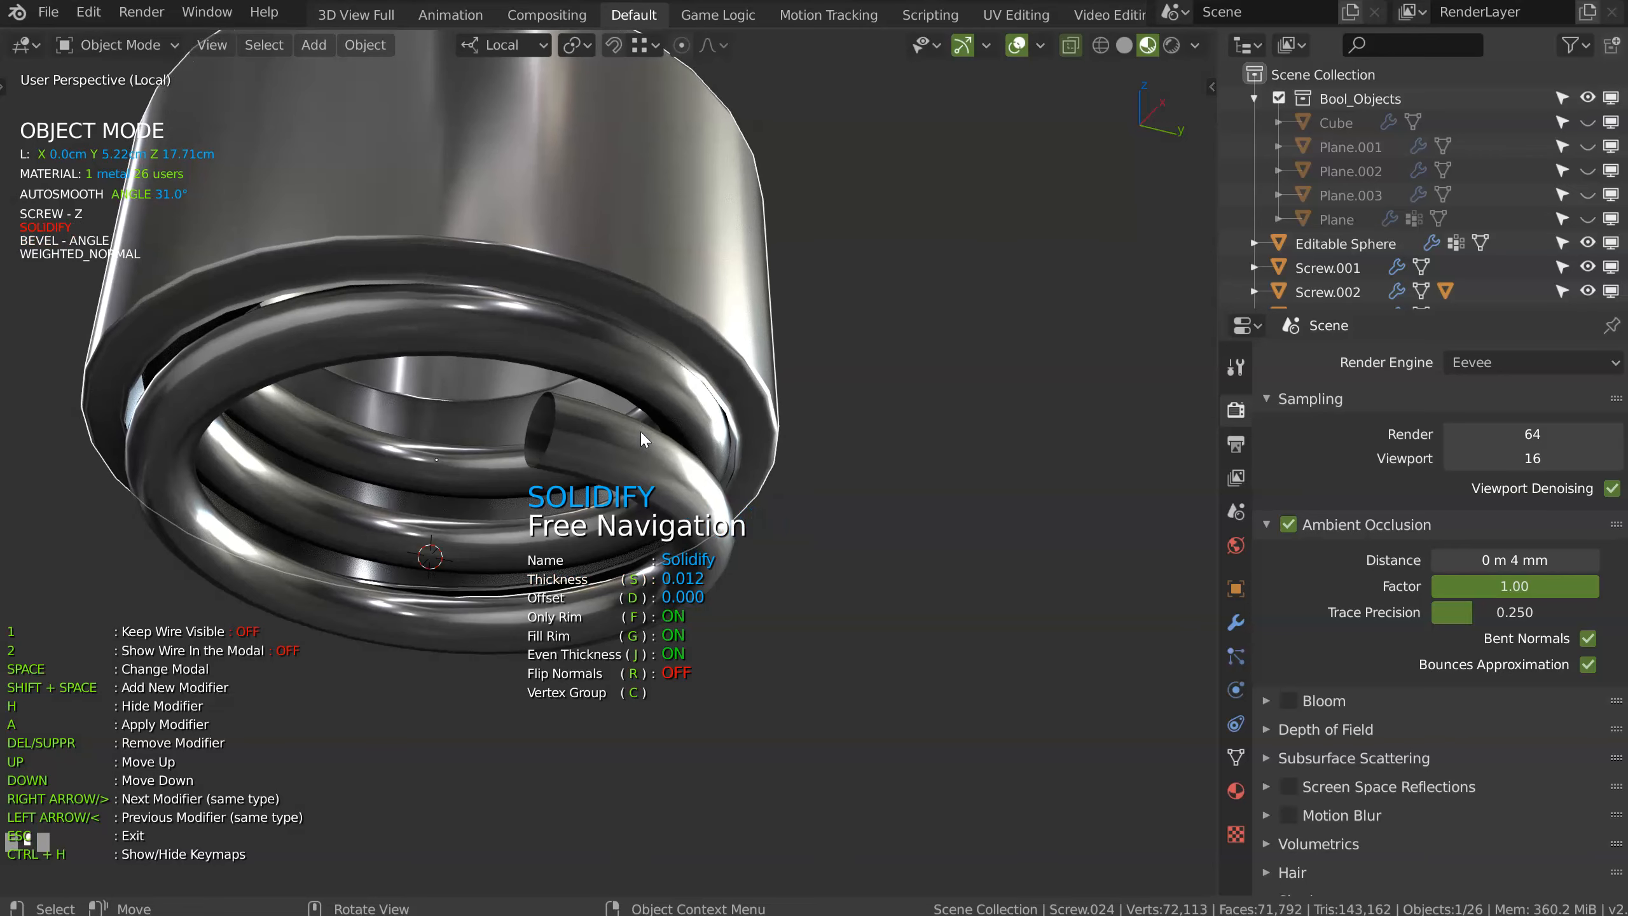
key("s")
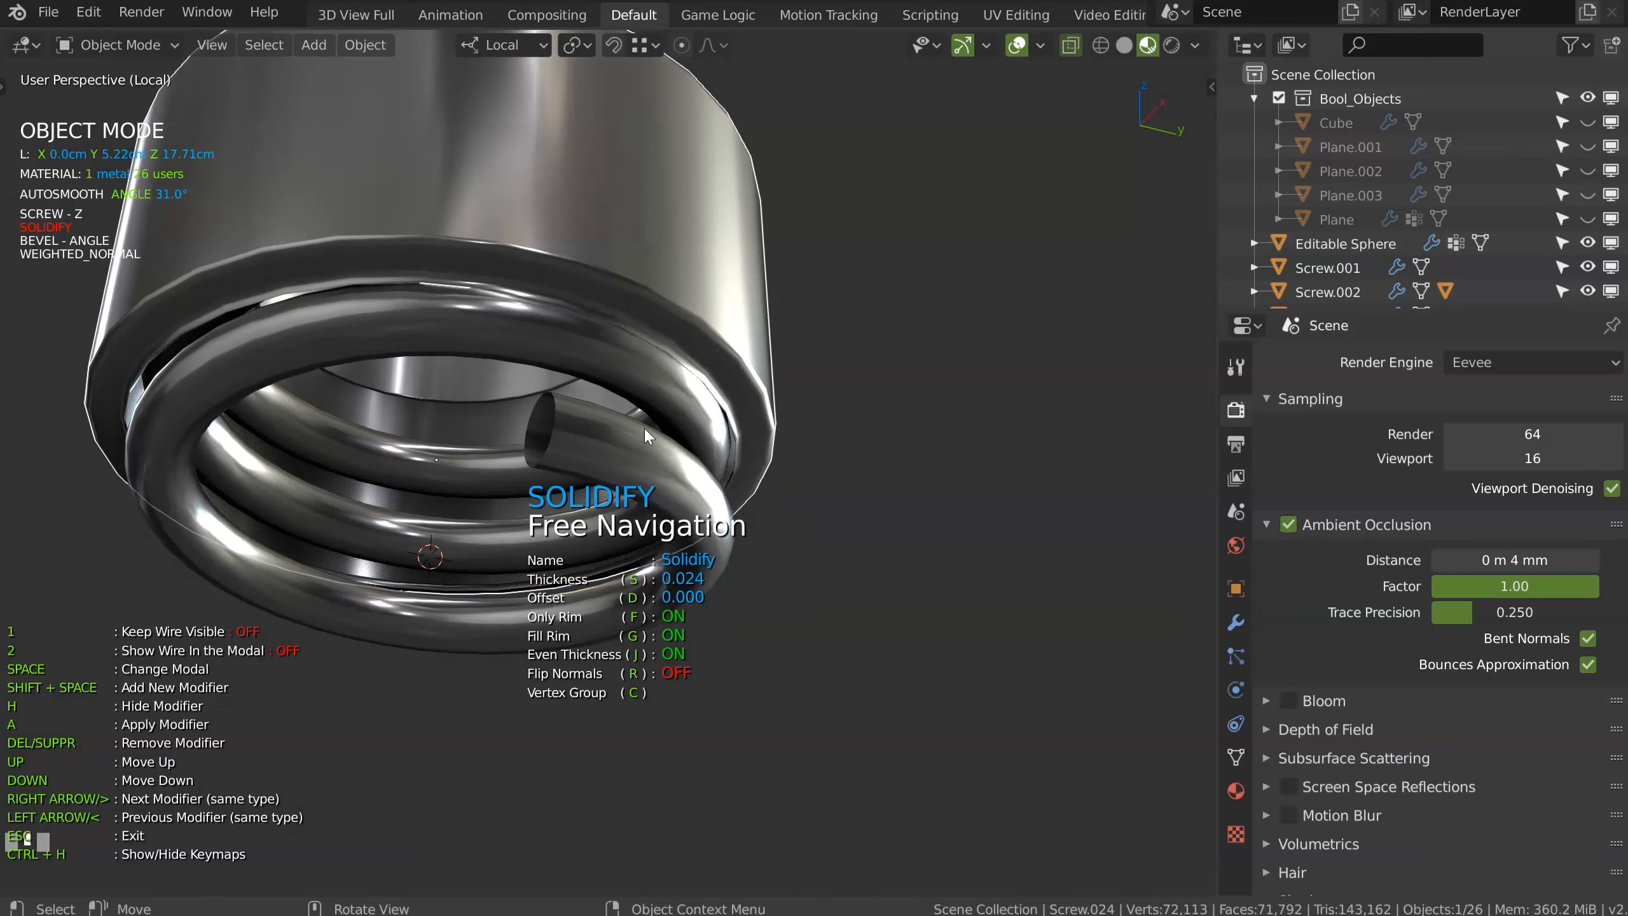
Step: Turn off Flip Normals in the collar's Z Screw modifier
key("space")
left_click(593, 481)
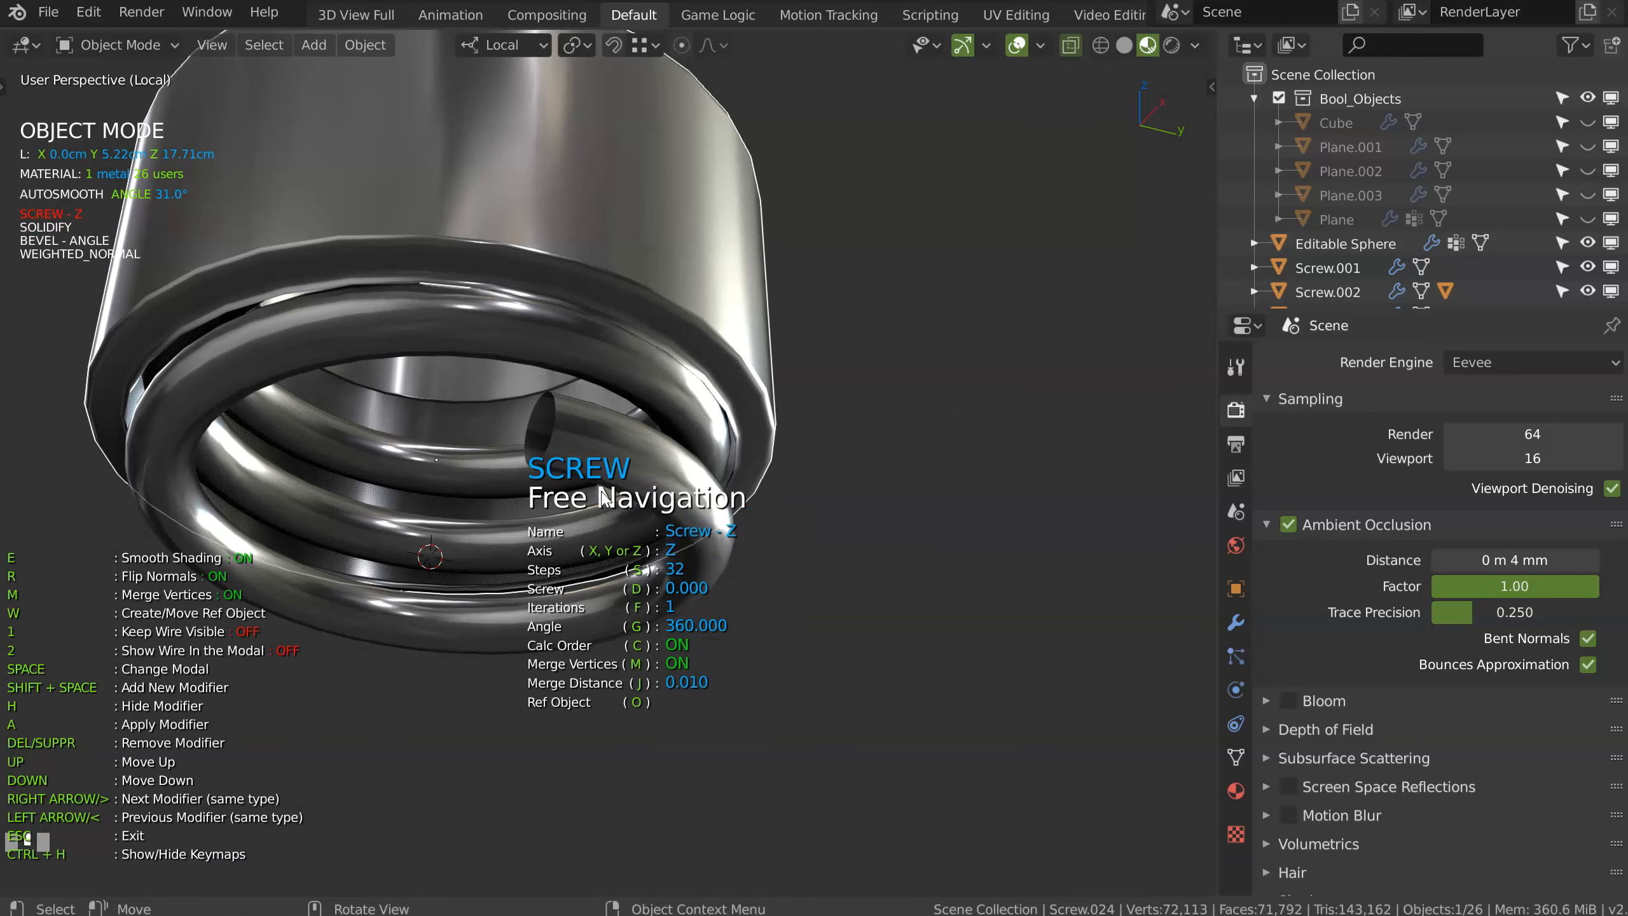
key("r")
key("r")
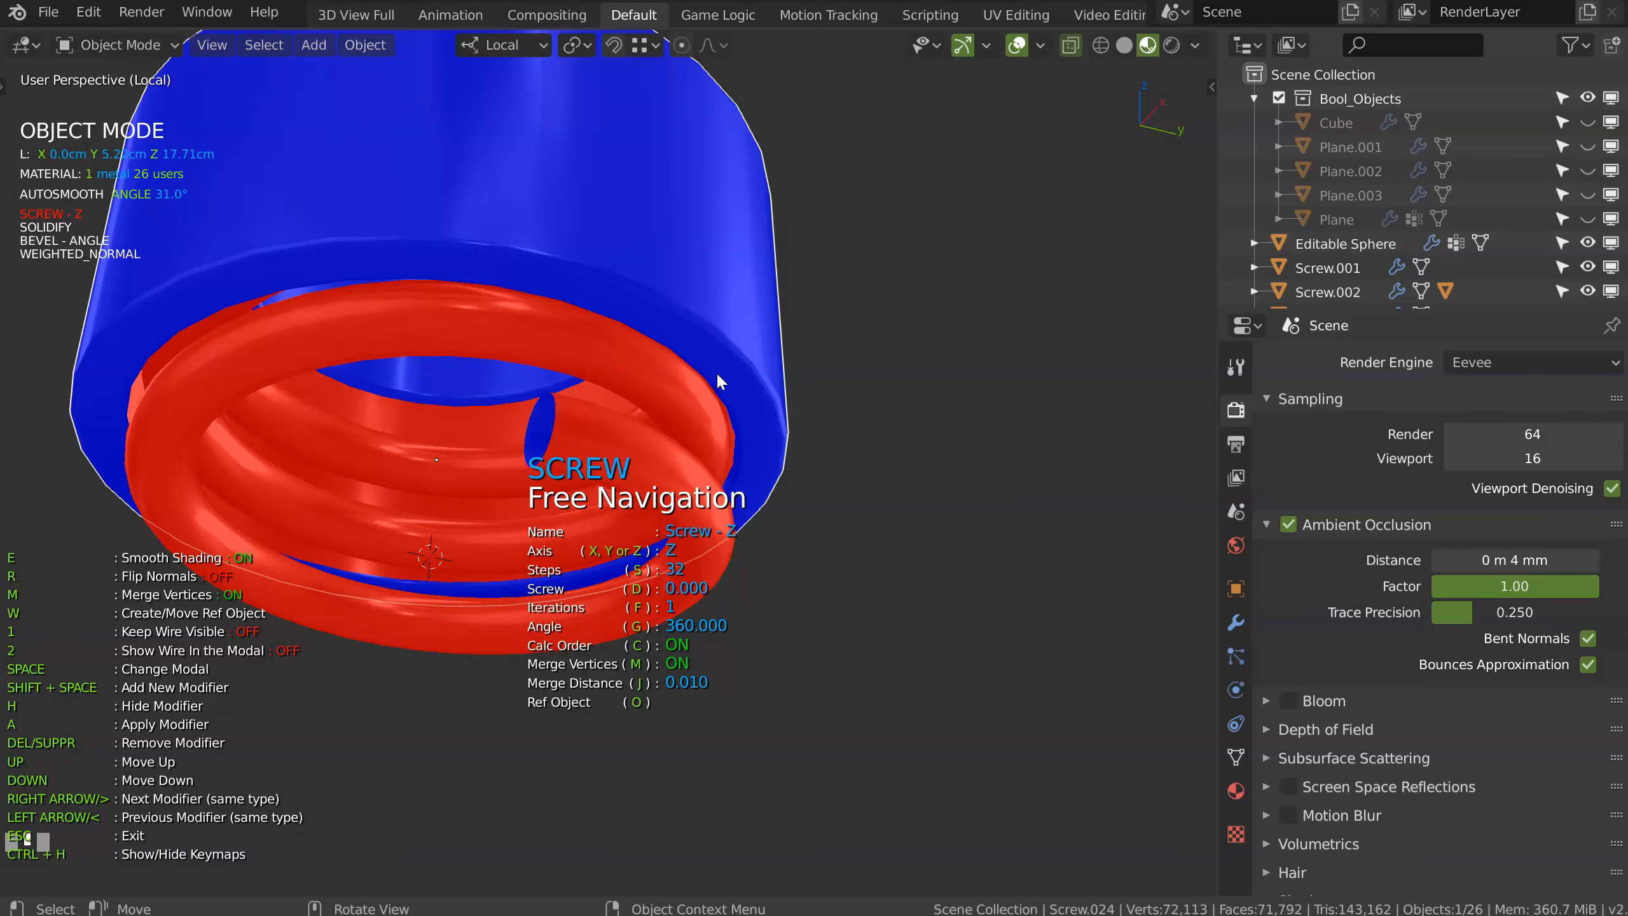
left_click(768, 388)
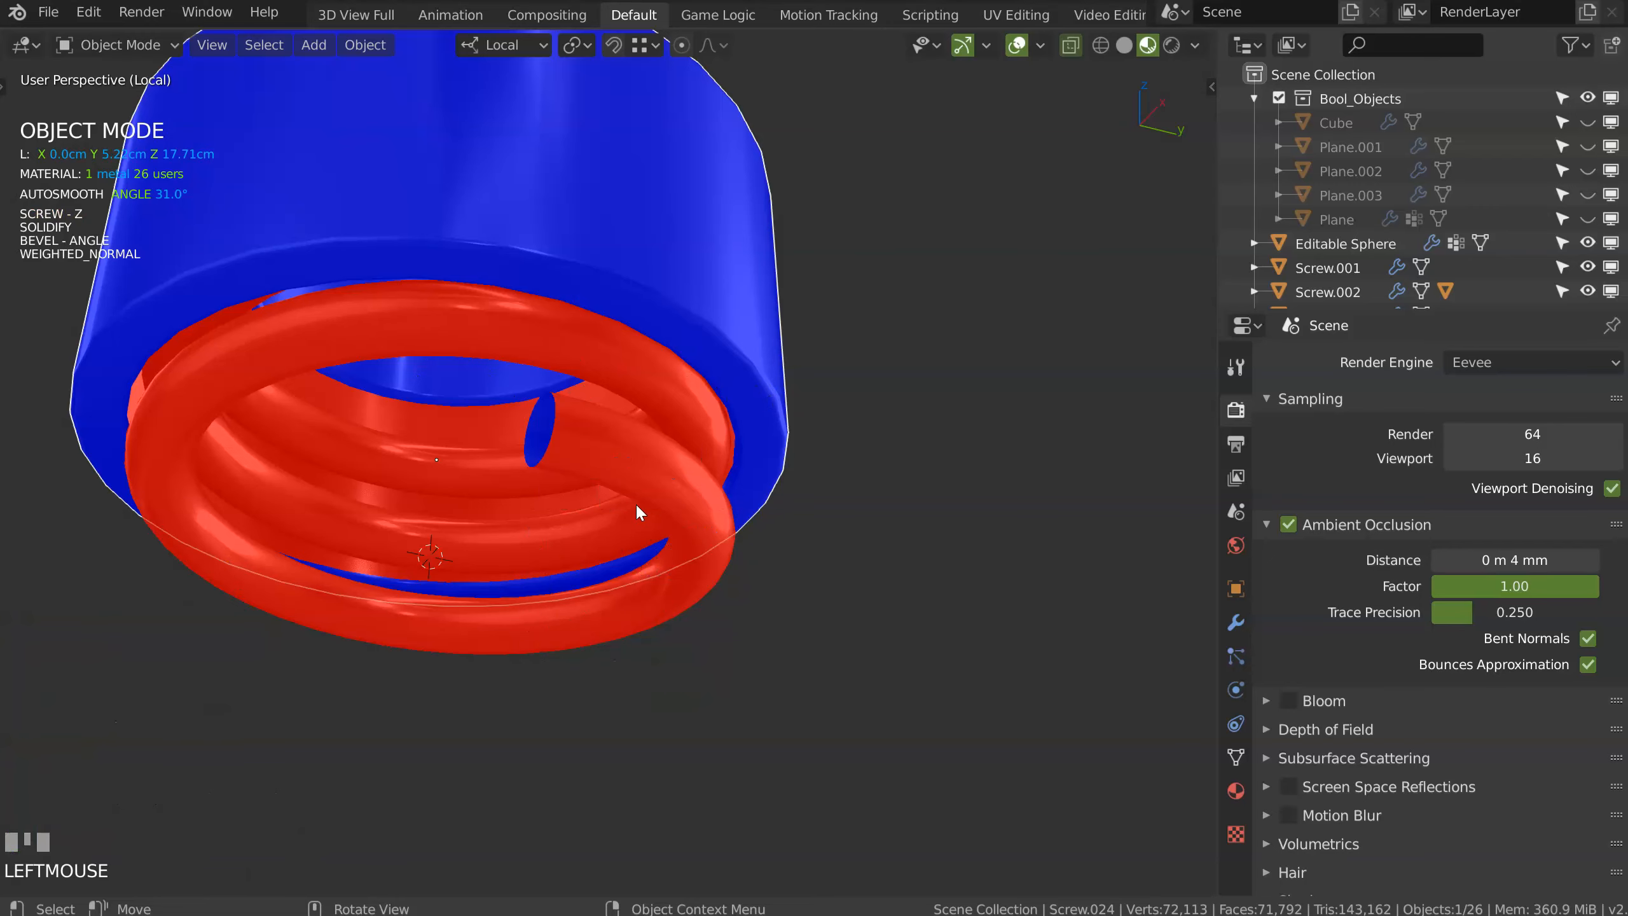
key("space")
left_click(475, 605)
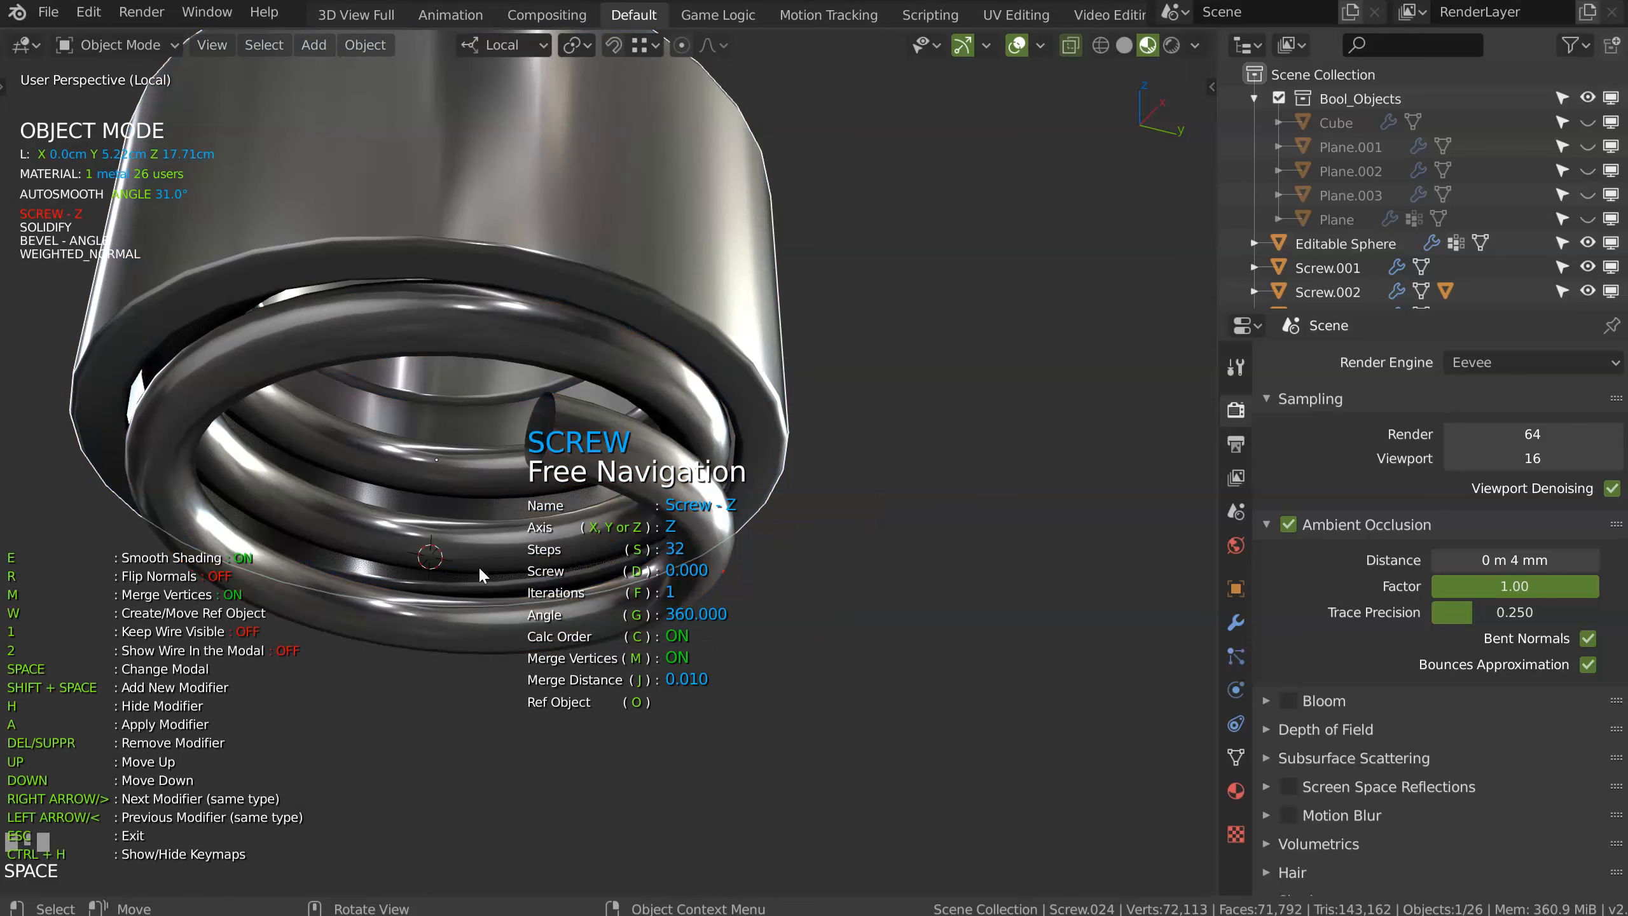
left_click(748, 270)
Step: Show the Face Orientation overlay with all the springs and the collar in view
middle_click_drag(745, 264, 647, 416, "ctrl")
middle_click_drag(506, 410, 801, 346, "shift")
left_click(539, 347)
middle_click_drag(539, 347, 699, 462, "ctrl")
middle_click_drag(658, 196, 649, 391, "shift")
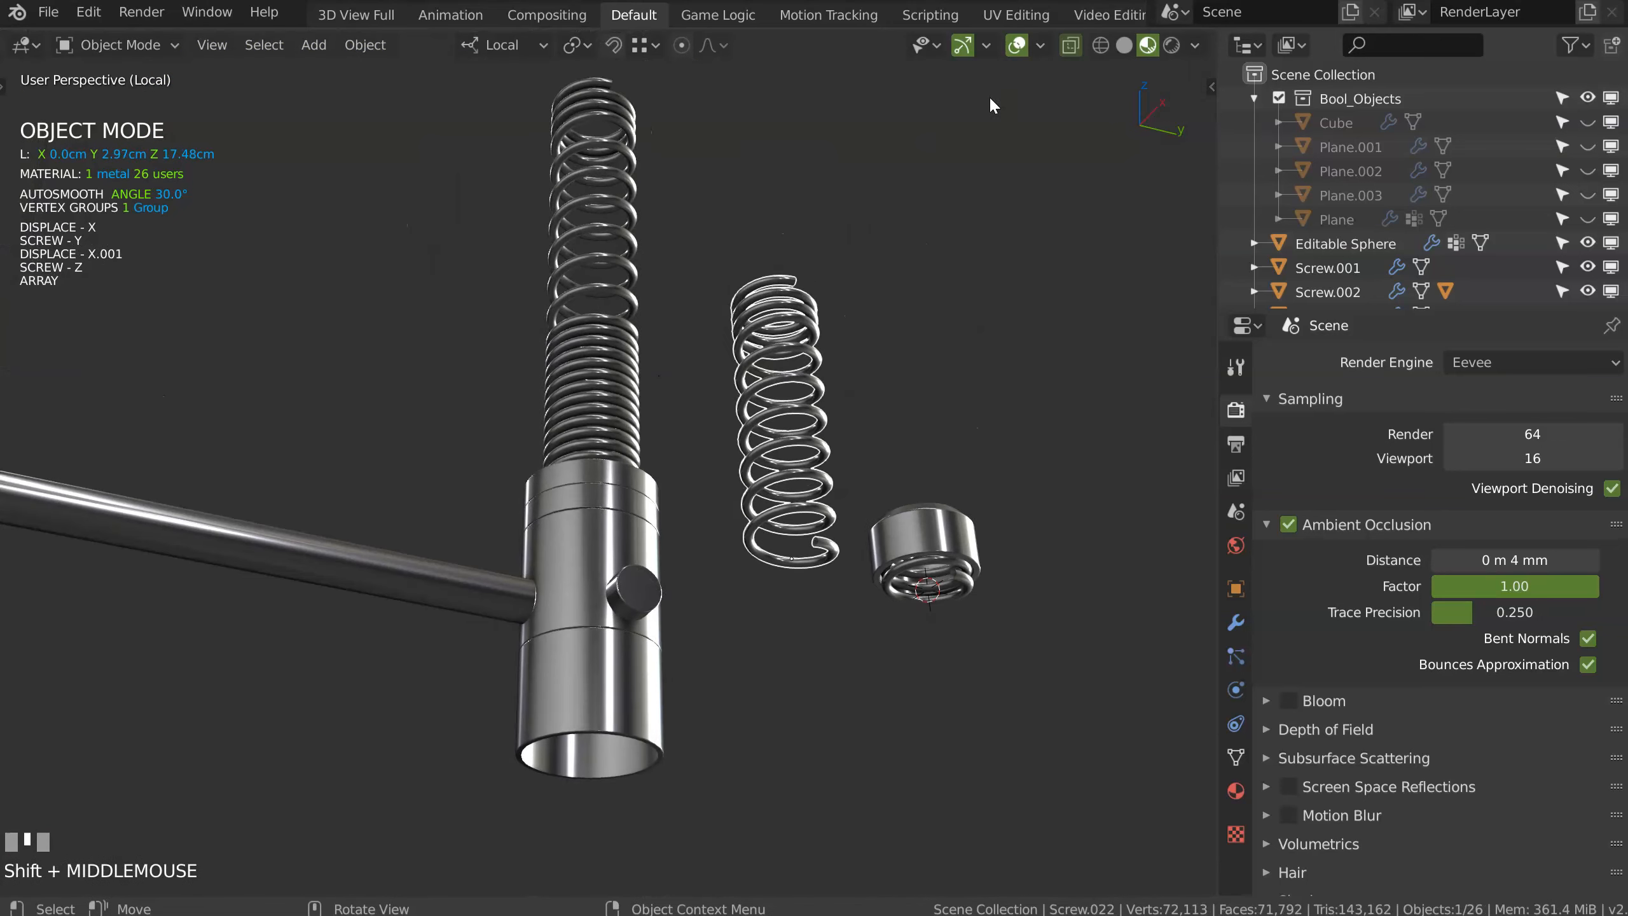
left_click(1041, 45)
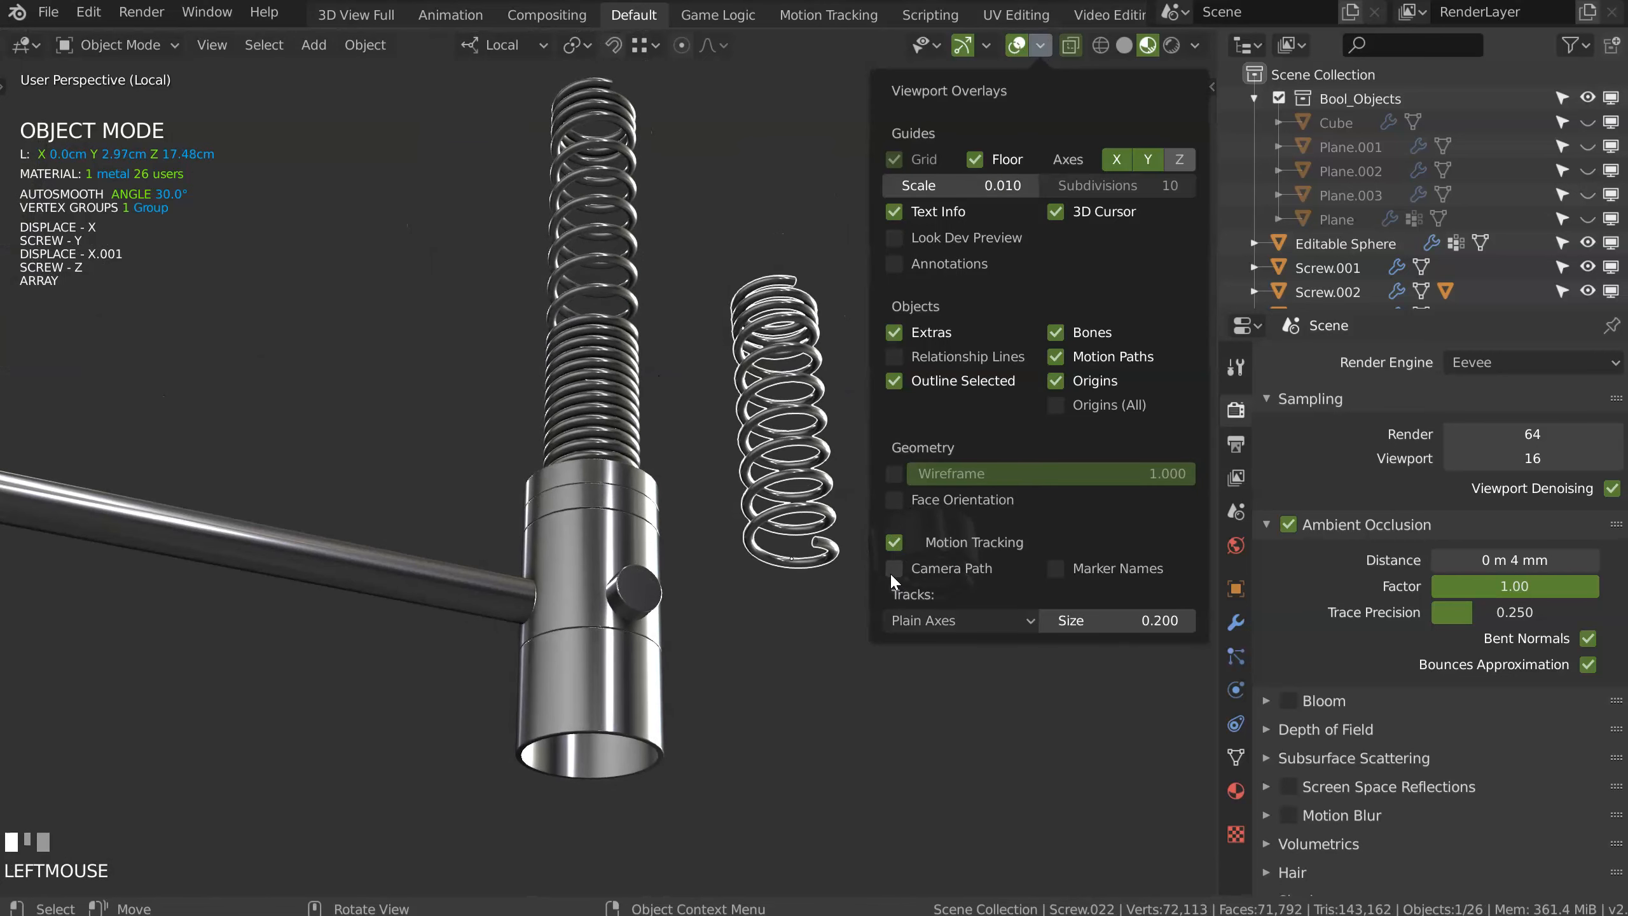
left_click(894, 499)
middle_click_drag(802, 487, 621, 453)
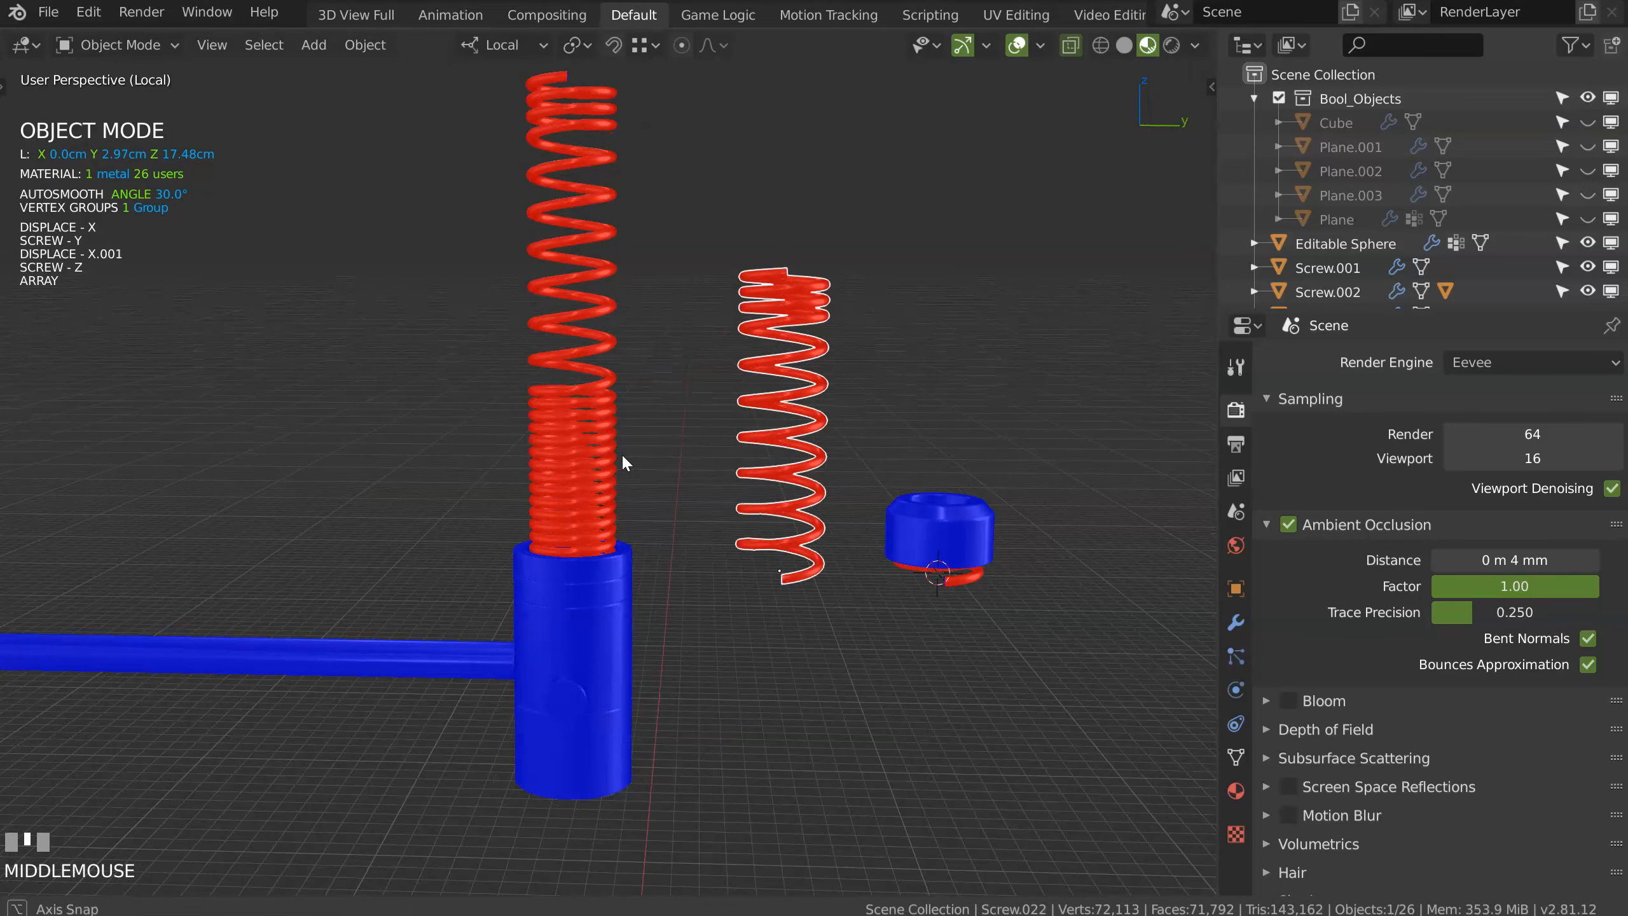
Step: Flip the normals in the Z Screw modifier of all three coil springs and hide the Face Orientation overlay
left_click(588, 476)
key("space")
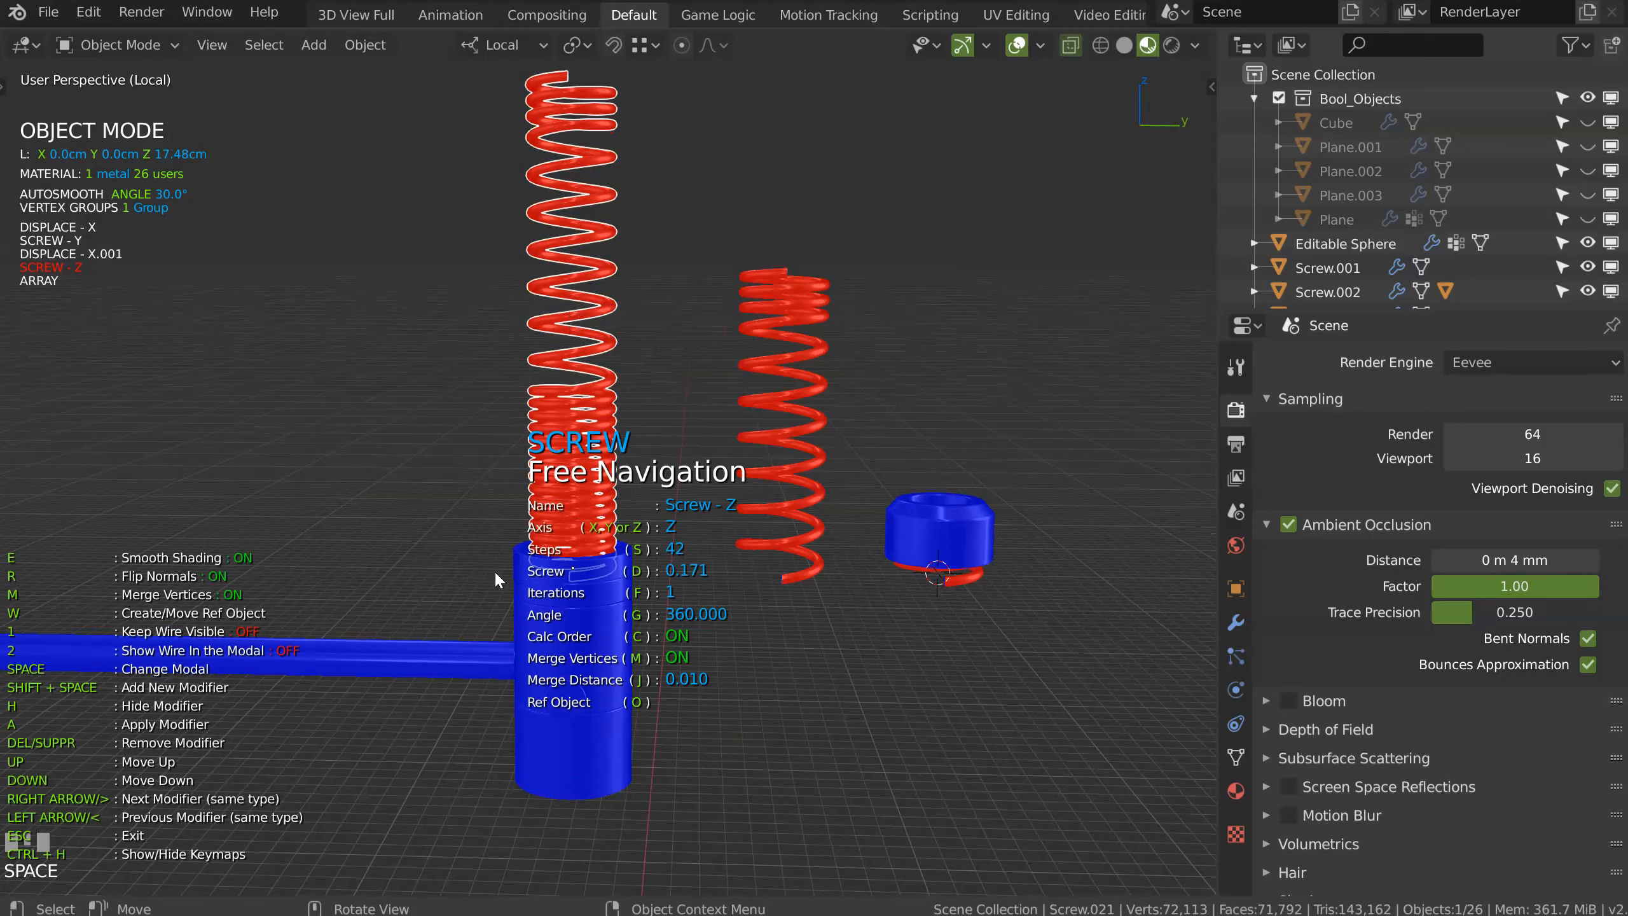
left_click(494, 578)
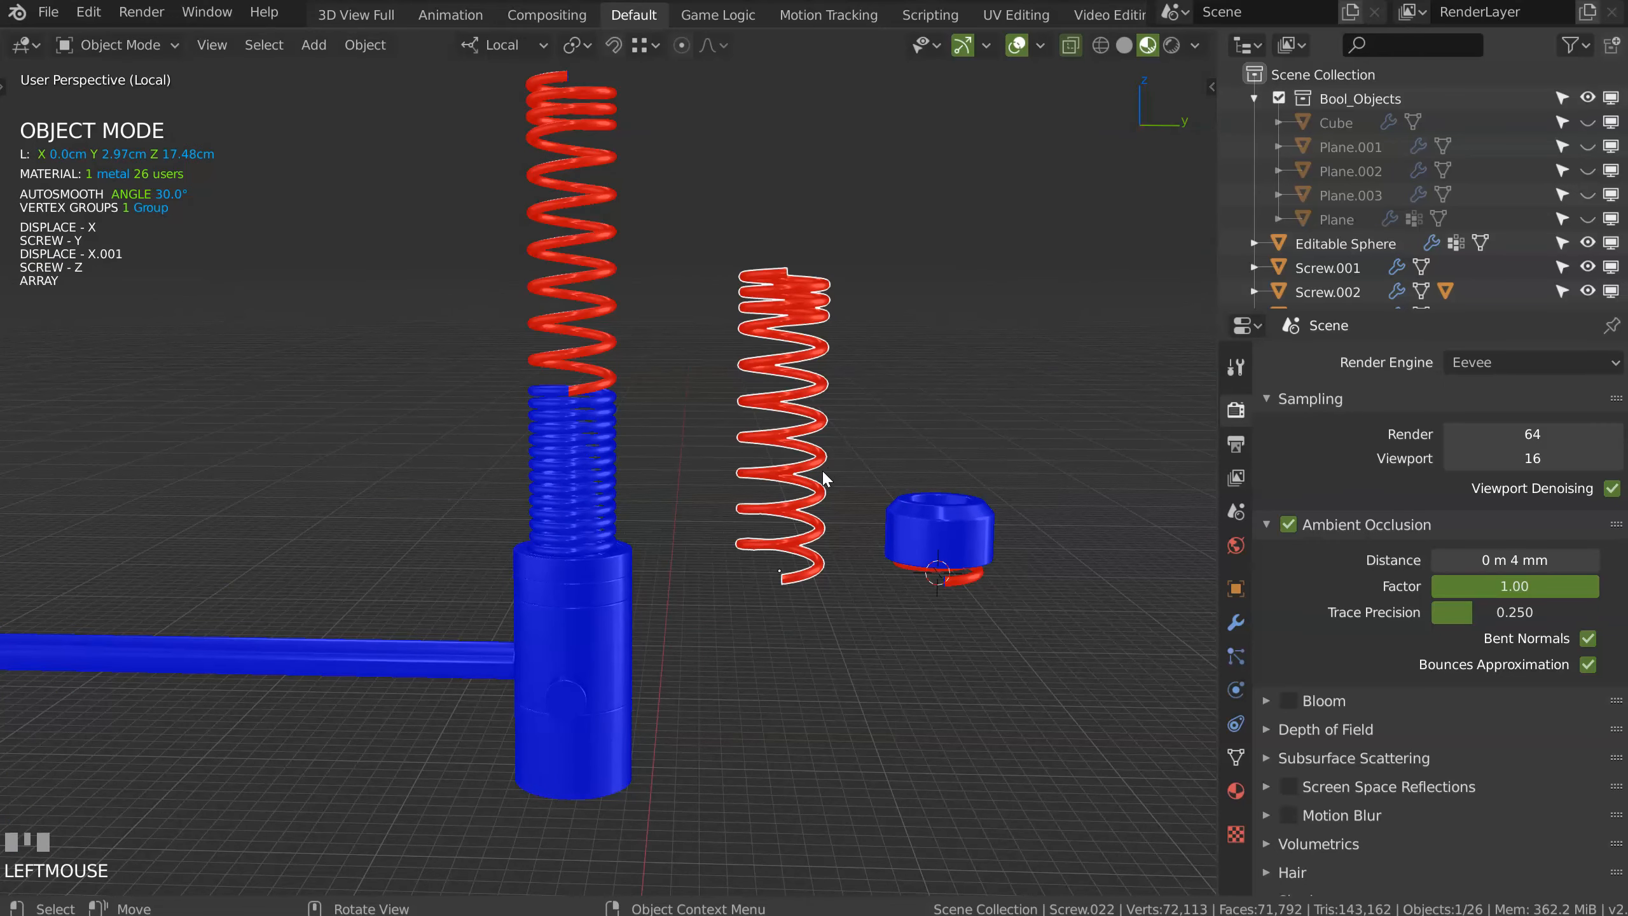
key("space")
left_click(667, 575)
left_click(667, 579)
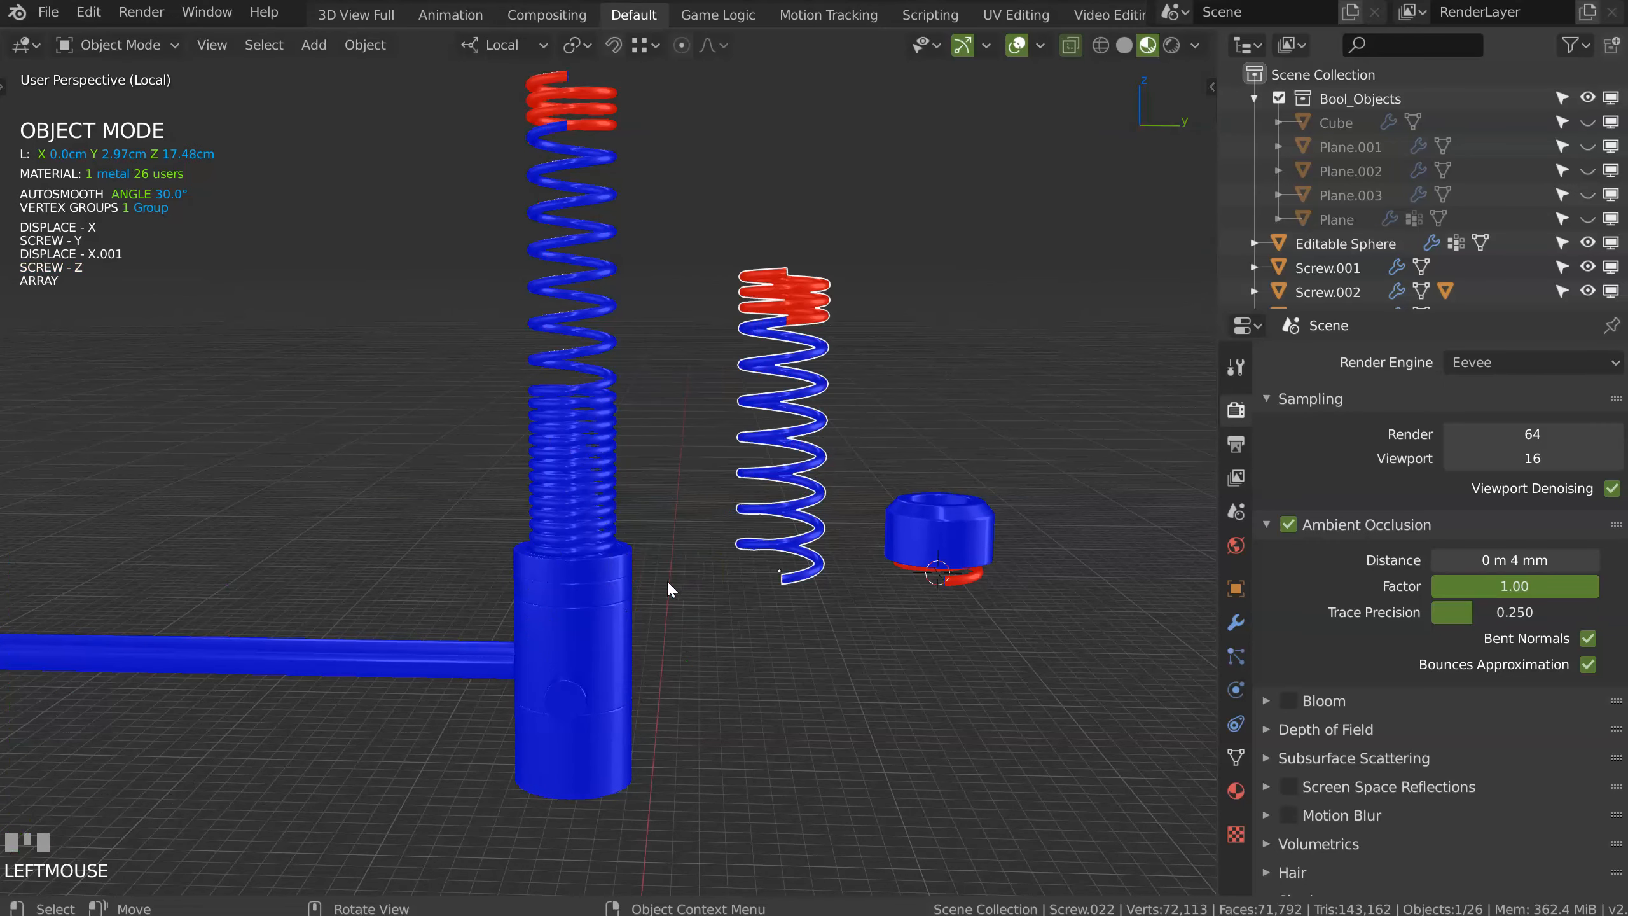
left_click(958, 591)
key("space")
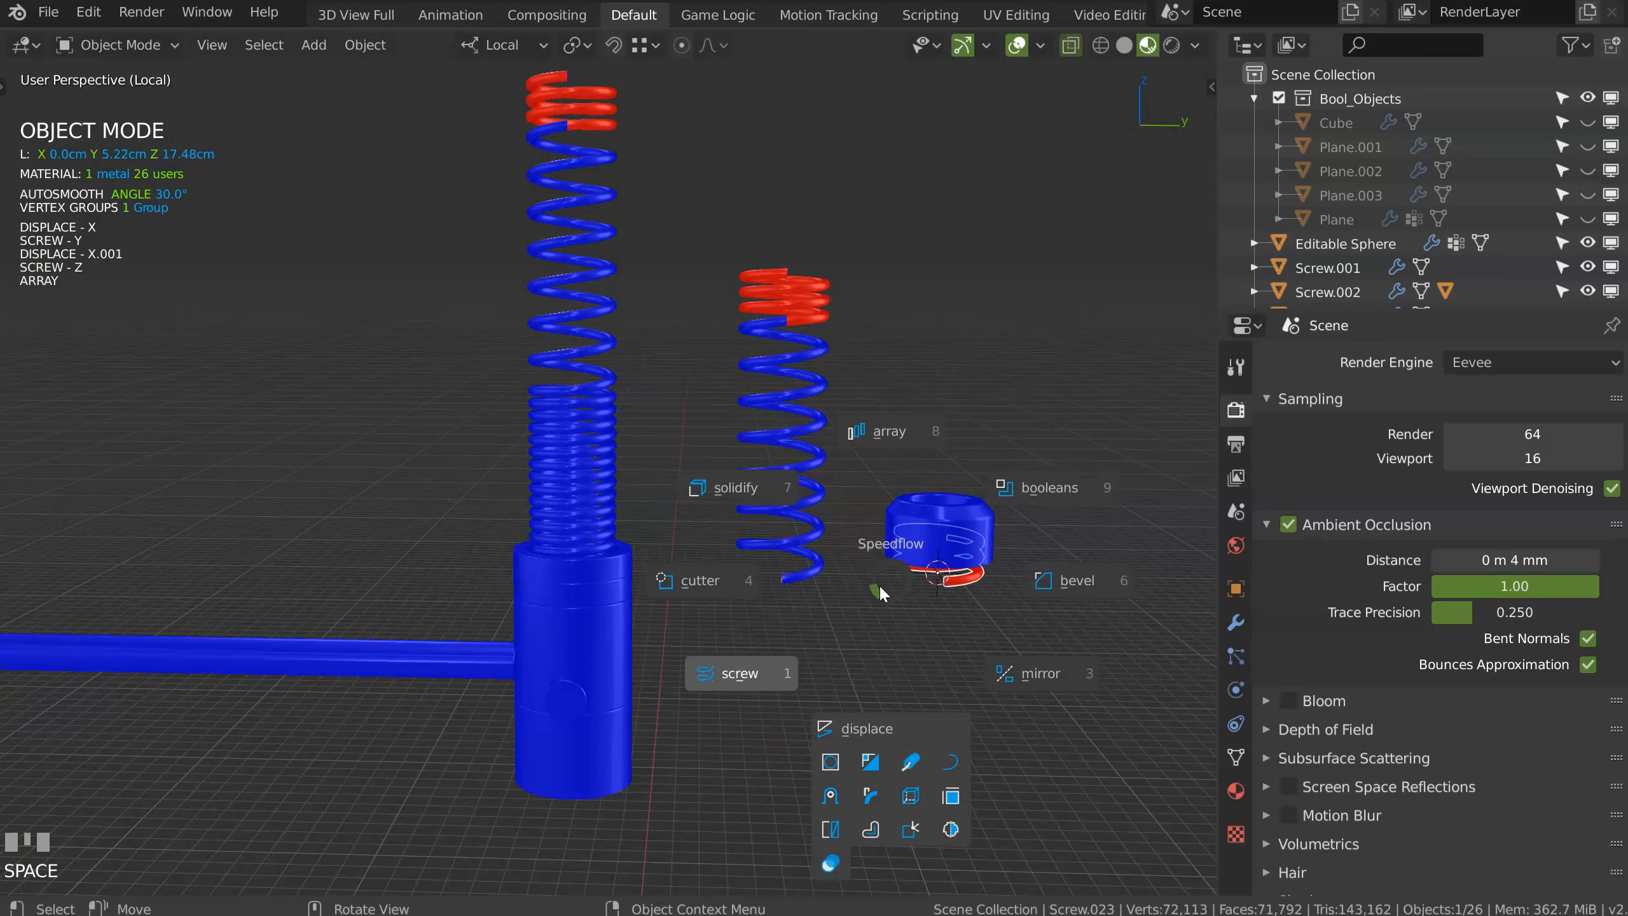
left_click(761, 669)
left_click(760, 669)
left_click(1039, 46)
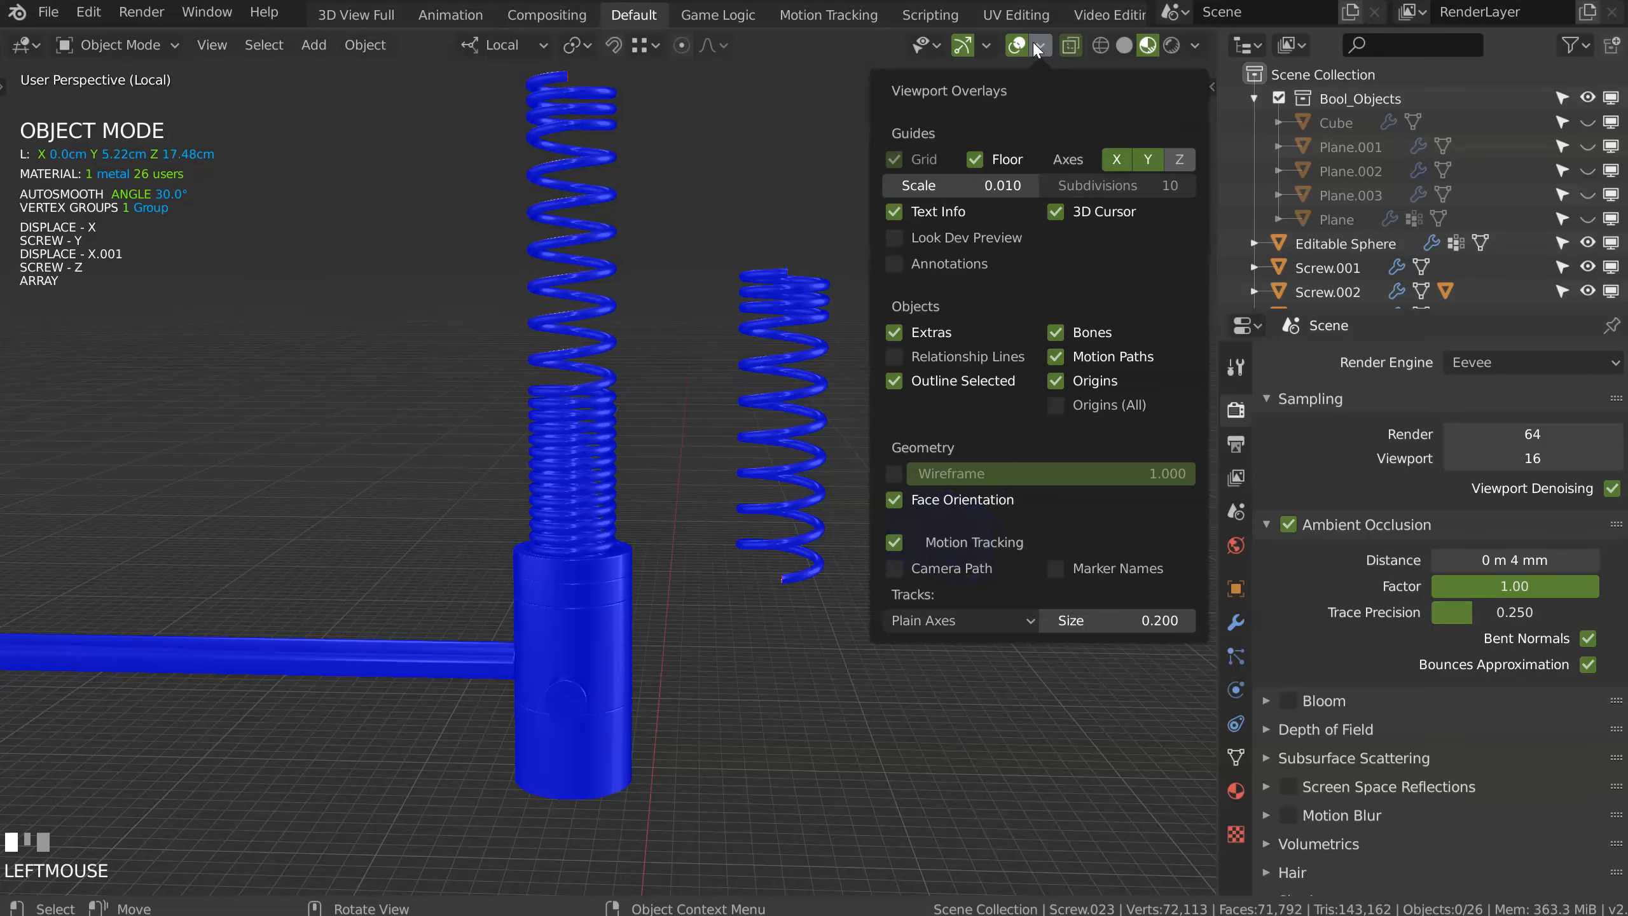
left_click(894, 500)
Step: Isolate the collar in local view with its open underside facing the viewer
middle_click_drag(773, 442, 772, 374, "ctrl")
left_click(1014, 545)
key("KP_Divide")
key("KP_Divide")
middle_click_drag(772, 464, 879, 596)
Step: Set the collar's Solidify offset to -0.999 and thickness to 0.104 with Only Rim off
key("space")
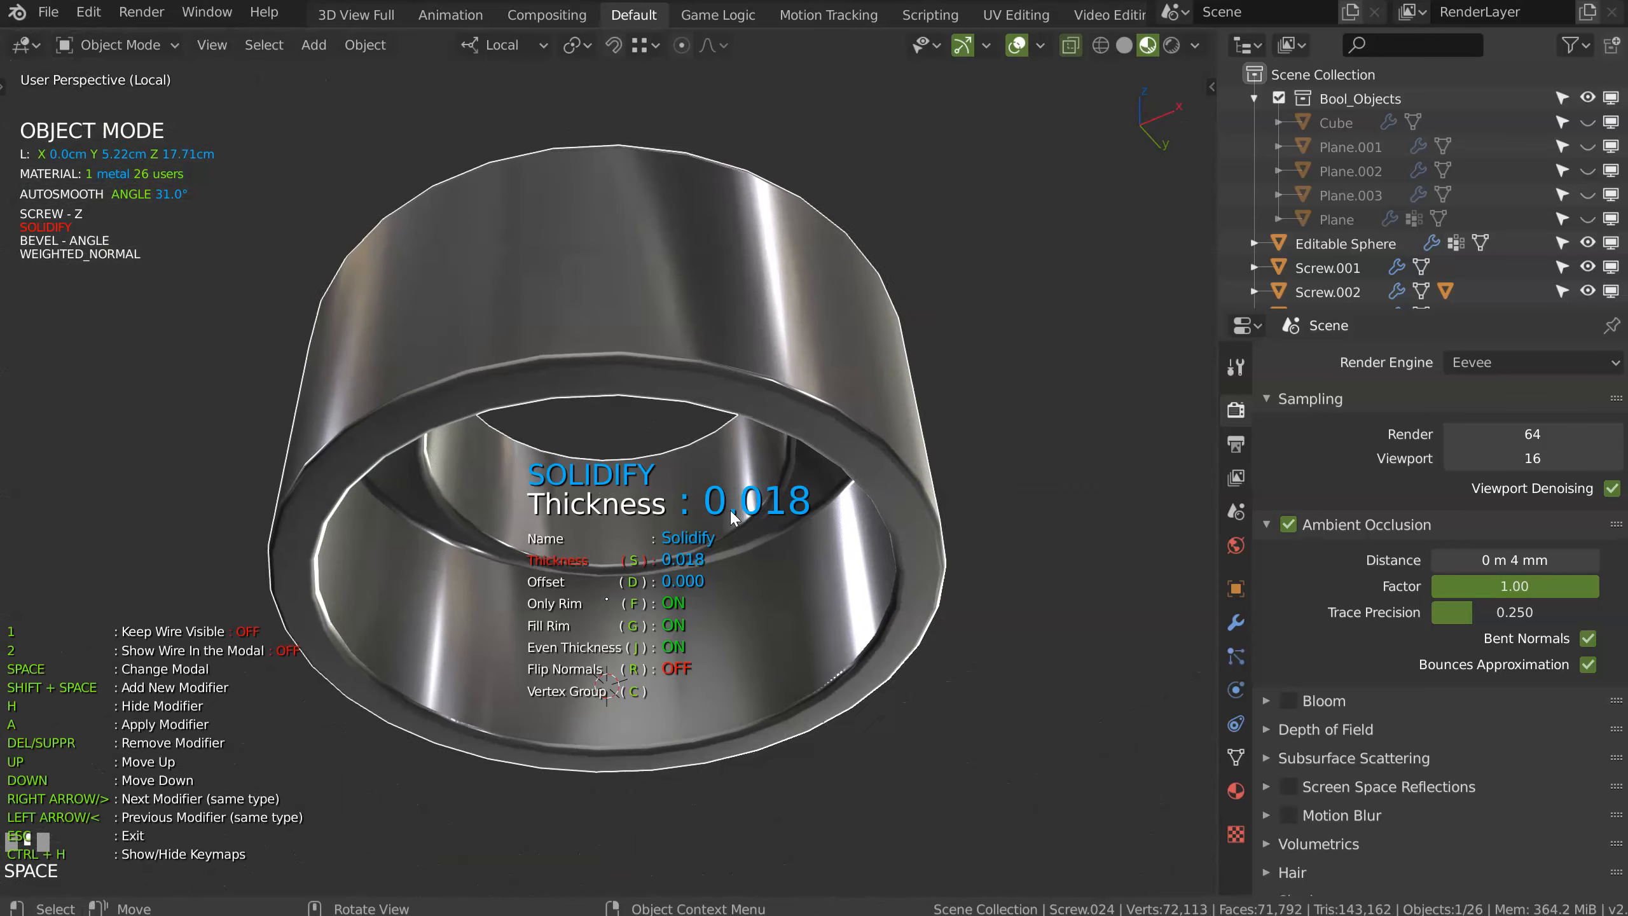
key("d")
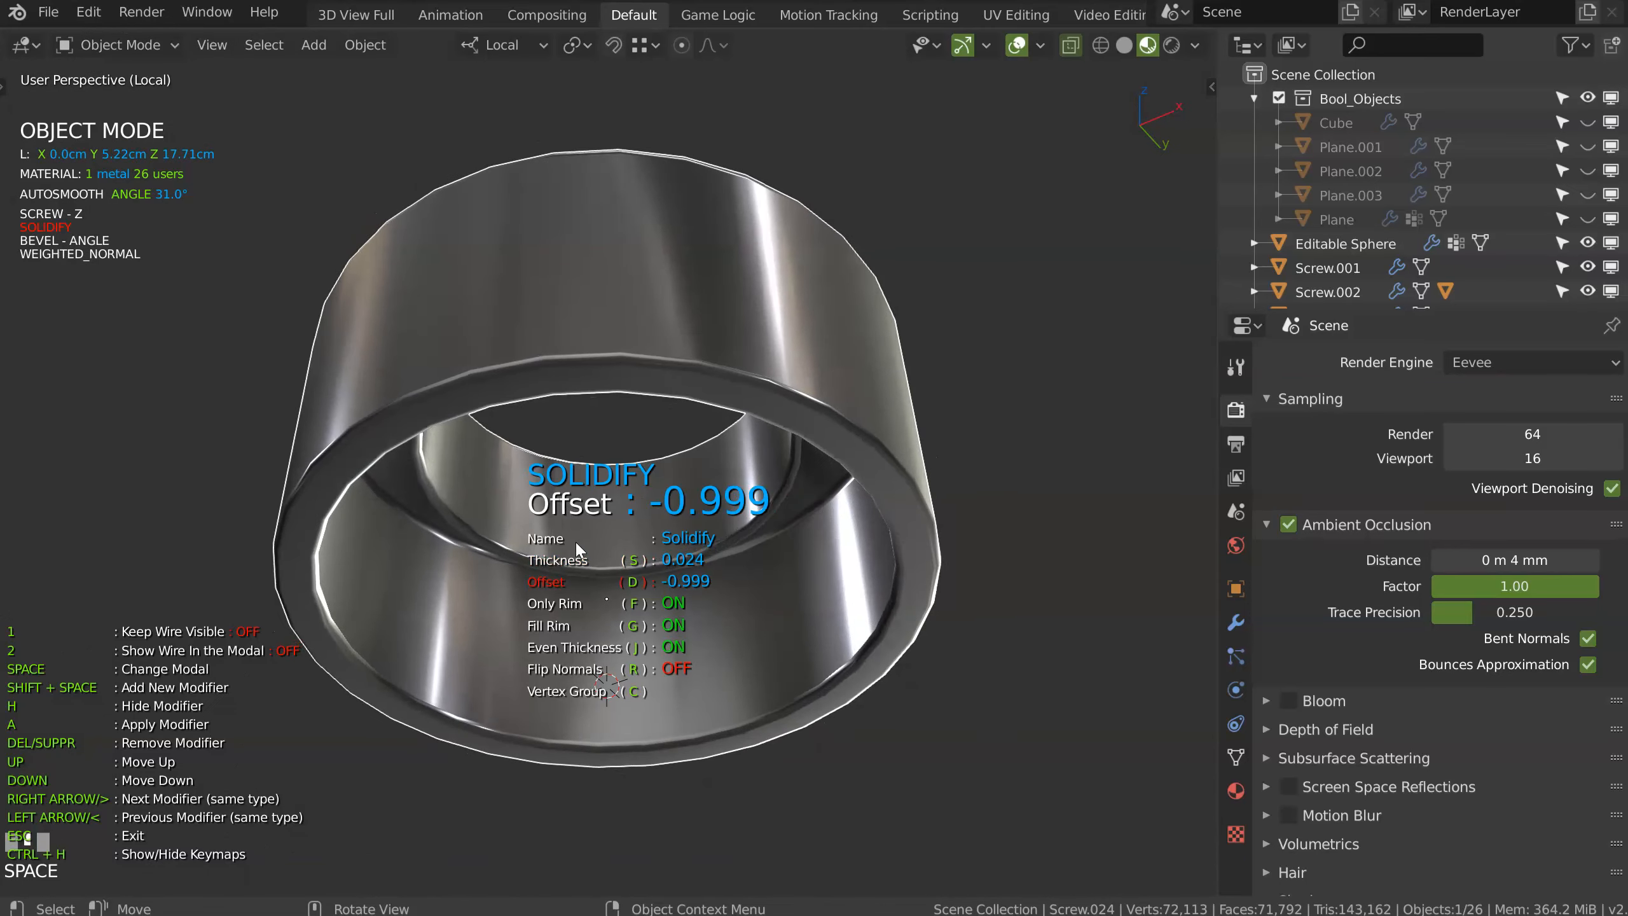
key("f")
key("s")
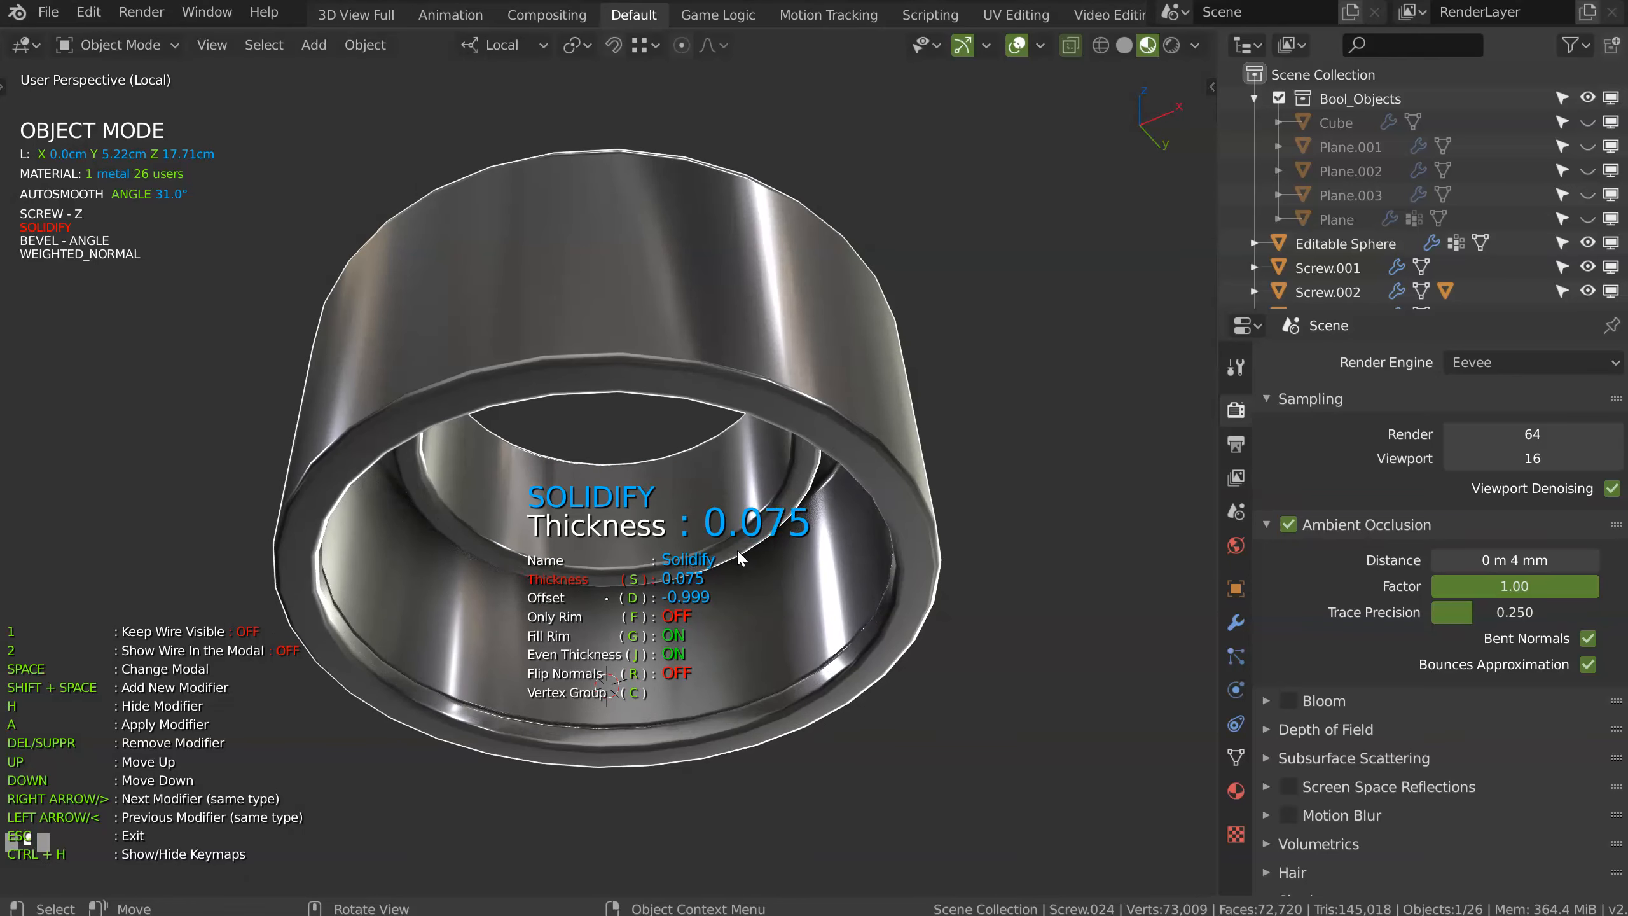
middle_click_drag(741, 548, 585, 441)
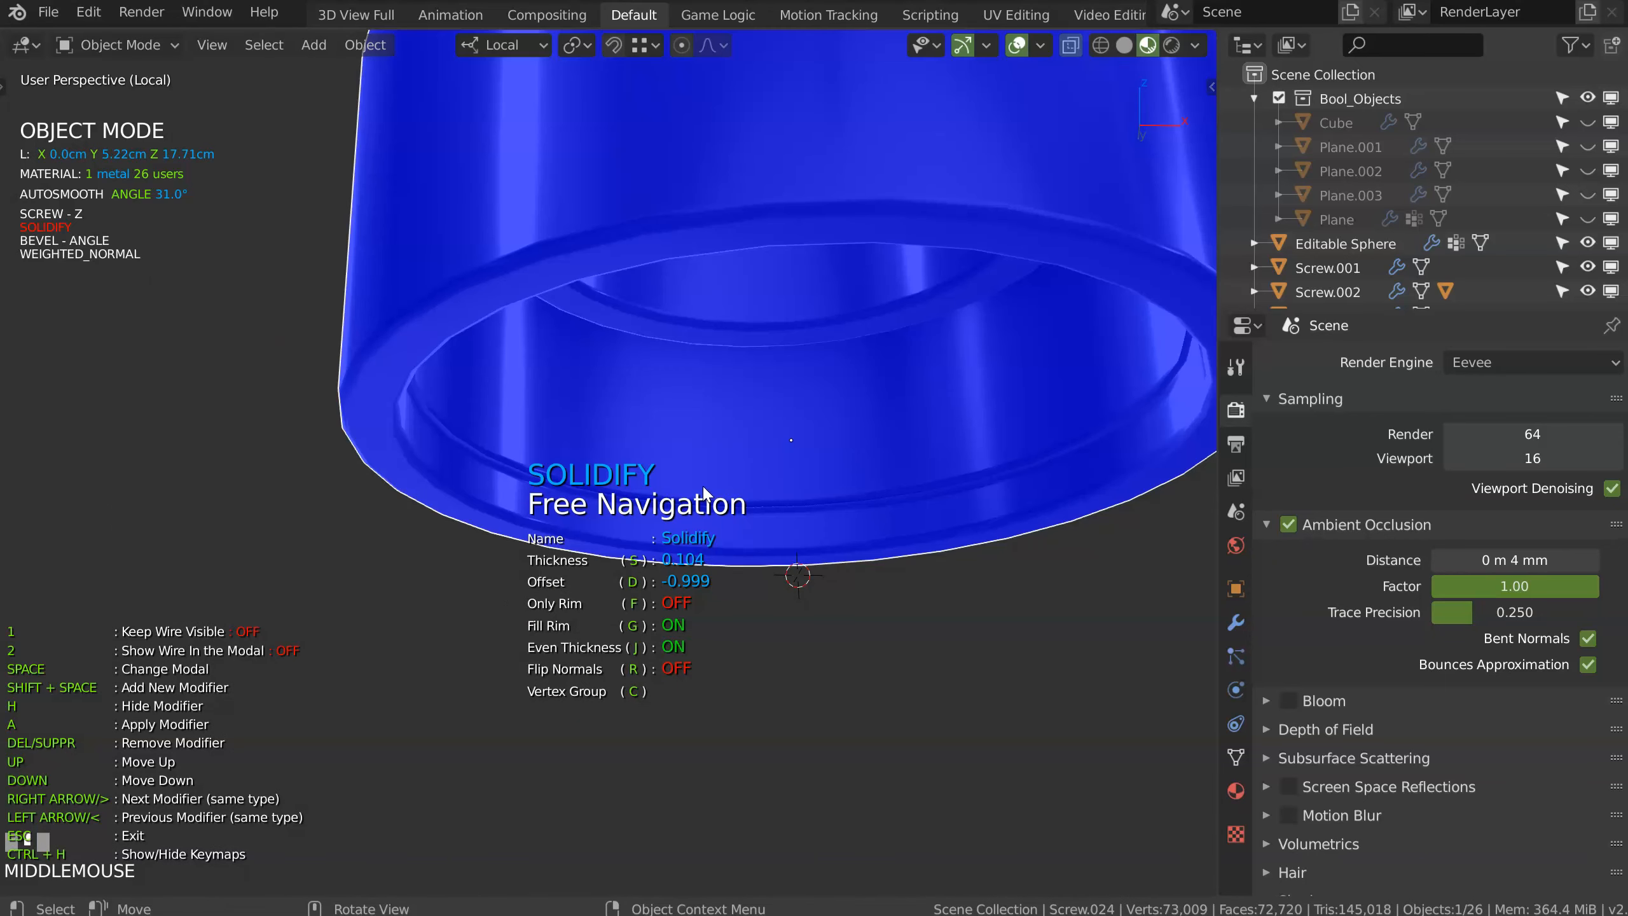
Step: Turn on Flip Normals in the collar's Screw modifier
key("space")
left_click(562, 587)
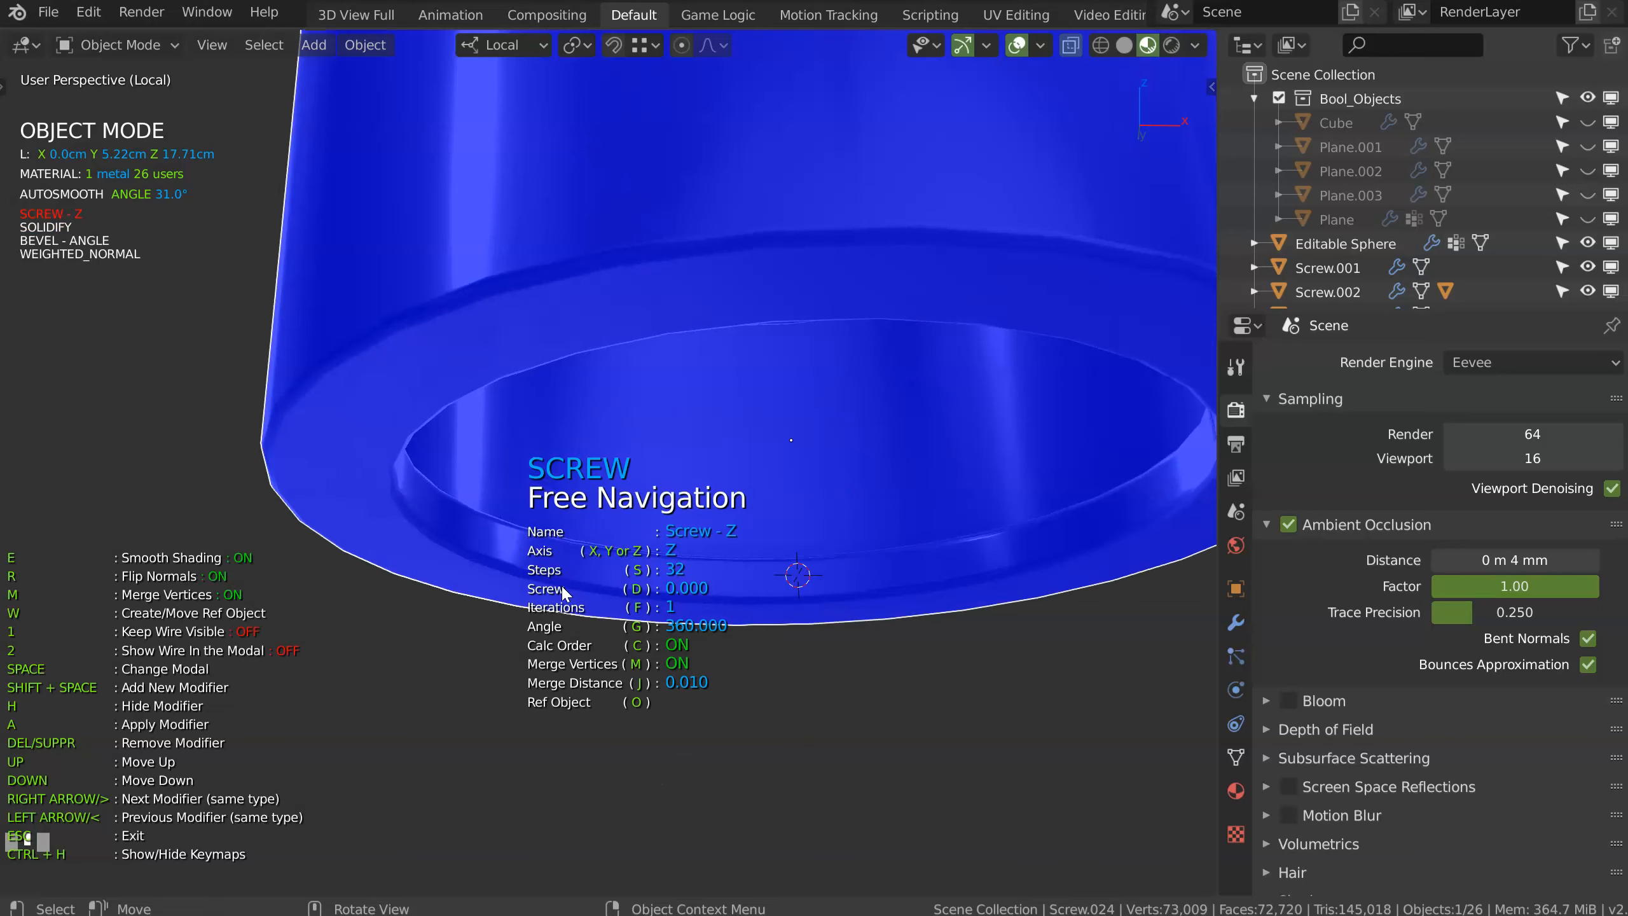
Step: Set the offset of the collar's Solidify modifier to 1.000
key("space")
left_click(476, 486)
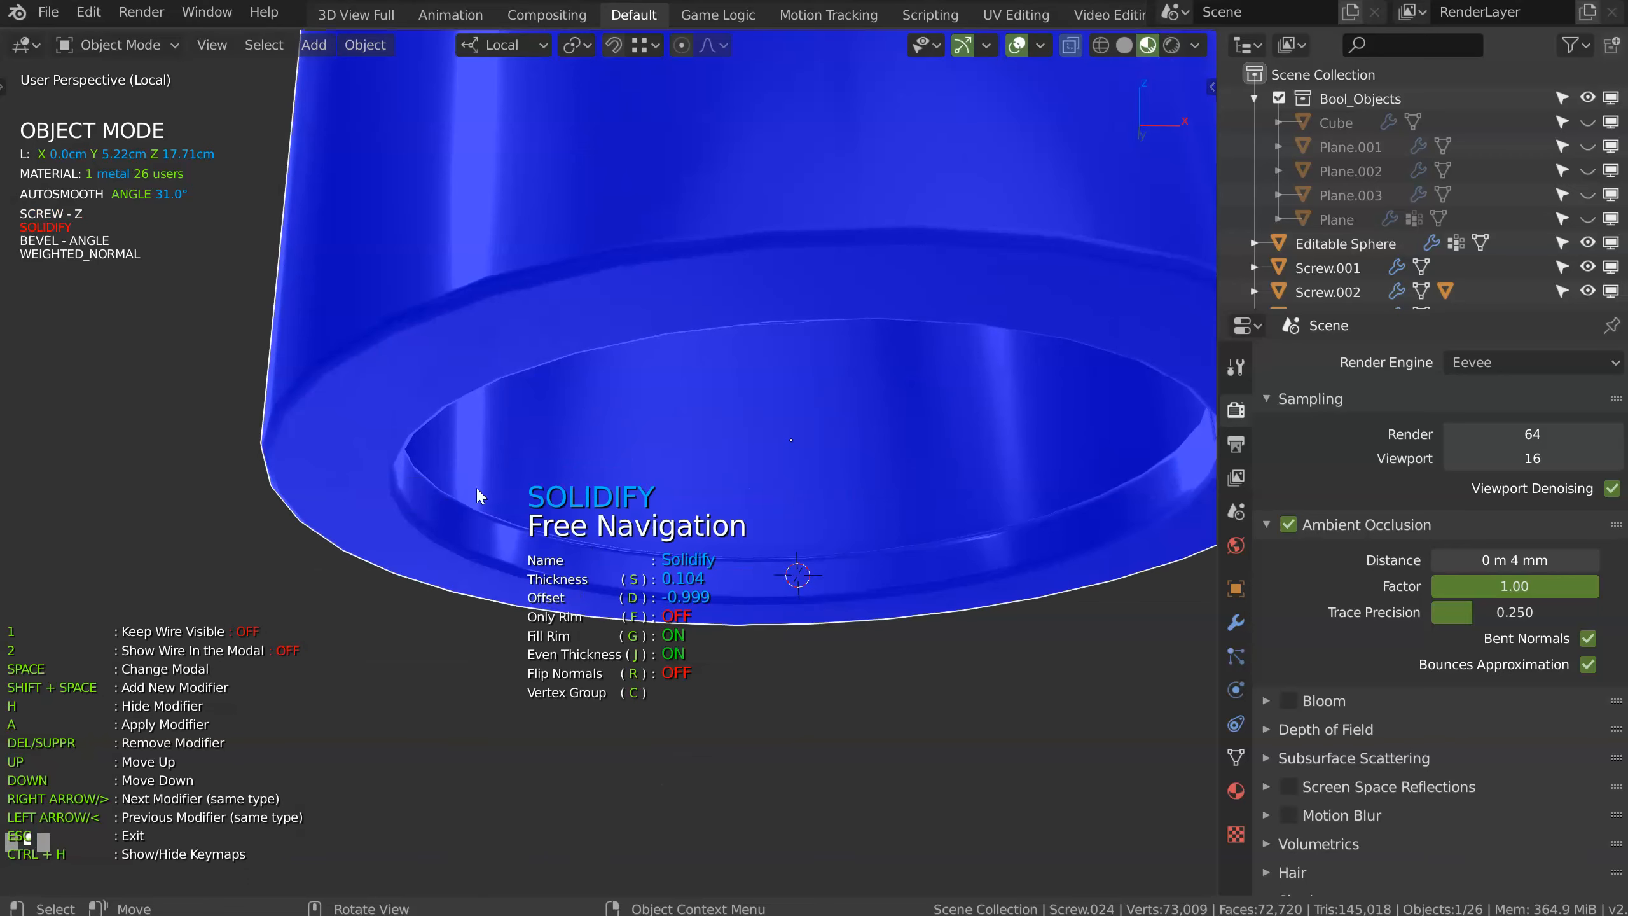
key("s")
right_click(803, 474)
key("d")
left_click(809, 460)
key("d")
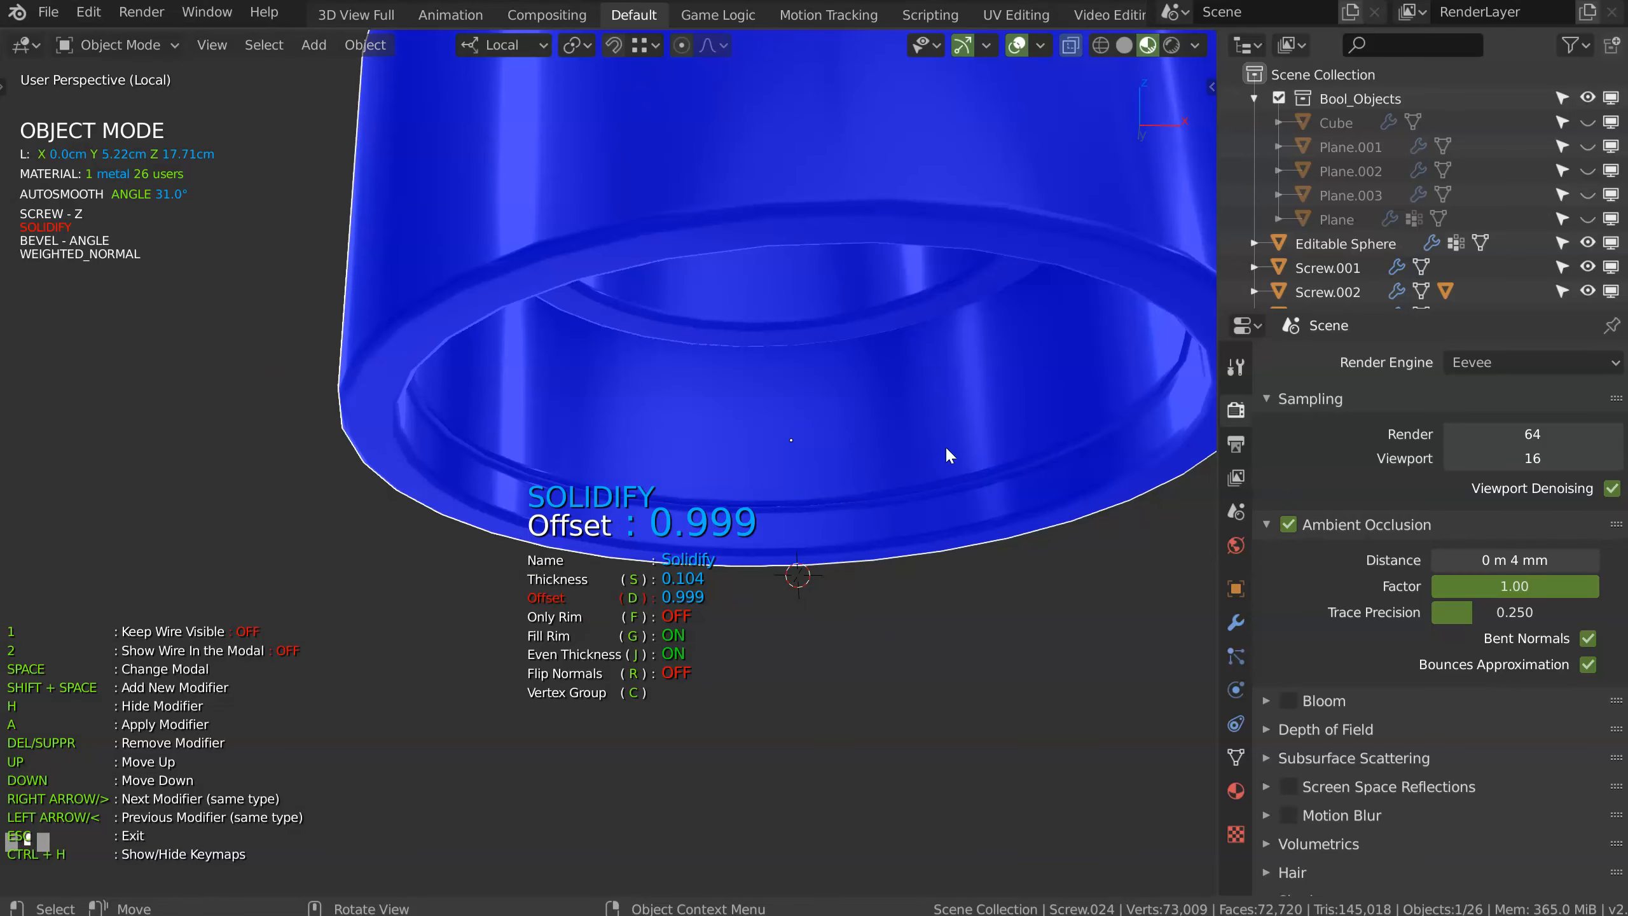
left_click(976, 429)
Step: Set the collar's Solidify thickness to 0.081 and turn on Only Rim
key("s")
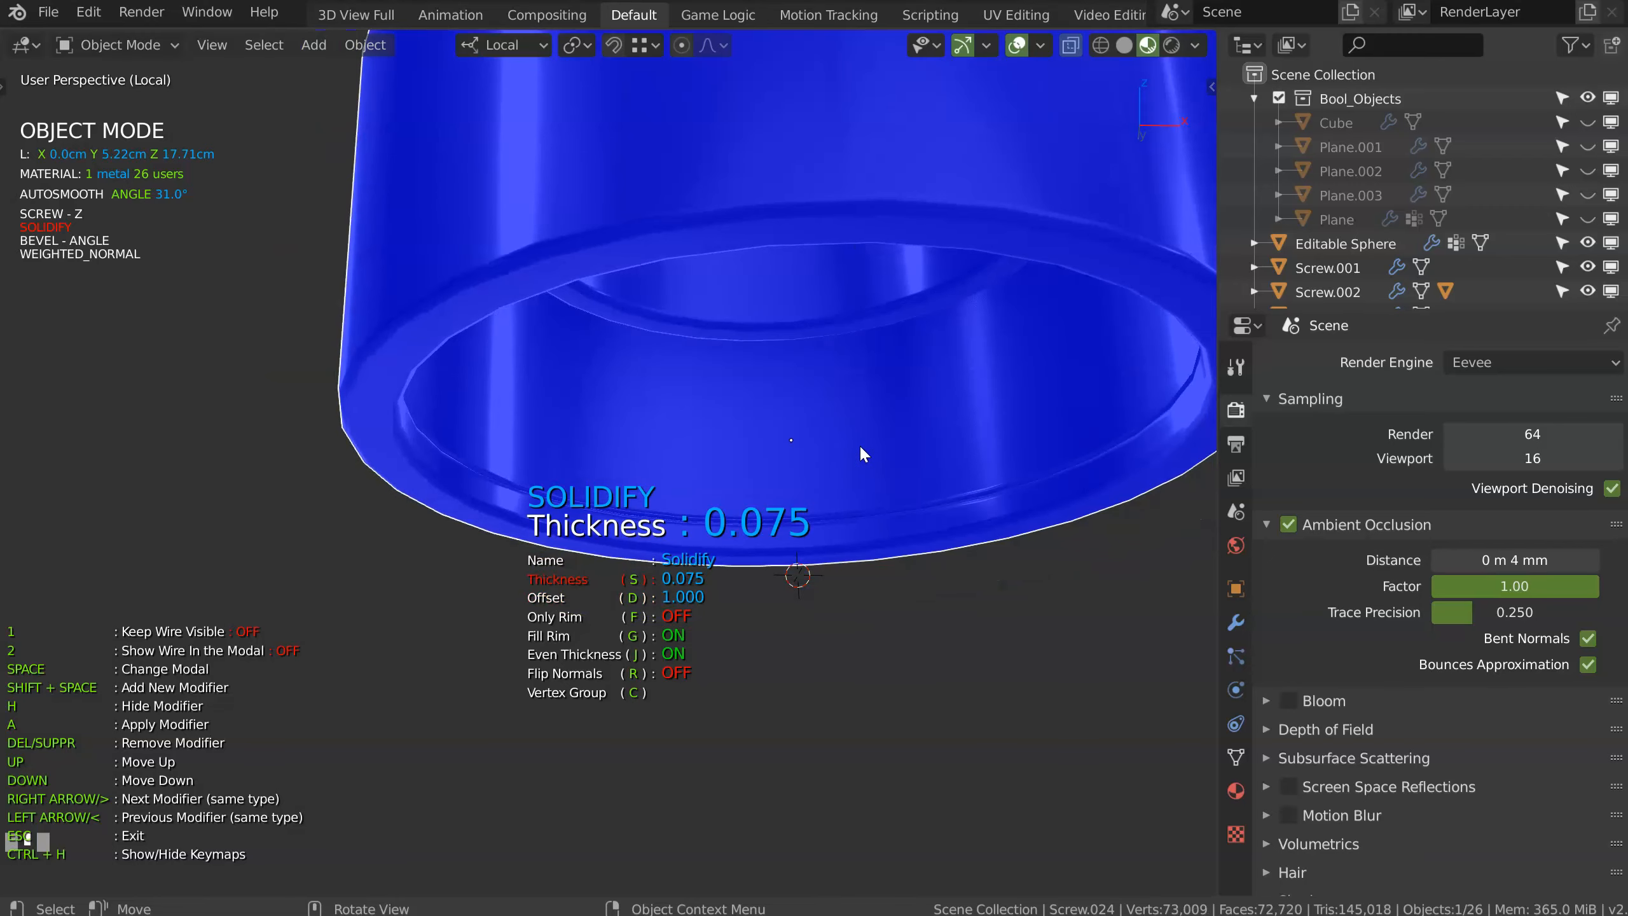
left_click(862, 451)
key("f")
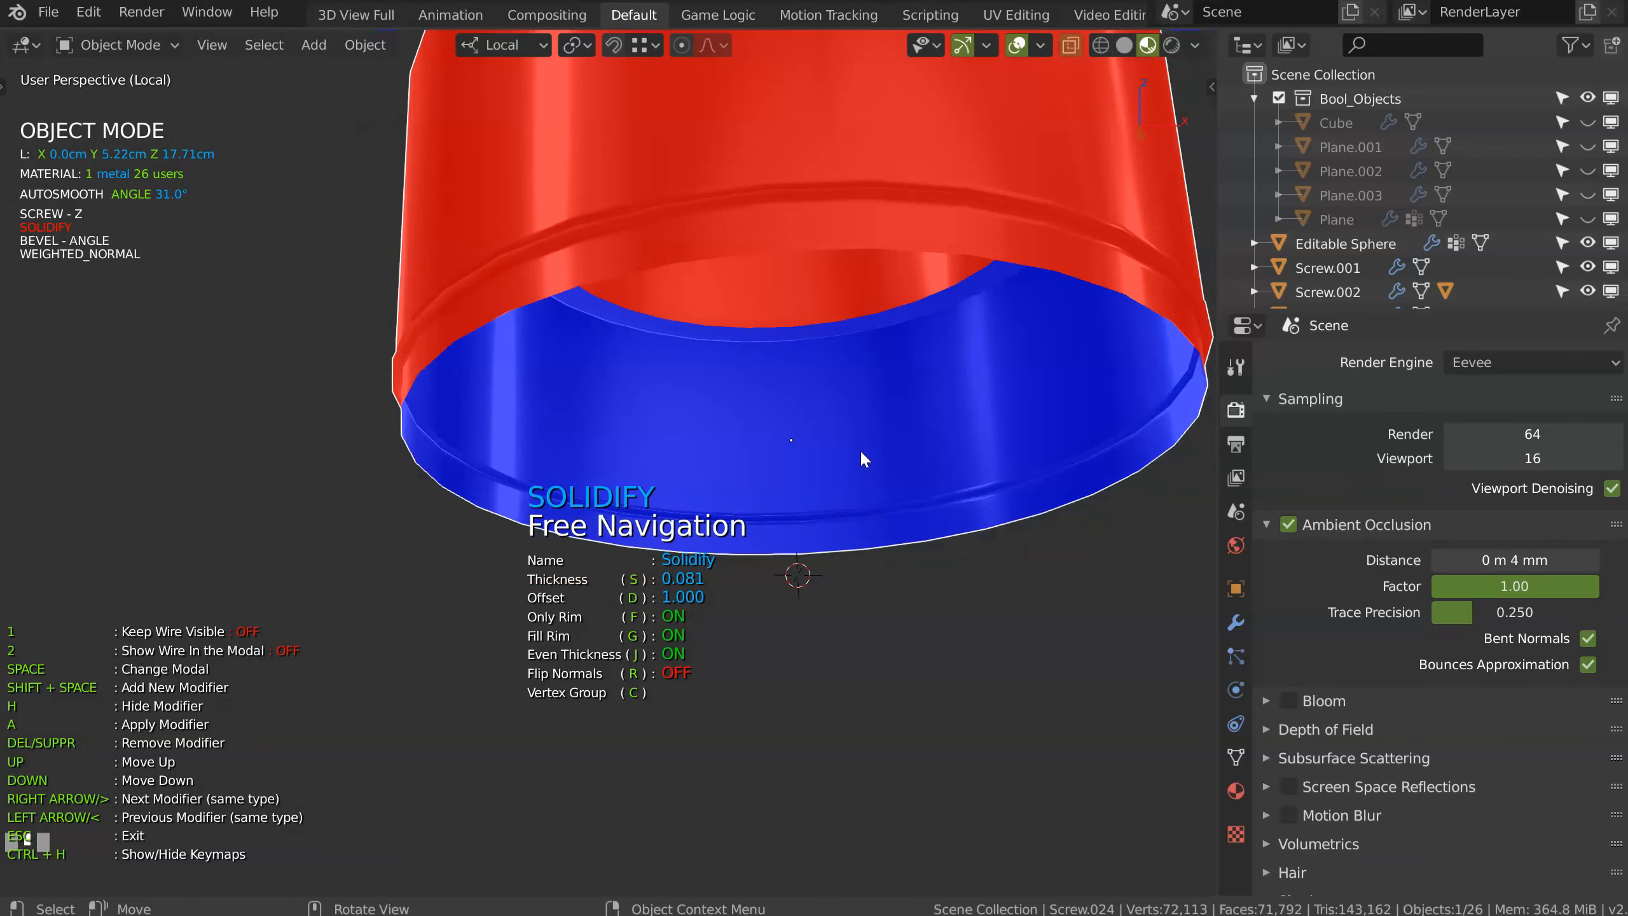
Step: Turn off Flip Normals in the collar's Z Screw modifier again
key("space")
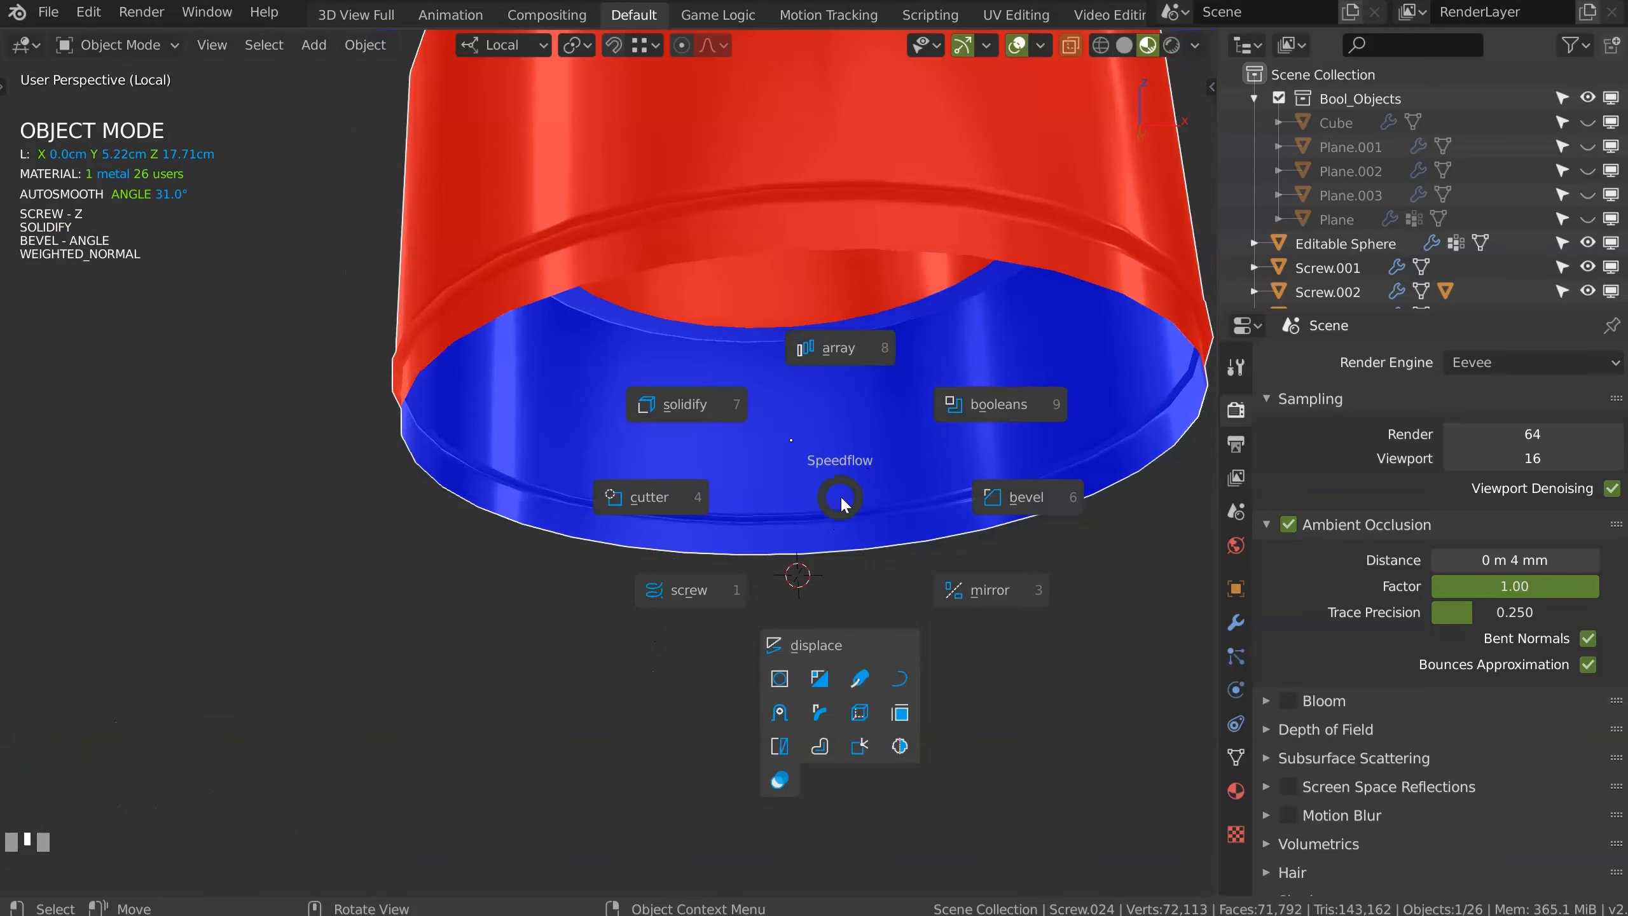
left_click(704, 591)
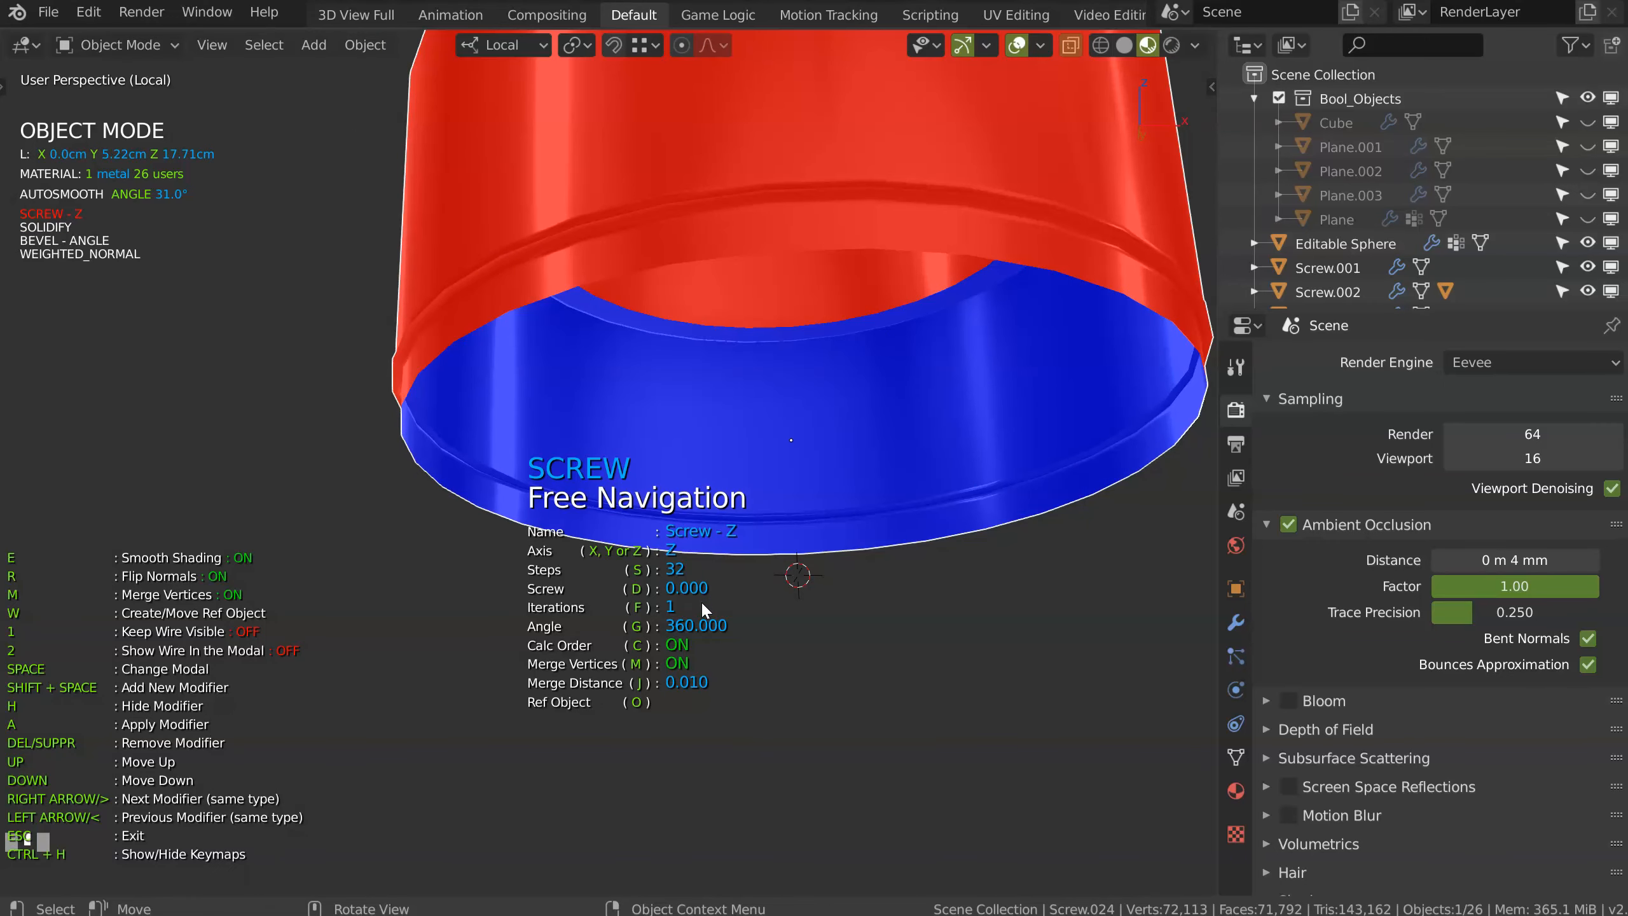
key("r")
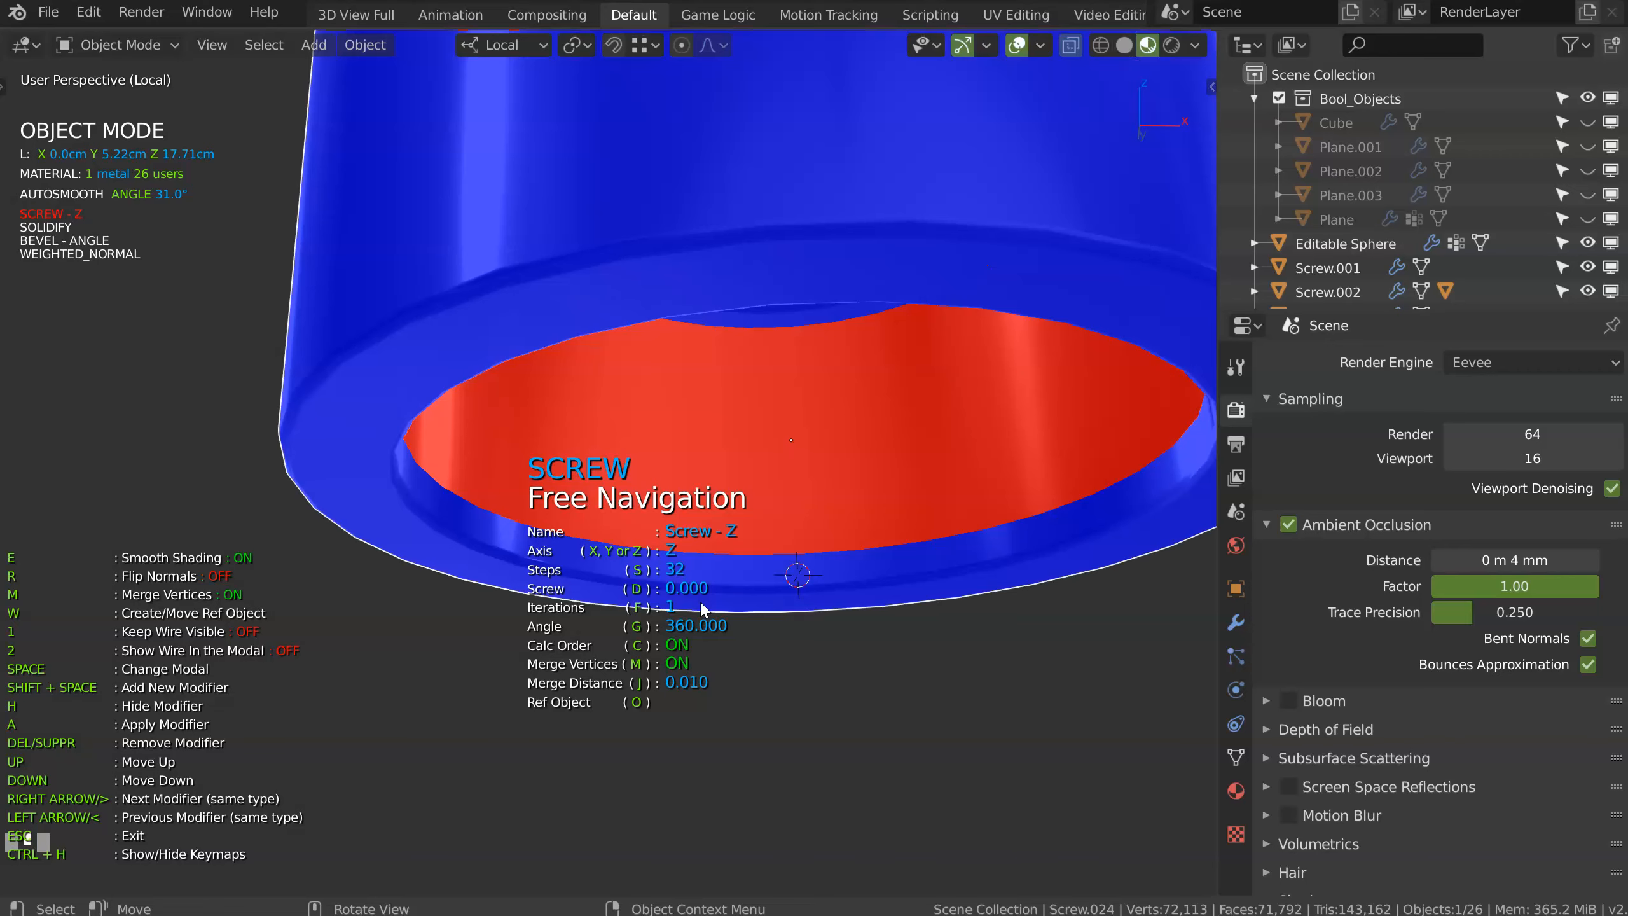
Step: Set the collar's Solidify offset to -0.999 and its thickness to about 0.104
key("space")
left_click(566, 523)
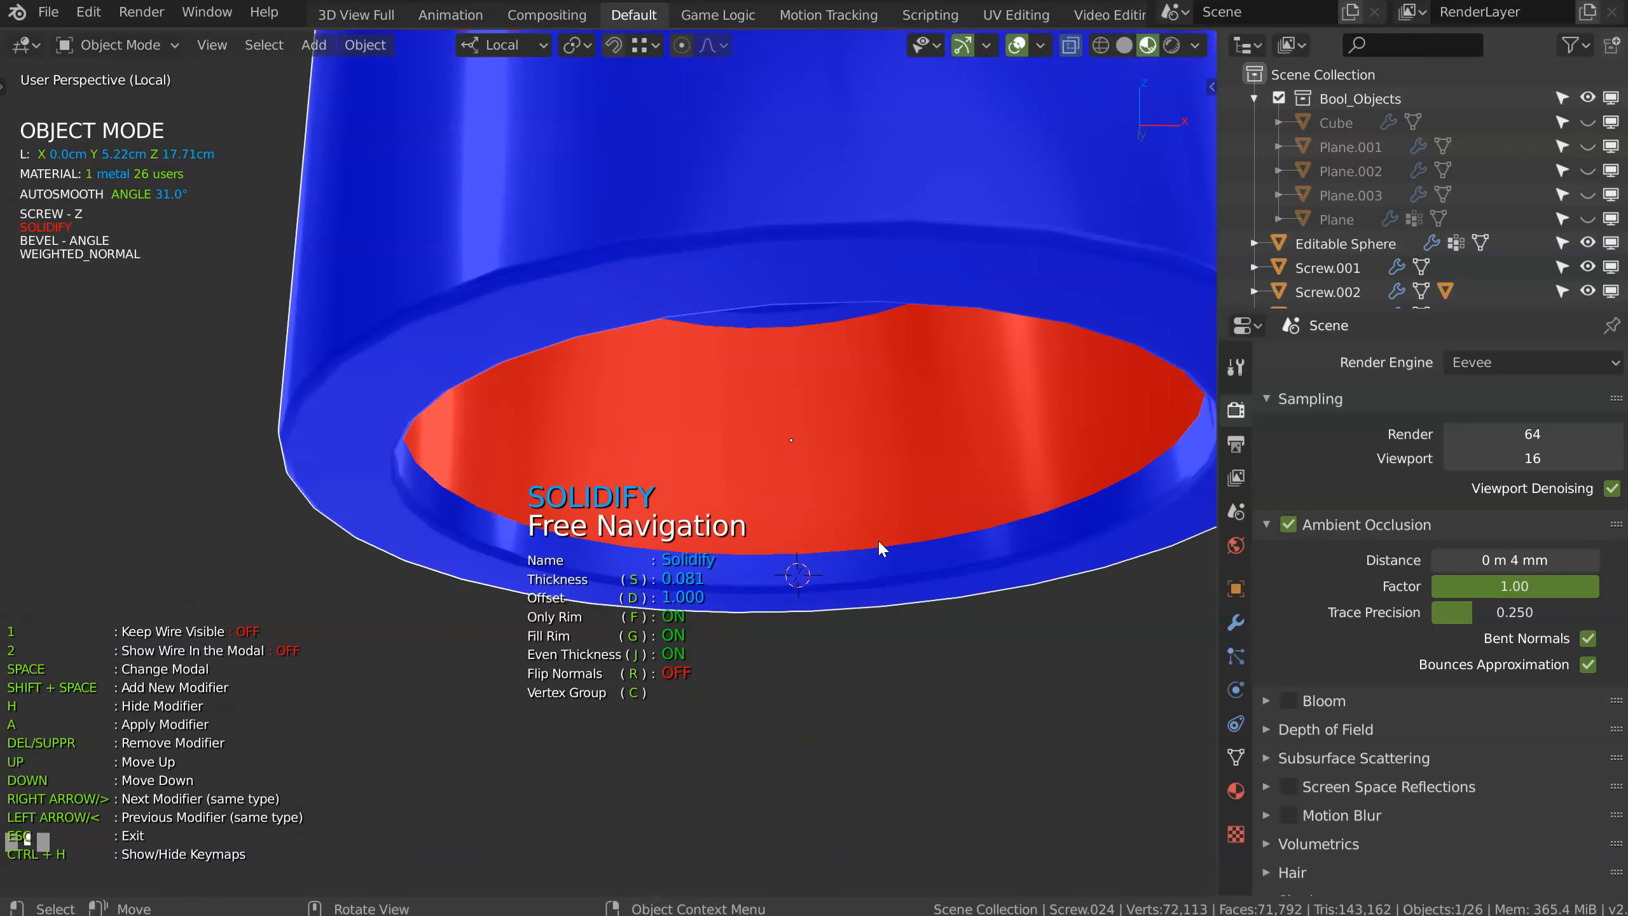
key("d")
key("d")
key("s")
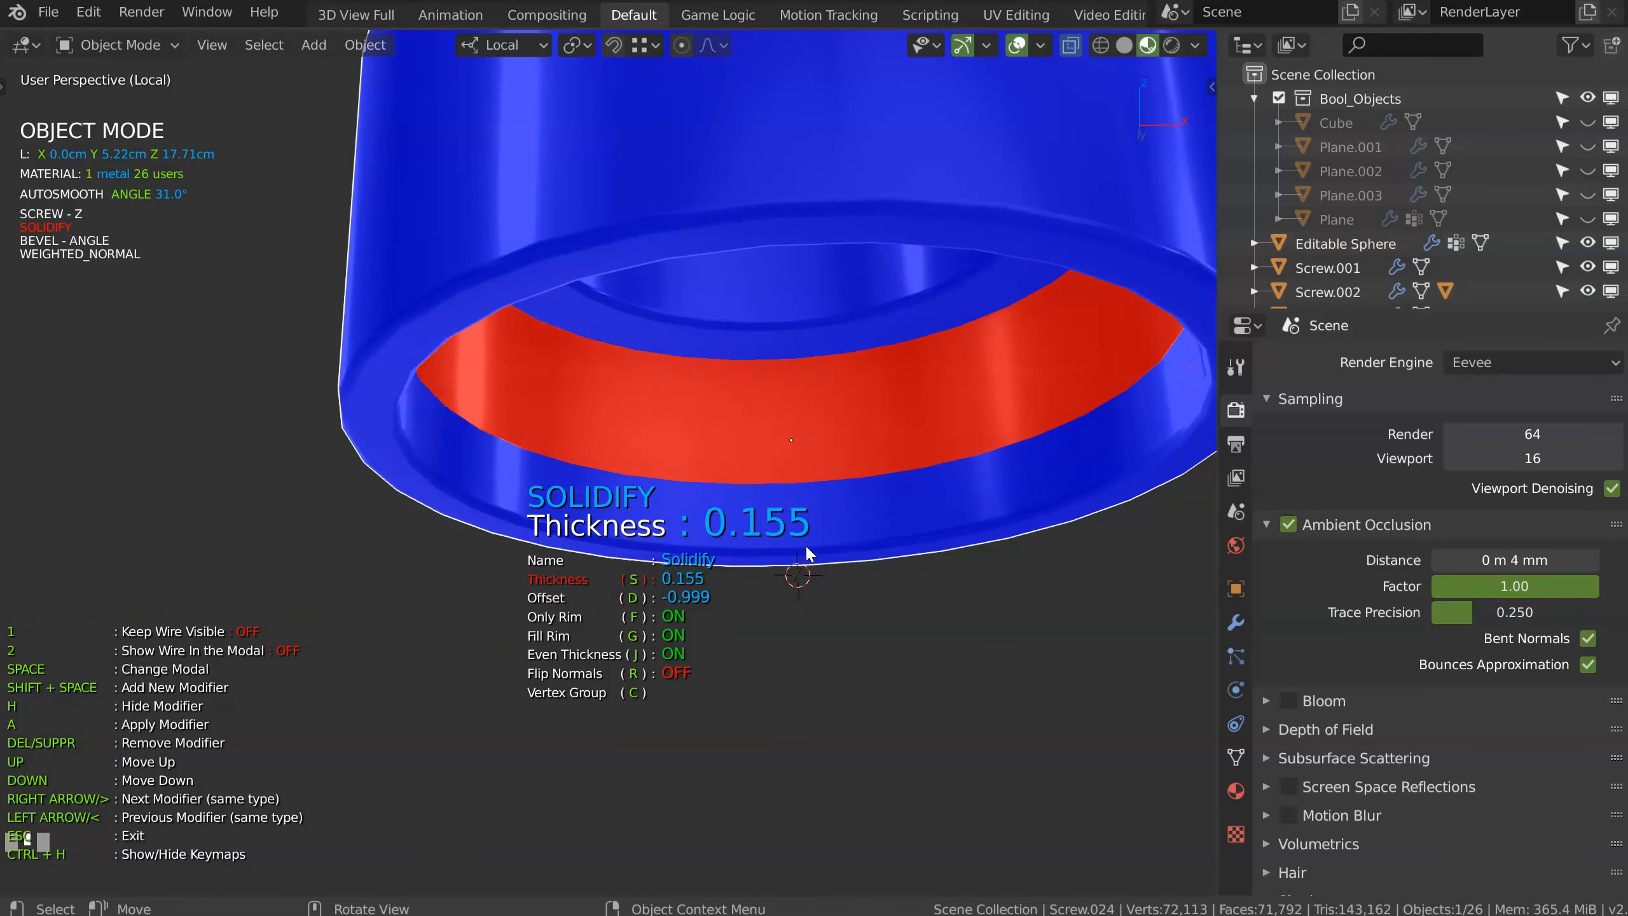
key("s")
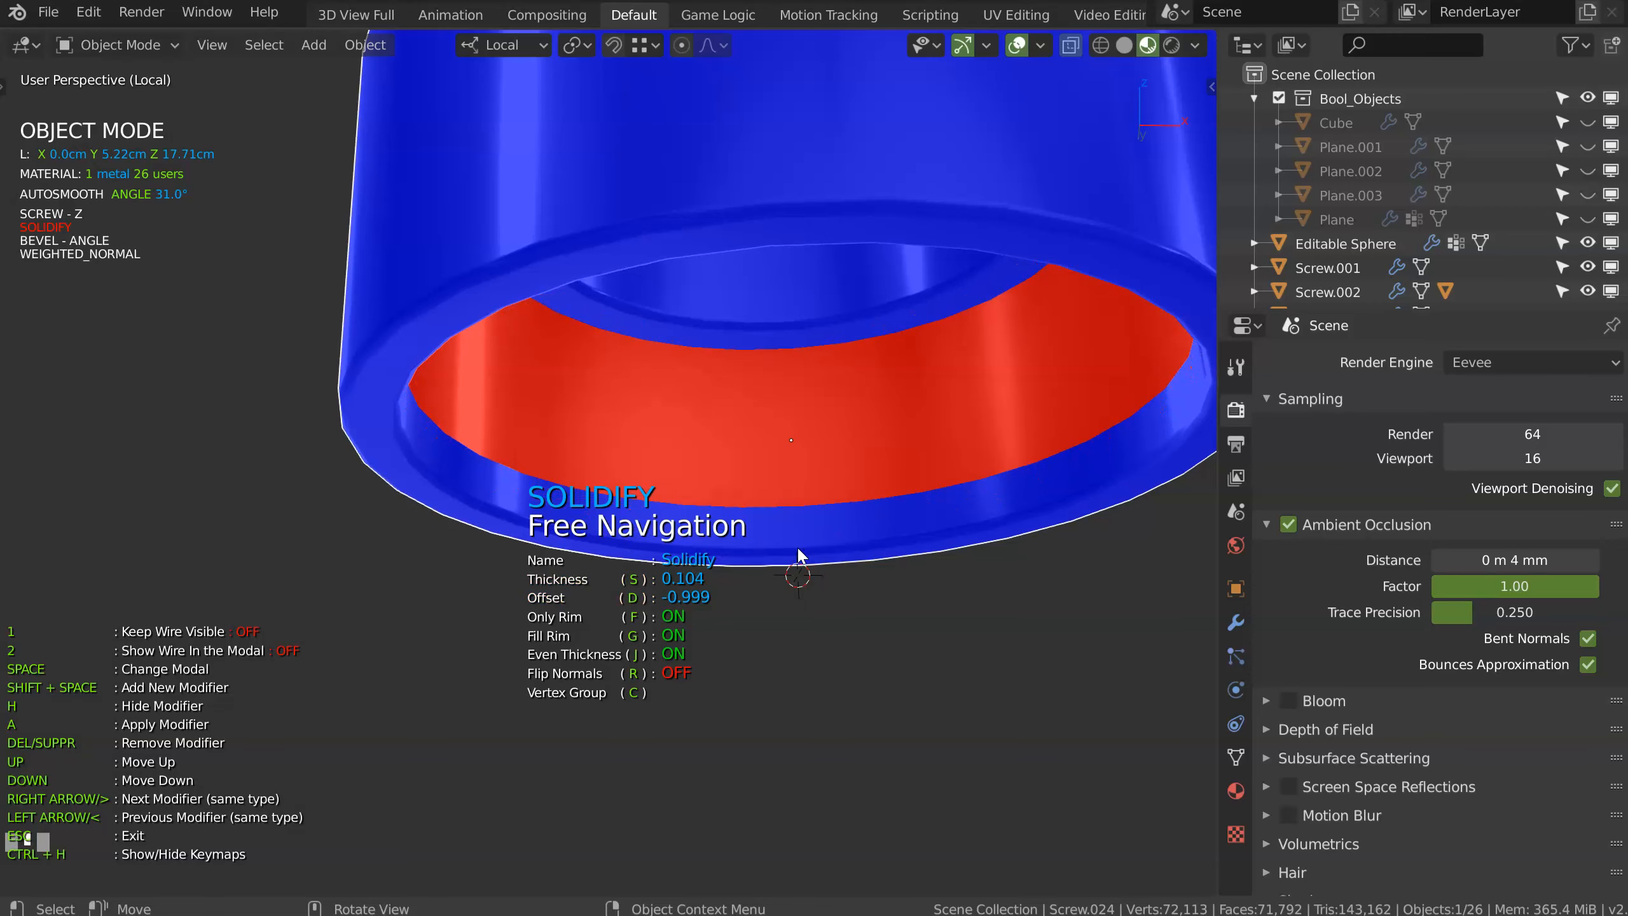
middle_click_drag(771, 465, 788, 486, "ctrl")
left_click(799, 399)
Step: Raise the lower inner vertex of the collar's profile by about 1.8 mm along local Z
middle_click_drag(798, 399, 674, 478)
key("Tab")
left_click(563, 443)
middle_click_drag(563, 443, 557, 424)
key("g")
key("z")
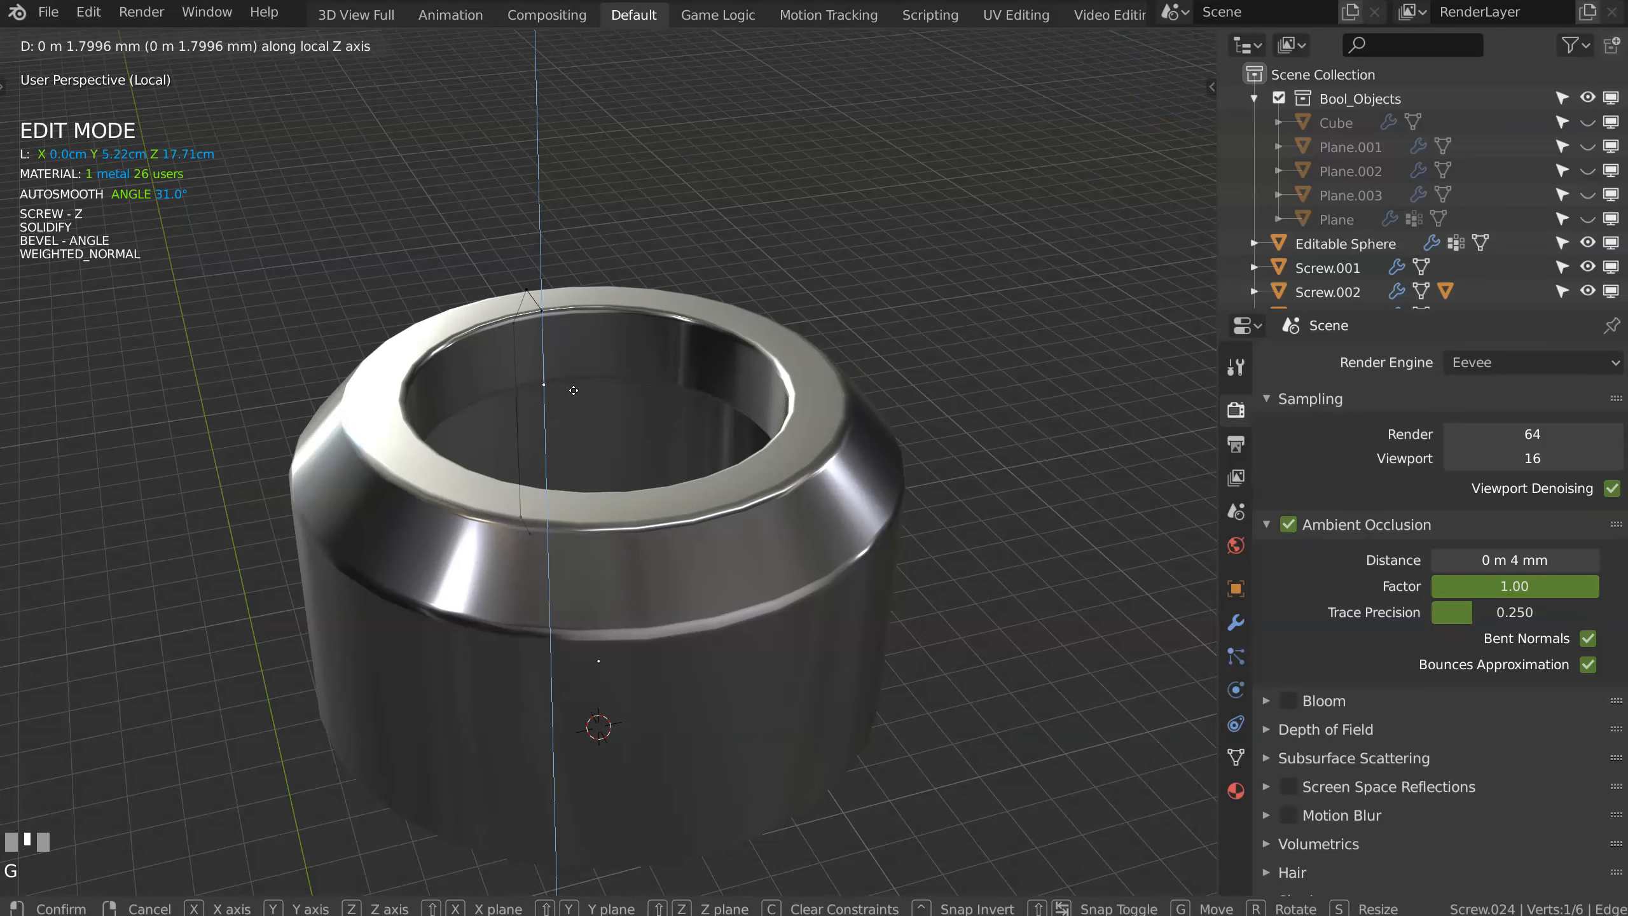
left_click(574, 389)
Step: Shift the collar's three upper profile vertices about 0.58 mm along local Y and lower them about 0.89 mm along local Z
left_click(549, 307, "shift")
middle_click_drag(549, 307, 601, 245)
key("g")
key("z")
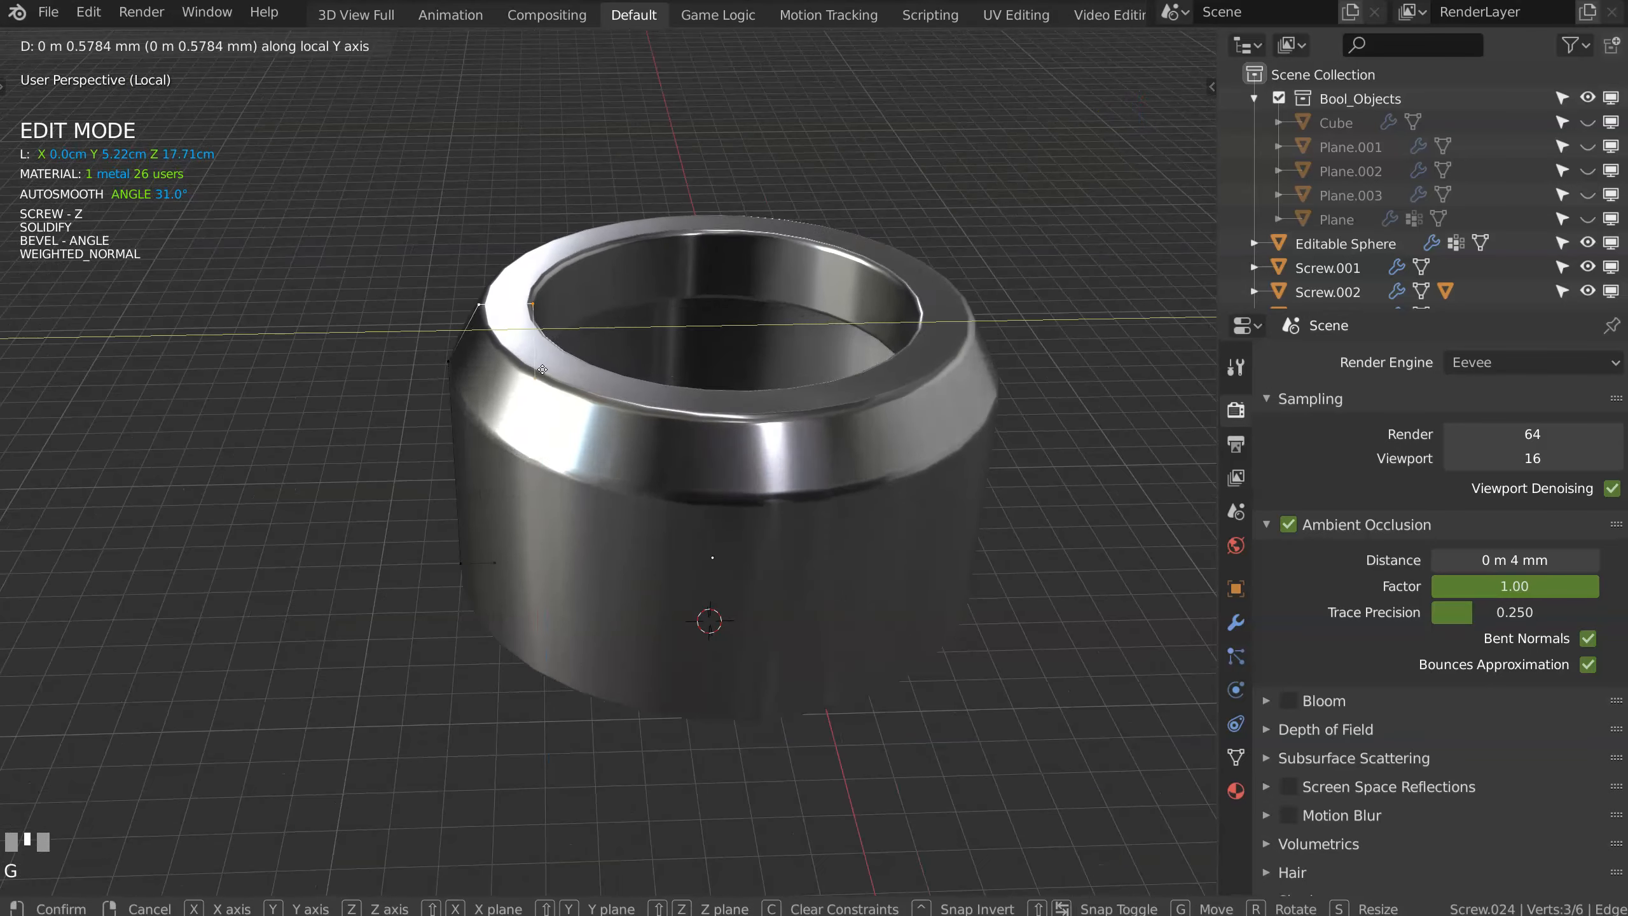
left_click(516, 346)
key("g")
key("z")
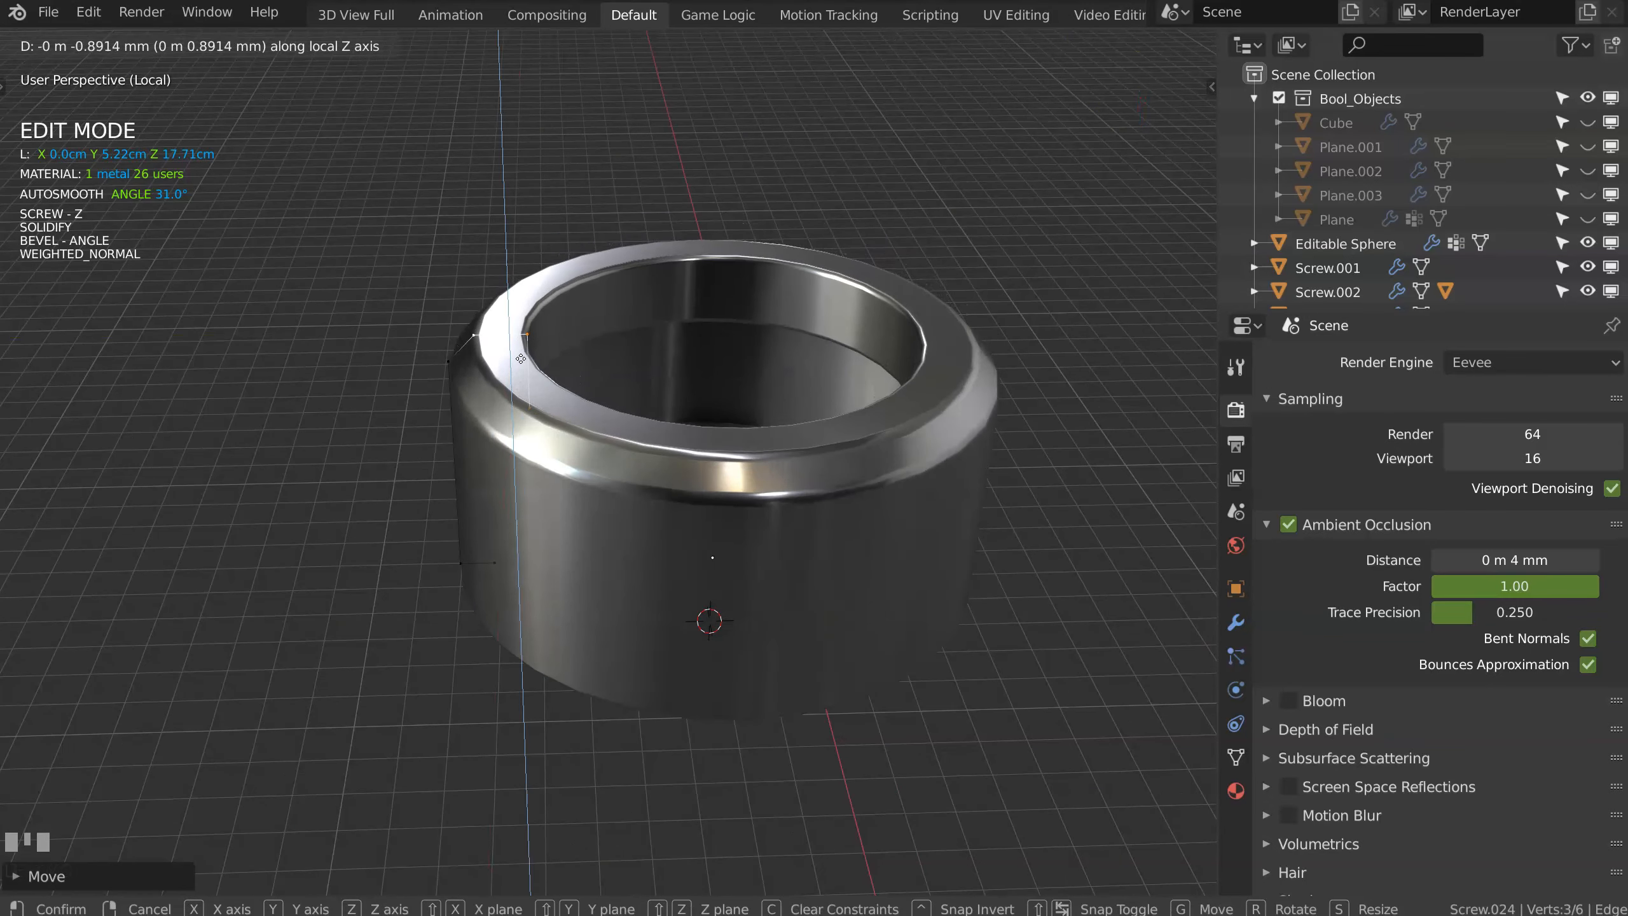
left_click(519, 353)
Step: Return to Object Mode and set the steps of the collar's Screw modifier to 64
key("ctrl+Tab")
left_click(676, 478)
key("space")
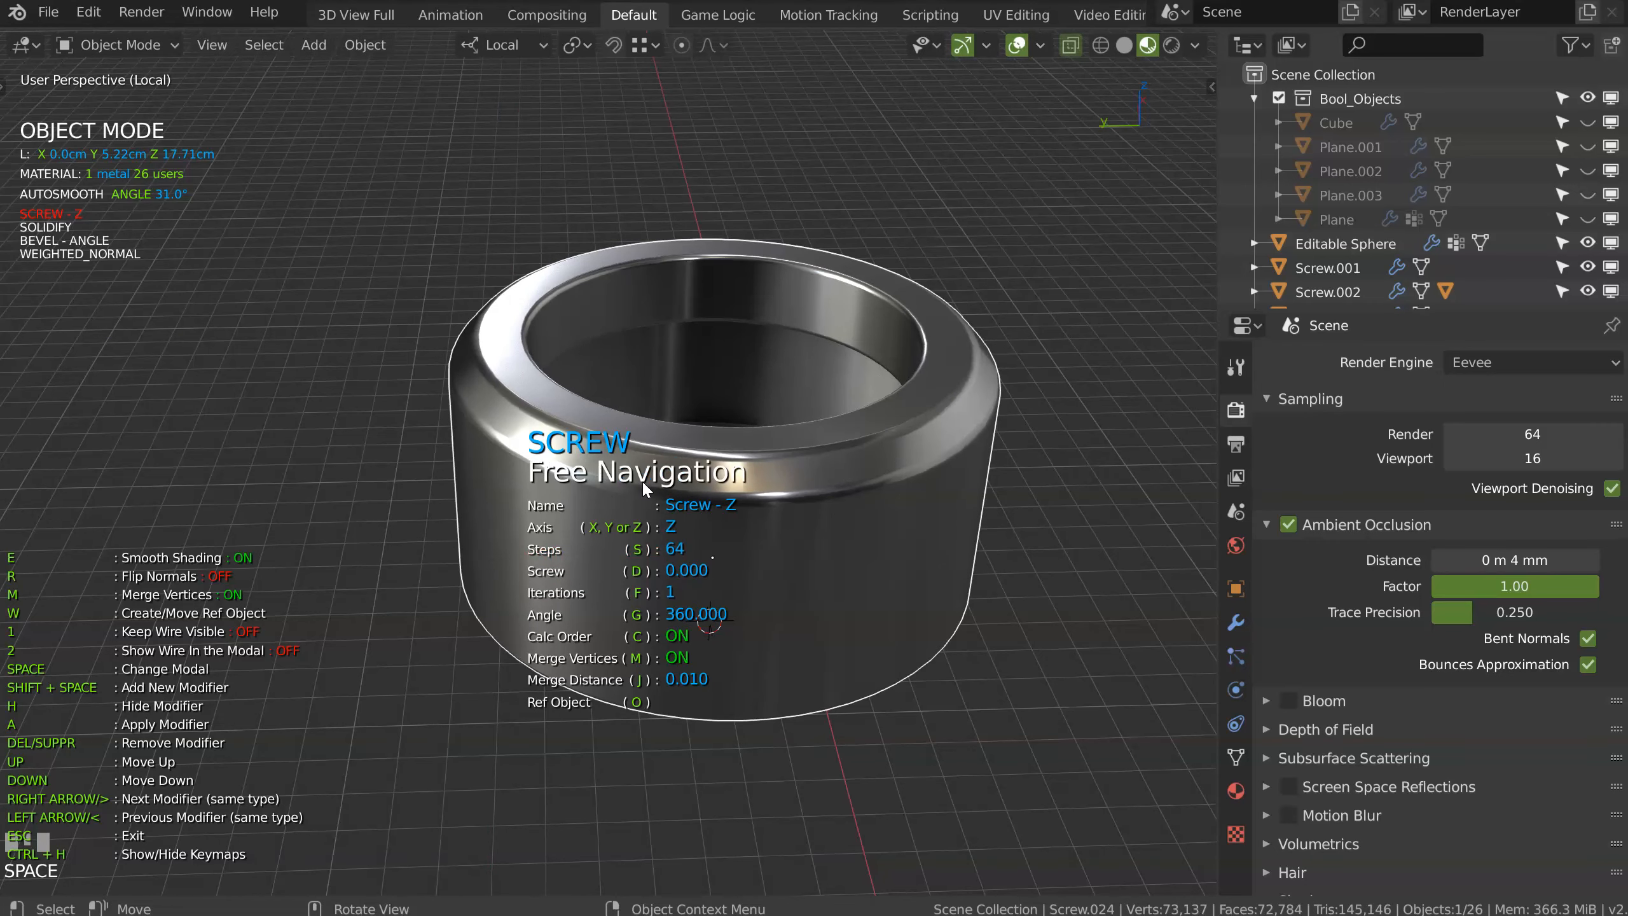
left_click(641, 479)
middle_click_drag(801, 423, 647, 557, "ctrl")
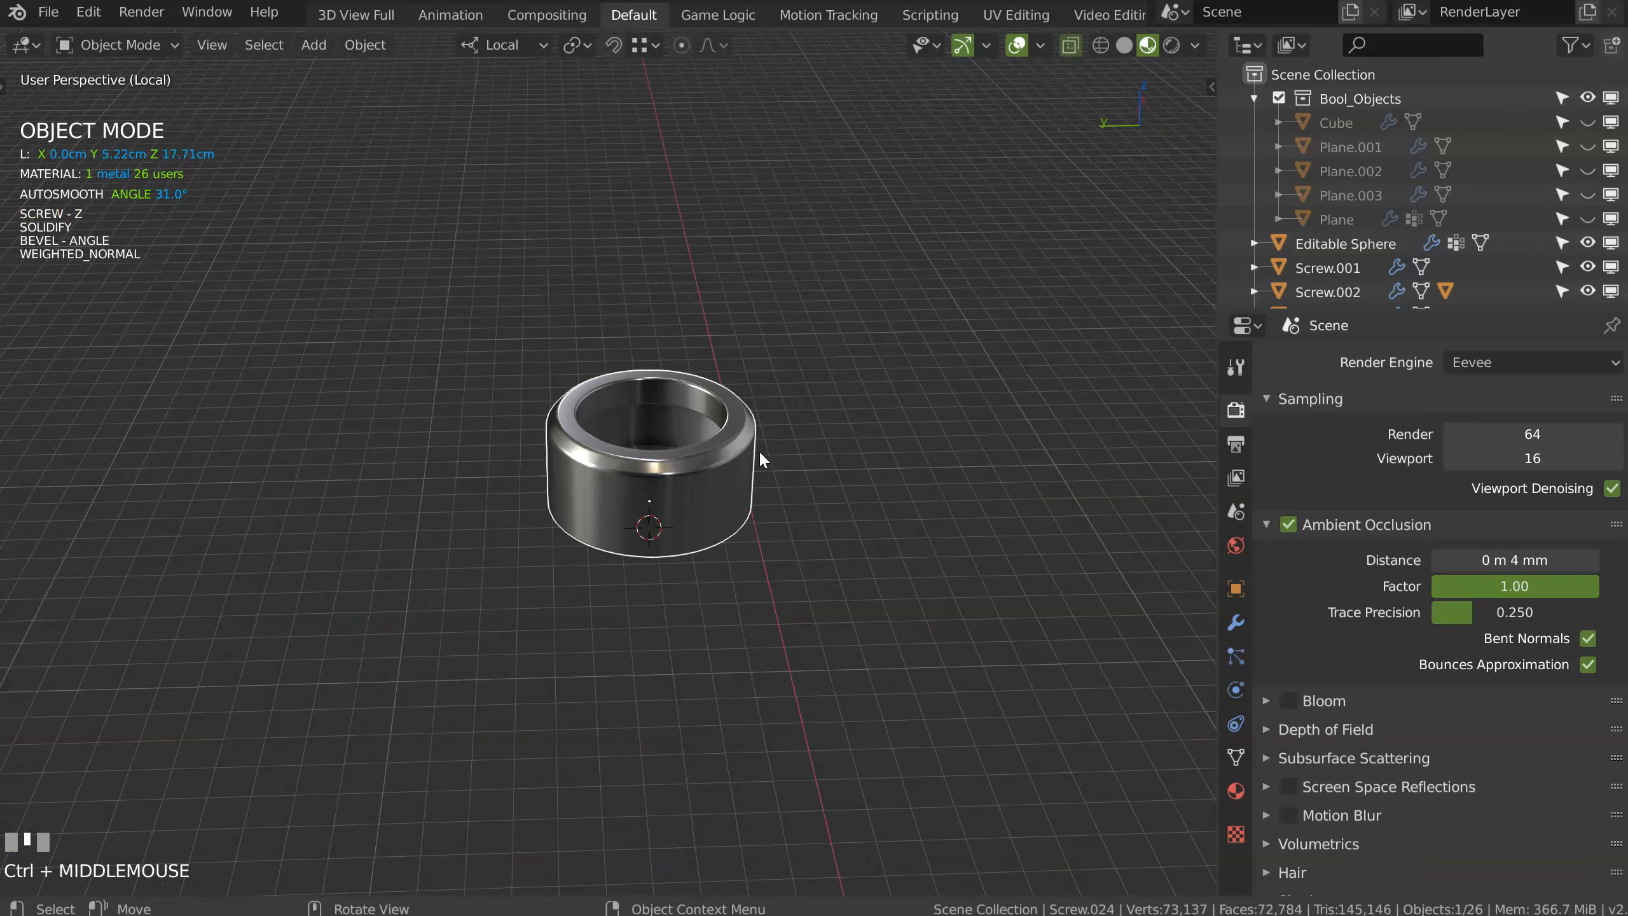
Step: Leave local view and move the collar along Y until it stands beside the short end spring
key("KP_Divide")
middle_click_drag(809, 298, 745, 369)
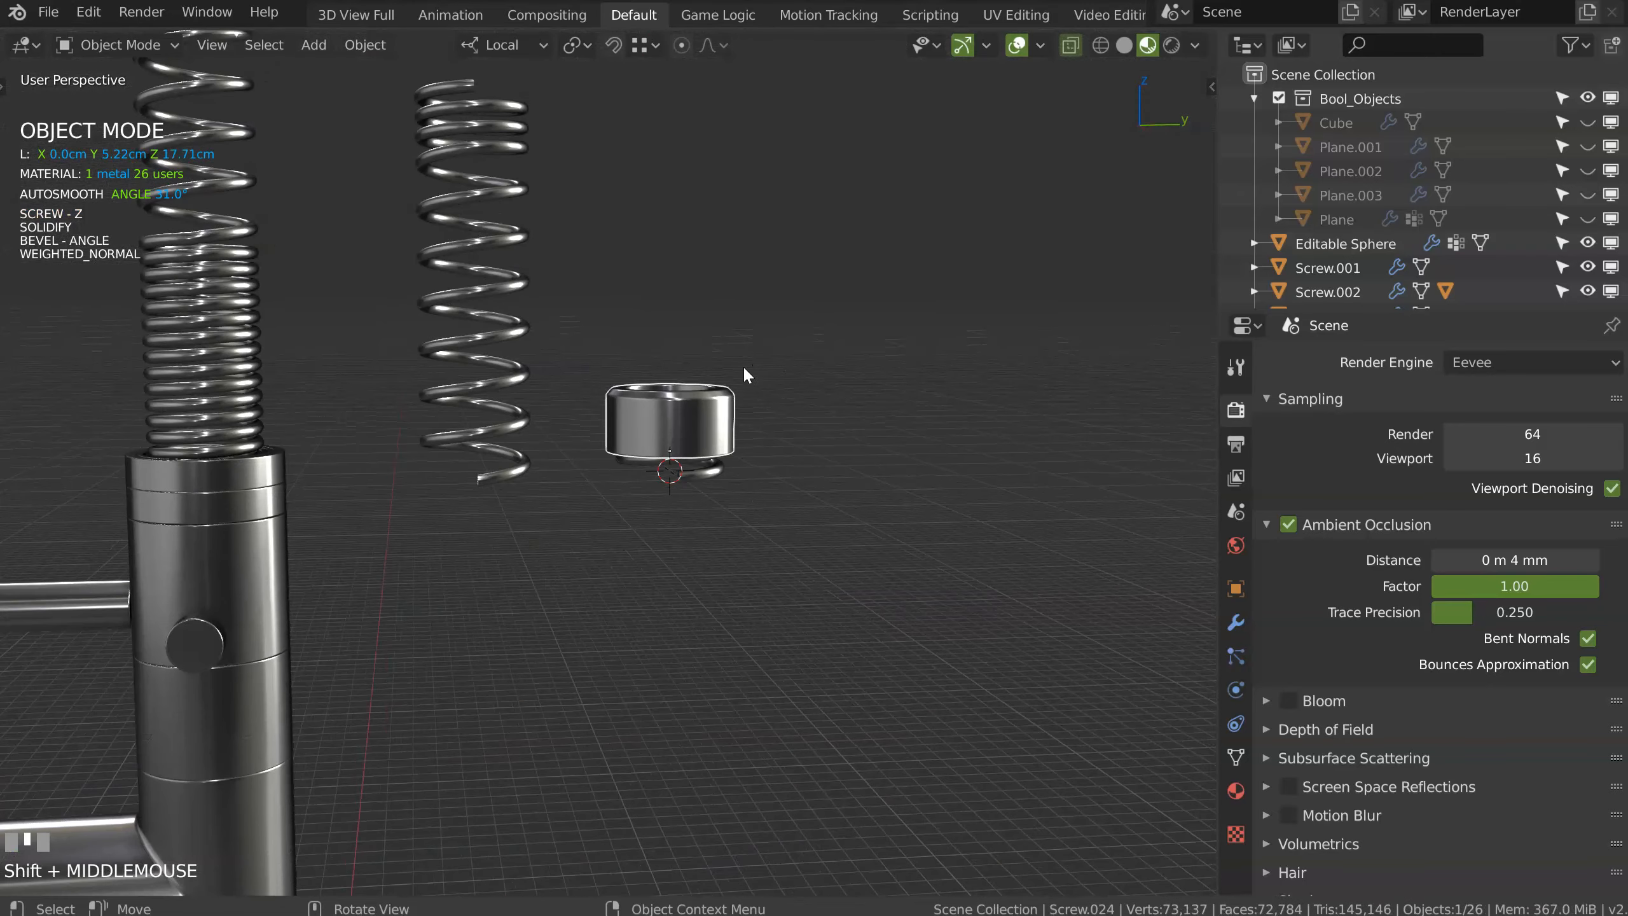
key("g")
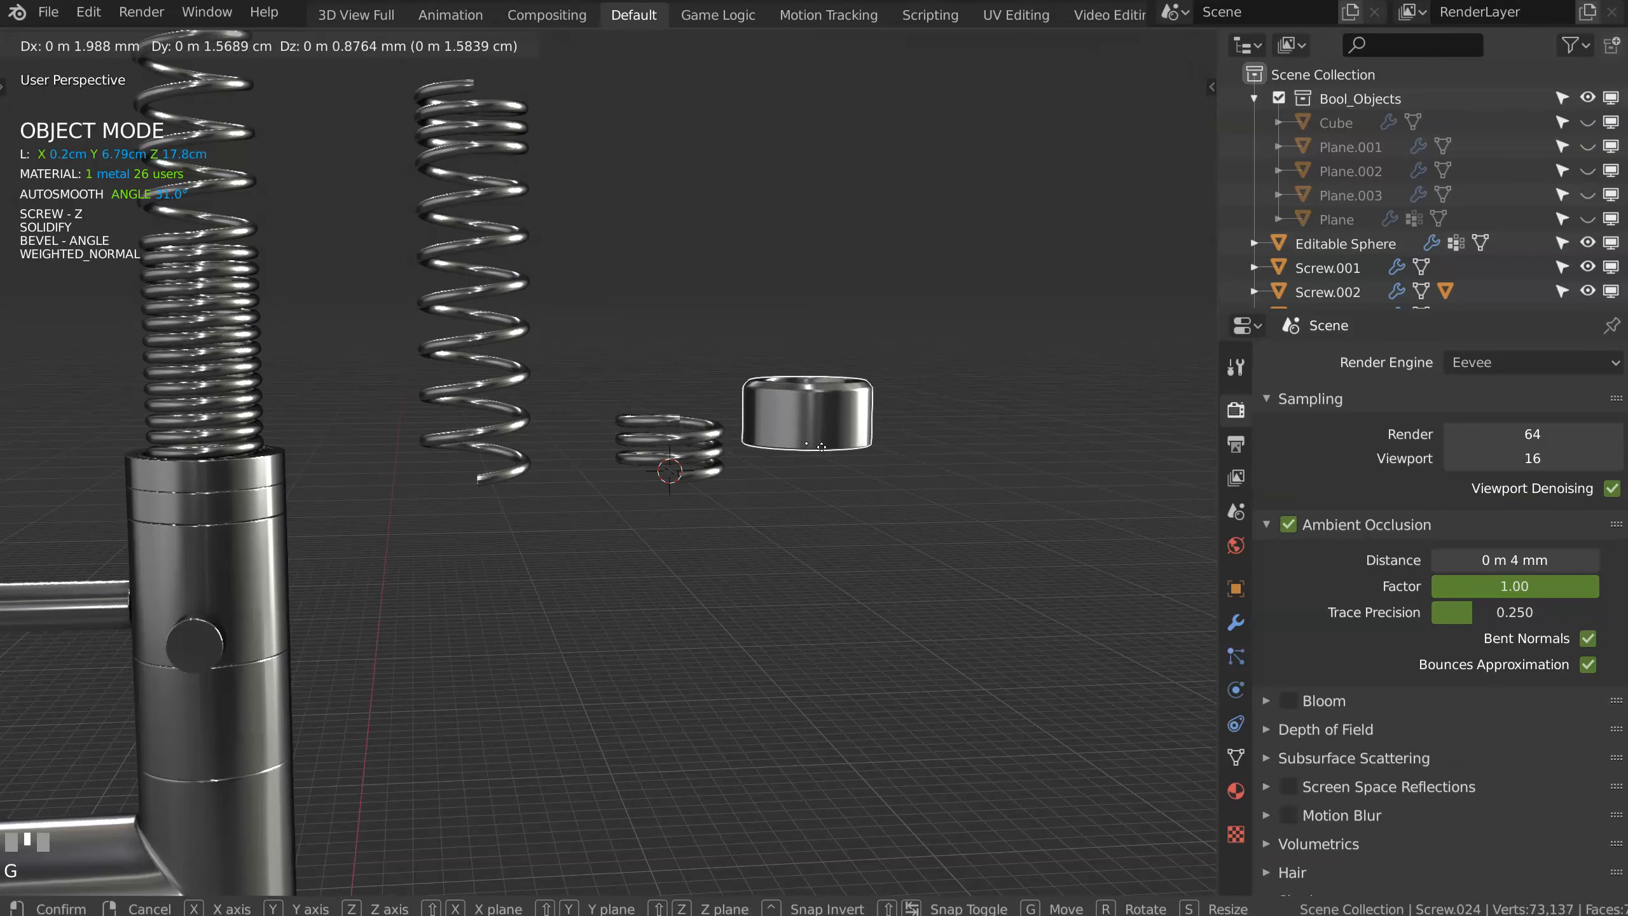
key("y")
left_click(828, 450)
Step: Assign the collar as the End Cap of the short end spring's Array modifier
left_click(691, 467)
key("space")
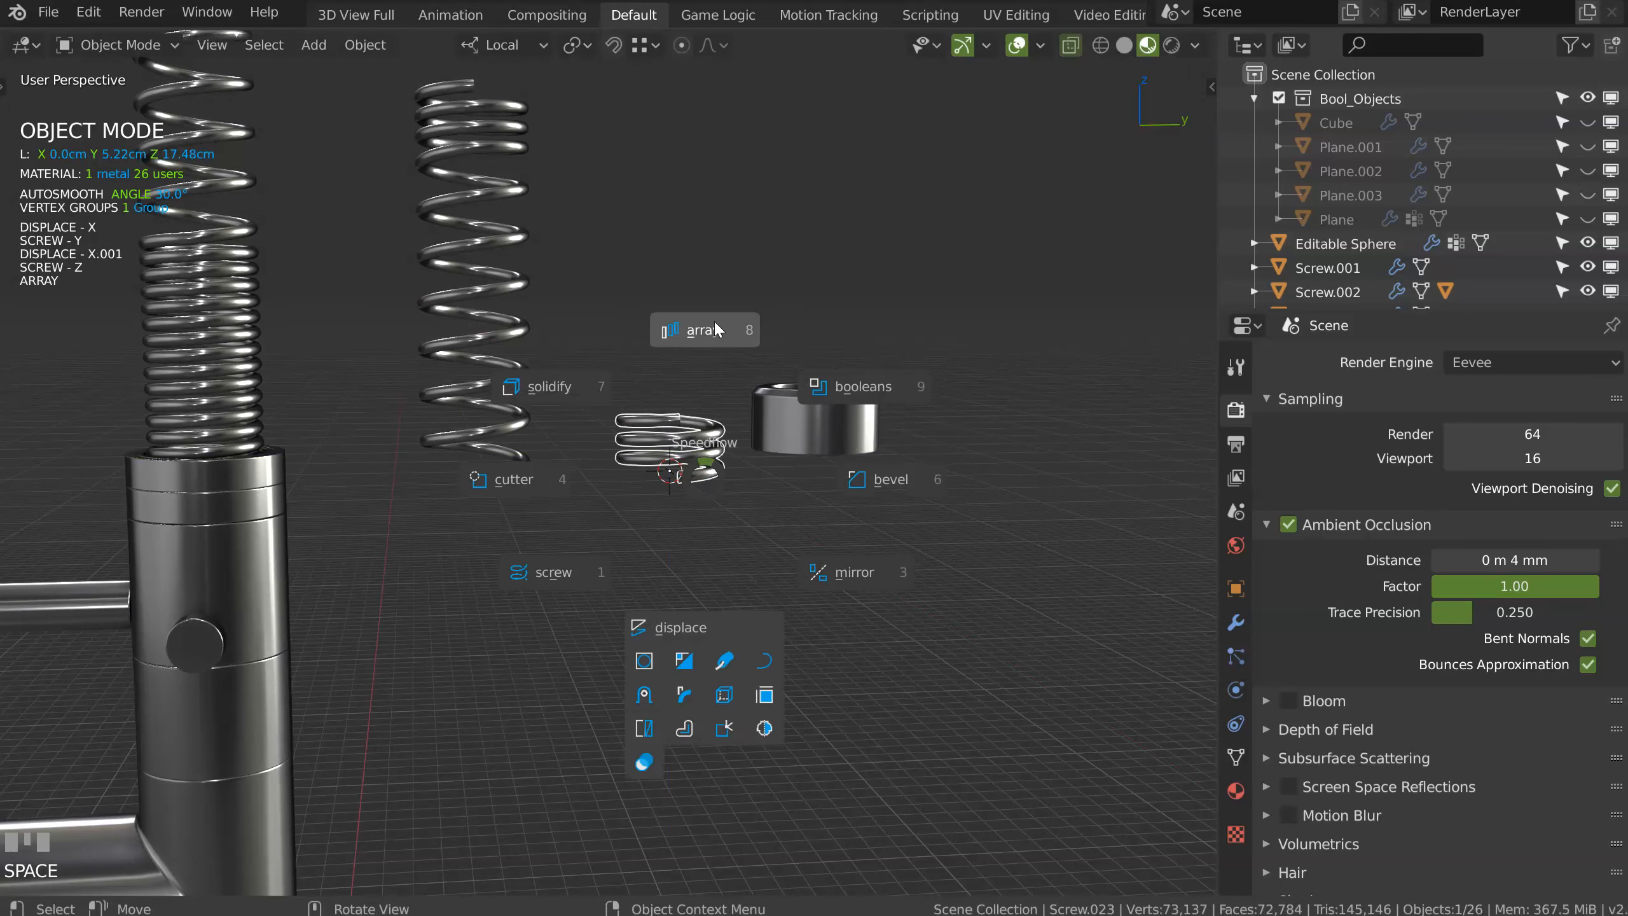
middle_click_drag(703, 440, 723, 451)
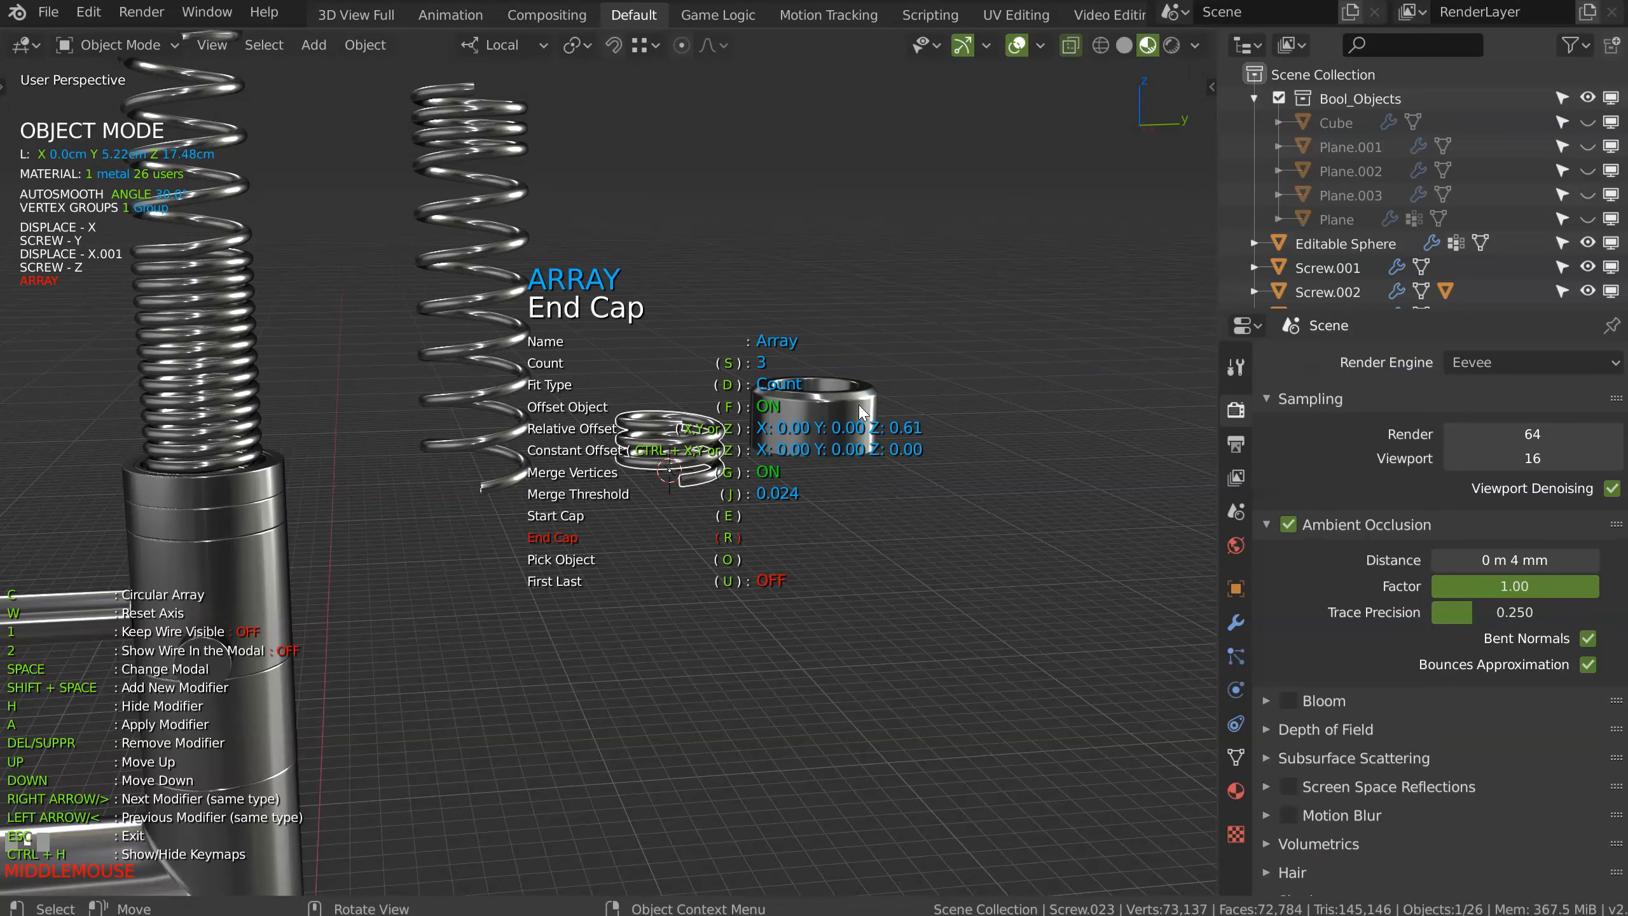
left_click(859, 407)
mouse_move(864, 409)
middle_mouse_down()
mouse_move(810, 428)
mouse_move(738, 381)
mouse_move(858, 415)
middle_mouse_up()
Step: Add a Displace modifier to the collar along local Z with a strength of about -0.389 to fit it over the spring's end
left_click(837, 450)
key("space")
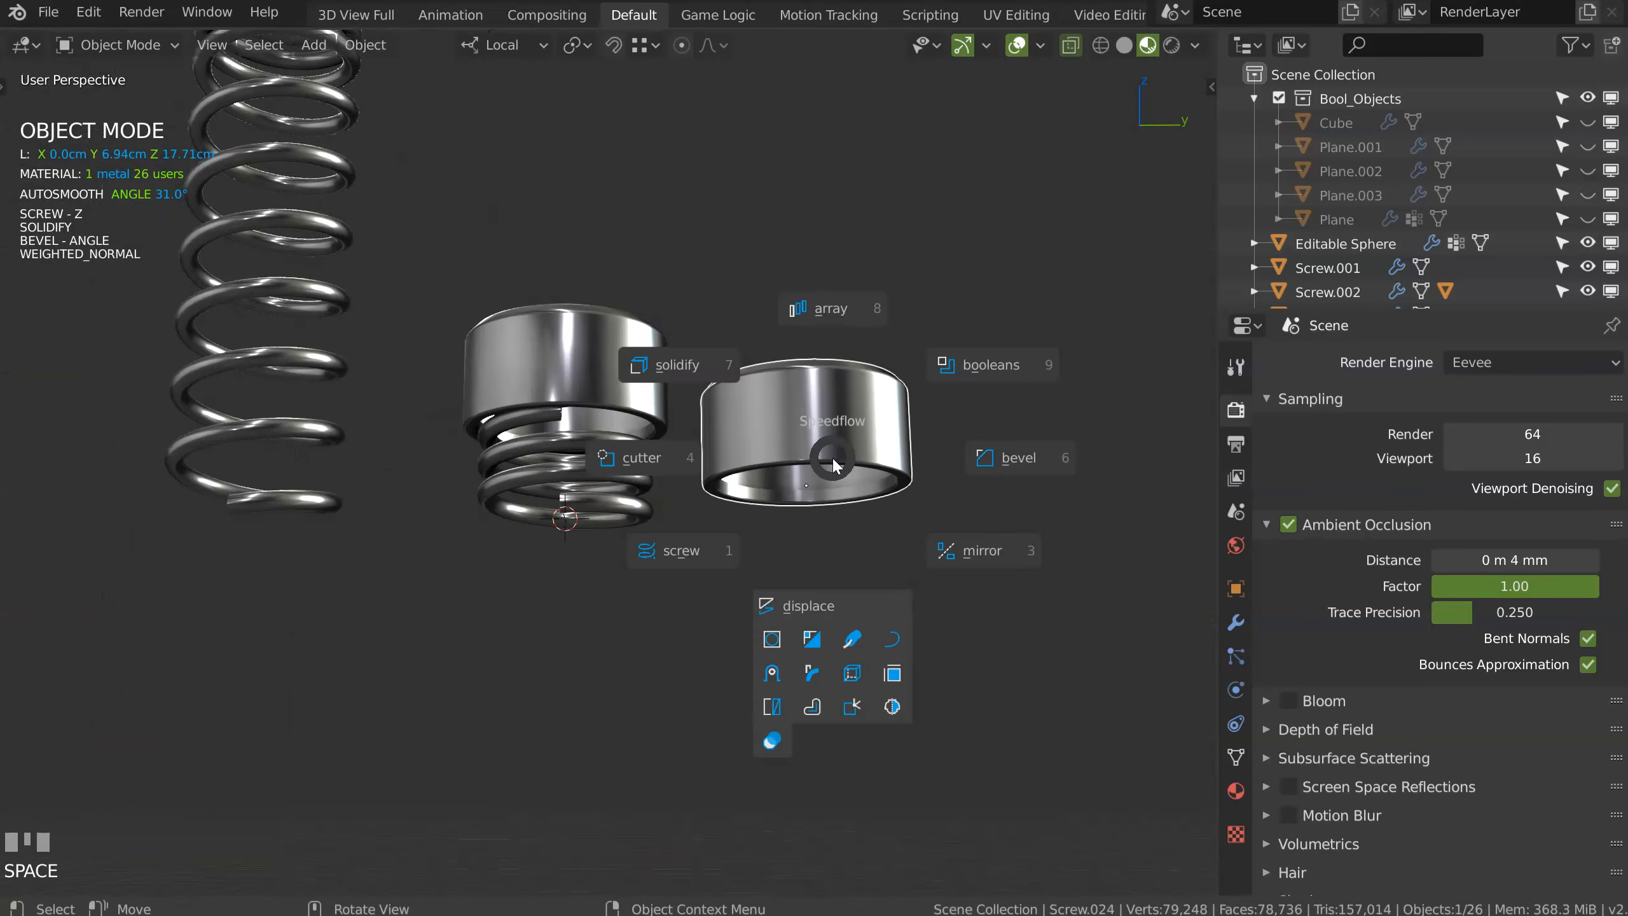
left_click(815, 603)
key("x")
key("x")
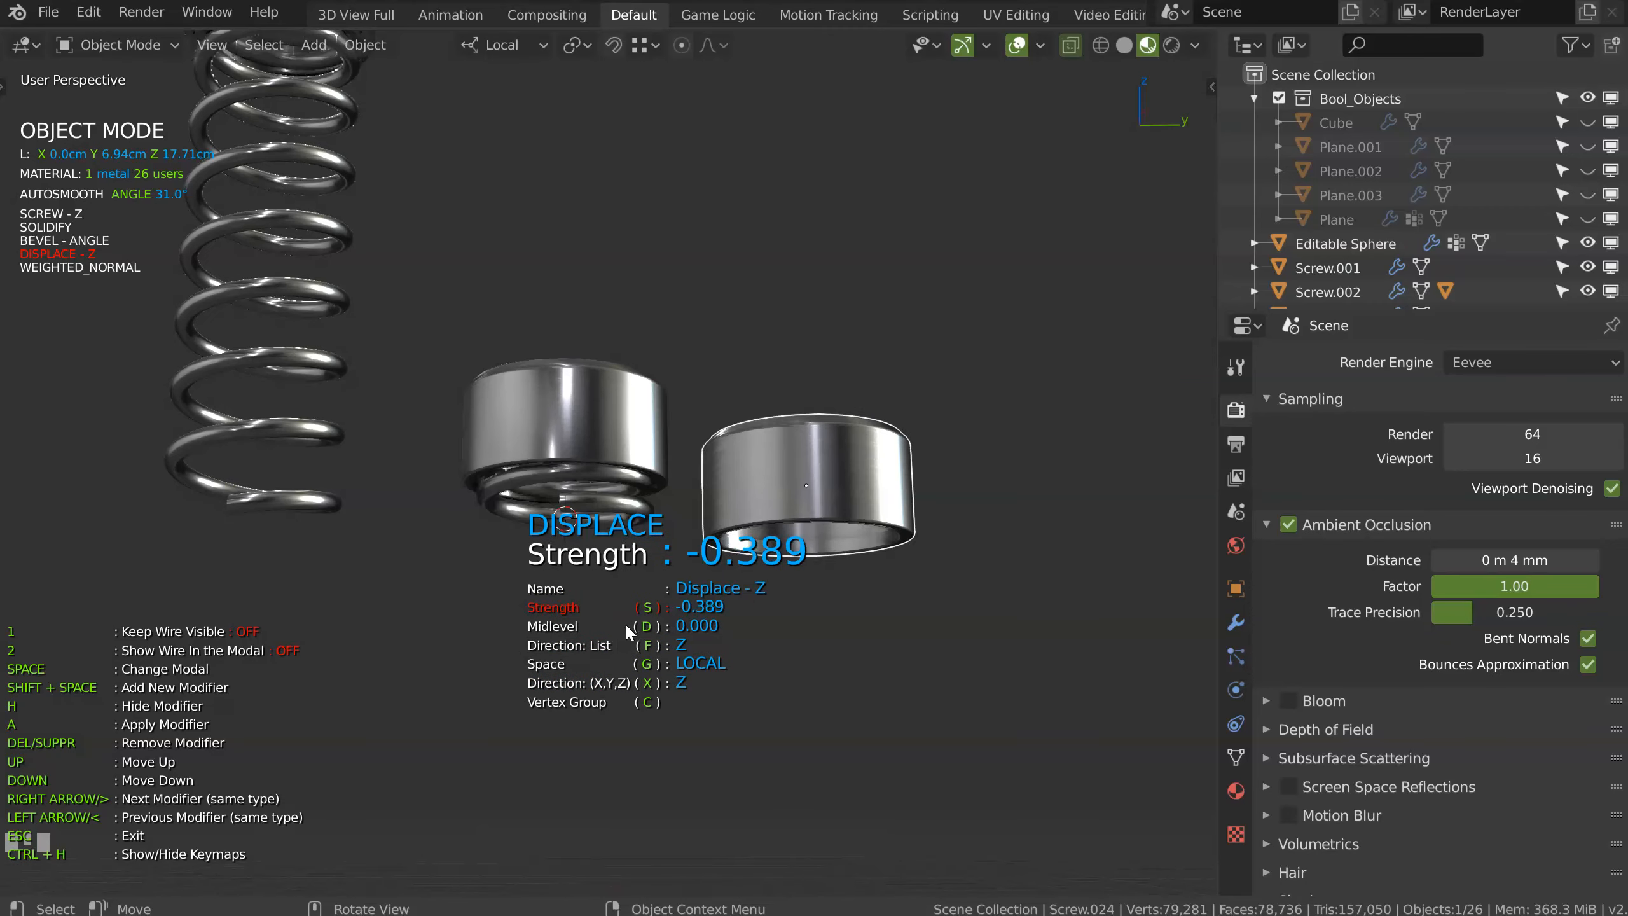
middle_click_drag(638, 622, 511, 537)
left_click(759, 356)
Step: Examine the collar at the end of the chained spring sections and the main spring's Array settings
middle_click_drag(610, 299, 755, 431, "shift")
middle_click_drag(558, 311, 535, 372)
left_click(490, 320)
middle_click_drag(551, 282, 789, 250)
left_click(929, 501)
left_click(794, 410)
left_click(646, 282)
middle_click_drag(647, 283, 711, 422)
key("space")
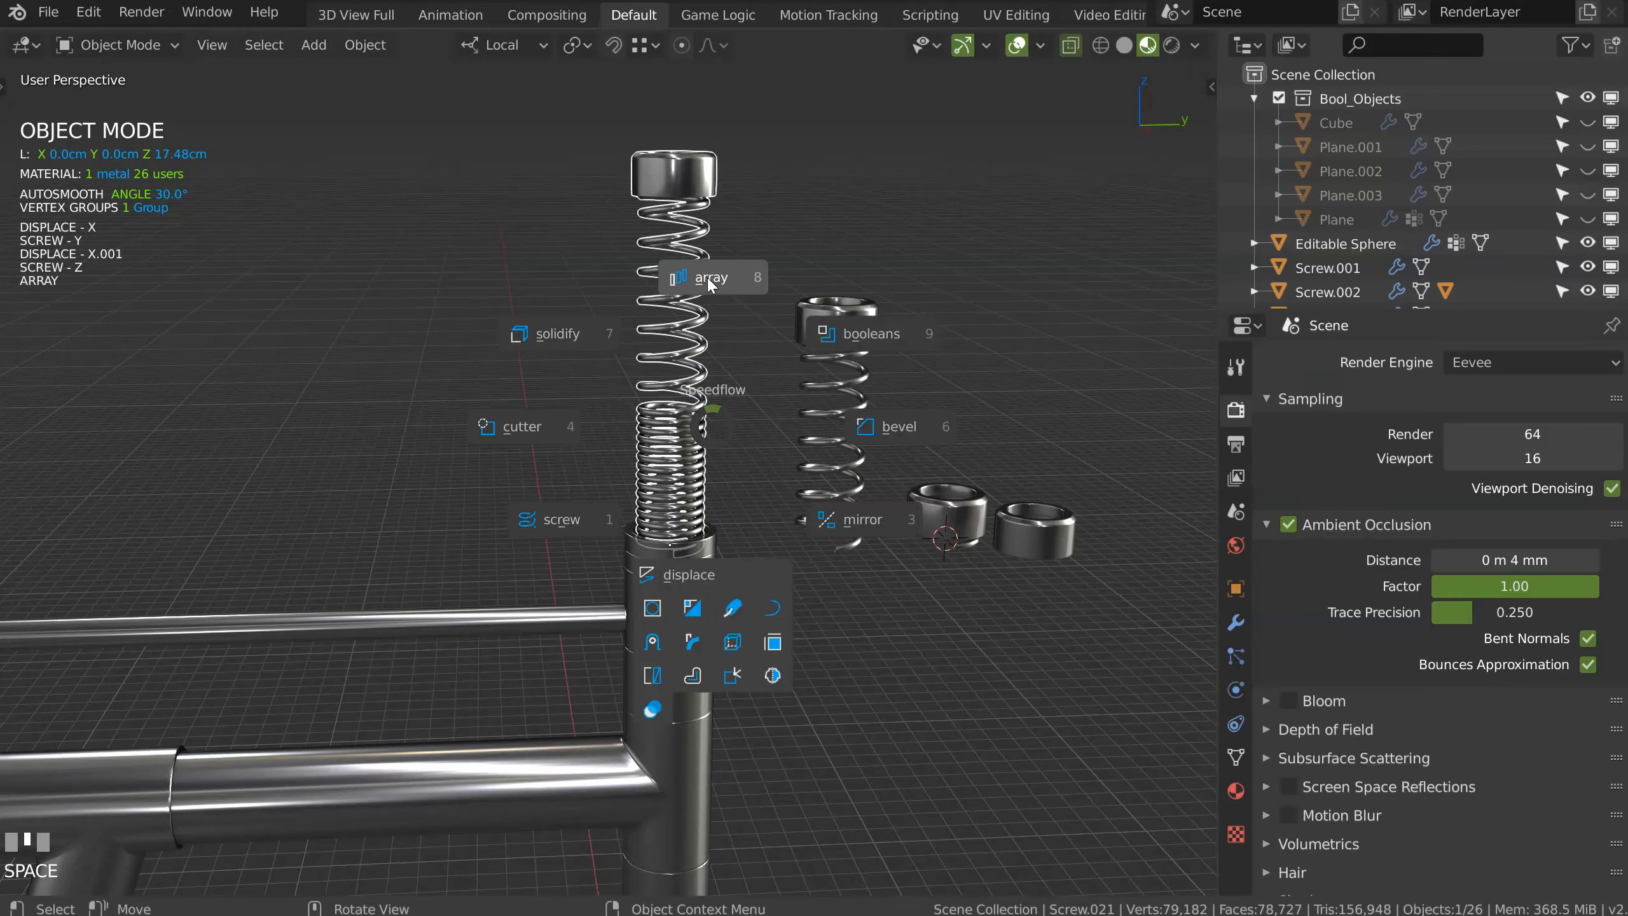
left_click(709, 284)
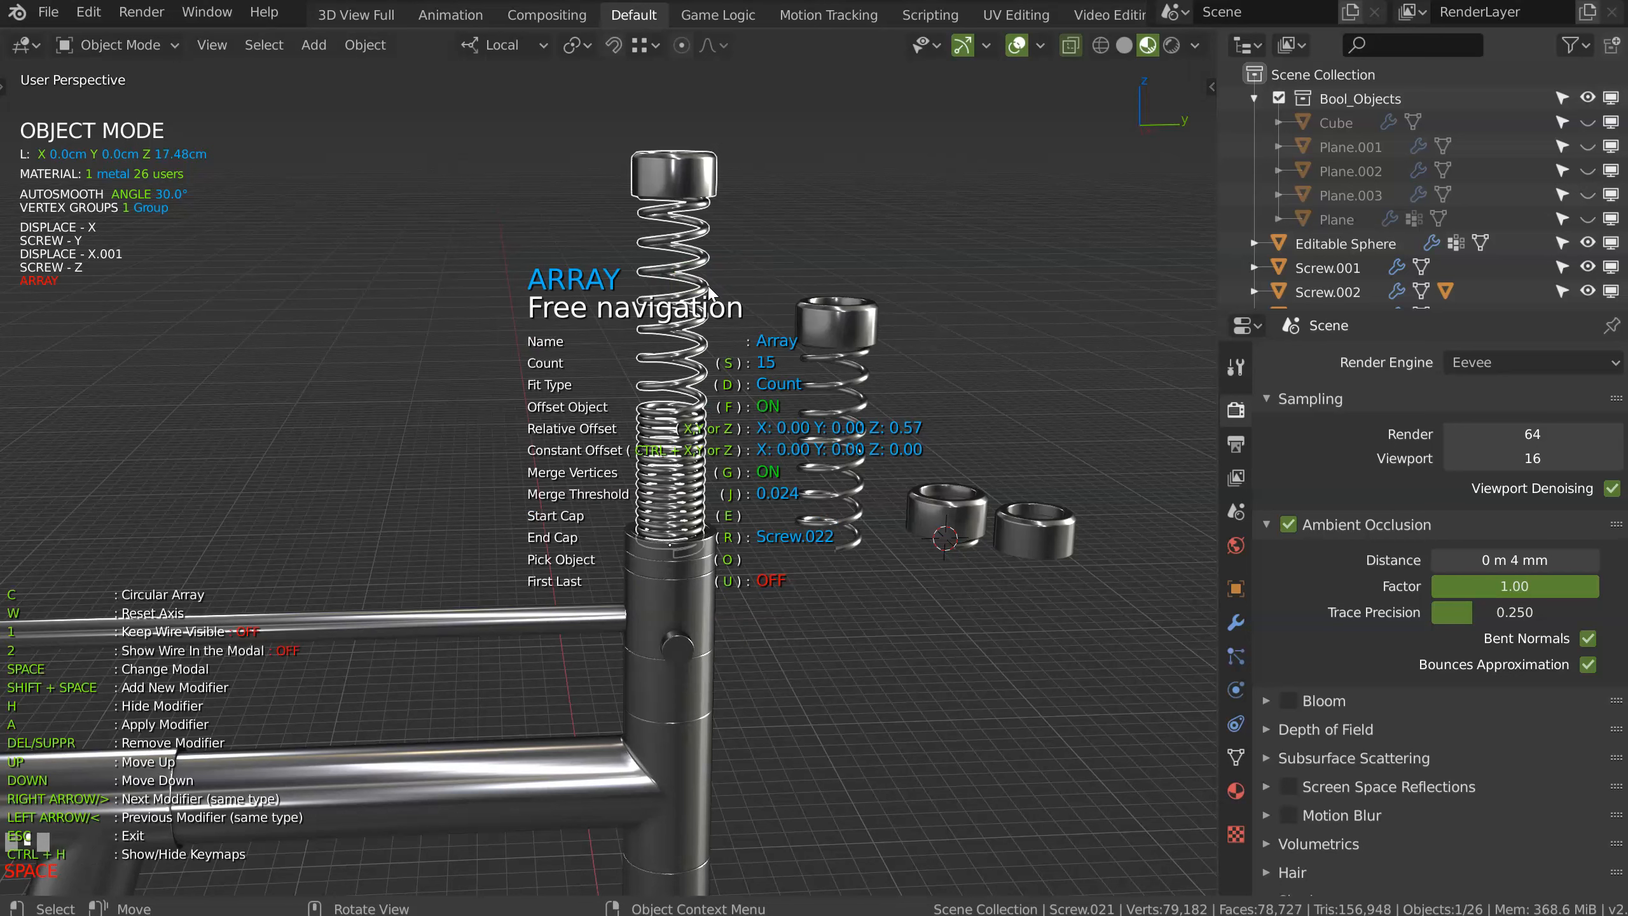
left_click(836, 401)
Step: Set the Array count of the widely spaced middle spring to 22
left_click(852, 377)
key("space")
left_click(843, 330)
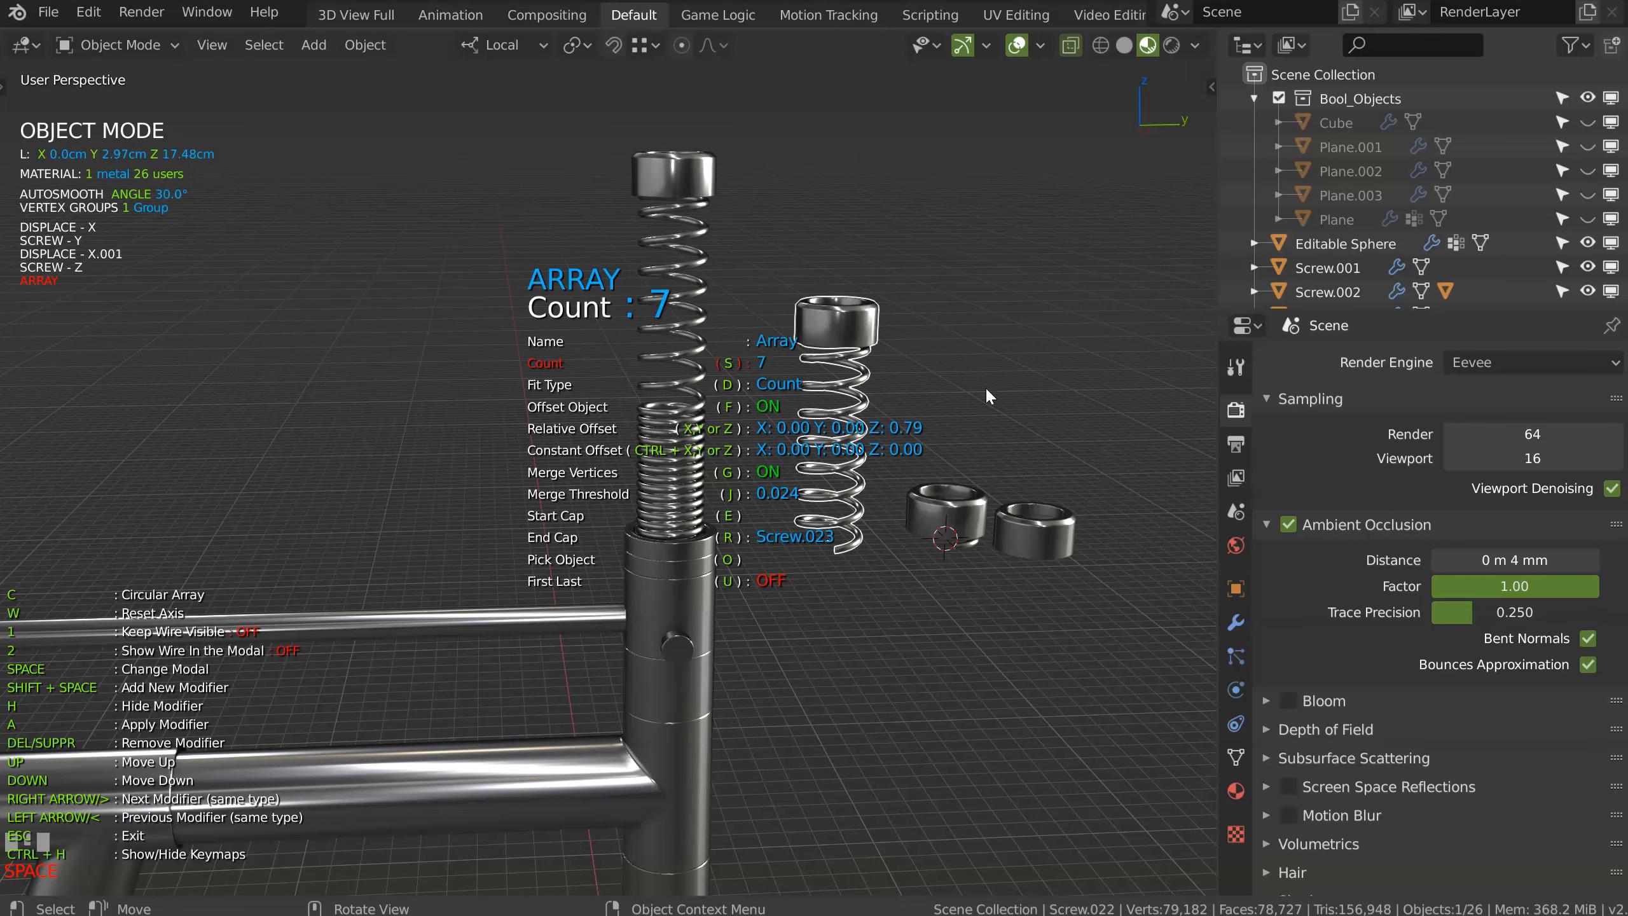
scroll(987, 395, "up", 9)
middle_click_drag(1159, 397, 808, 441, "ctrl")
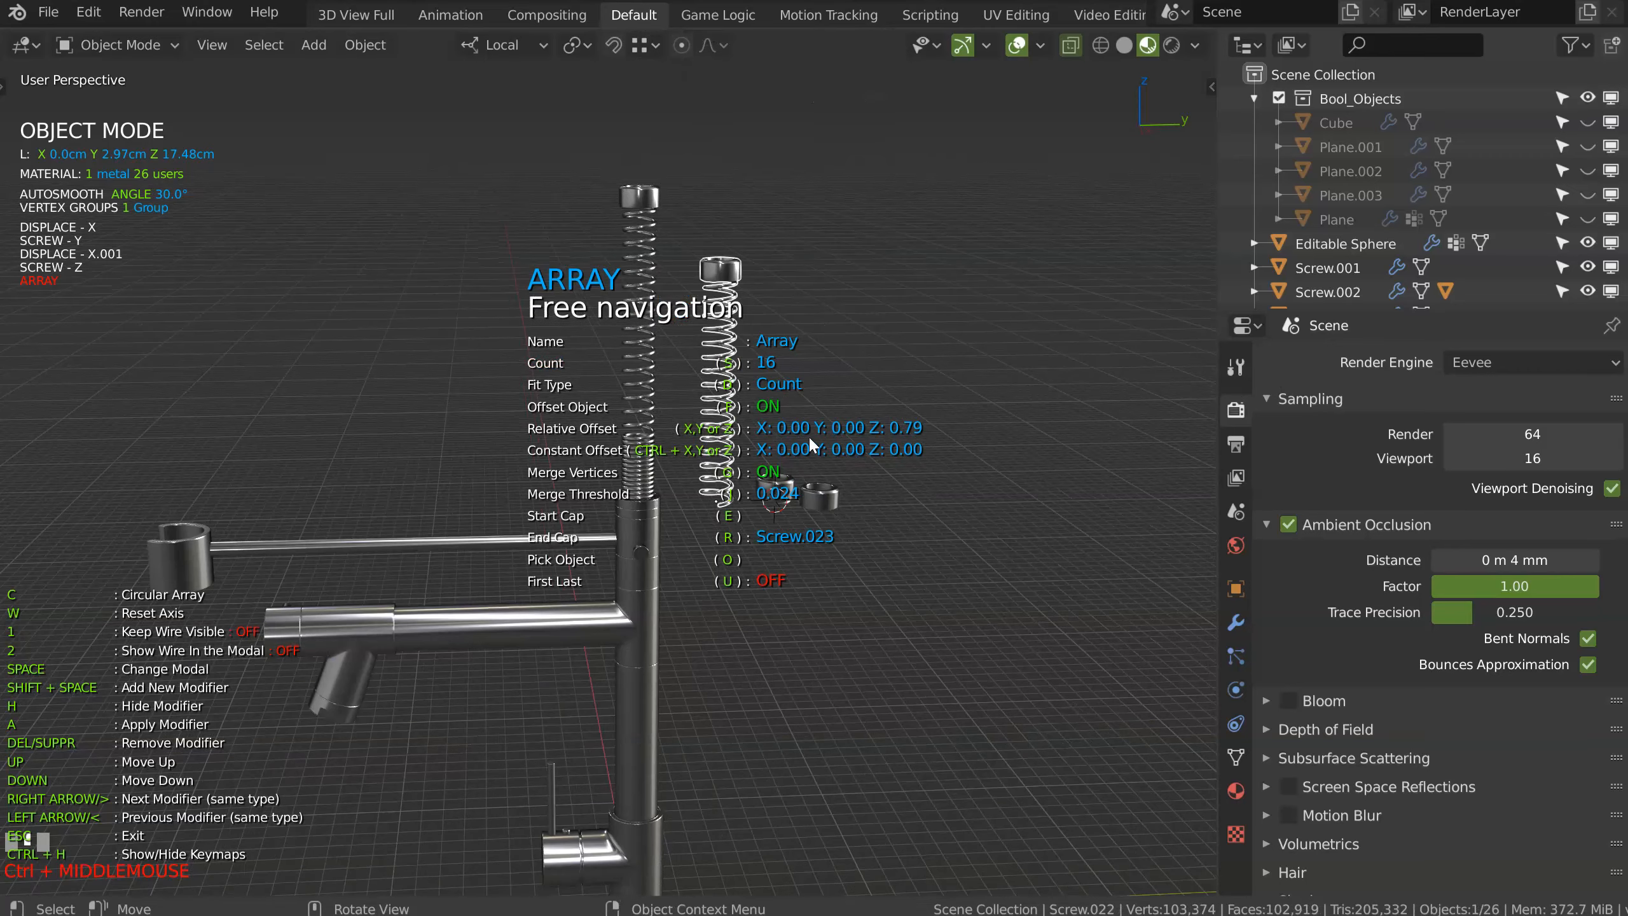
scroll(1089, 425, "up", 4)
scroll(1154, 413, "up", 2)
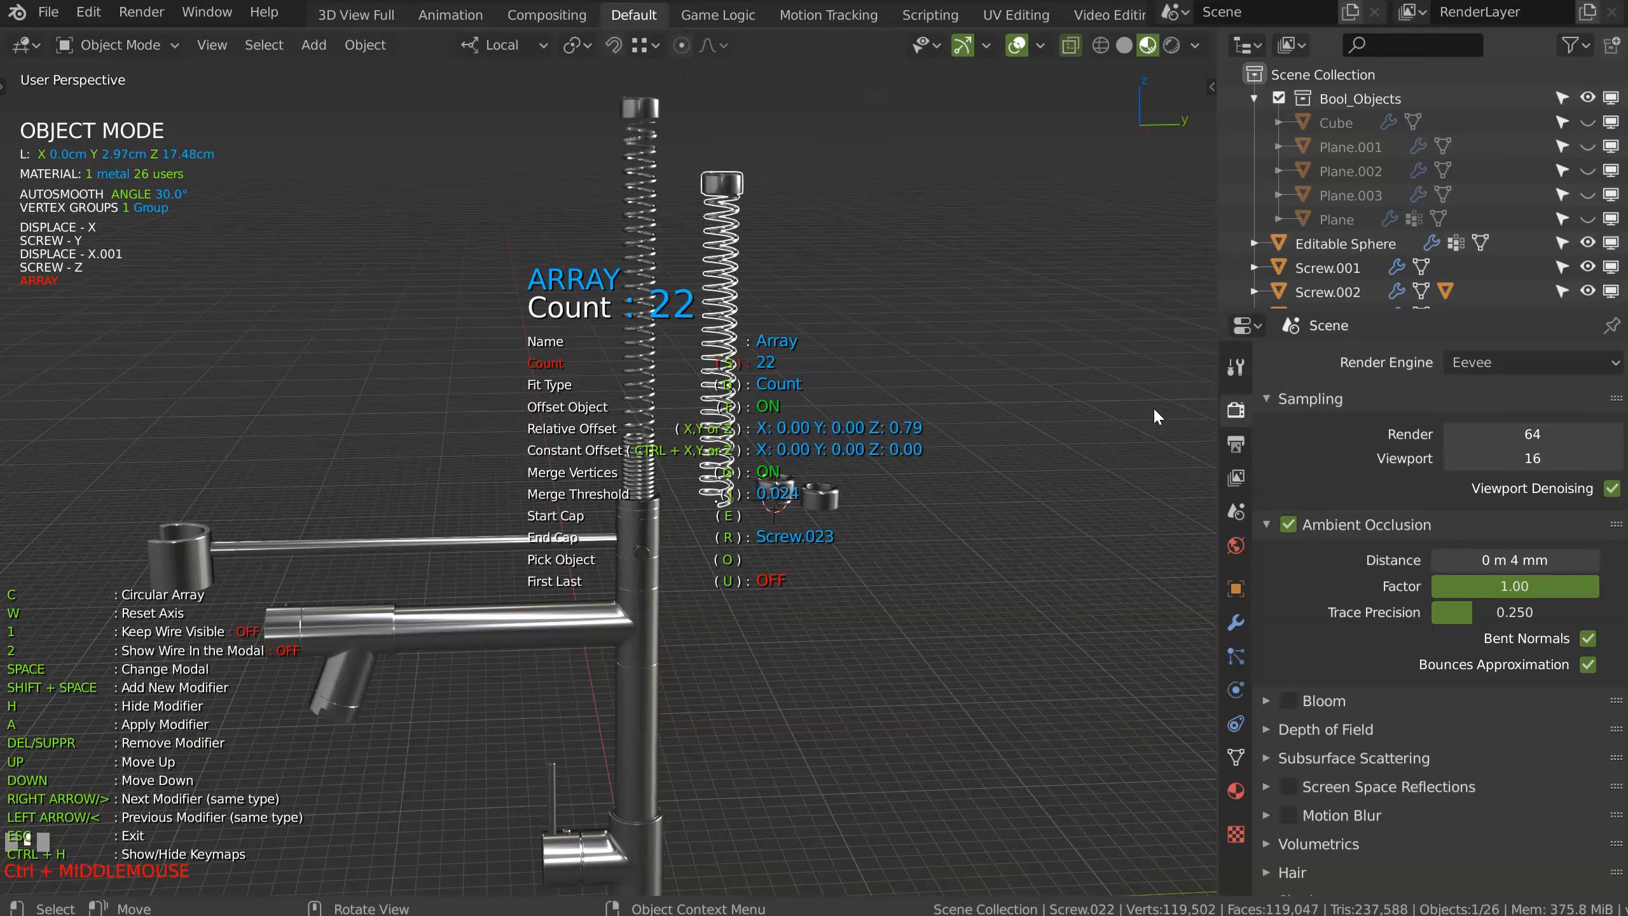
left_click(773, 502)
Step: Set the Array count of the short end spring to 6 and check the full spring's length
left_click(769, 499)
key("space")
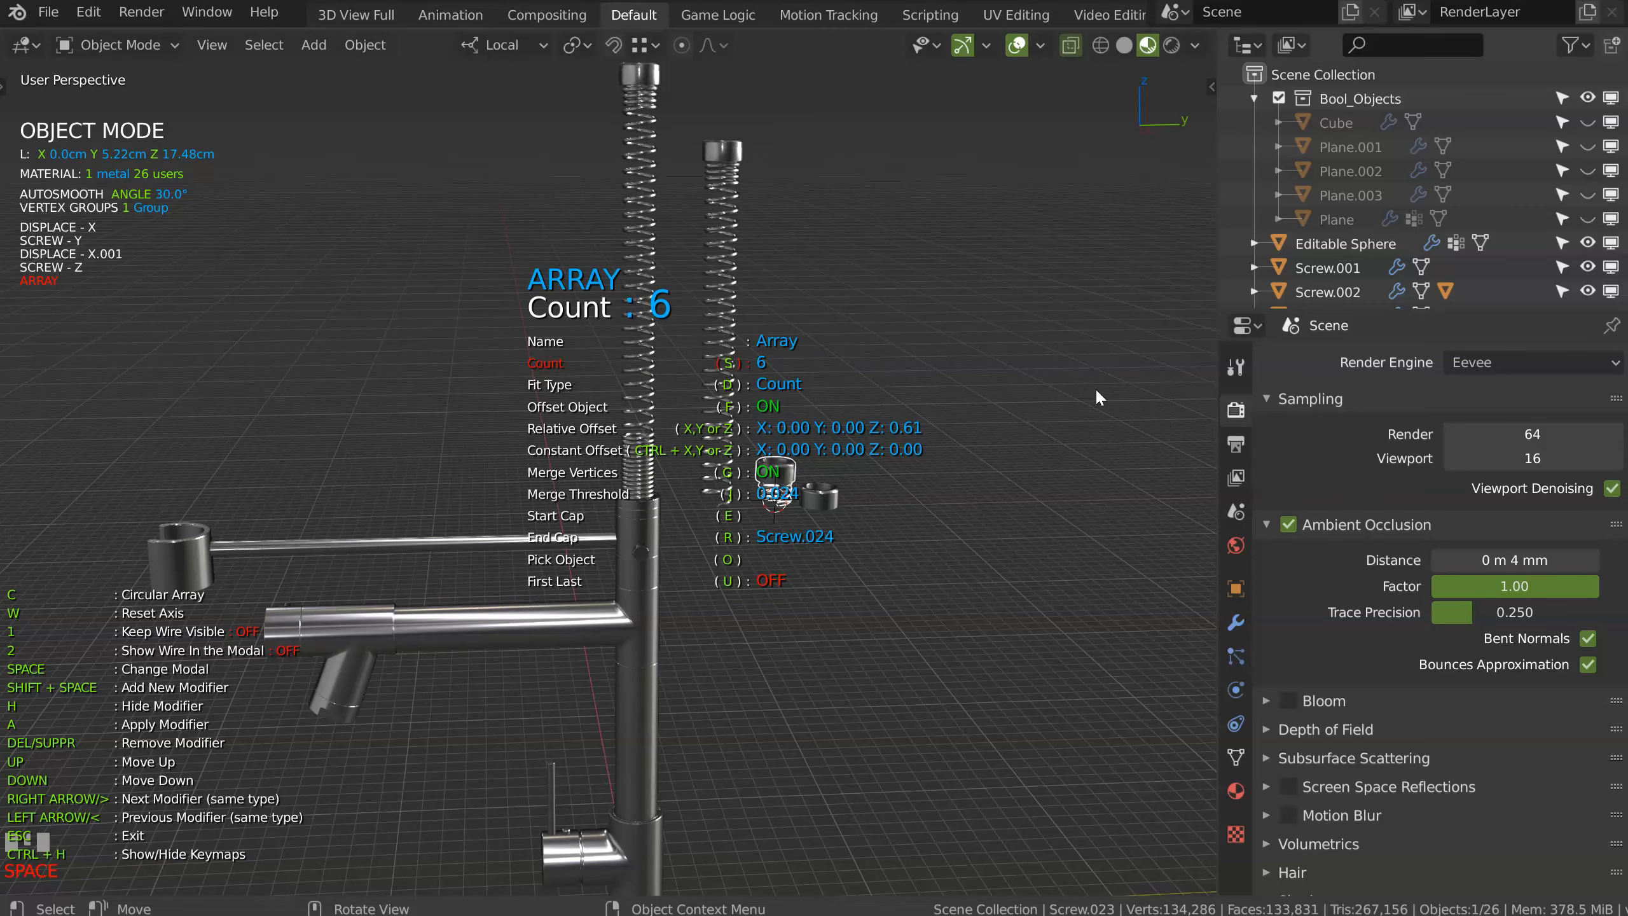
middle_click(798, 365)
middle_click_drag(797, 364, 679, 428)
middle_click_drag(436, 456, 465, 415)
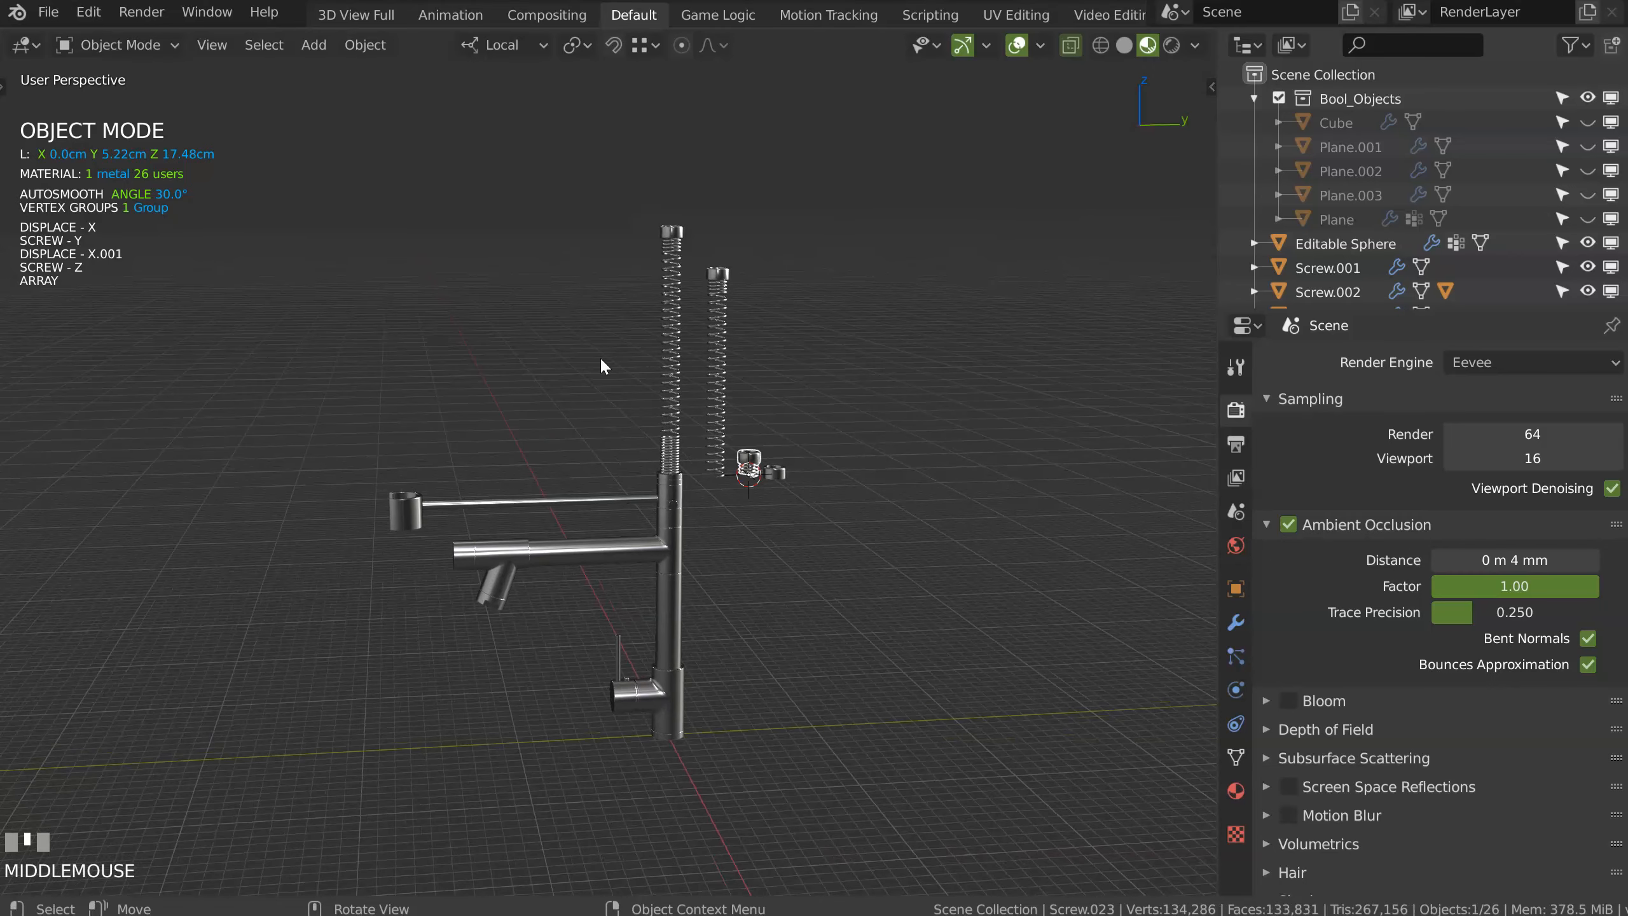
Step: Shorten the thin upper rod at its free end with its Displace modifier and set its Solidify thickness to about 11.877
key("KP_3")
middle_click_drag(600, 357, 592, 399, "ctrl")
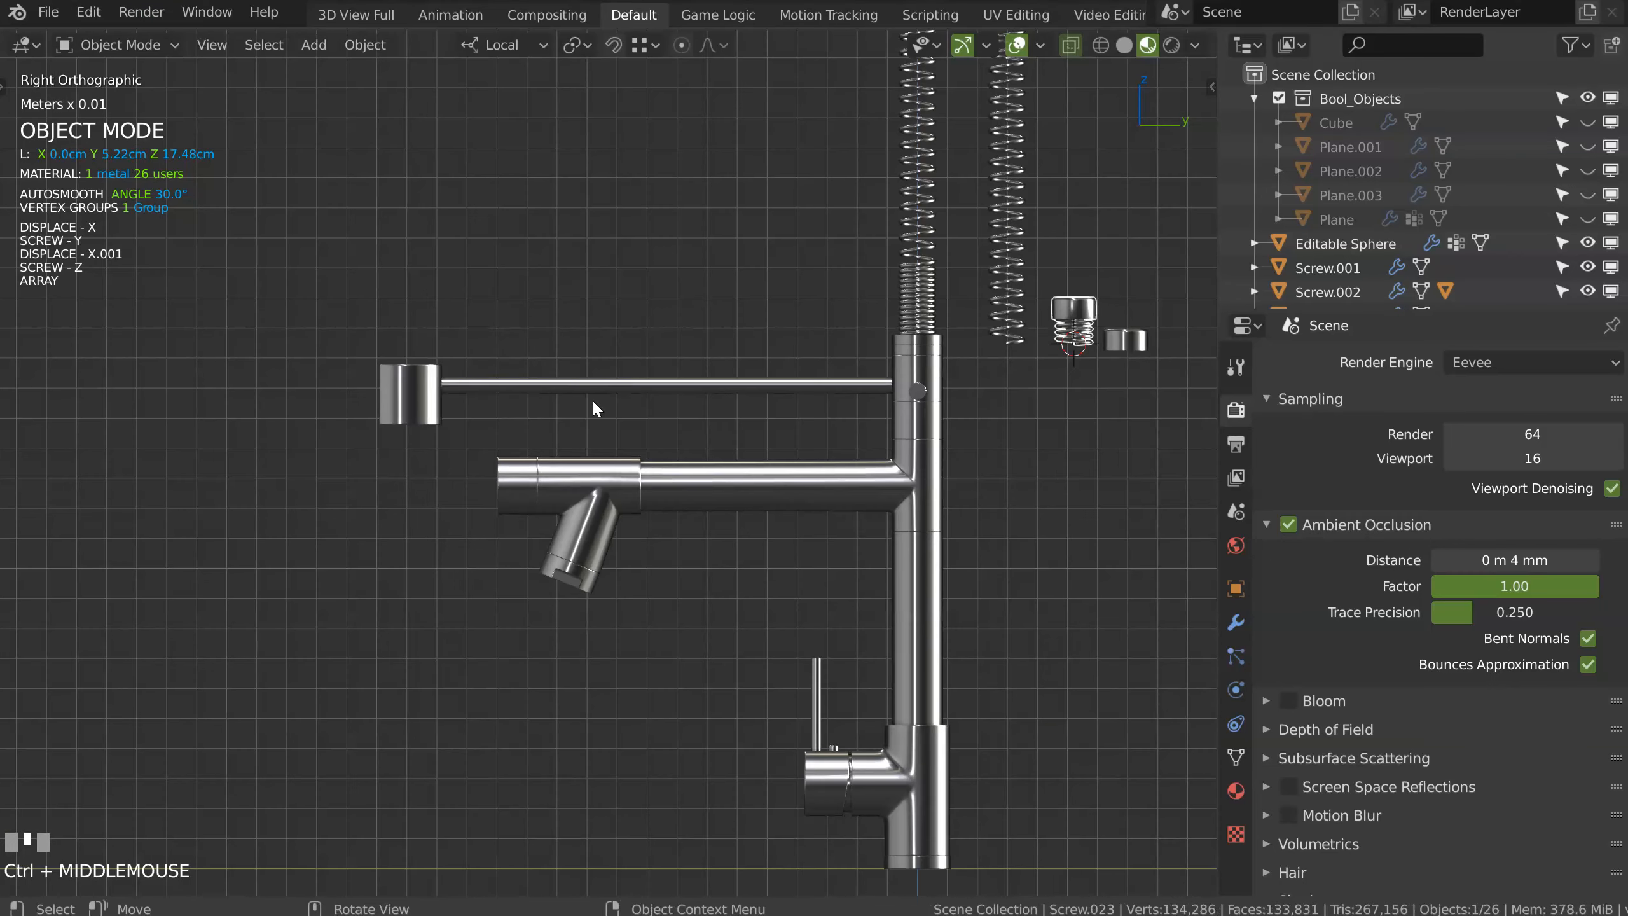
left_click(701, 392)
key("space")
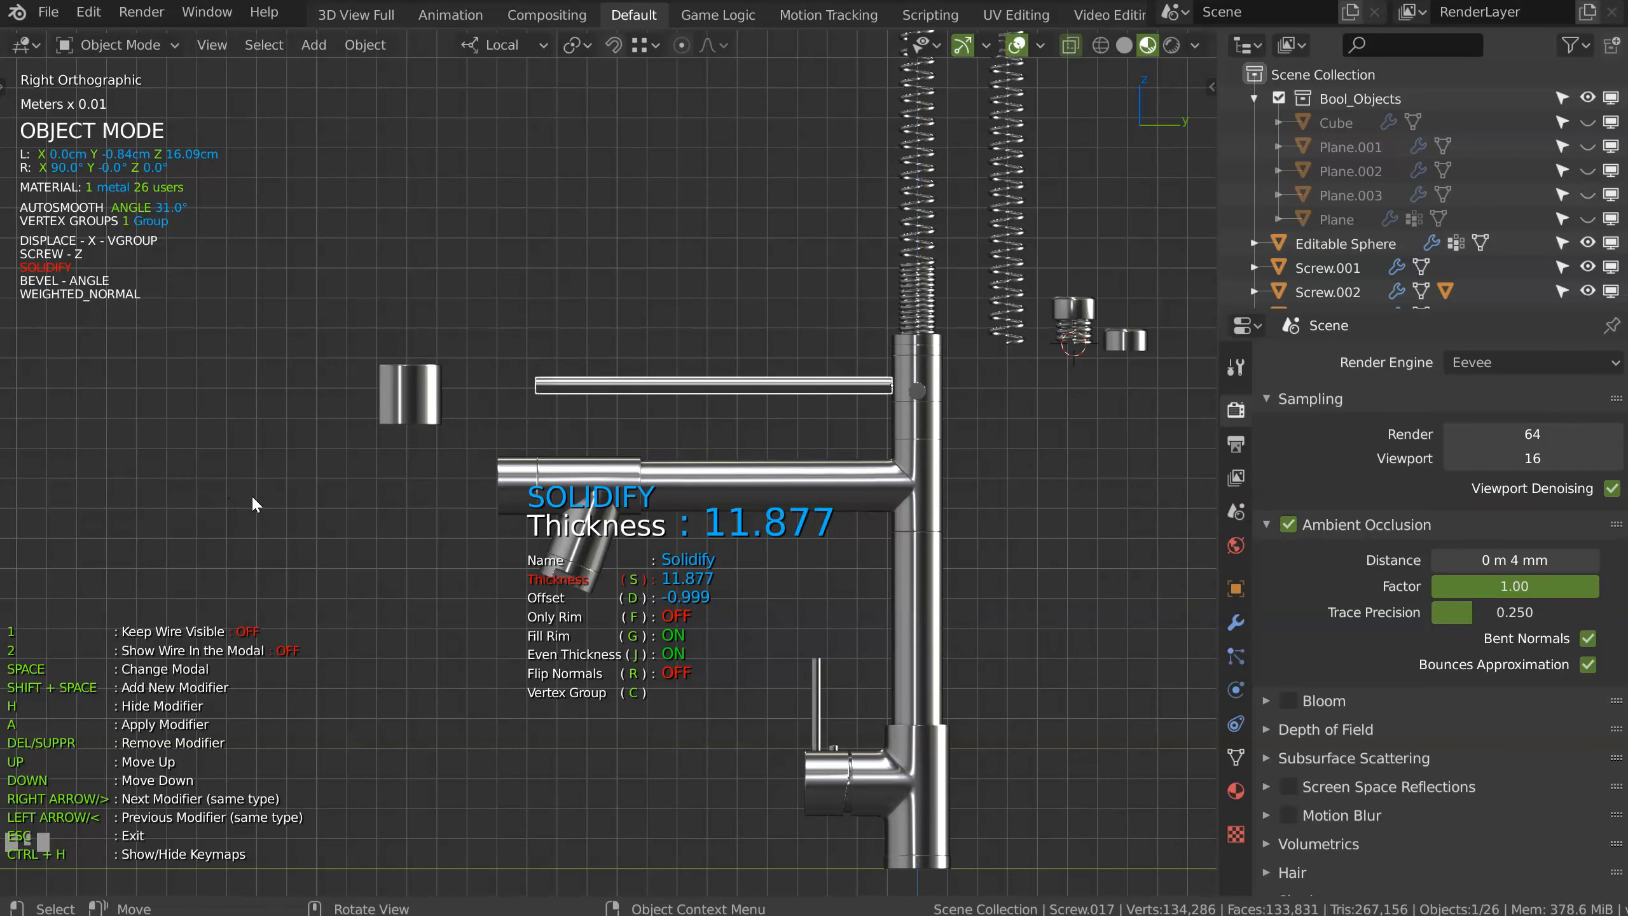
left_click(423, 388)
Step: Unhide all the boolean cutter objects in the Bool_Objects collection
left_click(418, 385)
middle_click_drag(418, 385, 597, 376)
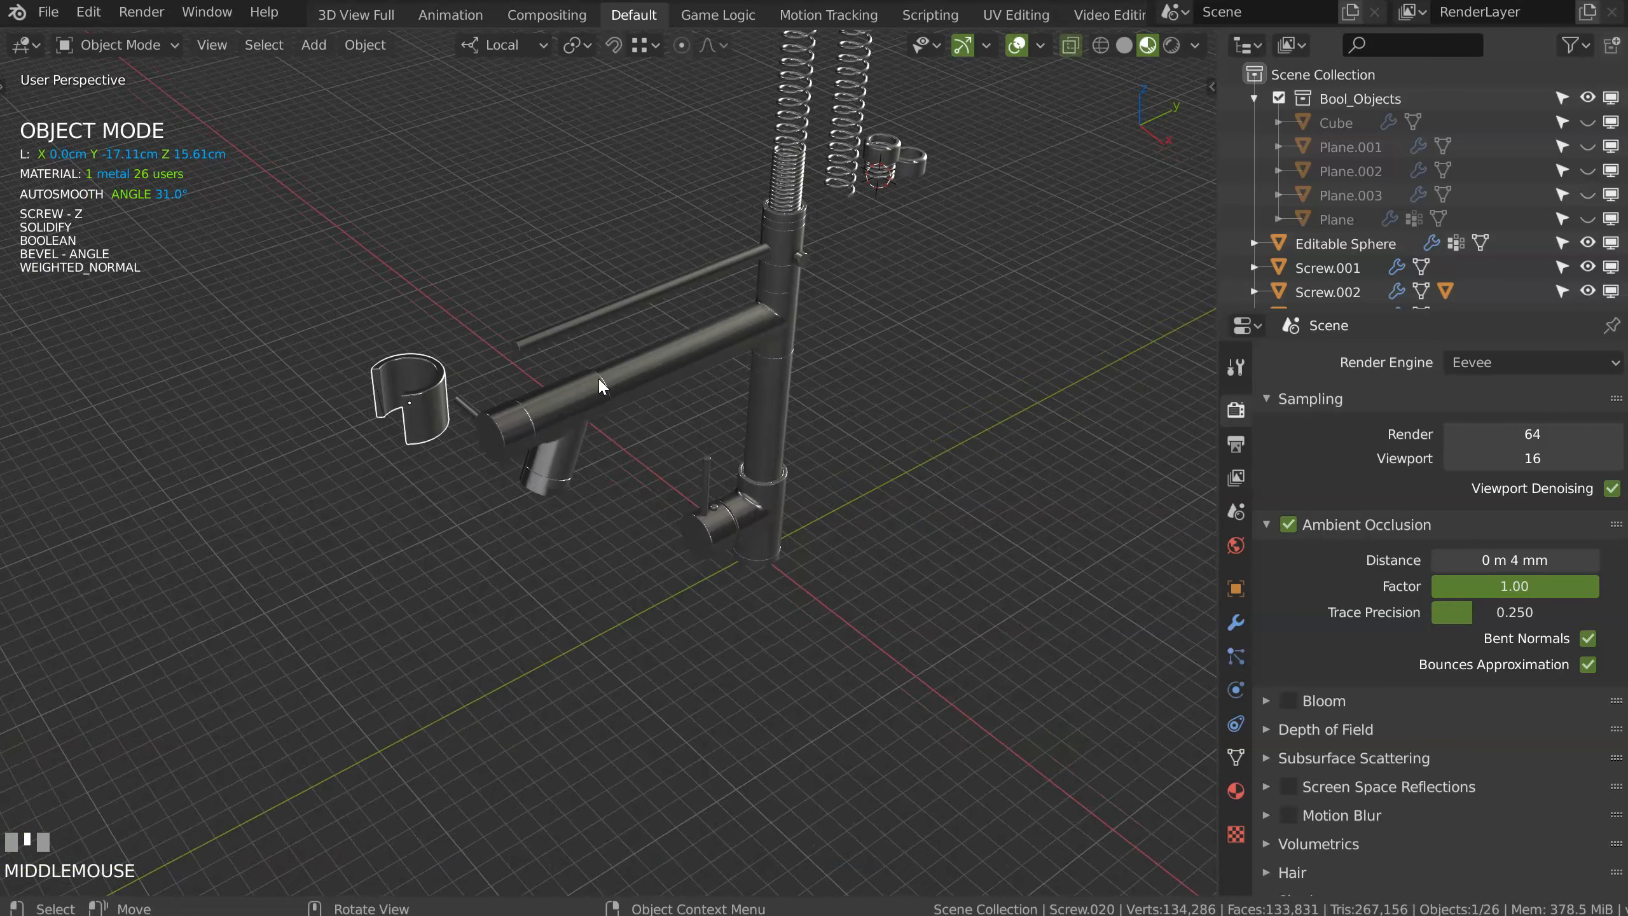
left_click(1588, 219)
left_click_drag(1588, 219, 1587, 122)
Step: Parent the cutter box Plane.002 to the open ring holder with Object (Keep Transform)
left_click(412, 360)
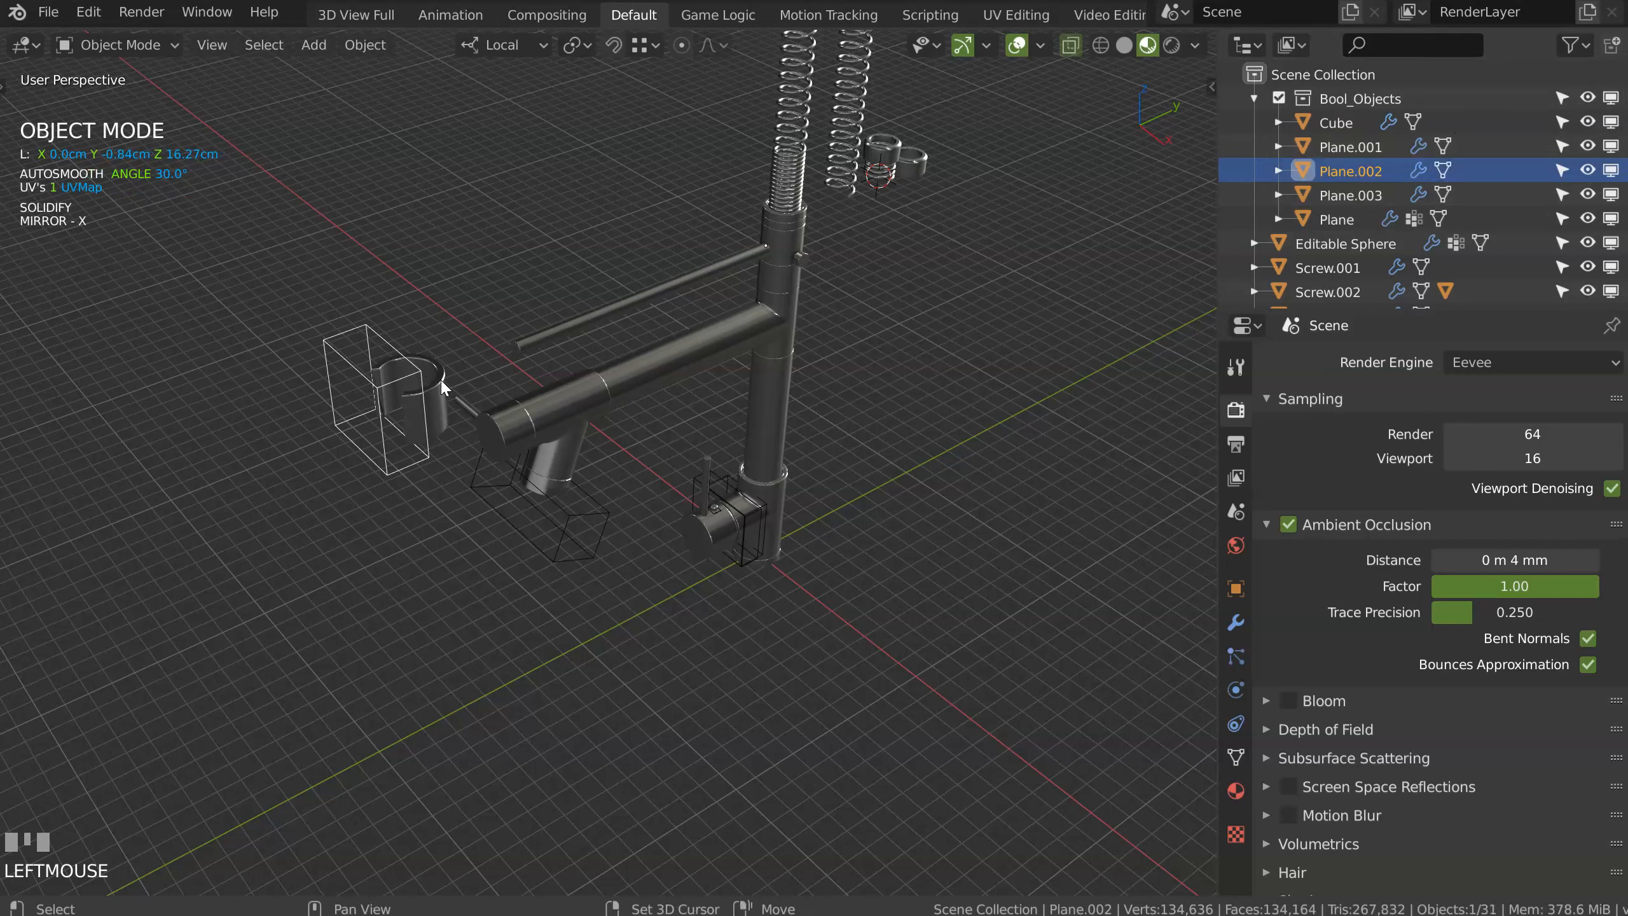
left_click(440, 378, "shift")
key("ctrl+p")
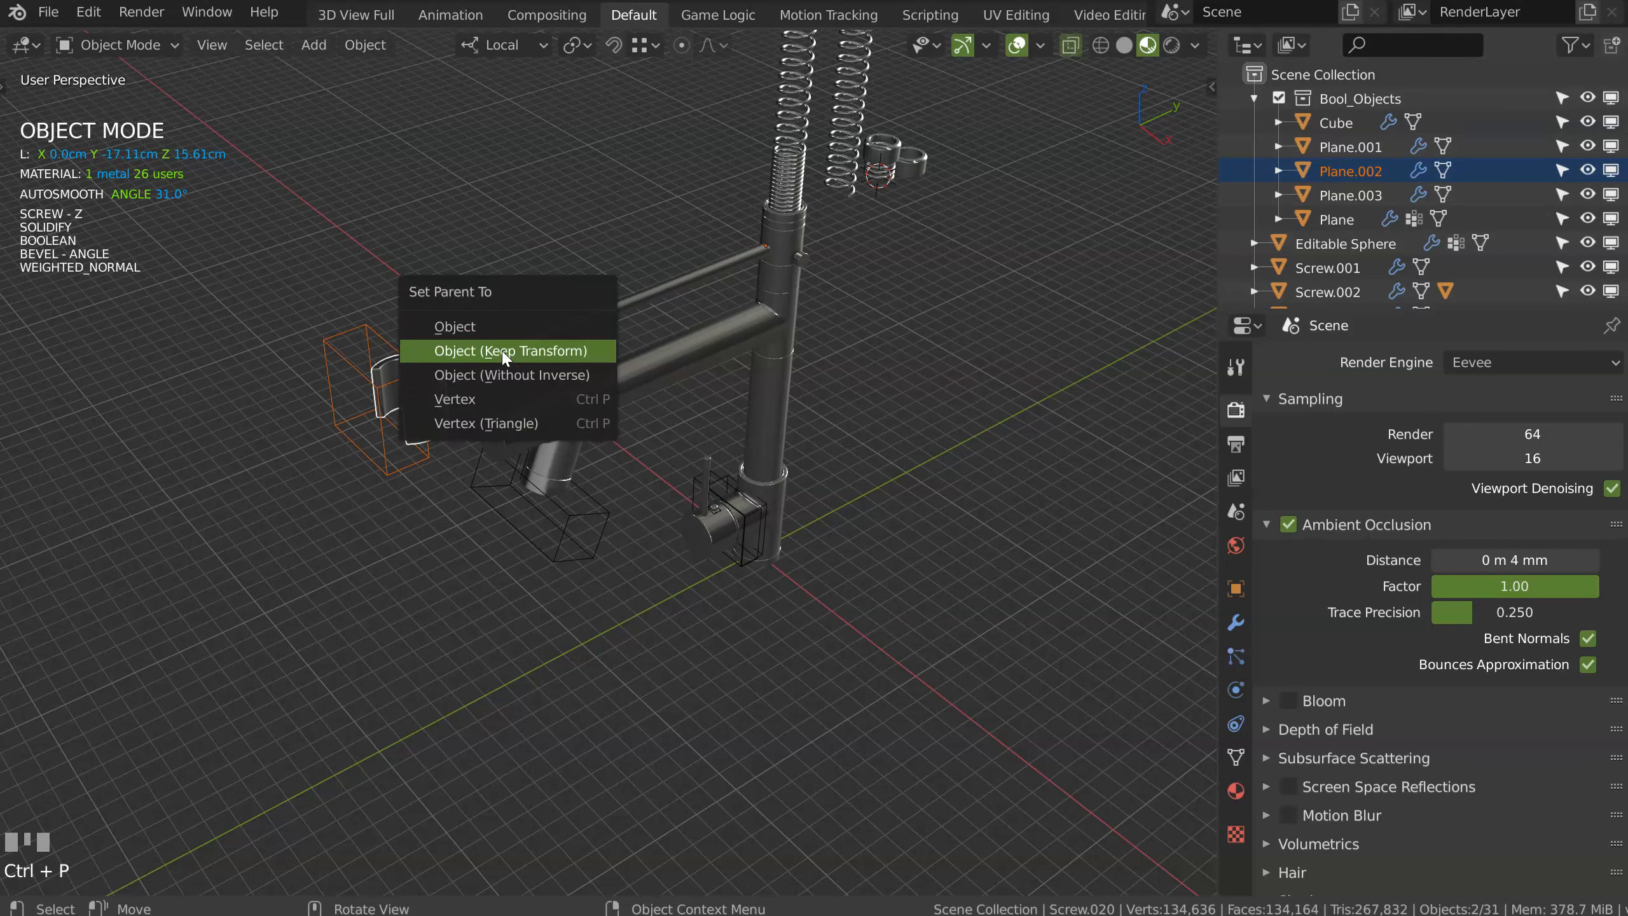
left_click(506, 352)
Step: Move the open ring holder along Y to about -13.98 cm so it meets the thin rod's end
left_click(449, 393)
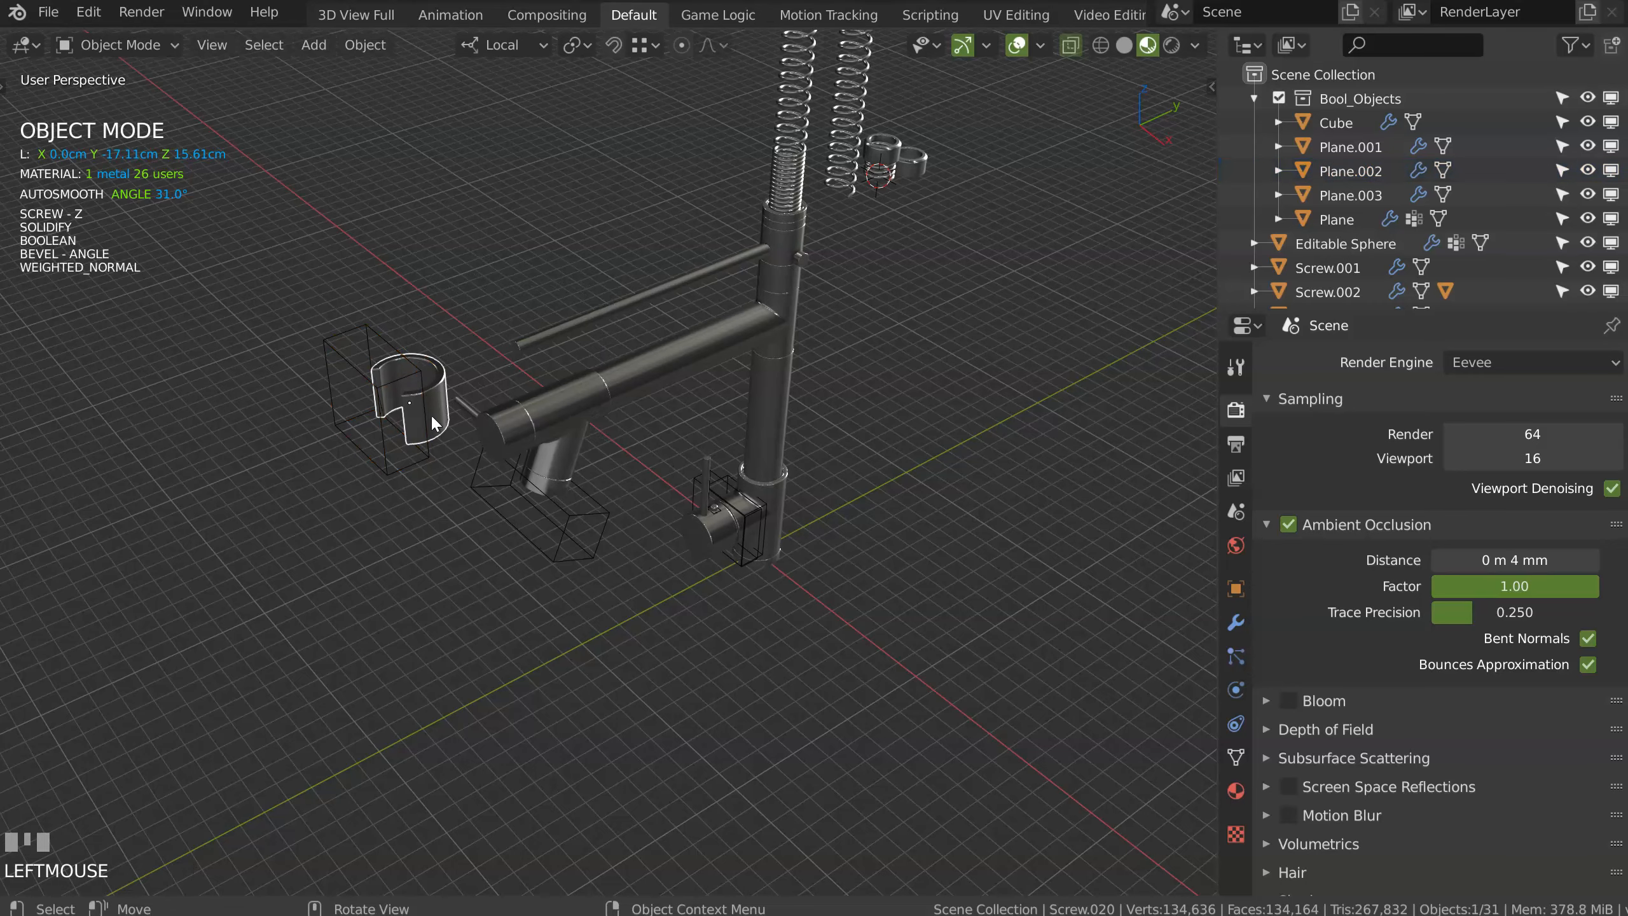
key("g")
key("y")
left_click(532, 418)
middle_click_drag(532, 418, 620, 330)
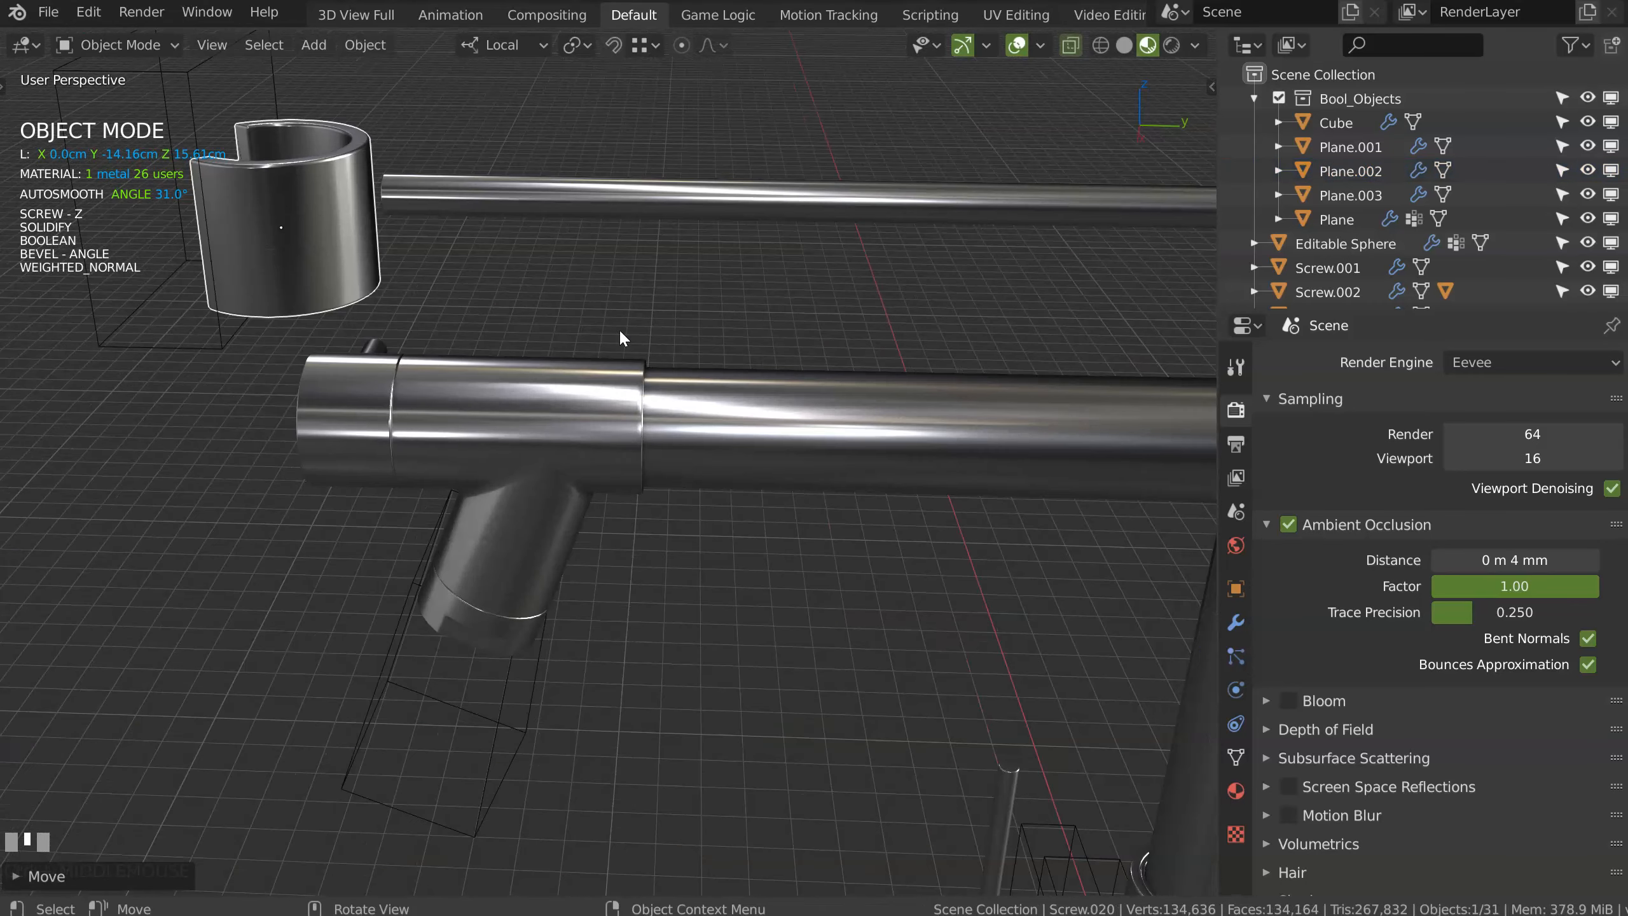
key("g")
key("y")
left_click(381, 279)
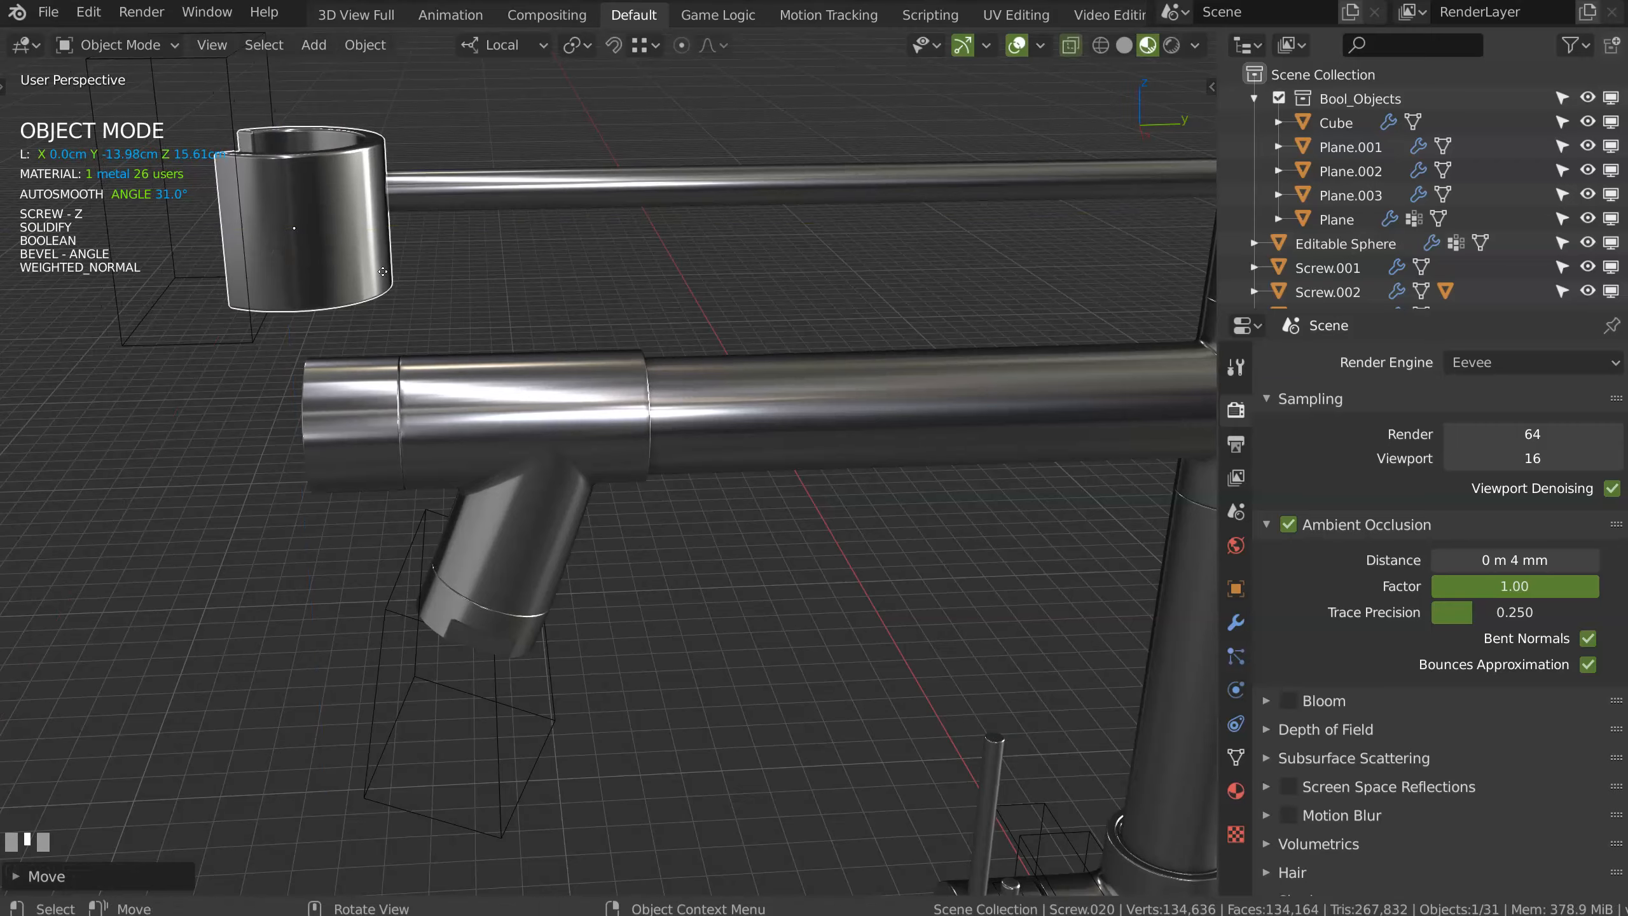
Step: Parent the cutter Cube to the angled spout's tip with Object (Keep Transform) and hide the Bool_Objects collection
scroll(428, 328, "down", 5)
scroll(428, 326, "up", 3)
left_click(427, 527)
left_click(461, 494, "shift")
key("ctrl+p")
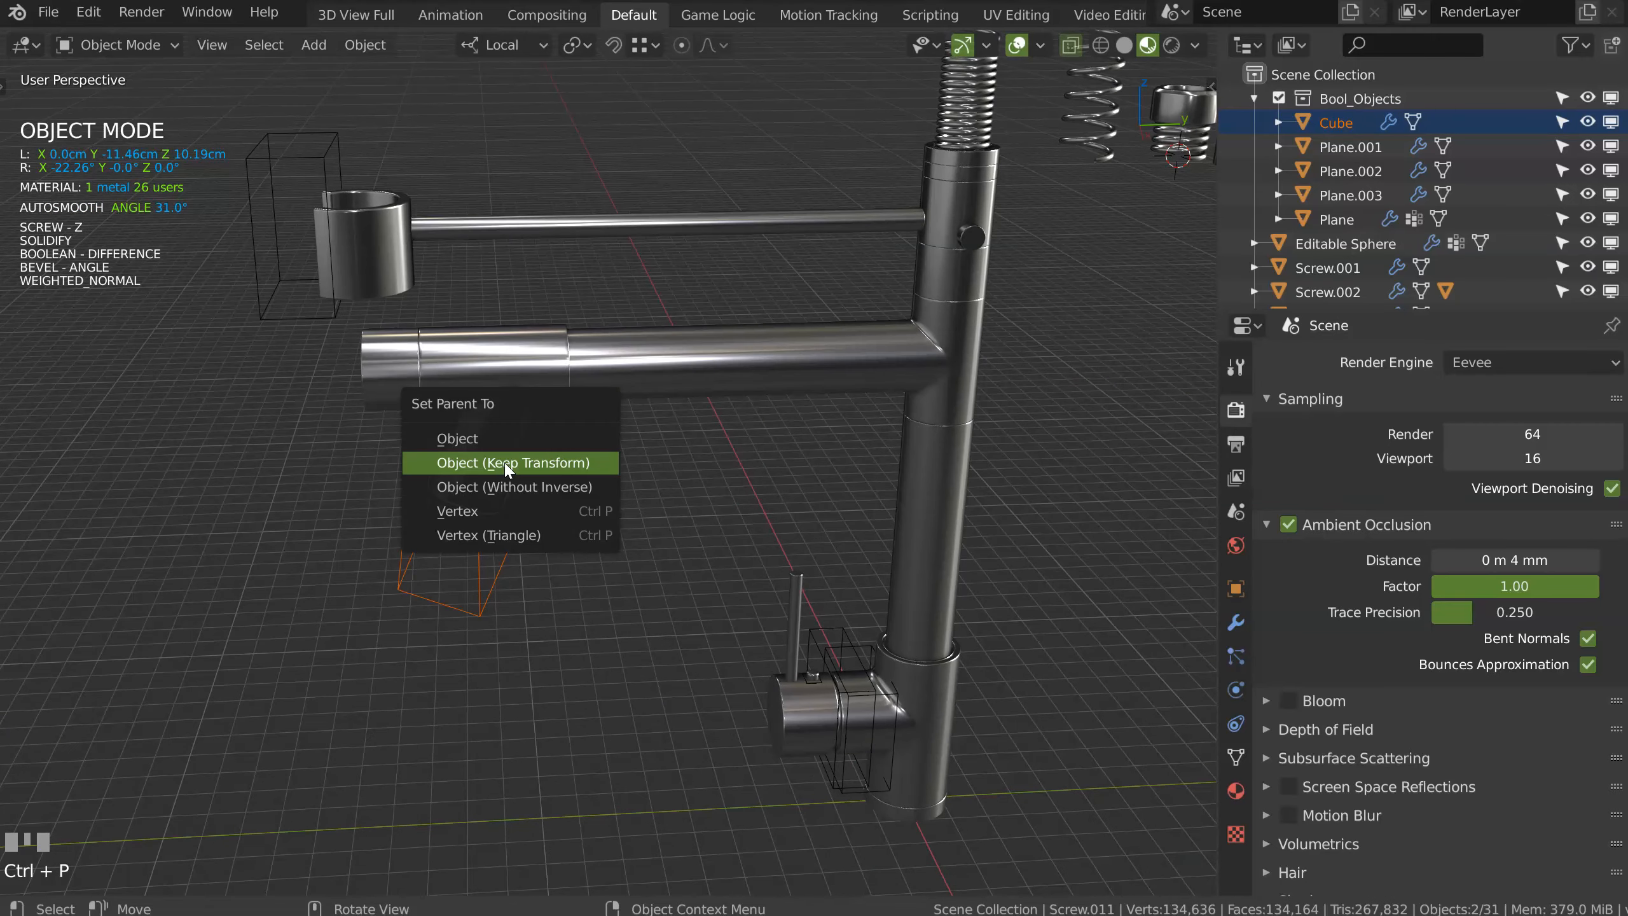
left_click(506, 463)
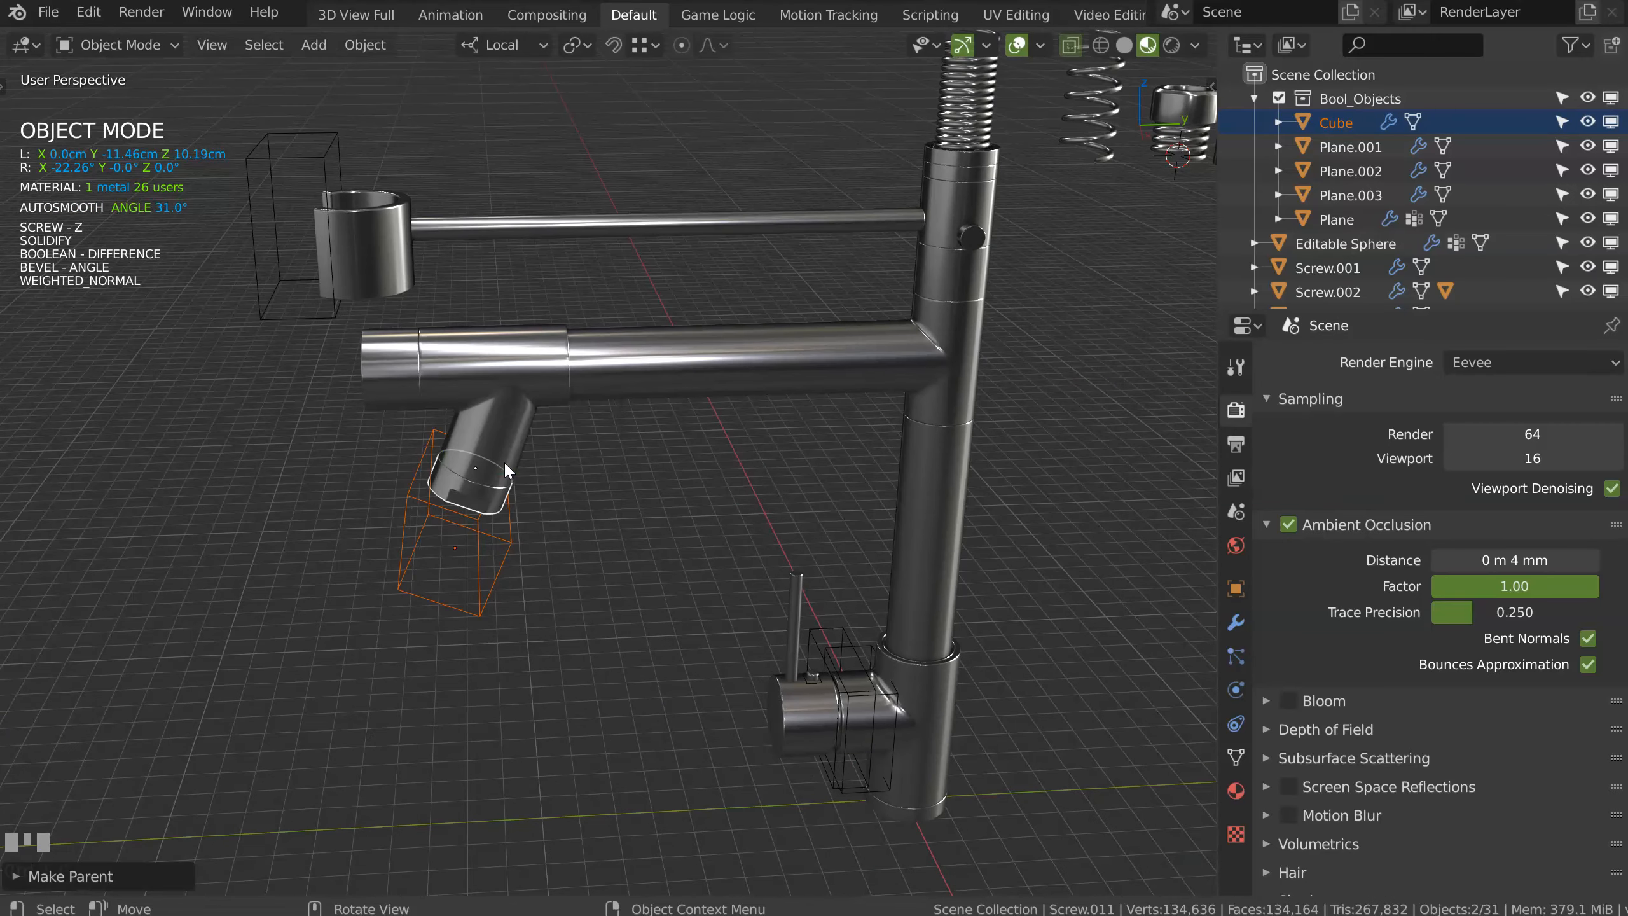
left_click(1586, 97)
Step: Move the spout tip, angled spout, head sleeve and end cap together about 2.6 cm along local Z toward the column
left_click(493, 506)
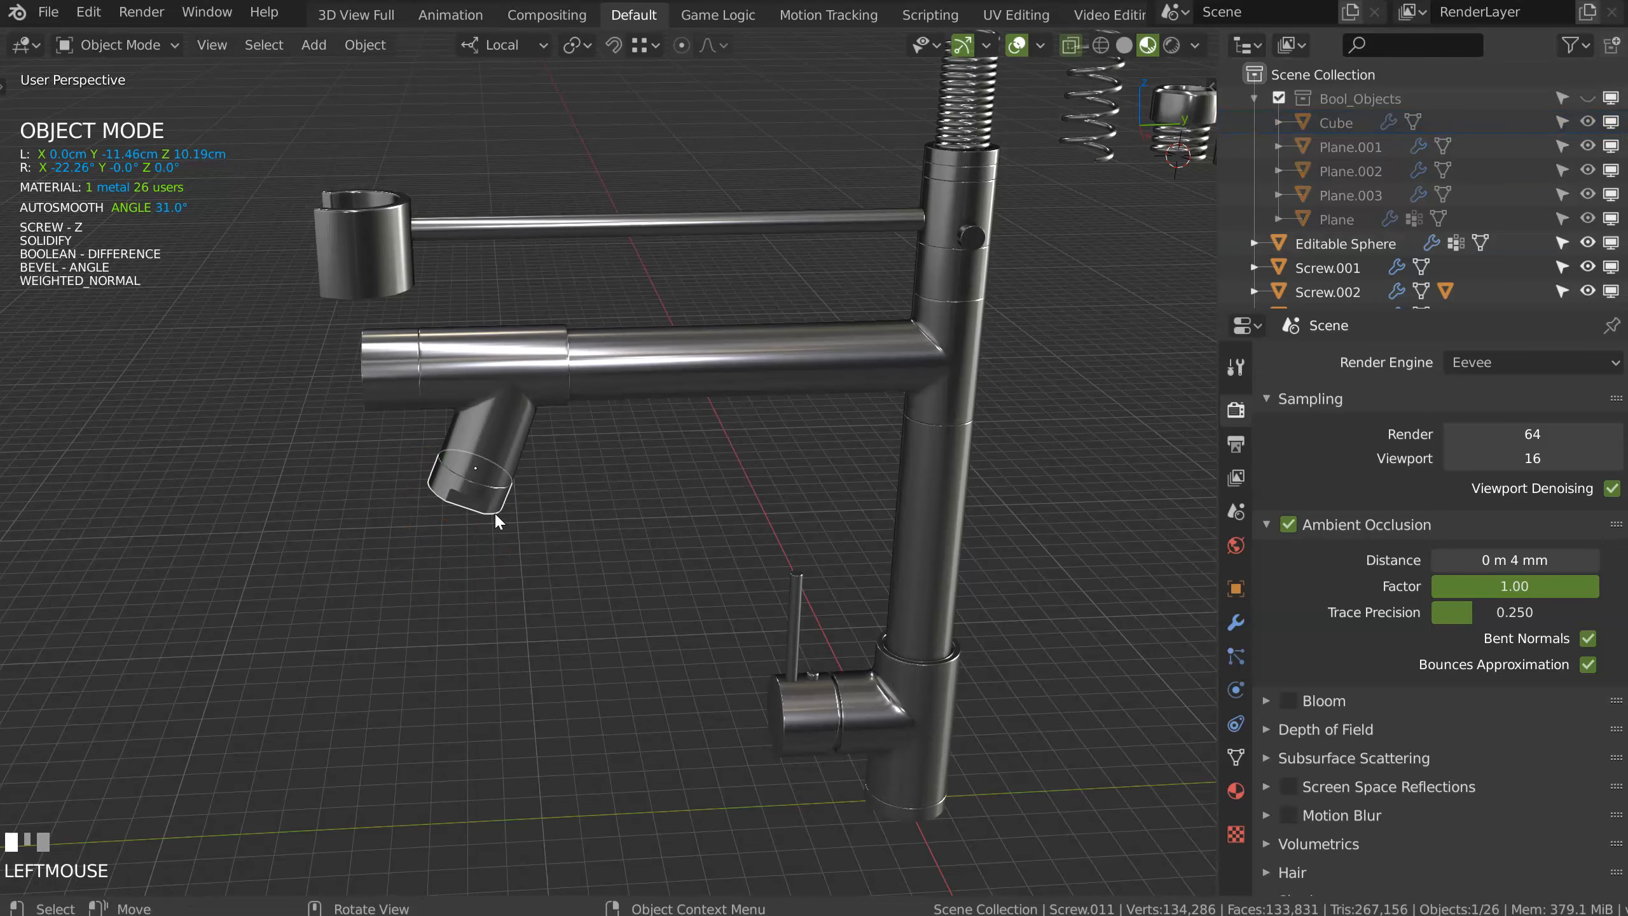
left_click(498, 432, "shift")
left_click(387, 376, "shift")
middle_click_drag(387, 376, 426, 398)
left_click(329, 380, "shift")
middle_click_drag(330, 381, 477, 416)
key("g")
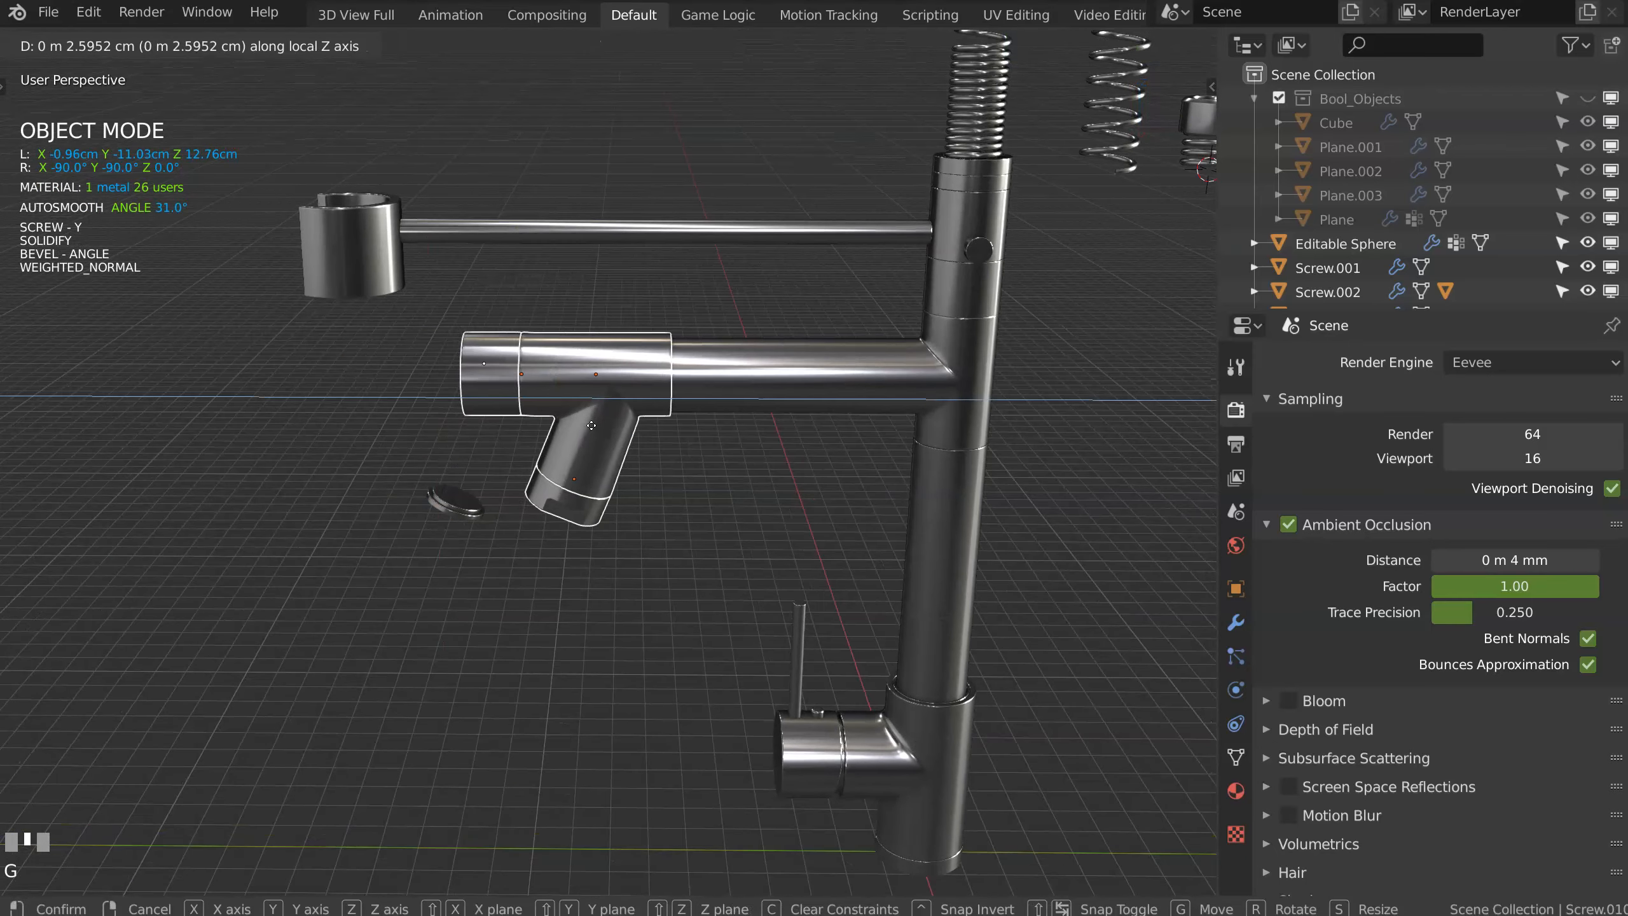
left_click(577, 424)
Step: Move the end vertices of the horizontal tube along local Y to the edge of the spout head sleeve
left_click(759, 391)
key("Tab")
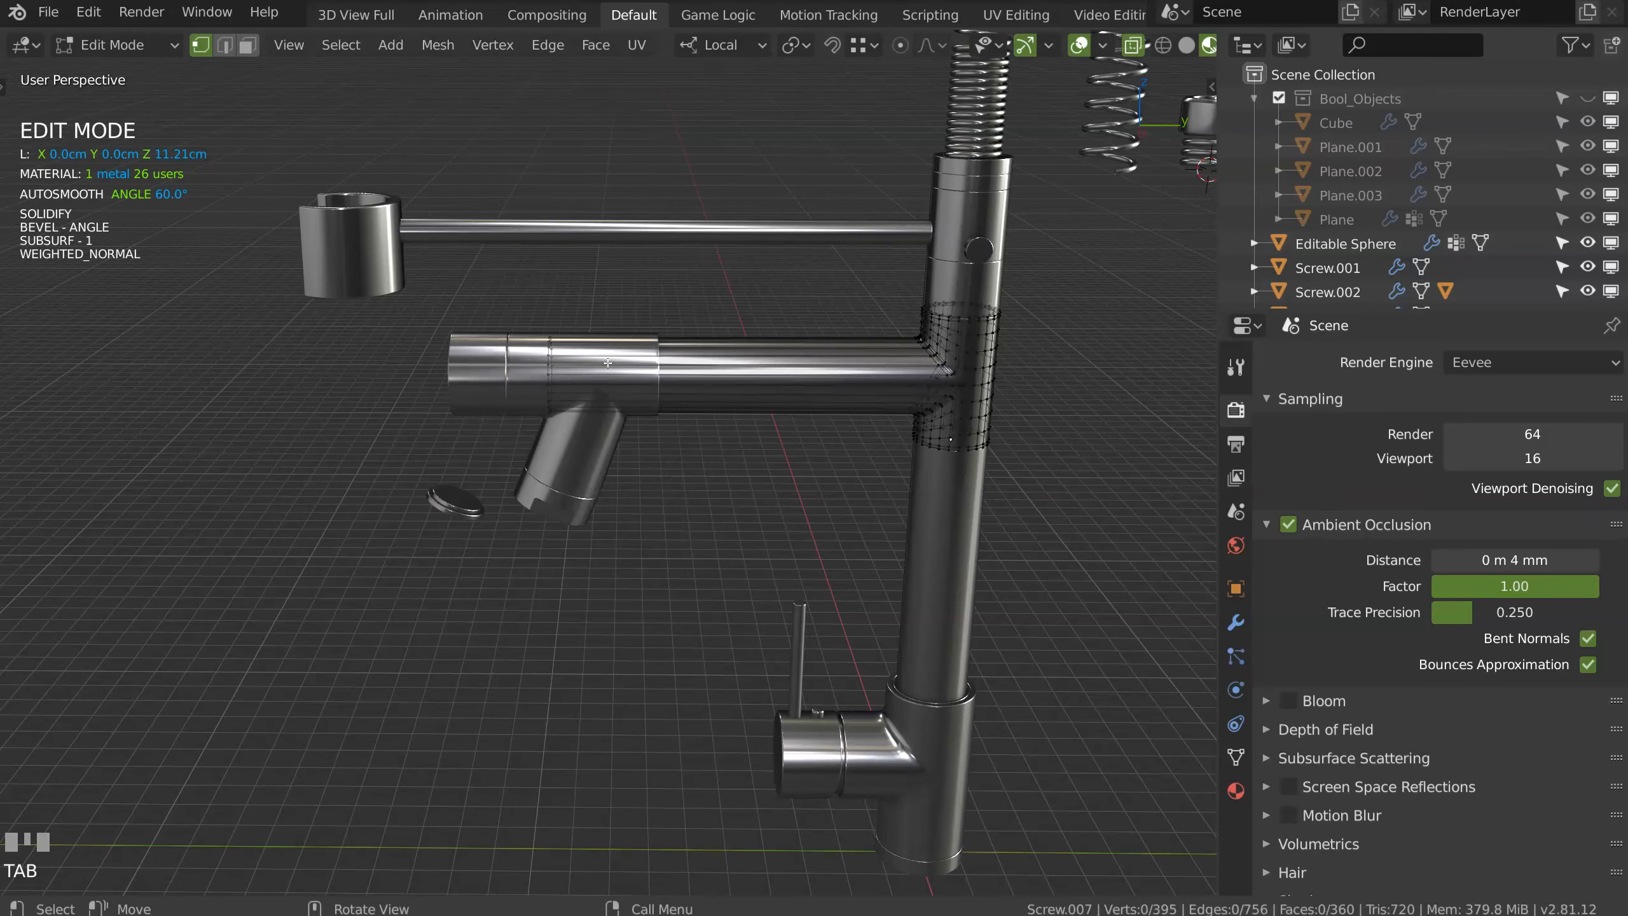
right_click_drag(593, 288, 596, 420, "ctrl")
middle_click_drag(605, 455, 622, 298, "ctrl")
key("g")
key("y")
left_click(699, 372)
middle_click_drag(693, 443, 670, 298, "ctrl")
middle_click_drag(670, 298, 648, 384, "shift")
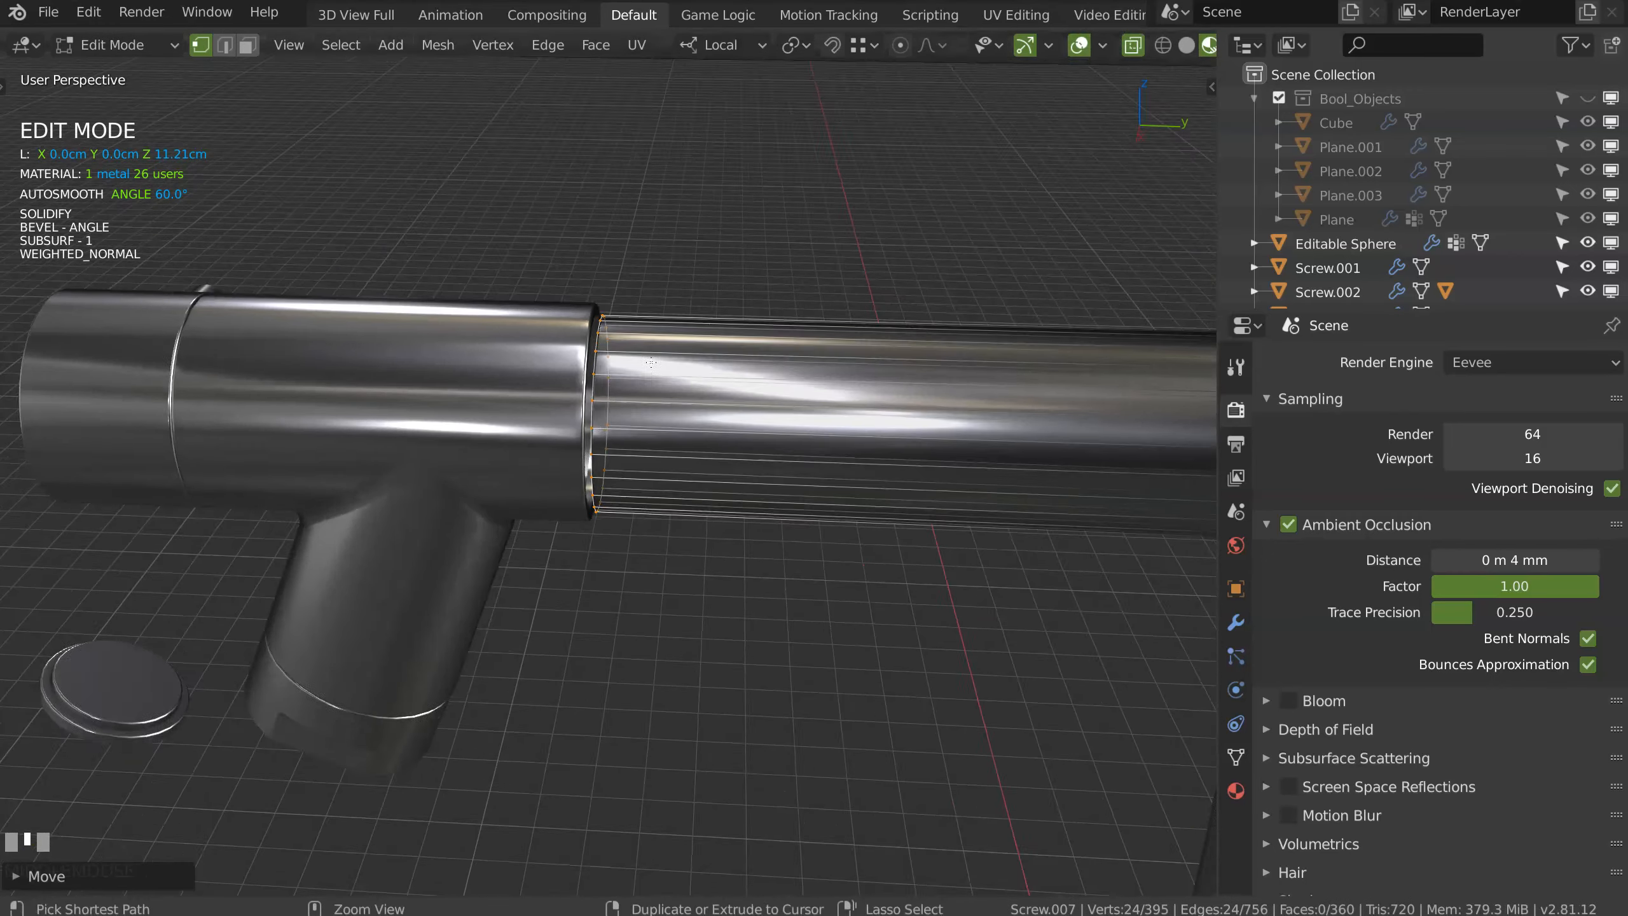
Step: Fine-tune the horizontal tube's end vertices along local Y so they sit flush with the edge of the spout head sleeve
scroll(650, 363, "up", 3)
key("g")
key("y")
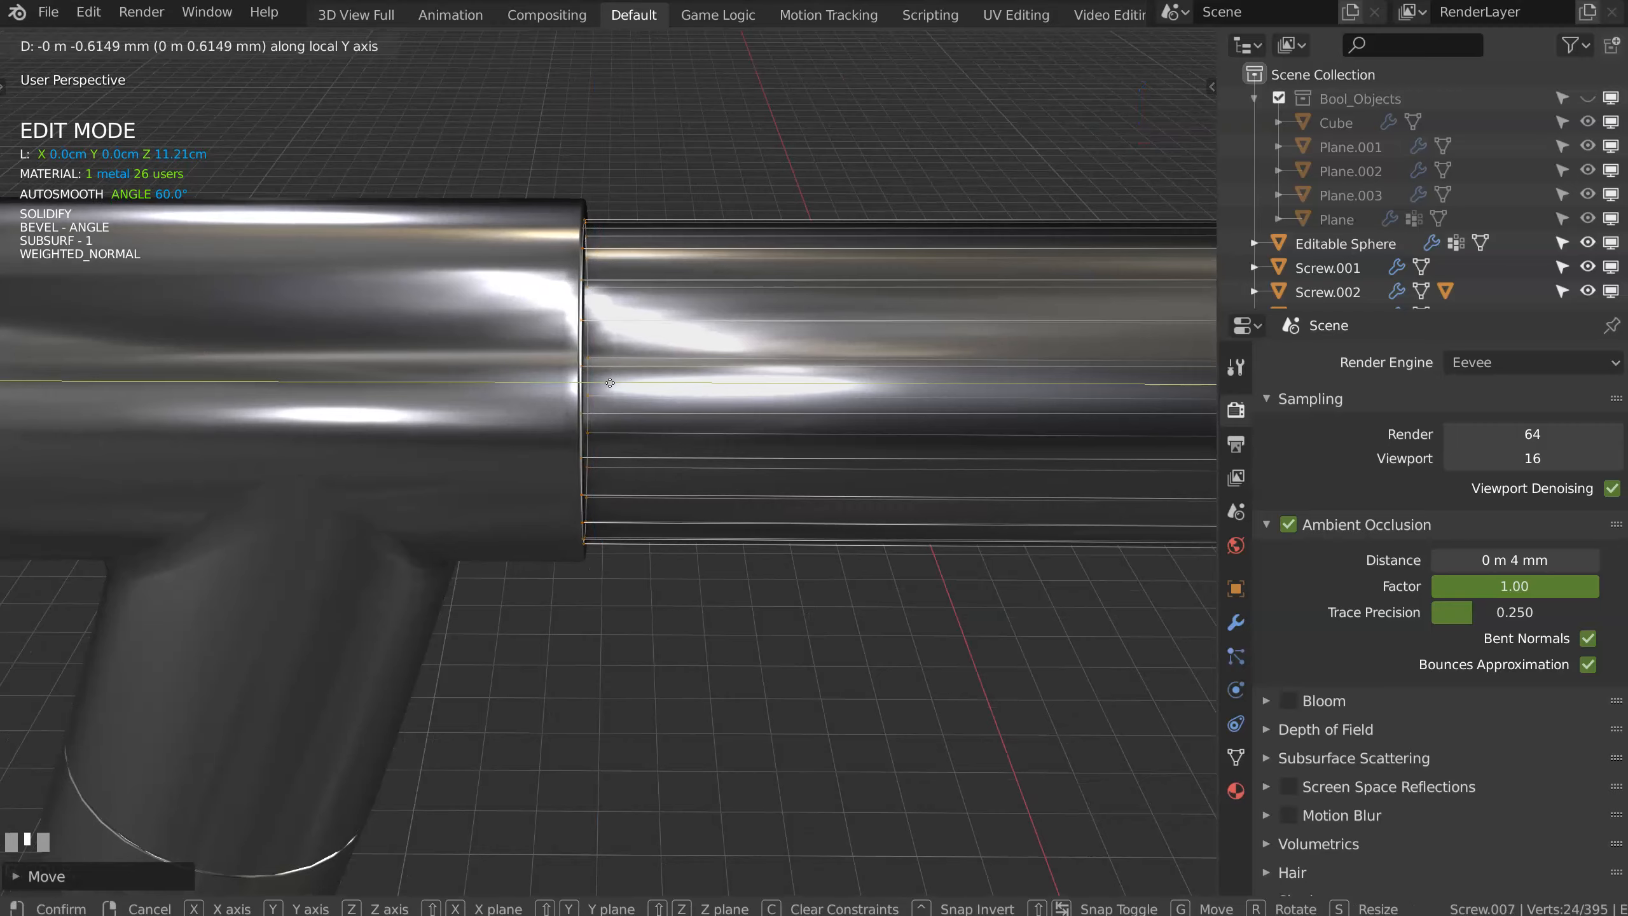
left_click(608, 383)
mouse_move(608, 383)
middle_mouse_down()
mouse_move(549, 379)
mouse_move(608, 375)
middle_mouse_up()
key("g")
key("y")
left_click(592, 340)
key("Tab")
middle_click_drag(608, 303, 452, 545, "ctrl")
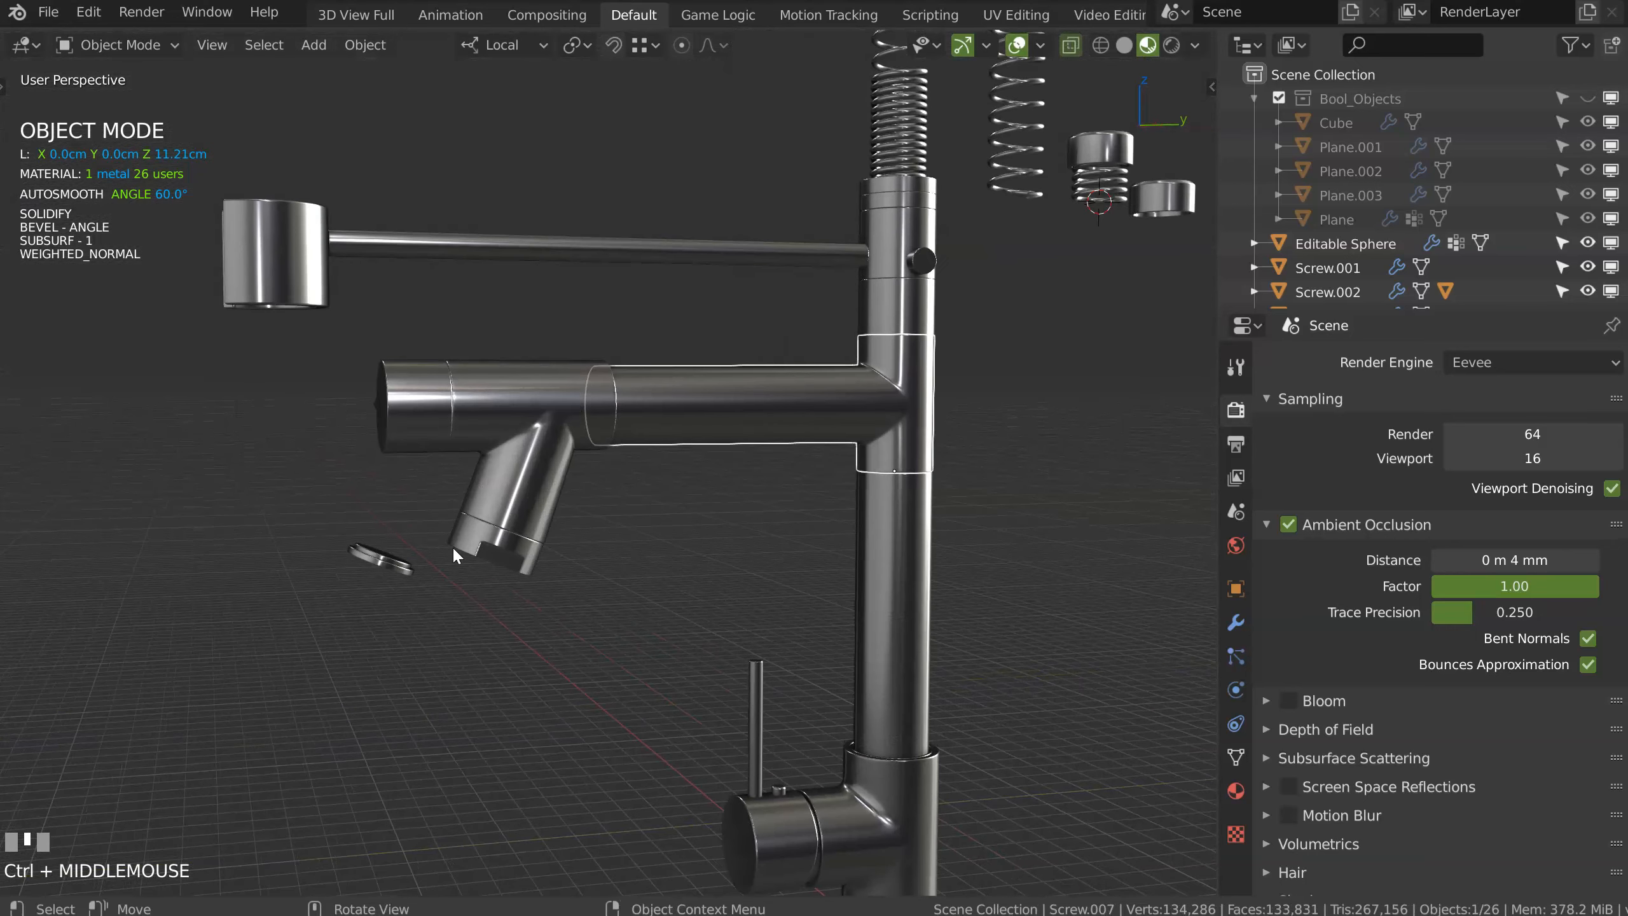
Step: Switch the transform orientation to Global and move the two loose outlet rings along Y to the angled spout's tip
left_click(421, 575)
key("KP_3")
middle_click_drag(468, 246, 313, 608, "ctrl")
key("g")
key("y")
key("Escape")
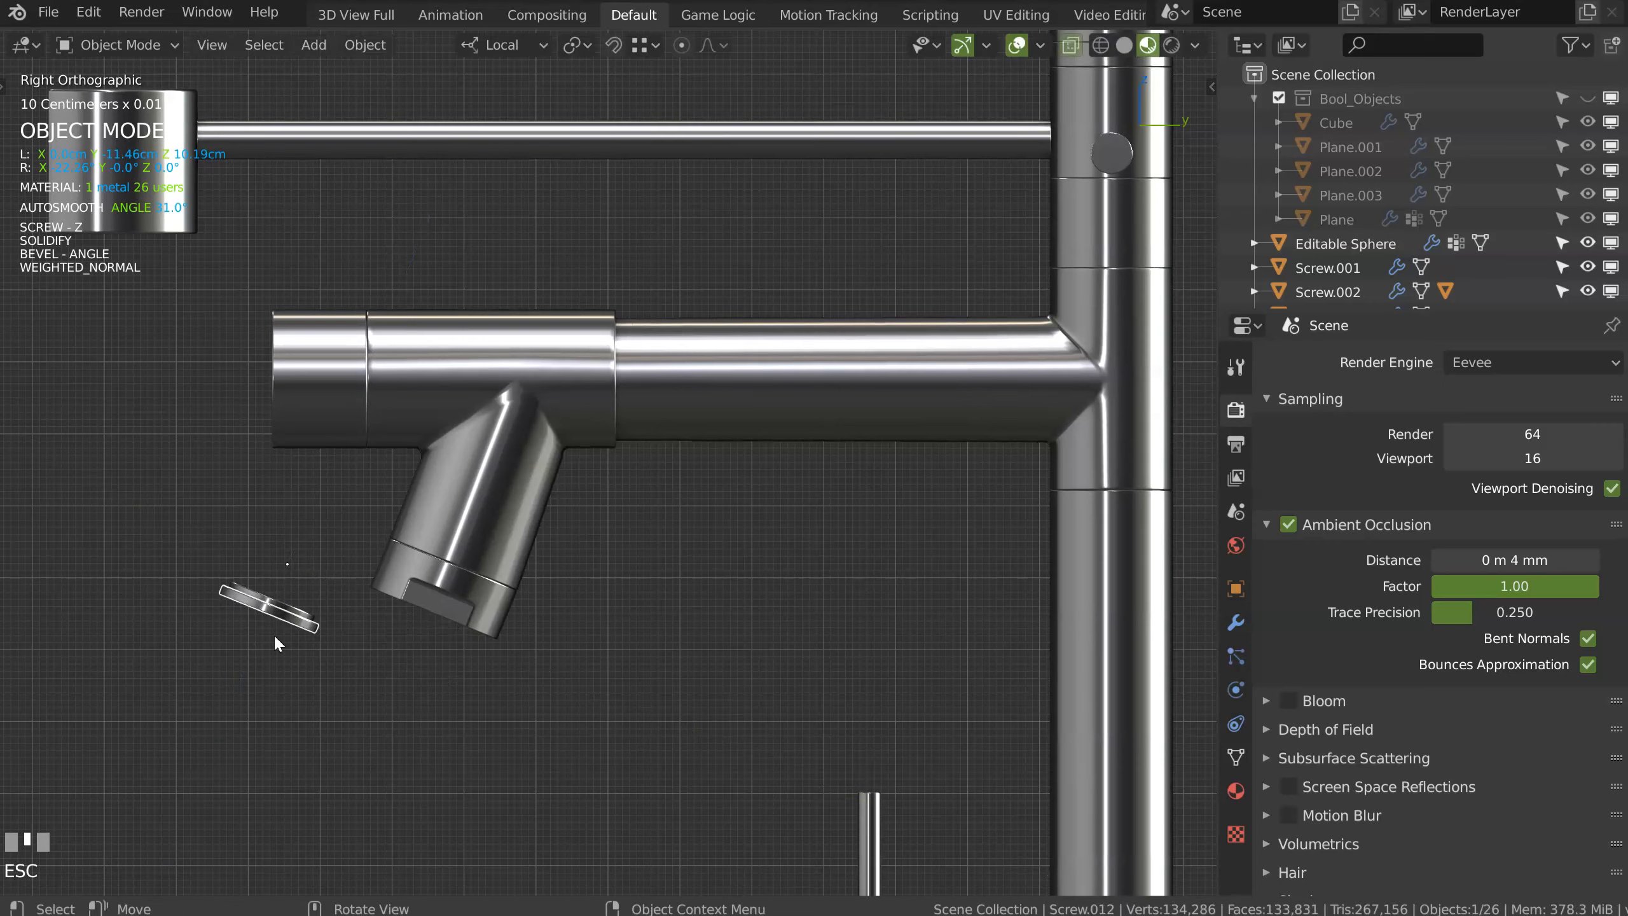
left_click(501, 45)
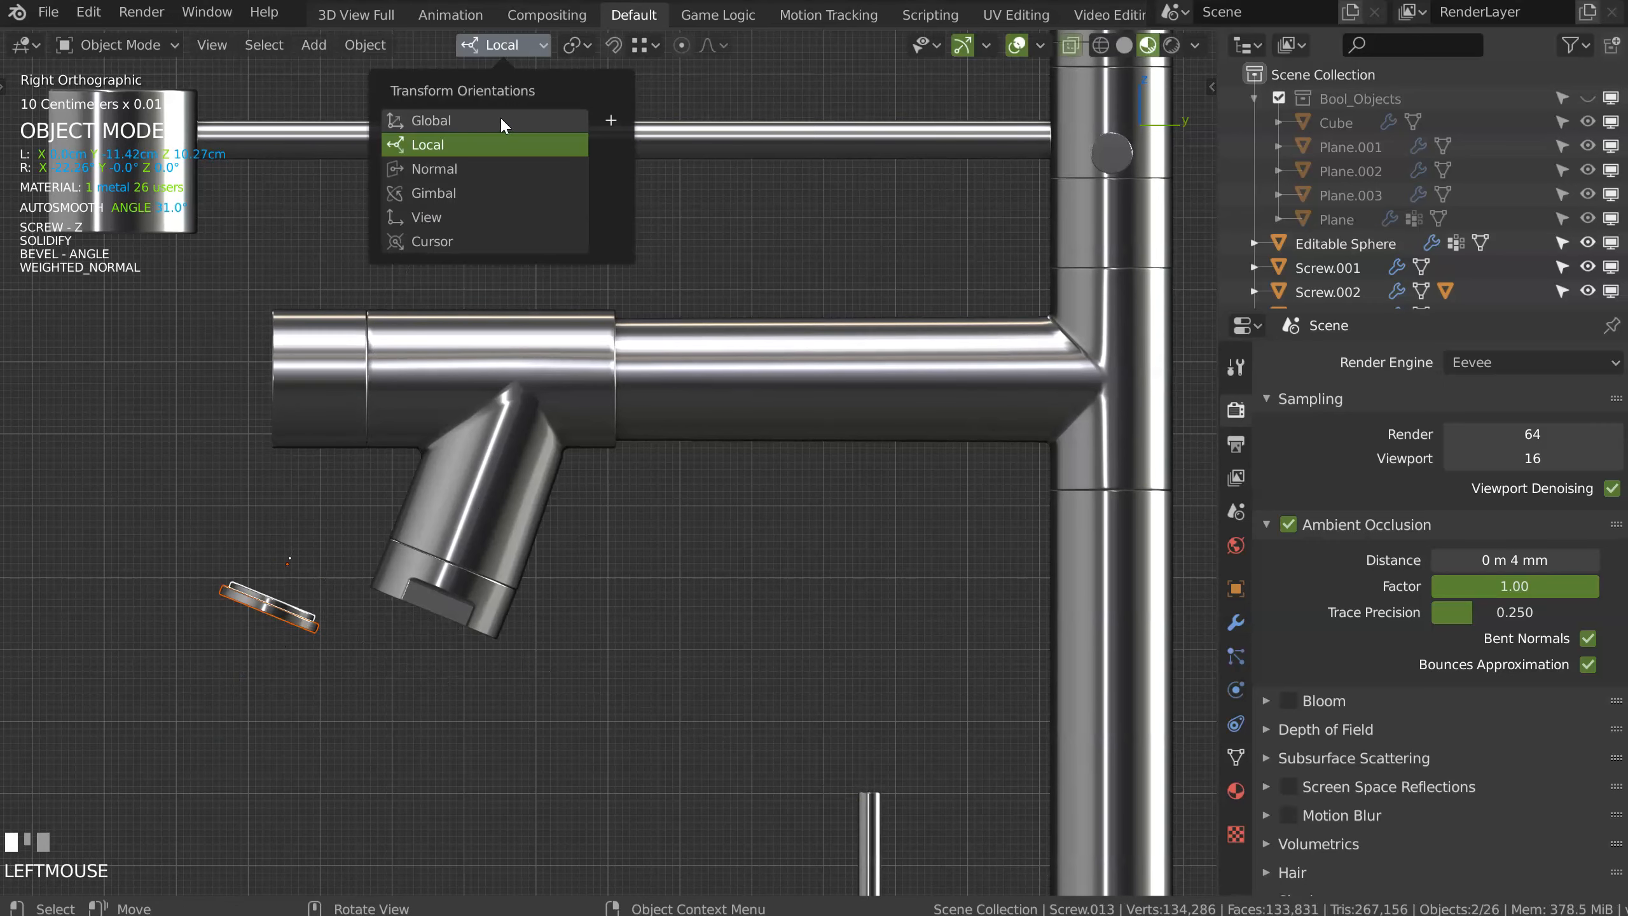
left_click(468, 119)
key("g")
key("y")
left_click(485, 603)
middle_click_drag(485, 603, 876, 147)
middle_click_drag(876, 147, 560, 430, "ctrl")
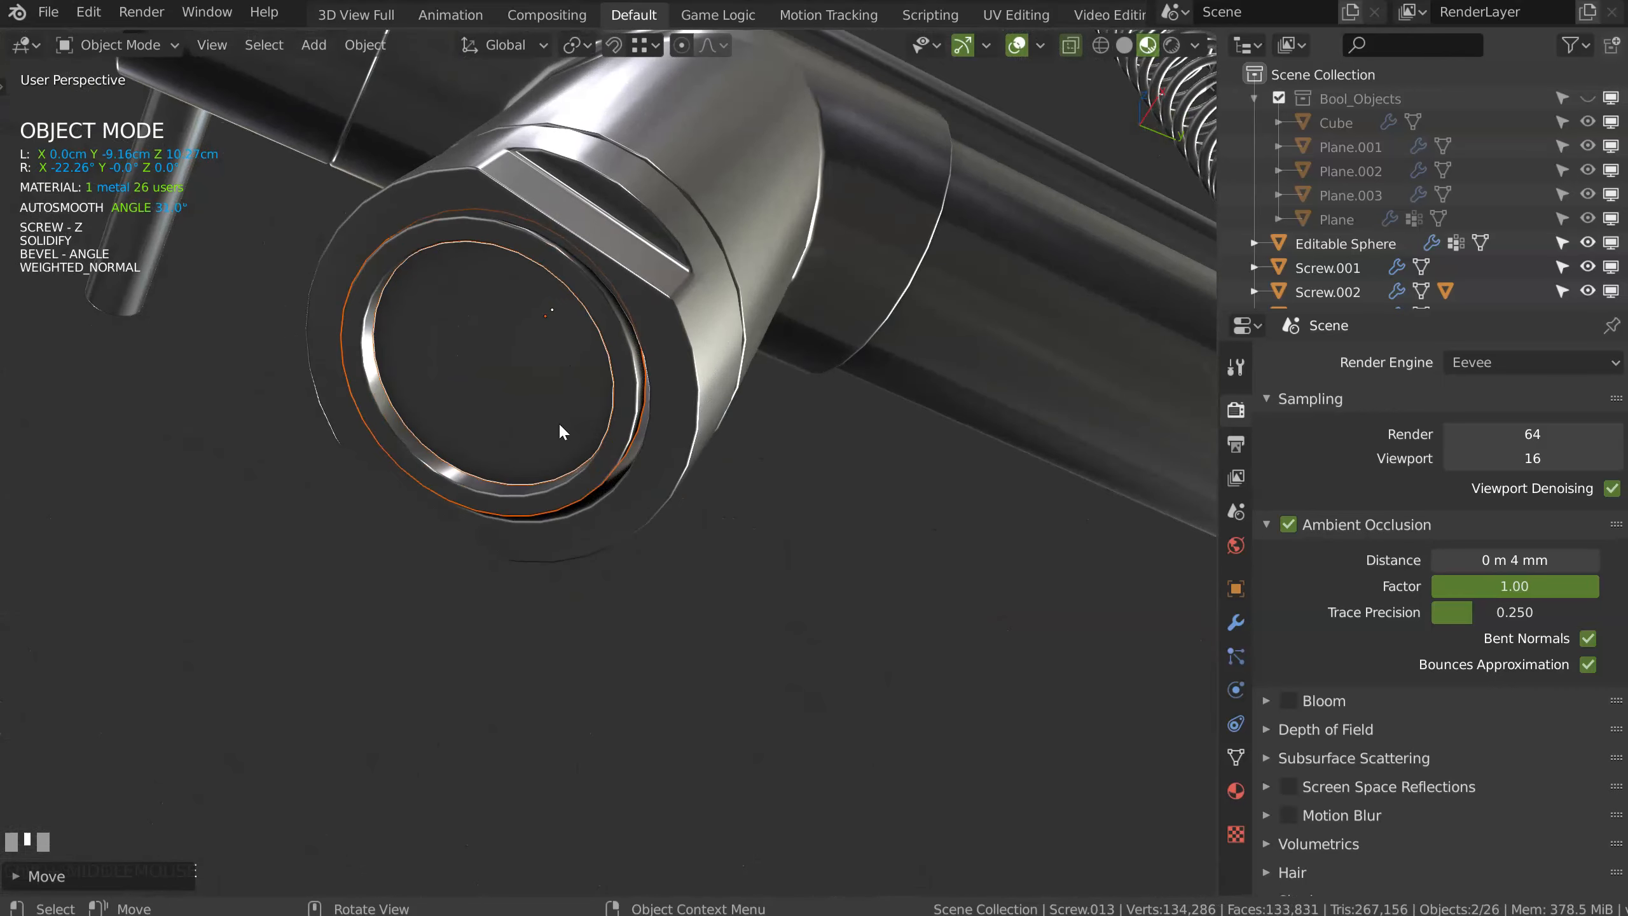
Step: Center the two outlet rings inside the spout tip by adjusting them along global Y to about -9.11 cm, then deselect them
key("g")
key("y")
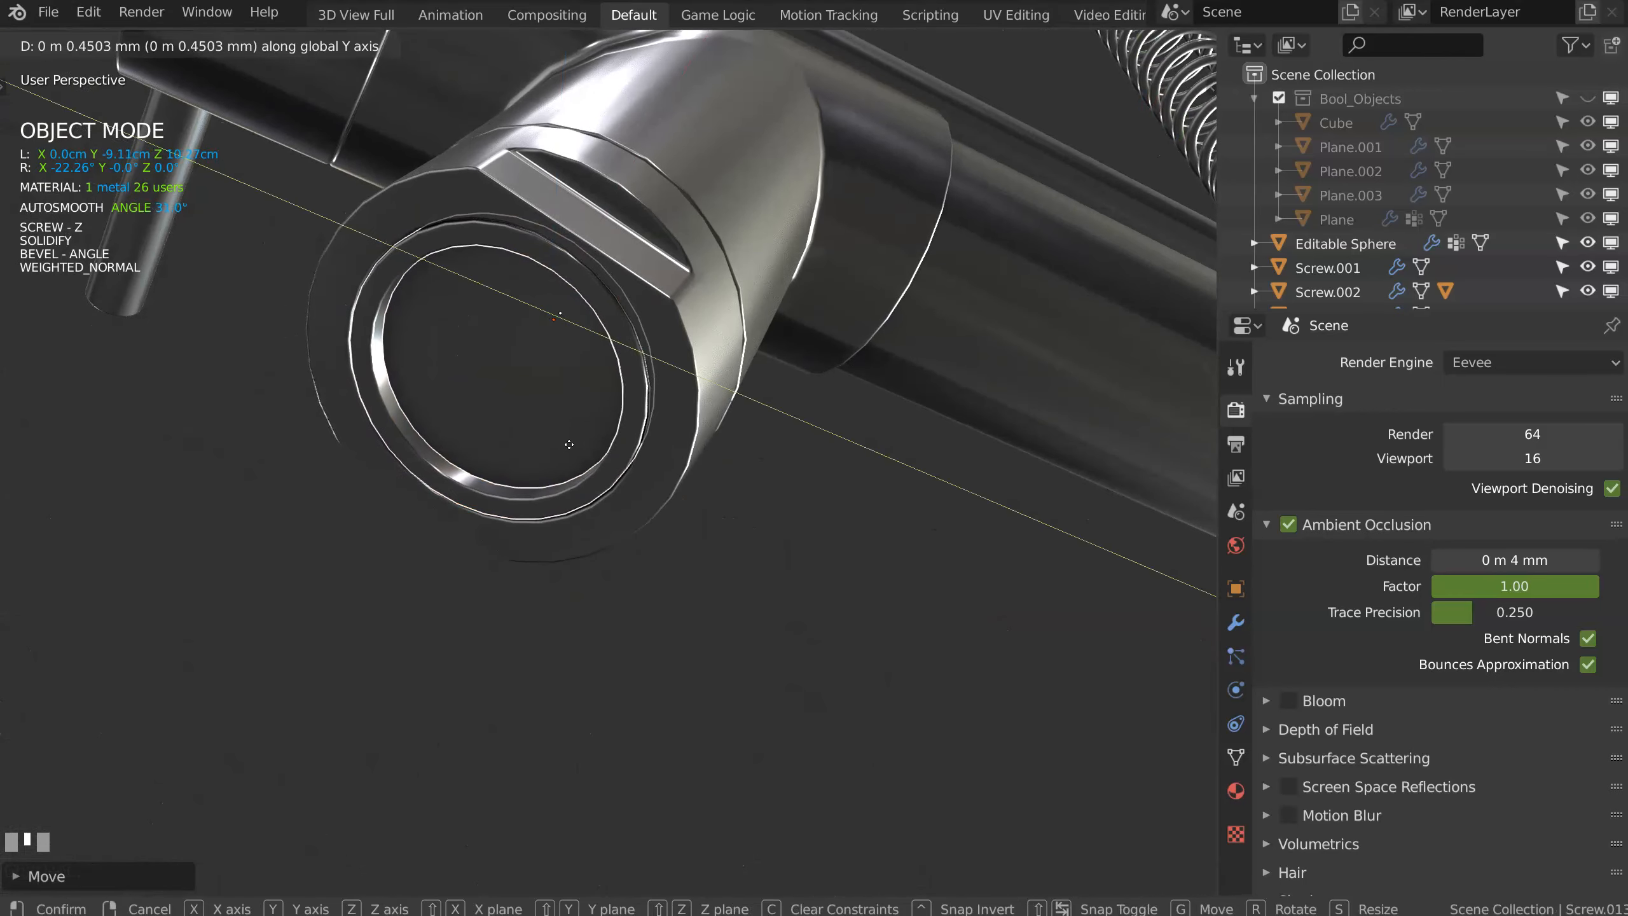
left_click(569, 444)
middle_click_drag(577, 458, 423, 564)
middle_click_drag(513, 461, 631, 468, "ctrl")
left_click(652, 348)
Step: Lengthen the thin vertical lever on the base valve by increasing its Solidify thickness
middle_click_drag(651, 348, 614, 543, "shift")
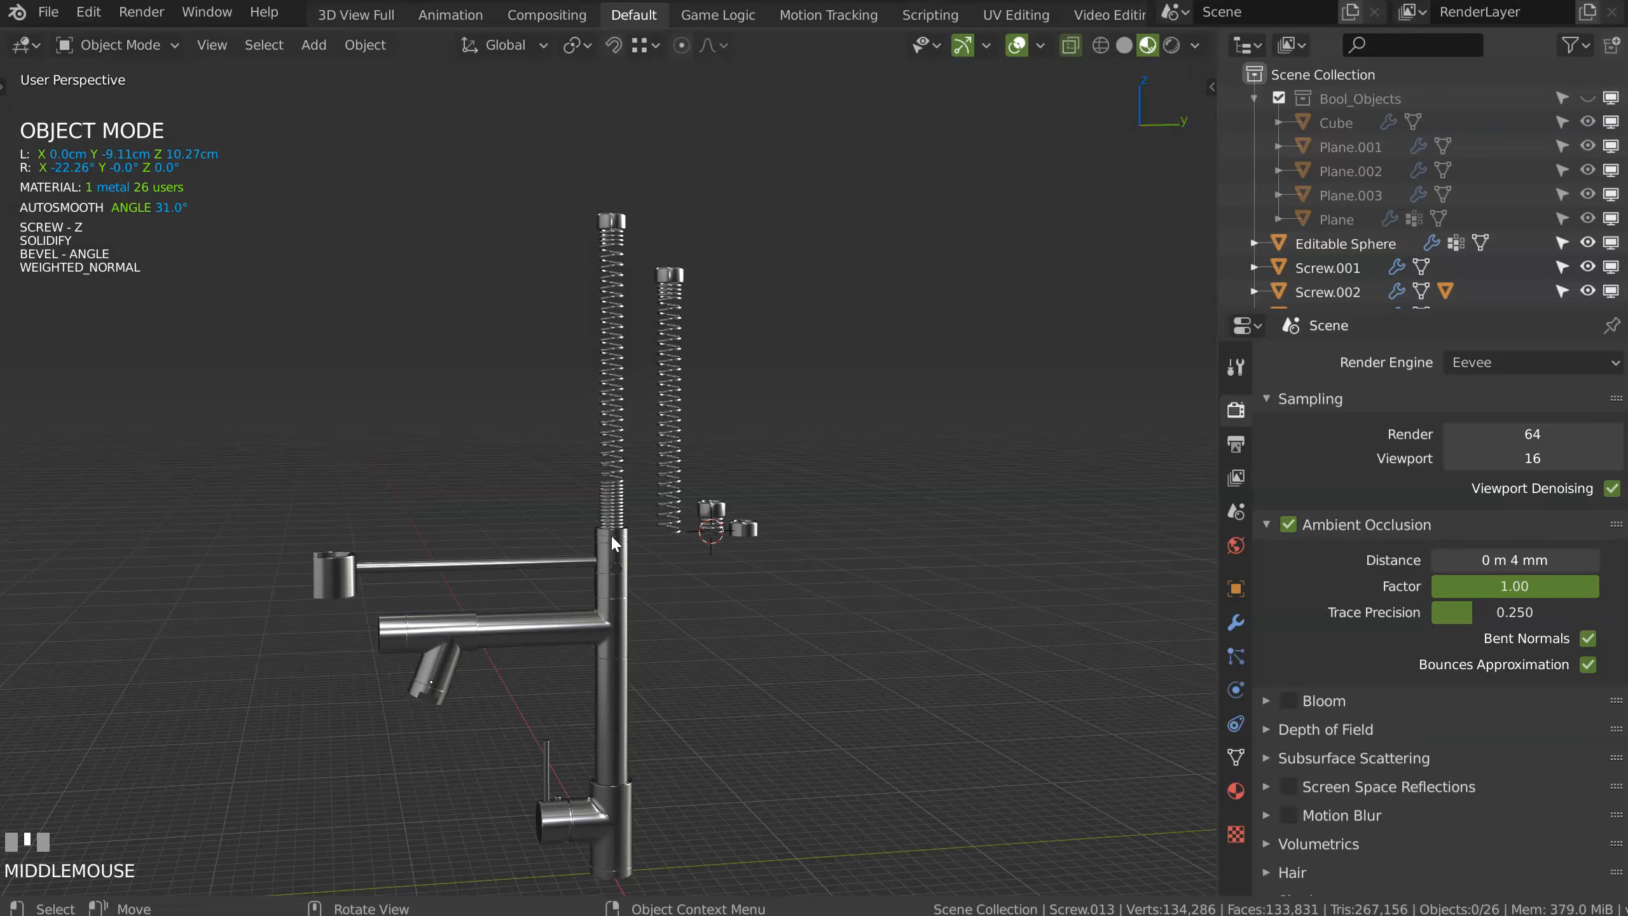
middle_click_drag(333, 633, 468, 476, "shift")
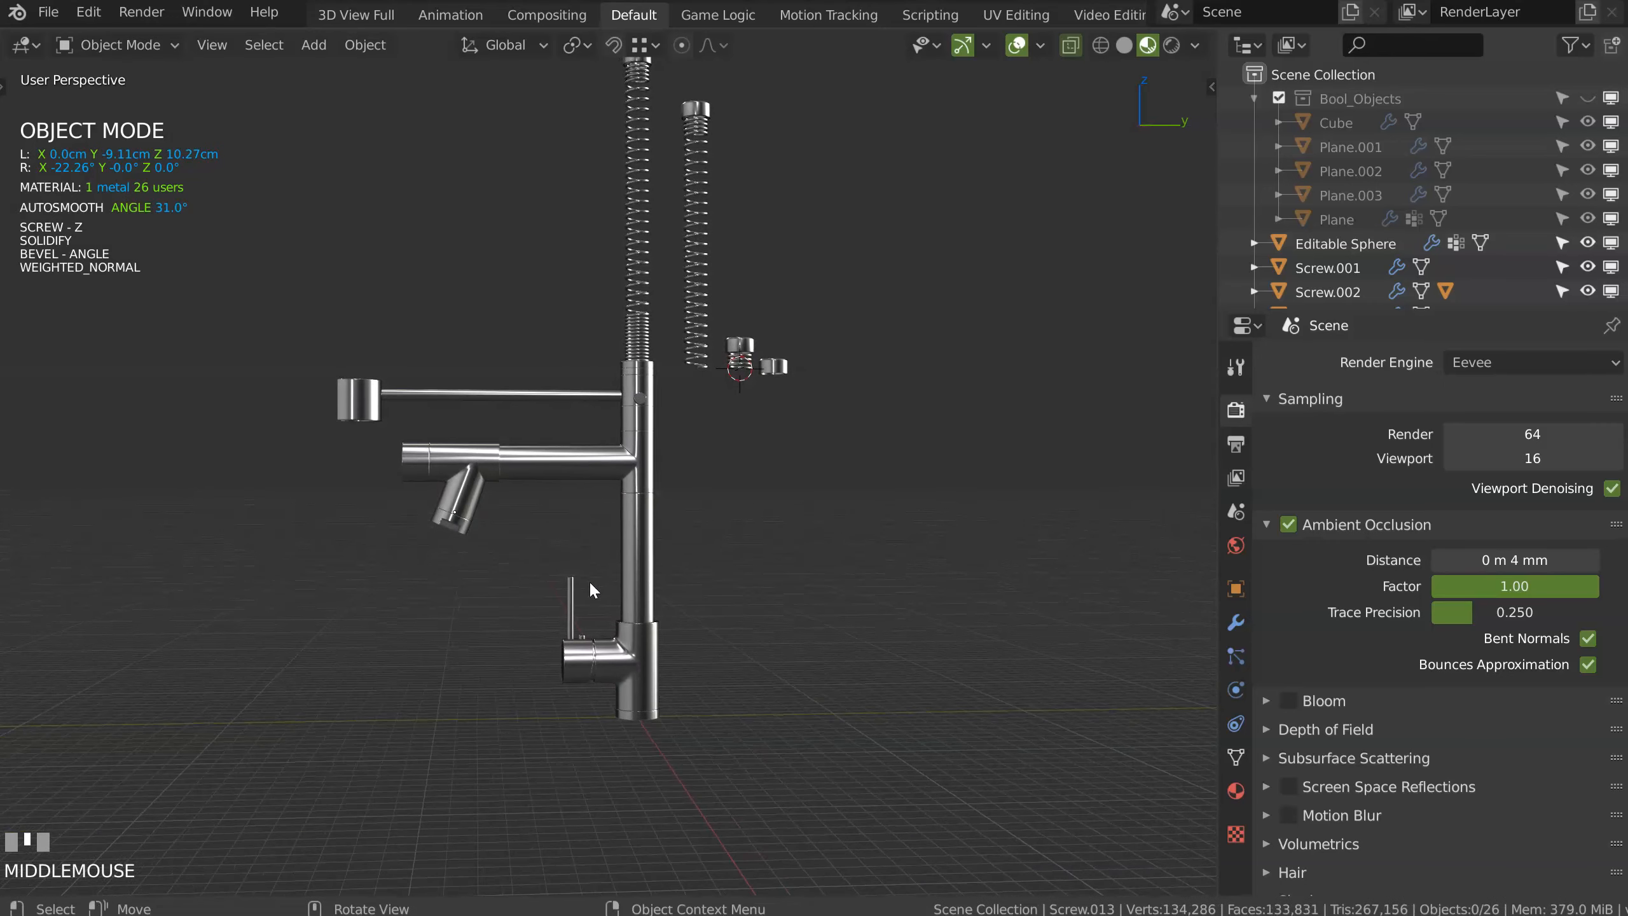
left_click(570, 612)
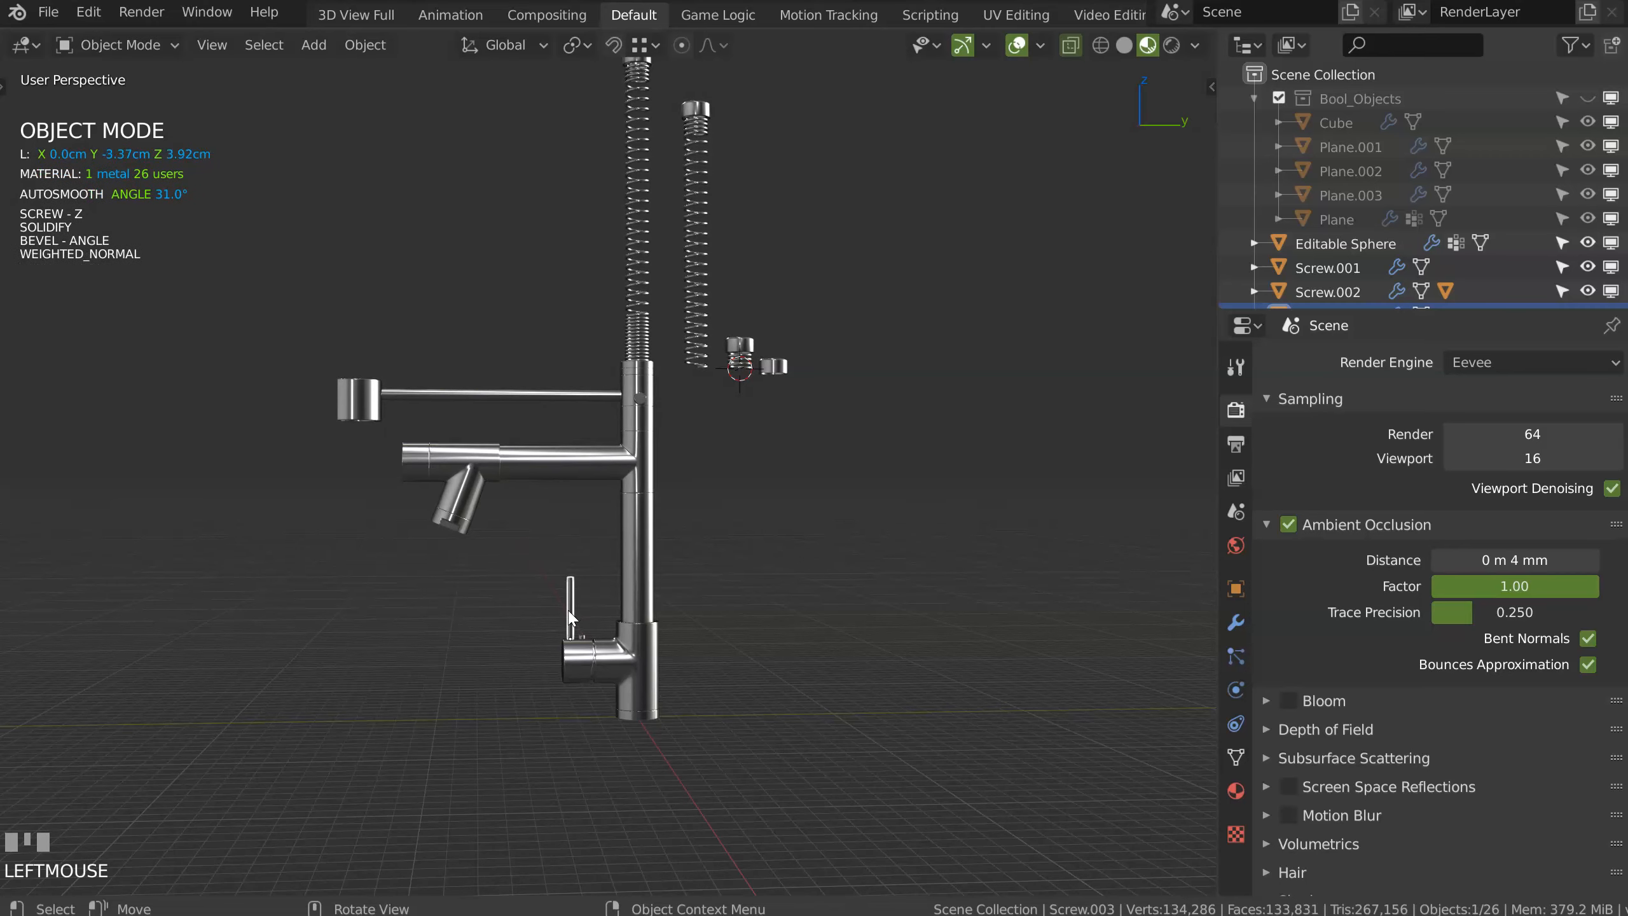
key("space")
left_click(443, 531)
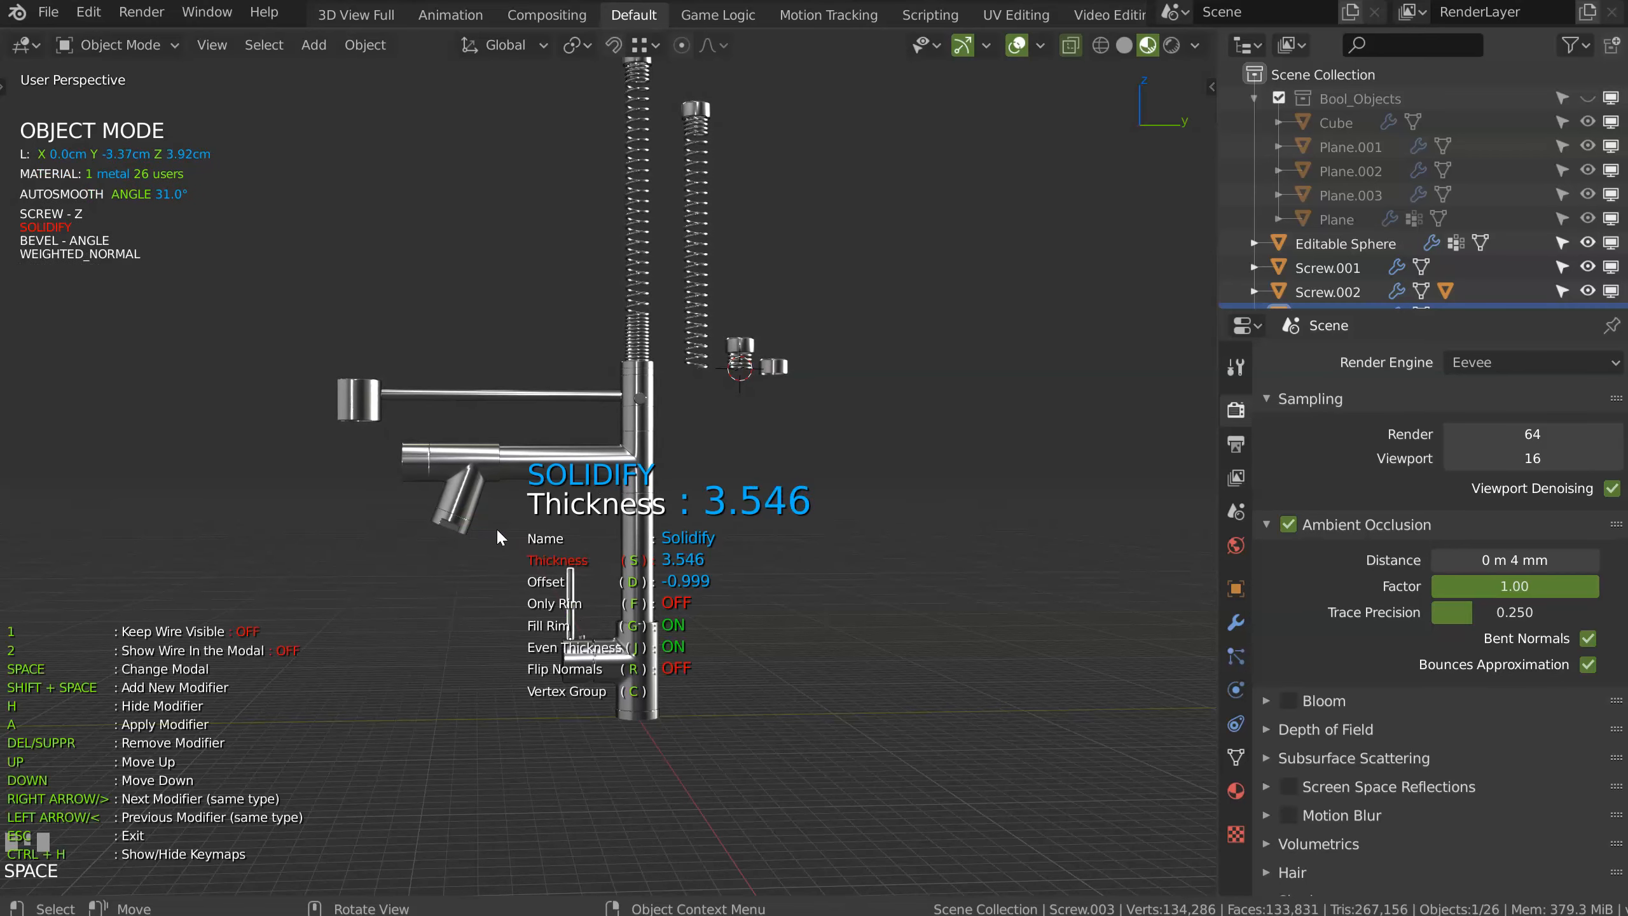
left_click(562, 473)
Step: Shorten the vertical column by moving its top vertex down along global Z in Edit Mode
middle_click_drag(607, 498, 648, 441, "shift")
left_click(646, 491)
key("Tab")
left_click(650, 461)
key("g")
key("z")
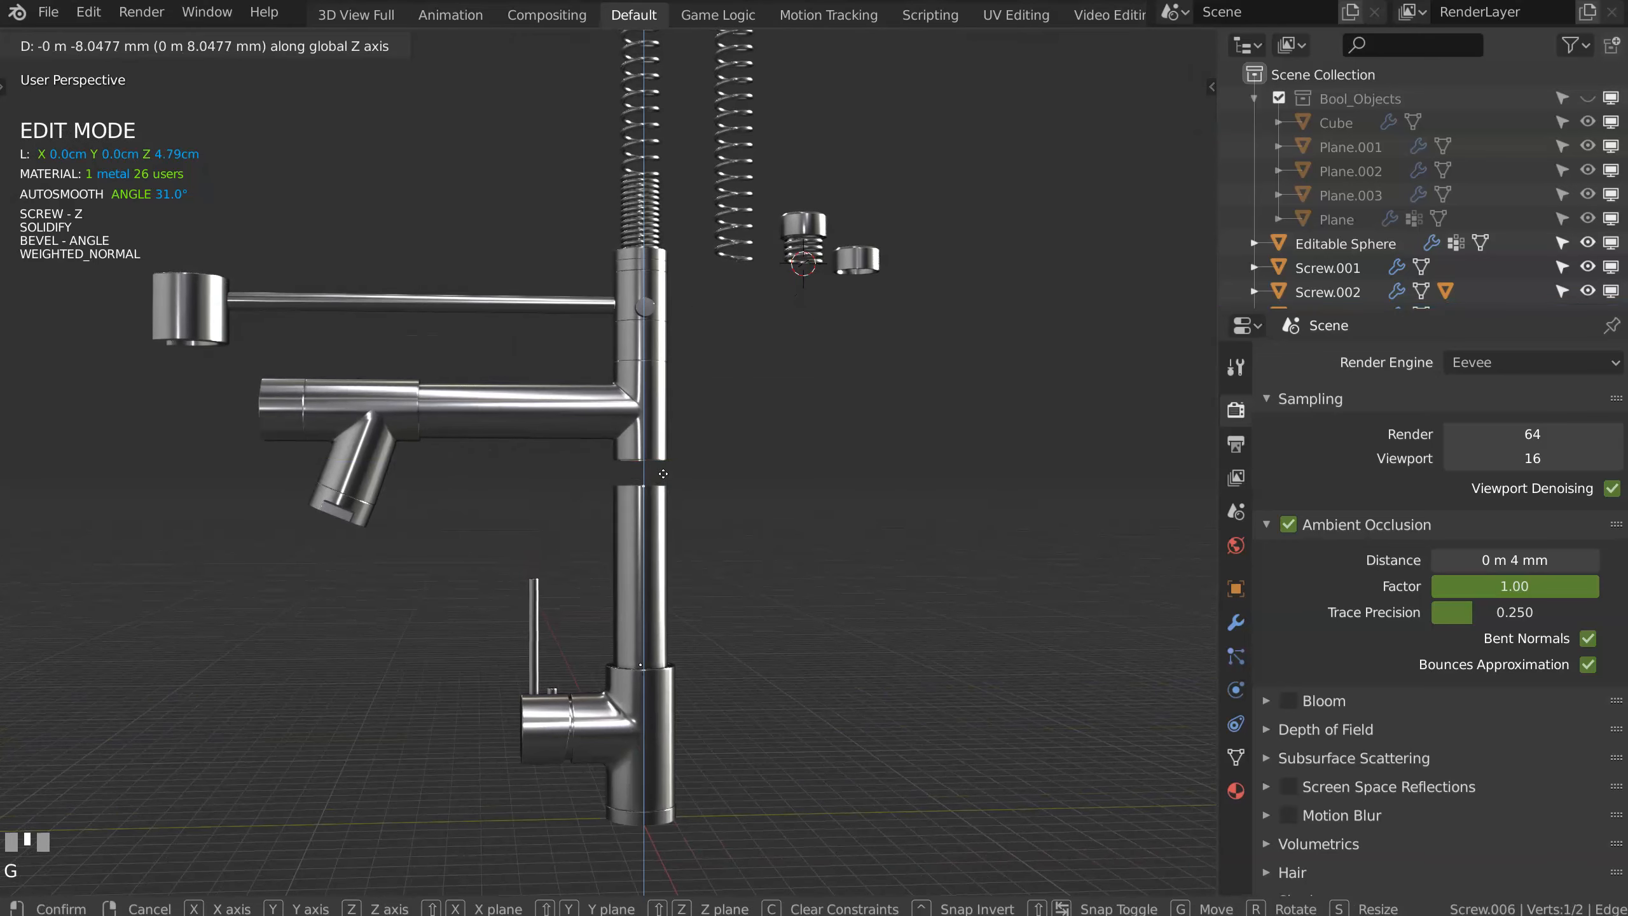
left_click(652, 487)
key("Tab")
middle_click_drag(653, 487, 651, 507, "ctrl")
Step: Select the spout arm and head, ring holder, rod, upper column parts and spring, and lower them together along Z toward the shortened column
left_click(650, 421)
mouse_move(408, 562)
right_mouse_down("ctrl")
mouse_move(379, 262)
mouse_move(263, 385)
right_mouse_up("ctrl")
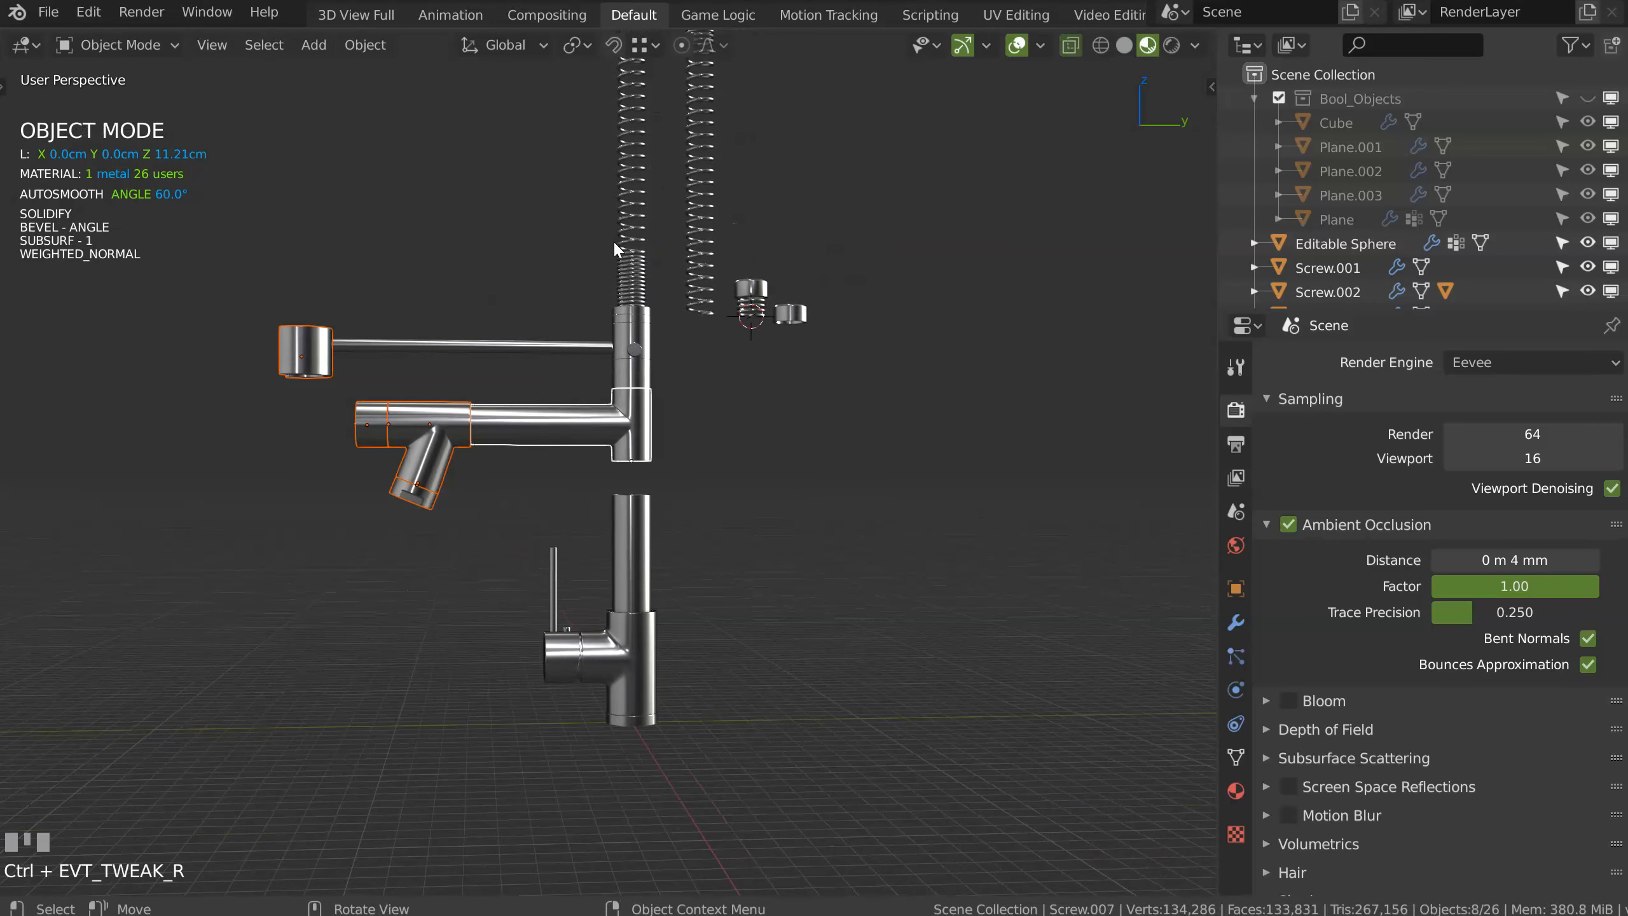
middle_click_drag(569, 355, 566, 375, "shift")
left_click(565, 367, "shift")
key("b")
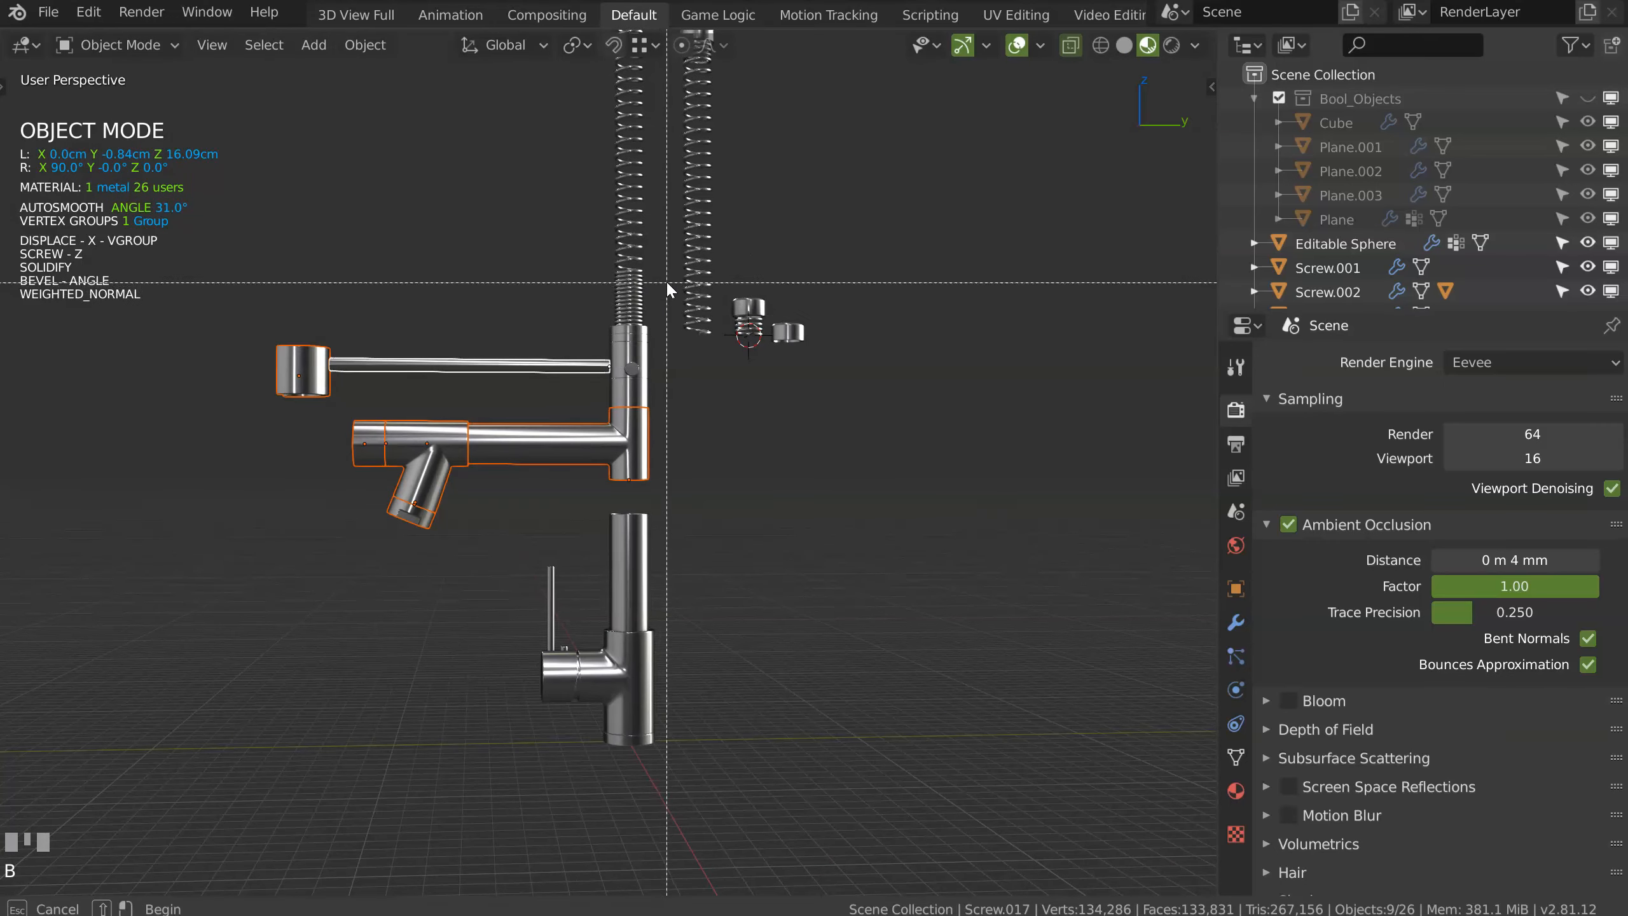
left_click_drag(664, 278, 492, 478)
middle_click_drag(651, 353, 603, 437, "ctrl")
key("g")
key("z")
left_click(653, 449)
Step: Close the remaining gap to the column by lowering the selected upper assembly along Z, with the rod at about 14.63 cm
key("g")
key("z")
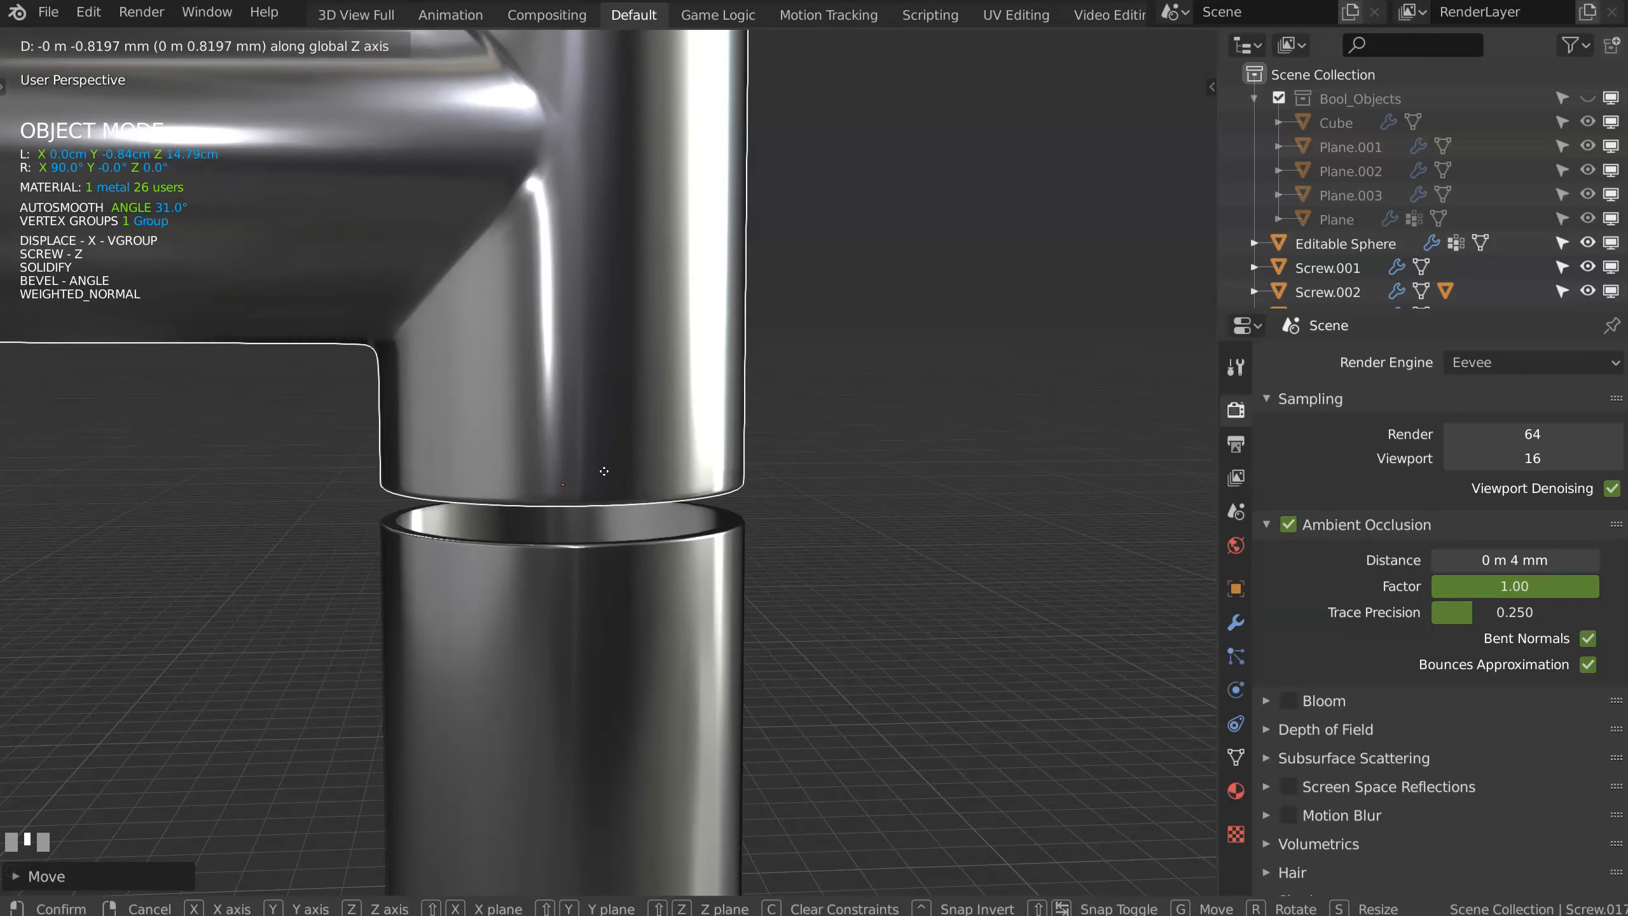
left_click(602, 513)
middle_click_drag(602, 513, 583, 417, "ctrl")
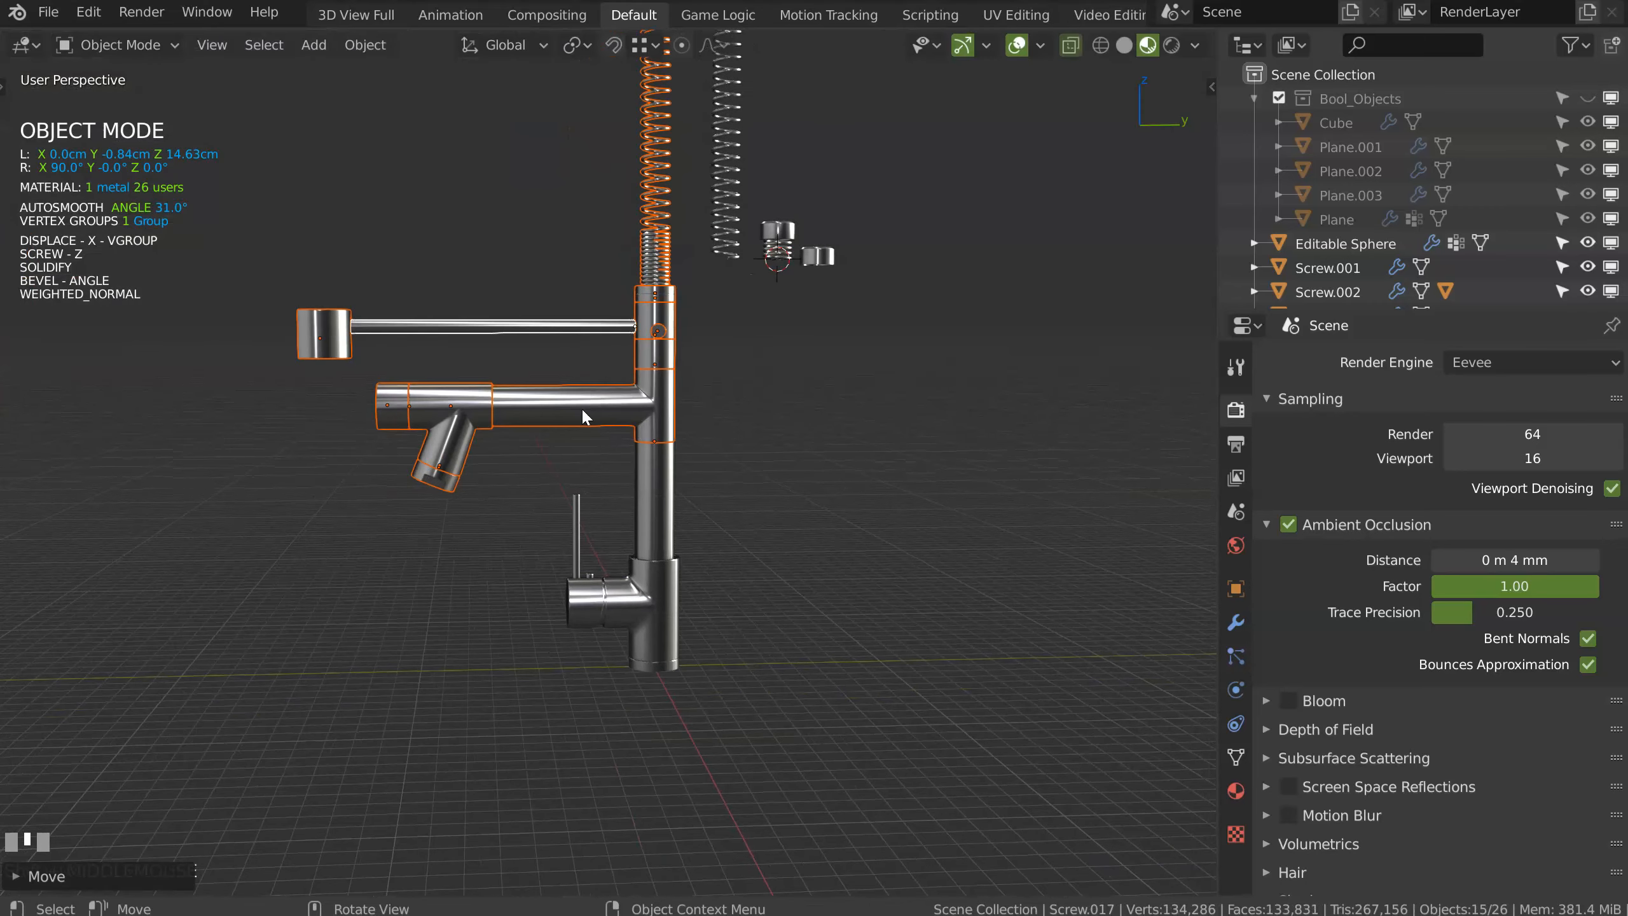
Step: Select the spout head, end cap, angled spout, tip and outlet rings, and move them along Y toward the column
middle_click_drag(697, 450, 513, 288, "ctrl")
left_click(483, 518)
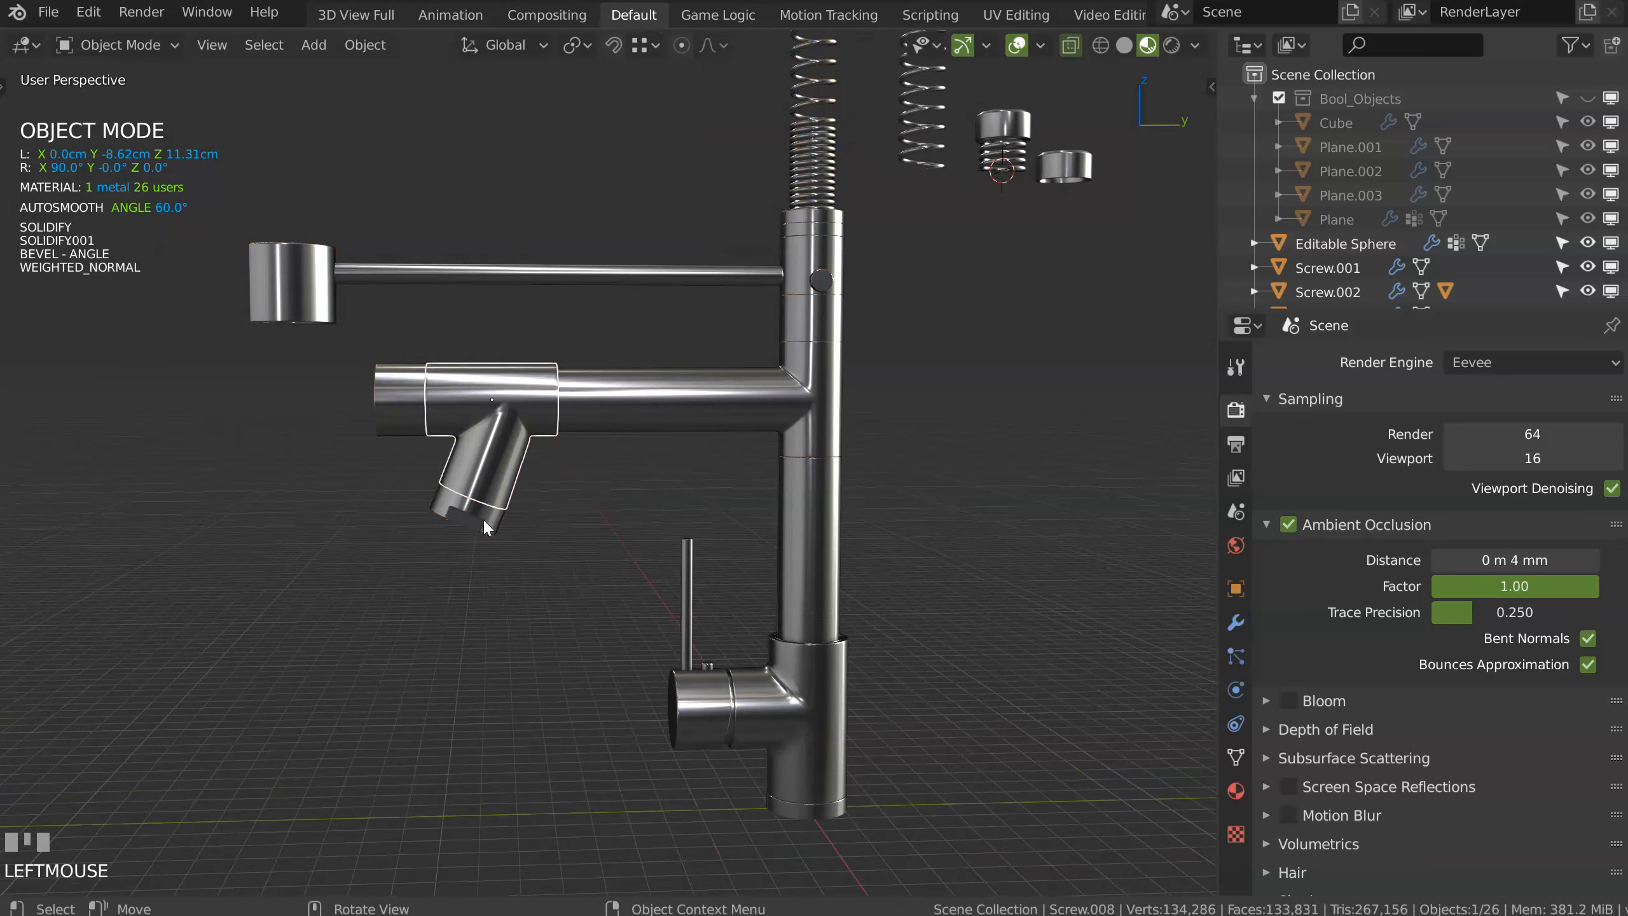
middle_click_drag(483, 518, 453, 513)
left_click(453, 513)
left_click_drag(488, 335, 298, 616)
middle_click_drag(475, 471, 482, 467)
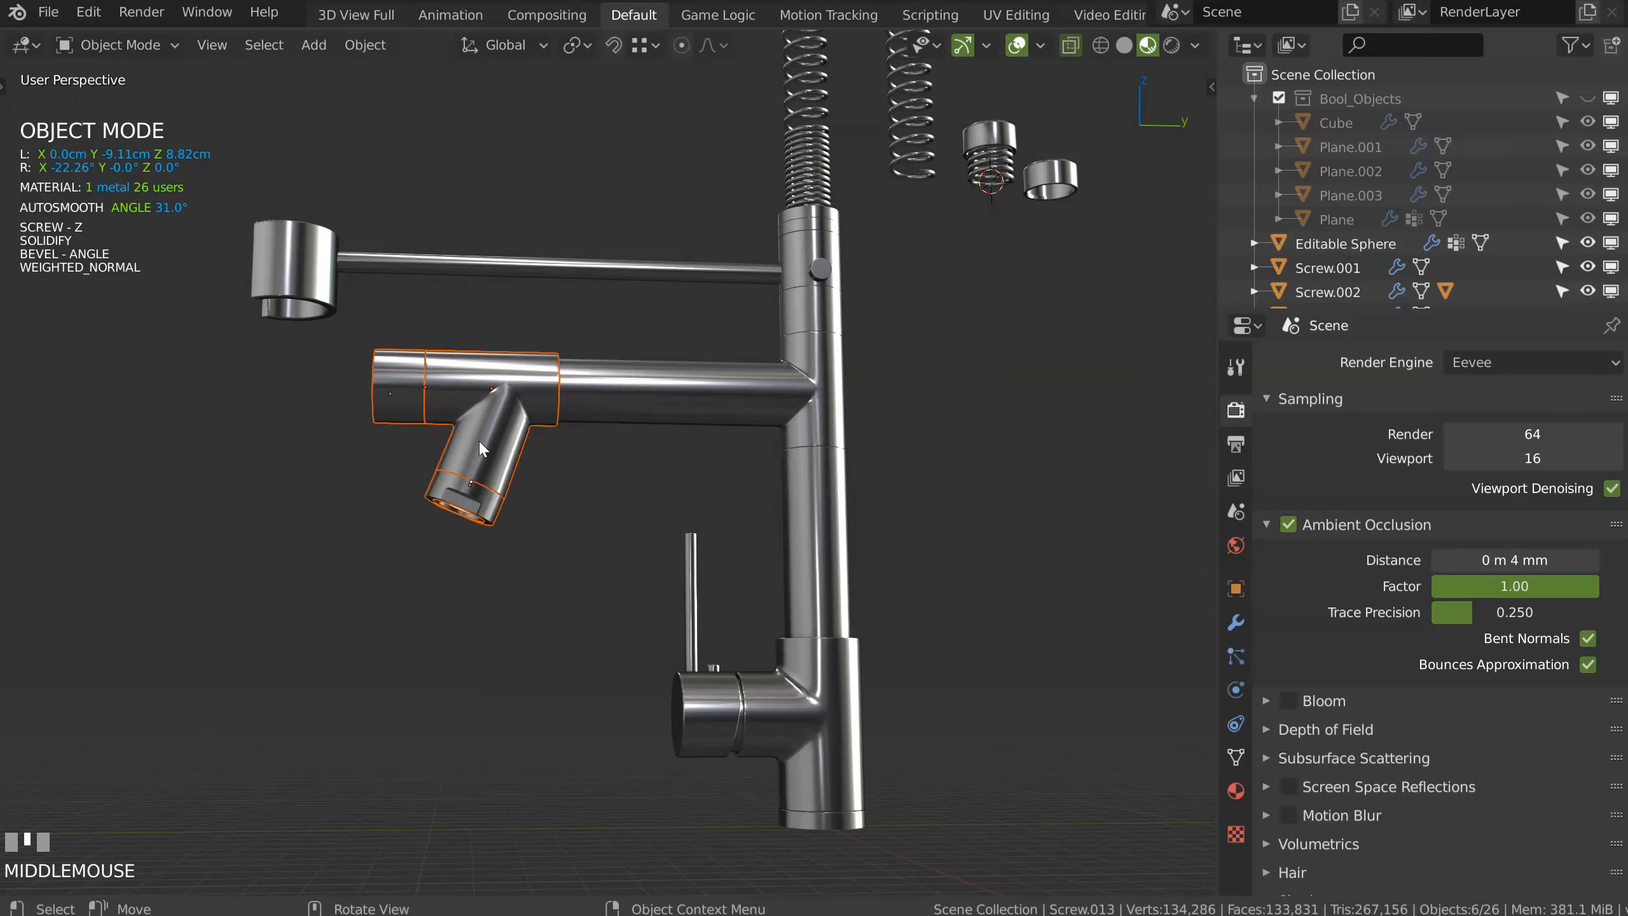
key("g")
key("y")
left_click(532, 449)
Step: Move the end vertices of the horizontal tube along global Y to fit the repositioned spout head
left_click(588, 371)
key("Tab")
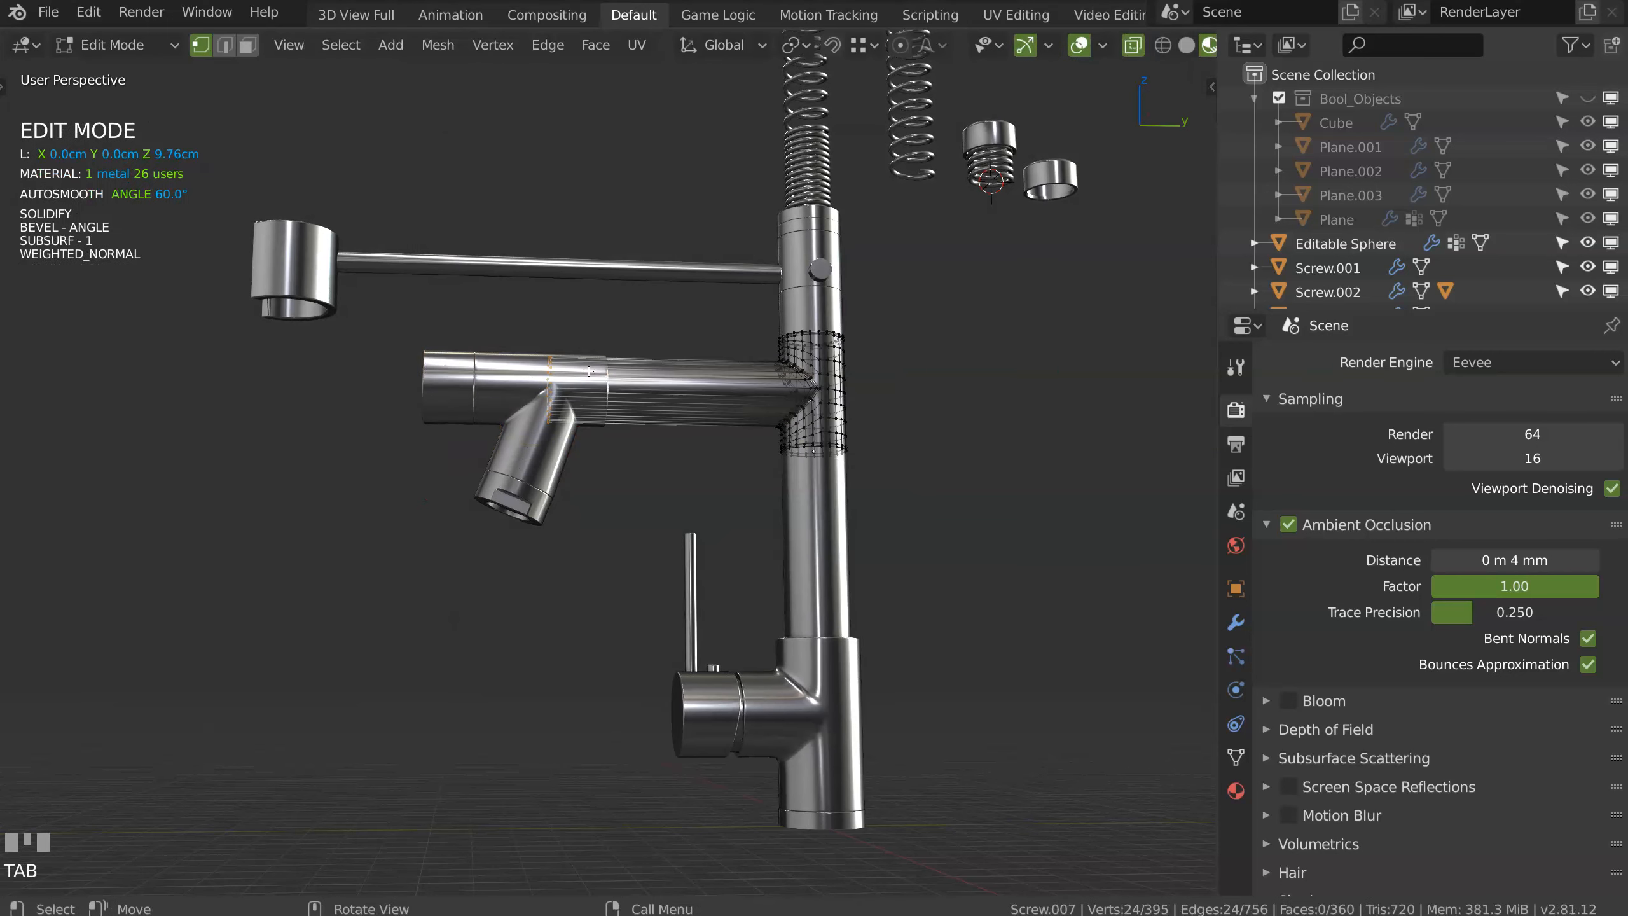
key("g")
key("y")
left_click(590, 414)
key("Tab")
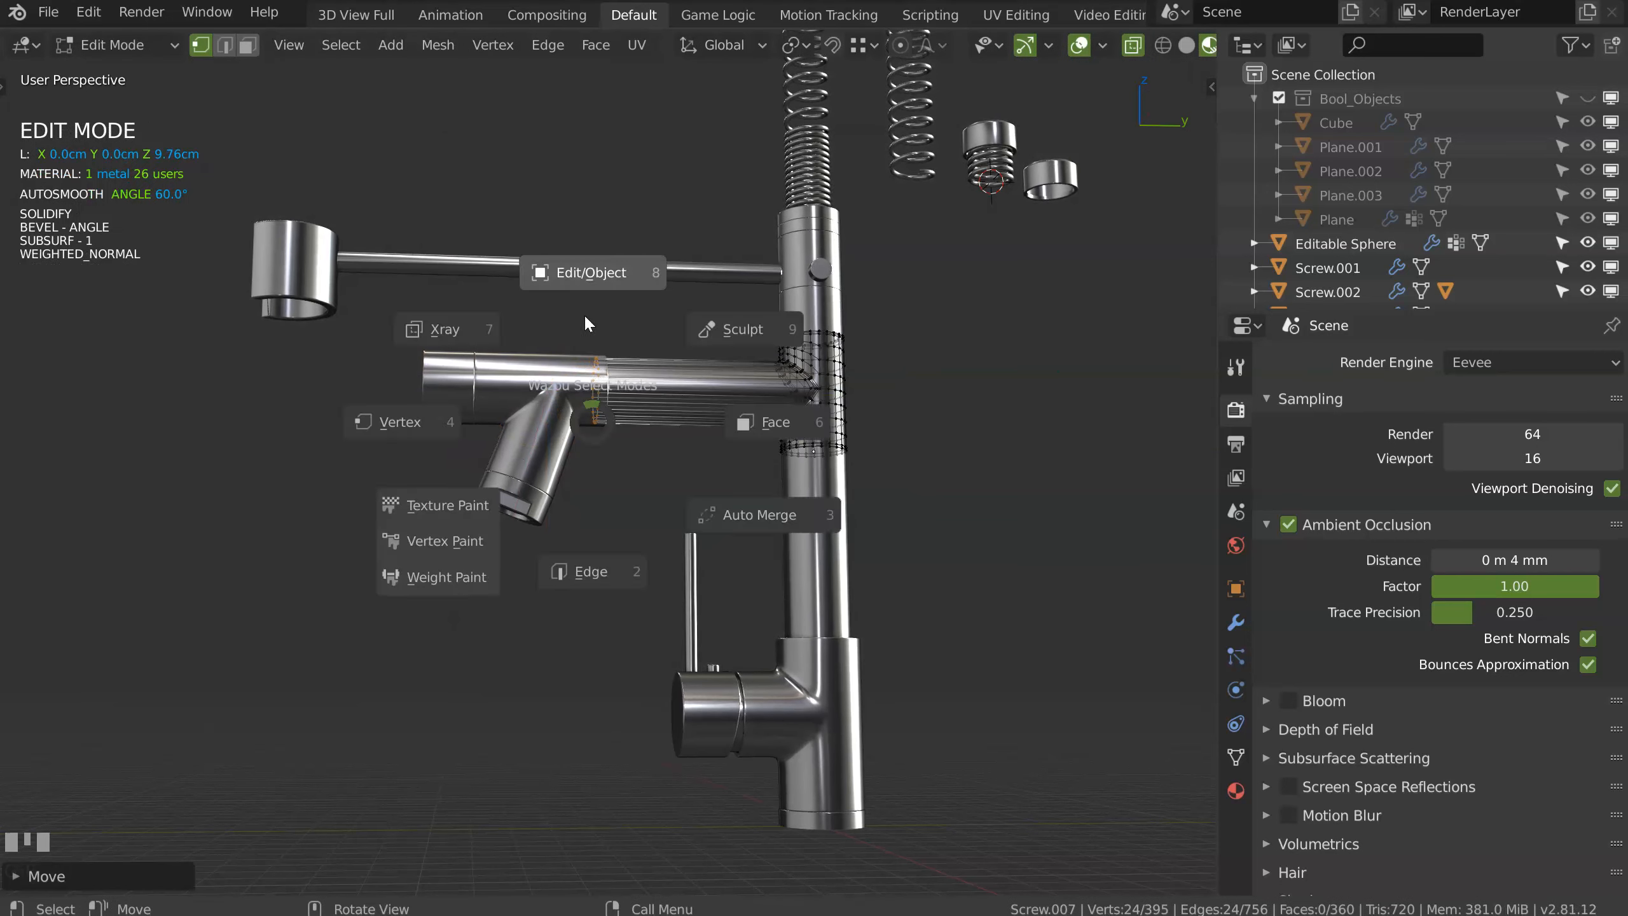
Step: Shorten the thin horizontal rod by setting its Solidify thickness to about 10.8
left_click(337, 275)
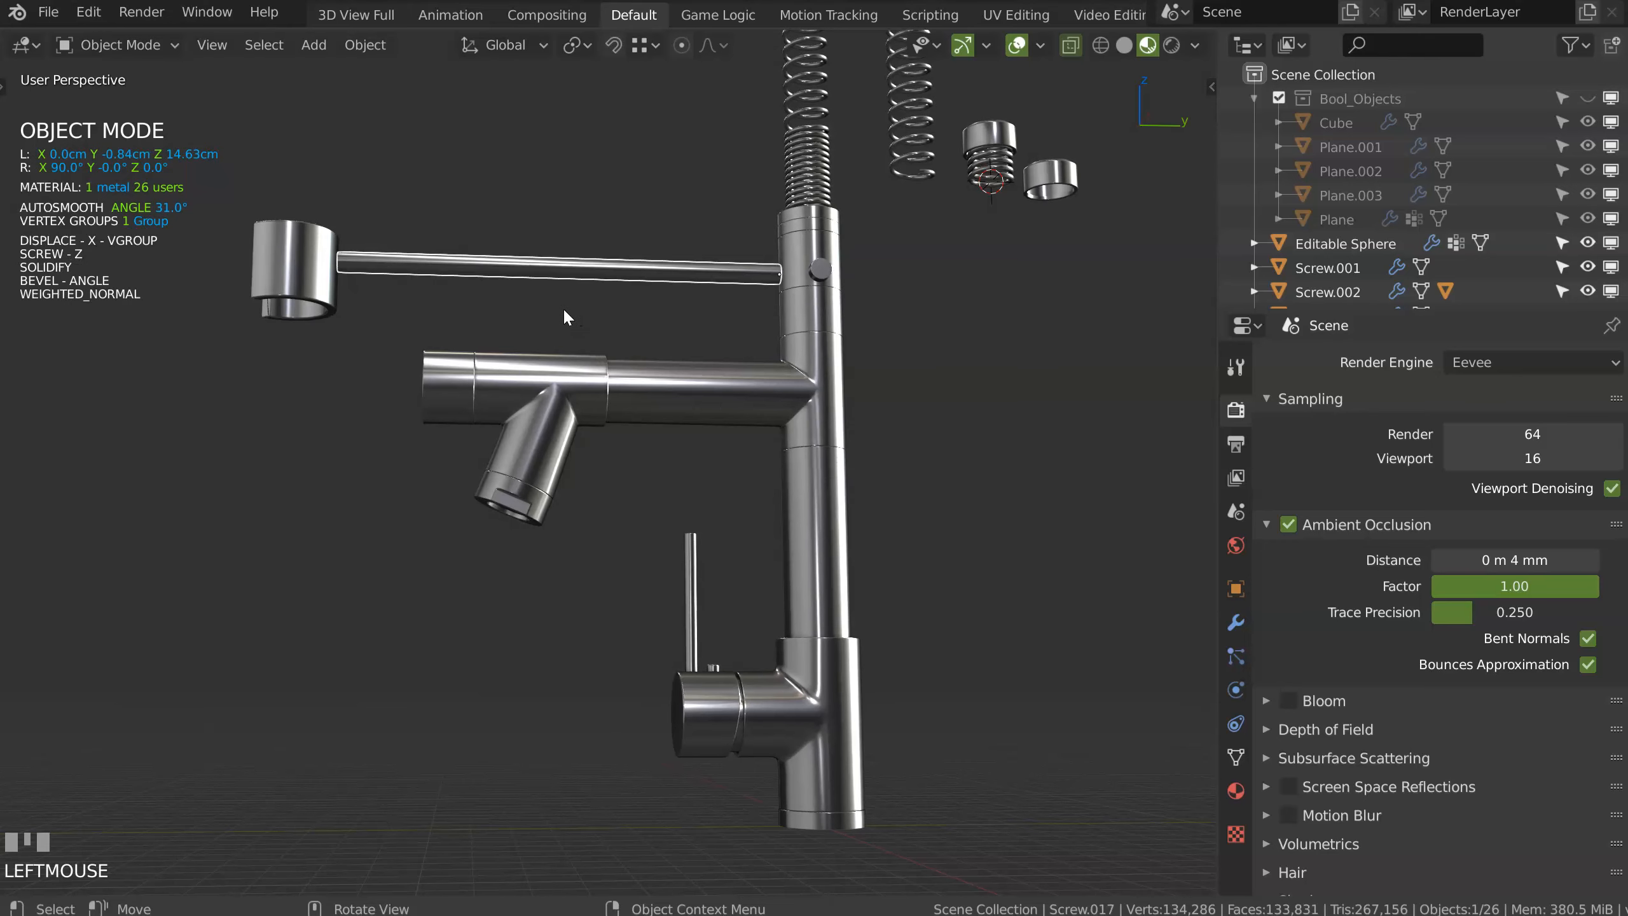
key("space")
left_click(426, 219)
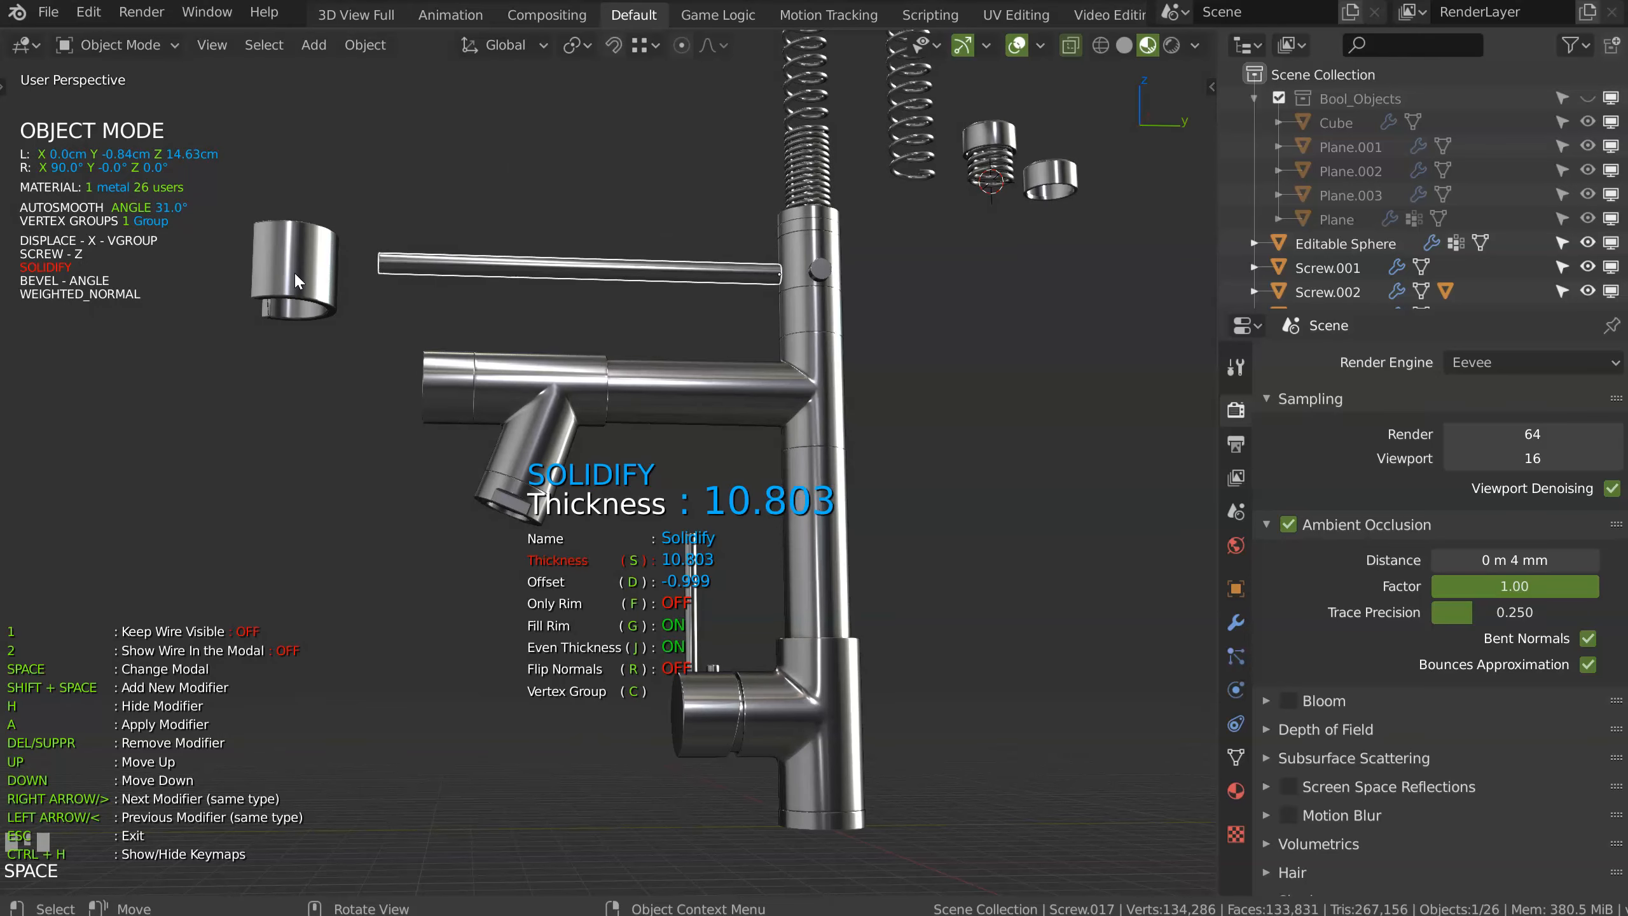
left_click(320, 305)
Step: Move the open ring holder along Y to about -13.13 cm so it meets the shortened rod's end
middle_click_drag(325, 320, 436, 305)
key("g")
key("y")
left_click(370, 304)
scroll(435, 305, "up", 7)
middle_click_drag(298, 311, 269, 455, "shift")
key("g")
key("y")
left_click(212, 508)
Step: Save the faucet scene with Save As
scroll(302, 463, "down", 9)
middle_click_drag(695, 376, 490, 382, "shift")
middle_click_drag(490, 382, 471, 330)
middle_click_drag(625, 196, 673, 374, "ctrl")
mouse_move(677, 446)
middle_mouse_down()
mouse_move(638, 486)
mouse_move(736, 455)
mouse_move(709, 447)
middle_mouse_up()
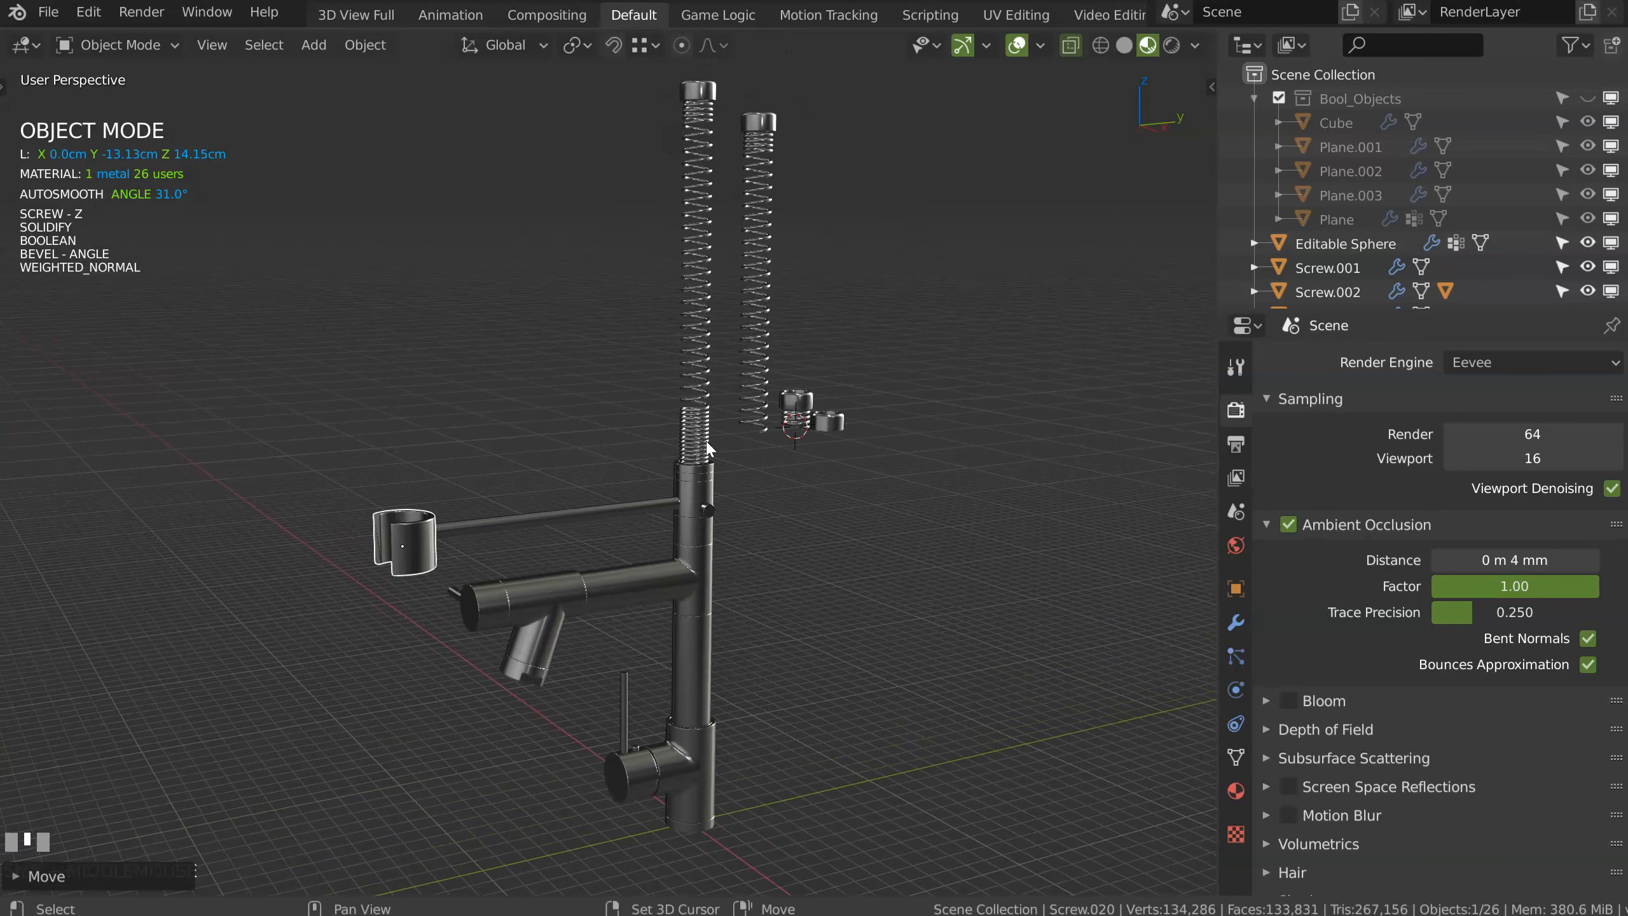
left_click(44, 14)
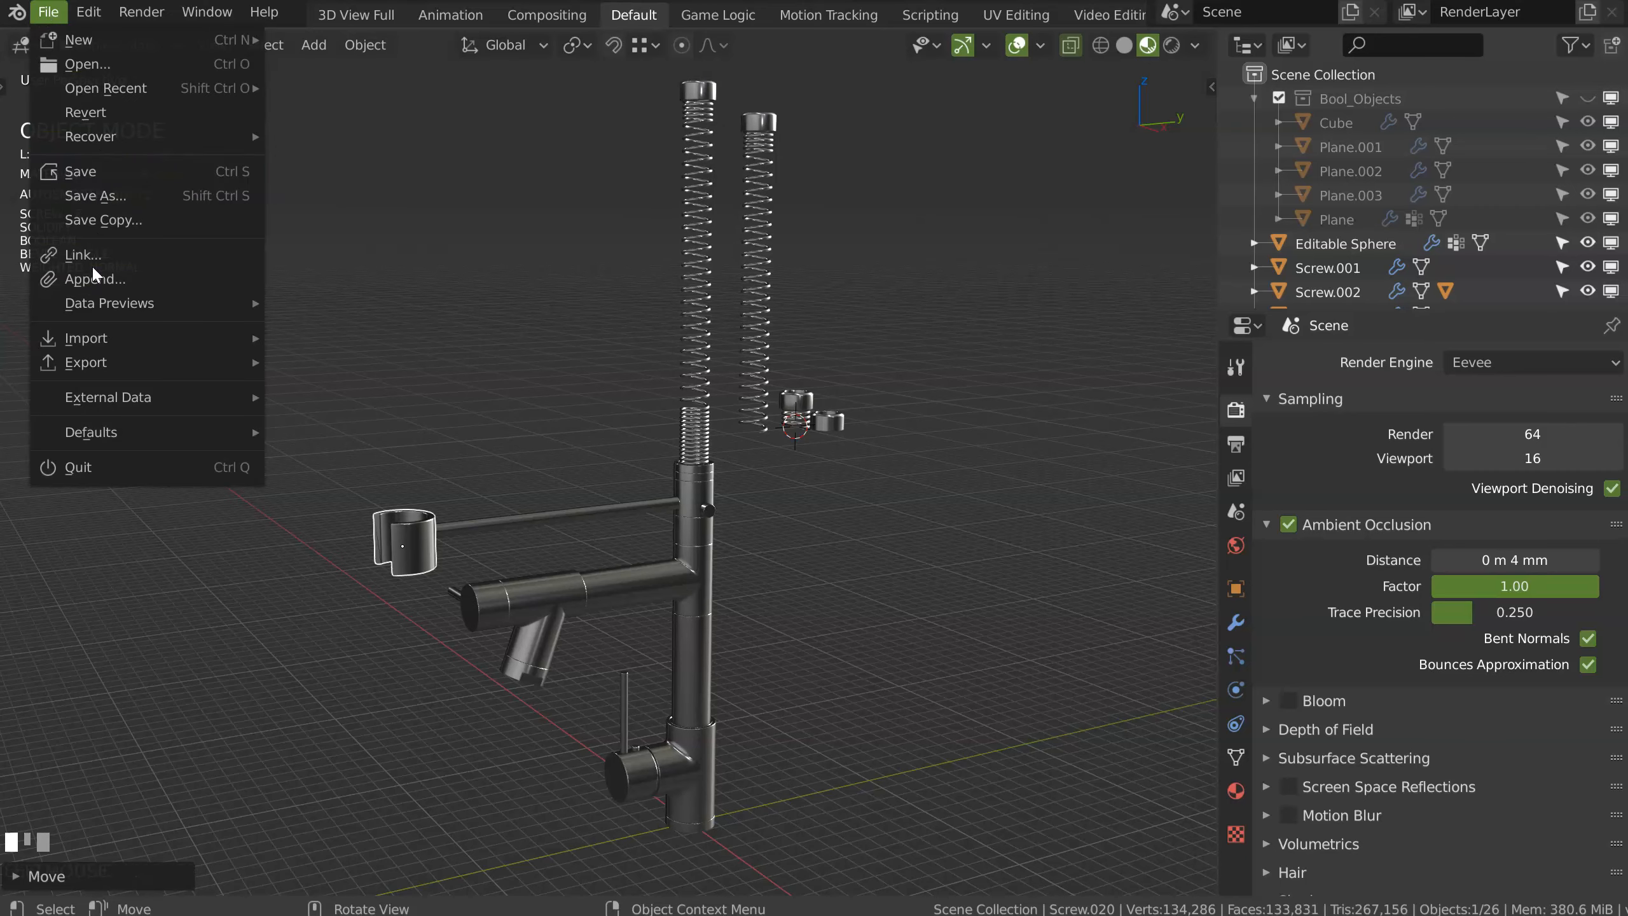
left_click(98, 196)
left_click(1063, 823)
left_click(1161, 831)
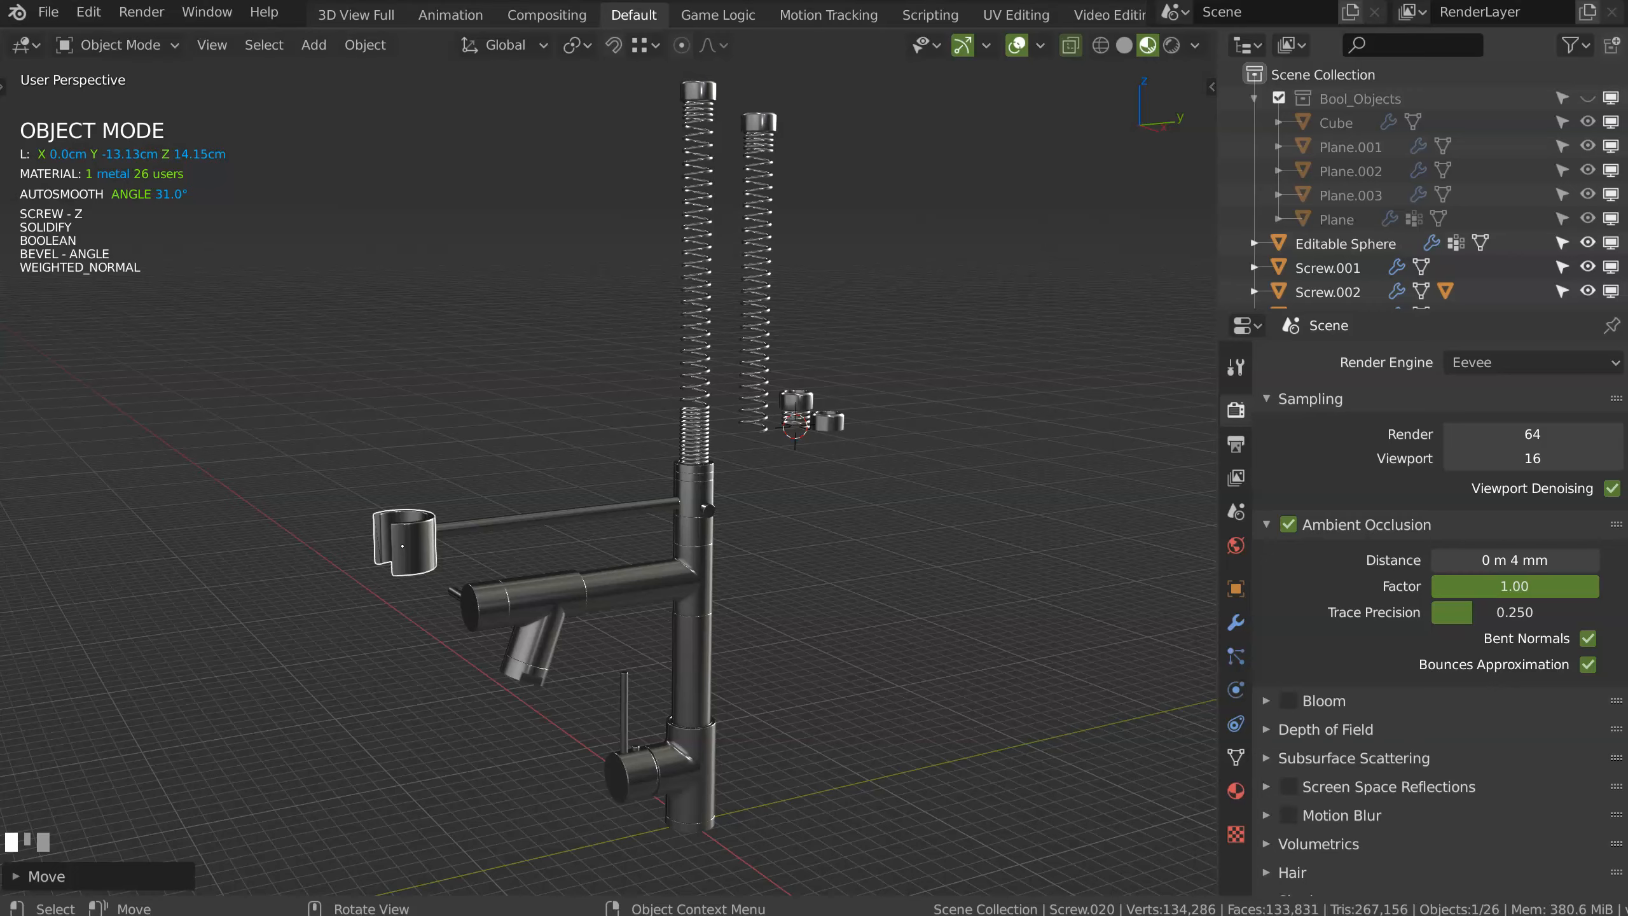
Step: In the right orthographic view, draw a freehand Bezier curve from the column's top, arching up and over into the ring holder
middle_click_drag(766, 378, 655, 408)
key("KP_3")
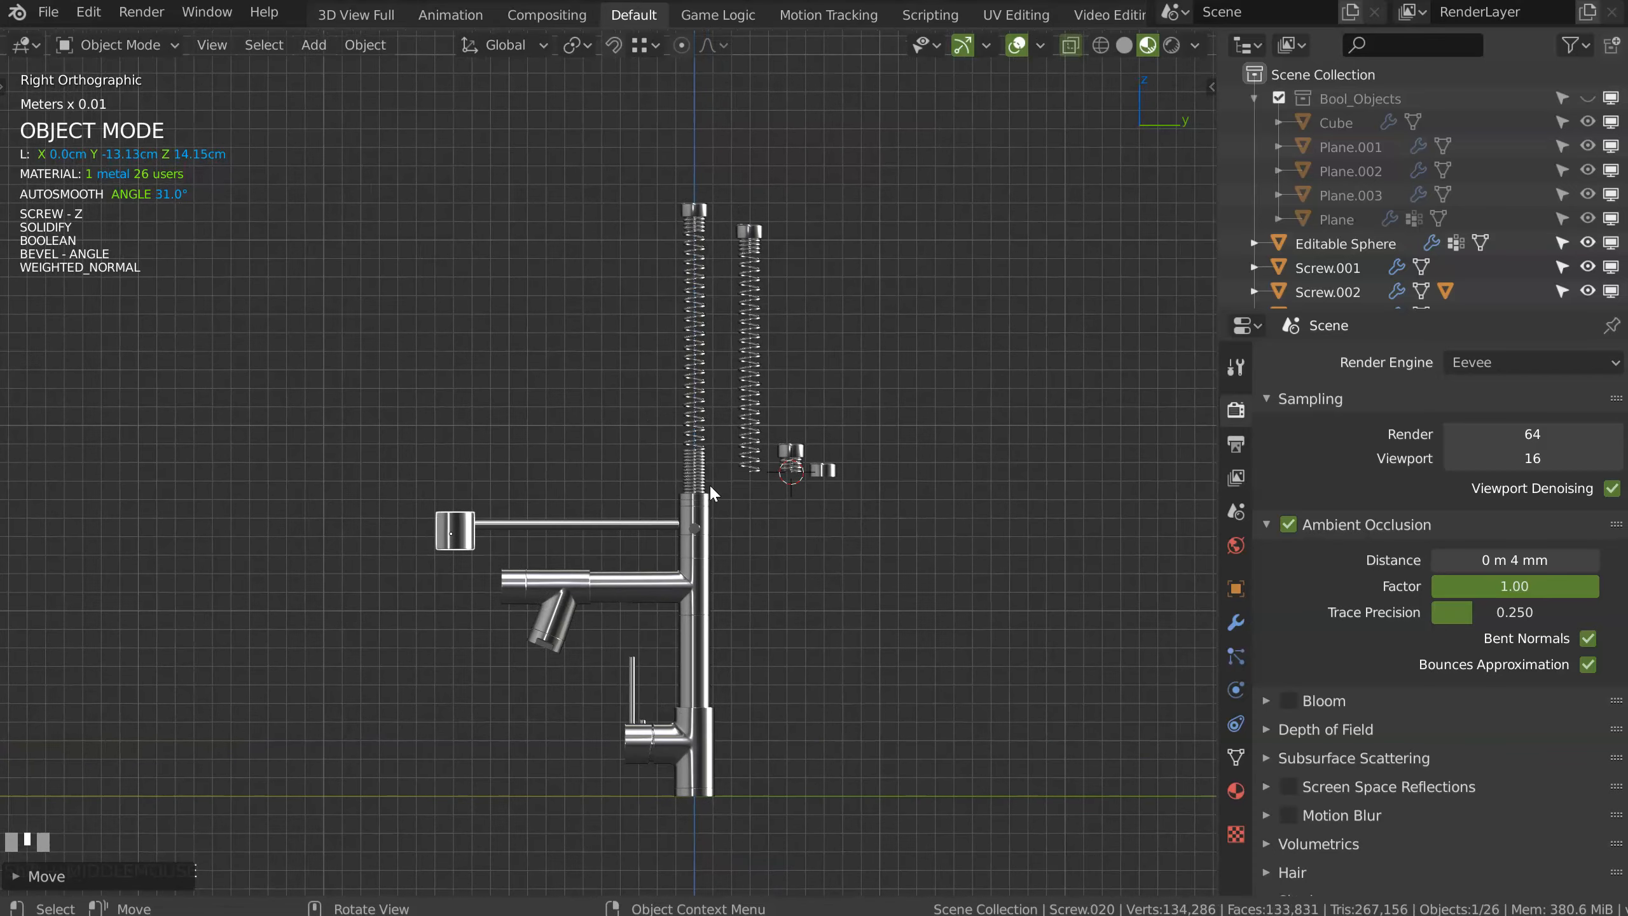
scroll(654, 451, "up", 3)
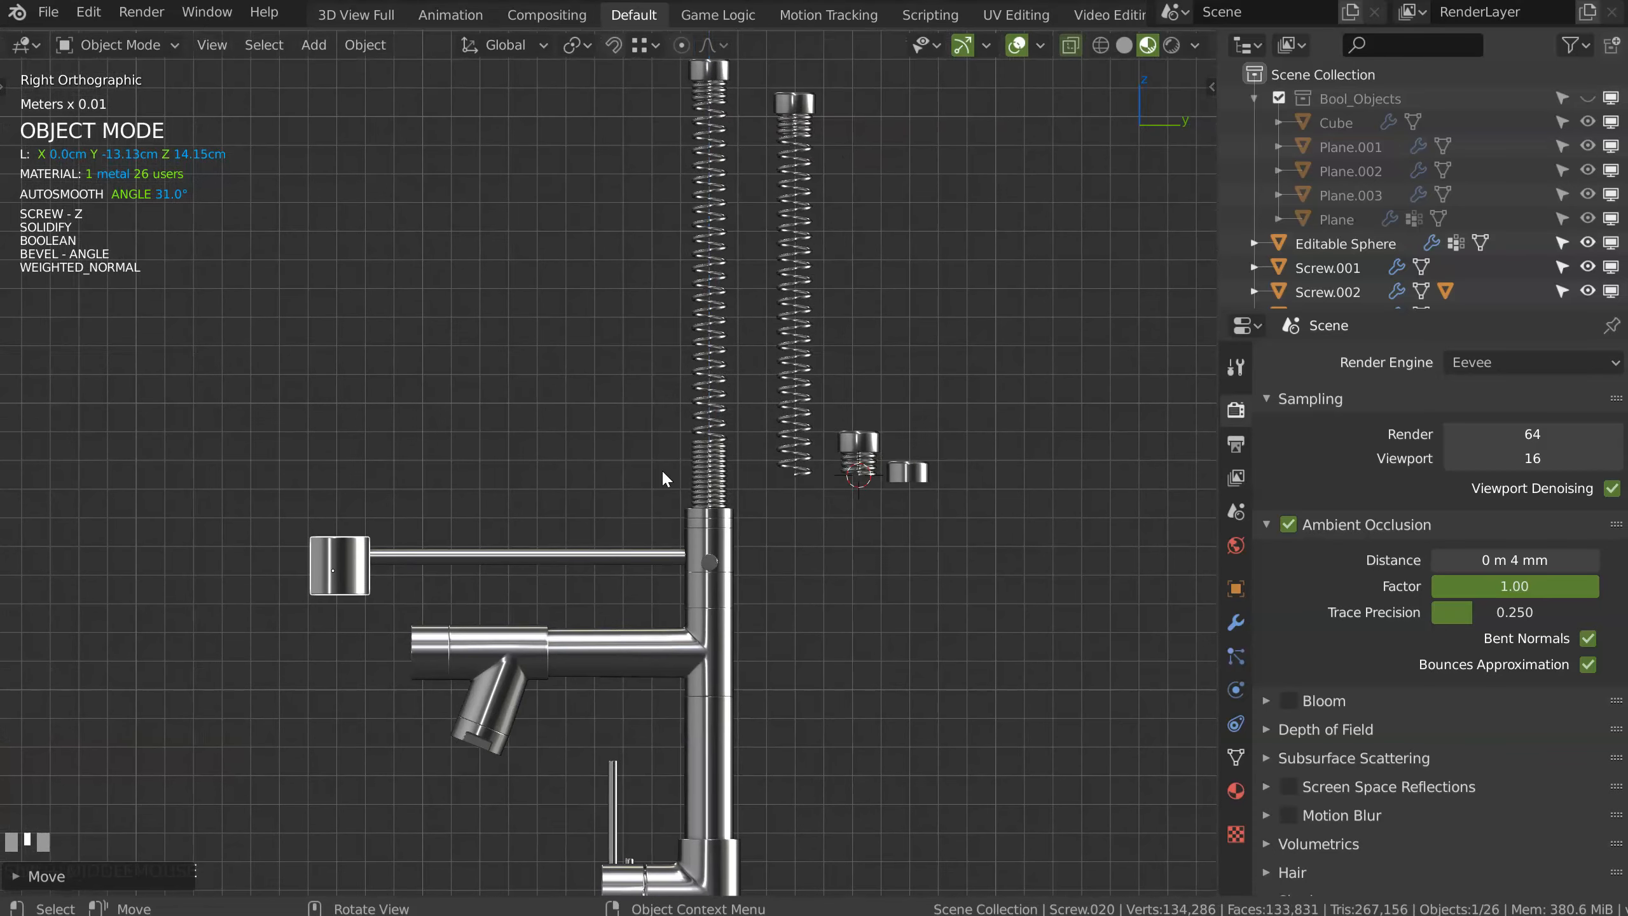
key("q")
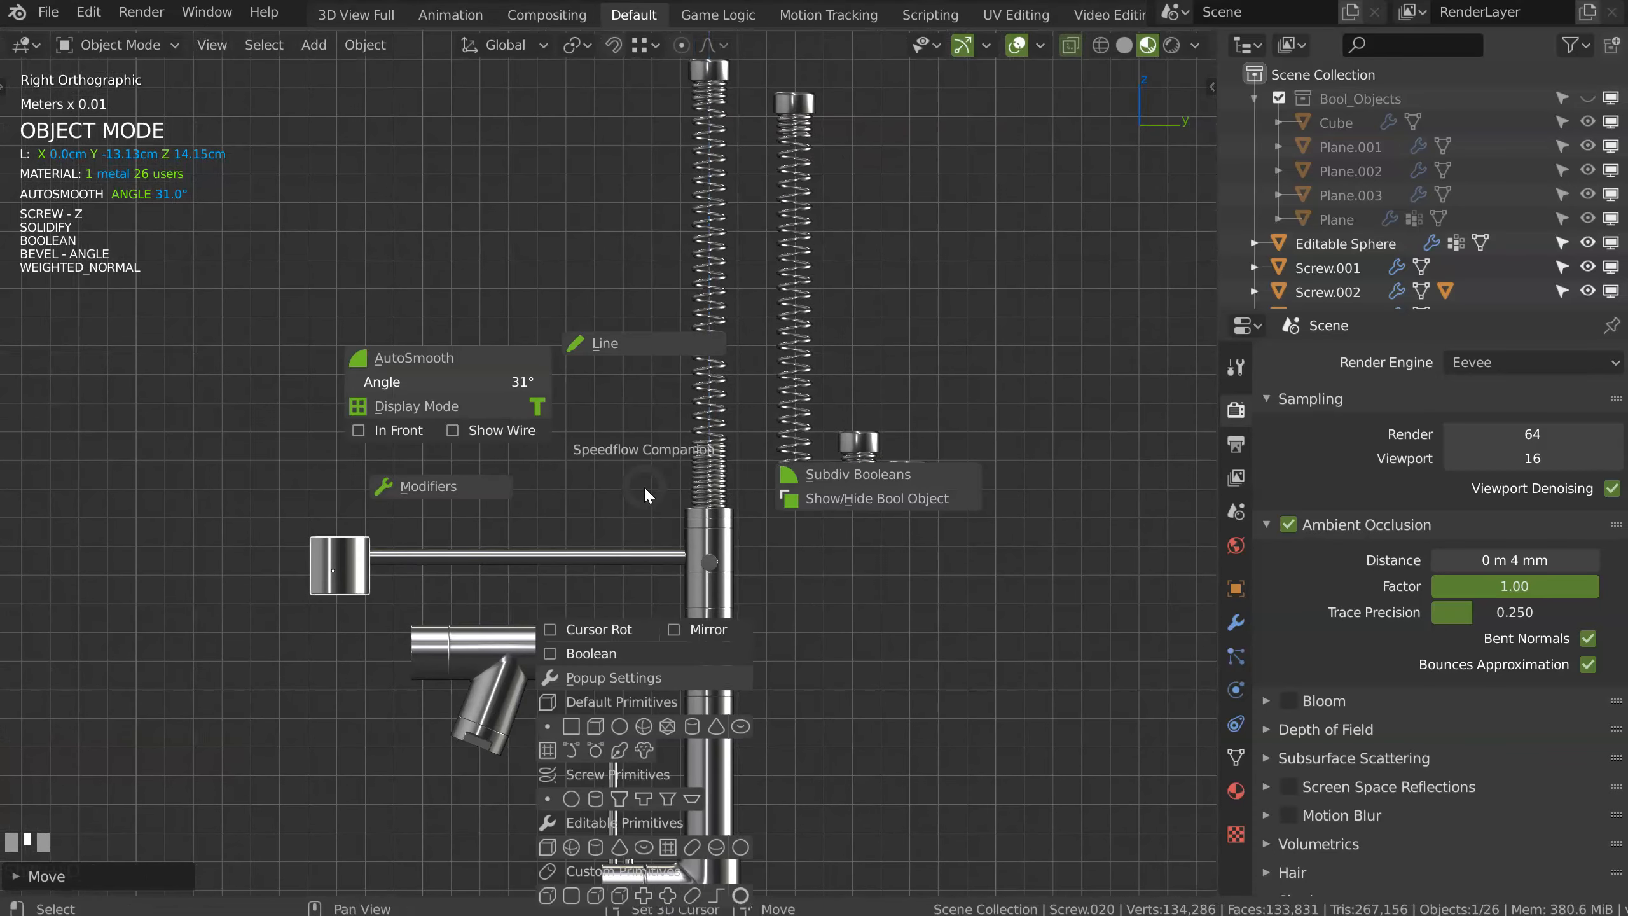
left_click(618, 748)
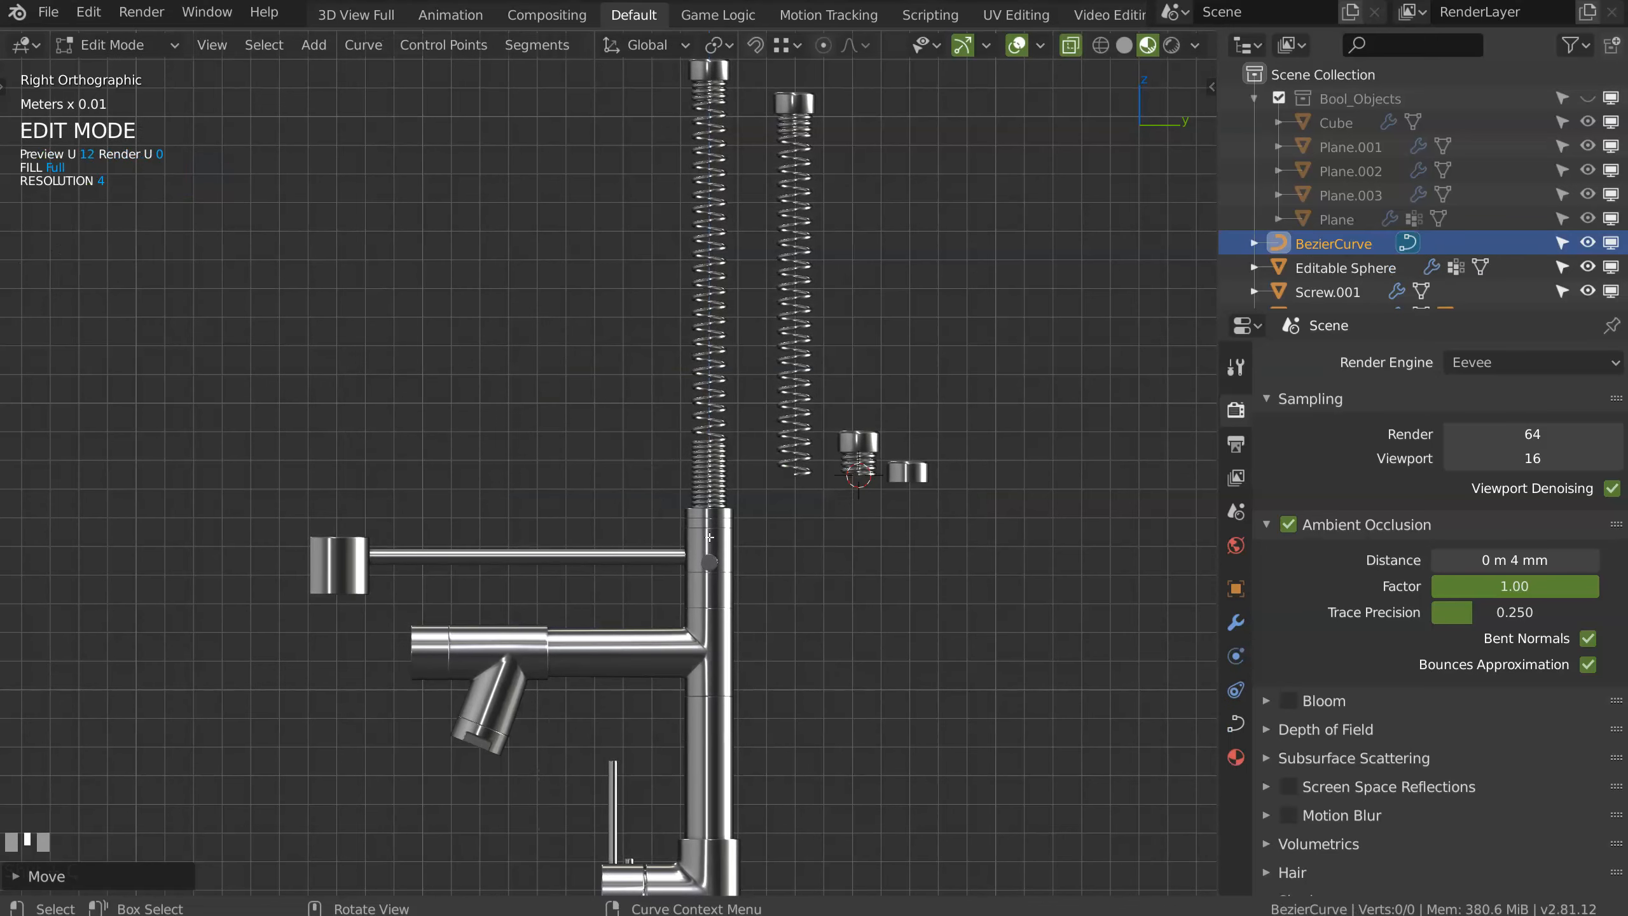
key("g")
left_click(585, 111)
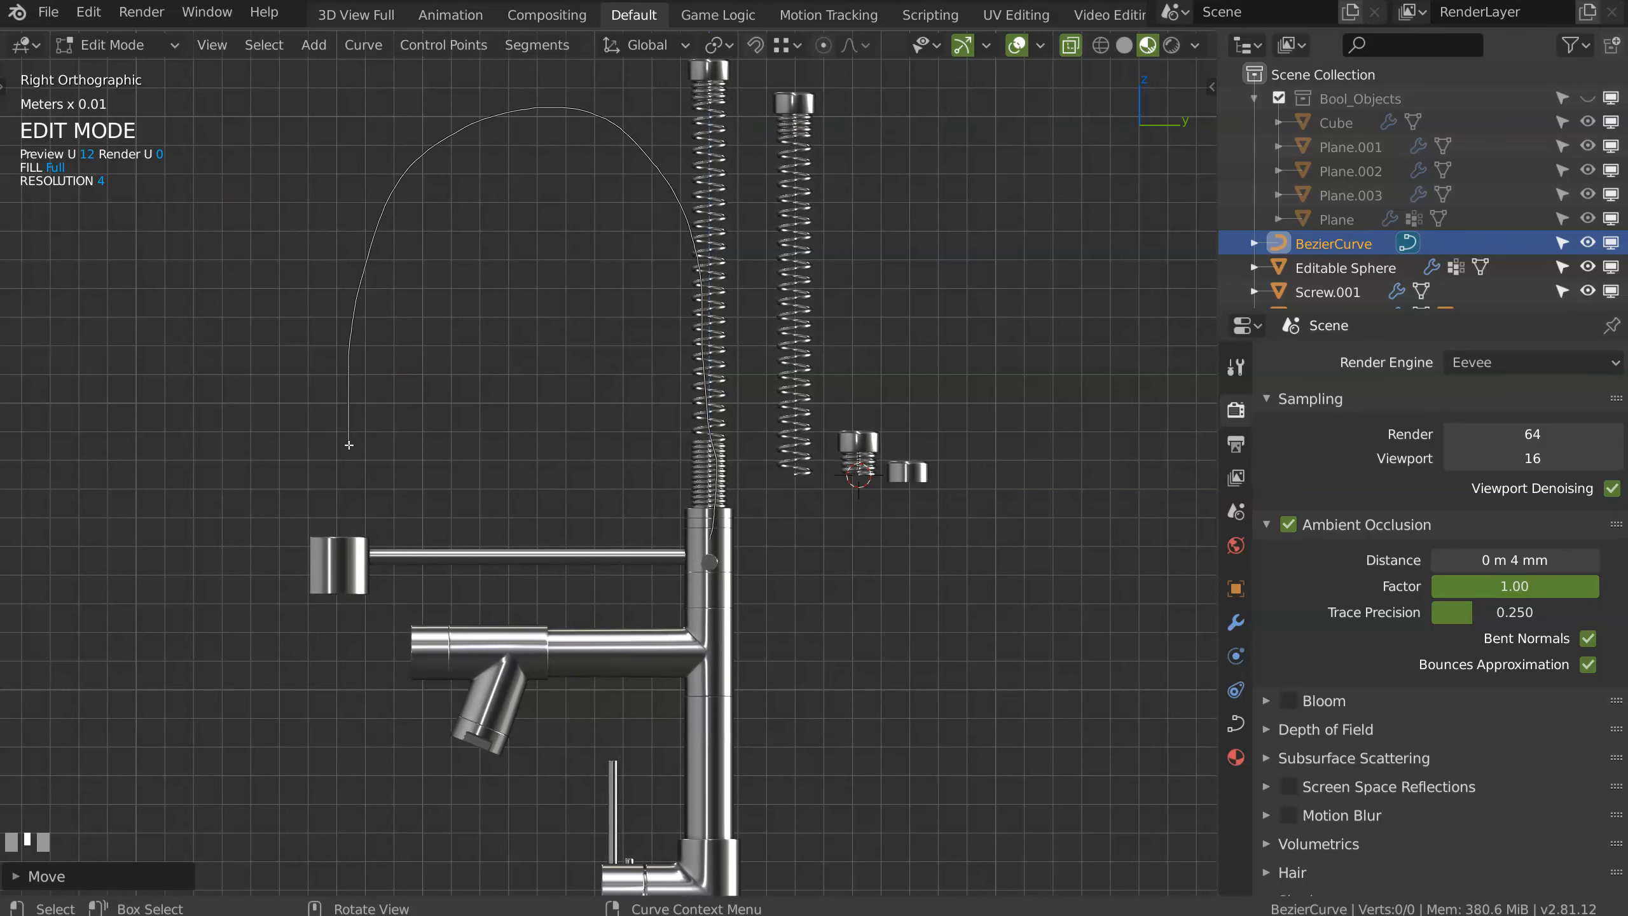
left_click_drag(347, 587, 346, 588)
middle_click_drag(486, 339, 487, 385, "shift")
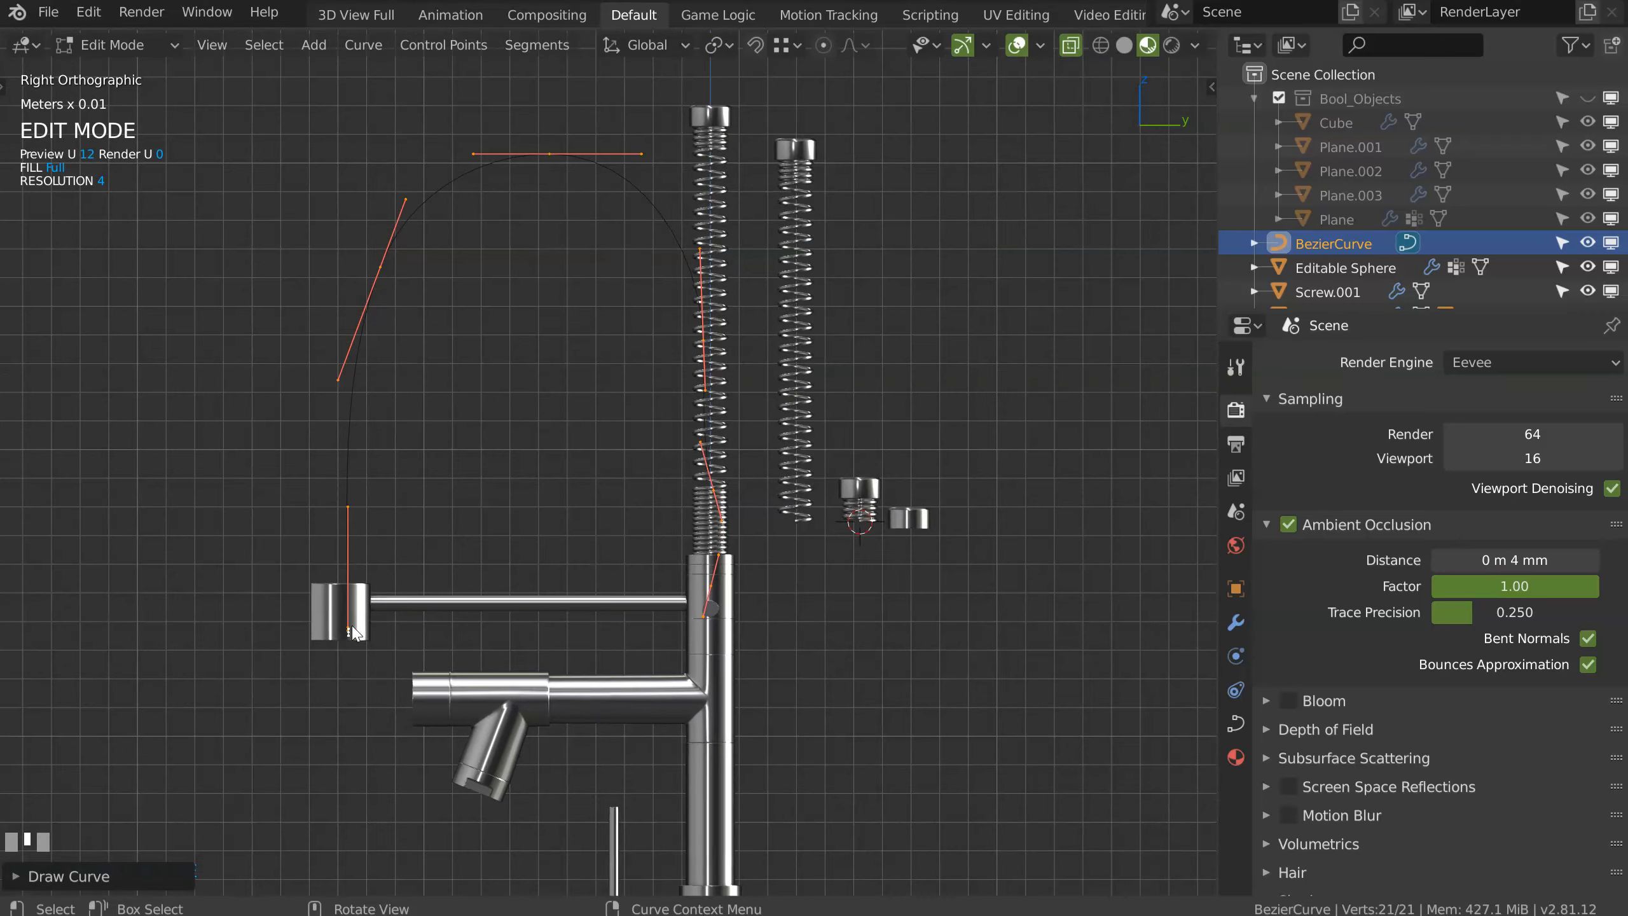
Step: Remove the surplus curve control points at the ring holder end and just above the column's top
left_click(353, 655)
middle_click_drag(376, 587, 386, 411, "ctrl")
middle_click_drag(284, 580, 279, 423, "shift")
middle_click_drag(141, 686, 550, 420, "shift")
key("x")
left_click(419, 469)
left_click(681, 627)
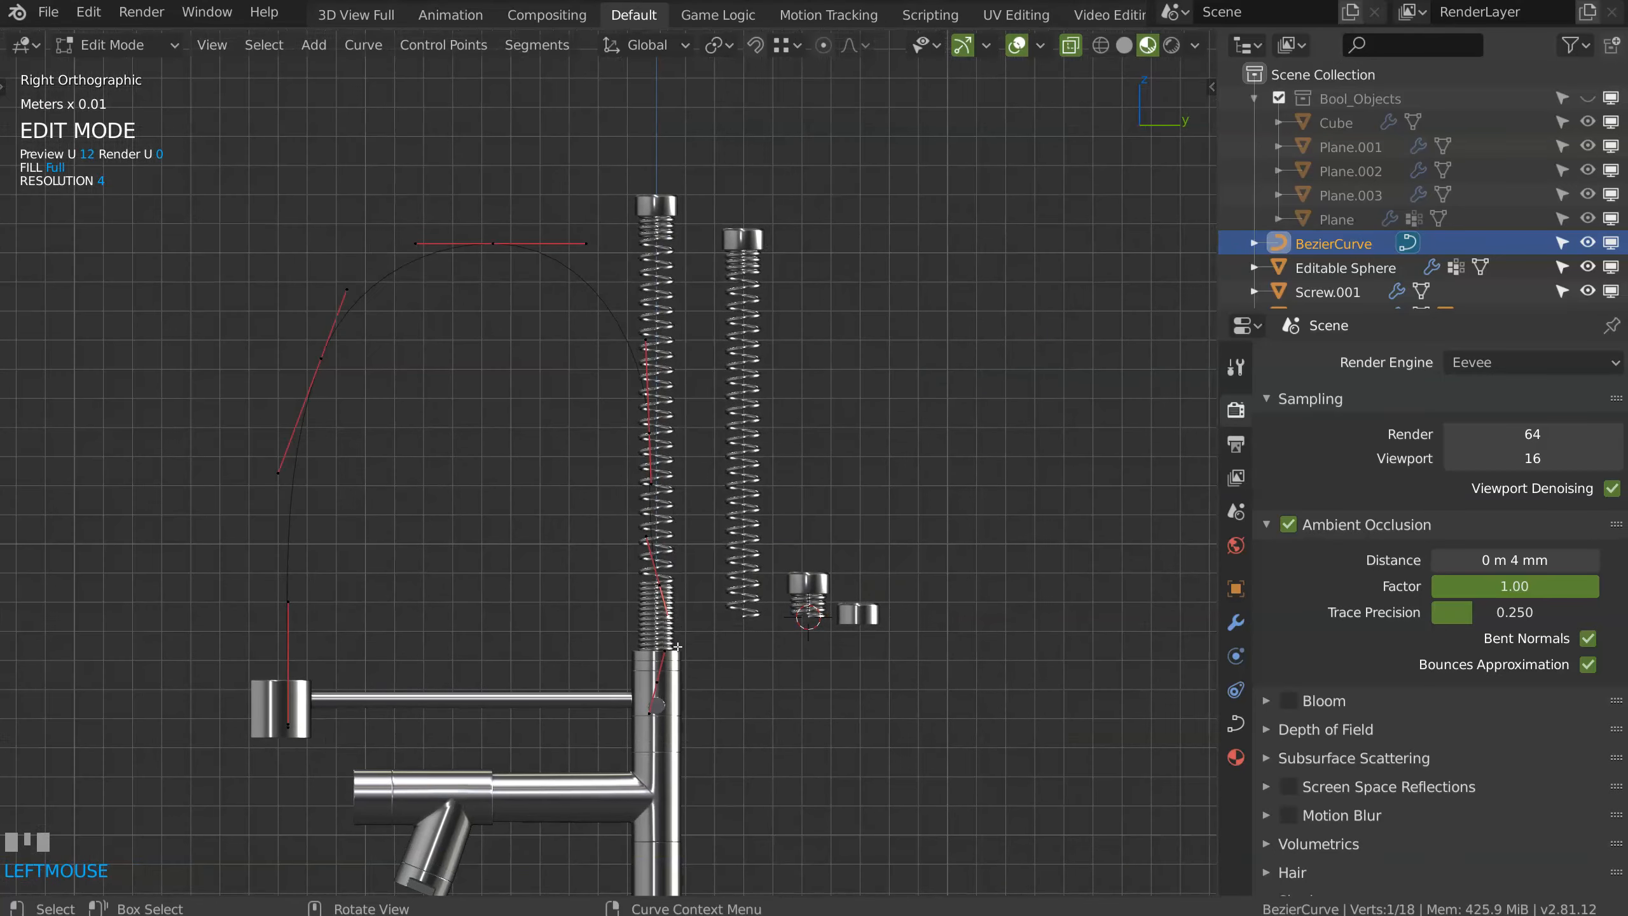
key("ctrl+x")
Step: Move the upper handle of the curve's starting point about -3.24 mm along Y to line it up with the column's axis
left_click(730, 588)
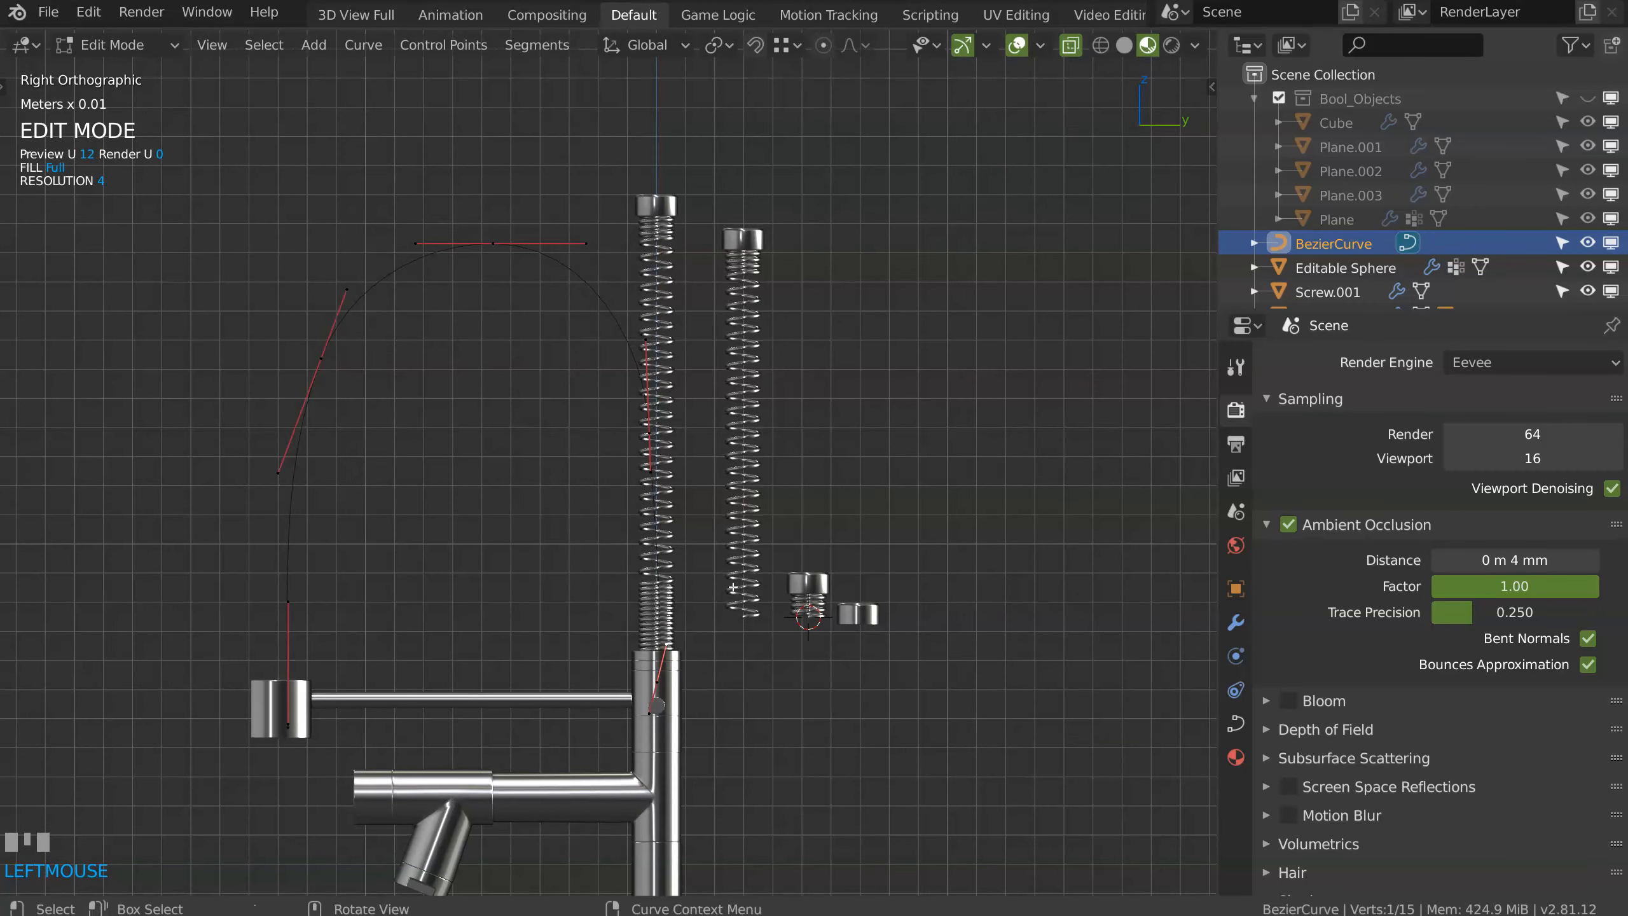
middle_click_drag(732, 588, 653, 532, "ctrl")
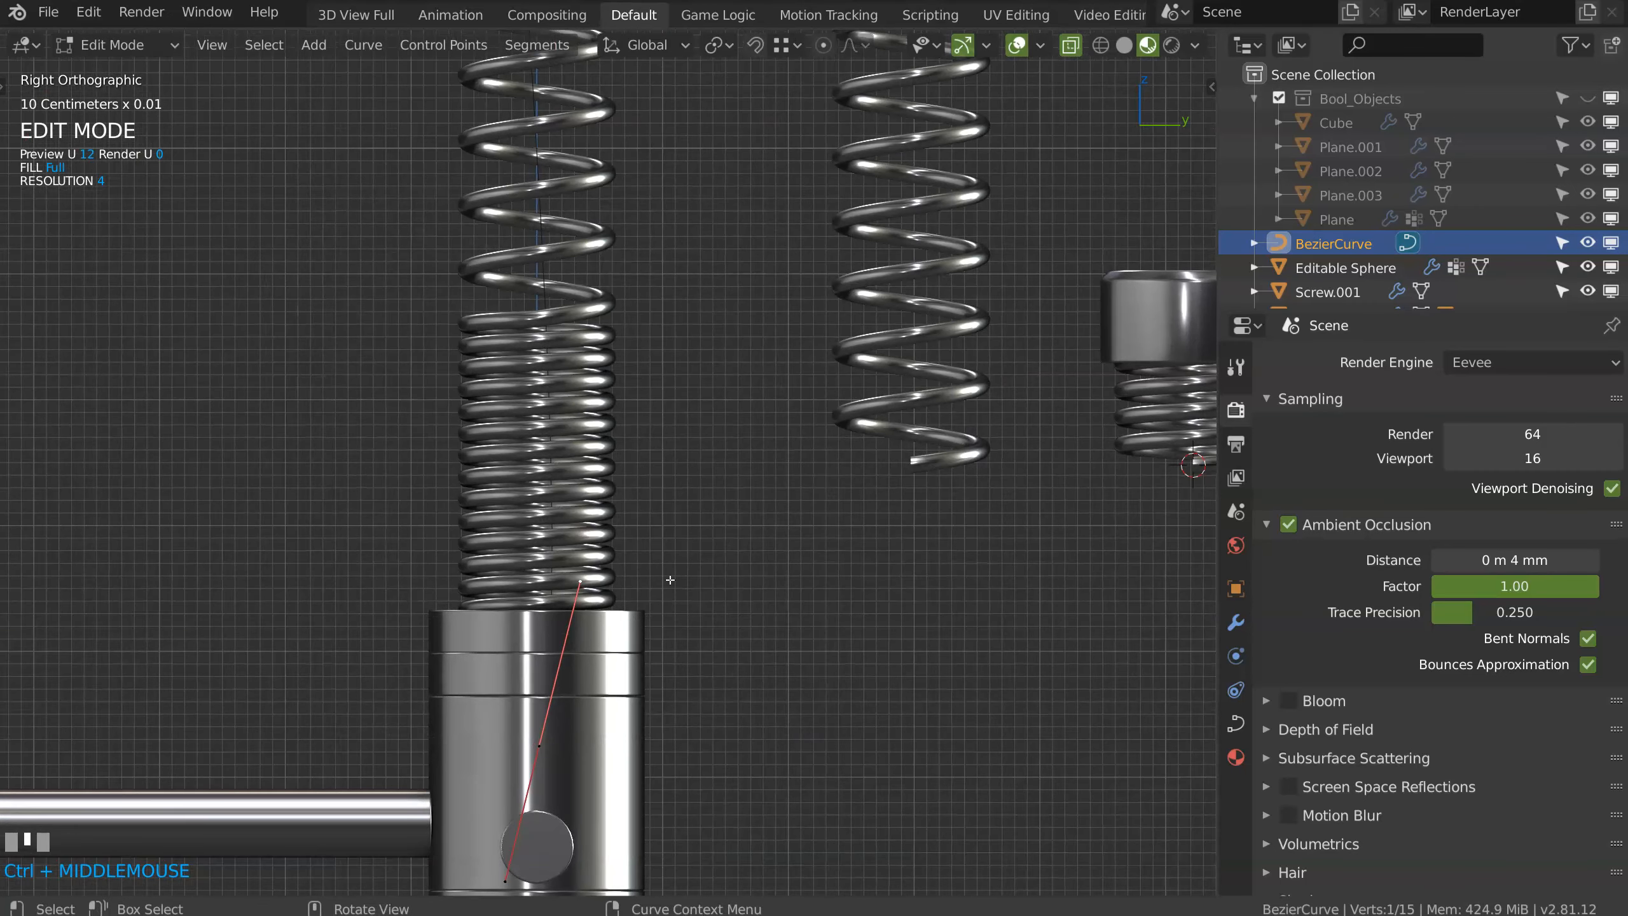
key("g")
key("y")
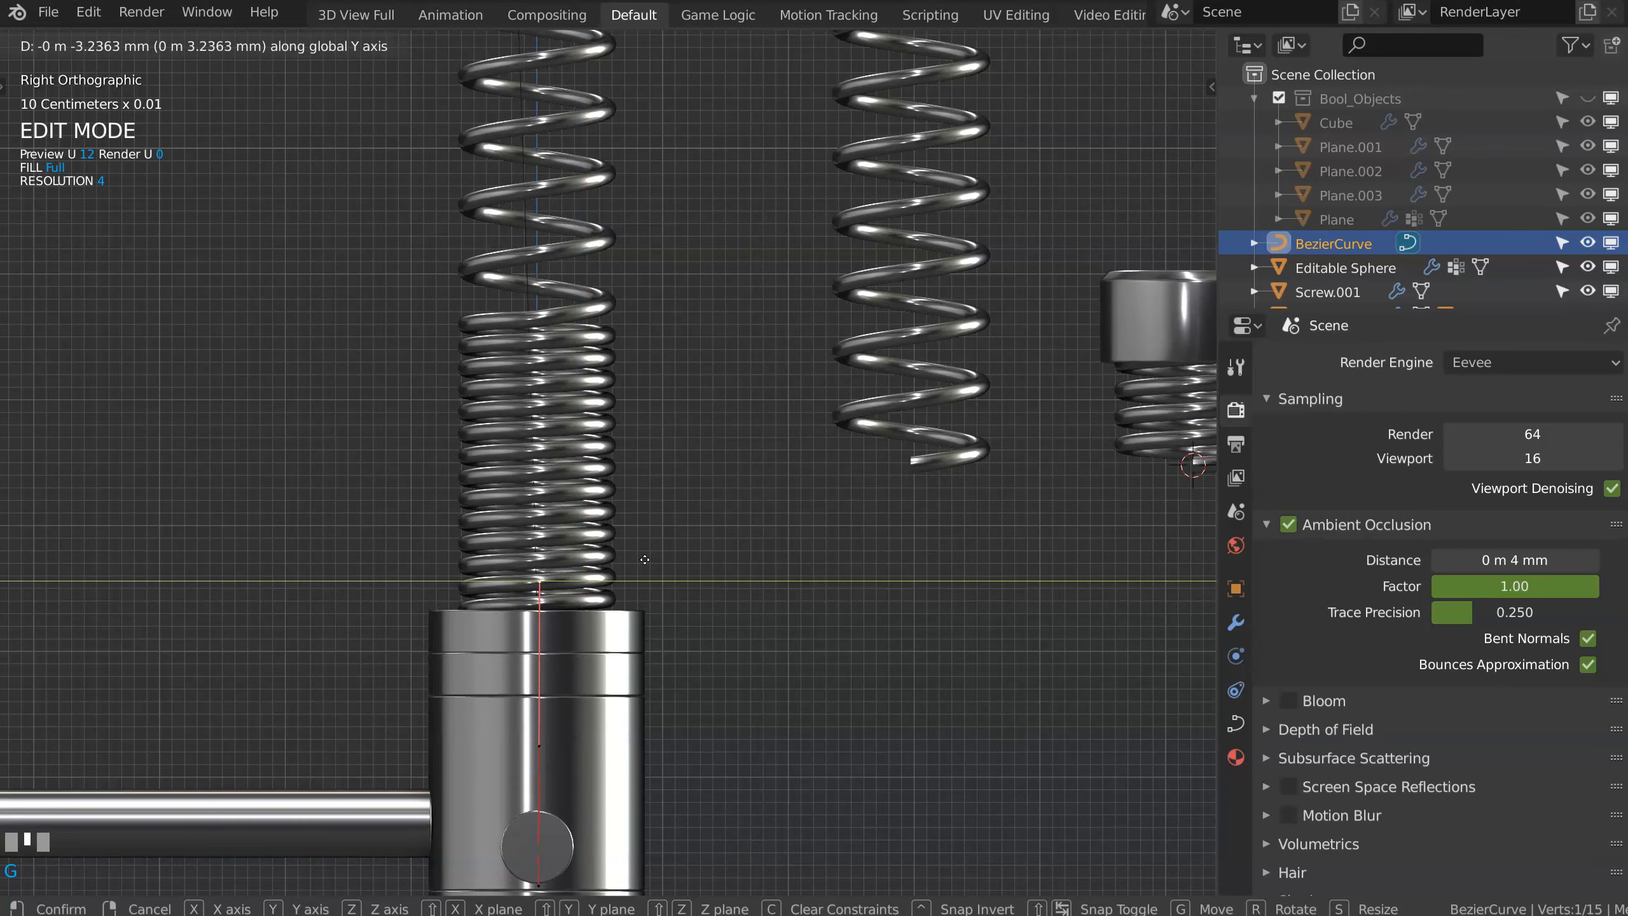
Step: Align the bezier curve's lower control point with the center of the vertical faucet column along the Y axis
left_click(645, 559)
left_click(622, 718)
middle_click_drag(622, 718, 662, 439, "ctrl")
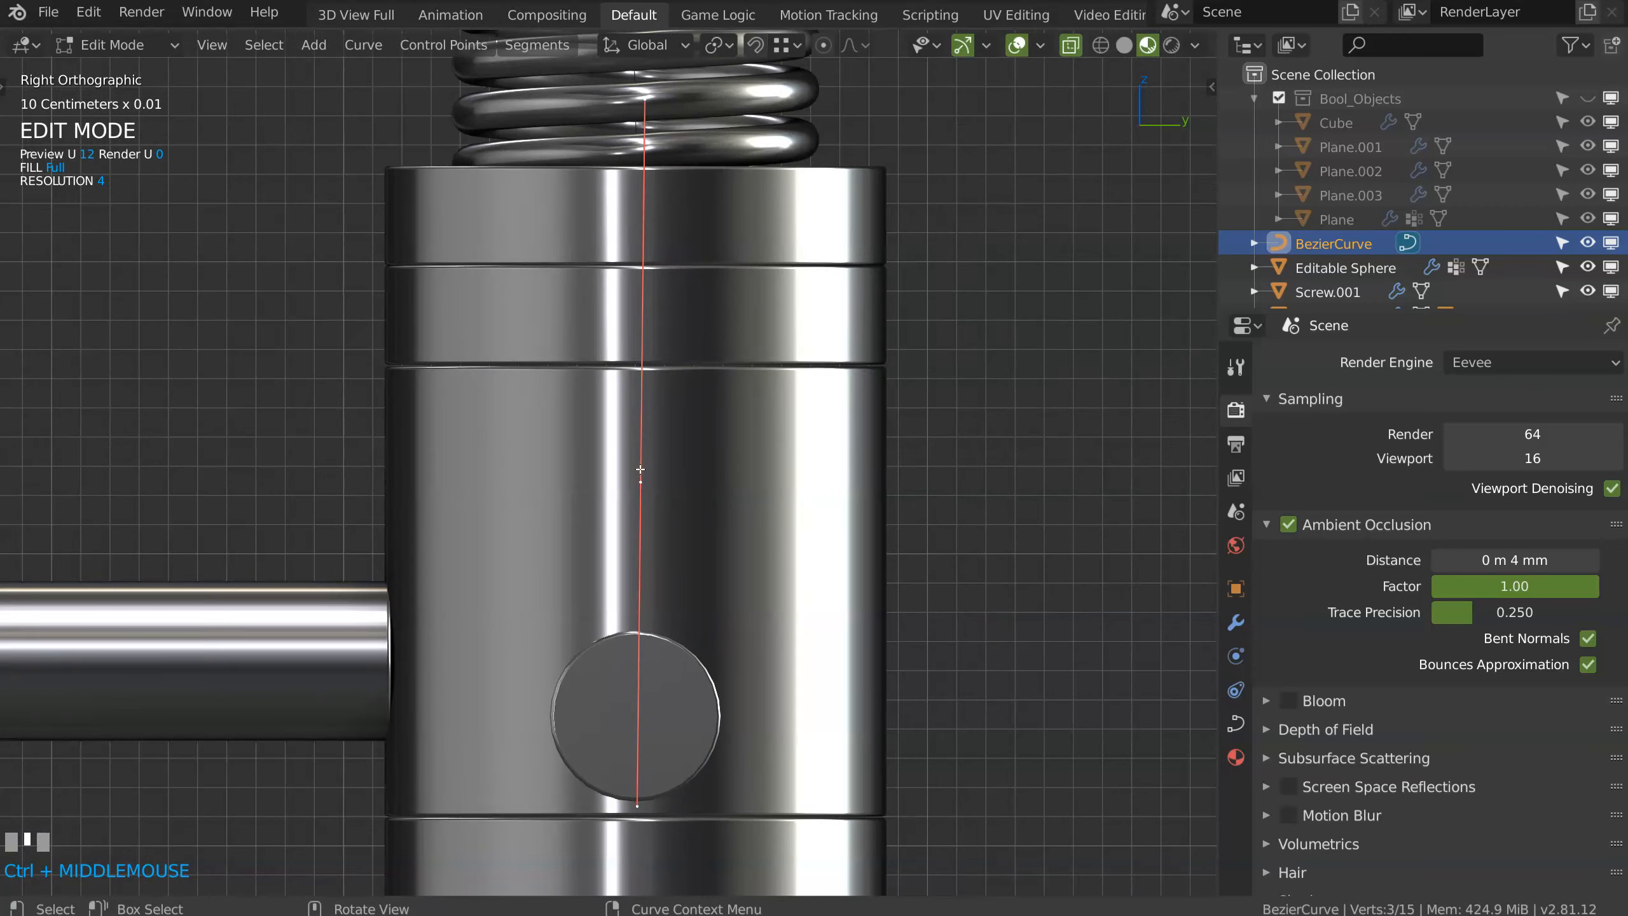
key("g")
key("y")
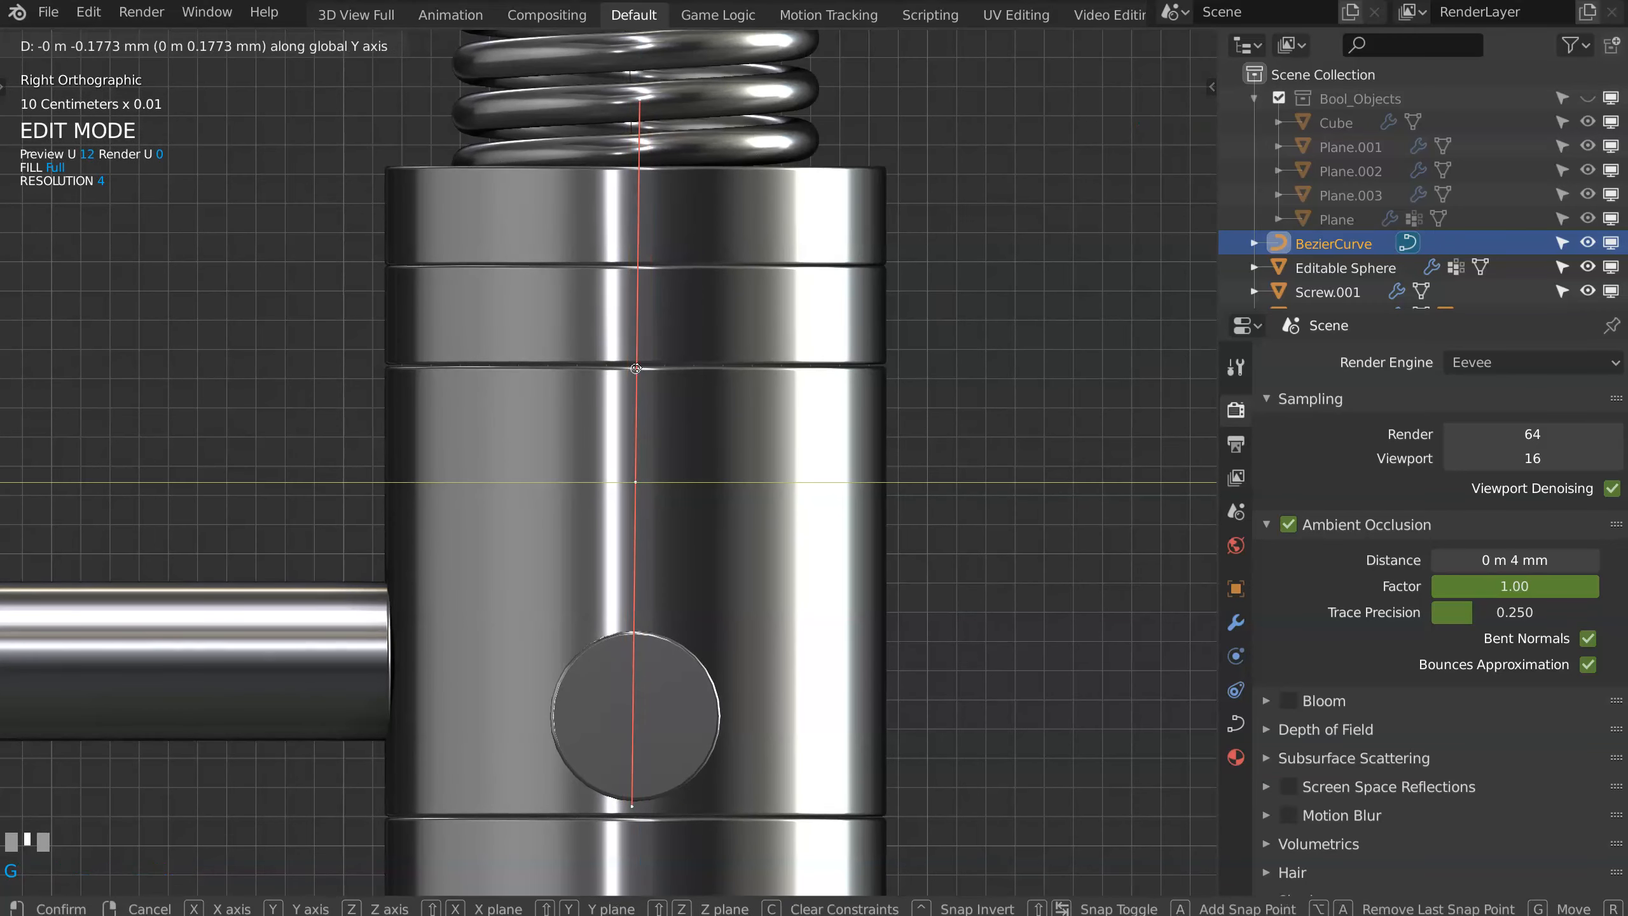
left_click(635, 367)
scroll(640, 586, "down", 6)
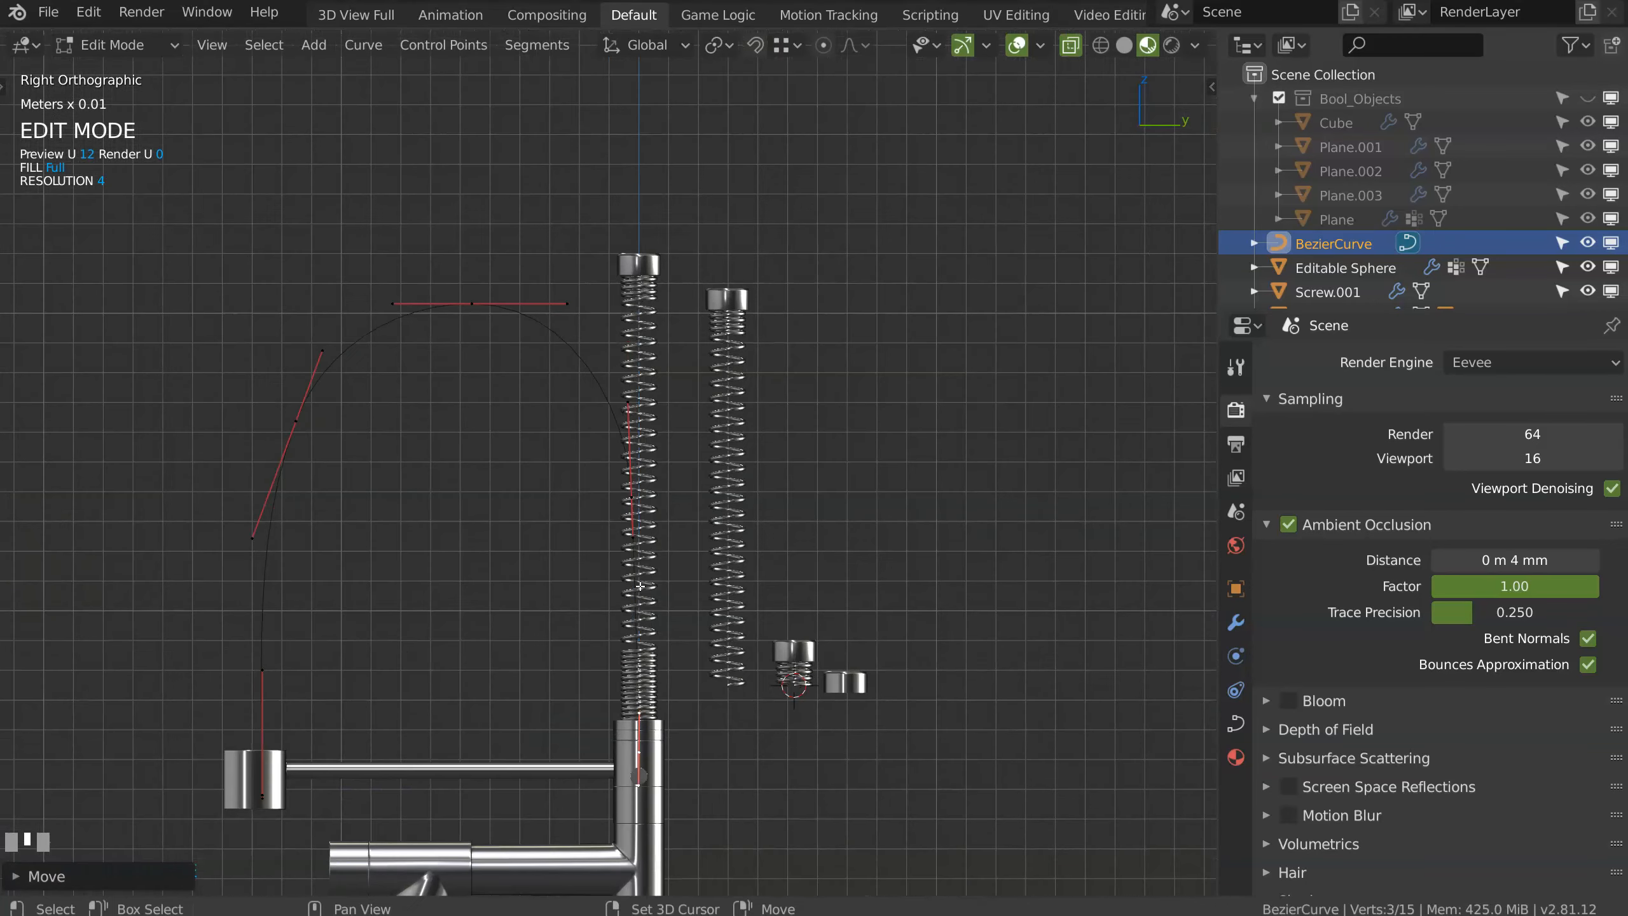
Step: Lower the curve's outer side control point slightly and bring down the control point at the top of the arch
left_click(548, 302)
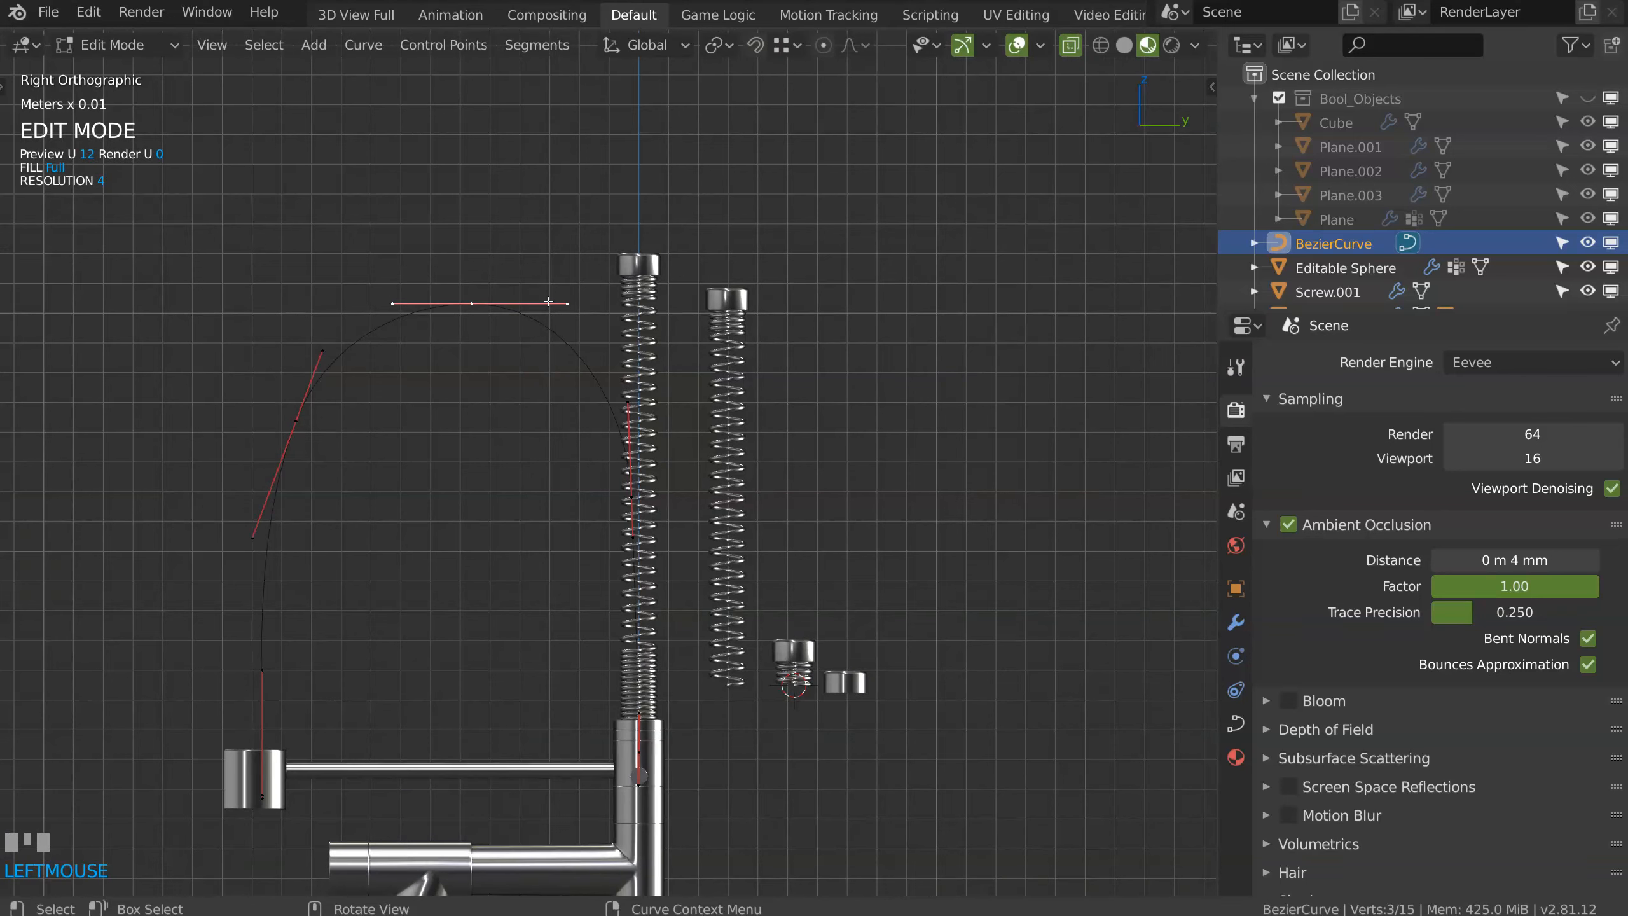
key("g")
left_click(312, 453)
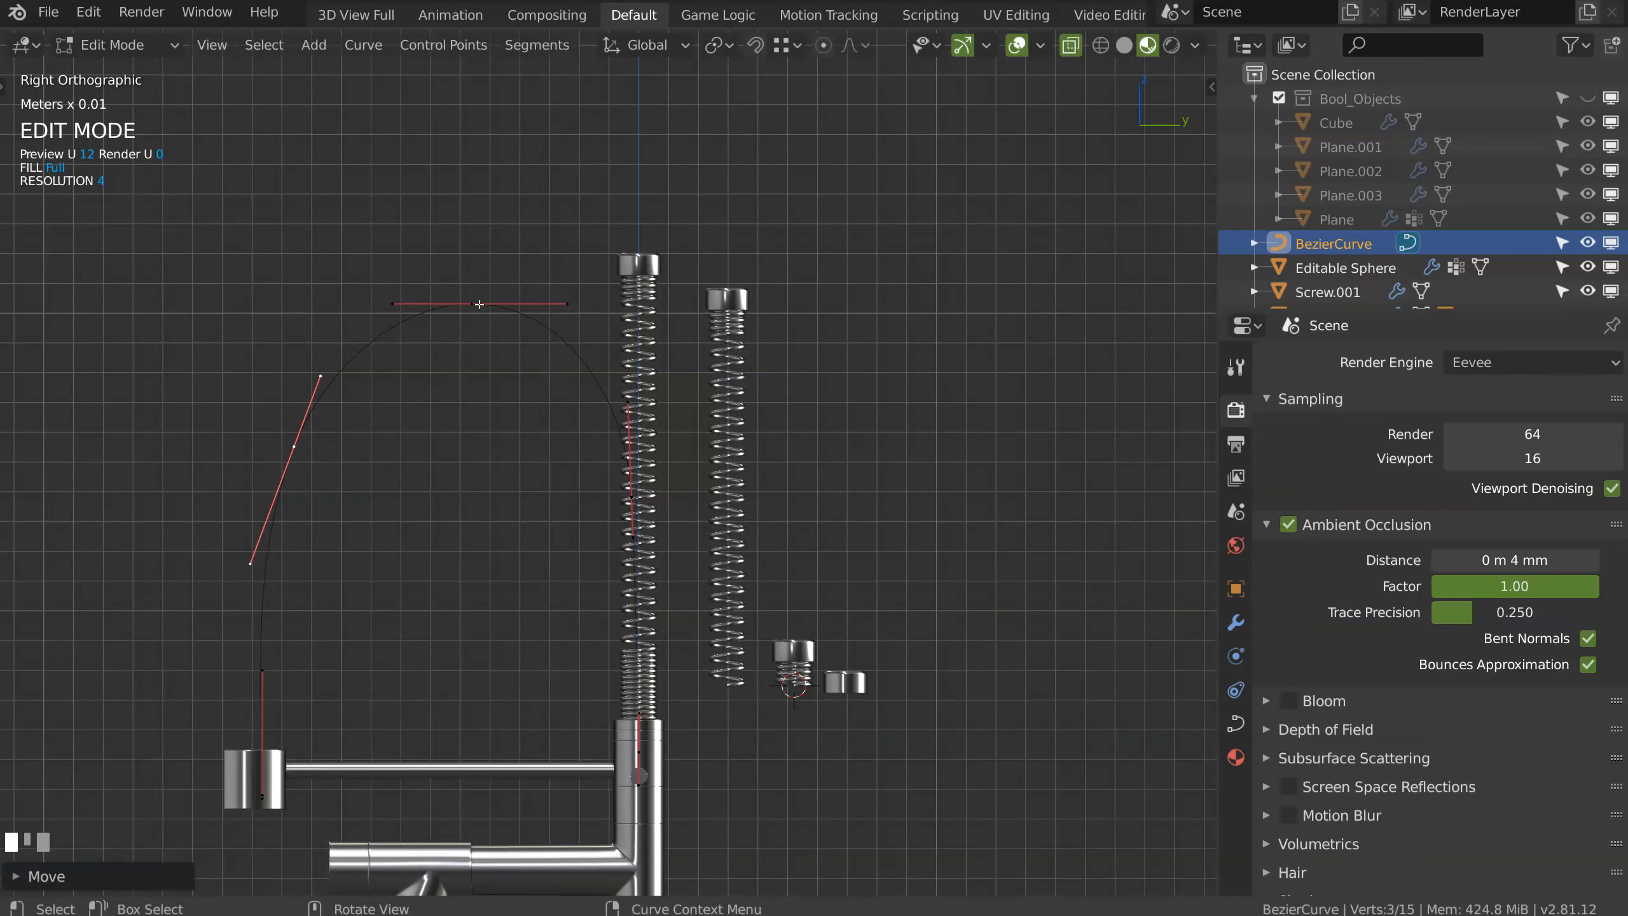
key("g")
left_click(476, 332)
Step: Move the curve's outer end control point along the Z axis within the holder ring
left_click(259, 739)
middle_click_drag(278, 642, 438, 447, "shift")
middle_click_drag(437, 447, 451, 498, "ctrl")
left_click(304, 719)
key("g")
key("z")
left_click(298, 806)
Step: Shift the curve's outer end control point along the Y axis to line it up with the holder ring
left_click(305, 701)
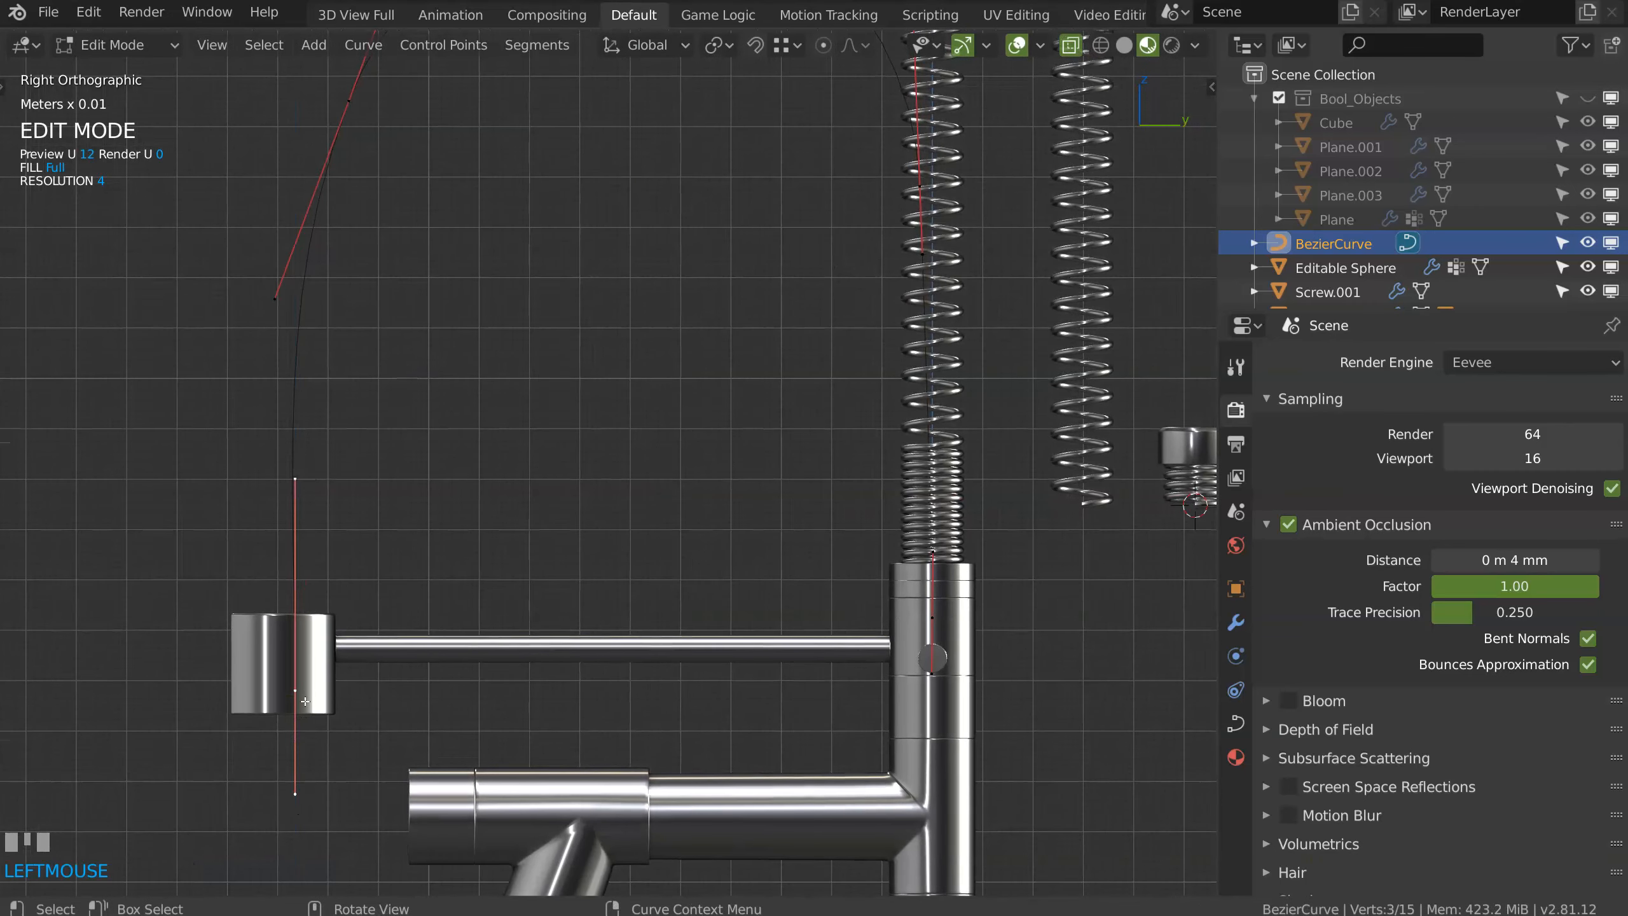
key("g")
key("y")
left_click(290, 714)
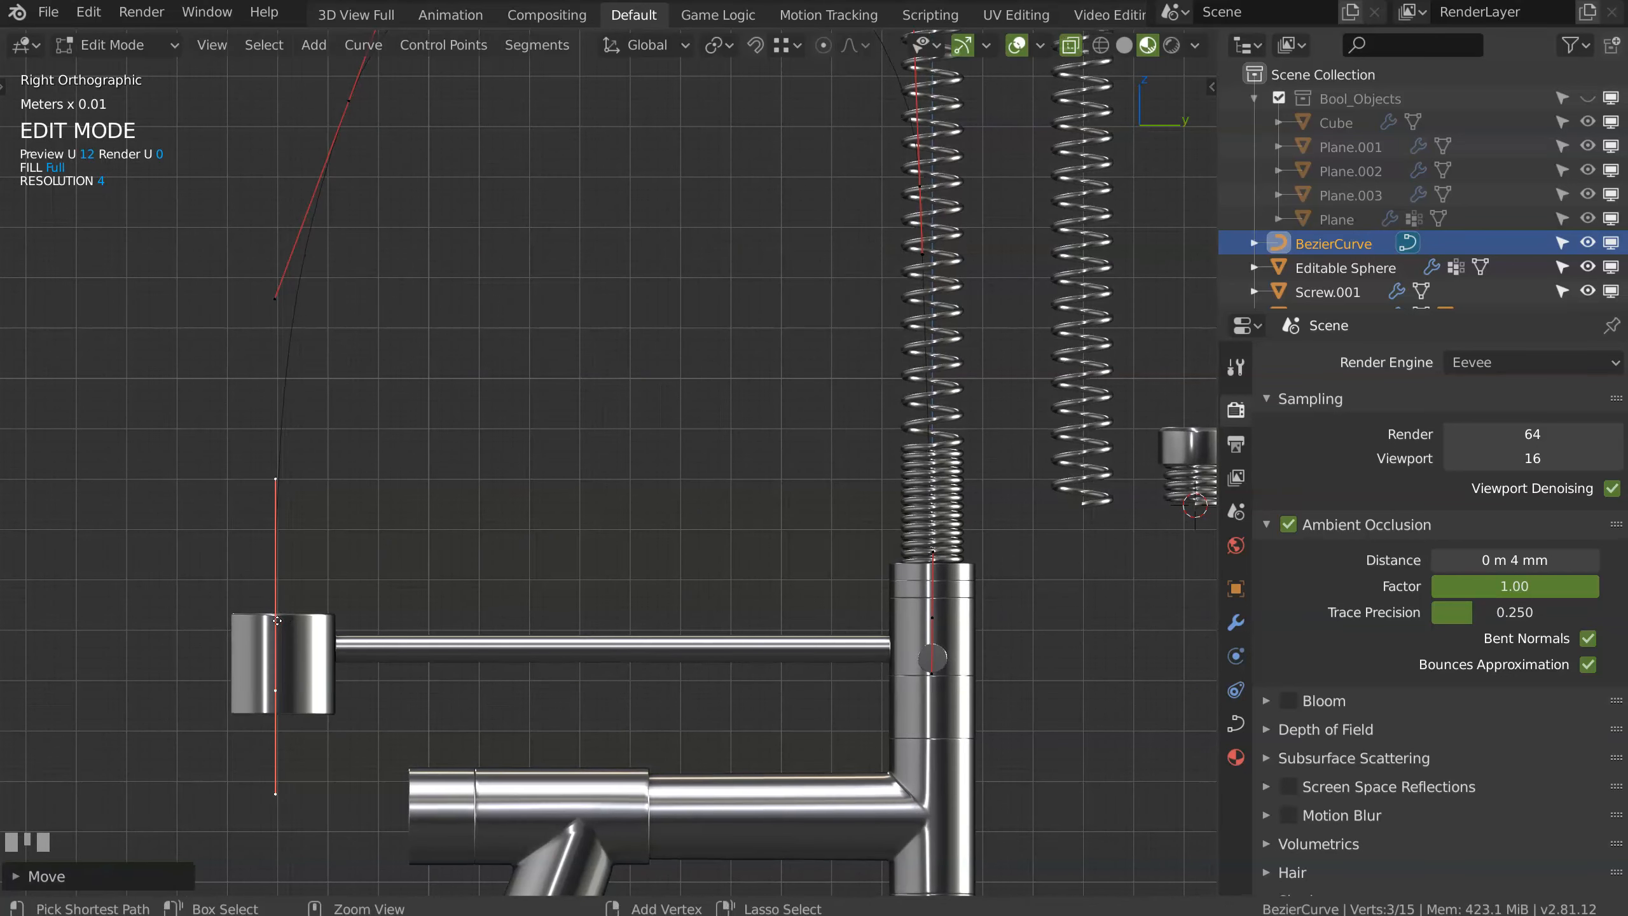
key("f")
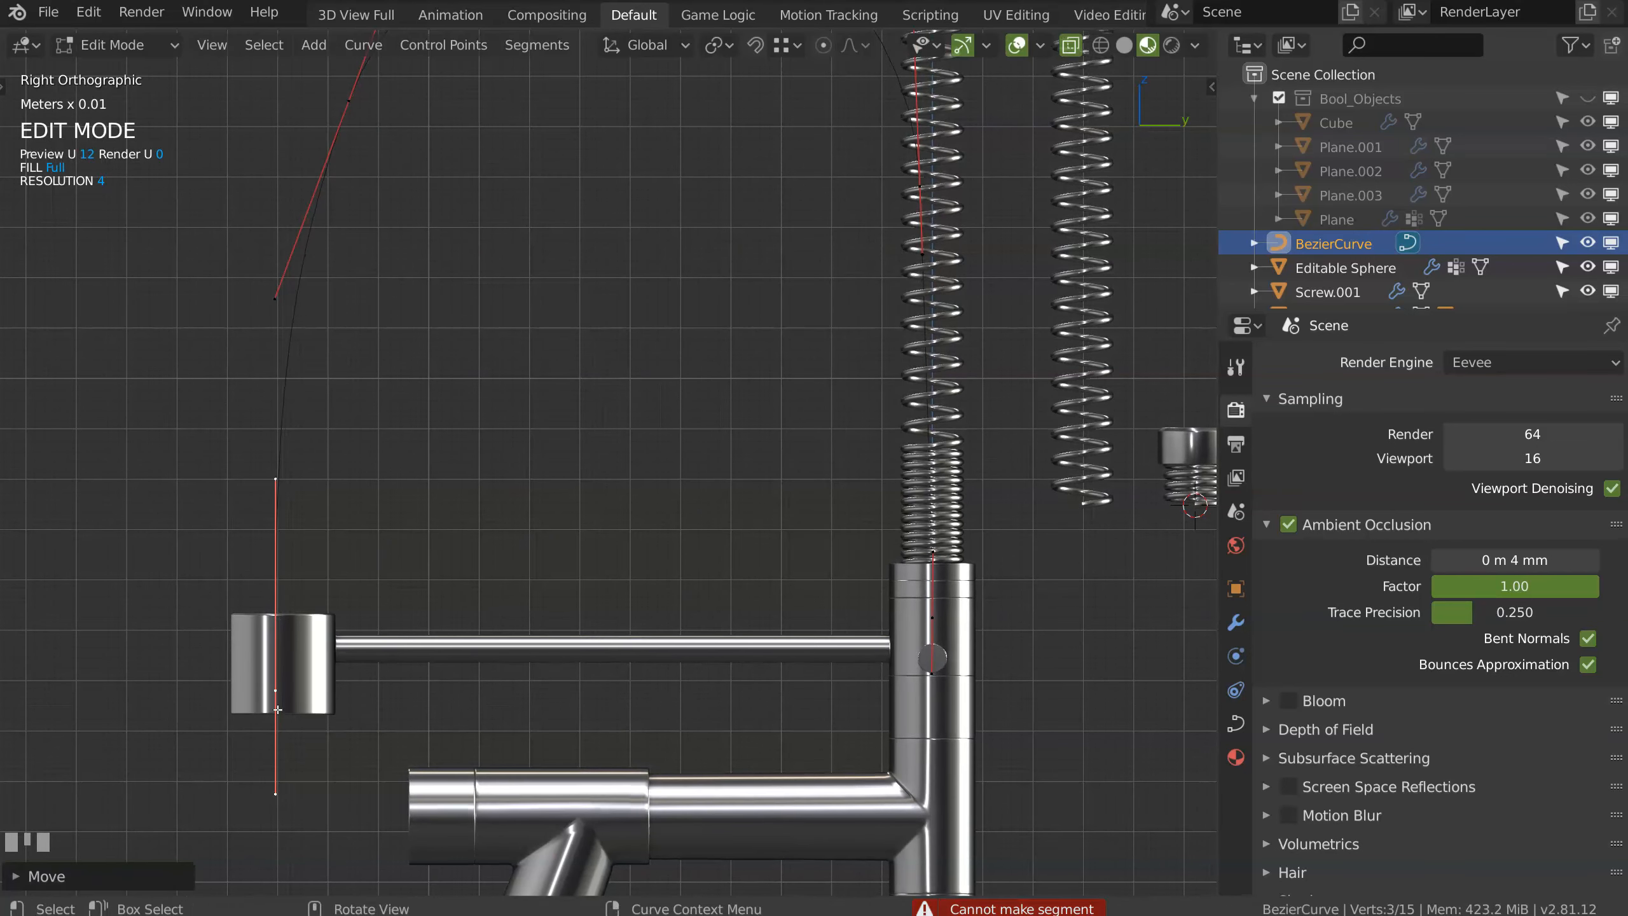
key("g")
key("y")
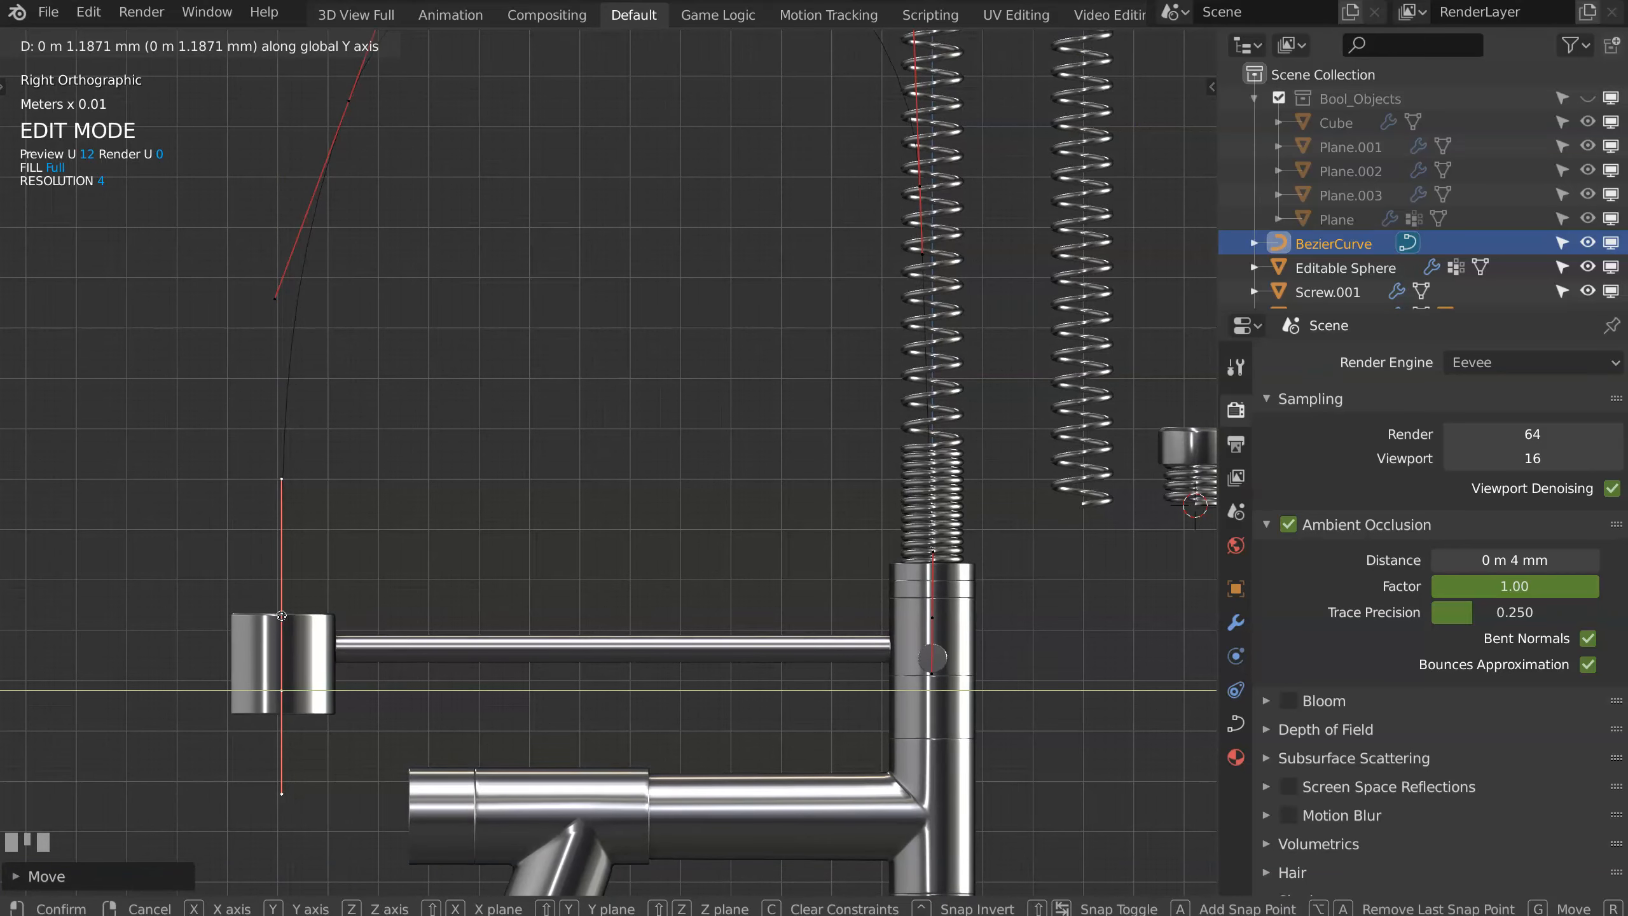
left_click(273, 697)
scroll(426, 543, "down", 4)
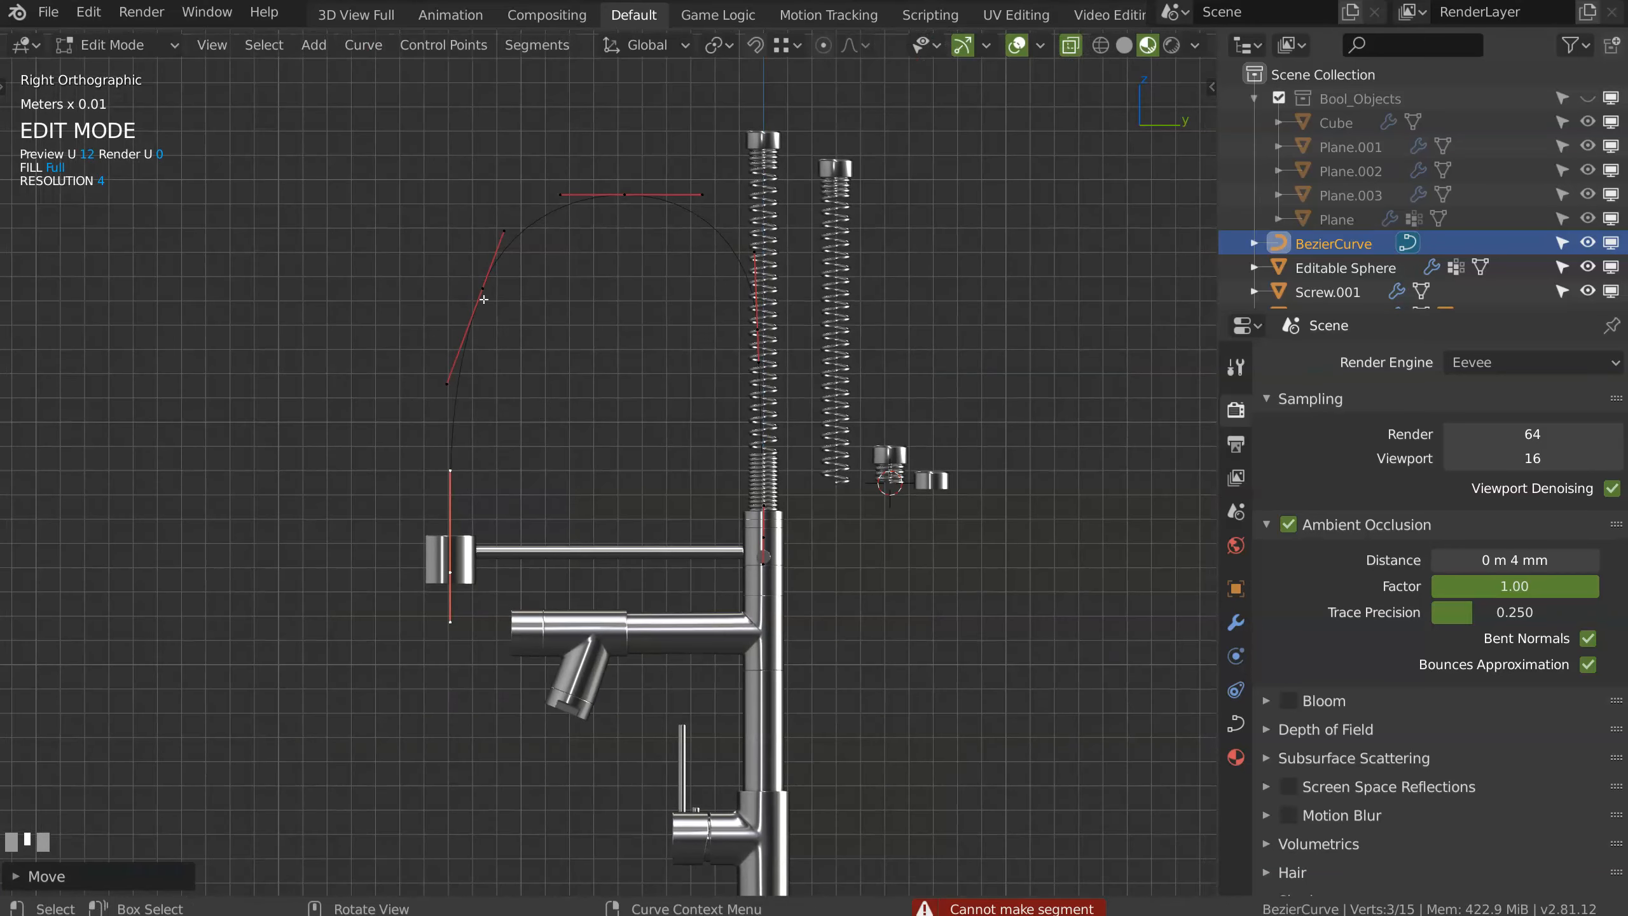
Step: Lower the curve's outer side control point a little more to smooth the arch, and return to Object Mode
left_click(506, 232)
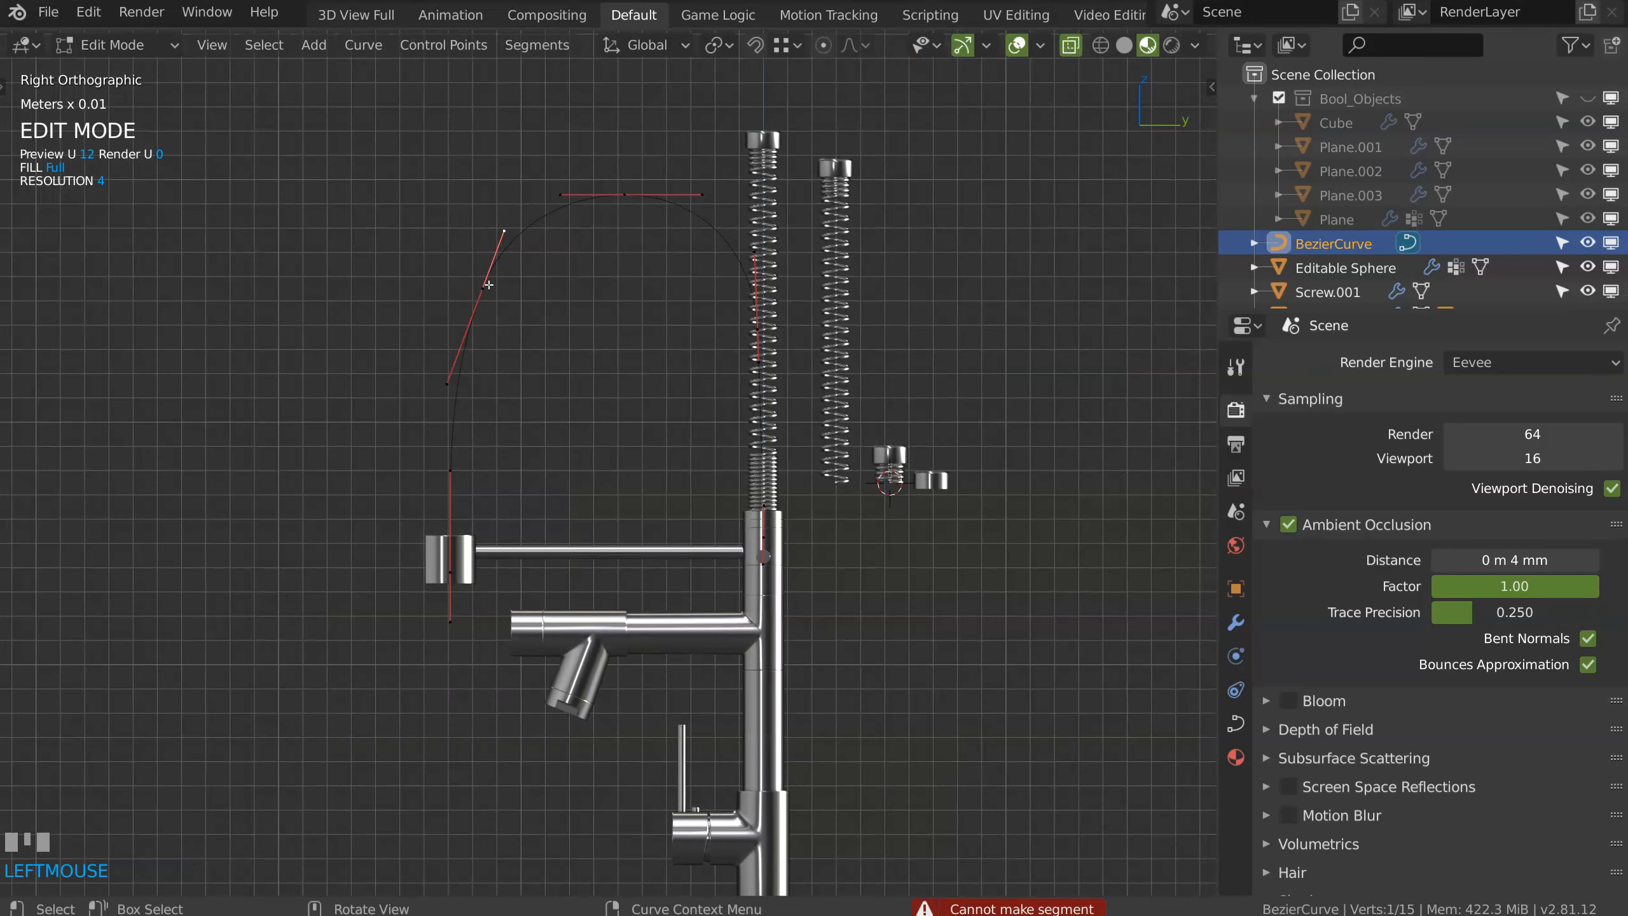
key("g")
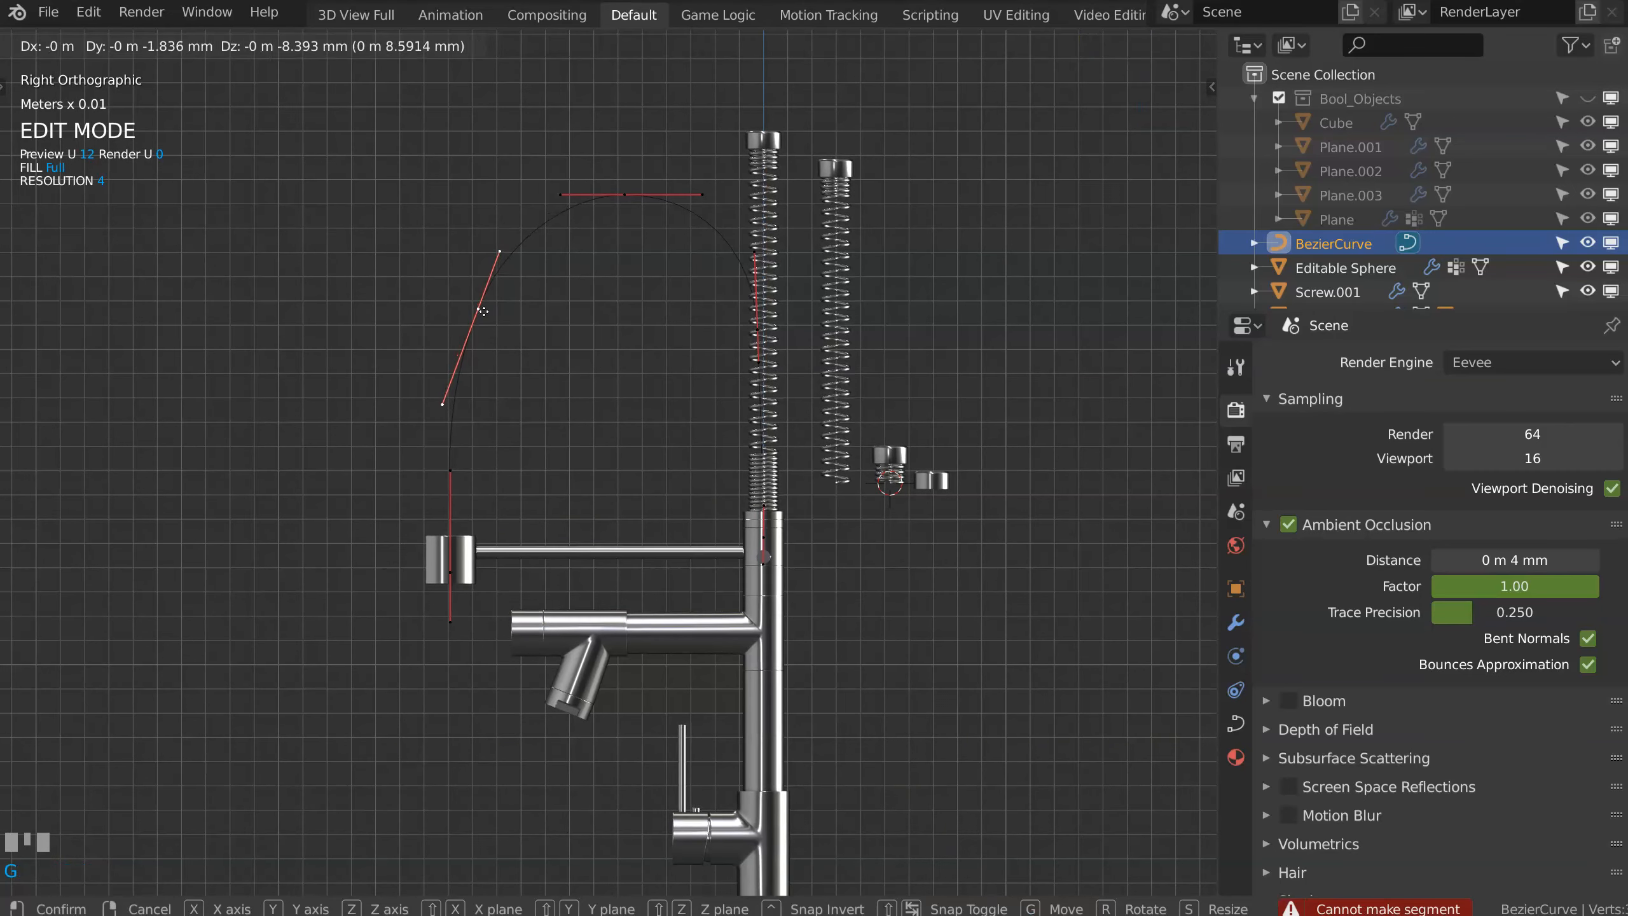
left_click(484, 315)
key("Tab")
Step: Add a Curve modifier to the spring on the faucet column, using BezierCurve as the deforming object
left_click(522, 199)
middle_click_drag(638, 225, 580, 278, "shift")
left_click(727, 344)
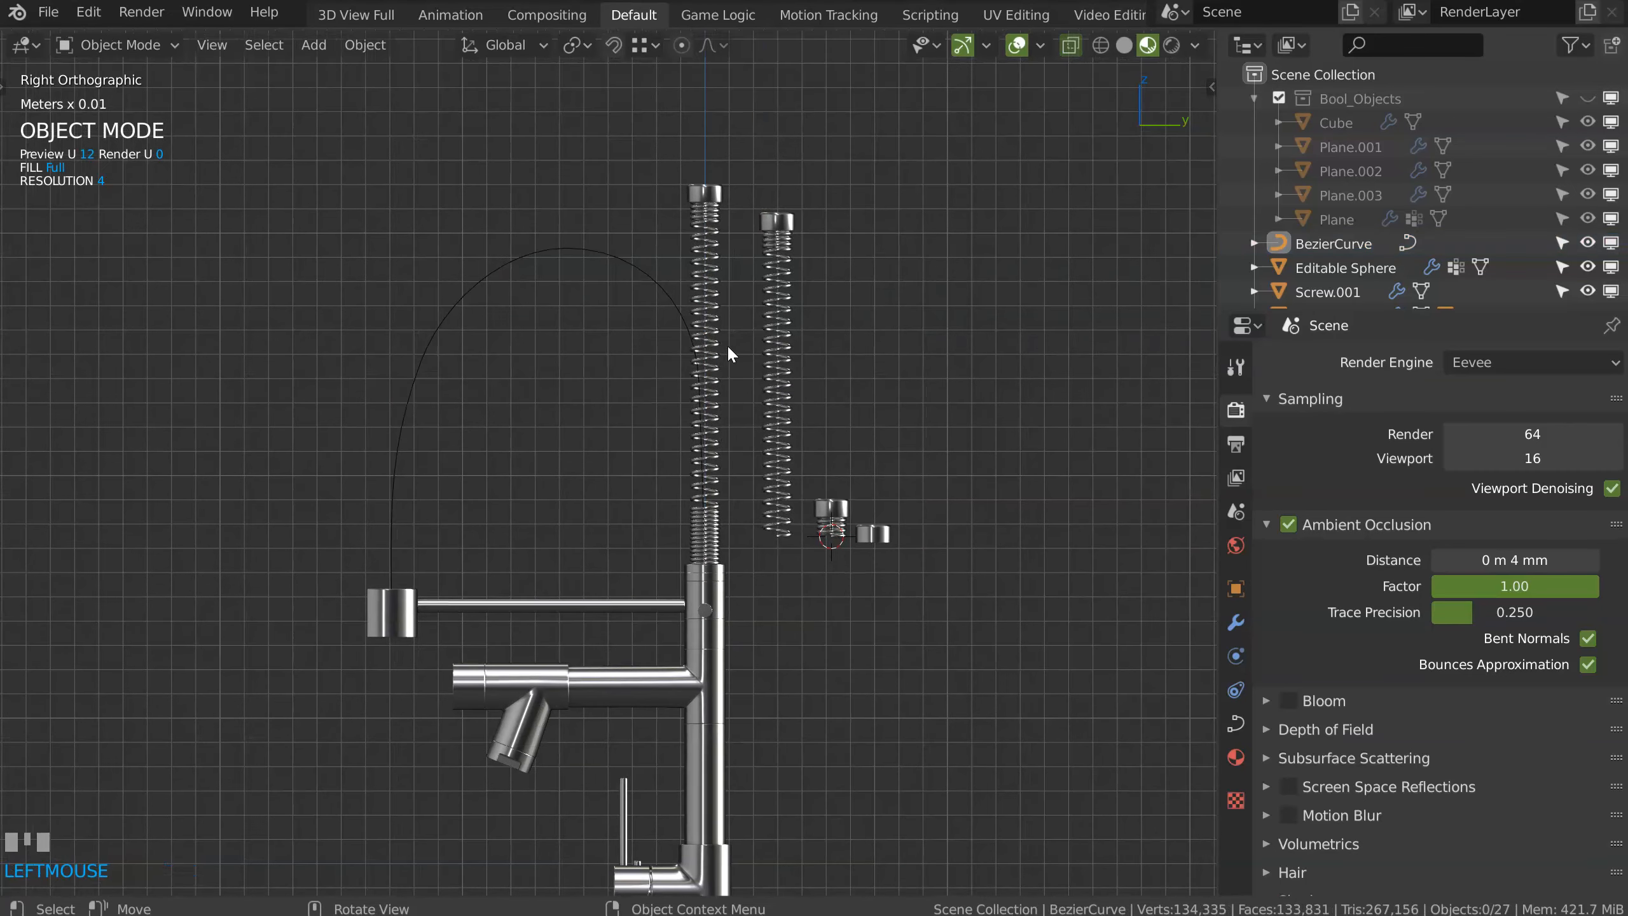
left_click(710, 357)
left_click(665, 291, "shift")
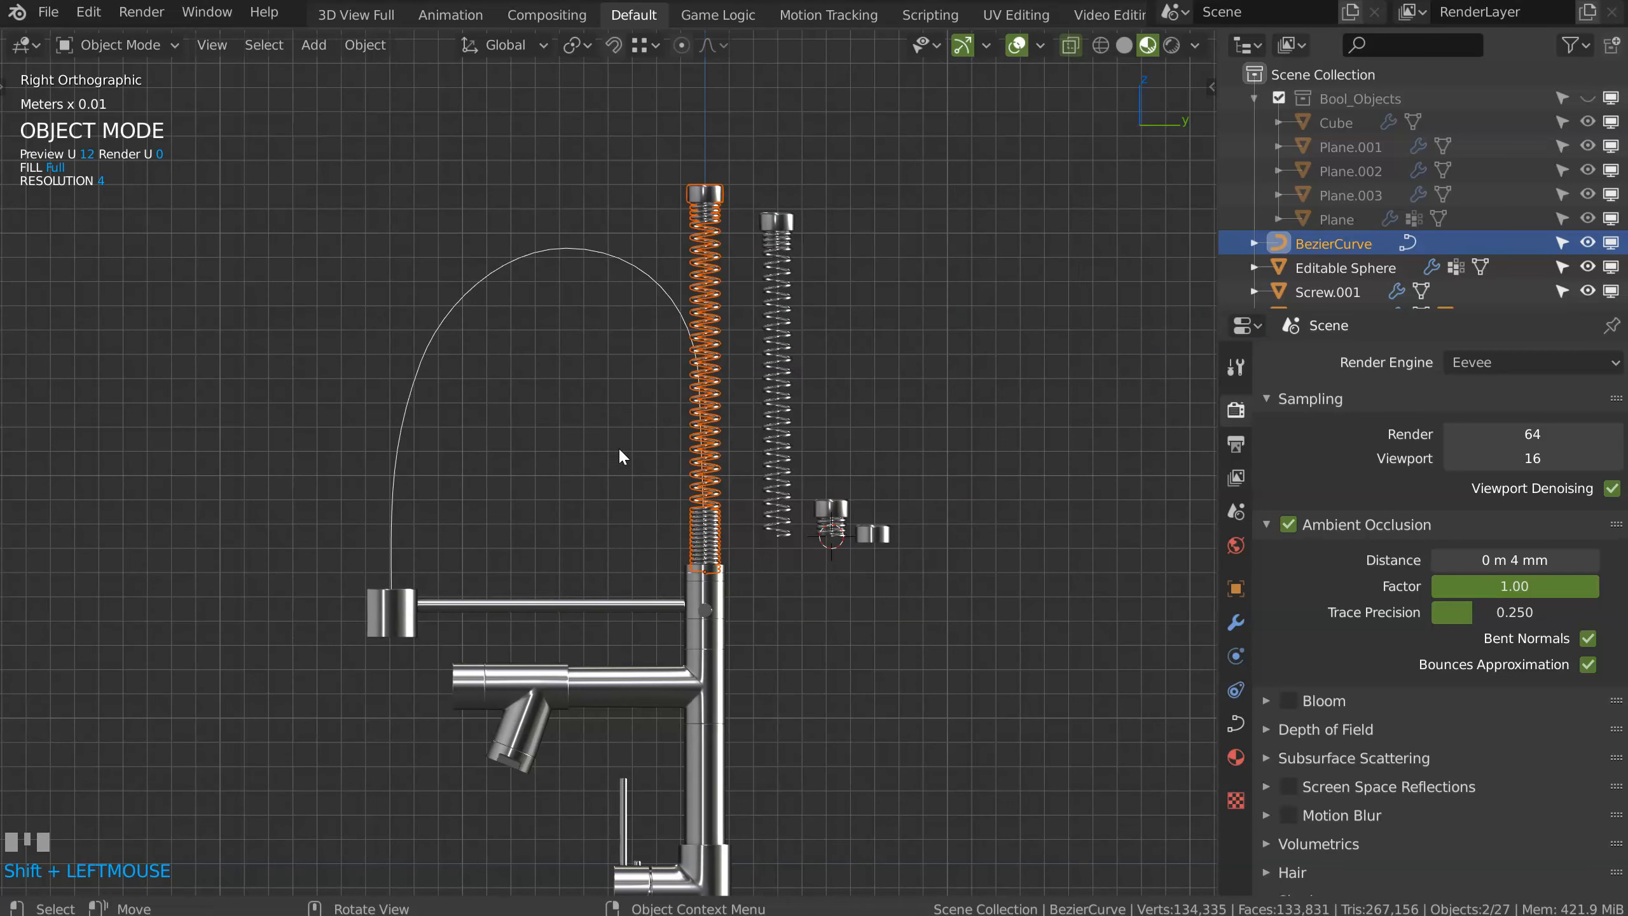
key("space")
left_click(667, 617)
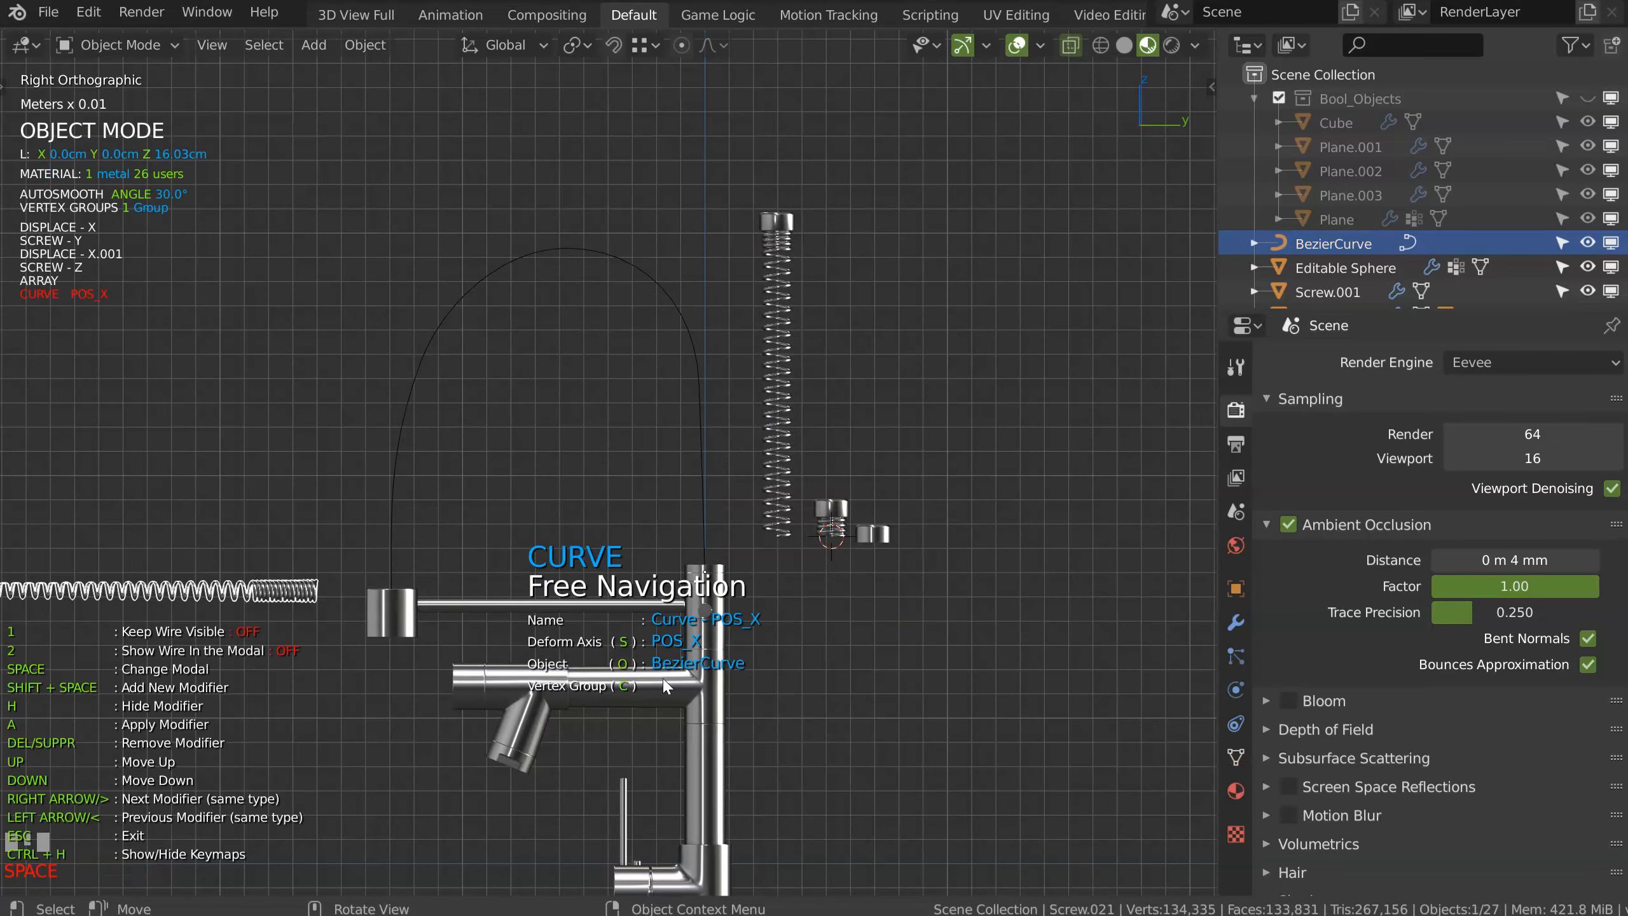
Step: Cycle through the Curve modifier's deform axes and set the axis to POS_Z
key("s")
key("s")
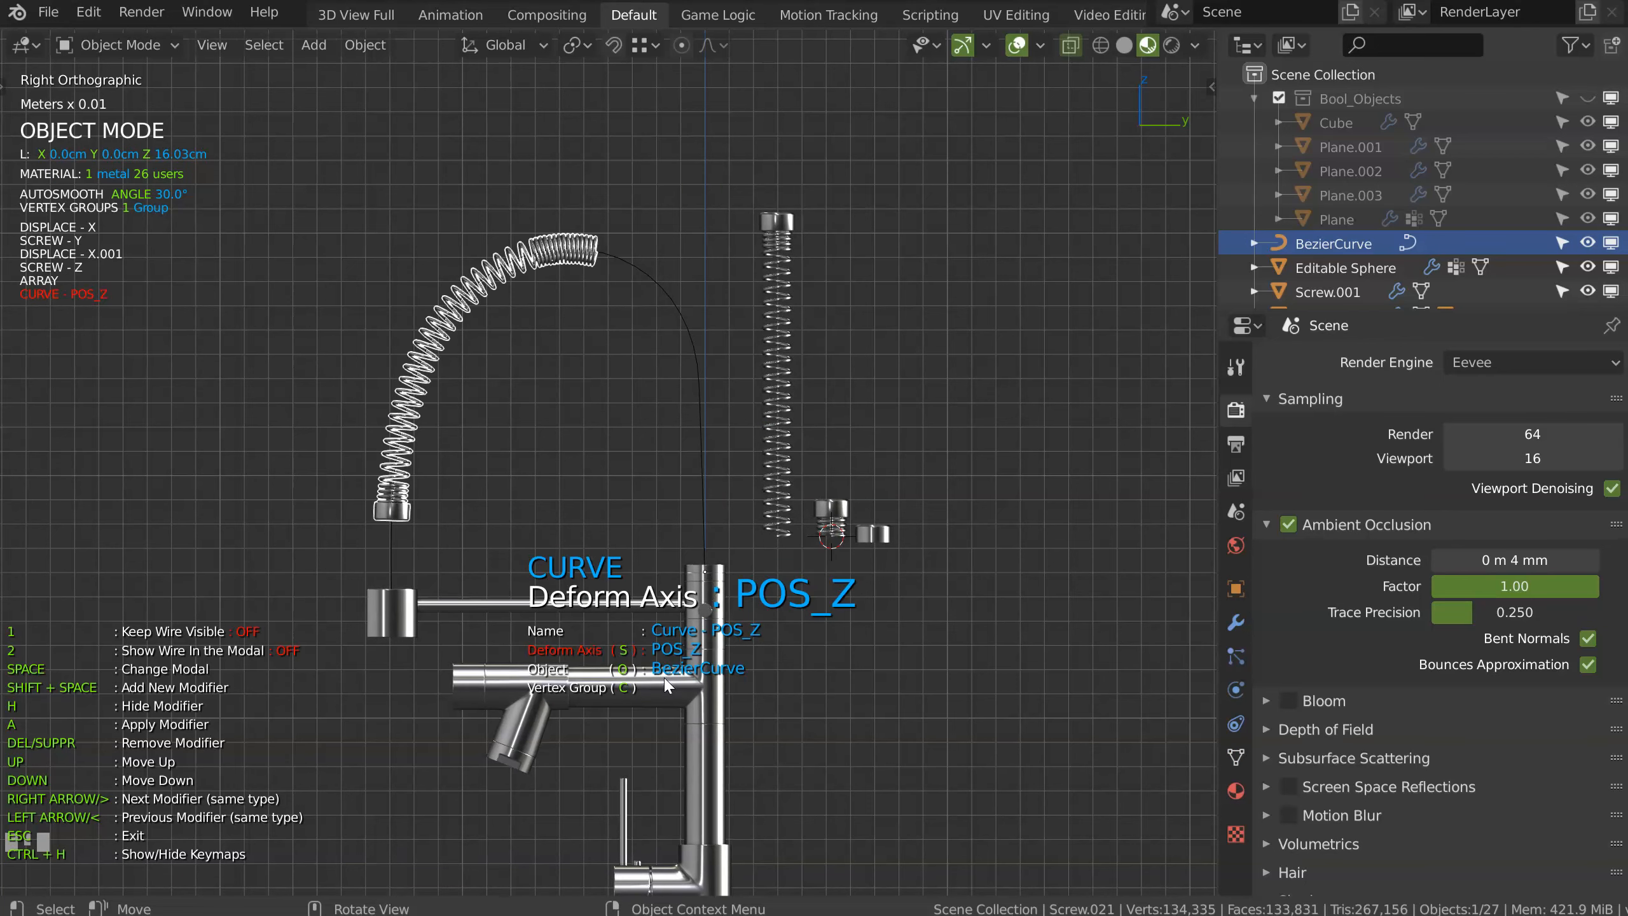
key("s")
key("s")
key("s")
key("s")
key("s")
key("s")
left_click(666, 679)
left_click(694, 504)
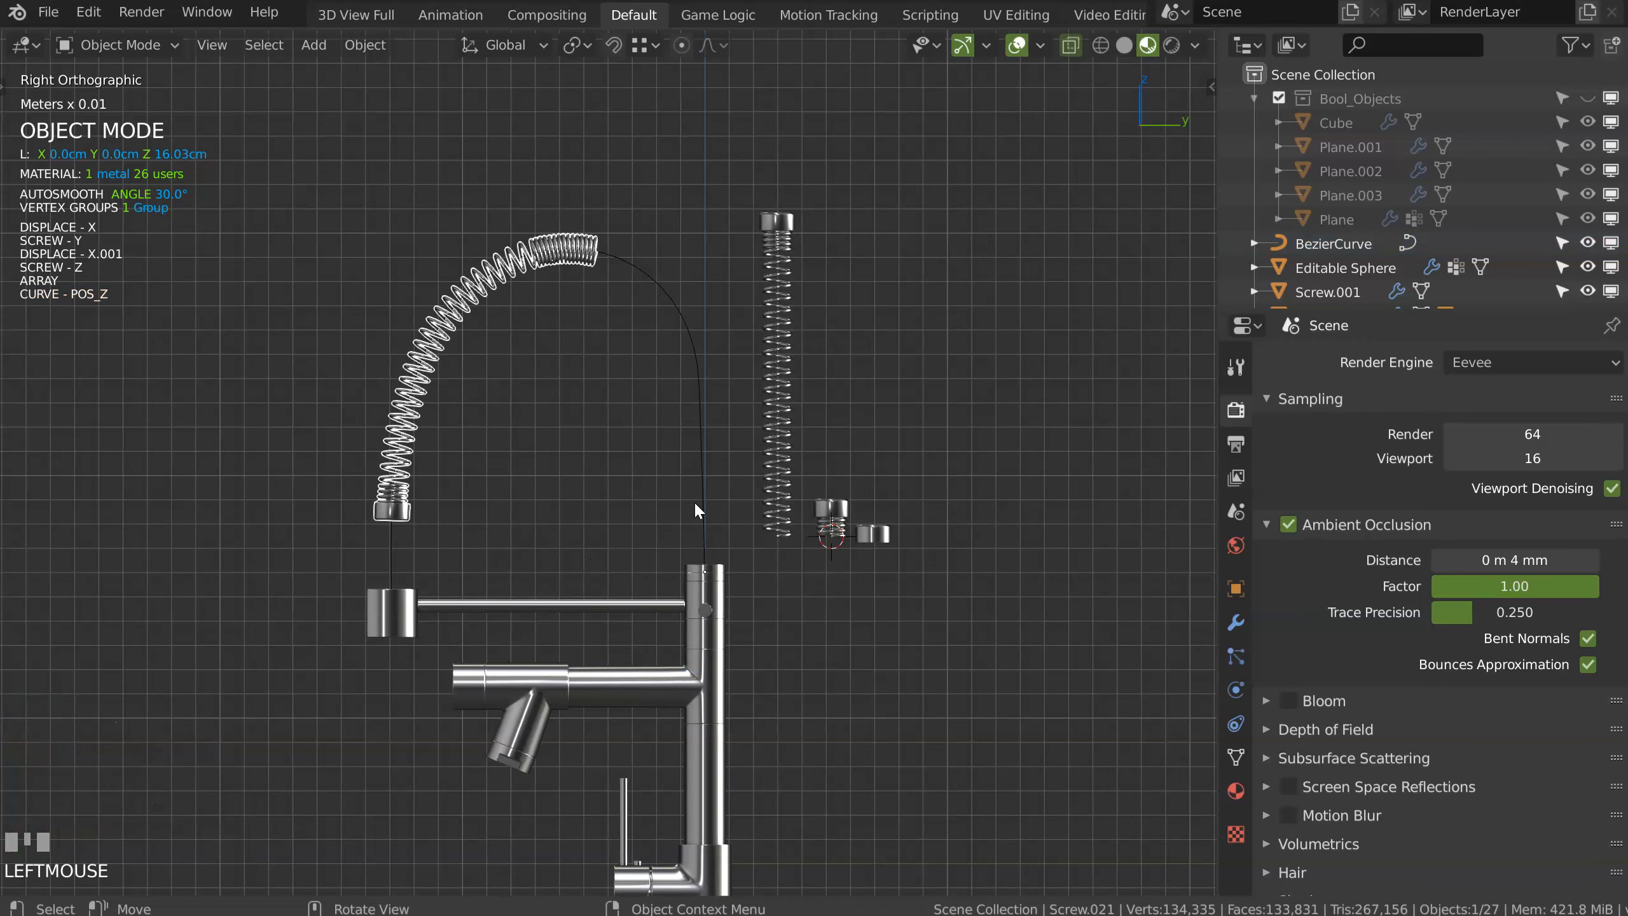
Step: Increase the Array modifier count of the curved spring to lengthen its tightly coiled section
left_click(703, 472)
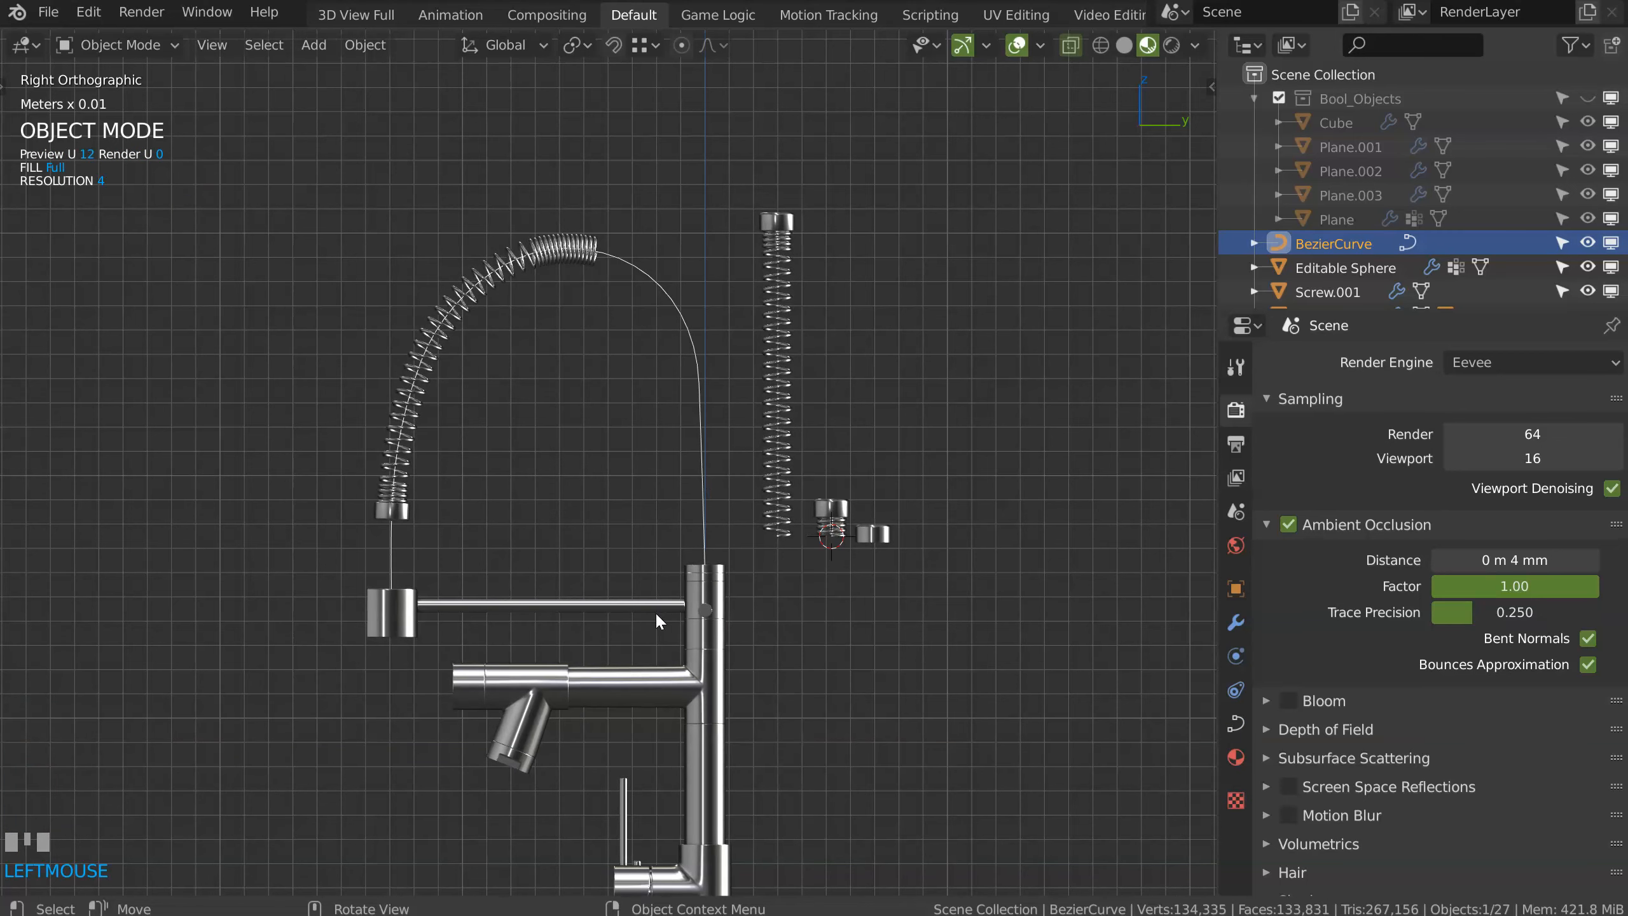
left_click(576, 261)
key("space")
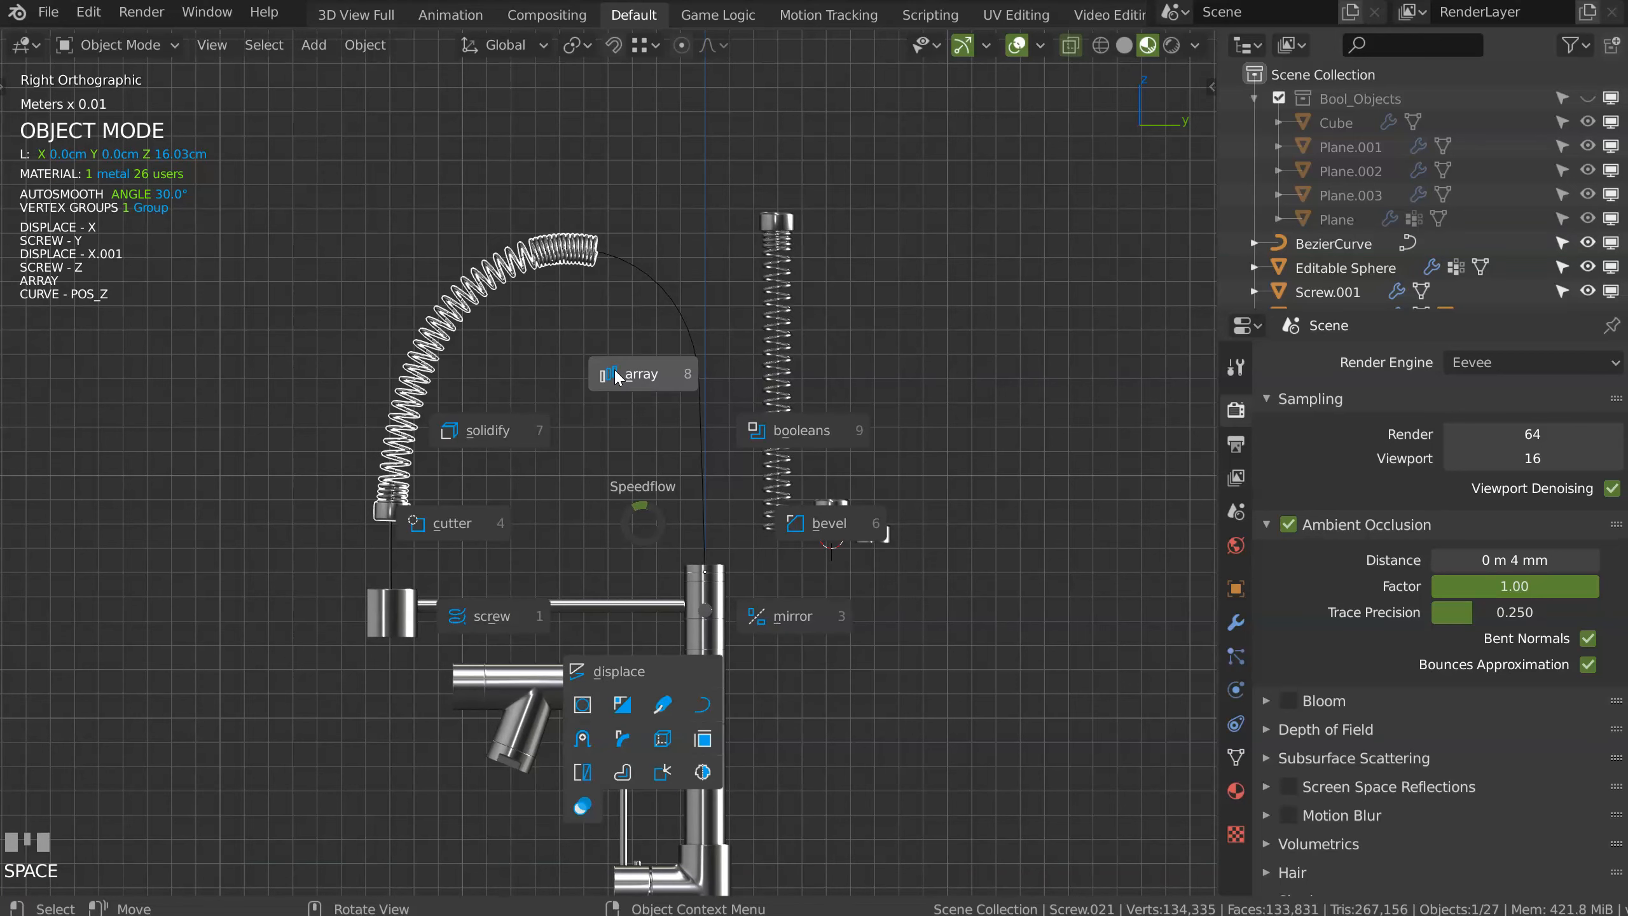
left_click(616, 376)
key("s")
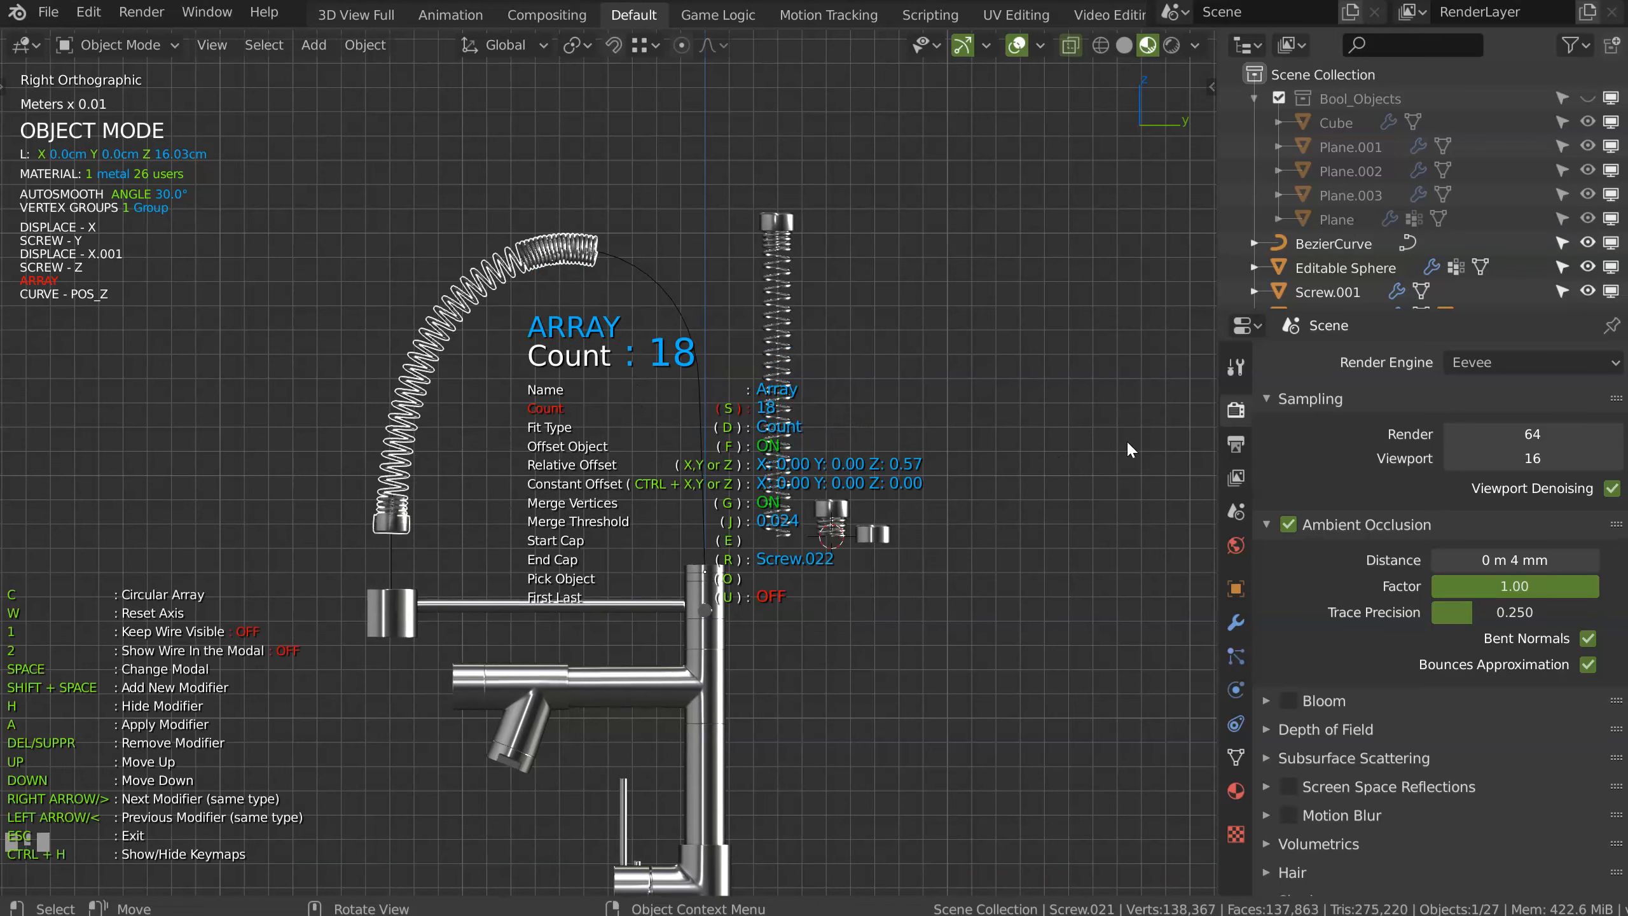
left_click(1214, 443)
Step: Add another Displace modifier with direction Z to the curved spring and move it above the Curve modifier
left_click(685, 300)
left_click(682, 310)
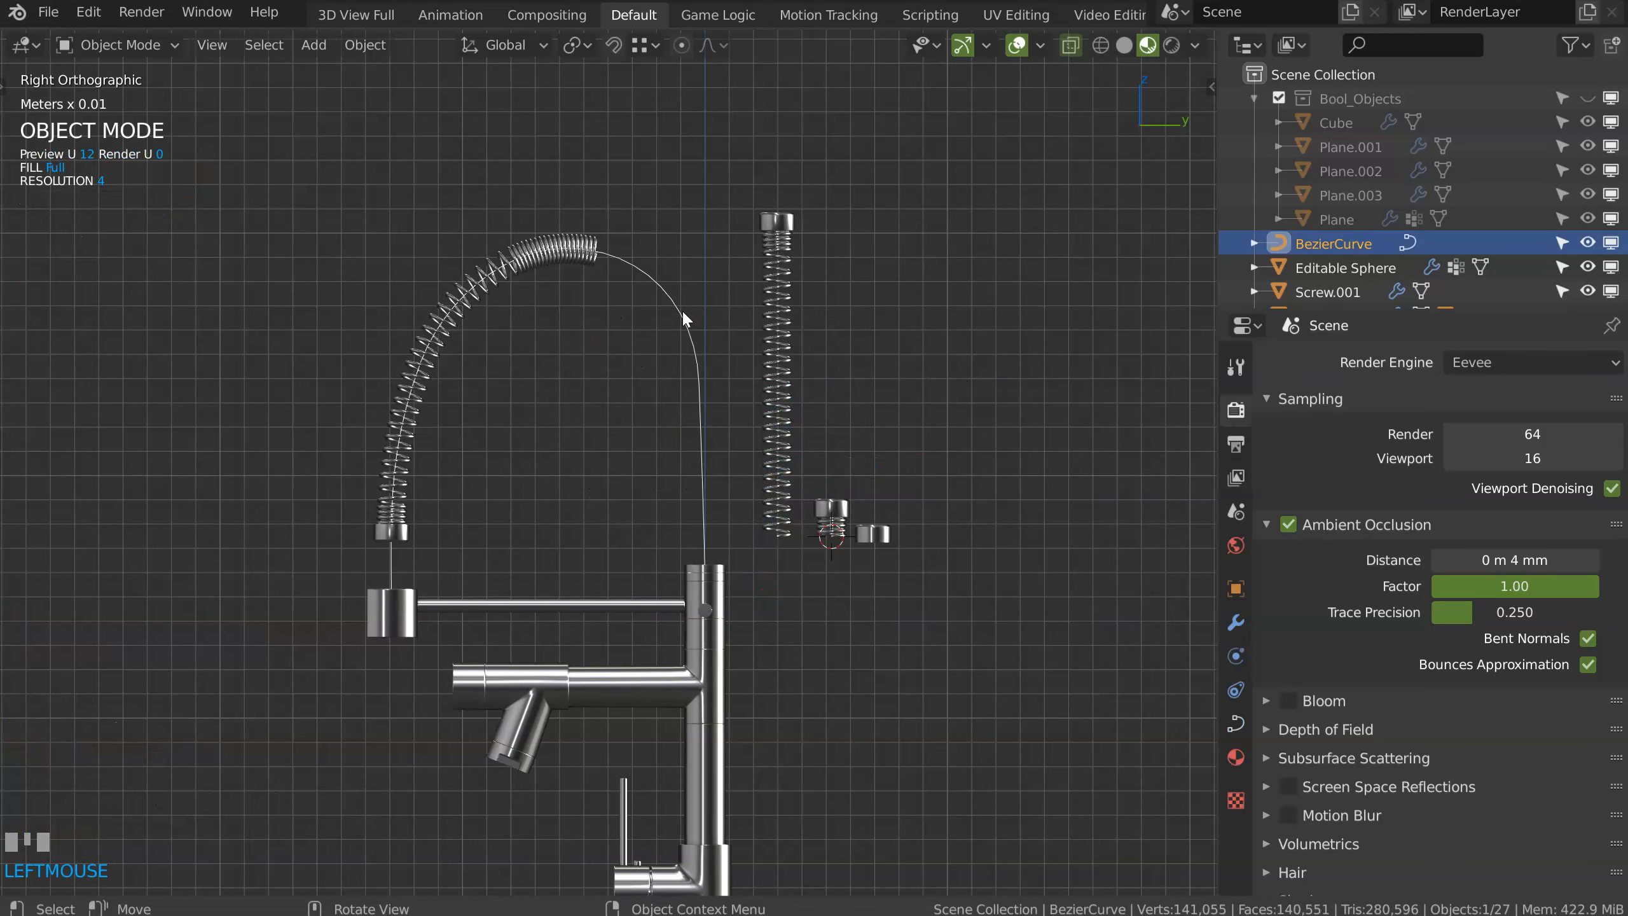
left_click(574, 257)
key("space")
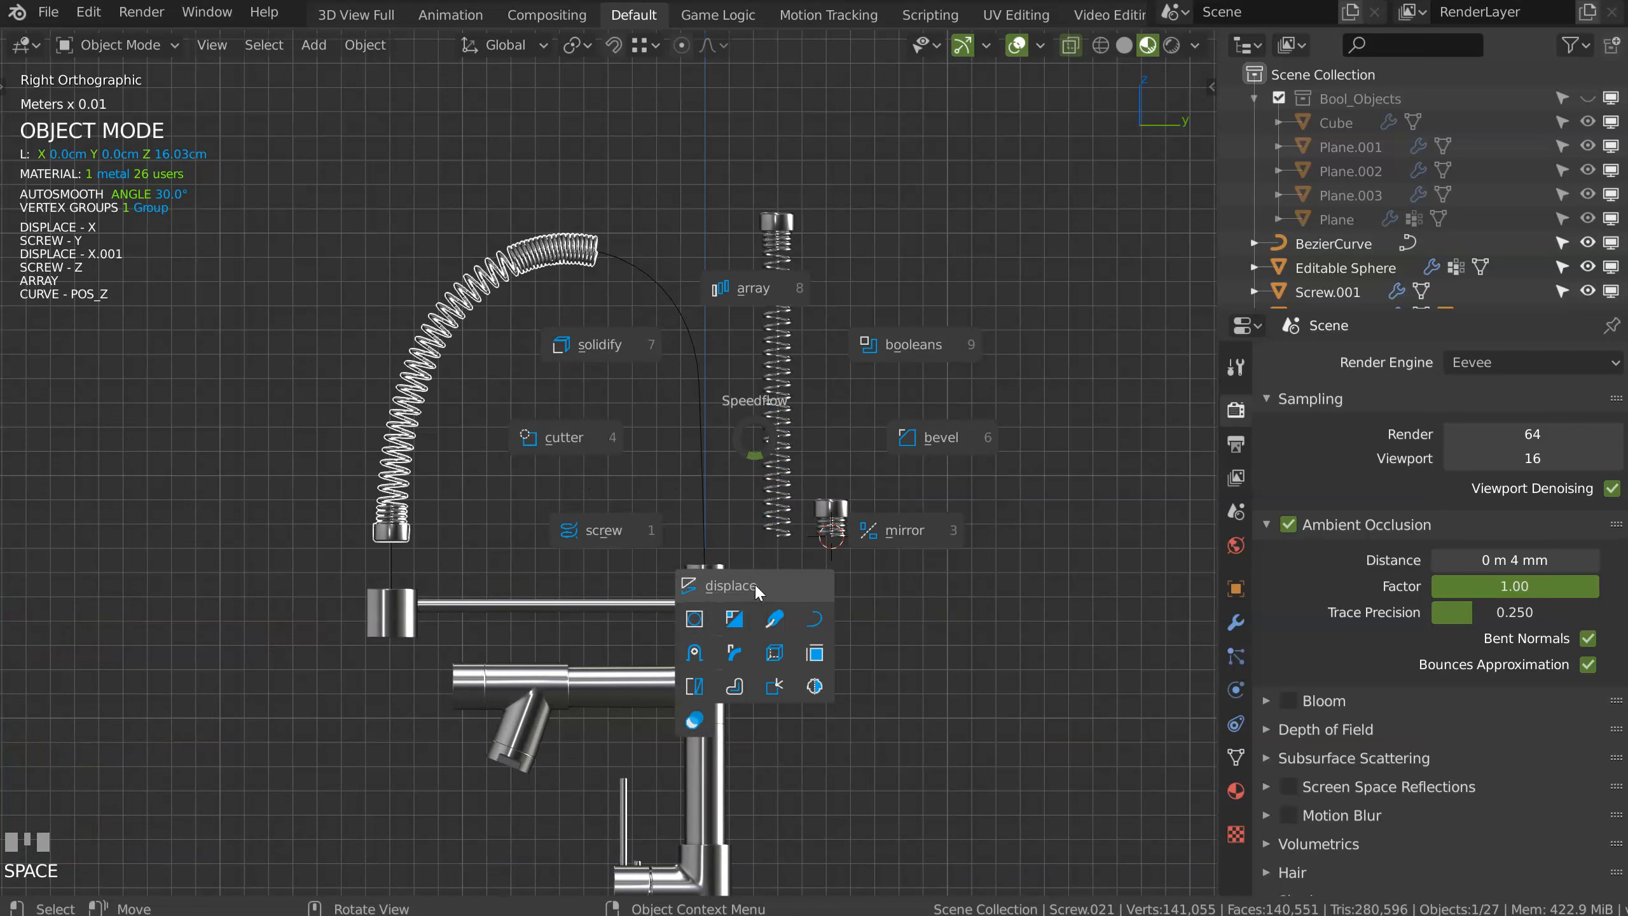
left_click(731, 585)
key("x")
key("x")
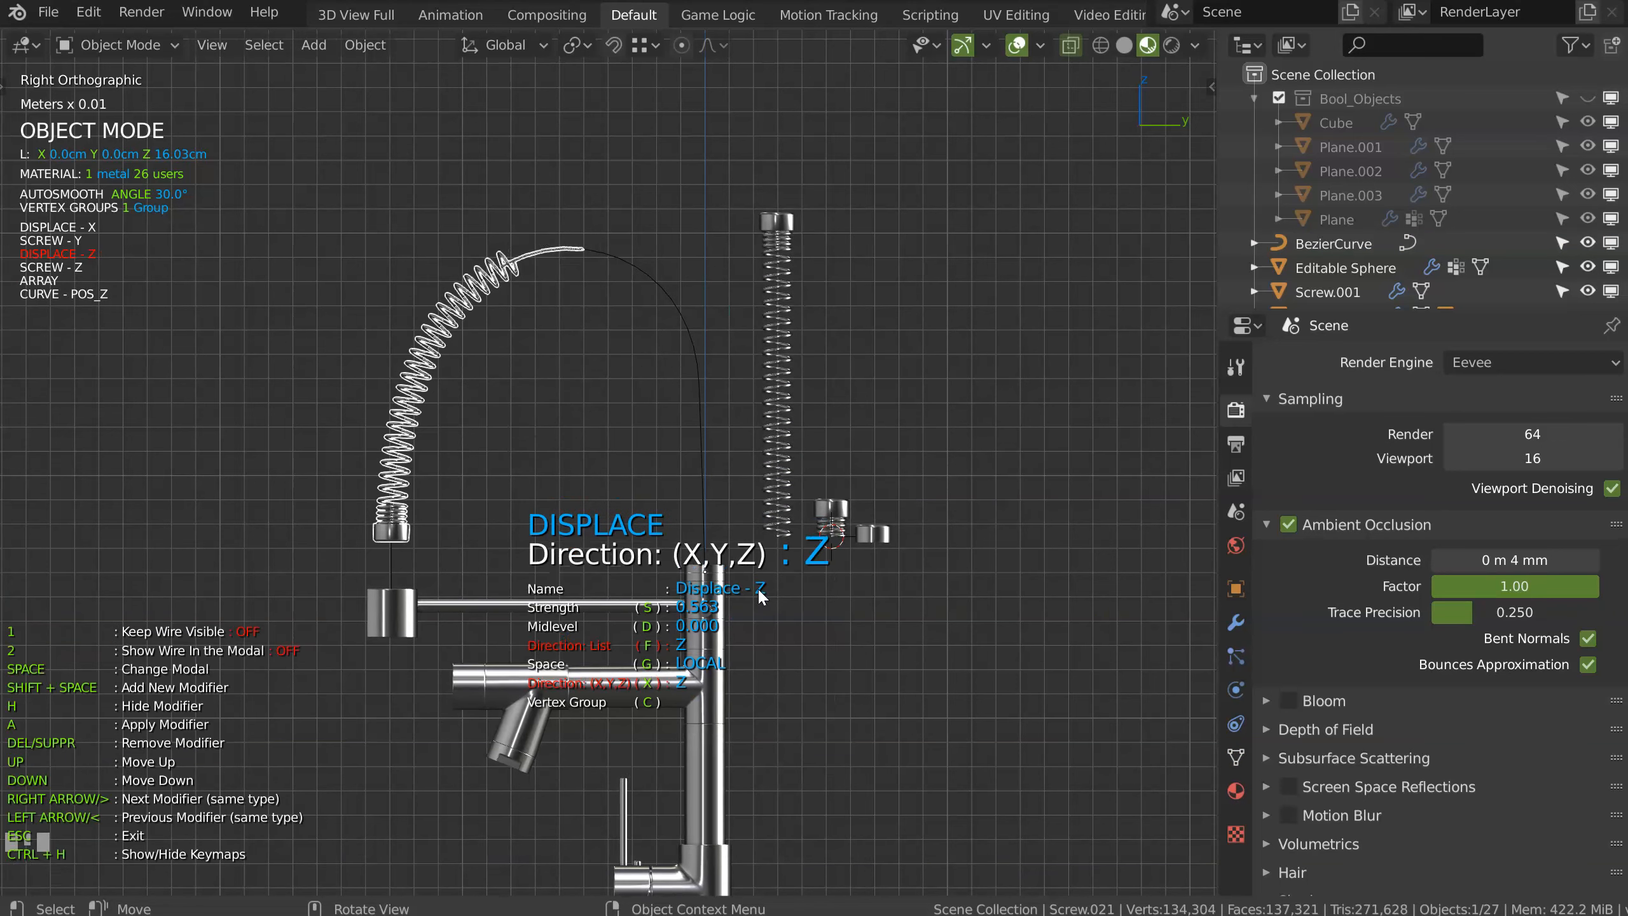
key("x")
key("shift+space")
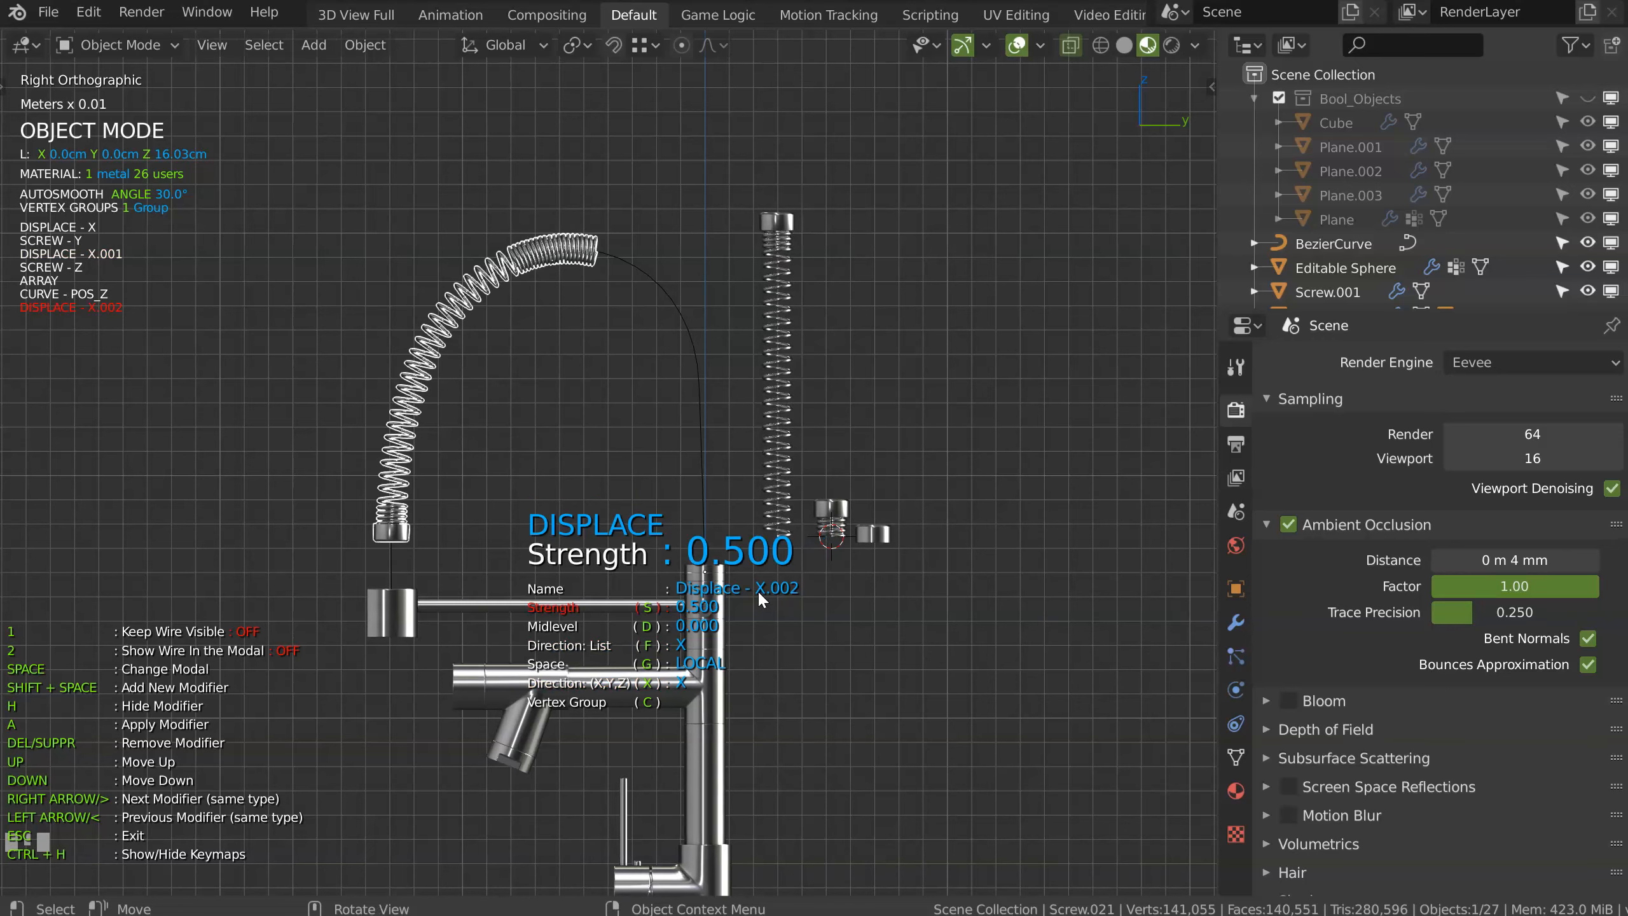
key("x")
key("x")
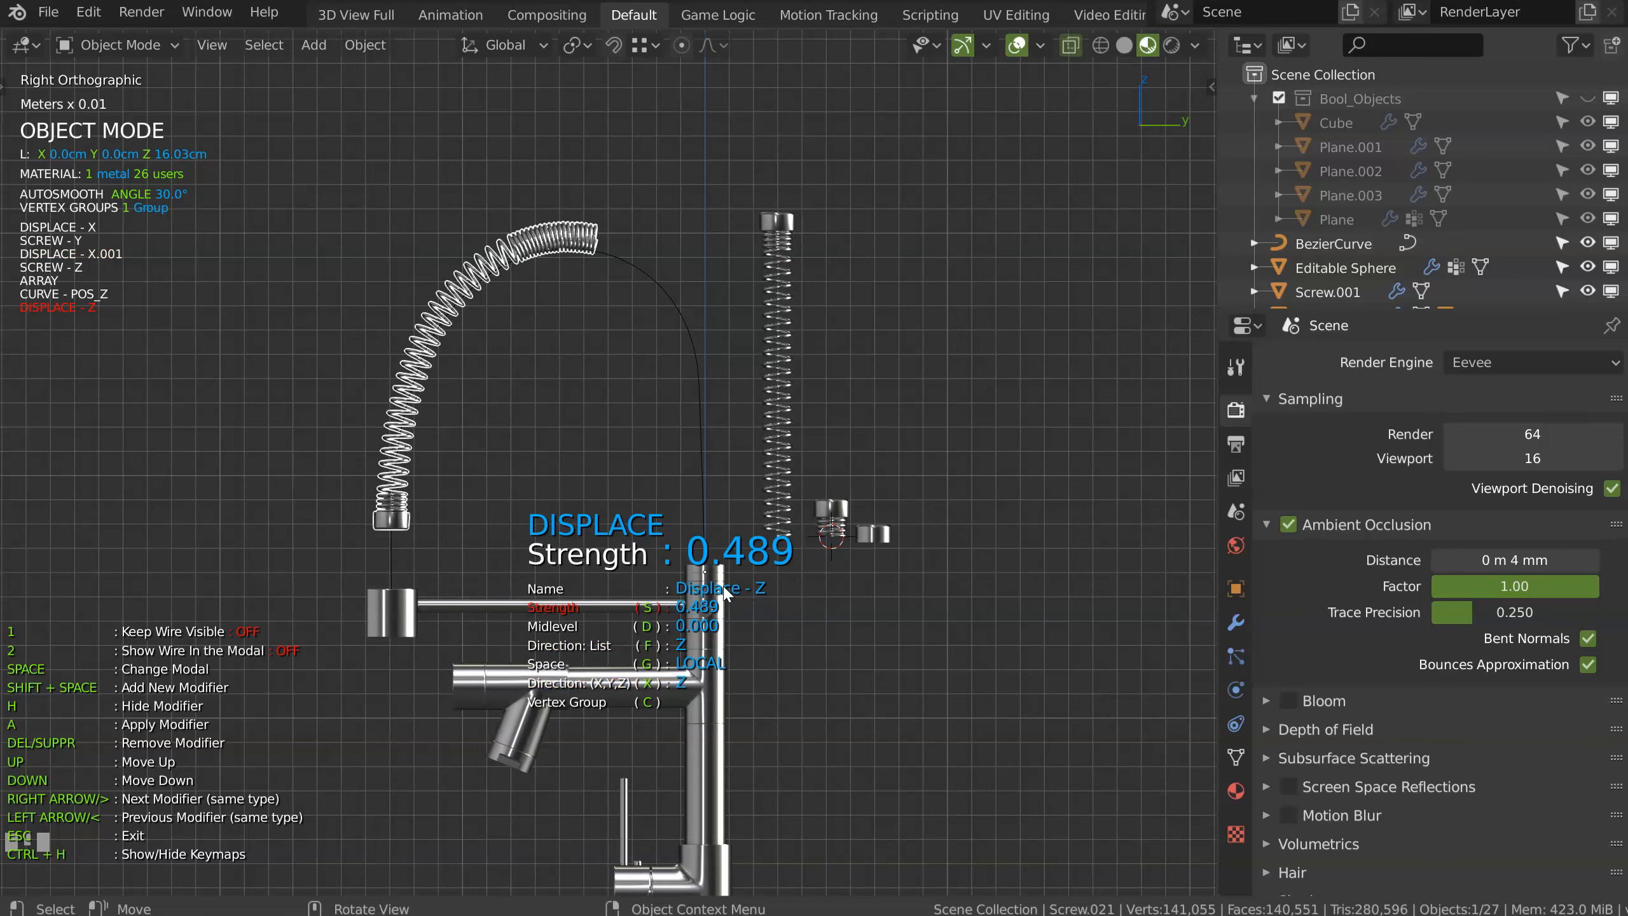
left_click(761, 565)
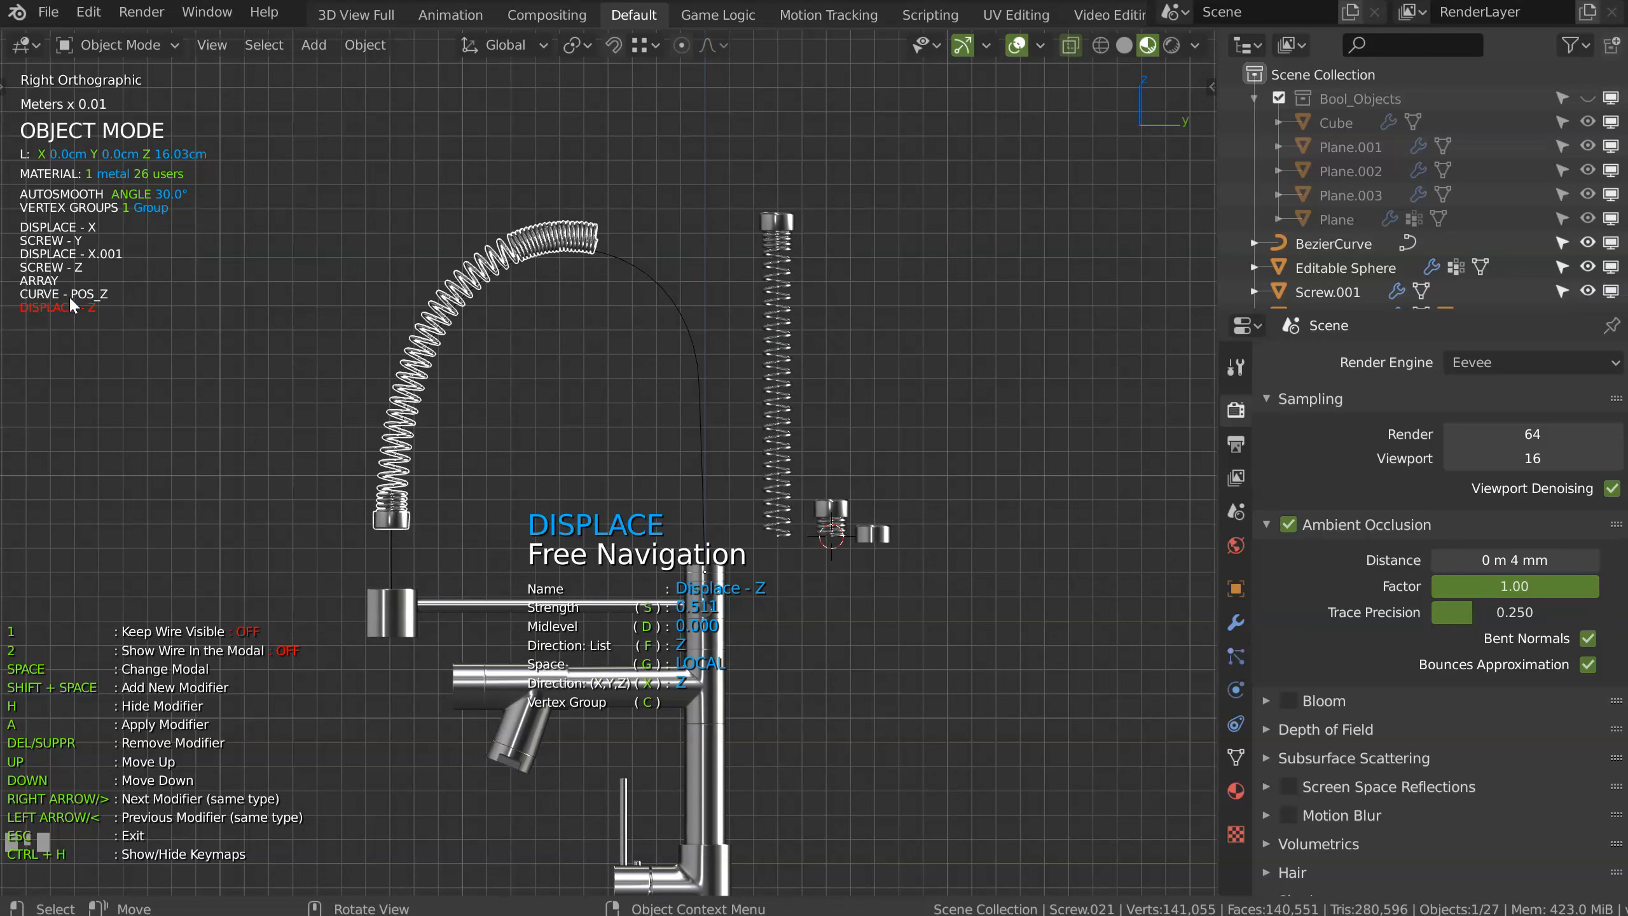
key("Up")
Step: Set the Z Displace strength to about -15.42 so the spring's tight coils sit on top of the faucet column
key("s")
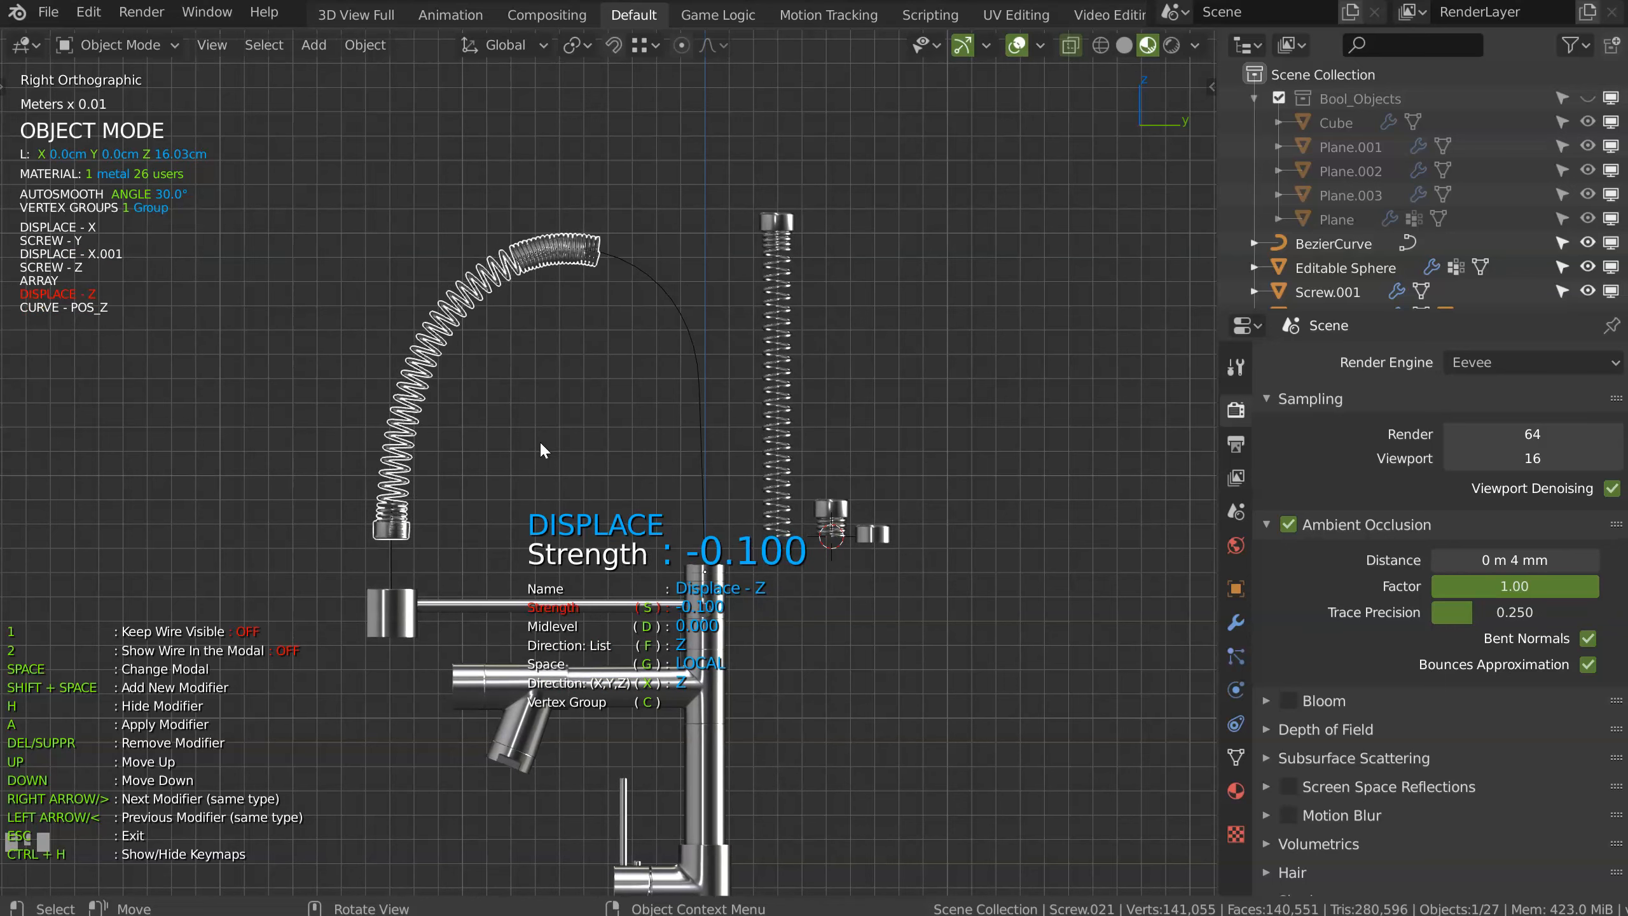
left_click(751, 496)
key("s")
left_click(827, 481)
key("s")
left_click(908, 462)
key("s")
left_click(884, 477)
key("s")
left_click(861, 493)
key("s")
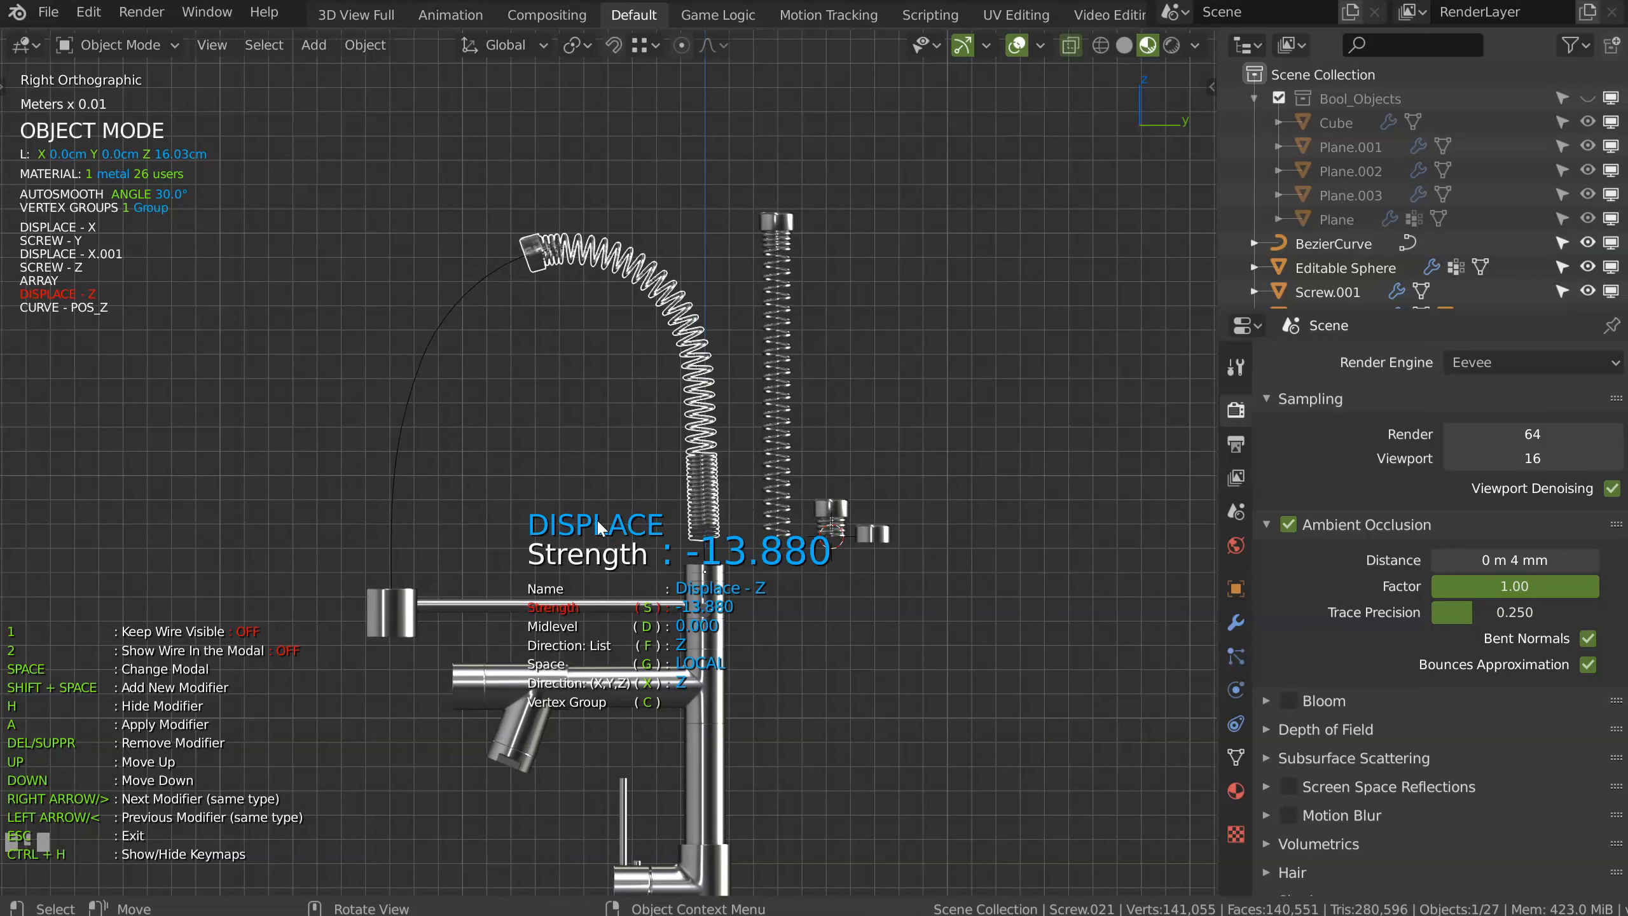
left_click(407, 561)
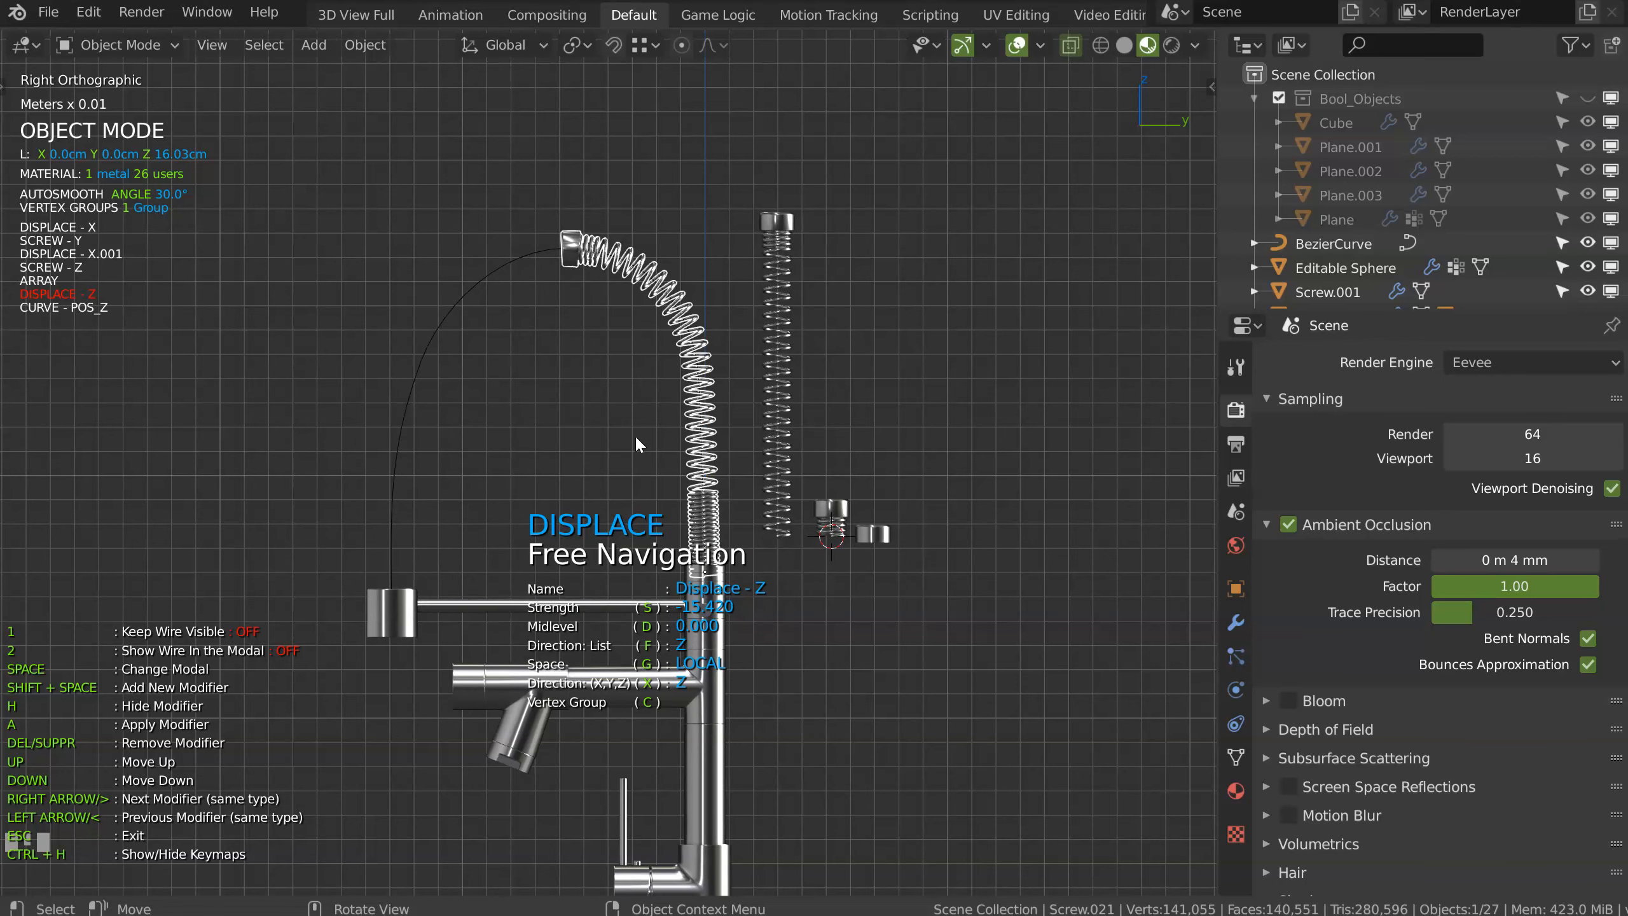
left_click(713, 429)
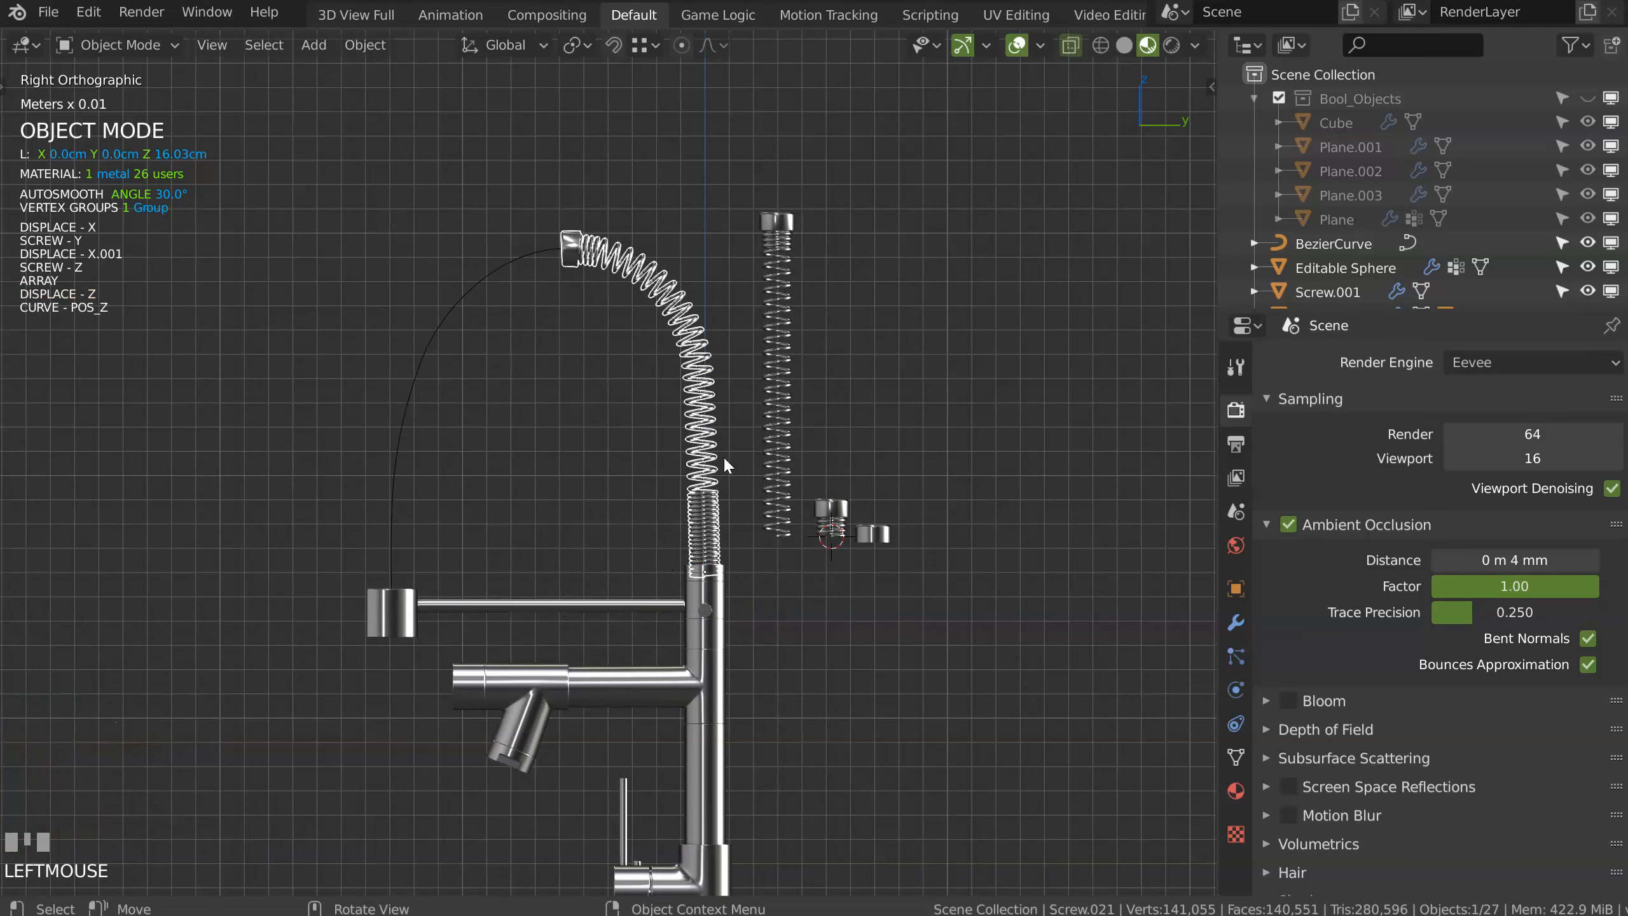
Step: Set the Array modifier count of the separate straight spring to 35 to extend the curved spring along the arch
left_click(792, 499)
key("space")
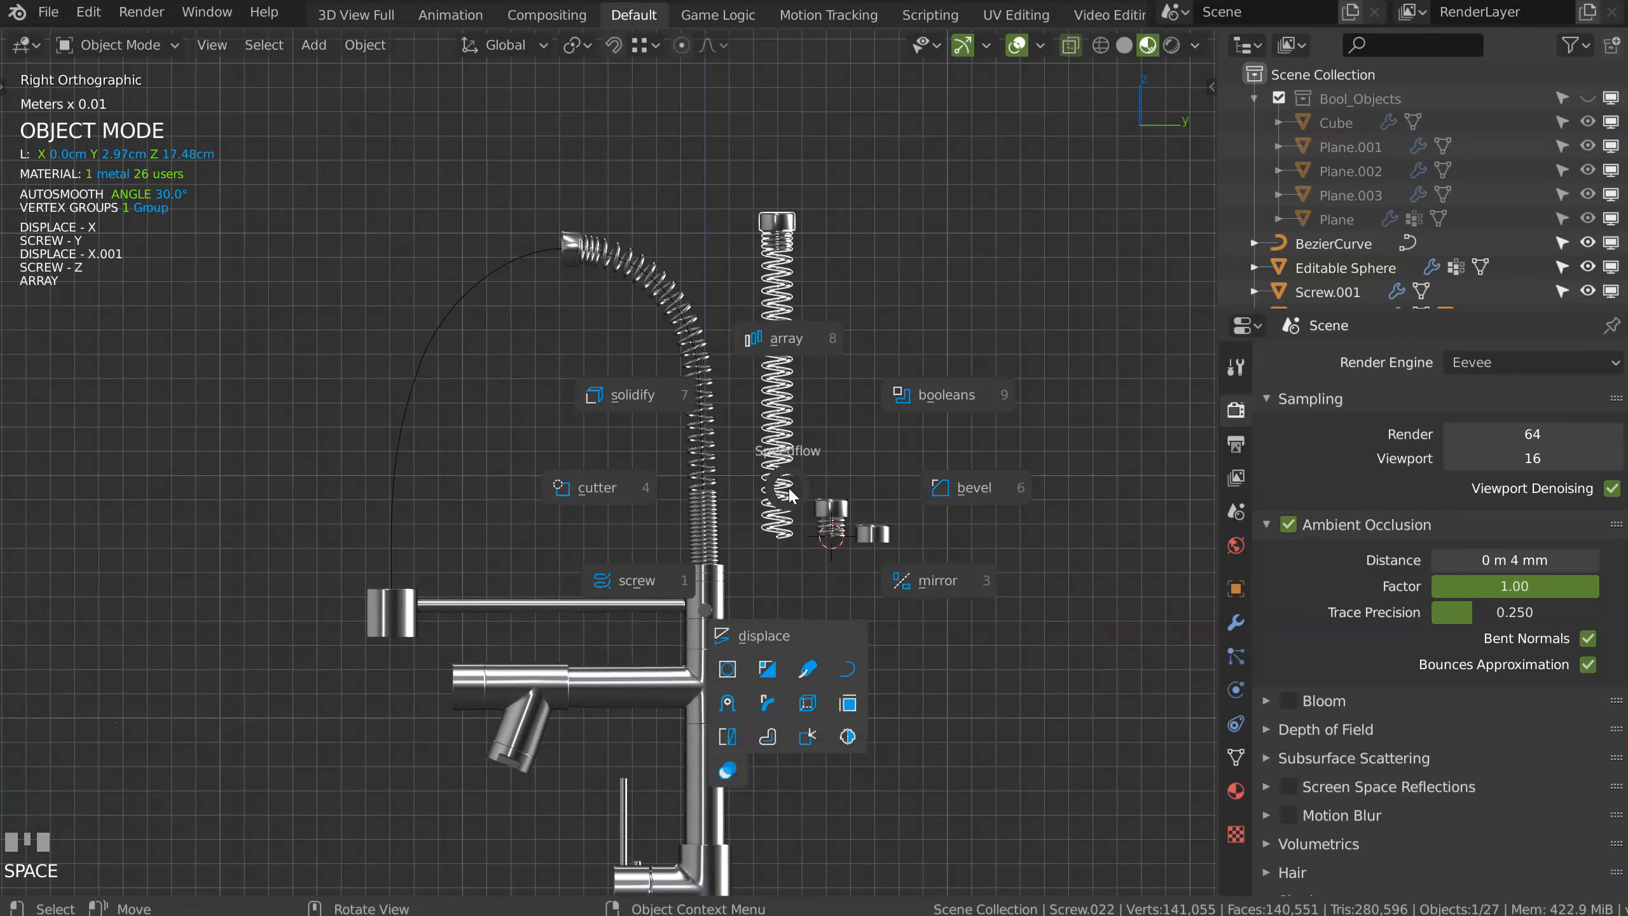
left_click(792, 351)
key("s")
left_click(1063, 354)
key("s")
left_click(1163, 353)
key("s")
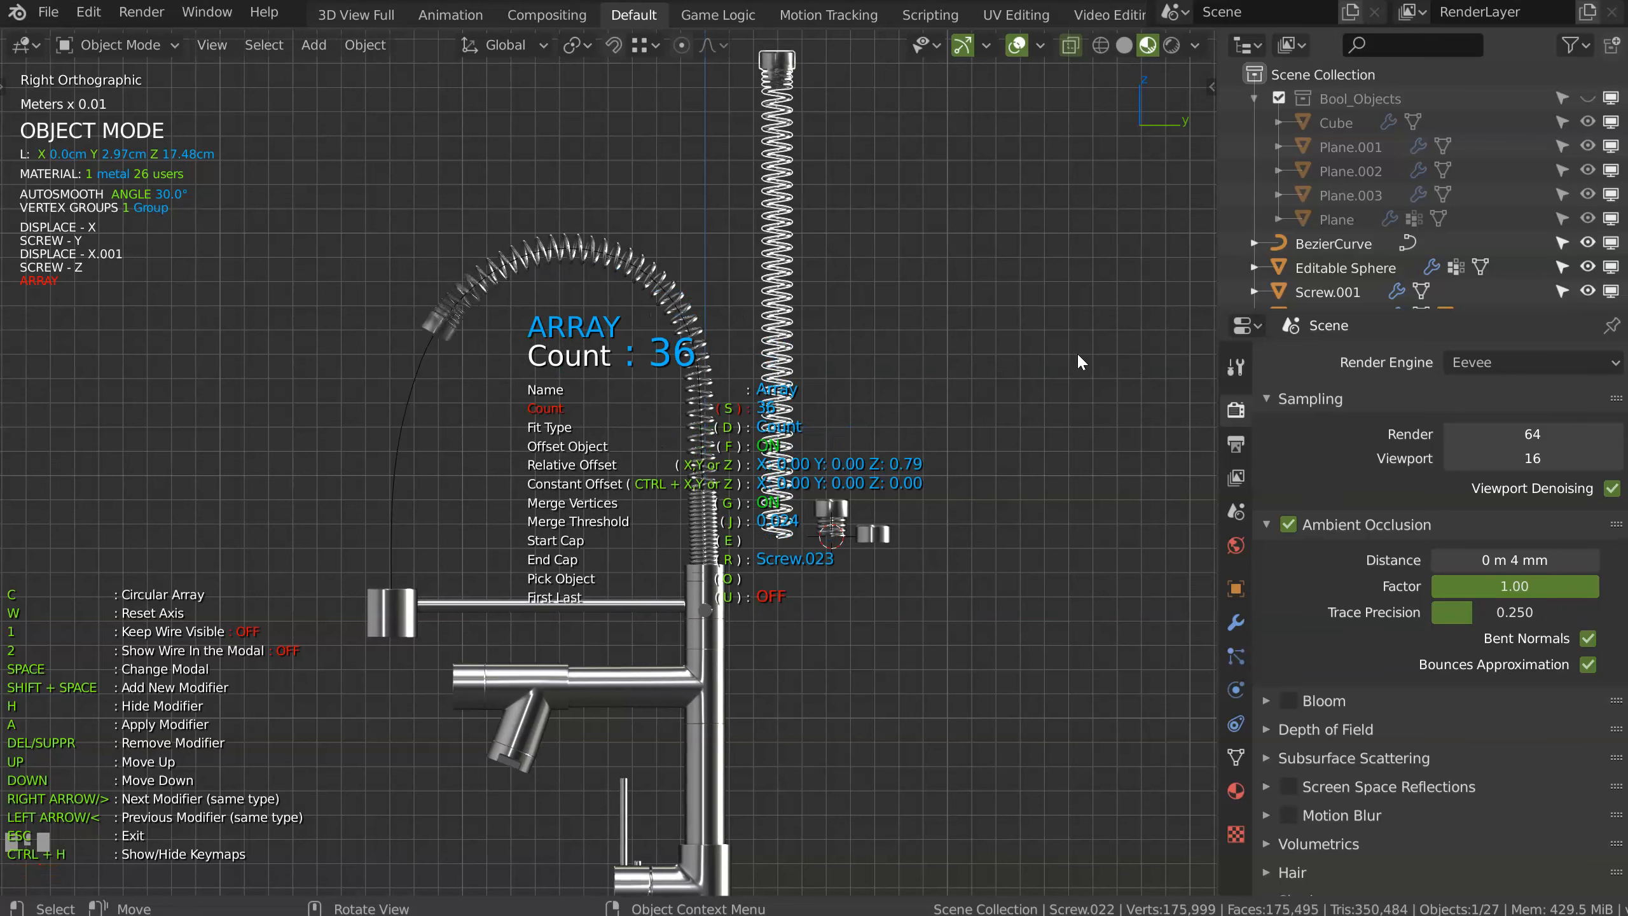
left_click(1061, 352)
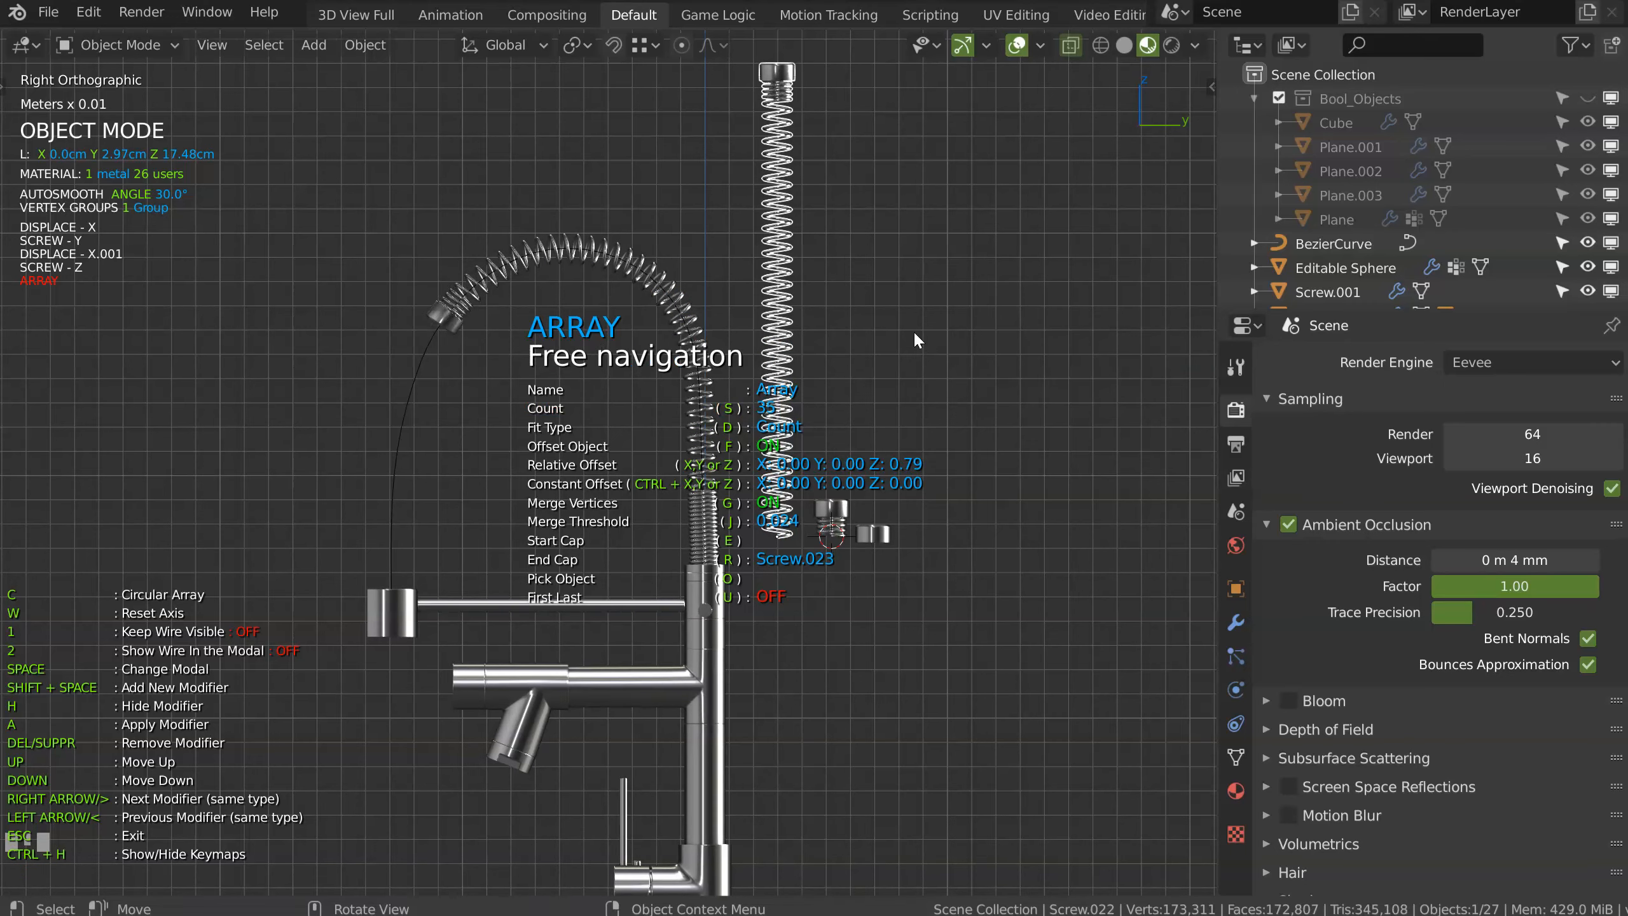
Step: Set the bezier curve's Resolution Preview U to 64
left_click(398, 386)
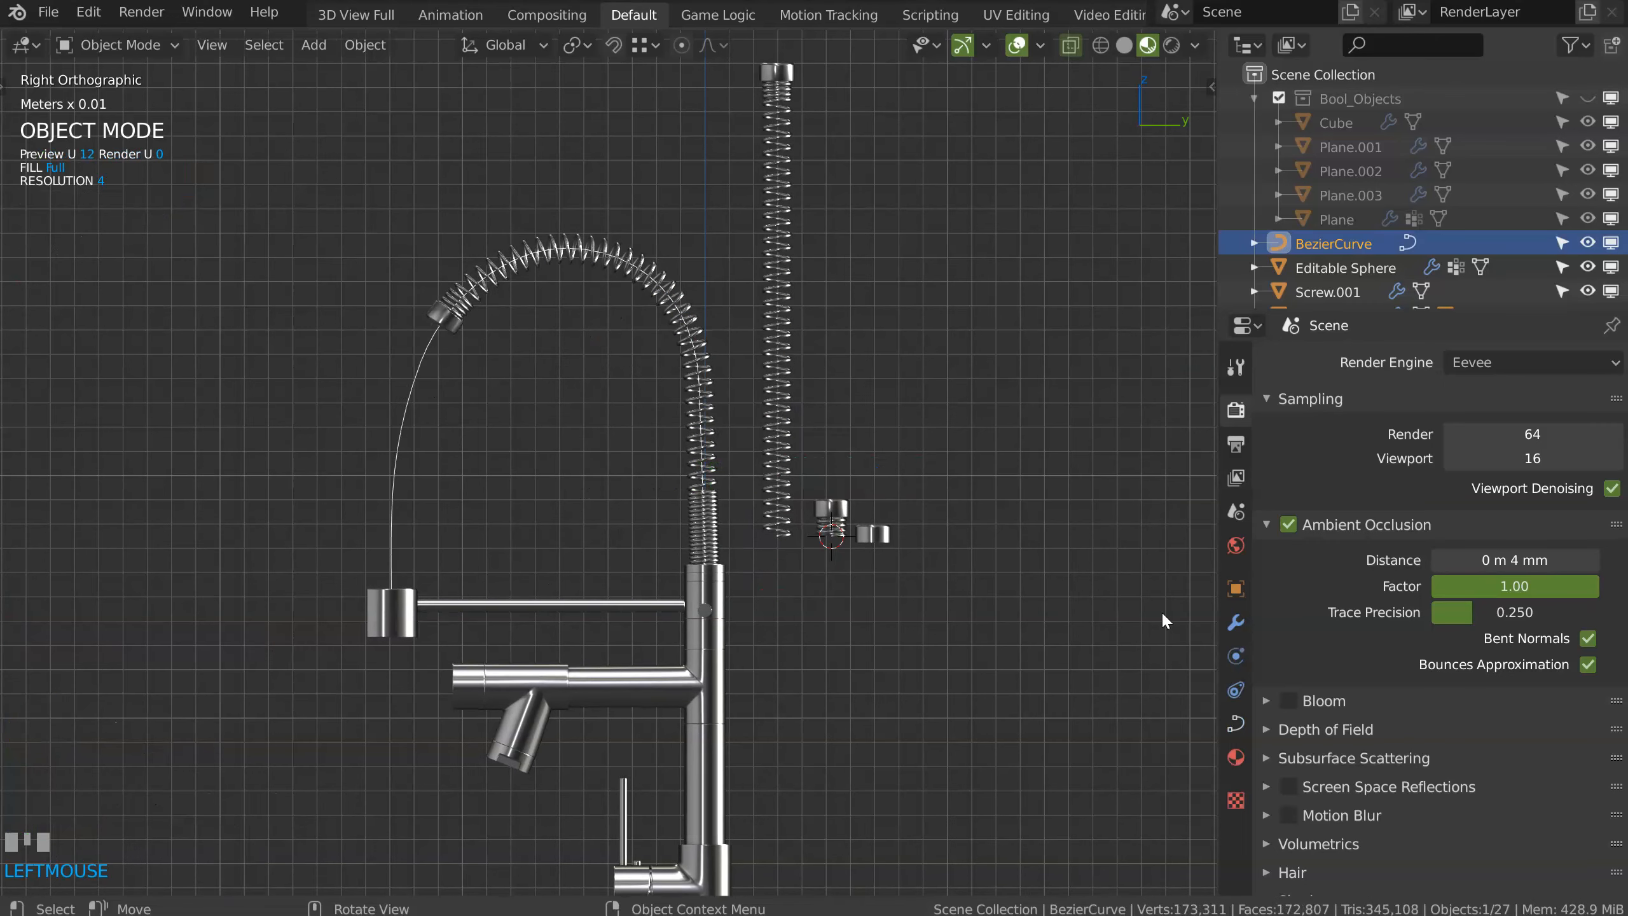
left_click(1235, 723)
left_click(1497, 465)
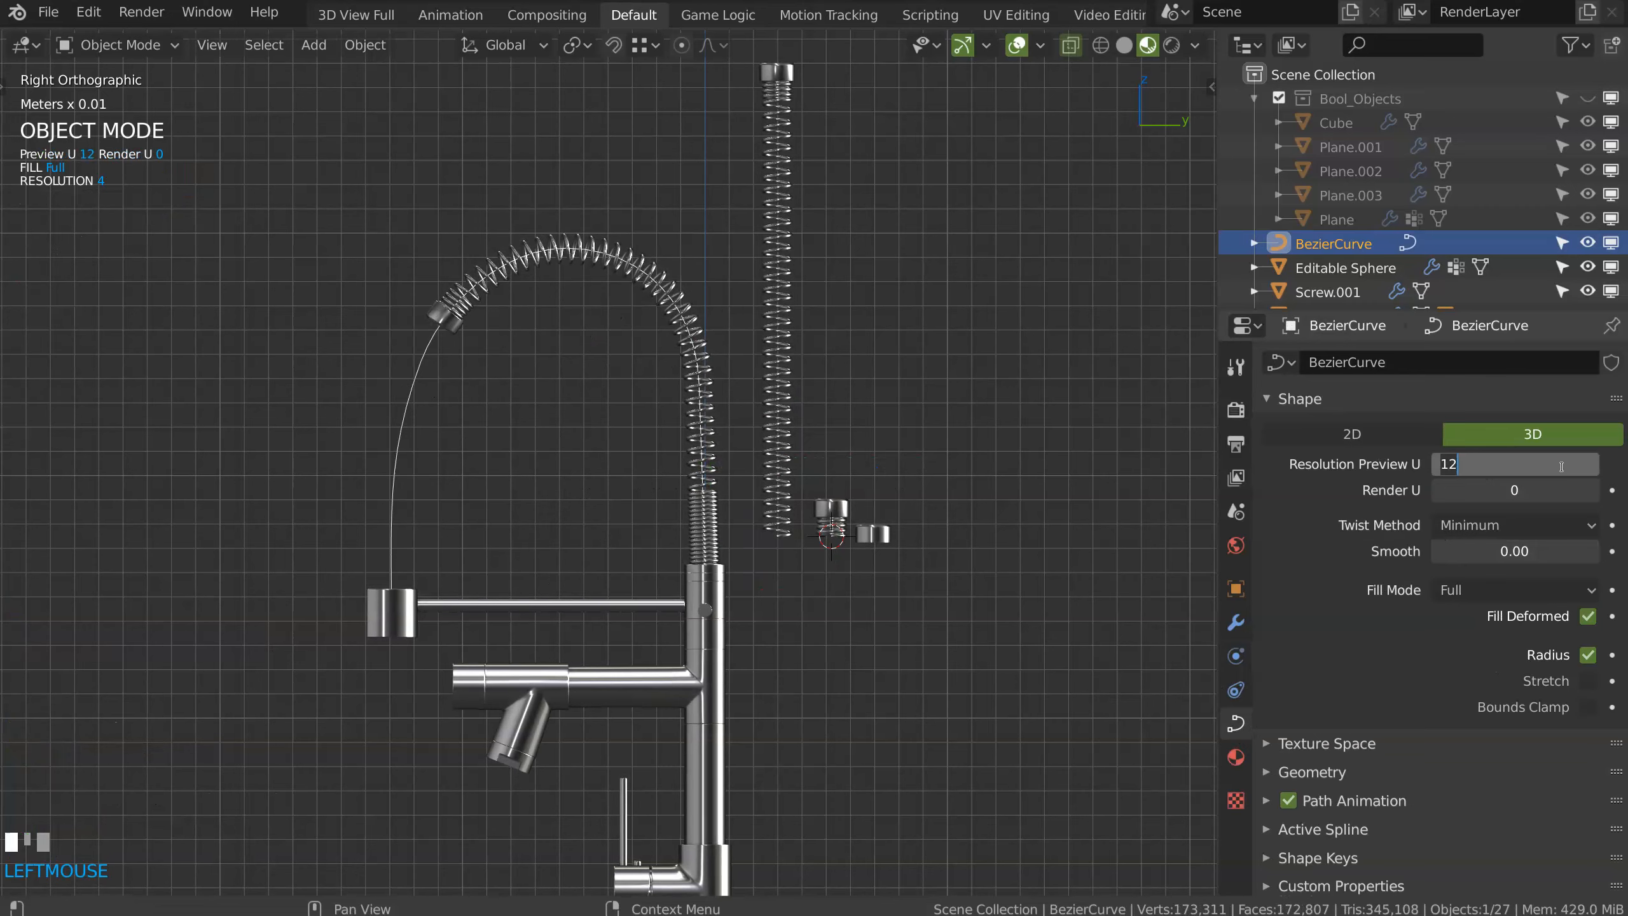
key("Return")
Step: Duplicate the bezier curve in place and move the duplicate's top control point along Z
middle_click_drag(555, 358, 486, 407)
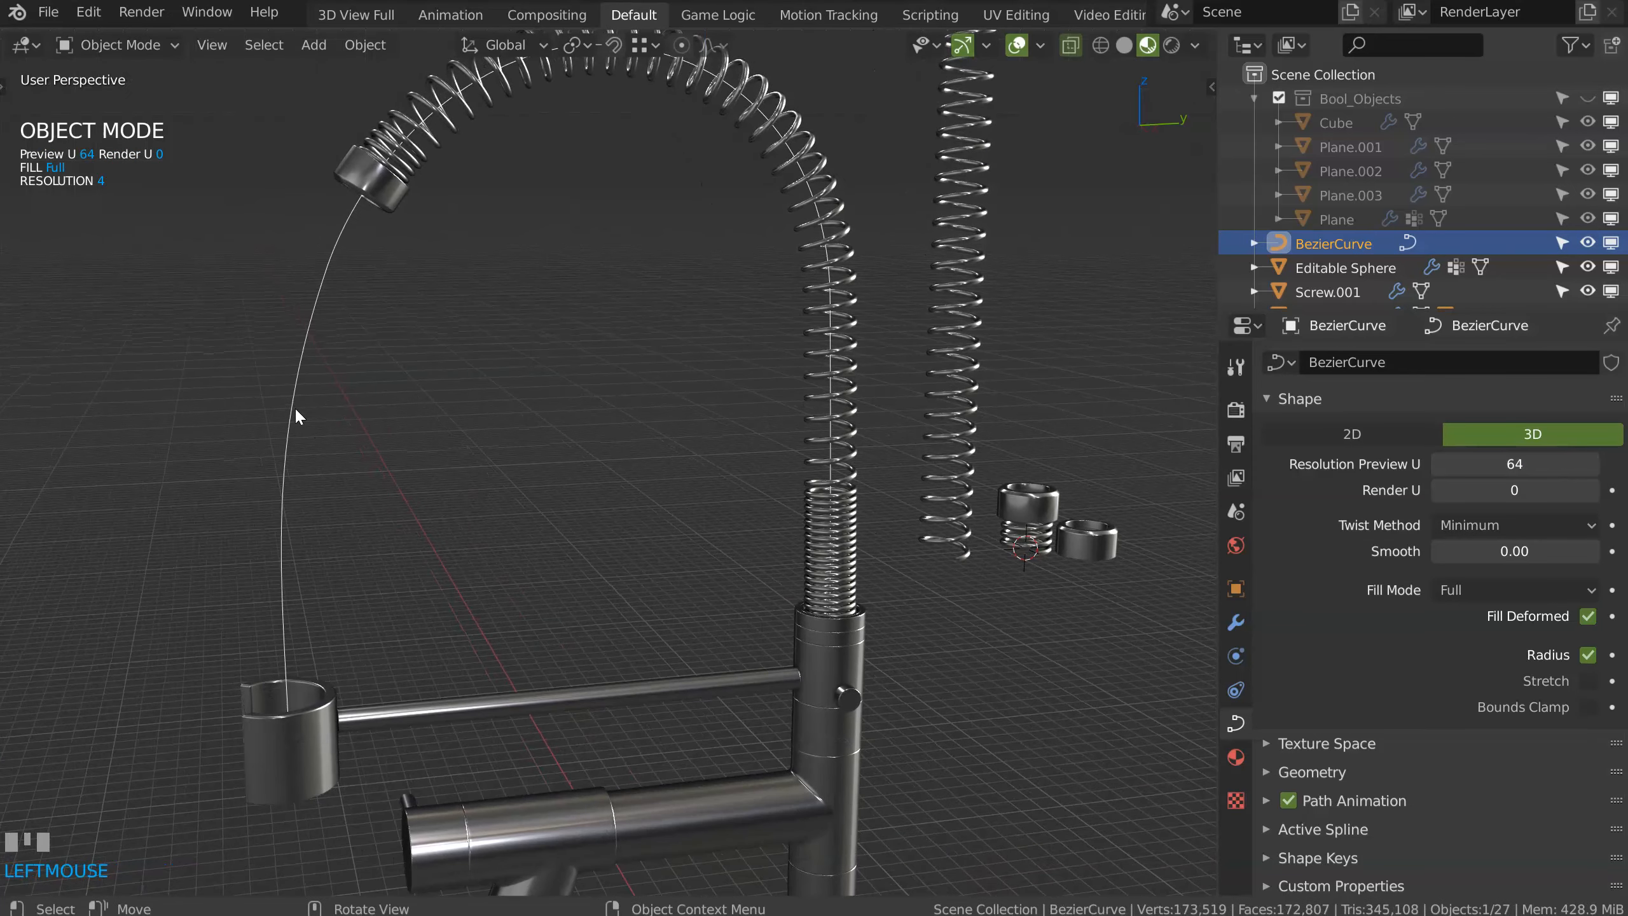
key("shift+d")
right_click(323, 415)
middle_click_drag(327, 417, 452, 360)
key("ctrl+Tab")
left_click(565, 221)
key("g")
key("z")
left_click(584, 145)
key("Tab")
Step: Turn the duplicated curve into a tube with Tubify, using a bevel depth of about 0.246
key("space")
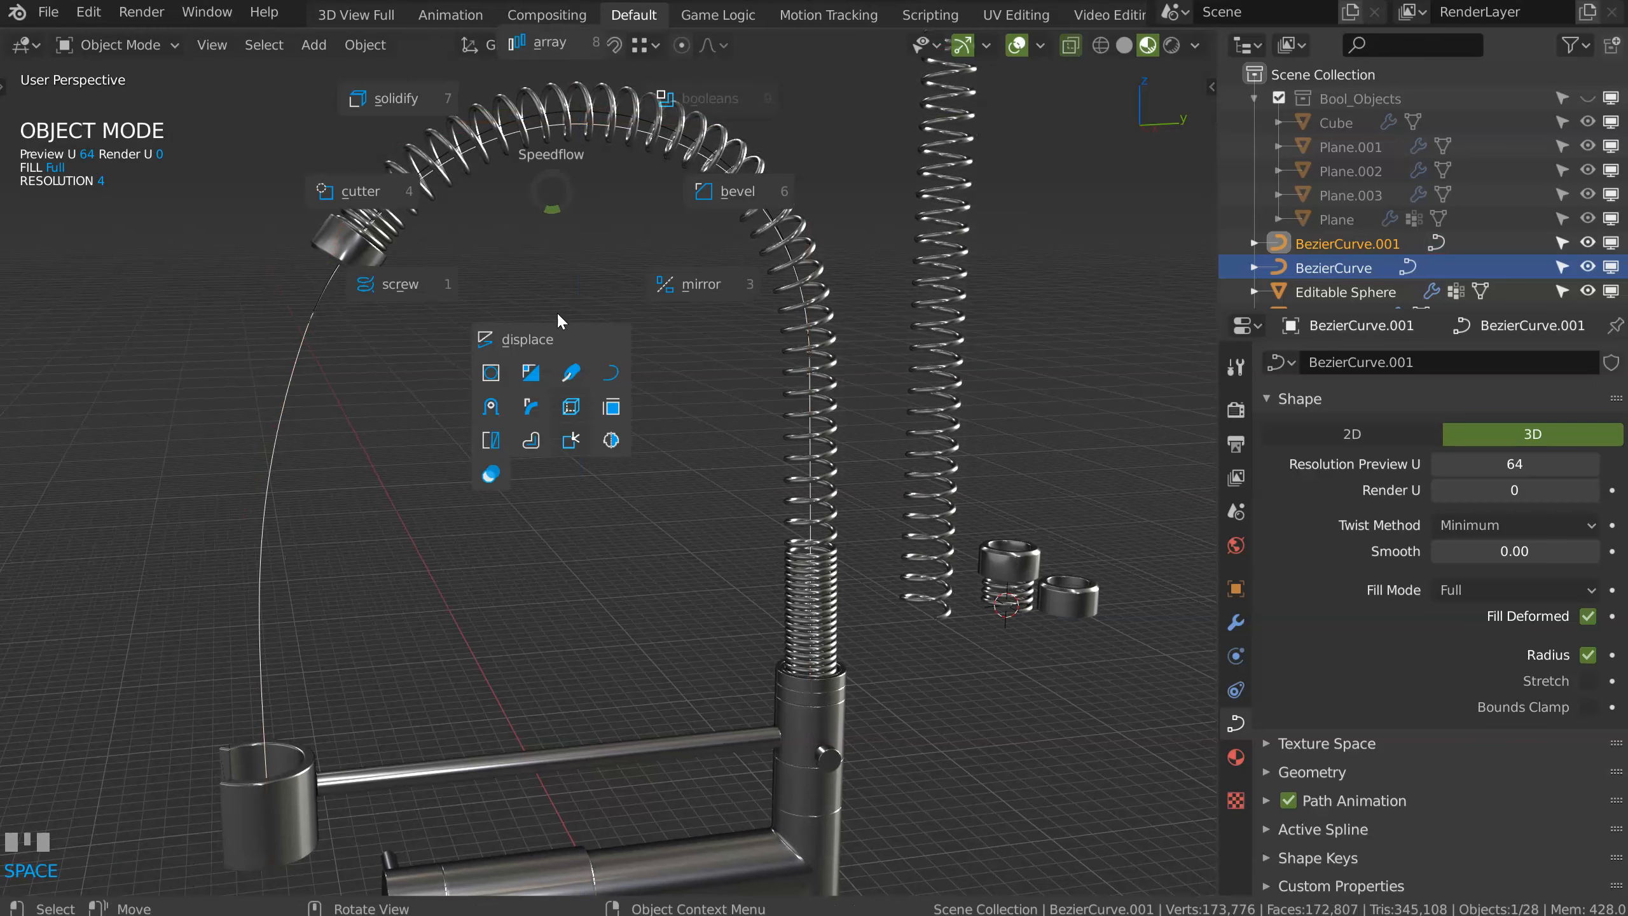
left_click(576, 376)
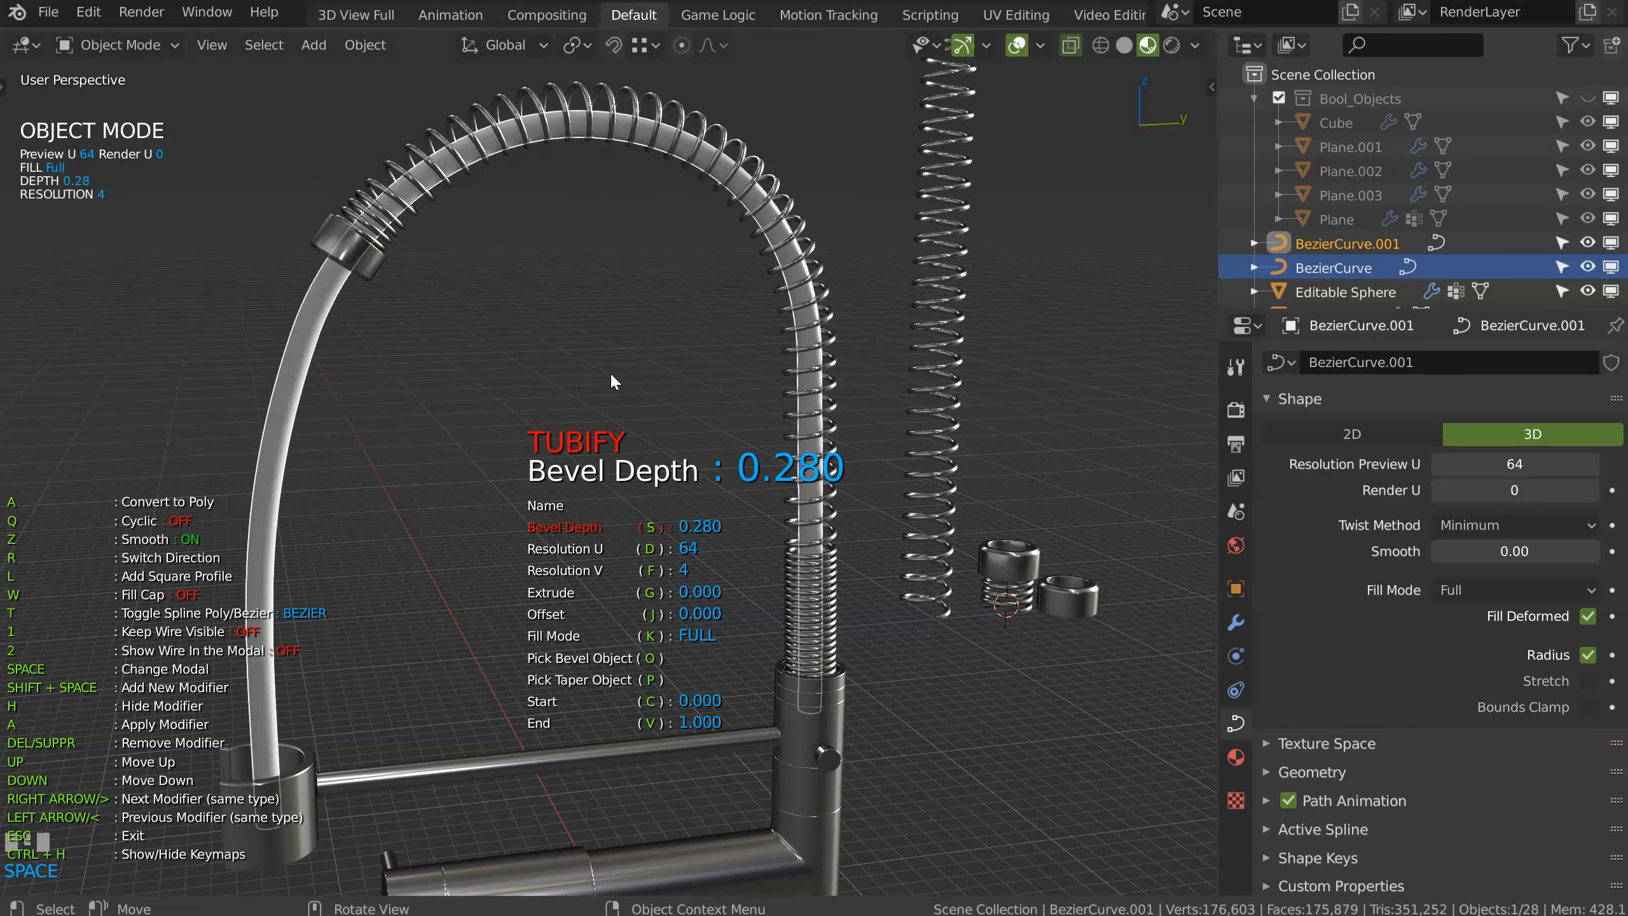
left_click(604, 374)
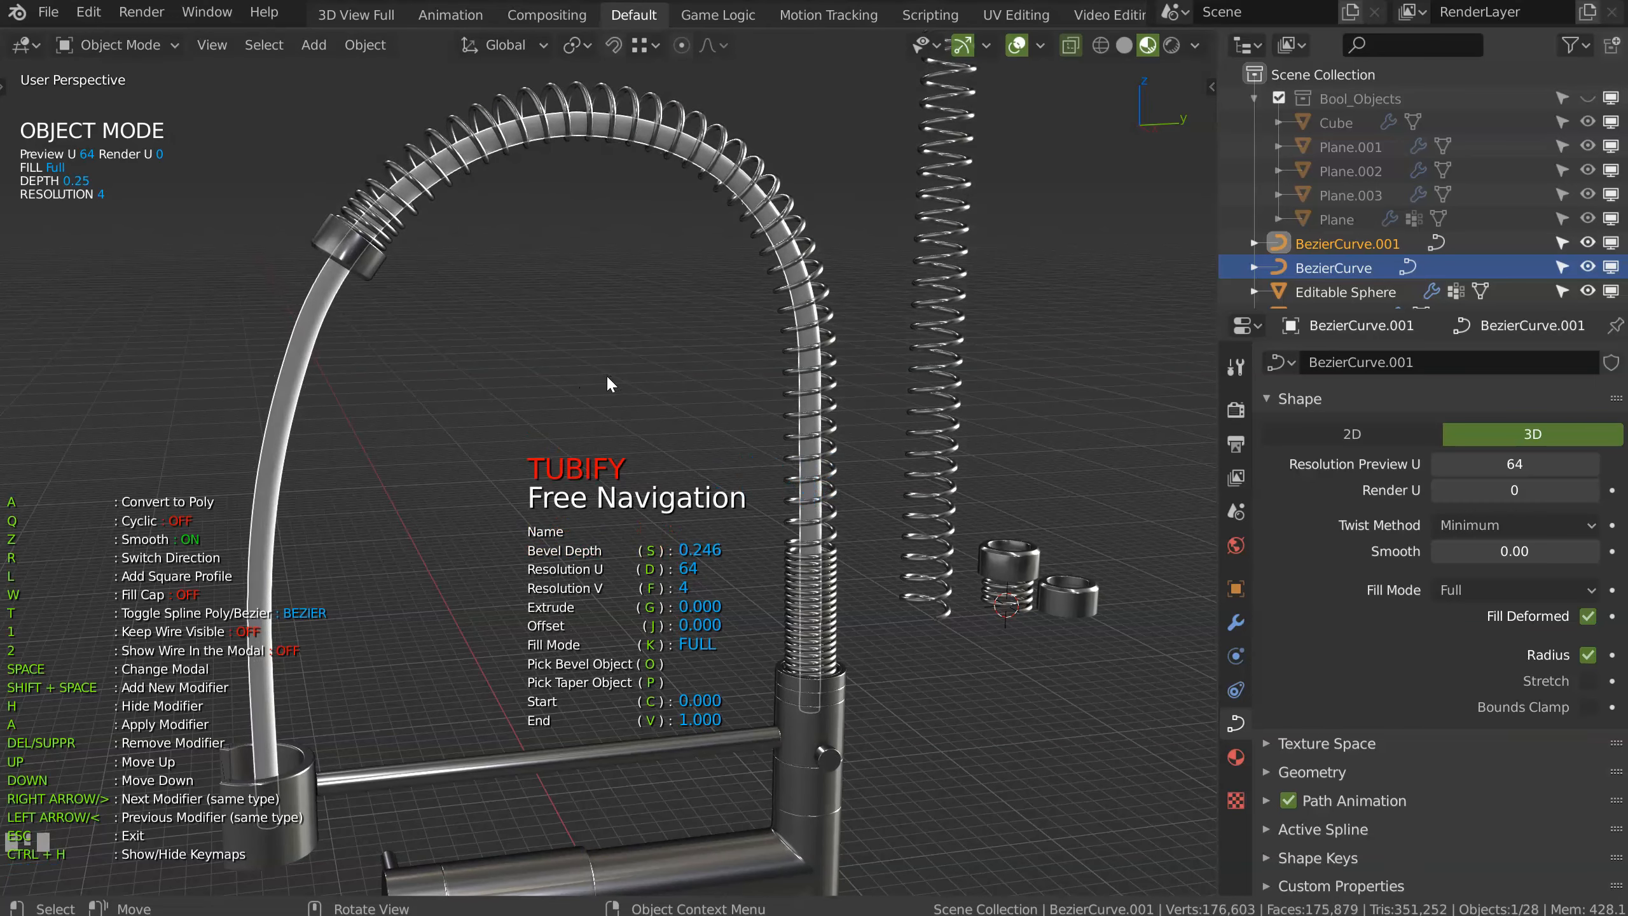
Step: Move the top control point of the tube curve so the tube runs inside the arch's spring coils
middle_click_drag(625, 191, 626, 316, "ctrl")
left_click(626, 316)
key("Tab")
key("g")
left_click(583, 250)
middle_click_drag(583, 249, 634, 267)
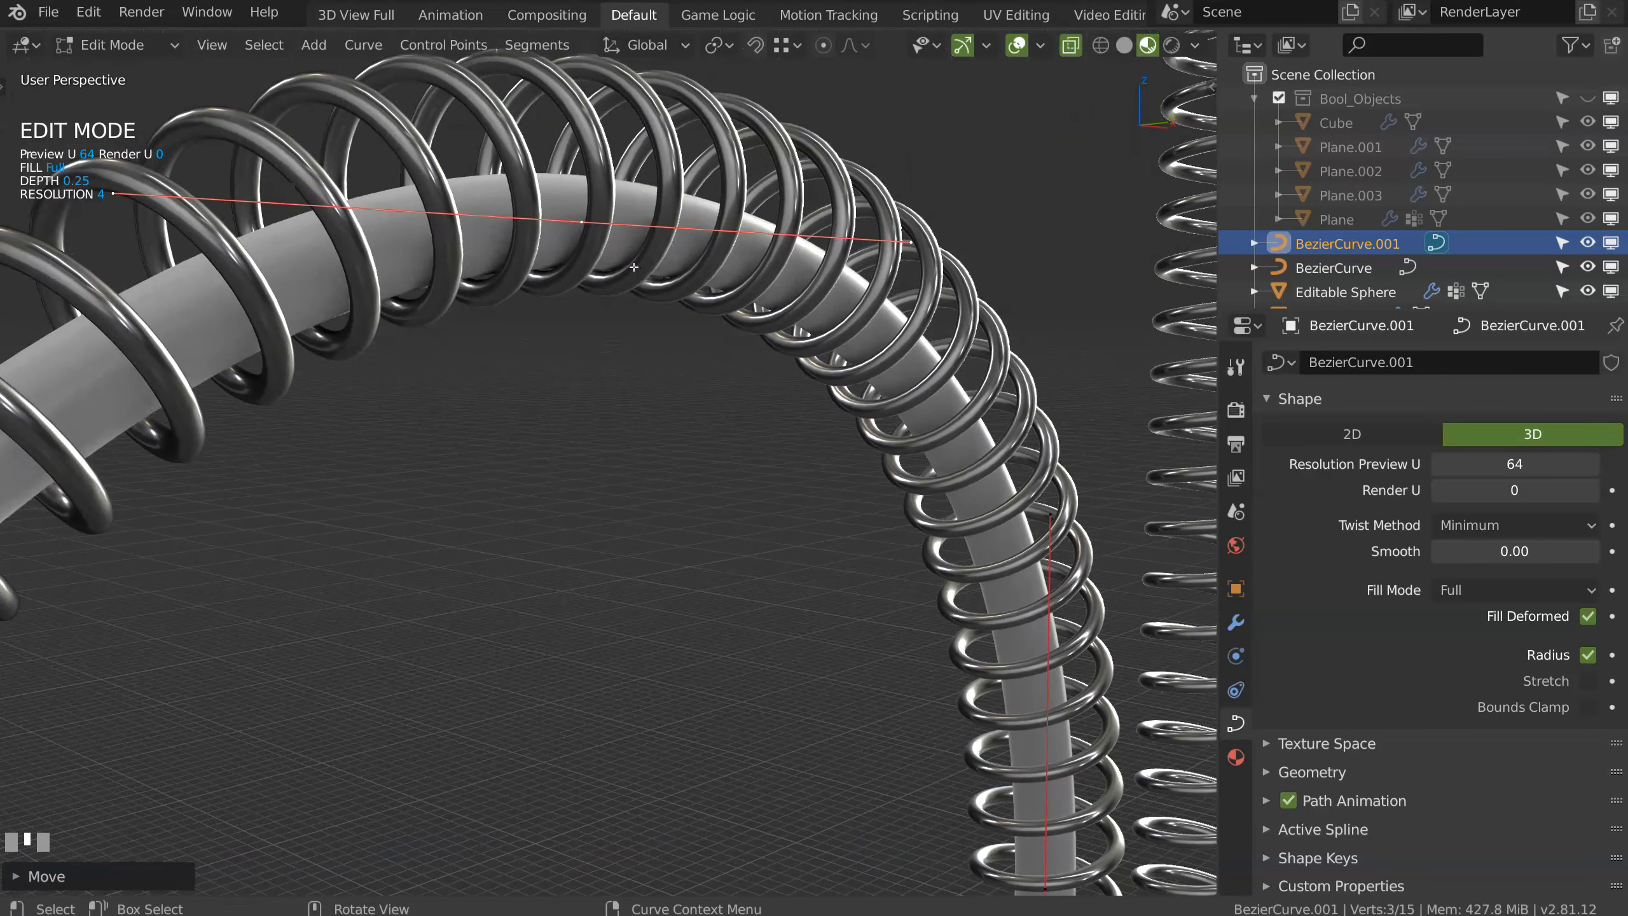
key("g")
key("z")
key("Escape")
Step: In the right orthographic view, move the tube's control point below the spring's end collar up and inward toward the collar
middle_click_drag(410, 265, 363, 426, "ctrl")
middle_click_drag(423, 519, 463, 401, "shift")
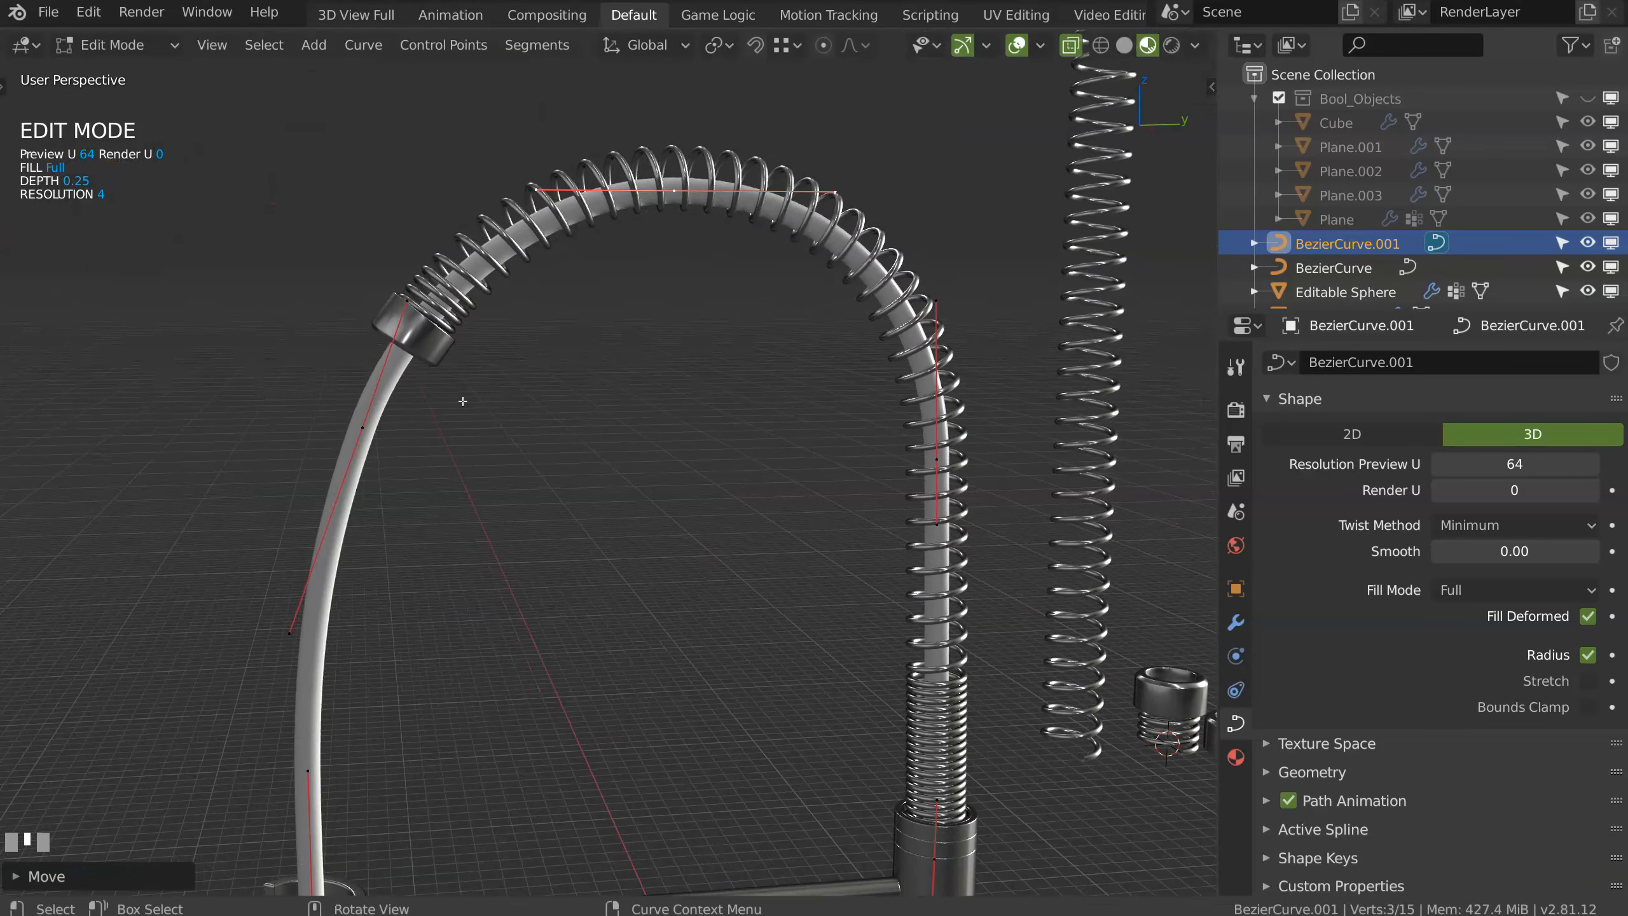
left_click(383, 419)
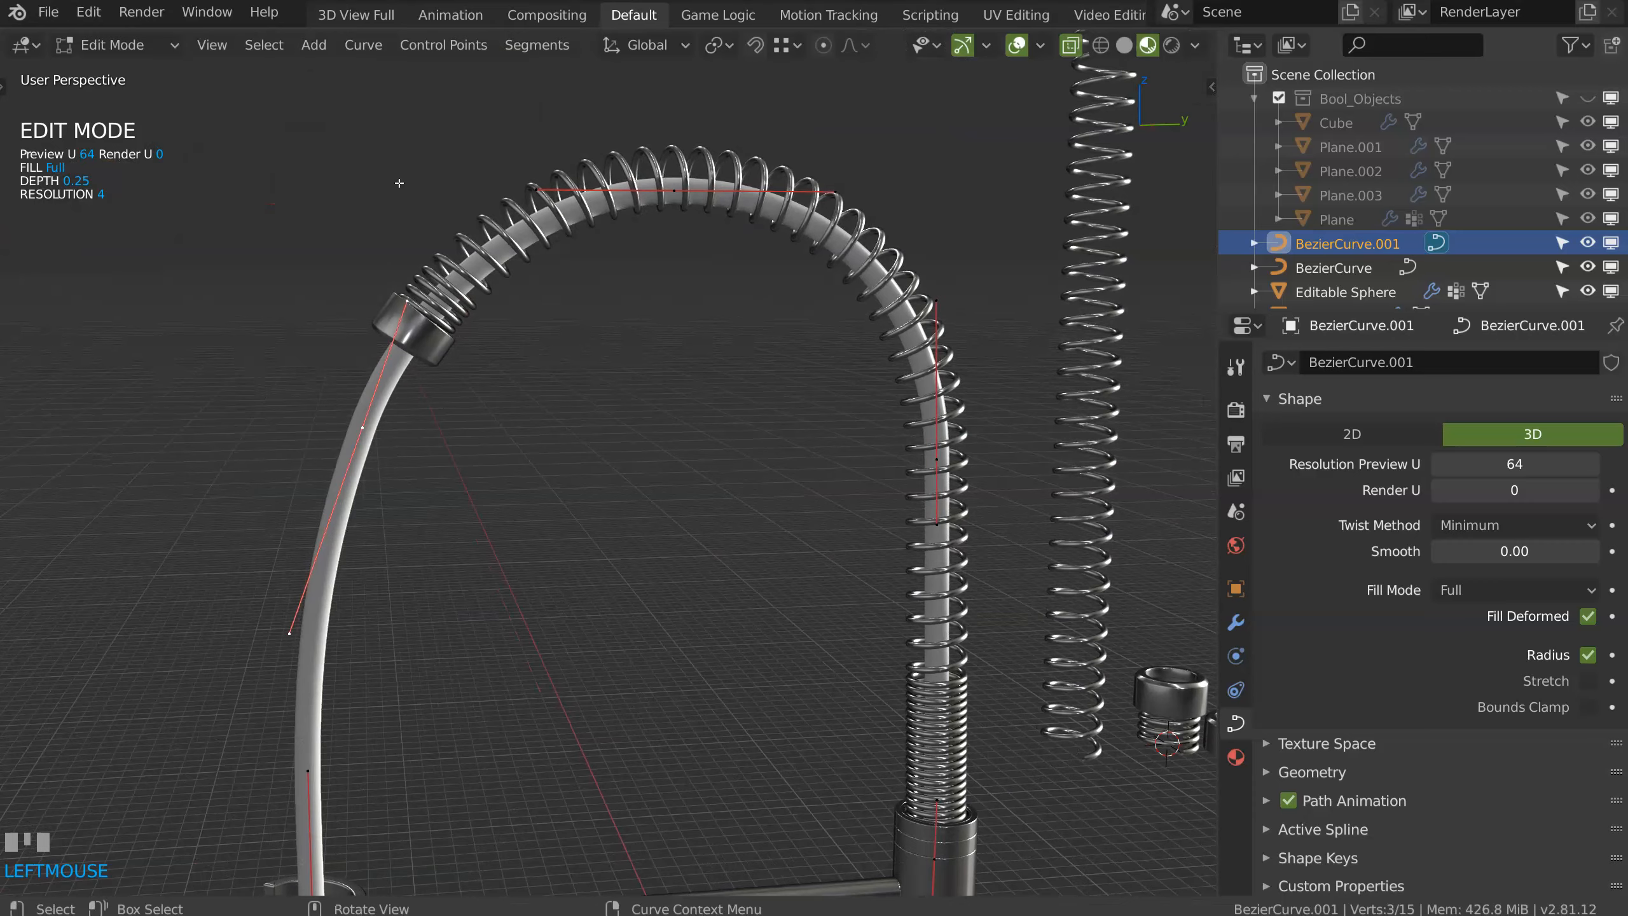
key("KP_3")
middle_click_drag(305, 440, 317, 359, "ctrl")
middle_click_drag(324, 263, 433, 232, "shift")
key("g")
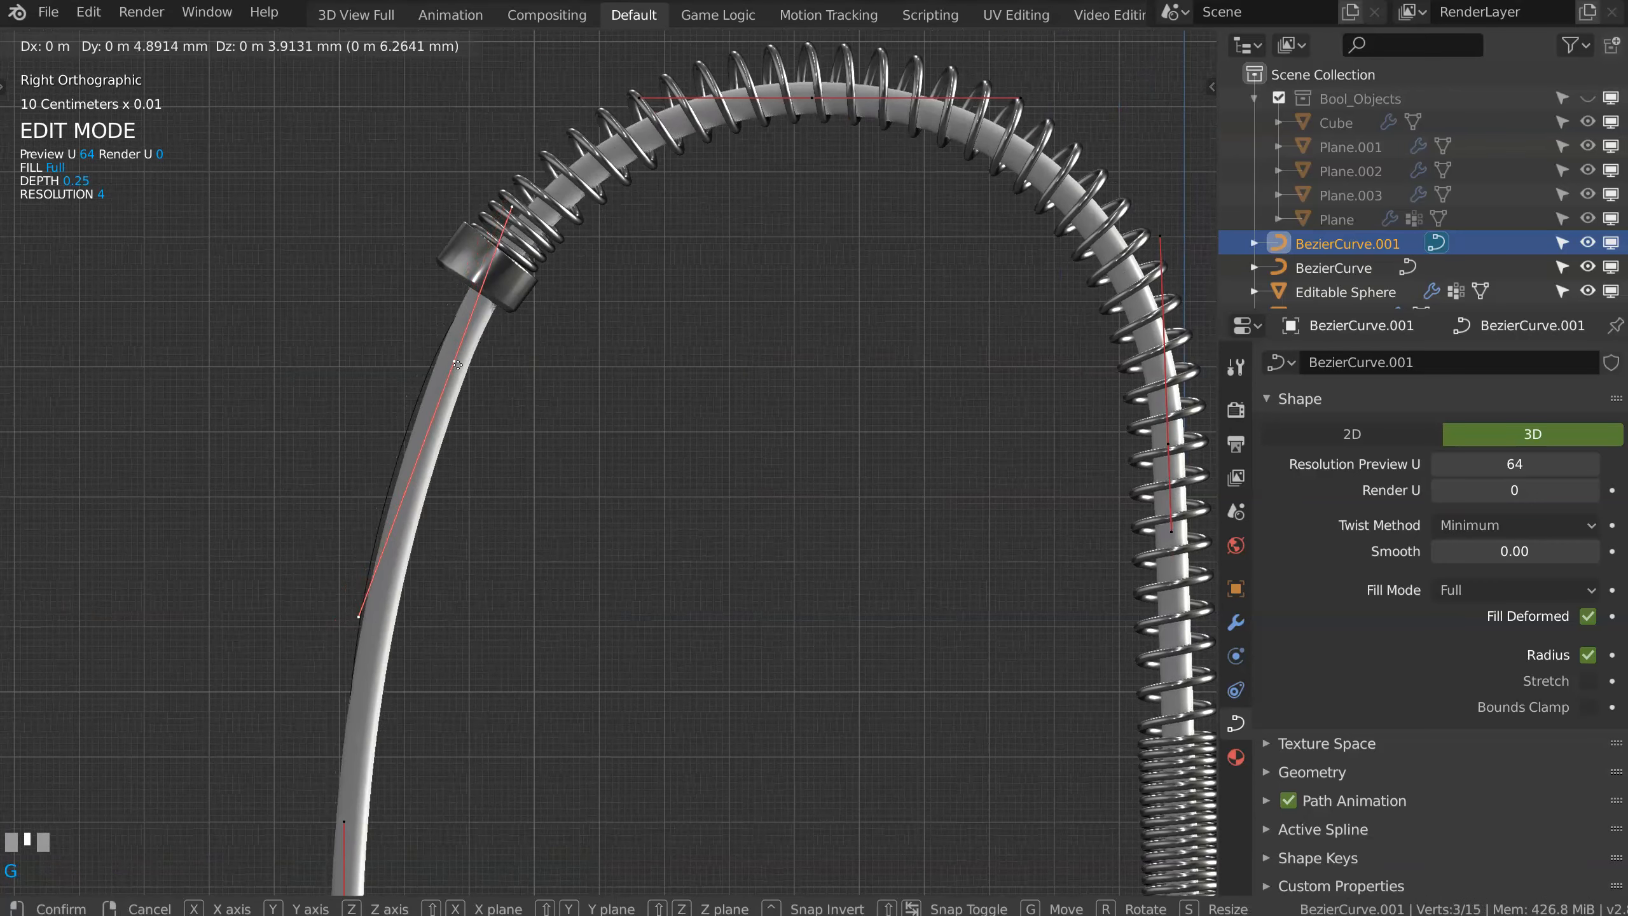
left_click(468, 342)
Step: Adjust the upper handle of that control point and move the point into the end collar to align the tube with it
left_click(522, 187)
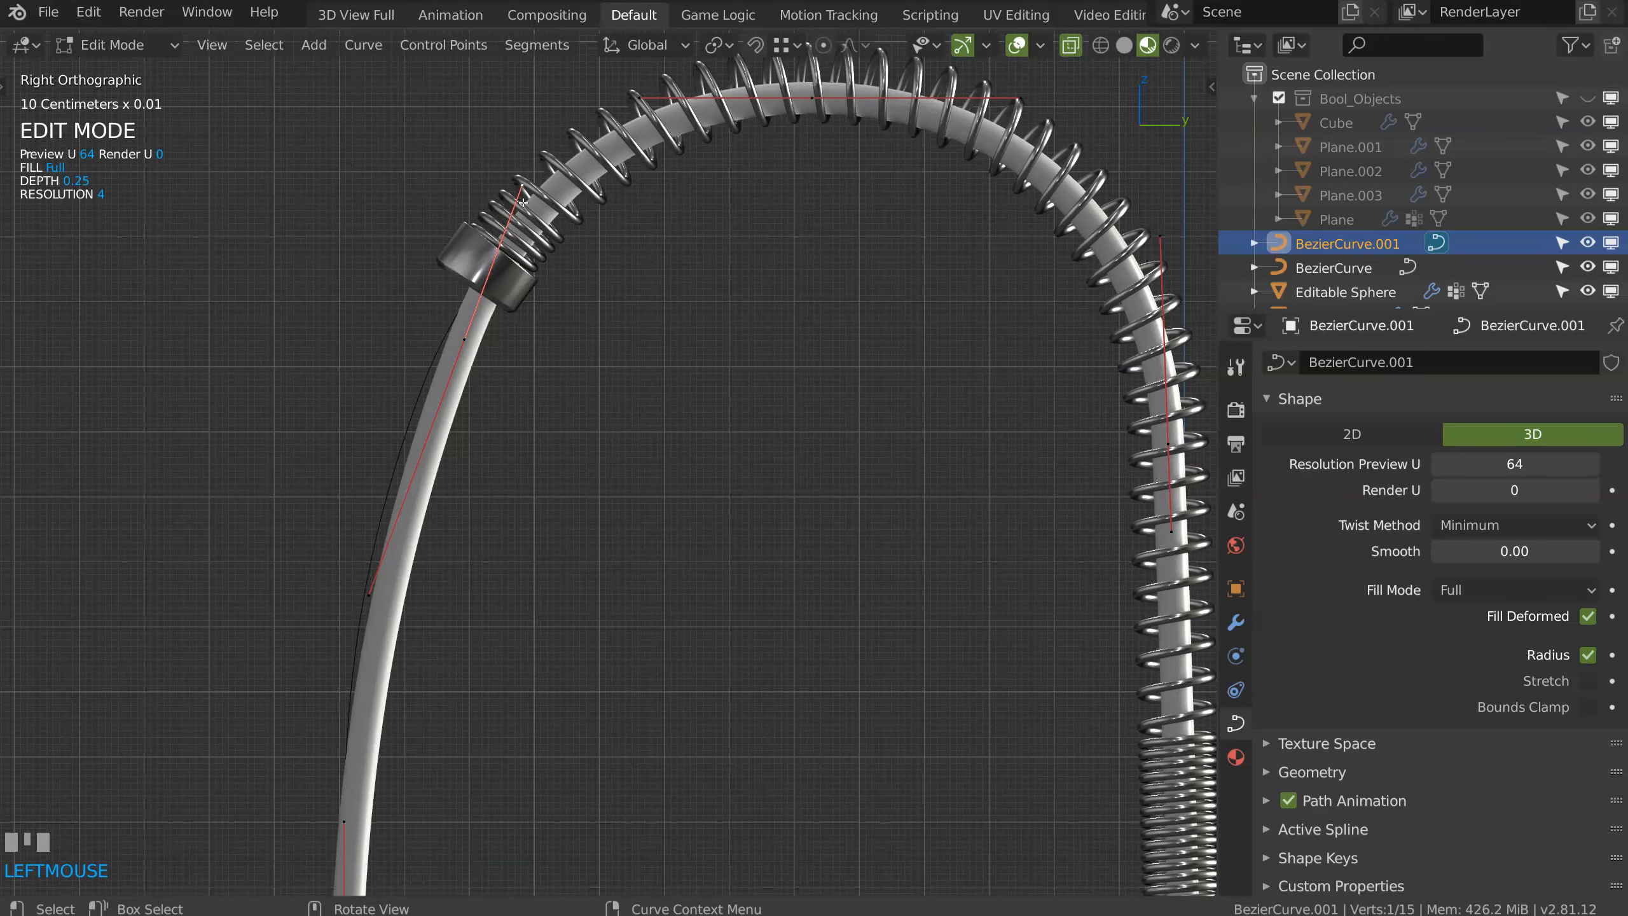
key("g")
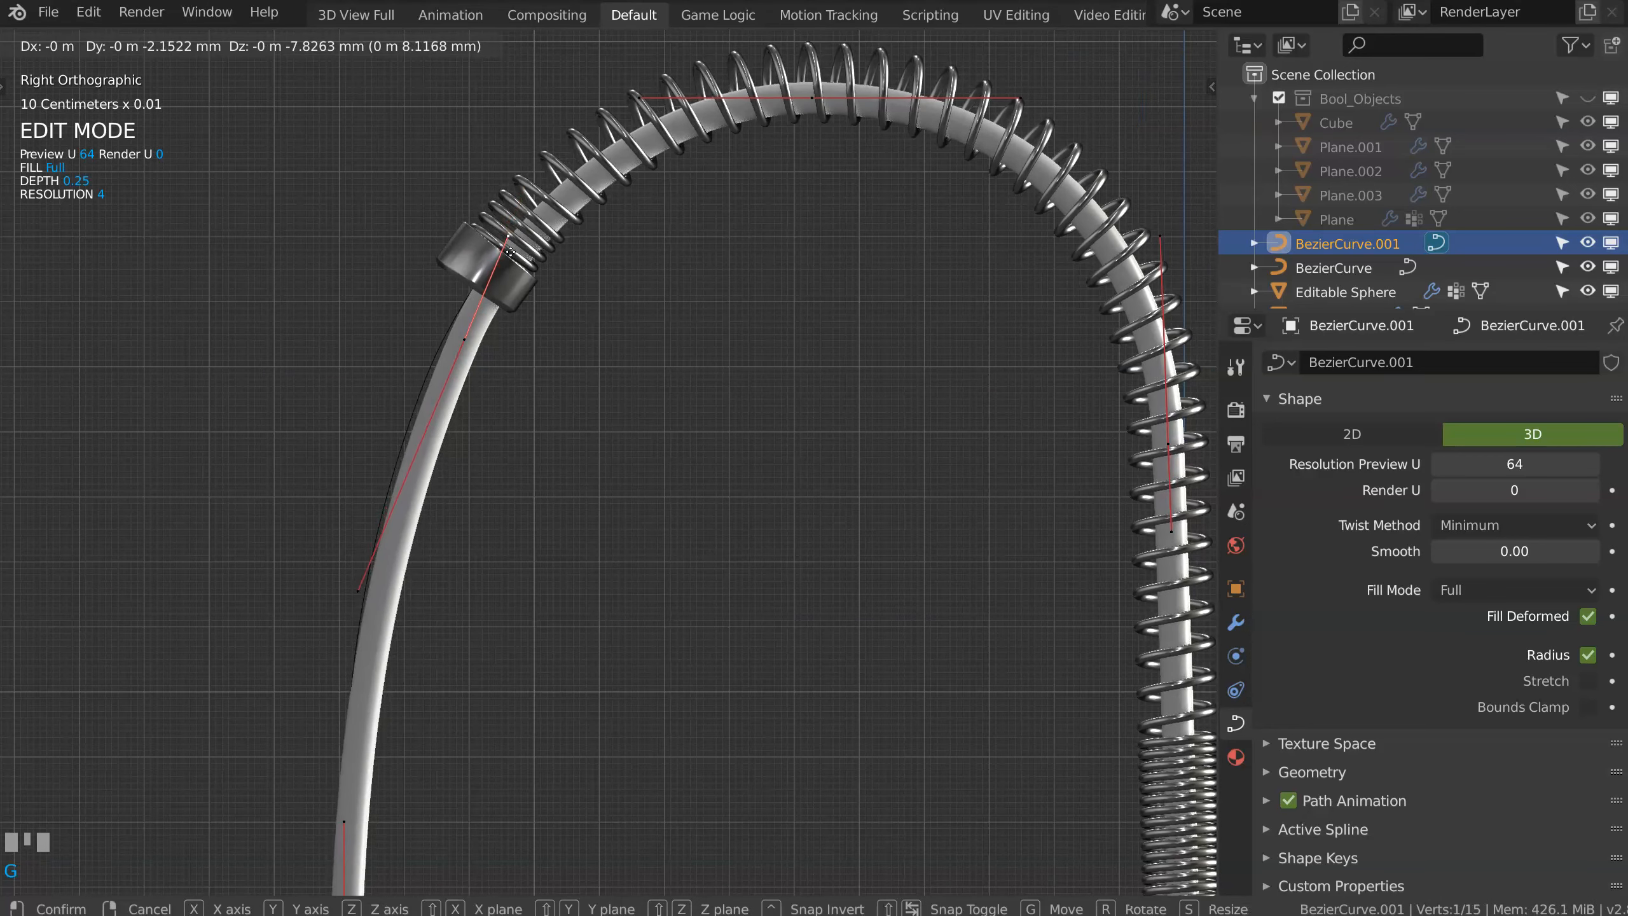
left_click(508, 253)
left_click(478, 344)
key("g")
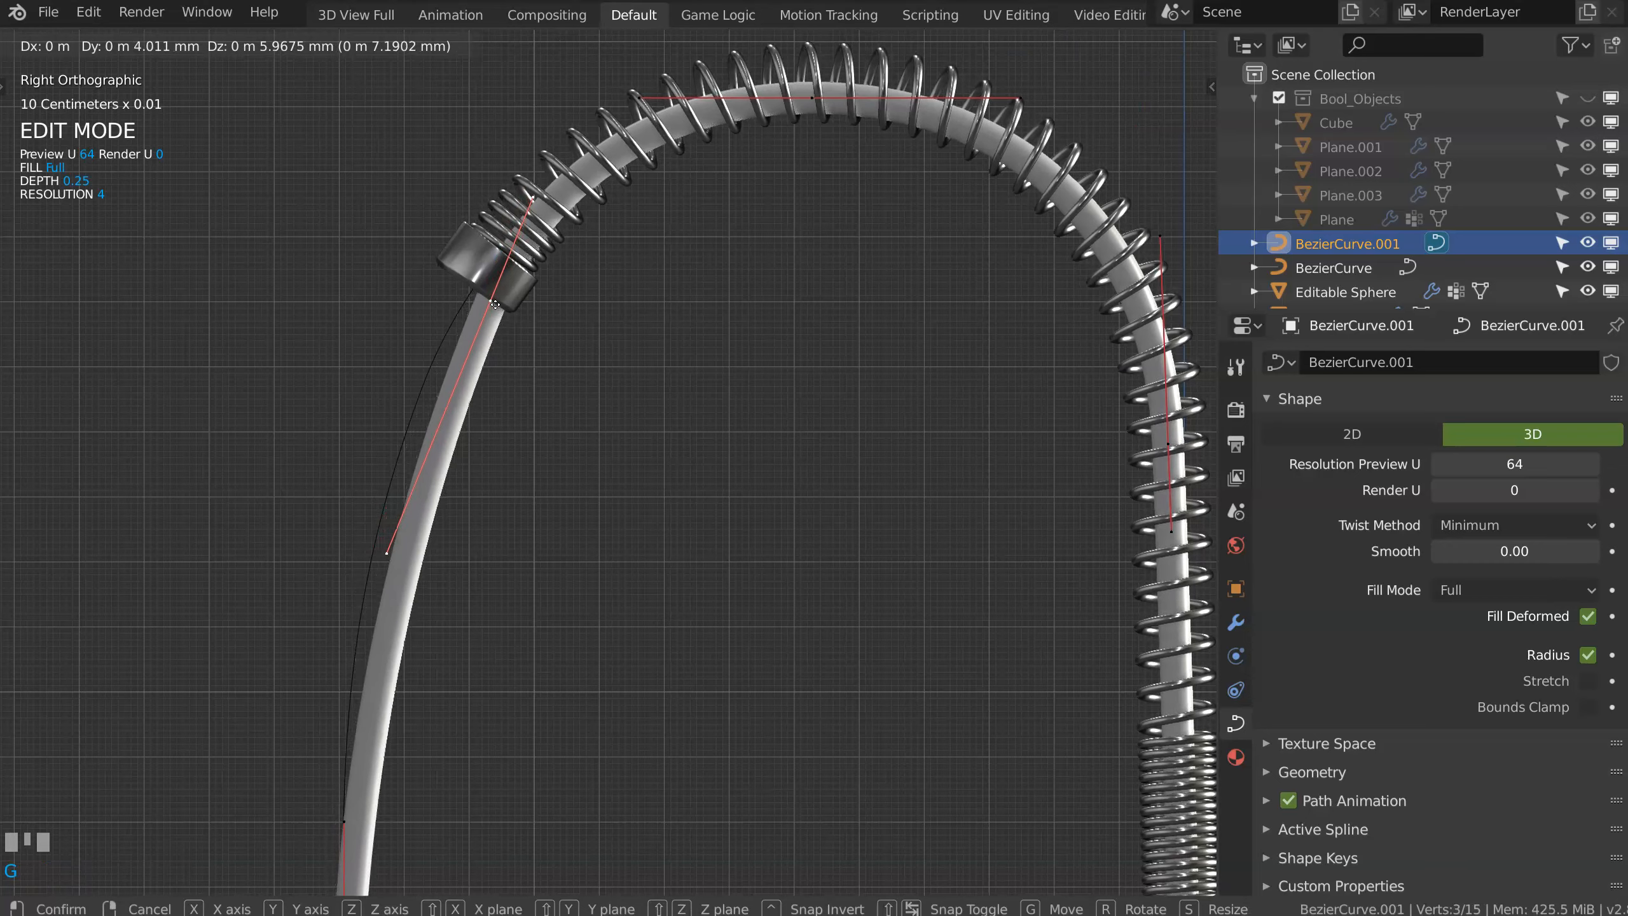
left_click(518, 288)
scroll(518, 289, "down", 4)
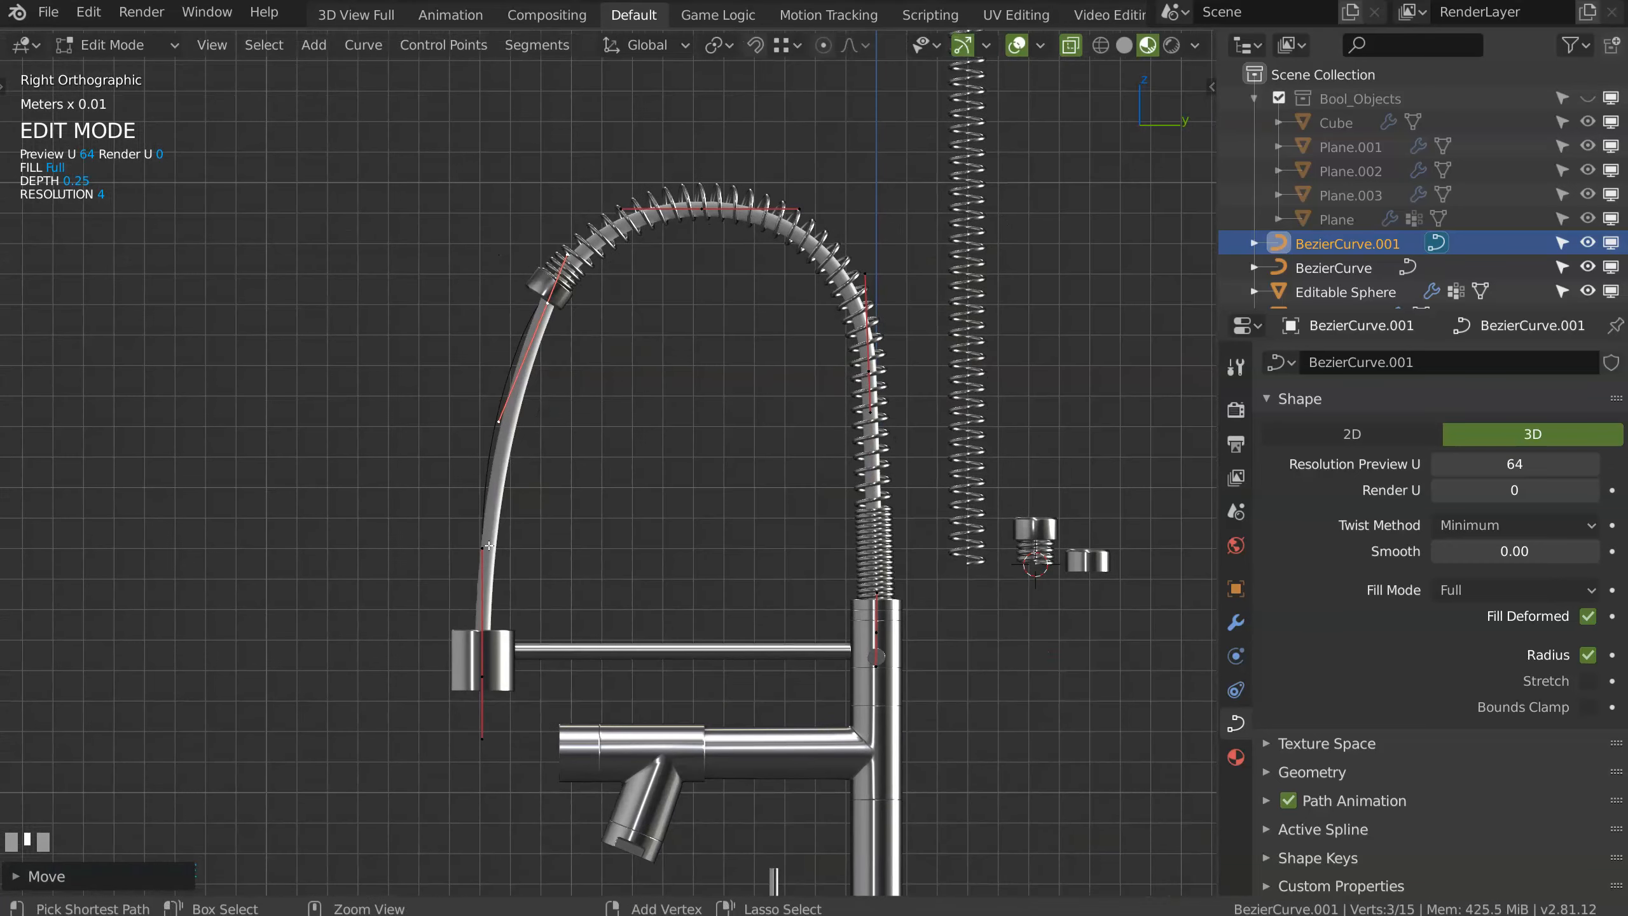
Step: Duplicate the open holder ring in place around the lower end of the tube
scroll(414, 541, "up", 5)
middle_click_drag(414, 540, 689, 415)
key("Tab")
left_click(511, 516)
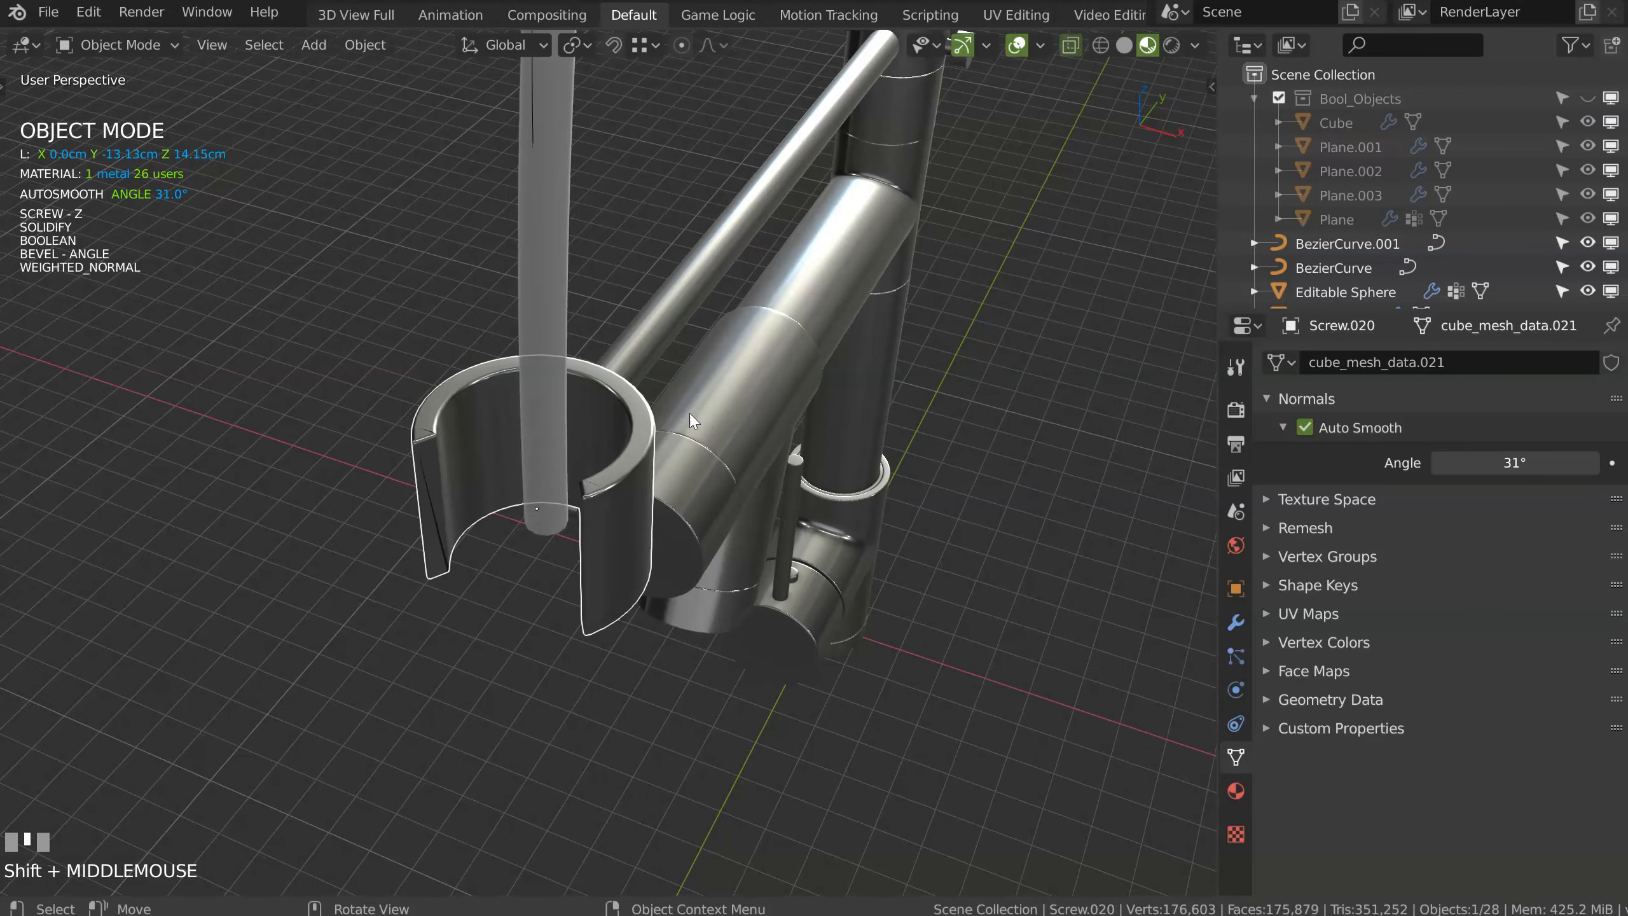
key("shift+d")
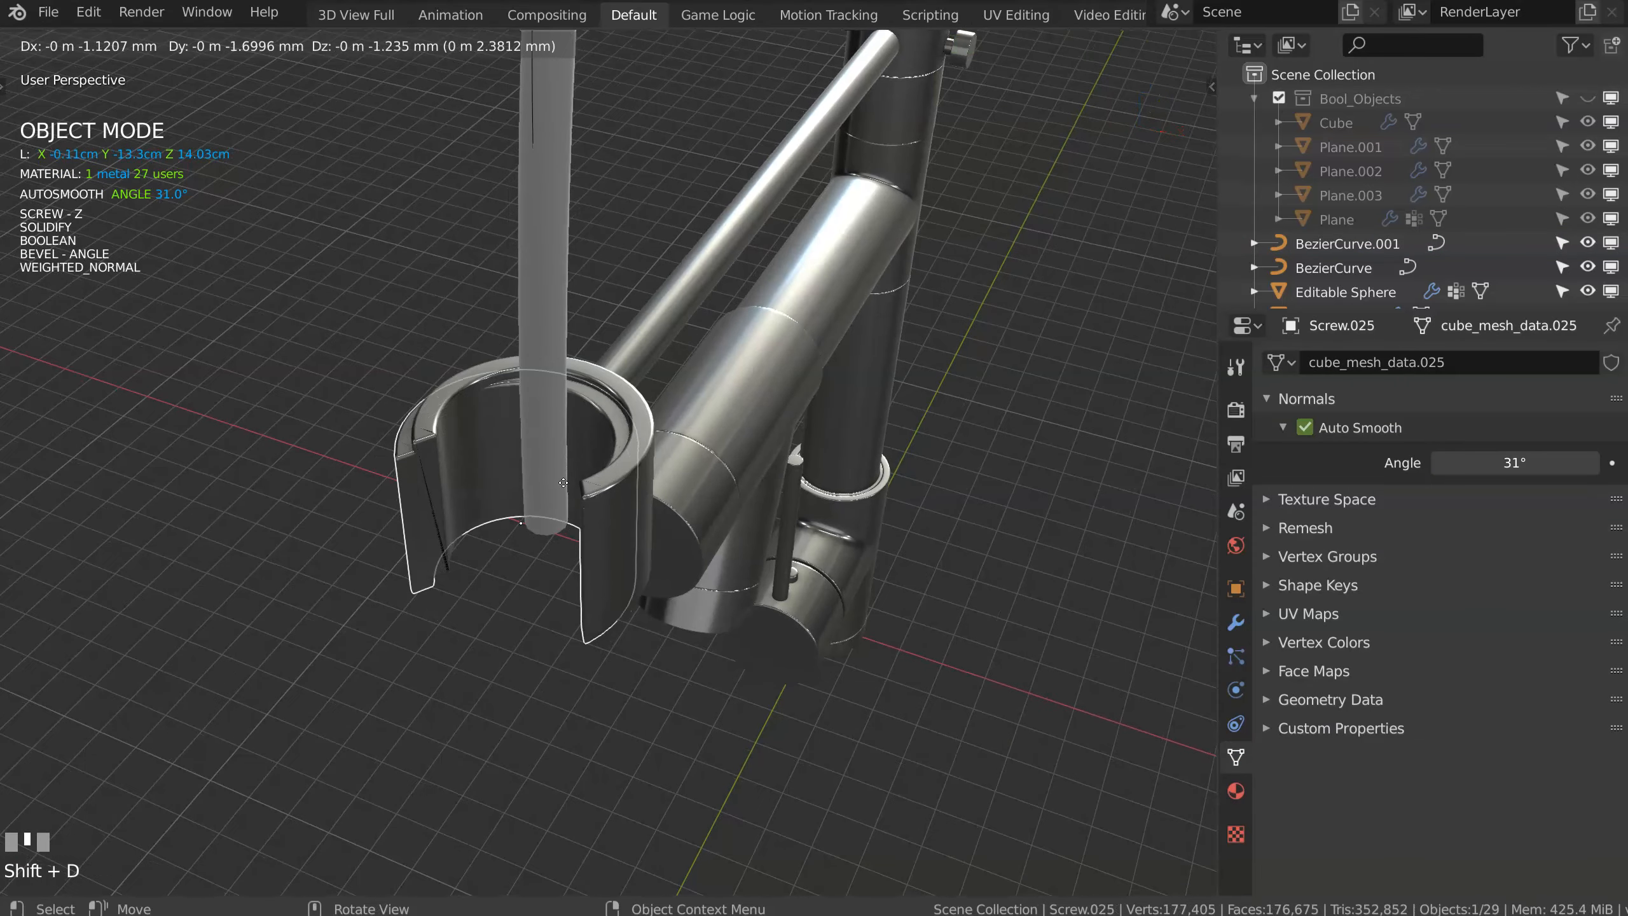
right_click(558, 493)
Step: Move the duplicate ring's profile edge inward along Y and shorten it along Z to form a smaller inner ring
middle_click_drag(559, 493, 617, 530)
key("Tab")
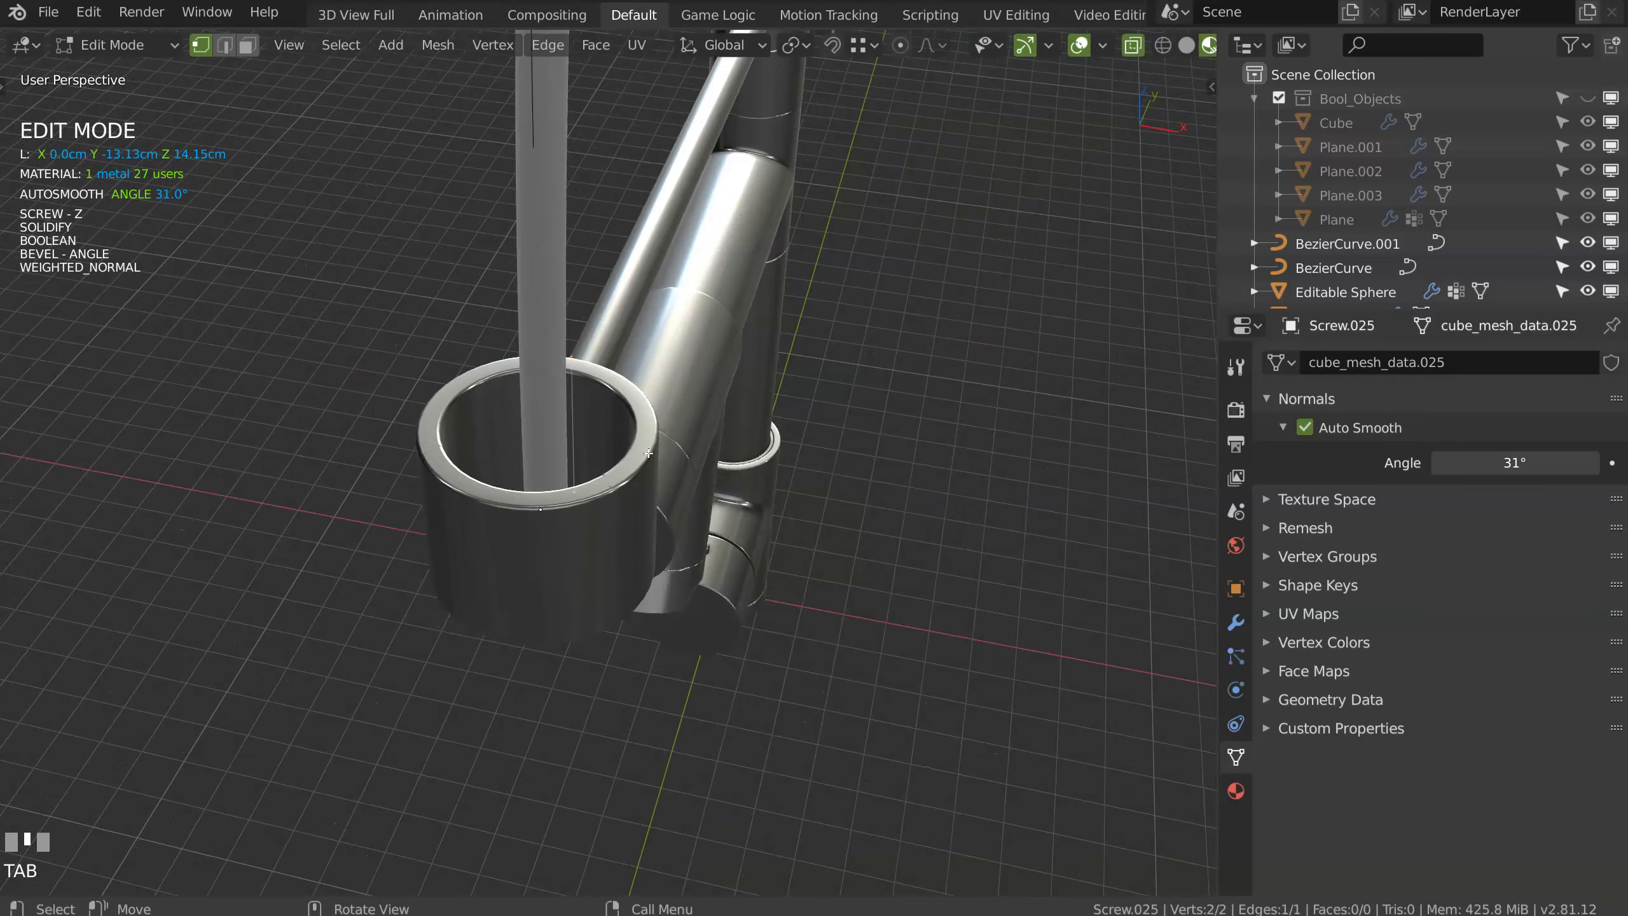
middle_click_drag(605, 590, 560, 442)
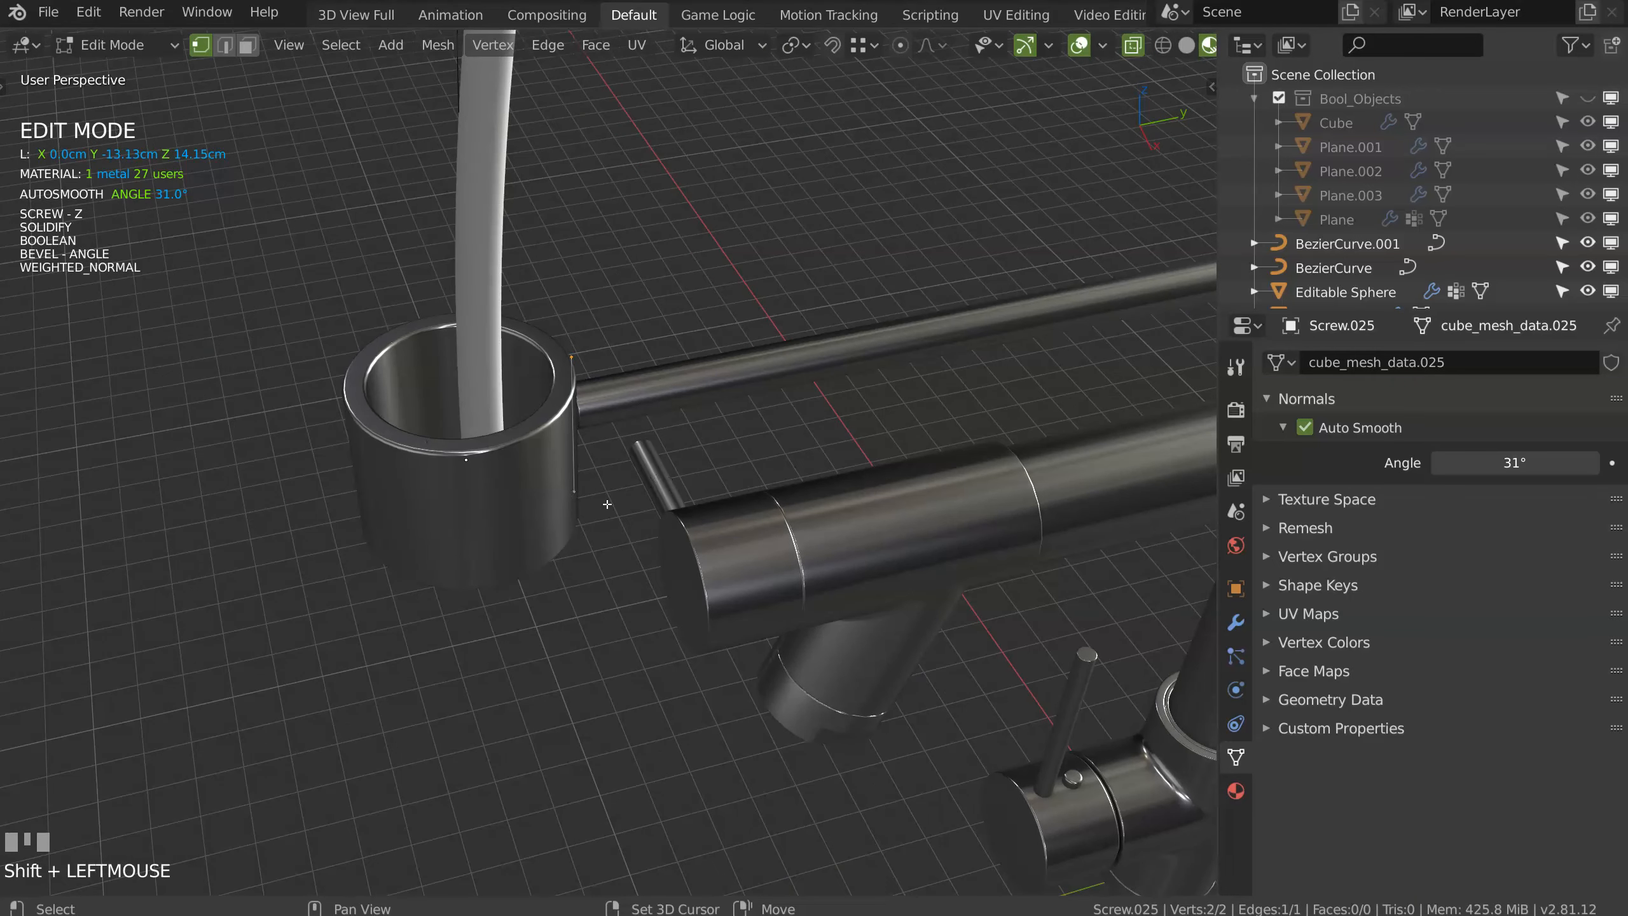
key("g")
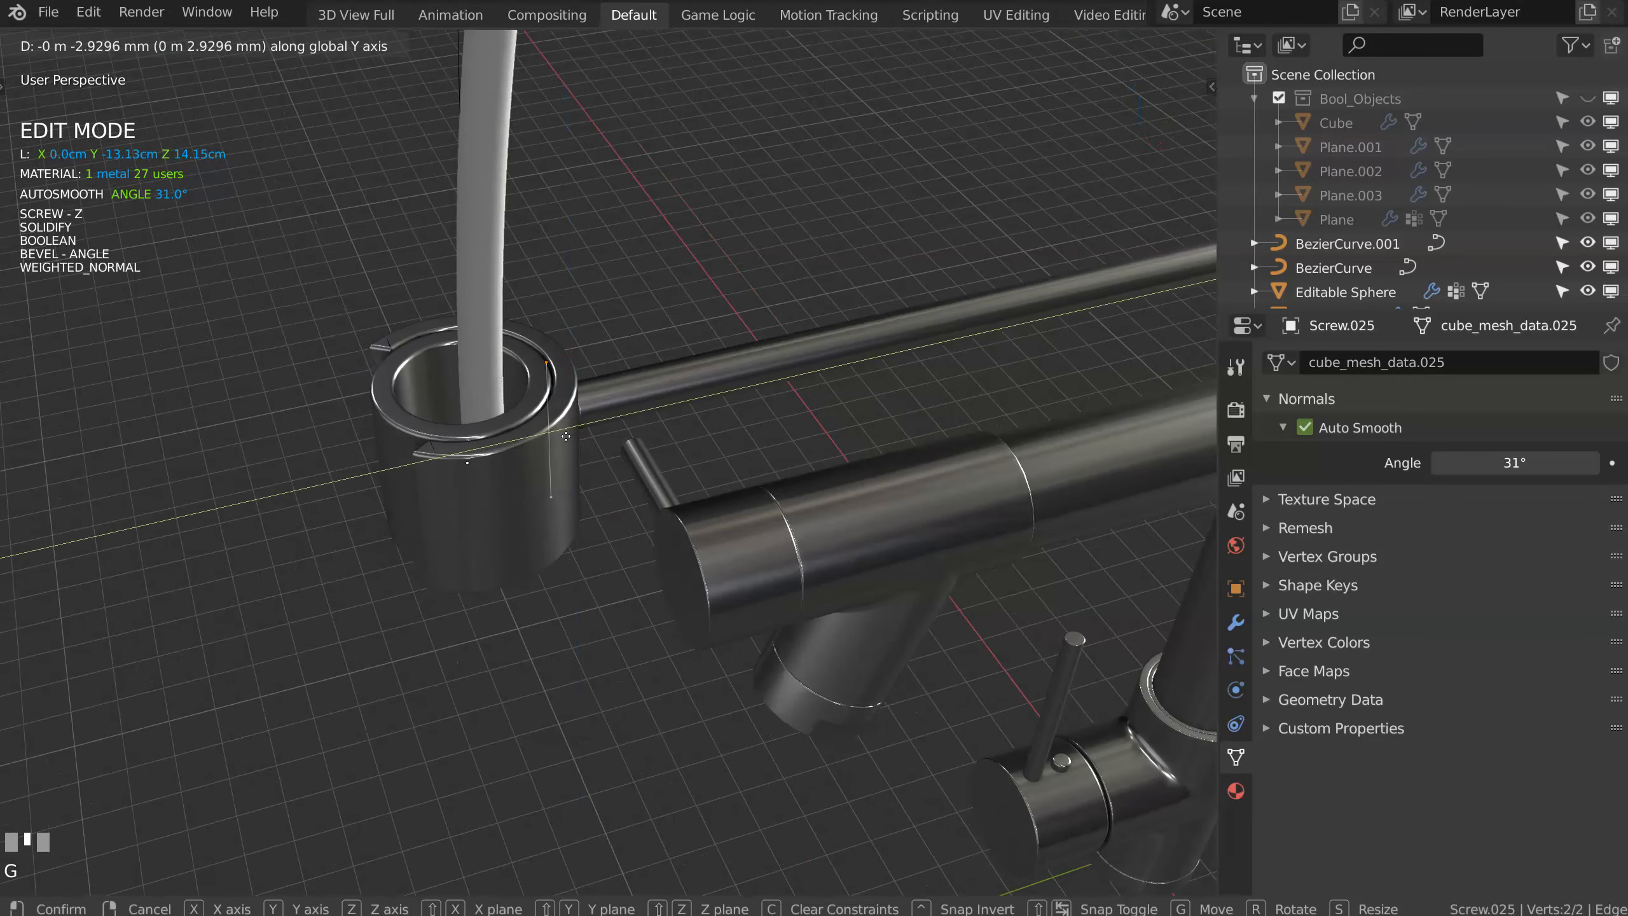
left_click(508, 435)
middle_click_drag(509, 435, 545, 360)
key("s")
key("z")
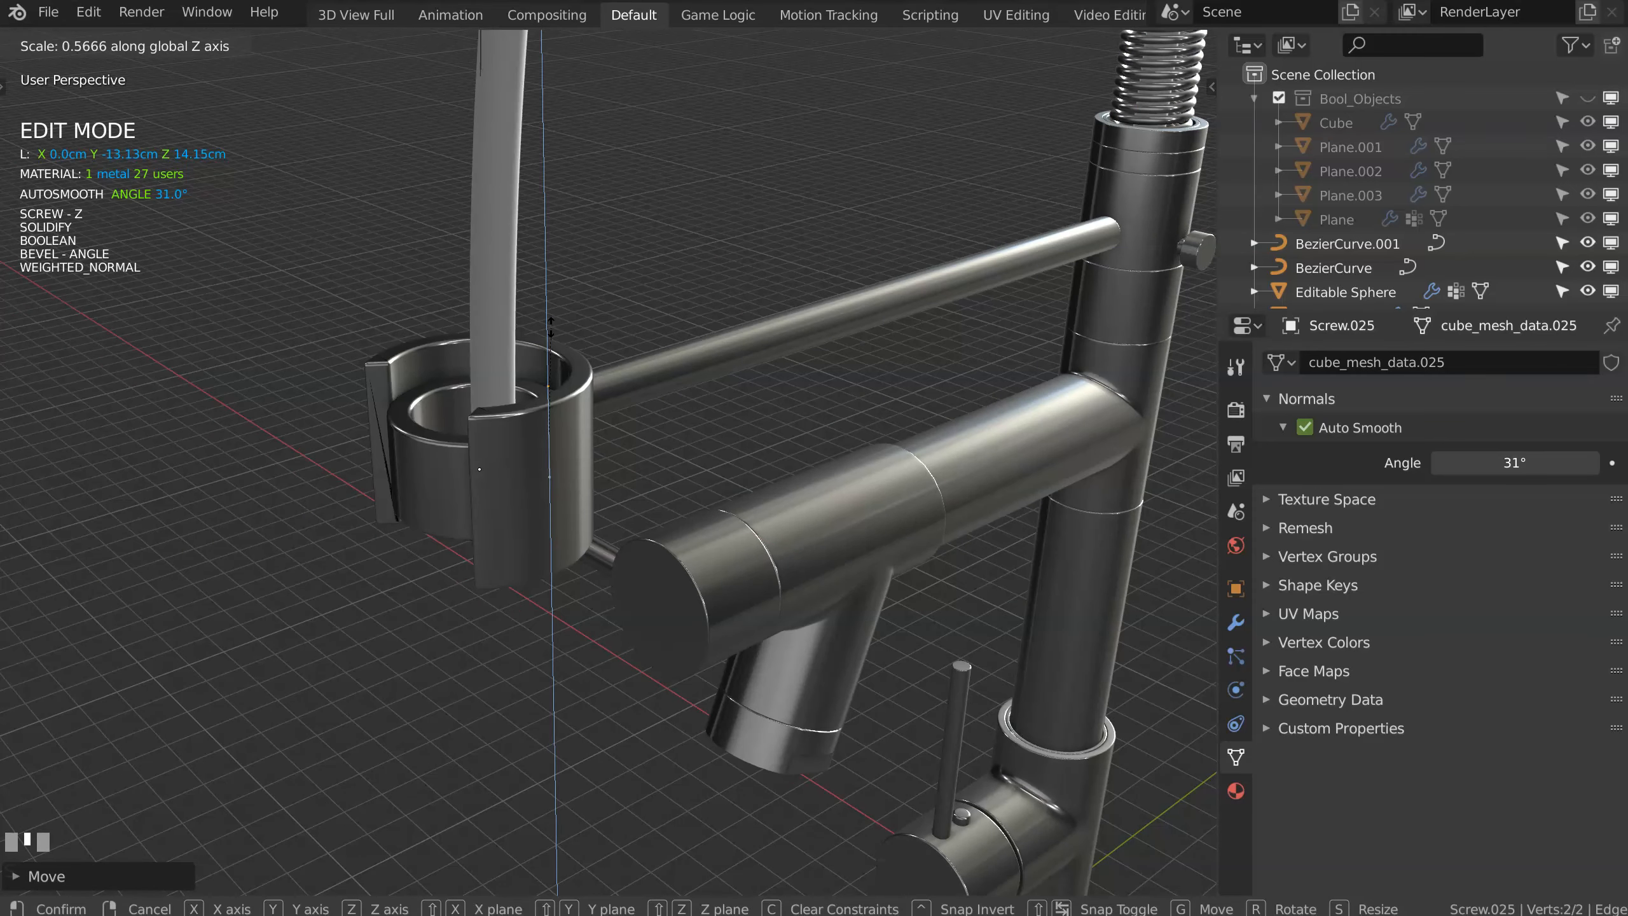
left_click(547, 320)
Step: Raise the inner ring slightly along Z to a height of 14.21 cm
middle_click_drag(546, 321, 538, 451)
key("Tab")
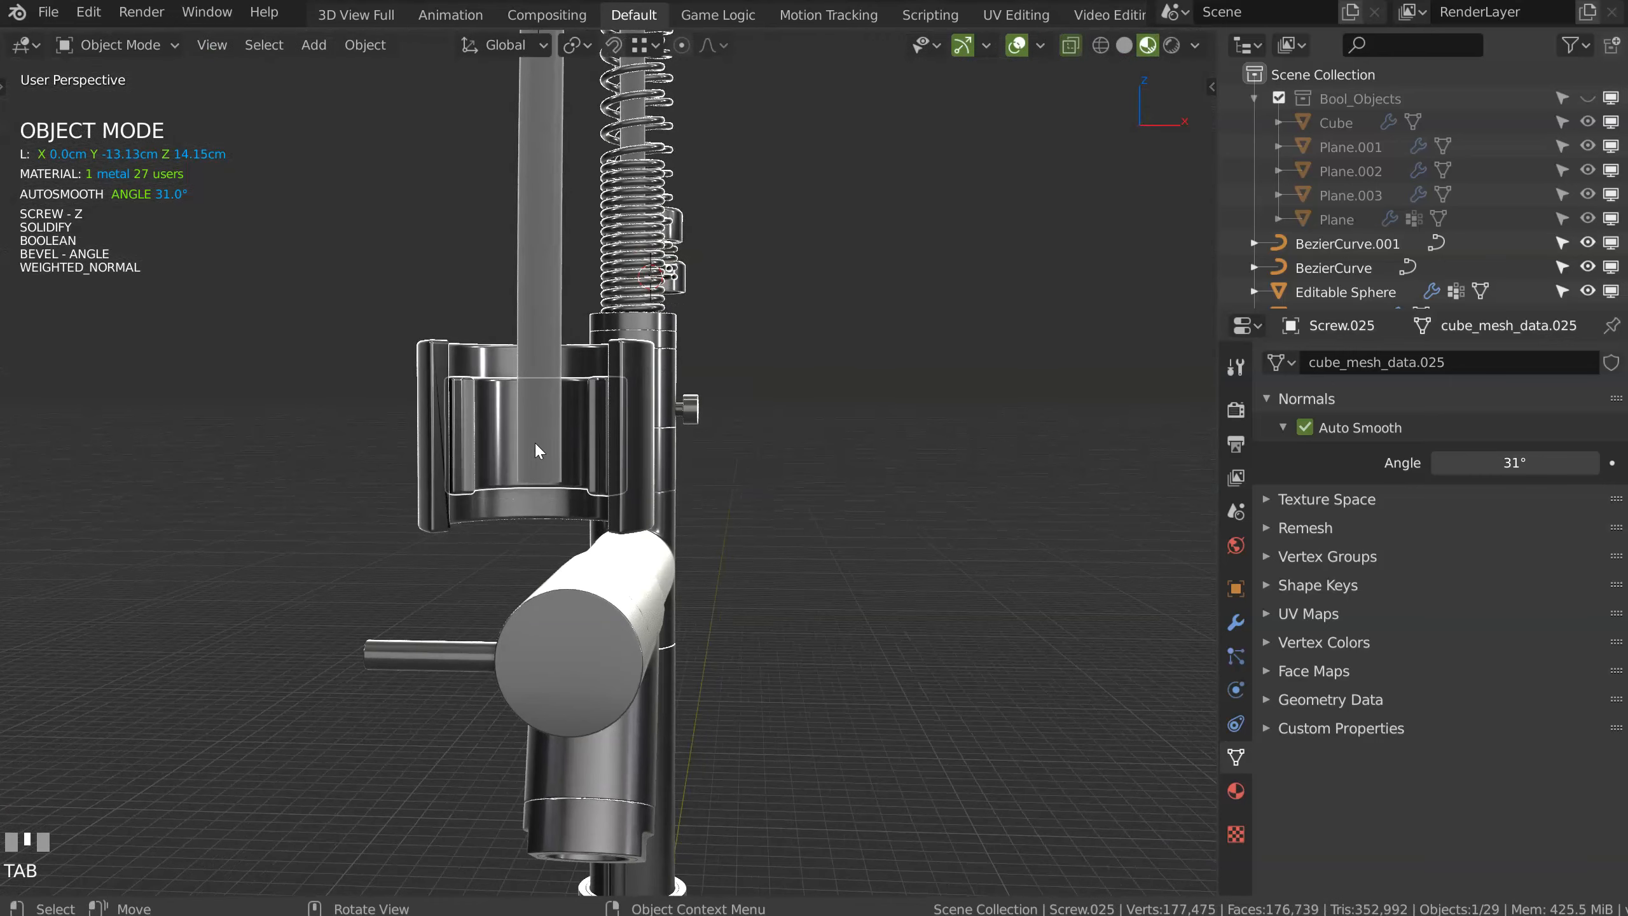
key("g")
key("z")
left_click(534, 451)
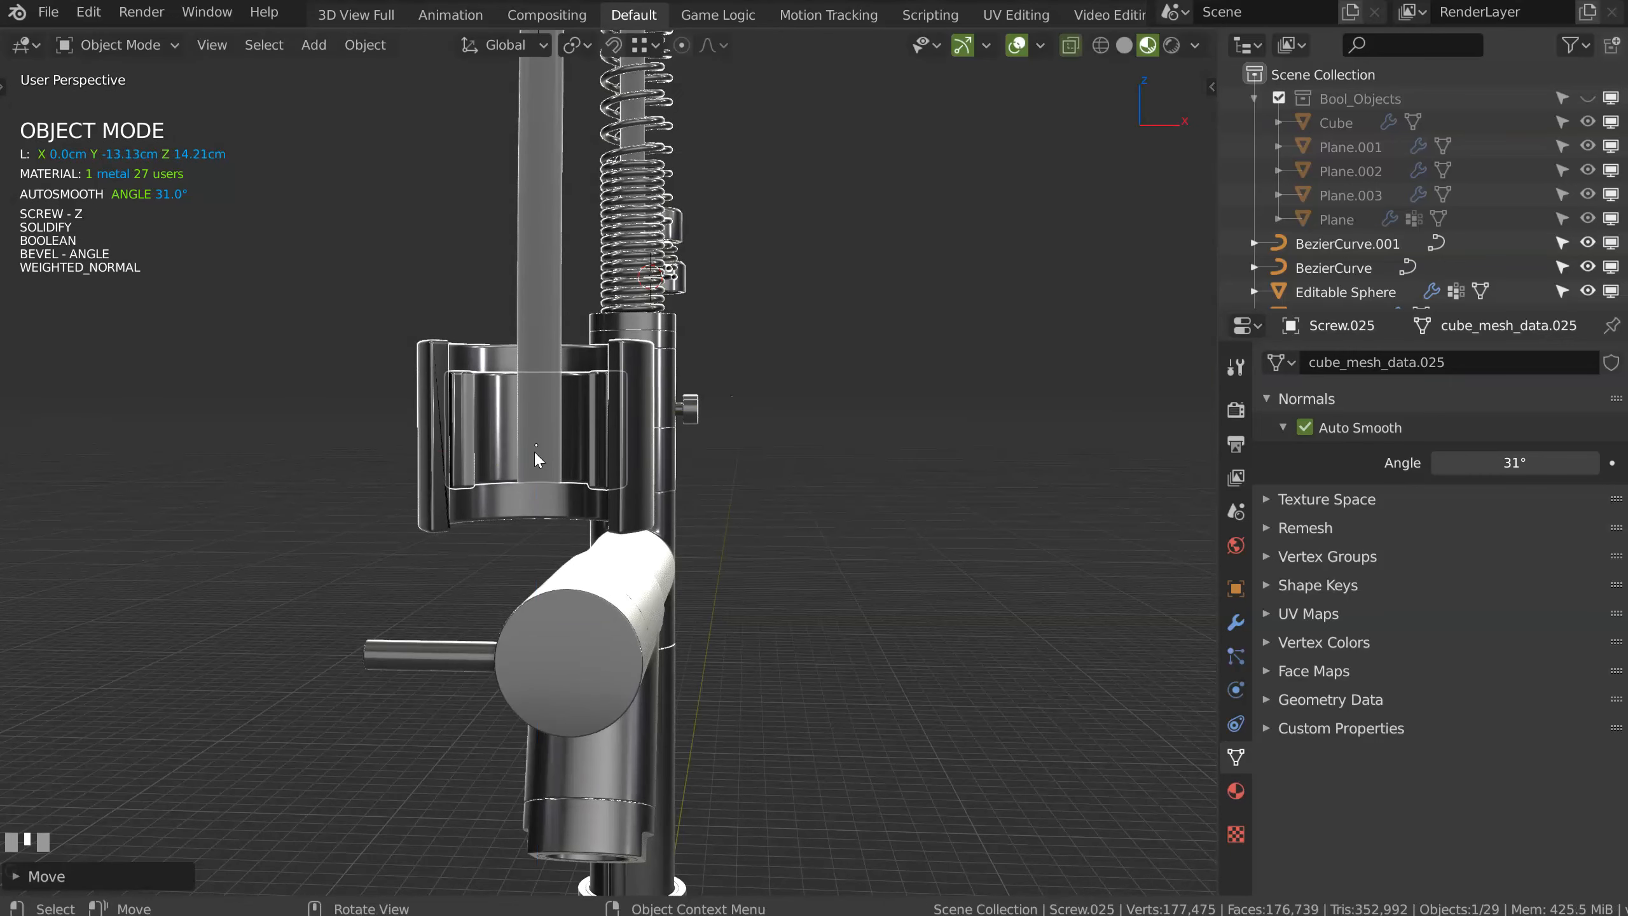
Step: Show the Bool_Objects collection and lower the holder ring's Plane.002 cutter along Z to 16.21 cm
middle_click_drag(534, 450, 508, 475)
scroll(509, 474, "up", 2)
left_click(344, 461)
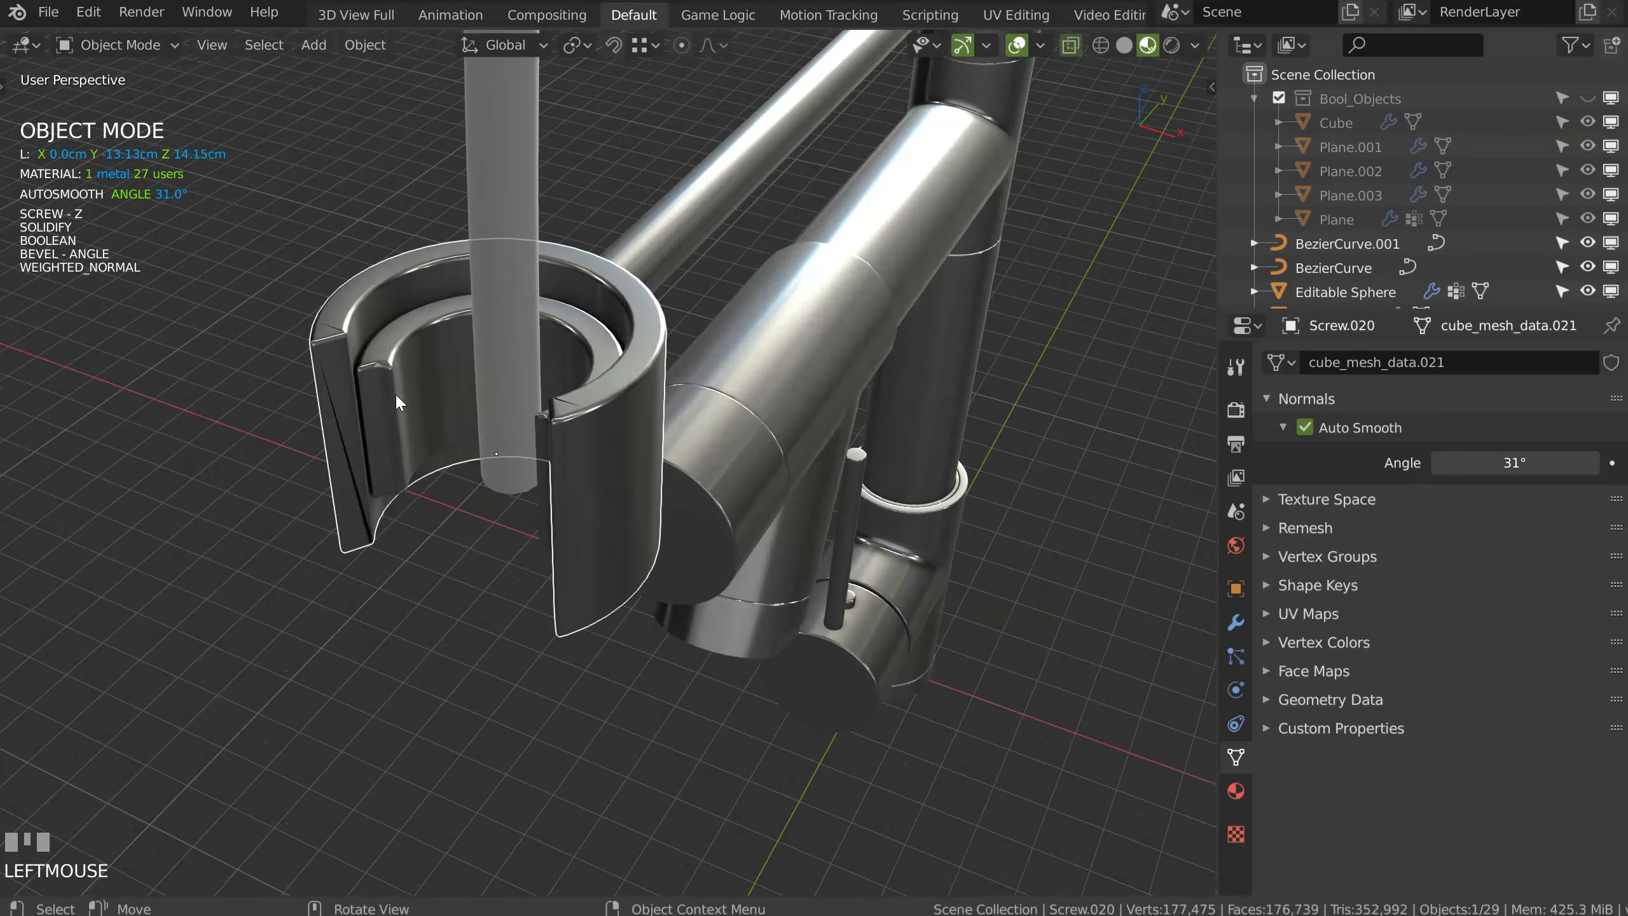
left_click(1588, 98)
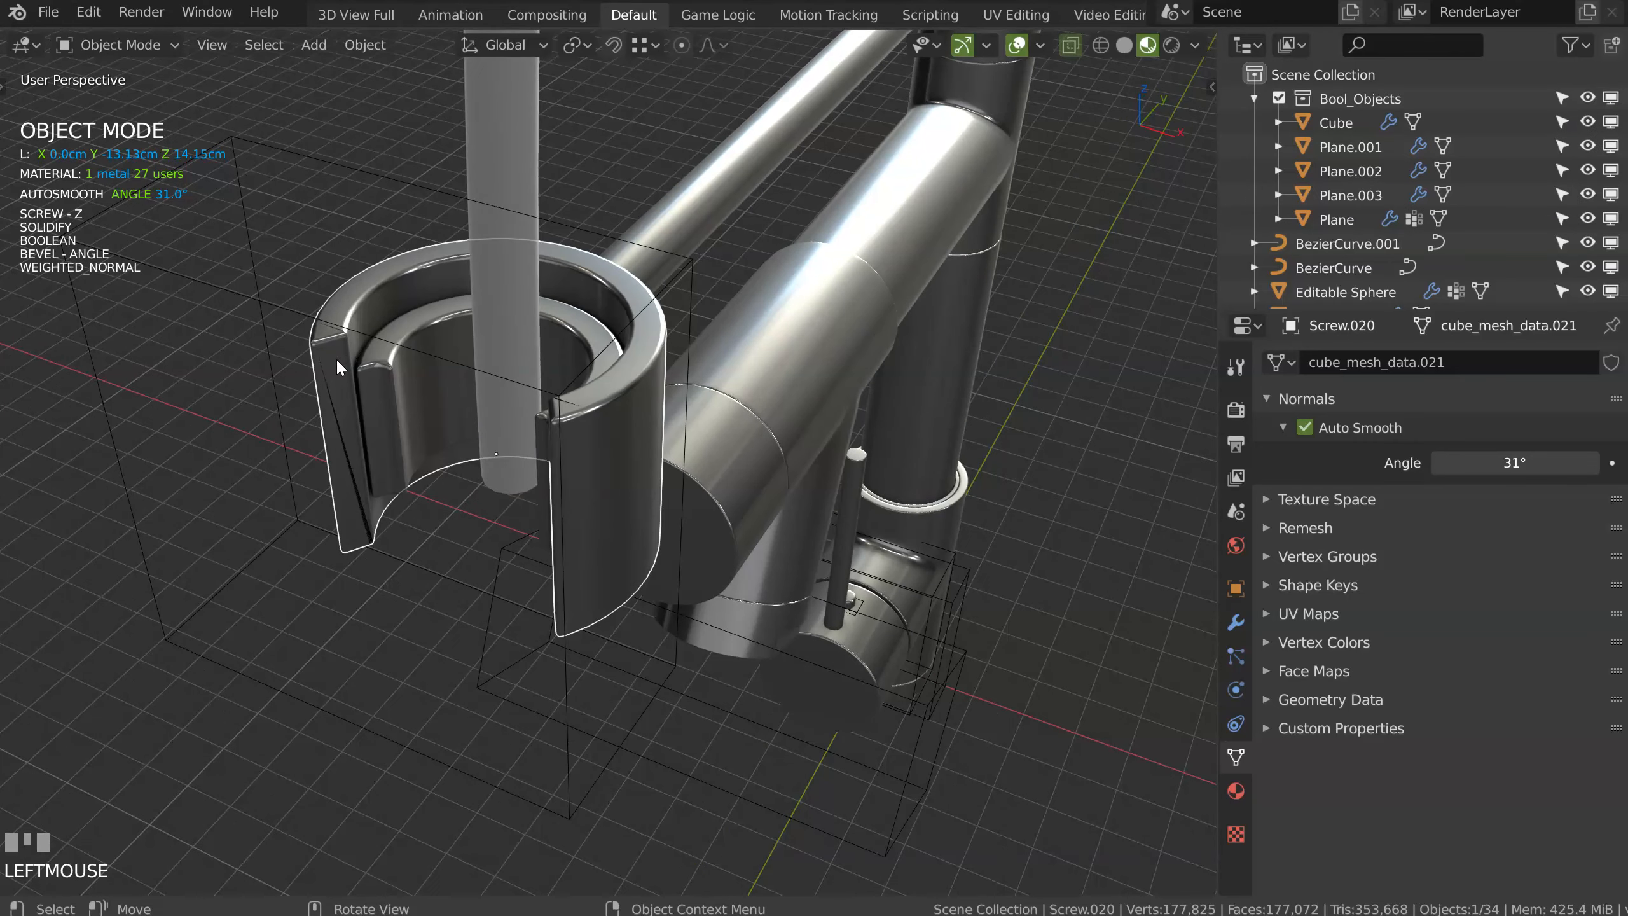
left_click(282, 305)
key("g")
key("x")
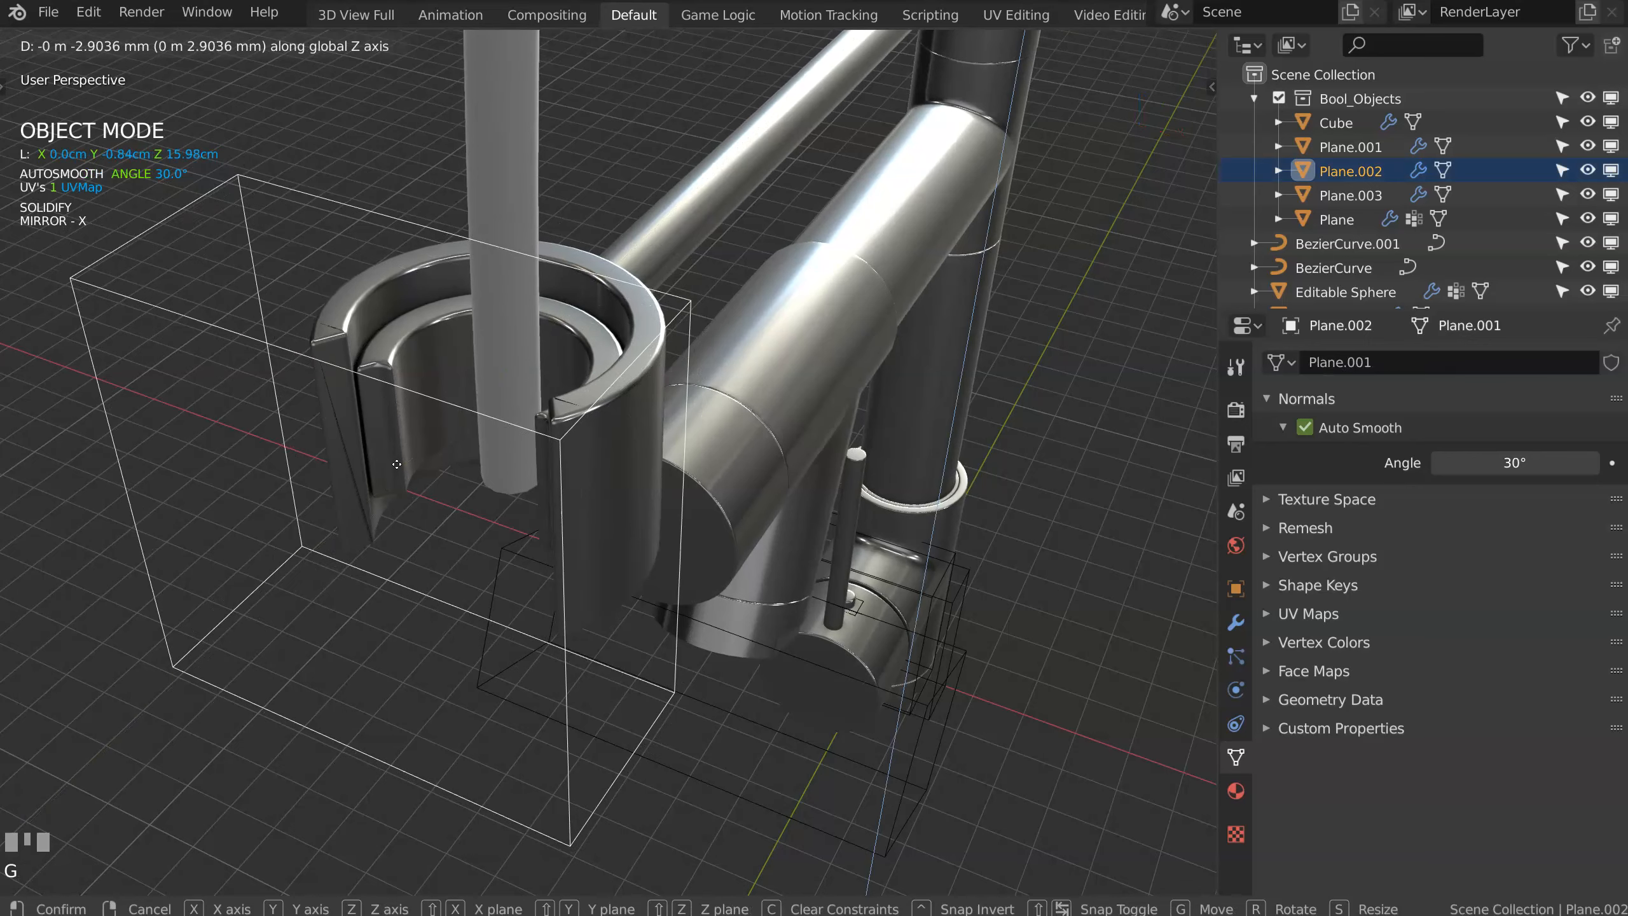
left_click(400, 451)
Step: Move the Plane.002 cutter about 0.5 mm along Y toward the column
middle_click_drag(400, 451, 381, 488)
key("g")
key("y")
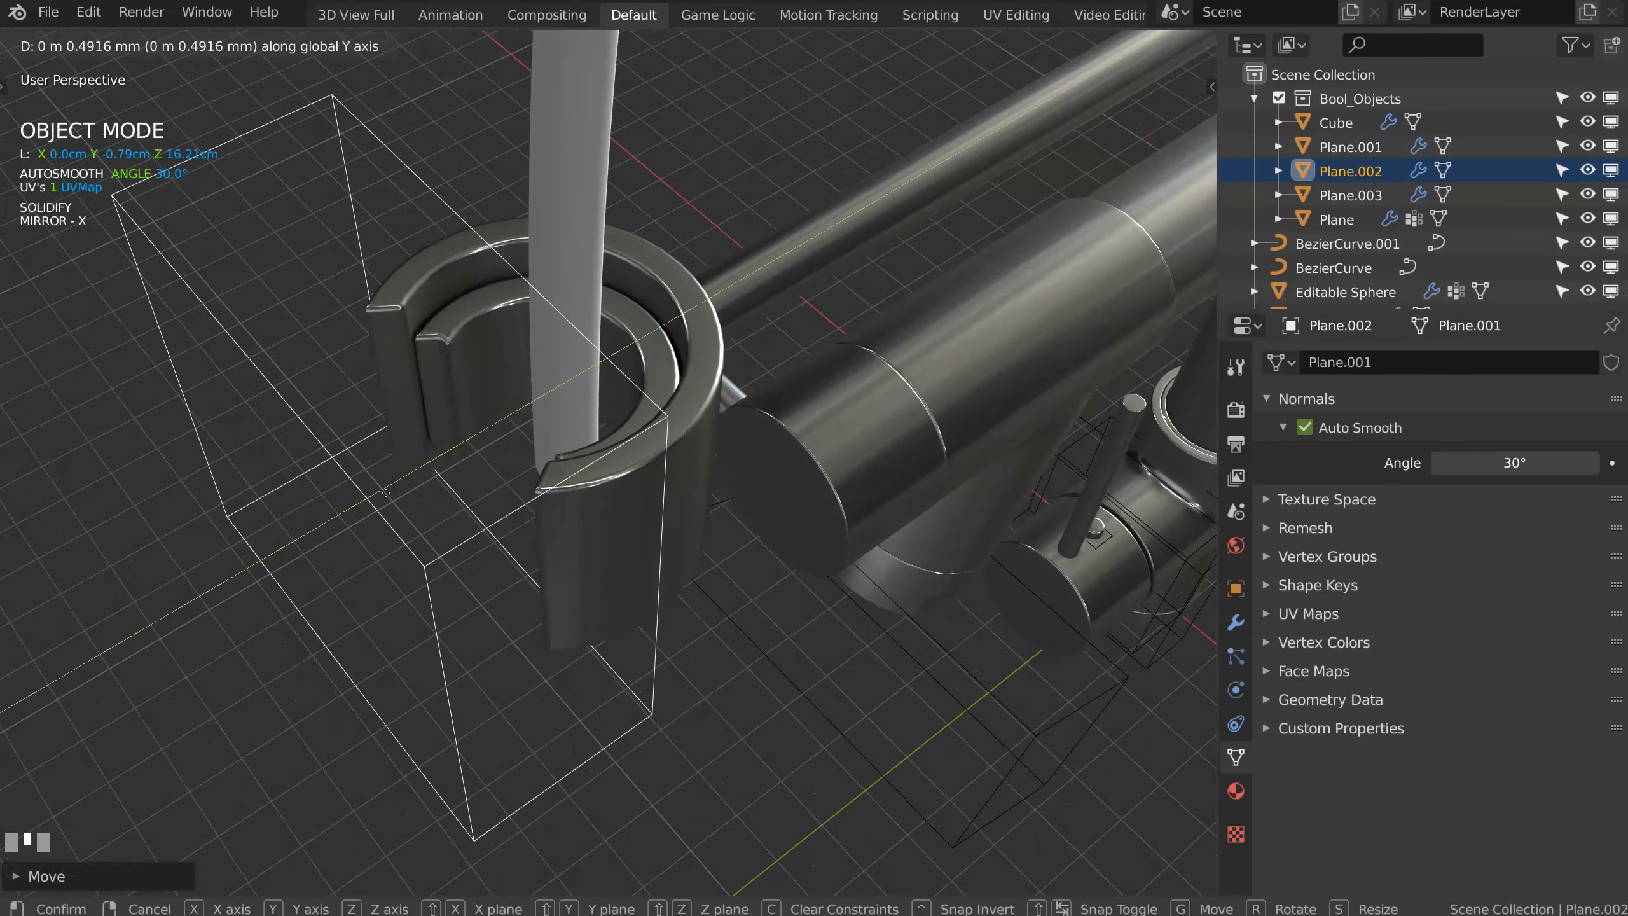
left_click(386, 492)
Step: Move the cutter plane's two vertices nearest the ring about 1.3 mm along Y to reshape the holder opening
key("Tab")
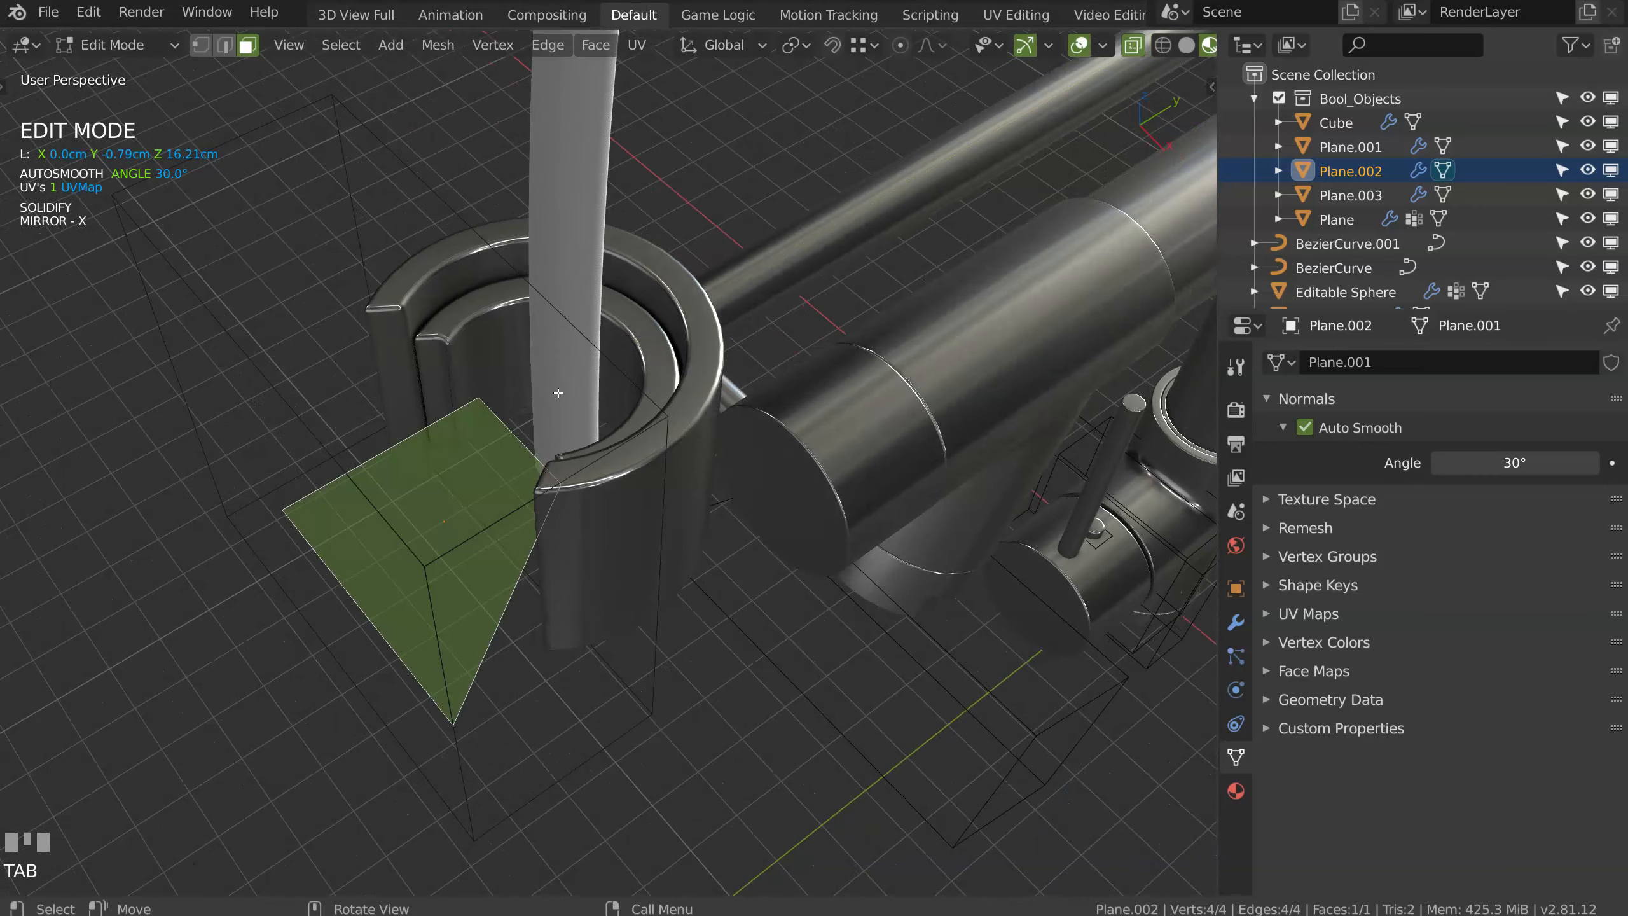
left_click(469, 389)
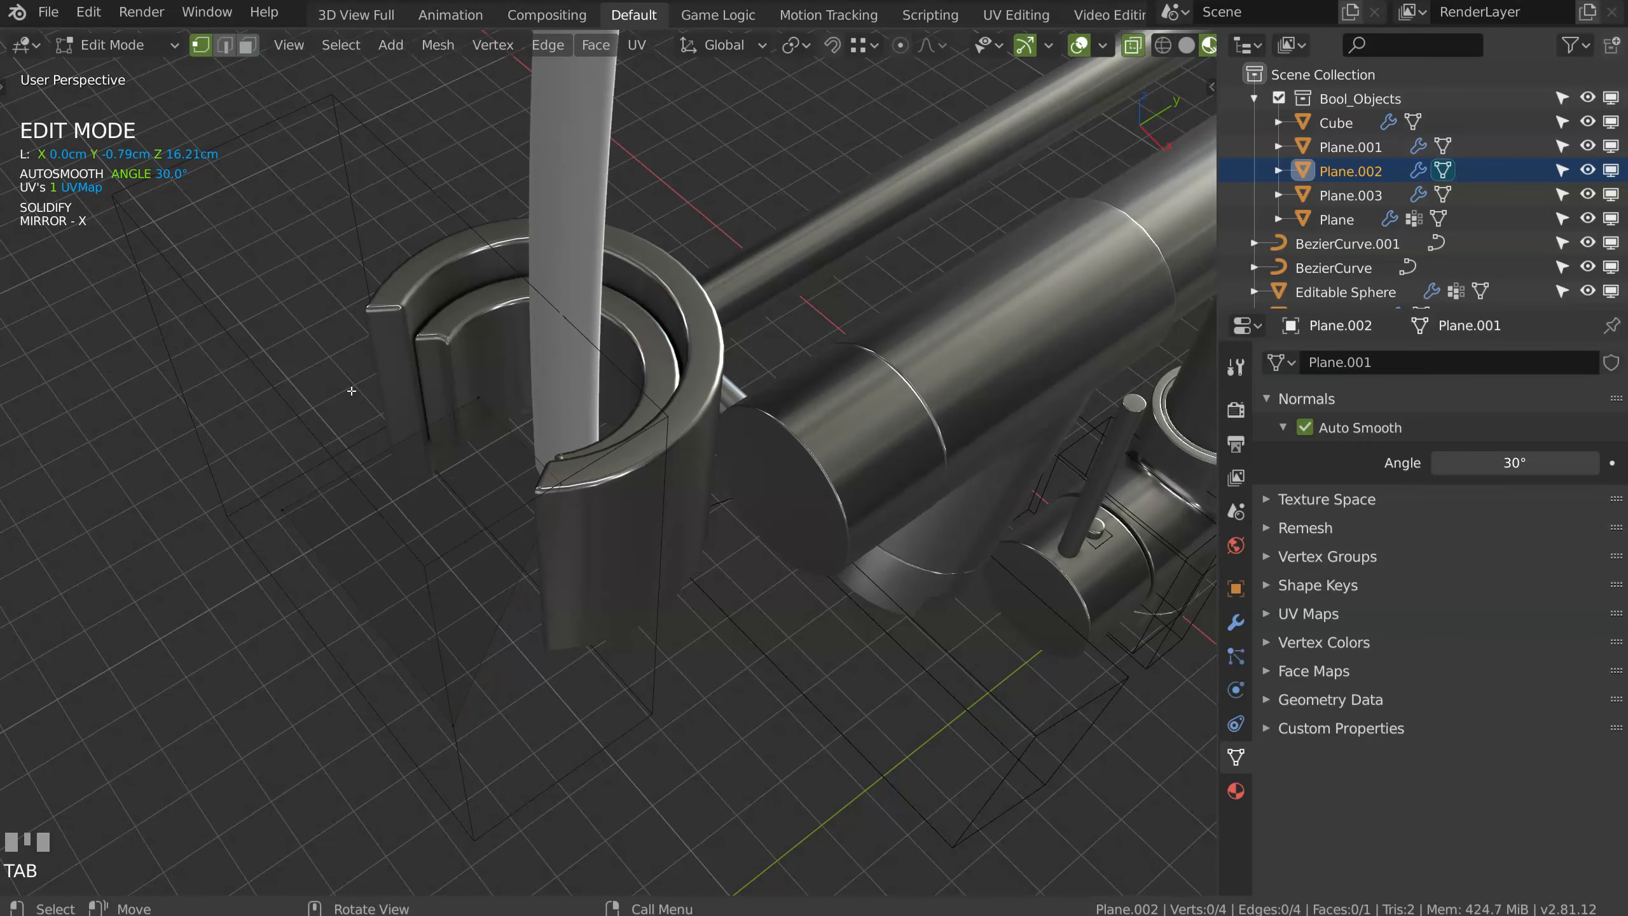
key("g")
key("y")
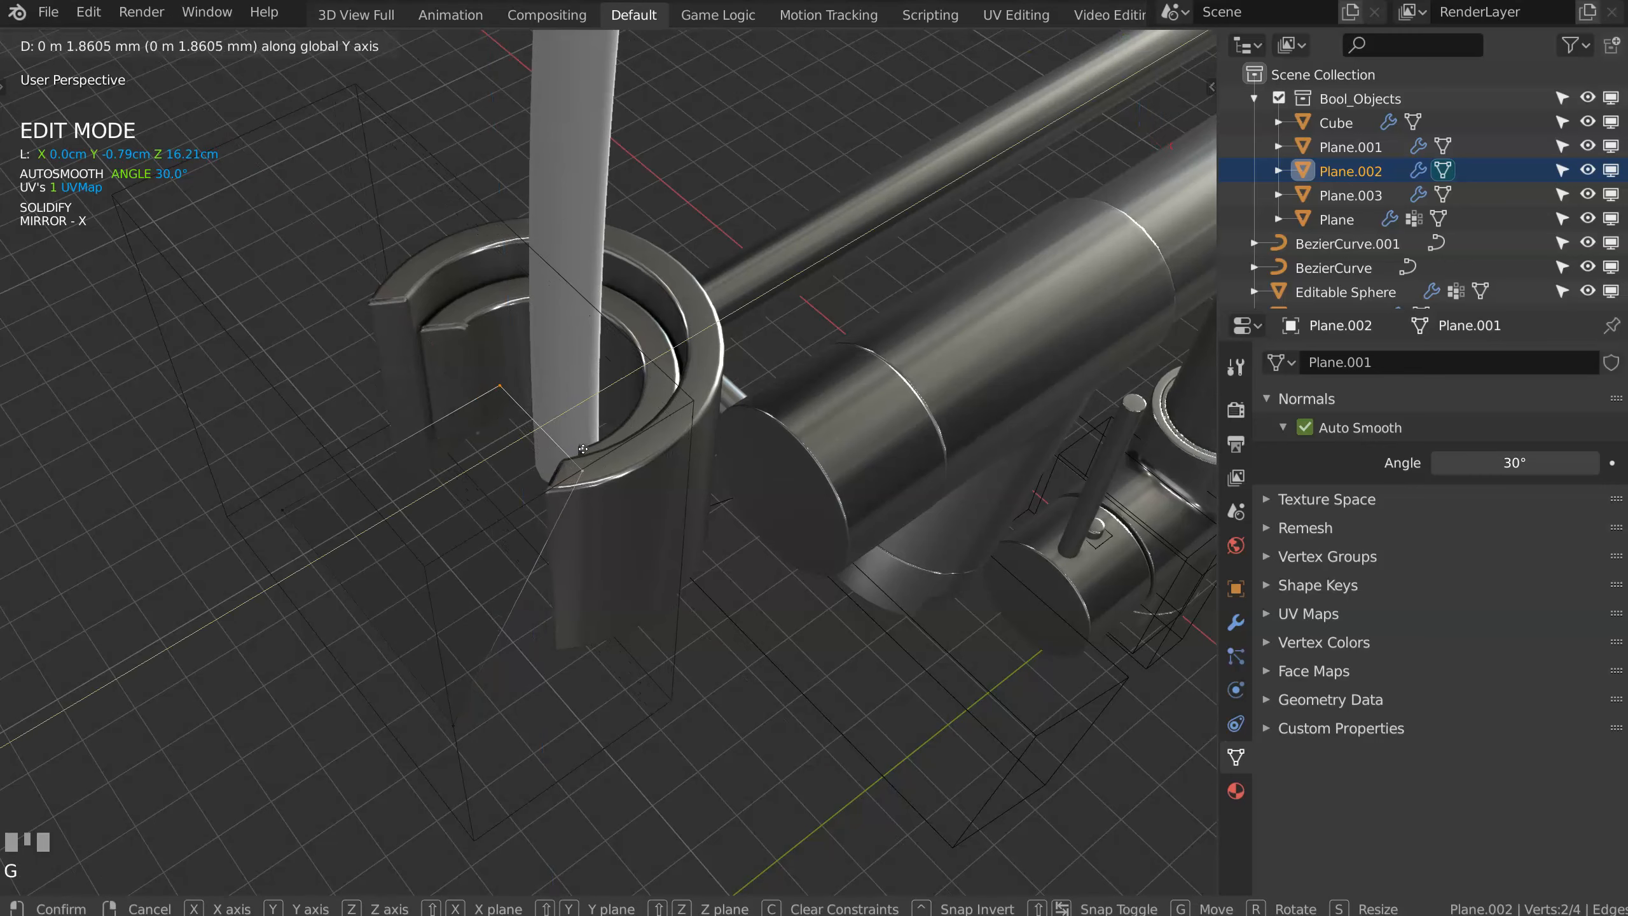
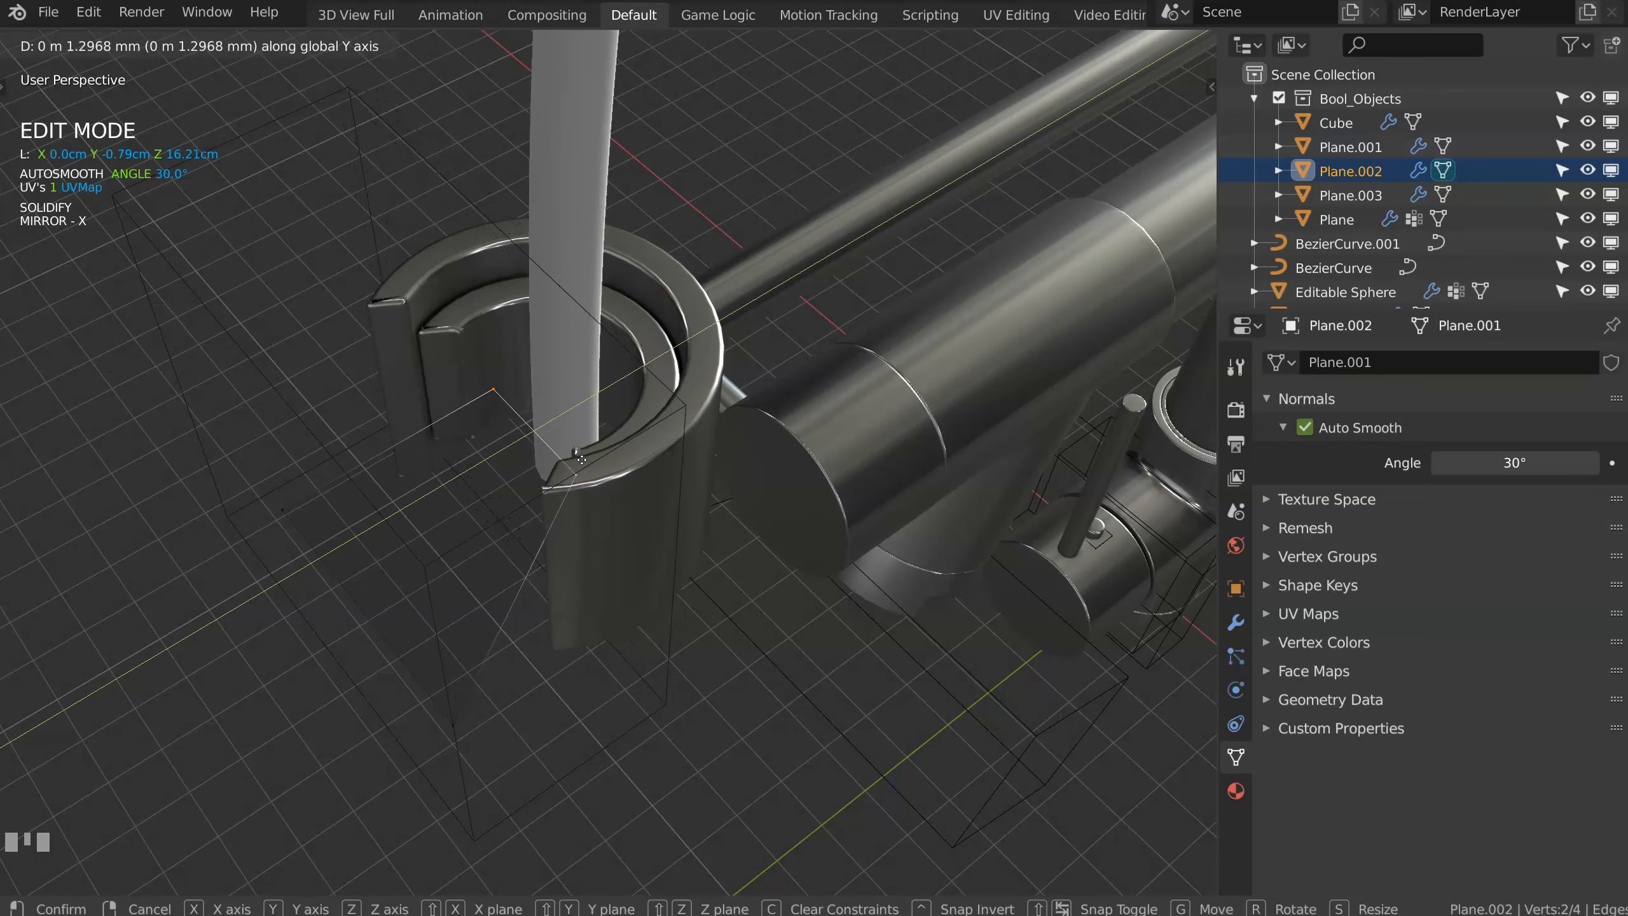
left_click(582, 459)
key("Tab")
Step: Set the inner ring's Solidify thickness to about 0.34 and select the Plane.002 cutter
middle_click_drag(641, 400, 584, 346)
middle_click_drag(622, 442, 669, 380, "ctrl")
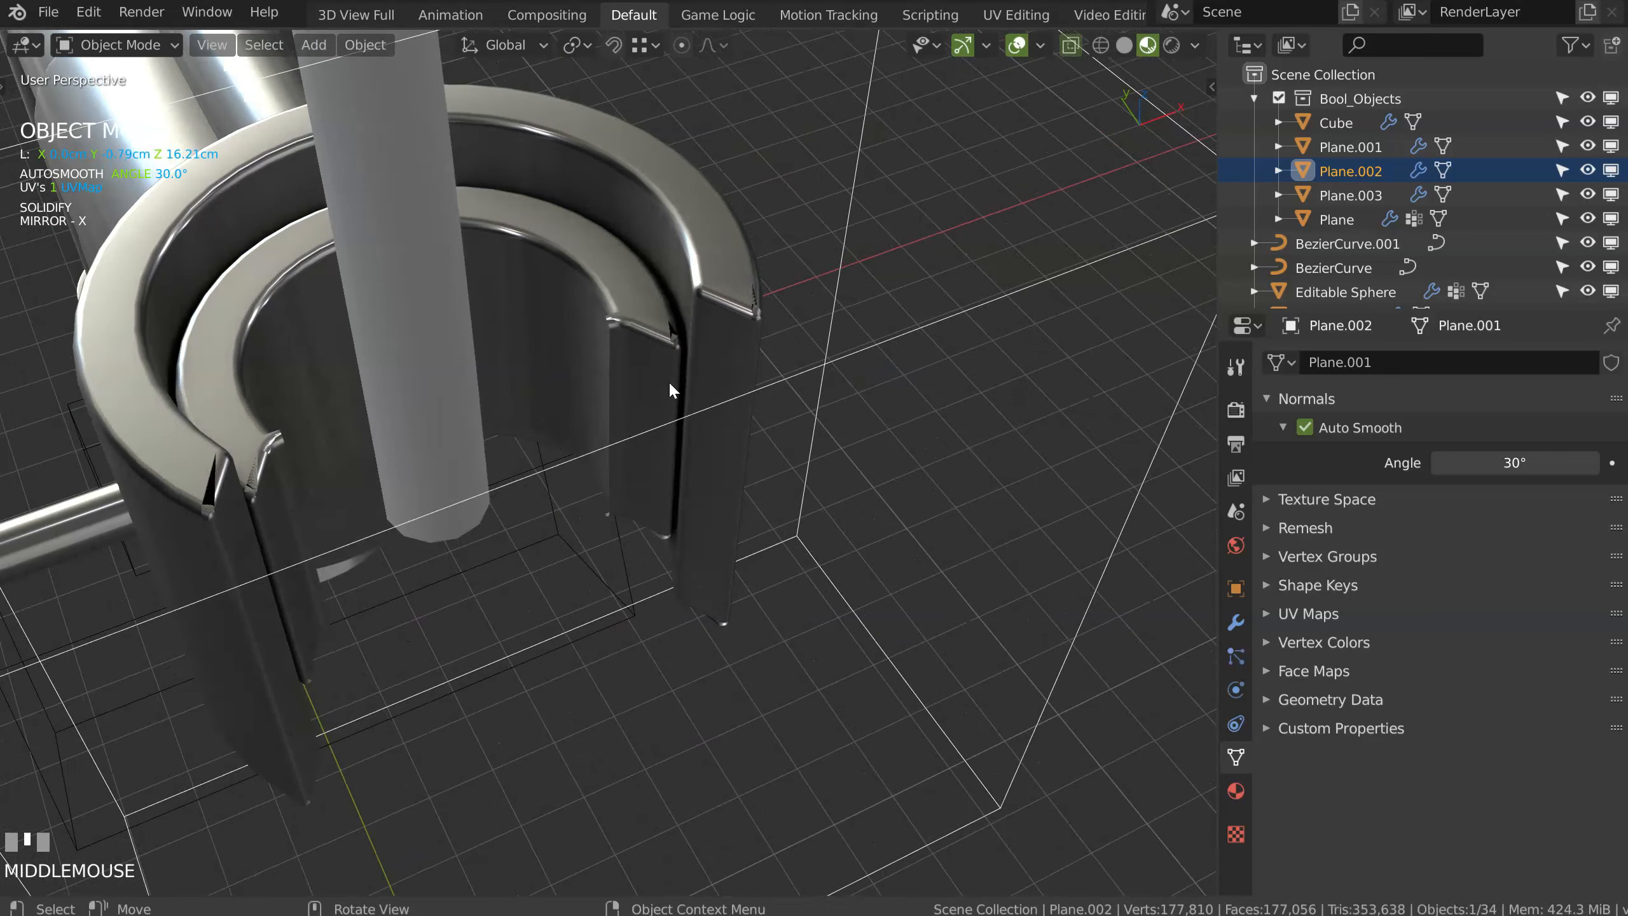
left_click(644, 351)
key("space")
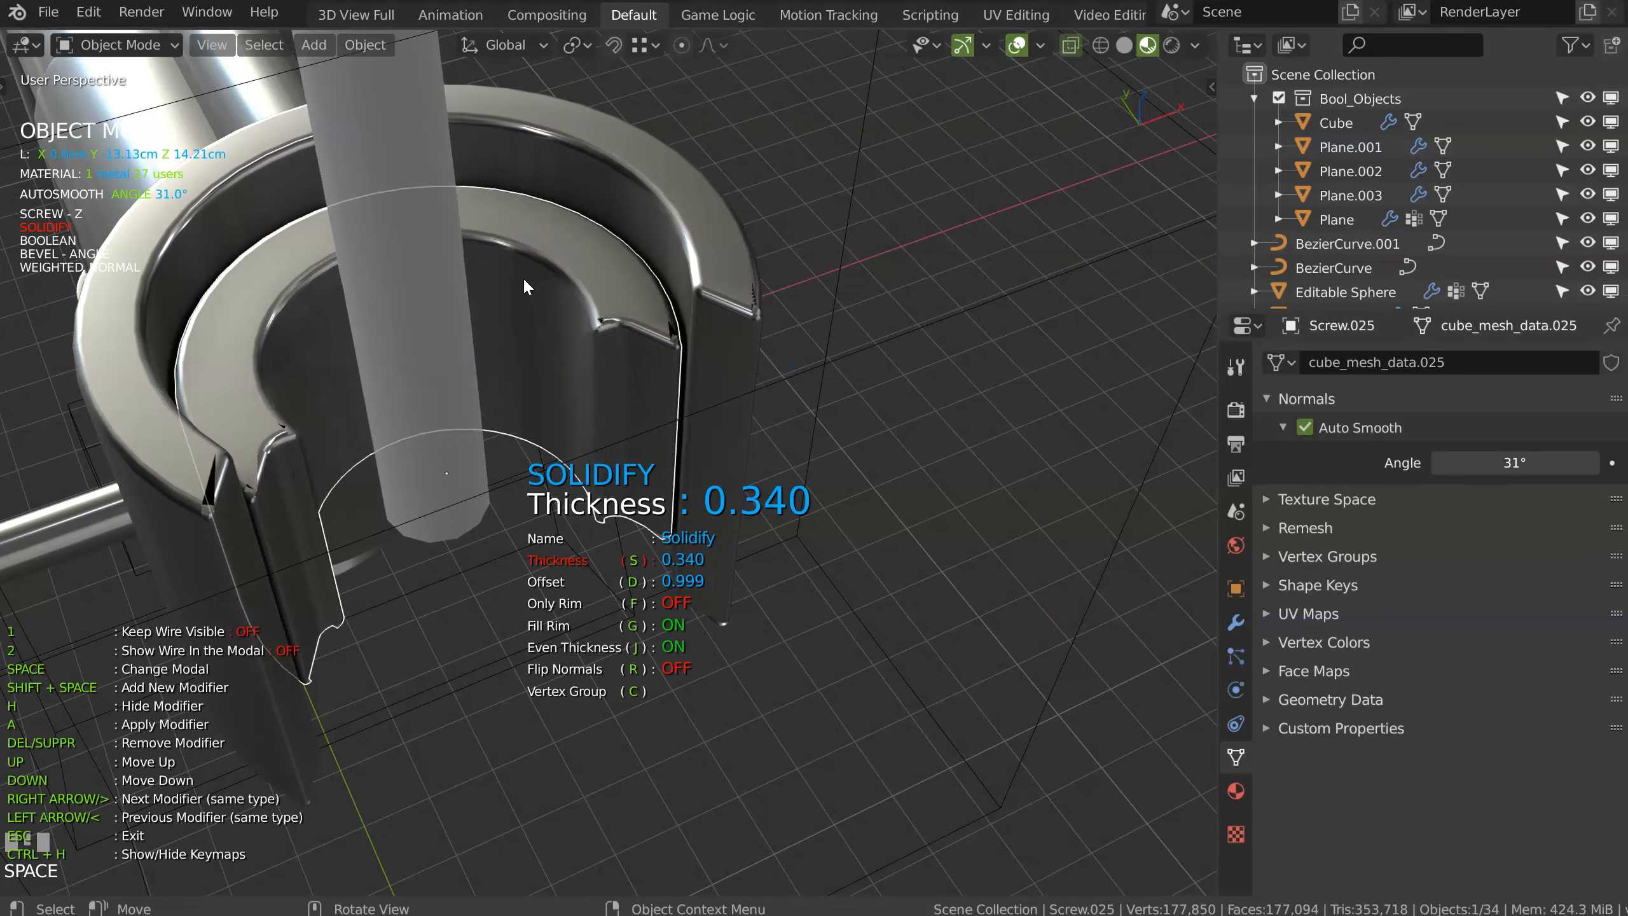
left_click(523, 282)
left_click(580, 353)
left_click(867, 303)
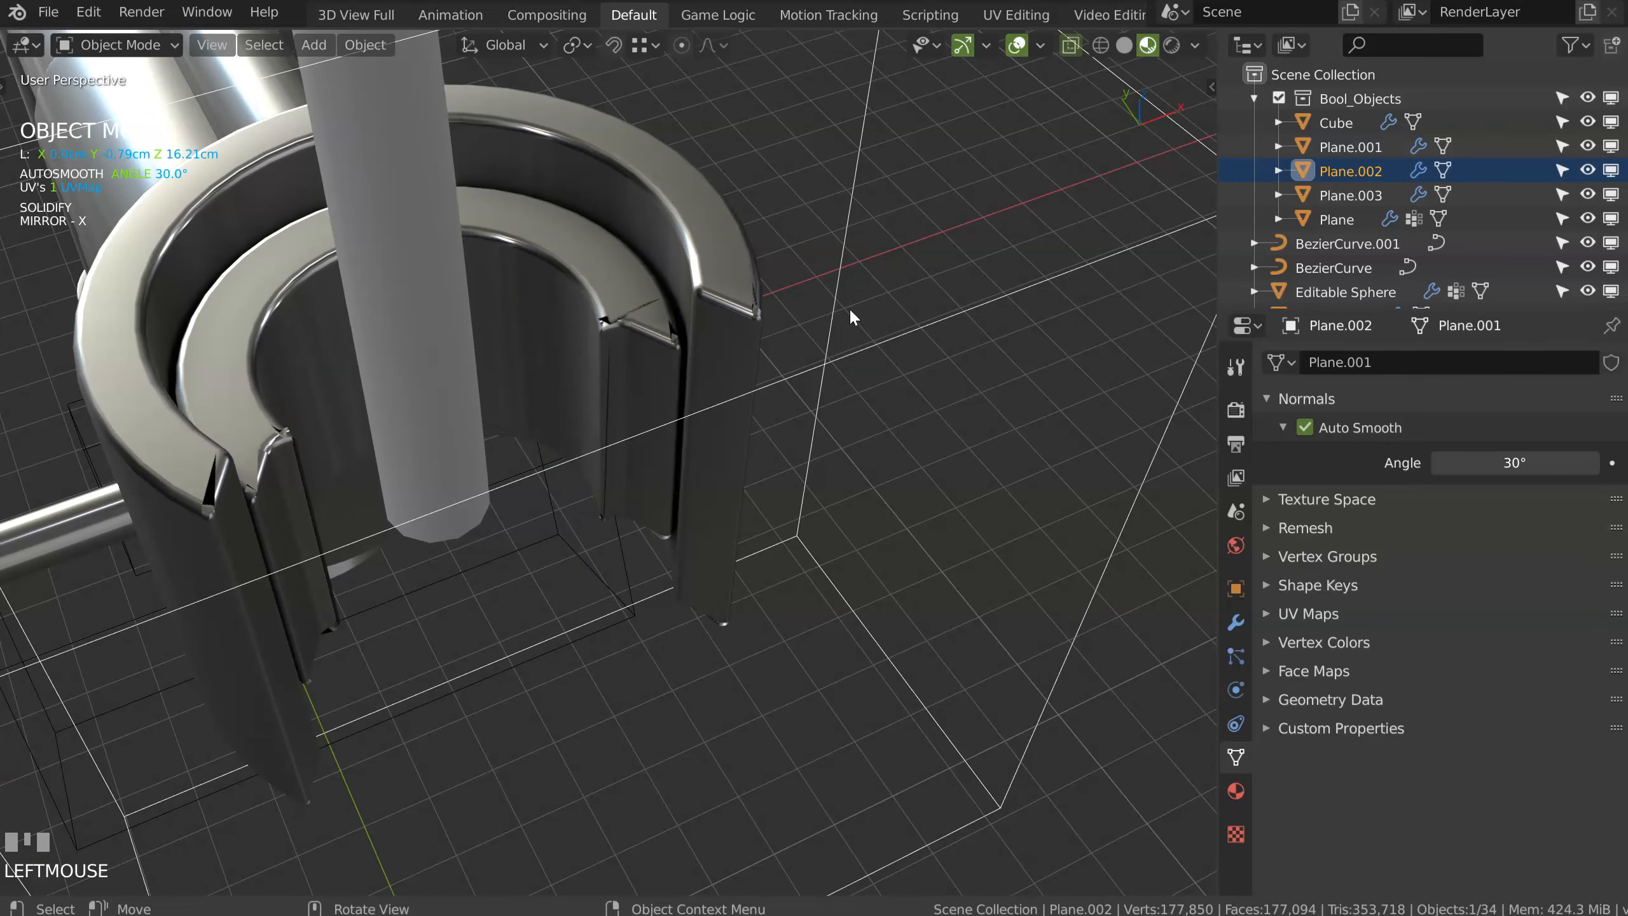
key("g")
key("y")
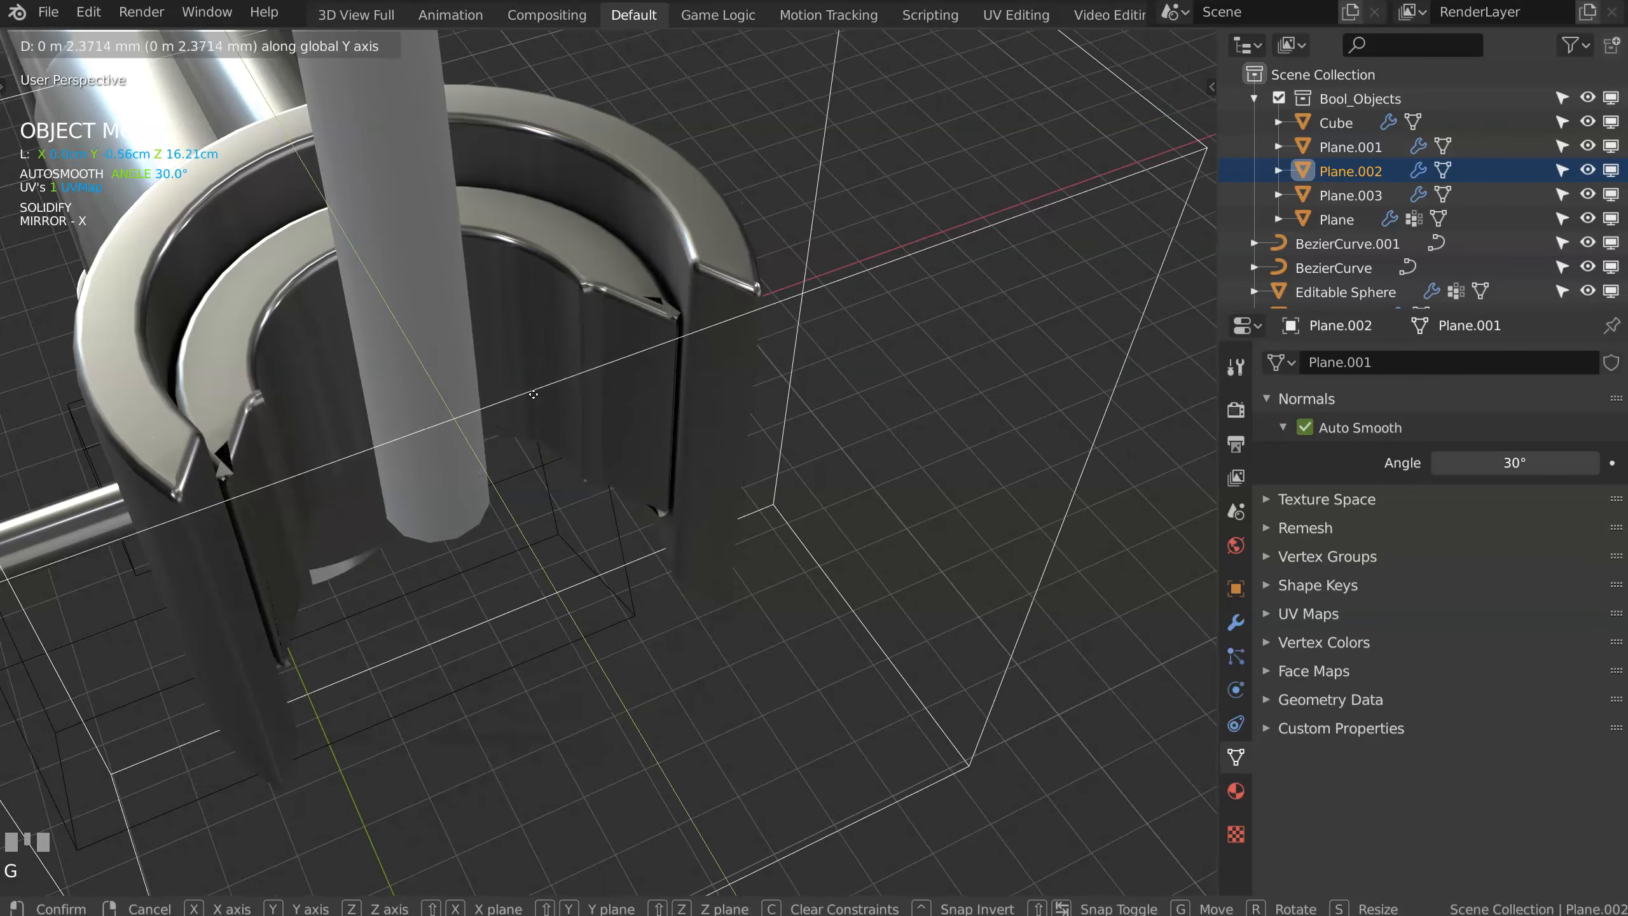
key("Escape")
Step: In top view, move the Plane.002 cutter's vertex nearest the inner ring's end about 2 mm inward along X and 2 mm toward the column
middle_click_drag(584, 371, 666, 383, "ctrl")
key("Tab")
key("KP_7")
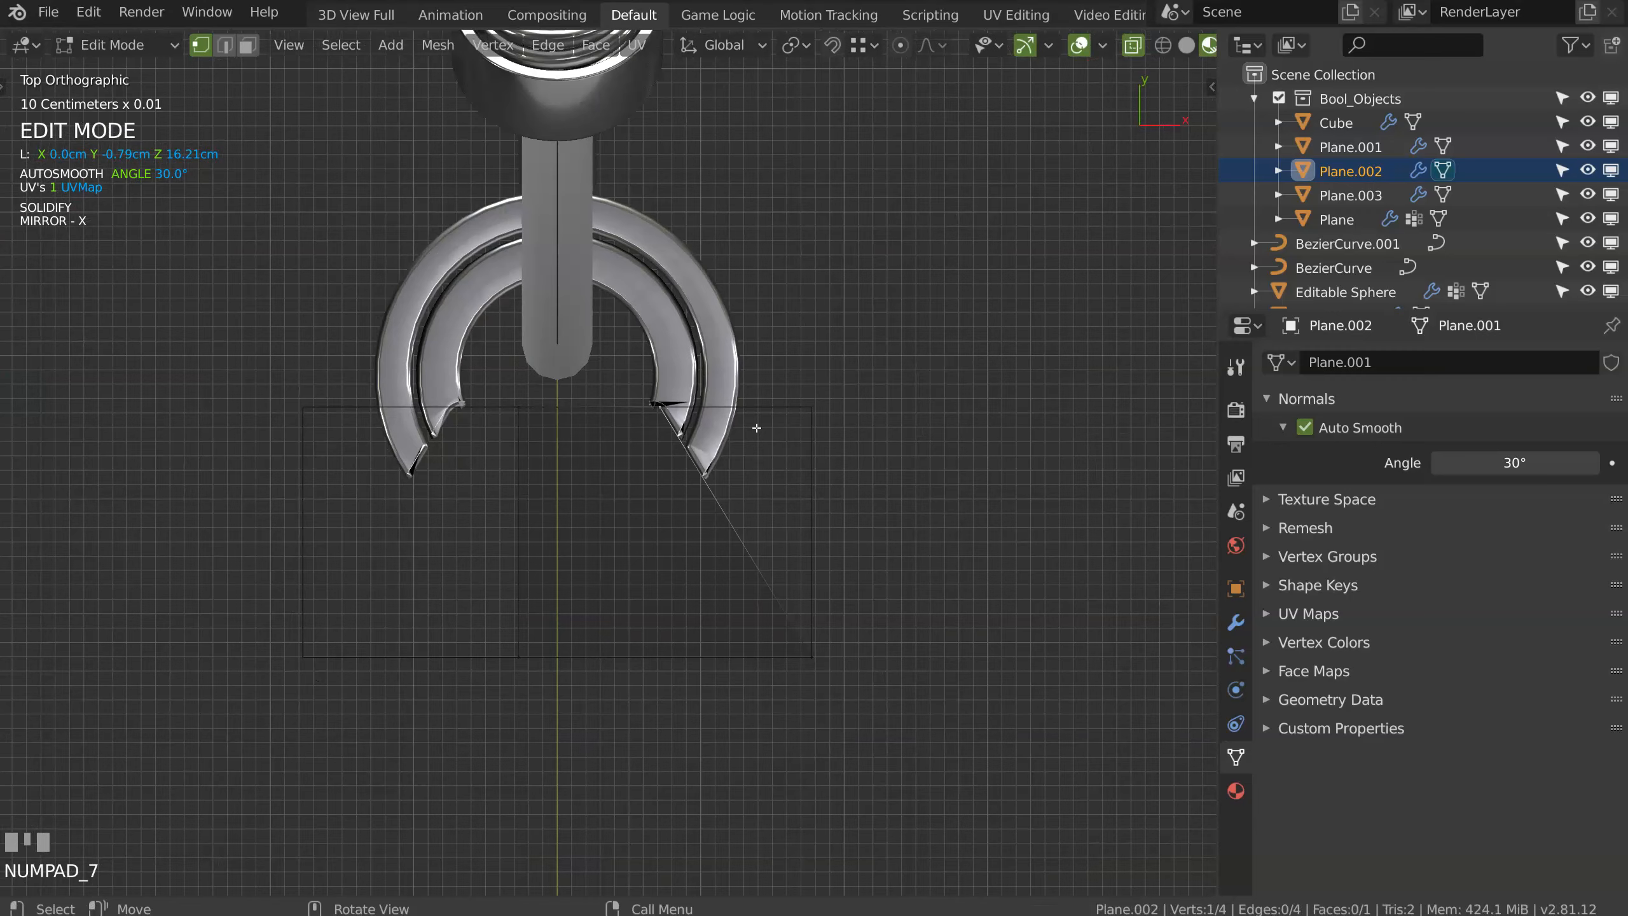
middle_click_drag(756, 428, 688, 423, "ctrl")
key("g")
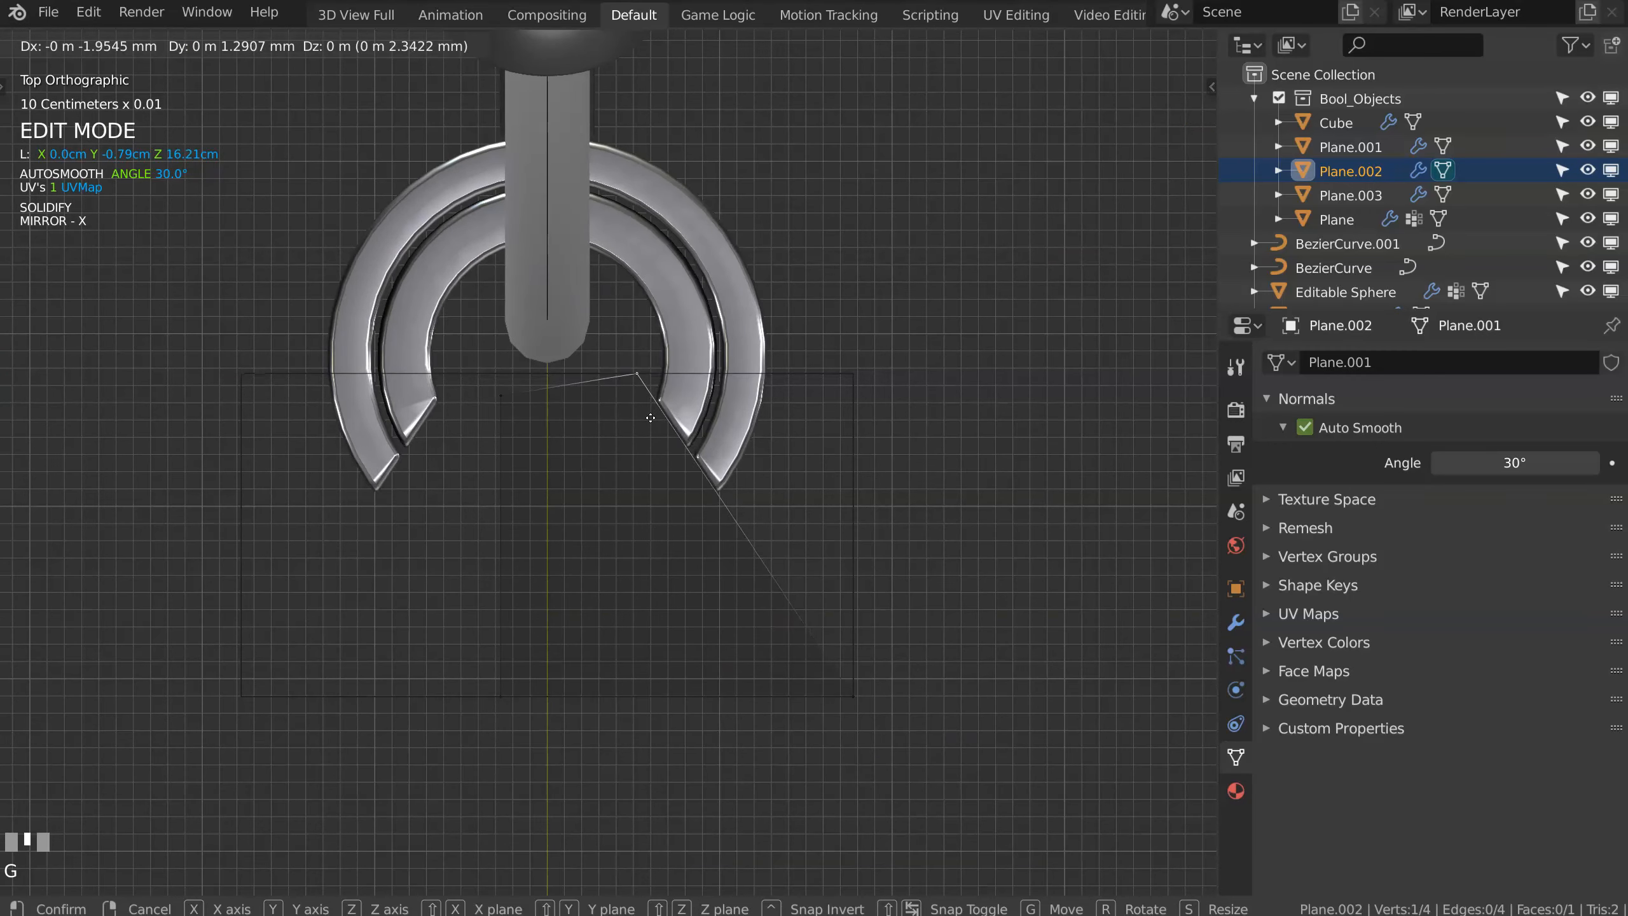
left_click(651, 403)
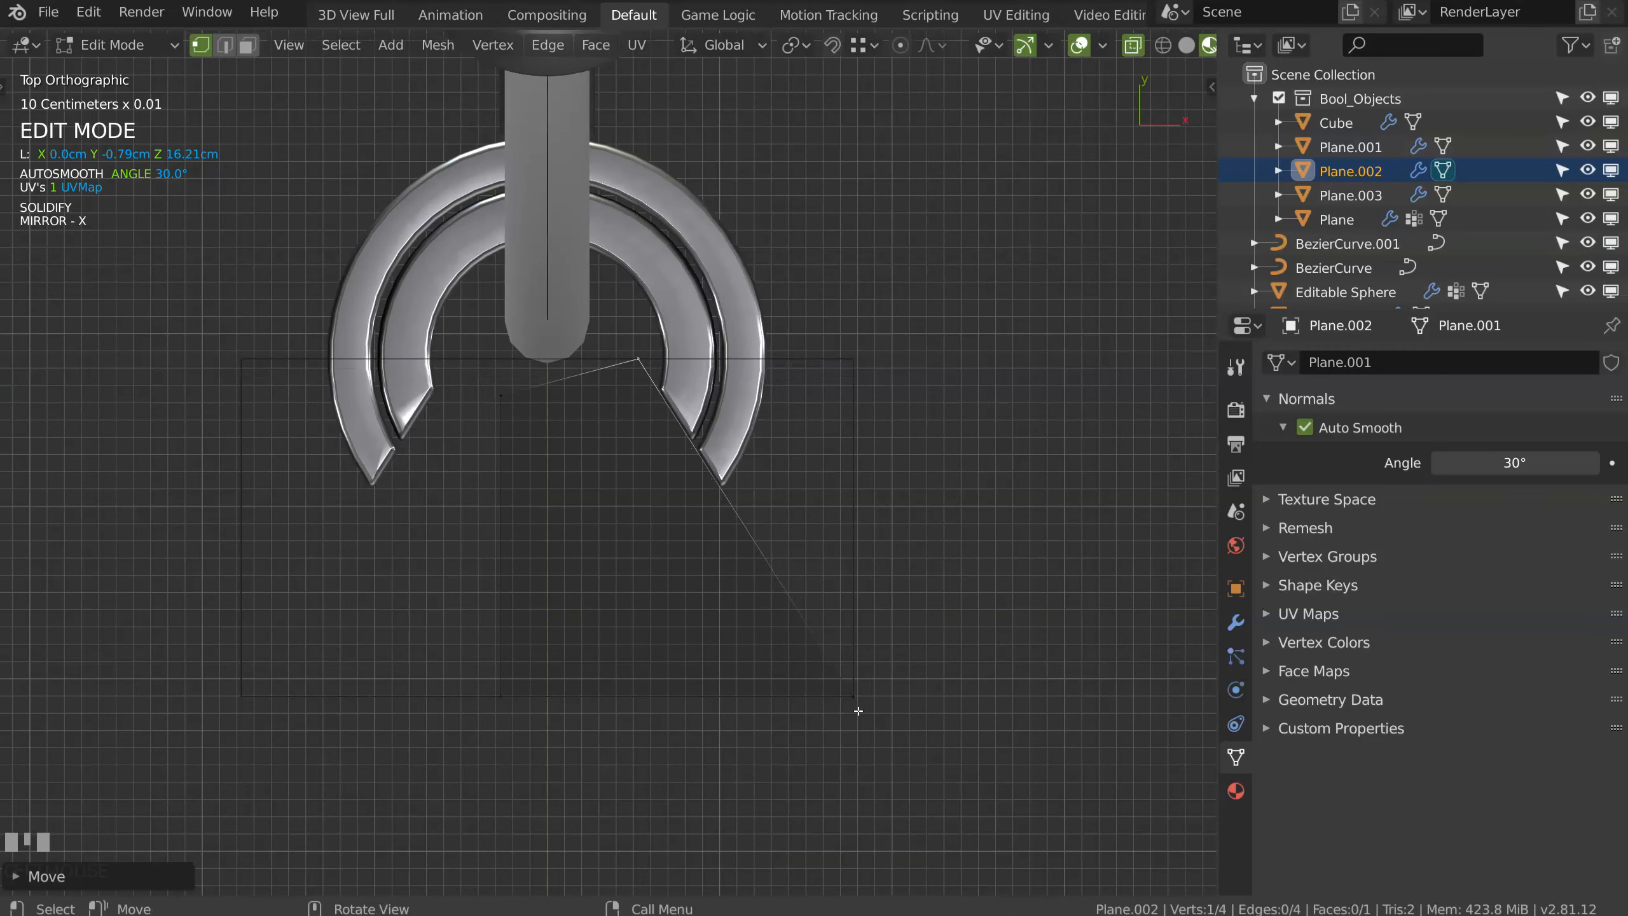
Step: Move the cutter's outer vertex about 7 mm inward and 9 mm along Y, and shift the far vertex near the midline about 1.4 mm along X
key("g")
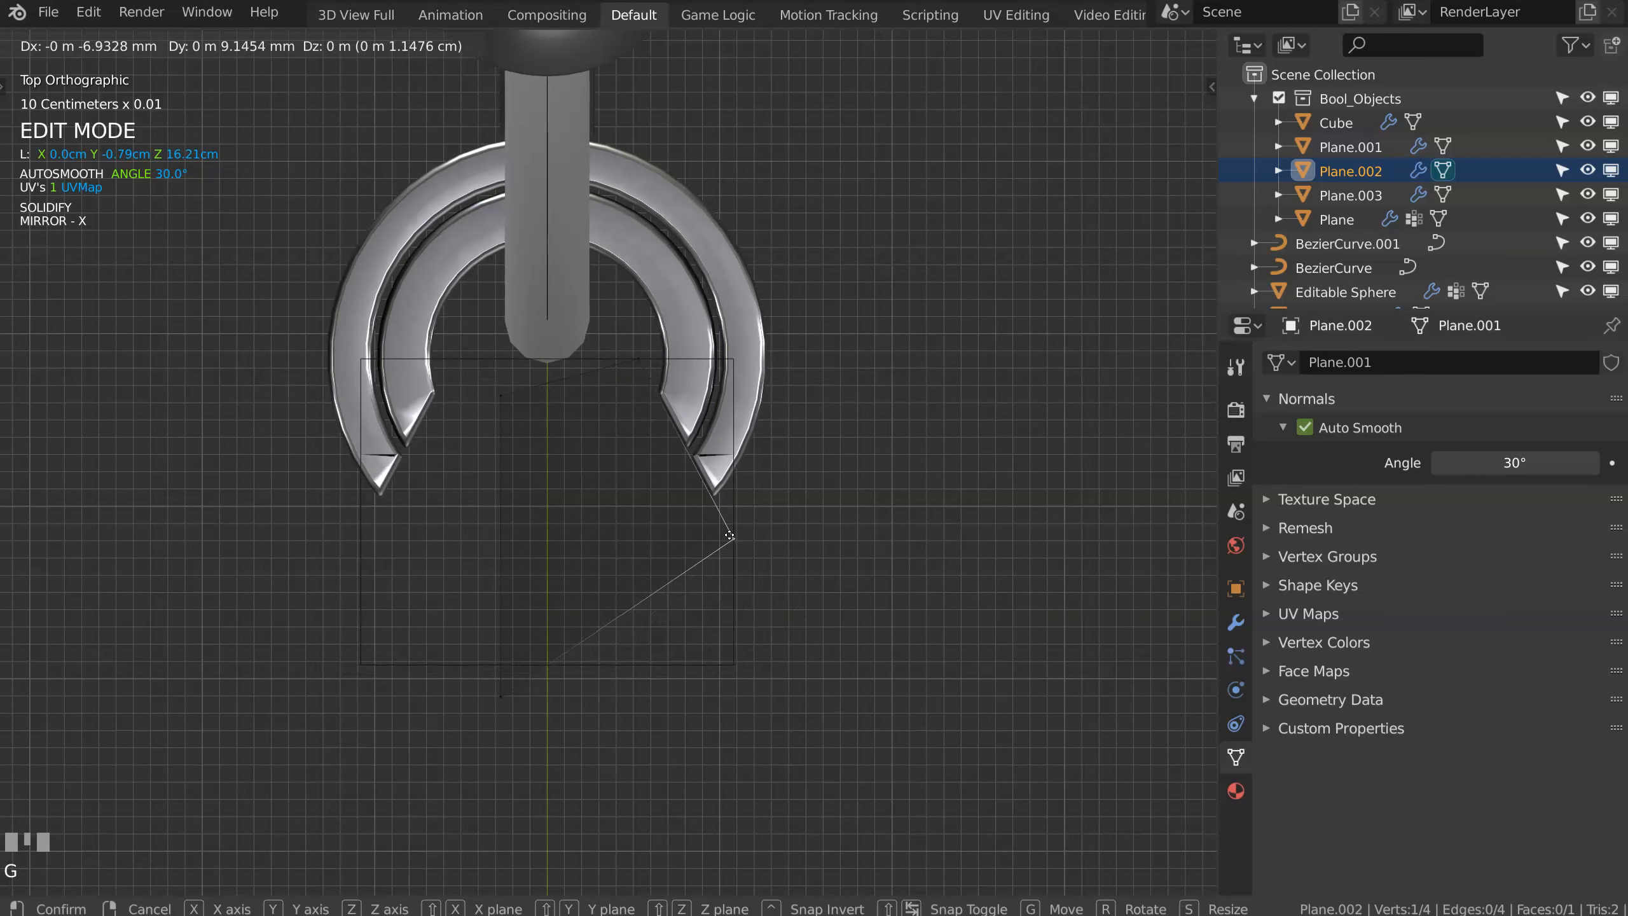
left_click(738, 538)
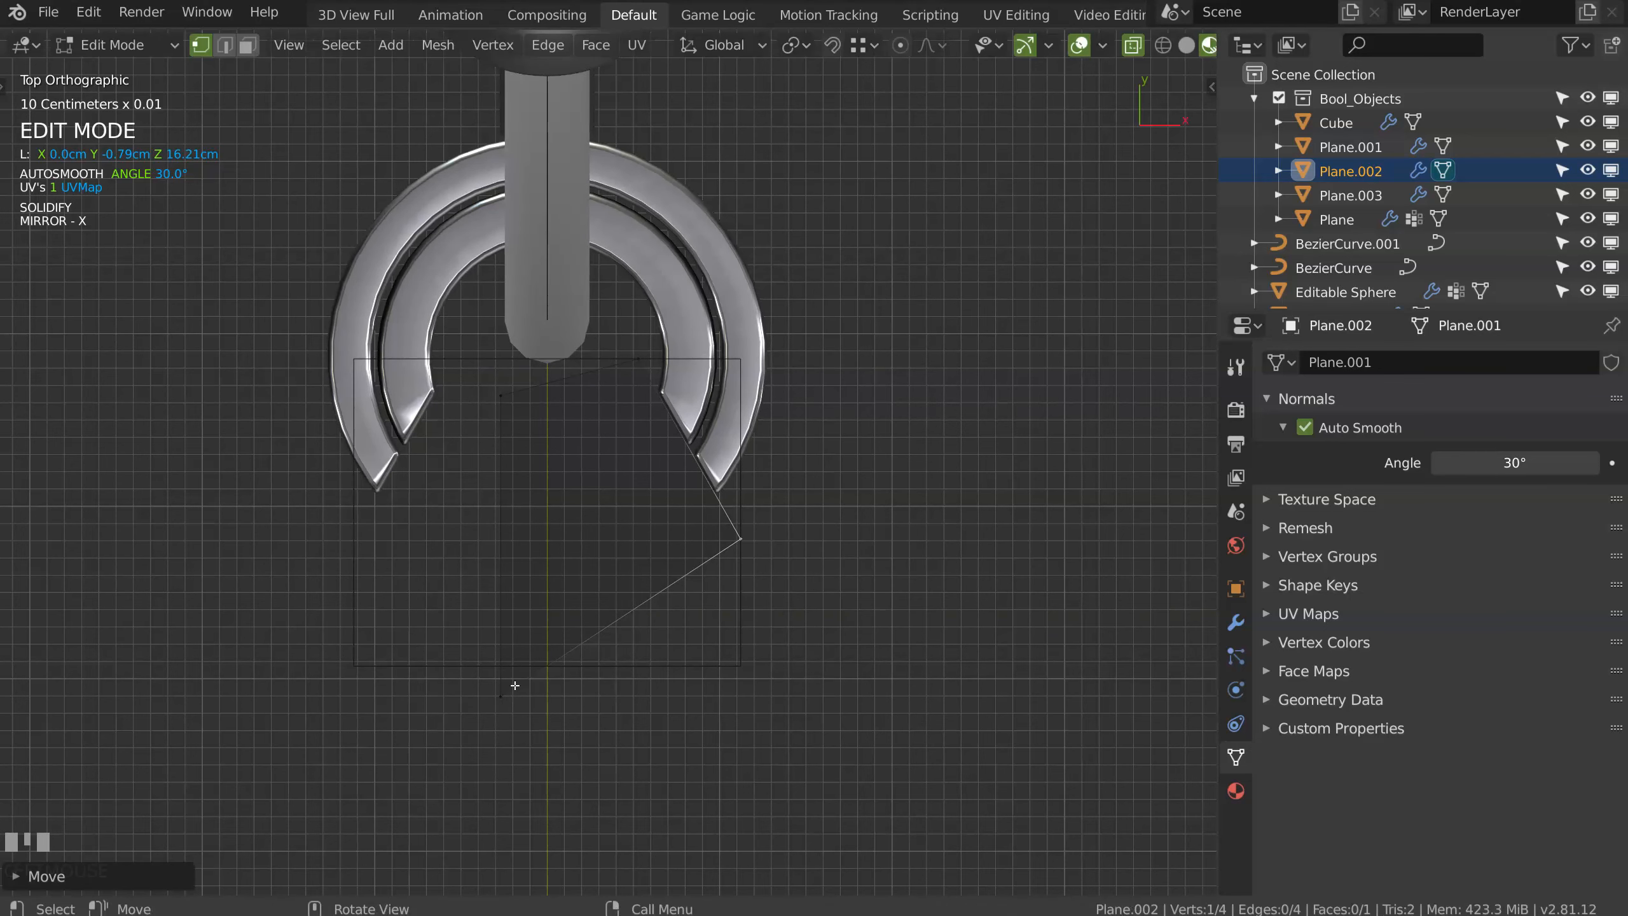
left_click(515, 685)
key("g")
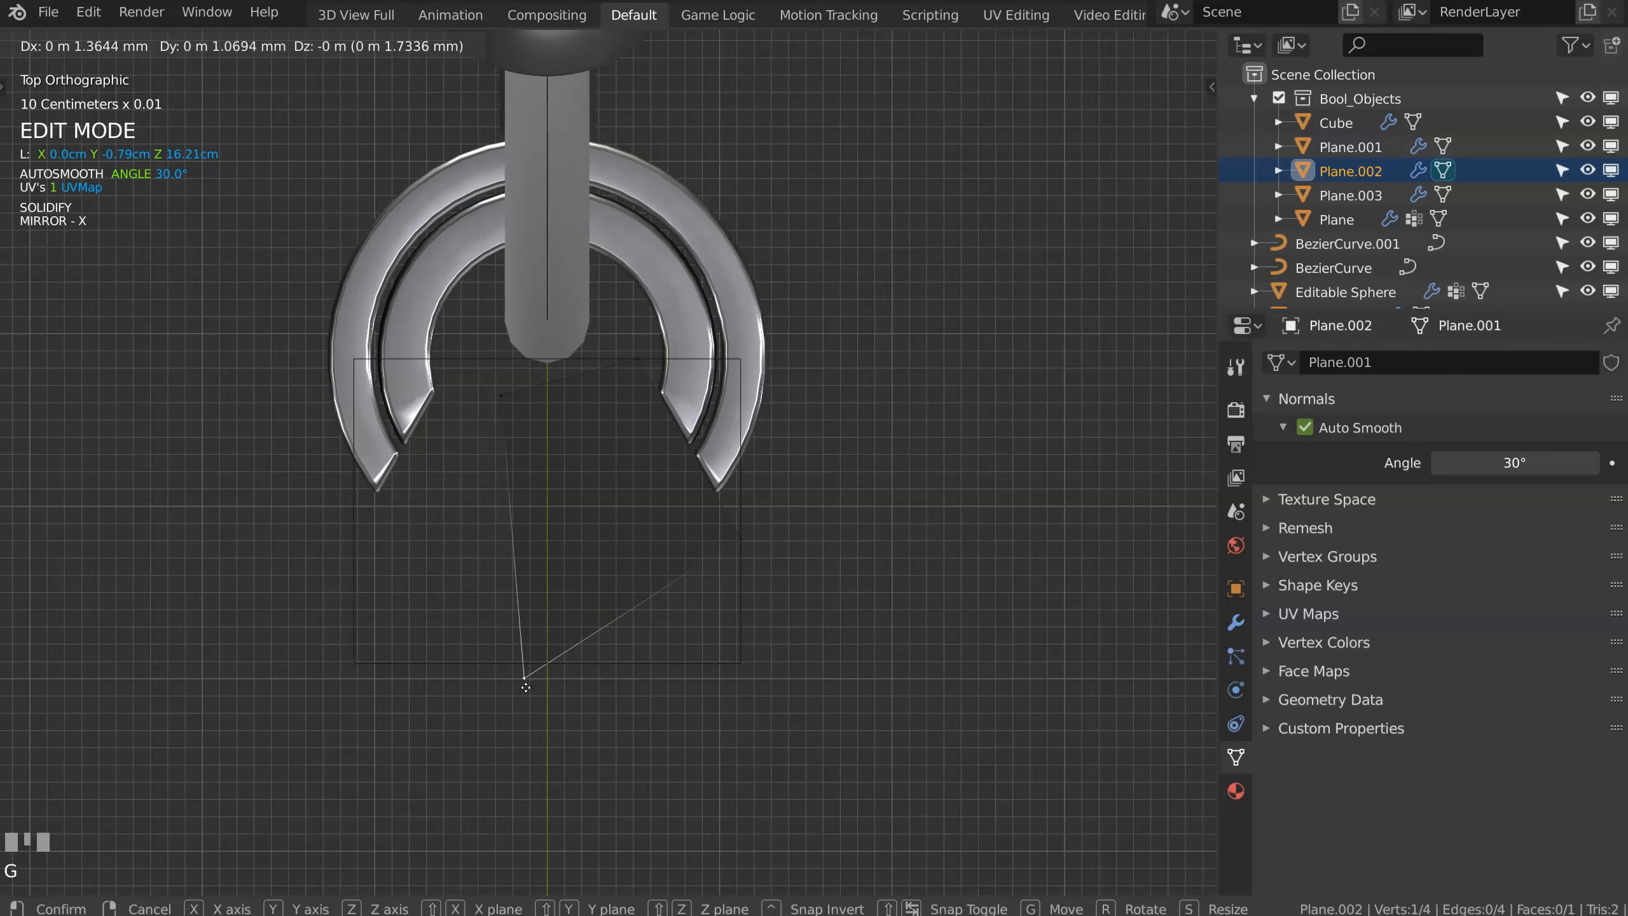
left_click(525, 683)
Step: Move the cutter's two side vertices together about 2.5 mm inward along X to narrow the holder opening, and leave Edit Mode
middle_click_drag(525, 683, 469, 432)
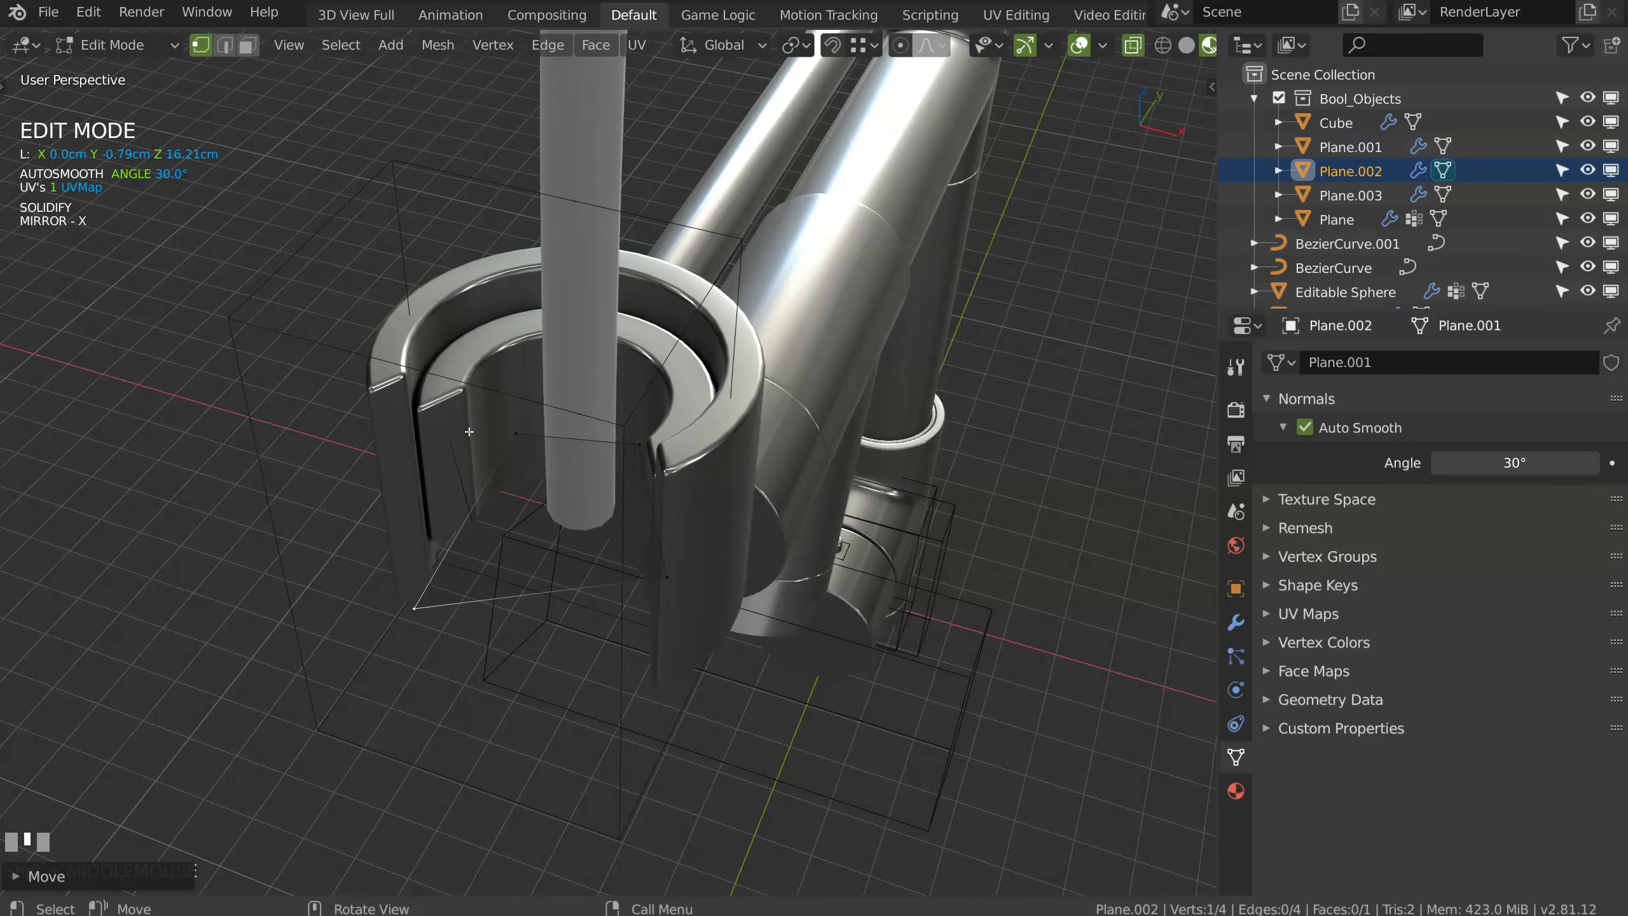
middle_click_drag(567, 398, 592, 455)
left_click(436, 345, "shift")
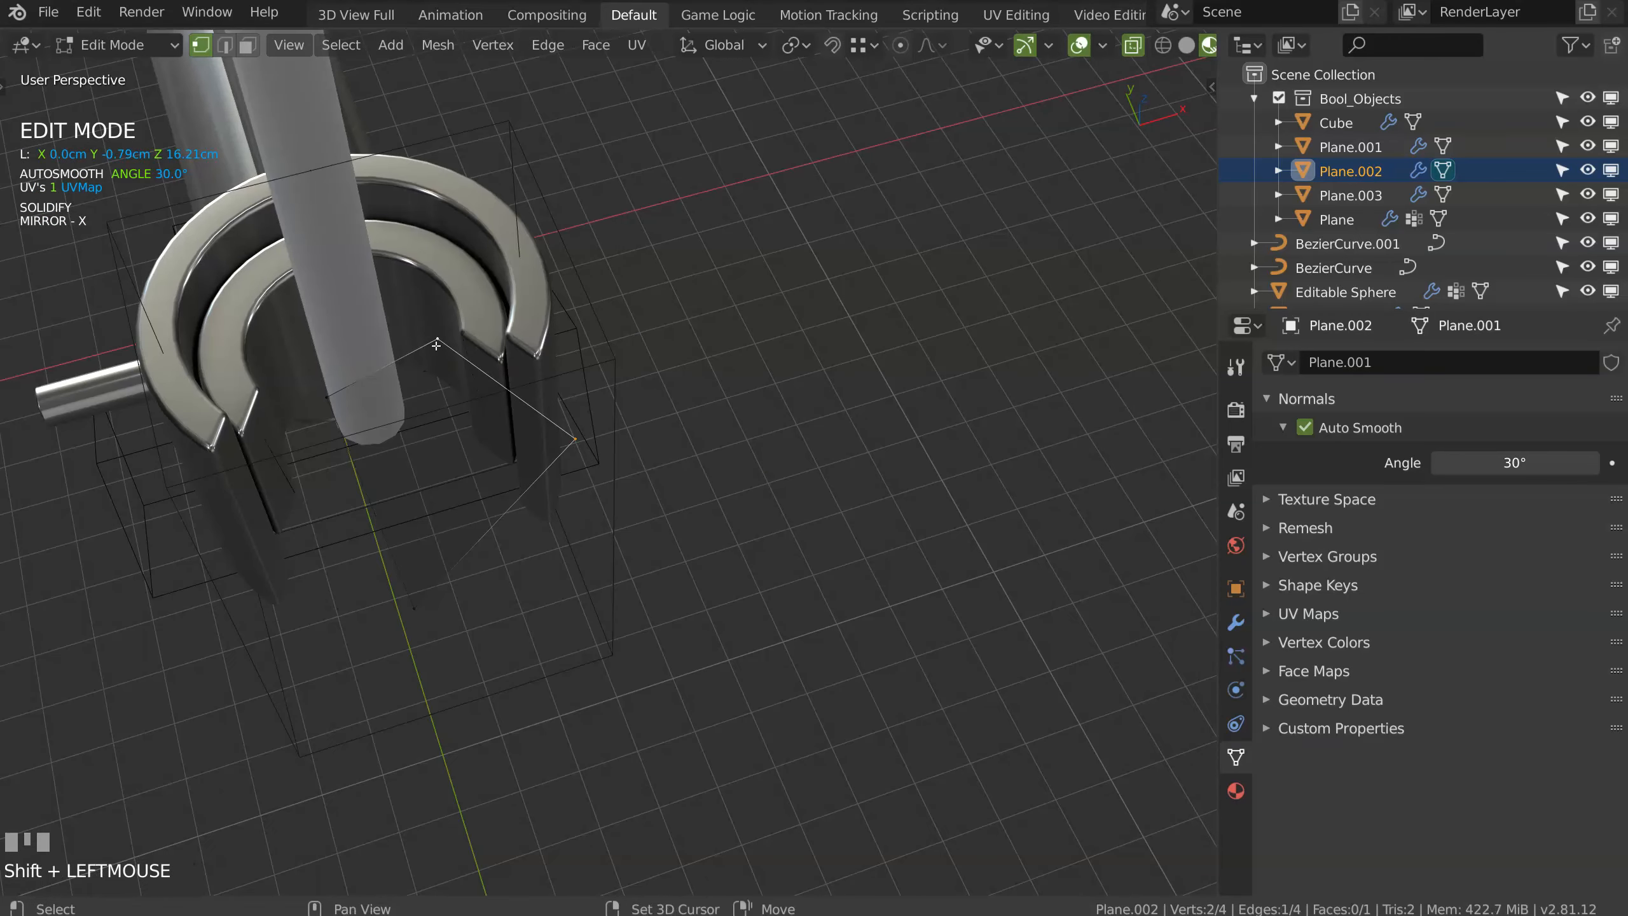
key("g")
key("x")
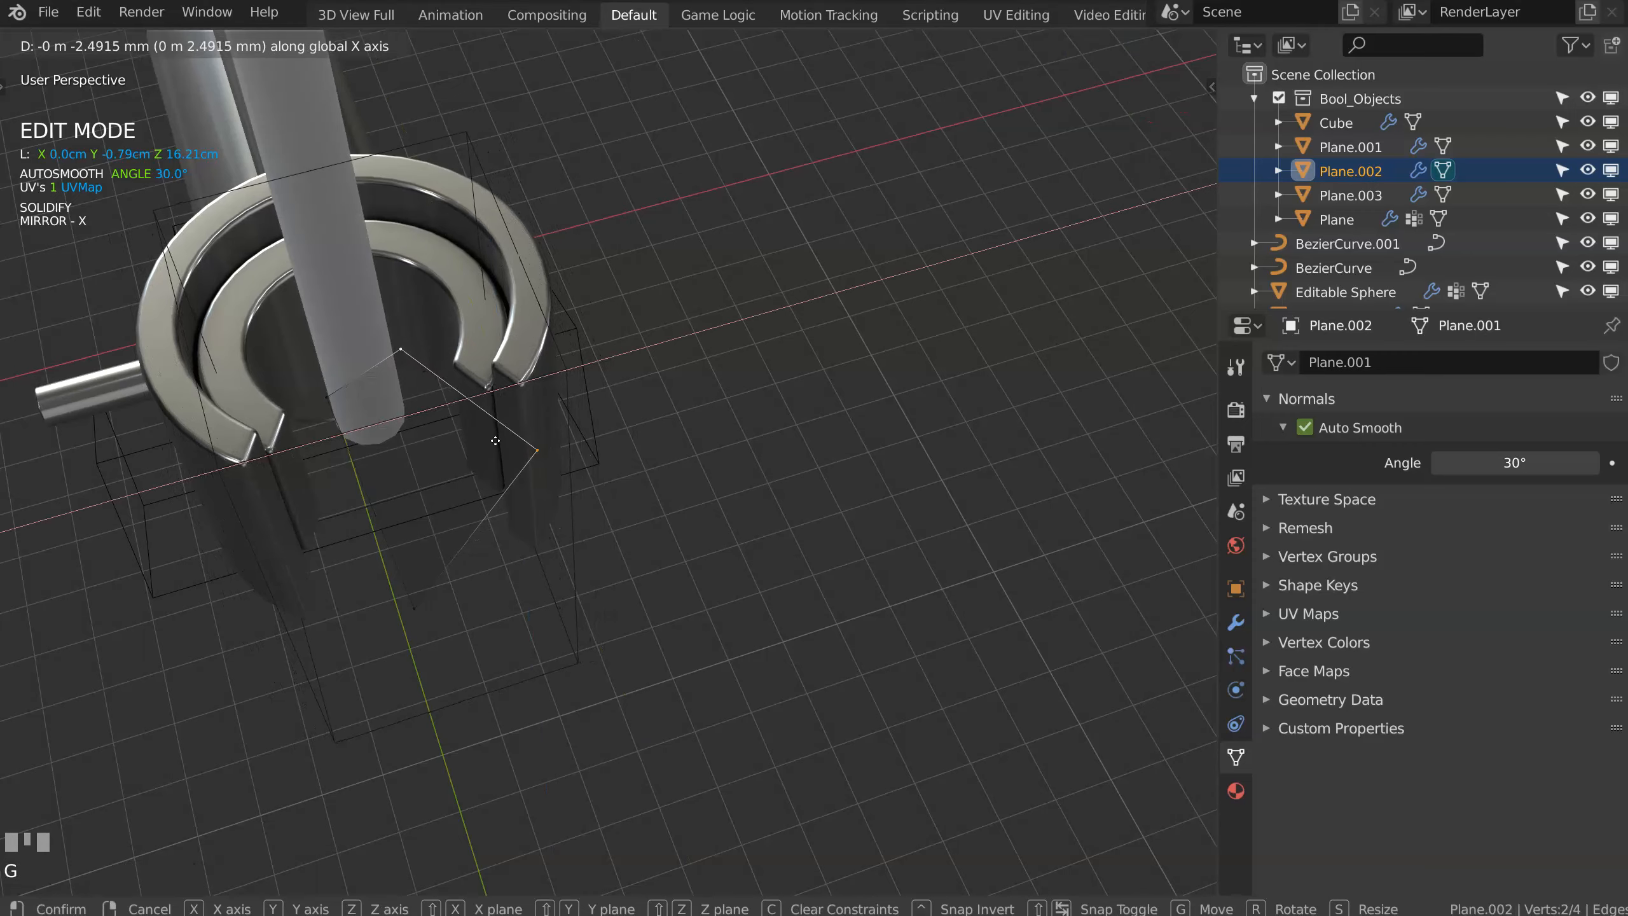
left_click(498, 442)
mouse_move(498, 443)
middle_mouse_down()
mouse_move(546, 364)
mouse_move(476, 425)
middle_mouse_up()
key("Tab")
Step: Scale the inner ring's Screw.025 profile edge by about 1.5 along Z to make the ring taller
middle_click_drag(476, 425, 478, 391, "ctrl")
left_click(430, 413)
key("Tab")
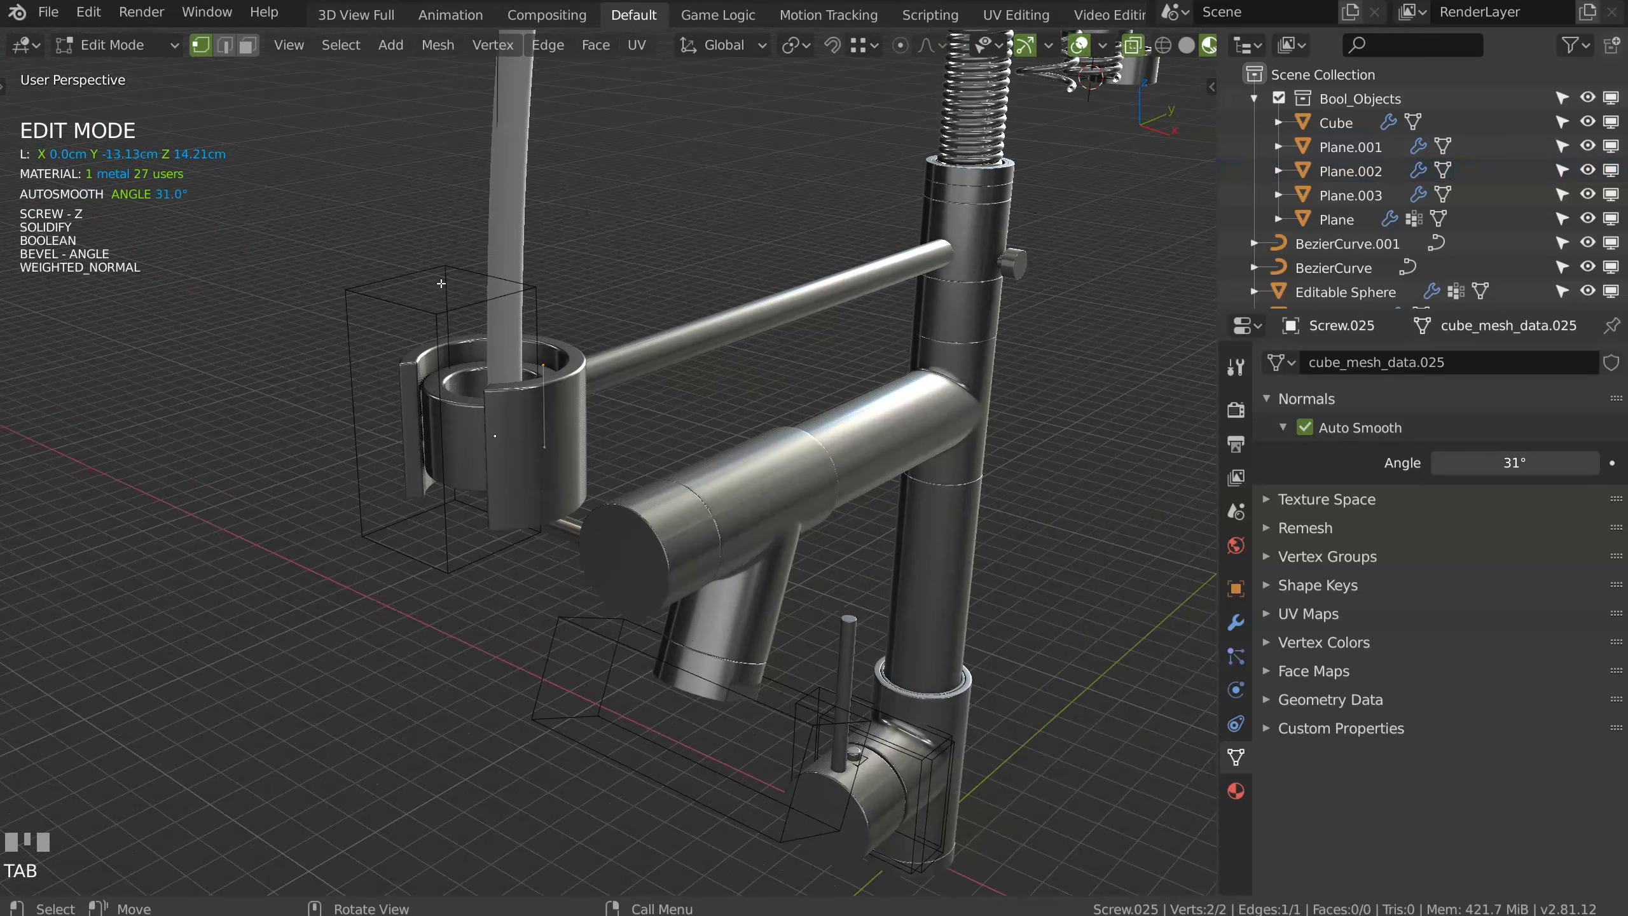
key("s")
key("z")
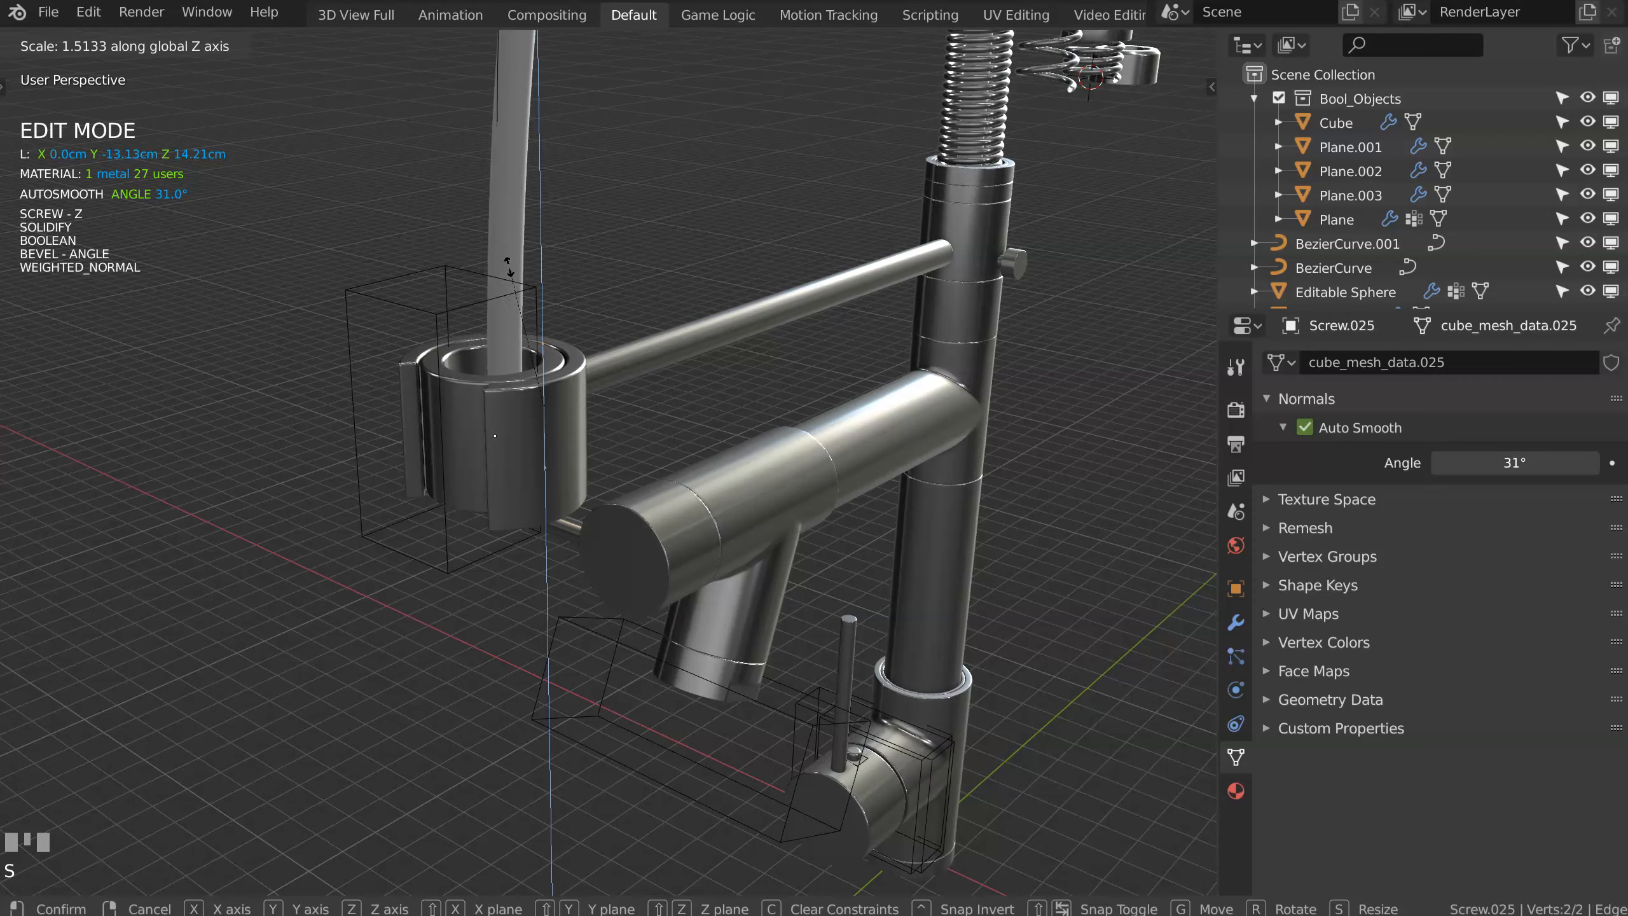
key("Return")
key("Tab")
Step: Move the lower end point of the inner tube's BezierCurve.001 slightly along Y, away from the column
middle_click_drag(491, 282, 523, 302)
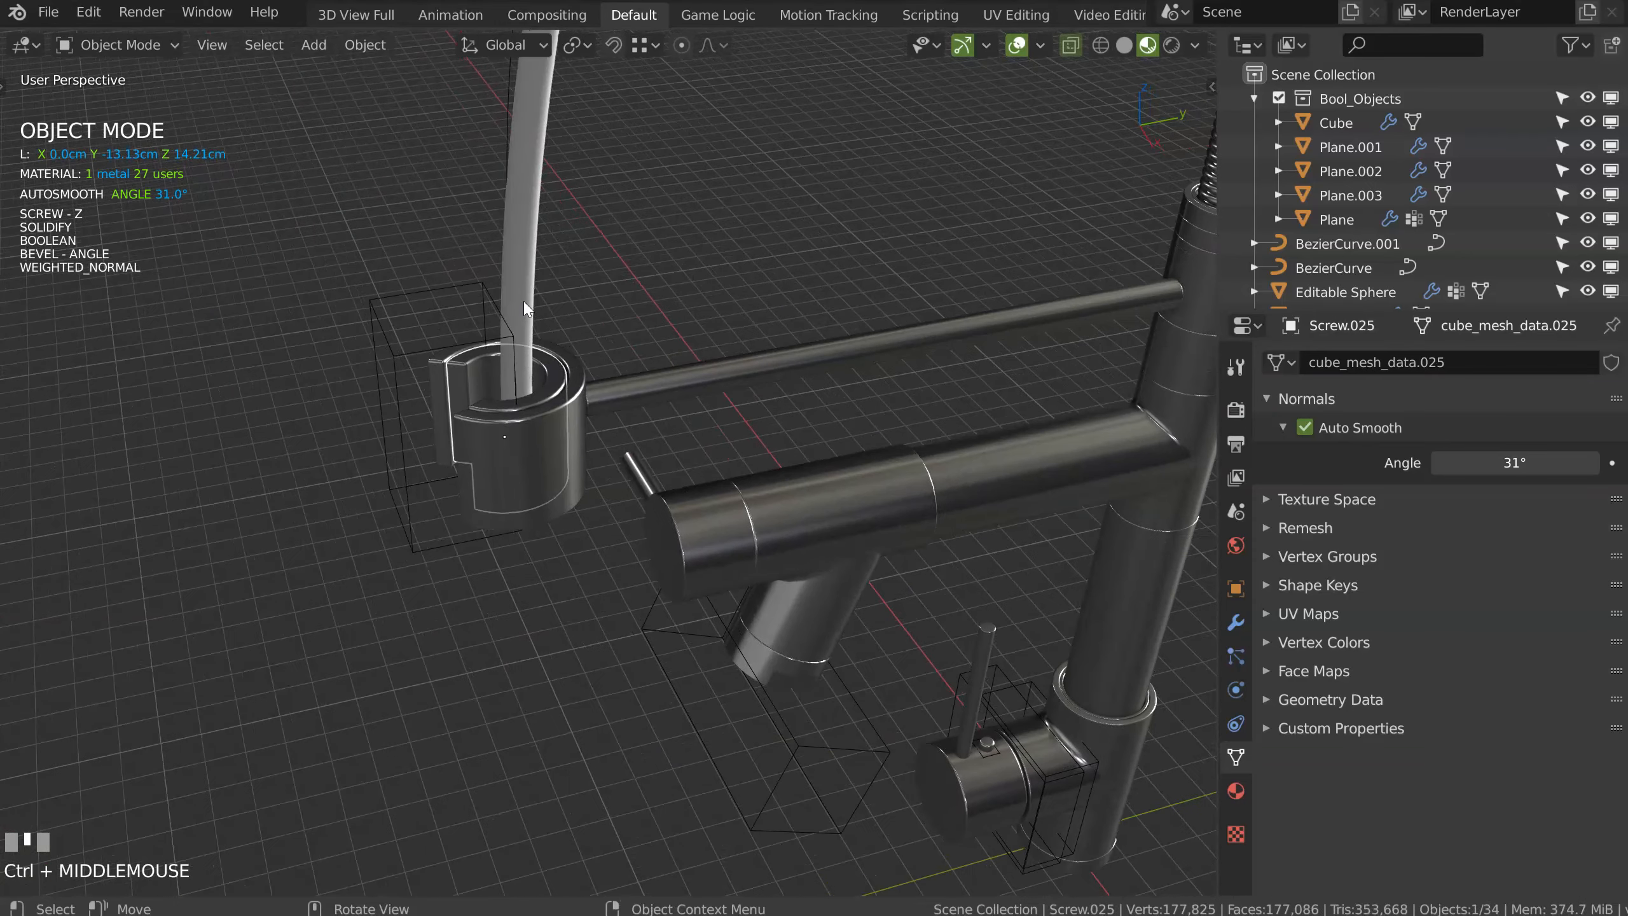
left_click(524, 301)
key("Tab")
key("g")
key("y")
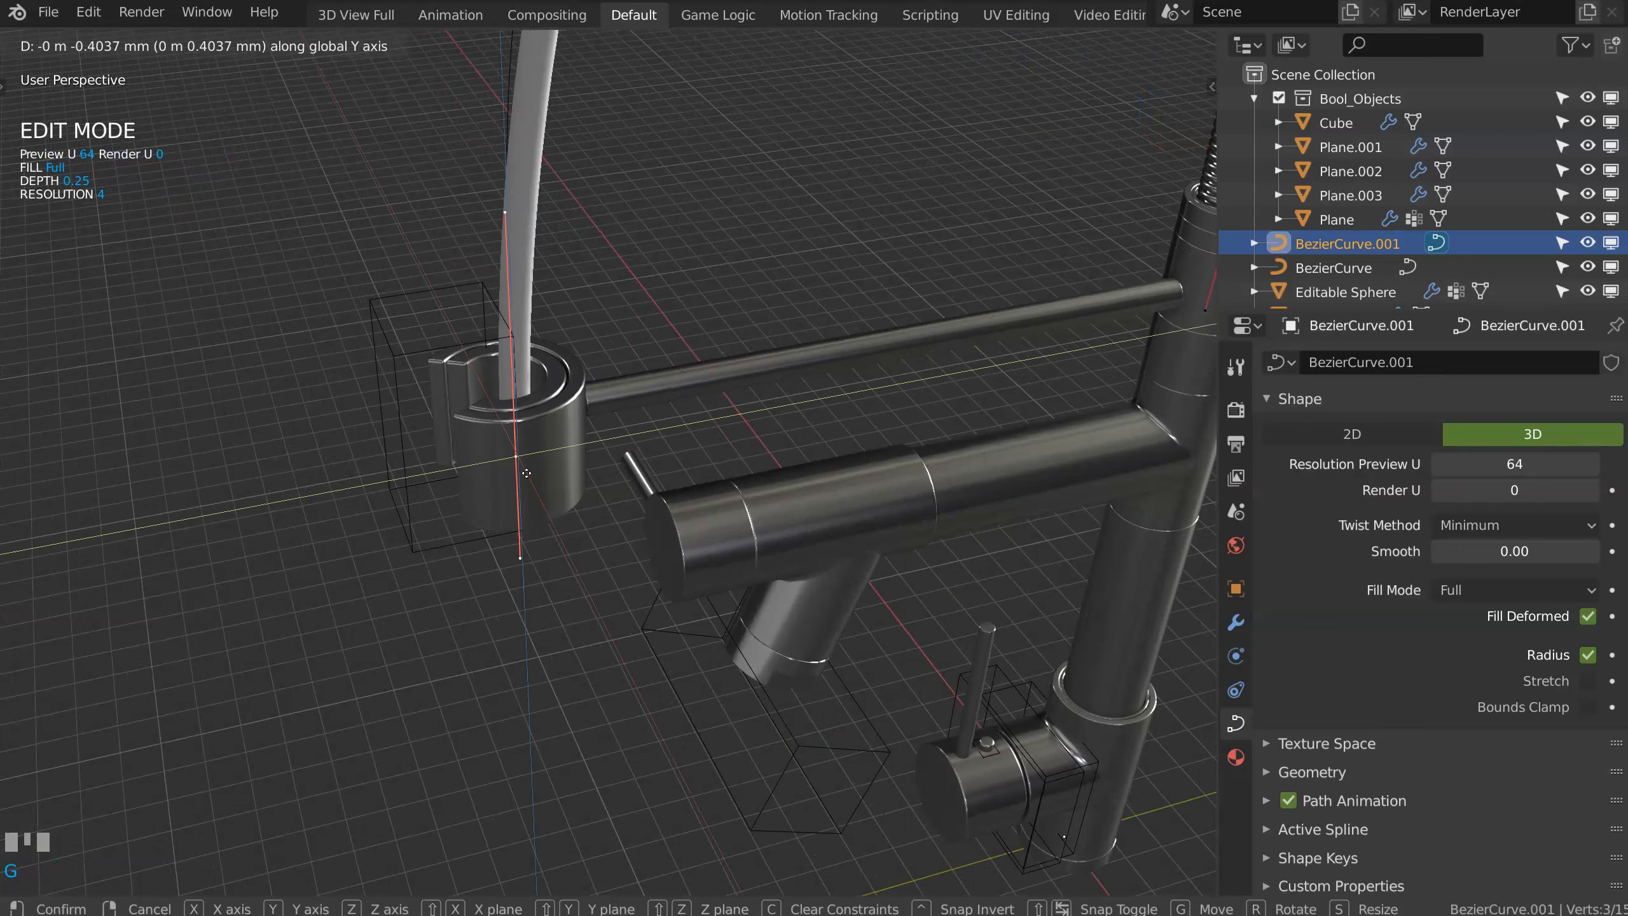
left_click(516, 478)
key("Tab")
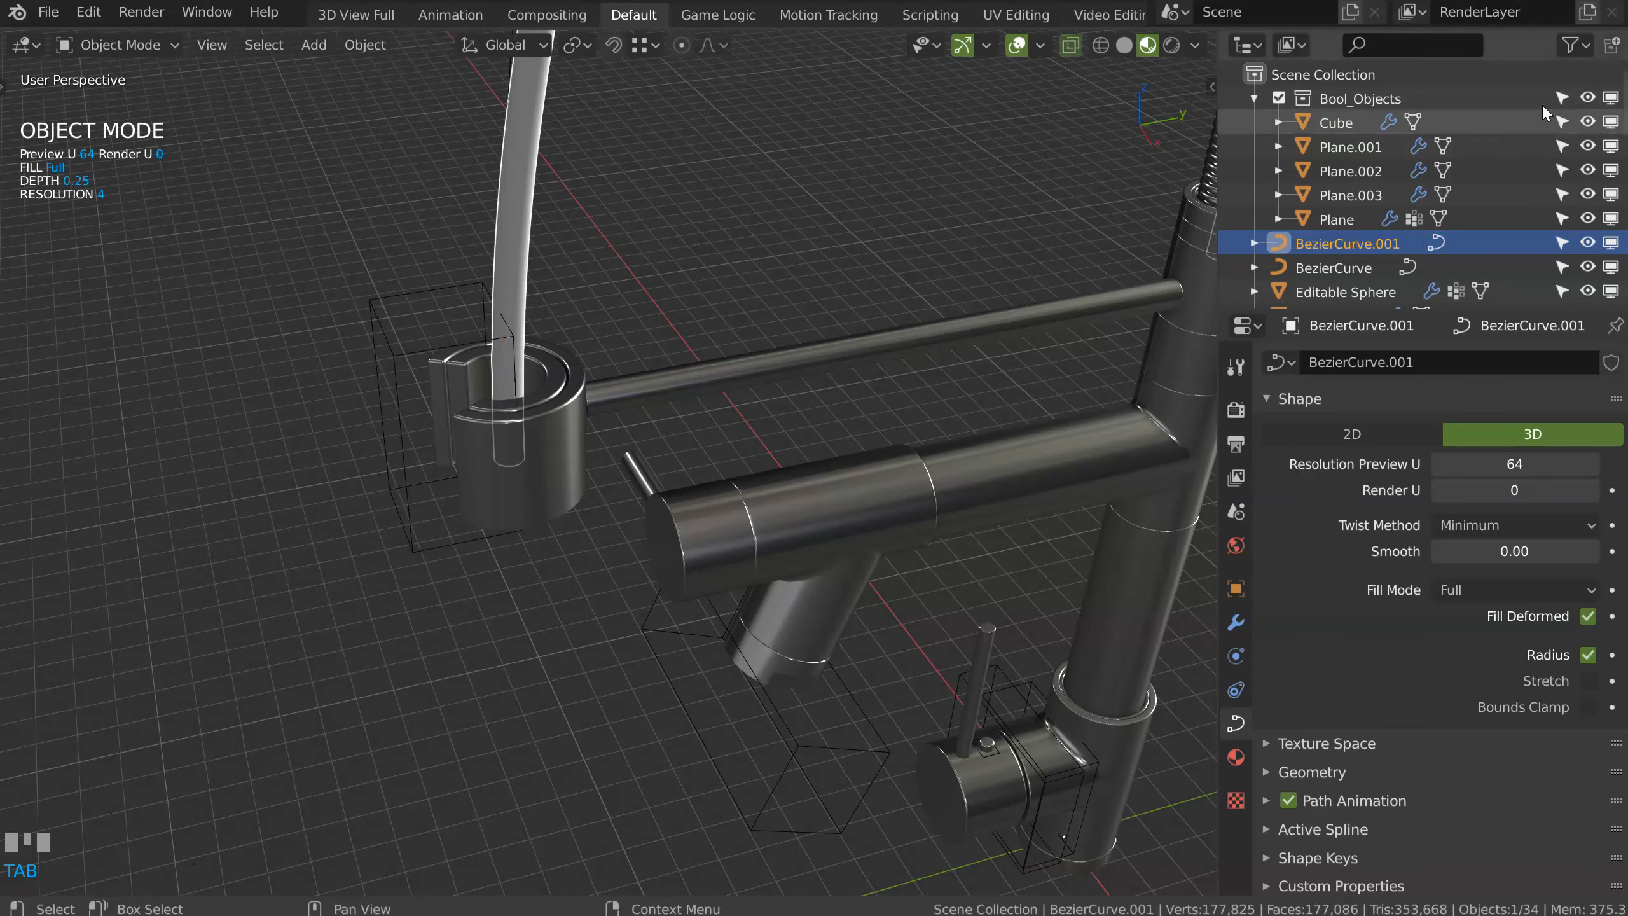
Step: Hide and collapse the Bool_Objects collection, and link the metal material from Screw.021 to the BezierCurve.001 tube
left_click(1588, 98)
left_click(1254, 98)
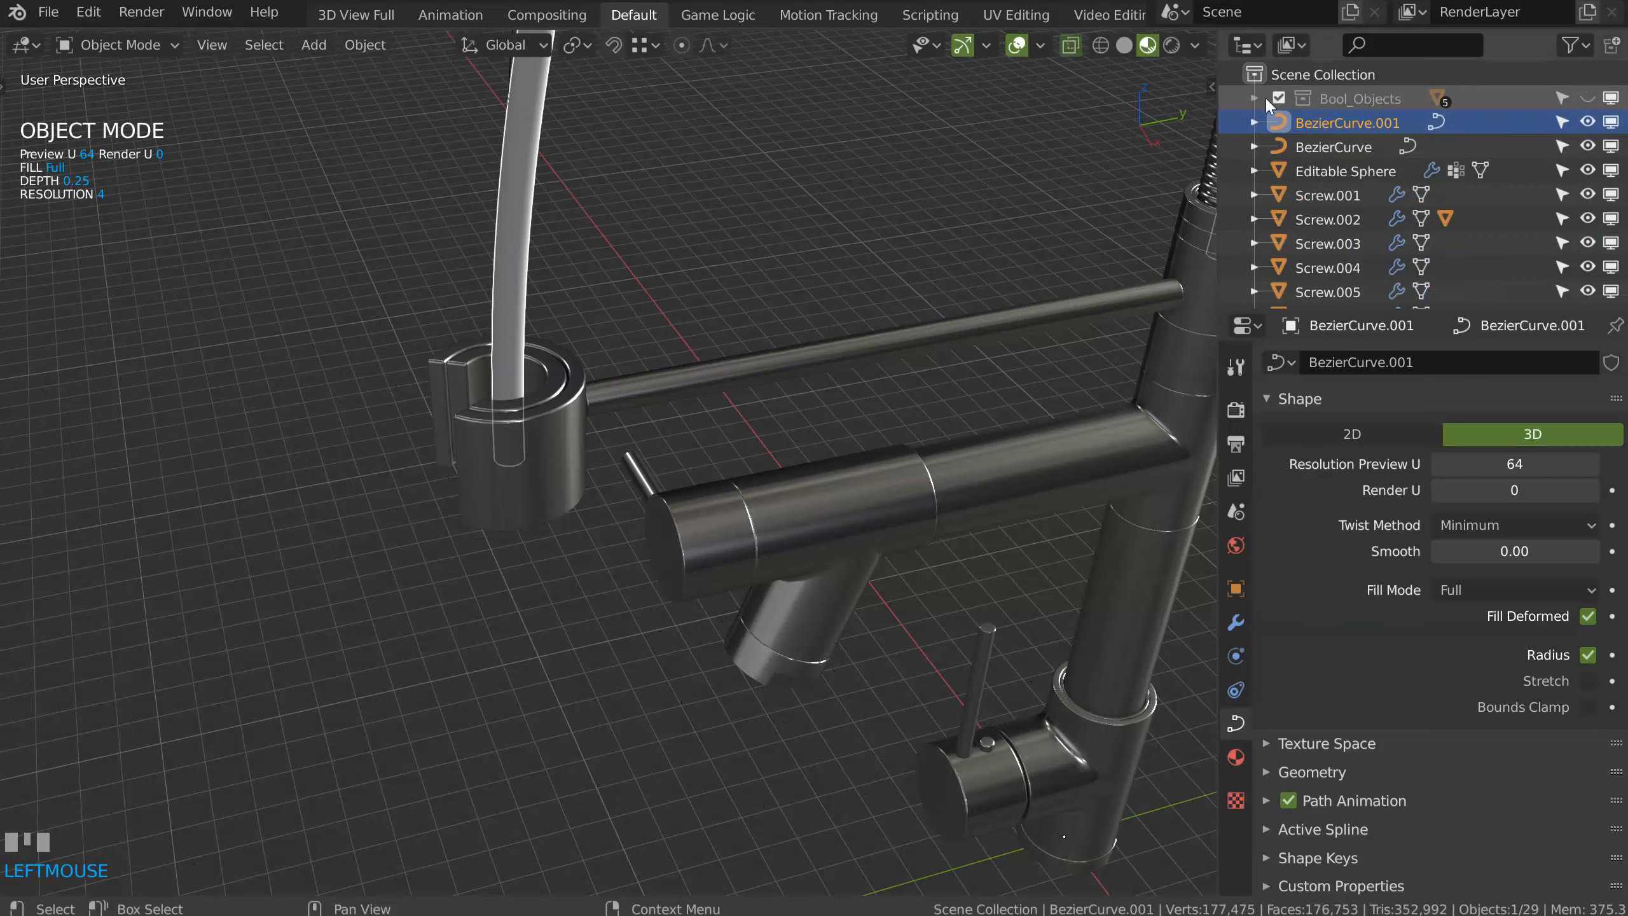
middle_click_drag(626, 399, 493, 287, "ctrl")
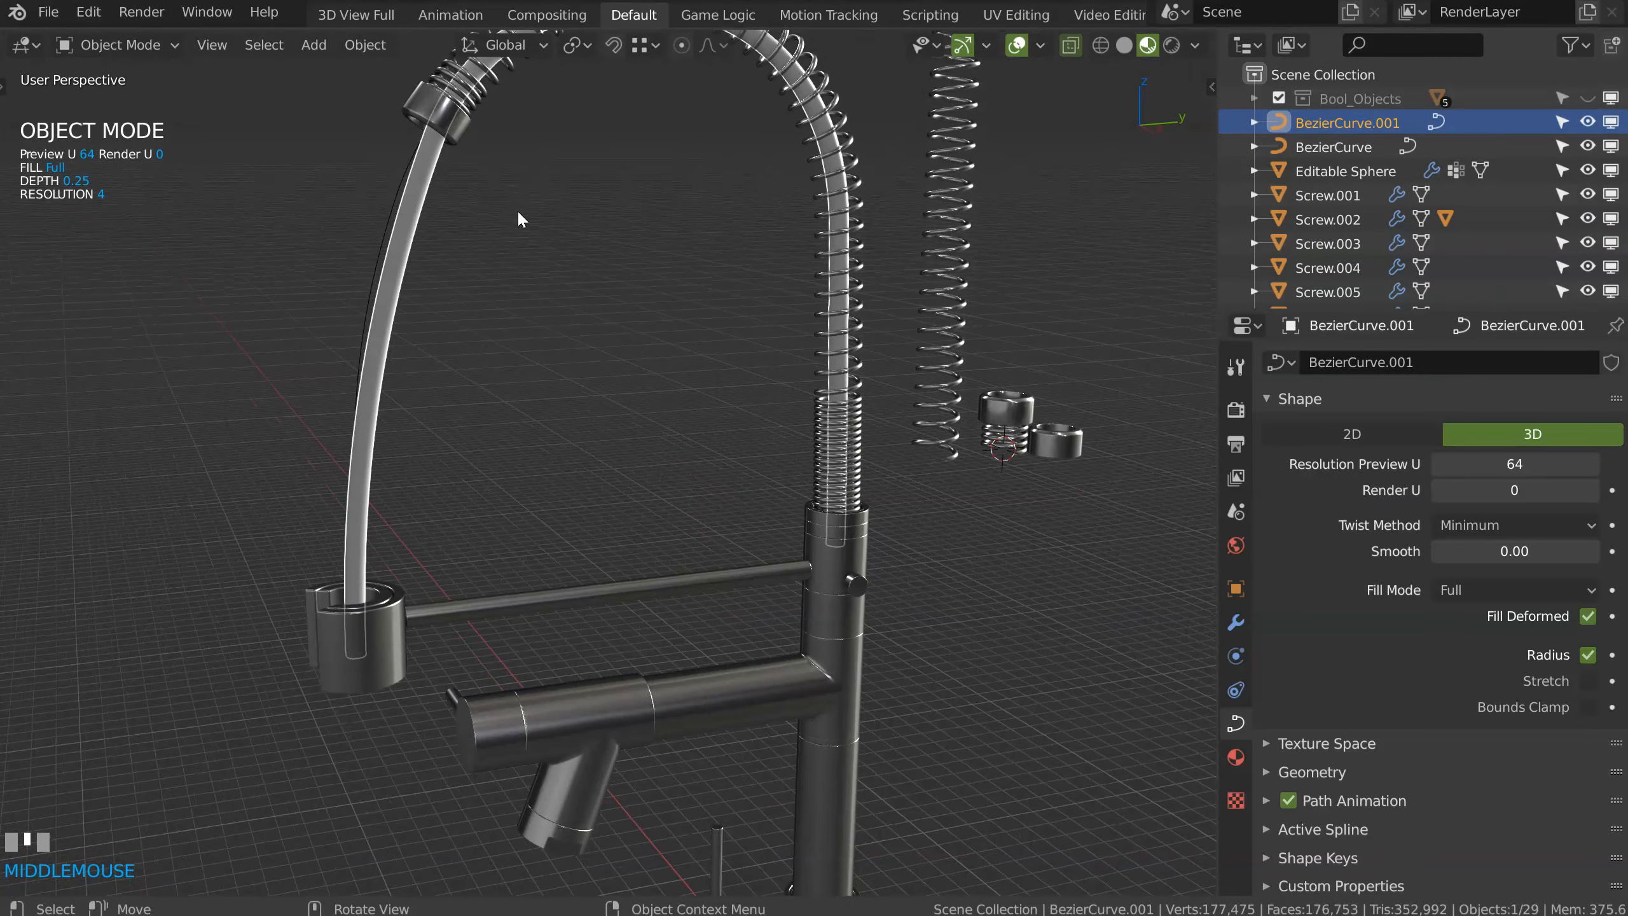
left_click(467, 136, "shift")
key("ctrl+l")
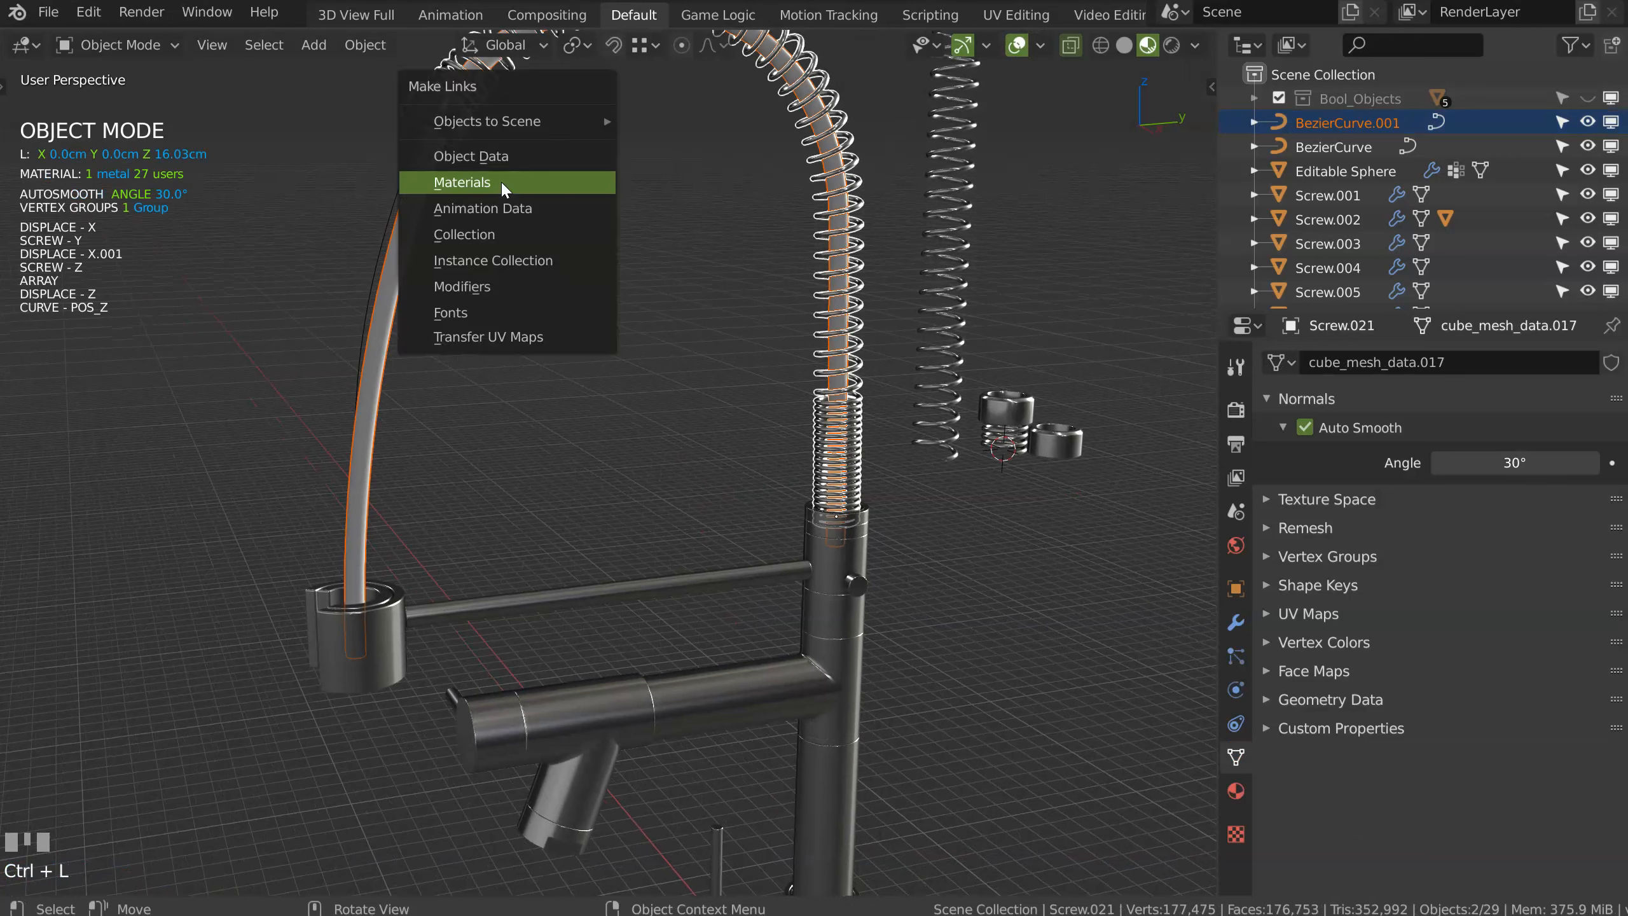
left_click(501, 180)
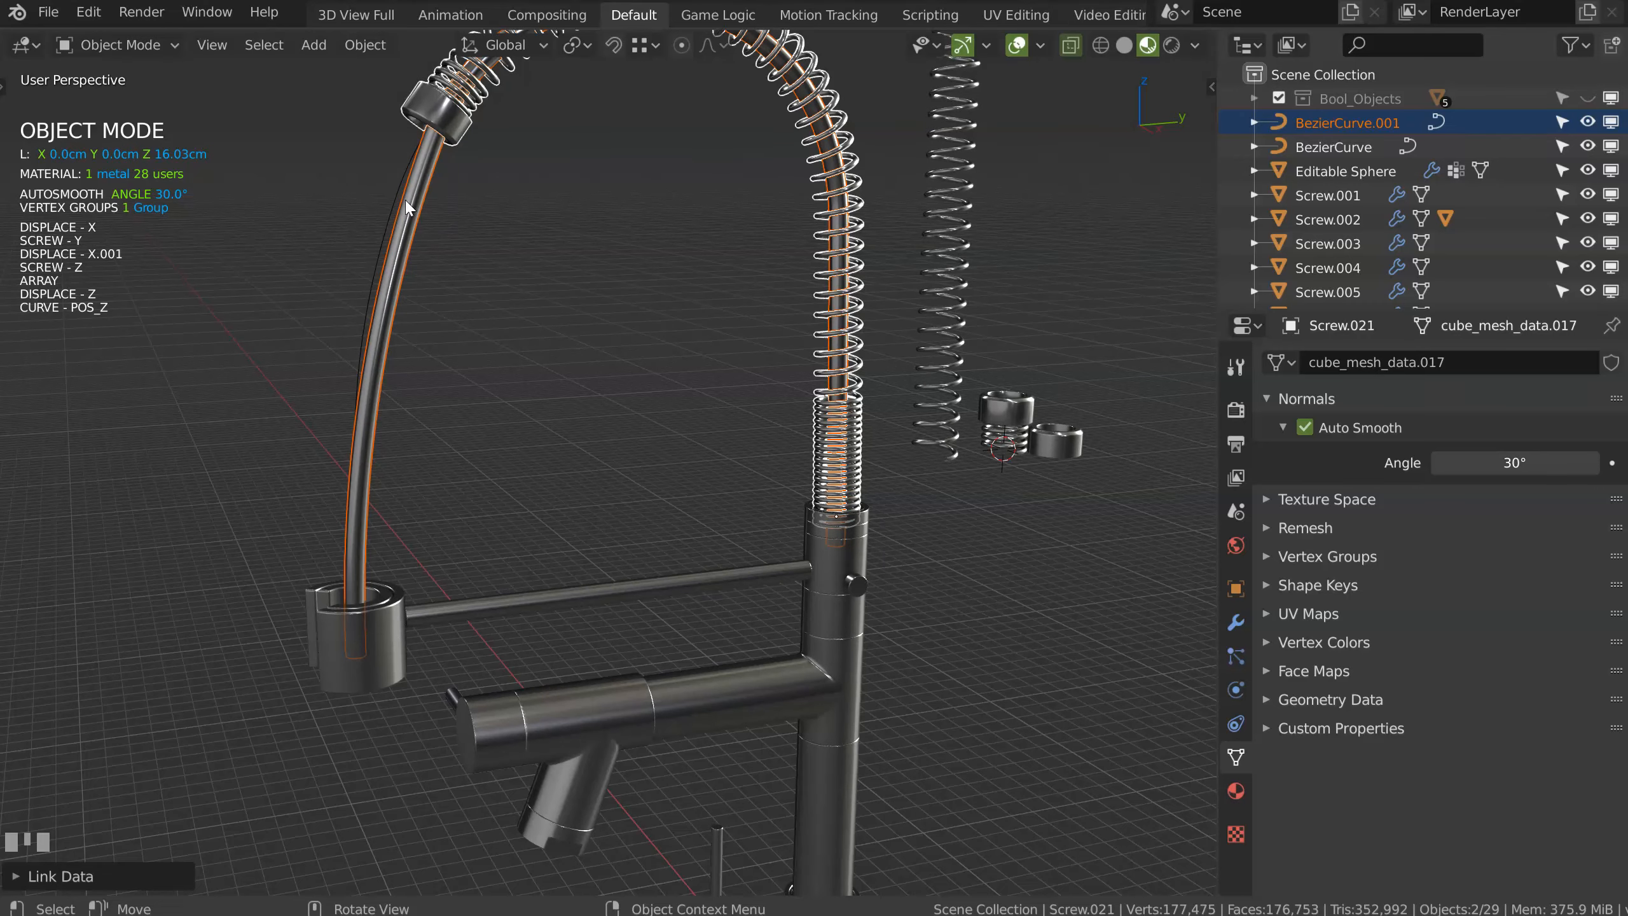
middle_click_drag(416, 366, 612, 180)
key("Tab")
scroll(613, 180, "up", 2)
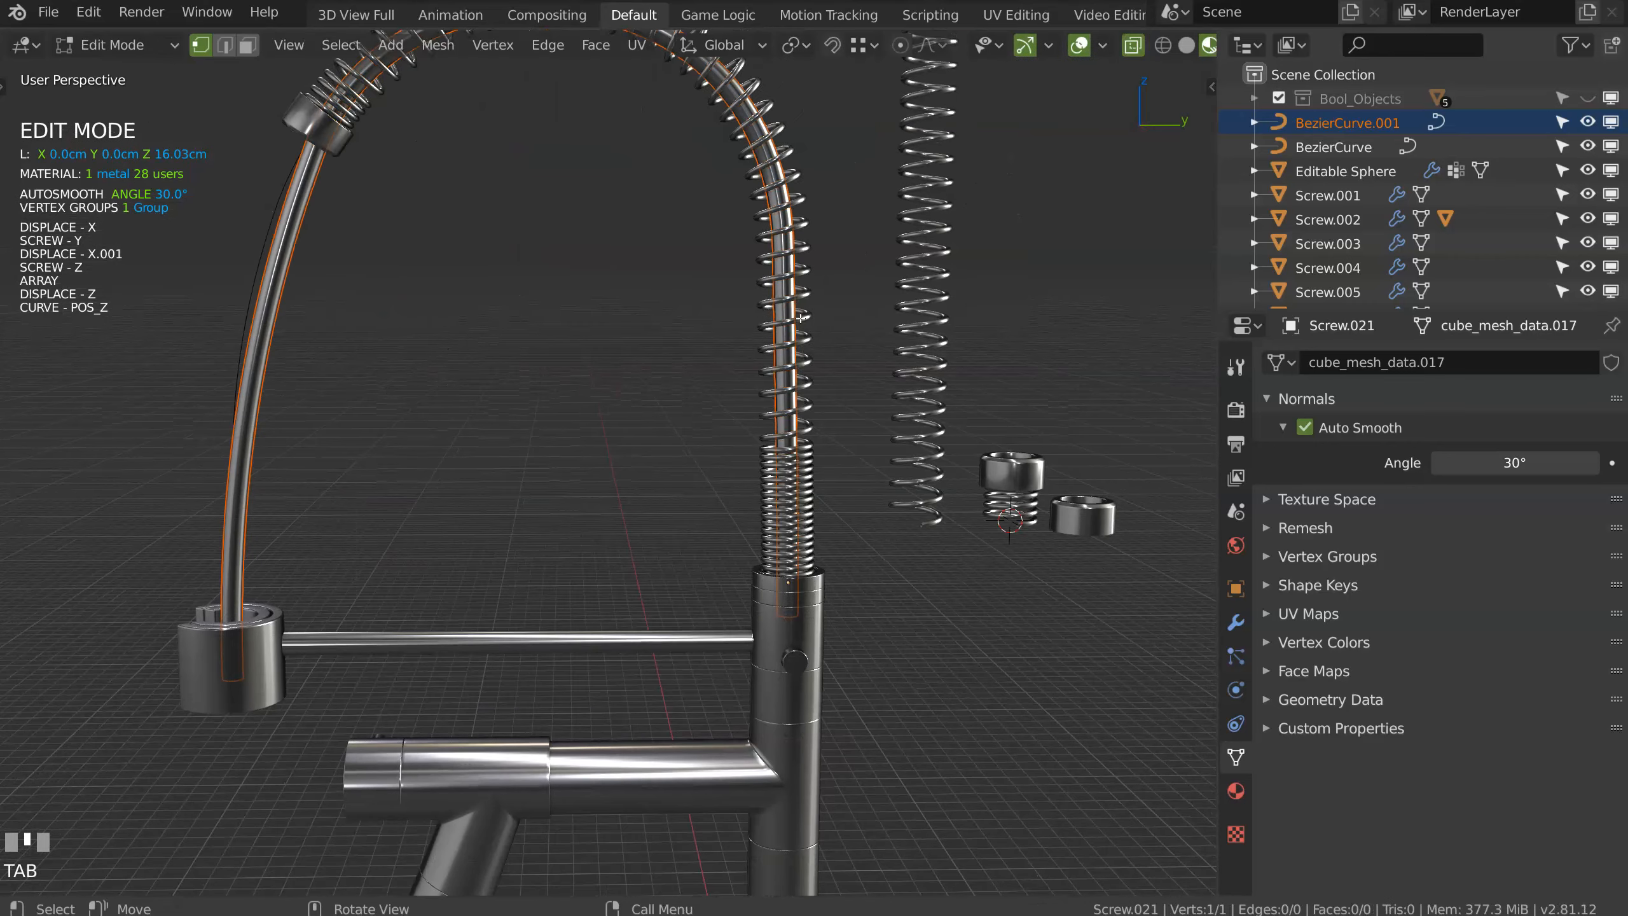
middle_click_drag(806, 347, 719, 449, "shift")
key("Tab")
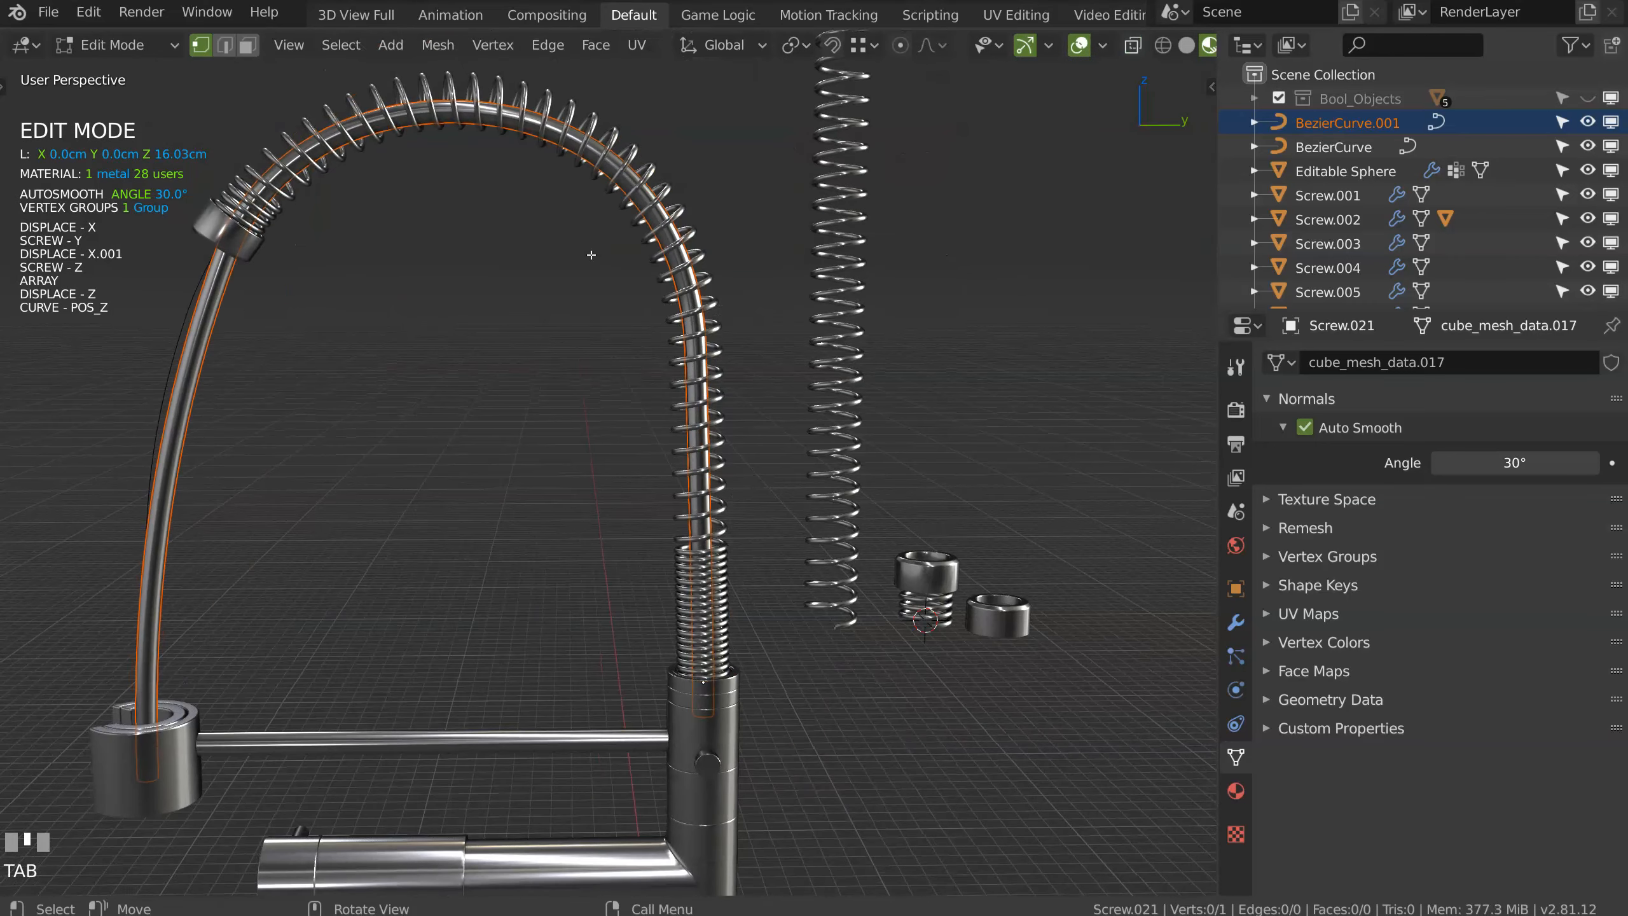
Step: Move BezierCurve.001's control point above the column about 1.5 mm along negative Y and lower its upper handle about 3.7 mm along Z
left_click(175, 379)
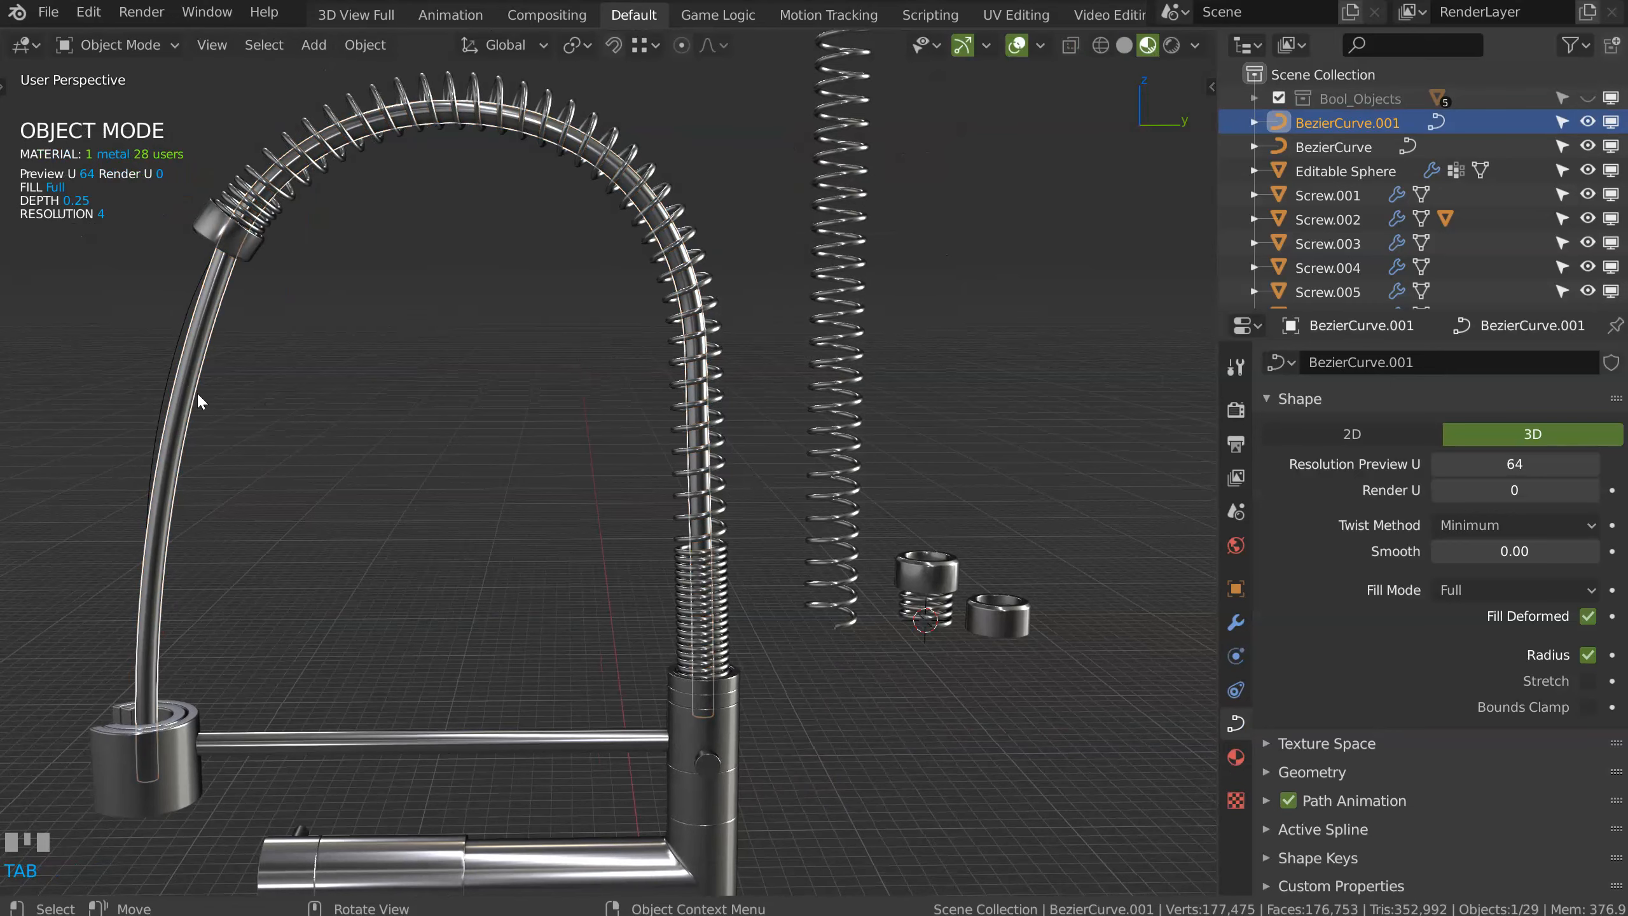
key("Tab")
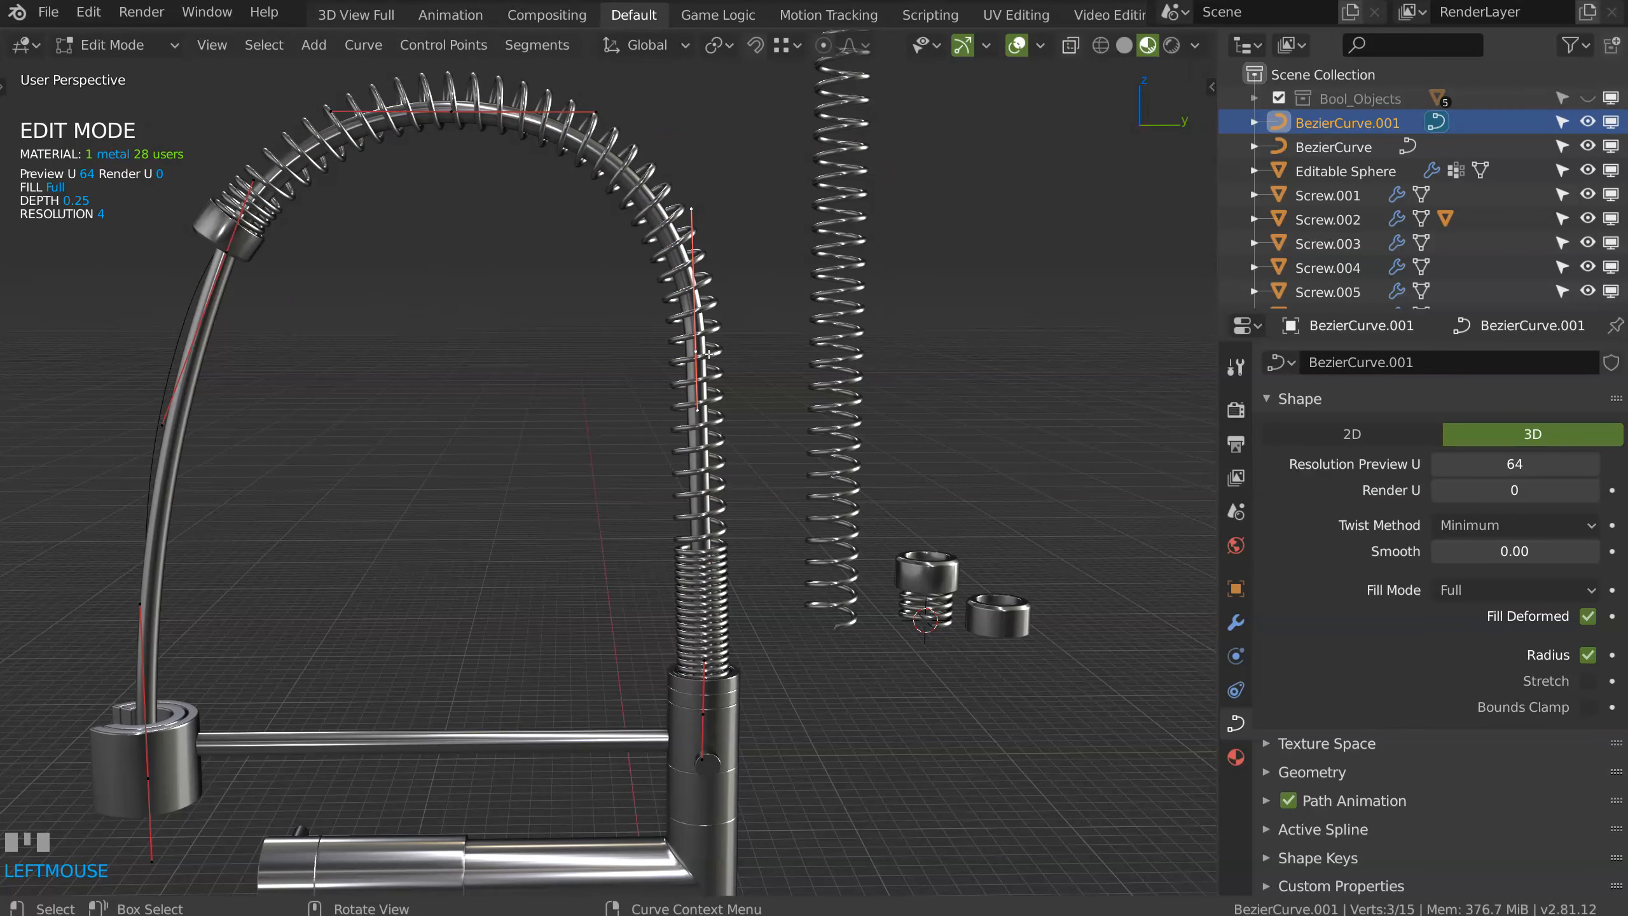
key("g")
key("y")
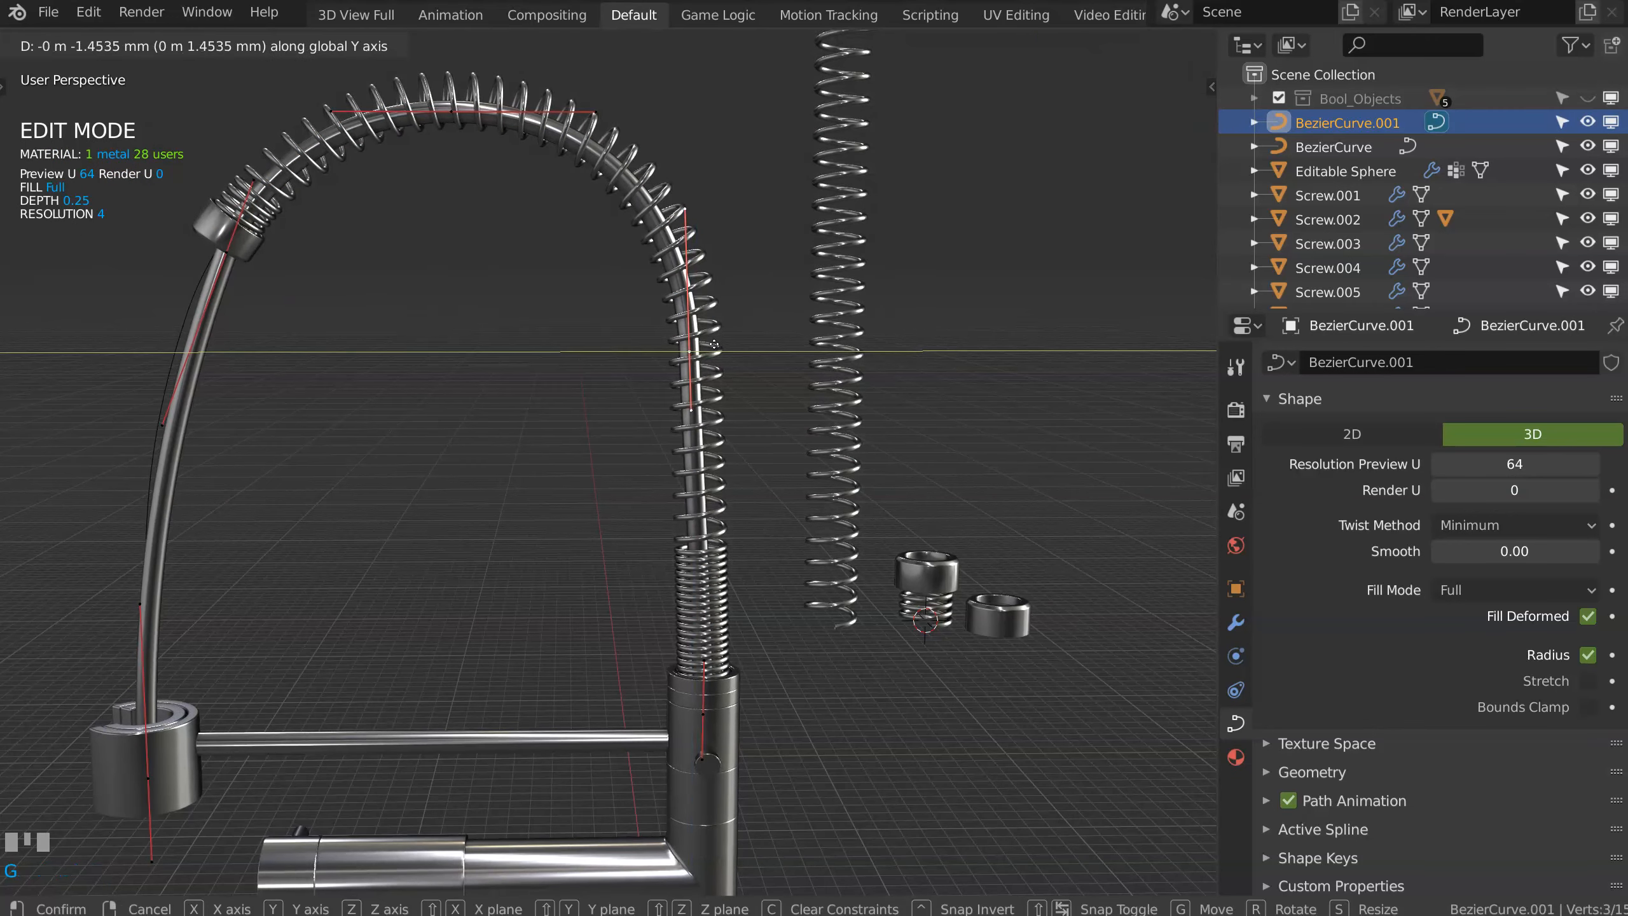
left_click(714, 344)
key("g")
key("z")
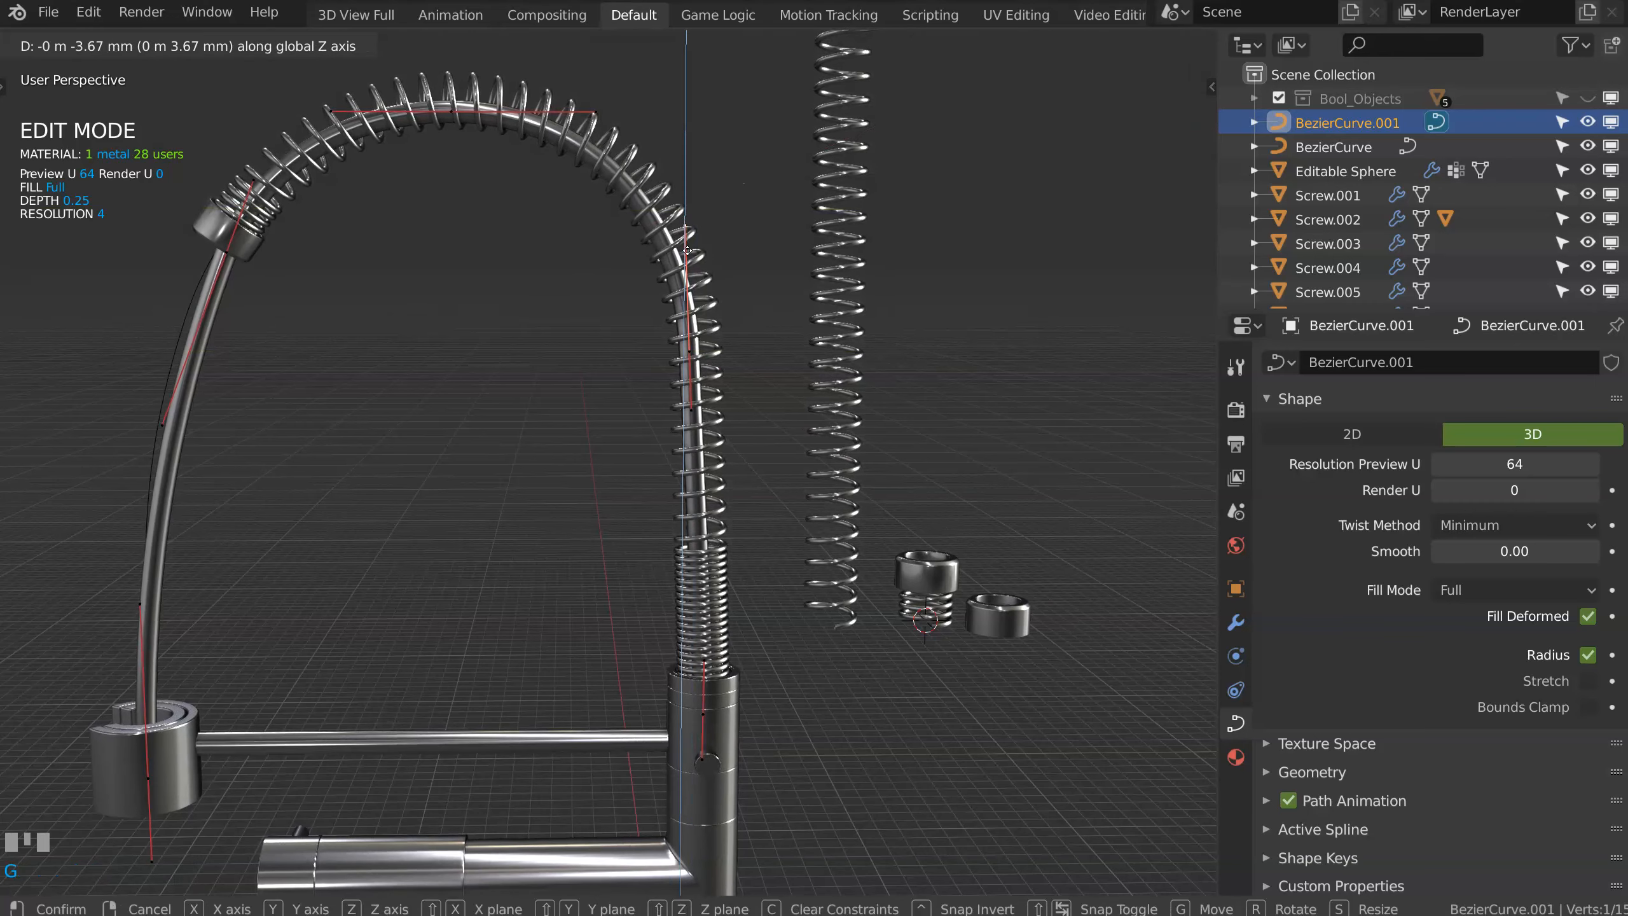
left_click(690, 244)
Step: Move the column-side handle of the arch's top control point about 1.3 mm along Y
left_click(615, 123)
key("g")
key("y")
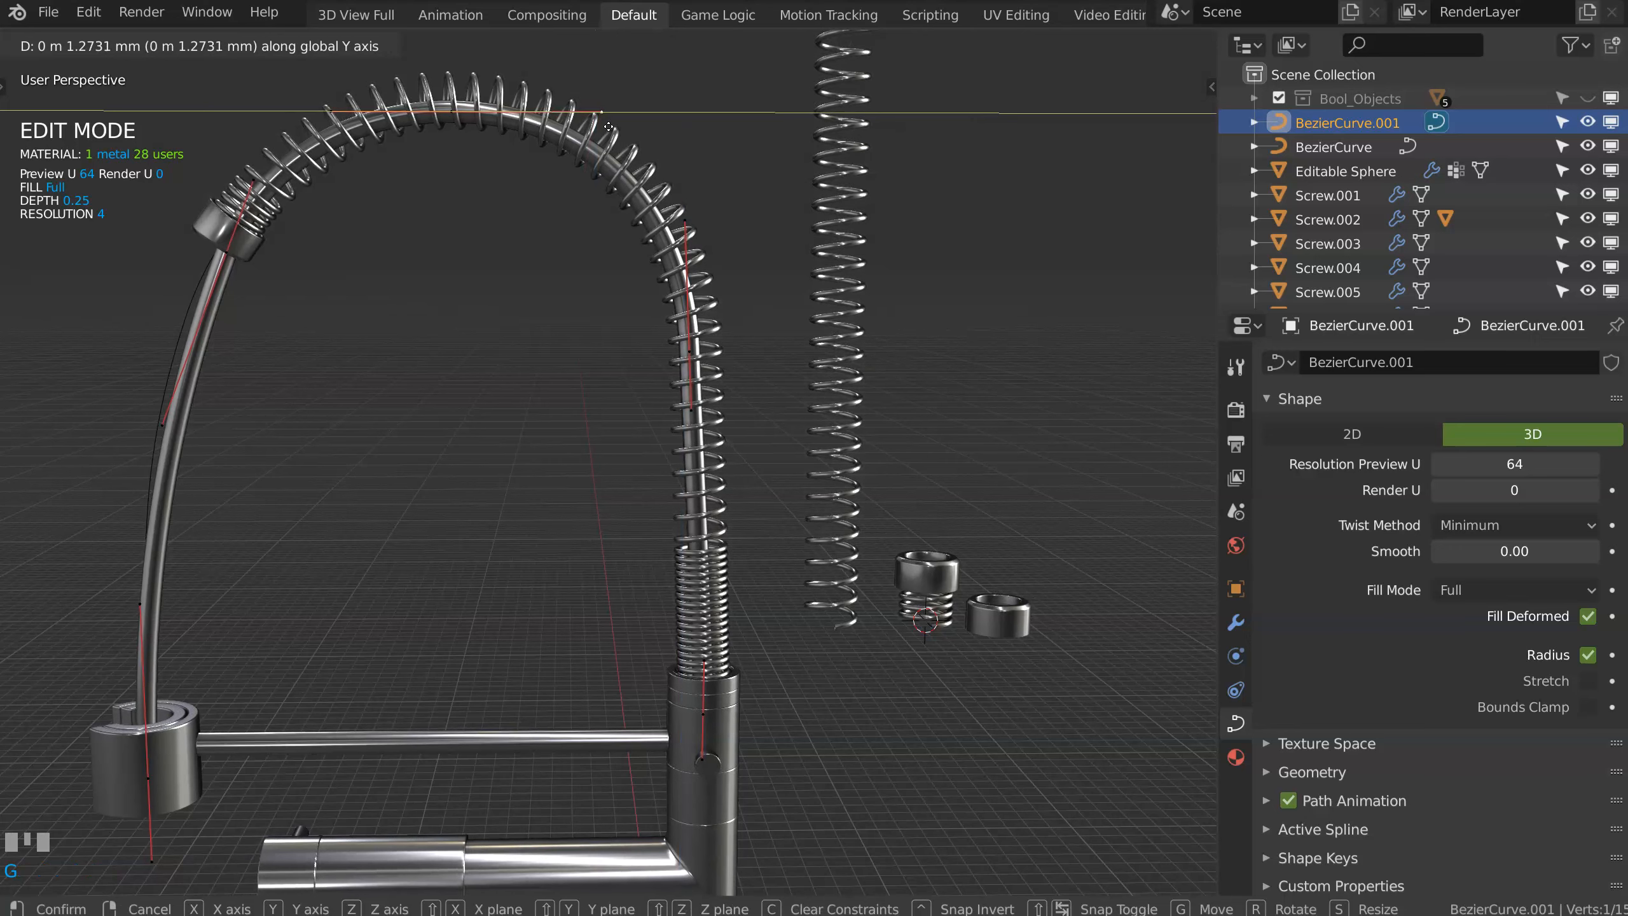
left_click(609, 127)
Step: In right view, move the upper handle of the control point at the spring's end collar about 1.1 mm along Y and 4.4 mm down
left_click(260, 172)
left_click(264, 12)
key("KP_3")
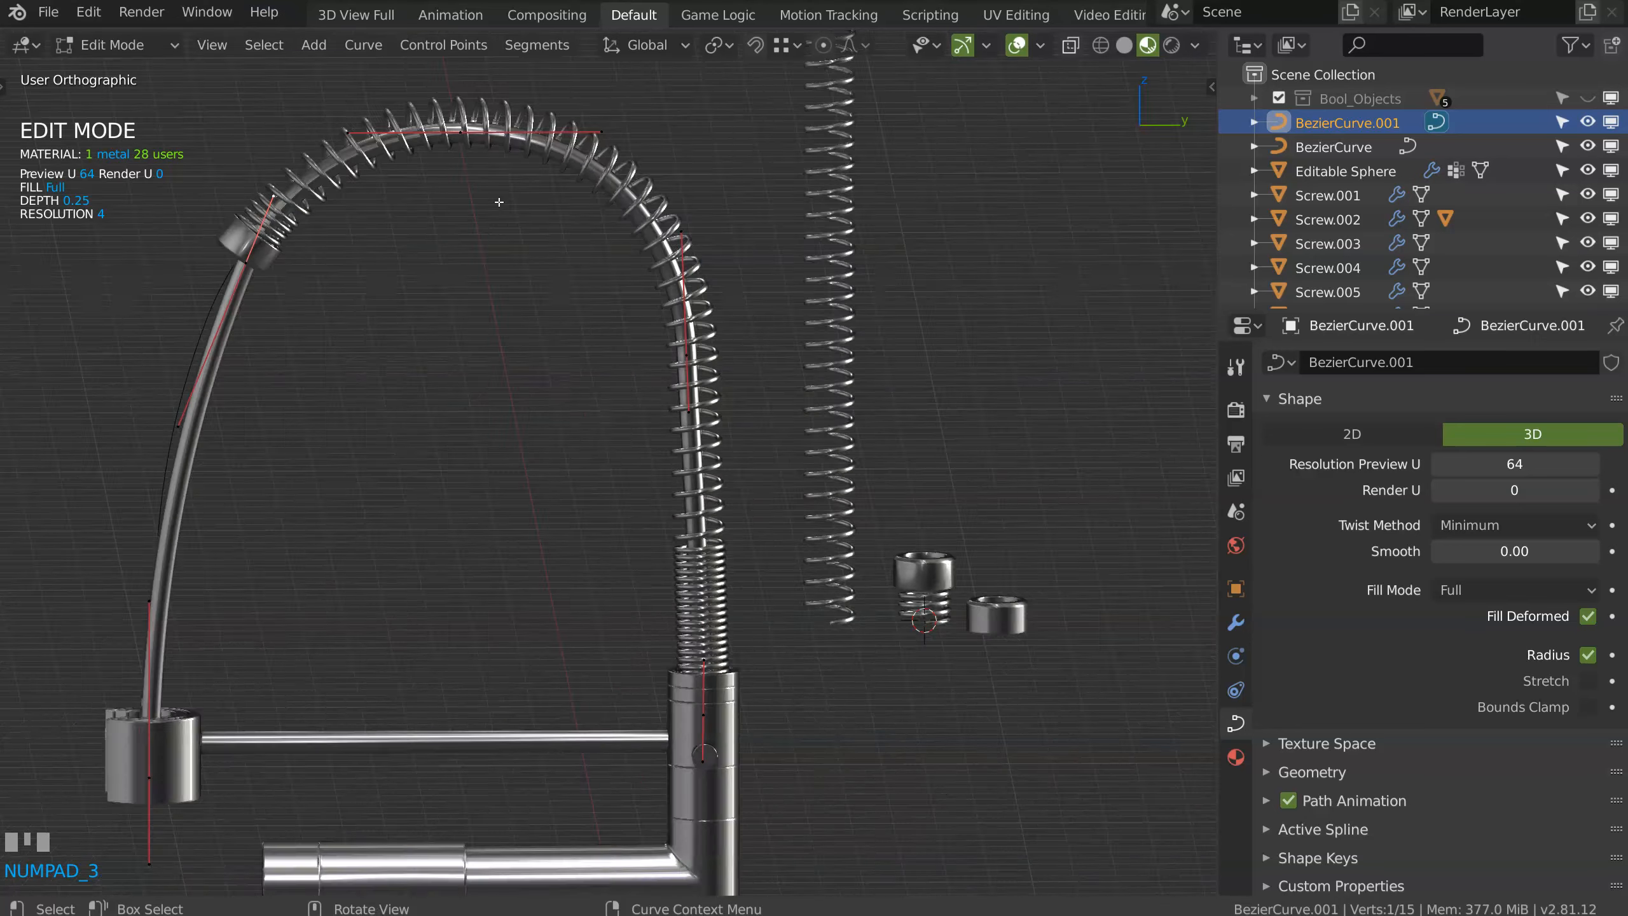
middle_click_drag(542, 256, 305, 468, "ctrl")
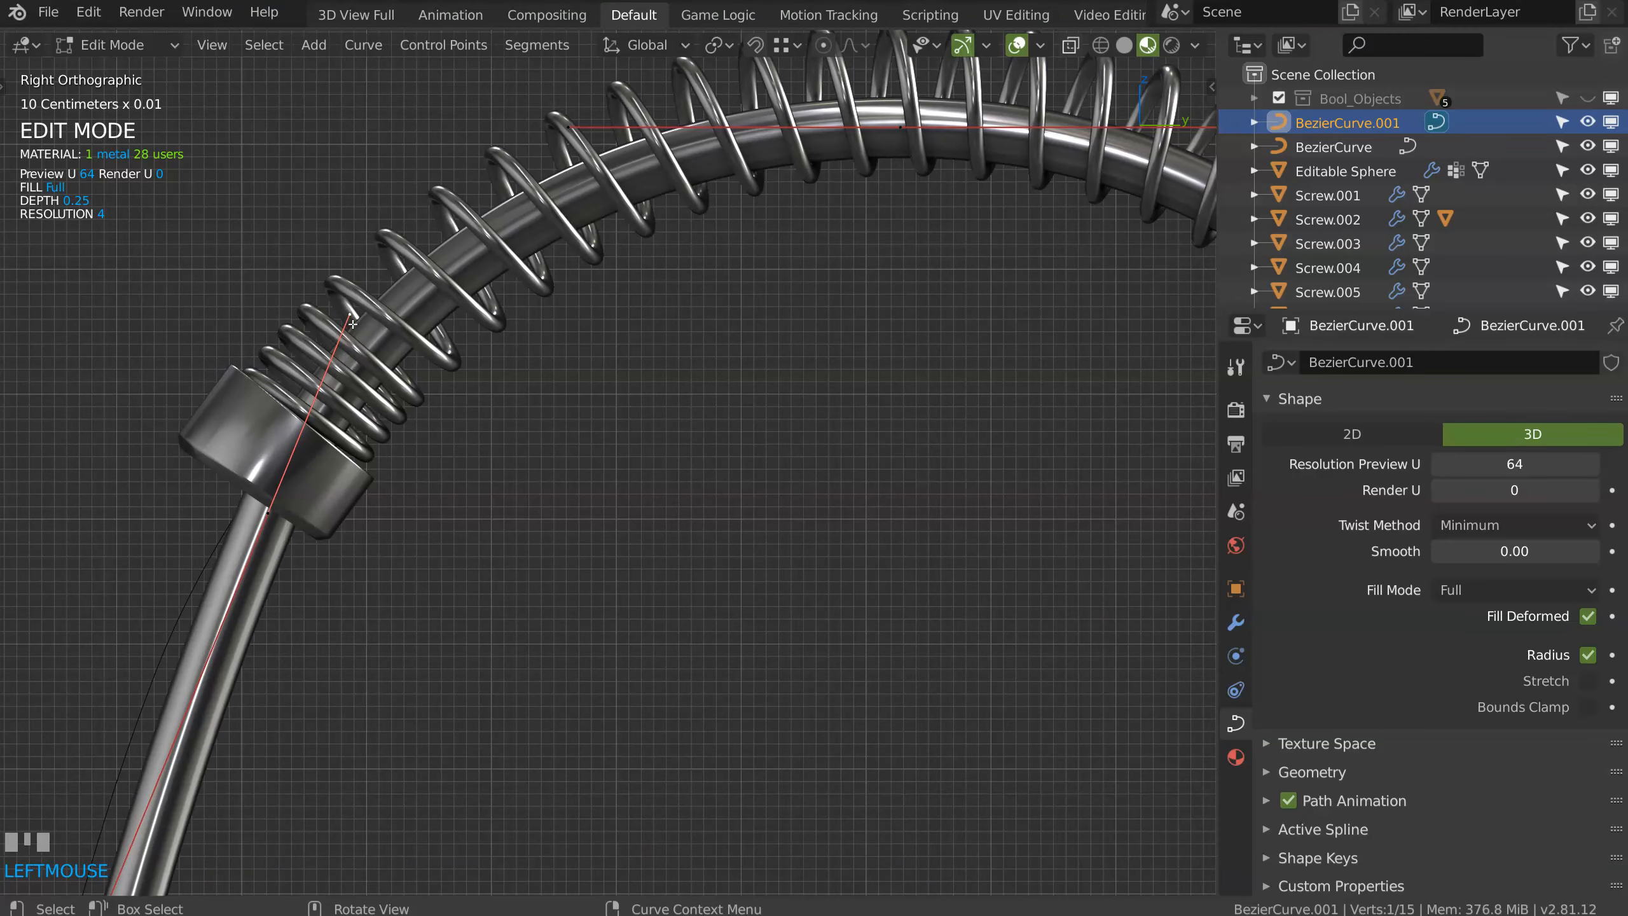
key("g")
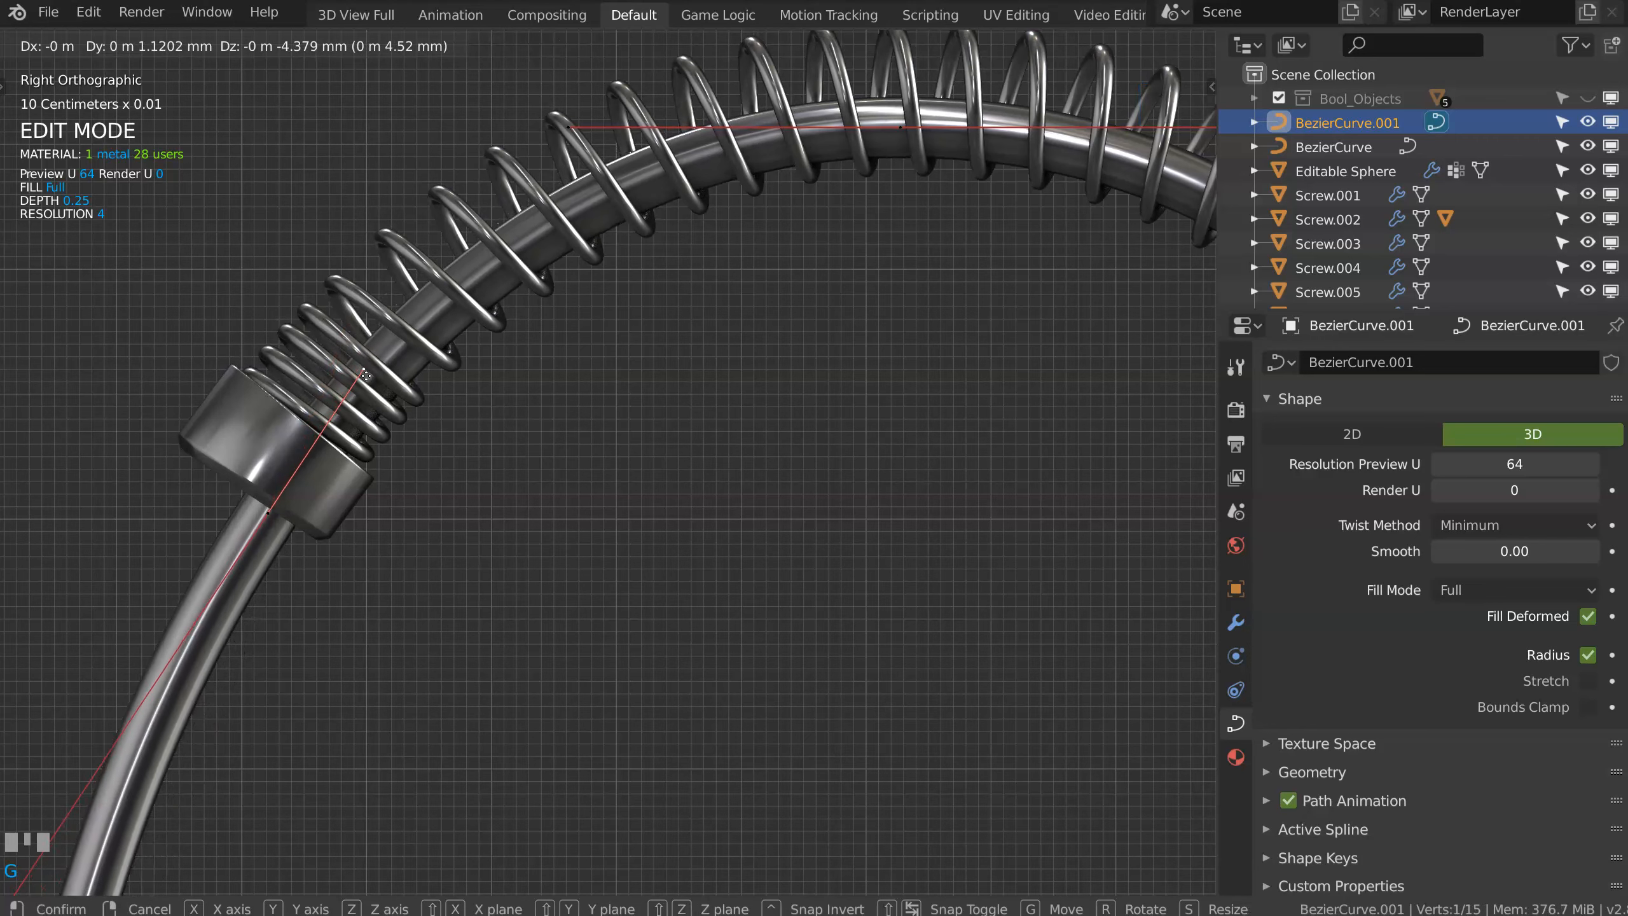
left_click(361, 371)
Step: Move the collar-side handle of the arch's top control point a few millimetres along Y toward the column
left_click(579, 131)
key("g")
key("y")
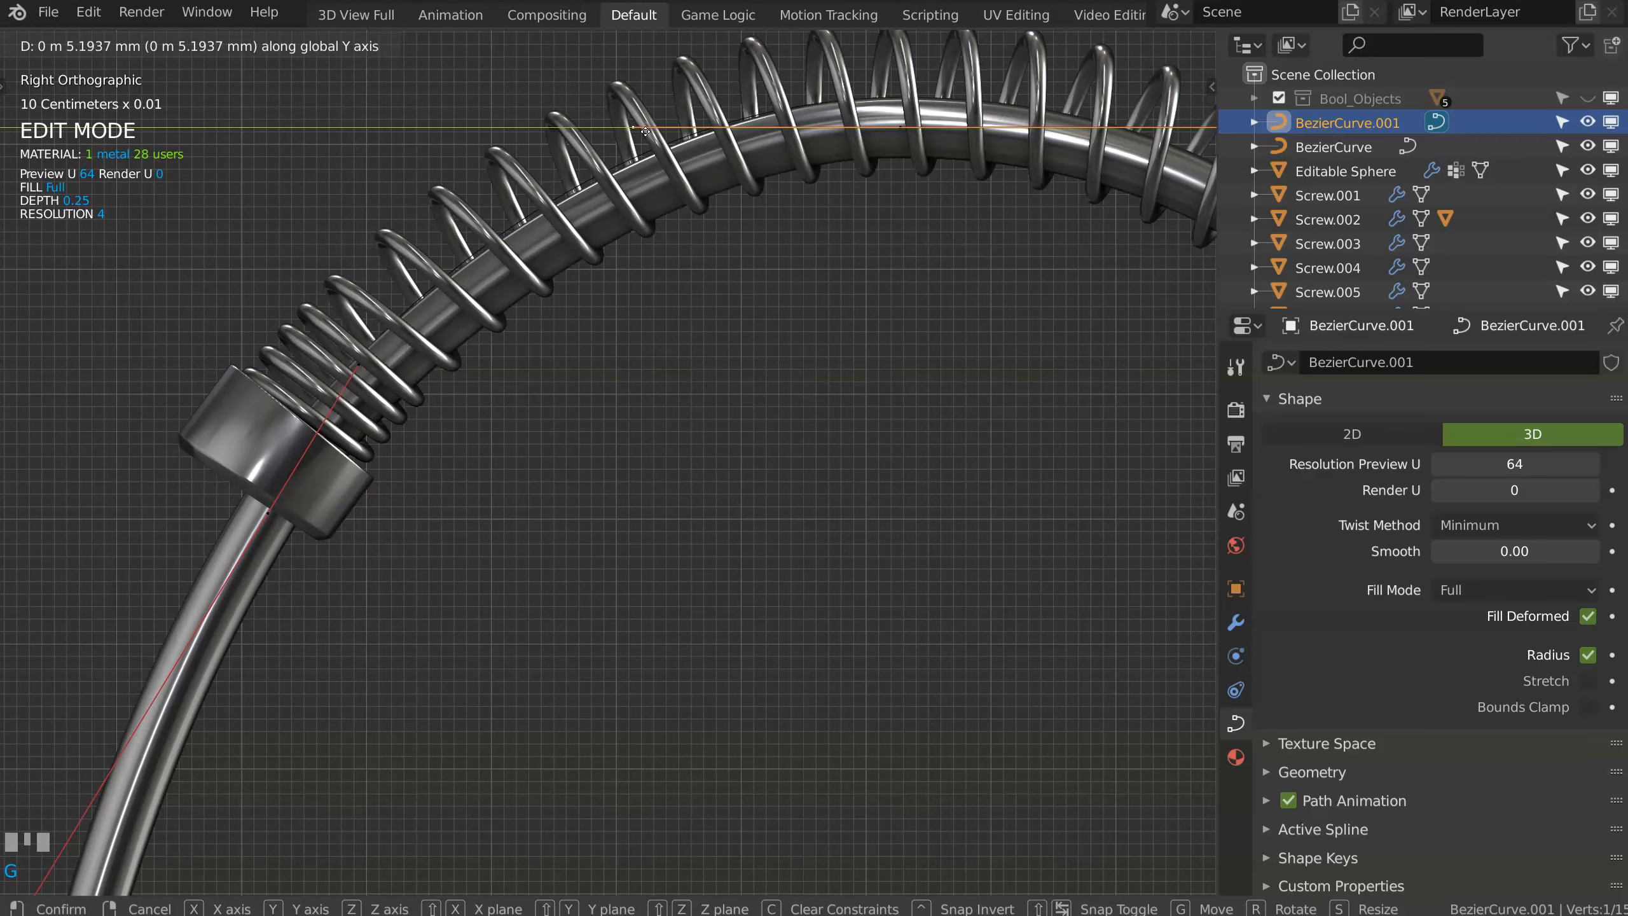
left_click(612, 141)
scroll(748, 160, "down", 5)
scroll(512, 409, "up", 2)
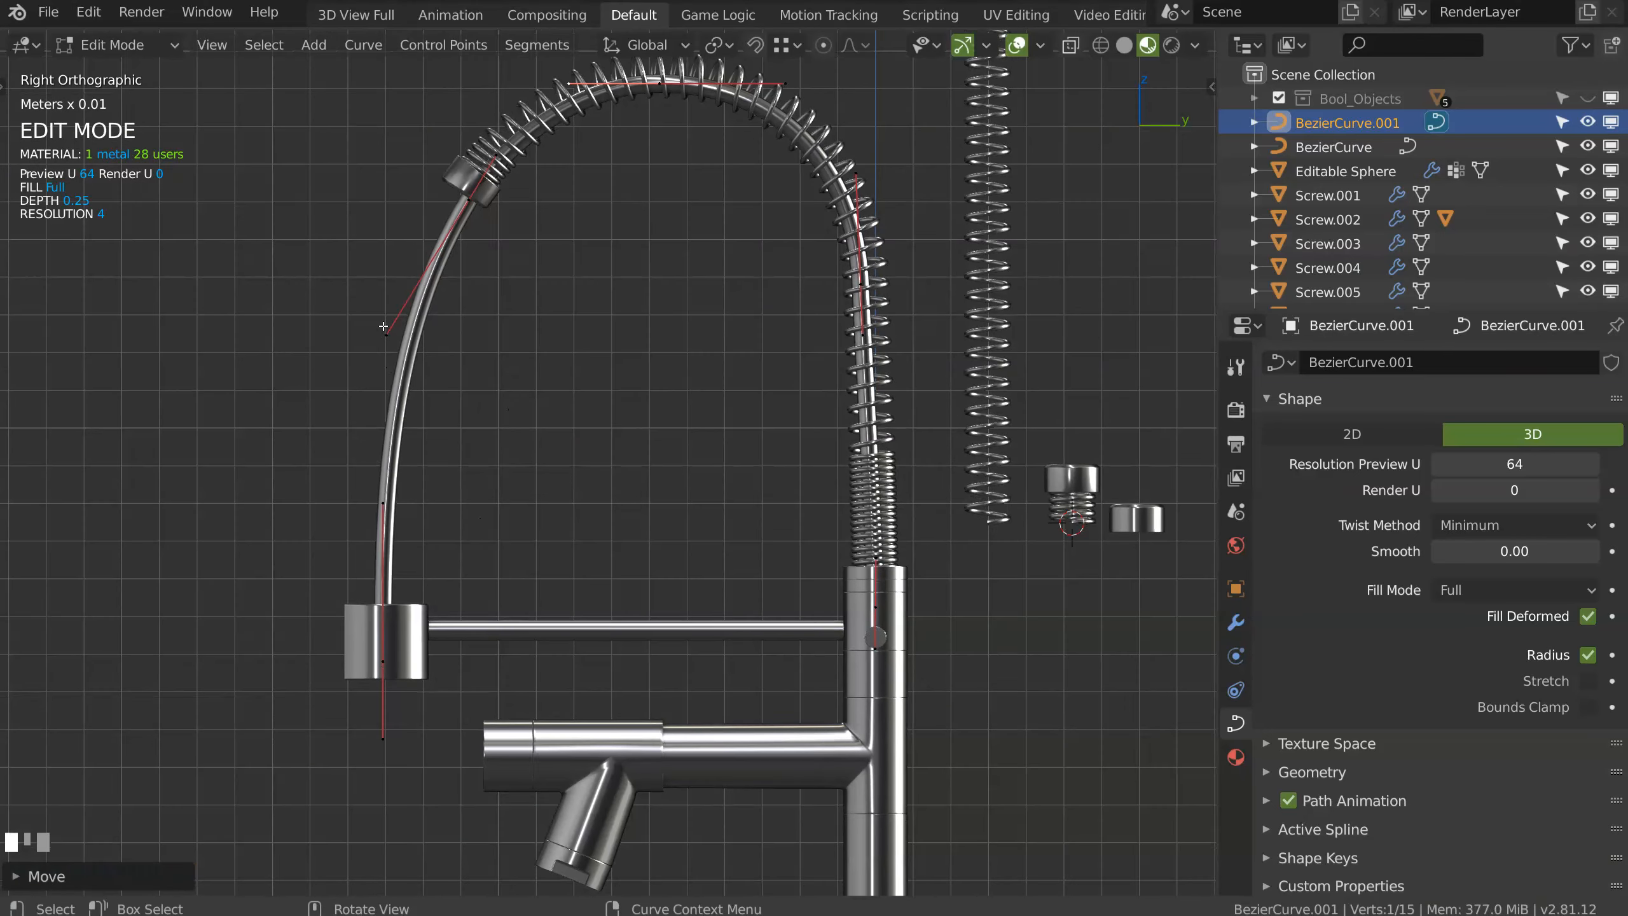
Step: Move the lower handle of the collar's control point about 4 mm along Y and 4 mm up, and leave Edit Mode
left_click(386, 334)
key("g")
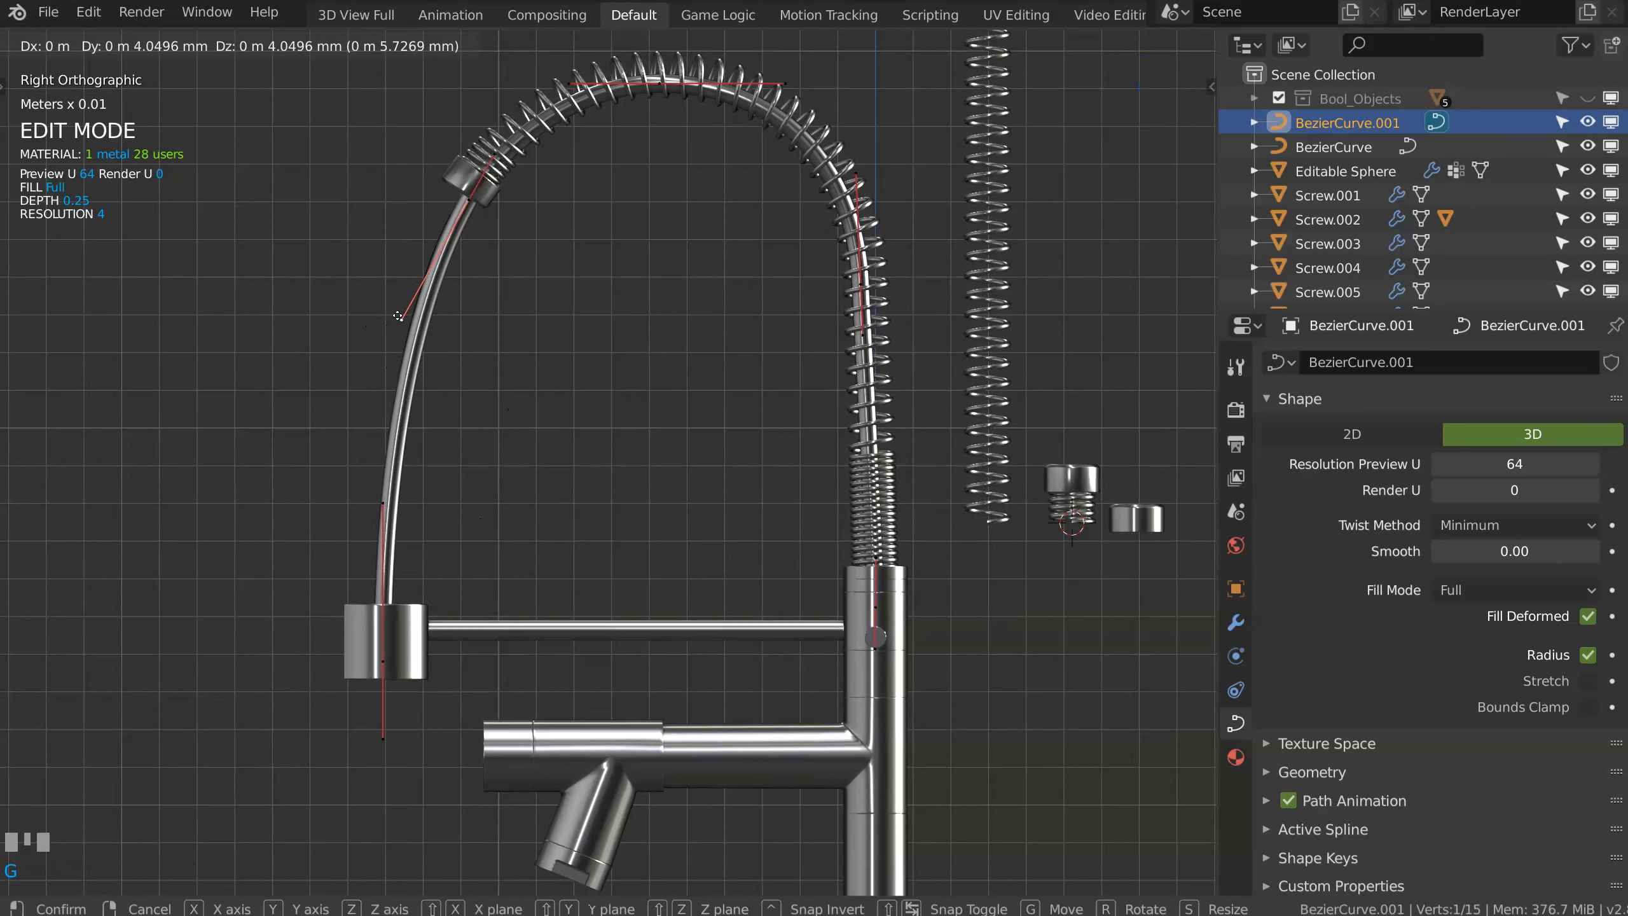
left_click(398, 321)
key("Tab")
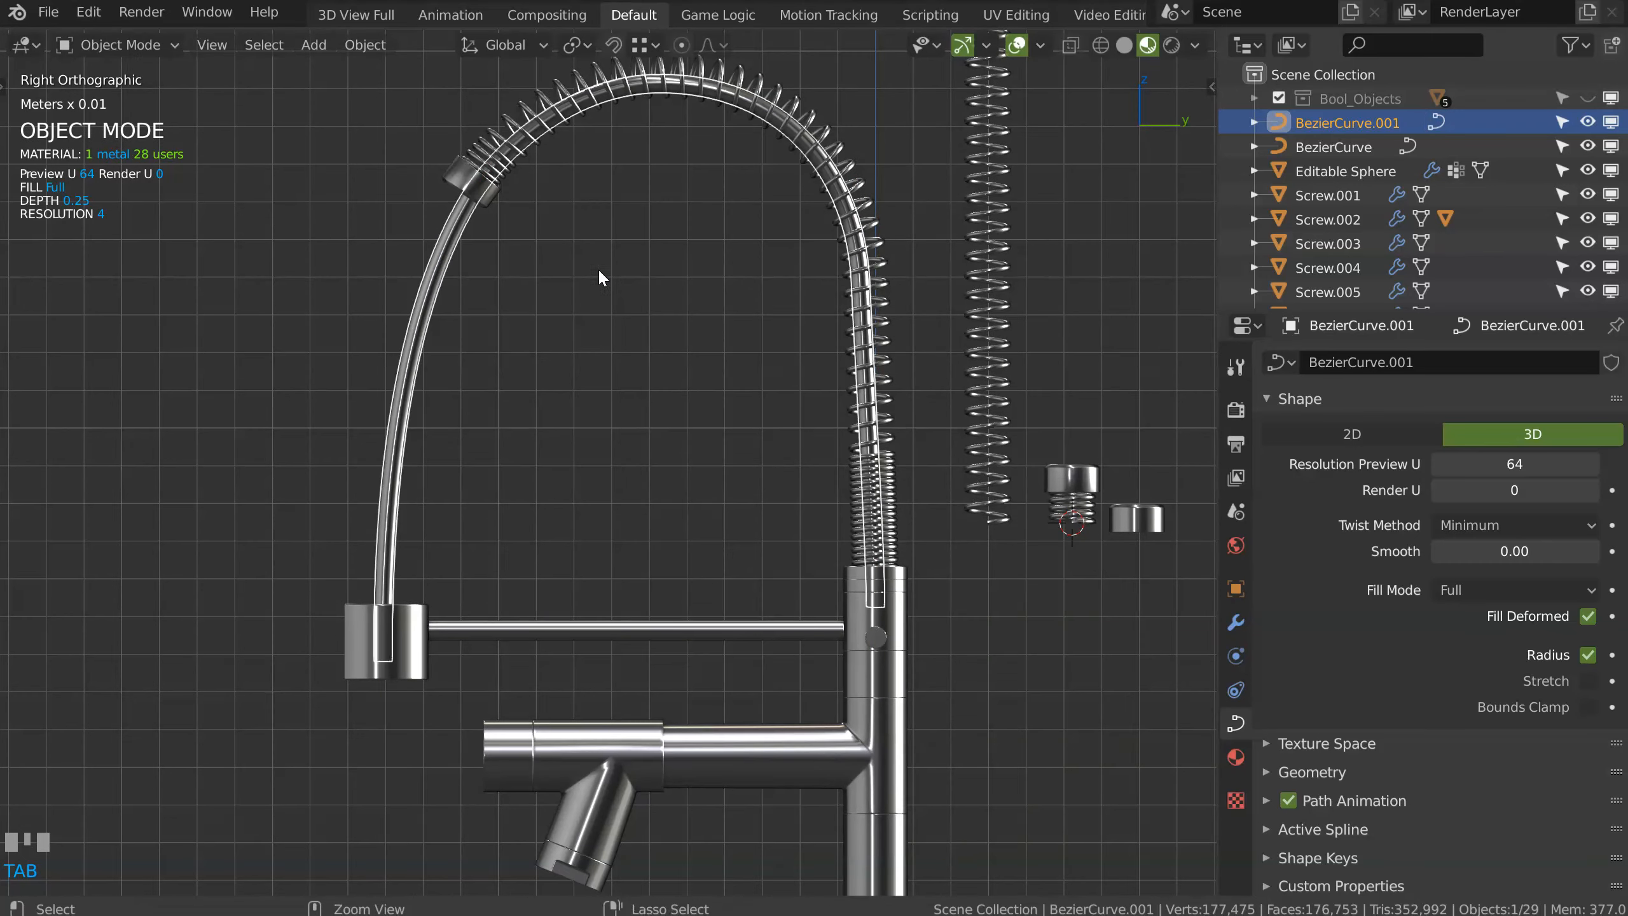
Step: Hide the spare straight spring and the leftover ring pieces beside the faucet
scroll(606, 276, "down", 3)
middle_click_drag(609, 278, 575, 244, "shift")
middle_click_drag(499, 350, 552, 414)
middle_click_drag(558, 414, 567, 372, "shift")
middle_click_drag(590, 391, 611, 377, "ctrl")
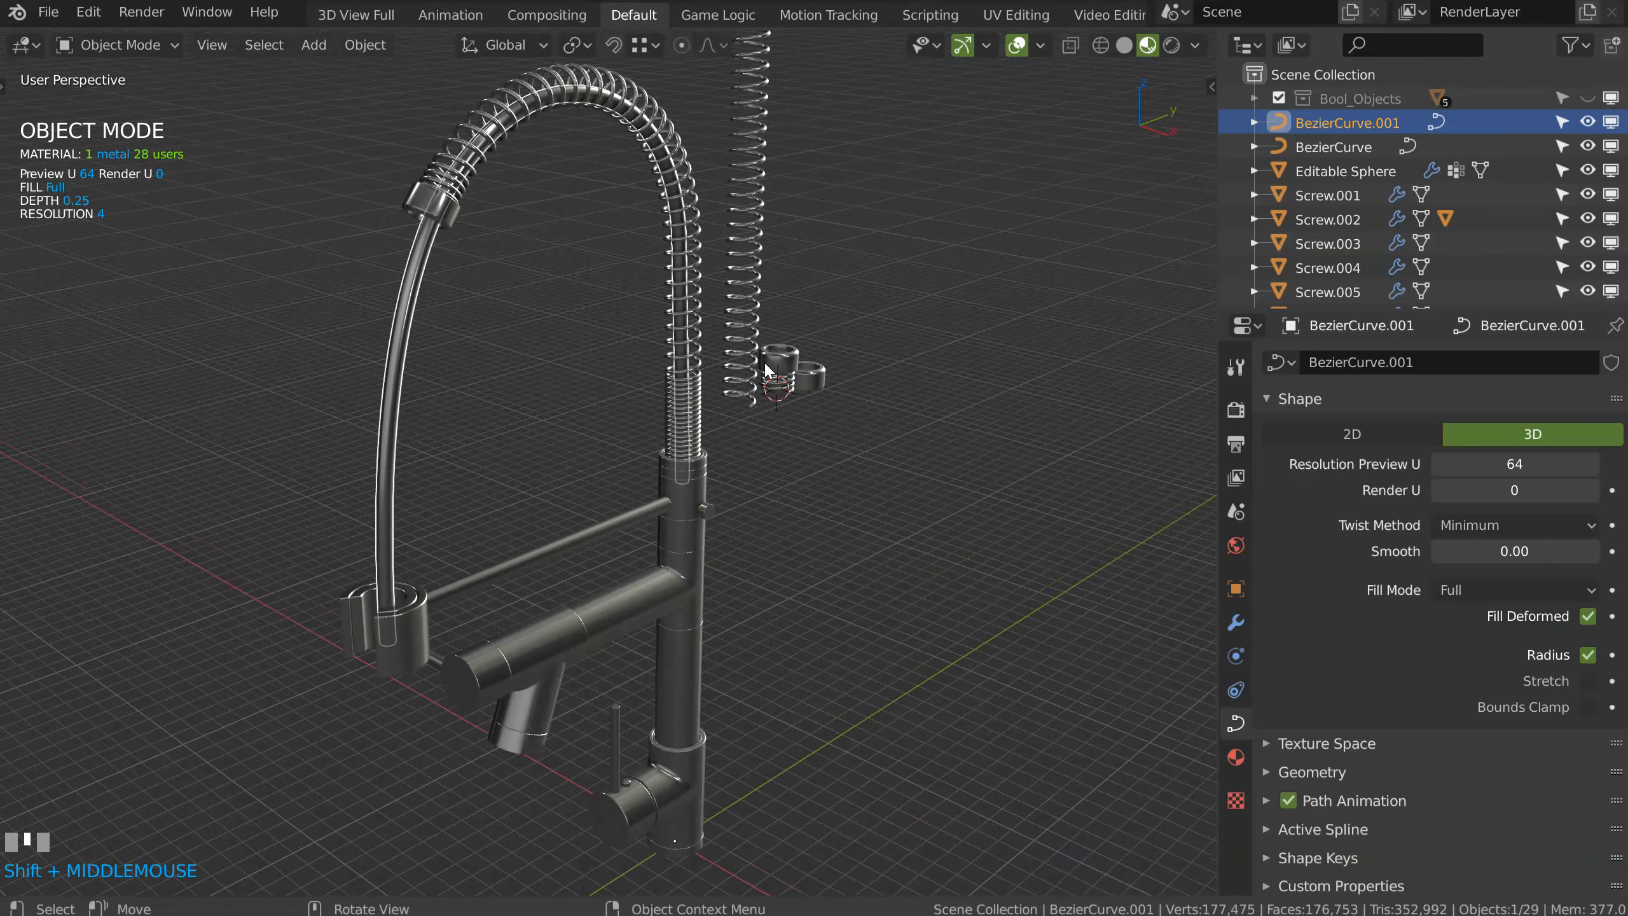
left_click(751, 379, "shift")
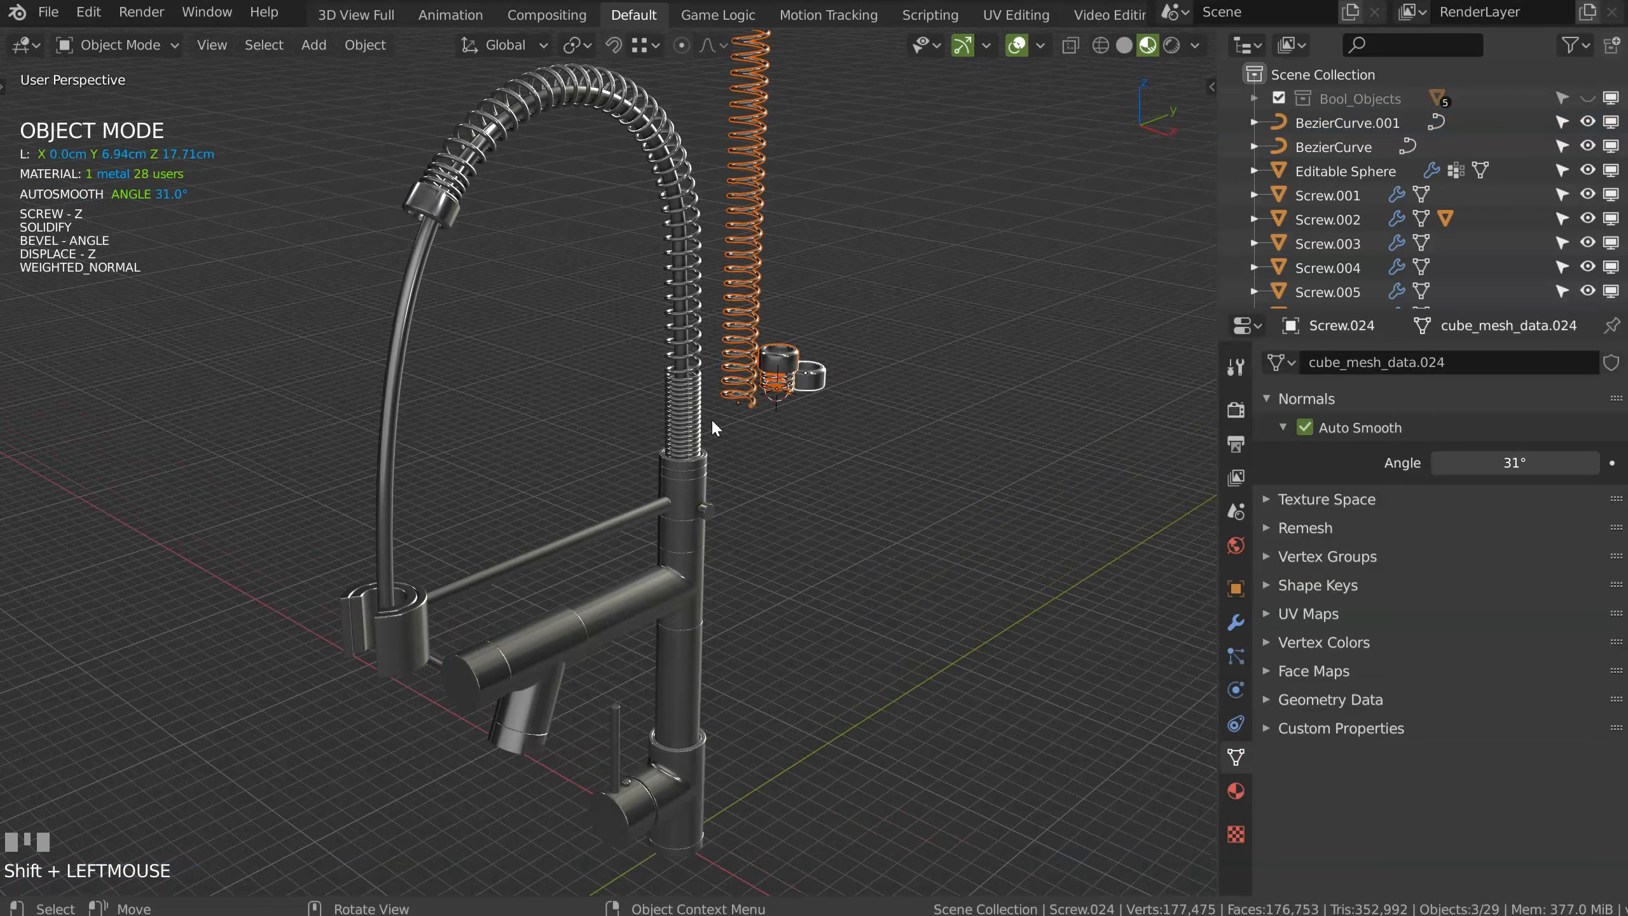
key("h")
middle_click_drag(712, 417, 391, 435)
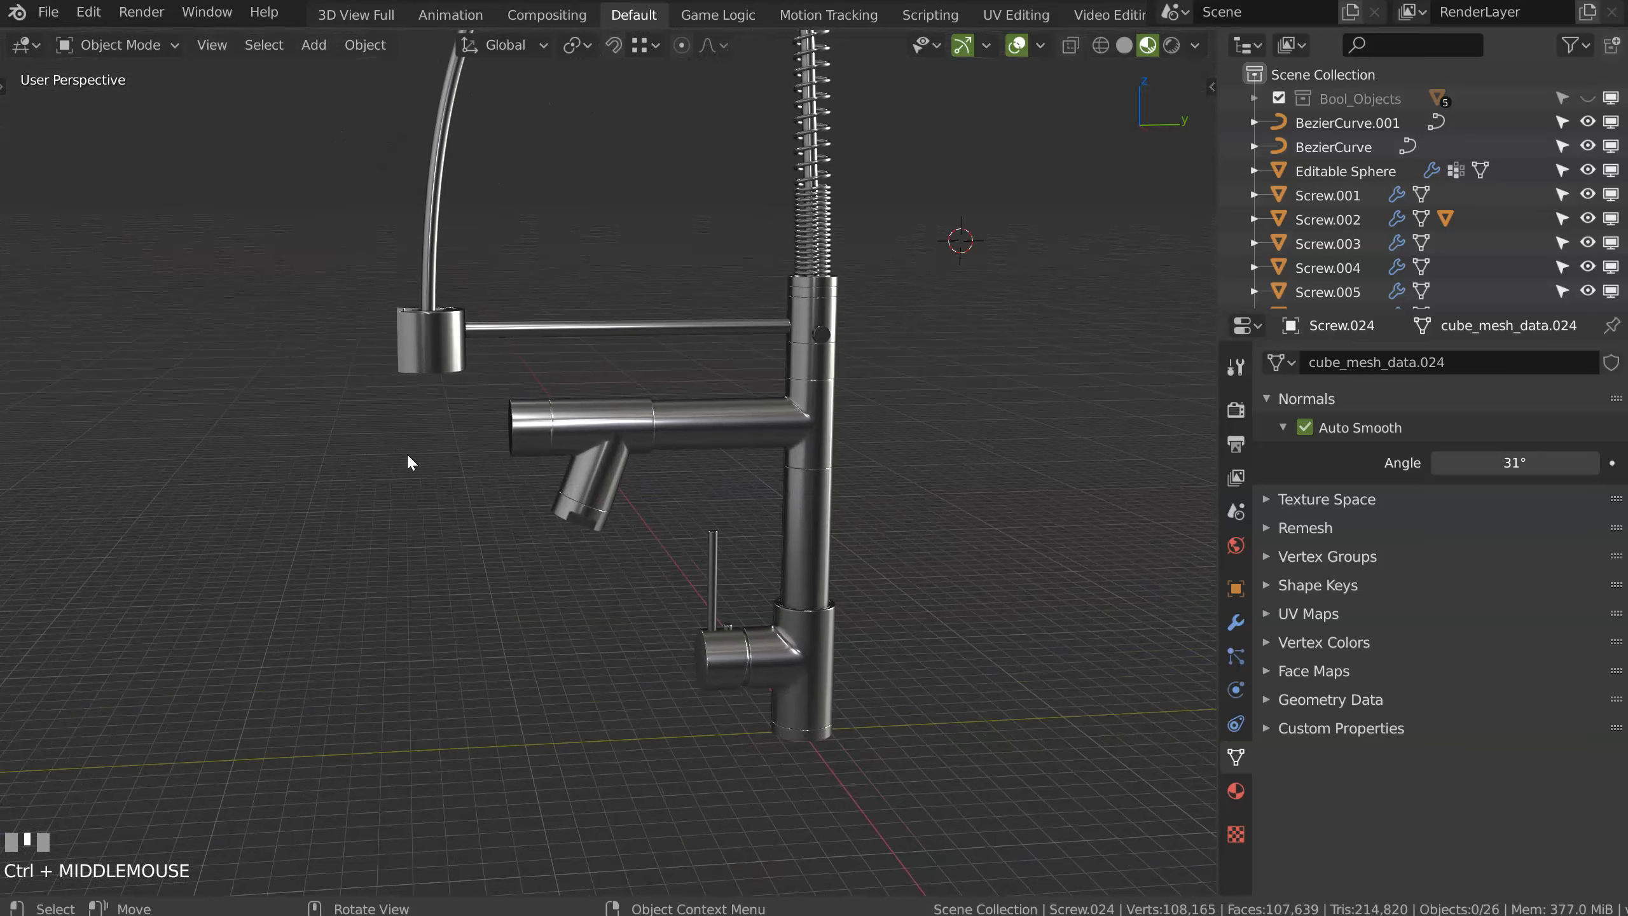
Step: Save the faucet scene as a new file
middle_click_drag(468, 328, 567, 380, "shift")
middle_click_drag(567, 381, 593, 397, "shift")
middle_click_drag(593, 397, 574, 393, "ctrl")
left_click(49, 12)
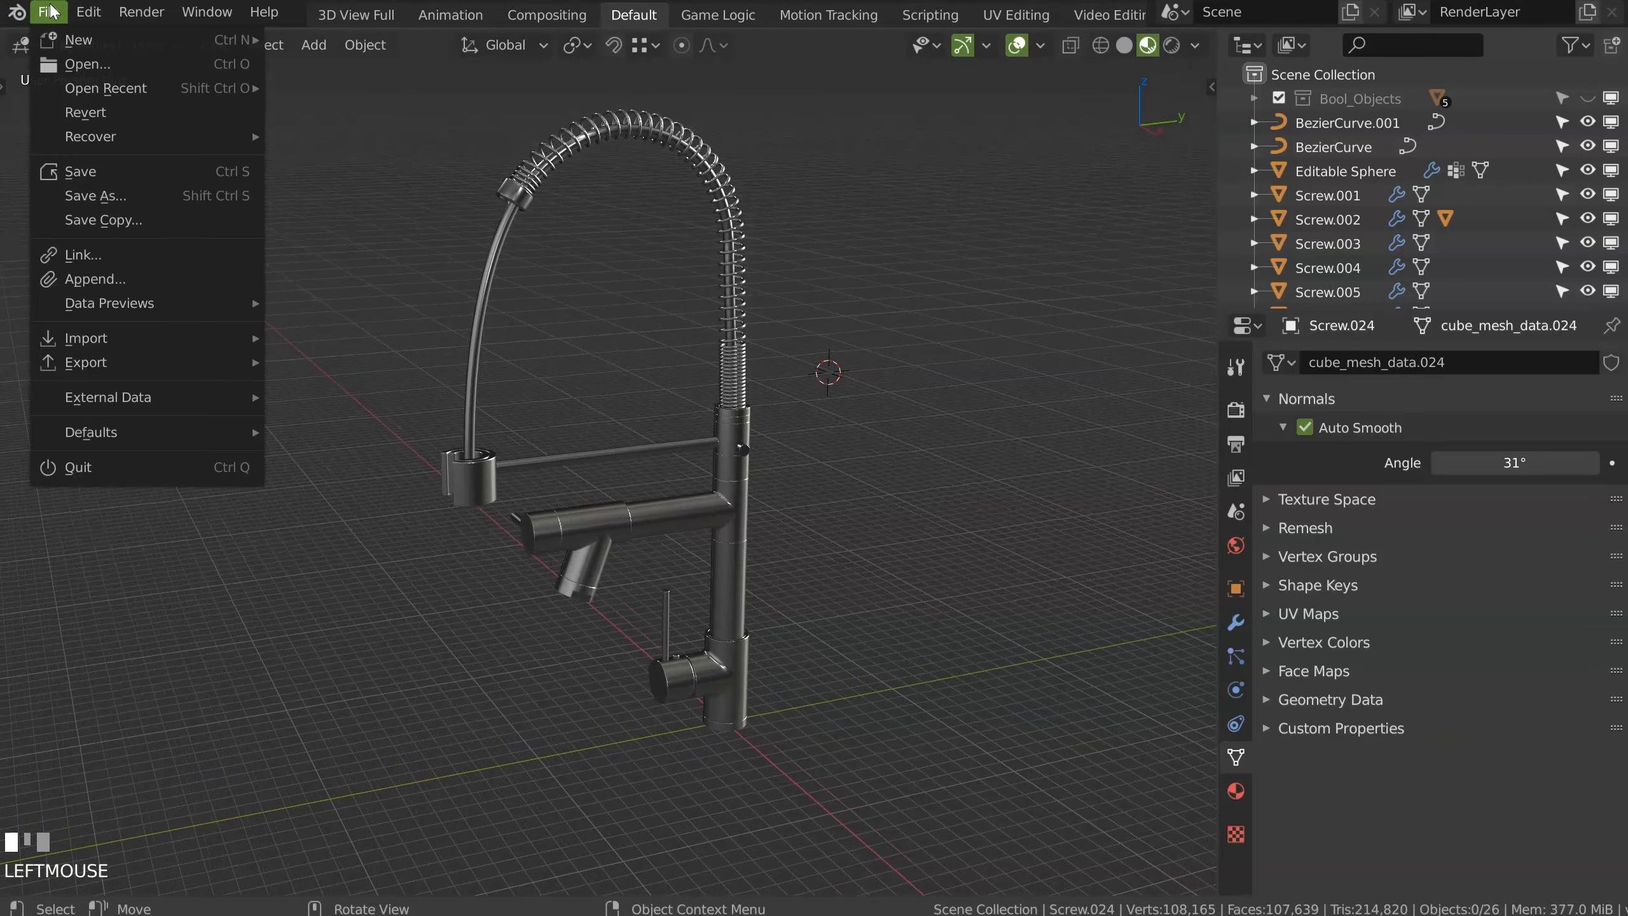
left_click(108, 199)
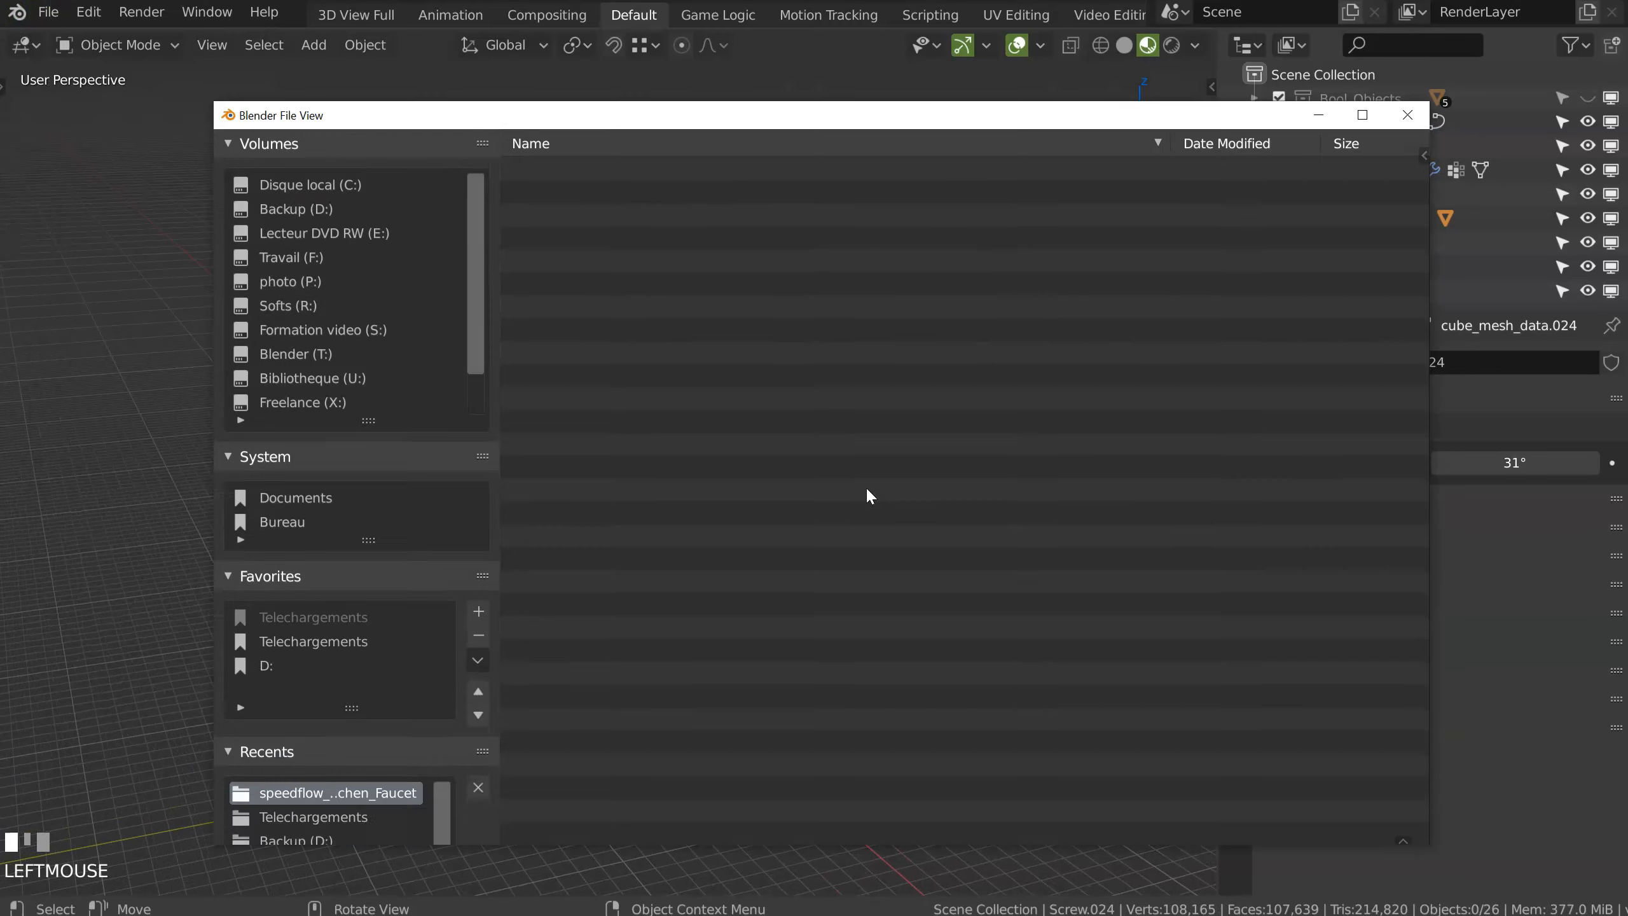
left_click(1051, 819)
left_click(1128, 819)
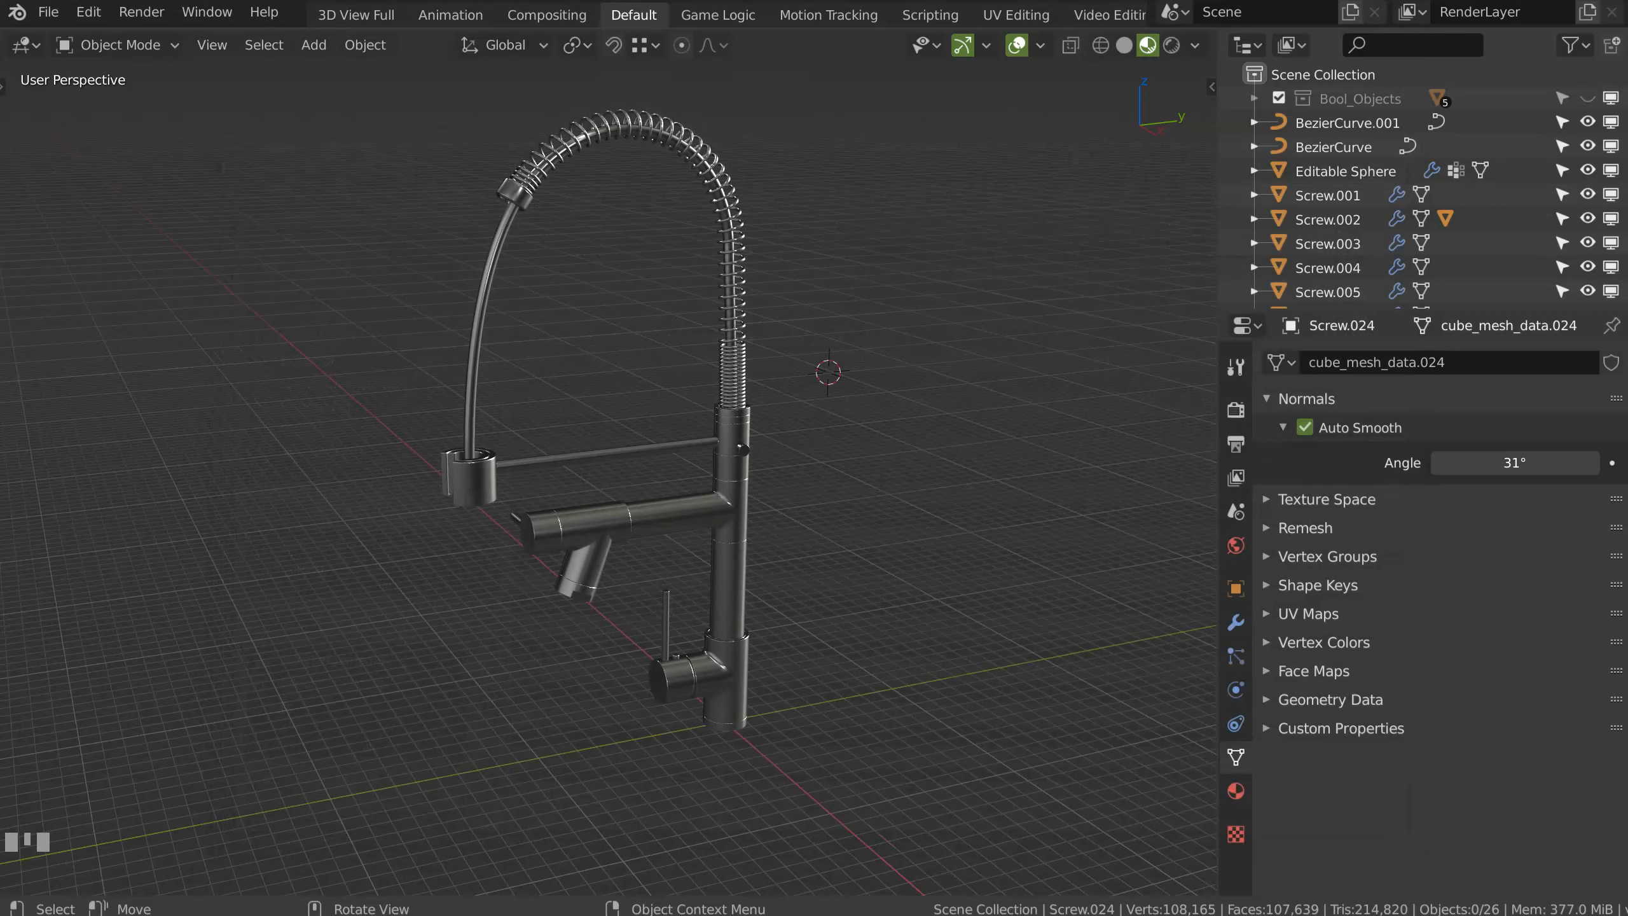
Step: Duplicate the holder's inner ring in place and move the copy's profile about 3.3 mm along Y toward the hose axis
middle_click_drag(517, 456, 595, 415, "ctrl")
left_click(622, 403)
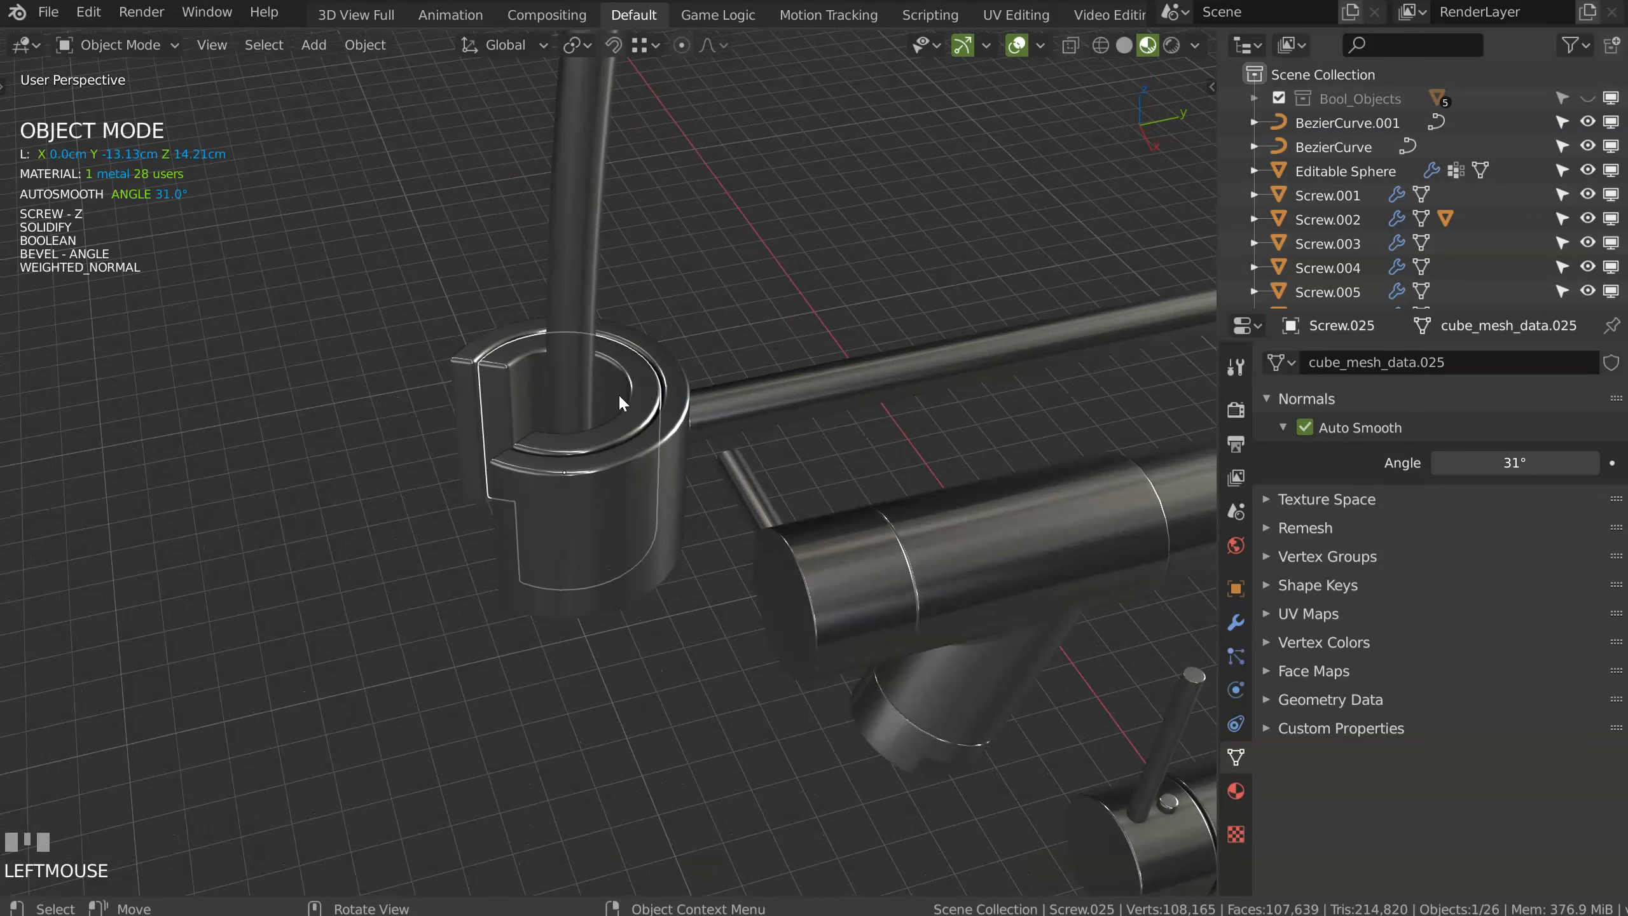
key("shift+d")
right_click(631, 392)
middle_click_drag(631, 391, 705, 373)
key("Tab")
key("Tab")
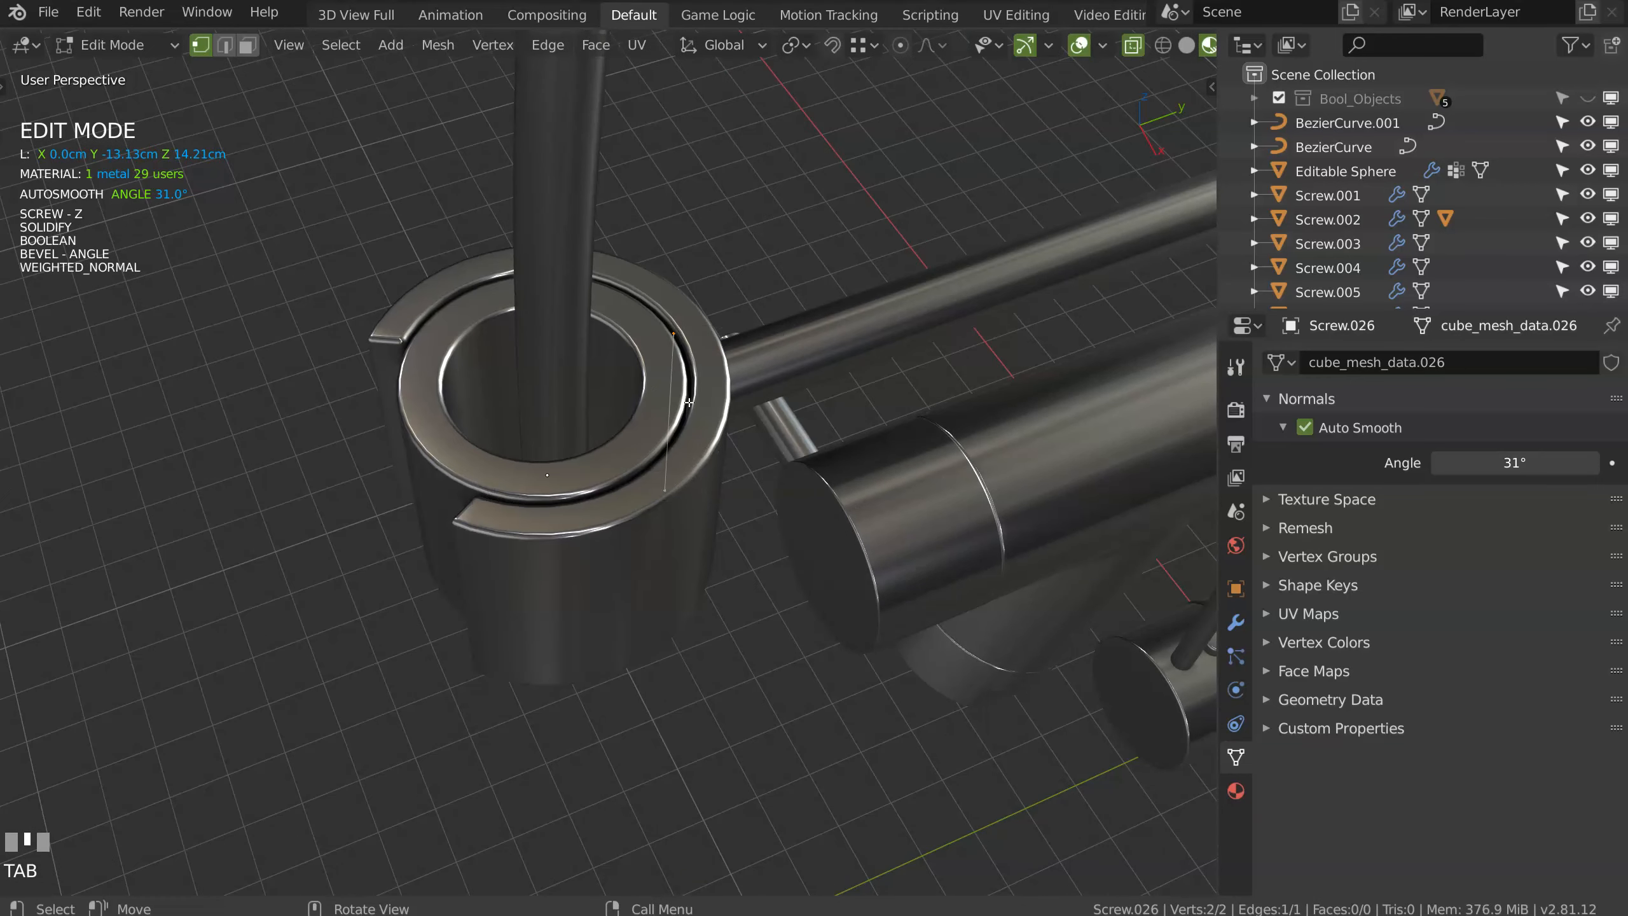
key("g")
key("x")
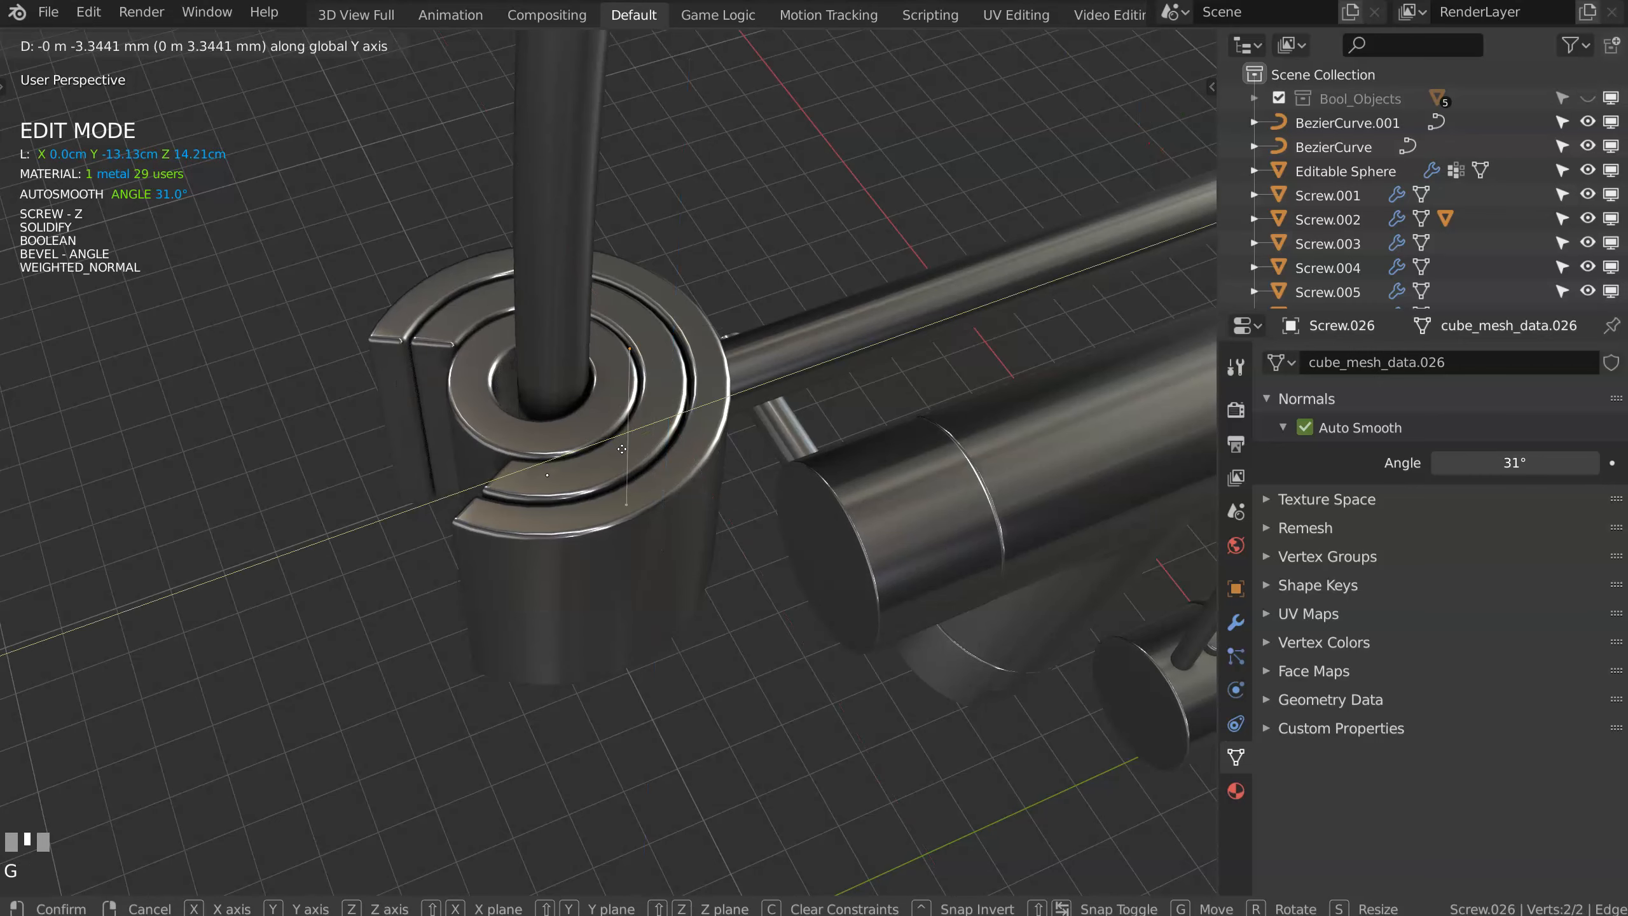
left_click(622, 450)
middle_click_drag(622, 450, 712, 393)
Step: Lower the copied ring's bottom vertex along Z until it protrudes below the holder, and leave Edit Mode
left_click(609, 539)
key("g")
key("z")
left_click(602, 605)
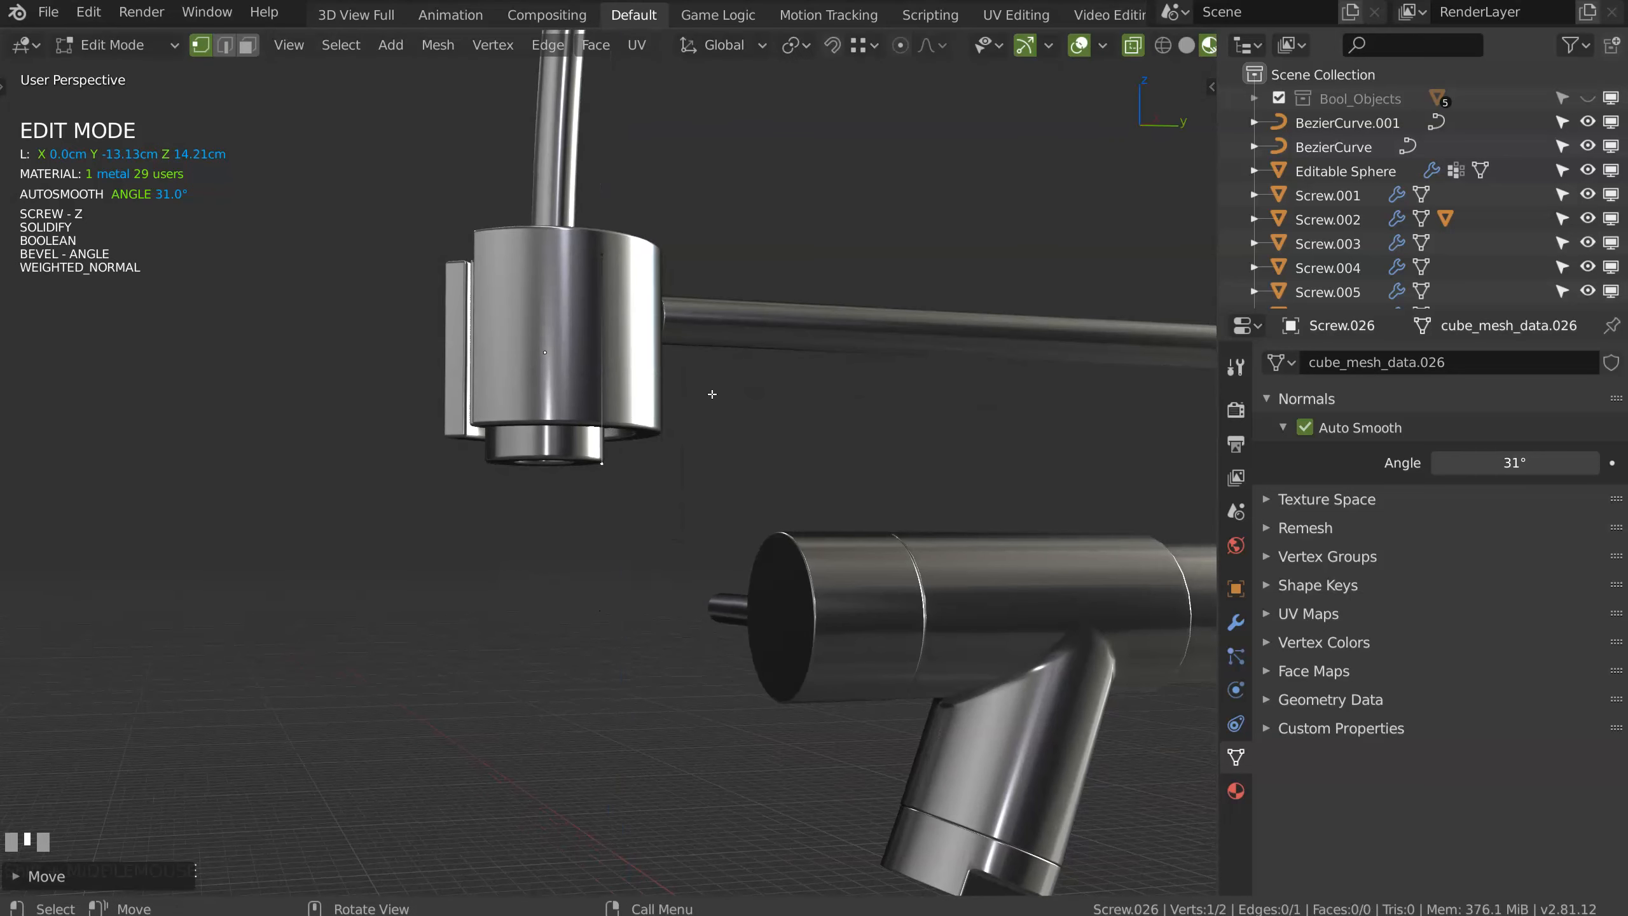
key("g")
key("z")
left_click(559, 436)
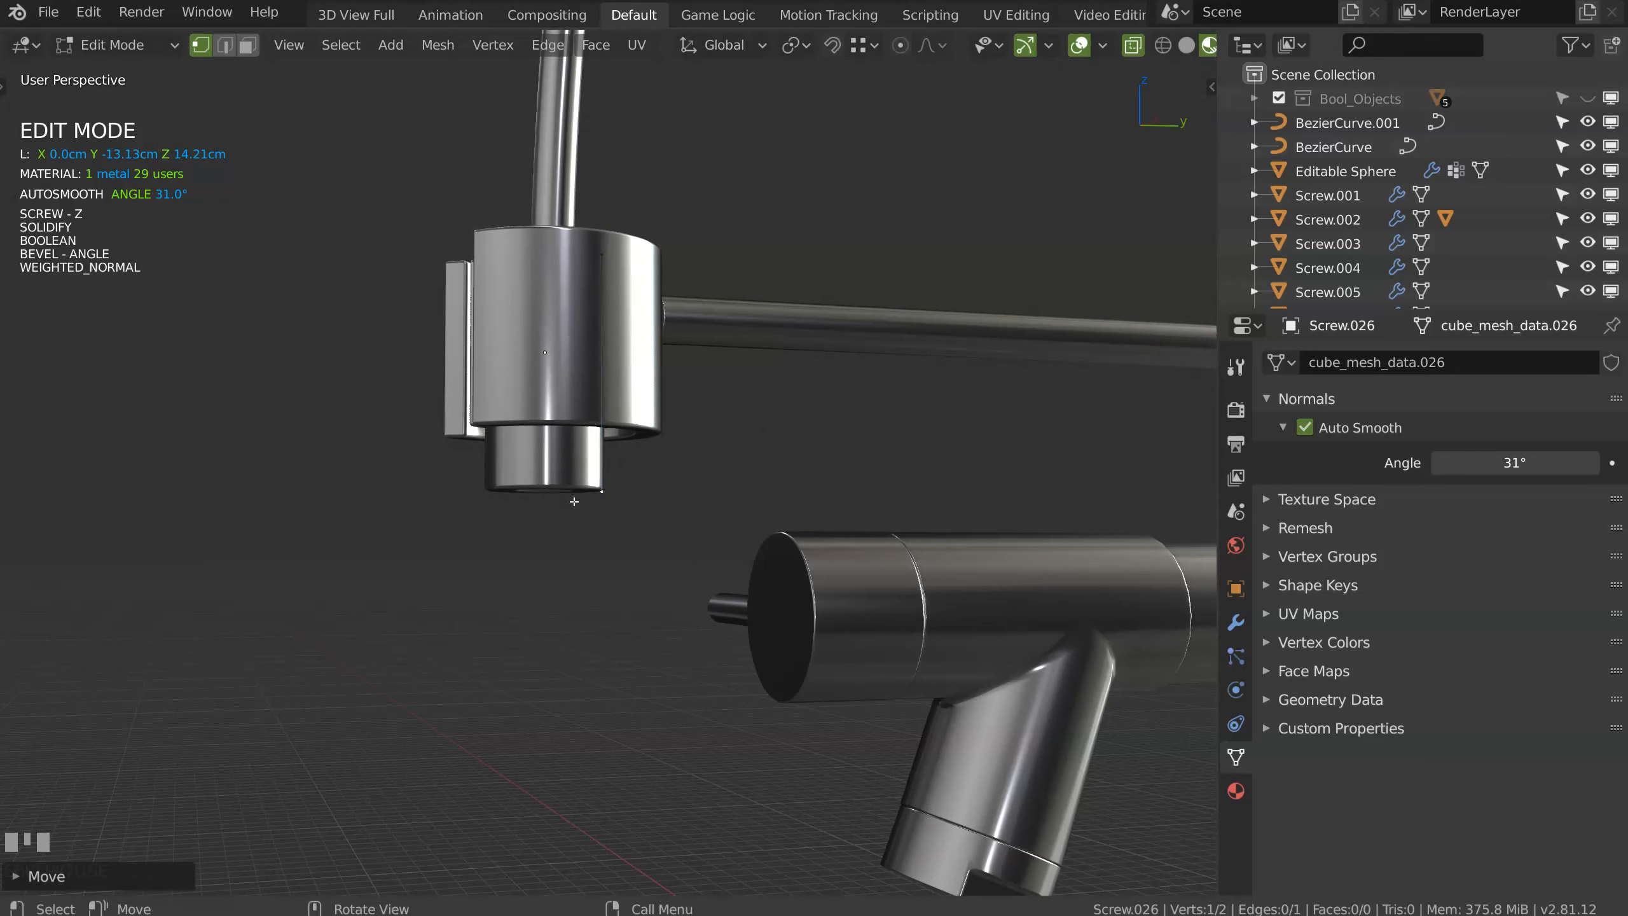
key("Tab")
Step: Remove the Boolean modifier from the narrow tube and duplicate the tube about 2.1 cm lower along Z
middle_click_drag(552, 400, 547, 484)
key("space")
left_click(714, 396)
key("shift+d")
key("z")
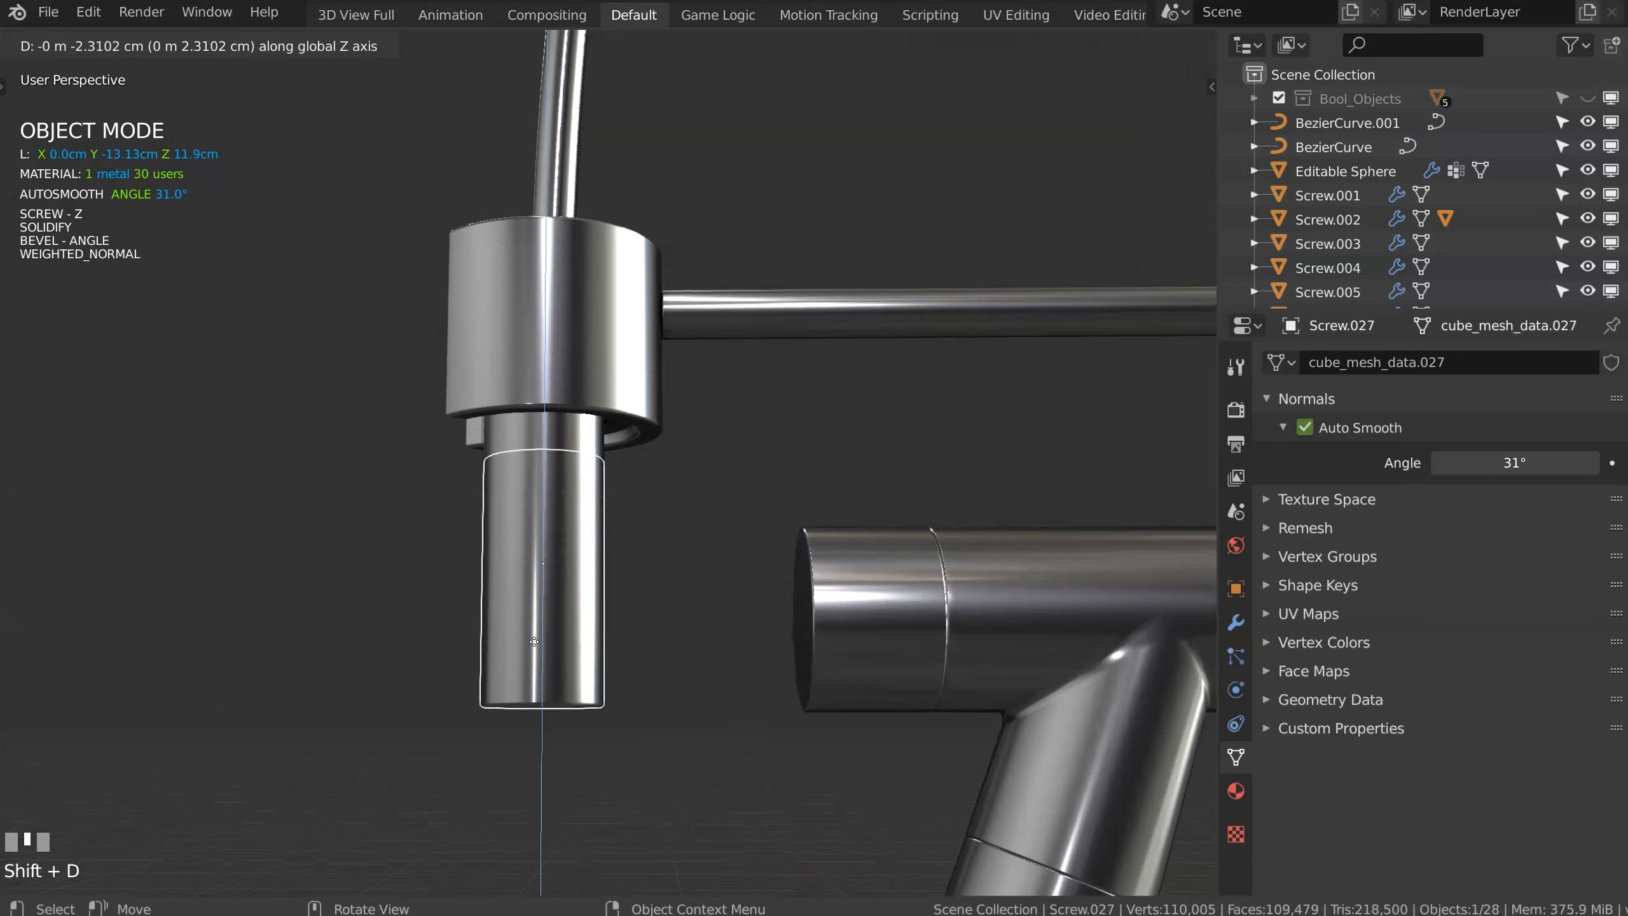
left_click(654, 598)
Step: Widen the lower tube by moving both its profile vertices a few millimetres outward along Y
key("Tab")
left_click(500, 567)
middle_click_drag(506, 552, 577, 462)
left_click(599, 428, "shift")
key("g")
key("y")
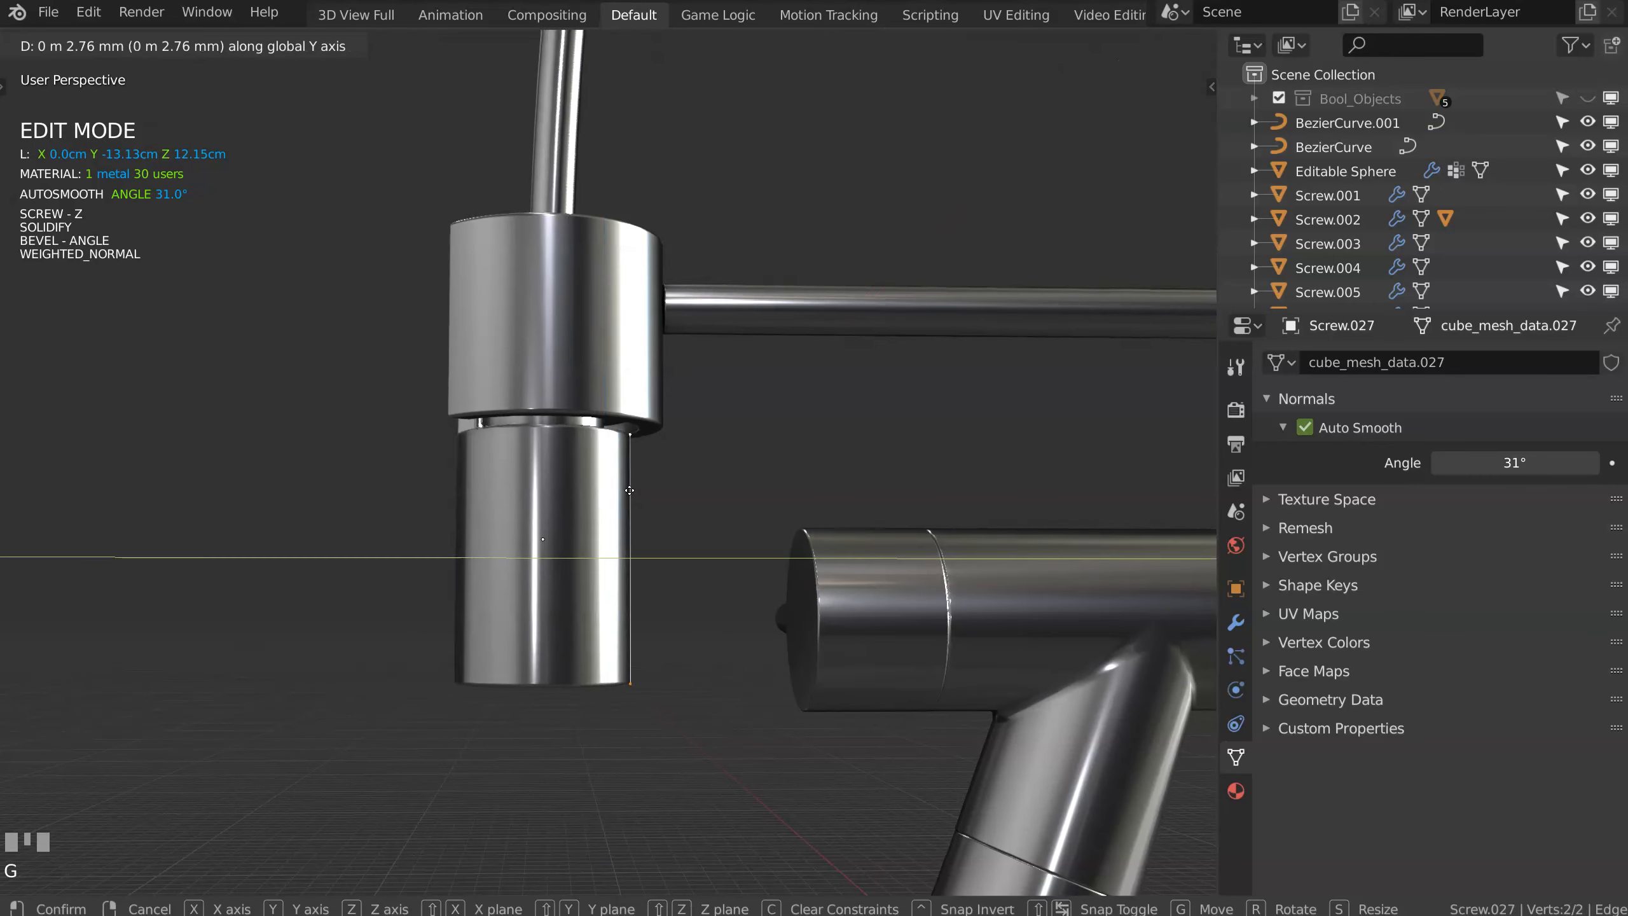
left_click(658, 494)
middle_click_drag(658, 494, 616, 421)
Step: Extrude the lower tube's top vertex about 4 mm inward along Y and adjust the new vertex along Y
key("Tab")
middle_click_drag(550, 487, 685, 455)
key("Tab")
key("e")
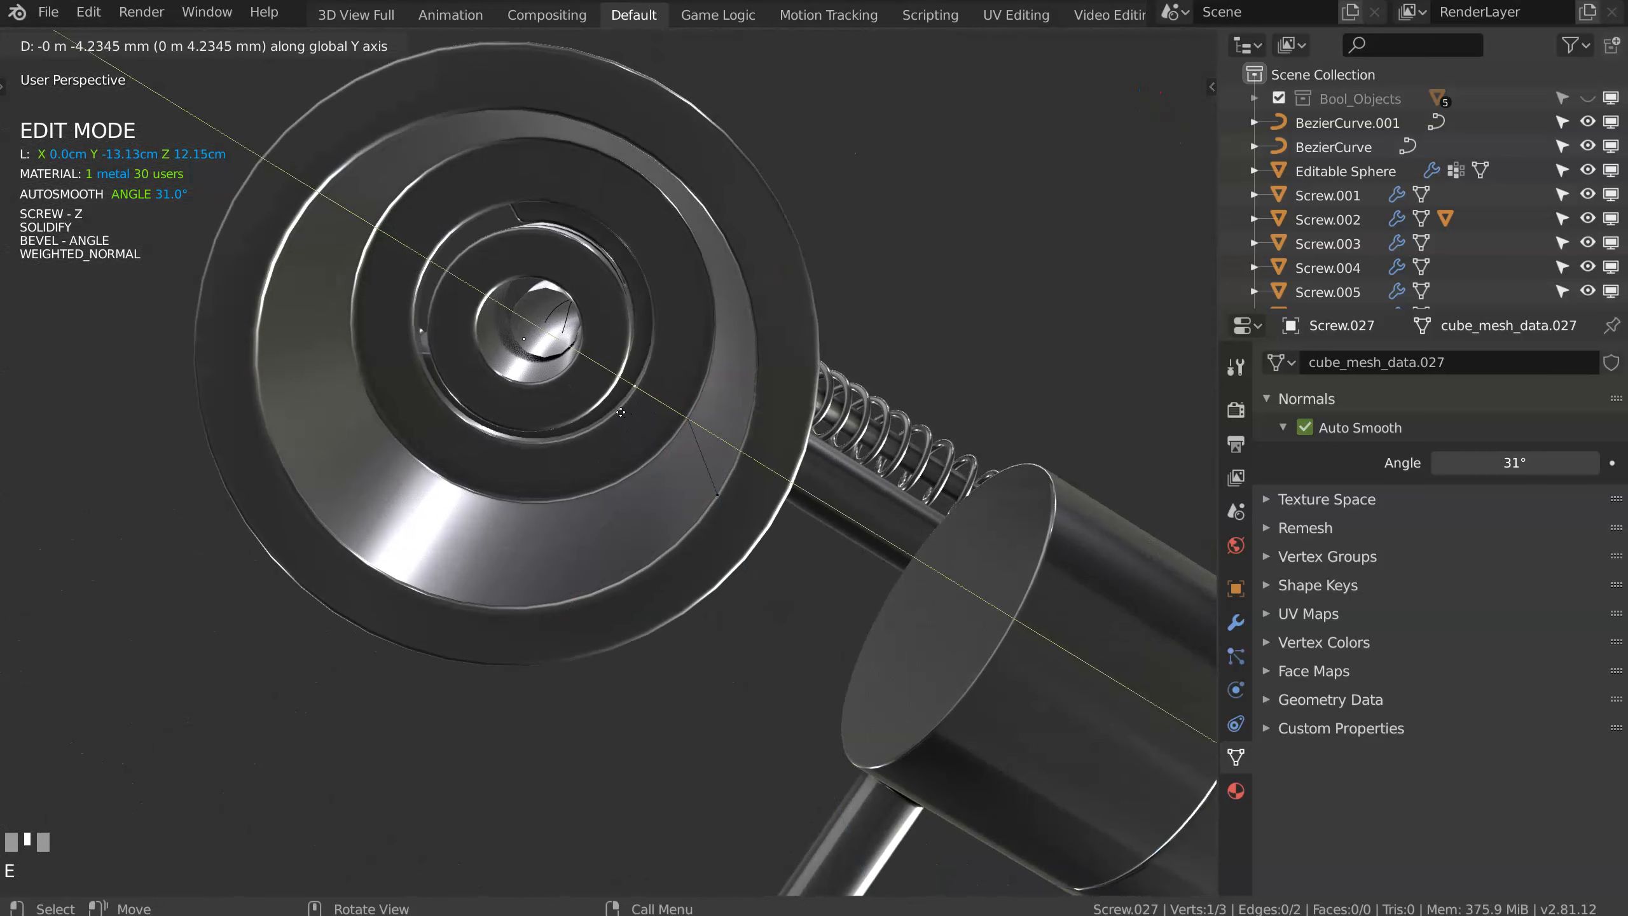
left_click(607, 411)
middle_click_drag(608, 410, 654, 395)
key("g")
key("y")
left_click(672, 431)
Step: Remove the Solidify modifier from the lower tube
key("Tab")
key("Tab")
left_click(655, 365)
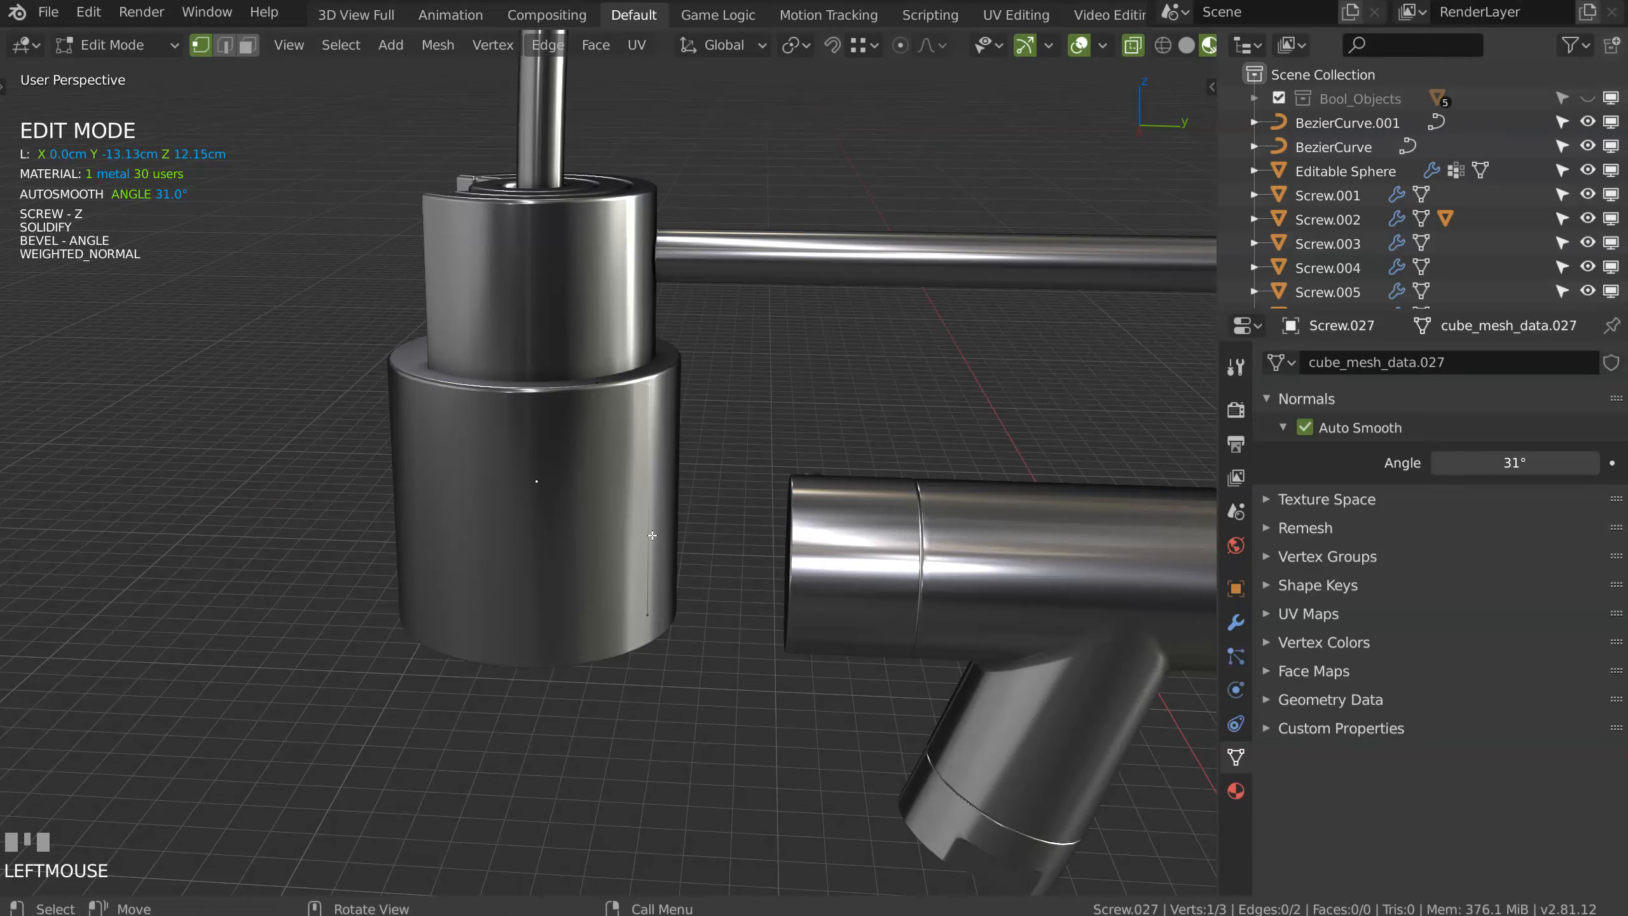
middle_click_drag(652, 534, 663, 618, "ctrl")
key("Tab")
key("space")
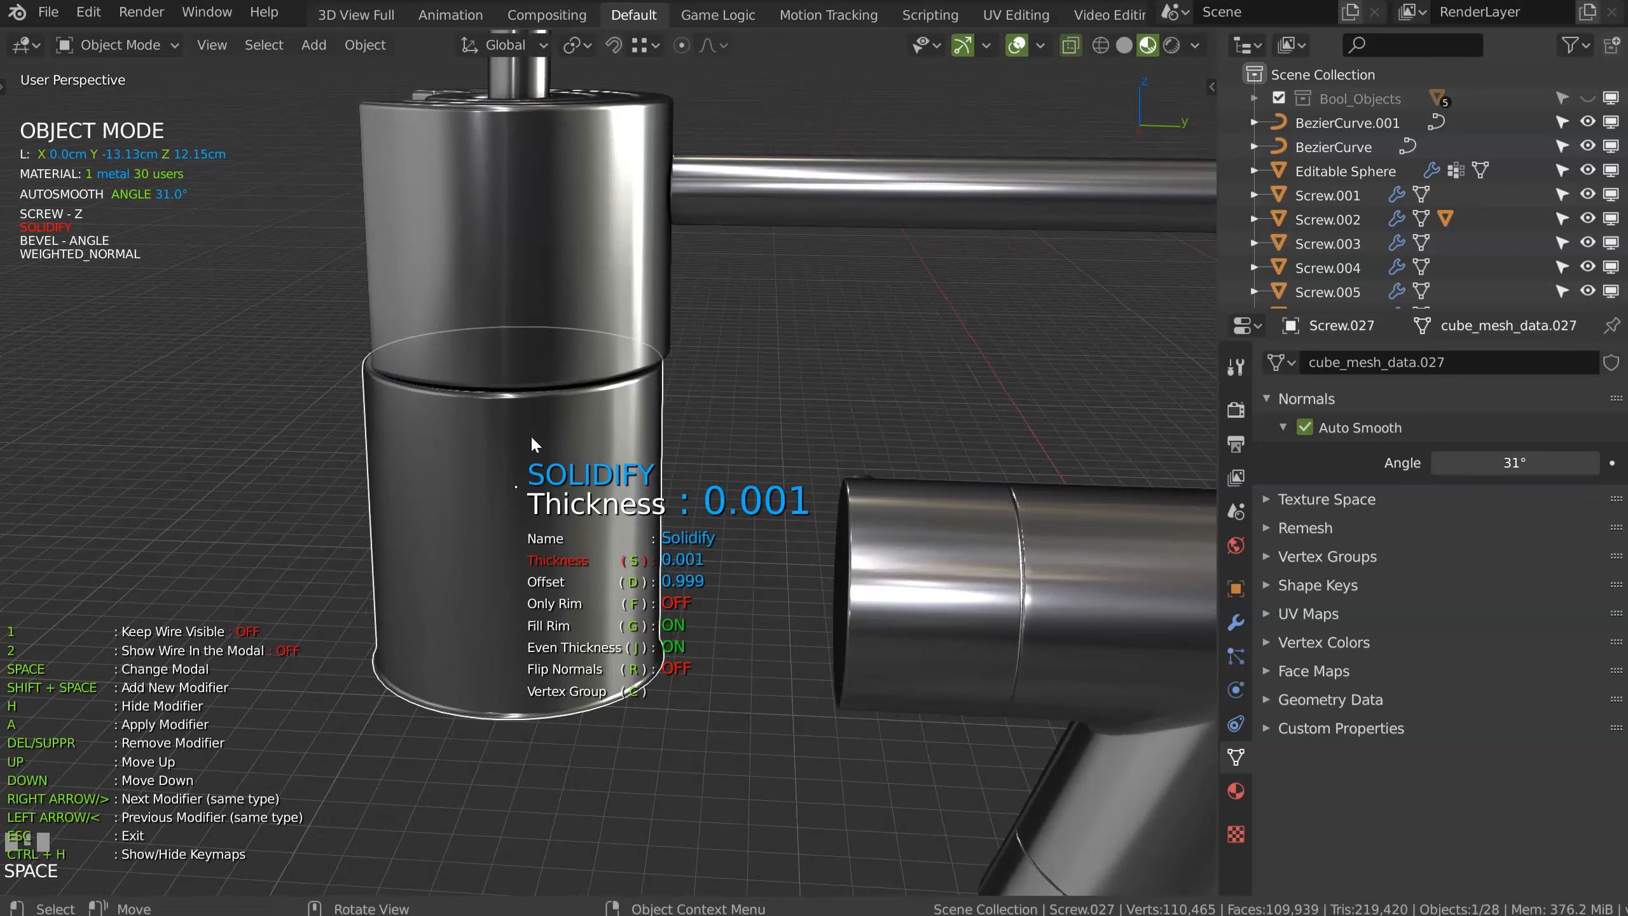
middle_click_drag(524, 448, 587, 371)
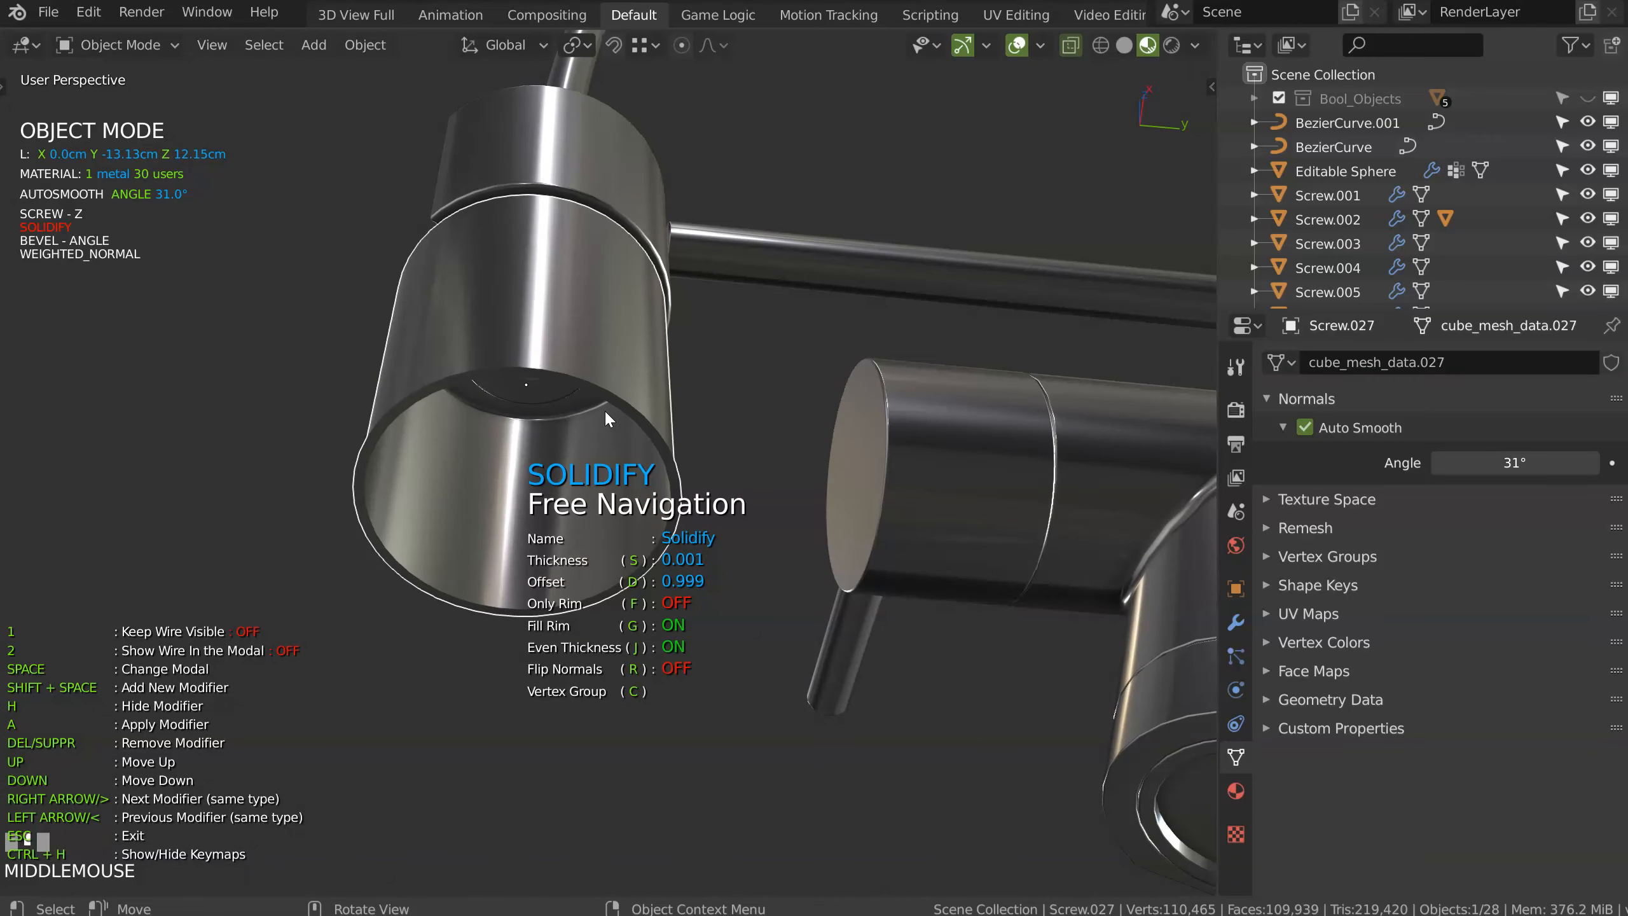
key("Delete")
left_click(632, 378)
Step: In right view, lengthen the tube by moving its bottom vertex roughly 3.5 cm down along Z, and leave Edit Mode
middle_click_drag(650, 395, 607, 507)
key("Tab")
left_click(674, 617)
middle_click_drag(762, 509, 737, 564, "ctrl")
middle_click_drag(724, 513, 631, 324, "shift")
key("KP_3")
middle_click_drag(636, 269, 546, 368, "ctrl")
key("g")
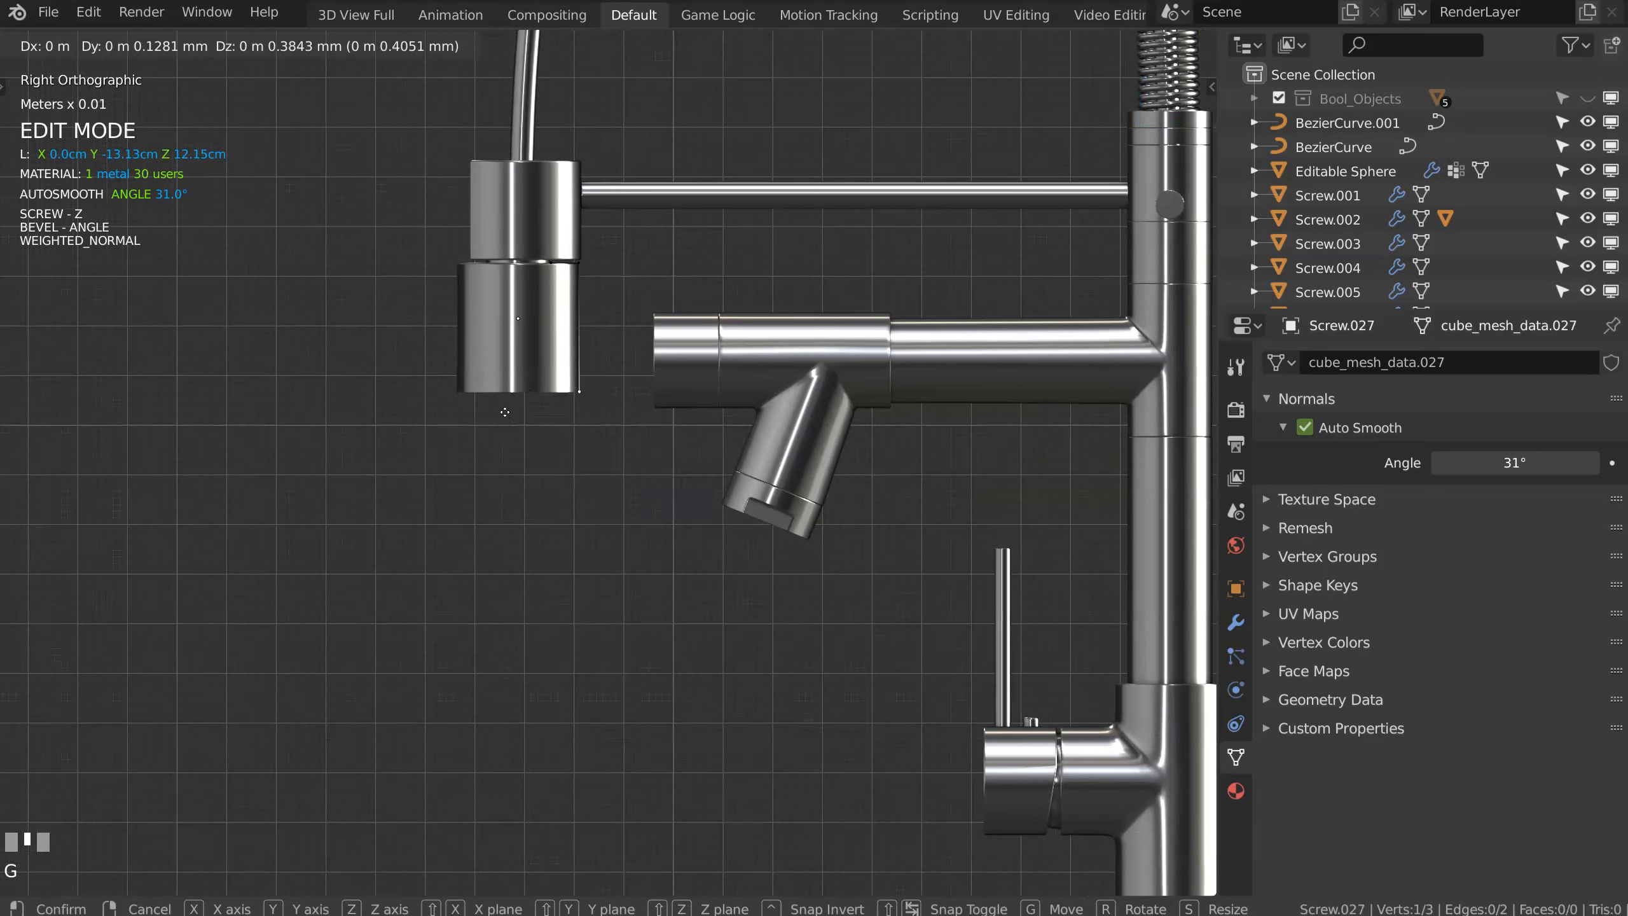
key("z")
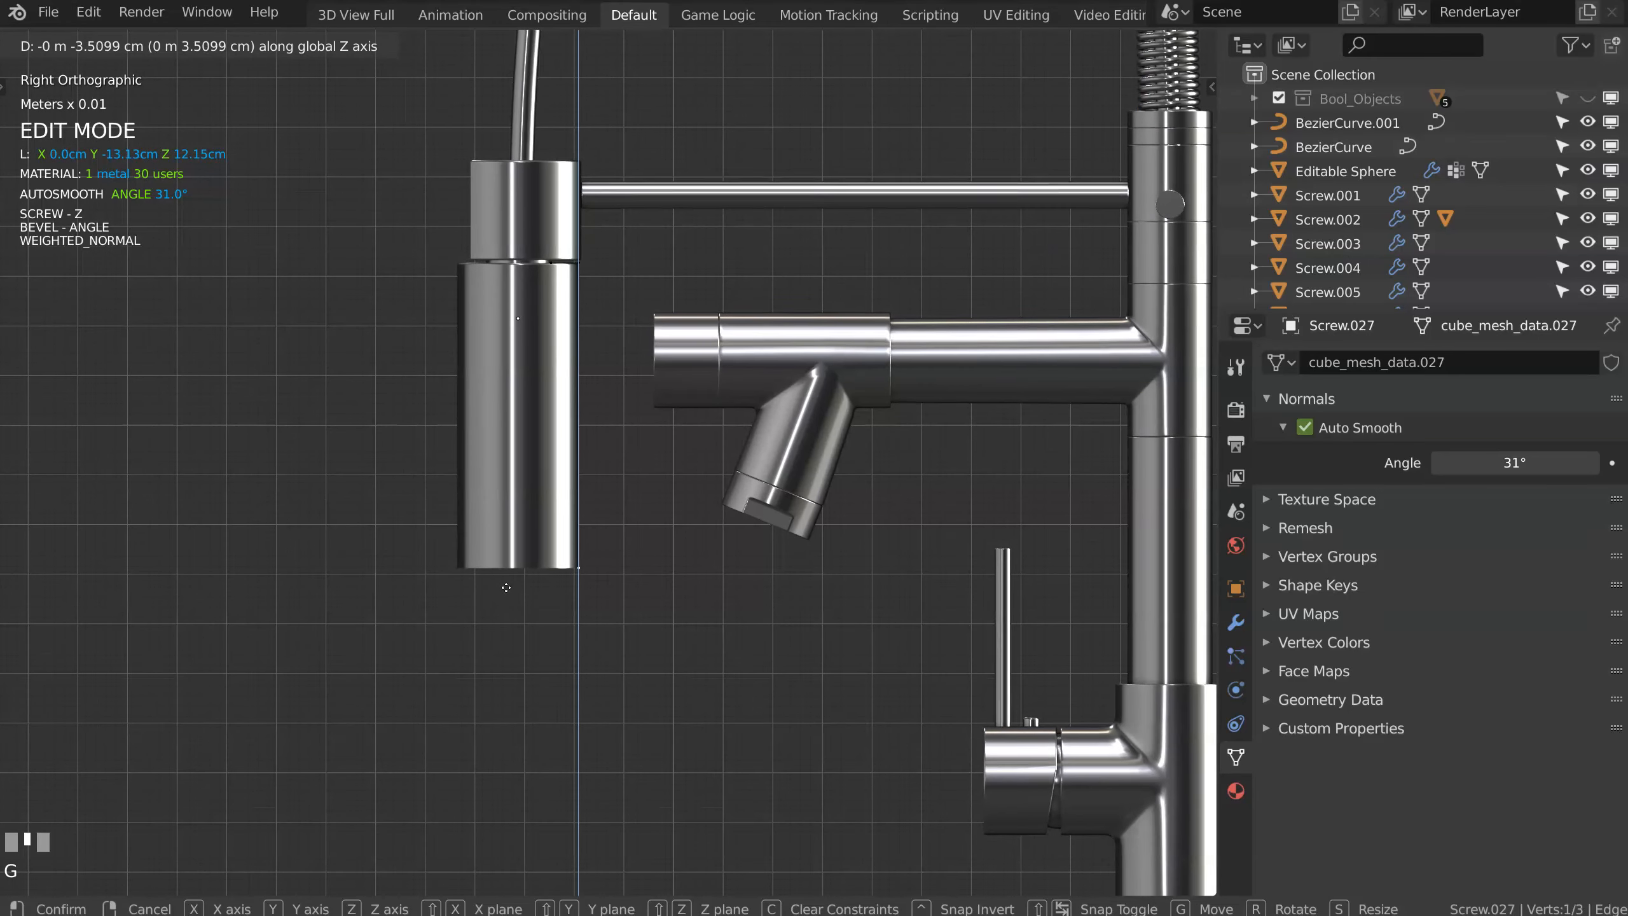
left_click(502, 601)
middle_click_drag(502, 601, 655, 383)
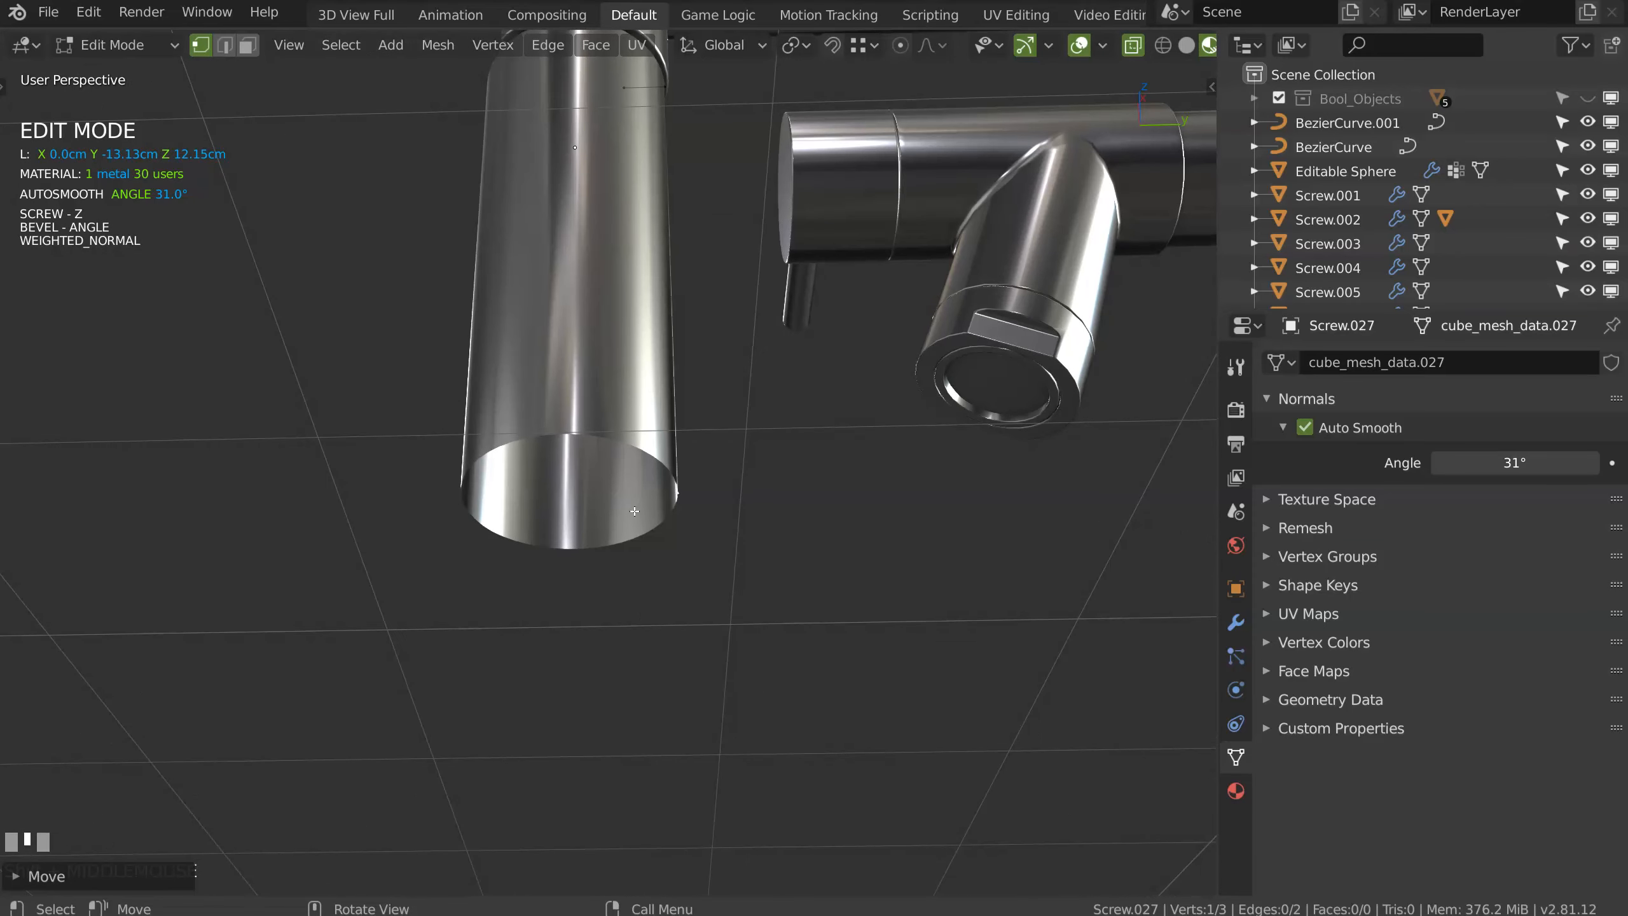
key("Tab")
Step: Duplicate the lengthened tube about 6.2 cm lower along Z
middle_click_drag(607, 446, 638, 298)
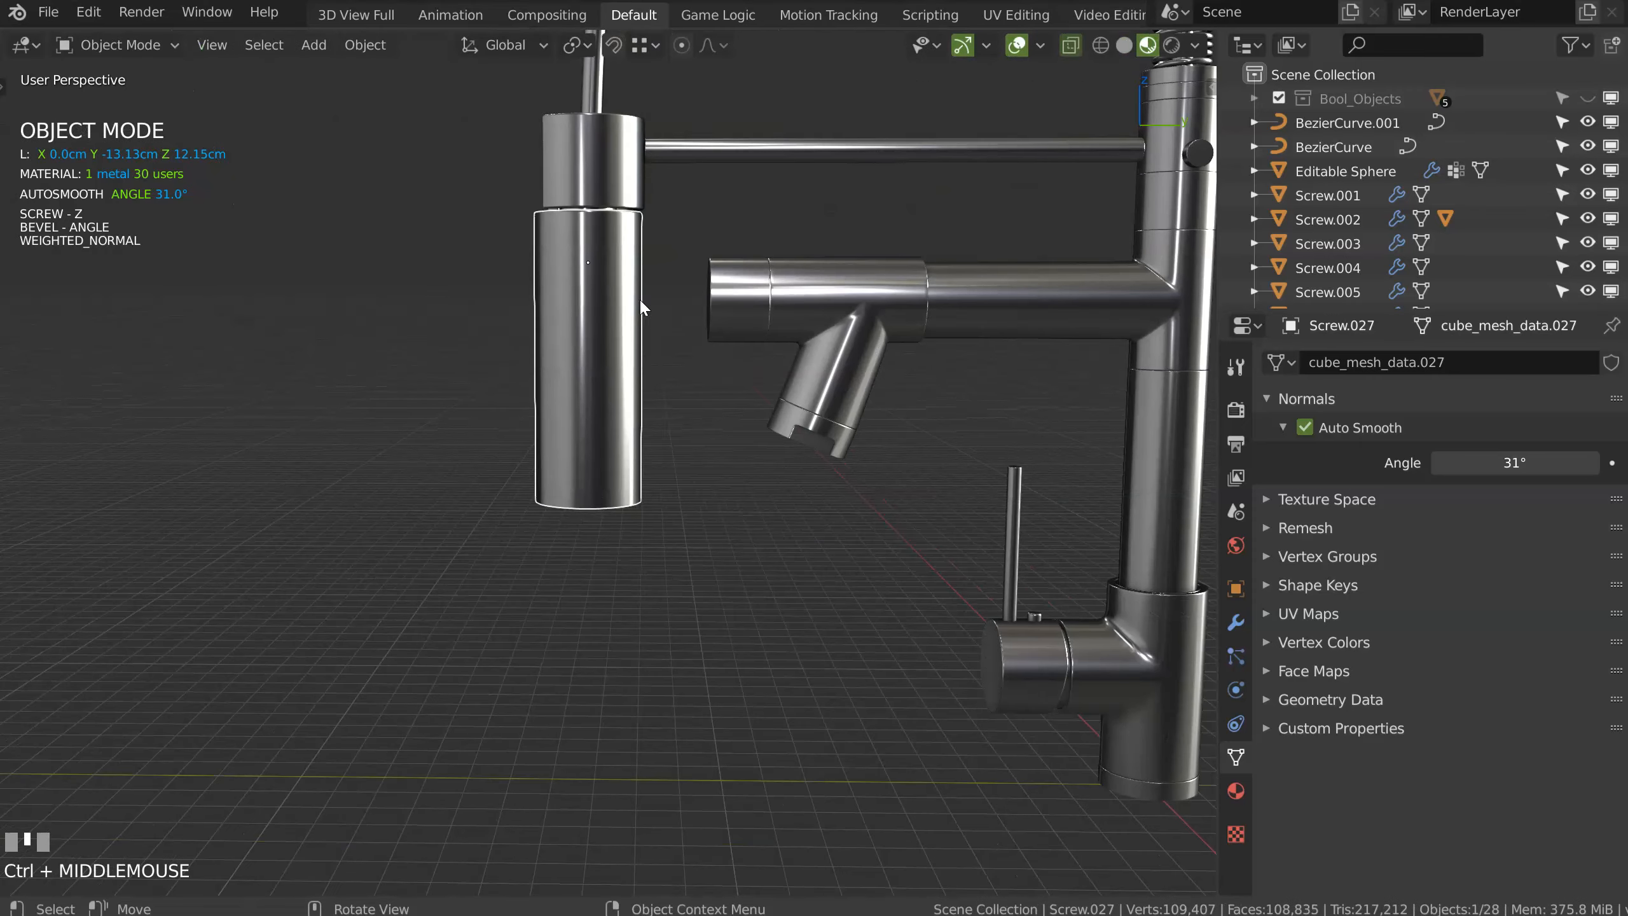
key("shift+d")
key("z")
left_click(573, 513)
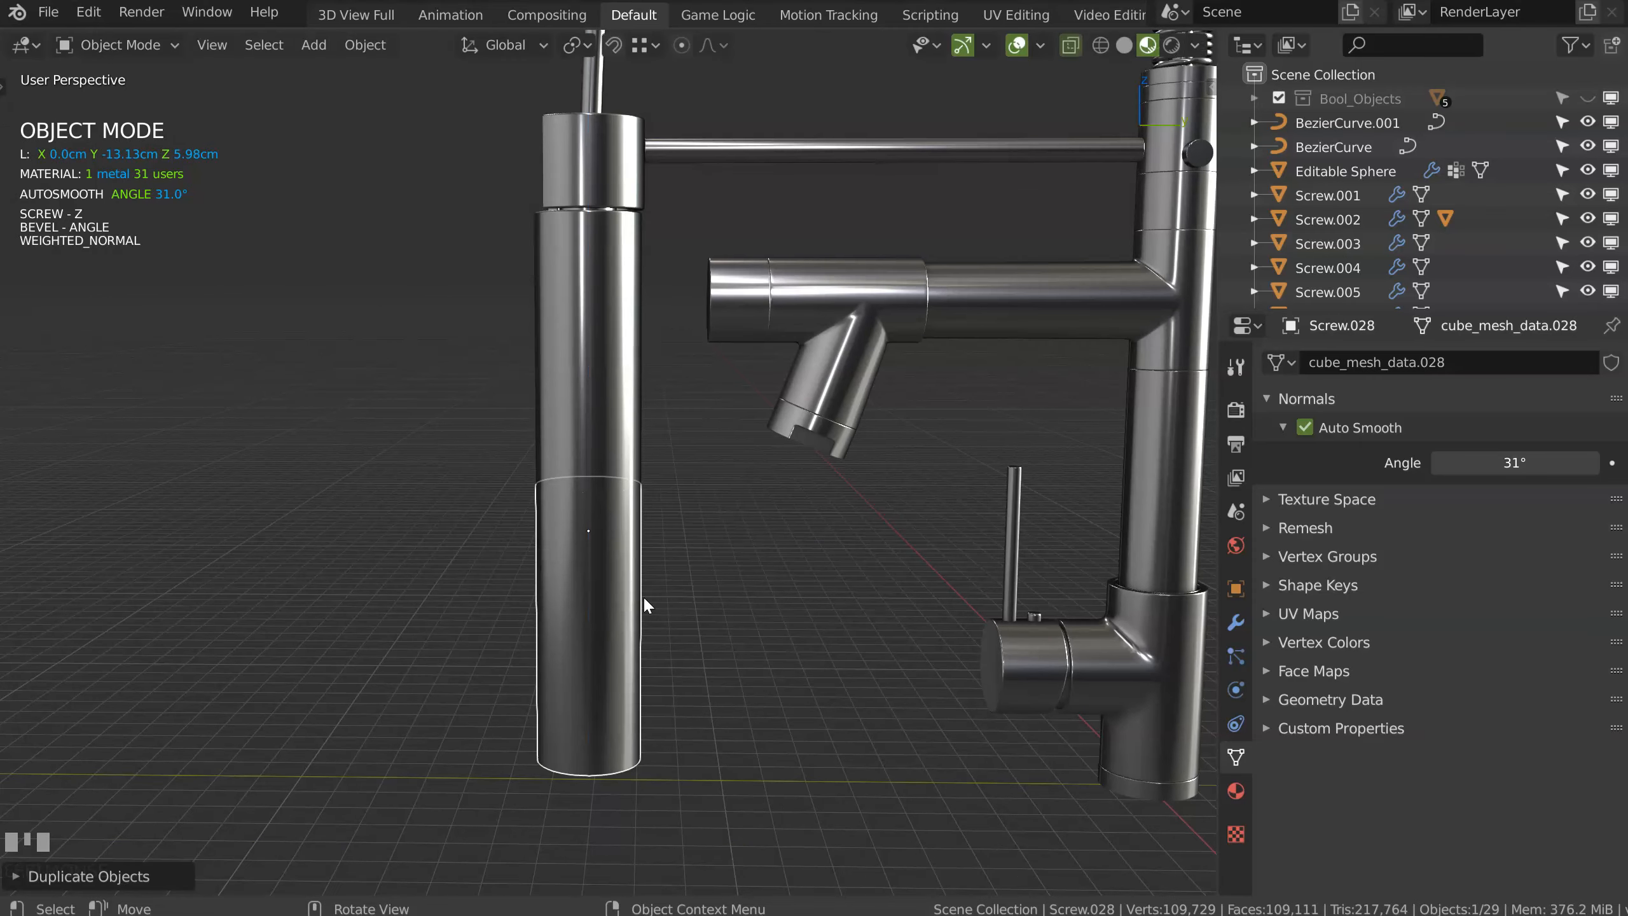
Step: Move all profile vertices of the duplicated tube about 5.8 mm outward along Y
key("Tab")
middle_click_drag(573, 513, 660, 487, "ctrl")
left_click(665, 488, "shift")
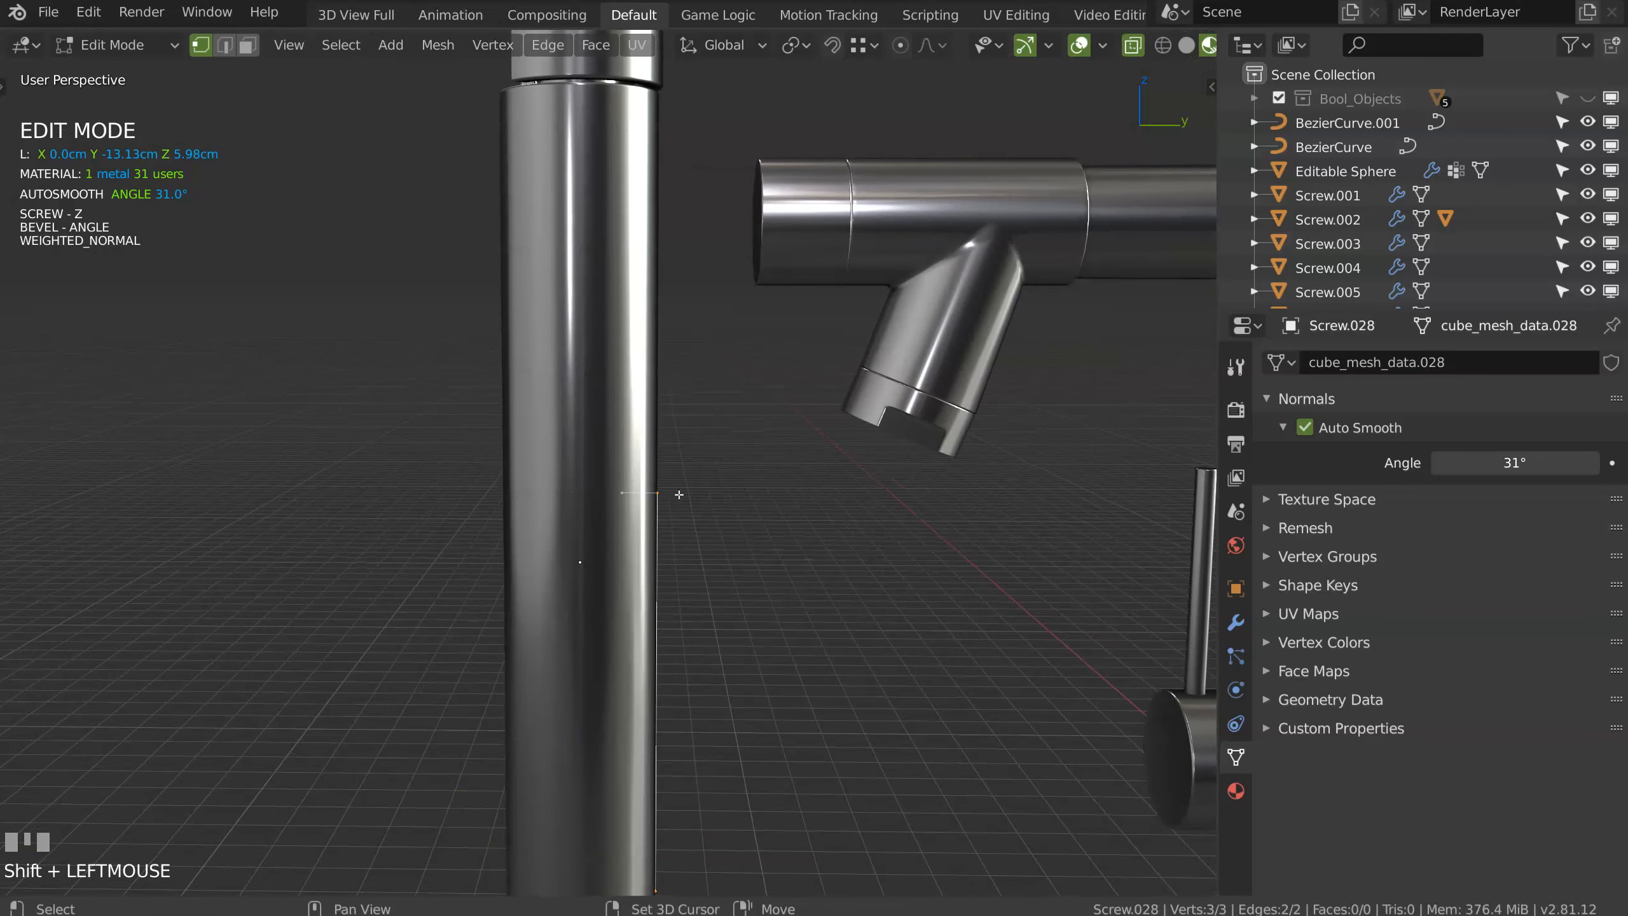
key("g")
key("y")
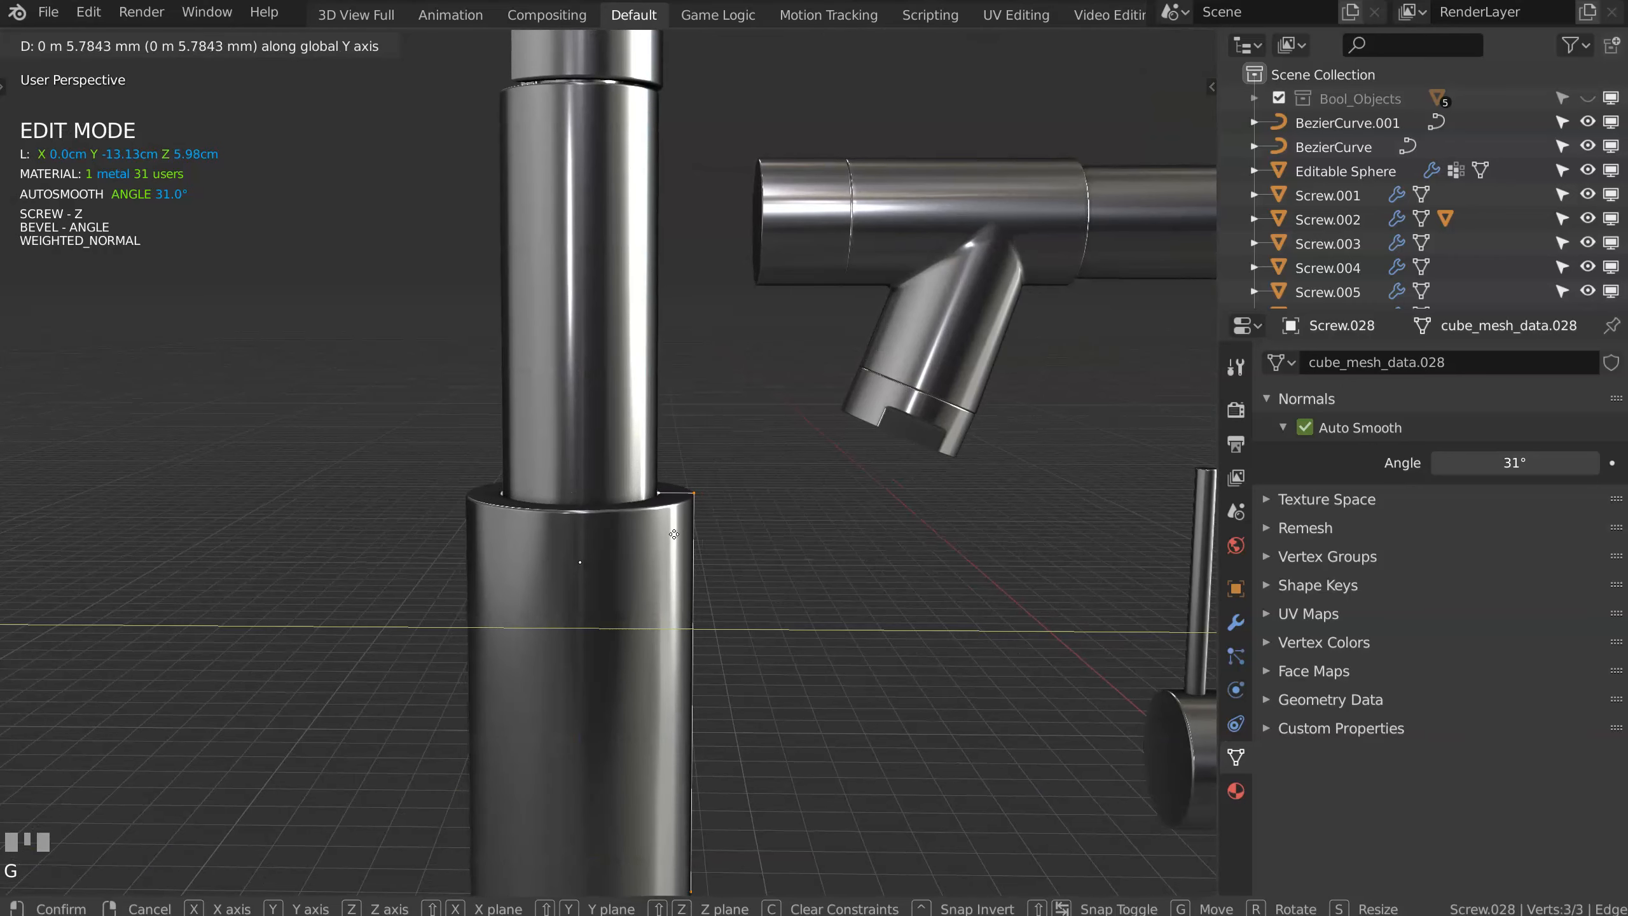
left_click(669, 535)
Step: Raise the wide tube's bottom vertex along Z to shorten it into a collar about 2 cm tall
middle_click_drag(669, 534, 657, 410, "ctrl")
left_click(596, 539)
middle_click_drag(602, 485, 604, 563, "ctrl")
key("g")
key("z")
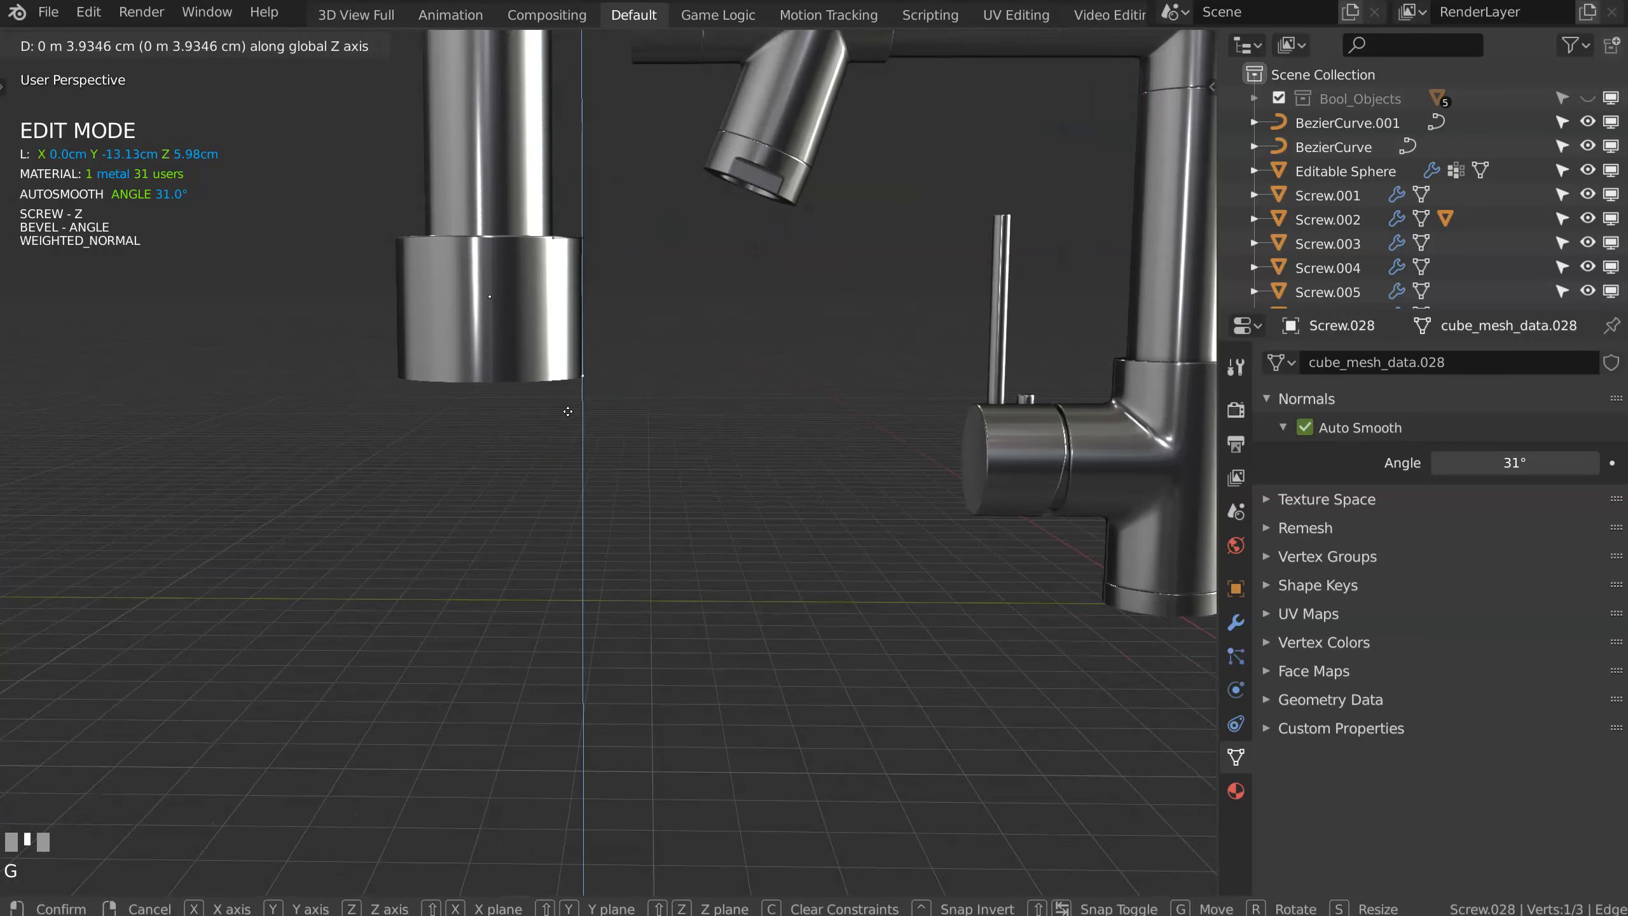
left_click(608, 363)
Step: In right view, extrude the collar's bottom vertex about 1 cm outward and 1.2 cm down, and again about 2.3 cm down along Z
key("KP_3")
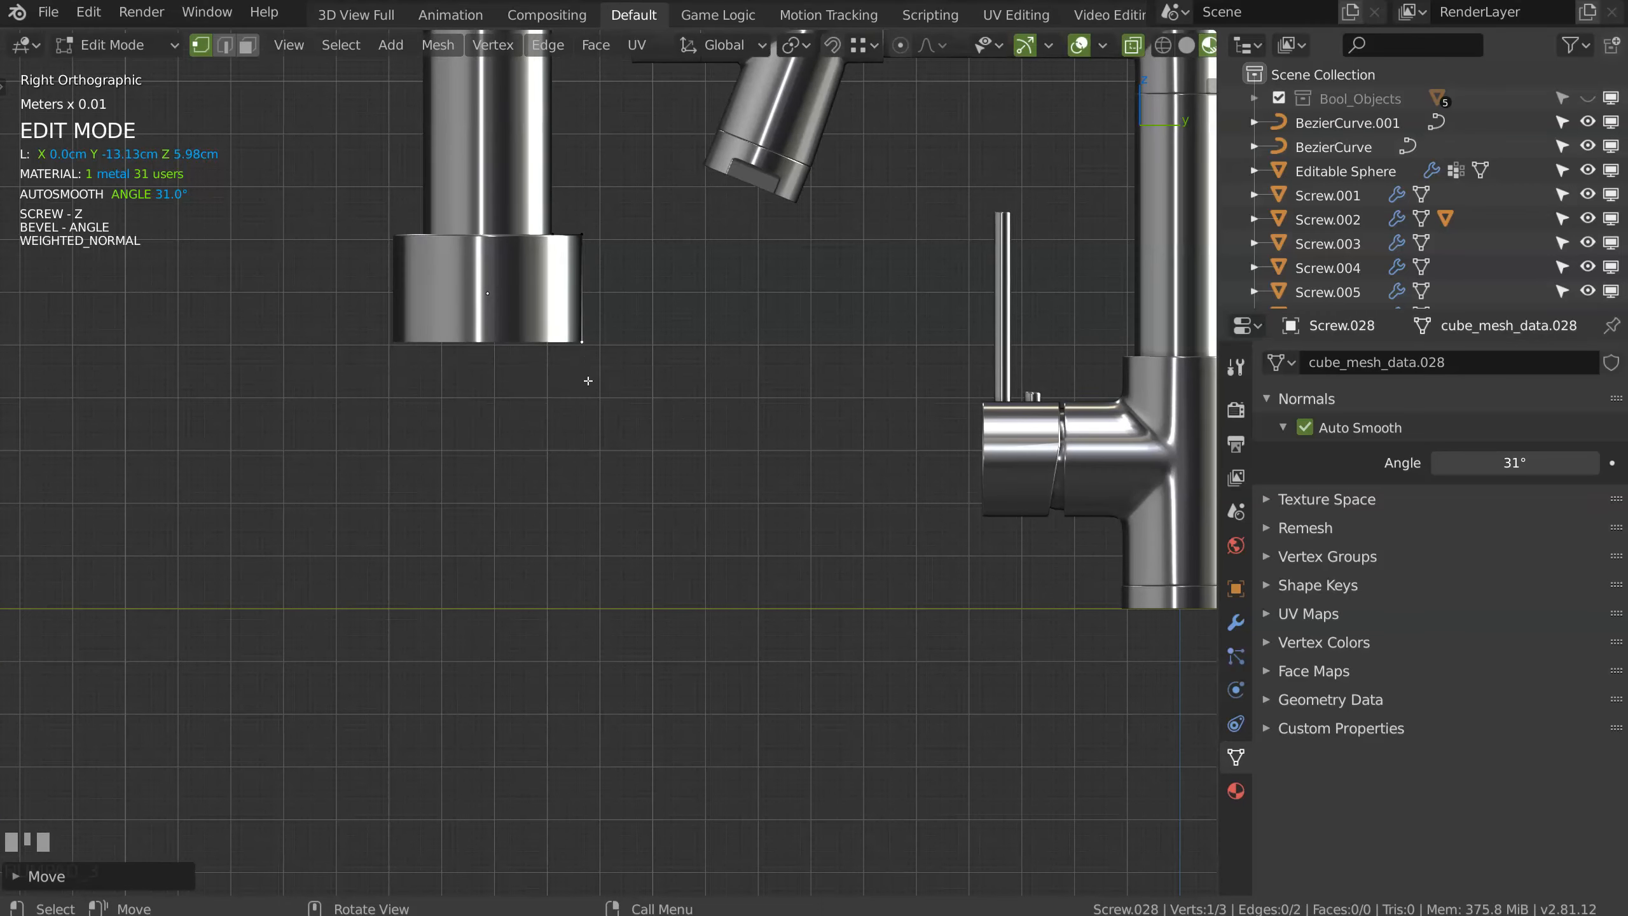
key("e")
left_click(637, 440)
key("e")
key("z")
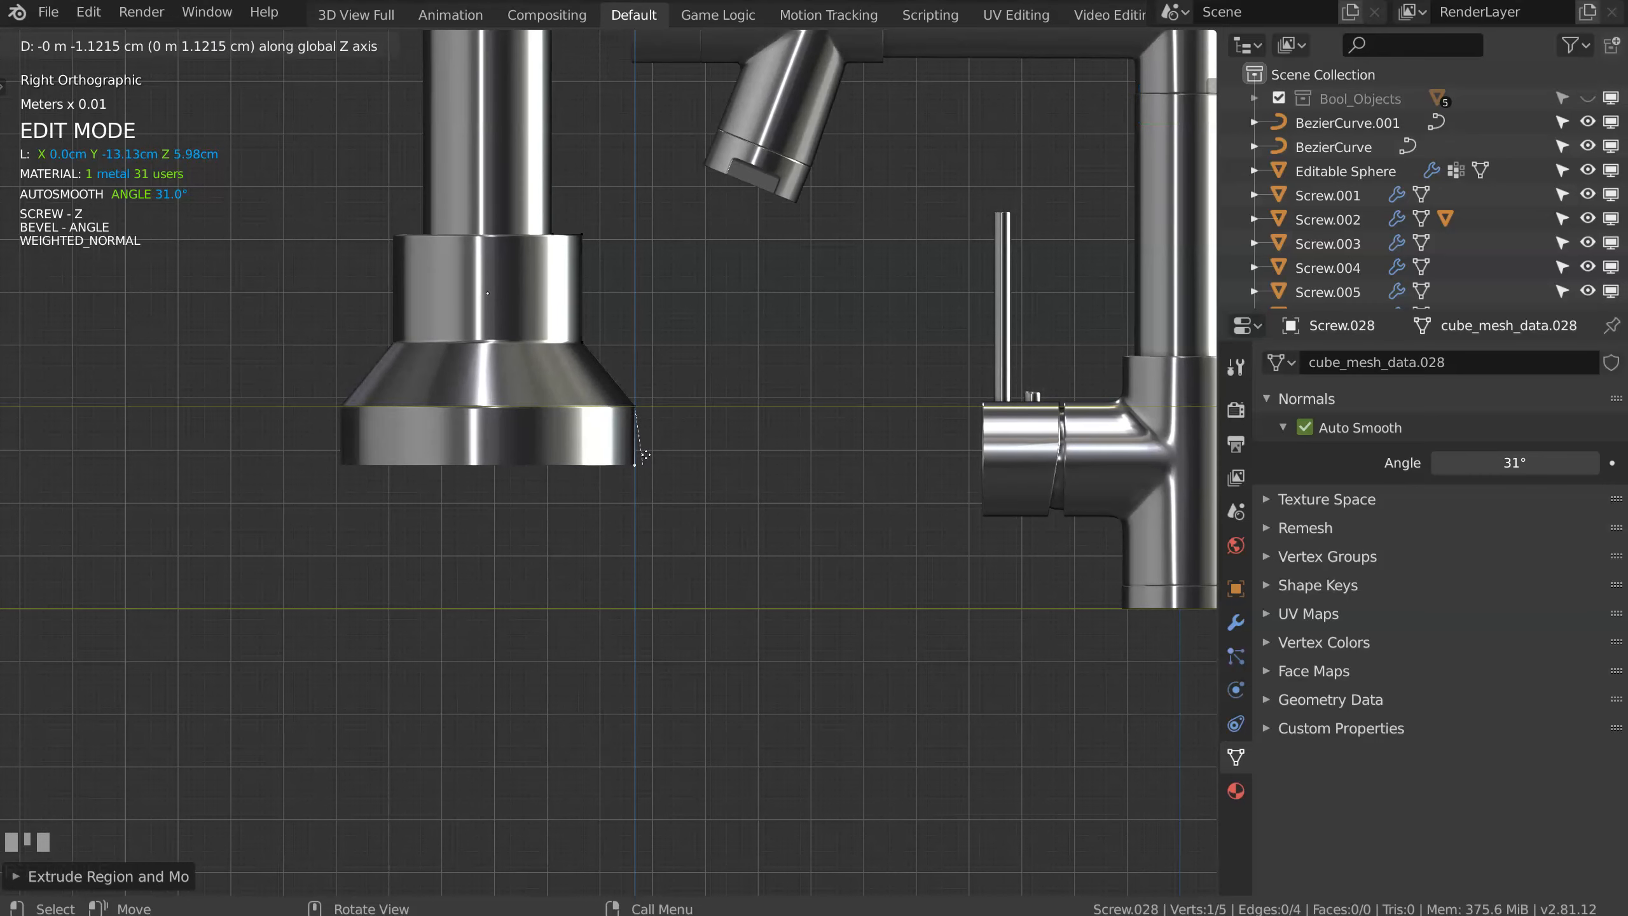
left_click(640, 519)
Step: Extrude the head's bottom vertex inward along Y as a rim and move its inner vertex about 2.3 mm back outward
middle_click_drag(650, 542, 647, 467)
key("e")
key("y")
left_click(613, 475)
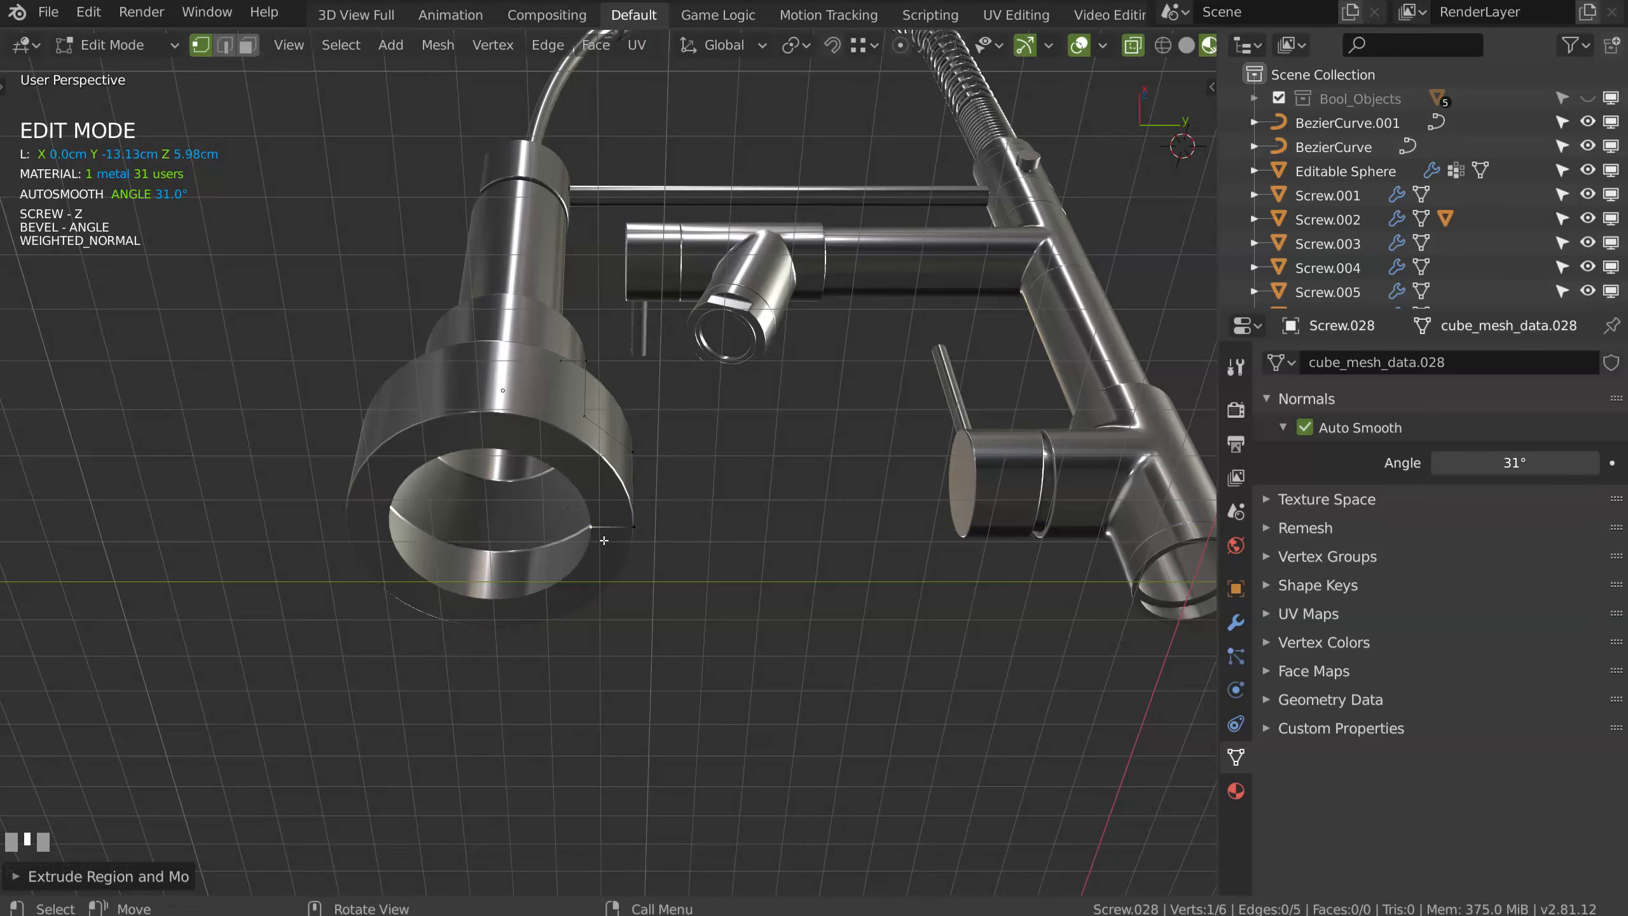
key("e")
key("y")
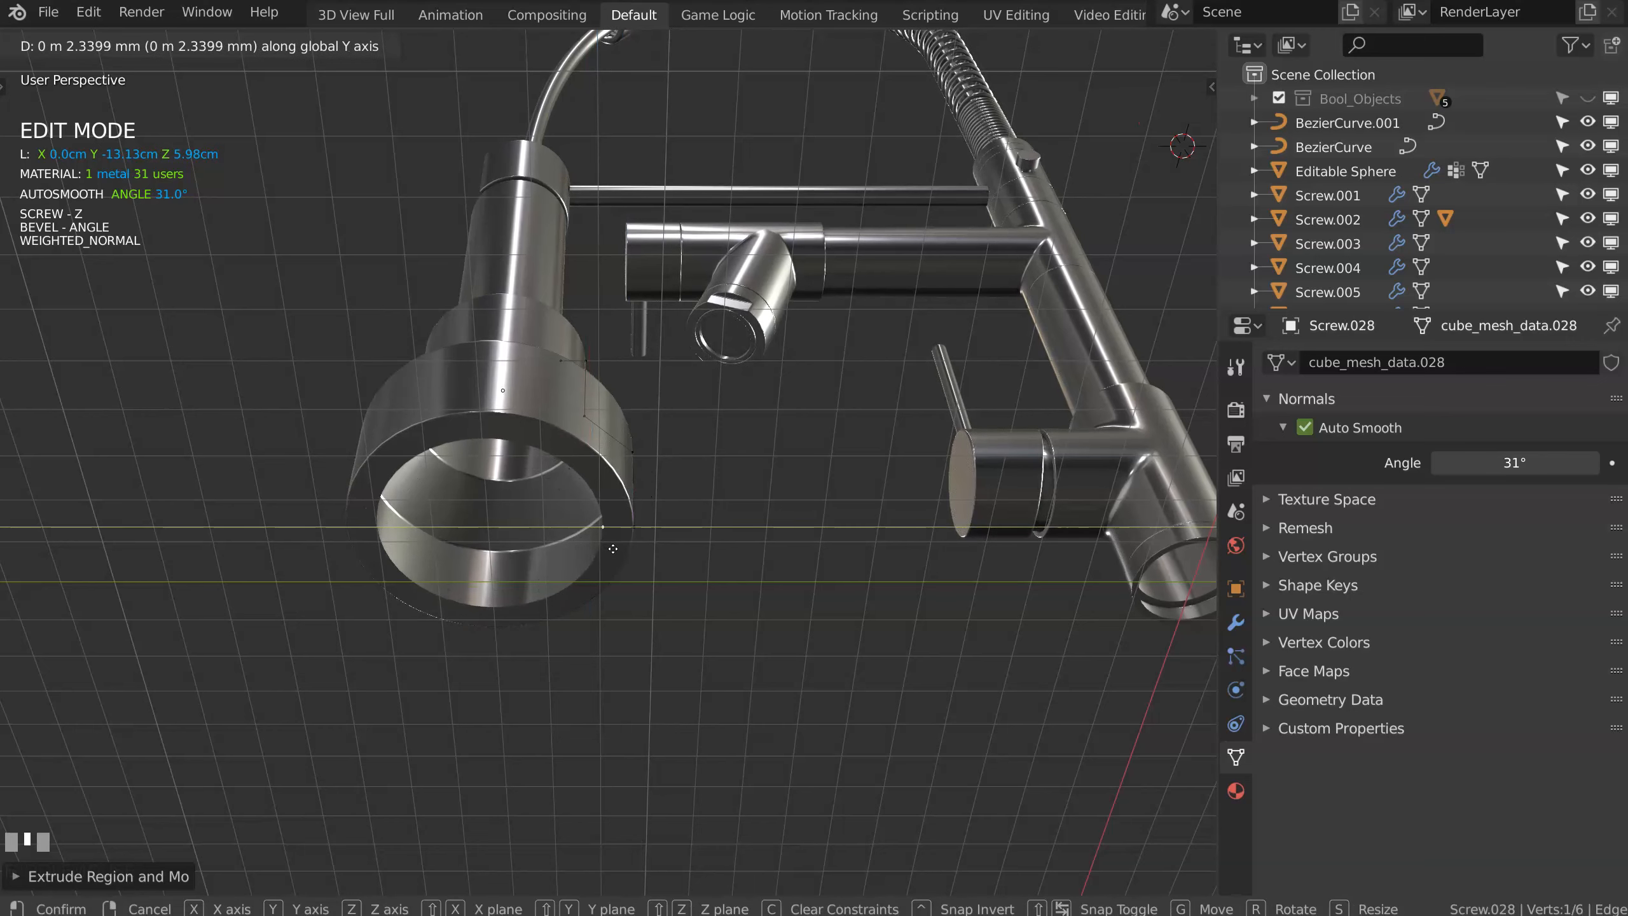
left_click(613, 549)
Step: Try extruding the rim's inner vertex about 8 mm up along Z
middle_click_drag(600, 518, 602, 544)
key("e")
key("z")
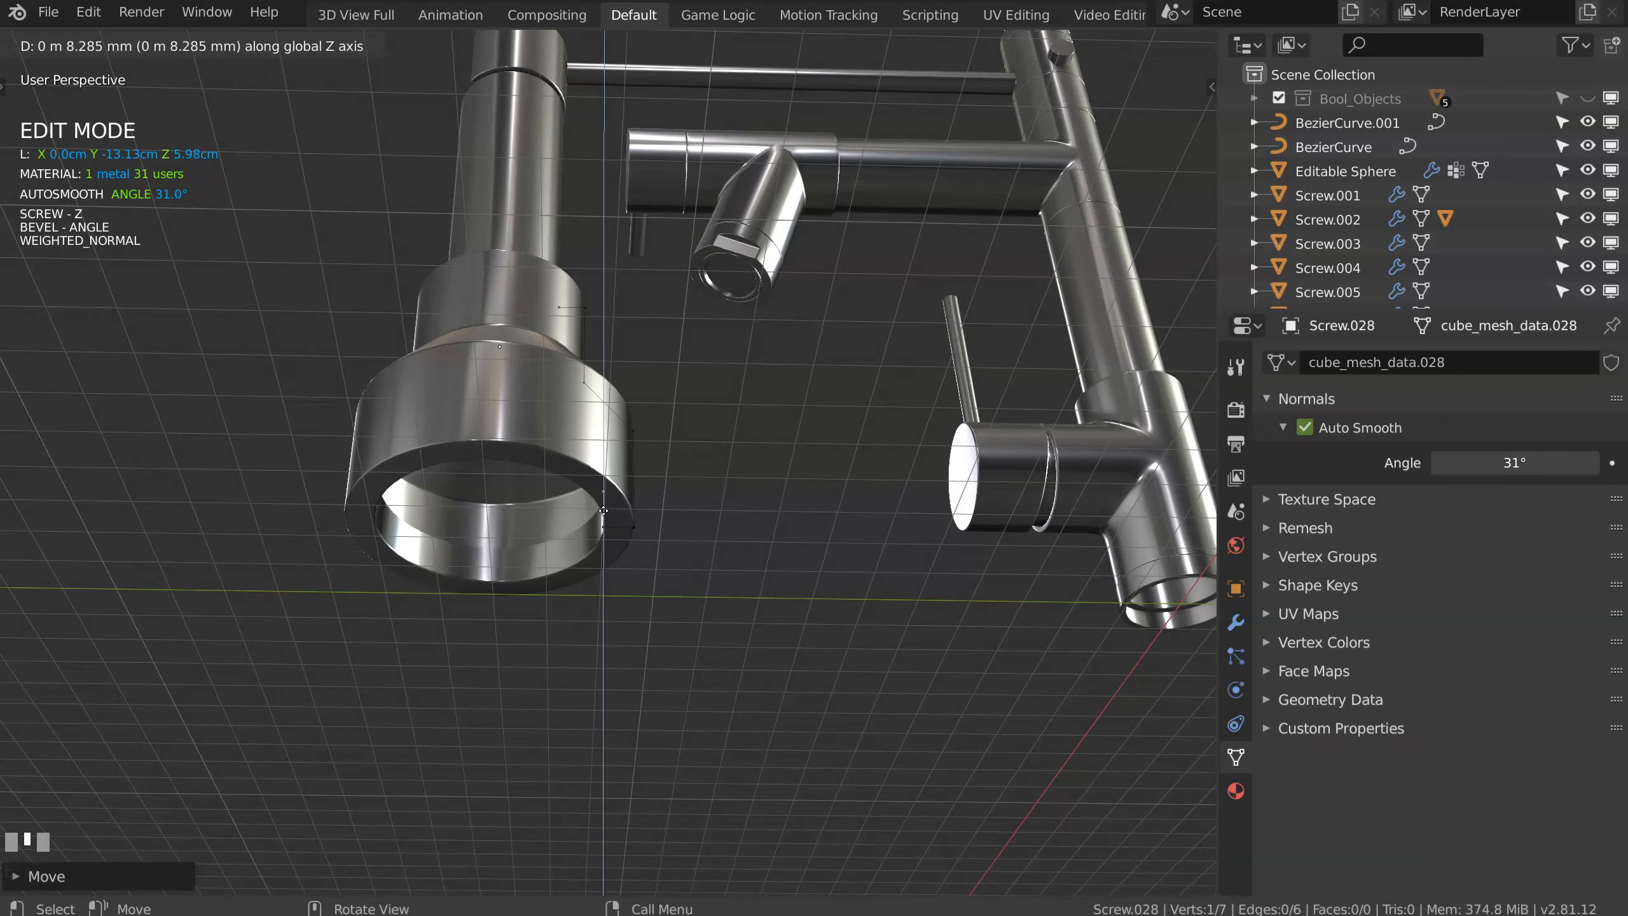
left_click(602, 515)
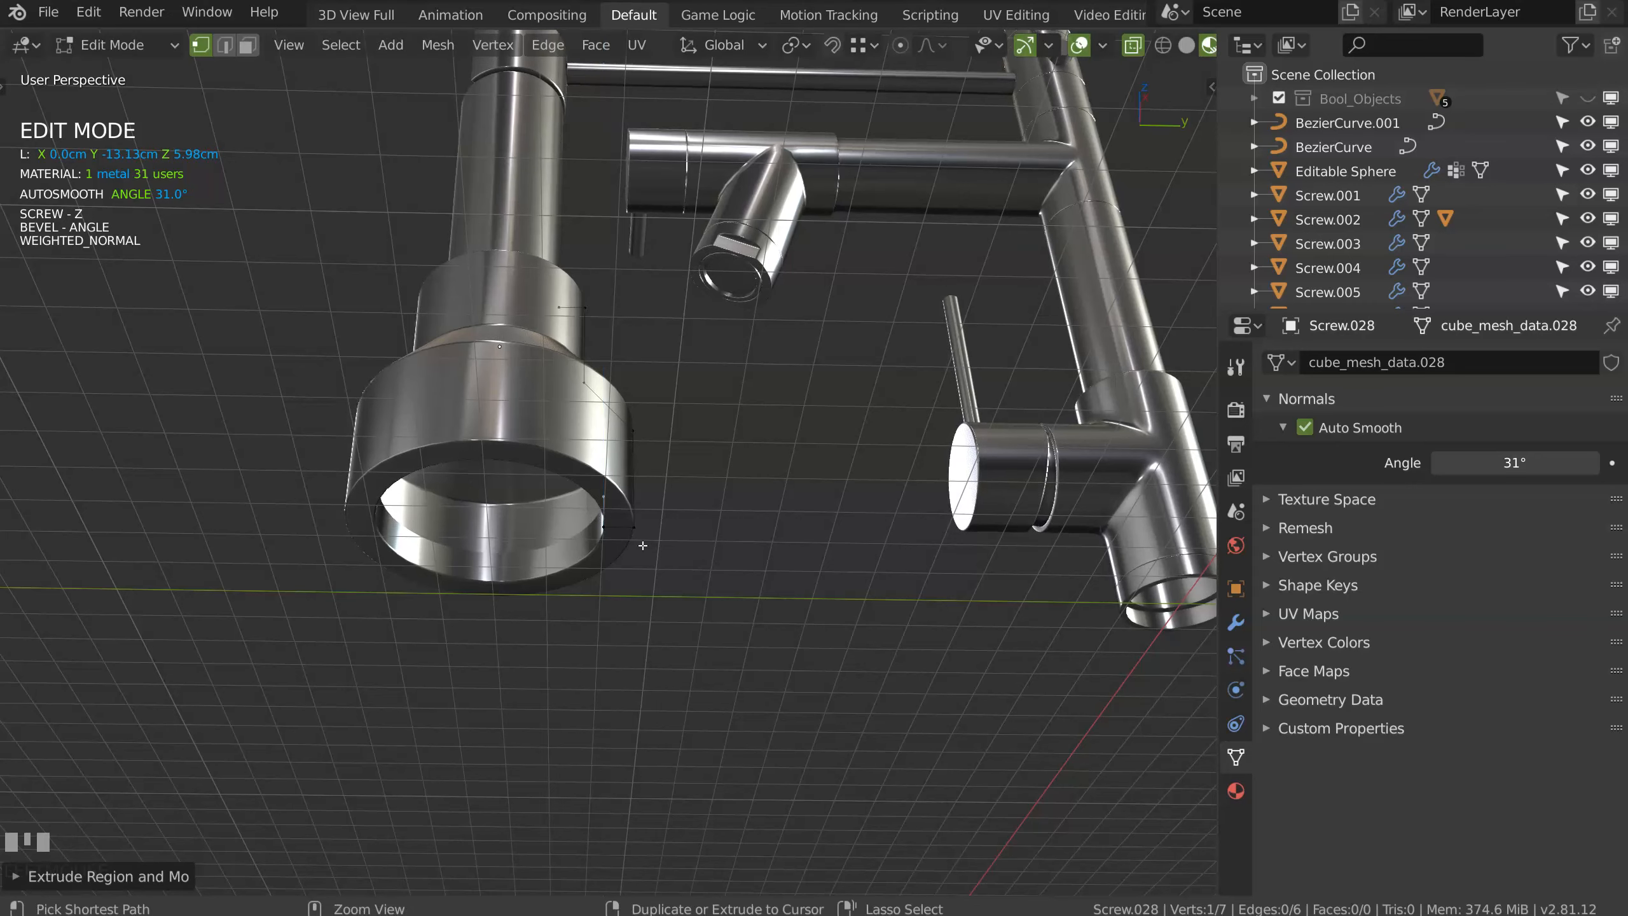
key("ctrl+z")
middle_click_drag(606, 519, 605, 416)
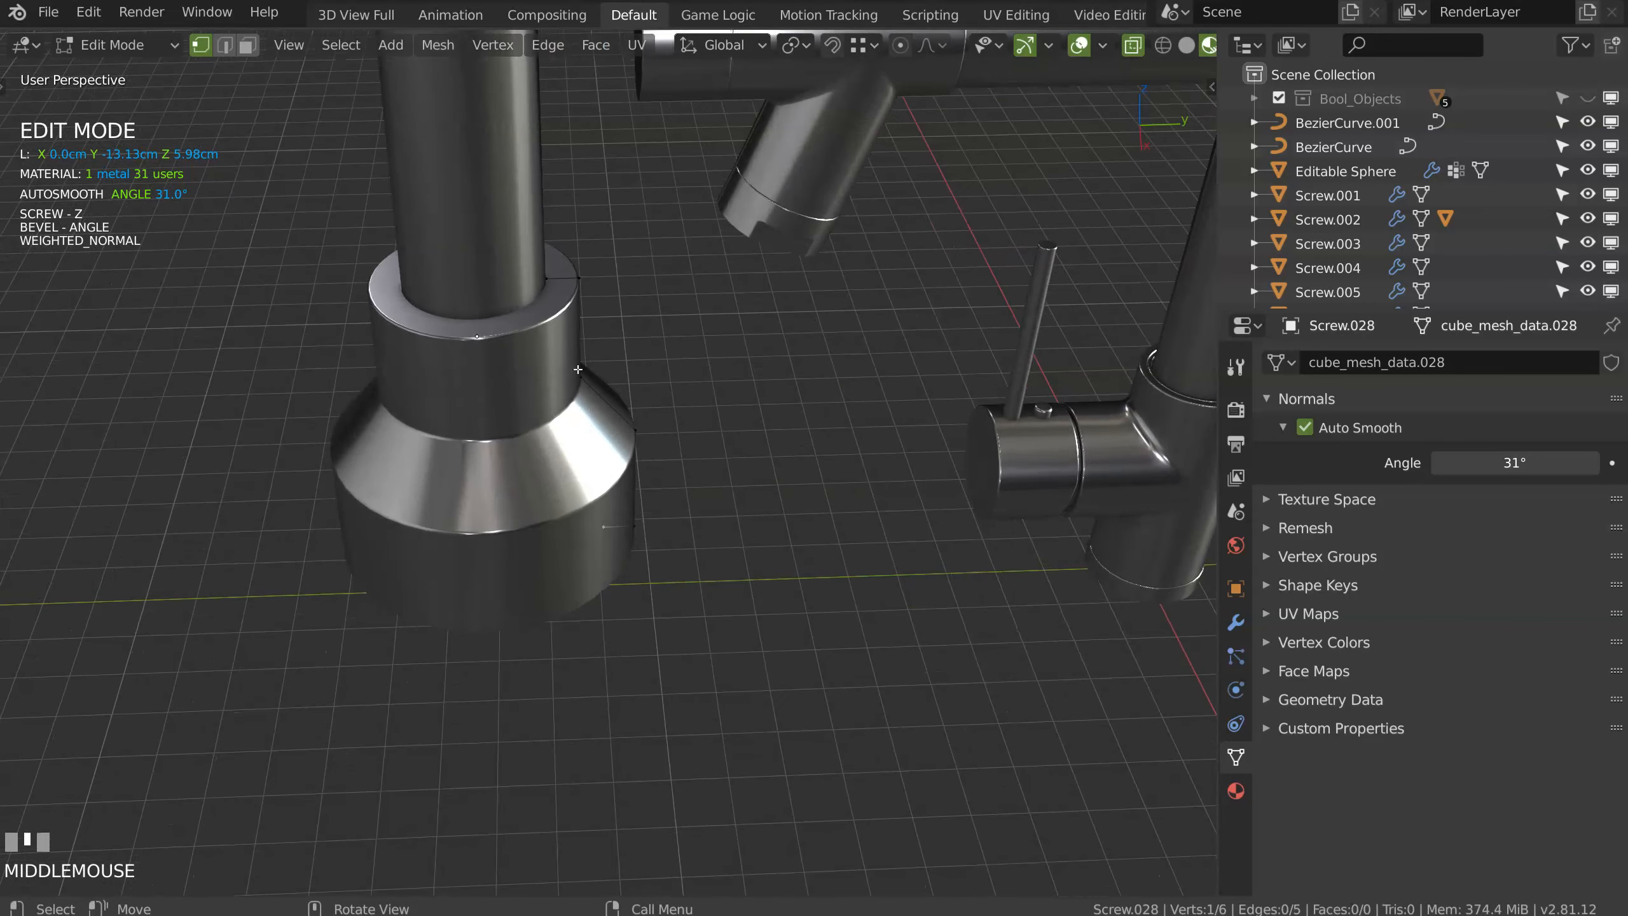
key("Tab")
key("space")
middle_click_drag(505, 357, 564, 457)
key("space")
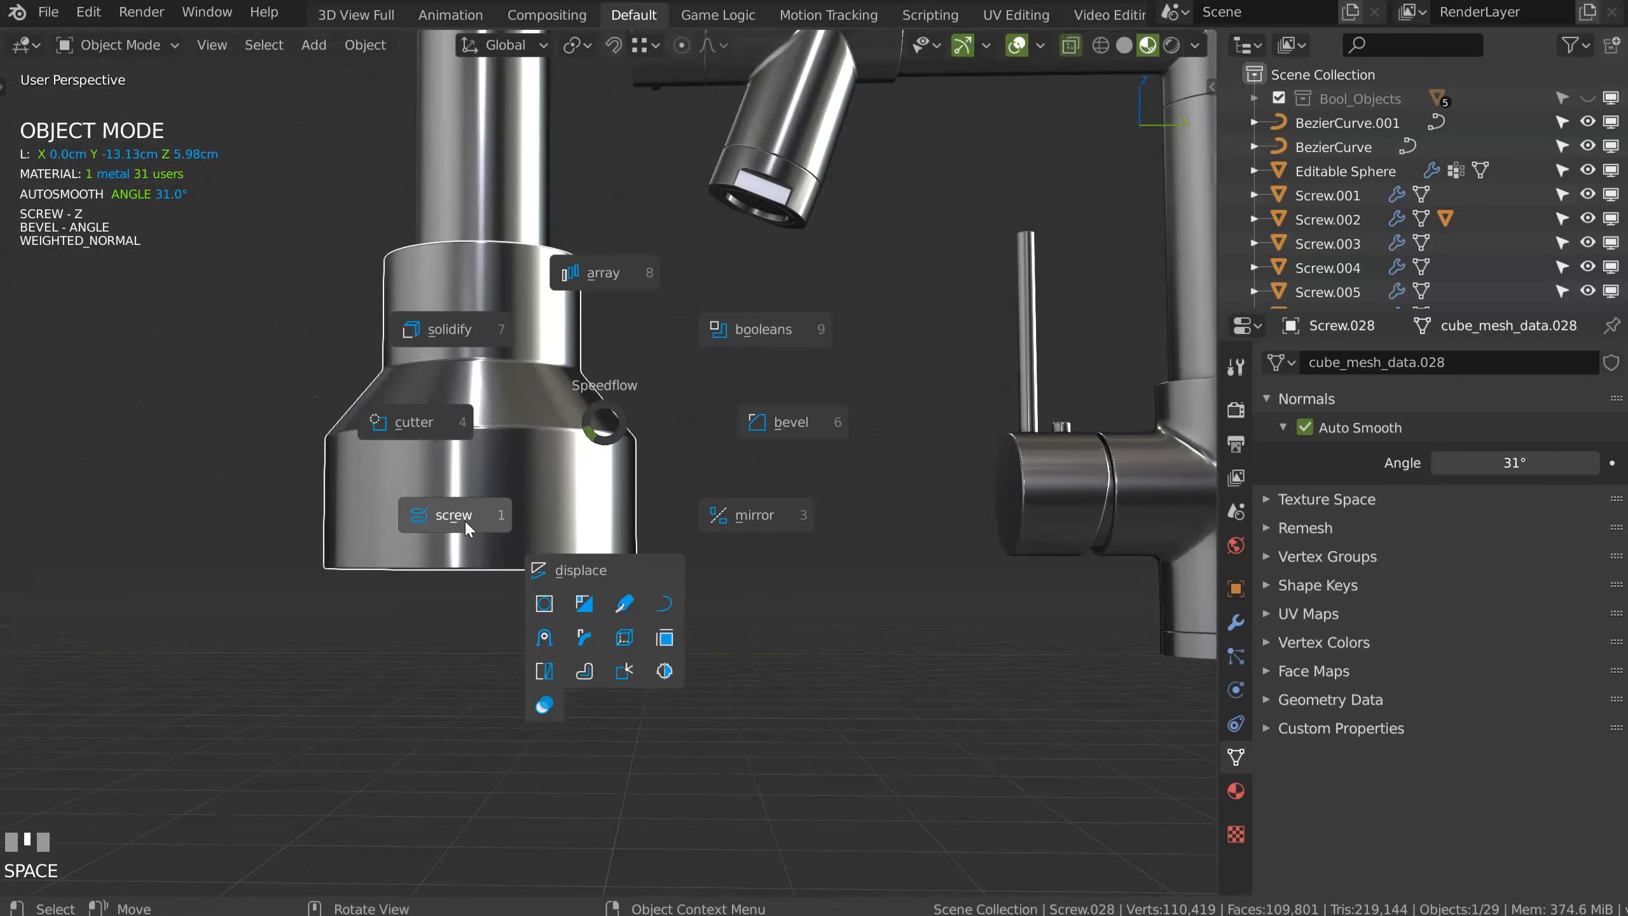
key("Tab")
Step: Add a vertex-group bevel where the collar meets the flared cone and place it above the angle bevel in the stack
middle_click_drag(588, 387, 596, 423)
key("space")
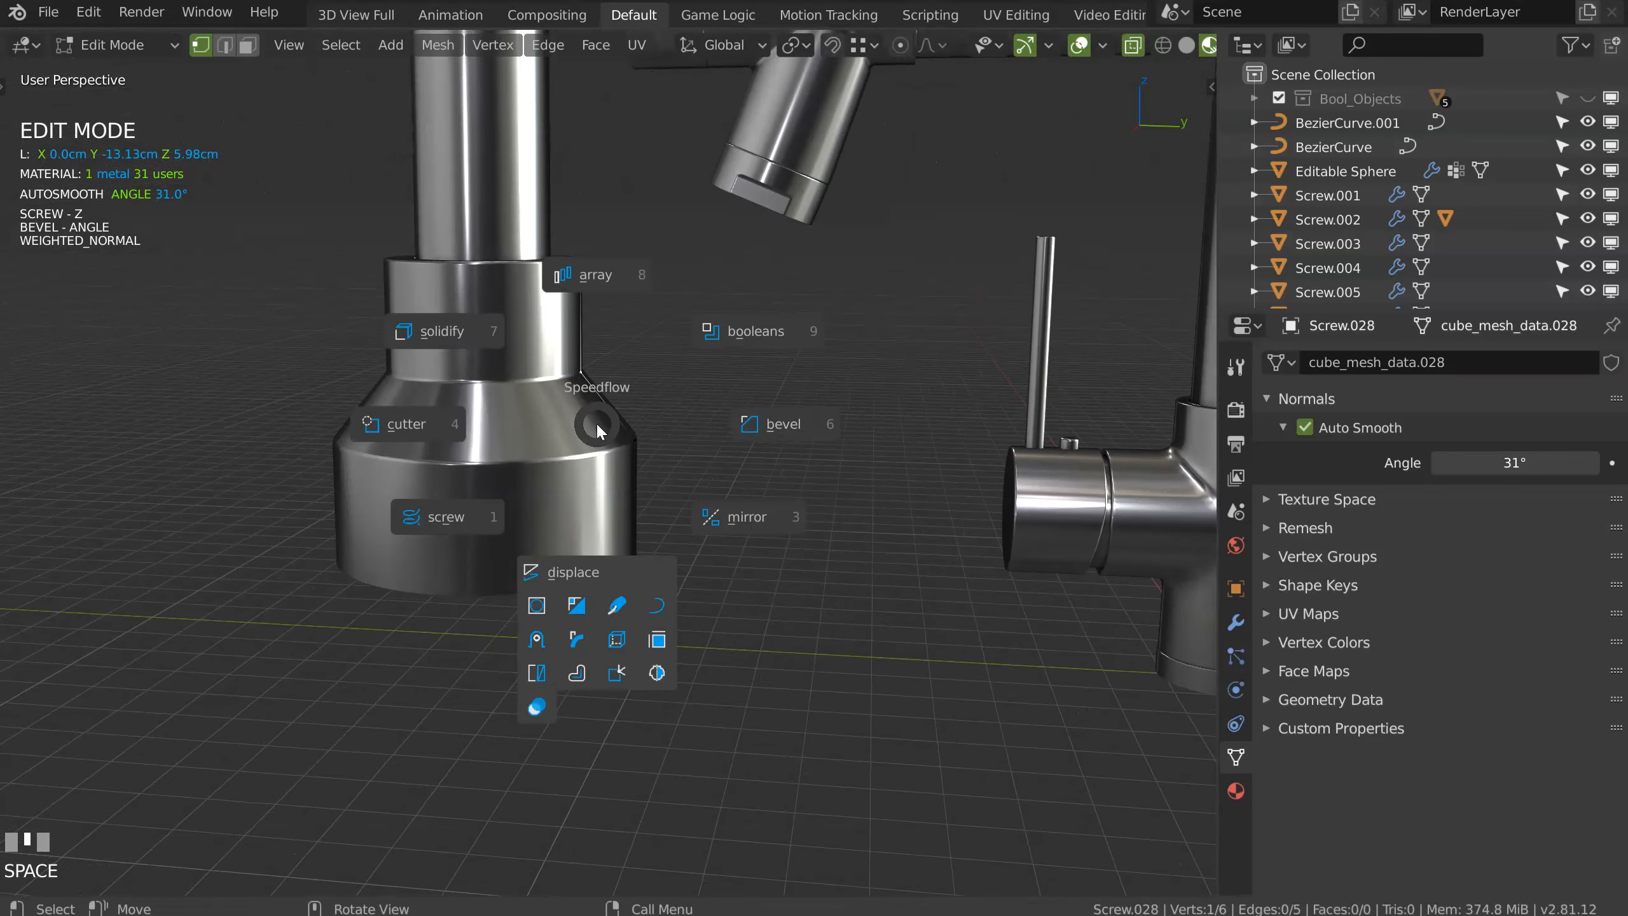
left_click(756, 426)
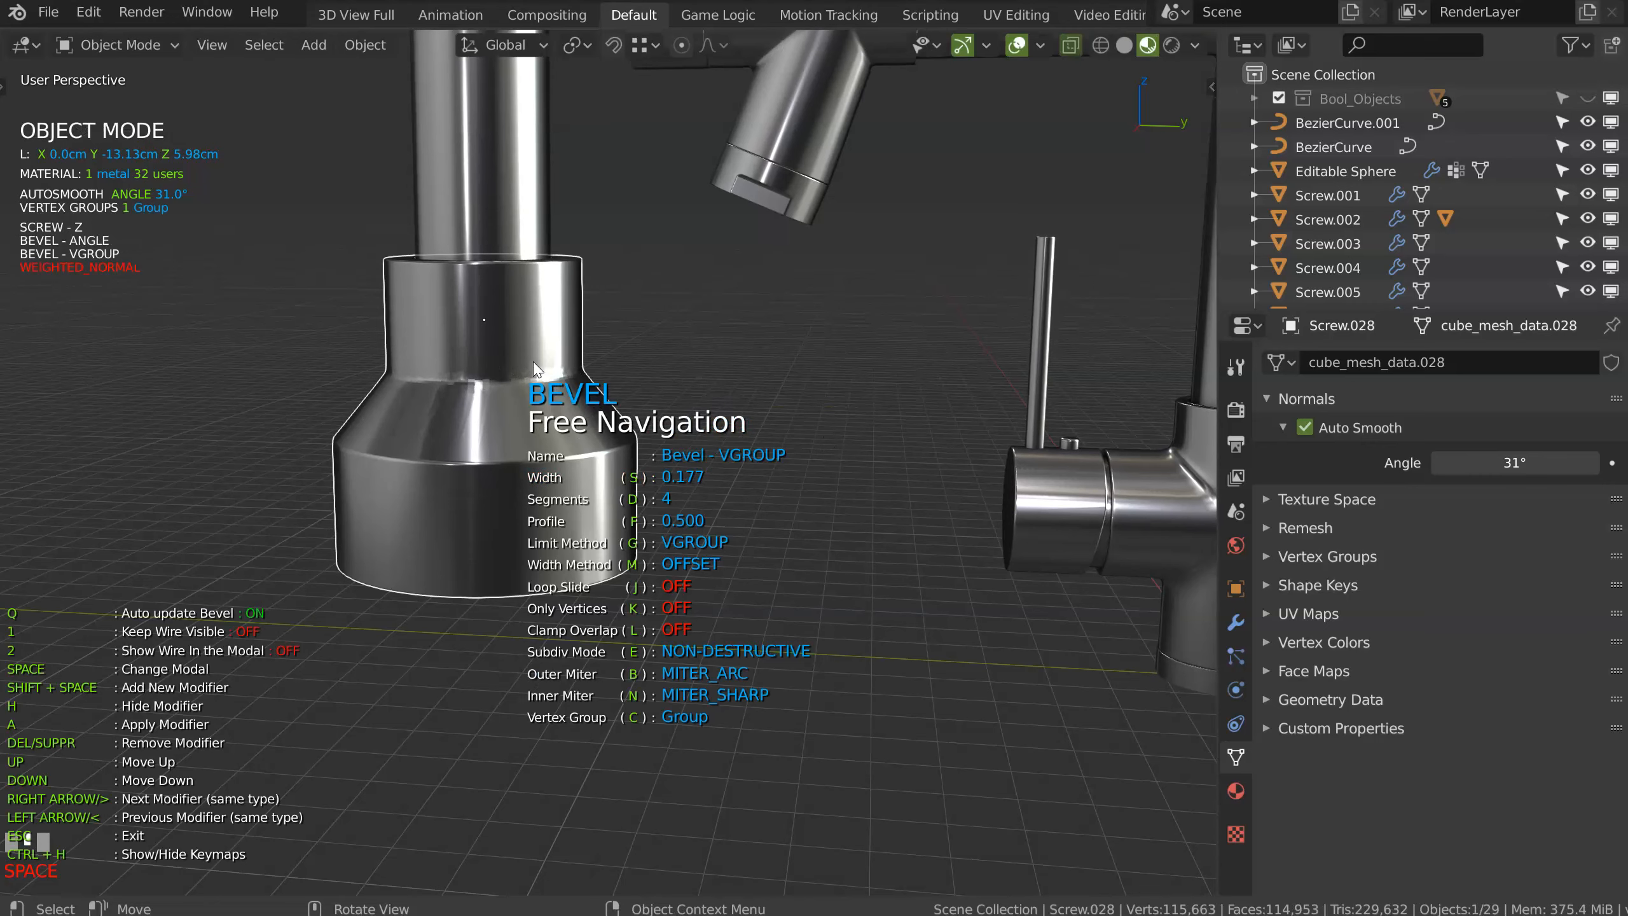
key("Up")
middle_click_drag(536, 357, 566, 338)
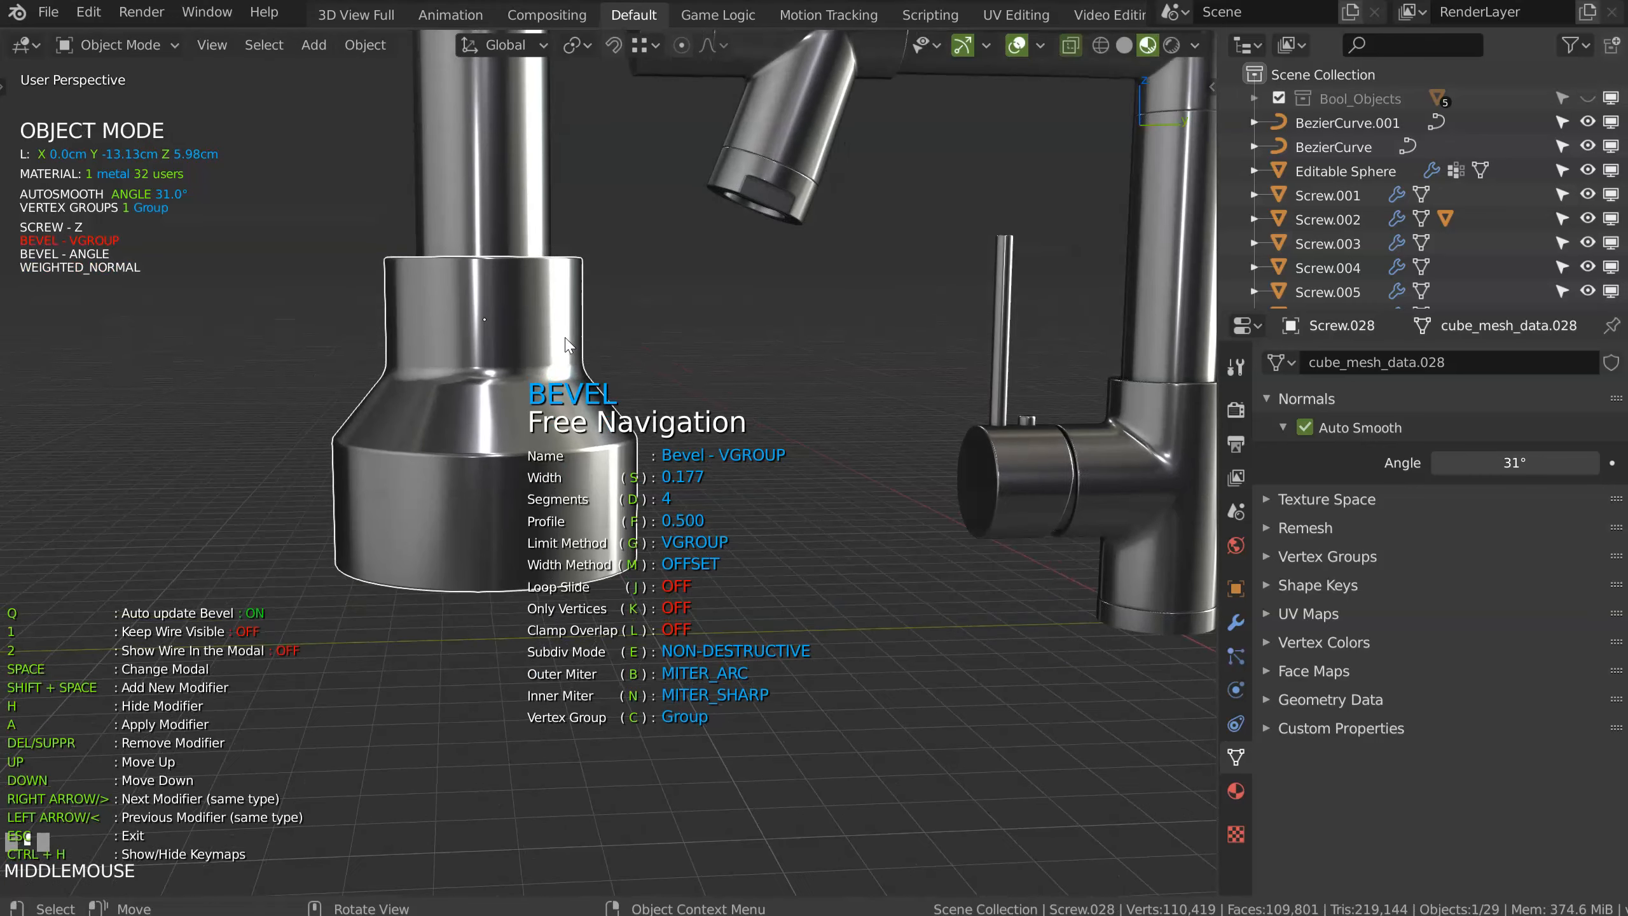
Step: Set the vertex-group bevel's width to 0.476, adjust its profile, and exit the bevel settings
left_click(751, 385)
middle_click_drag(714, 383, 576, 384)
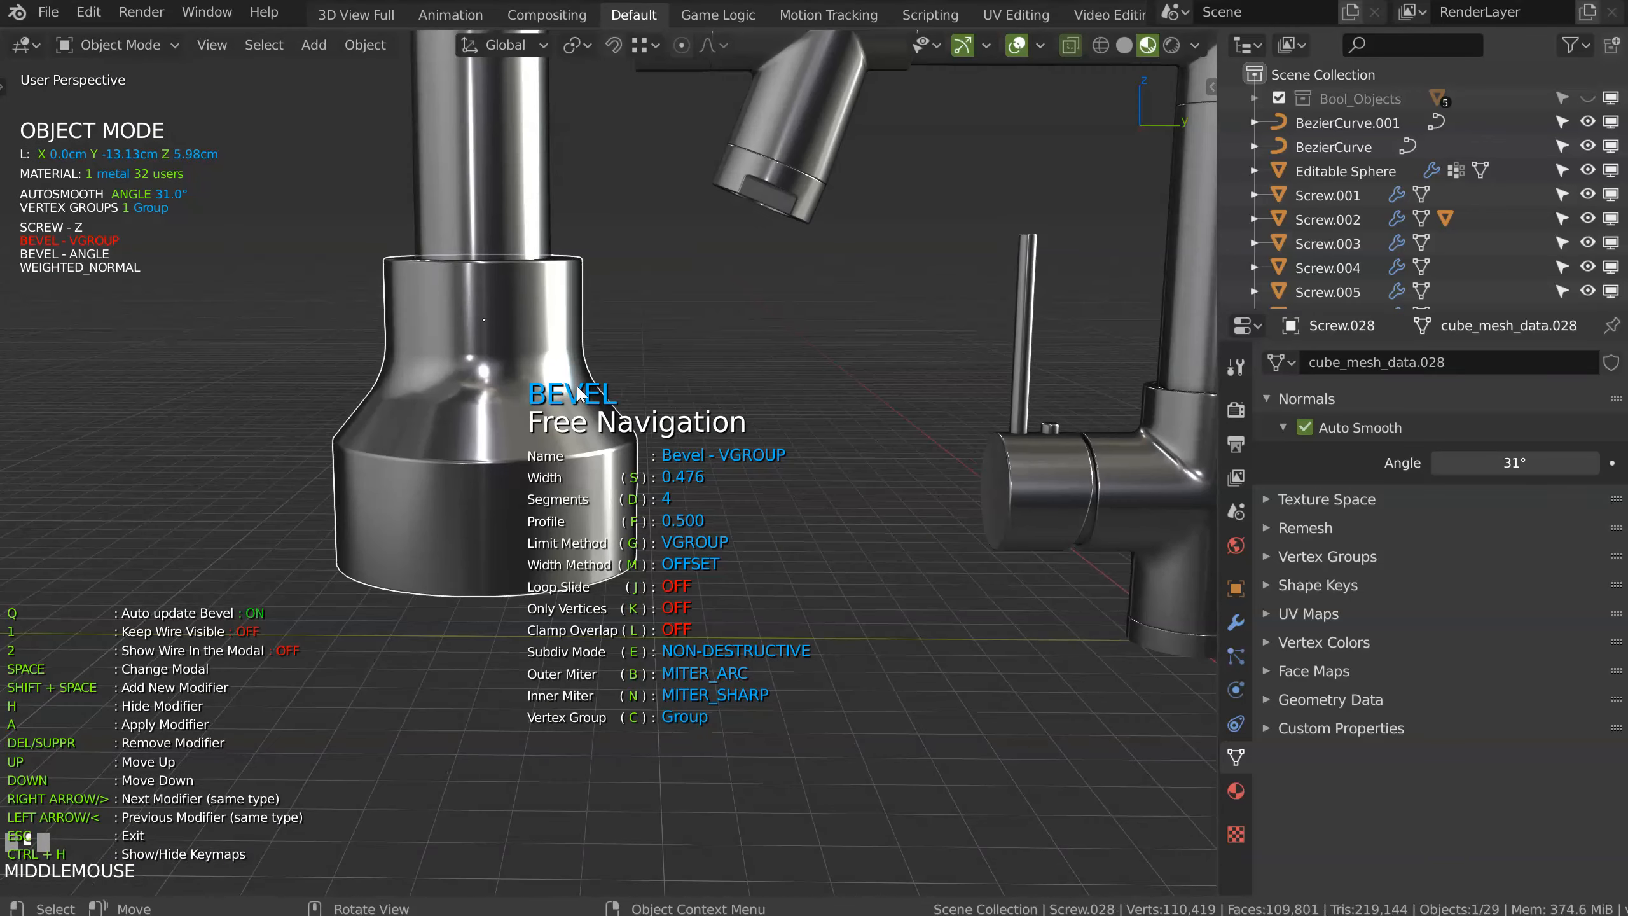
key("f")
left_click(694, 379)
key("Escape")
middle_click_drag(666, 351, 614, 381)
middle_click_drag(634, 444, 623, 394)
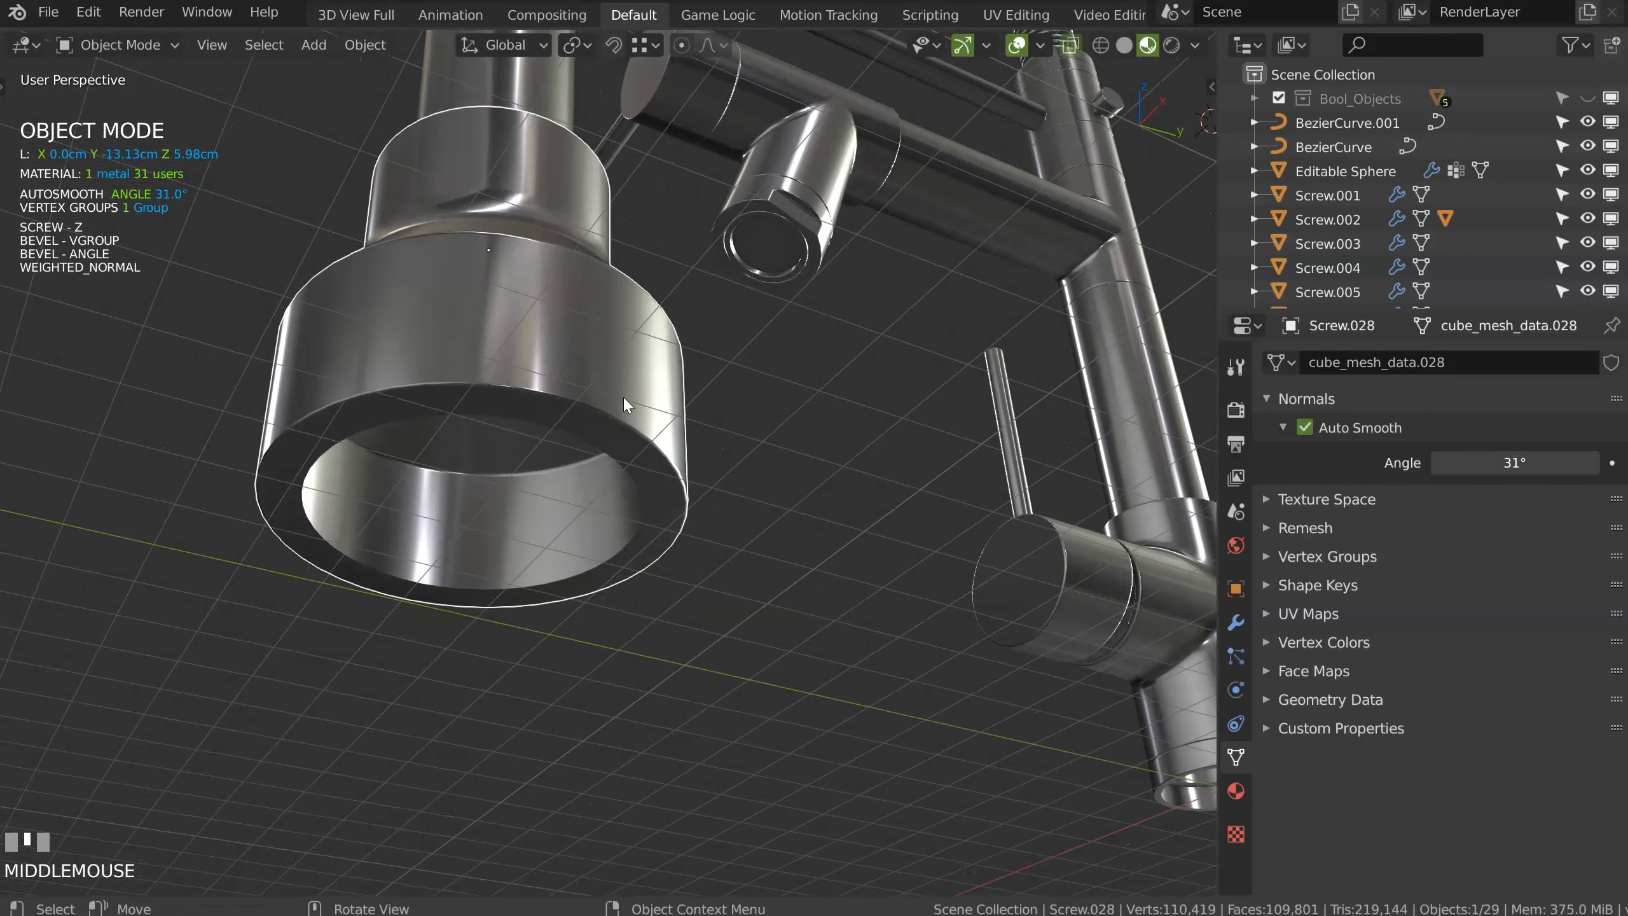
Step: Try adding a Solidify modifier with offset -1 to the spray head and check the face orientation of its Screw
key("space")
left_click(504, 406)
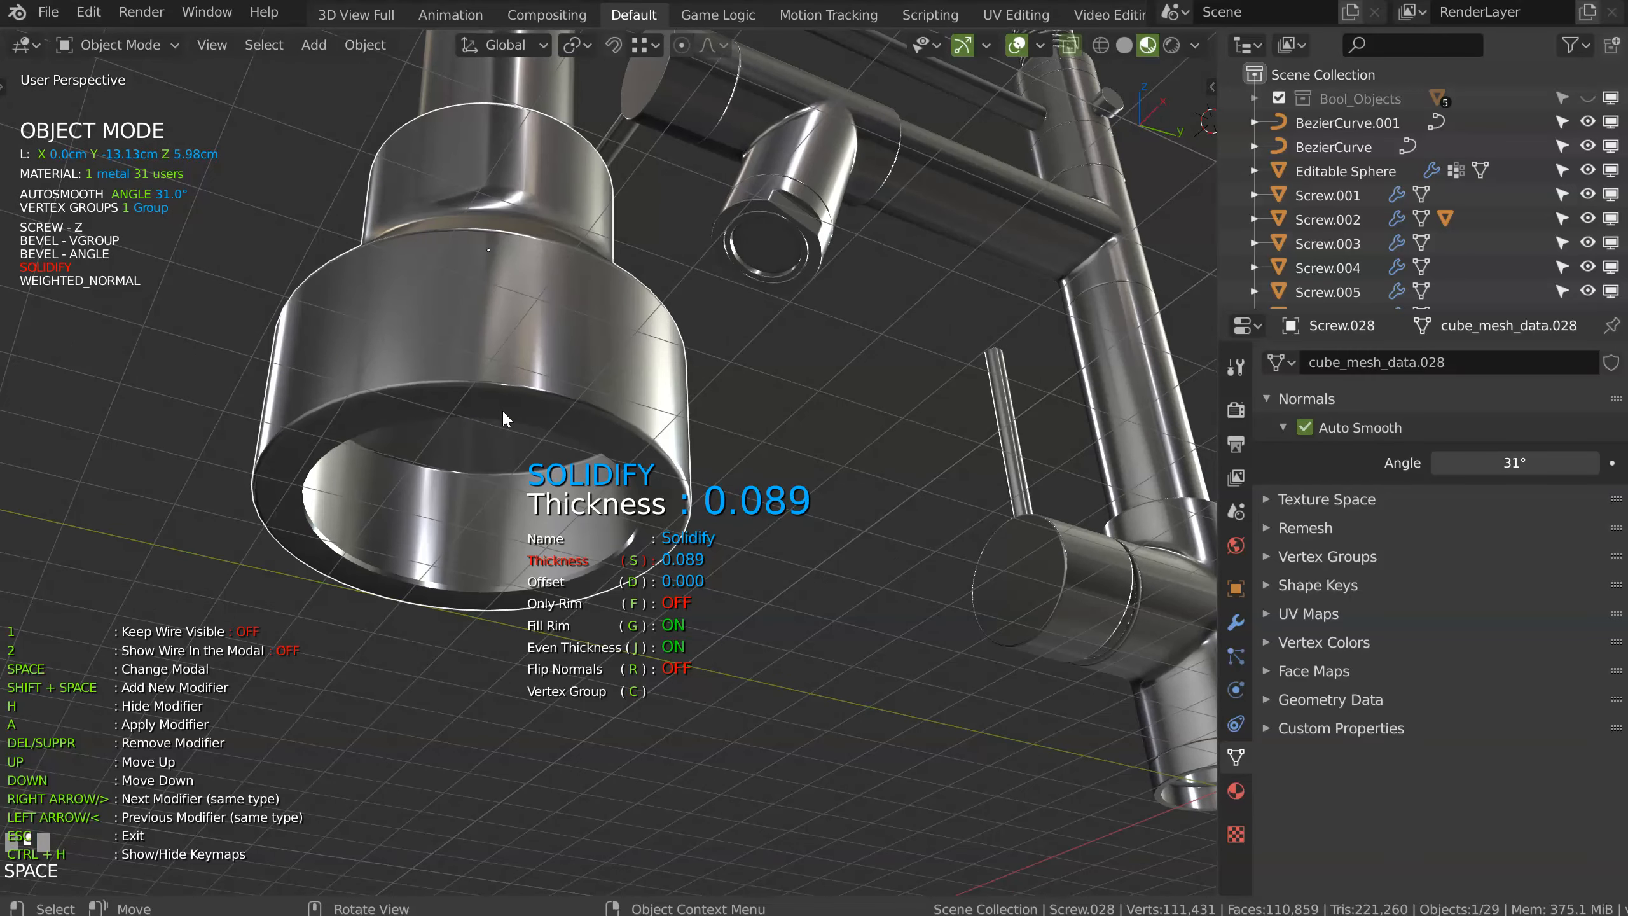
key("d")
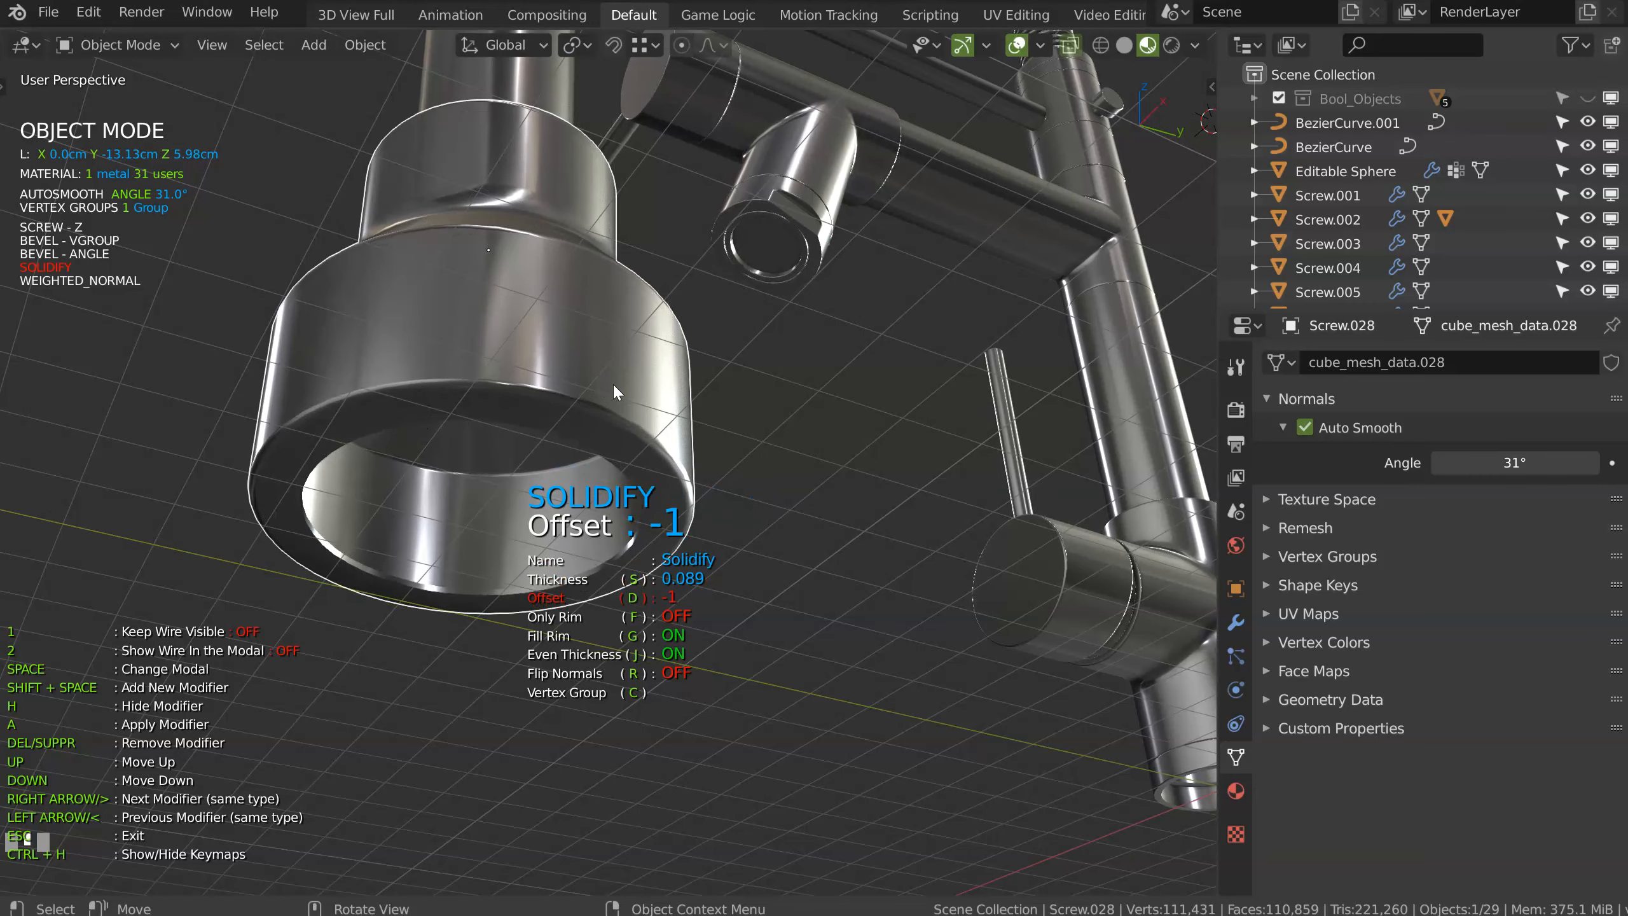
key("space")
left_click(484, 505)
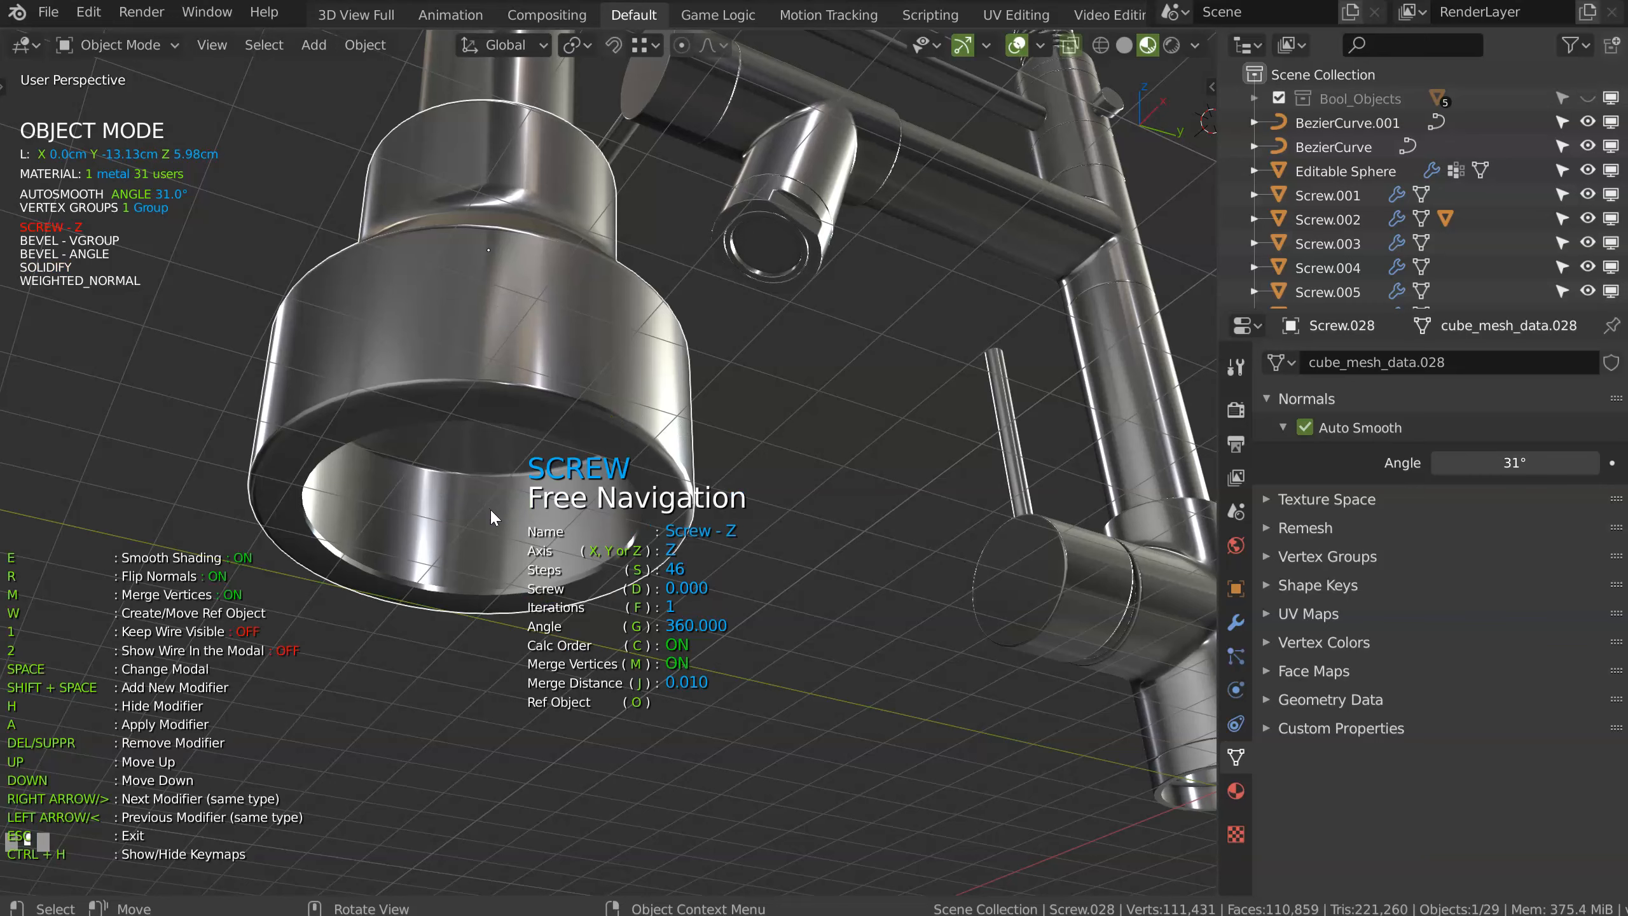
key("space")
left_click(380, 431)
key("space")
left_click(435, 552)
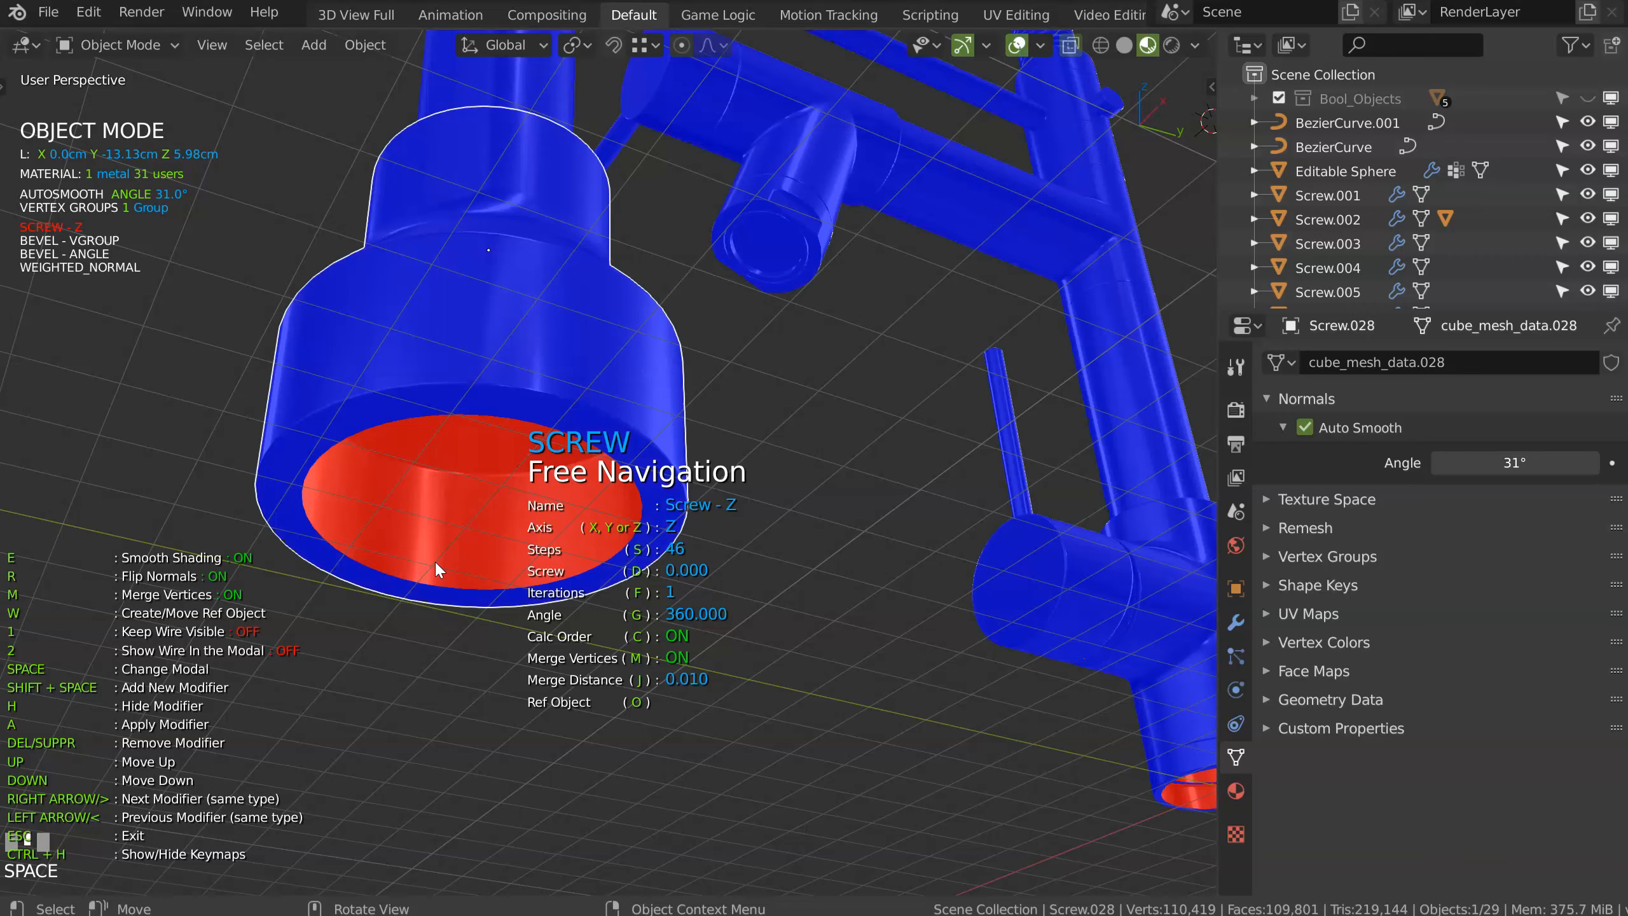
Step: Add a rim-only Solidify to the spray head with offset -1 and thickness 0.746, placed above the angle bevel in the stack
key("space")
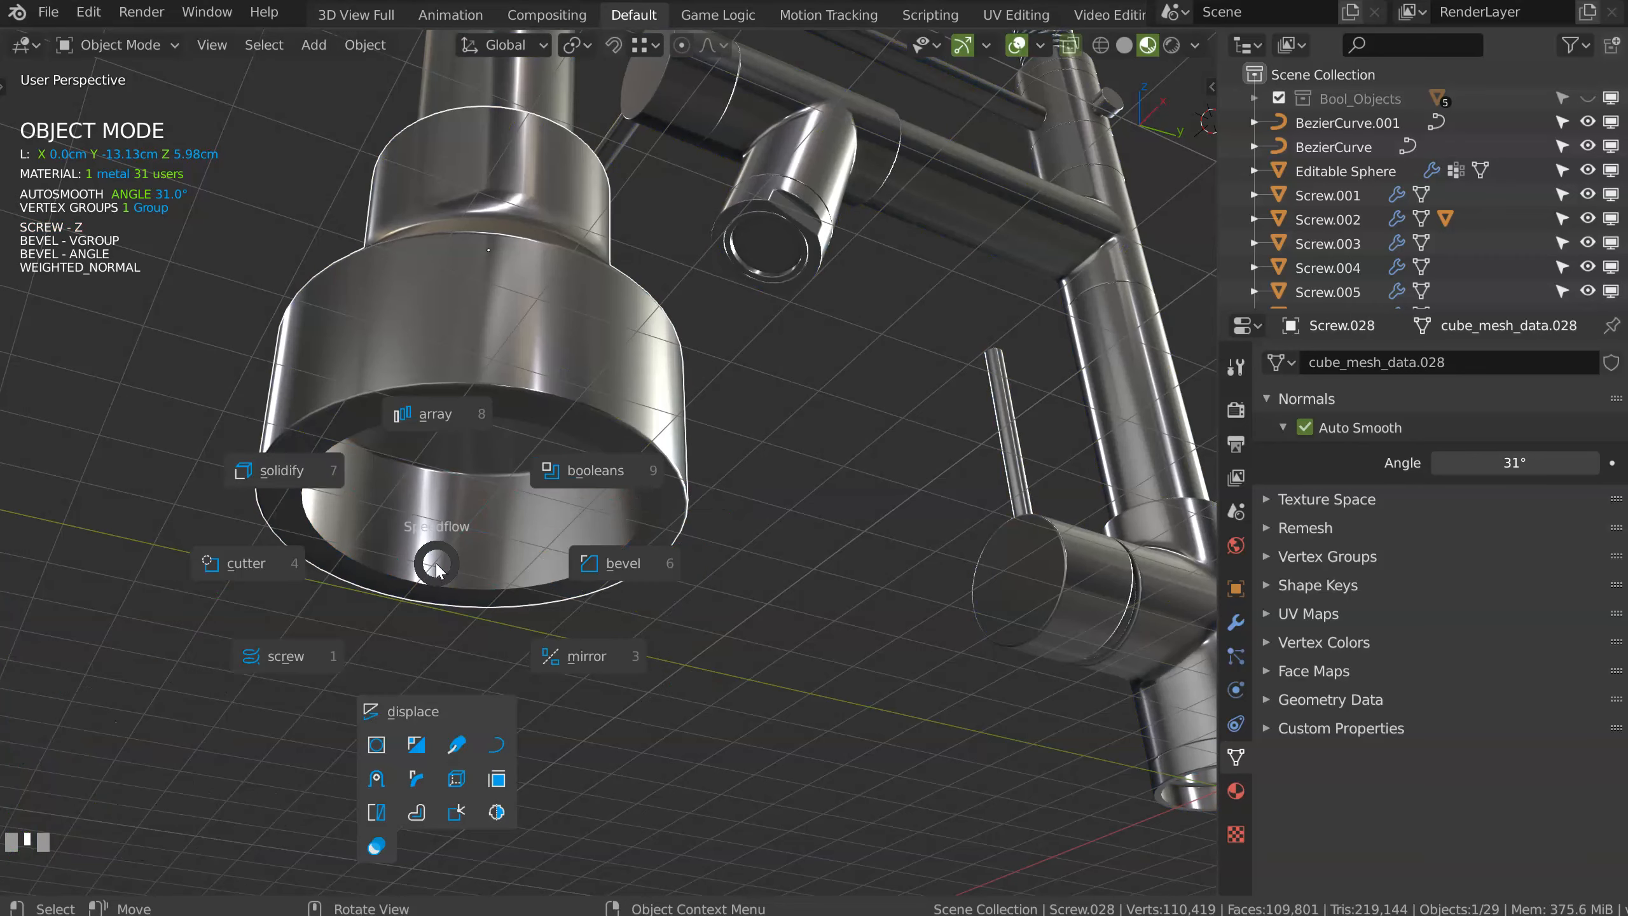
left_click(319, 475)
type("d-1")
key("Return")
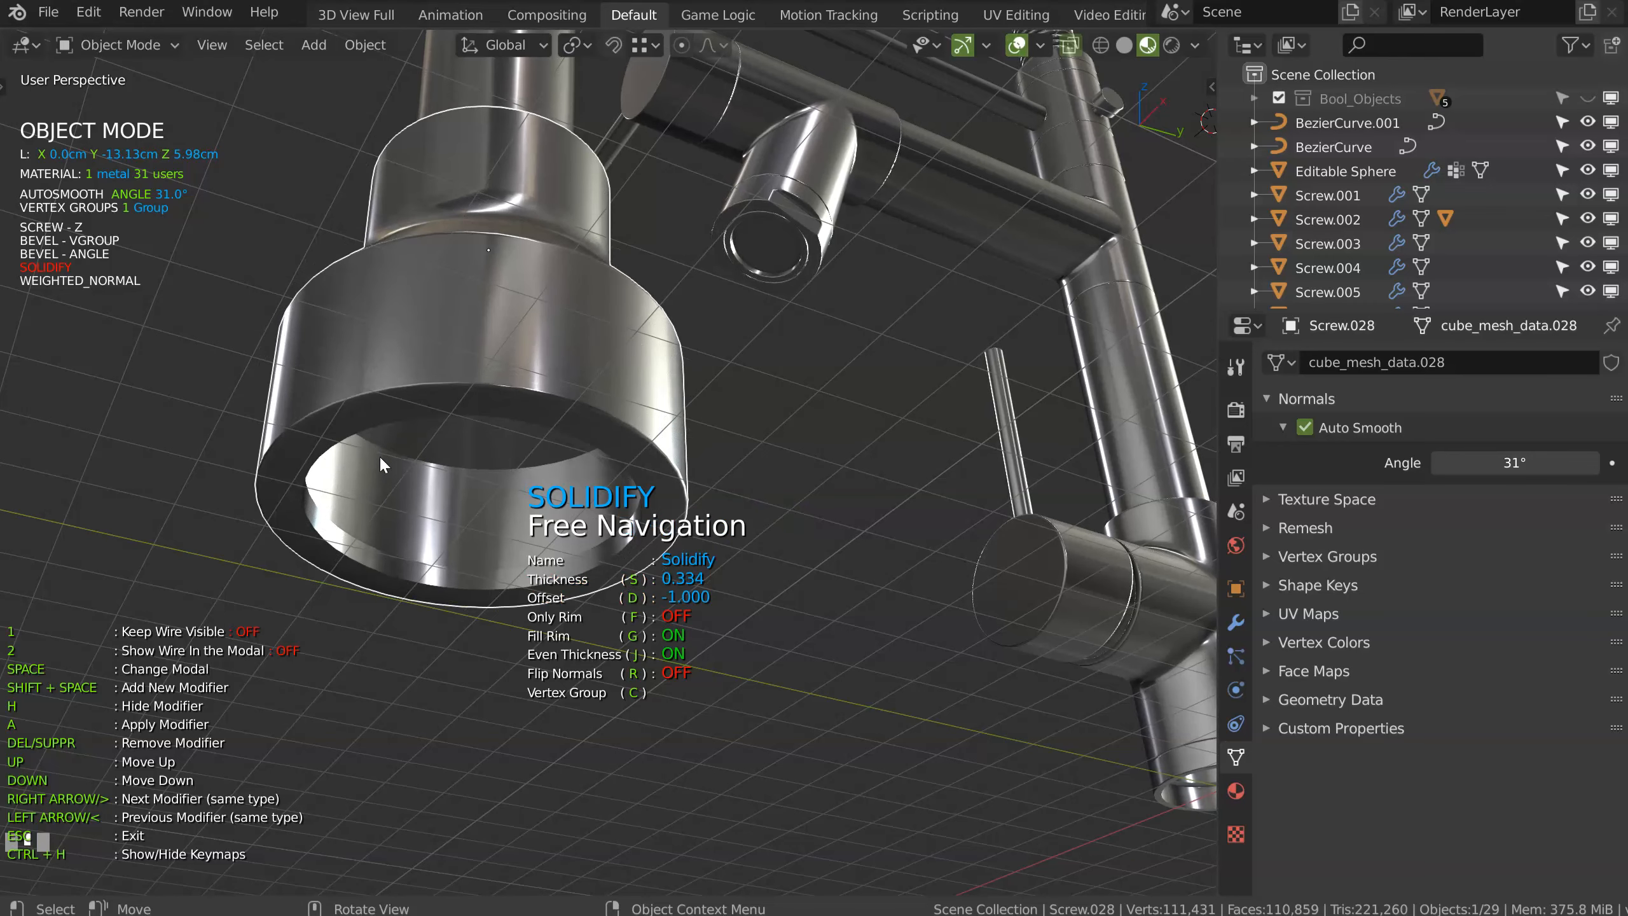
key("f")
key("s")
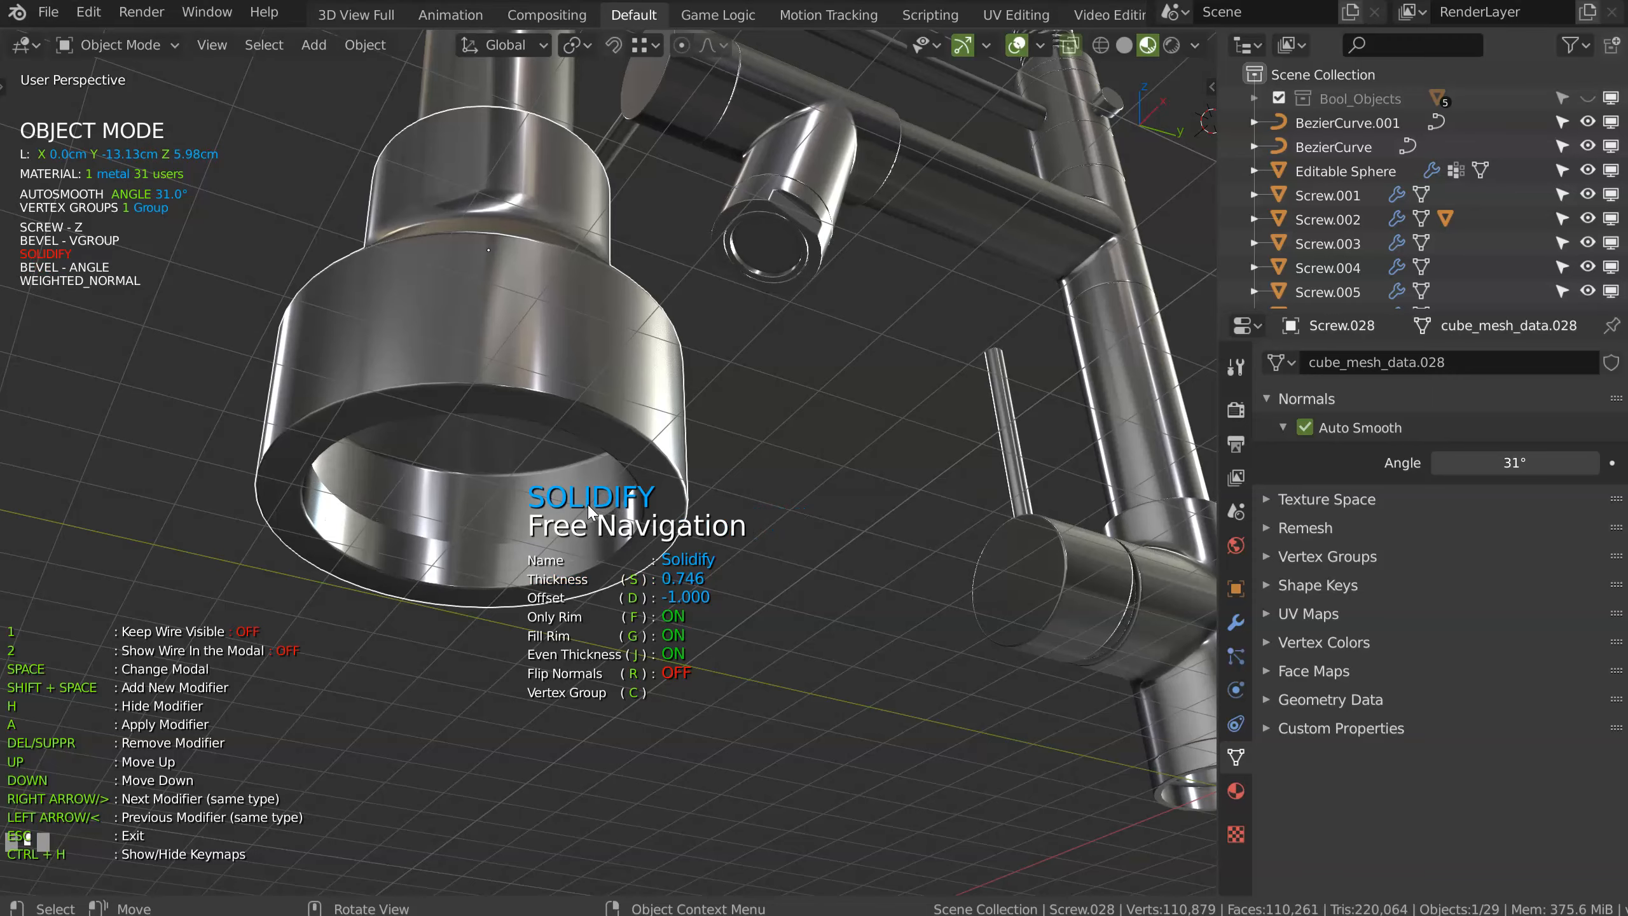
middle_click_drag(587, 513, 567, 612)
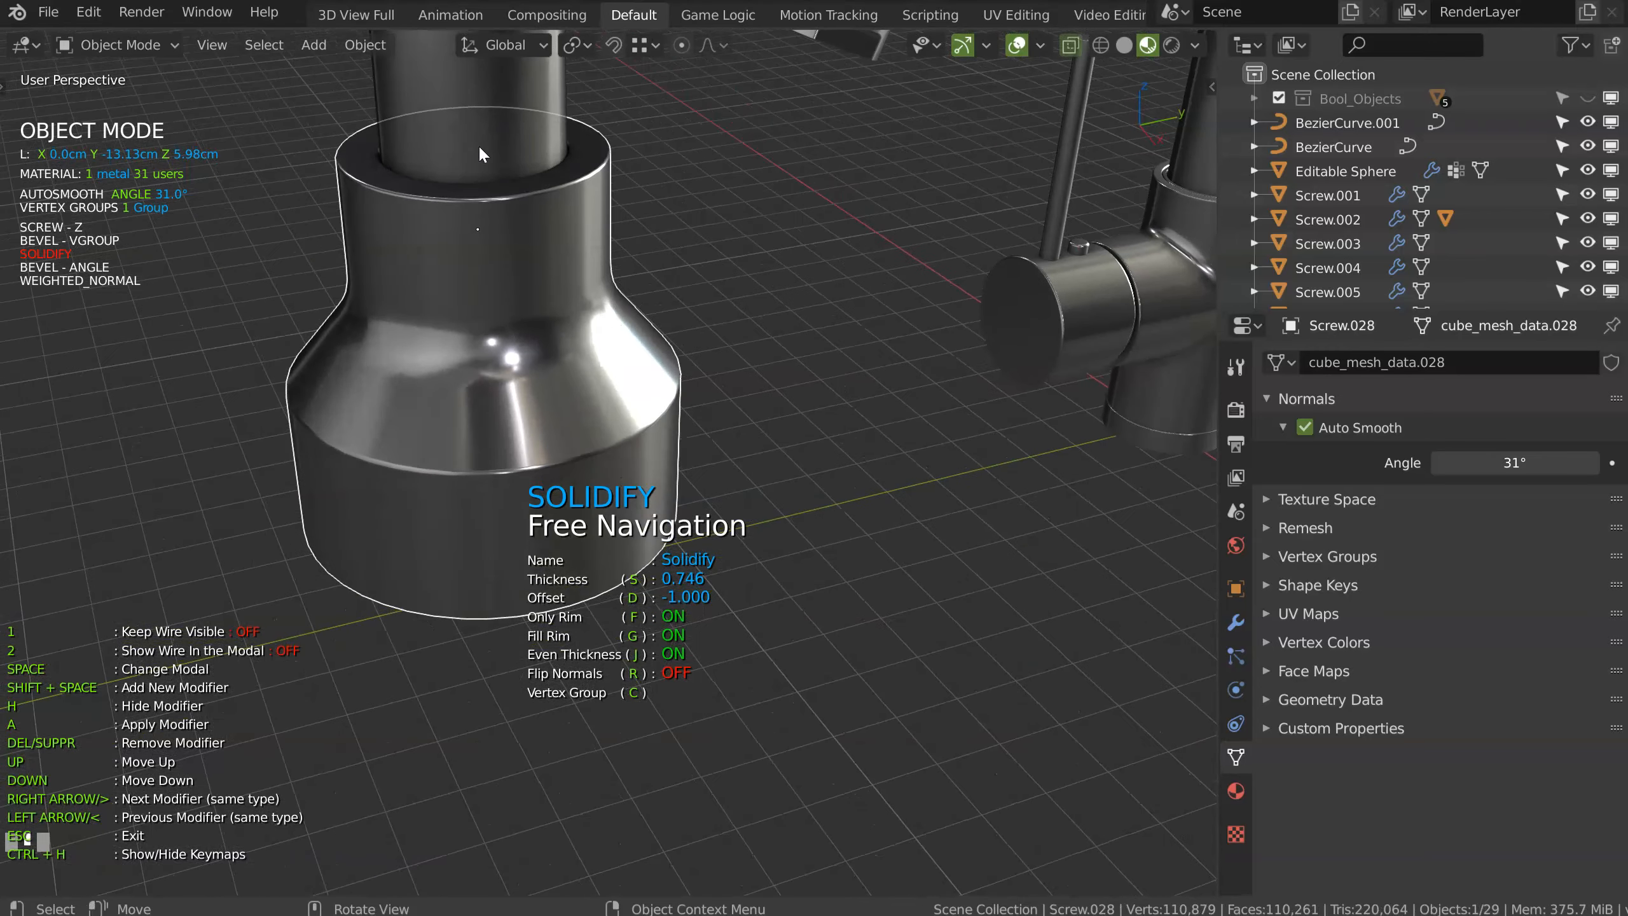
middle_click_drag(558, 206, 628, 495)
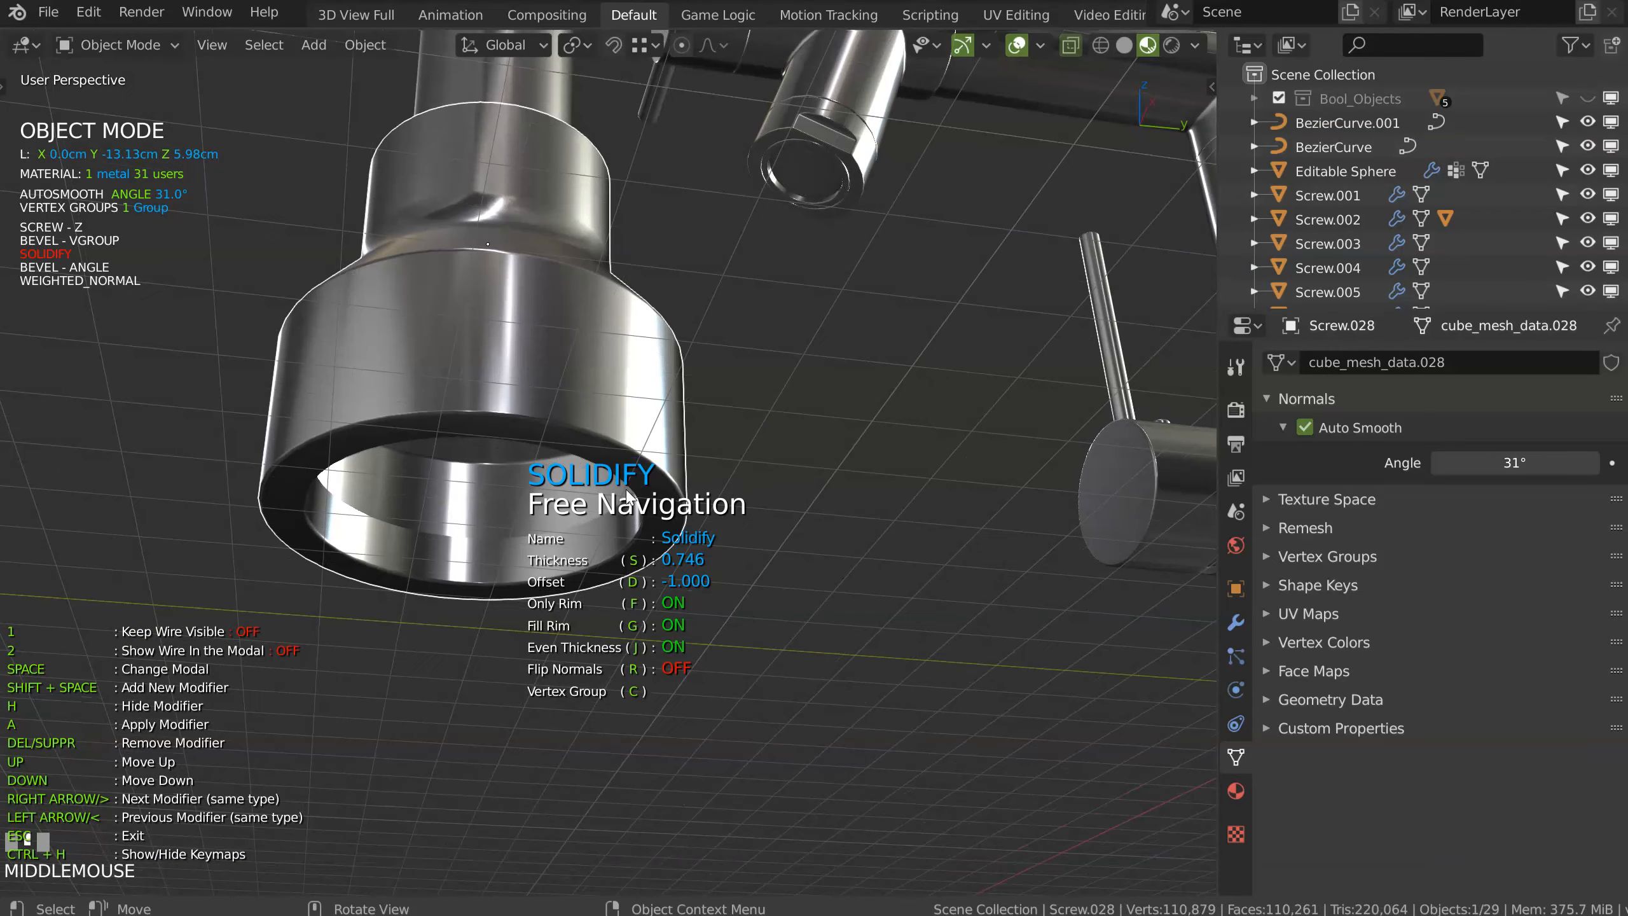
middle_click_drag(755, 384, 732, 346, "shift")
left_click(715, 406)
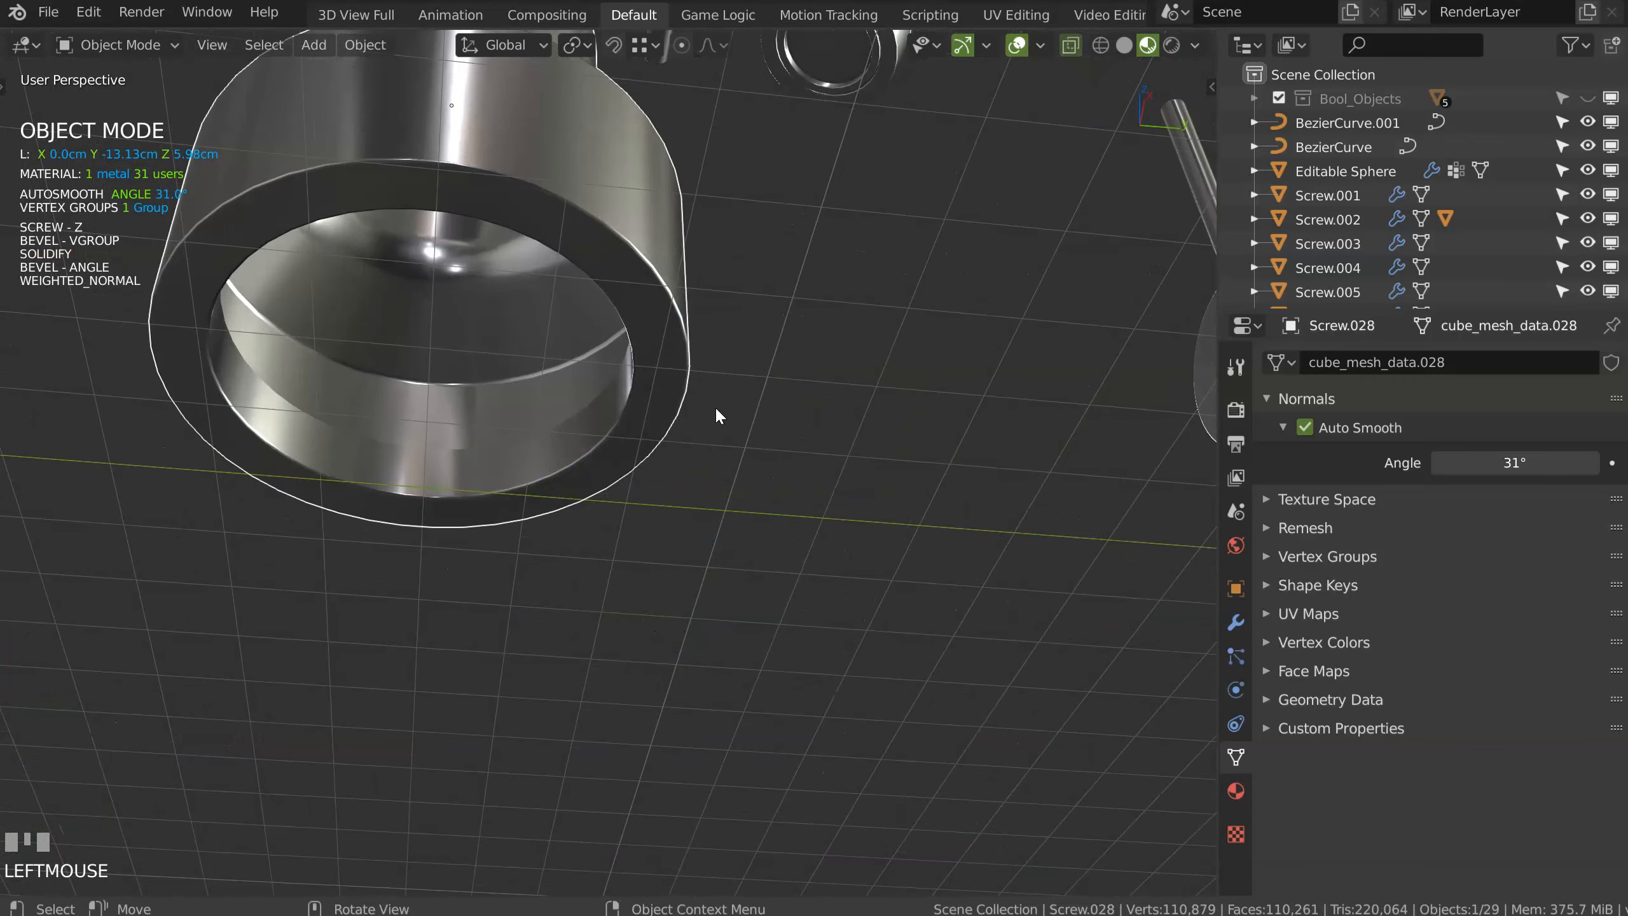
Step: Move the inner vertex of the head's bottom rim about 1.6 mm outward along Y
key("Tab")
key("g")
key("y")
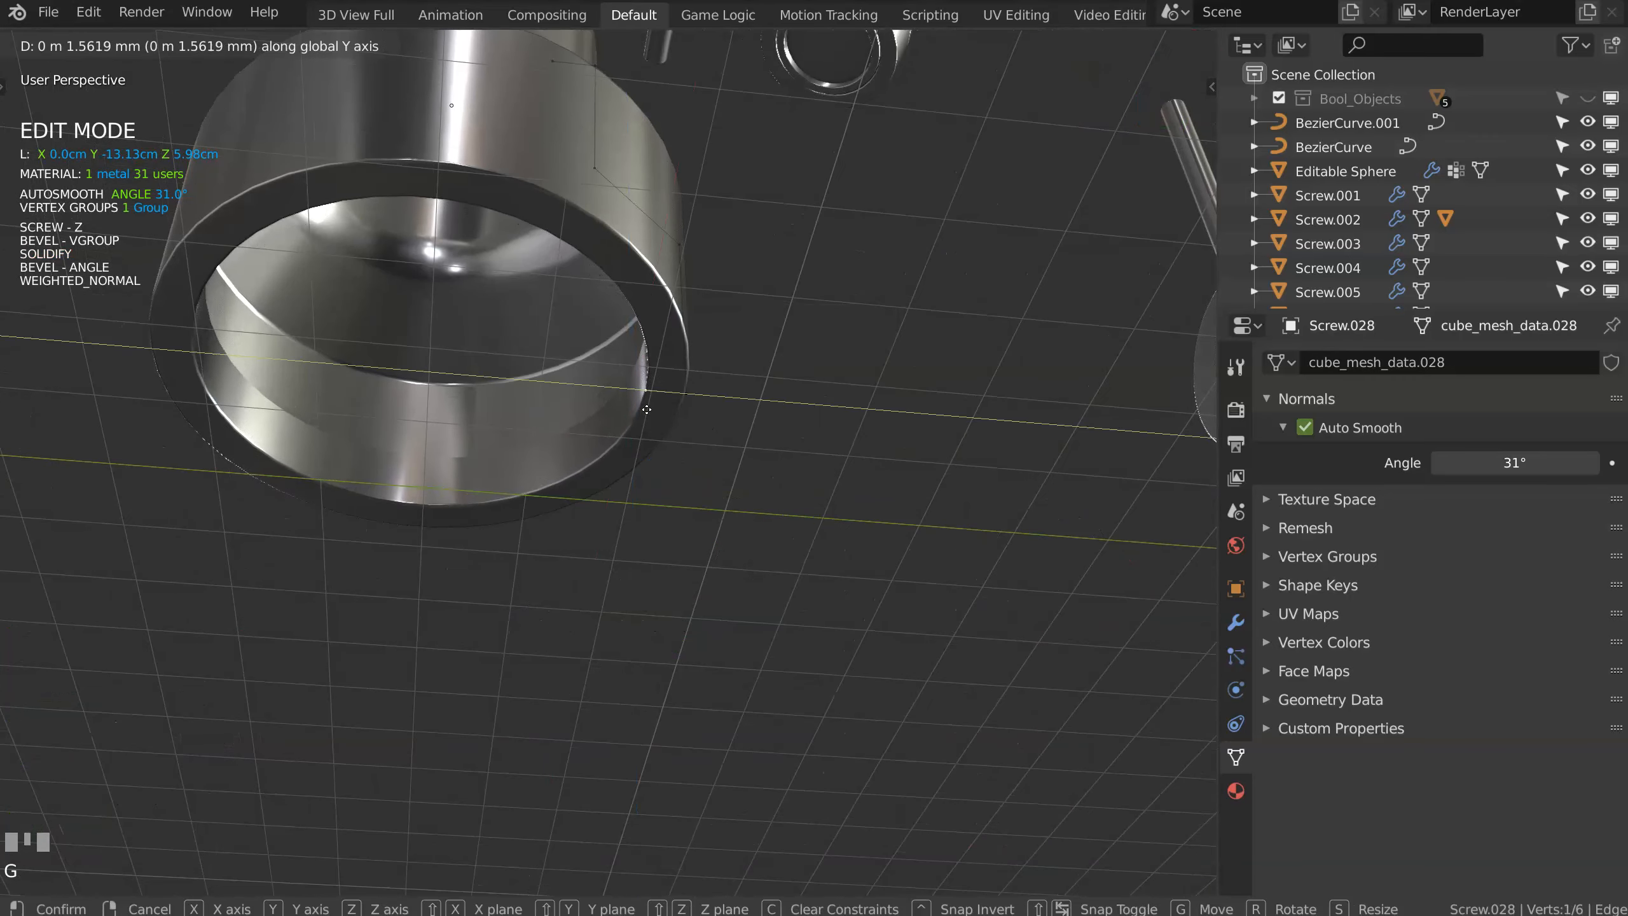
left_click(710, 399)
Step: Add a second vertex-group bevel on the head's bottom outer edge, place it above the angle bevel, and adjust its width and segments
middle_click_drag(711, 399, 719, 442)
mouse_move(719, 441)
middle_mouse_down("ctrl")
mouse_move(767, 363)
mouse_move(712, 427)
middle_mouse_up("ctrl")
key("space")
left_click(828, 444)
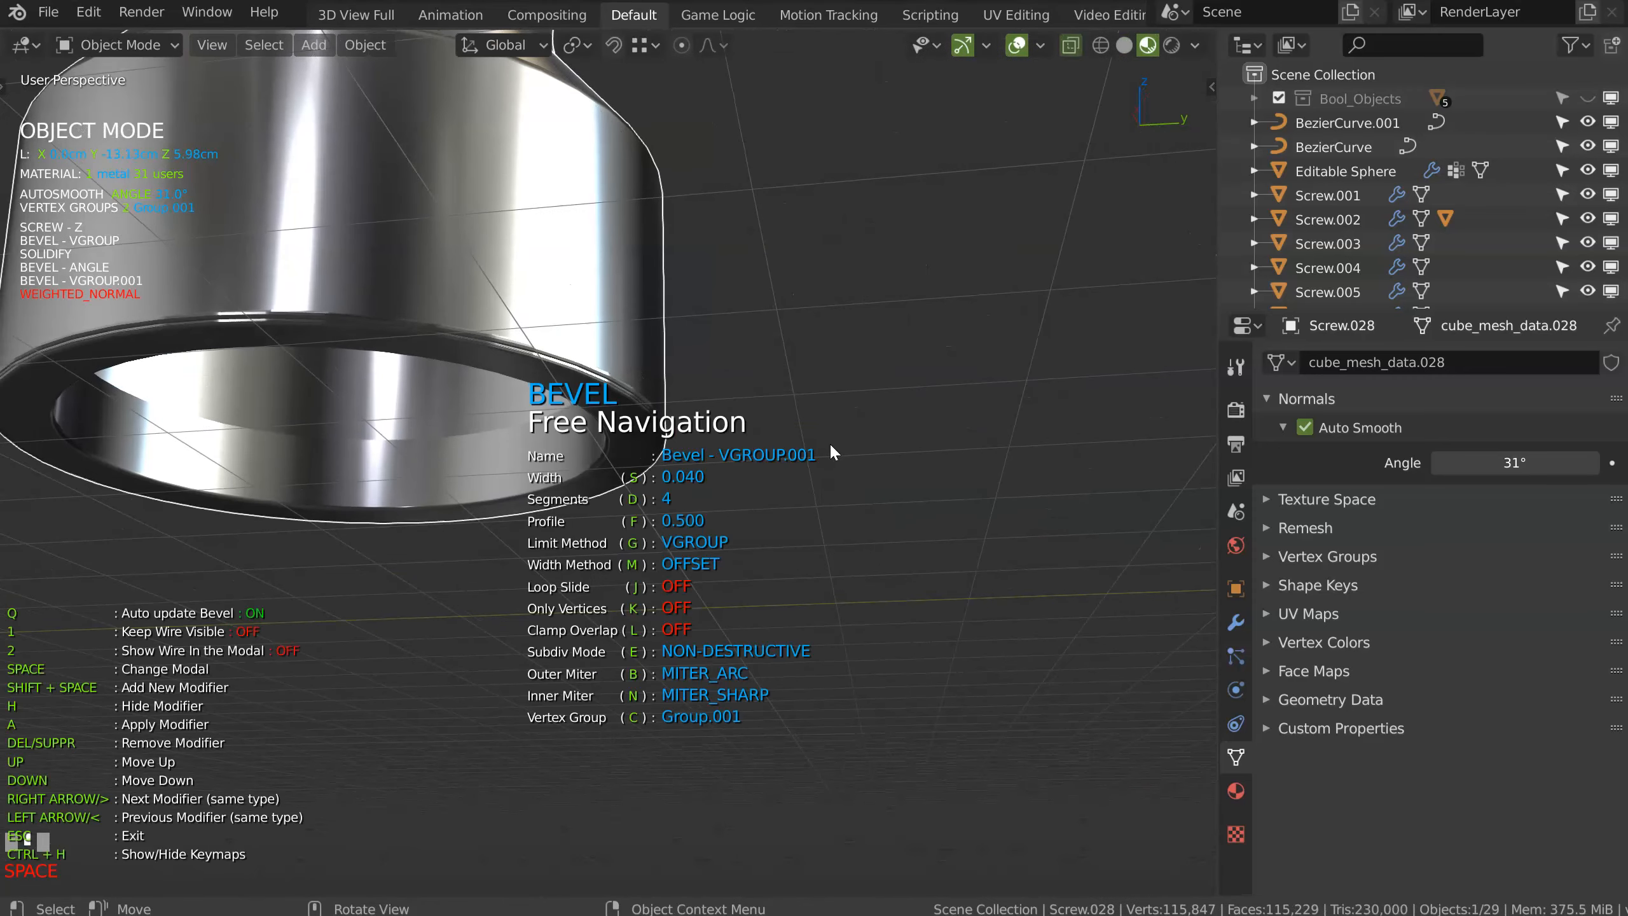
key("Up")
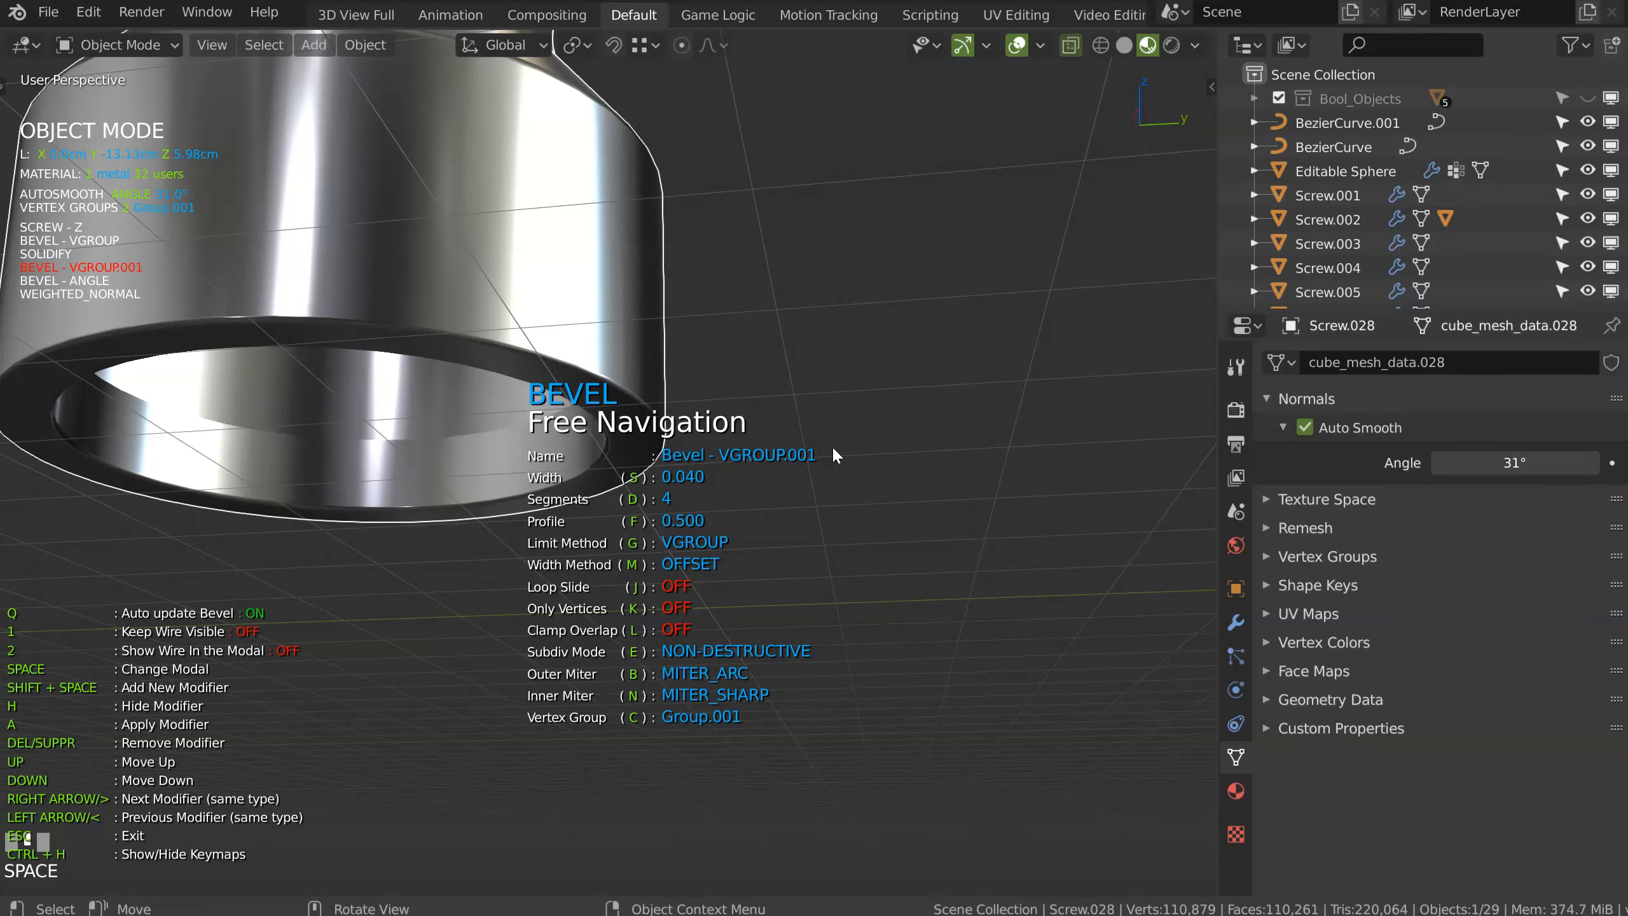
key("s")
key("d")
key("s")
Step: Narrow the head's upper collar by moving its two outer vertices about 1.8 mm inward along Y
middle_click_drag(770, 436, 654, 318)
key("Tab")
left_click(654, 318)
left_click(653, 426, "shift")
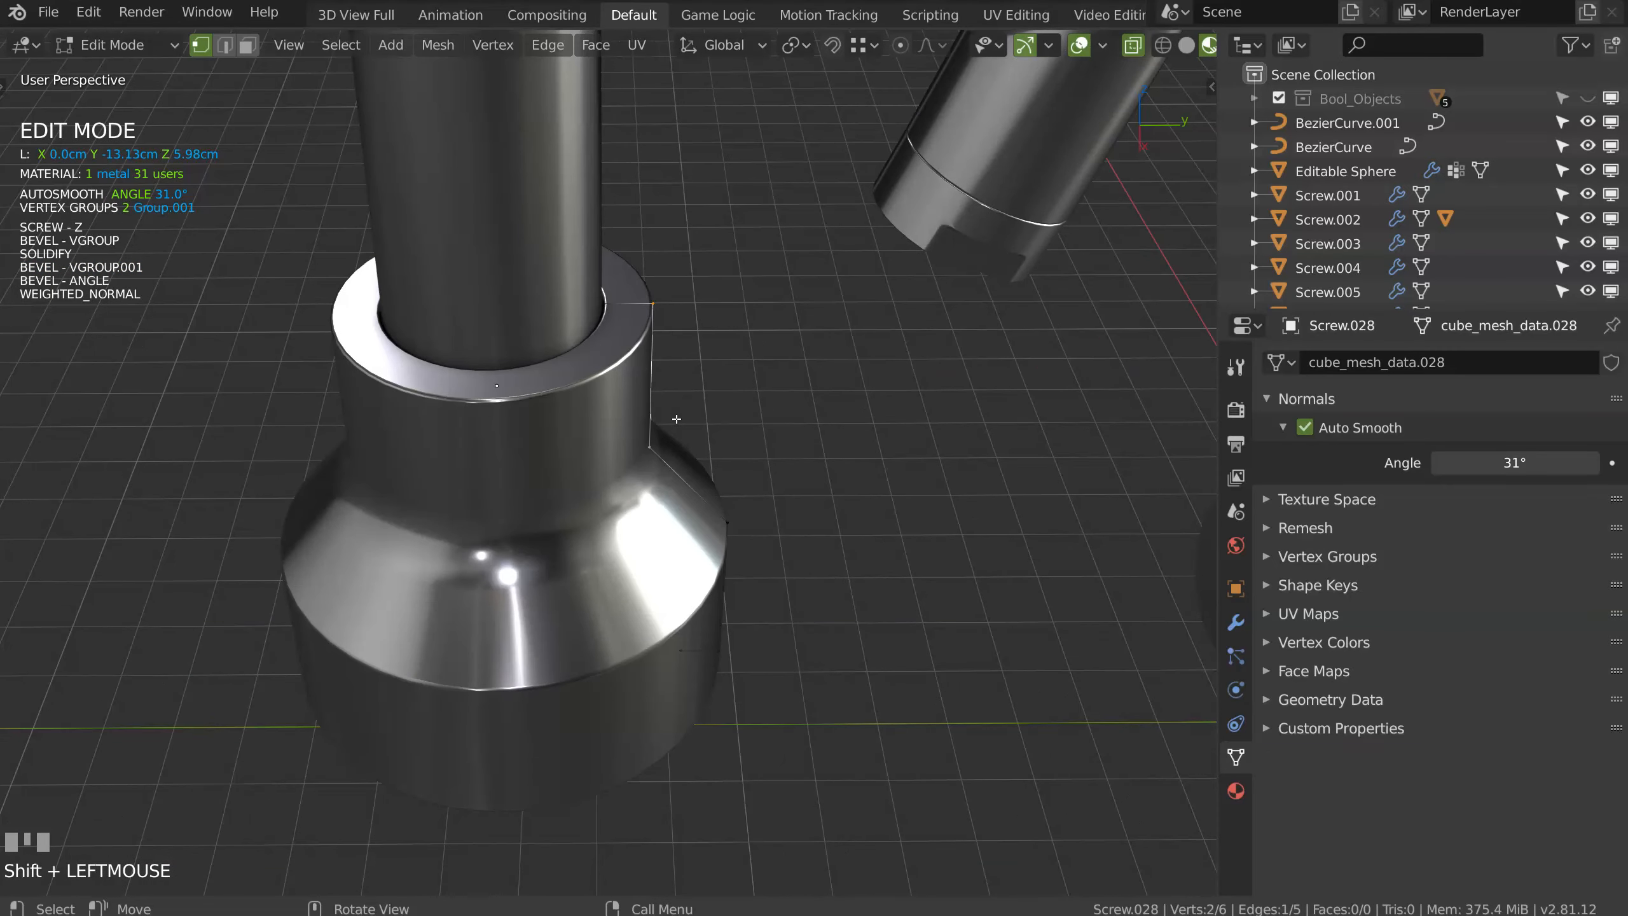
key("g")
key("y")
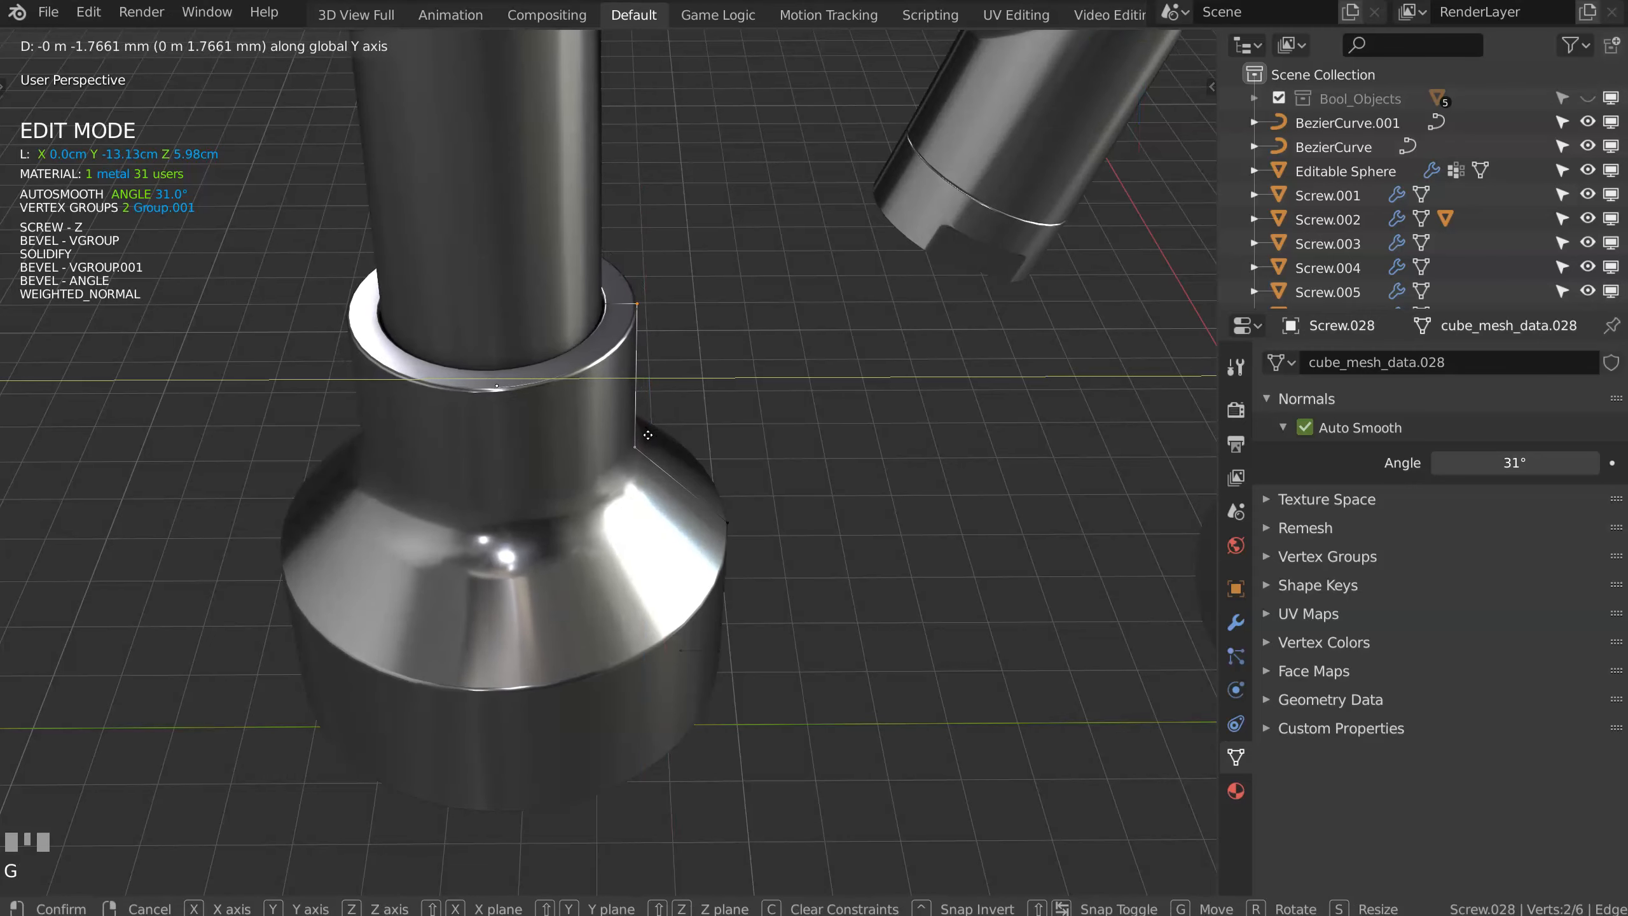
left_click(649, 435)
Step: Adjust the radius of the head's wide lower wall by moving its vertices along Y, and leave mesh editing
middle_click_drag(705, 447, 646, 407)
left_click(650, 453)
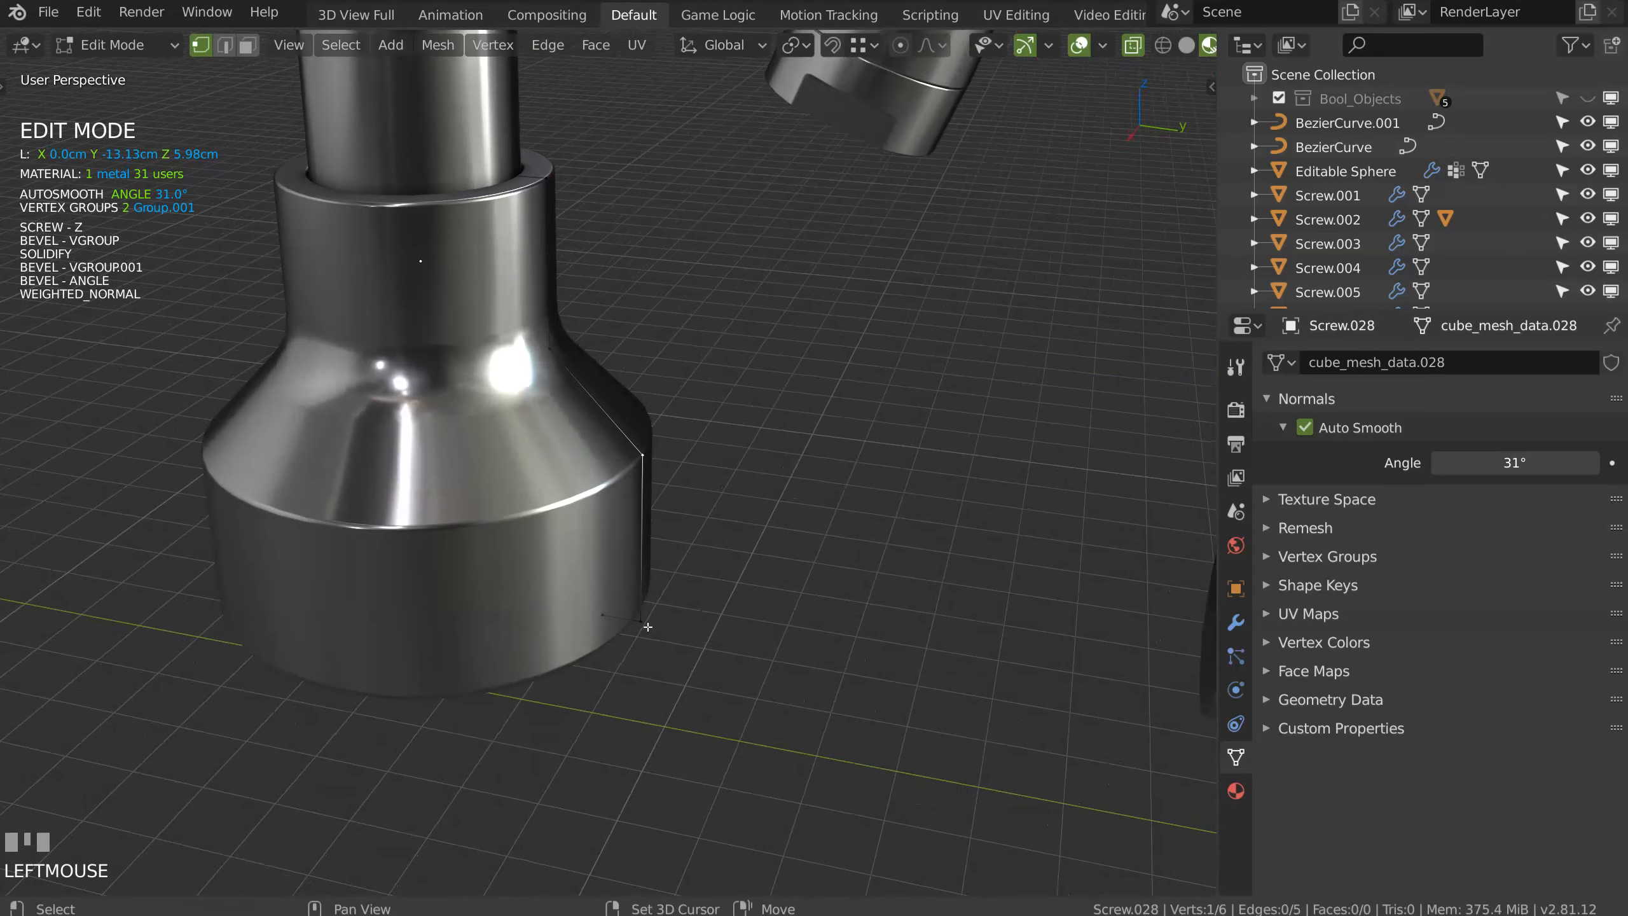
middle_click_drag(674, 470, 552, 386)
key("g")
key("y")
left_click(641, 471)
scroll(669, 407, "down", 3)
key("Tab")
Step: Duplicate the bottom rim's inner vertex in place and separate it into its own object, leaving that object selected
middle_click_drag(507, 495, 635, 465, "ctrl")
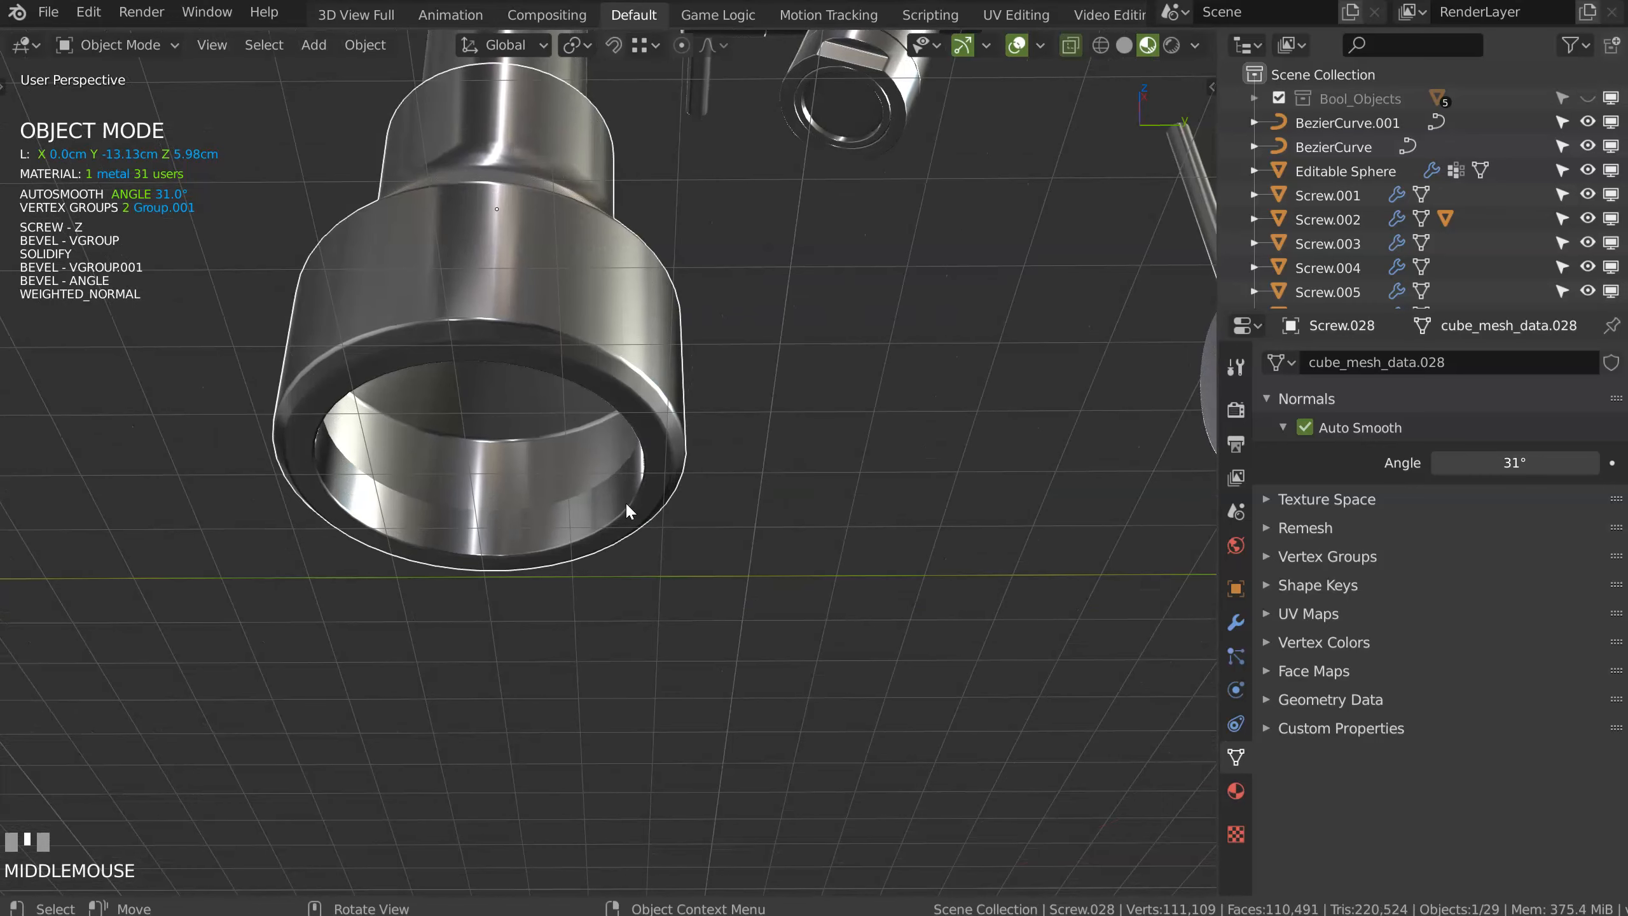
key("Tab")
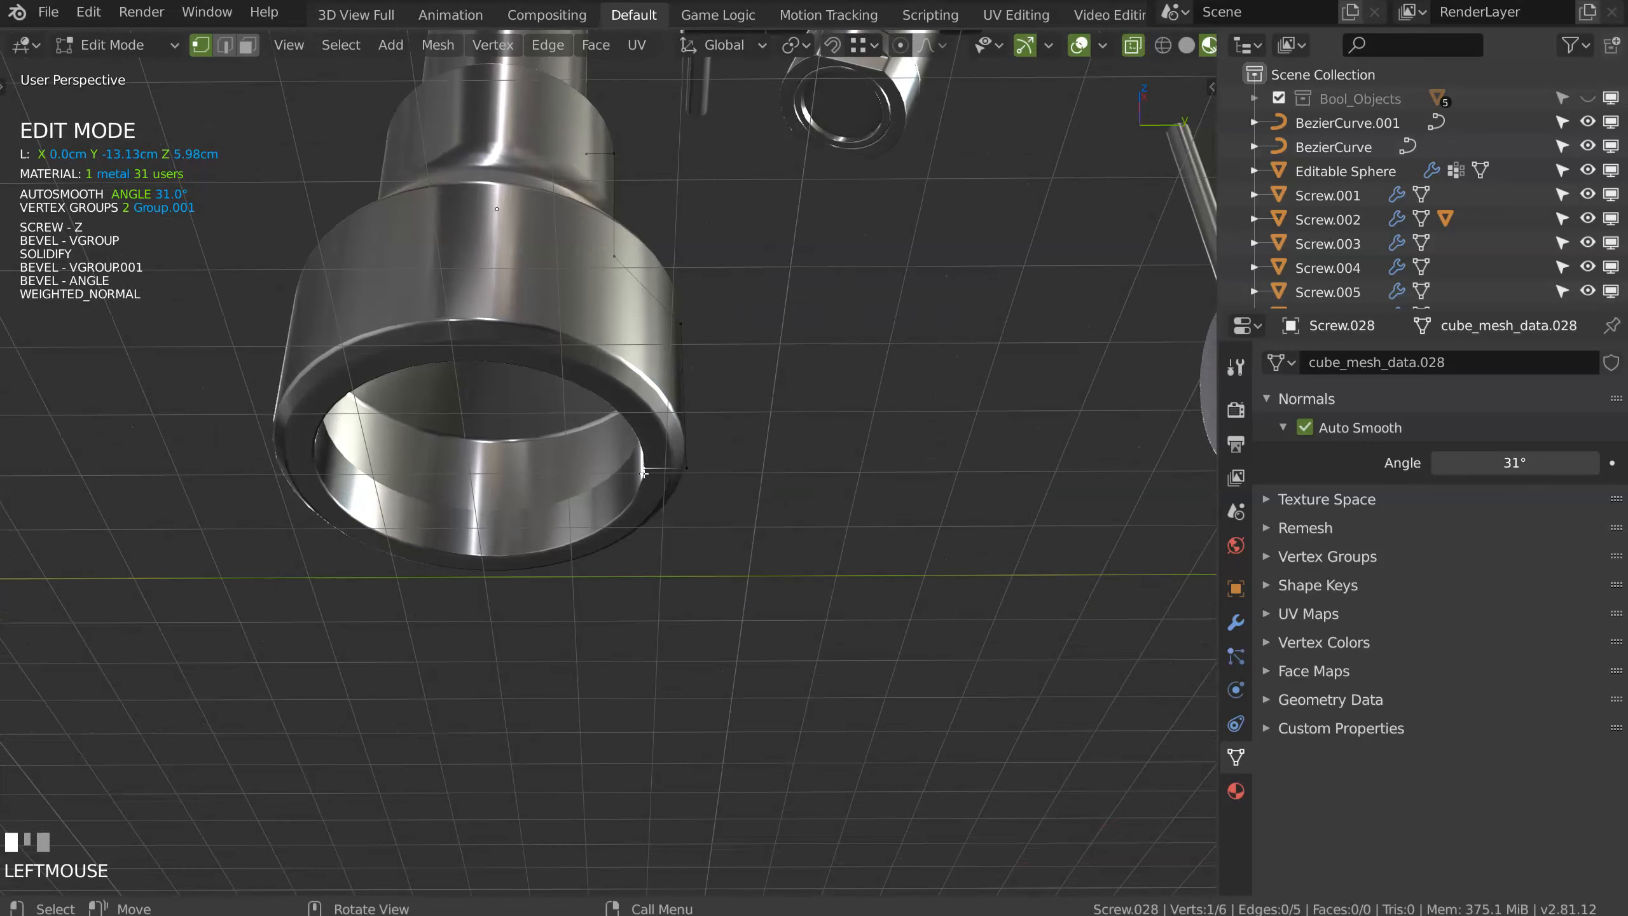
middle_click_drag(583, 525, 662, 355, "ctrl")
key("shift+d")
left_click(620, 505)
key("p")
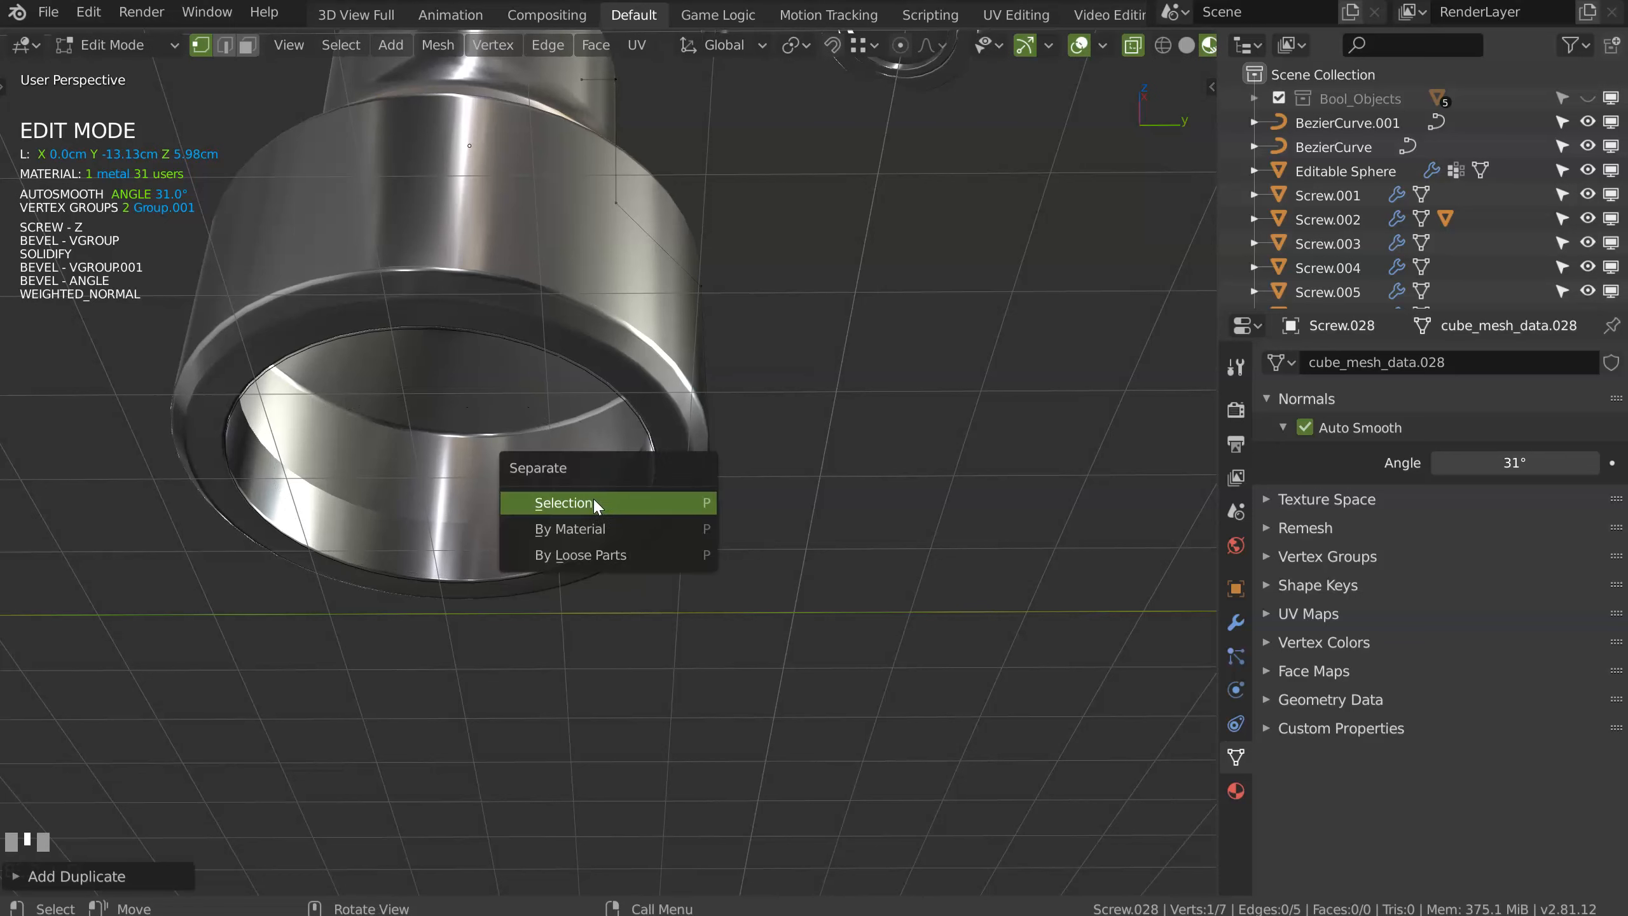
left_click(592, 498)
key("Tab")
key("Tab")
key("Tab")
left_click(632, 412)
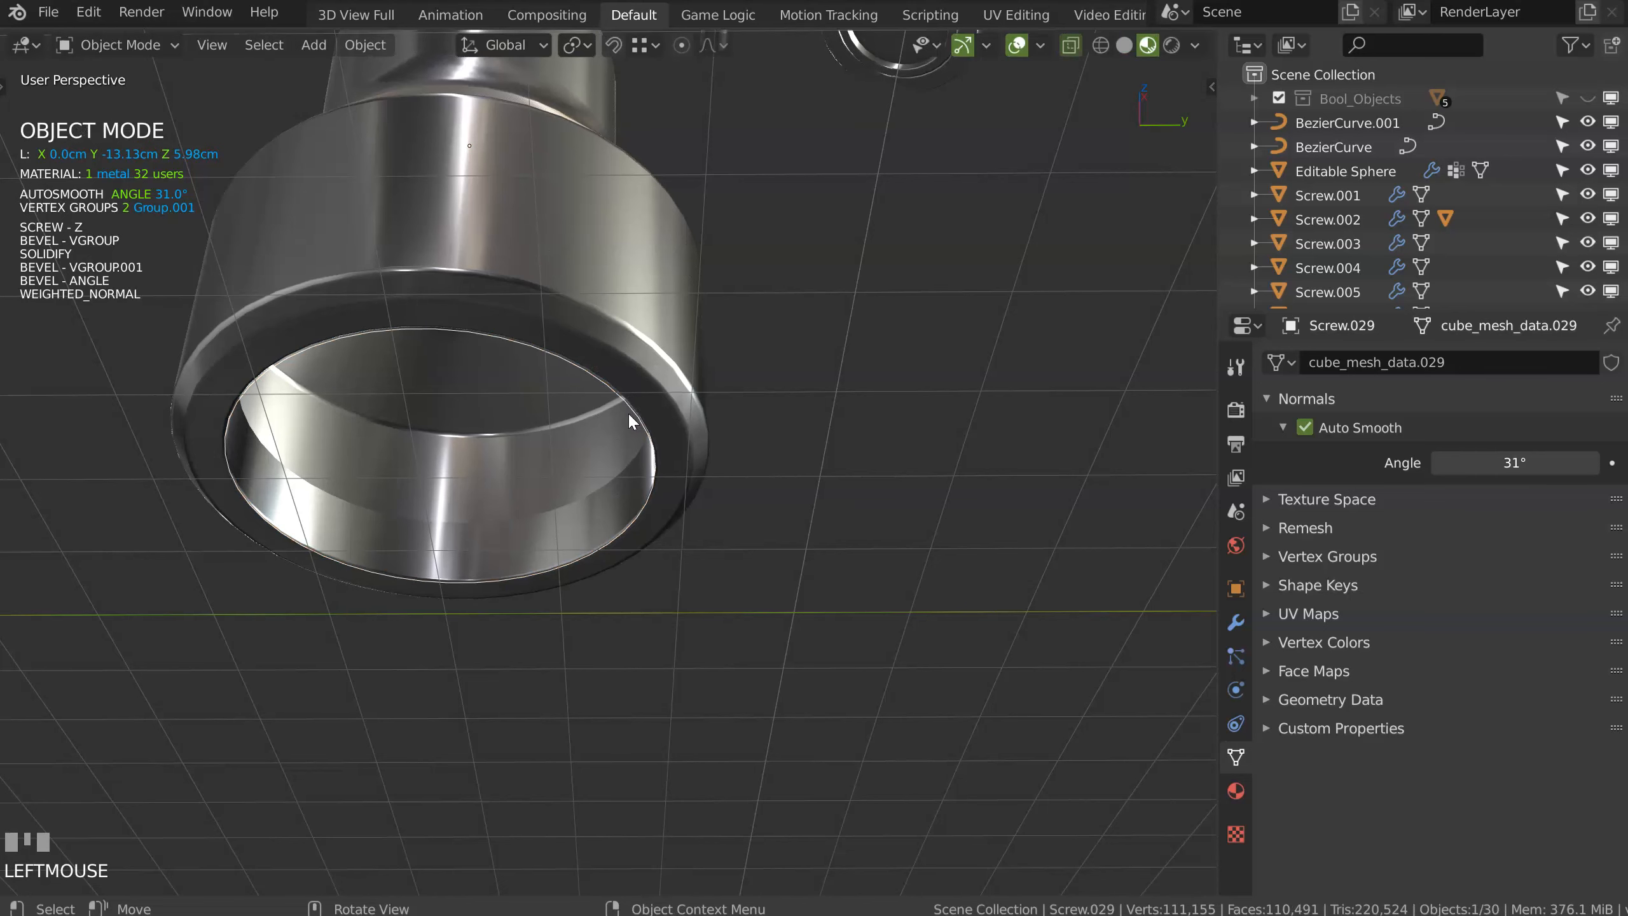
Step: Remove both vertex-group bevels, Solidify, the angle bevel and Weighted Normal from the separated object, keeping only its Screw modifier
key("apostrophe")
left_click_drag(599, 356, 850, 287)
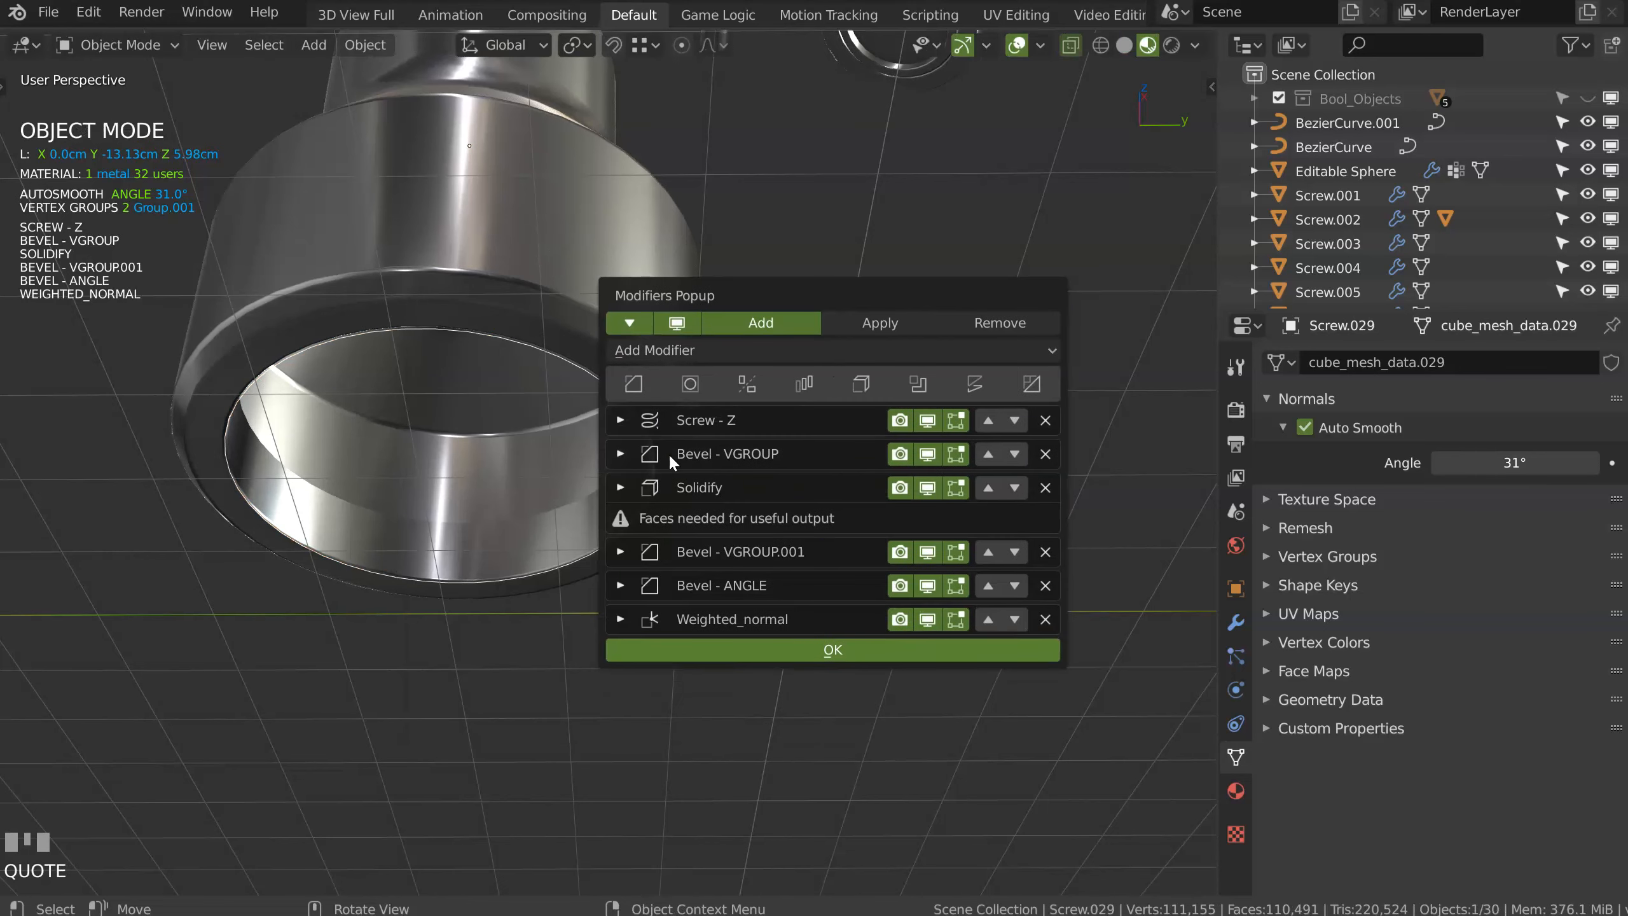
left_click(1045, 453)
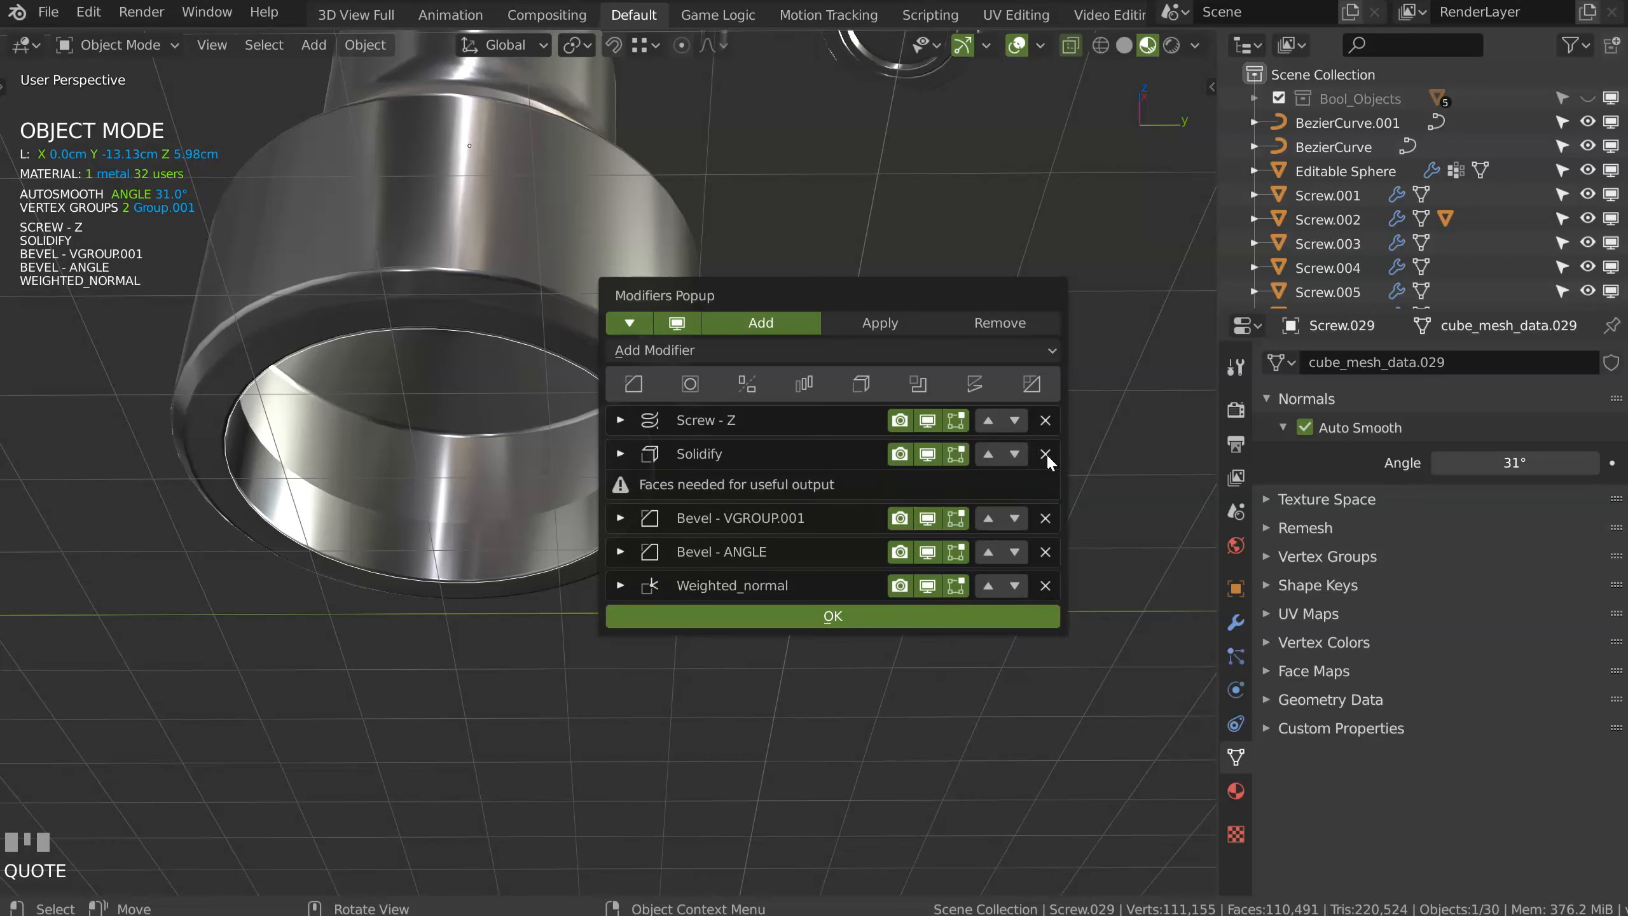
left_click(1046, 454)
left_click(1047, 453)
left_click(1049, 454)
left_click(1049, 455)
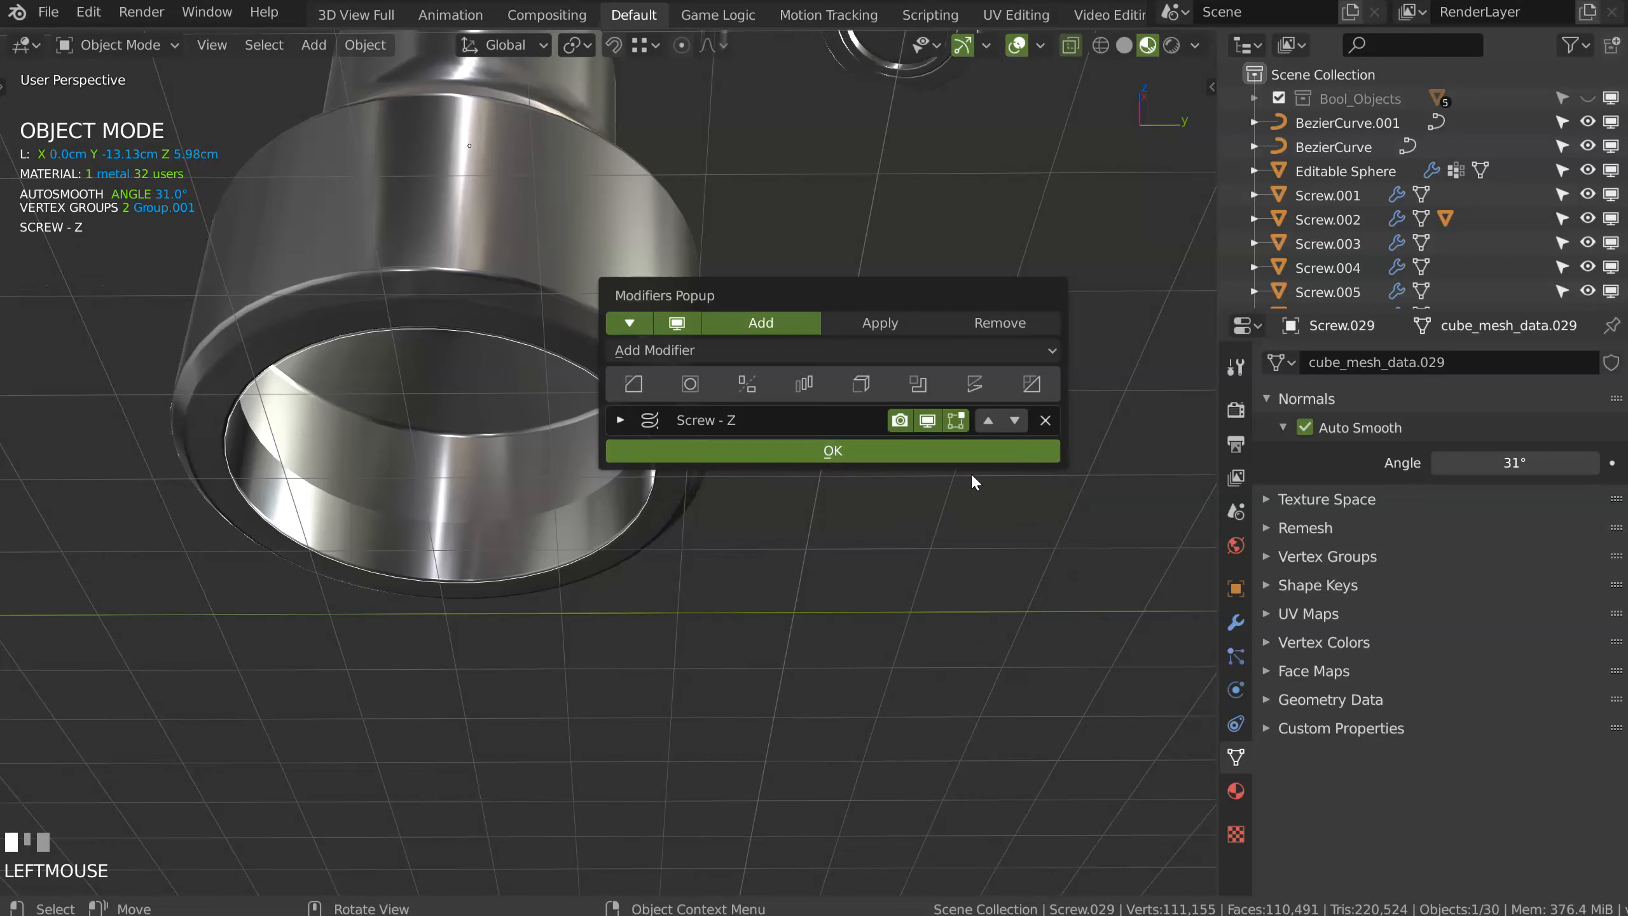
left_click(718, 451)
Step: Extrude the separated vertex inward along Y and shift its end back about 3.4 mm to the centre, closing the opening with a disc
key("Tab")
left_click(655, 486)
key("e")
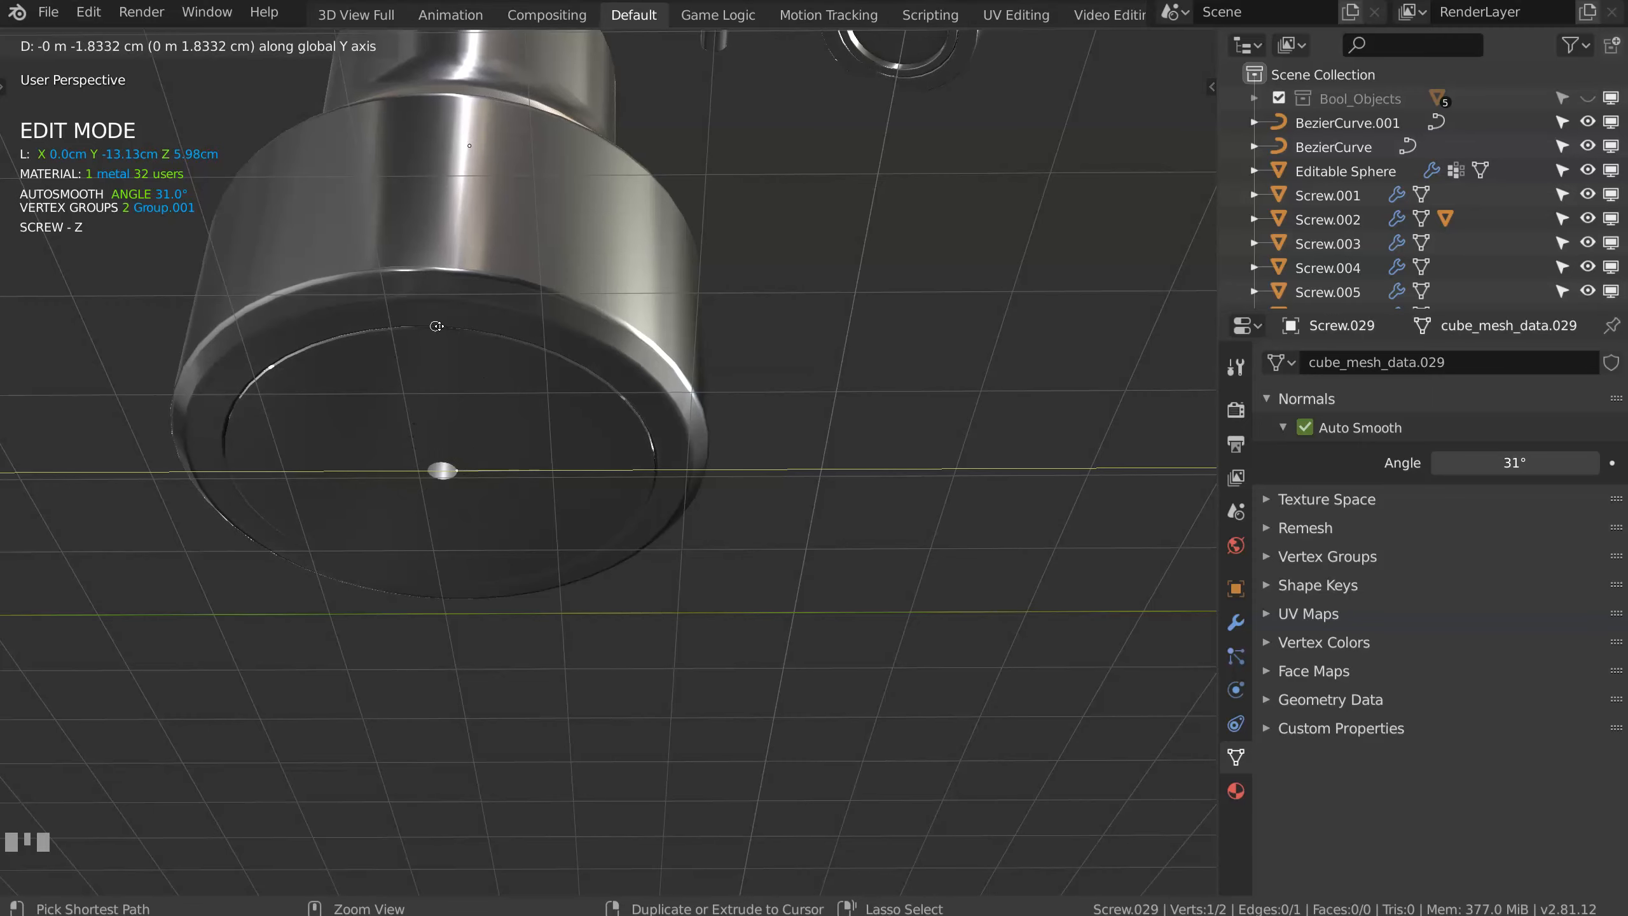
left_click(471, 432)
middle_click_drag(470, 432, 416, 479)
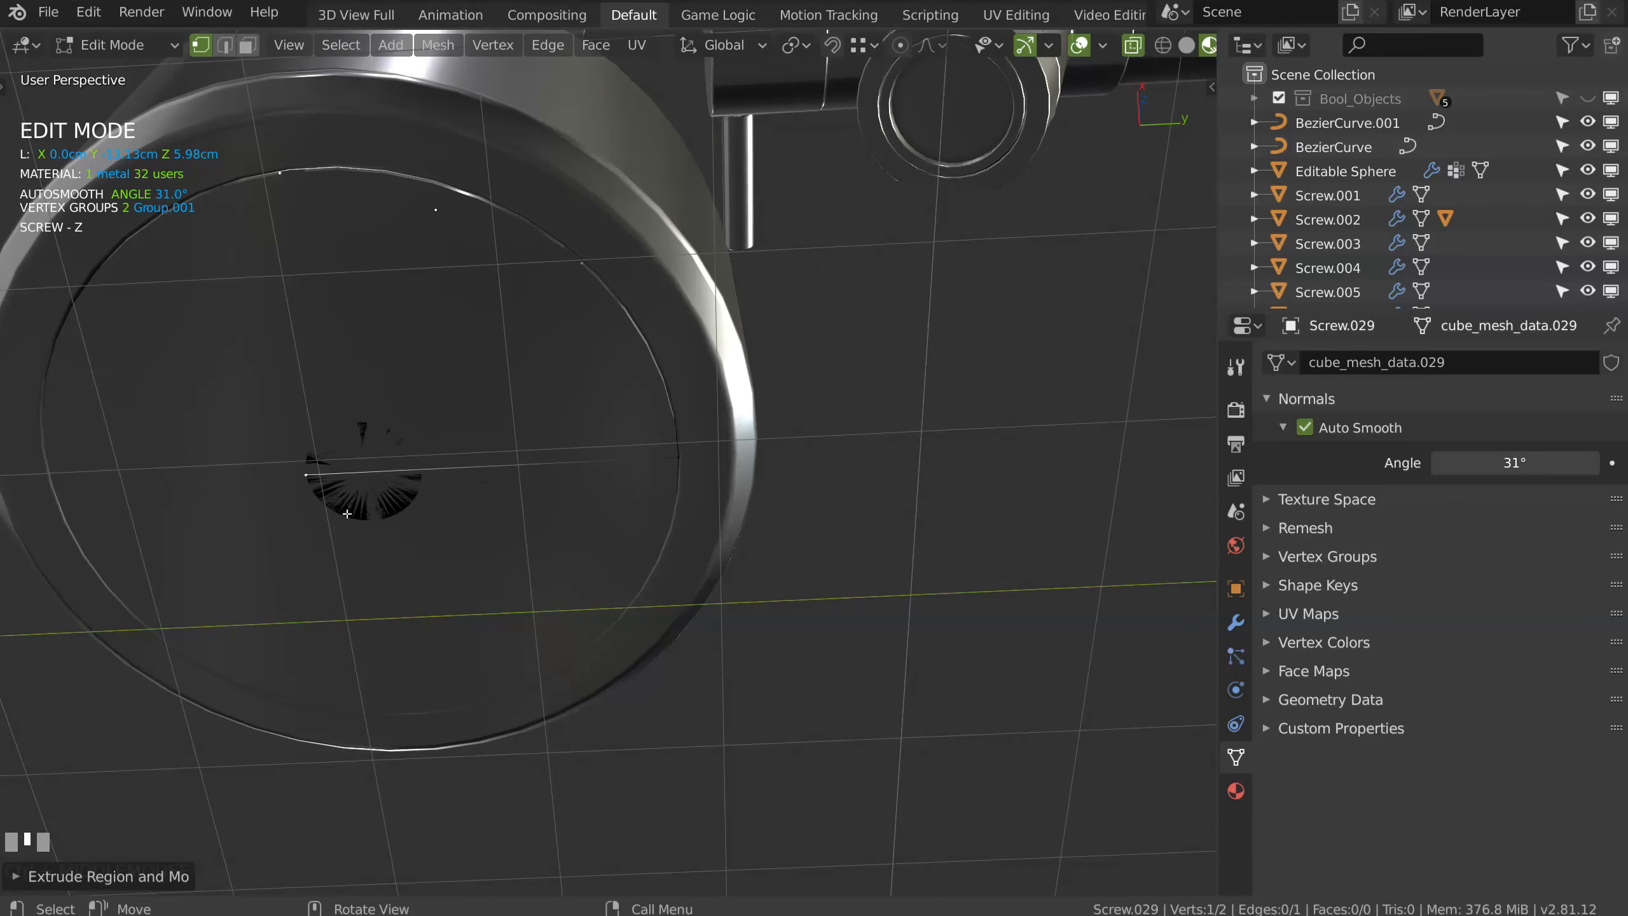
key("g")
key("y")
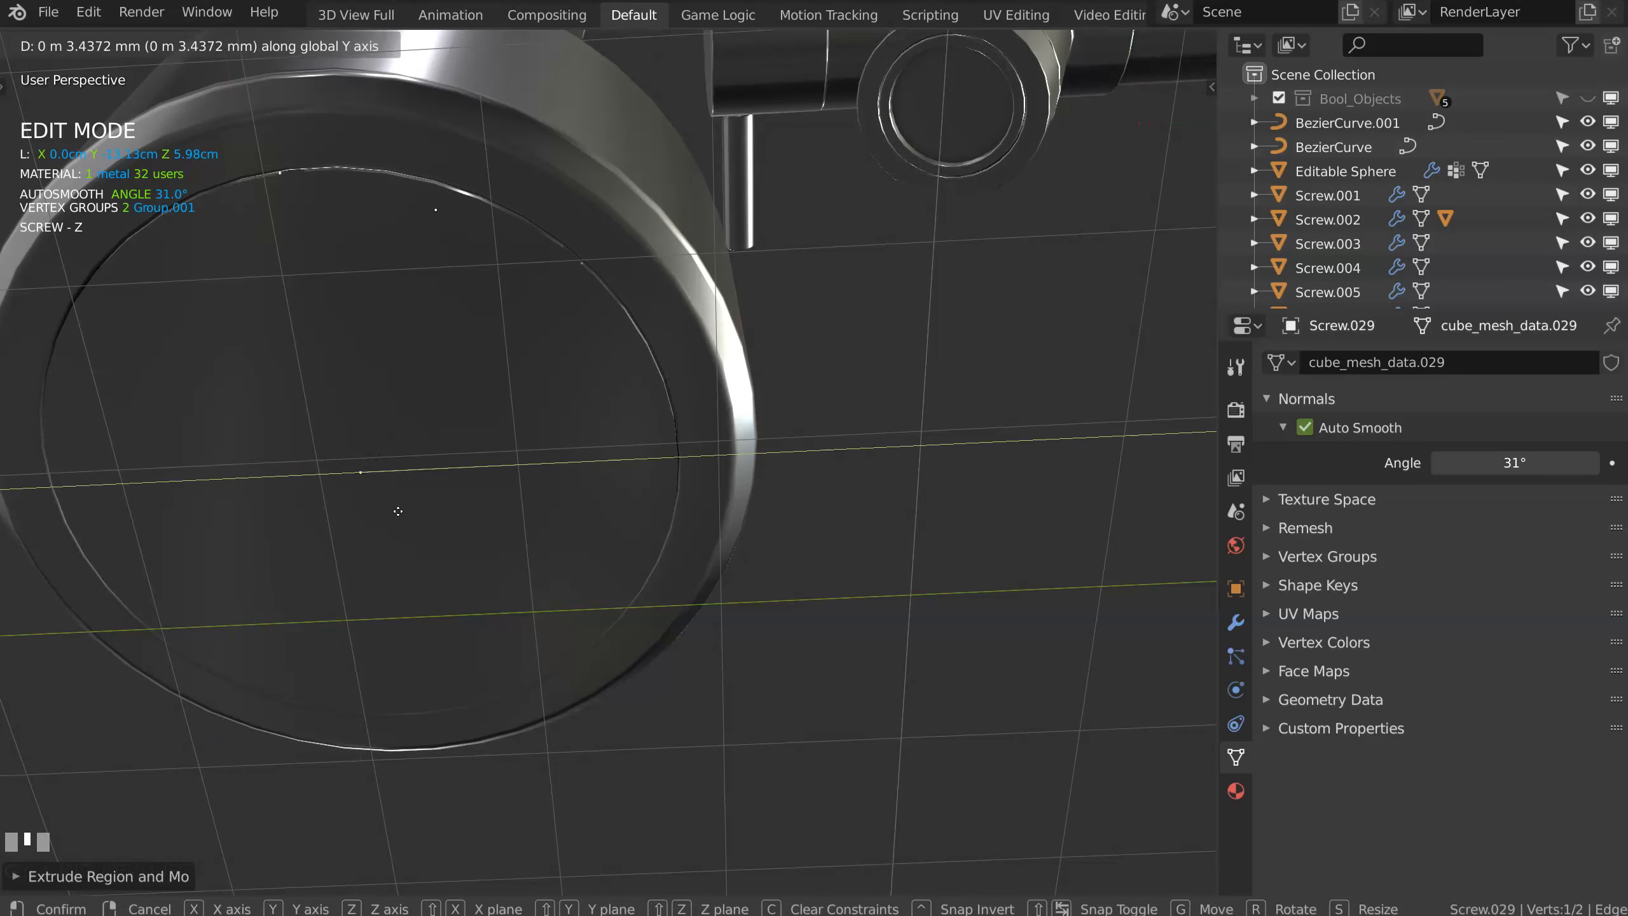
left_click(398, 511)
Step: Move the disc about 1.3 mm up along Z so it sits recessed inside the head's rim
middle_click_drag(538, 429, 480, 559)
left_click(681, 442)
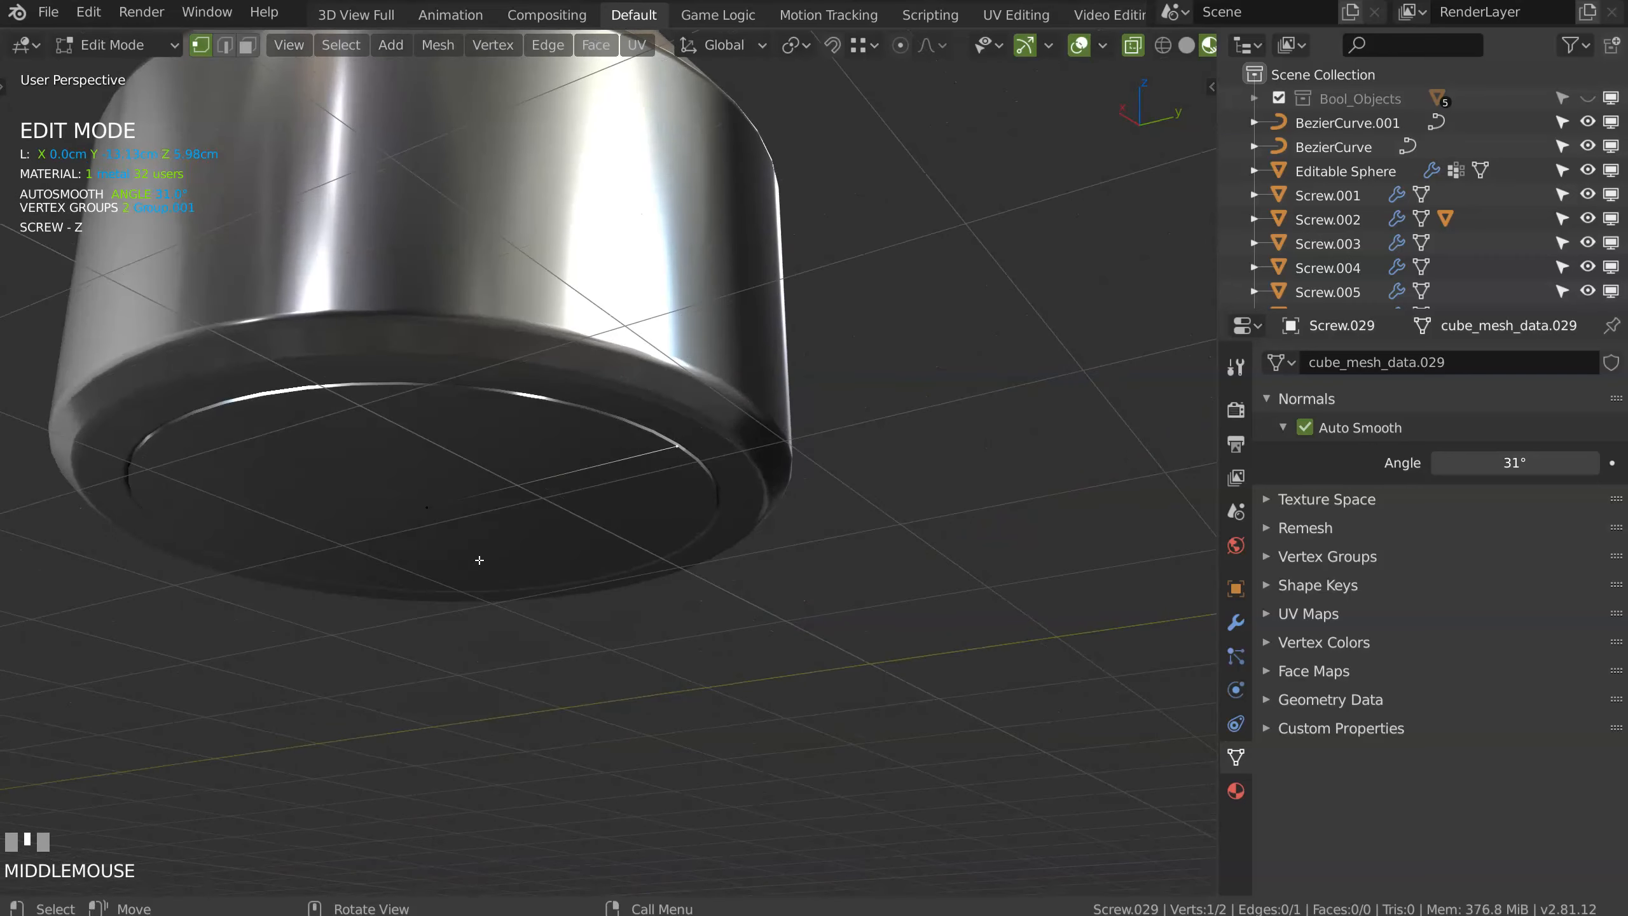
key("Tab")
key("g")
key("z")
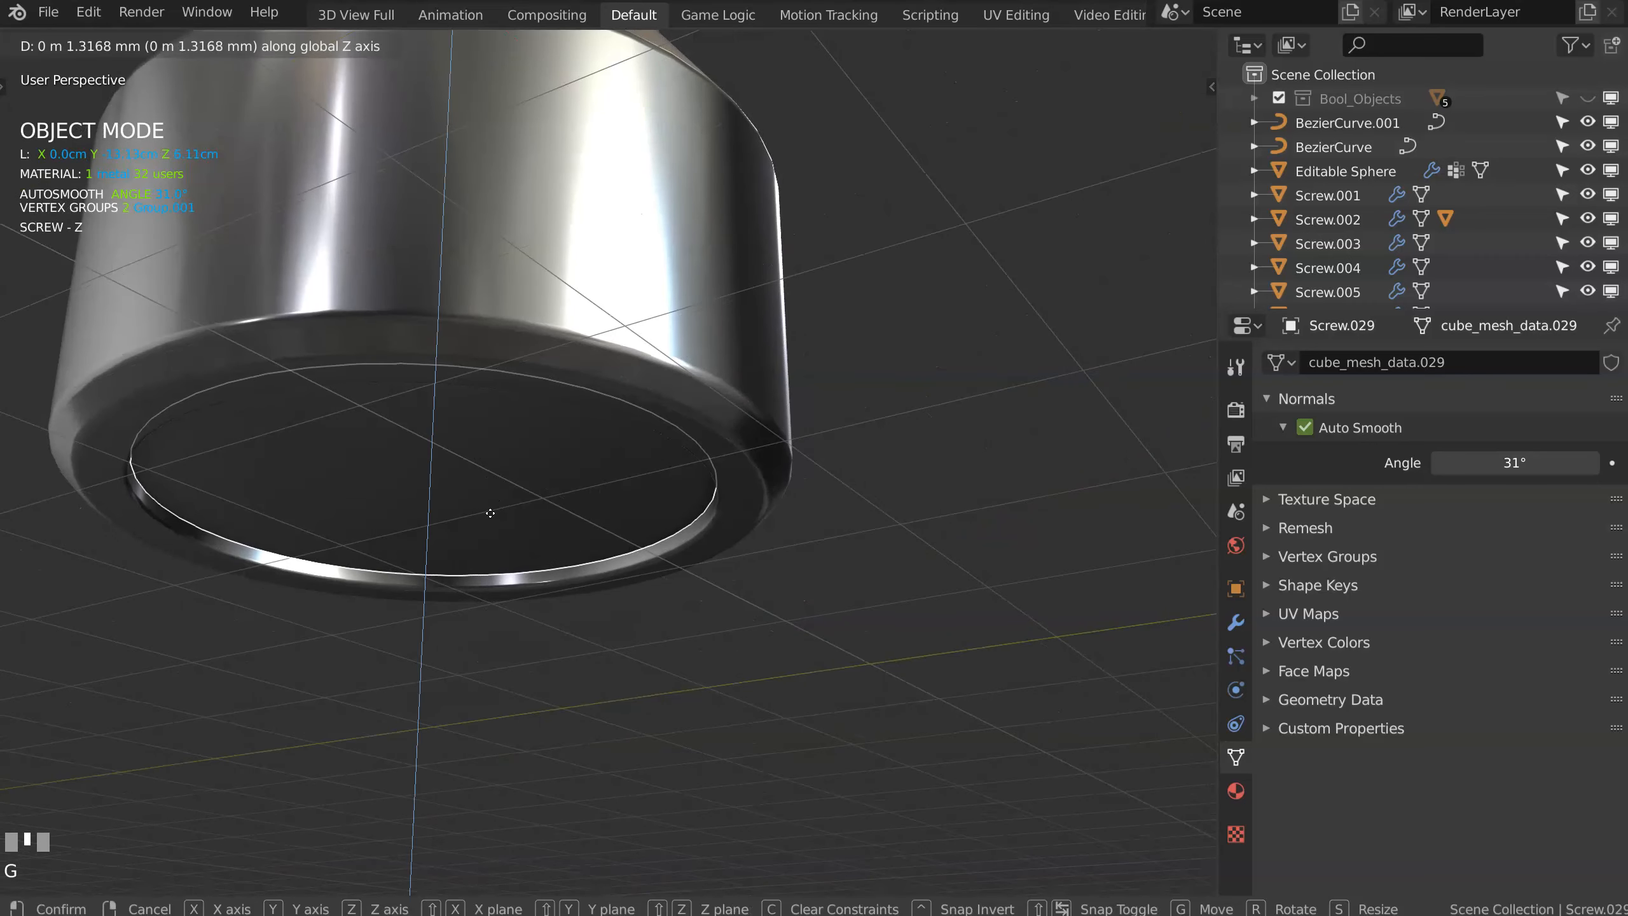
left_click(491, 513)
Step: Add a Solidify modifier with a thickness of 0.226 to the disc and adjust its offset
key("space")
left_click(445, 479)
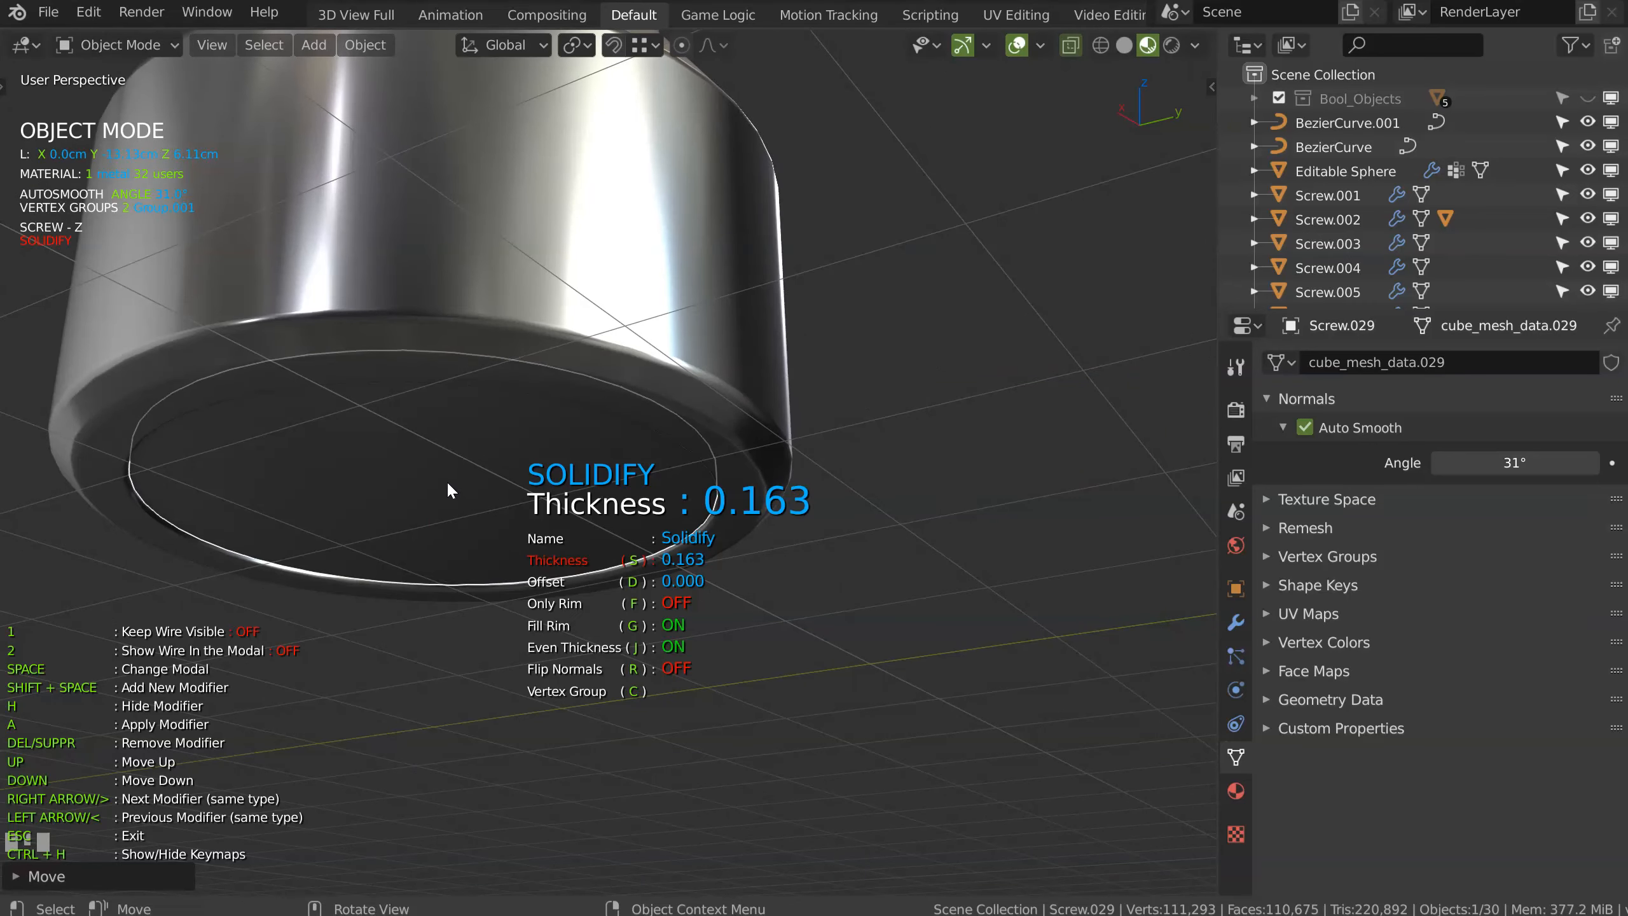
key("d")
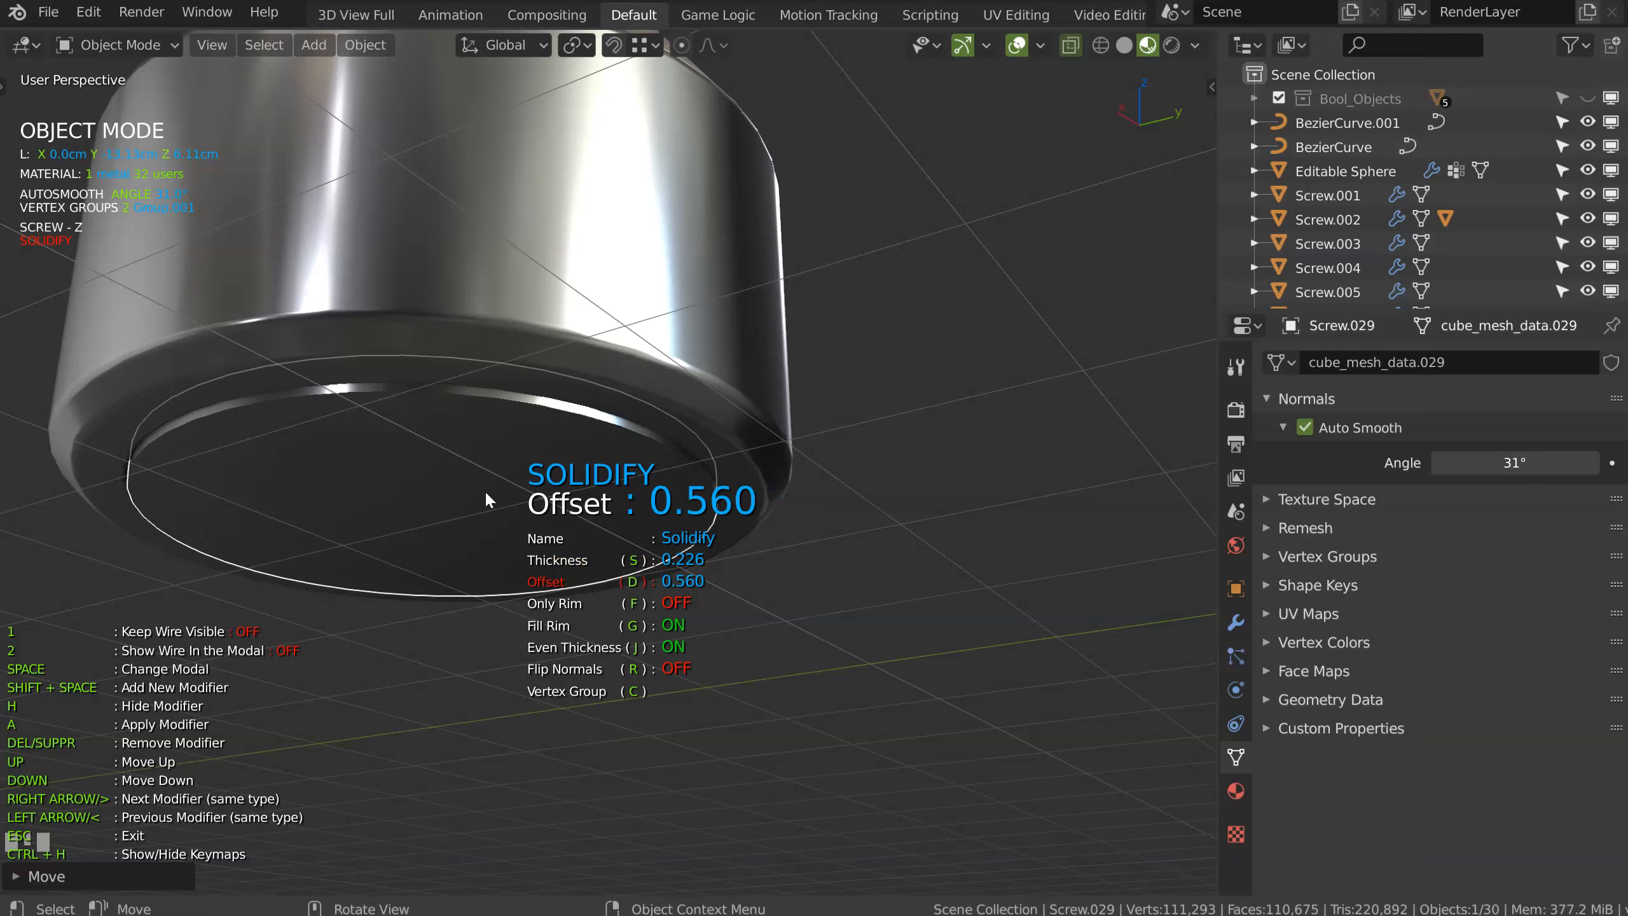
left_click(343, 523)
Step: Add an angle-limited bevel about 0.05 wide to the edges of the solidified disc
key("space")
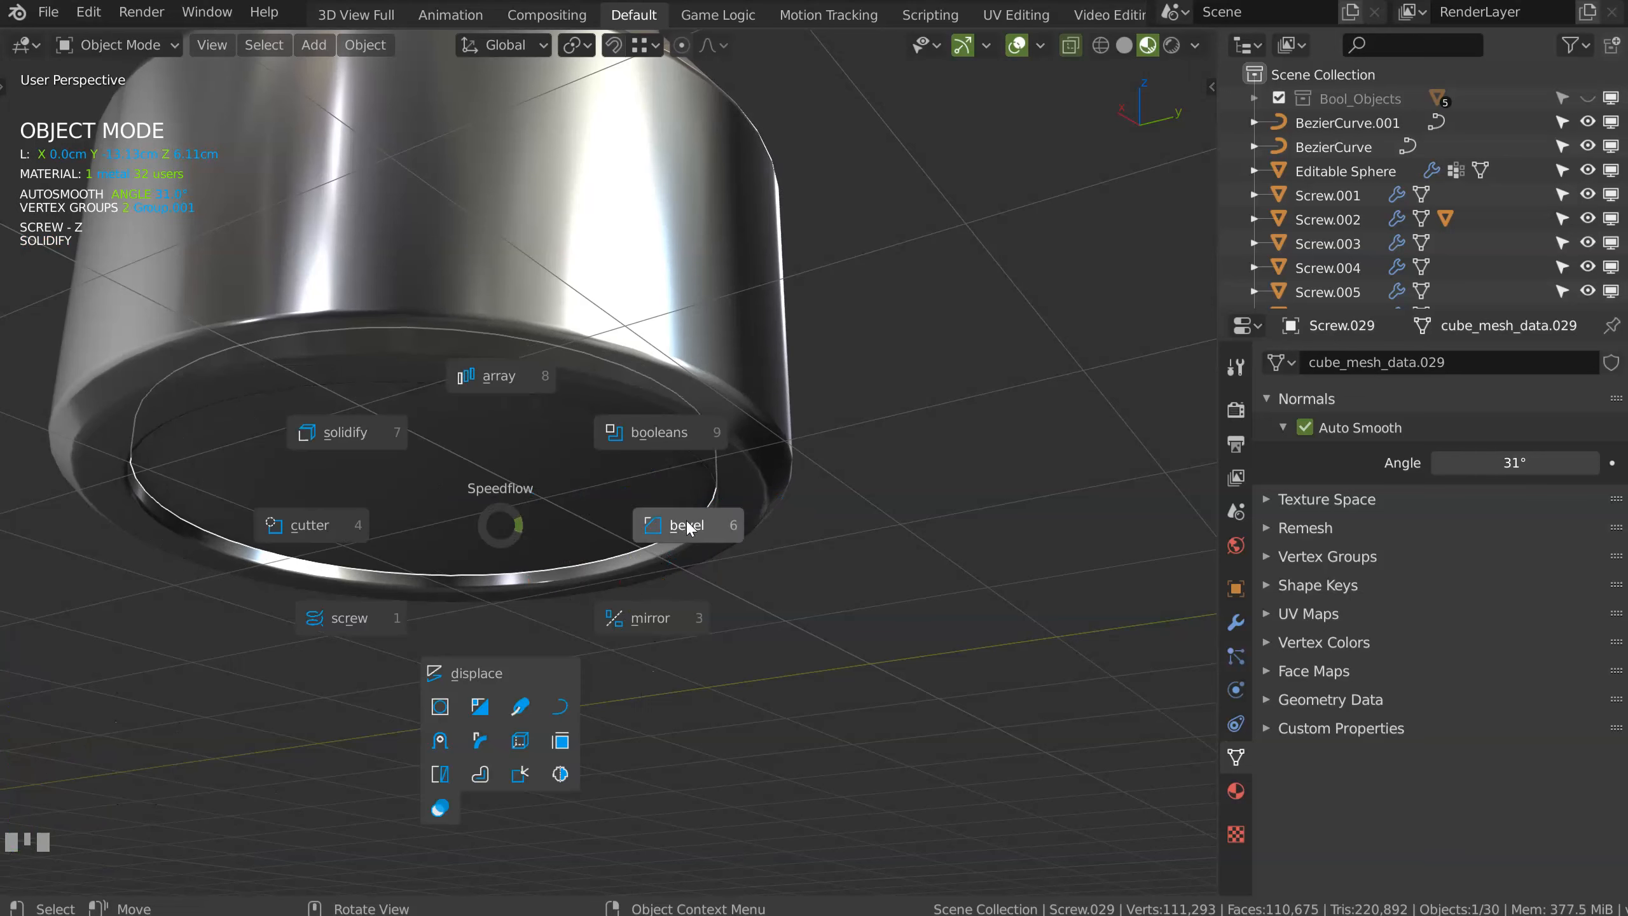
left_click(686, 525)
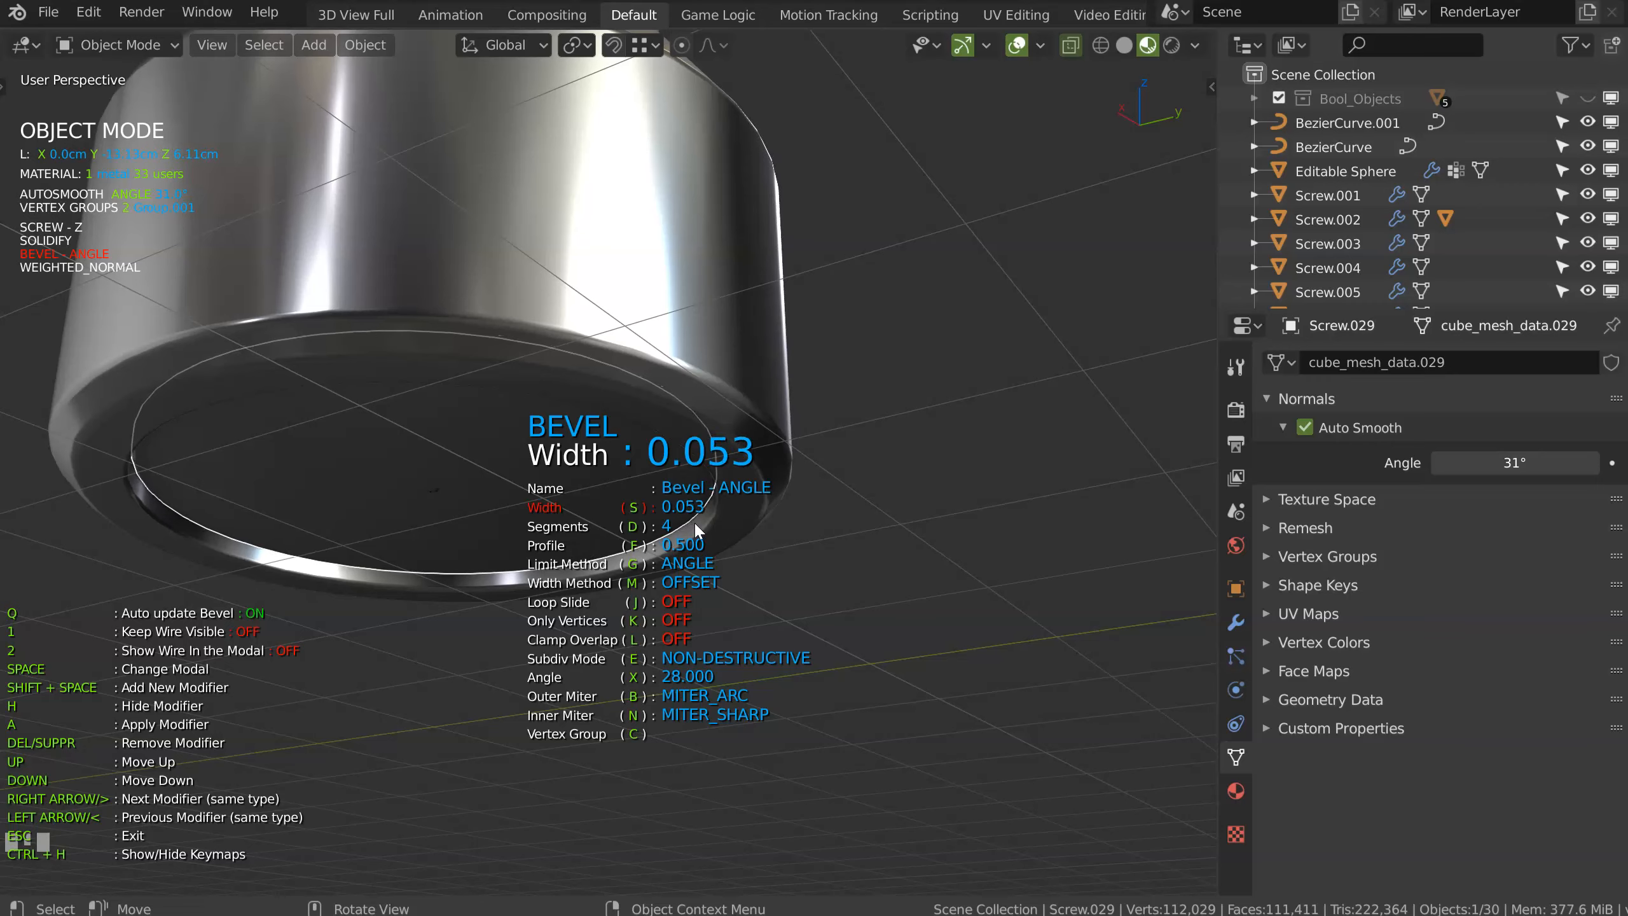
key("space")
left_click(680, 521)
middle_click_drag(780, 373, 618, 351)
middle_click_drag(639, 420, 626, 577)
left_click(687, 369)
Step: Isolate the disc in local view and examine its centre vertex in edit mode, including from the top view
key("KP_Divide")
key("Tab")
left_click(610, 476)
middle_click_drag(636, 512, 644, 345)
key("KP_7")
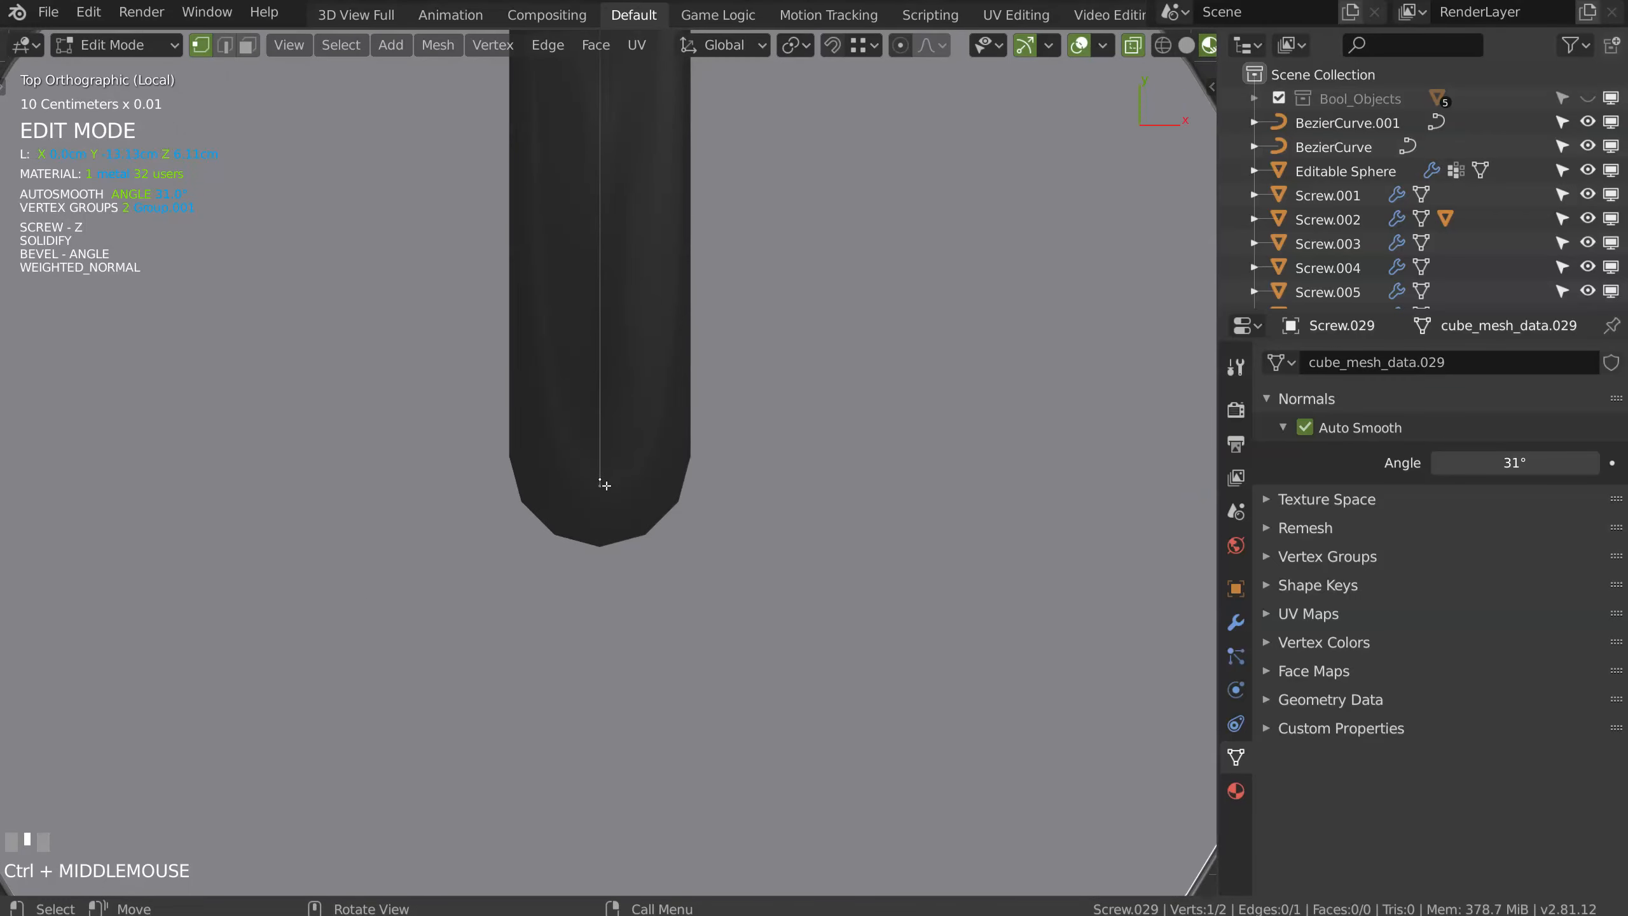
key("Tab")
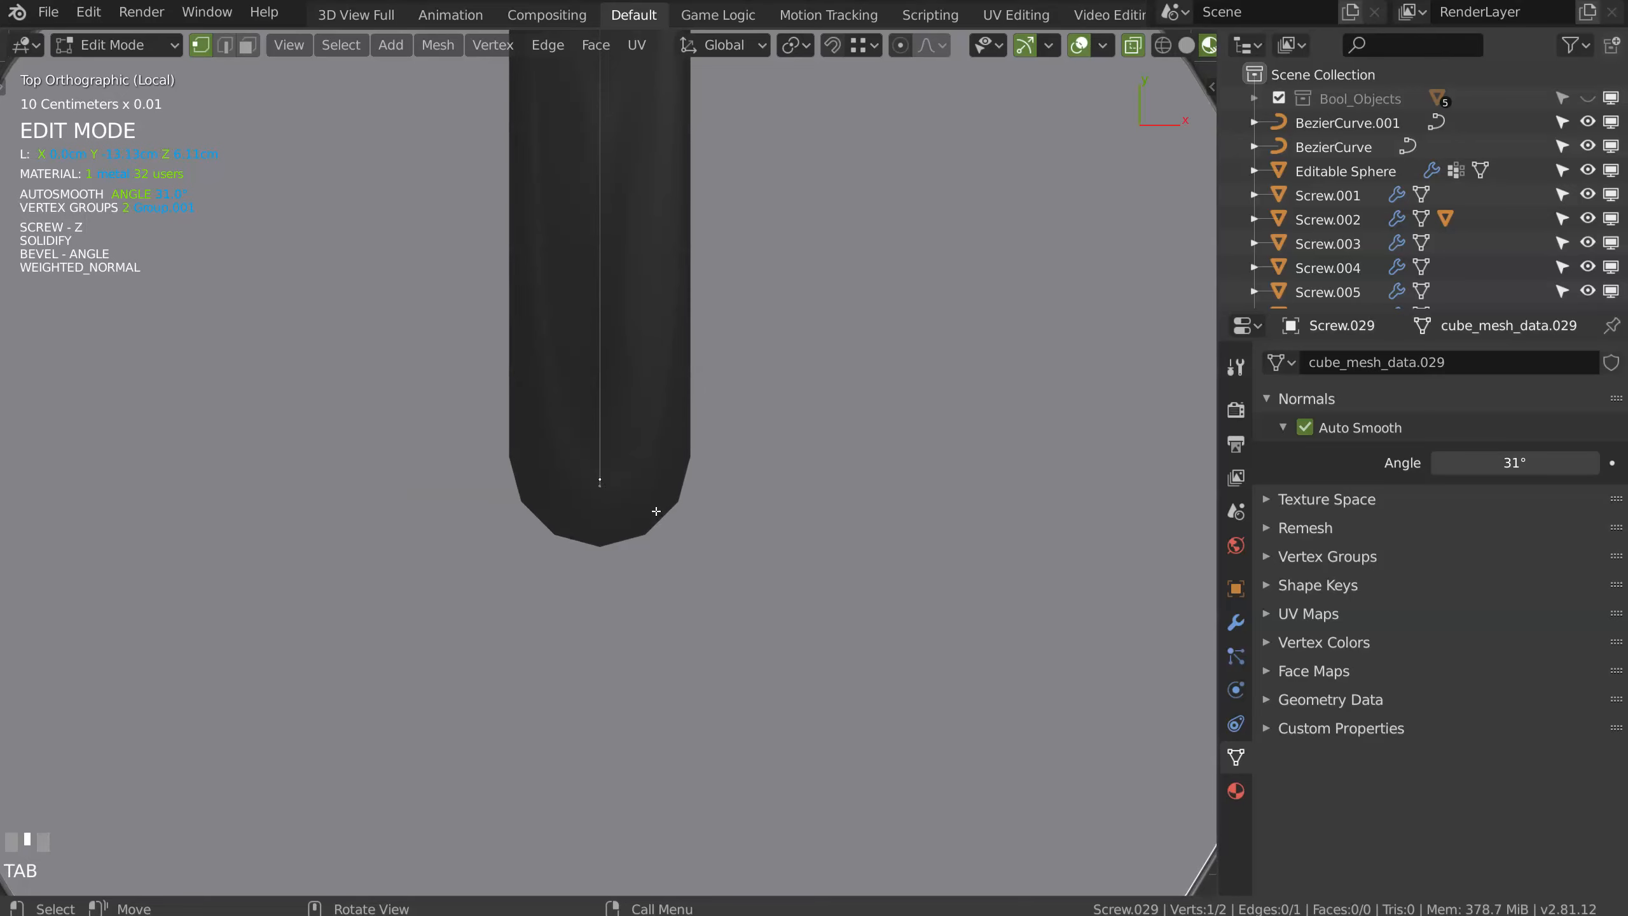
middle_click_drag(660, 519, 613, 338, "ctrl")
key("Tab")
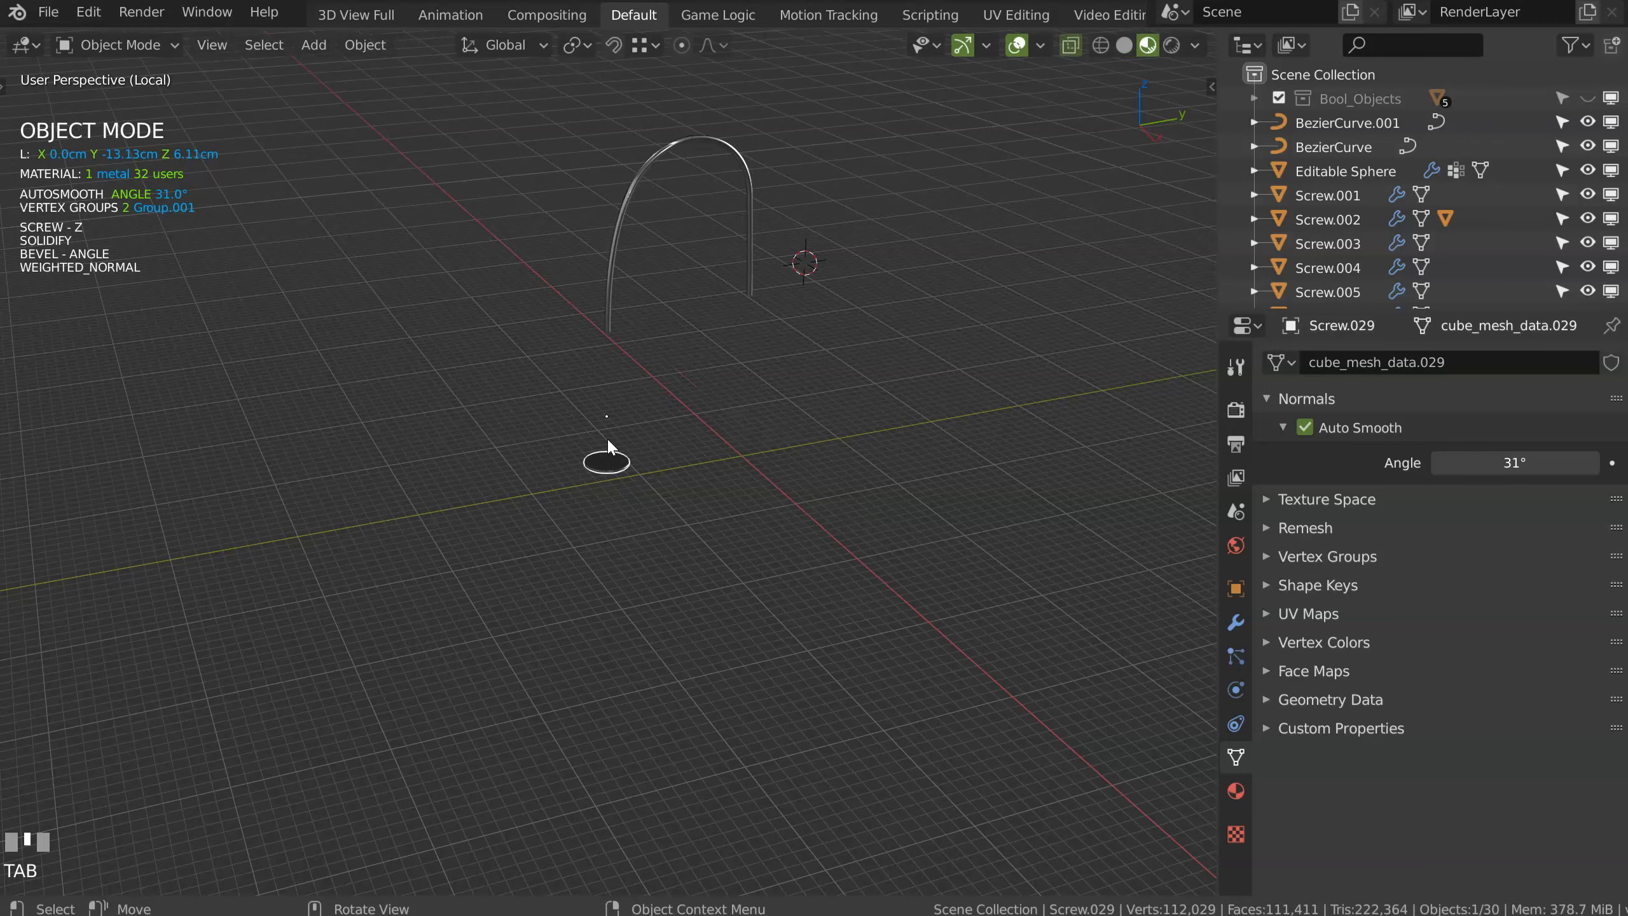
Step: Select the disc's centre vertex in edit mode and turn on the wireframe overlay
key("KP_Divide")
key("KP_Divide")
middle_click_drag(572, 344, 664, 383)
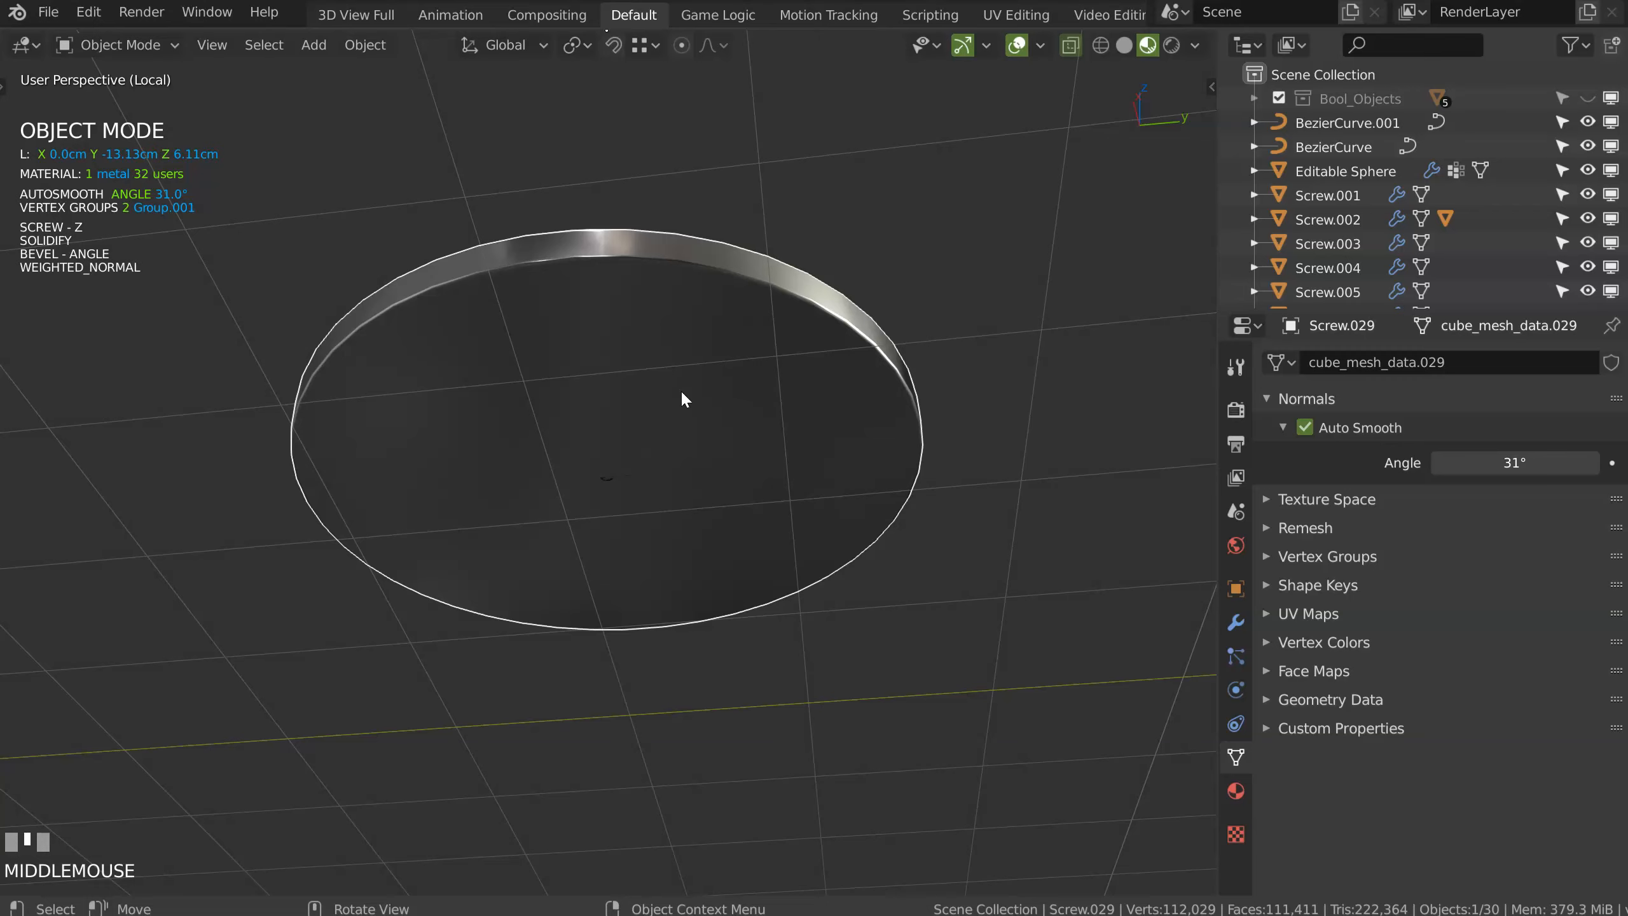
left_click(708, 407)
key("Tab")
left_click(598, 478)
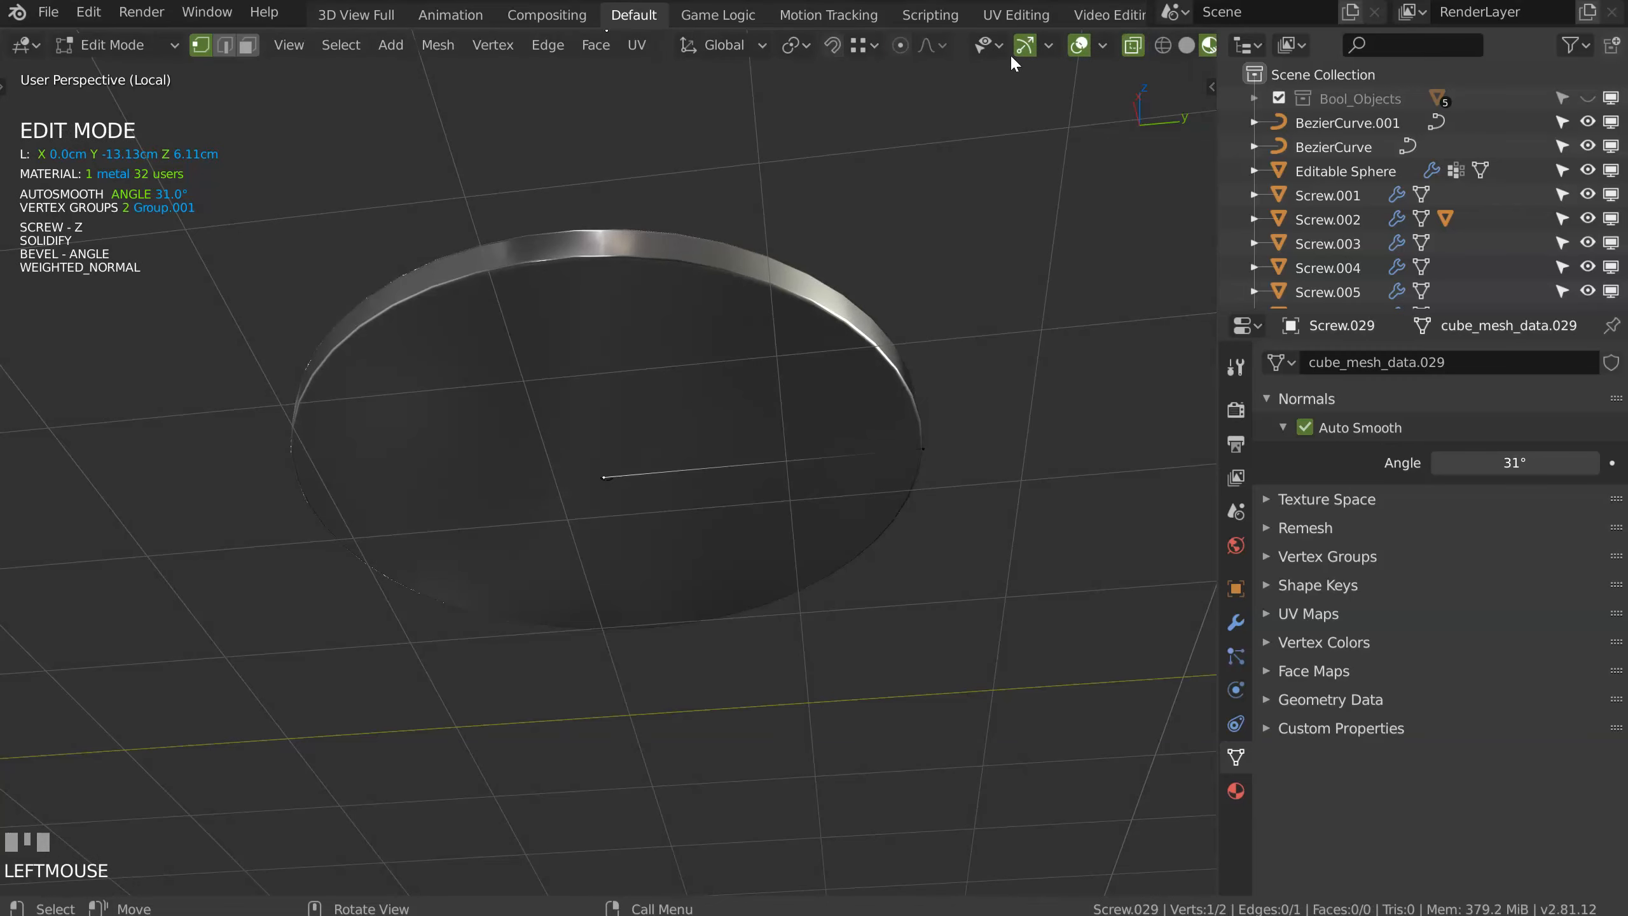
left_click(1102, 45)
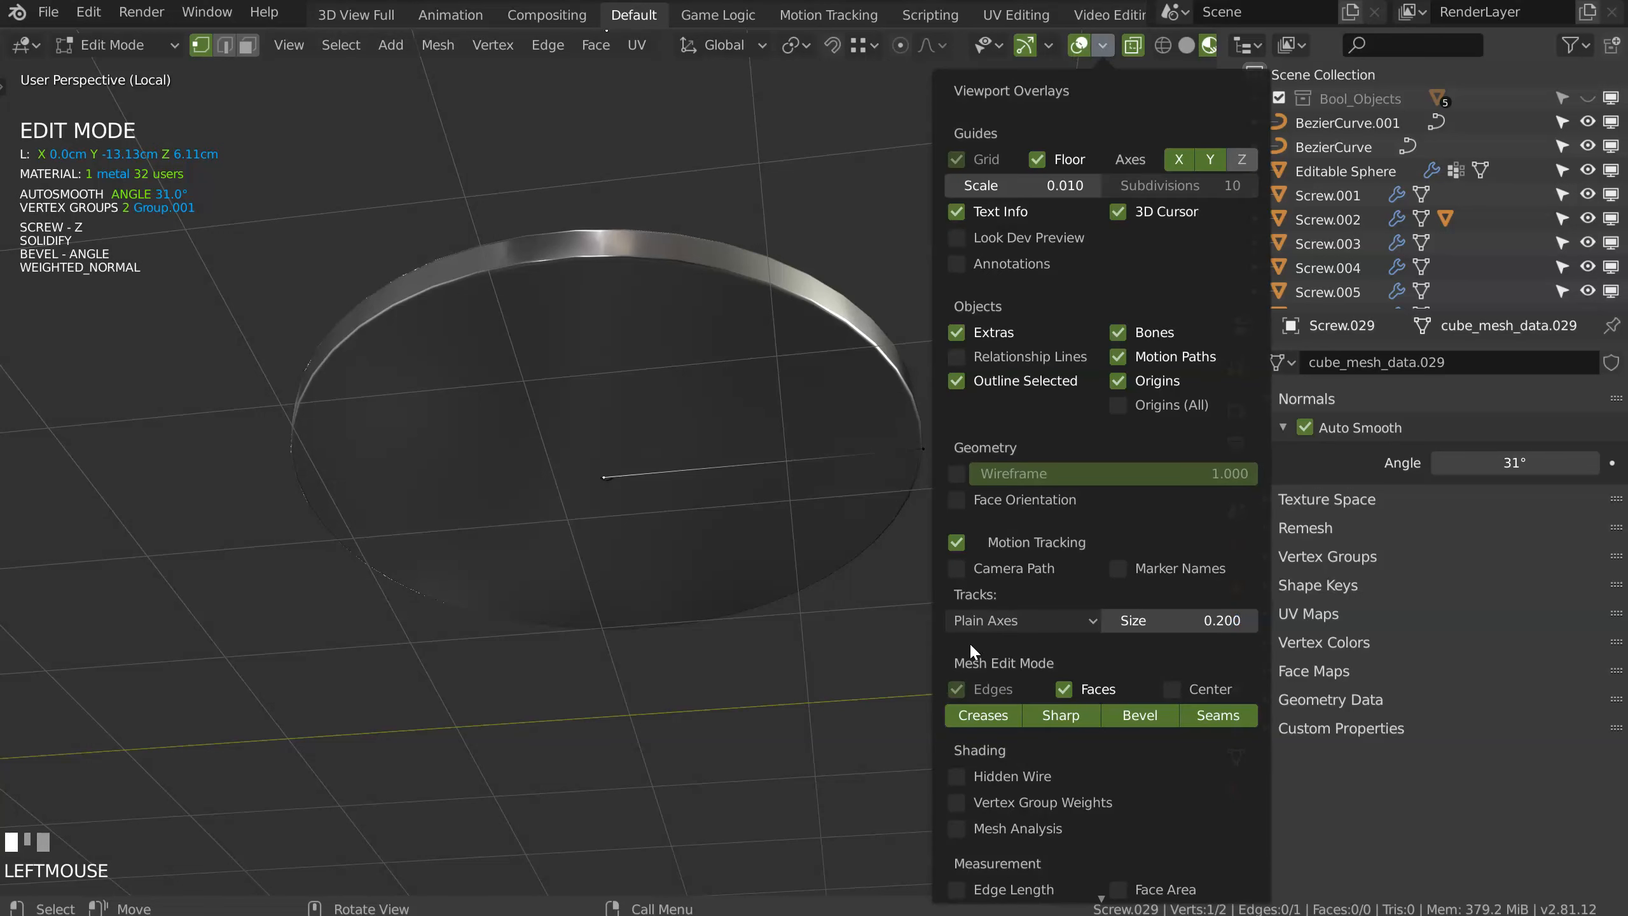
key("Escape")
left_click(1102, 46)
left_click(956, 474)
Step: Set the disc's Screw modifier to 64 steps
middle_click_drag(582, 280, 635, 486)
key("KP_3")
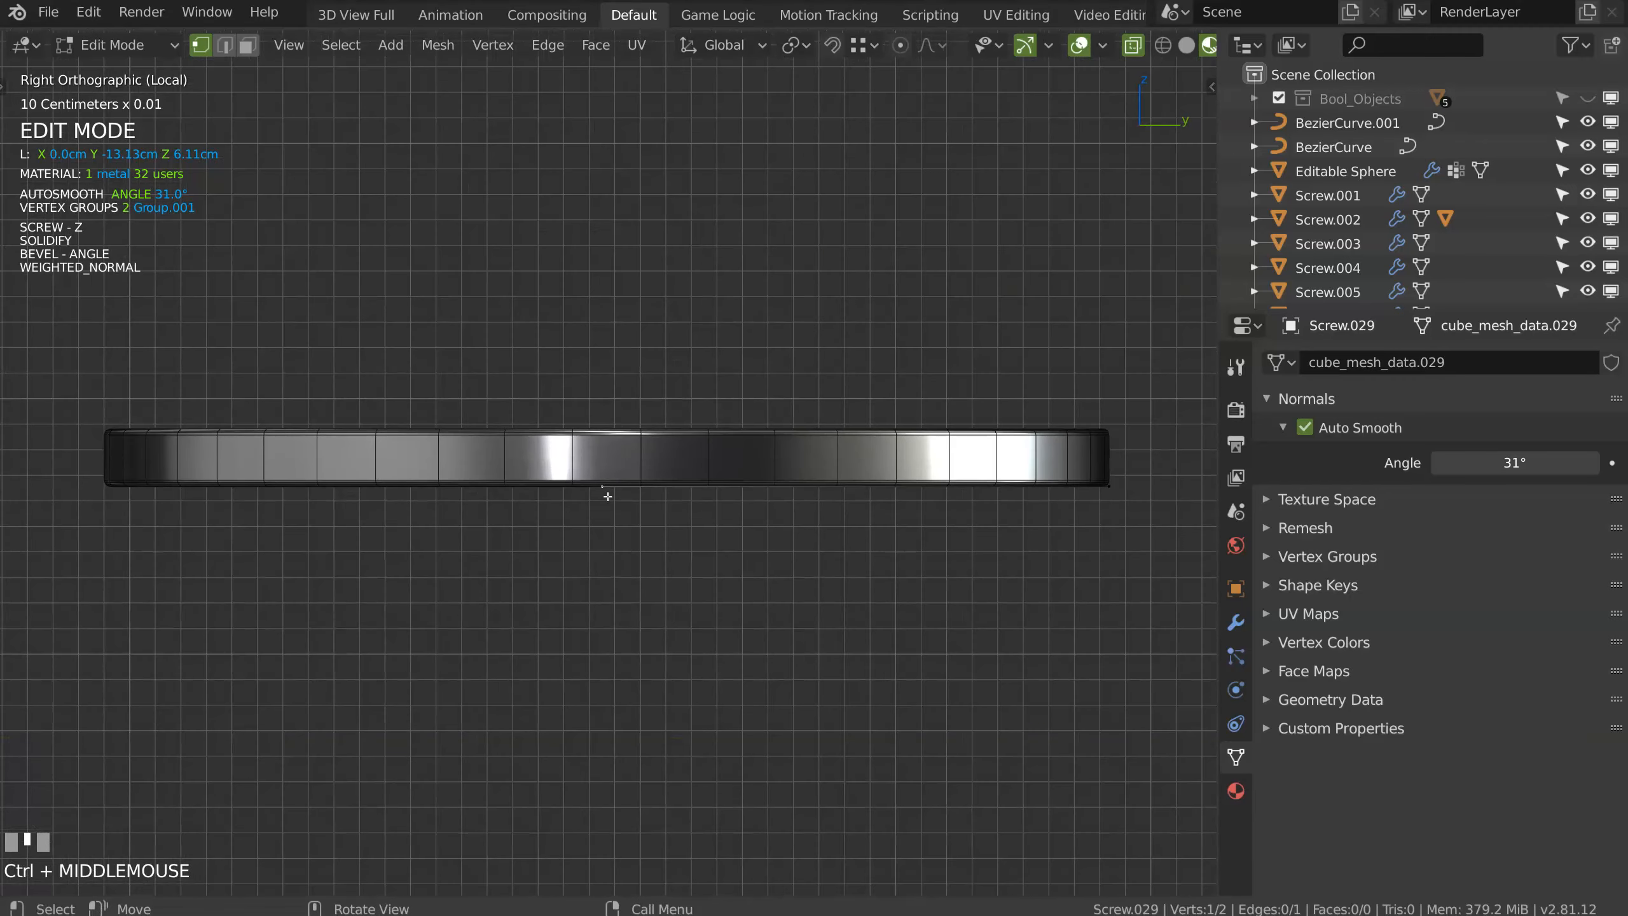
key("Tab")
key("space")
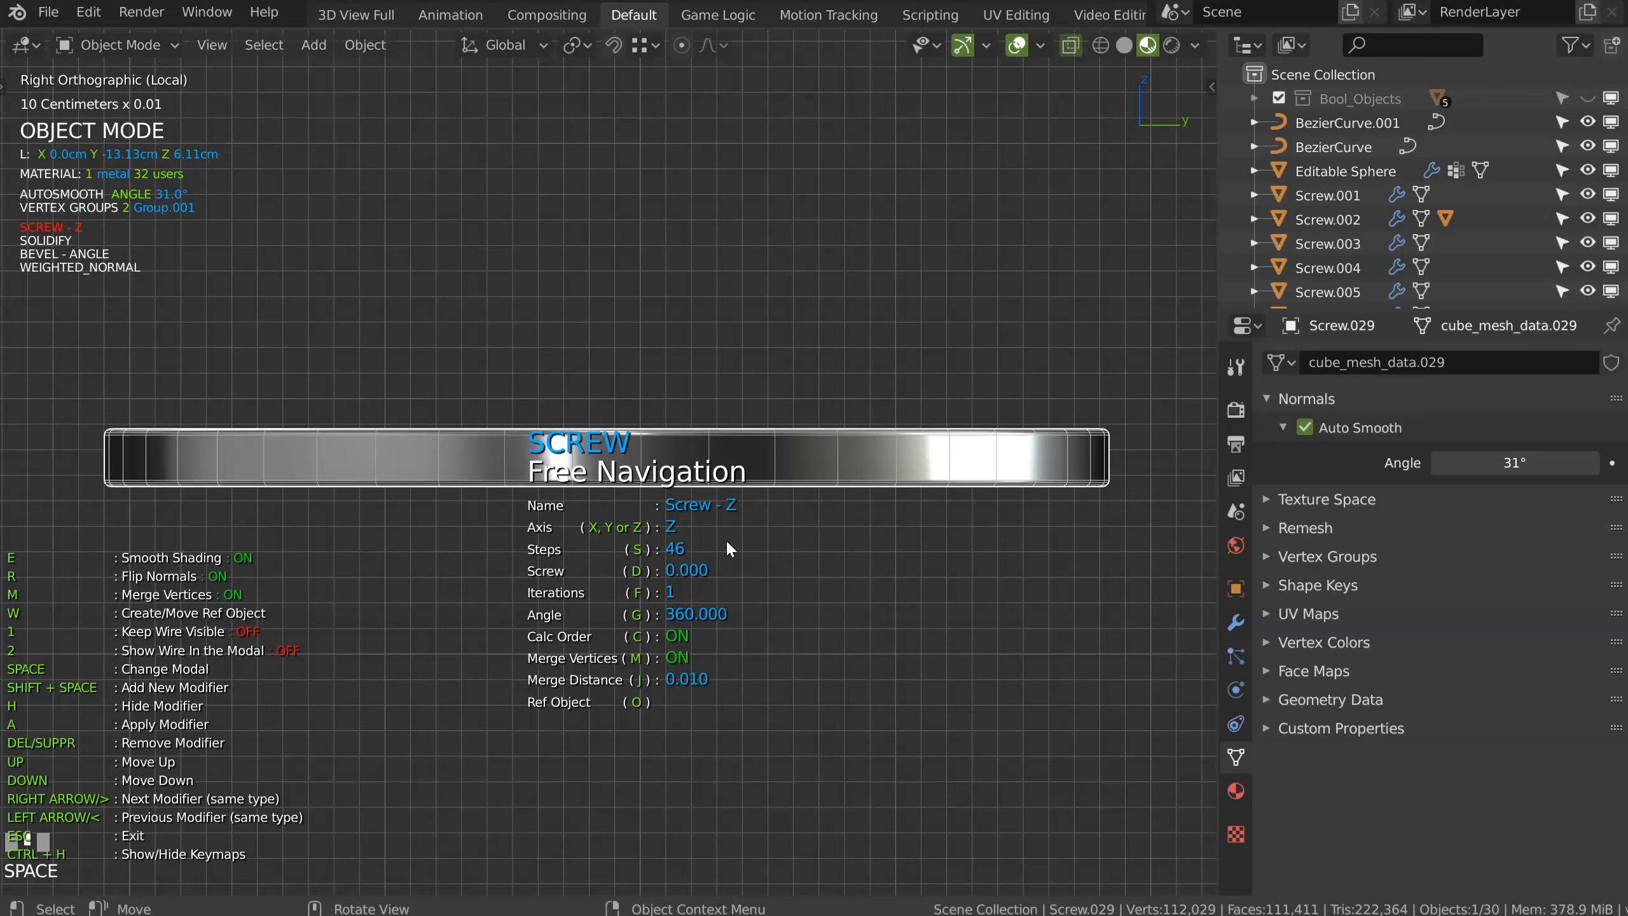
key("s")
scroll(725, 539, "up", 18)
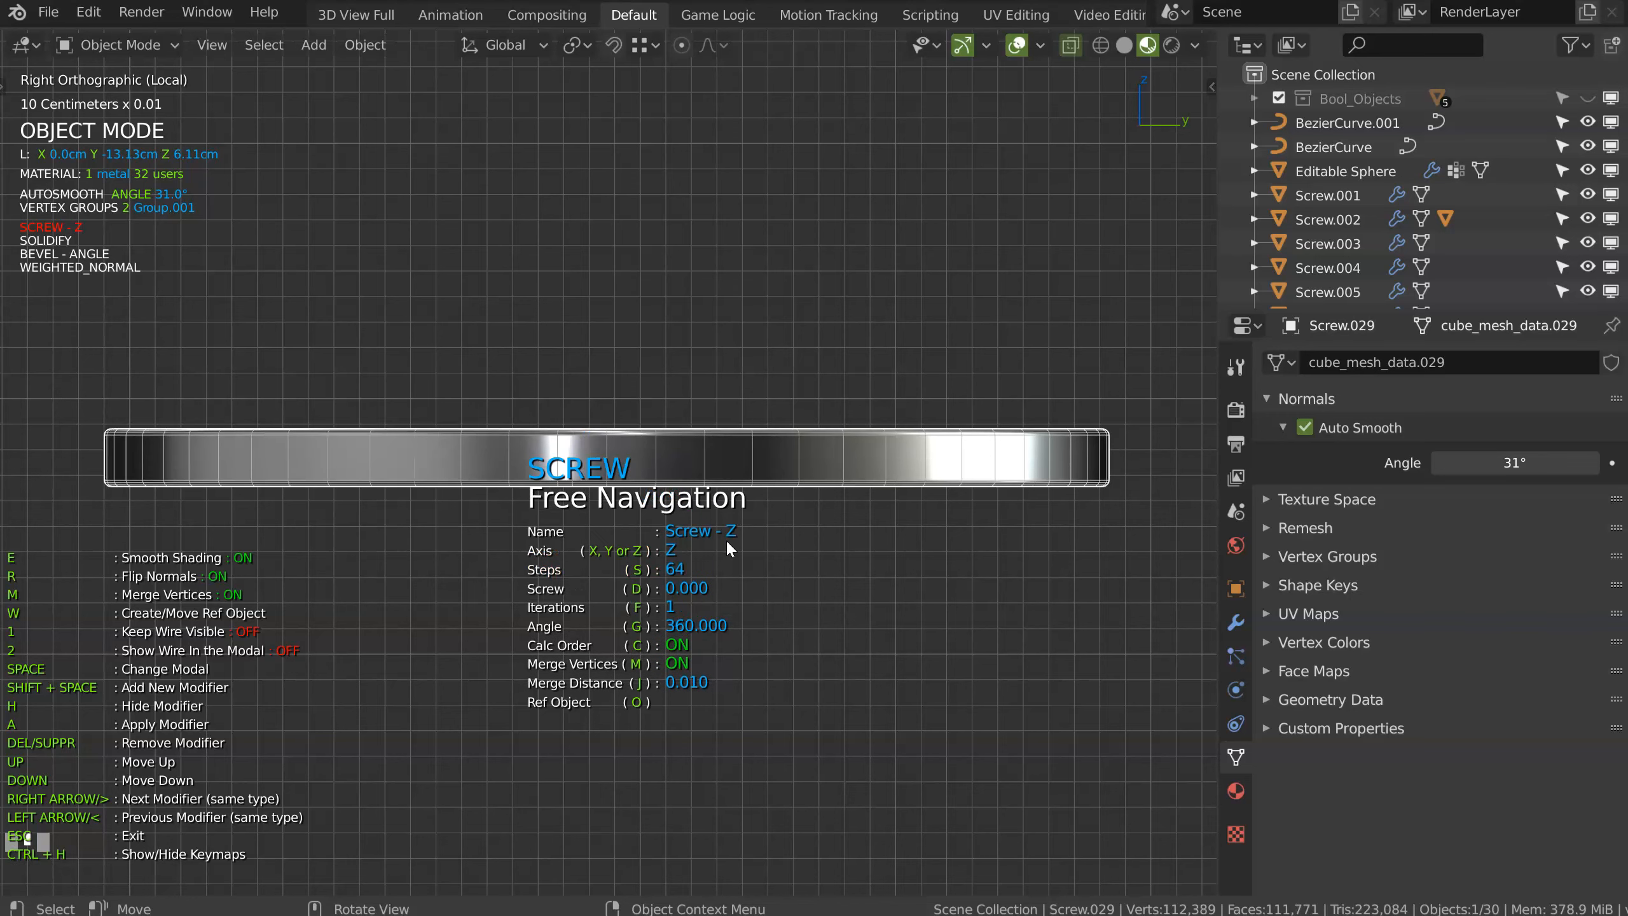
left_click(771, 458)
key("Tab")
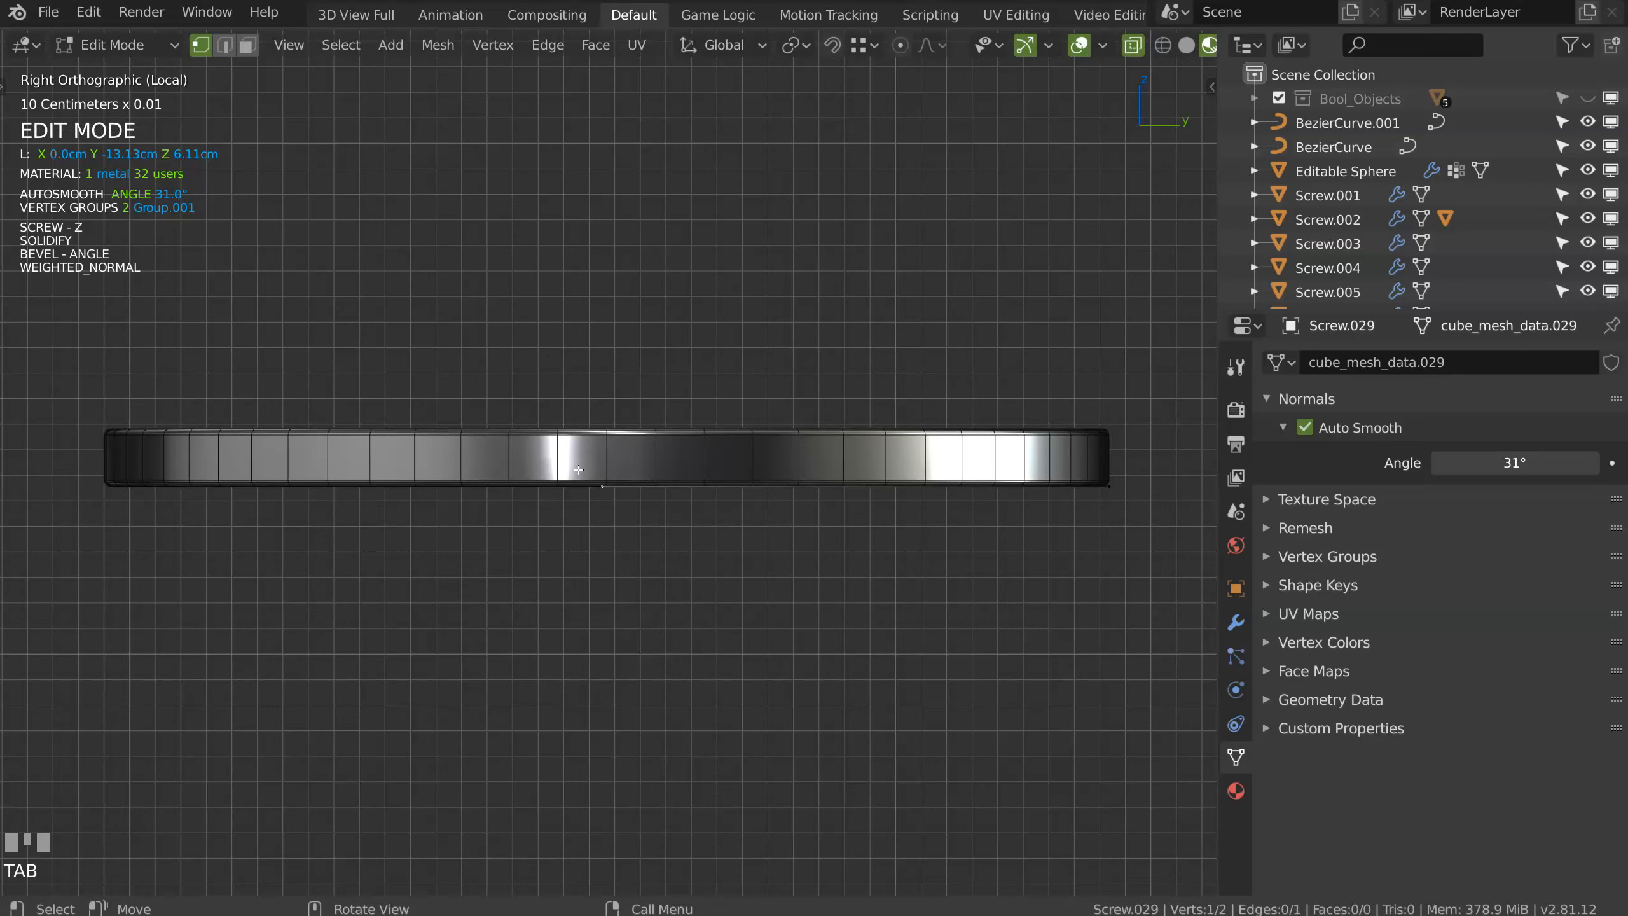
mouse_move(601, 498)
middle_mouse_down("ctrl")
mouse_move(592, 472)
mouse_move(592, 505)
middle_mouse_up("ctrl")
key("g")
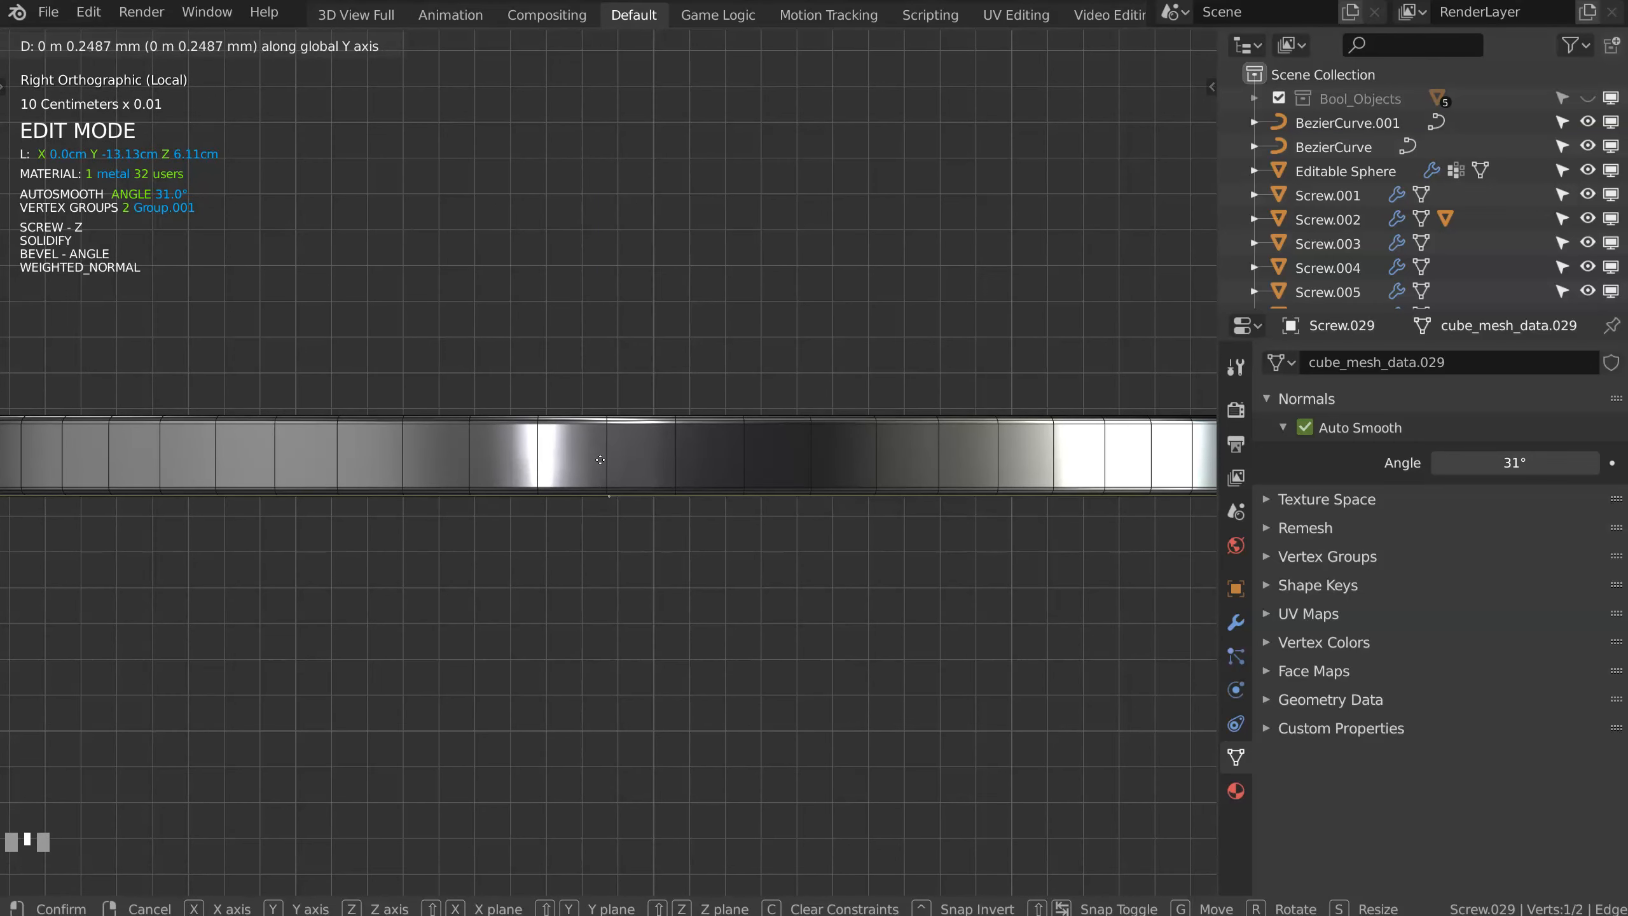
key("Escape")
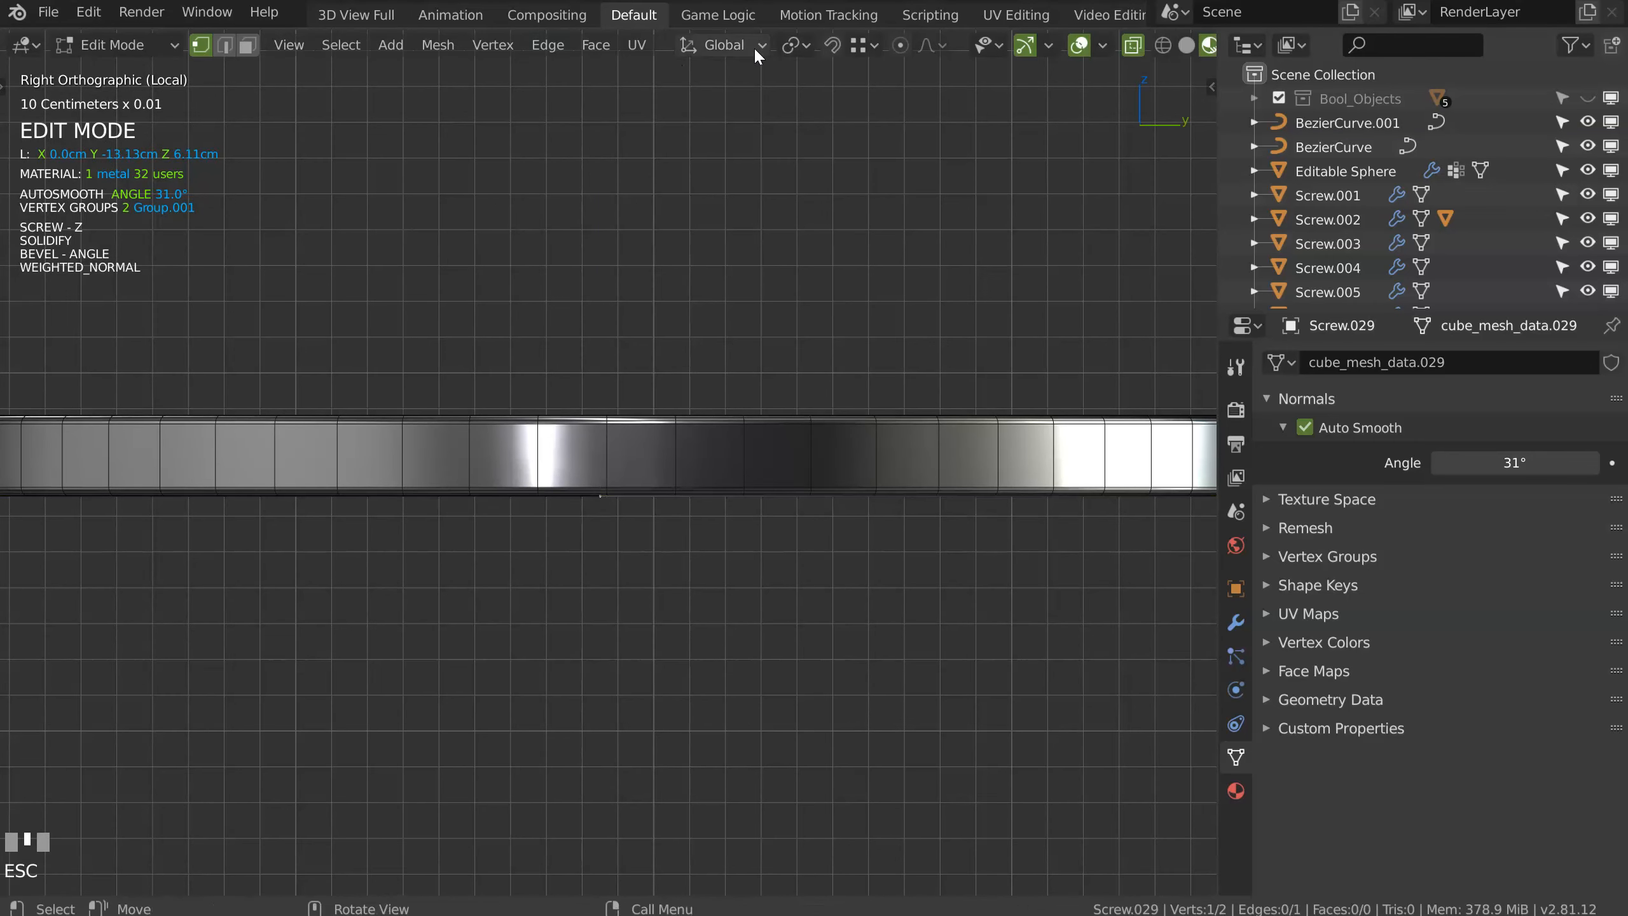
left_click(798, 46)
mouse_move(875, 47)
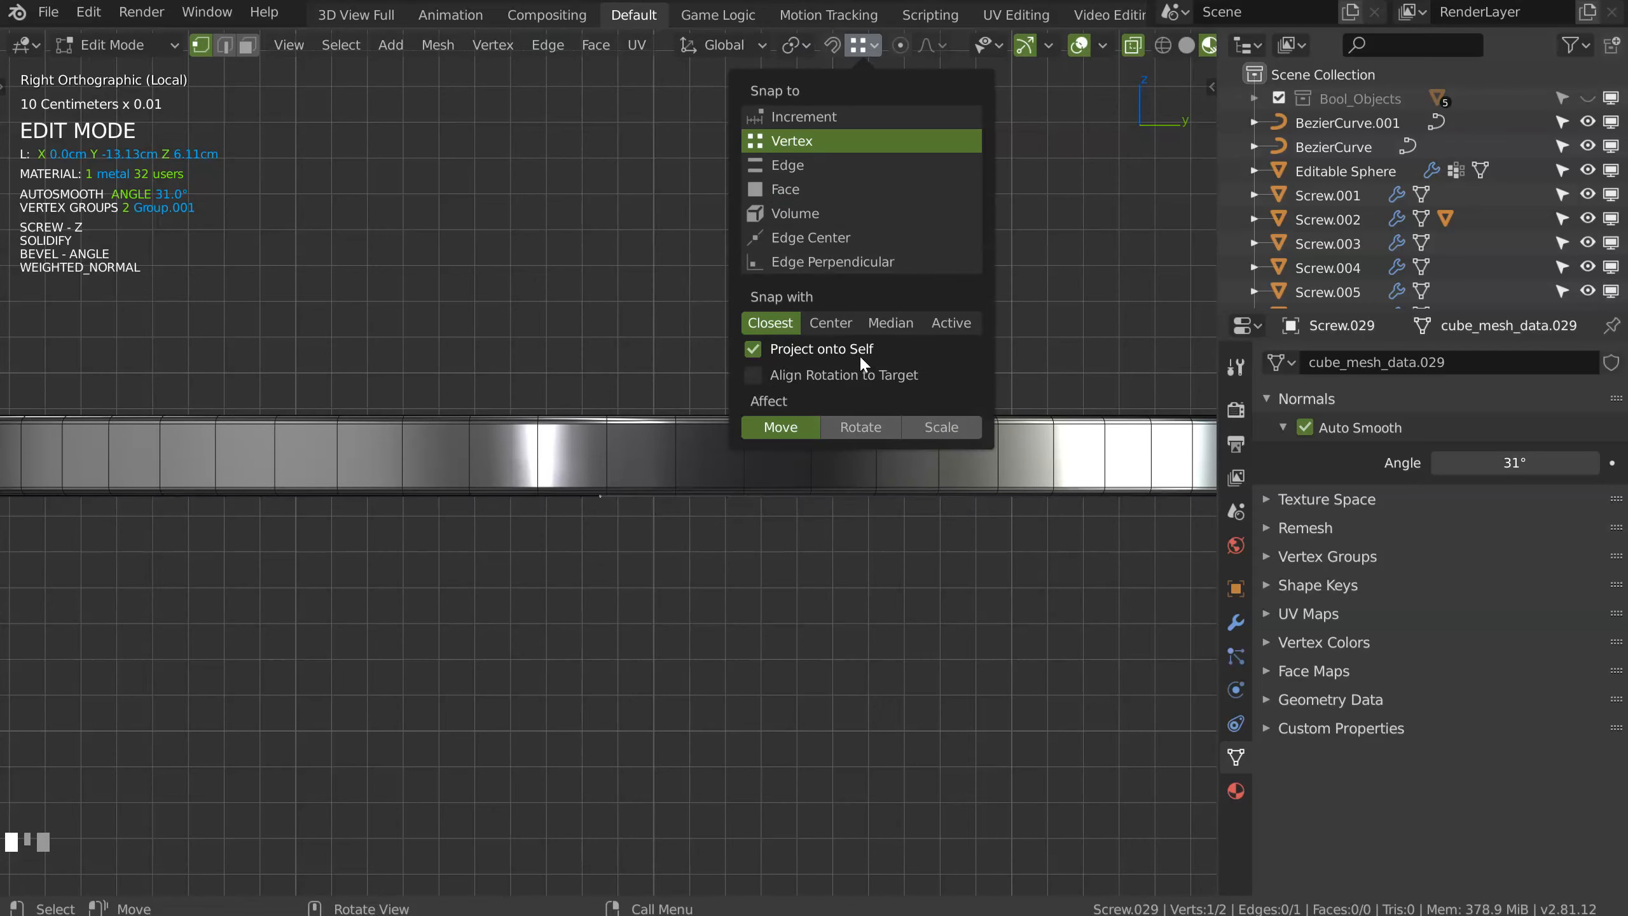
key("Escape")
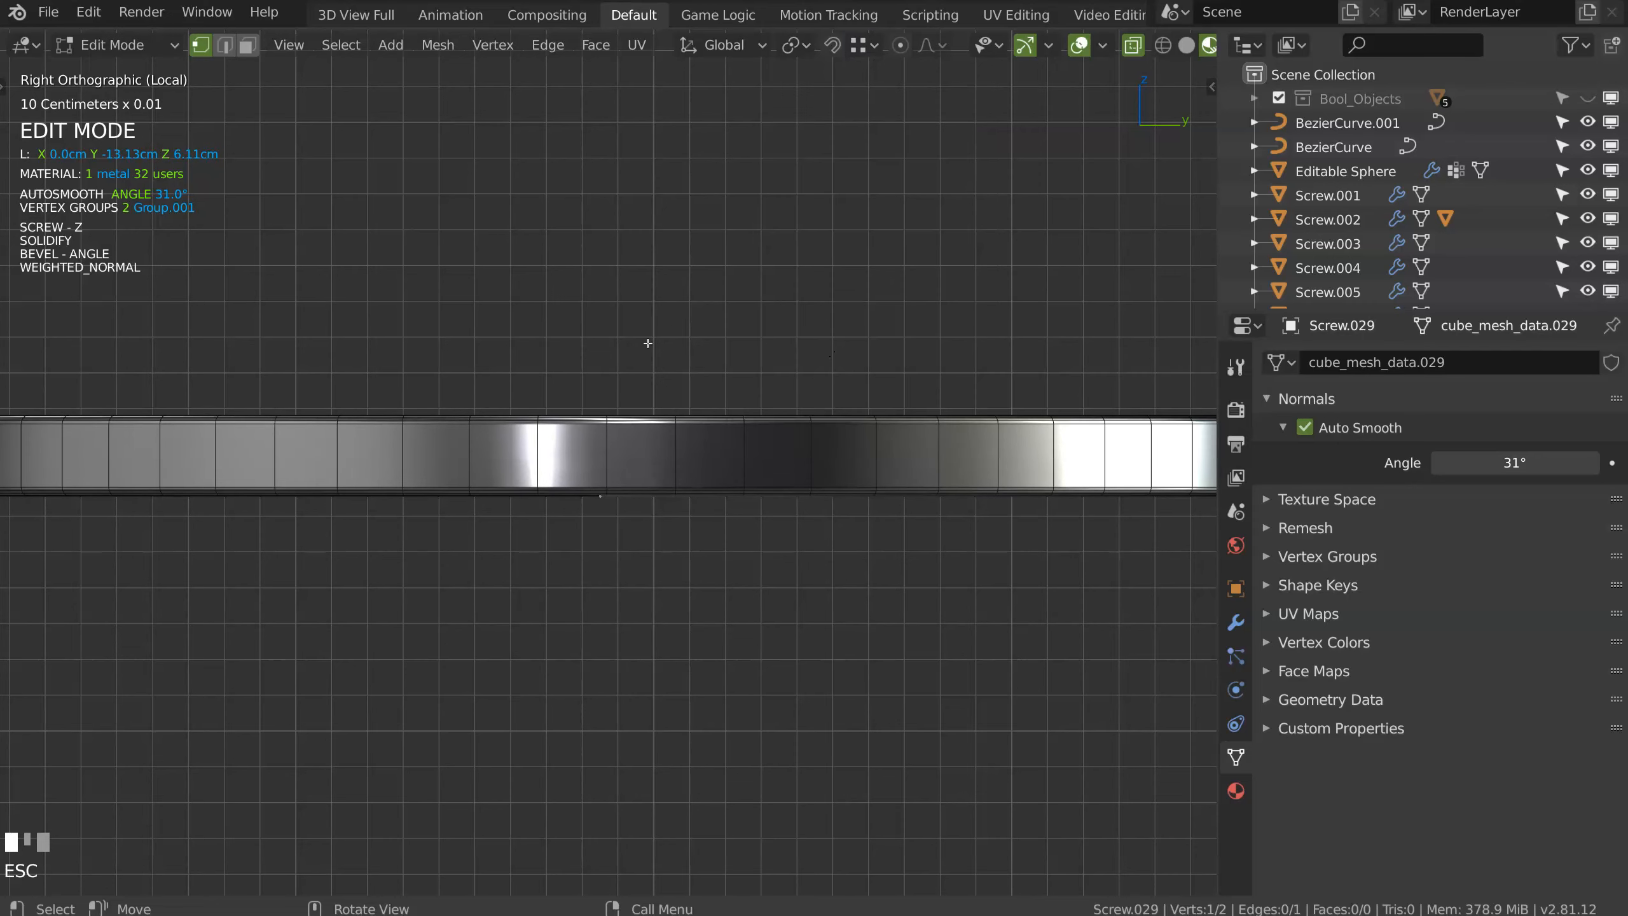
middle_click_drag(600, 518, 595, 517)
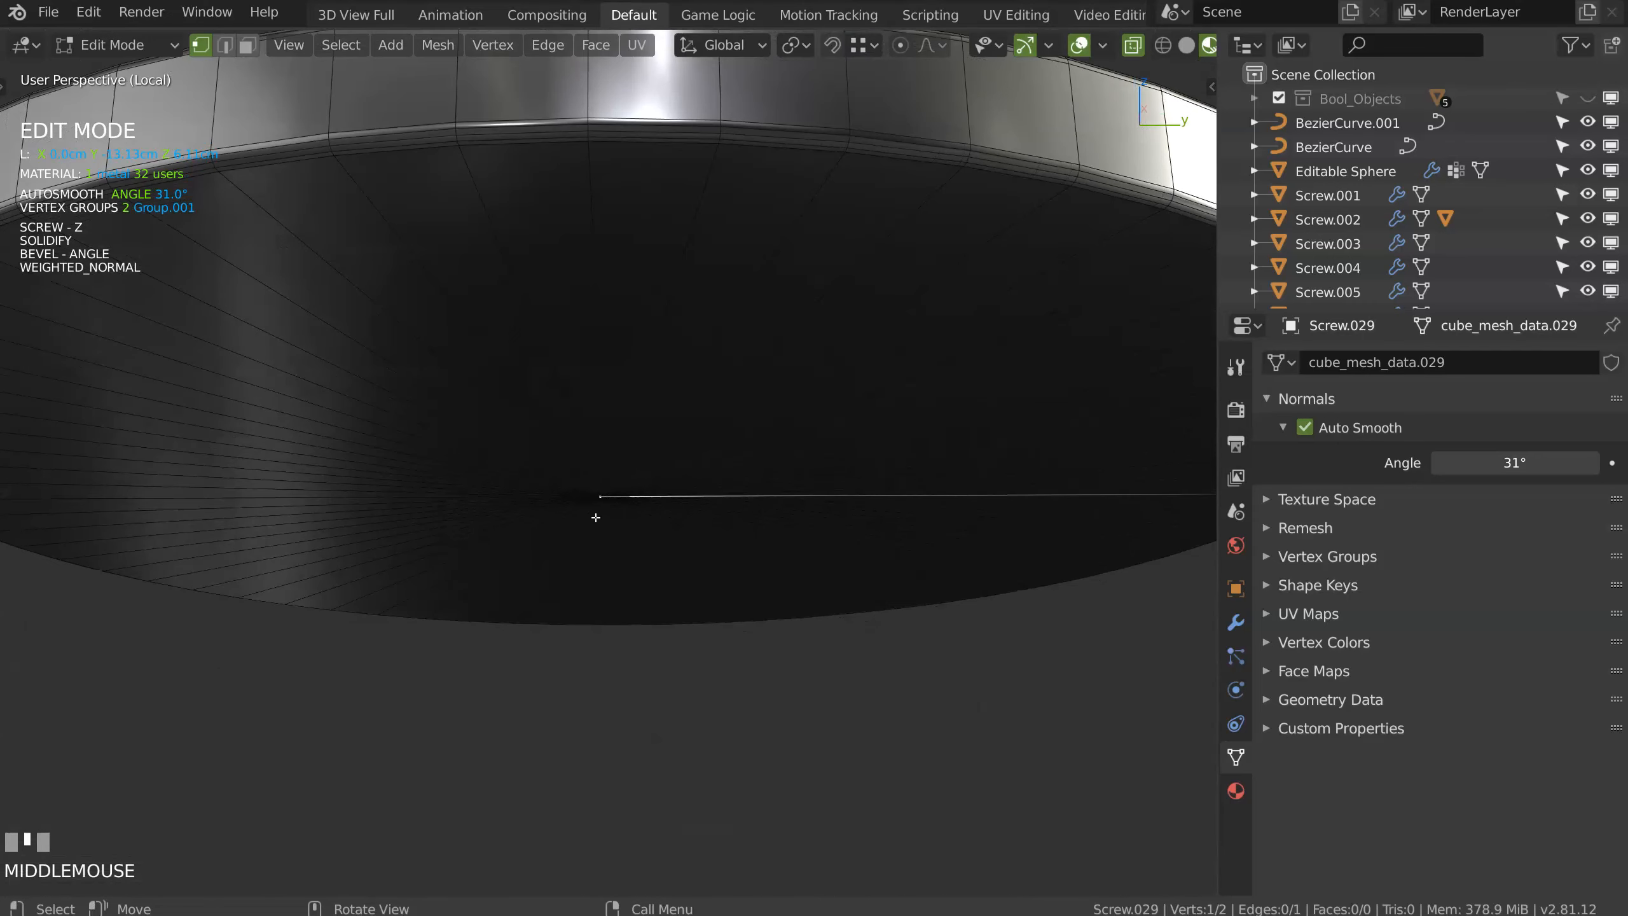
key("g")
key("y")
key("Escape")
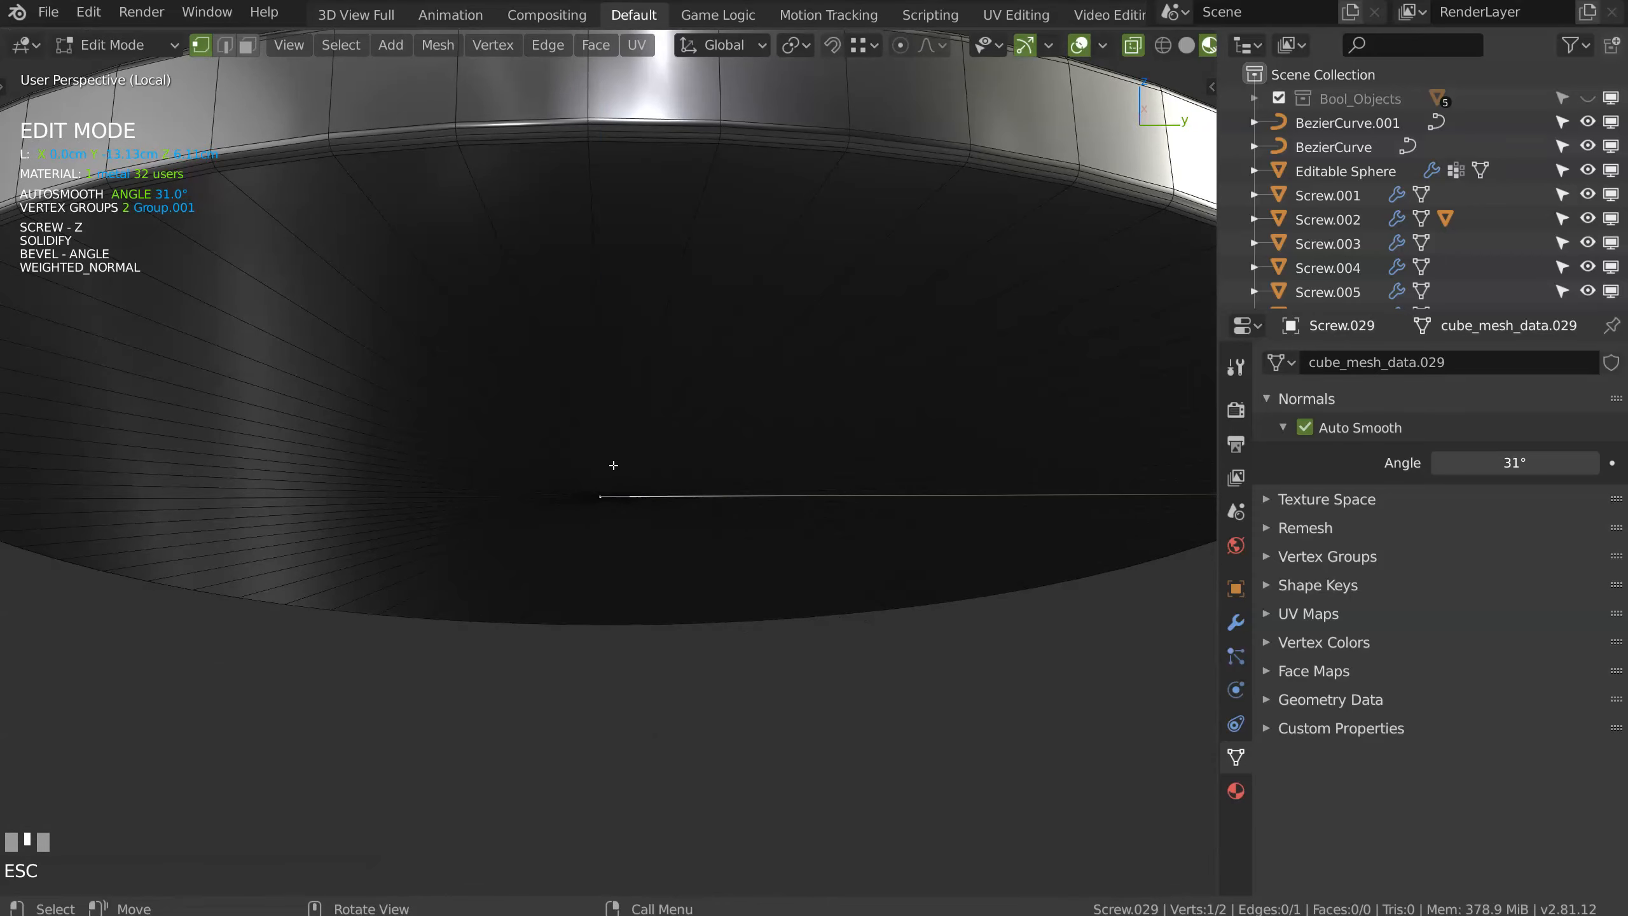
Step: Isolate the disc together with the spray head body in local view, working in object mode
key("KP_Divide")
middle_click_drag(653, 417, 603, 396, "ctrl")
key("g")
key("y")
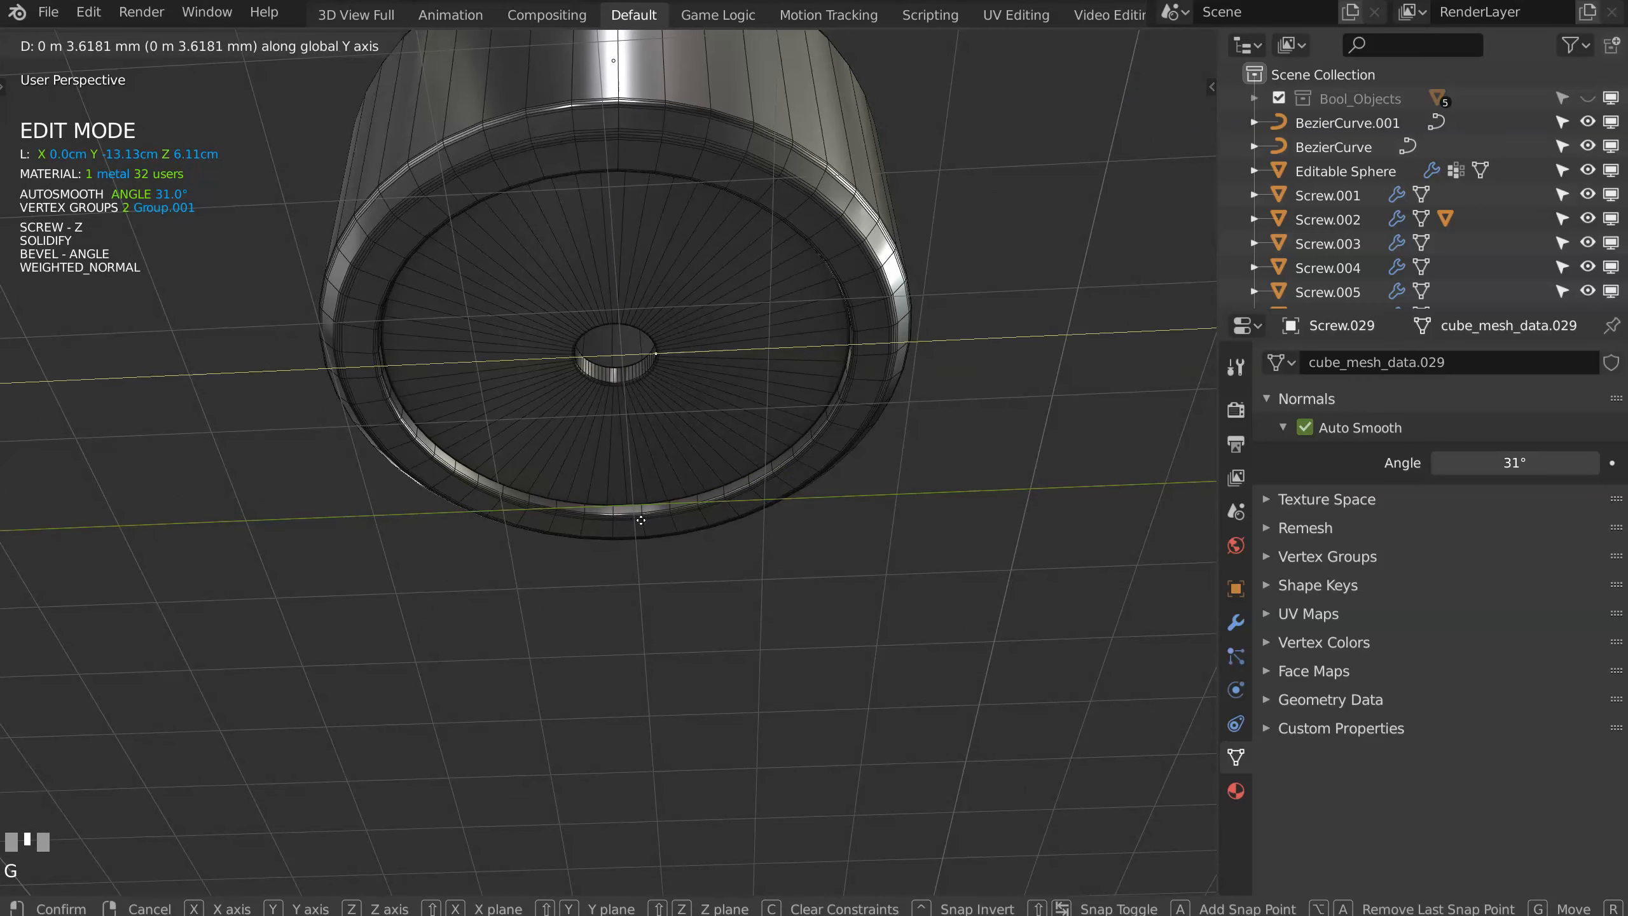
key("Escape")
key("Tab")
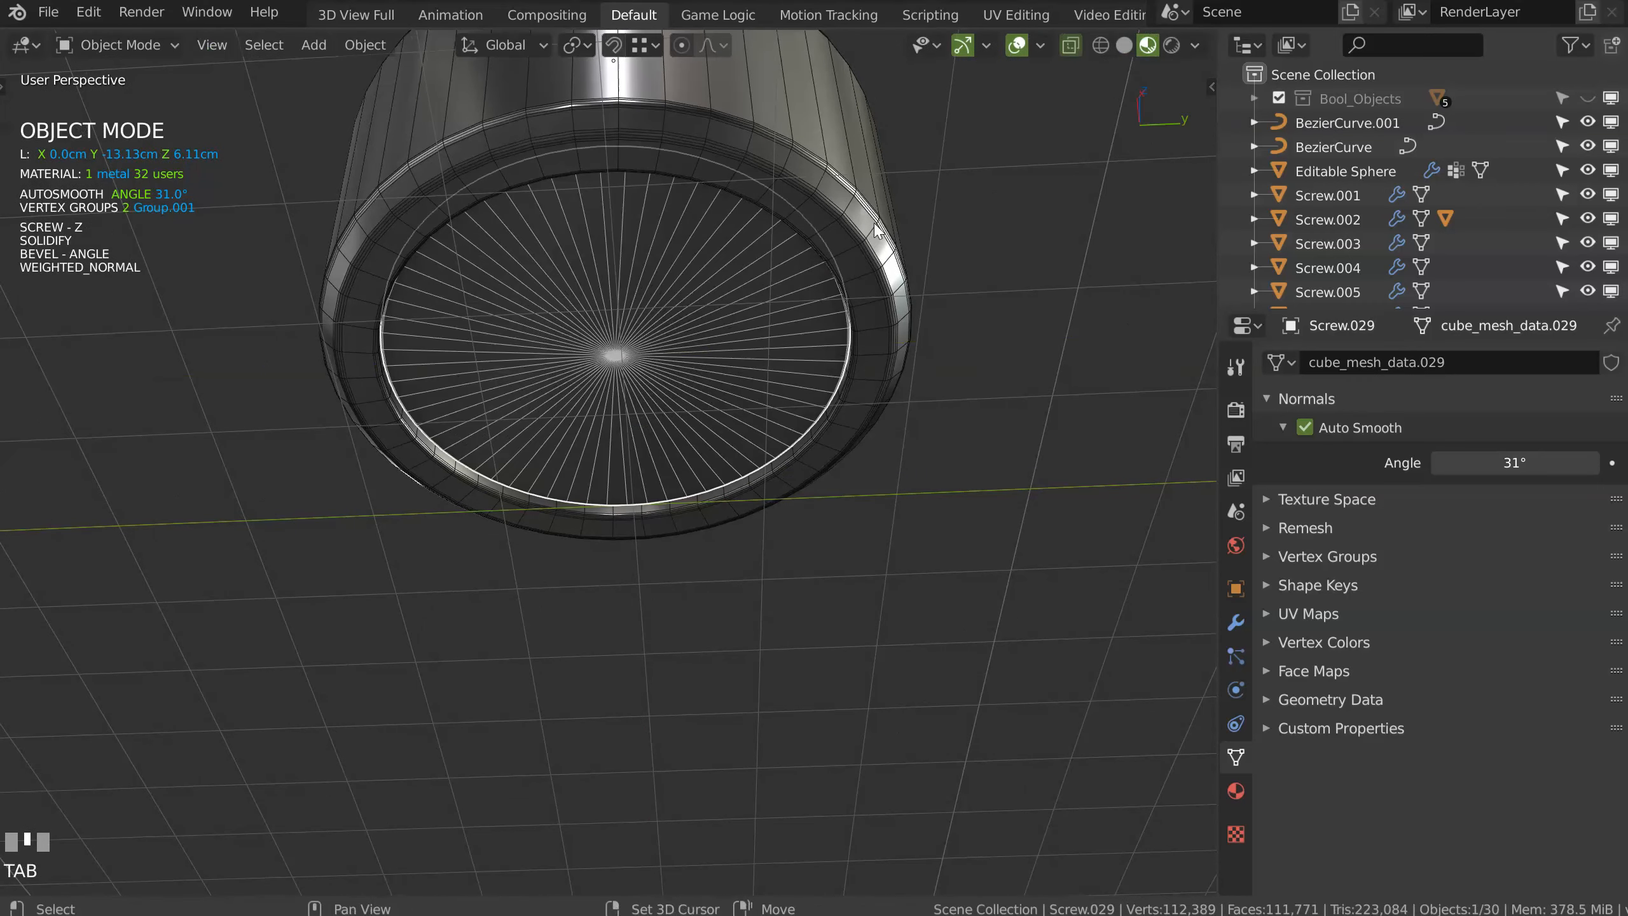
left_click(900, 224, "shift")
key("KP_Divide")
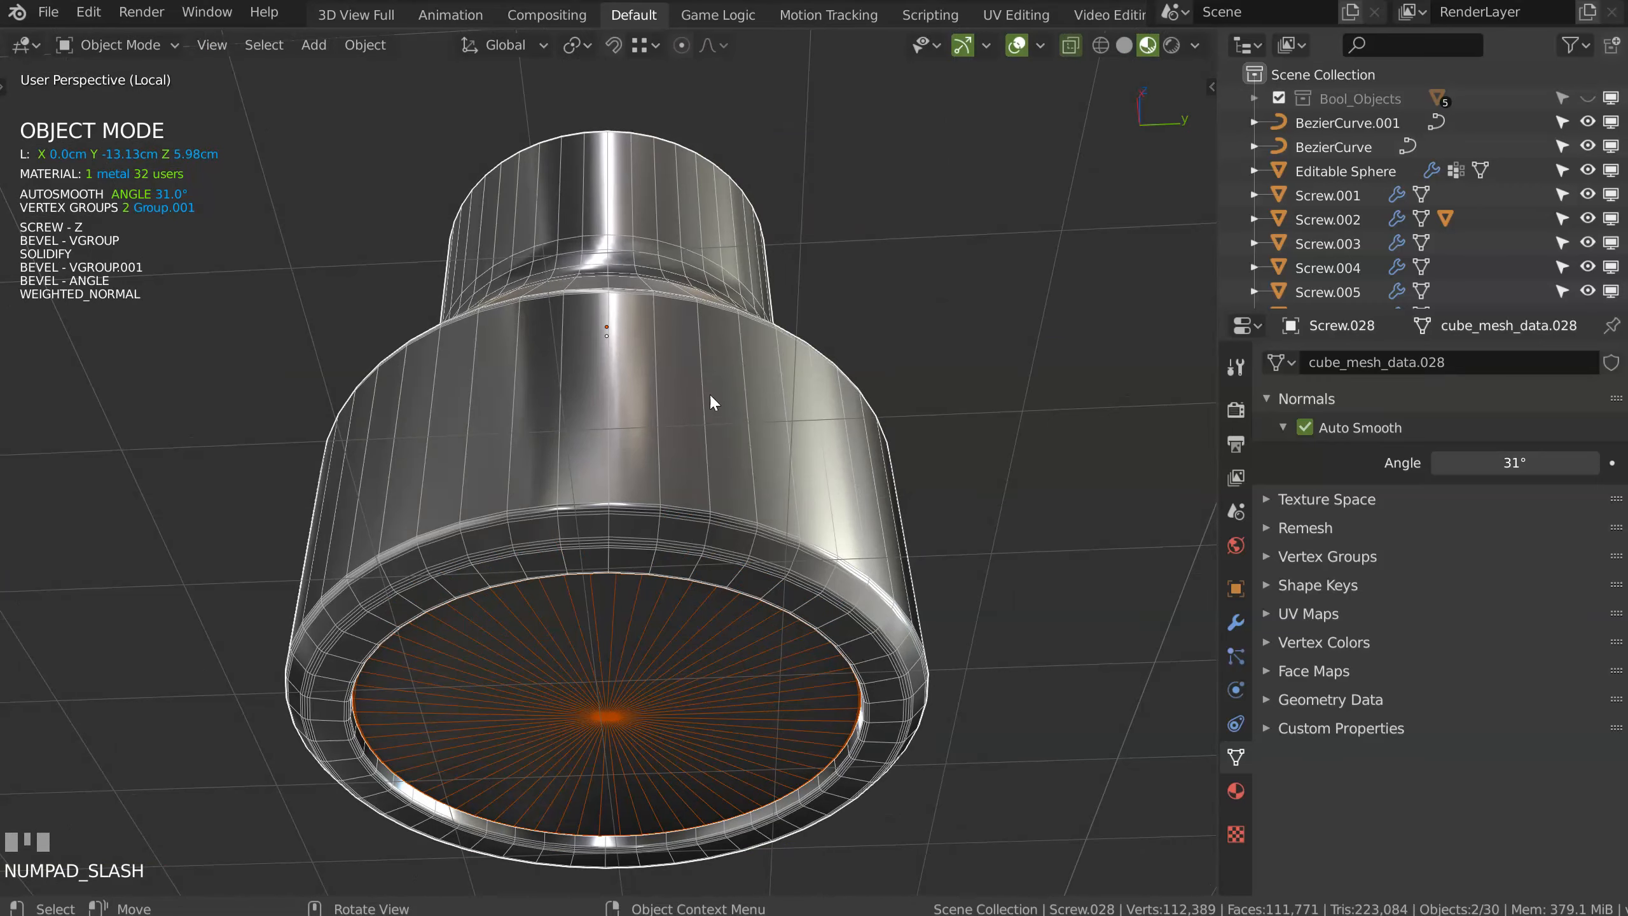
Step: Increase the step count of the spray head body's Screw modifier for a smoother round shape
key("space")
left_click(575, 524)
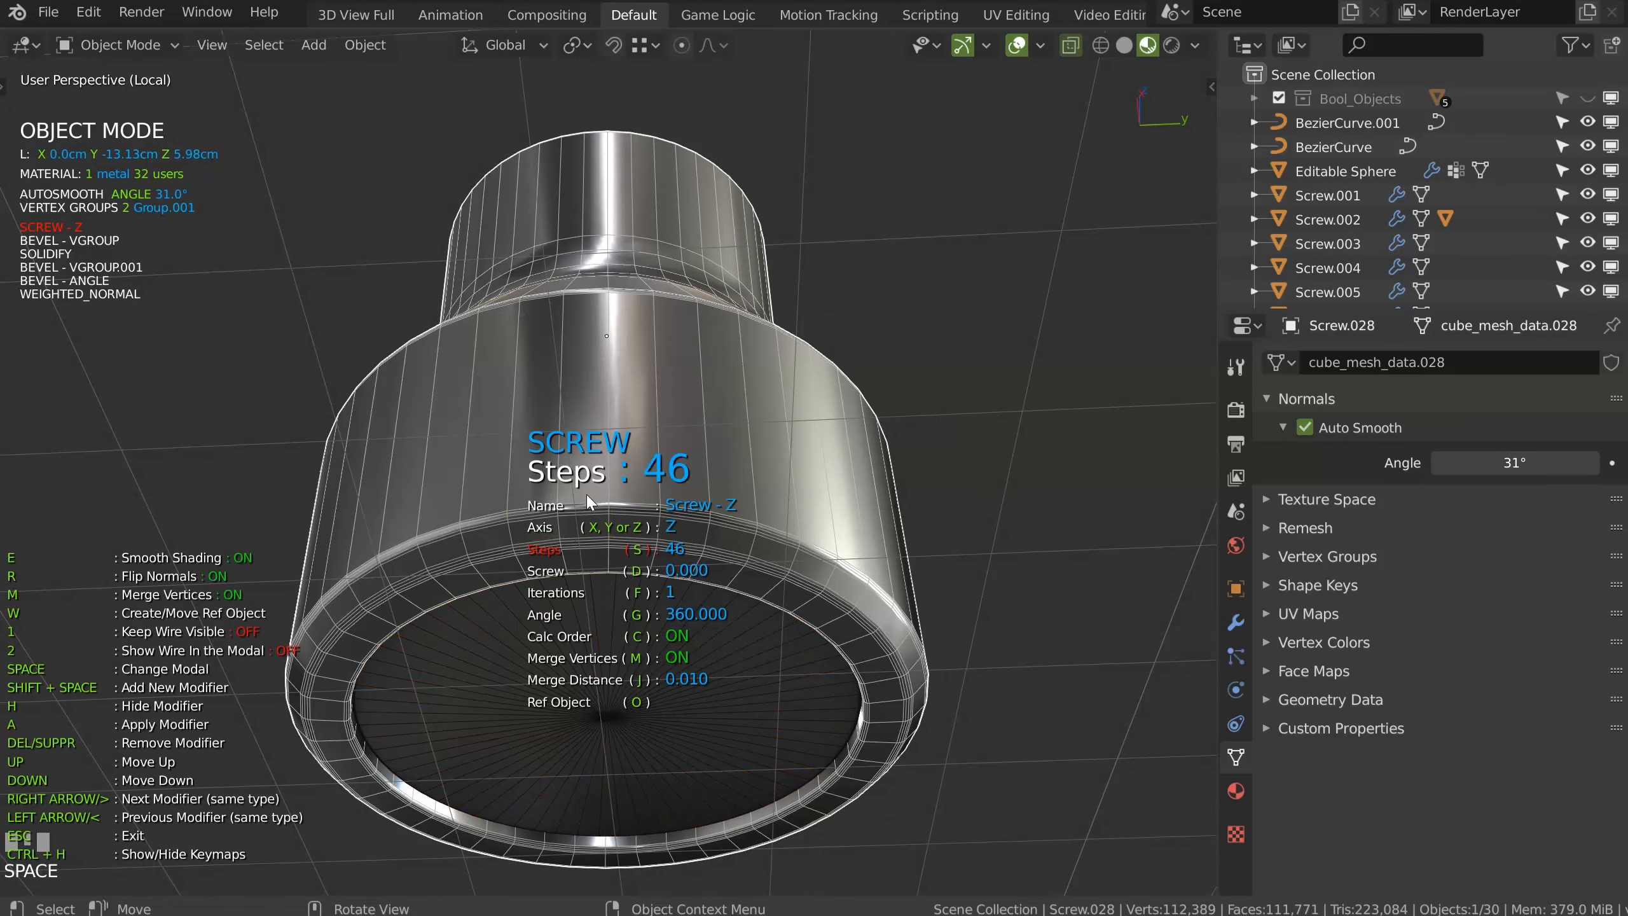
left_click(588, 503)
middle_click_drag(808, 463, 776, 449, "shift")
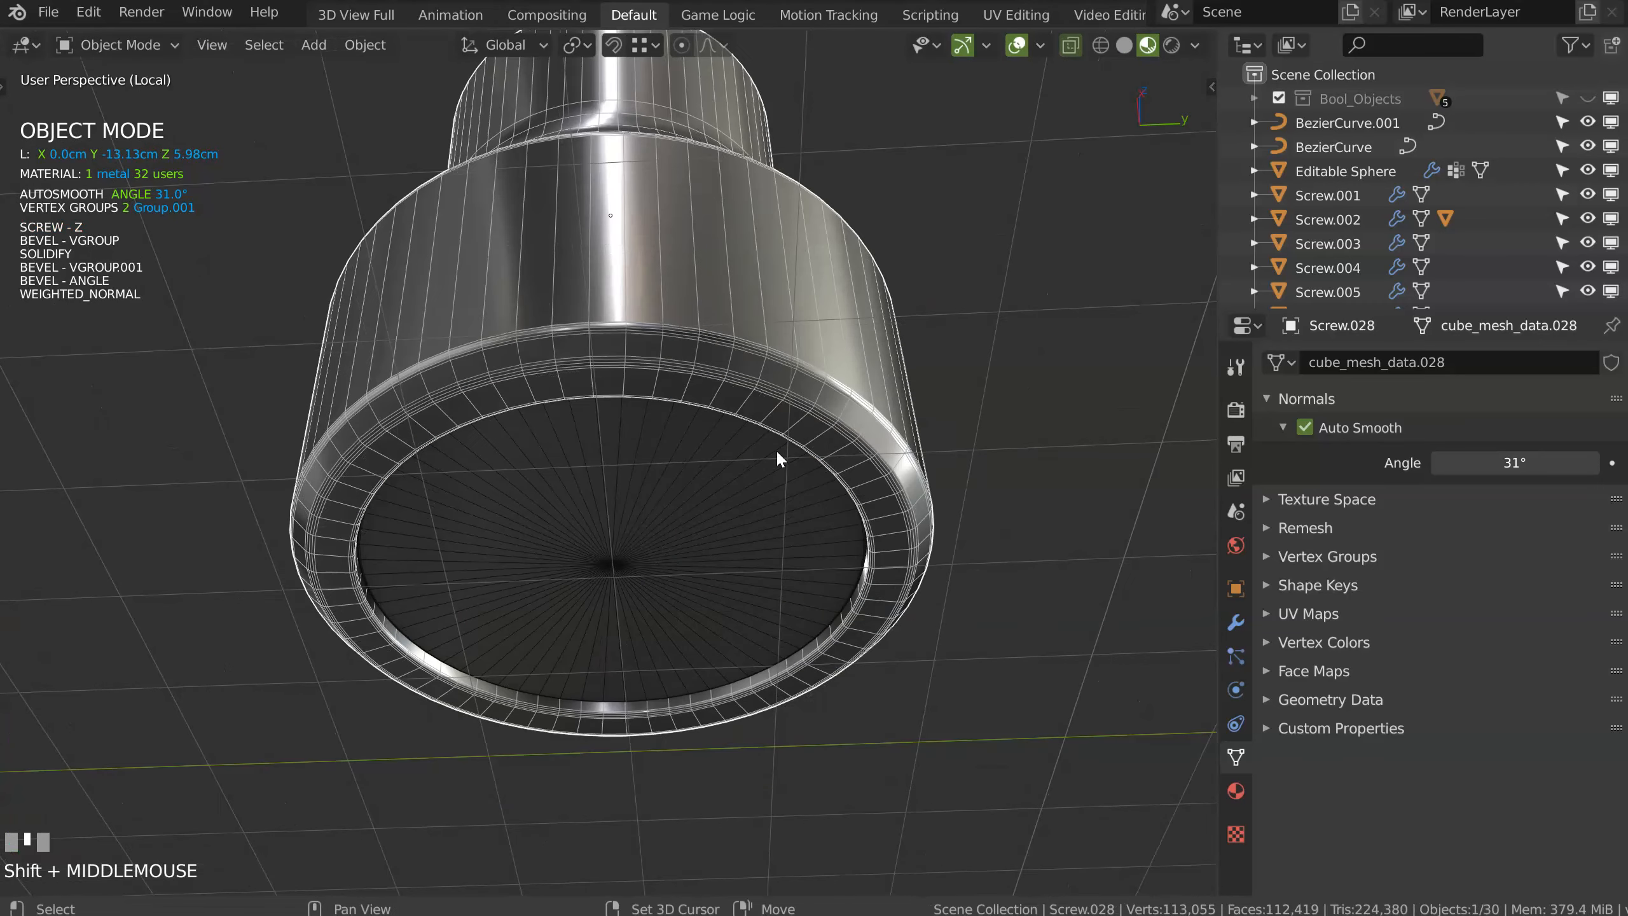
Step: Move the disc's centre vertex along Y onto the screw axis so the faces meet at a closed centre
left_click(717, 606)
key("Tab")
key("g")
key("y")
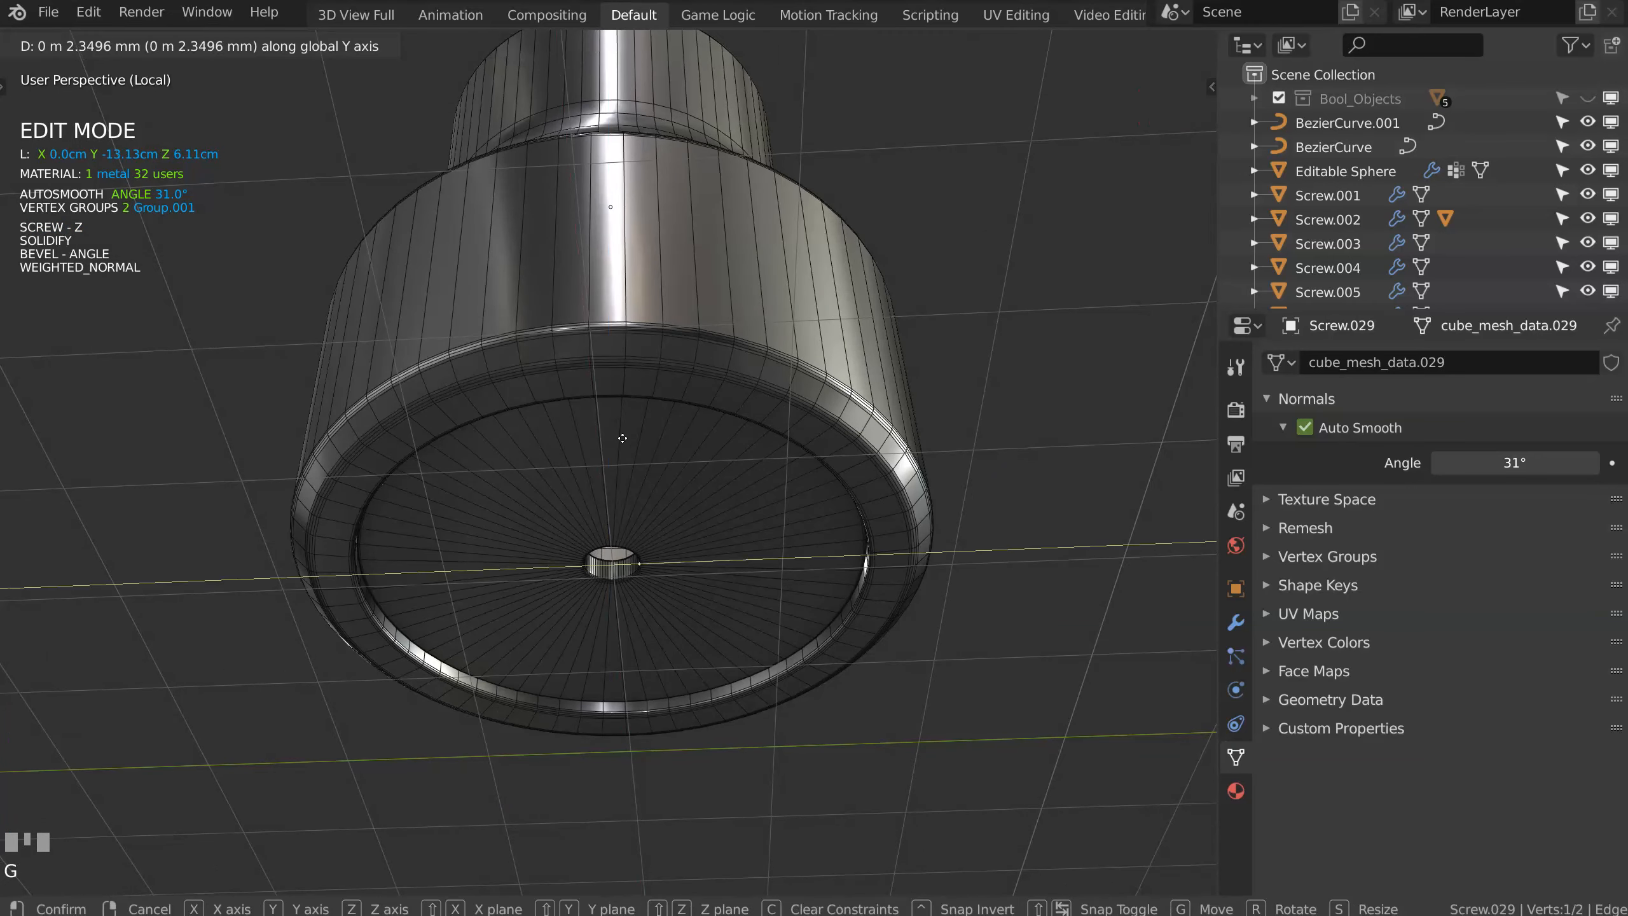
left_click(684, 609)
key("Tab")
middle_click_drag(725, 505, 647, 464)
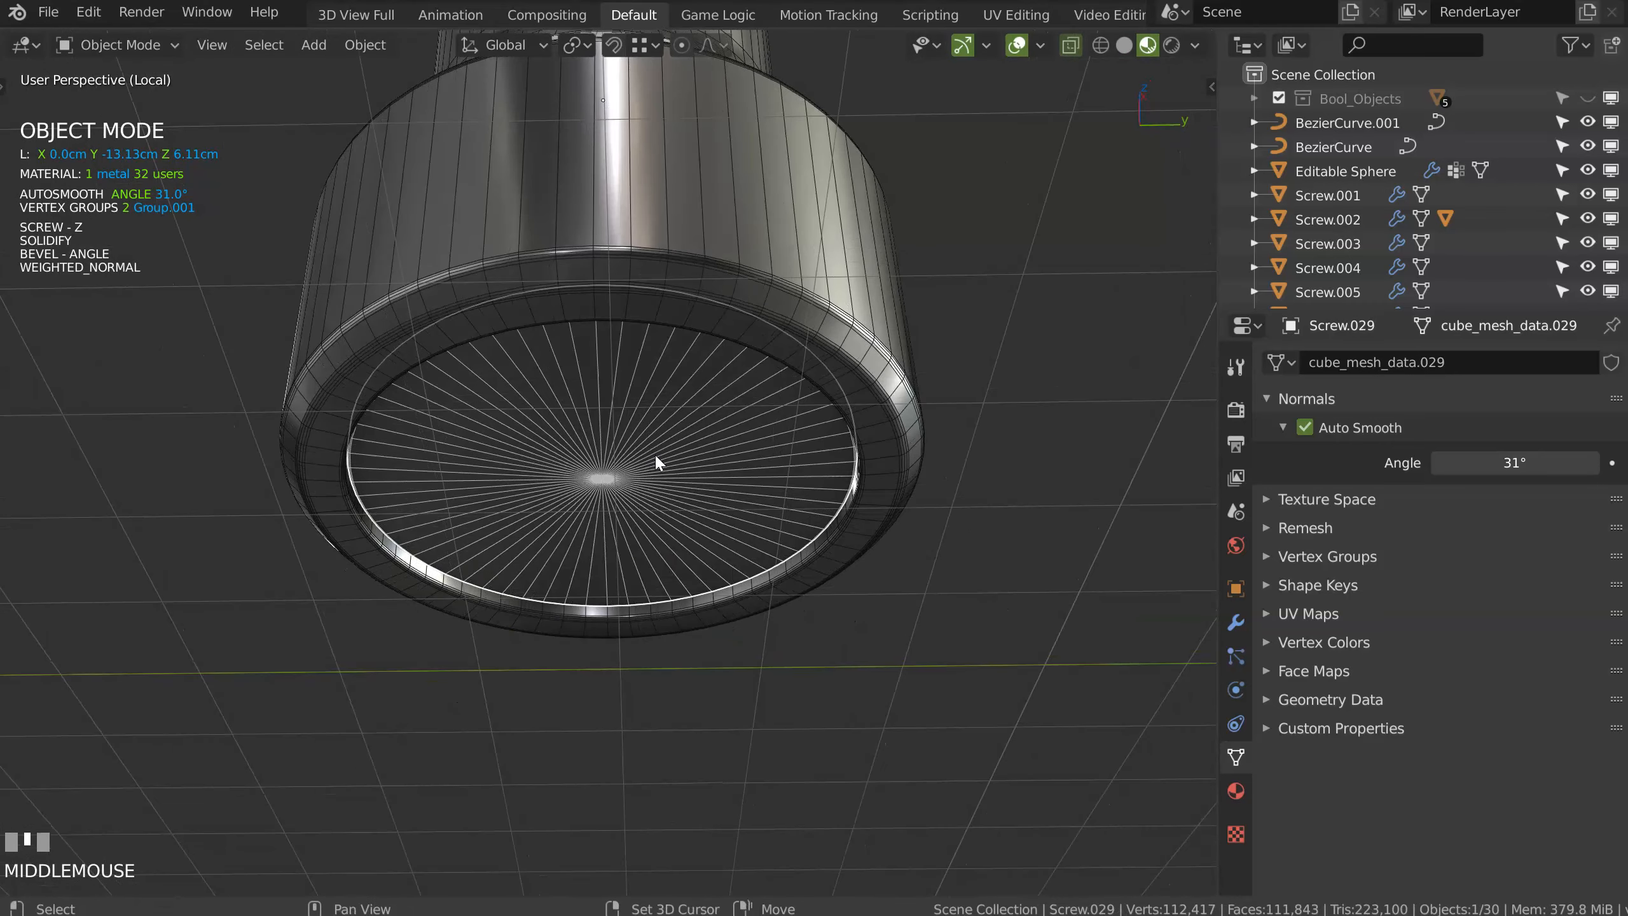
Step: Duplicate the disc in place and set the copy's Solidify thickness to 0.626 and offset to 0.030
key("shift+d")
right_click(668, 517)
key("space")
left_click(552, 442)
key("d")
key("s")
left_click(650, 457)
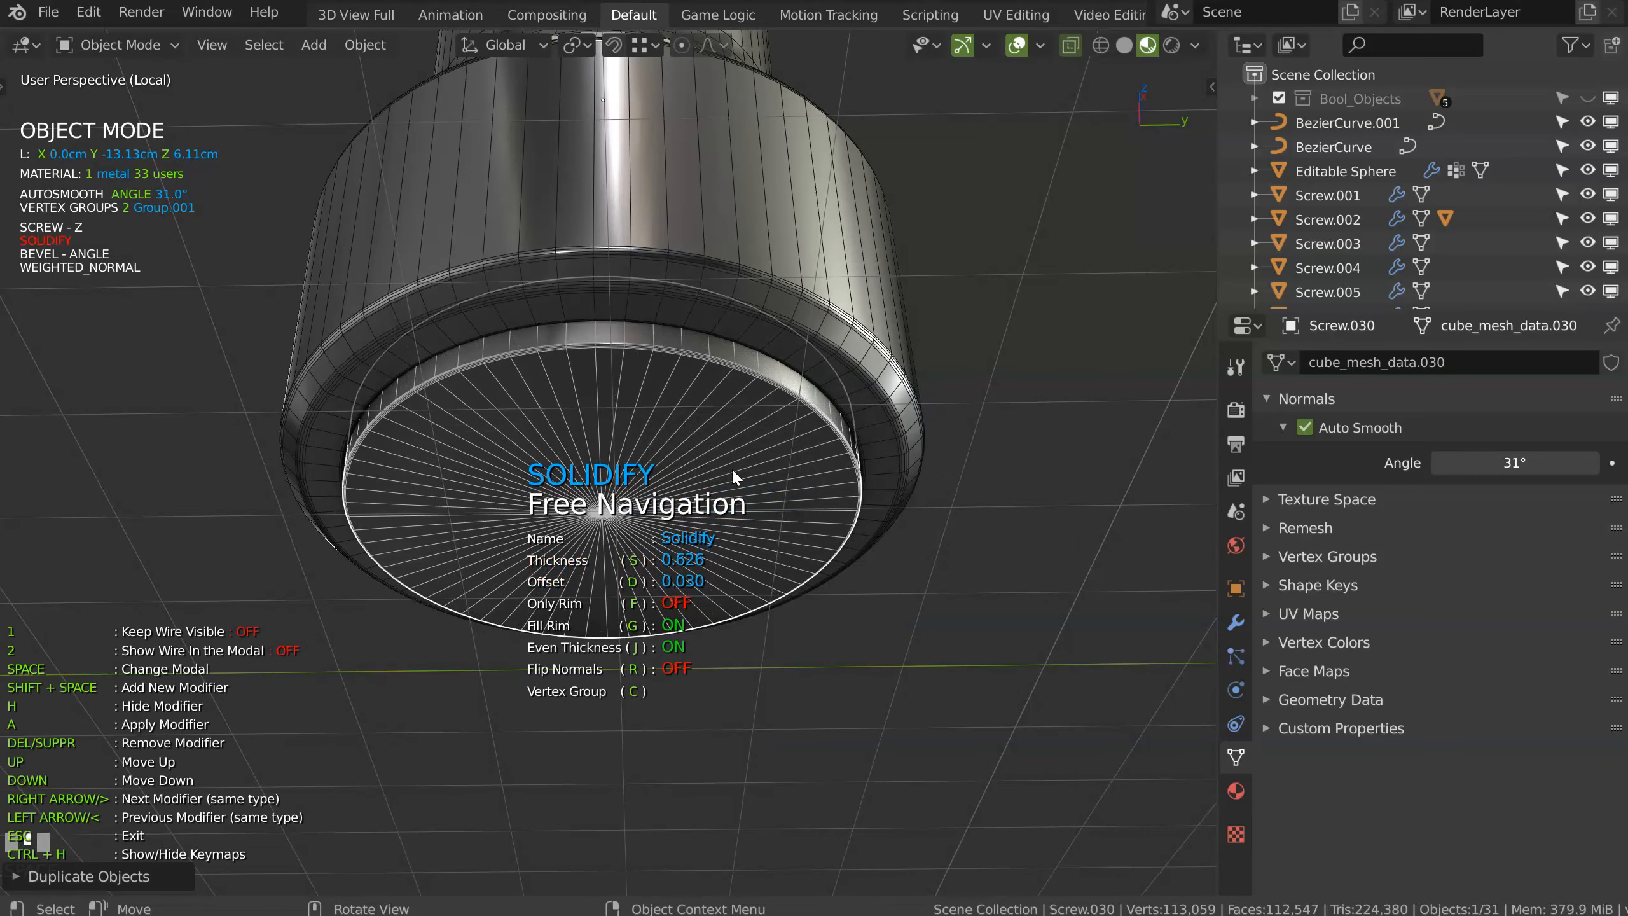
Step: Move the duplicate's outer vertex inward along Y to shrink it into a small cylinder at the disc's centre
key("Tab")
left_click(866, 474)
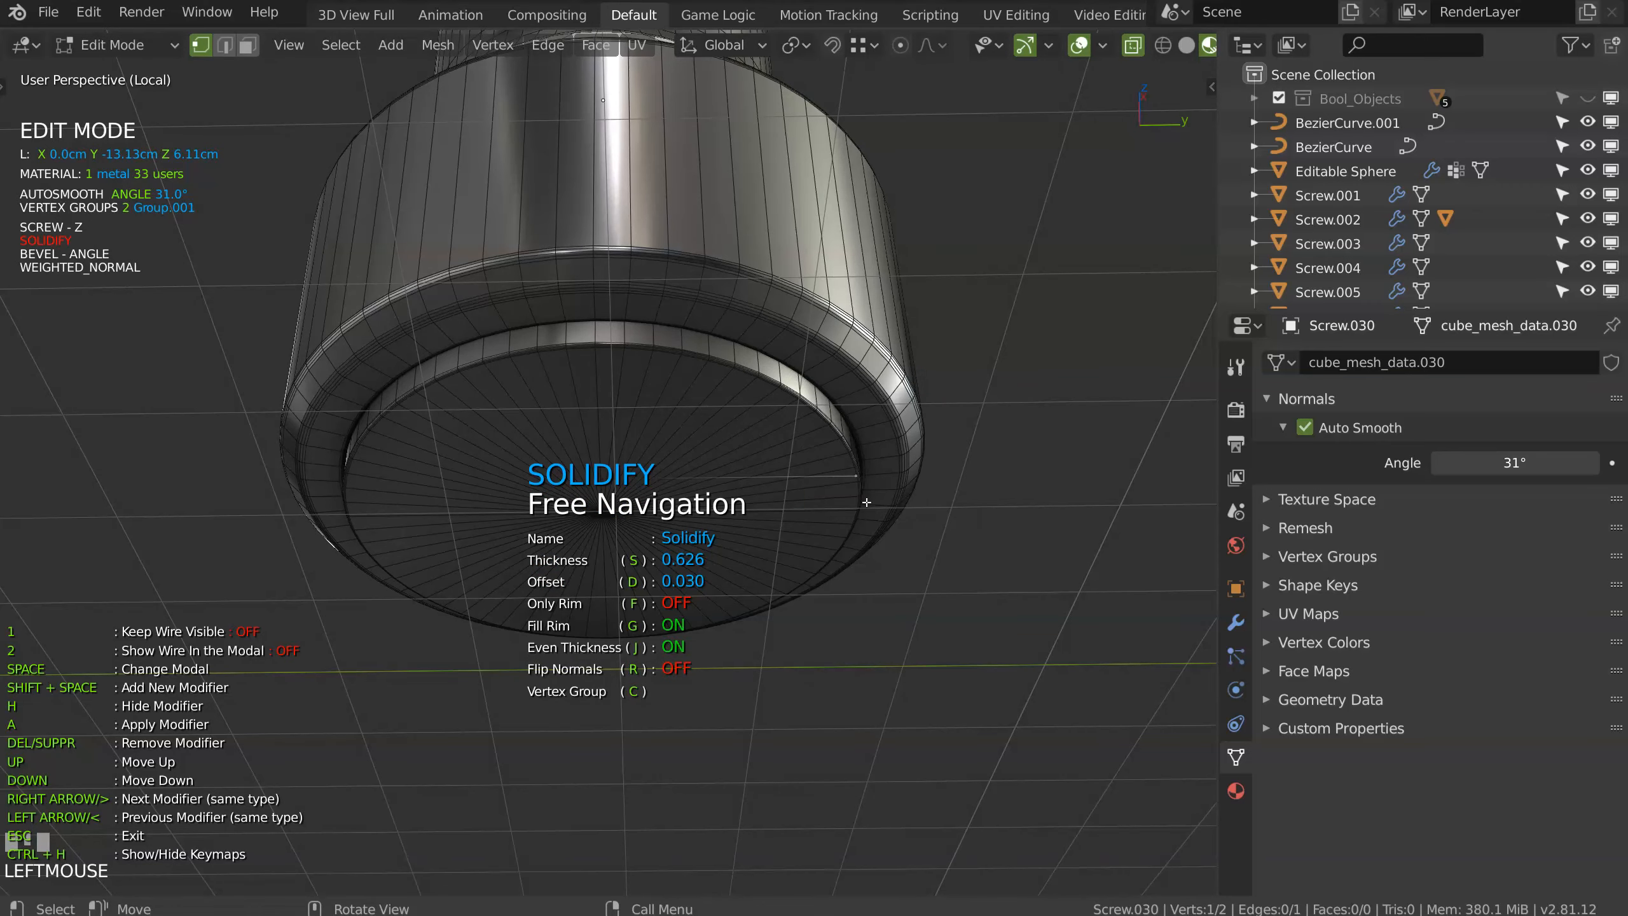
key("g")
left_click(639, 494)
middle_click_drag(639, 495, 658, 305)
scroll(651, 298, "up", 3)
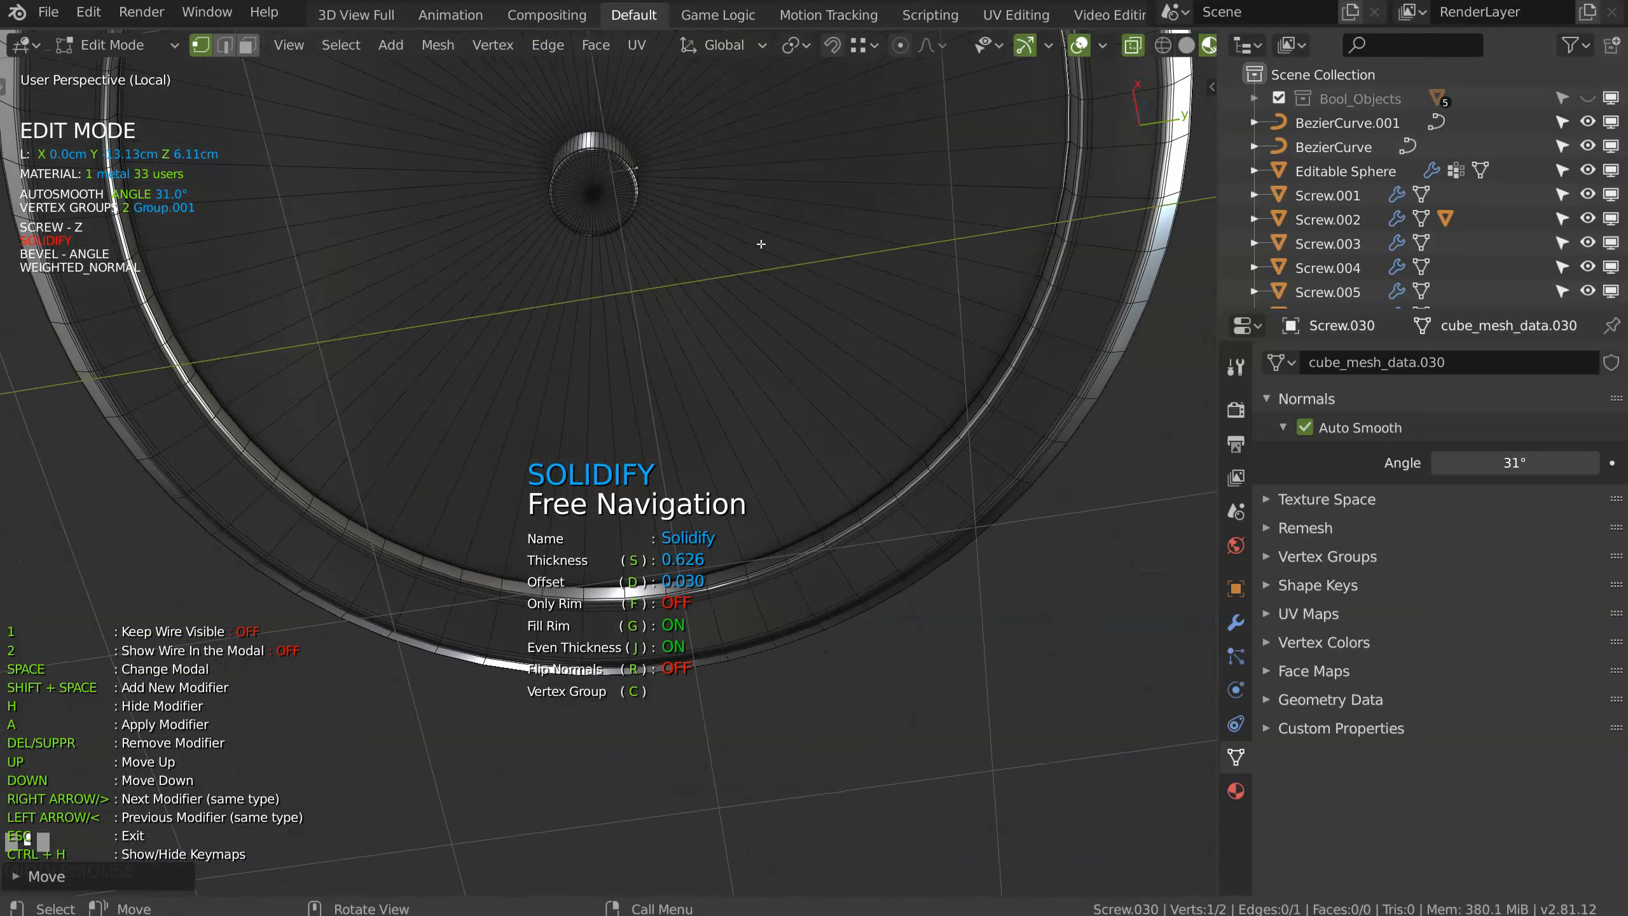
middle_click_drag(760, 244, 710, 290)
key("g")
key("y")
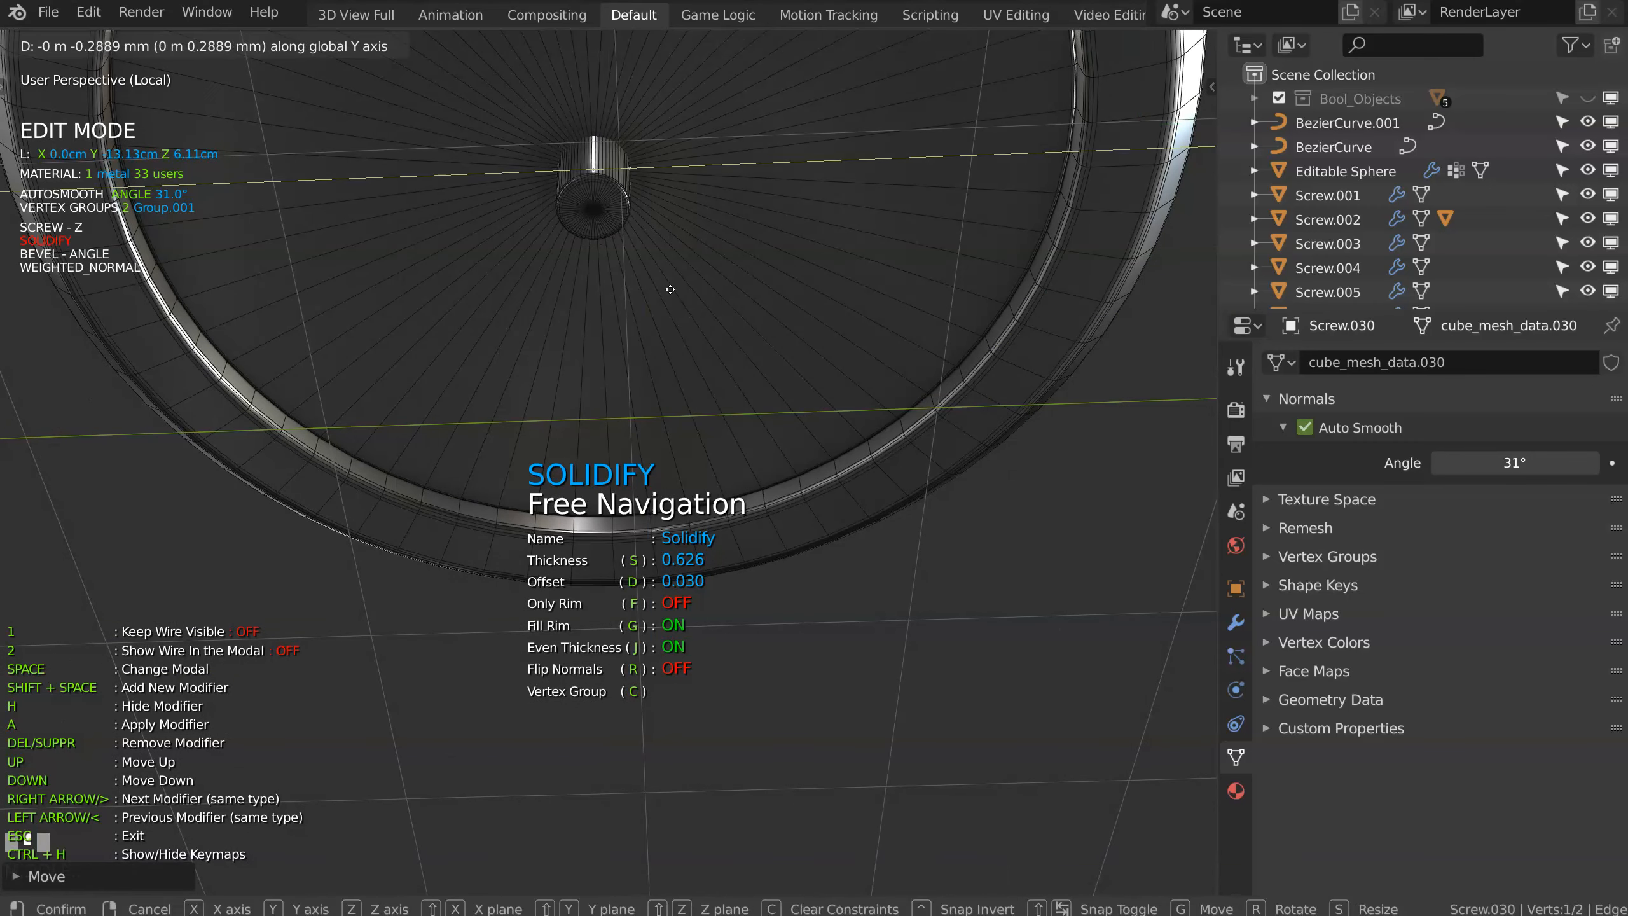
left_click(661, 356)
key("Tab")
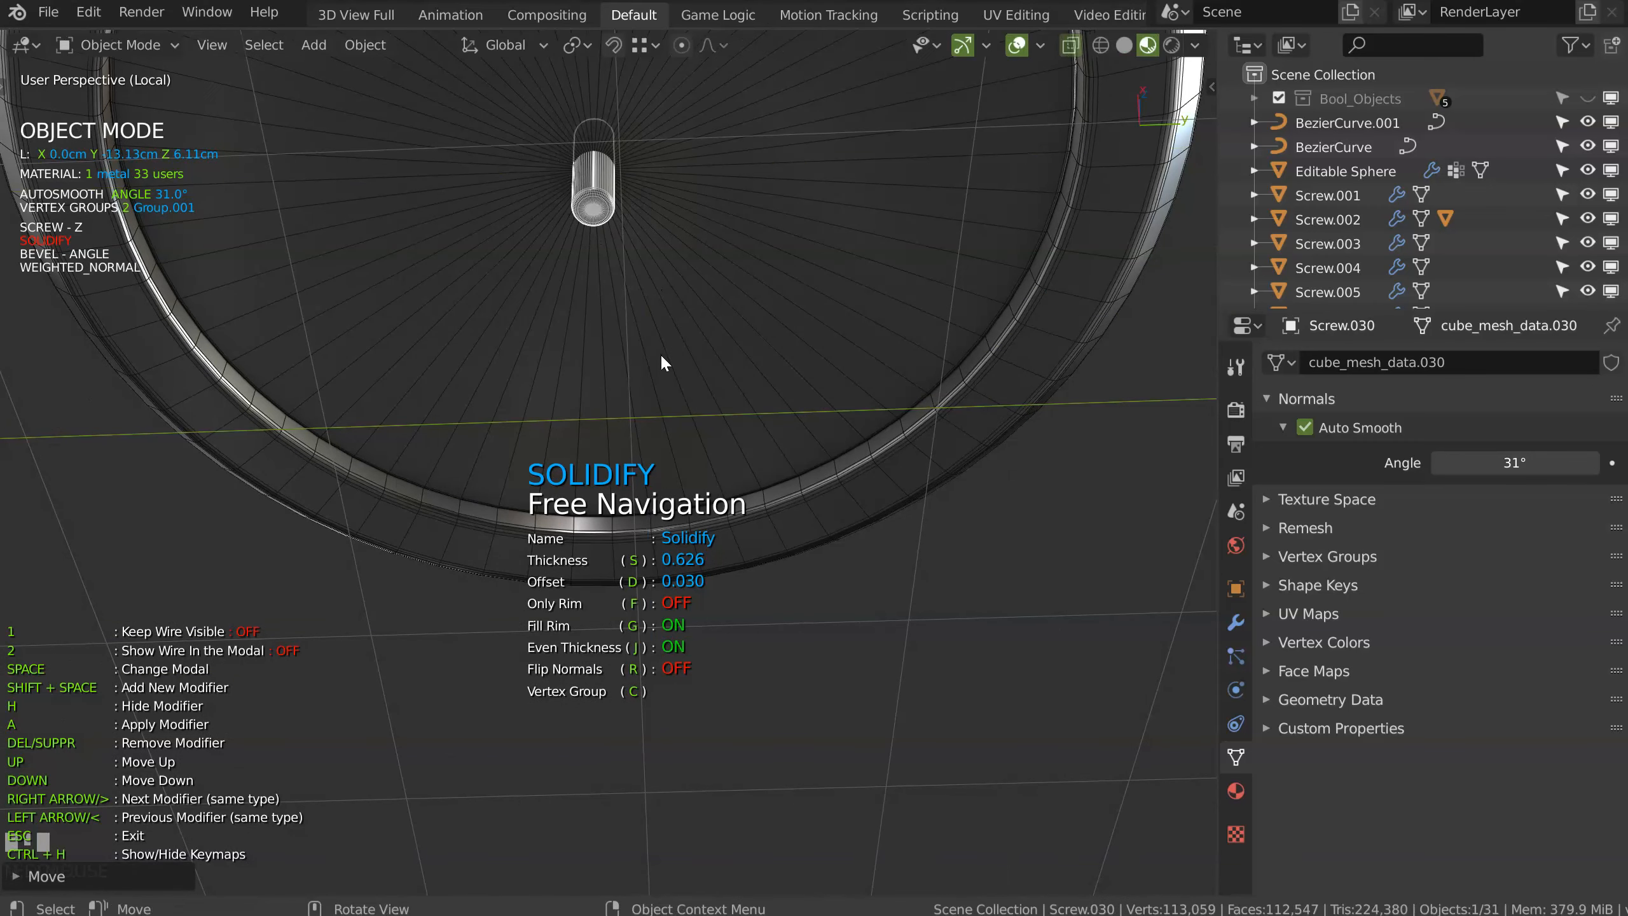
Step: Remove the Bevel modifier from the small cylinder
key("space")
left_click(836, 354, "ctrl")
middle_click_drag(681, 261, 674, 389, "shift")
Step: Add an Array modifier to the small cylinder with a relative X offset of 1.59 and a count of 7
key("space")
left_click(676, 254)
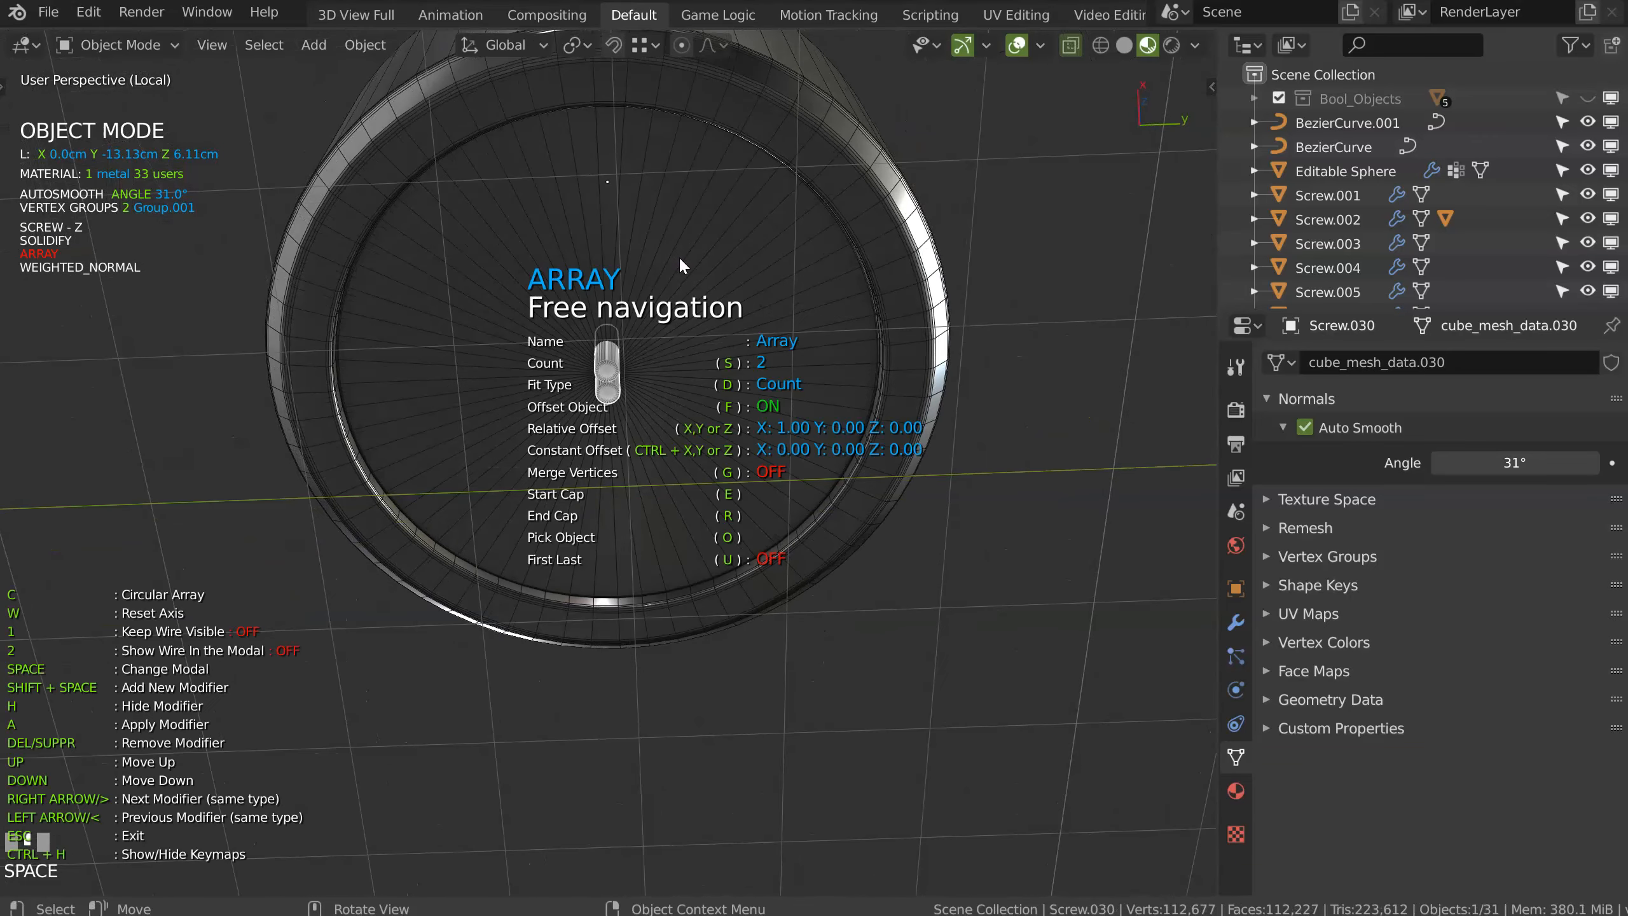
key("x")
left_click(801, 283)
middle_click_drag(812, 284, 642, 280)
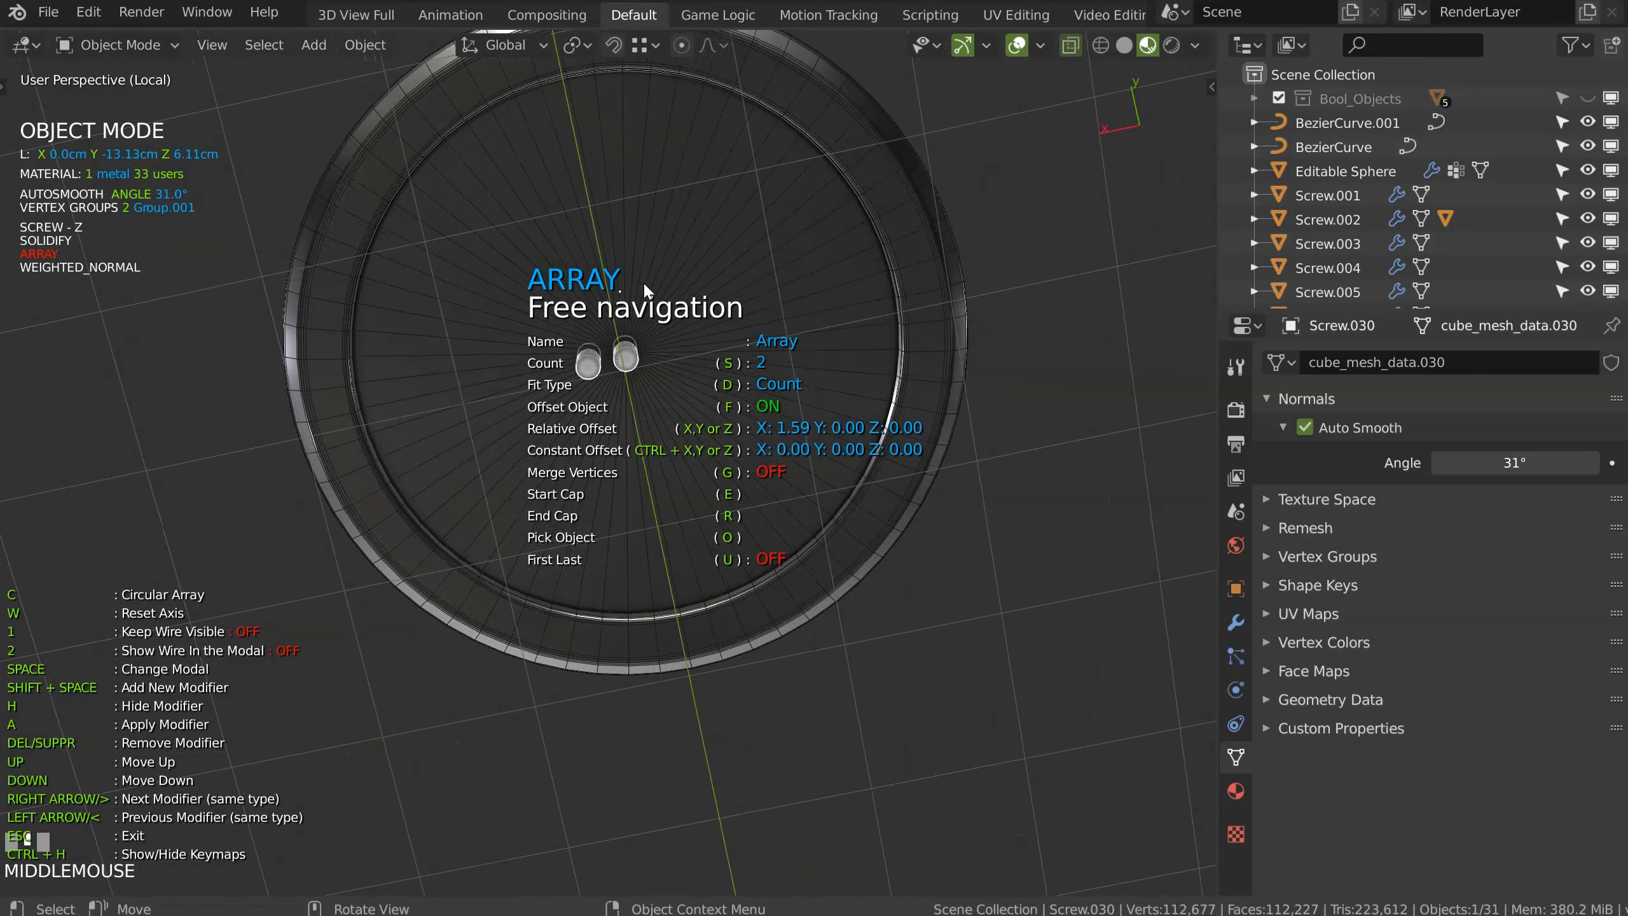
key("s")
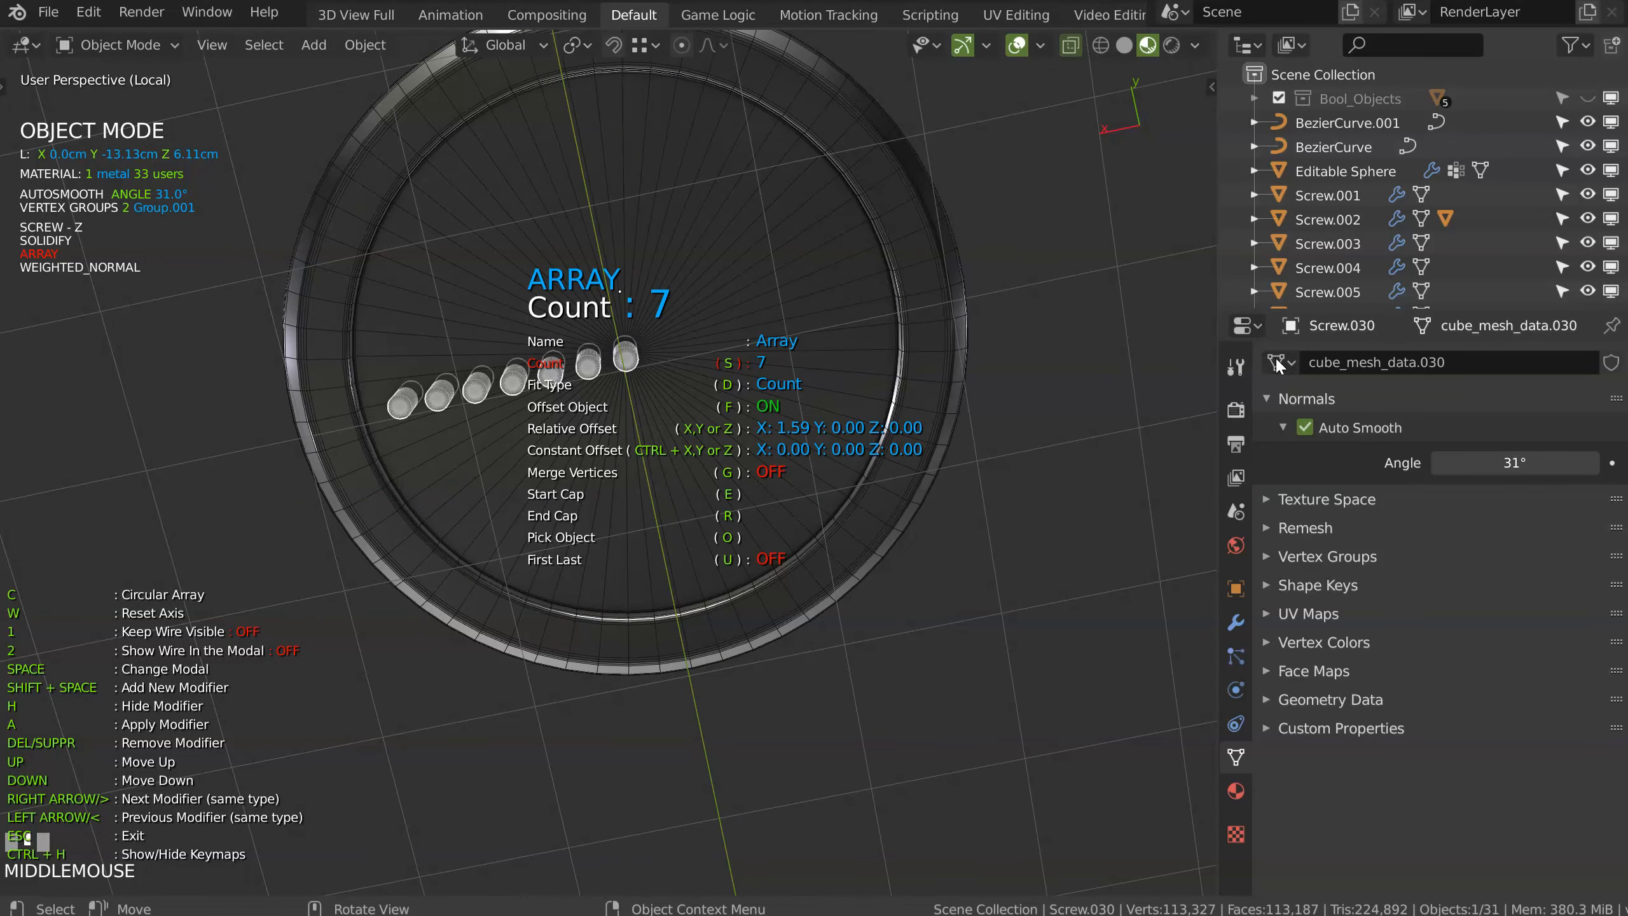
left_click(1305, 365)
left_click(829, 303)
Step: Add a Decimate modifier in Dissolve mode to the disc and place it before the bevel in the stack
left_click(715, 315)
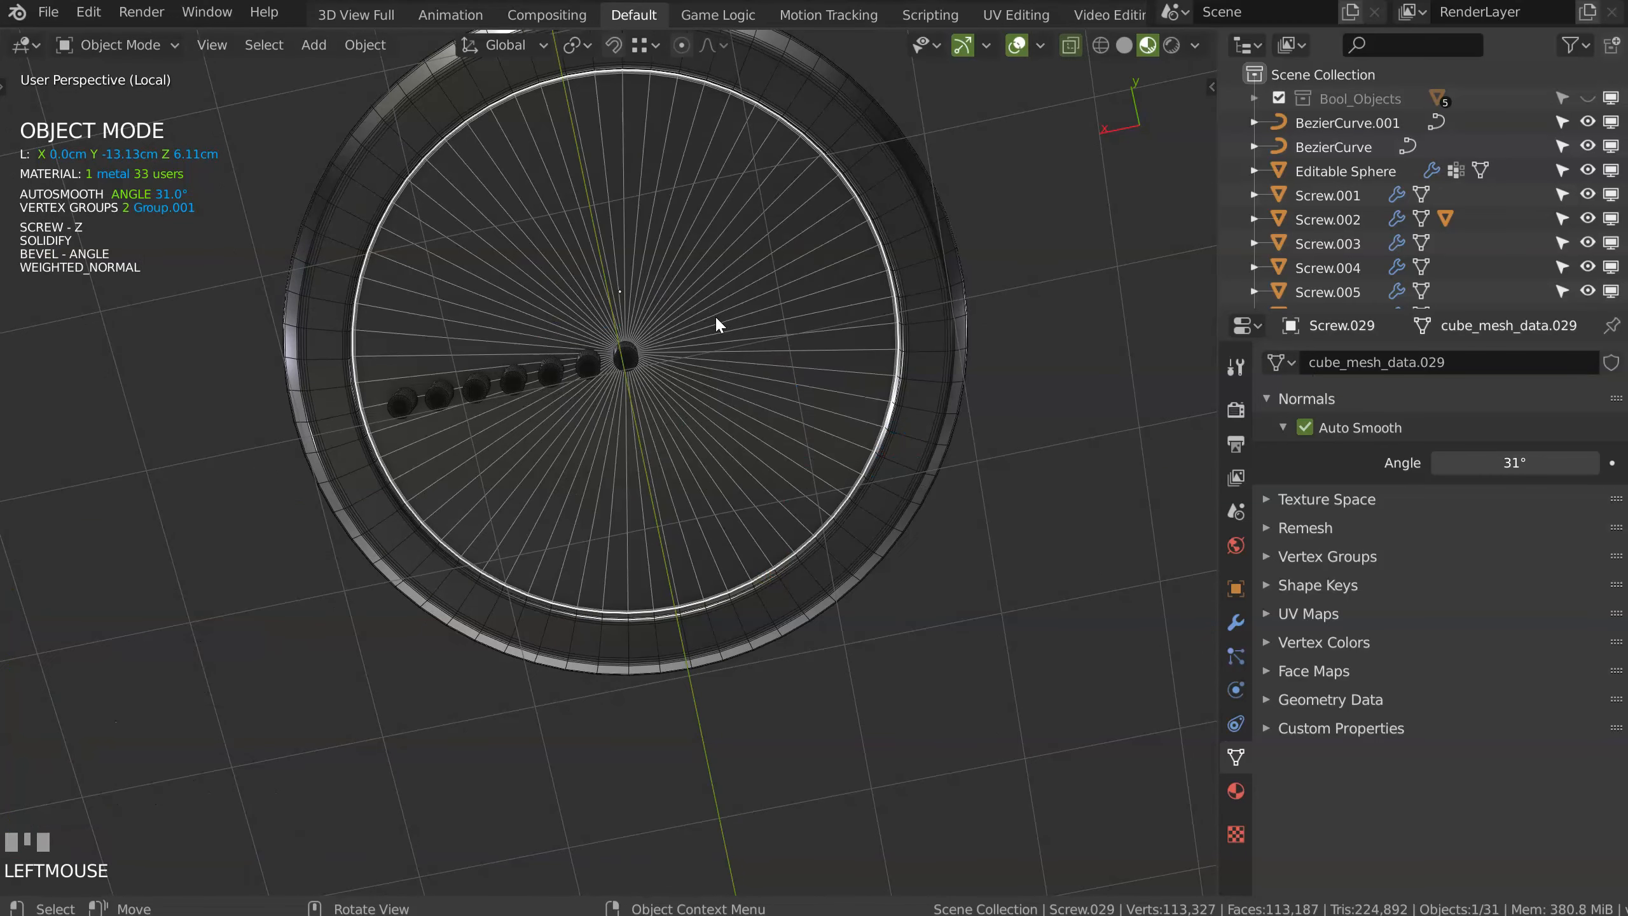
key("space")
left_click(707, 503)
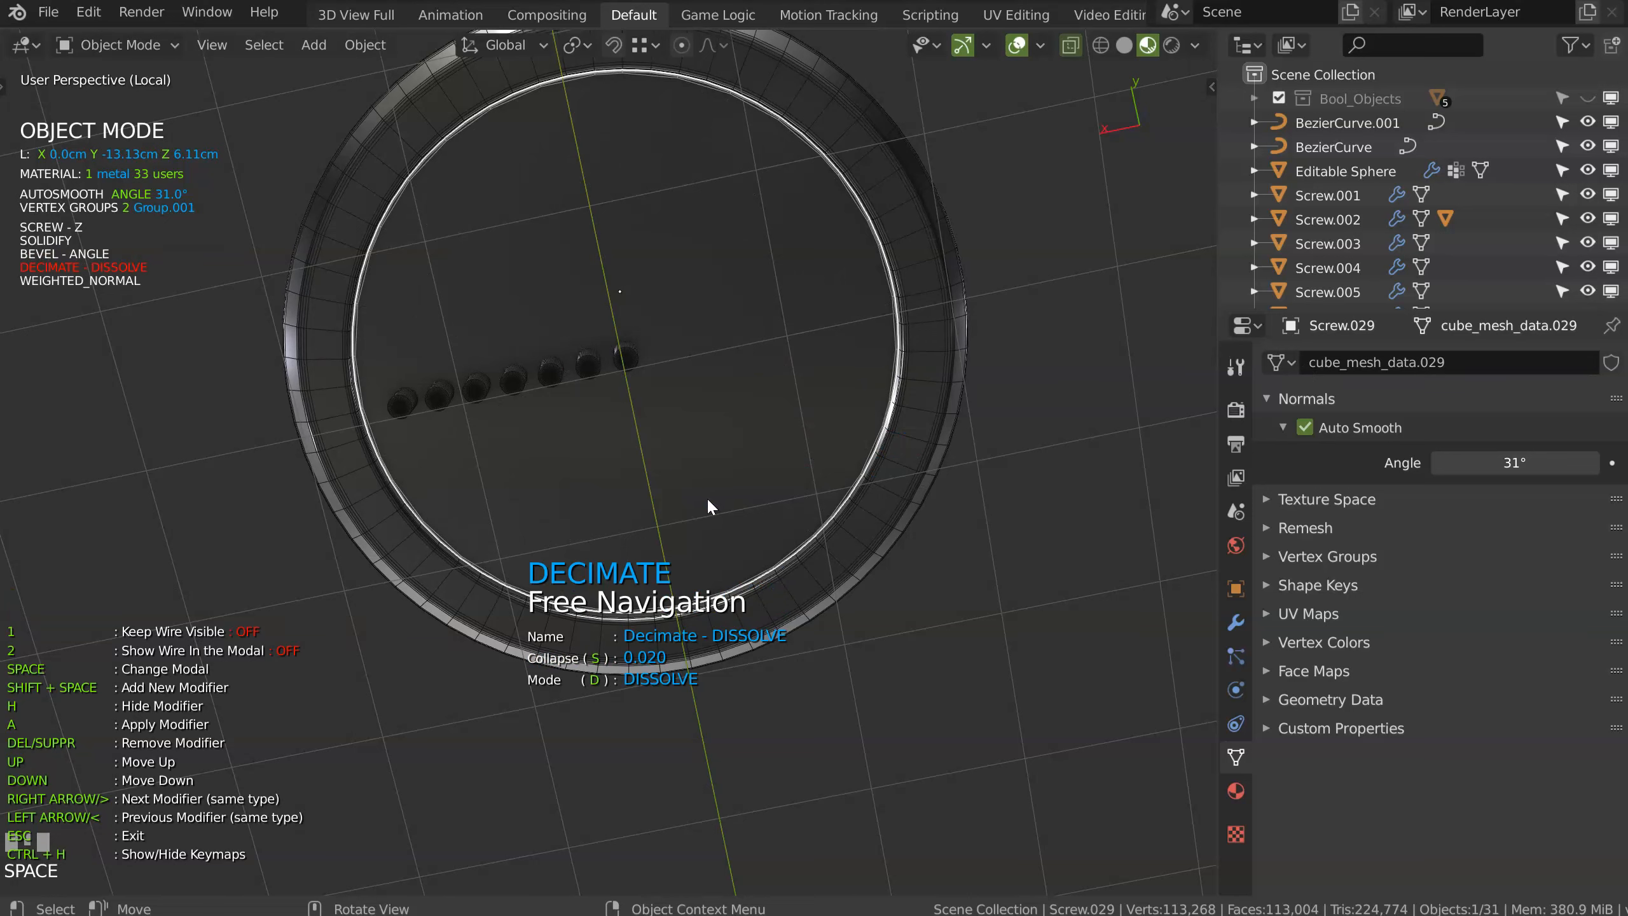
key("Up")
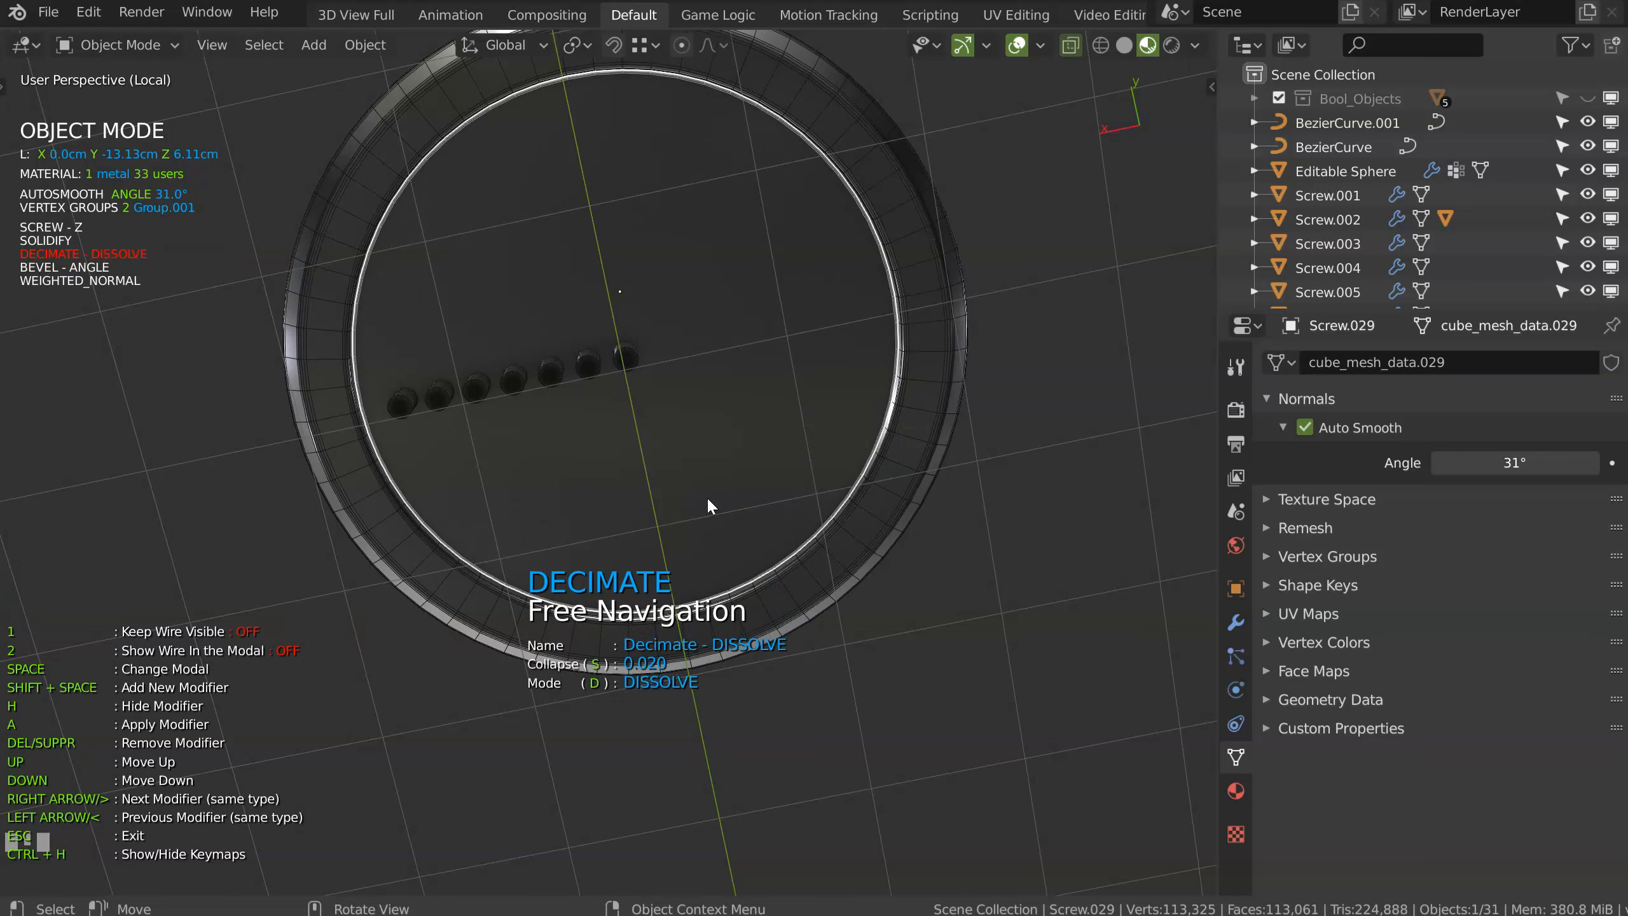
left_click(709, 500)
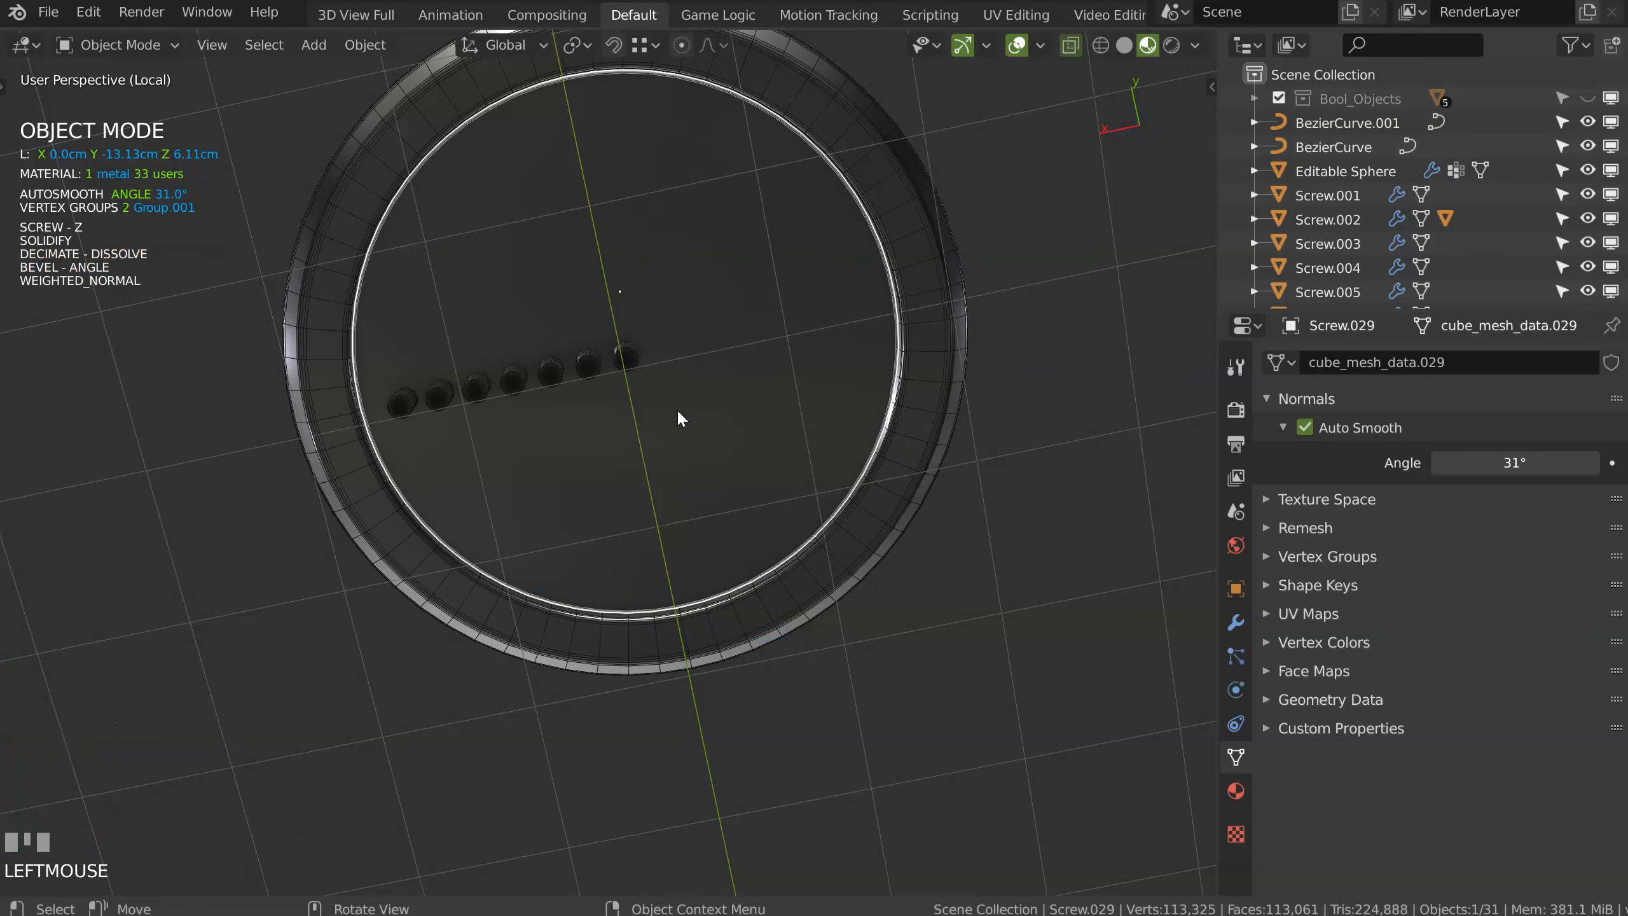
Step: Try to offset the row of small cylinders with a Displace modifier along X
left_click(623, 356)
middle_click_drag(648, 394, 658, 201)
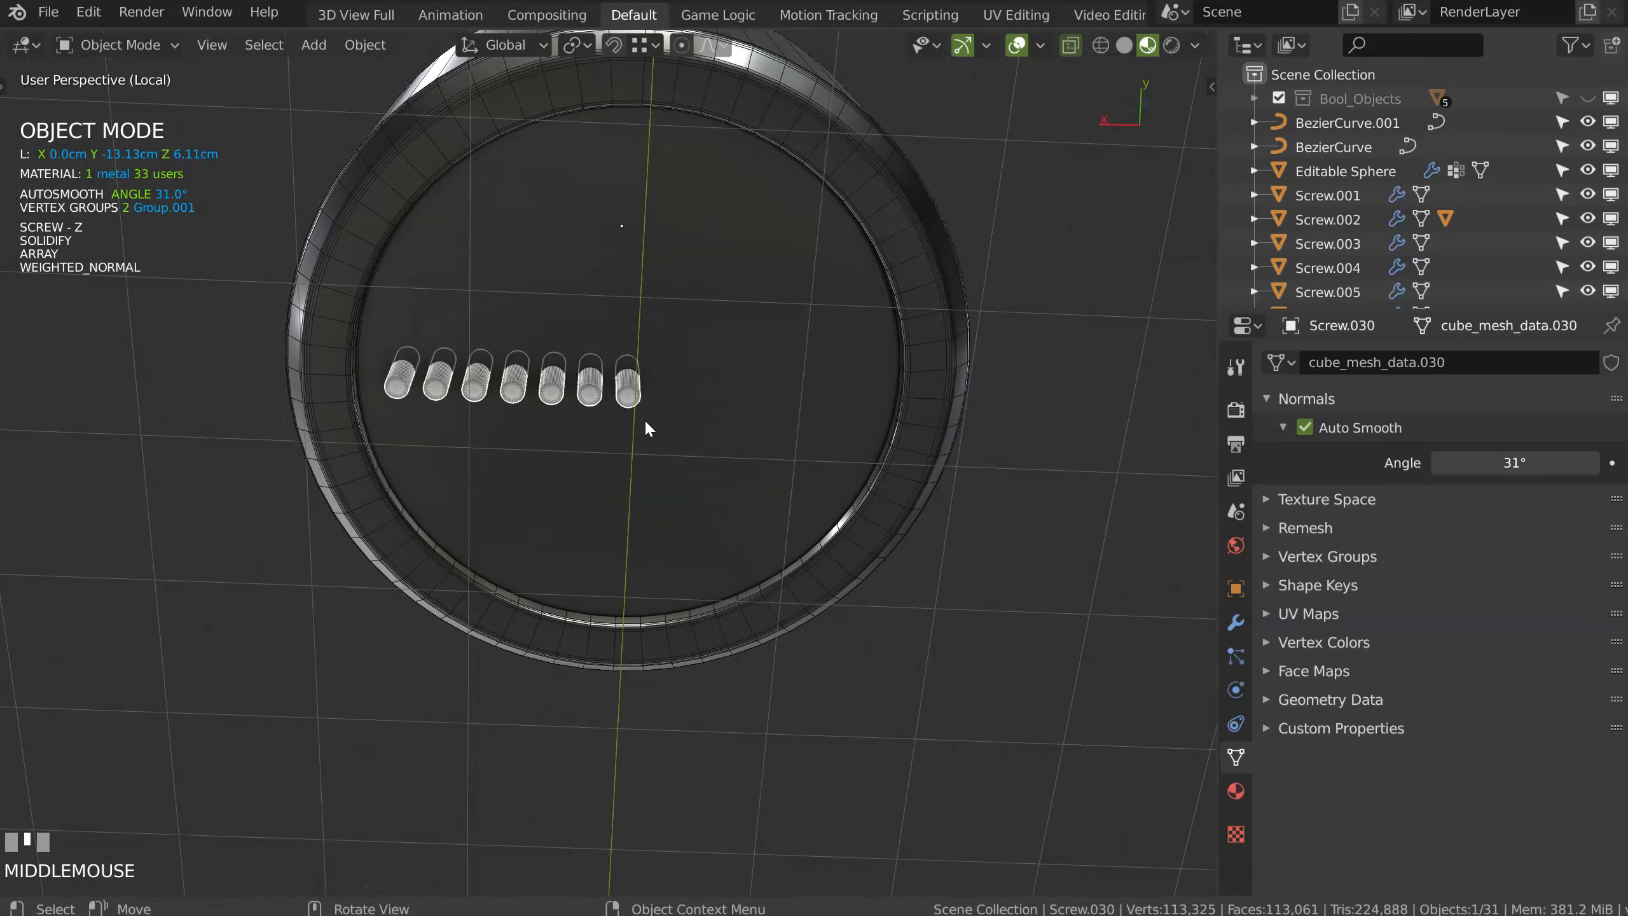
key("space")
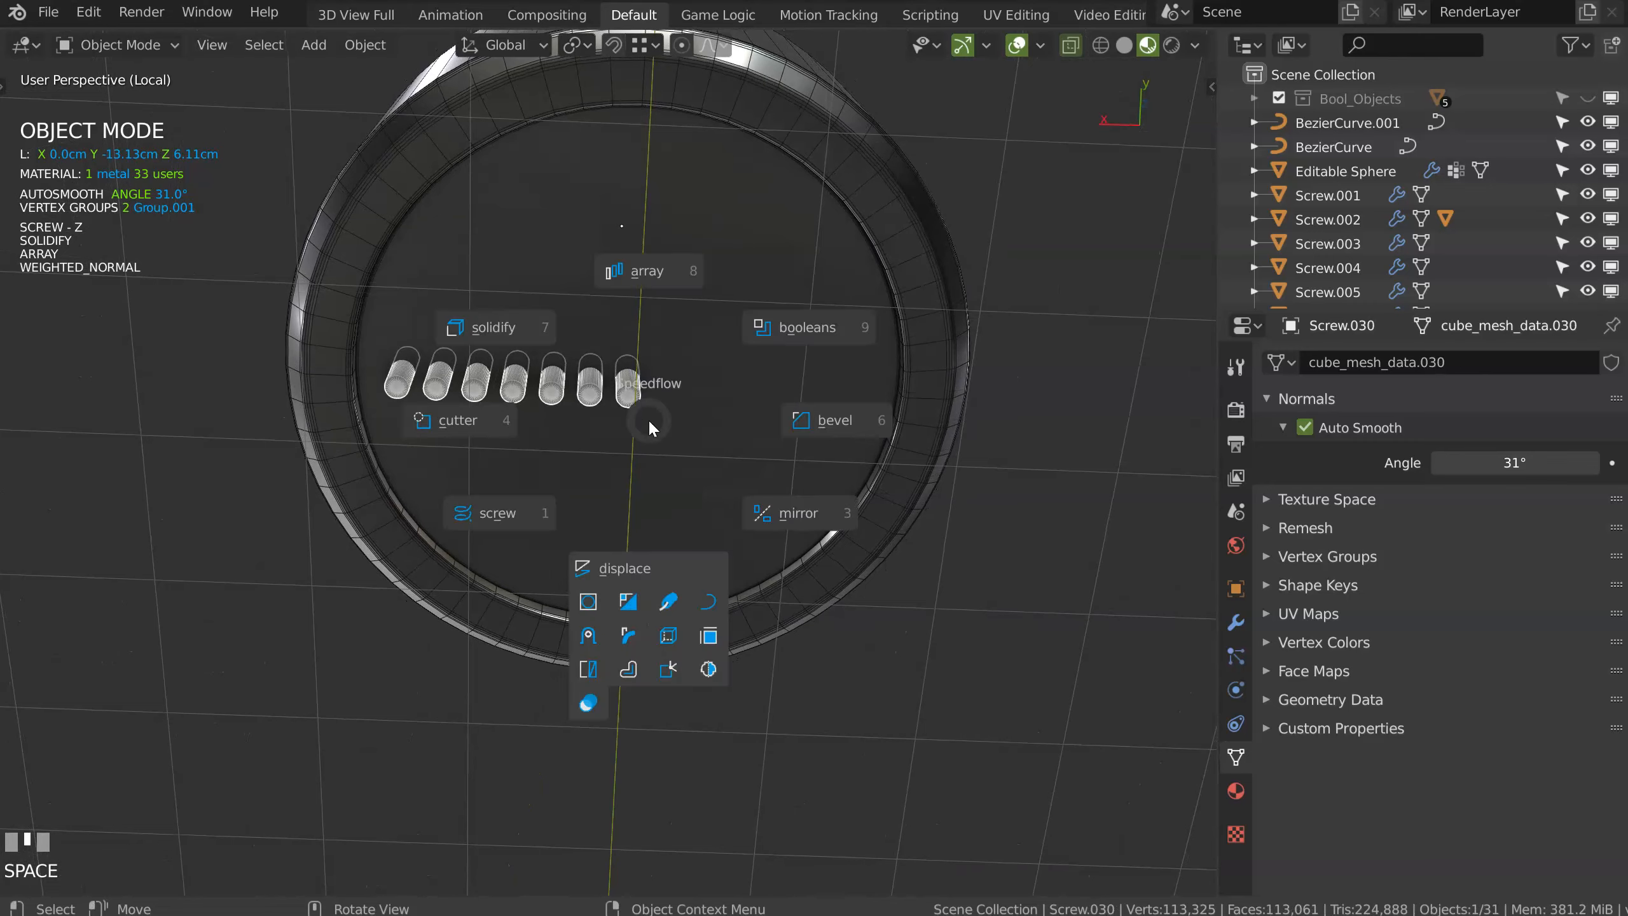
left_click(644, 570)
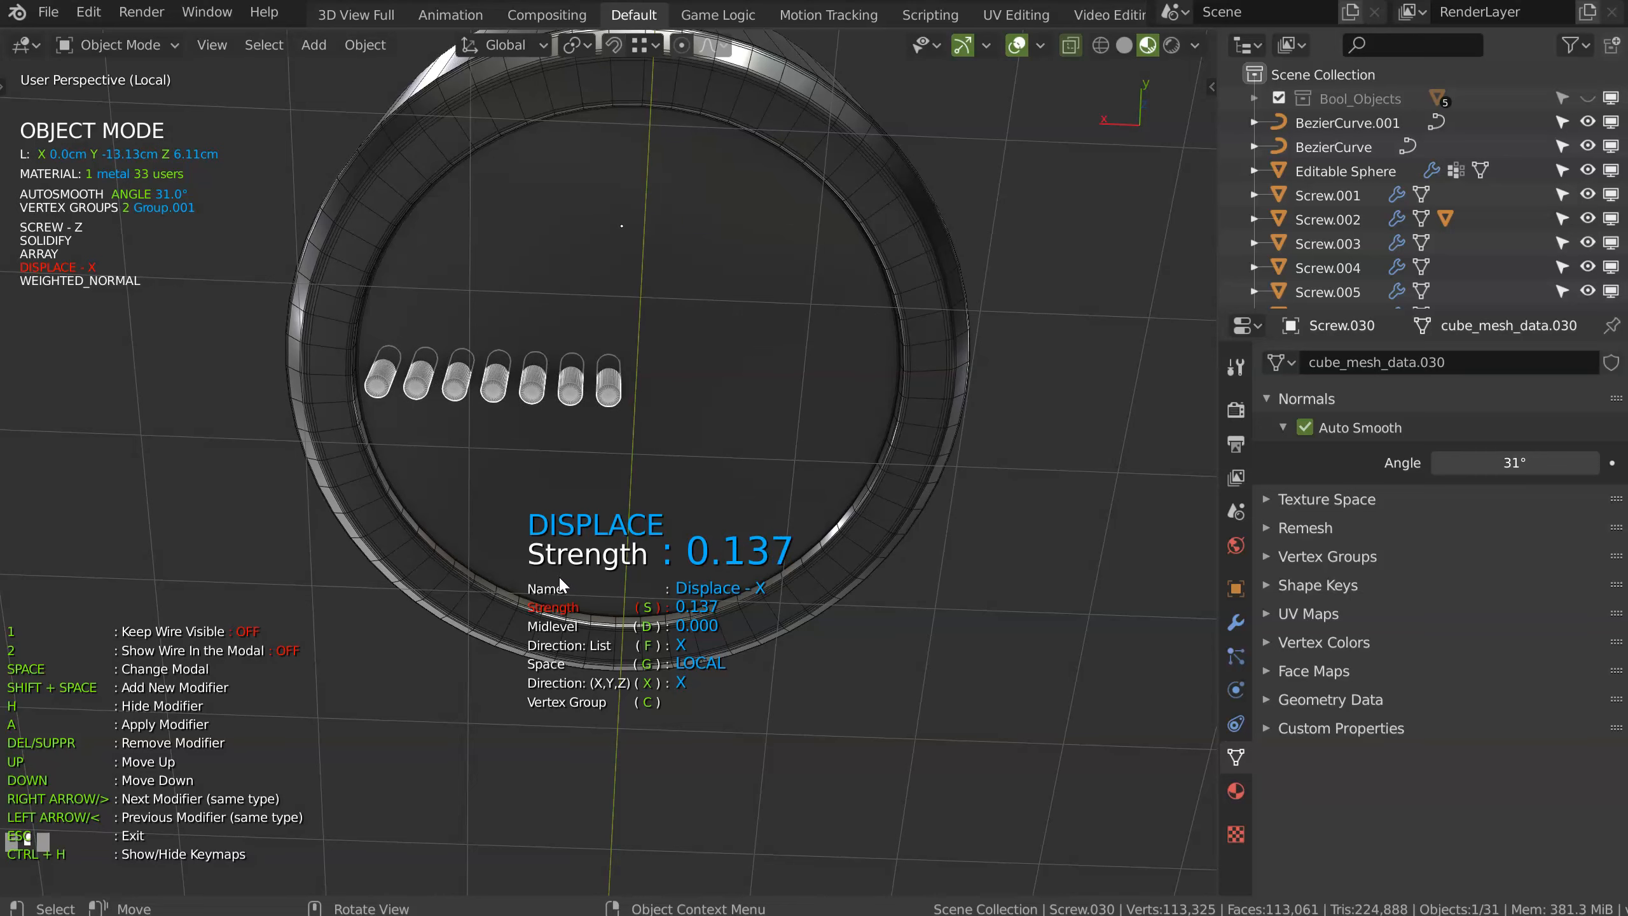
left_click(573, 555)
key("Delete")
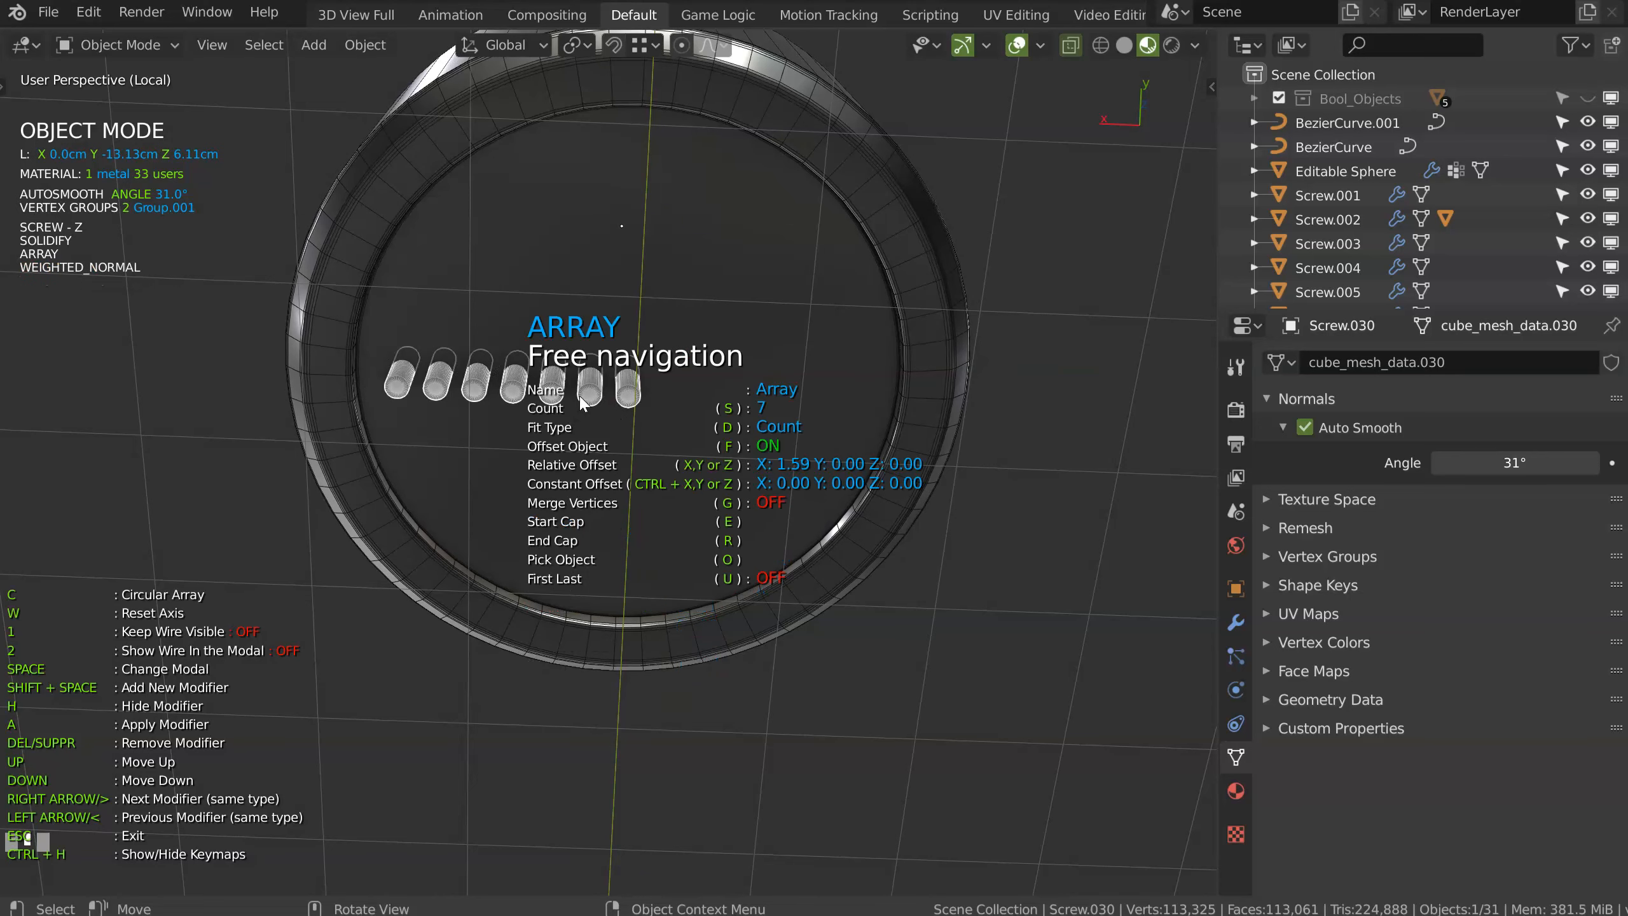
Step: Add a second Array modifier to the row of small cylinders and make it a circular array with a count of 18
key("shift+space")
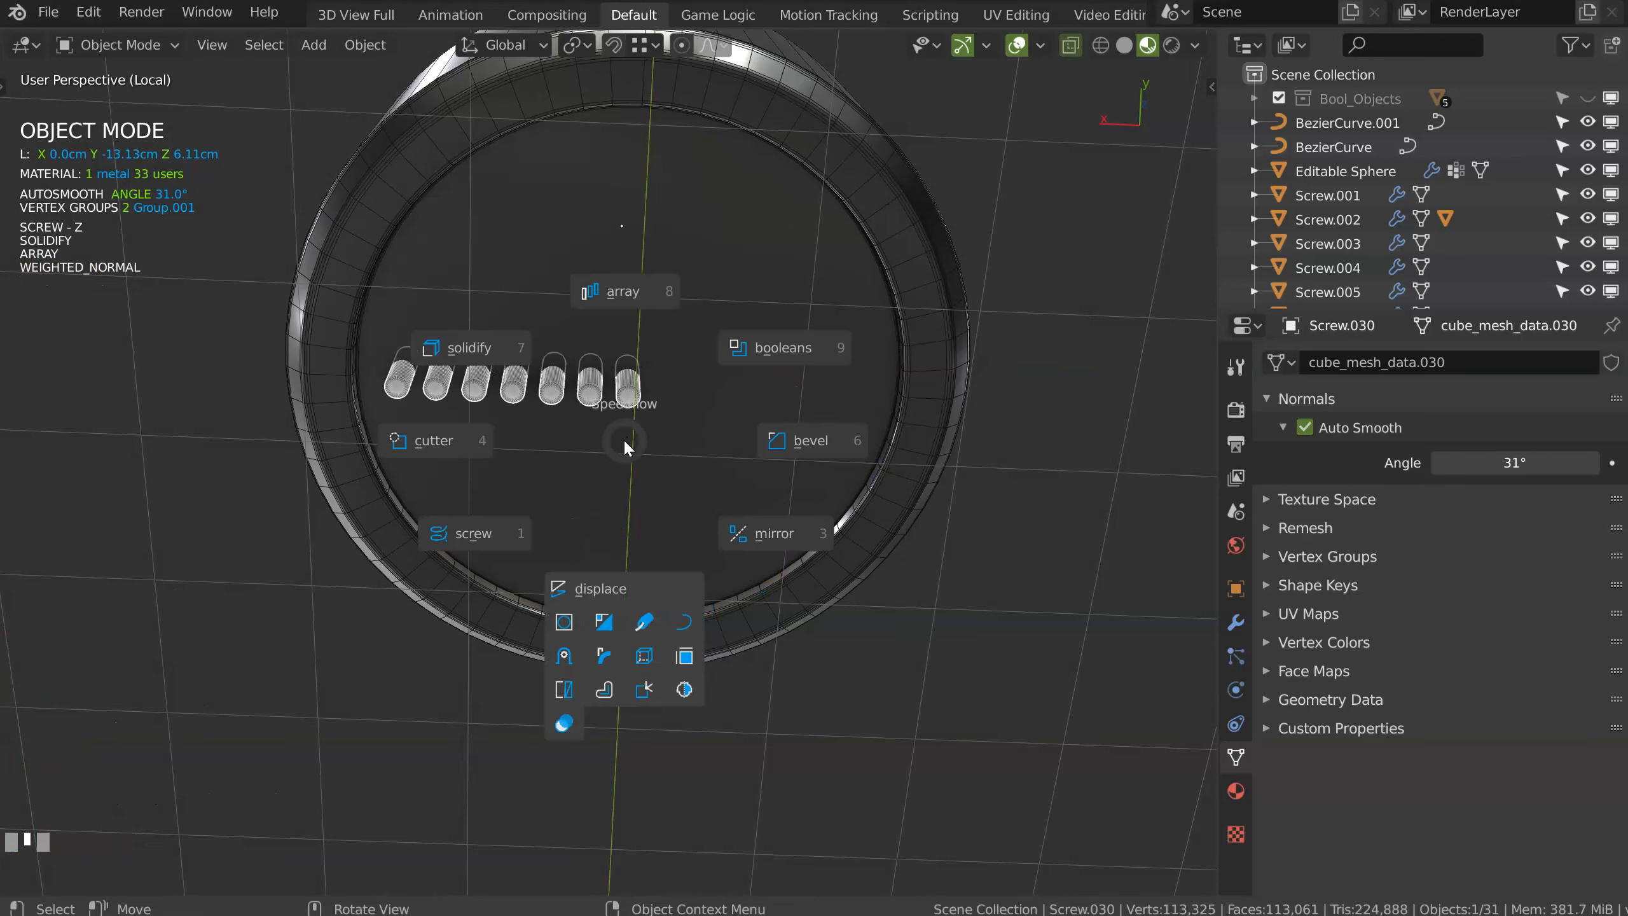
left_click(623, 292)
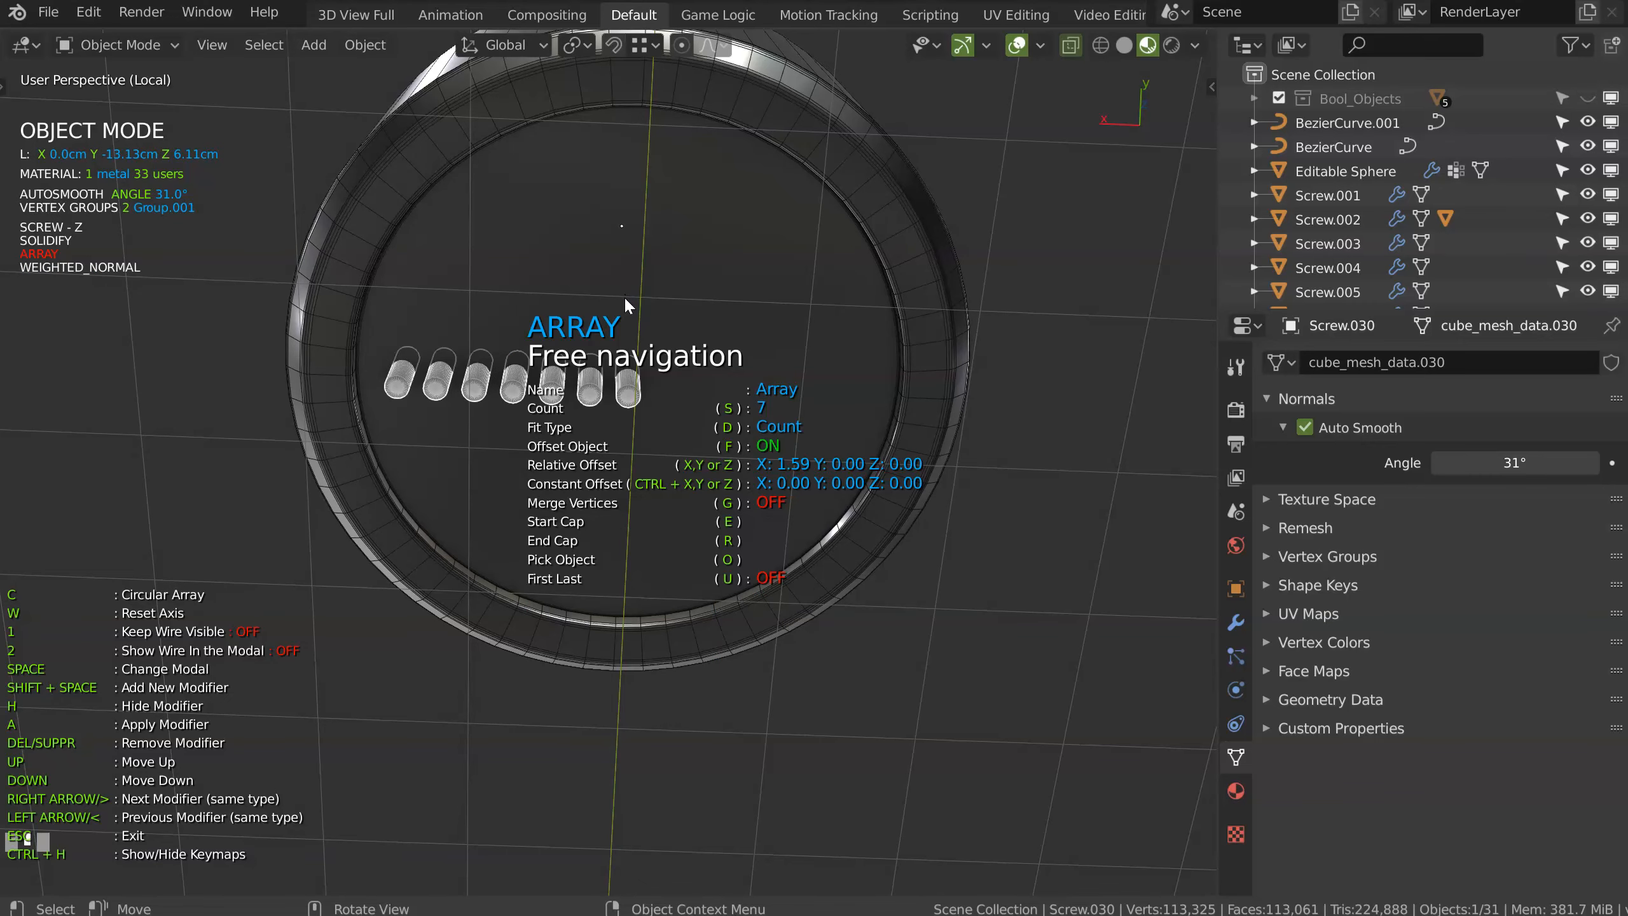
key("shift+space")
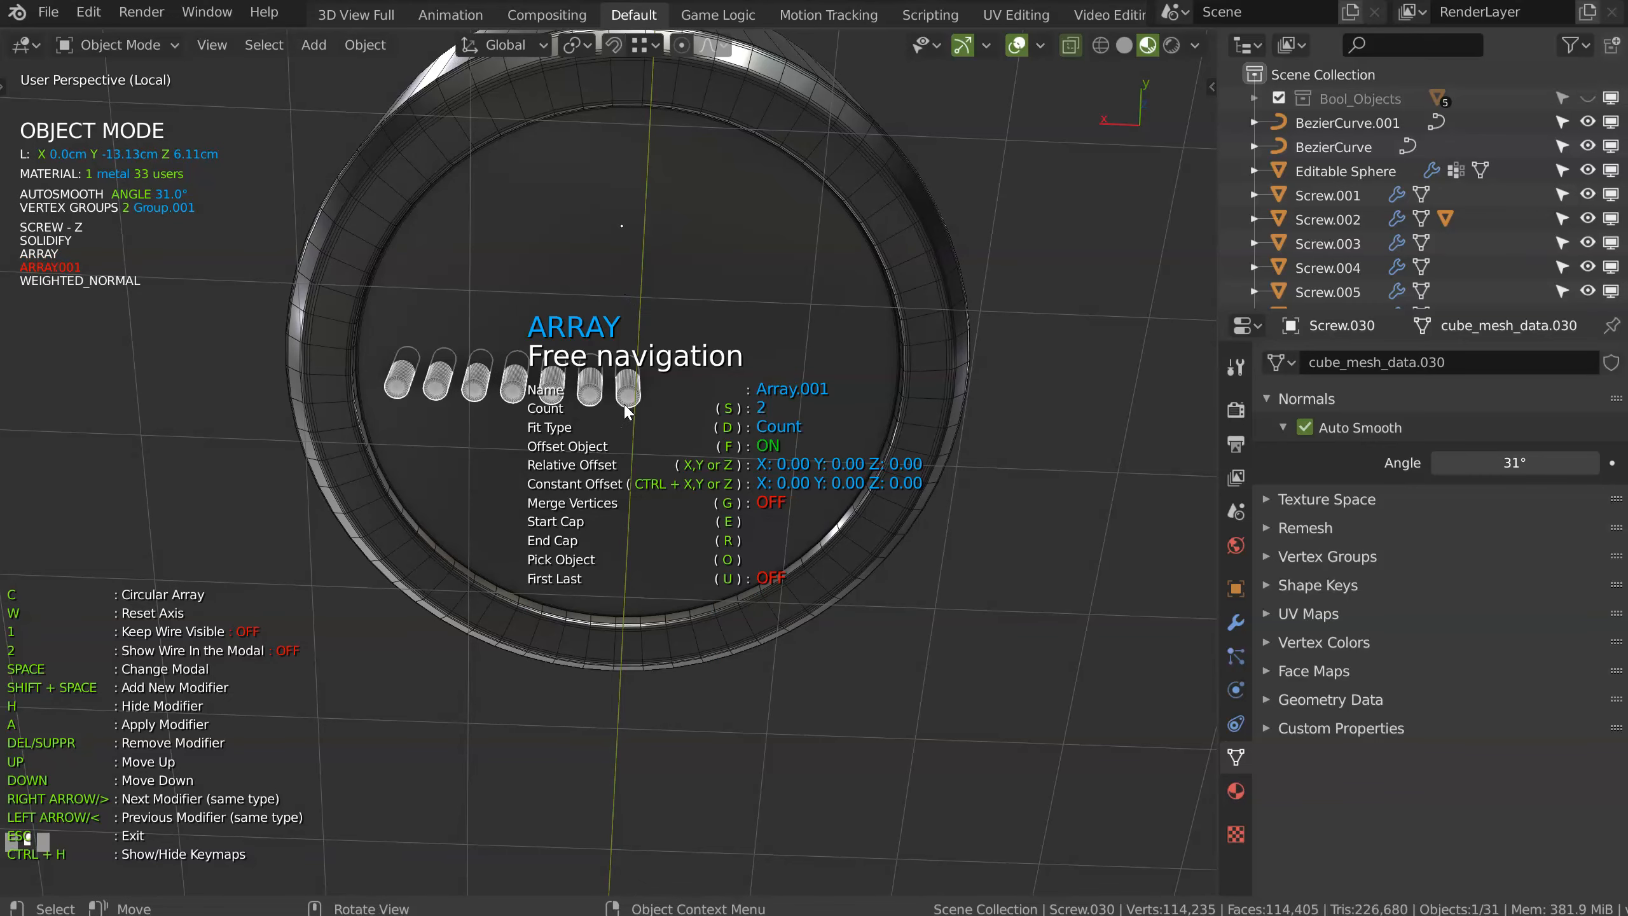
key("c")
key("s")
left_click(1089, 447)
key("s")
left_click(1096, 430)
key("s")
left_click(1064, 398)
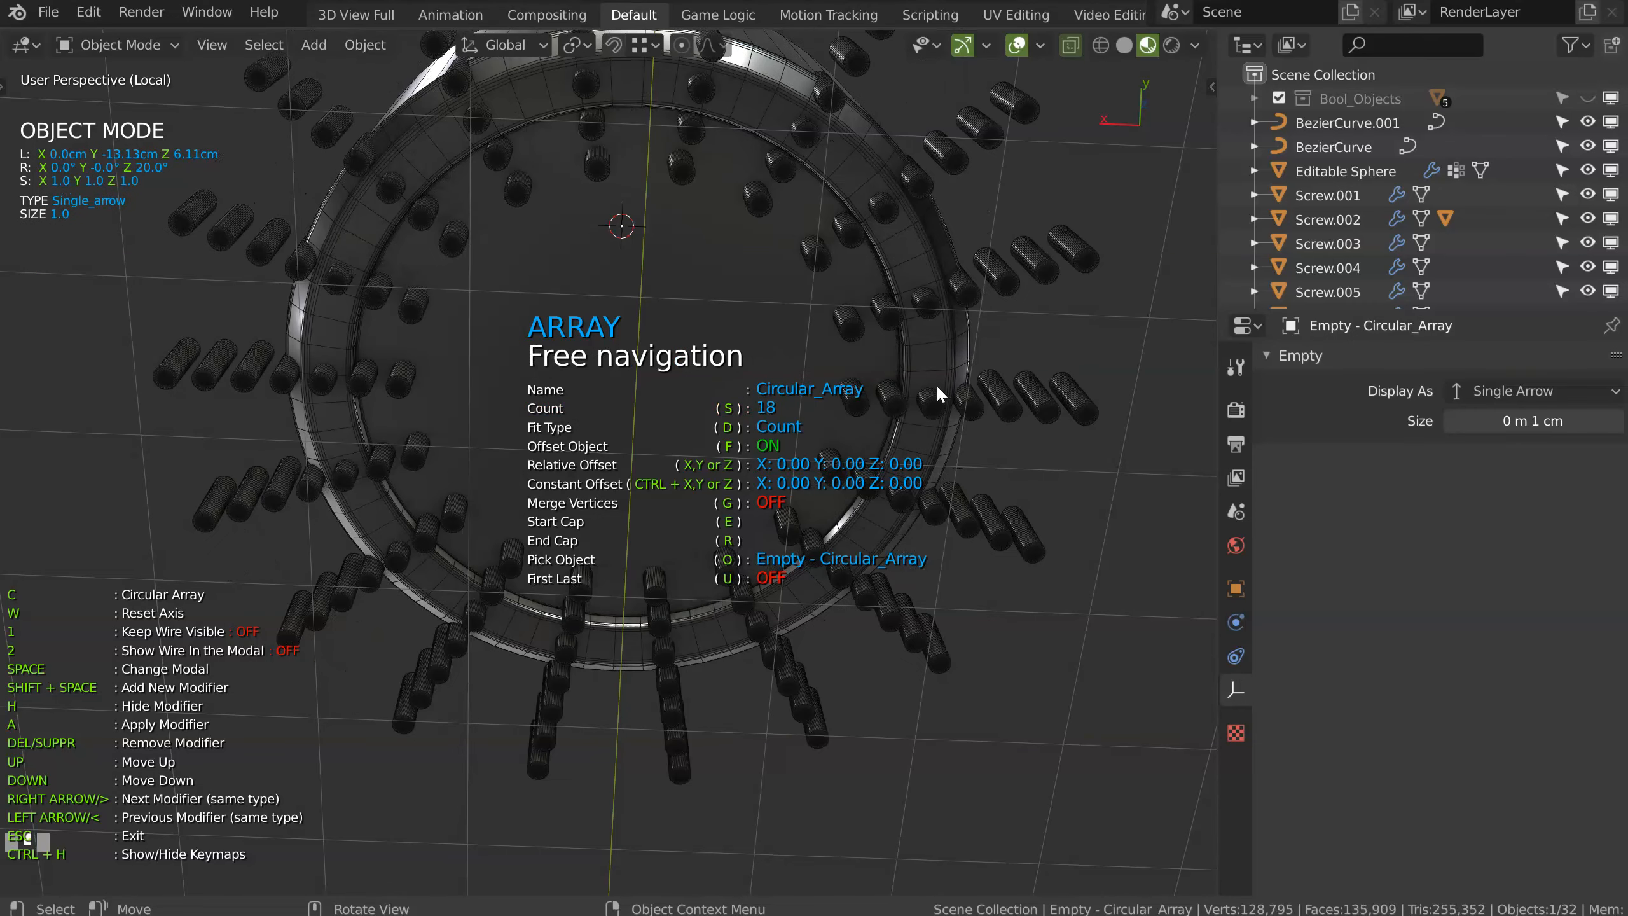
Step: Set the cylinders' X Displace strength to about 0.61 and the circular array's count to 14
key("space")
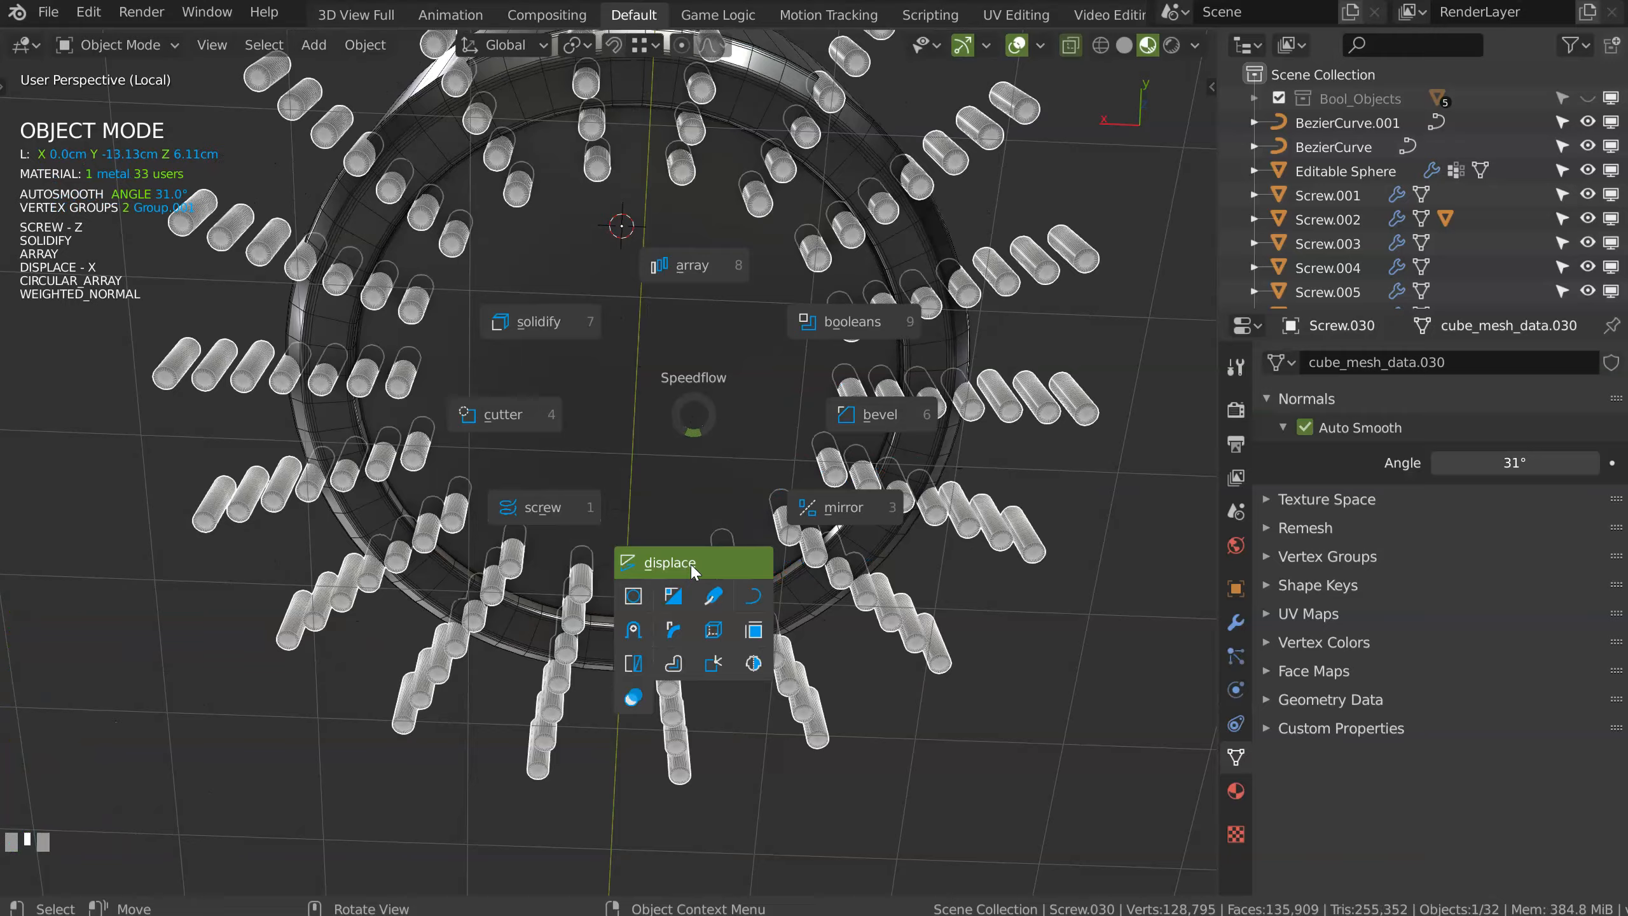
left_click(670, 560)
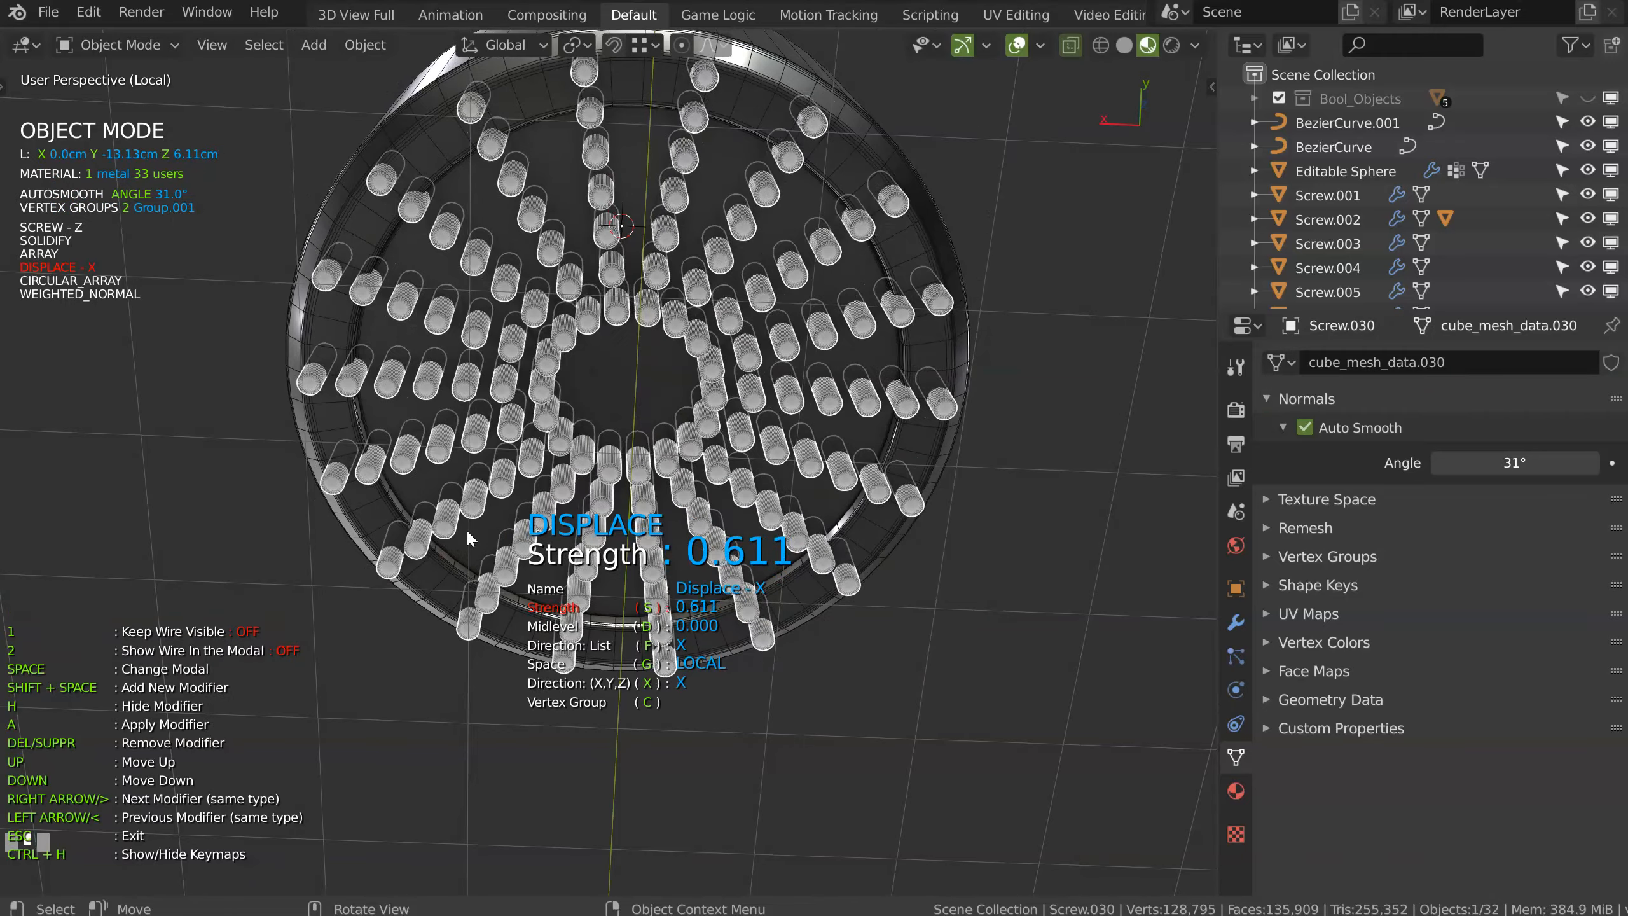
key("space")
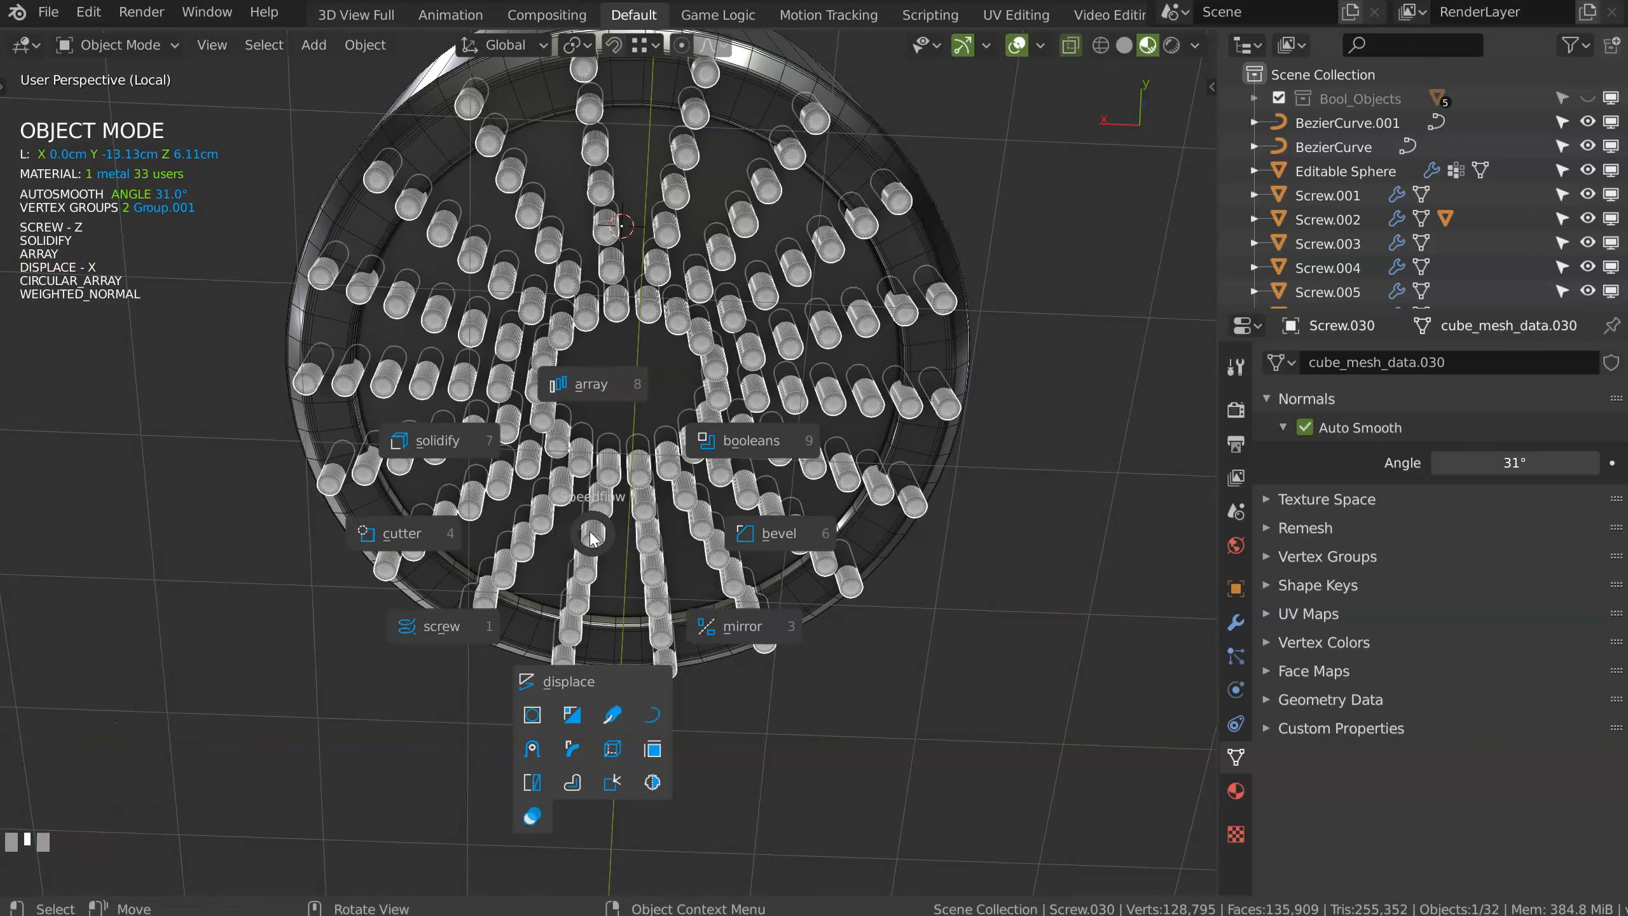
left_click(592, 384)
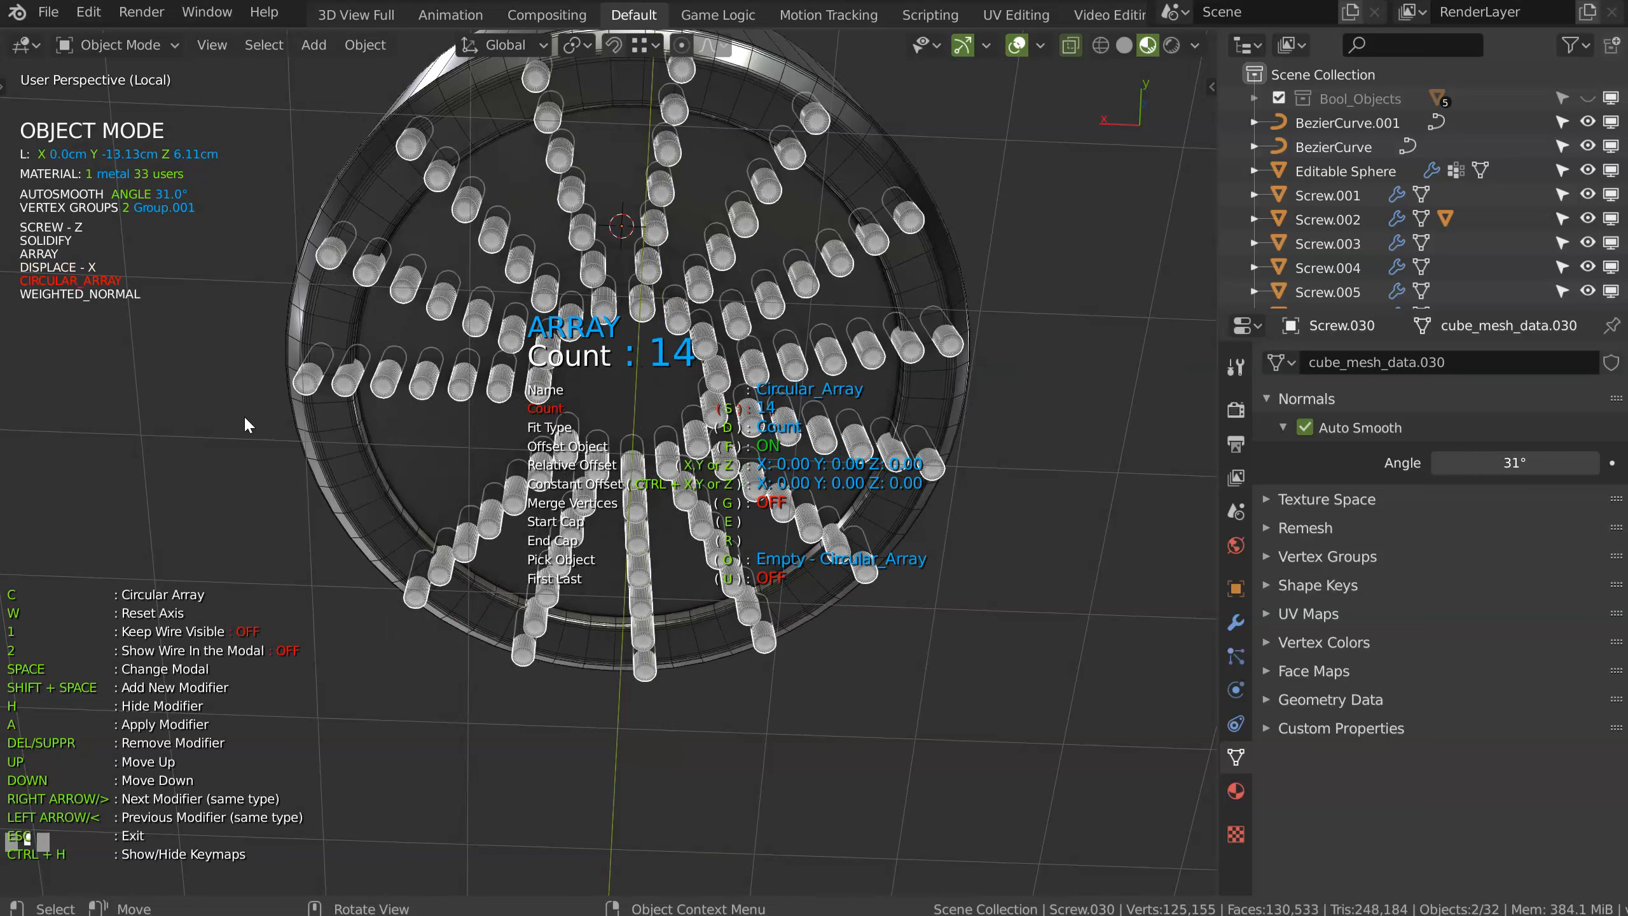
left_click(197, 427)
Step: Reduce the linear array's count to 5 so each radial row of cylinders stays within the disc
middle_click_drag(368, 414, 598, 339)
middle_click_drag(623, 231, 590, 165, "ctrl")
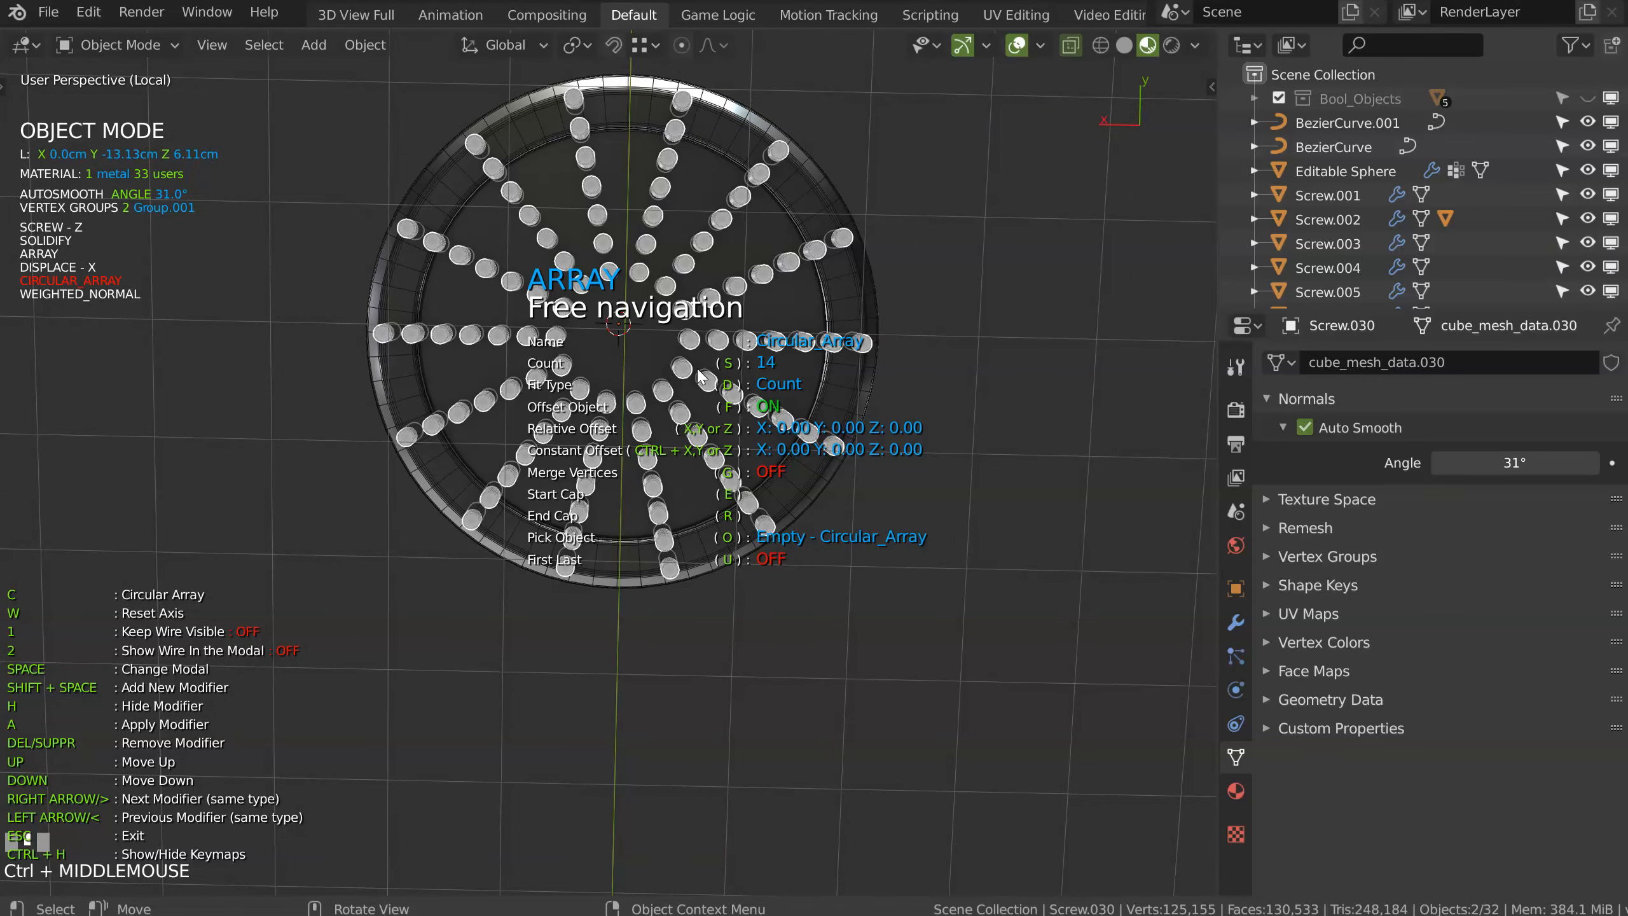
key("Left")
key("s")
middle_click_drag(531, 363, 627, 307)
key("Escape")
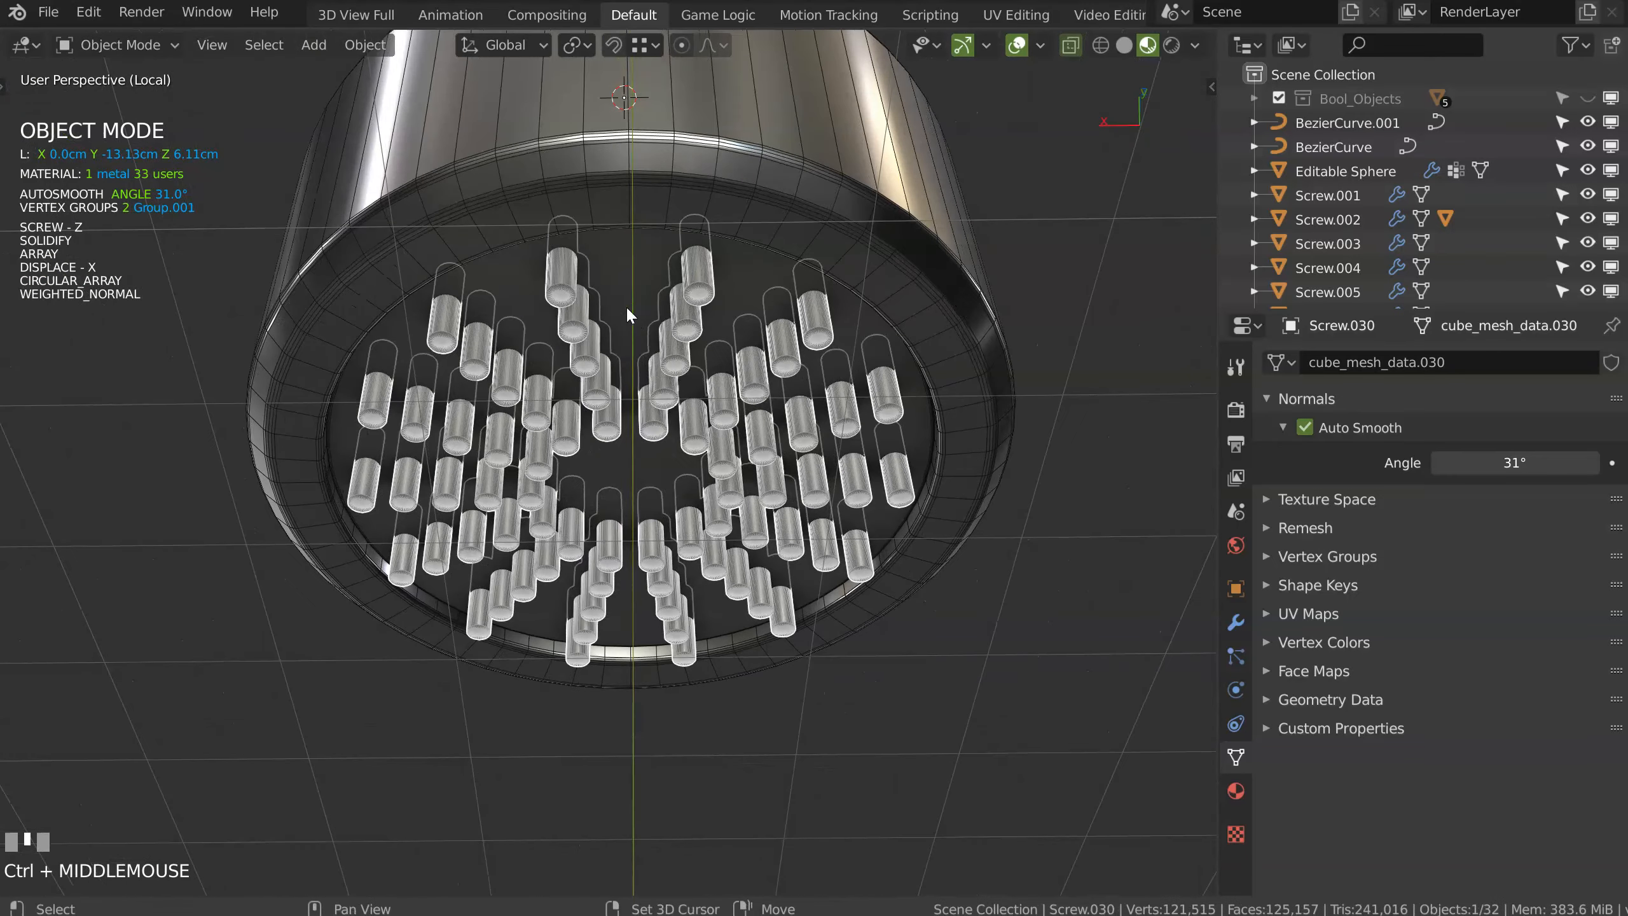
Step: Cut the arrayed cylinders out of the bottom disc with a Boolean Difference
left_click(620, 417, "shift")
key("space")
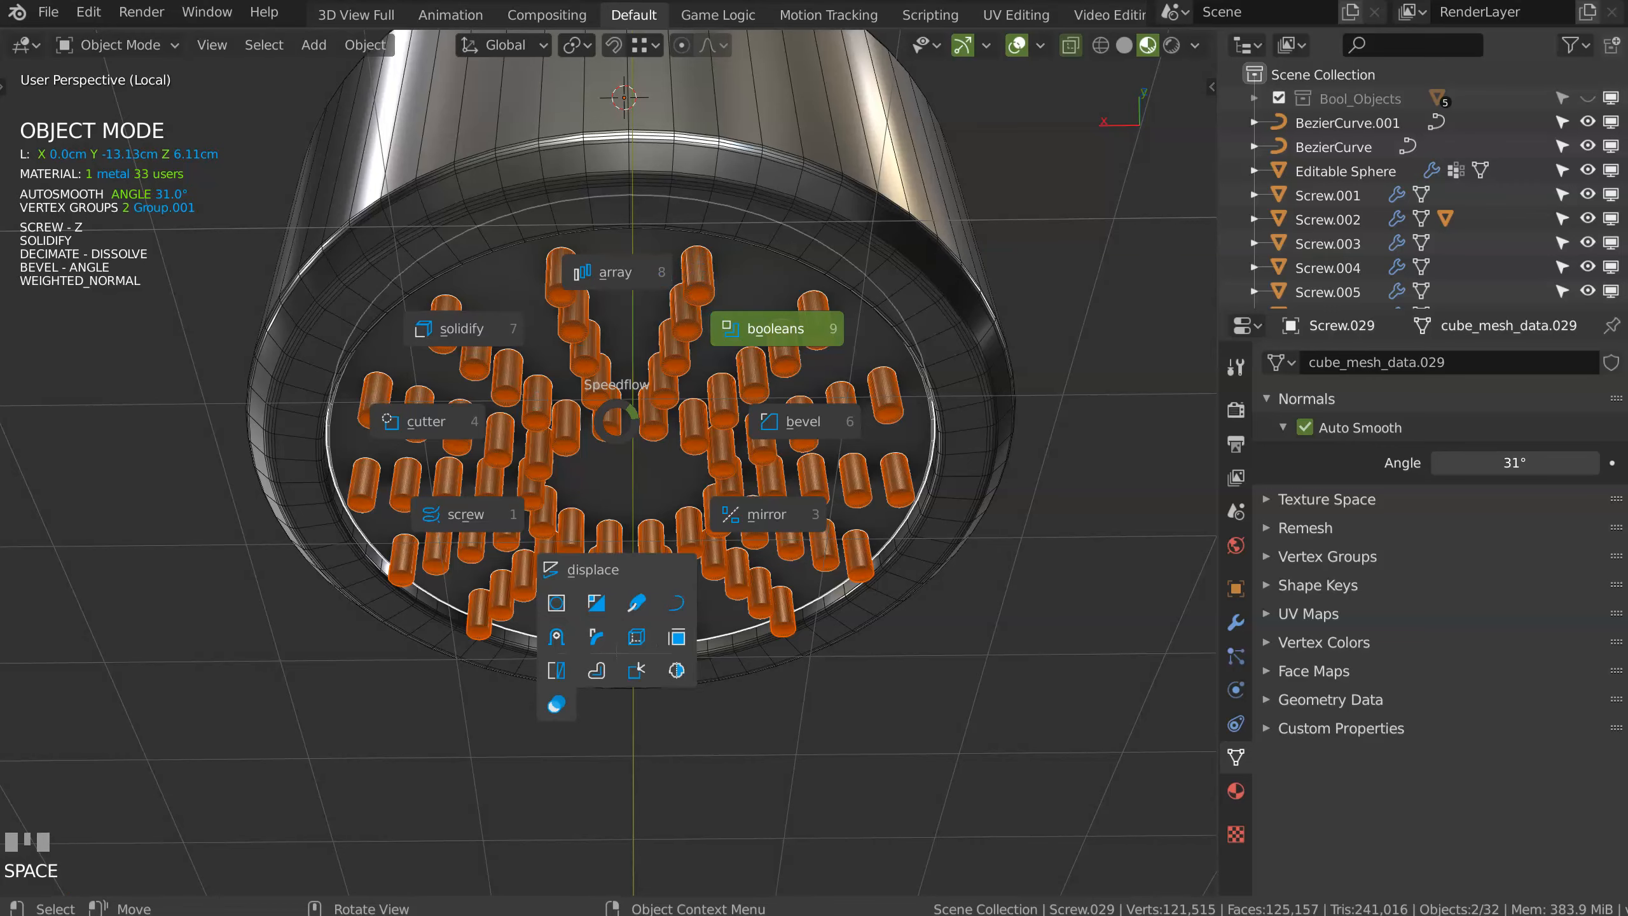
left_click(777, 328)
middle_click_drag(584, 427, 666, 420)
scroll(693, 308, "down", 1)
scroll(673, 332, "down", 3)
middle_click_drag(770, 358, 616, 389, "ctrl")
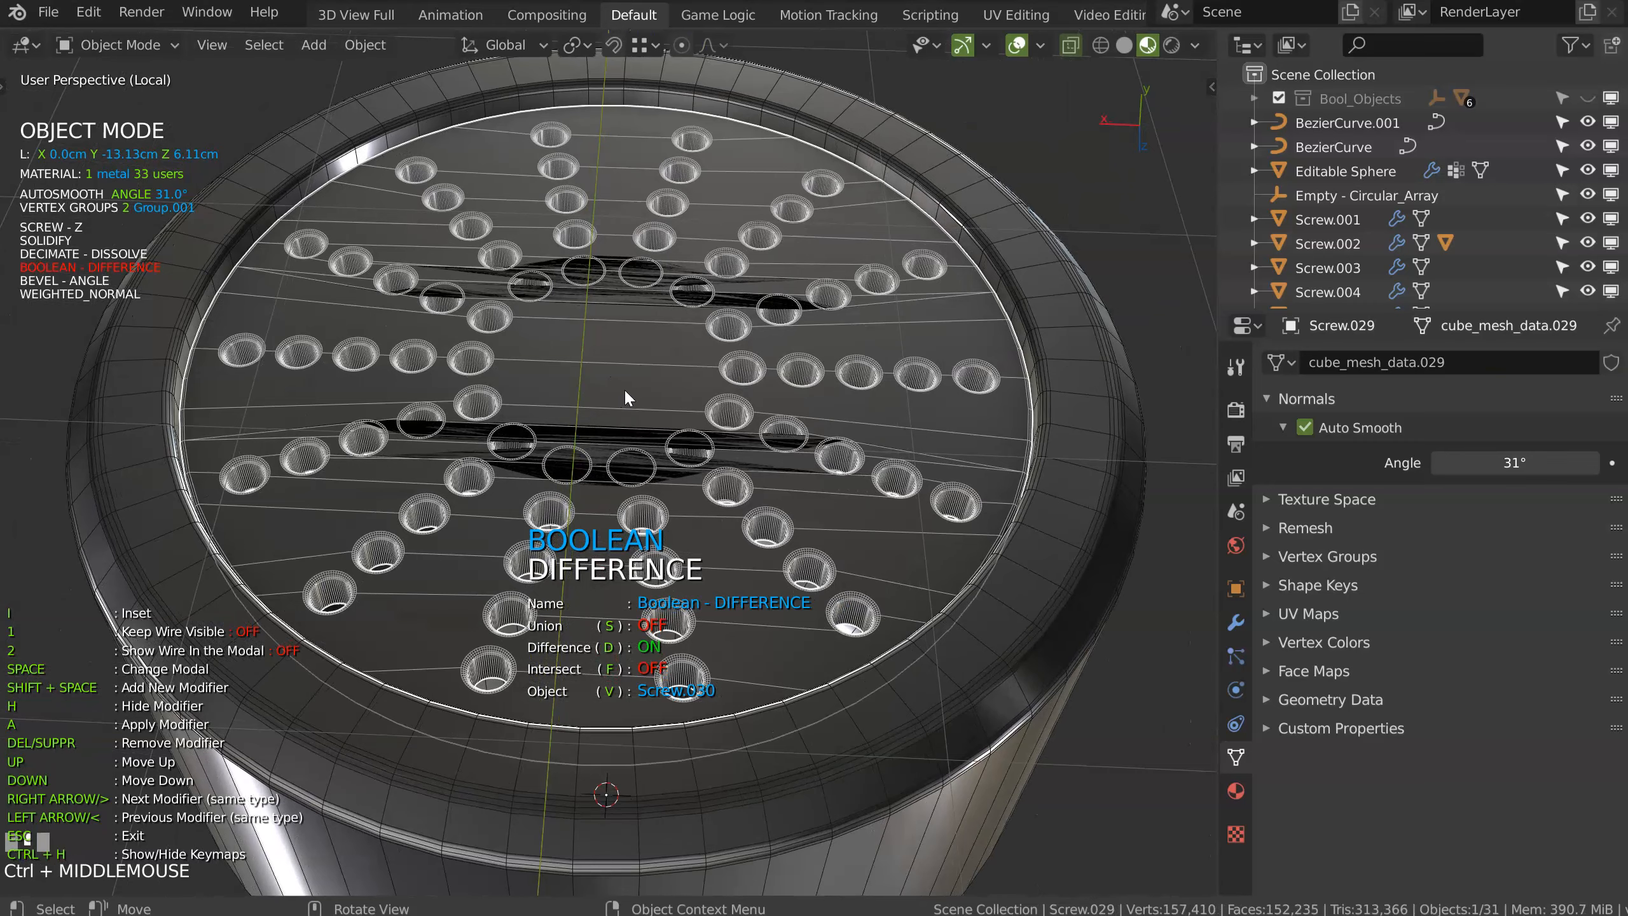
Step: Move the disc's Decimate - Dissolve modifier below the Boolean in the stack
key("space")
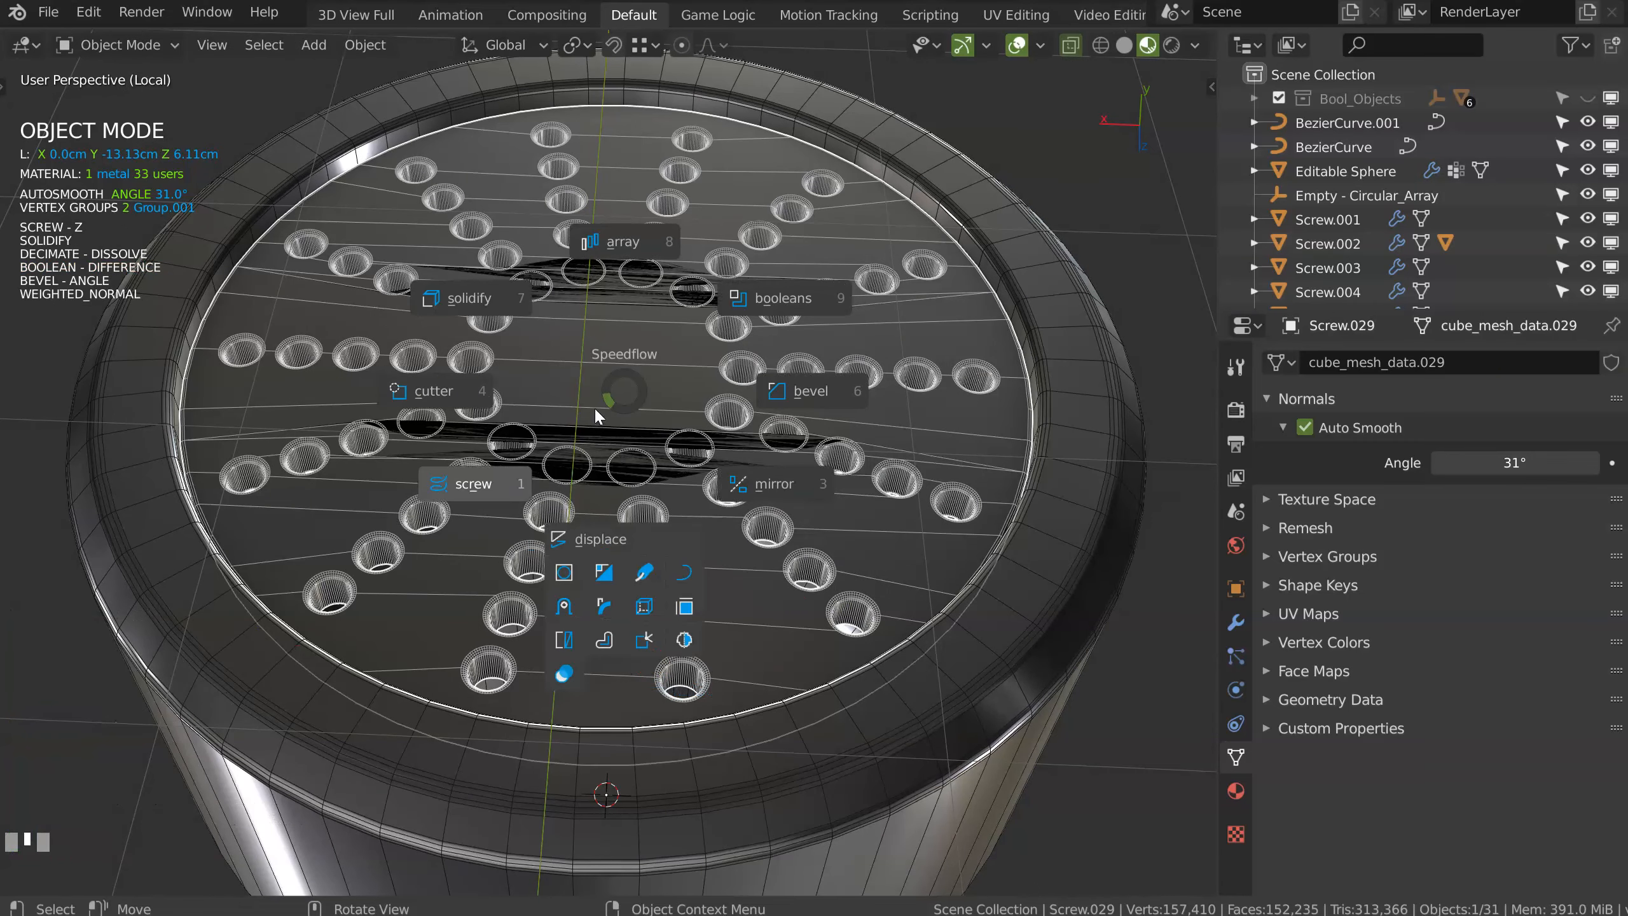
left_click(605, 574)
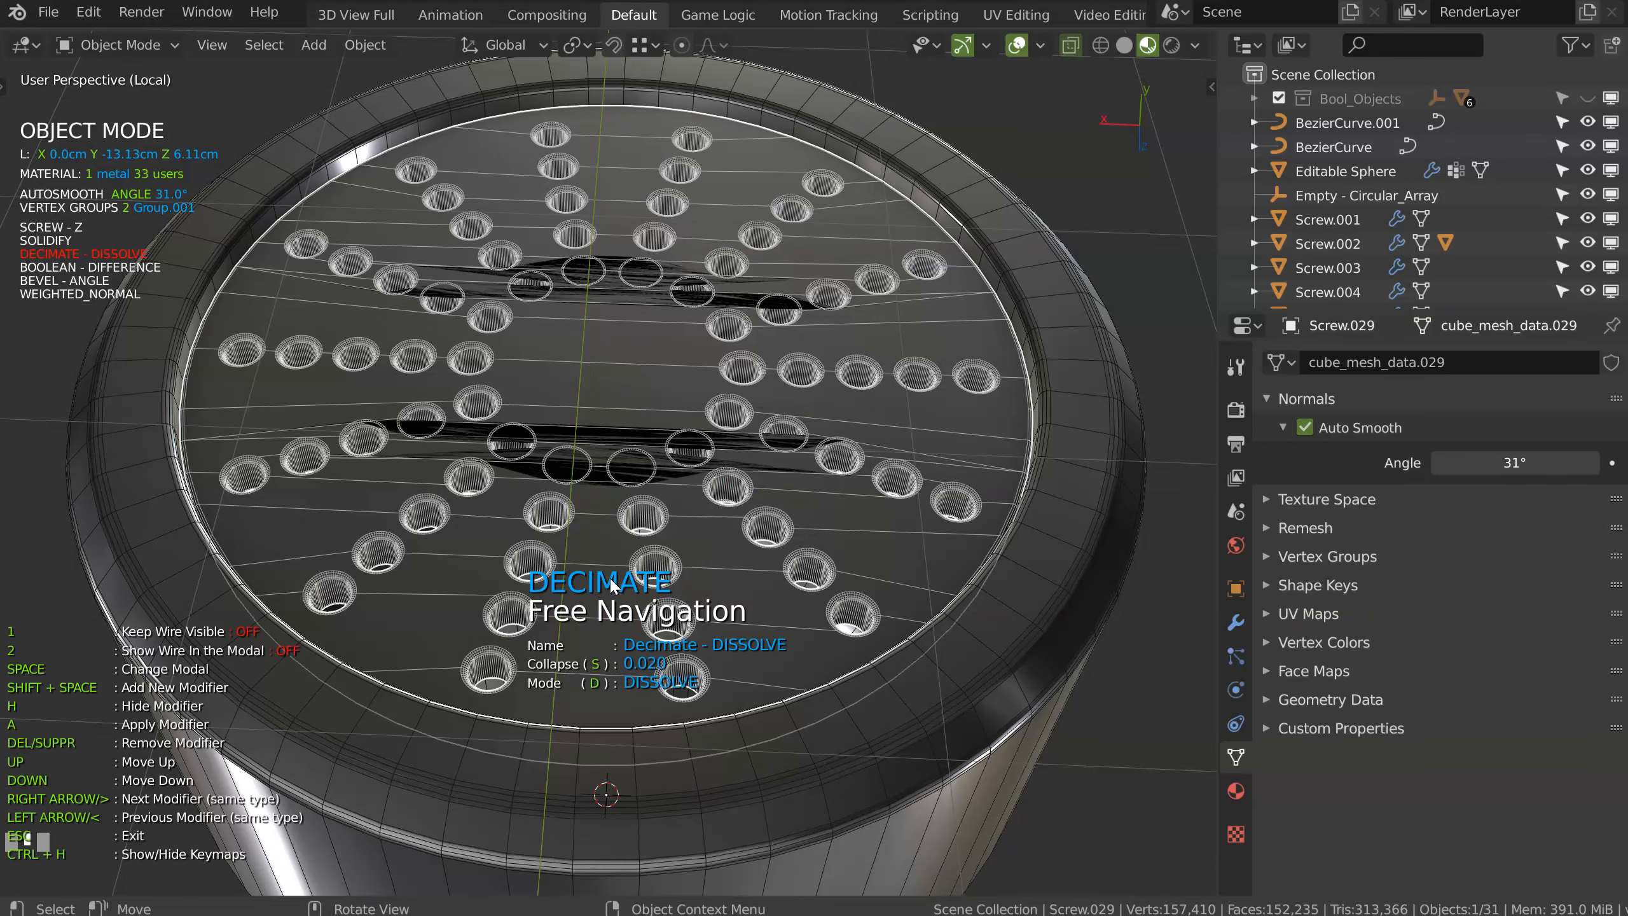
key("Down")
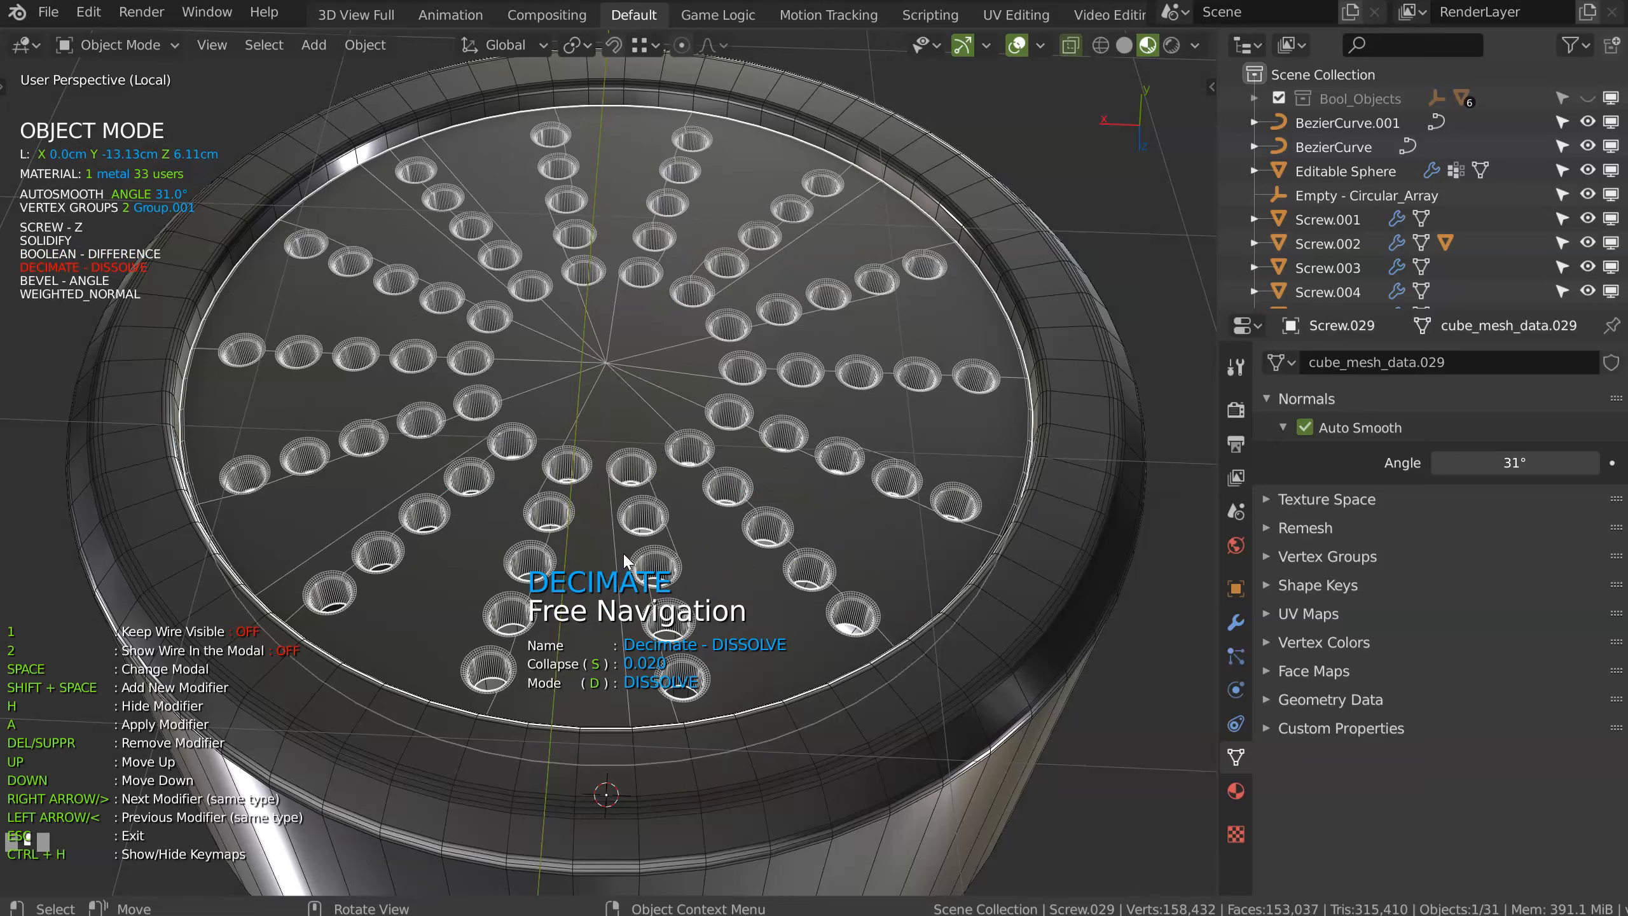
left_click(614, 561)
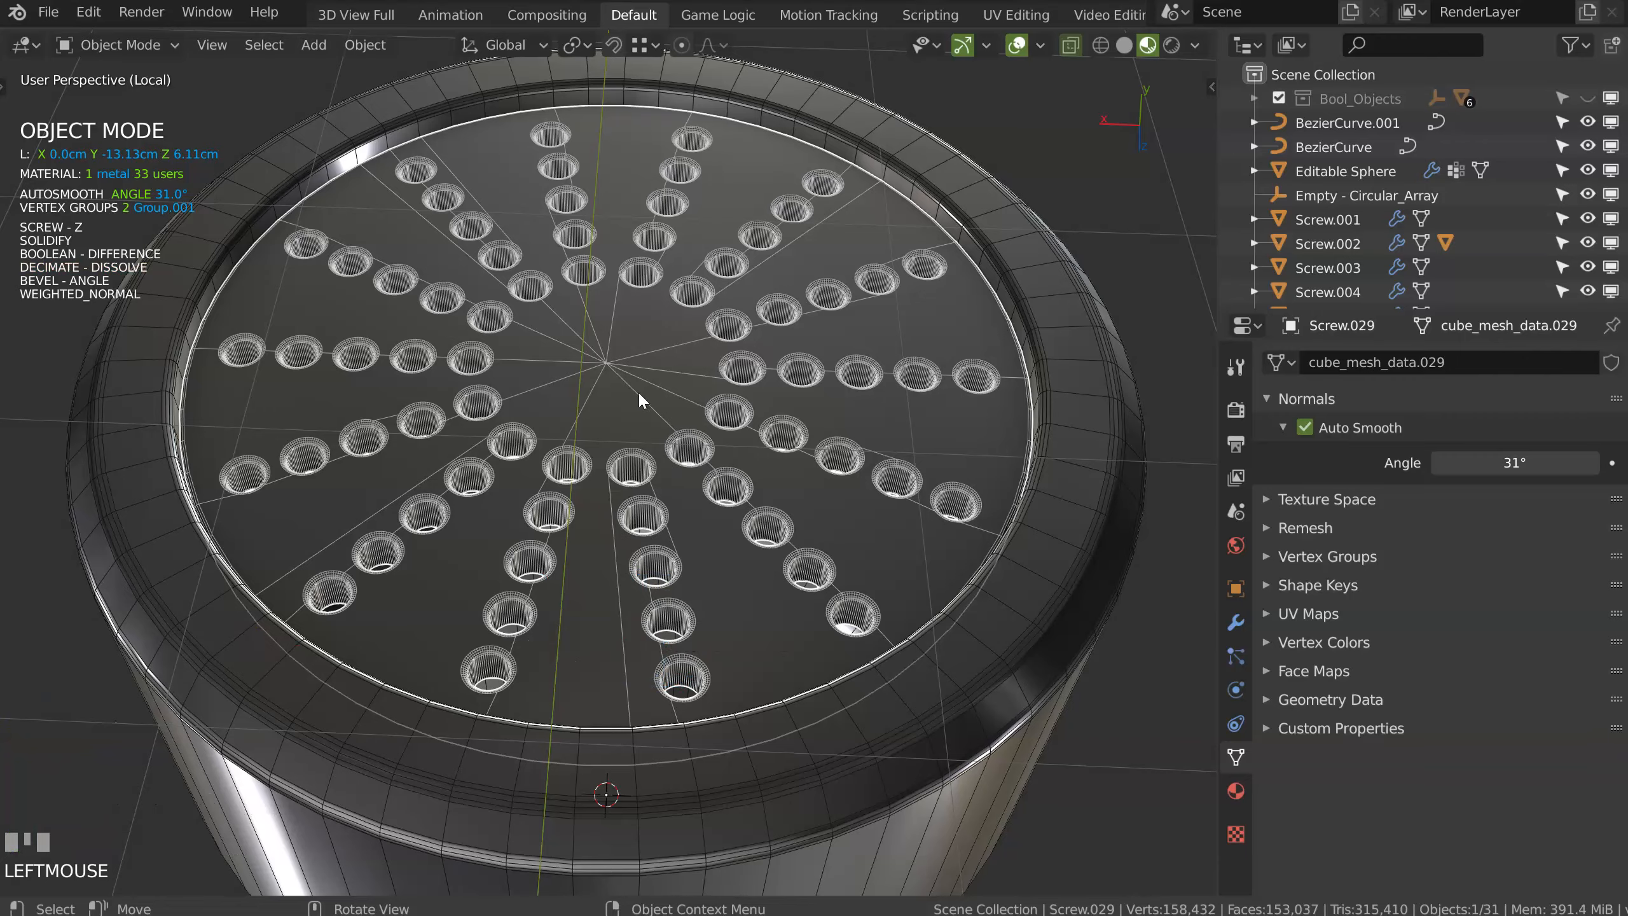
Step: Unhide the Bool_Objects collection and set the nozzle cutter's Screw modifier steps to 24
middle_click_drag(639, 390, 610, 373)
left_click(1589, 98)
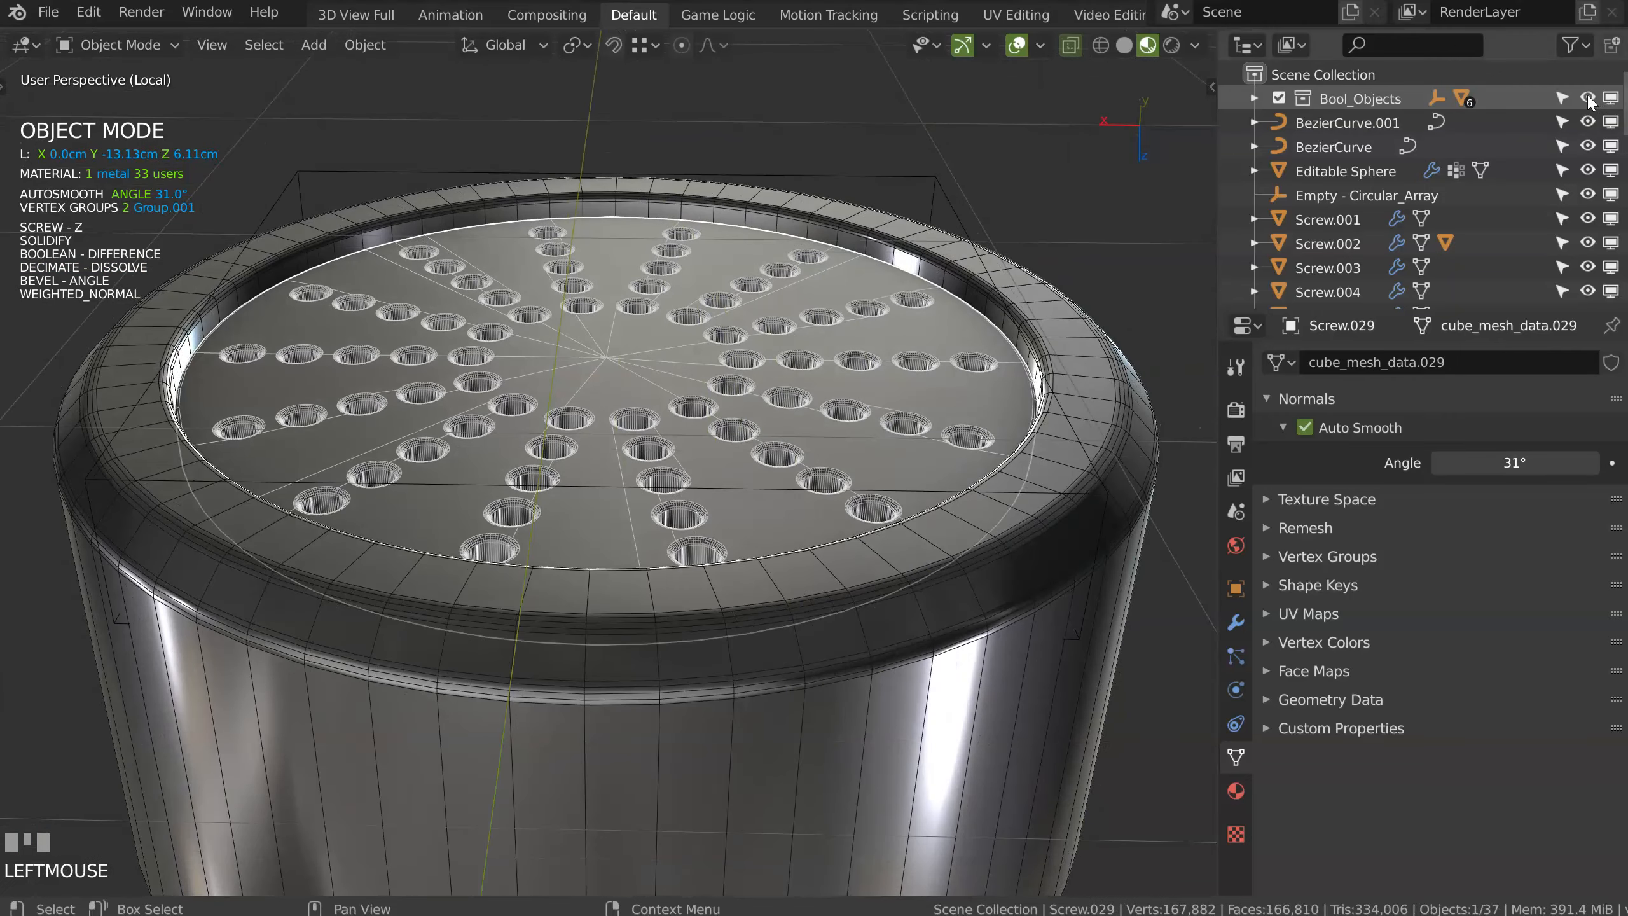
left_click(950, 201)
key("space")
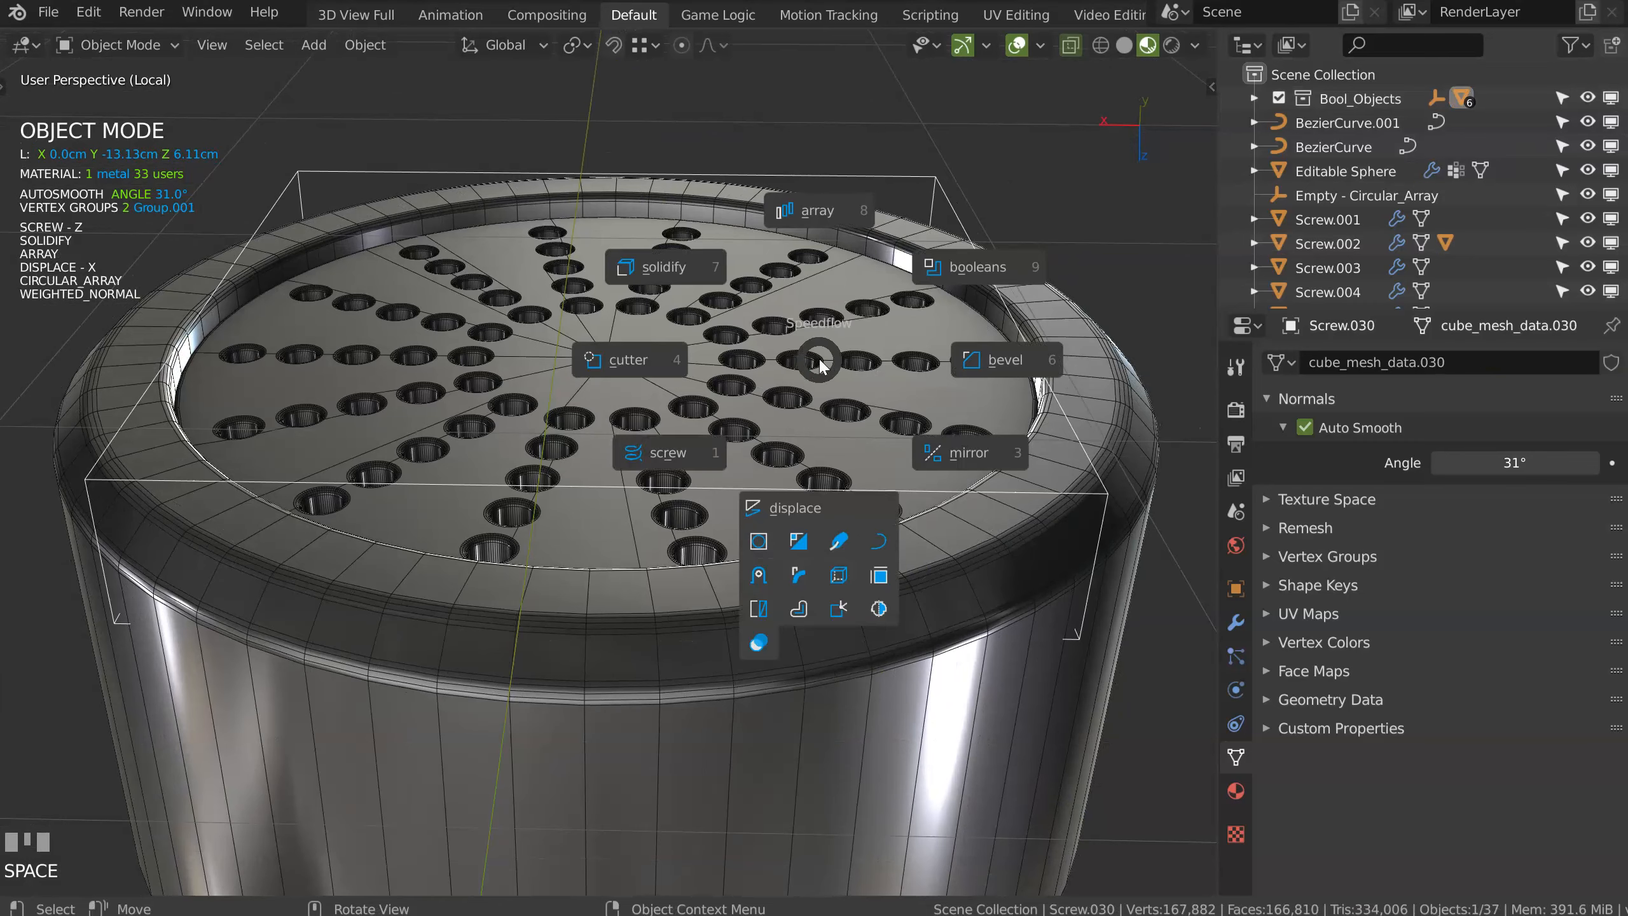
left_click(718, 454)
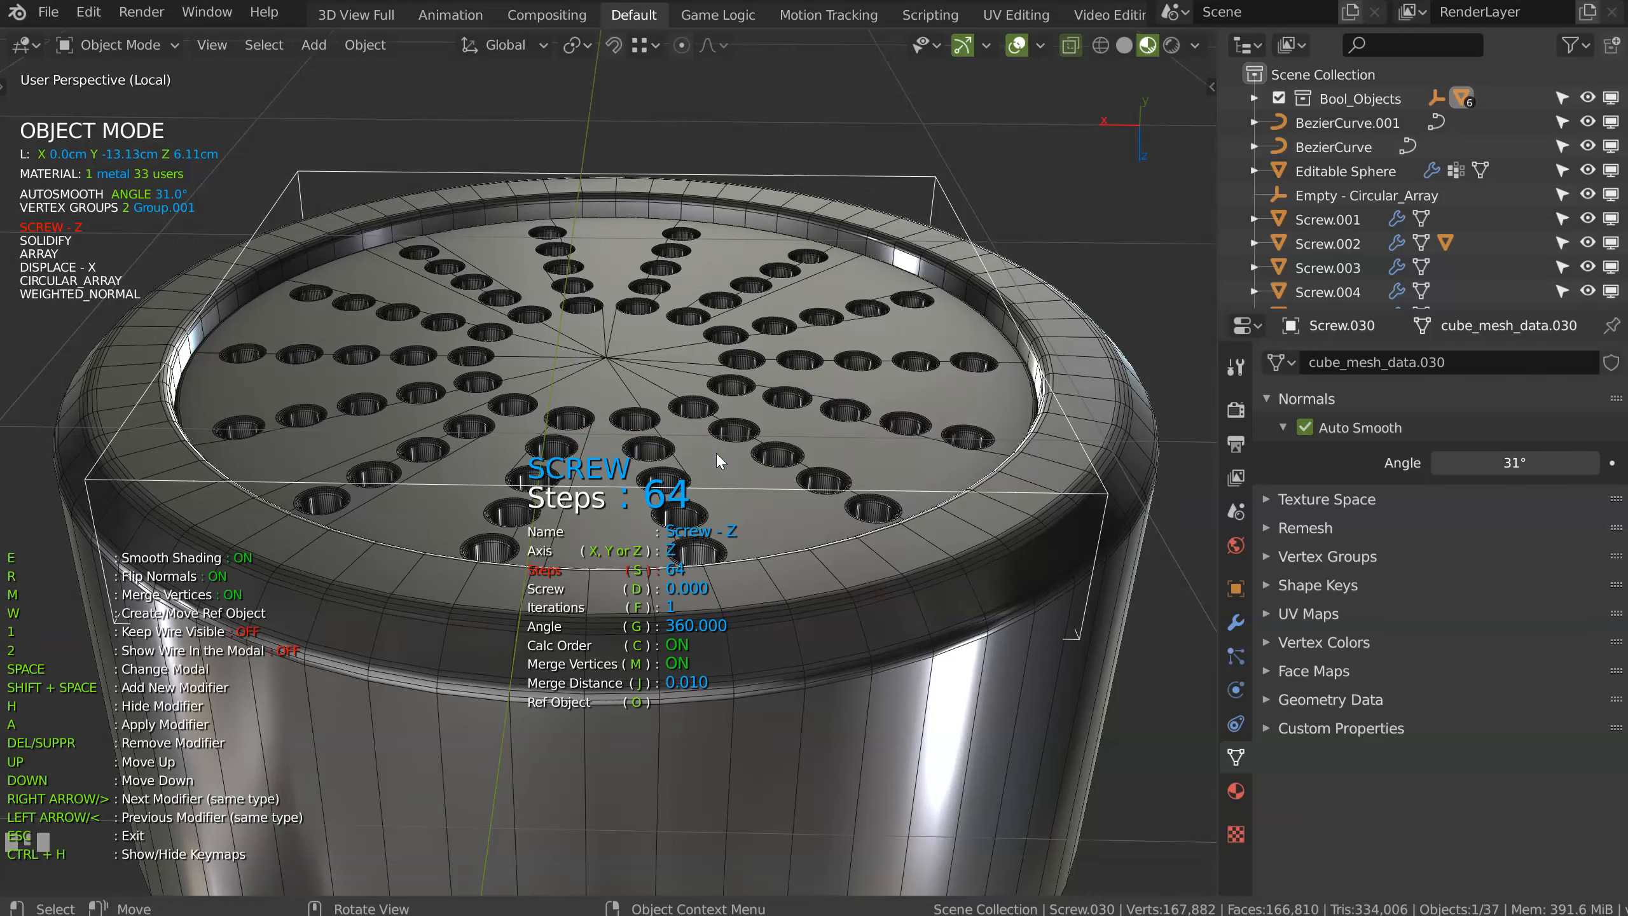
type("24")
key("Return")
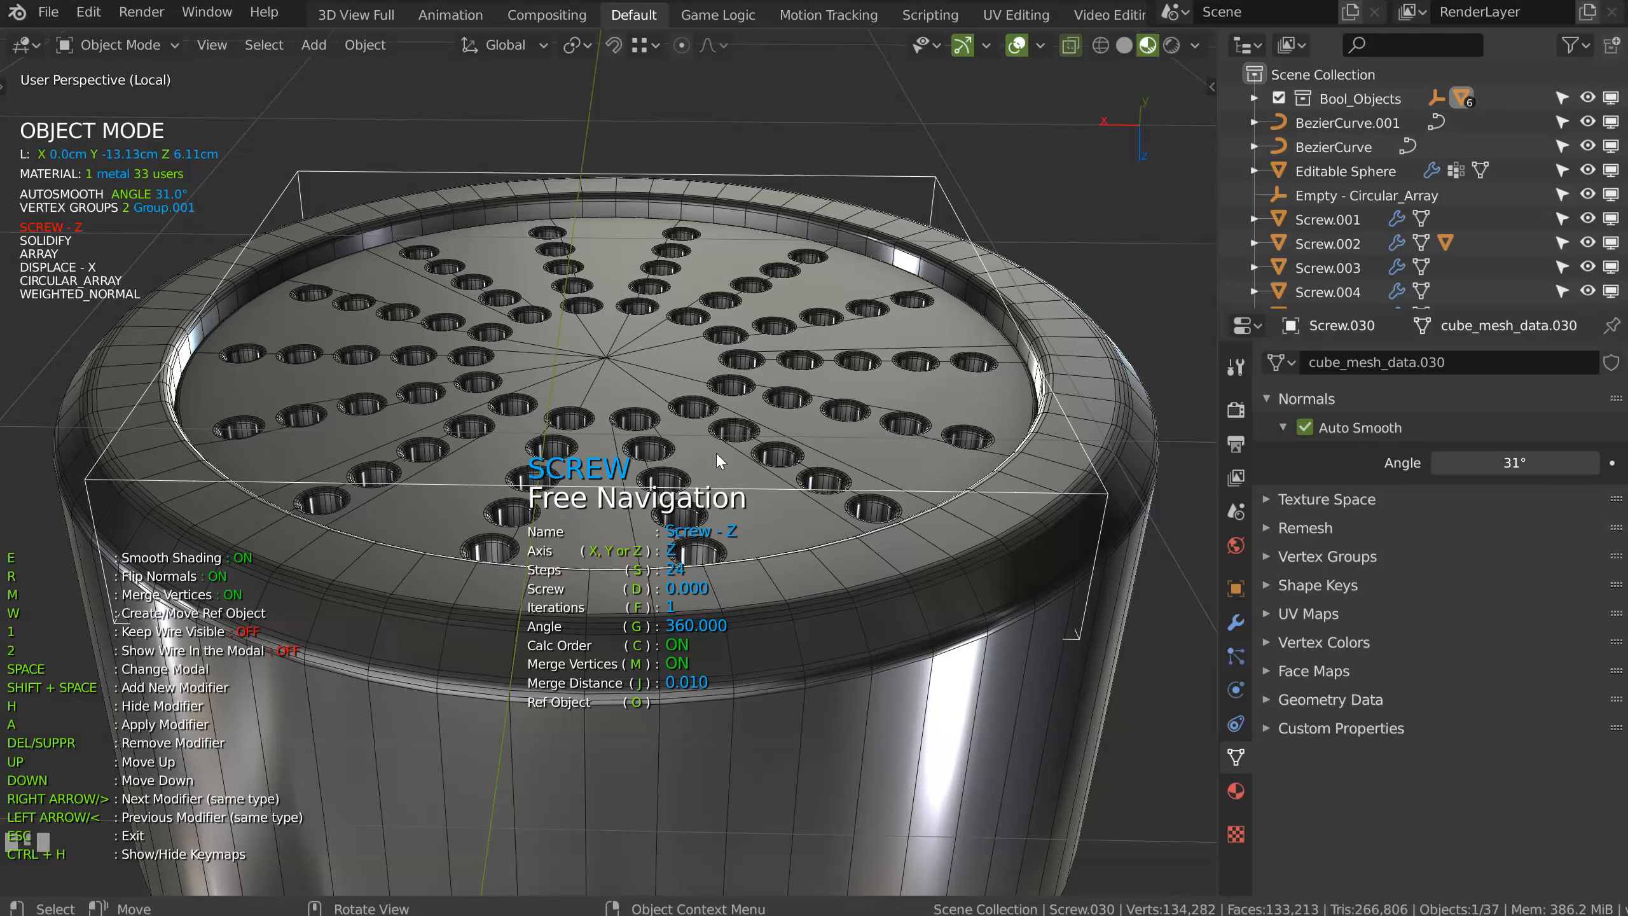
key("s")
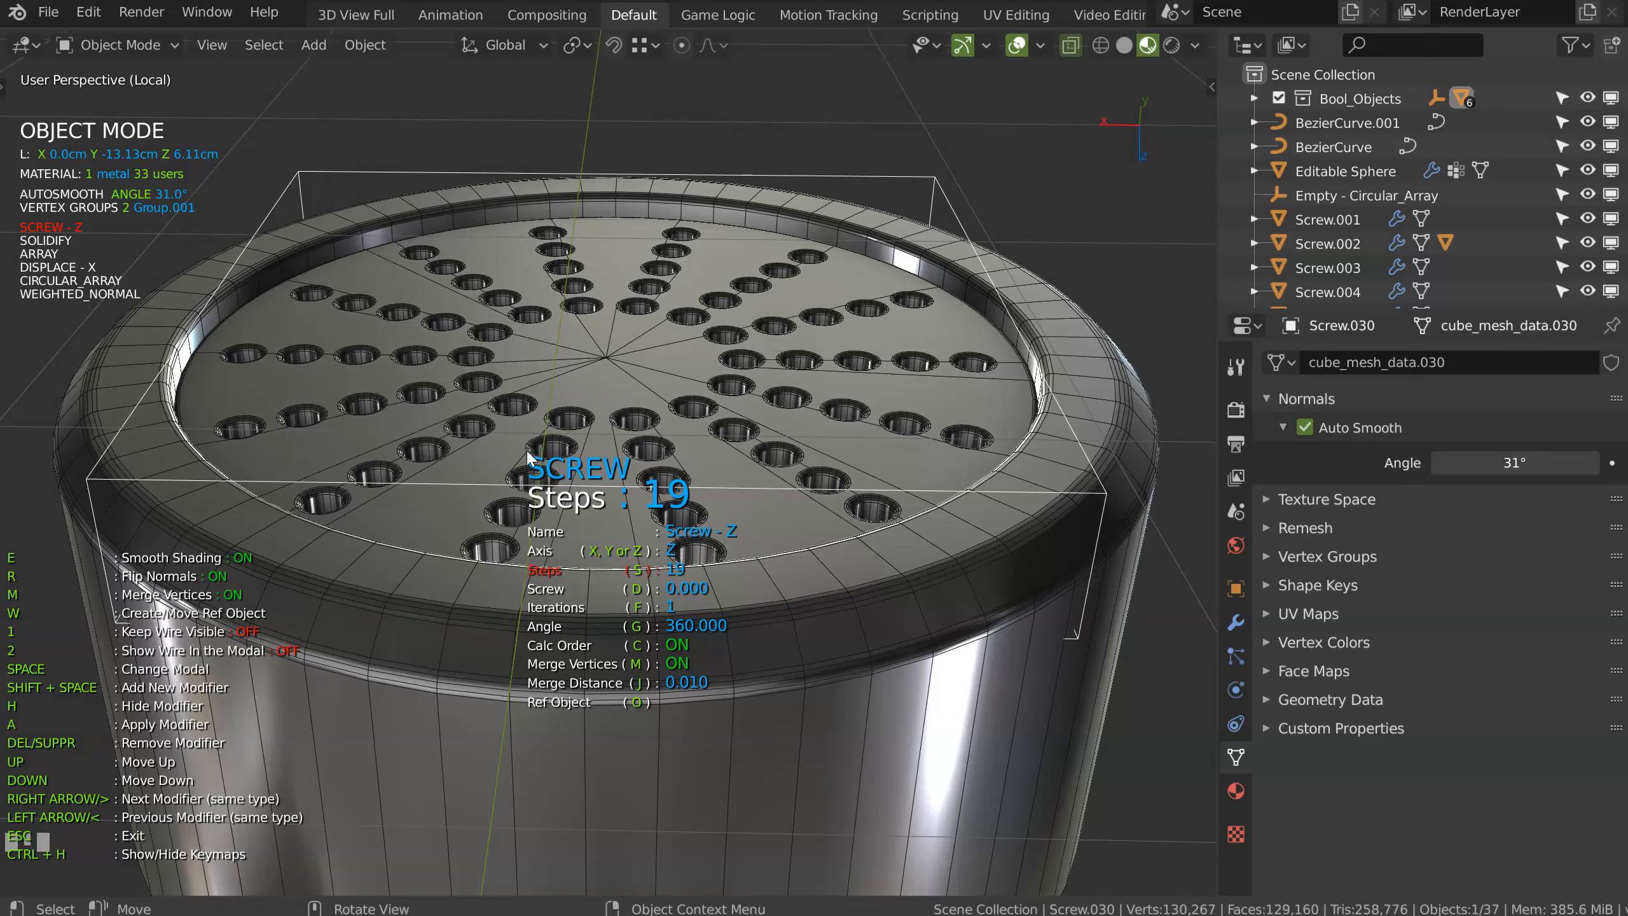
right_click(589, 429)
key("KP_Enter")
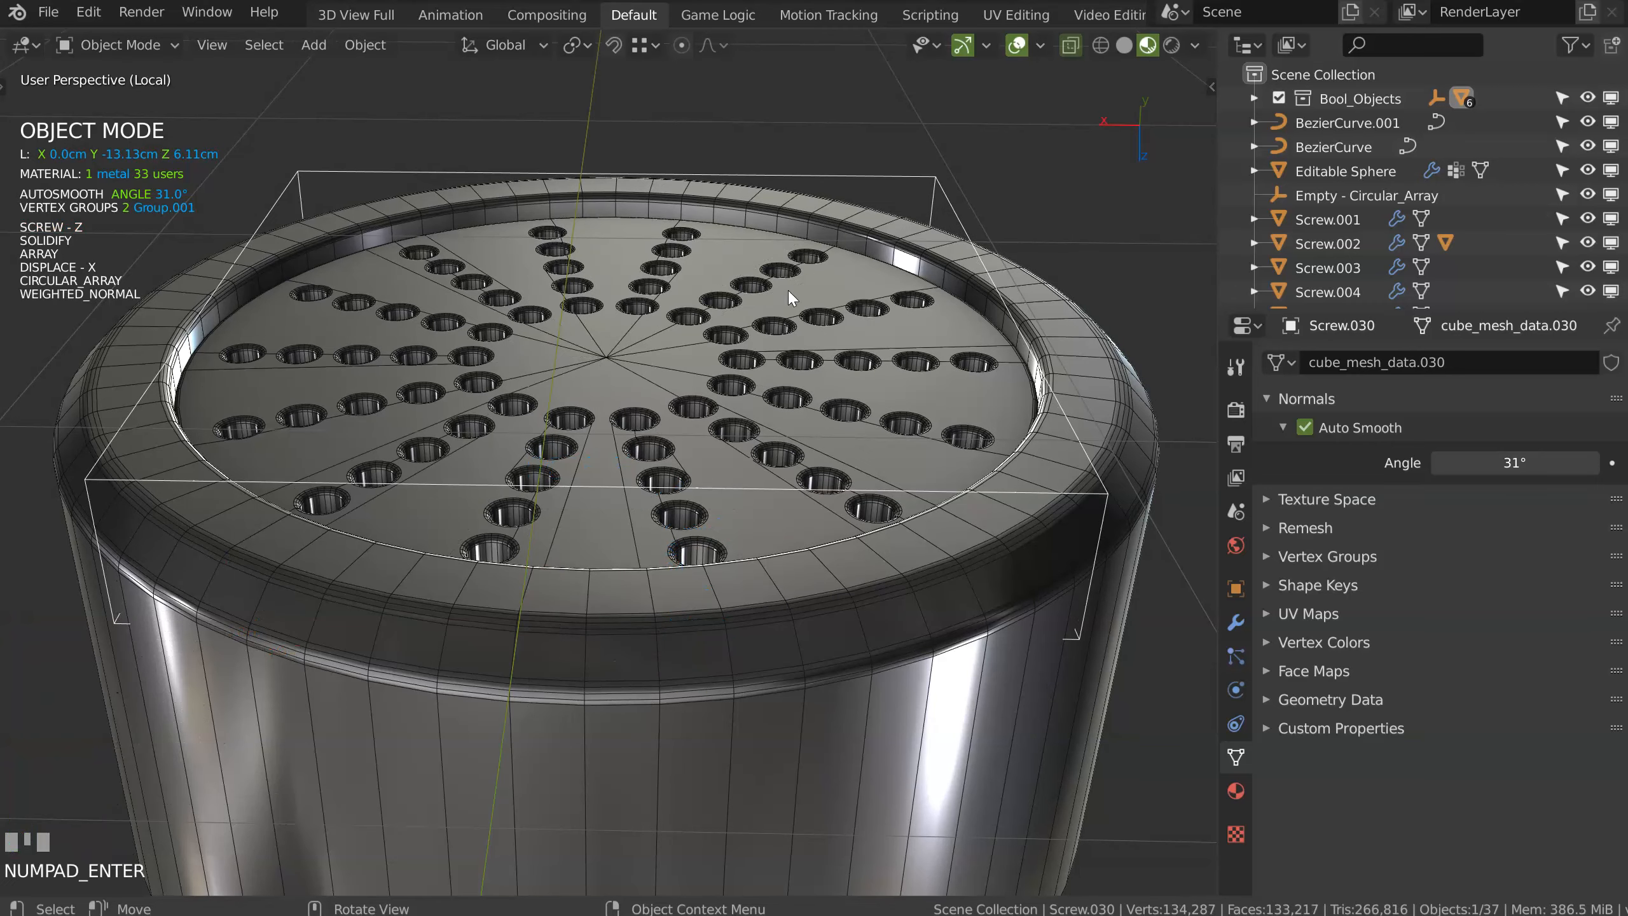
Step: Hide the viewport overlays, leave local view and examine the spray head's proportions on the whole faucet
middle_click_drag(777, 335, 783, 385)
left_click(1016, 46)
middle_click_drag(635, 276, 512, 523)
middle_click_drag(512, 523, 466, 553, "ctrl")
key("KP_Divide")
middle_click_drag(614, 438, 522, 564)
middle_click_drag(596, 442, 689, 472)
middle_click_drag(684, 307, 585, 433, "shift")
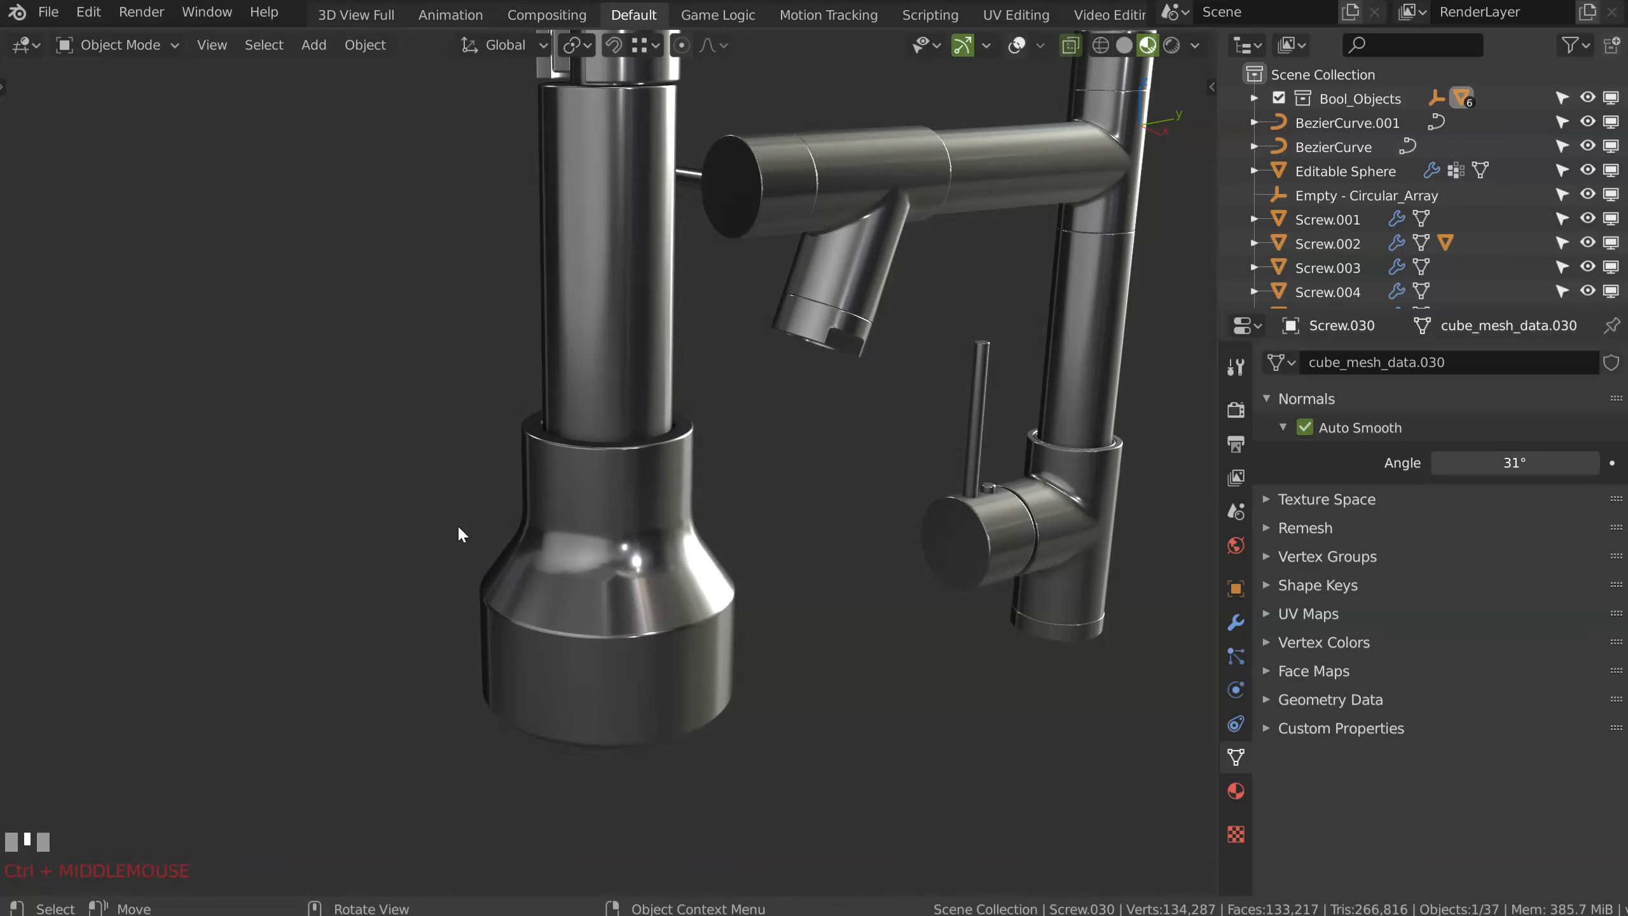
middle_click_drag(496, 590, 559, 486)
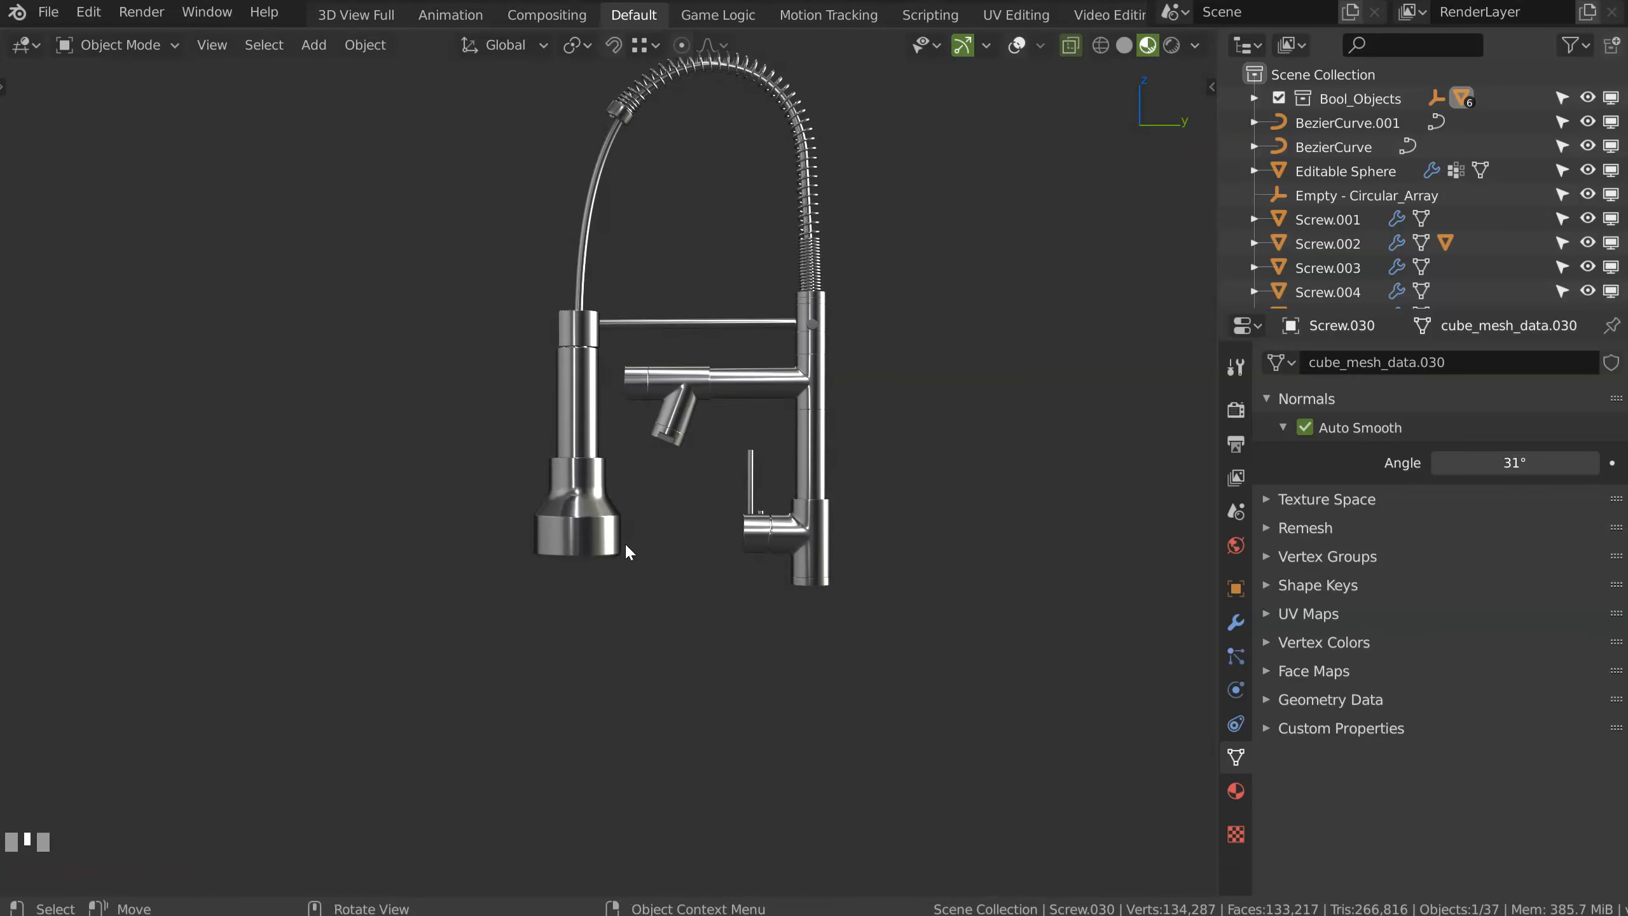
Step: Move the outer profile vertices of the tube above the spray head about 2.7 mm inward along Y to slim it
left_click(587, 507)
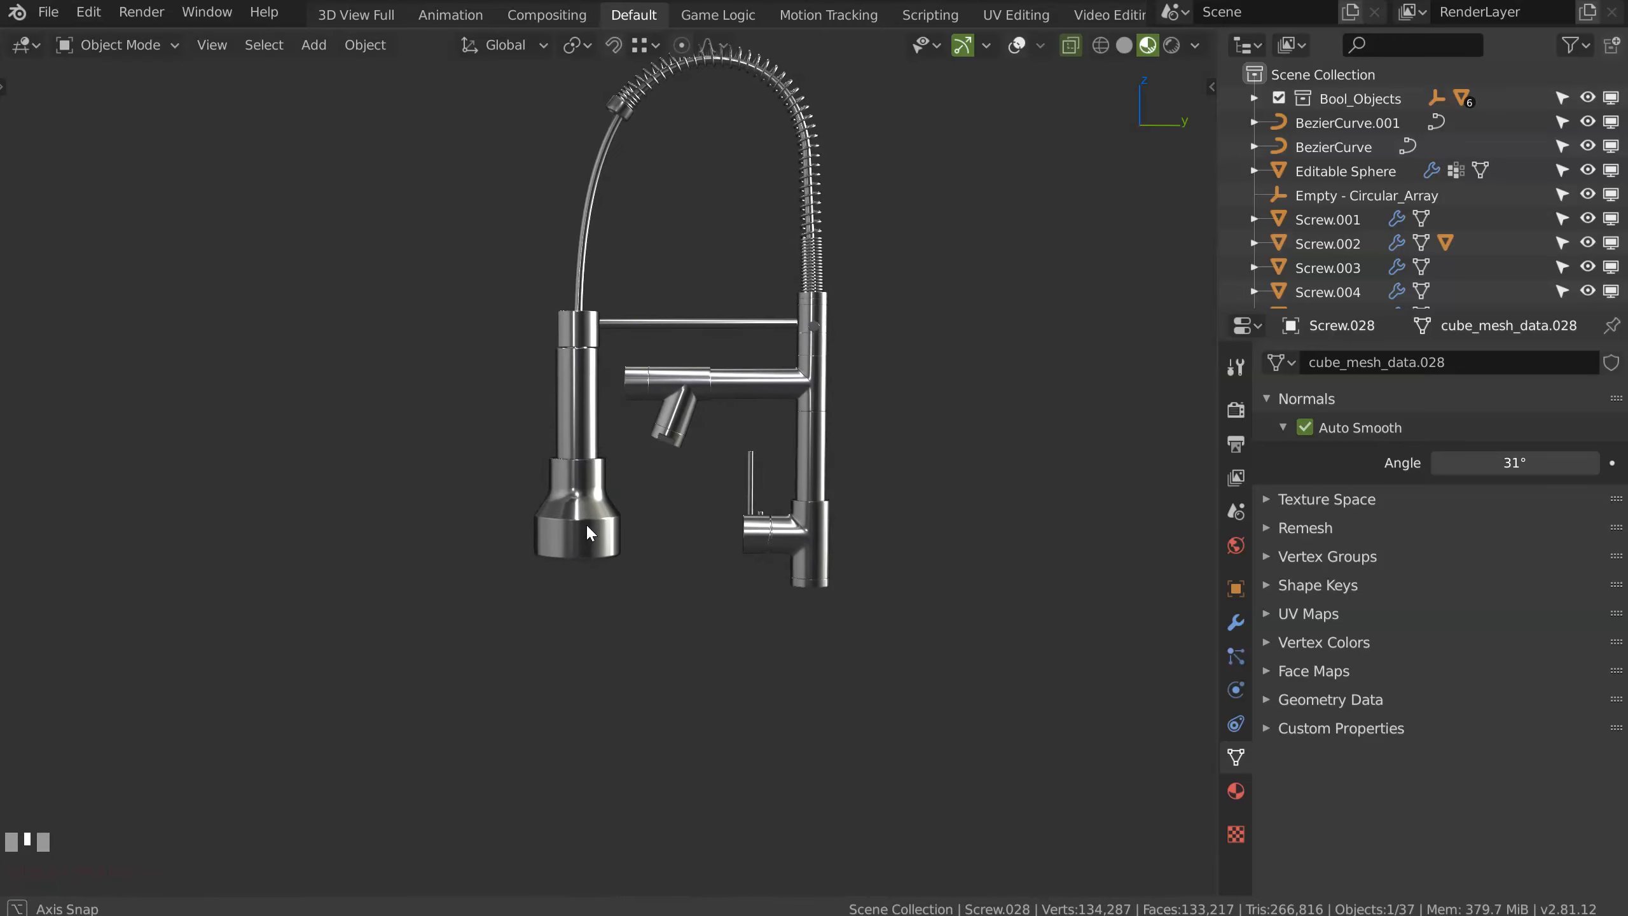
scroll(577, 391, "up", 3)
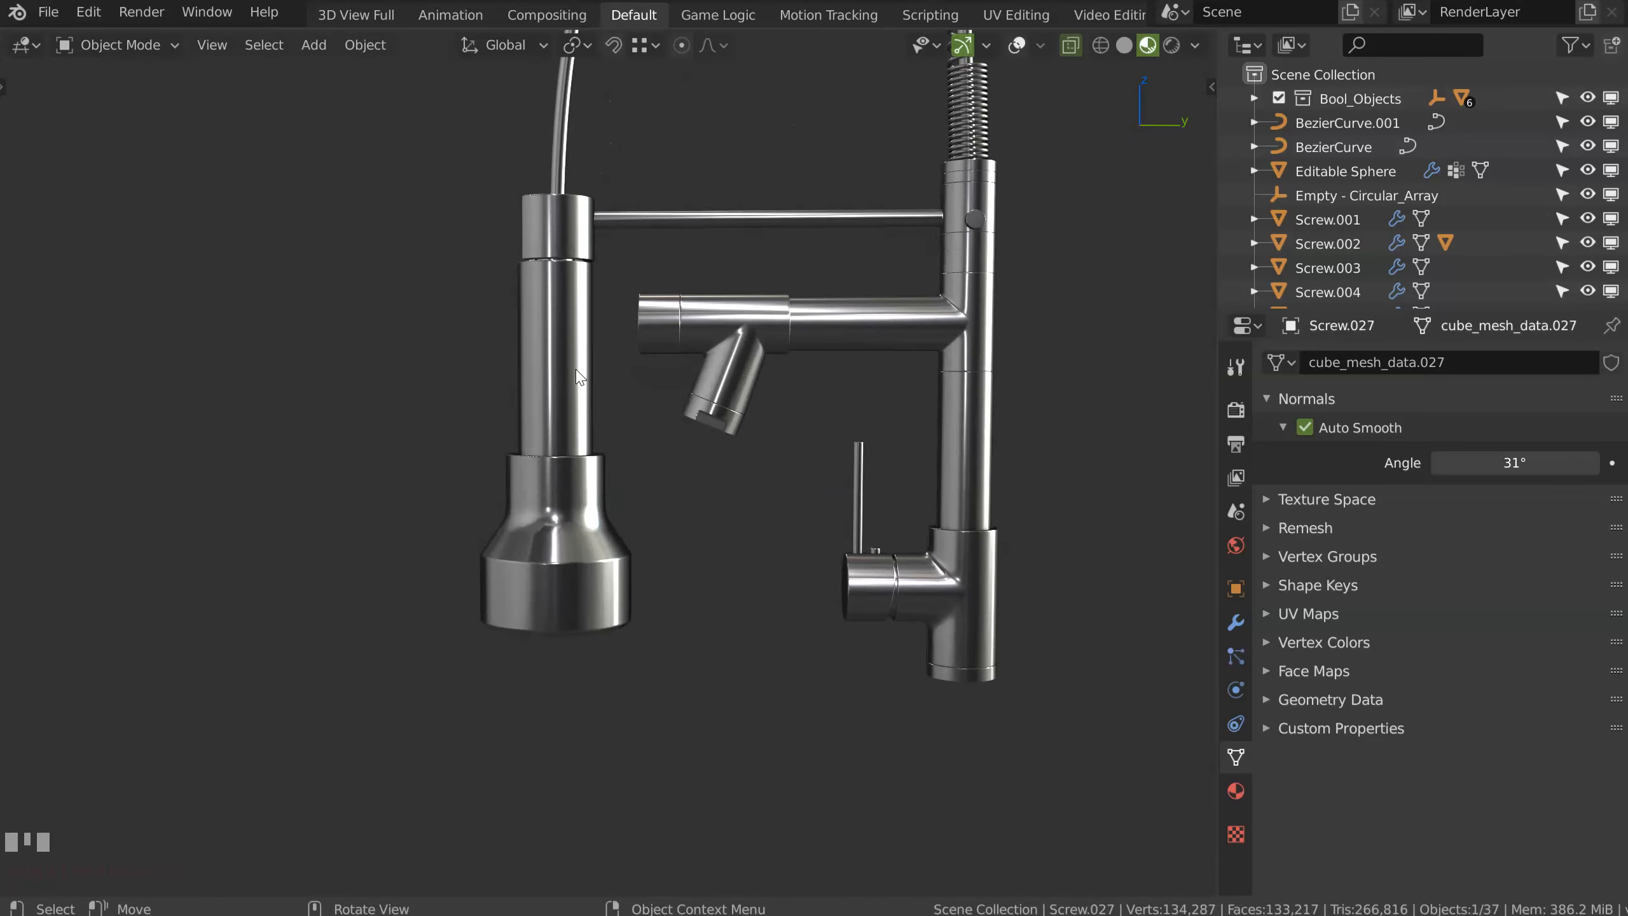
scroll(579, 377, "up", 5)
key("Tab")
mouse_move(564, 391)
middle_mouse_down()
mouse_move(543, 407)
mouse_move(580, 384)
middle_mouse_up()
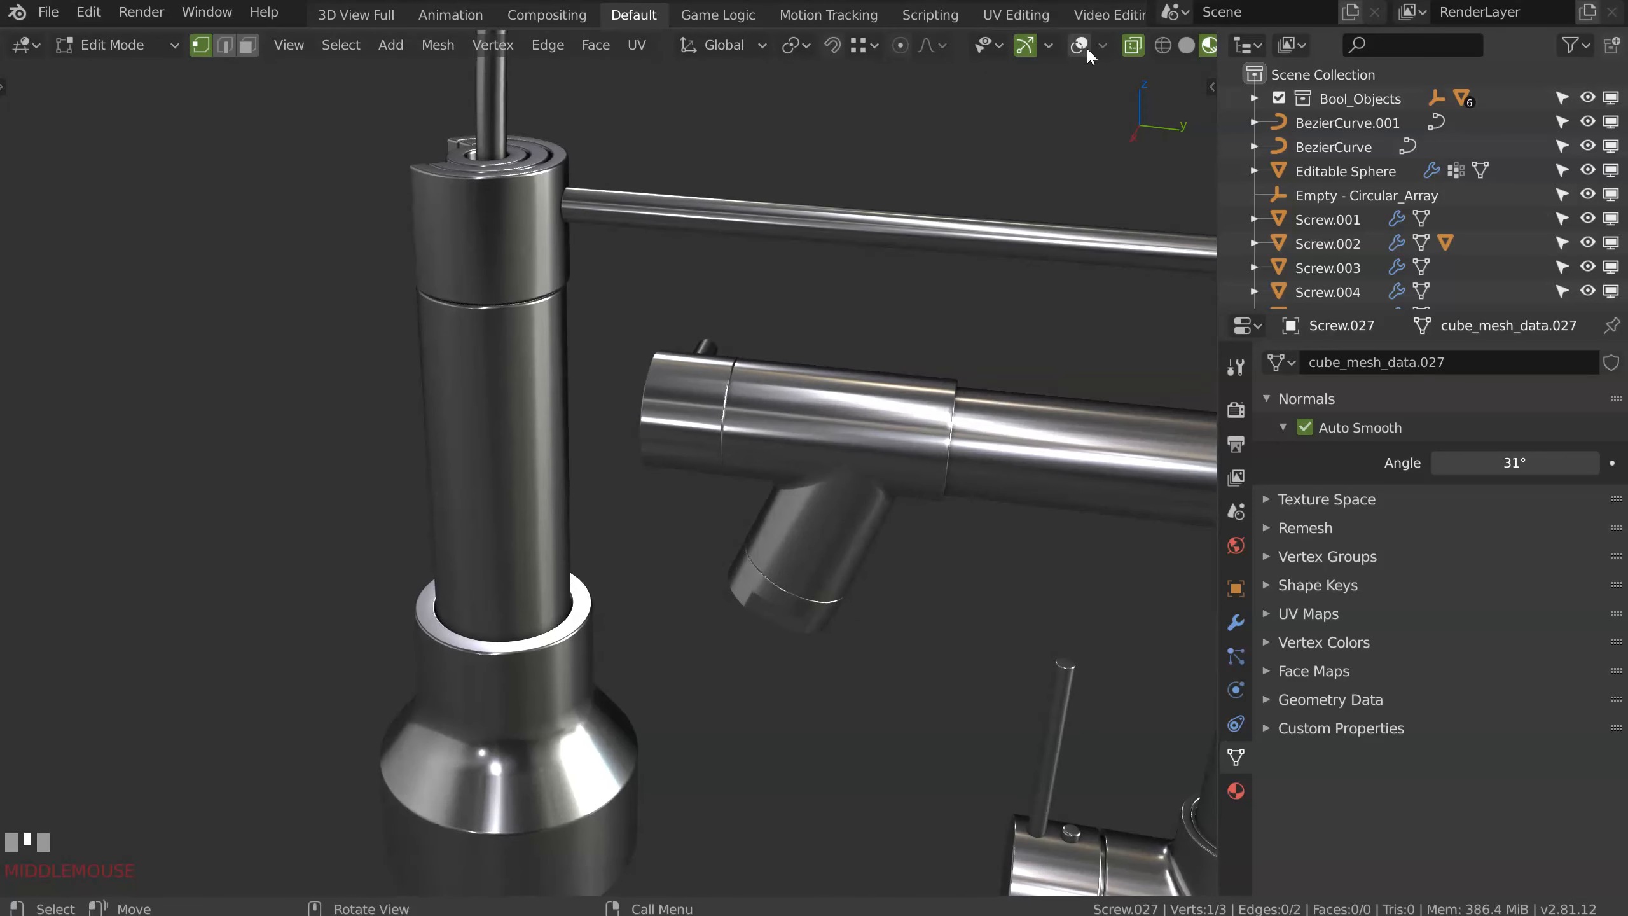
left_click(1086, 50)
left_click(576, 617, "shift")
middle_click_drag(532, 532, 612, 422)
key("g")
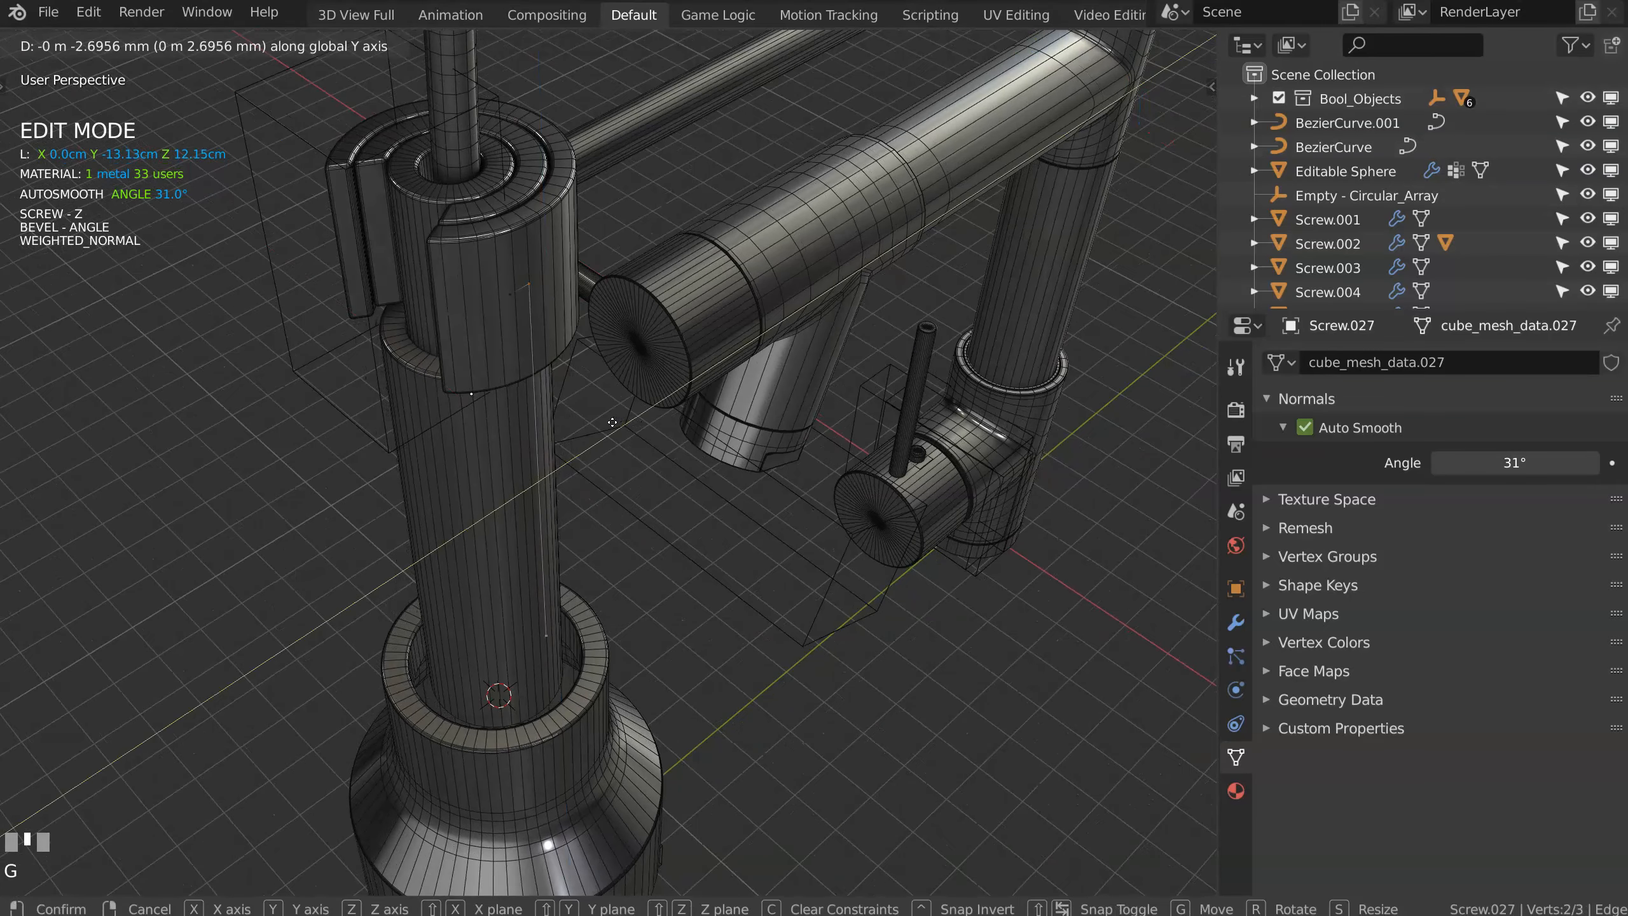
left_click(612, 422)
key("Tab")
middle_click_drag(569, 497, 531, 418)
middle_click_drag(532, 419, 553, 411, "shift")
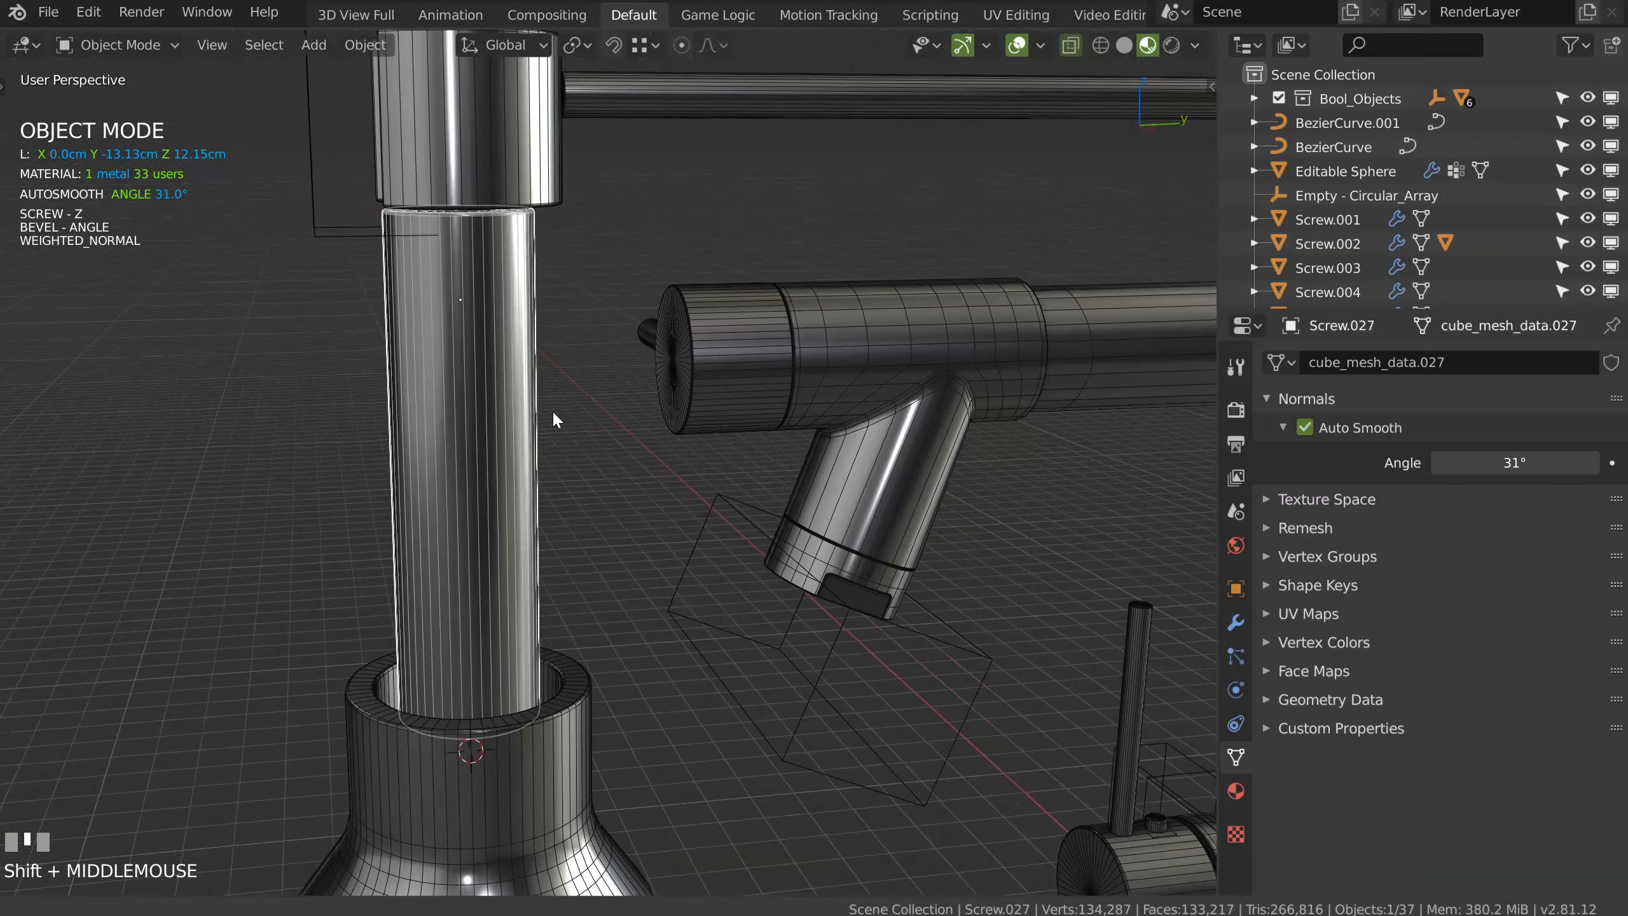
Step: Move all profile vertices of the flared spray head body about 3 mm inward along Y to narrow it around the tube
middle_click_drag(644, 438, 571, 346, "shift")
left_click(580, 524)
key("Tab")
middle_click_drag(582, 479, 570, 548)
key("a")
key("a")
key("a")
middle_click_drag(590, 421, 561, 544)
middle_click_drag(465, 330, 589, 243, "shift")
key("g")
key("y")
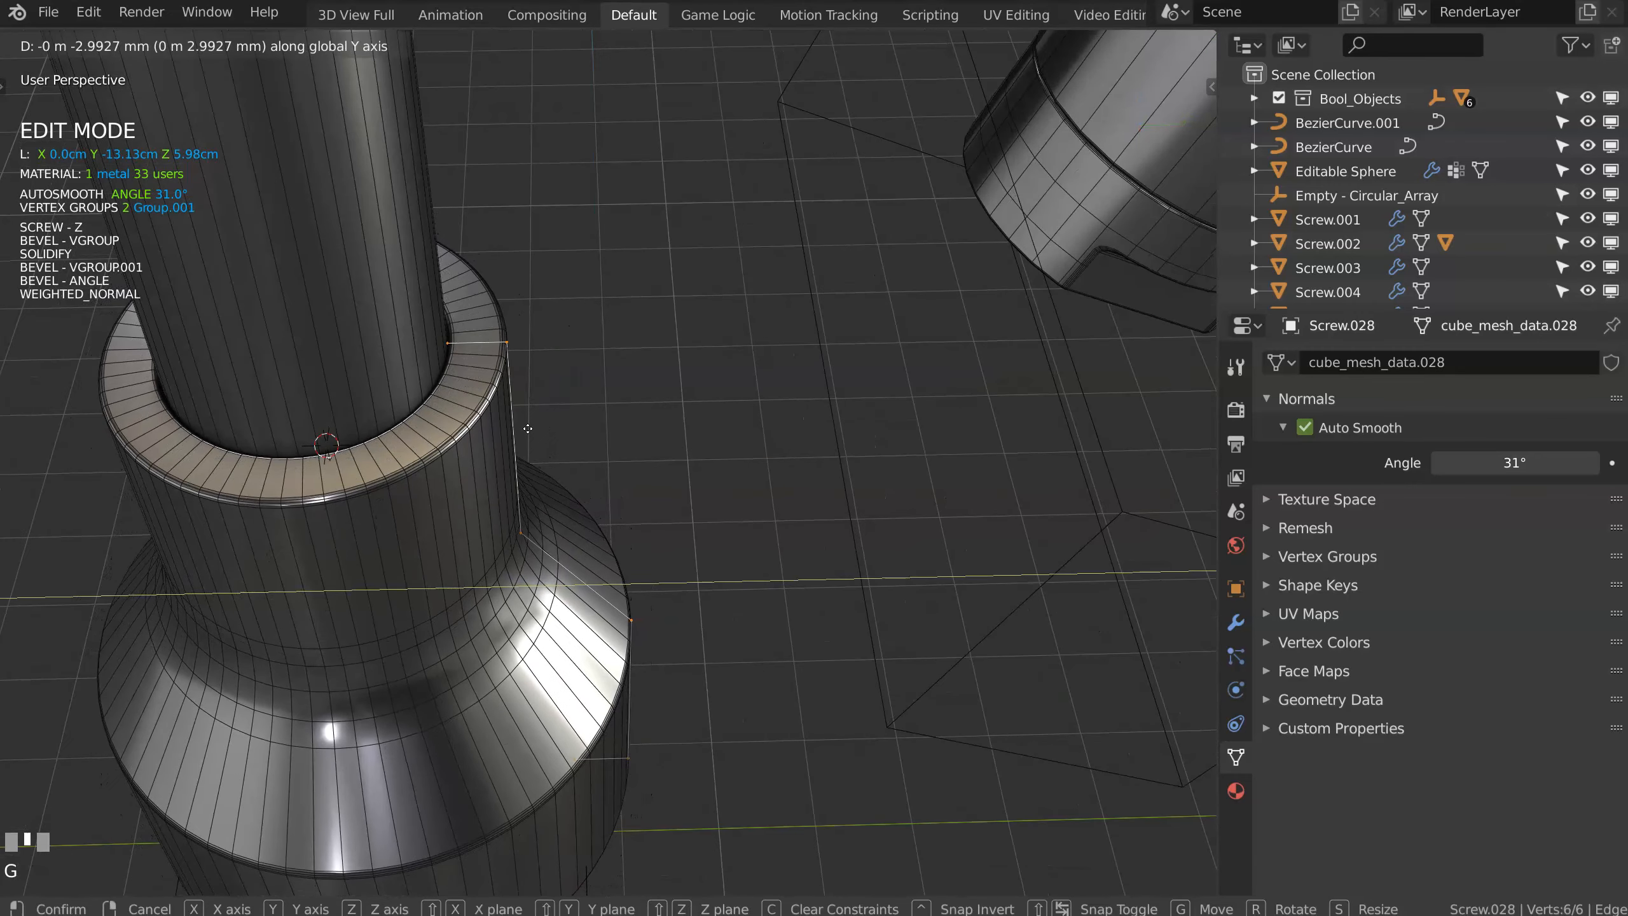
left_click(526, 440)
middle_click_drag(538, 539, 513, 398)
middle_click_drag(552, 593, 621, 443, "shift")
key("Tab")
Step: Confirm the body profile move and set the count of the nozzle cutter's linear Array modifier to 3 holes per row
left_click(690, 542)
middle_click_drag(690, 540, 616, 511, "ctrl")
key("space")
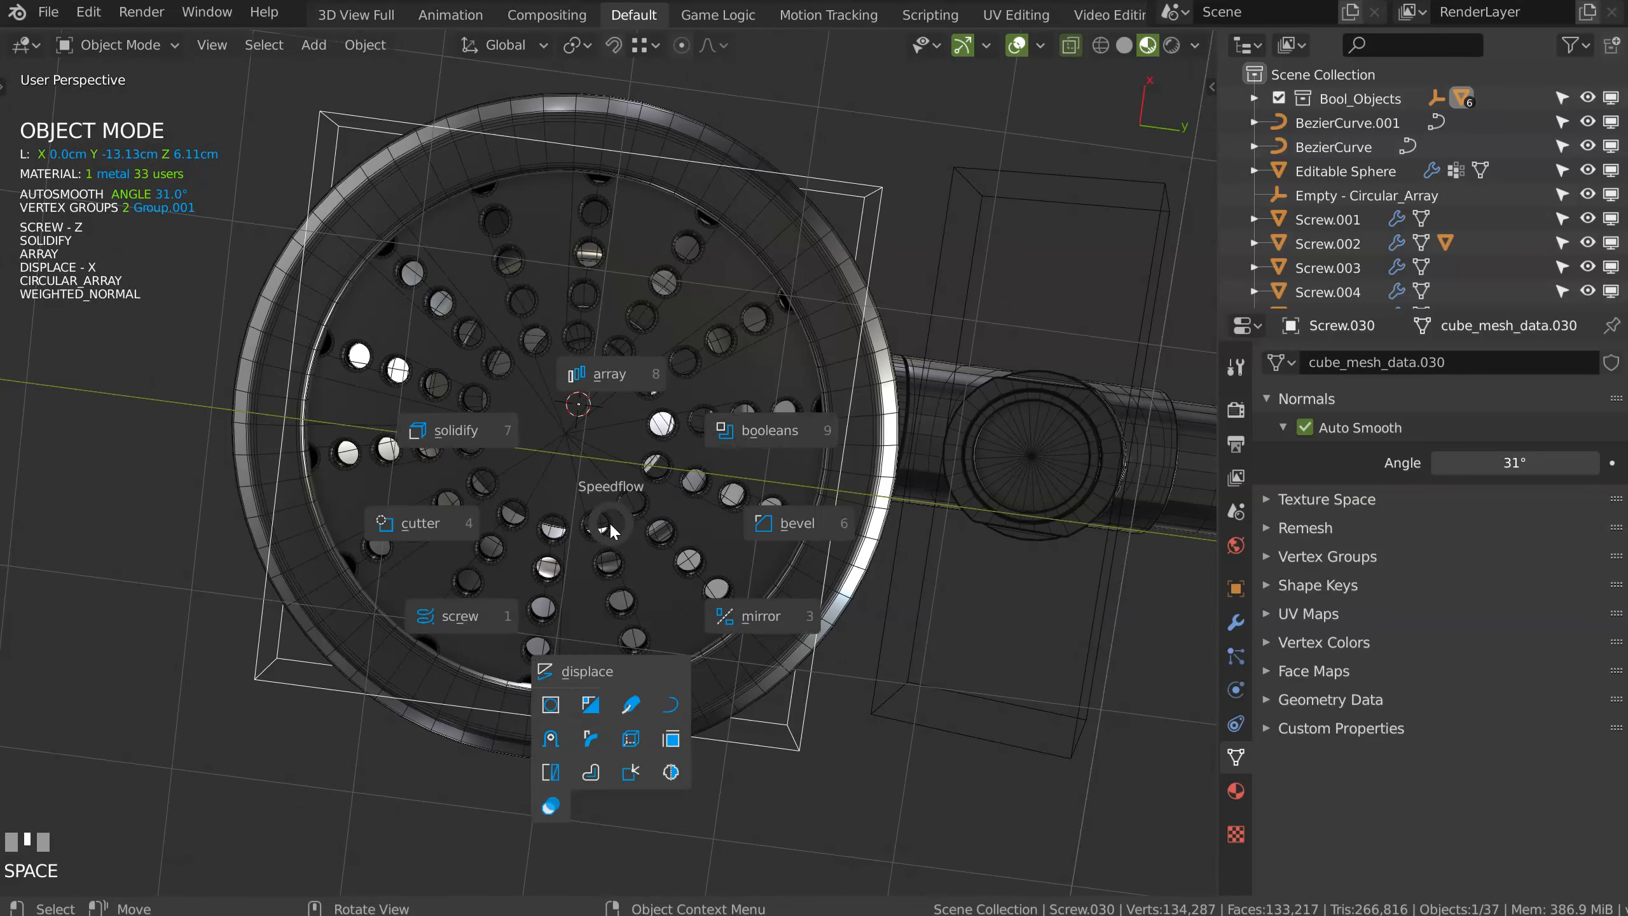
left_click(601, 374)
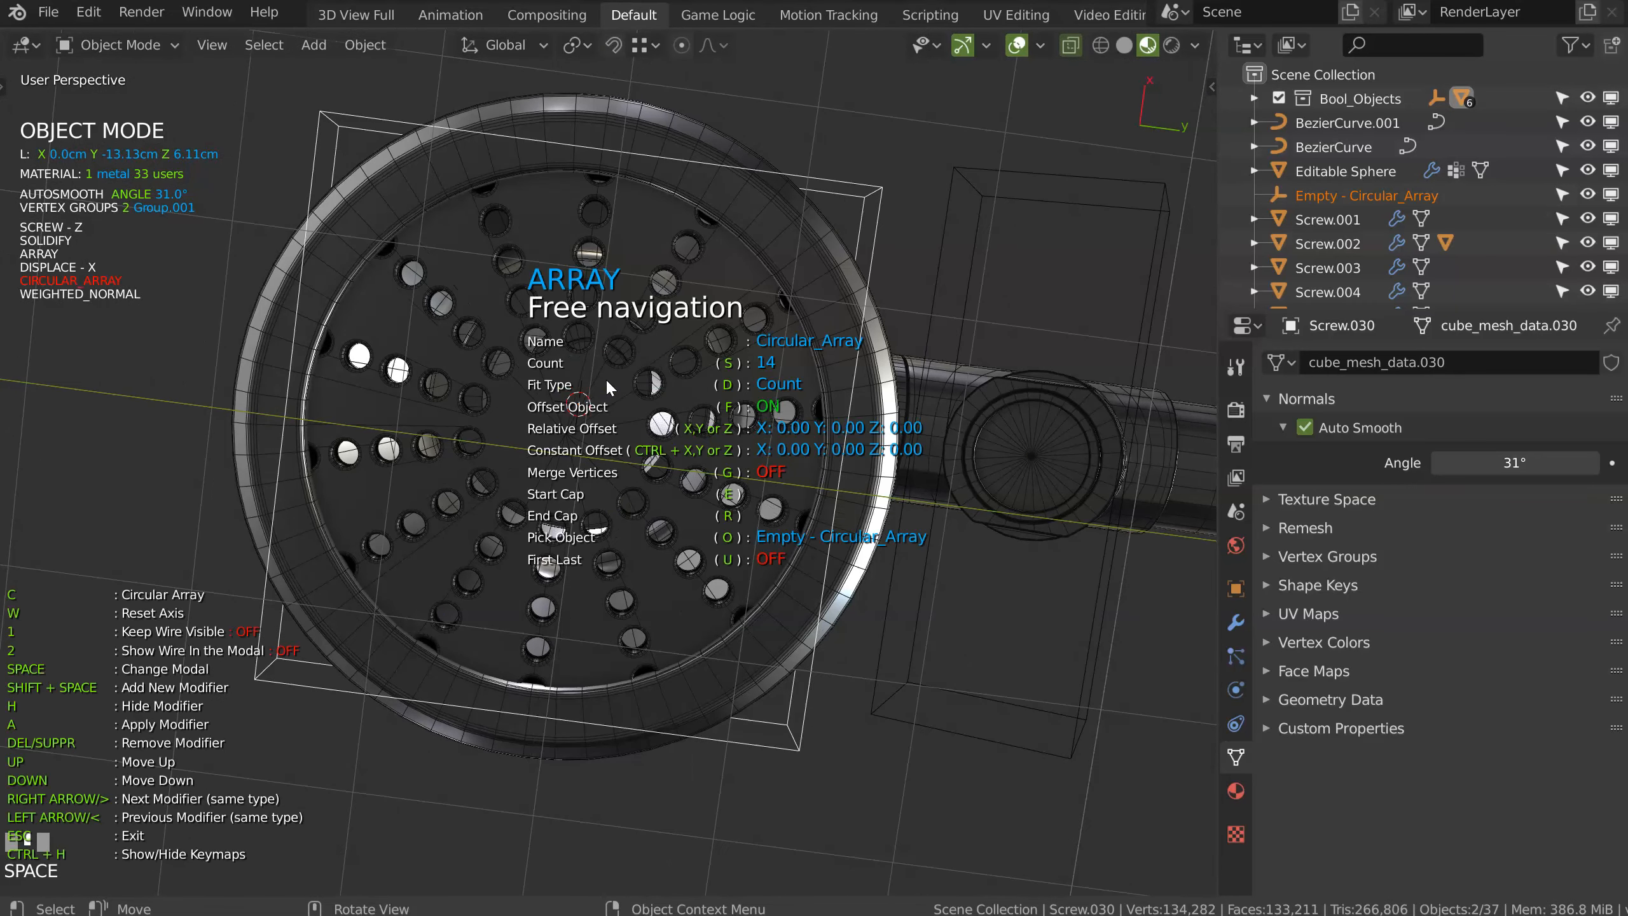
key("Left")
key("s")
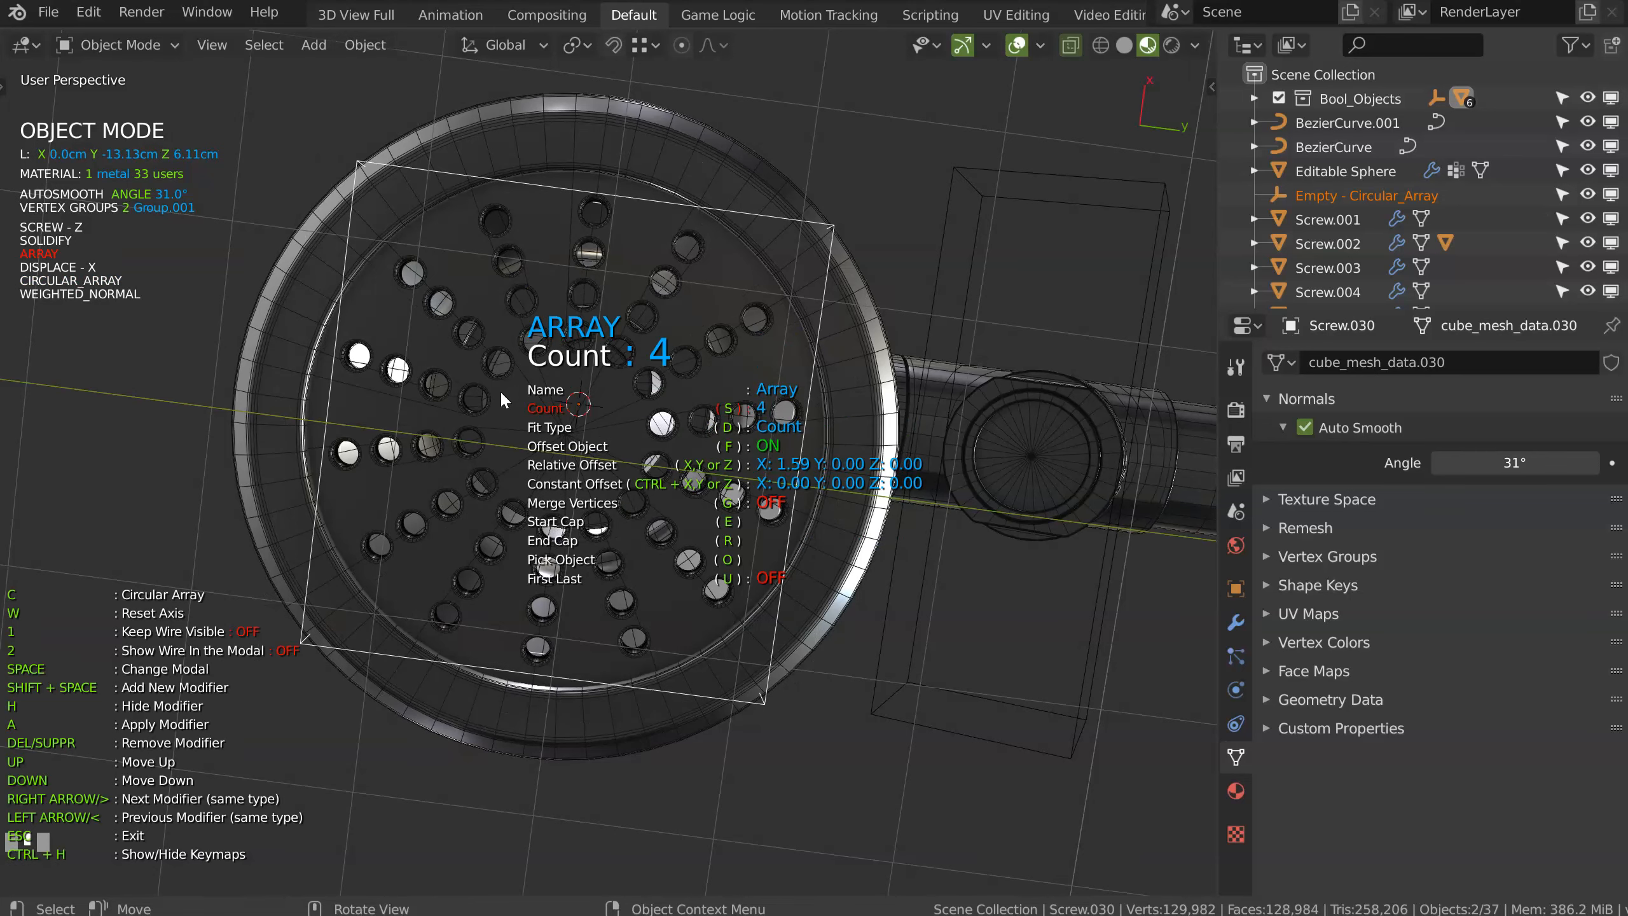
left_click(443, 407)
left_click(484, 396)
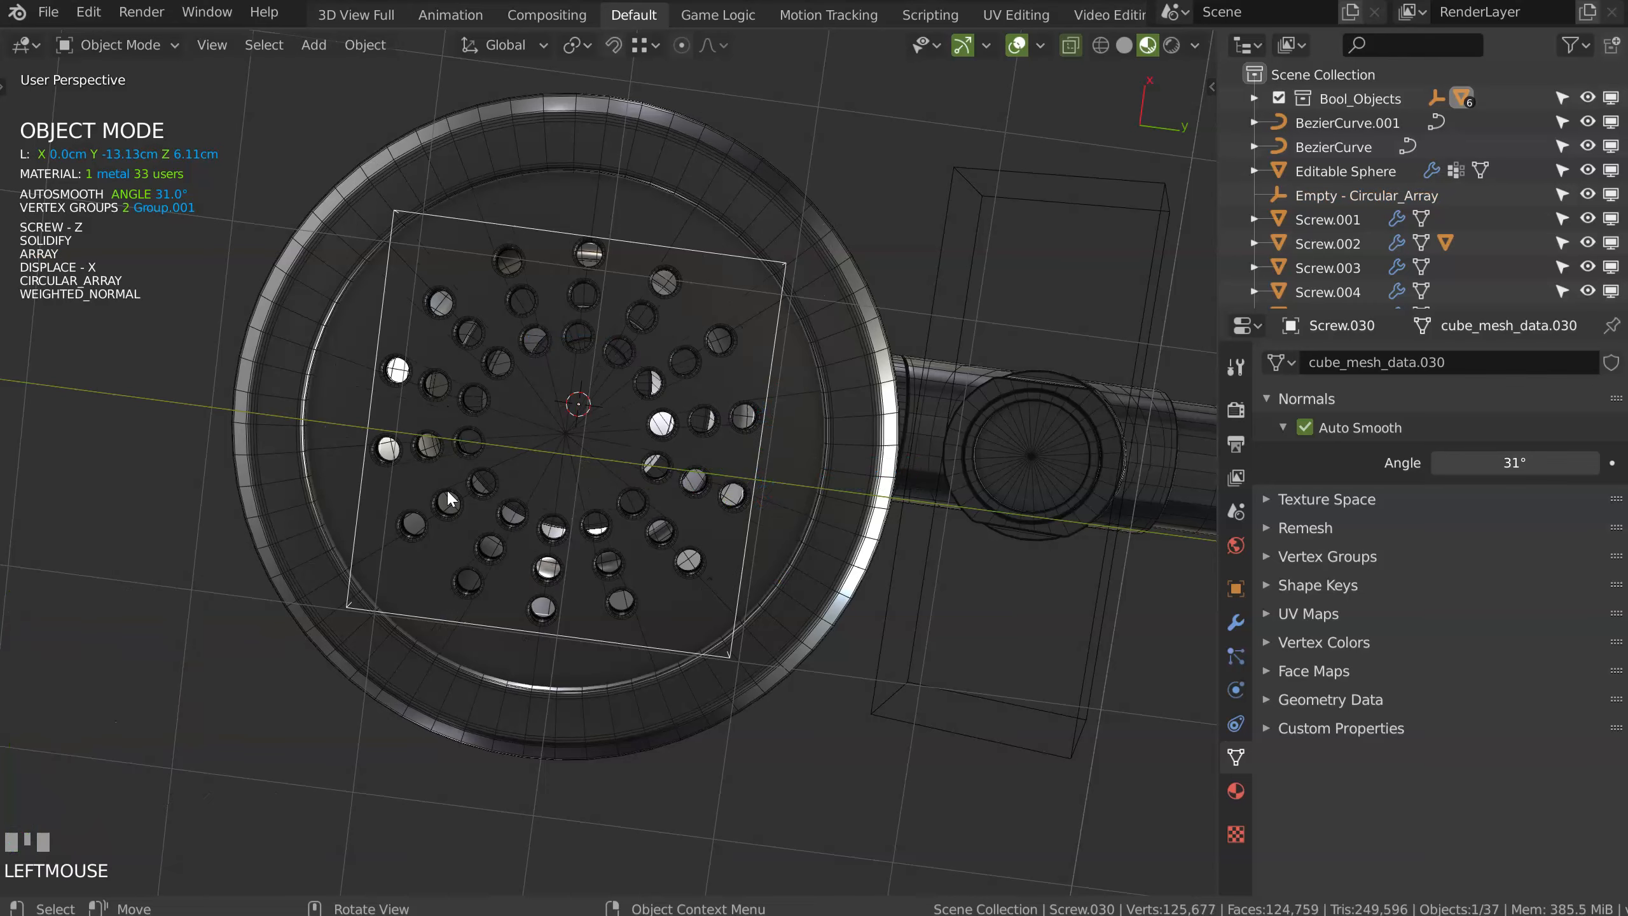
Step: Move the outer profile vertex of the spray head's bottom disc along Y to fit it to the narrowed body
left_click(795, 532)
key("Tab")
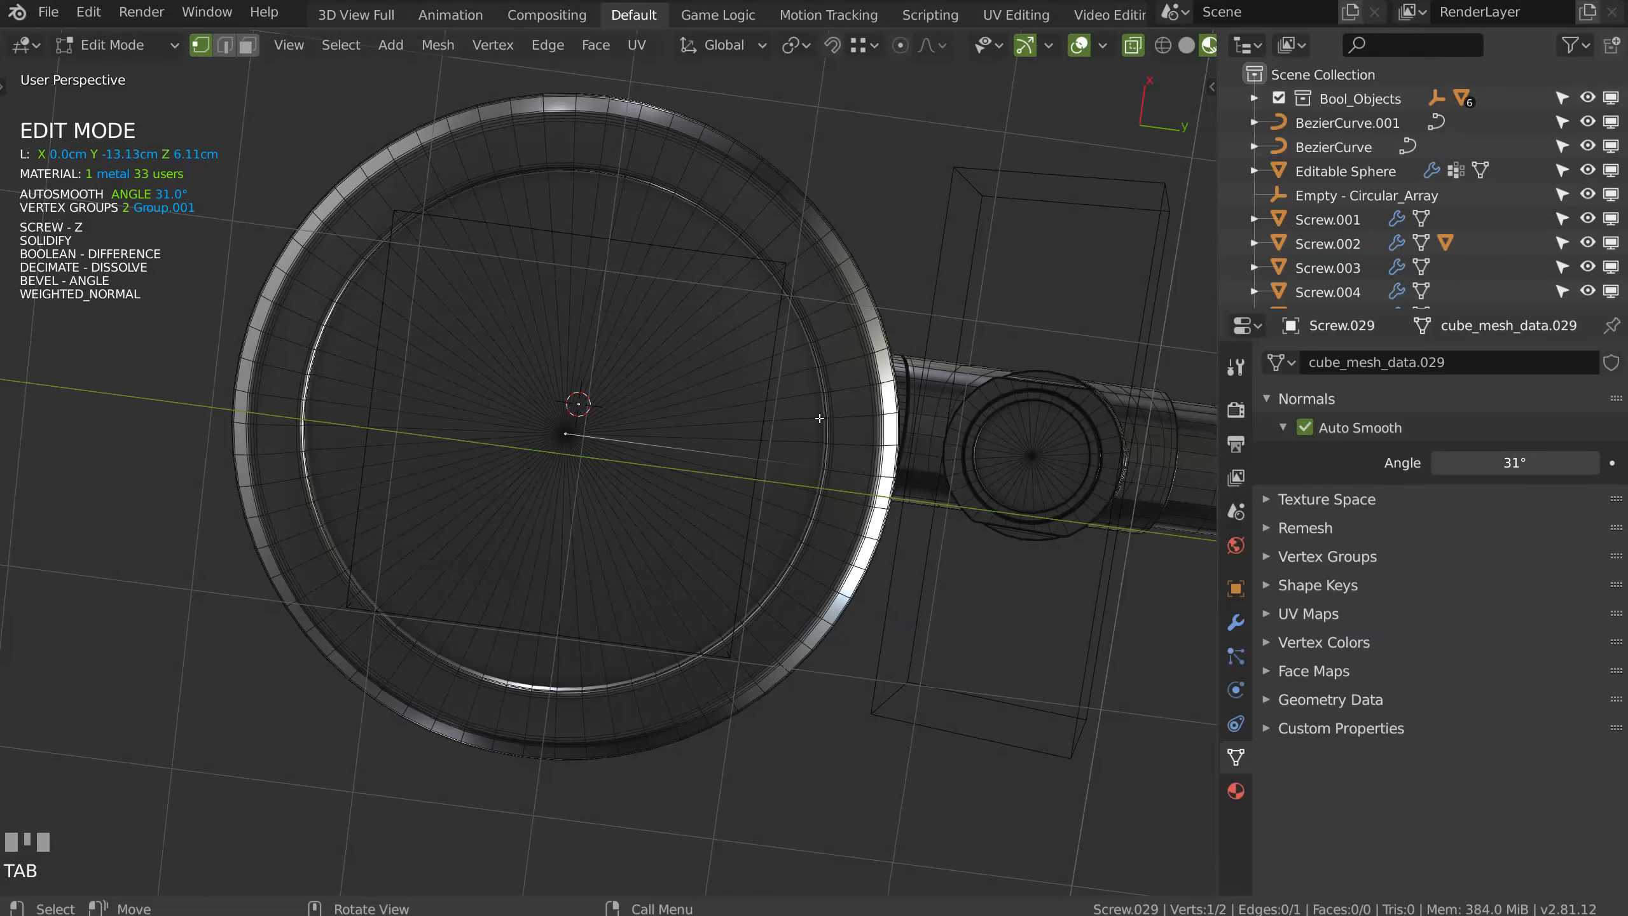
left_click(926, 508)
key("g")
key("z")
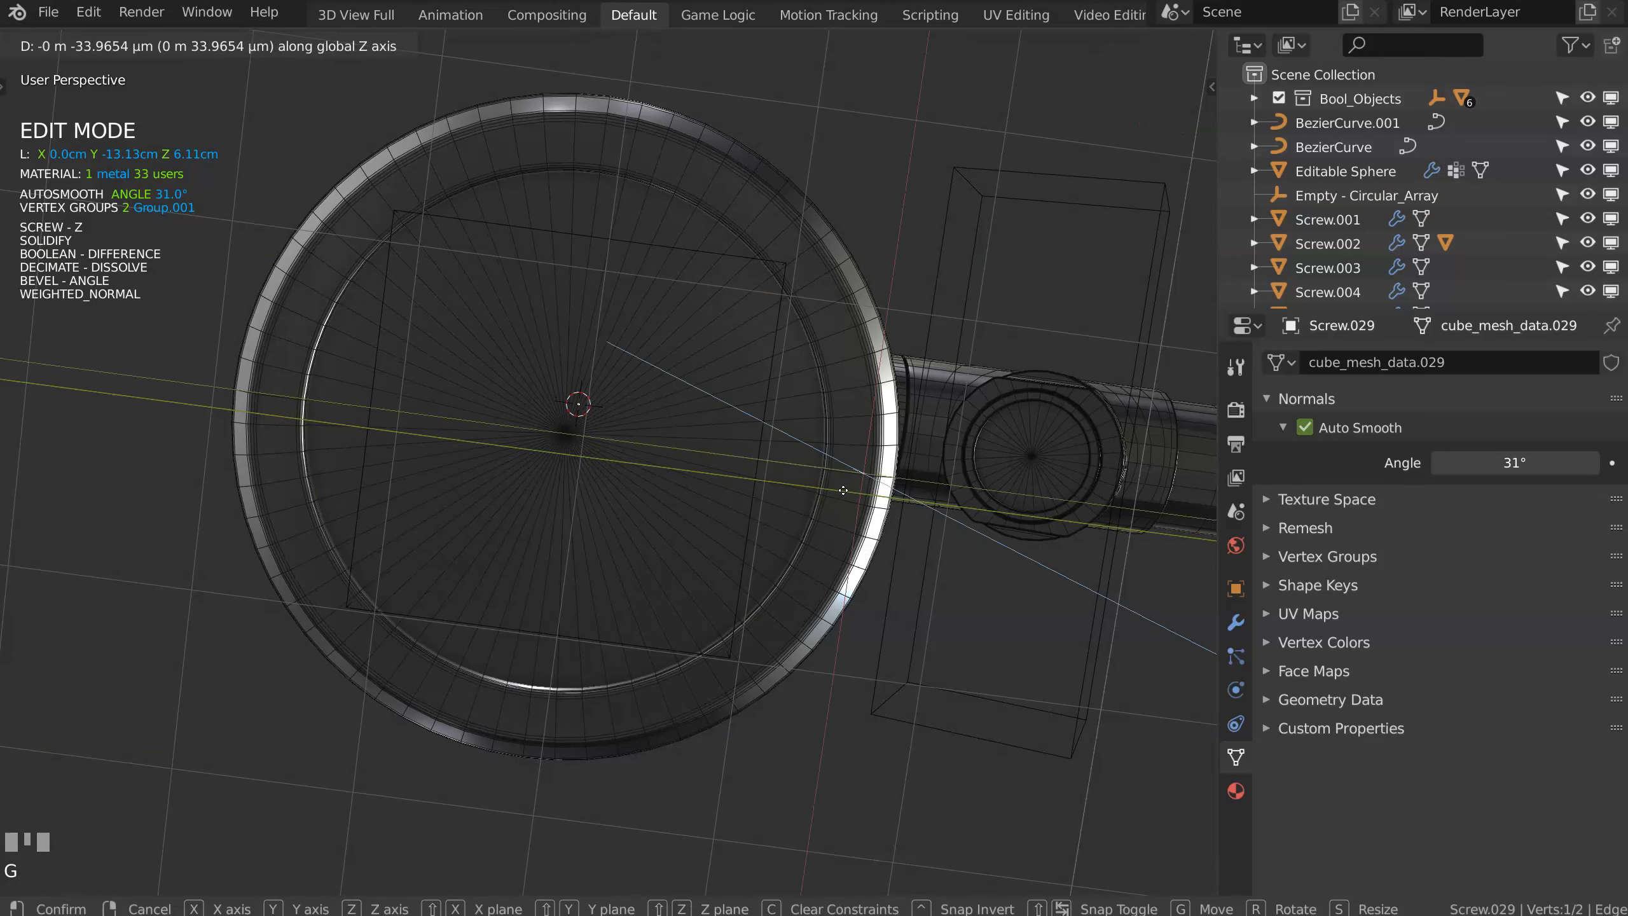
key("Escape")
middle_click_drag(815, 575, 735, 518)
key("g")
key("y")
left_click(720, 532)
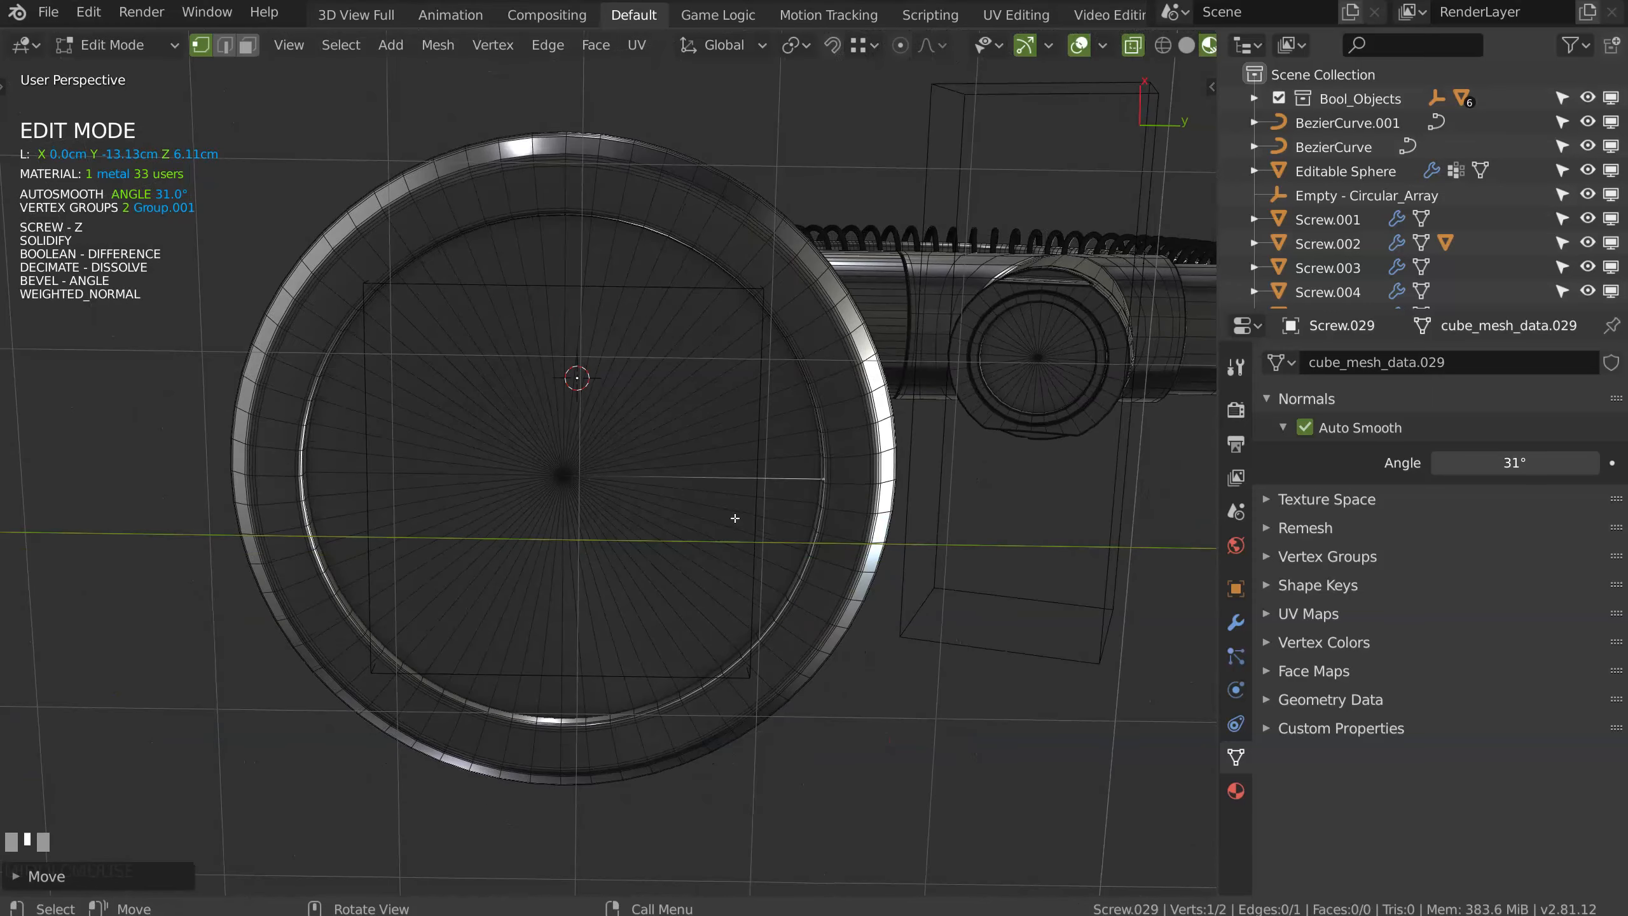
key("Tab")
Step: Increase the X relative offset of the nozzle cutter's linear Array modifier to spread the holes farther out on the disc
middle_click_drag(713, 376, 748, 350)
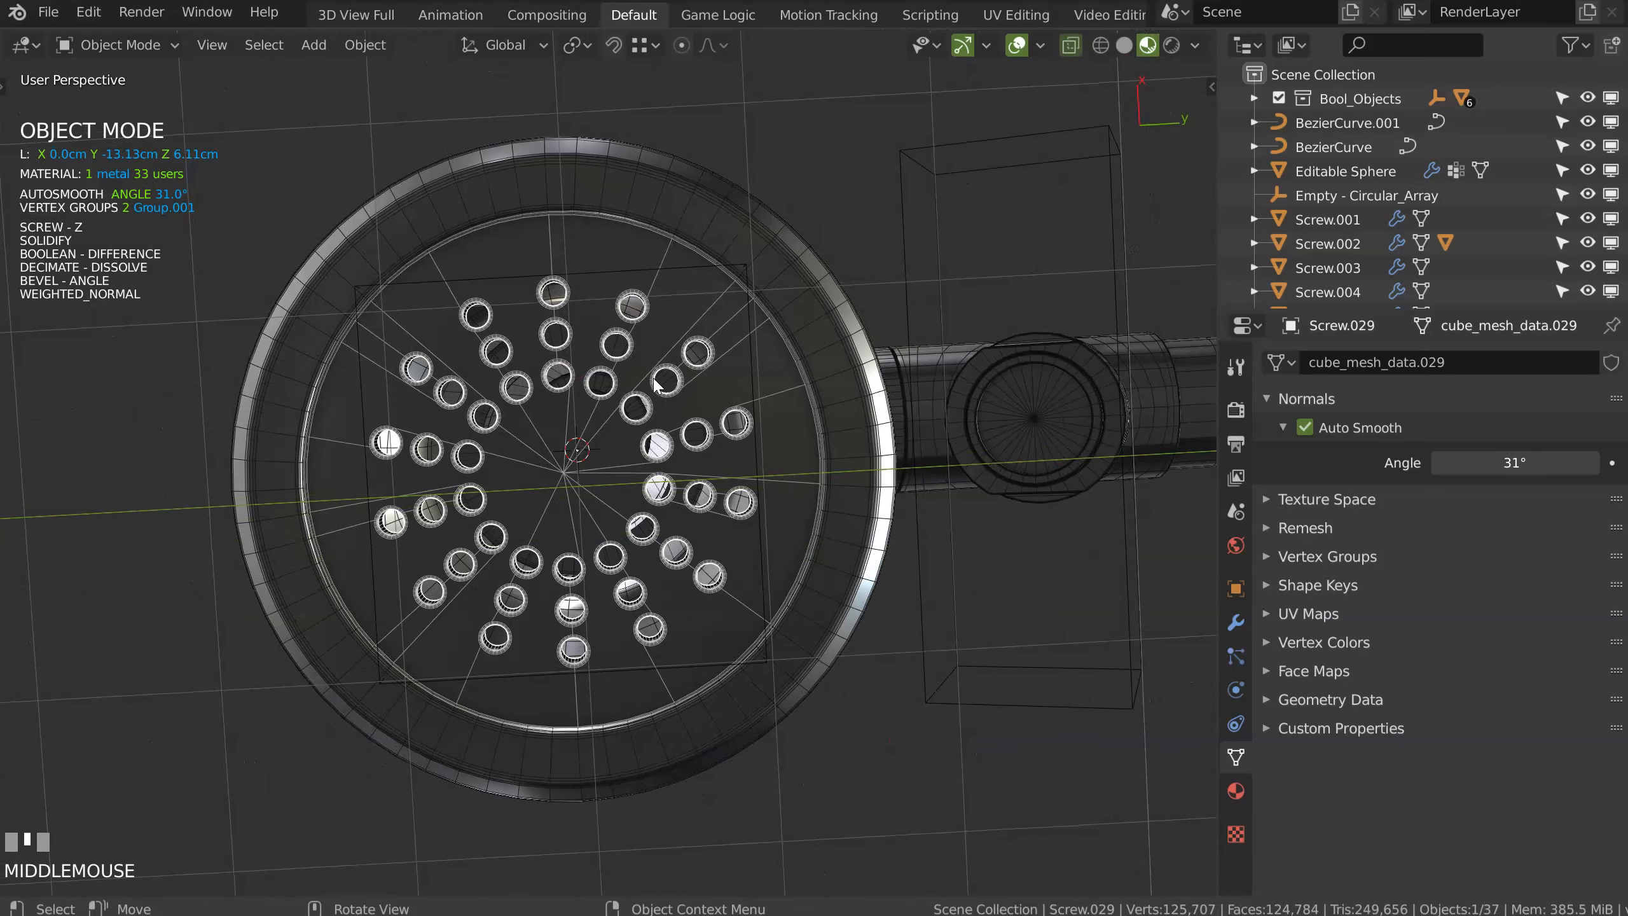
left_click(751, 359)
key("space")
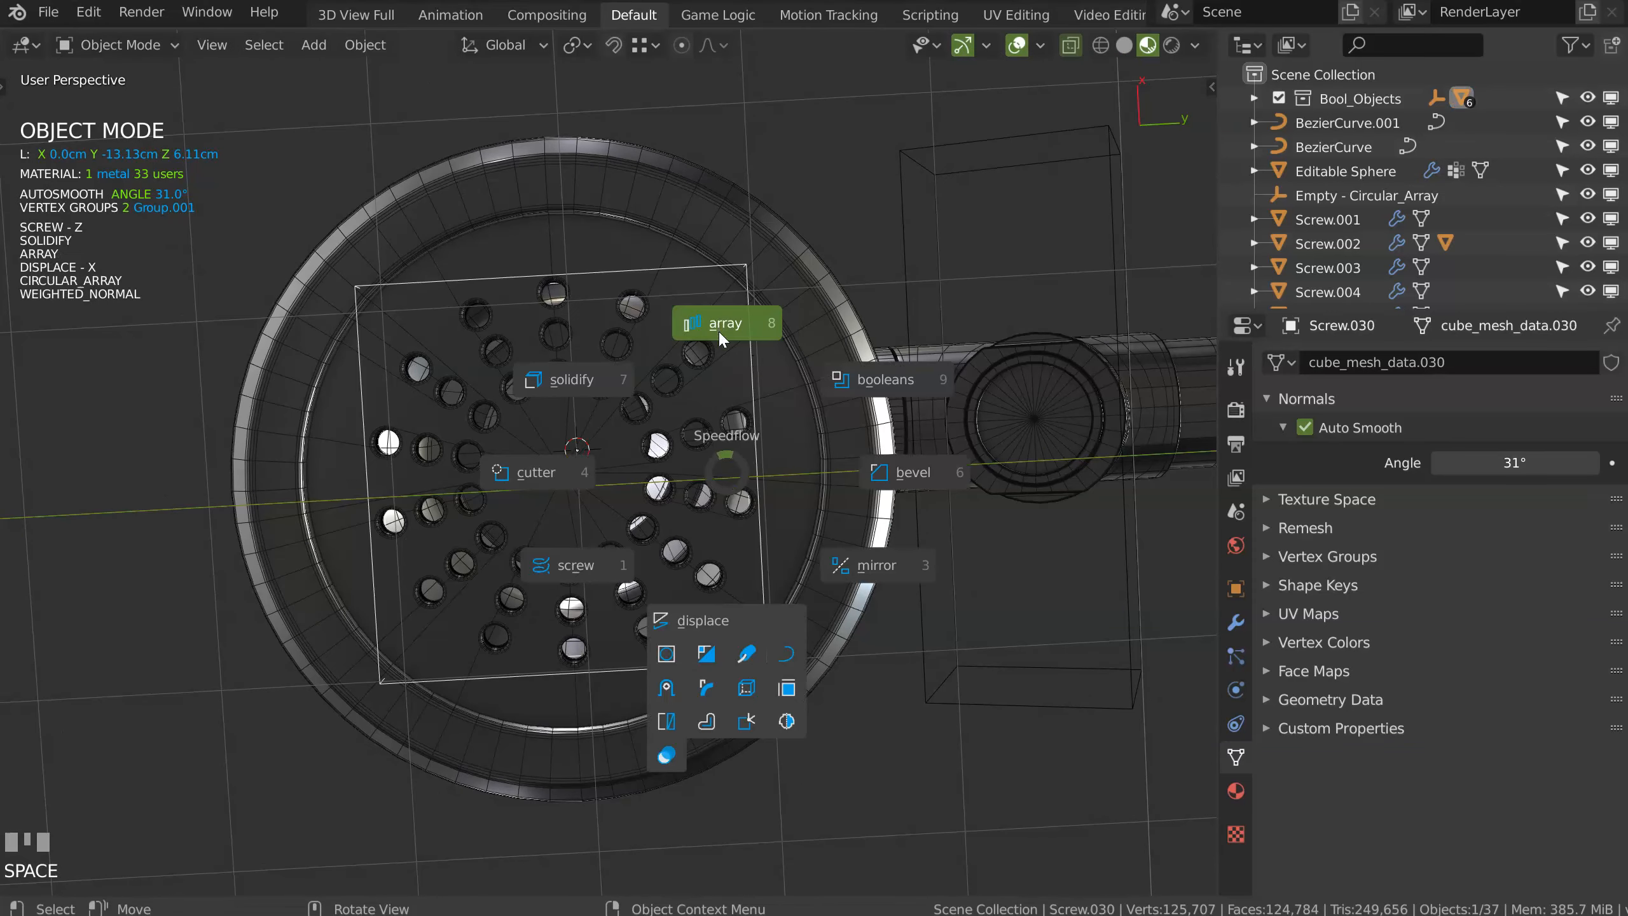
left_click(719, 327)
key("x")
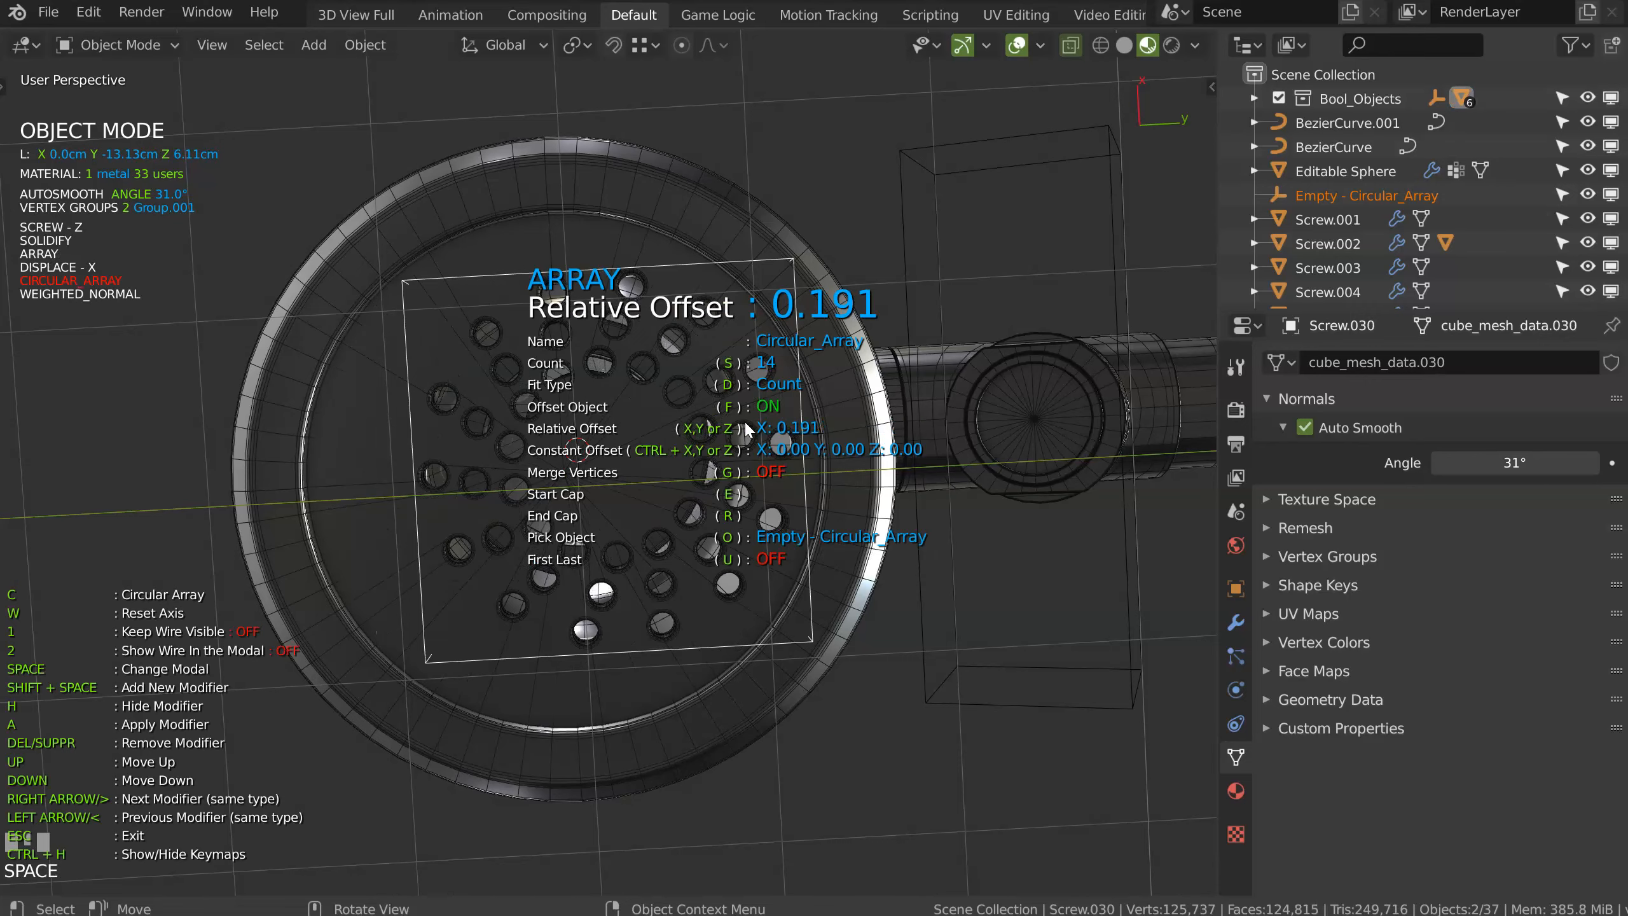
right_click(656, 450)
key("Left")
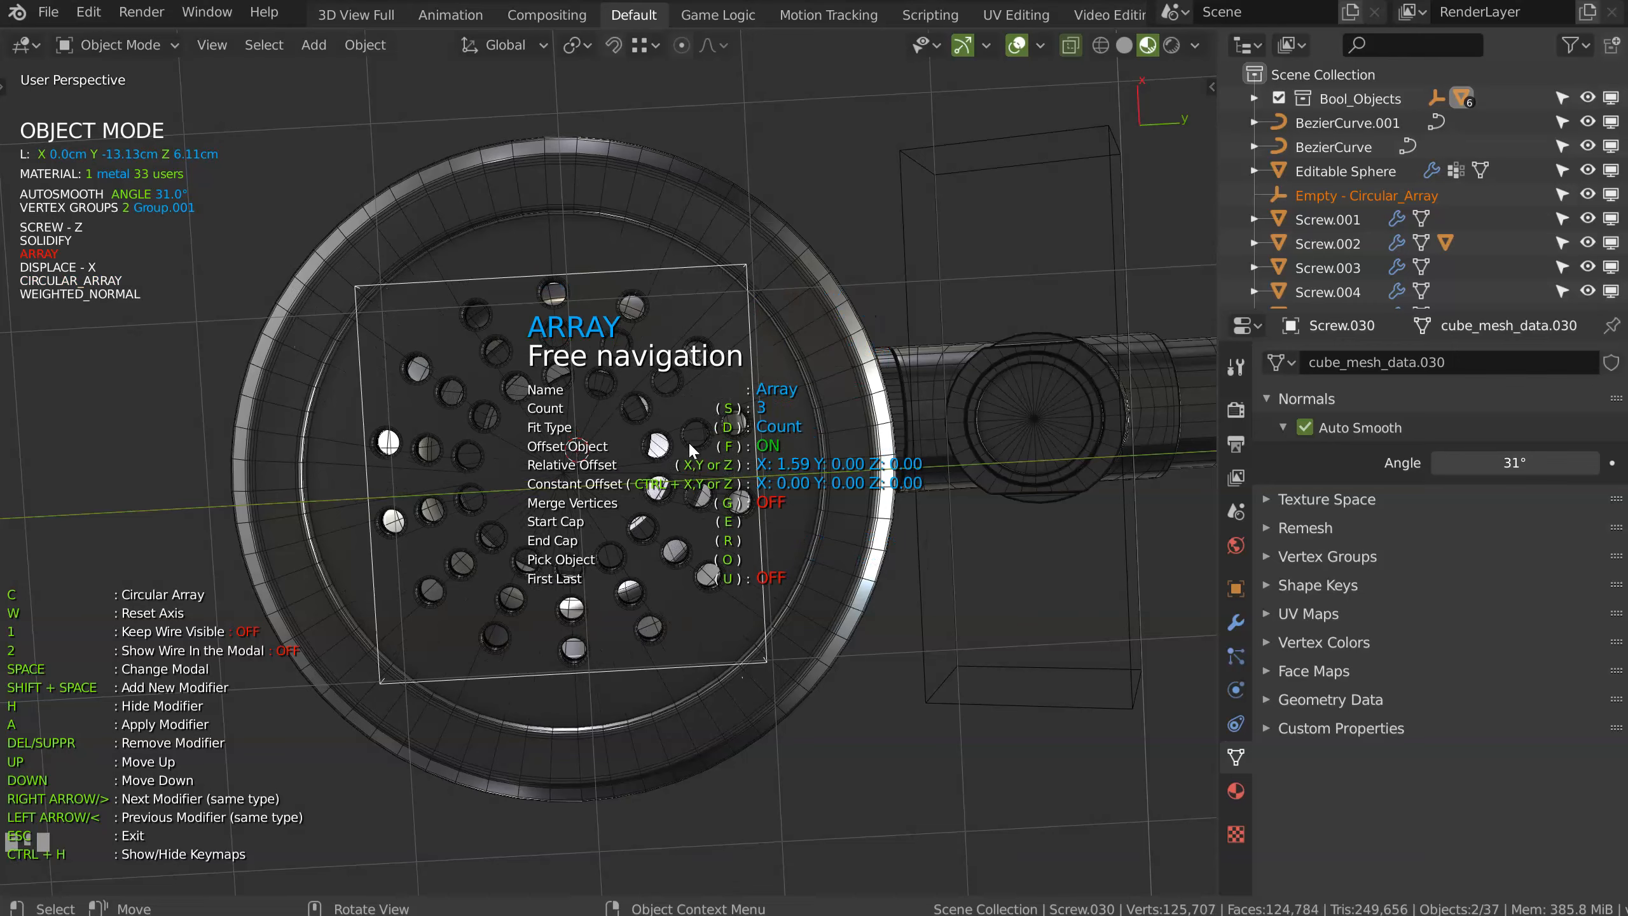
key("x")
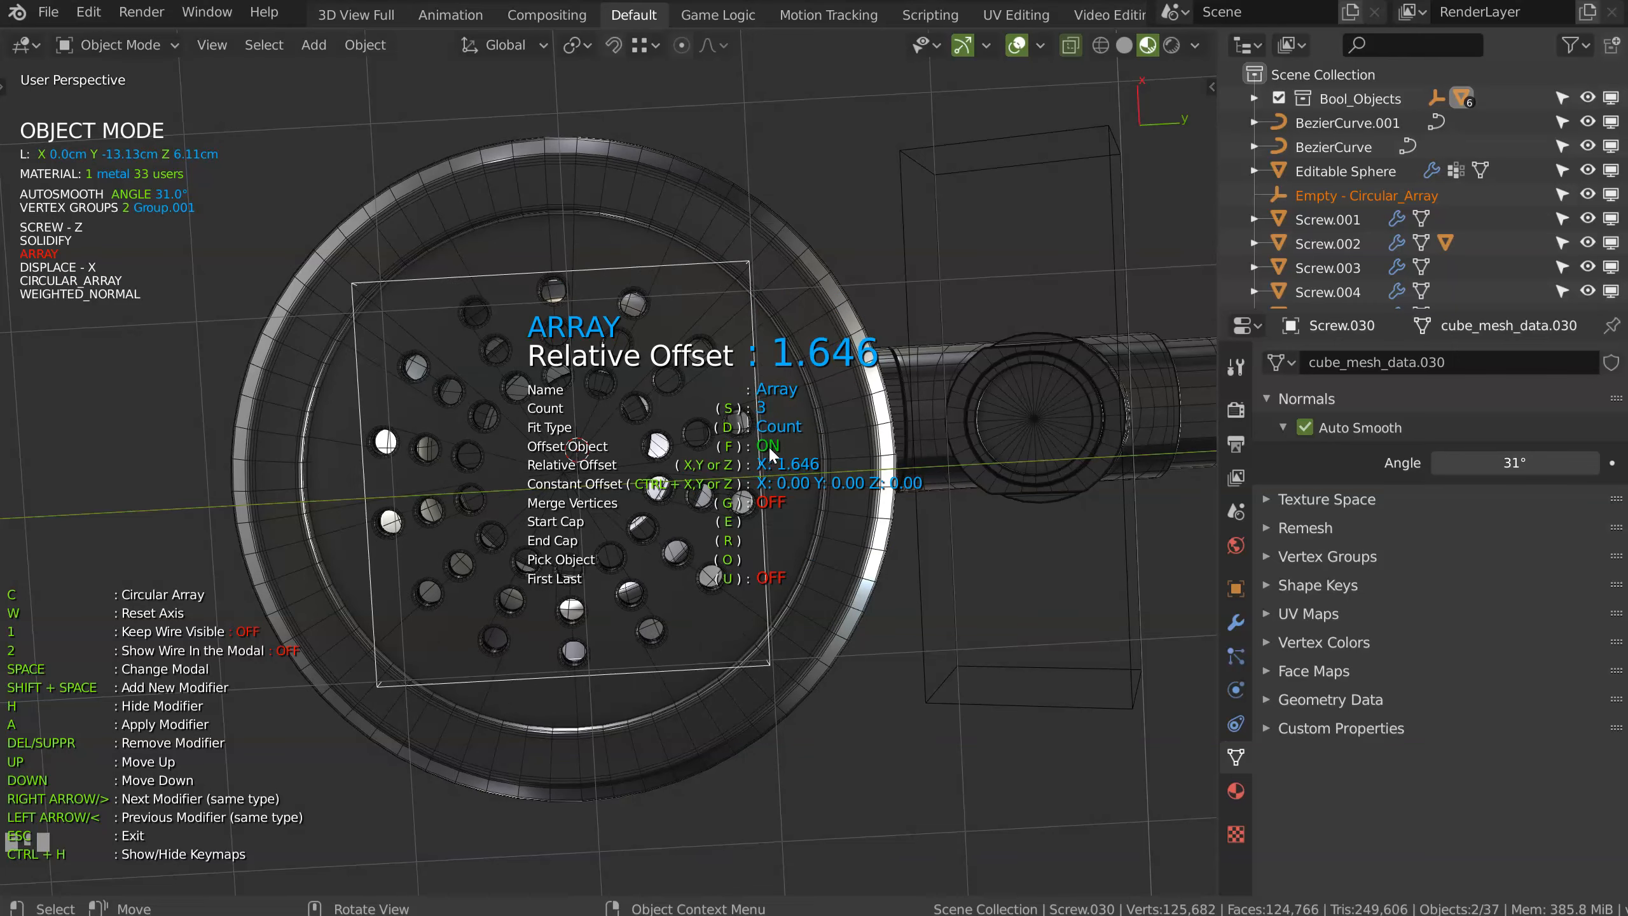
left_click(918, 467)
key("Escape")
Step: Hide the viewport overlays and examine the slimmed spray head from several sides on the whole faucet
middle_click_drag(759, 394, 1016, 184)
left_click(1016, 45)
middle_click_drag(738, 313, 667, 526)
middle_click_drag(551, 436, 312, 677, "ctrl")
middle_click_drag(664, 380, 635, 468, "ctrl")
middle_click_drag(641, 443, 665, 407)
scroll(665, 407, "up", 3)
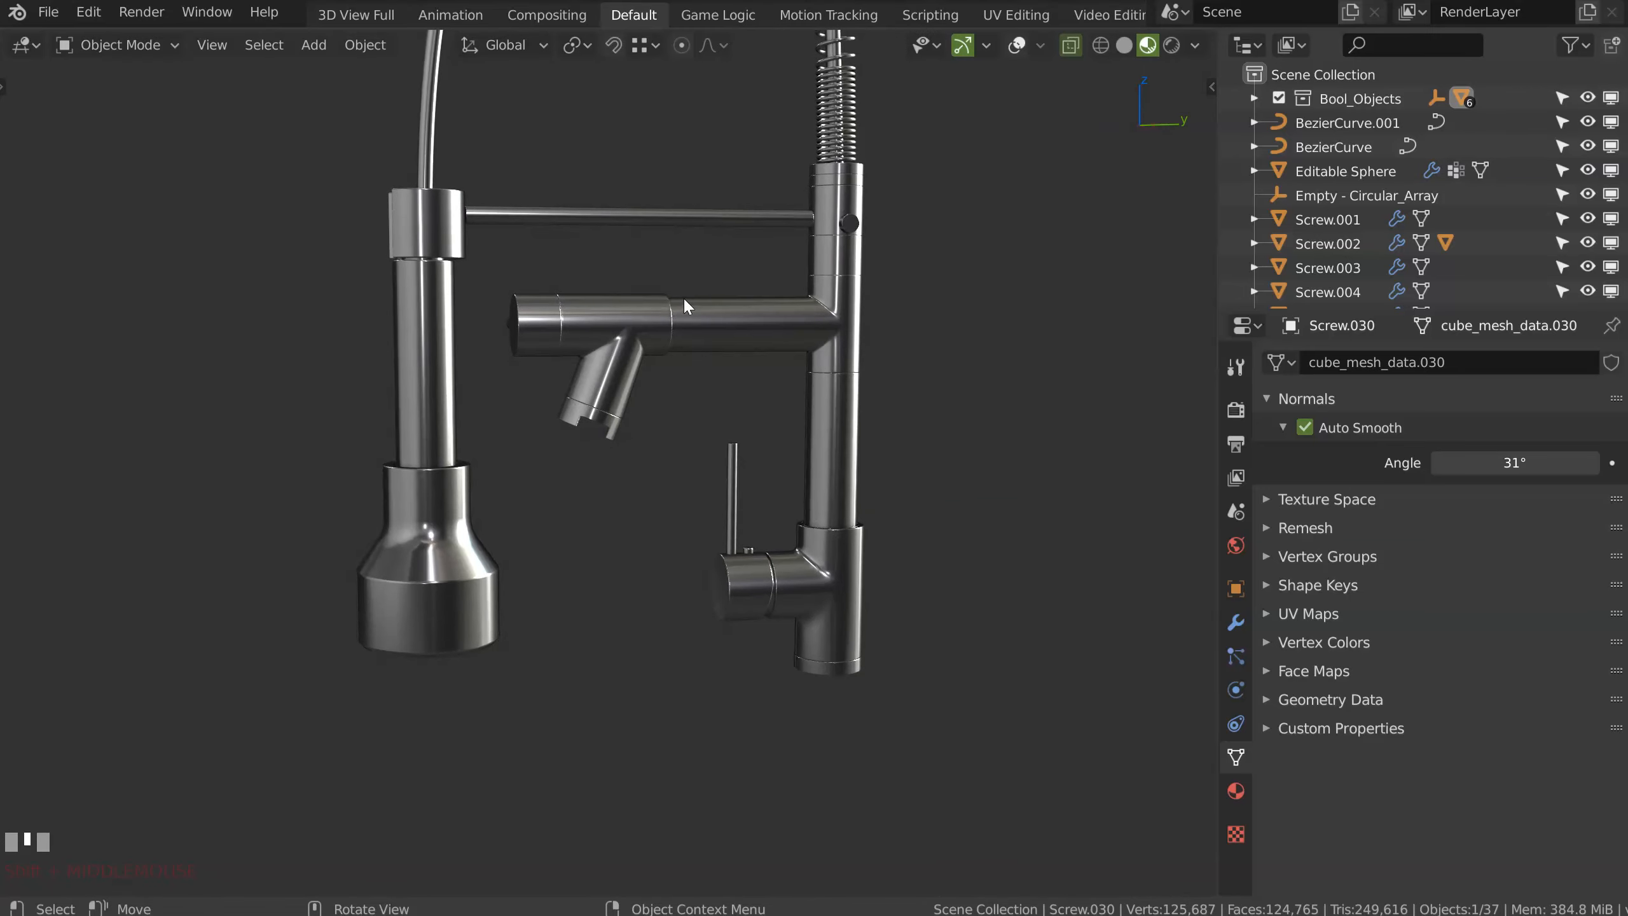
middle_click_drag(683, 296, 631, 427, "shift")
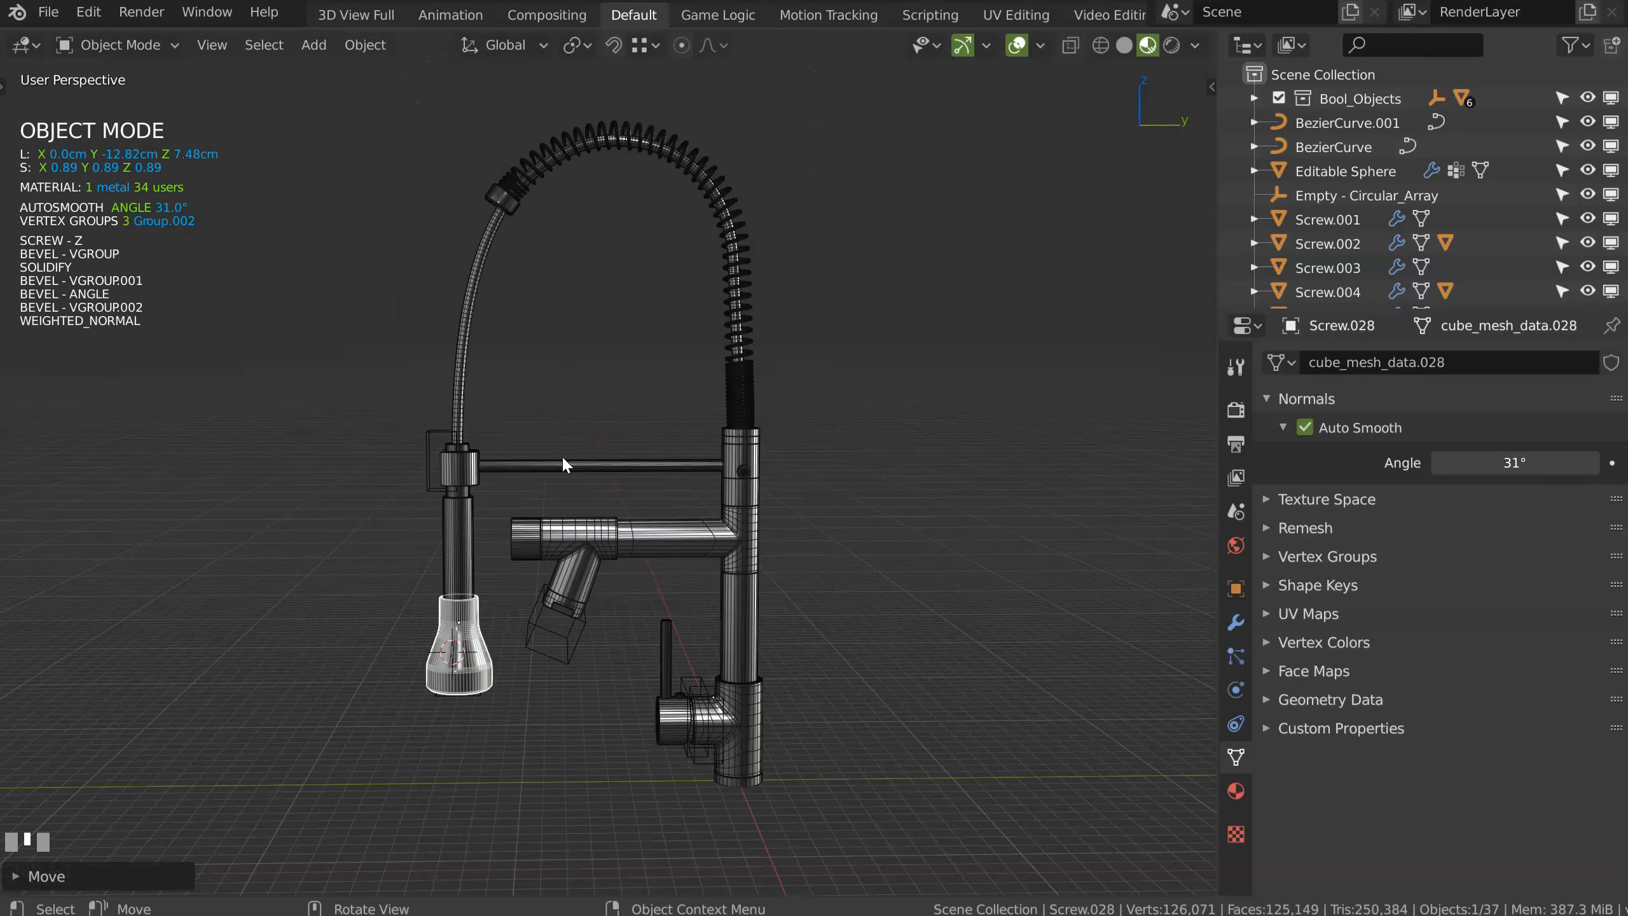
Step: Hide the Bool_Objects collection and turn off the viewport overlays to inspect the clean faucet
middle_click_drag(563, 458, 619, 470)
scroll(625, 479, "up", 1)
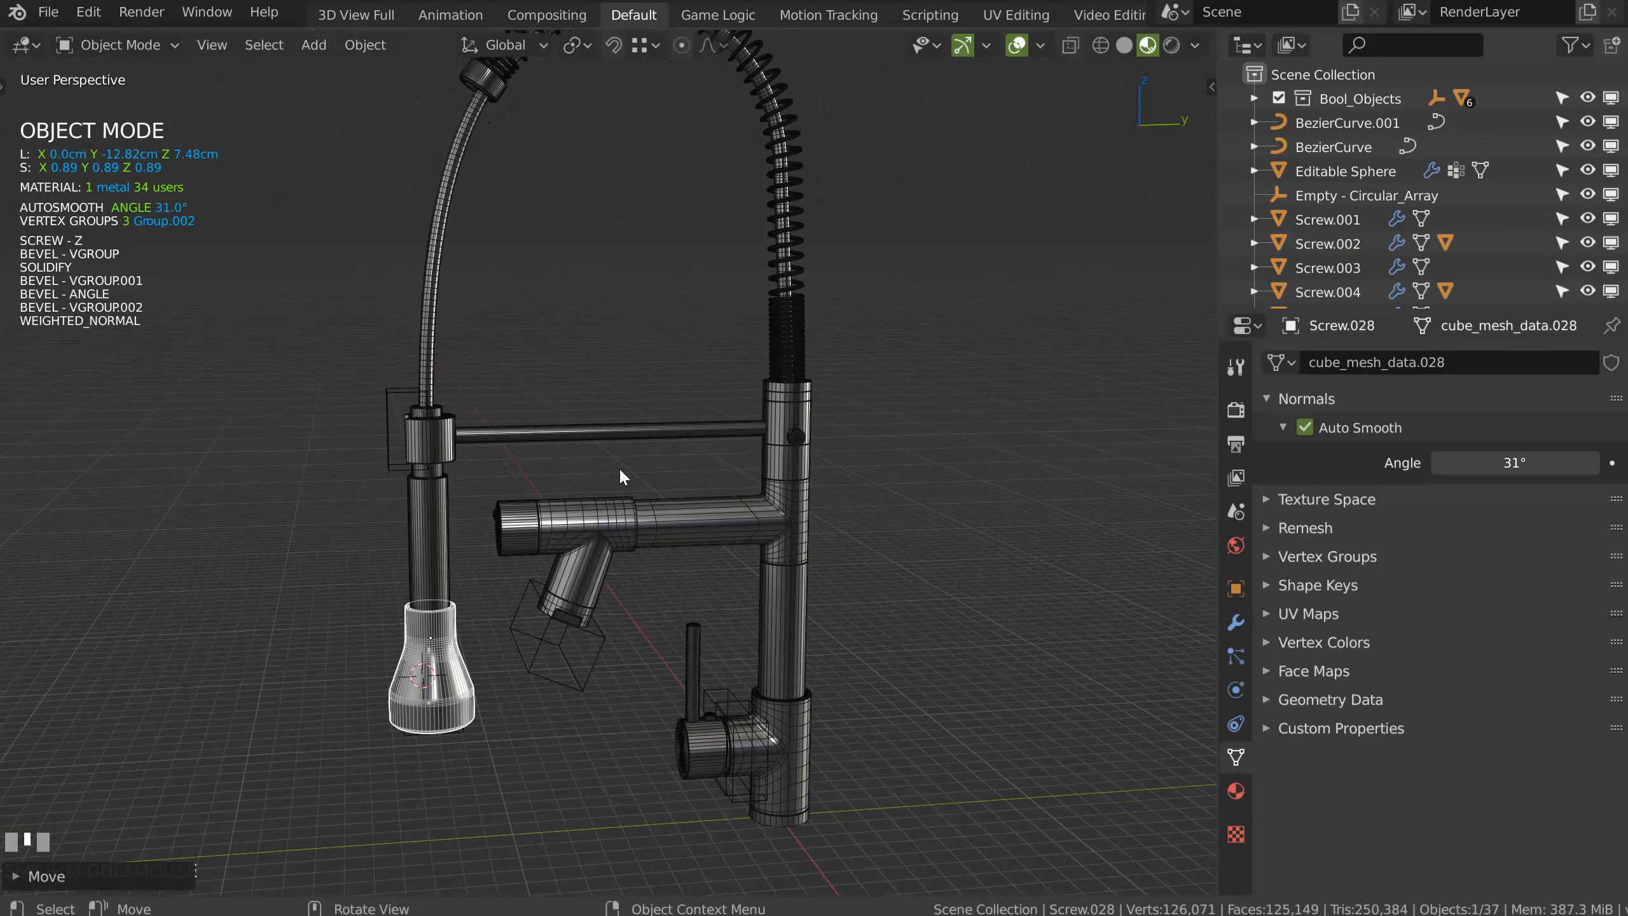
left_click(1588, 98)
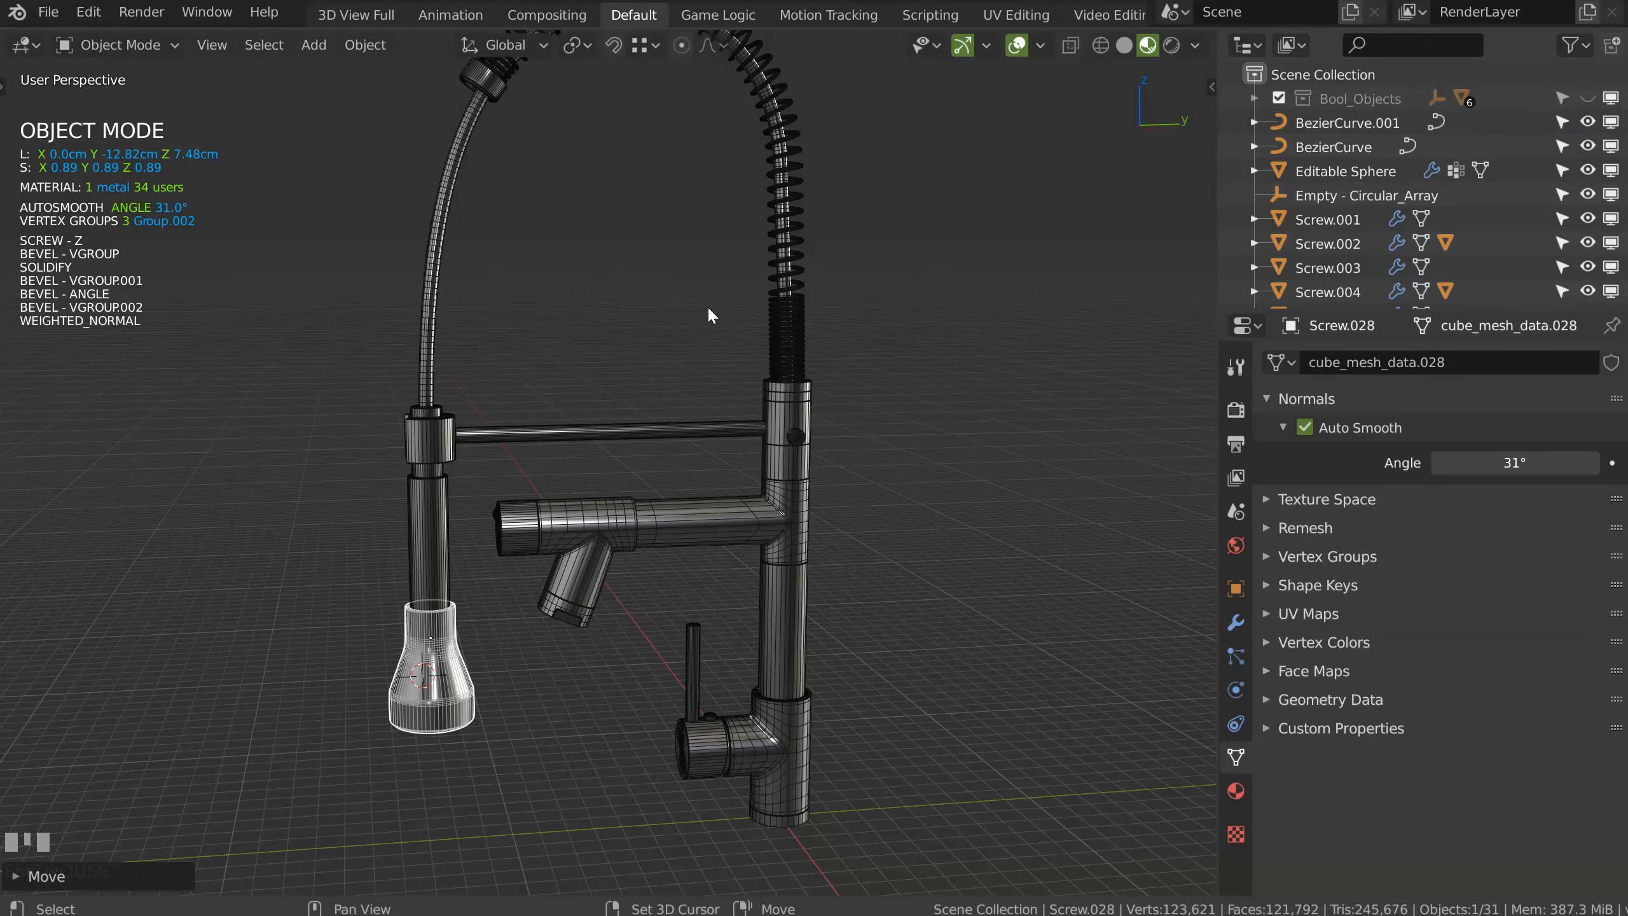
middle_click_drag(709, 315, 746, 353, "shift")
left_click(1019, 45)
middle_click_drag(865, 141, 385, 353)
middle_click_drag(667, 357, 791, 316)
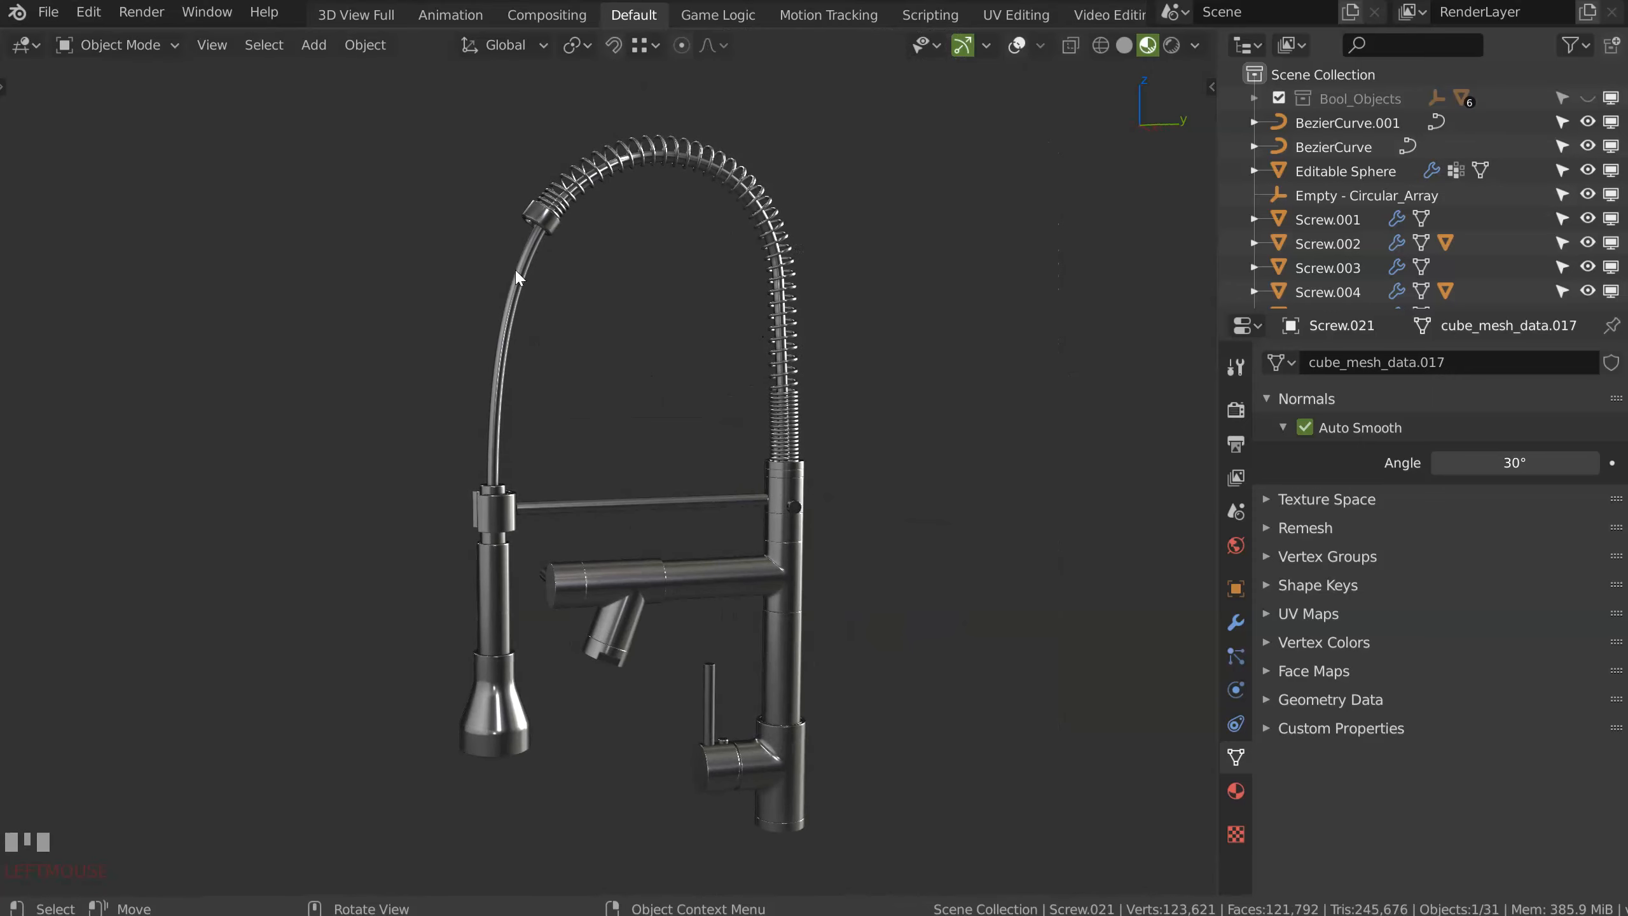
middle_click_drag(620, 318, 510, 304)
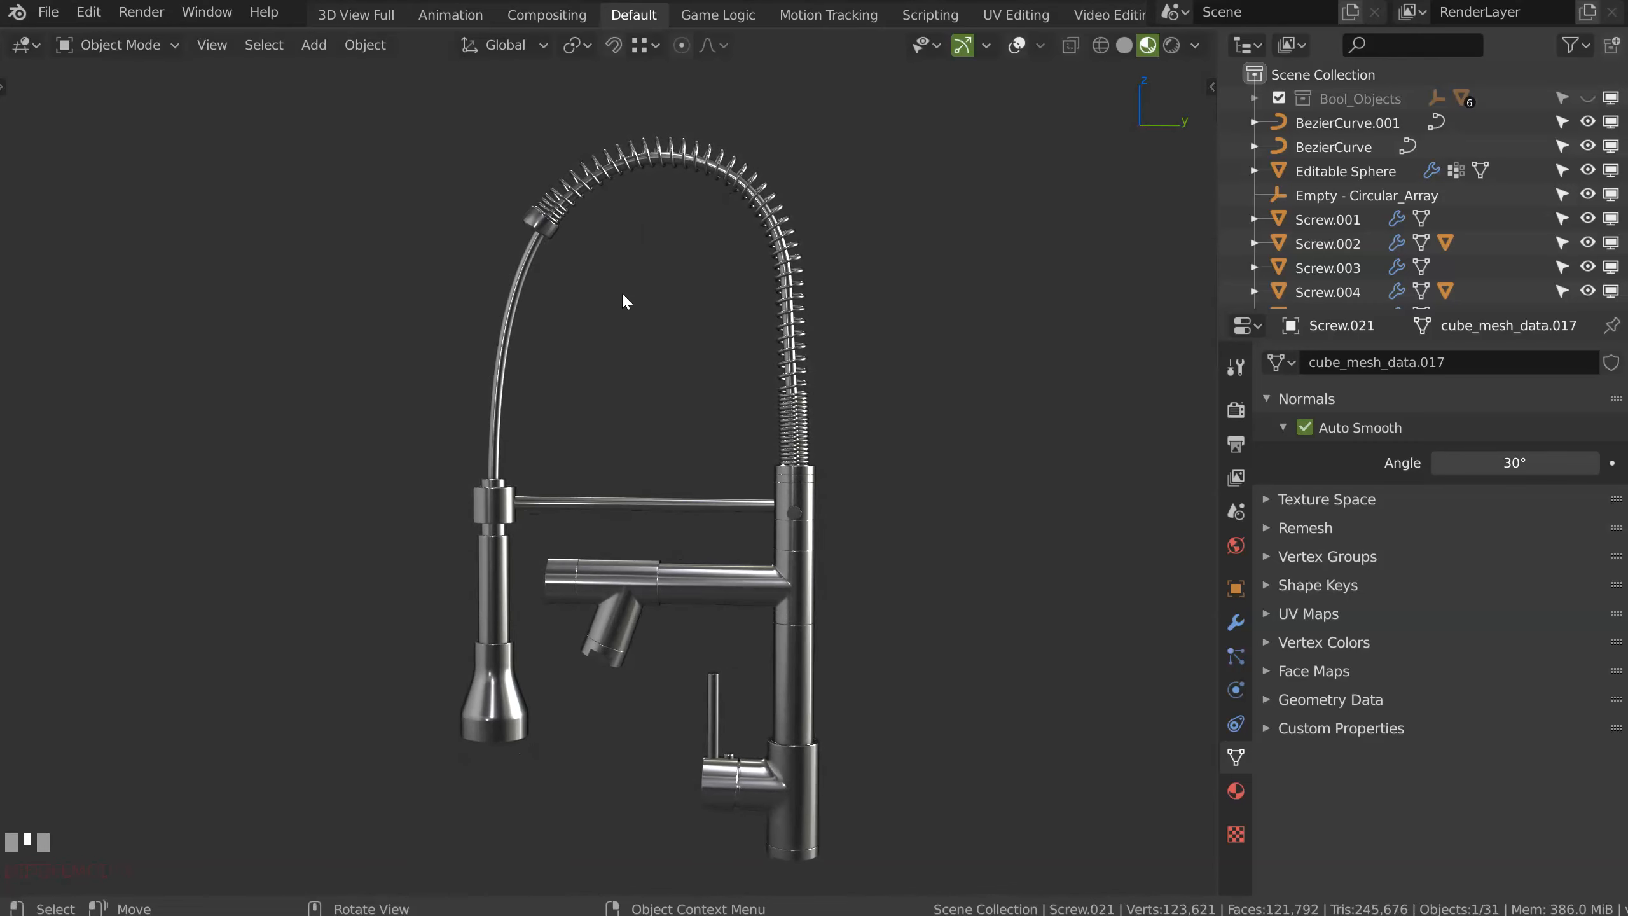
Step: Show the overlays and lower the upper control points of the hose curve BezierCurve.001 about 2 cm along Z
left_click(515, 281)
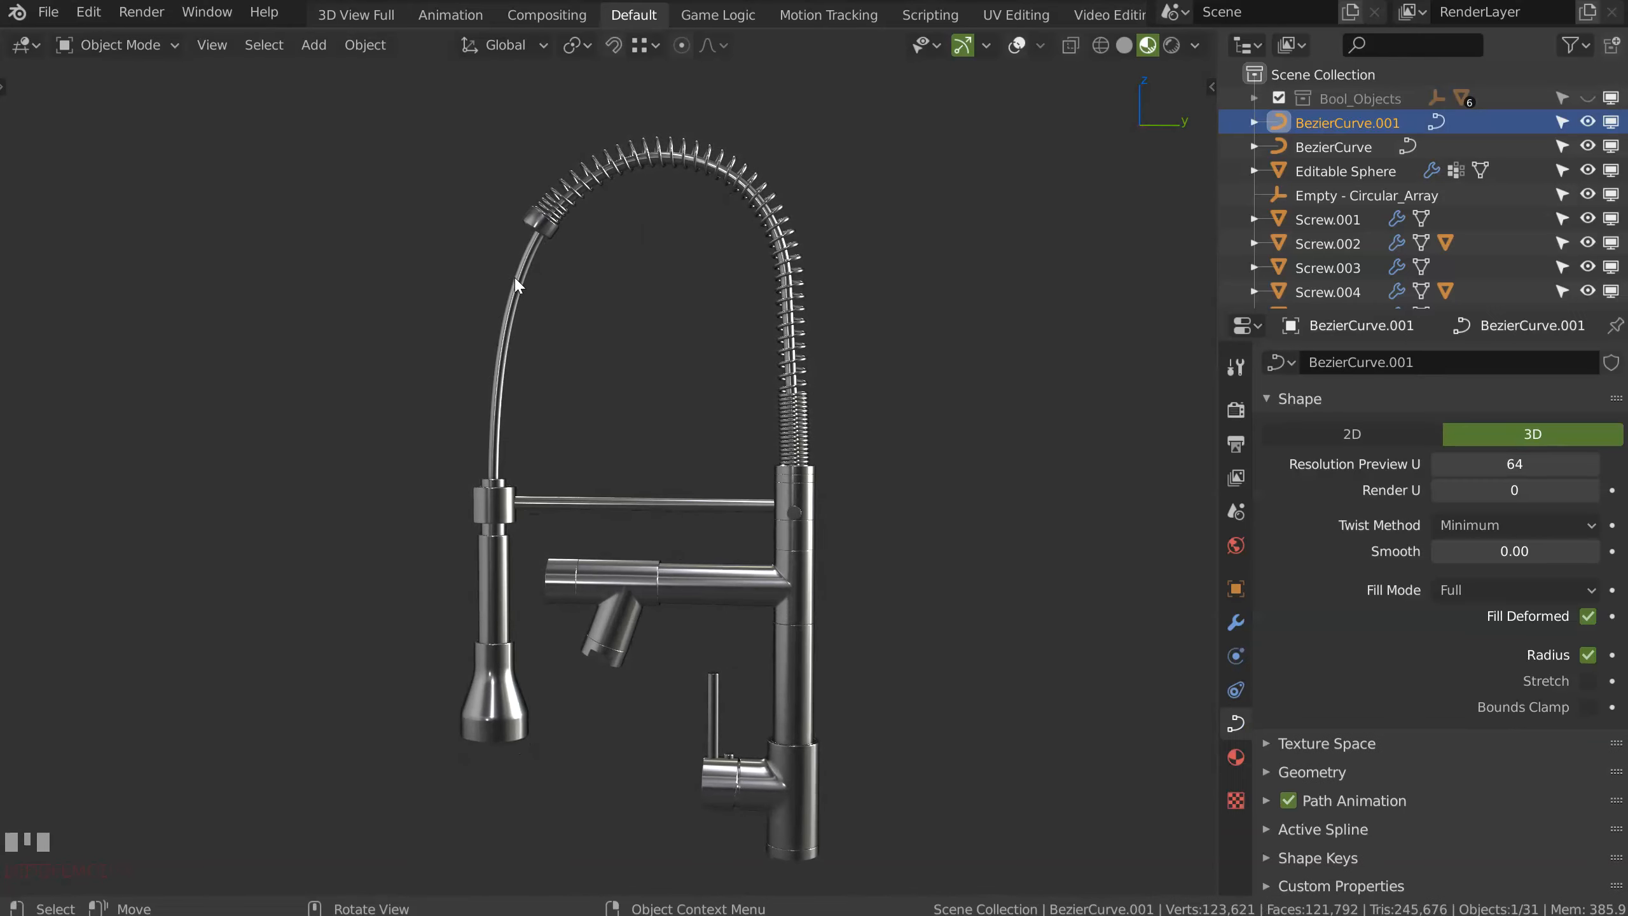
left_click(1017, 47)
key("Tab")
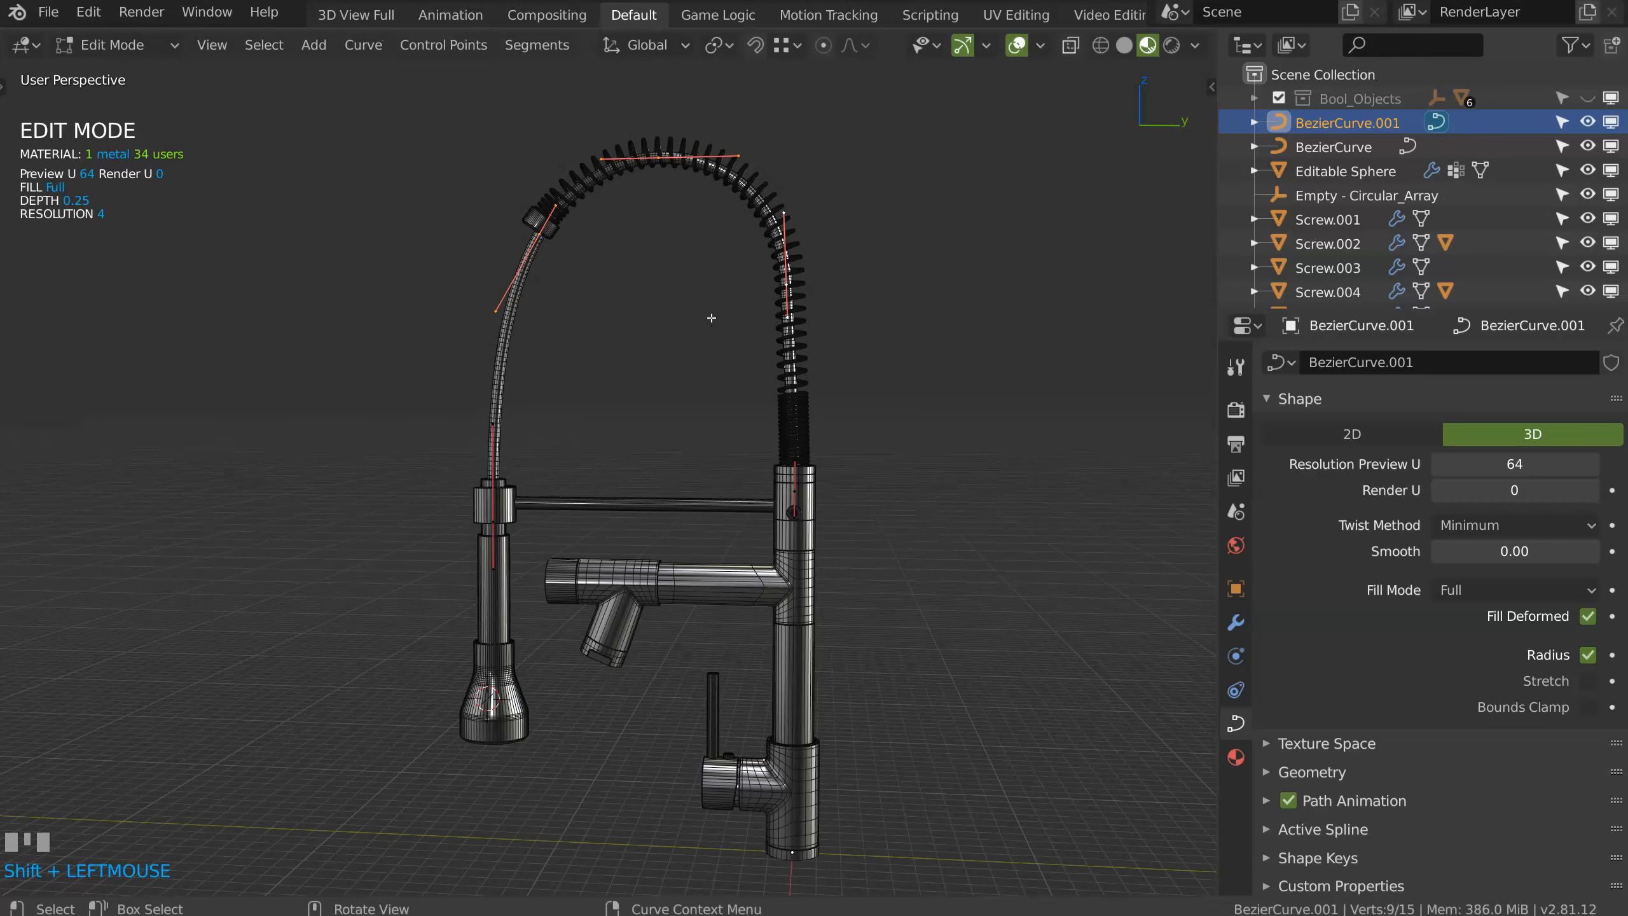
key("g")
key("z")
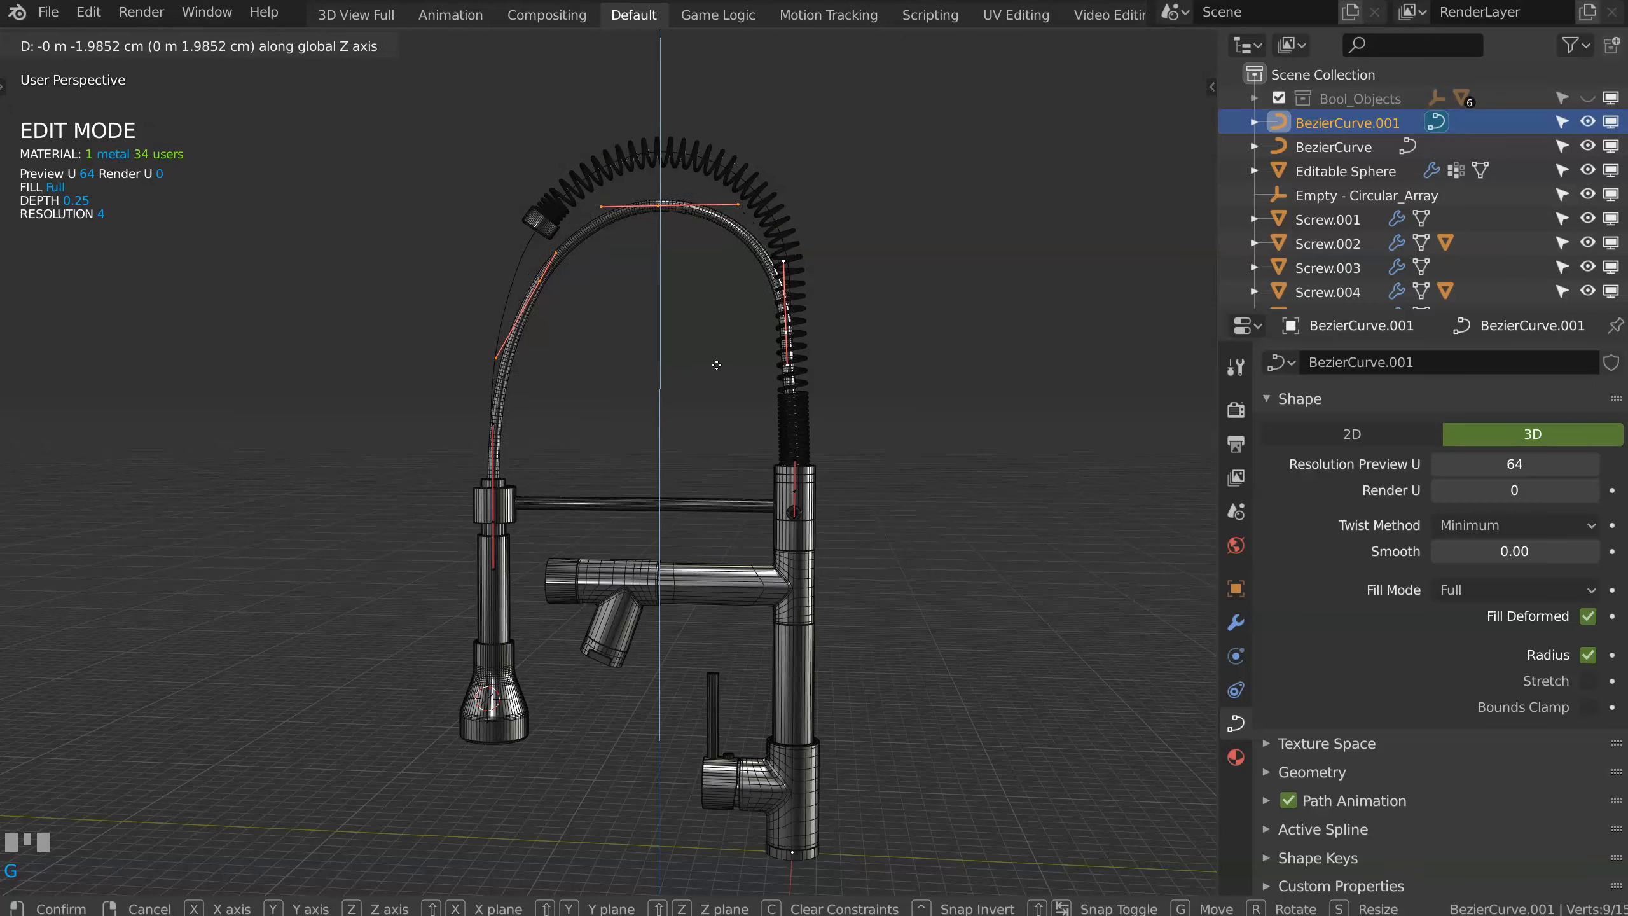
left_click(716, 364)
key("Tab")
Step: Lower the upper control points of the spring's guide curve BezierCurve about 2 cm along Z to match the hose
left_click(531, 264)
key("Tab")
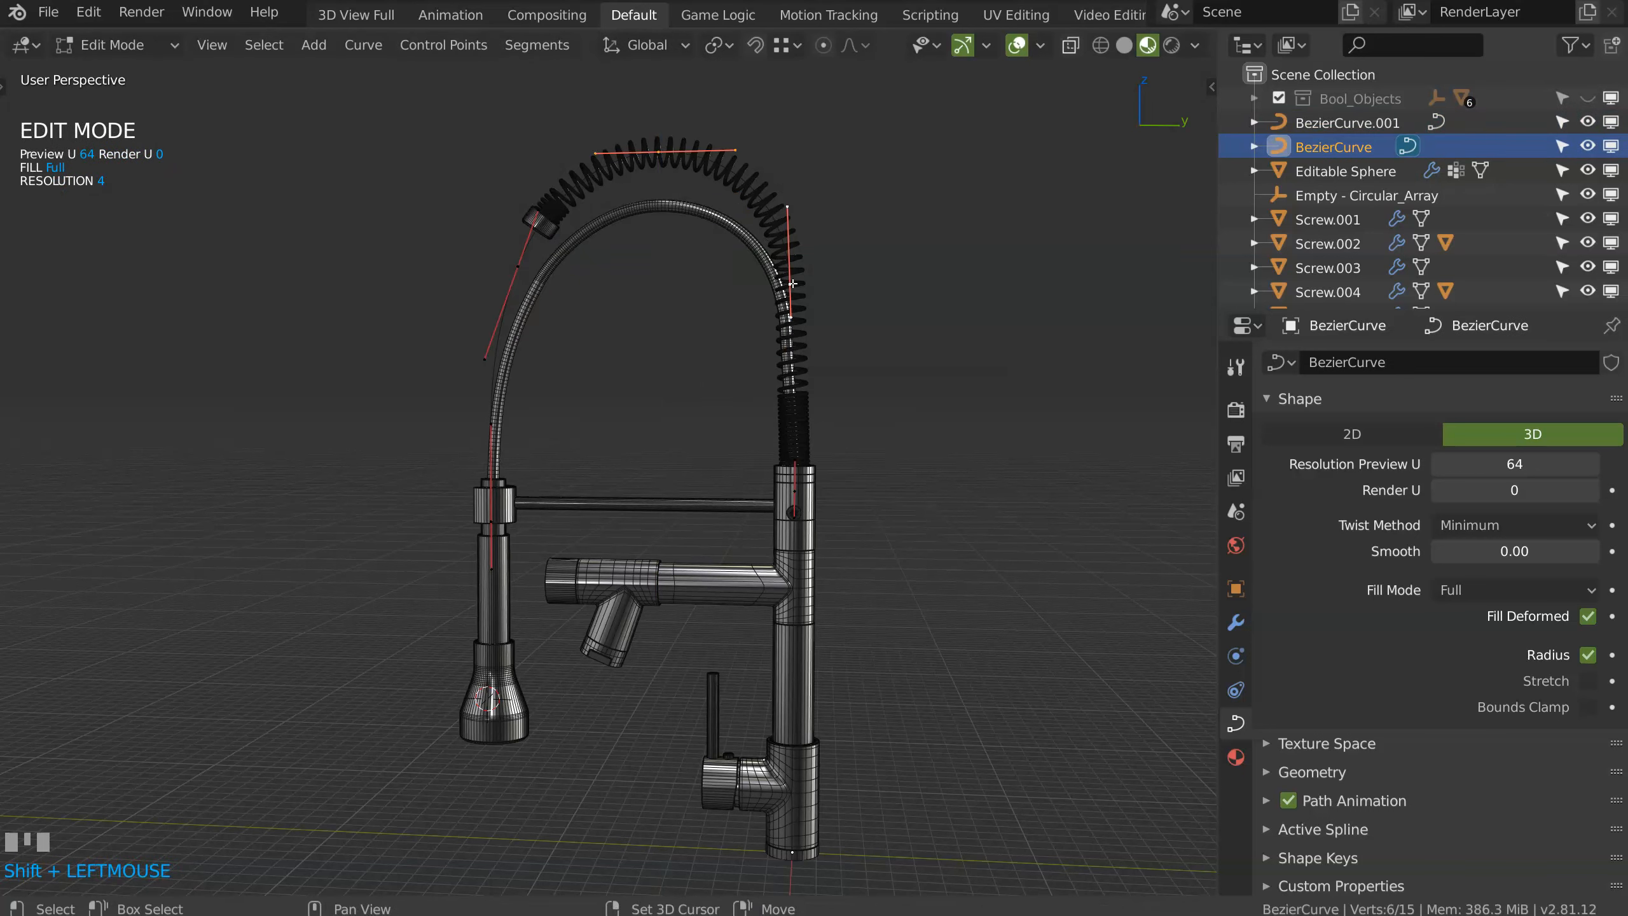
key("g")
key("z")
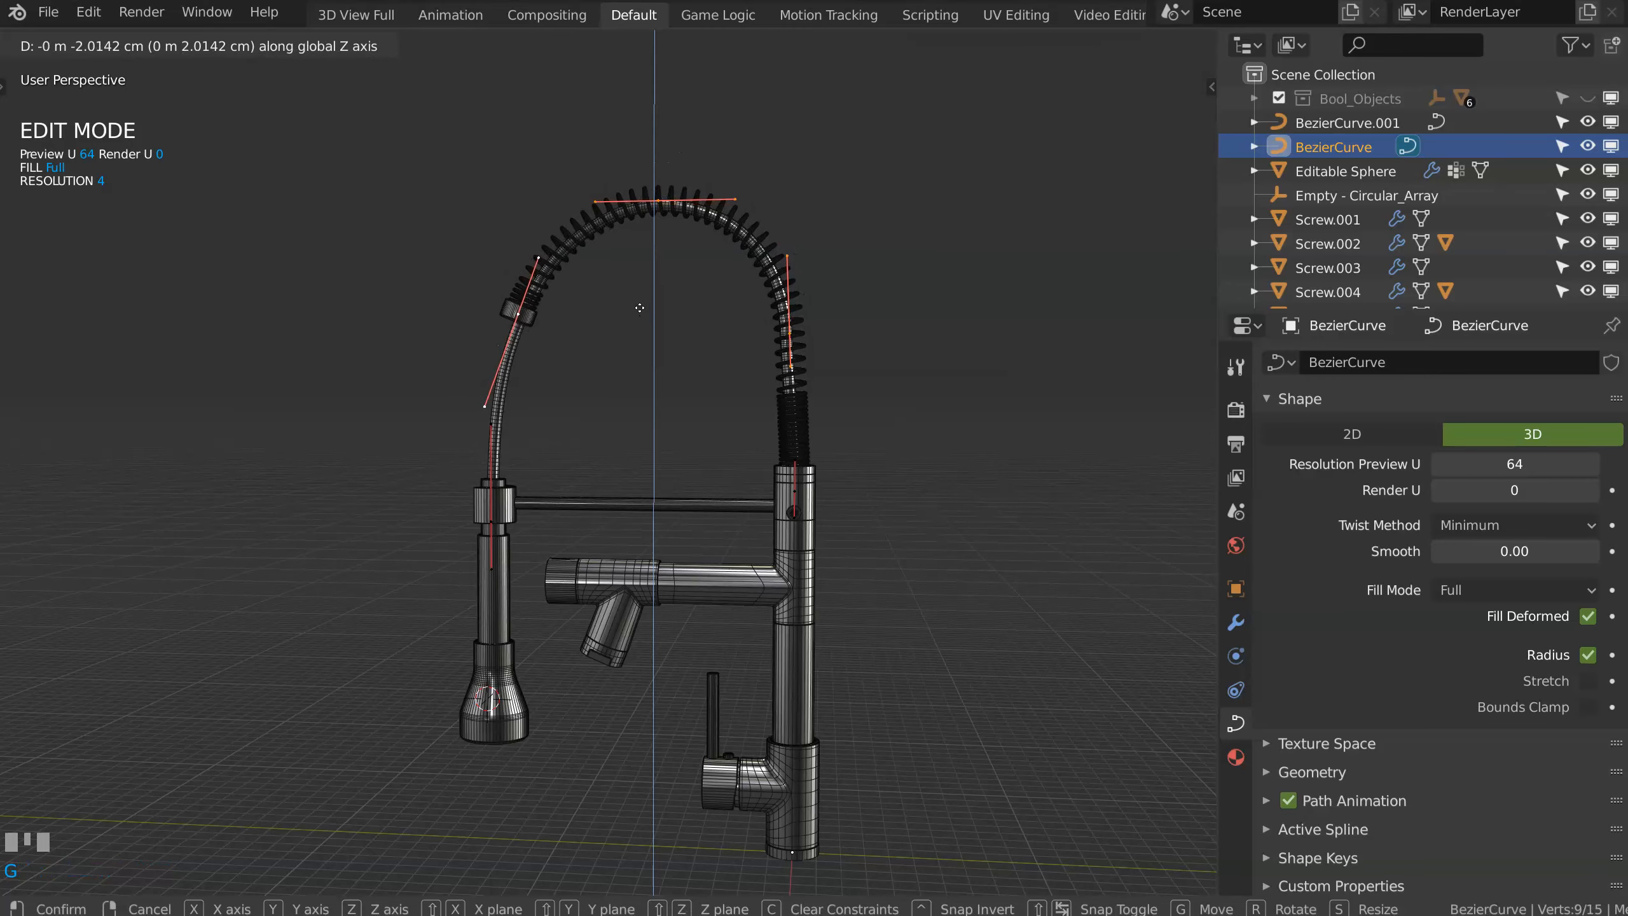
left_click(650, 301)
Step: Fine-tune the upper control points of the spring's guide curve along local Z so the coil centres around the hose
scroll(705, 299, "up", 5)
scroll(744, 297, "up", 4)
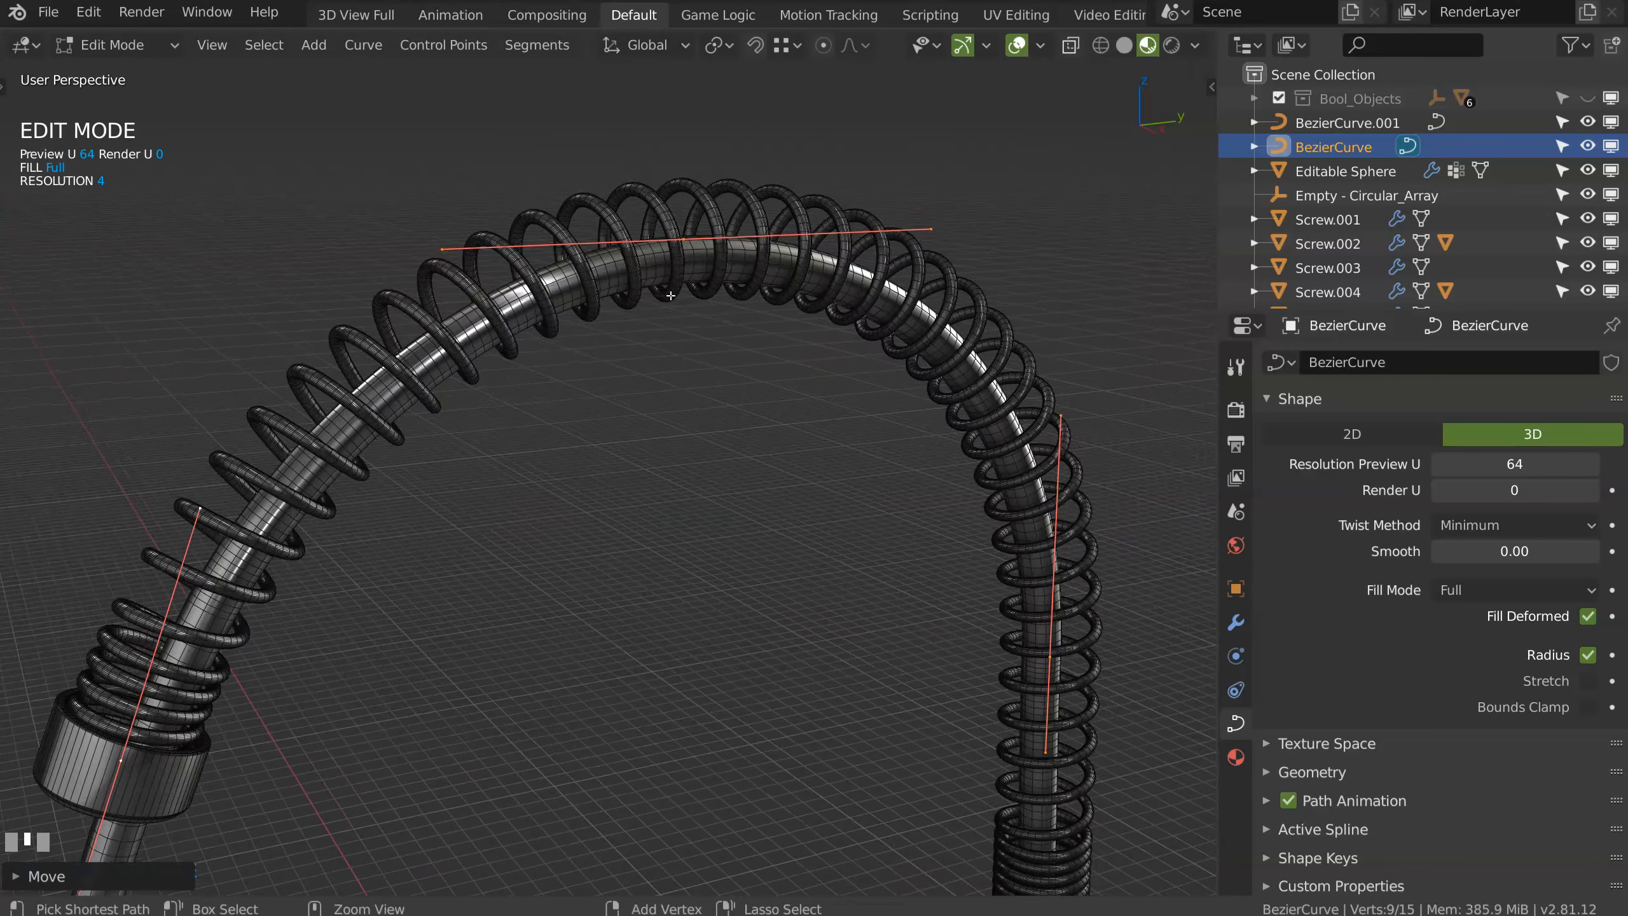
key("g")
key("z")
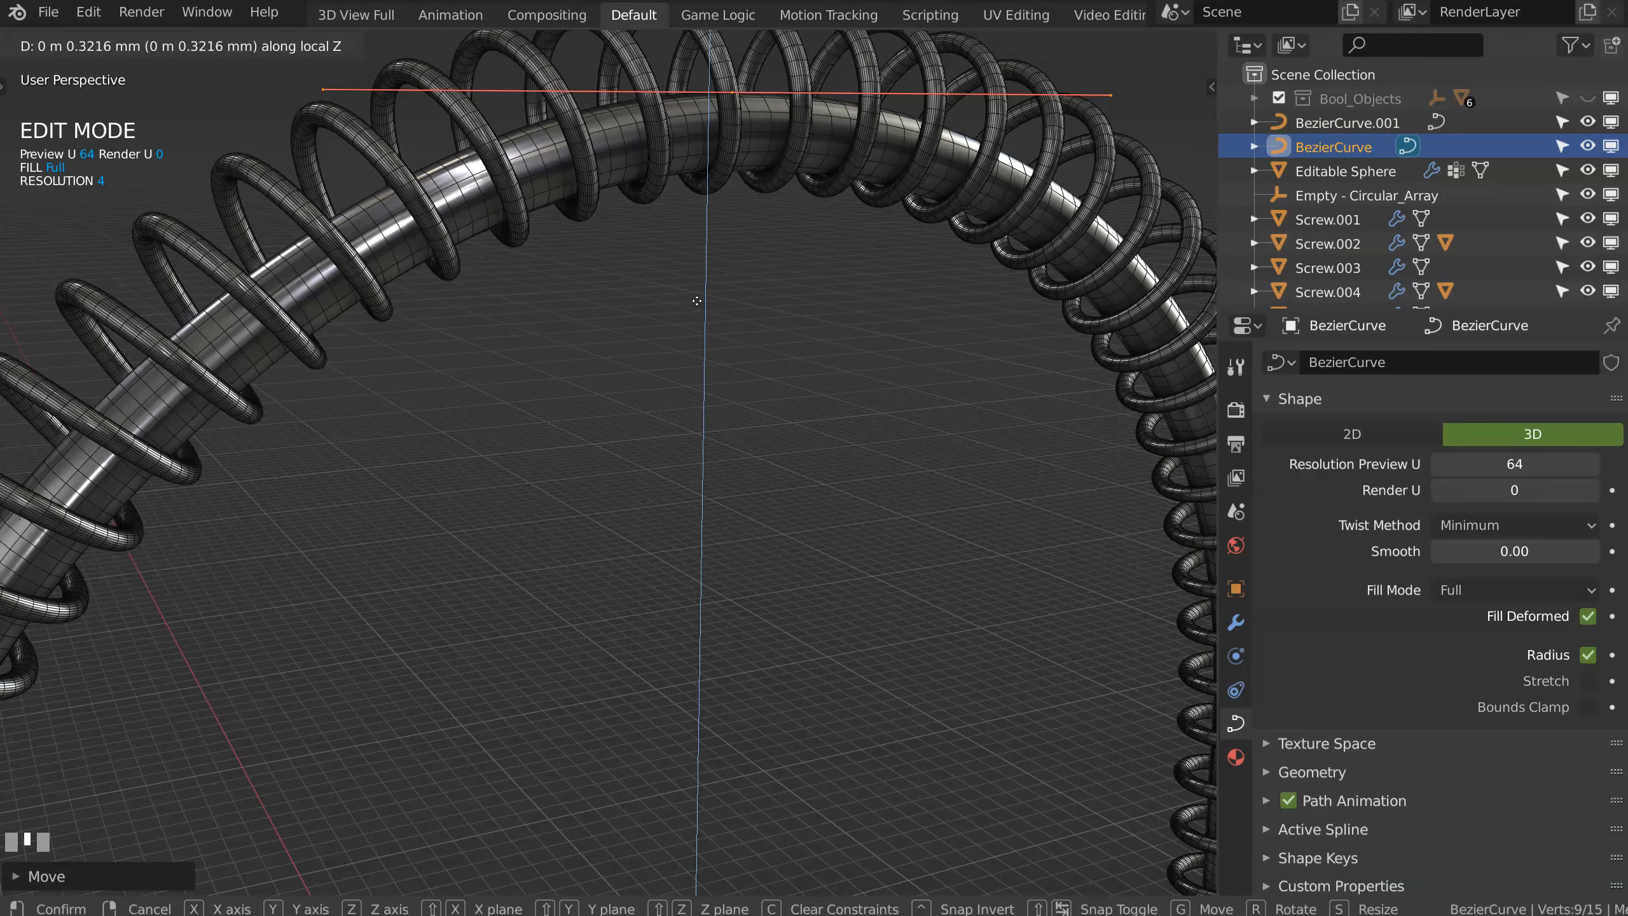
left_click(697, 311)
scroll(697, 311, "down", 10)
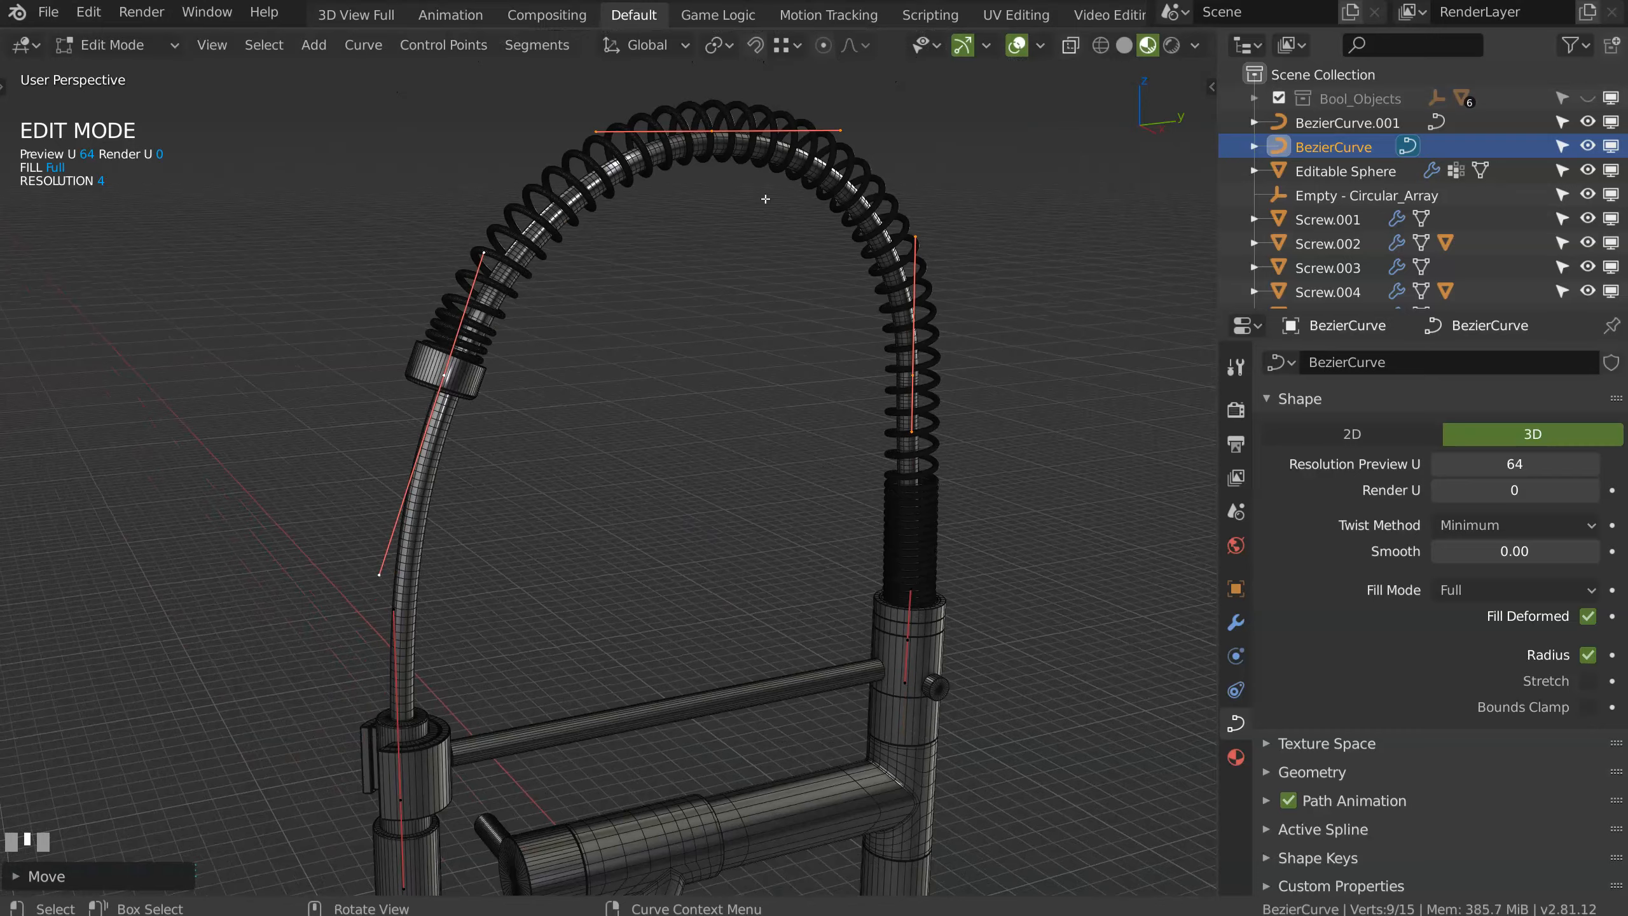
scroll(621, 364, "up", 3)
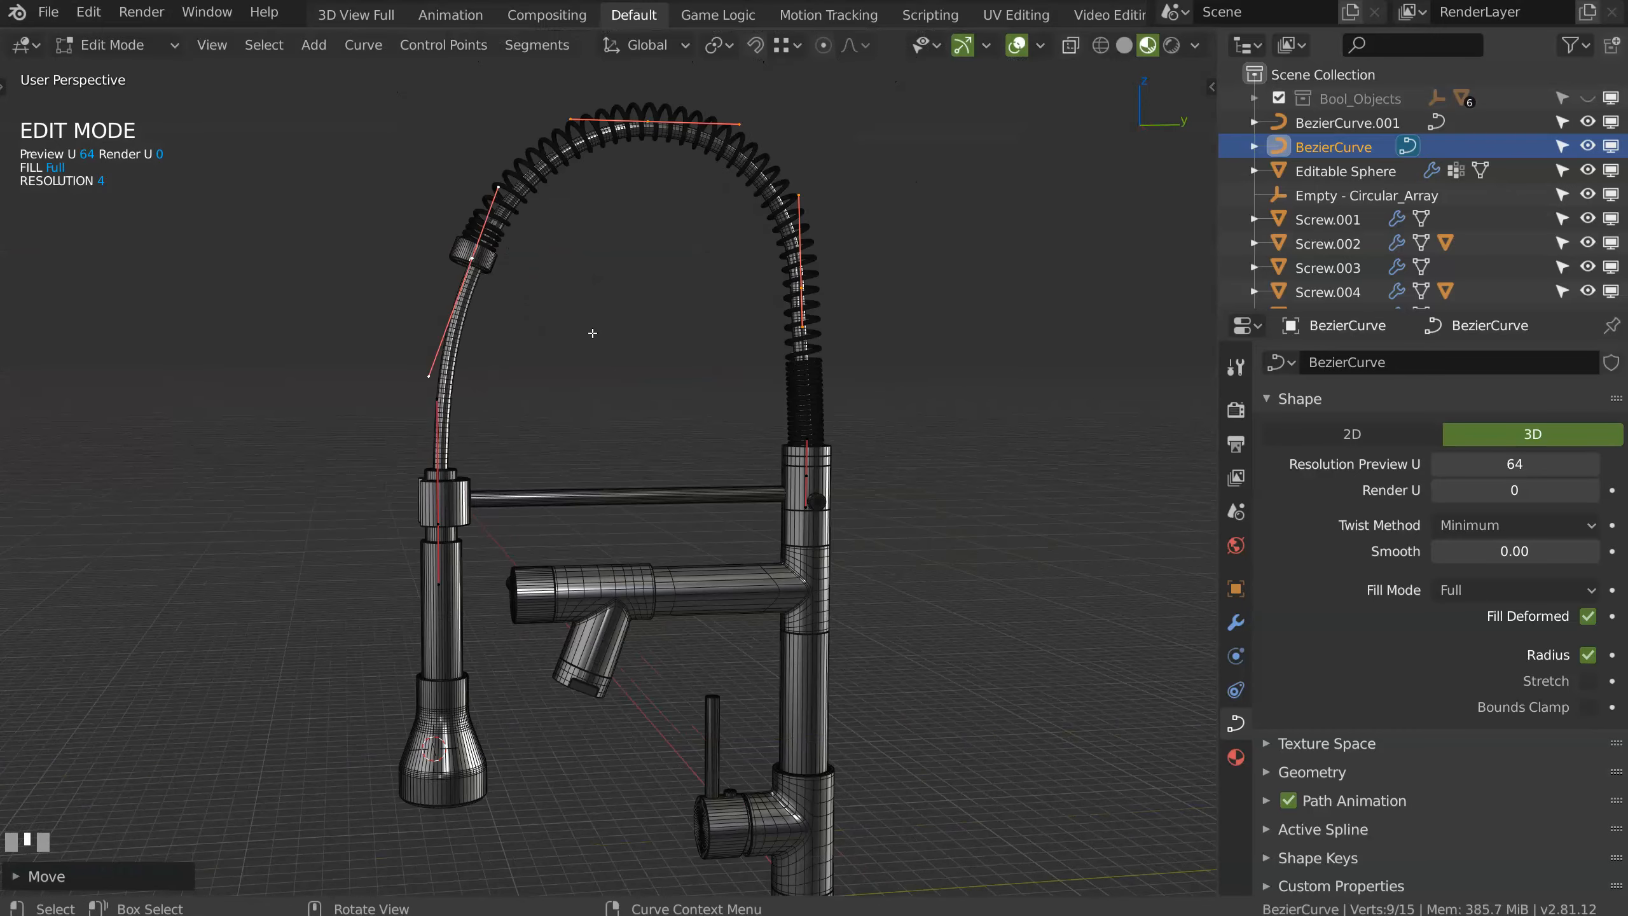
key("Tab")
Step: Hide the viewport overlays and examine the lowered faucet from below and around the side spout
middle_click_drag(587, 310, 689, 283, "shift")
left_click(1018, 46)
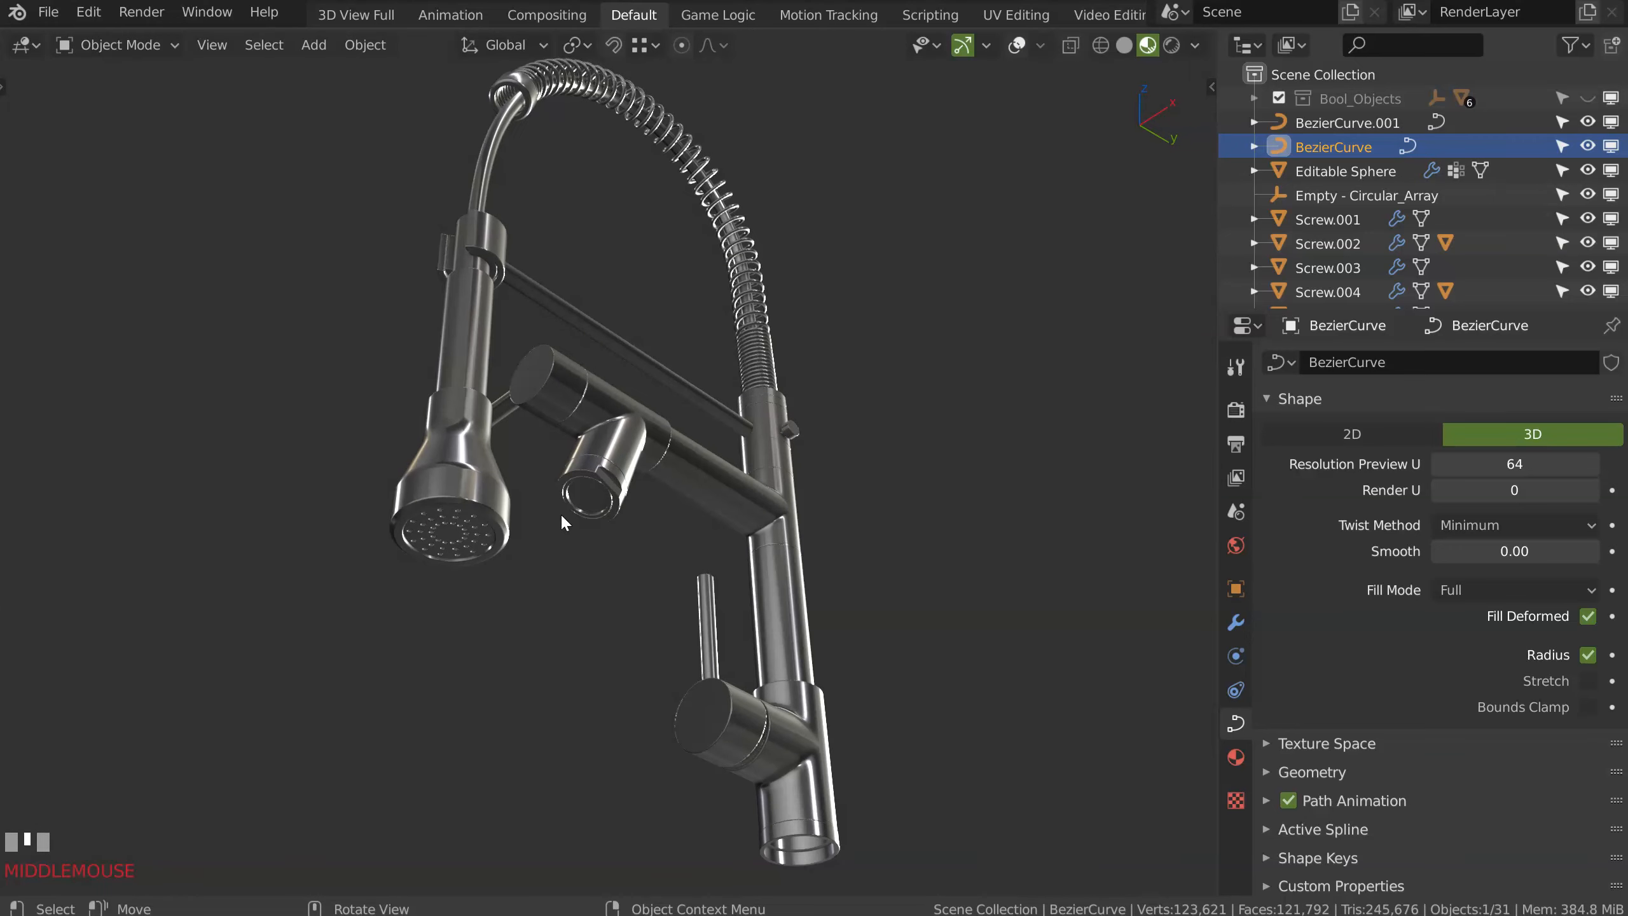
middle_click_drag(597, 498, 548, 442)
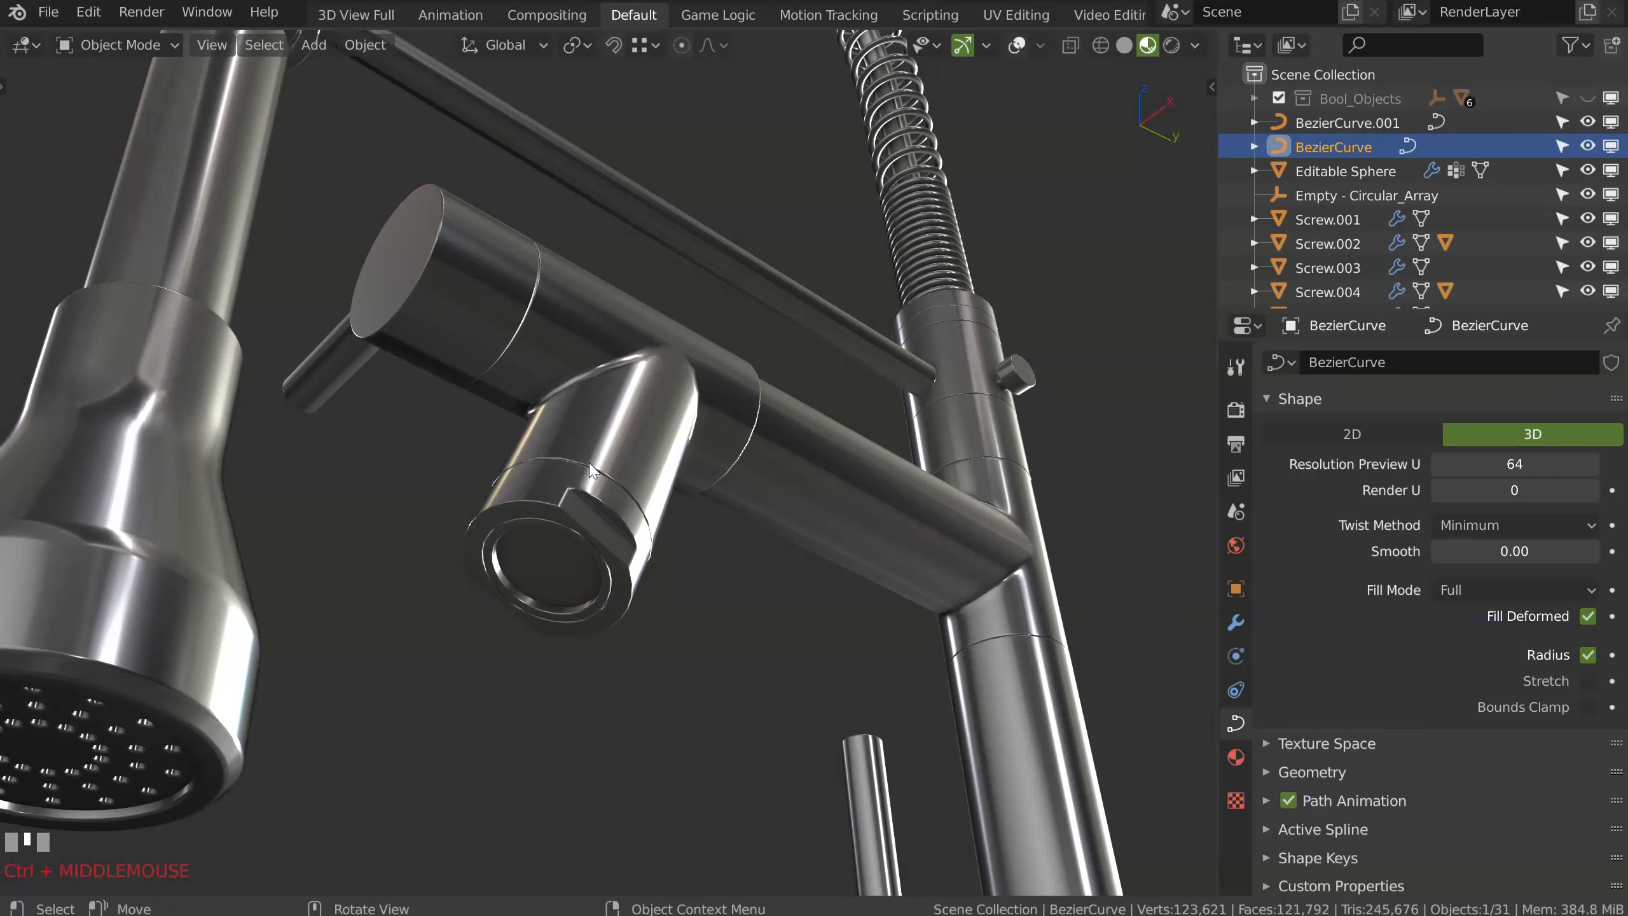
middle_click_drag(699, 394, 615, 443, "ctrl")
mouse_move(616, 384)
middle_mouse_down("shift")
mouse_move(629, 407)
mouse_move(603, 414)
mouse_move(605, 381)
mouse_move(287, 365)
mouse_move(316, 359)
mouse_move(336, 387)
mouse_move(629, 389)
middle_mouse_up("shift")
mouse_move(748, 394)
middle_mouse_down()
mouse_move(627, 389)
mouse_move(671, 405)
mouse_move(662, 392)
mouse_move(606, 424)
mouse_move(733, 418)
middle_mouse_up()
middle_click_drag(617, 571, 671, 502, "ctrl")
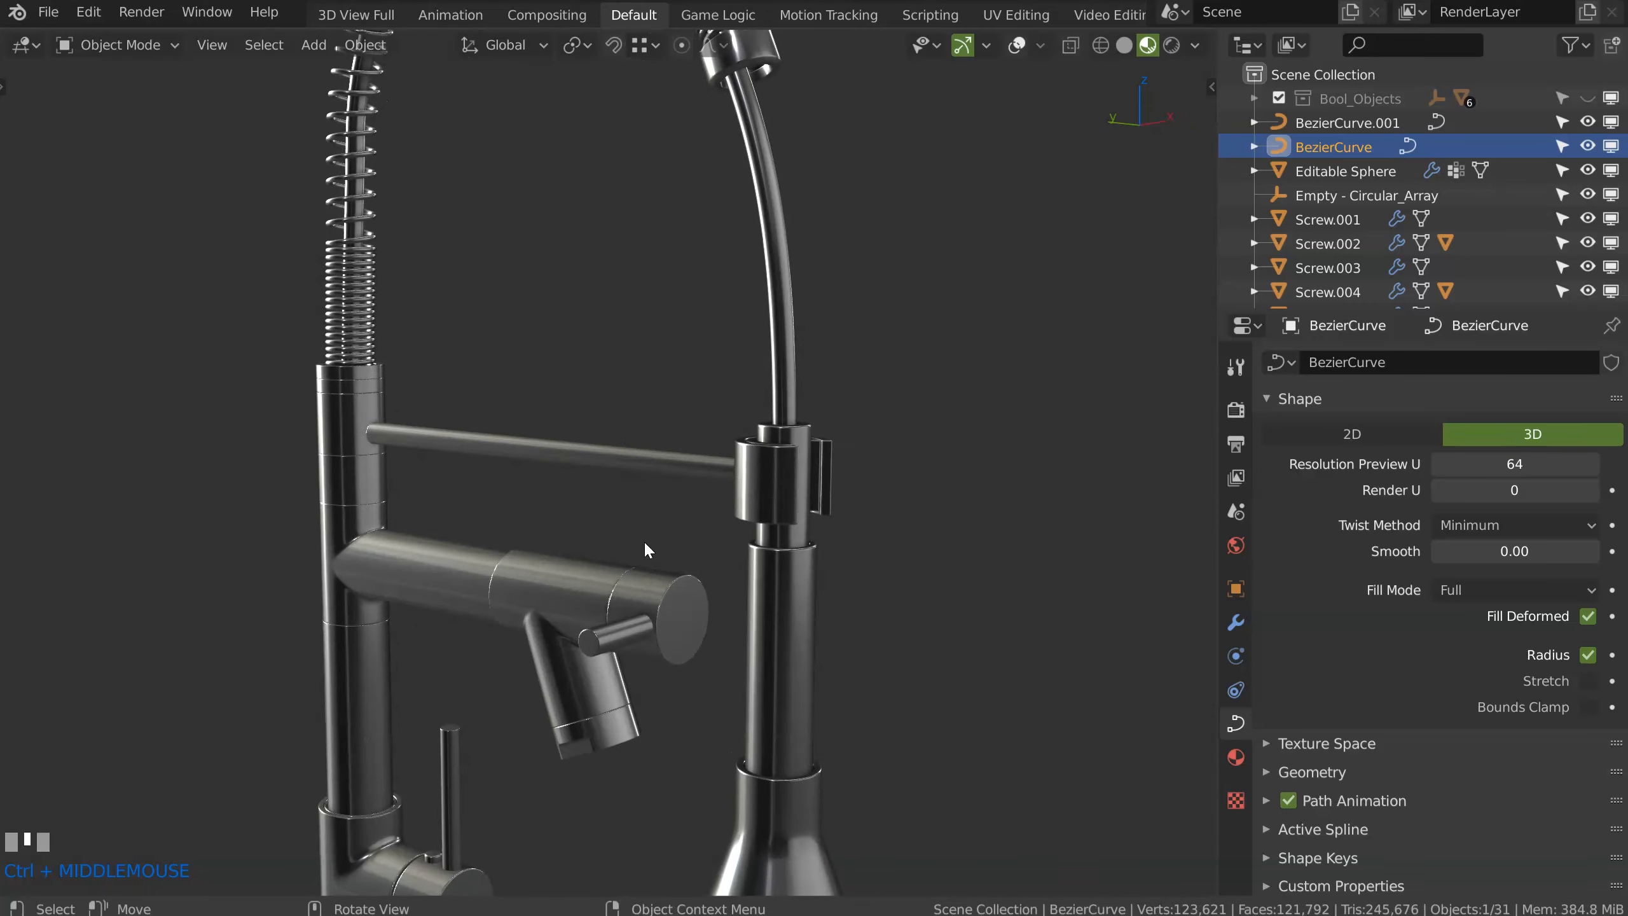
Step: Parent the small lever to the end cap of the horizontal spout arm with Object (Keep Transform)
left_click(639, 626)
key("ctrl+p")
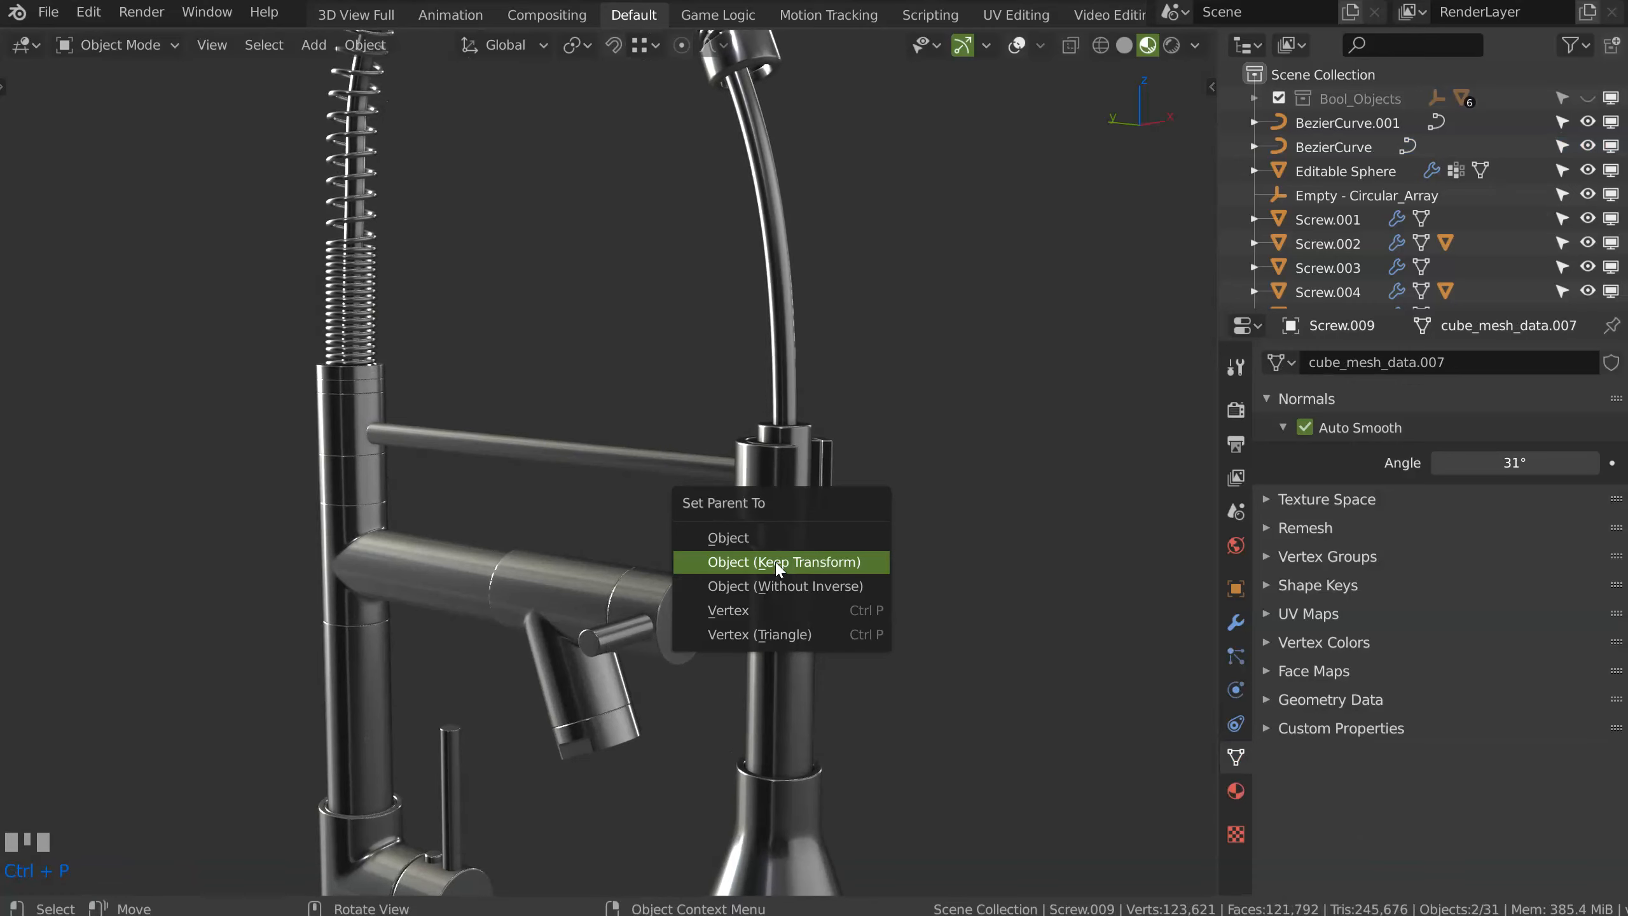
left_click(777, 565)
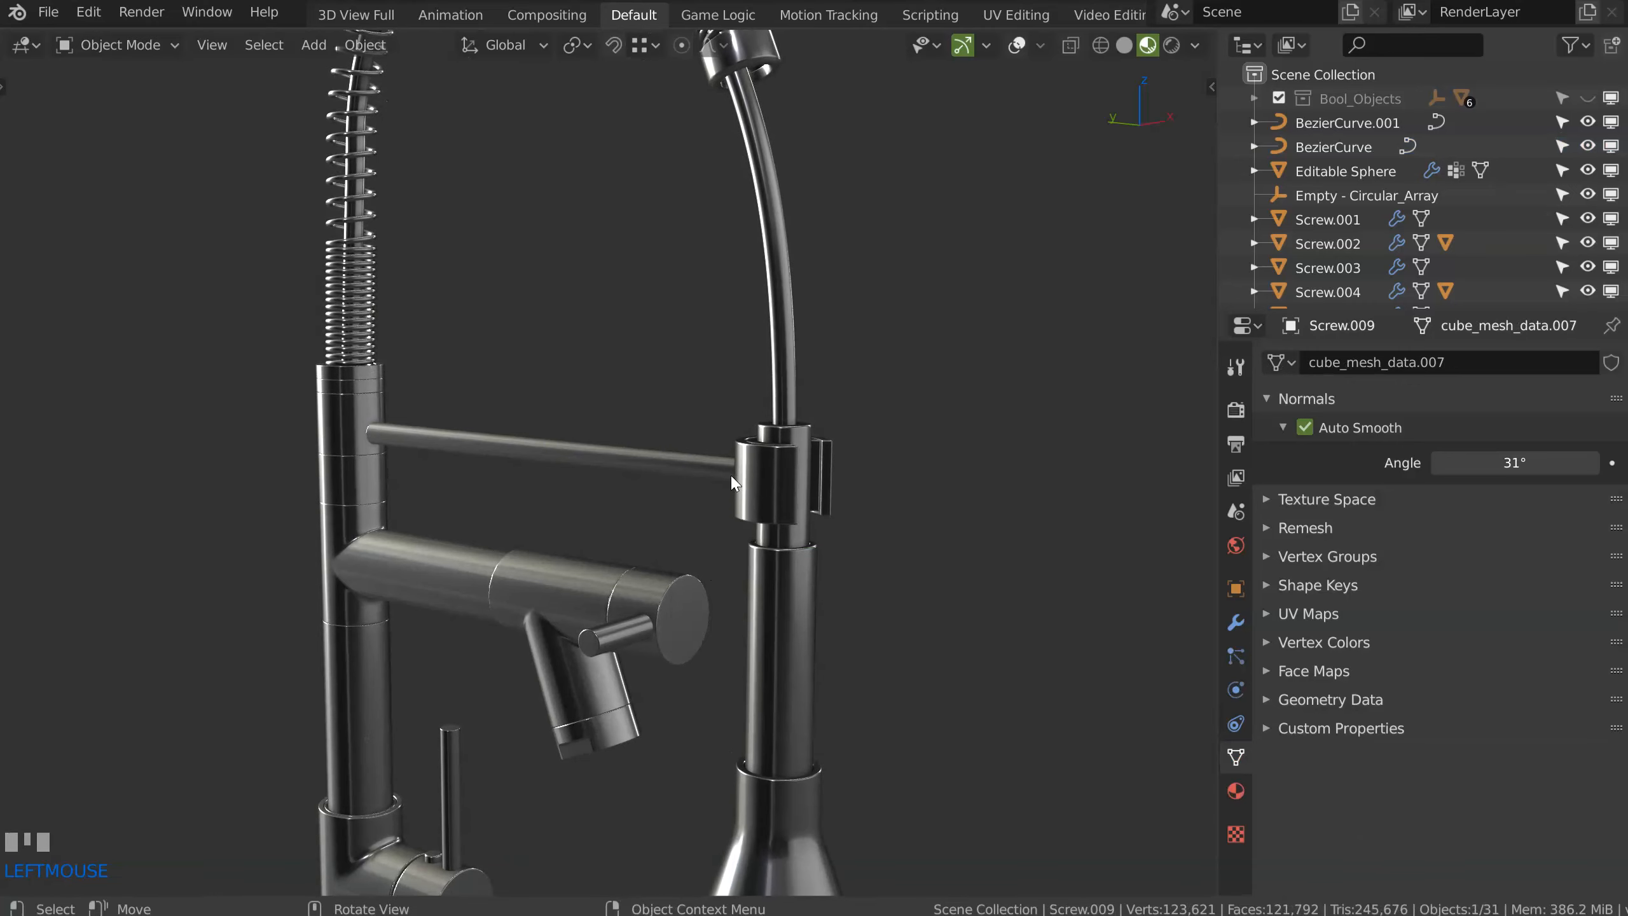
Step: Rotate the horizontal spout's end cap and its lever about 50° around global Y so the lever points upward
key("r")
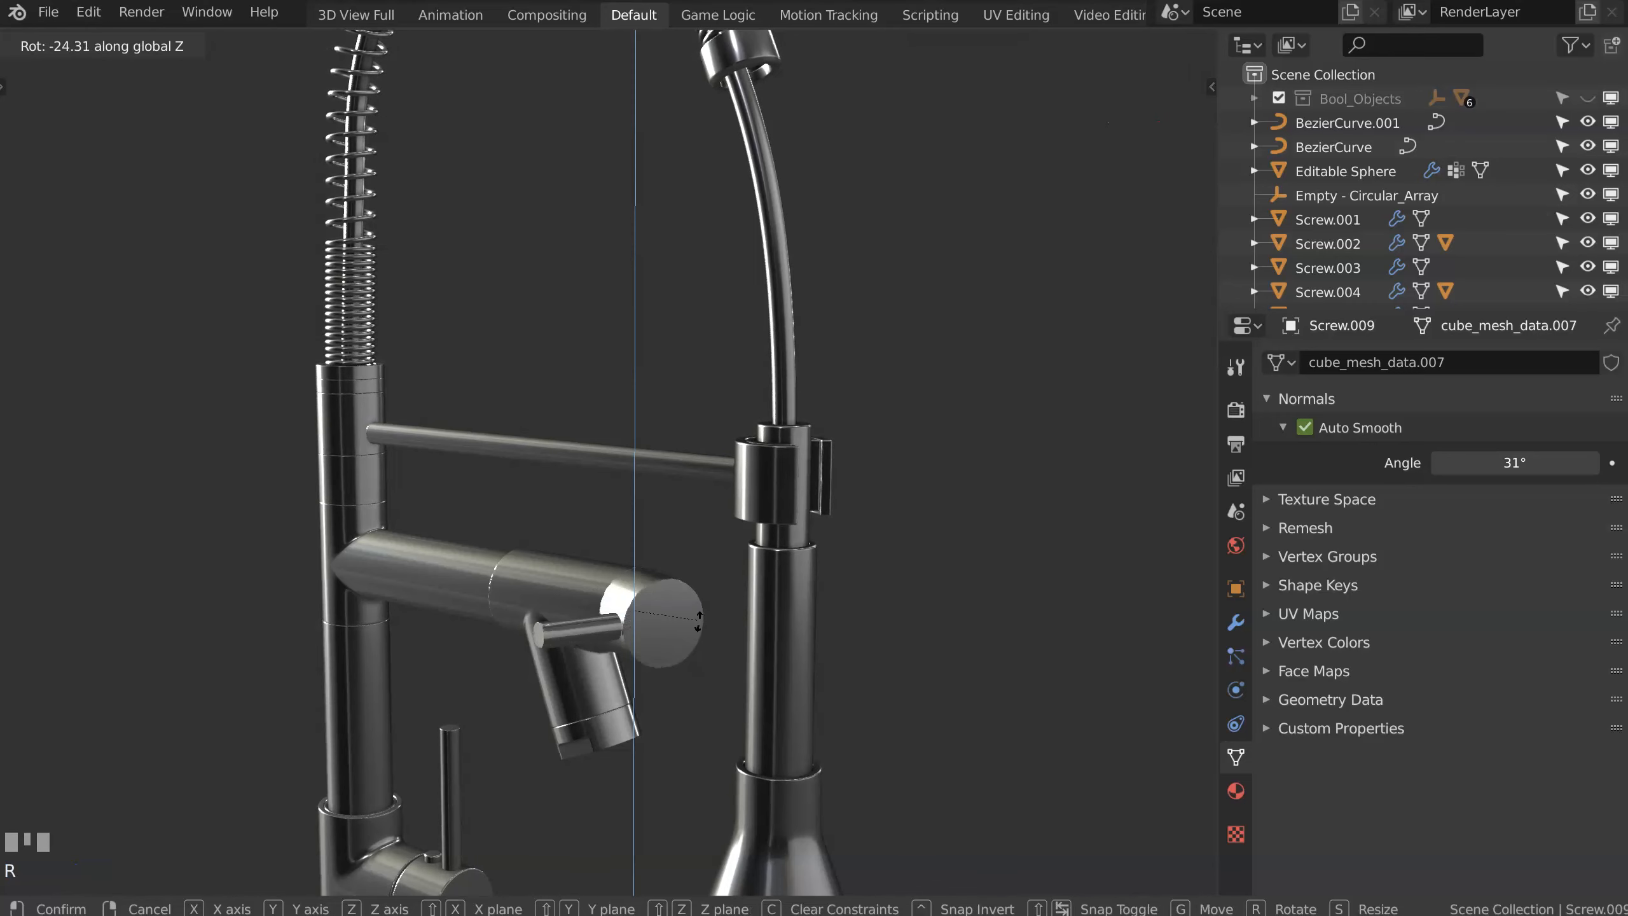
key("Escape")
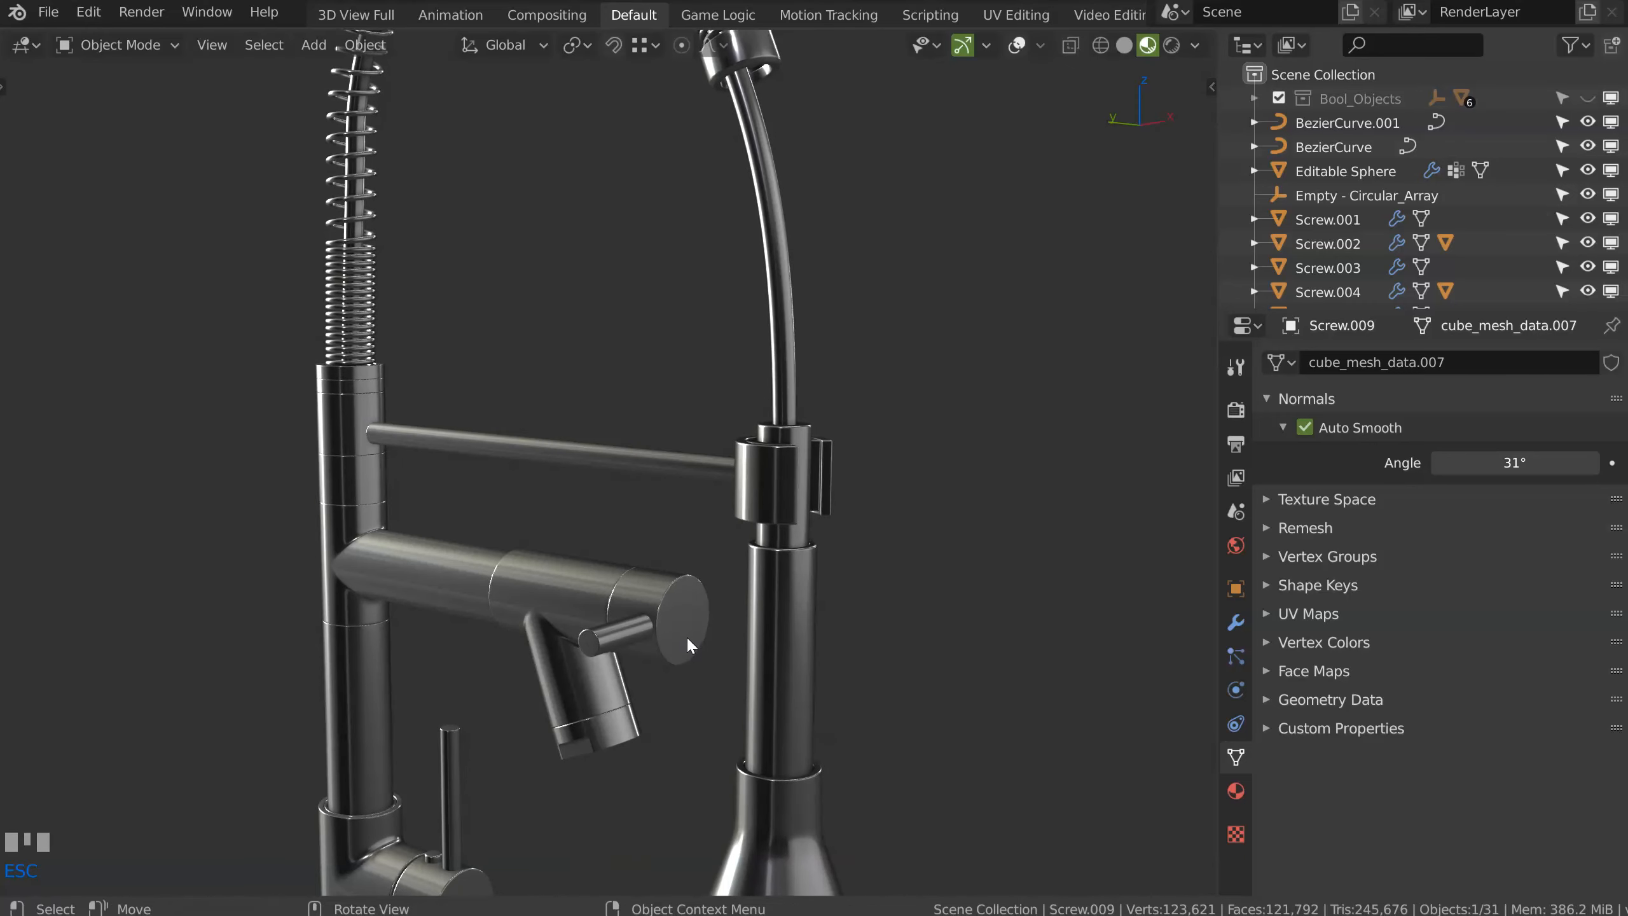
key("r")
key("y")
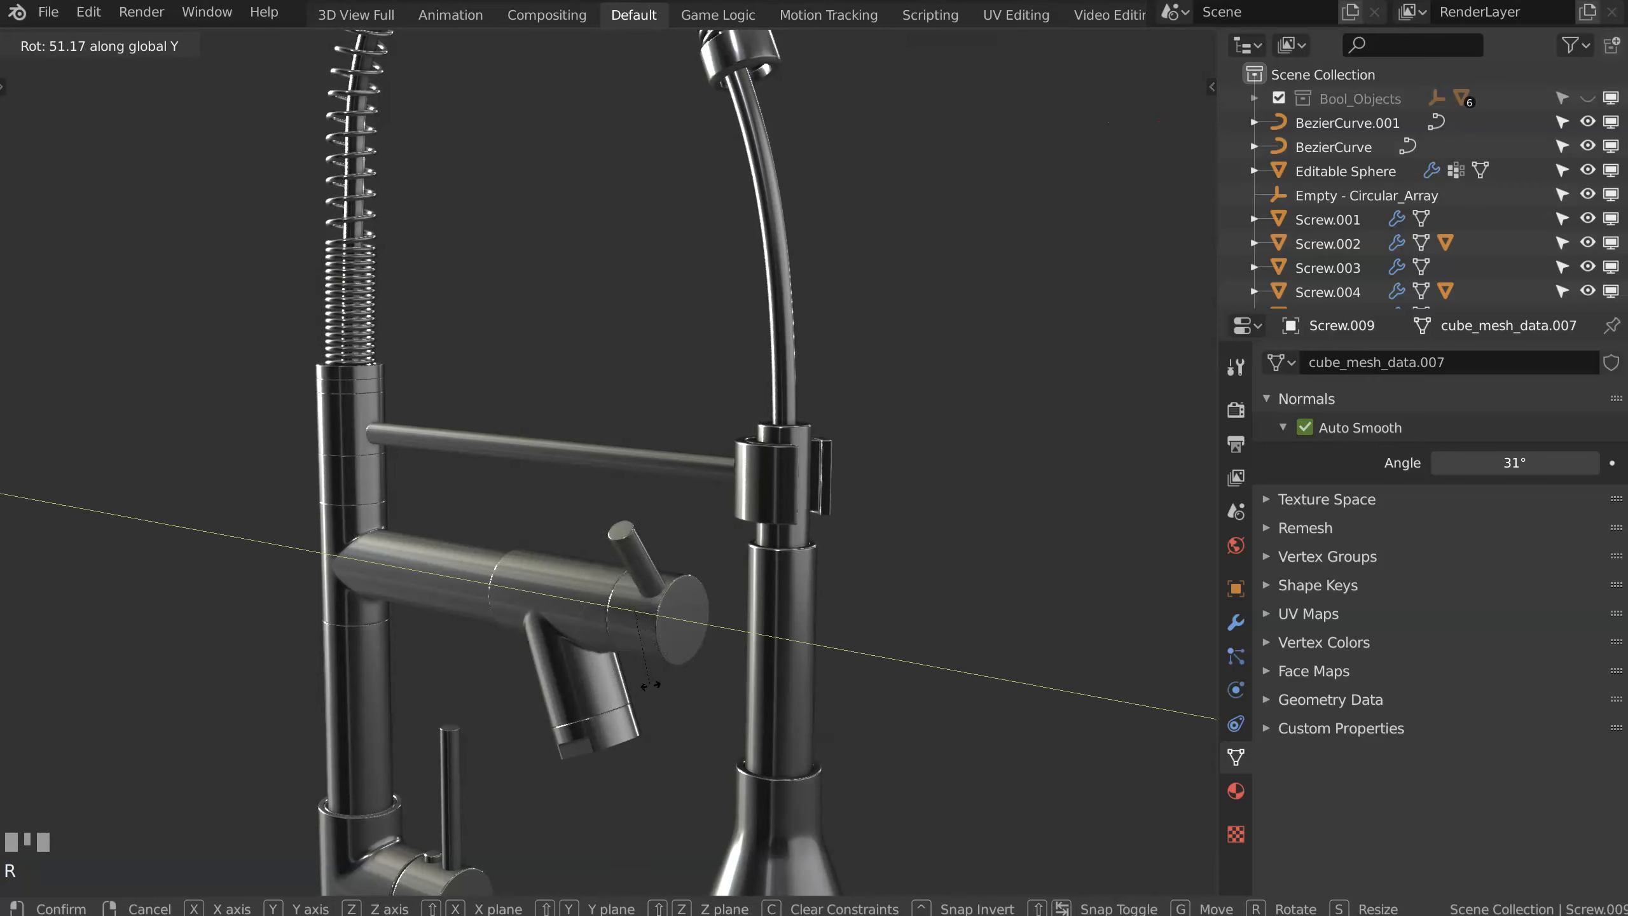
left_click(666, 677)
Step: Parent the lower handle's lever and small pin to its cylindrical body Screw.002 with Object (Keep Transform)
middle_click_drag(664, 677, 631, 493)
scroll(717, 462, "up", 3)
middle_click_drag(808, 567, 651, 623, "shift")
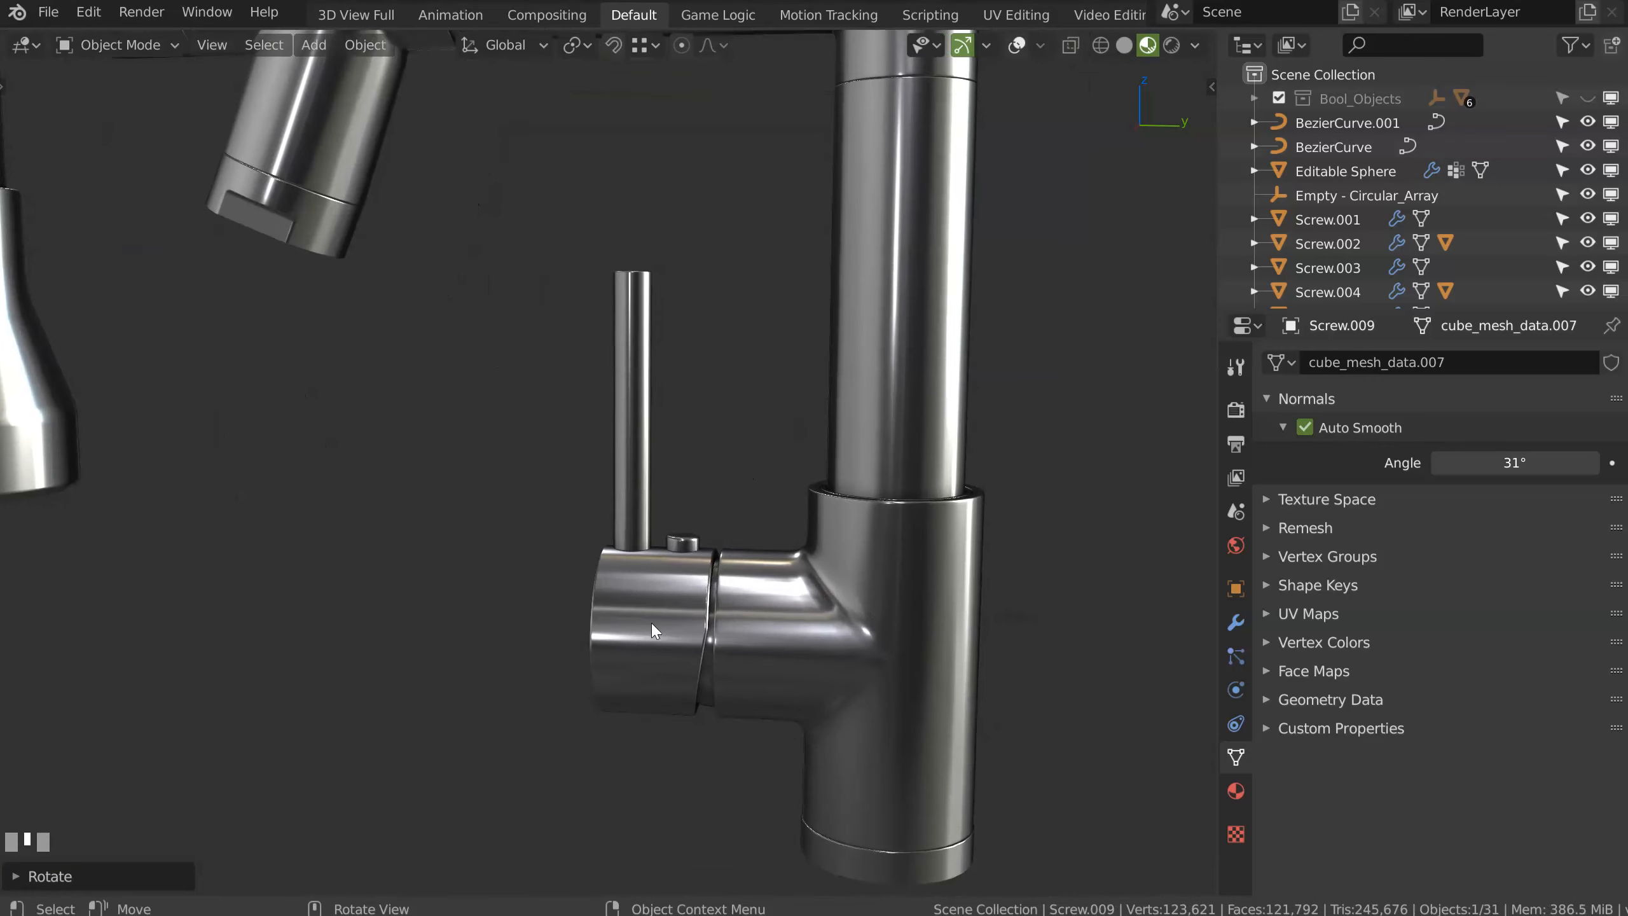
left_click(775, 634)
key("r")
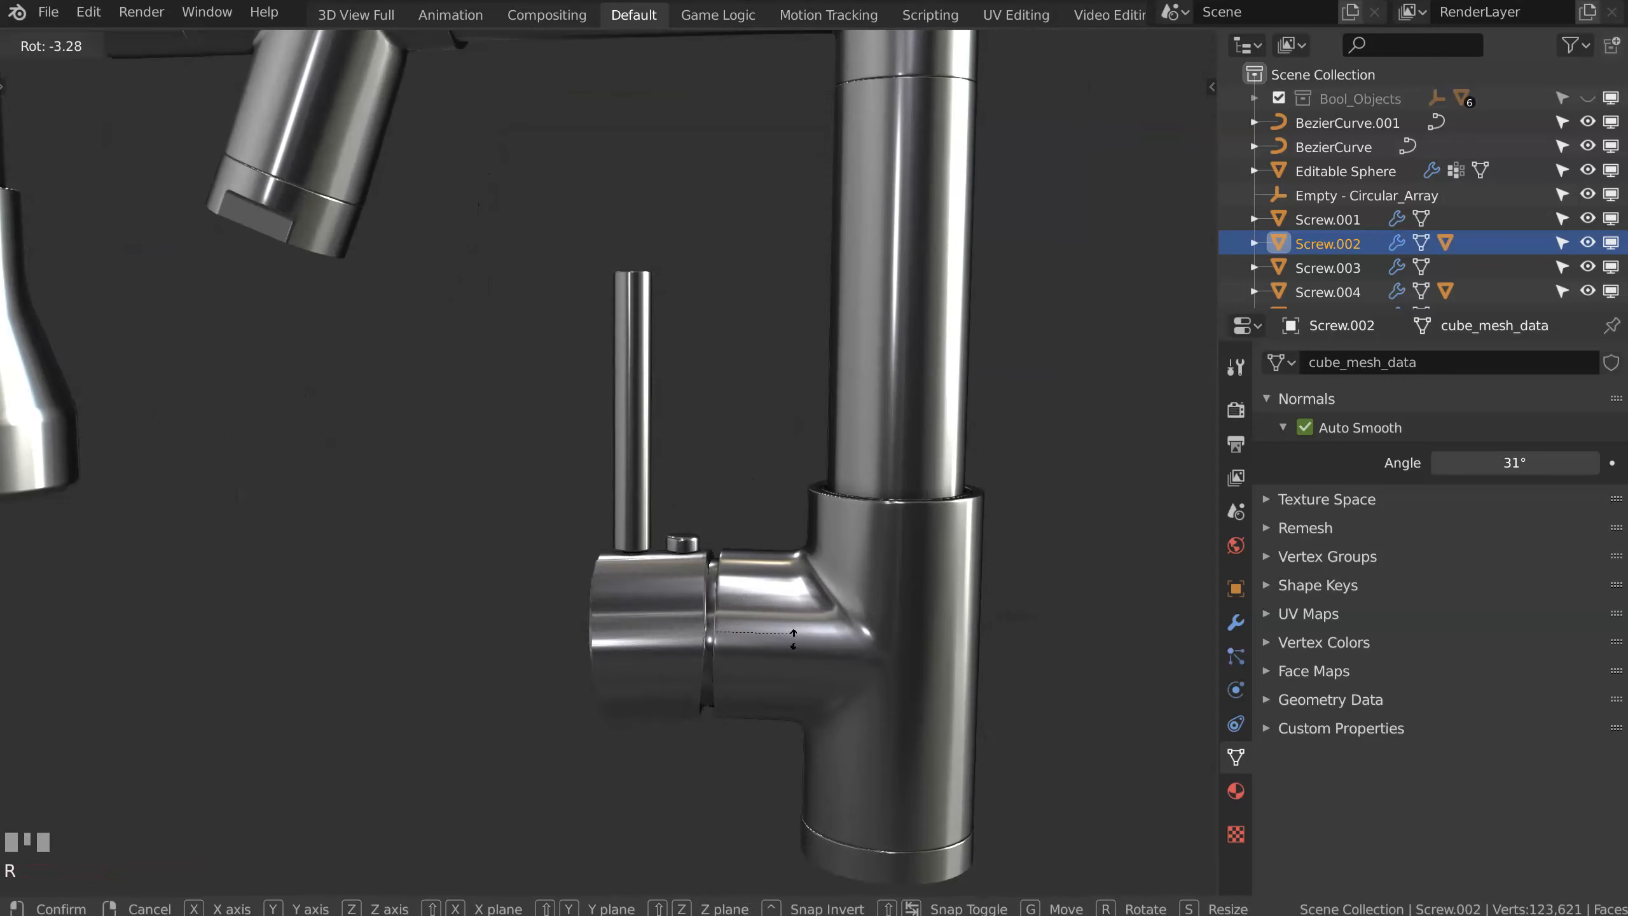
key("Escape")
left_click(691, 530, "shift")
left_click(674, 607, "shift")
left_click(772, 578, "shift")
key("ctrl+p")
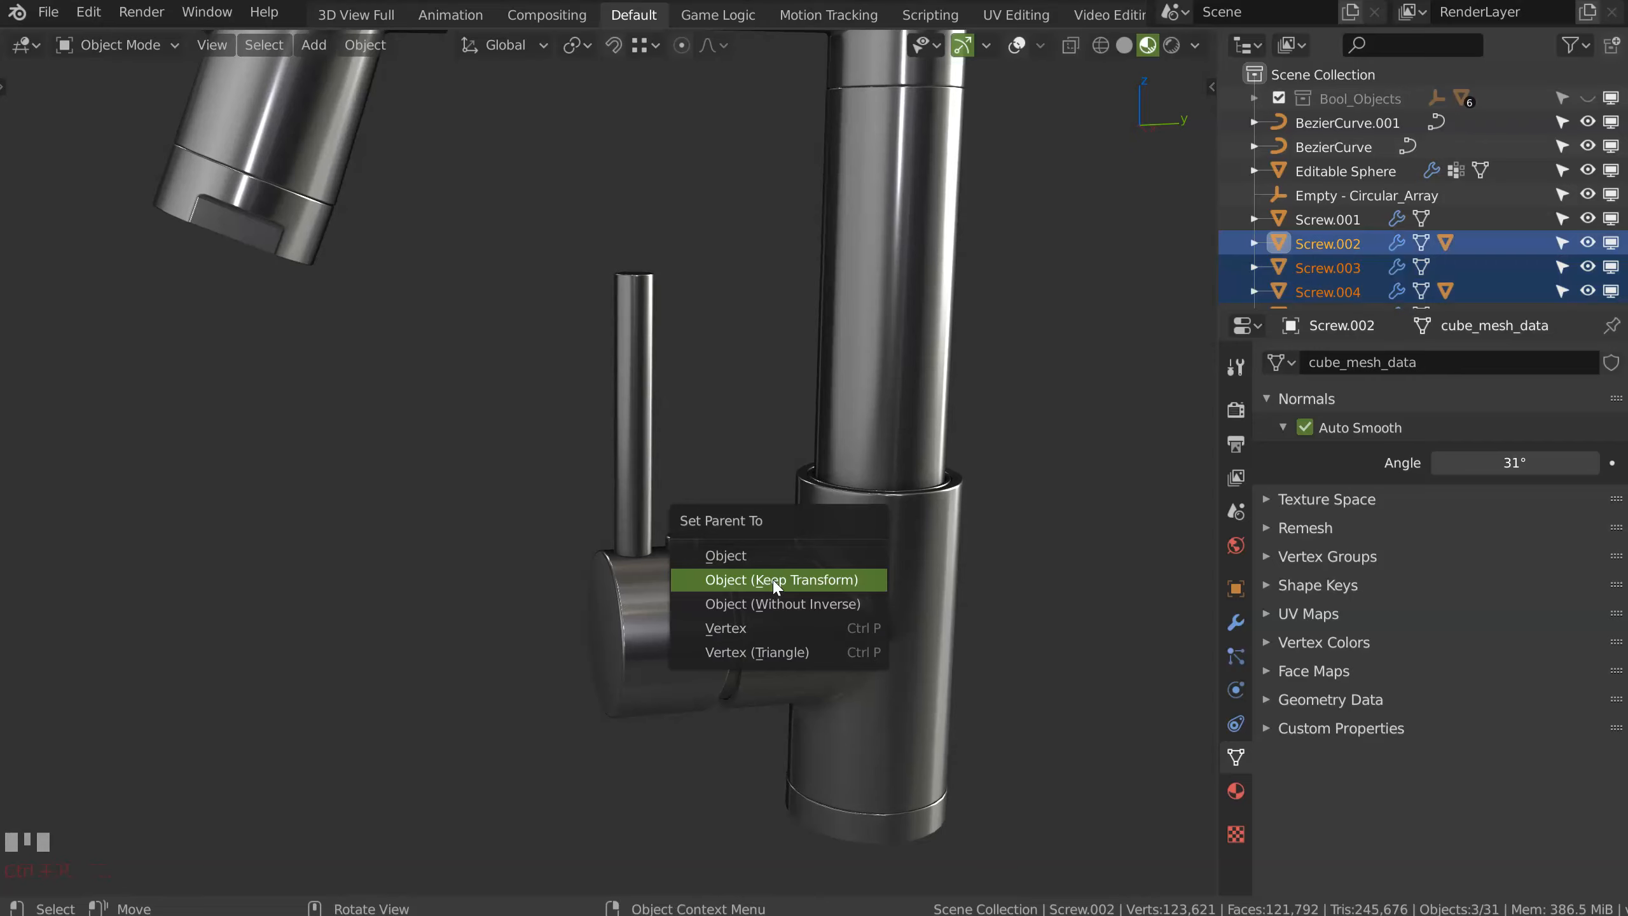
left_click(774, 580)
Step: Tilt the lower handle around global X so its lever leans outward from the column
left_click(651, 607)
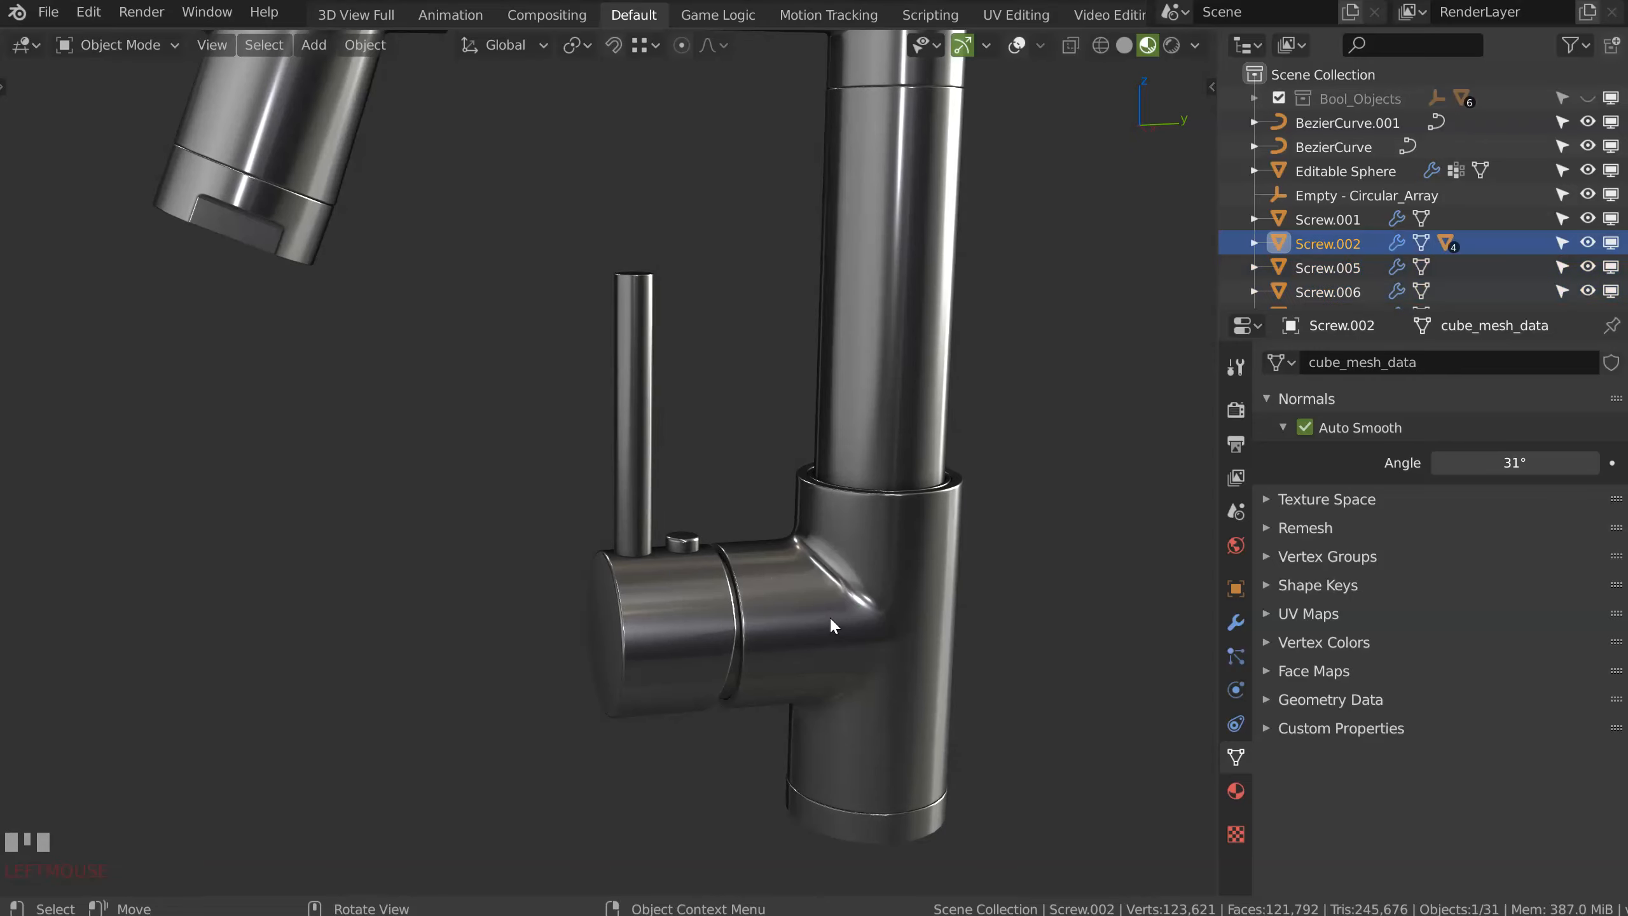
key("r")
key("x")
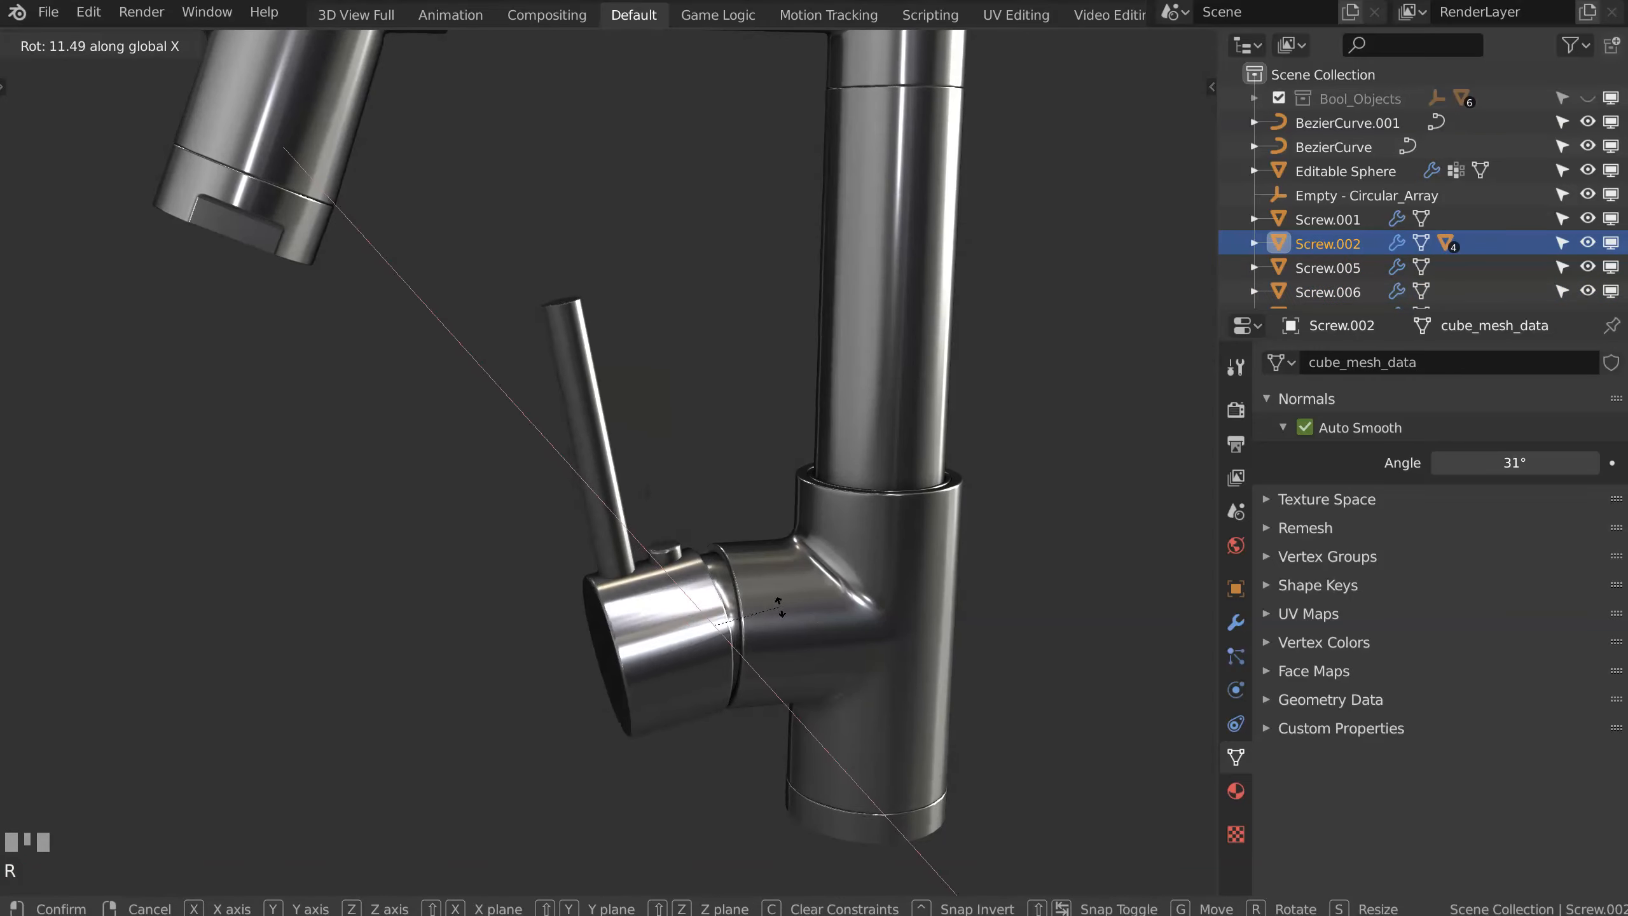
left_click(697, 575)
Step: Show the viewport overlays and raise the top of the spray handle tube about 5 mm along Z to meet the holder ring
key("KP_3")
middle_click_drag(724, 588, 705, 562)
mouse_move(635, 473)
middle_mouse_down()
mouse_move(840, 404)
mouse_move(743, 456)
mouse_move(540, 455)
mouse_move(630, 460)
mouse_move(834, 416)
middle_mouse_up()
left_click(689, 387)
key("Tab")
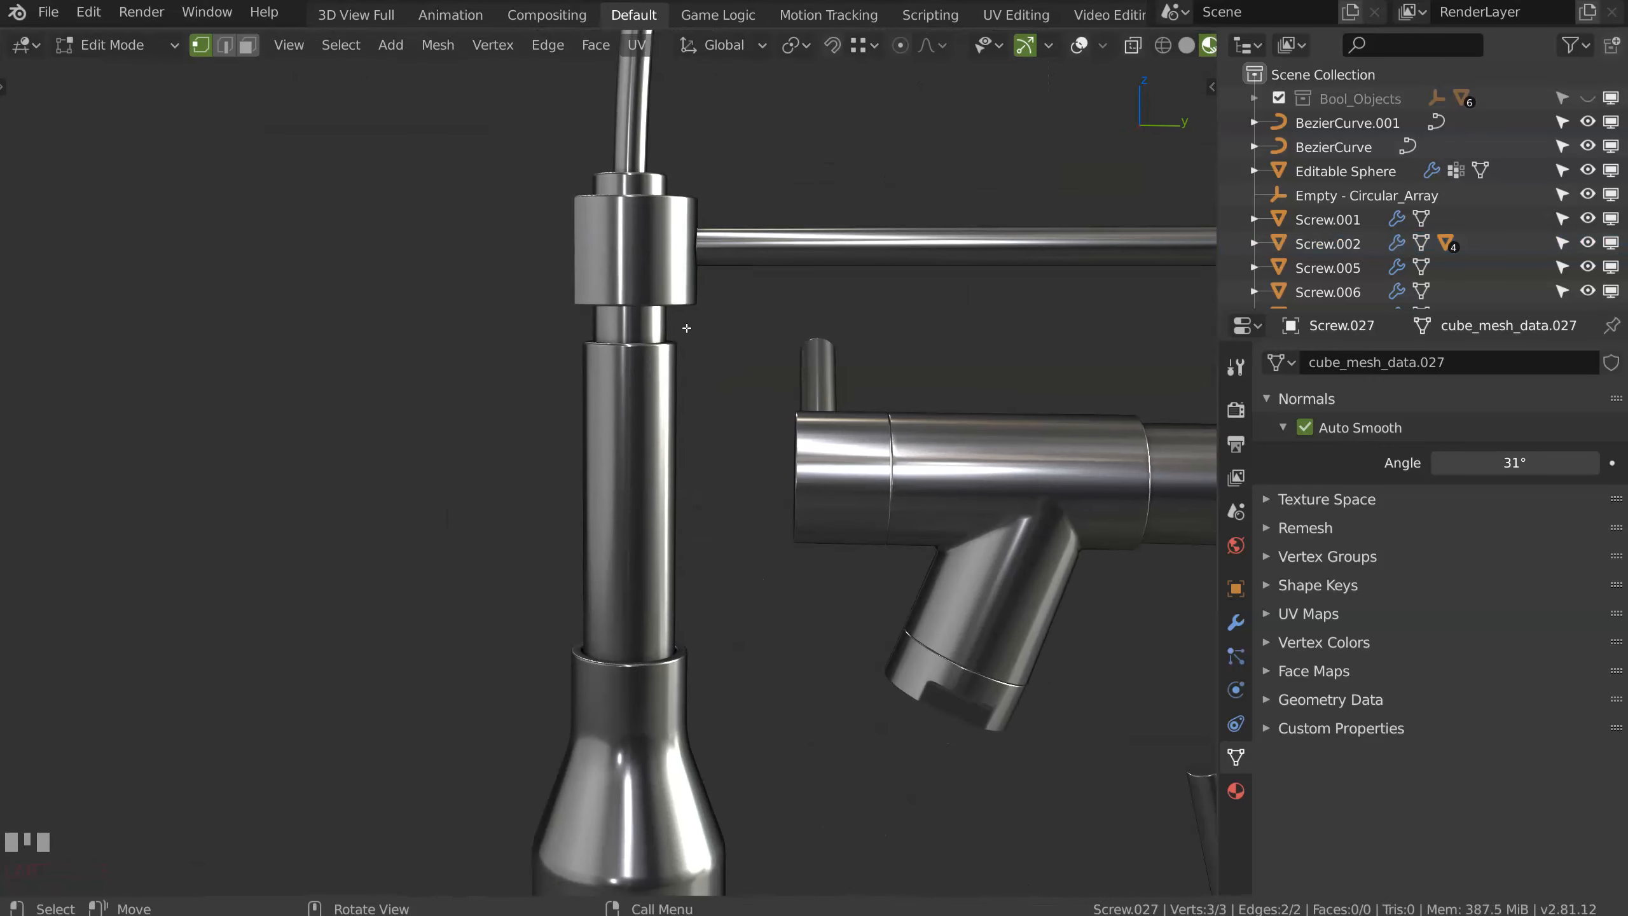
middle_click_drag(698, 381, 671, 405)
middle_click_drag(670, 405, 772, 240, "ctrl")
left_click(1078, 51)
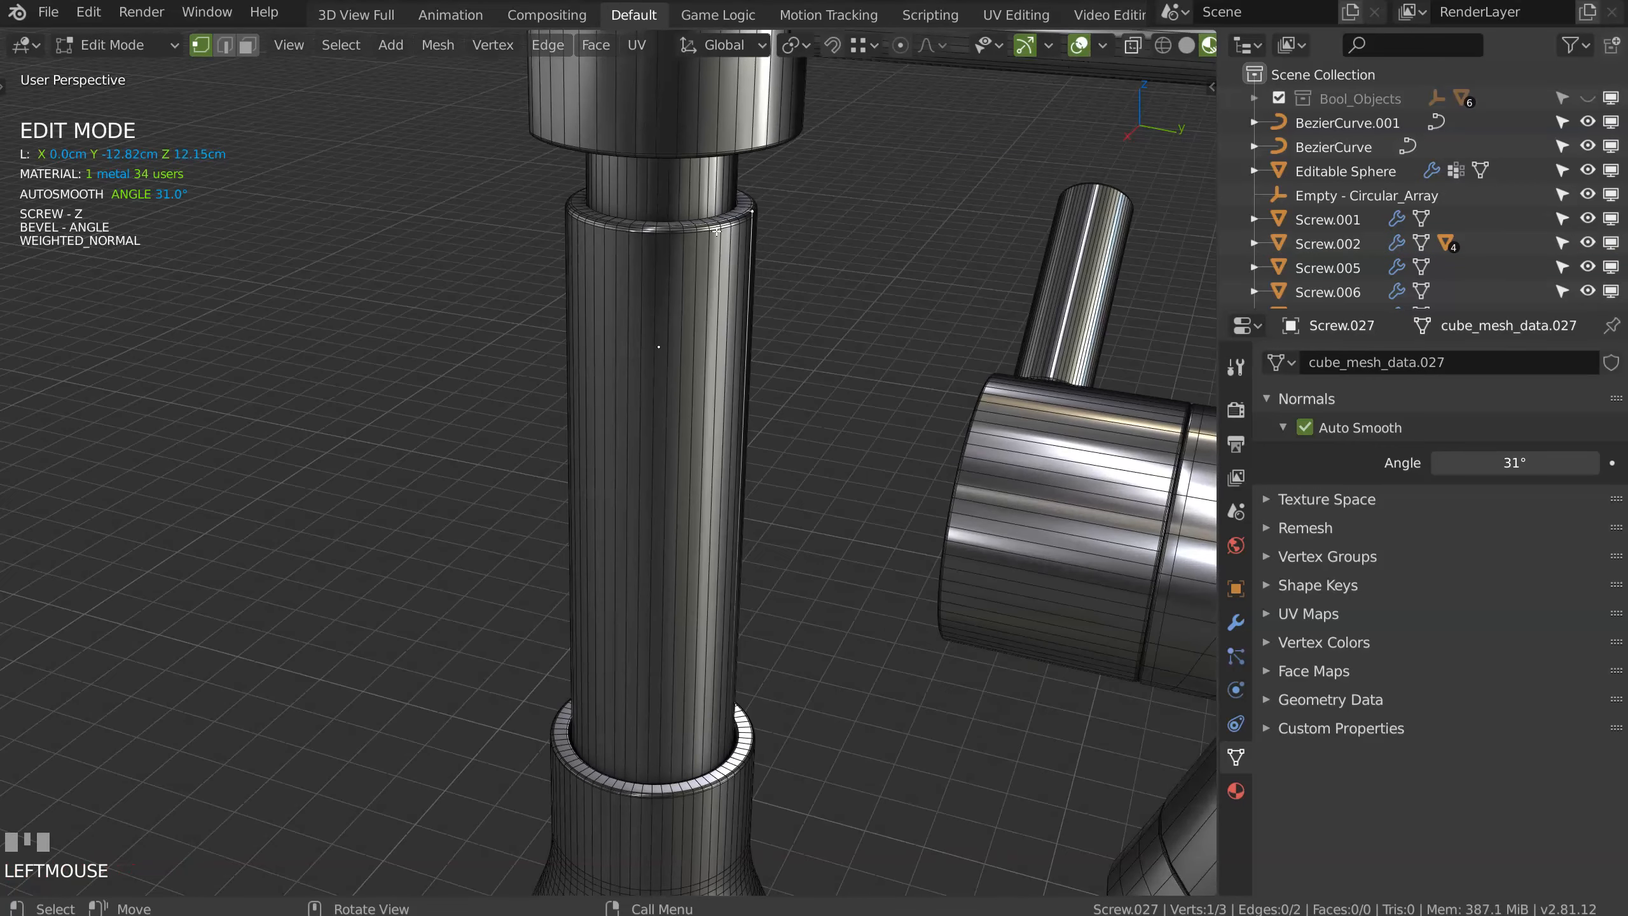
middle_click_drag(691, 306, 699, 270)
key("g")
key("z")
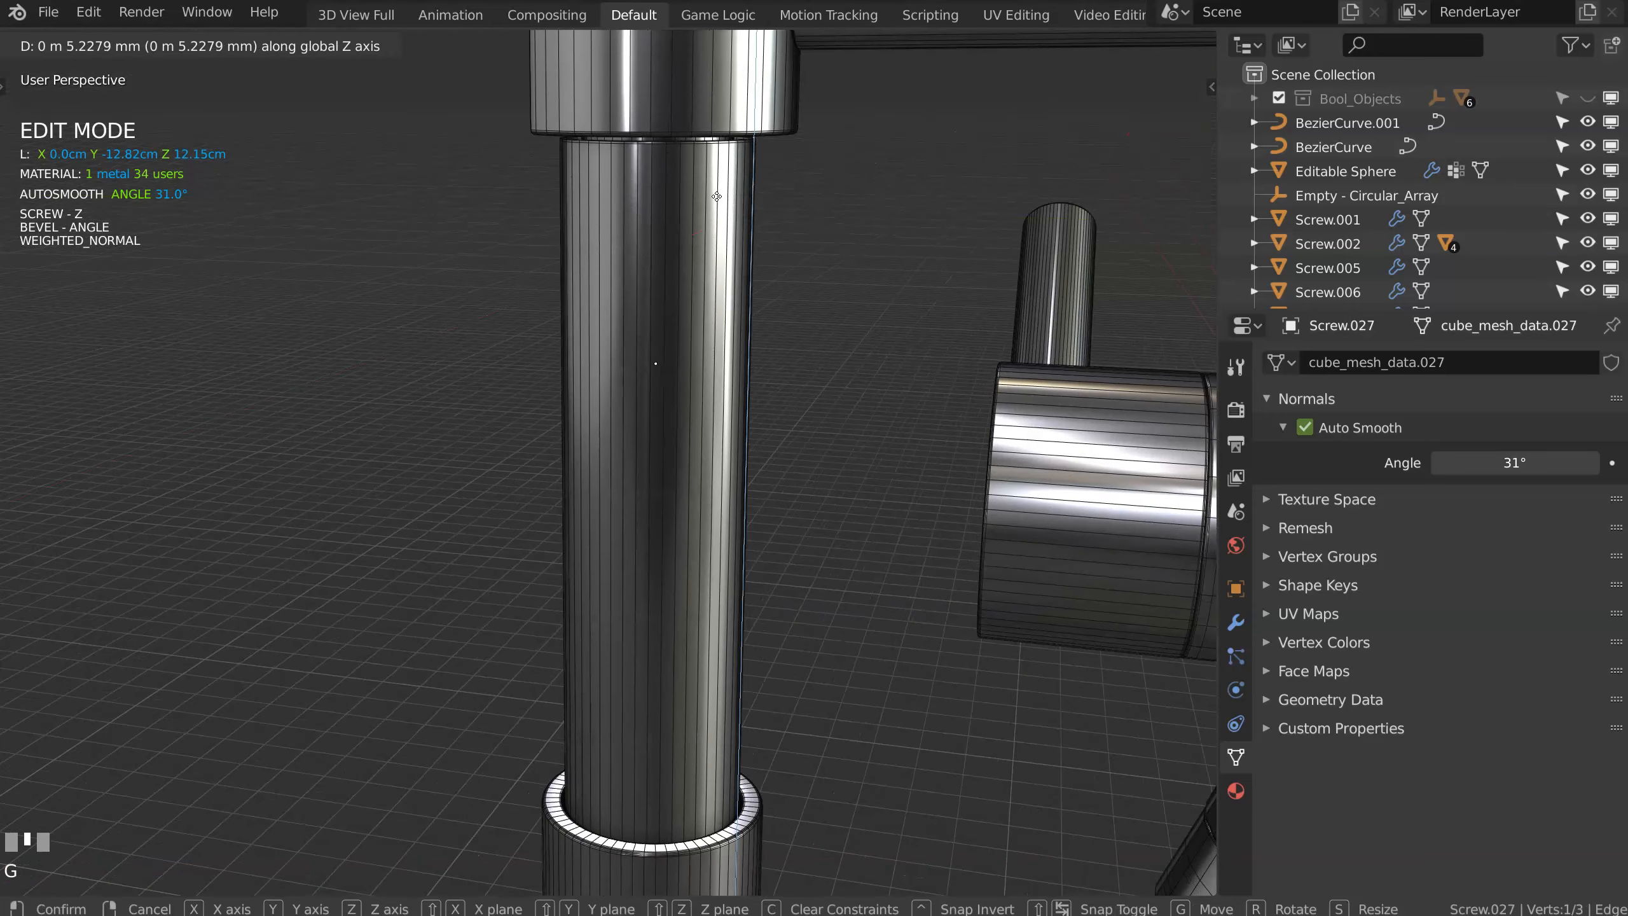
left_click(719, 193)
key("Tab")
Step: Move the hose-end collar's profile about -0.17 mm along Y and adjust its Solidify thickness to about 0.27
middle_click_drag(834, 181, 672, 274, "ctrl")
left_click(627, 254)
left_click(563, 268)
key("Tab")
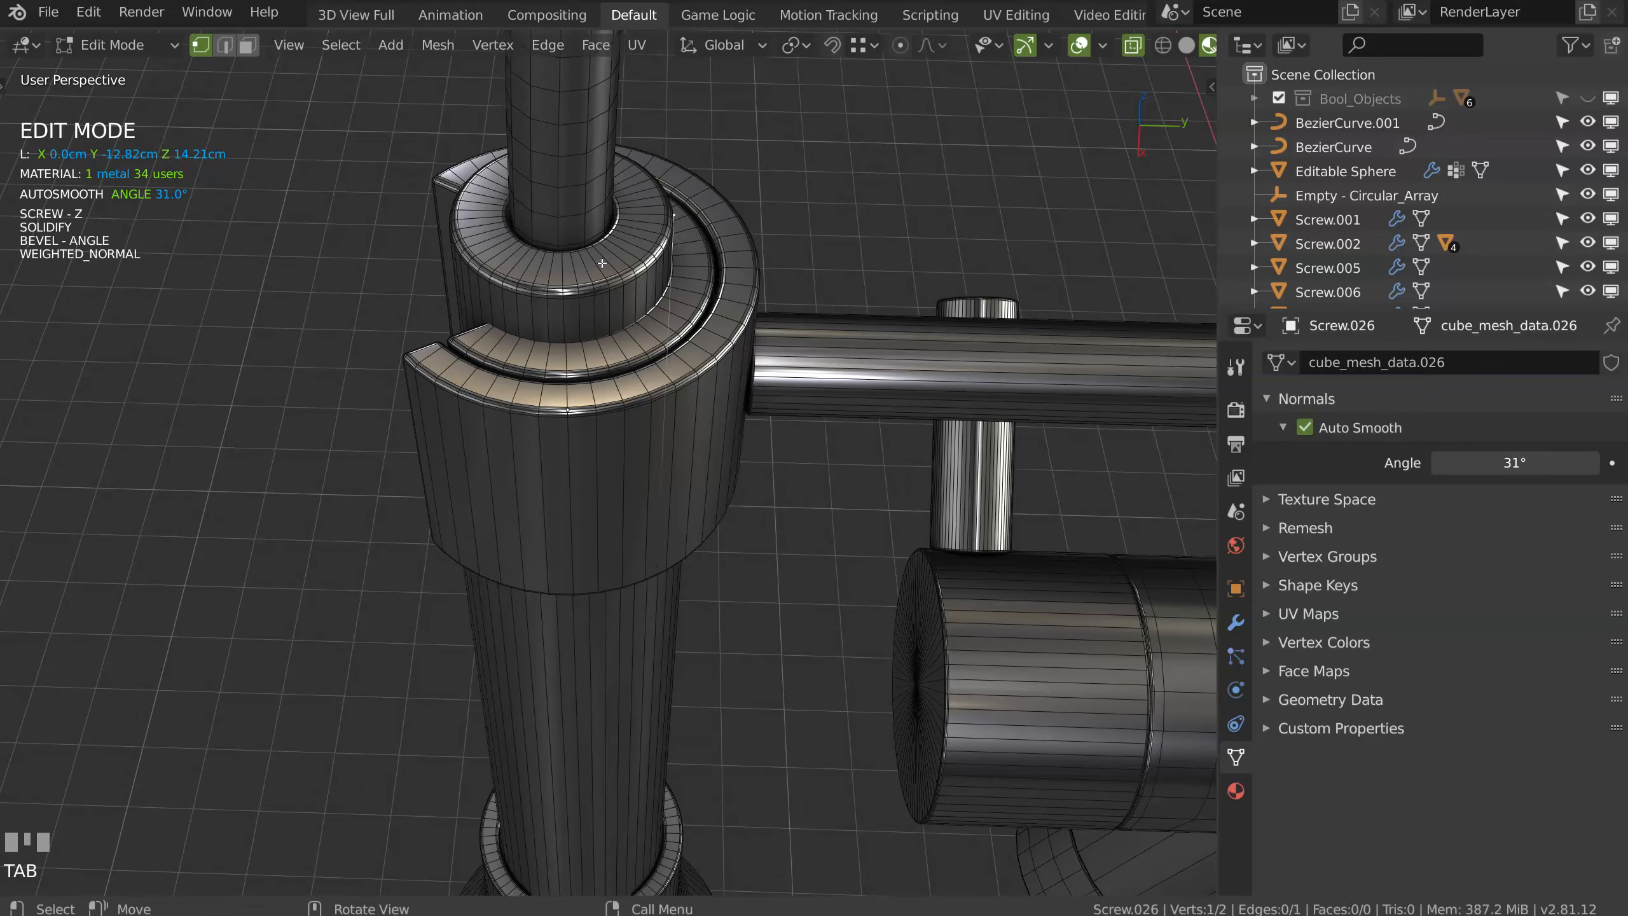
middle_click_drag(696, 415, 705, 351)
key("Tab")
key("a")
key("g")
key("y")
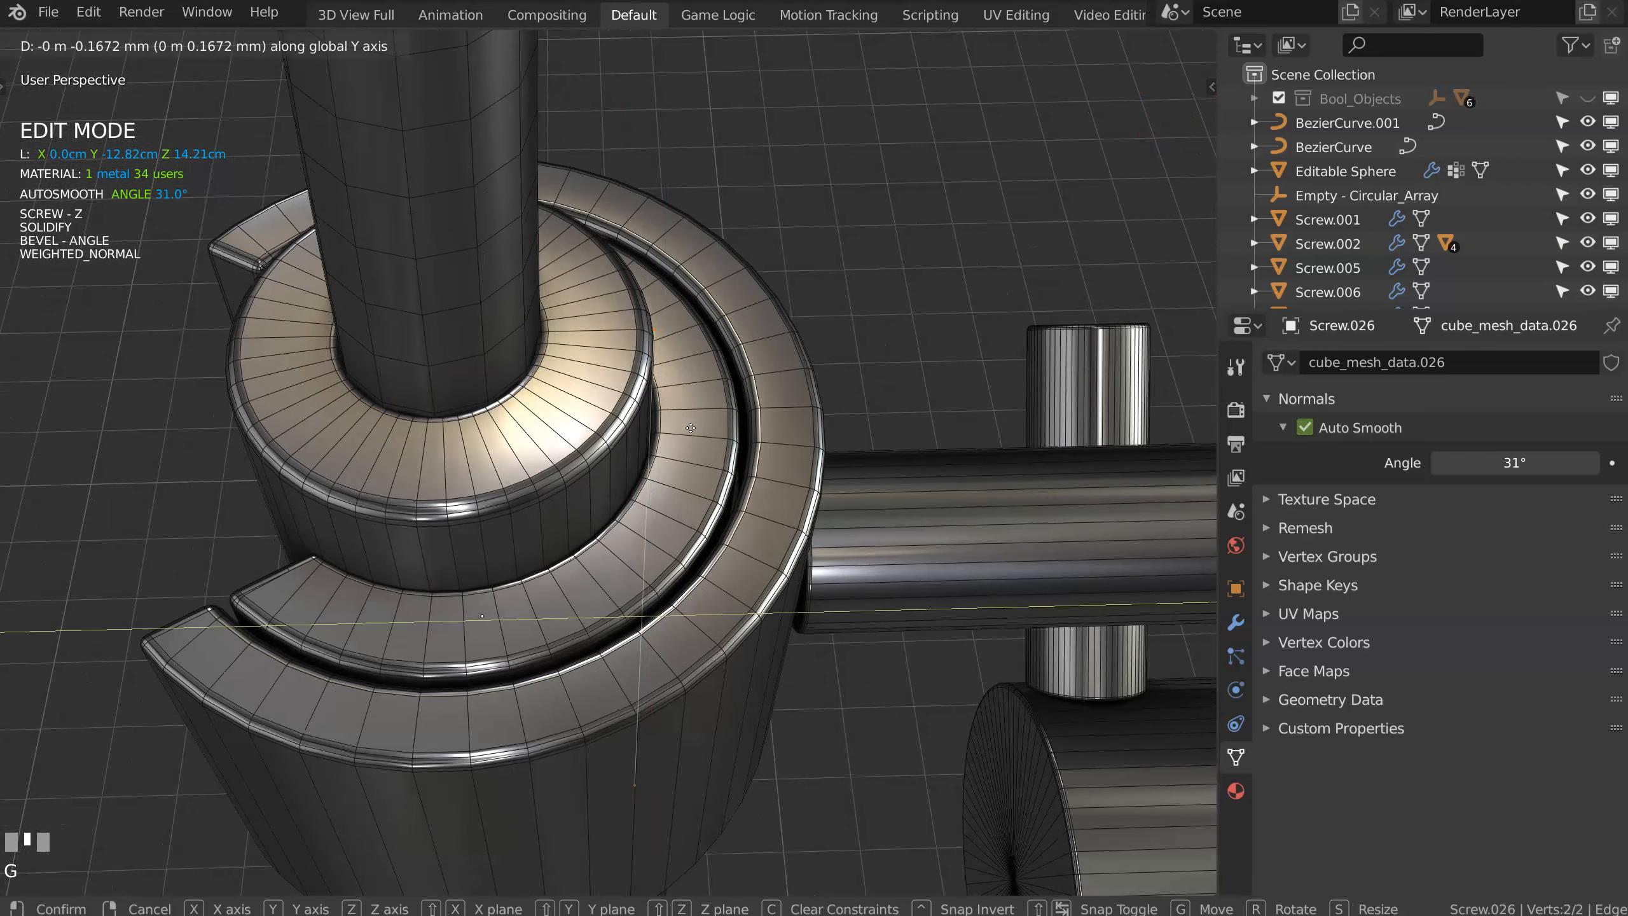
left_click(687, 433)
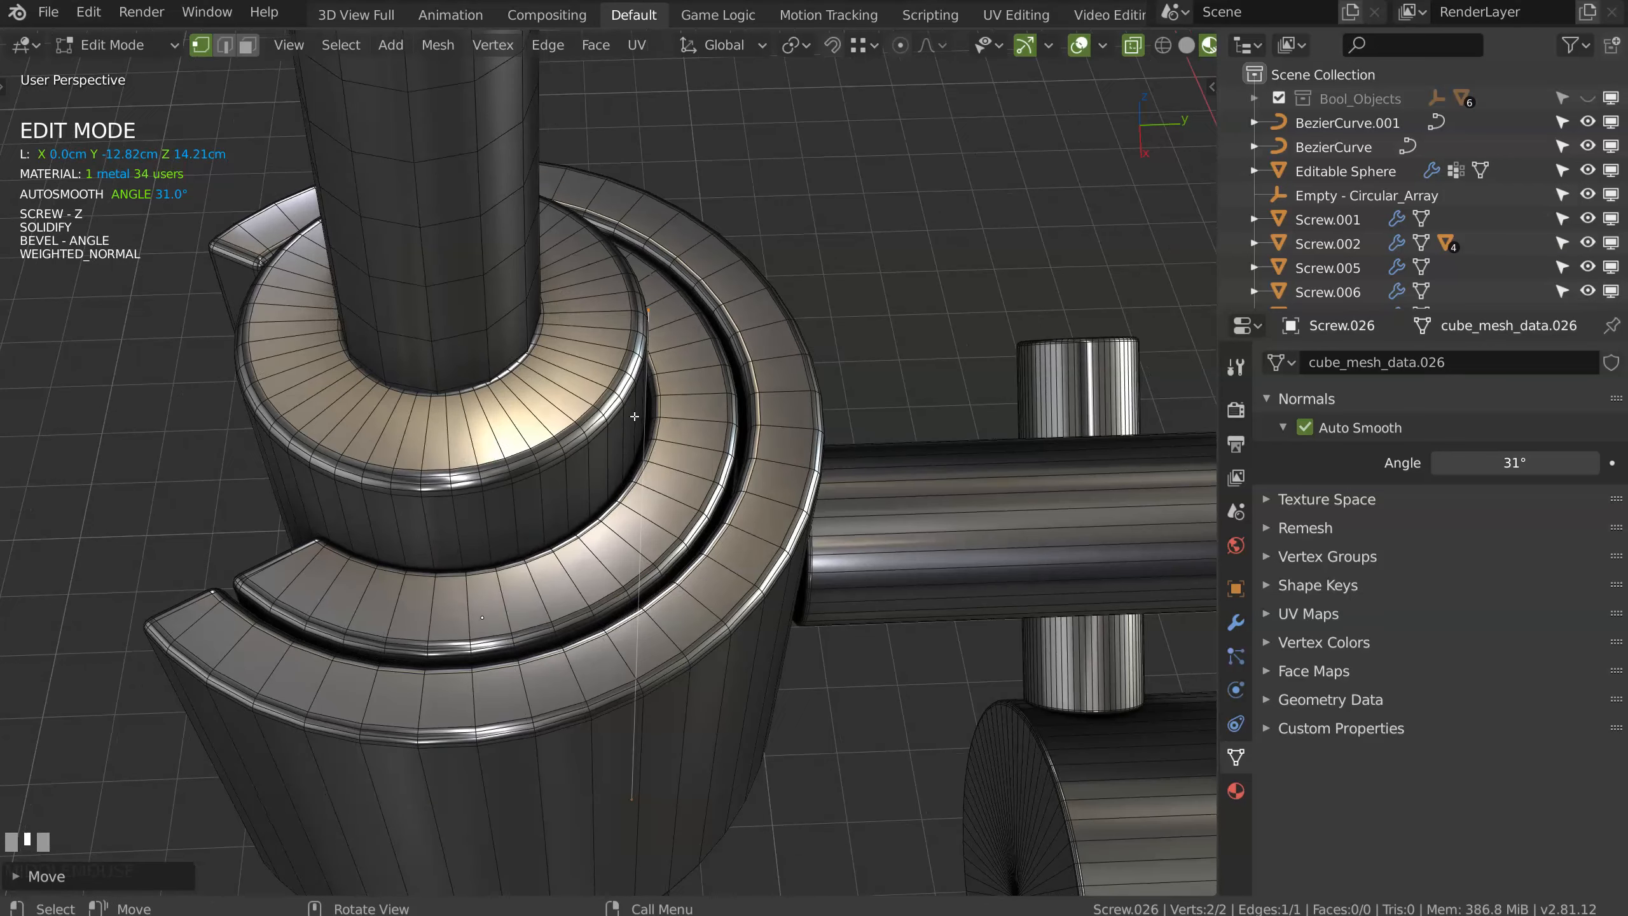
key("Tab")
key("space")
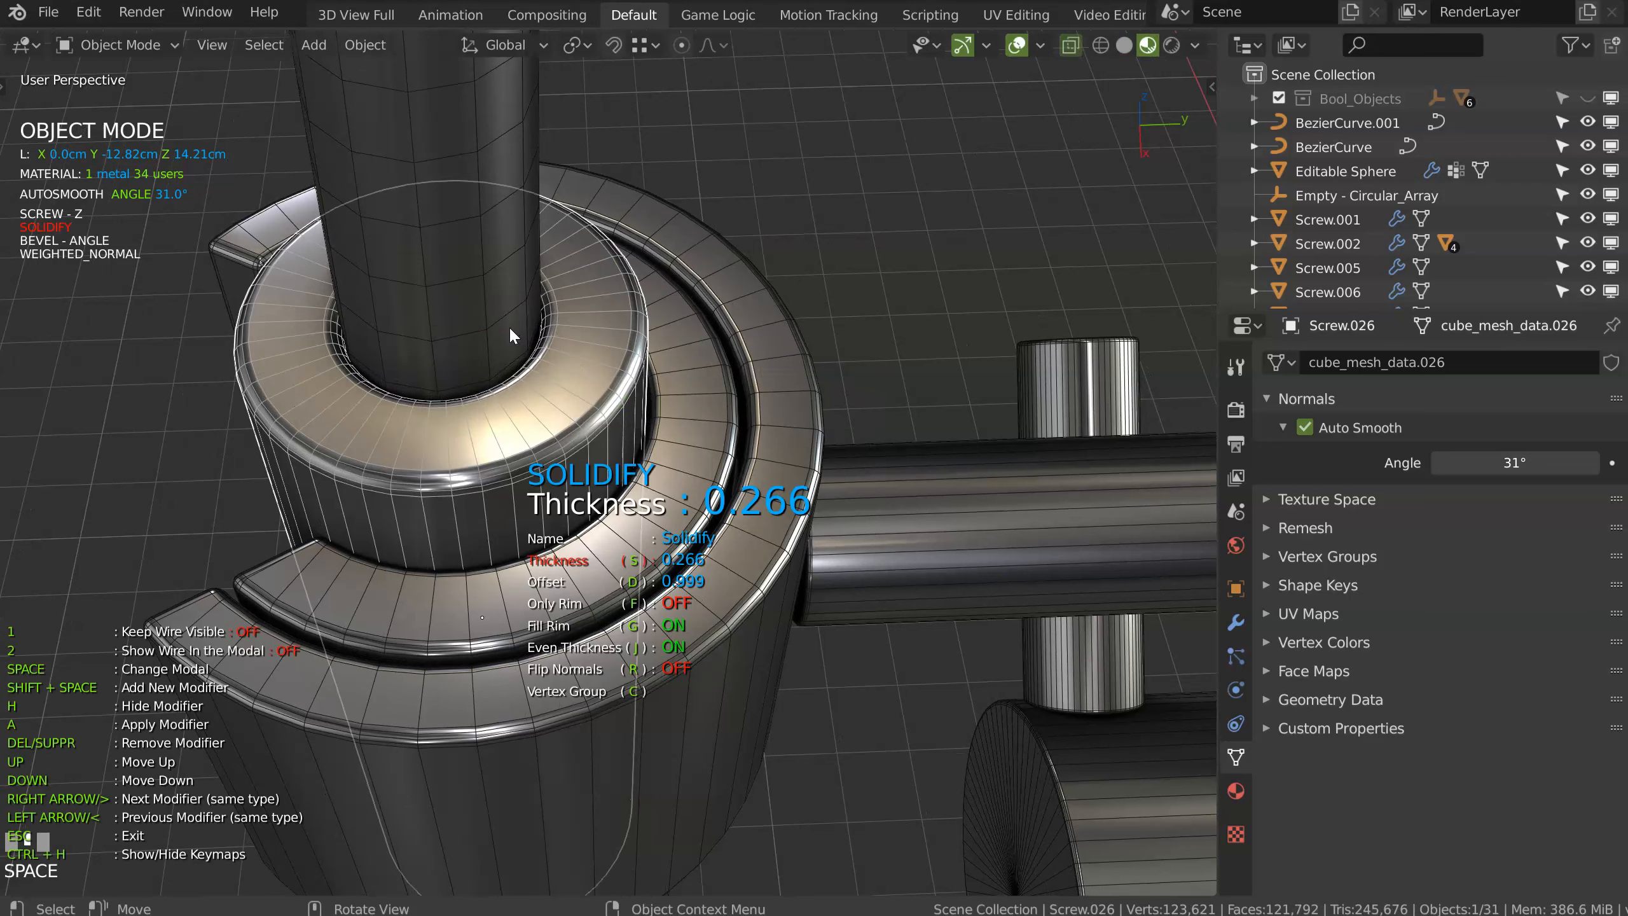
Step: Smooth the hose tube BezierCurve.001 by setting Resolution U to 73 and raising Resolution V
left_click(475, 319)
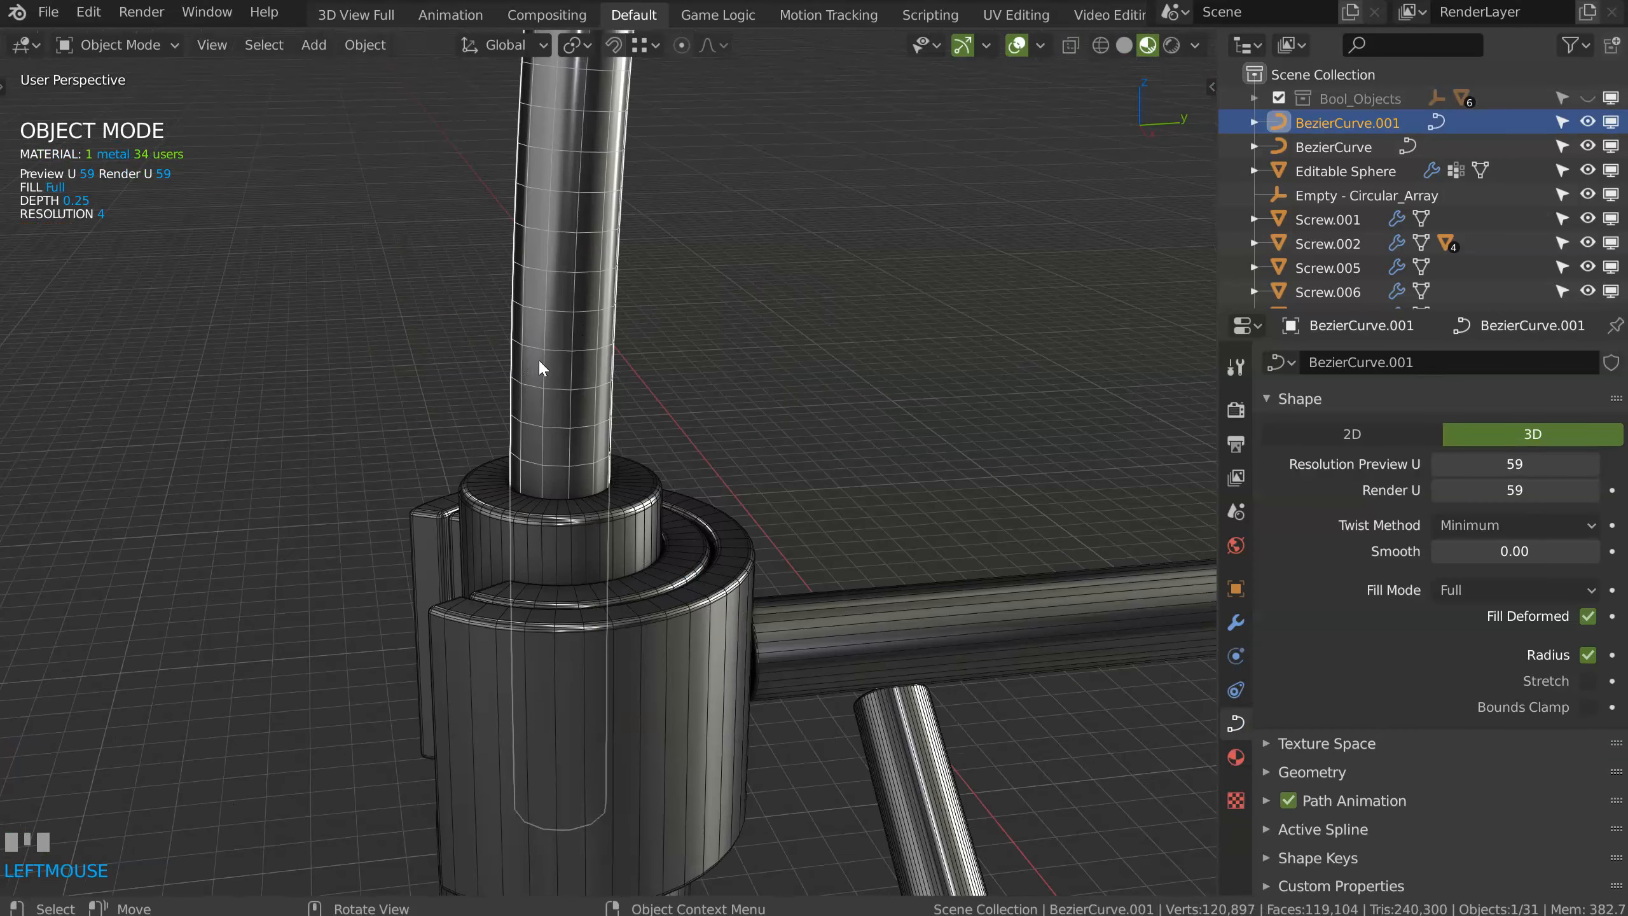
key("space")
left_click(569, 529)
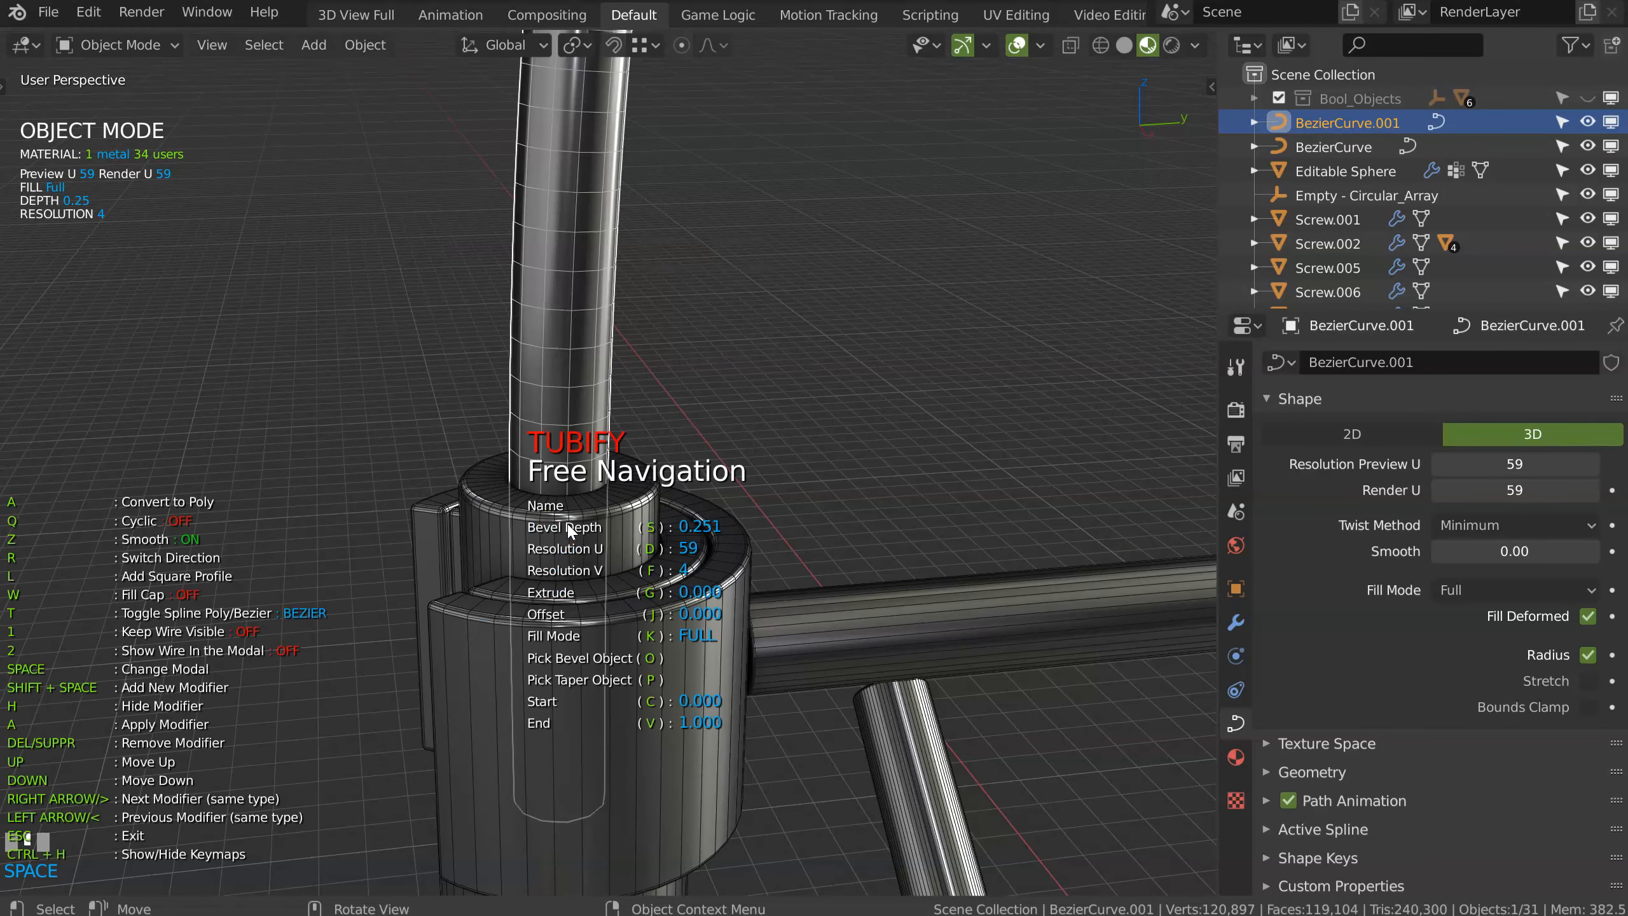
key("d")
key("f")
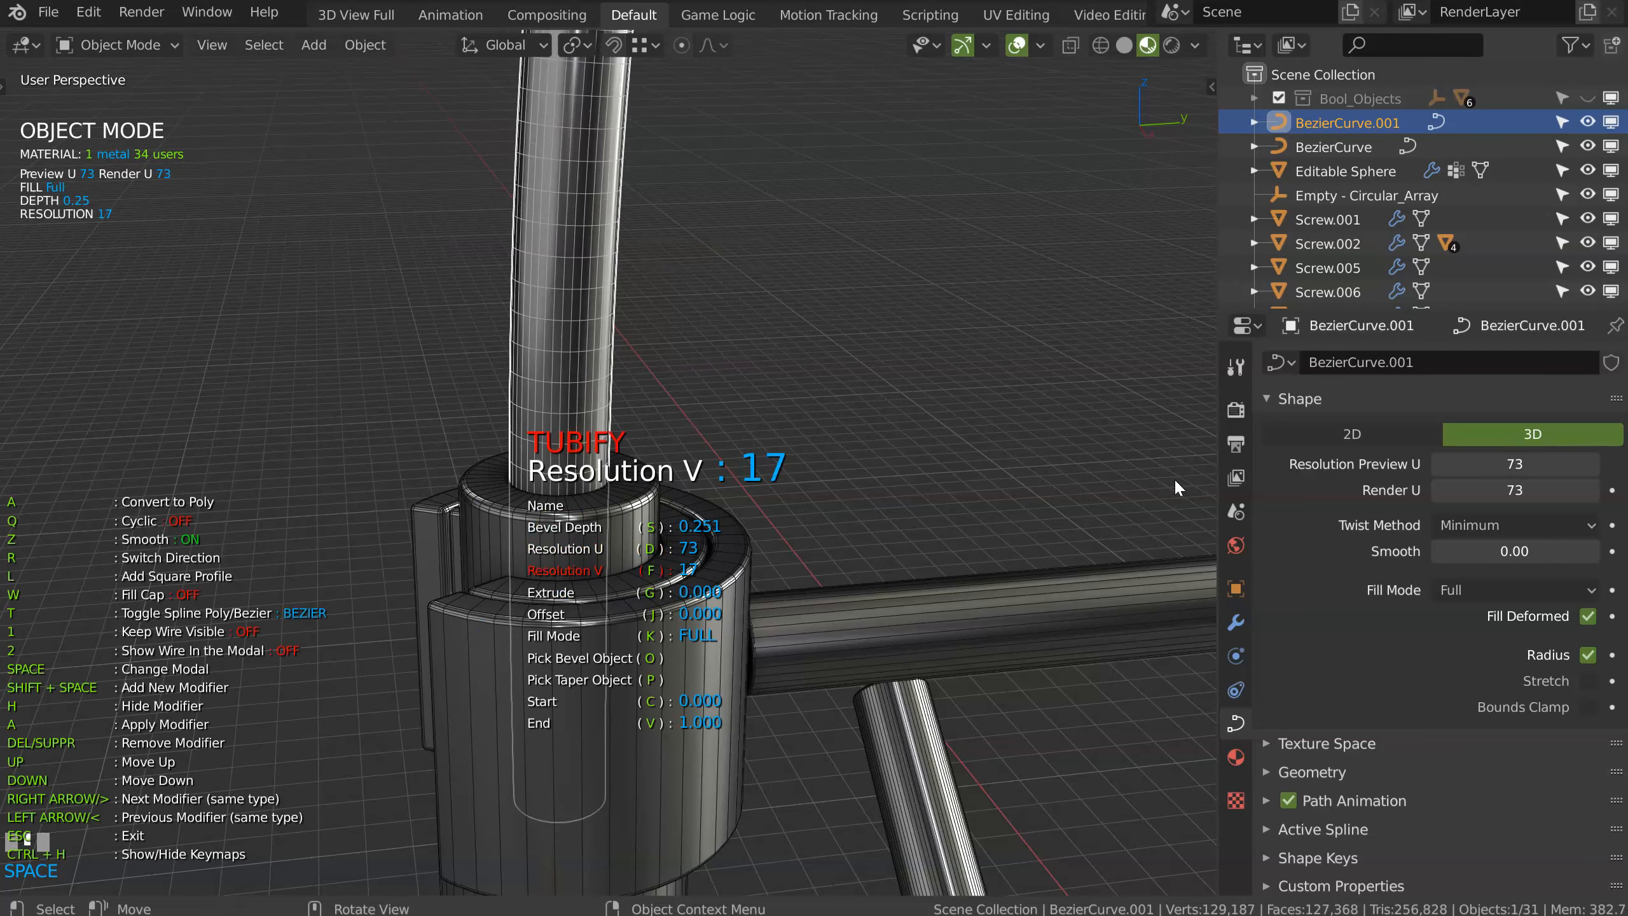
key("space")
left_click(890, 449)
Step: Isolate the horizontal spout arm Screw.007 and add an edge loop slid toward its junction with the vertical sleeve
middle_click_drag(891, 445, 479, 356, "shift")
middle_click_drag(808, 492, 702, 426, "shift")
left_click(697, 487)
key("KP_Divide")
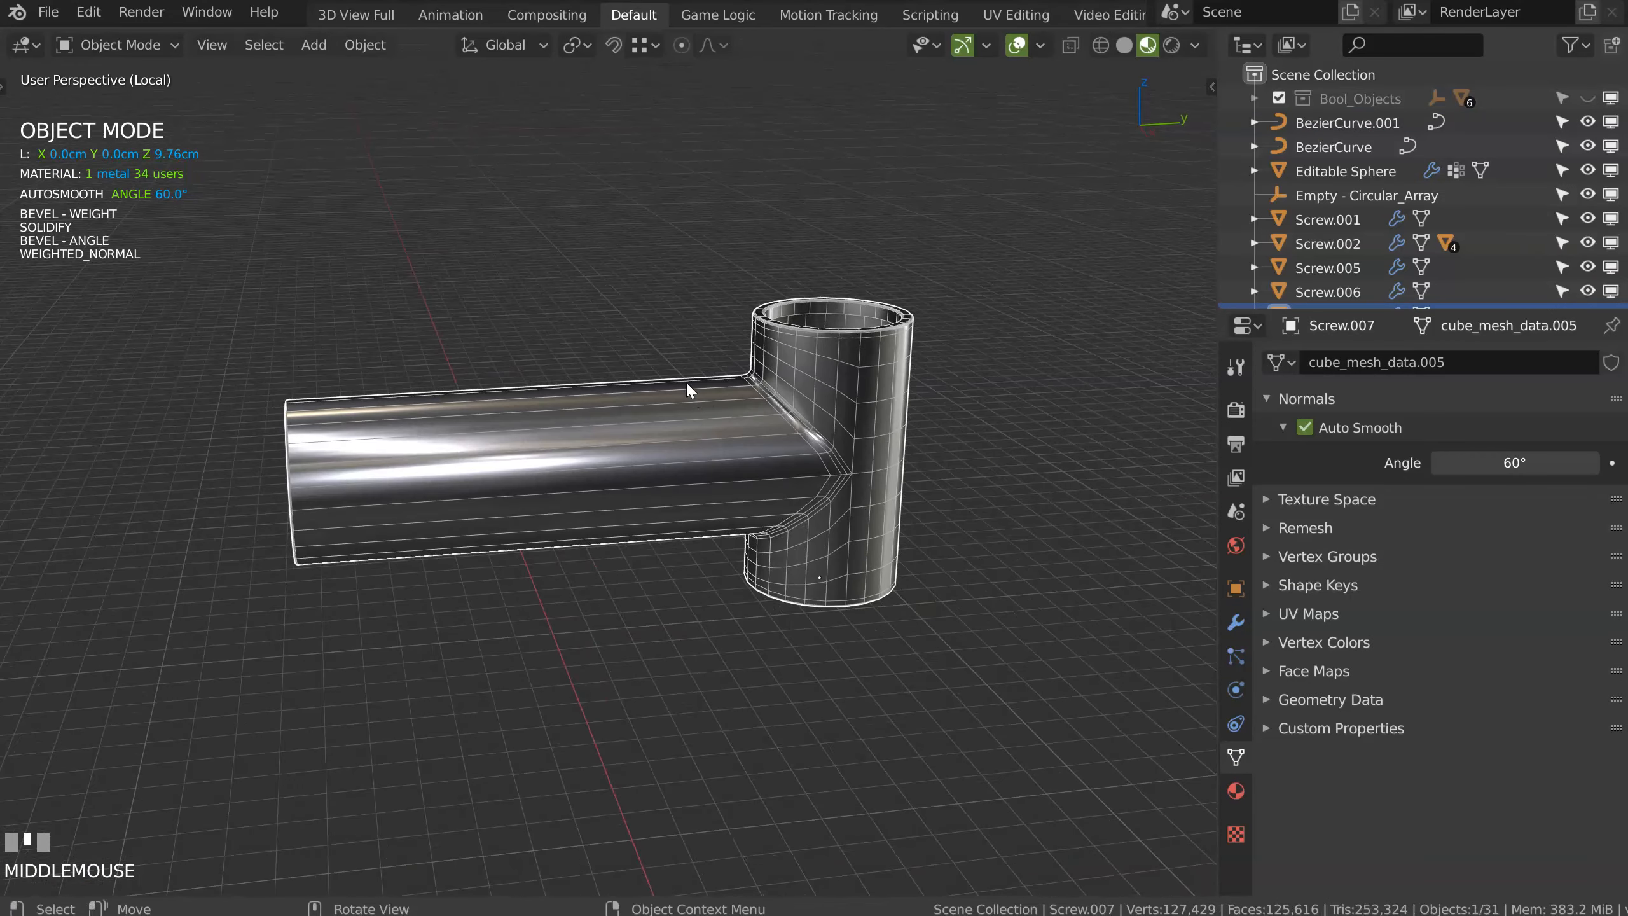
key("Tab")
key("ctrl+r")
left_click(570, 468)
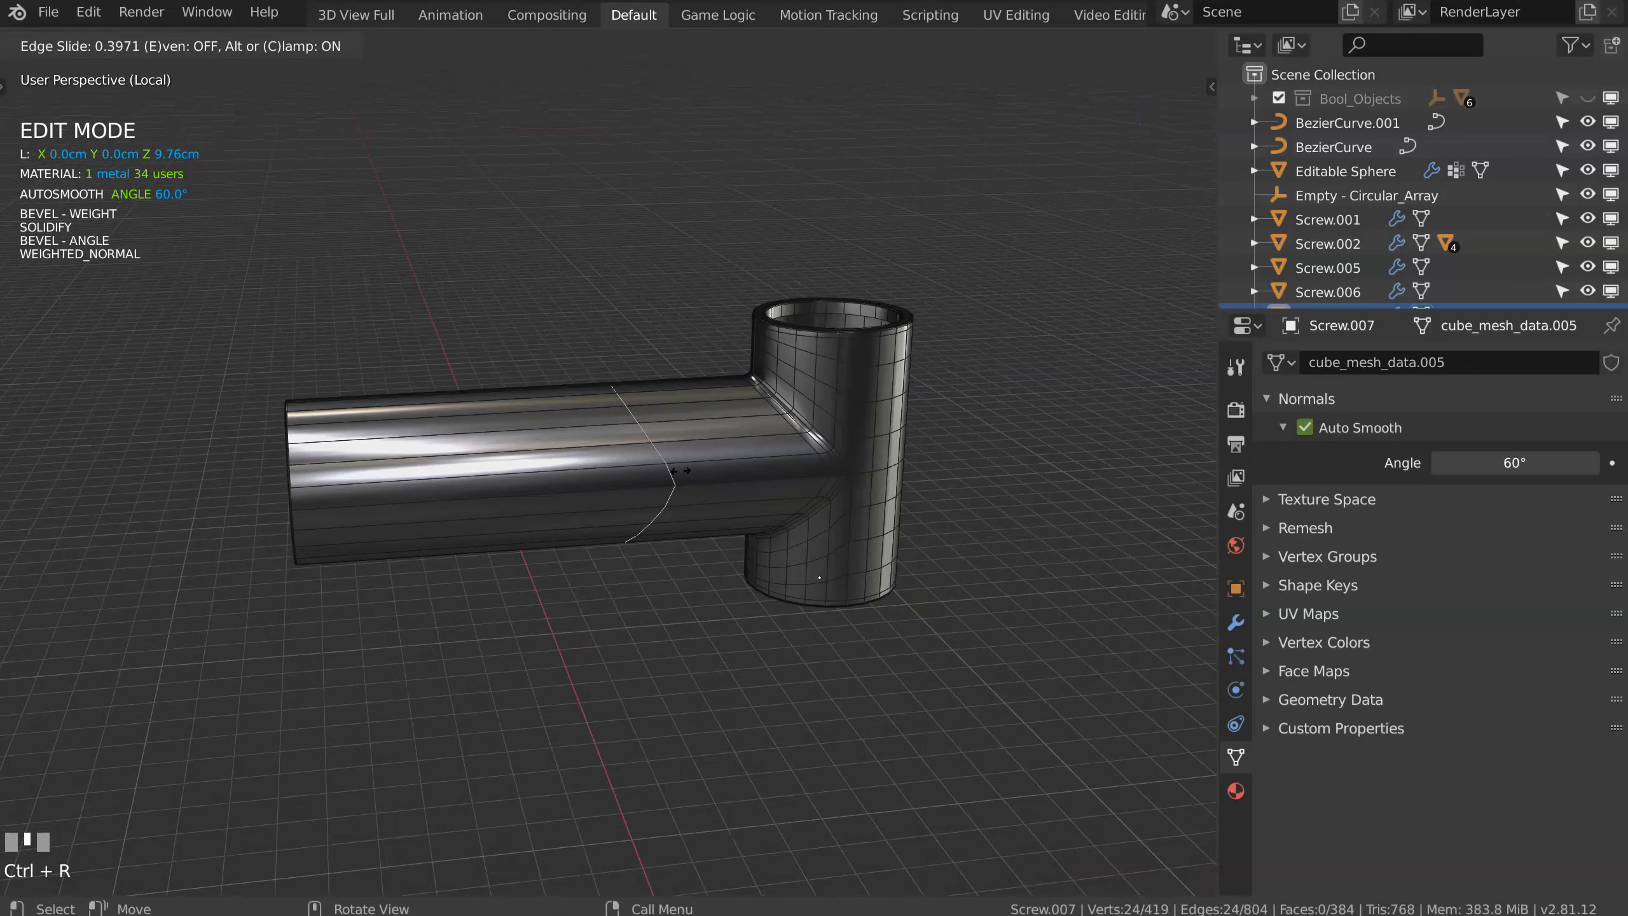
left_click(818, 476)
Step: Add a second edge loop around the middle of the spout arm, trying an X alignment and undoing it
key("ctrl+r")
left_click(544, 466)
left_click(599, 464)
right_click(599, 464)
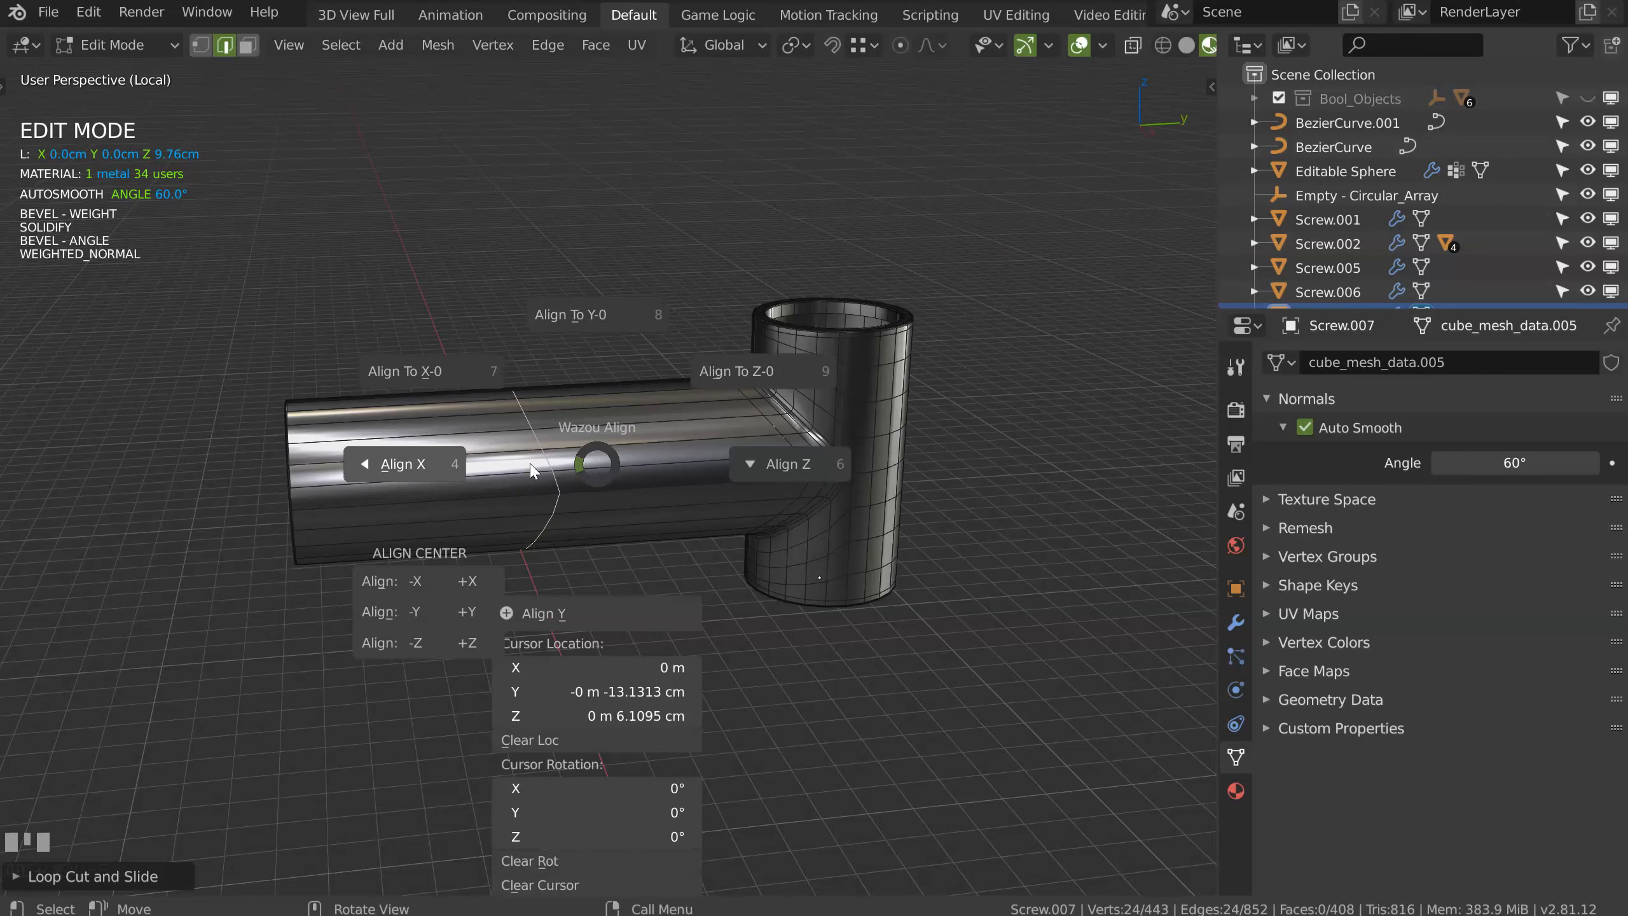
left_click(420, 465)
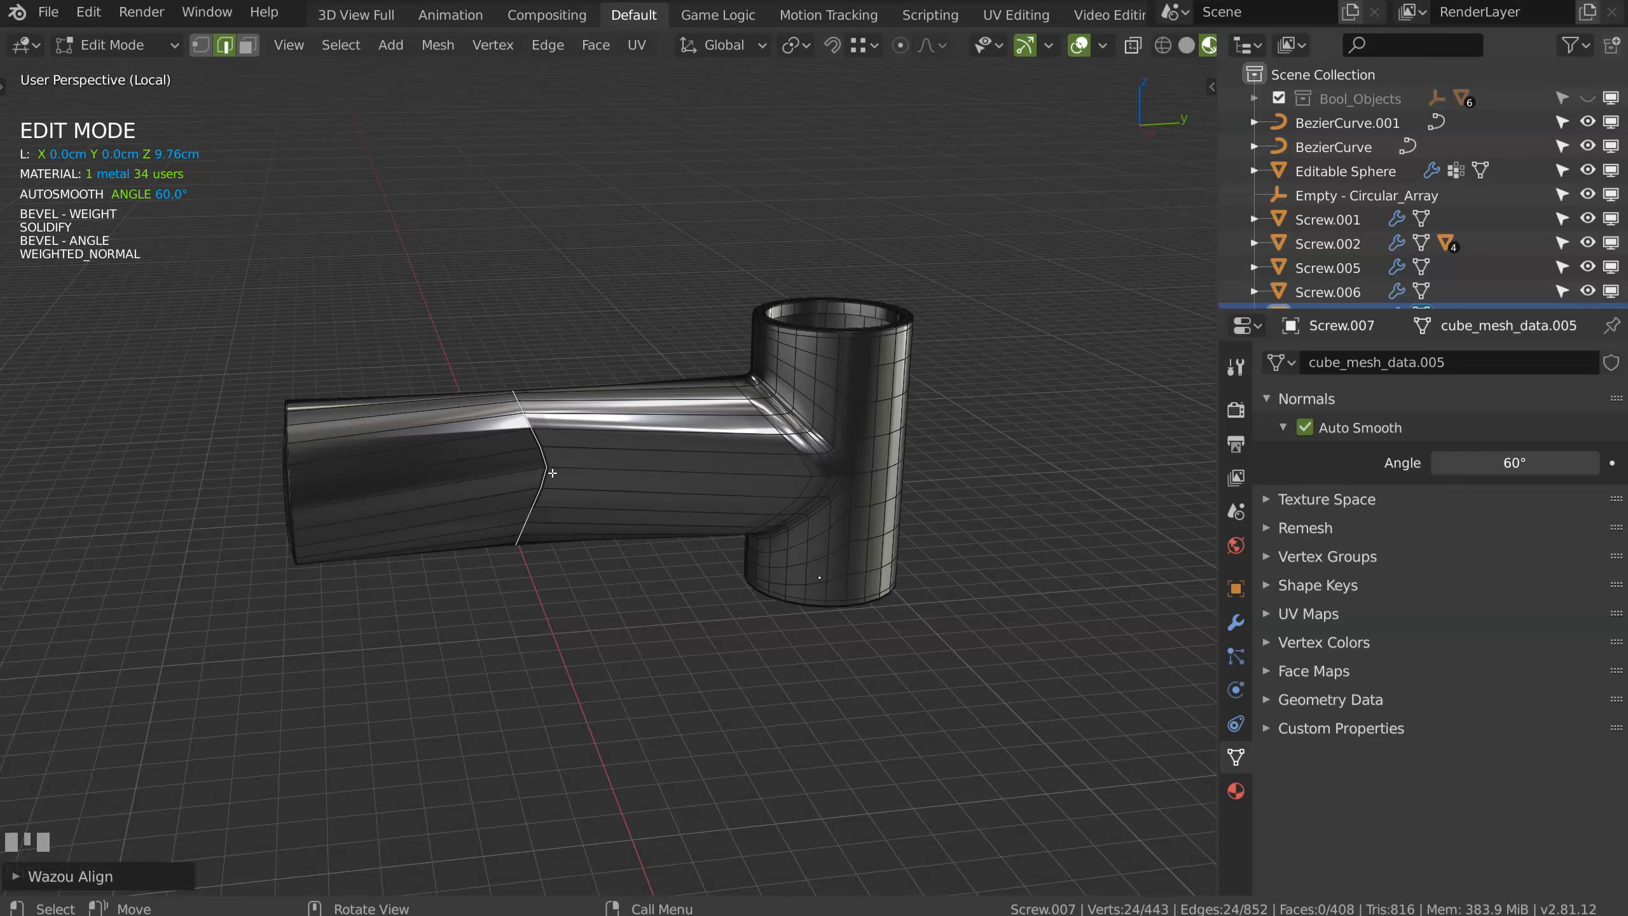
key("ctrl+z")
Step: Flatten the new edge loop with a Y scale of 0 and move it about 2 cm along Y toward the junction
key("s")
key("x")
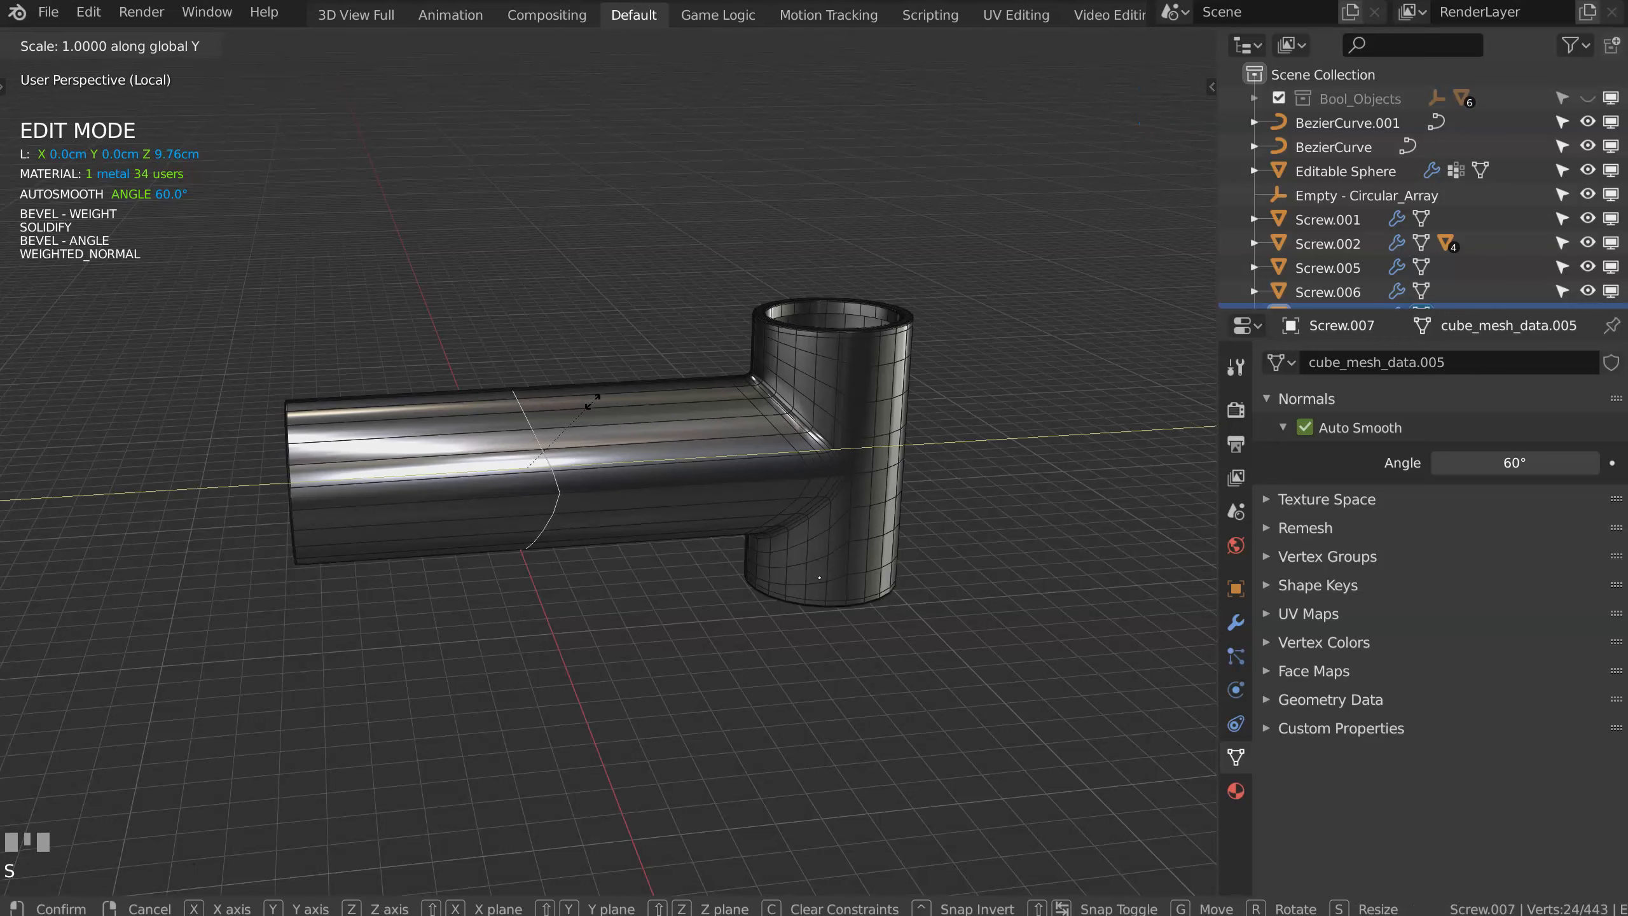
key("0")
key("KP_Enter")
key("g")
key("y")
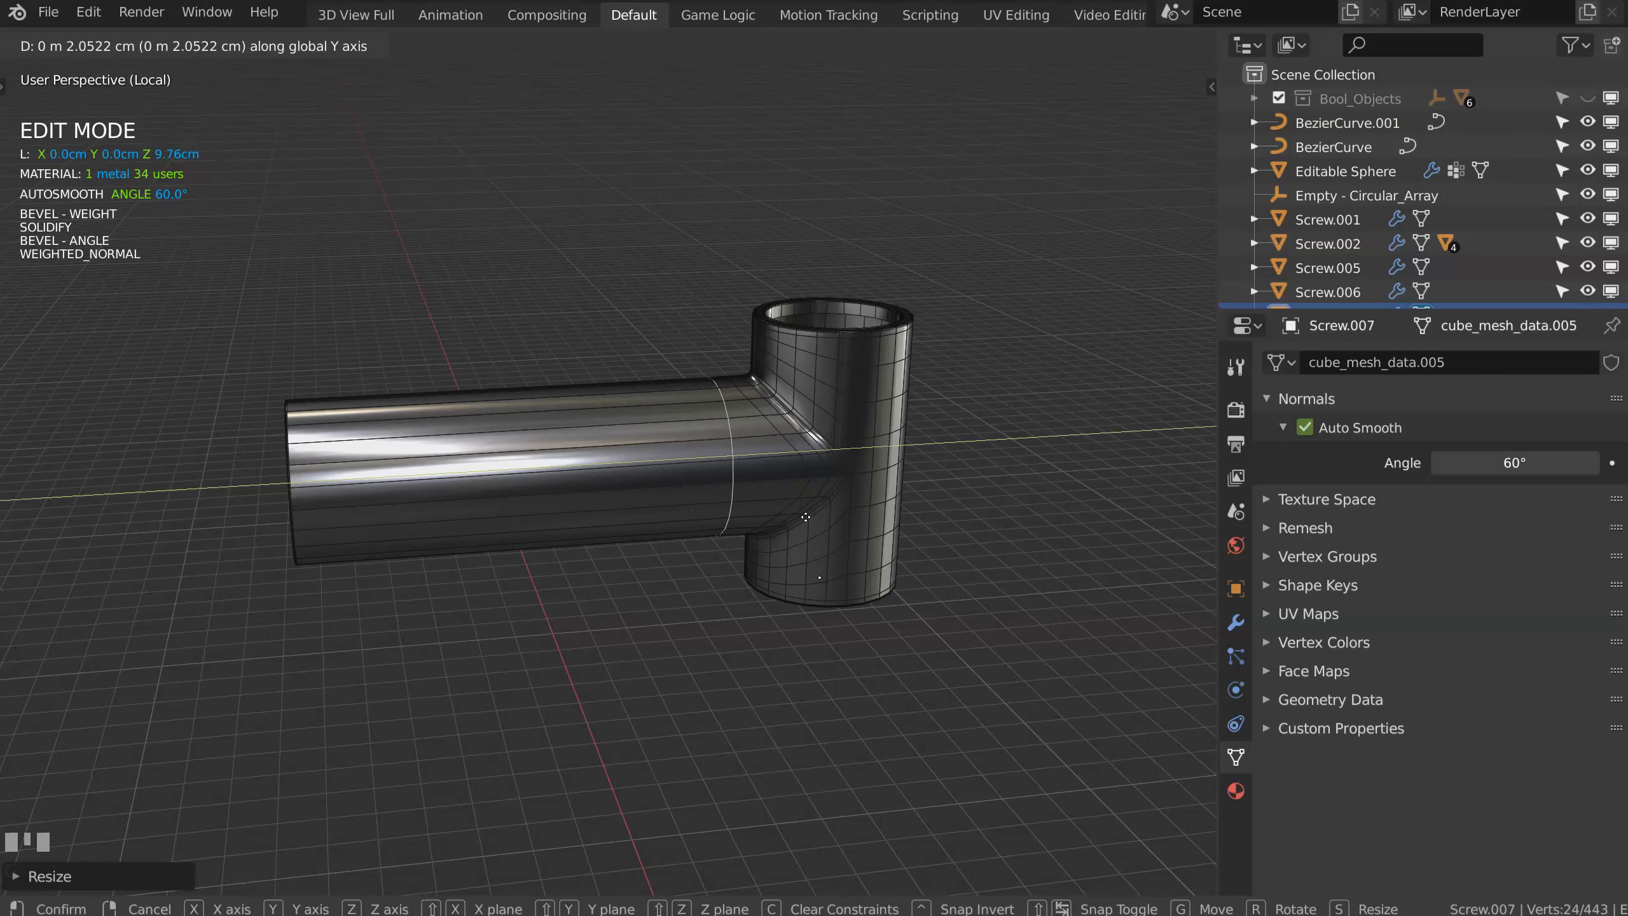
left_click(801, 519)
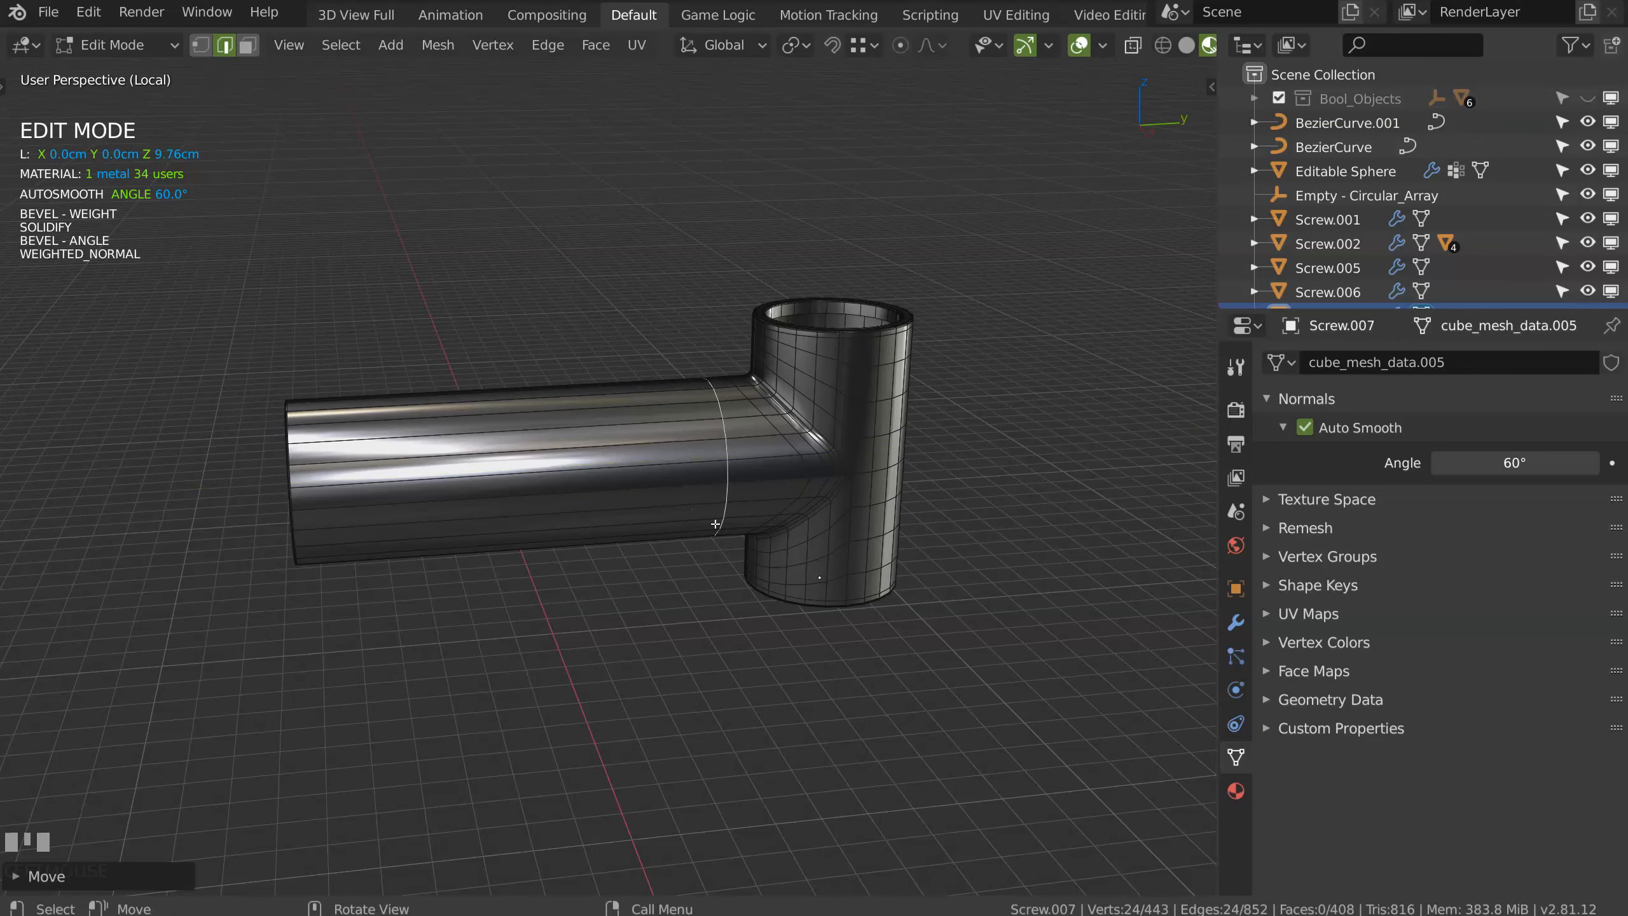
Step: Add further loop cuts along the spout arm between its open end and the junction
key("ctrl+r")
left_click(459, 492)
left_click(251, 520)
key("ctrl+r")
left_click(541, 490)
left_click(544, 508)
Step: Add a Subsurf modifier at level 1 to the spout arm and check its shading with the overlays hidden
key("space")
left_click(731, 513)
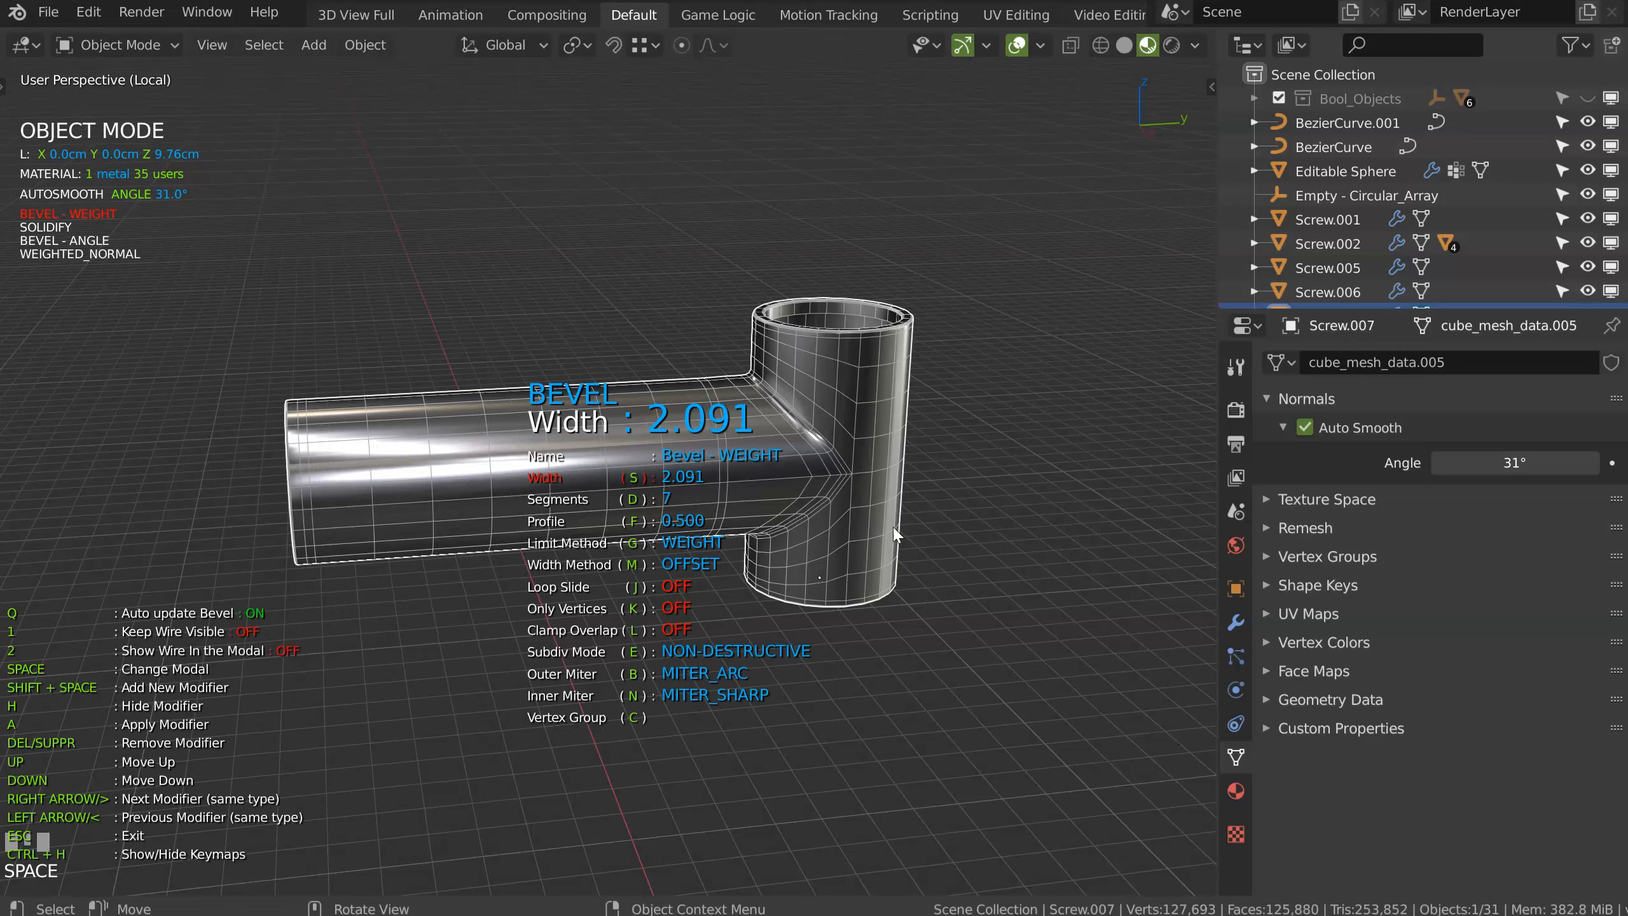
middle_click_drag(763, 521, 740, 406)
middle_click_drag(731, 496, 717, 480)
left_click(1018, 46)
middle_click_drag(743, 420, 748, 353)
key("space")
left_click(679, 585)
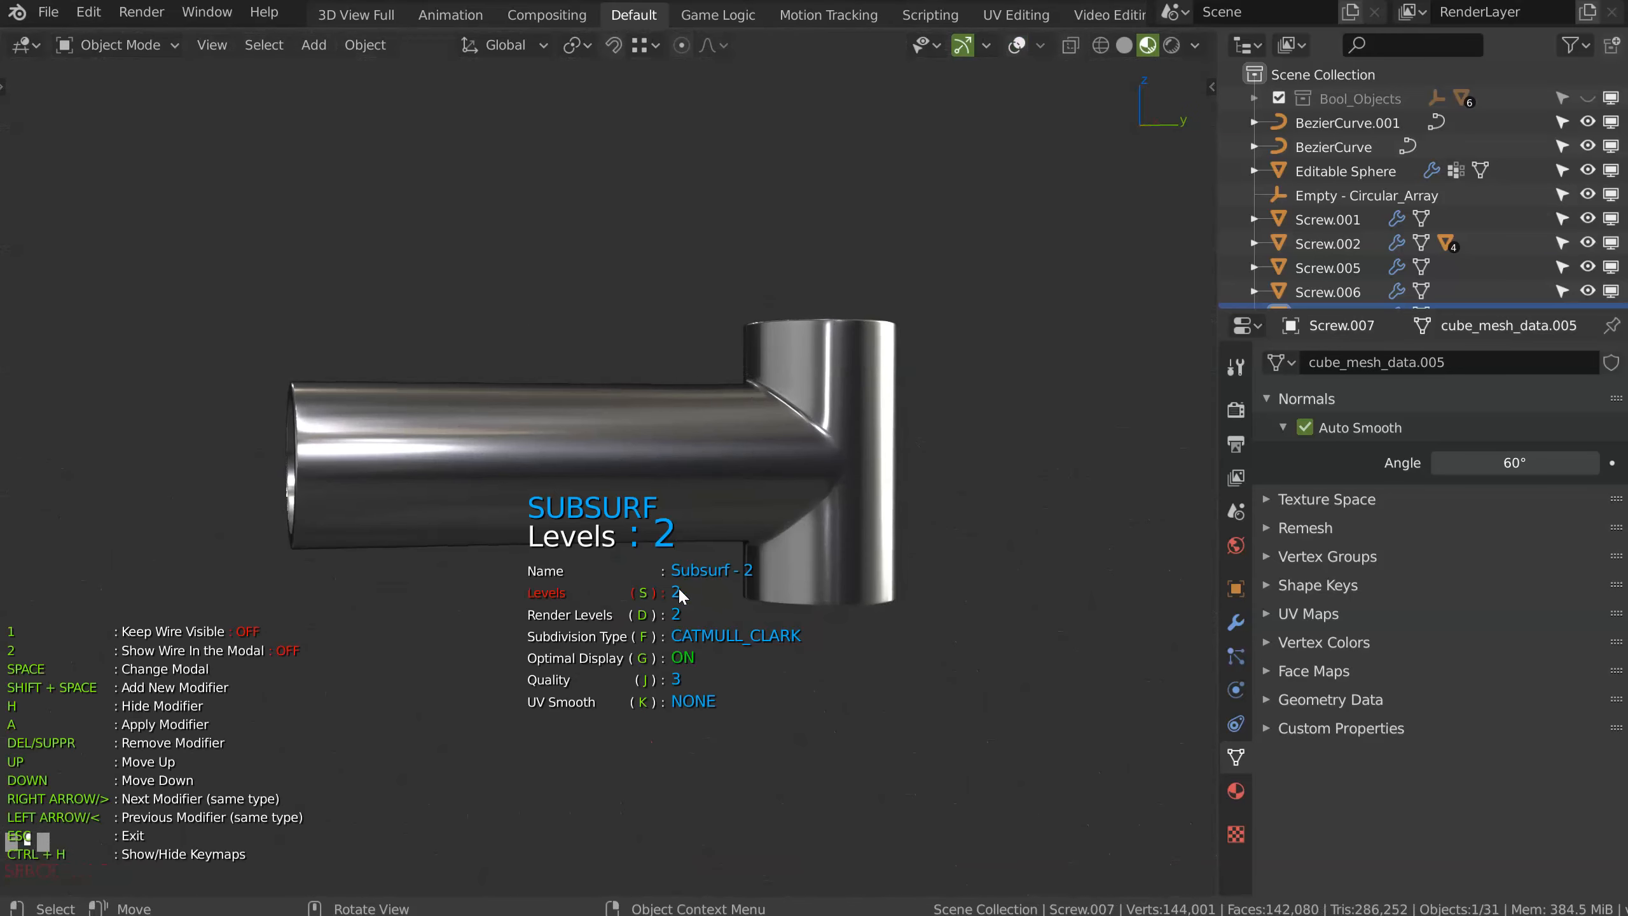
middle_click_drag(750, 465, 654, 416)
left_click(671, 392)
key("Escape")
left_click(1018, 46)
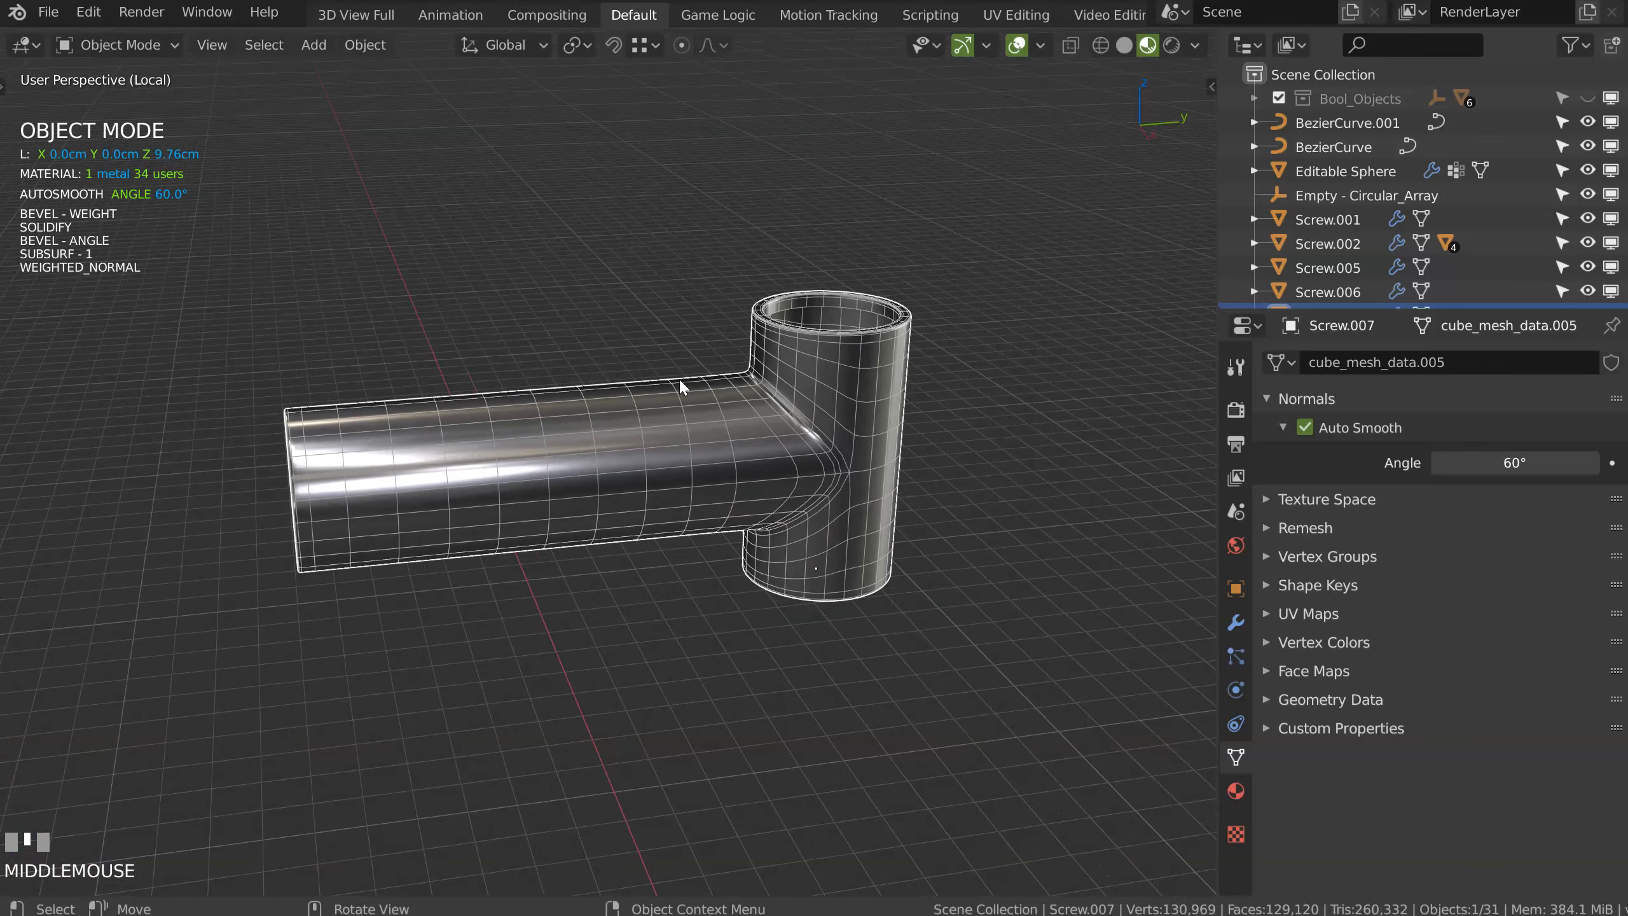
Step: Leave local view, deselect everything and hide the overlays to show the whole faucet
key("KP_Divide")
middle_click_drag(847, 331, 826, 369, "ctrl")
middle_click_drag(827, 369, 798, 301, "shift")
middle_click_drag(593, 240, 696, 336, "shift")
middle_click_drag(577, 333, 585, 405, "ctrl")
key("a")
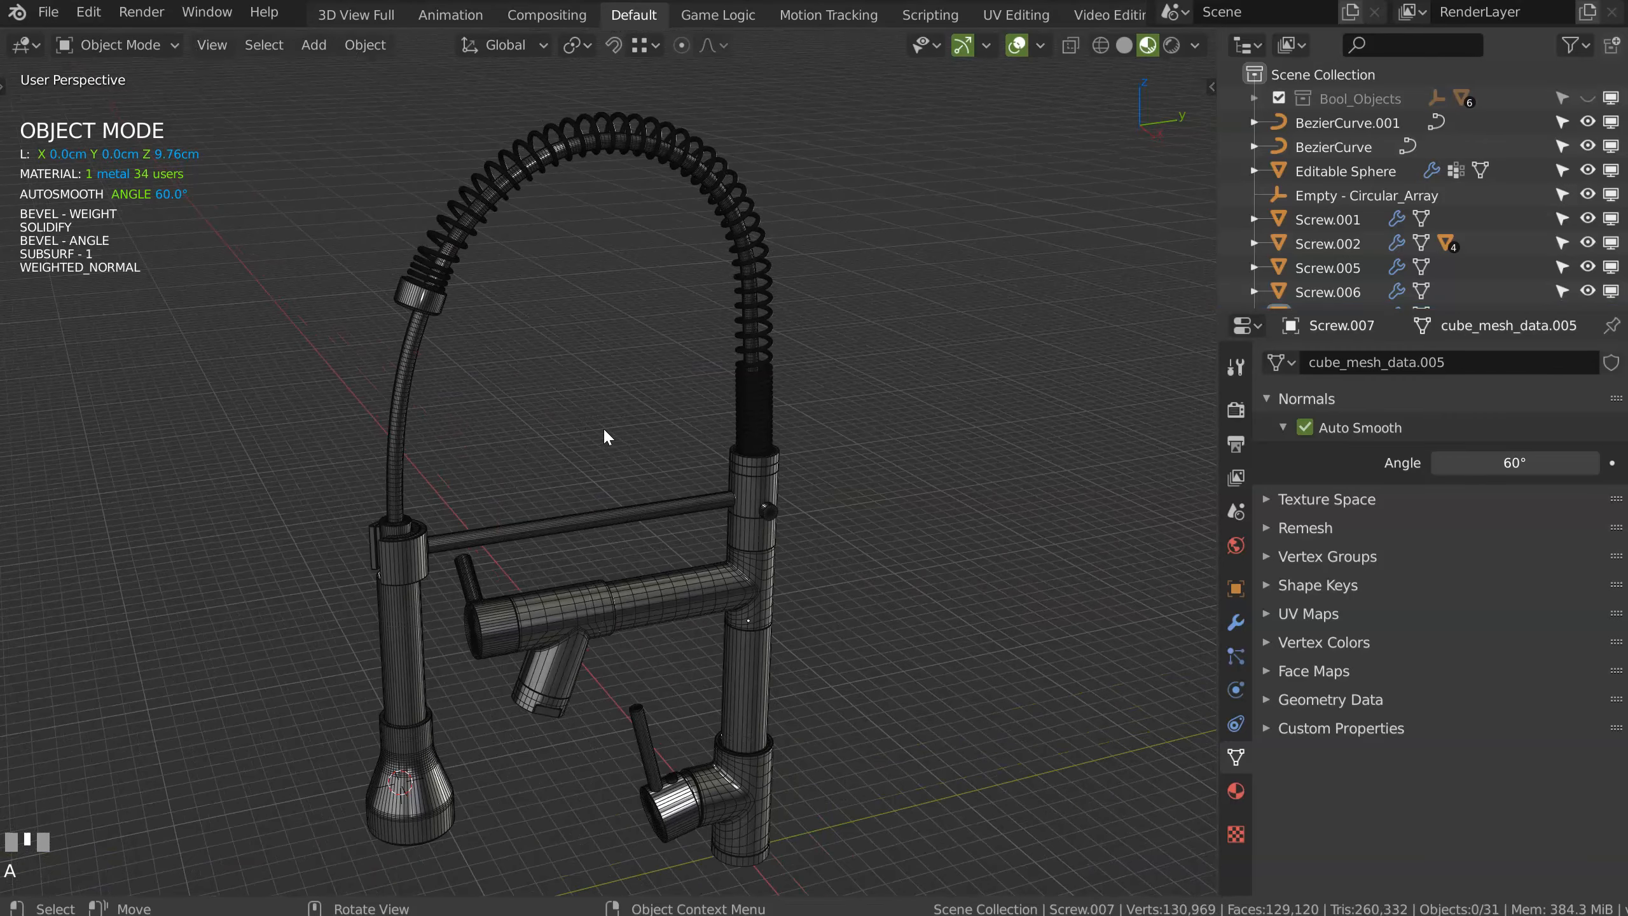
left_click(1016, 46)
middle_click_drag(782, 278, 831, 350, "shift")
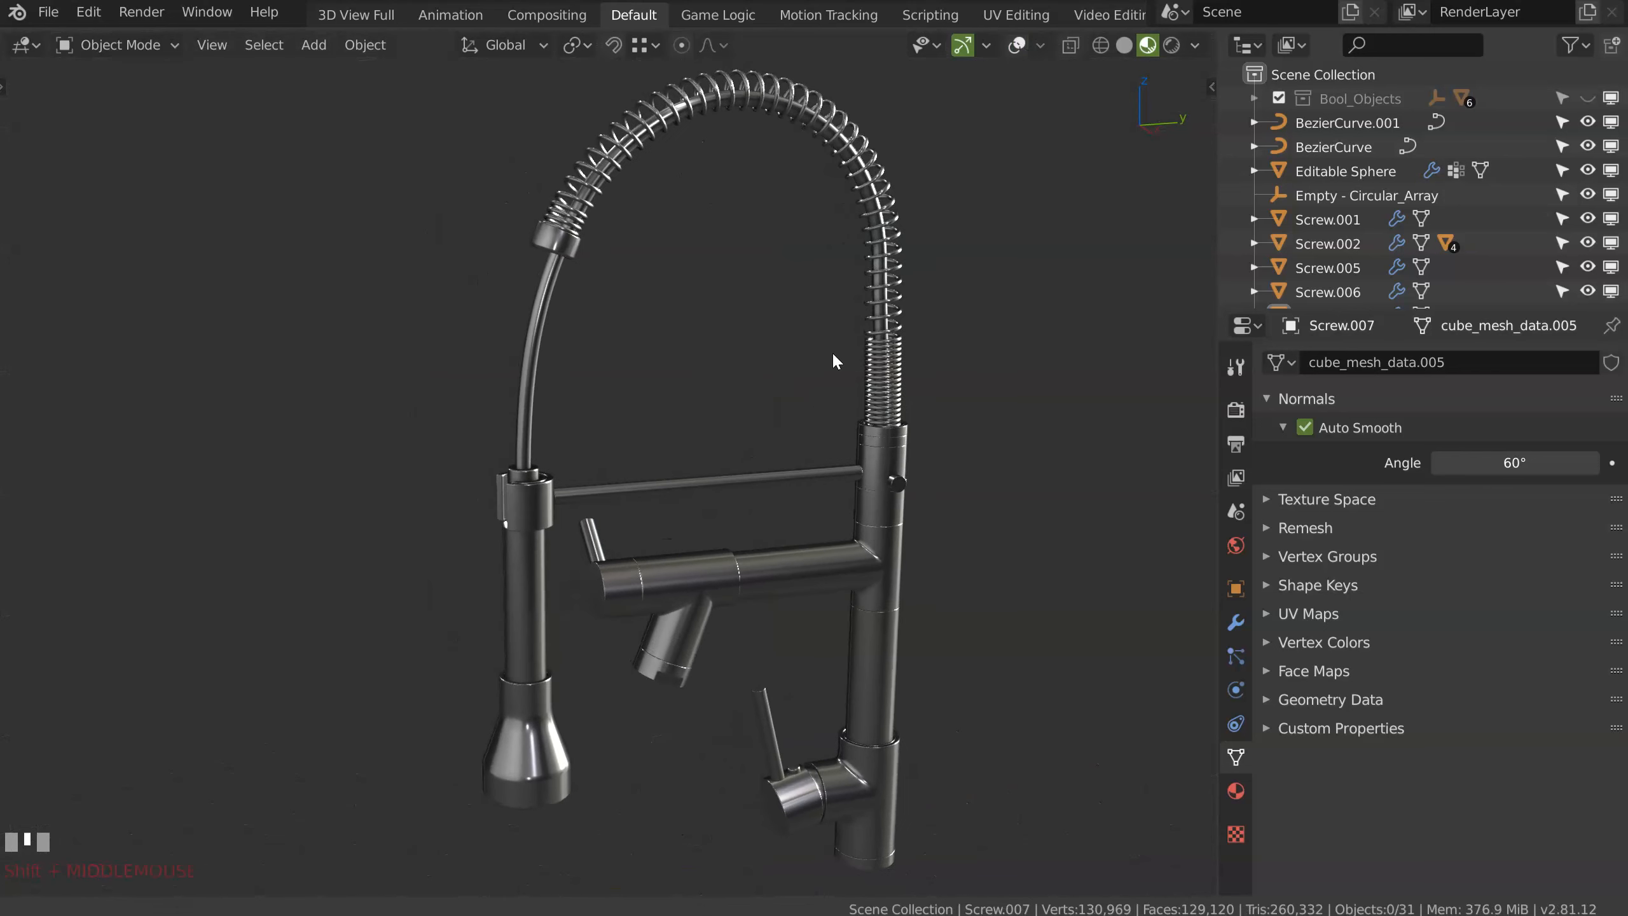
Step: Split the 3D viewport into two, framing a side view in one and an angled view in the other
left_click_drag(1215, 37, 633, 199)
mouse_move(474, 428)
middle_mouse_down()
mouse_move(397, 381)
mouse_move(453, 407)
middle_mouse_up()
scroll(423, 388, "up", 1)
scroll(459, 404, "up", 1)
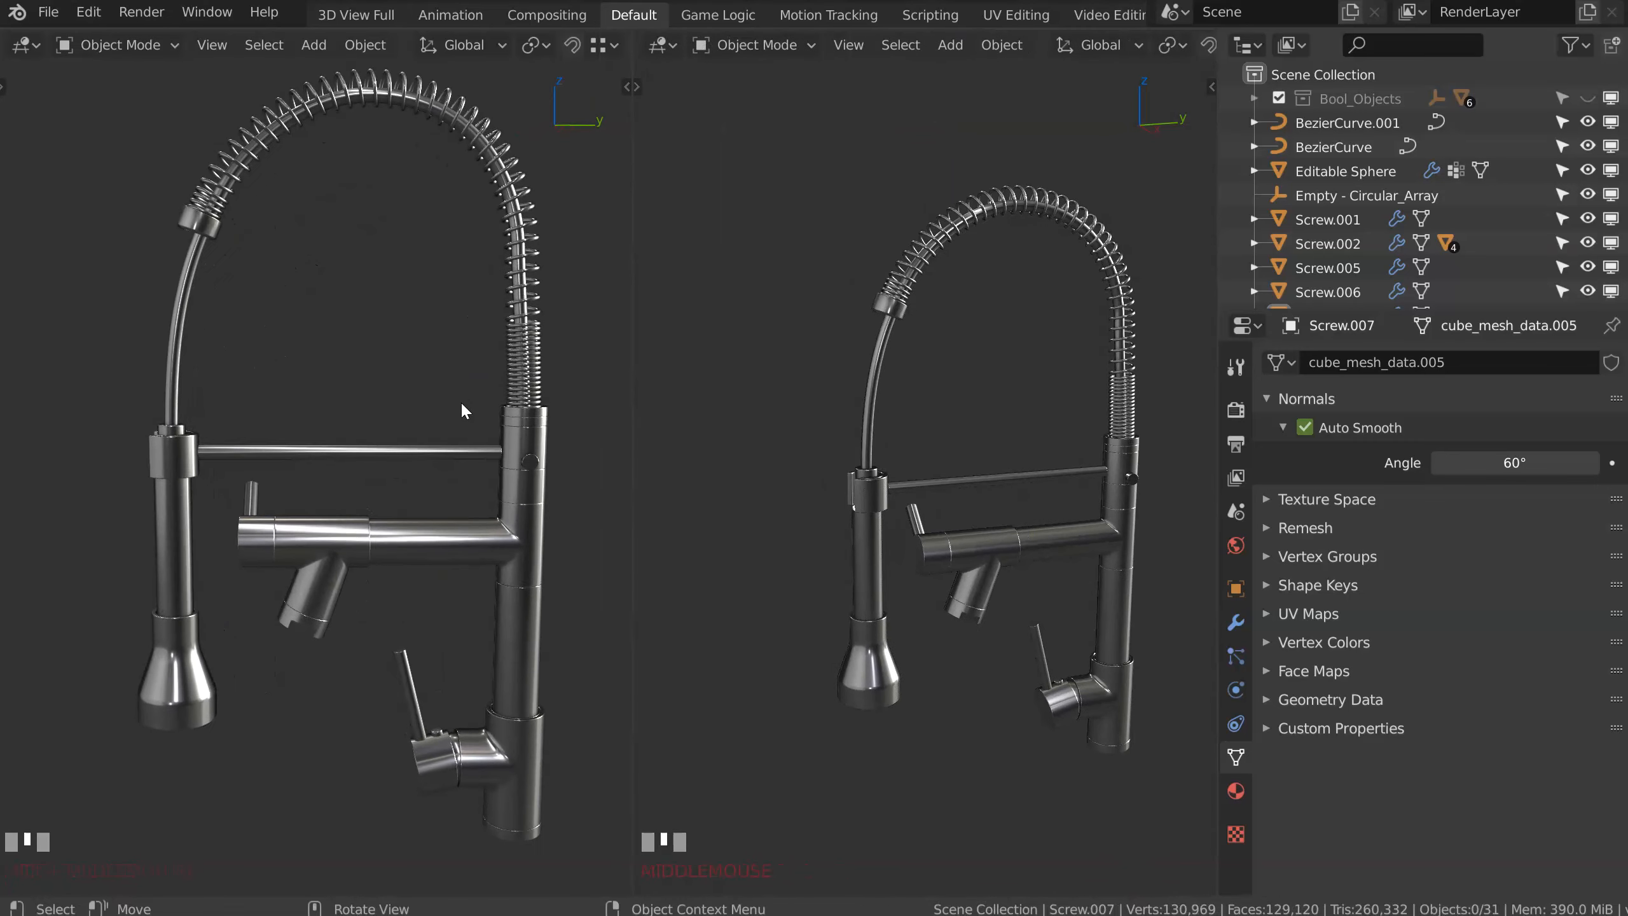
middle_click_drag(930, 447, 1071, 437)
middle_click_drag(956, 473, 1006, 454, "ctrl")
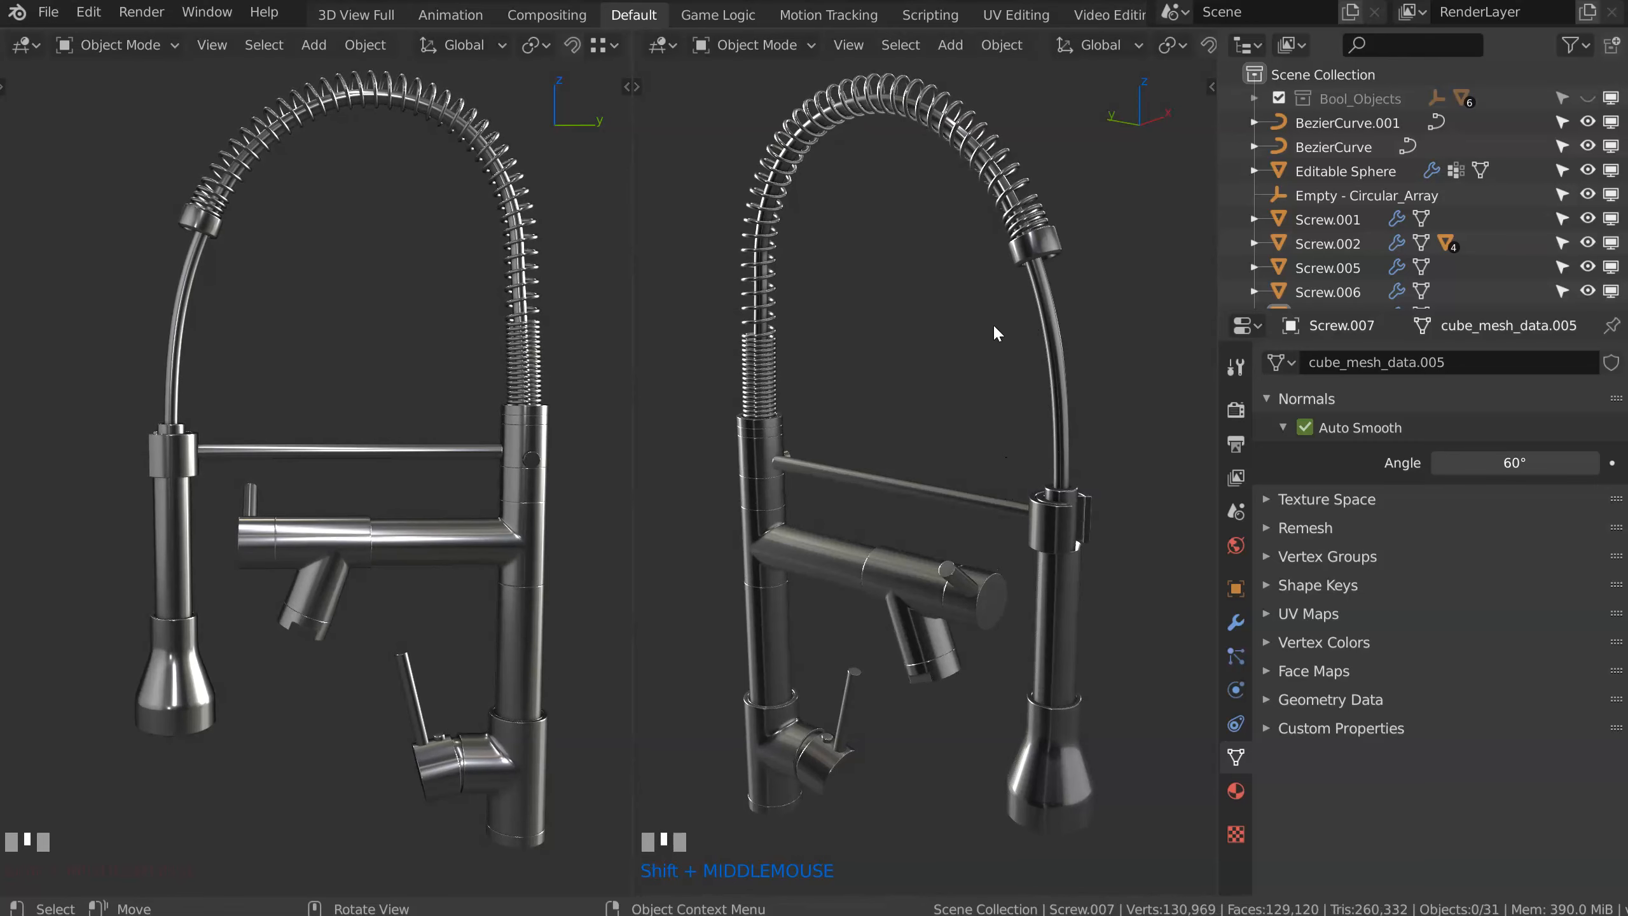
Step: Show the overlays in the side view and move the hose curve's lower handle below the spring collar slightly inward along global Y
left_click(175, 268)
key("Tab")
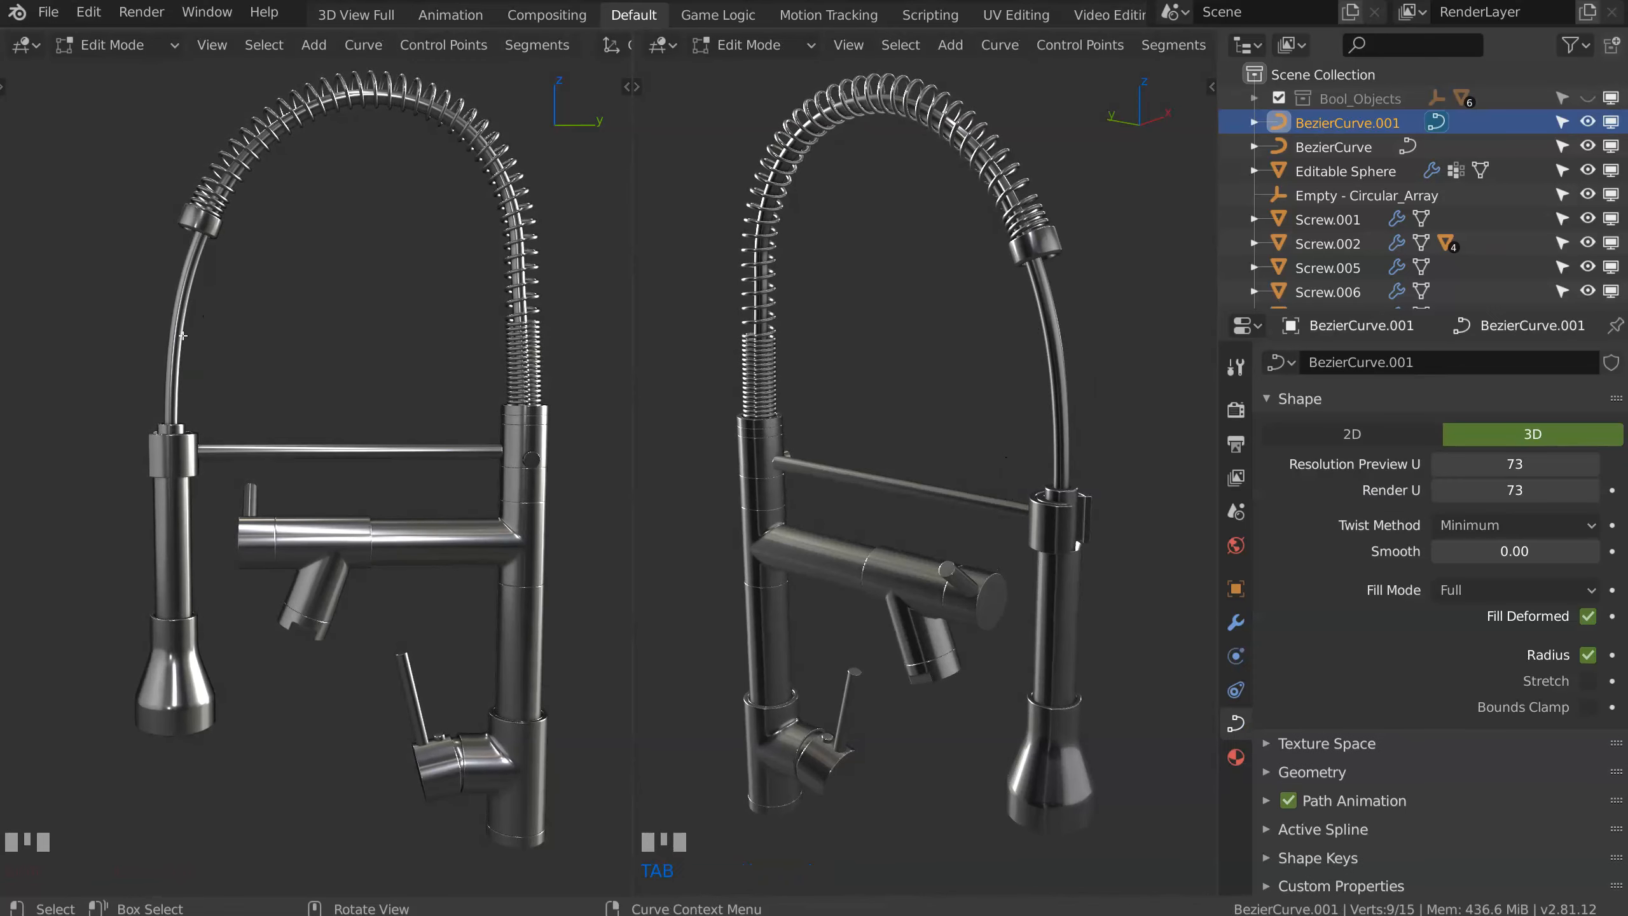
scroll(545, 47, "down", 5)
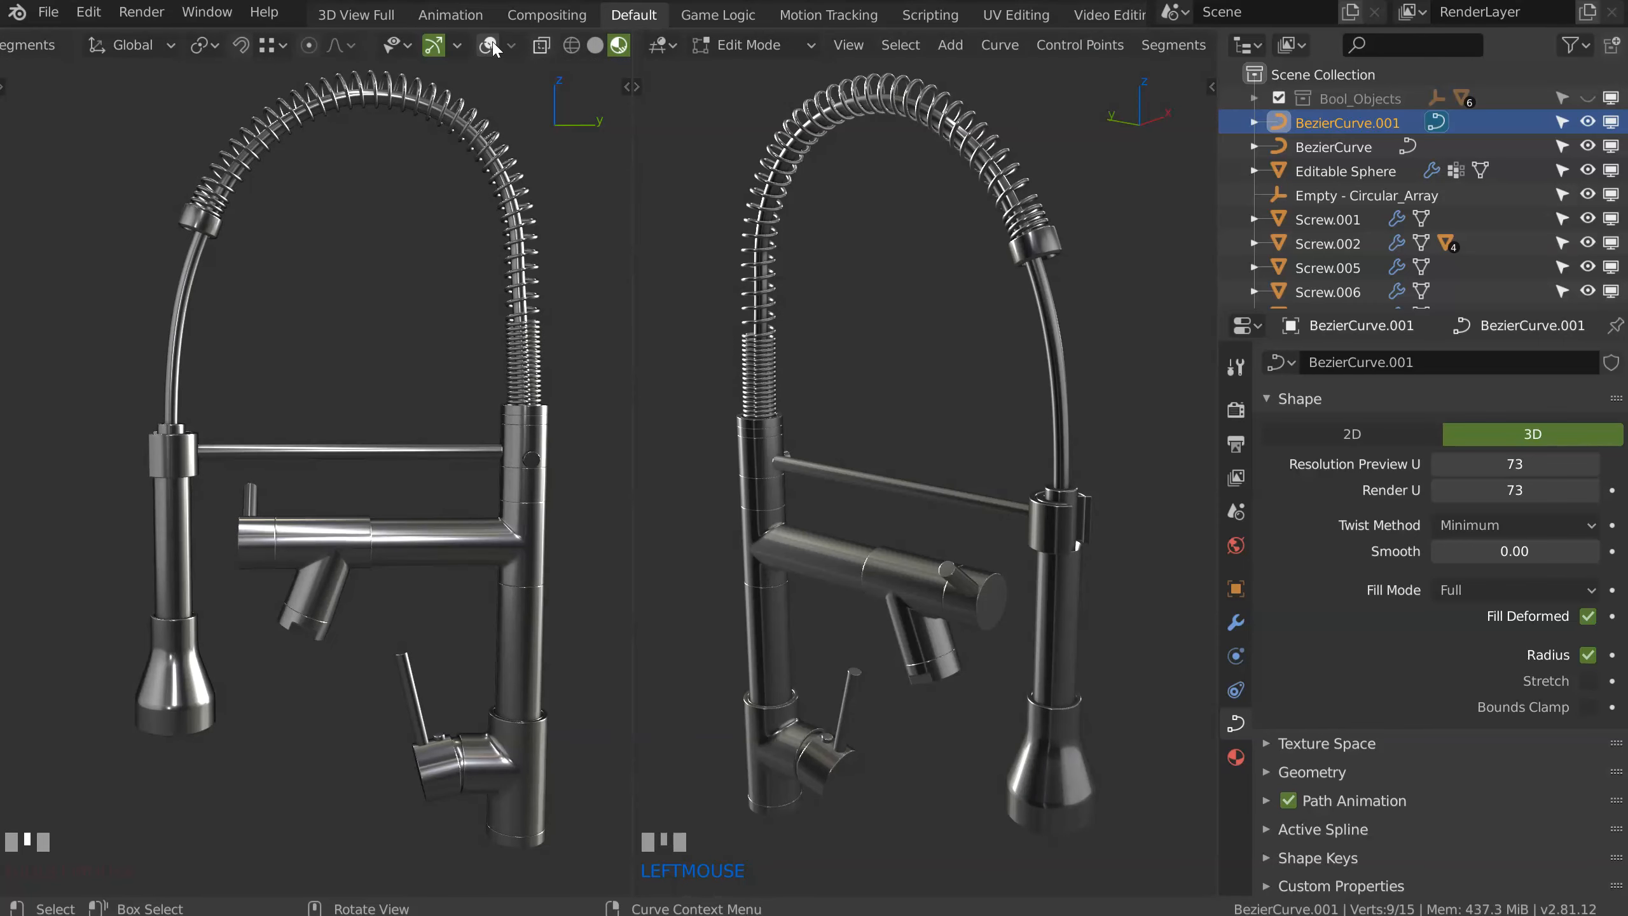
left_click(489, 45)
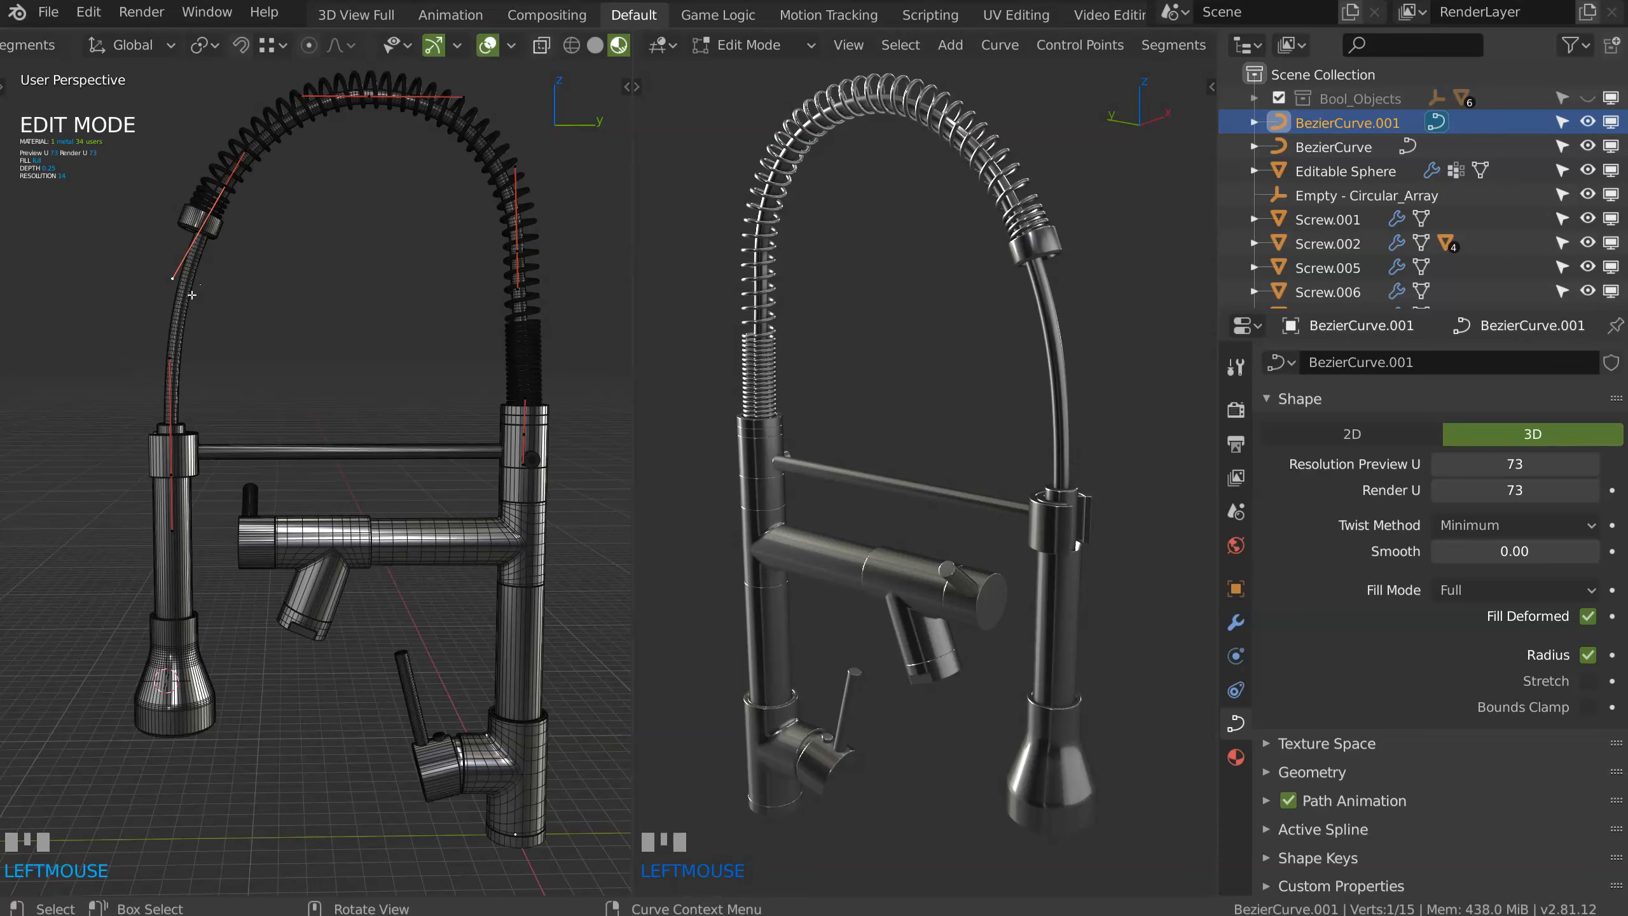
key("g")
key("y")
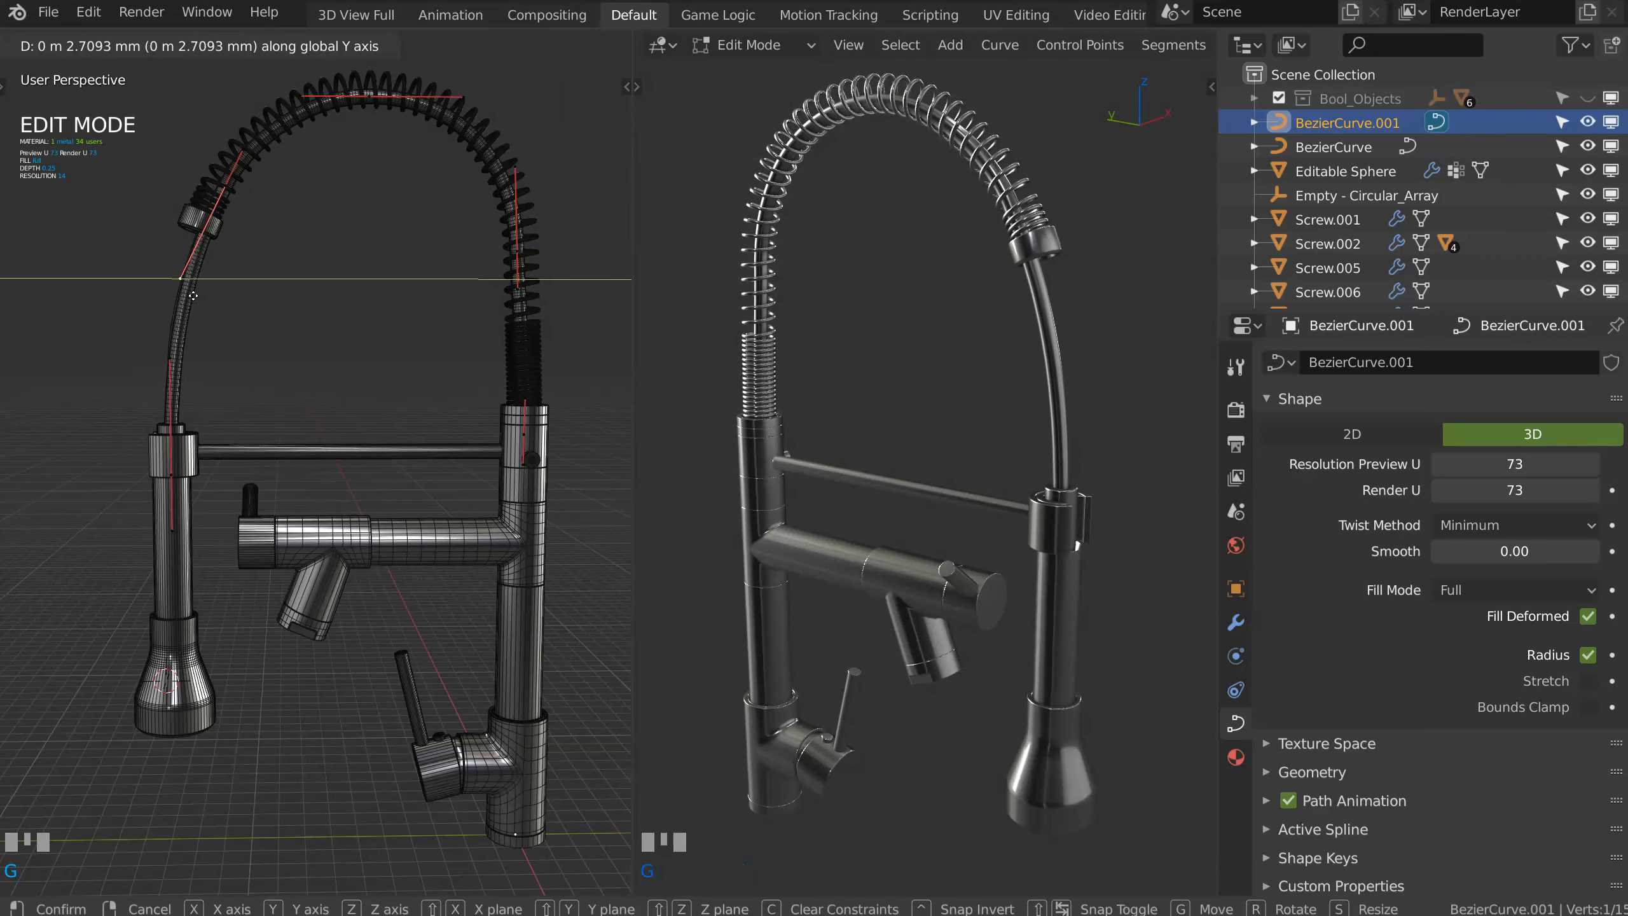
left_click(198, 276)
key("Tab")
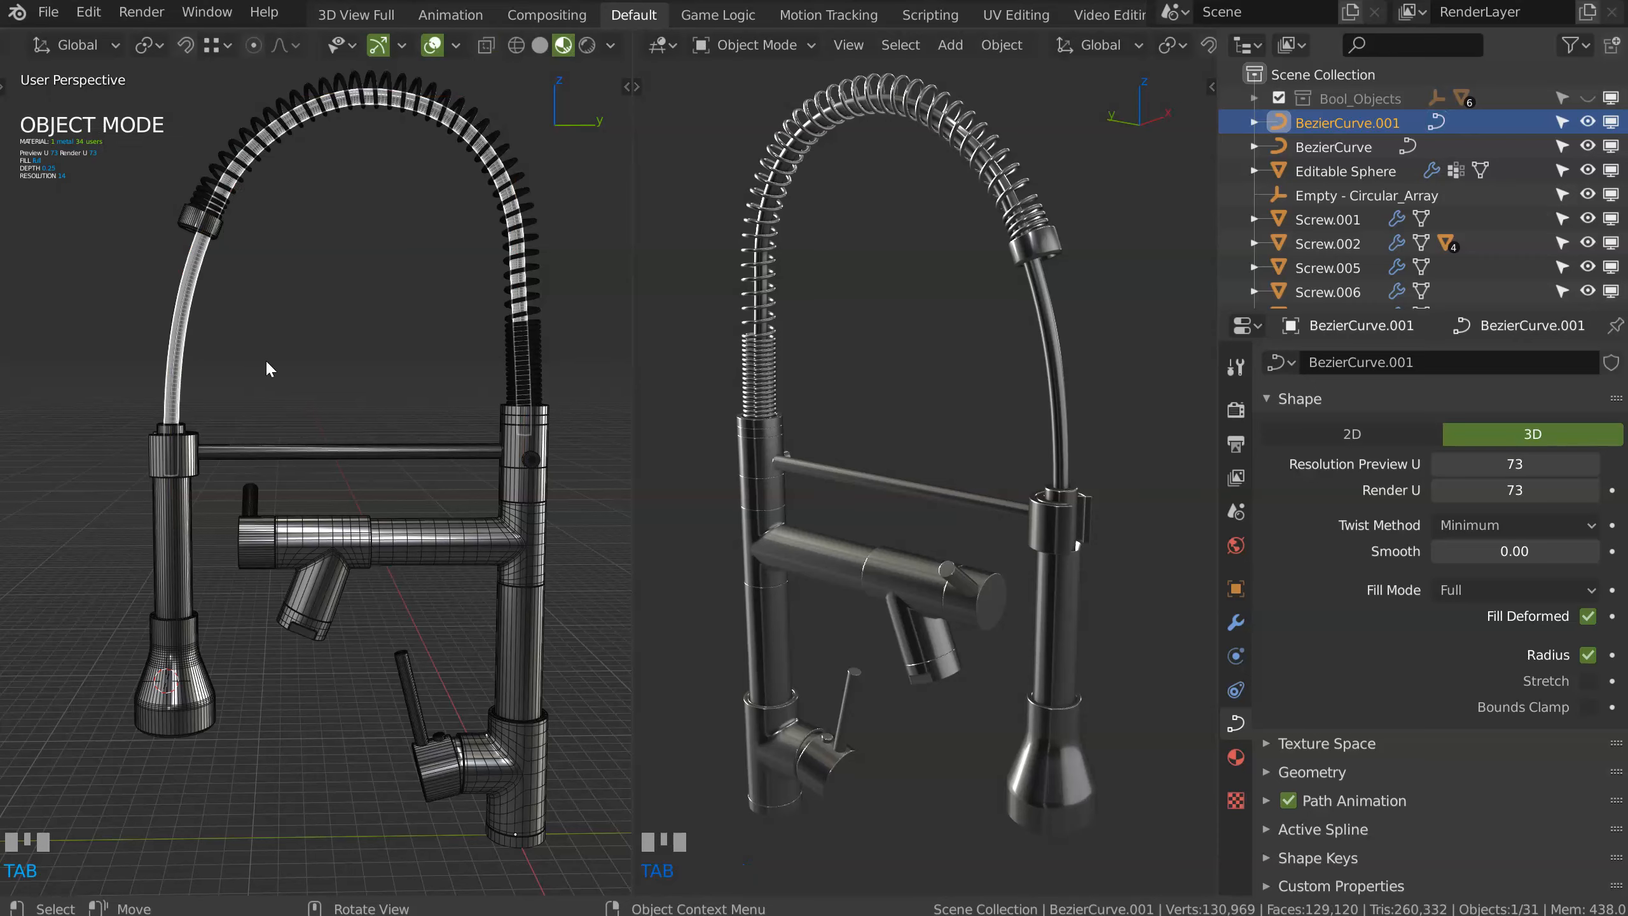
Step: Deselect everything and hide the overlays in the side view to show the faucet's clean shading
key("a")
key("a")
key("a")
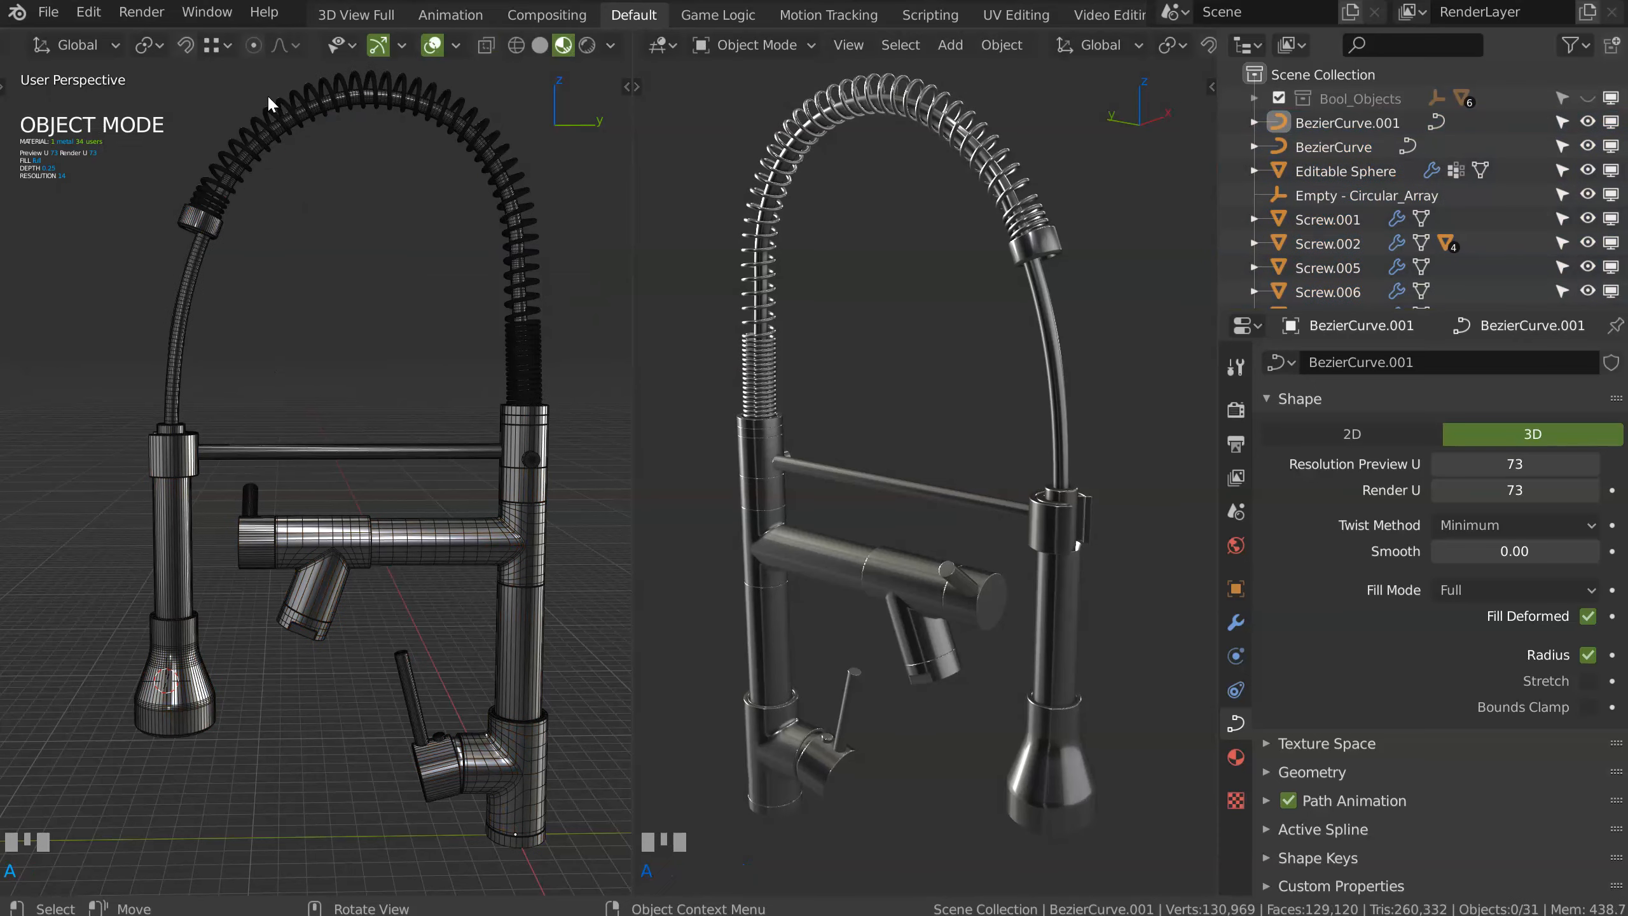
left_click(432, 45)
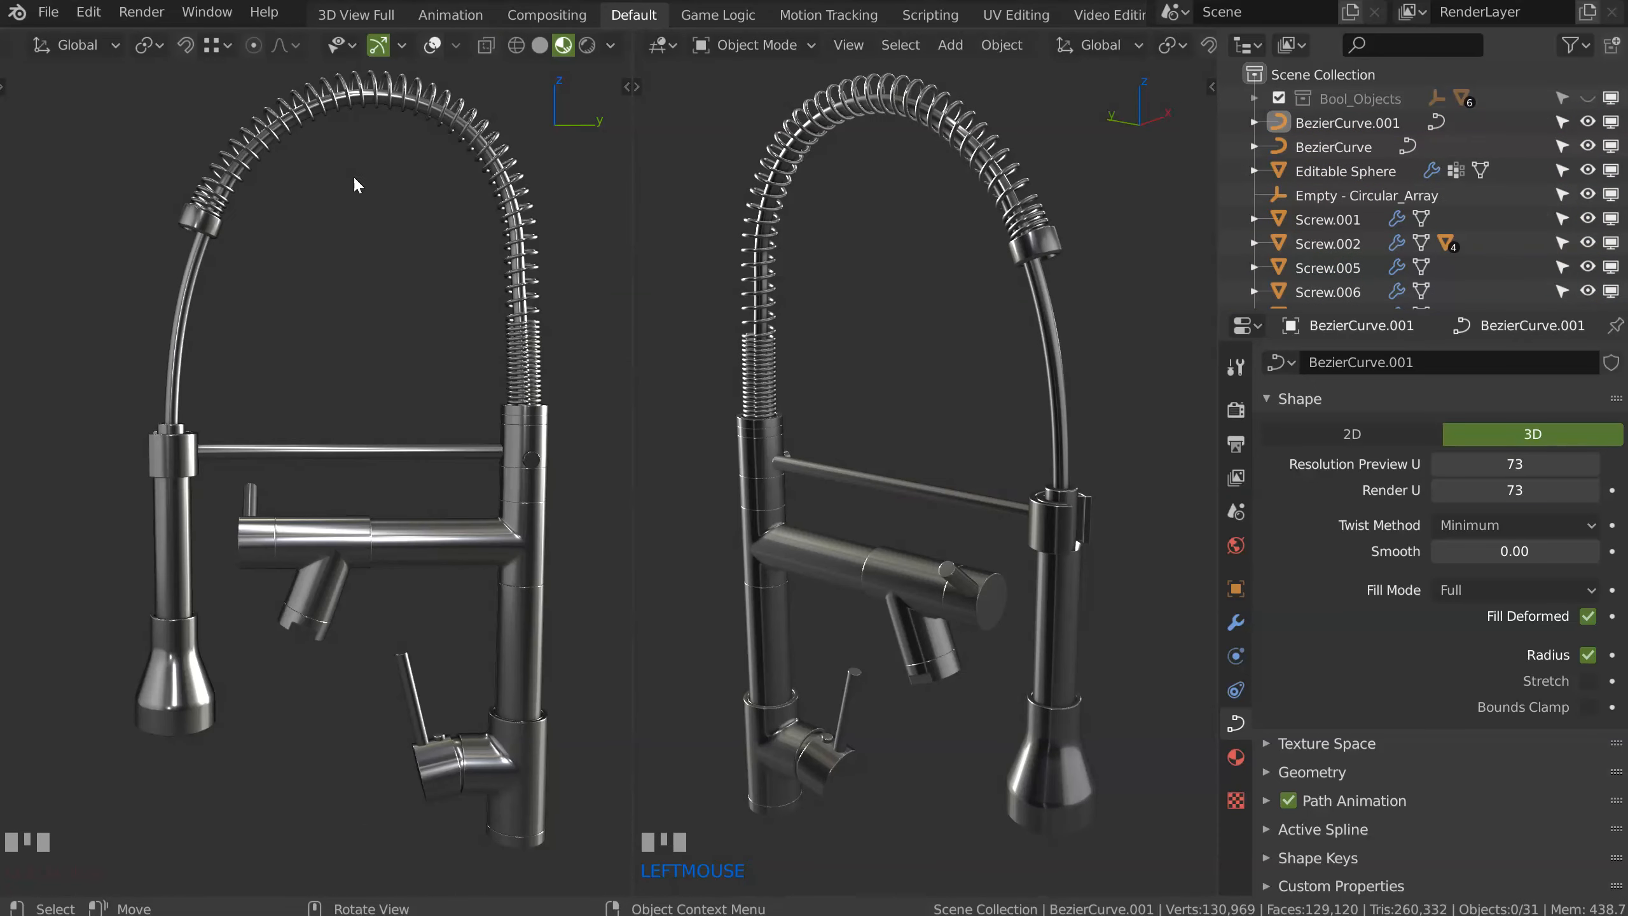
Step: Inspect the whole faucet in both views and select the horizontal spout arm
middle_click_drag(466, 441, 456, 433, "shift")
middle_click_drag(921, 369, 838, 445, "shift")
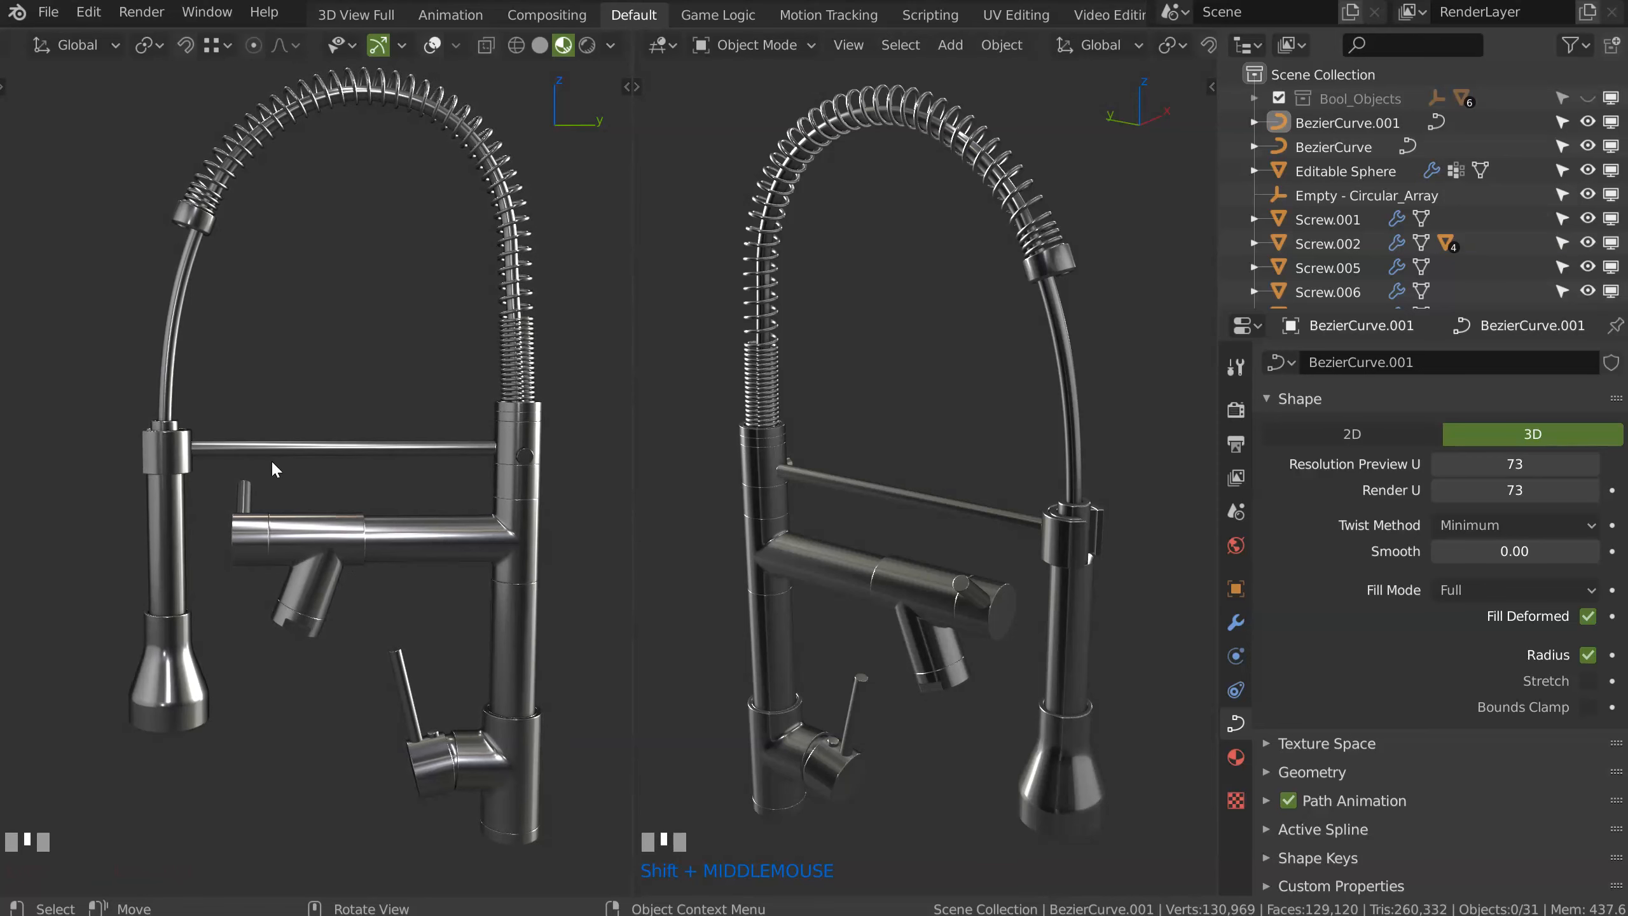
left_click(442, 537)
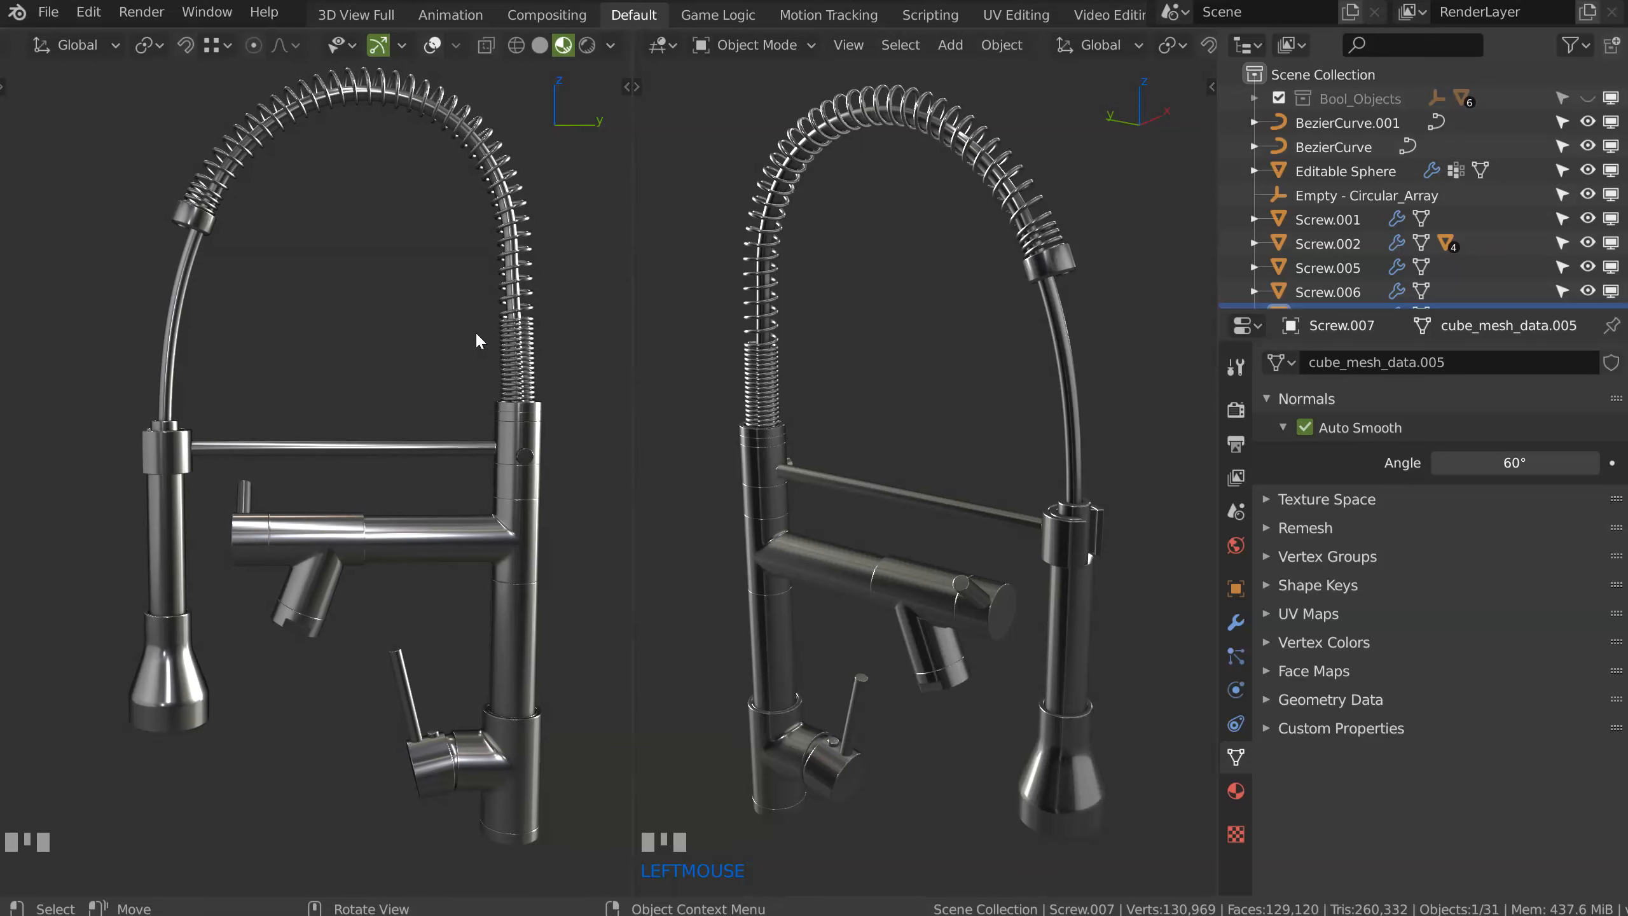
middle_click_drag(463, 388, 458, 354, "shift")
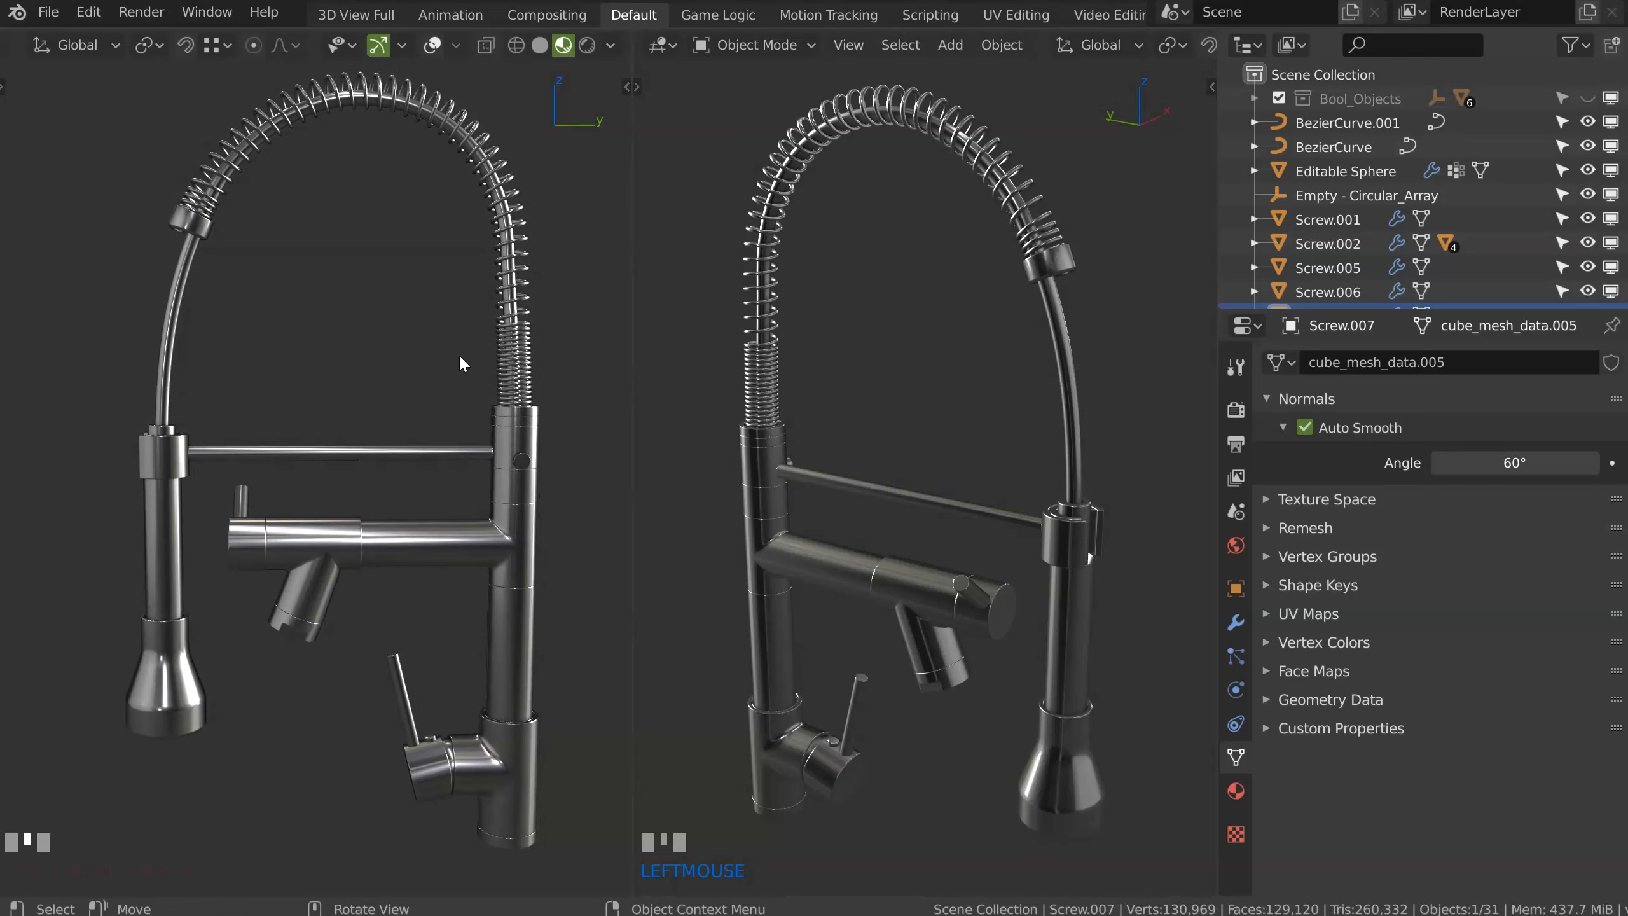